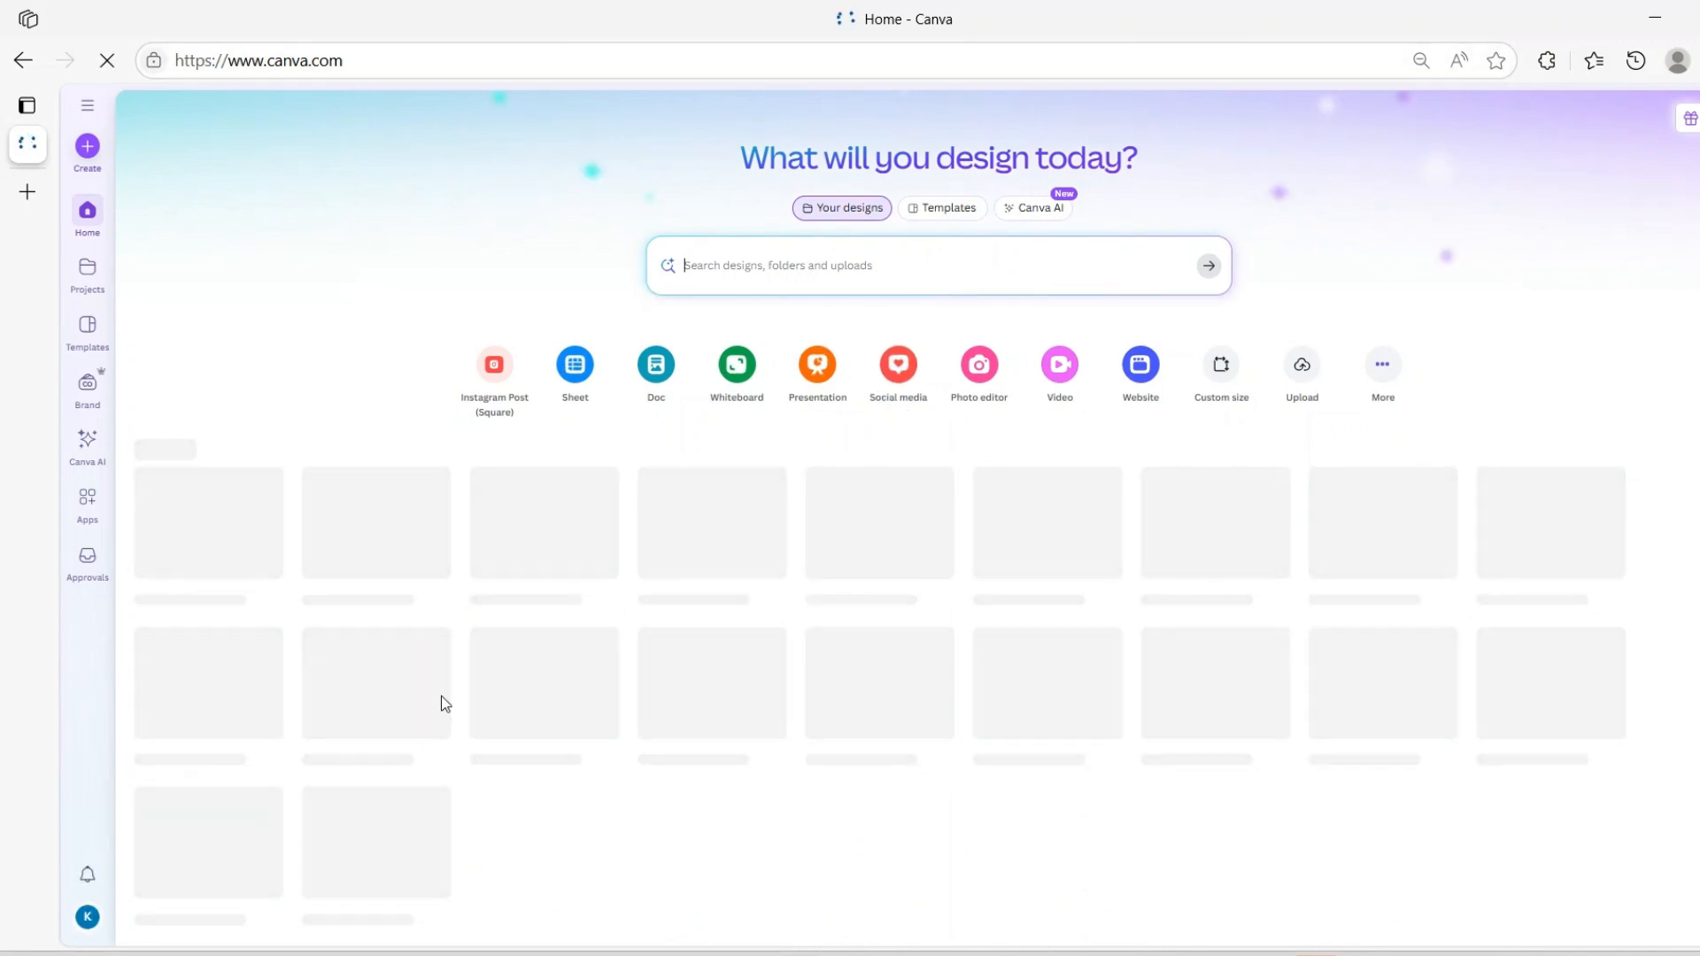
Search Canva templates for 'virtual assistant portfolio' and browse the results
{"action": "left_click", "coordinate": [932, 210]}
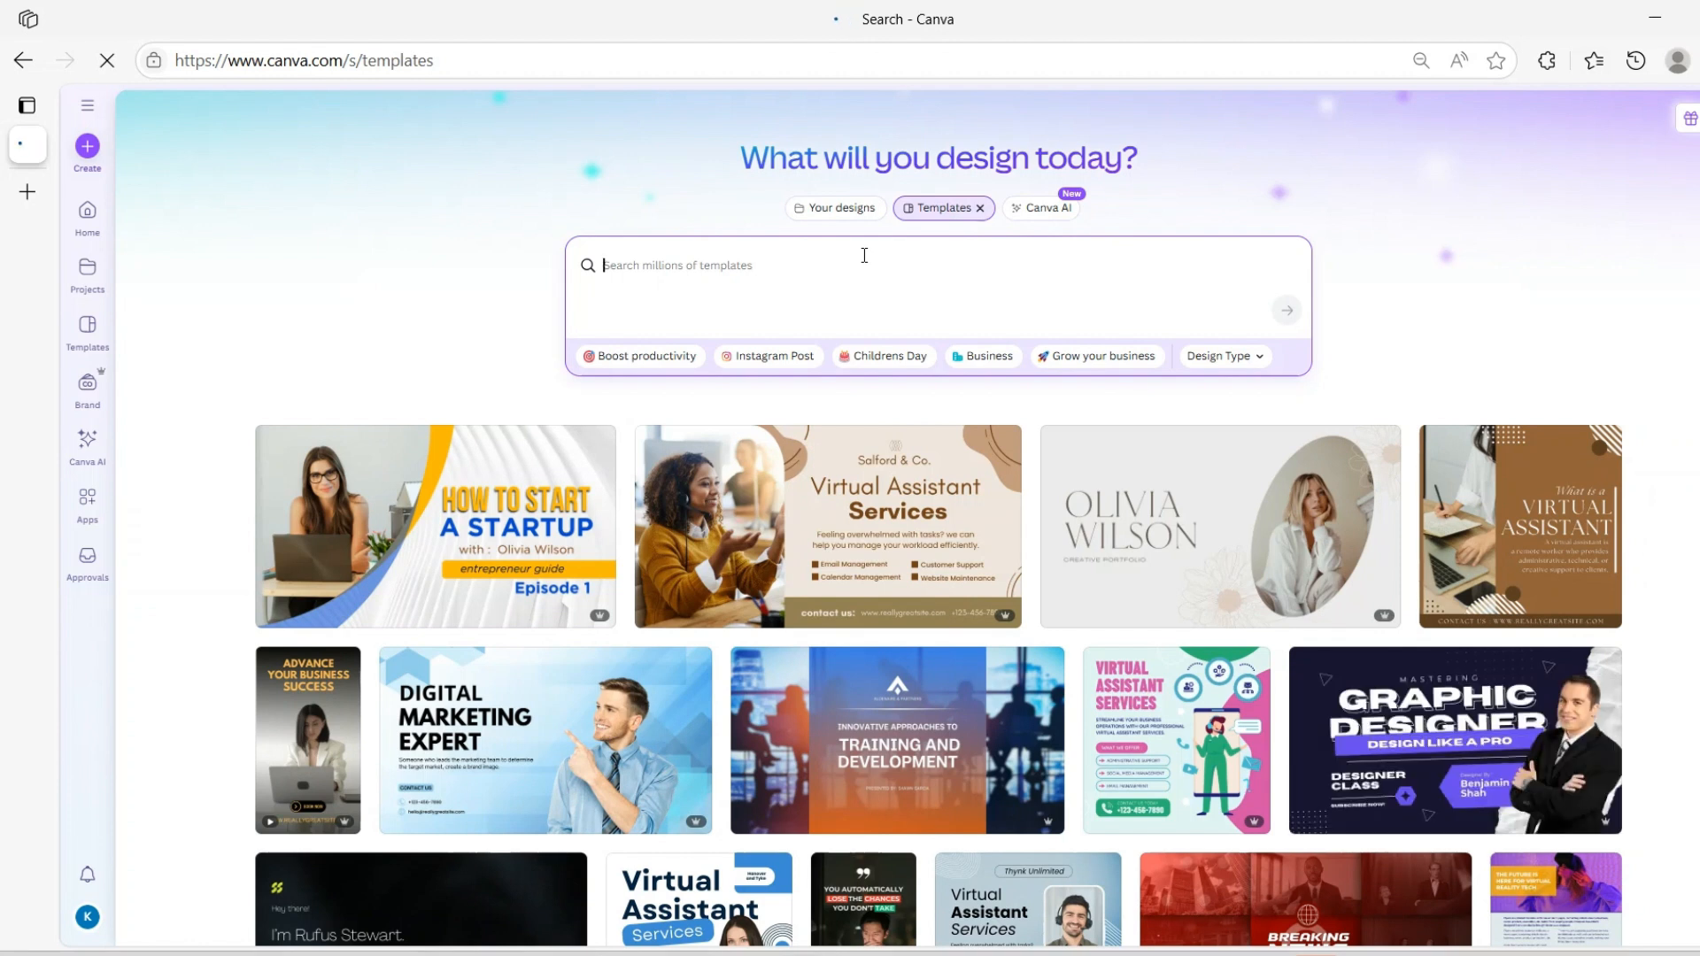
{"action": "type", "text": "virtual assistant portfolio"}
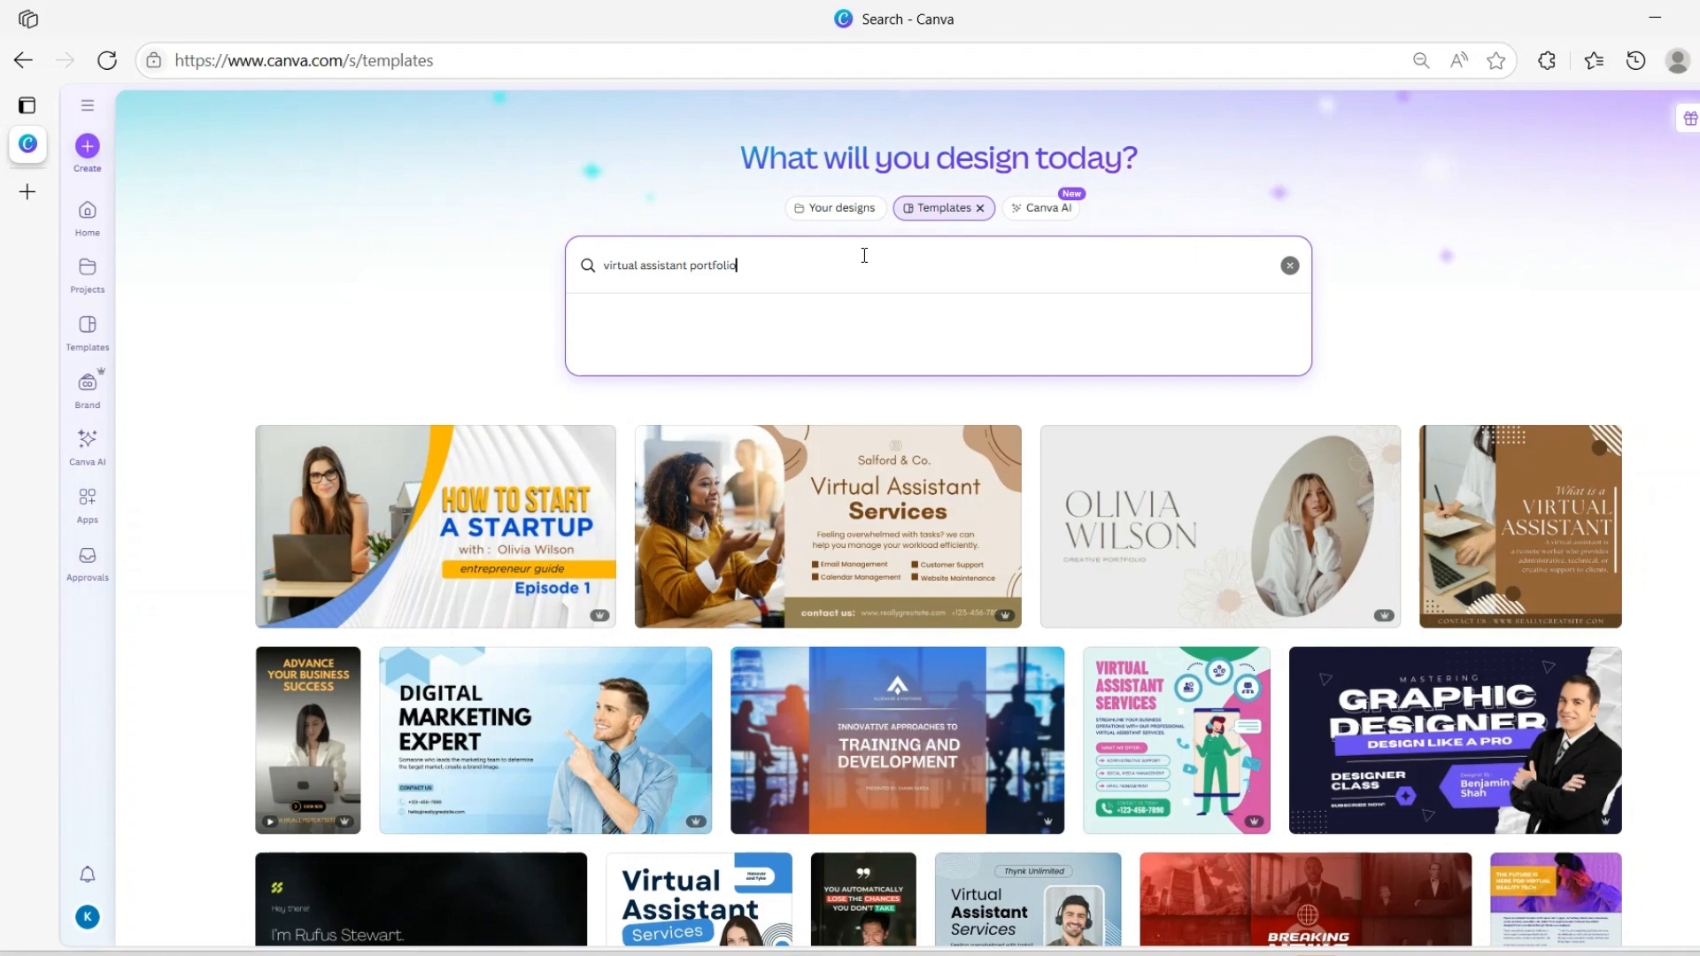
{"action": "key", "text": "Return"}
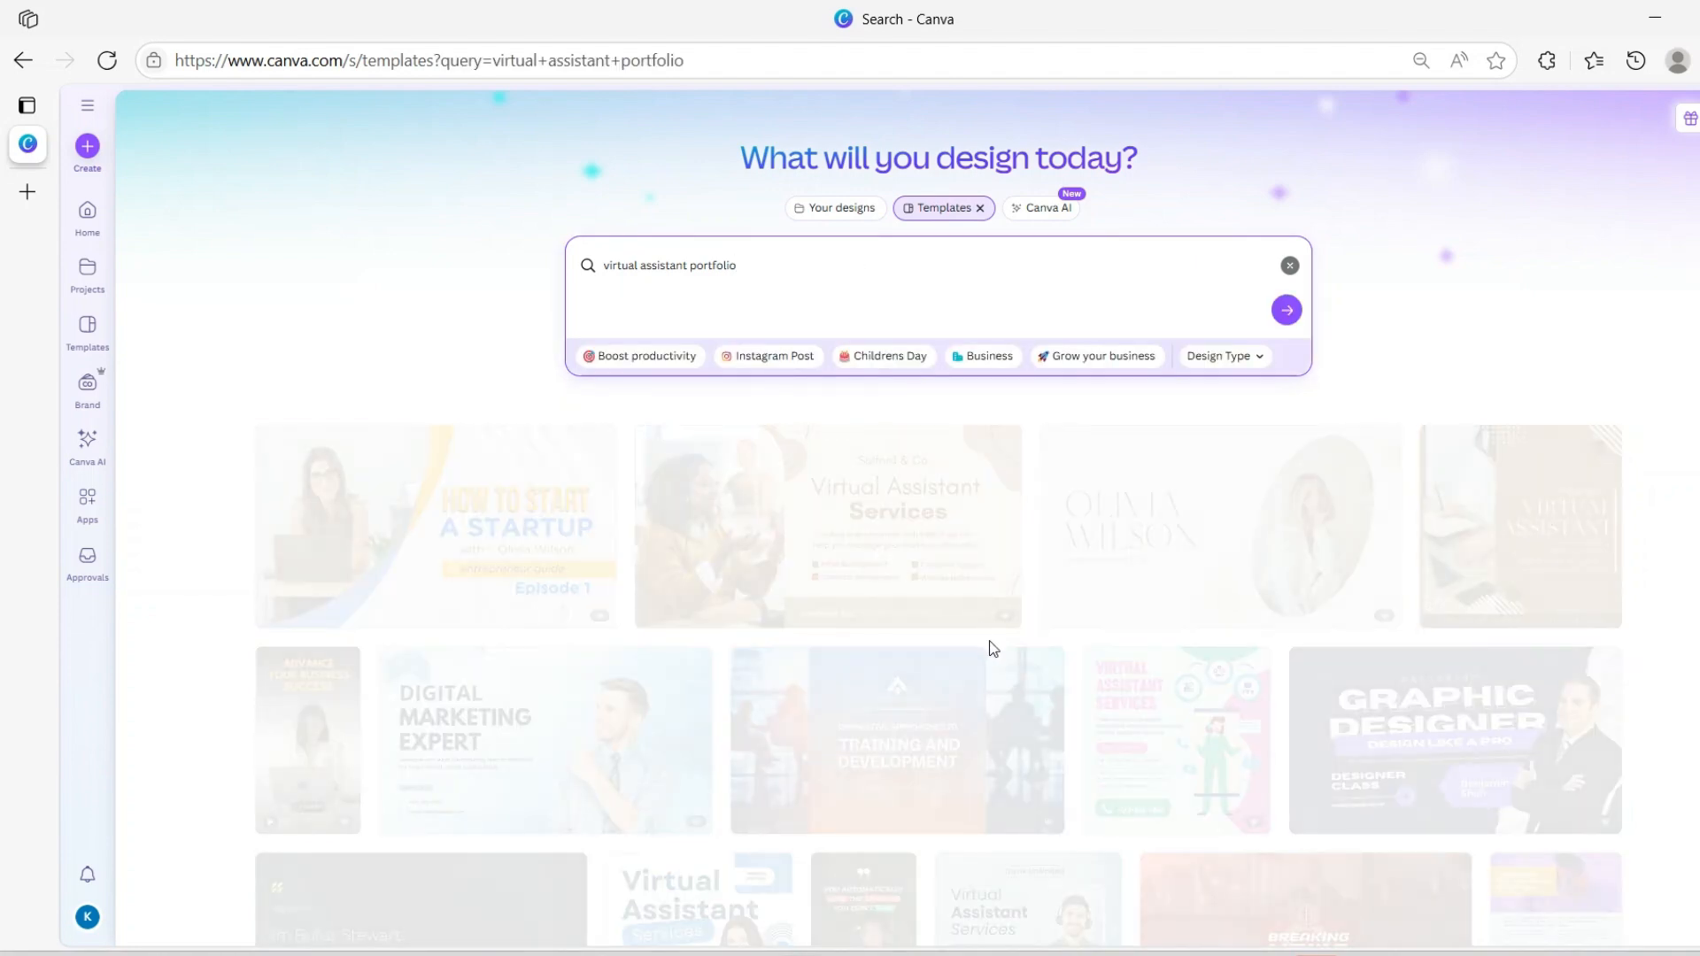
{"action": "scroll", "coordinate": [1114, 599], "scroll_direction": "down", "scroll_amount": 10}
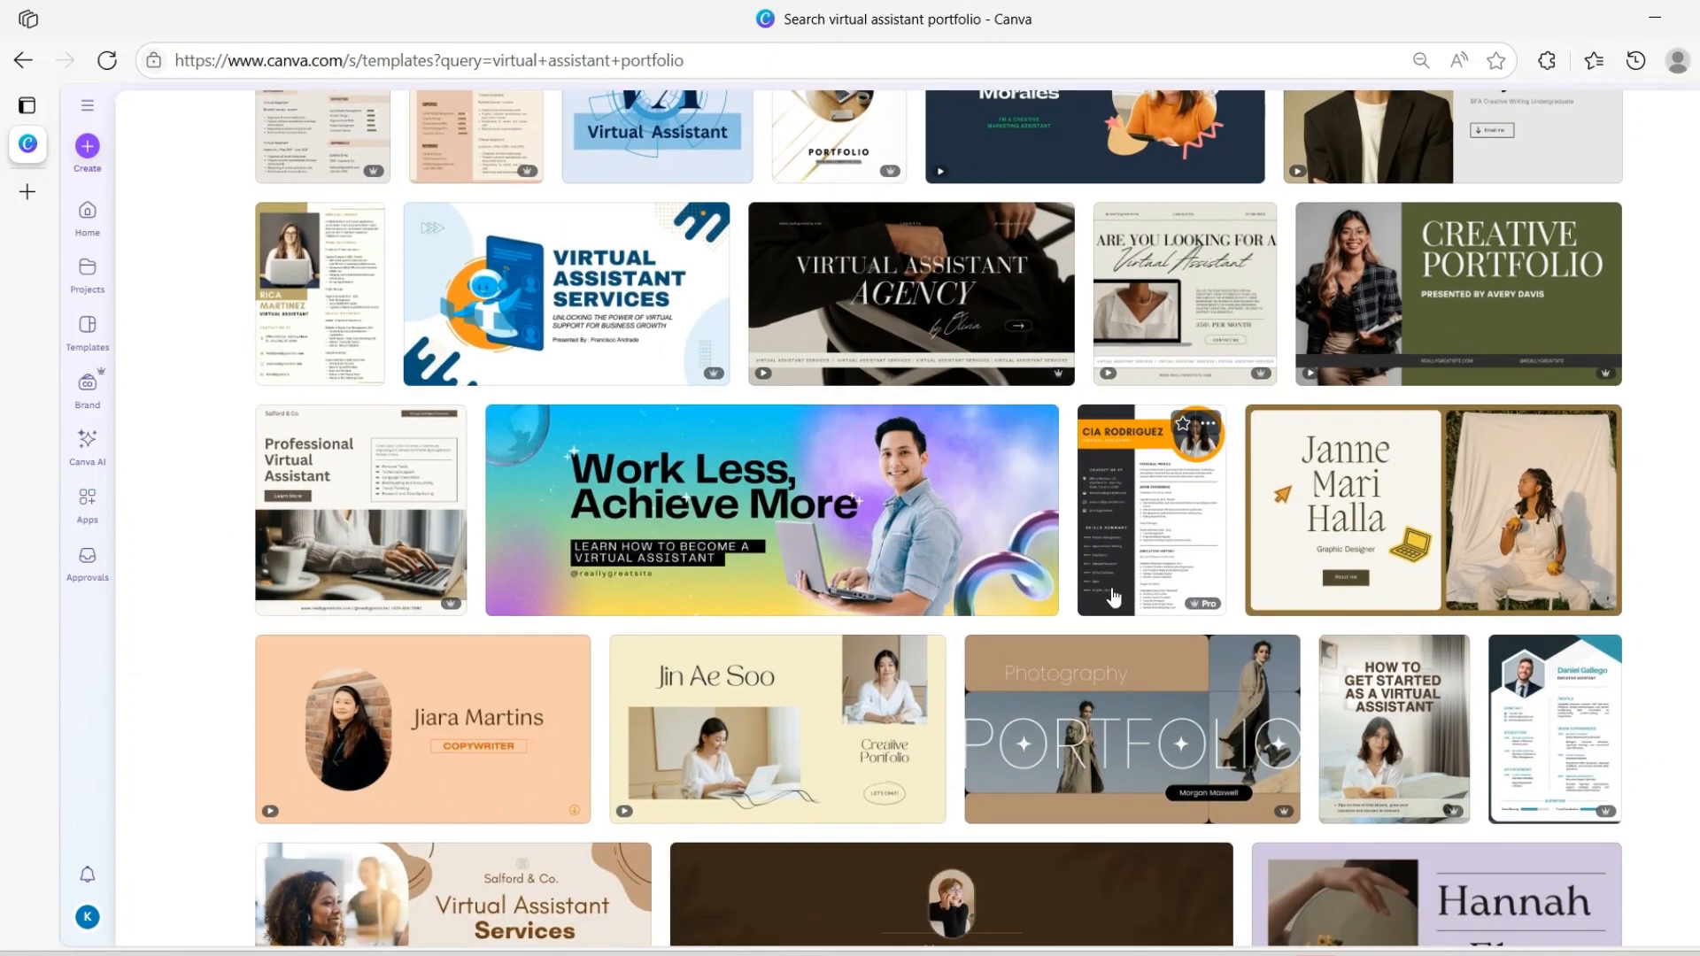
{"action": "scroll", "coordinate": [1114, 599], "scroll_direction": "down", "scroll_amount": 3}
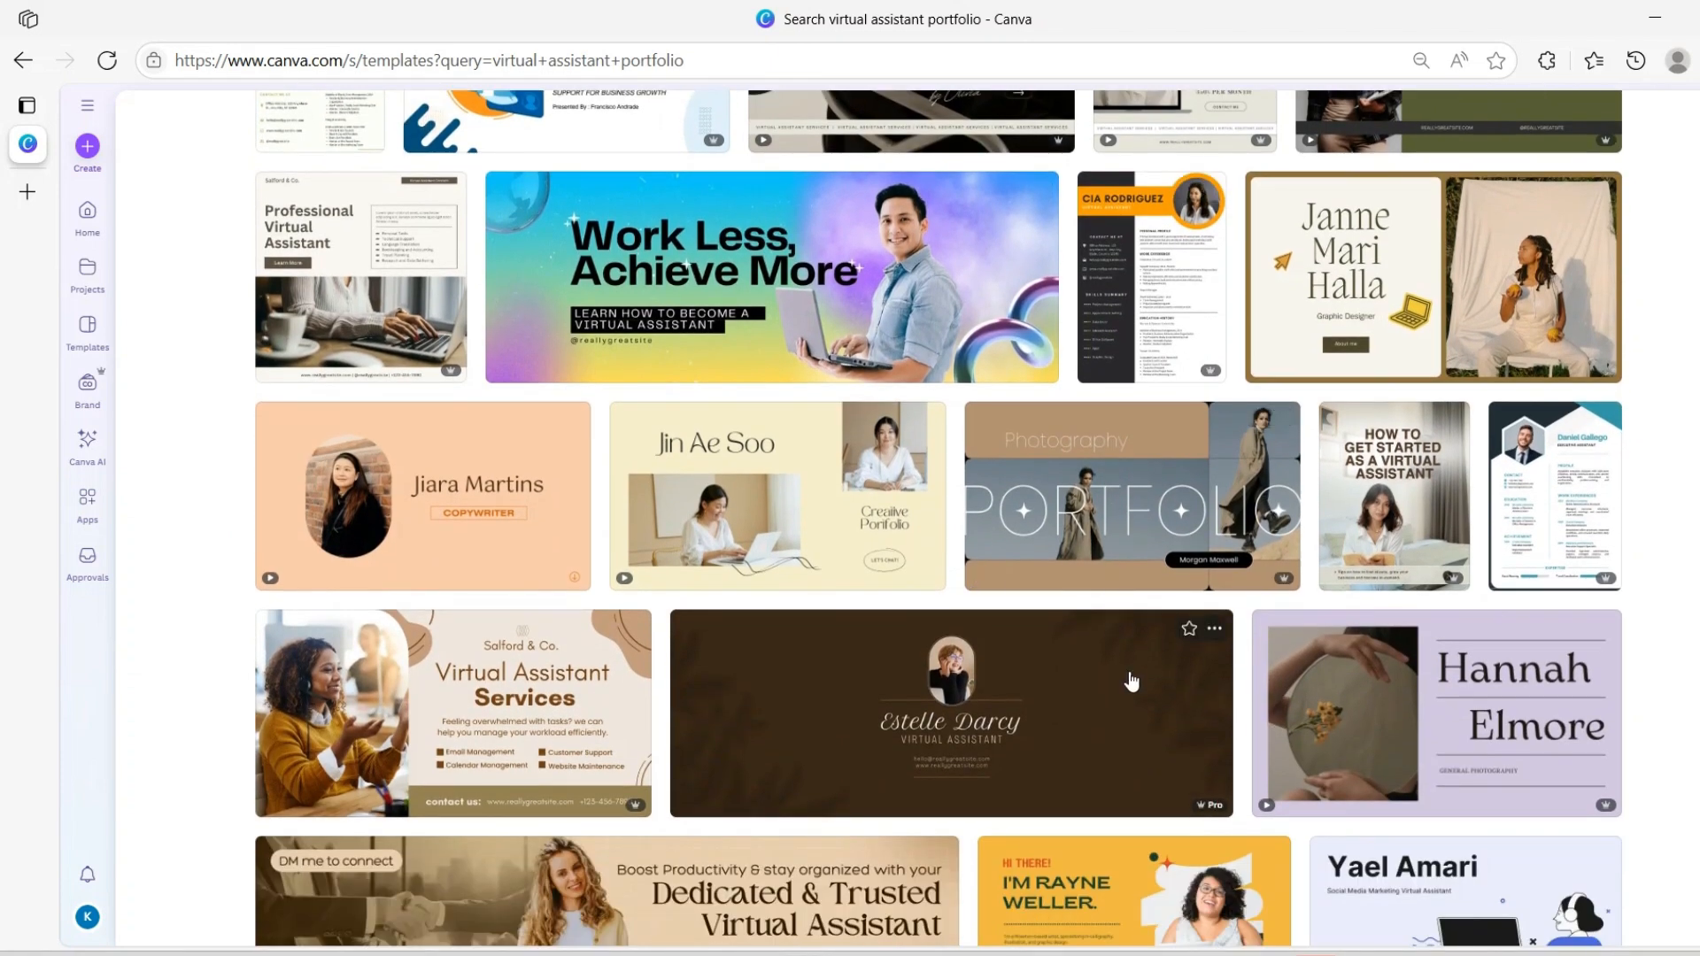
{"action": "scroll", "coordinate": [1131, 682], "scroll_direction": "up", "scroll_amount": 6}
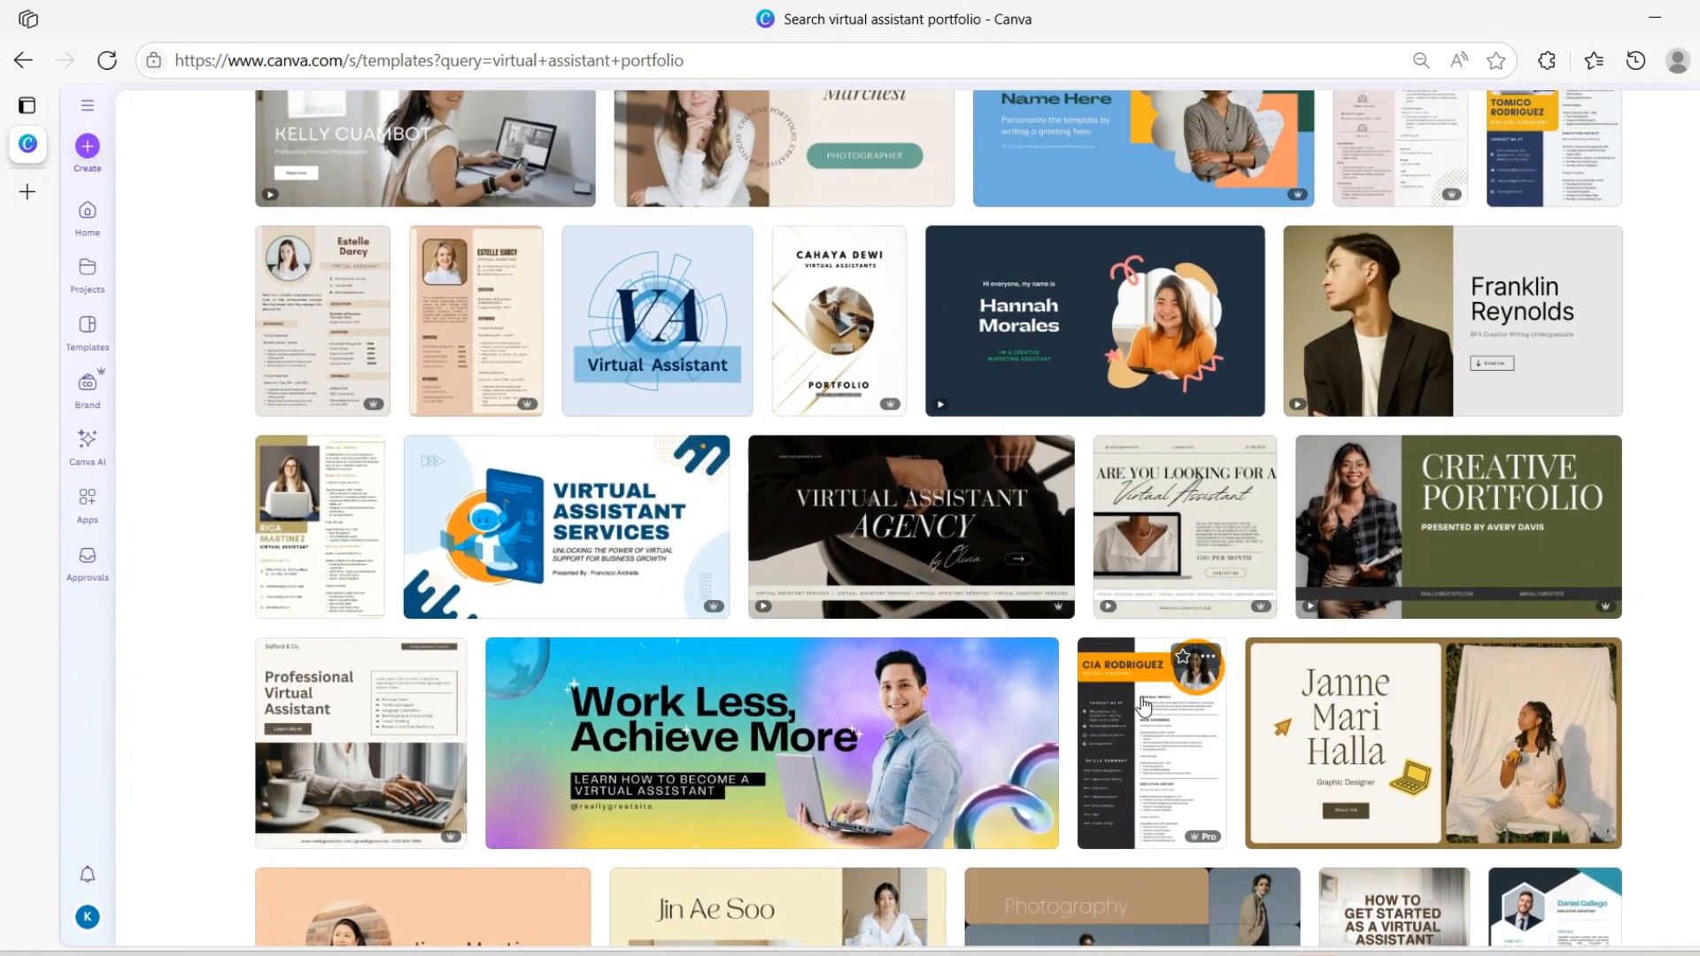
{"action": "scroll", "coordinate": [1145, 705], "scroll_direction": "up", "scroll_amount": 3}
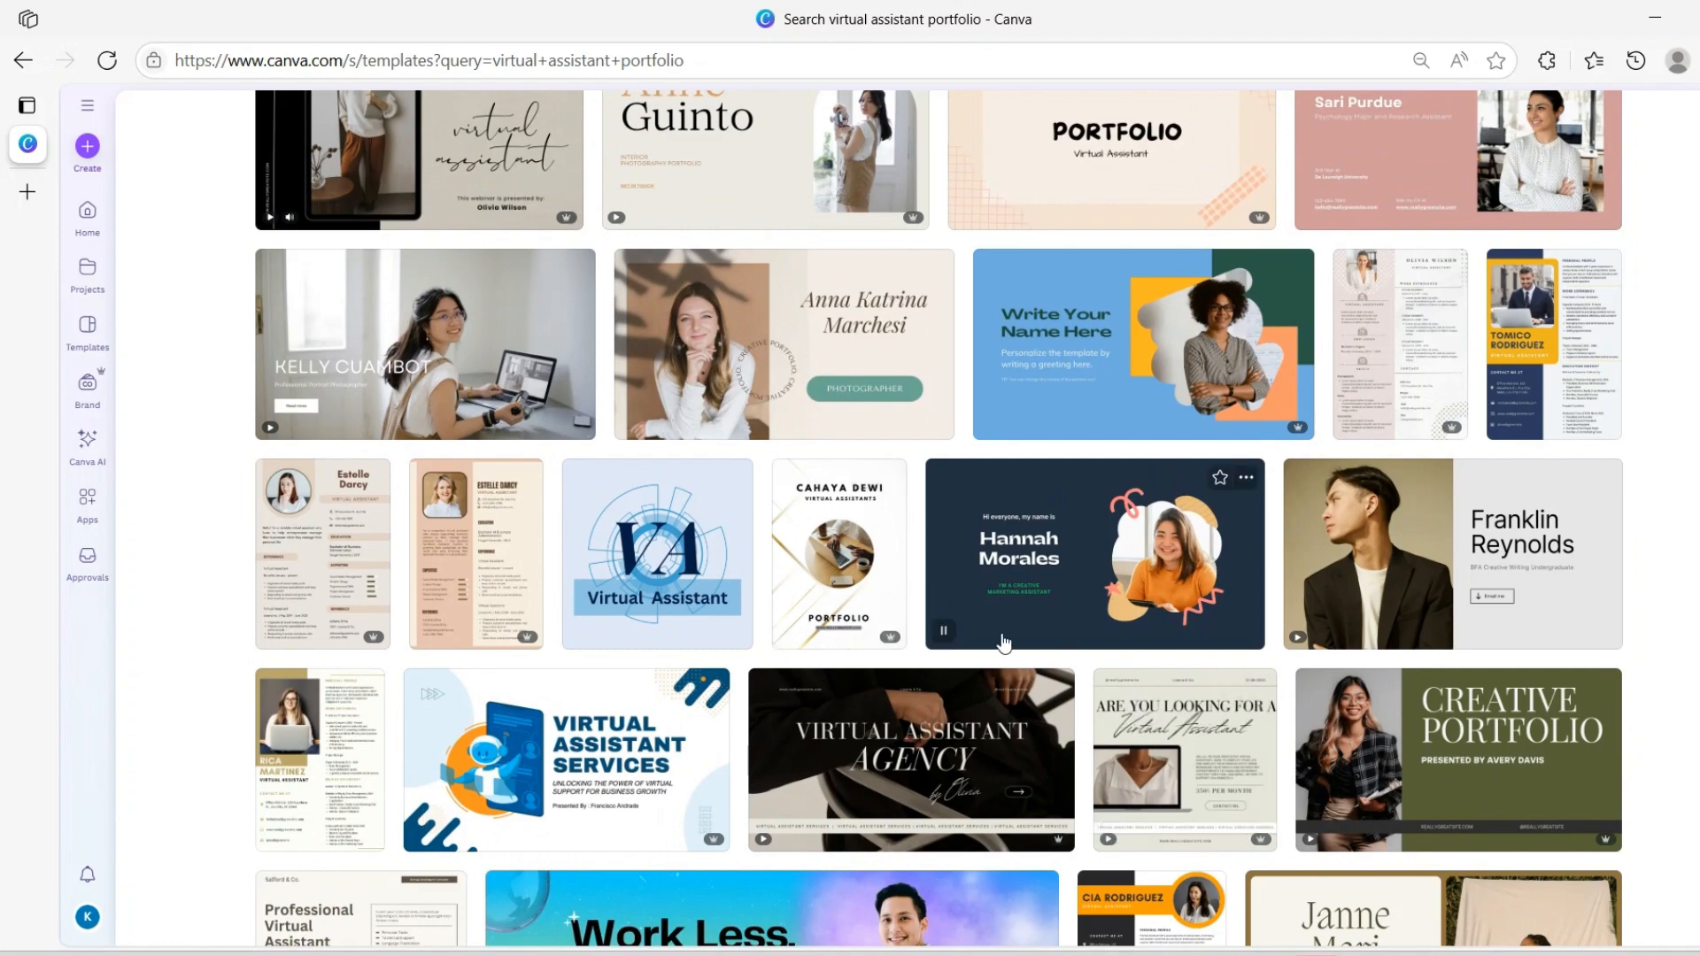
{"action": "scroll", "coordinate": [1455, 675], "scroll_direction": "up", "scroll_amount": 6}
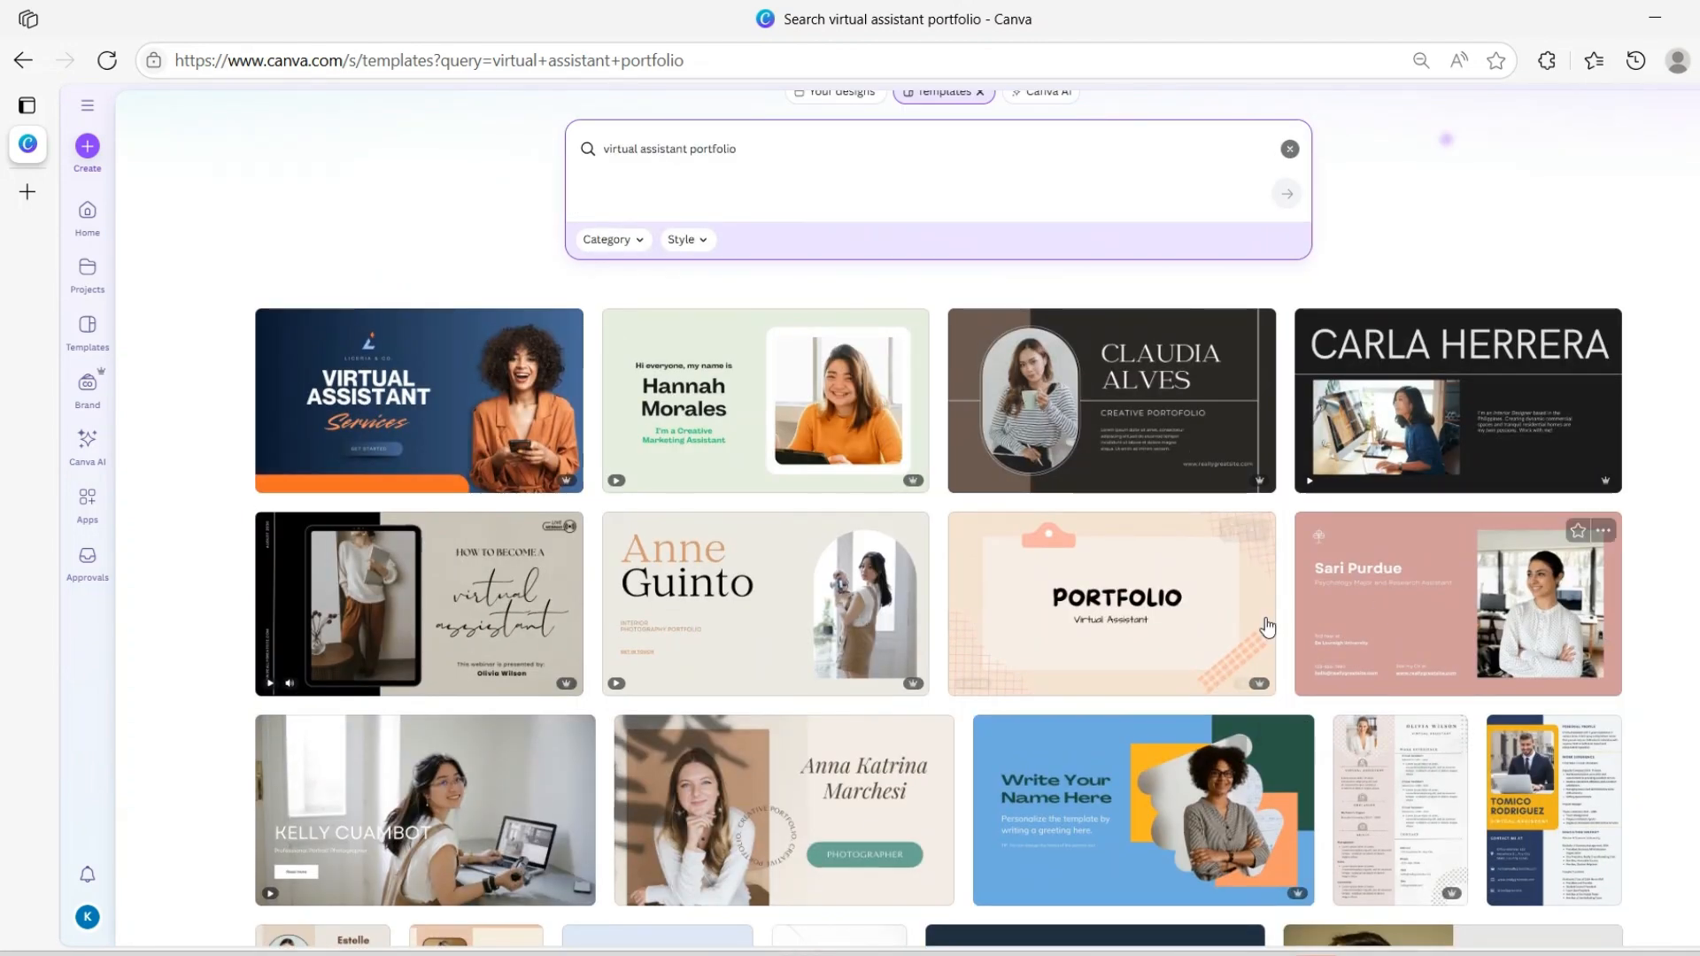
{"action": "scroll", "coordinate": [1672, 664], "scroll_direction": "up", "scroll_amount": 1}
Preview the Orange and Blue Modern Virtual Assistant Presentation template's slides and start customizing it
{"action": "mouse_move", "coordinate": [430, 554]}
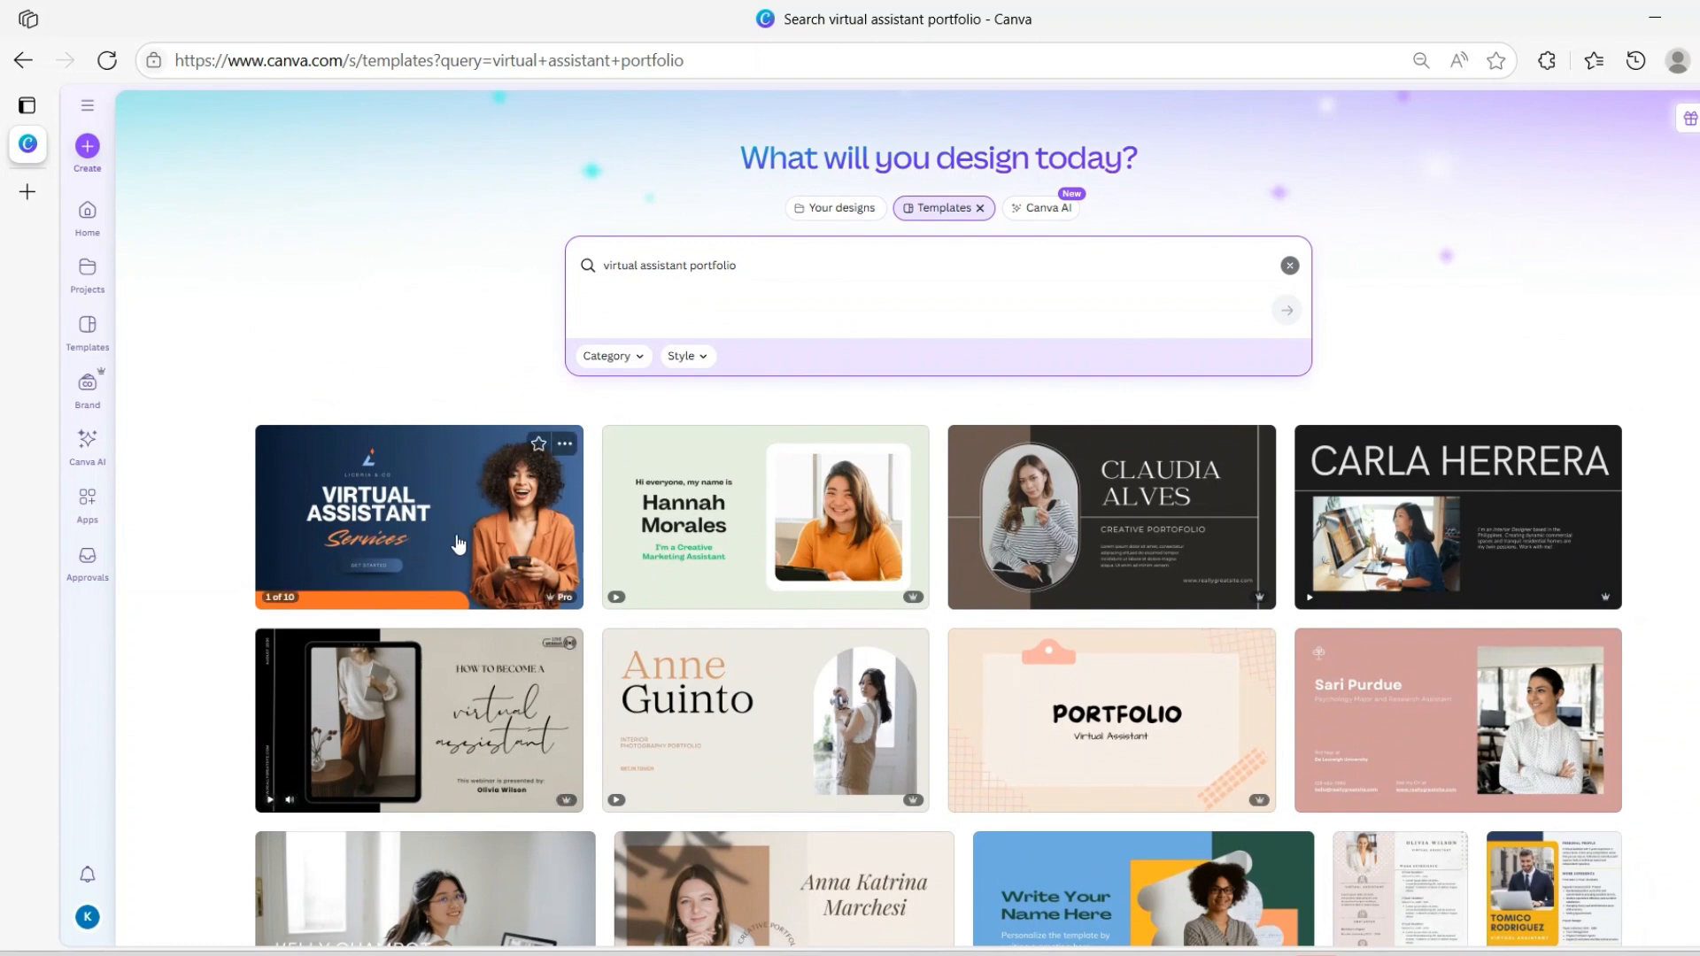
{"action": "left_click", "coordinate": [359, 560]}
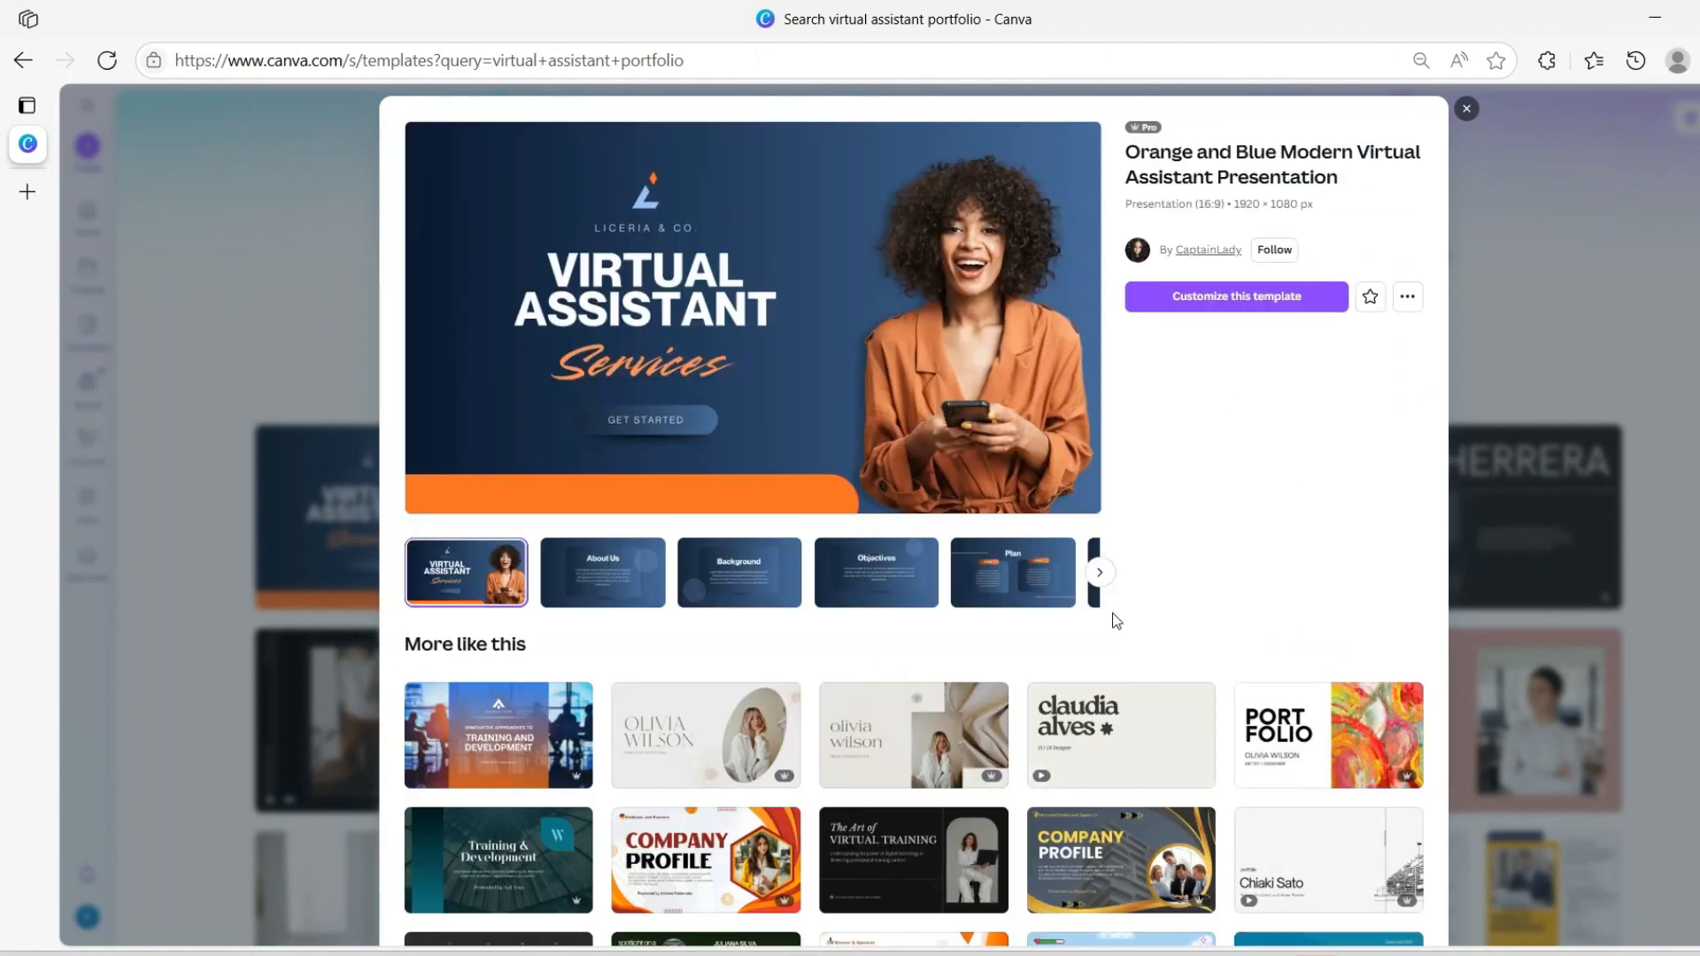
{"action": "left_click", "coordinate": [1099, 572]}
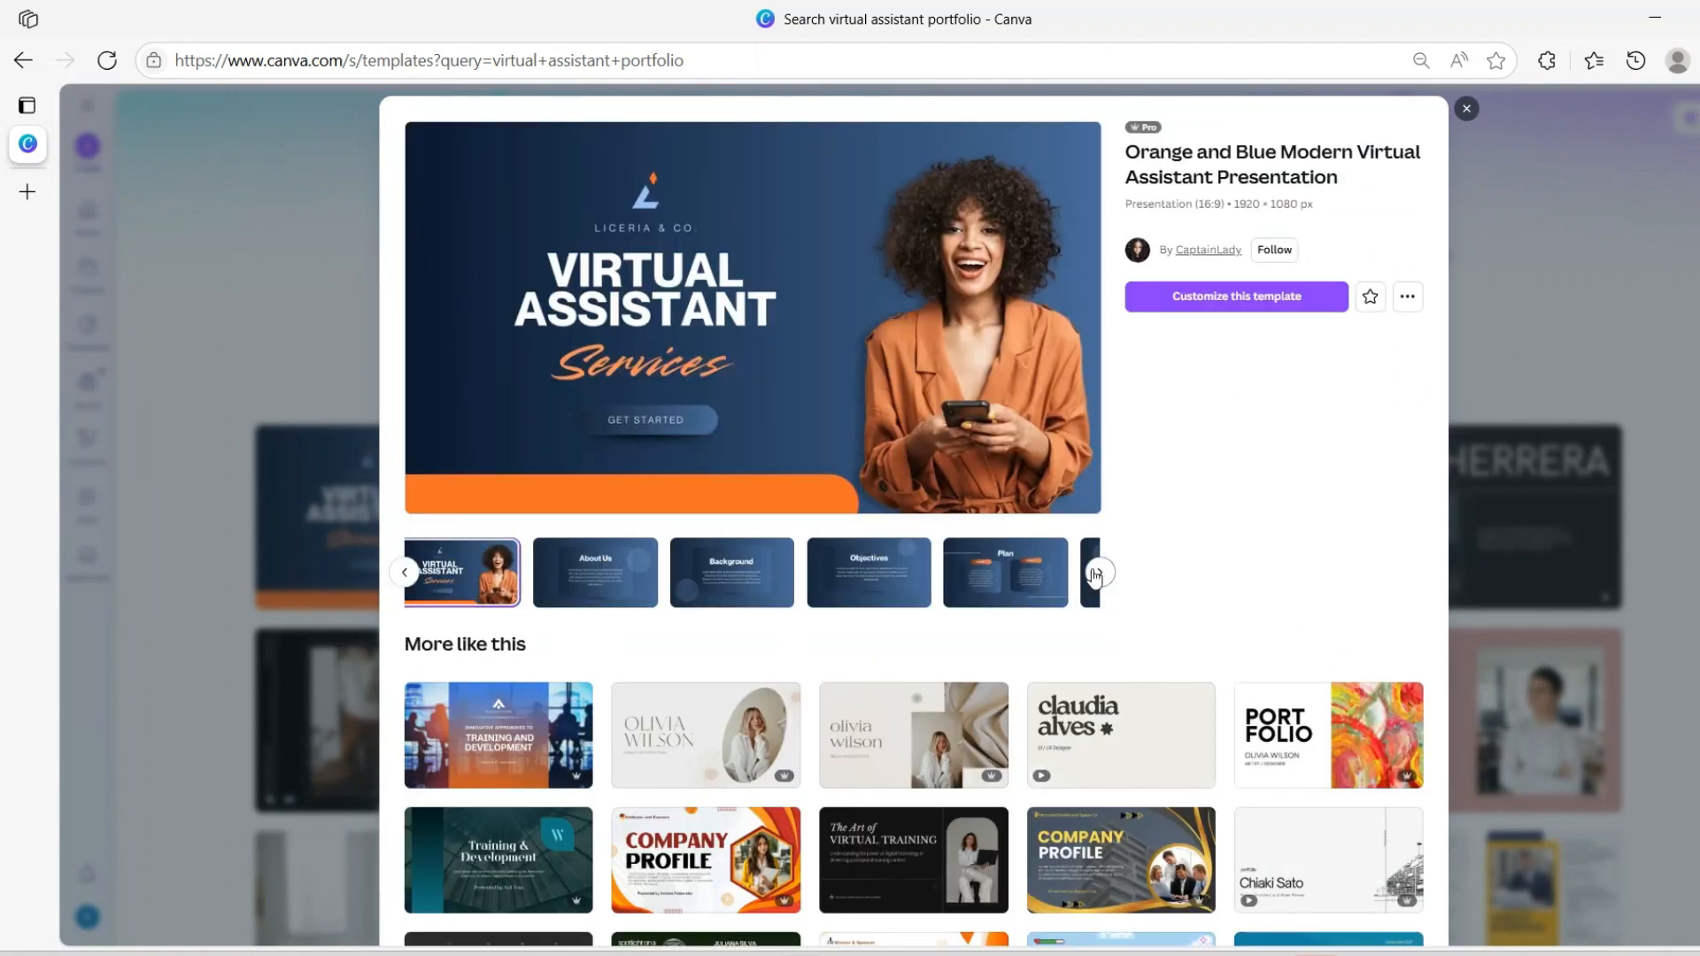
{"action": "scroll", "coordinate": [718, 423], "scroll_direction": "down", "scroll_amount": 1}
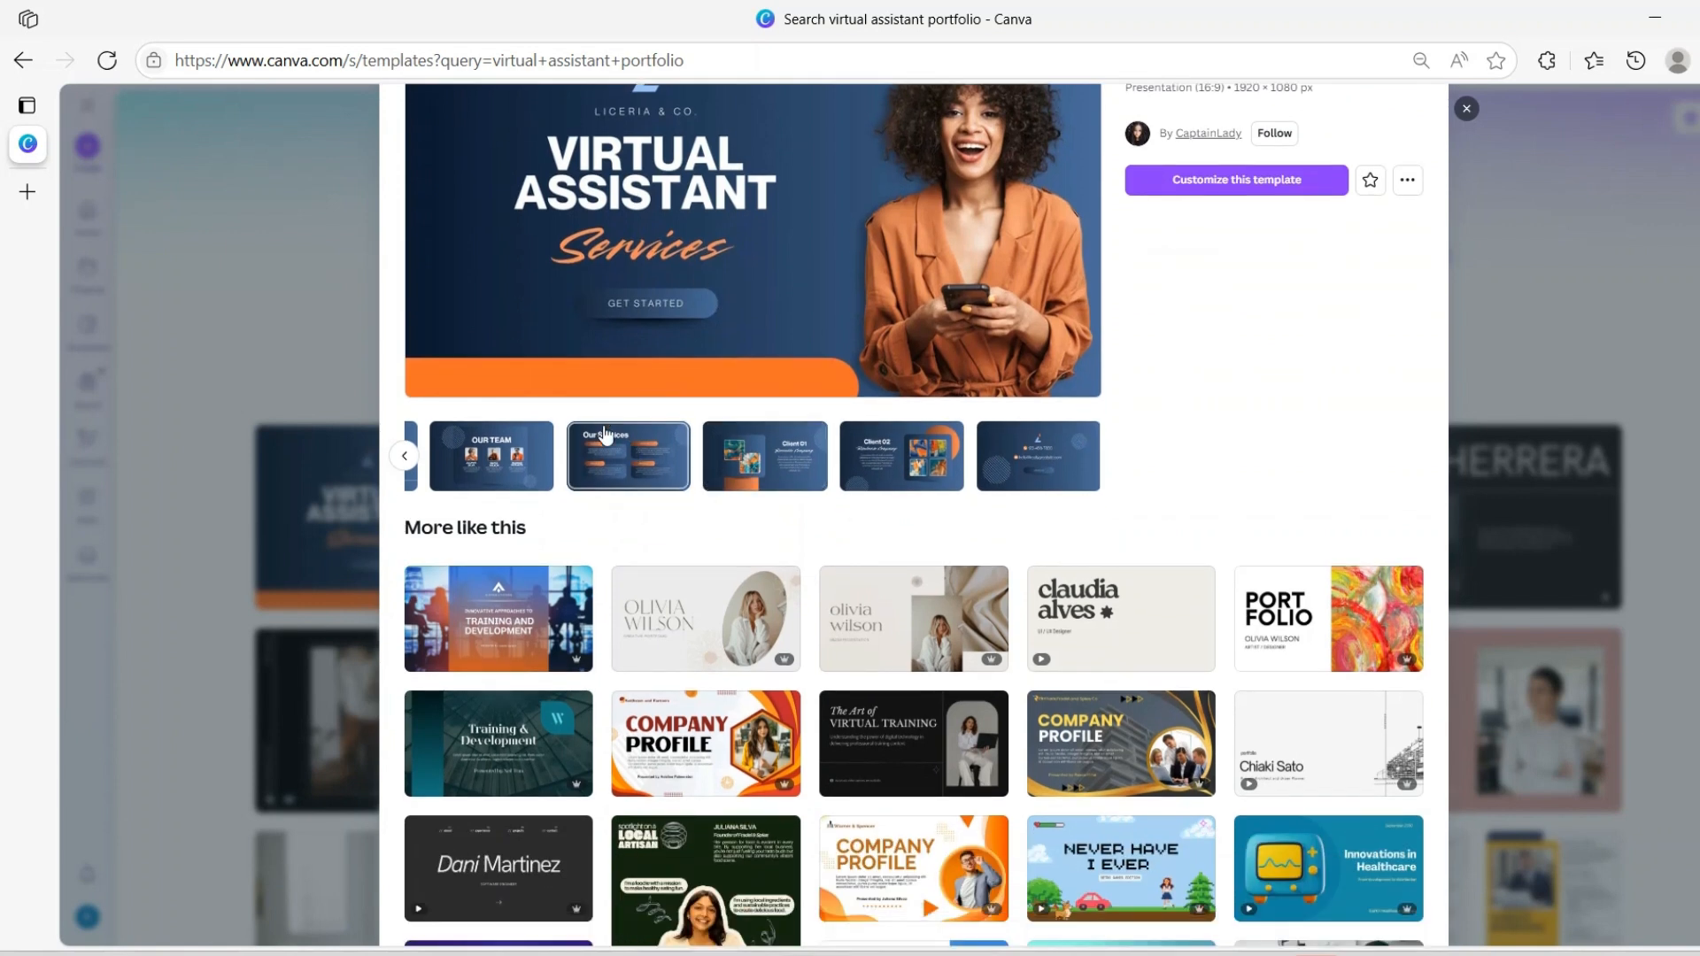
{"action": "scroll", "coordinate": [610, 421], "scroll_direction": "up", "scroll_amount": 1}
{"action": "left_click", "coordinate": [401, 567]}
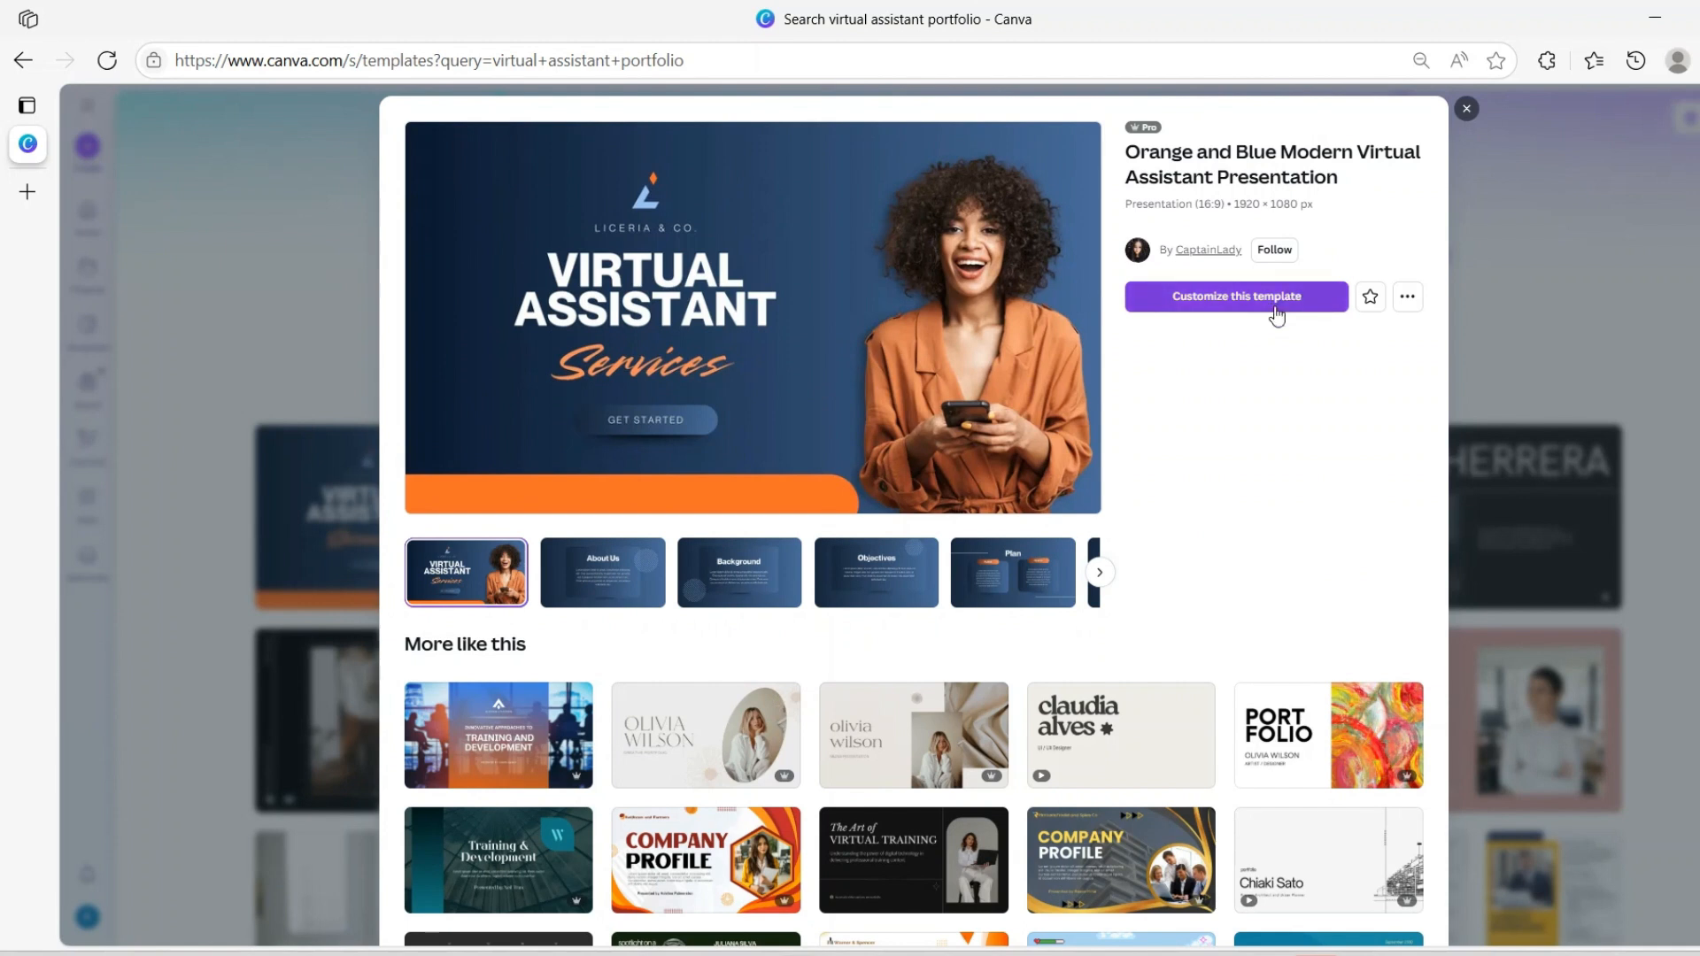
{"action": "left_click", "coordinate": [1227, 298]}
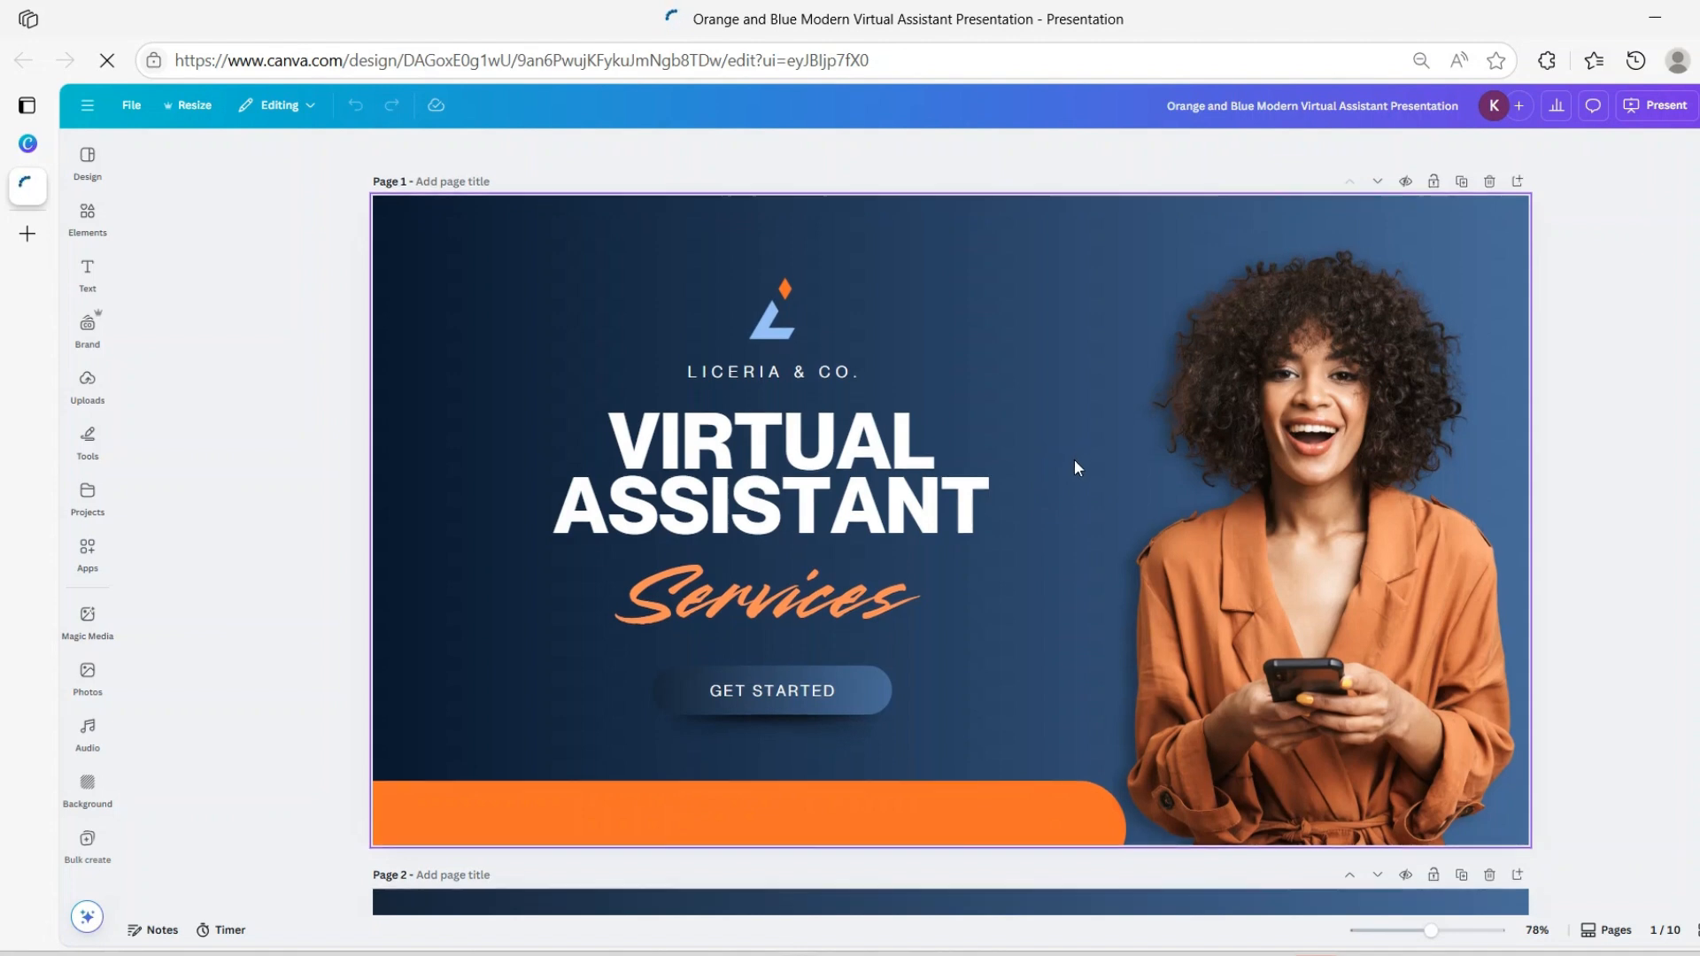
{"action": "scroll", "coordinate": [1075, 459], "scroll_direction": "down", "scroll_amount": 5}
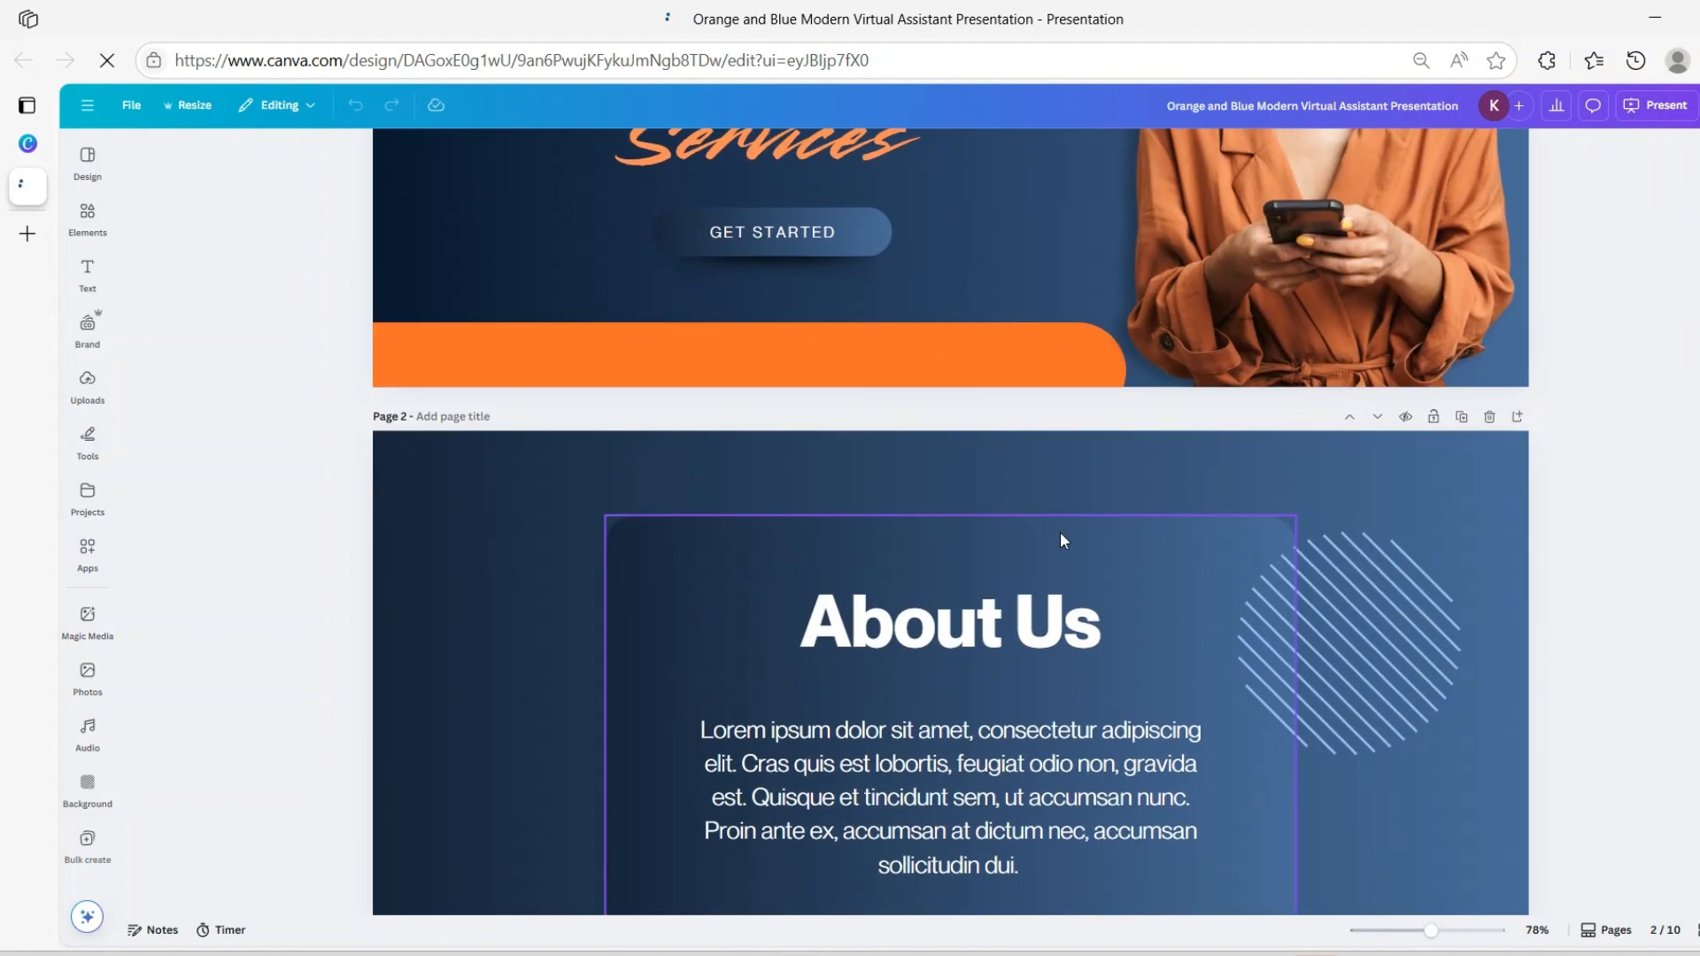
{"action": "scroll", "coordinate": [997, 524], "scroll_direction": "down", "scroll_amount": 6}
{"action": "scroll", "coordinate": [997, 527], "scroll_direction": "up", "scroll_amount": 11}
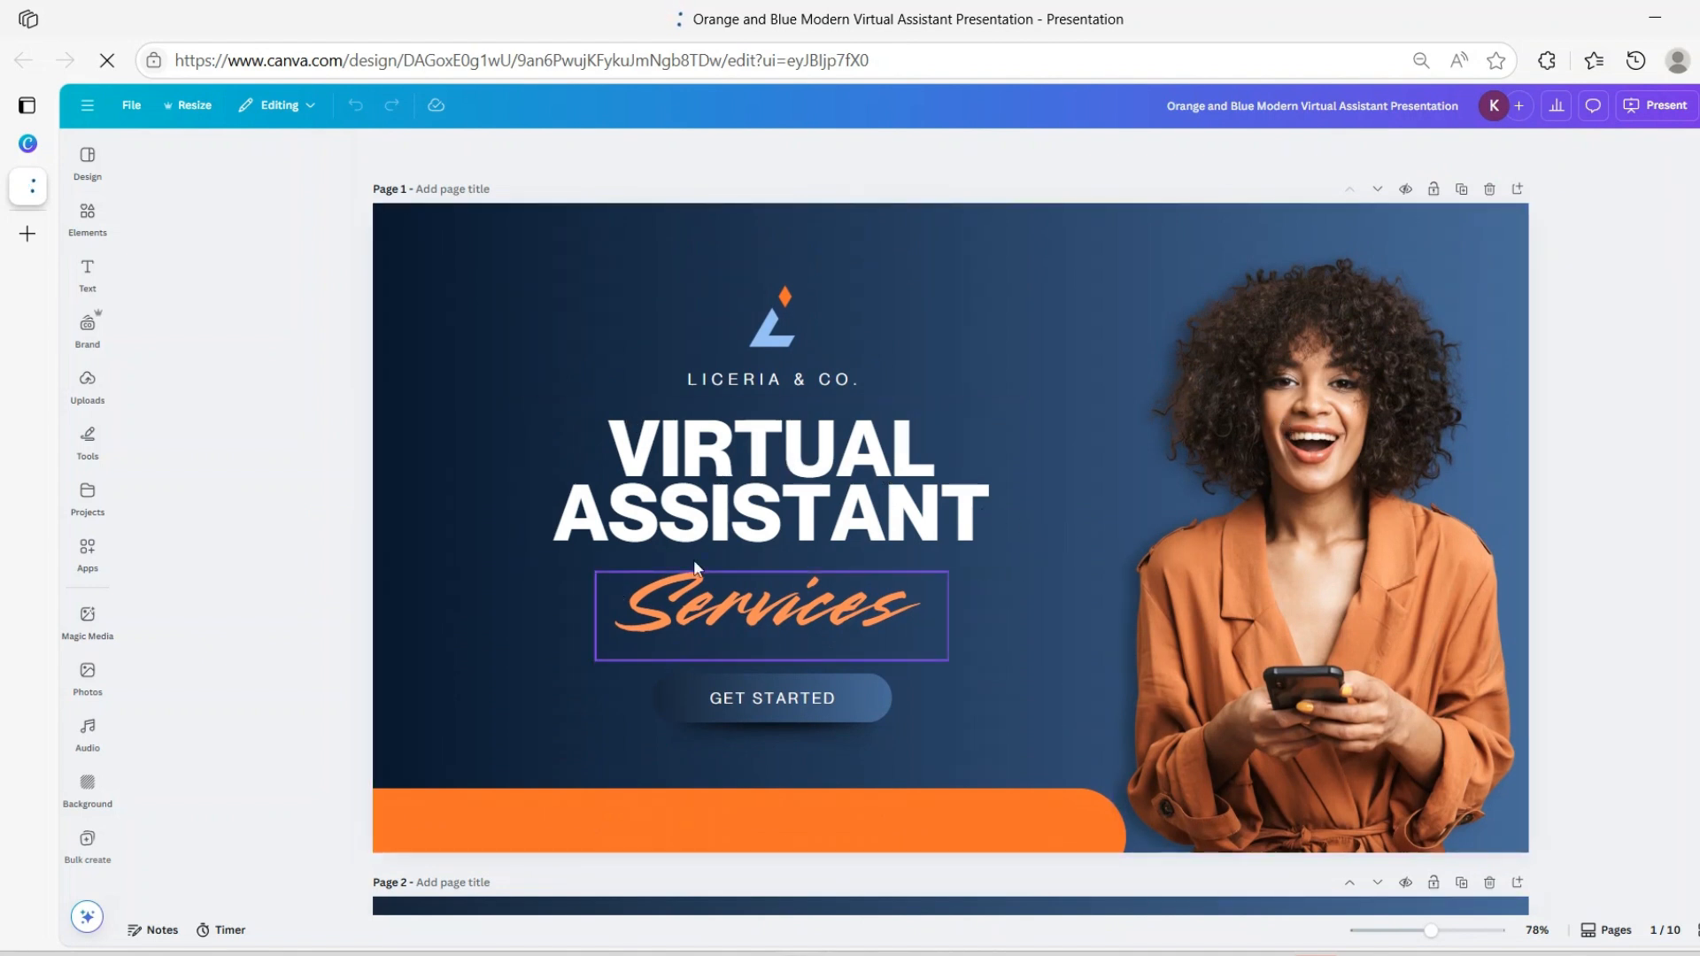
{"action": "left_click", "coordinate": [506, 379]}
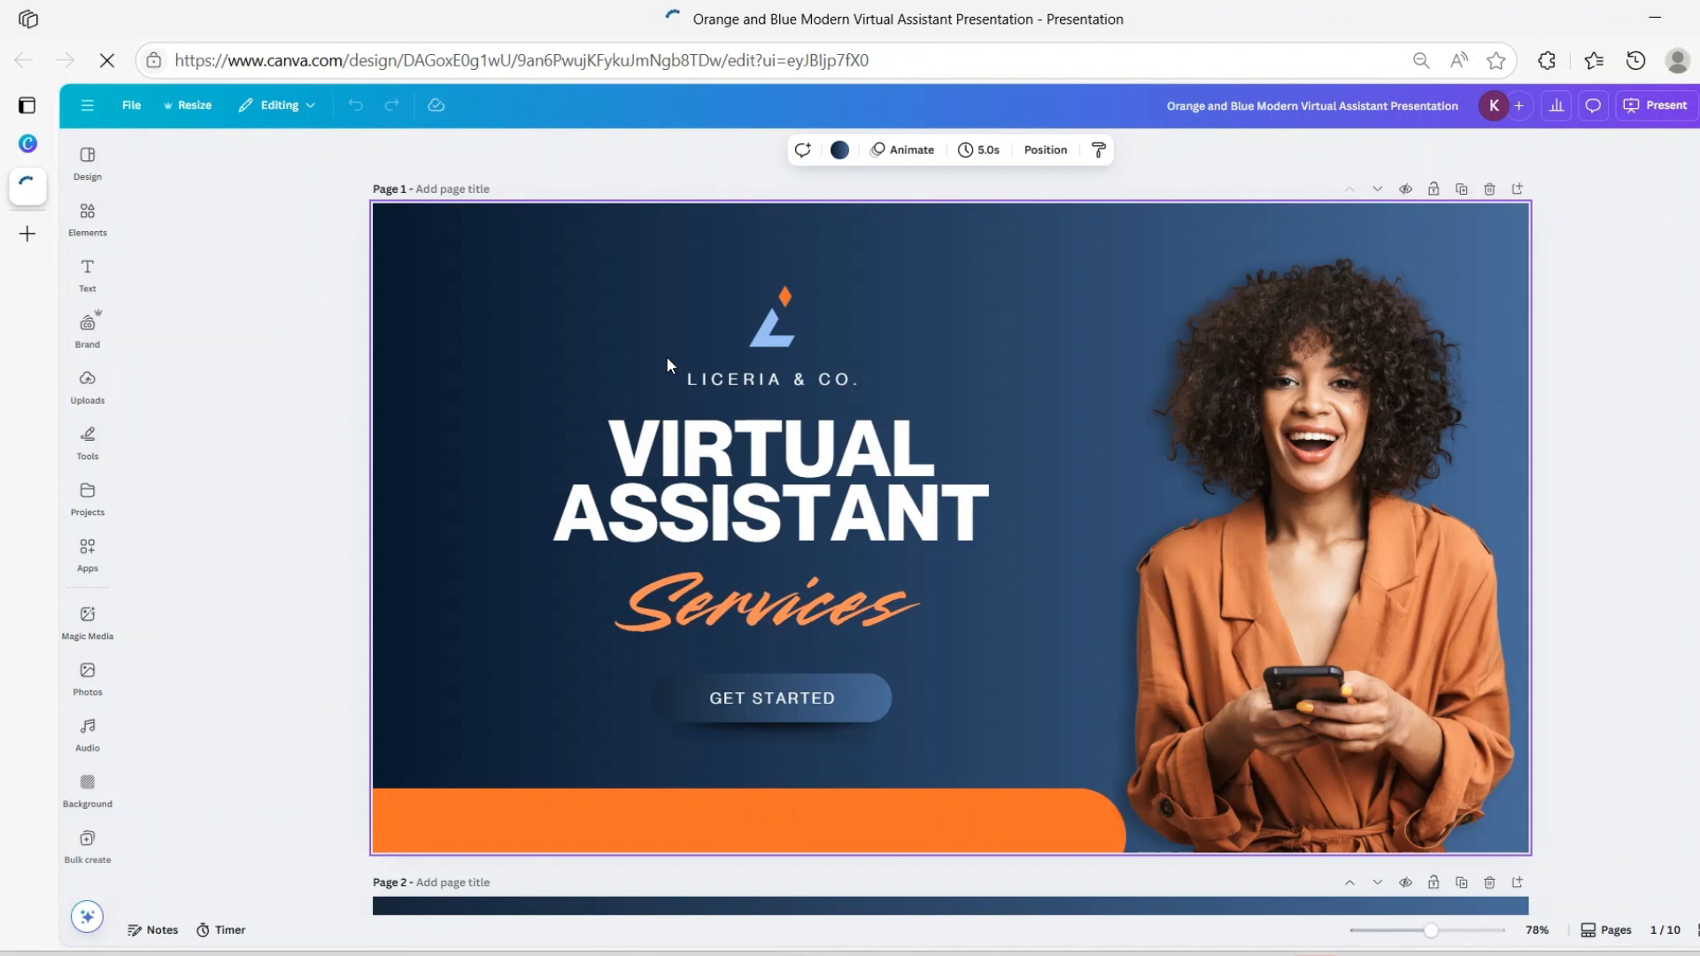
{"action": "mouse_move", "coordinate": [92, 230]}
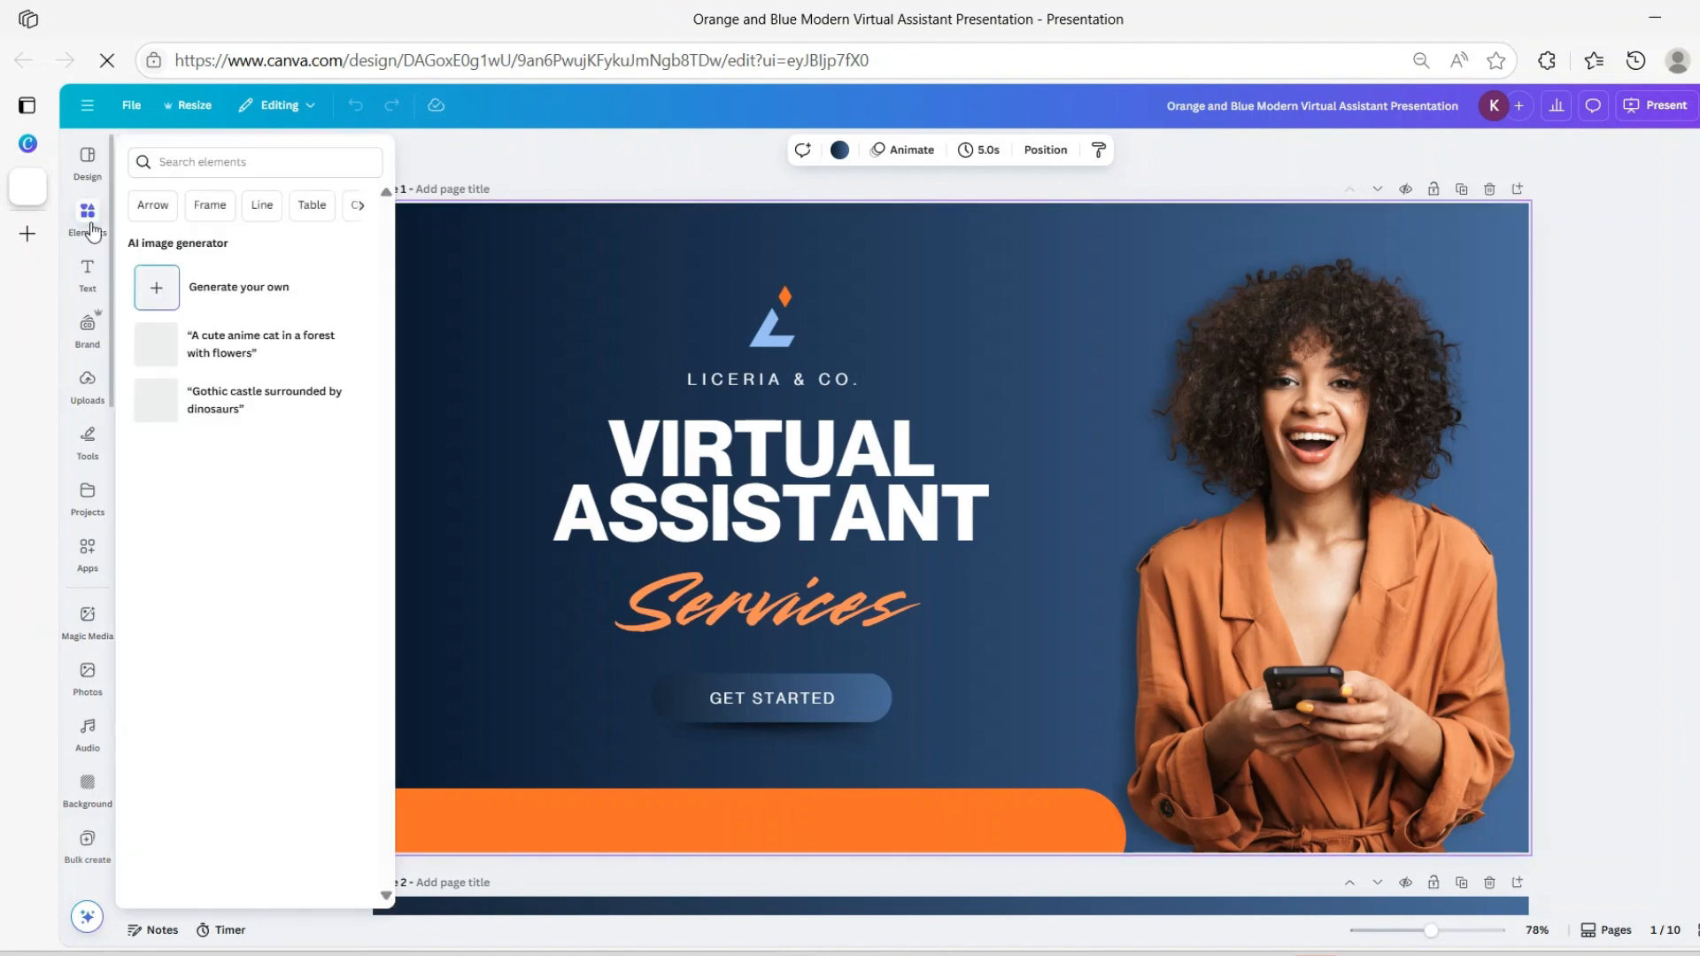
Apply the template's Neue Montreal style to all pages from the Design panel
{"action": "left_click", "coordinate": [85, 164]}
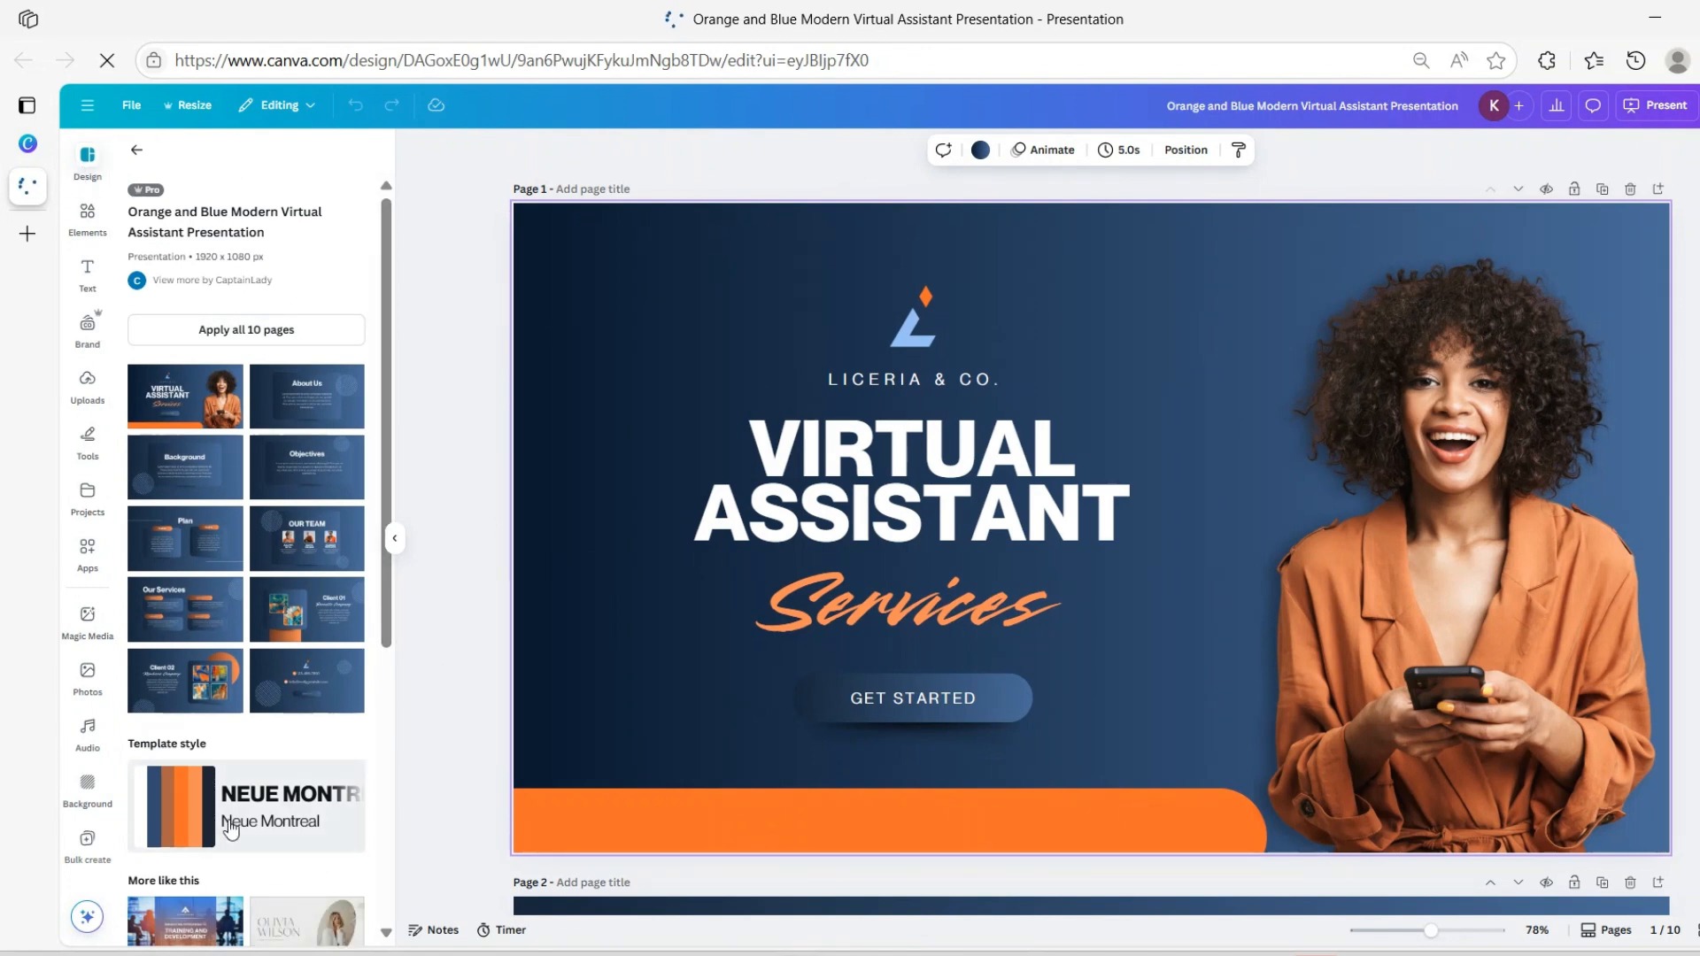
{"action": "scroll", "coordinate": [228, 797], "scroll_direction": "down", "scroll_amount": 2}
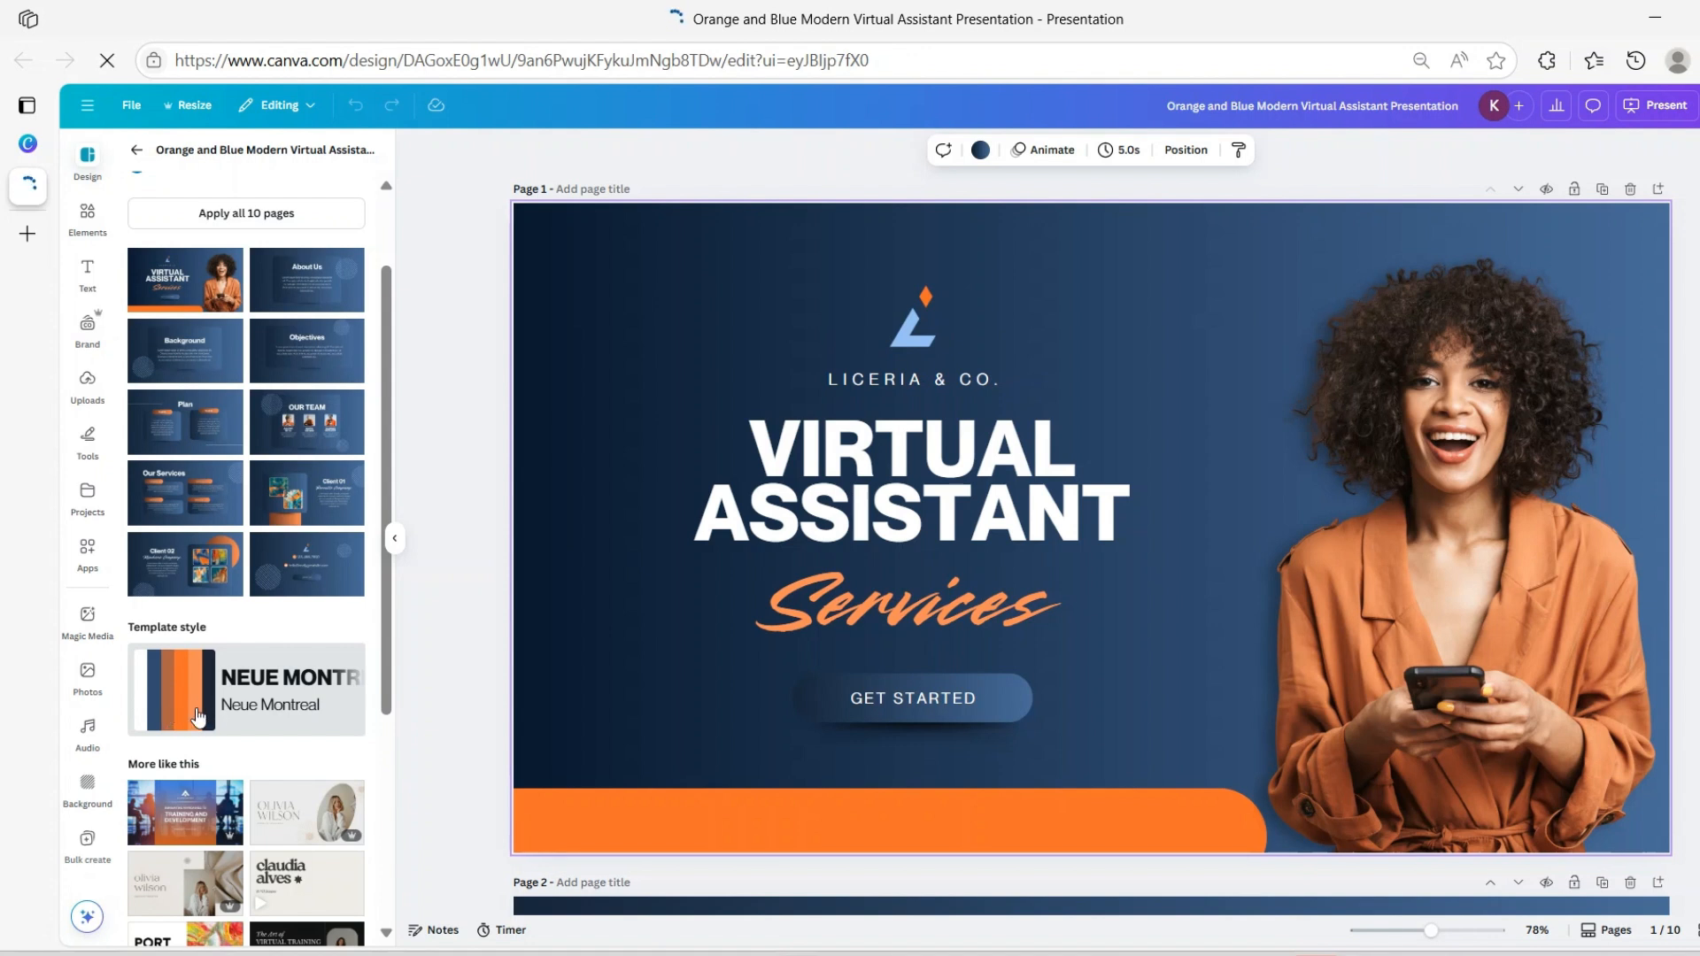
{"action": "left_click", "coordinate": [146, 711]}
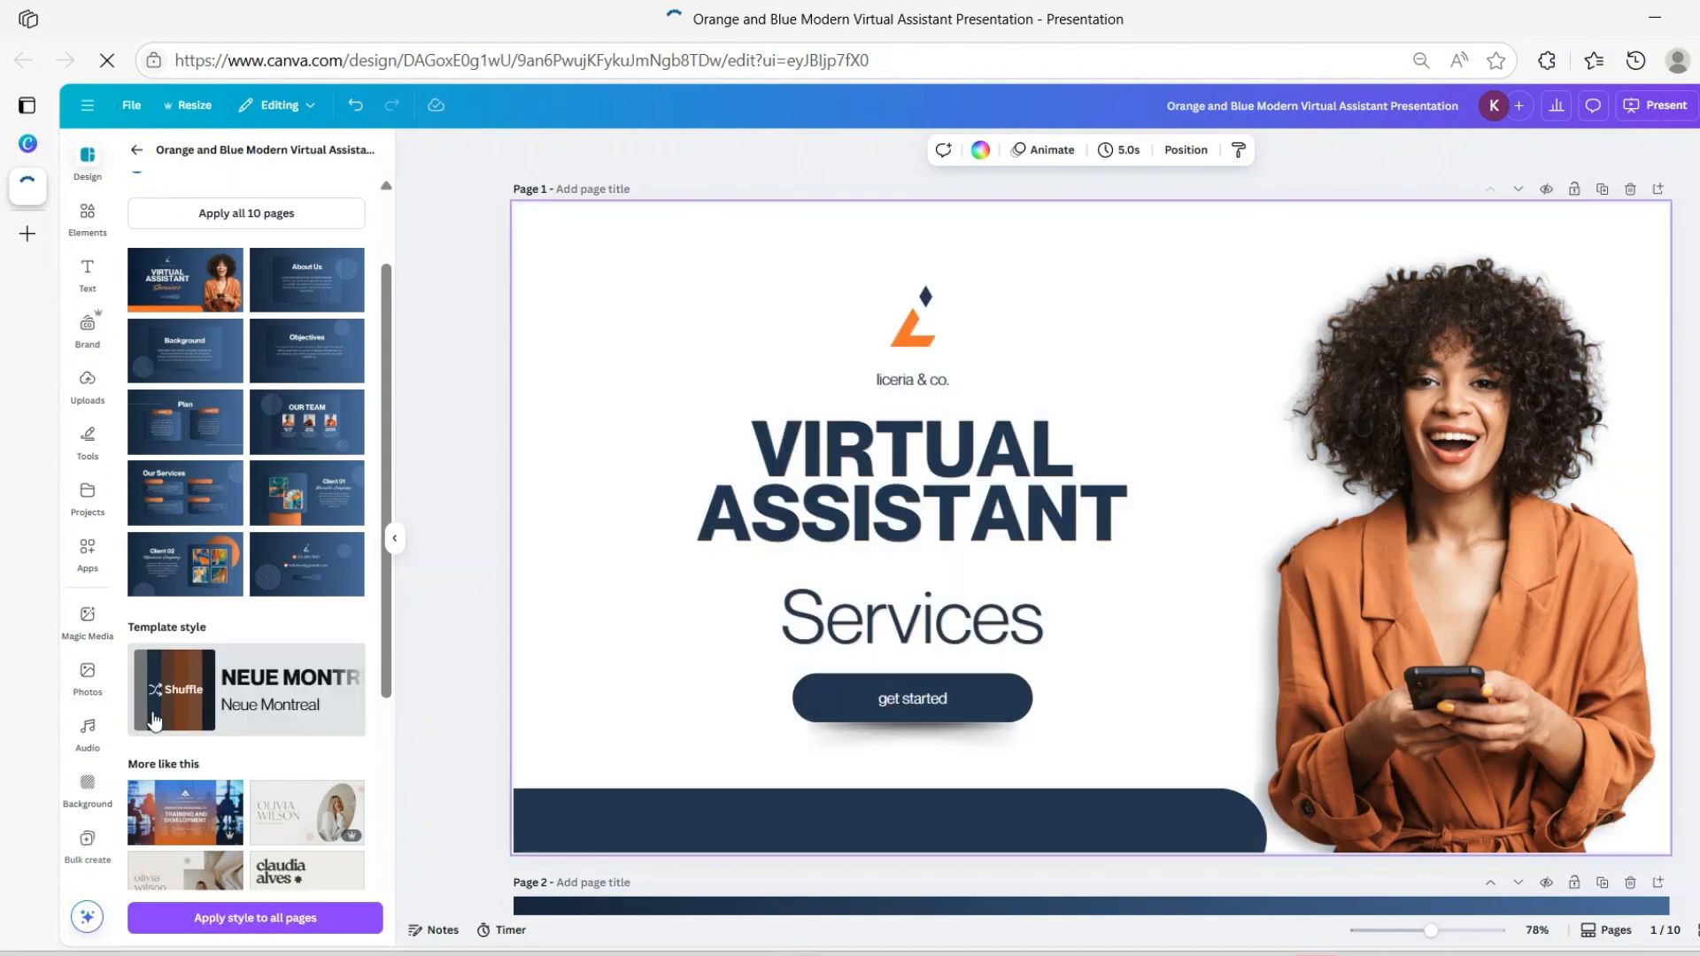
{"action": "scroll", "coordinate": [885, 637], "scroll_direction": "down", "scroll_amount": 10}
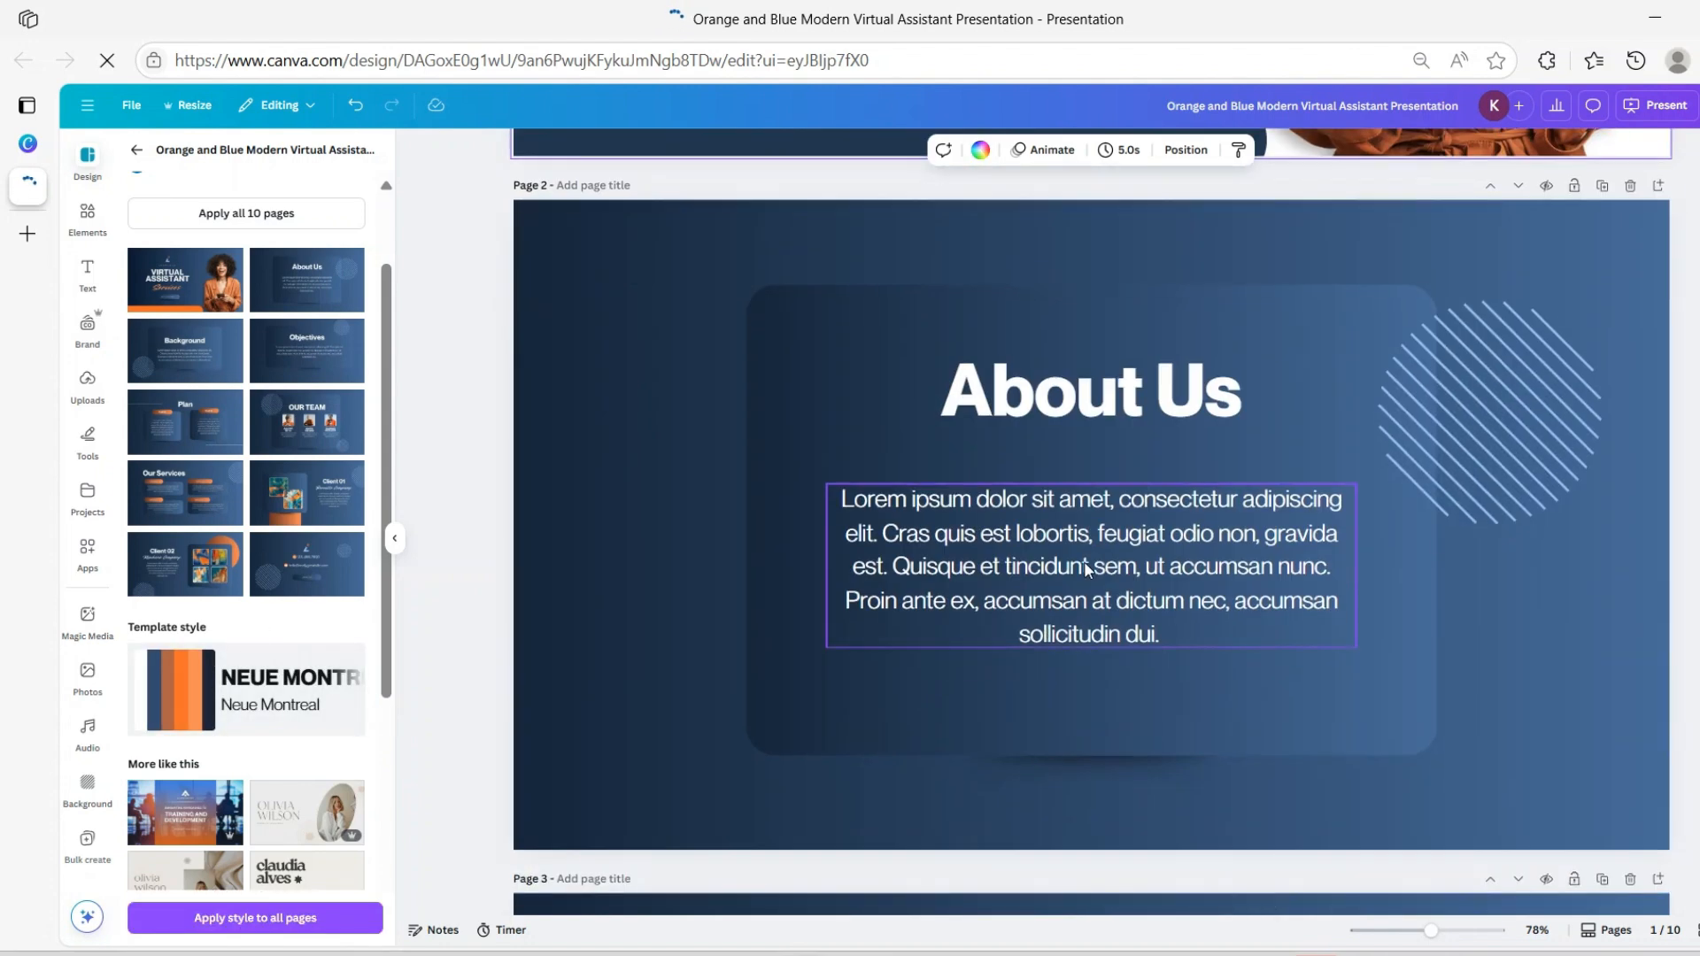
{"action": "scroll", "coordinate": [1088, 564], "scroll_direction": "up", "scroll_amount": 5}
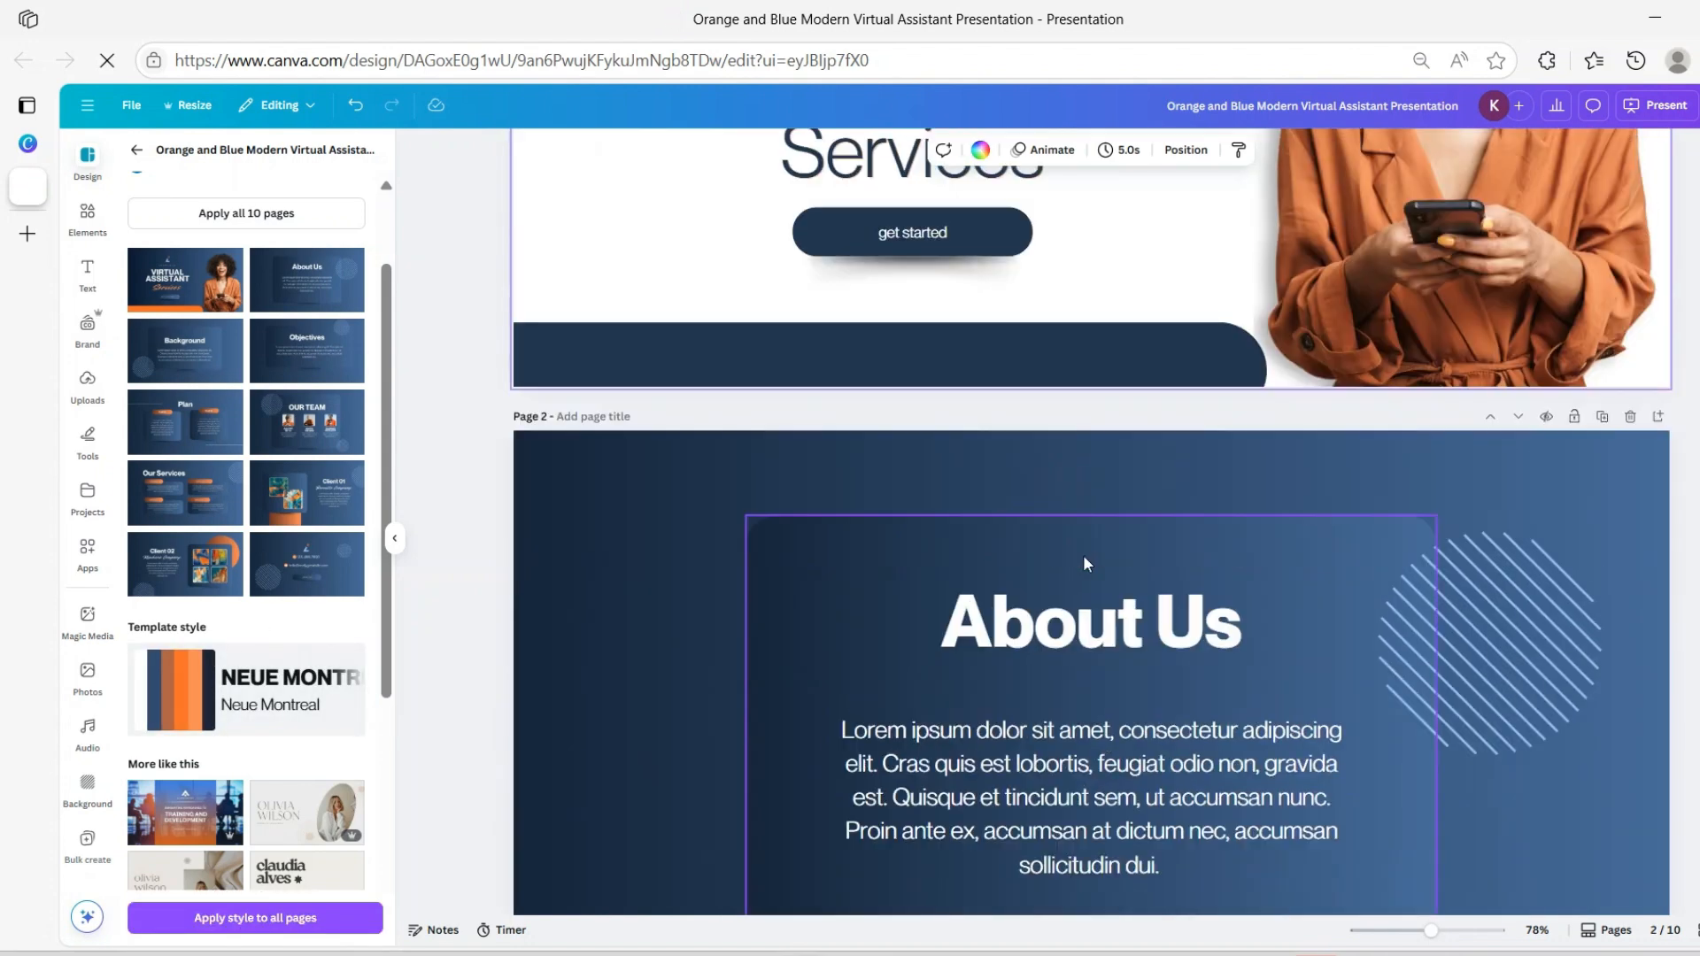
{"action": "left_click", "coordinate": [235, 918]}
{"action": "scroll", "coordinate": [1082, 591], "scroll_direction": "up", "scroll_amount": 5}
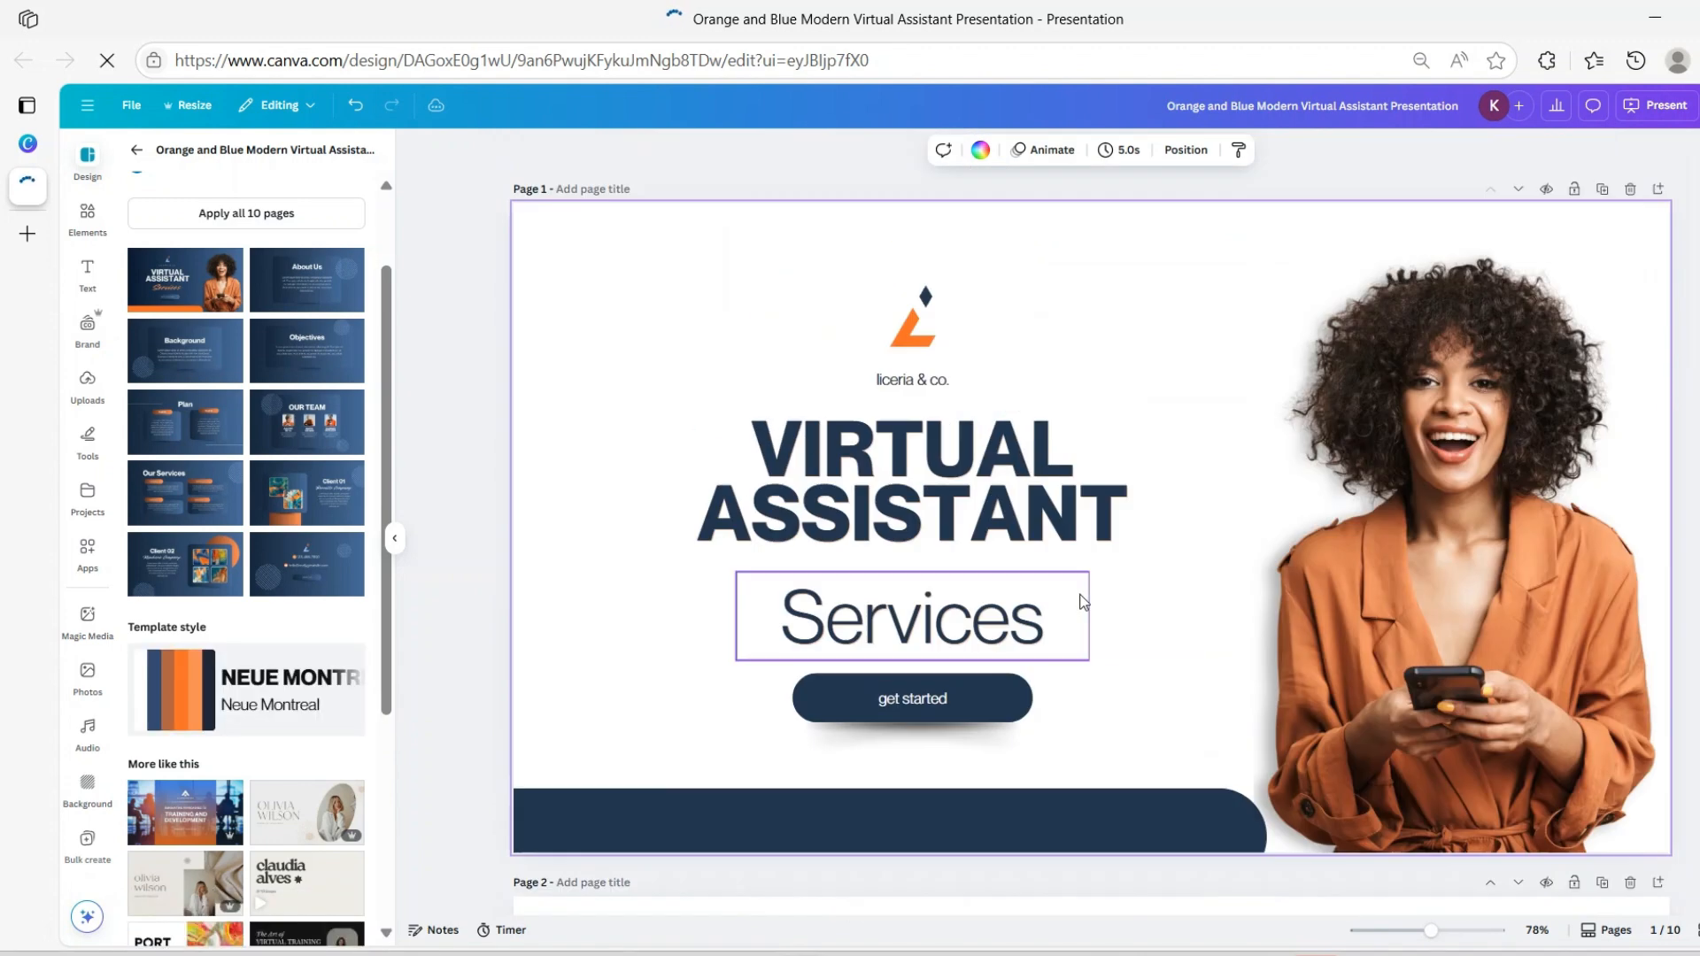
{"action": "scroll", "coordinate": [1085, 599], "scroll_direction": "down", "scroll_amount": 14}
{"action": "scroll", "coordinate": [1085, 599], "scroll_direction": "down", "scroll_amount": 5}
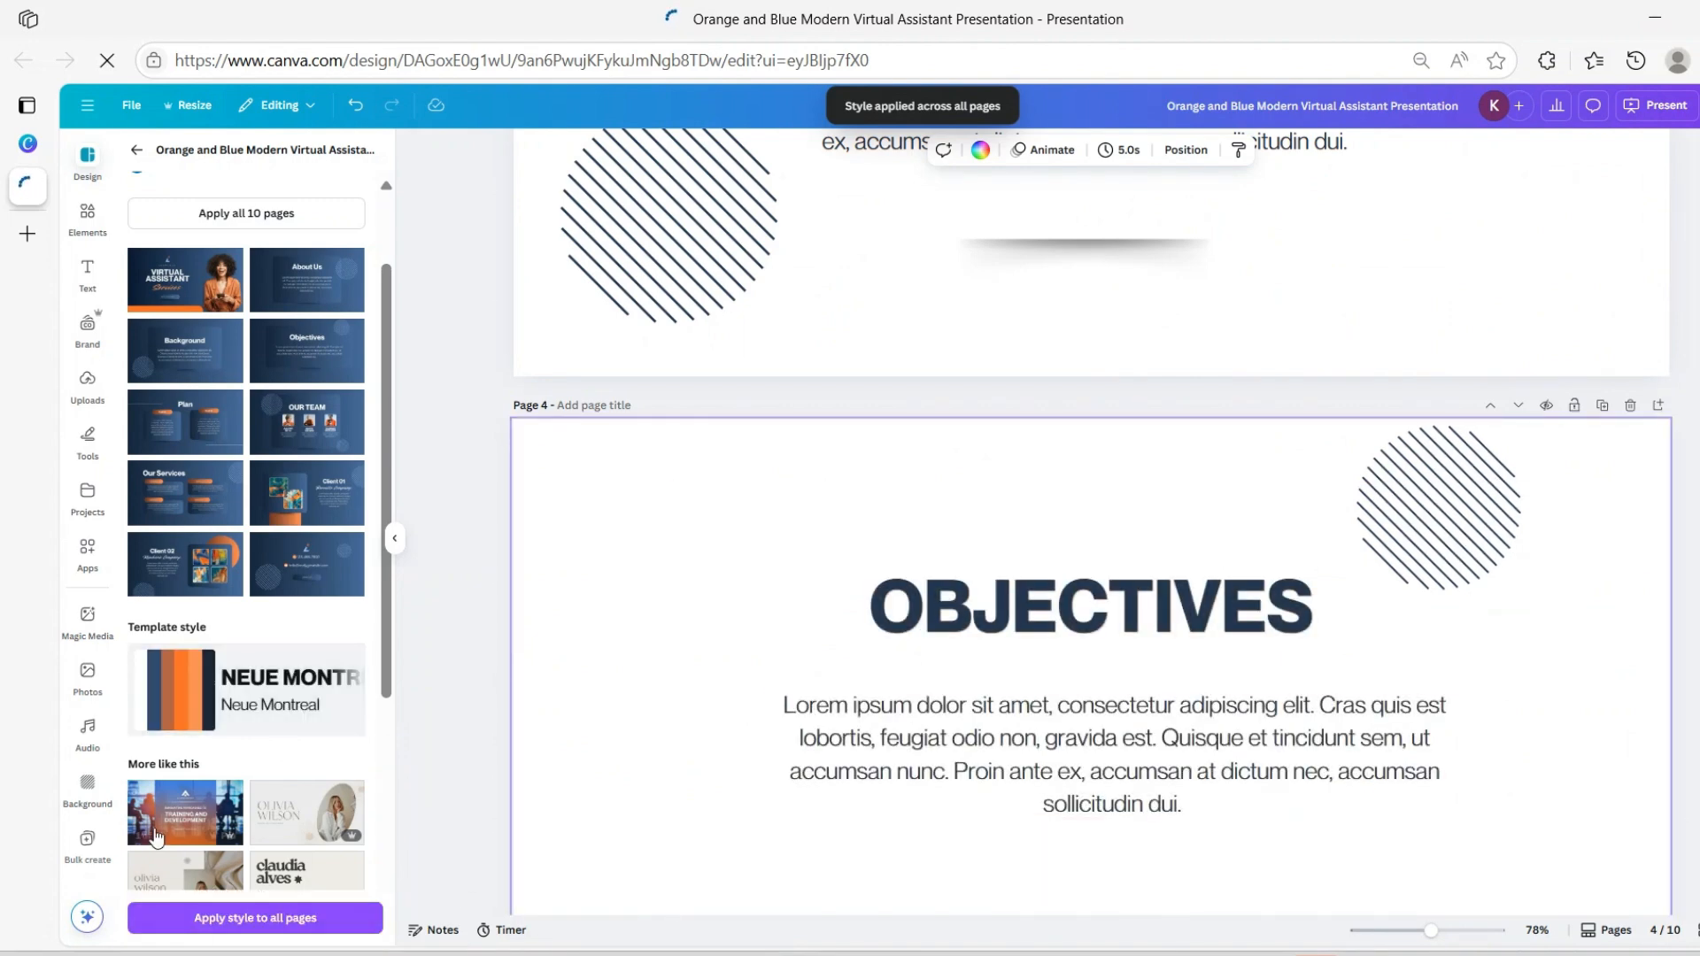
{"action": "scroll", "coordinate": [782, 765], "scroll_direction": "up", "scroll_amount": 3}
{"action": "scroll", "coordinate": [802, 810], "scroll_direction": "up", "scroll_amount": 6}
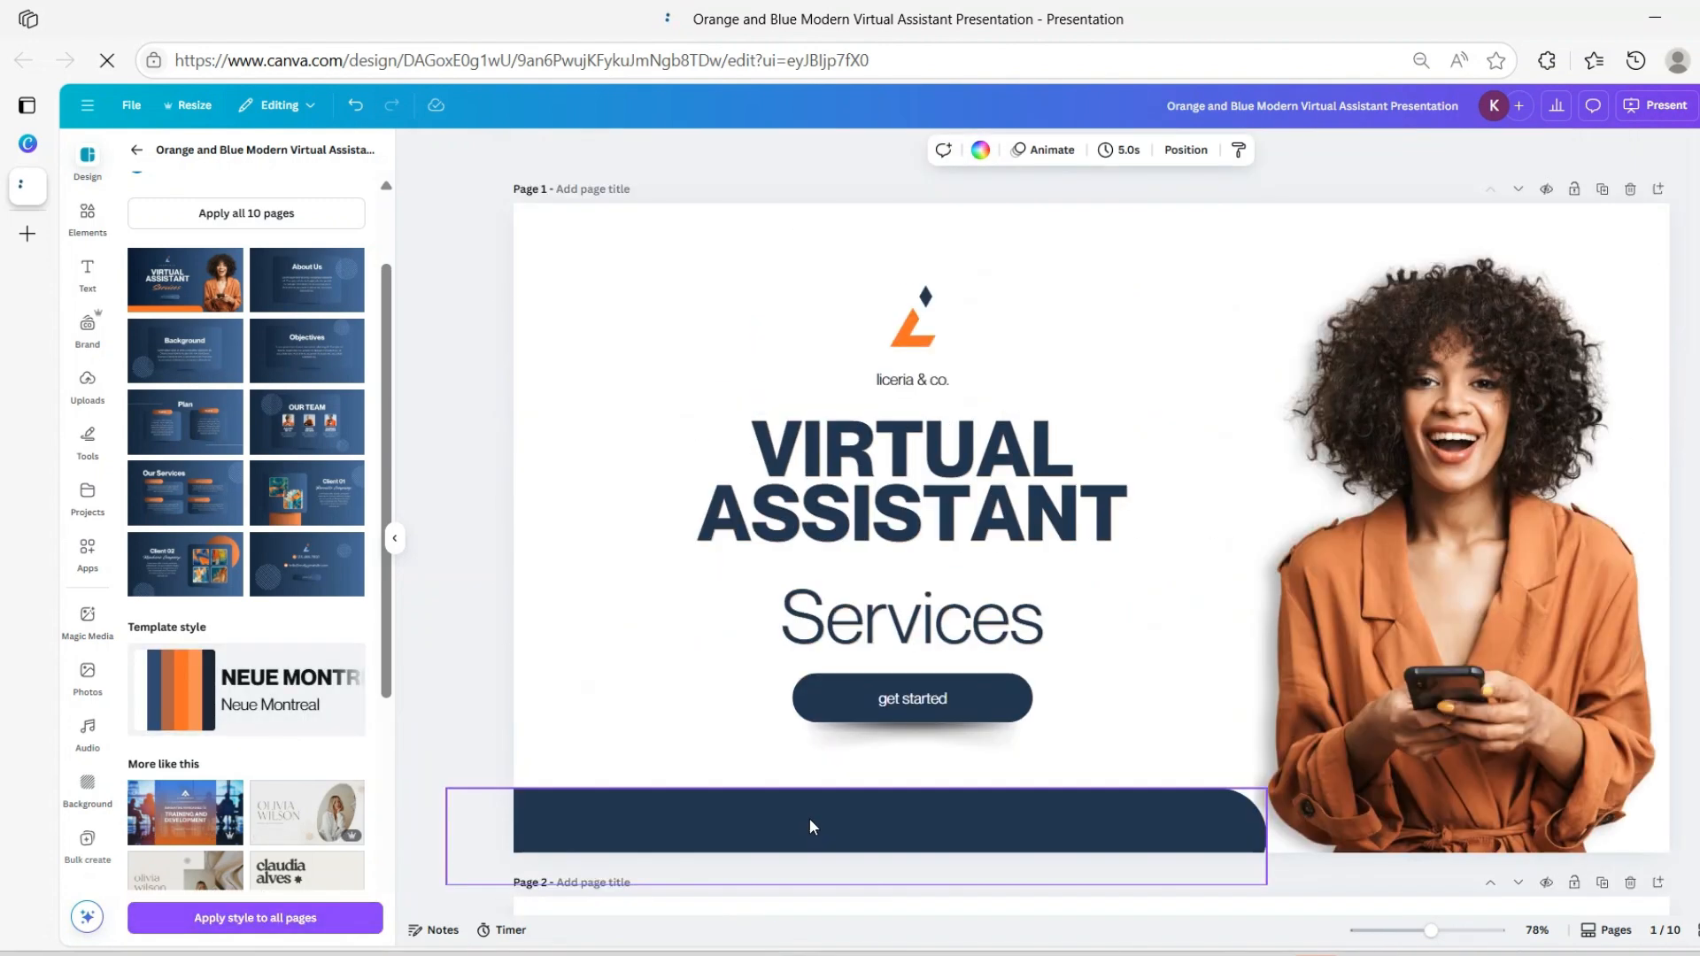
{"action": "scroll", "coordinate": [723, 872], "scroll_direction": "down", "scroll_amount": 3}
{"action": "scroll", "coordinate": [723, 740], "scroll_direction": "down", "scroll_amount": 3}
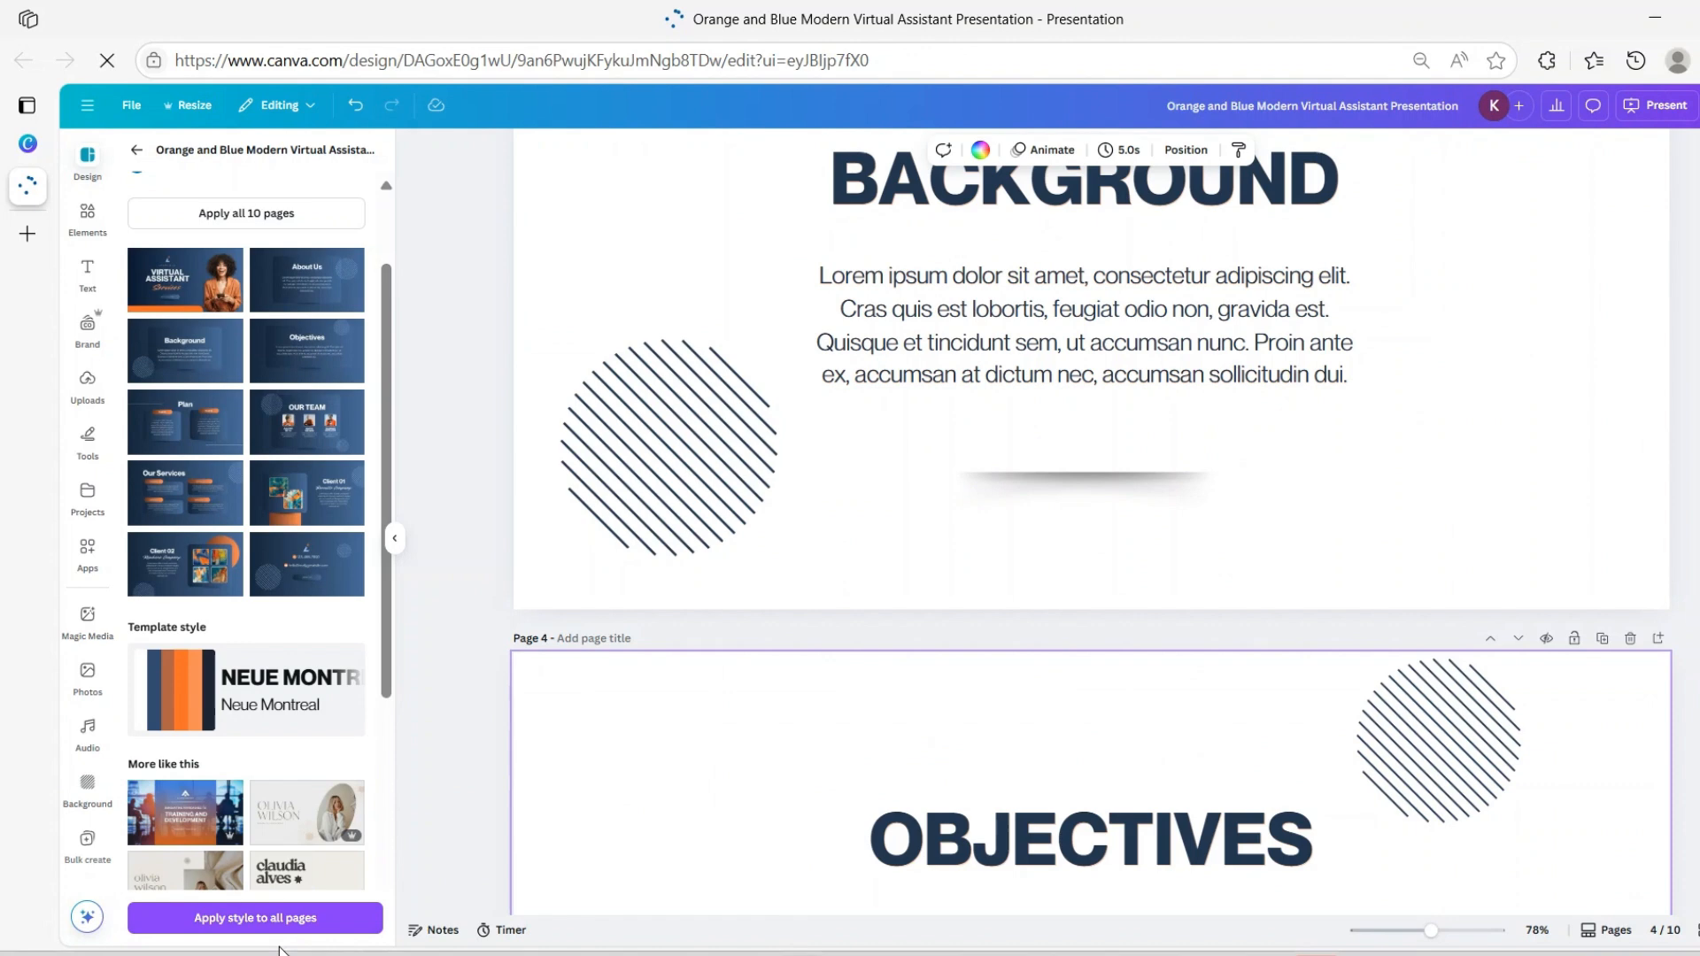
Shuffle the style to a blue palette with white text and apply it to all pages
{"action": "left_click", "coordinate": [186, 726]}
{"action": "scroll", "coordinate": [1078, 808], "scroll_direction": "down", "scroll_amount": 3}
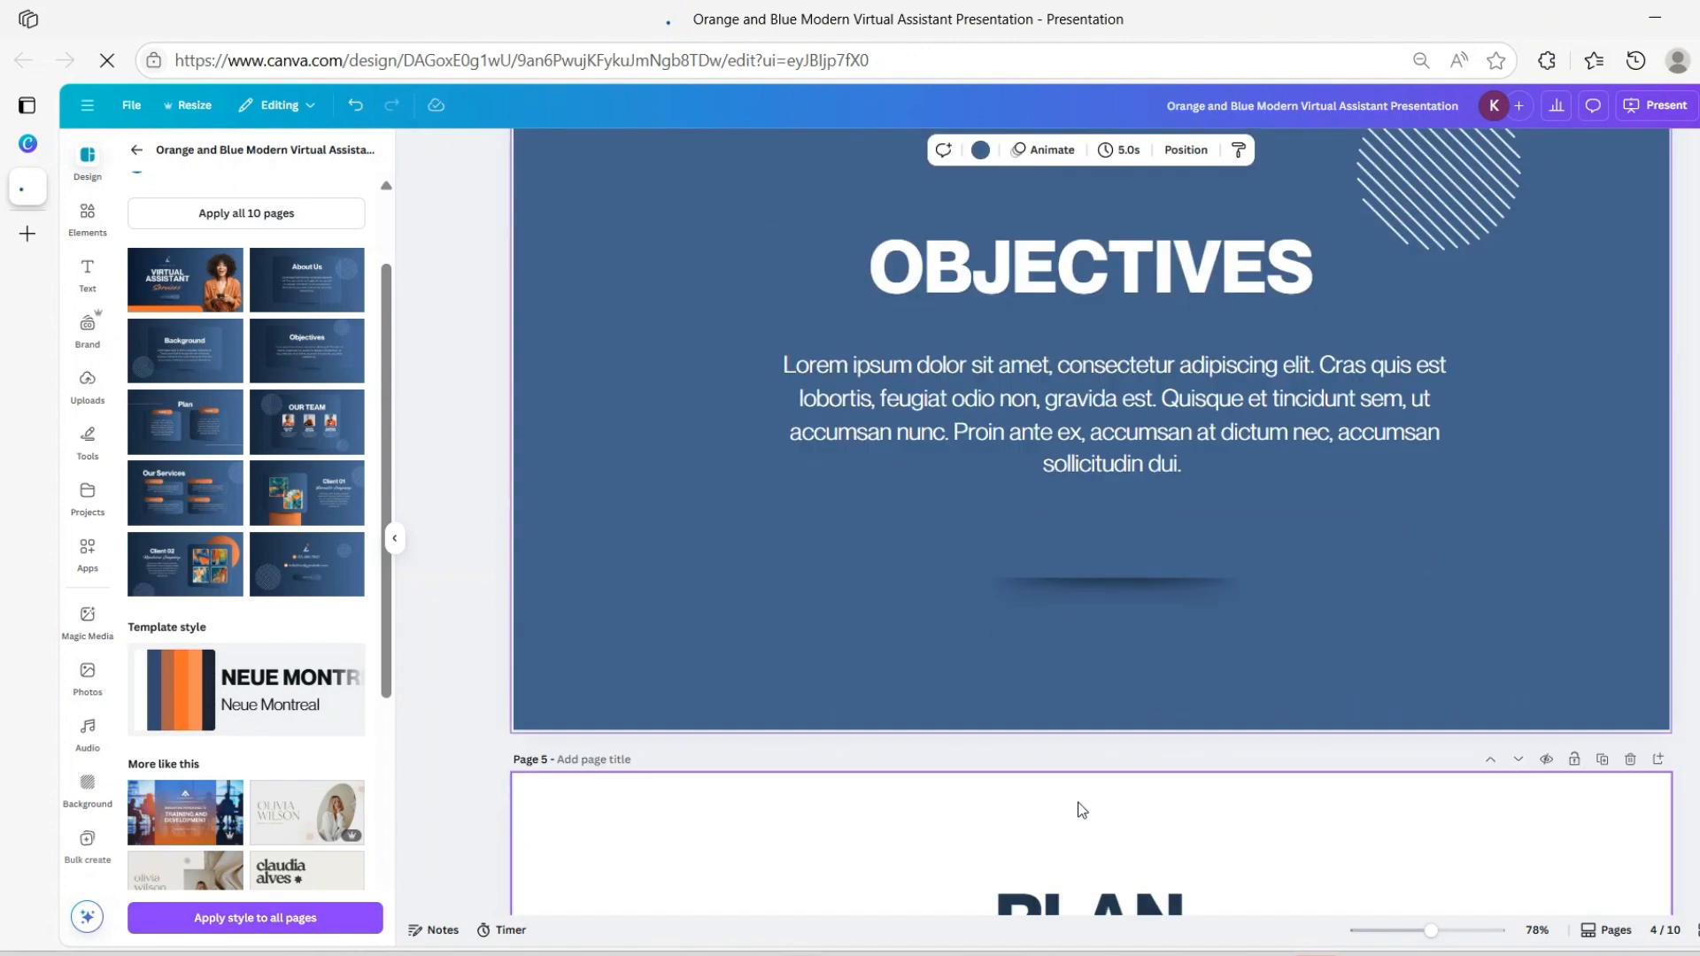
{"action": "scroll", "coordinate": [1078, 806], "scroll_direction": "down", "scroll_amount": 2}
{"action": "scroll", "coordinate": [998, 801], "scroll_direction": "up", "scroll_amount": 4}
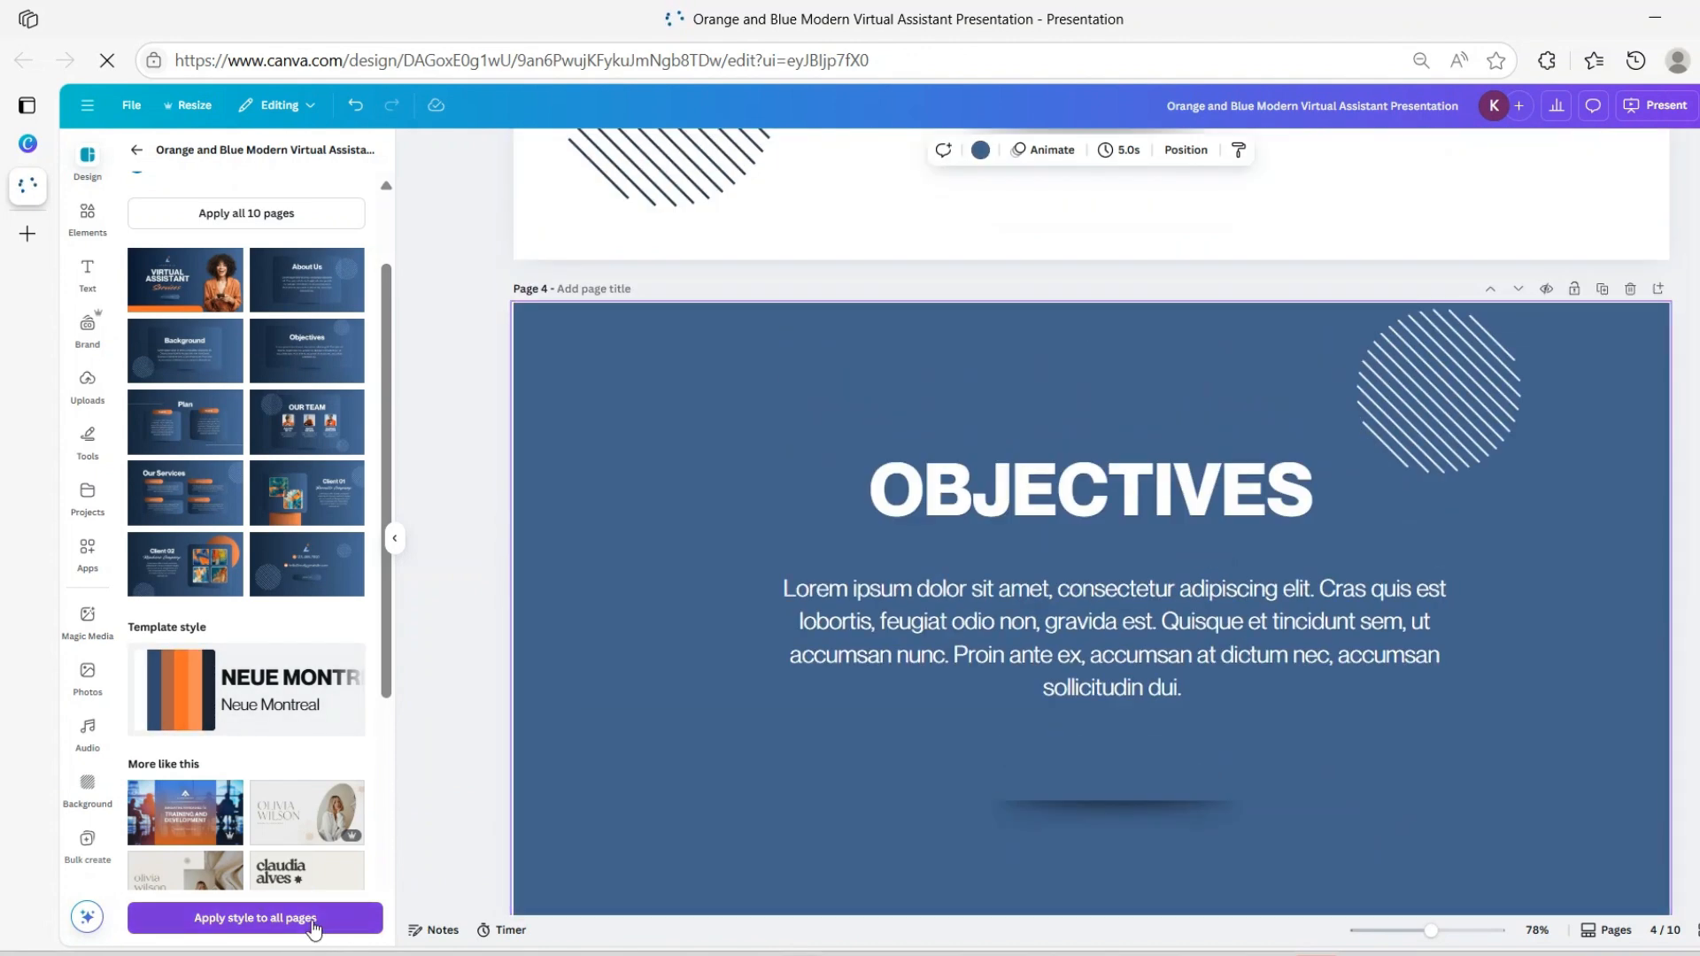
{"action": "left_click", "coordinate": [363, 919]}
{"action": "scroll", "coordinate": [1178, 797], "scroll_direction": "up", "scroll_amount": 10}
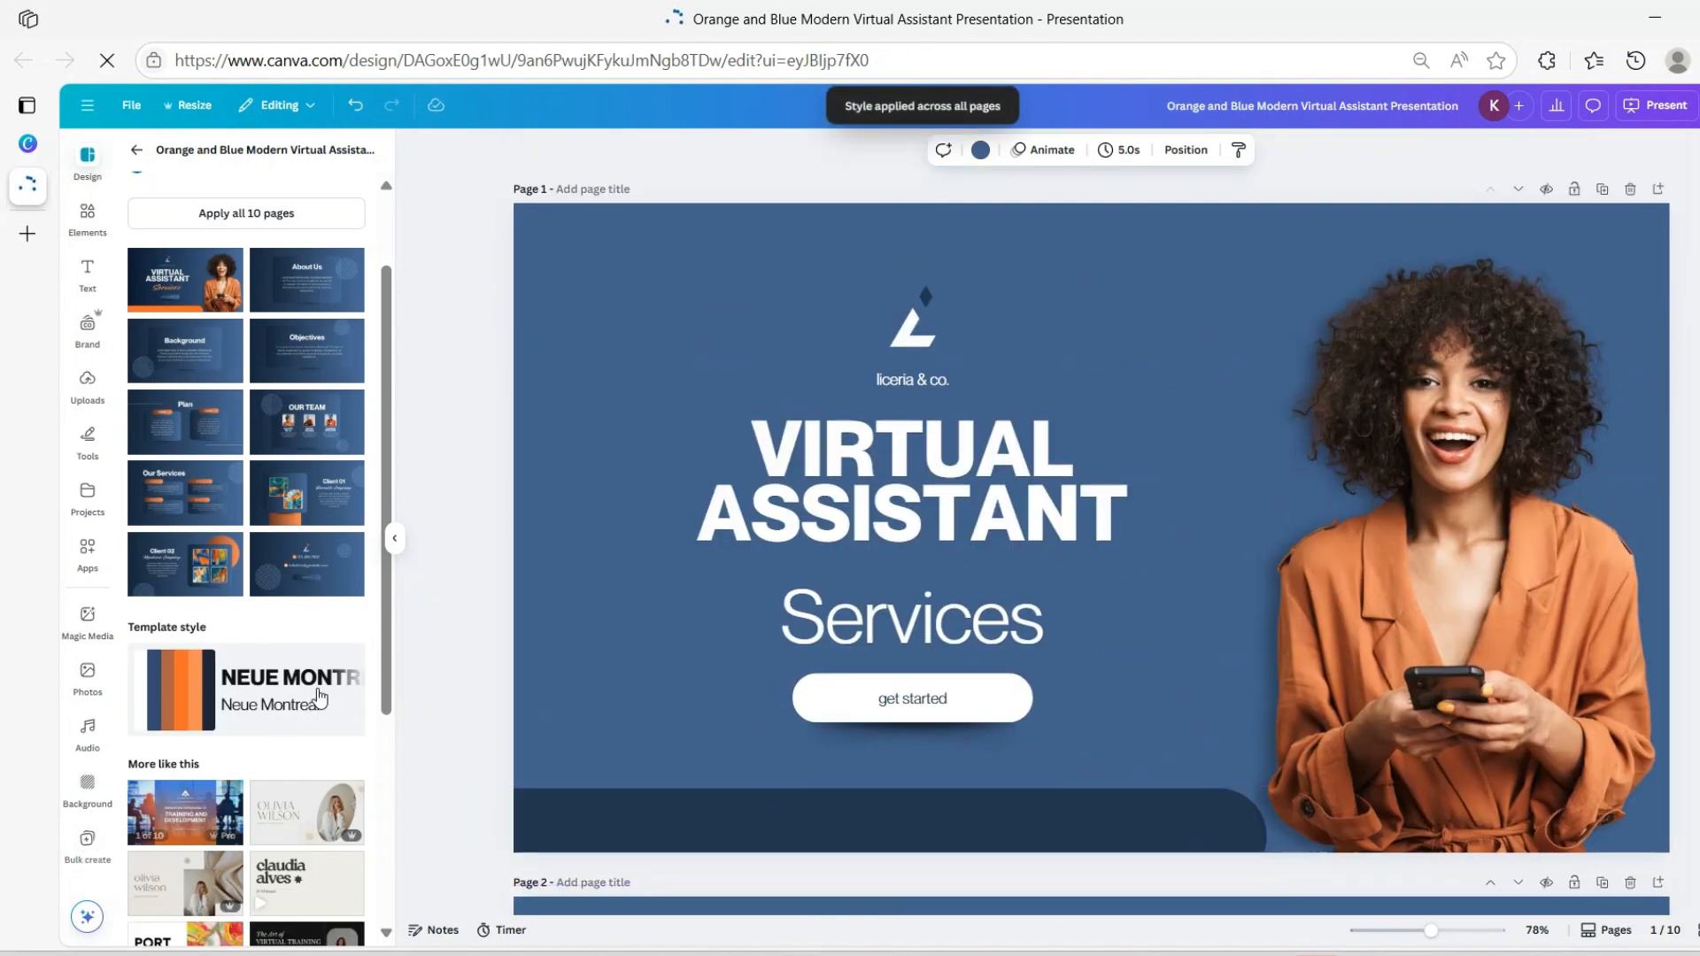
{"action": "left_click", "coordinate": [138, 149]}
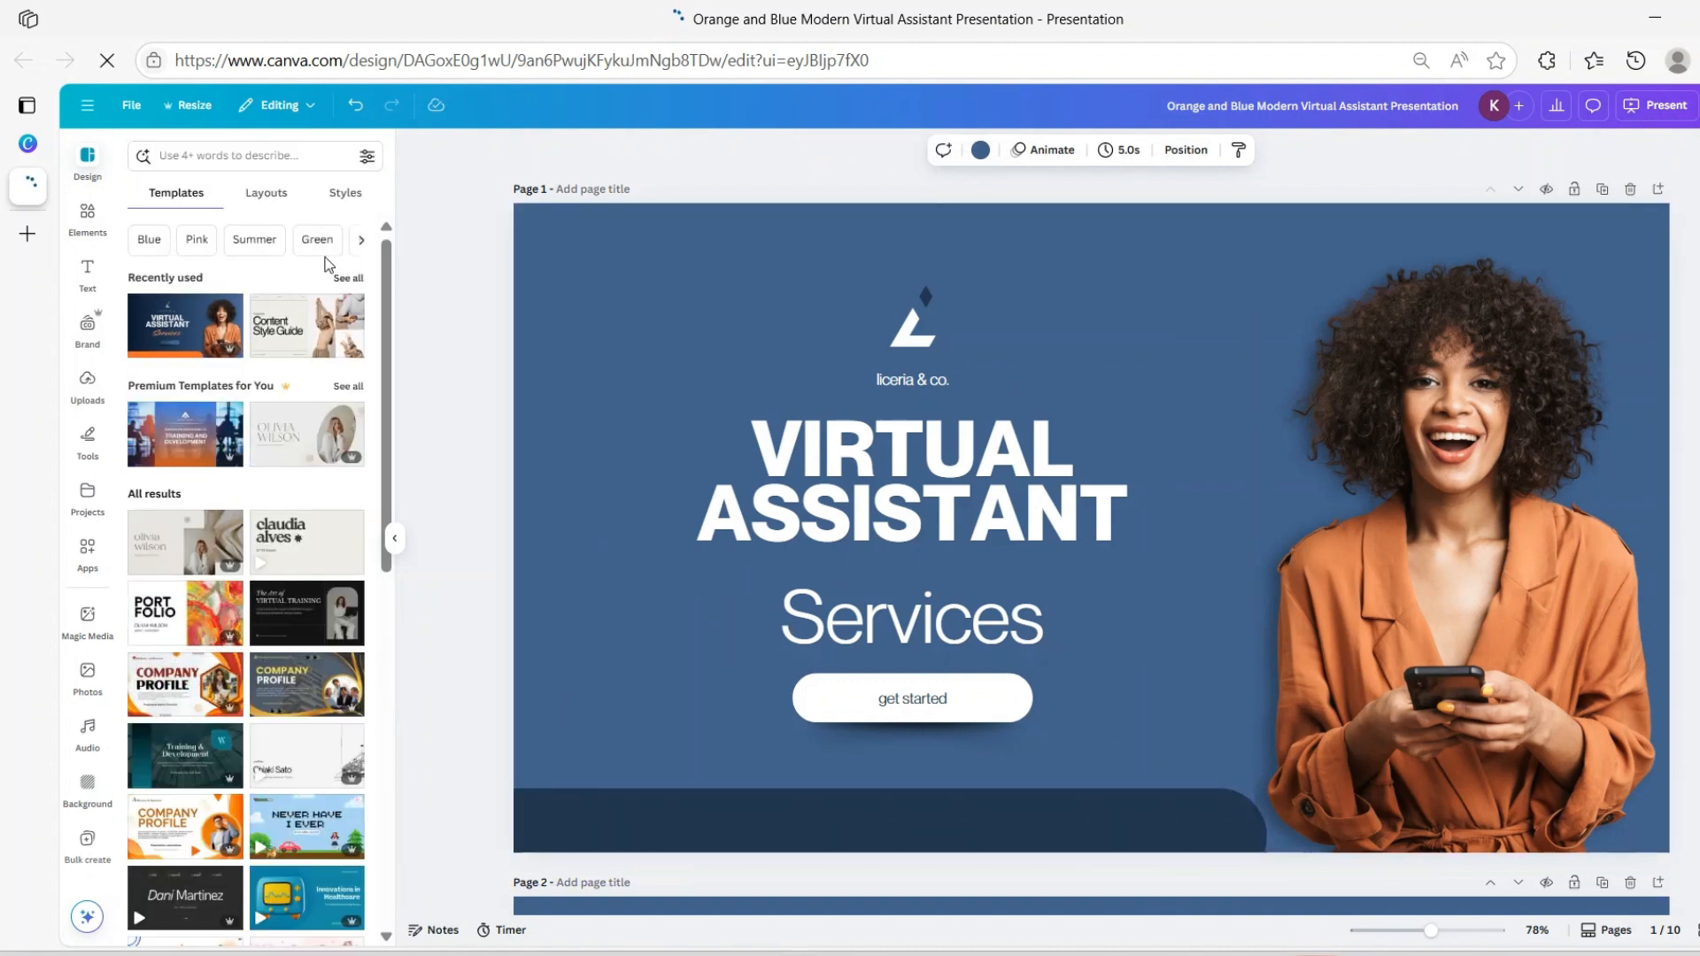
Apply the first brown colour palette from Styles to every page
{"action": "left_click", "coordinate": [324, 207]}
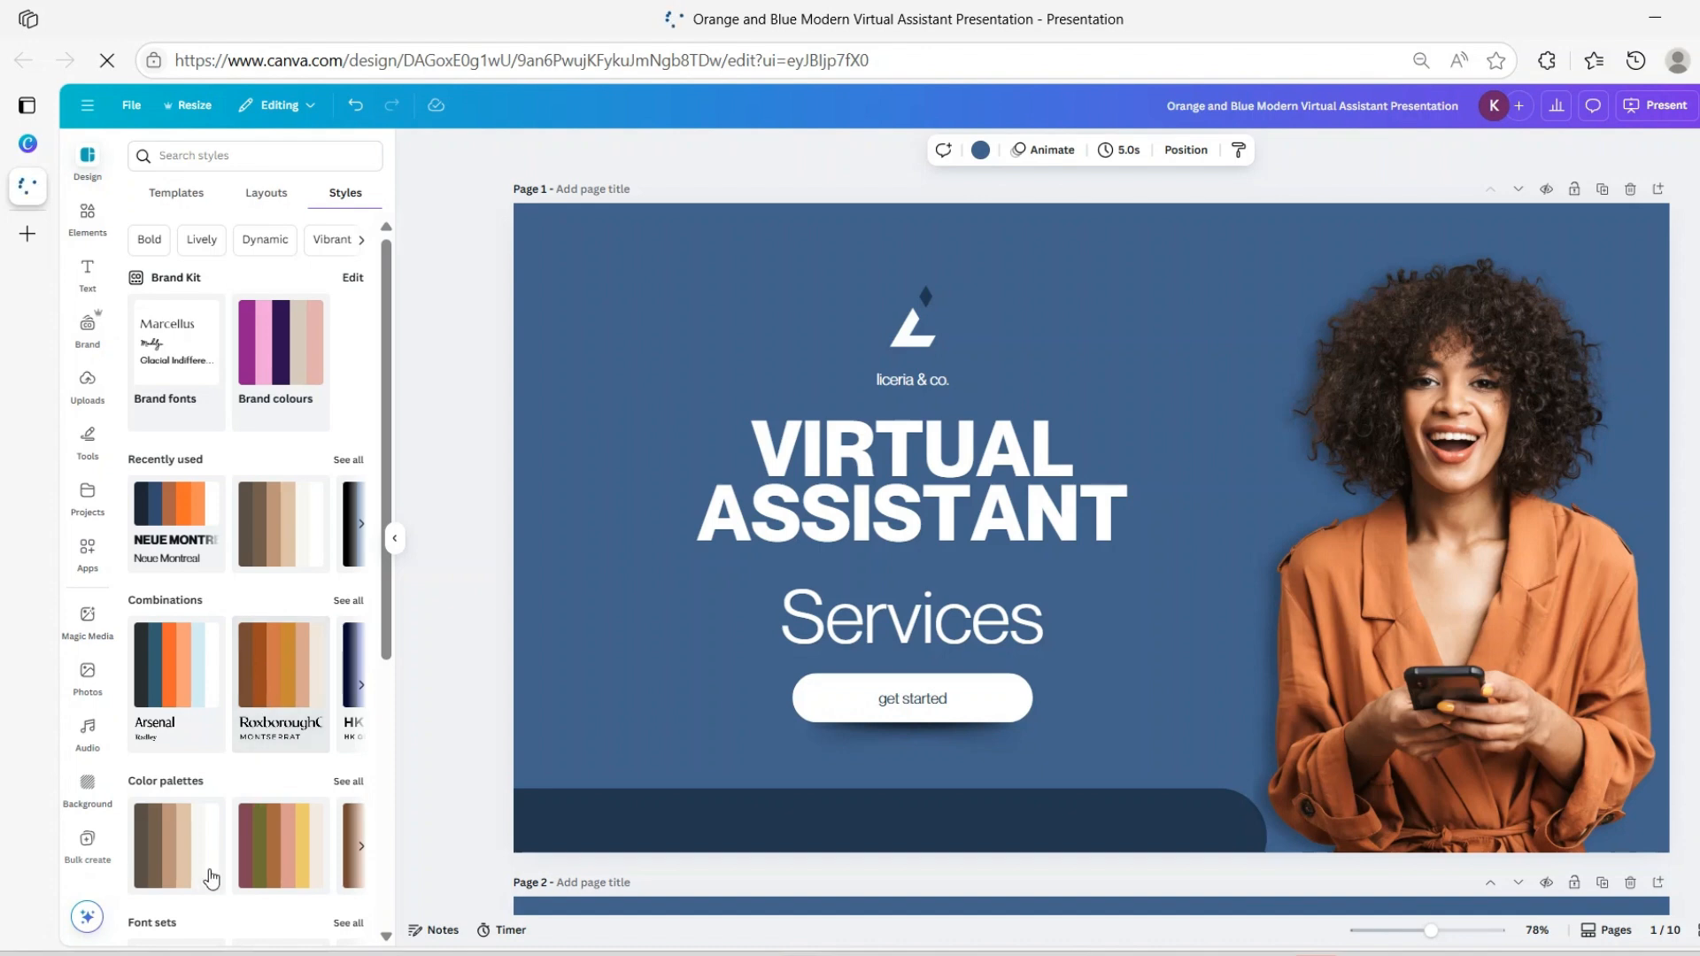
{"action": "left_click", "coordinate": [201, 826]}
{"action": "scroll", "coordinate": [202, 825], "scroll_direction": "down", "scroll_amount": 6}
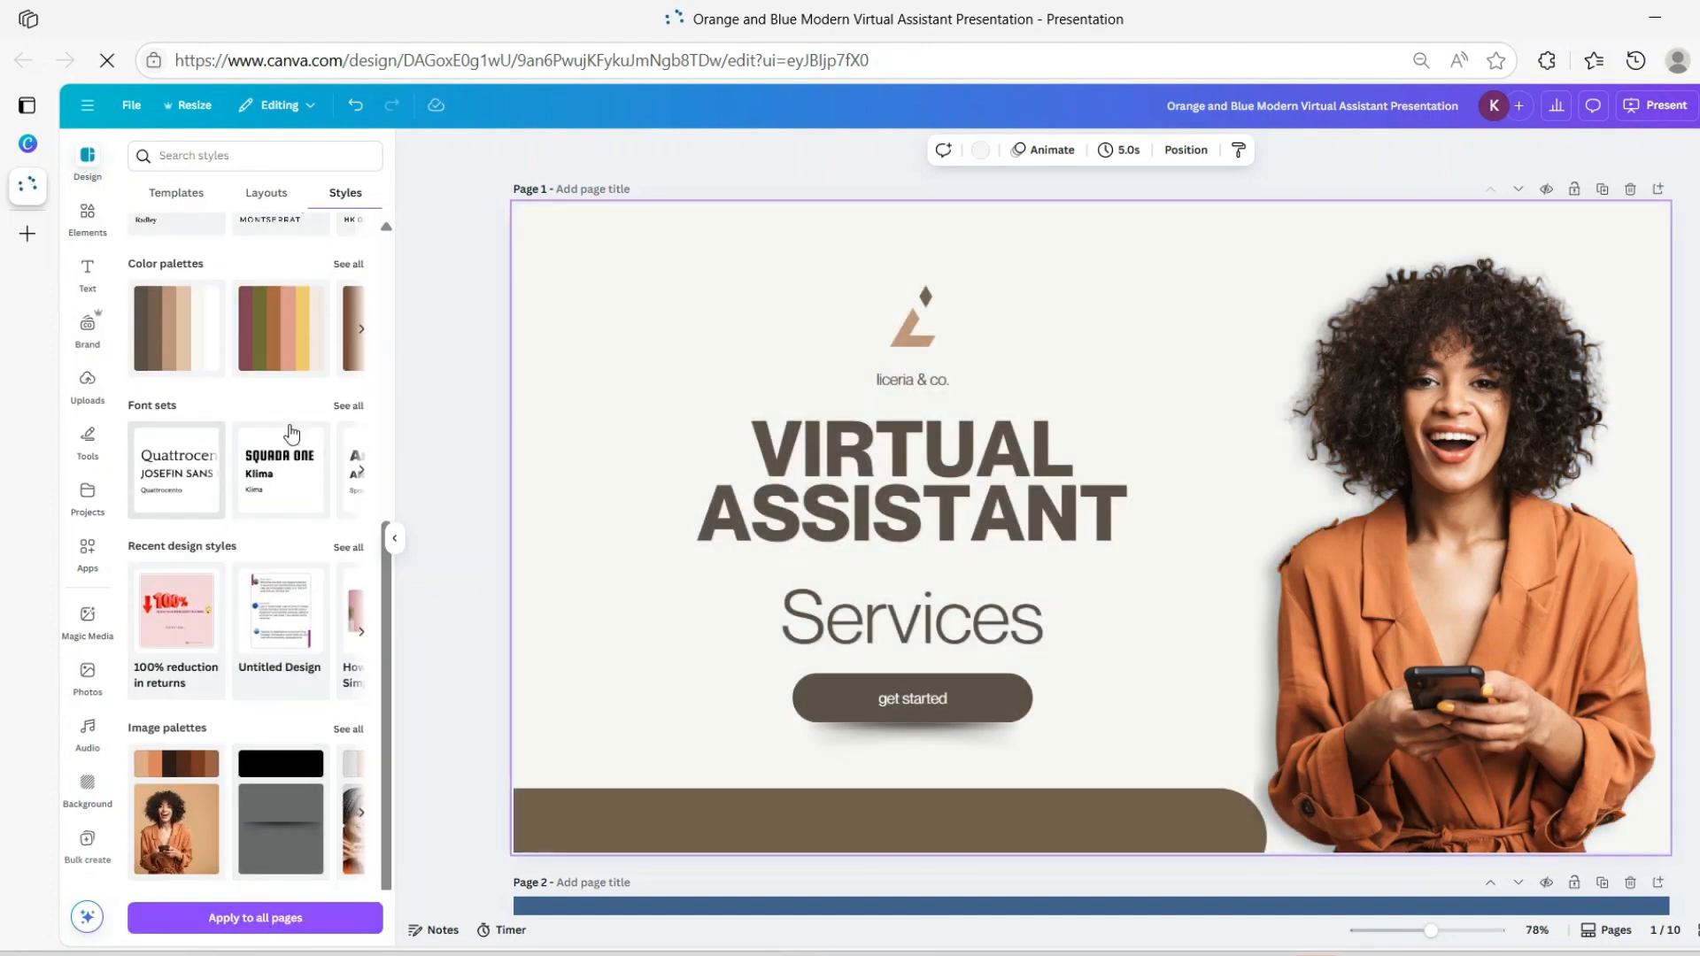
{"action": "left_click", "coordinate": [251, 918]}
{"action": "scroll", "coordinate": [880, 571], "scroll_direction": "down", "scroll_amount": 5}
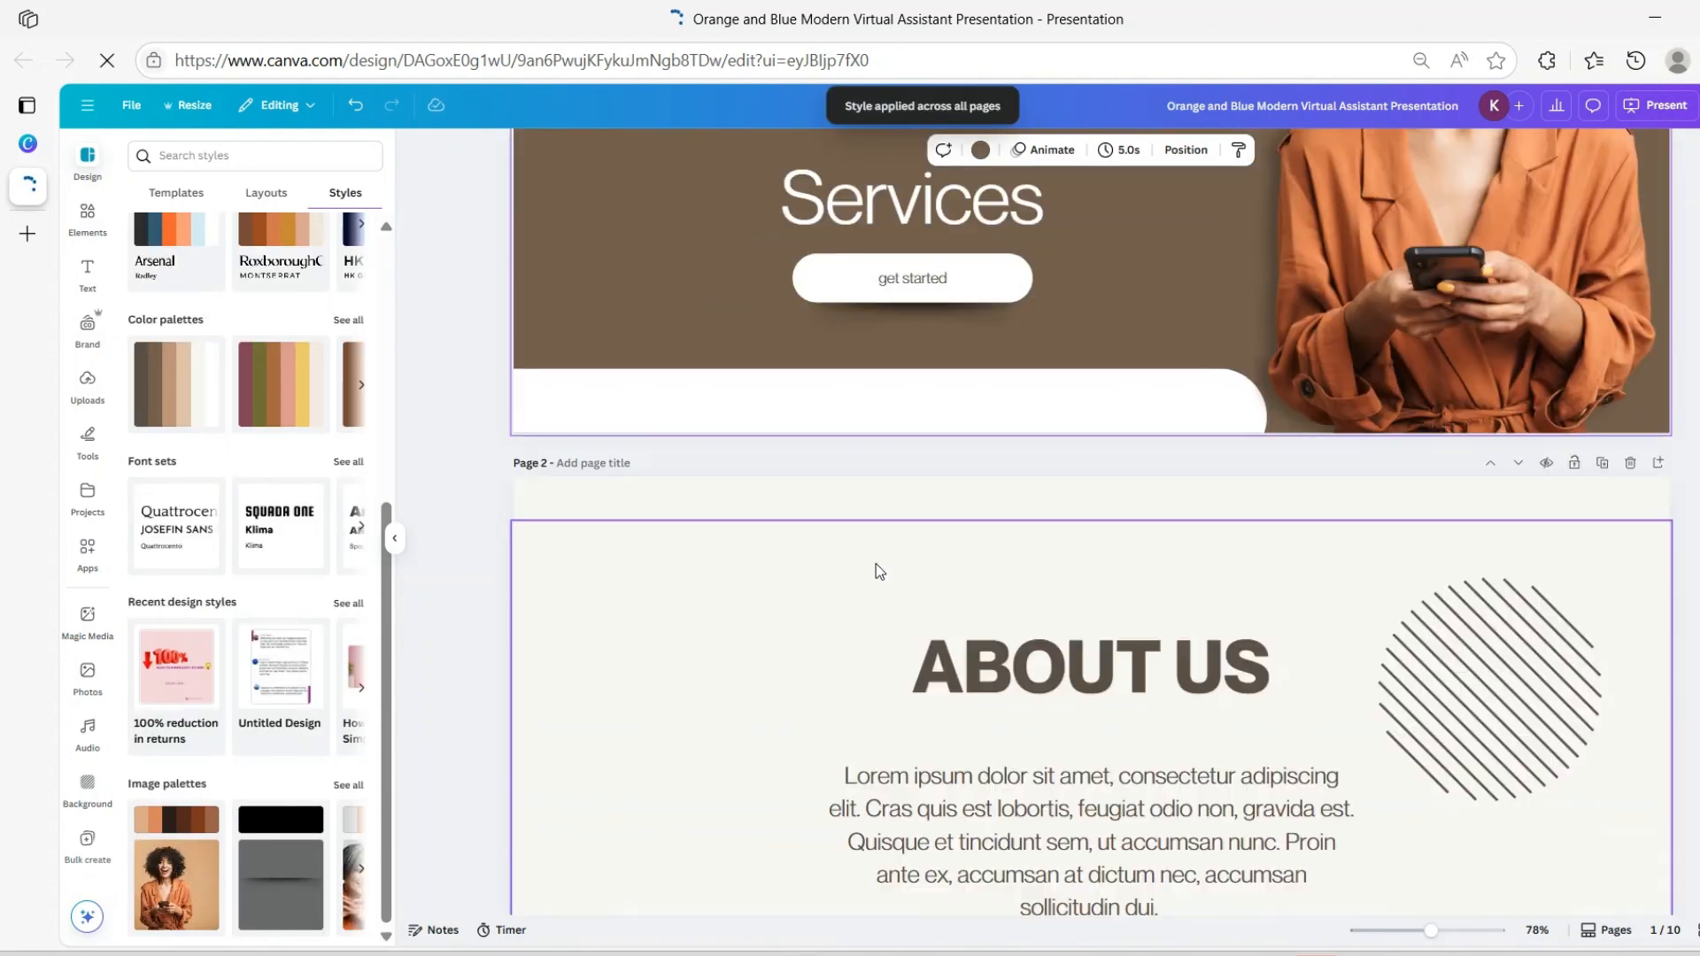
{"action": "scroll", "coordinate": [913, 619], "scroll_direction": "down", "scroll_amount": 5}
{"action": "scroll", "coordinate": [956, 699], "scroll_direction": "up", "scroll_amount": 4}
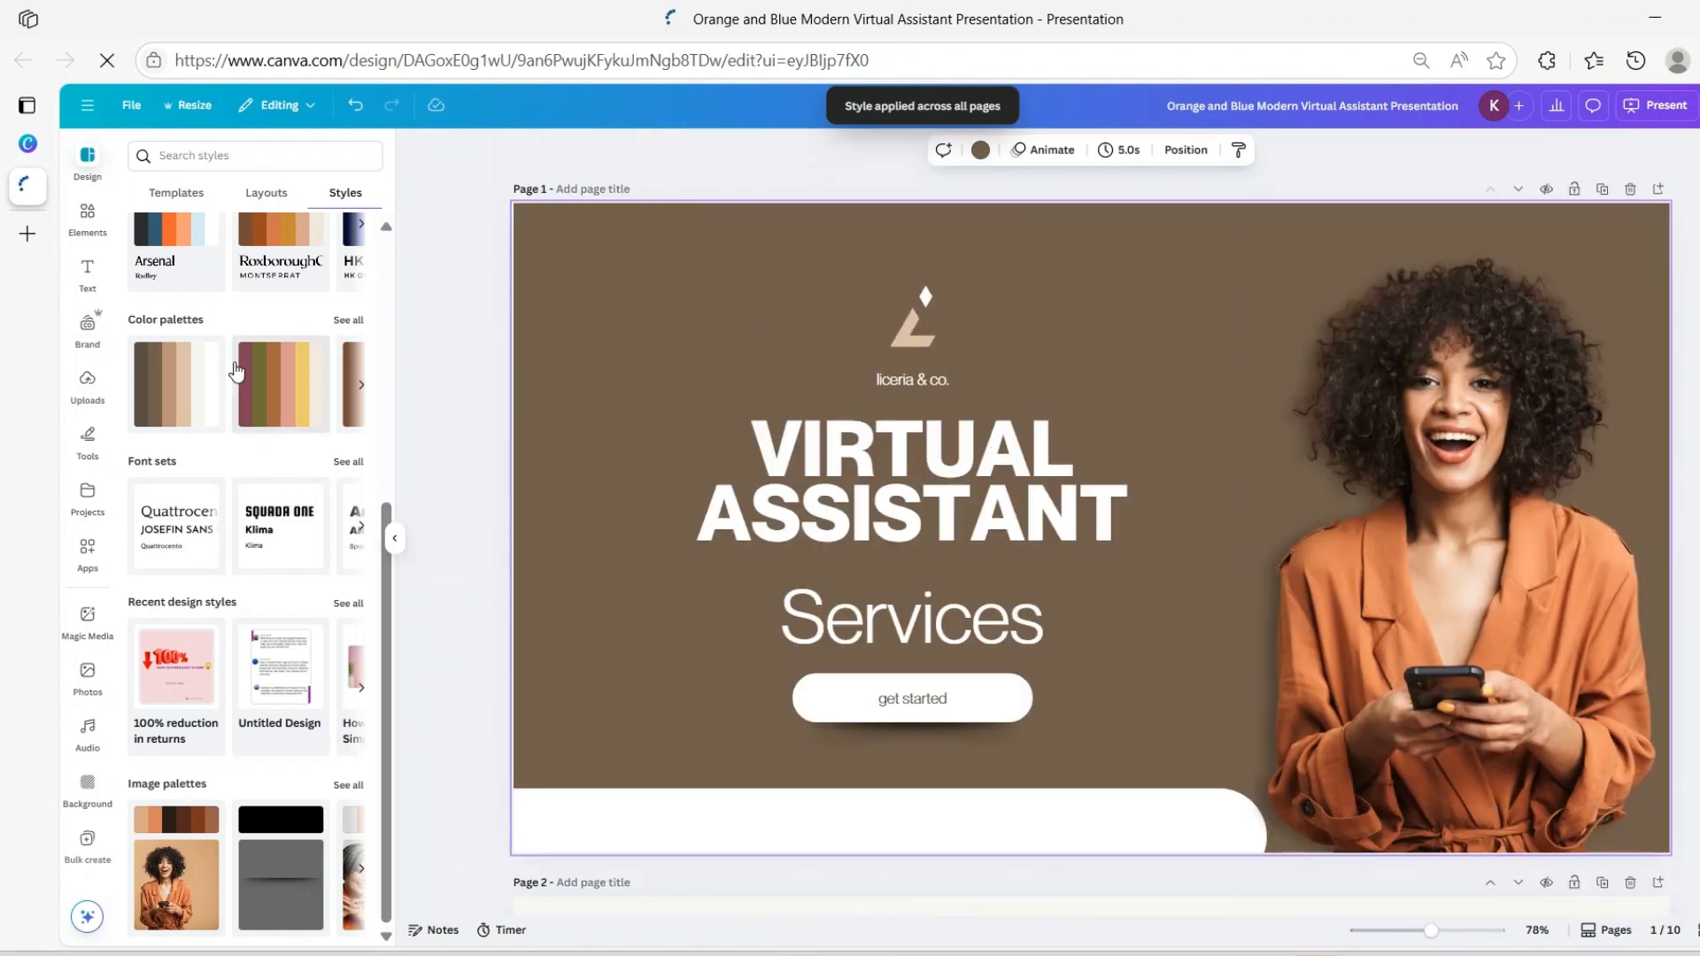
Shuffle the brown palette to its light cream version and apply it to all pages
{"action": "left_click", "coordinate": [172, 379]}
{"action": "left_click", "coordinate": [255, 917]}
{"action": "left_click", "coordinate": [204, 395]}
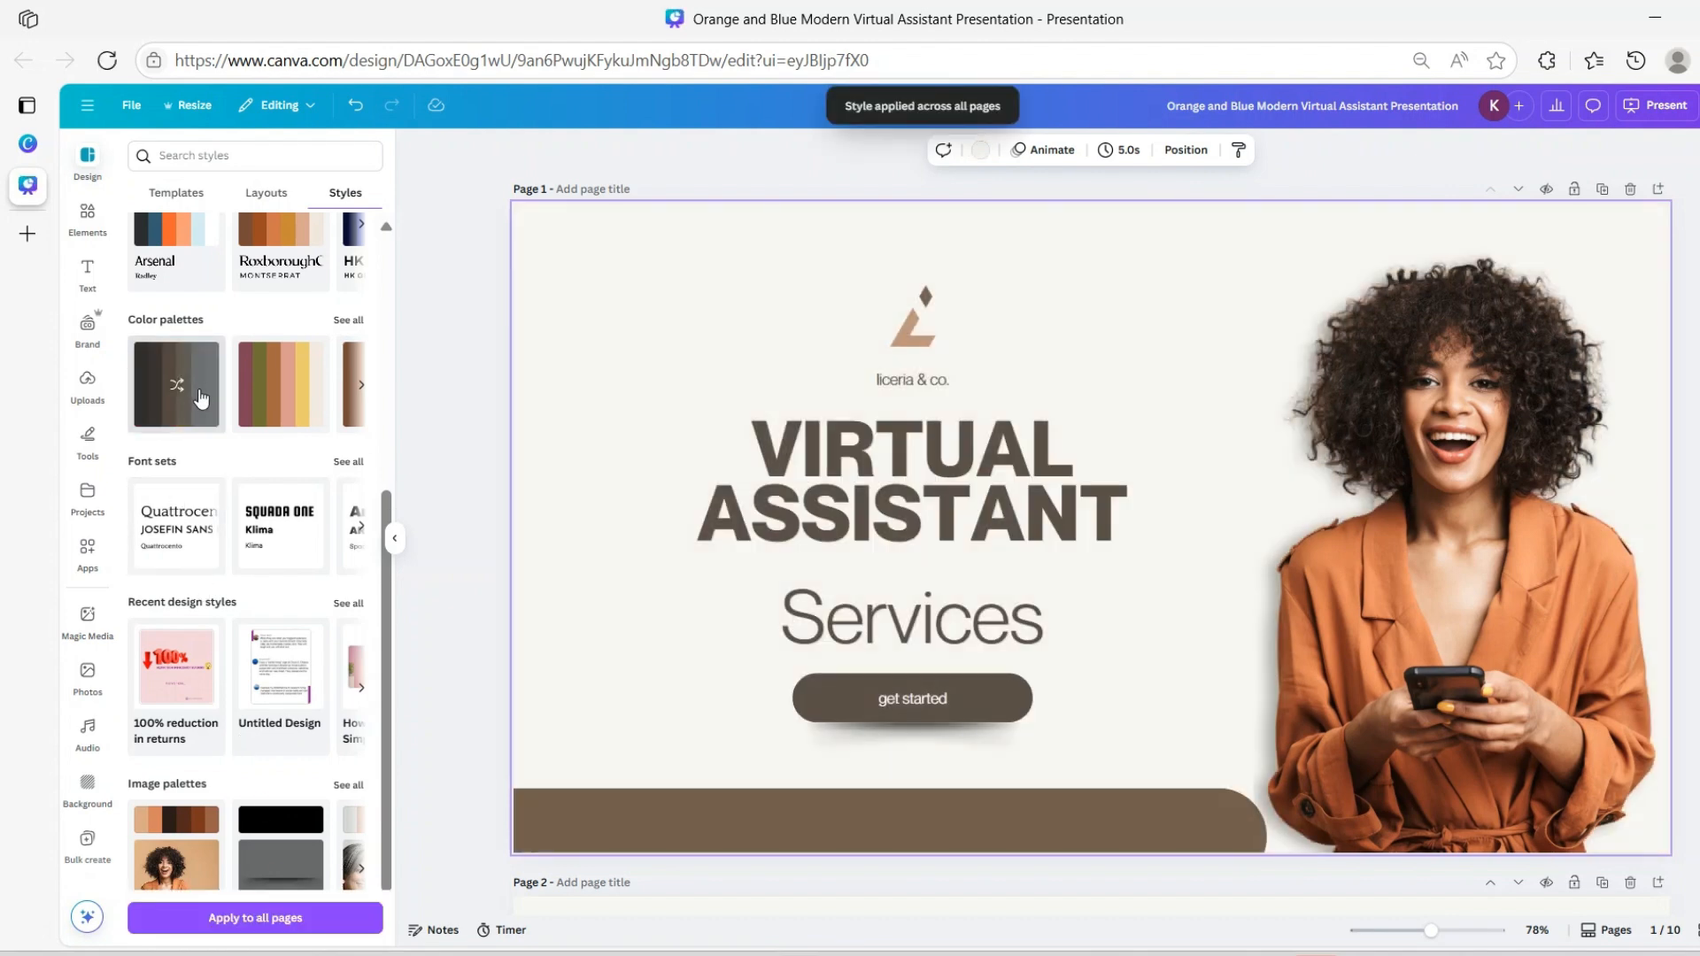
{"action": "left_click", "coordinate": [202, 399]}
{"action": "left_click", "coordinate": [202, 399]}
{"action": "left_click", "coordinate": [202, 399]}
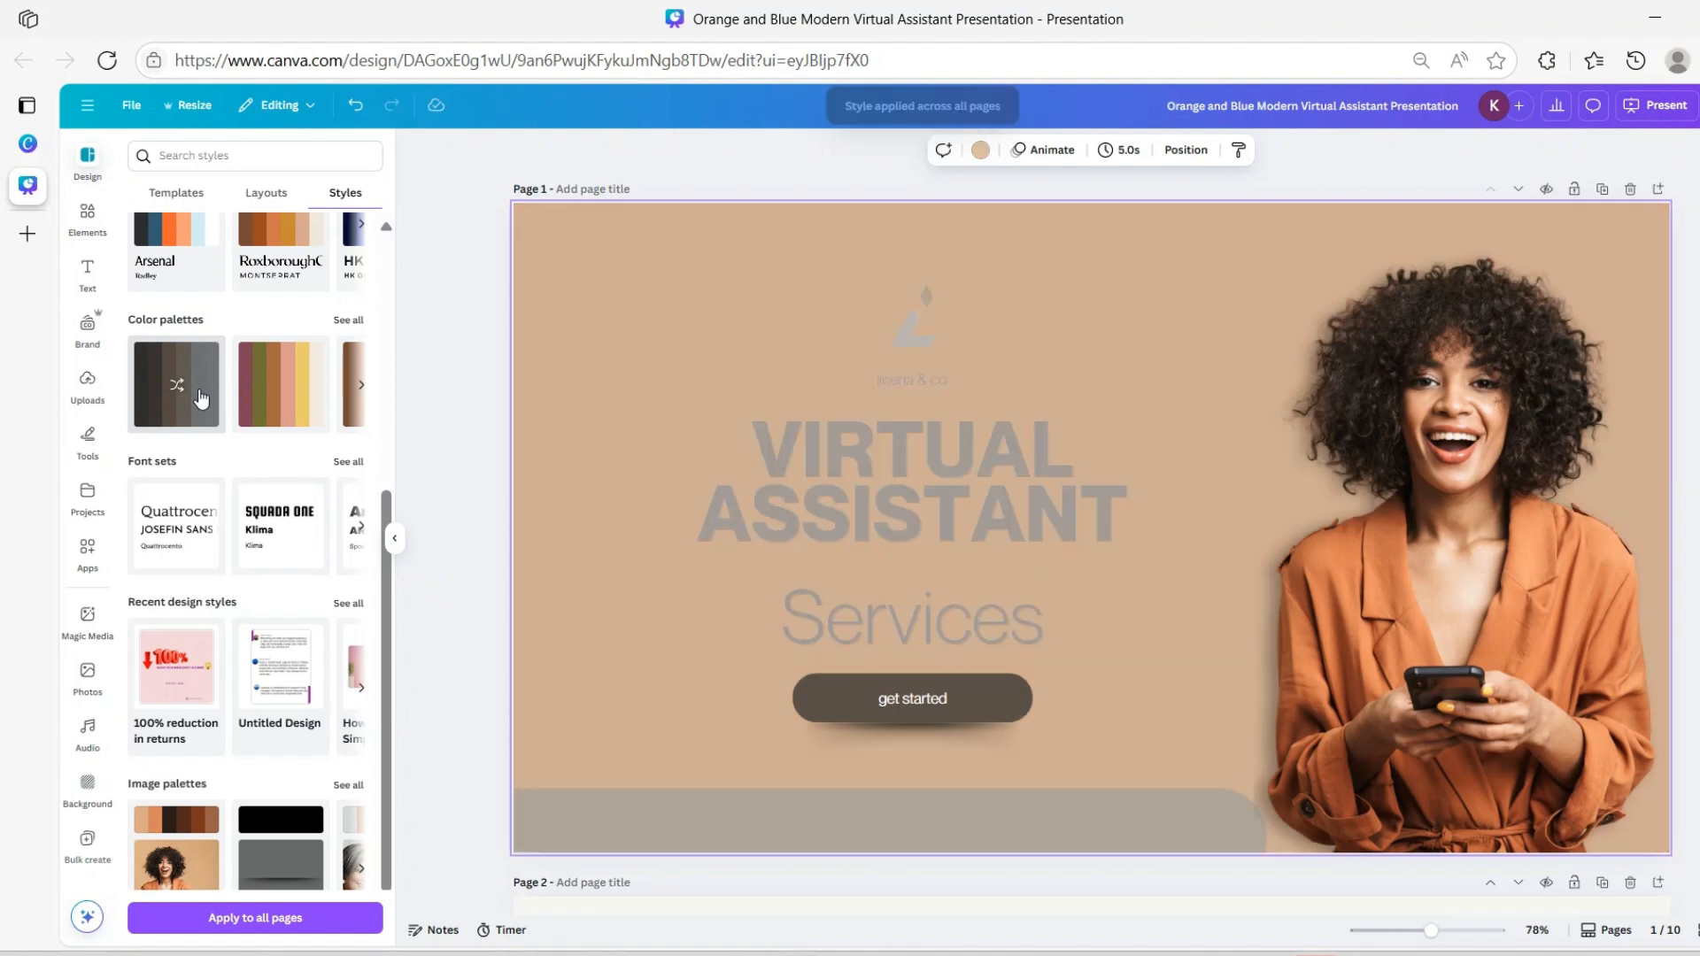
{"action": "left_click", "coordinate": [202, 398]}
{"action": "left_click", "coordinate": [202, 398]}
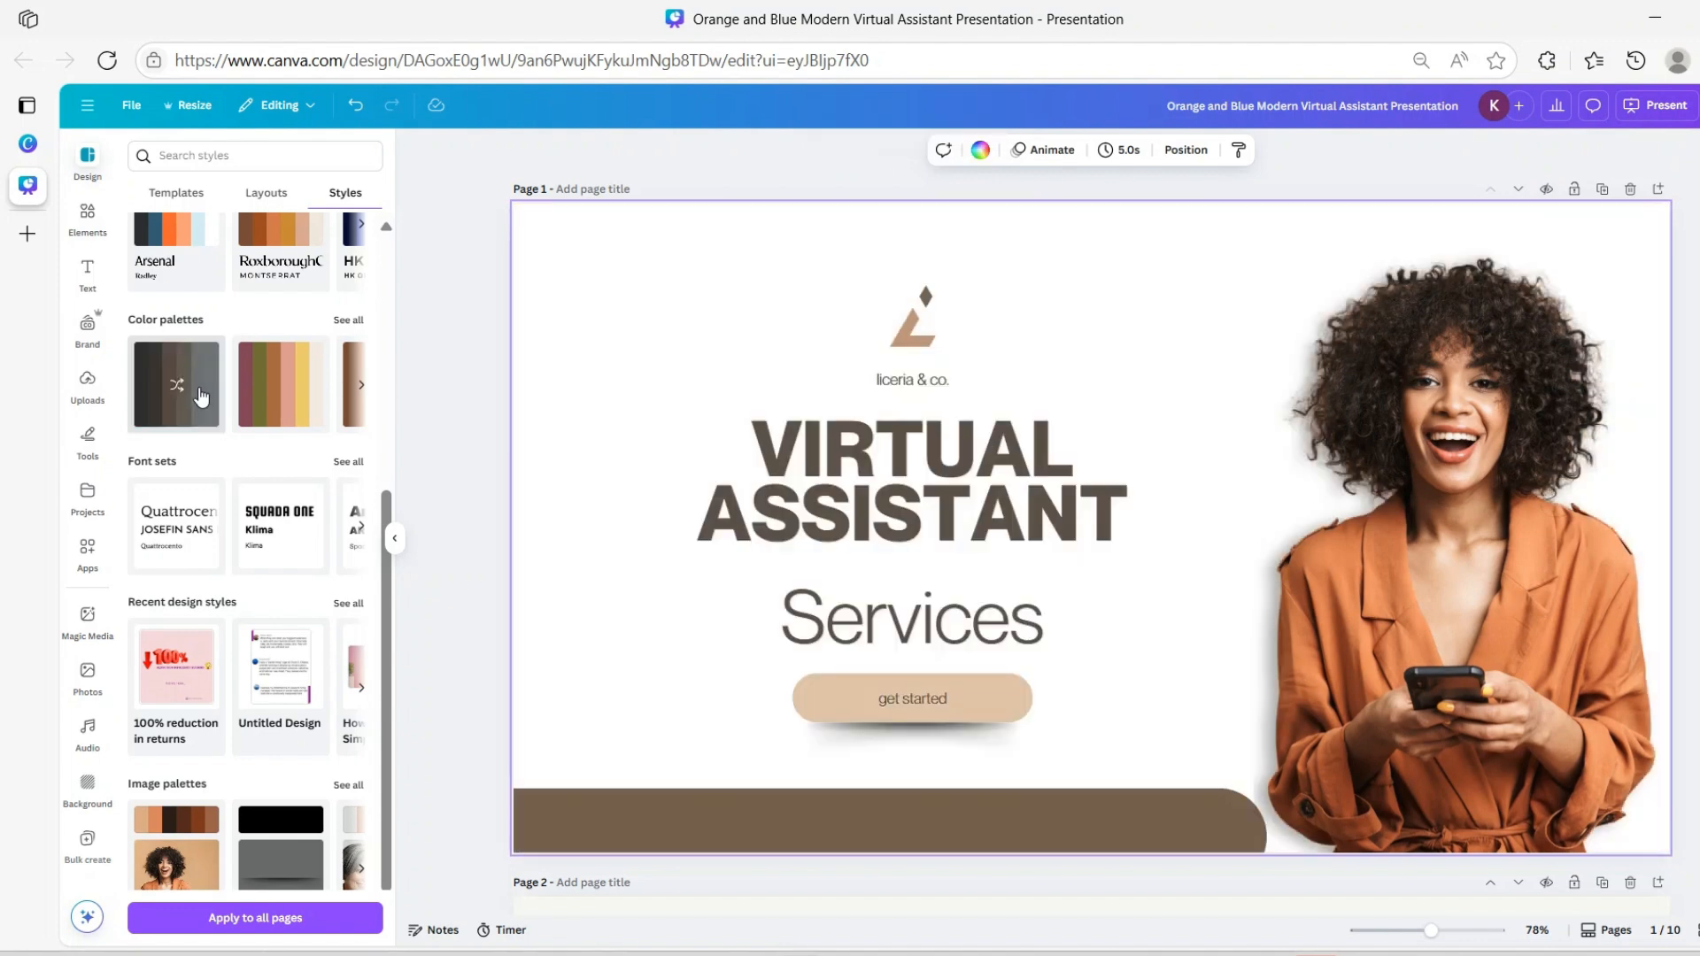
{"action": "left_click", "coordinate": [202, 399]}
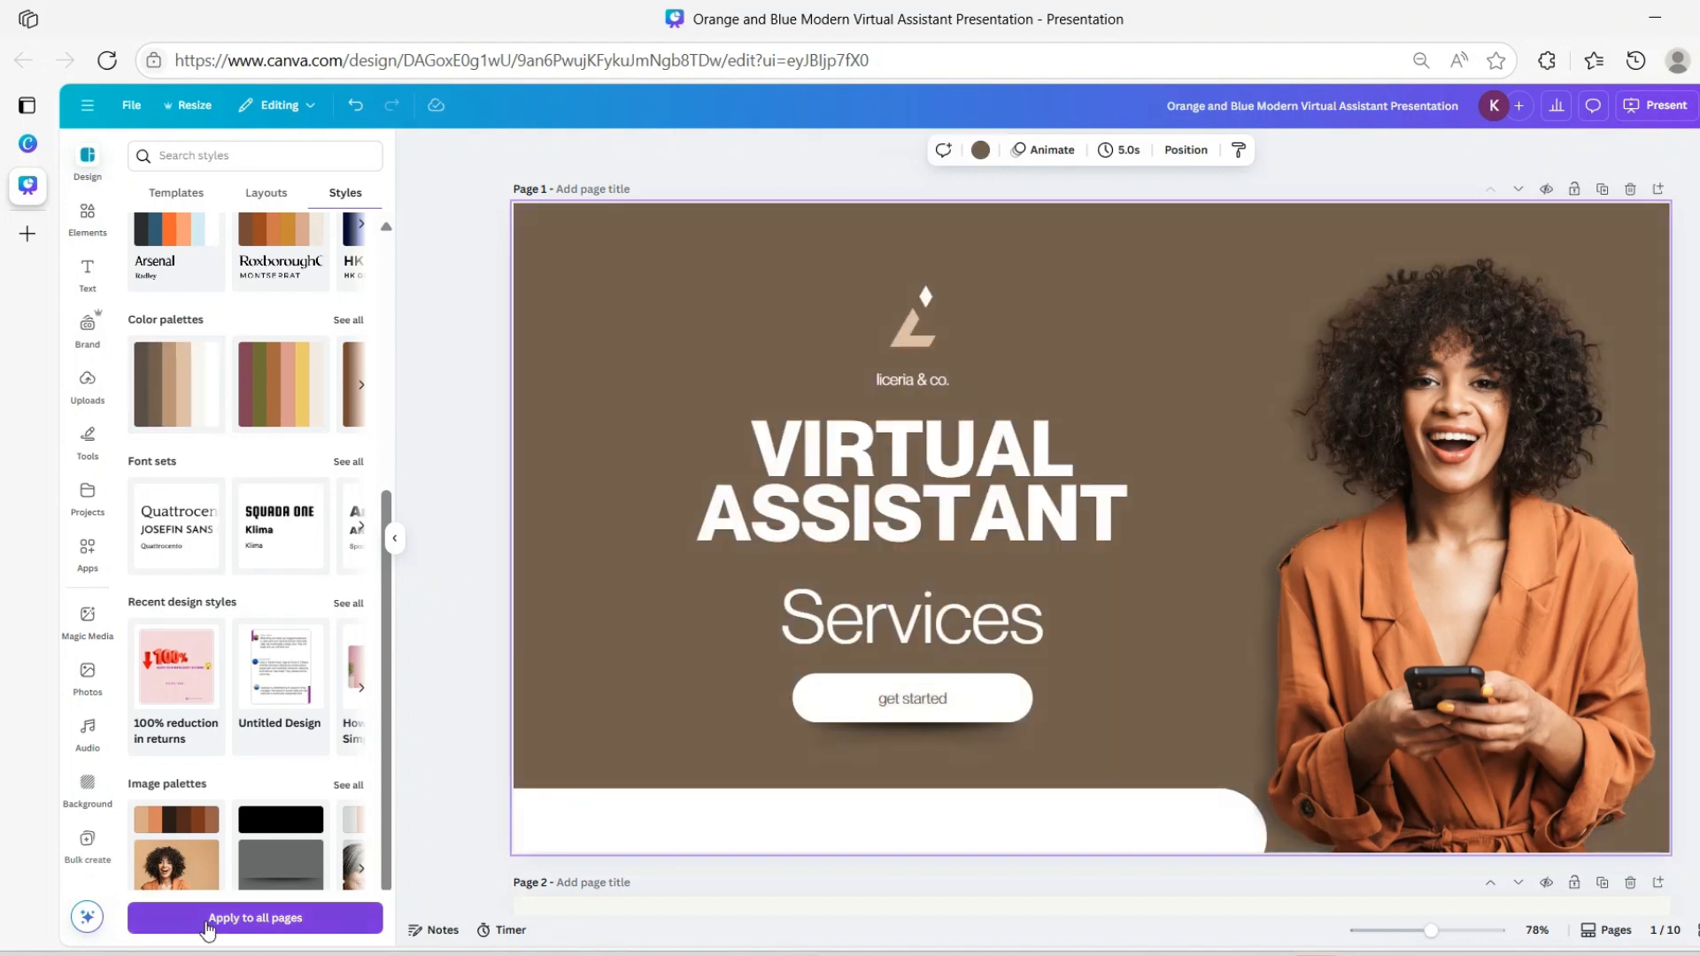
{"action": "left_click", "coordinate": [206, 921]}
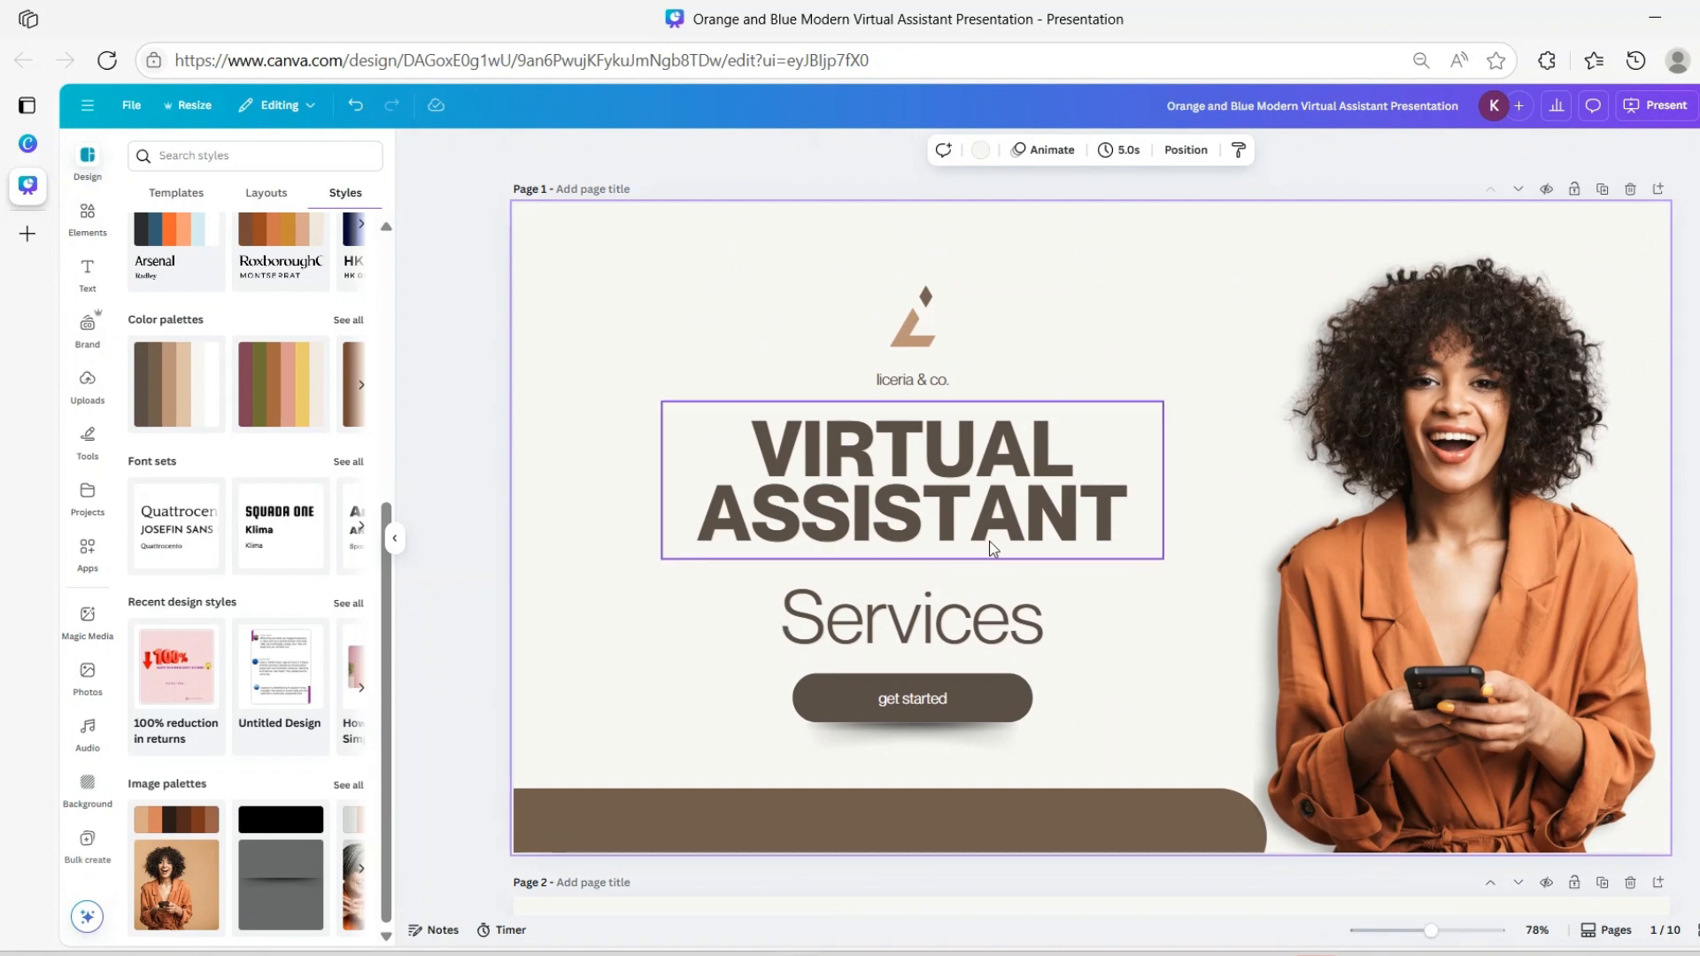
{"action": "scroll", "coordinate": [1139, 570], "scroll_direction": "down", "scroll_amount": 4}
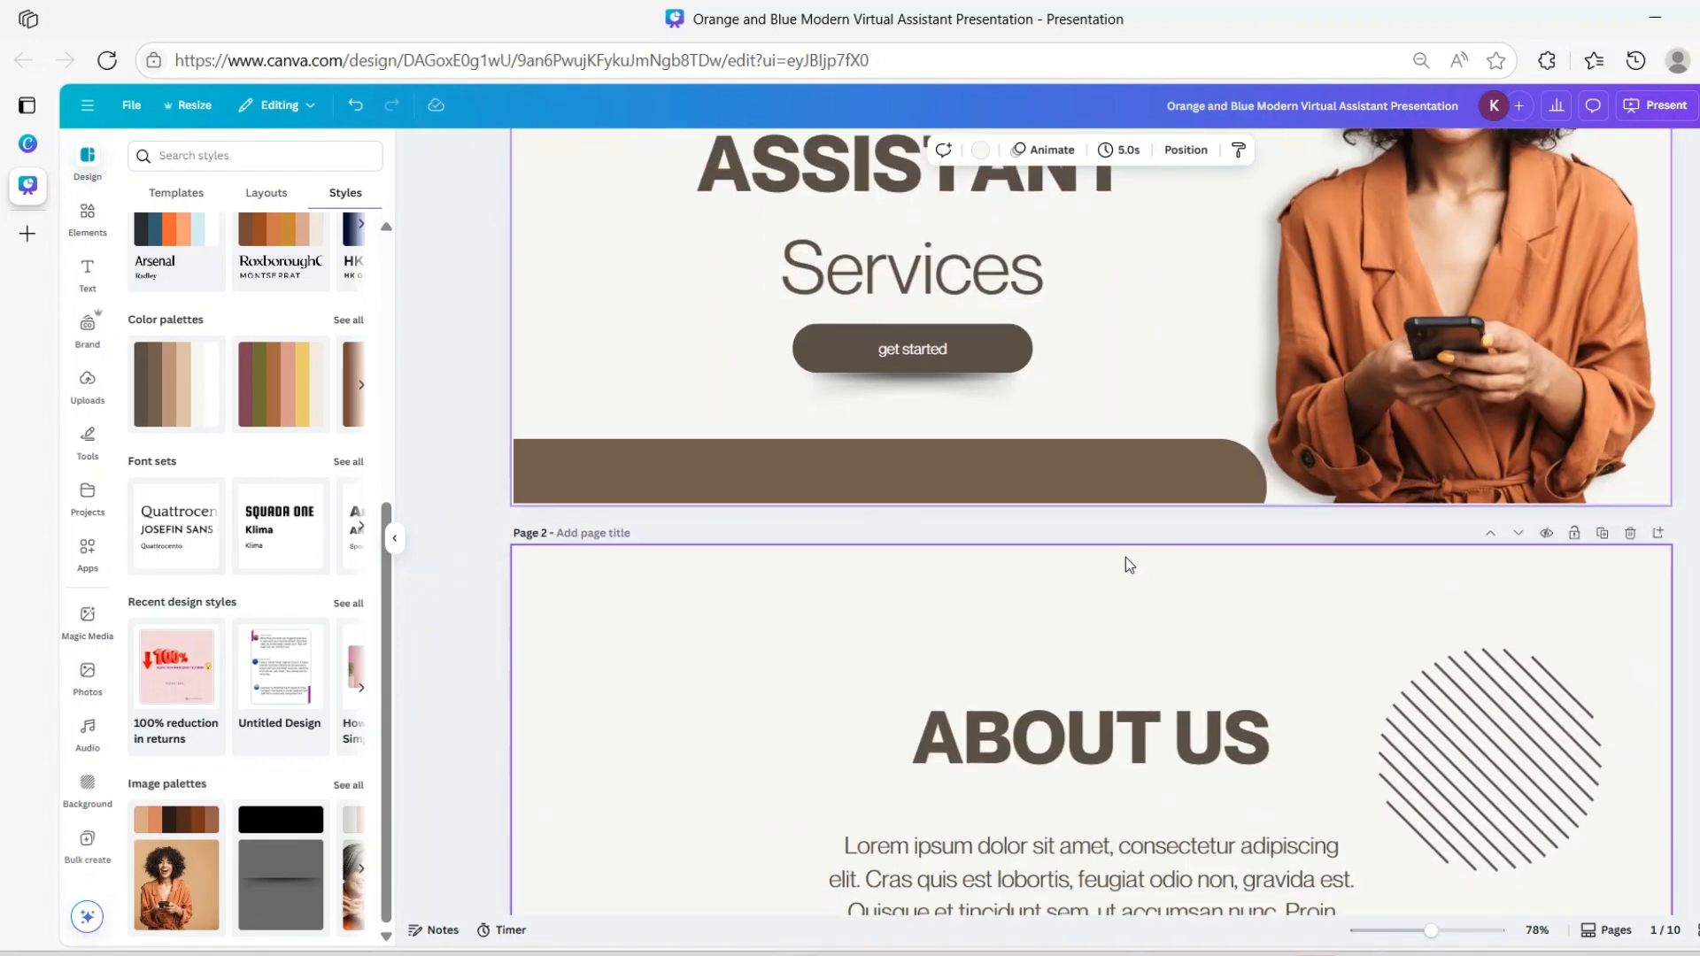
{"action": "scroll", "coordinate": [1103, 532], "scroll_direction": "down", "scroll_amount": 6}
{"action": "scroll", "coordinate": [1101, 567], "scroll_direction": "up", "scroll_amount": 10}
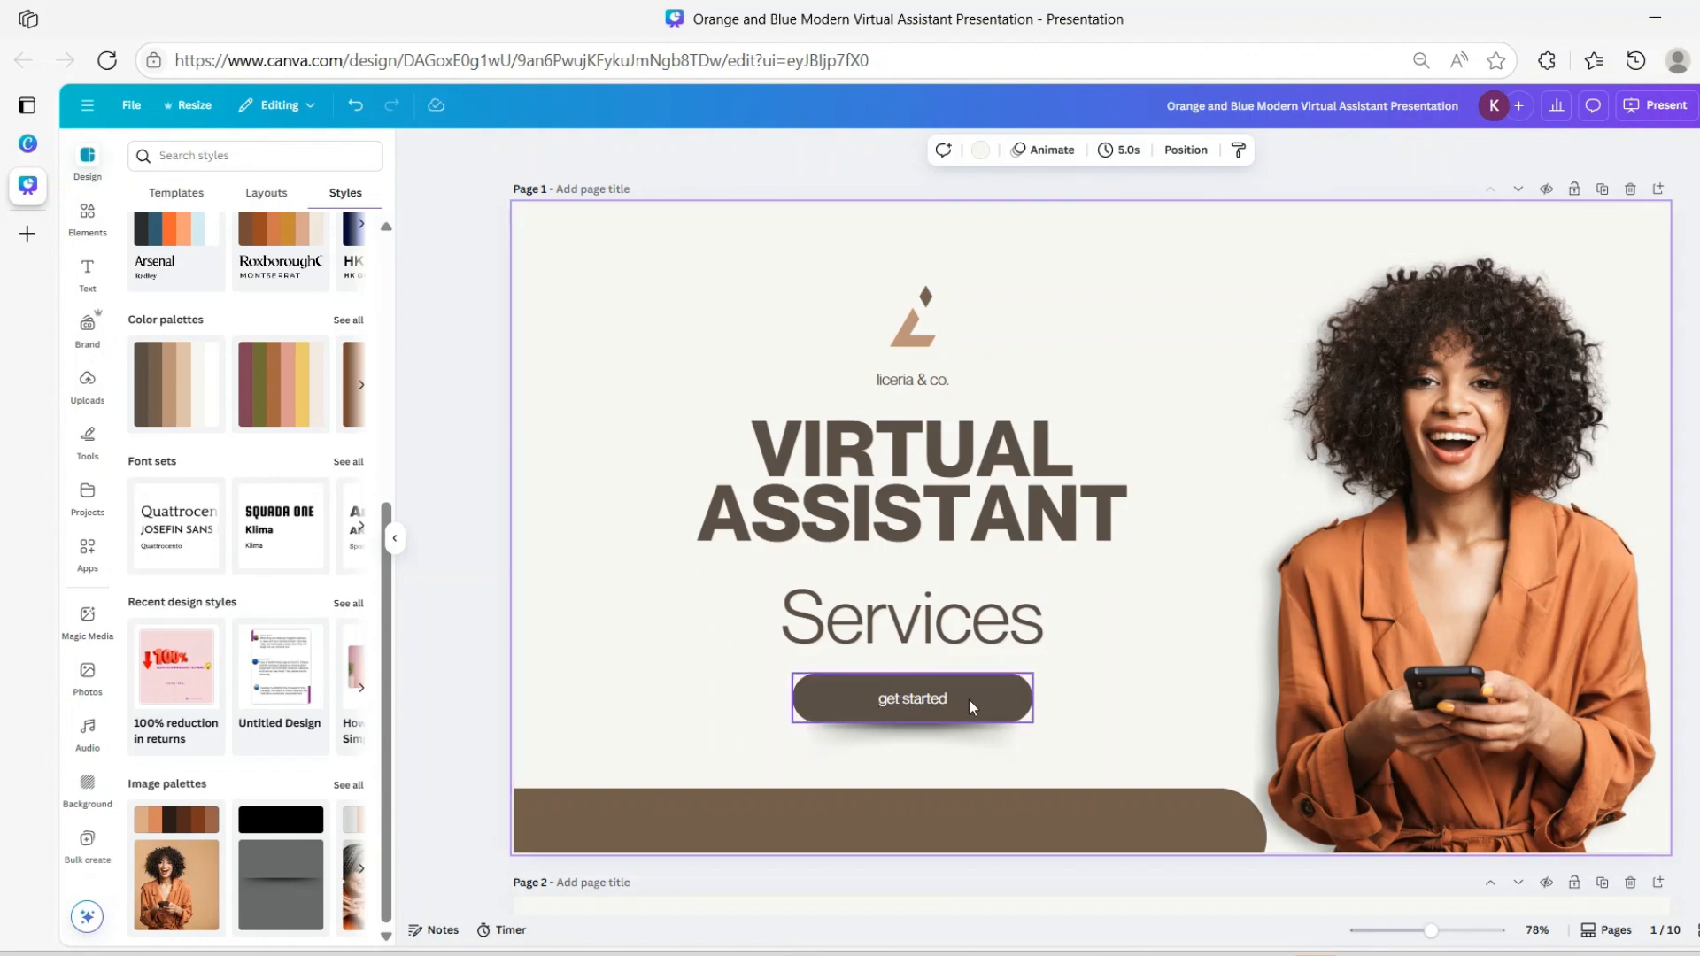
{"action": "scroll", "coordinate": [1236, 620], "scroll_direction": "down", "scroll_amount": 7}
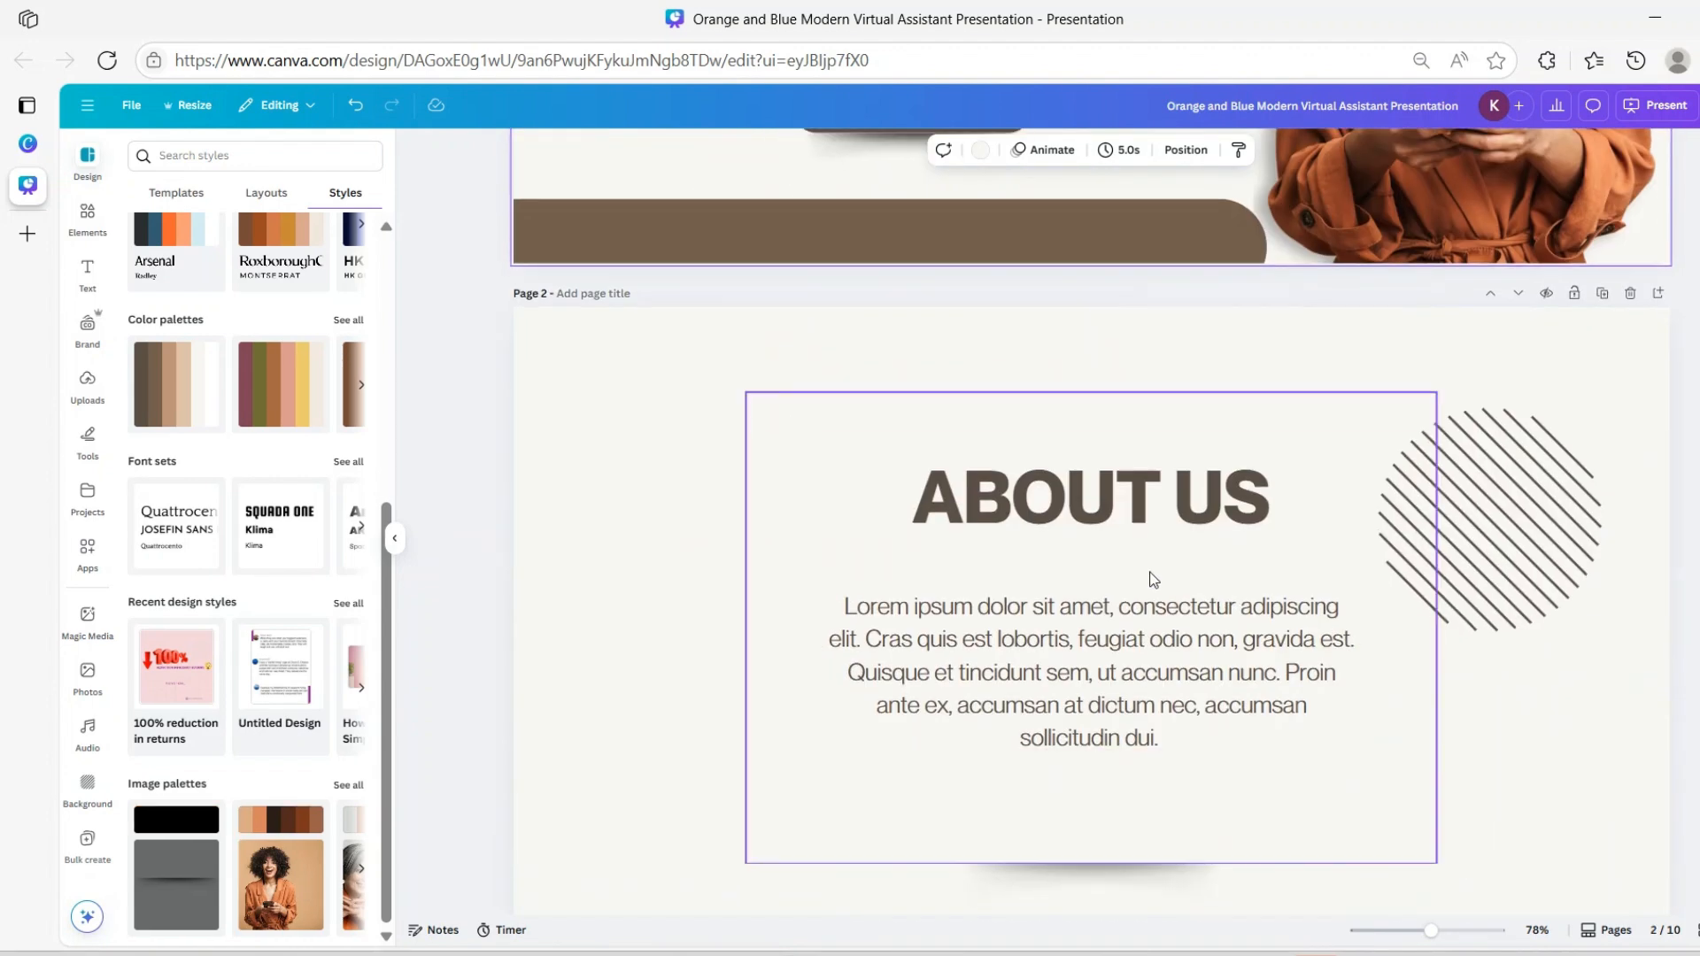
{"action": "scroll", "coordinate": [1154, 581], "scroll_direction": "down", "scroll_amount": 2}
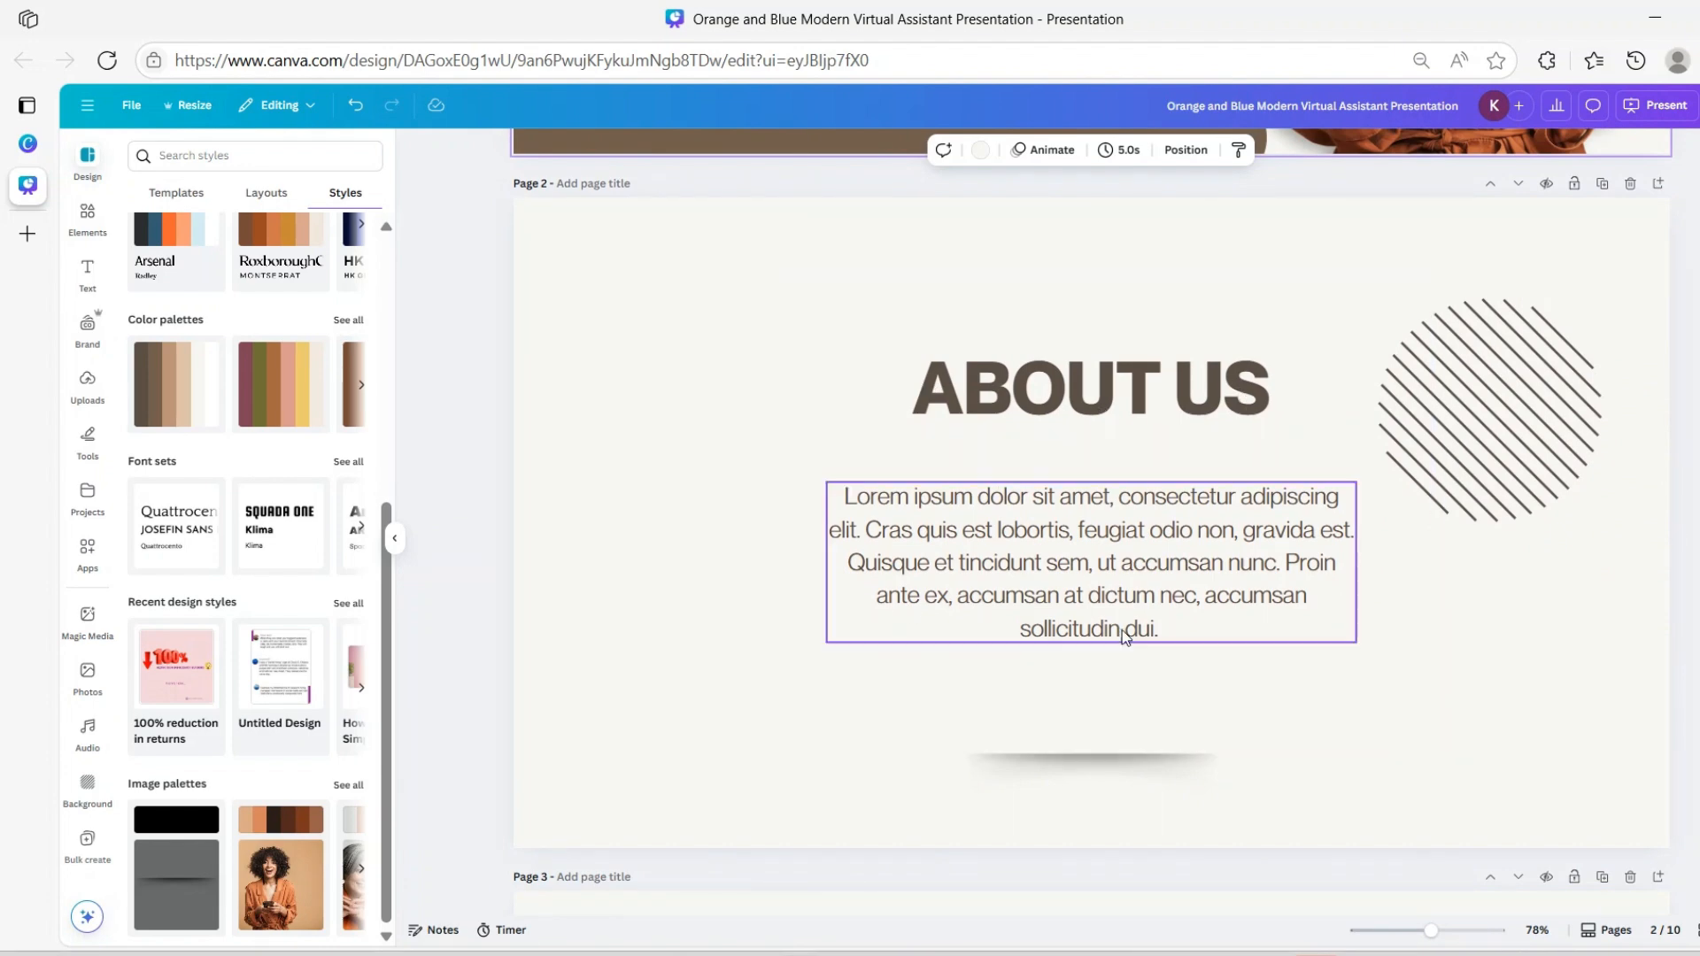
{"action": "scroll", "coordinate": [1044, 585], "scroll_direction": "down", "scroll_amount": 8}
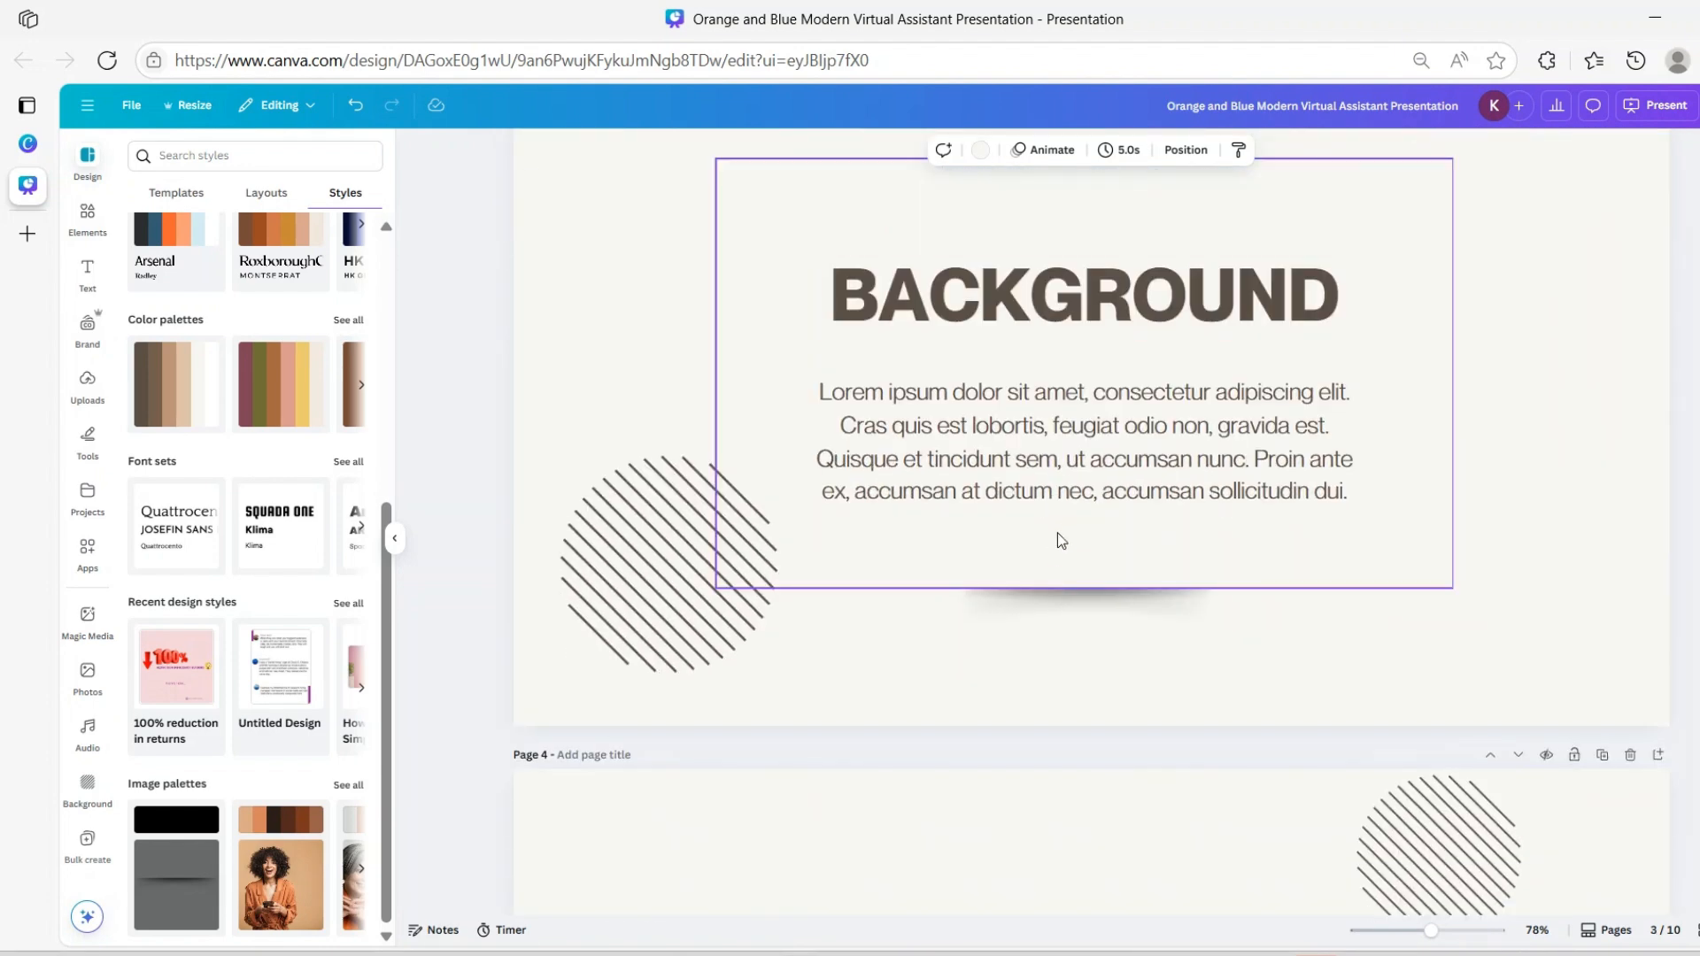
{"action": "scroll", "coordinate": [1057, 533], "scroll_direction": "down", "scroll_amount": 15}
{"action": "scroll", "coordinate": [1058, 549], "scroll_direction": "down", "scroll_amount": 15}
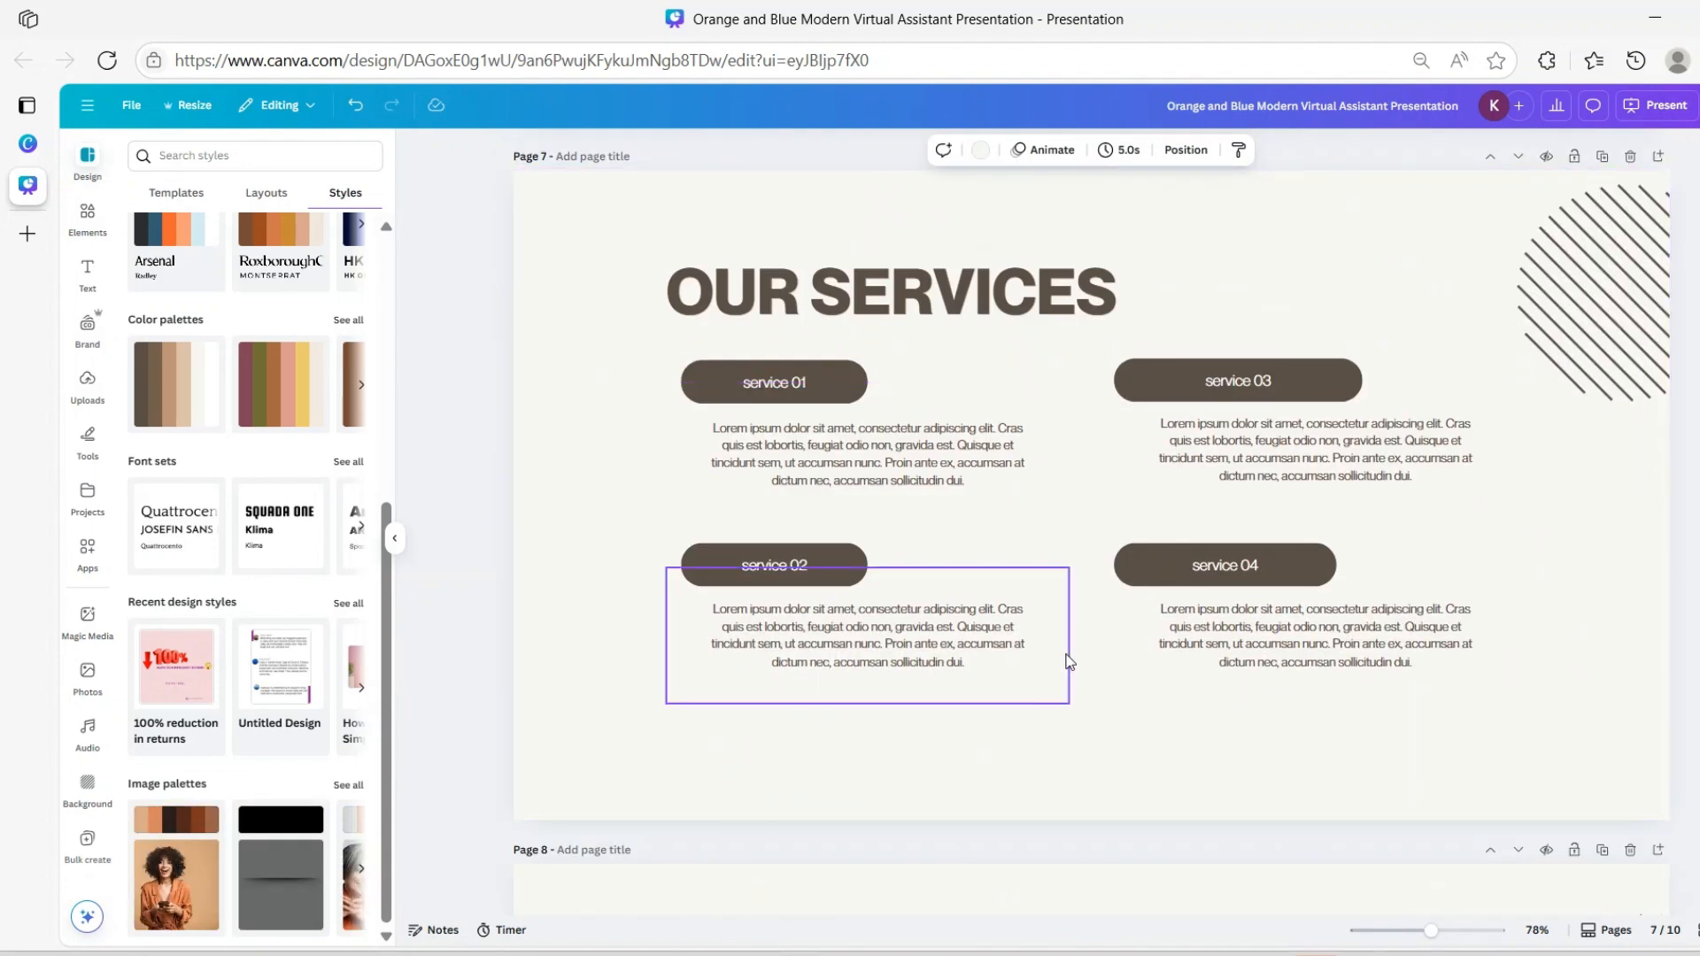
{"action": "scroll", "coordinate": [1075, 637], "scroll_direction": "up", "scroll_amount": 15}
{"action": "scroll", "coordinate": [1077, 659], "scroll_direction": "up", "scroll_amount": 15}
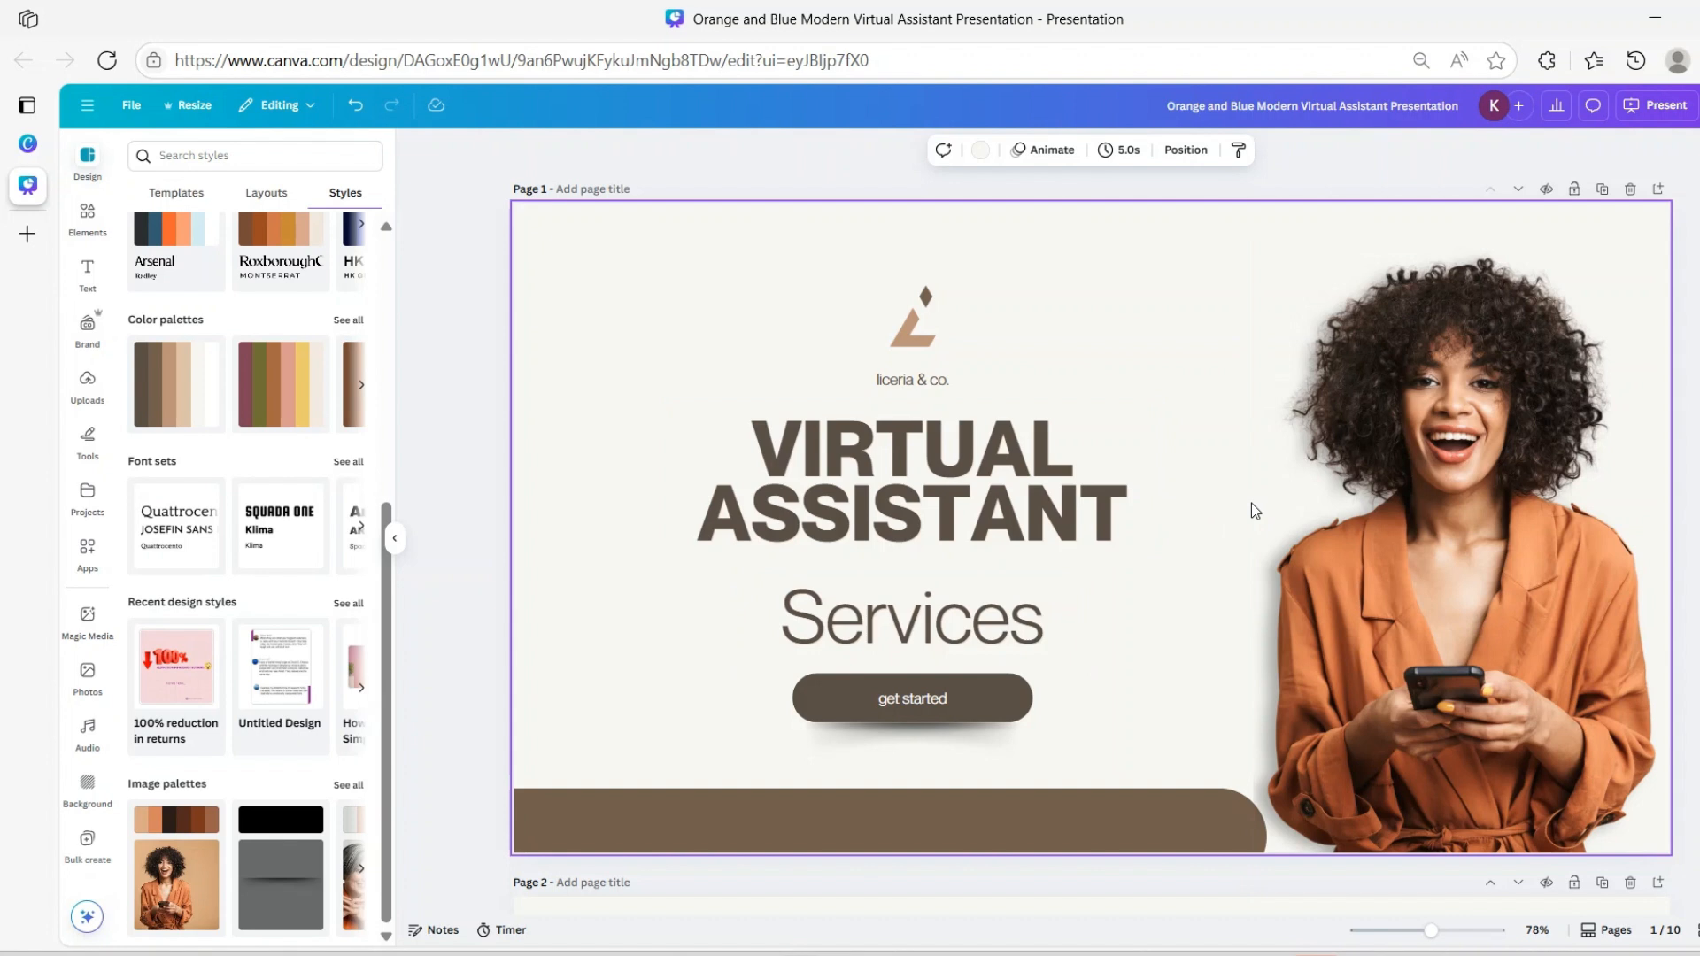
{"action": "scroll", "coordinate": [1087, 476], "scroll_direction": "down", "scroll_amount": 3}
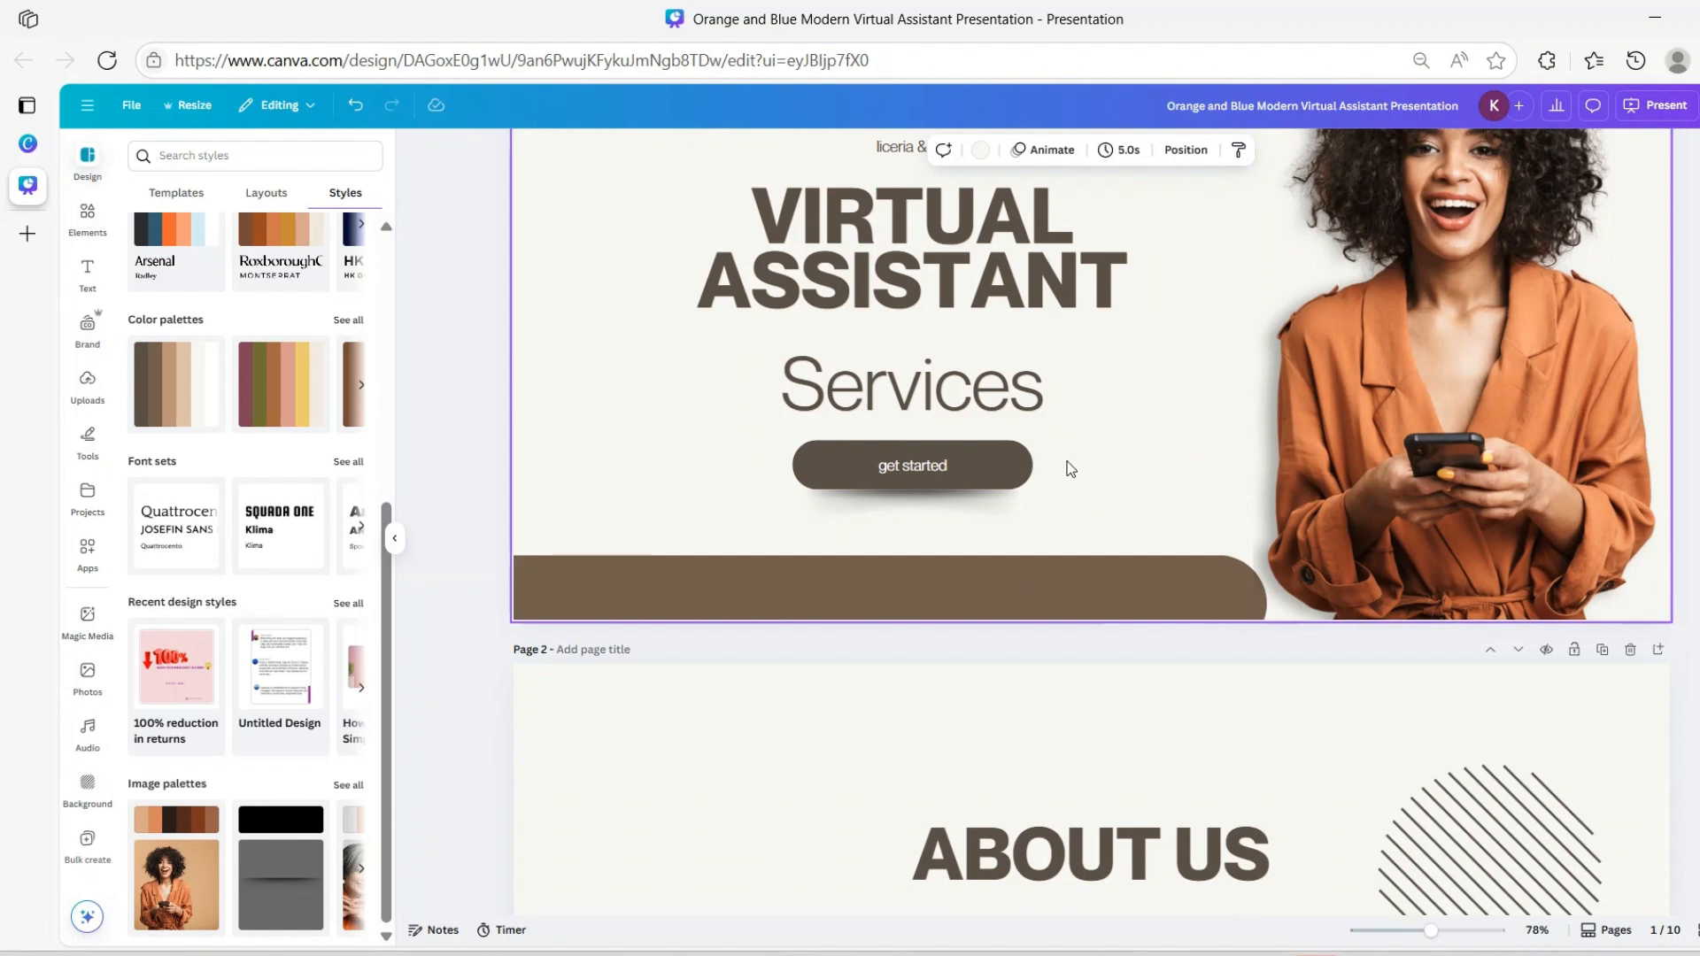
{"action": "scroll", "coordinate": [968, 369], "scroll_direction": "down", "scroll_amount": 3}
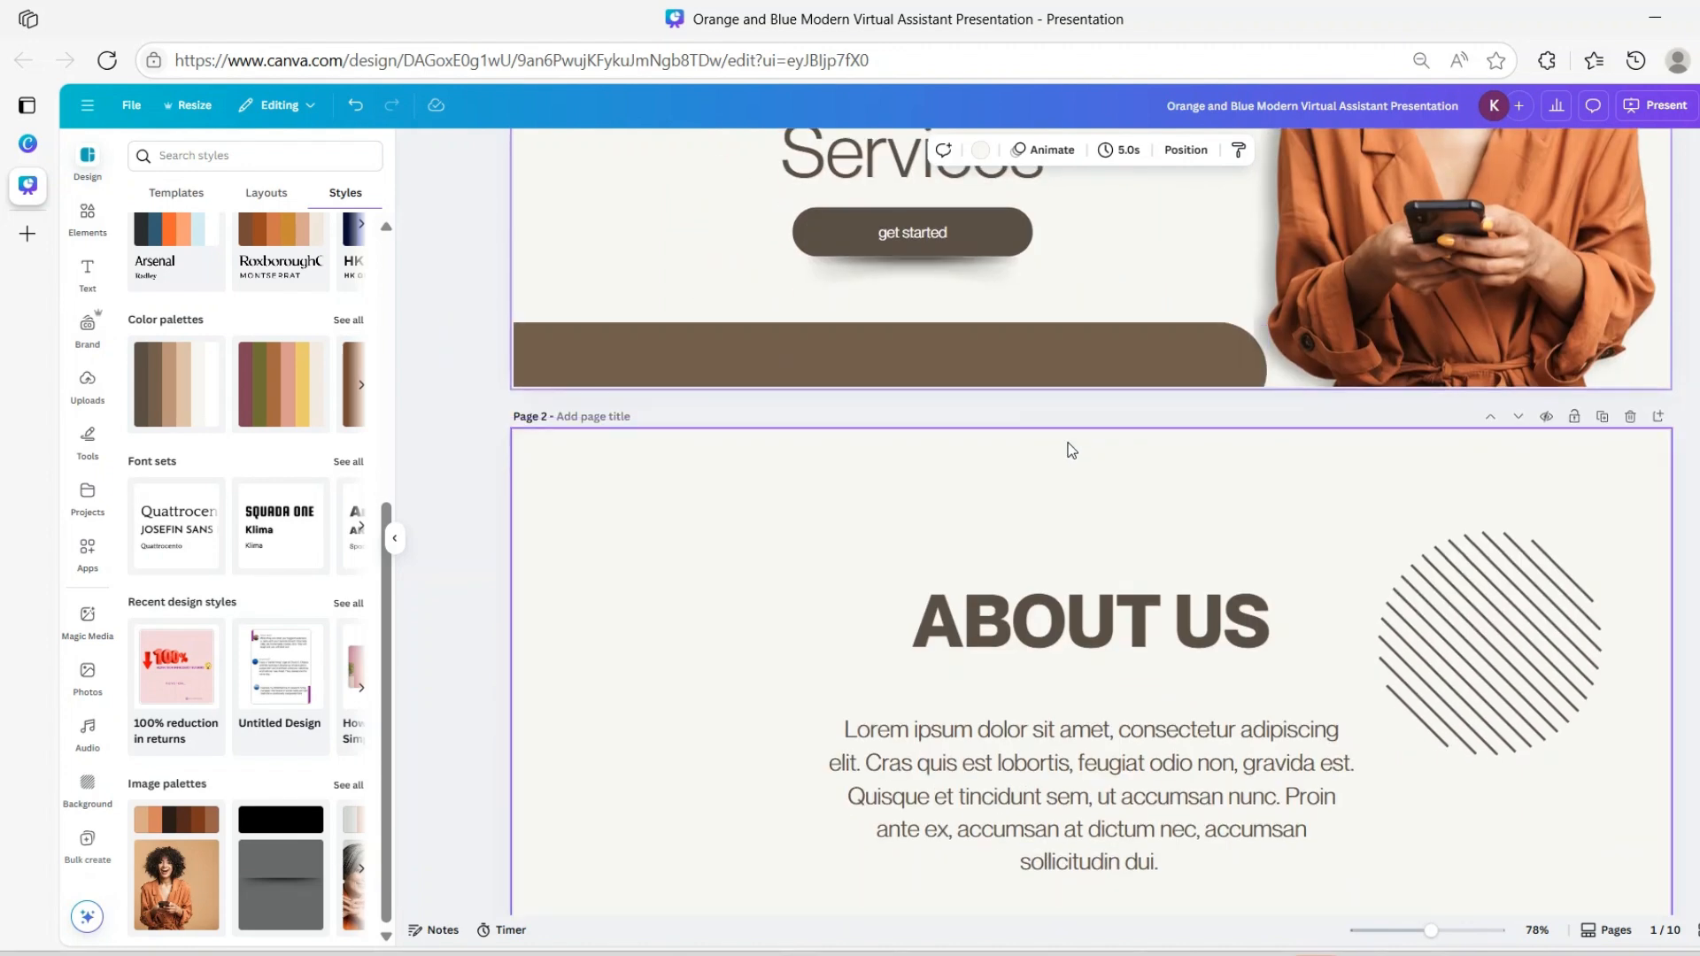
{"action": "scroll", "coordinate": [1098, 491], "scroll_direction": "down", "scroll_amount": 1}
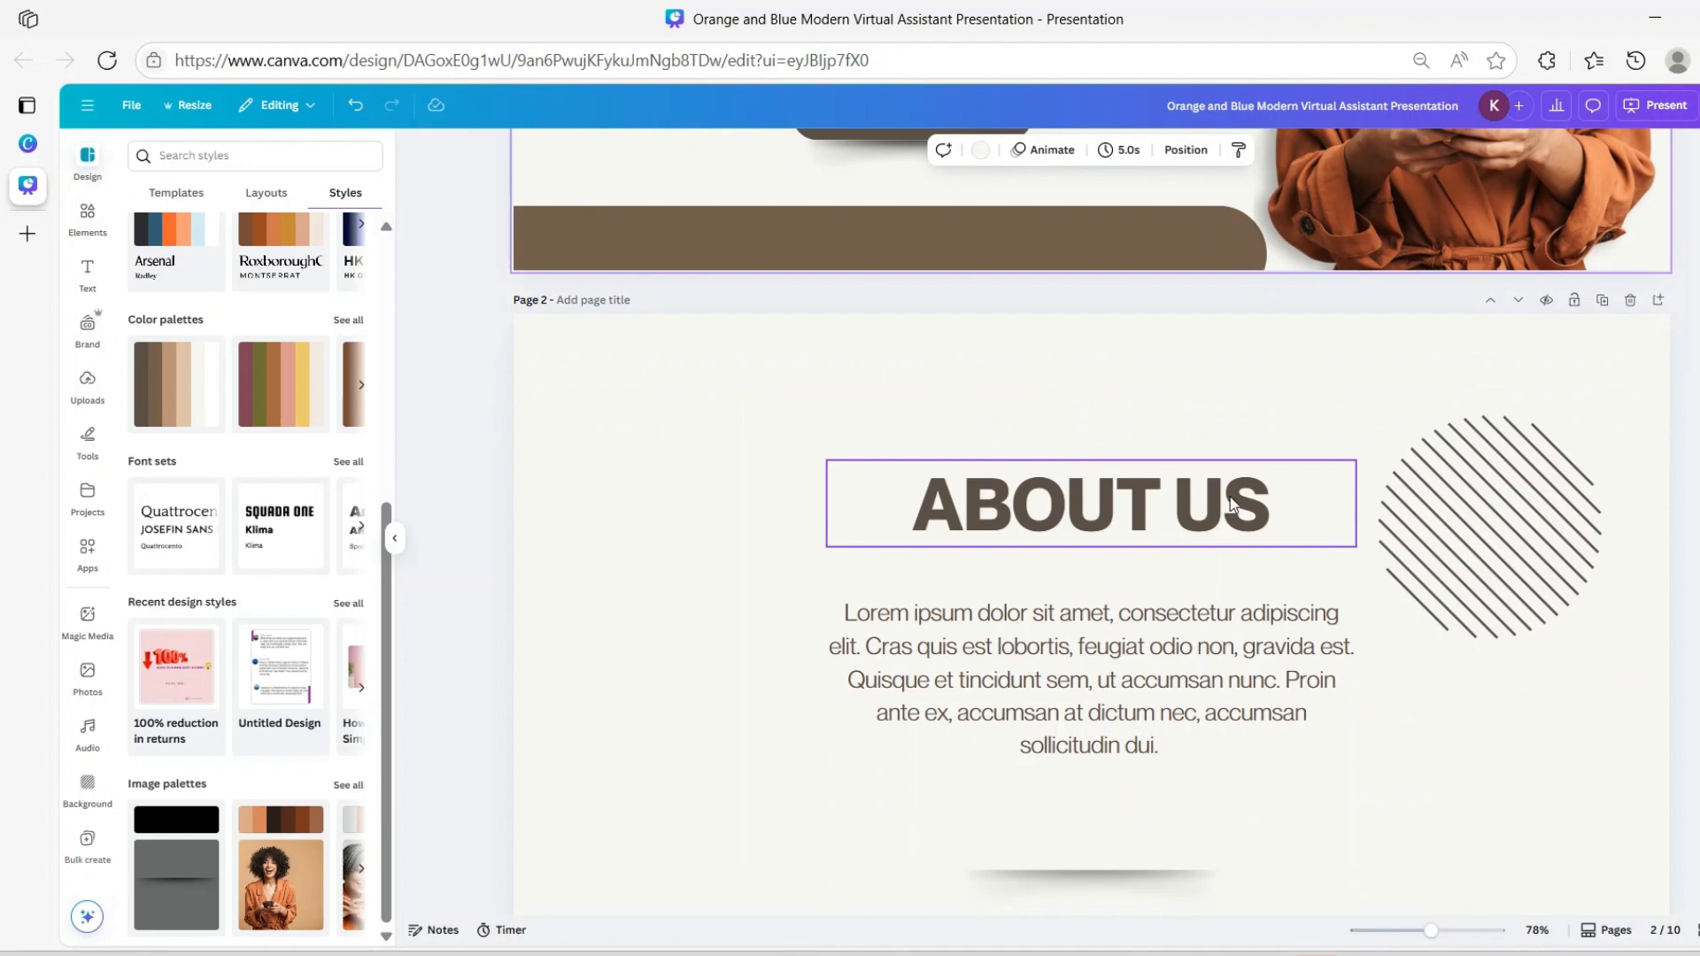
{"action": "scroll", "coordinate": [1269, 501], "scroll_direction": "down", "scroll_amount": 2}
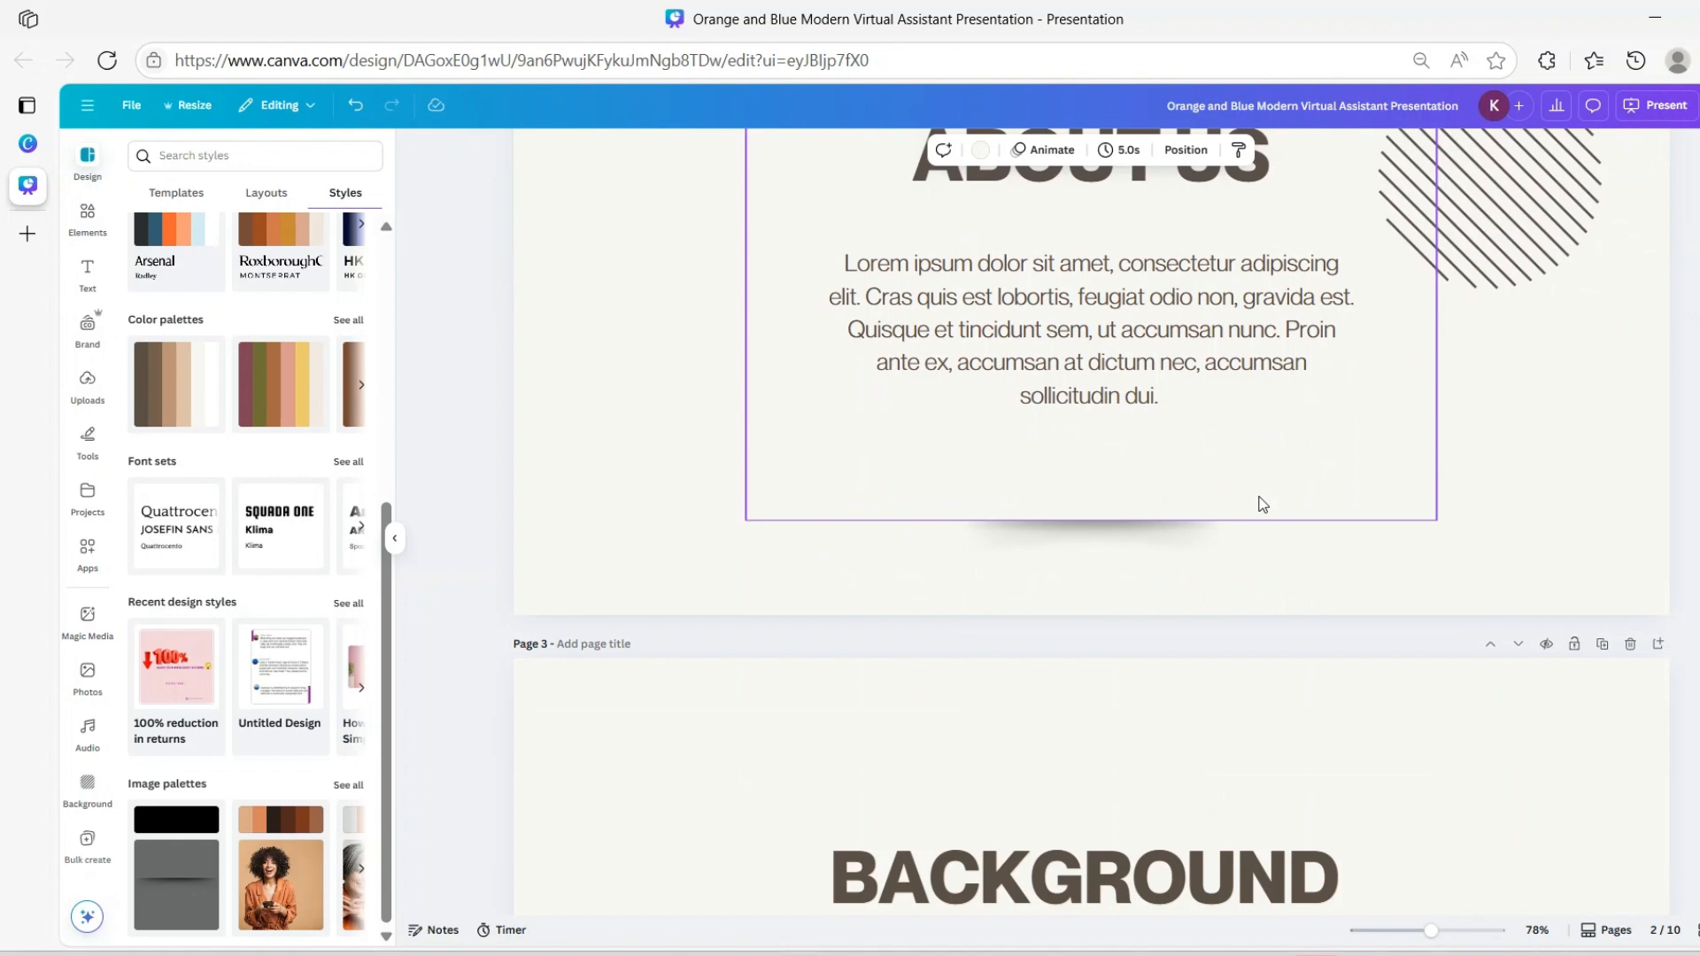
{"action": "scroll", "coordinate": [1158, 561], "scroll_direction": "up", "scroll_amount": 10}
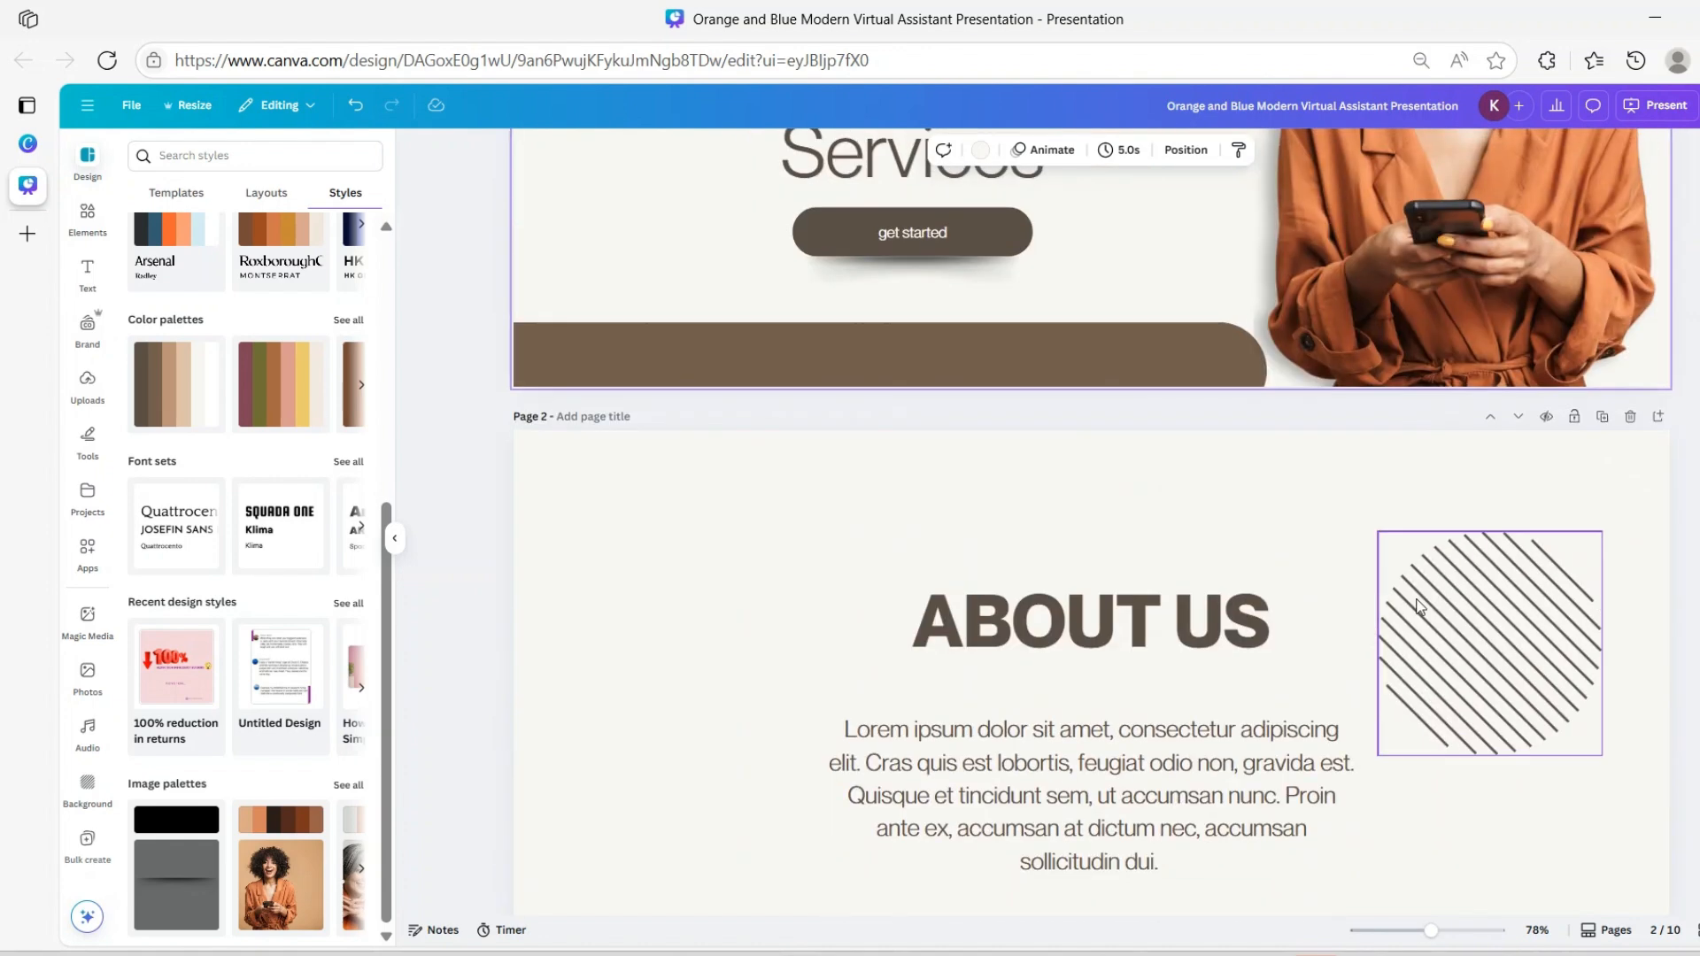
{"action": "scroll", "coordinate": [1416, 577], "scroll_direction": "down", "scroll_amount": 2}
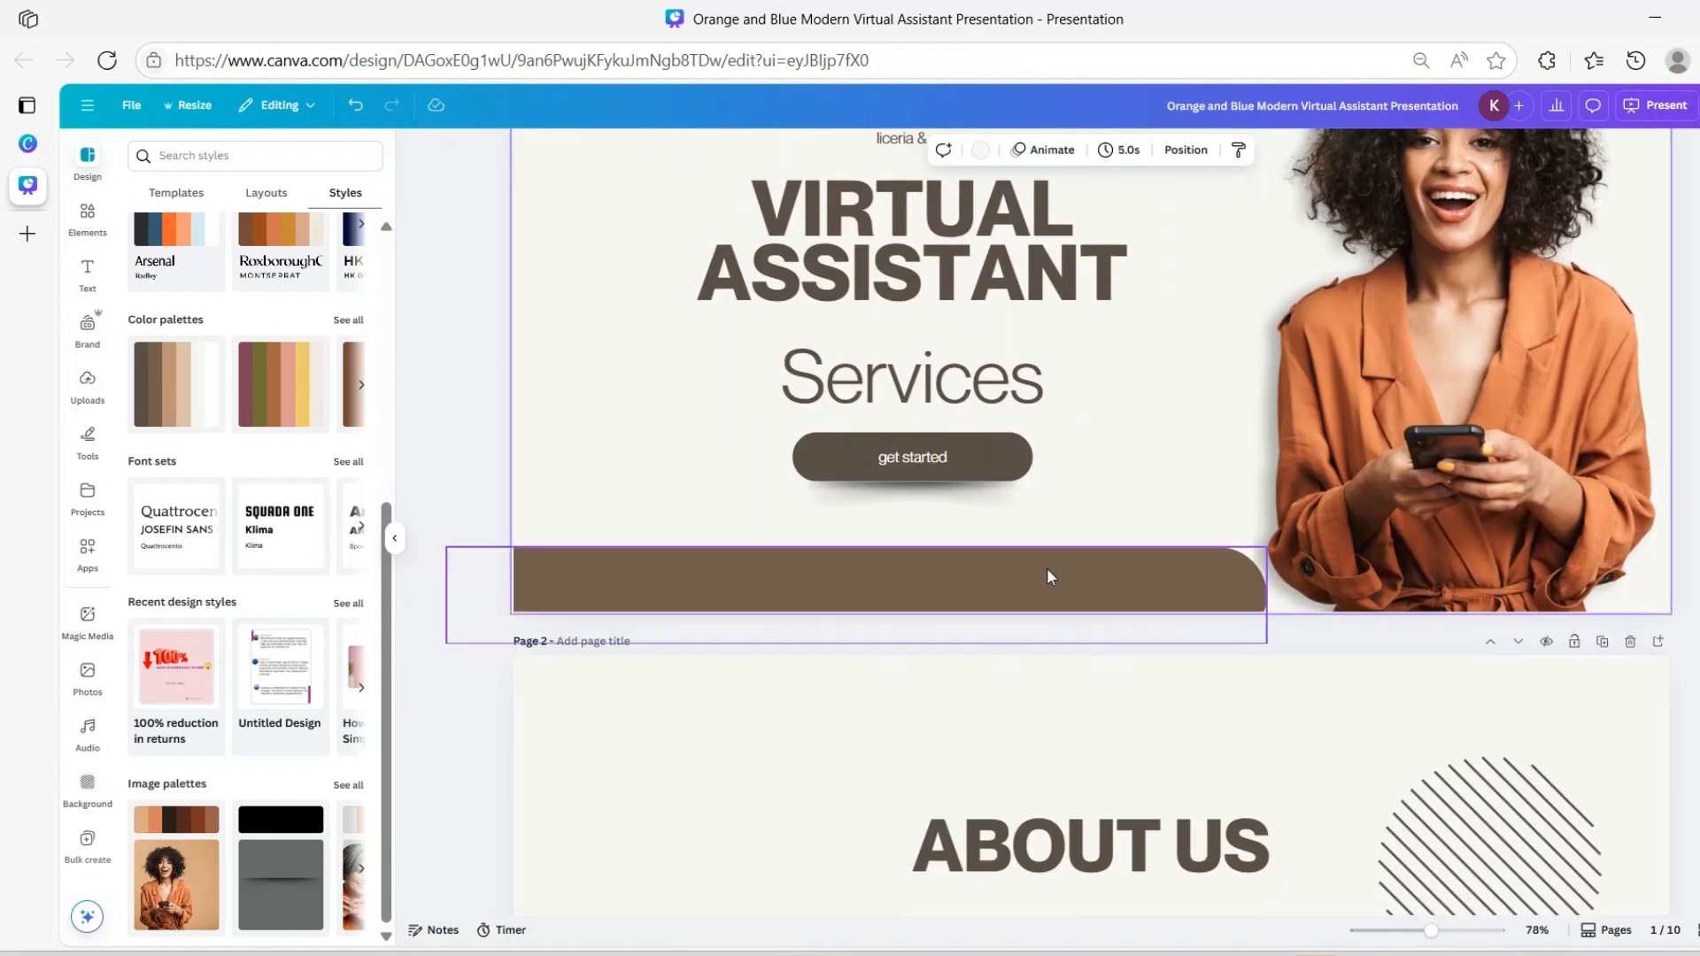
{"action": "scroll", "coordinate": [1048, 571], "scroll_direction": "down", "scroll_amount": 5}
{"action": "scroll", "coordinate": [1107, 599], "scroll_direction": "down", "scroll_amount": 3}
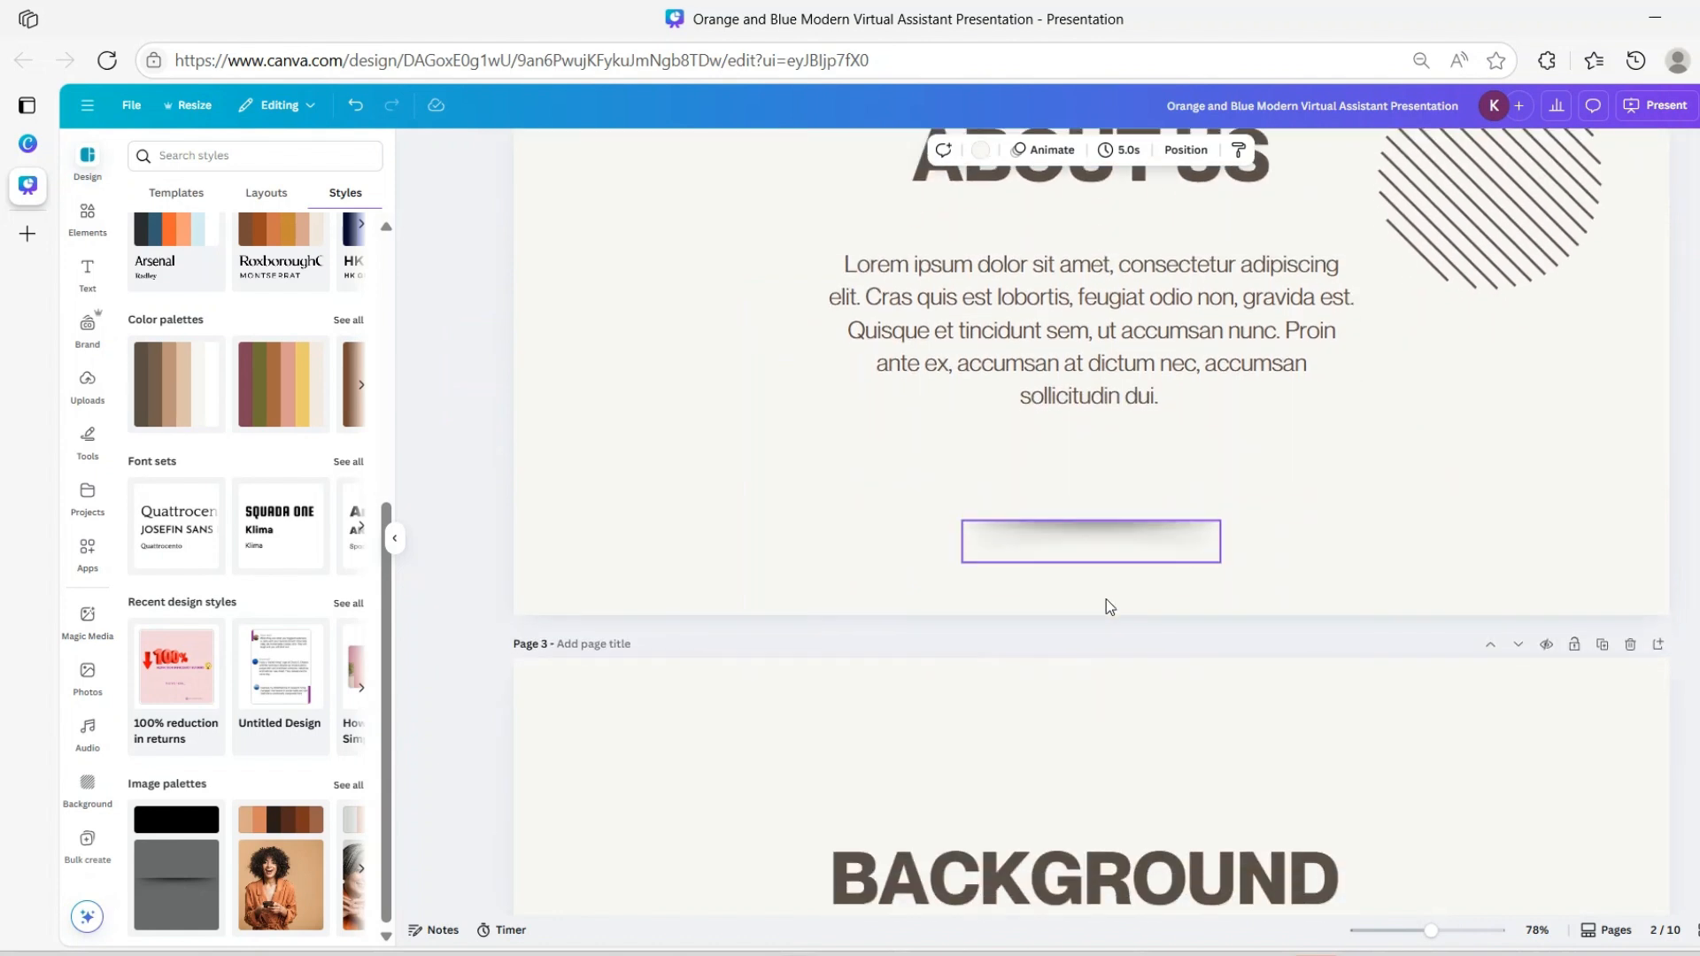
{"action": "scroll", "coordinate": [1215, 515], "scroll_direction": "up", "scroll_amount": 10}
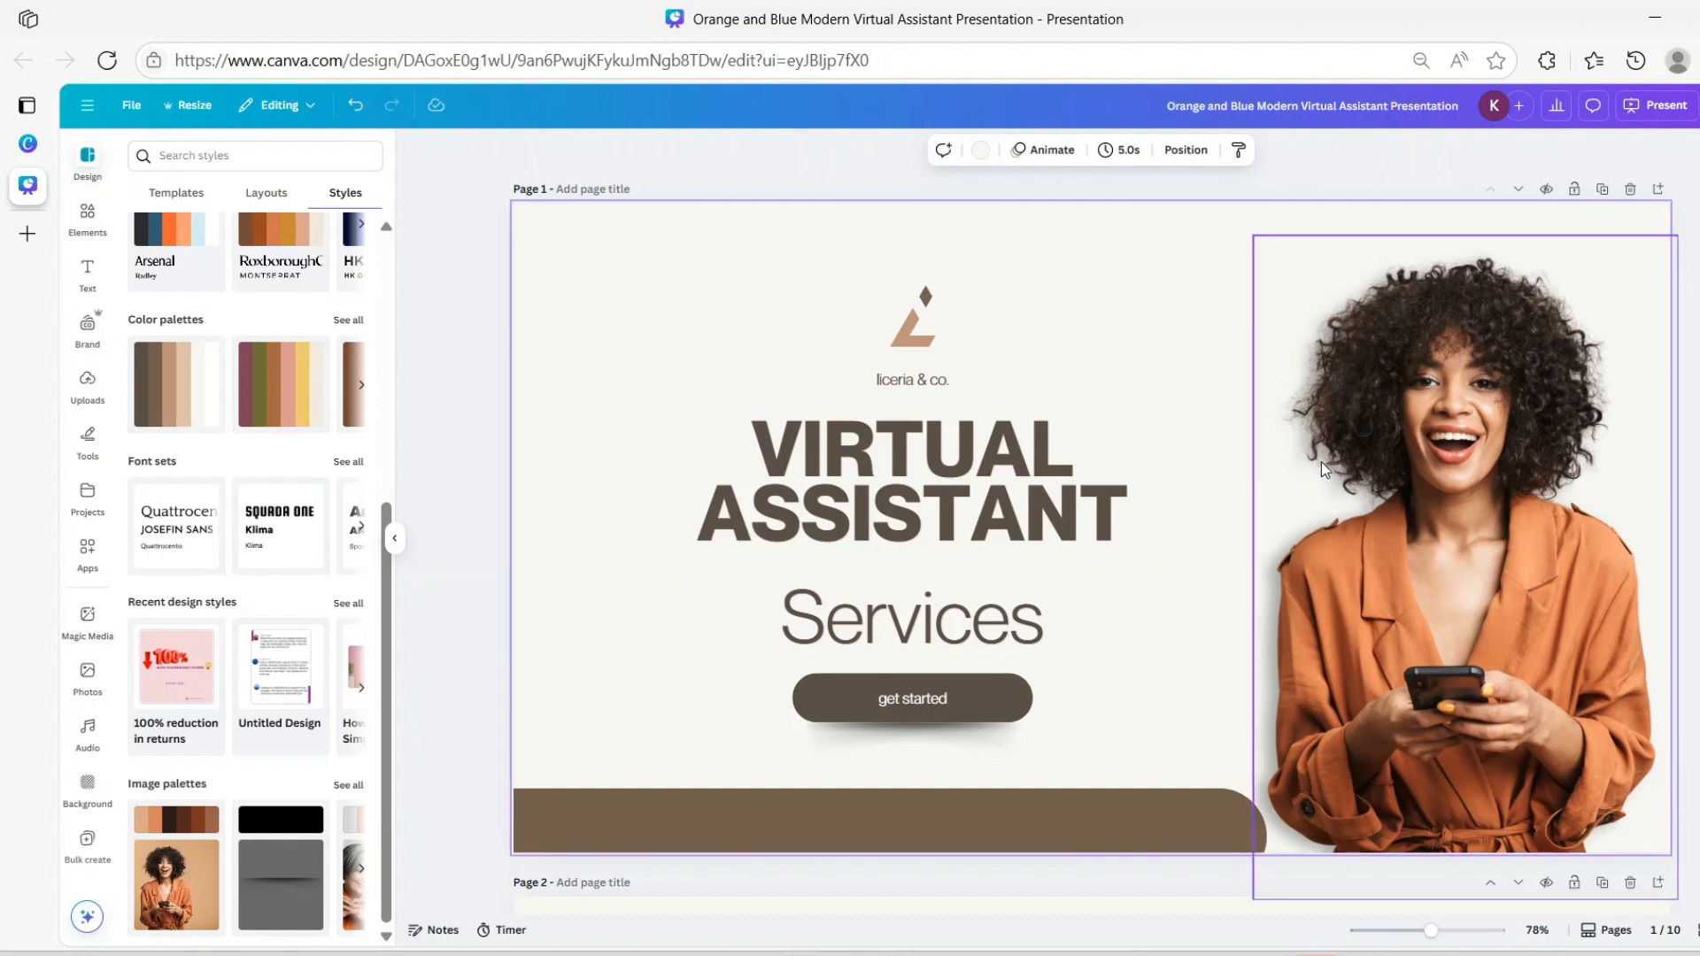
Undo the last change, delete the logo, and replace 'liceria & co.' with a full name
{"action": "key", "text": "ctrl+z"}
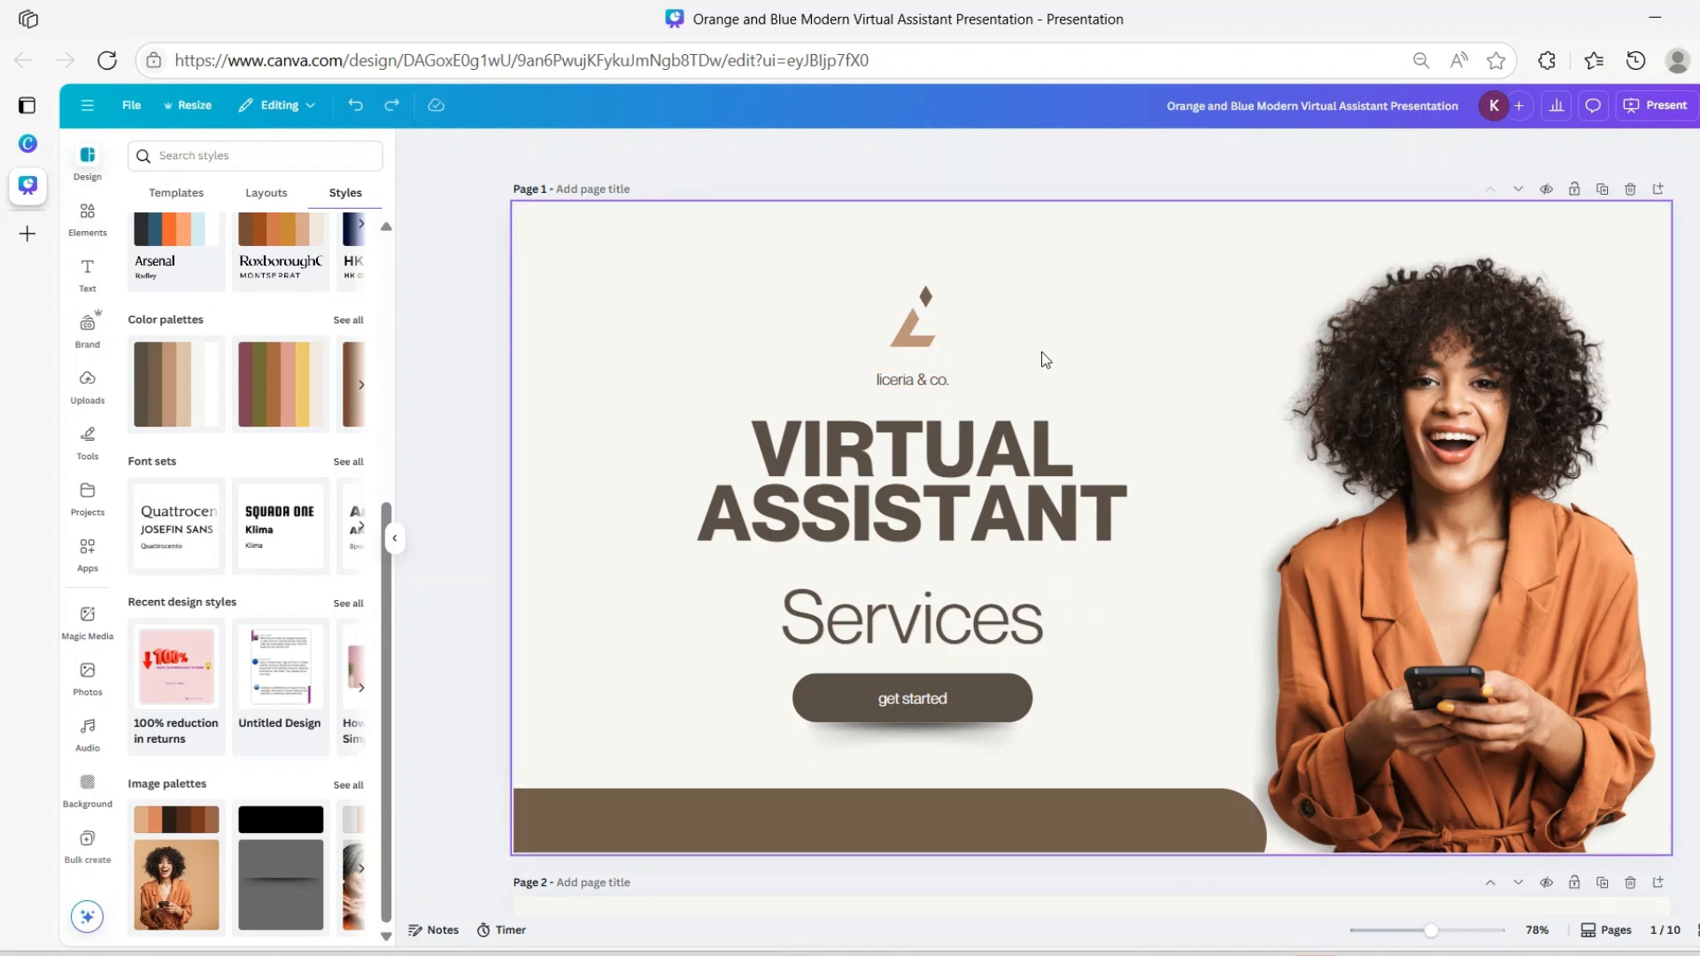
{"action": "left_click", "coordinate": [919, 332]}
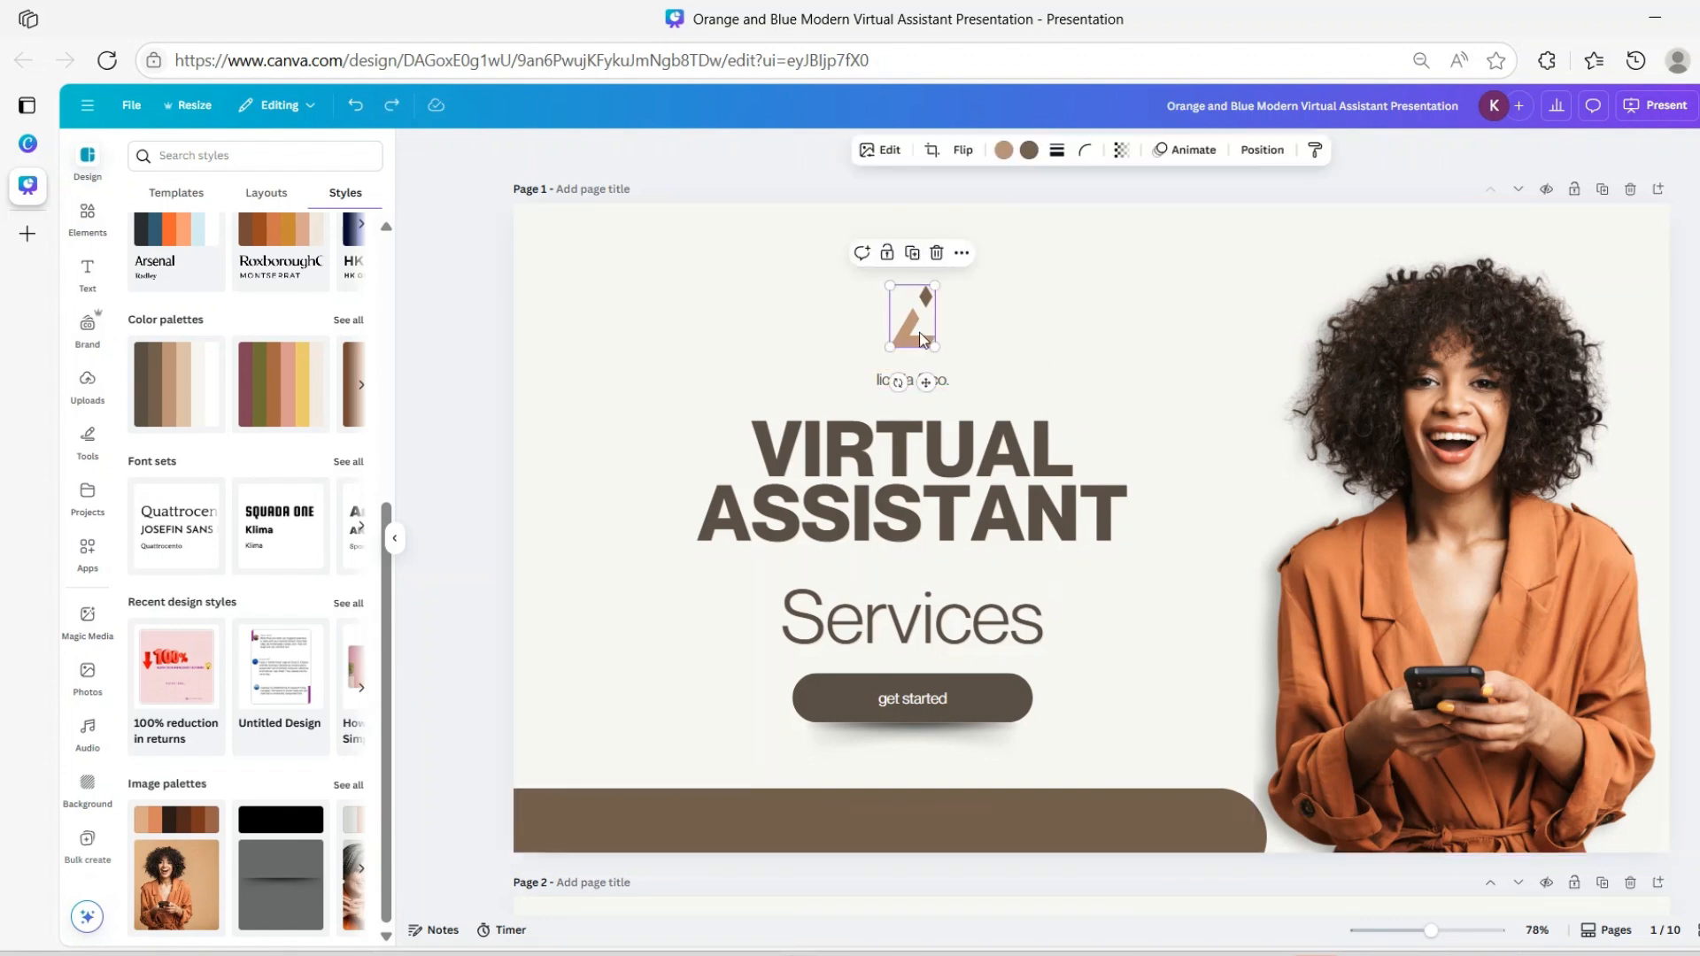
{"action": "left_click", "coordinate": [936, 256]}
{"action": "left_click", "coordinate": [930, 379]}
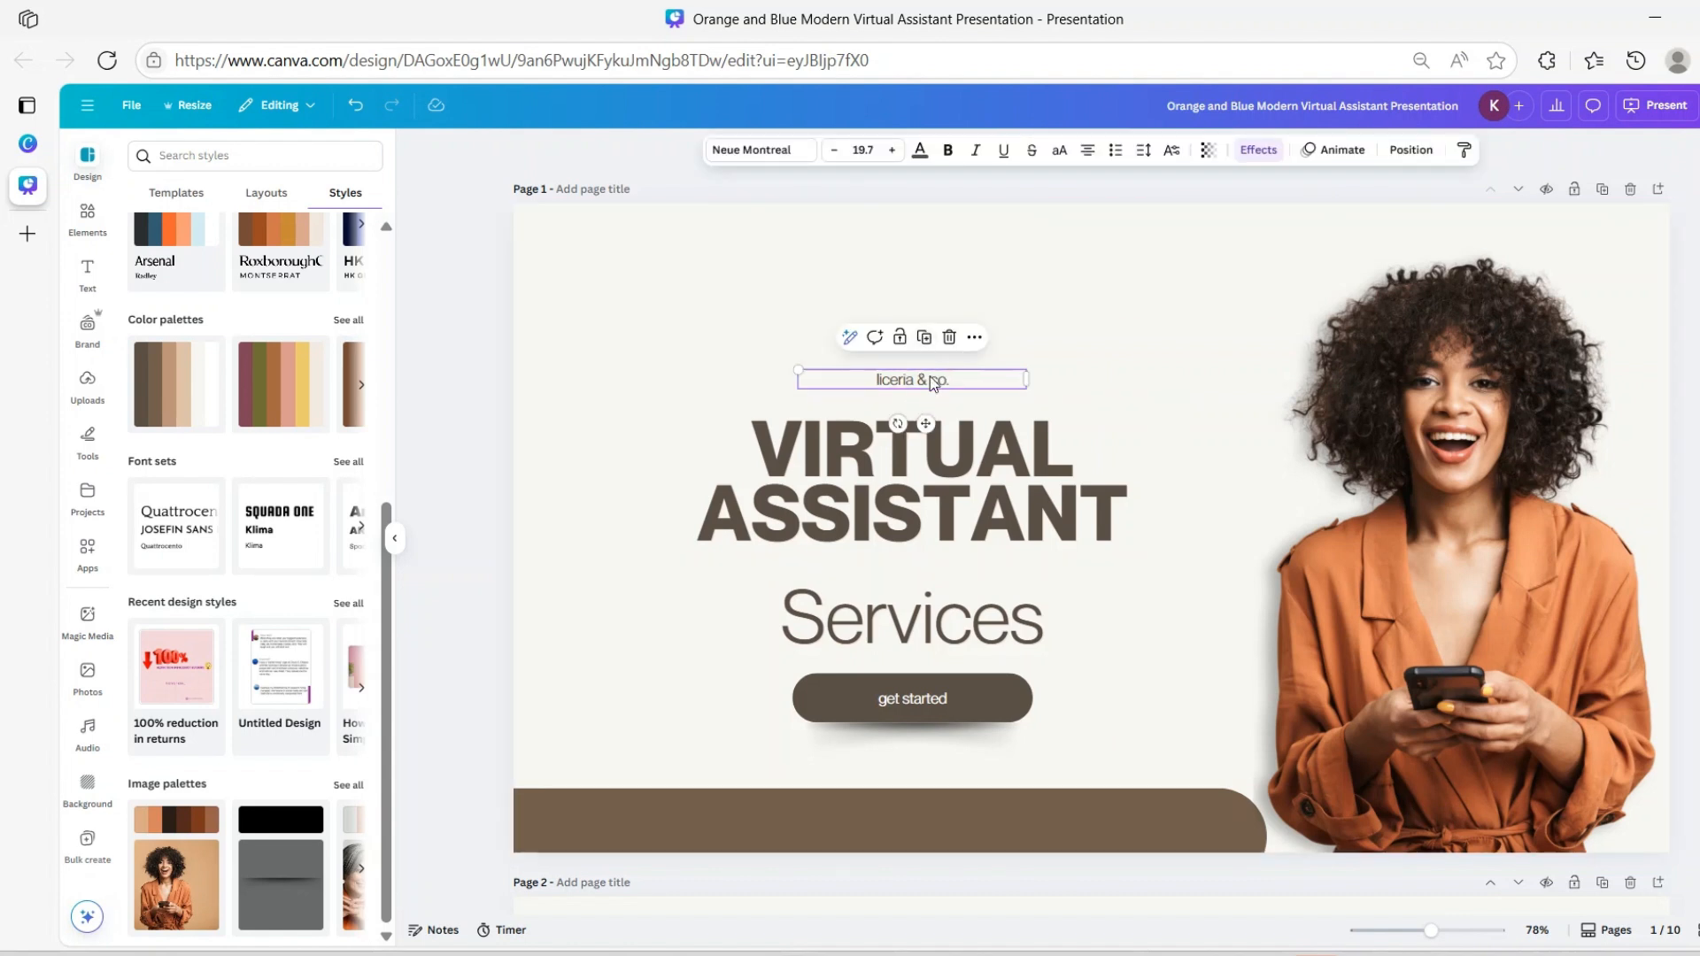
{"action": "double_click", "coordinate": [930, 381]}
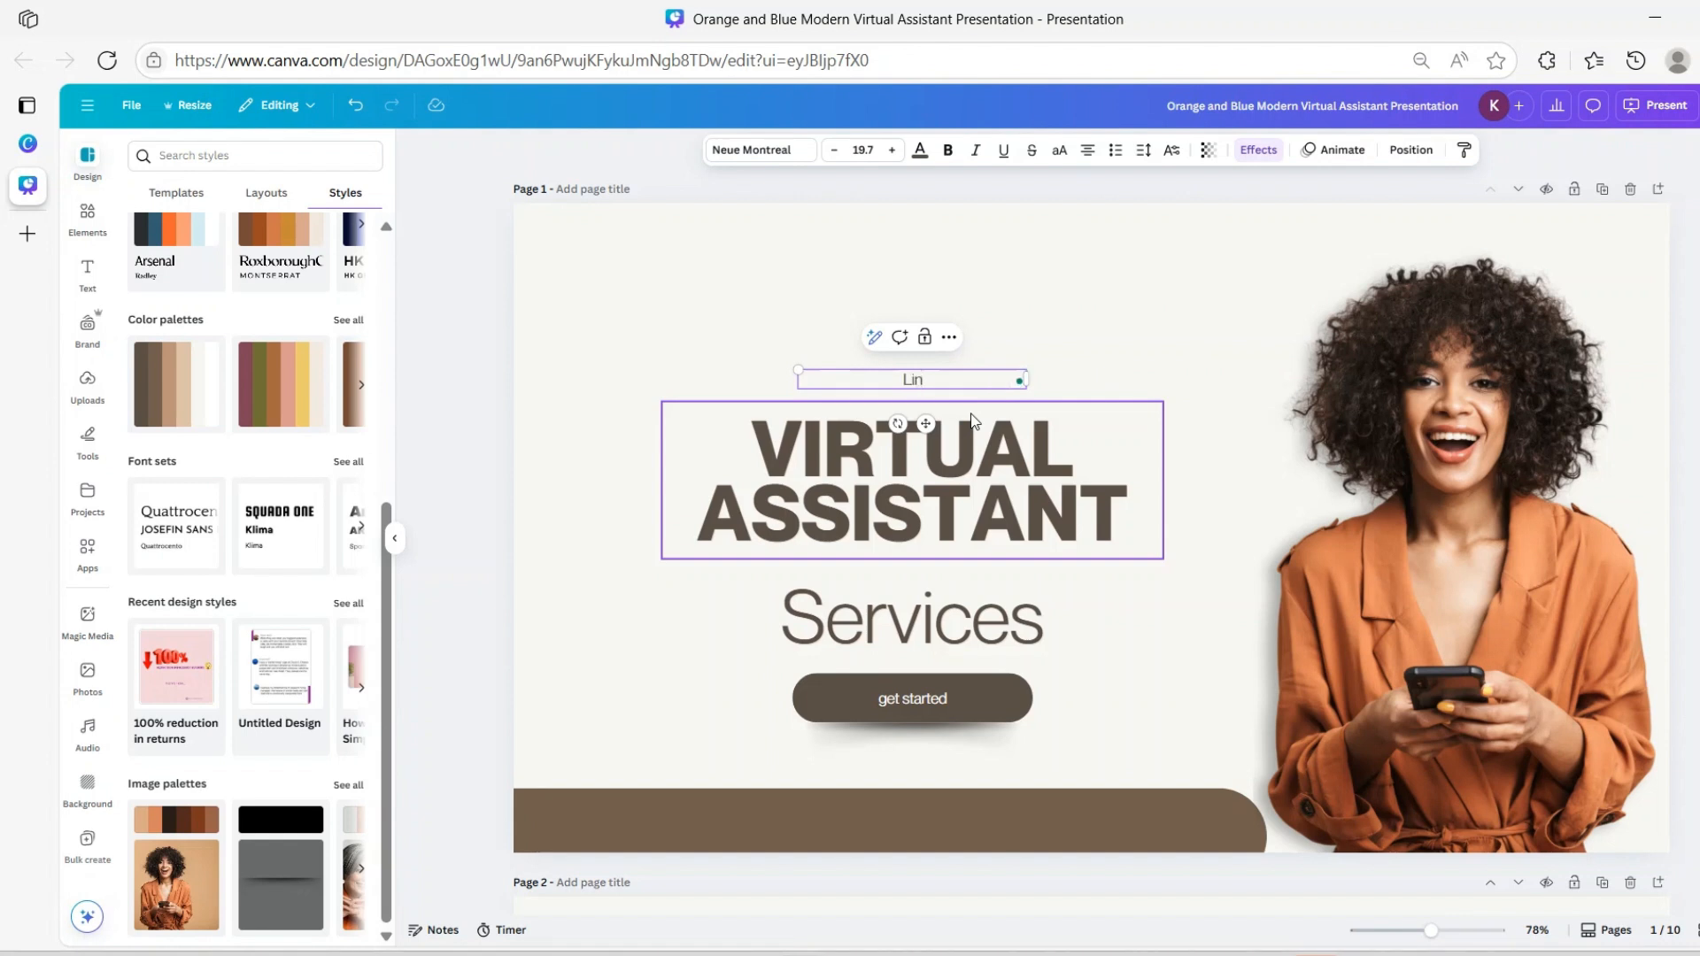
{"action": "key", "text": "Escape"}
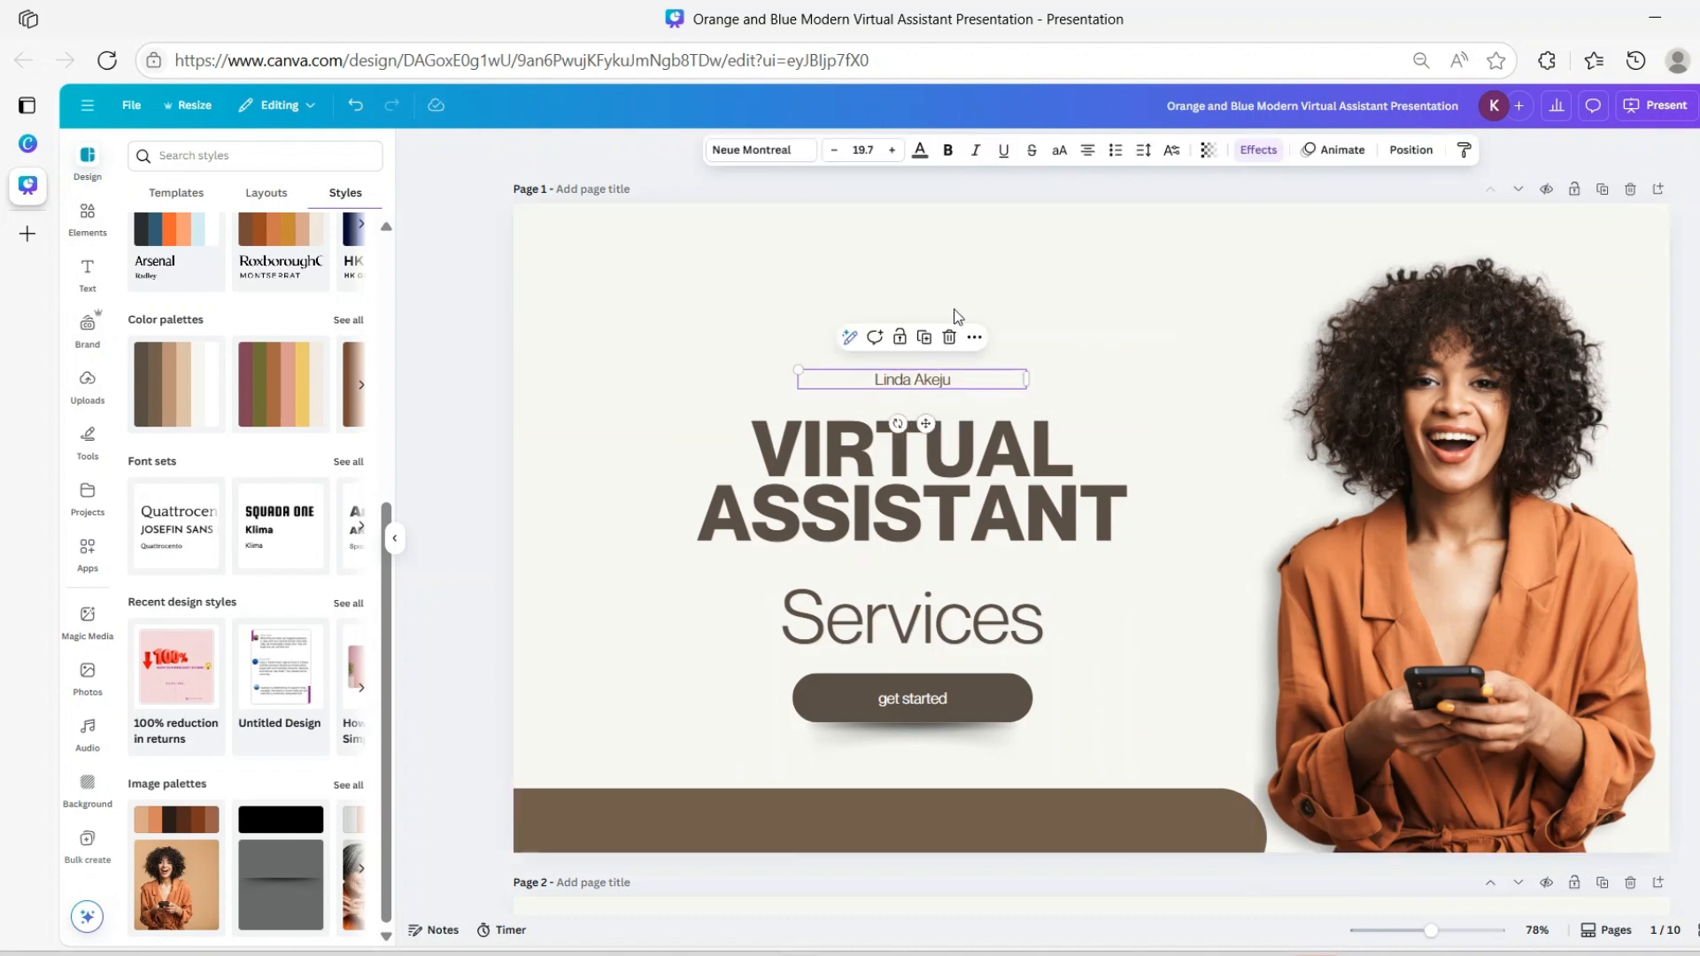
Enlarge the name line to font size 46.7 and move it up above the heading
{"action": "left_click", "coordinate": [892, 150]}
{"action": "left_click", "coordinate": [892, 150]}
{"action": "left_click", "coordinate": [892, 150]}
{"action": "left_click", "coordinate": [892, 150]}
{"action": "left_click", "coordinate": [892, 153]}
{"action": "left_click", "coordinate": [892, 152]}
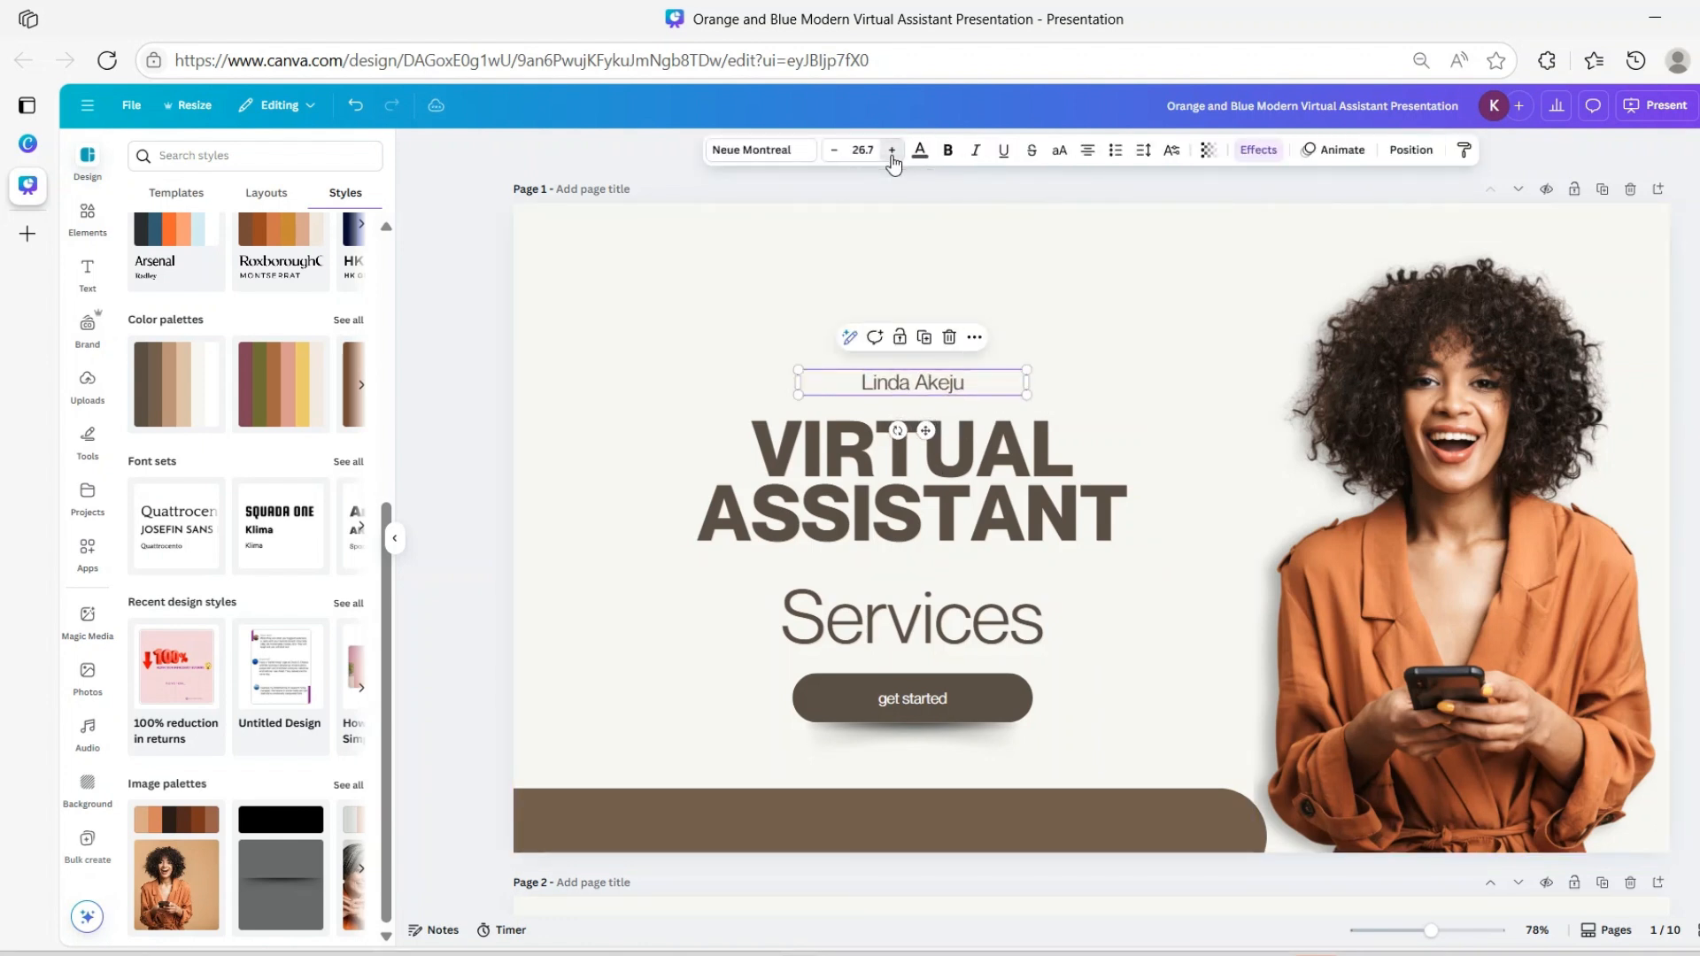
{"action": "left_click", "coordinate": [891, 152]}
{"action": "left_click", "coordinate": [892, 153]}
{"action": "left_click", "coordinate": [892, 153]}
{"action": "left_click", "coordinate": [891, 152]}
{"action": "left_click", "coordinate": [891, 152]}
{"action": "left_click", "coordinate": [892, 152]}
{"action": "left_click", "coordinate": [892, 152]}
{"action": "left_click", "coordinate": [891, 153]}
{"action": "left_click", "coordinate": [892, 152]}
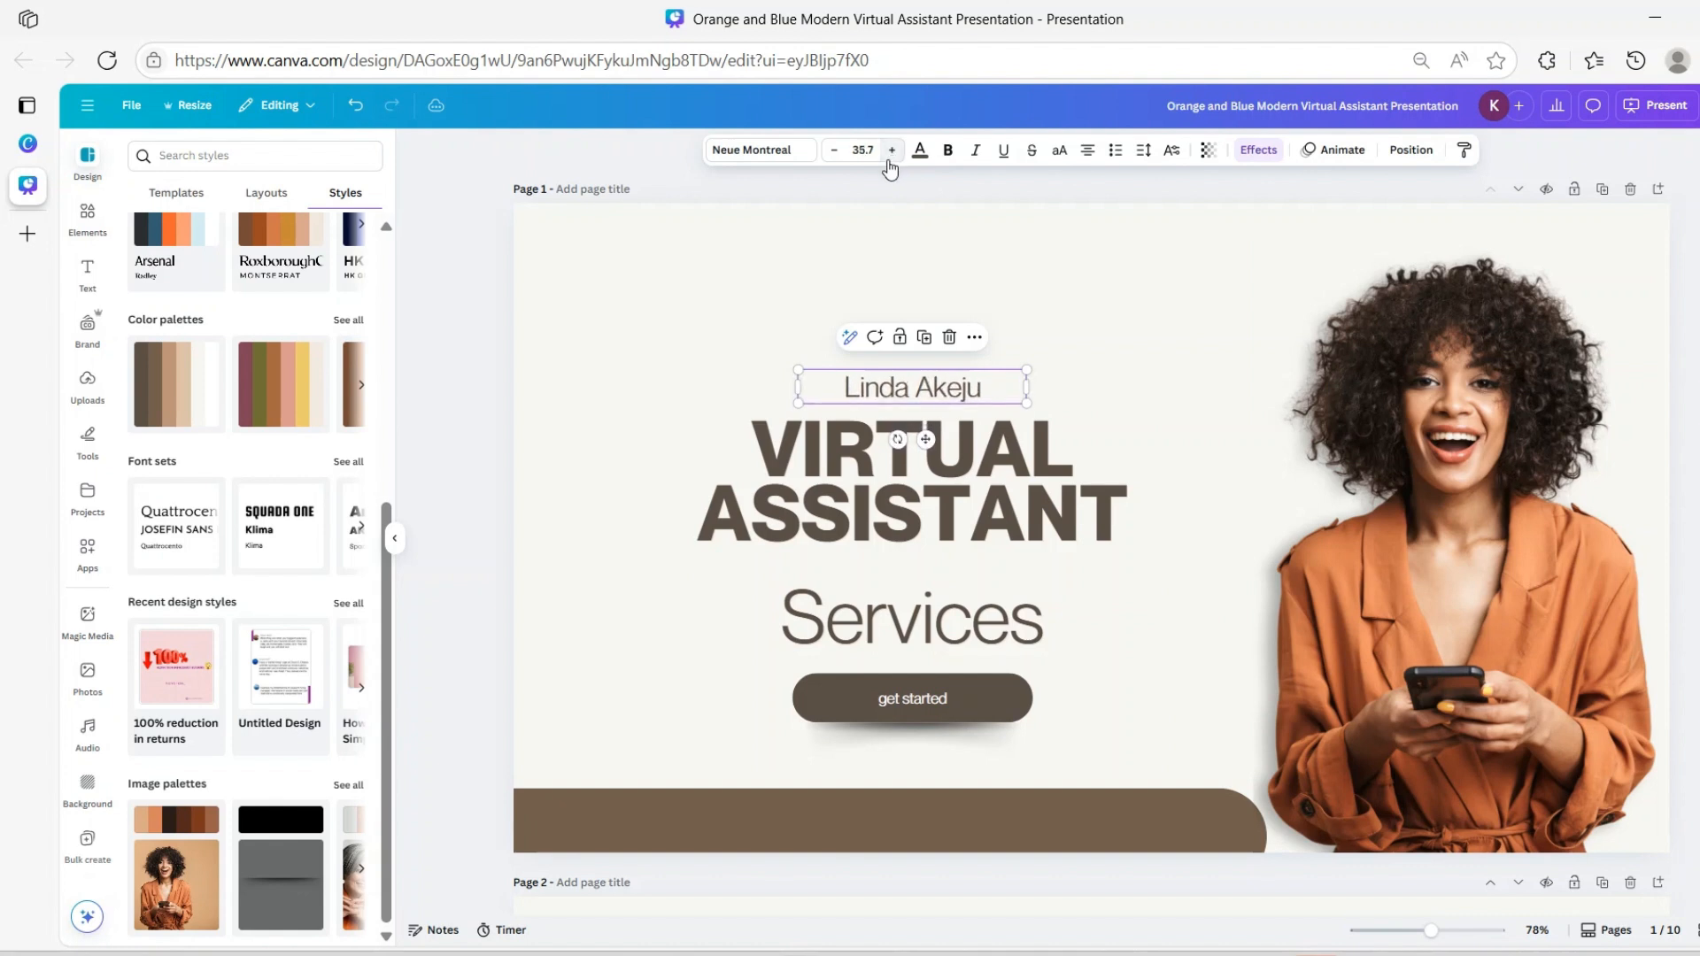
{"action": "left_click", "coordinate": [892, 152]}
{"action": "left_click", "coordinate": [892, 153]}
{"action": "left_click", "coordinate": [892, 153]}
{"action": "left_click", "coordinate": [892, 152]}
{"action": "left_click", "coordinate": [891, 153]}
{"action": "left_click", "coordinate": [892, 150]}
{"action": "left_click", "coordinate": [892, 150]}
{"action": "left_click", "coordinate": [892, 150]}
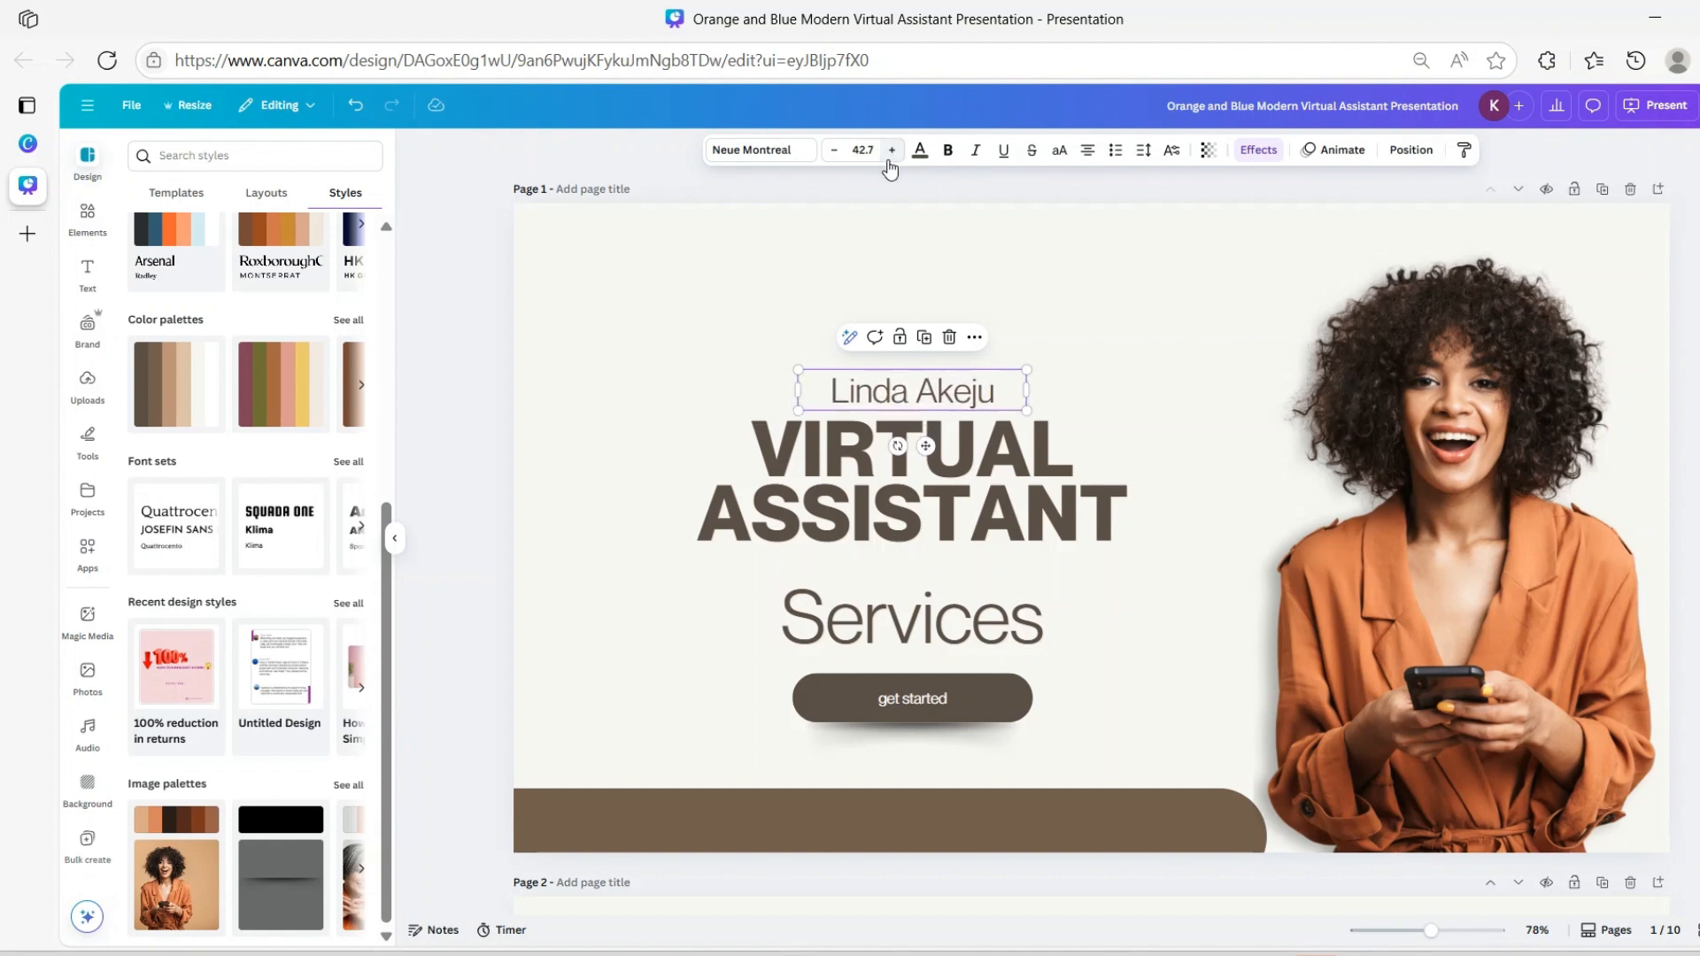
{"action": "left_click", "coordinate": [892, 149]}
{"action": "left_click", "coordinate": [891, 149]}
{"action": "left_click", "coordinate": [892, 149]}
{"action": "left_click_drag", "start_coordinate": [927, 450], "coordinate": [935, 422]}
Turn off uppercase on the heading and retype it as title-case 'Virtual Assistant'
{"action": "left_click", "coordinate": [955, 503]}
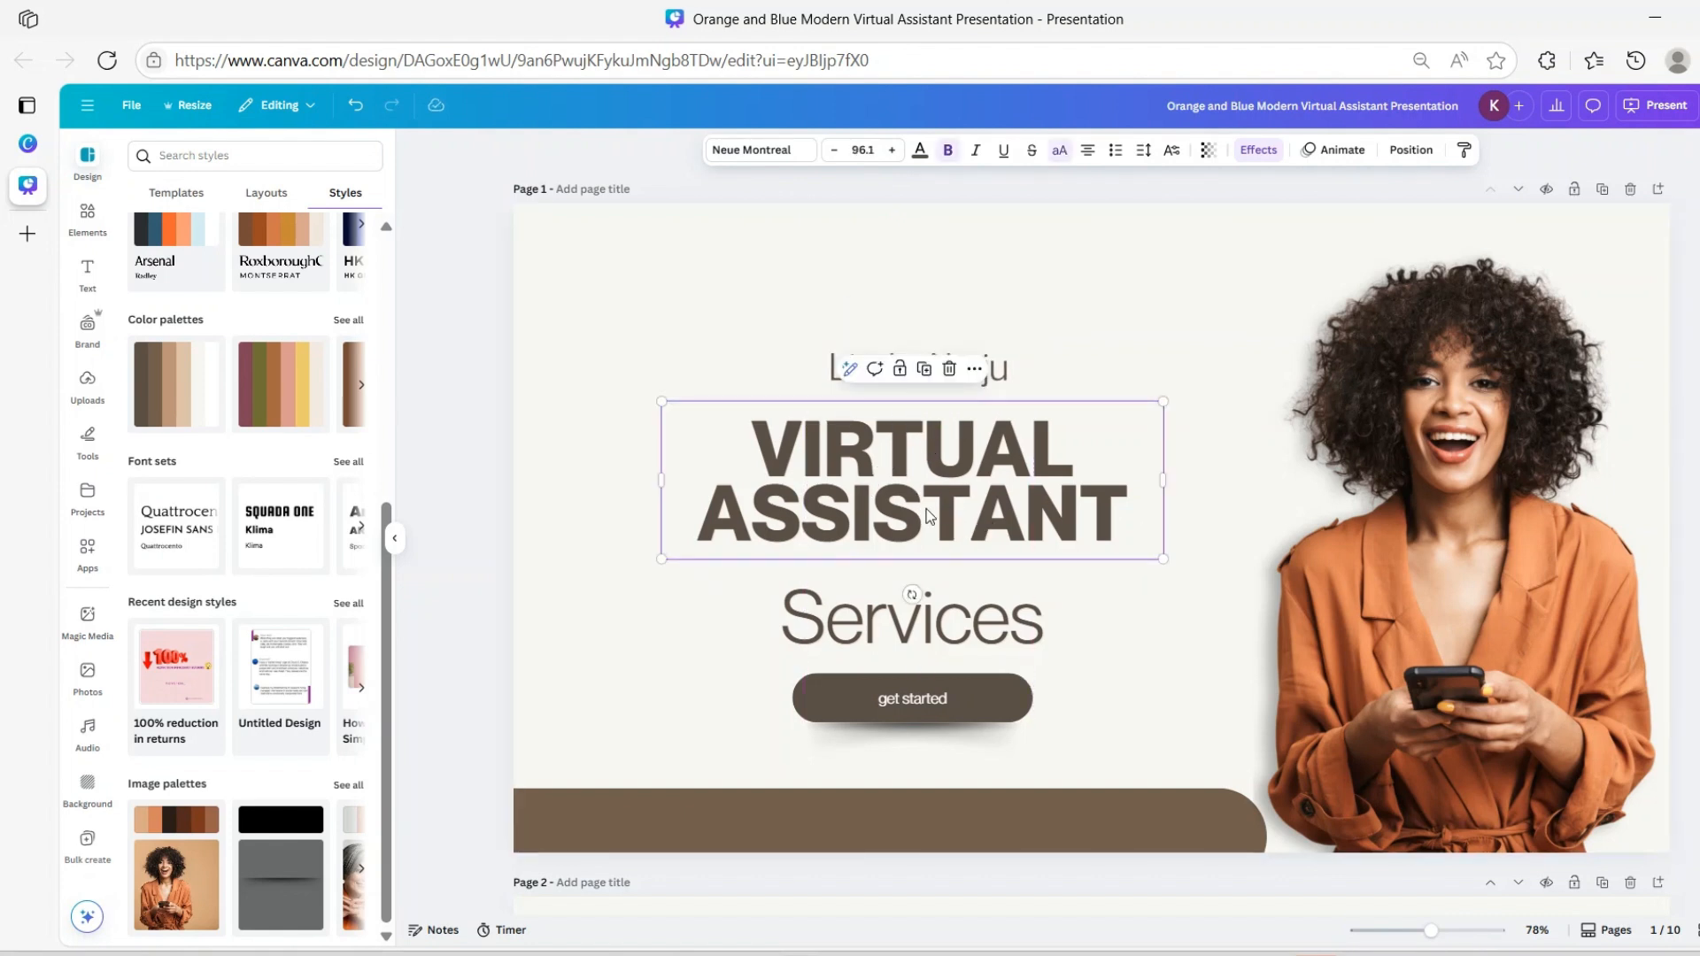
{"action": "left_click", "coordinate": [1059, 149]}
{"action": "double_click", "coordinate": [841, 449]}
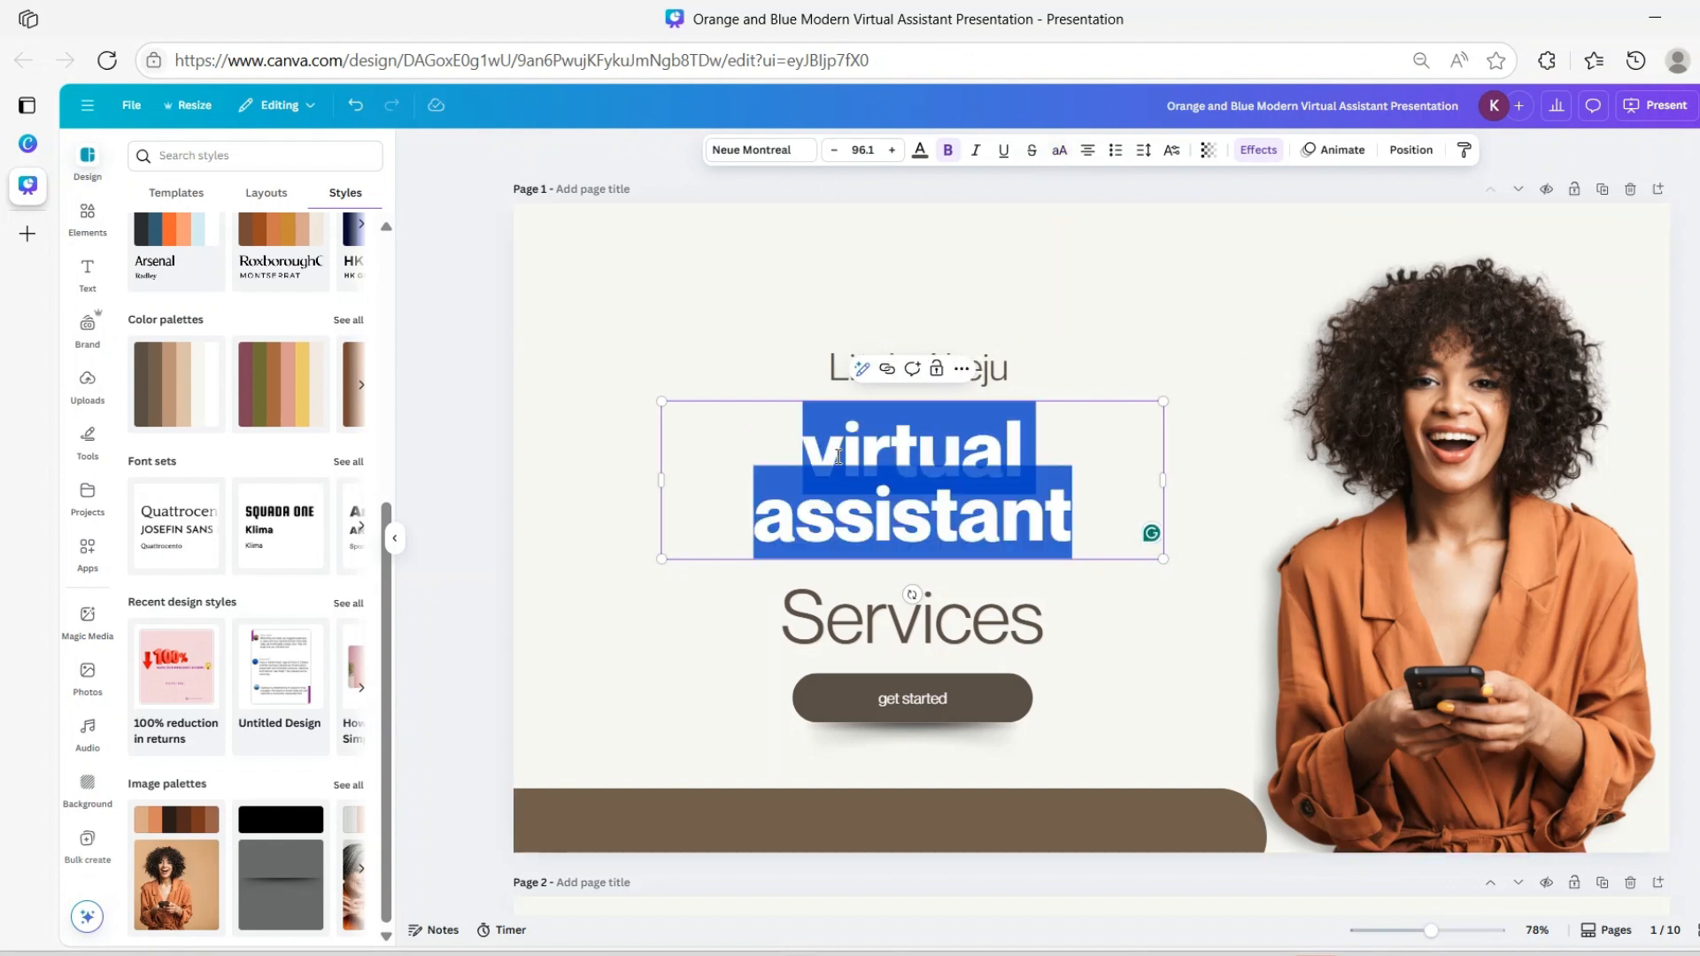
{"action": "left_click", "coordinate": [841, 453]}
{"action": "key", "text": "BackSpace"}
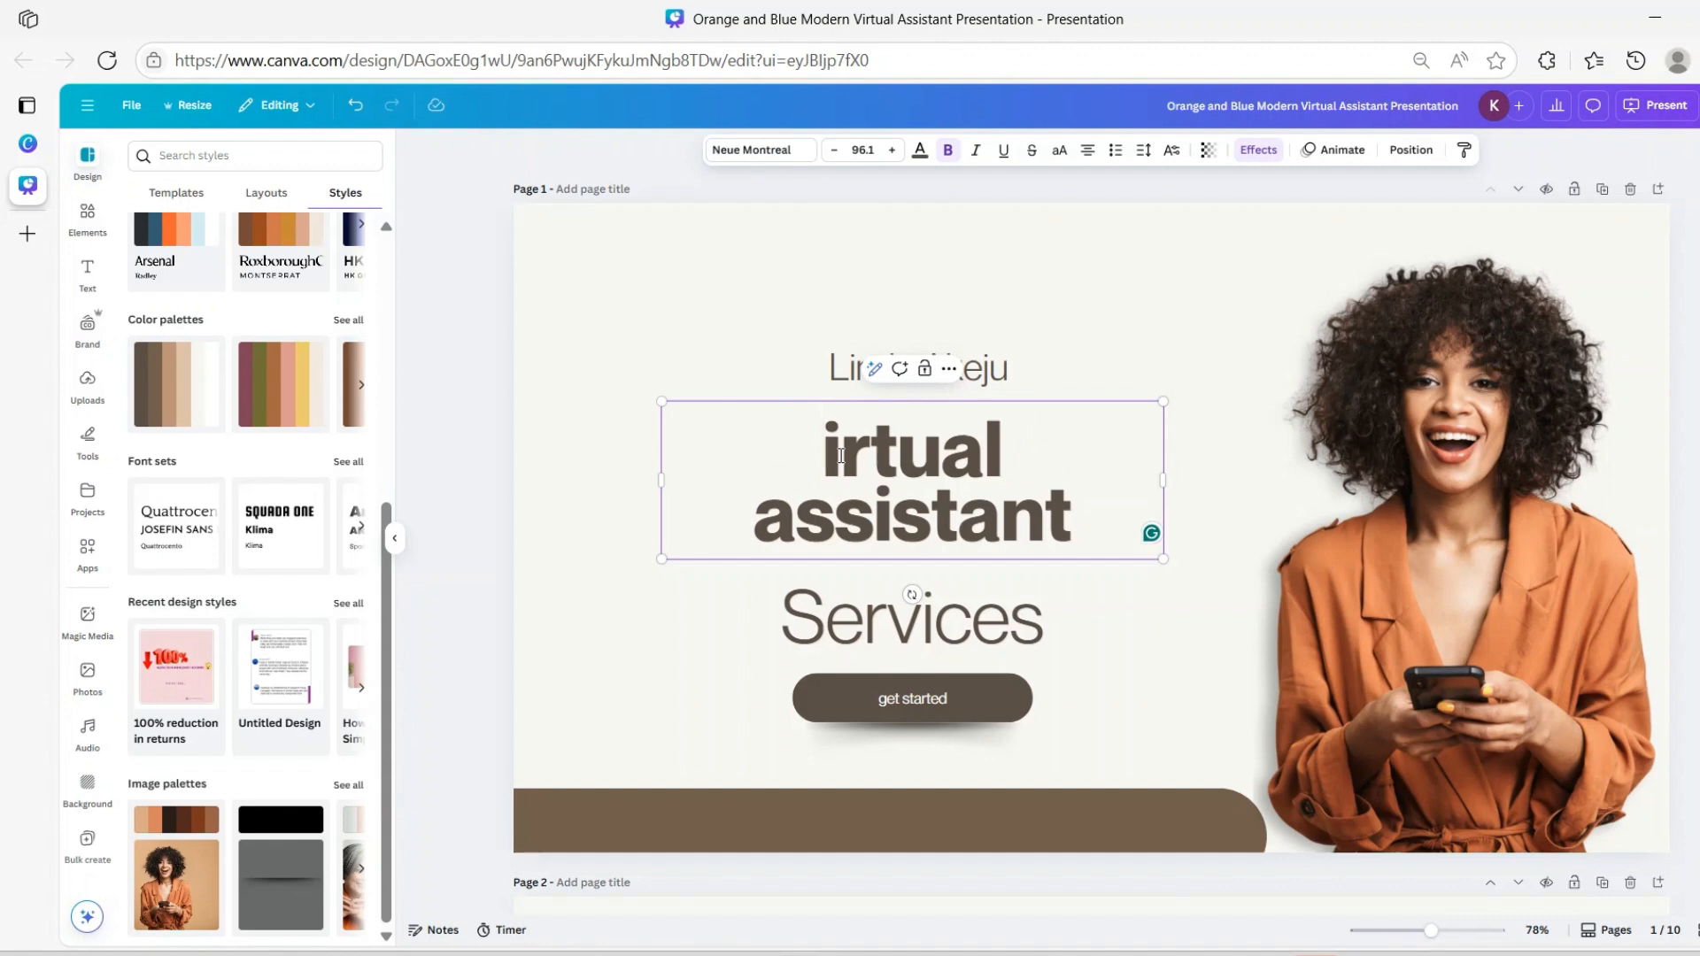
{"action": "type", "text": "V"}
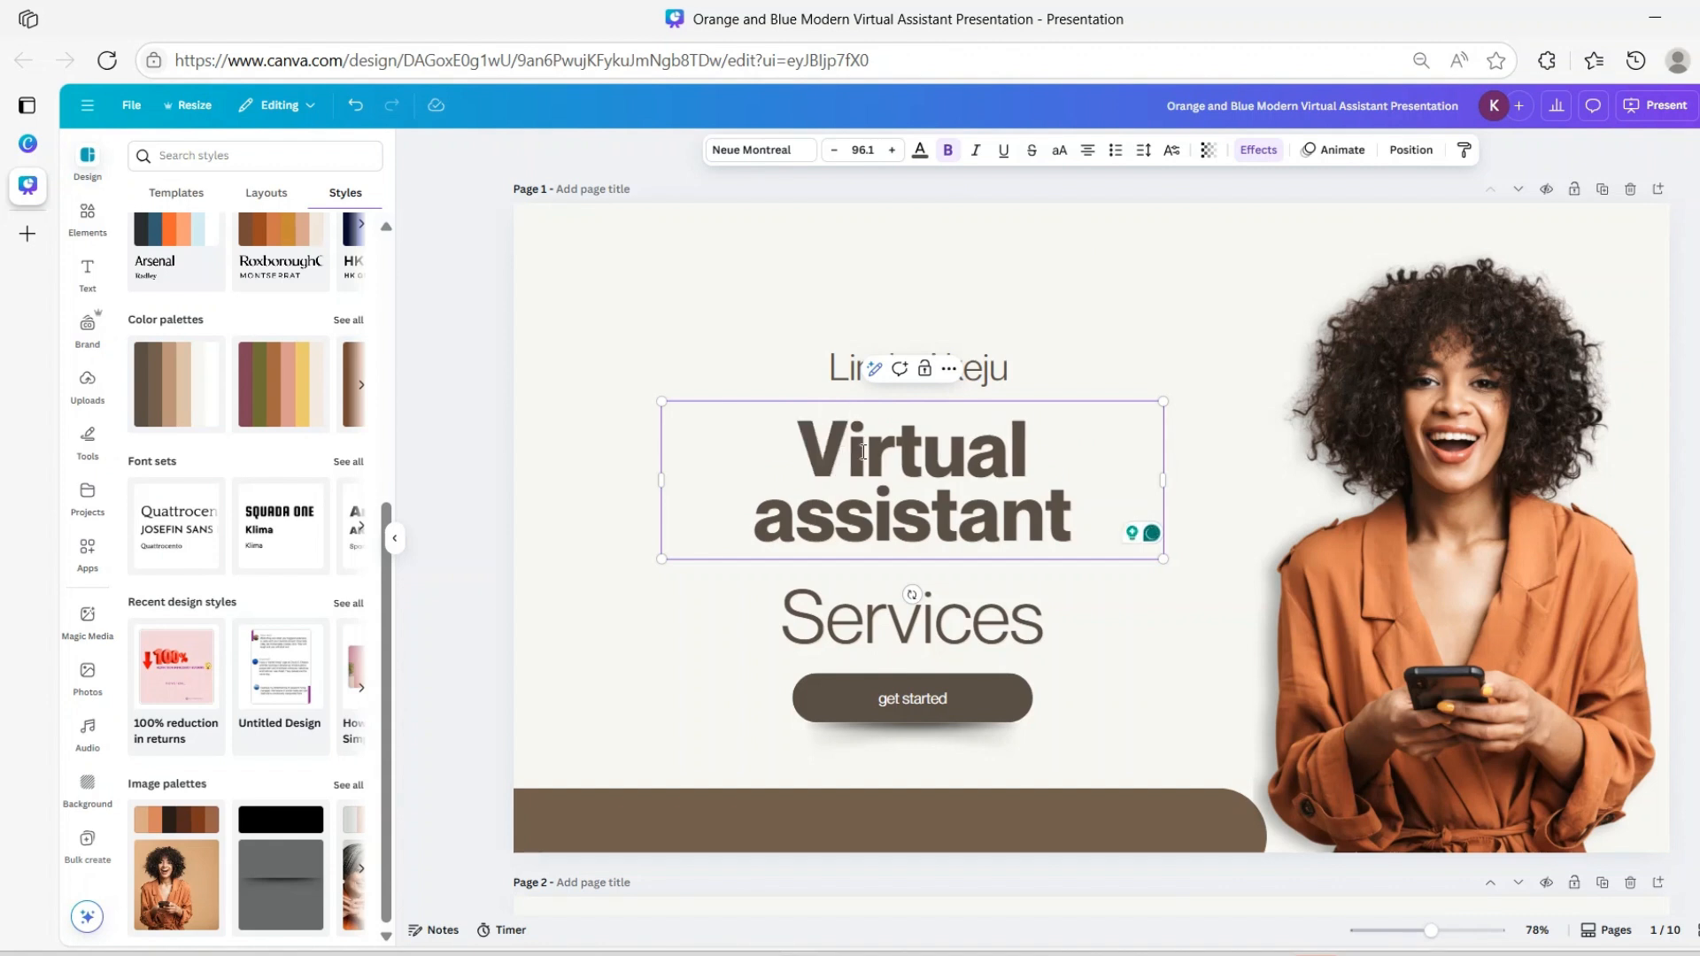
{"action": "left_click", "coordinate": [791, 511]}
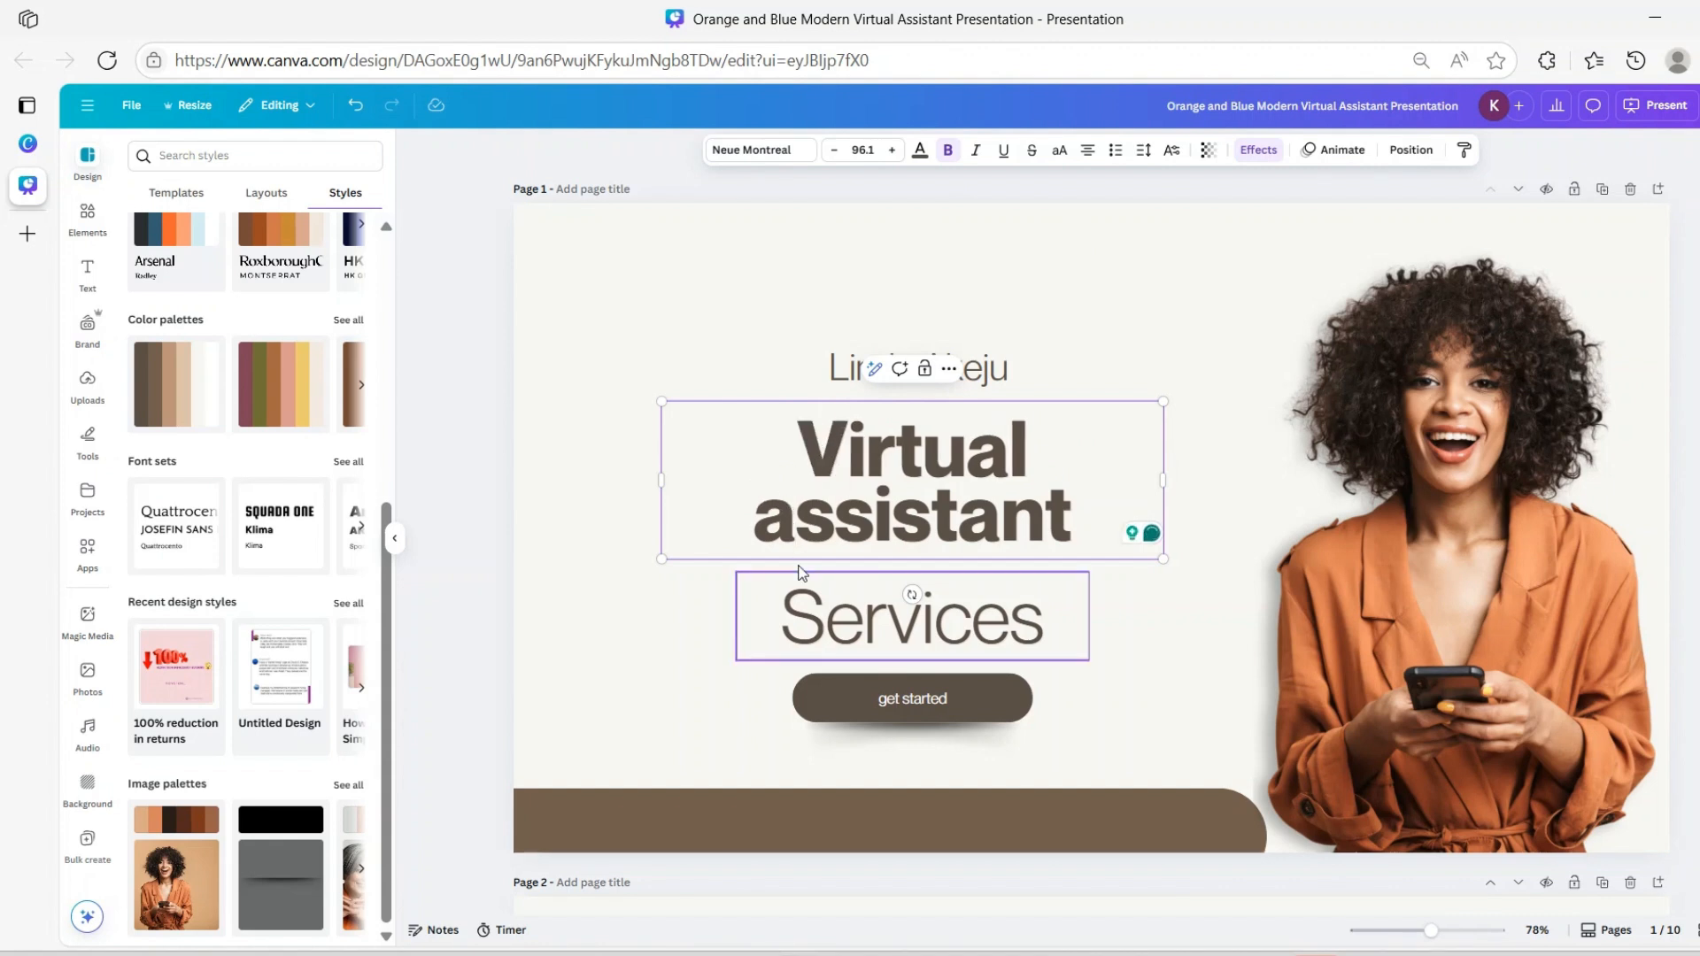
{"action": "type", "text": "A"}
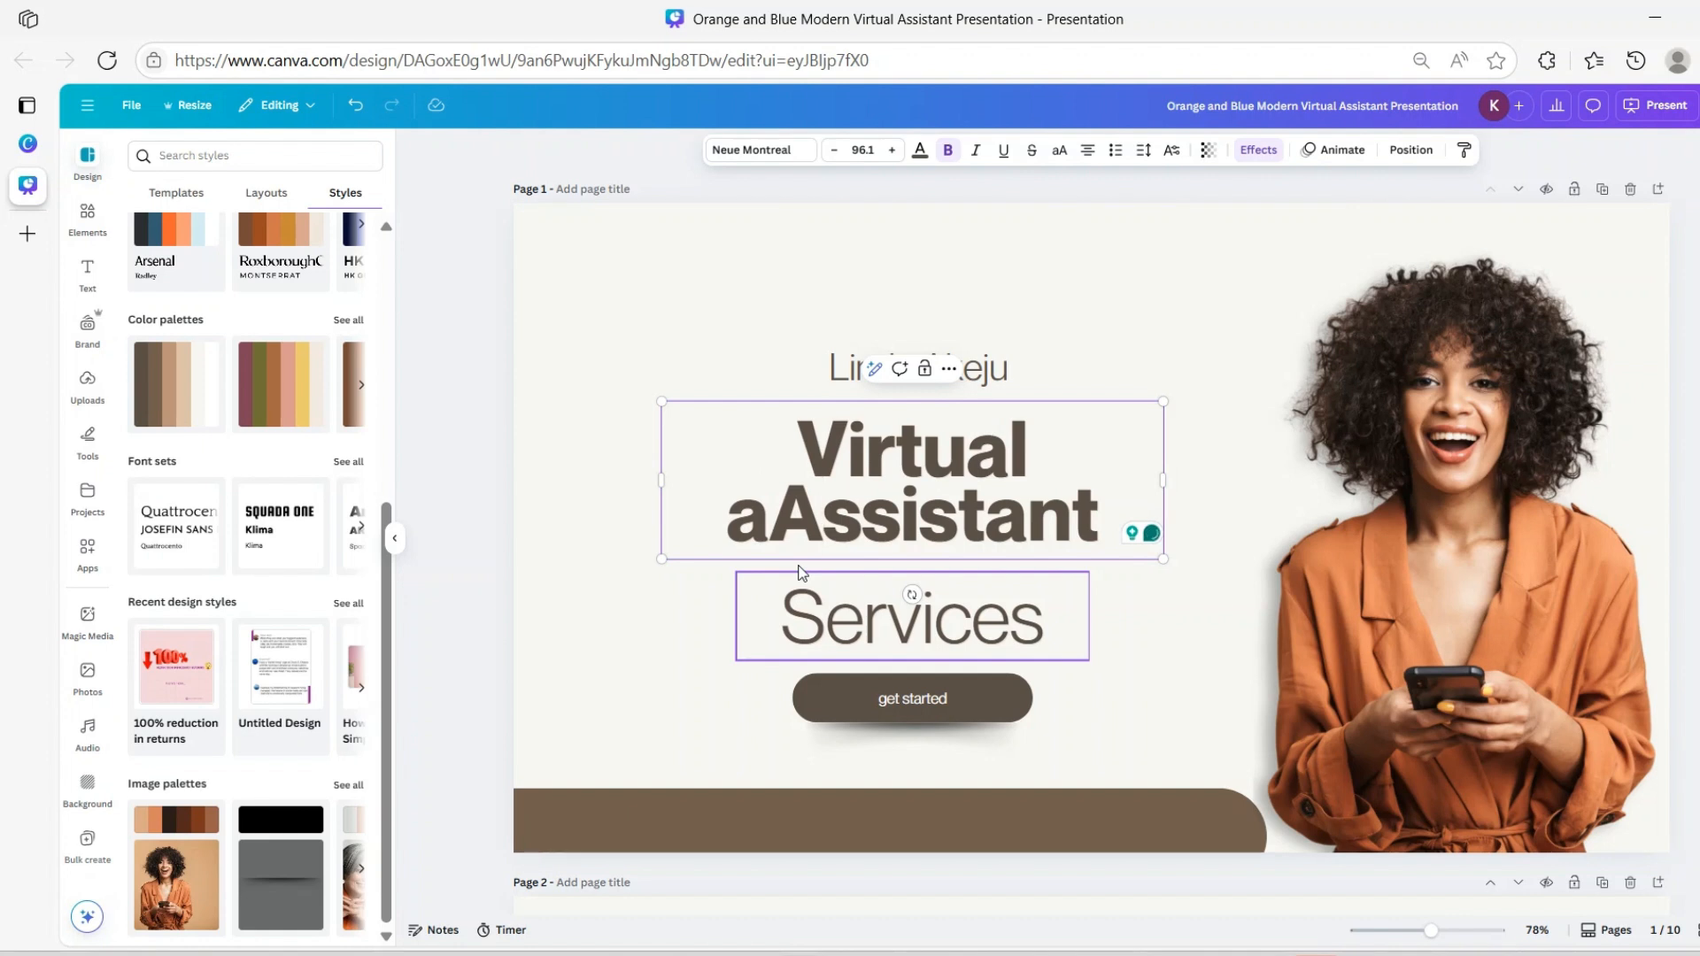
{"action": "key", "text": "BackSpace"}
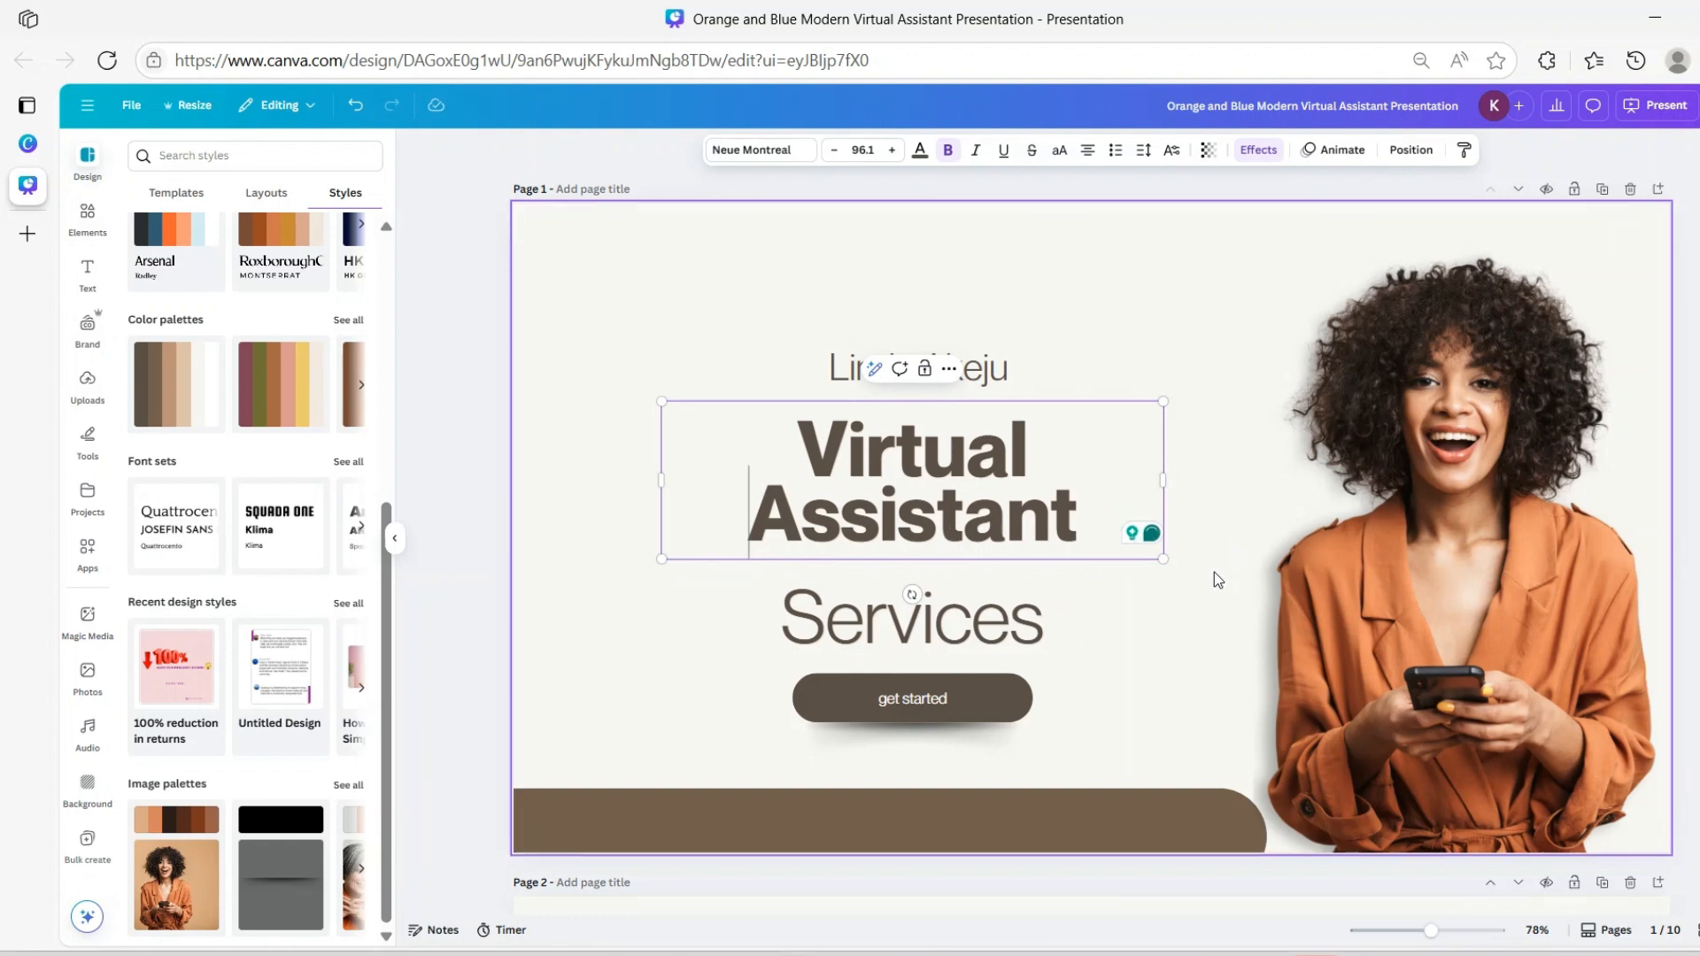
Replace the word 'Services' with the placeholder 'Tagaline'
{"action": "left_click", "coordinate": [1007, 631]}
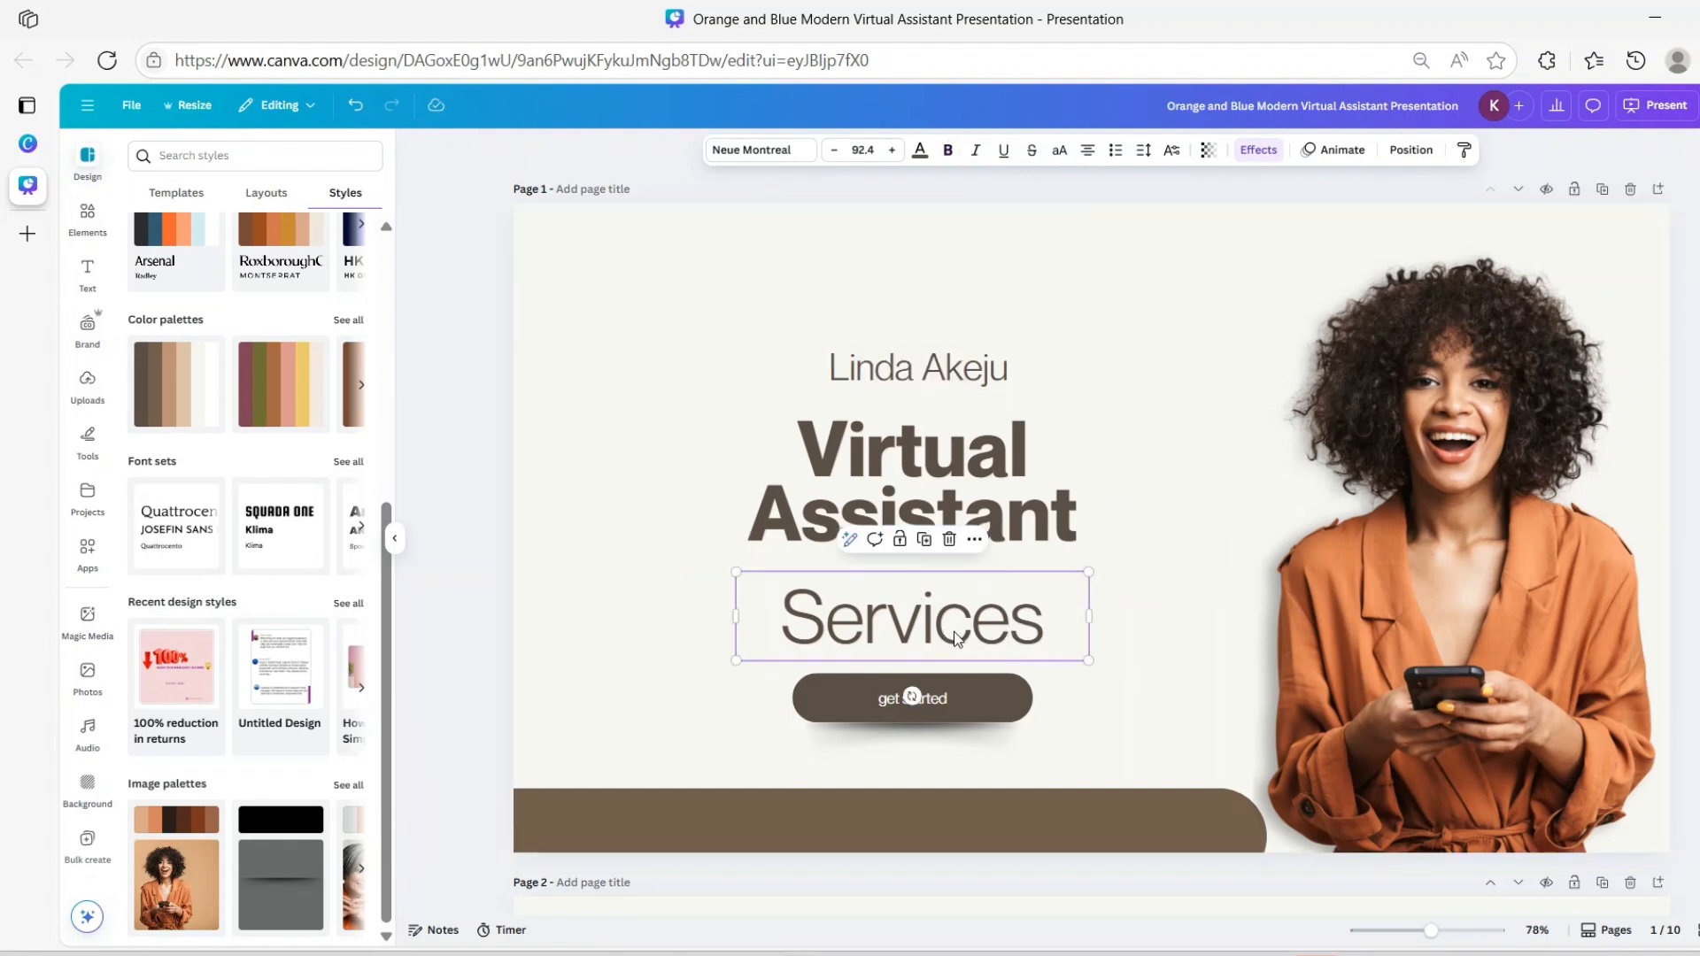
{"action": "double_click", "coordinate": [996, 641]}
{"action": "type", "text": "Tgaline"}
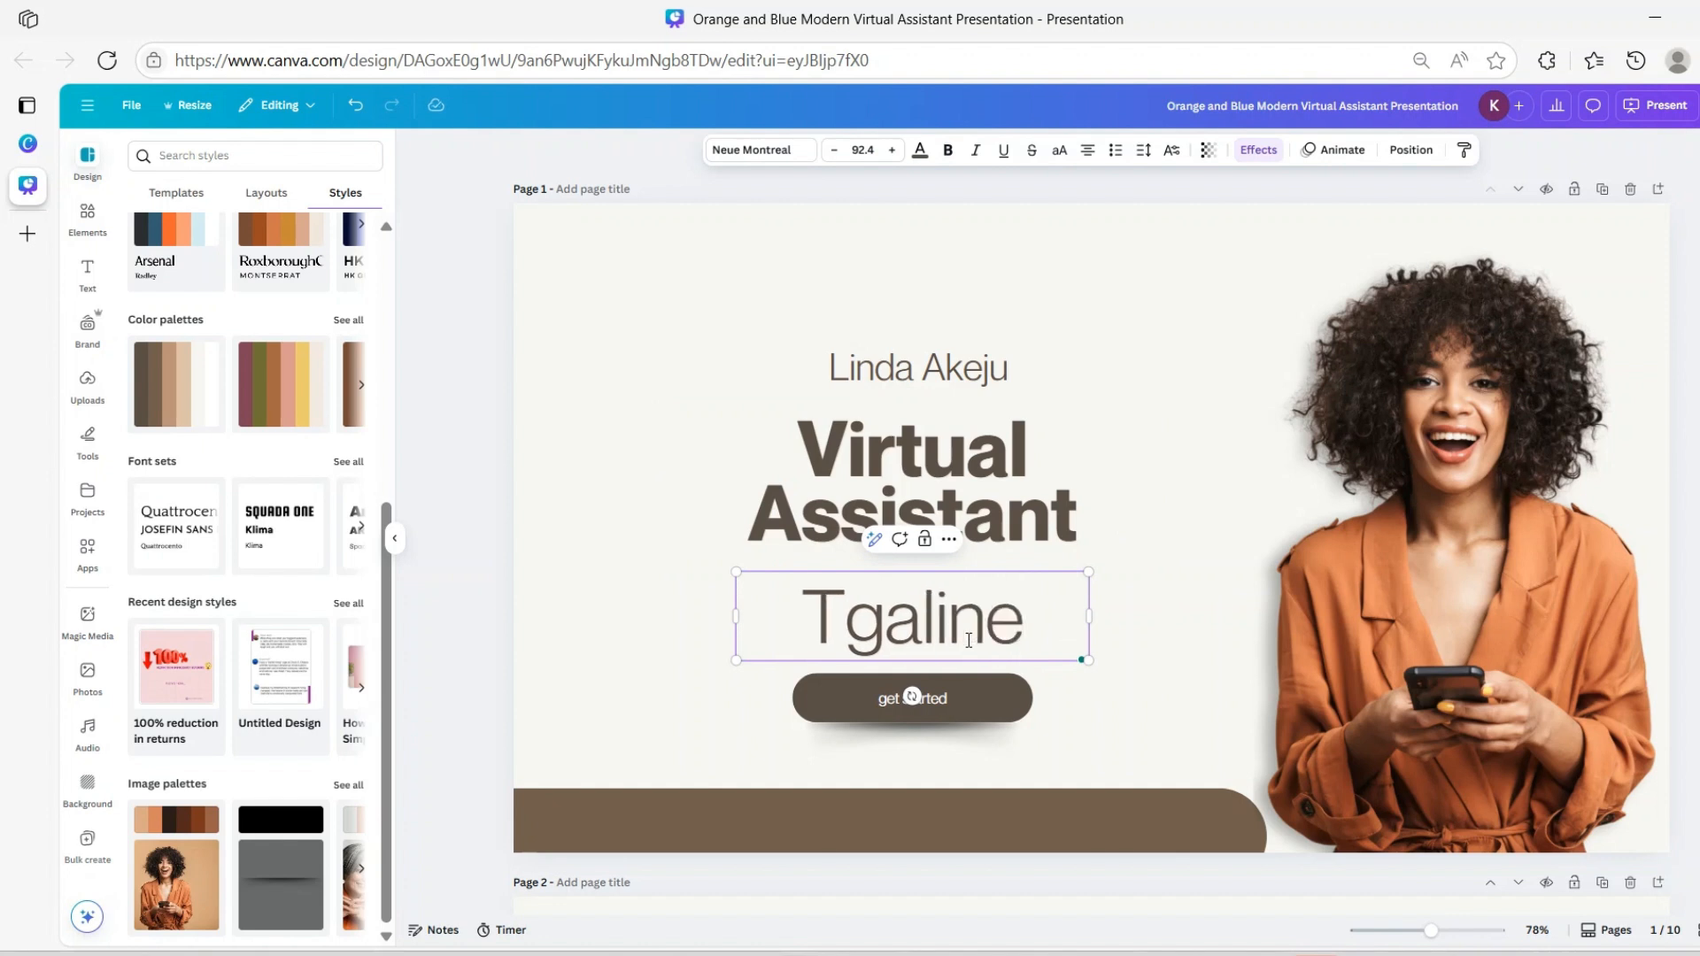
{"action": "key", "text": "Left"}
{"action": "key", "text": "Left"}
{"action": "key", "text": "Left"}
{"action": "key", "text": "Left"}
{"action": "key", "text": "Left"}
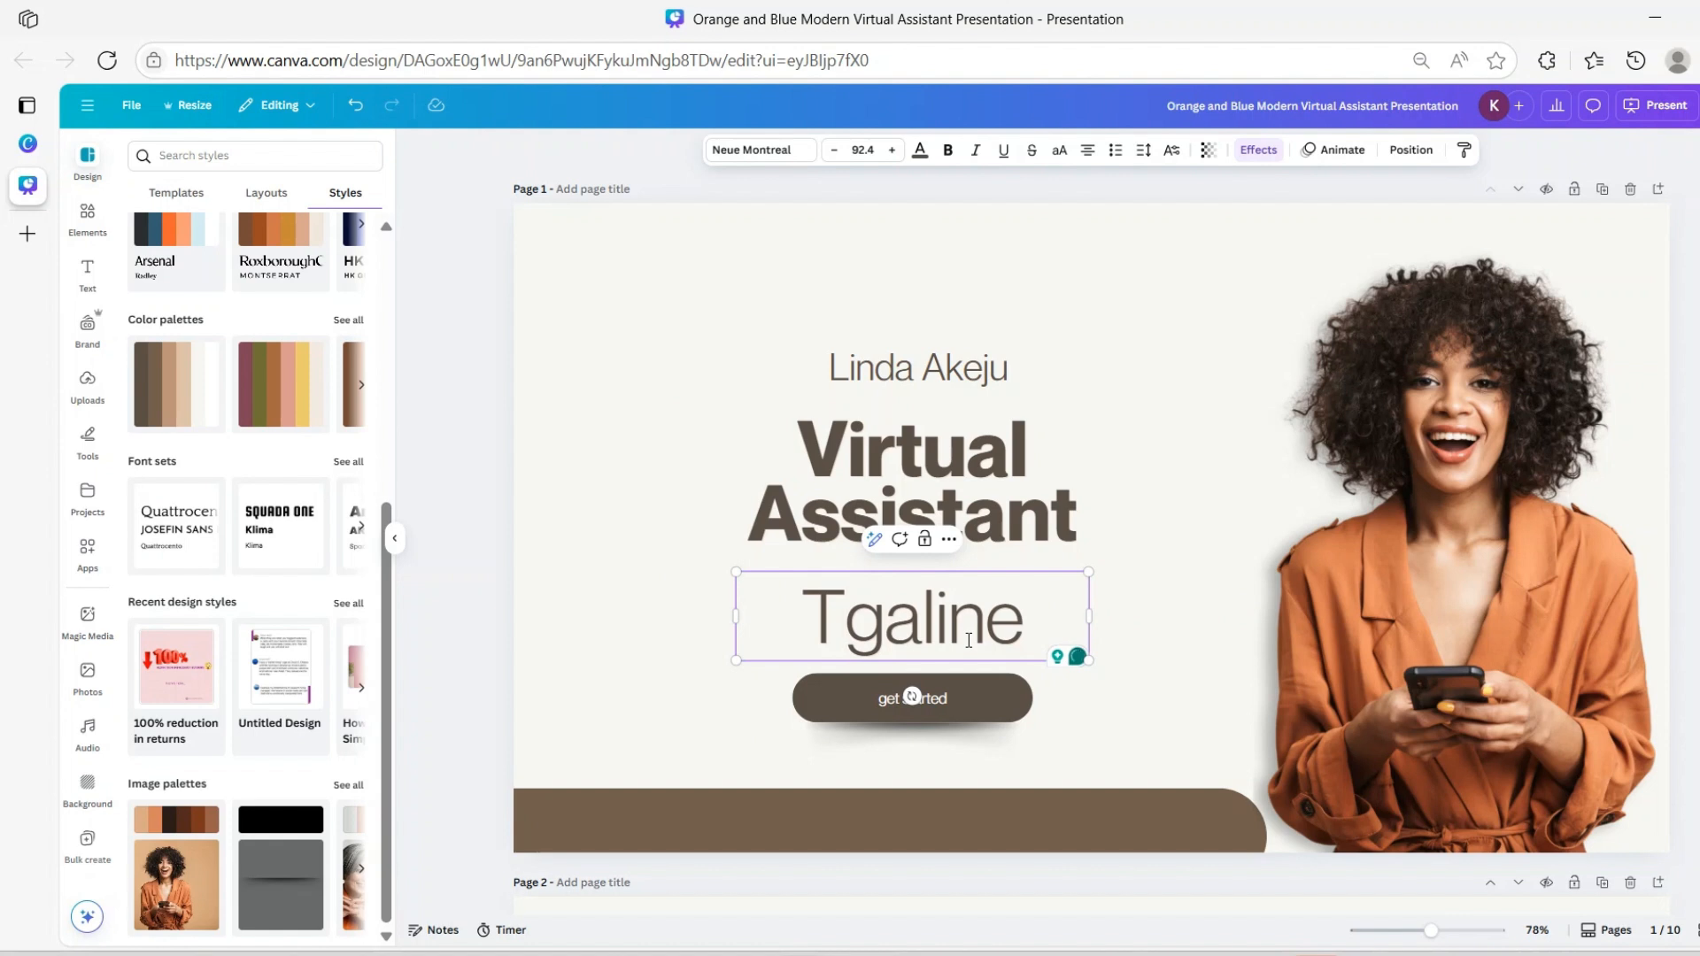
{"action": "type", "text": "a"}
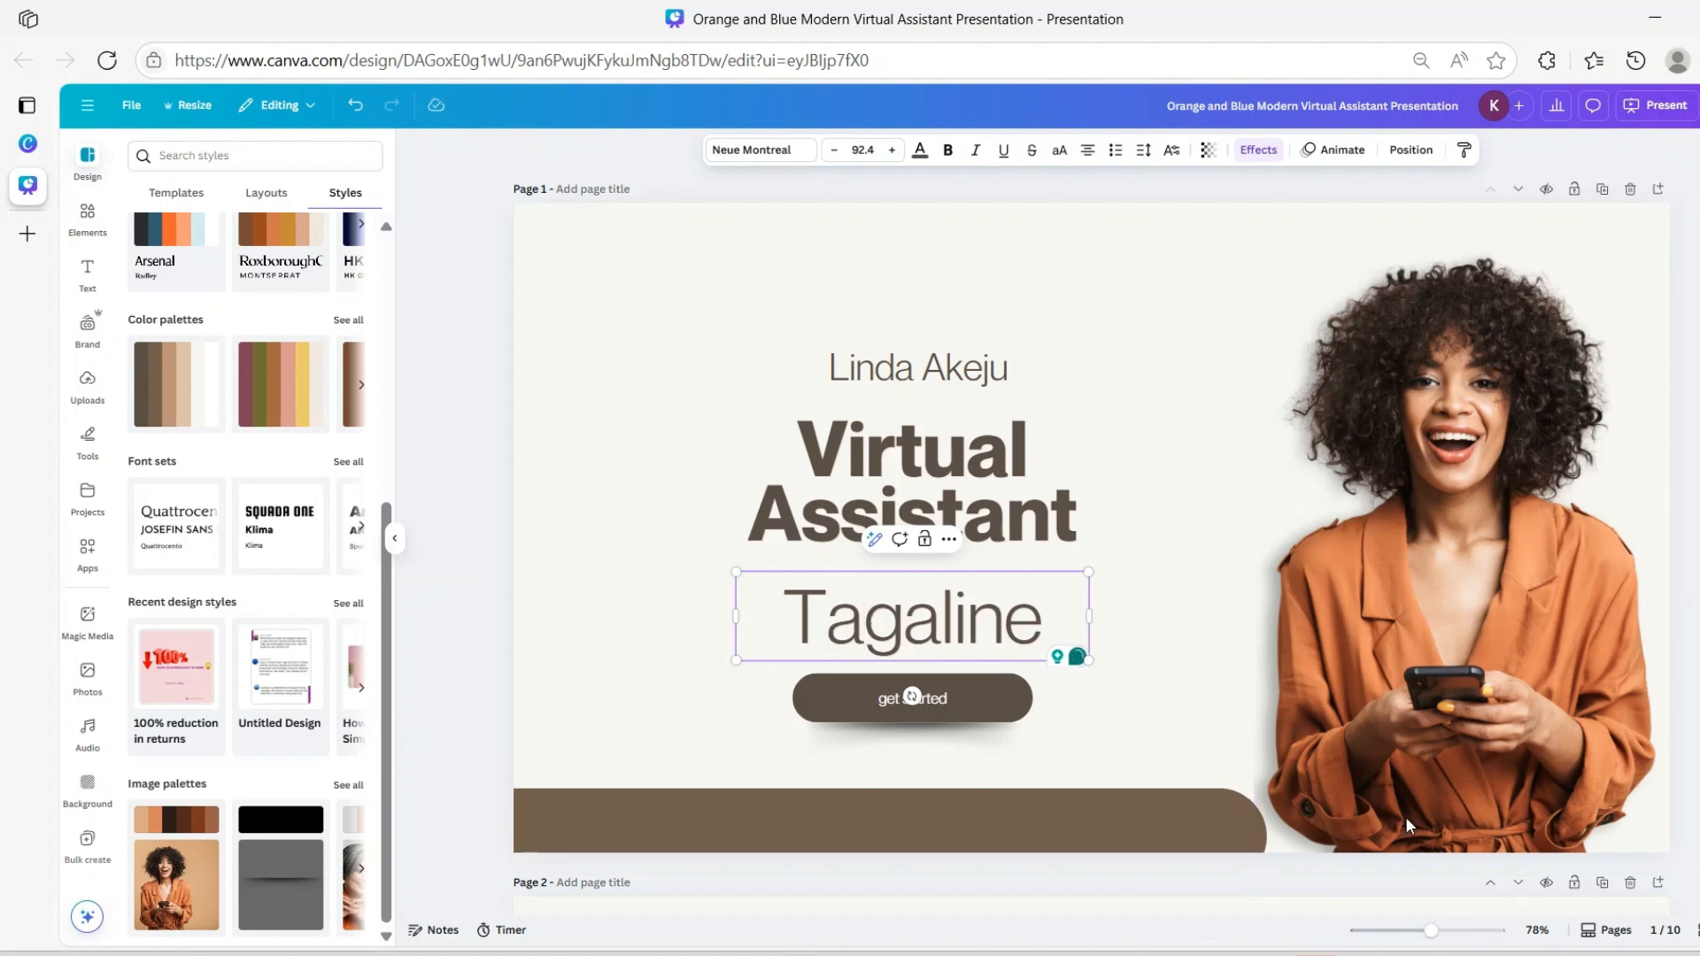
Delete the 'get started' button beneath Tagaline, then remove its leftover shadow
{"action": "left_click", "coordinate": [936, 707]}
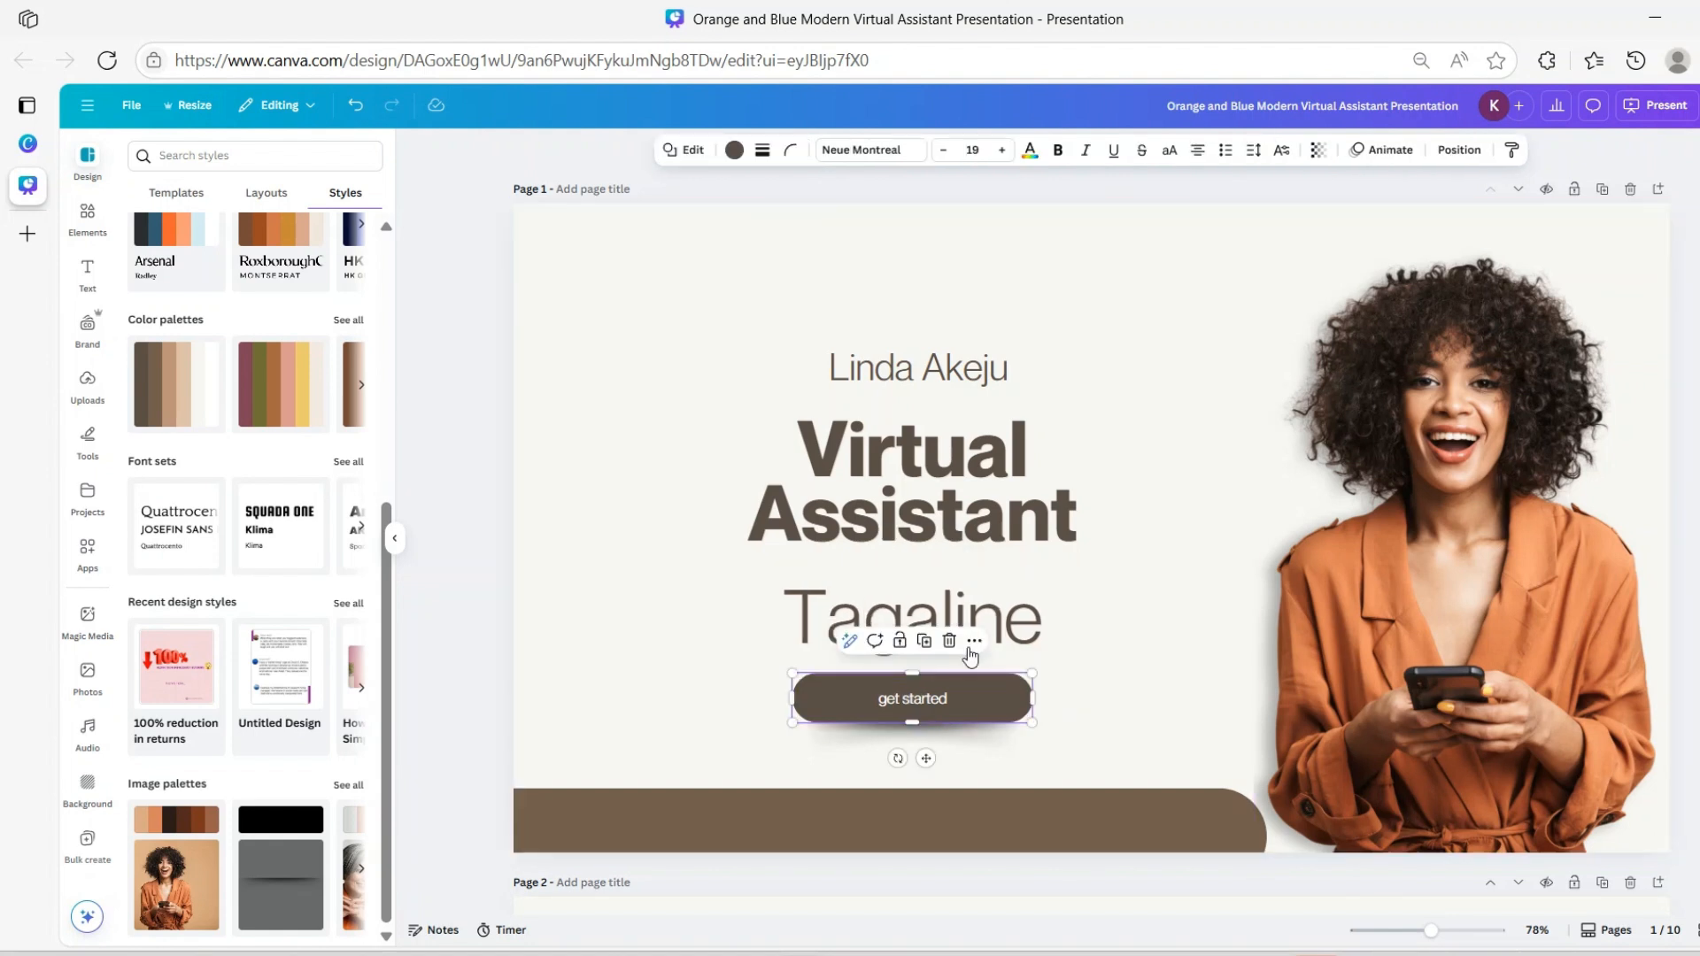
{"action": "left_click_drag", "start_coordinate": [733, 743], "coordinate": [854, 696]}
{"action": "left_click", "coordinate": [961, 642]}
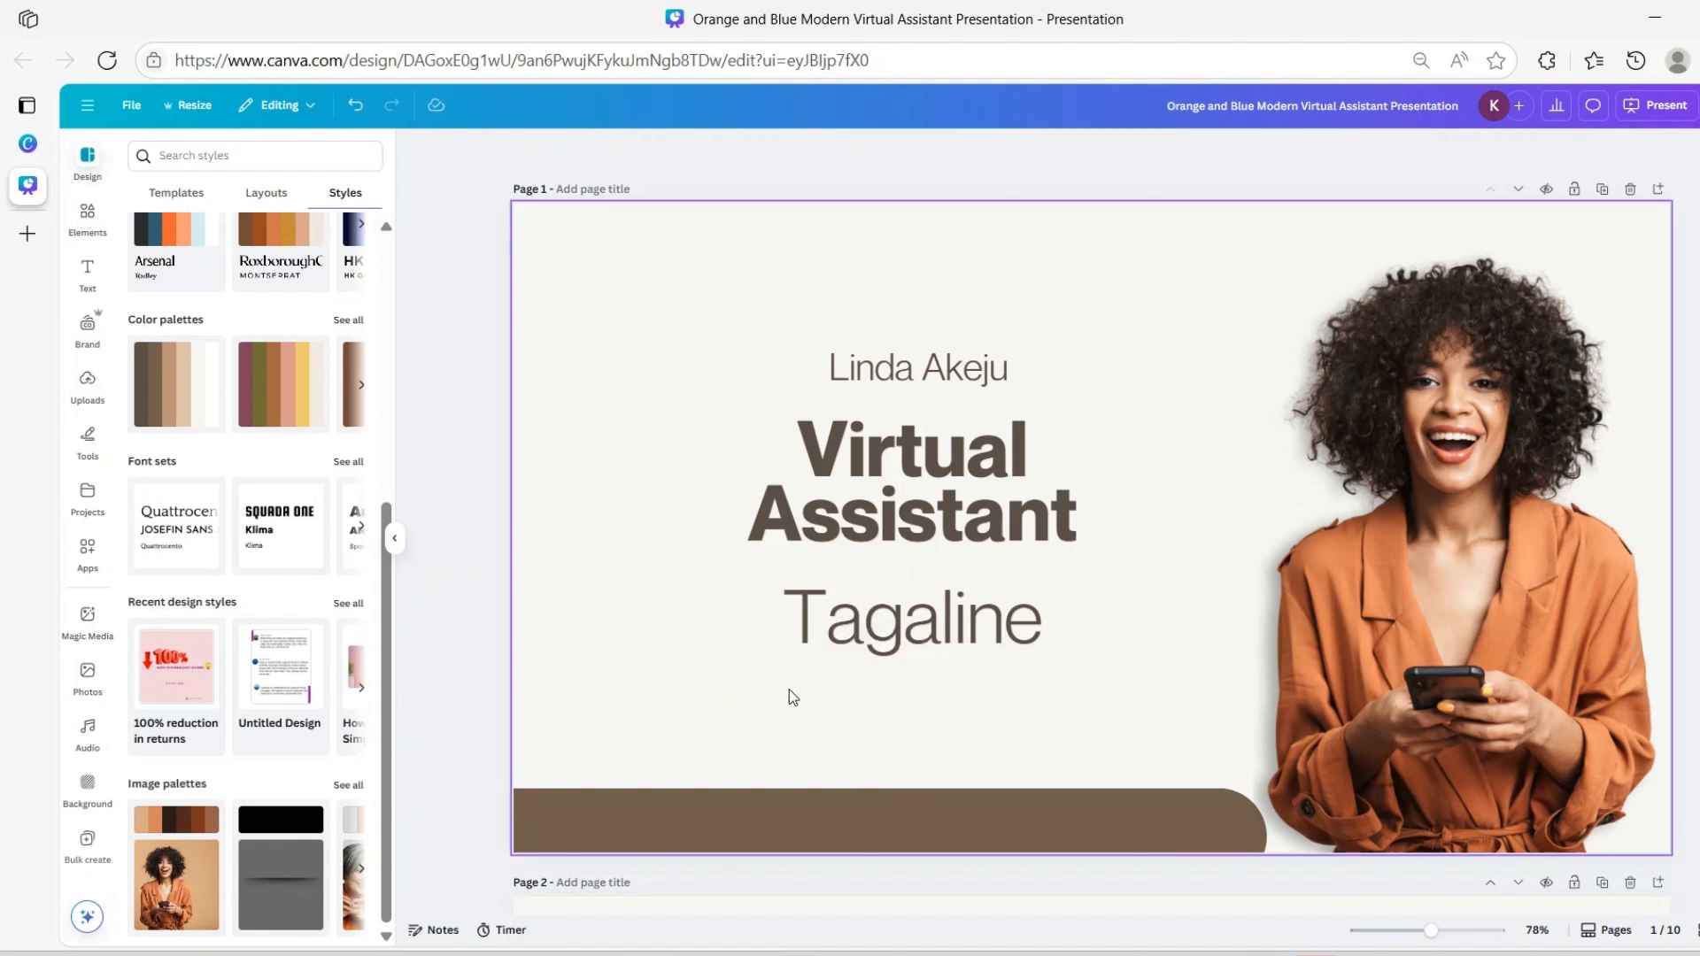
{"action": "left_click", "coordinate": [355, 104]}
{"action": "left_click", "coordinate": [912, 699]}
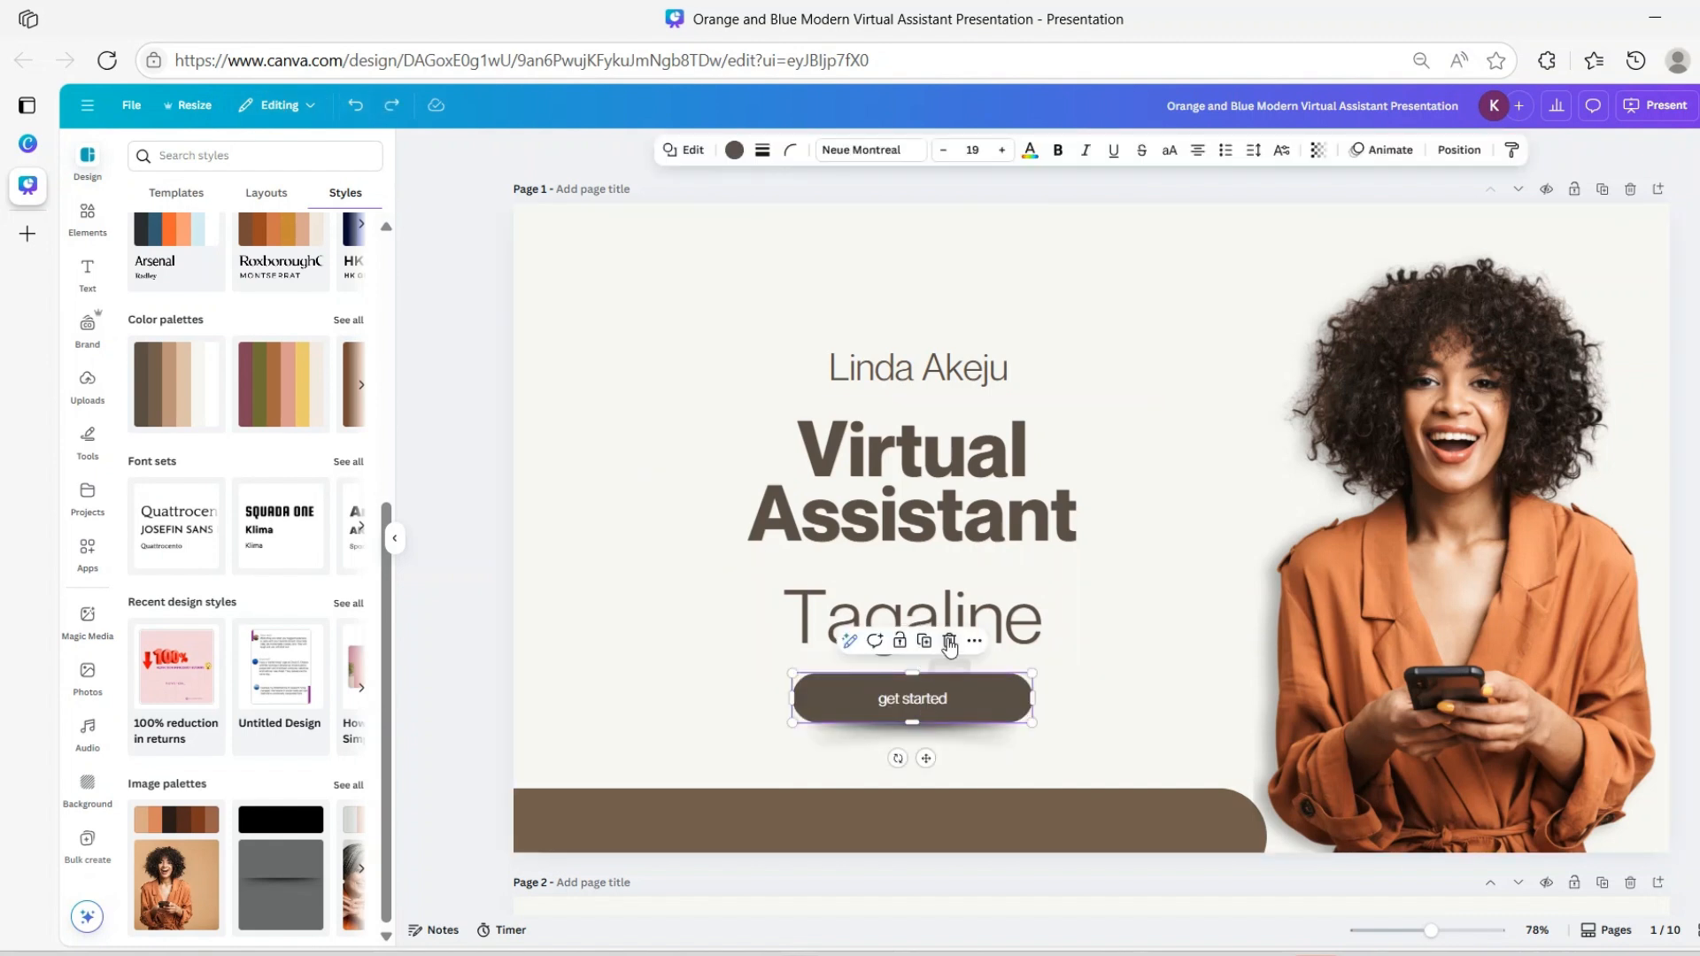
{"action": "key", "text": "Delete"}
{"action": "left_click", "coordinate": [896, 709]}
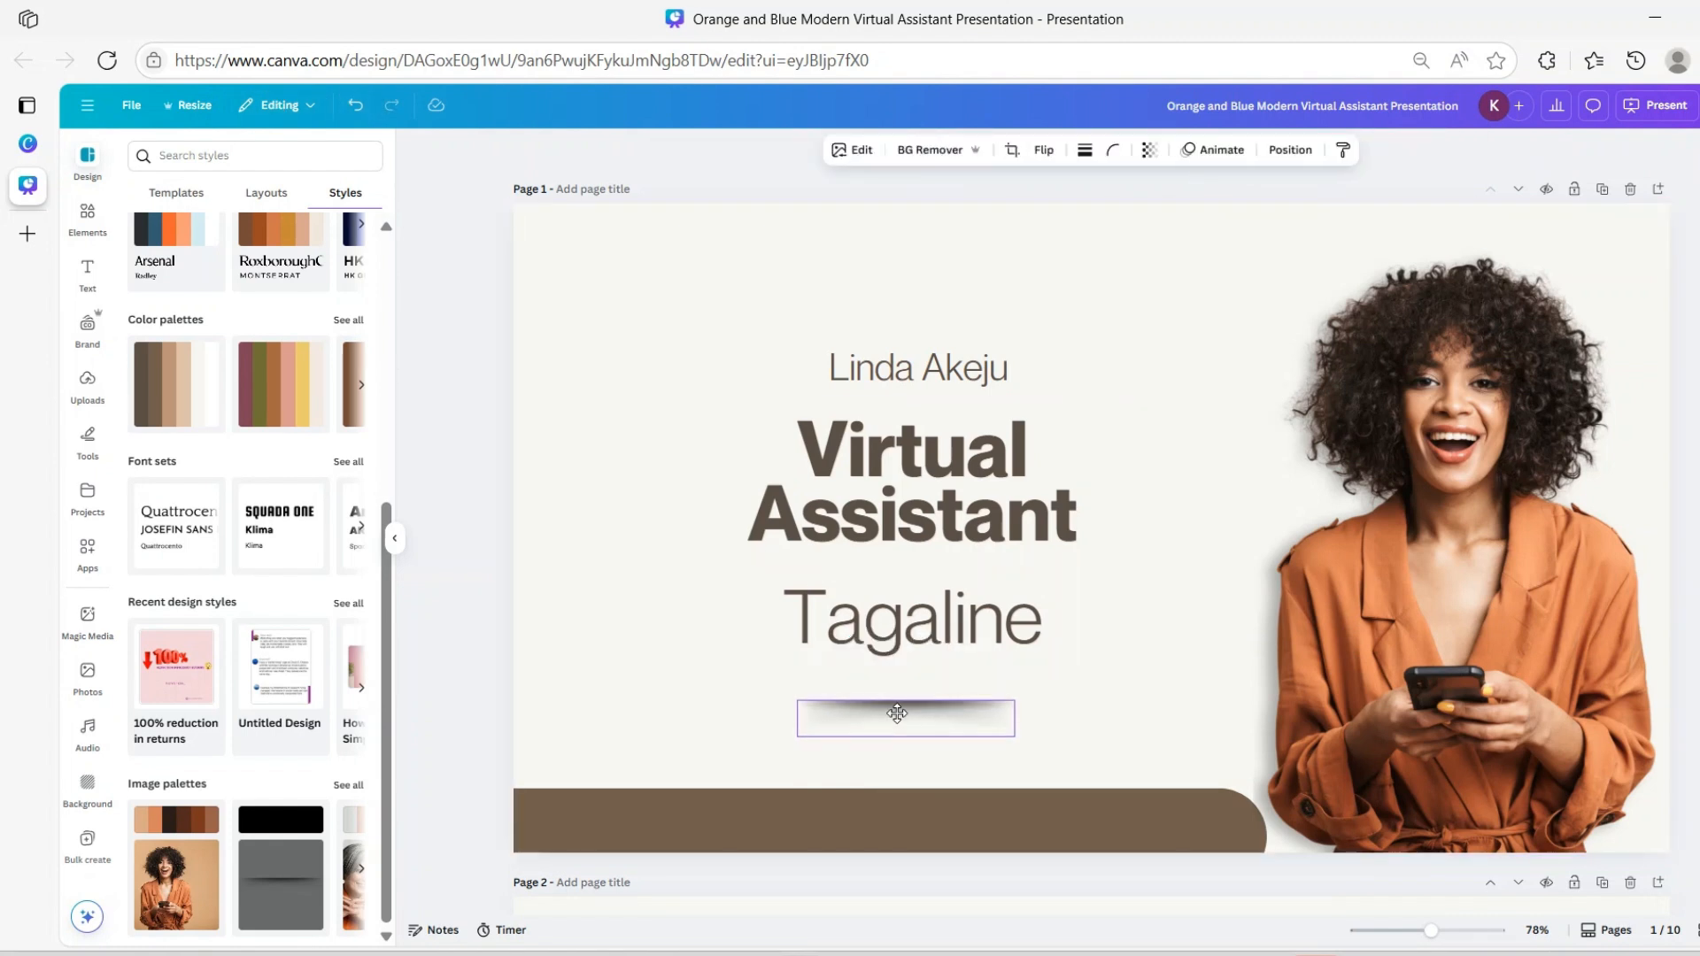
{"action": "left_click_drag", "start_coordinate": [897, 708], "coordinate": [896, 671]}
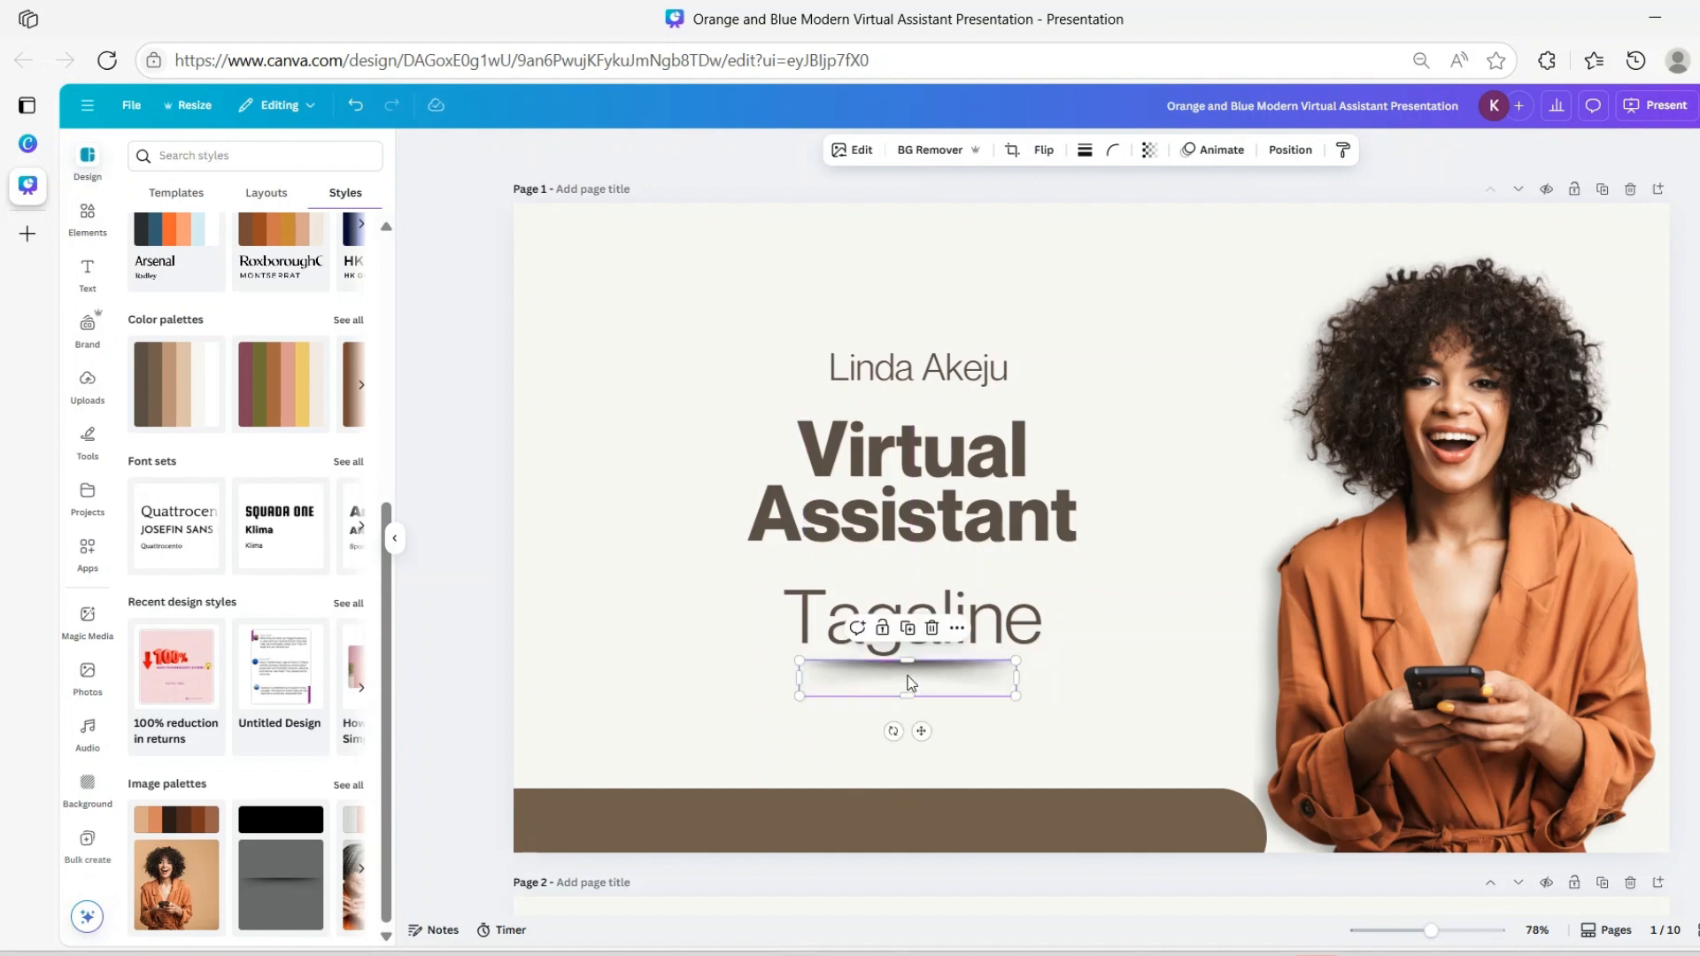
{"action": "left_click", "coordinate": [932, 630]}
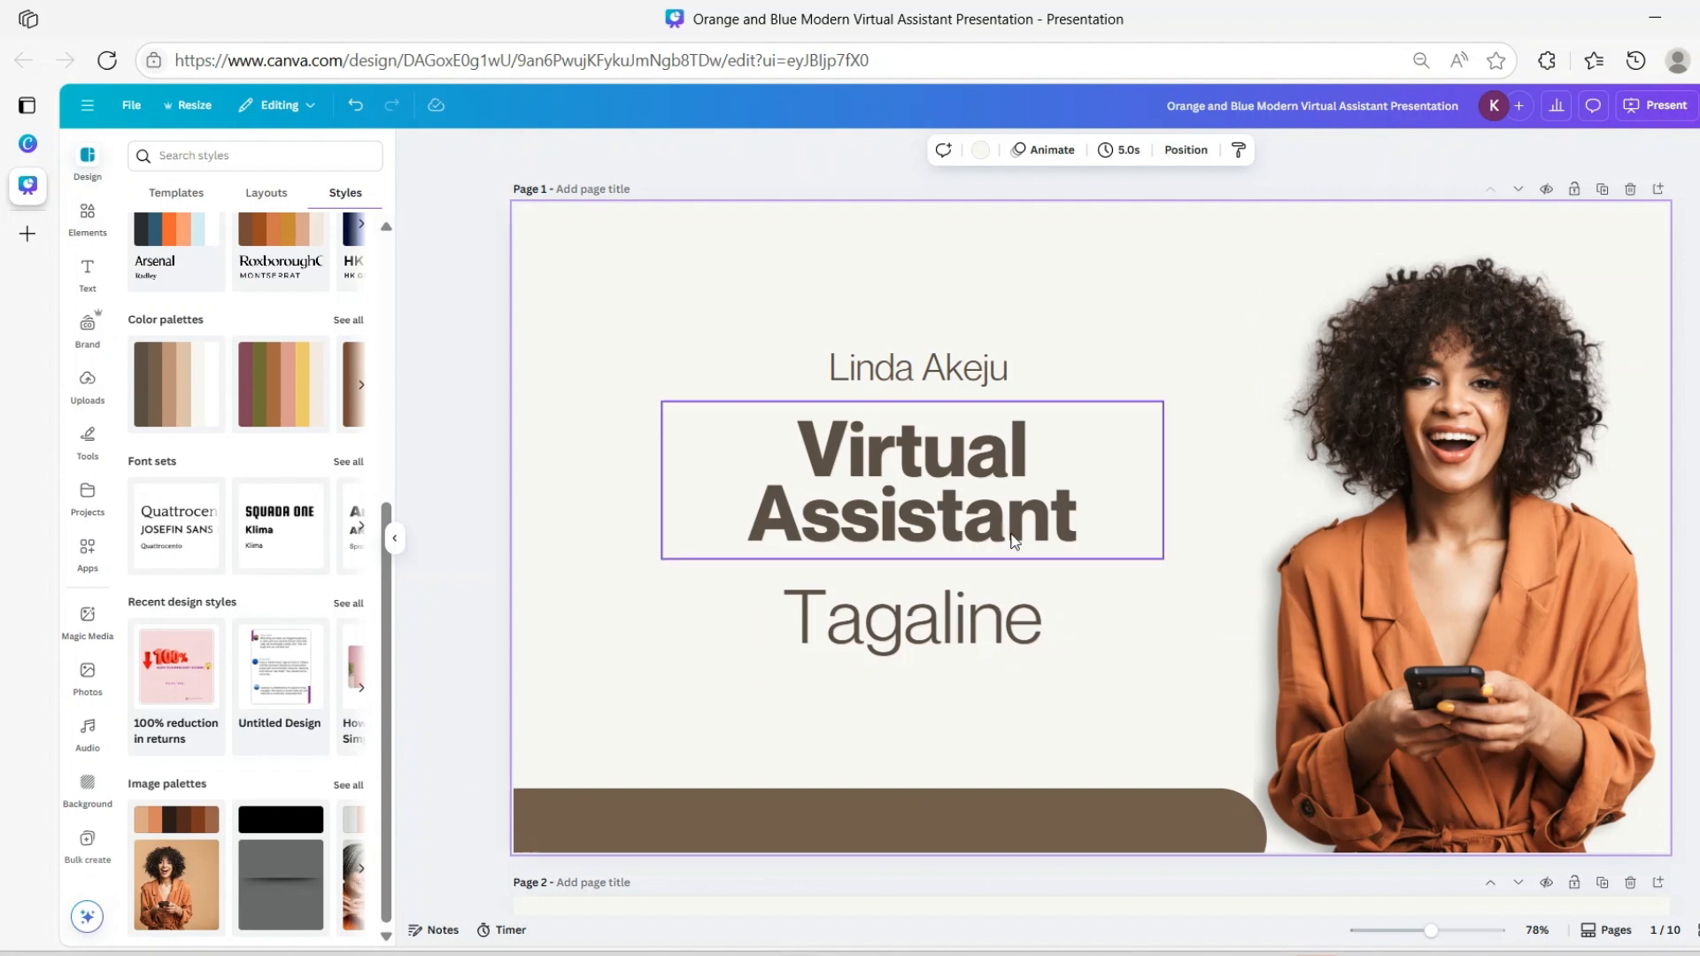
Set Tagaline to font size 32 and drop it slightly below the Virtual Assistant heading
{"action": "left_click", "coordinate": [922, 645]}
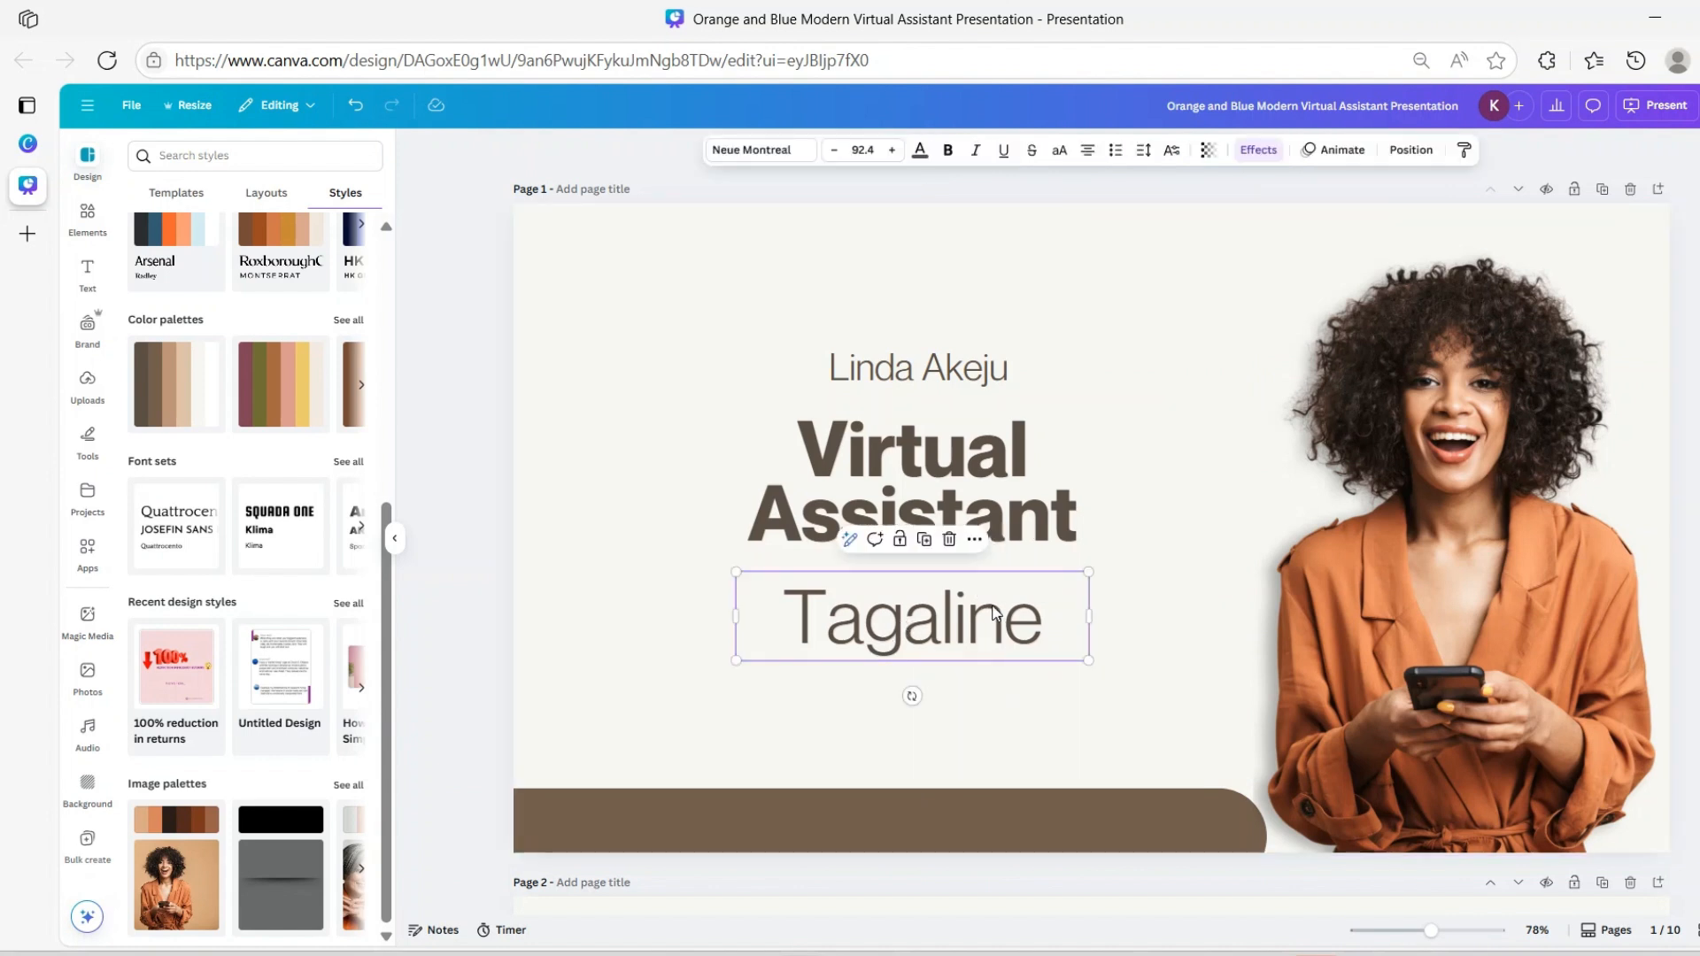
{"action": "left_click", "coordinate": [862, 150]}
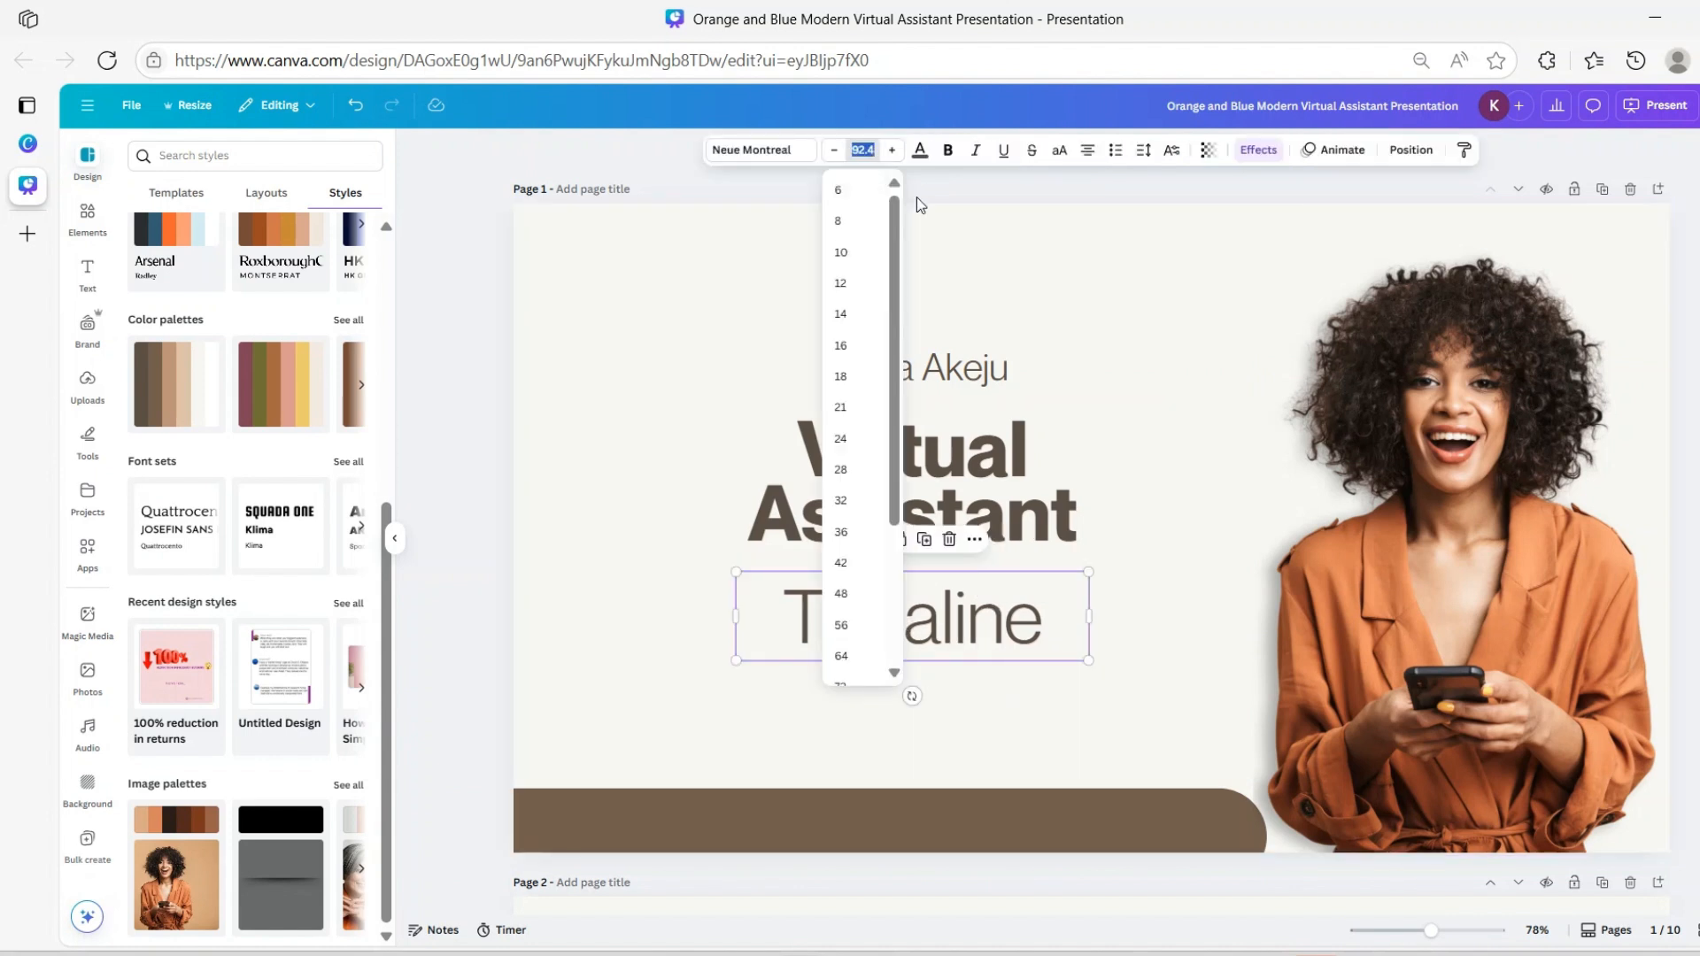
{"action": "type", "text": "3"}
{"action": "key", "text": "Return"}
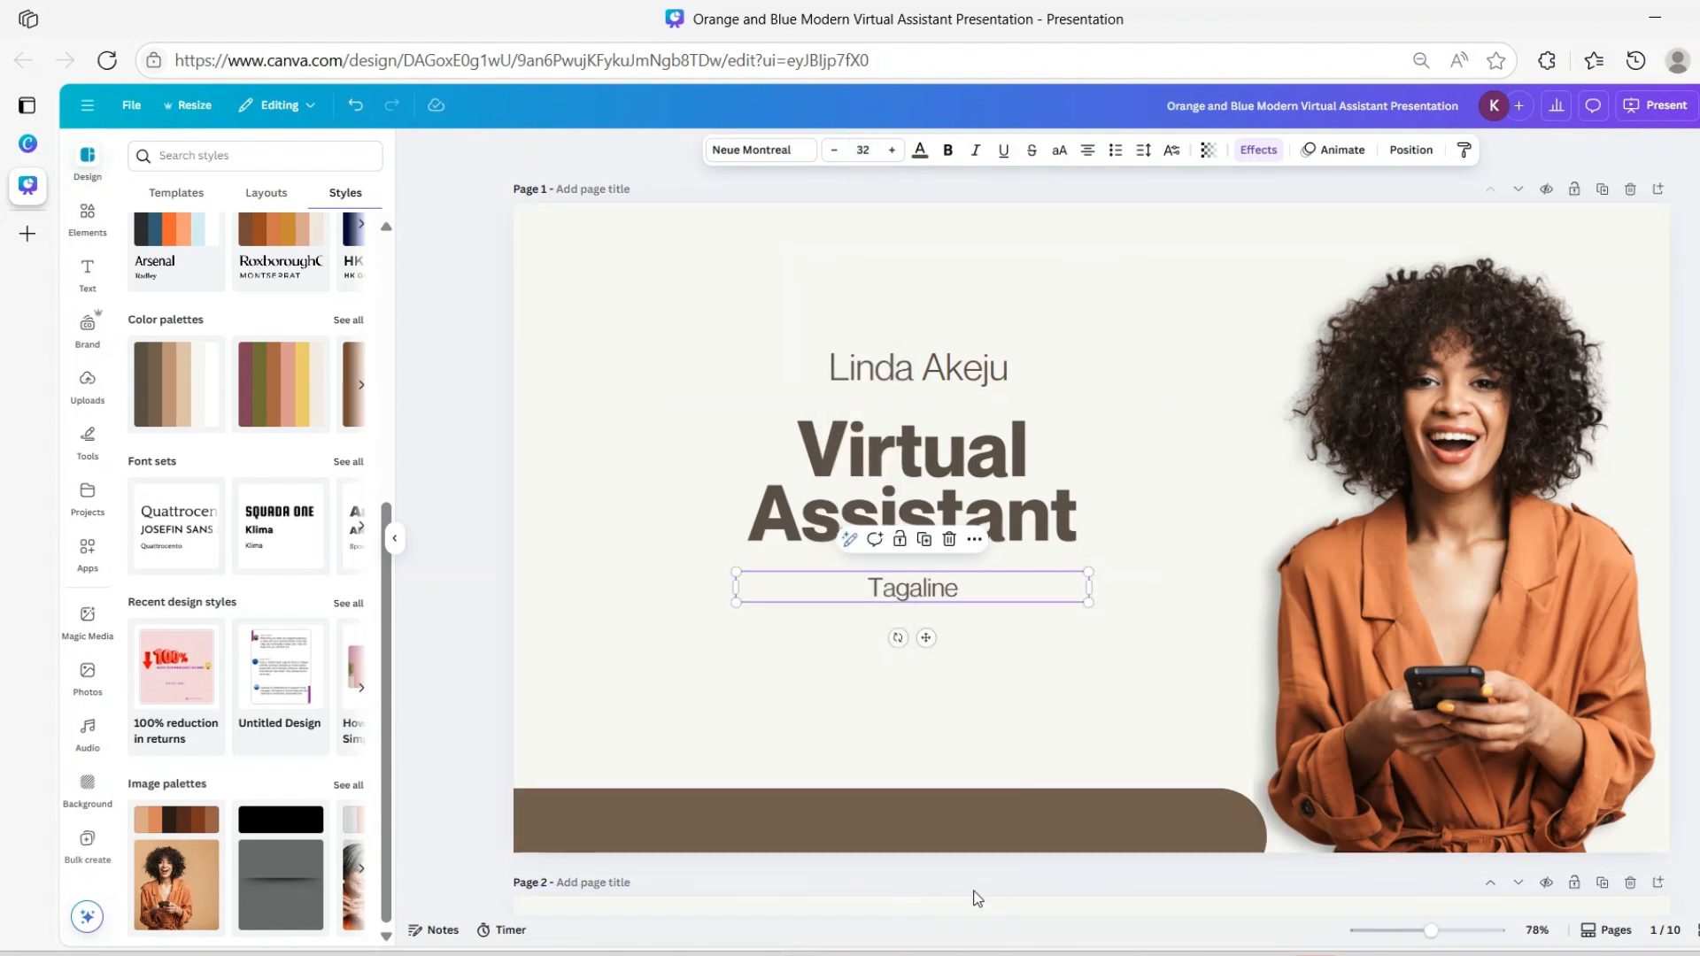
{"action": "left_click_drag", "start_coordinate": [927, 638], "coordinate": [927, 658]}
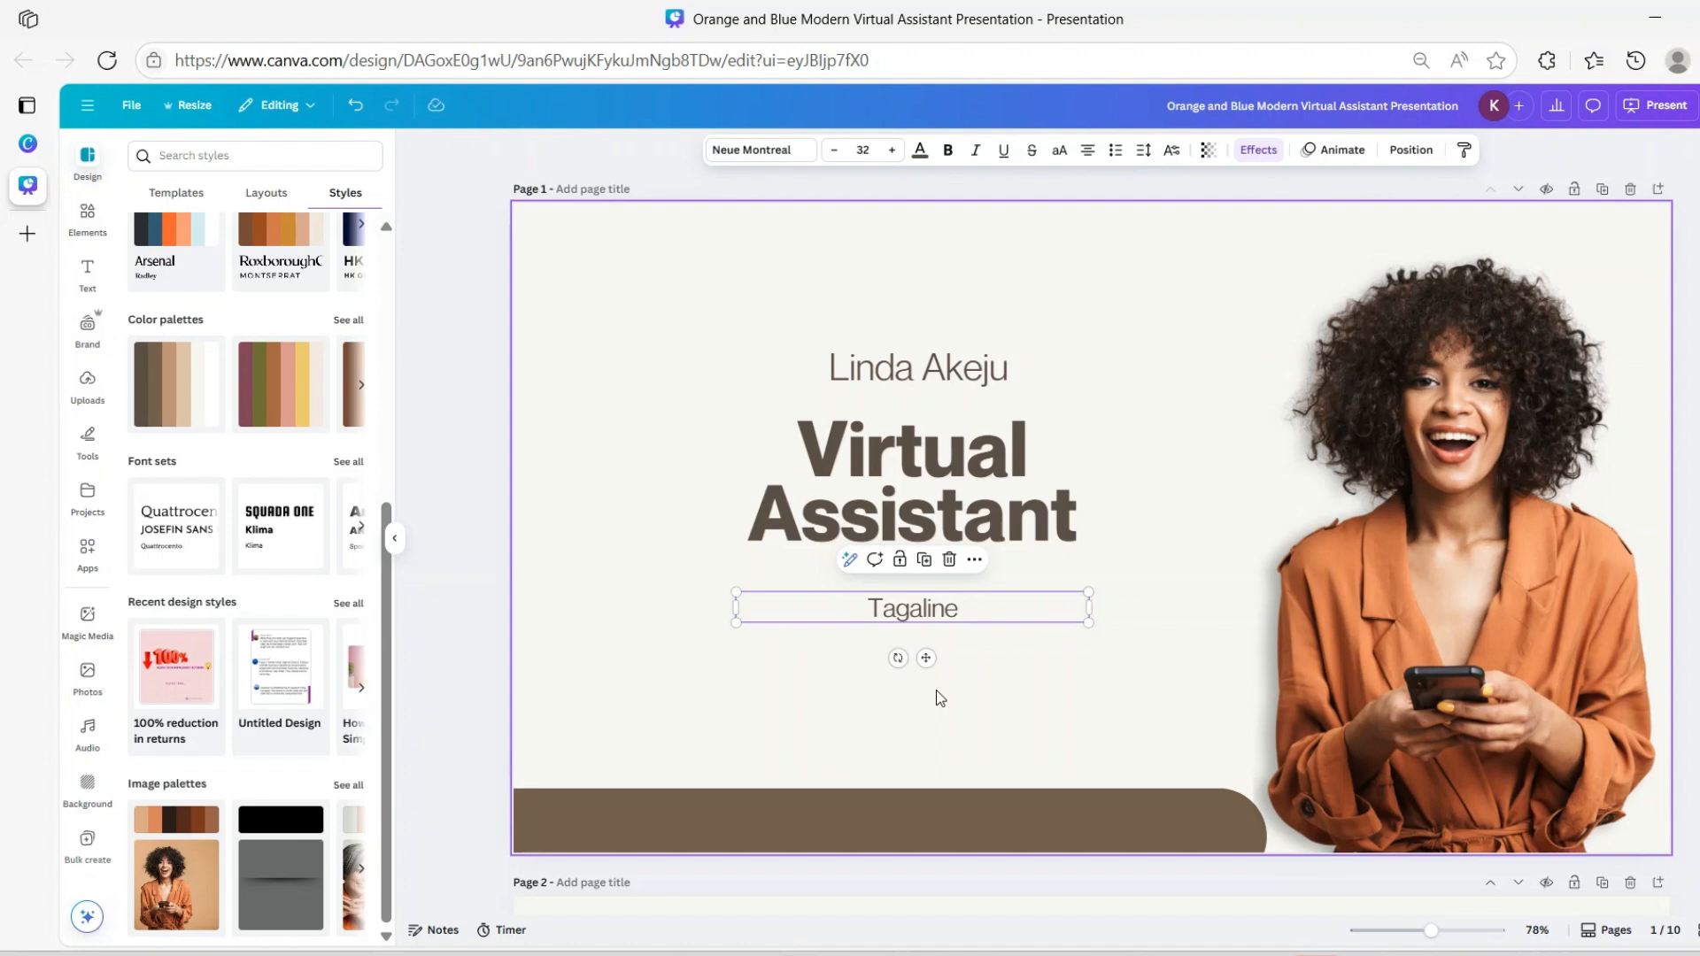
{"action": "left_click", "coordinate": [979, 607]}
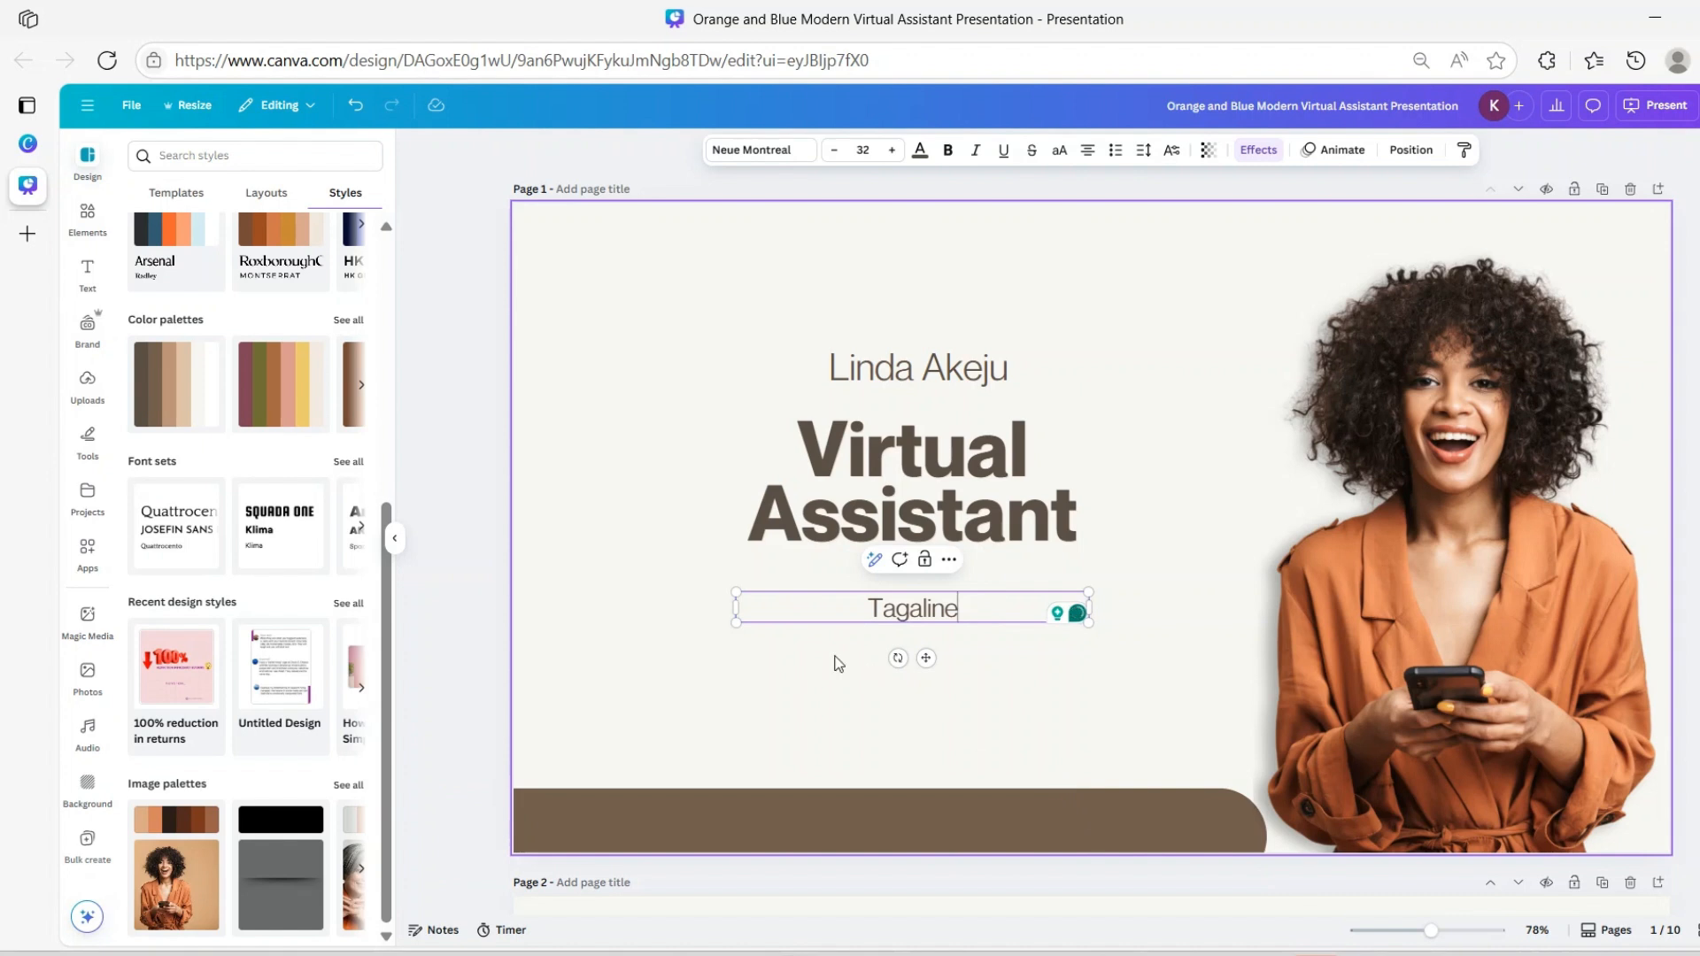
{"action": "left_click", "coordinate": [1491, 591]}
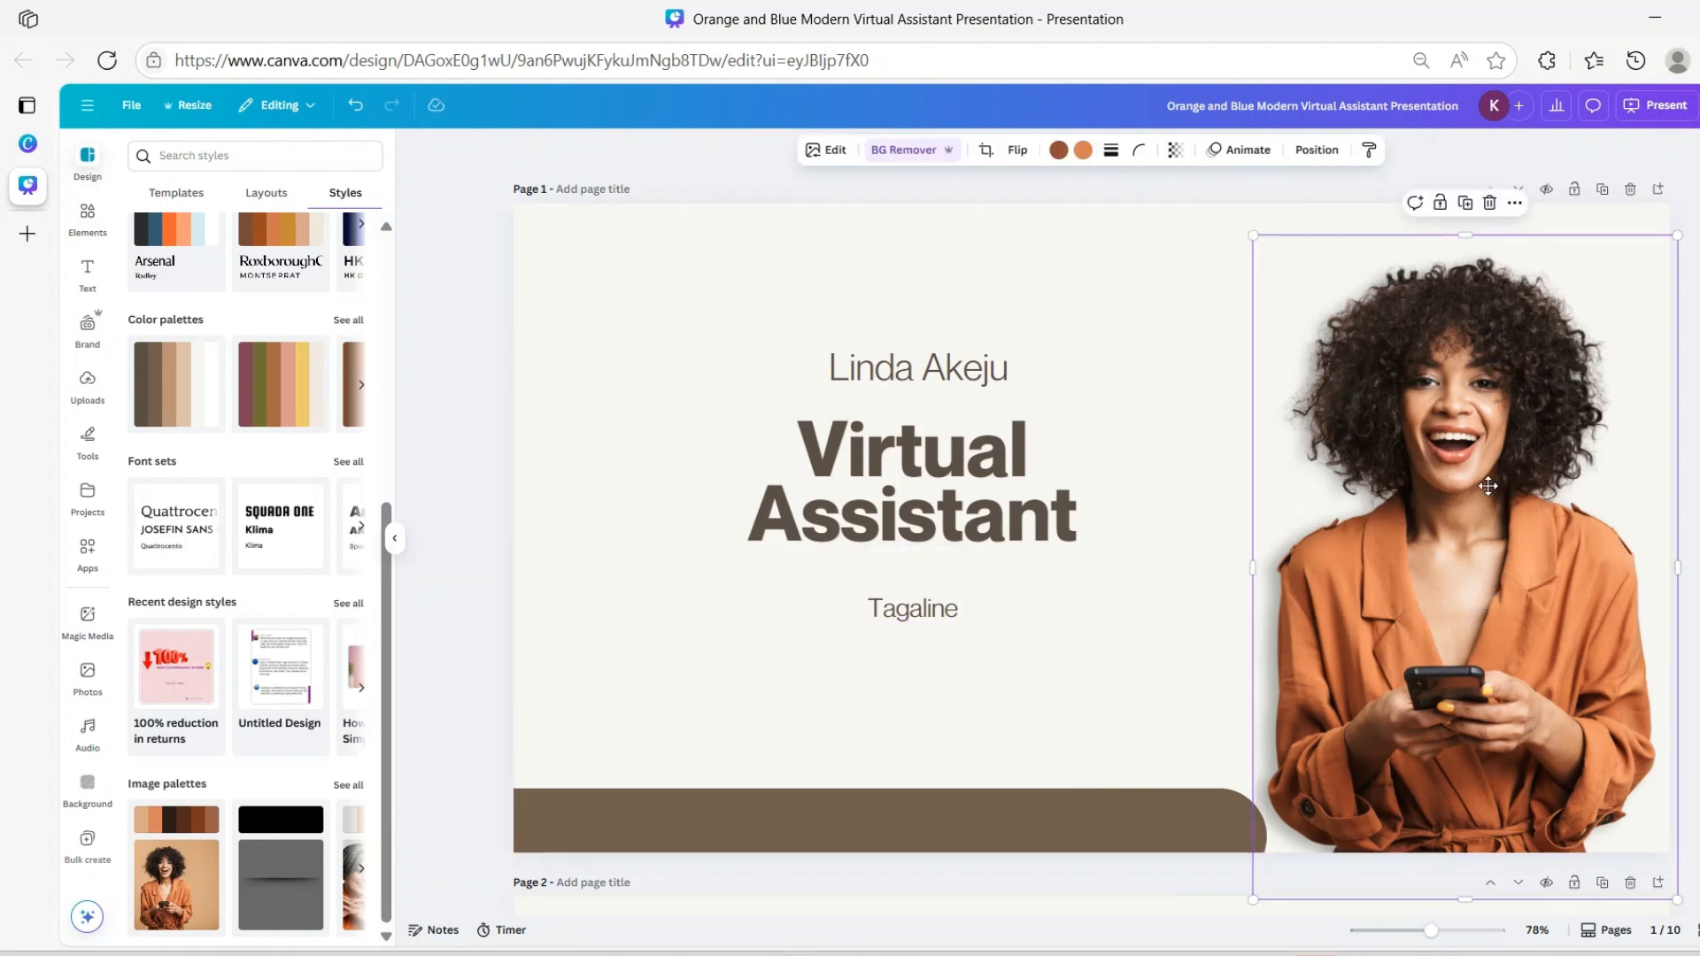
Drag the orange-jacket woman's photo from the right edge to the middle of the title slide
{"action": "left_click_drag", "start_coordinate": [1488, 487], "coordinate": [1453, 471]}
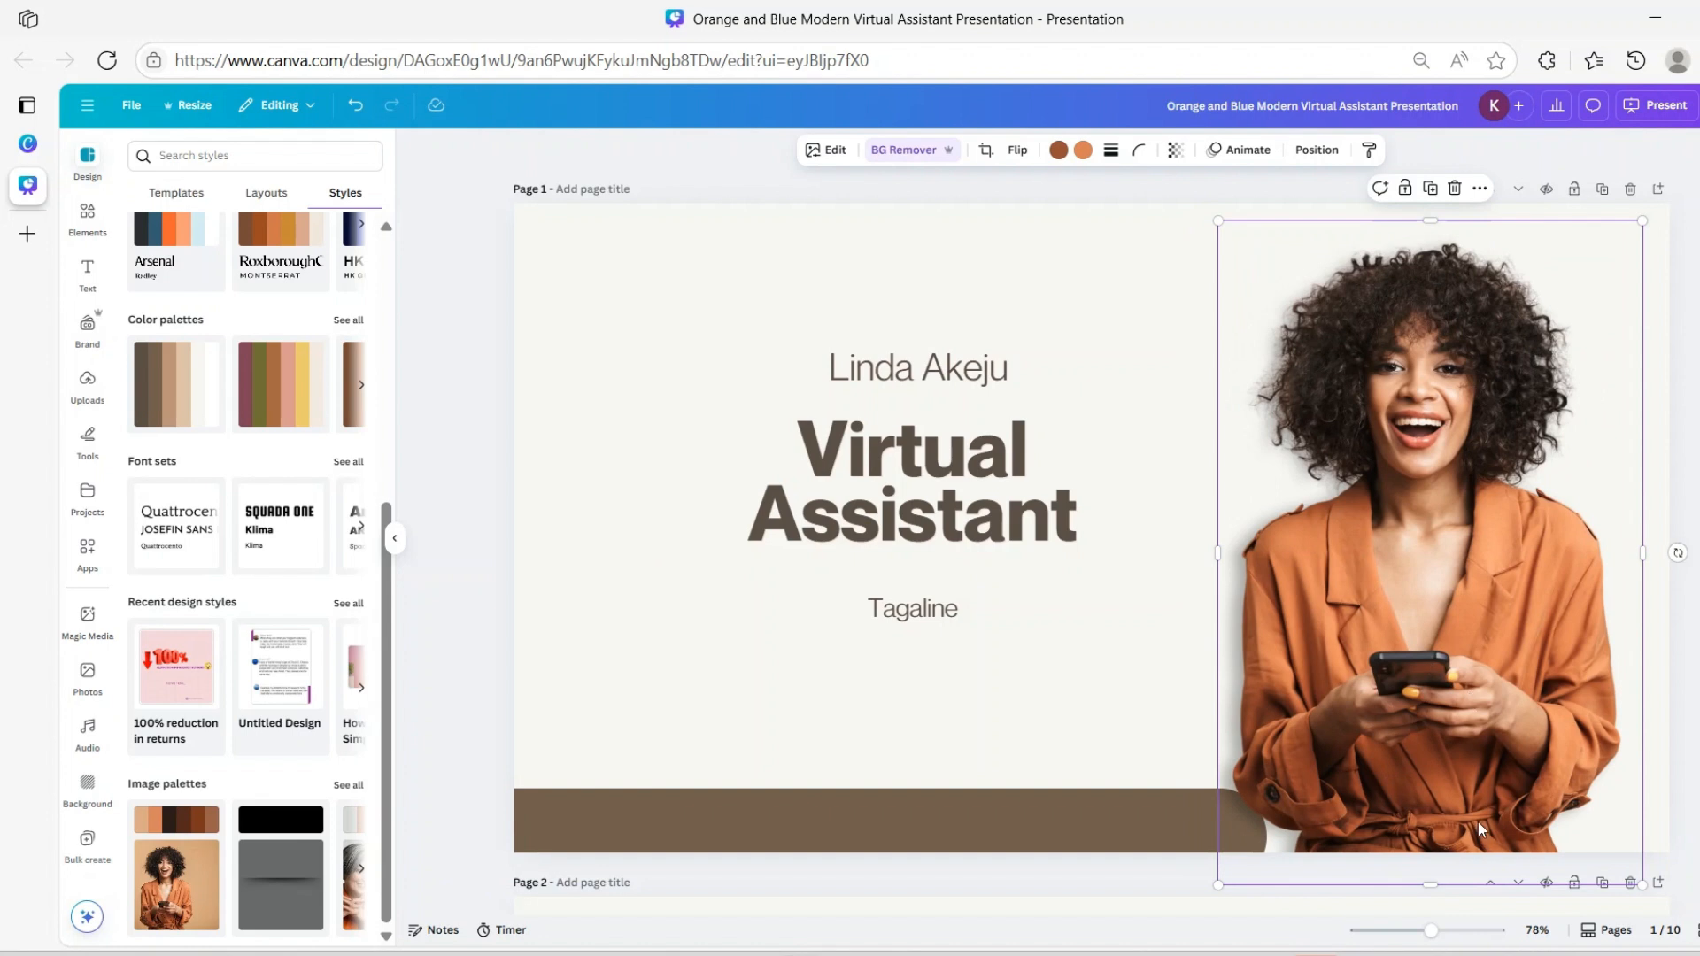
{"action": "left_click_drag", "start_coordinate": [1460, 505], "coordinate": [839, 411]}
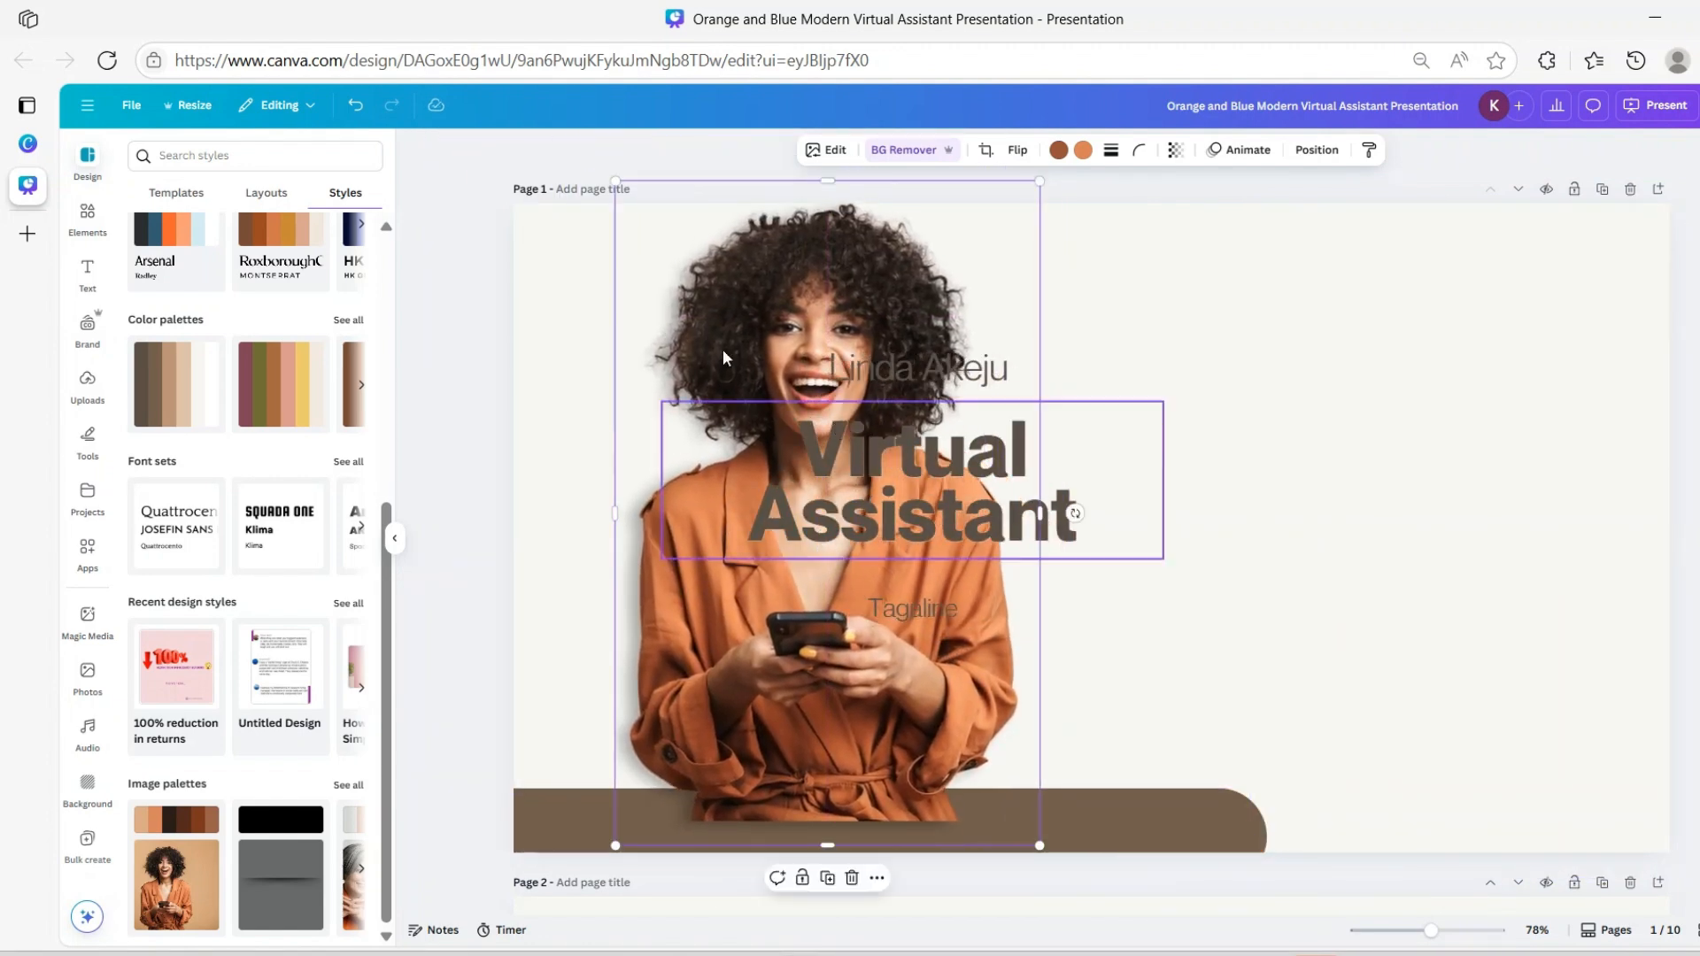
{"action": "left_click", "coordinate": [1421, 459]}
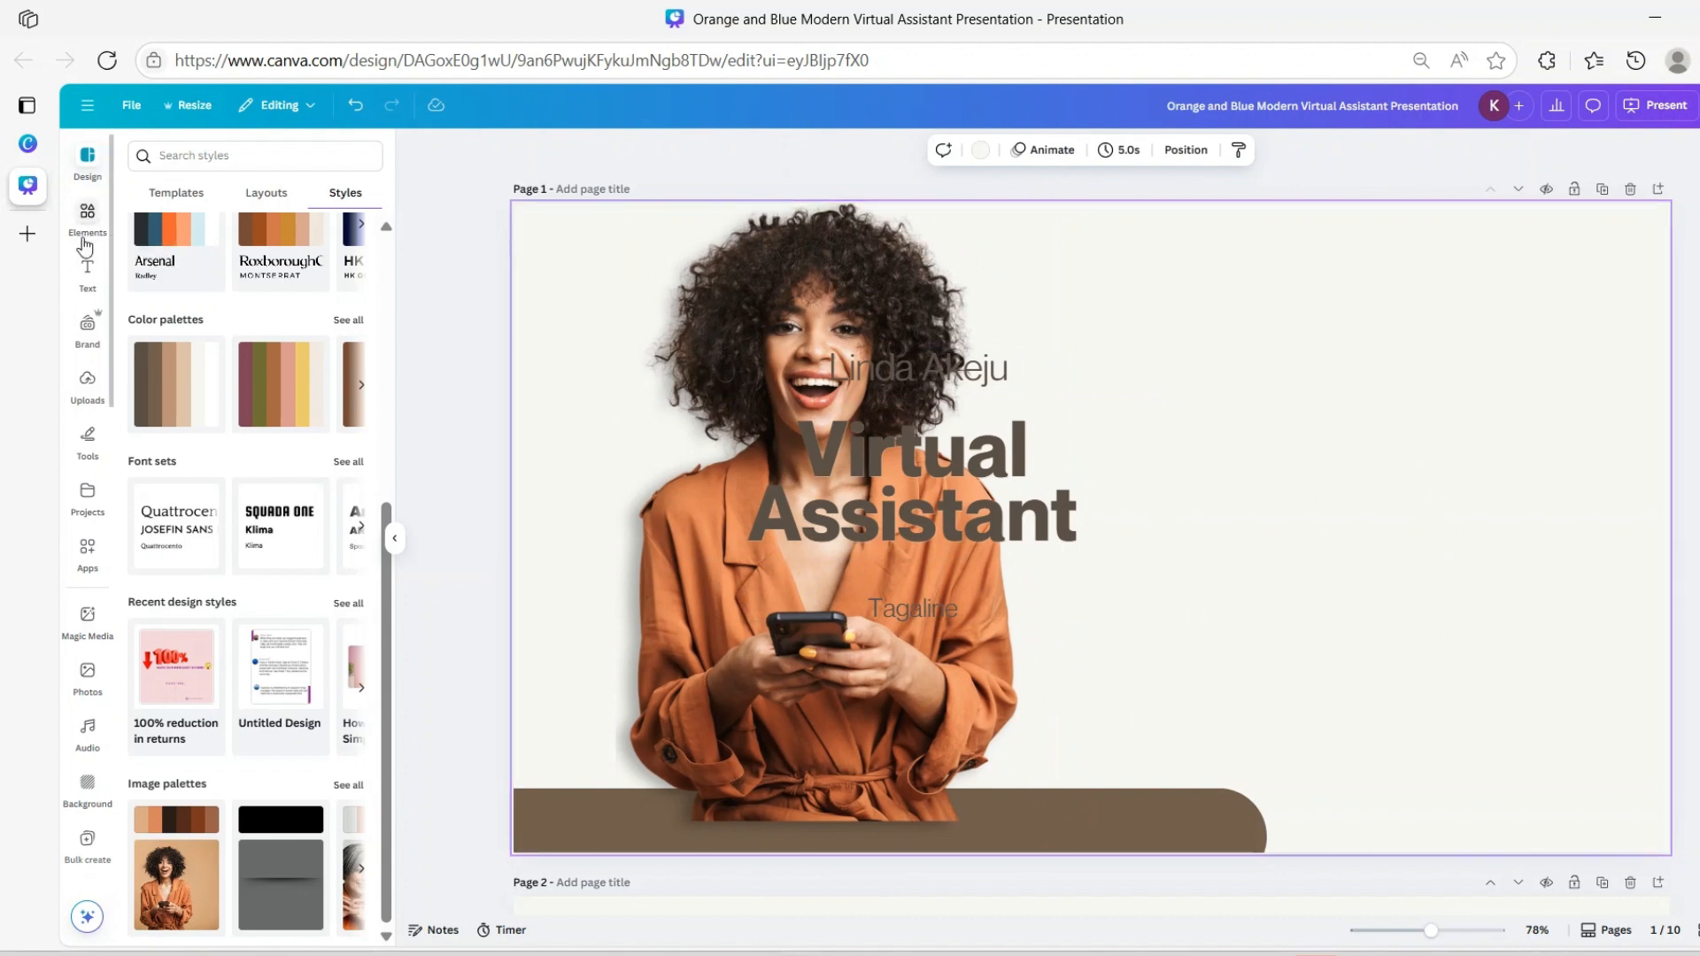
{"action": "left_click", "coordinate": [87, 380]}
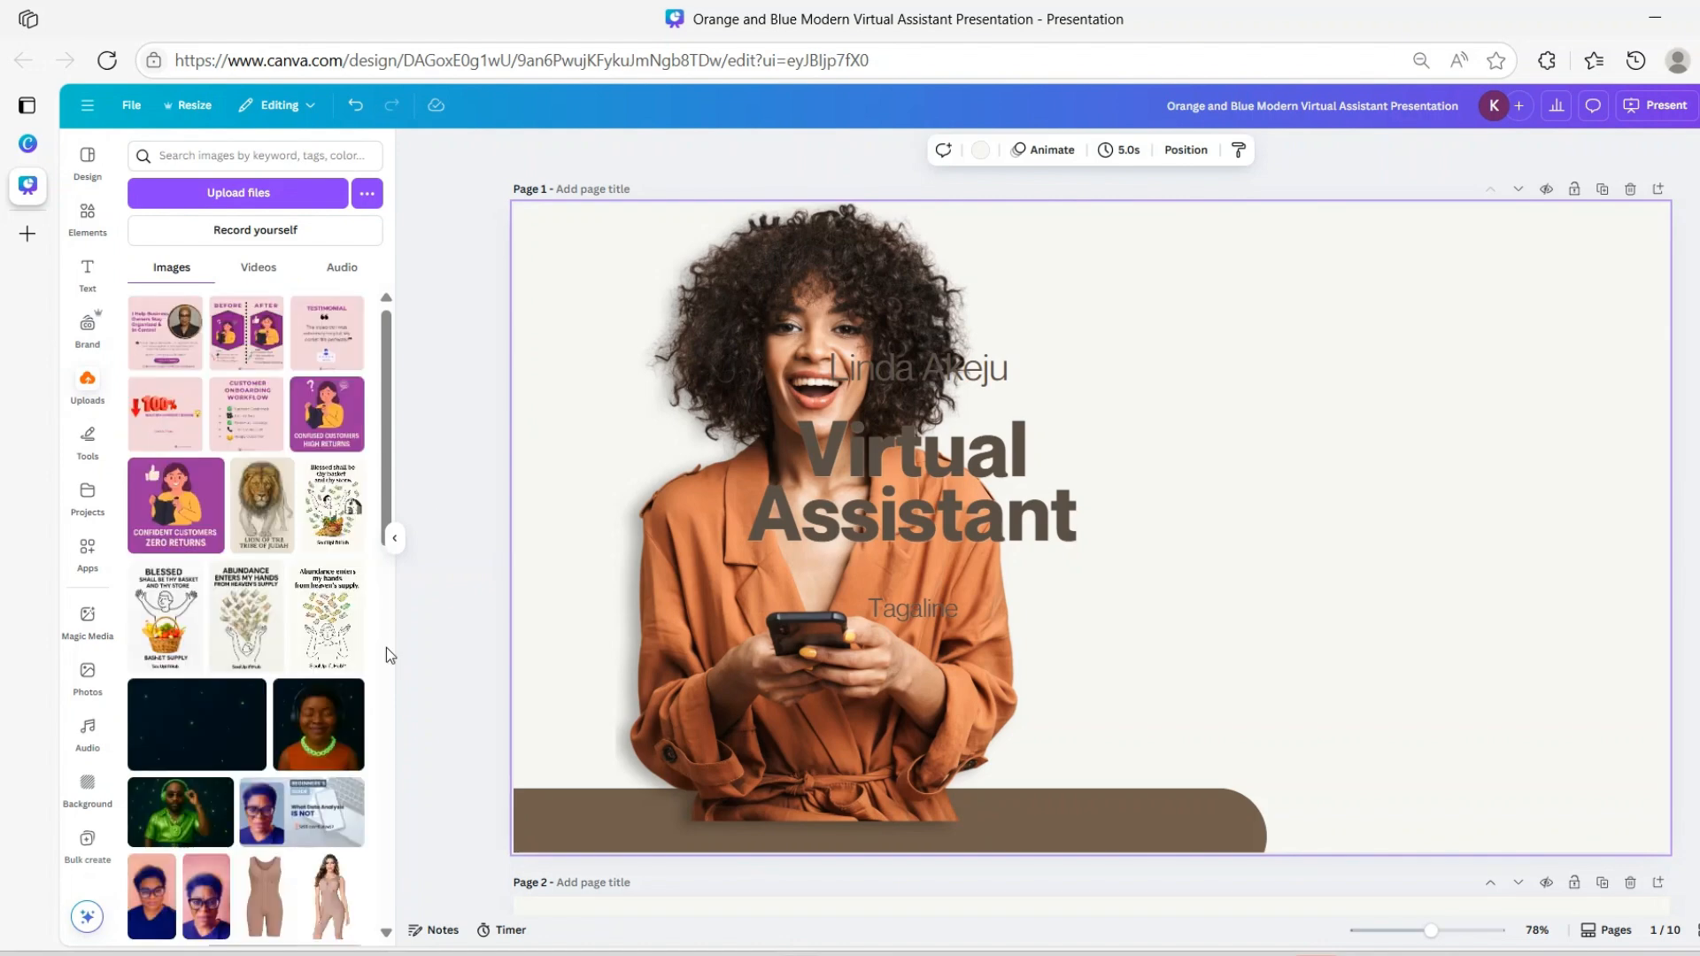
Add the uploaded maroon-sweater pen photo to the slide's right half and reposition both photos
{"action": "scroll", "coordinate": [327, 586], "scroll_direction": "down", "scroll_amount": 5}
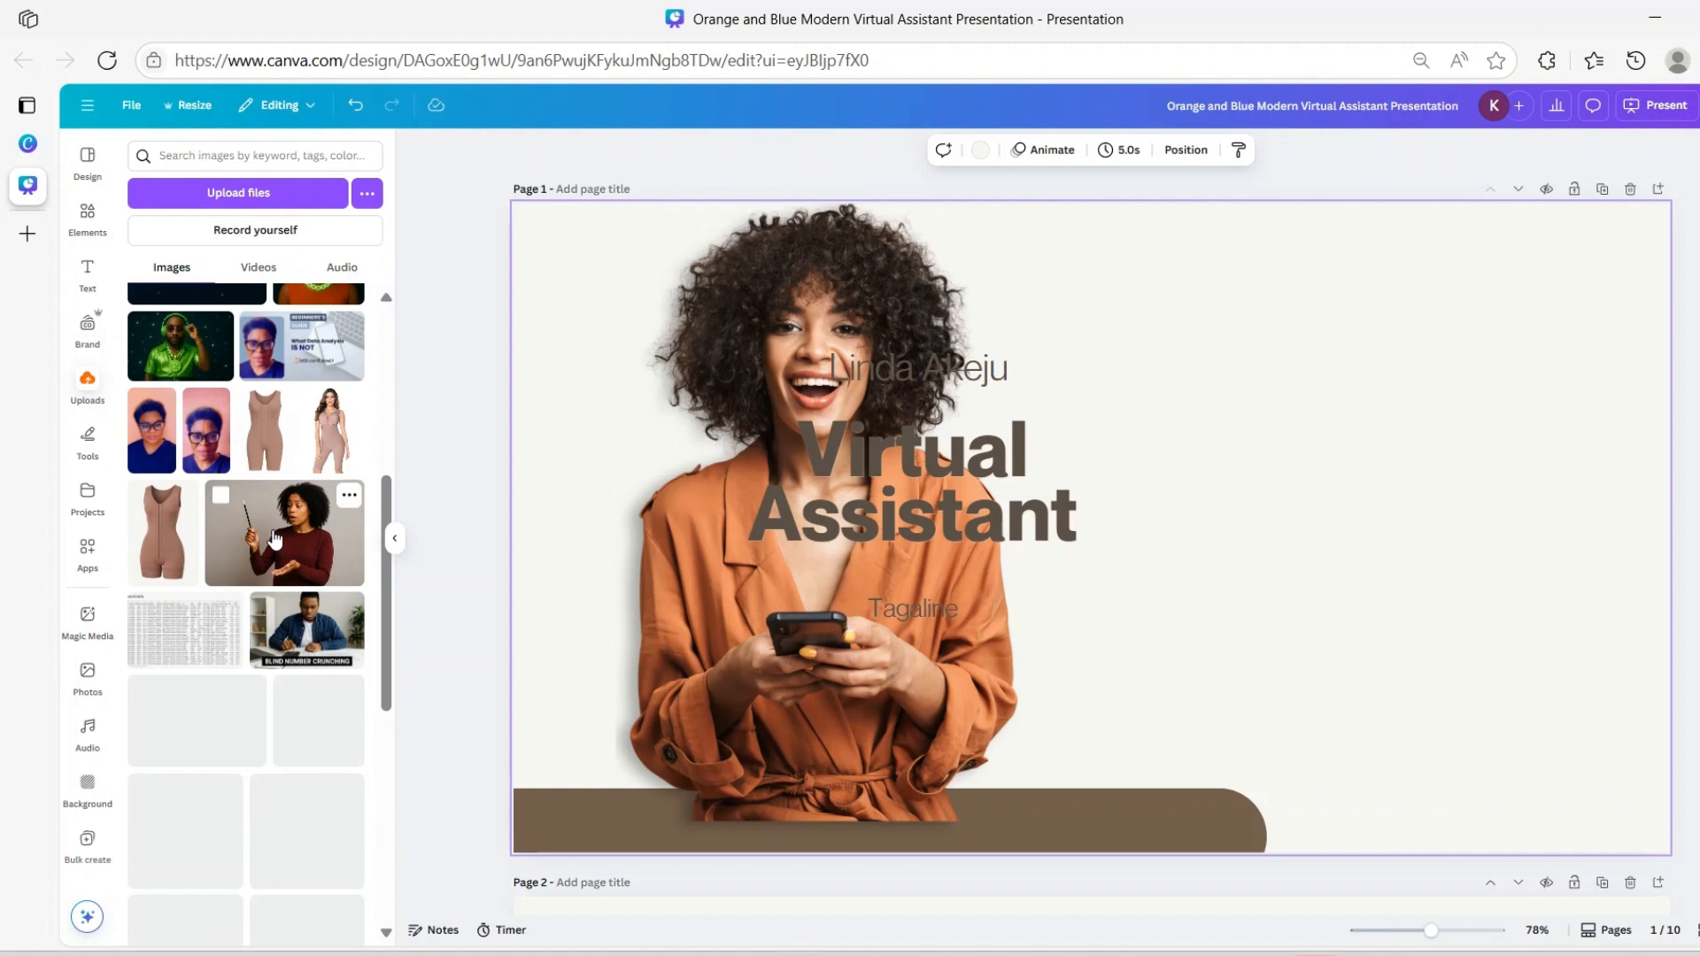
{"action": "left_click", "coordinate": [275, 540]}
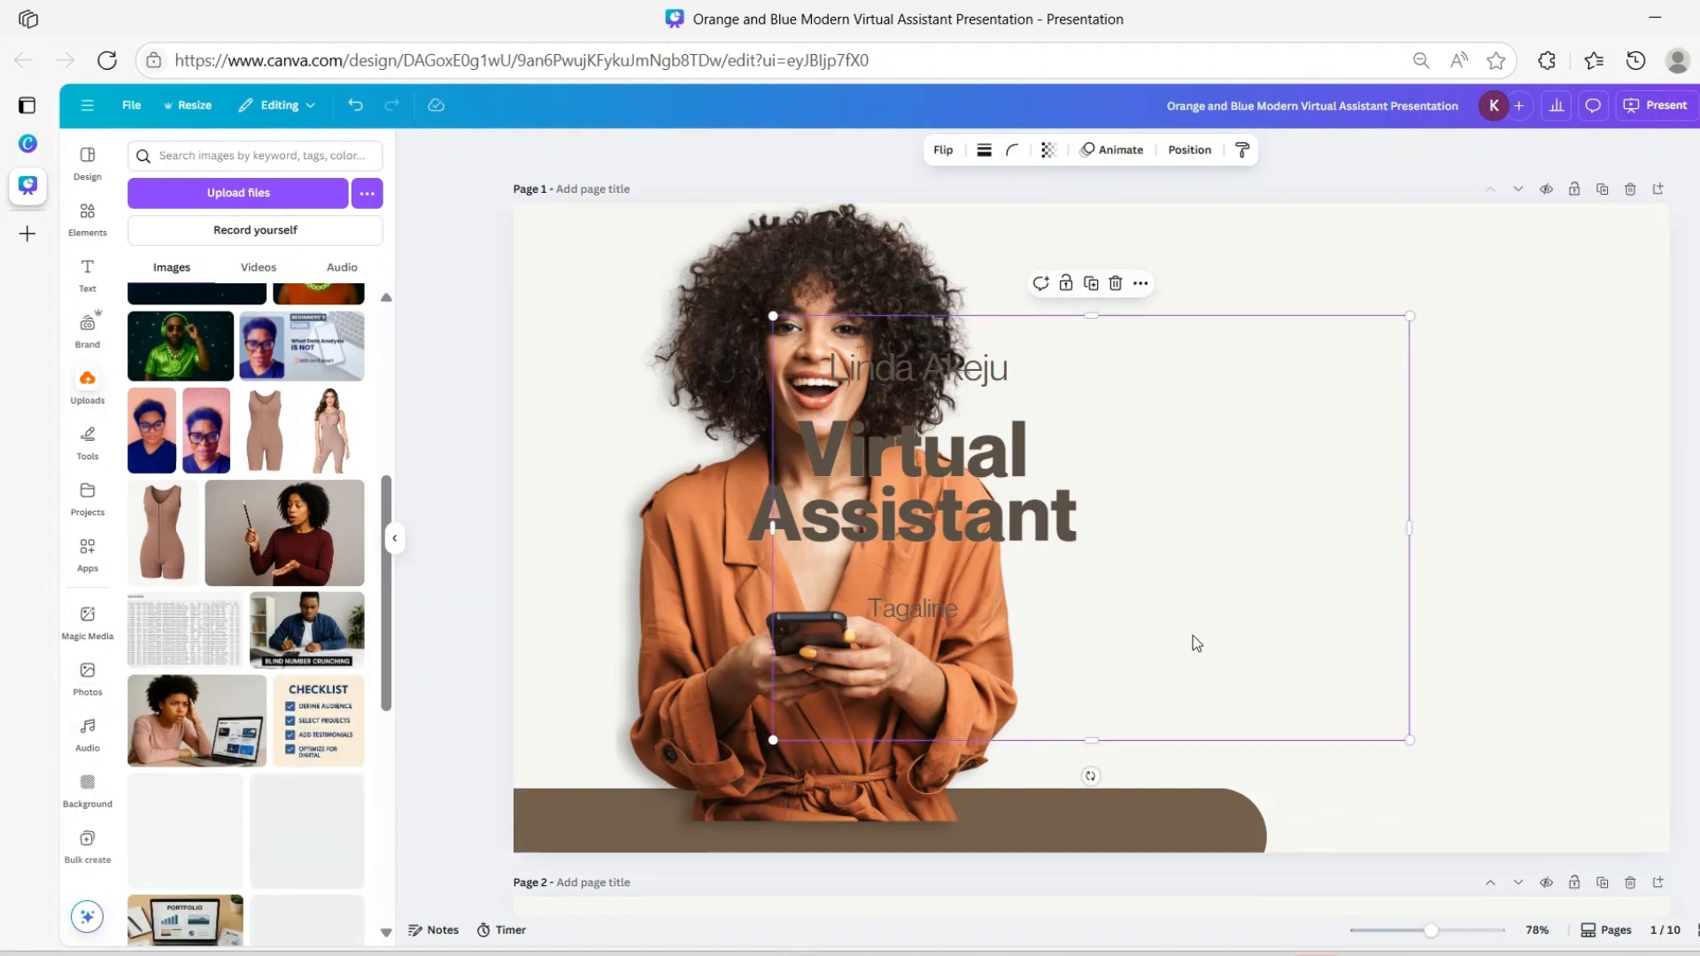
{"action": "left_click_drag", "start_coordinate": [1167, 609], "coordinate": [1371, 581]}
{"action": "left_click_drag", "start_coordinate": [1325, 507], "coordinate": [1336, 505]}
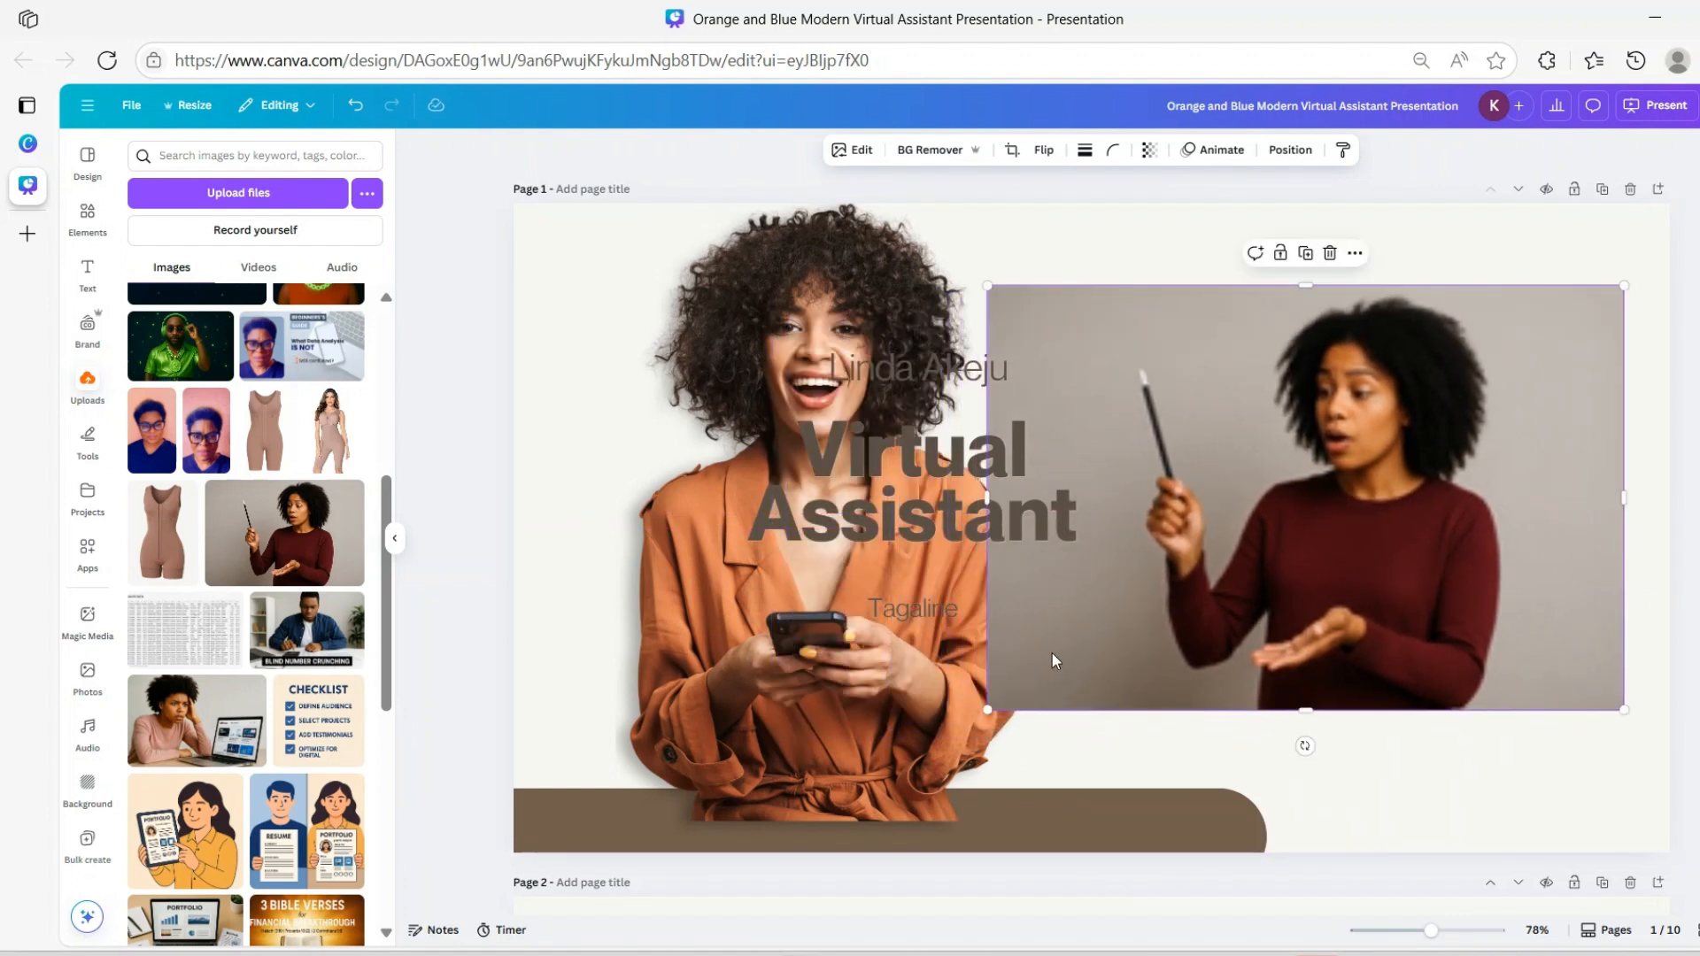
{"action": "left_click_drag", "start_coordinate": [699, 292], "coordinate": [622, 360]}
{"action": "left_click", "coordinate": [1408, 620]}
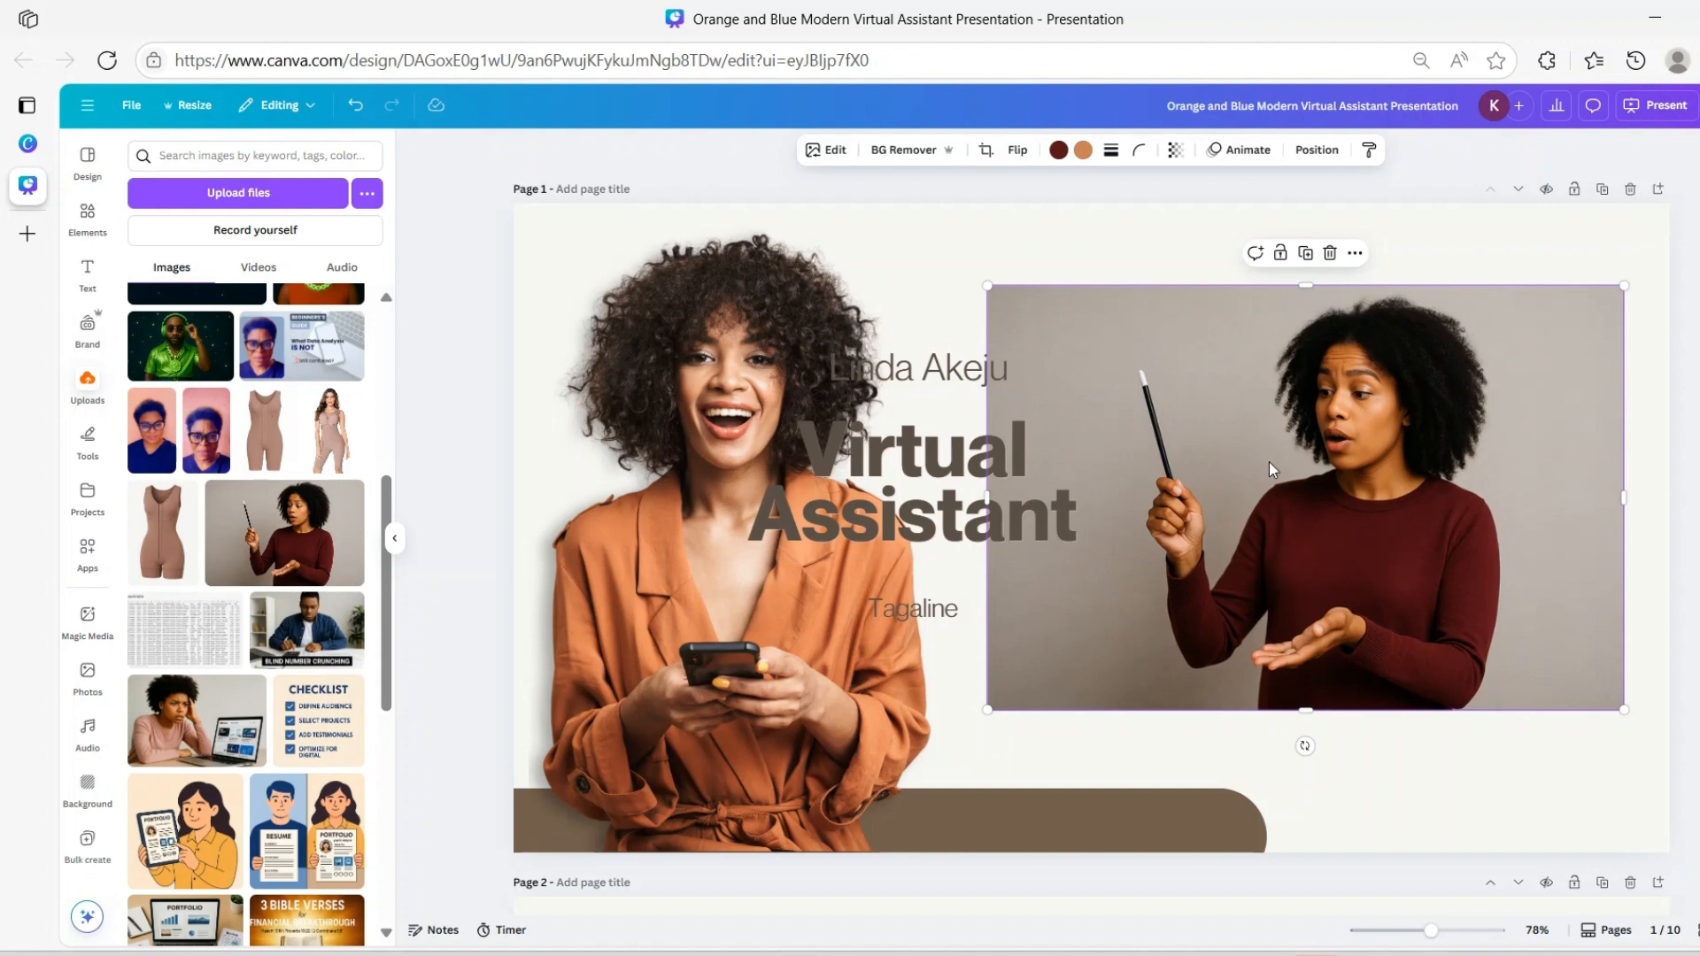
{"action": "left_click_drag", "start_coordinate": [1162, 377], "coordinate": [1179, 395]}
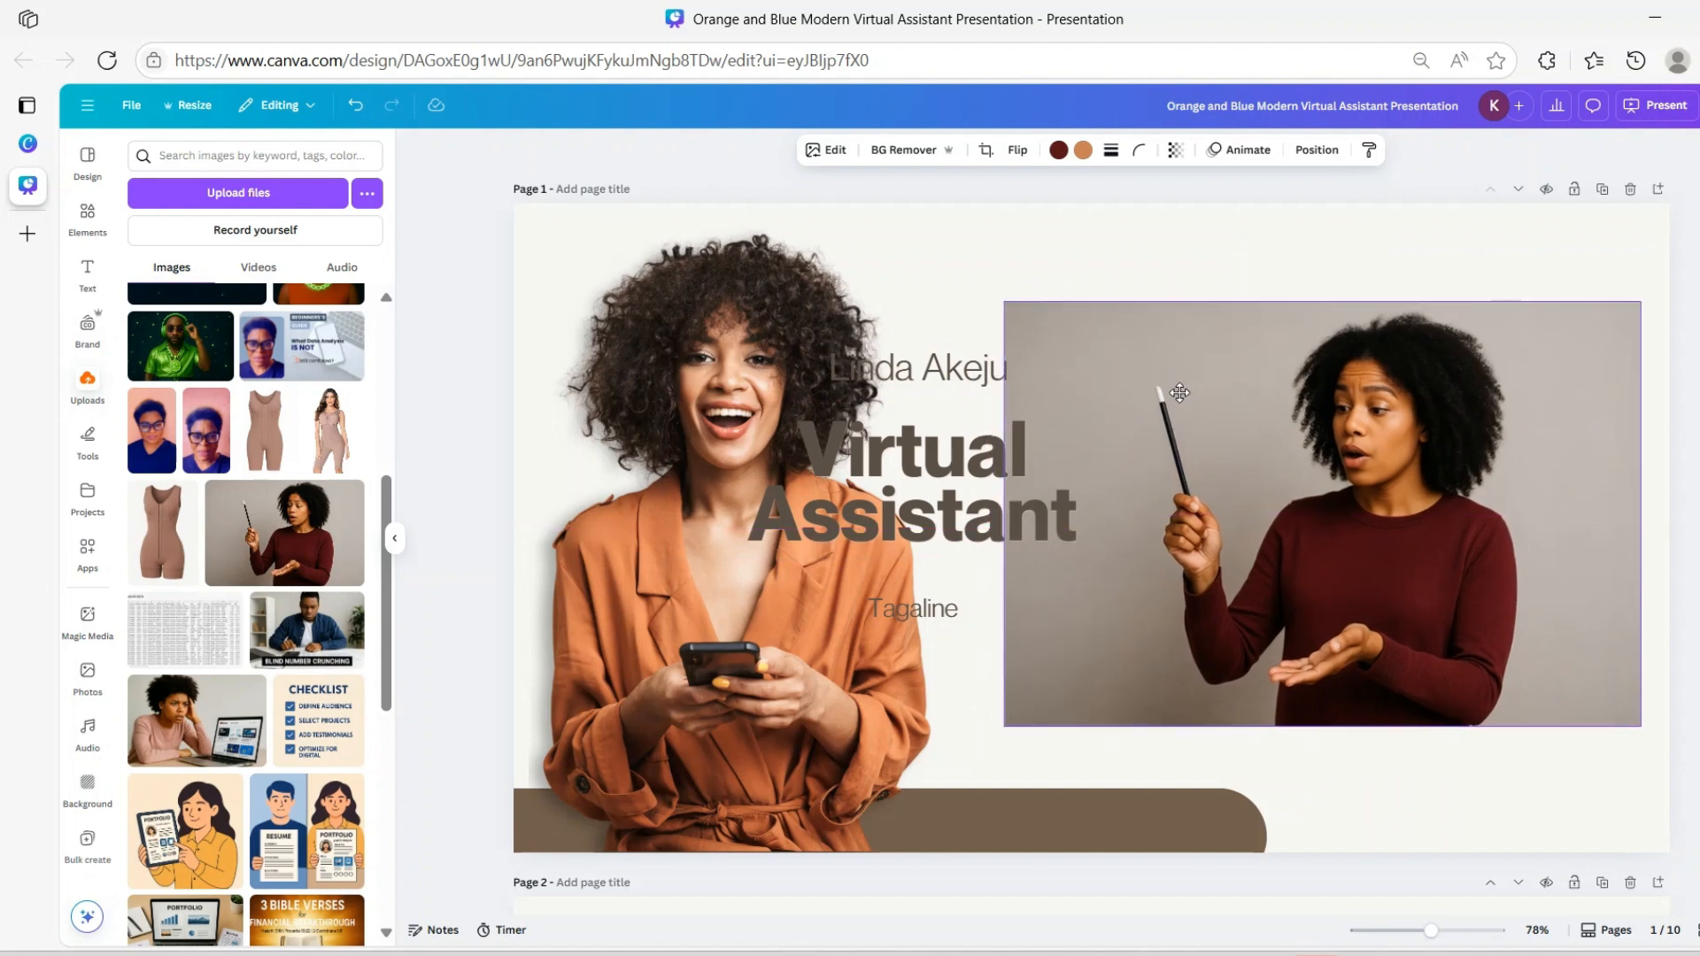
{"action": "left_click", "coordinate": [963, 263]}
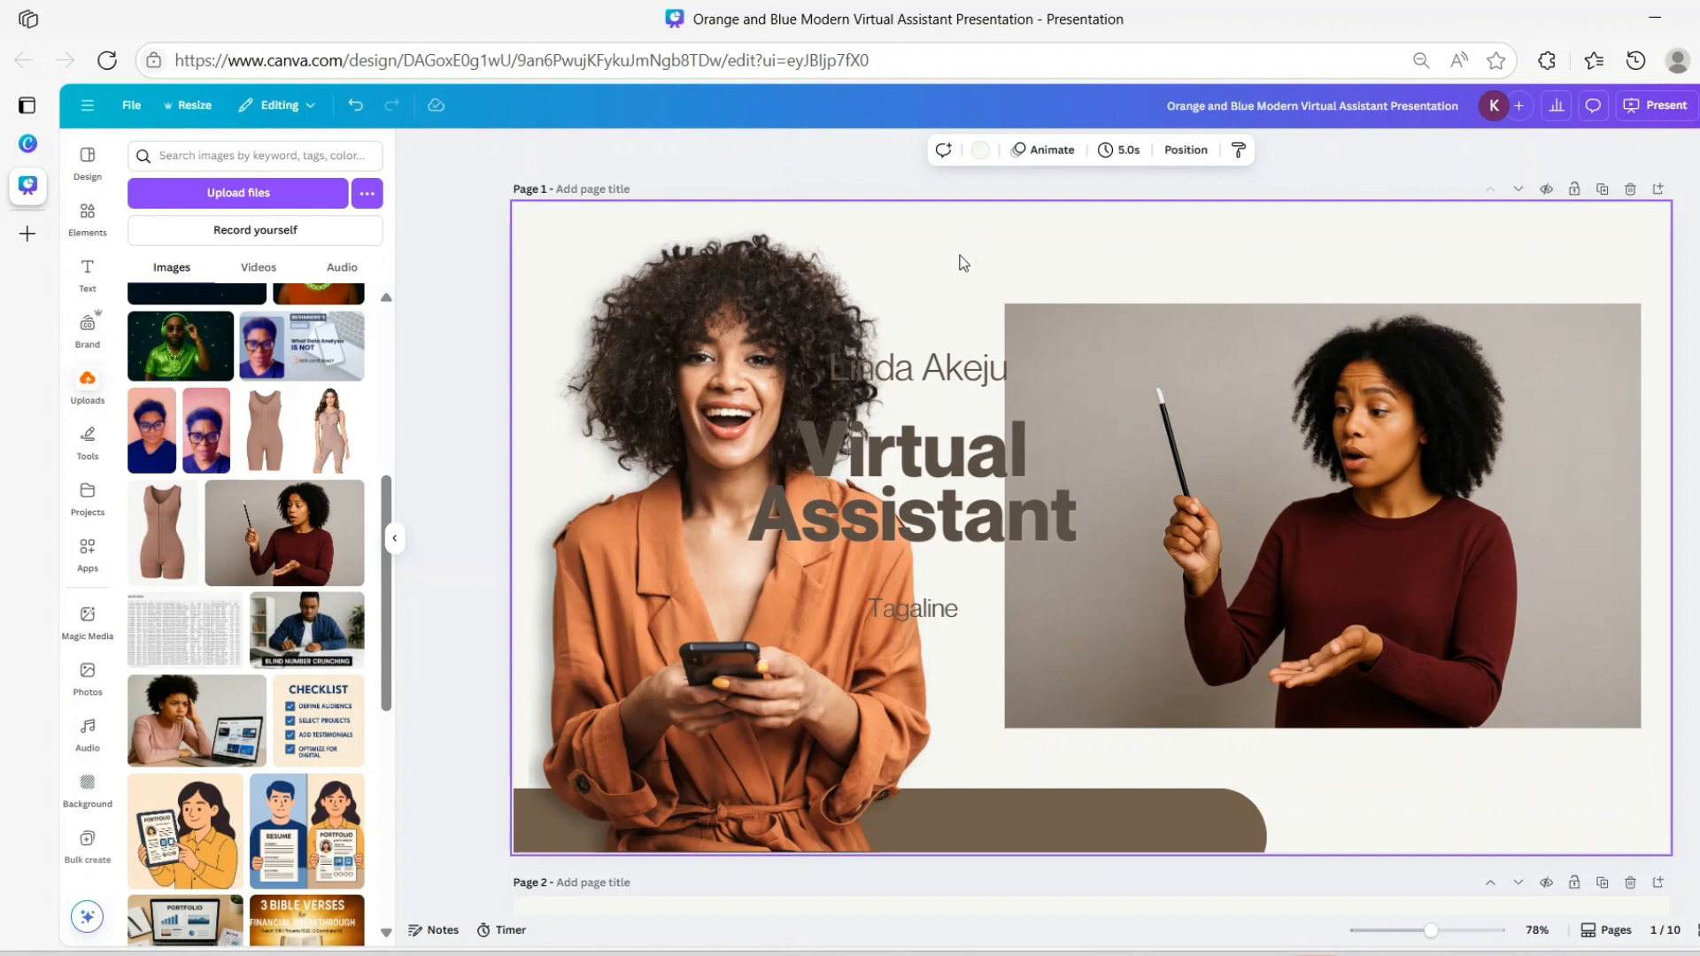
{"action": "left_click", "coordinate": [1141, 361]}
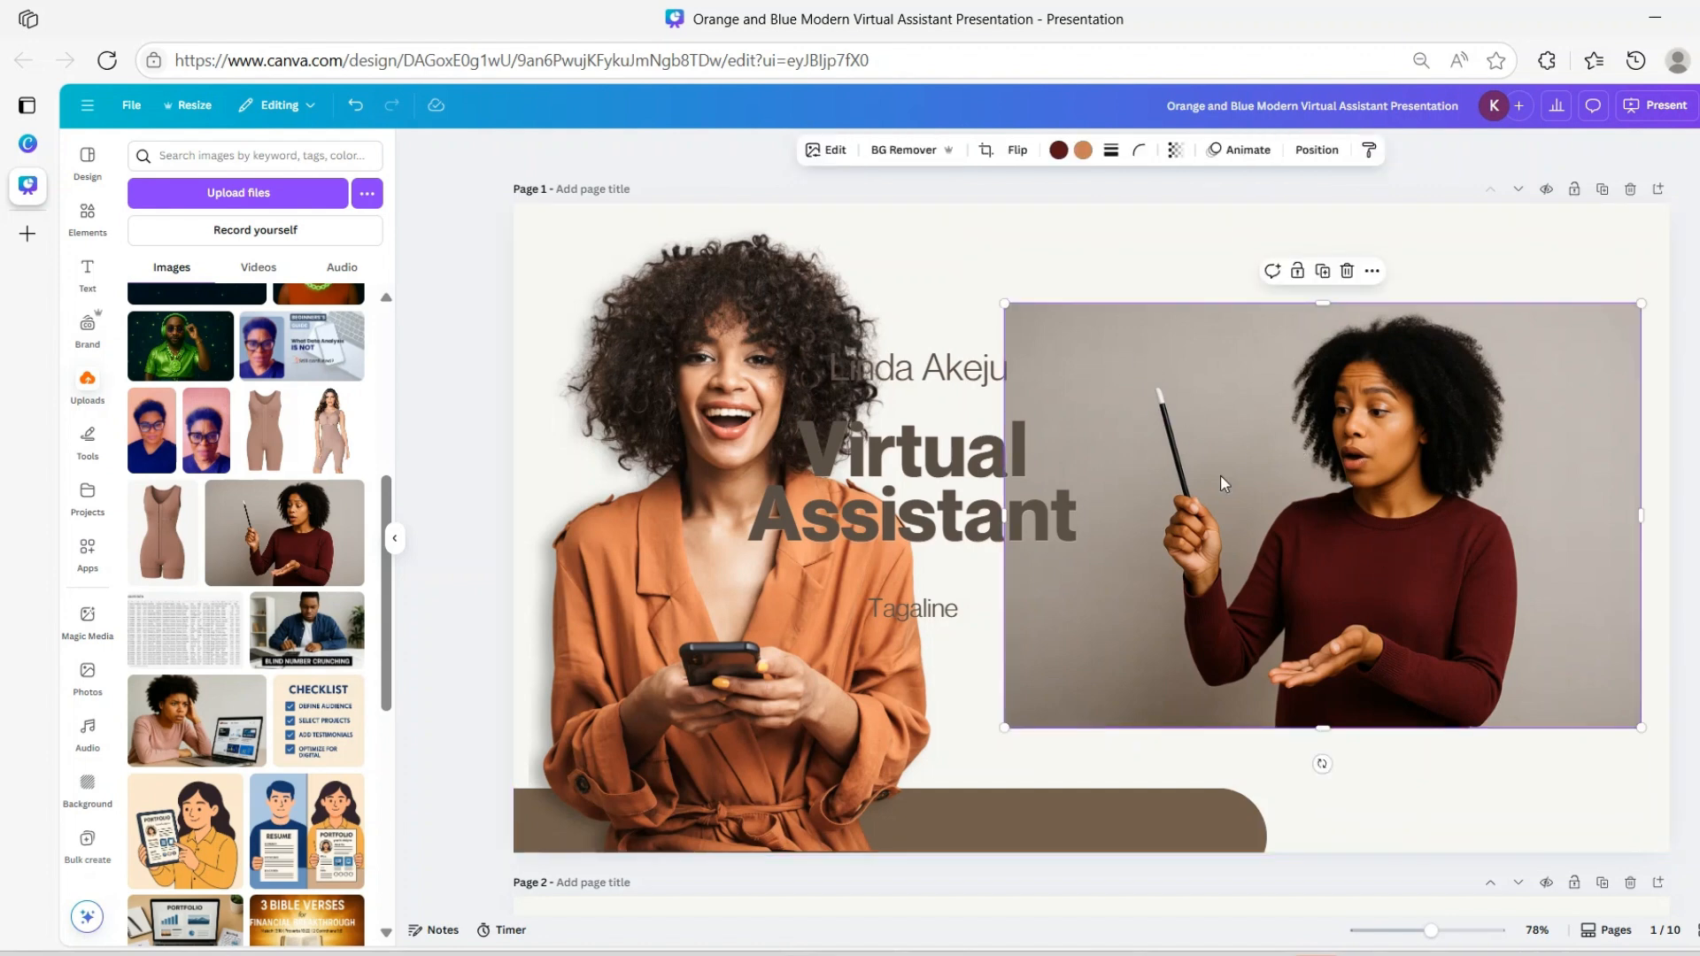
Use Magic Grab to lift the pen-holding woman and her pen off the grey backdrop
{"action": "left_click", "coordinate": [828, 156]}
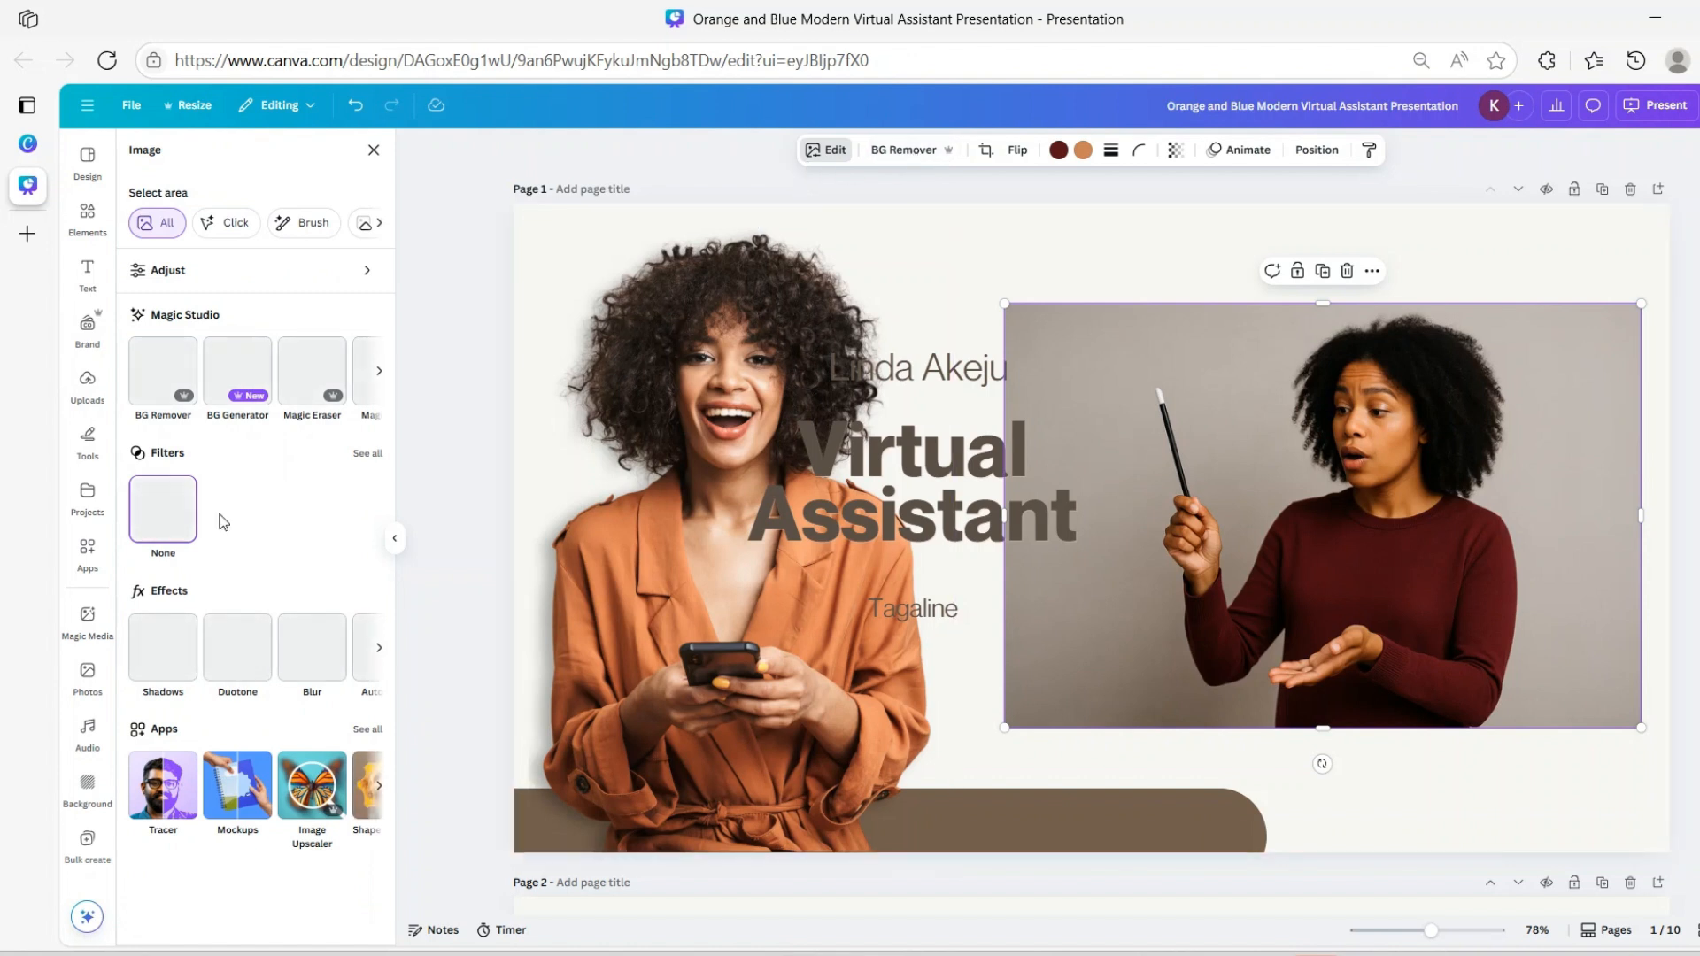
{"action": "left_click", "coordinate": [379, 371]}
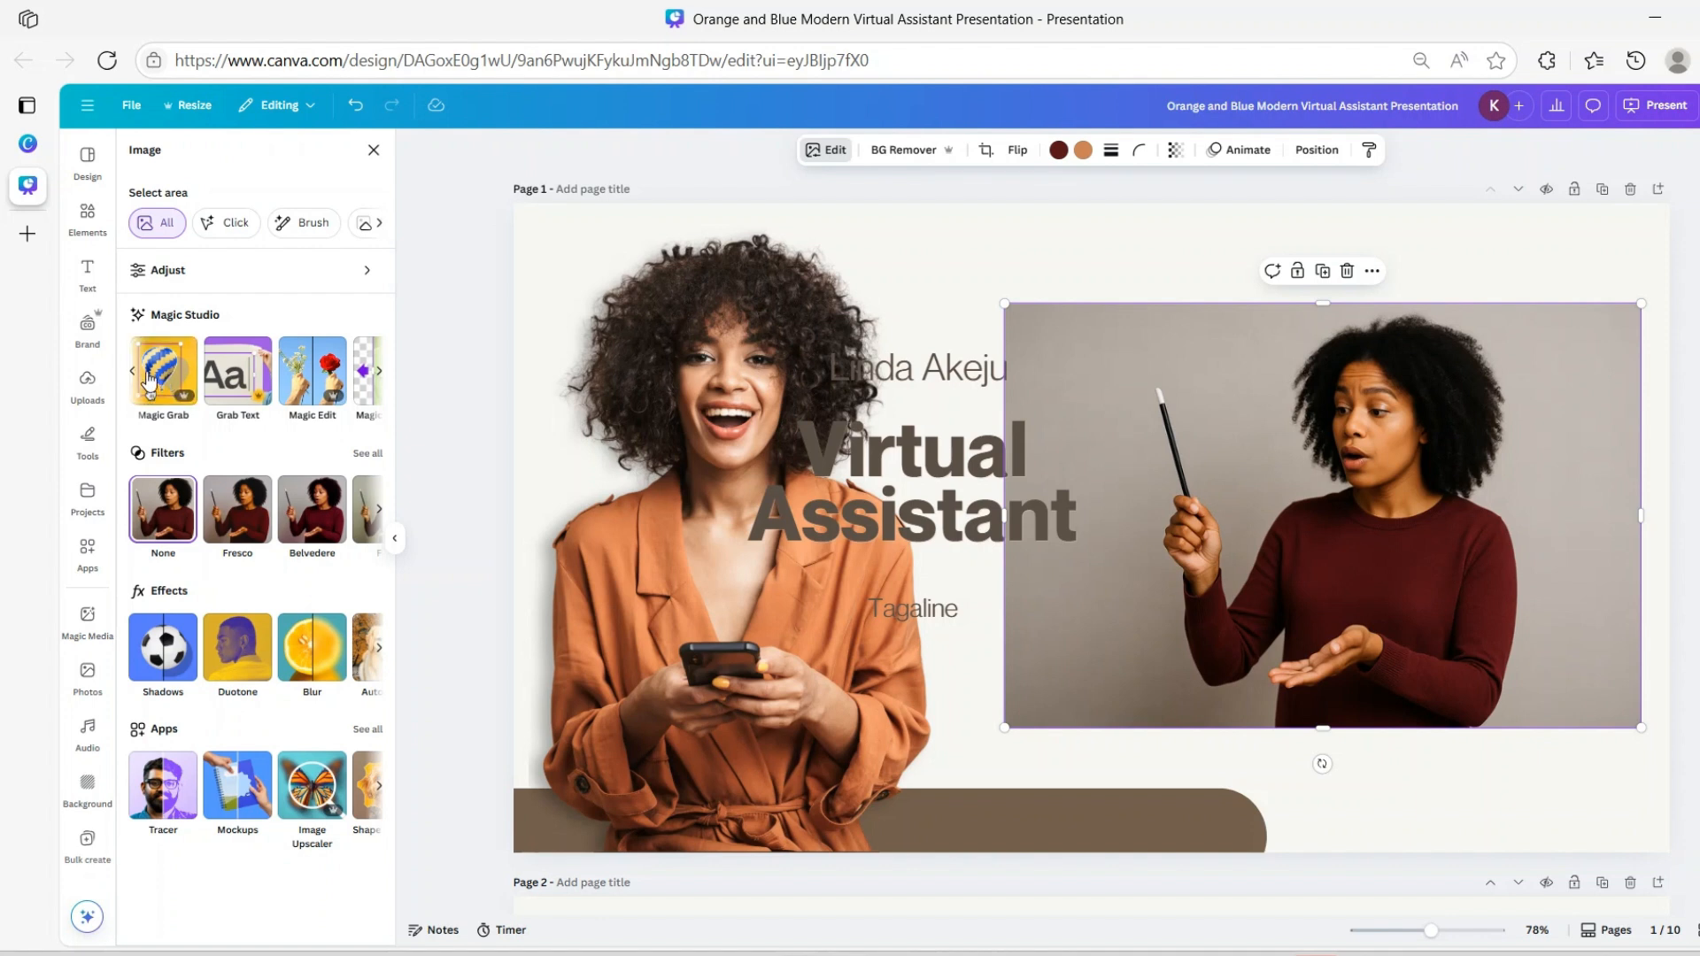
{"action": "left_click", "coordinate": [162, 389]}
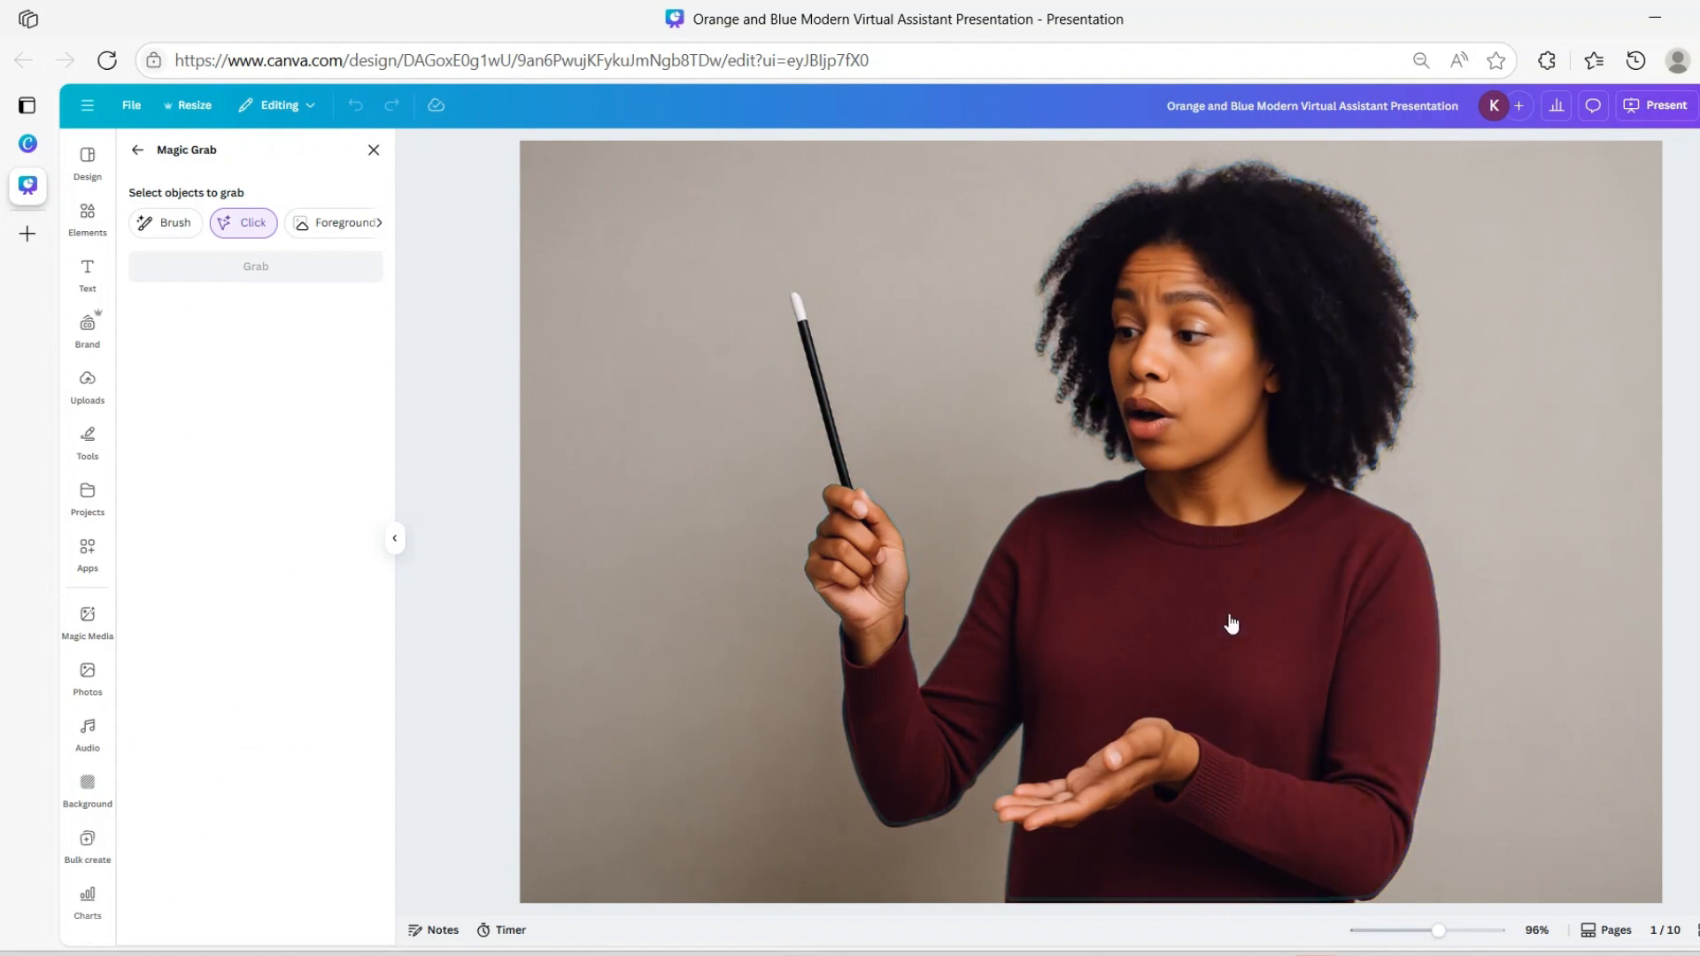
{"action": "left_click", "coordinate": [1231, 624]}
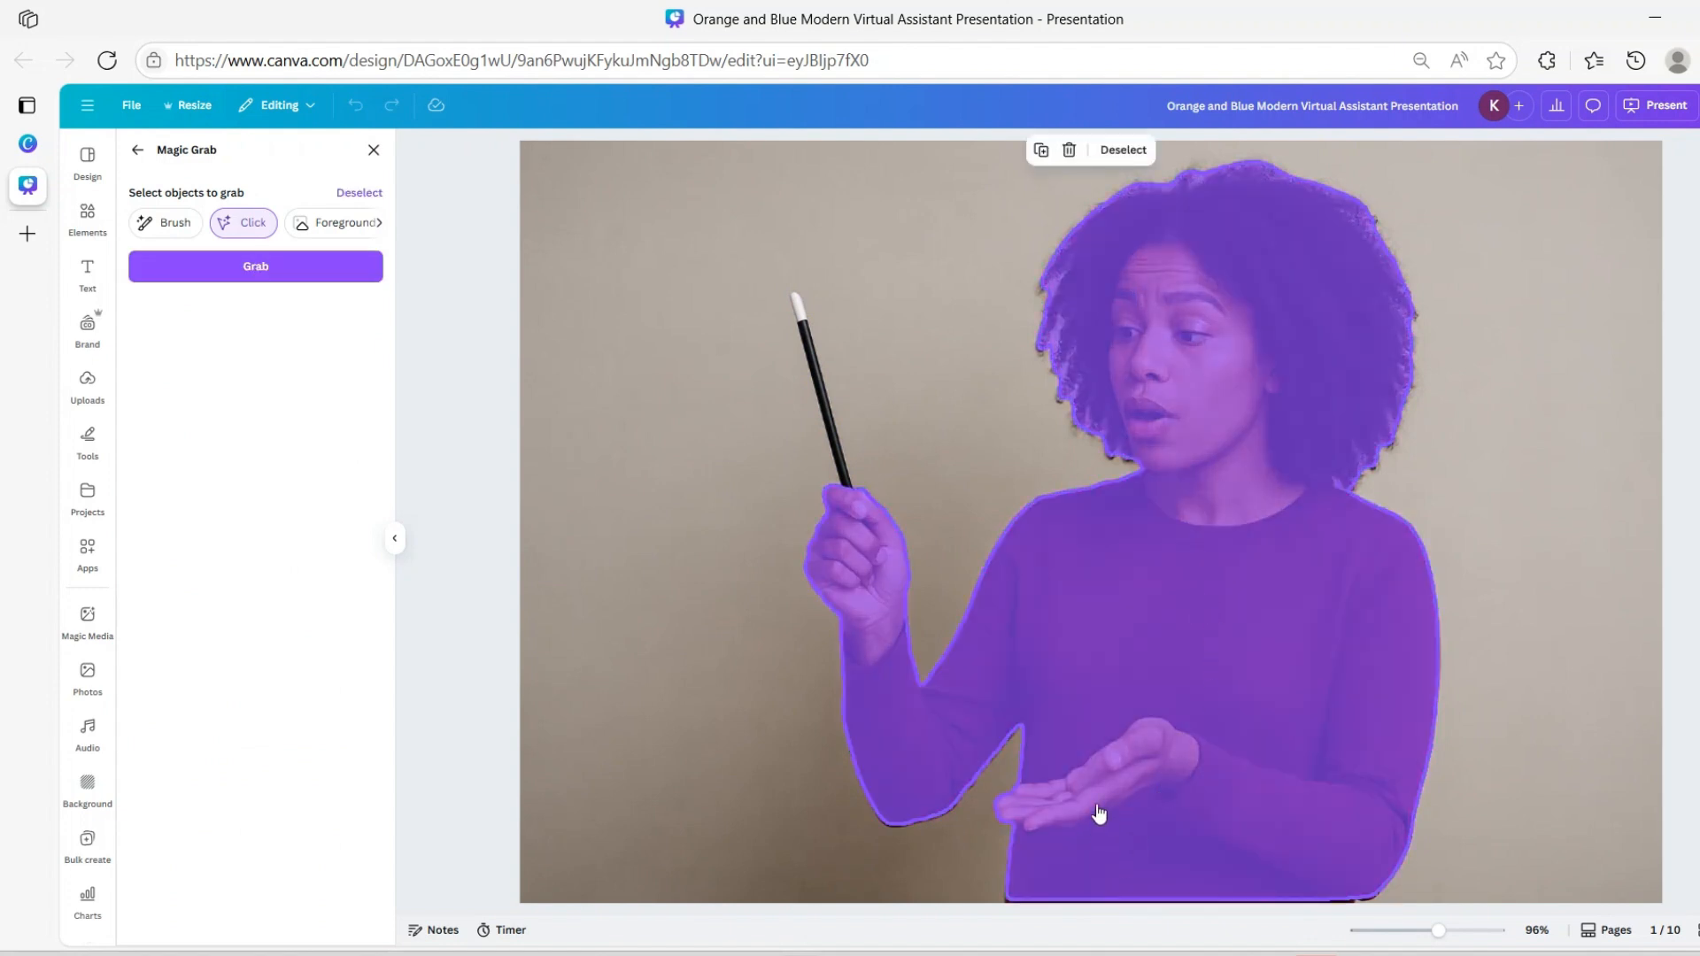
{"action": "left_click", "coordinate": [841, 451]}
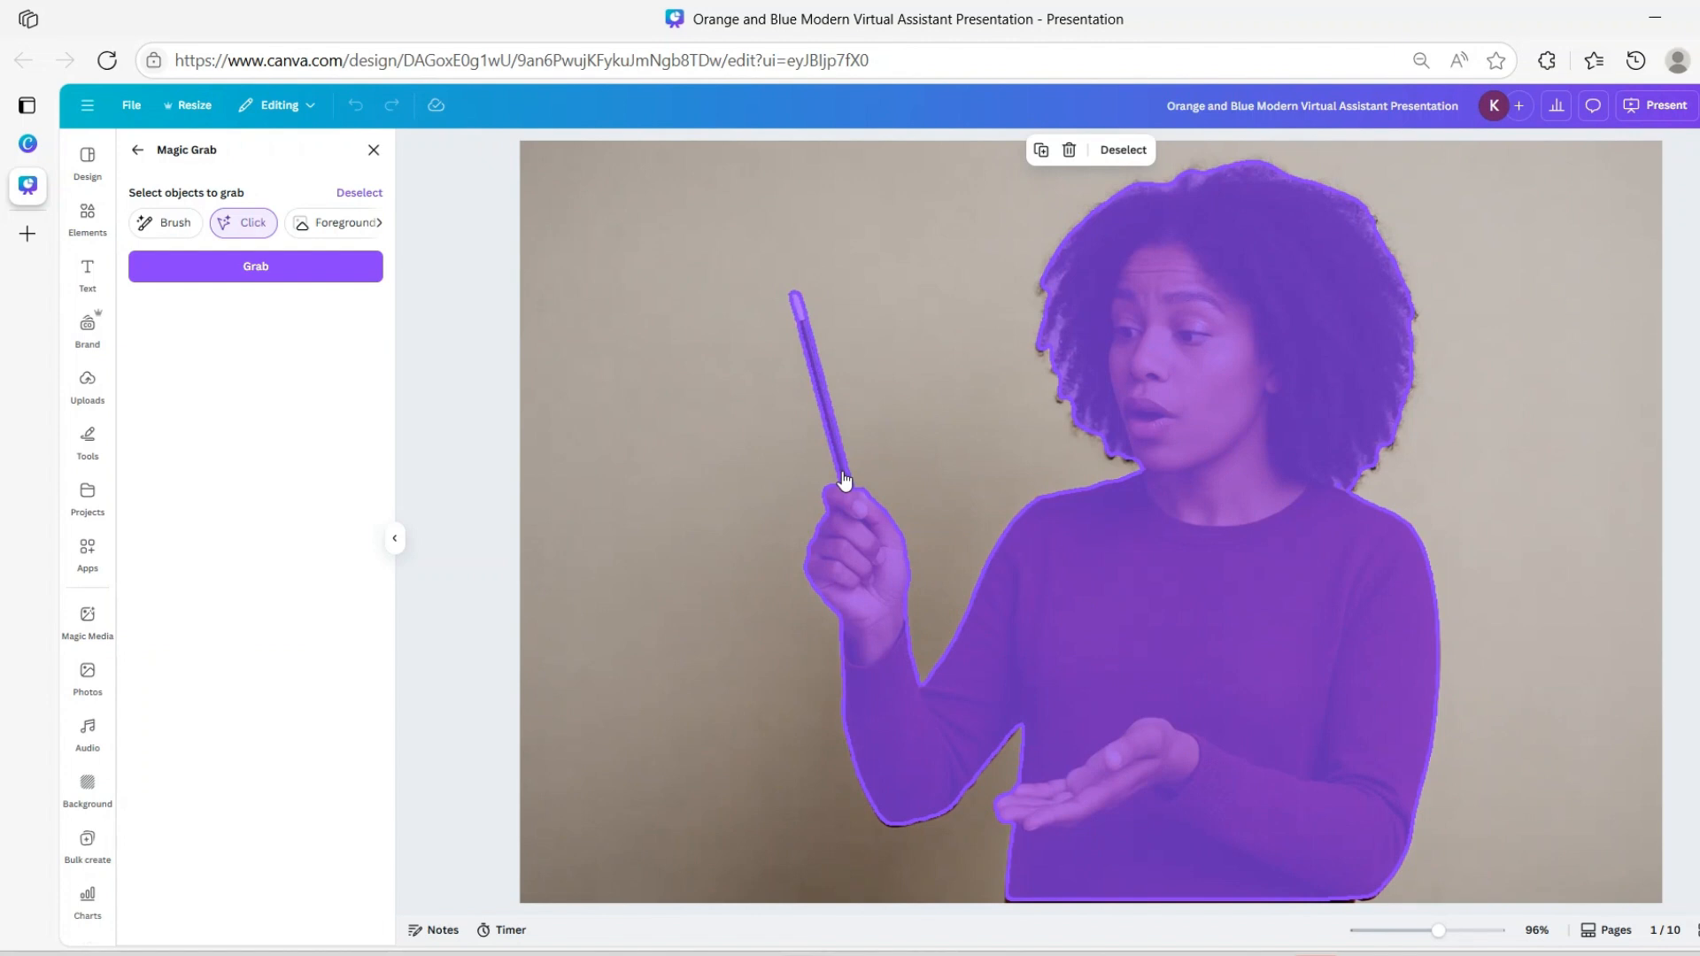
{"action": "left_click", "coordinate": [207, 270]}
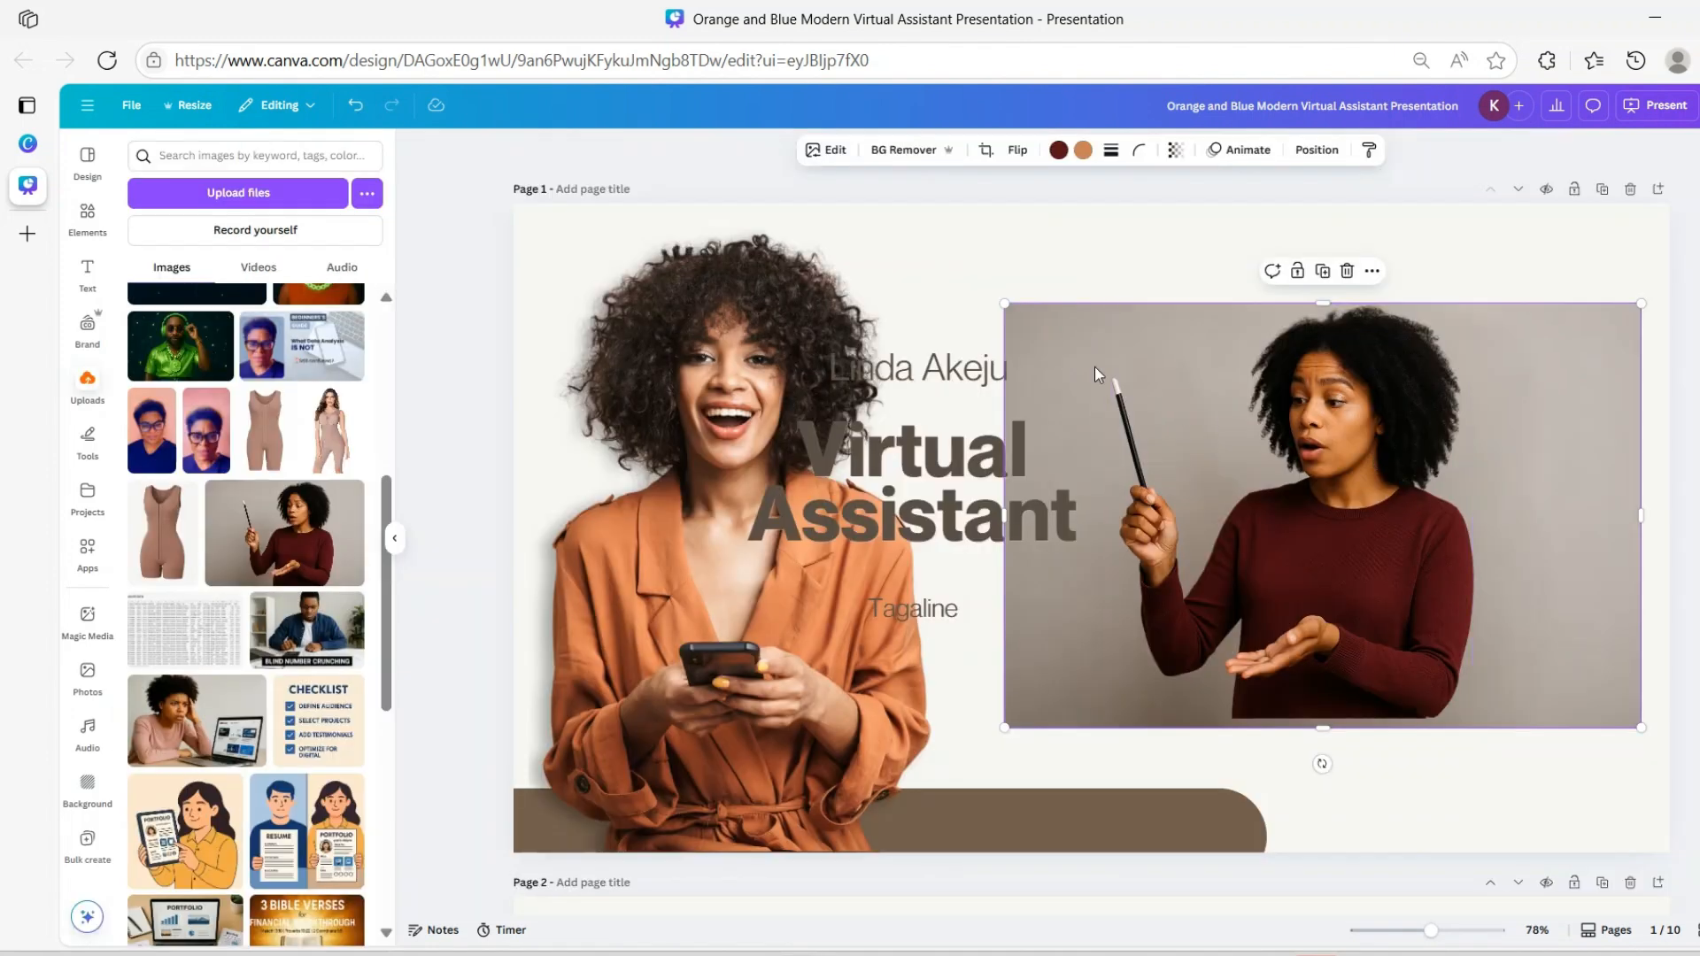
Delete the grey-background photo so the woman's clean cut-out remains, then select the left photo for editing
{"action": "mouse_move", "coordinate": [1294, 387]}
{"action": "left_mouse_down"}
{"action": "mouse_move", "coordinate": [1272, 396]}
{"action": "mouse_move", "coordinate": [1360, 440]}
{"action": "mouse_move", "coordinate": [1364, 490]}
{"action": "left_mouse_up"}
{"action": "left_click_drag", "start_coordinate": [1437, 599], "coordinate": [1425, 528]}
{"action": "left_click", "coordinate": [1081, 342]}
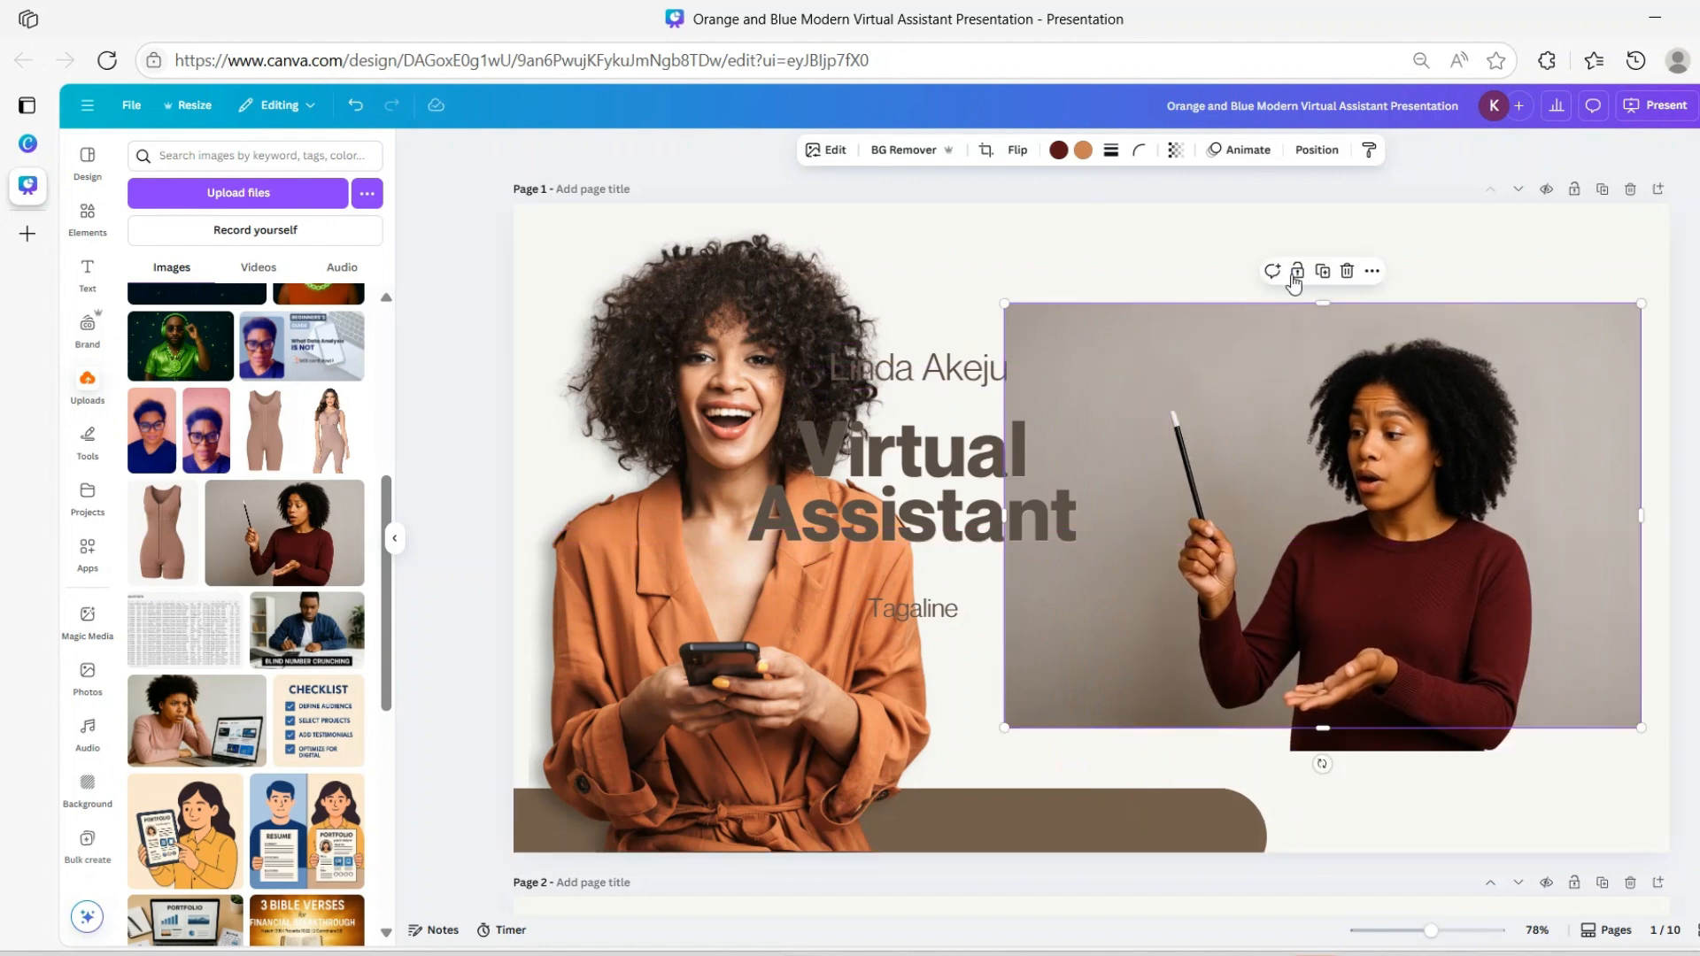
{"action": "left_click", "coordinate": [1347, 271]}
{"action": "mouse_move", "coordinate": [1401, 587]}
{"action": "left_mouse_down"}
{"action": "mouse_move", "coordinate": [1364, 558]}
{"action": "mouse_move", "coordinate": [1375, 511]}
{"action": "mouse_move", "coordinate": [1385, 521]}
{"action": "left_mouse_up"}
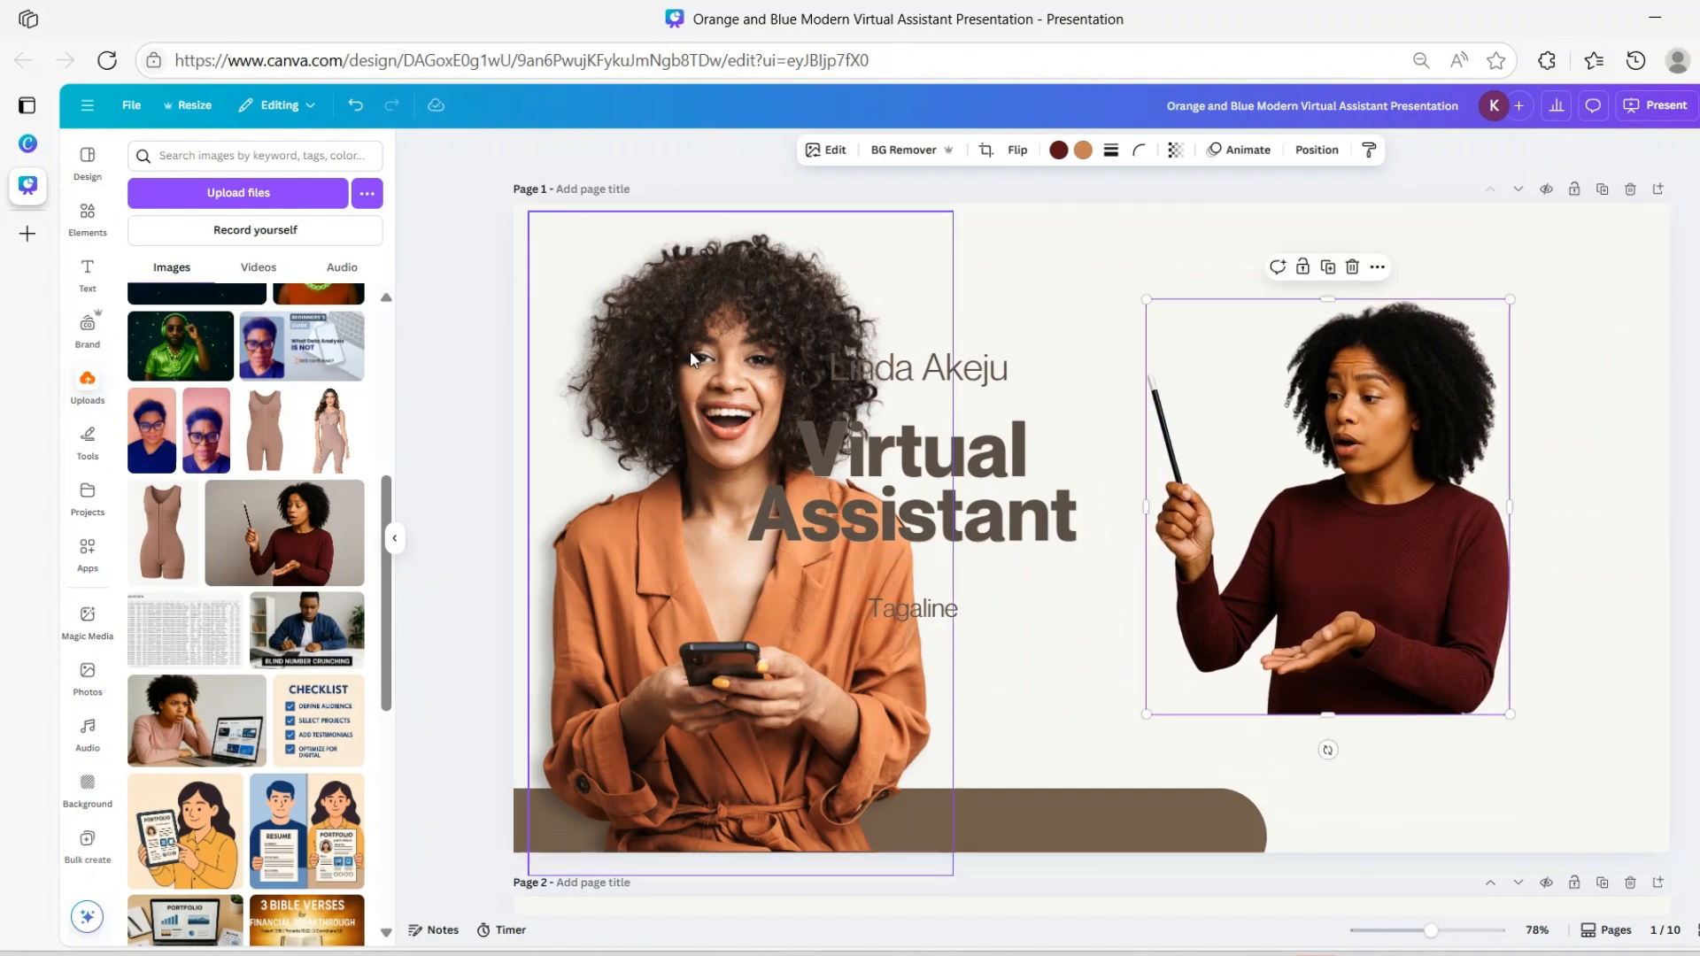
{"action": "left_click", "coordinate": [658, 389]}
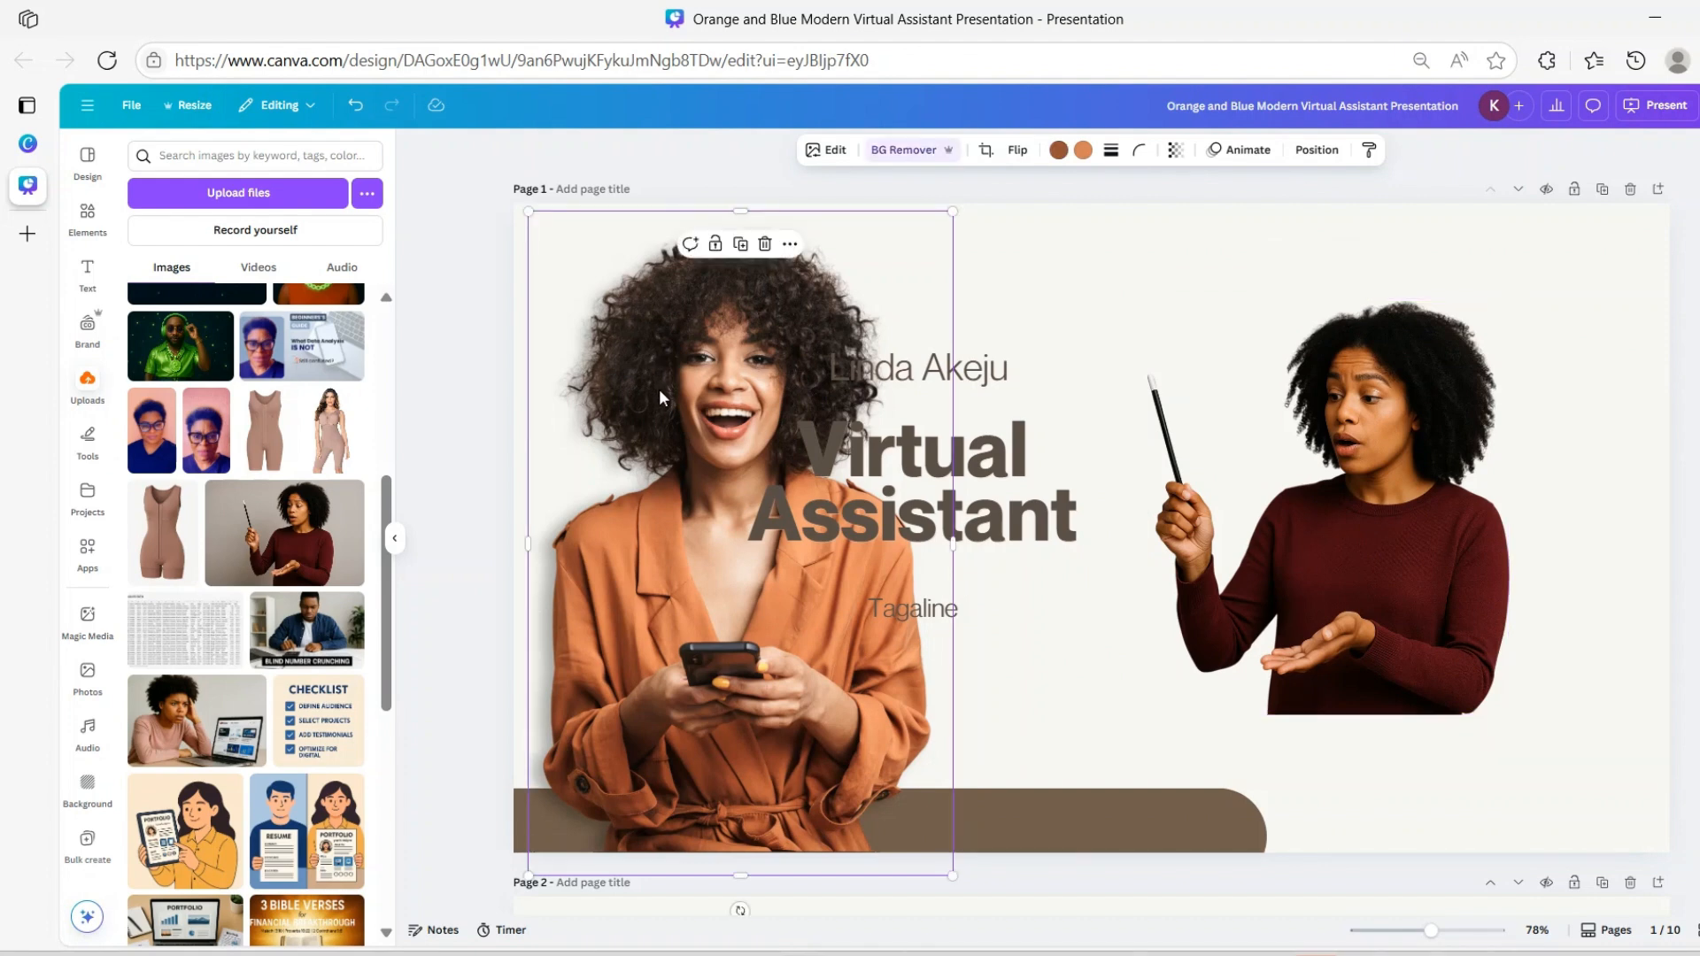
{"action": "left_click", "coordinate": [826, 152]}
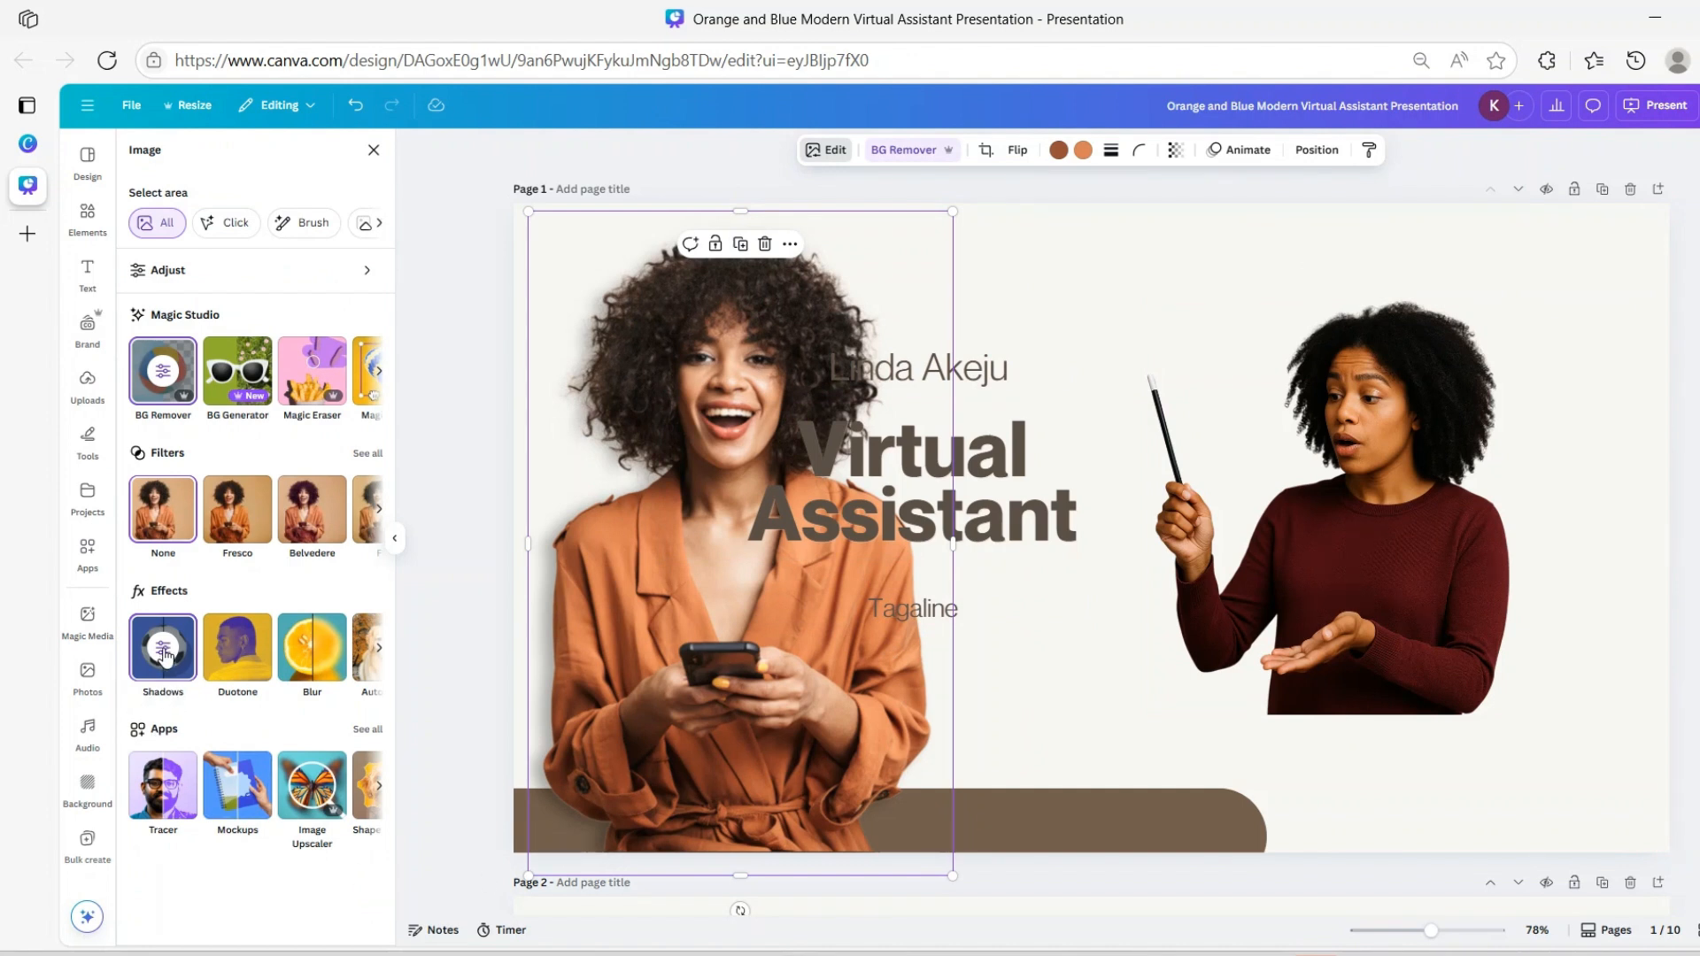
Add a Drop shadow in light grey #928D8D to the woman cut-out on the right
{"action": "left_click", "coordinate": [958, 294]}
{"action": "left_click", "coordinate": [1319, 459]}
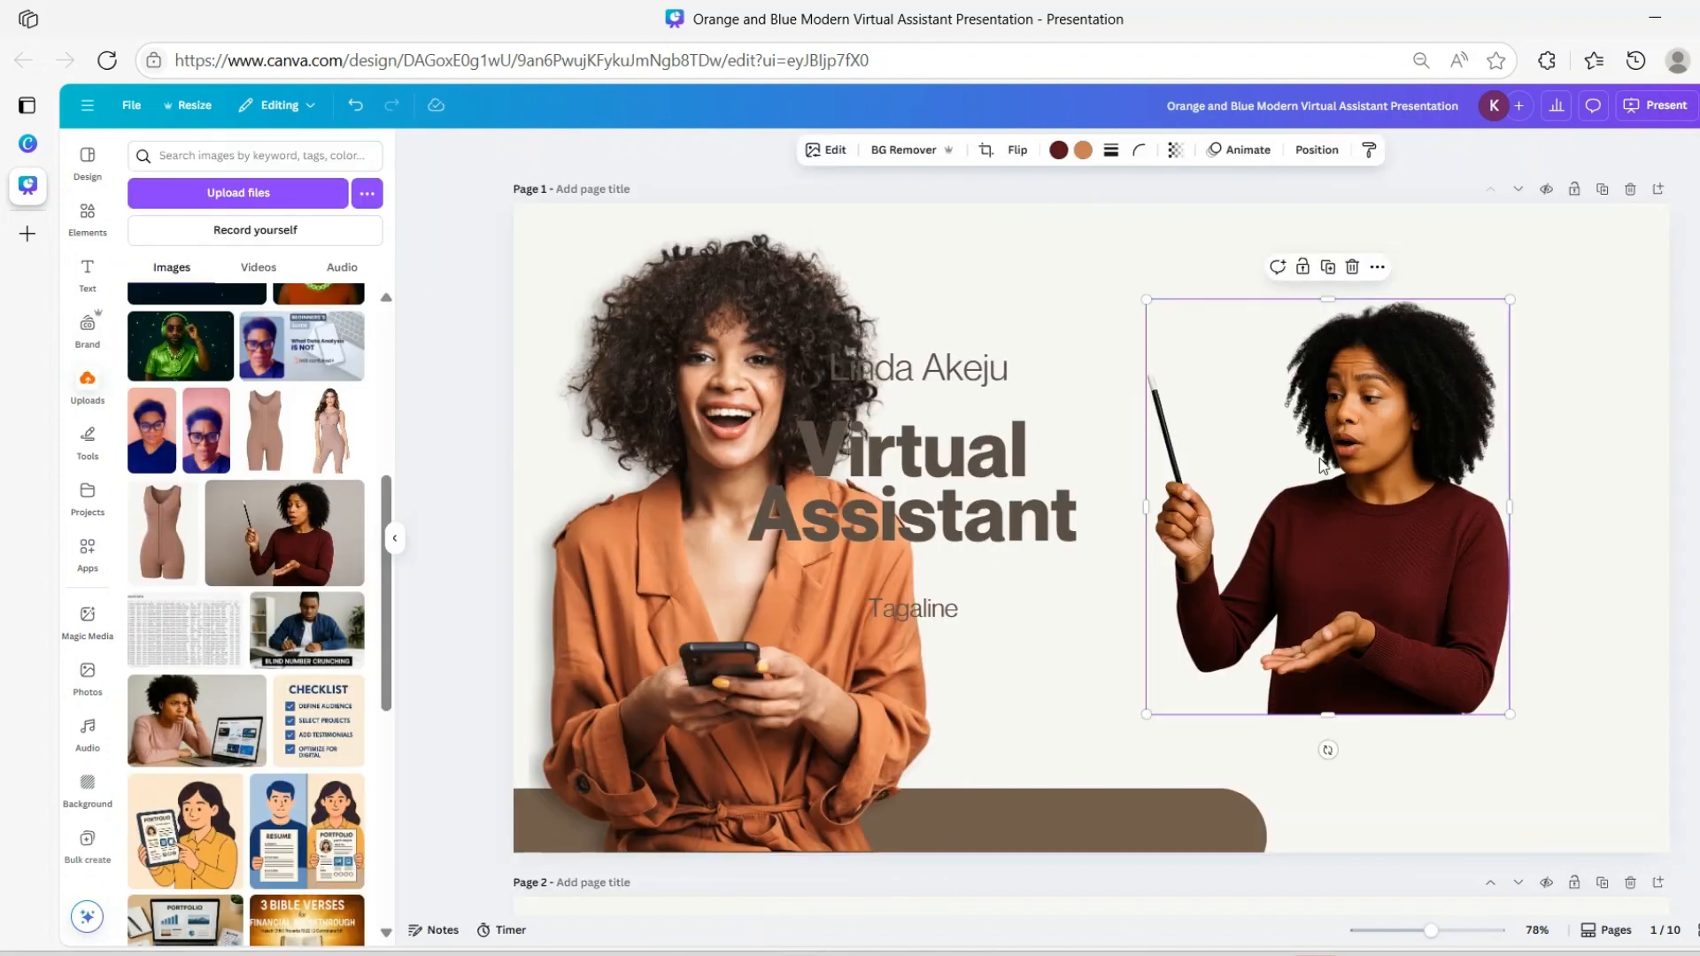
{"action": "left_click", "coordinate": [828, 151]}
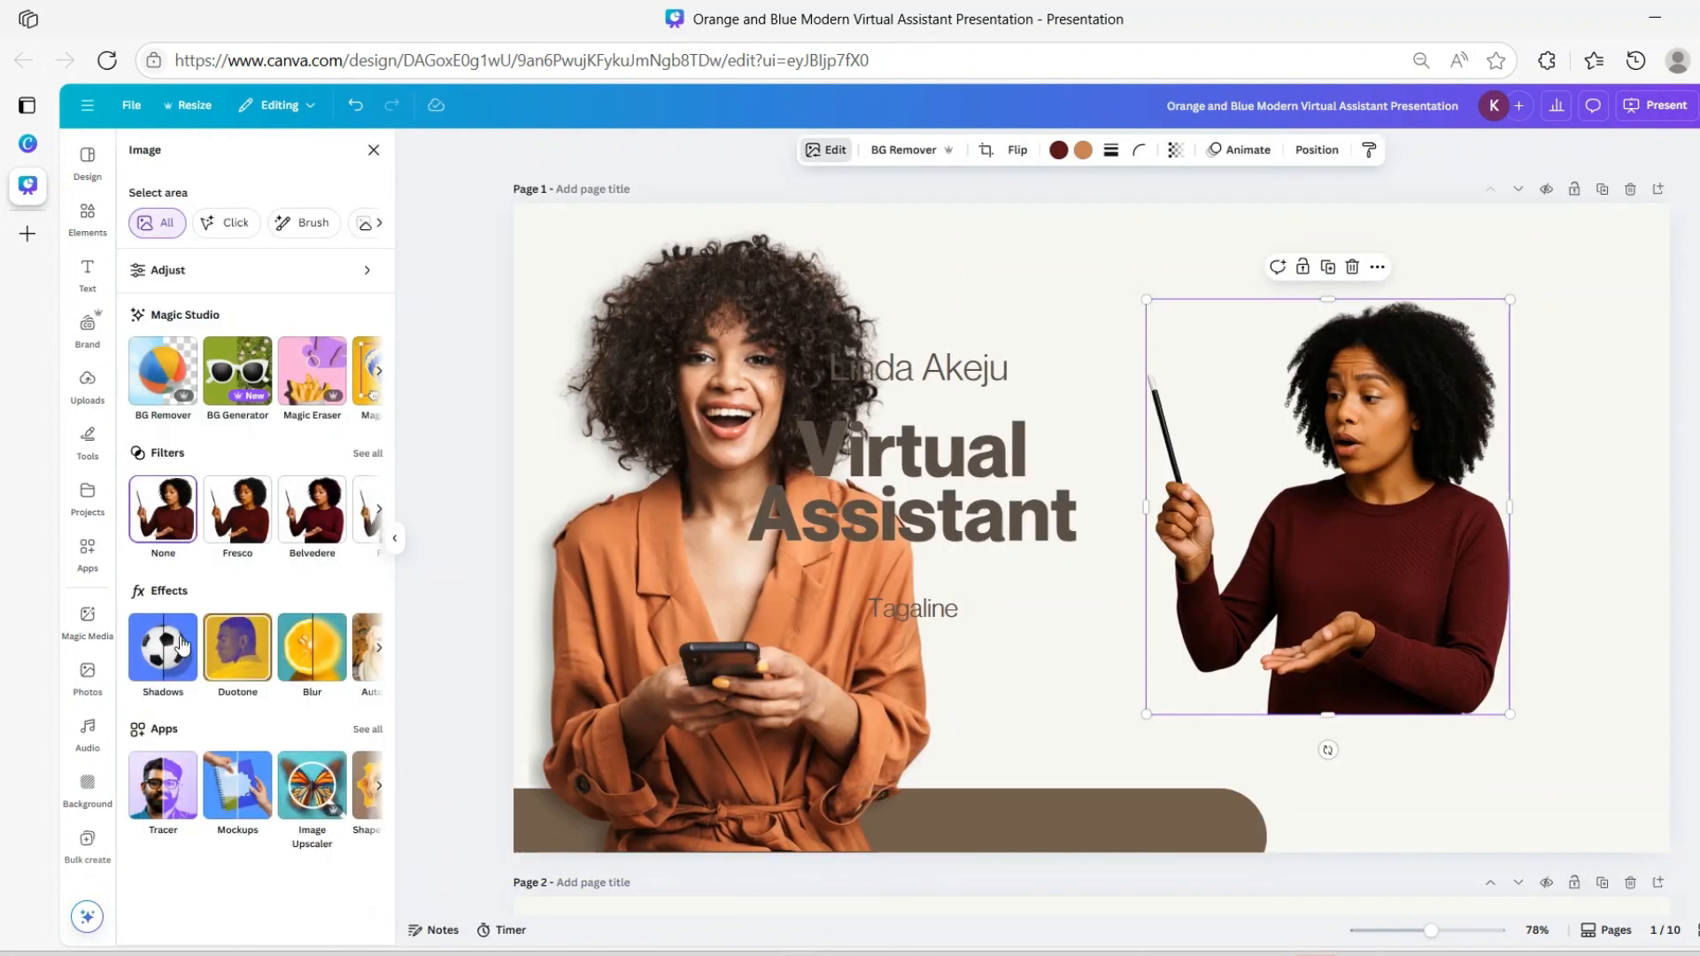
{"action": "left_click", "coordinate": [143, 680]}
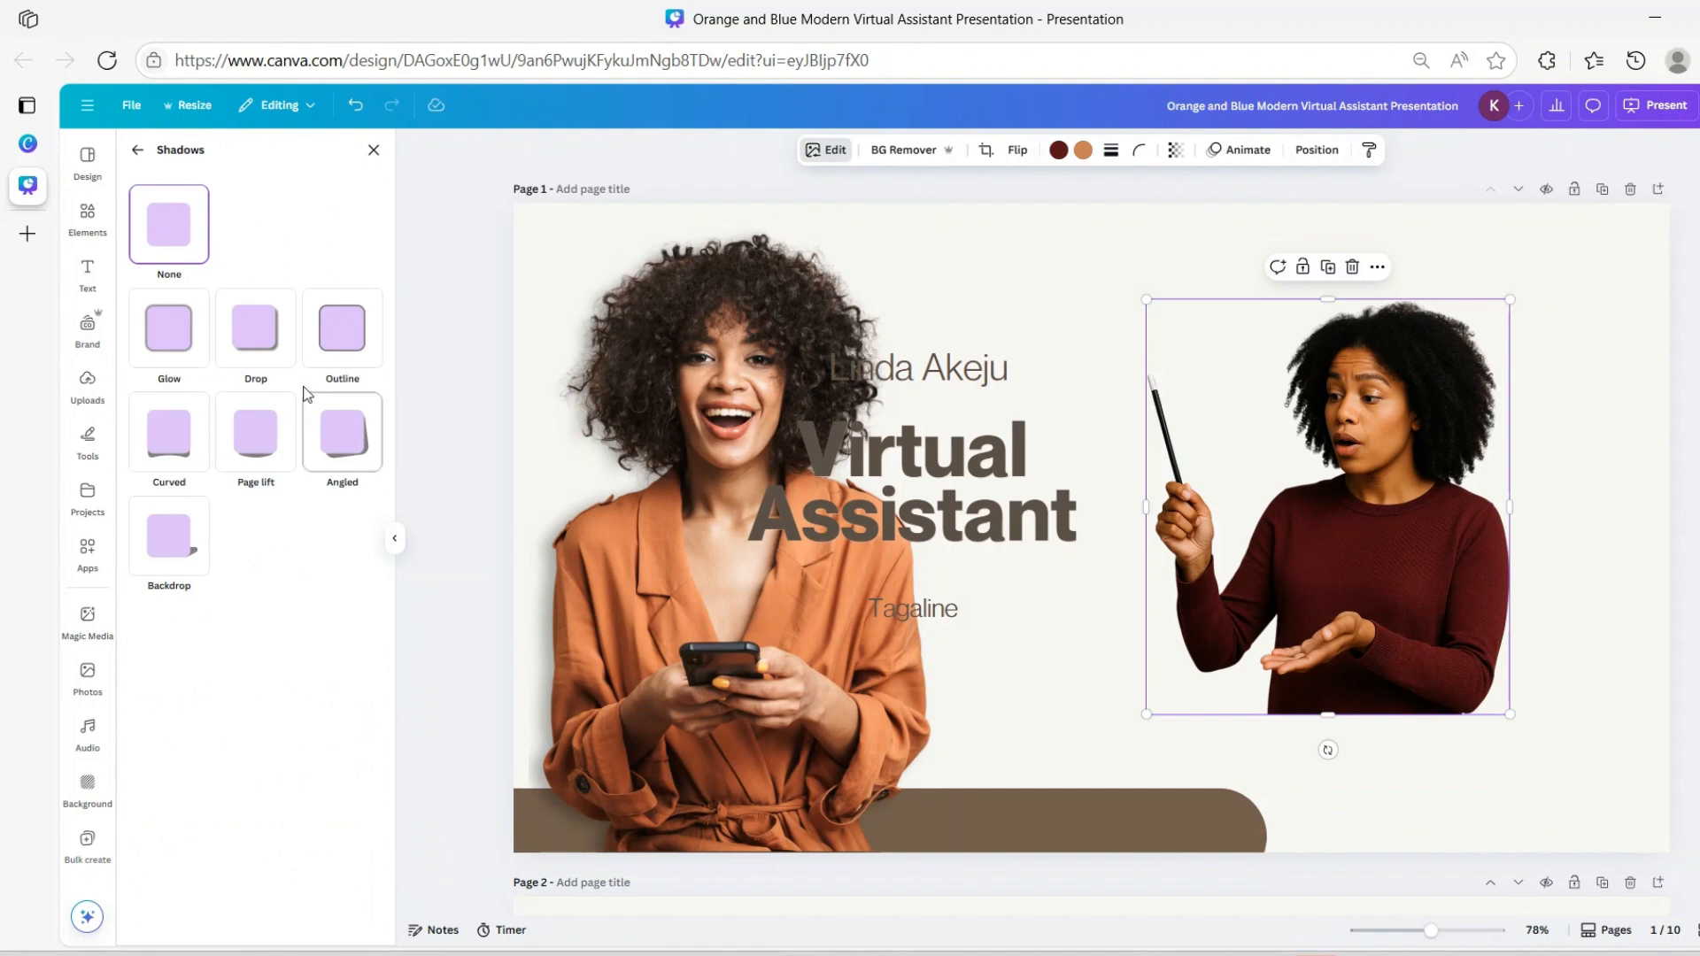
{"action": "left_click", "coordinate": [248, 339]}
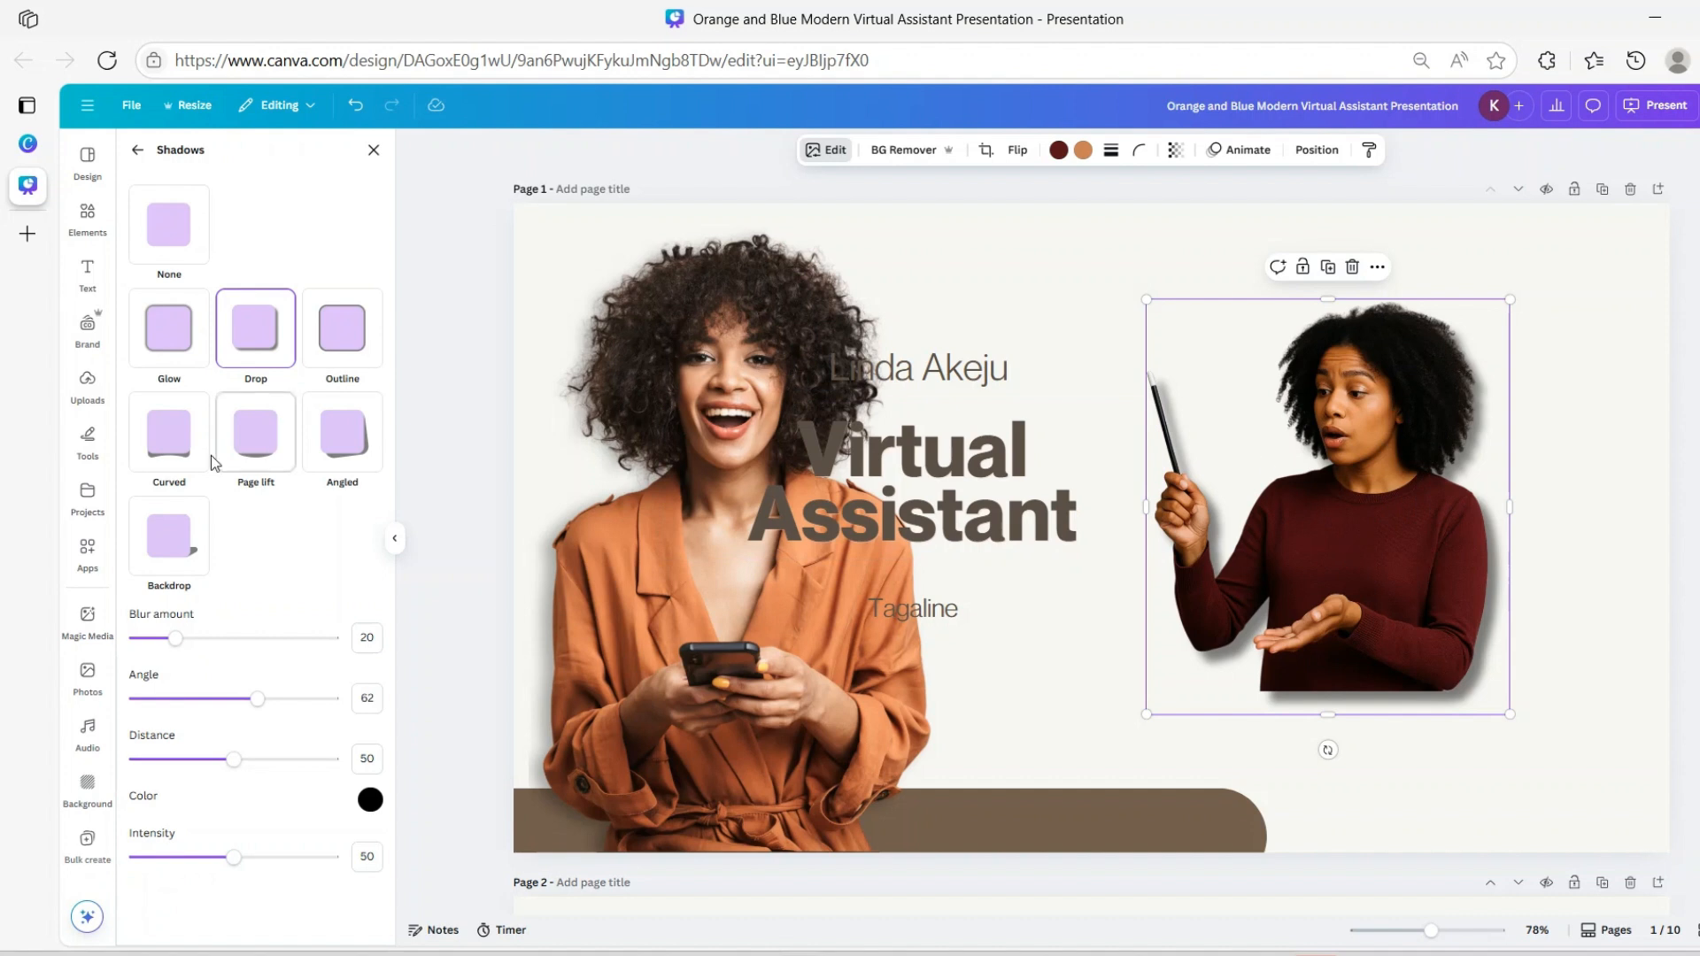
{"action": "left_click", "coordinate": [255, 436]}
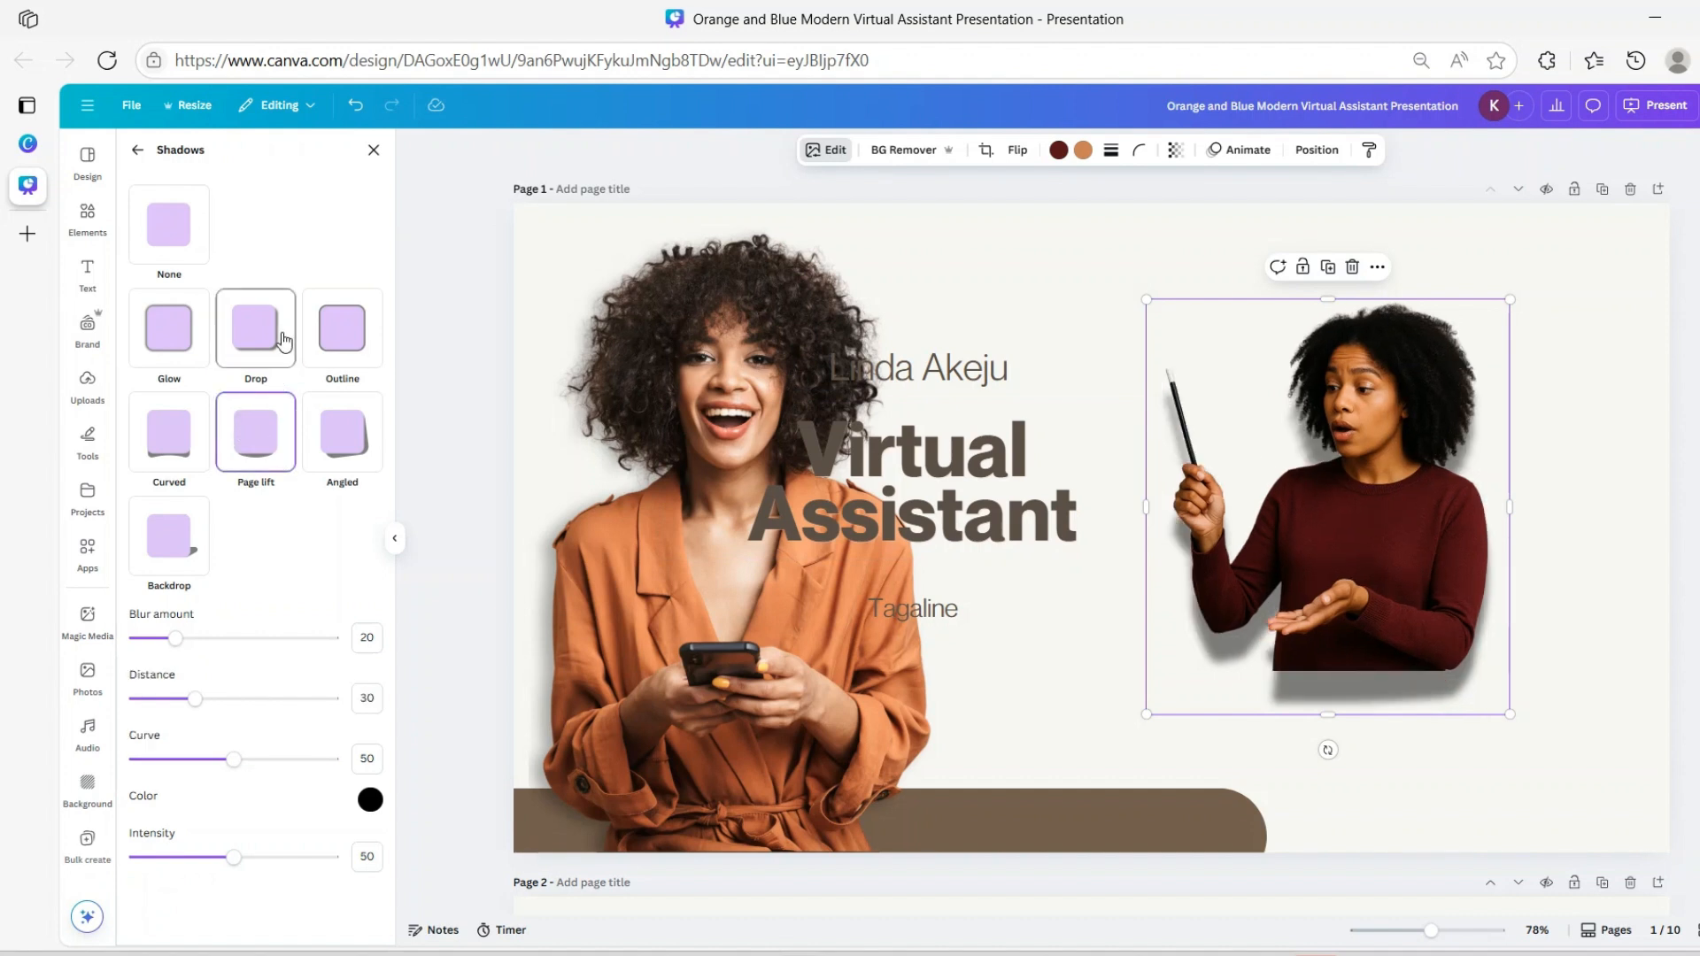
{"action": "left_click", "coordinate": [255, 327]}
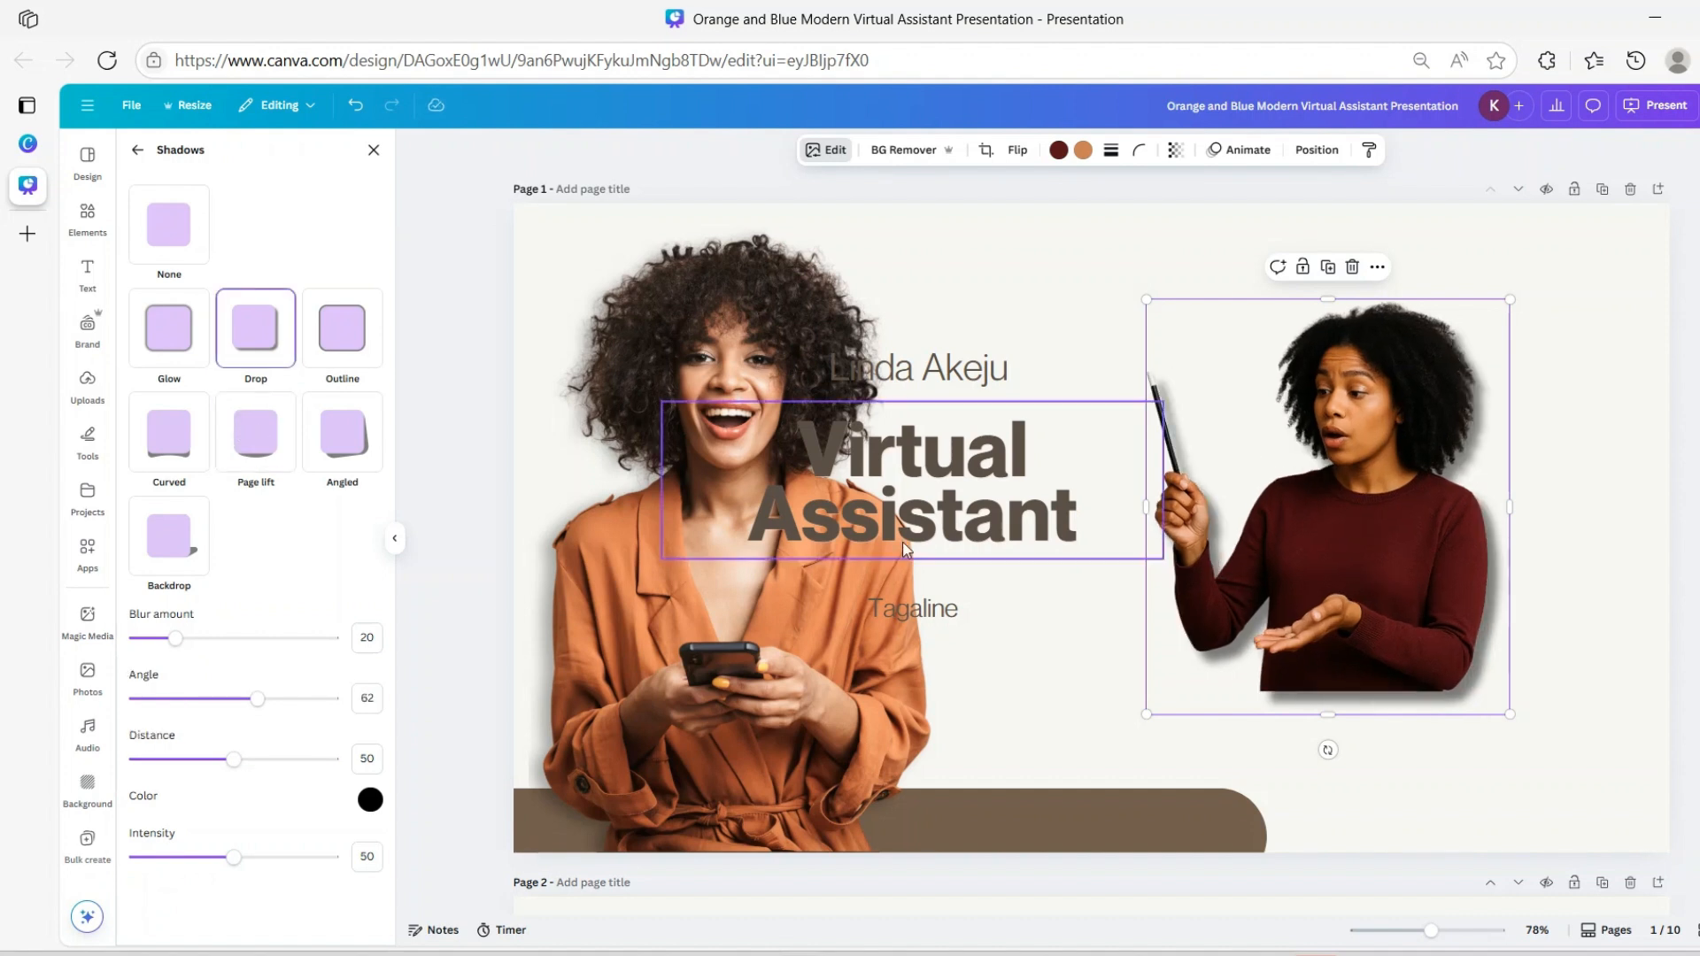
{"action": "left_click", "coordinate": [370, 799]}
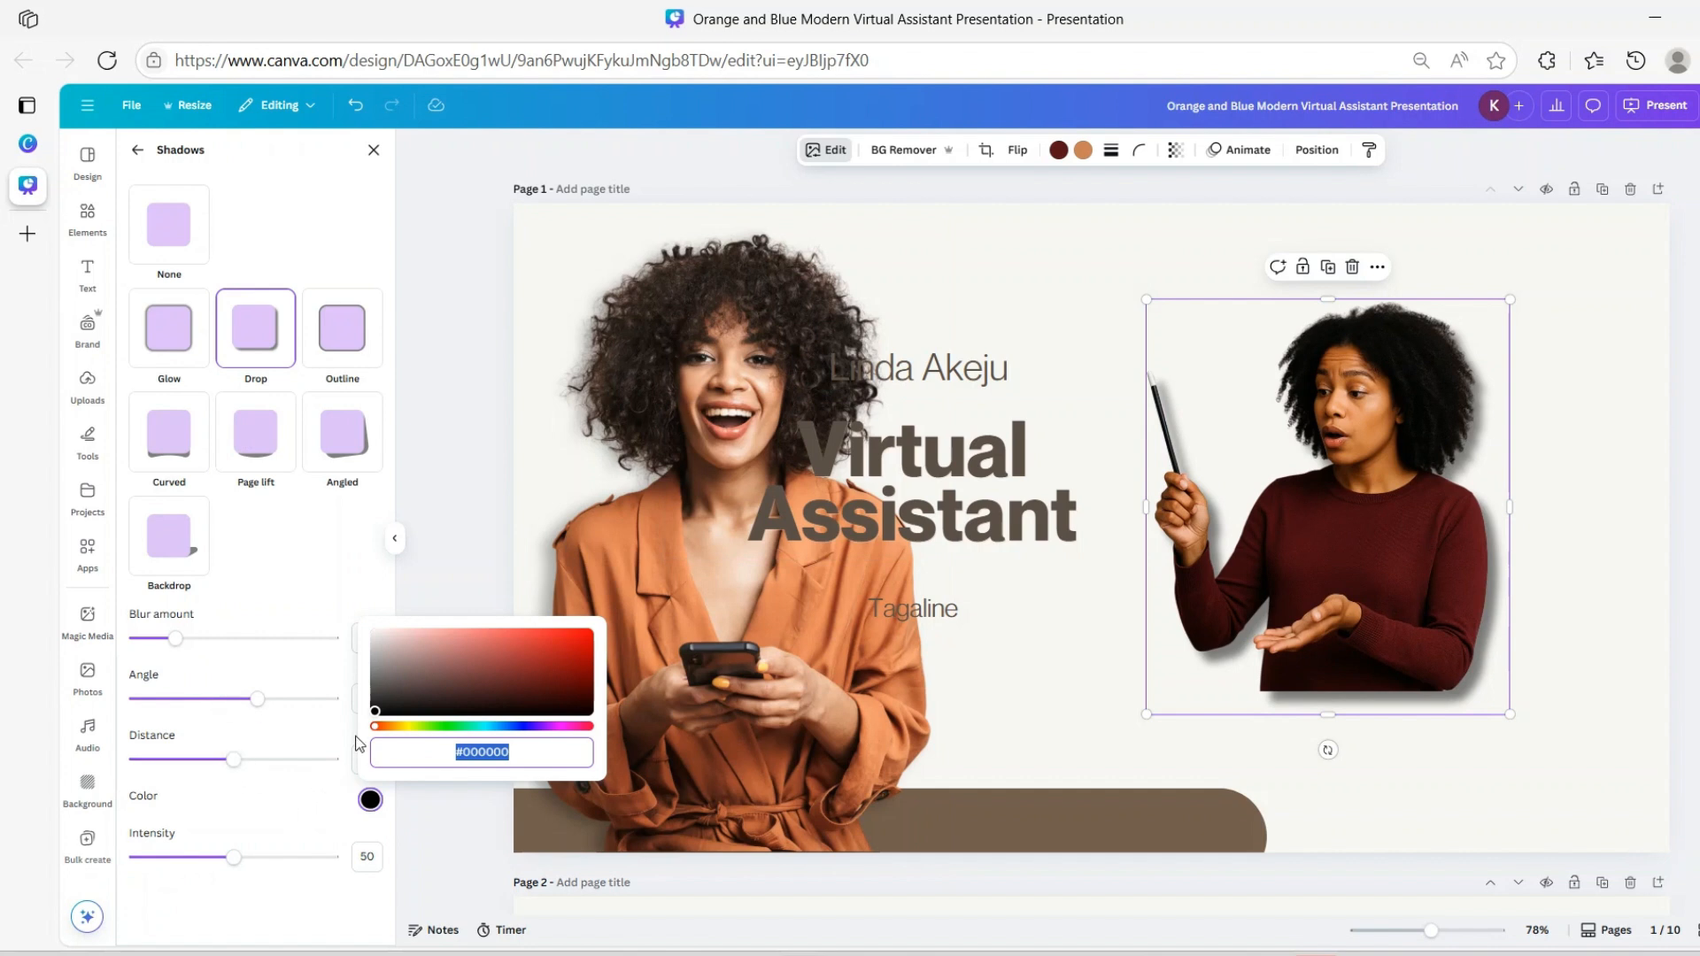
{"action": "left_click_drag", "start_coordinate": [376, 709], "coordinate": [379, 666]}
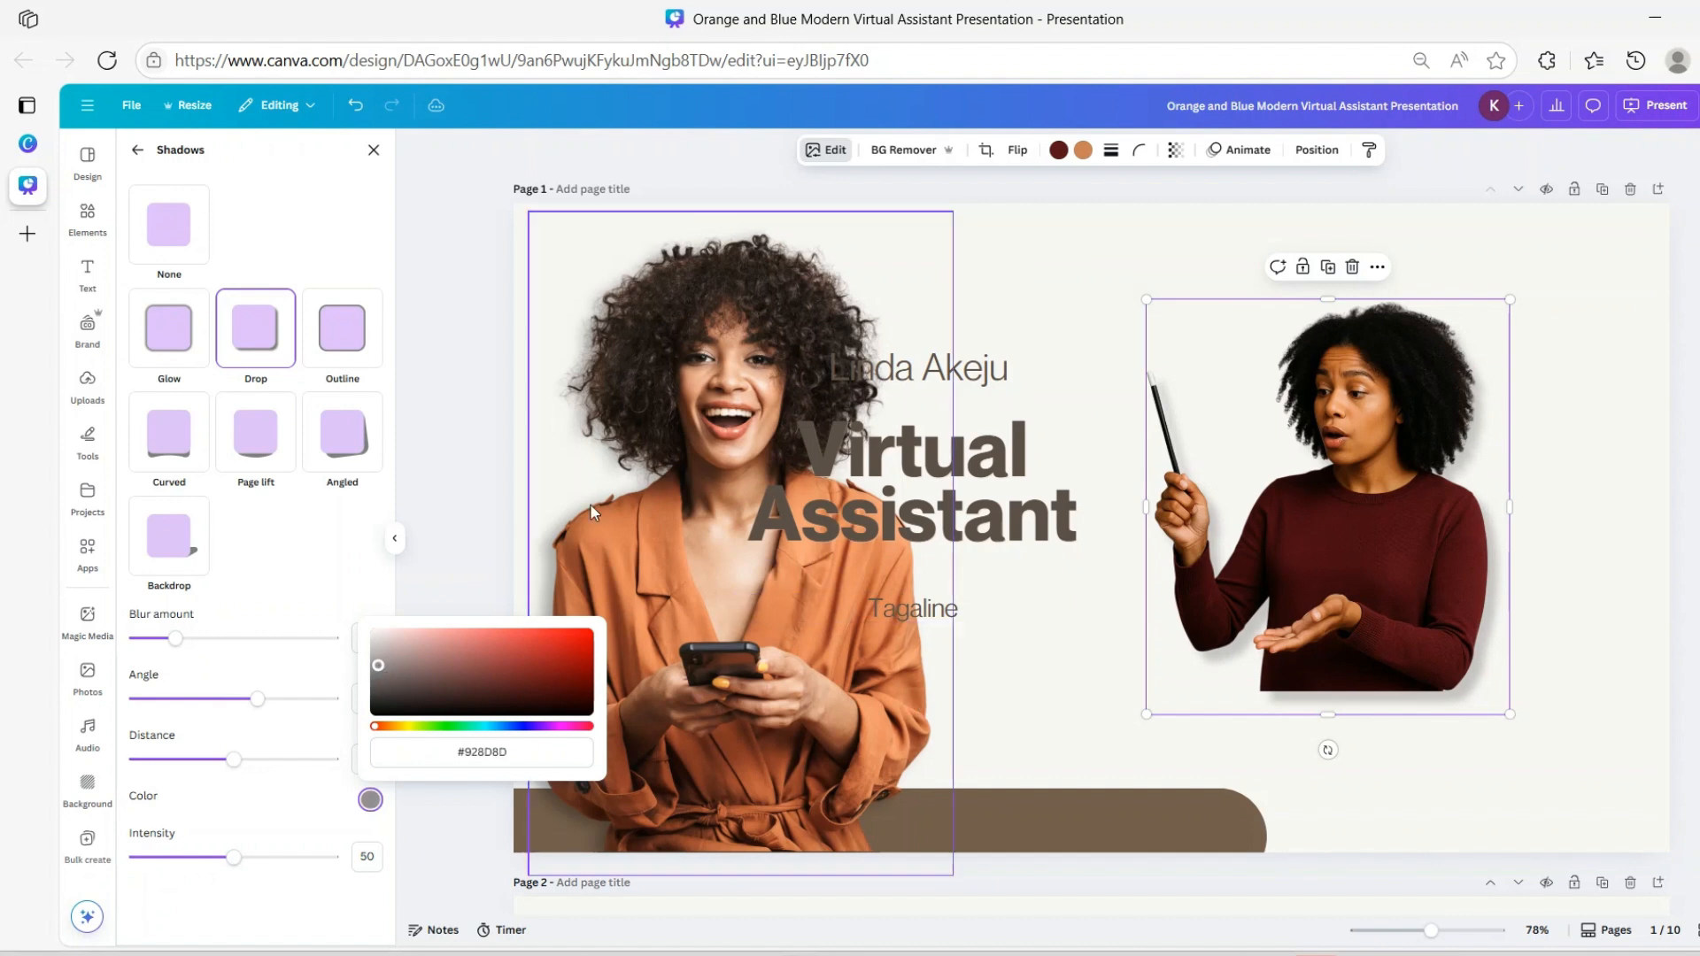
{"action": "left_click", "coordinate": [469, 506]}
{"action": "left_click", "coordinate": [1446, 619]}
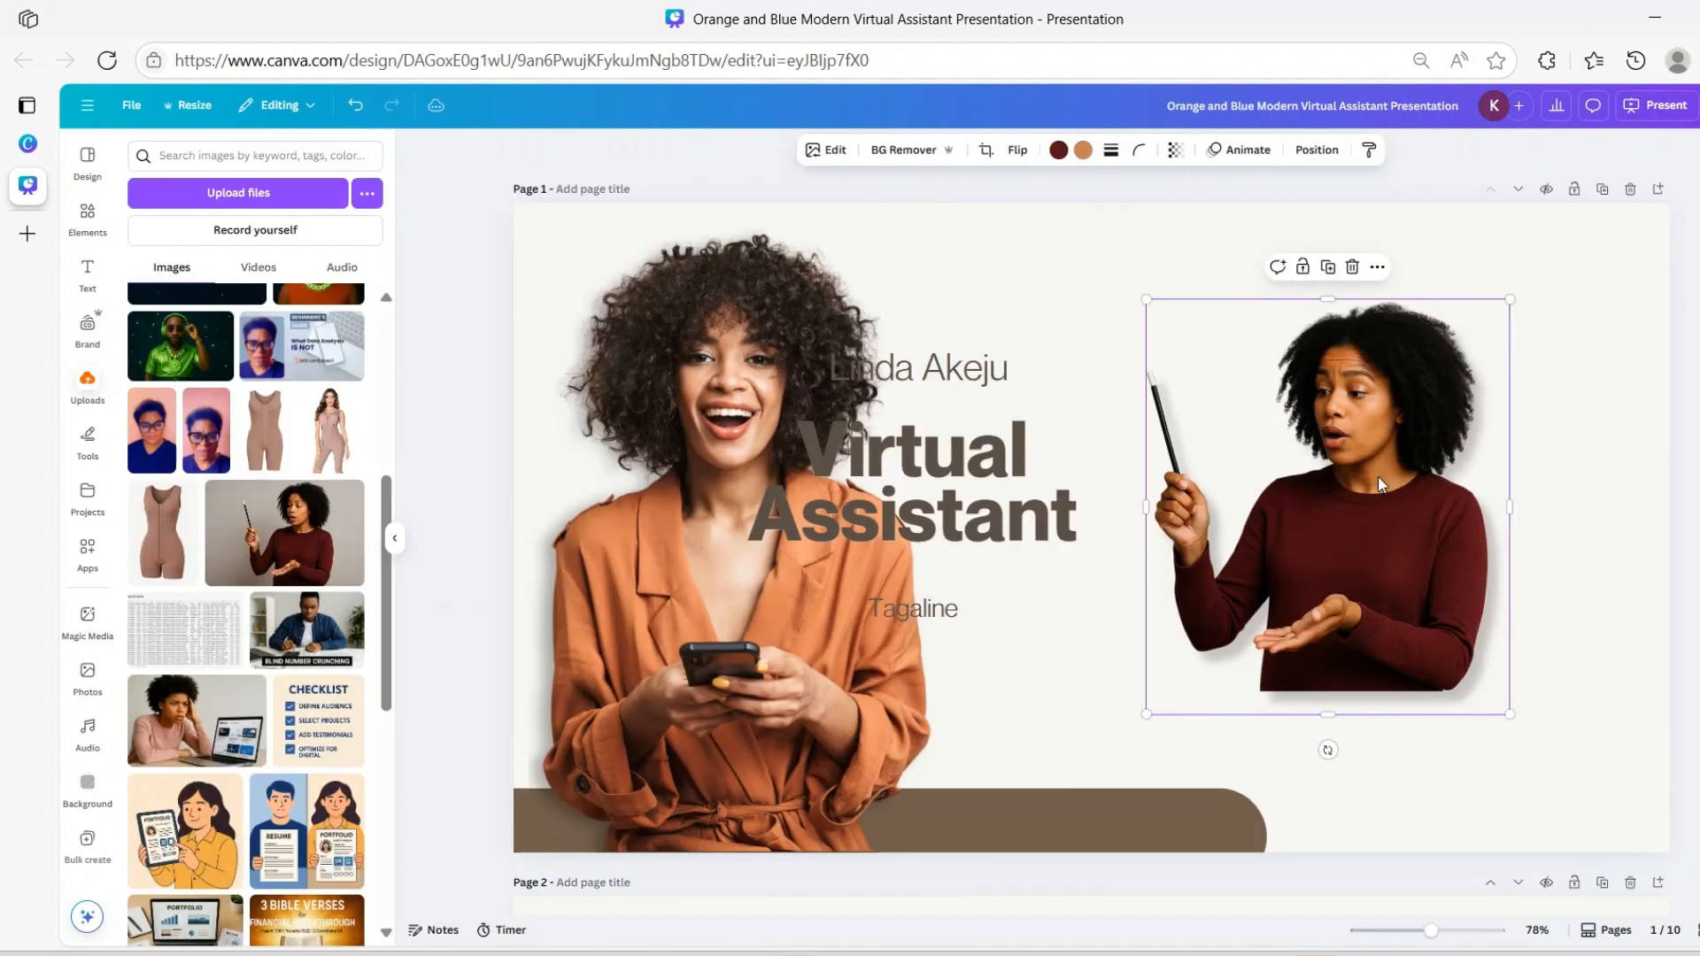
Enlarge the pen-holding woman cut-out and delete the smiling woman's photo on the left
{"action": "left_click_drag", "start_coordinate": [1378, 476], "coordinate": [1425, 474]}
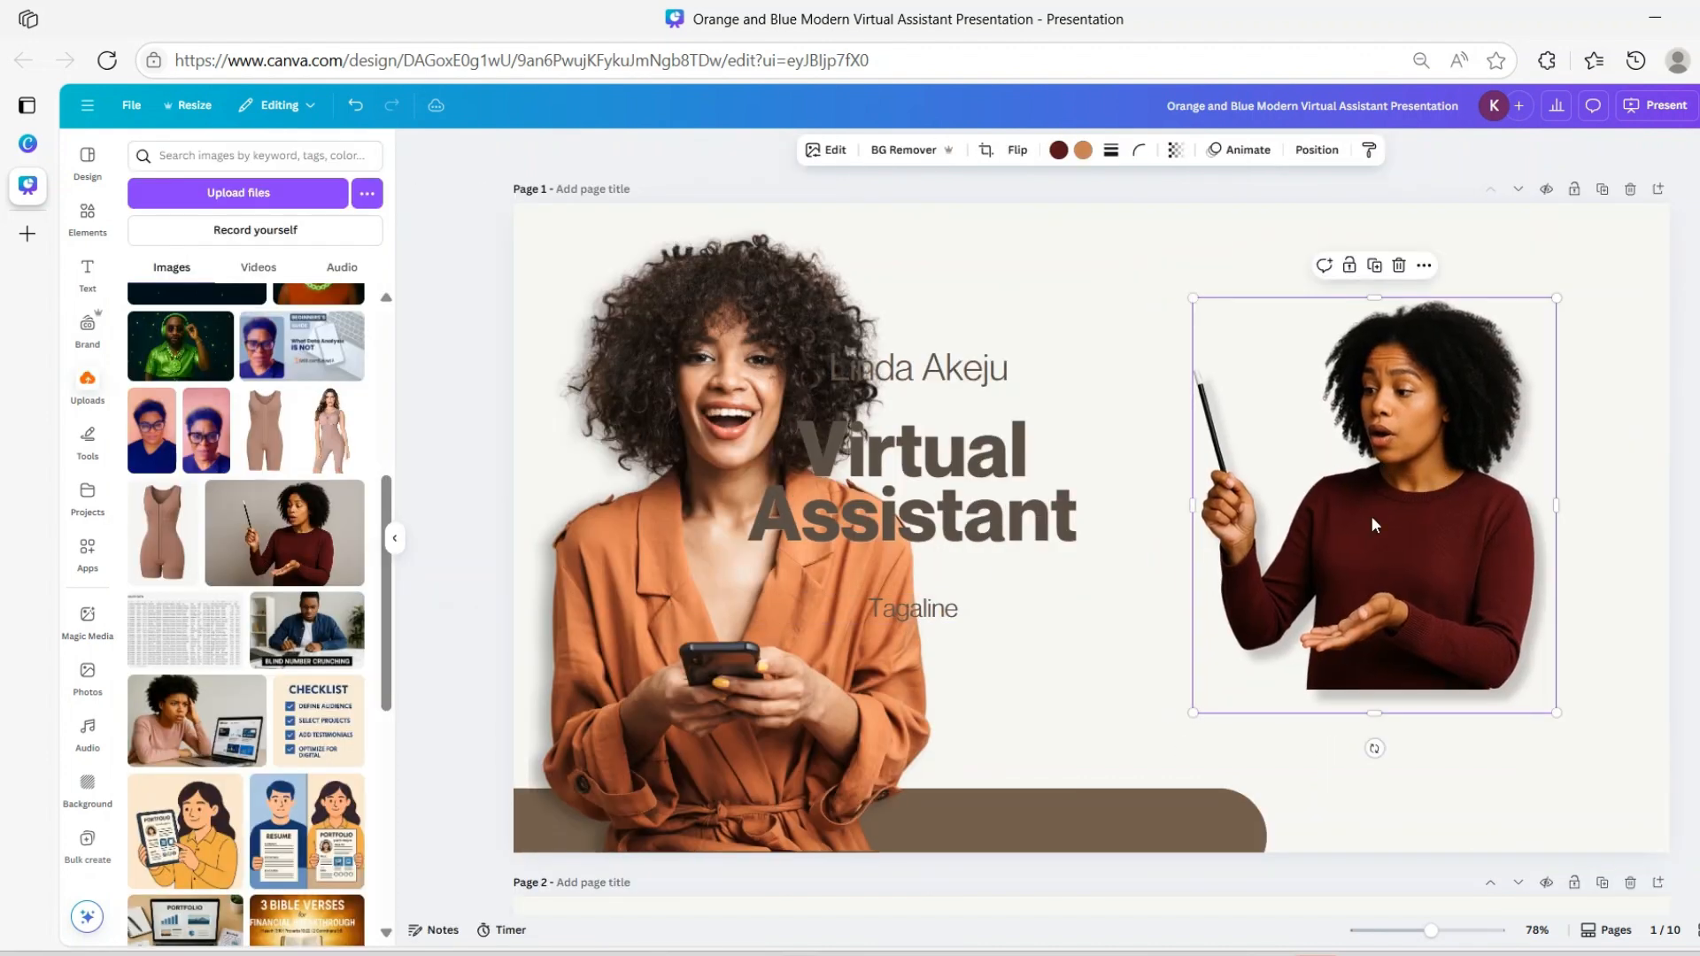
{"action": "left_click_drag", "start_coordinate": [1556, 298], "coordinate": [1651, 245]}
{"action": "left_click_drag", "start_coordinate": [1196, 711], "coordinate": [1192, 877]}
{"action": "left_click", "coordinate": [677, 418]}
{"action": "left_click", "coordinate": [671, 347]}
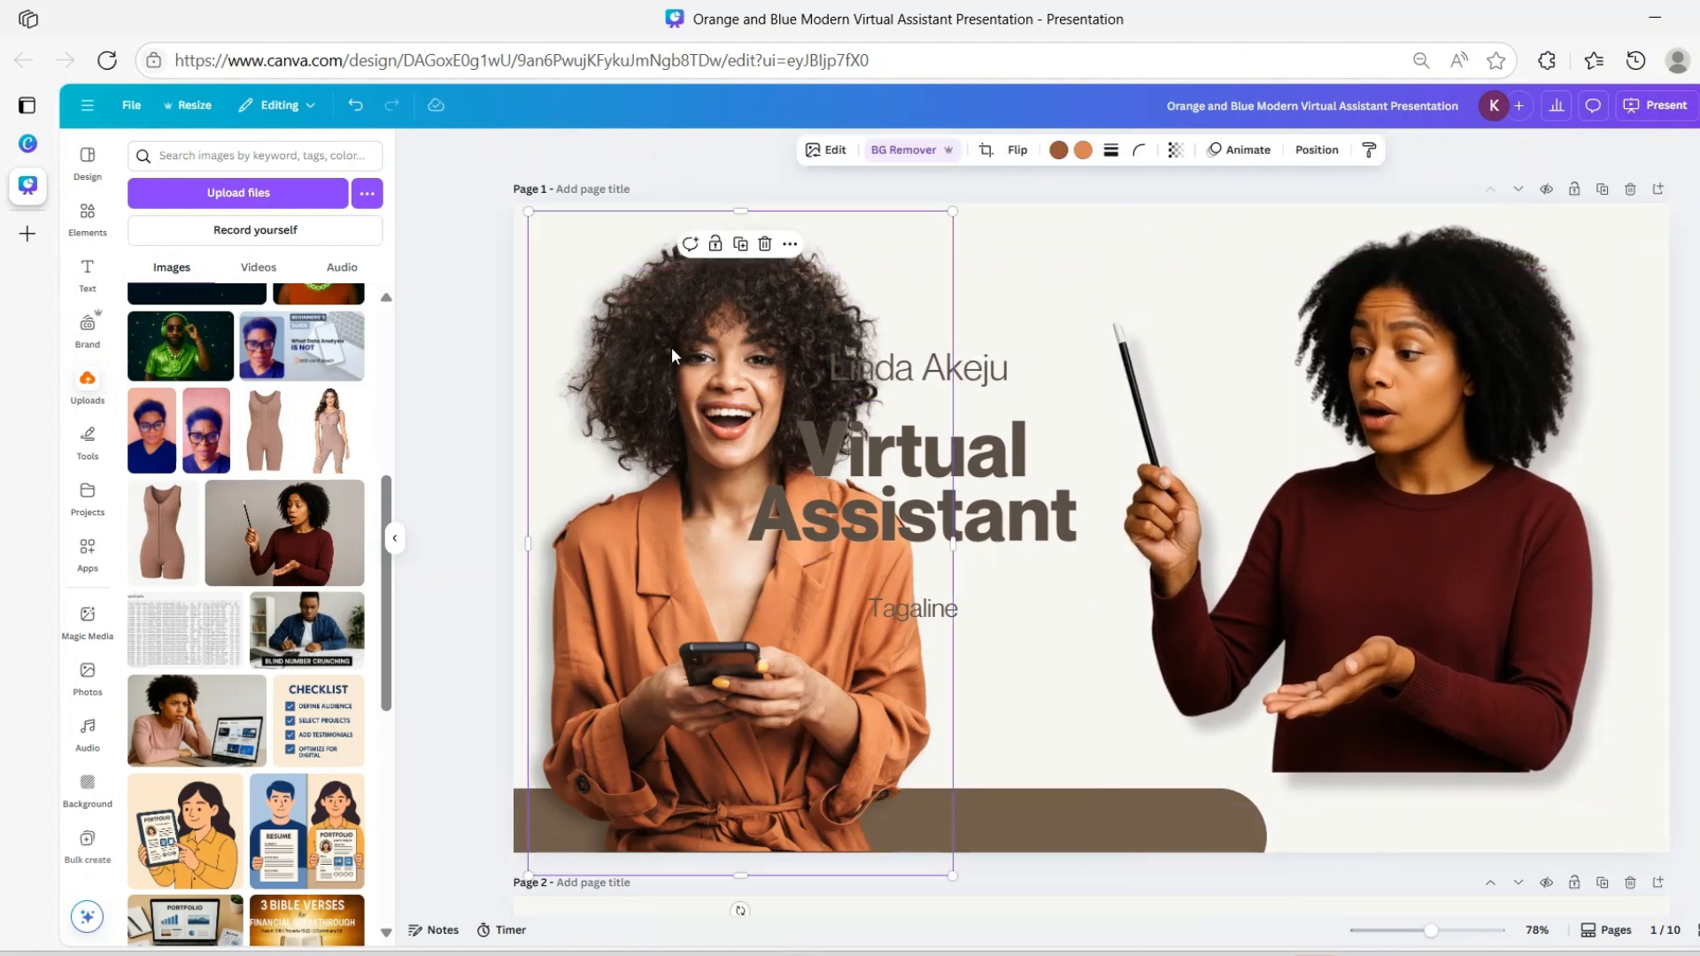
{"action": "left_click", "coordinate": [765, 245]}
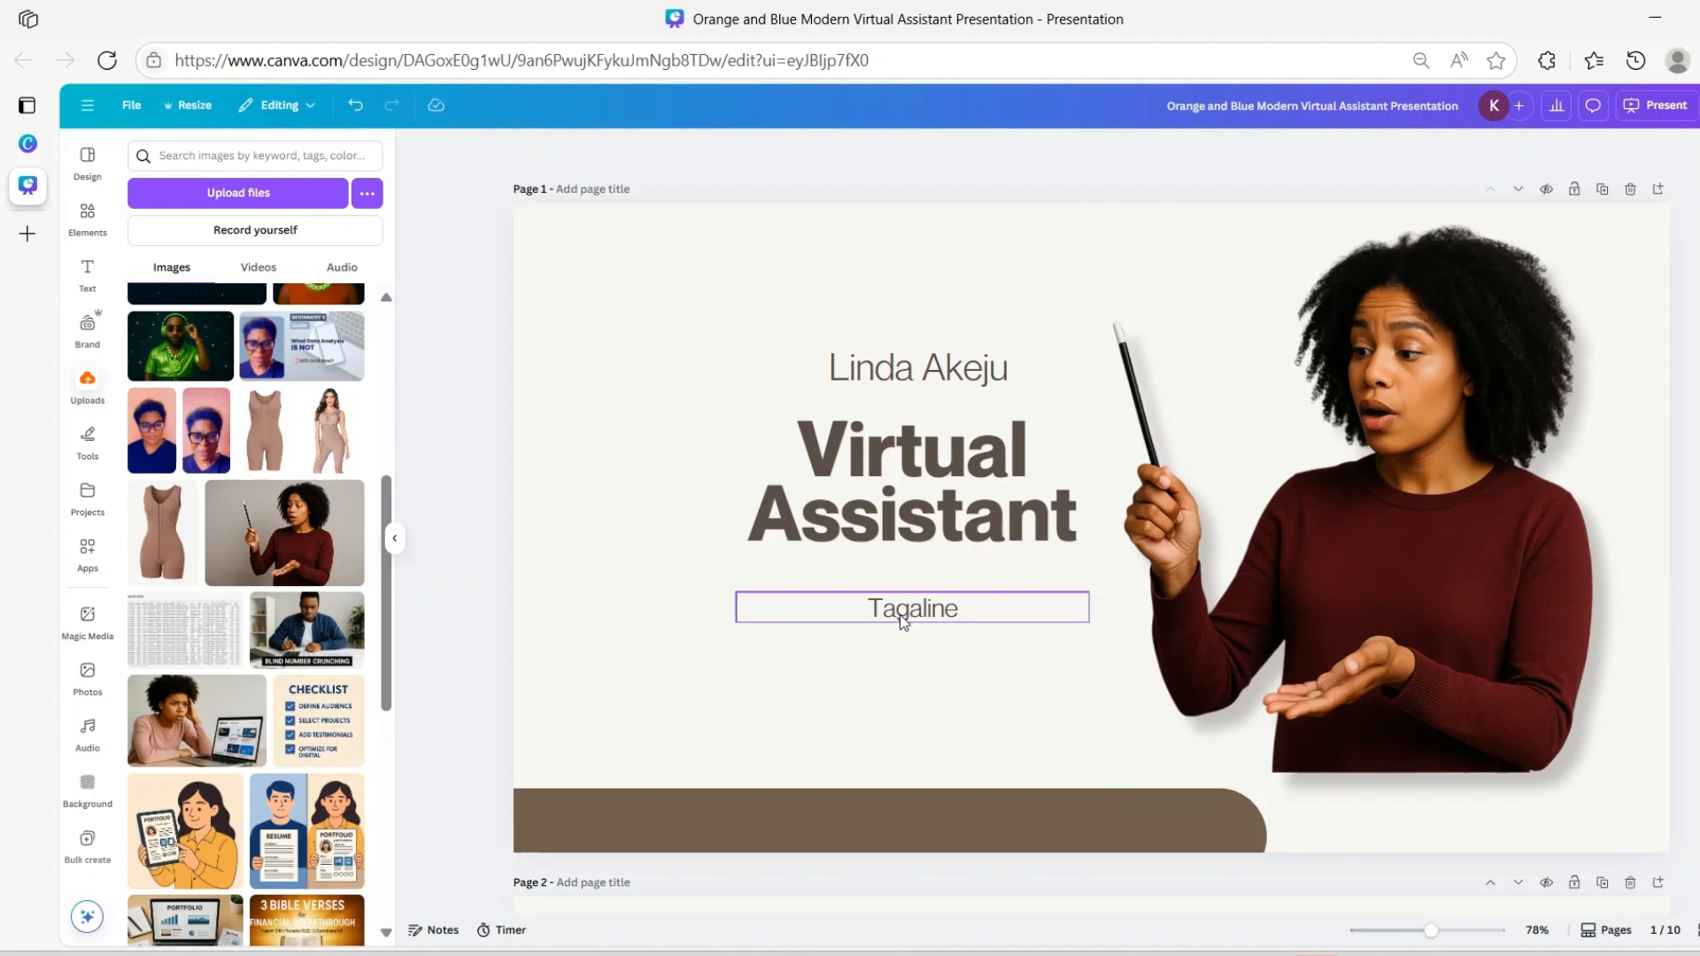
Replace US with ME so the page 2 heading reads ABOUT ME
{"action": "scroll", "coordinate": [1032, 682], "scroll_direction": "down", "scroll_amount": 5}
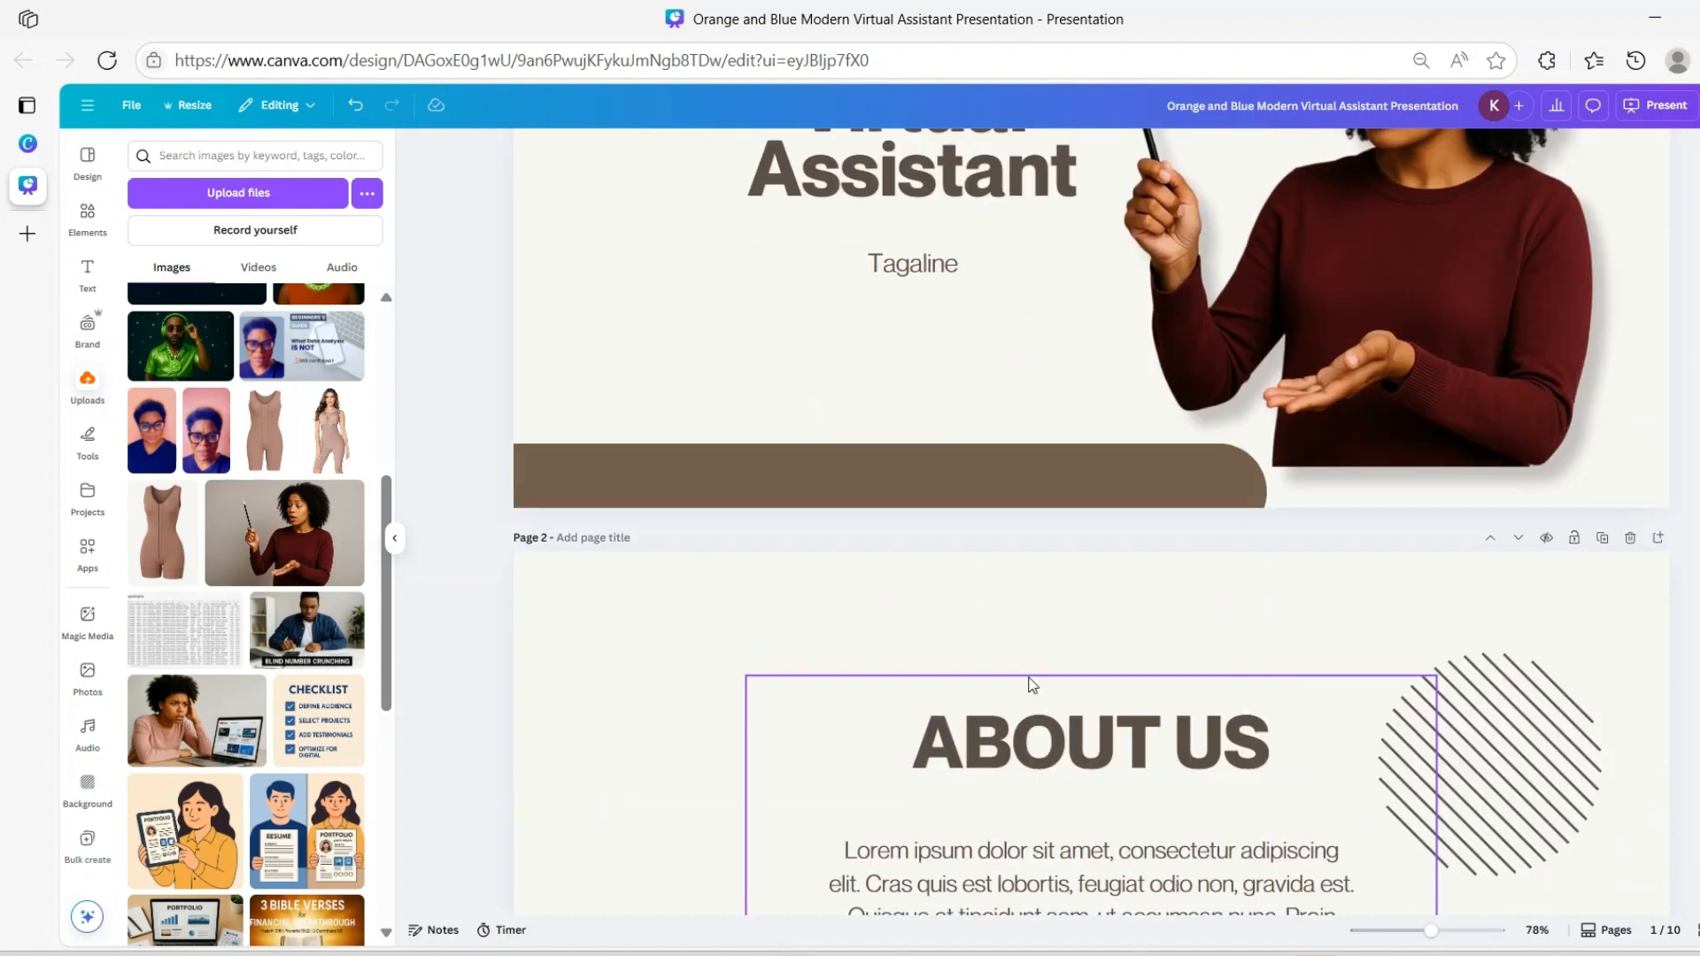
{"action": "scroll", "coordinate": [1034, 680], "scroll_direction": "down", "scroll_amount": 1}
{"action": "left_click", "coordinate": [1204, 531]}
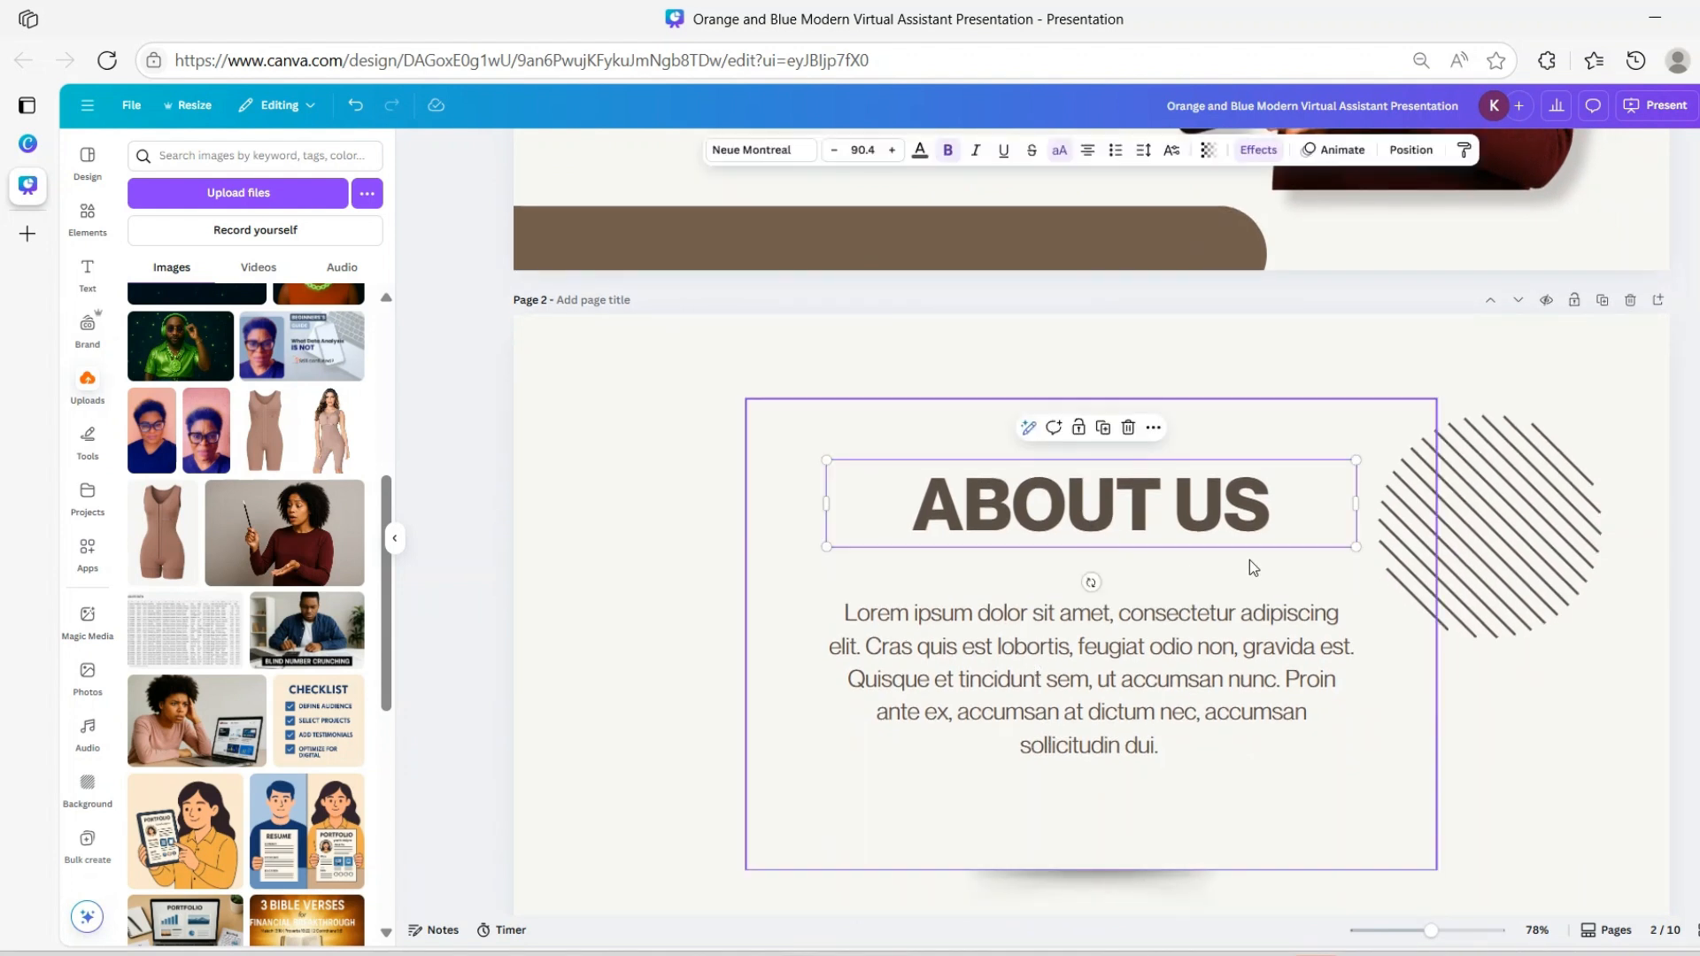
{"action": "left_click", "coordinate": [1178, 503]}
{"action": "left_click", "coordinate": [1178, 503]}
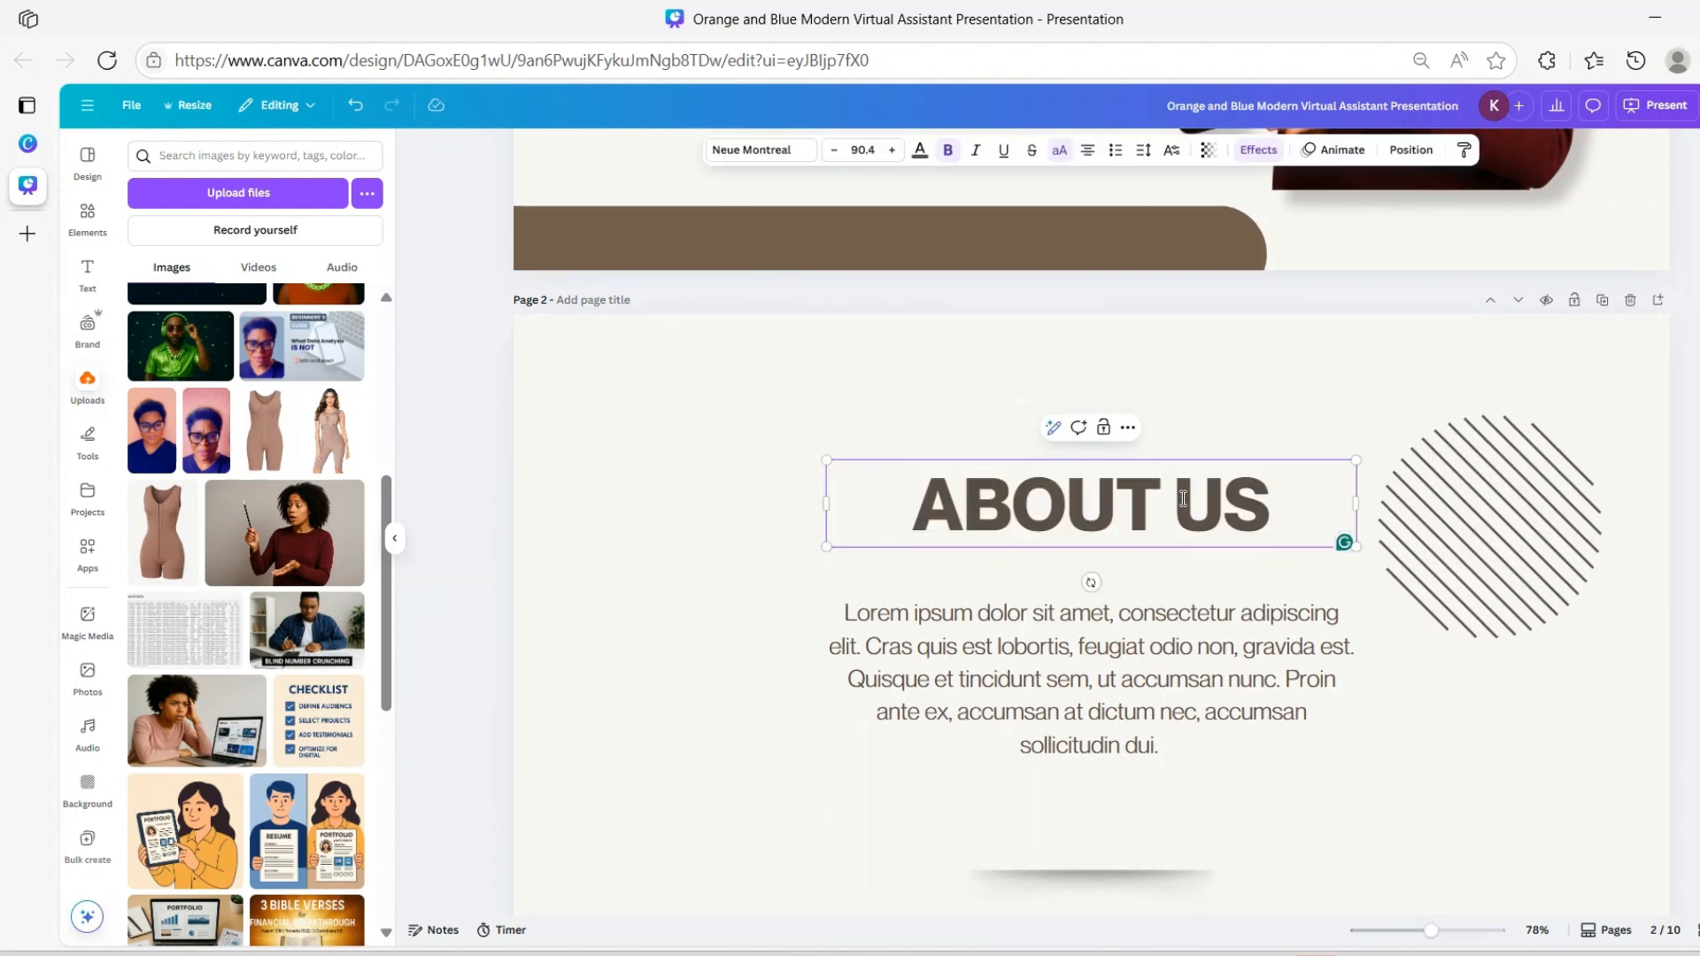
{"action": "left_click_drag", "start_coordinate": [1178, 503], "coordinate": [1251, 501]}
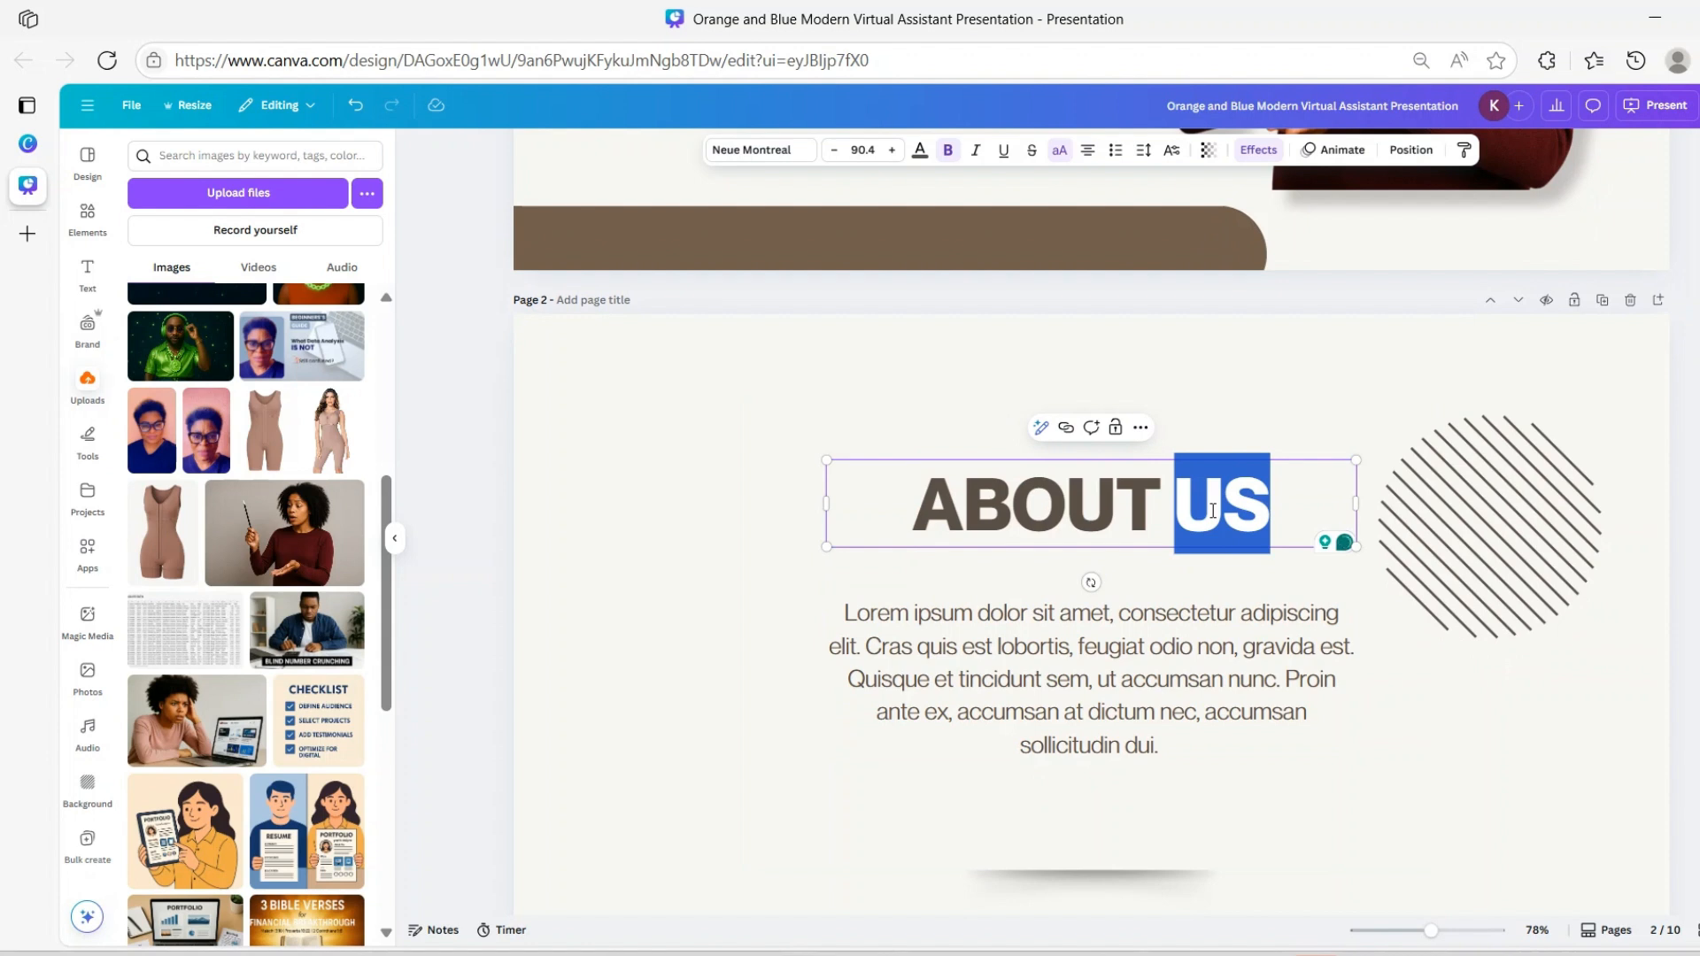
{"action": "type", "text": "ME"}
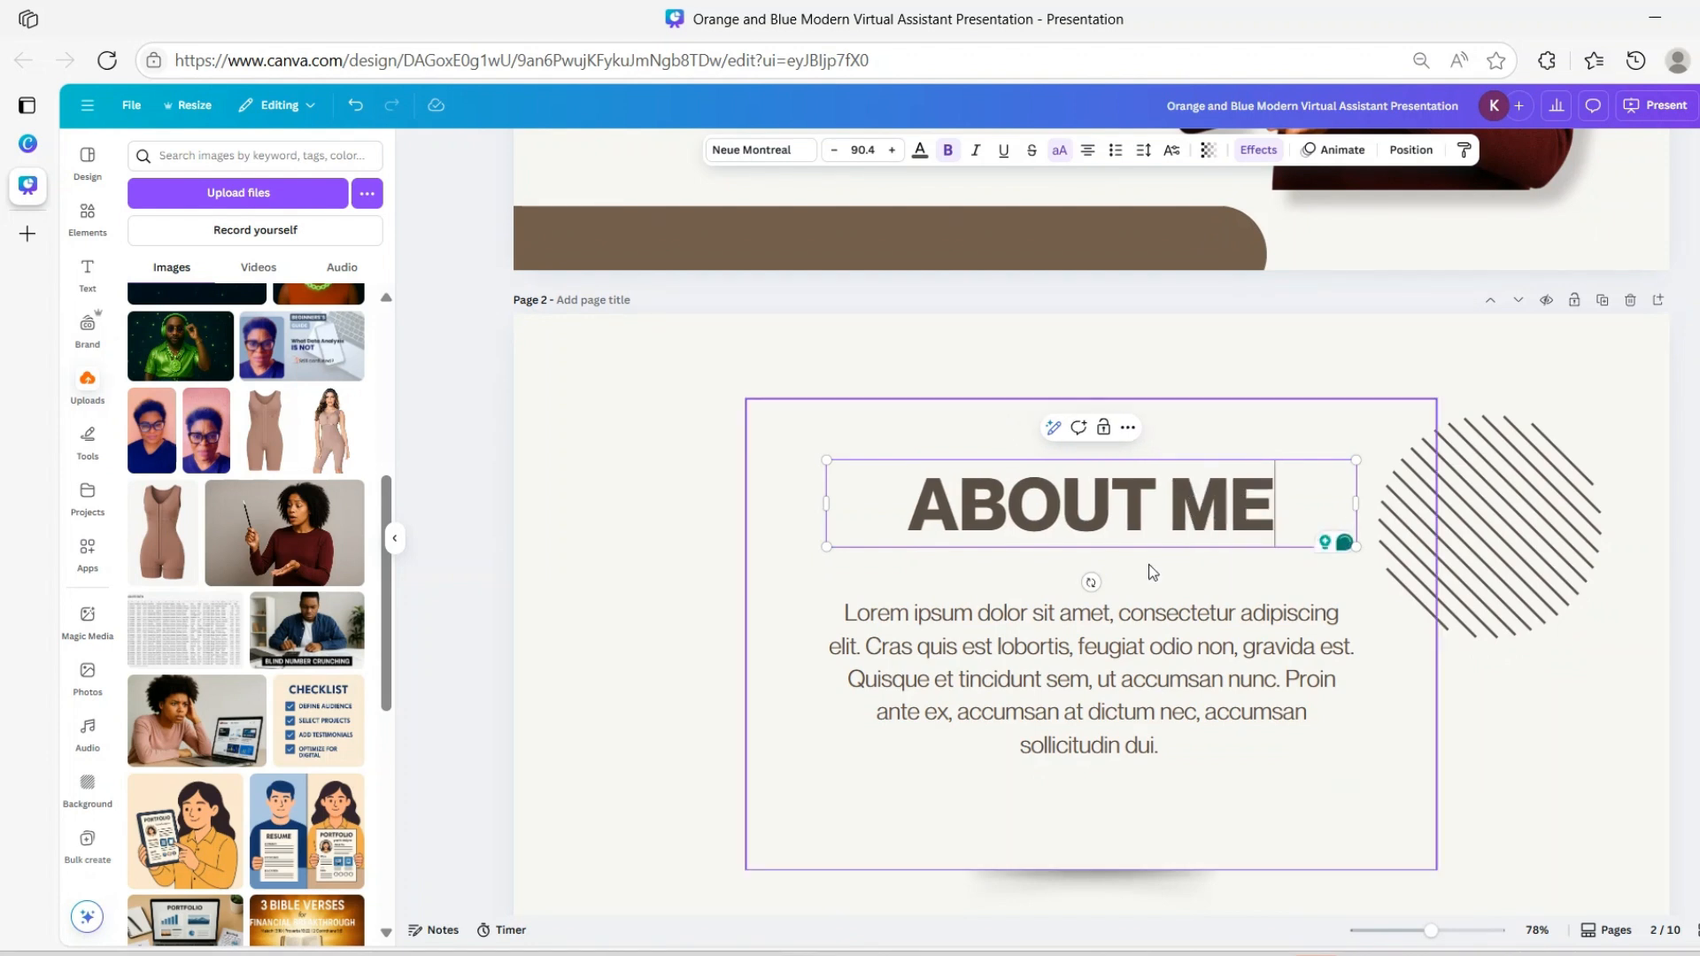
{"action": "left_click", "coordinate": [1045, 679]}
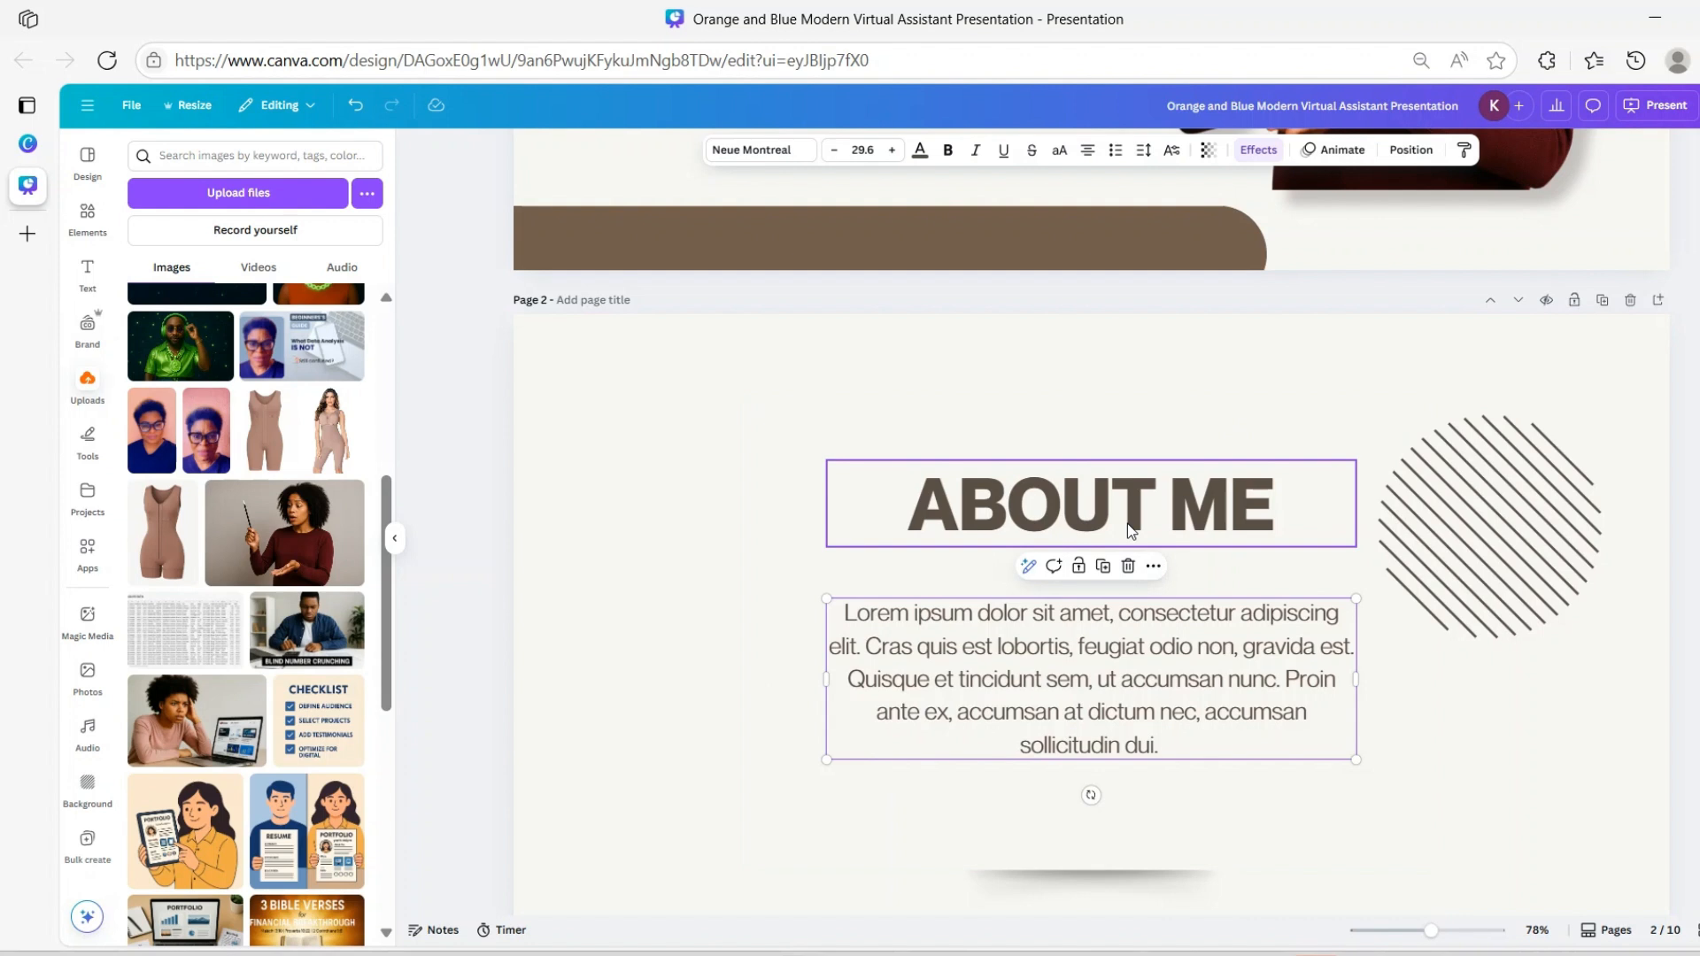
{"action": "scroll", "coordinate": [1365, 695], "scroll_direction": "down", "scroll_amount": 2}
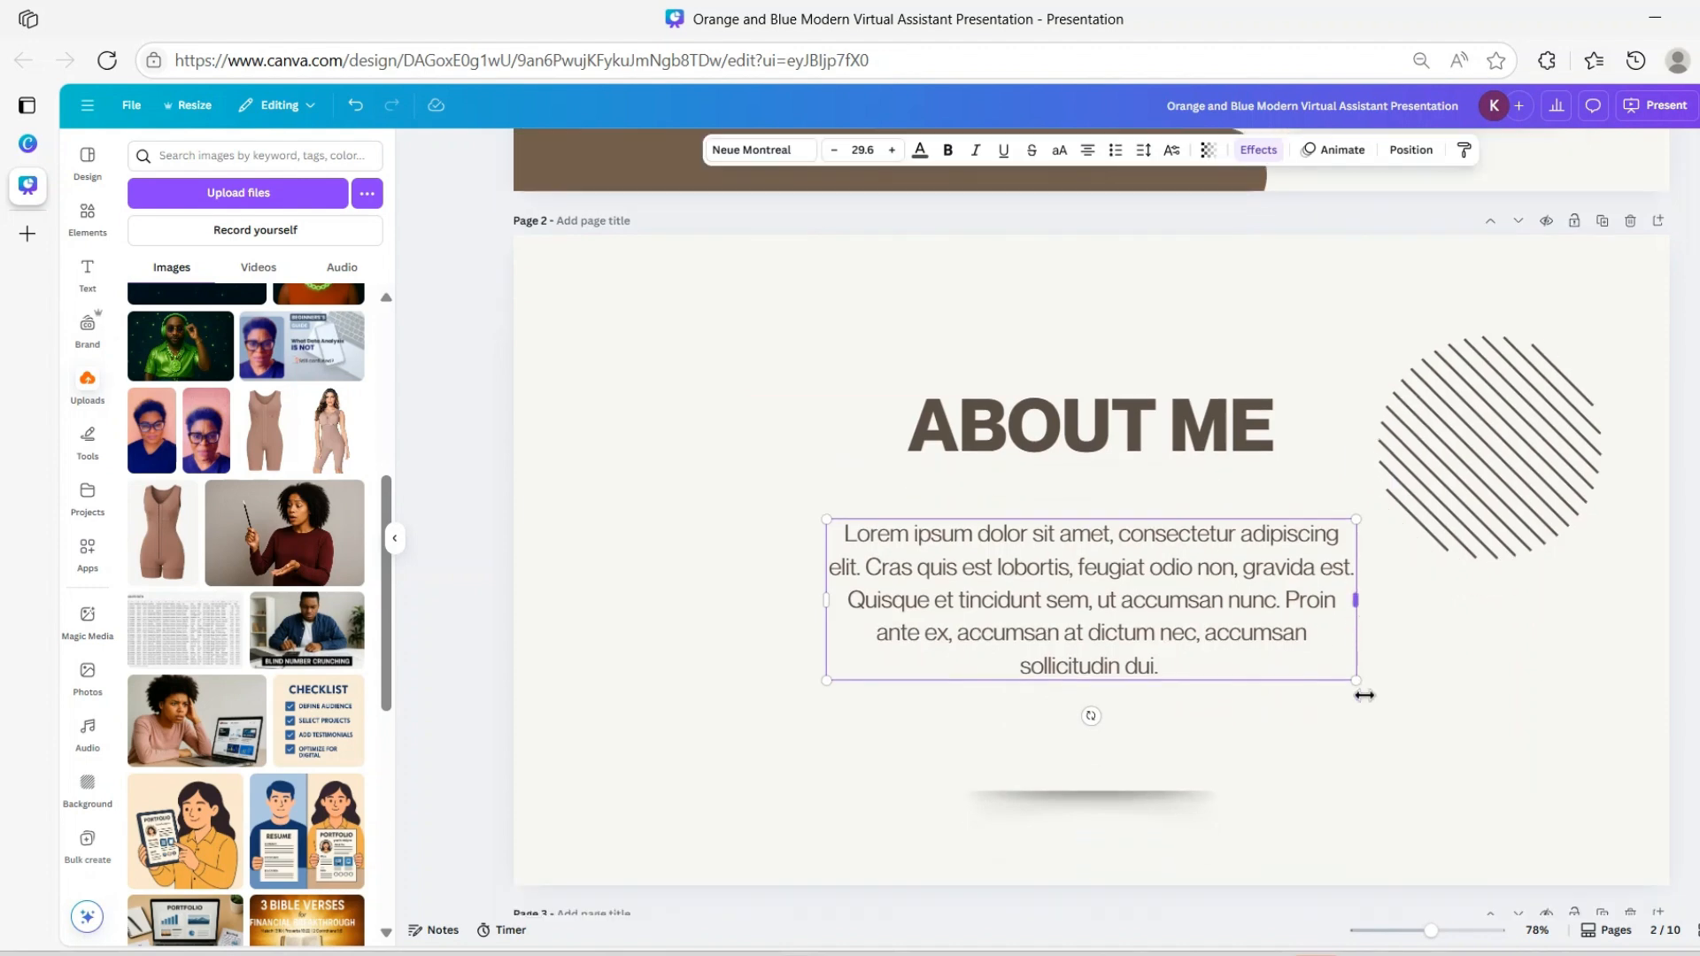
{"action": "scroll", "coordinate": [1378, 688], "scroll_direction": "down", "scroll_amount": 6}
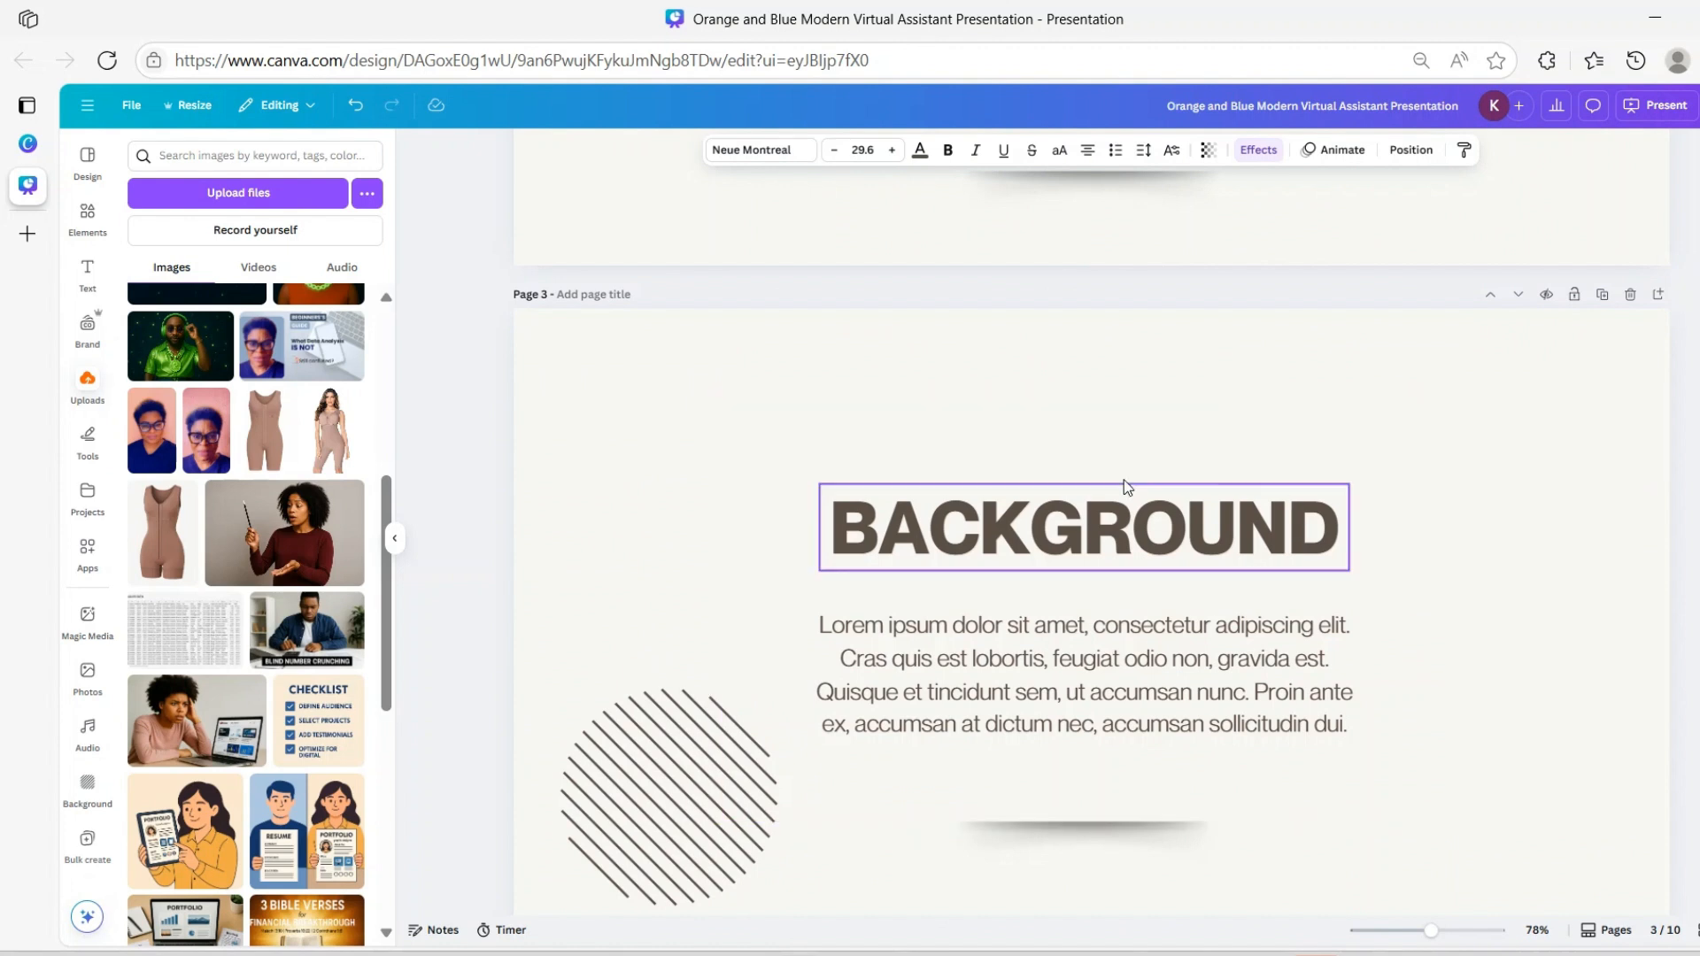
Retype the page 3 heading as SERVICES OFFERED and widen it to fit one line
{"action": "left_click", "coordinate": [1100, 532]}
{"action": "double_click", "coordinate": [1101, 531]}
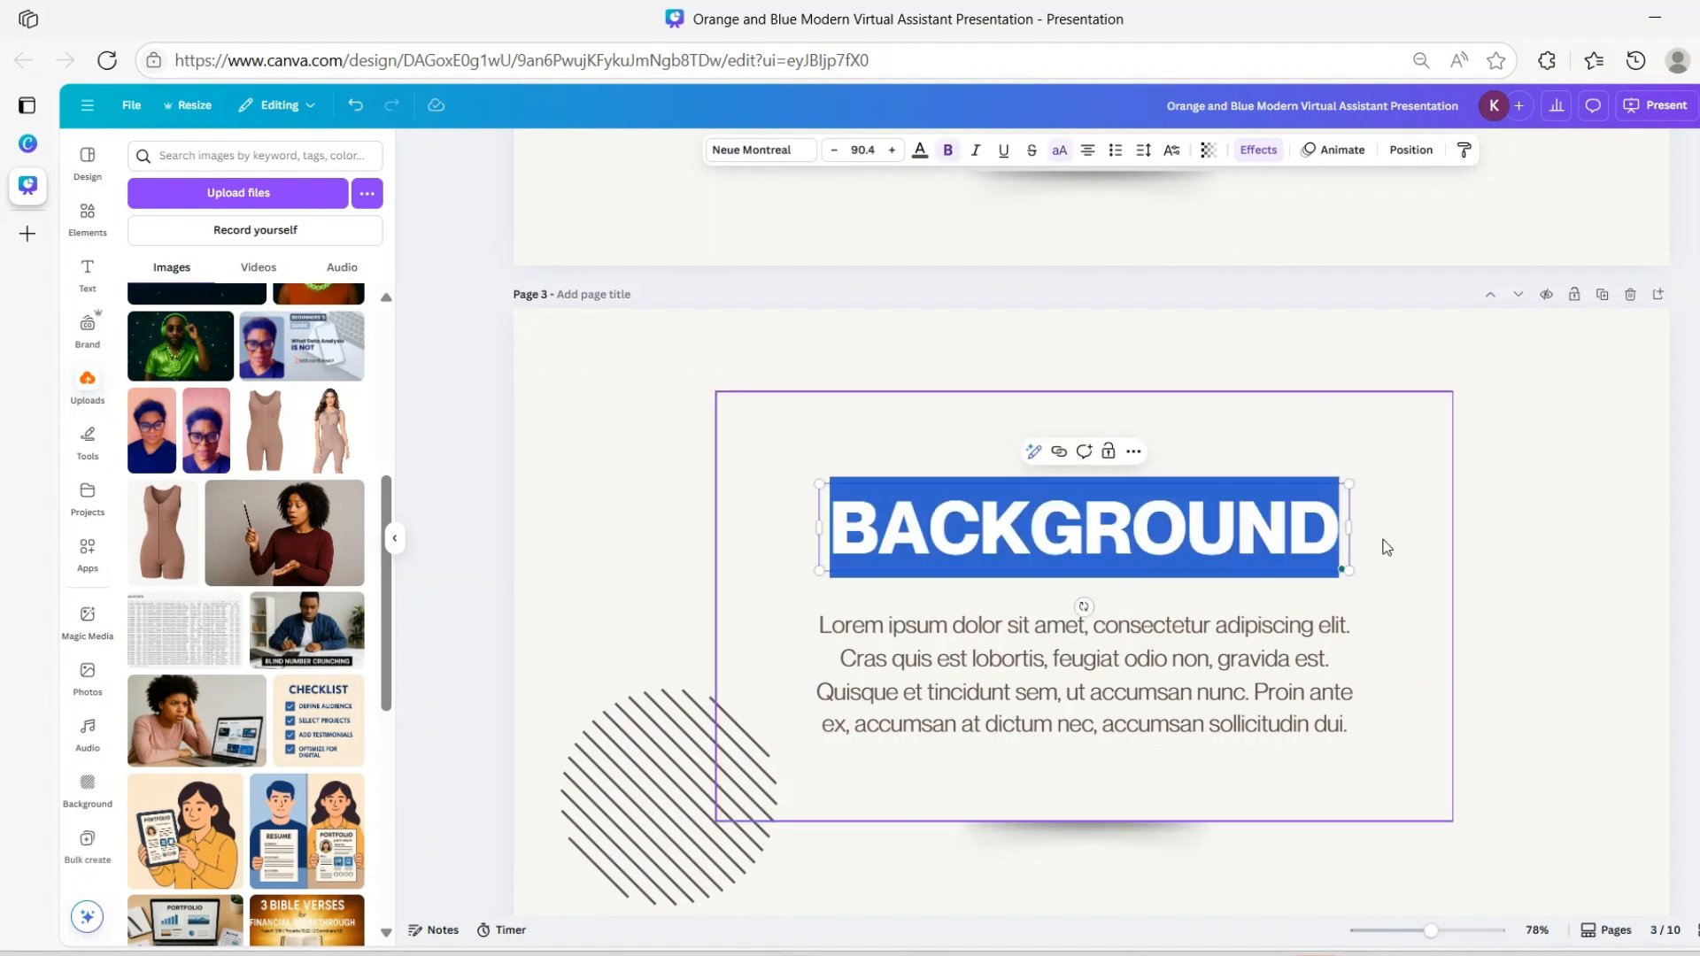
{"action": "type", "text": "SER"}
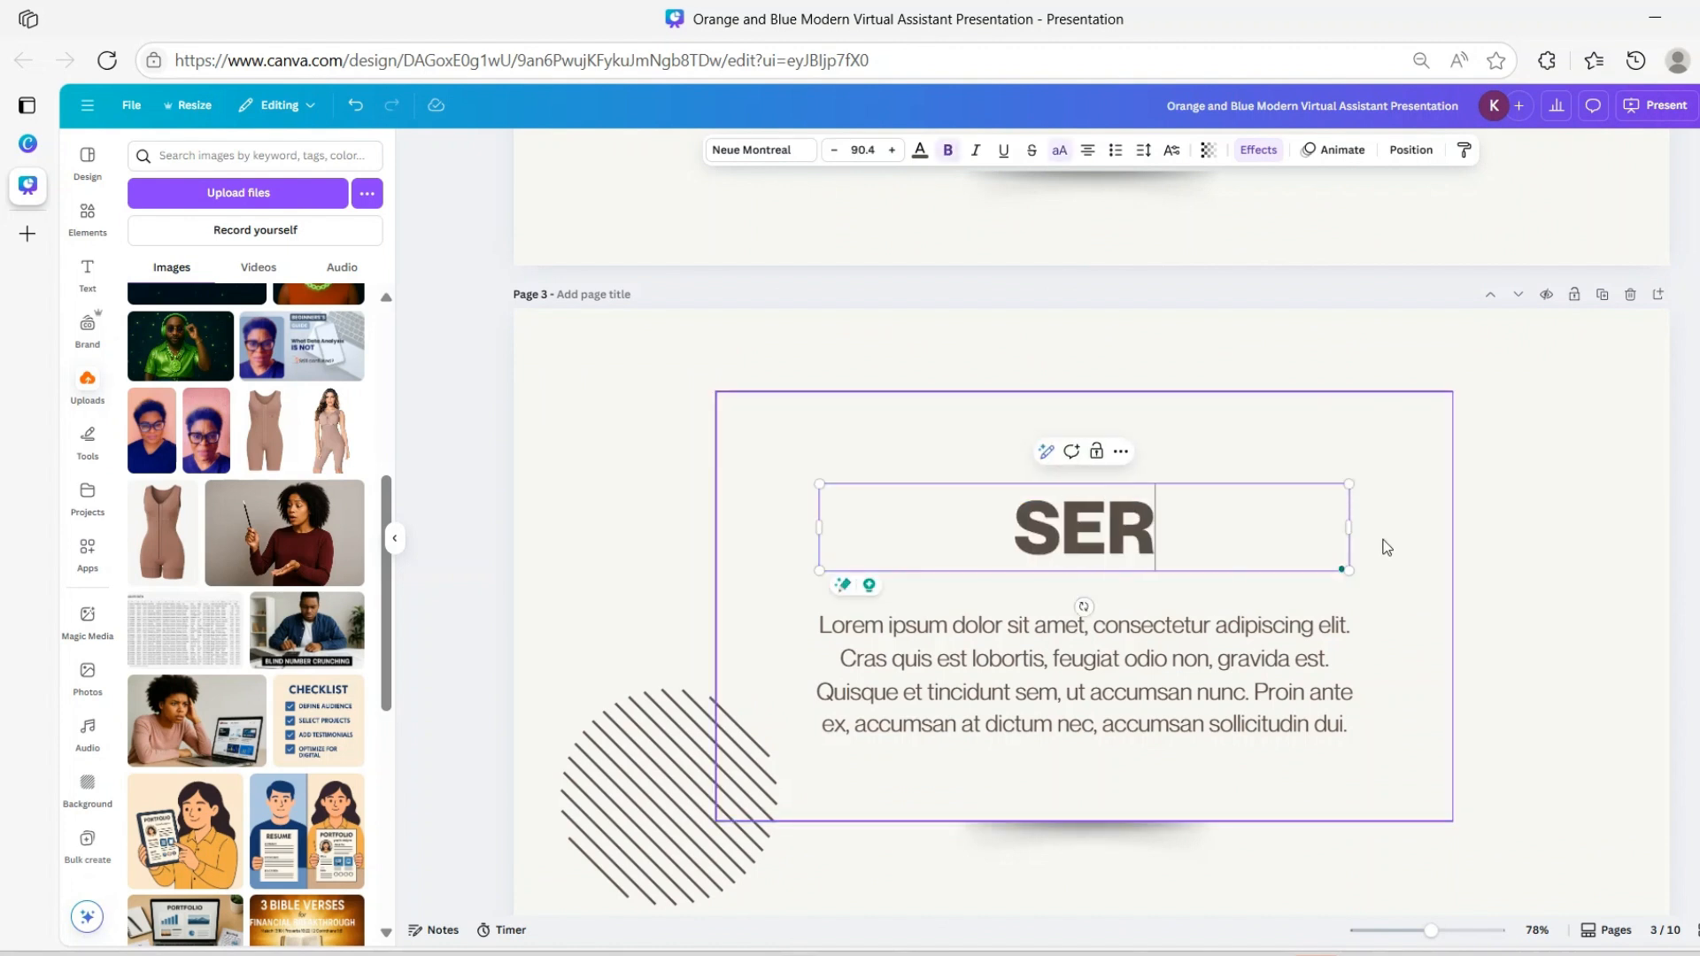
{"action": "type", "text": "VICES OFFERED"}
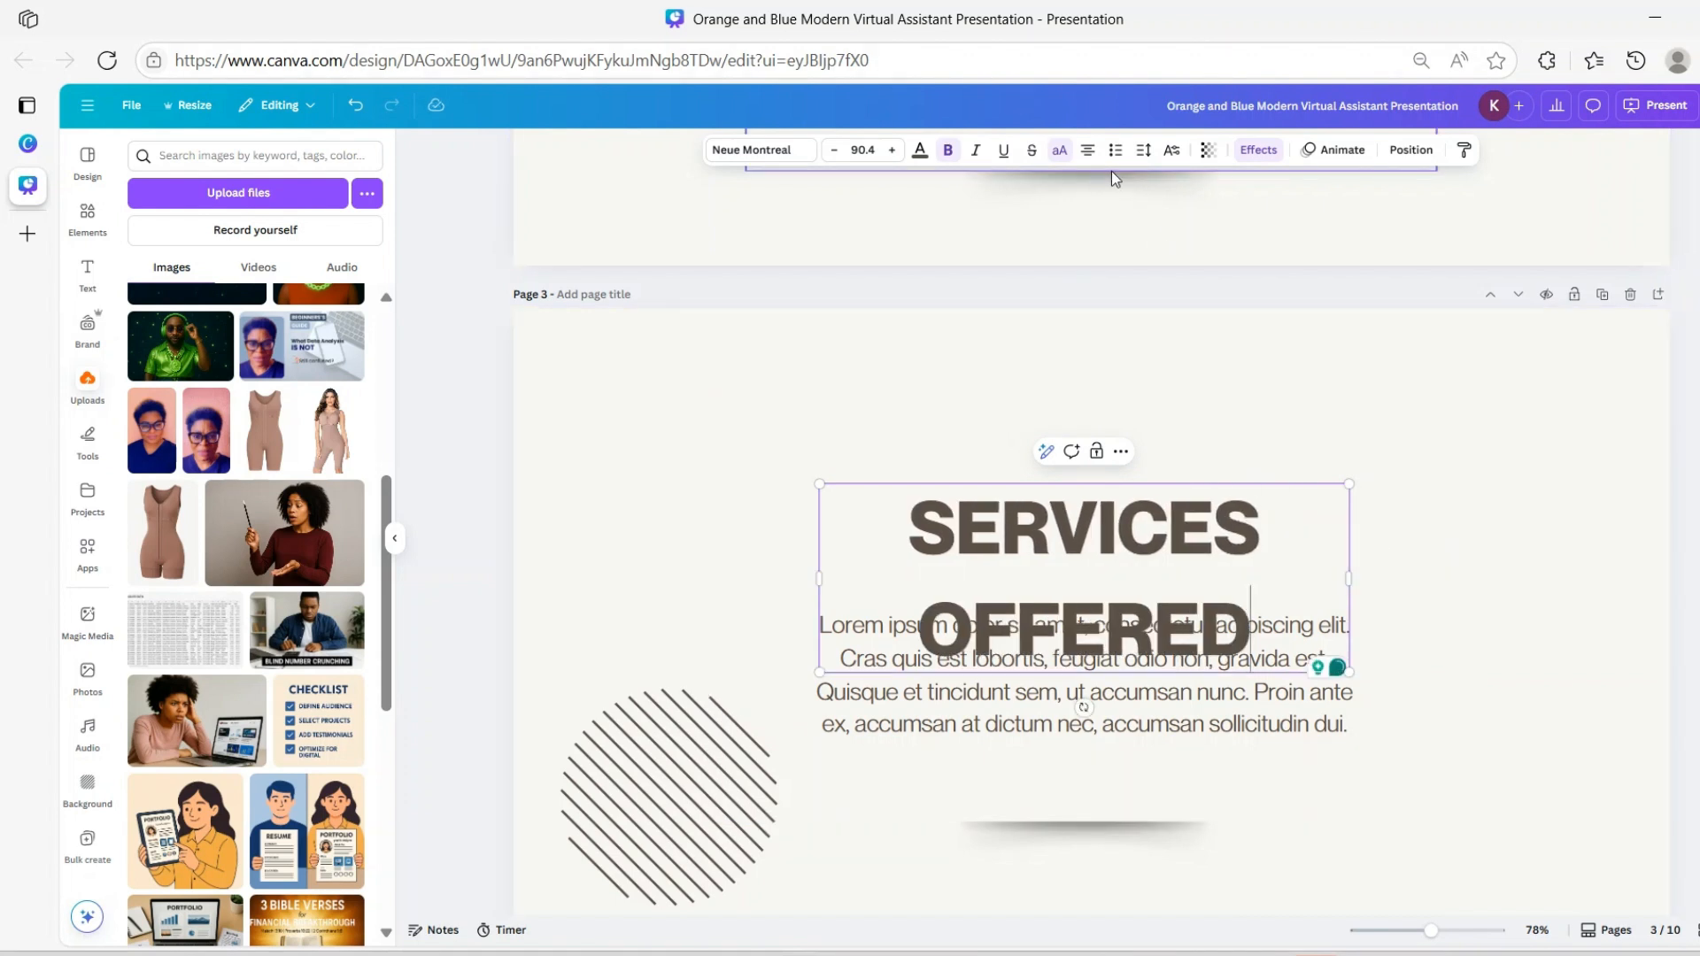
{"action": "left_click_drag", "start_coordinate": [1349, 578], "coordinate": [1564, 572]}
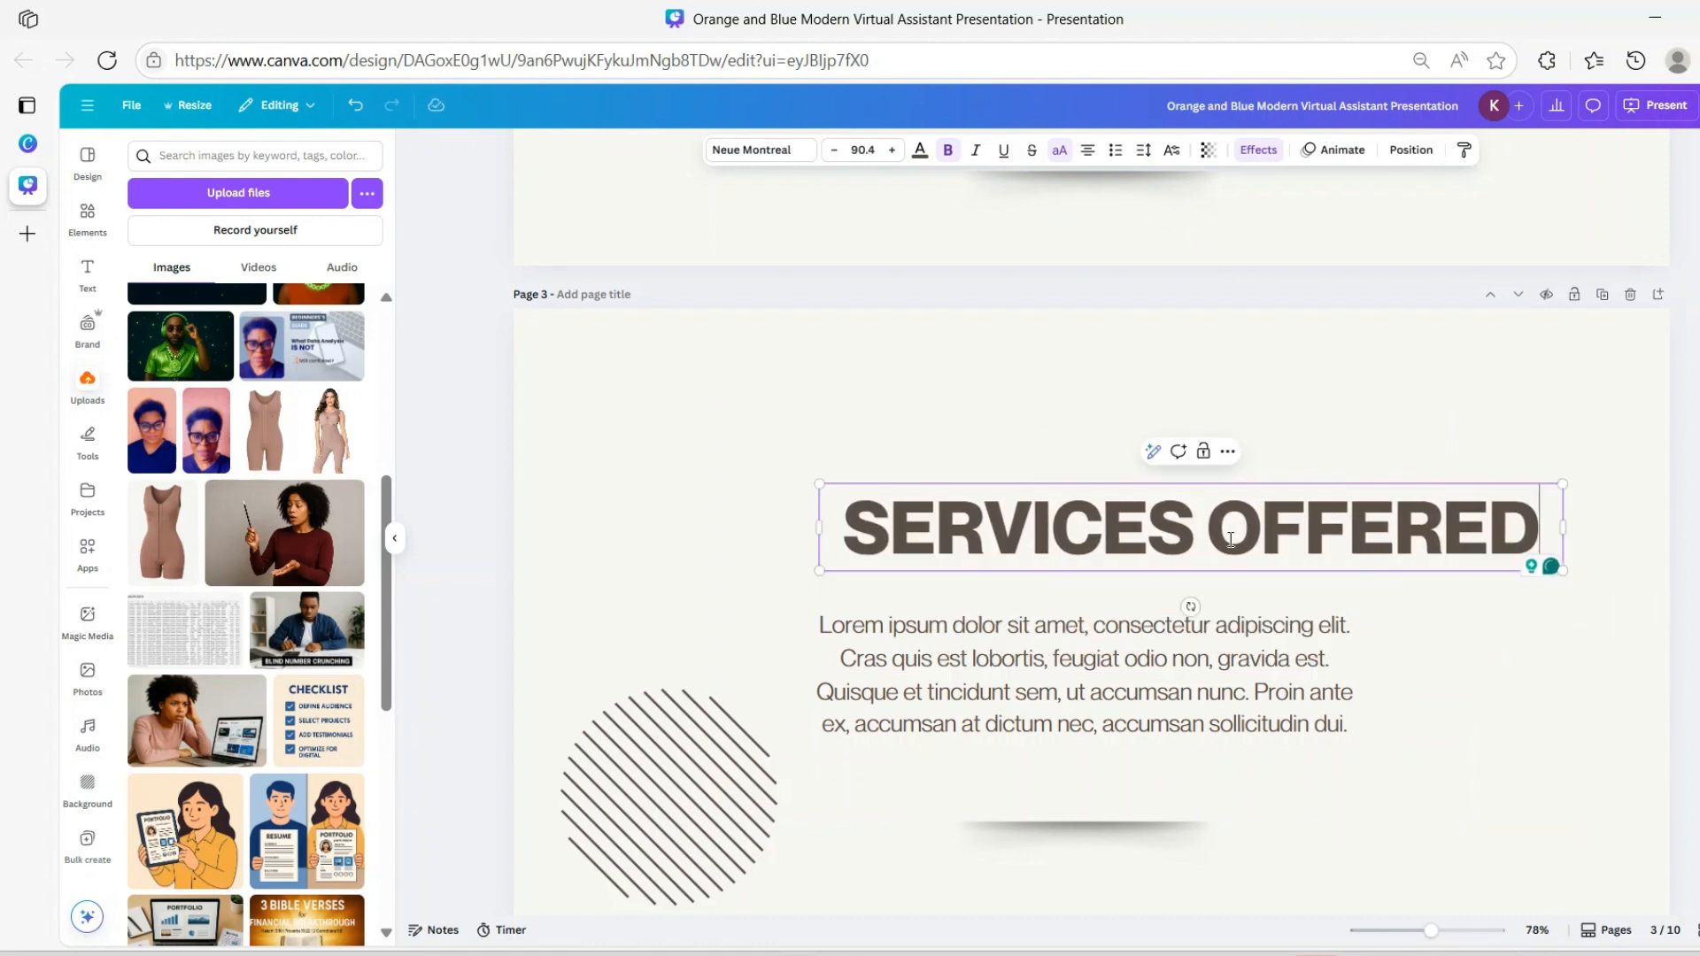
Shift the text box and SERVICES OFFERED heading left, then return to the ABOUT ME paragraph
{"action": "left_click", "coordinate": [1191, 601]}
{"action": "left_click_drag", "start_coordinate": [1230, 553], "coordinate": [1150, 546]}
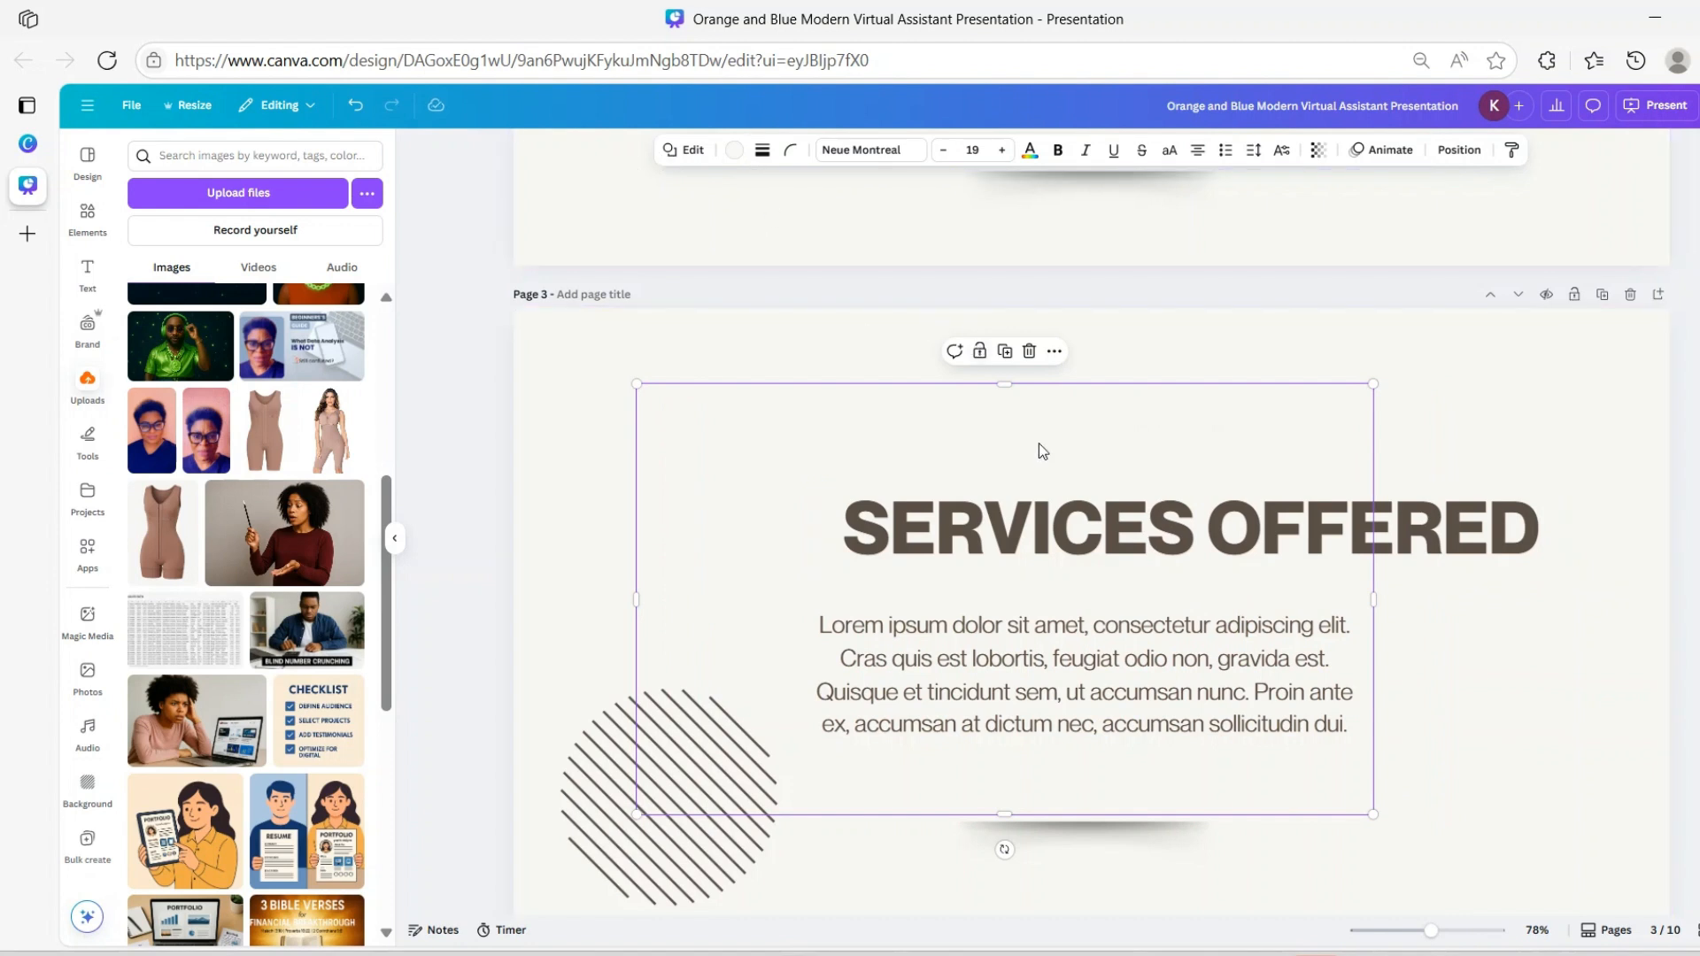
{"action": "left_click", "coordinate": [1067, 531]}
{"action": "left_click_drag", "start_coordinate": [1090, 534], "coordinate": [991, 509]}
{"action": "scroll", "coordinate": [1075, 400], "scroll_direction": "up", "scroll_amount": 6}
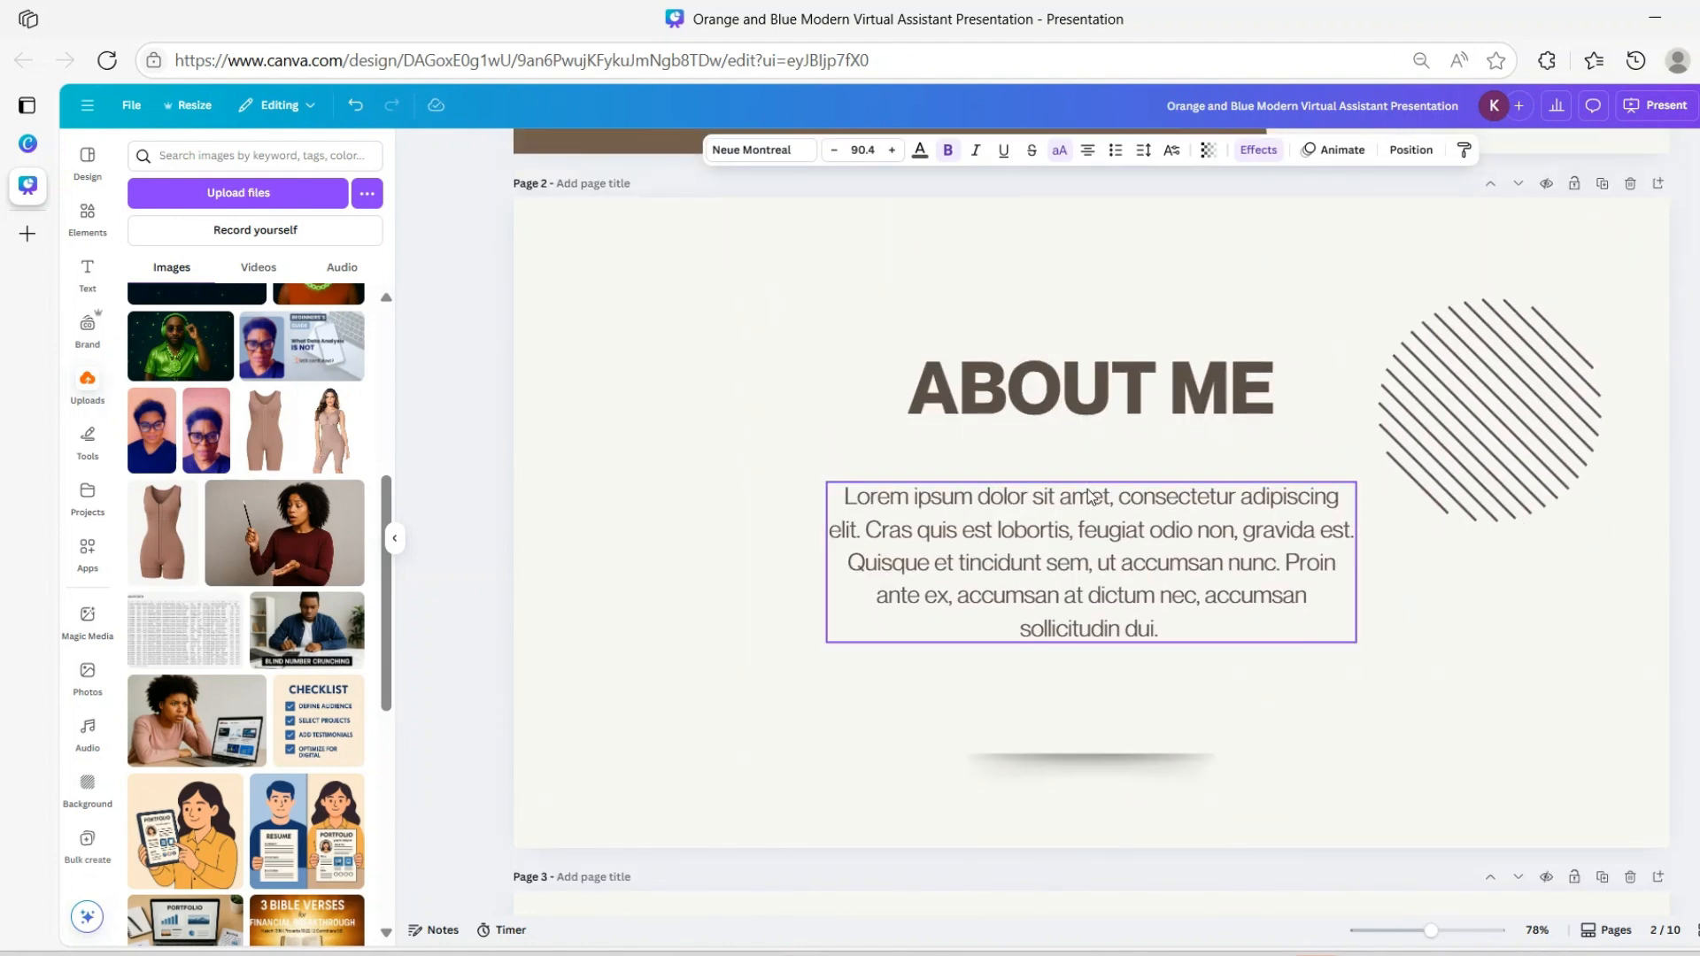
{"action": "left_click", "coordinate": [1065, 535]}
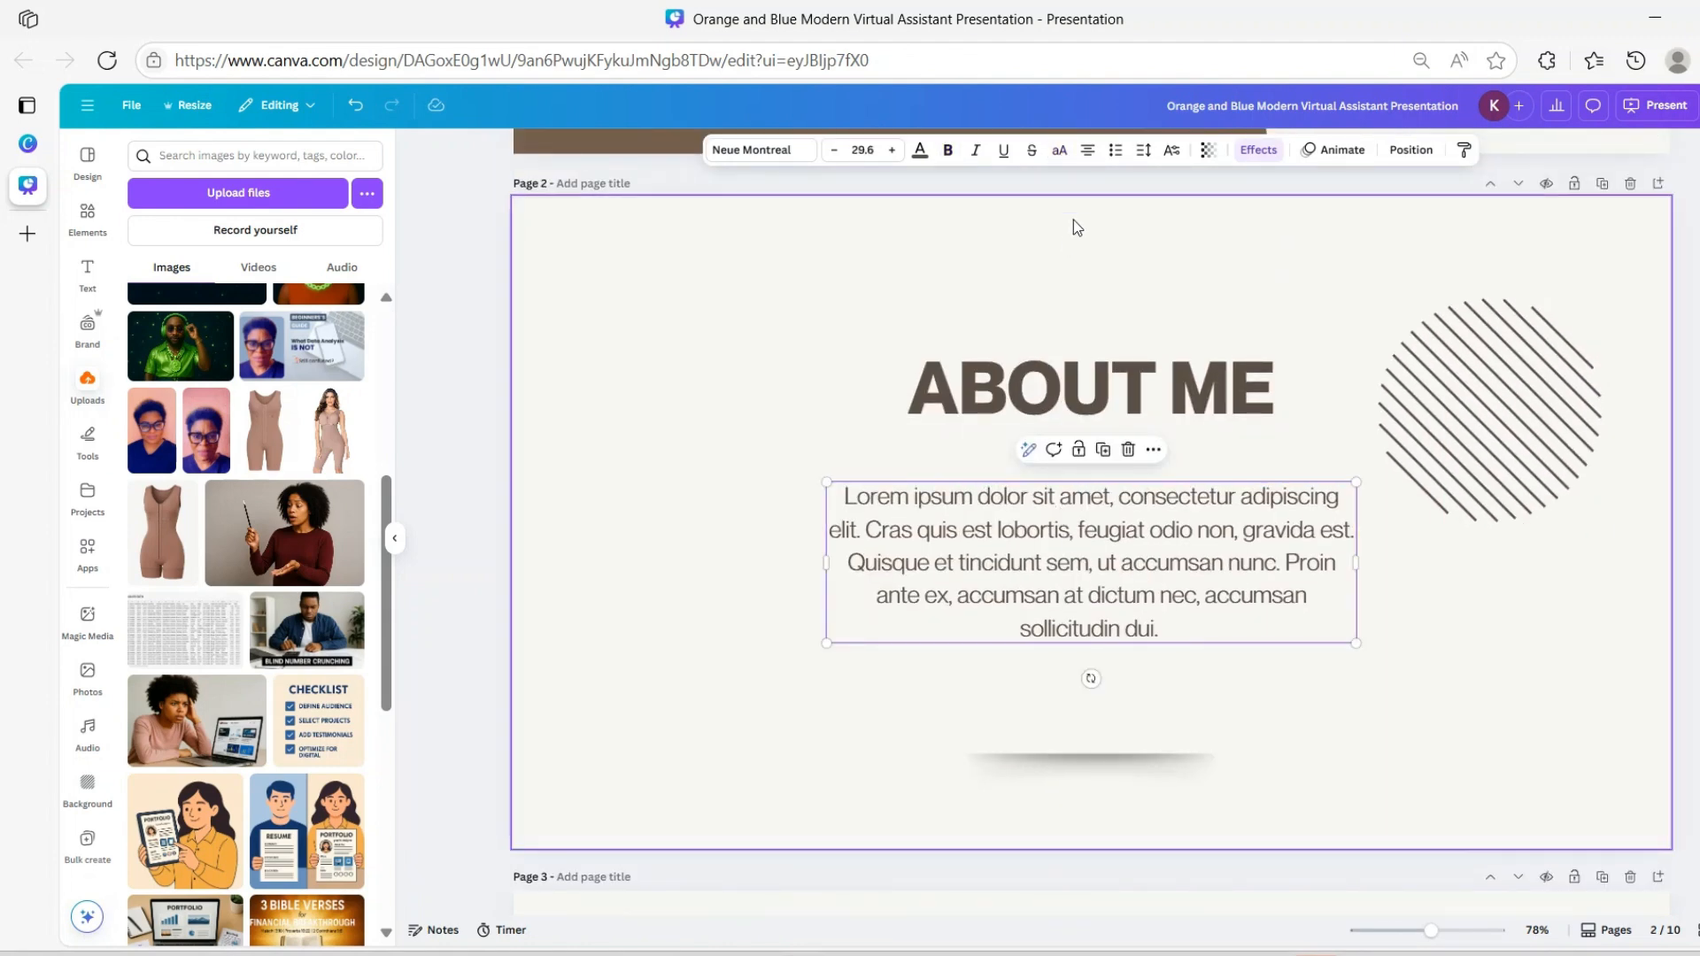
Left-align the ABOUT ME paragraph and narrow its heading to match the text's left edge
{"action": "left_click", "coordinate": [1088, 152]}
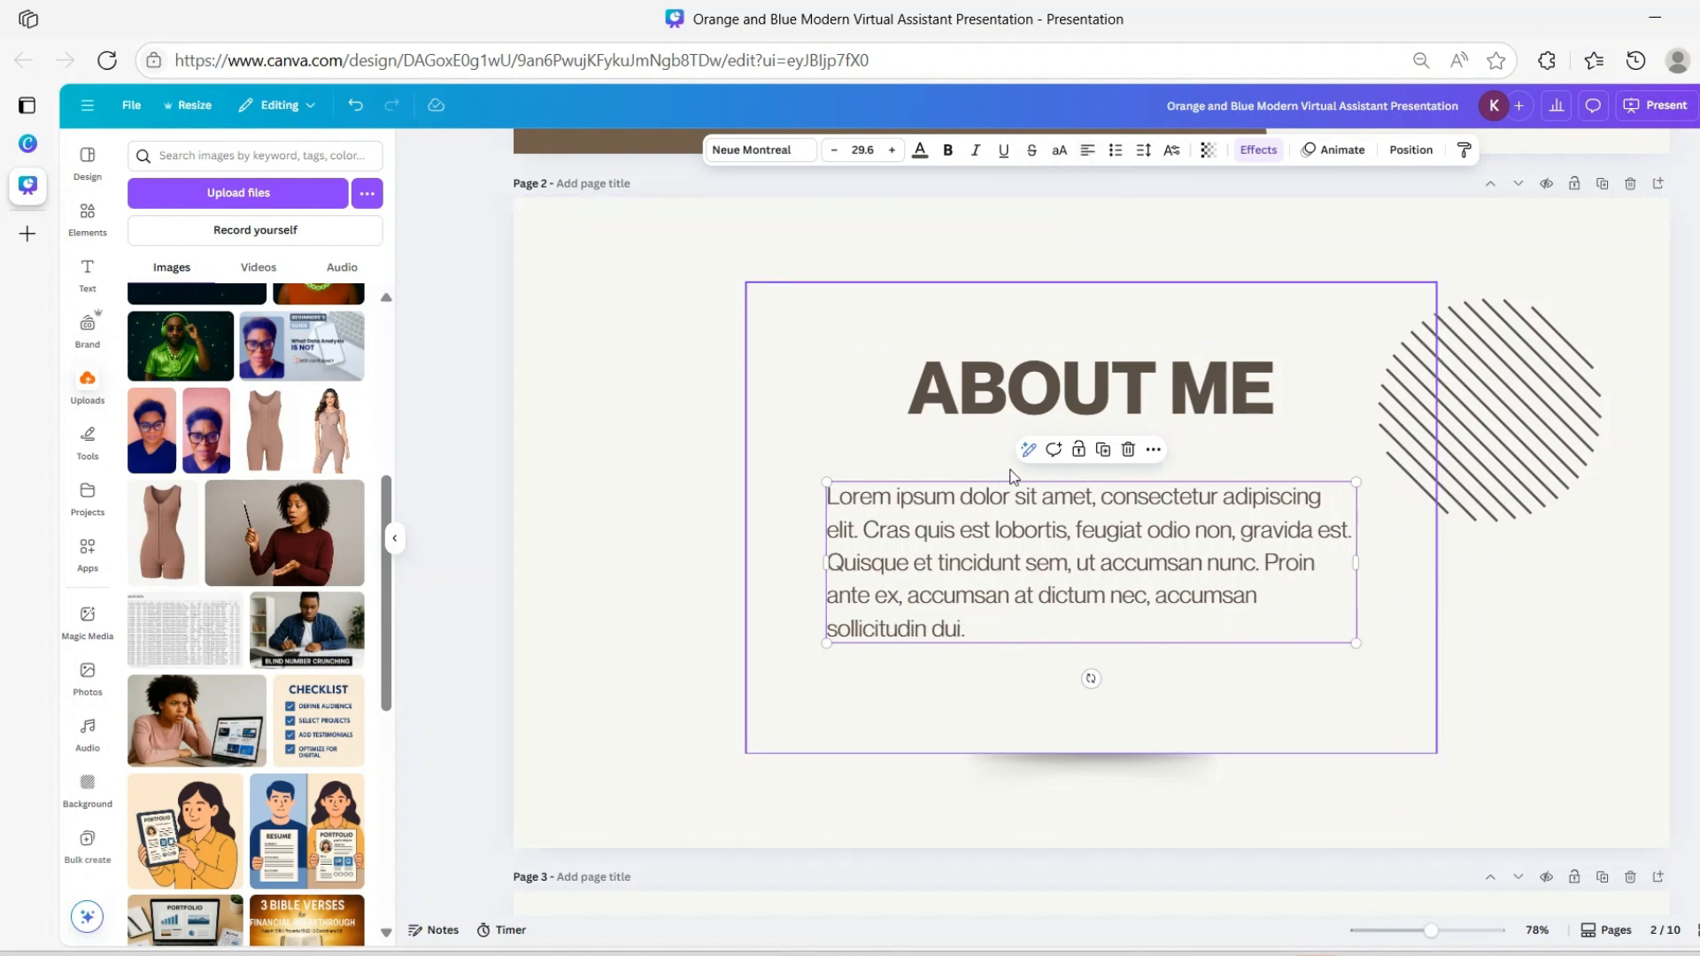
{"action": "left_click", "coordinate": [1004, 403]}
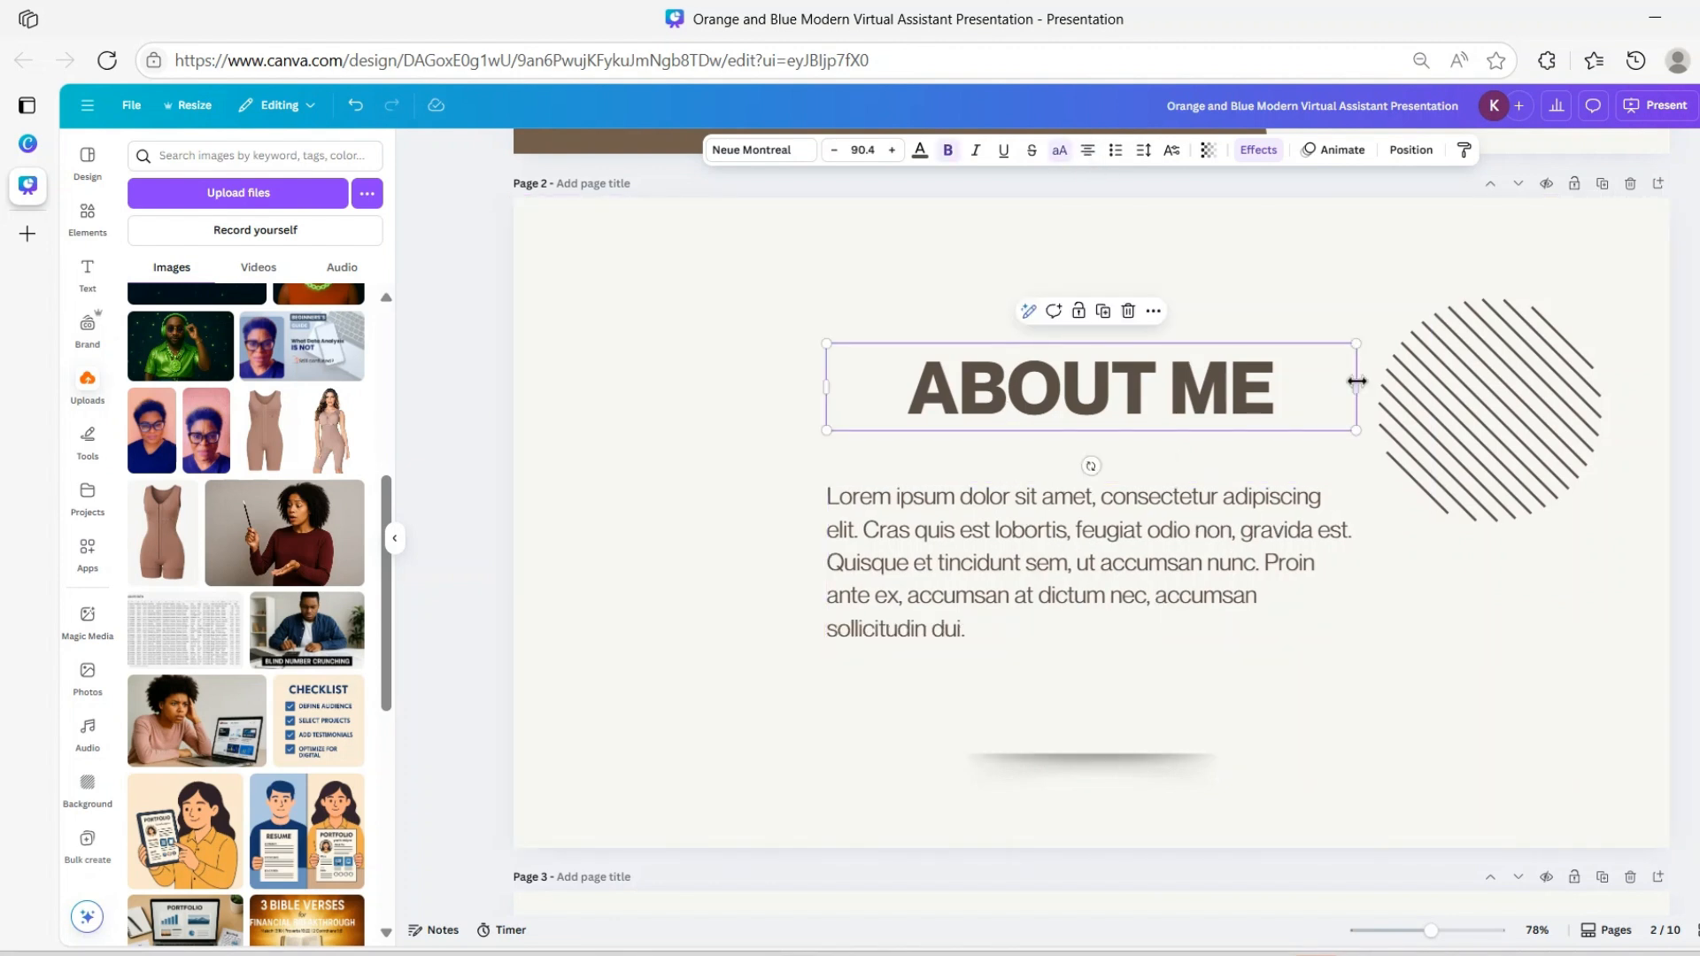
{"action": "left_click_drag", "start_coordinate": [1356, 387], "coordinate": [1220, 387]}
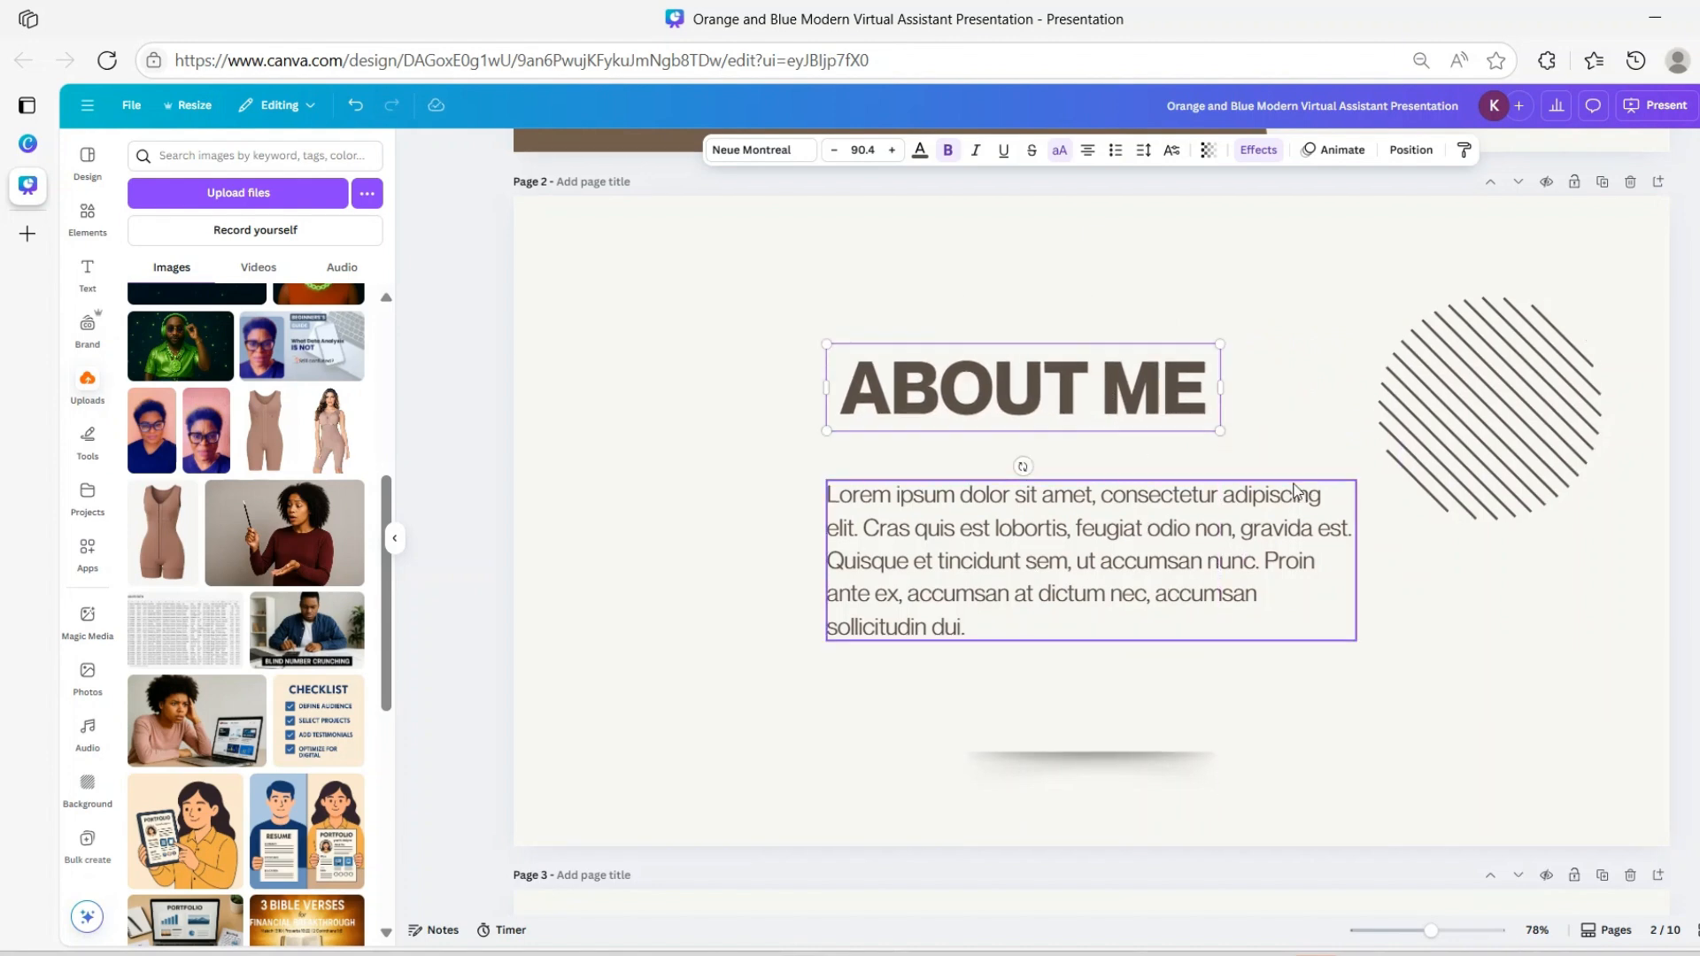
Left-align the SERVICES OFFERED paragraph and line its heading up with the paragraph's left edge
{"action": "scroll", "coordinate": [1296, 490], "scroll_direction": "down", "scroll_amount": 8}
{"action": "left_click", "coordinate": [1267, 475]}
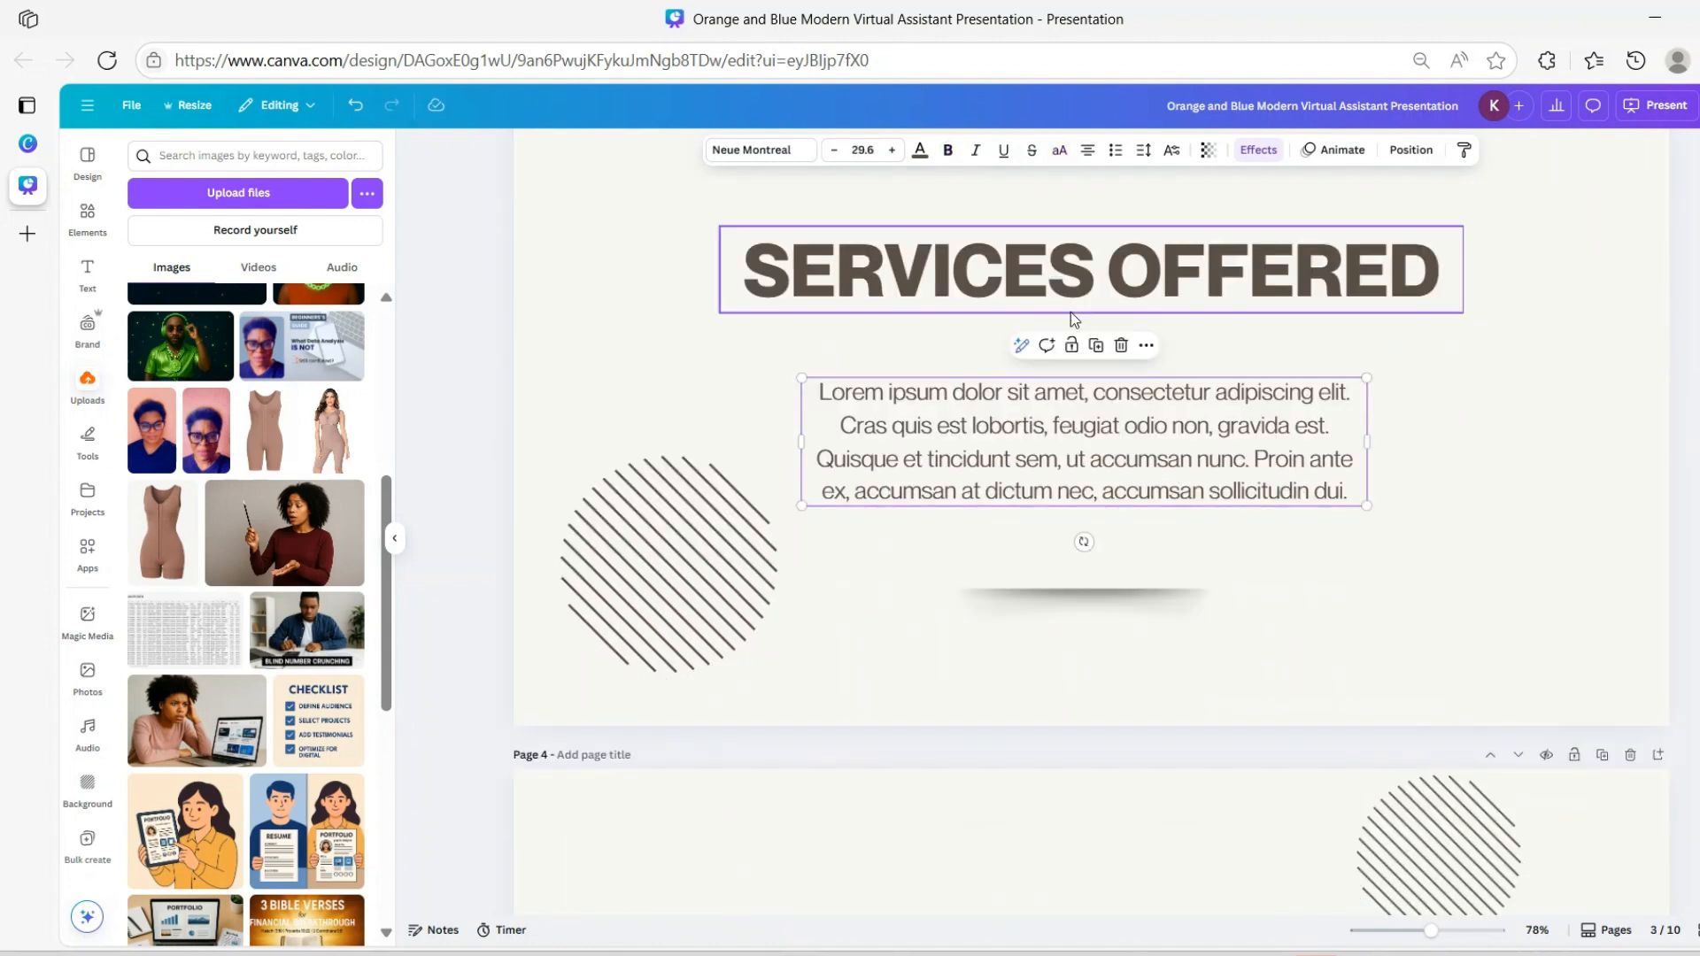
{"action": "left_click", "coordinate": [1087, 150]}
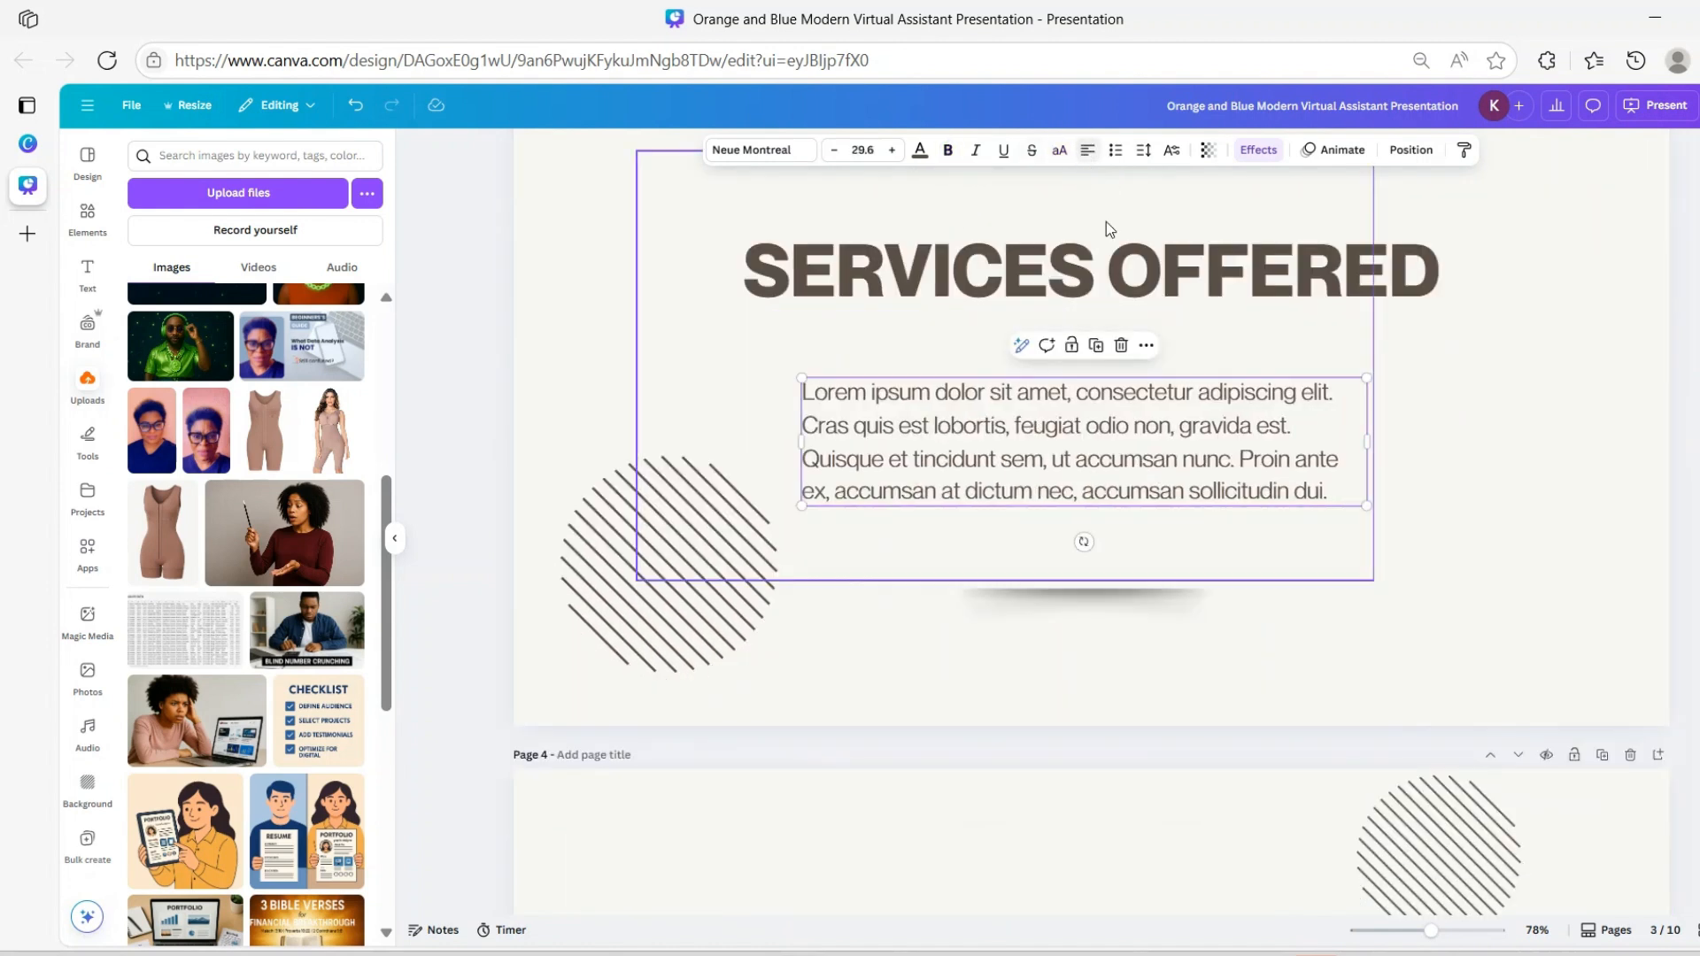
{"action": "left_click", "coordinate": [1024, 265]}
{"action": "mouse_move", "coordinate": [1024, 265]}
{"action": "left_mouse_down"}
{"action": "mouse_move", "coordinate": [1109, 256]}
{"action": "mouse_move", "coordinate": [1024, 274]}
{"action": "mouse_move", "coordinate": [1026, 256]}
{"action": "left_mouse_up"}
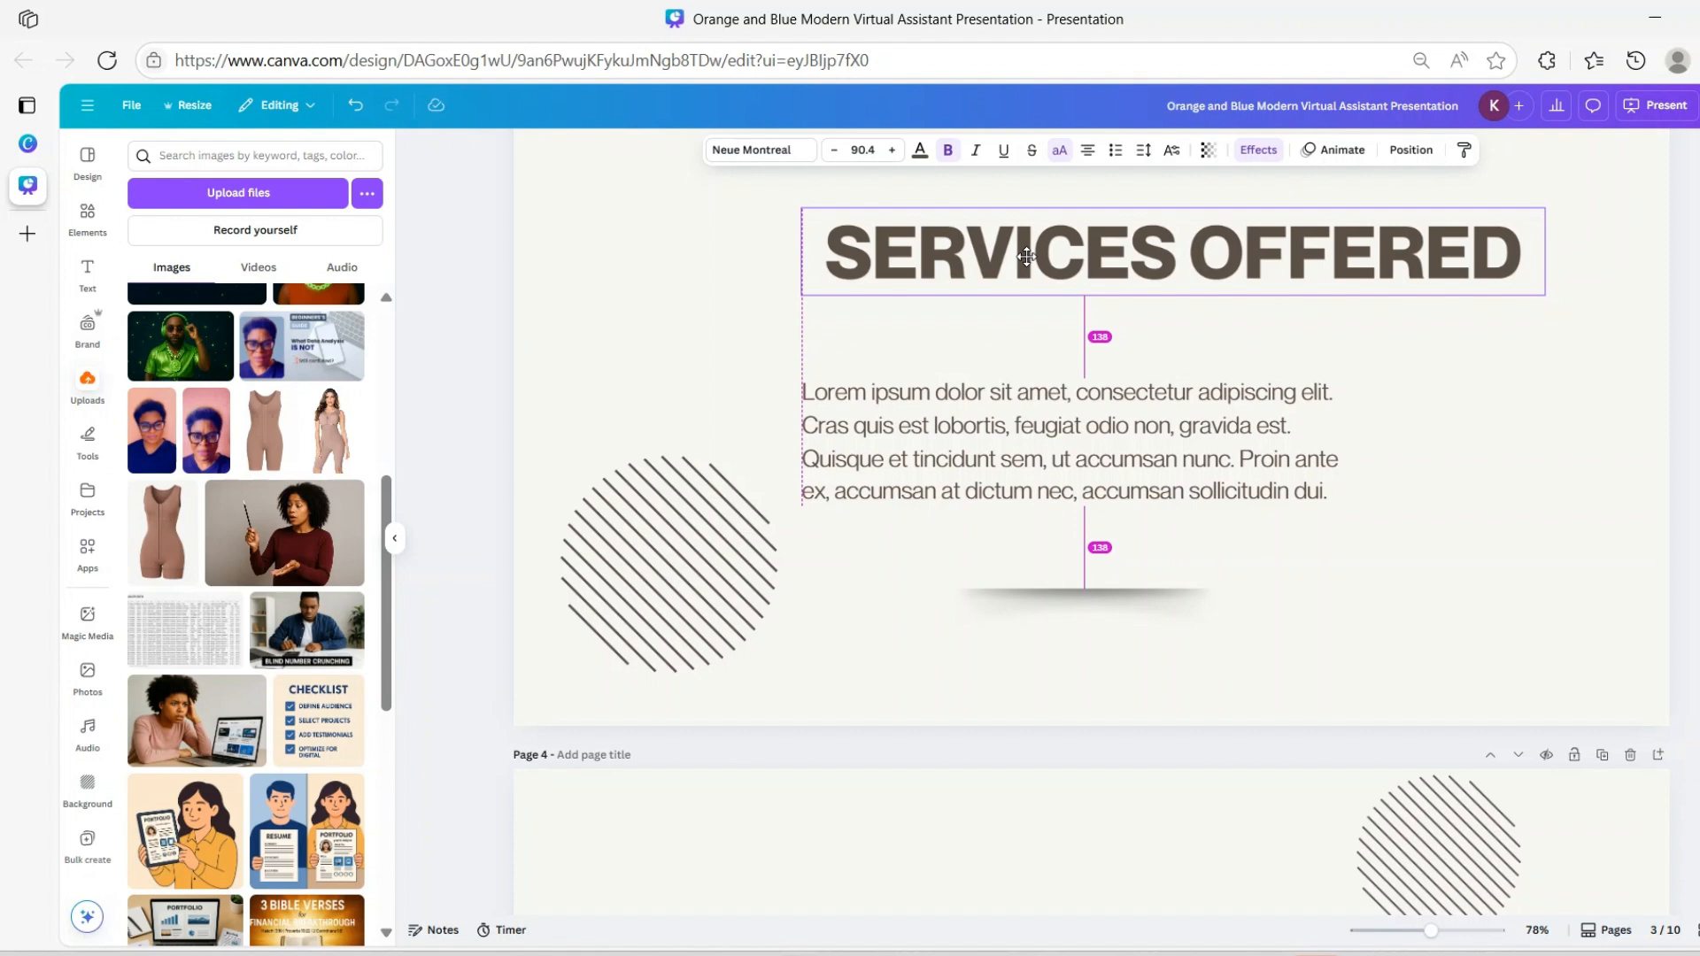
{"action": "left_click_drag", "start_coordinate": [1026, 256], "coordinate": [1027, 256]}
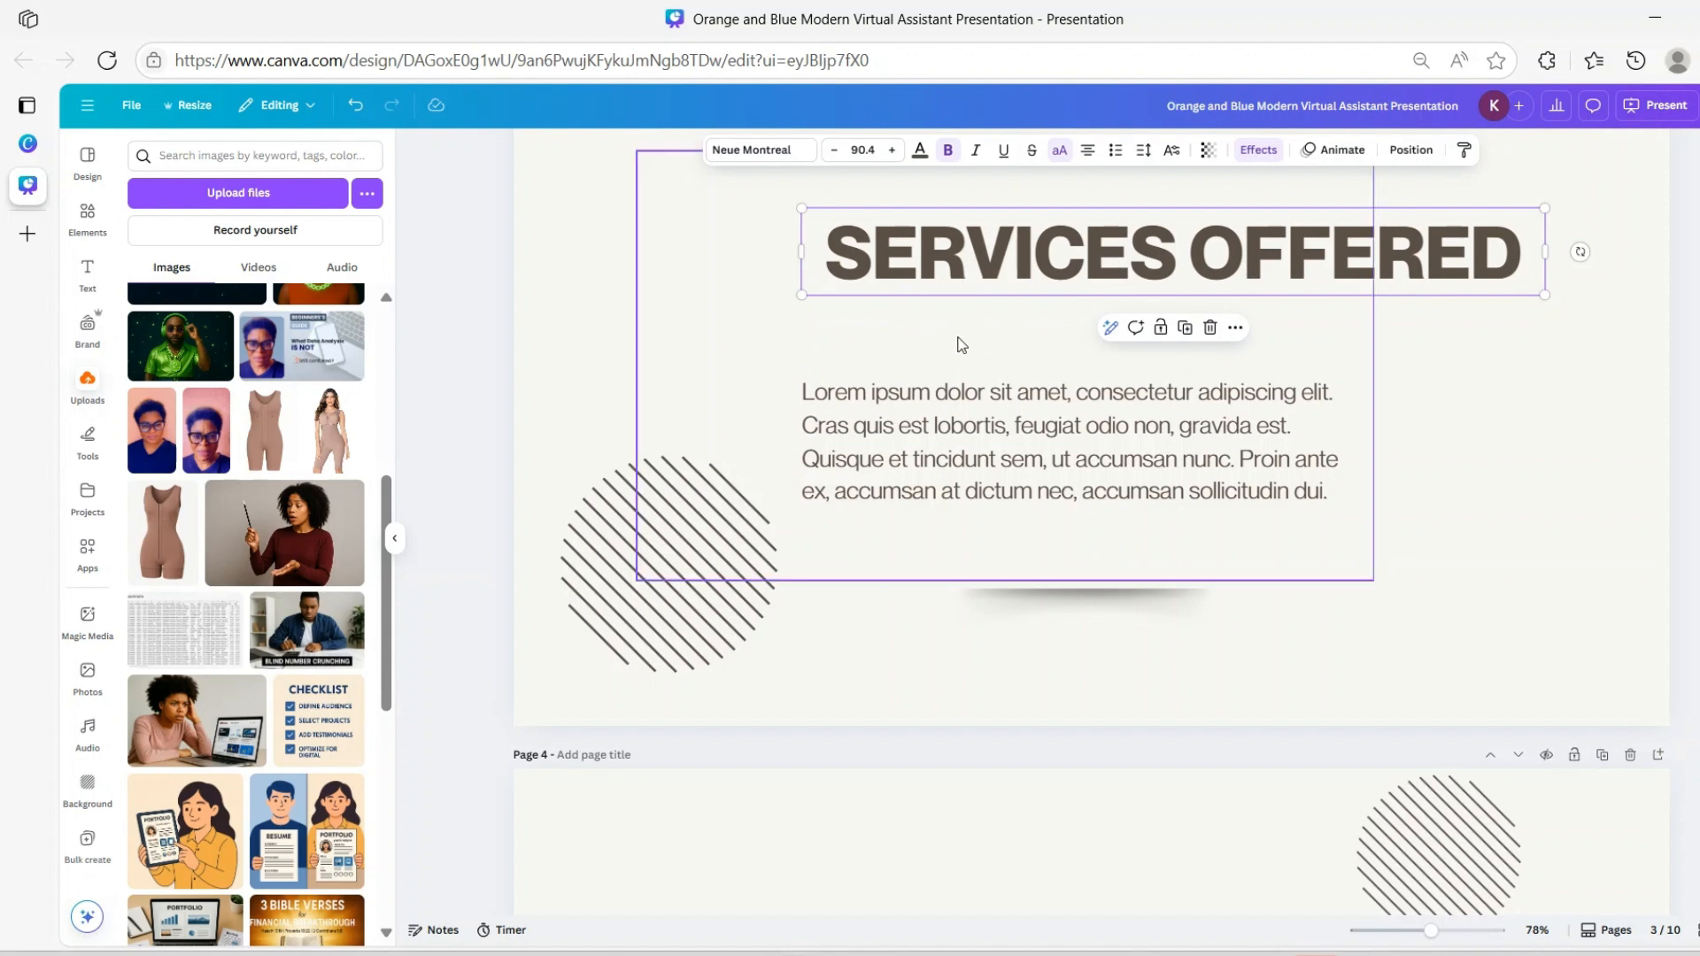
{"action": "left_click", "coordinate": [945, 457]}
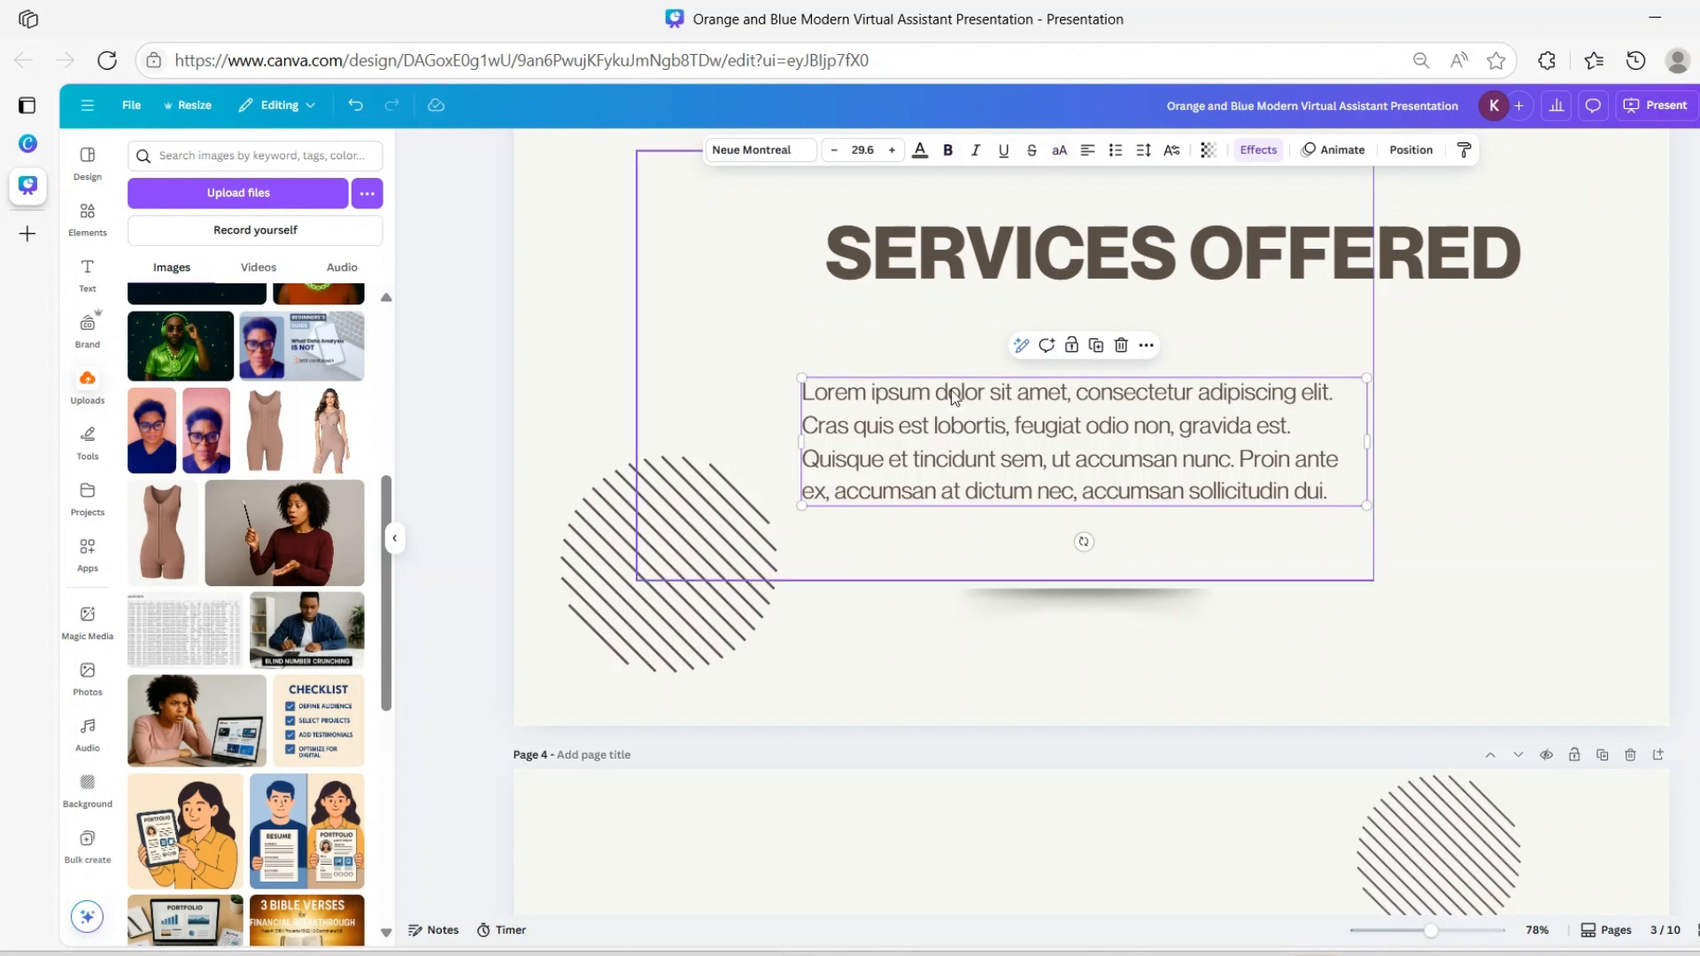
{"action": "left_click_drag", "start_coordinate": [940, 293], "coordinate": [944, 281]}
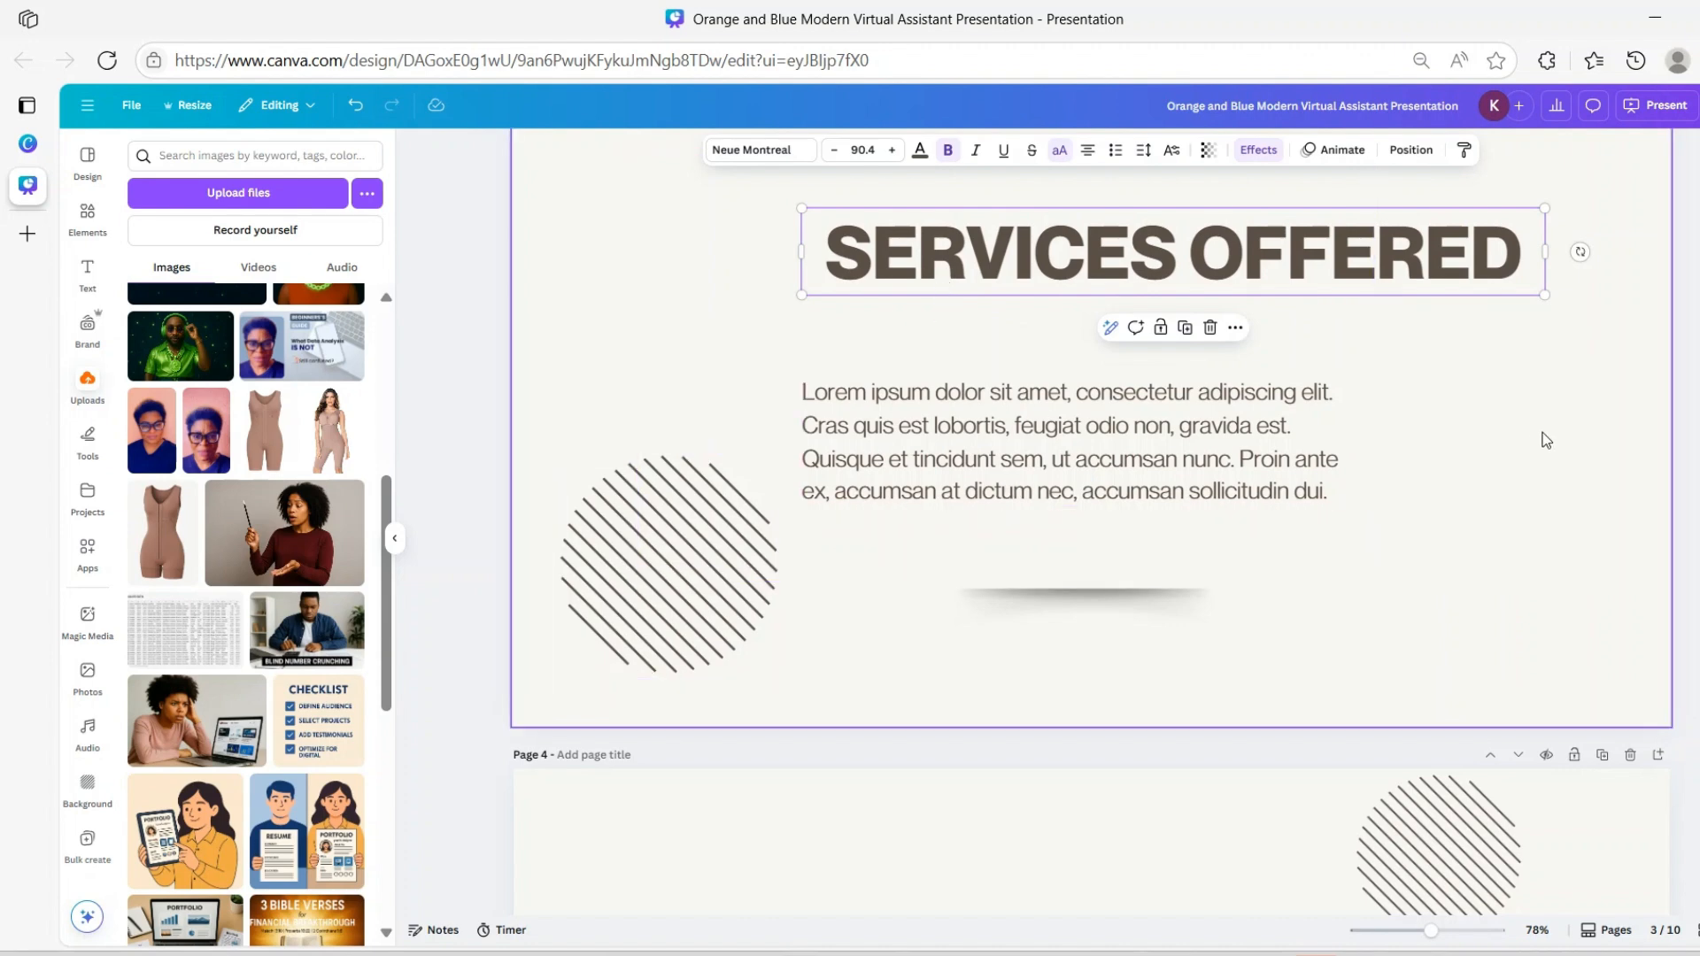
{"action": "scroll", "coordinate": [1545, 437], "scroll_direction": "up", "scroll_amount": 3}
{"action": "scroll", "coordinate": [1548, 437], "scroll_direction": "down", "scroll_amount": 3}
Shrink the striped circle on the SERVICES OFFERED page to 231 by 231
{"action": "left_click", "coordinate": [720, 553]}
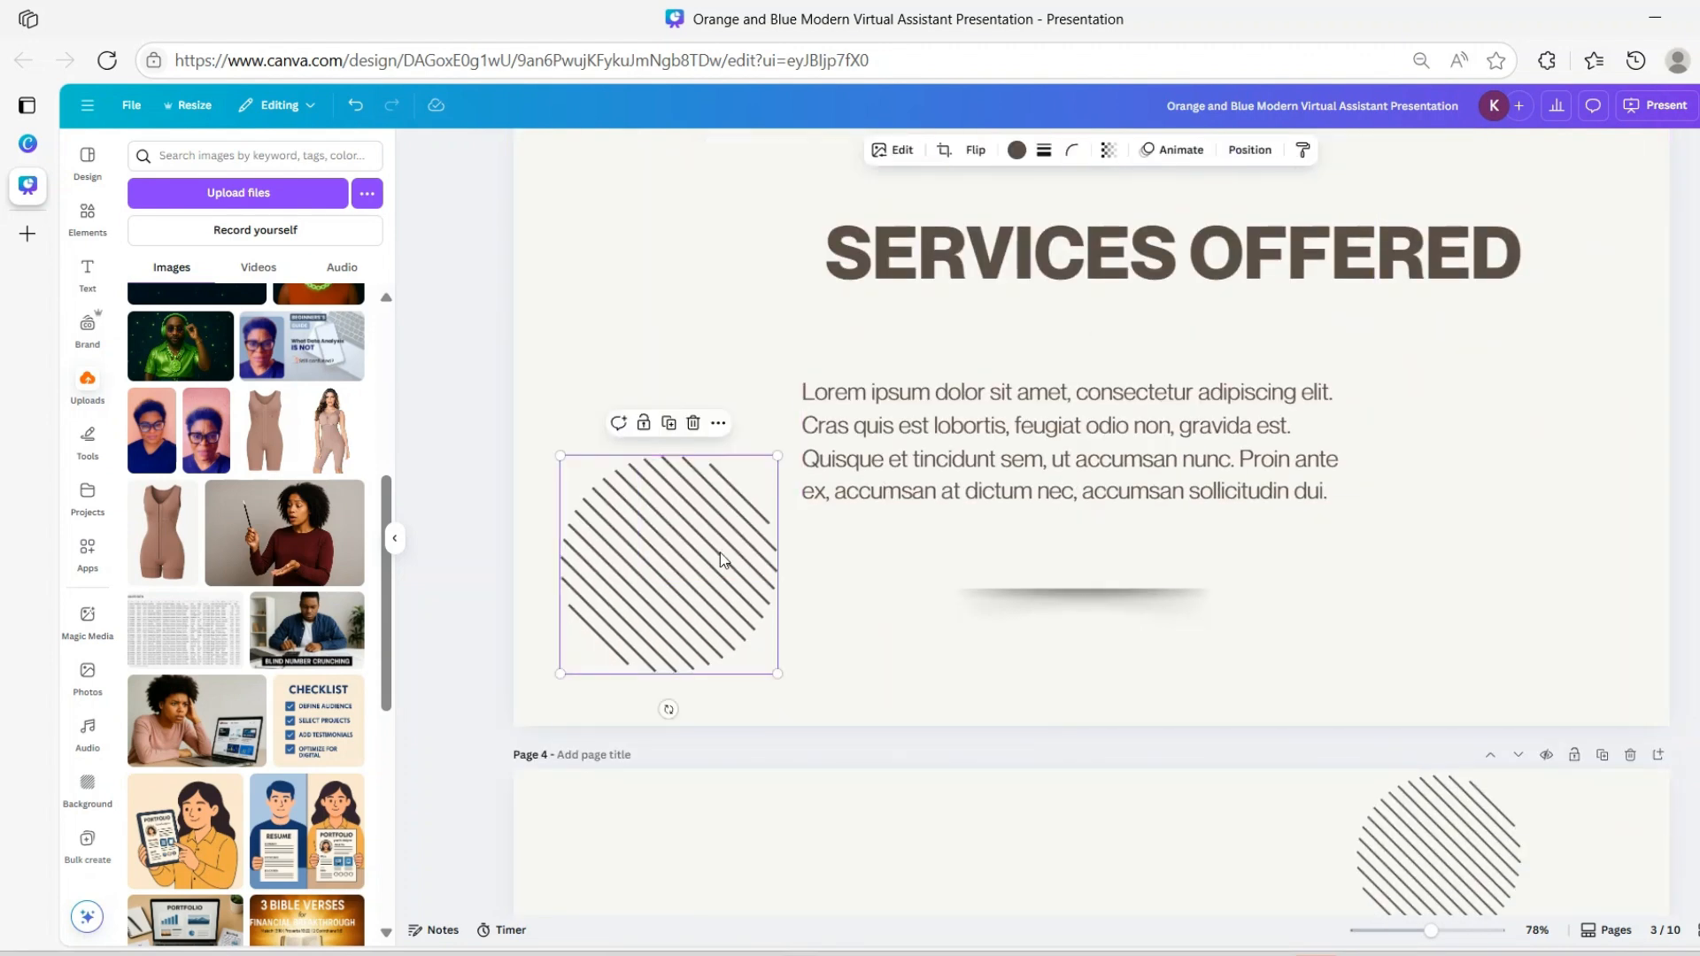
{"action": "left_click_drag", "start_coordinate": [777, 455], "coordinate": [682, 531]}
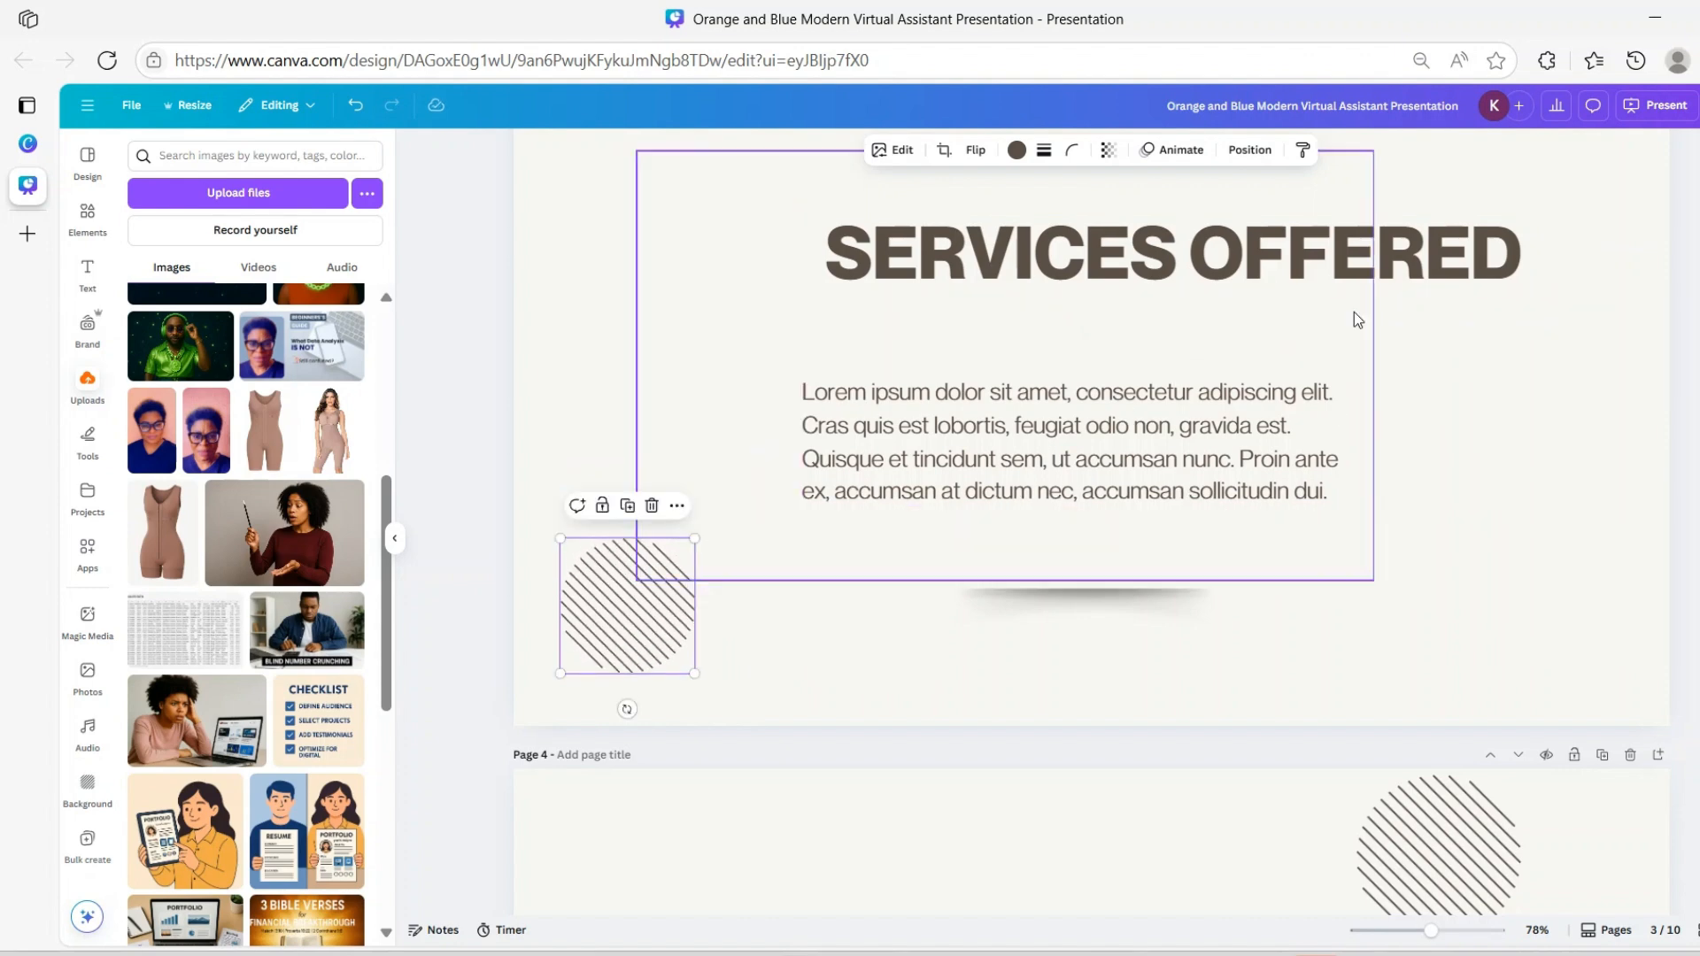
{"action": "scroll", "coordinate": [1385, 518], "scroll_direction": "up", "scroll_amount": 9}
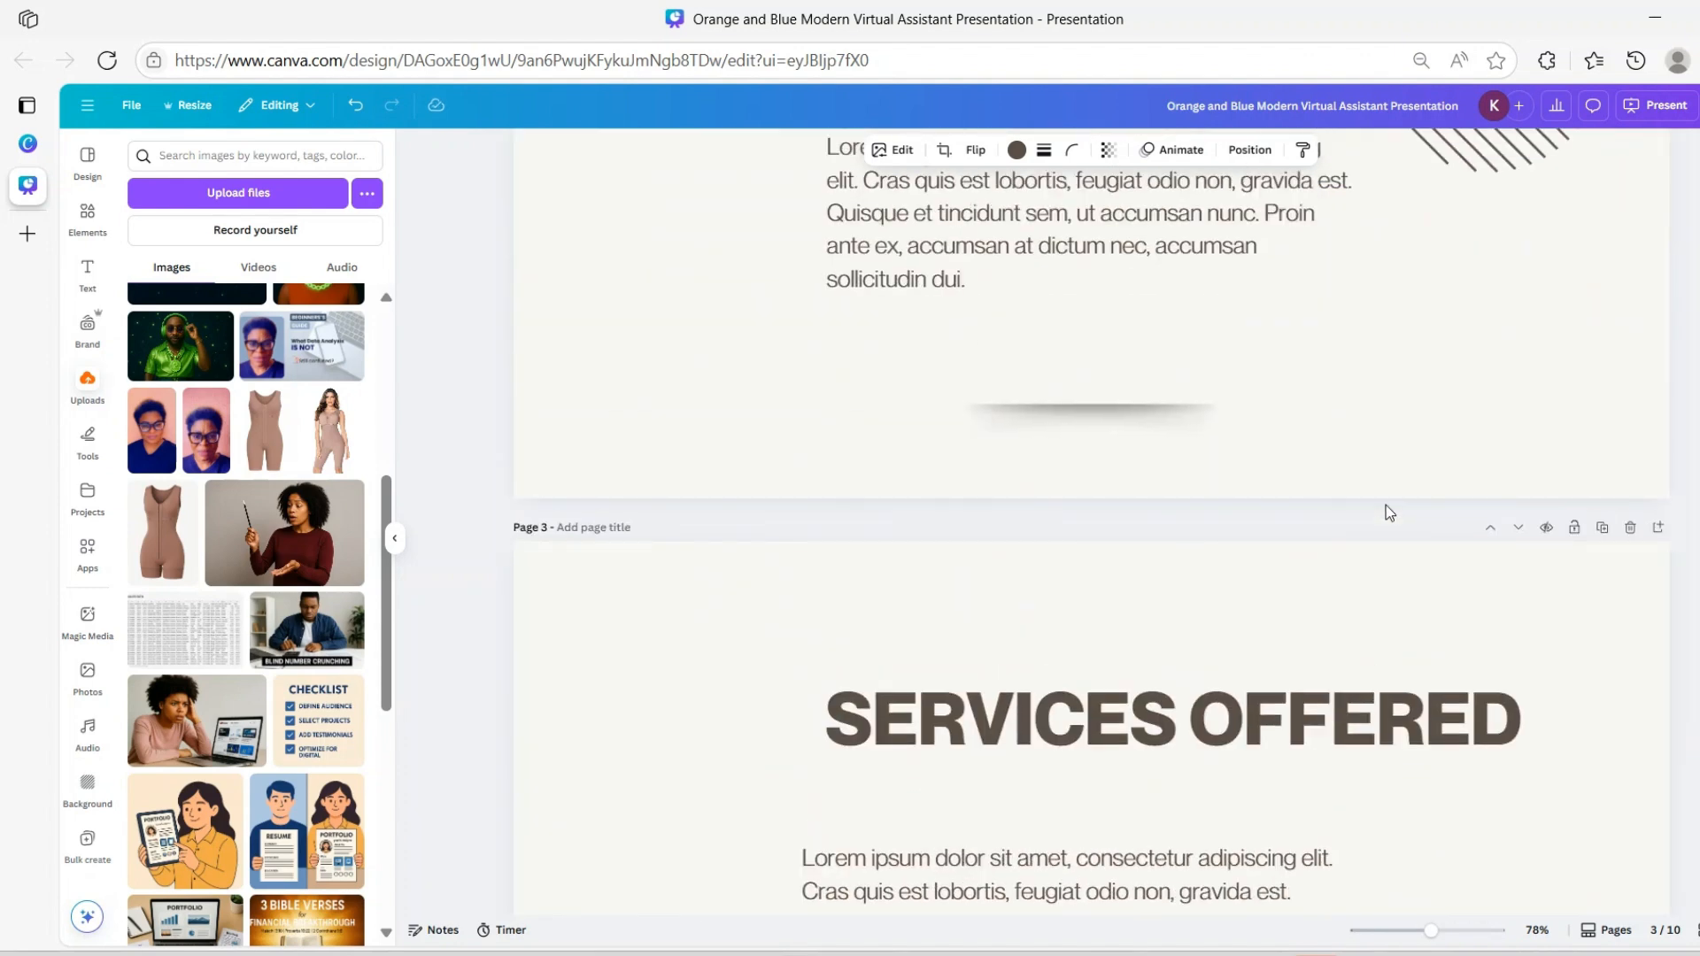
{"action": "scroll", "coordinate": [1385, 505], "scroll_direction": "down", "scroll_amount": 10}
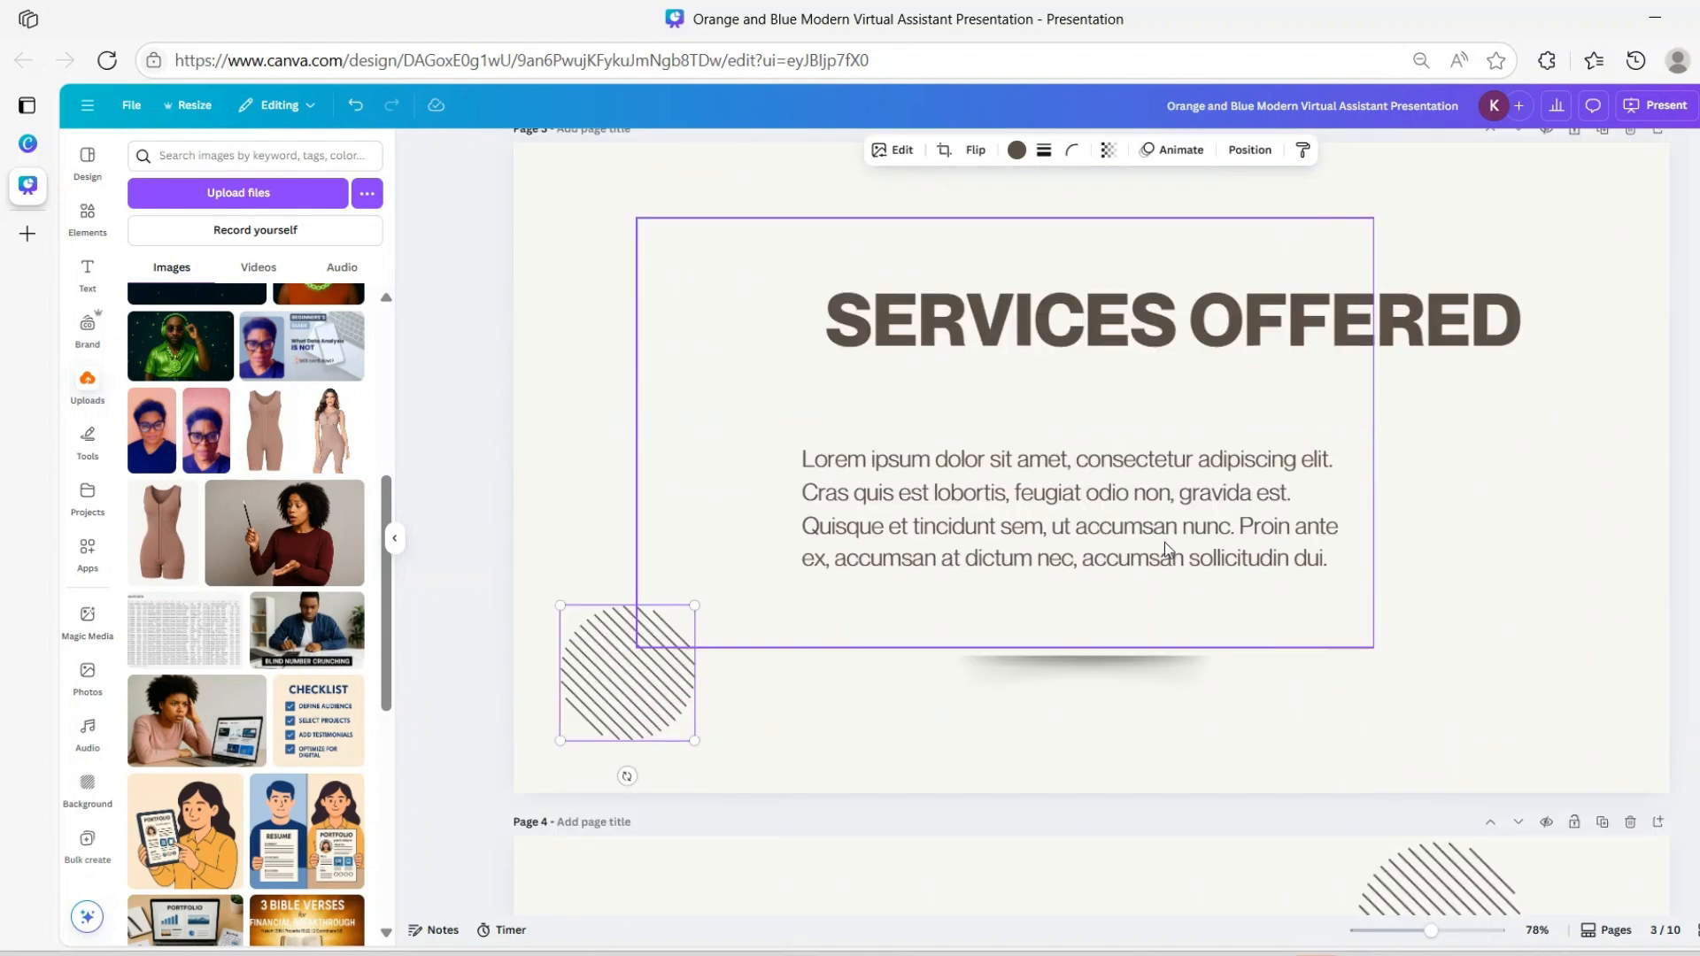
{"action": "left_click", "coordinate": [1014, 327]}
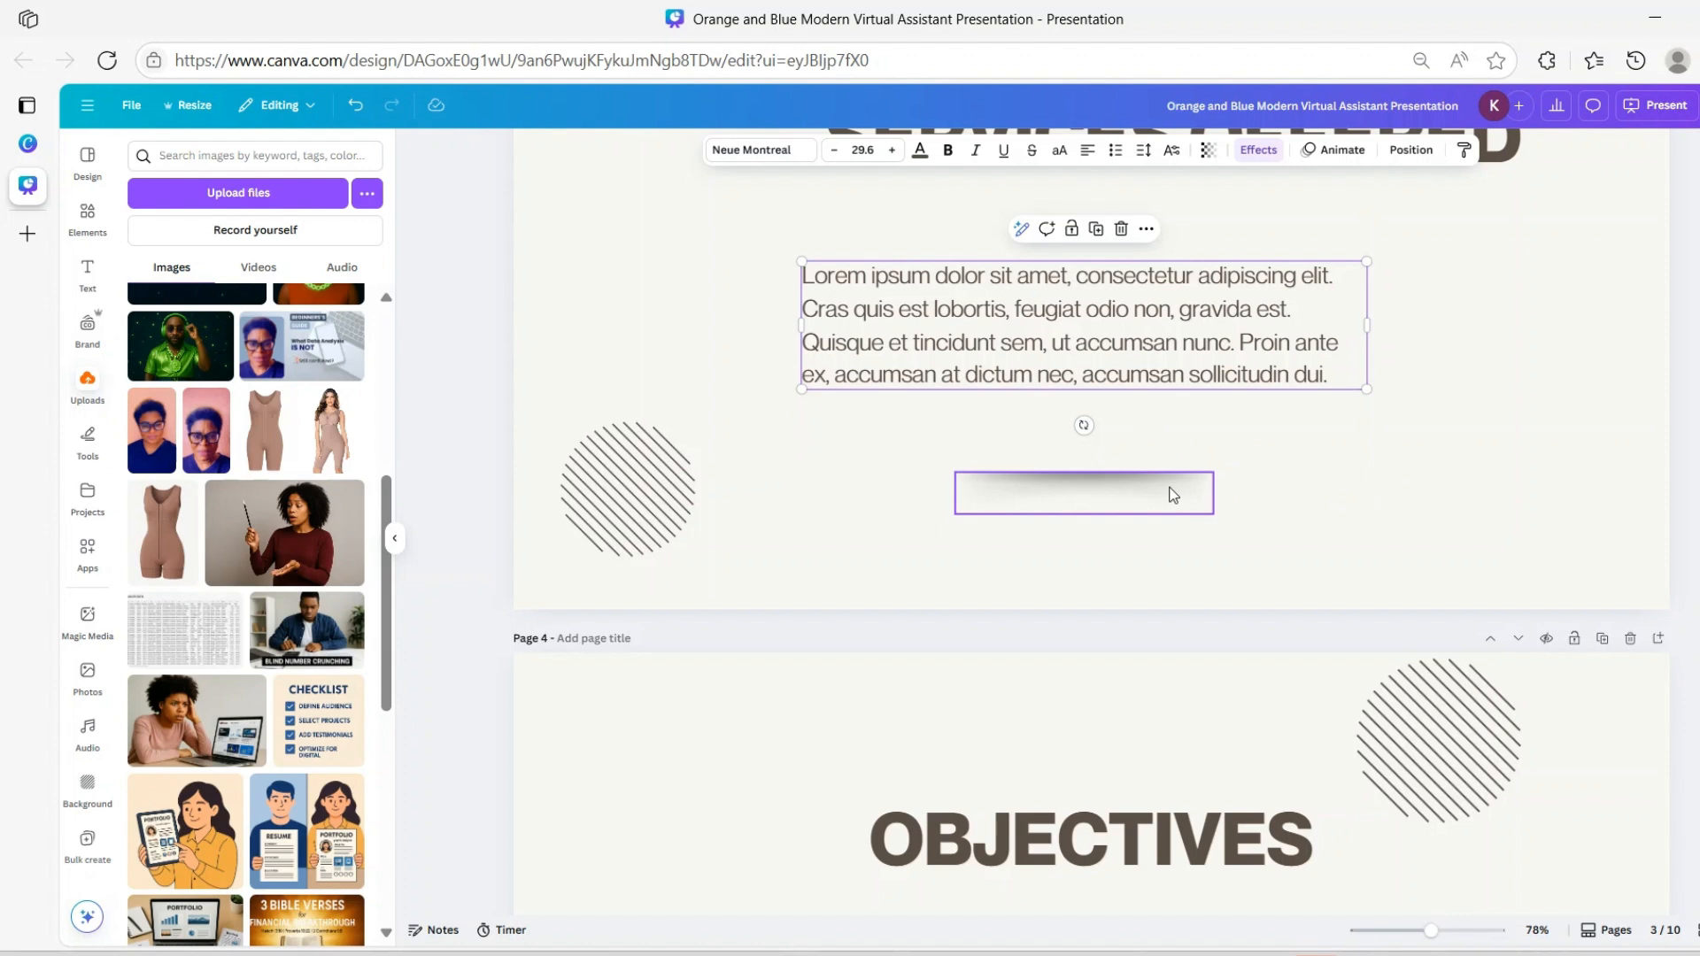
Turn the placeholder paragraph into a bulleted list with first item 'Email Management'
{"action": "double_click", "coordinate": [886, 302]}
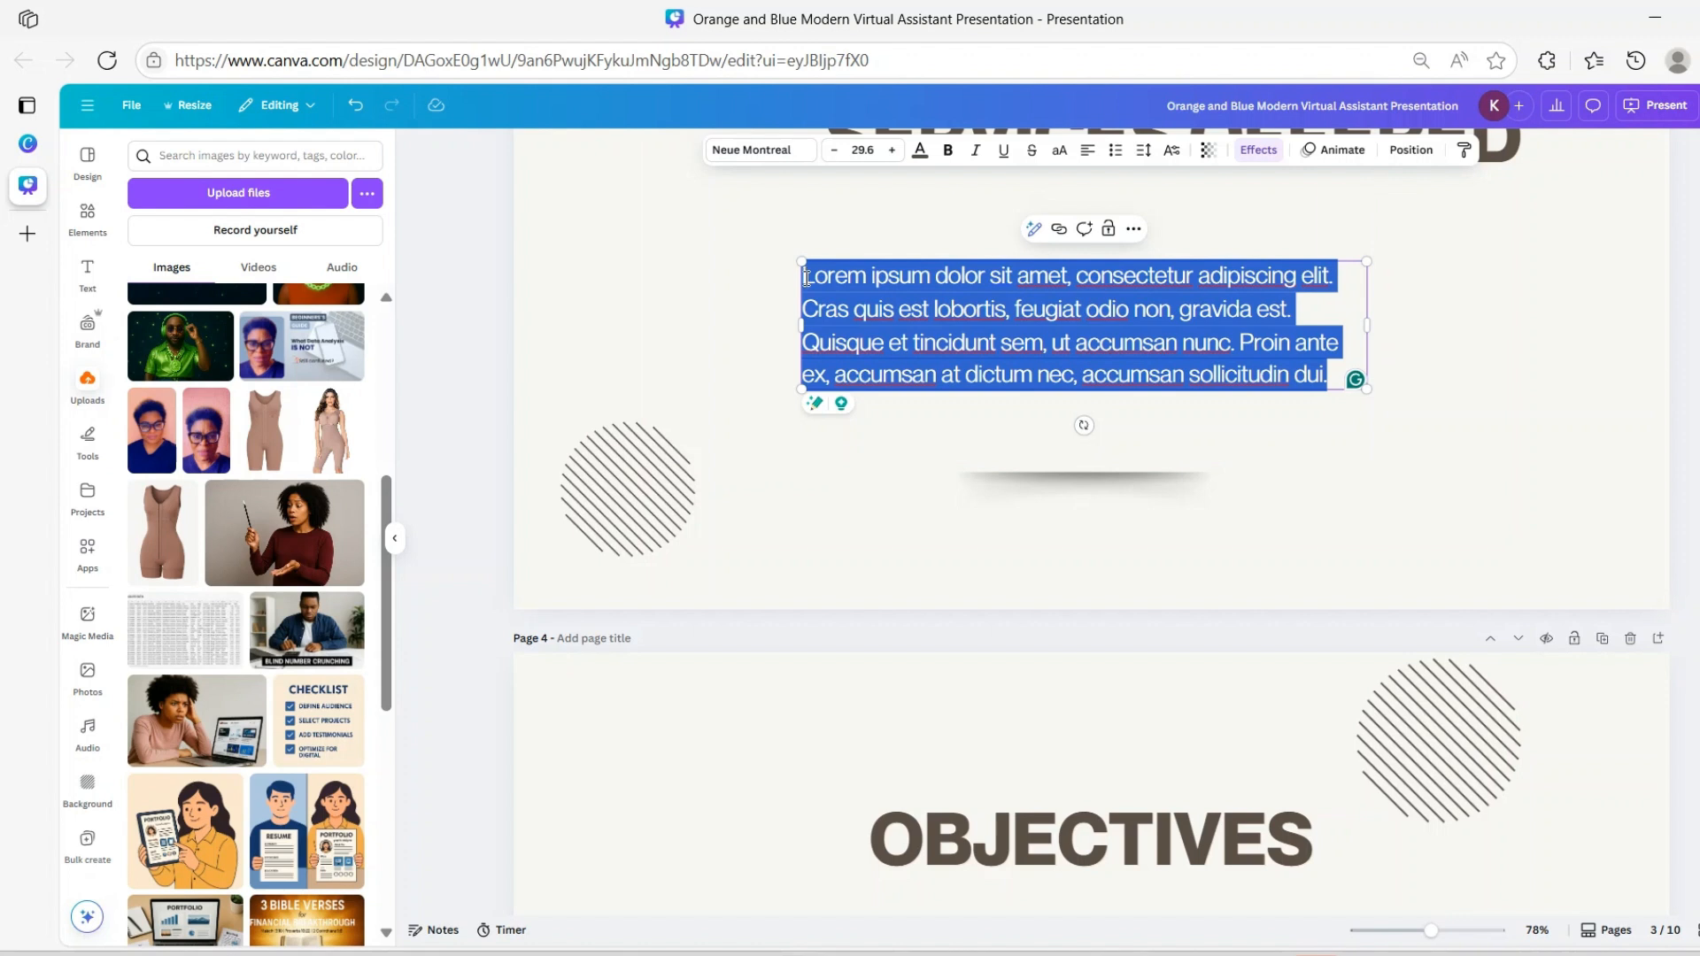
{"action": "left_click", "coordinate": [1114, 153]}
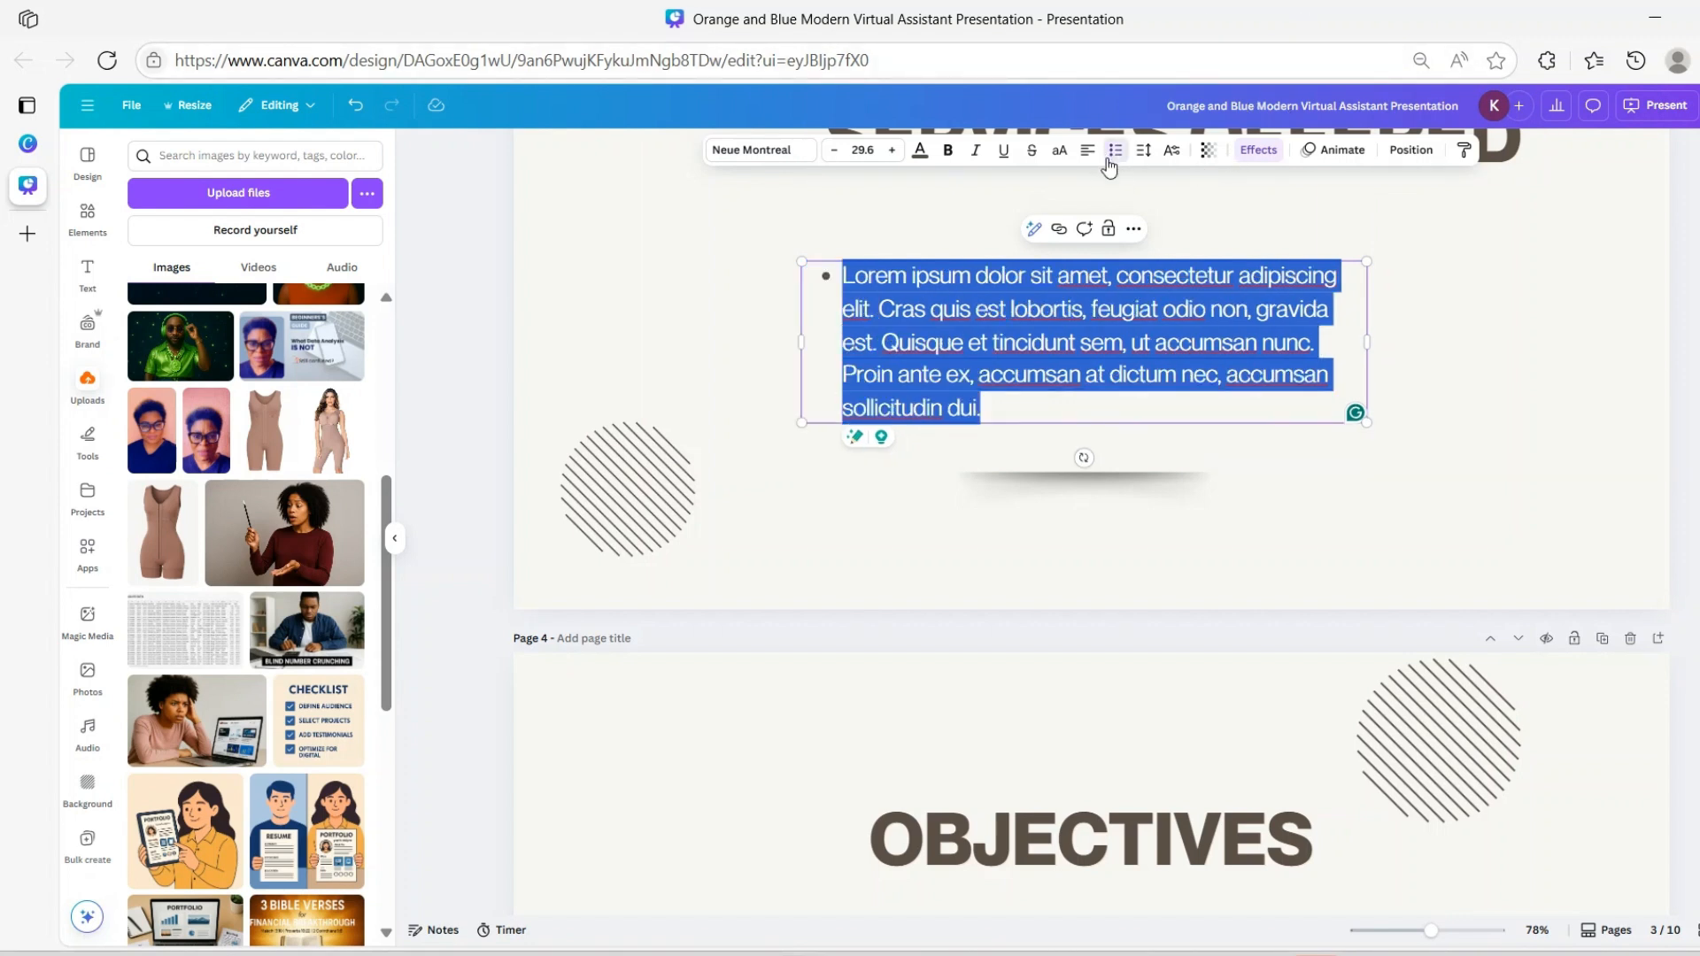
{"action": "type", "text": "Emai"}
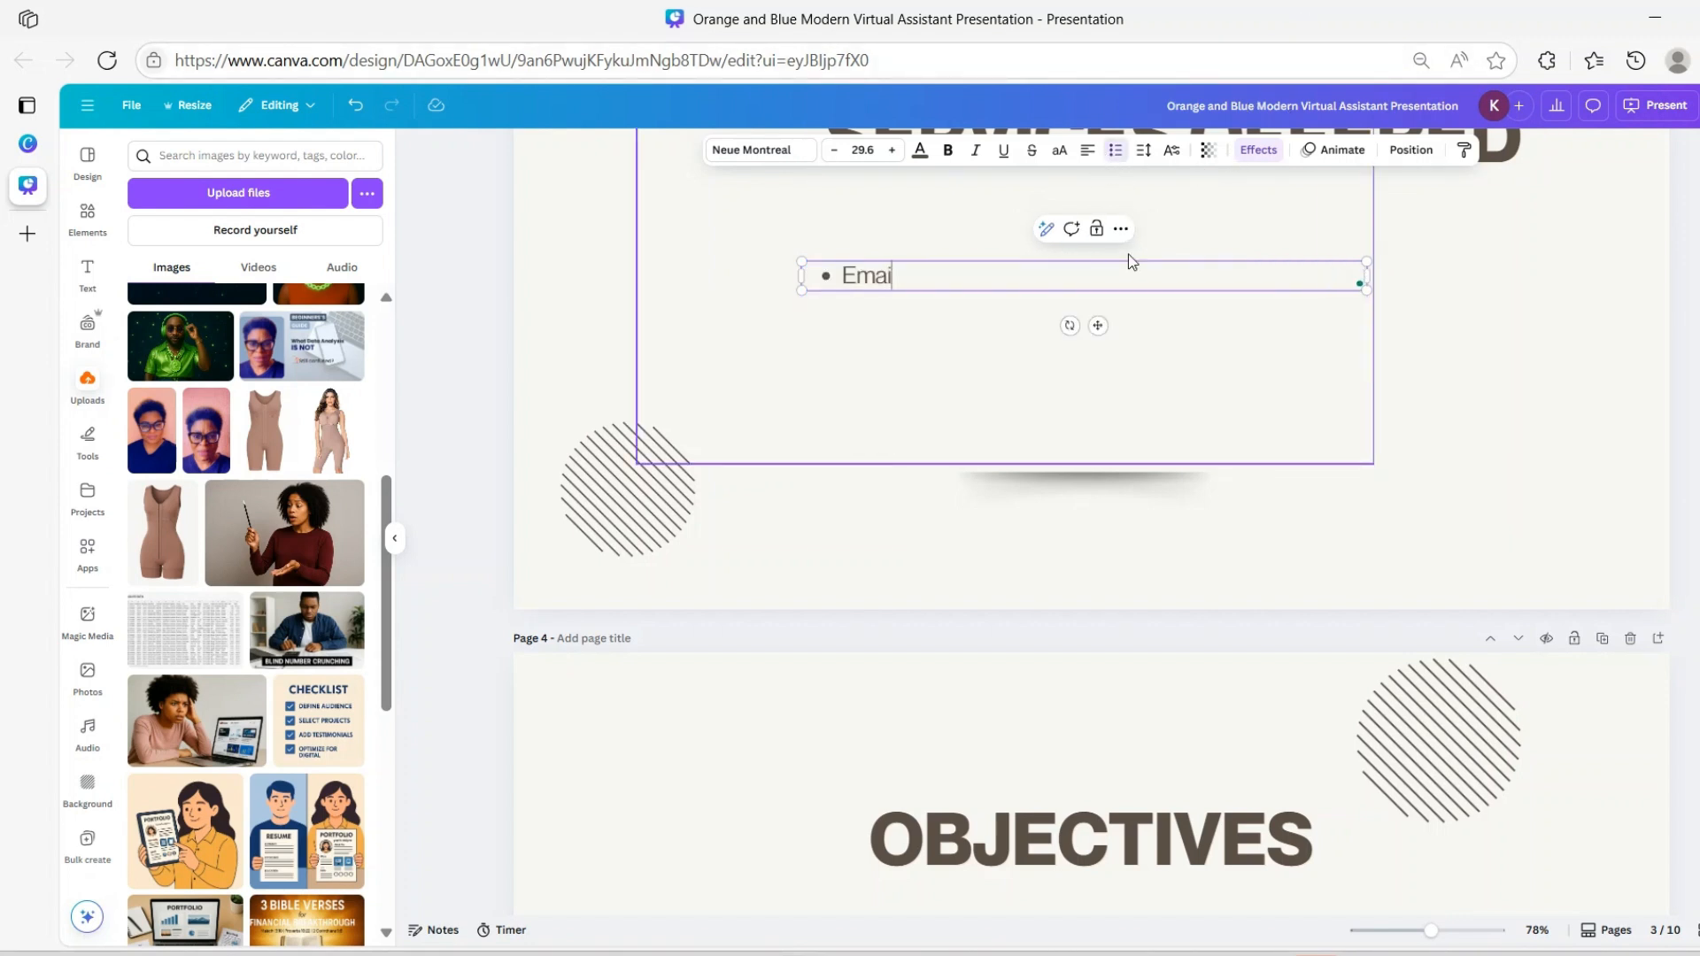
{"action": "type", "text": "l Management"}
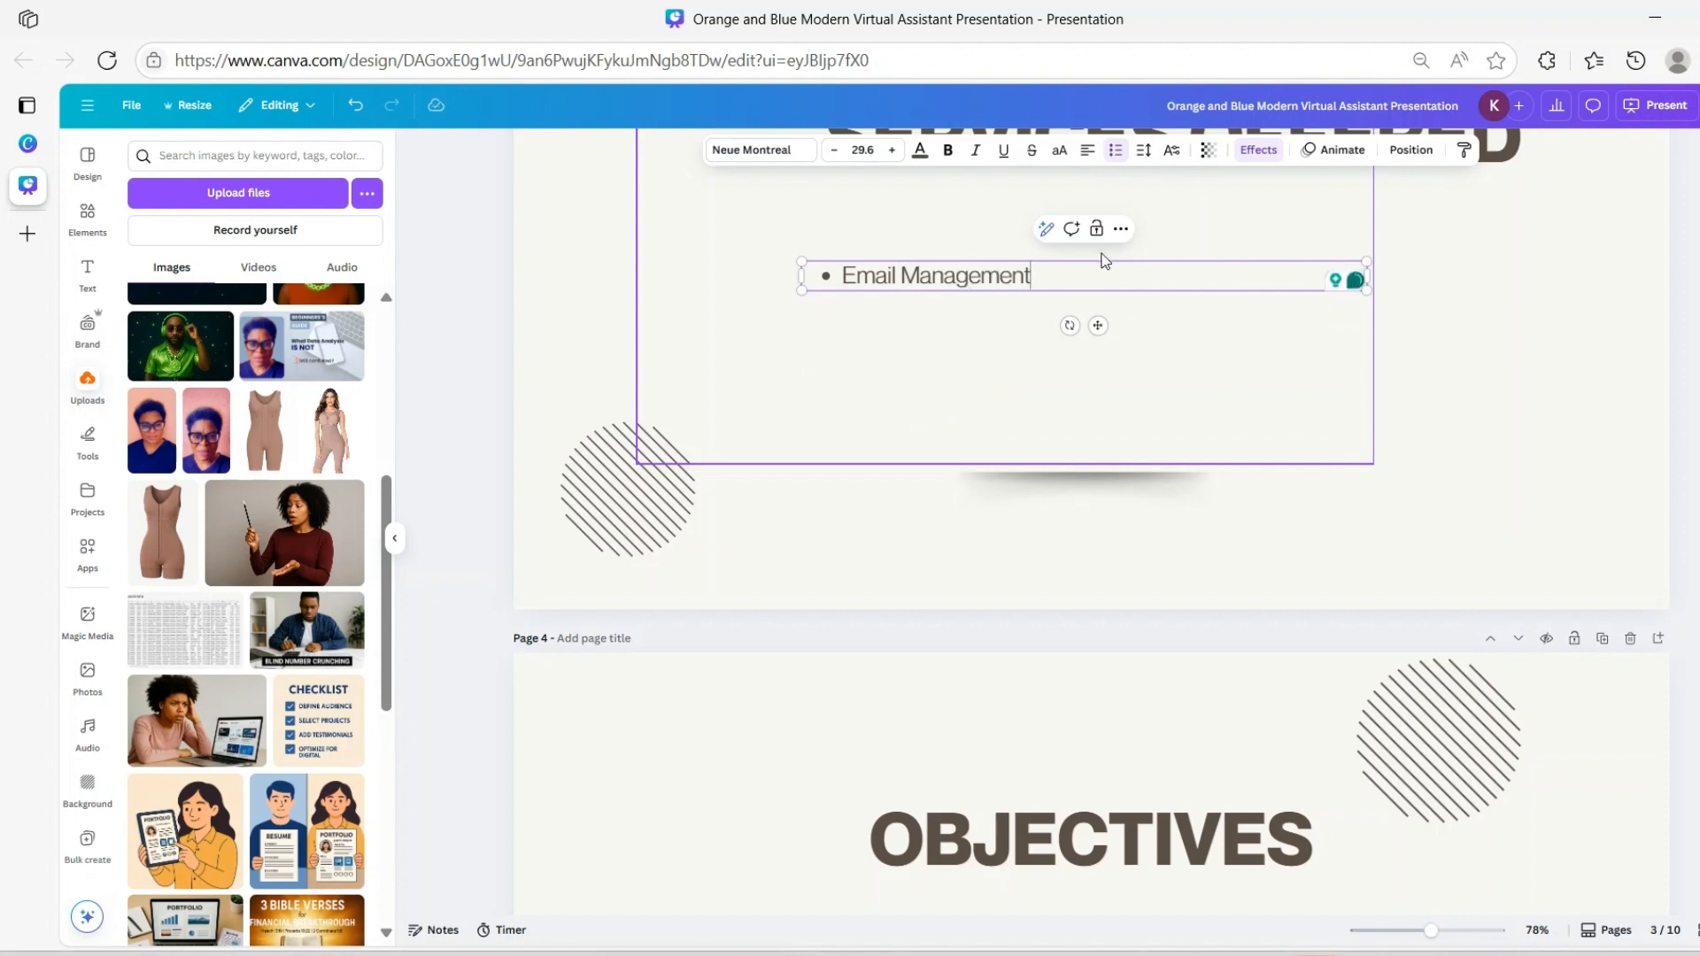
{"action": "left_click", "coordinate": [846, 281]}
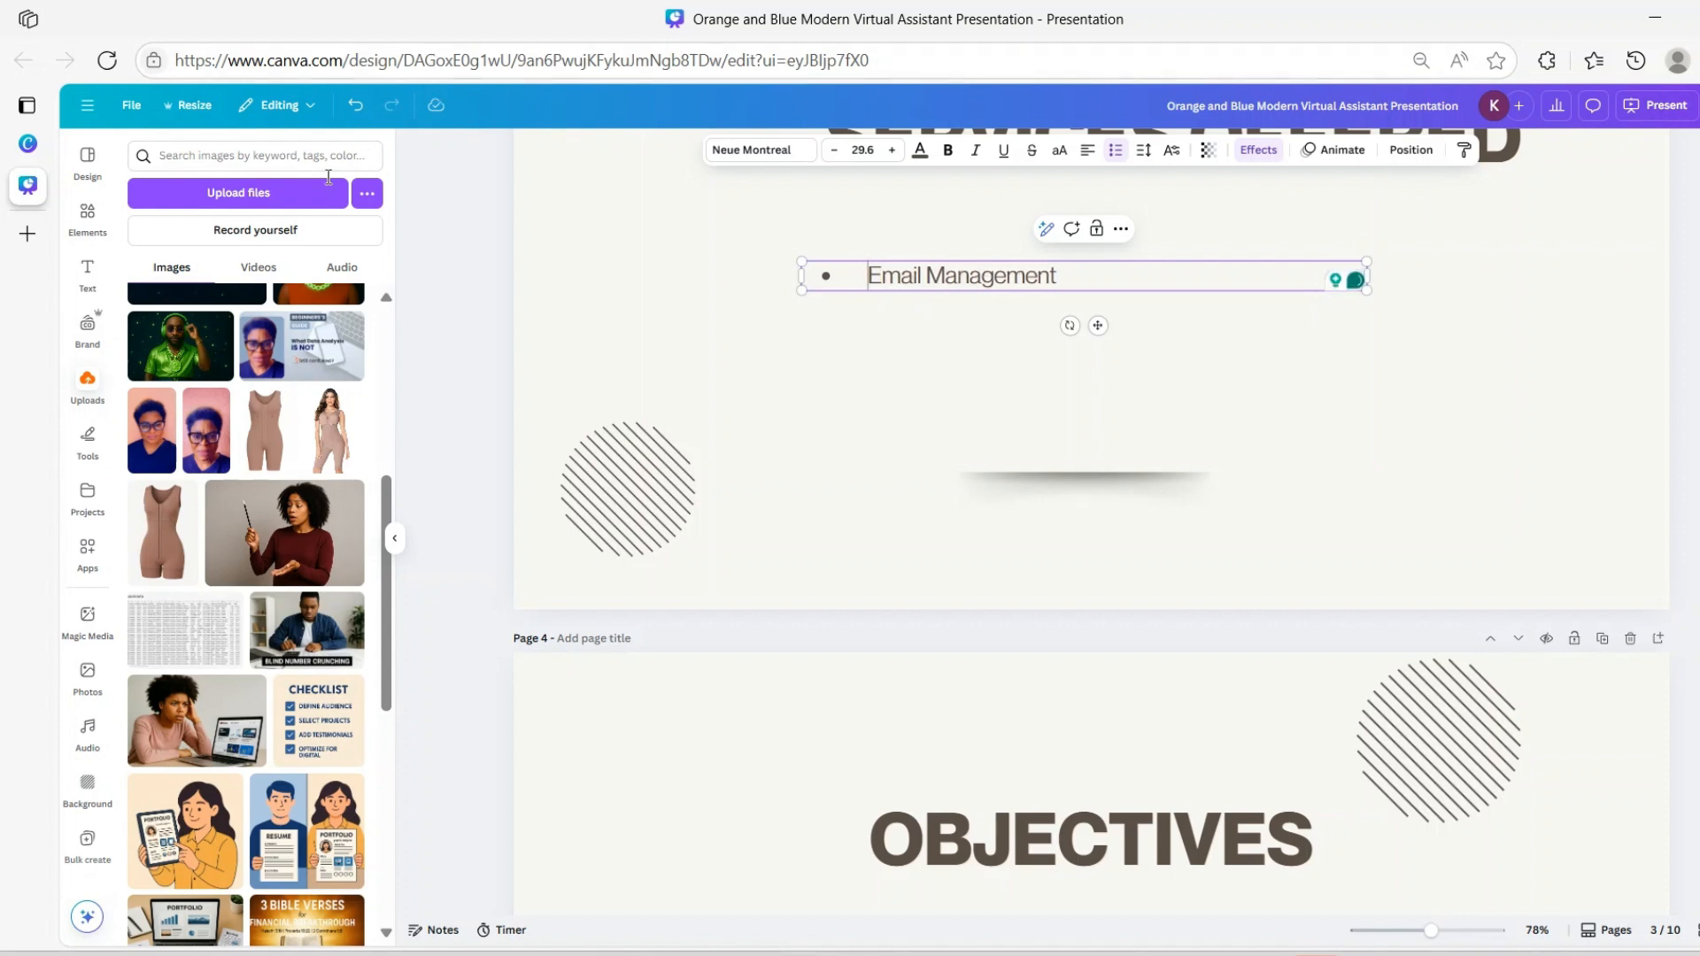
Search Elements for 'envelope' and add the outlined envelope graphic to the slide
{"action": "left_click", "coordinate": [87, 215]}
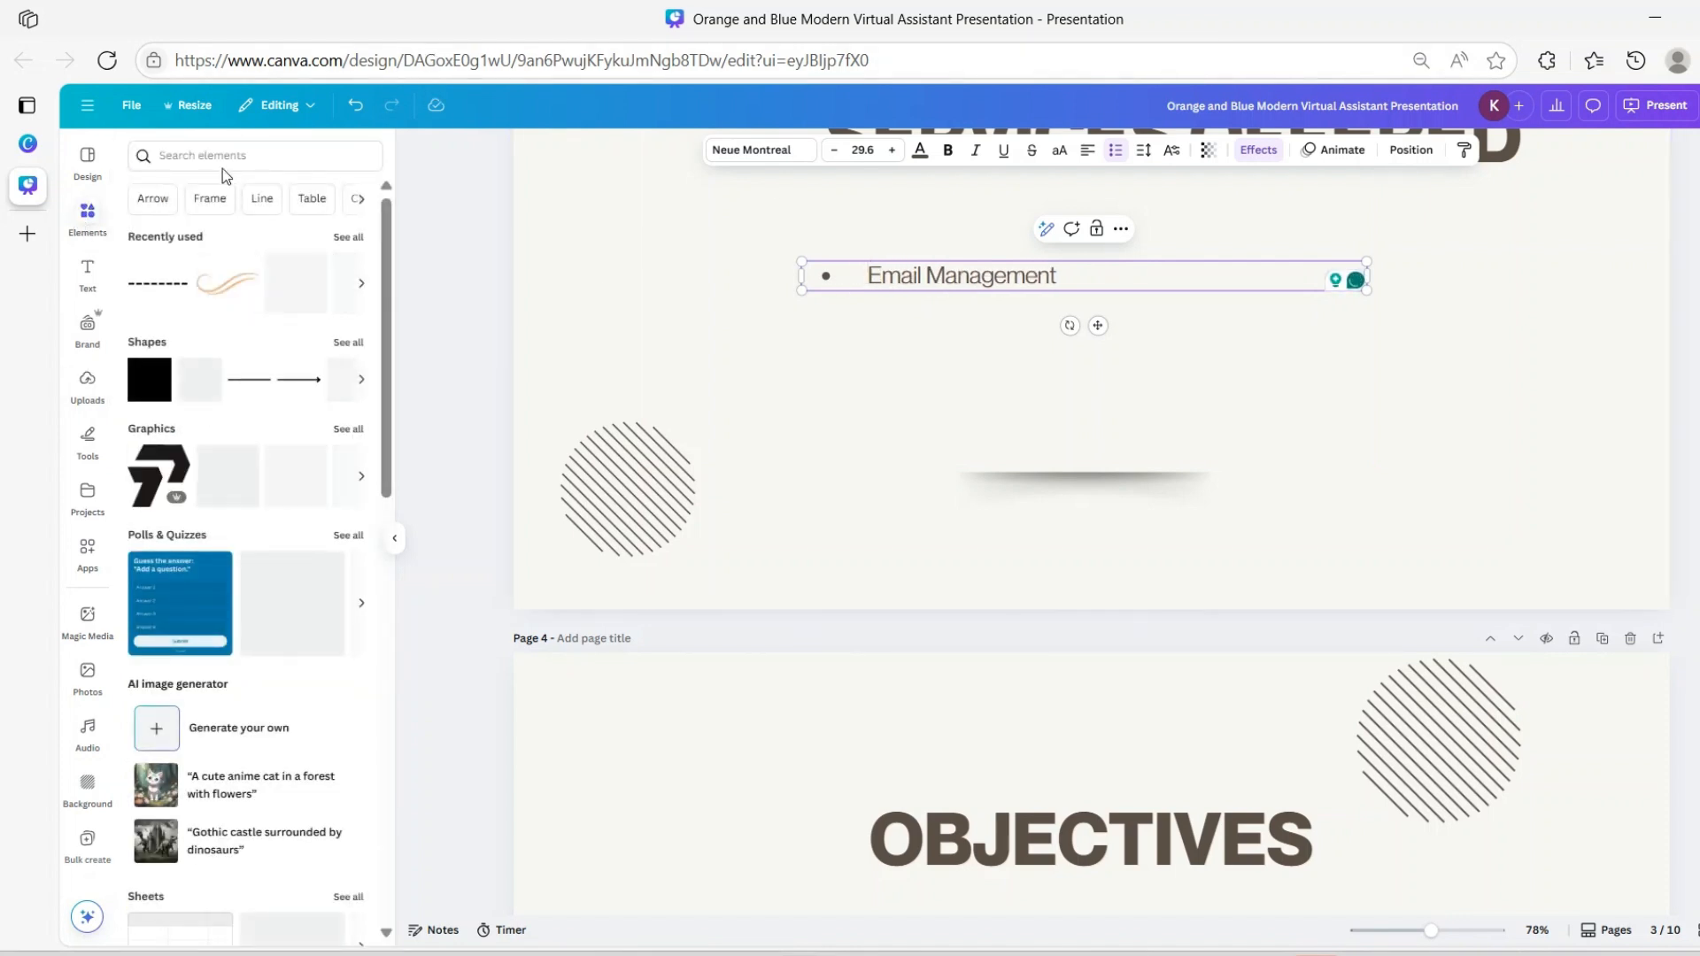
{"action": "left_click", "coordinate": [212, 156]}
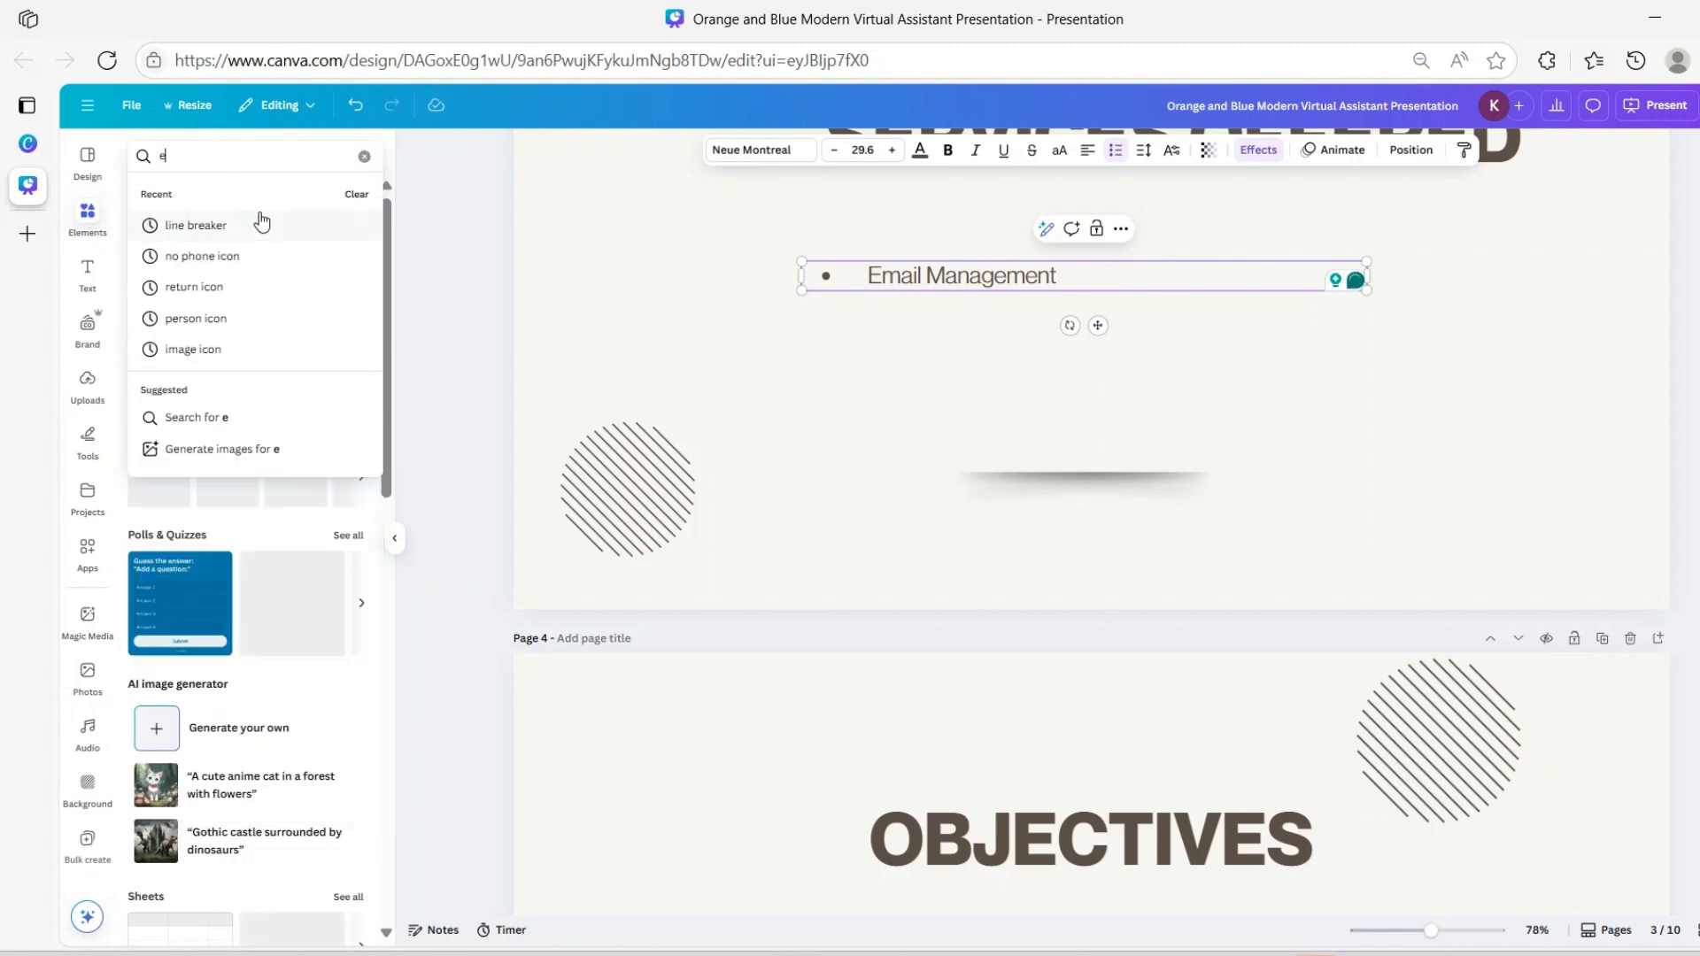
{"action": "type", "text": "envel"}
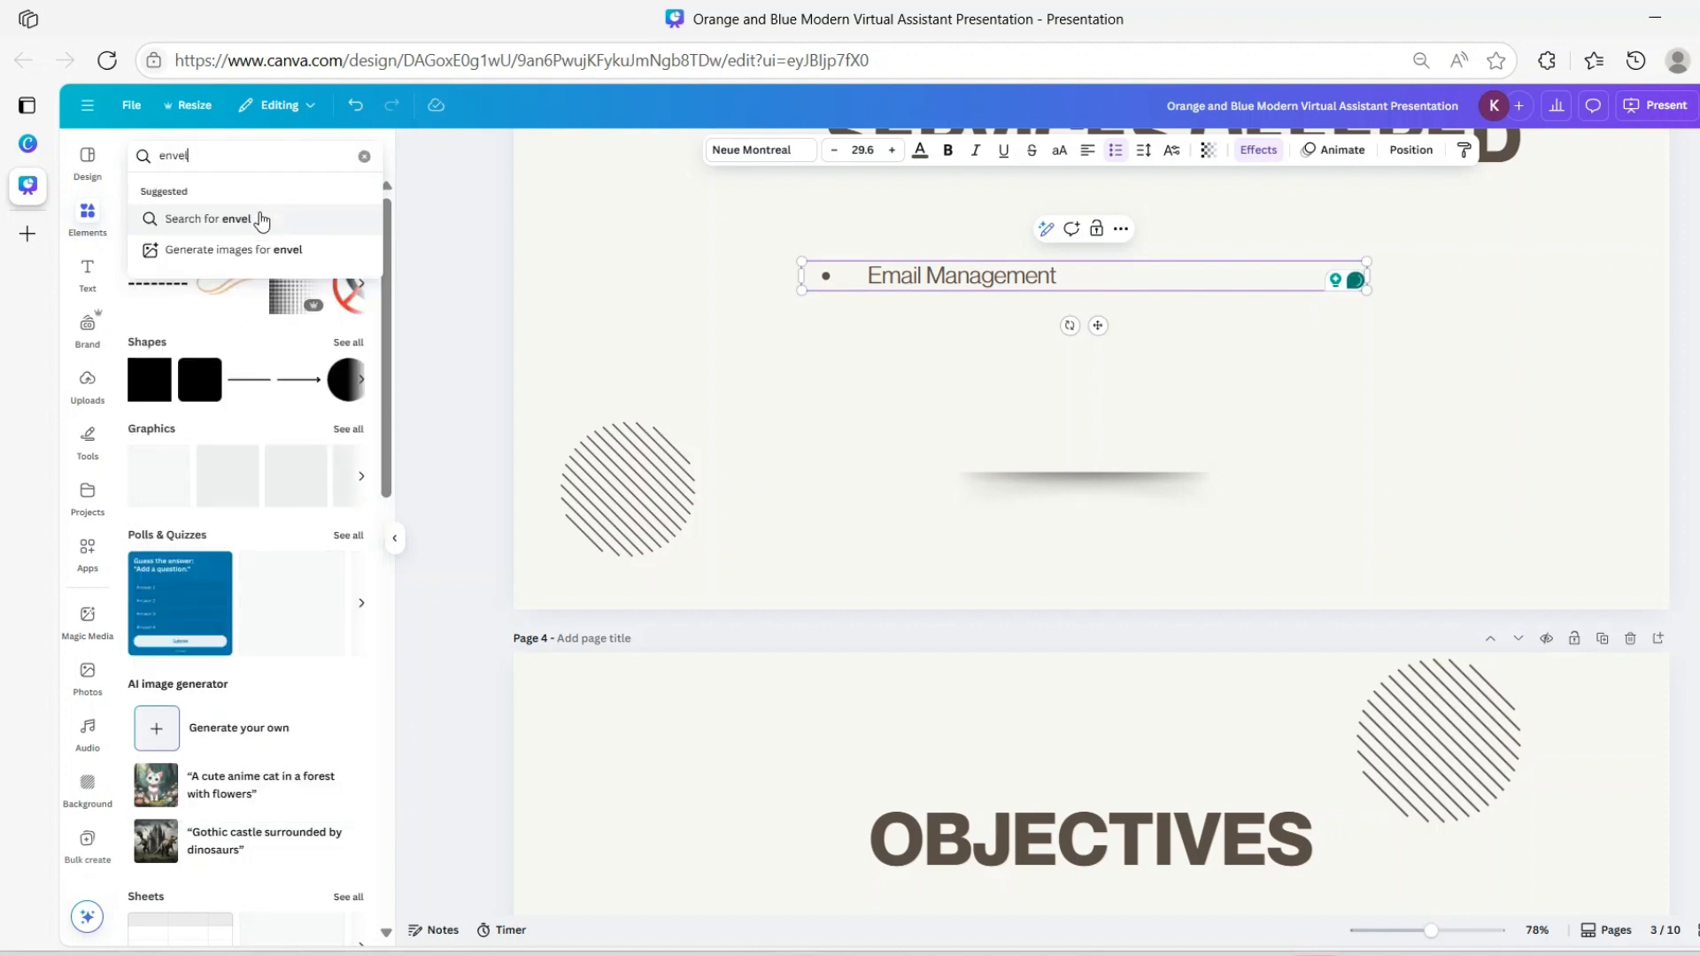
{"action": "type", "text": "o"}
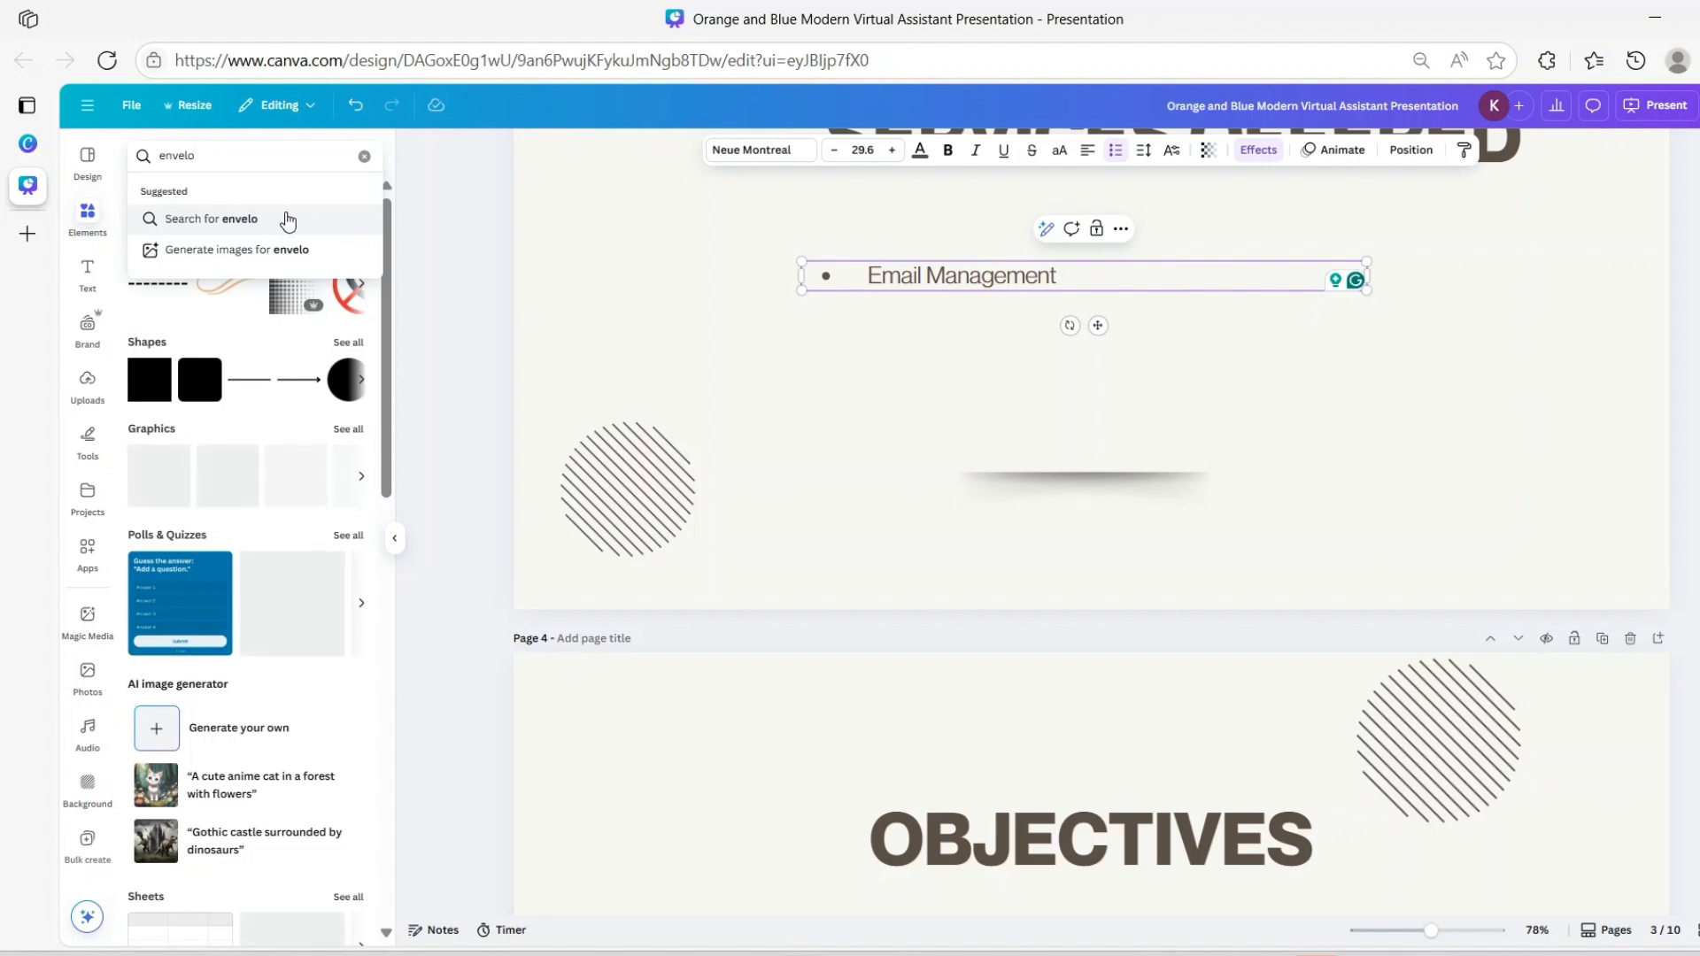
{"action": "type", "text": "pe"}
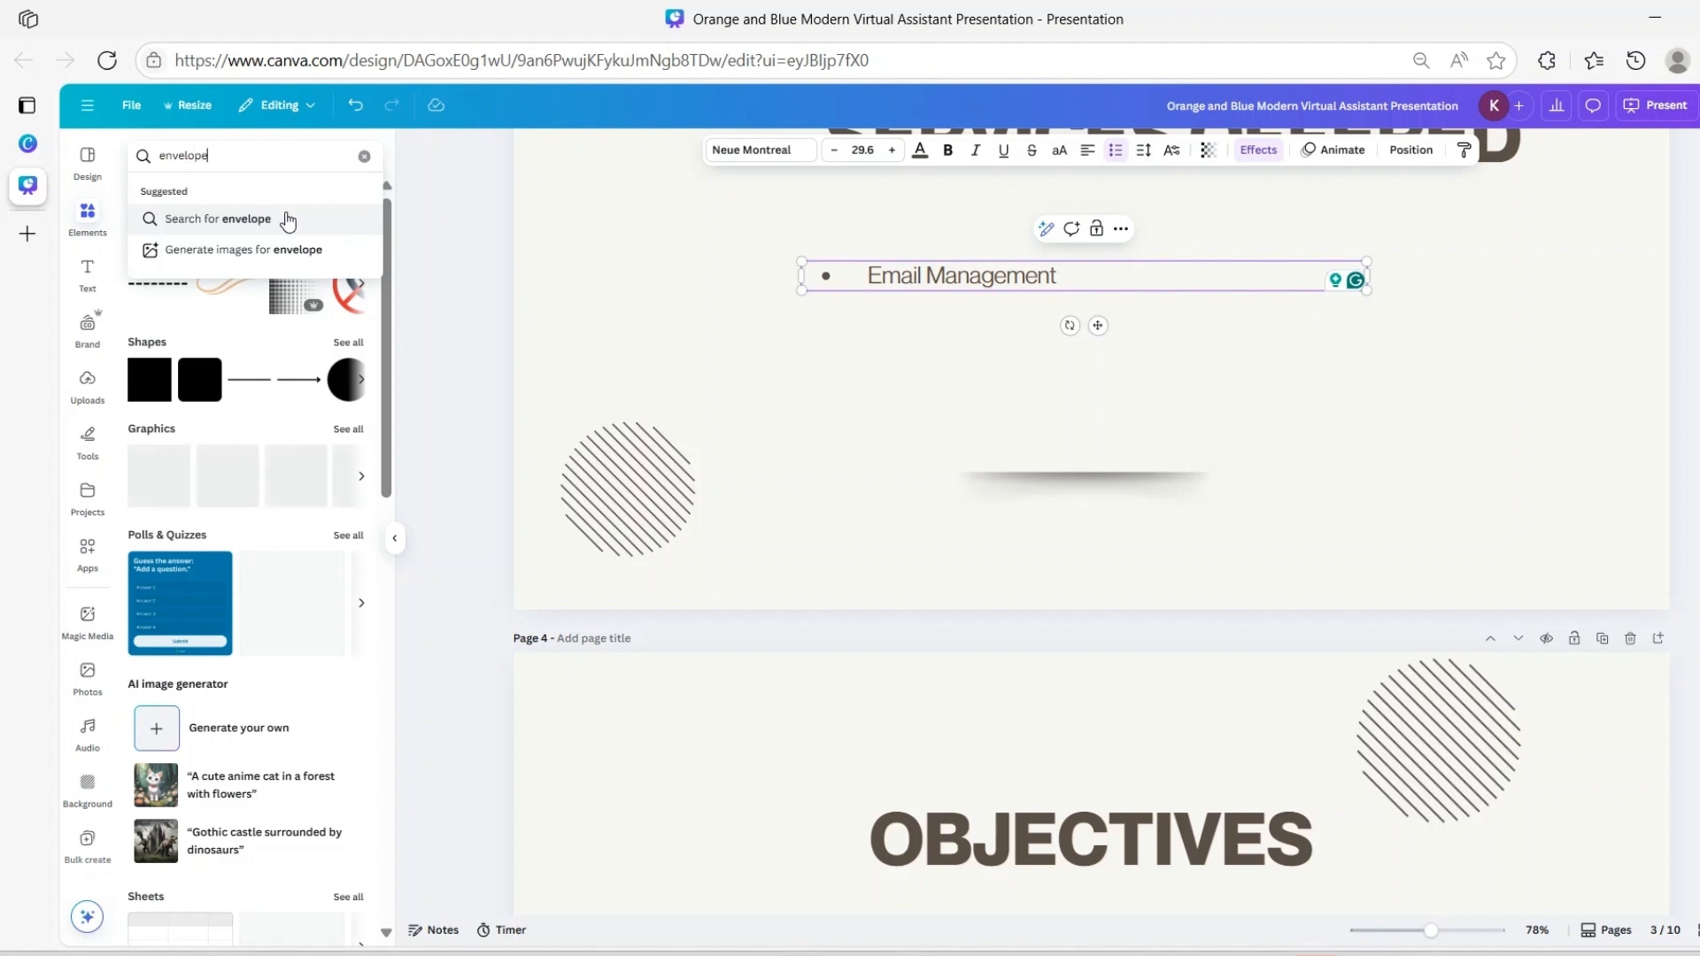
{"action": "left_click", "coordinate": [288, 219]}
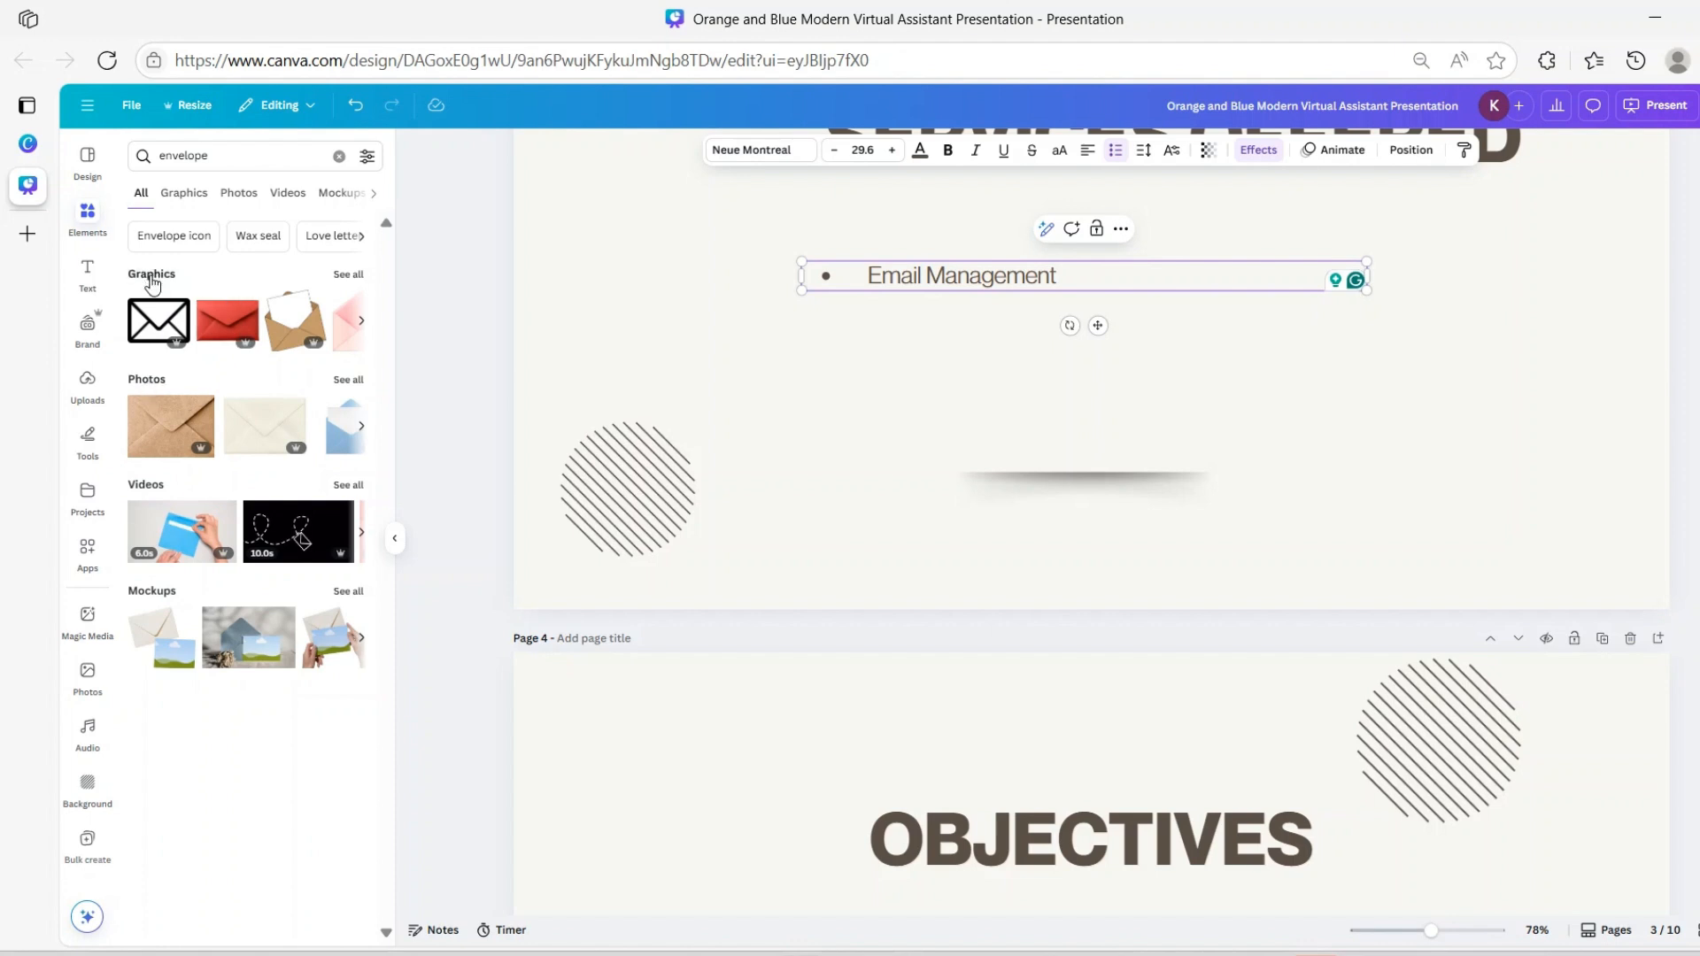
{"action": "left_click", "coordinate": [348, 279]}
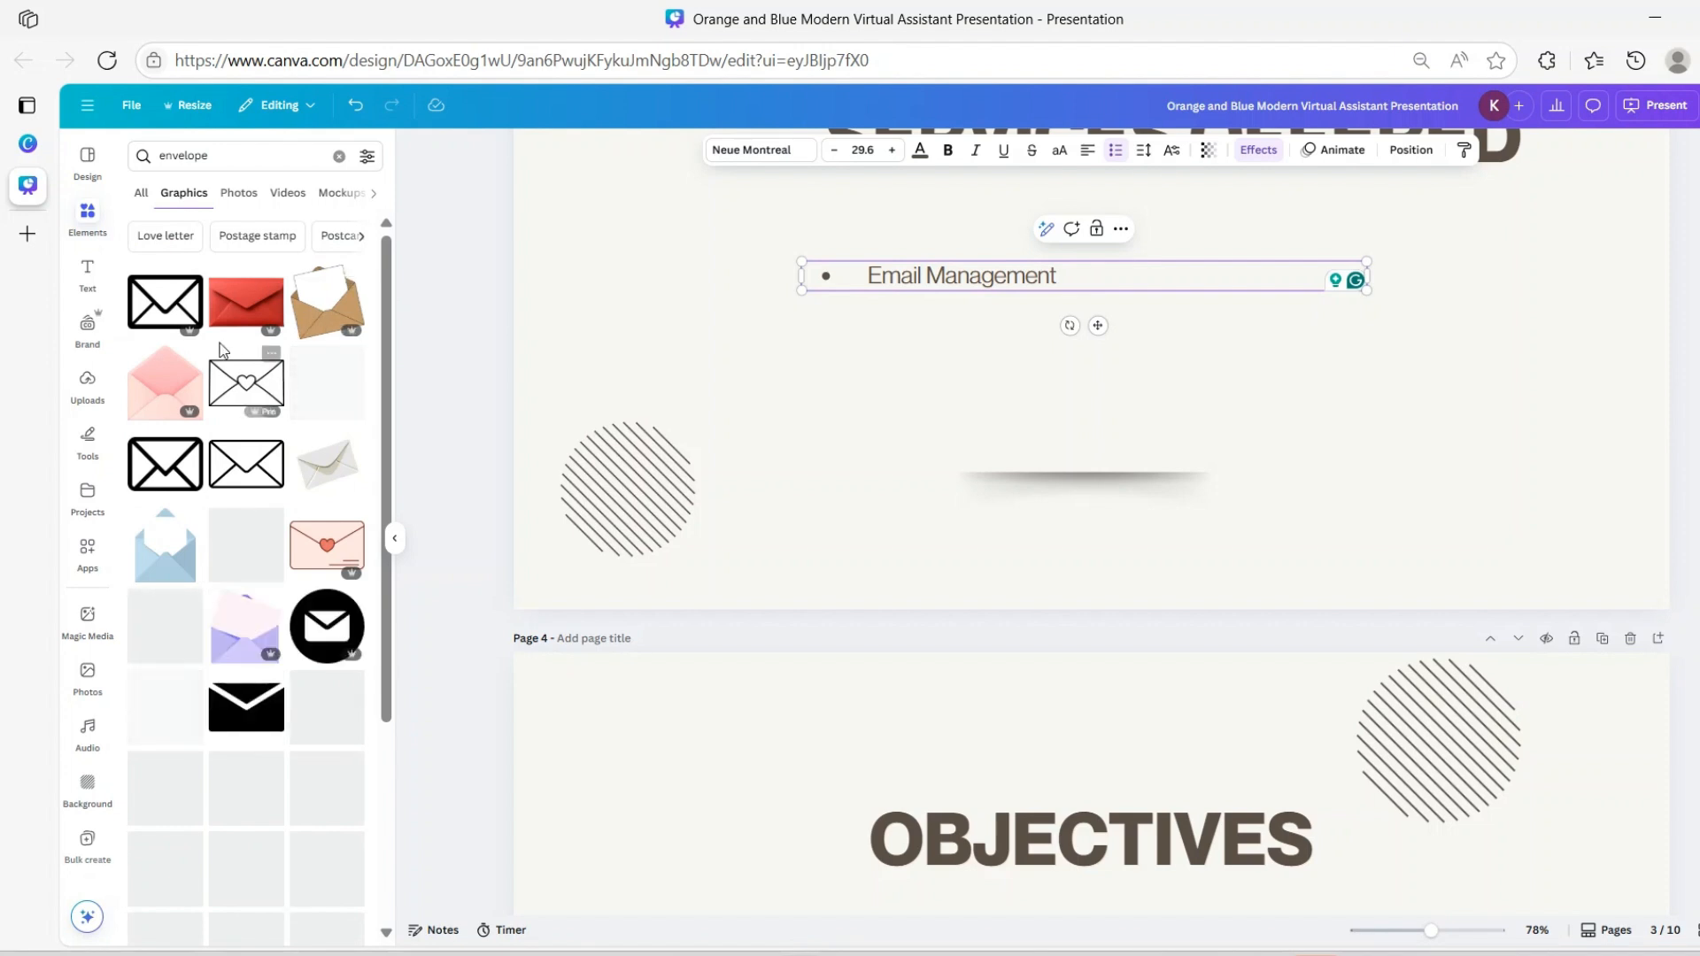
{"action": "left_click", "coordinate": [167, 301]}
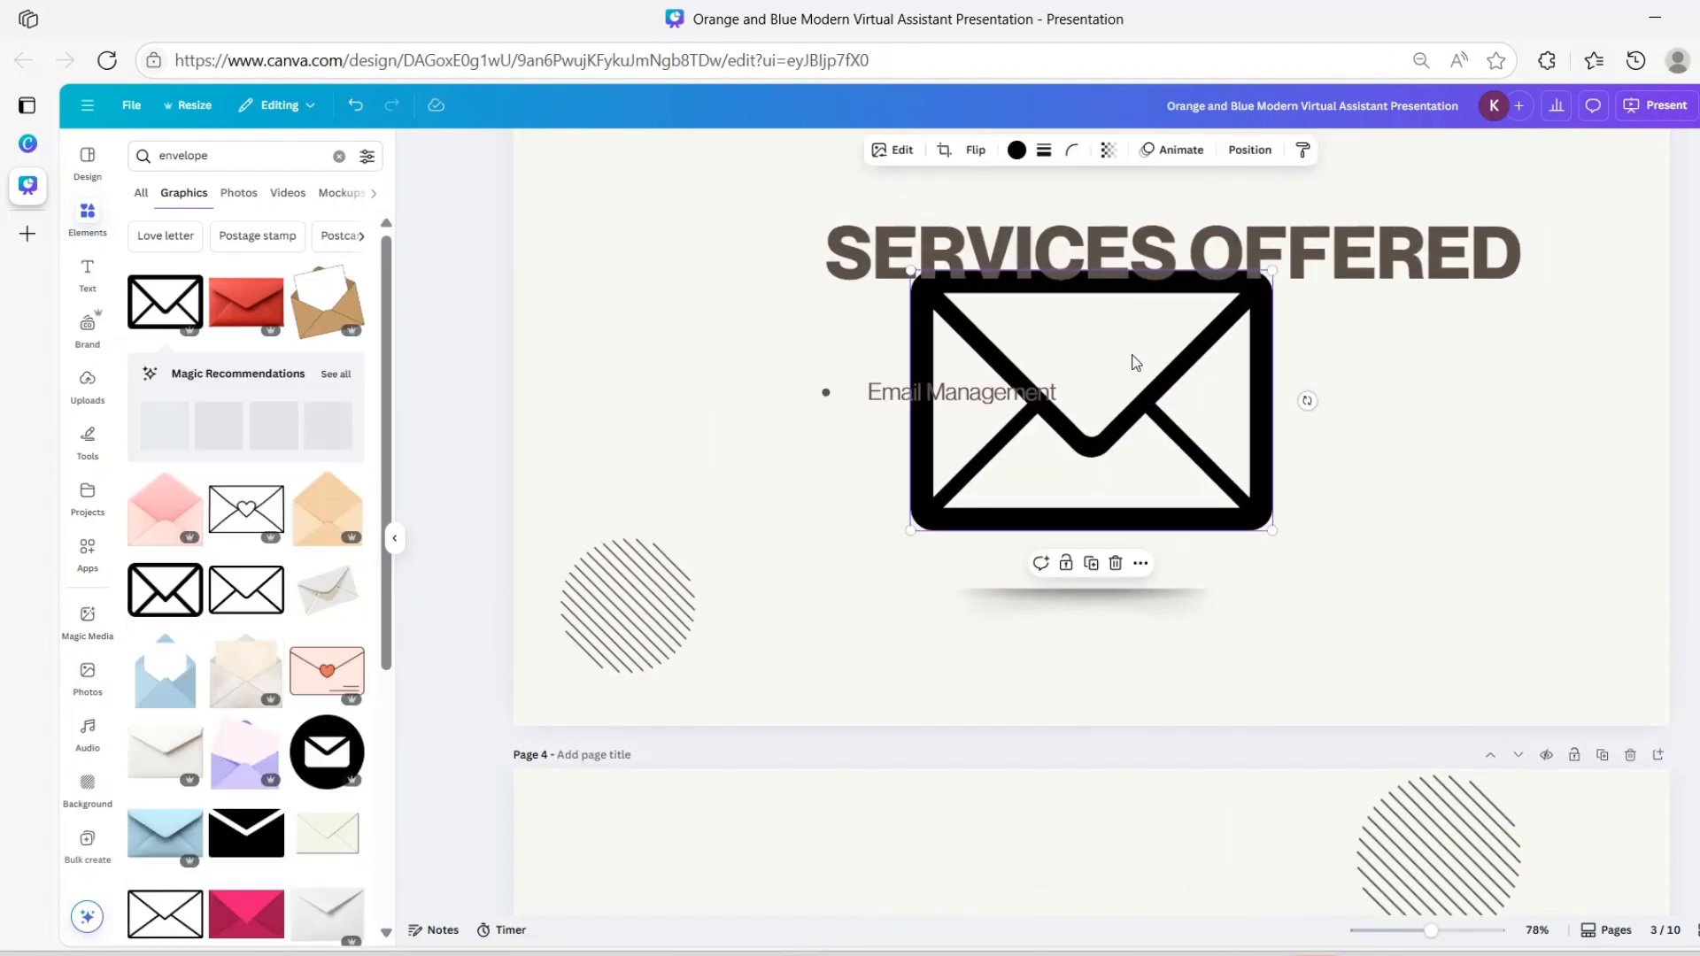
Shrink the envelope to icon size and place it before 'Email Management'
{"action": "left_click_drag", "start_coordinate": [1268, 271], "coordinate": [934, 515]}
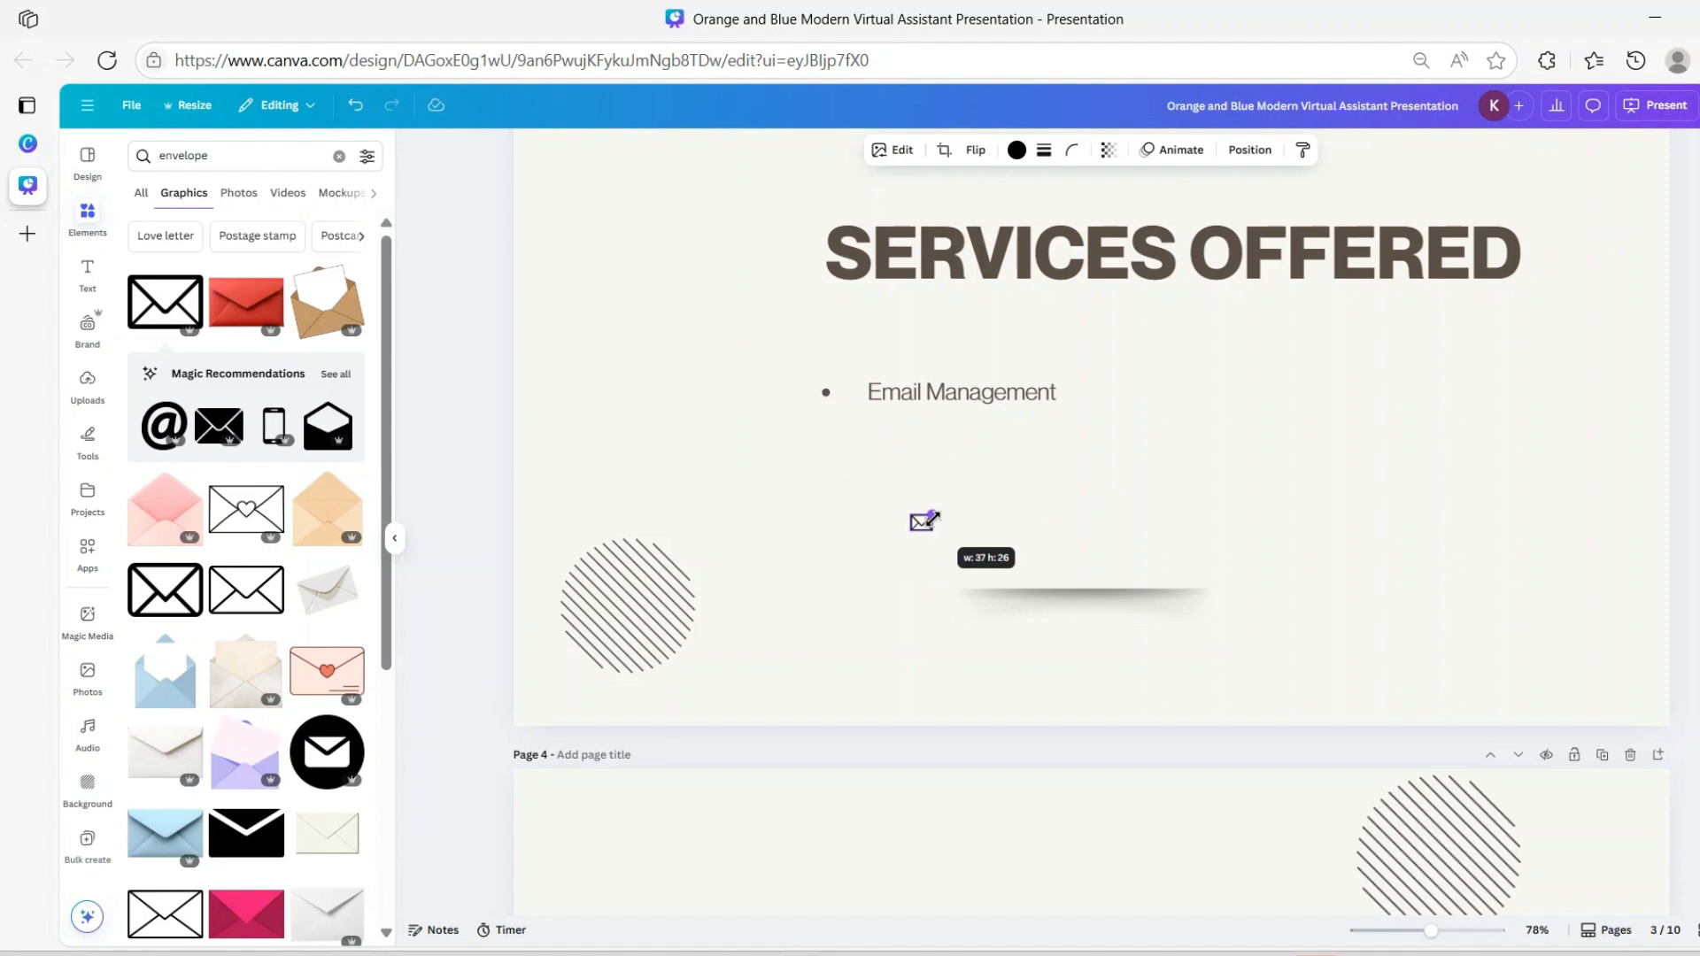
{"action": "left_click_drag", "start_coordinate": [934, 515], "coordinate": [928, 520]}
{"action": "left_click_drag", "start_coordinate": [929, 520], "coordinate": [863, 432]}
{"action": "left_click", "coordinate": [1059, 448]}
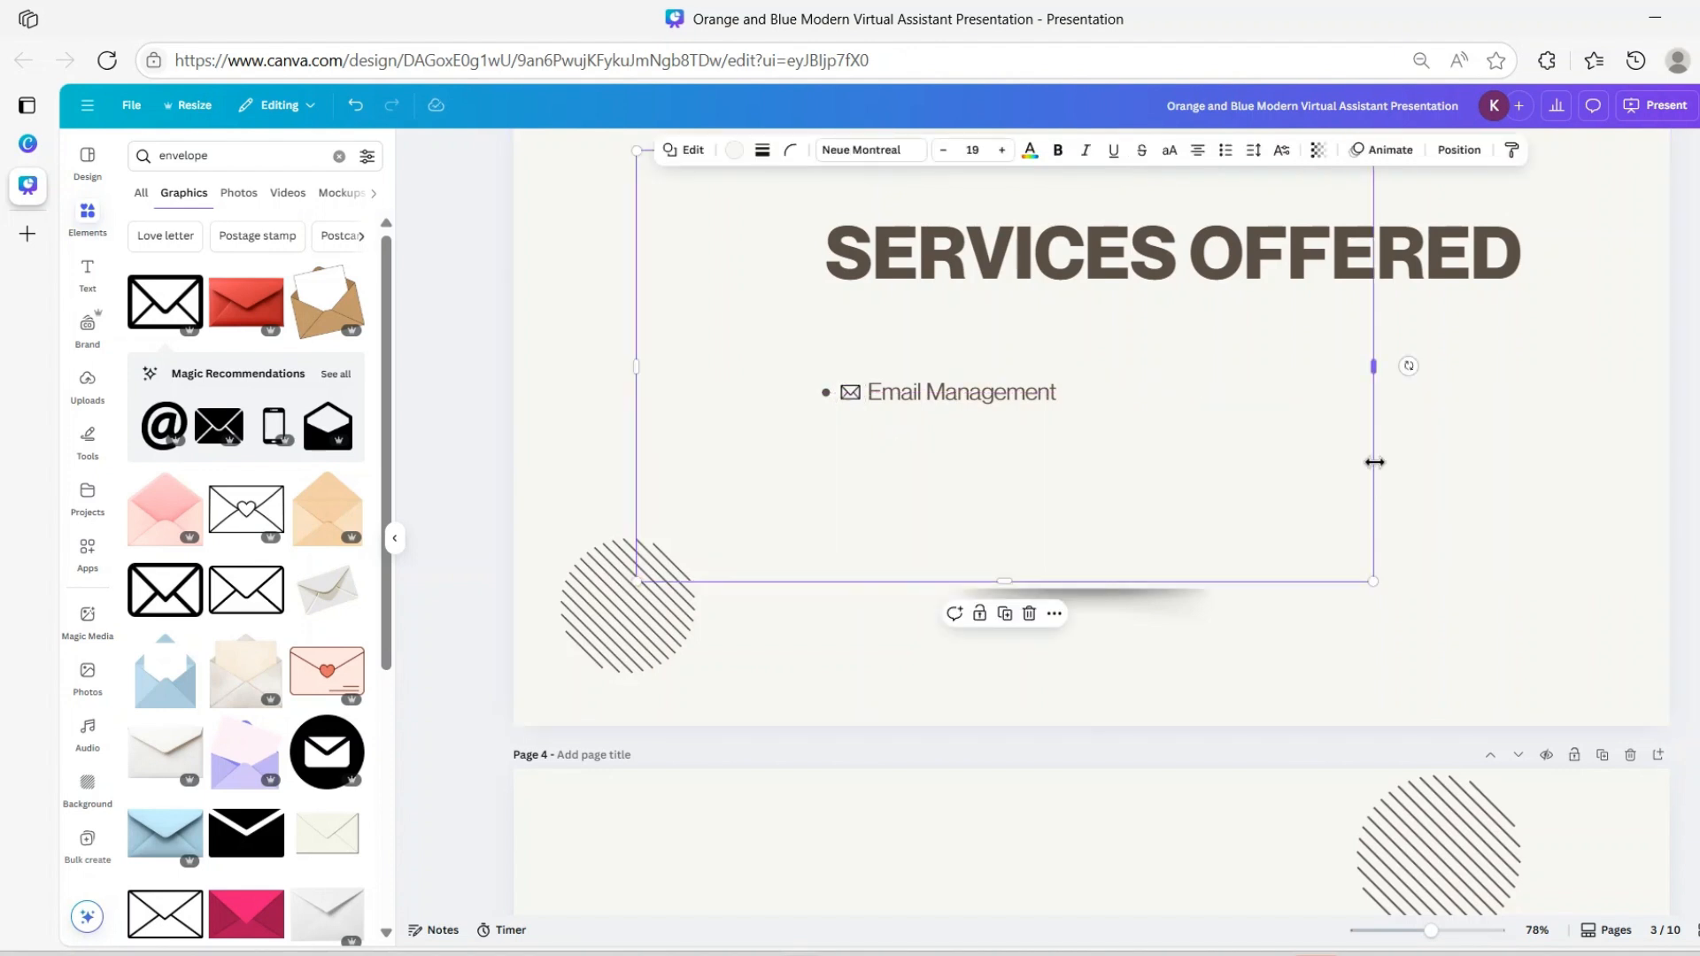
Start a new line after 'Email Management' and type the bullet 'Data Analysis'
{"action": "left_click", "coordinate": [1068, 405]}
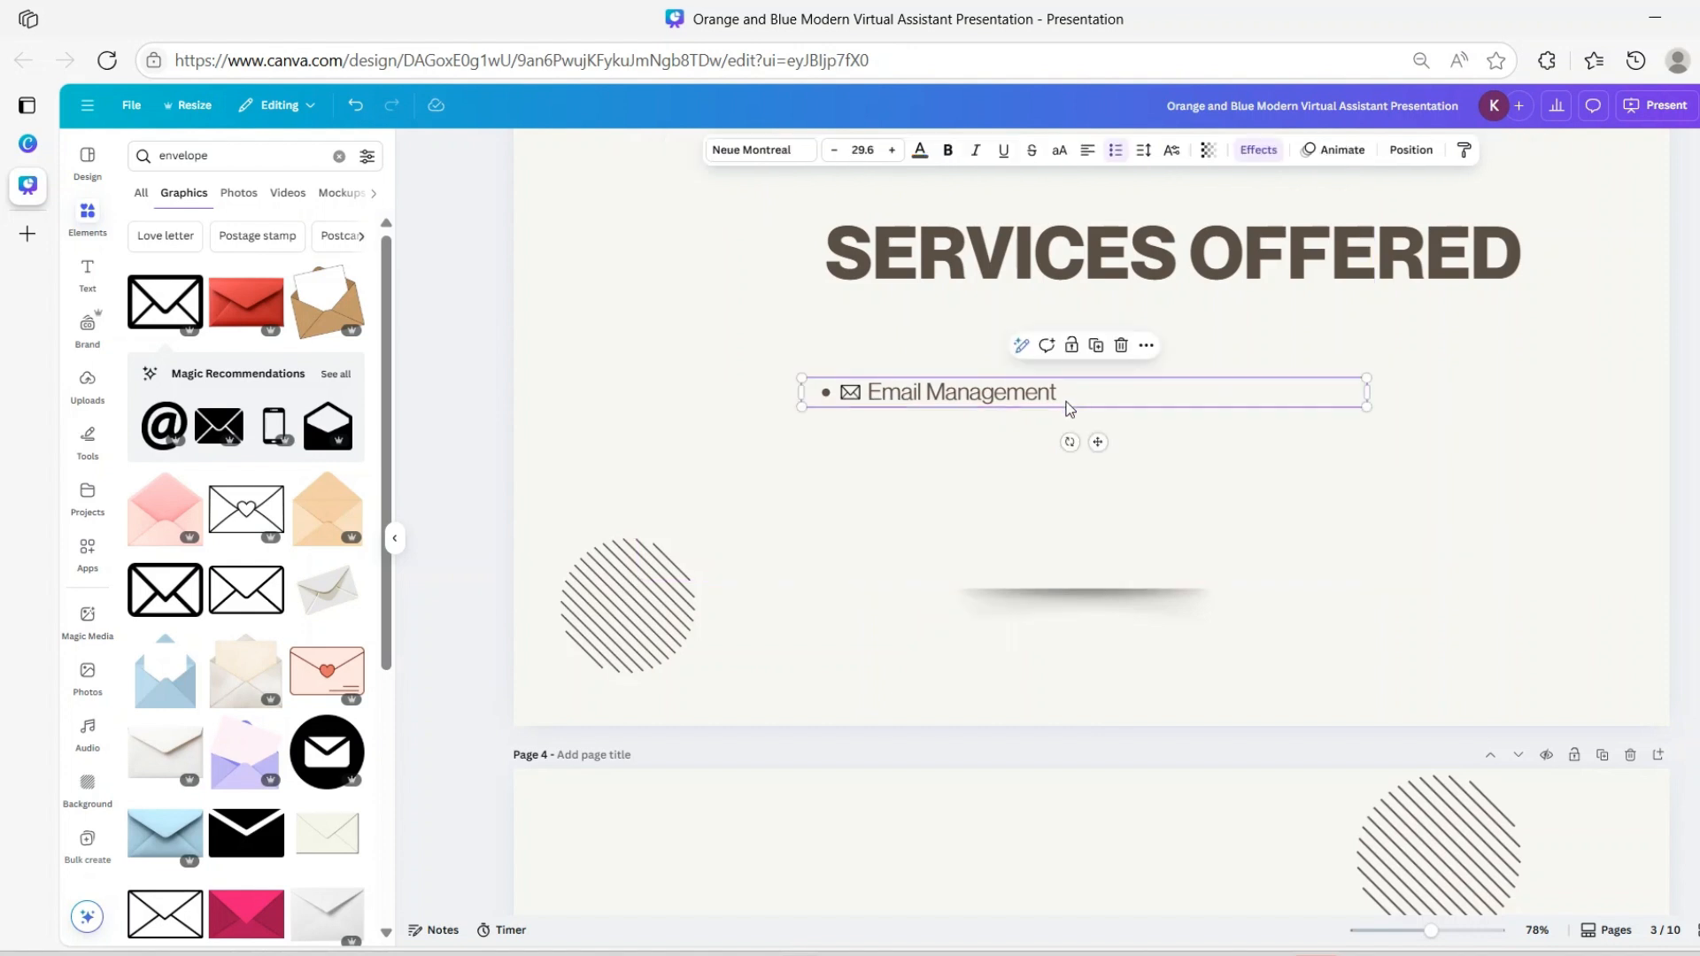
{"action": "left_click", "coordinate": [1069, 397]}
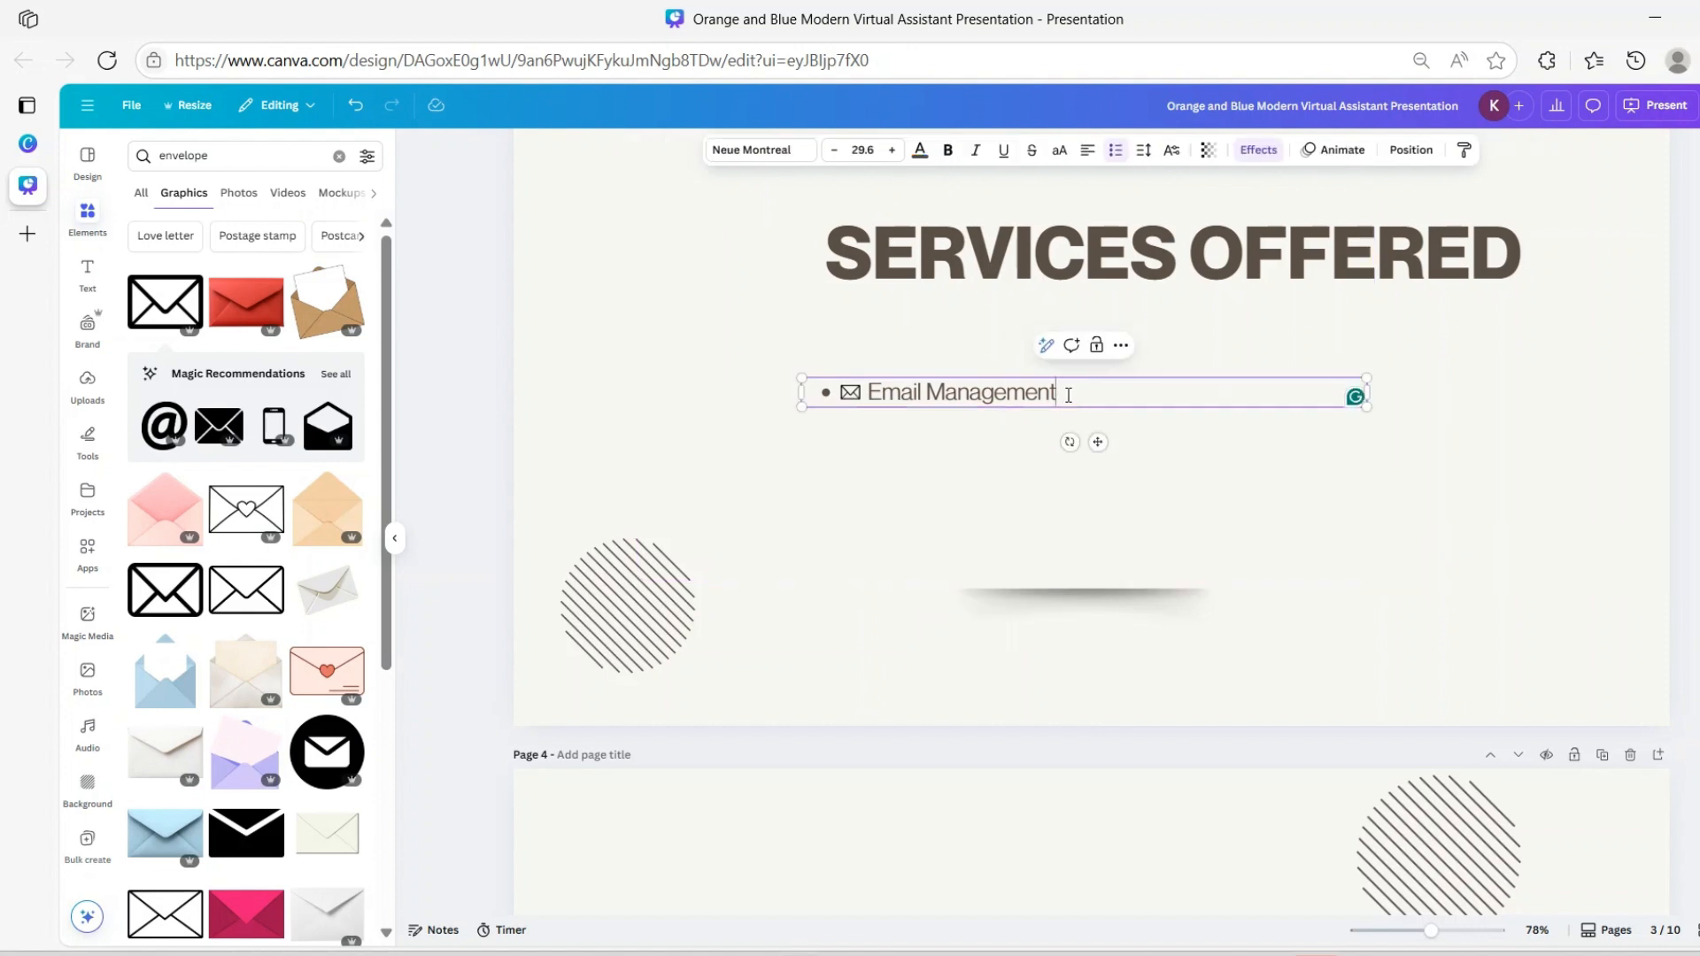
{"action": "key", "text": "Return"}
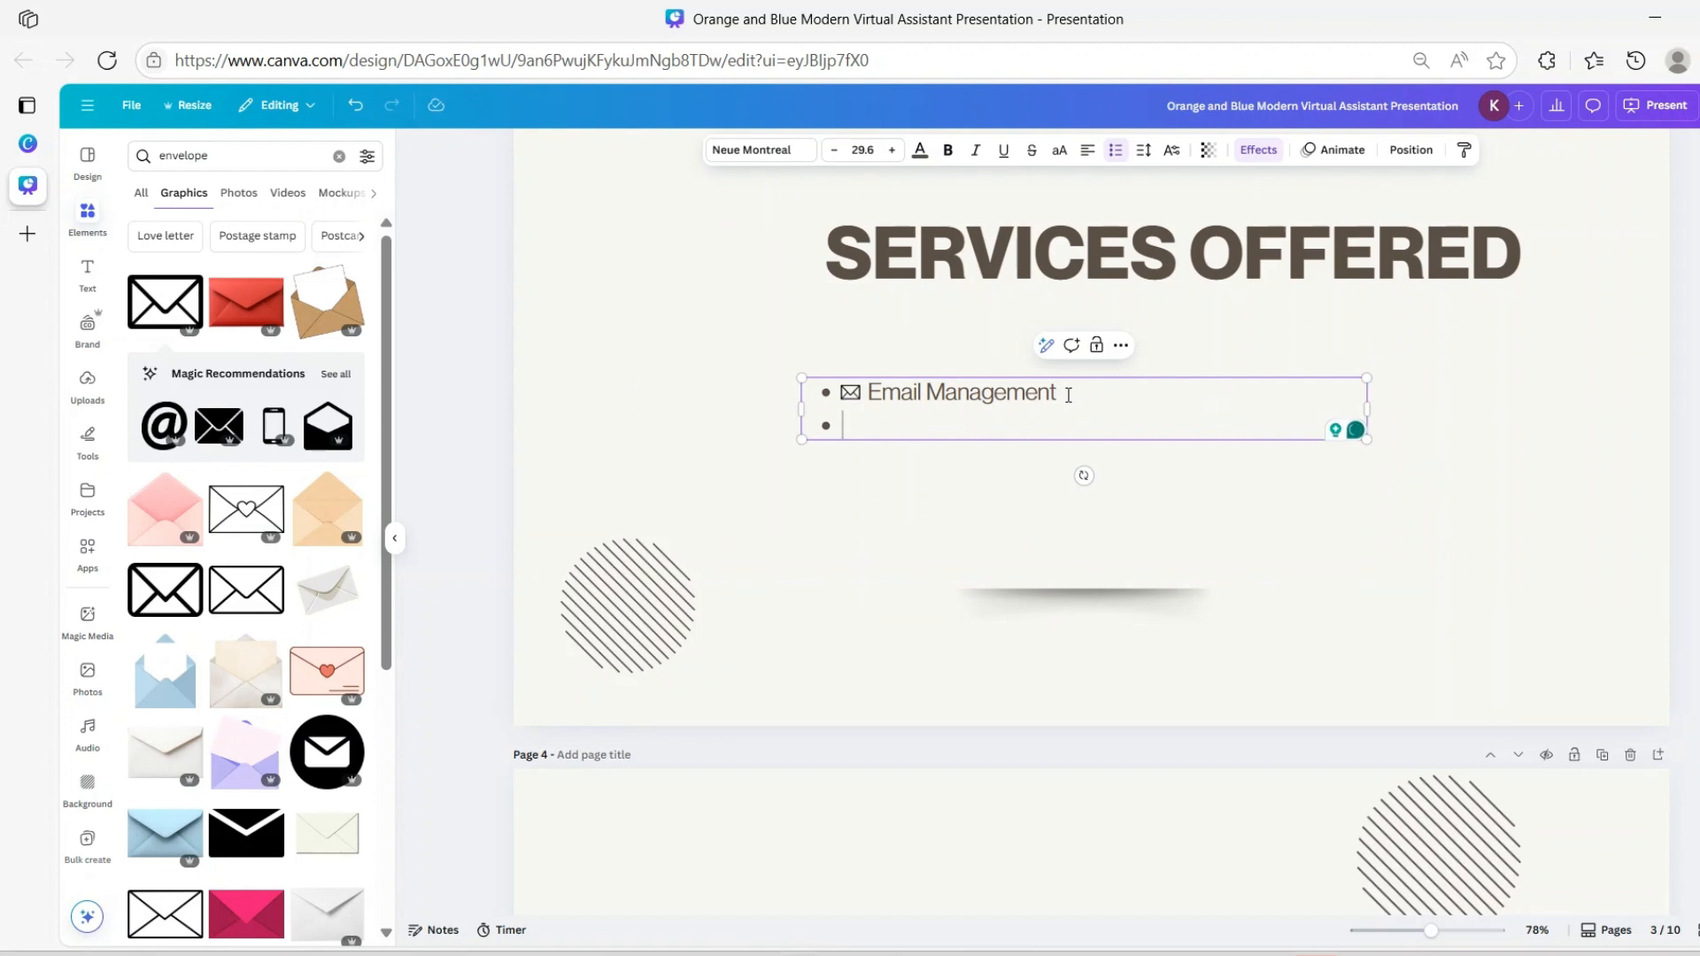
{"action": "type", "text": "Data A"}
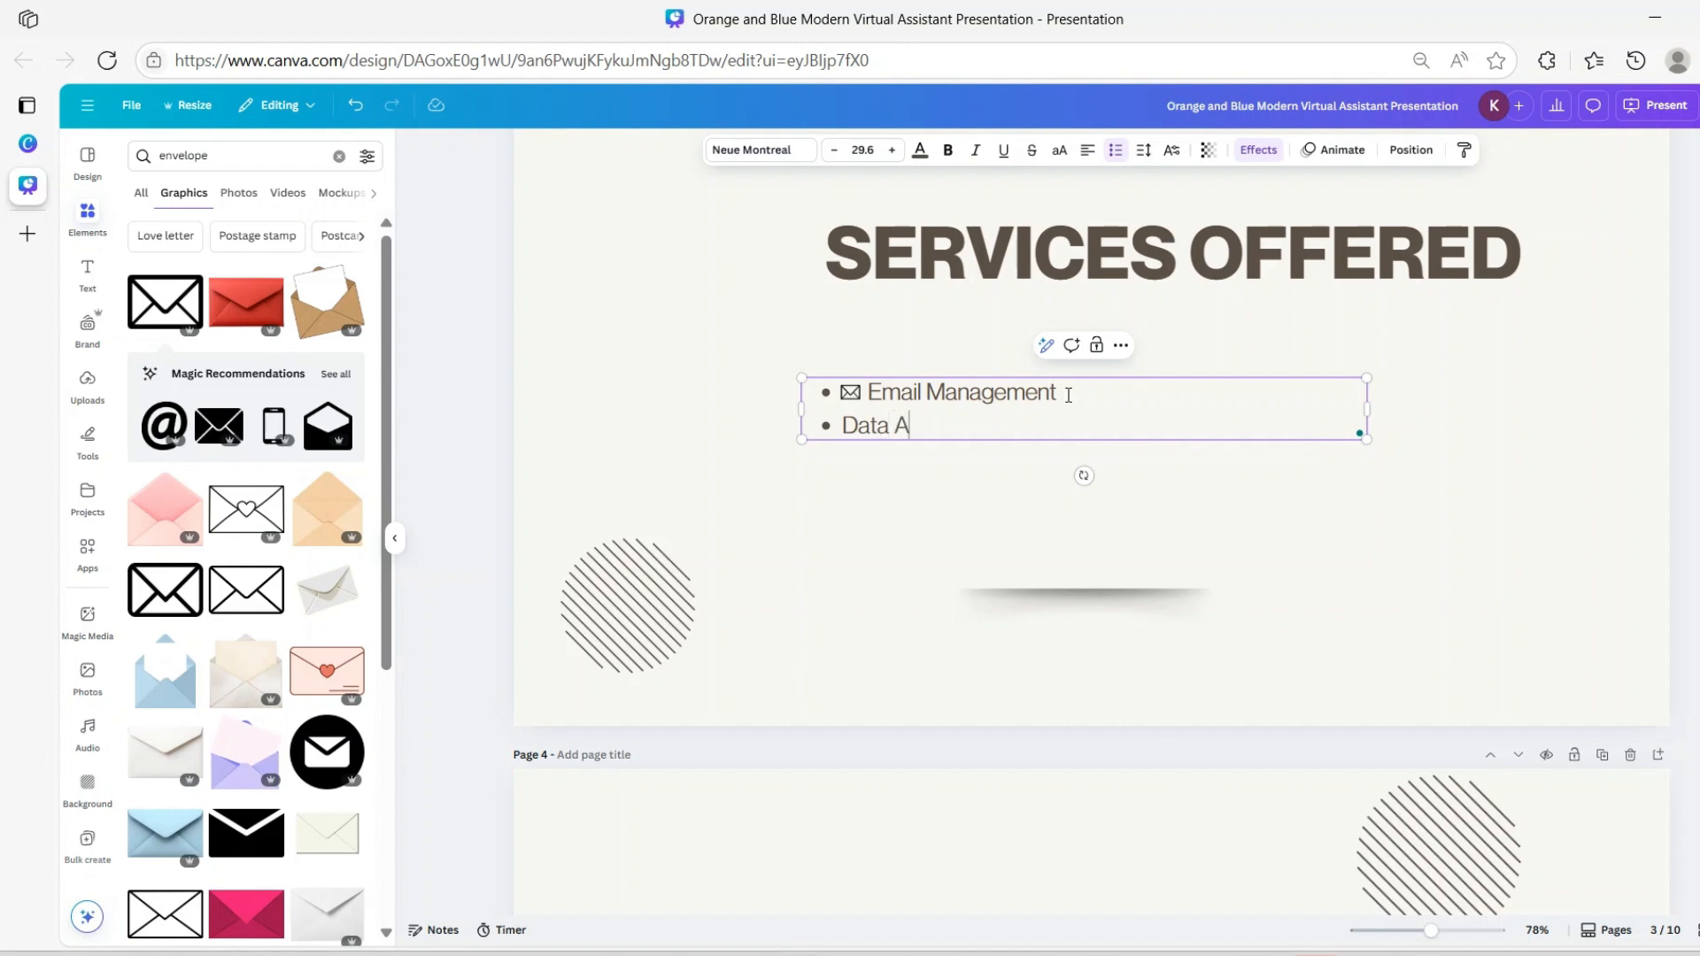
{"action": "type", "text": "nalysis"}
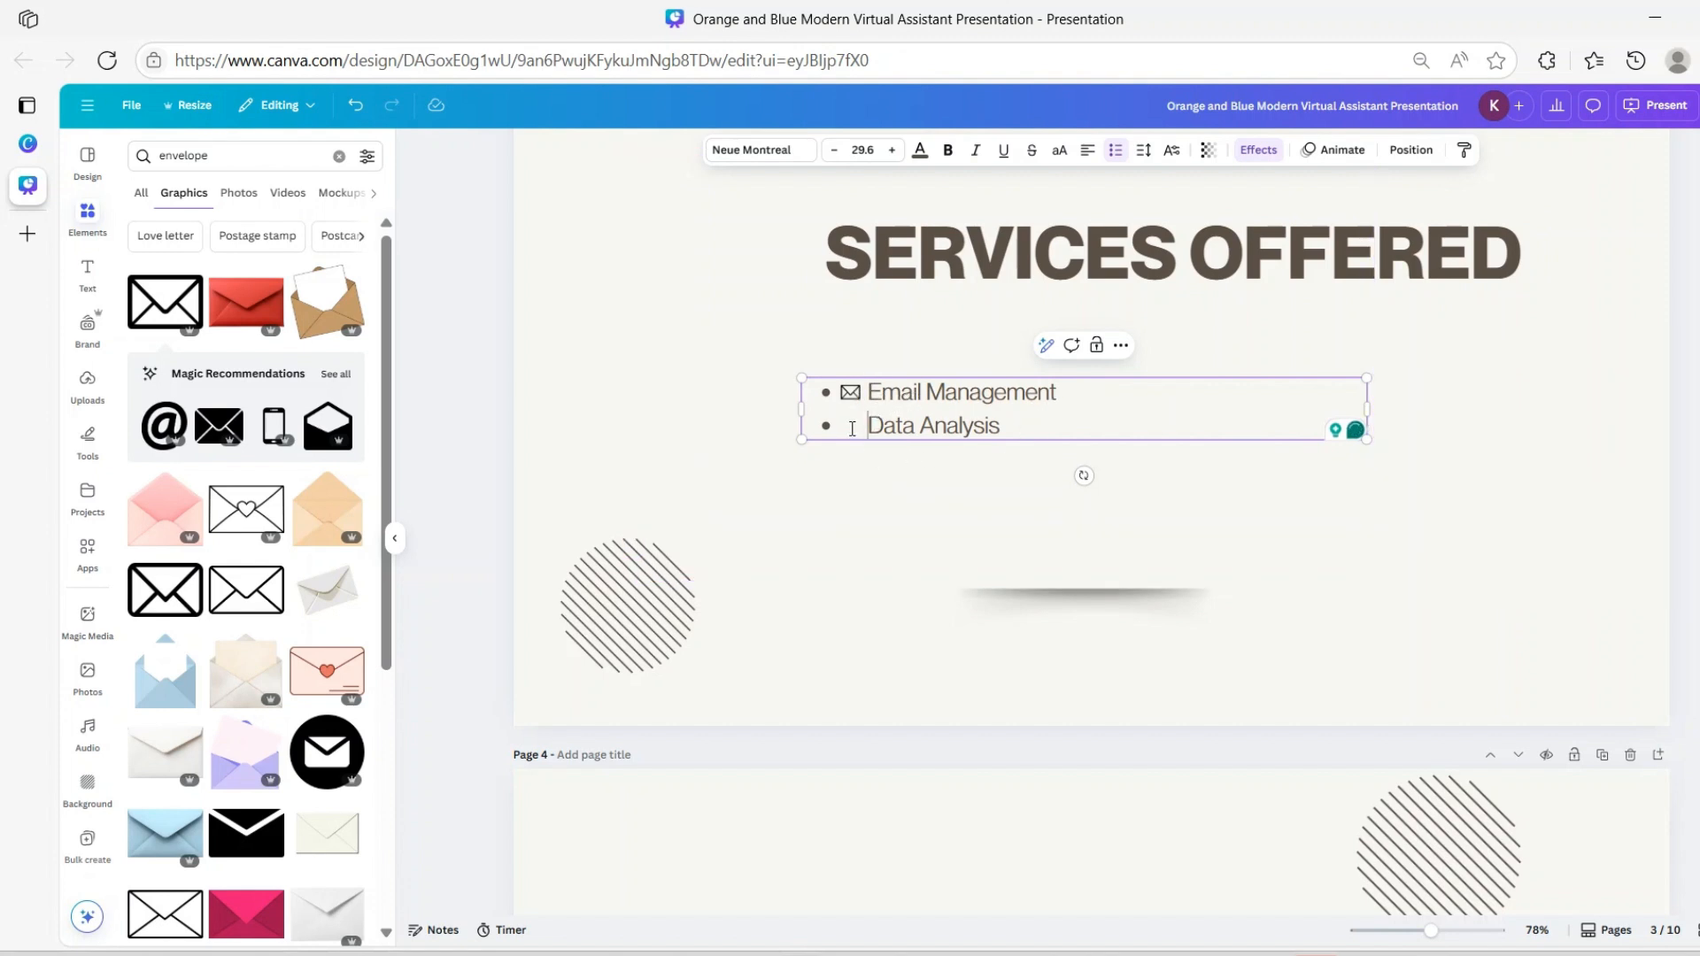
Replace the envelope search with an Elements search for 'data' and show all graphics
{"action": "left_click", "coordinate": [339, 158]}
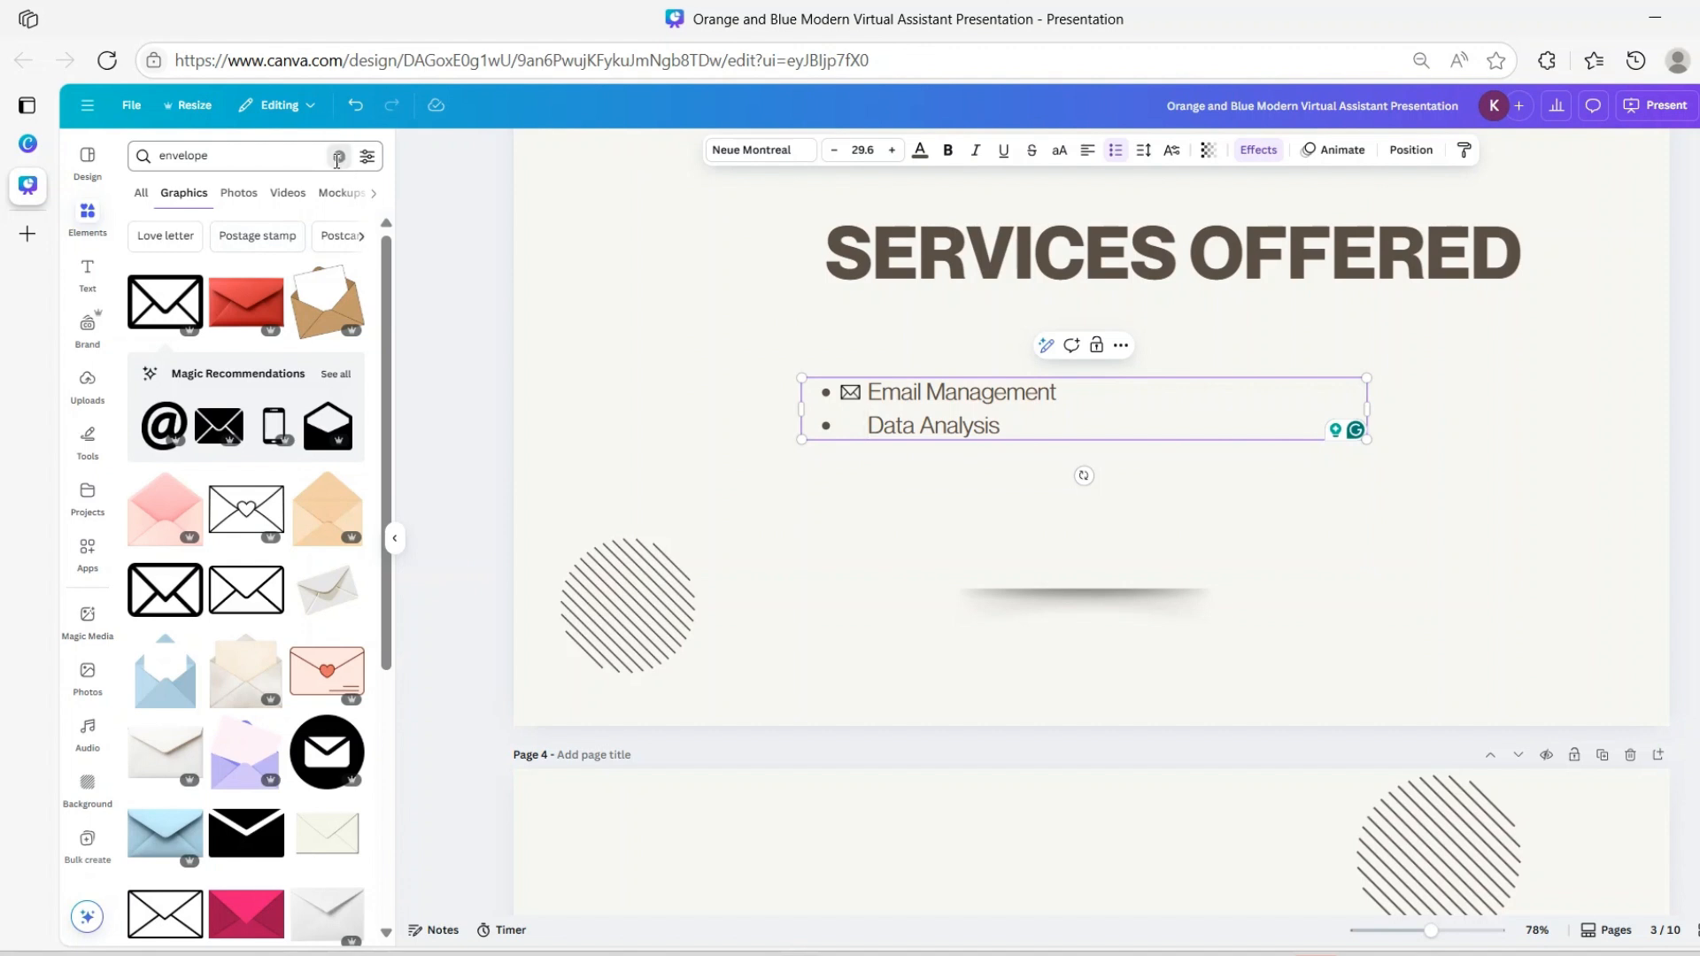
{"action": "left_click", "coordinate": [182, 150]}
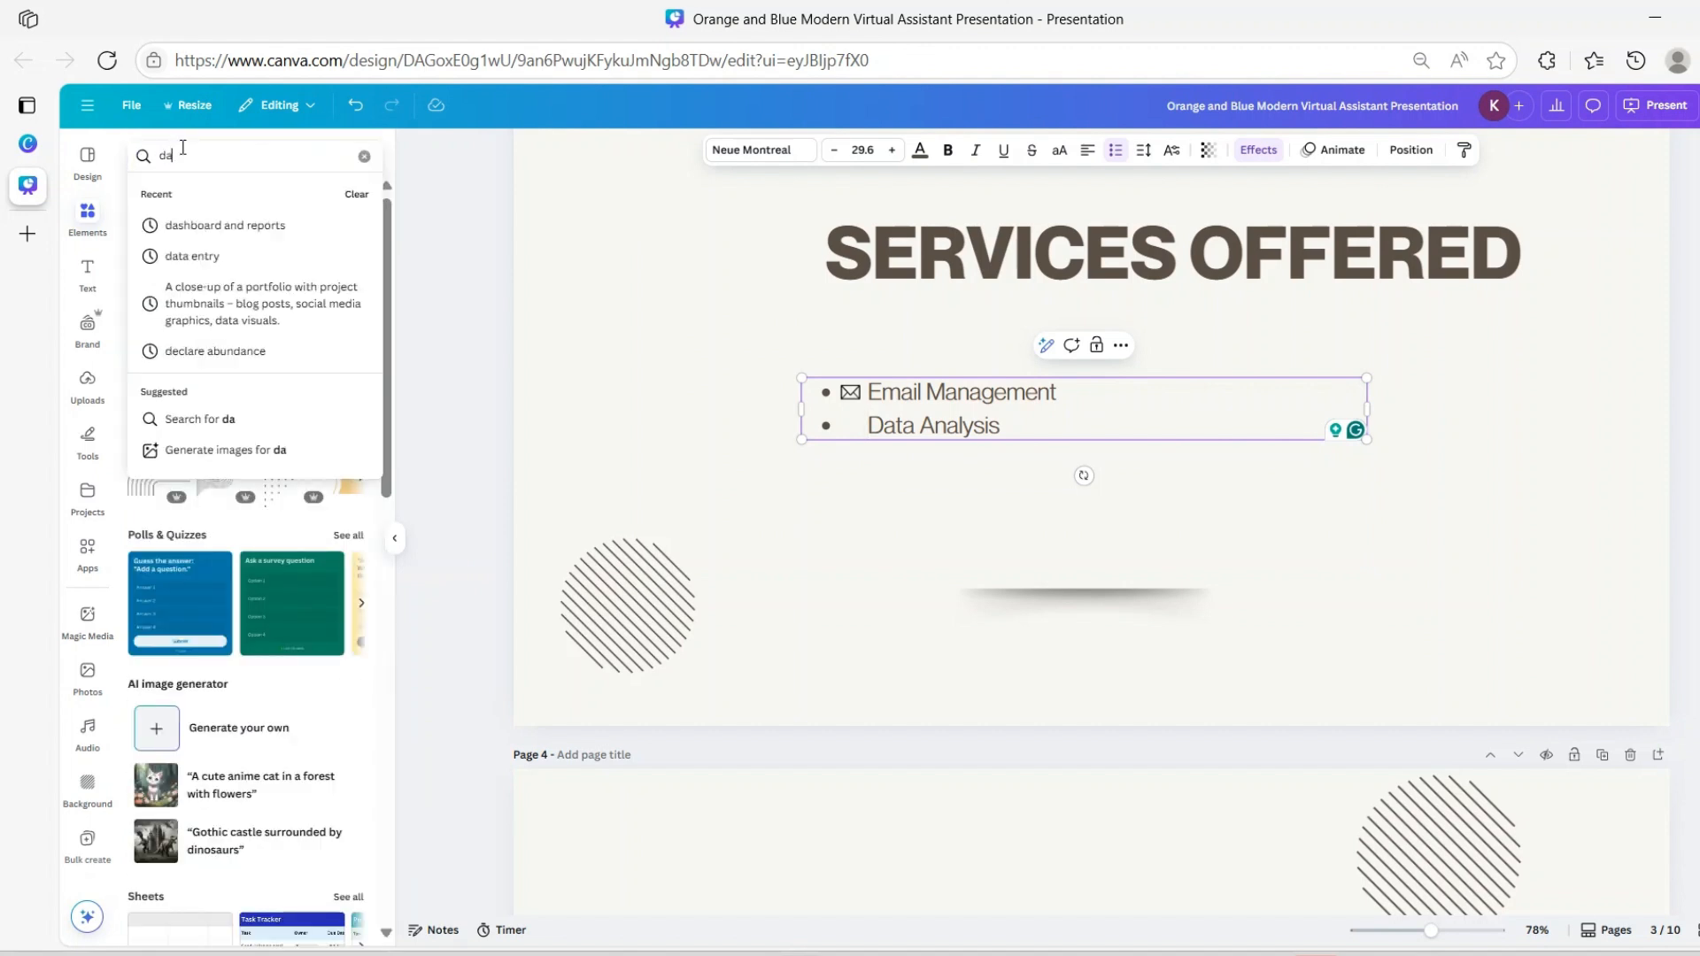
{"action": "type", "text": "data"}
{"action": "key", "text": "Return"}
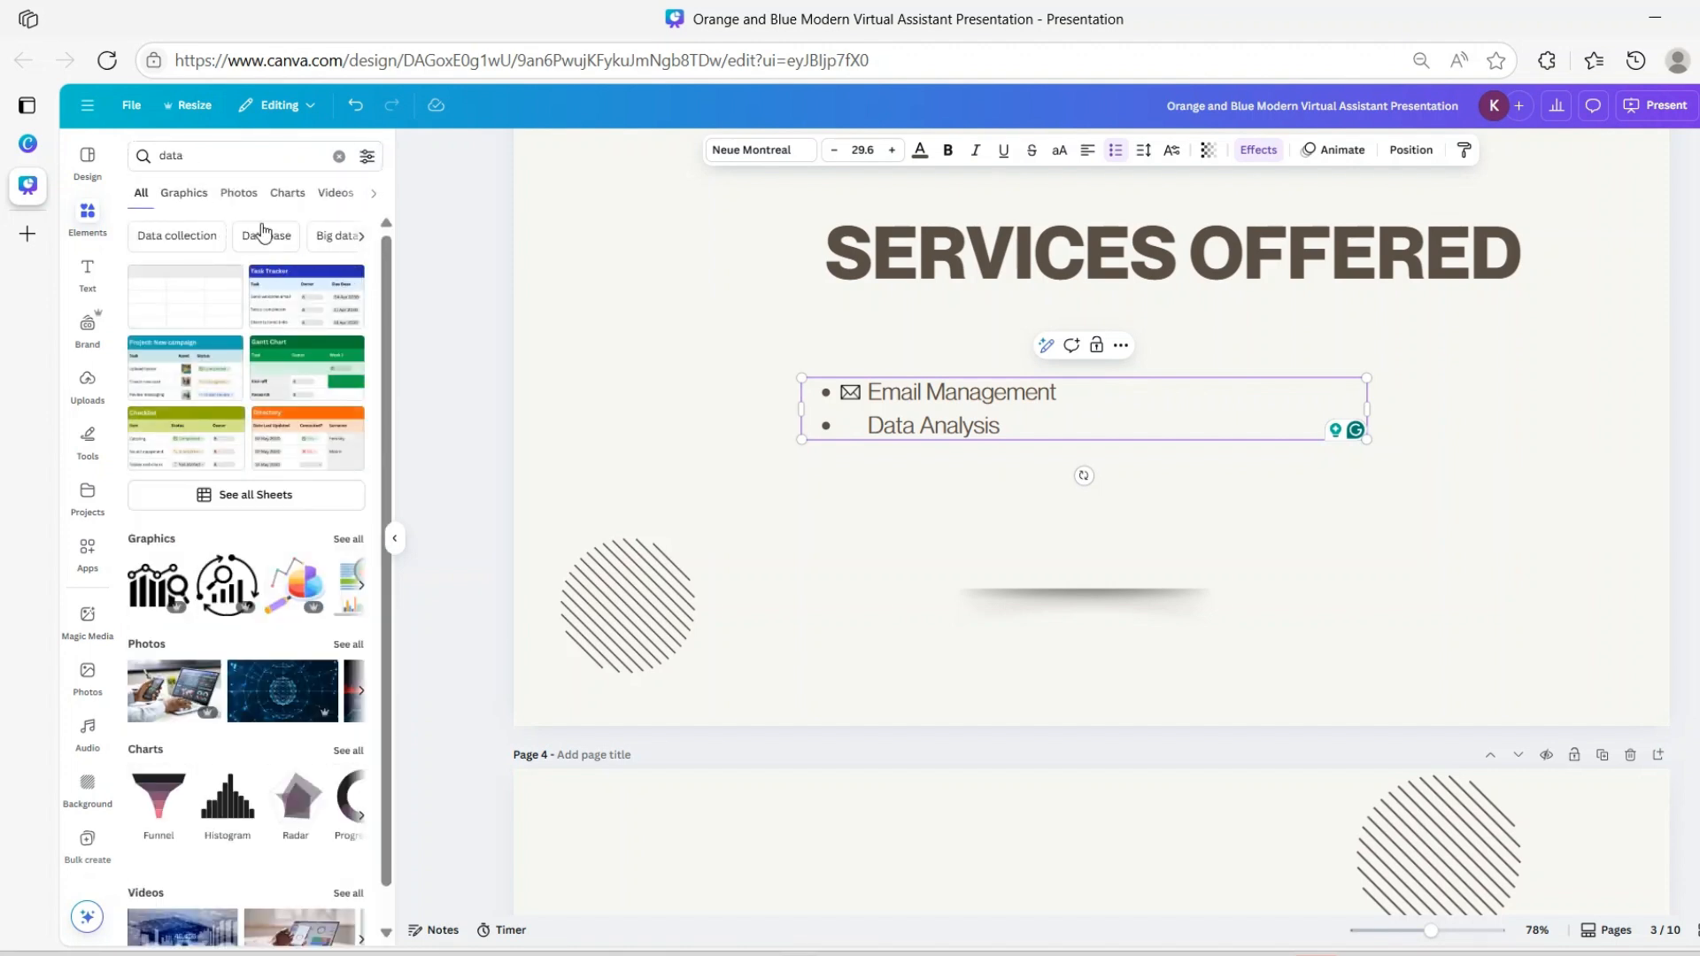
{"action": "scroll", "coordinate": [283, 390], "scroll_direction": "down", "scroll_amount": 1}
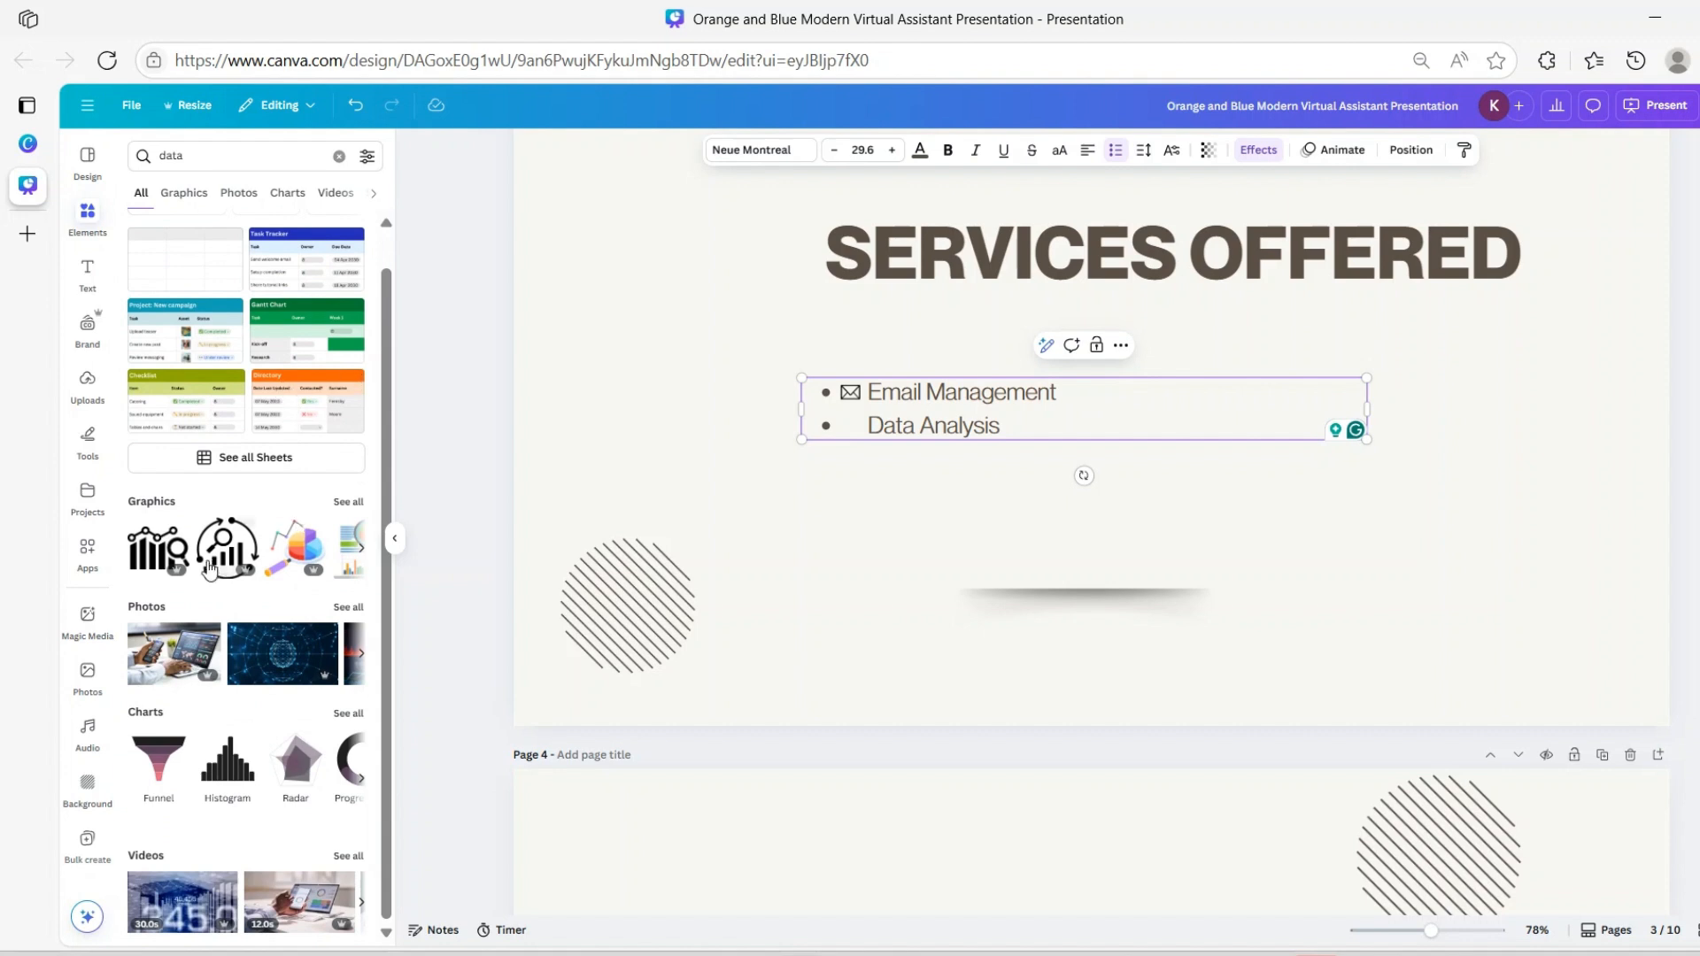
{"action": "left_click", "coordinate": [346, 502]}
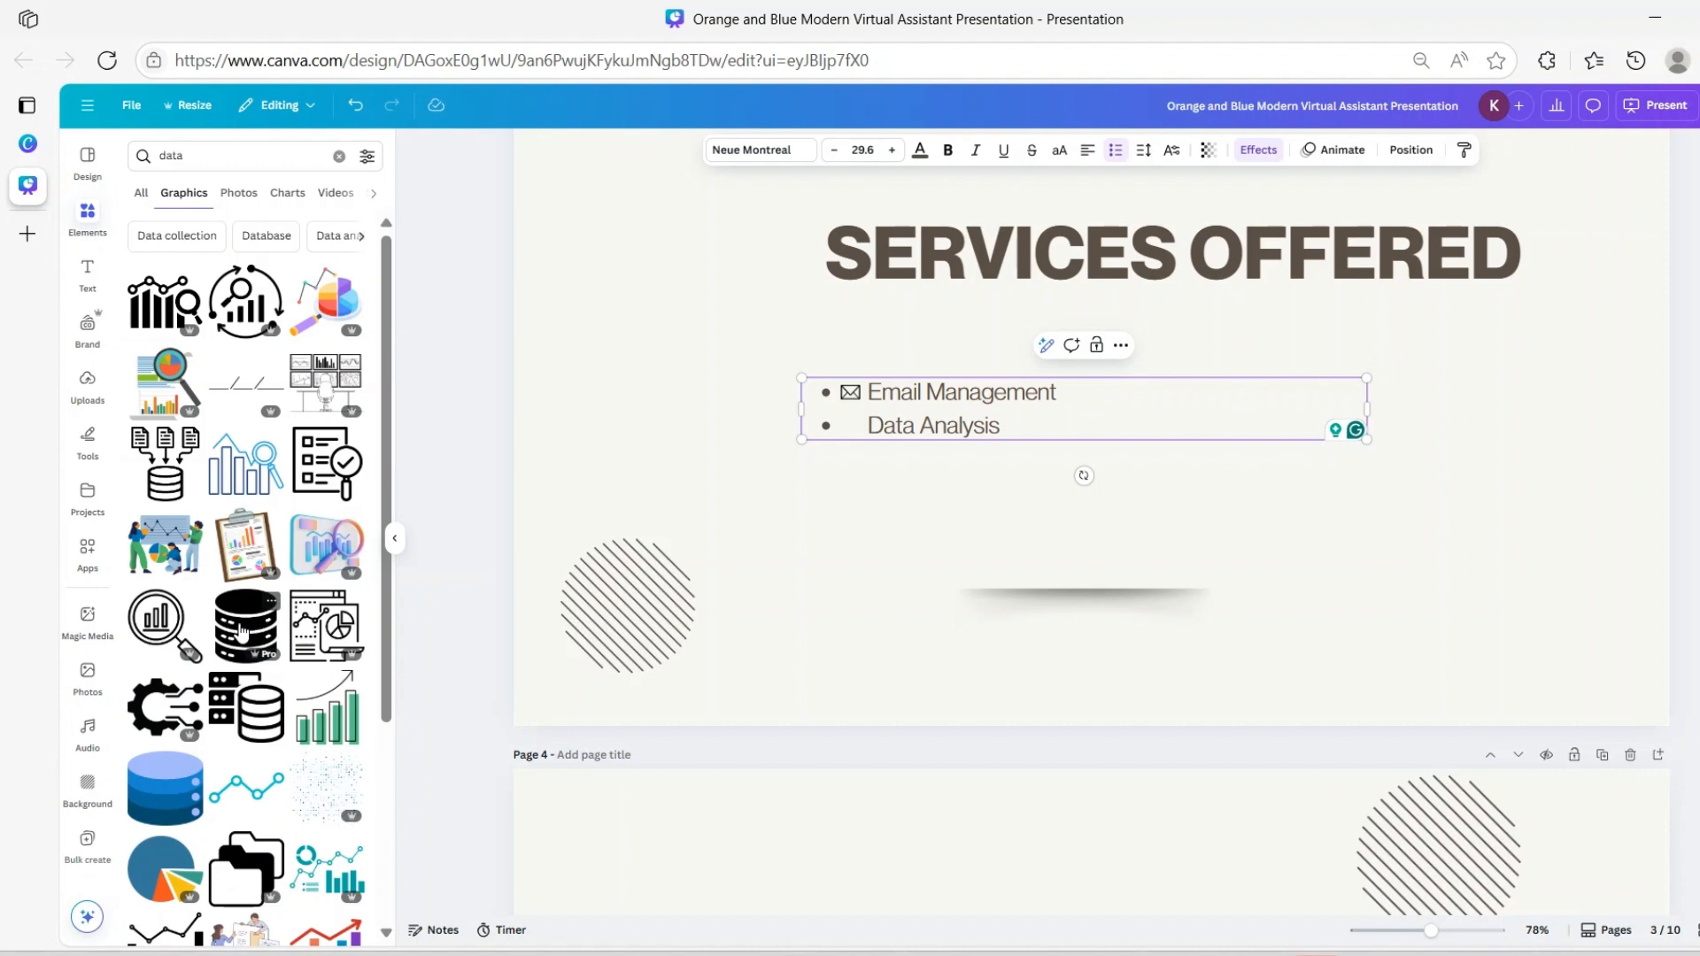
Add the database graphic, shrink it and place it beside the Data Analysis bullet
{"action": "left_click_drag", "start_coordinate": [241, 630], "coordinate": [865, 473]}
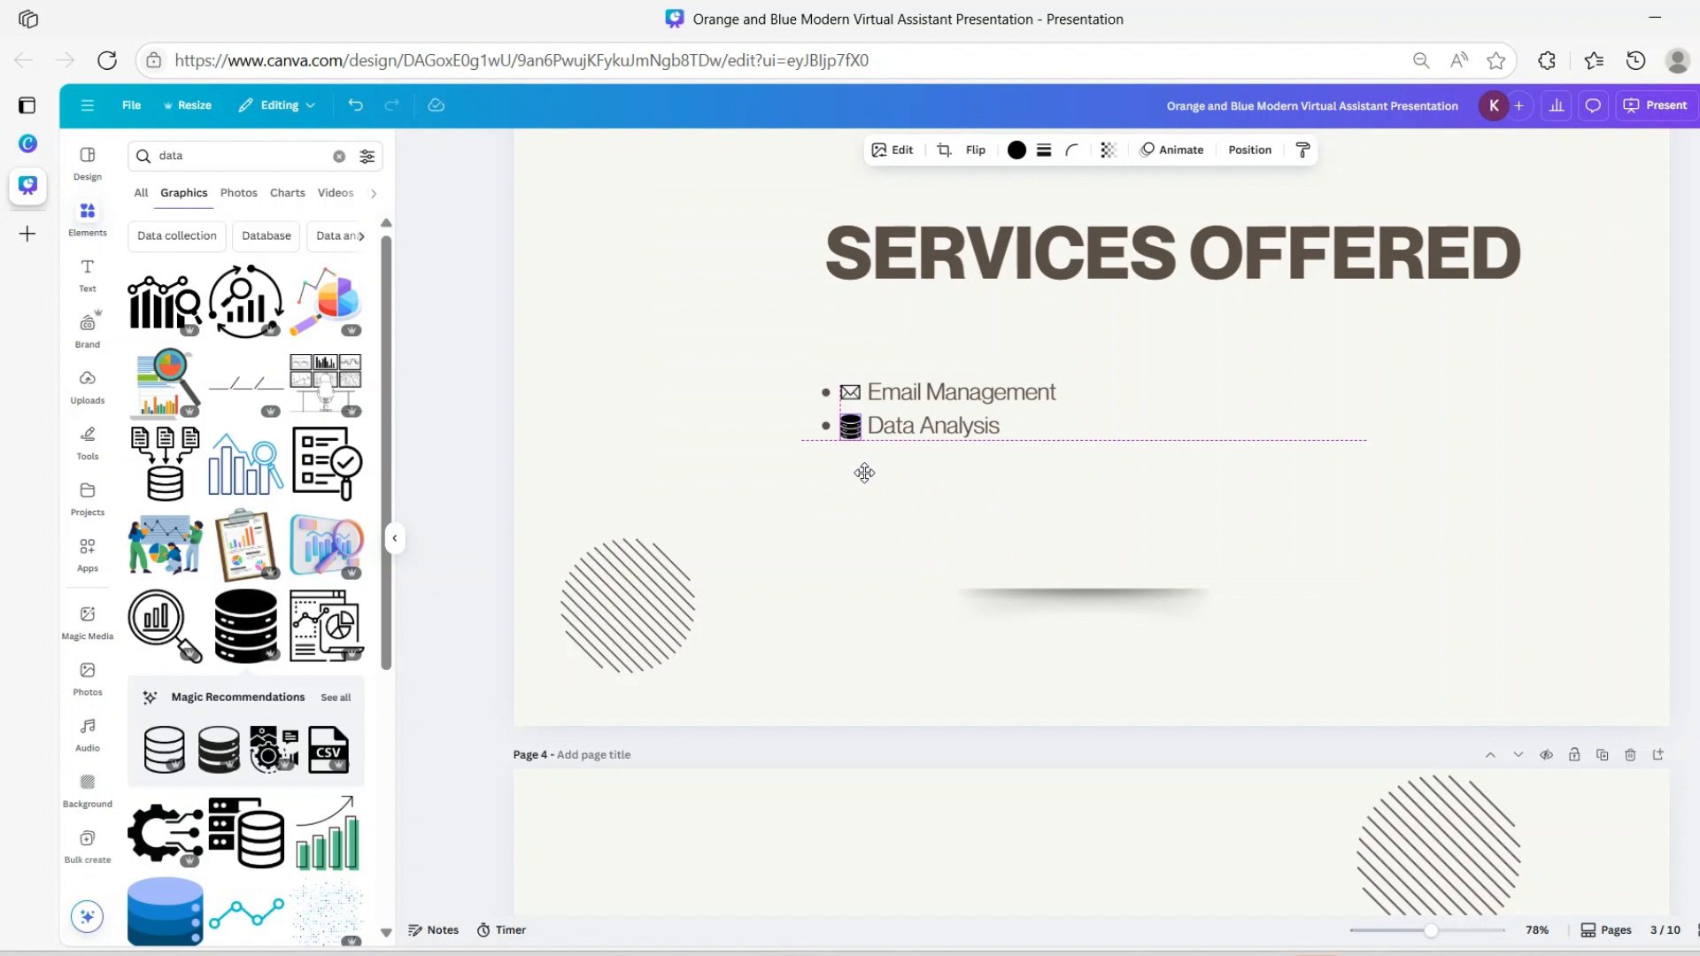
{"action": "left_click_drag", "start_coordinate": [865, 473], "coordinate": [863, 474]}
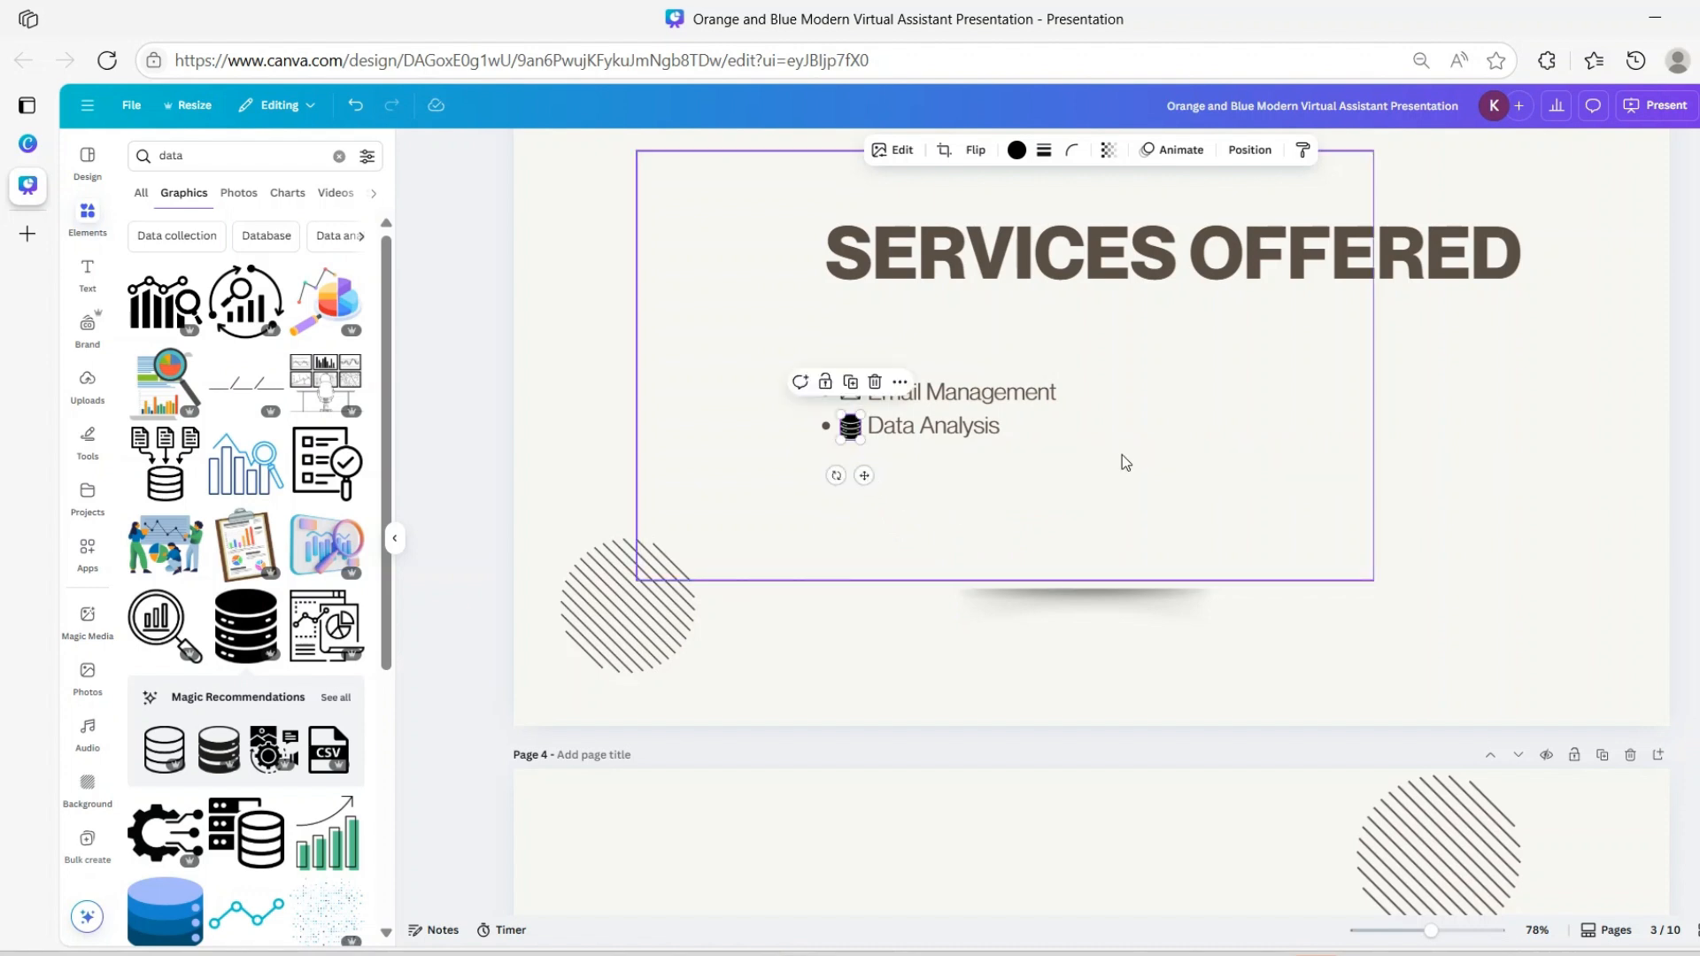
{"action": "left_click", "coordinate": [1153, 467]}
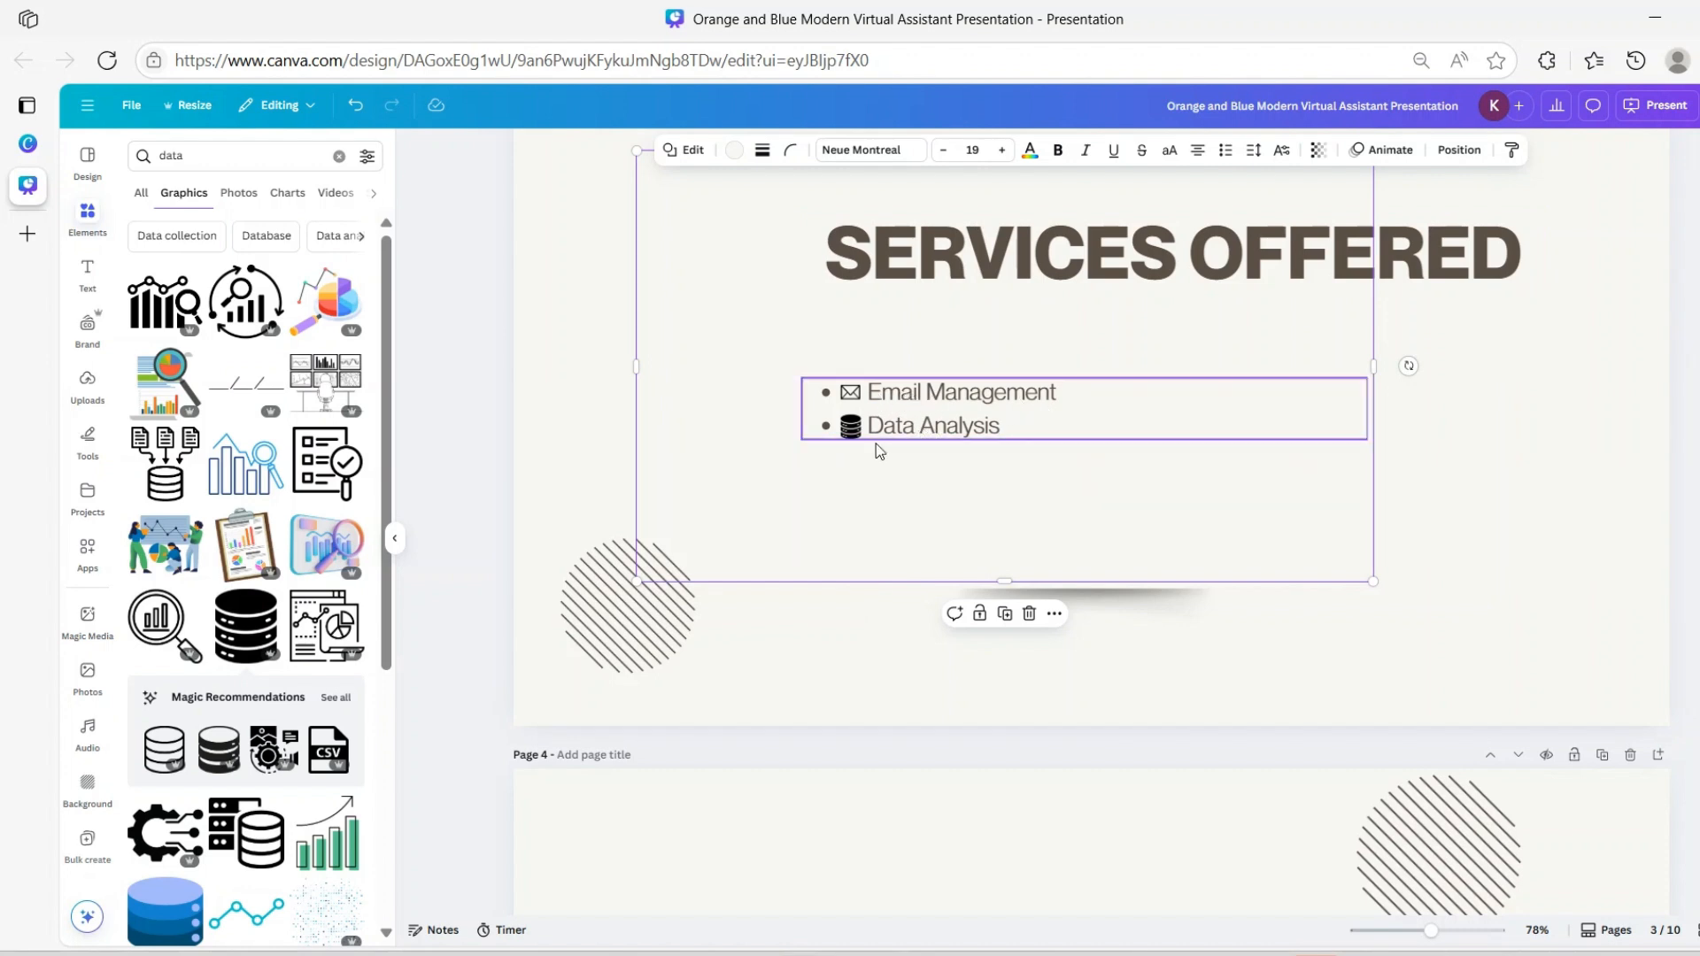
{"action": "left_click", "coordinate": [852, 434]}
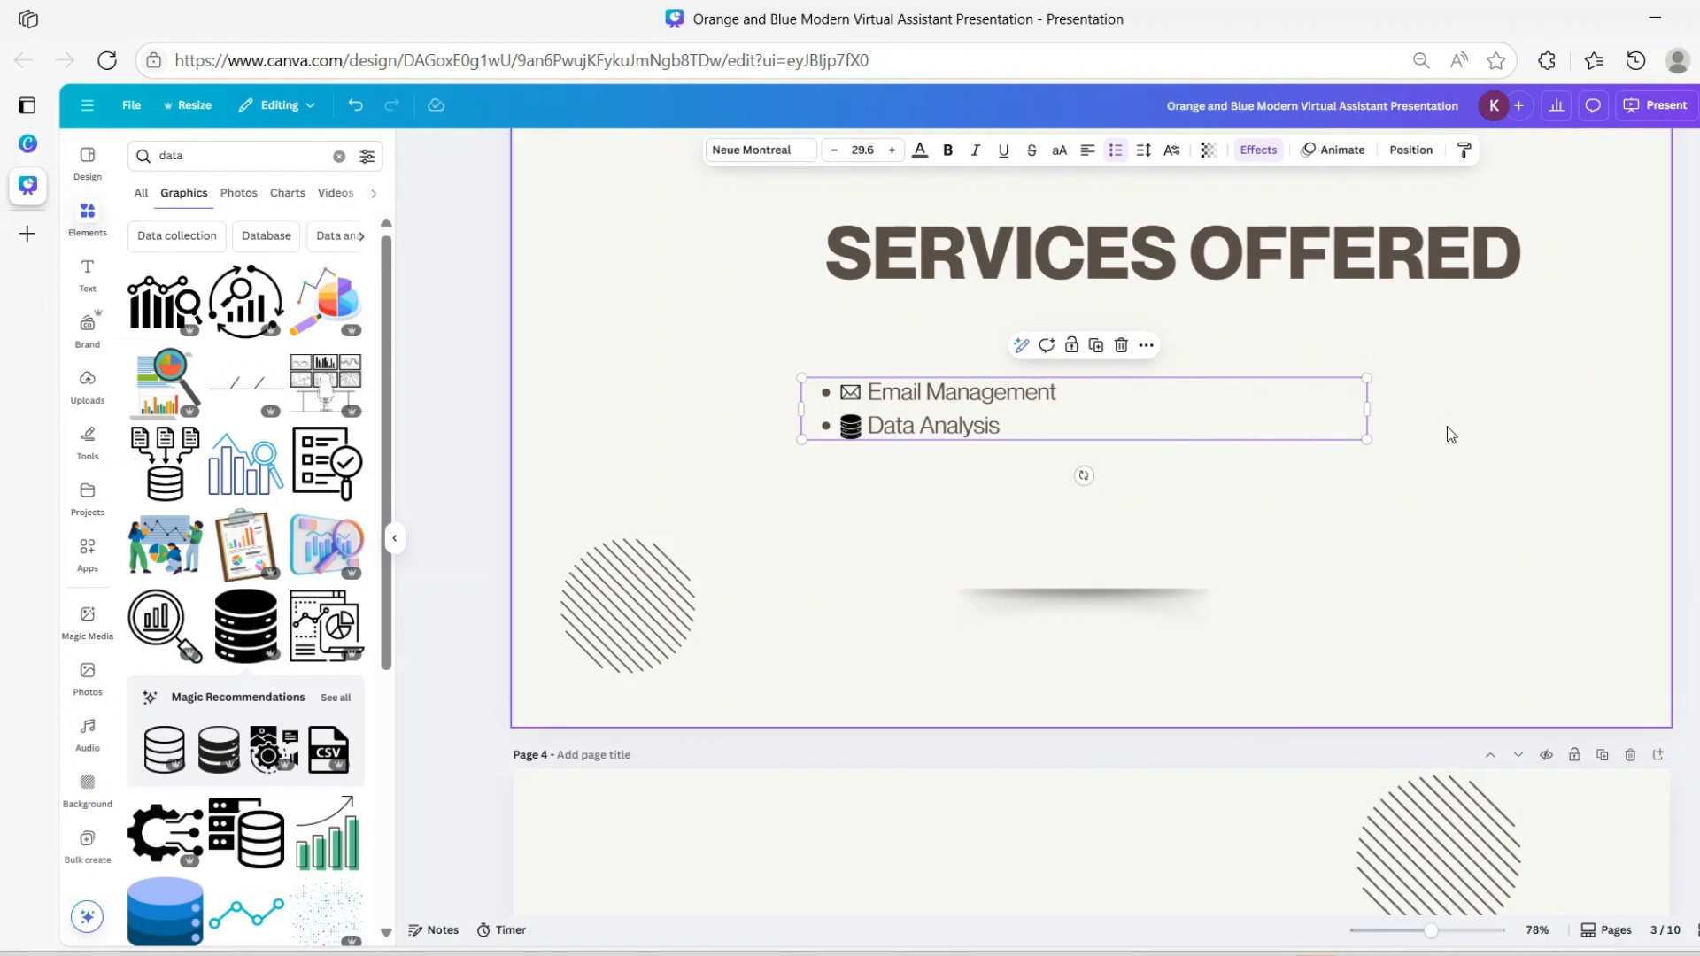
Scroll to page 4 and replace the OBJECTIVES heading text with PROJECTS
{"action": "scroll", "coordinate": [1461, 436], "scroll_direction": "down", "scroll_amount": 2}
{"action": "scroll", "coordinate": [1477, 440], "scroll_direction": "up", "scroll_amount": 4}
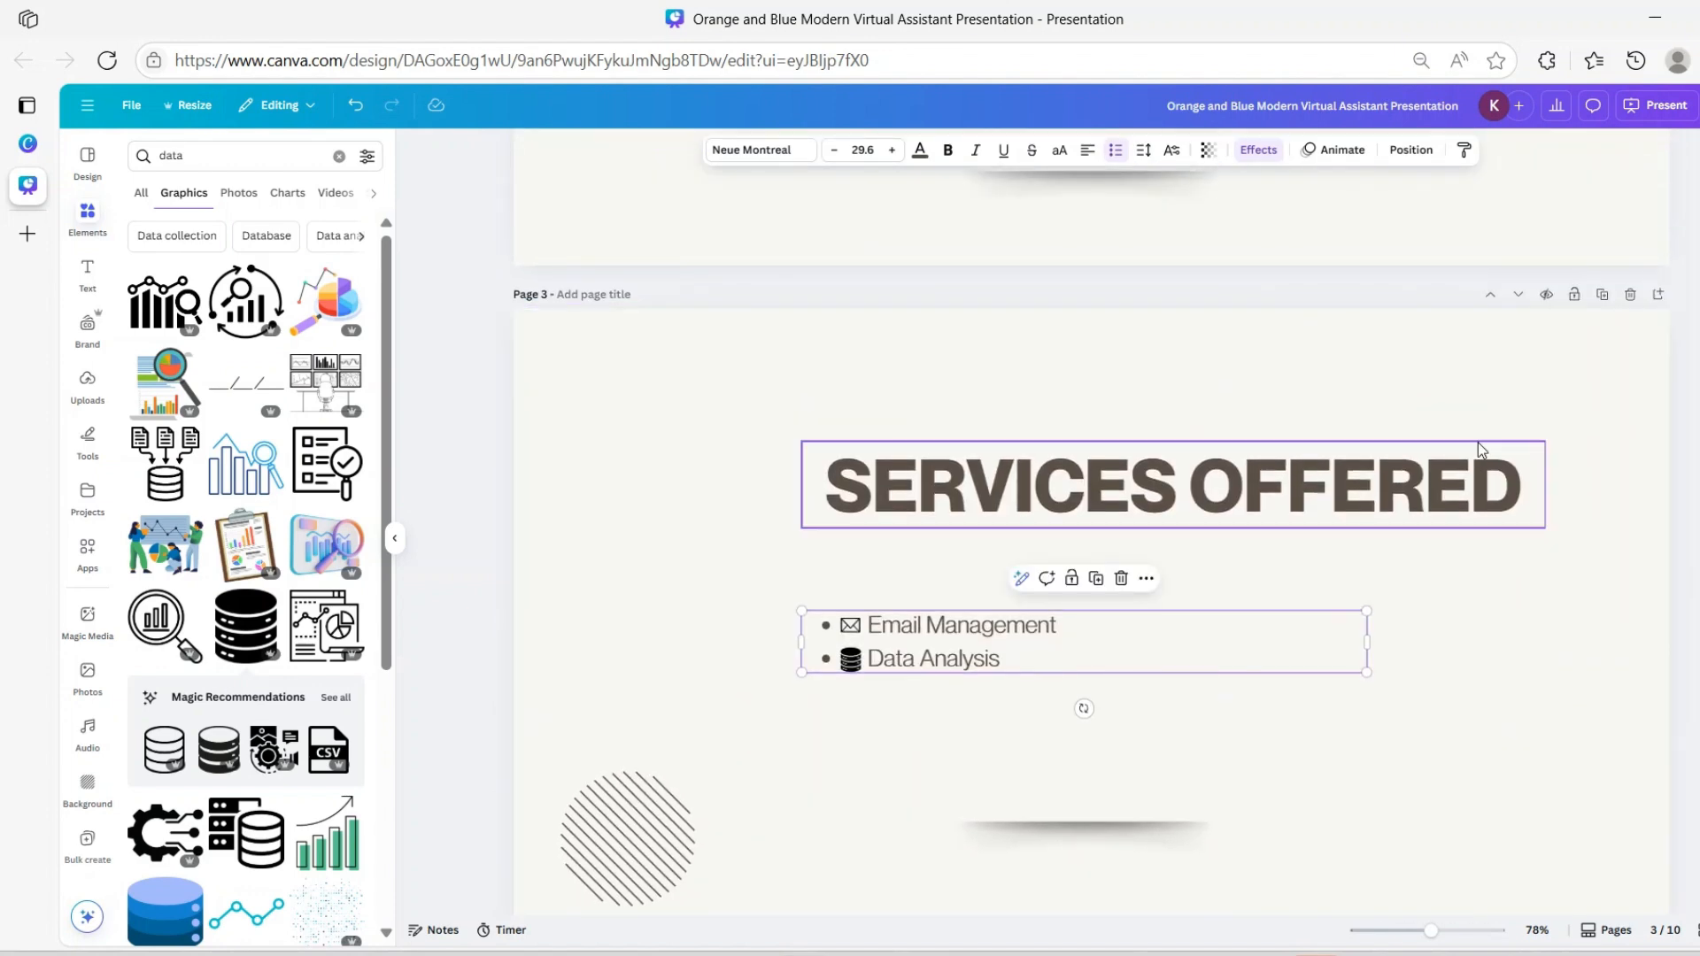
{"action": "scroll", "coordinate": [1479, 443], "scroll_direction": "down", "scroll_amount": 6}
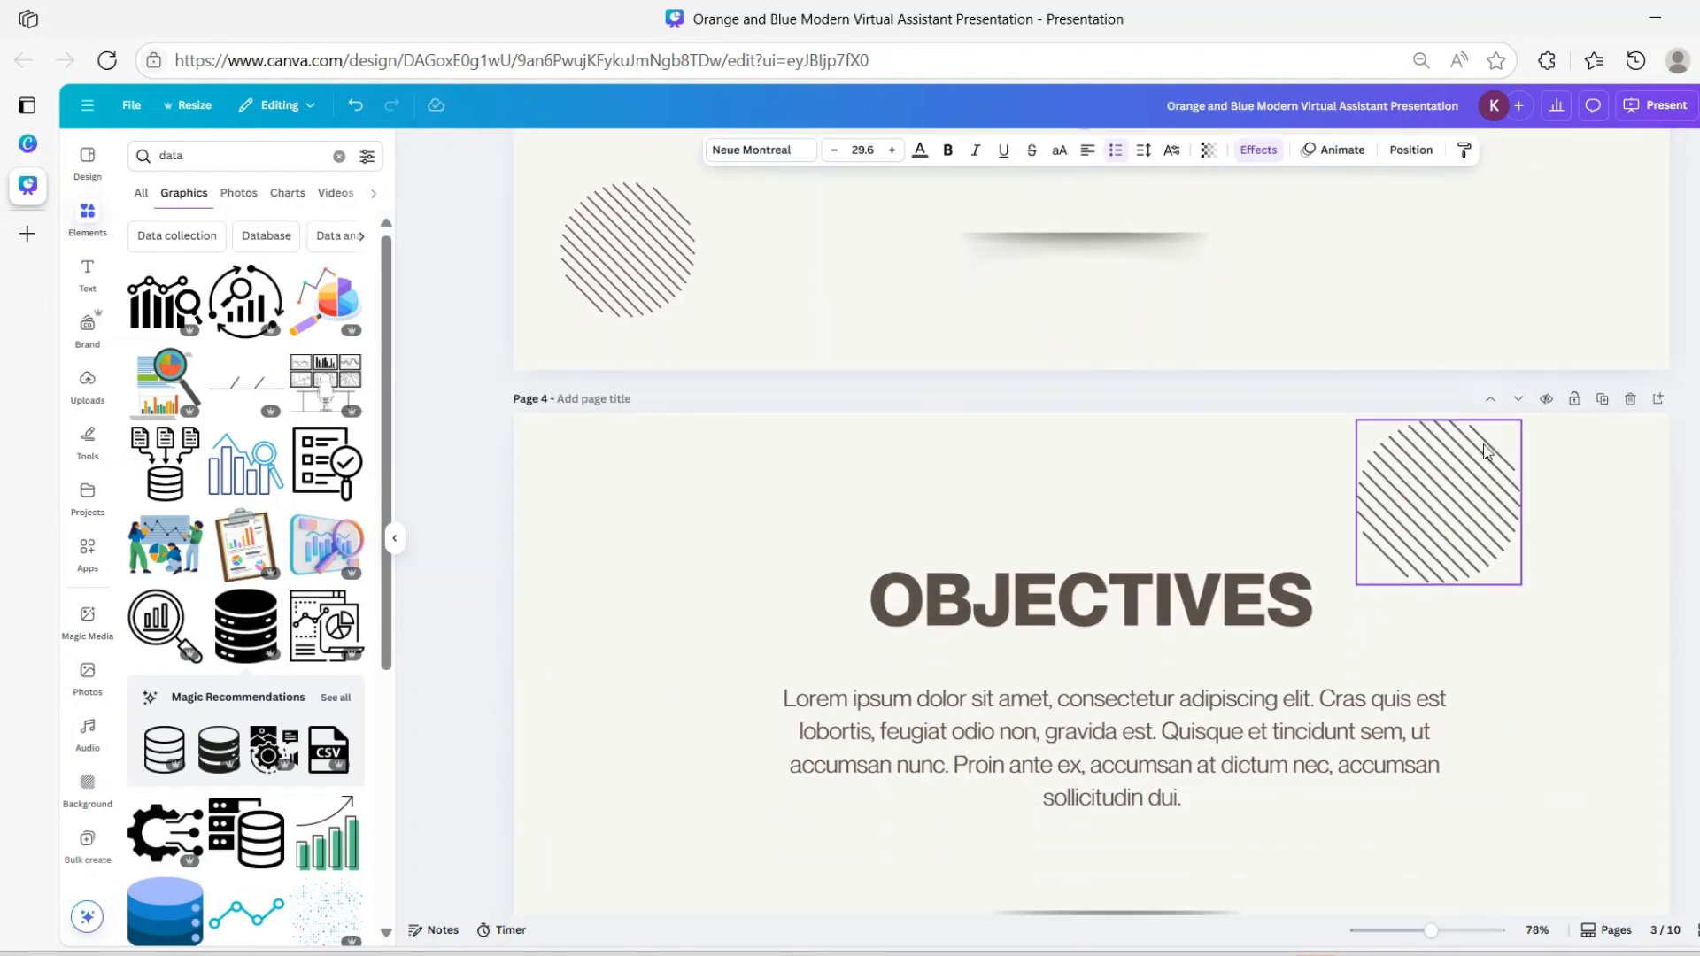
{"action": "scroll", "coordinate": [1485, 451], "scroll_direction": "down", "scroll_amount": 1}
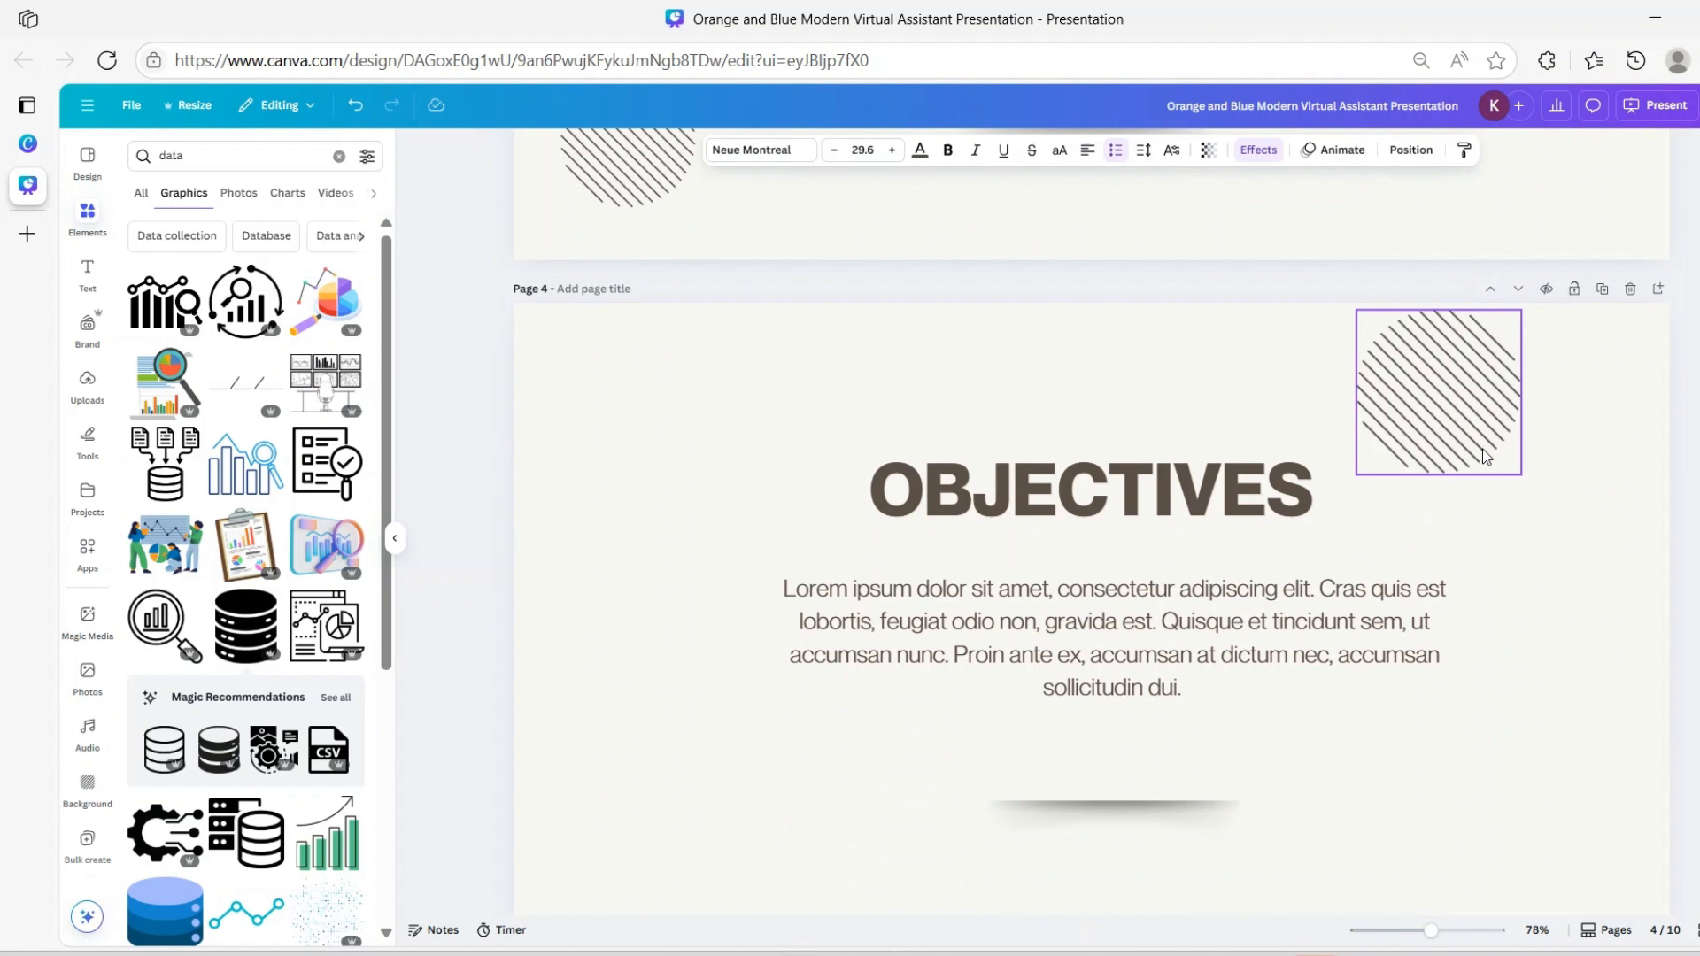
{"action": "left_click", "coordinate": [1157, 503]}
{"action": "double_click", "coordinate": [1169, 499]}
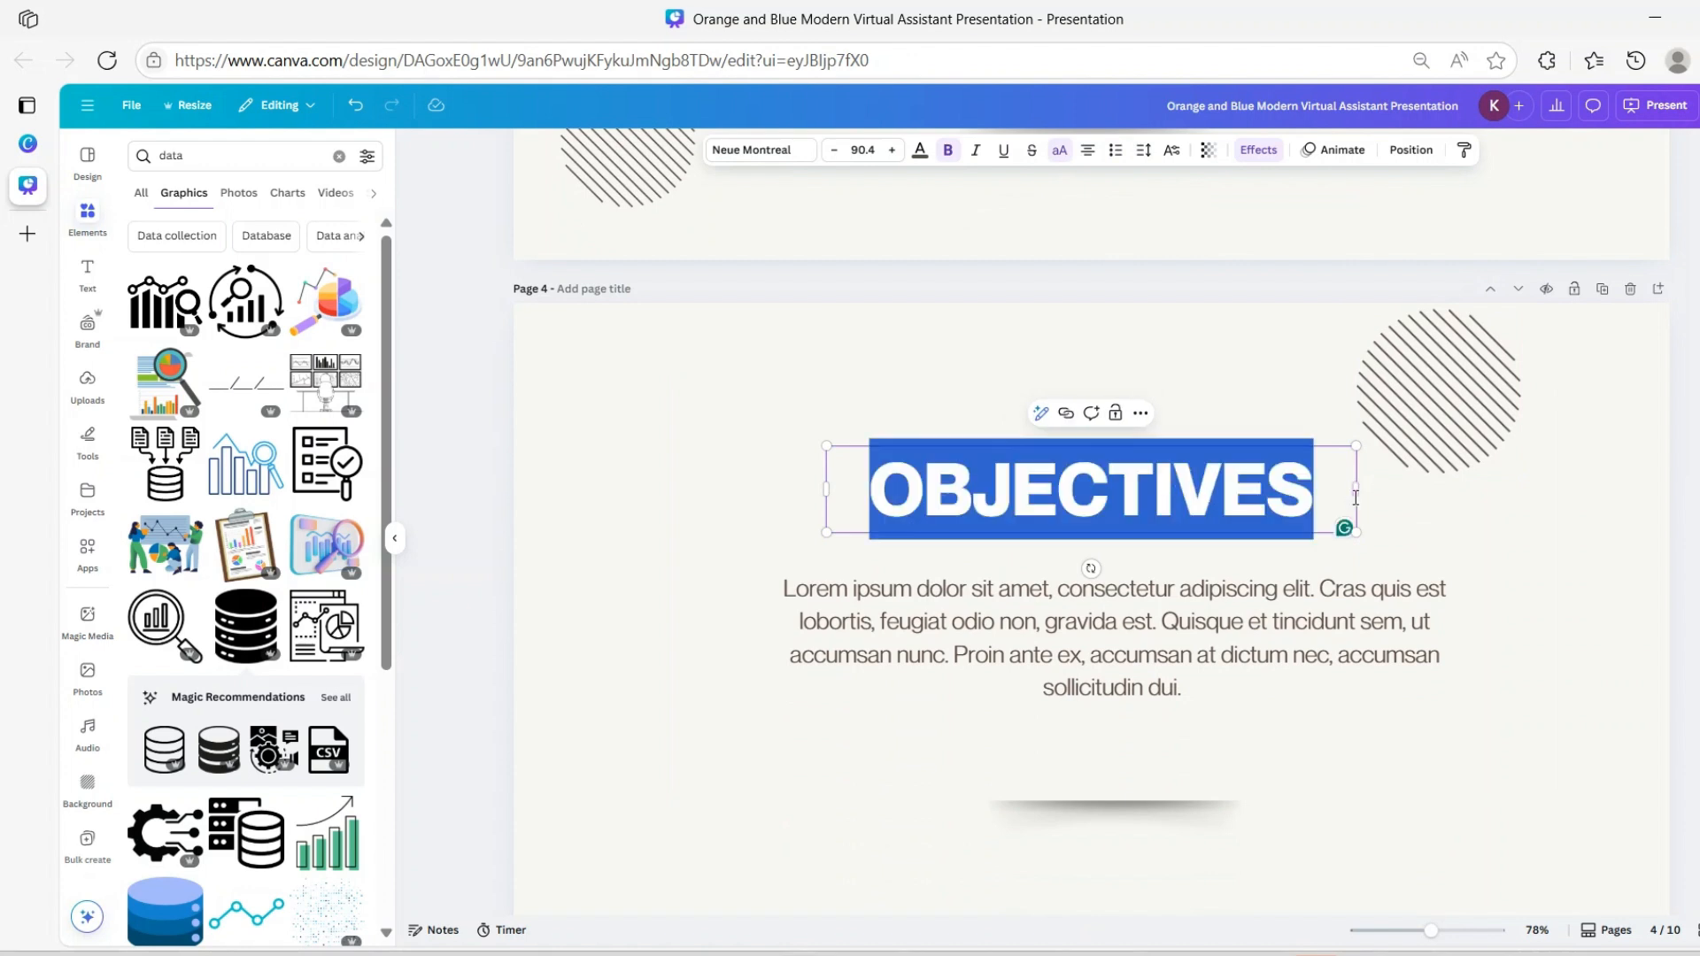
{"action": "type", "text": "PROJECTS"}
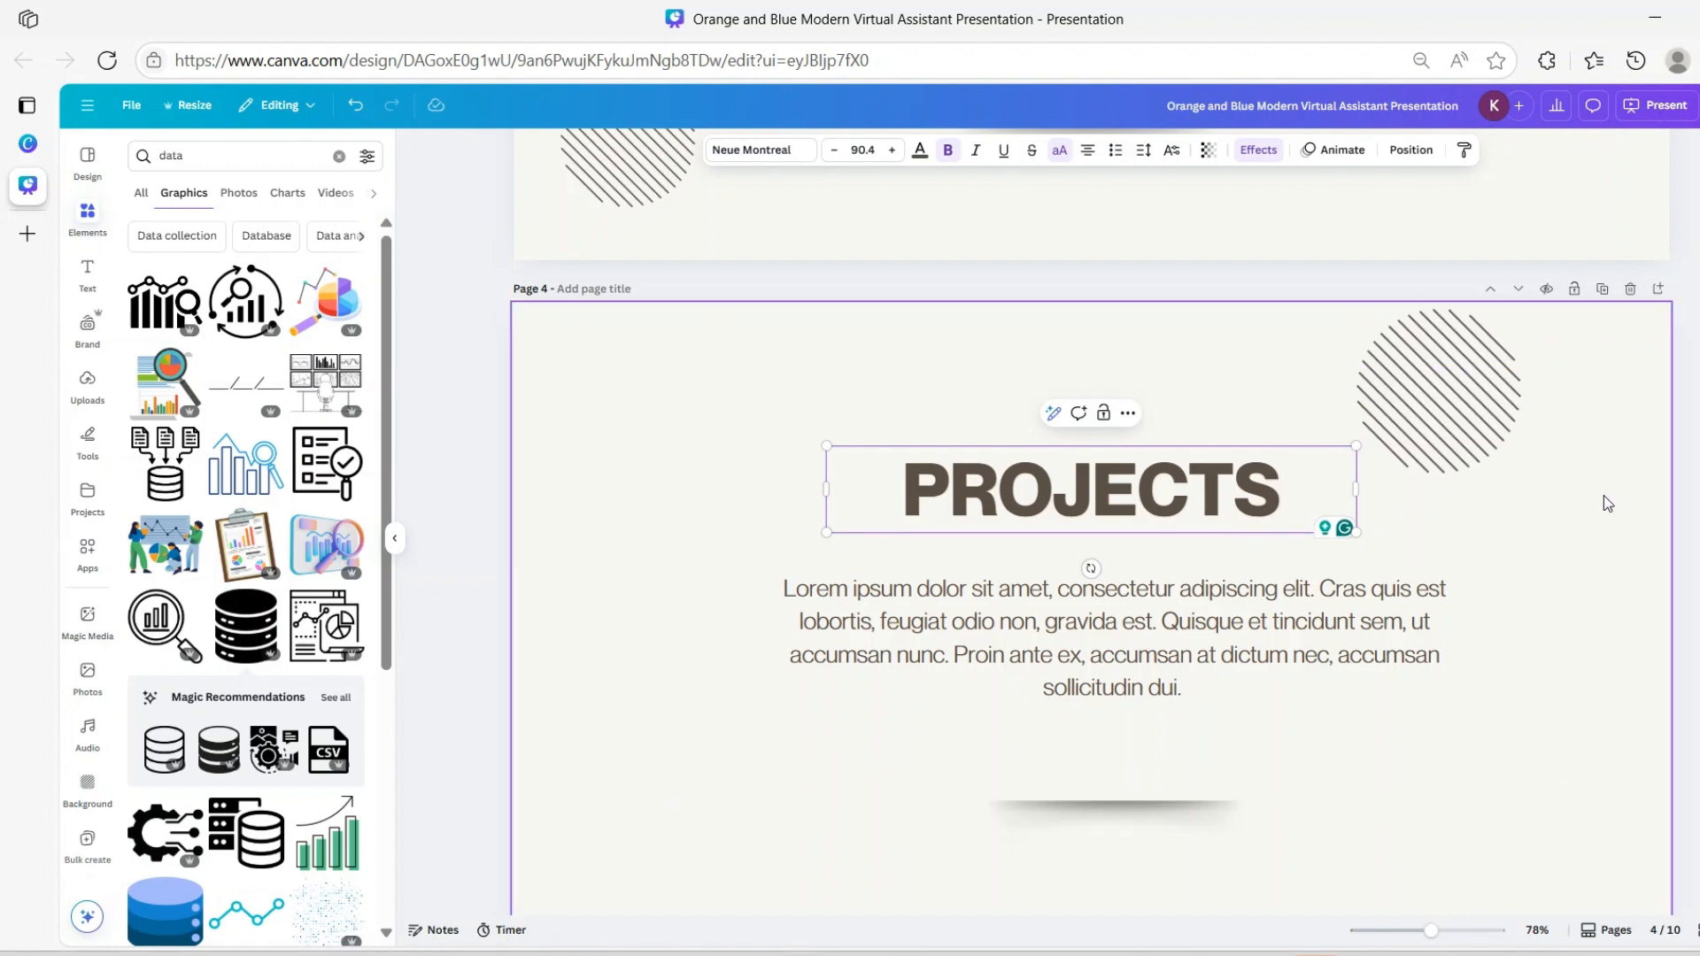
{"action": "left_click", "coordinate": [1541, 649]}
Scroll through pages 5 and 6, settling back on the page 5 PLAN slide
{"action": "scroll", "coordinate": [1280, 531], "scroll_direction": "up", "scroll_amount": 5}
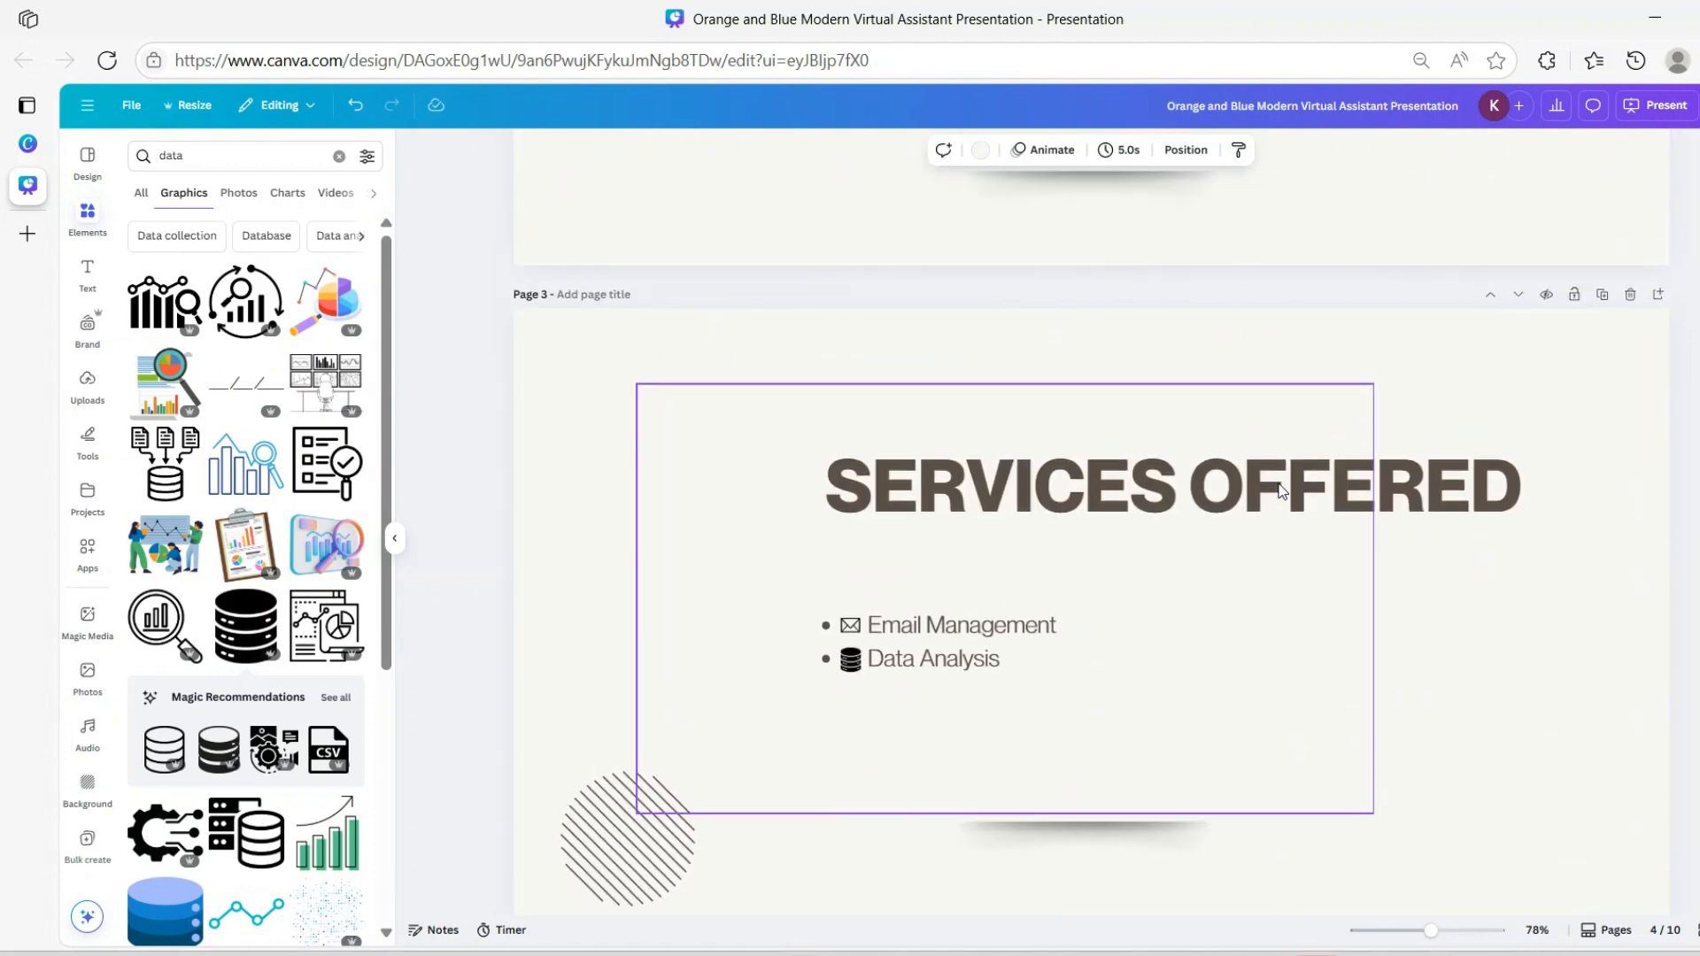
{"action": "scroll", "coordinate": [1279, 492], "scroll_direction": "down", "scroll_amount": 8}
{"action": "scroll", "coordinate": [1280, 486], "scroll_direction": "down", "scroll_amount": 5}
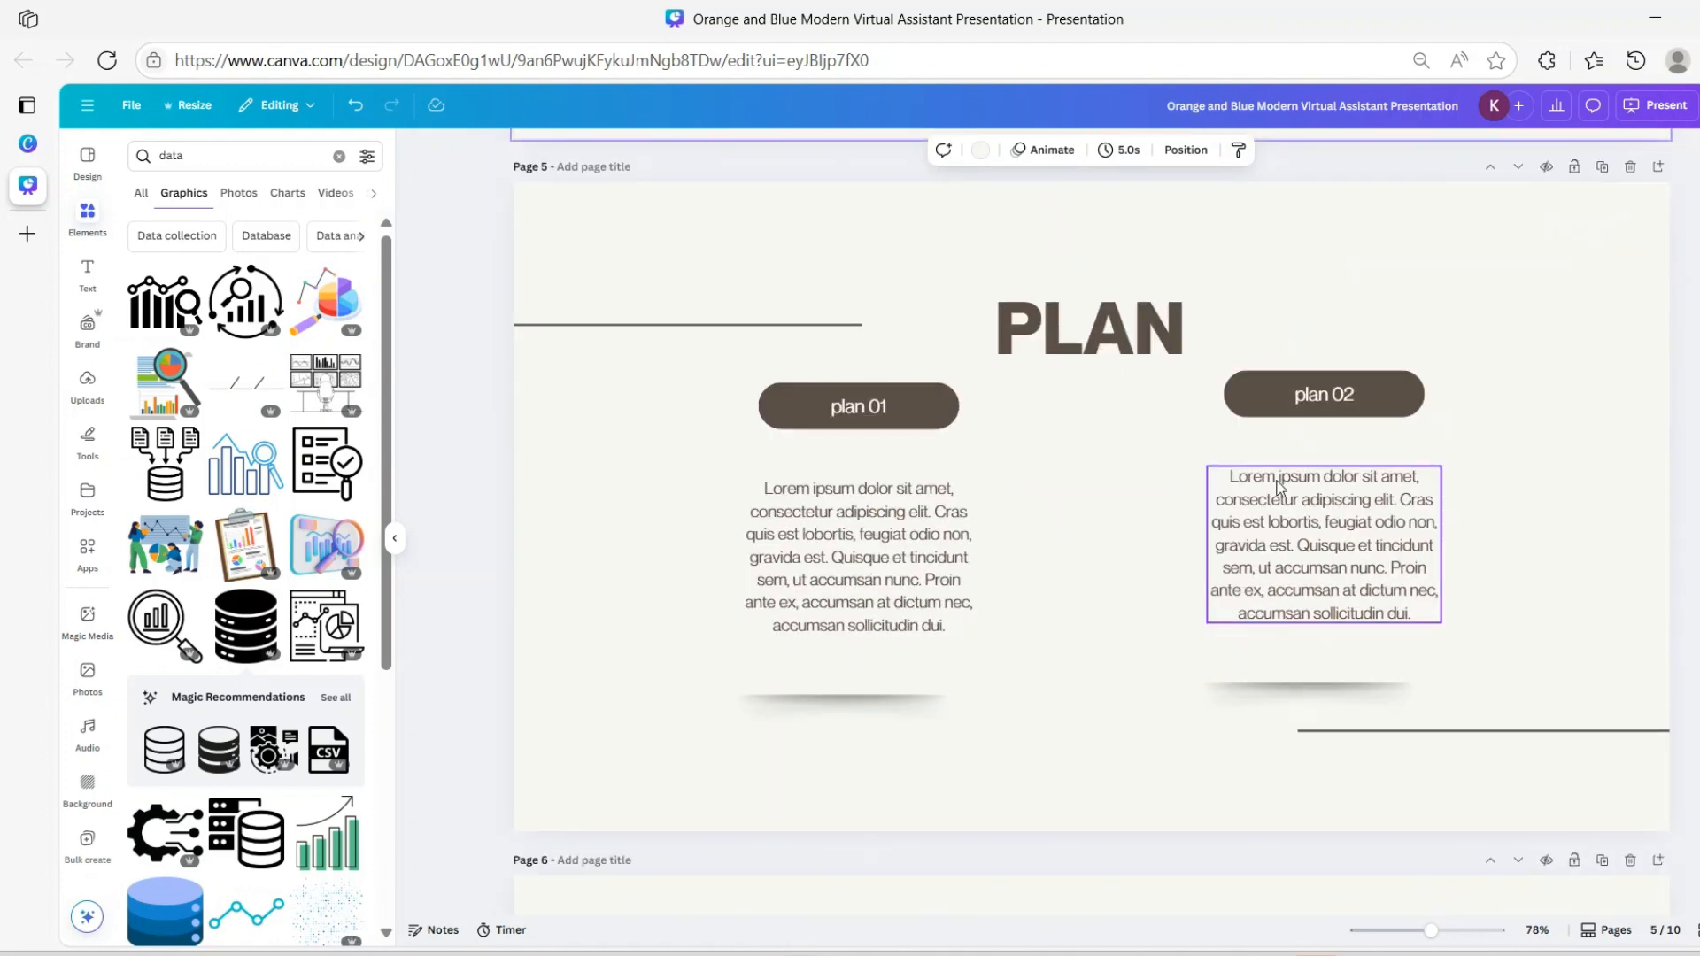
{"action": "scroll", "coordinate": [1279, 488], "scroll_direction": "down", "scroll_amount": 3}
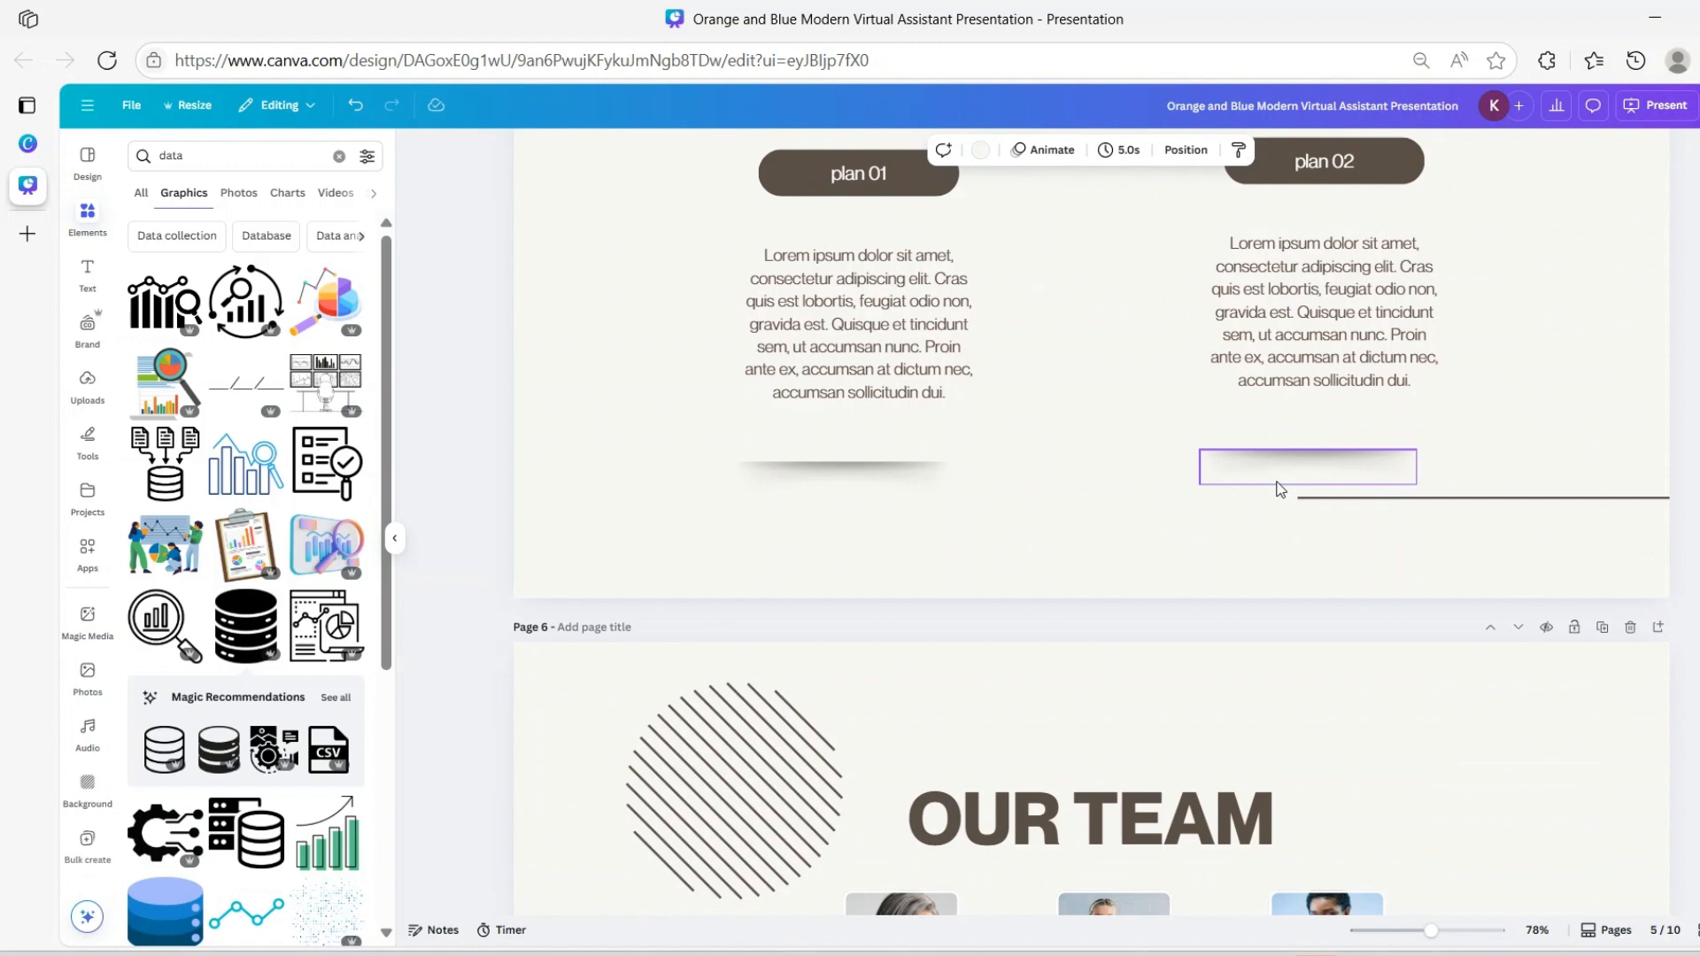
{"action": "scroll", "coordinate": [1281, 492], "scroll_direction": "down", "scroll_amount": 2}
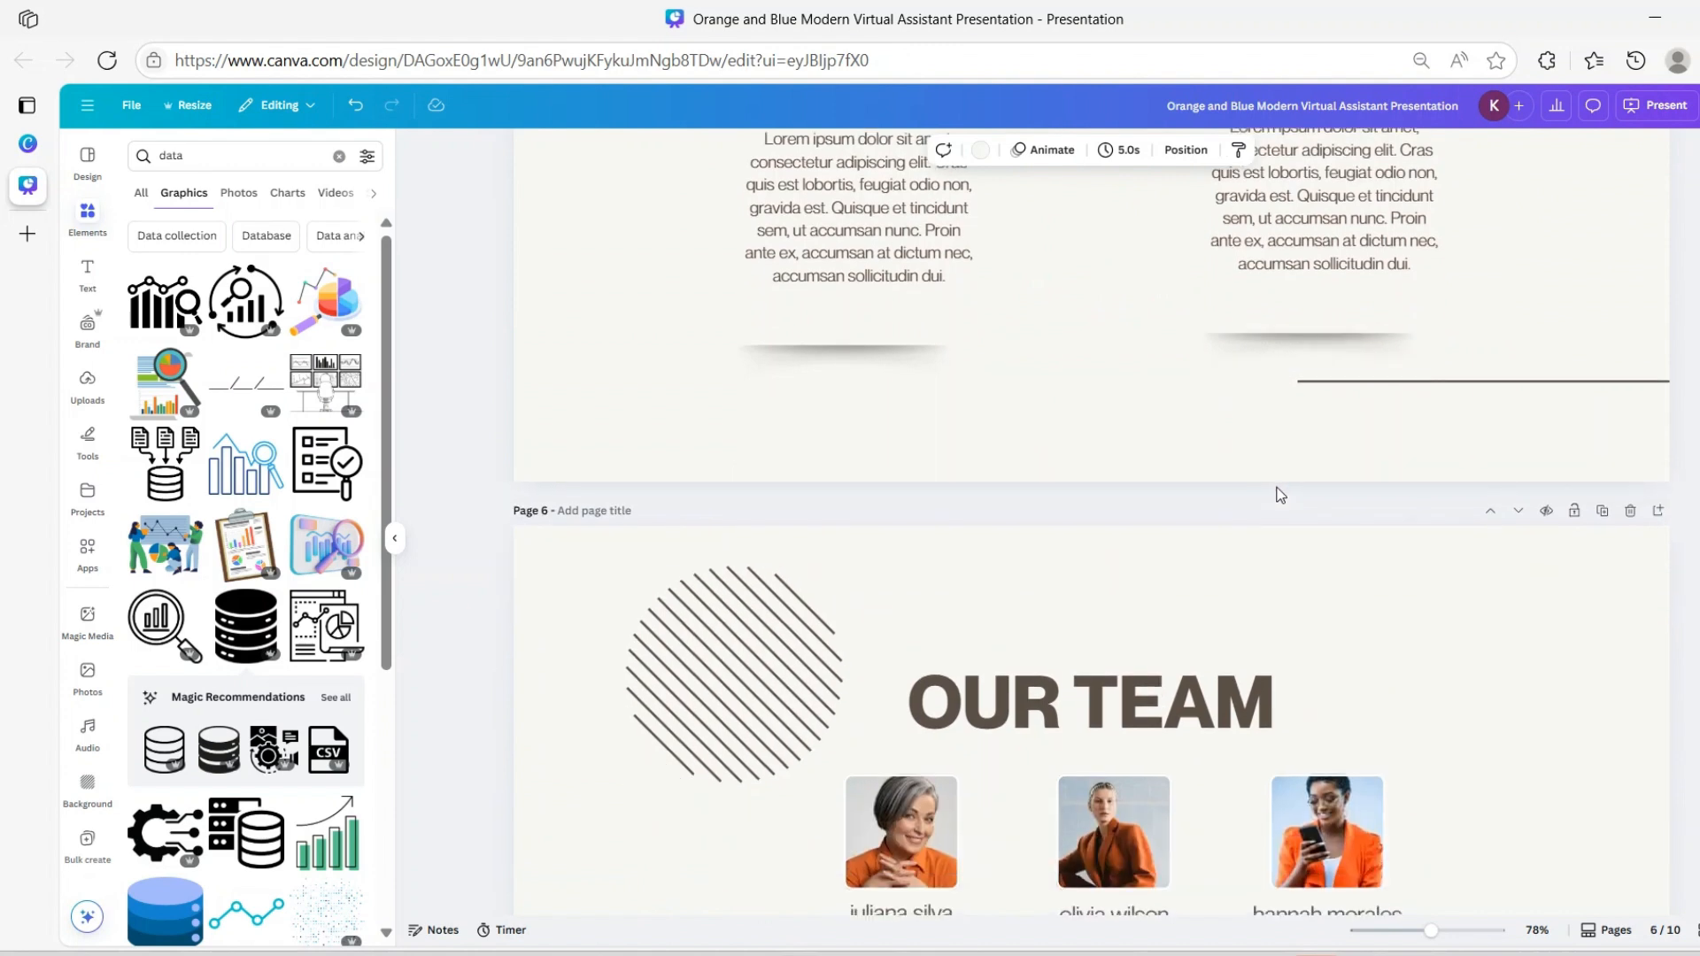
{"action": "scroll", "coordinate": [1120, 357], "scroll_direction": "up", "scroll_amount": 4}
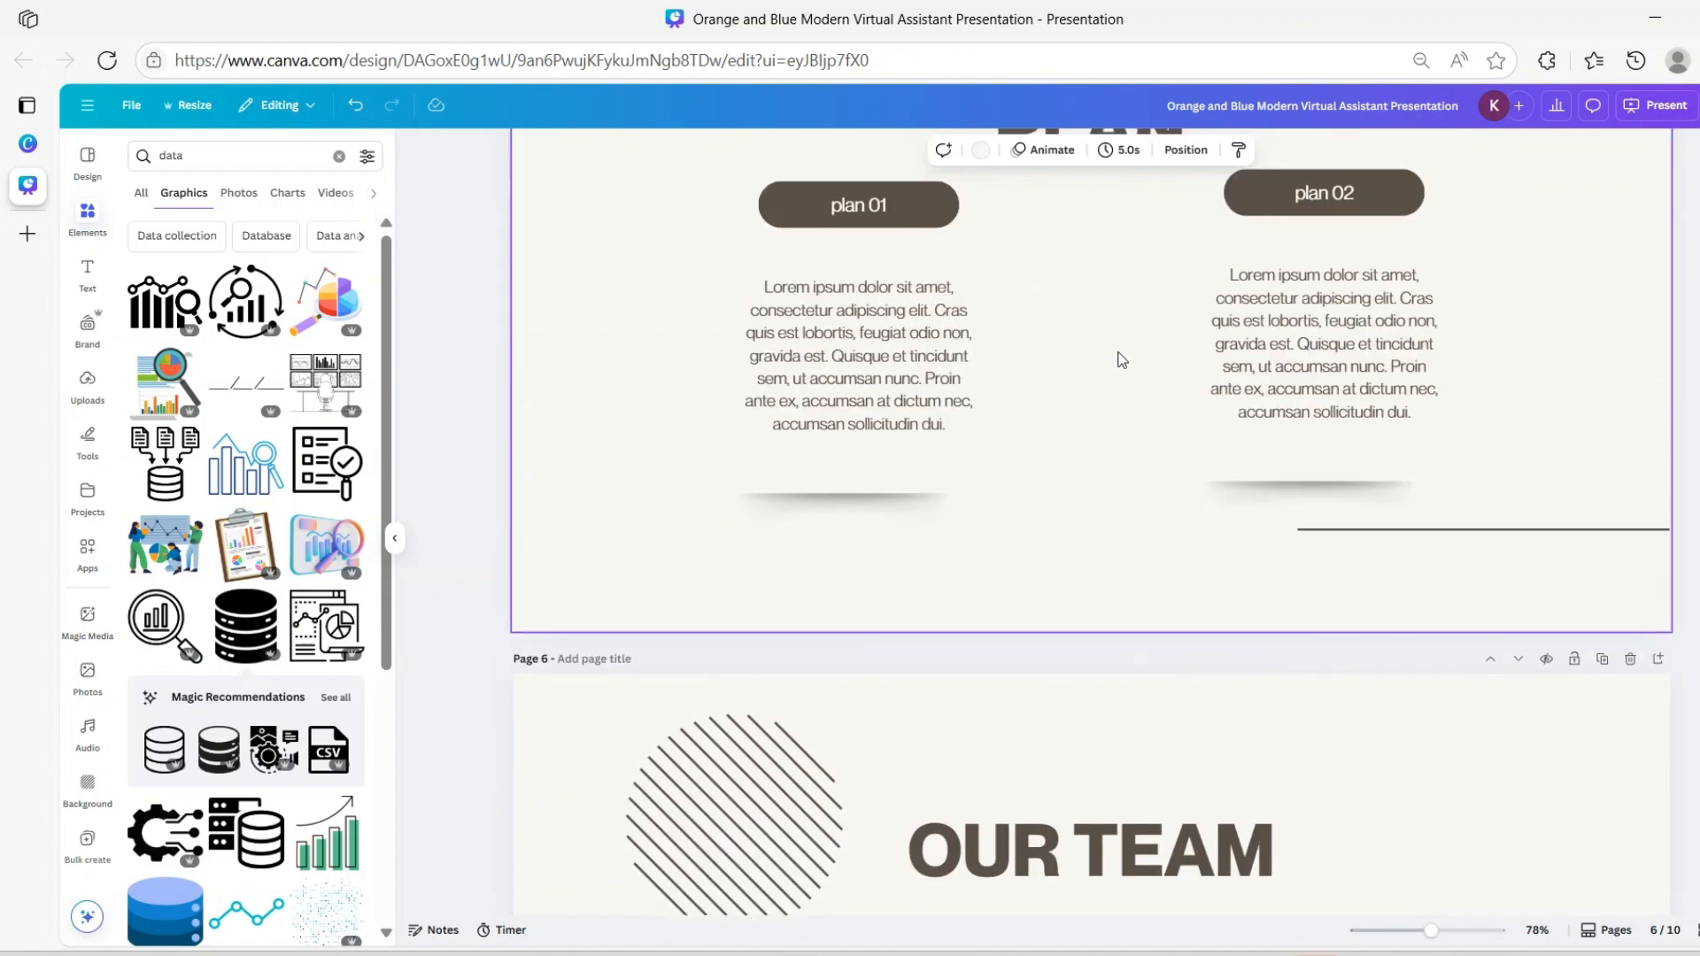
Change the PLAN heading to TESTIMONIAL and widen its box to fit one line
{"action": "left_click", "coordinate": [1070, 334]}
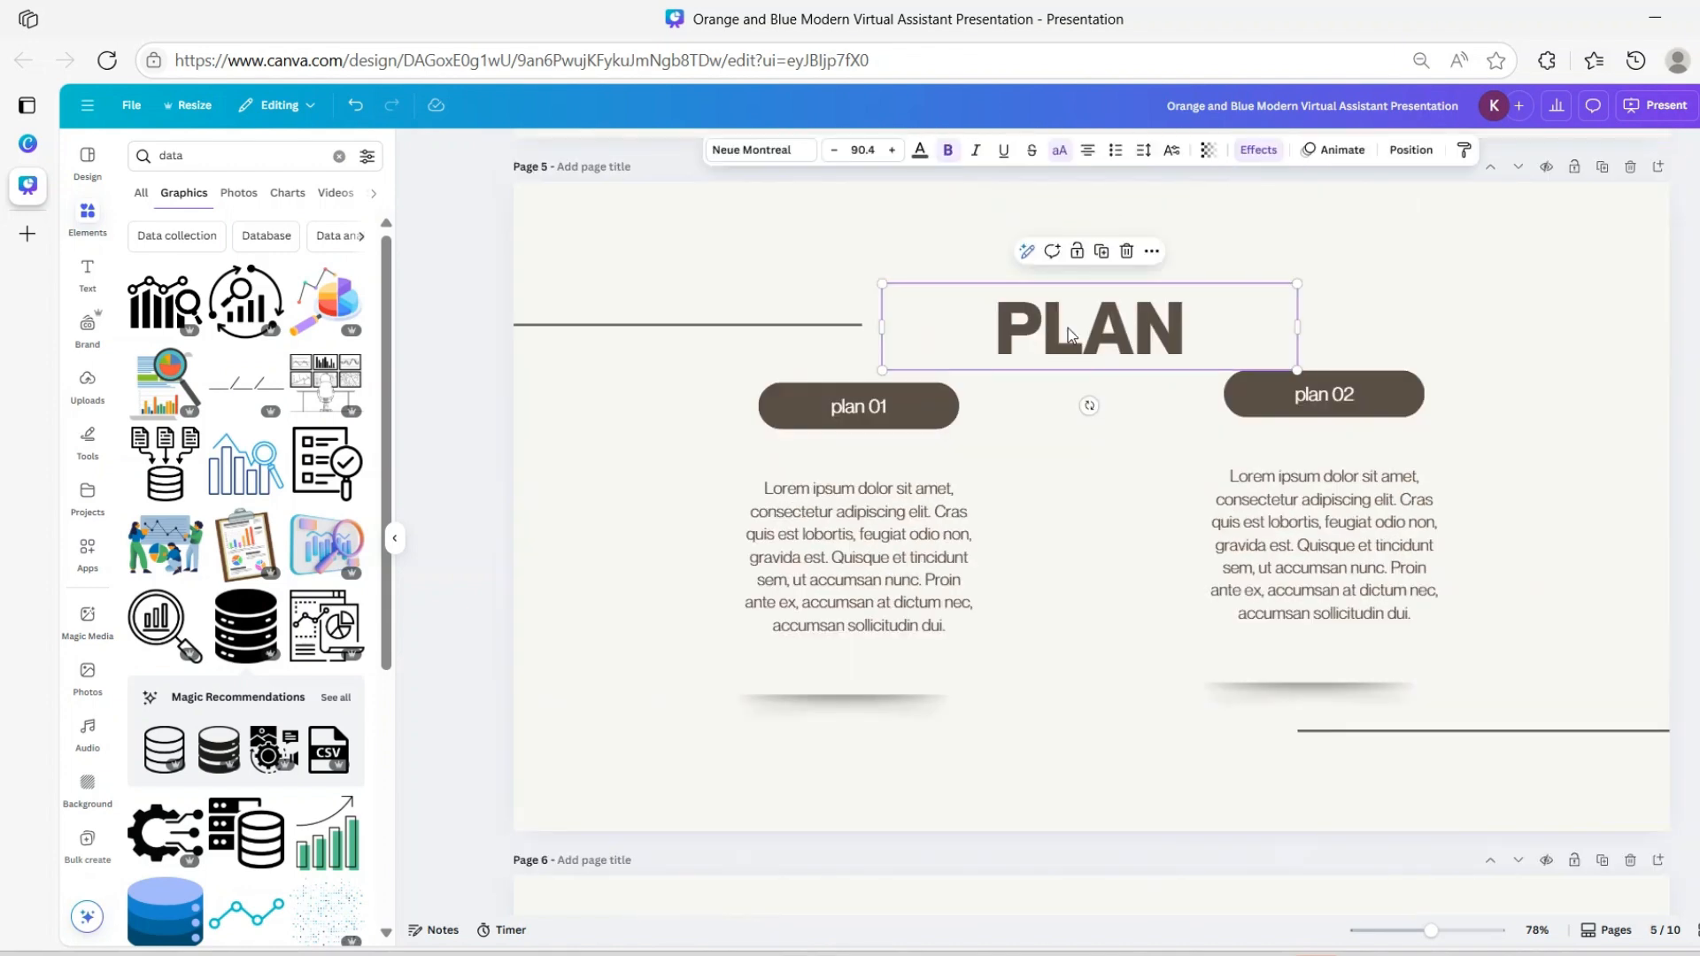
{"action": "double_click", "coordinate": [1072, 343]}
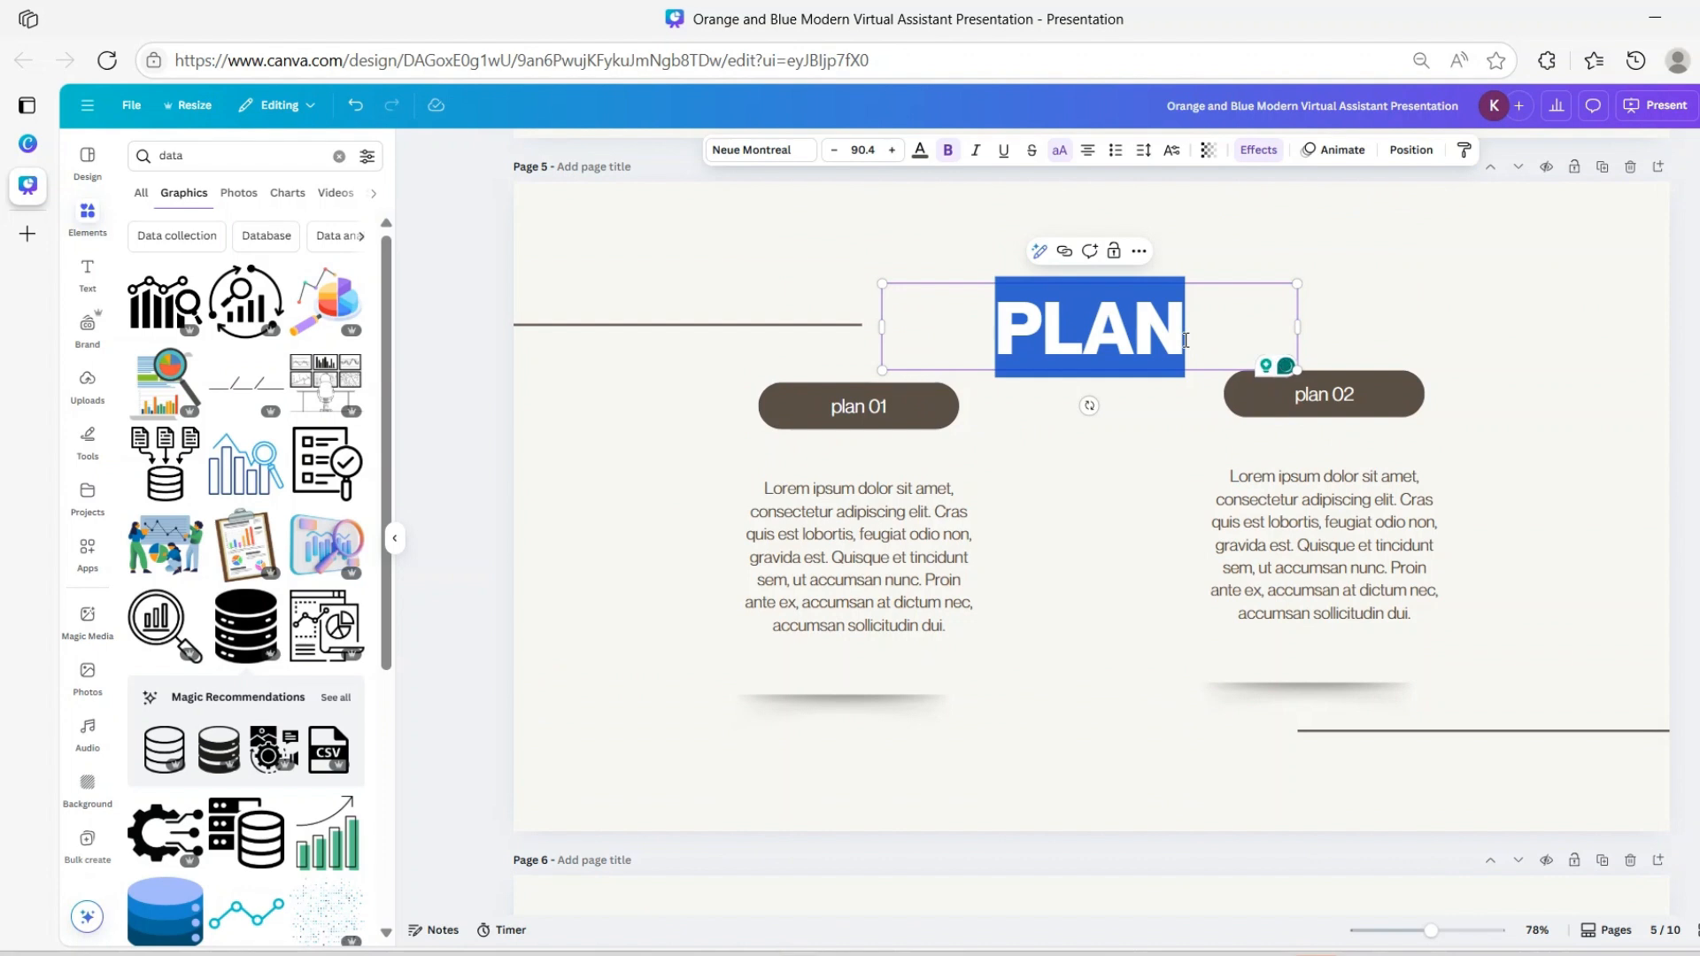
{"action": "type", "text": "TES"}
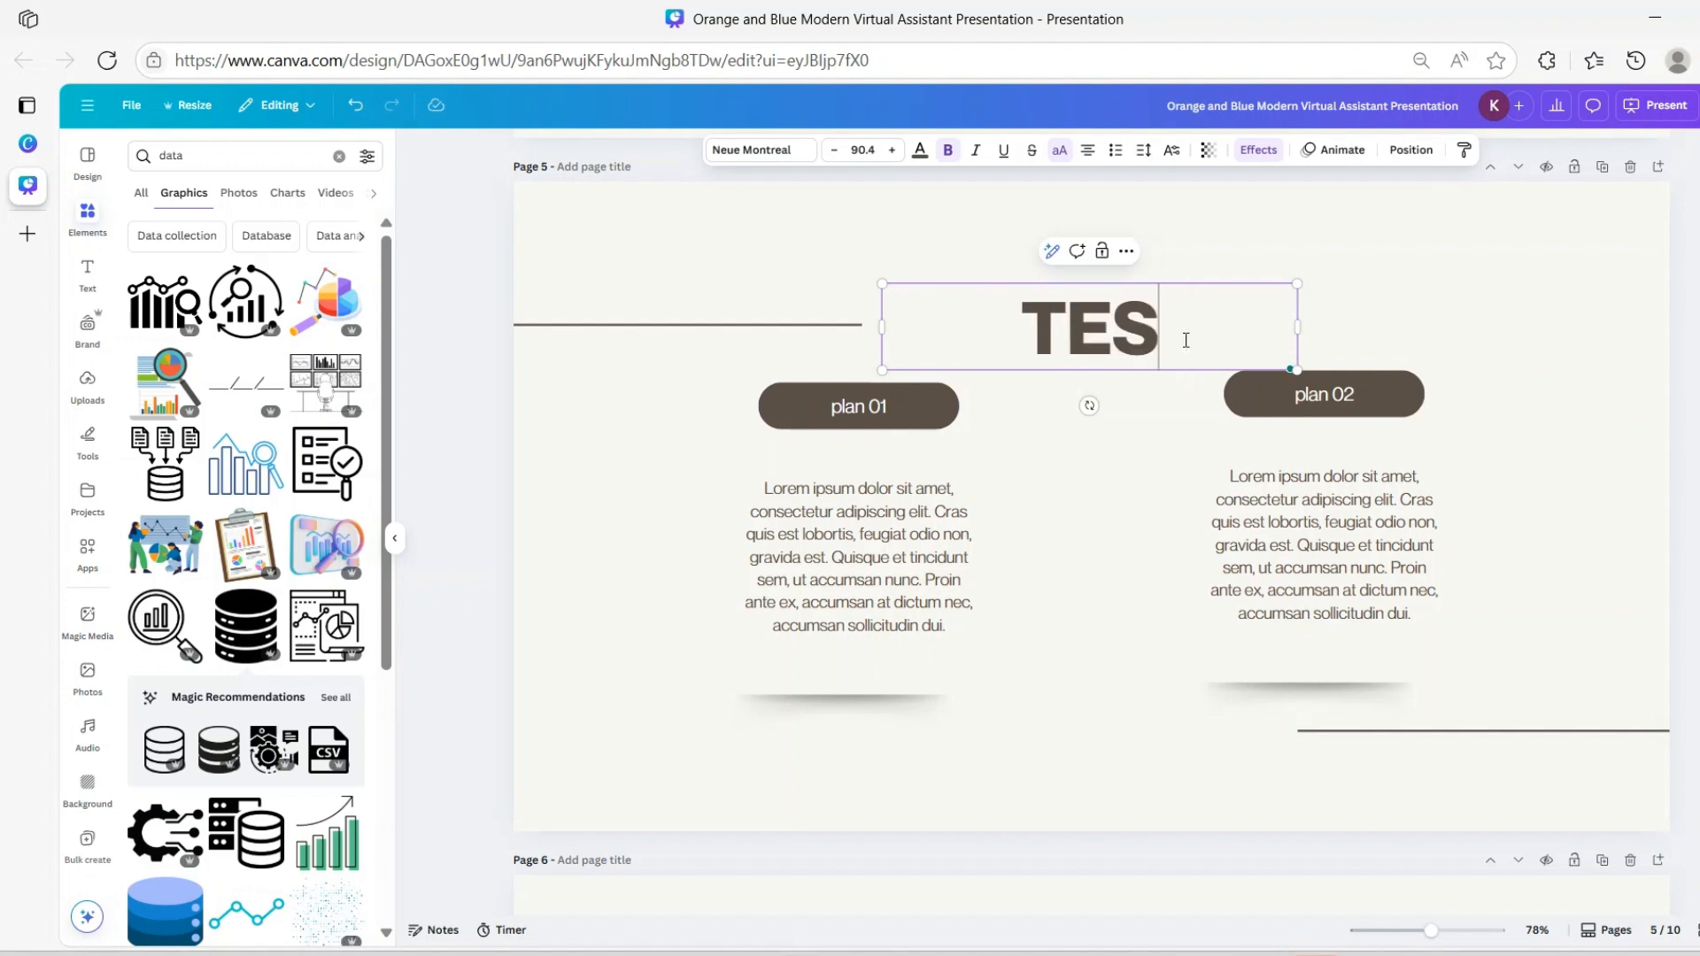
{"action": "type", "text": "TIMONIAL"}
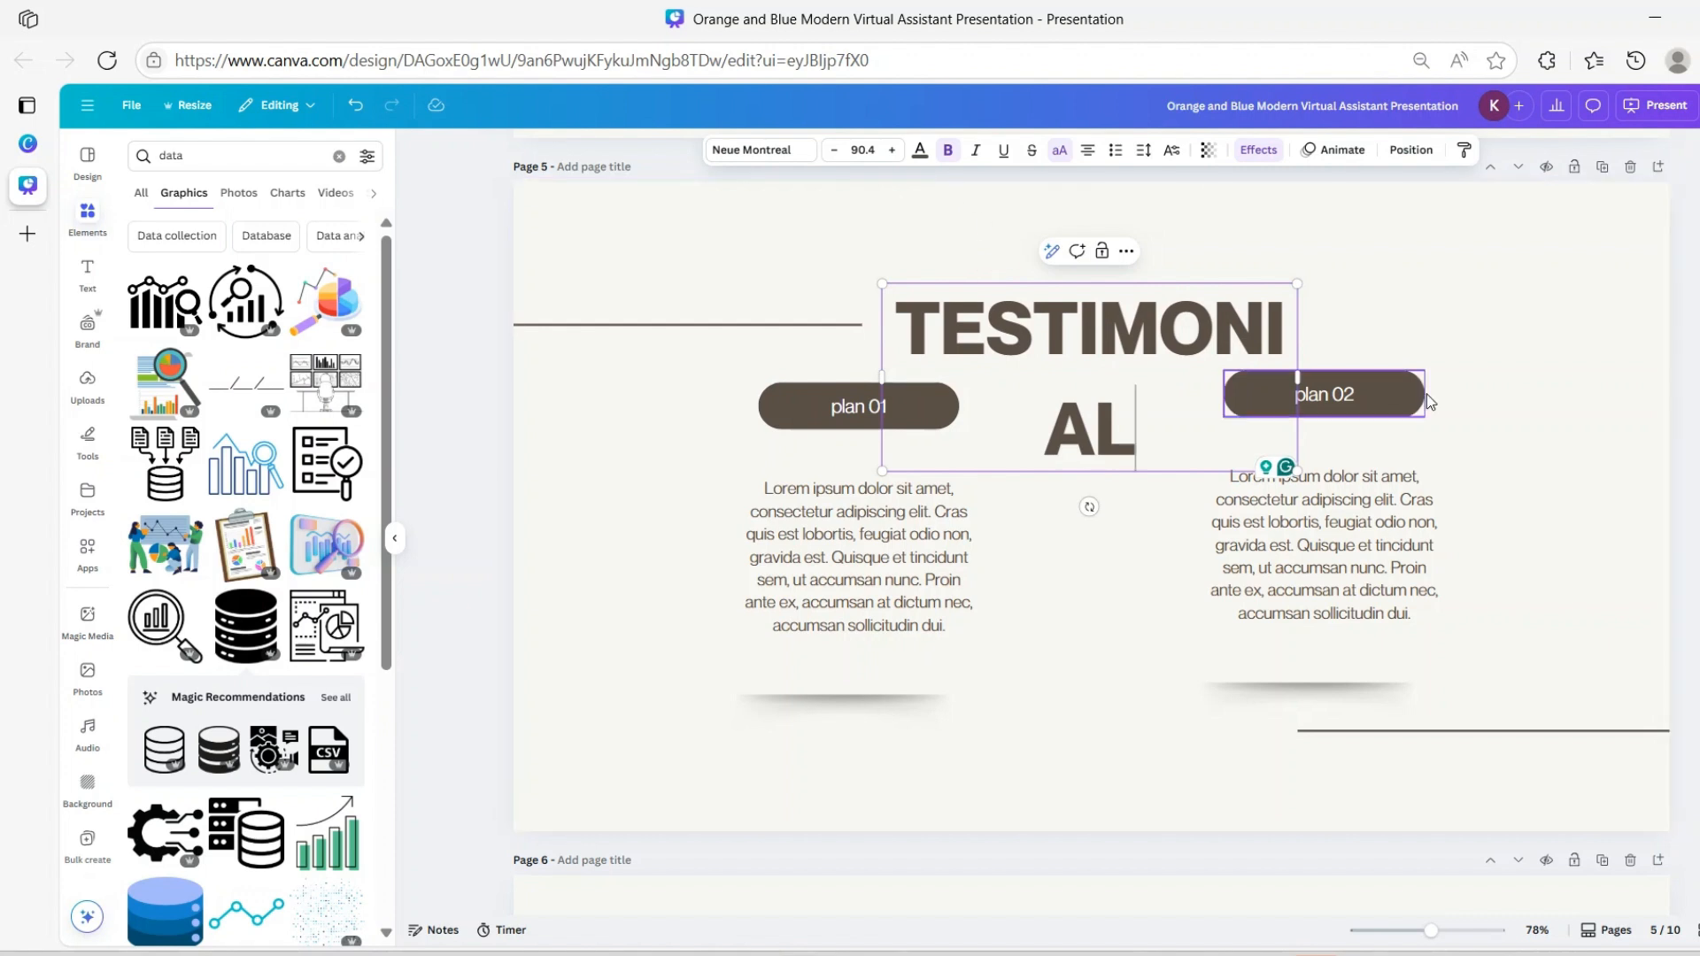
{"action": "left_click_drag", "start_coordinate": [1297, 376], "coordinate": [1379, 331]}
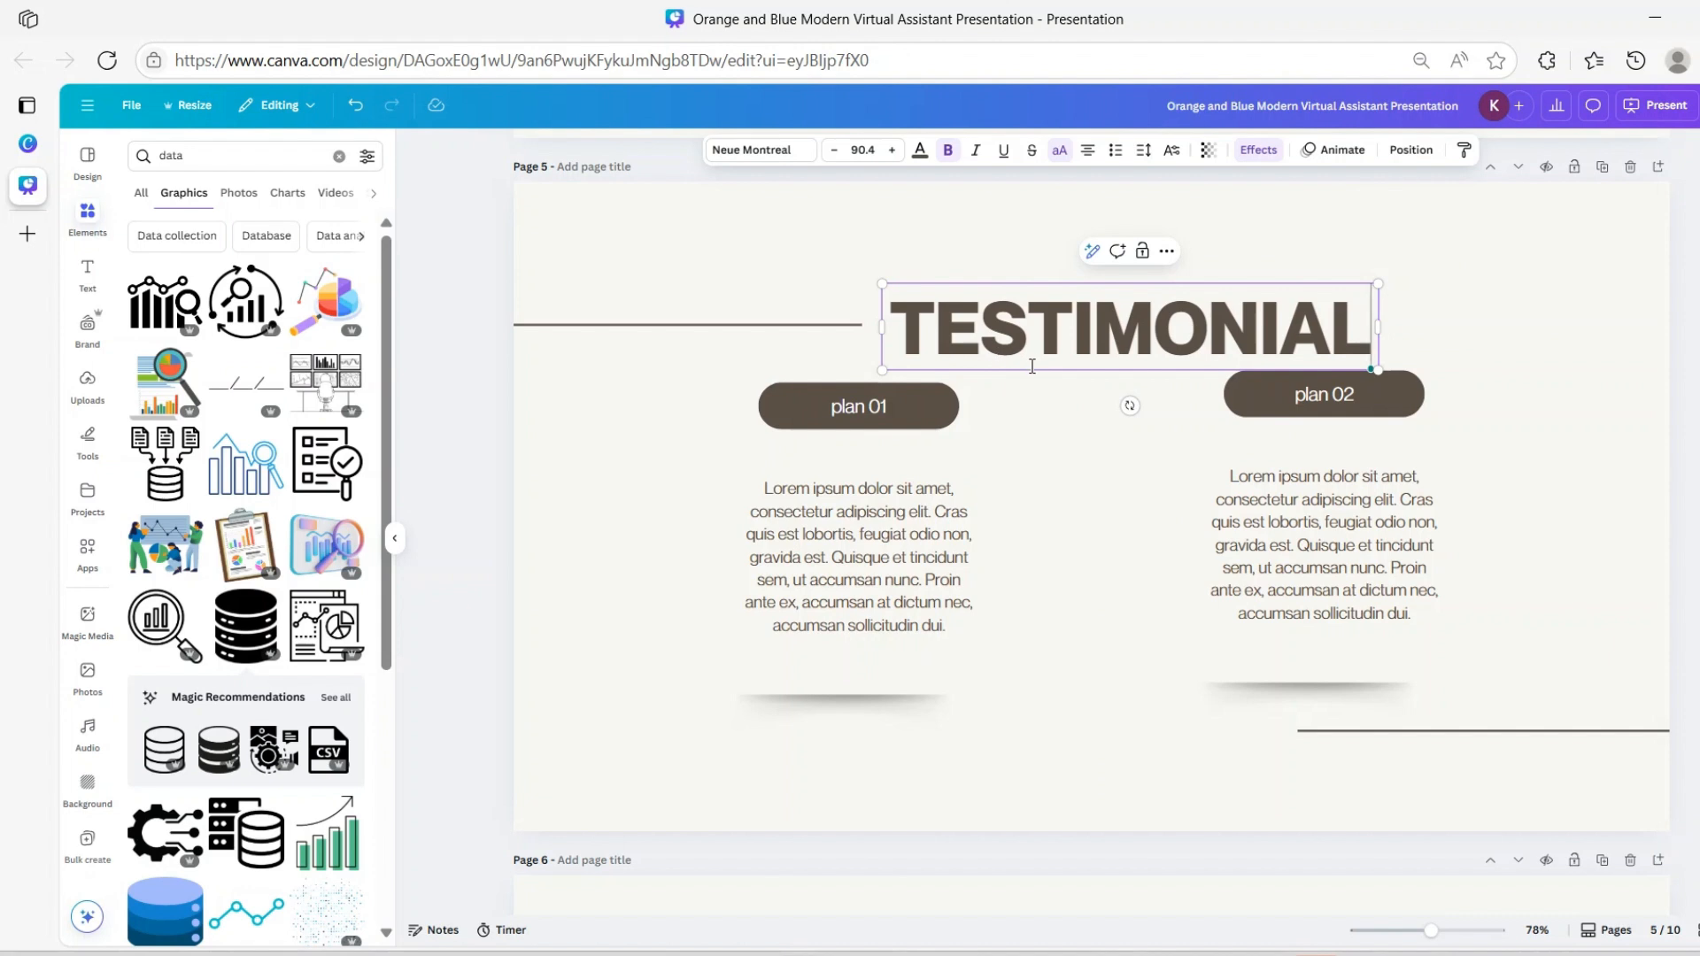
Move the line left of the heading and the TESTIMONIAL heading higher up
{"action": "left_click", "coordinate": [798, 326]}
{"action": "left_click_drag", "start_coordinate": [798, 326], "coordinate": [800, 247]}
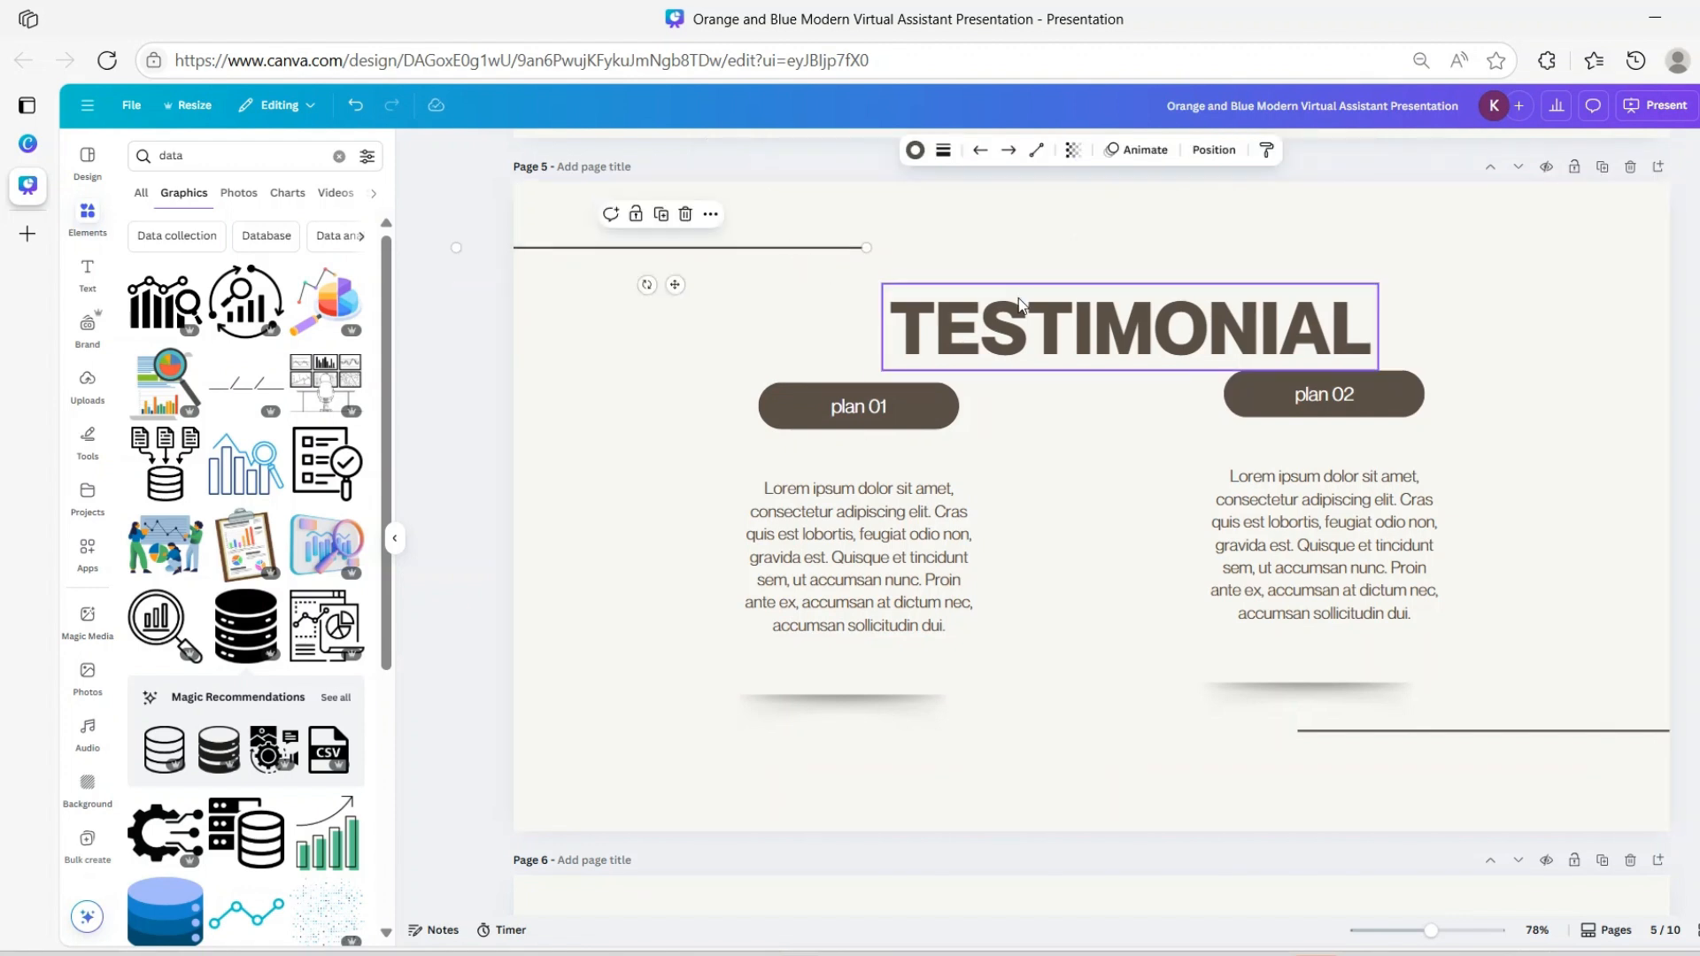
{"action": "left_click_drag", "start_coordinate": [1098, 321], "coordinate": [1101, 253]}
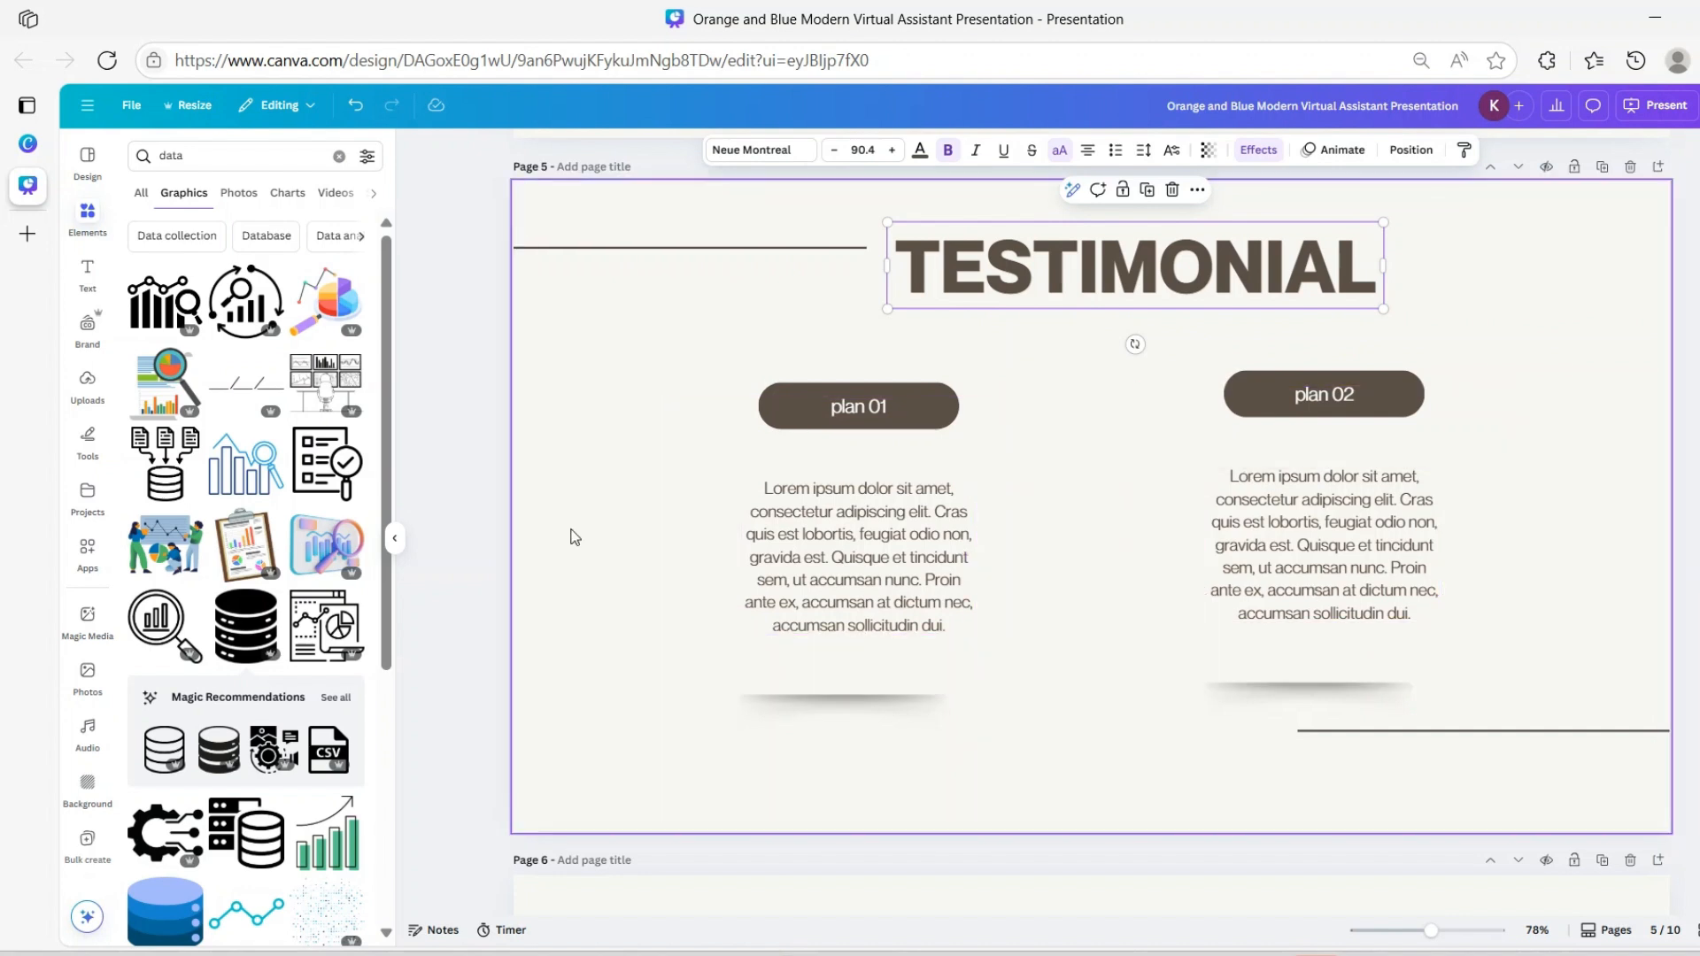
Select the plan 01 label's text and the pill shape behind it
{"action": "left_click", "coordinate": [868, 408]}
{"action": "double_click", "coordinate": [871, 409]}
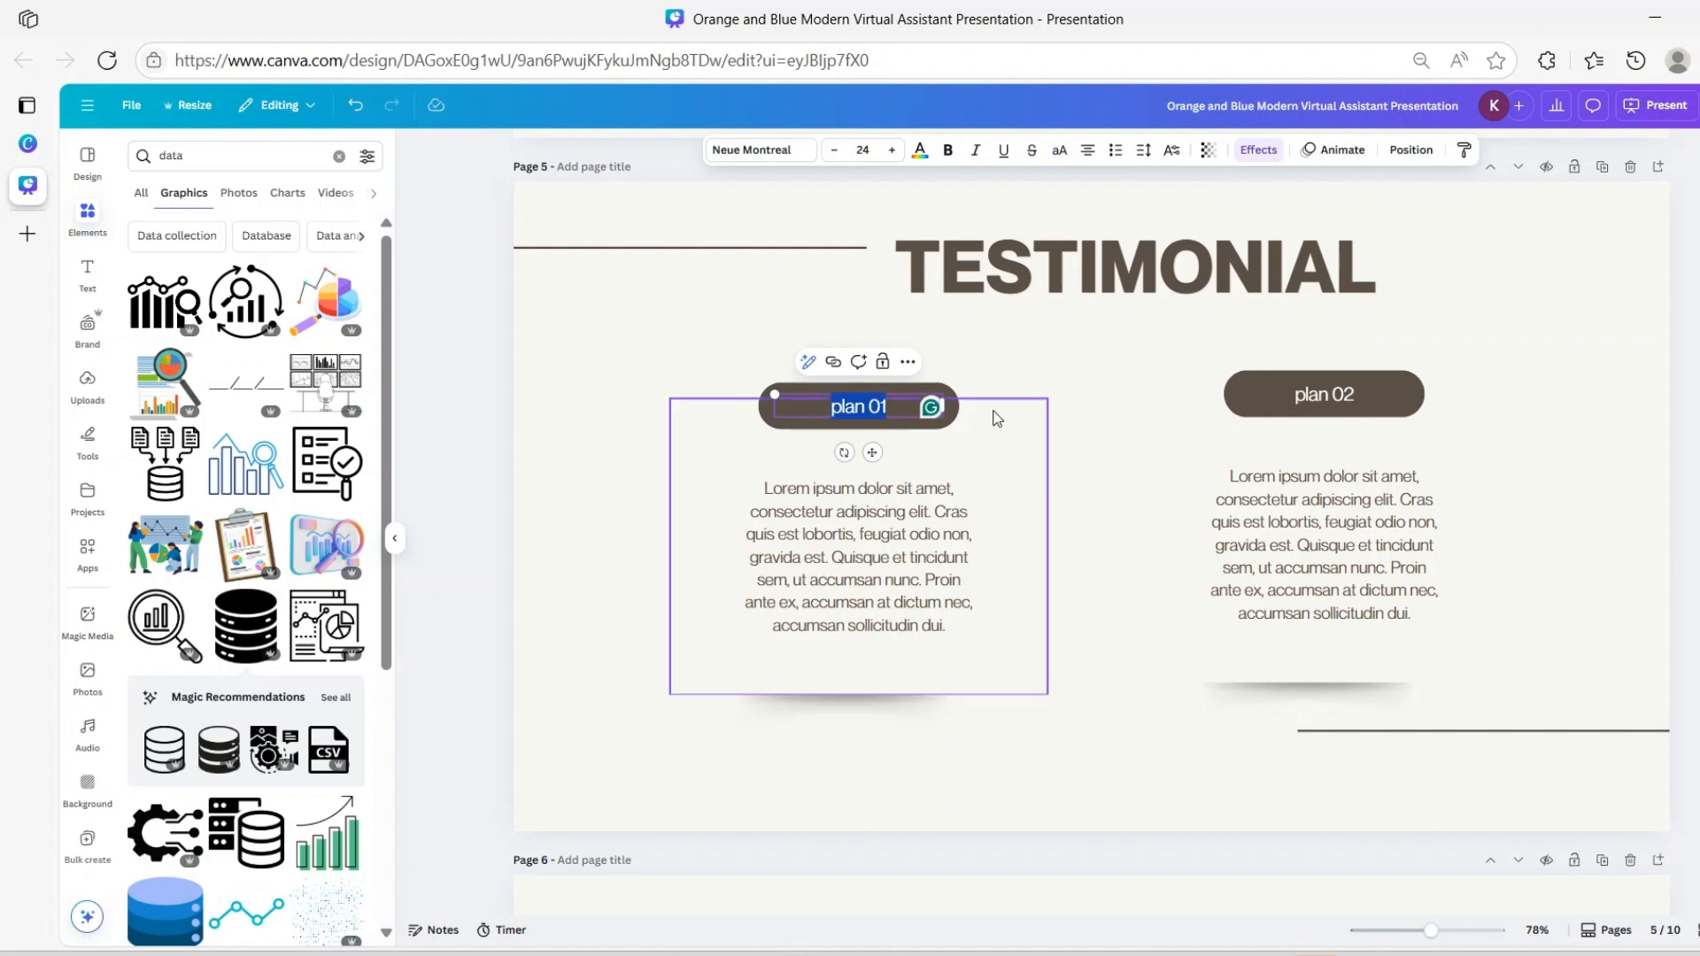
{"action": "left_click", "coordinate": [898, 402]}
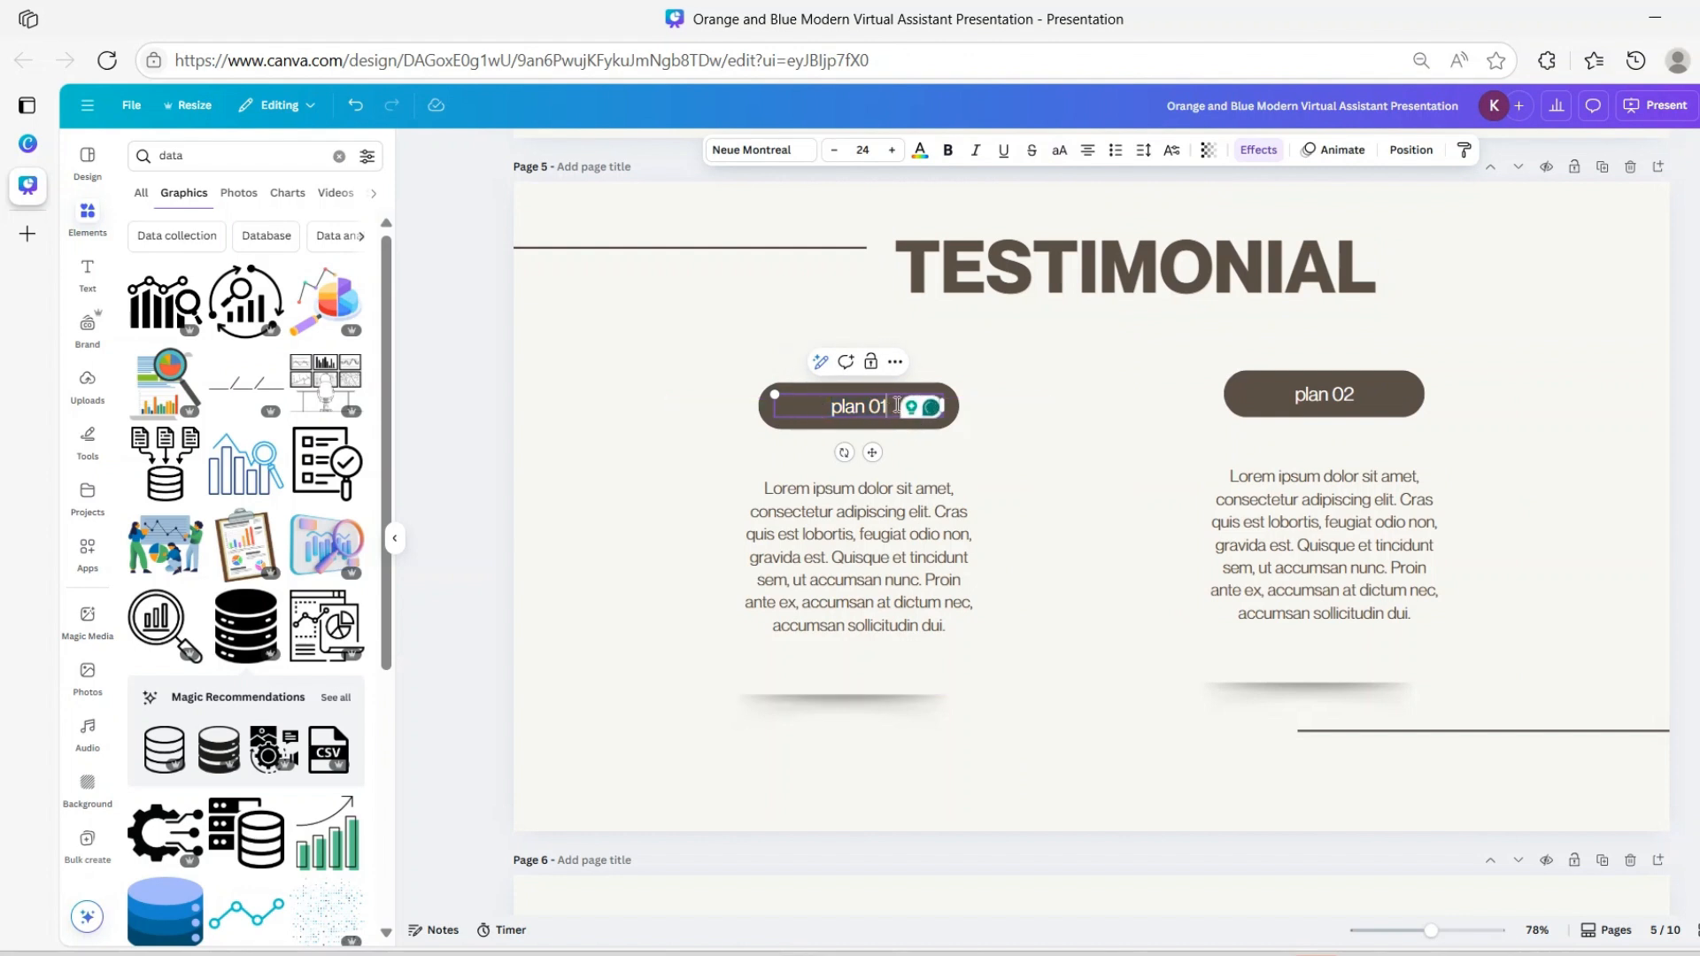
{"action": "left_click_drag", "start_coordinate": [894, 405], "coordinate": [826, 409]}
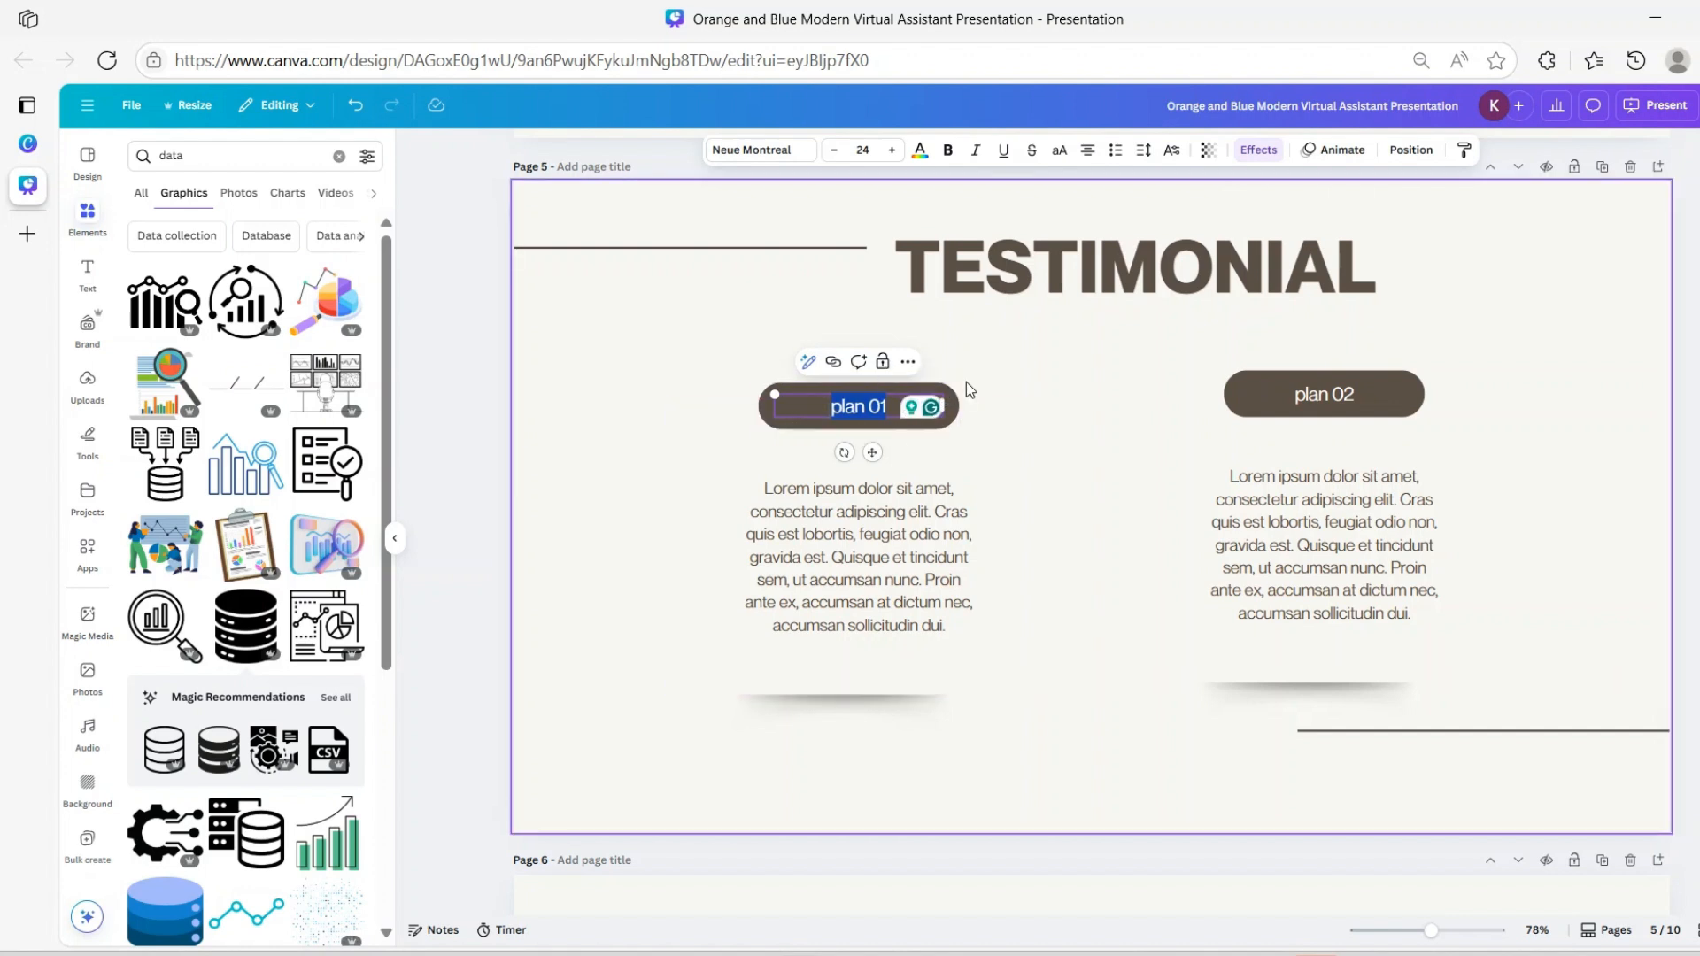
{"action": "left_click", "coordinate": [1007, 389]}
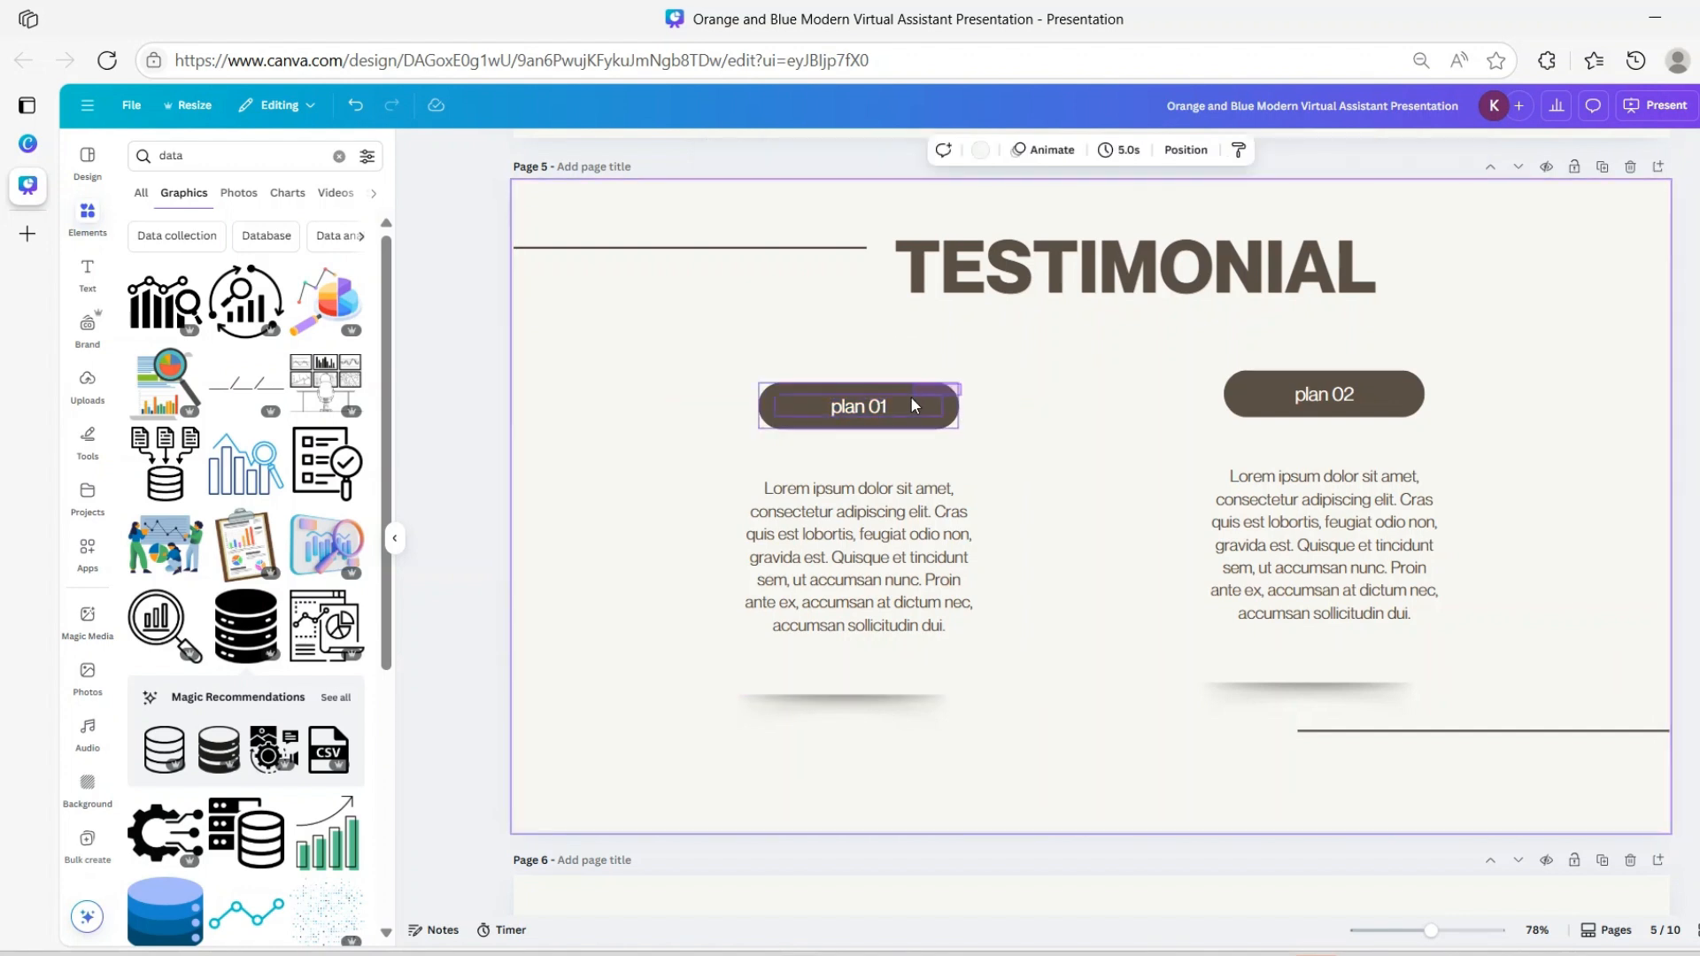
{"action": "left_click", "coordinate": [873, 421]}
{"action": "left_click", "coordinate": [902, 418]}
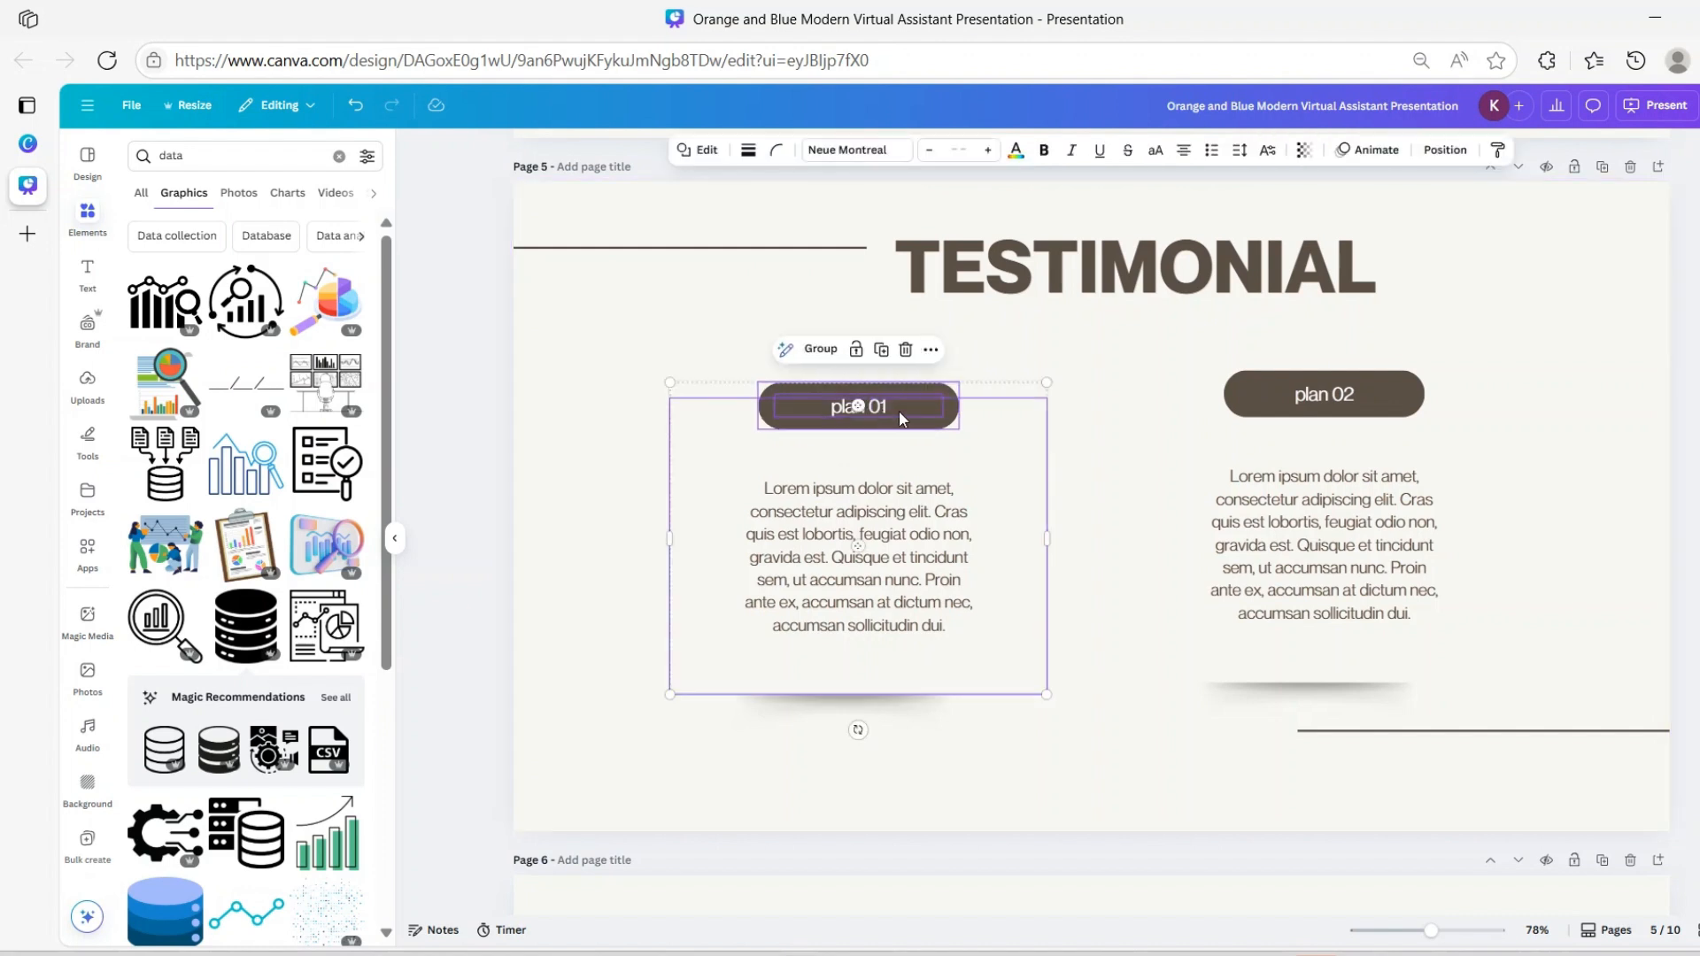
{"action": "left_click", "coordinate": [1034, 329]}
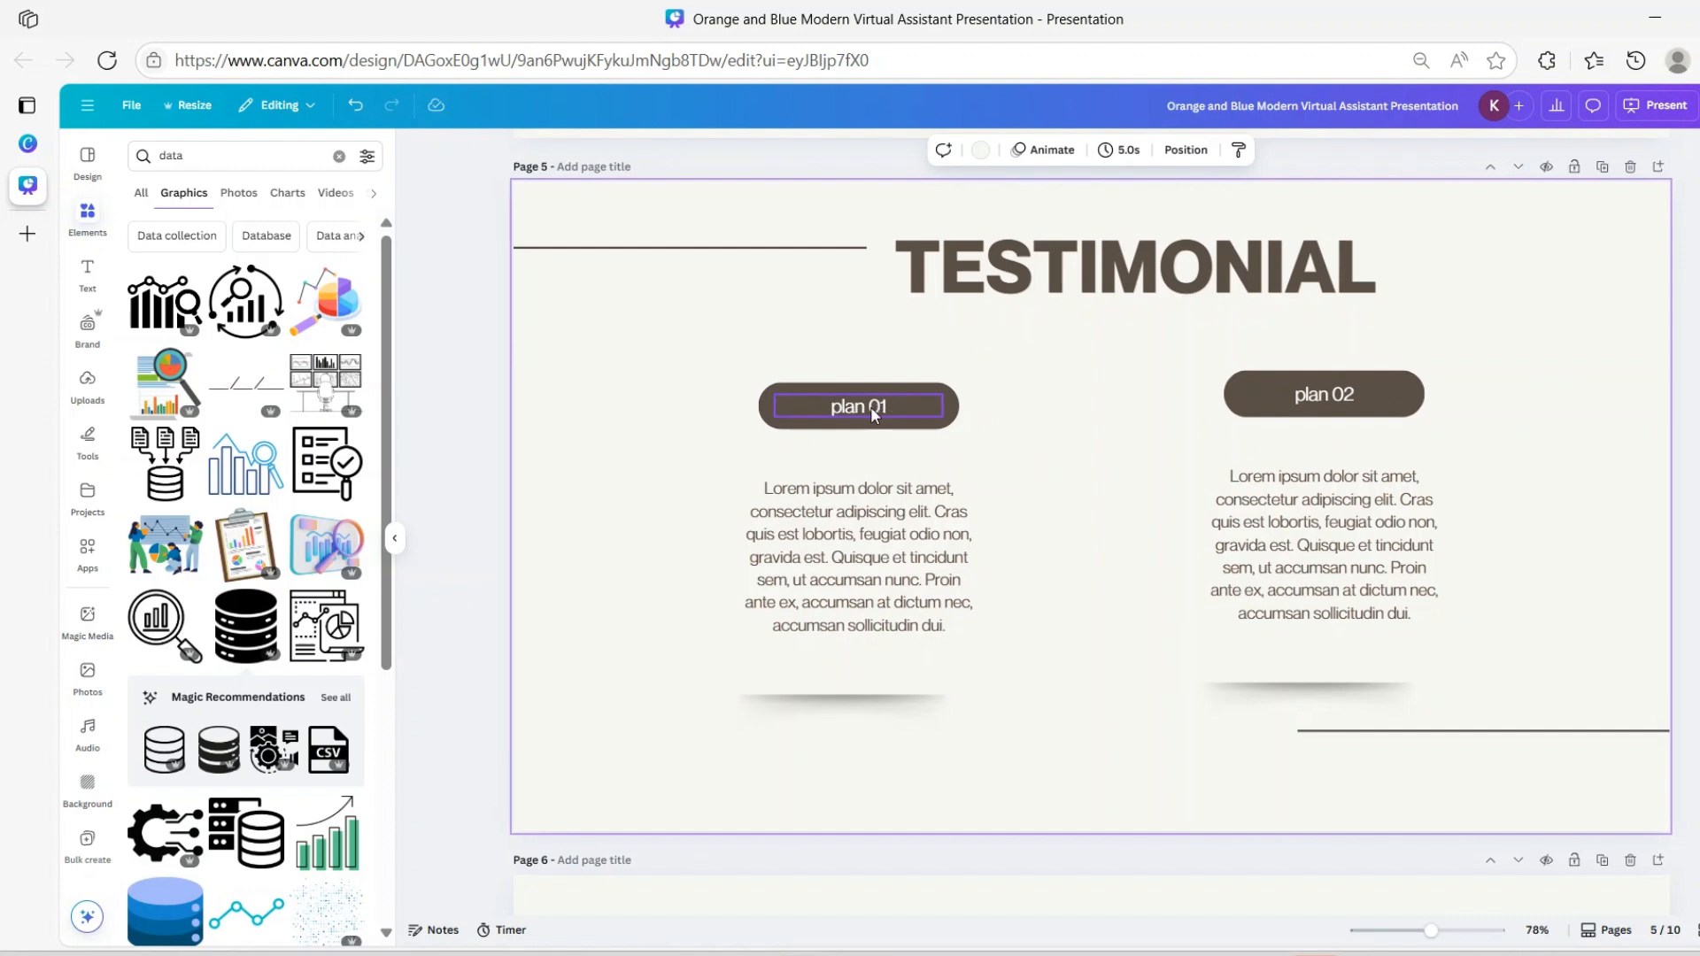
Group the plan 01 pill with its text, delete it, and move the left paragraph up
{"action": "left_click", "coordinate": [863, 407]}
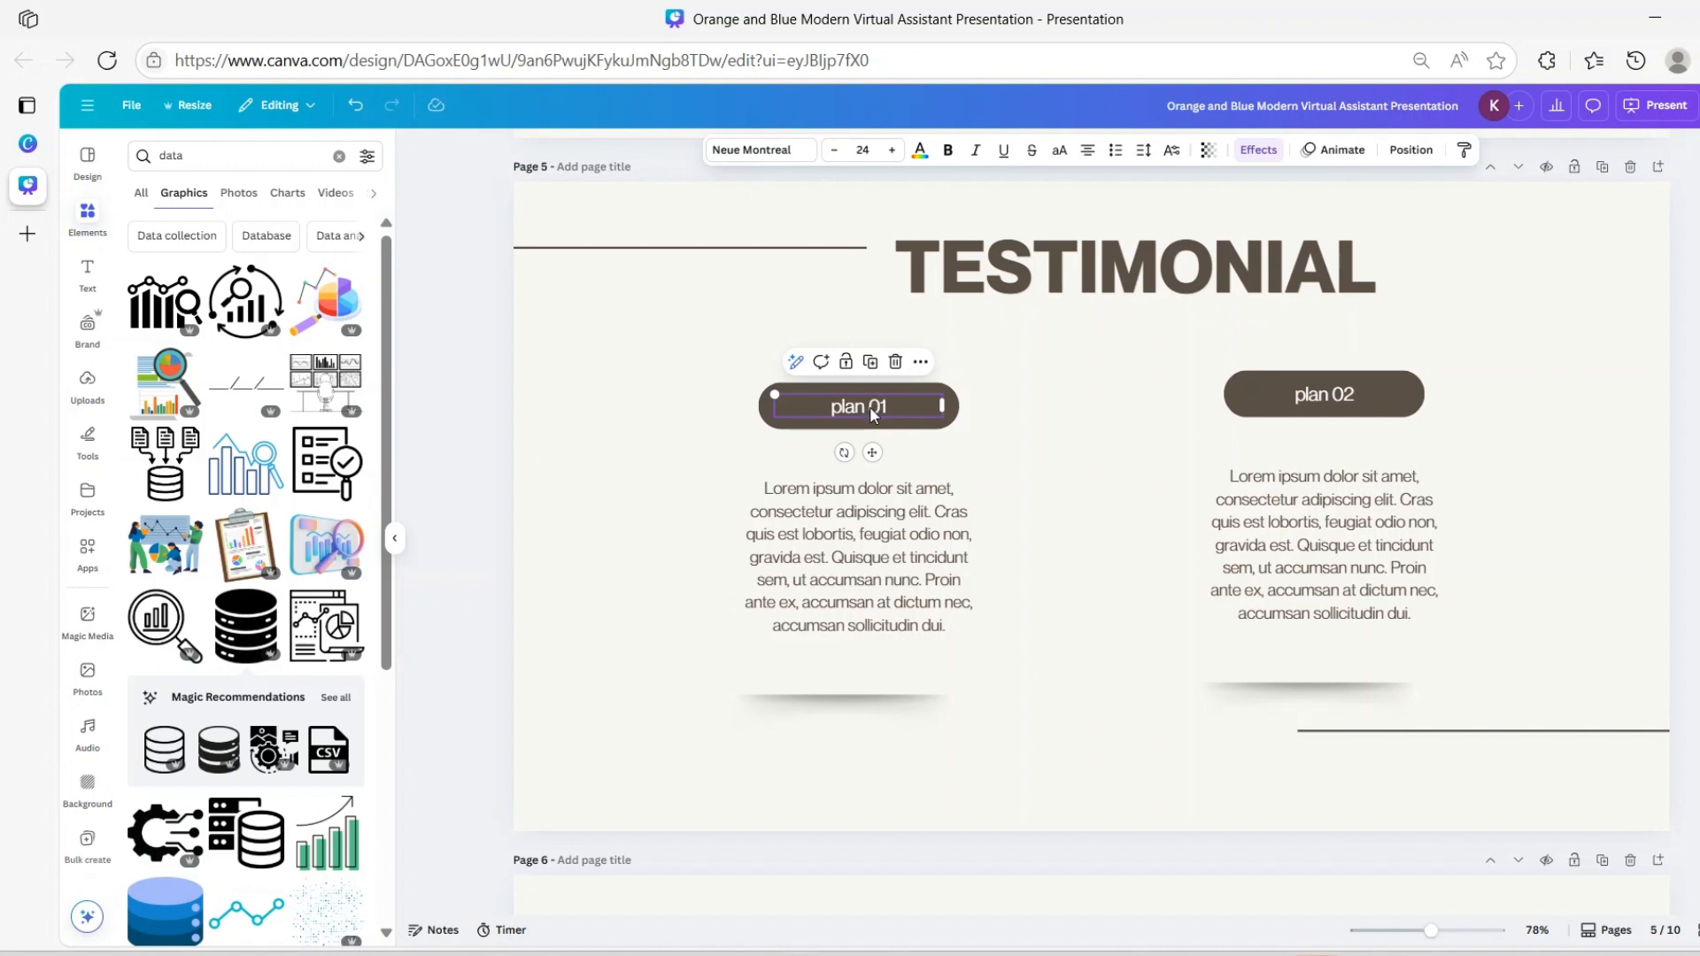
{"action": "left_click", "coordinate": [868, 426]}
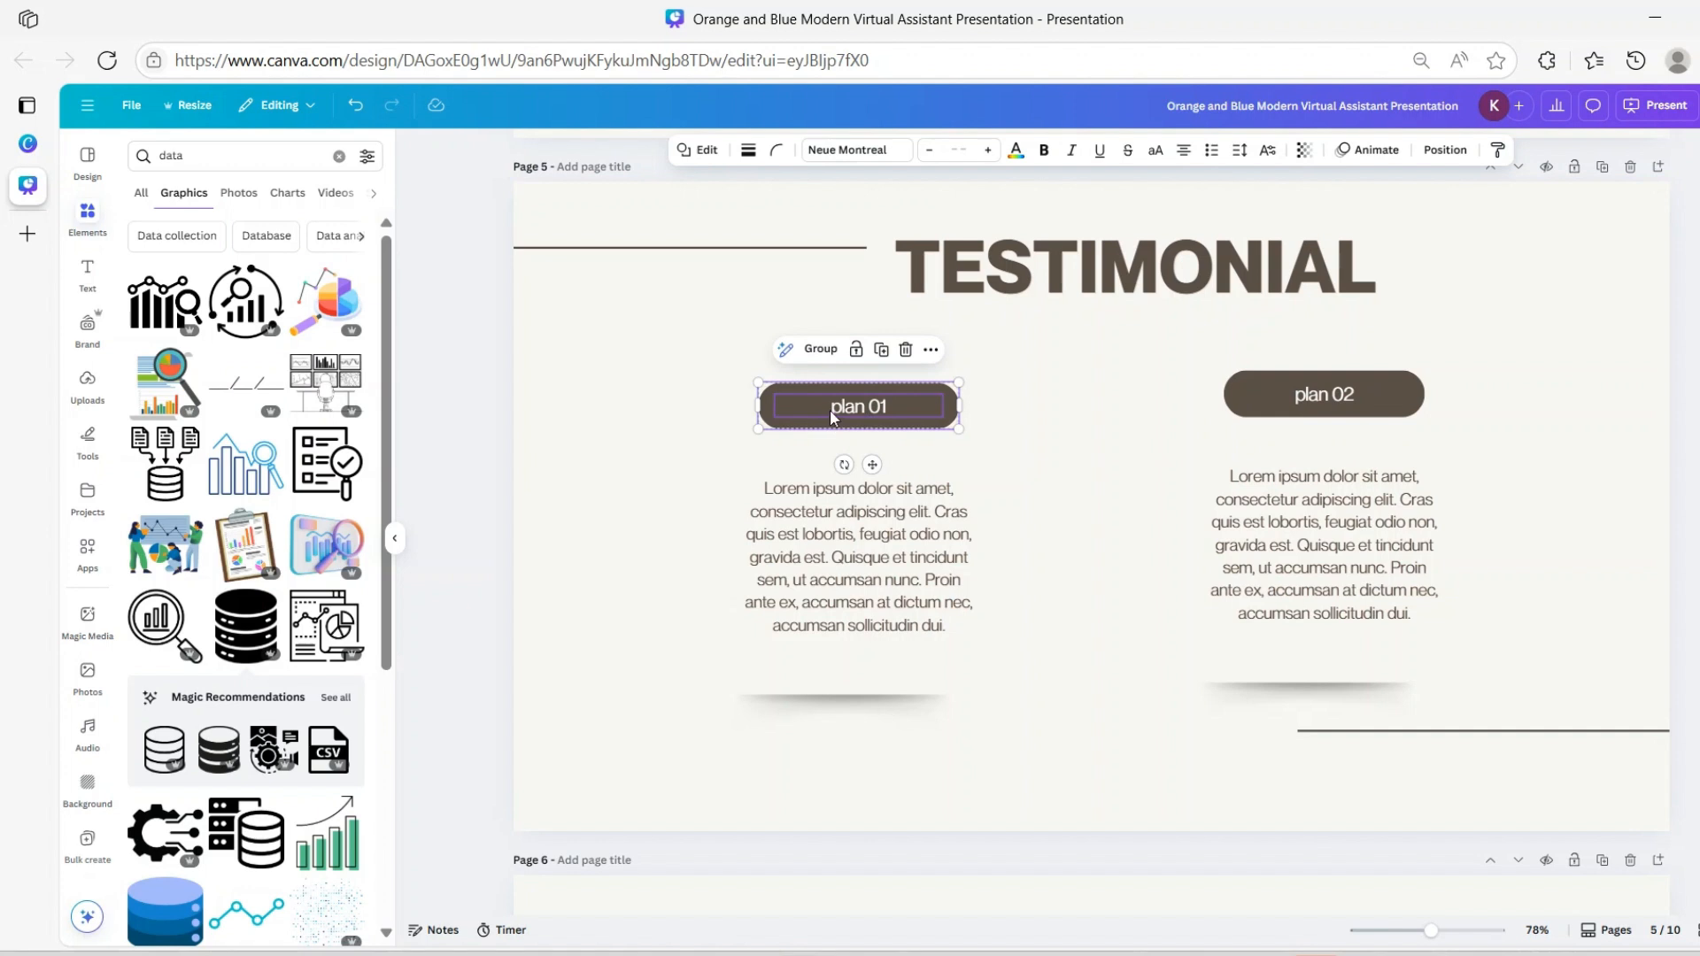
{"action": "left_click", "coordinate": [821, 351]}
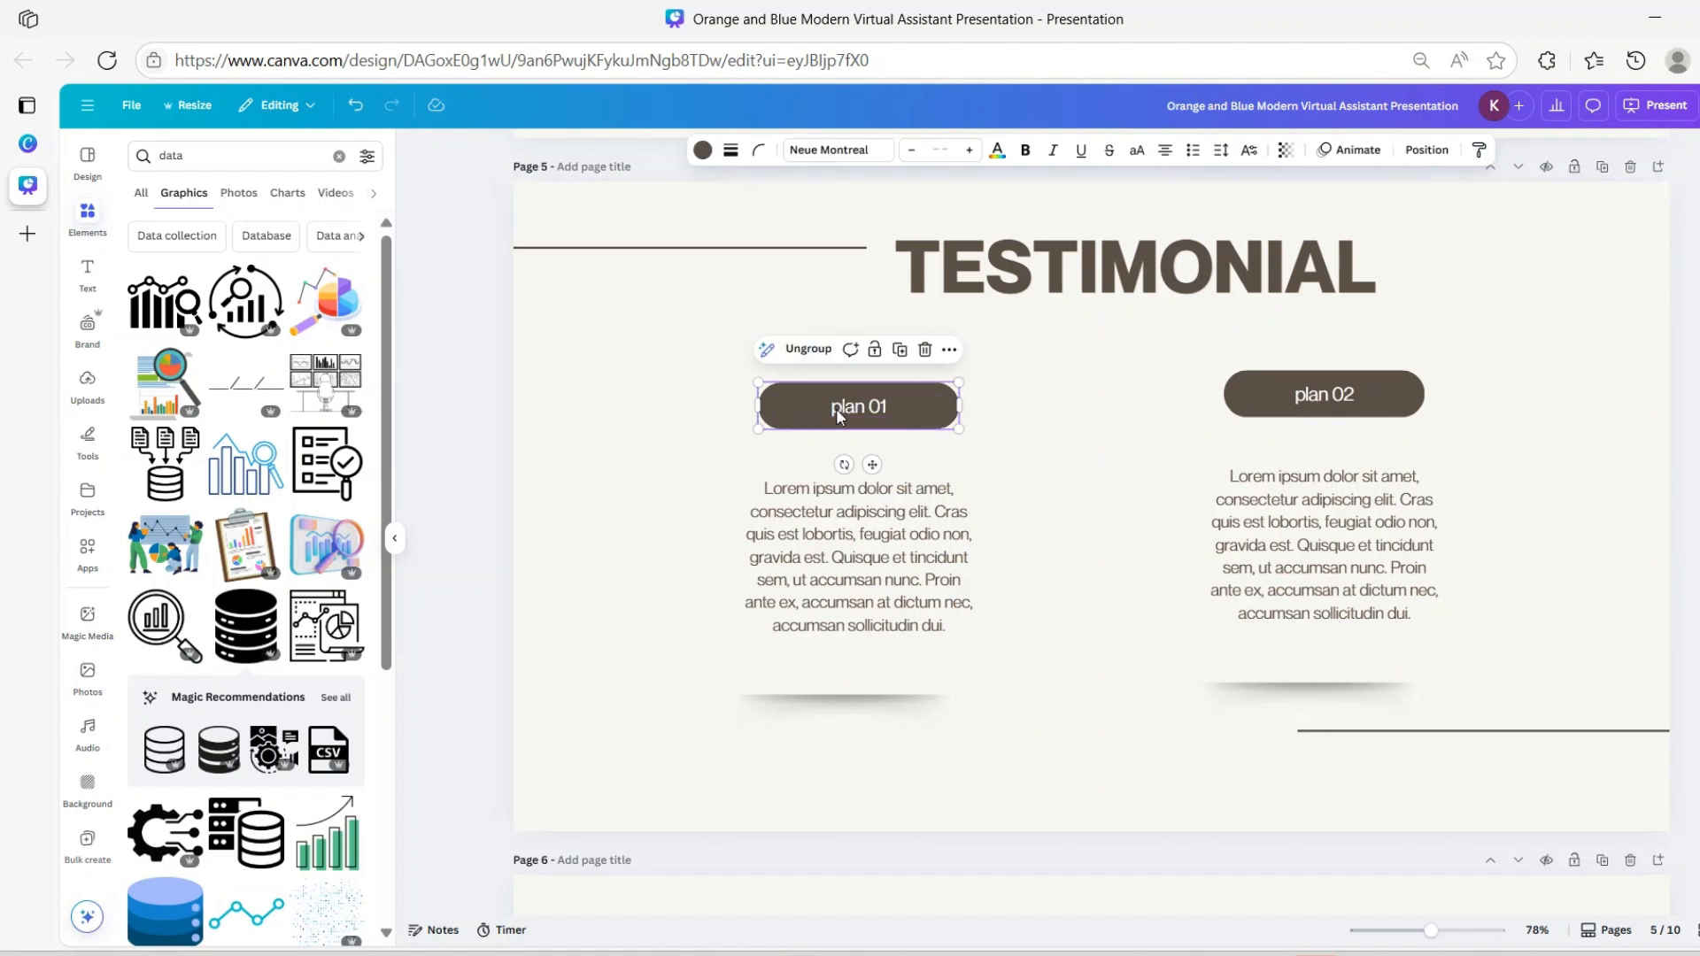
{"action": "mouse_move", "coordinate": [828, 405]}
{"action": "left_mouse_down"}
{"action": "mouse_move", "coordinate": [981, 416]}
{"action": "mouse_move", "coordinate": [810, 408]}
{"action": "mouse_move", "coordinate": [842, 408]}
{"action": "left_mouse_up"}
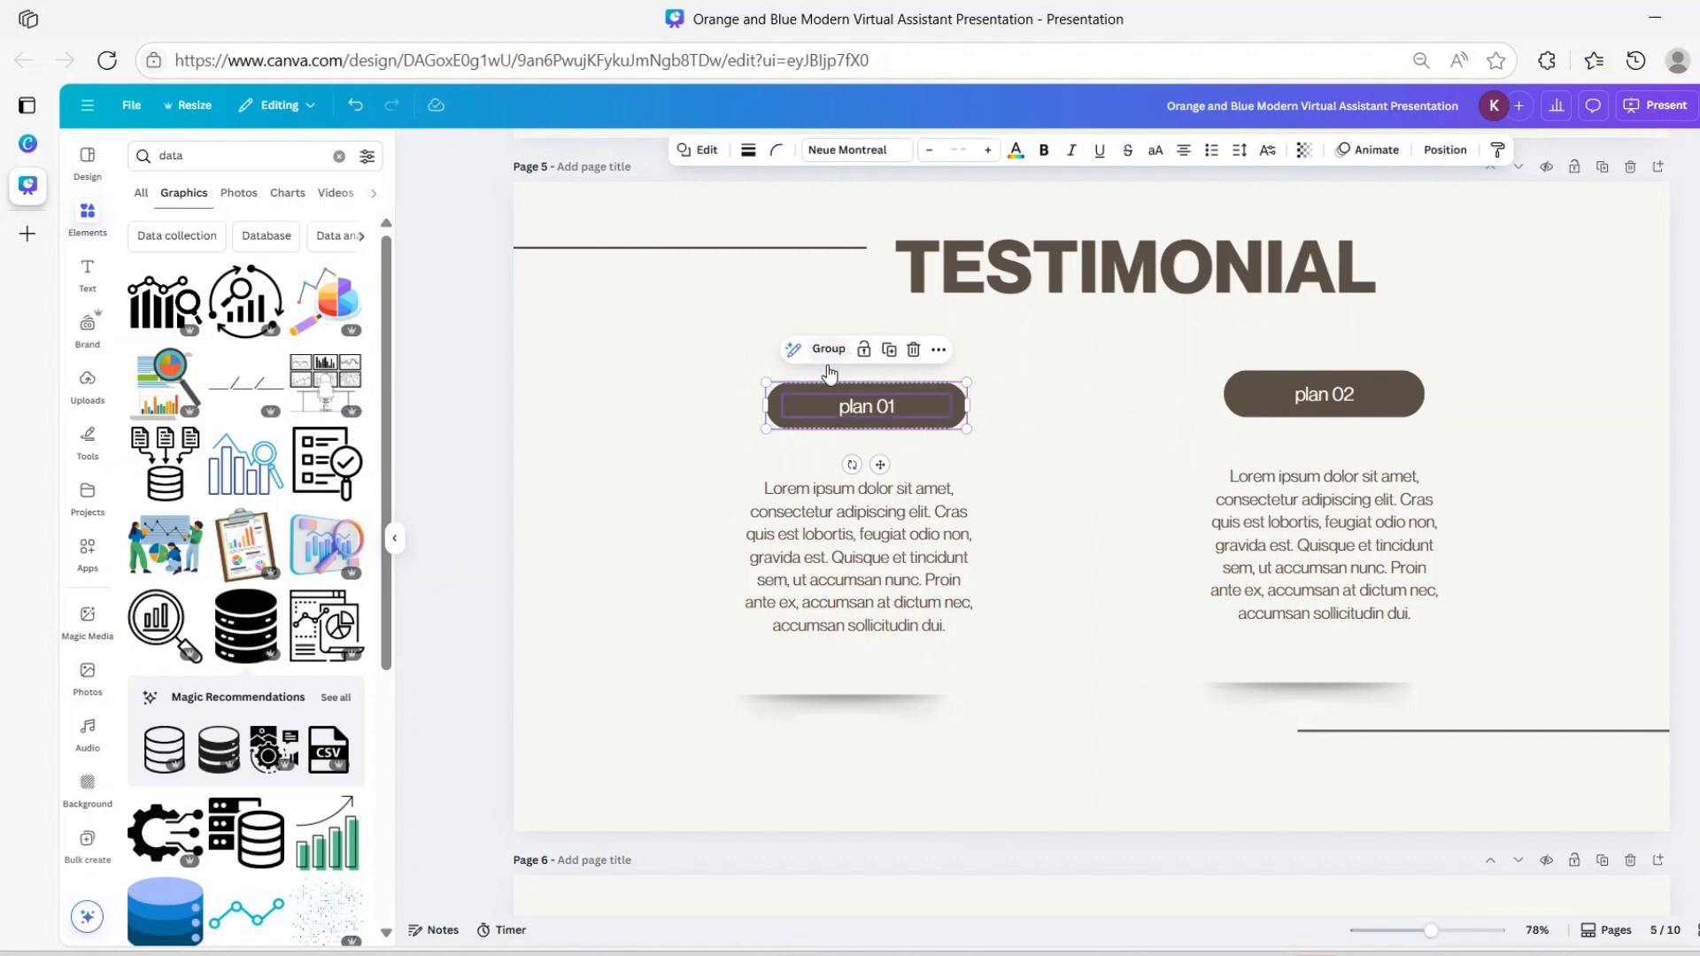
{"action": "left_click", "coordinate": [913, 349]}
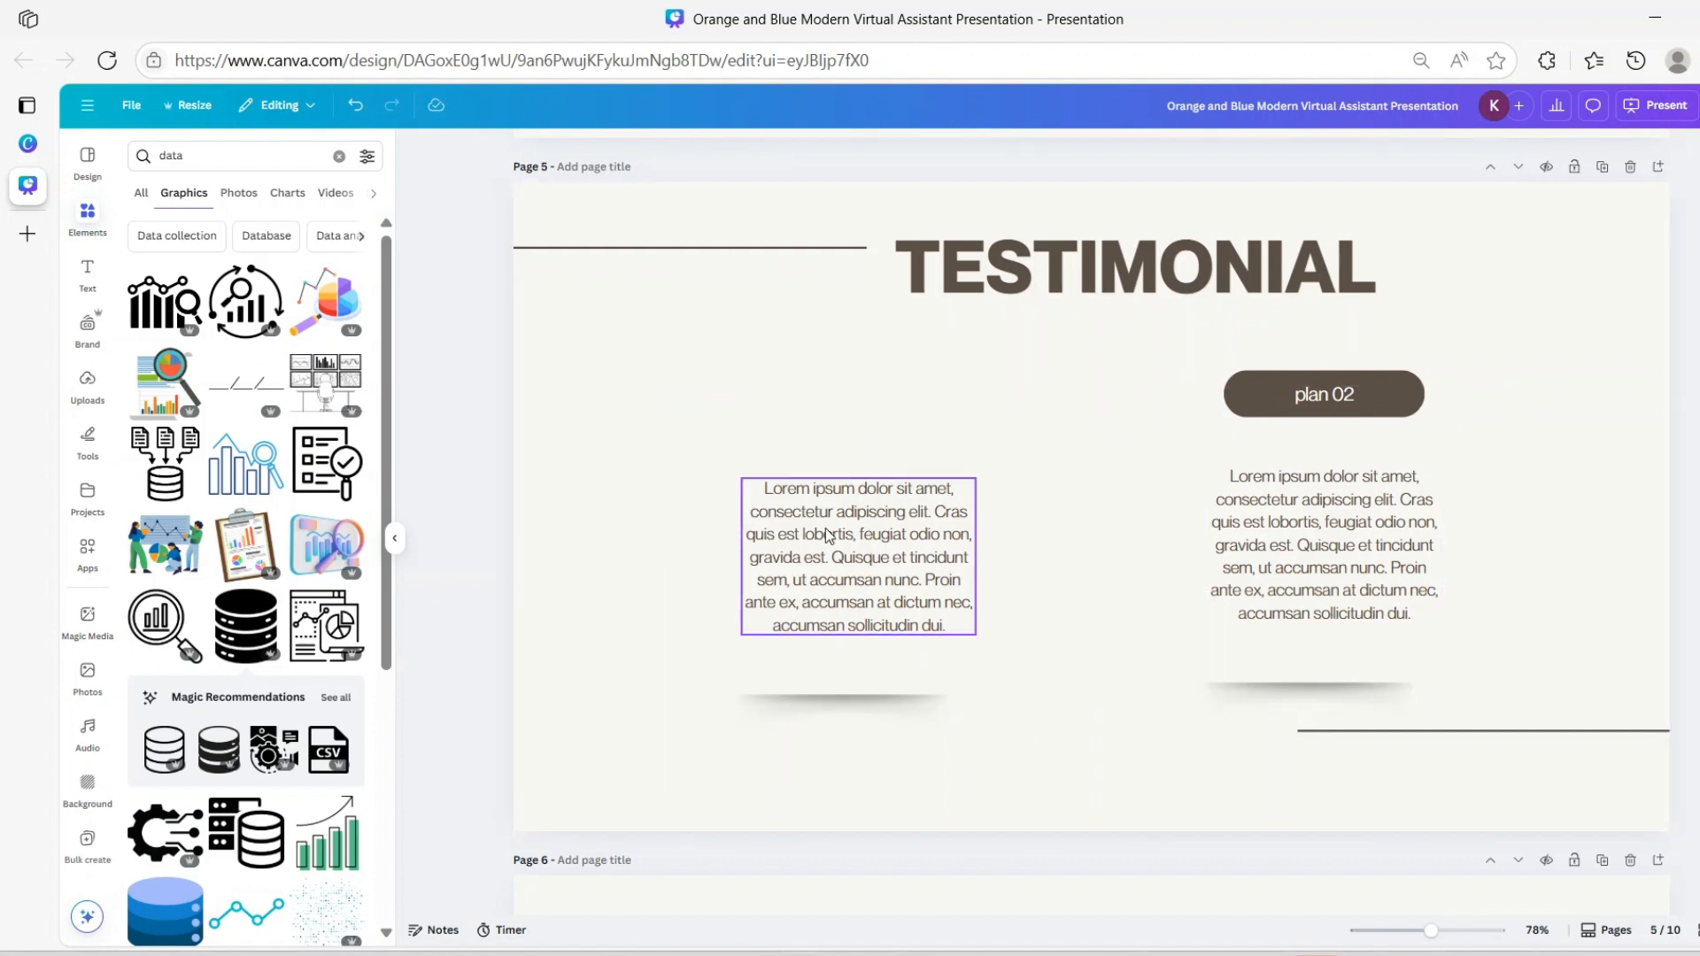
{"action": "left_click", "coordinate": [897, 531]}
{"action": "left_click_drag", "start_coordinate": [894, 529], "coordinate": [882, 449]}
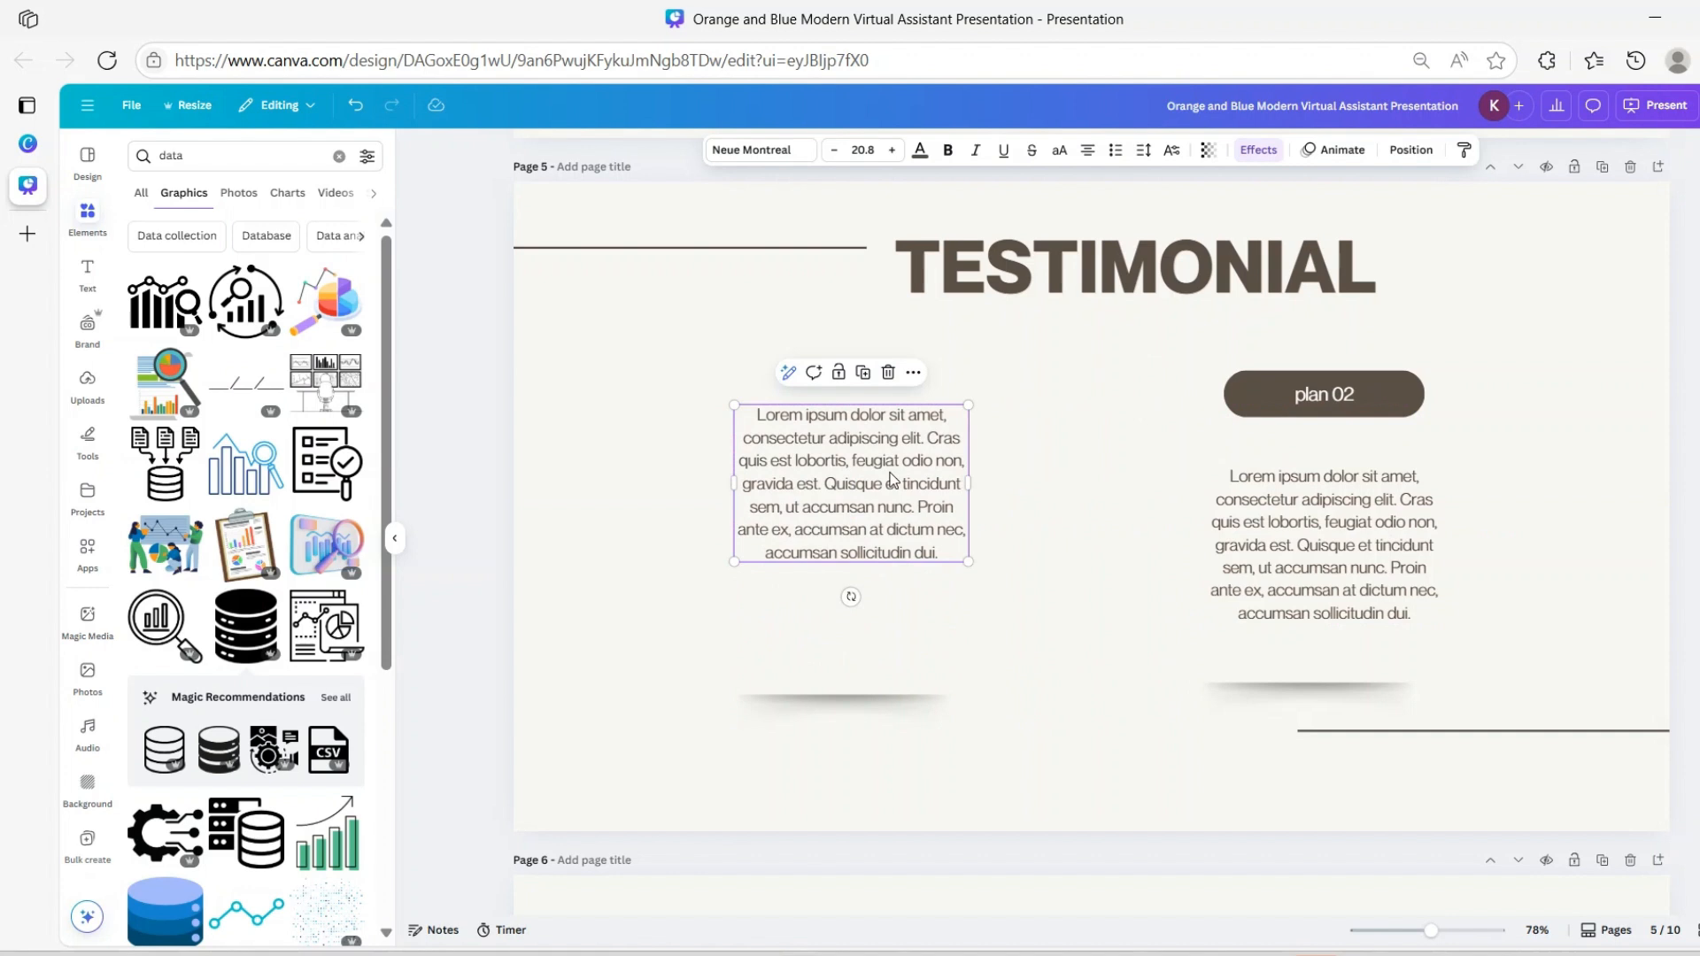
Add an inverted-comma quotation graphic, shrunk small, at the left paragraph's top-left corner
{"action": "double_click", "coordinate": [759, 419]}
{"action": "left_click", "coordinate": [759, 395]}
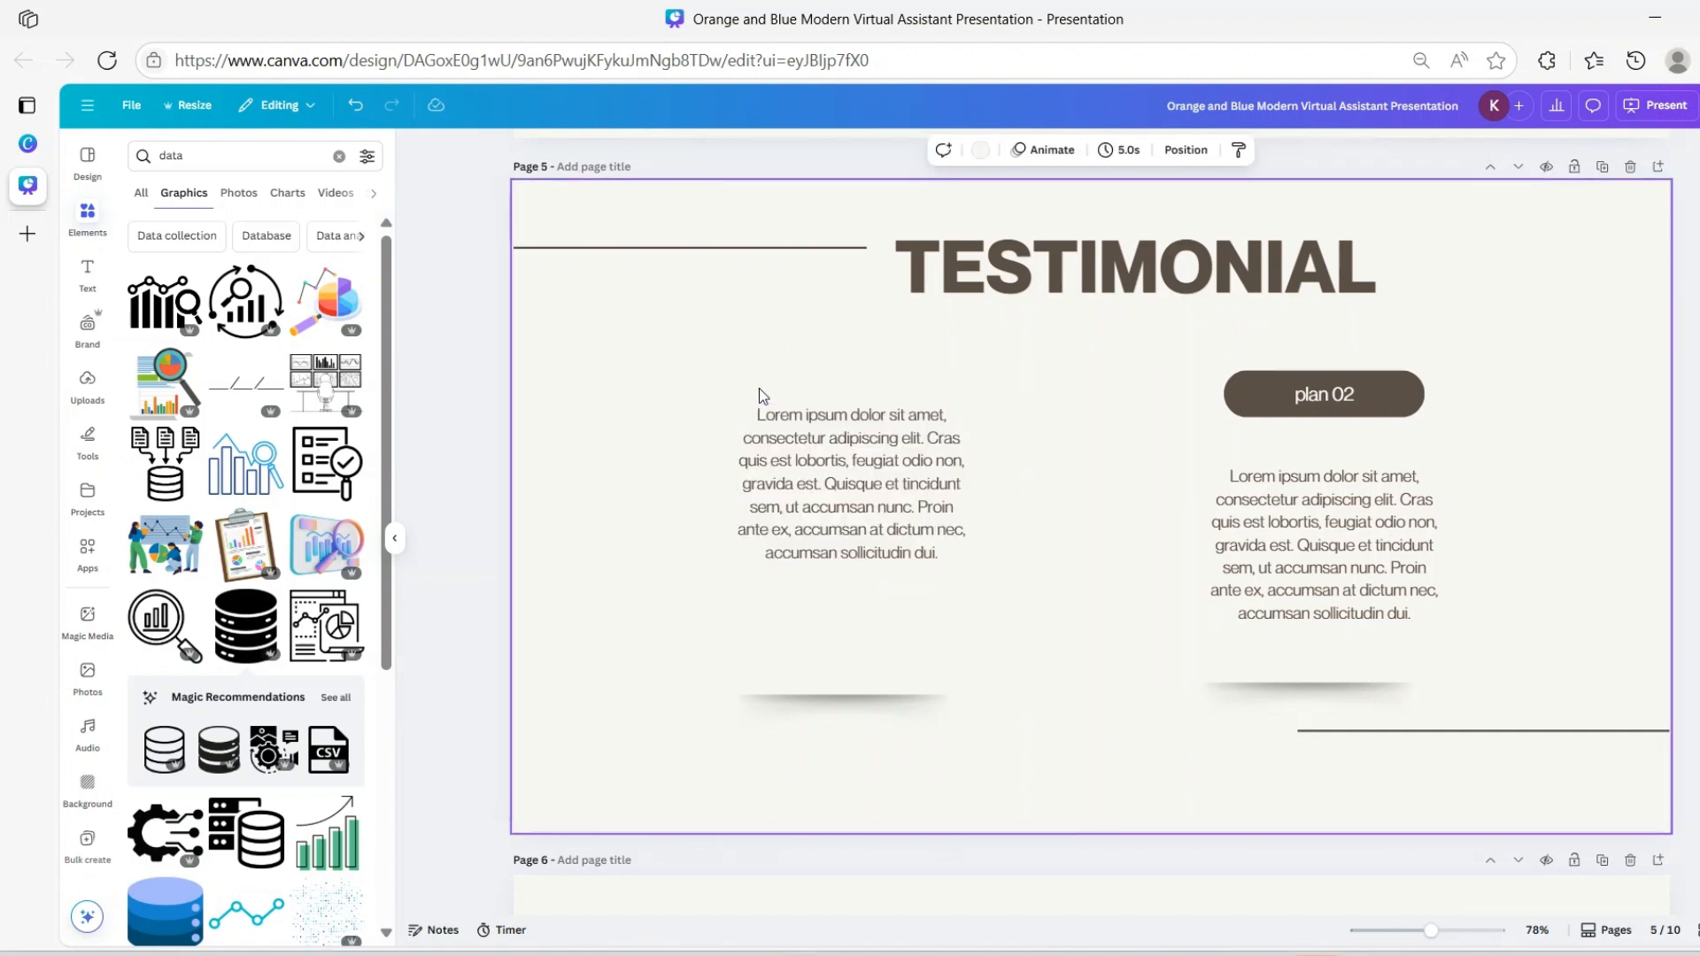
{"action": "left_click", "coordinate": [338, 156]}
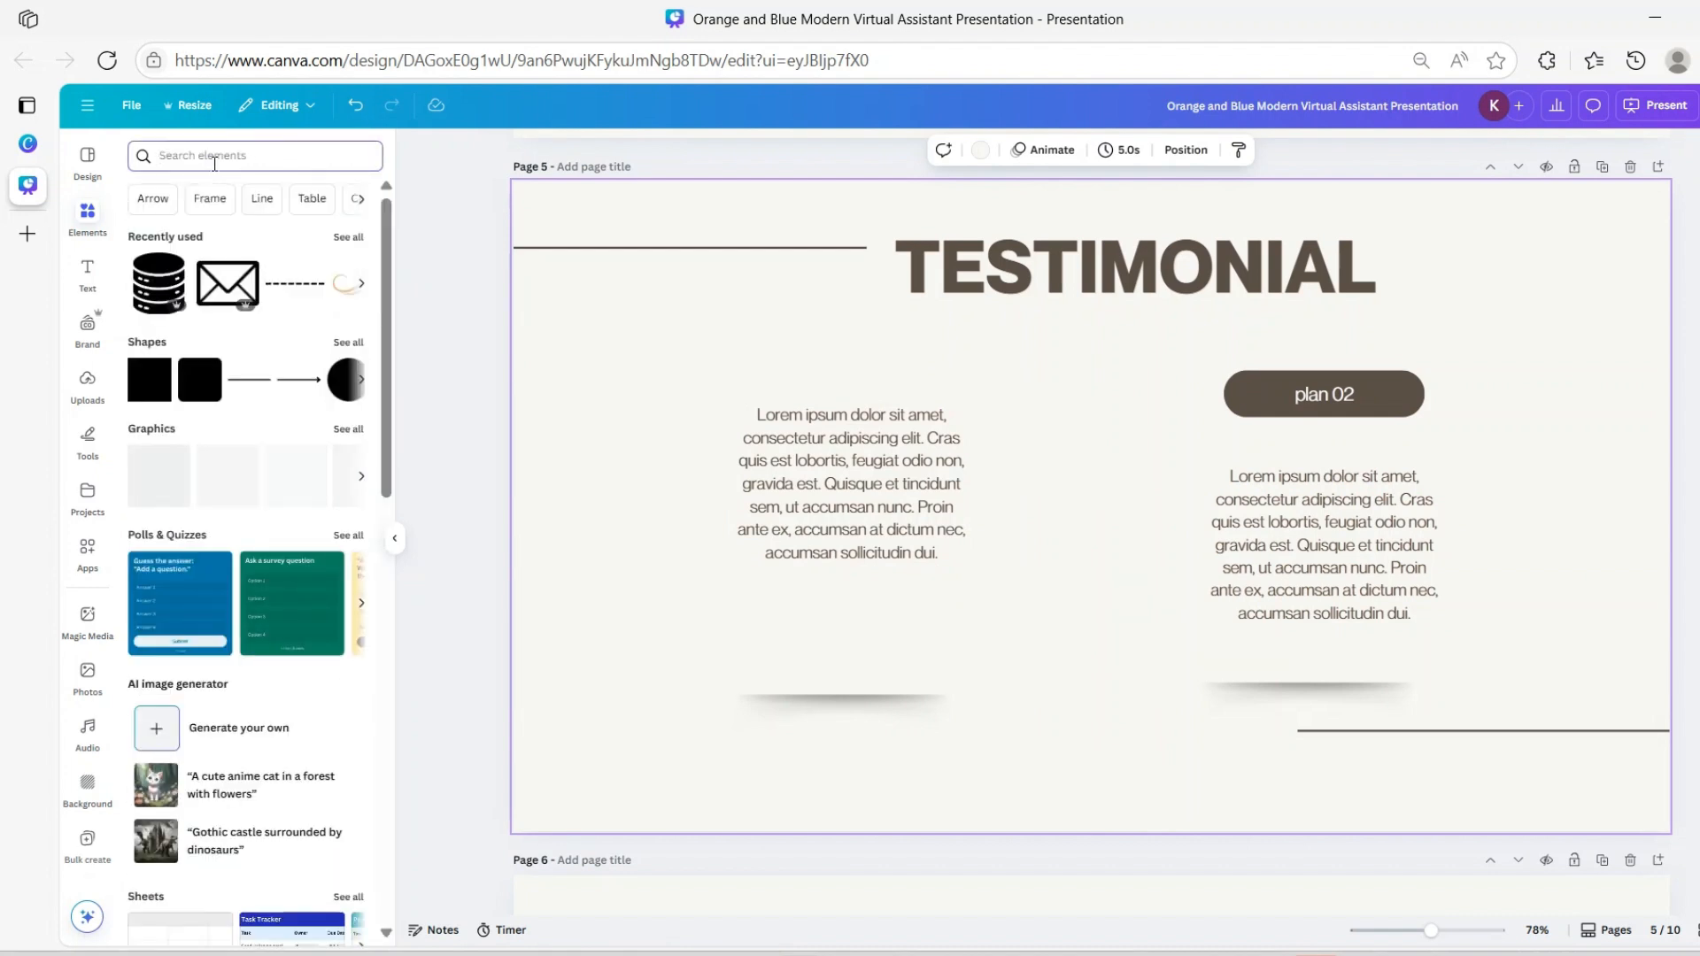
{"action": "type", "text": "in"}
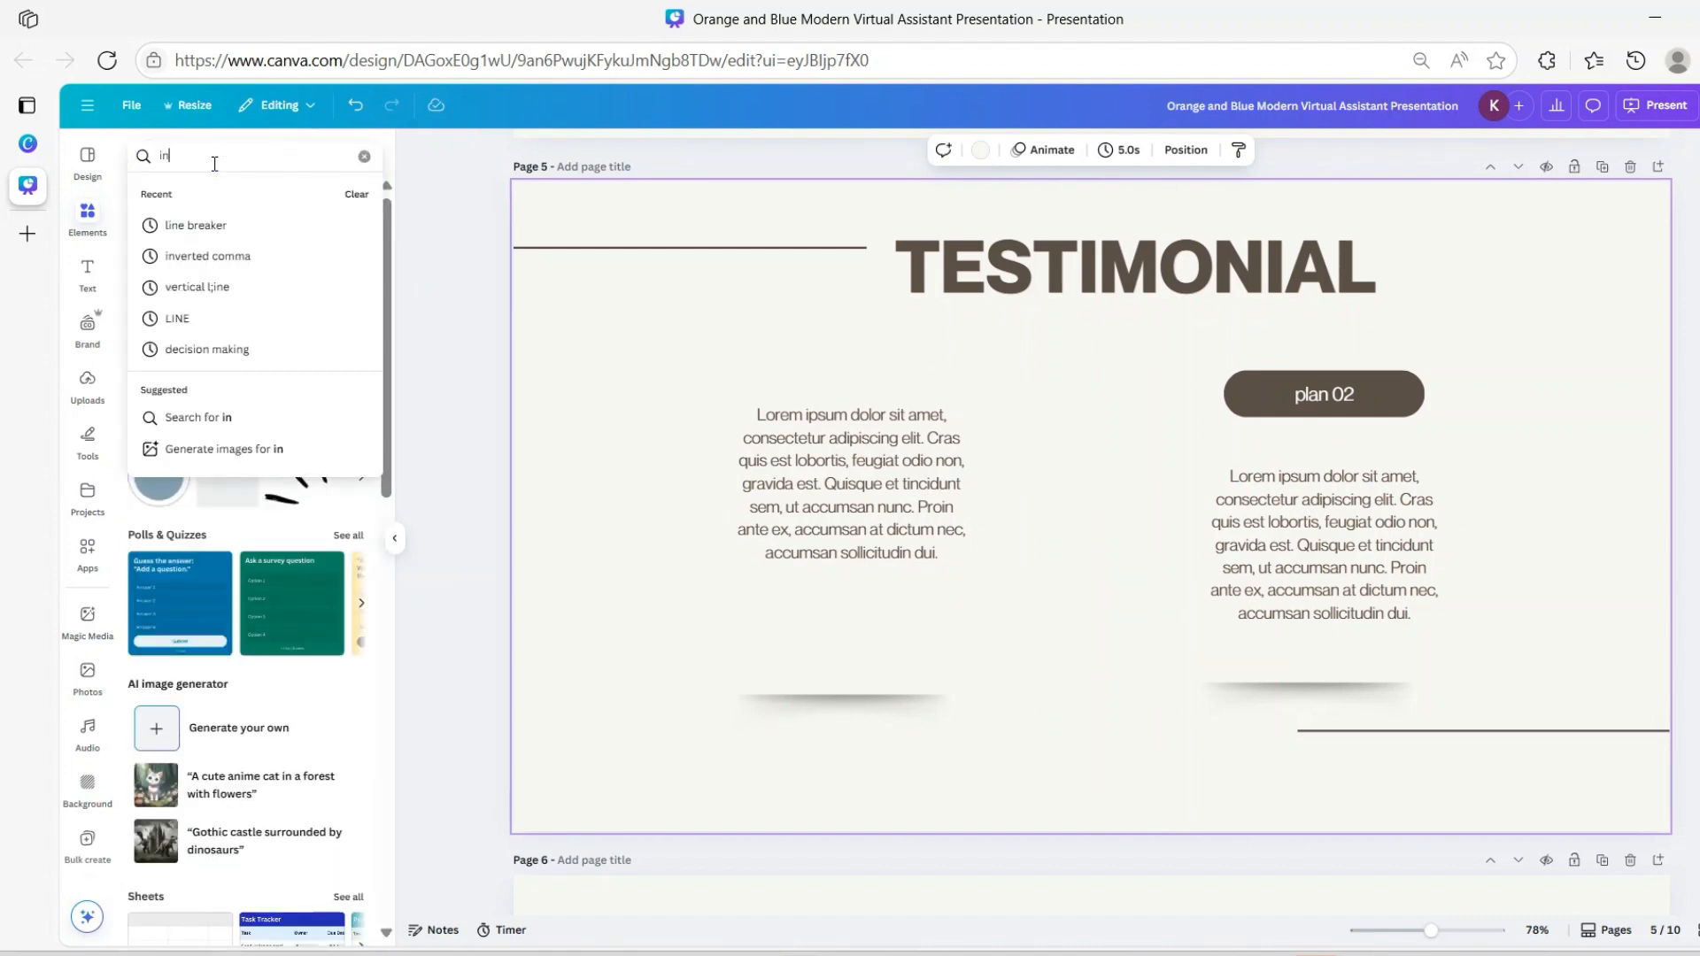
{"action": "type", "text": "ver"}
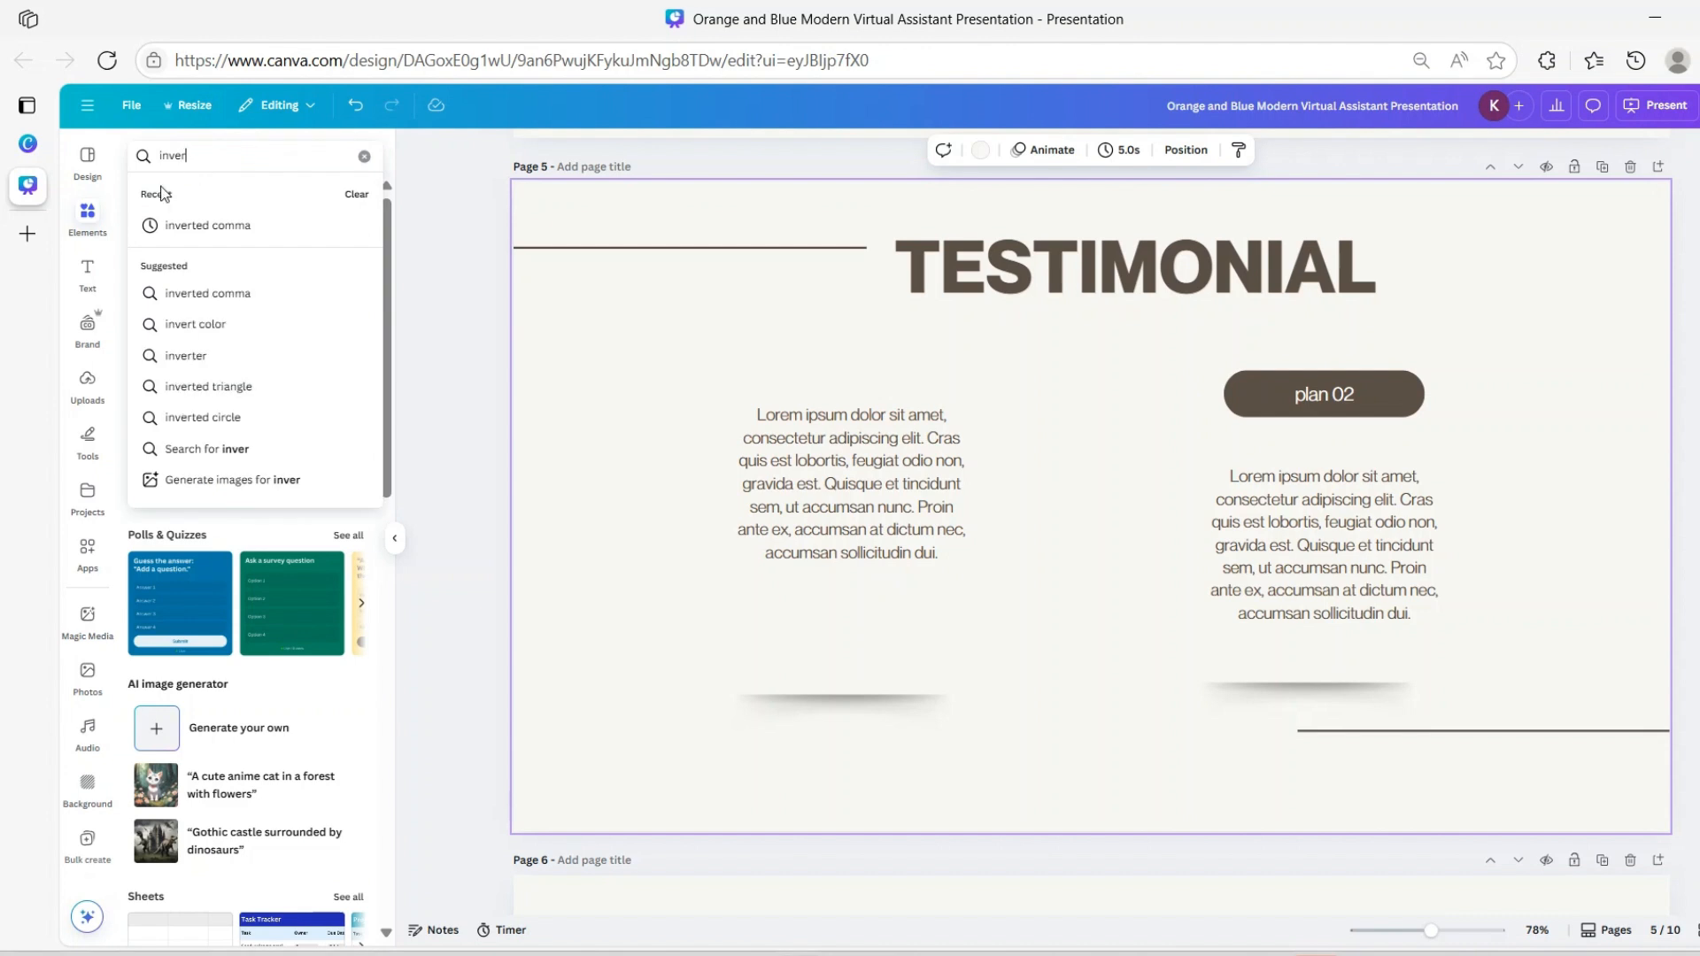
{"action": "left_click", "coordinate": [177, 225]}
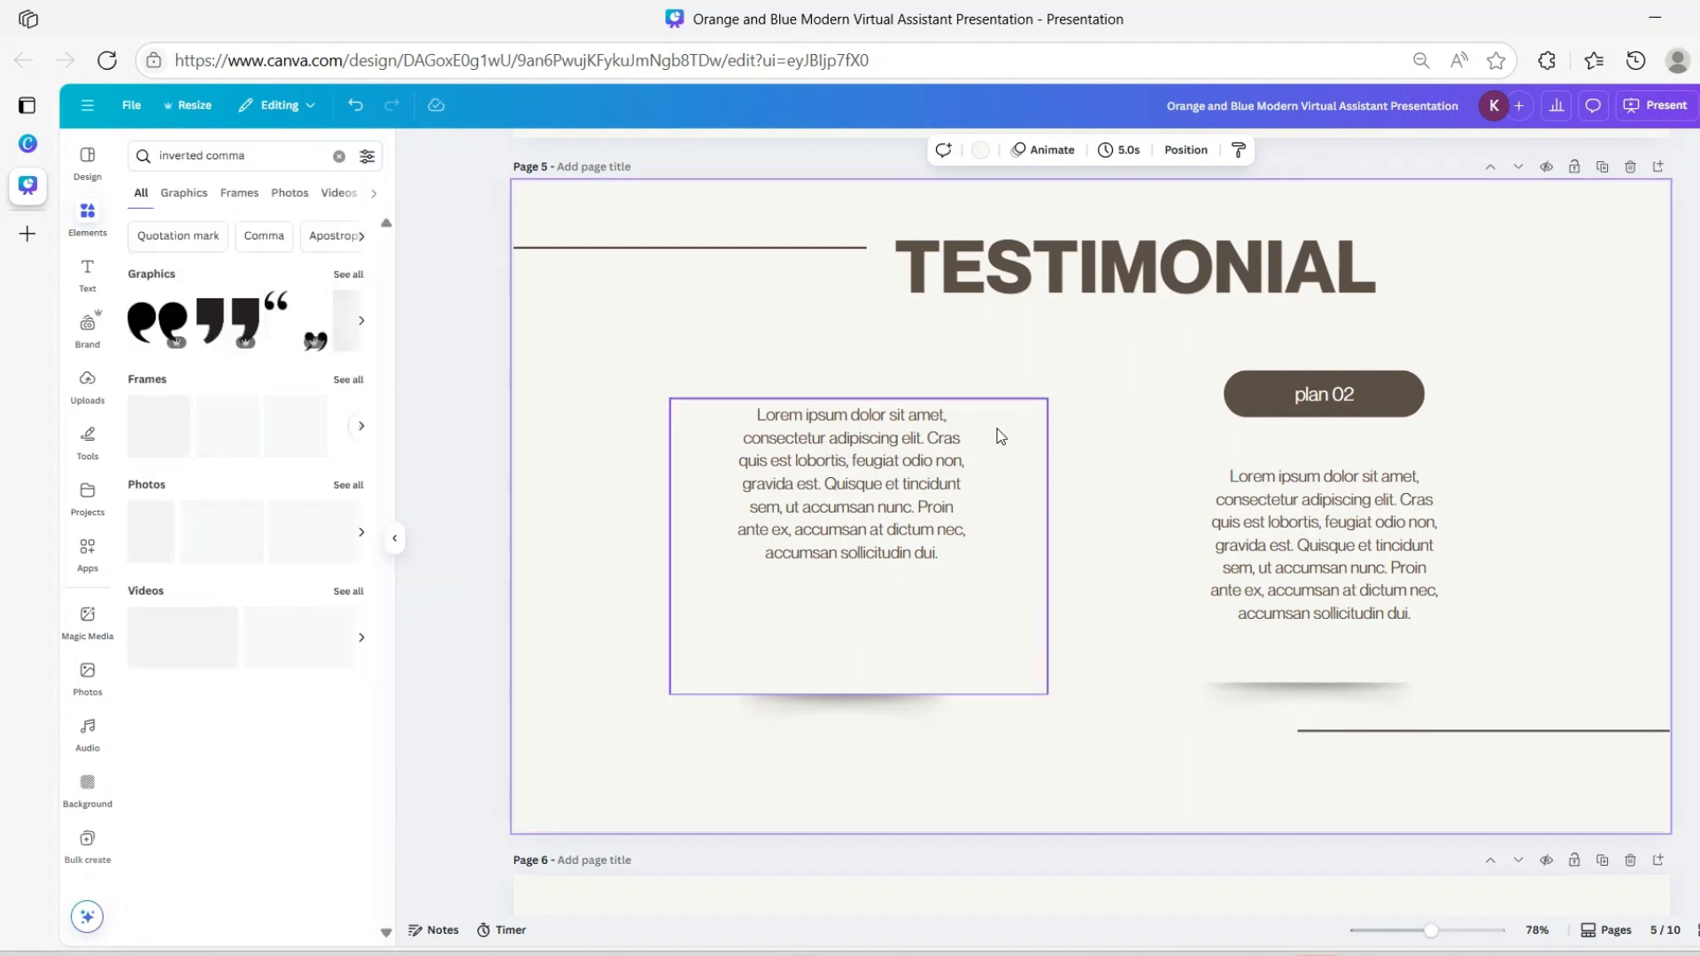
{"action": "left_click", "coordinate": [161, 320]}
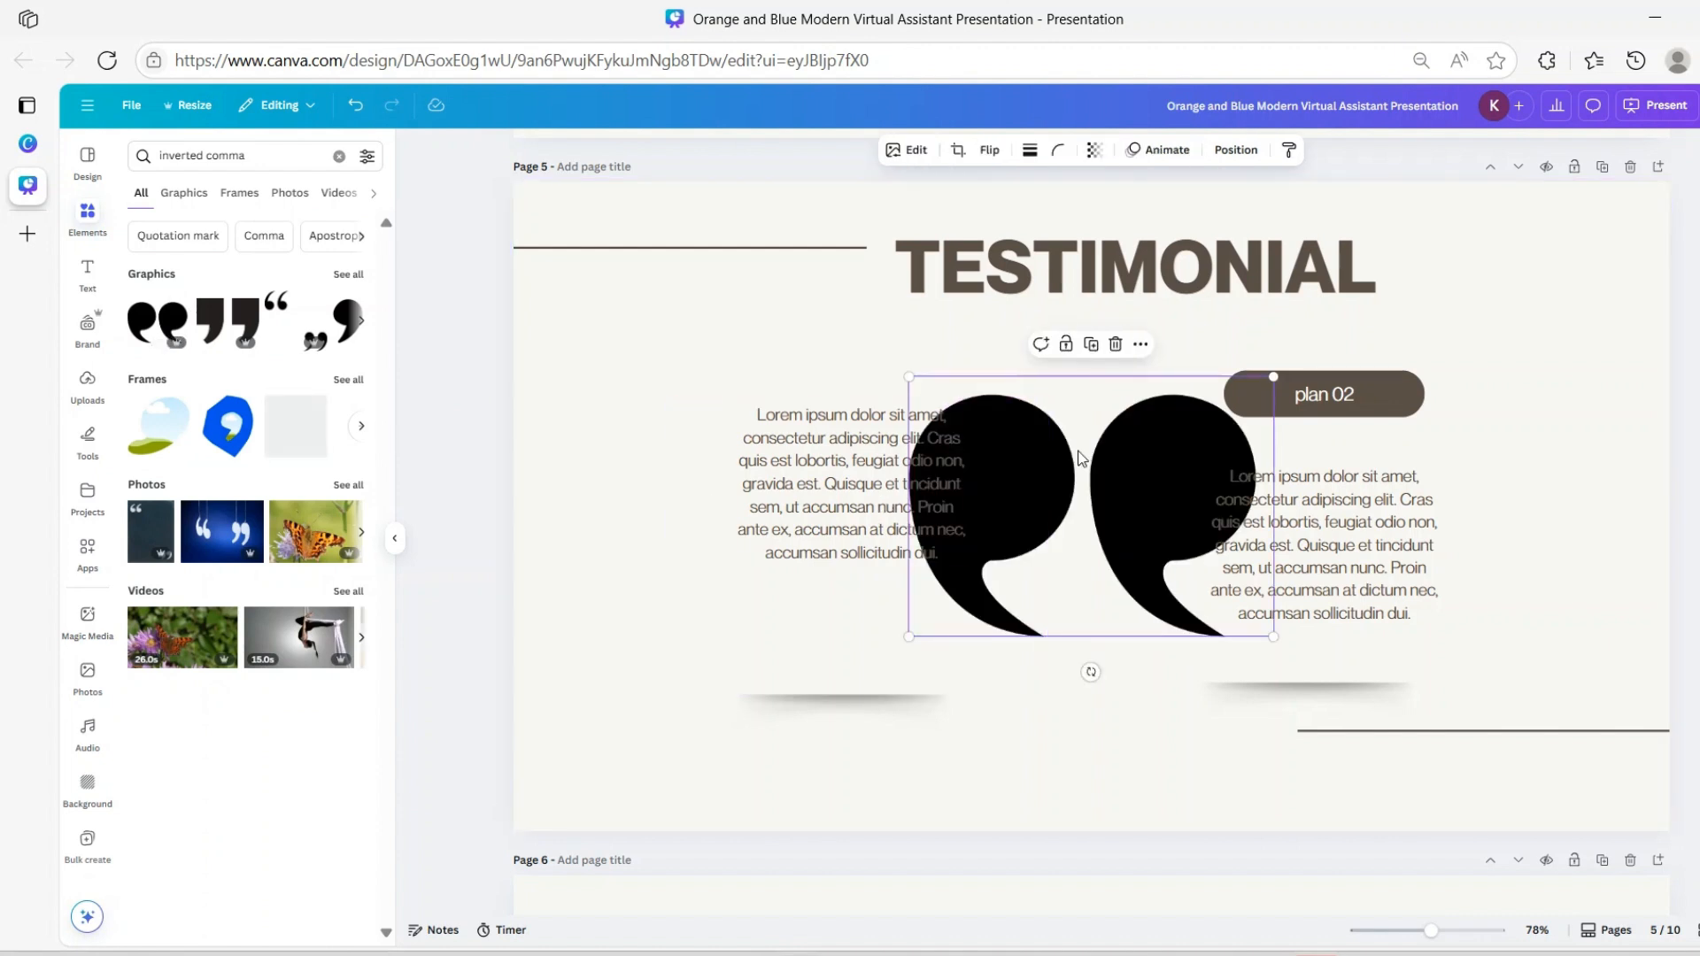
{"action": "left_click_drag", "start_coordinate": [1273, 377], "coordinate": [710, 408]}
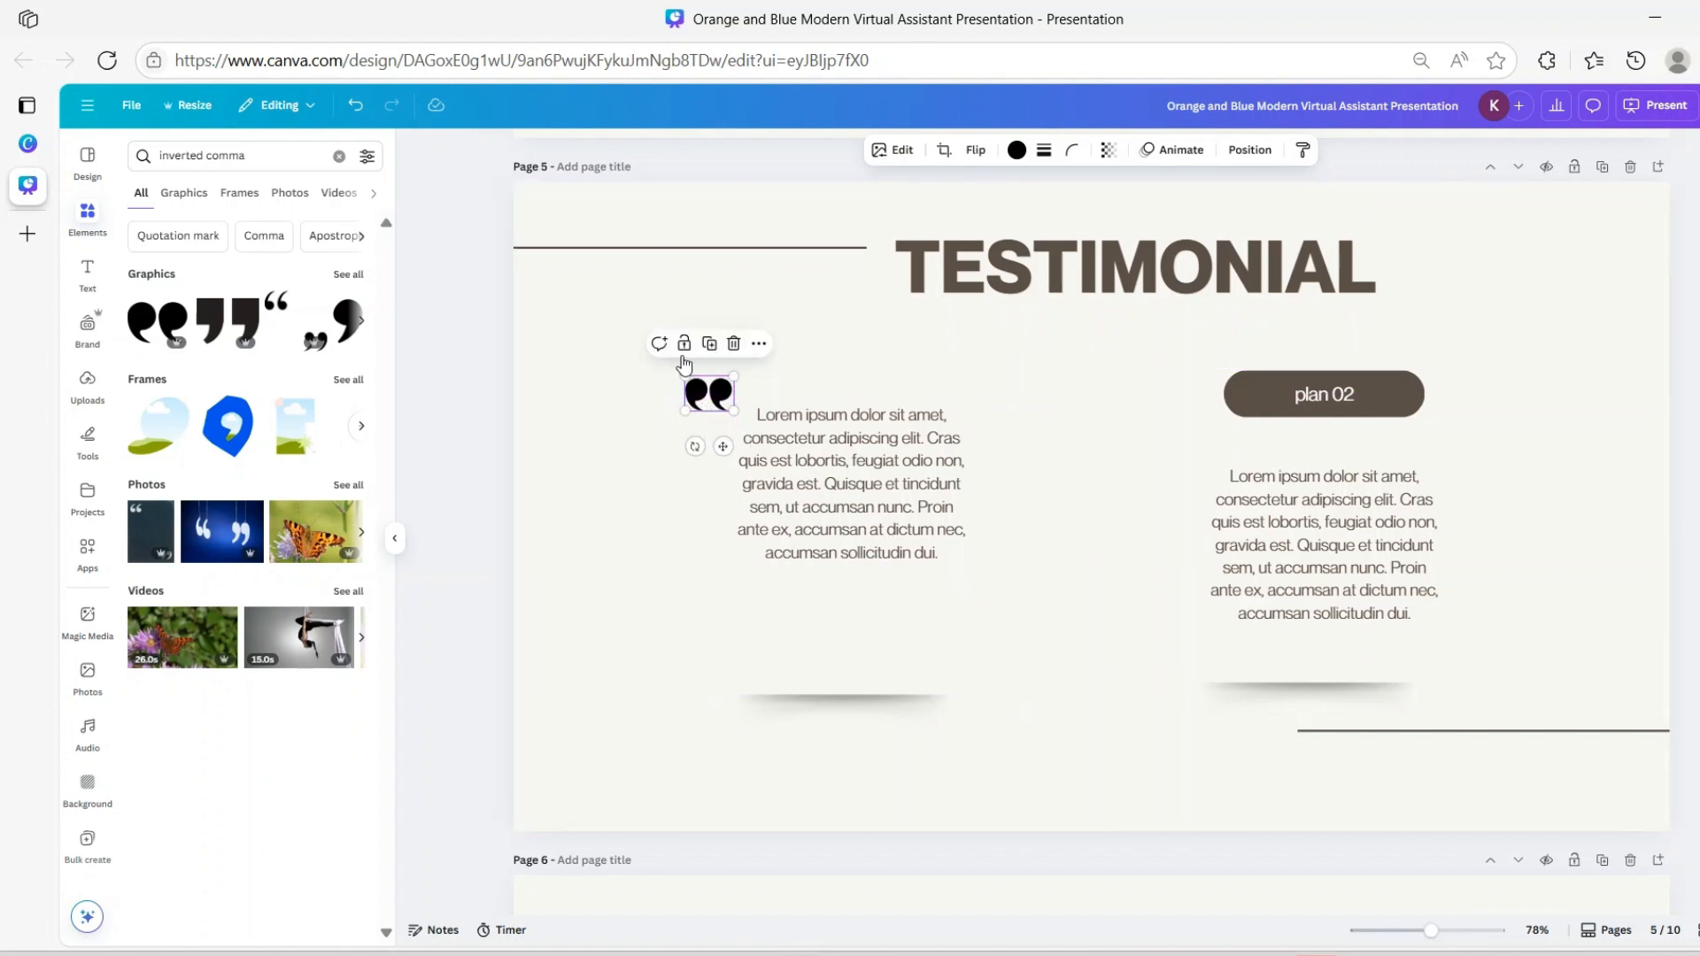
Duplicate the quotation mark, rotate the copy 180°, and place it after the paragraph's last line
{"action": "left_click", "coordinate": [709, 343]}
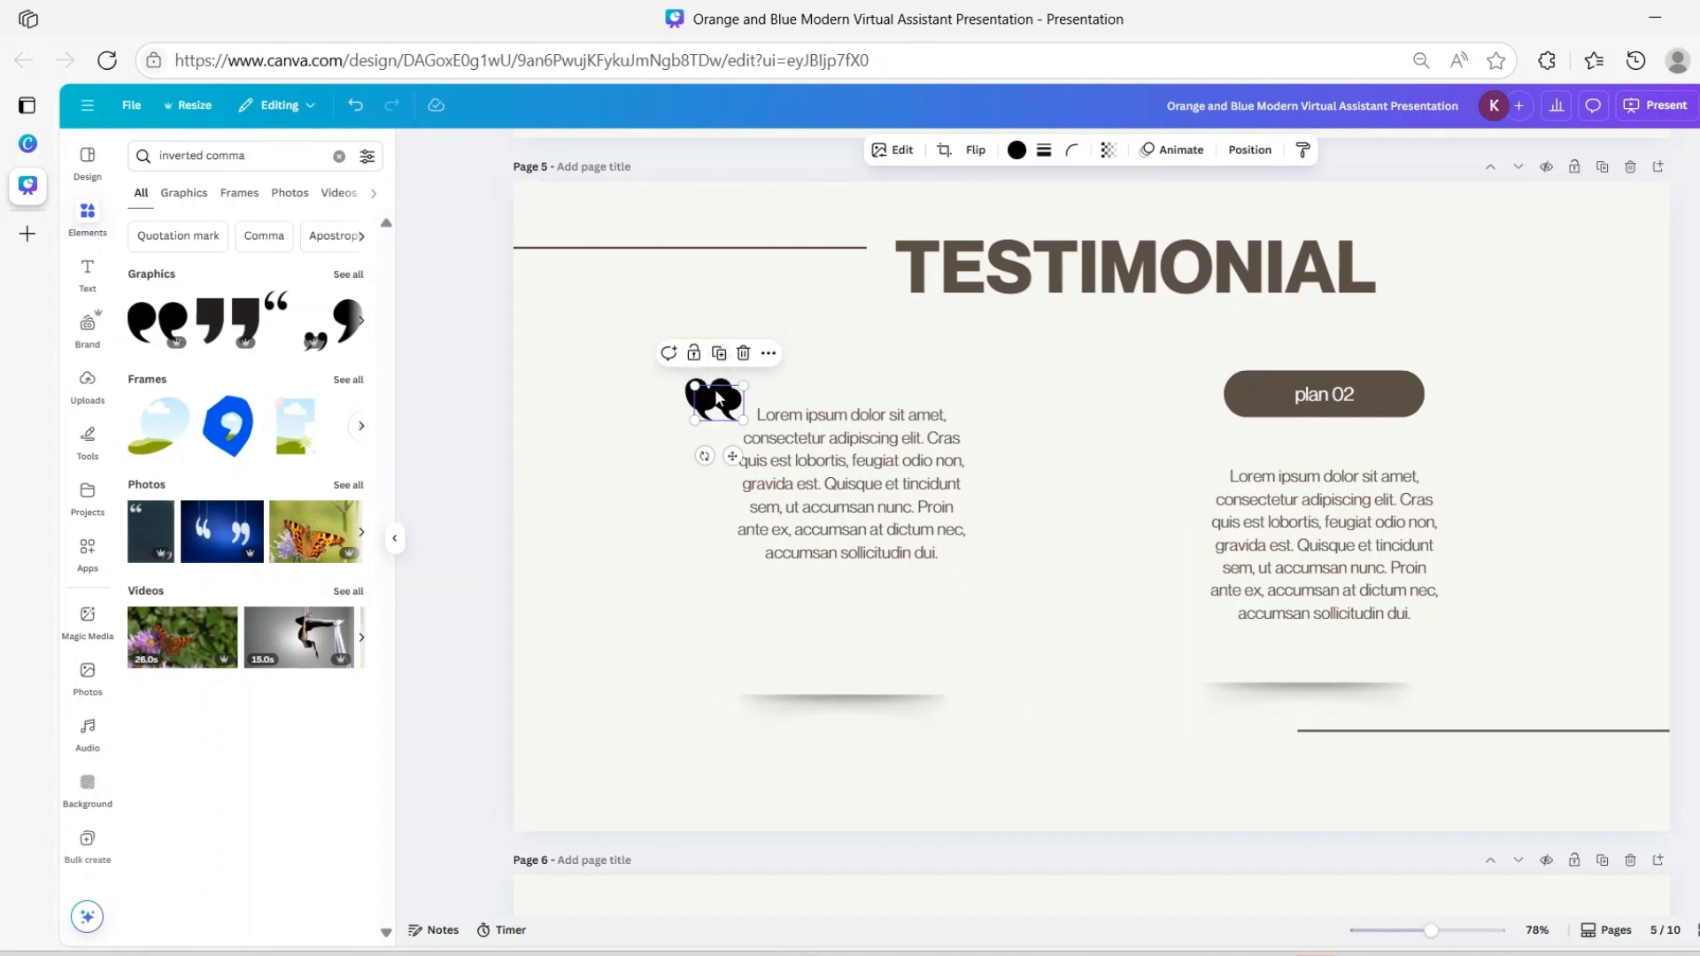
{"action": "left_click_drag", "start_coordinate": [714, 459], "coordinate": [733, 344]}
{"action": "left_click_drag", "start_coordinate": [728, 416], "coordinate": [980, 581]}
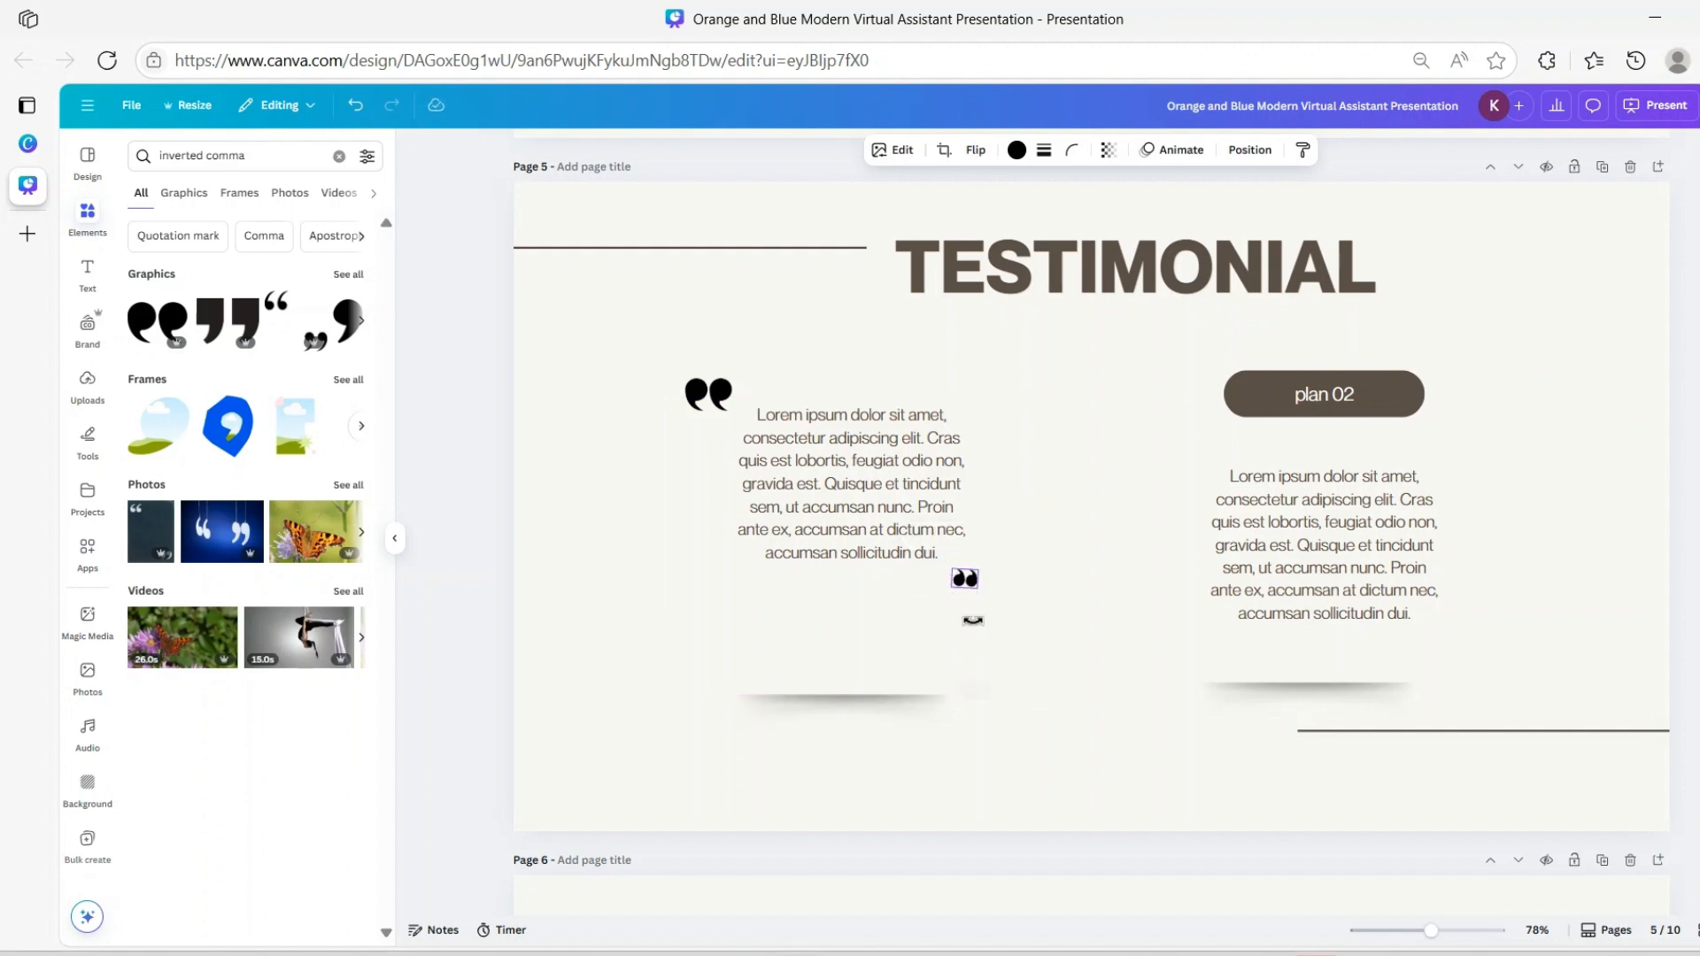
{"action": "left_click", "coordinate": [354, 105]}
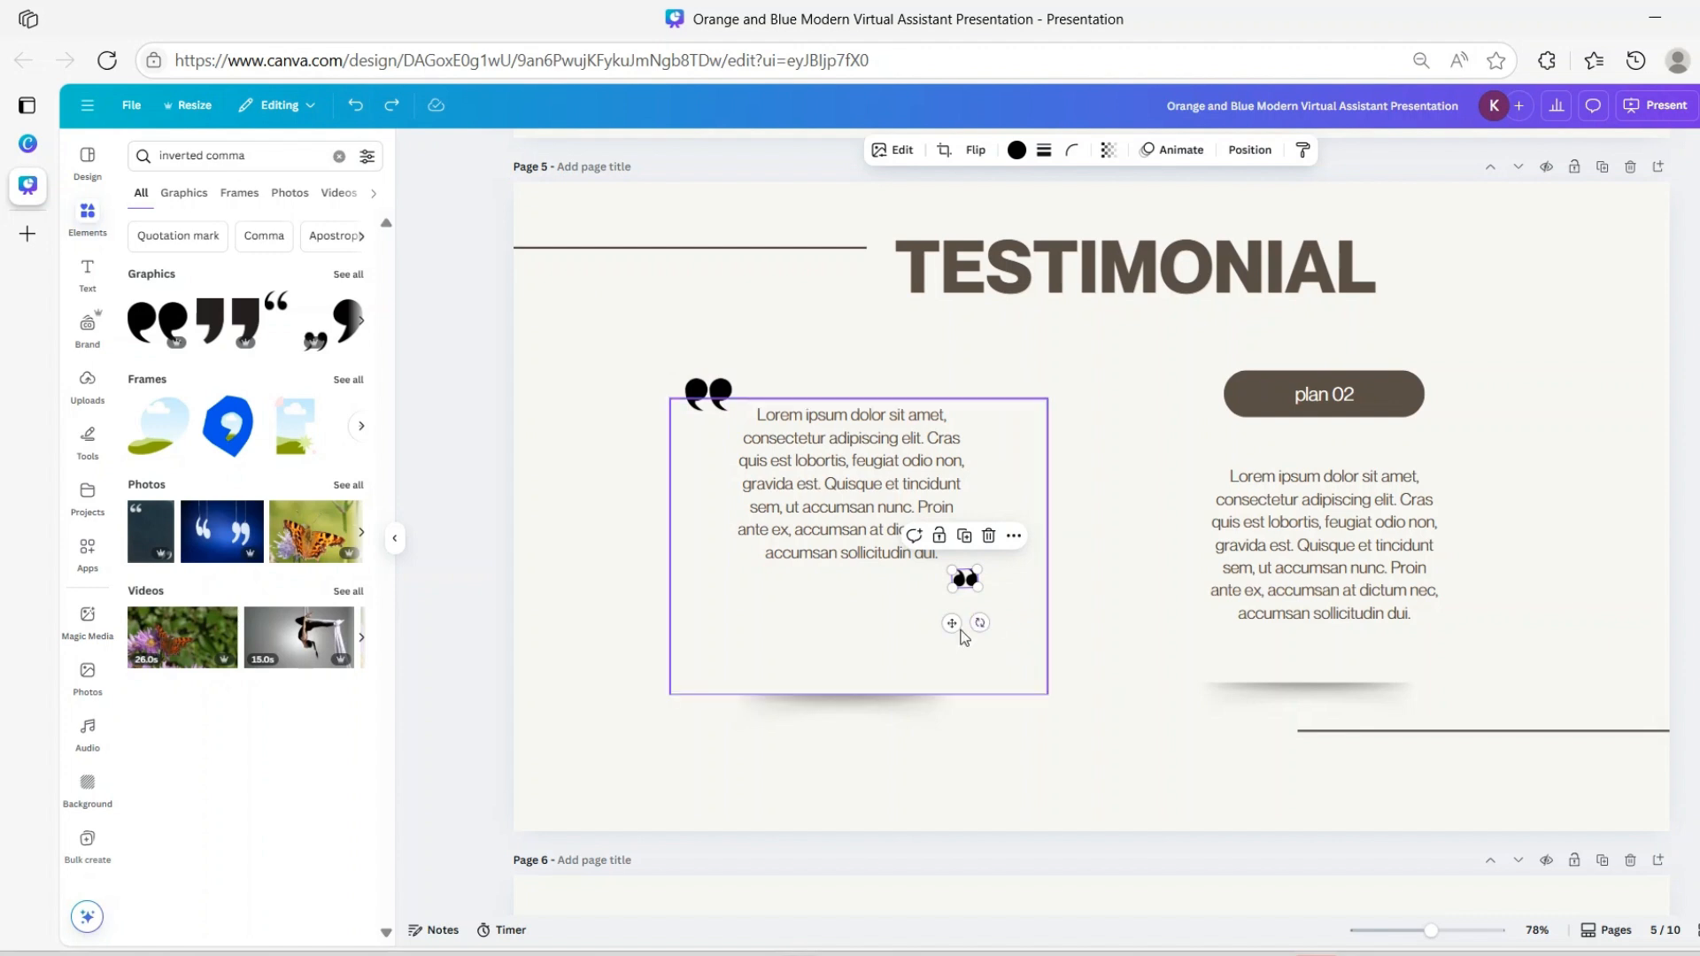
{"action": "left_click_drag", "start_coordinate": [952, 626], "coordinate": [946, 604]}
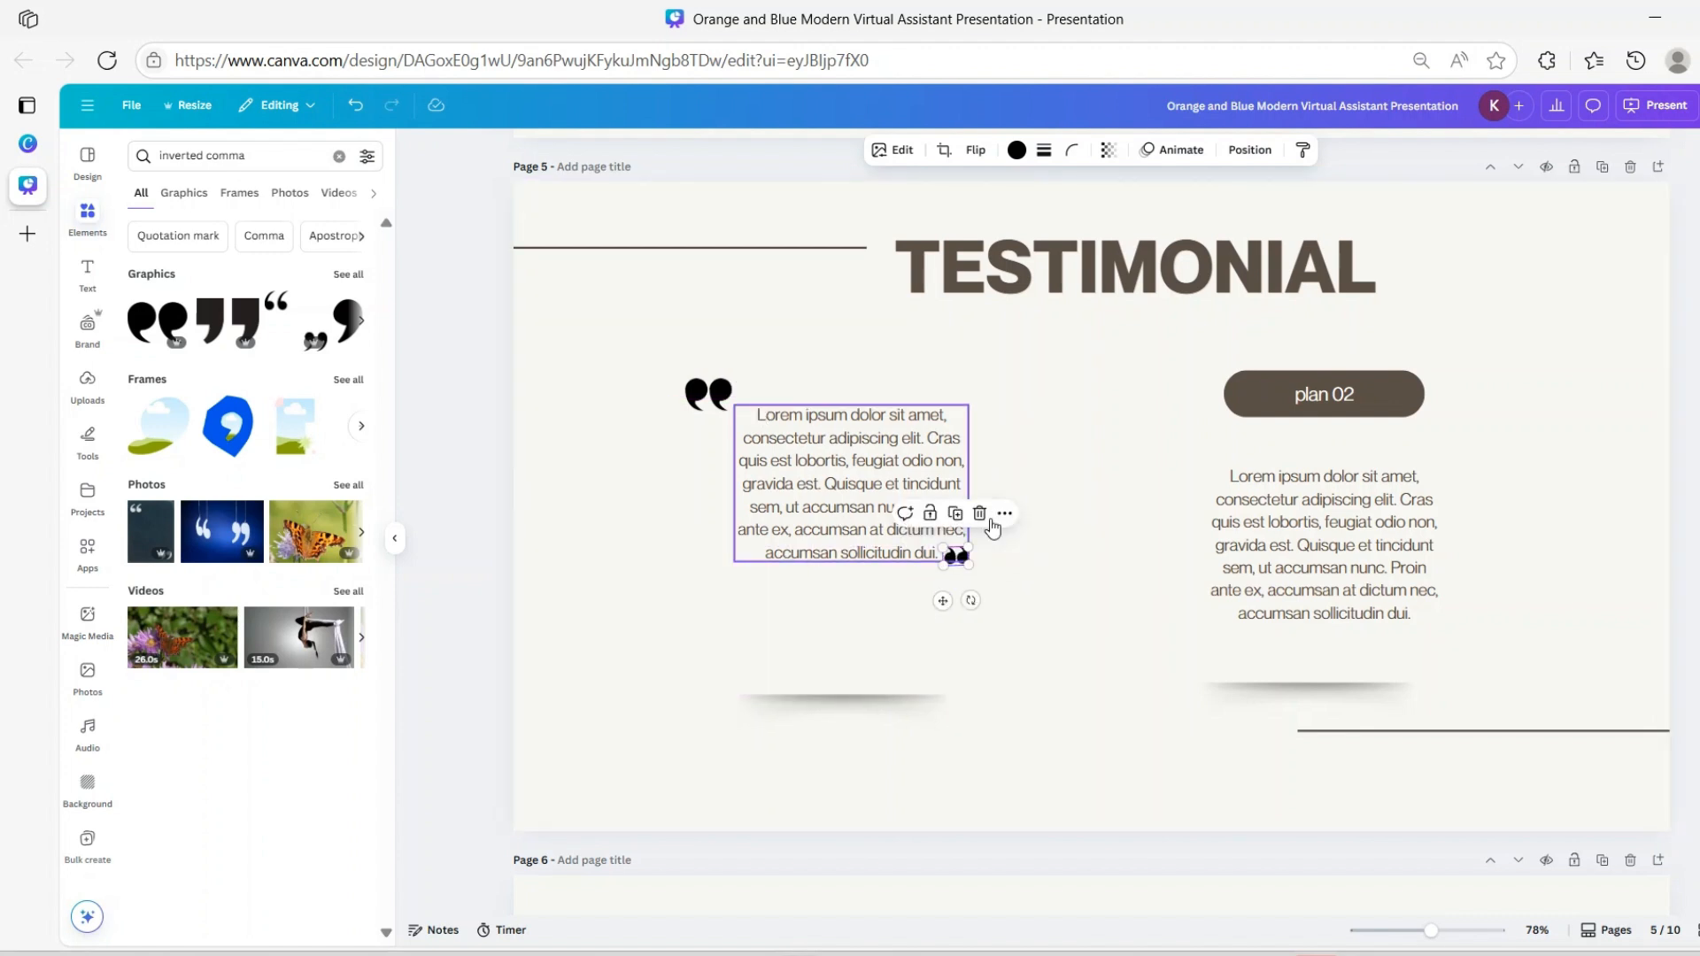
Make the TESTIMONIAL page's left paragraph text left-aligned
{"action": "left_click", "coordinate": [842, 510]}
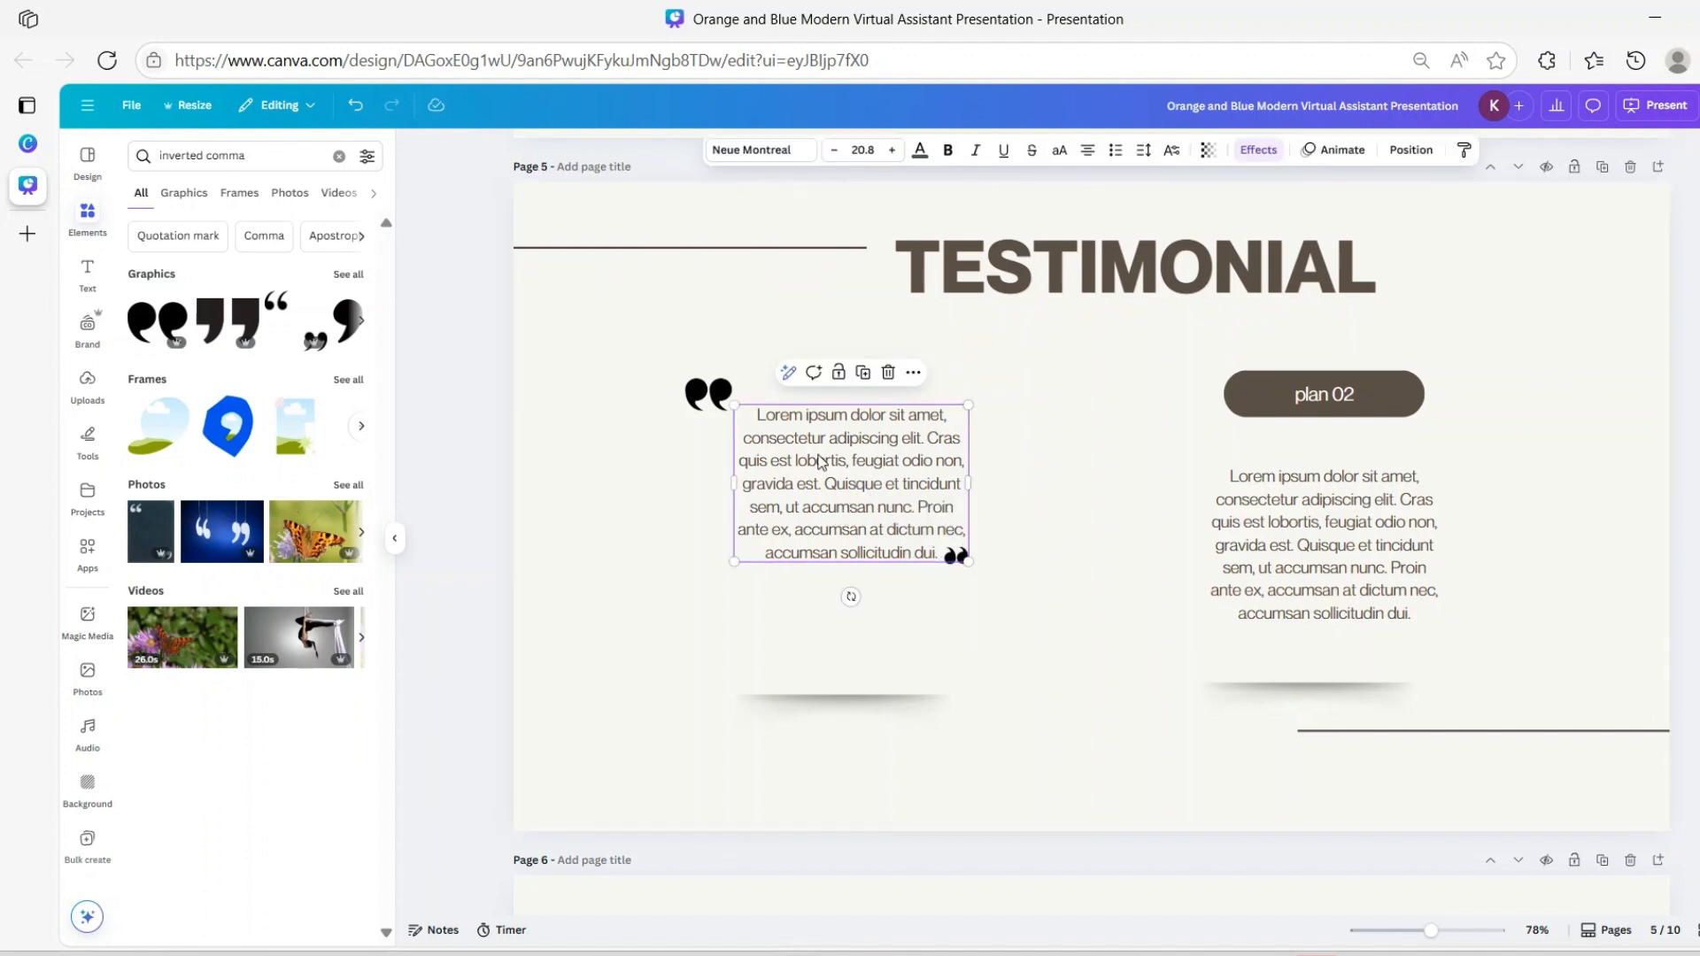
{"action": "left_click", "coordinate": [789, 418]}
{"action": "left_click", "coordinate": [789, 418]}
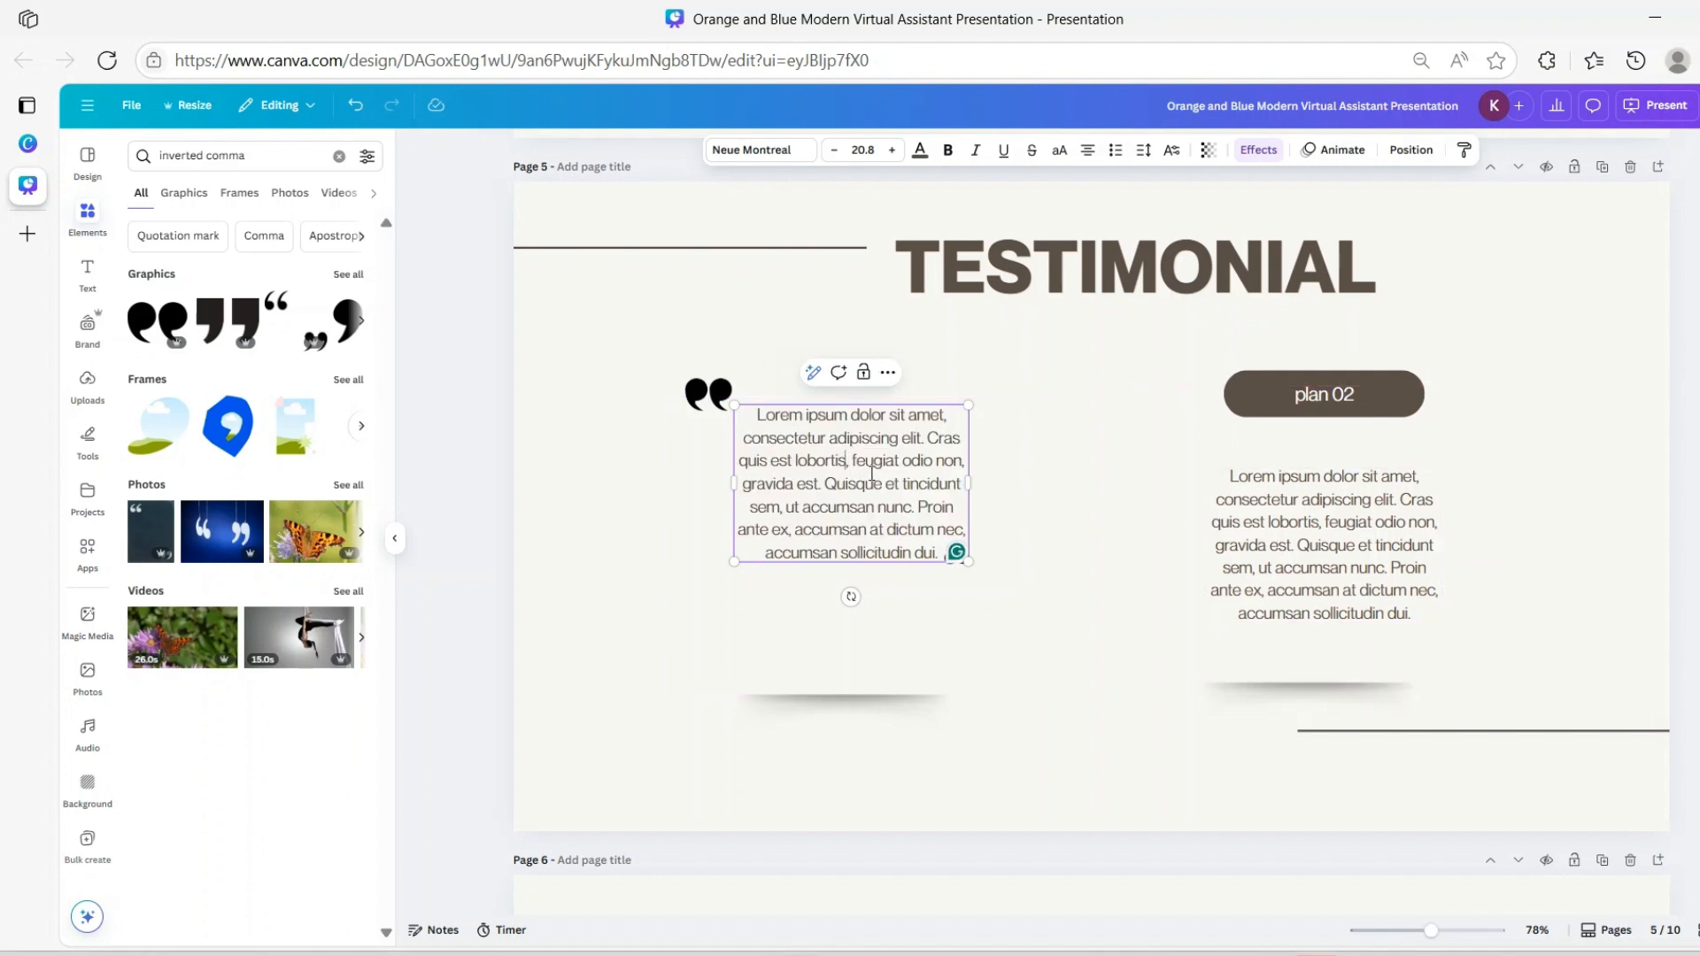
{"action": "left_click_drag", "start_coordinate": [759, 417], "coordinate": [959, 576]}
{"action": "mouse_move", "coordinate": [946, 555]}
{"action": "left_mouse_down"}
{"action": "mouse_move", "coordinate": [955, 575]}
{"action": "mouse_move", "coordinate": [949, 562]}
{"action": "left_mouse_up"}
{"action": "left_click", "coordinate": [997, 518]}
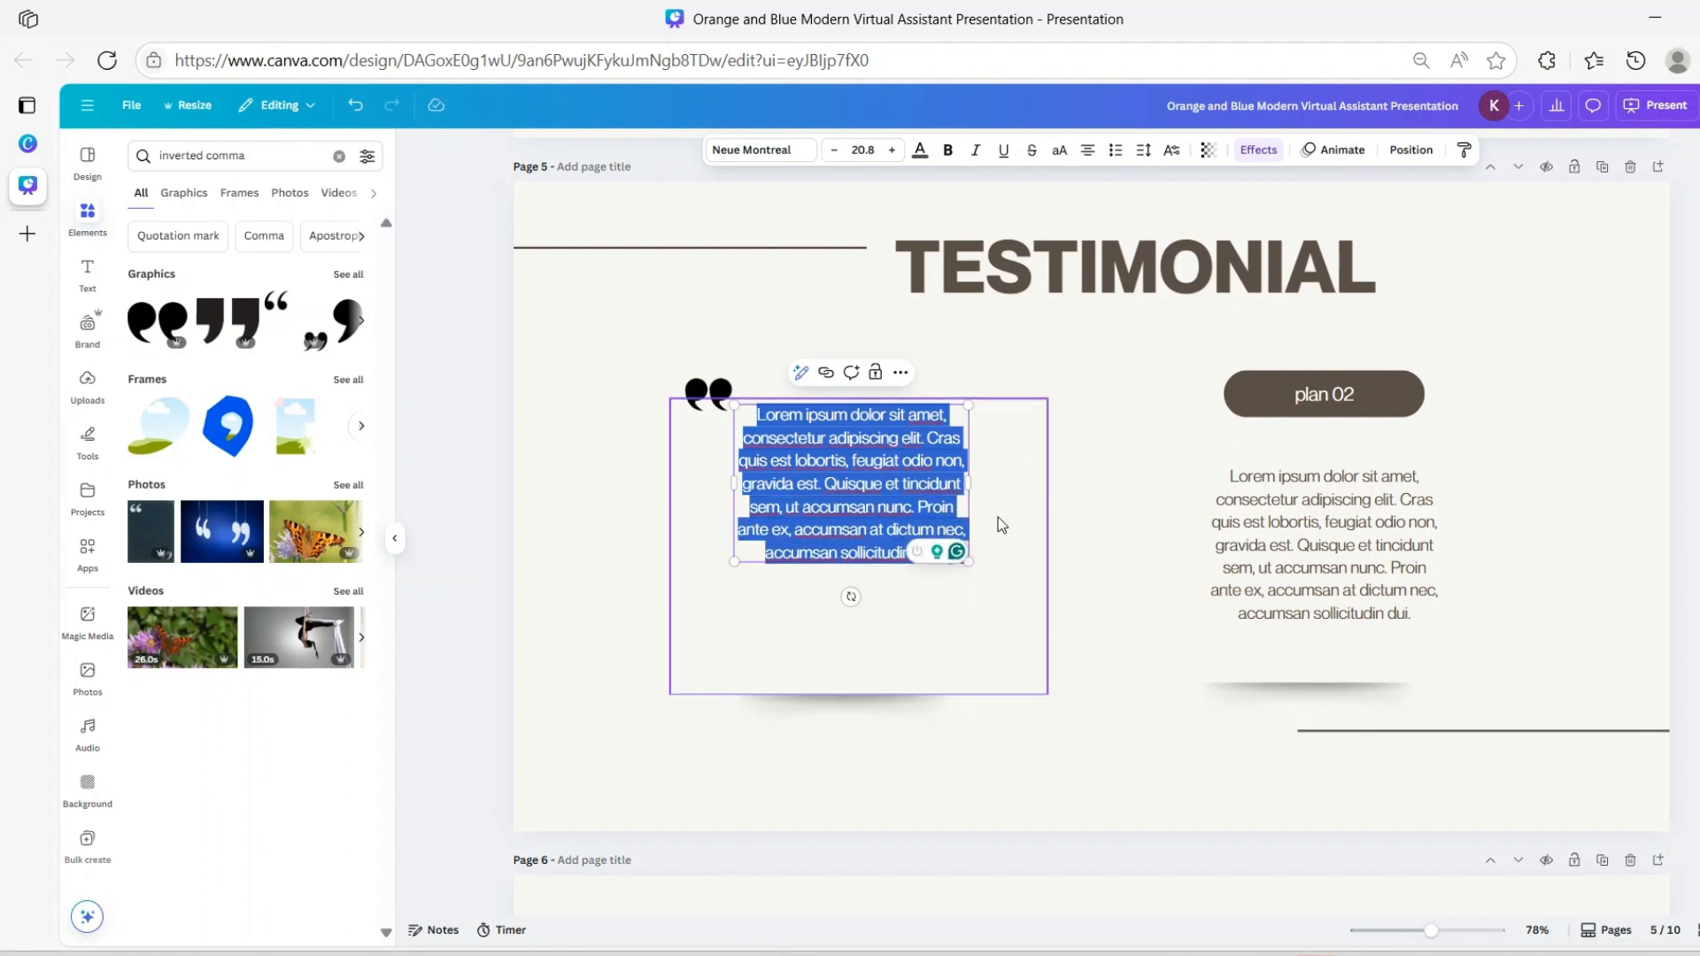
{"action": "left_click", "coordinate": [879, 487]}
{"action": "left_click", "coordinate": [1086, 150]}
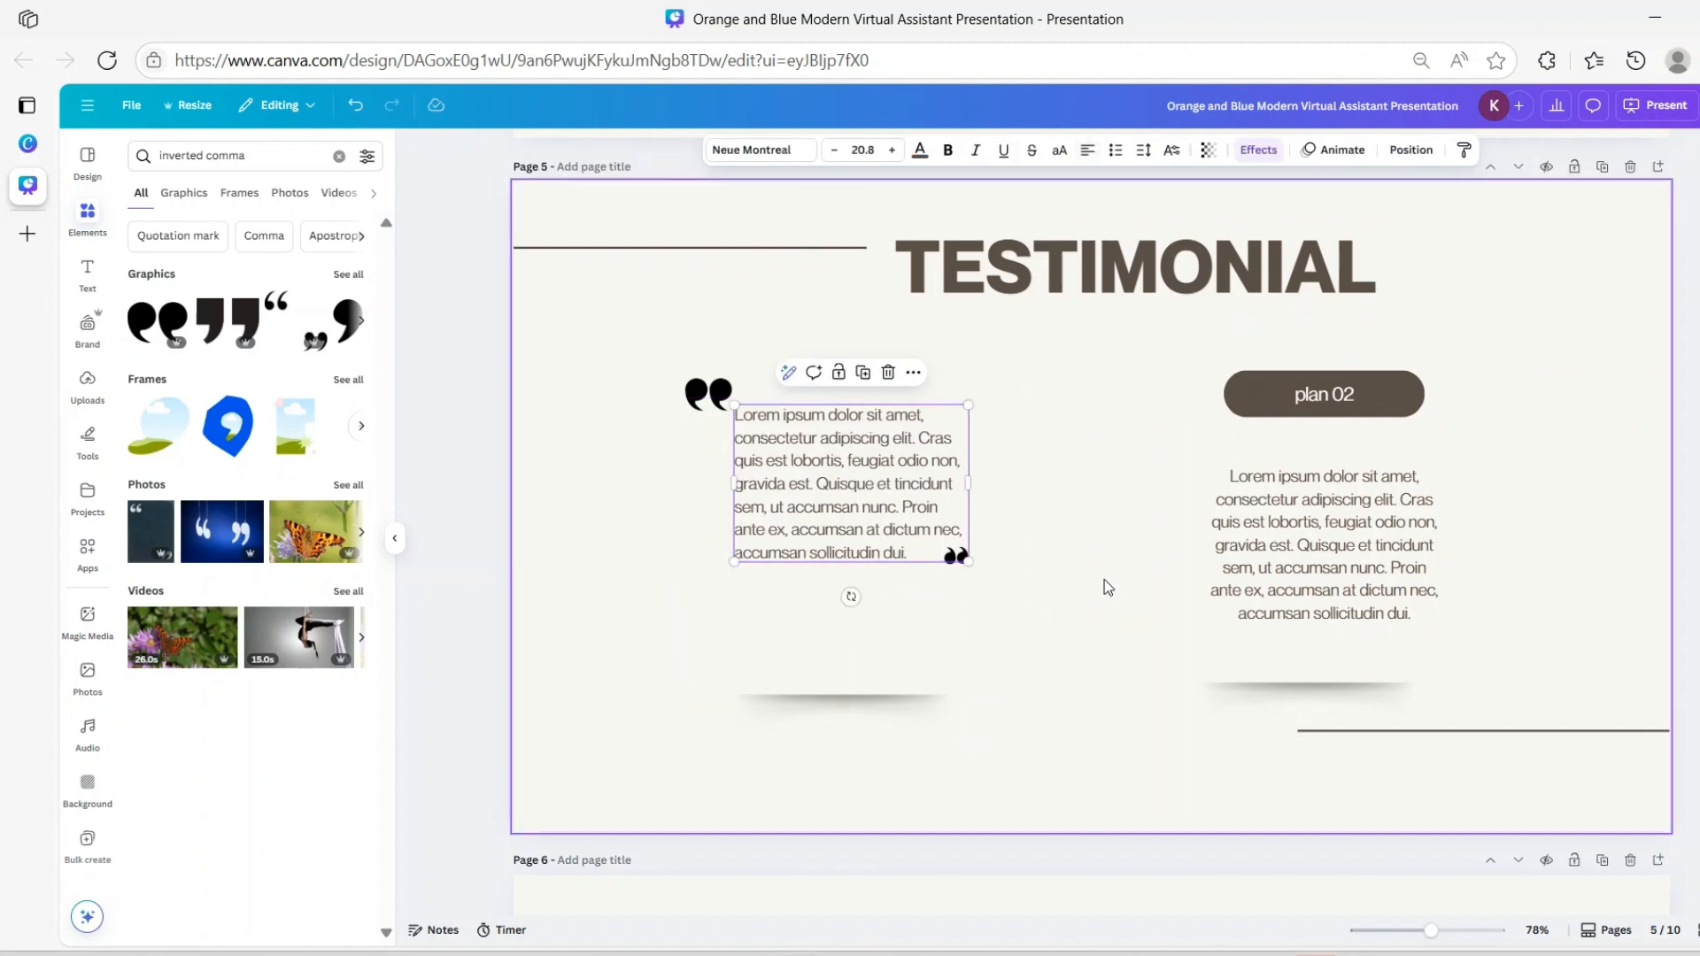
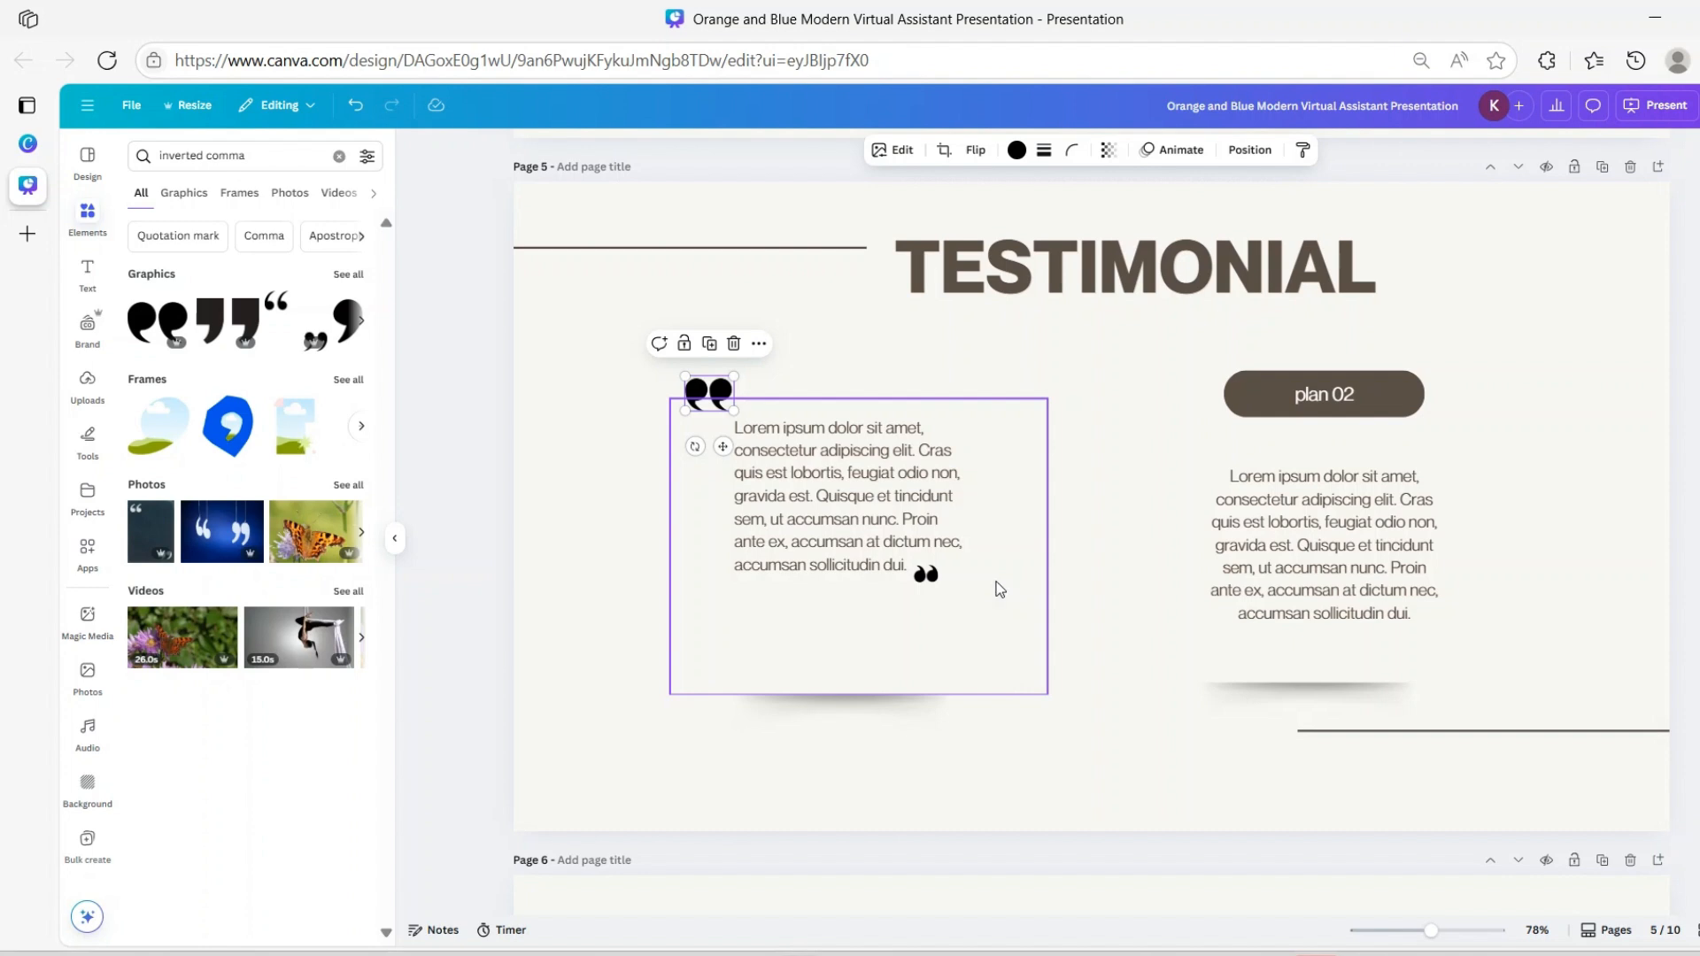
Left-align the body text on the PROJECTS page
{"action": "left_click", "coordinate": [846, 502]}
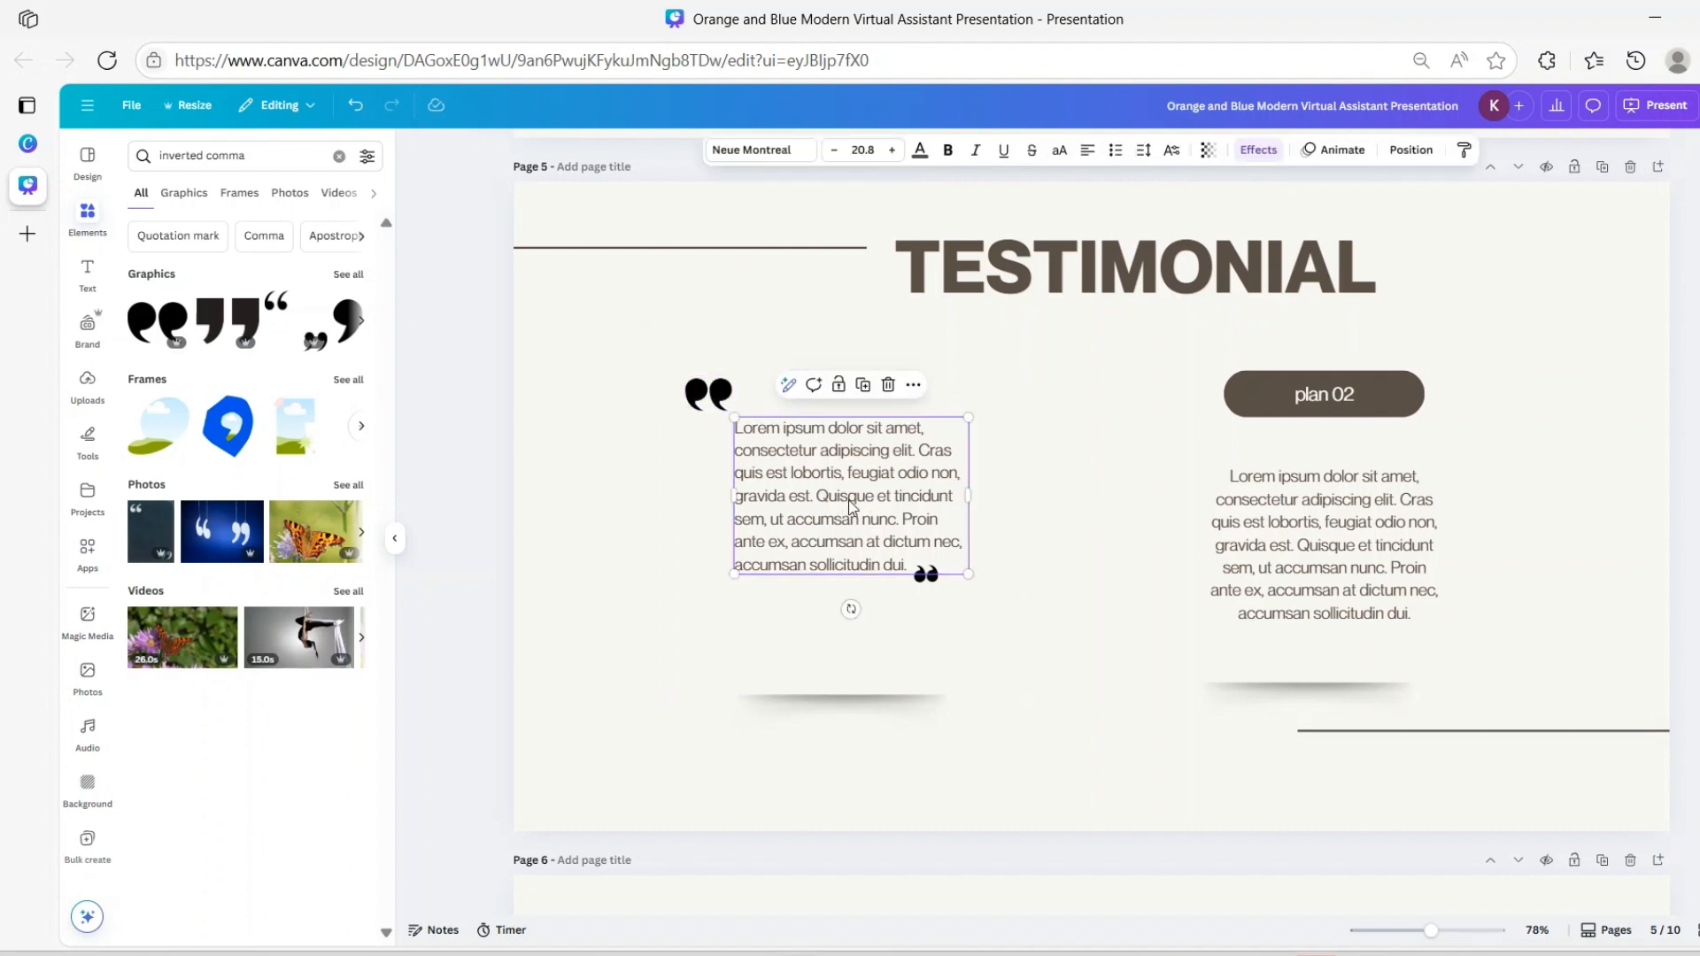
{"action": "scroll", "coordinate": [1150, 493], "scroll_direction": "up", "scroll_amount": 10}
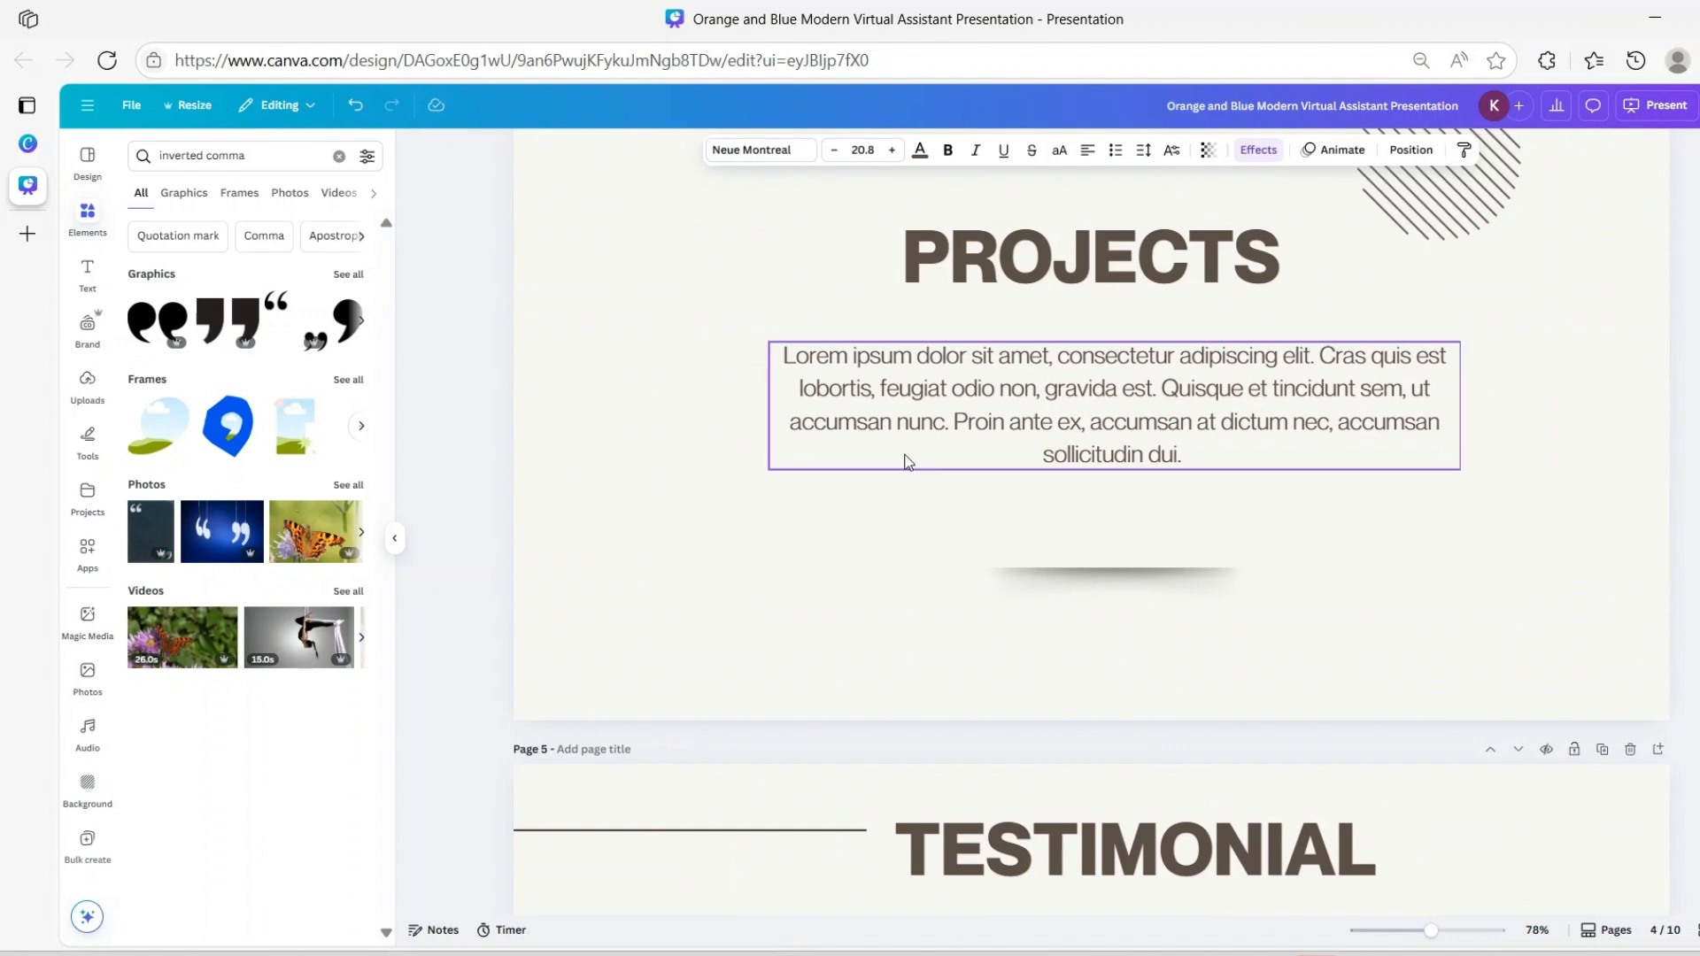
{"action": "scroll", "coordinate": [1058, 461], "scroll_direction": "up", "scroll_amount": 2}
{"action": "scroll", "coordinate": [1063, 465], "scroll_direction": "down", "scroll_amount": 11}
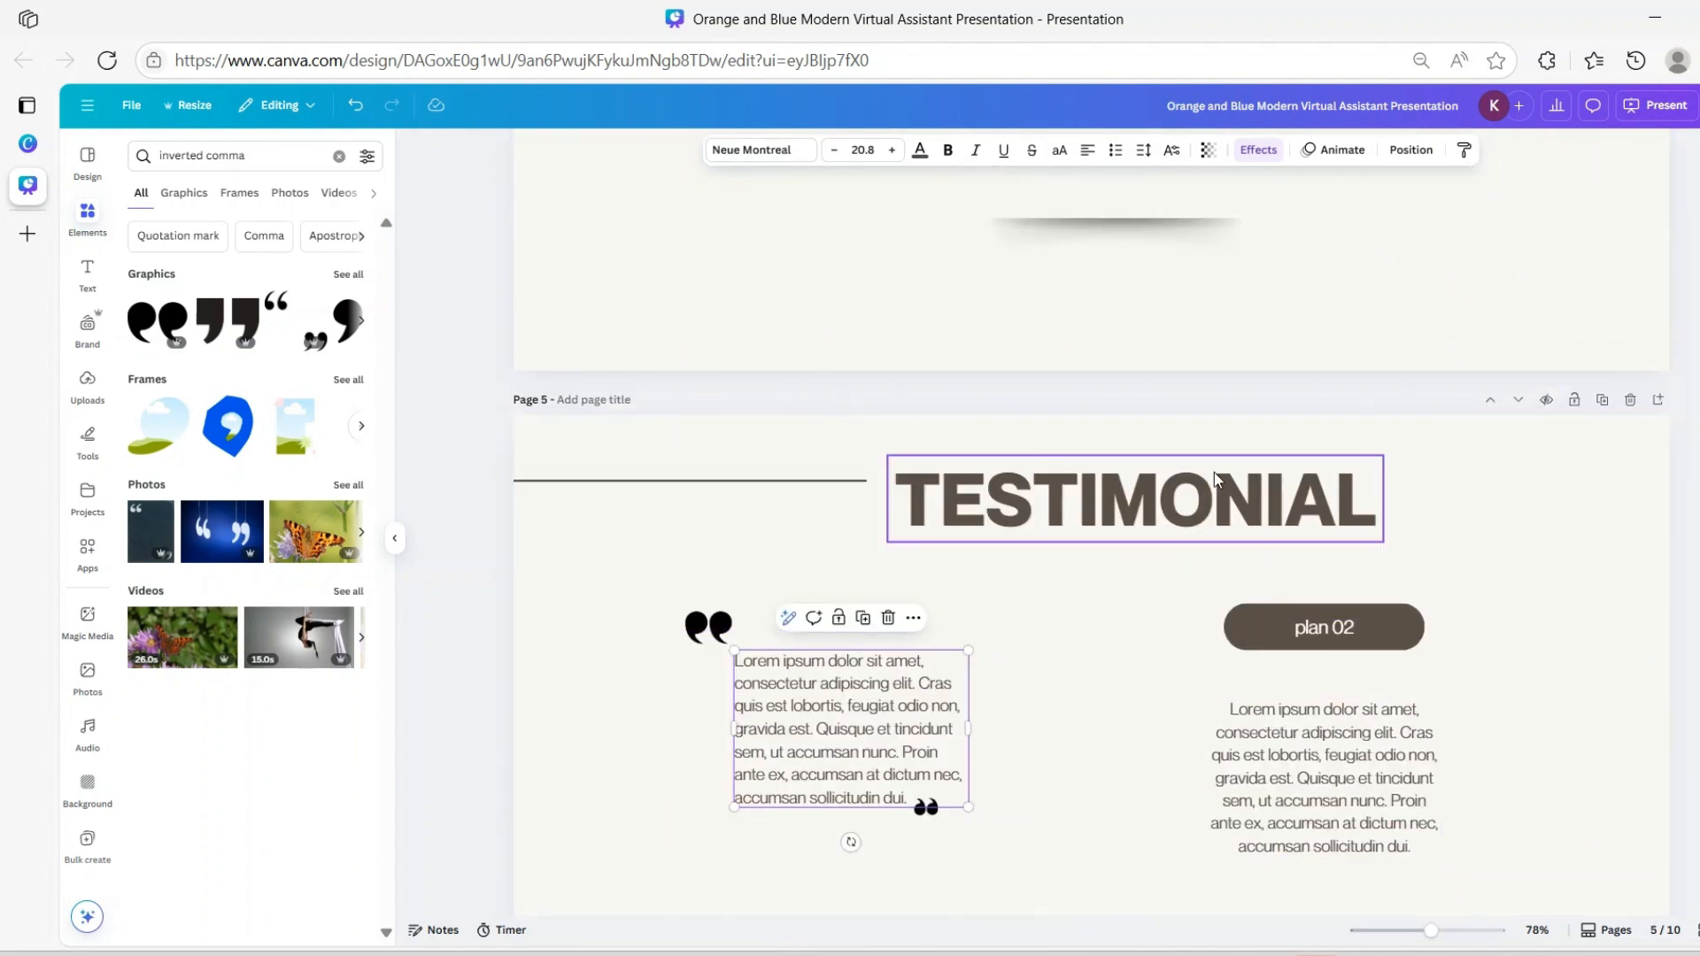
{"action": "scroll", "coordinate": [1211, 512], "scroll_direction": "up", "scroll_amount": 7}
{"action": "left_click", "coordinate": [1188, 651]}
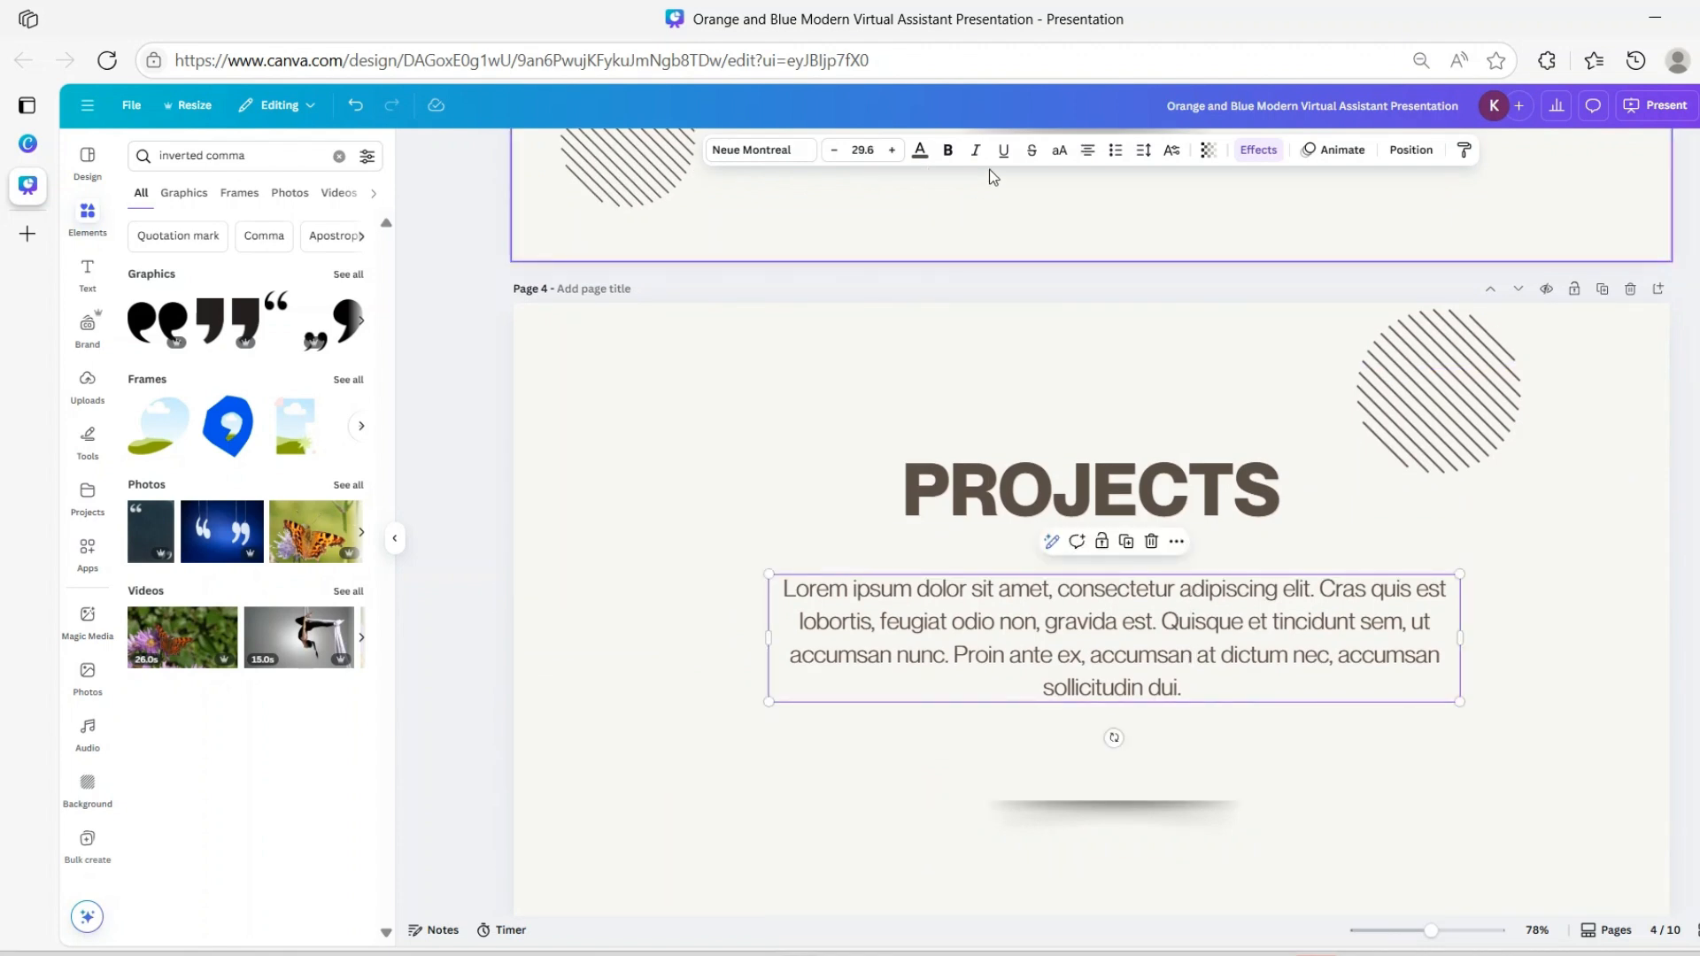
{"action": "left_click", "coordinate": [1086, 151]}
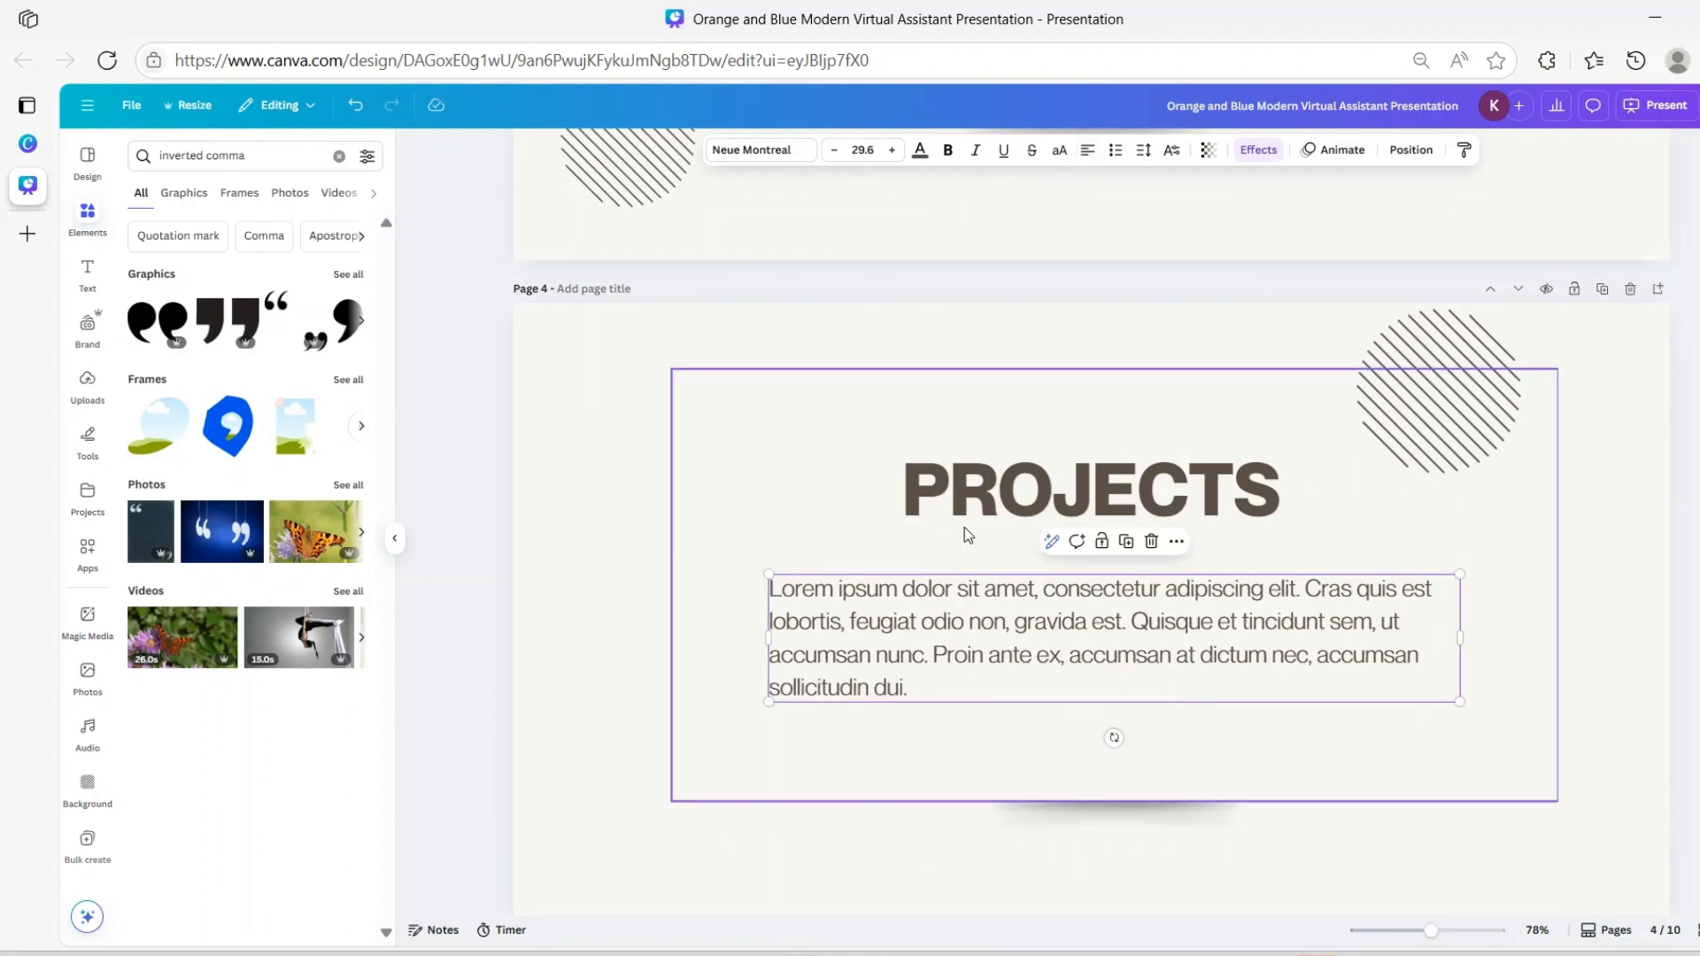
Move and narrow the PROJECTS heading so it lines up with the text's left edge
{"action": "left_click_drag", "start_coordinate": [1053, 504], "coordinate": [980, 512]}
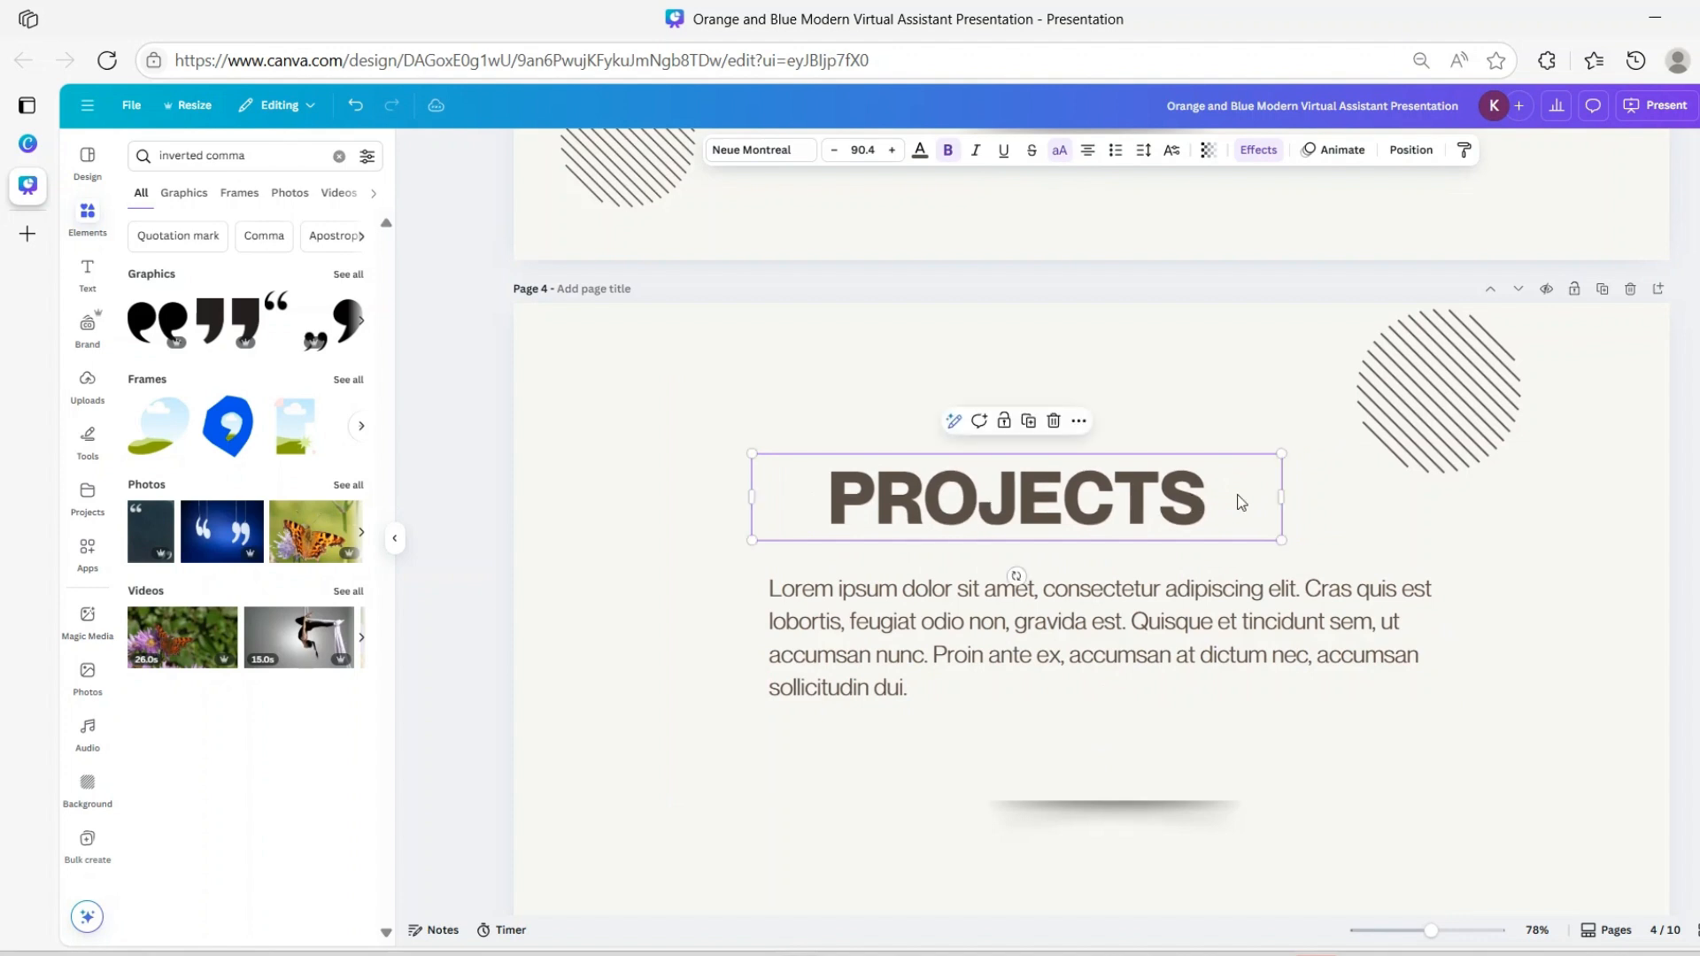
{"action": "left_click_drag", "start_coordinate": [1281, 498], "coordinate": [1094, 497]}
{"action": "scroll", "coordinate": [1355, 505], "scroll_direction": "up", "scroll_amount": 10}
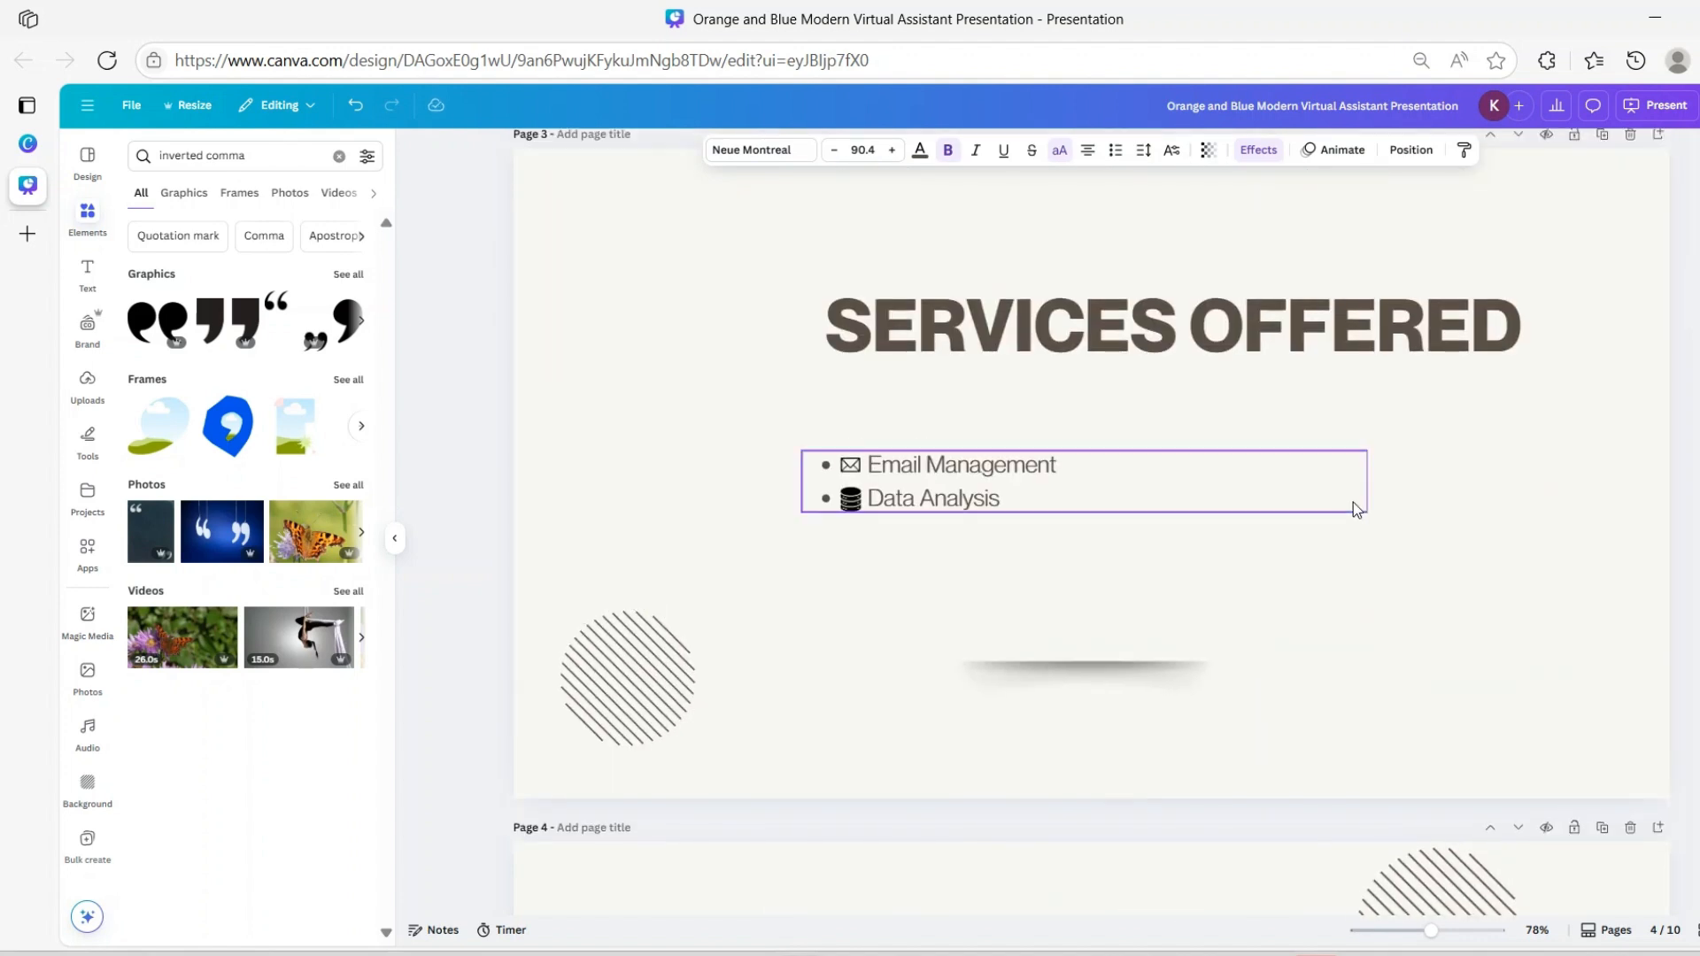
{"action": "scroll", "coordinate": [1136, 451], "scroll_direction": "up", "scroll_amount": 8}
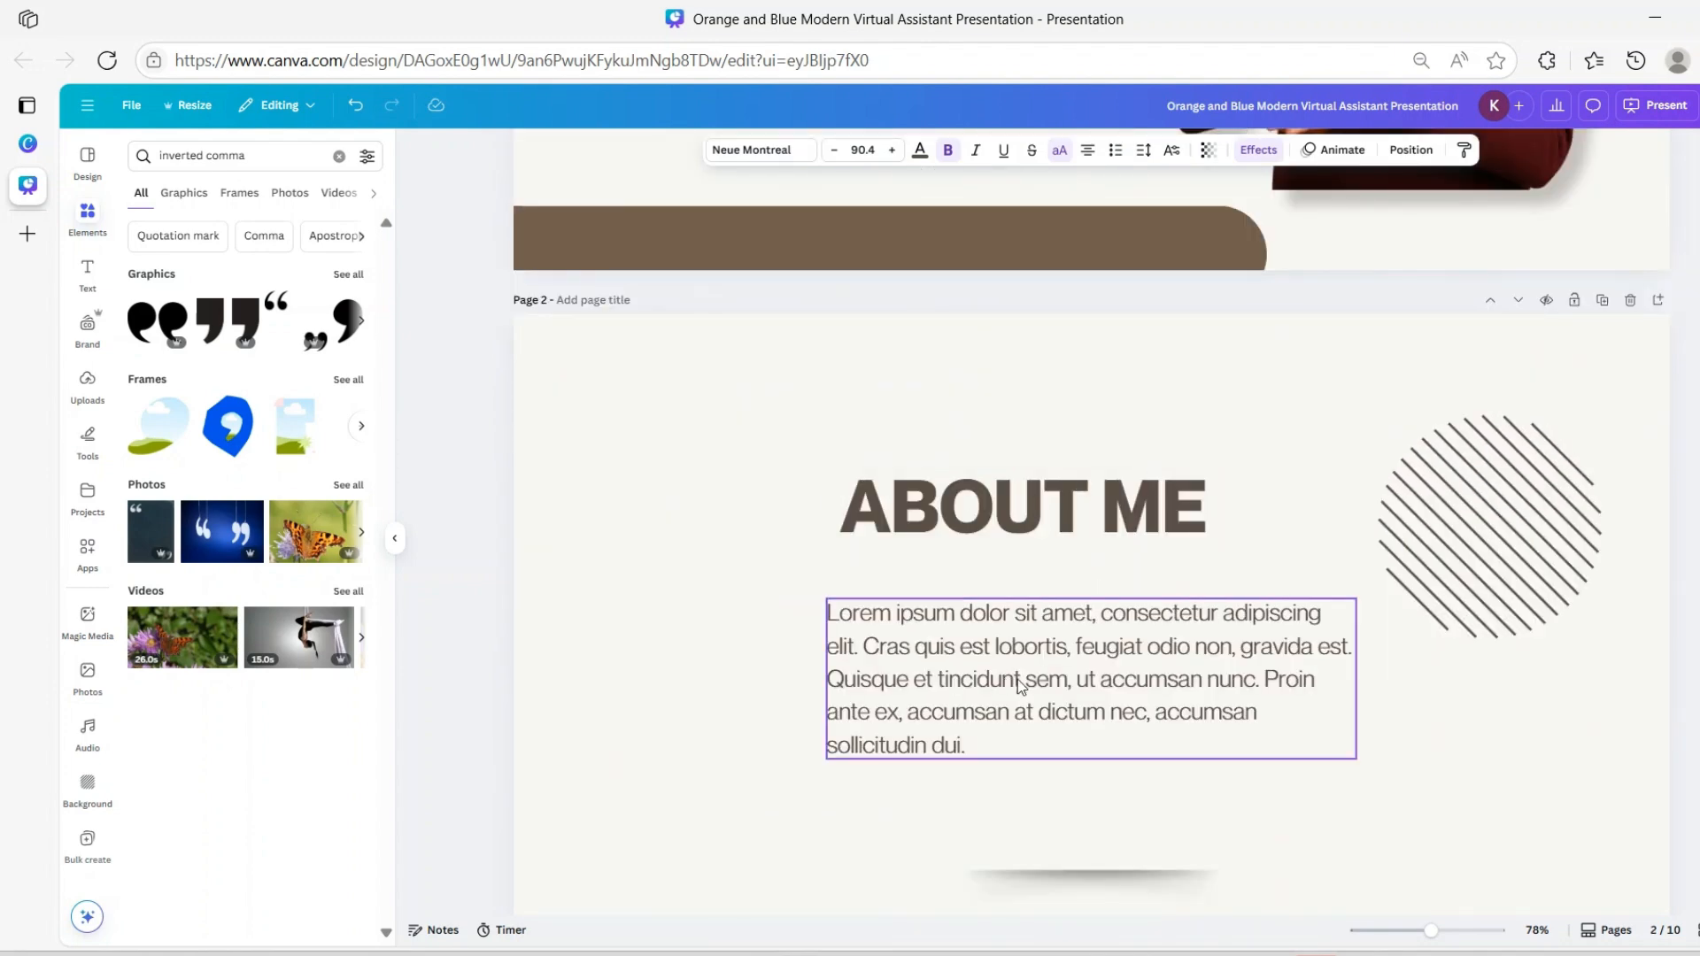
{"action": "scroll", "coordinate": [1031, 638], "scroll_direction": "down", "scroll_amount": 20}
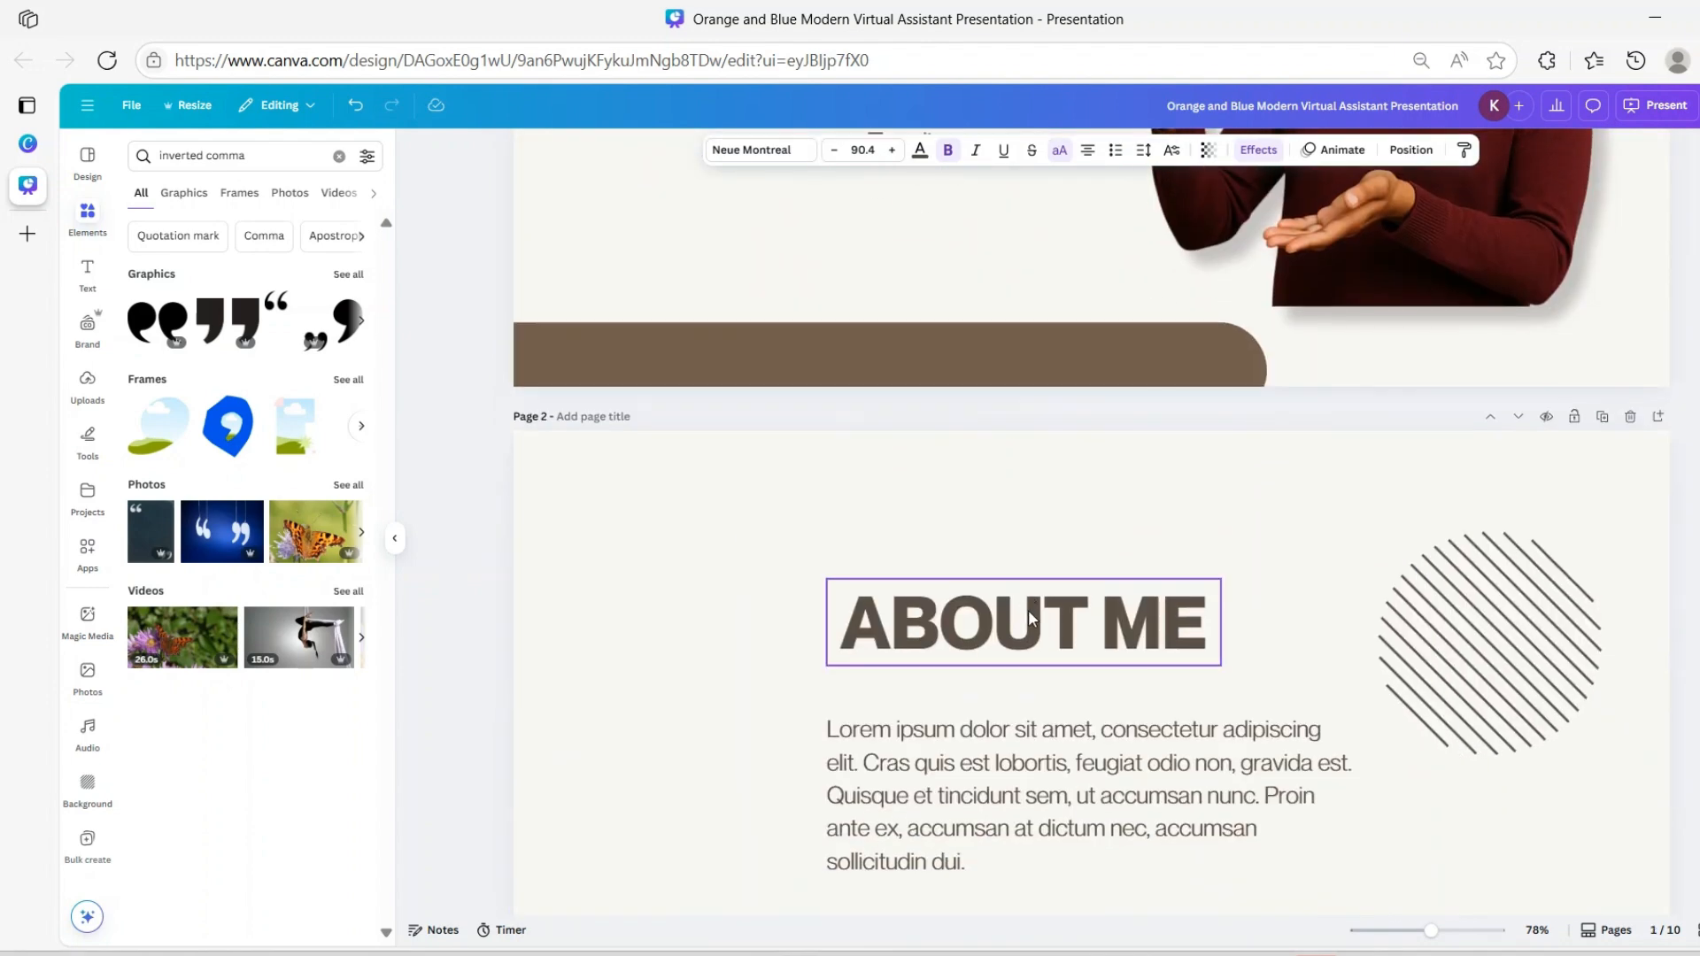
{"action": "scroll", "coordinate": [1039, 599], "scroll_direction": "down", "scroll_amount": 15}
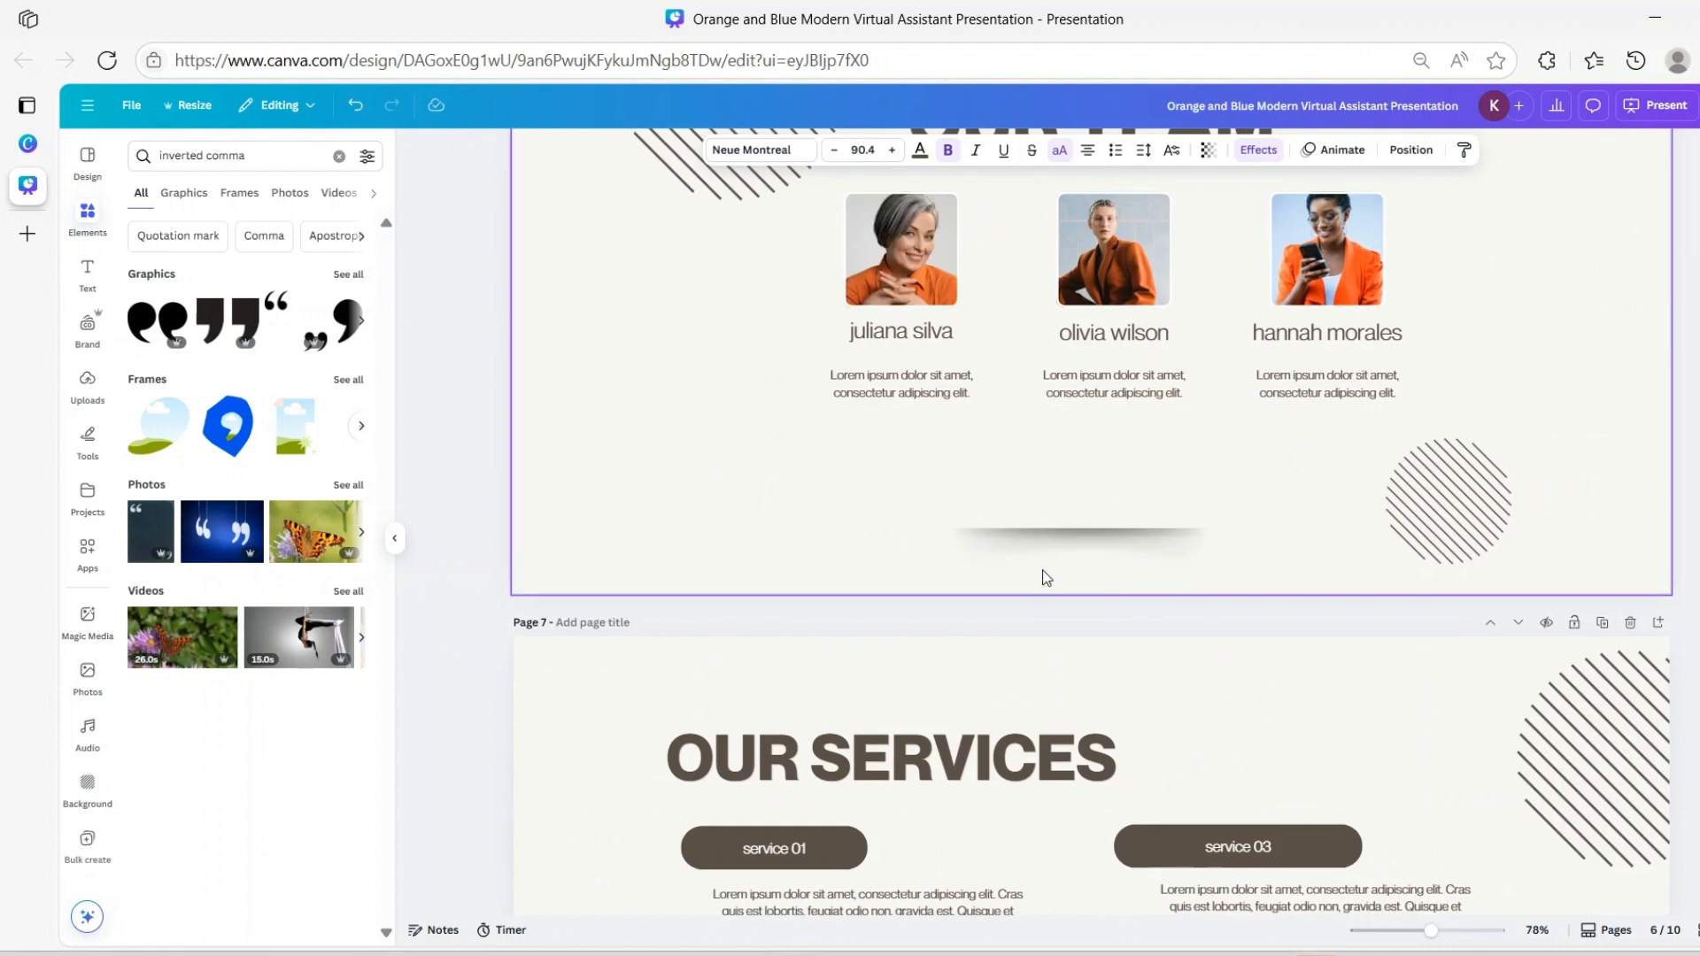
{"action": "scroll", "coordinate": [1047, 554], "scroll_direction": "up", "scroll_amount": 4}
{"action": "scroll", "coordinate": [1052, 555], "scroll_direction": "up", "scroll_amount": 10}
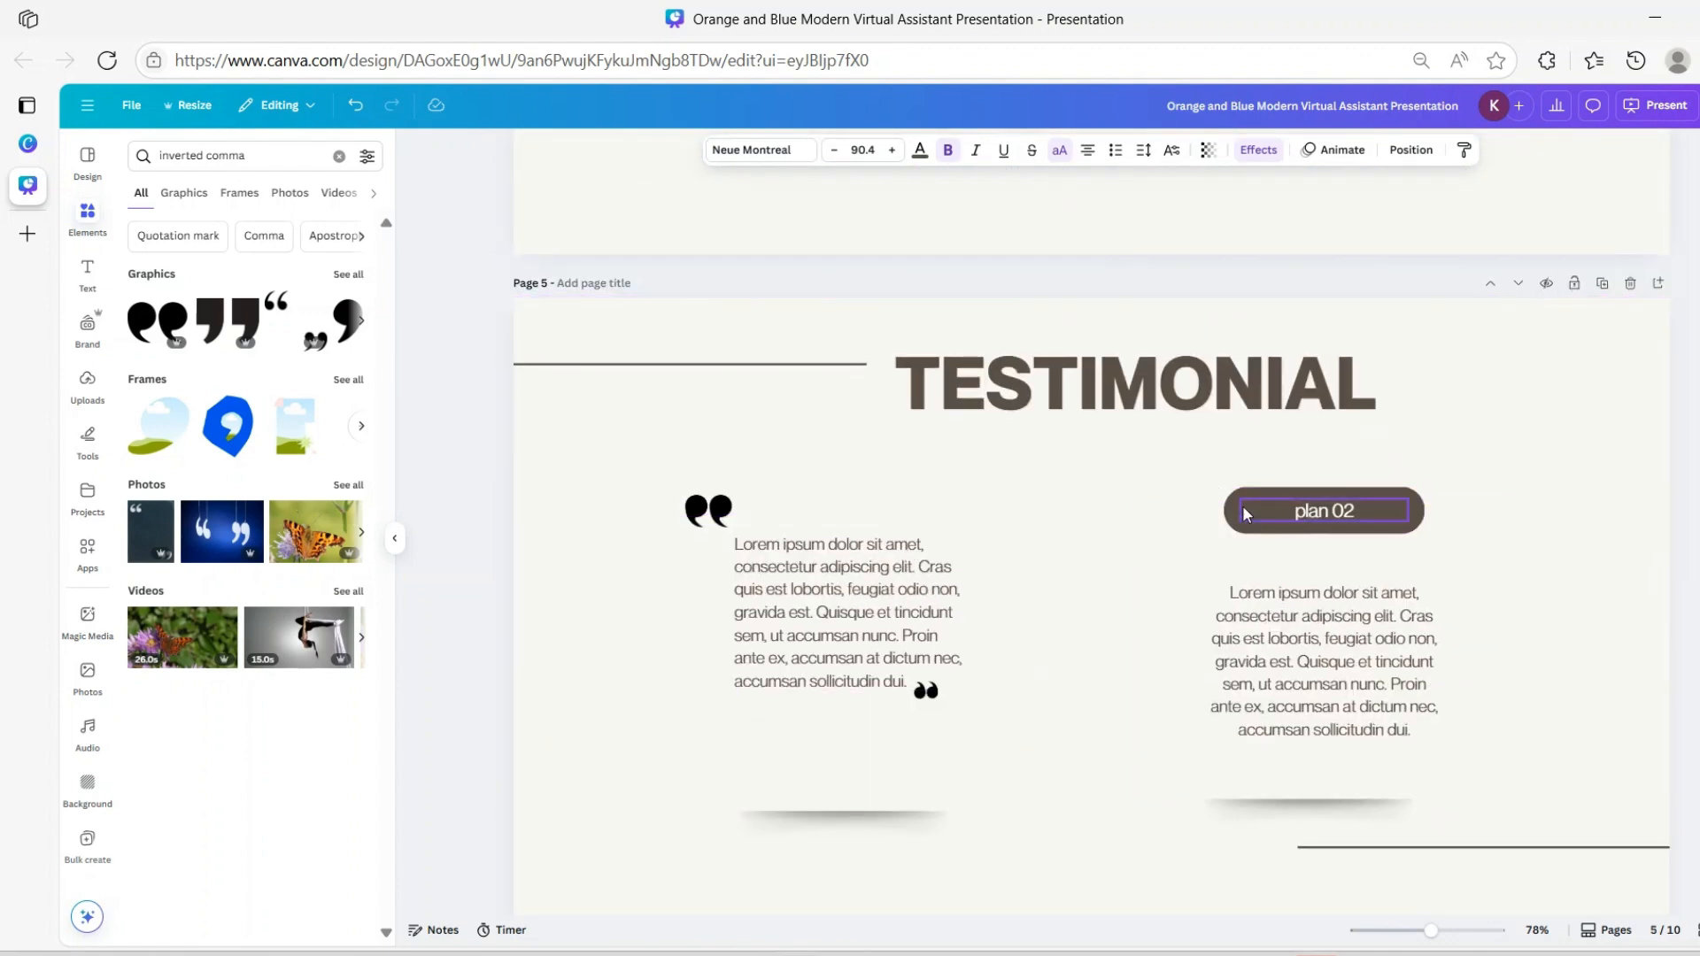
Delete the plan 02 pill from the TESTIMONIAL page
{"action": "left_click", "coordinate": [1300, 515]}
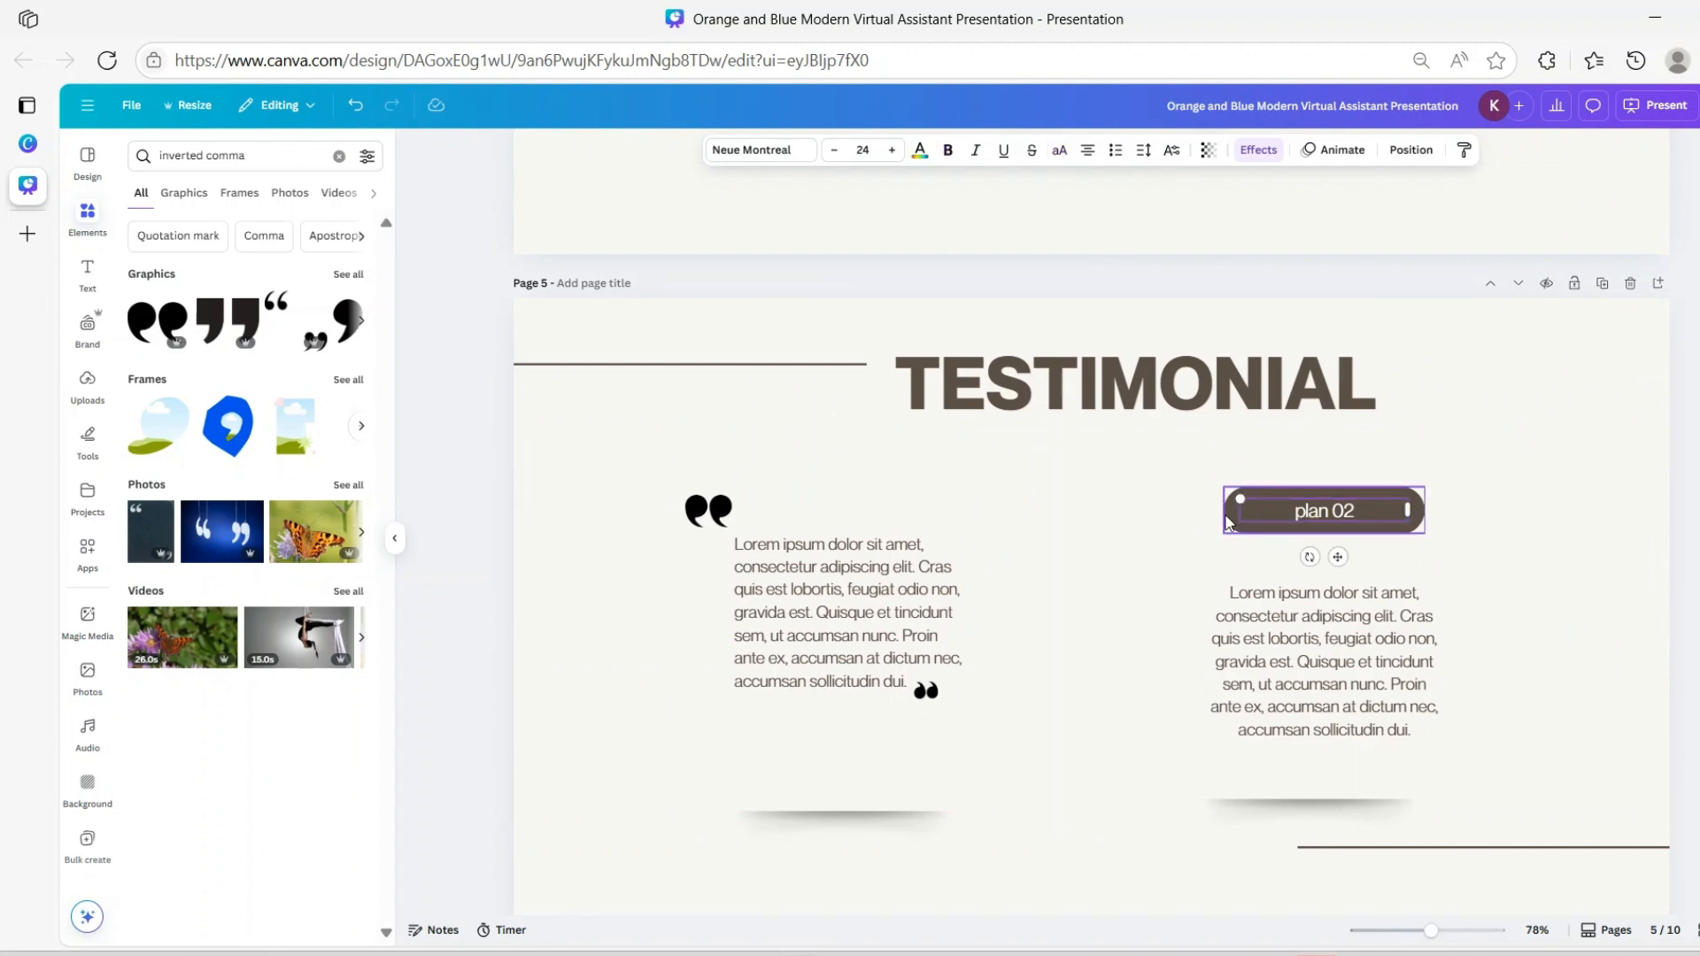
{"action": "left_click", "coordinate": [1225, 522]}
{"action": "left_click", "coordinate": [1257, 521]}
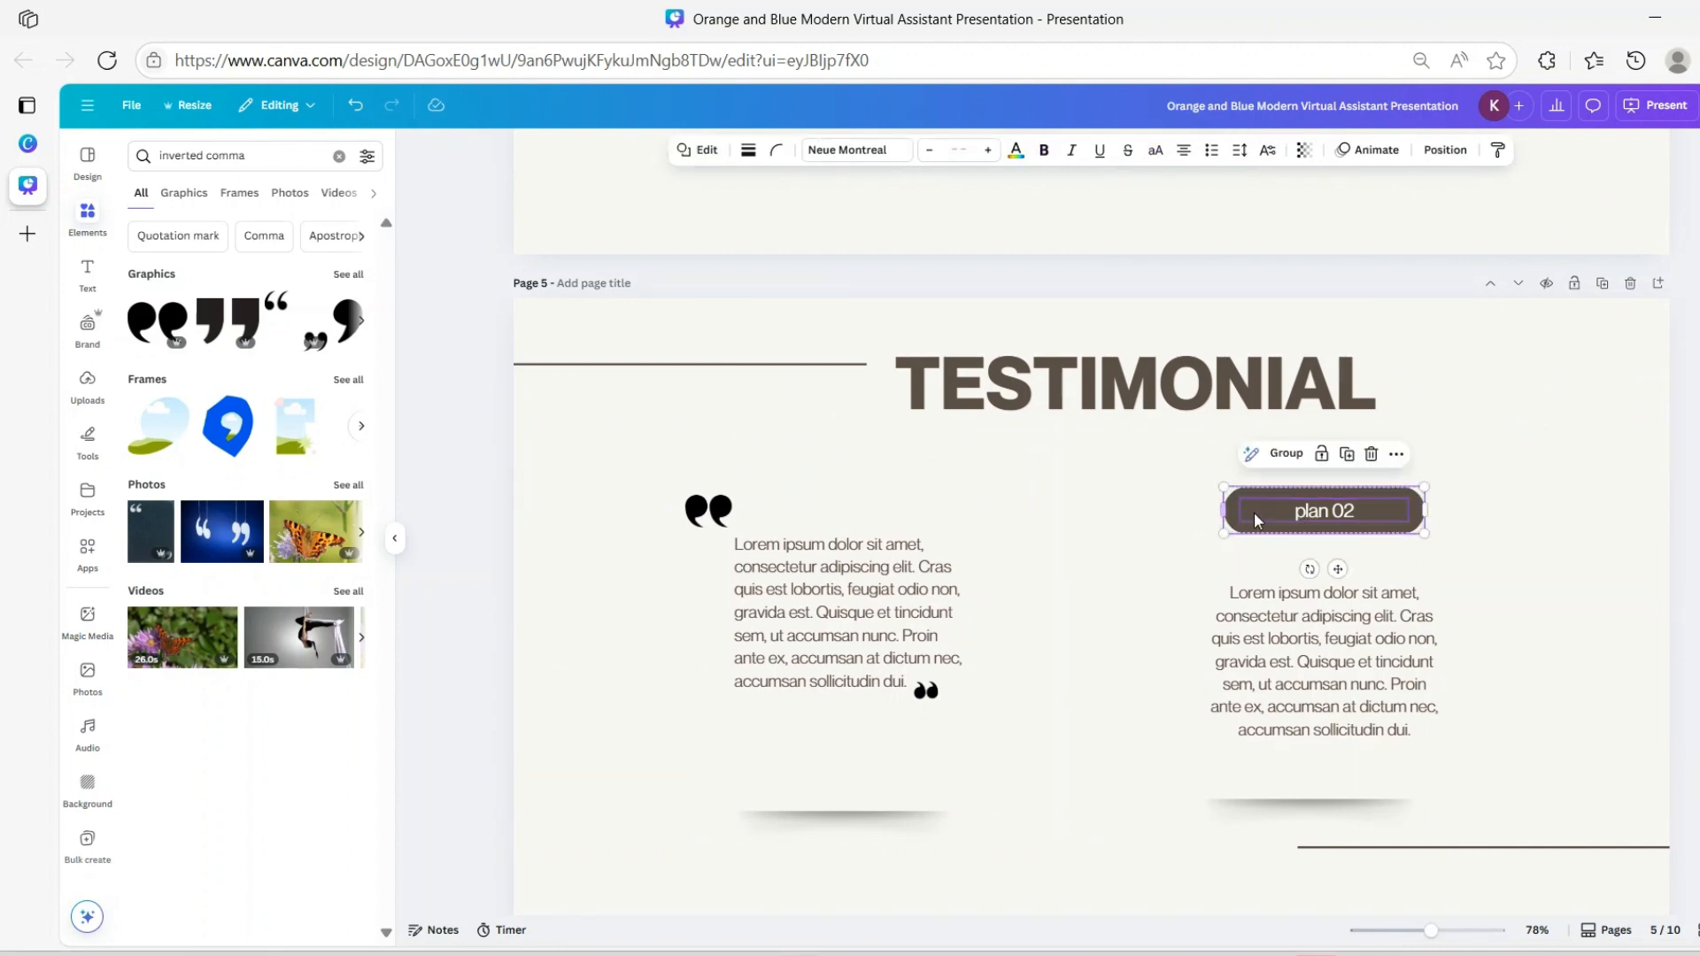
{"action": "left_click", "coordinate": [1372, 455]}
Raise the right testimonial text until it sits level with the left one
{"action": "left_click_drag", "start_coordinate": [1319, 623], "coordinate": [1304, 569]}
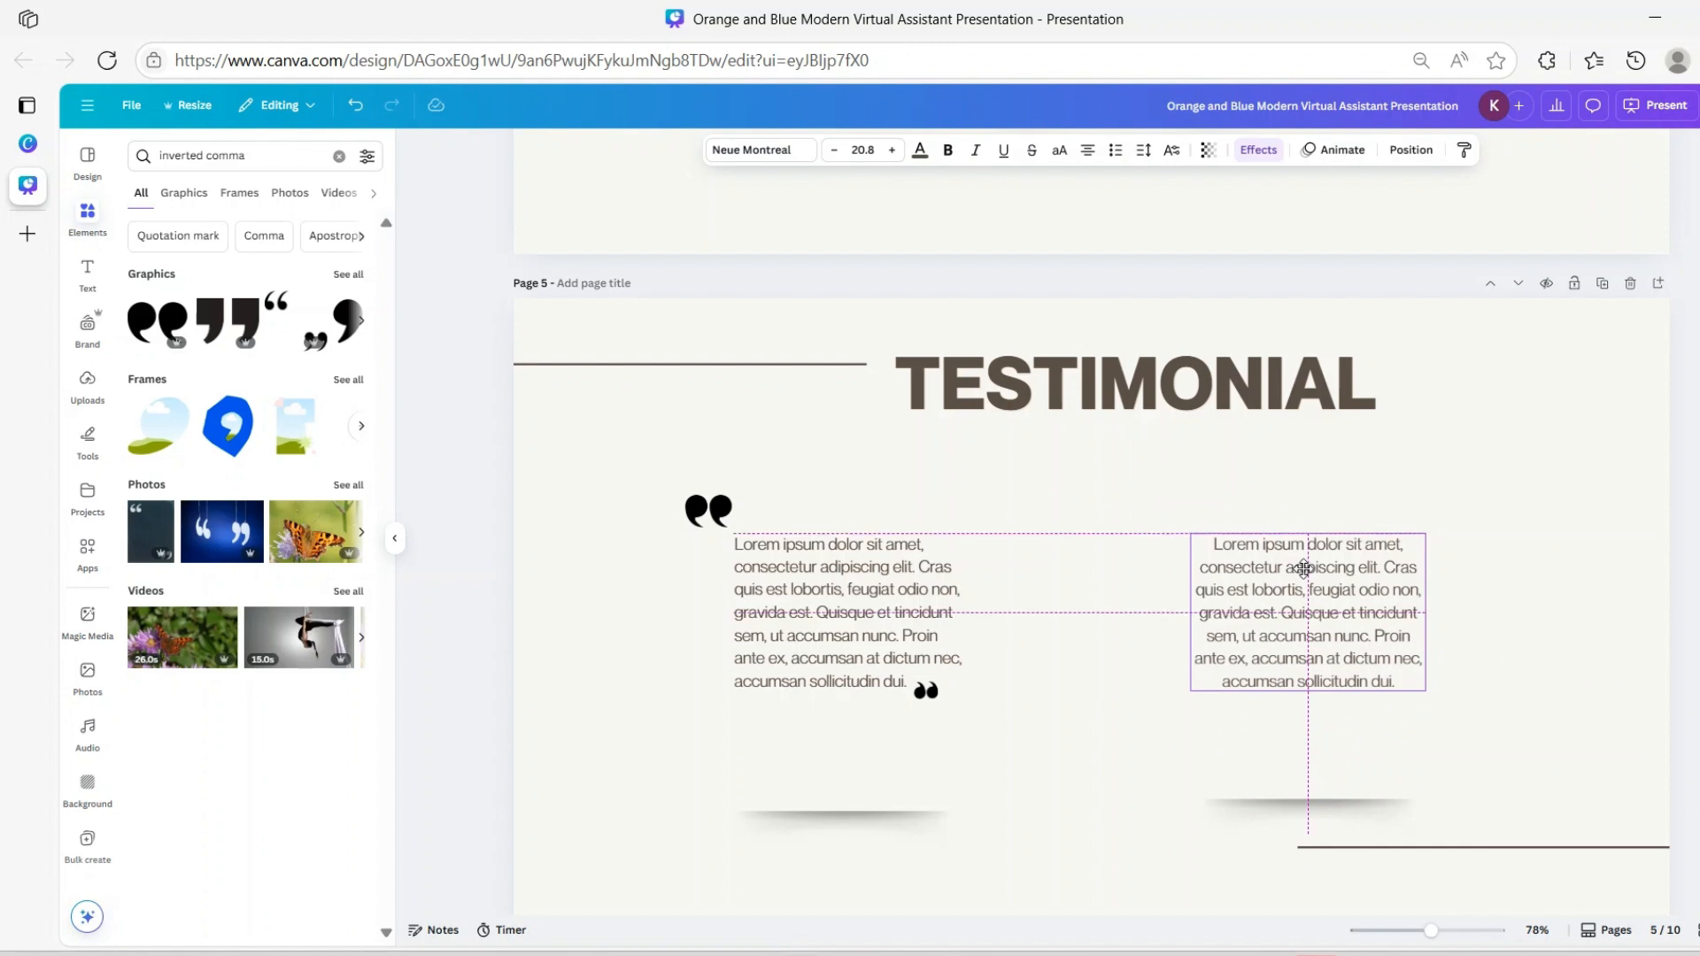
{"action": "left_click_drag", "start_coordinate": [1304, 568], "coordinate": [1305, 569]}
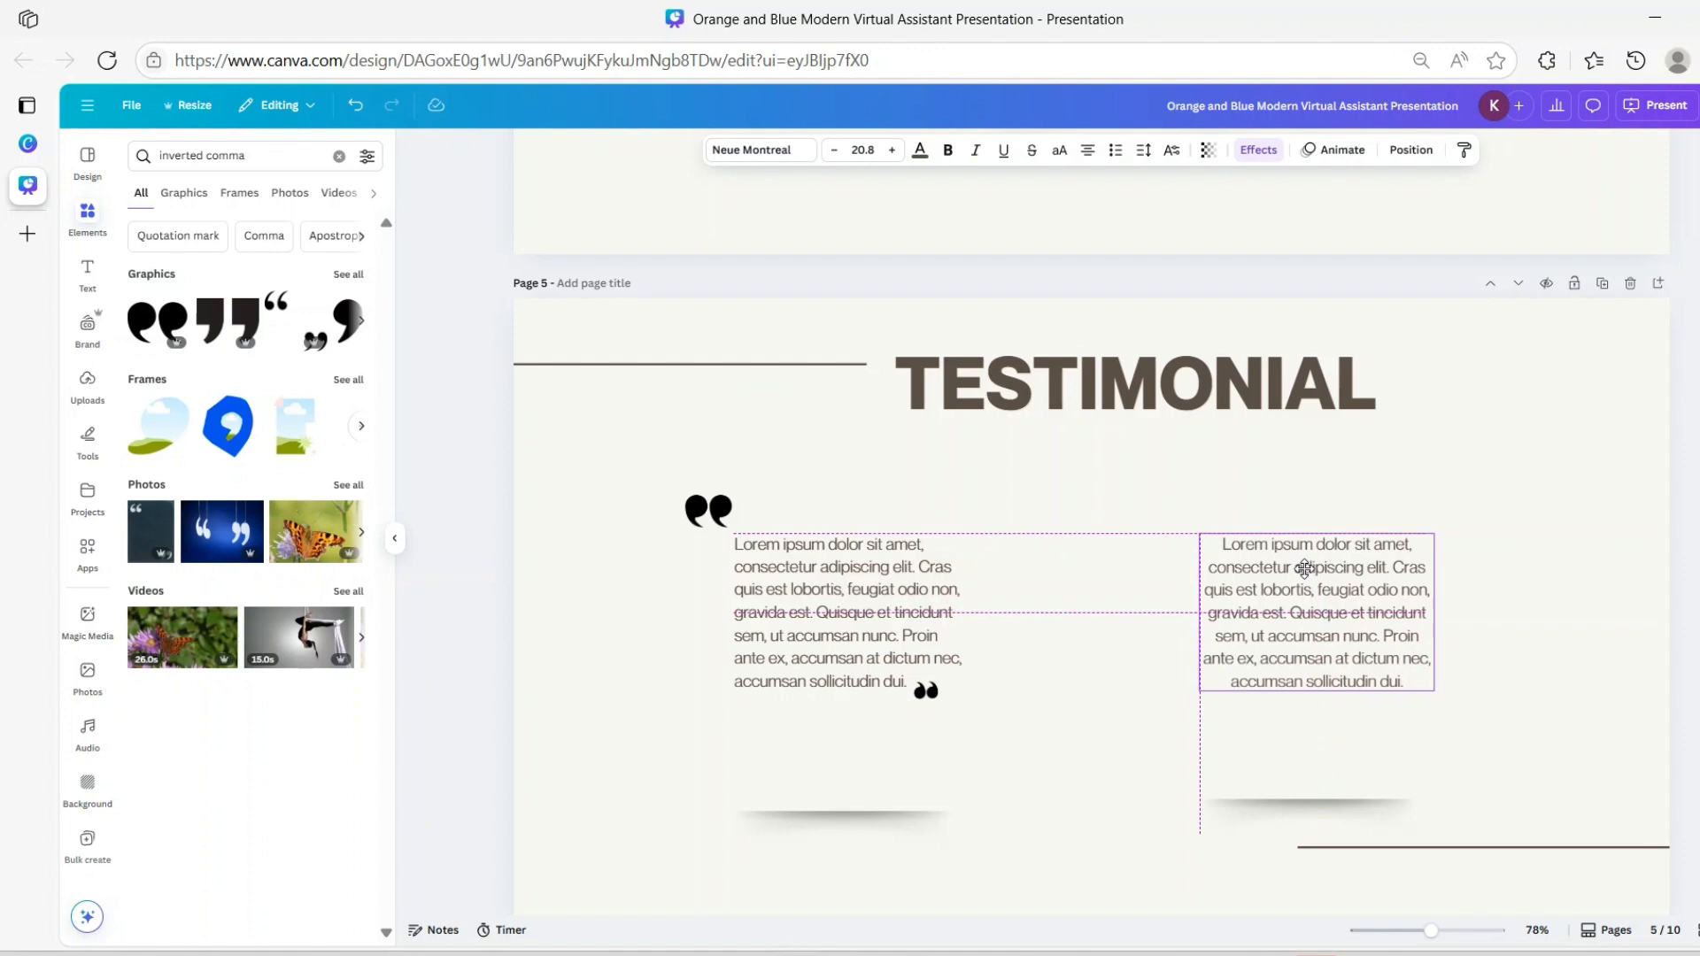
{"action": "left_click_drag", "start_coordinate": [1306, 568], "coordinate": [1316, 574]}
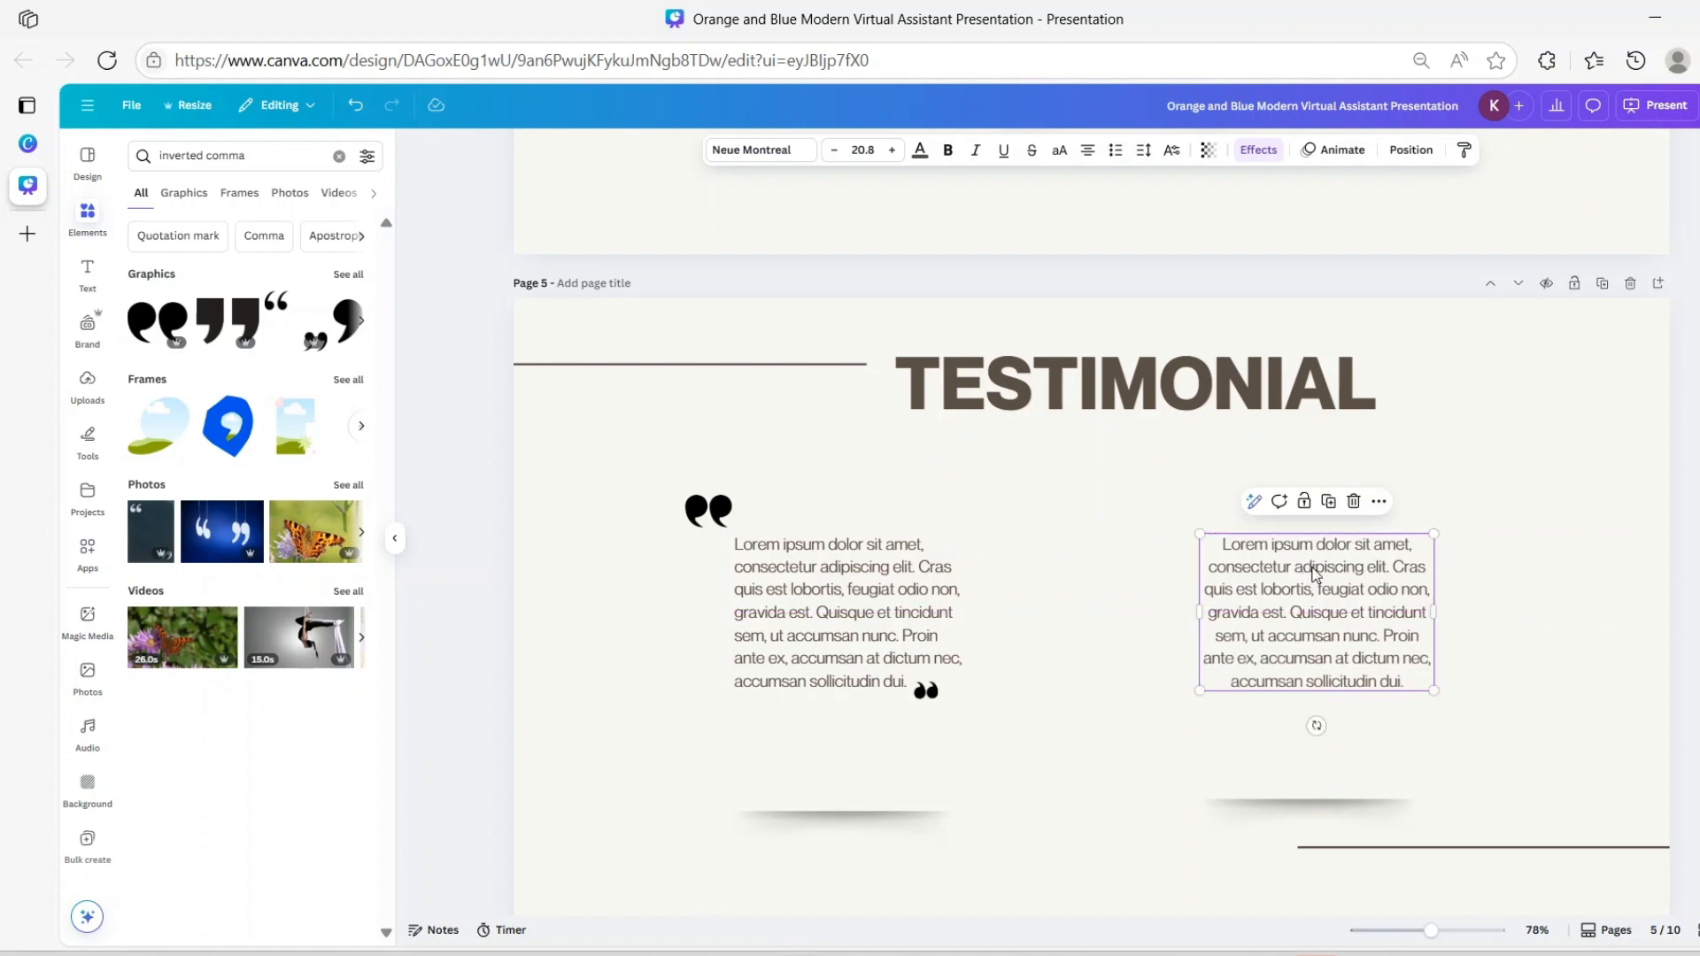
Duplicate the left opening quote mark and place the copy at the right testimonial's start
{"action": "left_click", "coordinate": [708, 509]}
{"action": "left_click", "coordinate": [710, 460]}
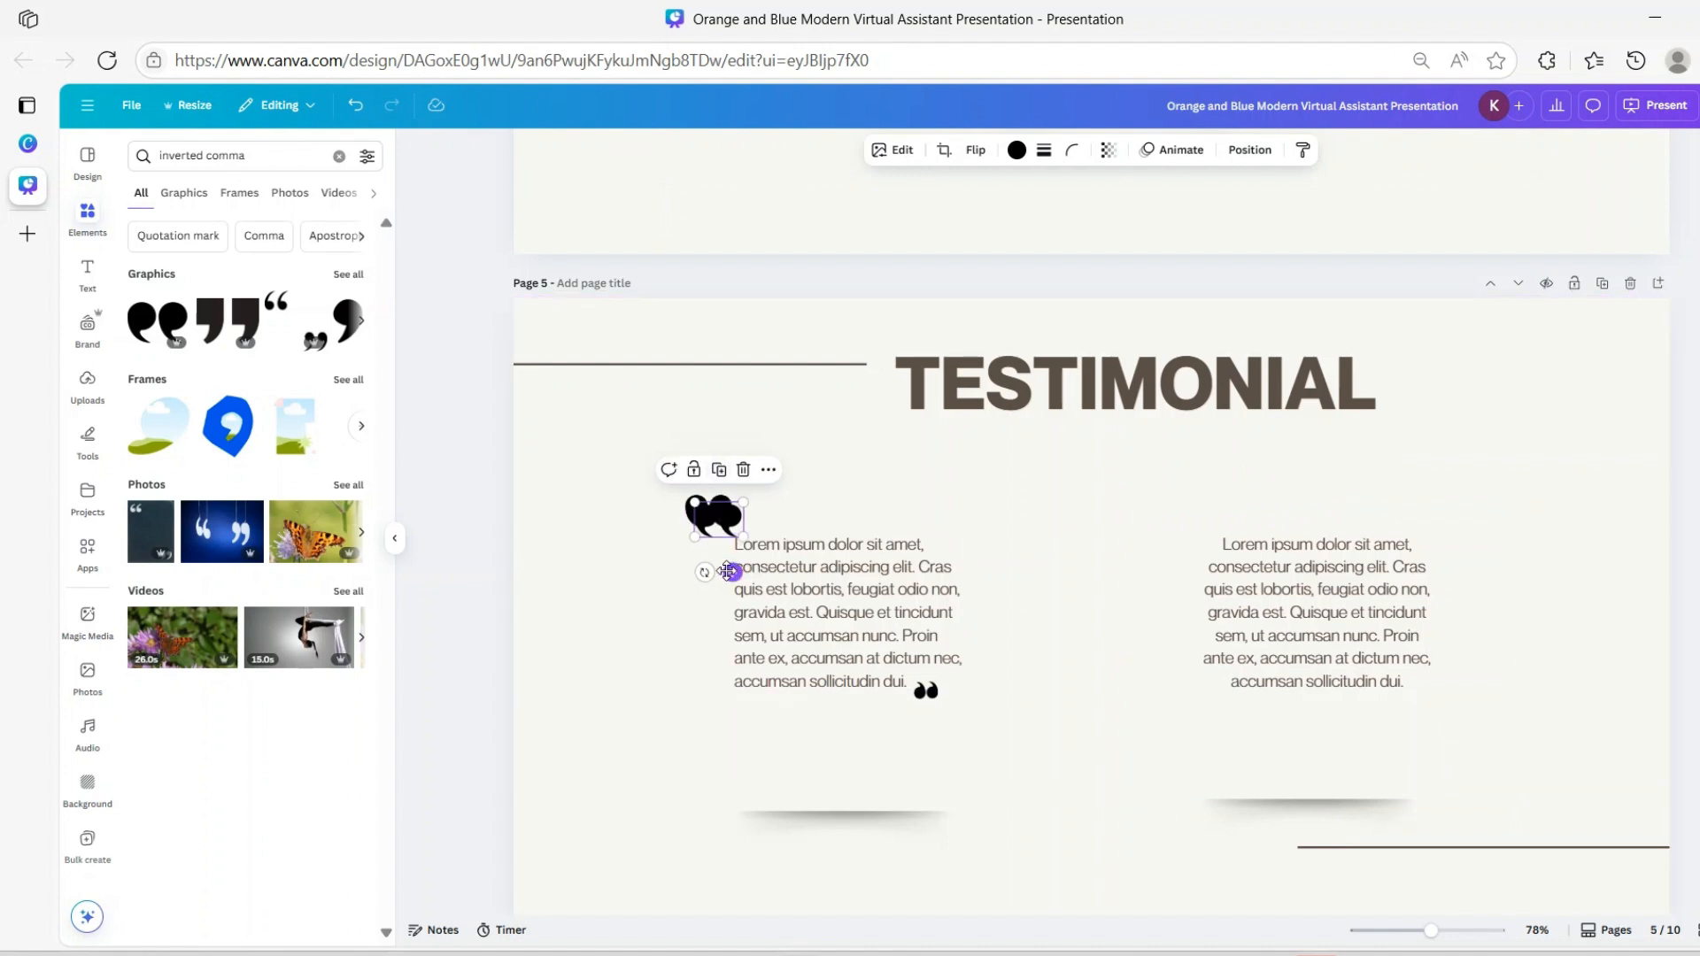
{"action": "left_click_drag", "start_coordinate": [735, 571], "coordinate": [1190, 567]}
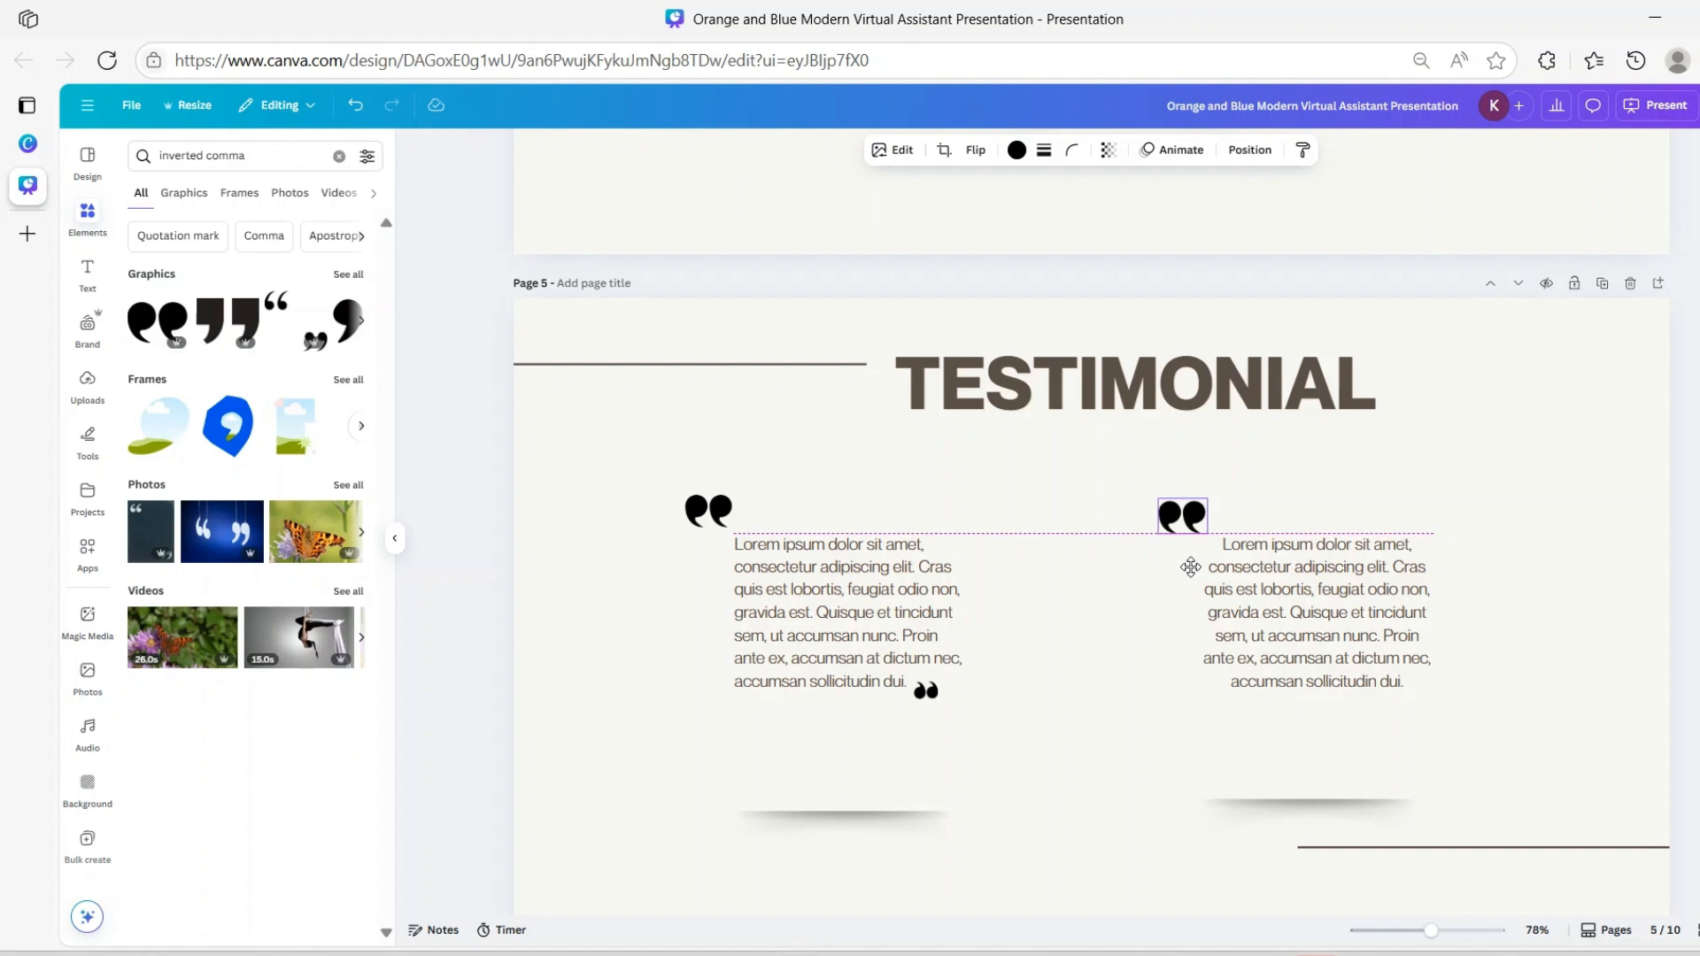
{"action": "left_click_drag", "start_coordinate": [1190, 567], "coordinate": [1190, 567]}
Duplicate the closing quote mark and move the copy to the right testimonial's end
{"action": "left_click", "coordinate": [926, 691]}
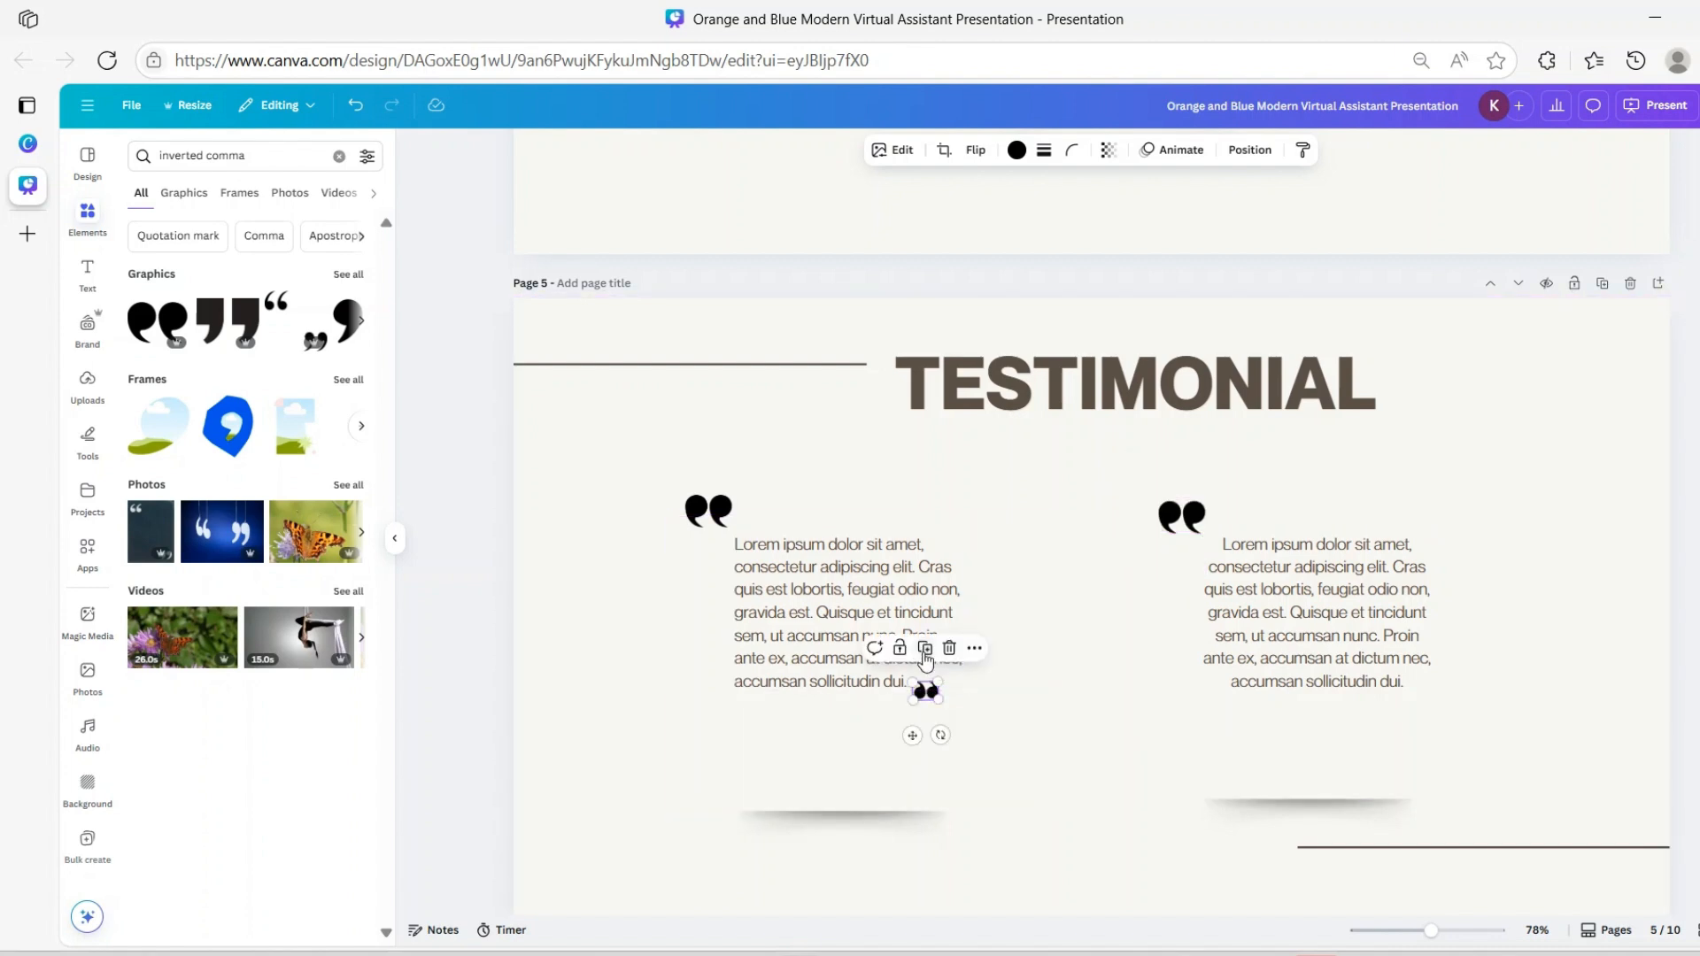
{"action": "left_click", "coordinate": [925, 651]}
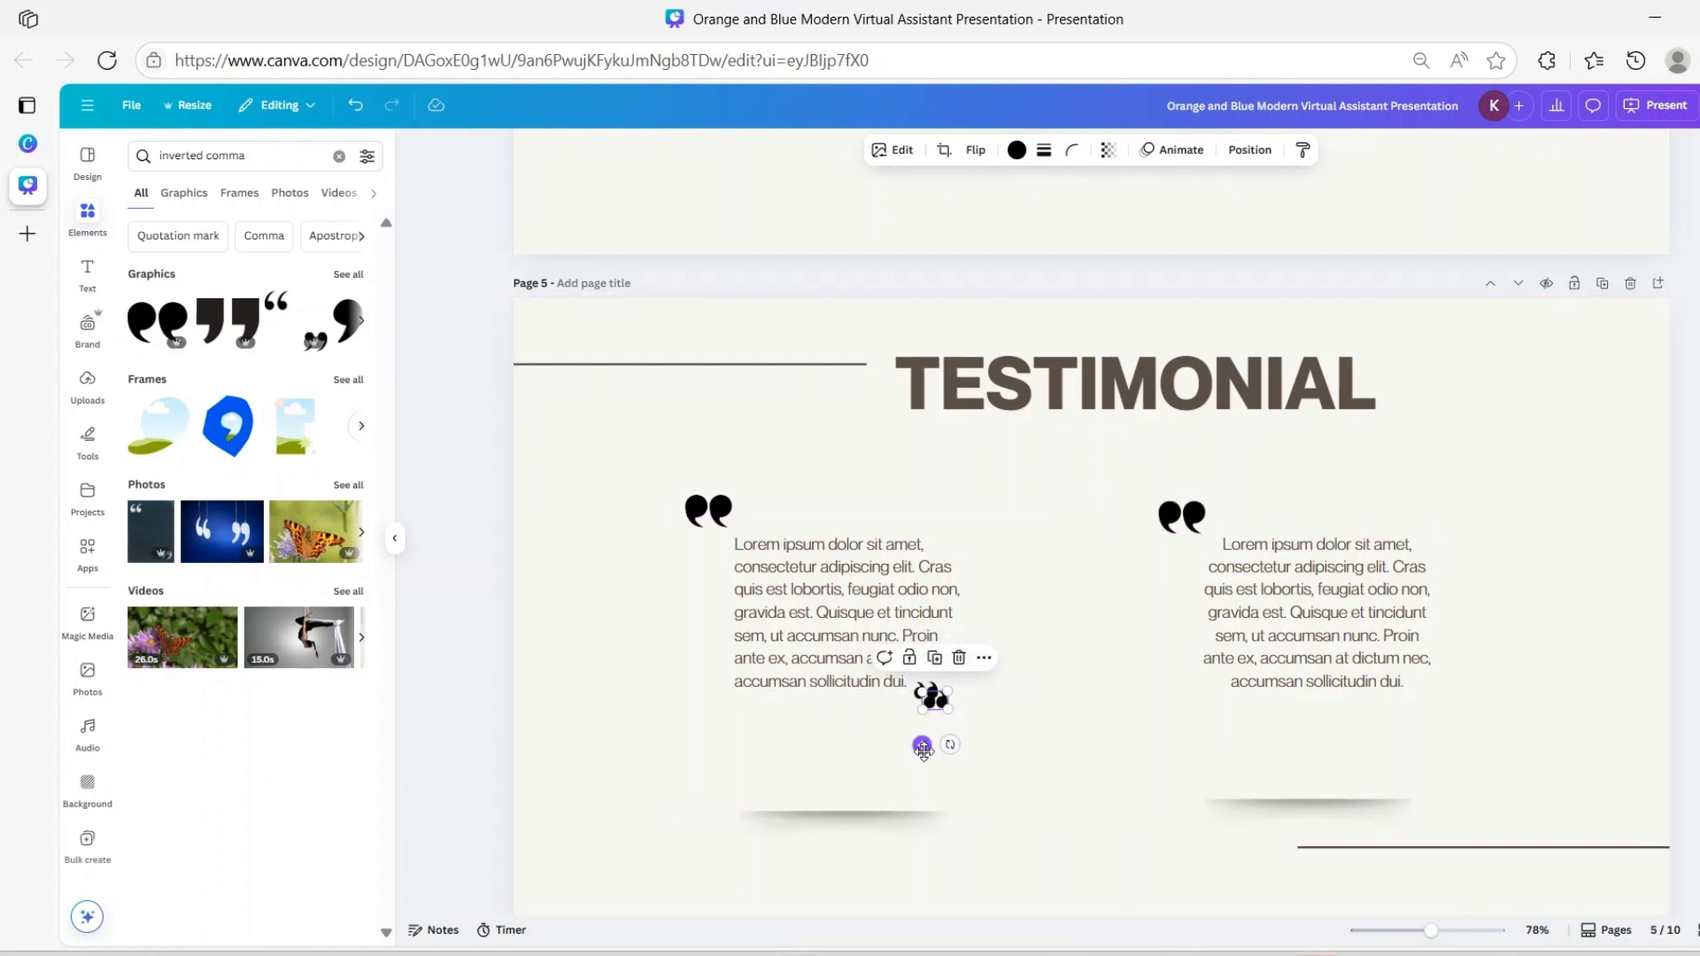
{"action": "left_click_drag", "start_coordinate": [924, 751], "coordinate": [1407, 735]}
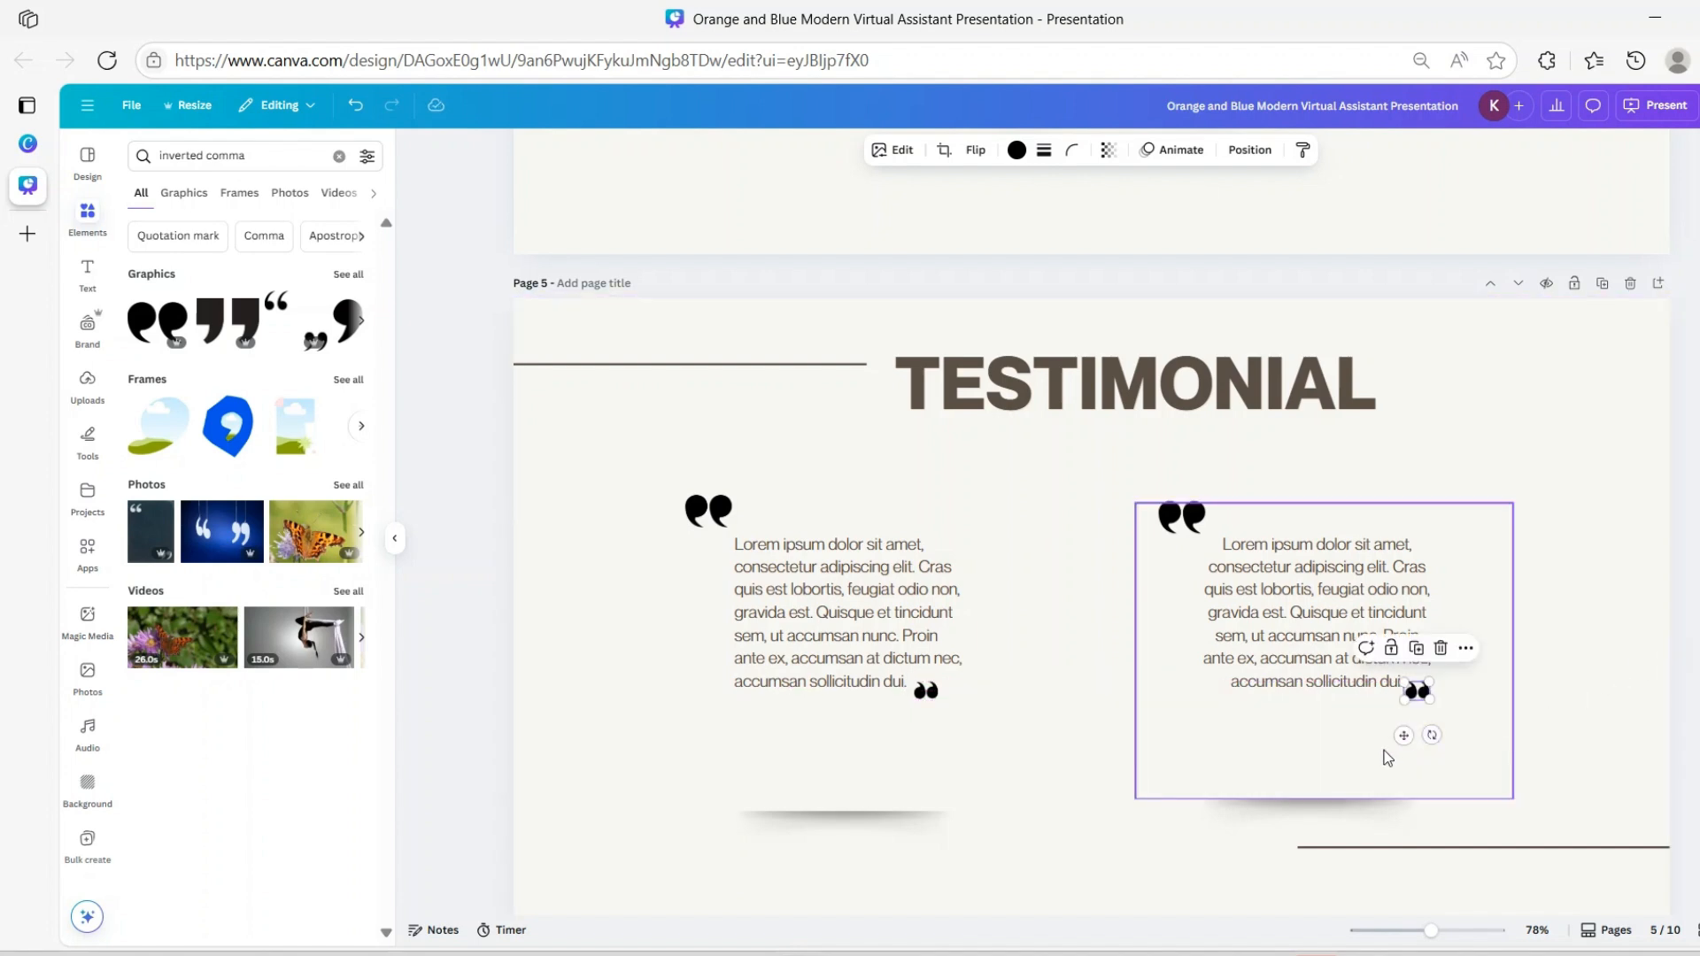
{"action": "left_click", "coordinate": [1544, 627]}
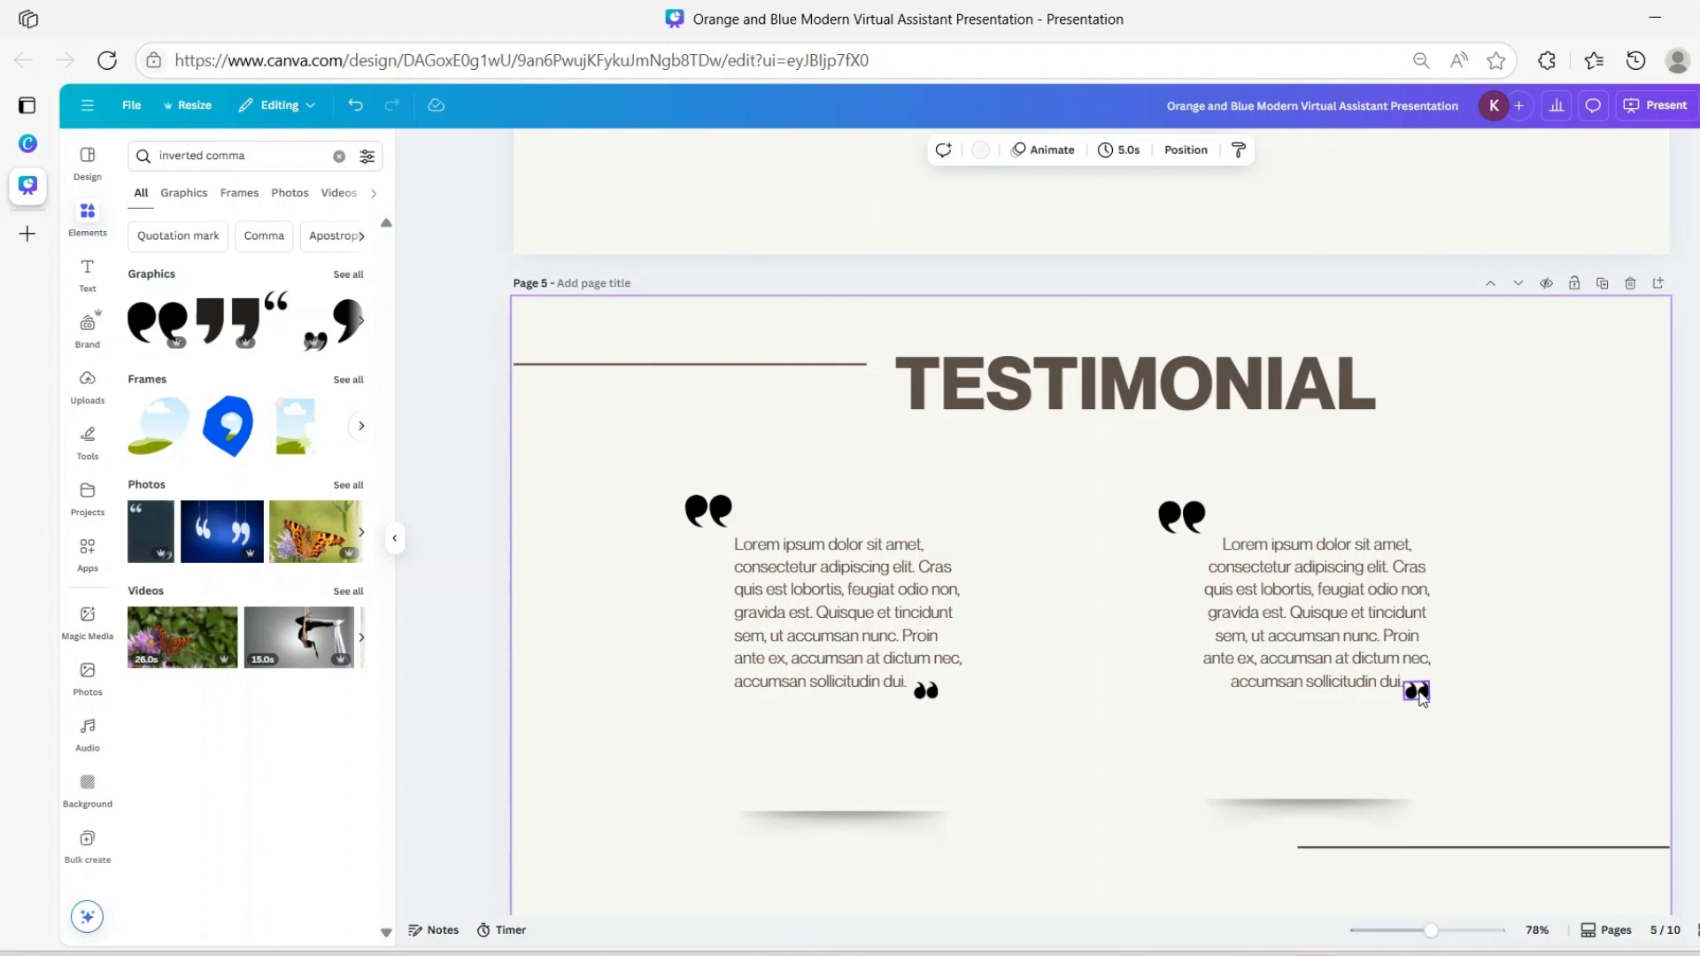
Try moving the existing shadow image up under the left testimonial, undoing the moves
{"action": "left_click_drag", "start_coordinate": [827, 821], "coordinate": [828, 729]}
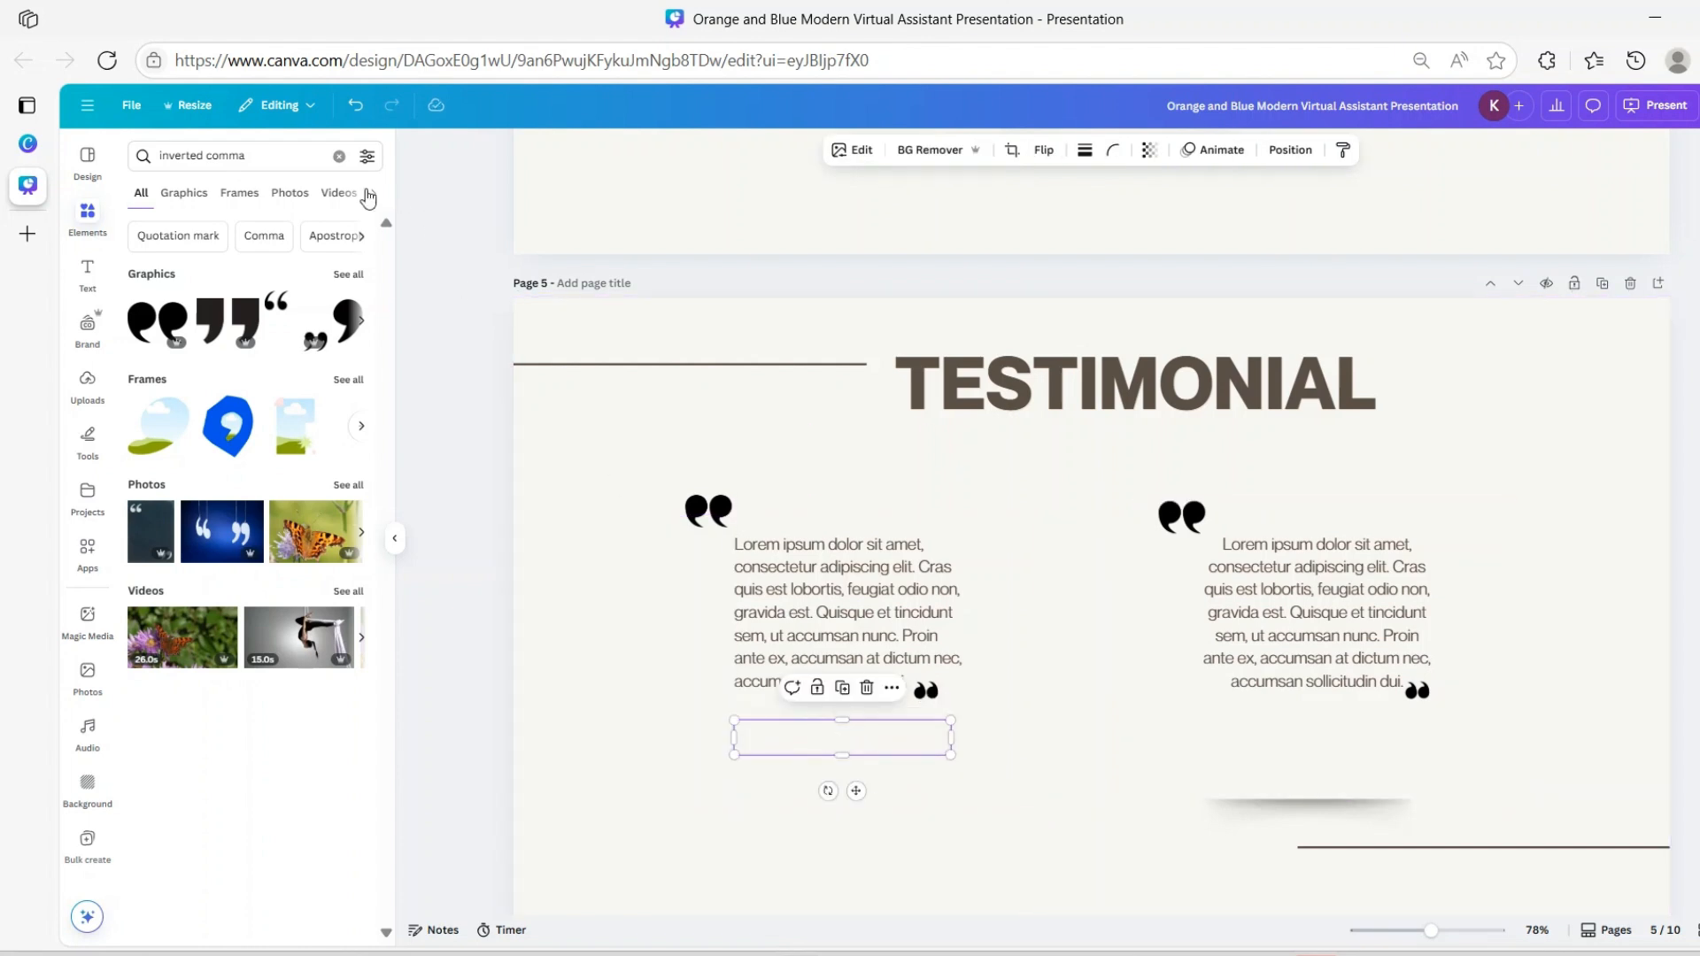
{"action": "left_click", "coordinate": [368, 108]}
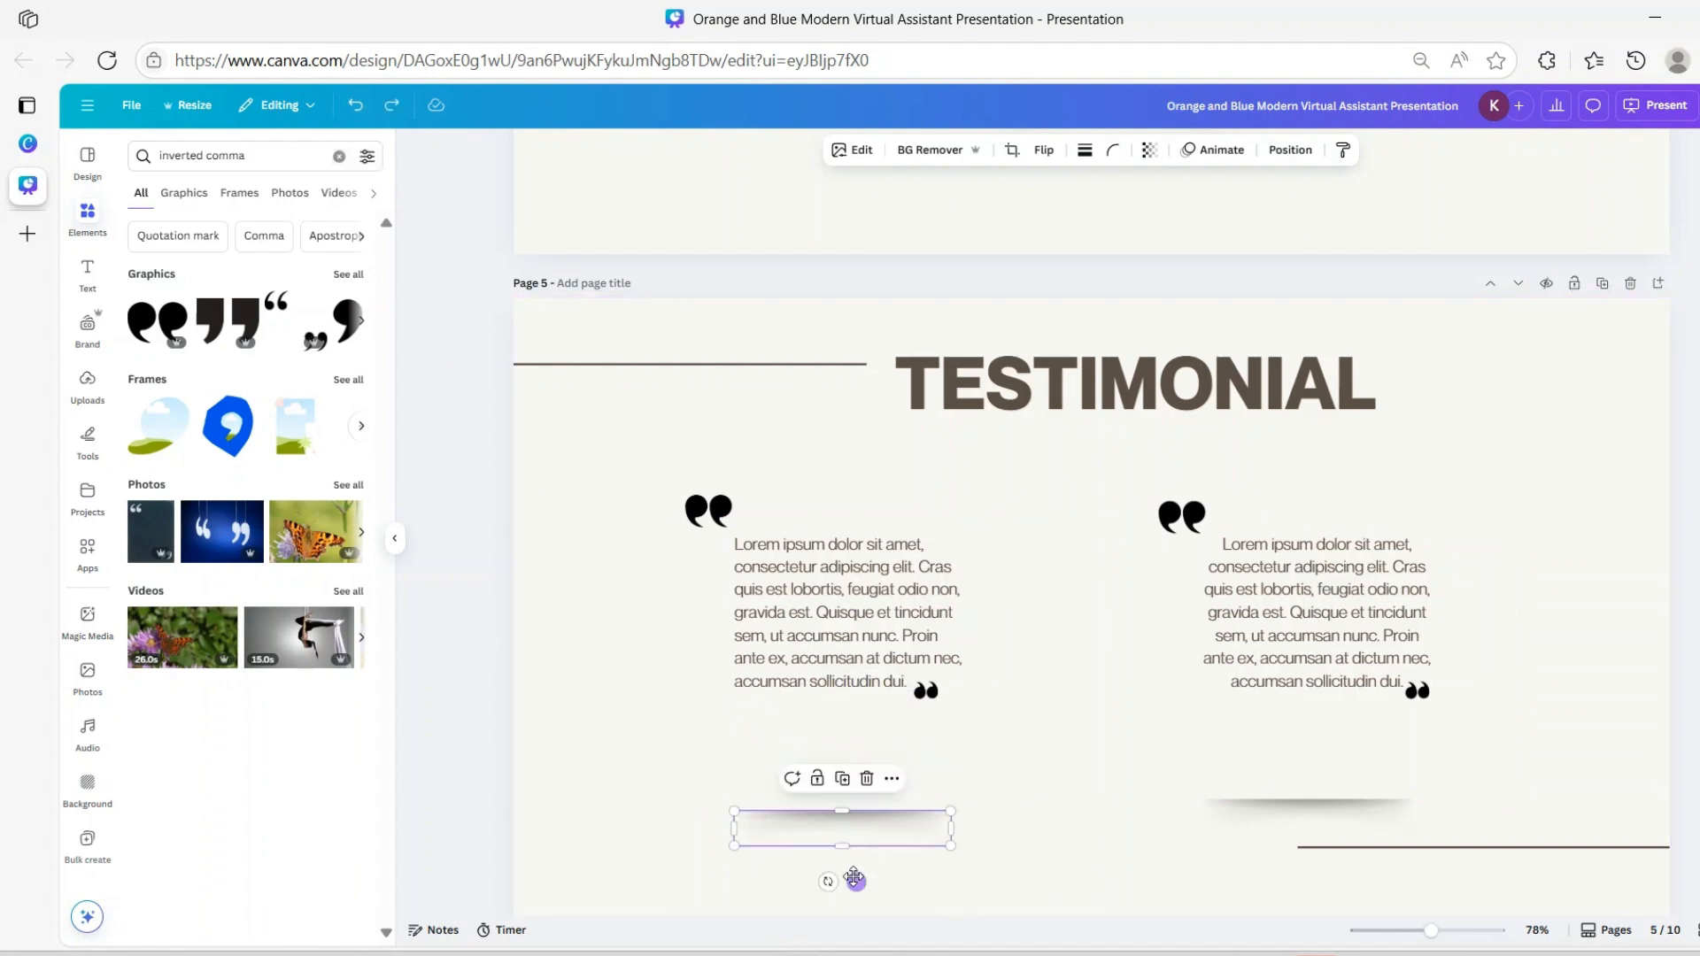
{"action": "left_click_drag", "start_coordinate": [852, 878], "coordinate": [850, 776]}
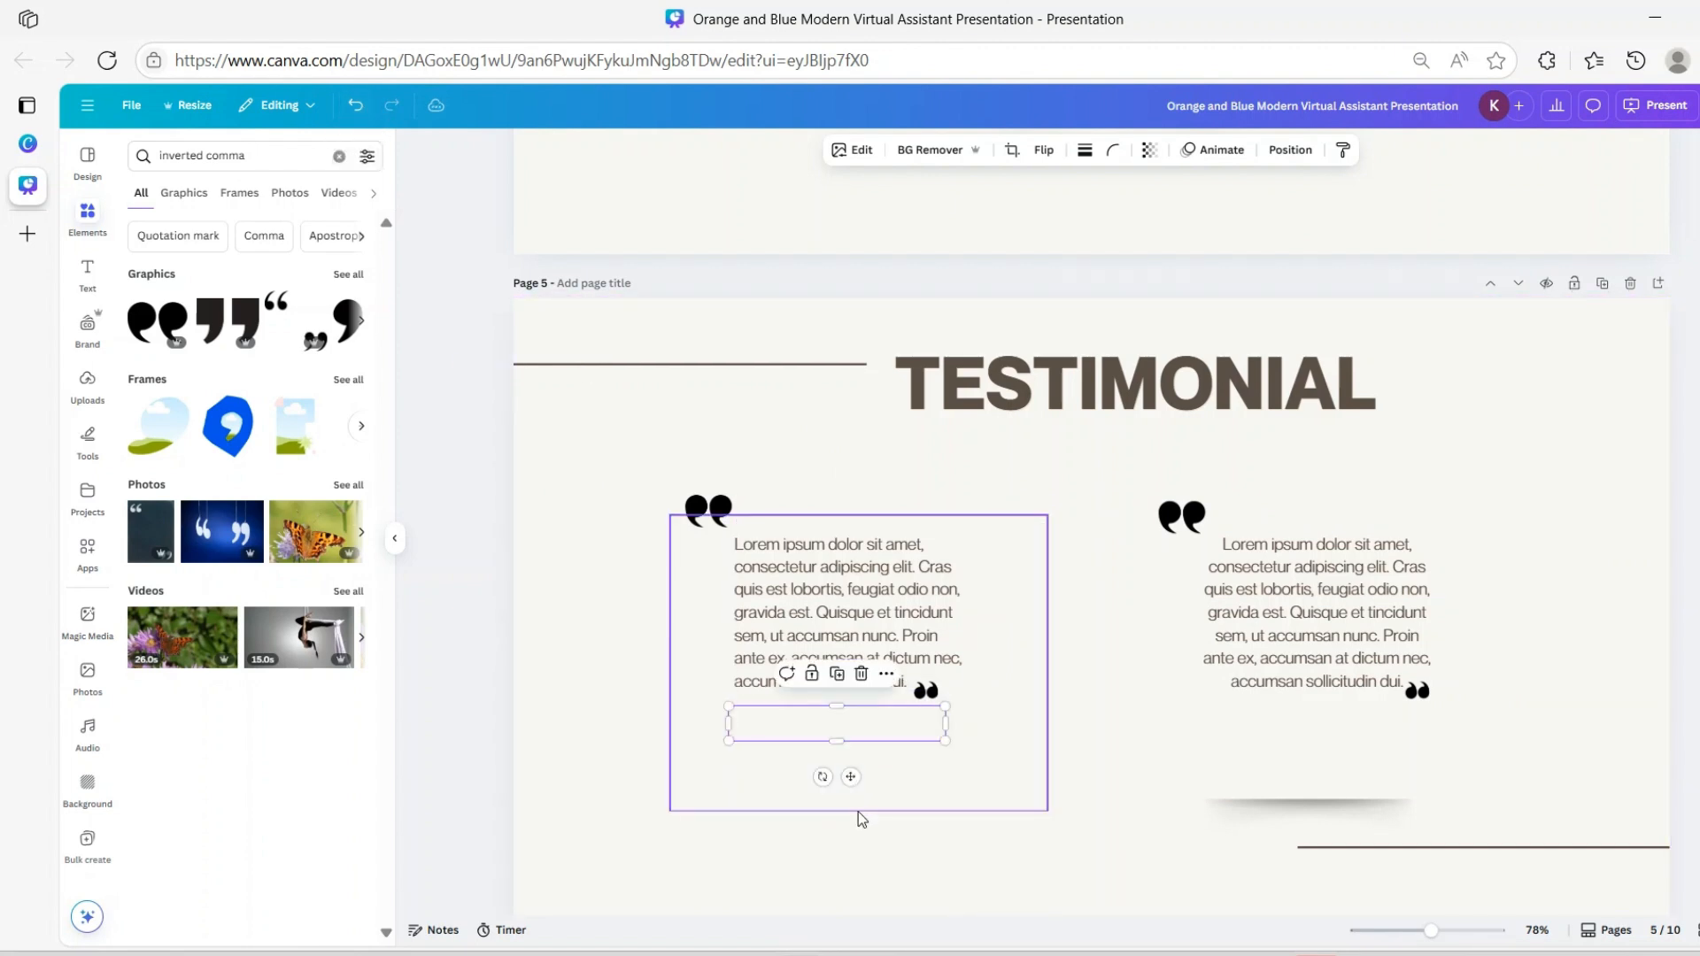
{"action": "left_click", "coordinate": [937, 900]}
{"action": "left_click", "coordinate": [814, 688]}
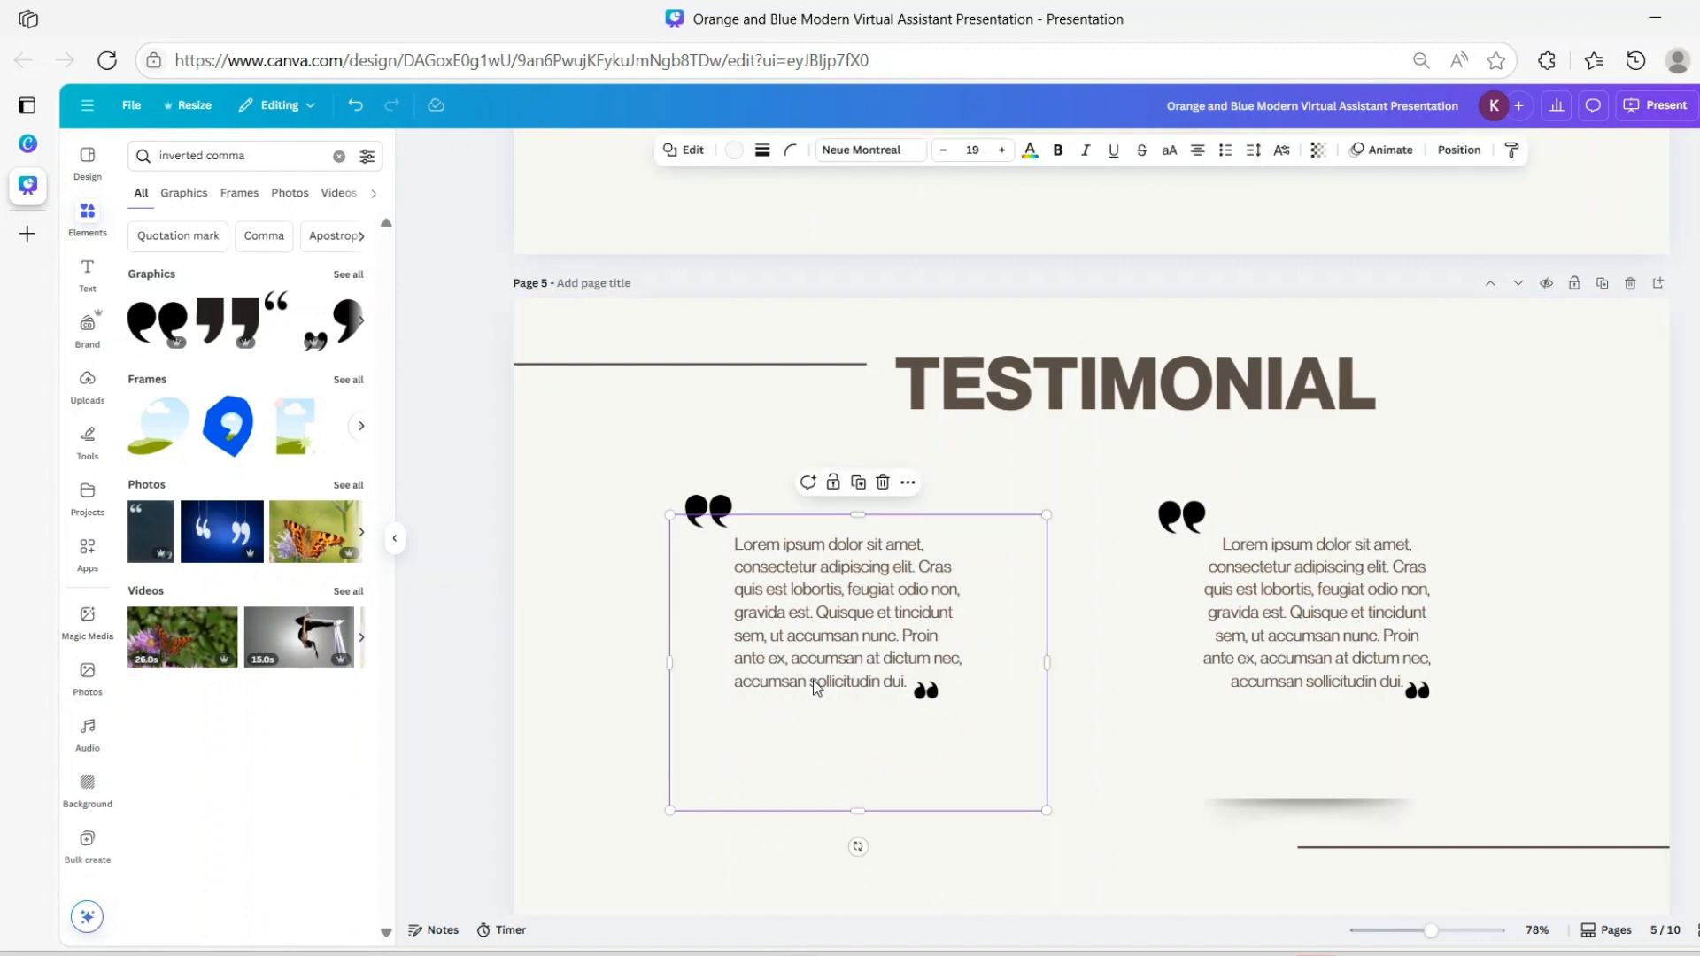
{"action": "left_click", "coordinate": [356, 106]}
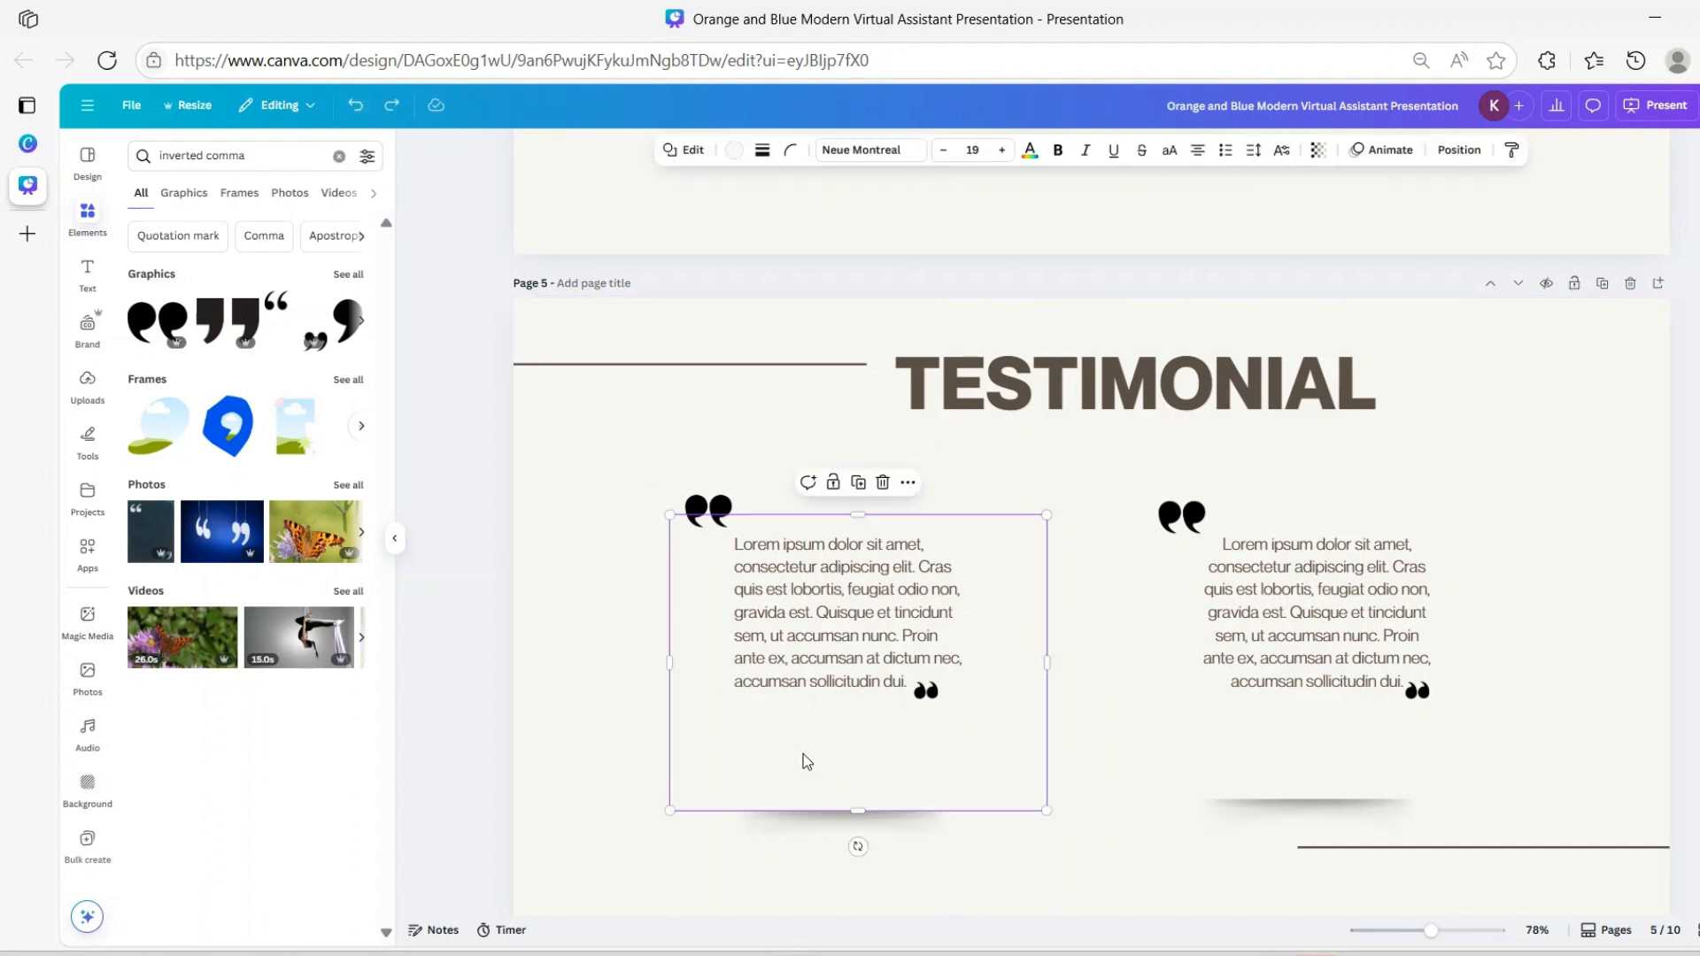
{"action": "left_click", "coordinate": [873, 840]}
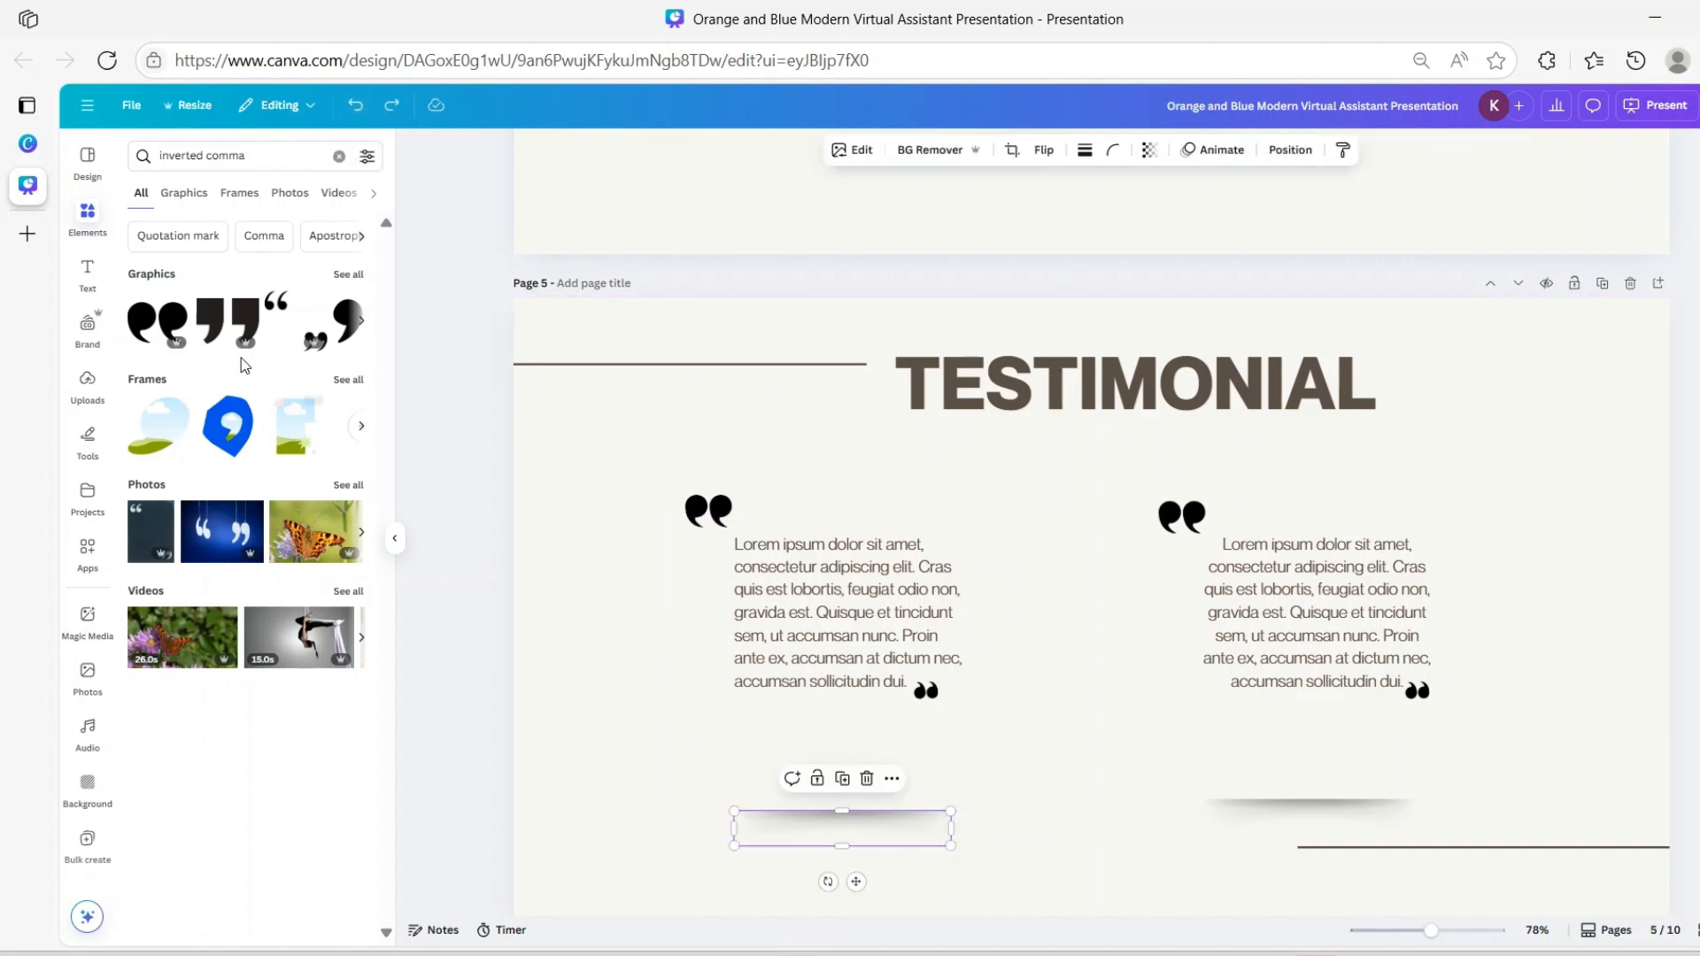
Search Elements for 'shadows', add one, and shrink it into a short line under the left quote
{"action": "left_click", "coordinate": [313, 151]}
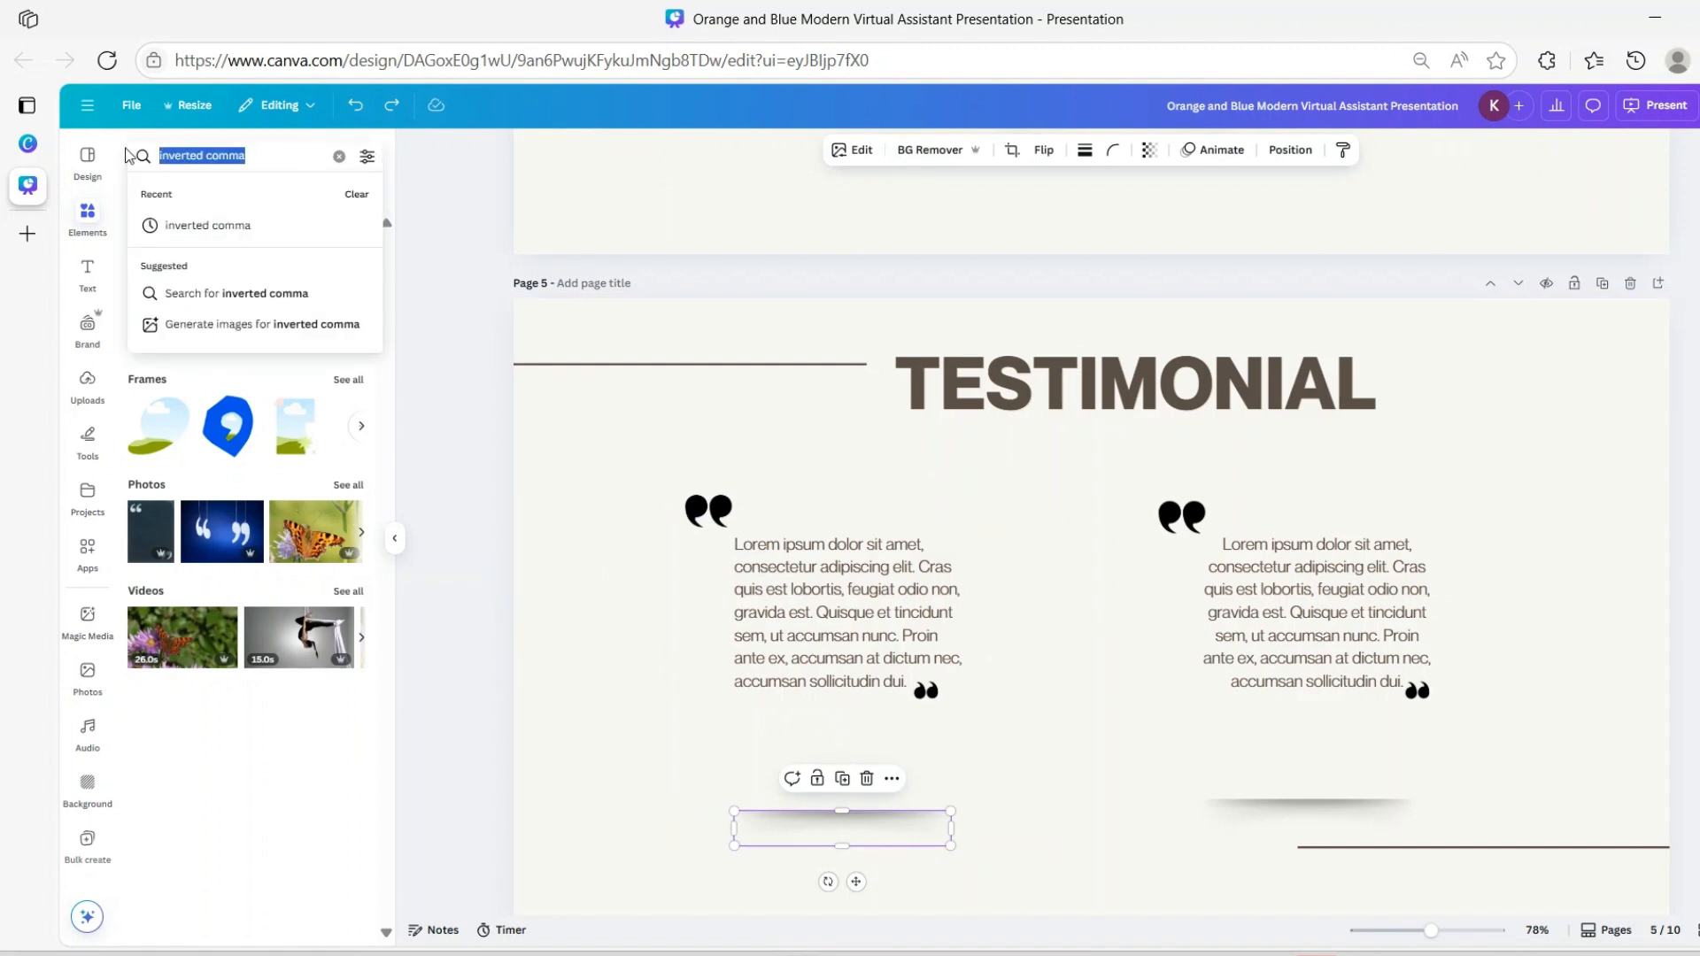
{"action": "type", "text": "shadows"}
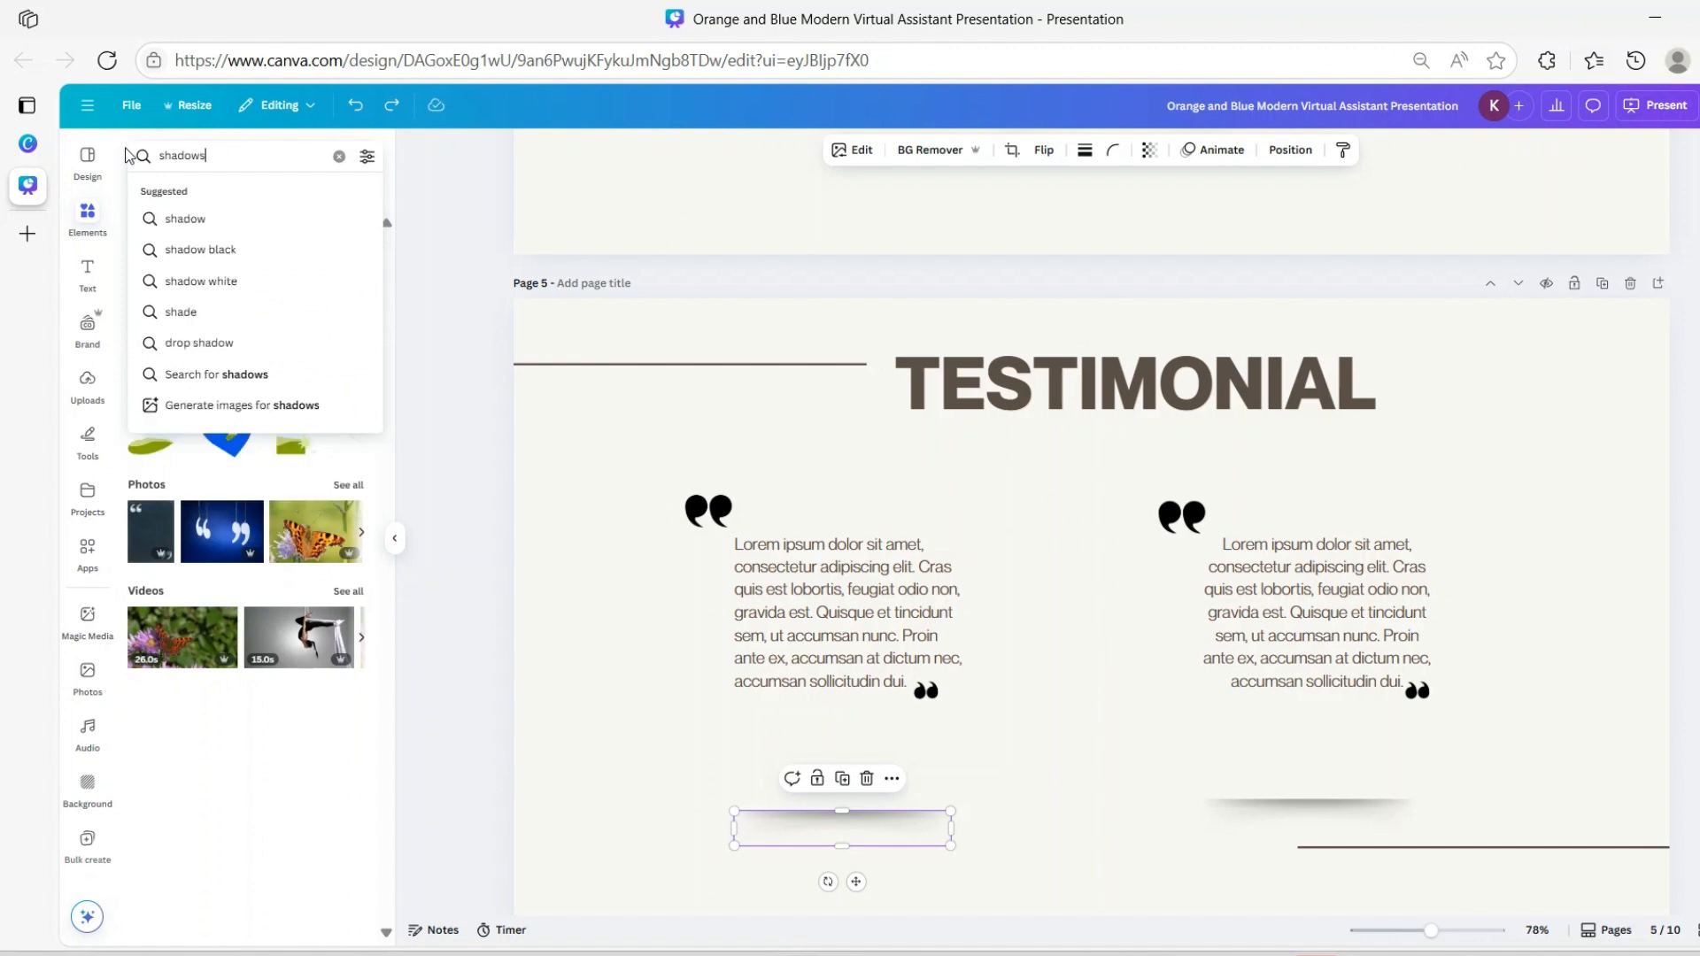
{"action": "key", "text": "Return"}
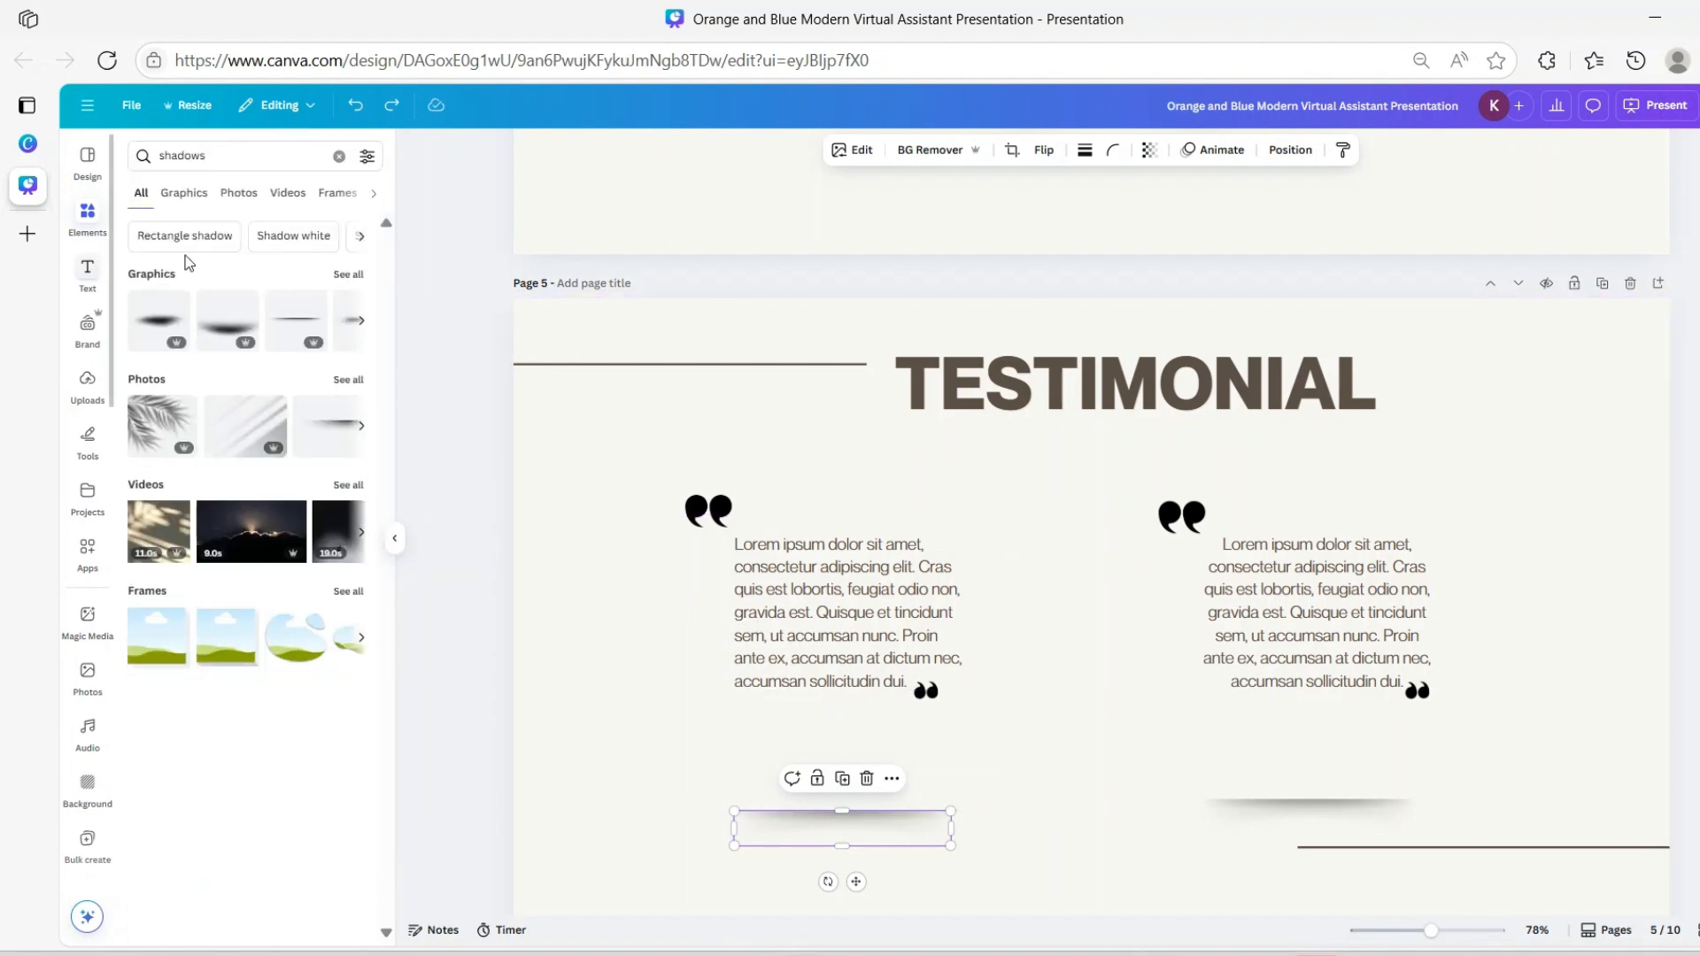
{"action": "left_click", "coordinate": [299, 333]}
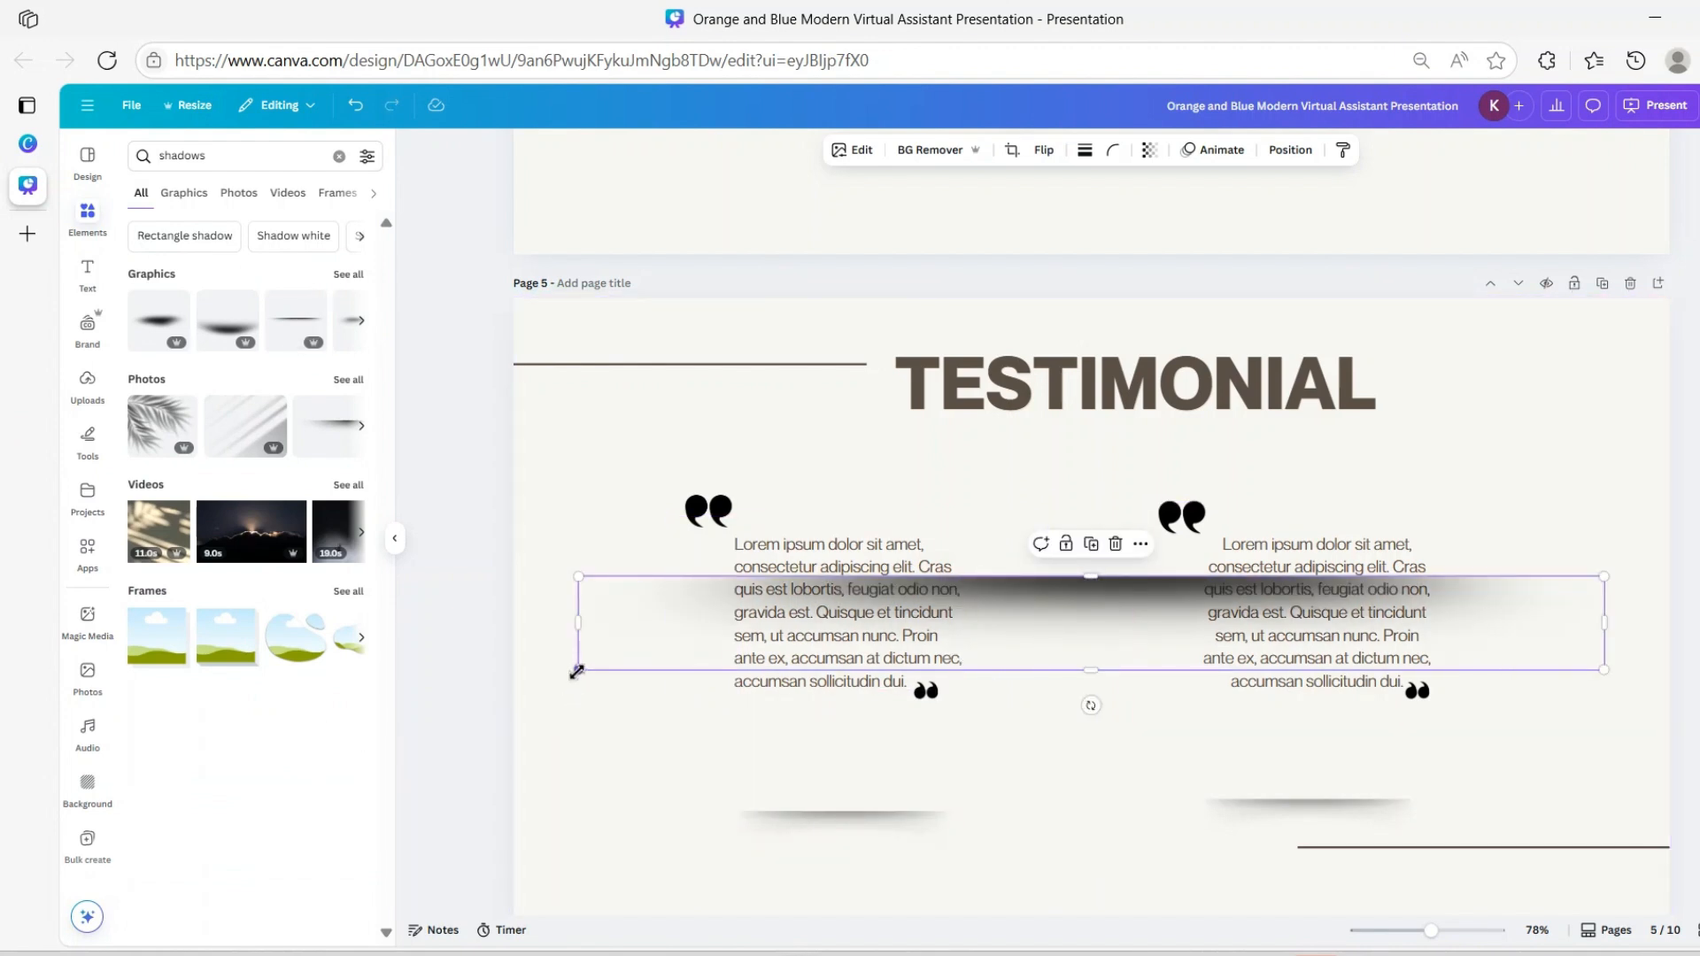
{"action": "left_click_drag", "start_coordinate": [579, 671], "coordinate": [1342, 516]}
{"action": "left_click_drag", "start_coordinate": [1488, 633], "coordinate": [856, 789]}
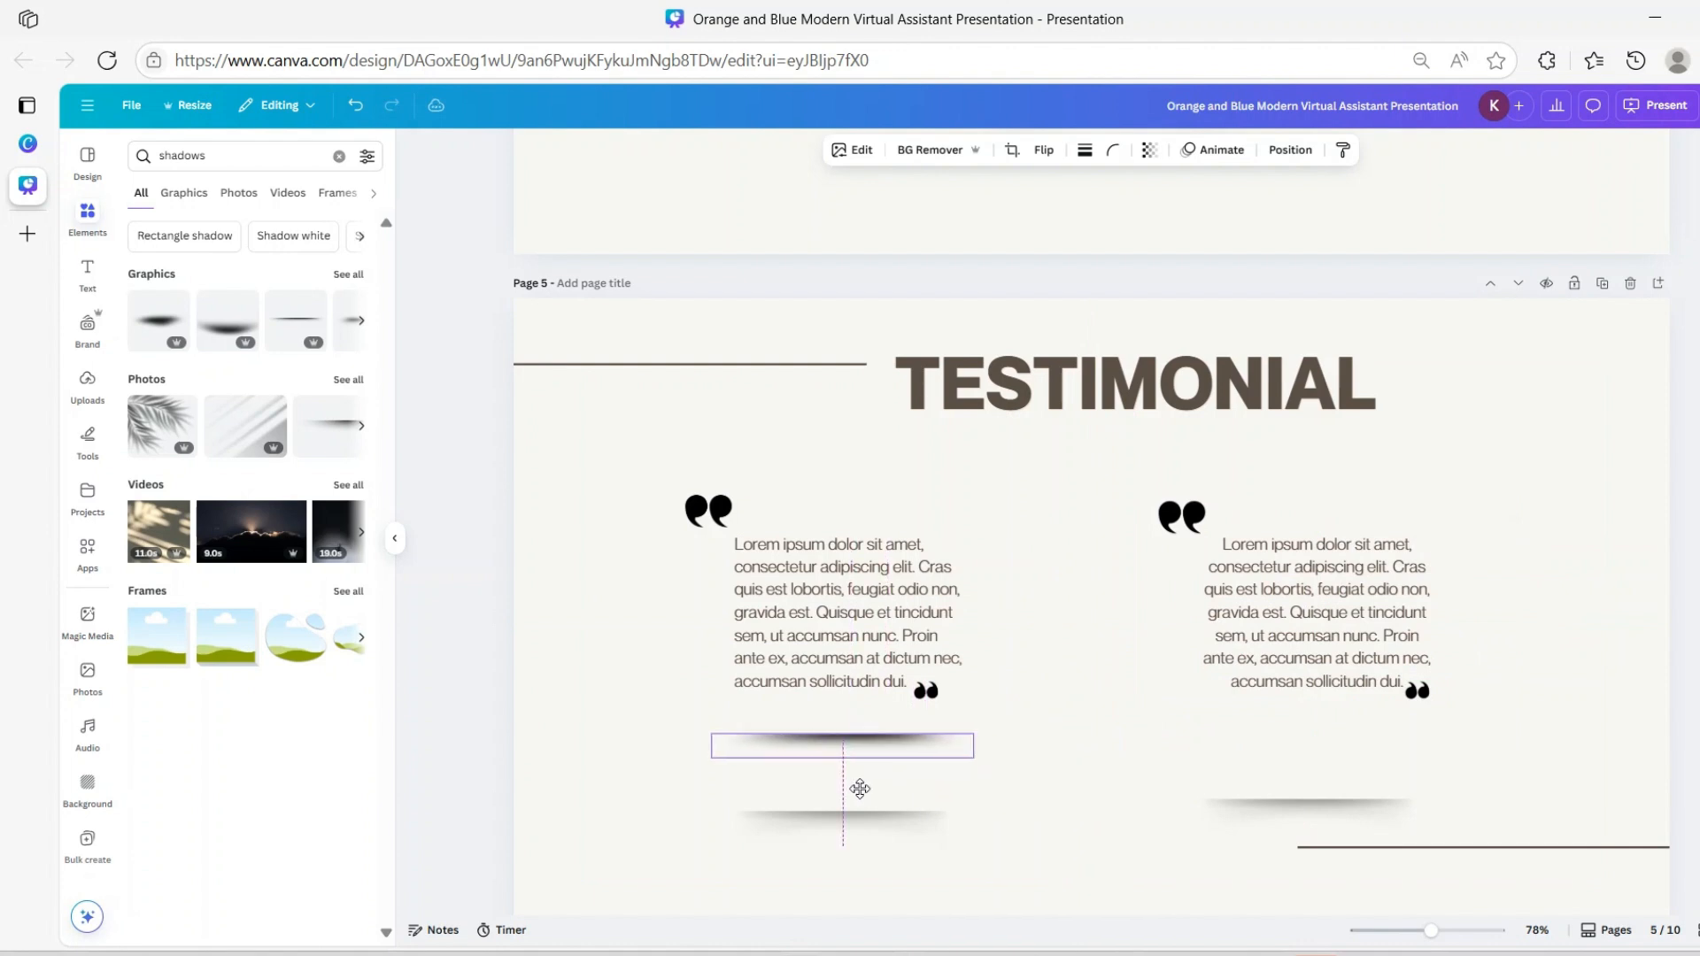
{"action": "left_click_drag", "start_coordinate": [973, 758], "coordinate": [938, 754]}
{"action": "left_click_drag", "start_coordinate": [714, 755], "coordinate": [734, 754]}
Delete the extra shadow below the left quote and shift the bottom-right shadow lower
{"action": "left_click", "coordinate": [861, 828]}
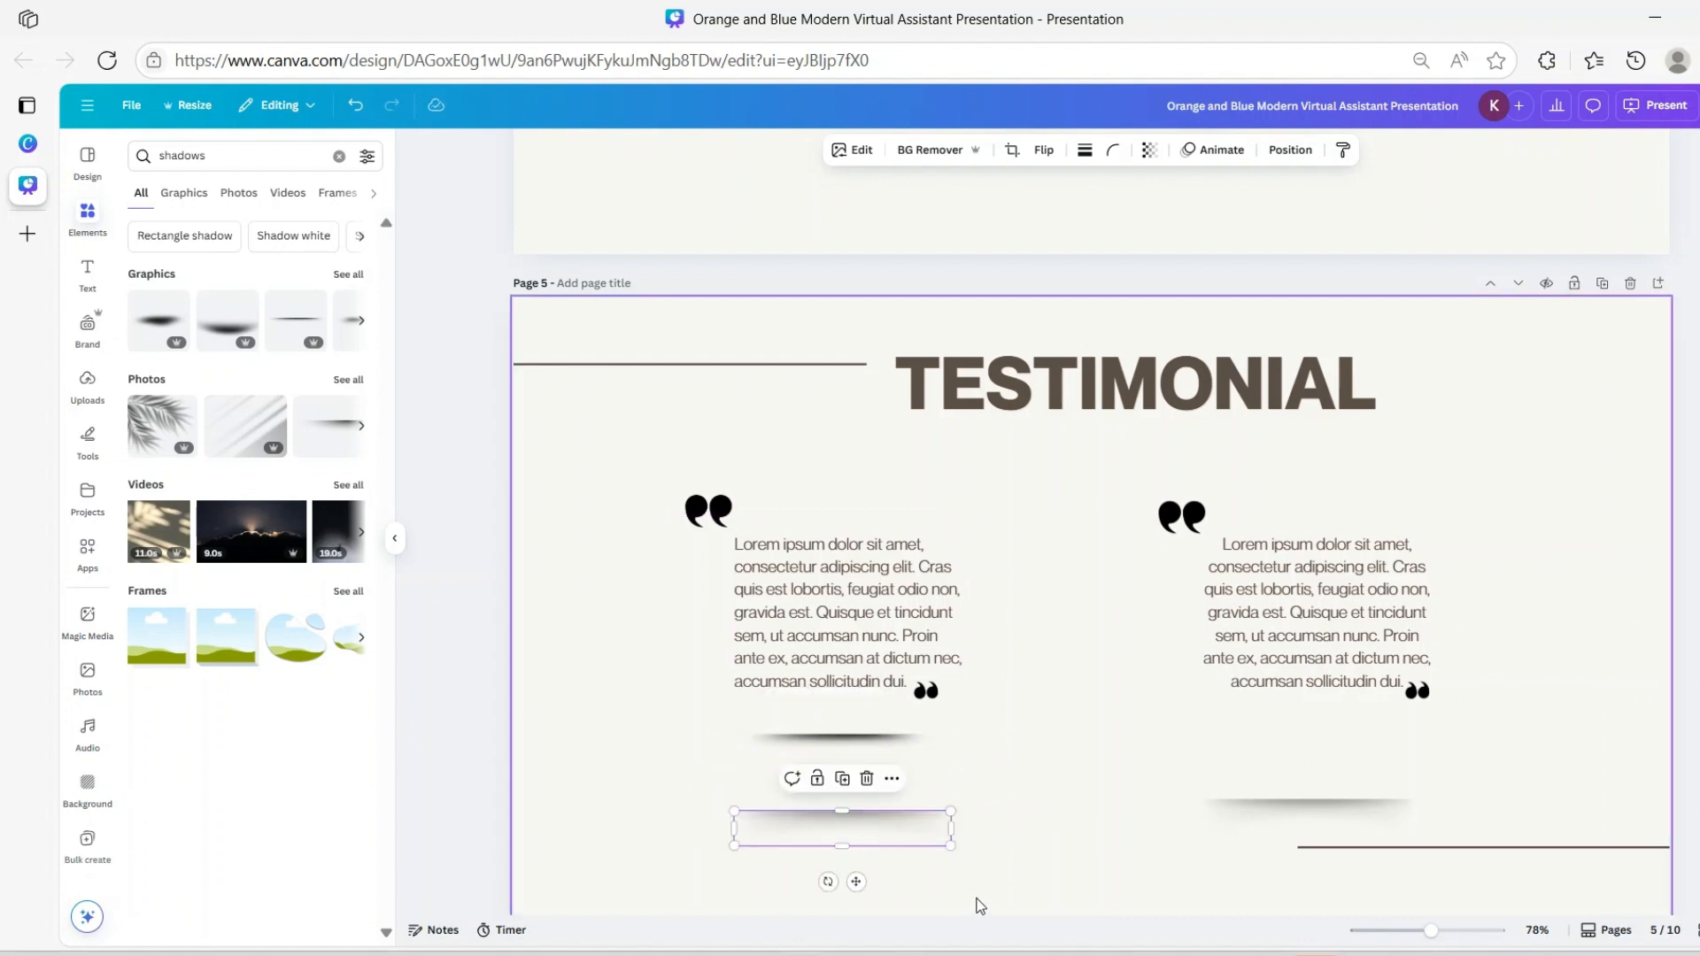
{"action": "left_click", "coordinate": [867, 781]}
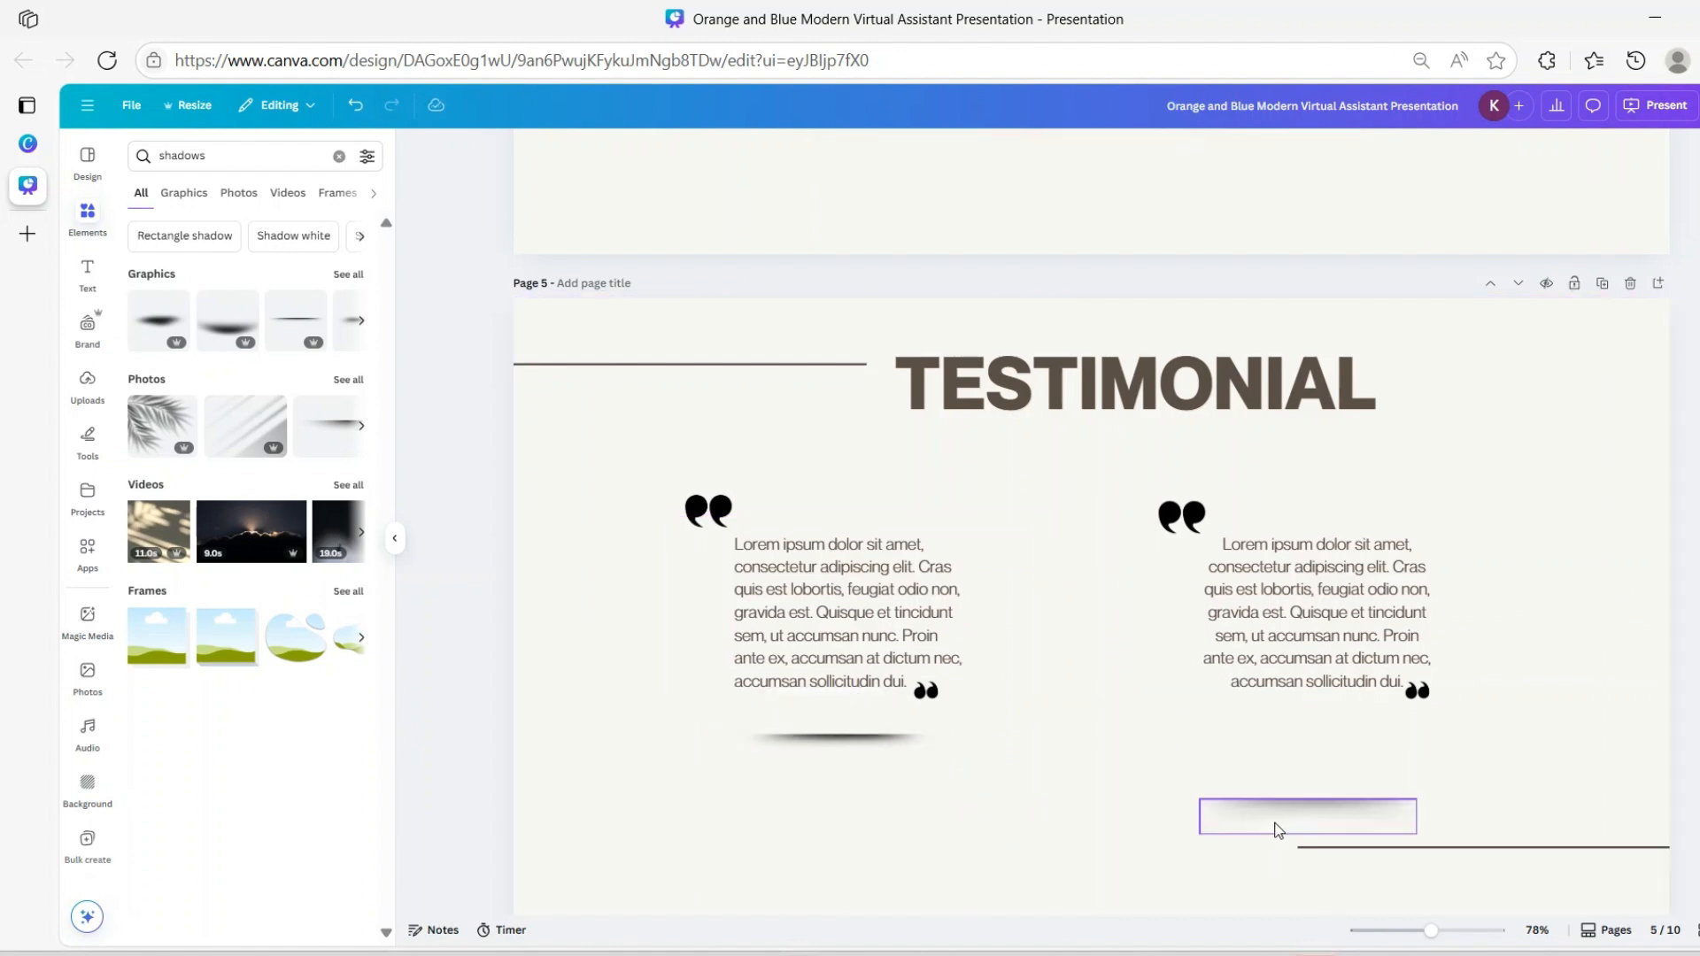
{"action": "left_click", "coordinate": [1312, 831]}
{"action": "left_click_drag", "start_coordinate": [1319, 871], "coordinate": [1338, 900]}
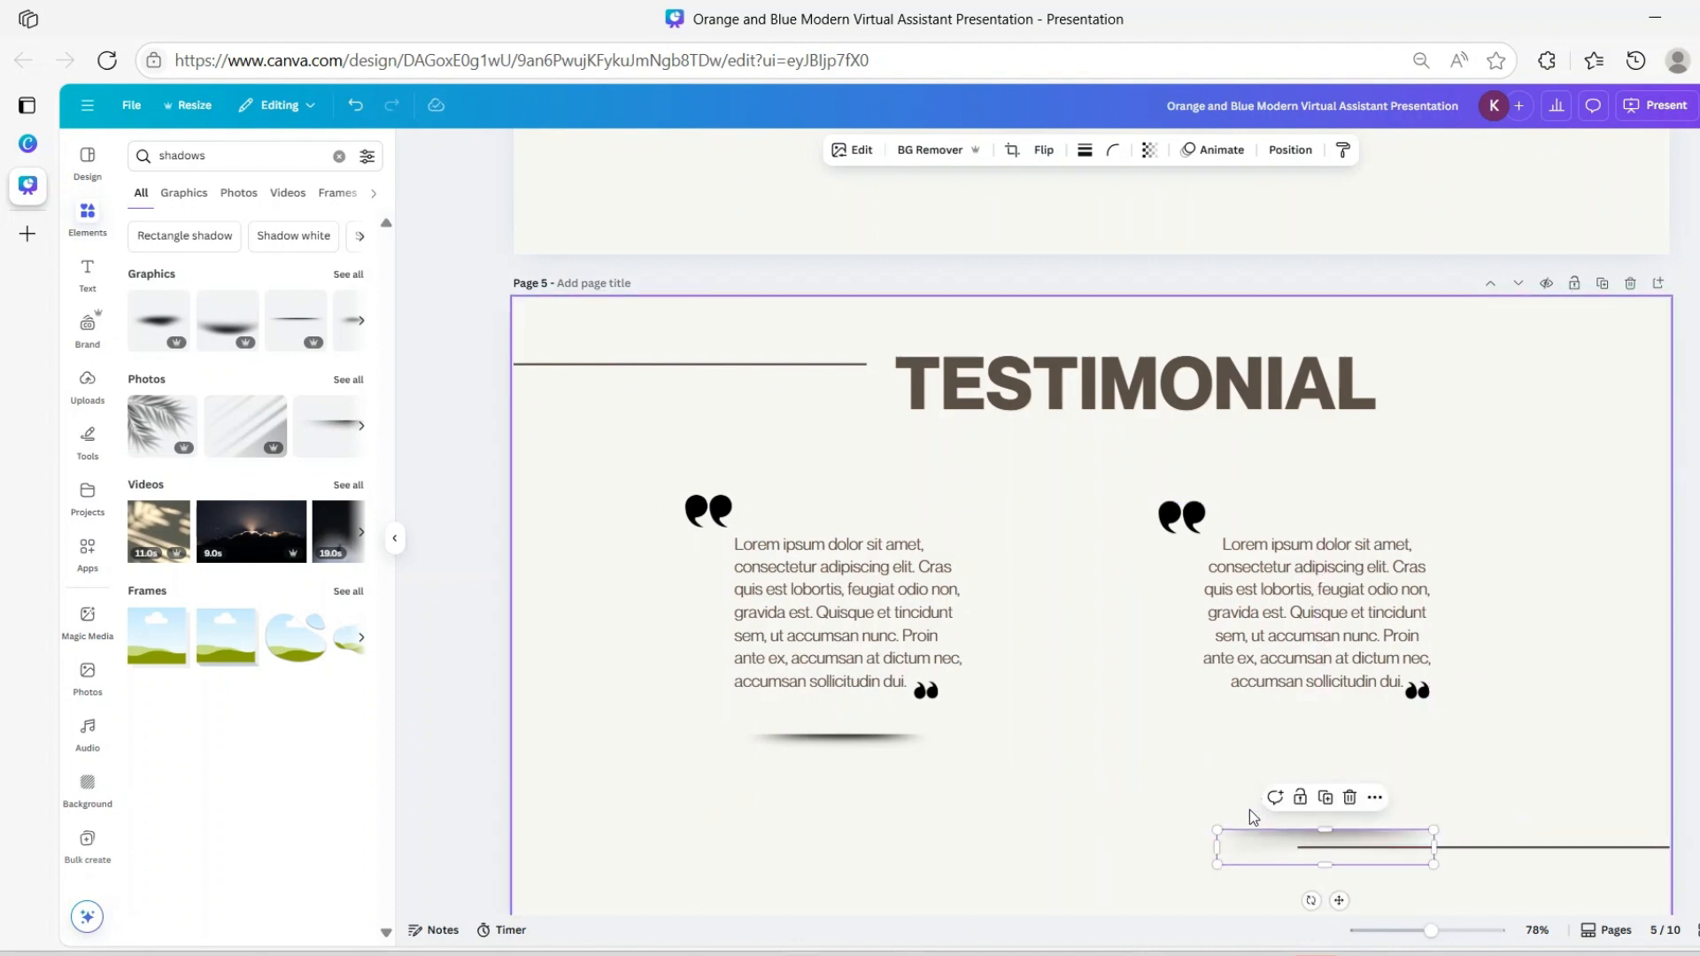
{"action": "left_click", "coordinate": [1396, 804]}
Move the right testimonial text up and bring its shadow up beneath it
{"action": "left_click", "coordinate": [1379, 791]}
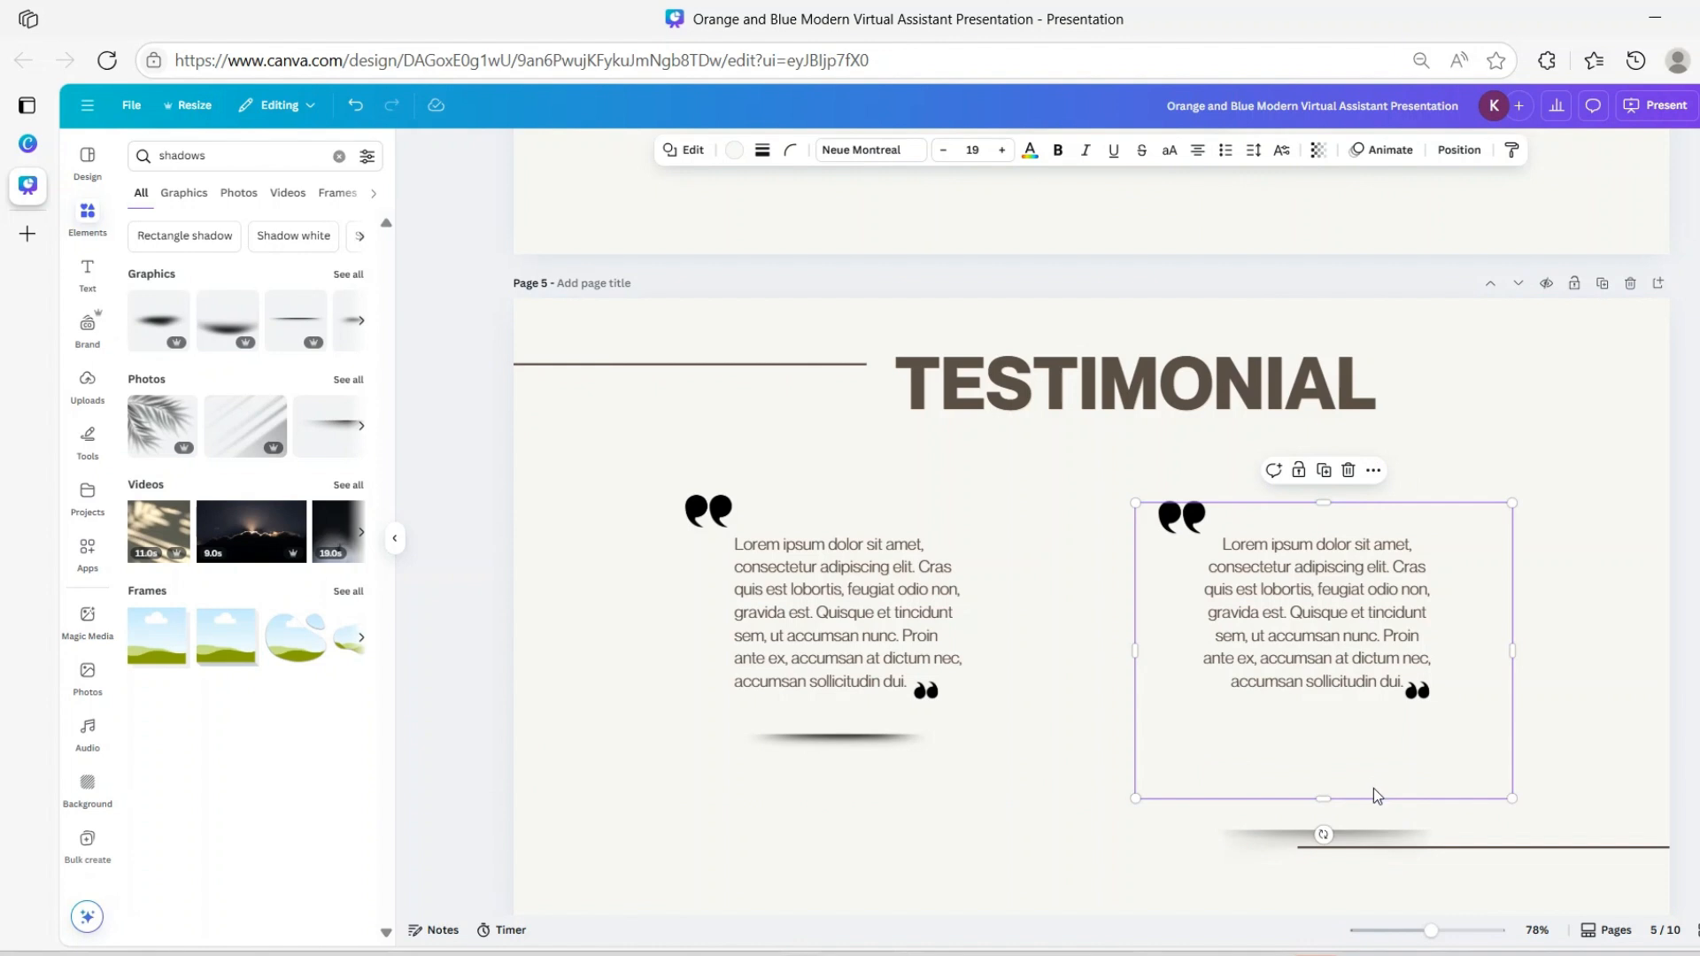
{"action": "left_click_drag", "start_coordinate": [1378, 794], "coordinate": [1370, 717]}
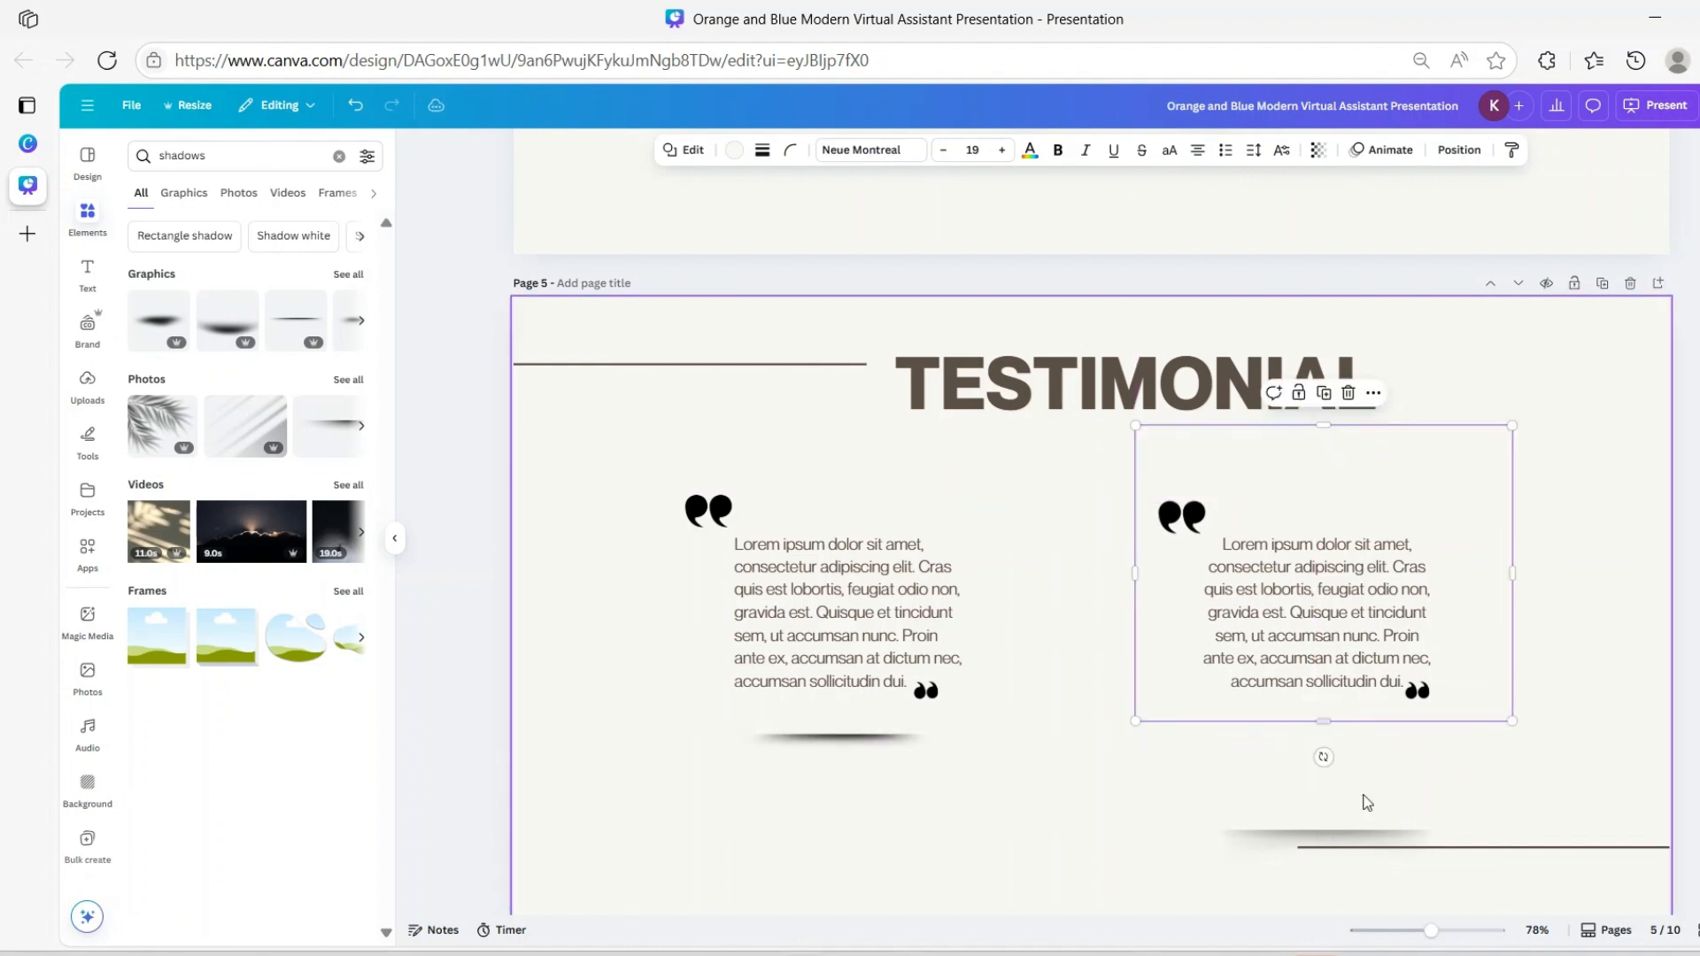
{"action": "left_click", "coordinate": [1328, 844]}
{"action": "left_click", "coordinate": [1284, 858]}
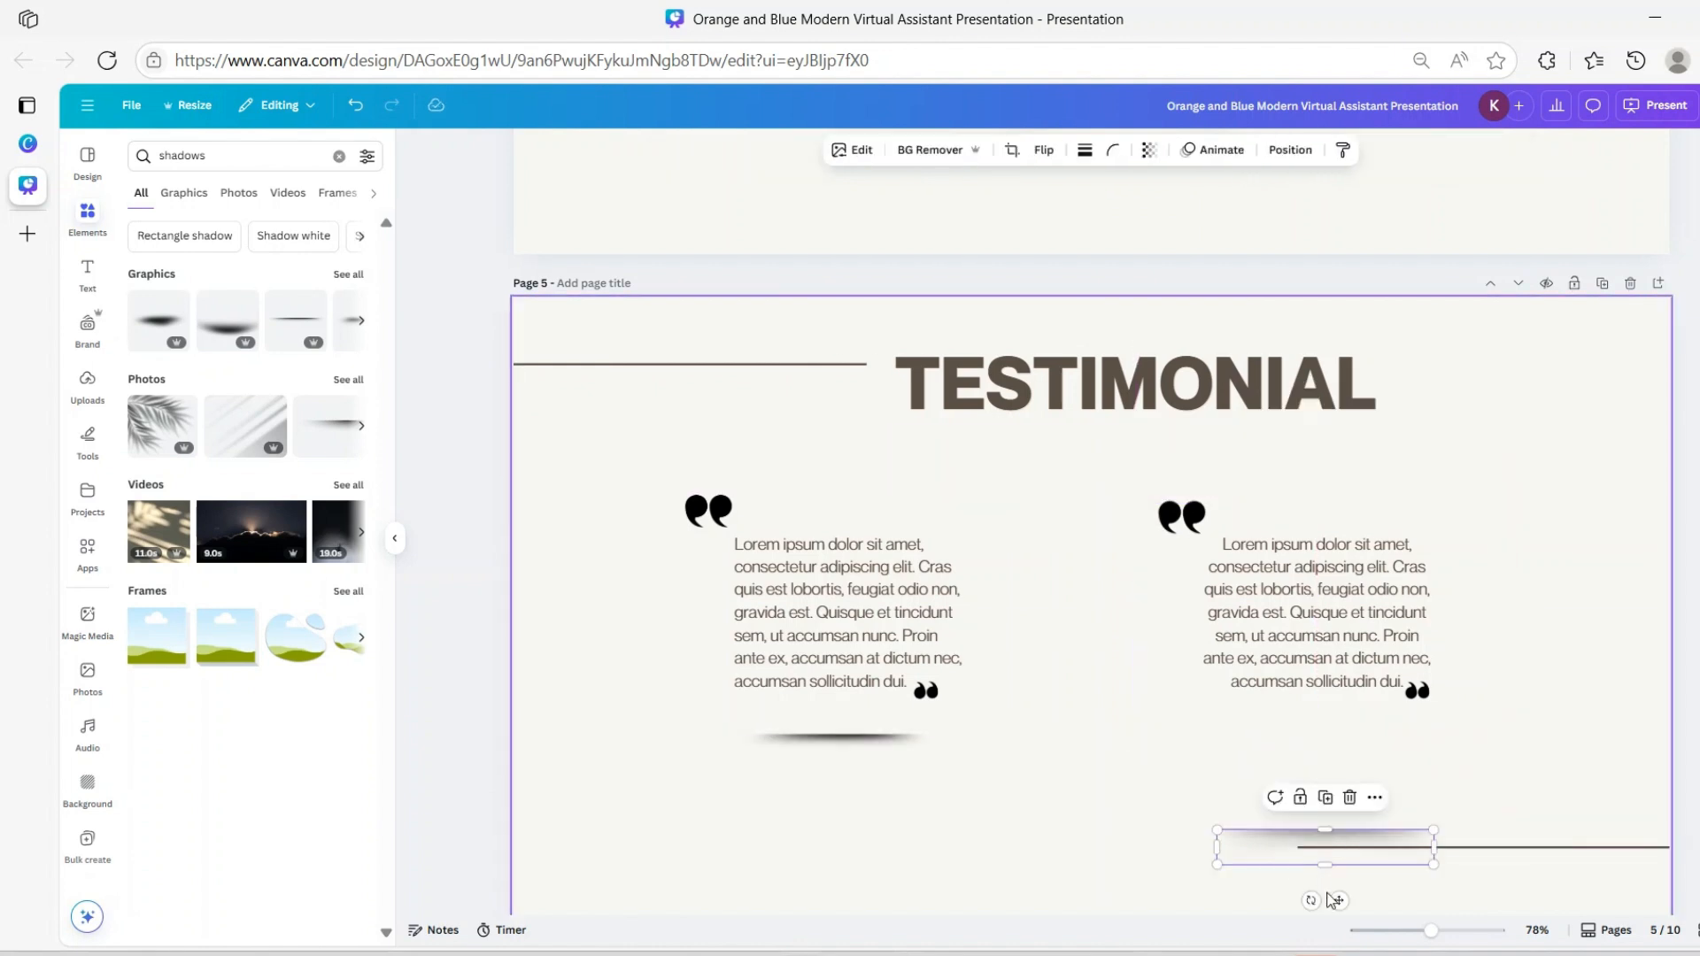
{"action": "left_click_drag", "start_coordinate": [1335, 901], "coordinate": [1331, 810]}
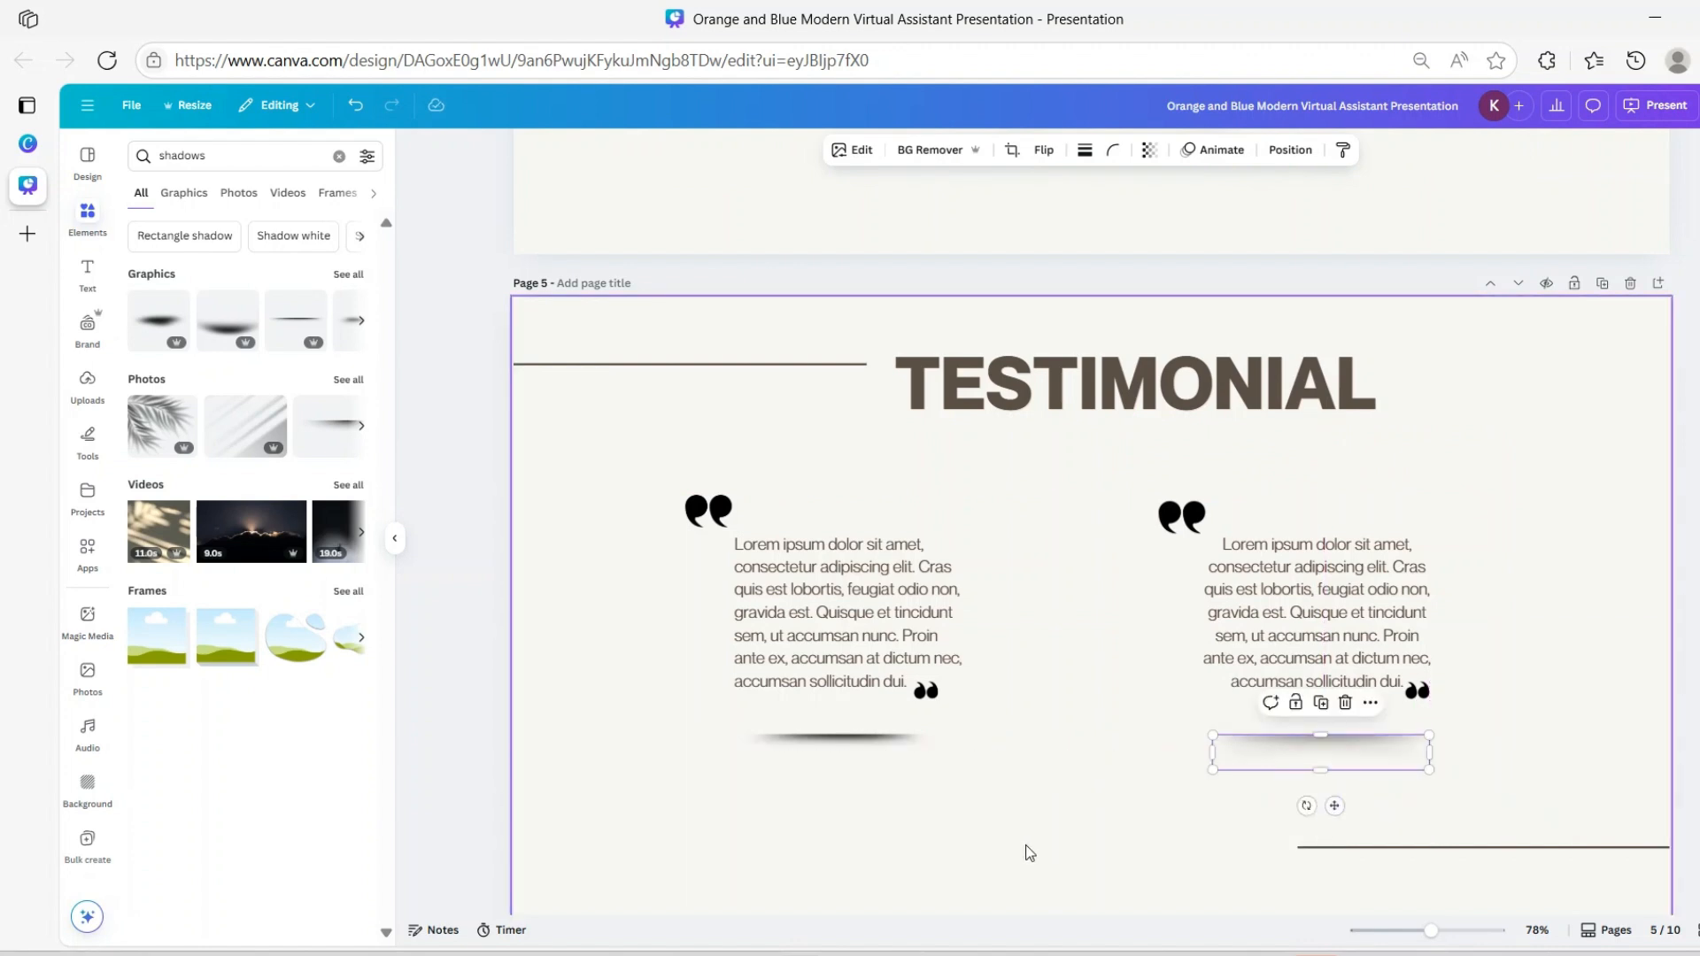
{"action": "left_click", "coordinate": [1024, 851]}
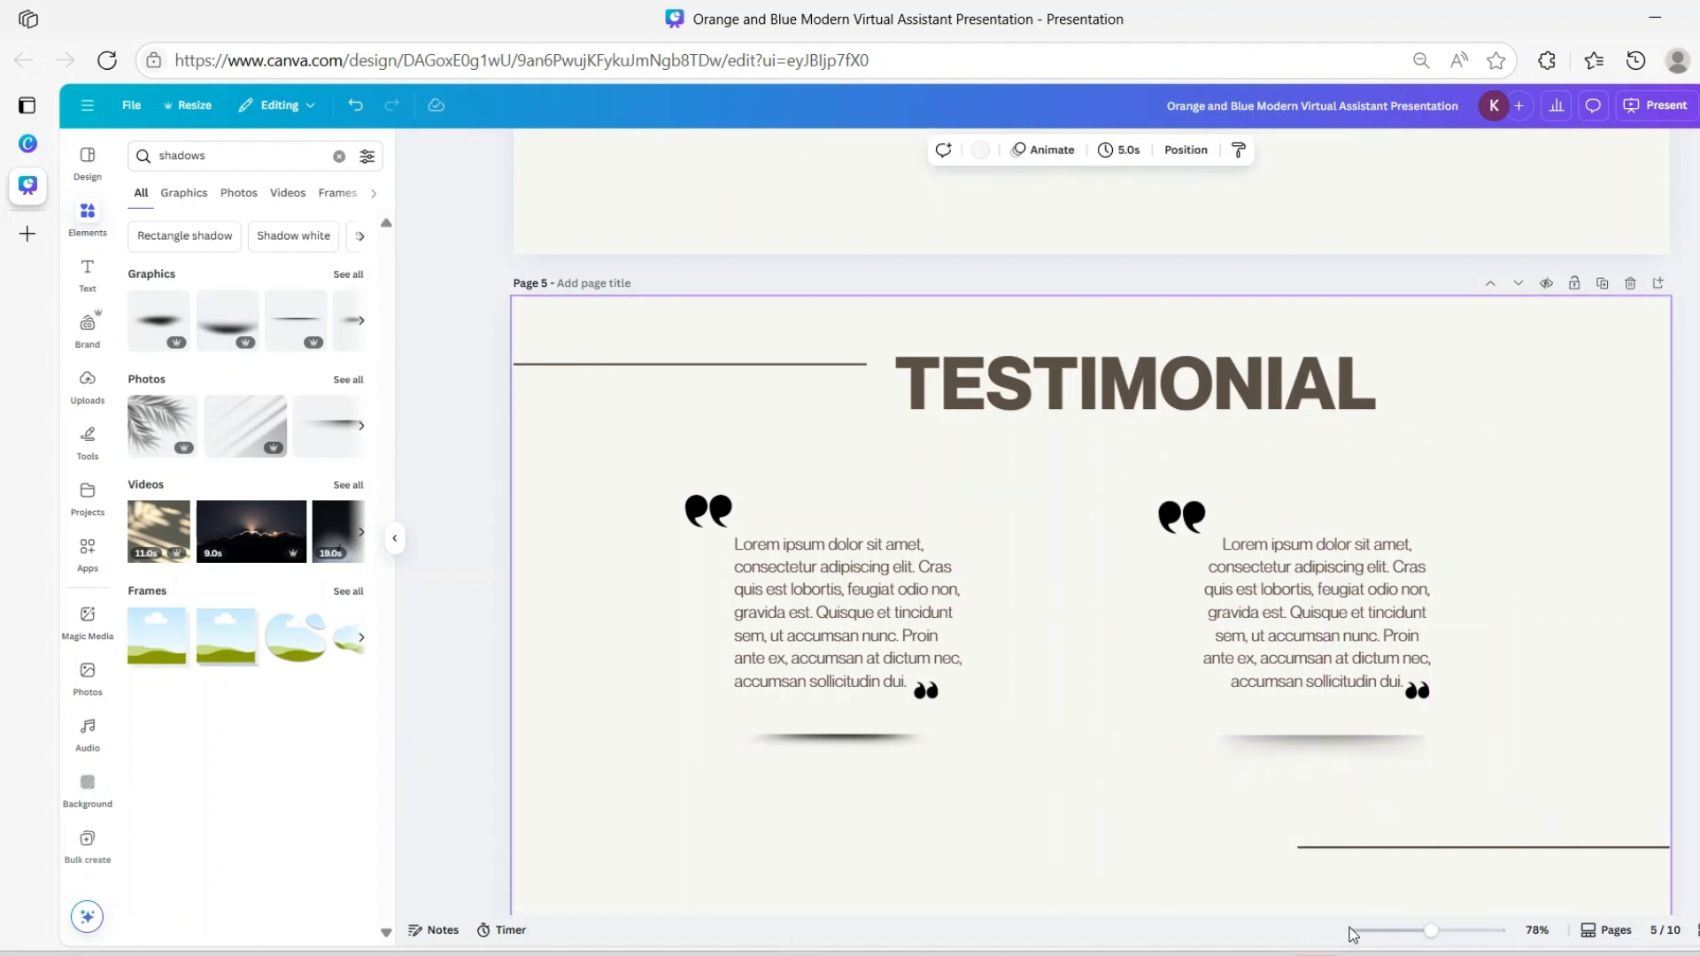
Replace the right shadow with a copy of the left shadow under the right quote
{"action": "left_click", "coordinate": [1300, 778]}
{"action": "left_click", "coordinate": [1346, 702]}
{"action": "left_click", "coordinate": [801, 745]}
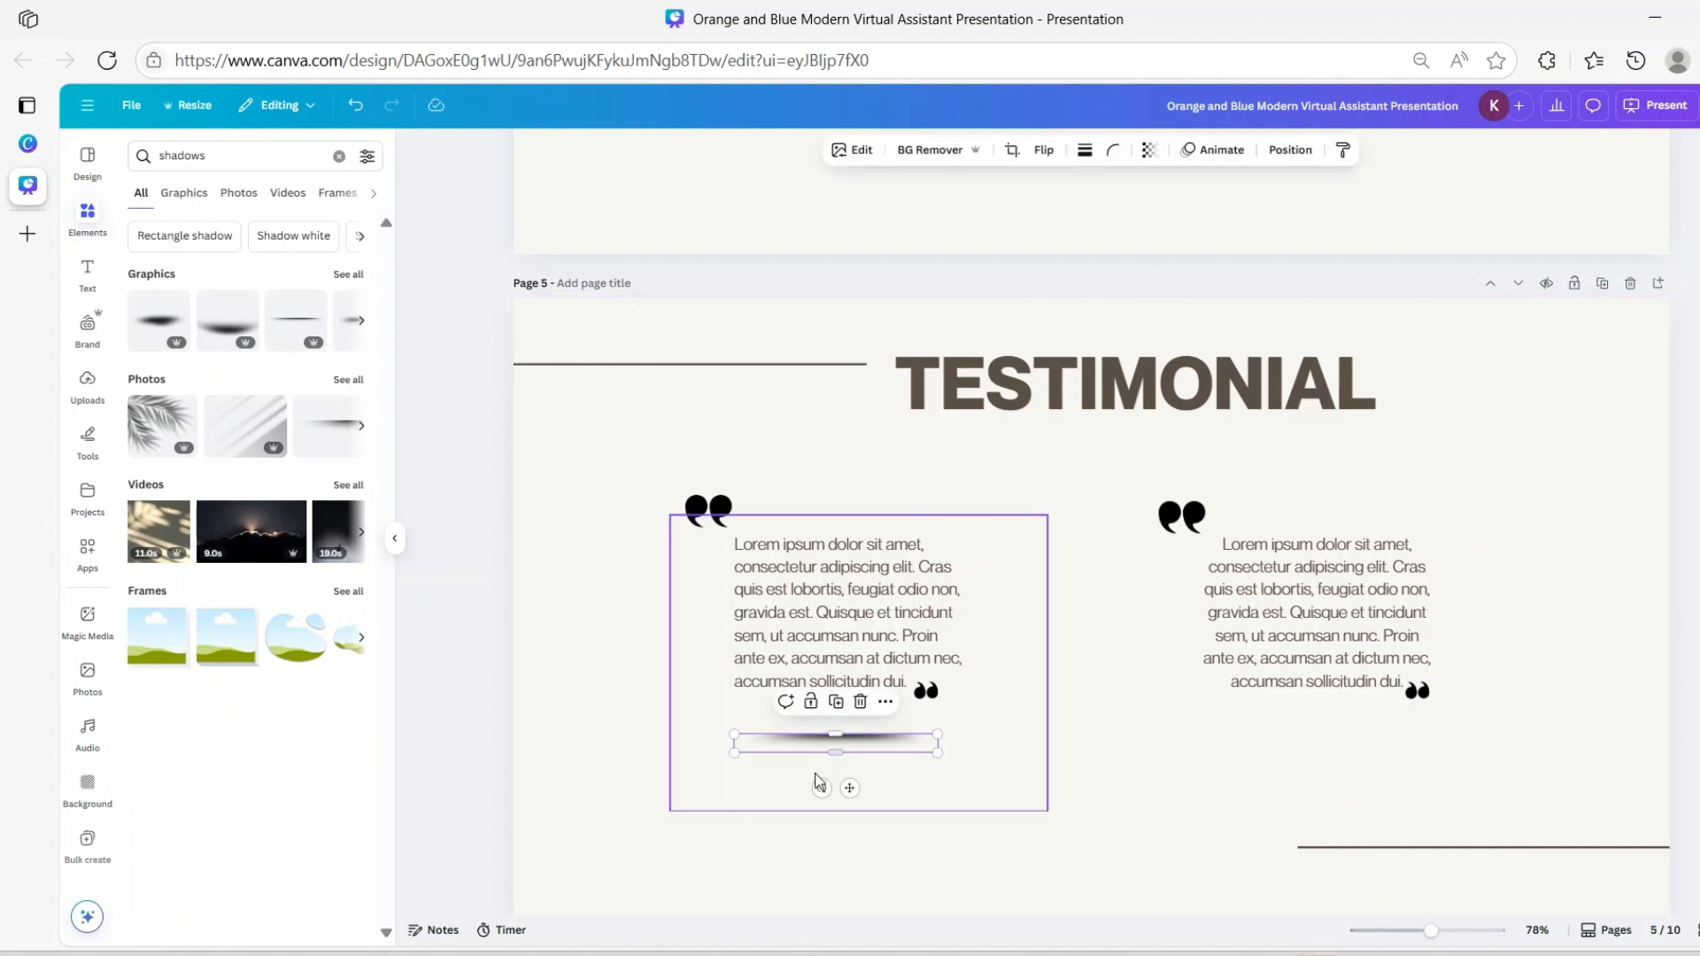
{"action": "left_click_drag", "start_coordinate": [850, 787], "coordinate": [1326, 787]}
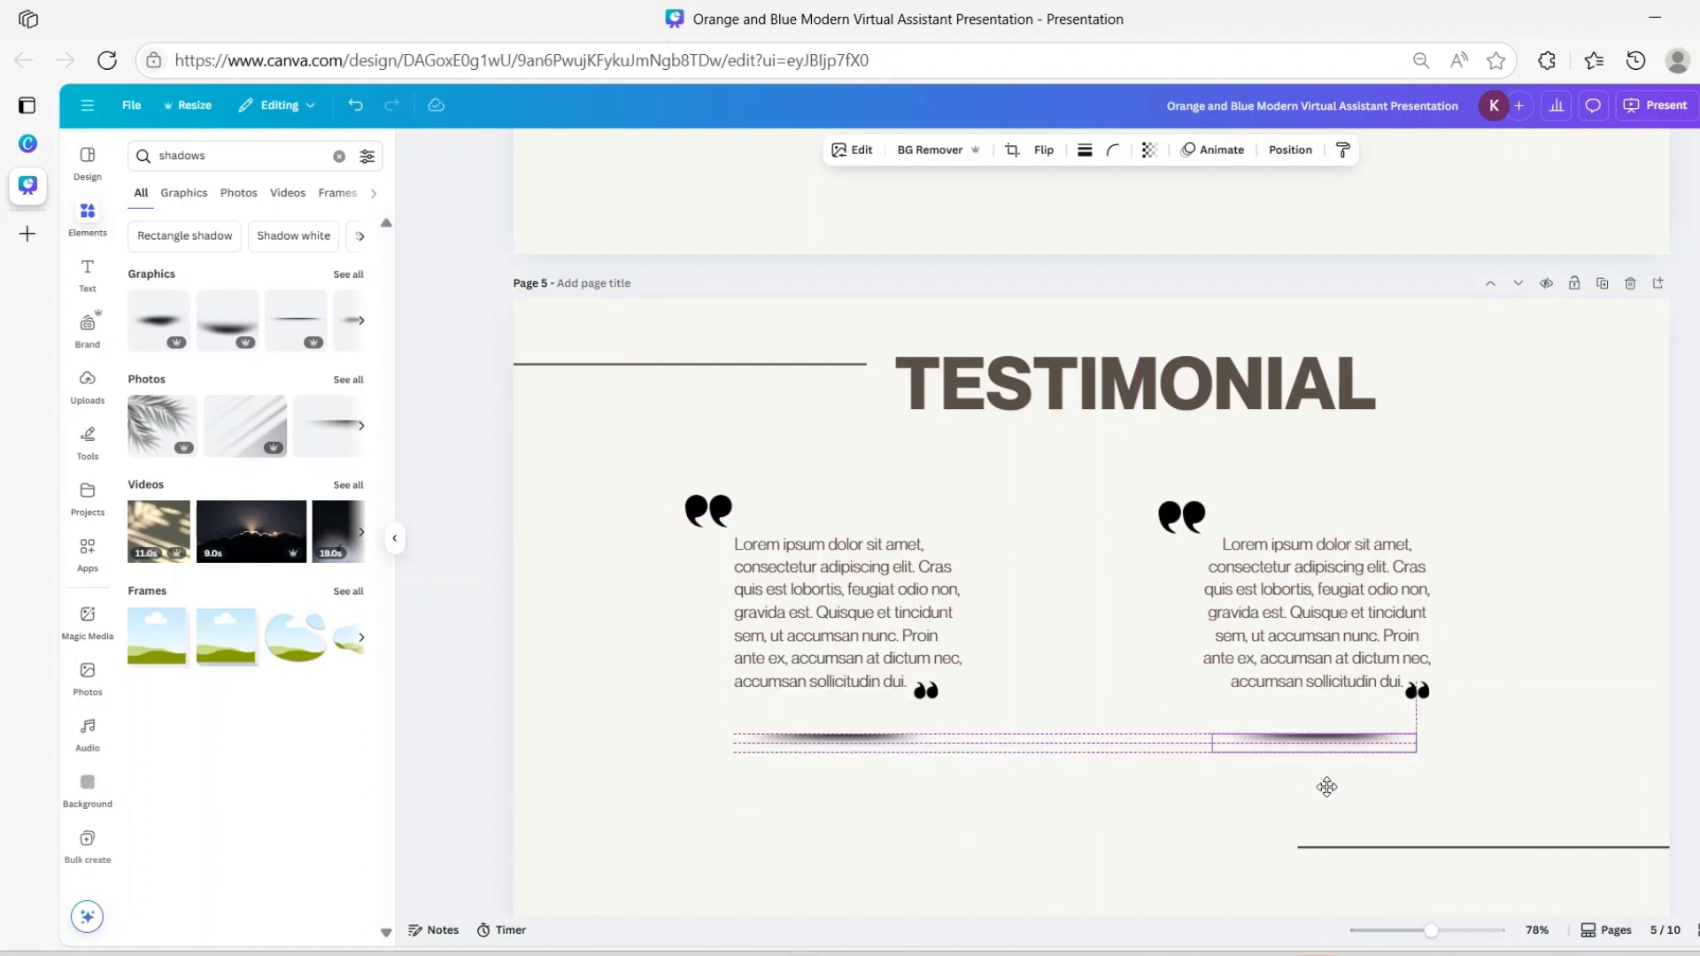
{"action": "left_click_drag", "start_coordinate": [1330, 785], "coordinate": [1325, 787]}
{"action": "left_click", "coordinate": [1113, 841]}
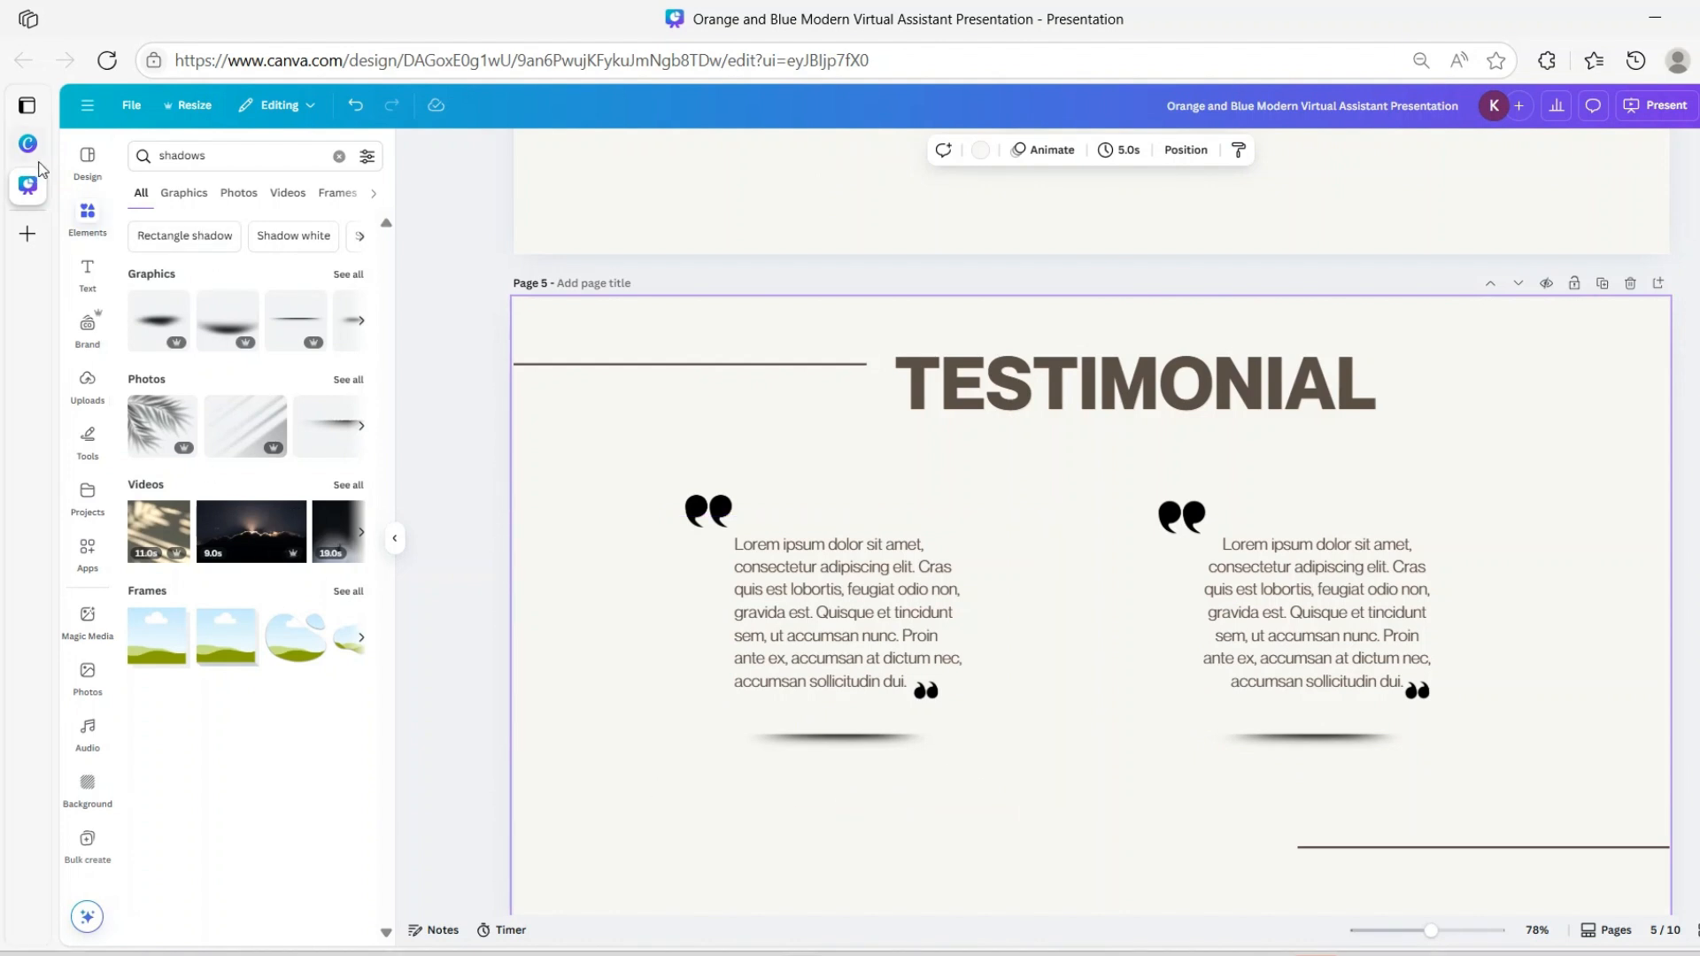
Add a paragraph text box and place it below the left testimonial
{"action": "left_click", "coordinate": [88, 273]}
{"action": "left_click", "coordinate": [221, 200]}
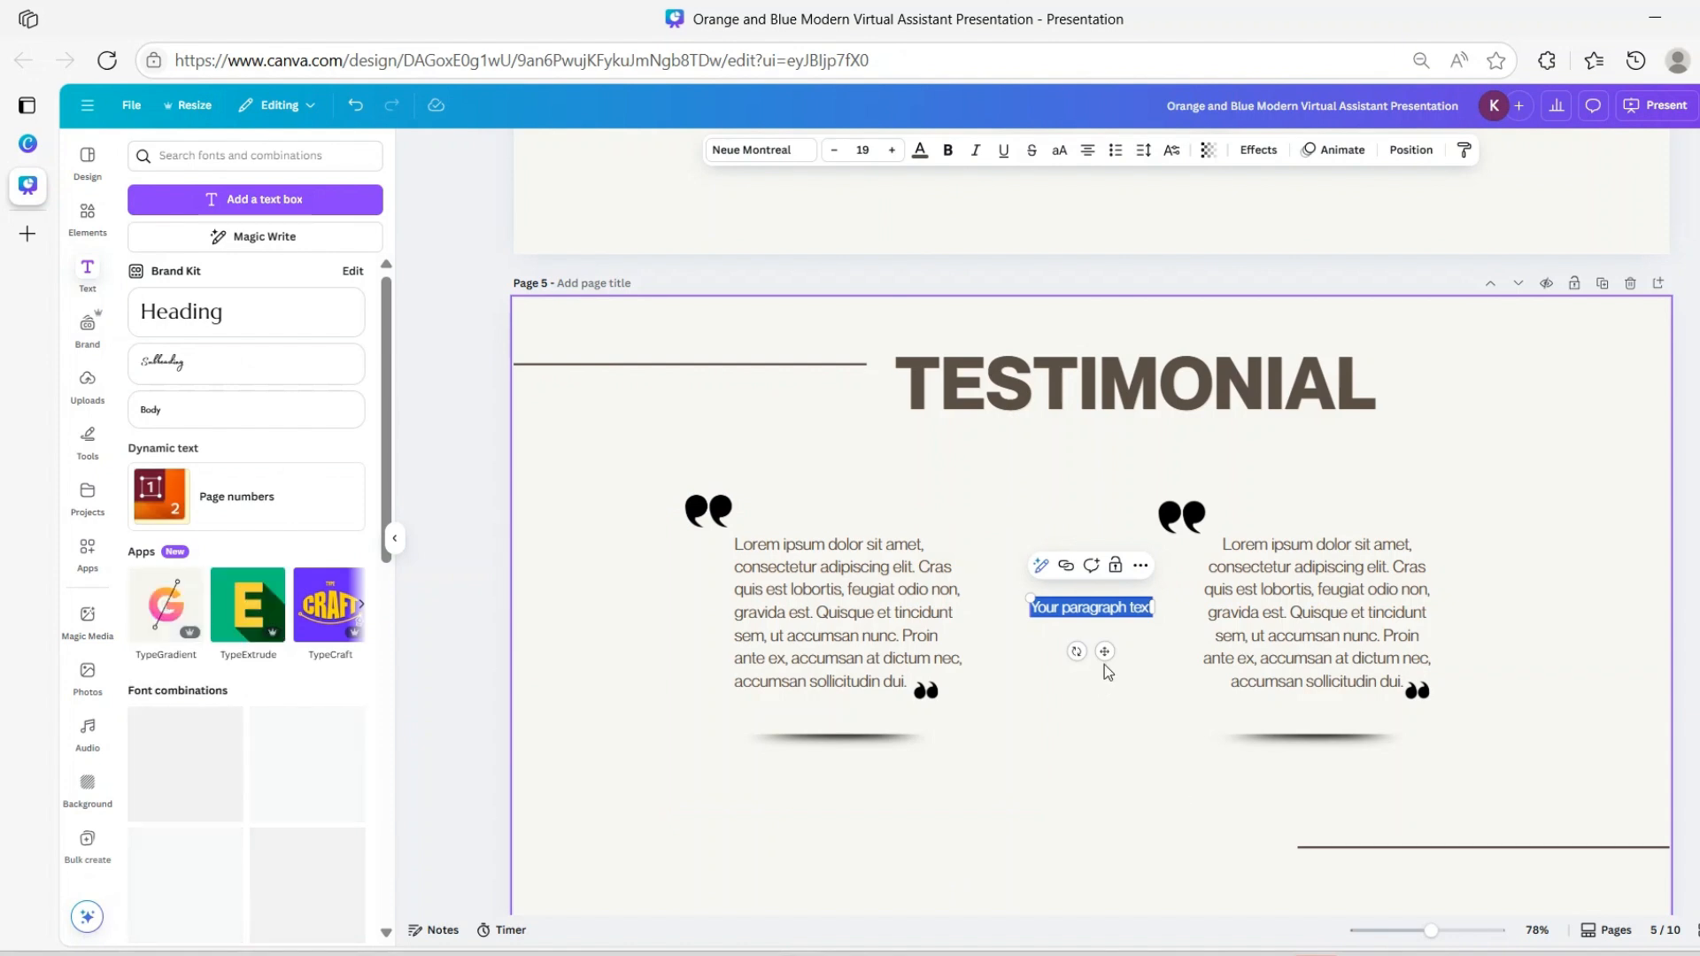
{"action": "left_click_drag", "start_coordinate": [1105, 652], "coordinate": [839, 847]}
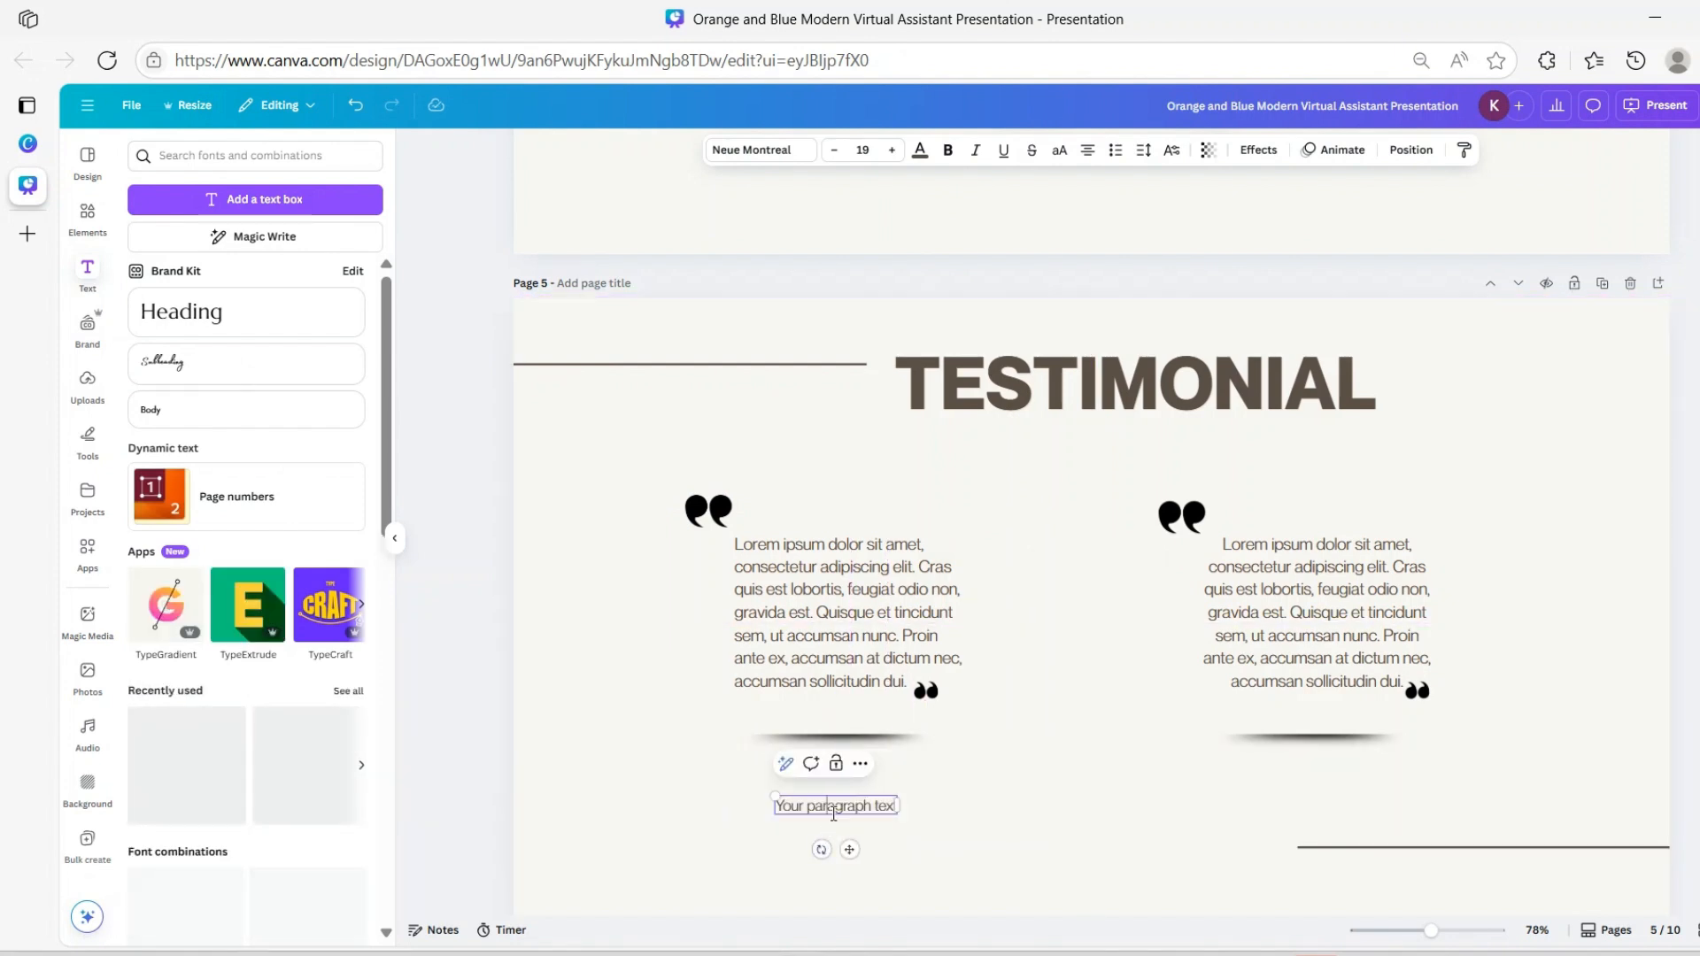
{"action": "left_click", "coordinate": [971, 851]}
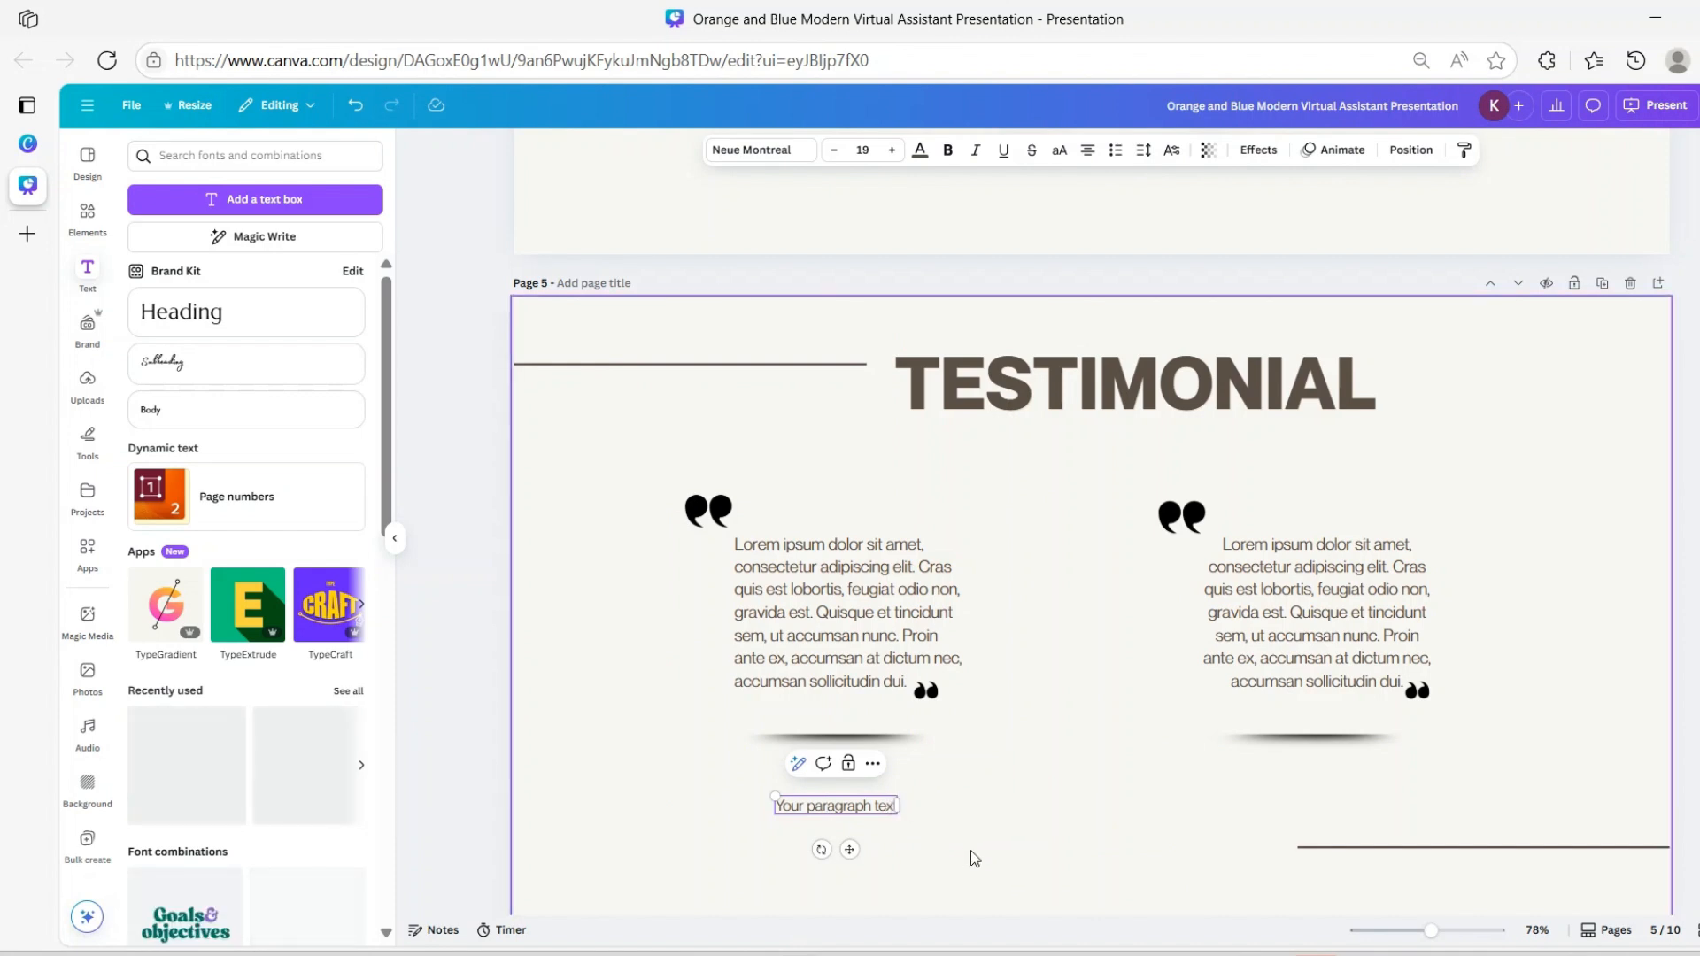
Replace the placeholder with the client's name and copy the caption under the right testimonial
{"action": "left_click", "coordinate": [826, 811]}
{"action": "double_click", "coordinate": [824, 815]}
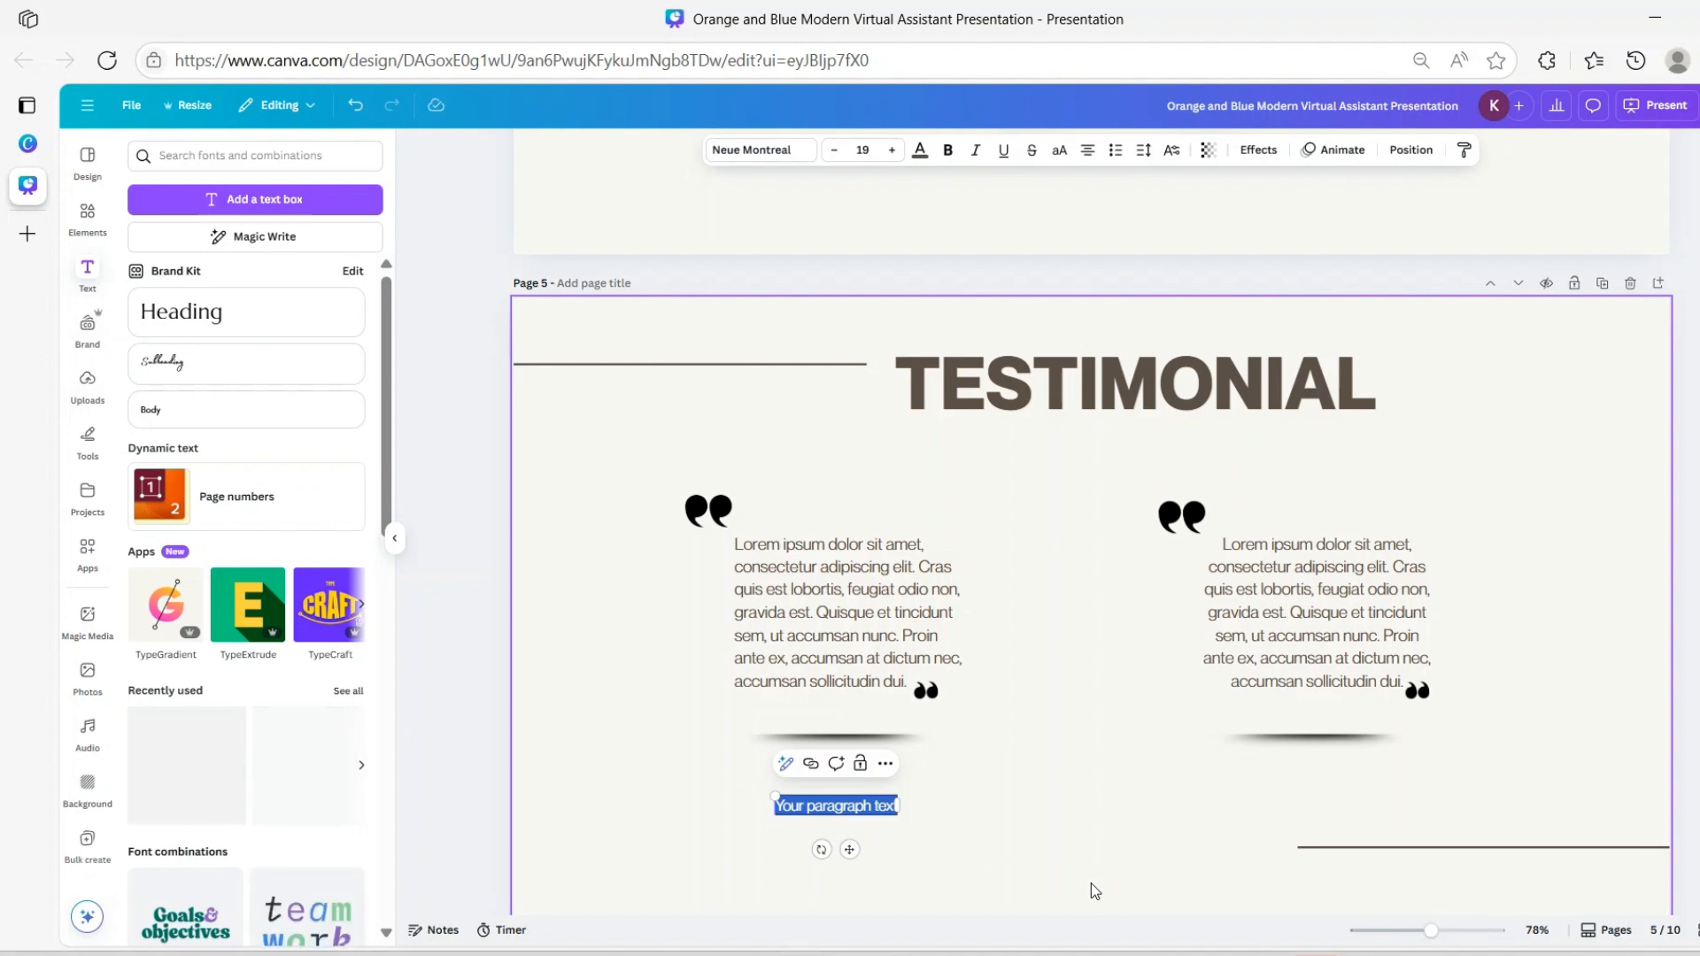
{"action": "key", "text": "BackSpace"}
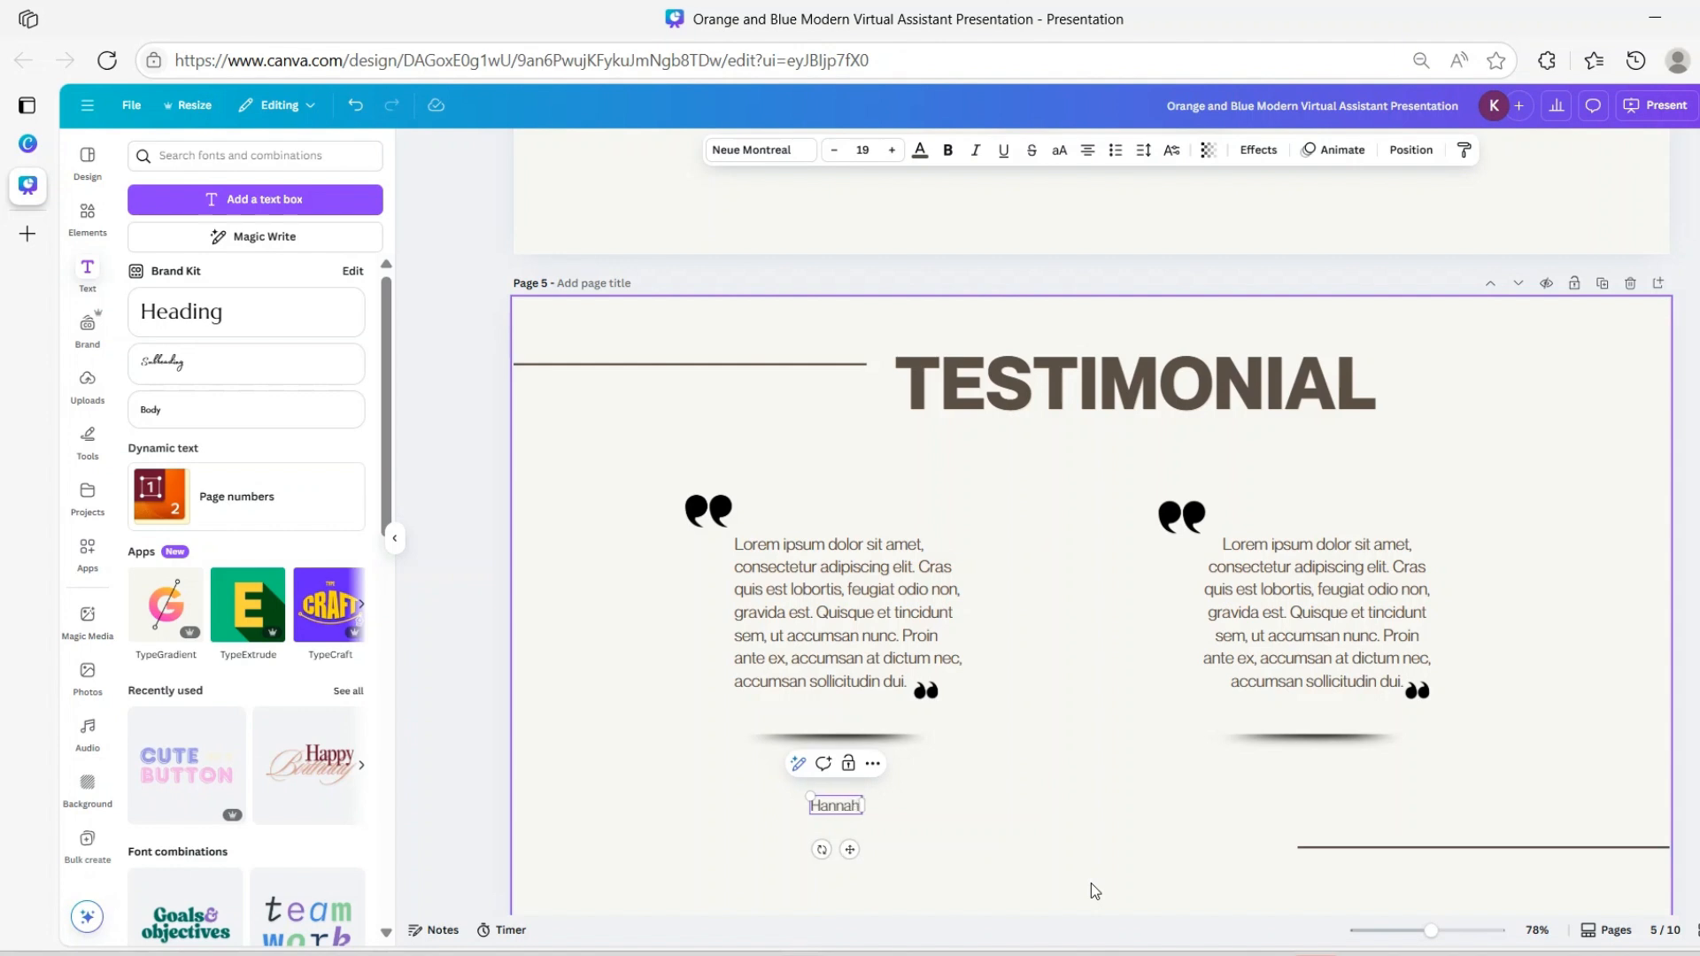
{"action": "left_click", "coordinate": [1008, 816]}
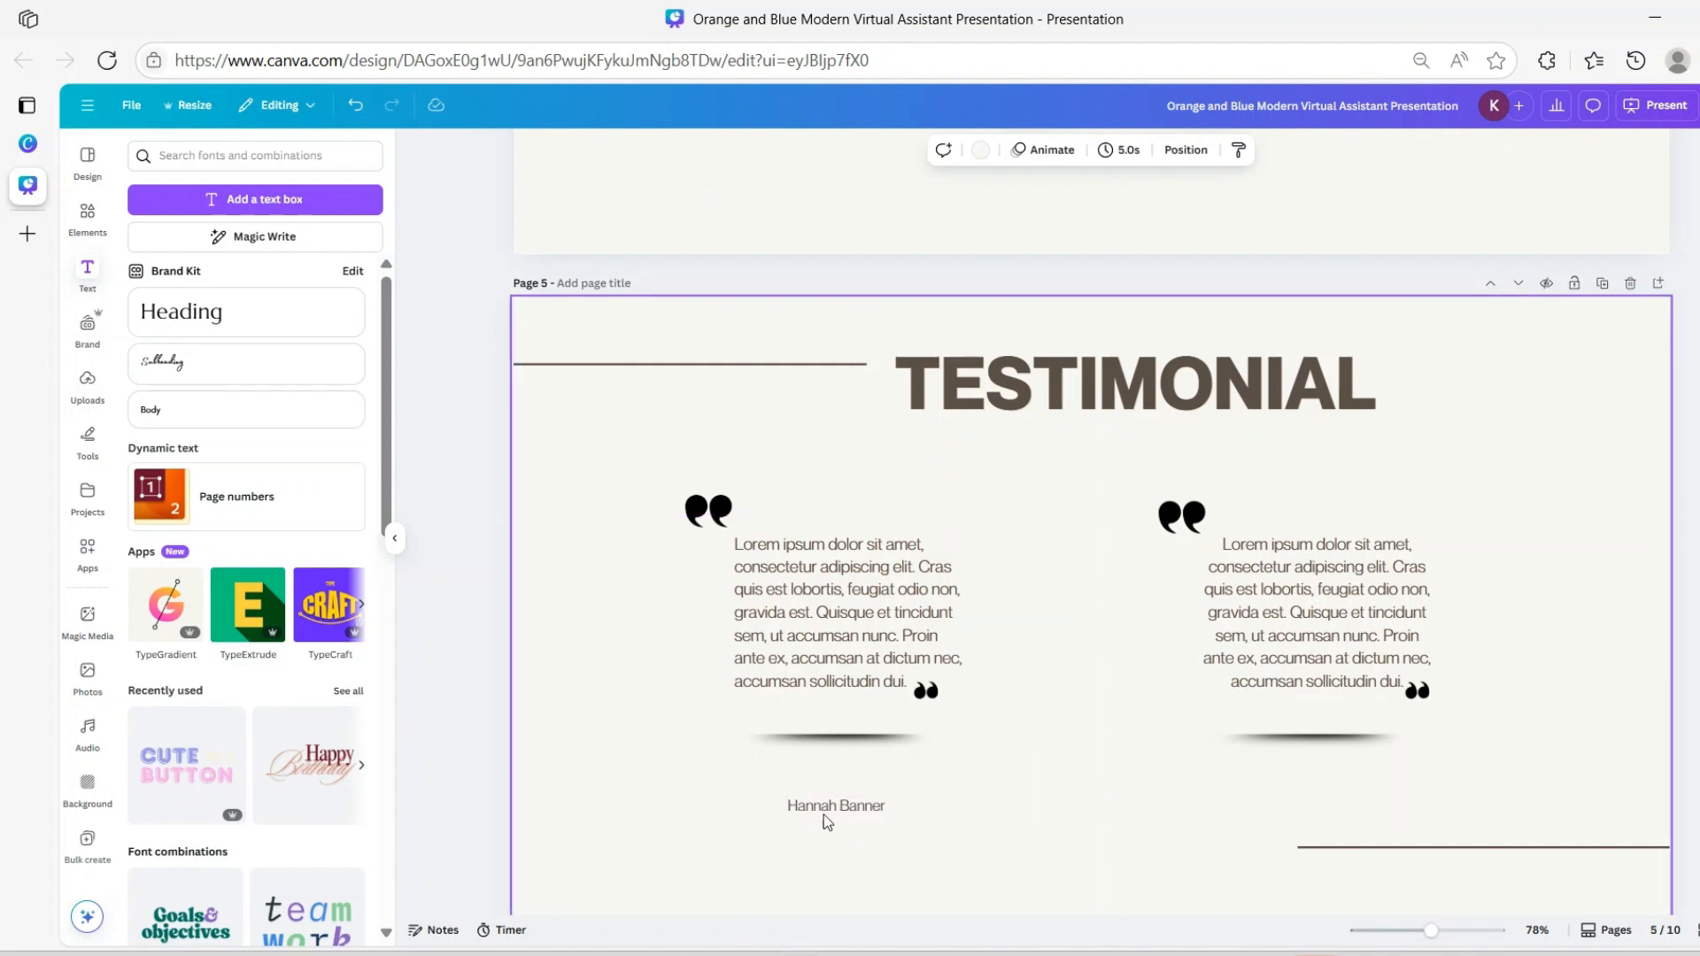
{"action": "left_click_drag", "start_coordinate": [827, 819], "coordinate": [1338, 829]}
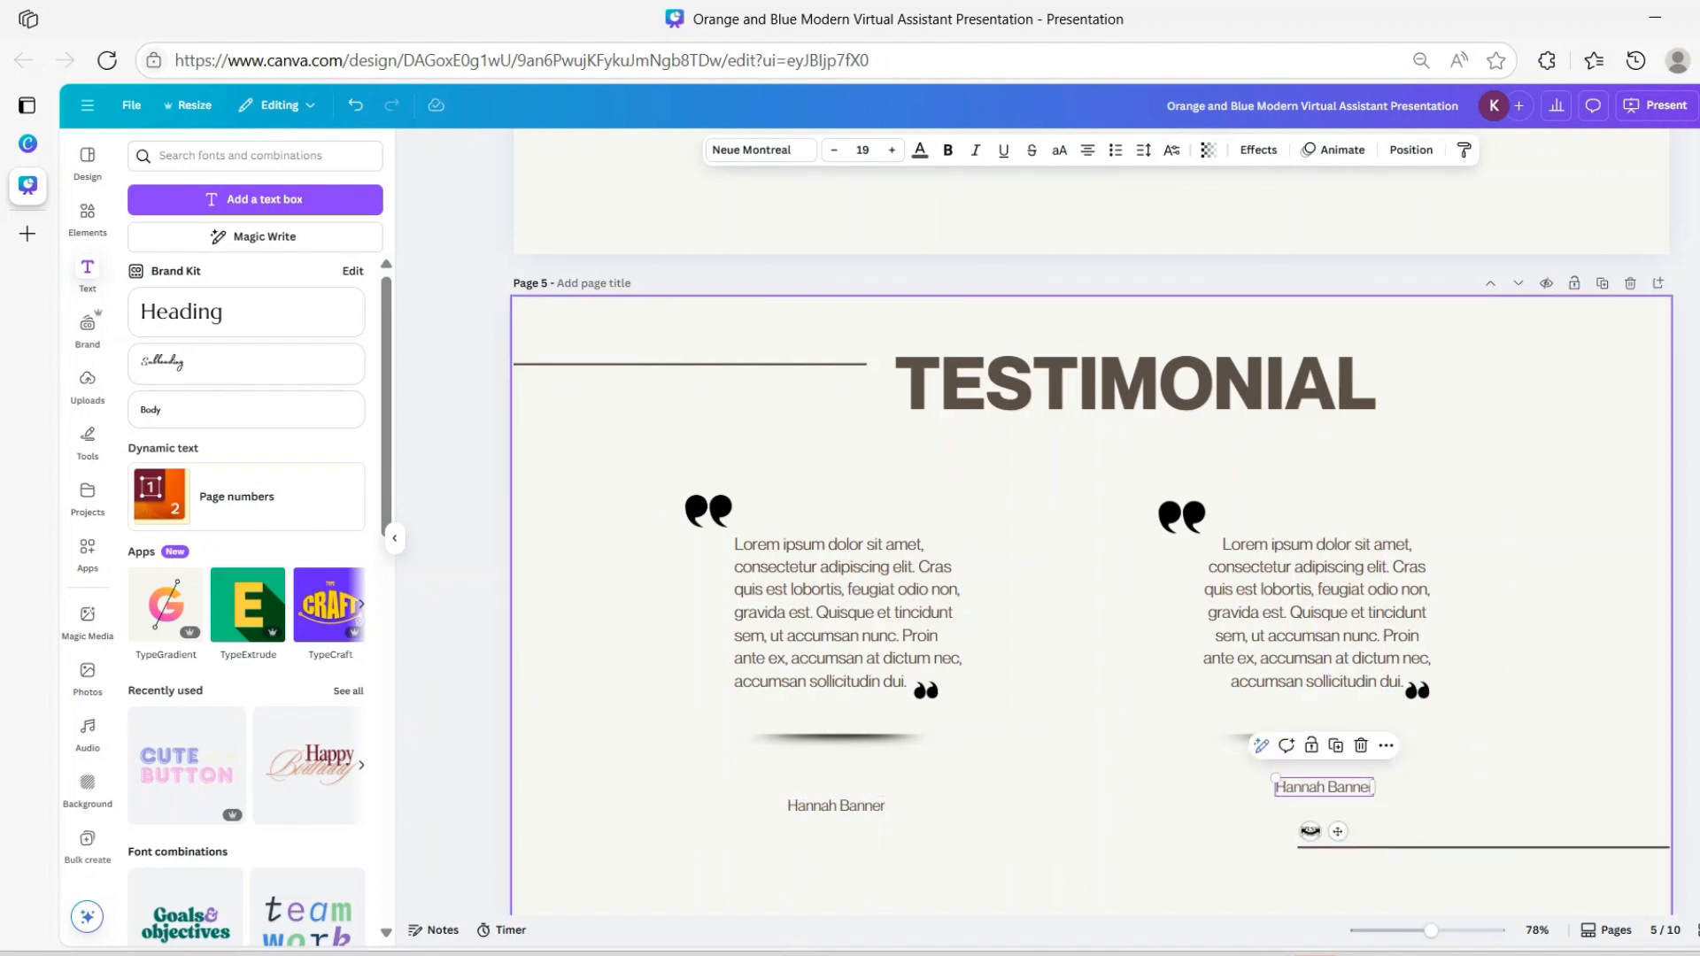
Position the right name caption under the quote, with its shadow line below it
{"action": "left_click", "coordinate": [1457, 815]}
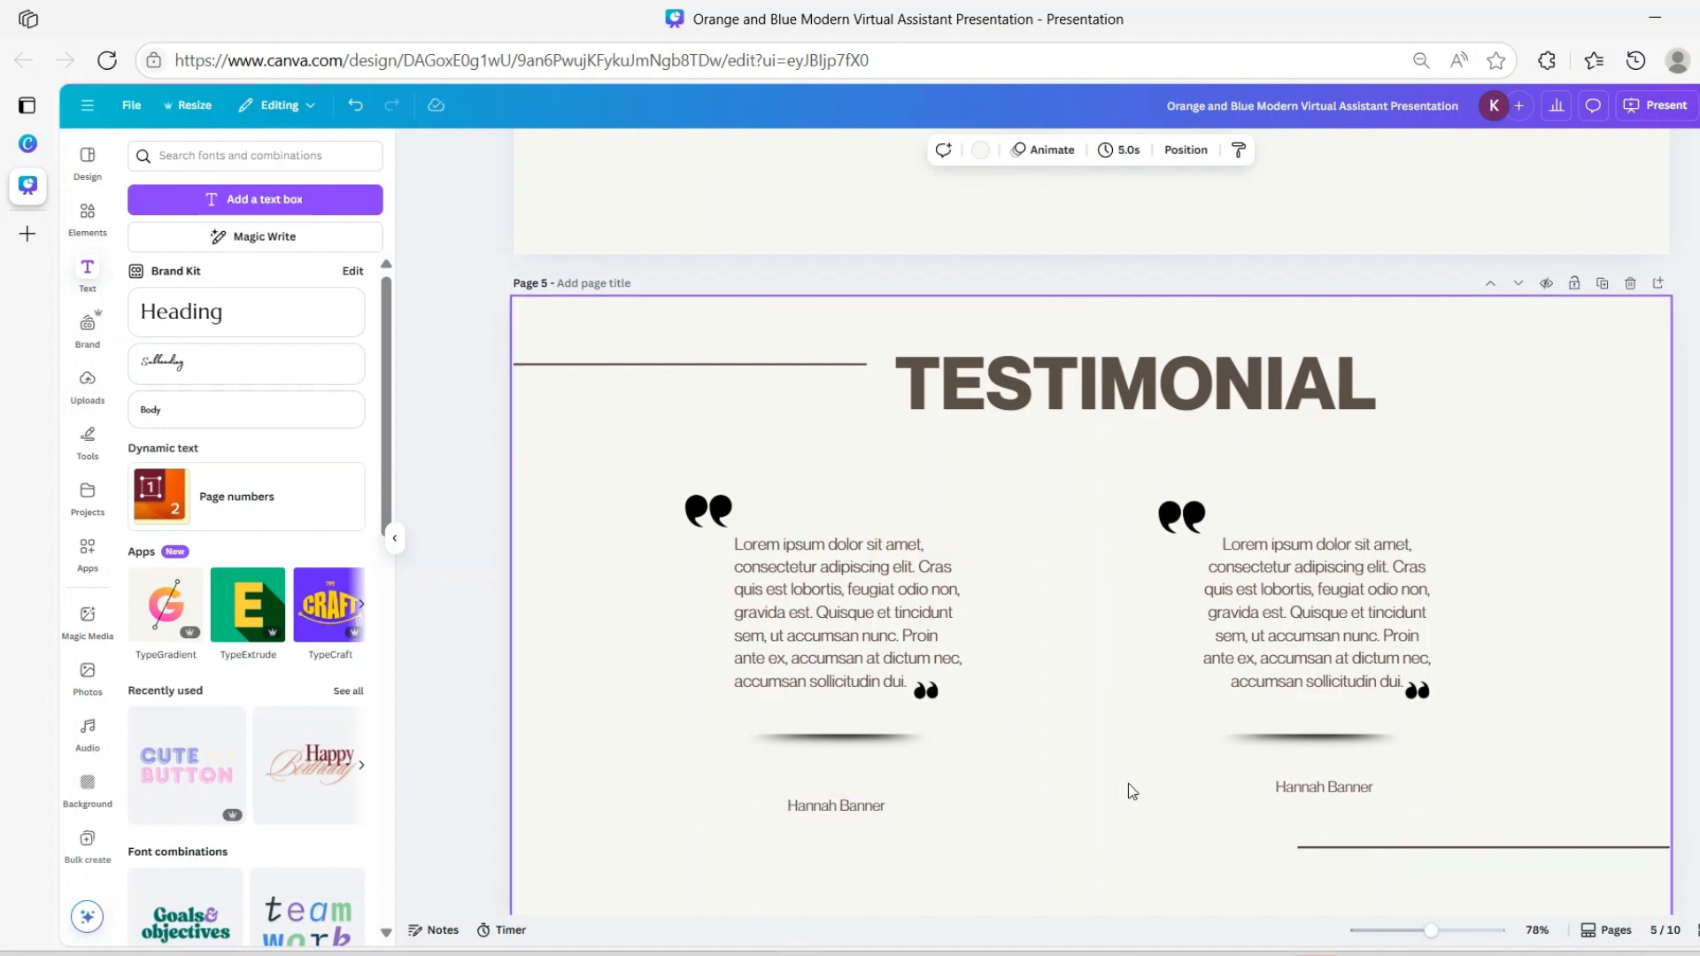
{"action": "mouse_move", "coordinate": [1335, 786]}
{"action": "left_mouse_down"}
{"action": "mouse_move", "coordinate": [1333, 708]}
{"action": "mouse_move", "coordinate": [1334, 816]}
{"action": "left_mouse_up"}
{"action": "left_click", "coordinate": [1267, 740]}
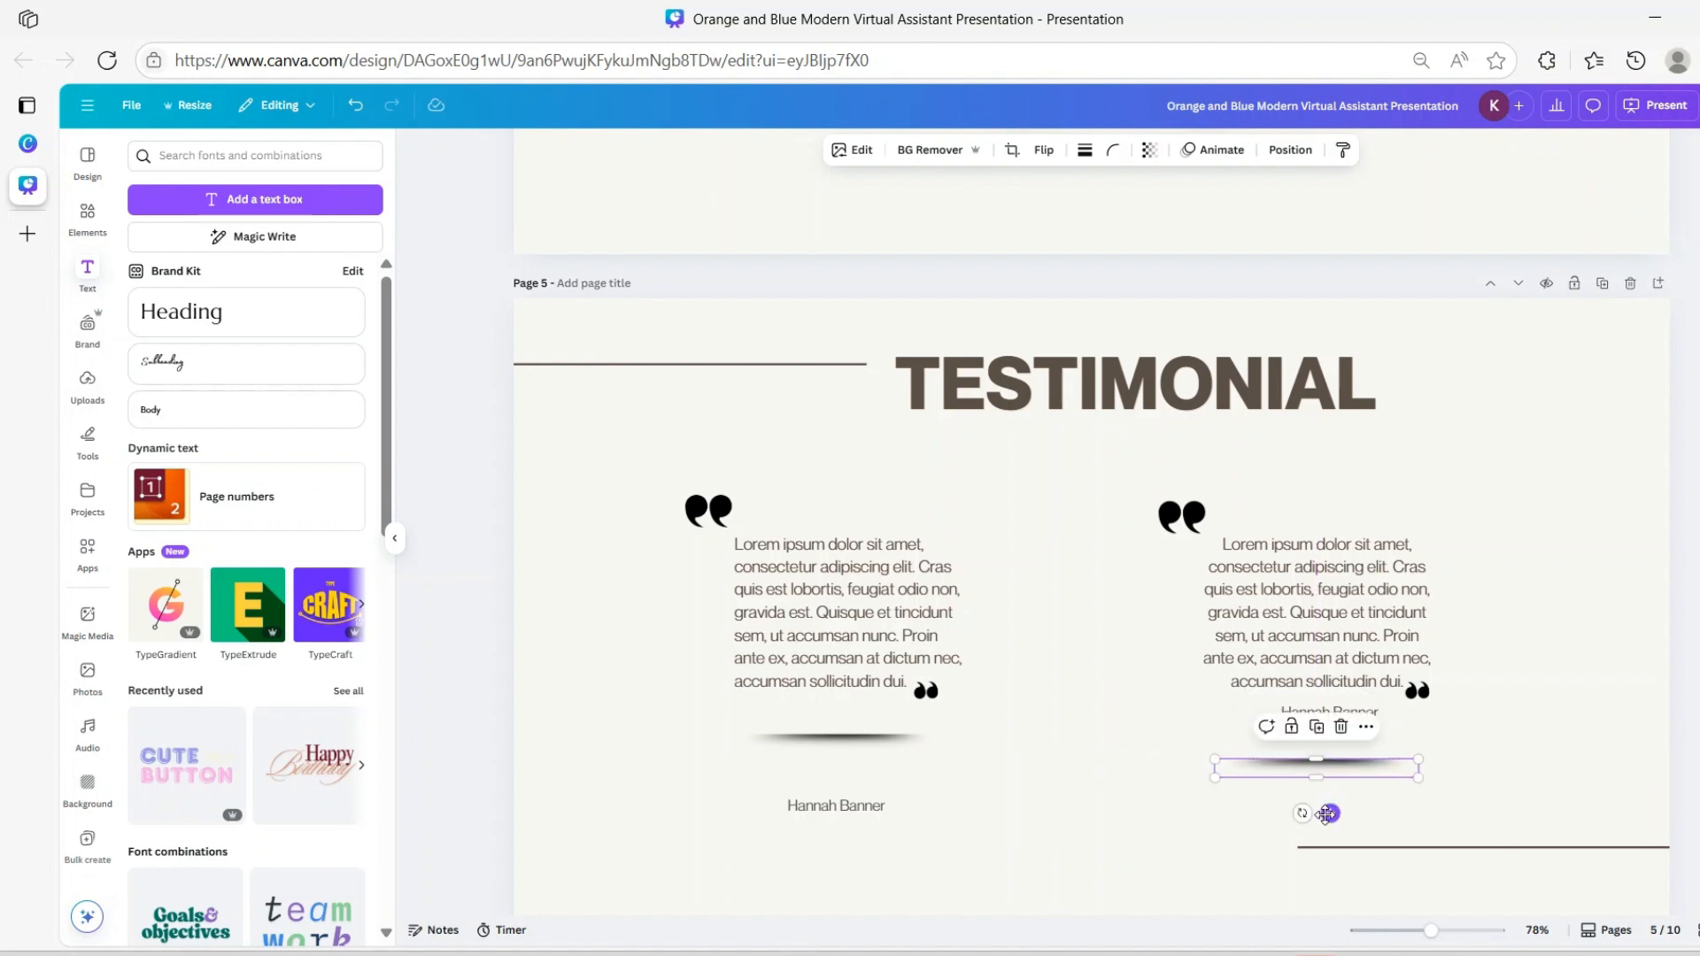
{"action": "left_click", "coordinate": [1350, 713]}
{"action": "left_click_drag", "start_coordinate": [1338, 754], "coordinate": [1333, 774]}
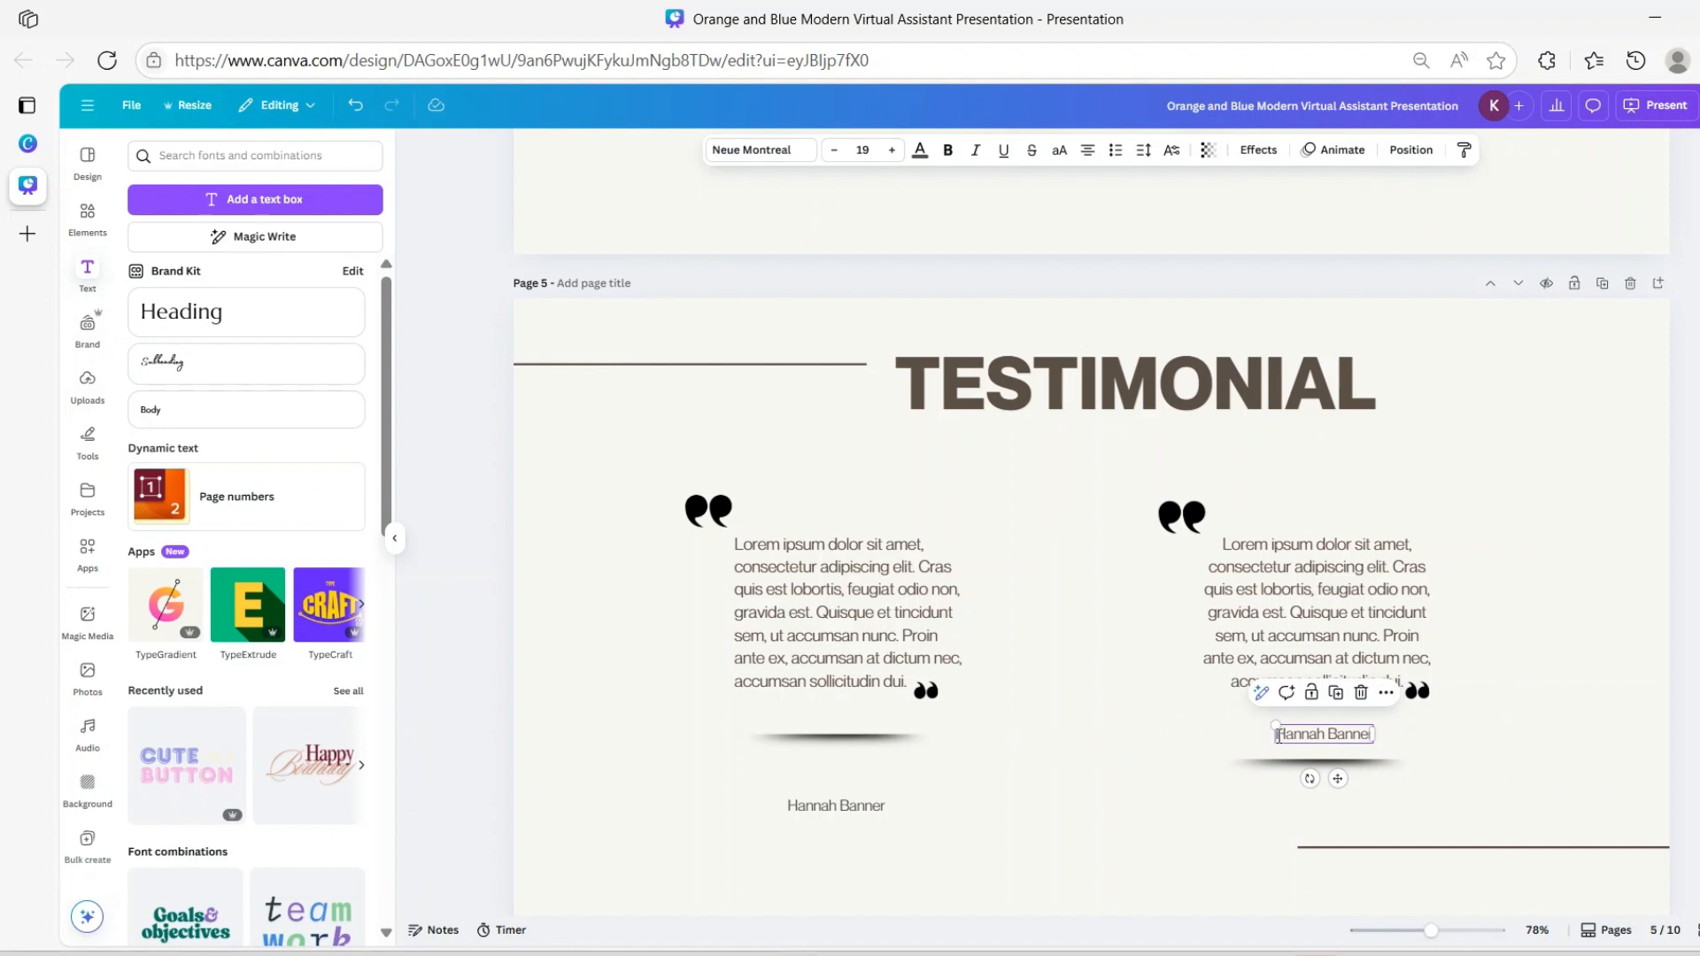
Remove stray list formatting from the right caption and line up the left shadow with the right
{"action": "left_click", "coordinate": [1279, 736]}
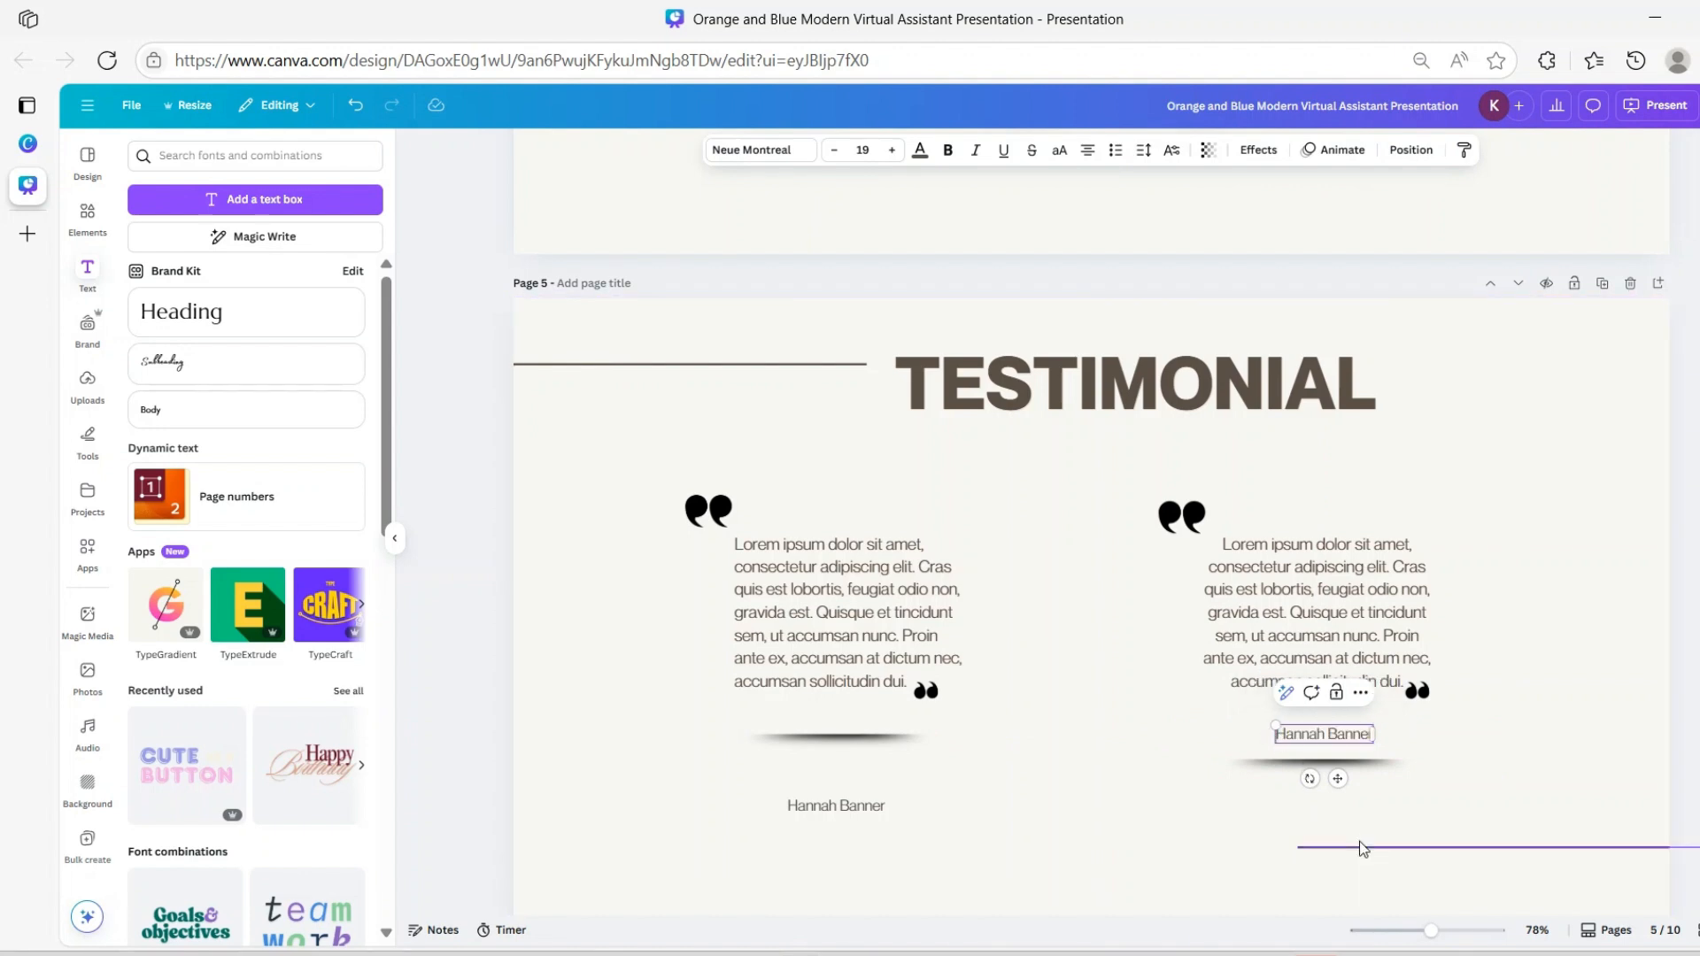
{"action": "key", "text": "ctrl+shift+8"}
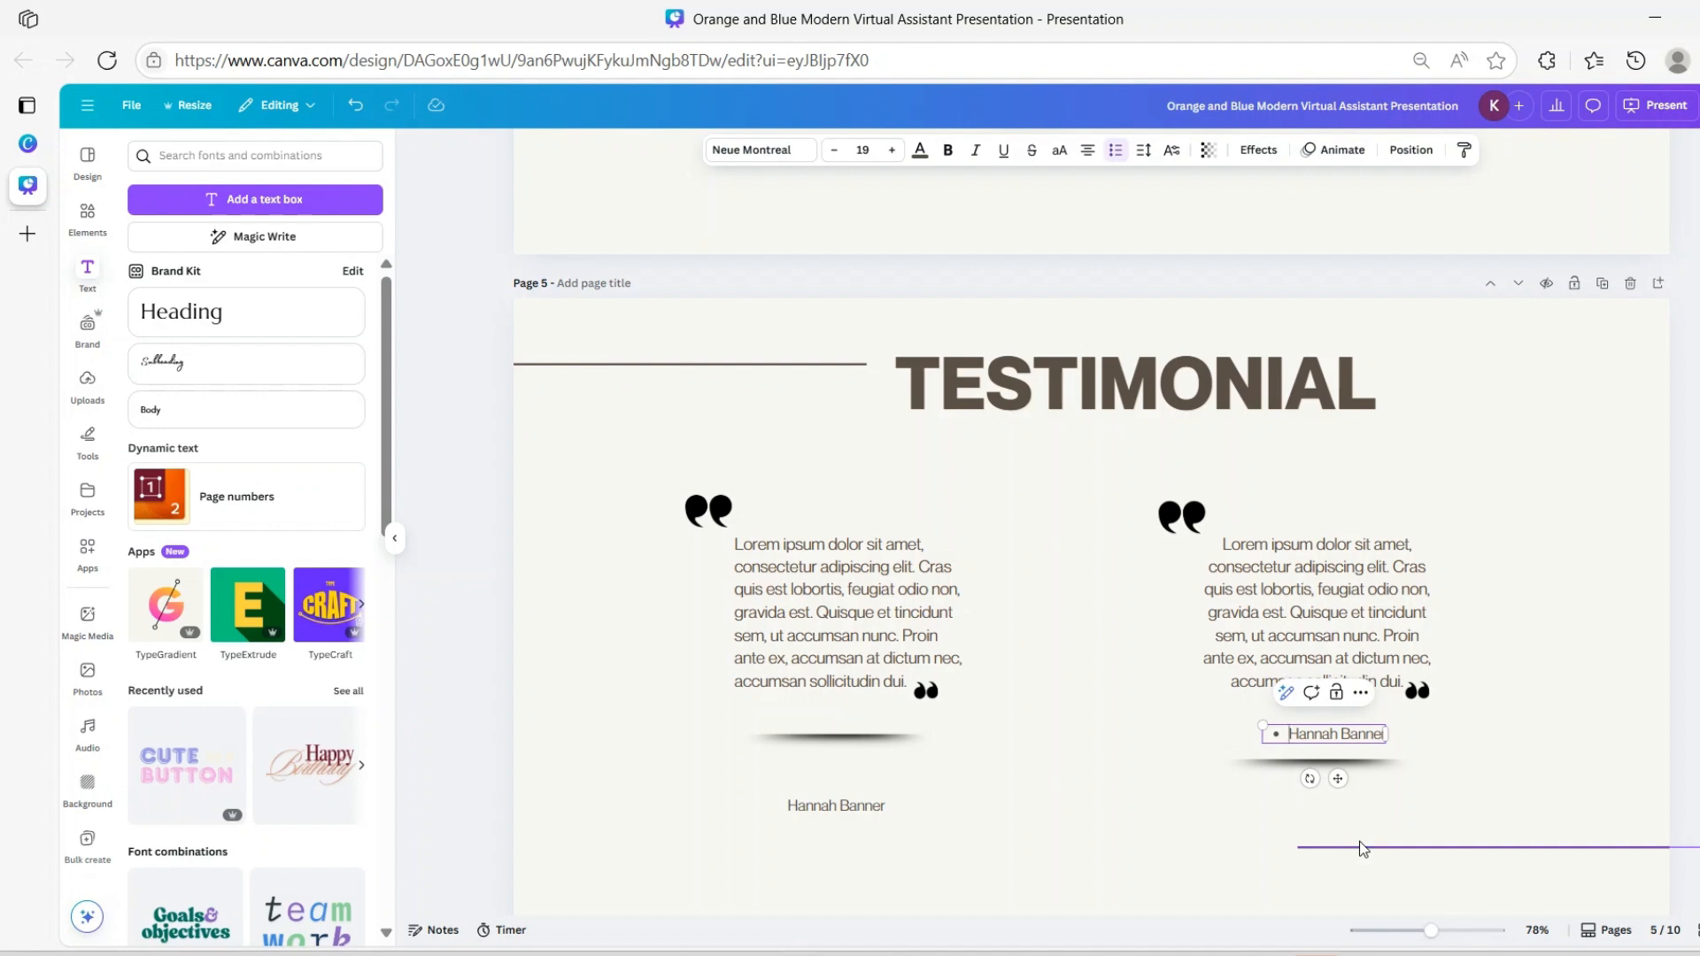
{"action": "left_click", "coordinate": [1113, 162]}
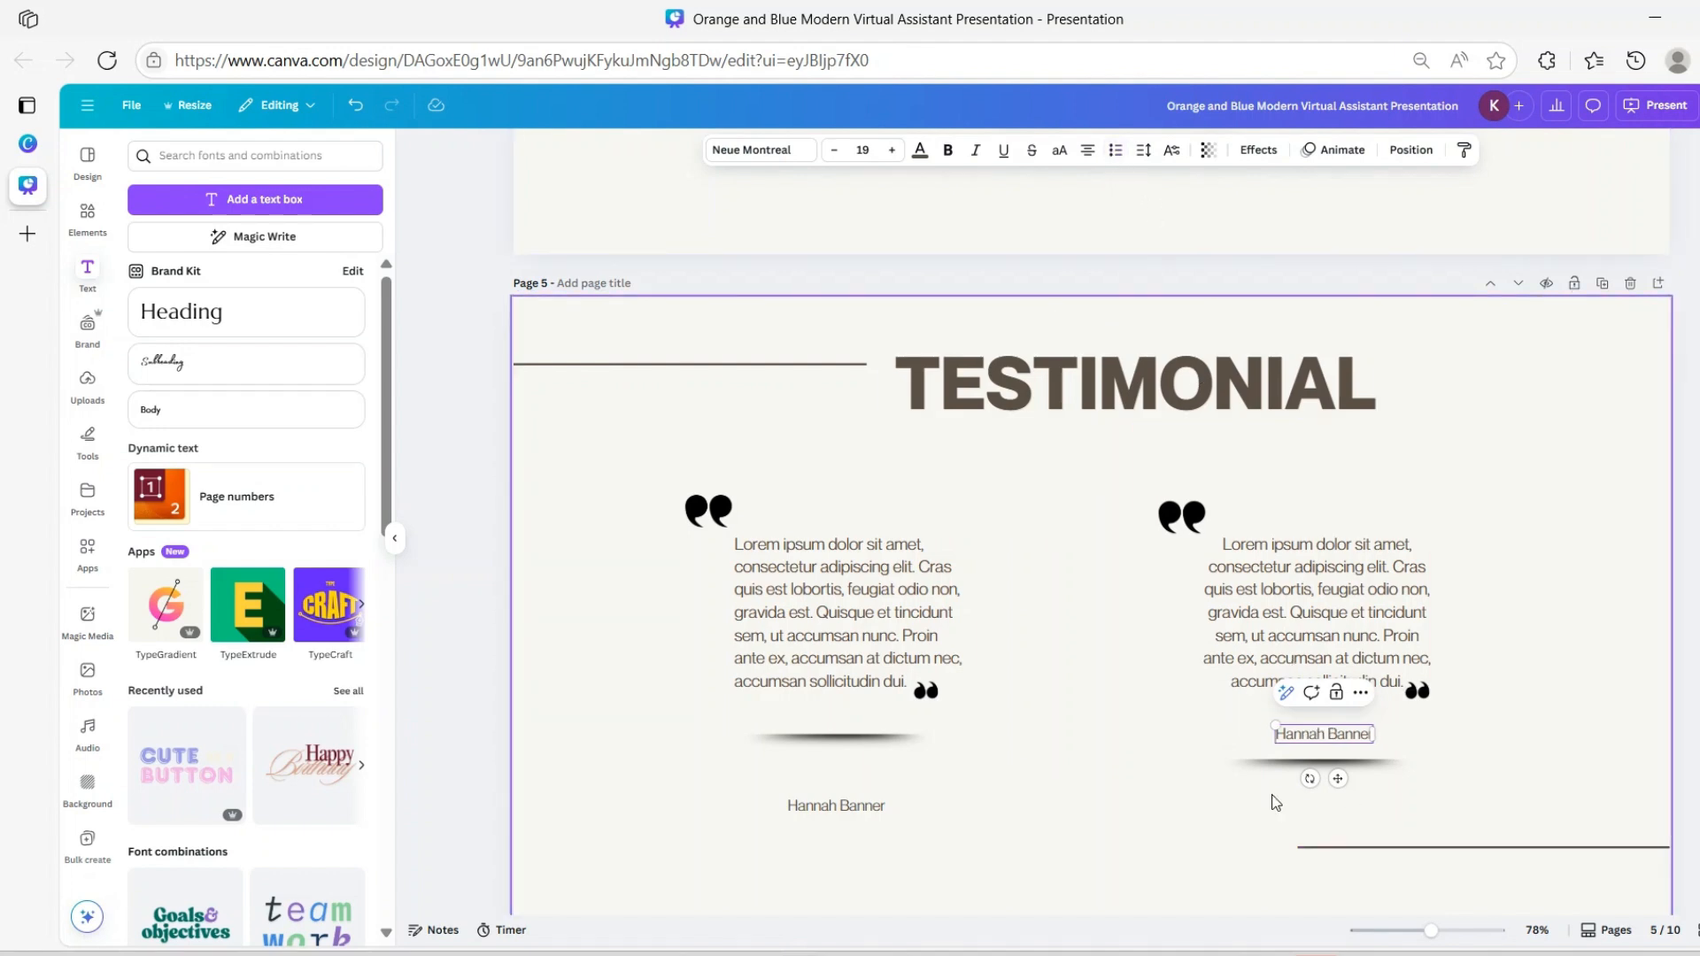
{"action": "left_click", "coordinate": [1217, 737]}
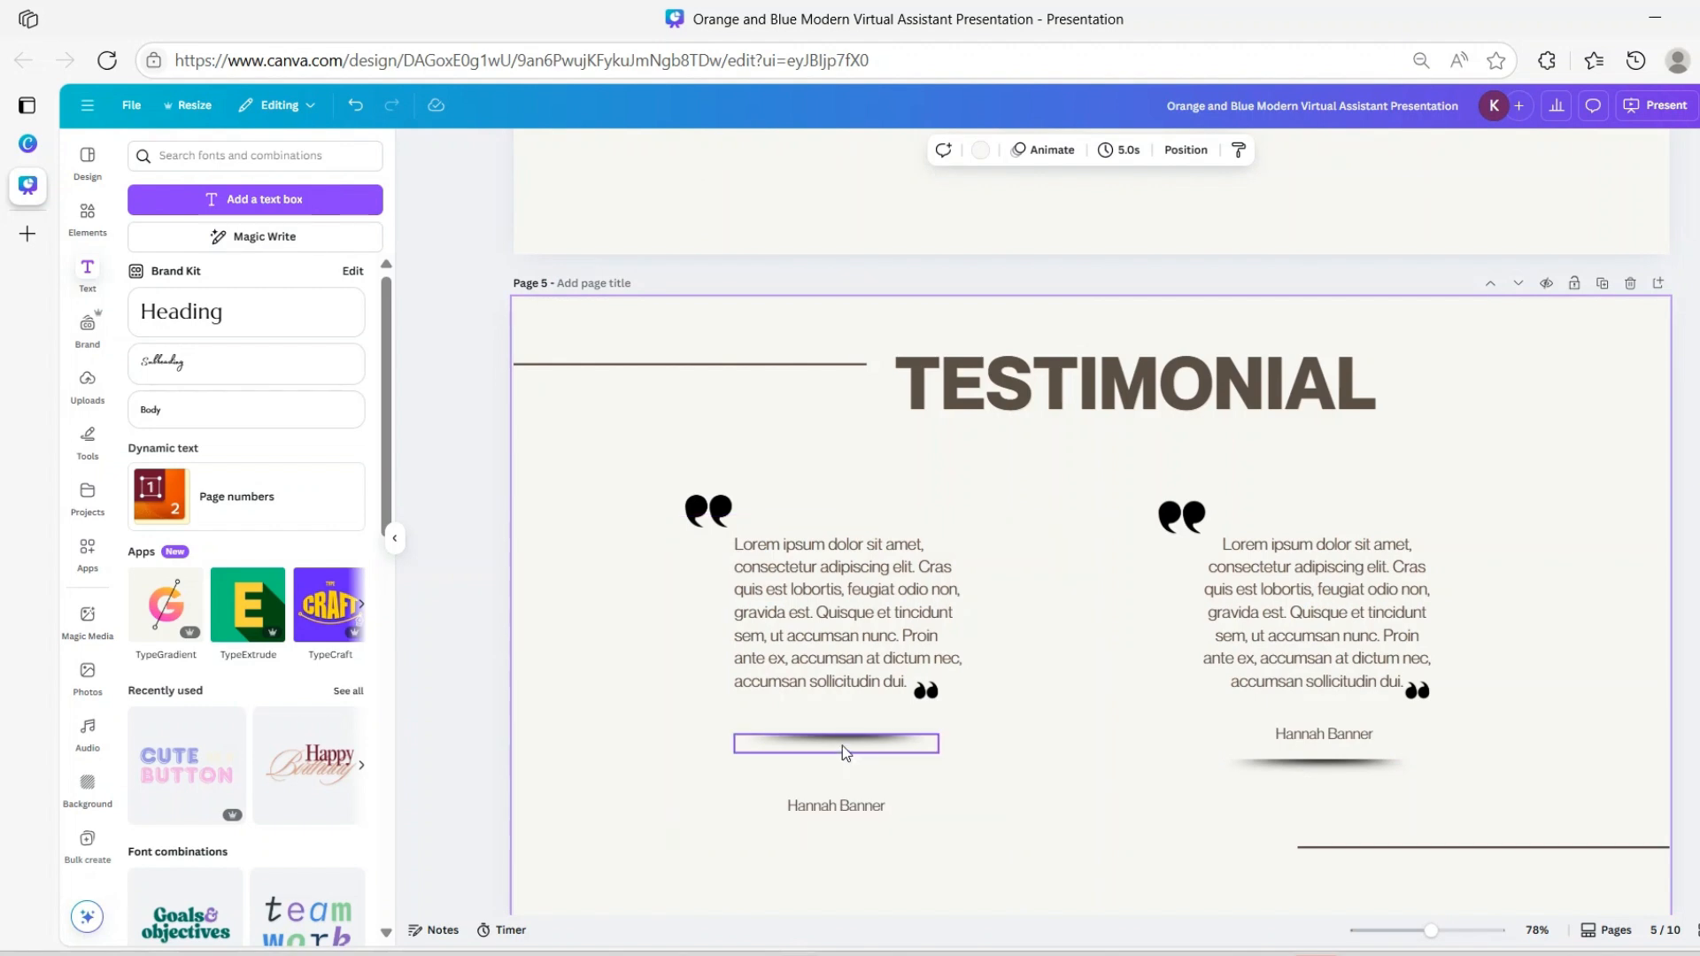
{"action": "left_click_drag", "start_coordinate": [842, 751], "coordinate": [849, 803]}
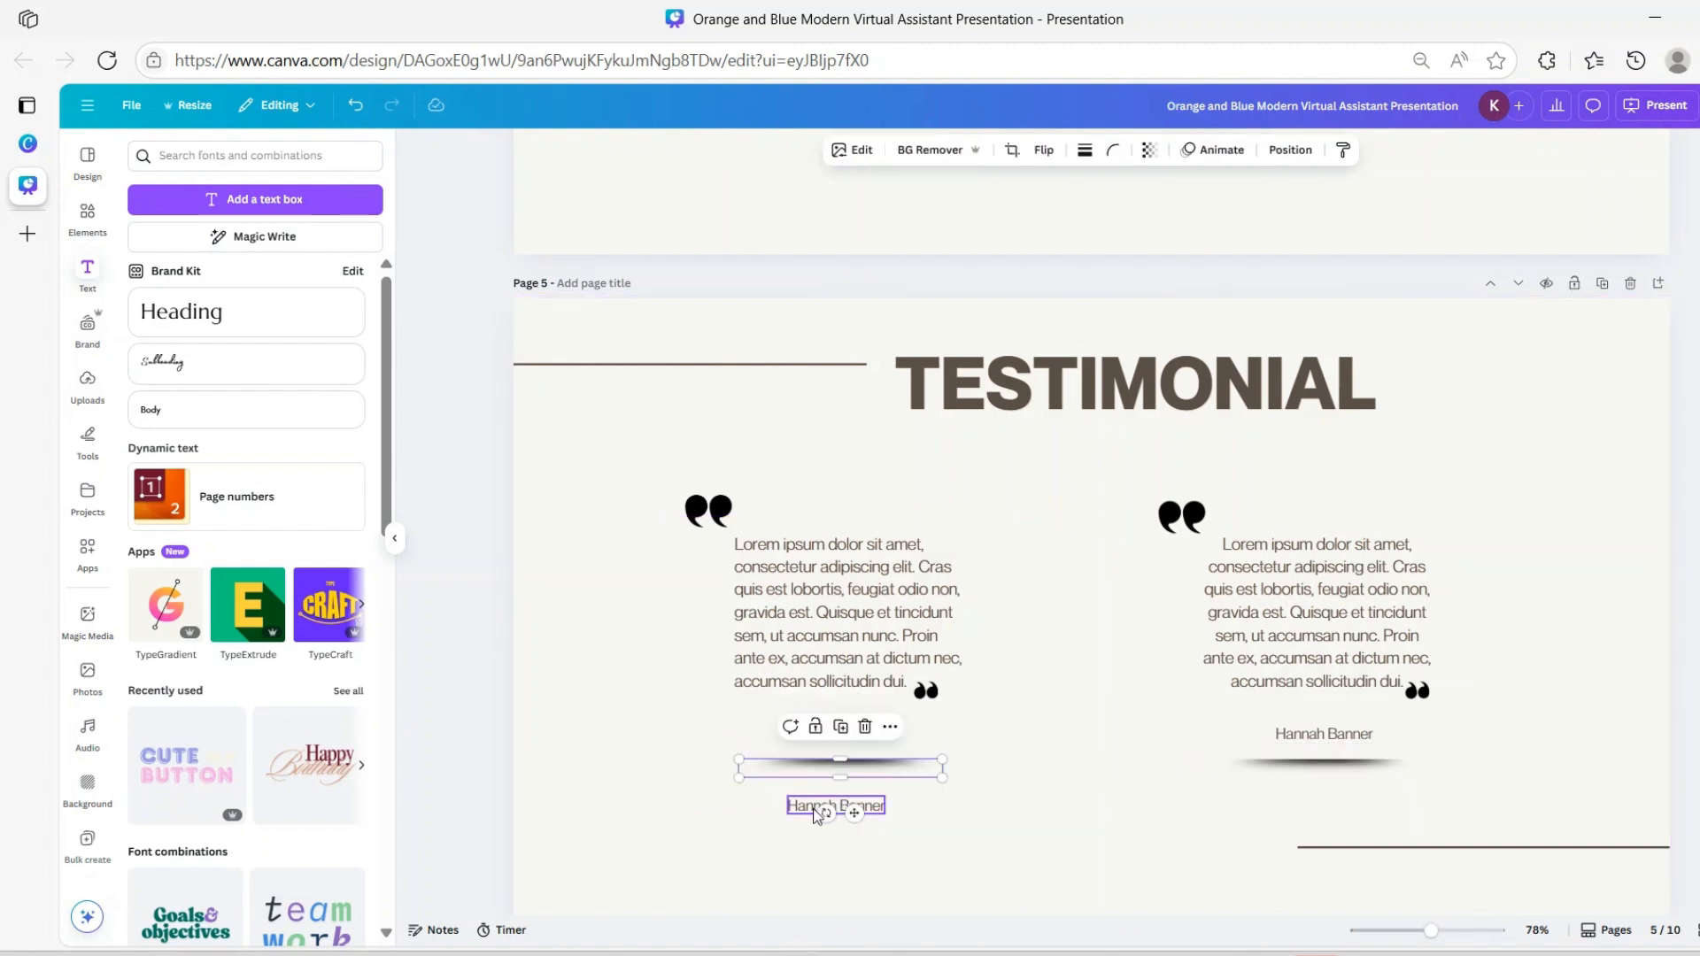
{"action": "left_click", "coordinate": [845, 808]}
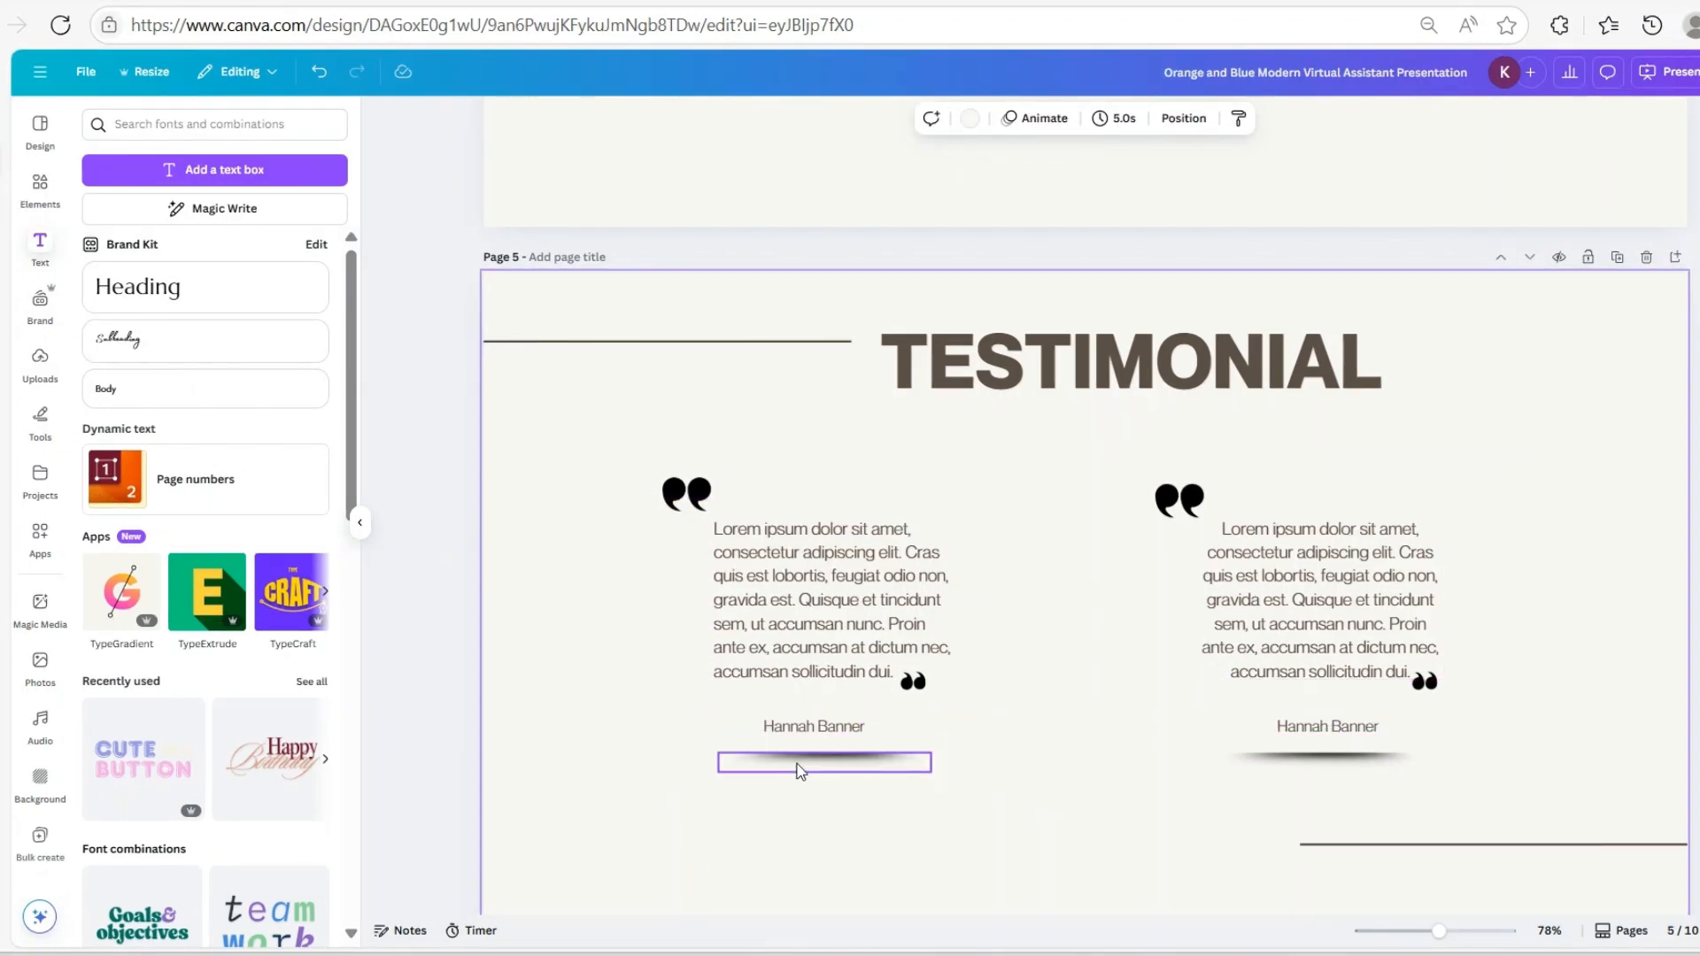
Change the right caption to a different reviewer's first name and surname
{"action": "left_click", "coordinate": [1329, 728]}
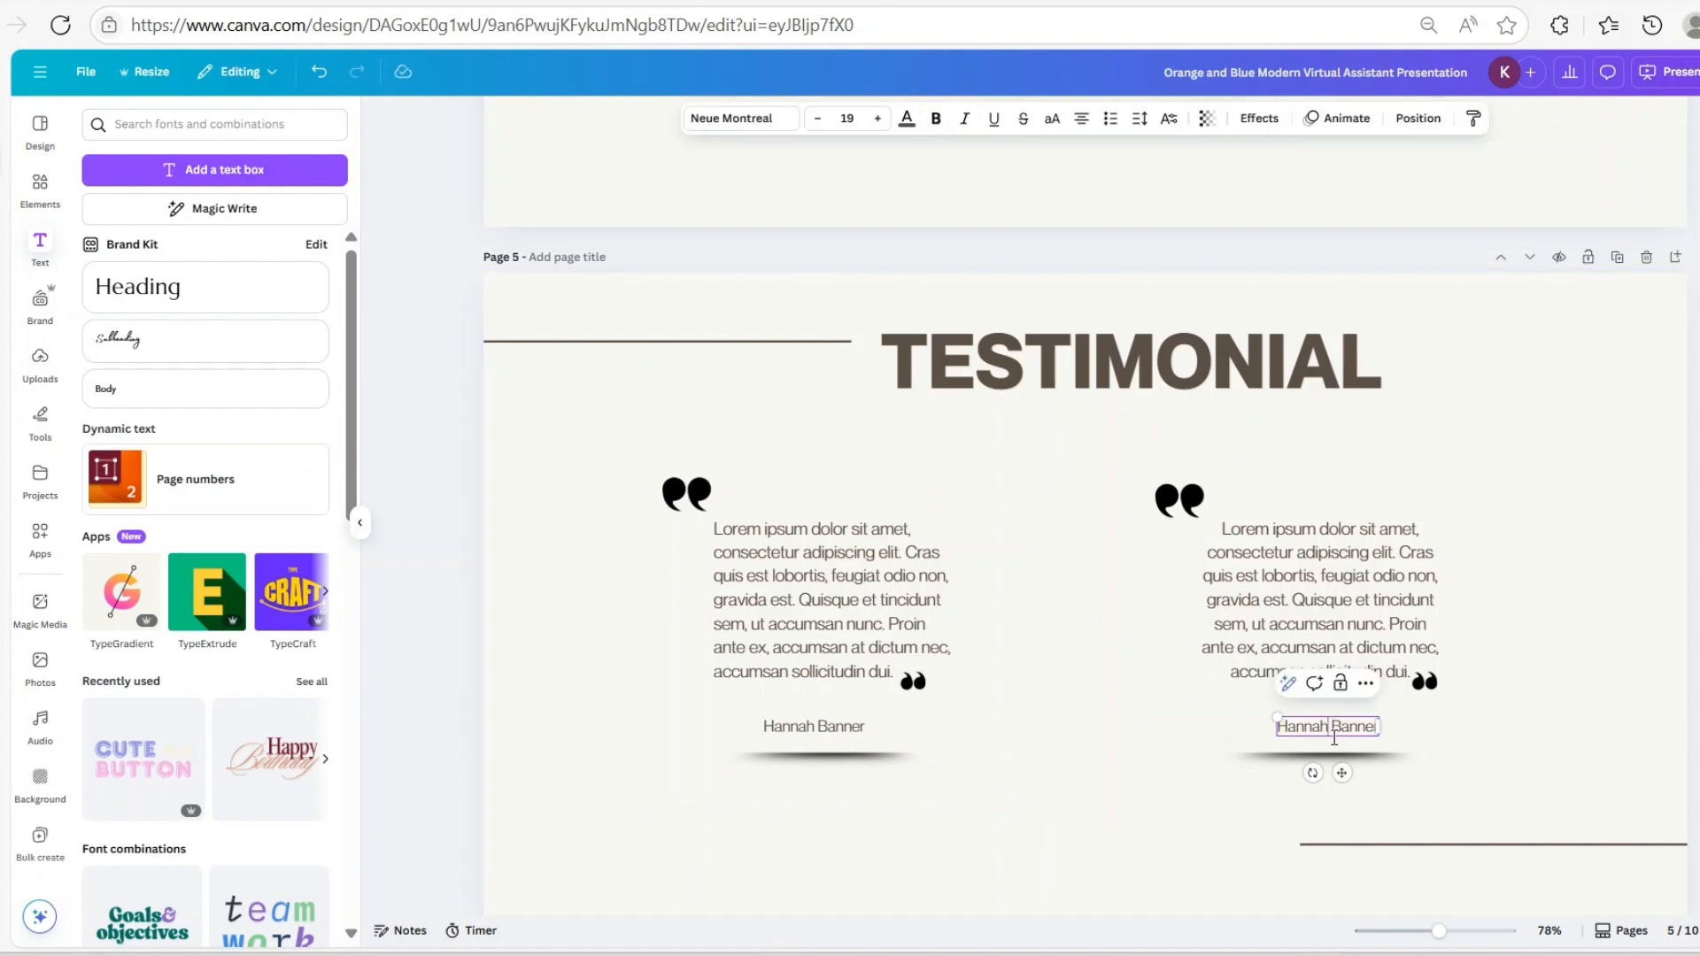
{"action": "key", "text": "BackSpace"}
{"action": "key", "text": "BackSpace"}
{"action": "key", "text": "BackSpace"}
{"action": "key", "text": "BackSpace"}
{"action": "key", "text": "BackSpace"}
{"action": "key", "text": "BackSpace"}
{"action": "key", "text": "BackSpace"}
{"action": "left_click", "coordinate": [1397, 668]}
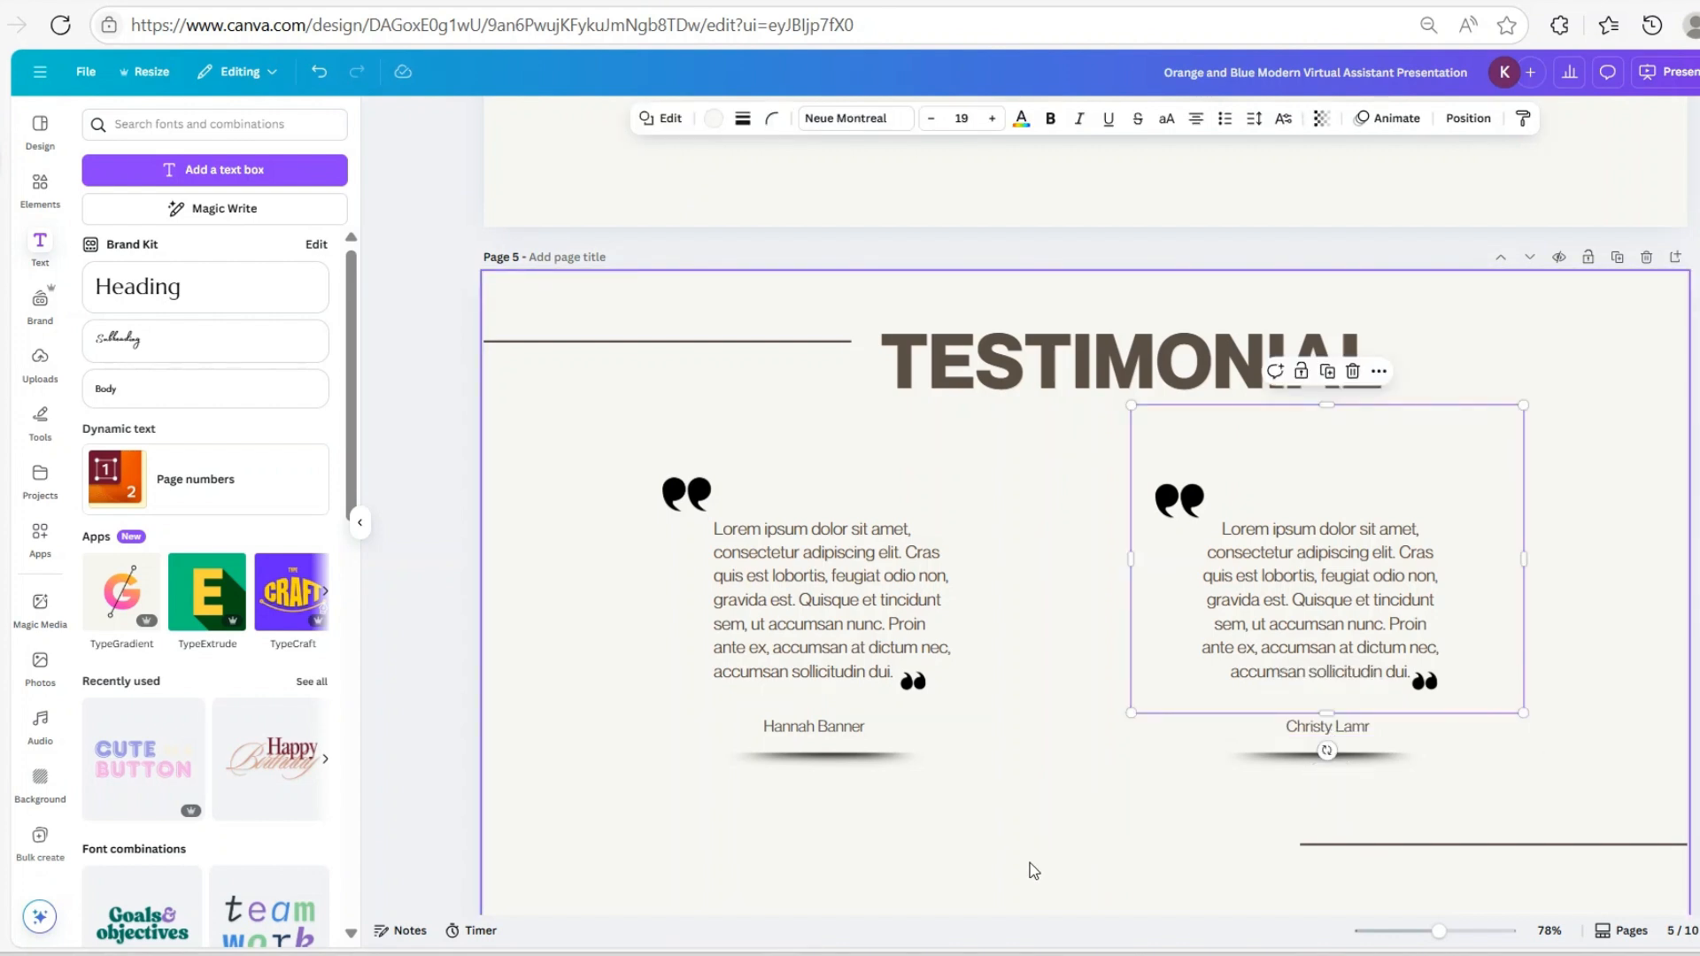
{"action": "left_click", "coordinate": [1034, 873]}
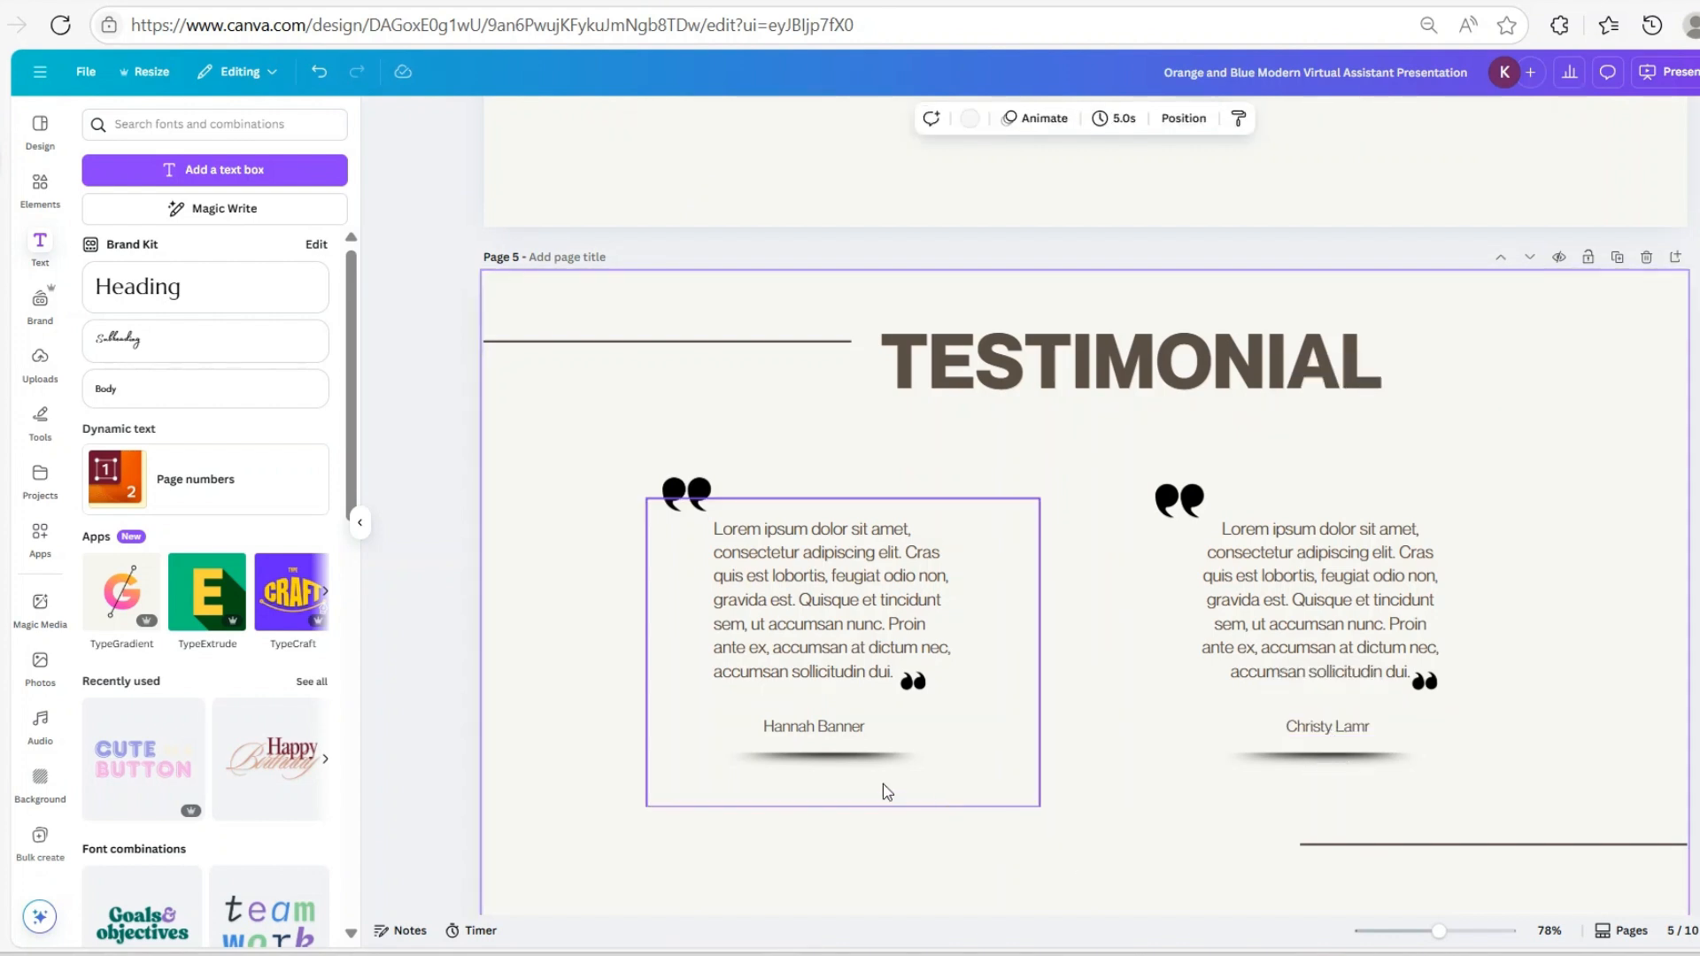
Add a plain line from Elements, shorten it into a divider, and copy it above the right name
{"action": "left_click", "coordinate": [49, 199]}
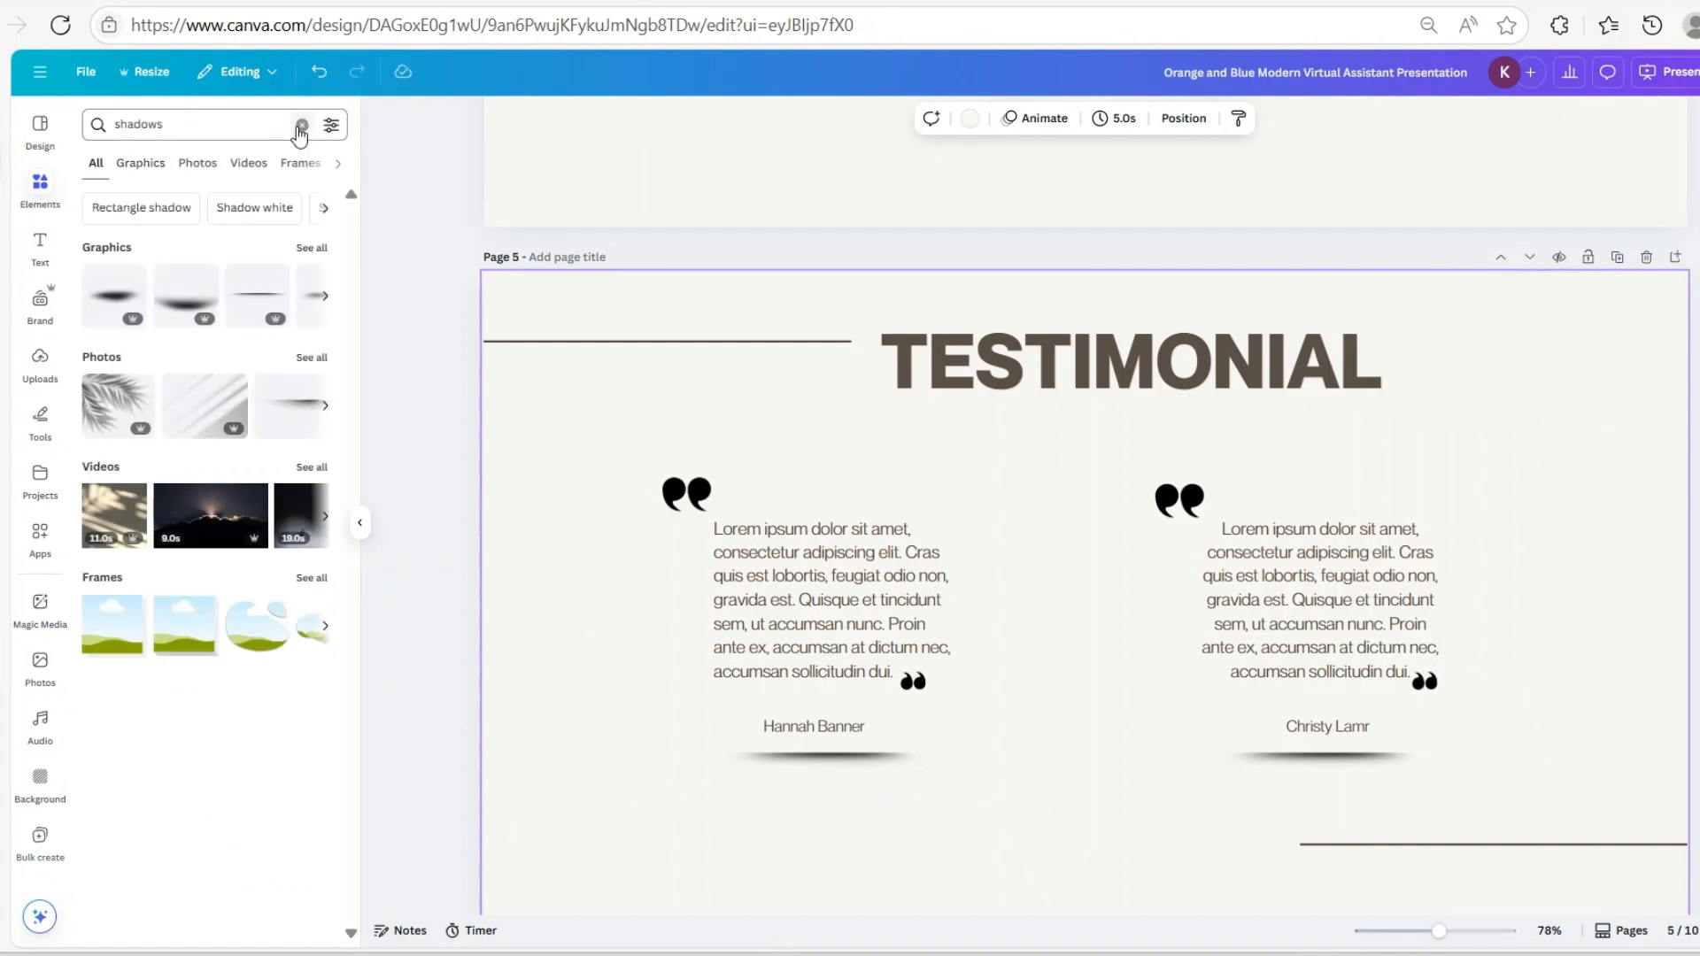
{"action": "left_click", "coordinate": [301, 126]}
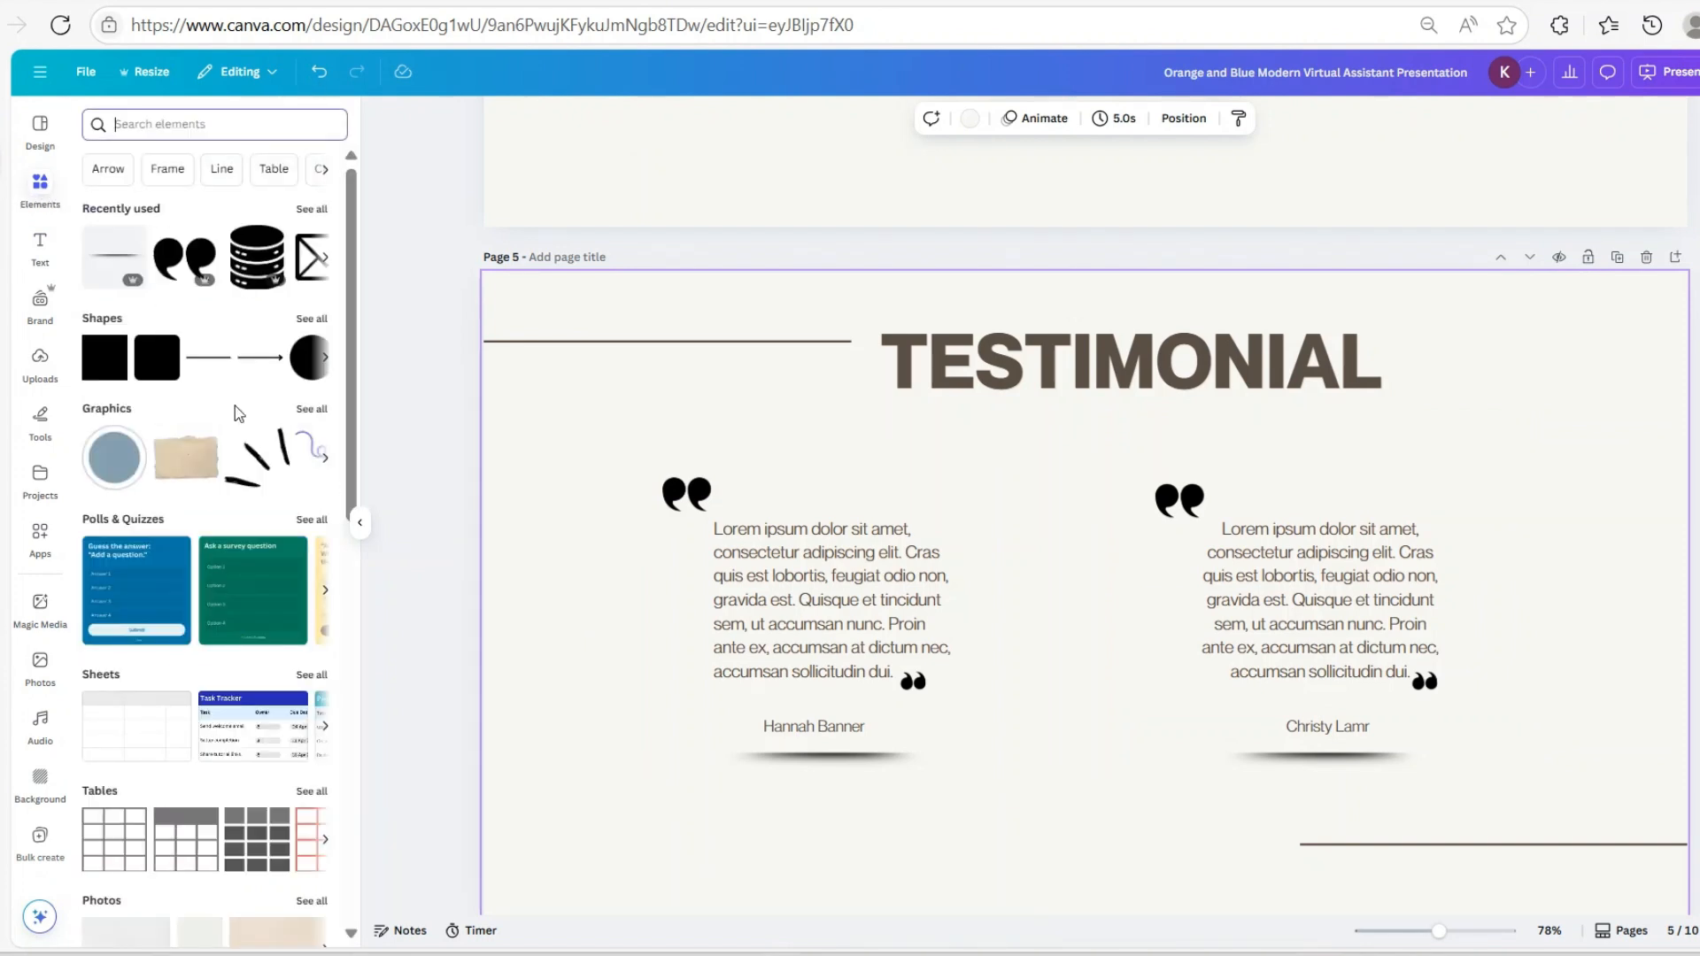
{"action": "left_click", "coordinate": [208, 357]}
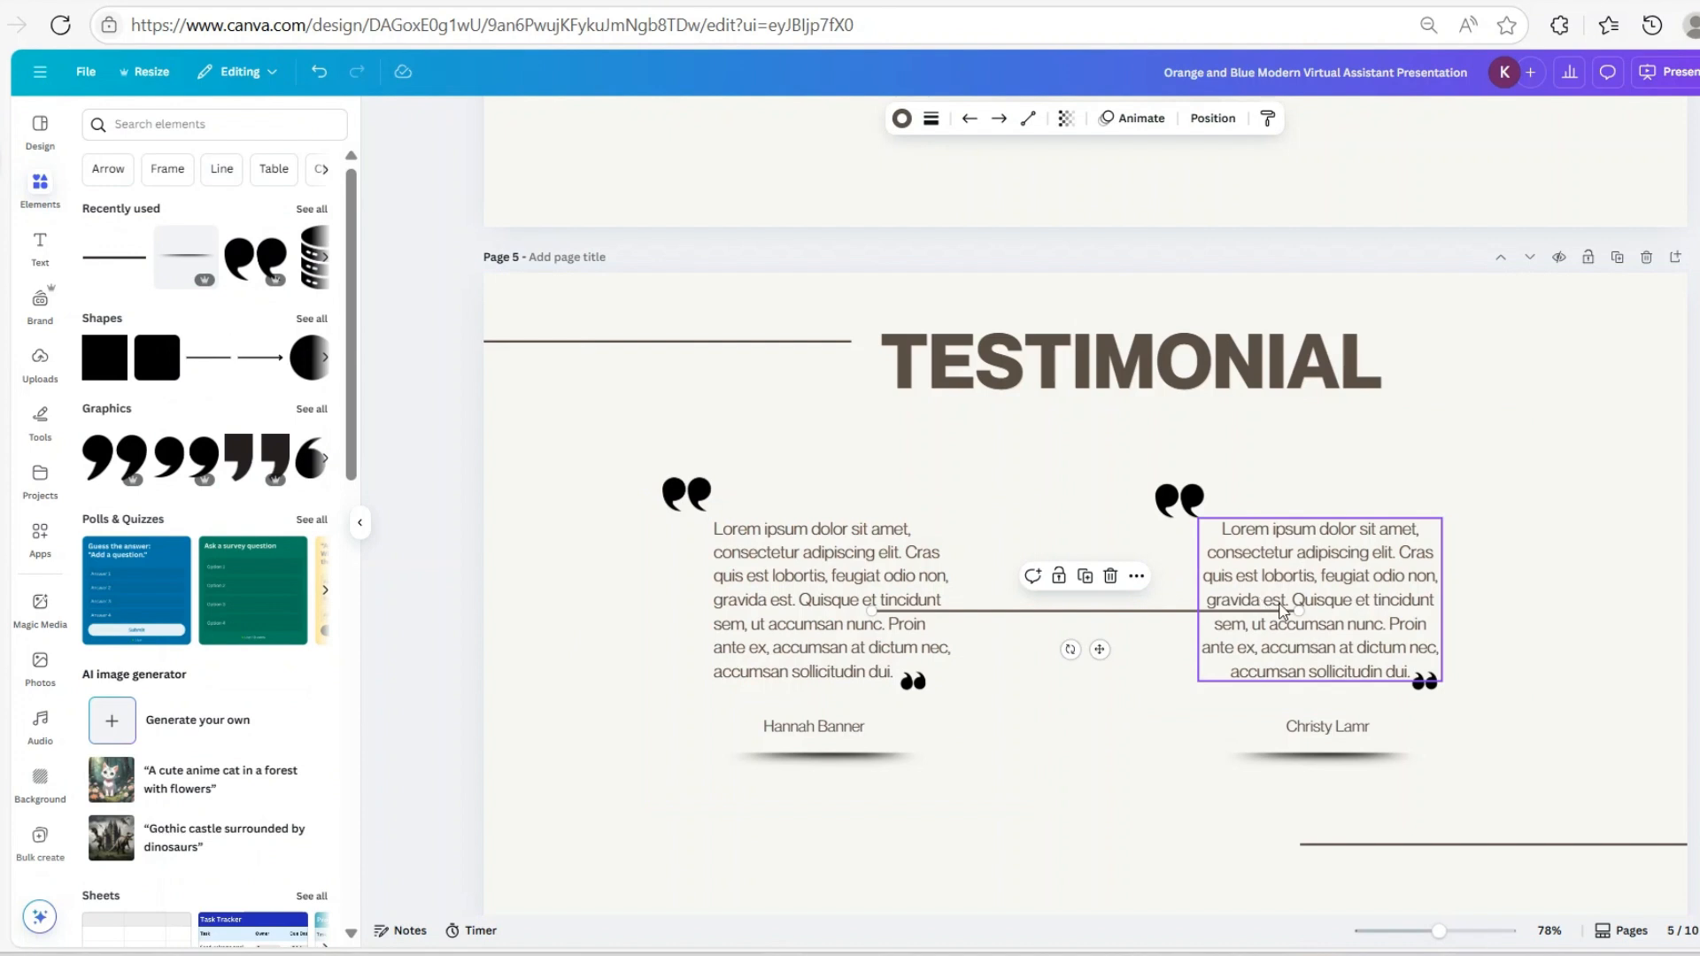
{"action": "left_click_drag", "start_coordinate": [1266, 609], "coordinate": [818, 742]}
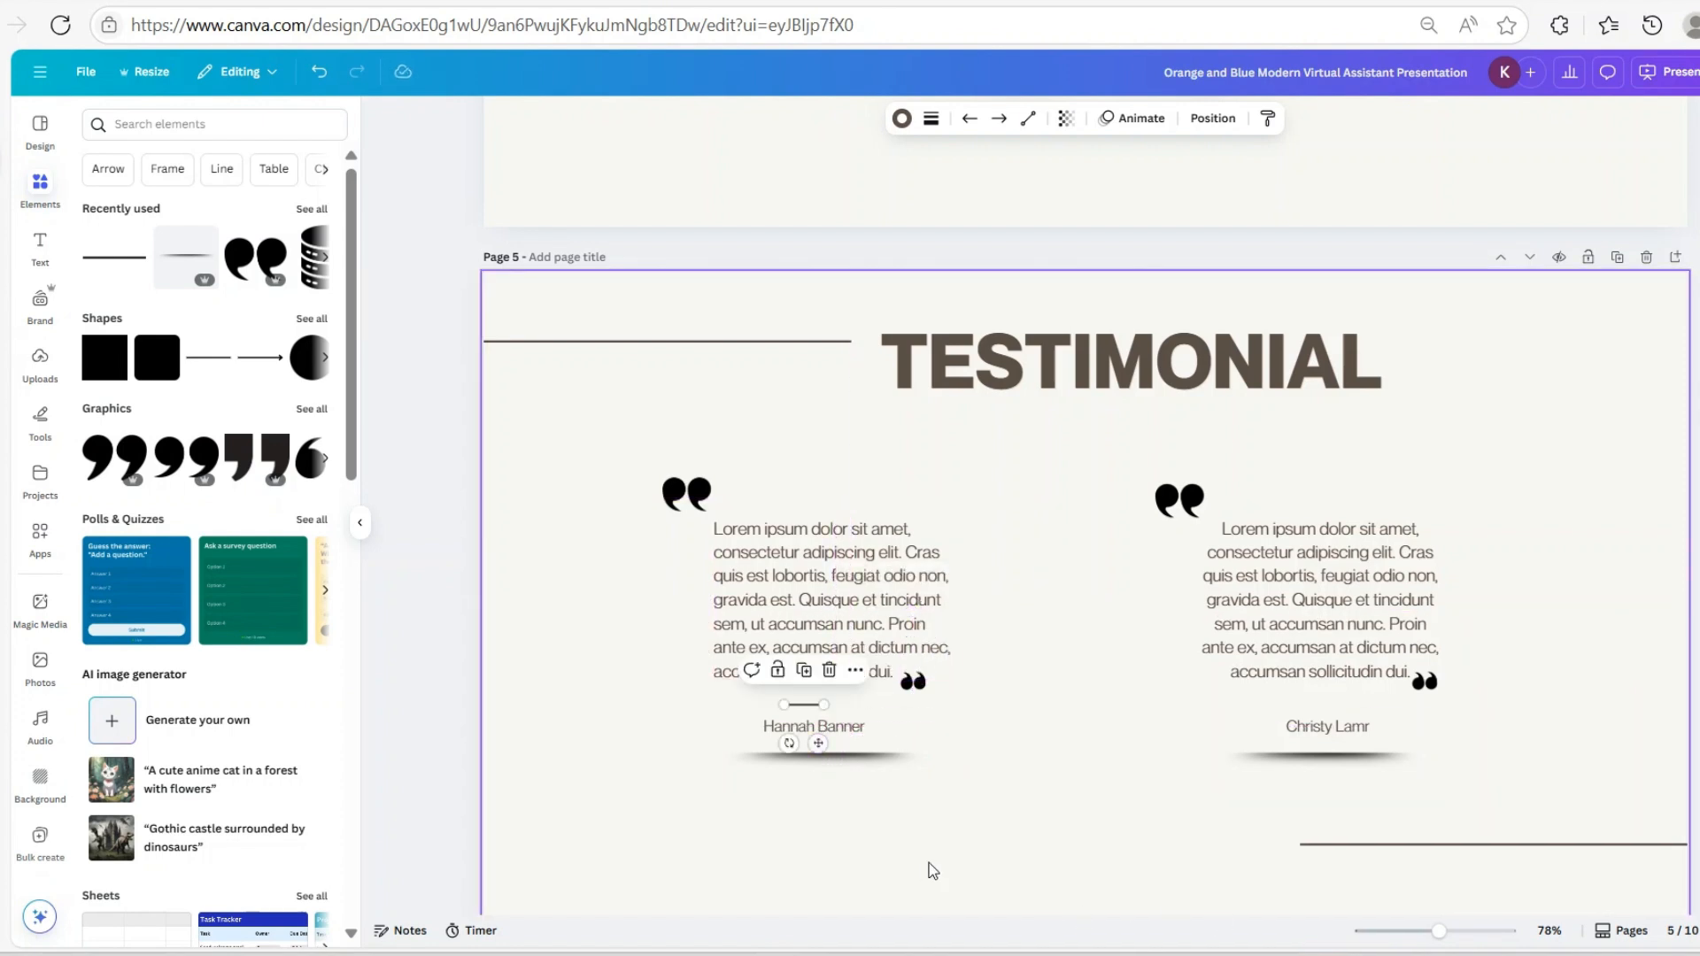
{"action": "left_click", "coordinate": [805, 678]}
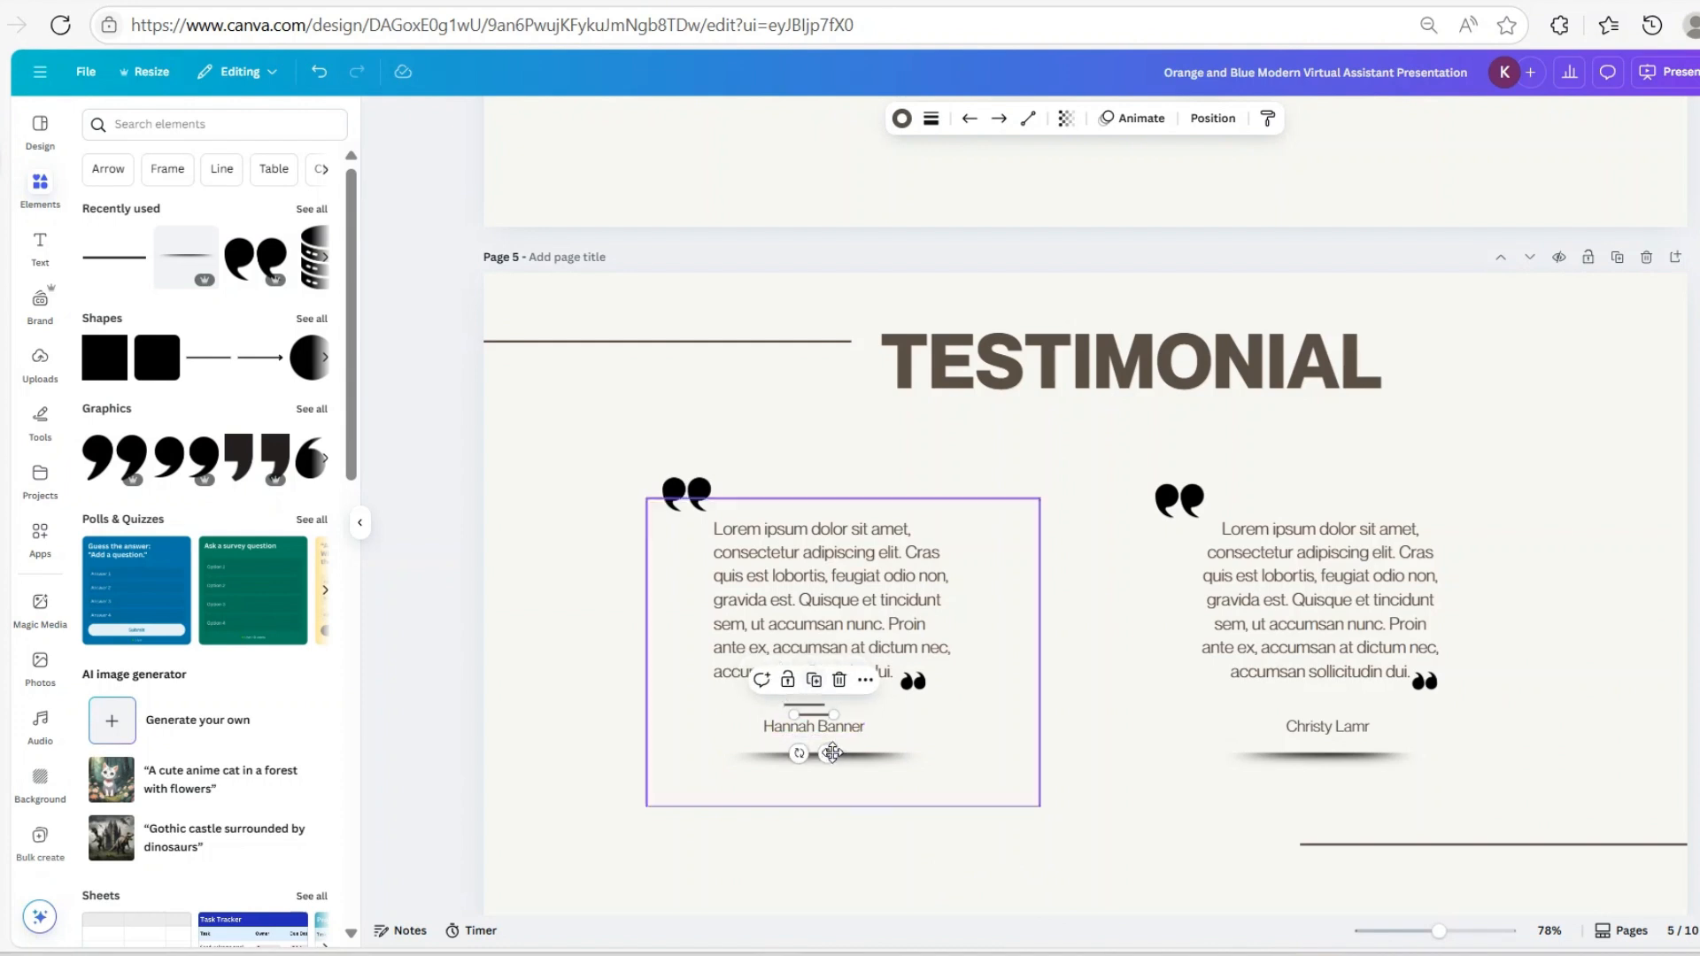
{"action": "left_click_drag", "start_coordinate": [818, 744], "coordinate": [1333, 743]}
{"action": "left_click", "coordinate": [1538, 613]}
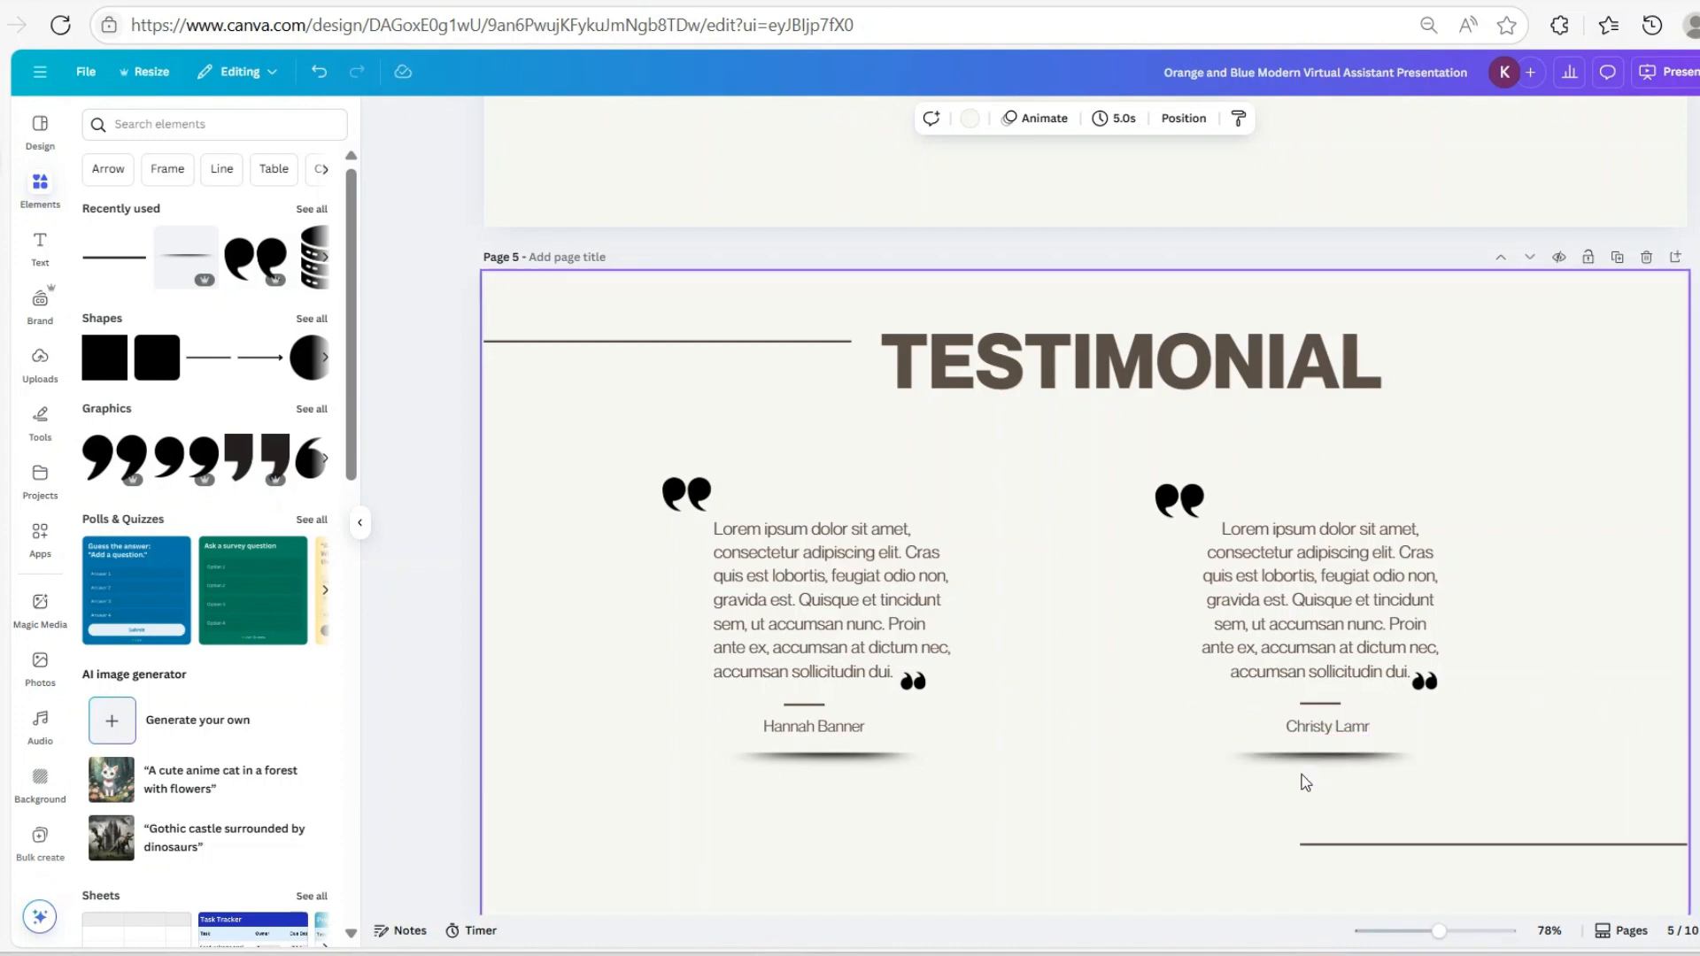
{"action": "left_click", "coordinate": [1325, 705]}
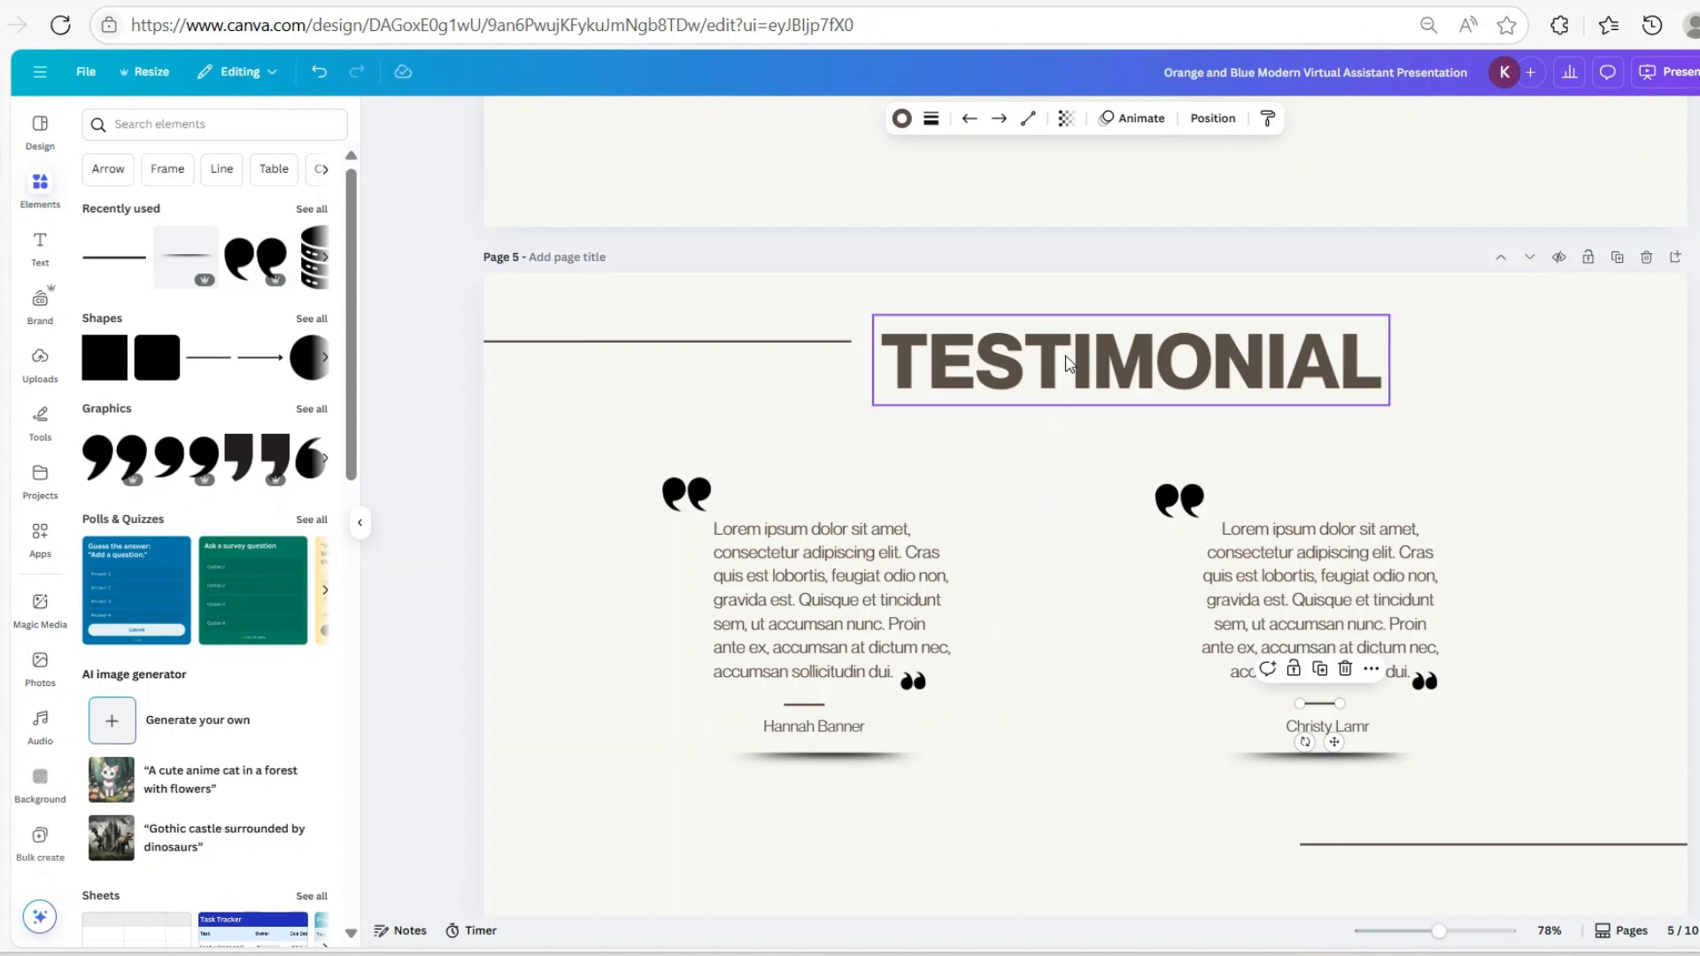
Lower the TESTIMONIAL heading, move both testimonial columns down together, and realign the right block
{"action": "left_click_drag", "start_coordinate": [1074, 380], "coordinate": [1075, 400]}
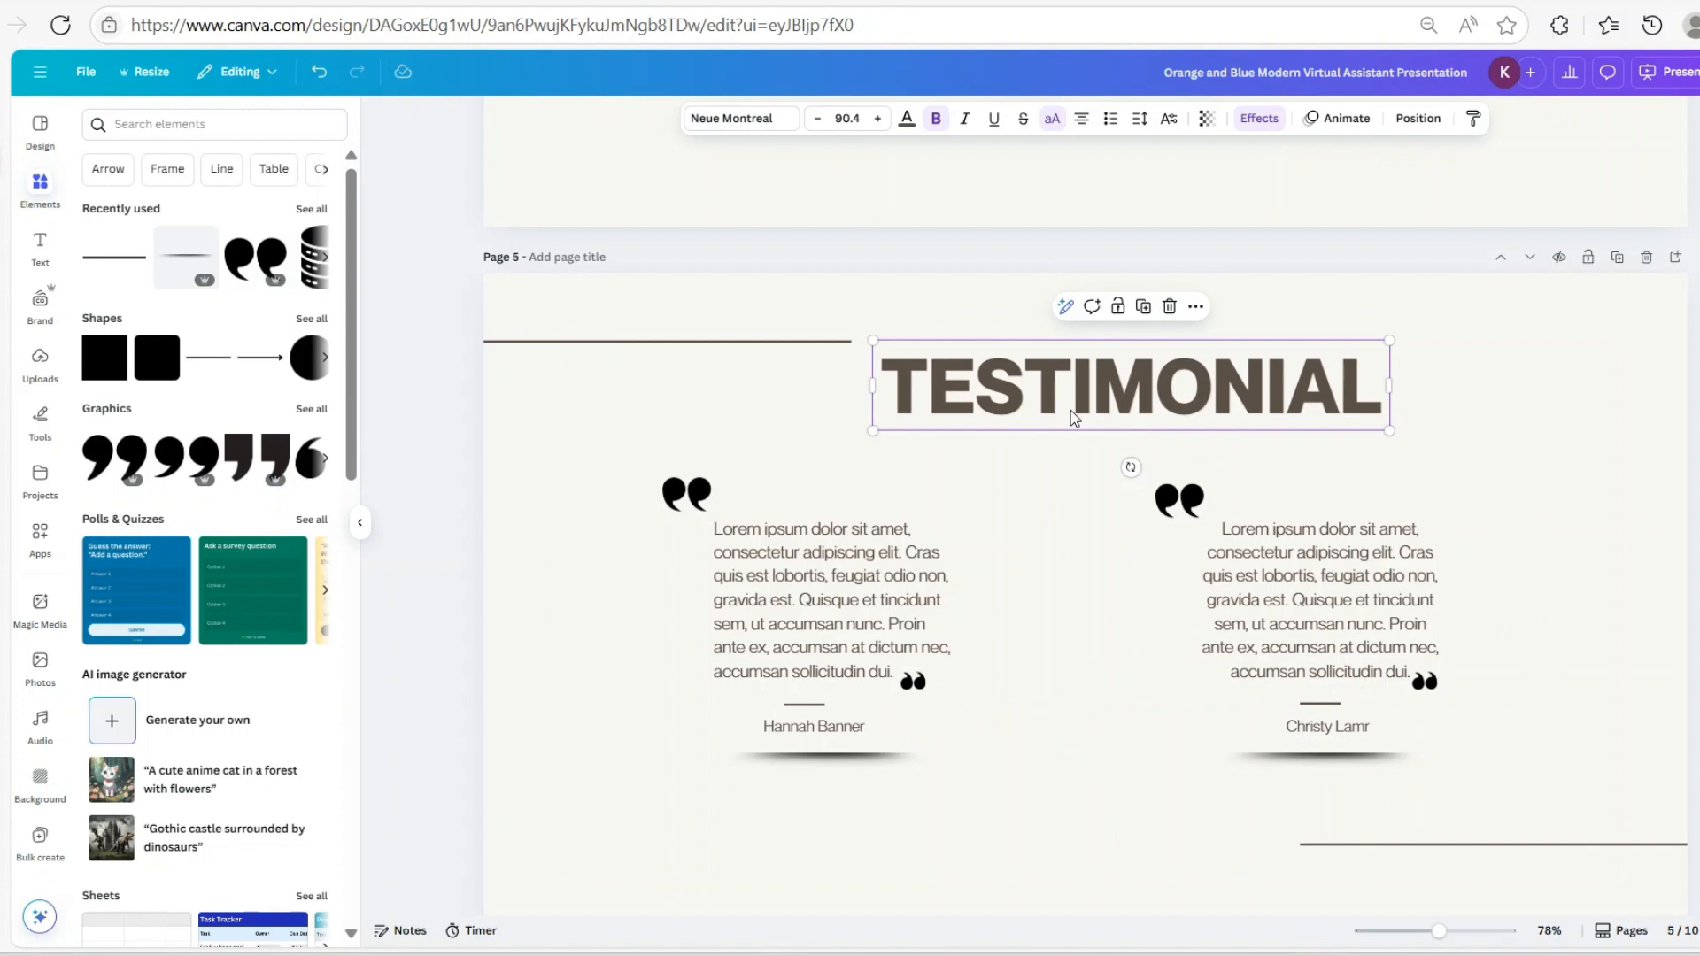
{"action": "left_click_drag", "start_coordinate": [558, 487], "coordinate": [1548, 778]}
{"action": "left_click_drag", "start_coordinate": [1143, 705], "coordinate": [1123, 747]}
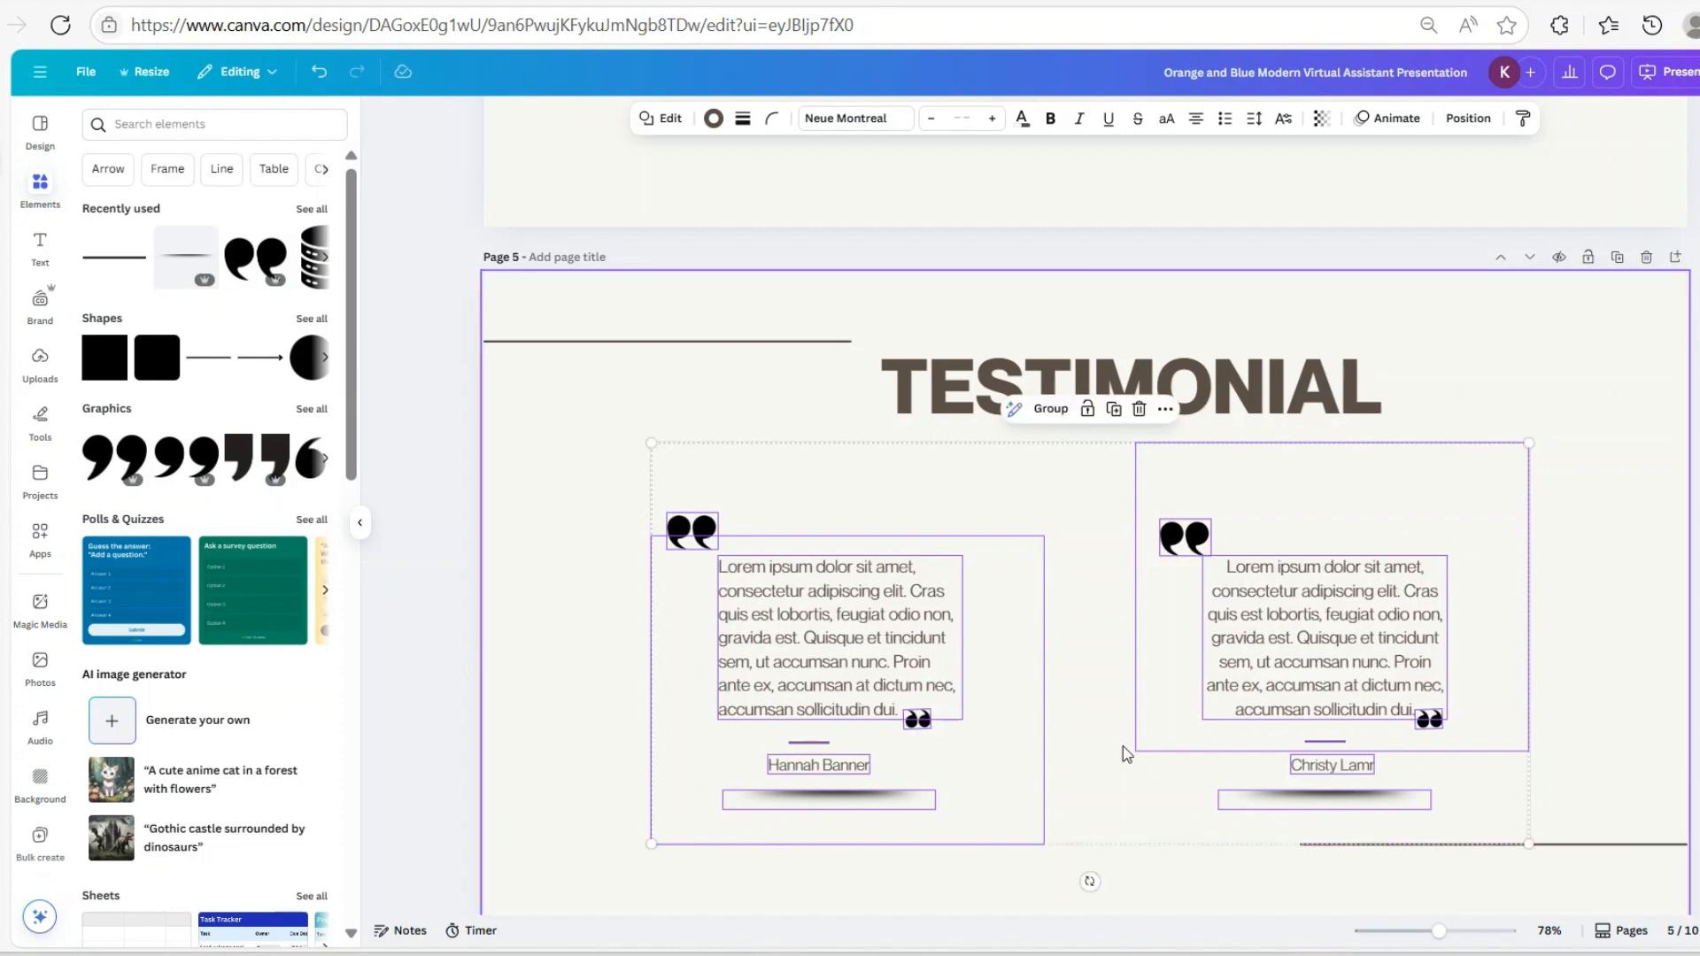
{"action": "left_click", "coordinate": [1616, 423]}
{"action": "left_click", "coordinate": [1387, 491]}
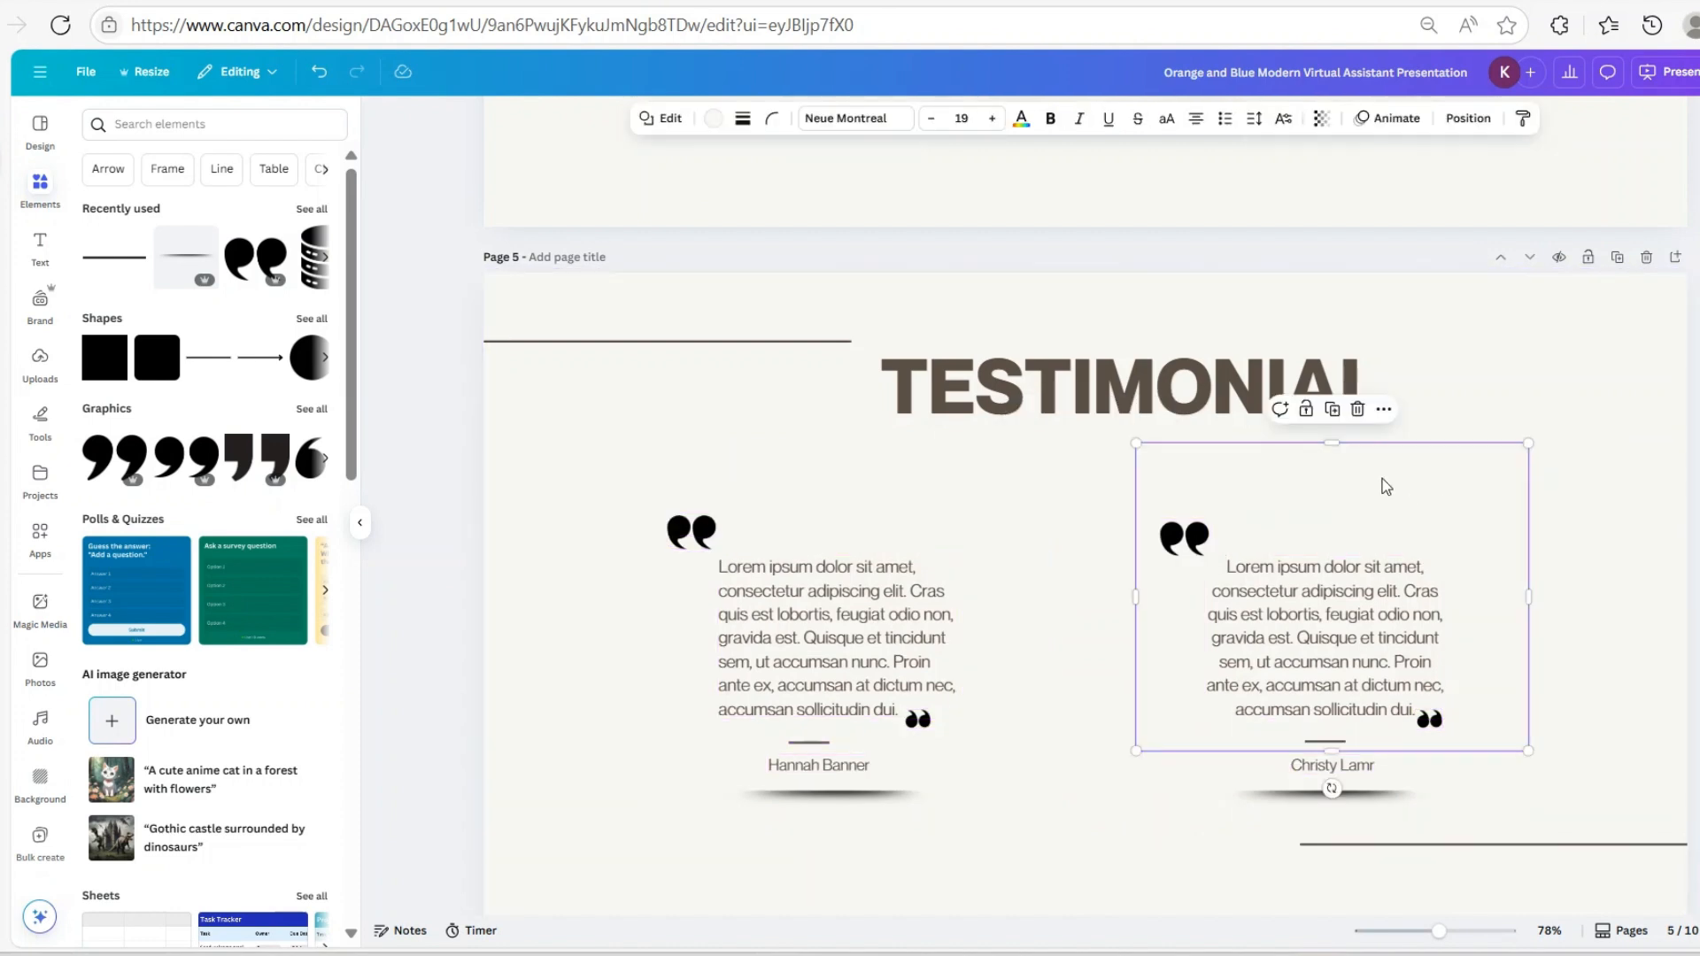
{"action": "mouse_move", "coordinate": [1372, 492]}
{"action": "left_mouse_down"}
{"action": "mouse_move", "coordinate": [1426, 490]}
{"action": "mouse_move", "coordinate": [1367, 495]}
{"action": "left_mouse_up"}
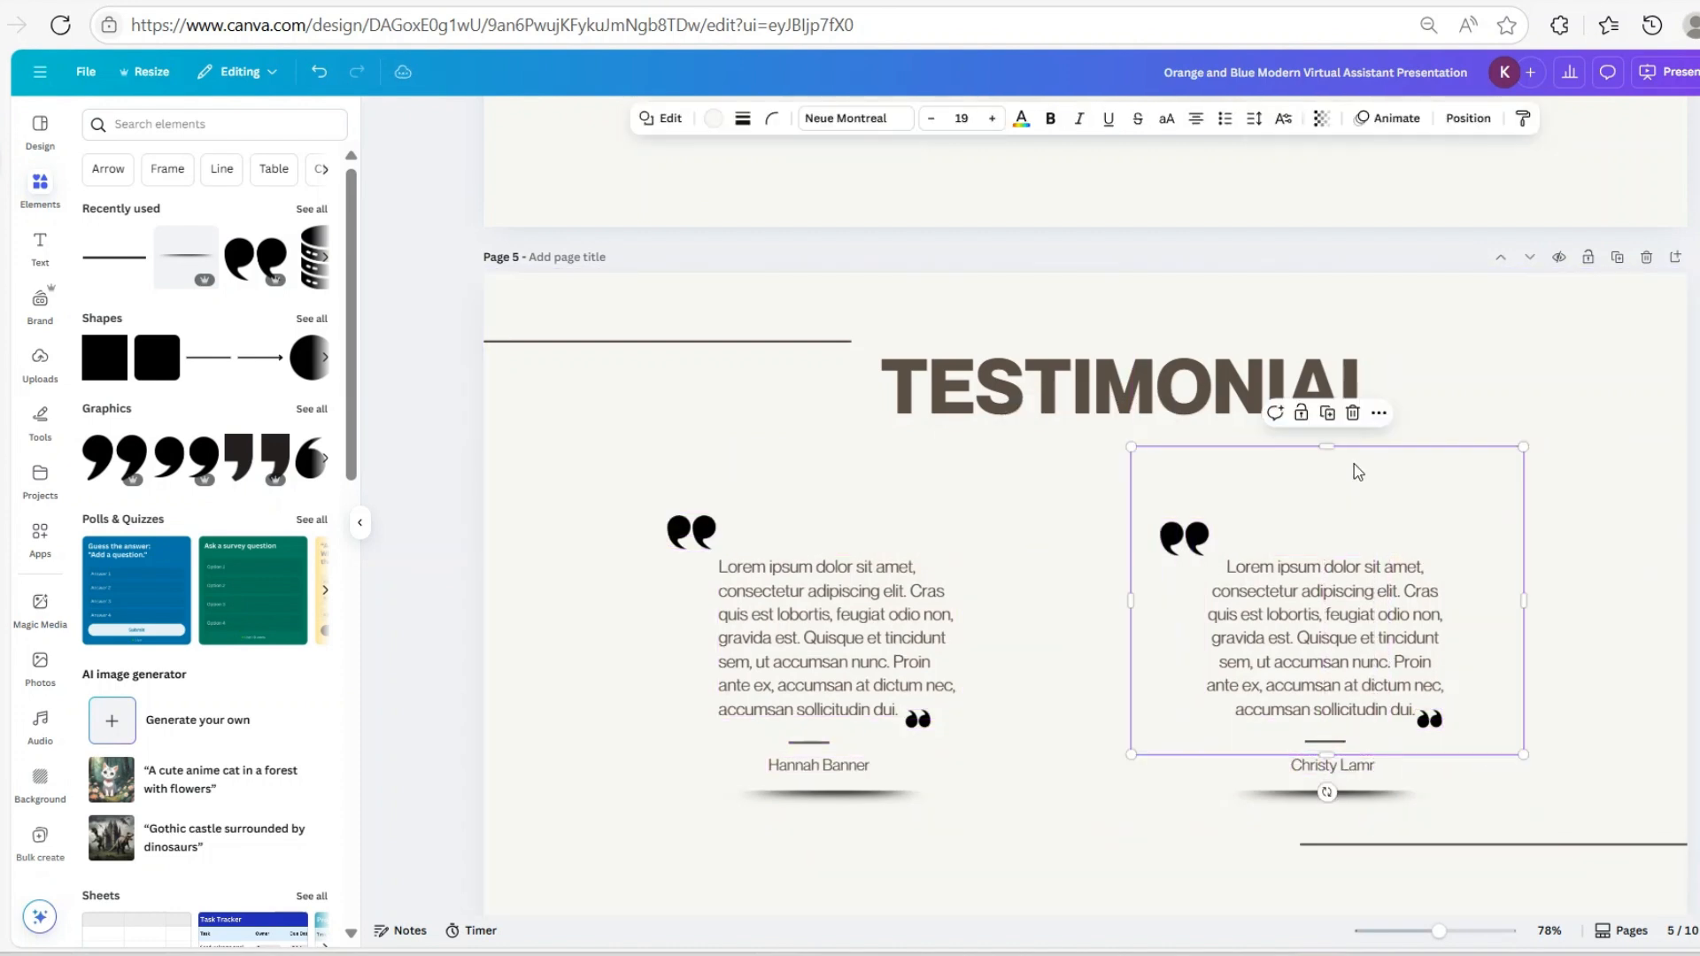
{"action": "left_click", "coordinate": [1356, 414]}
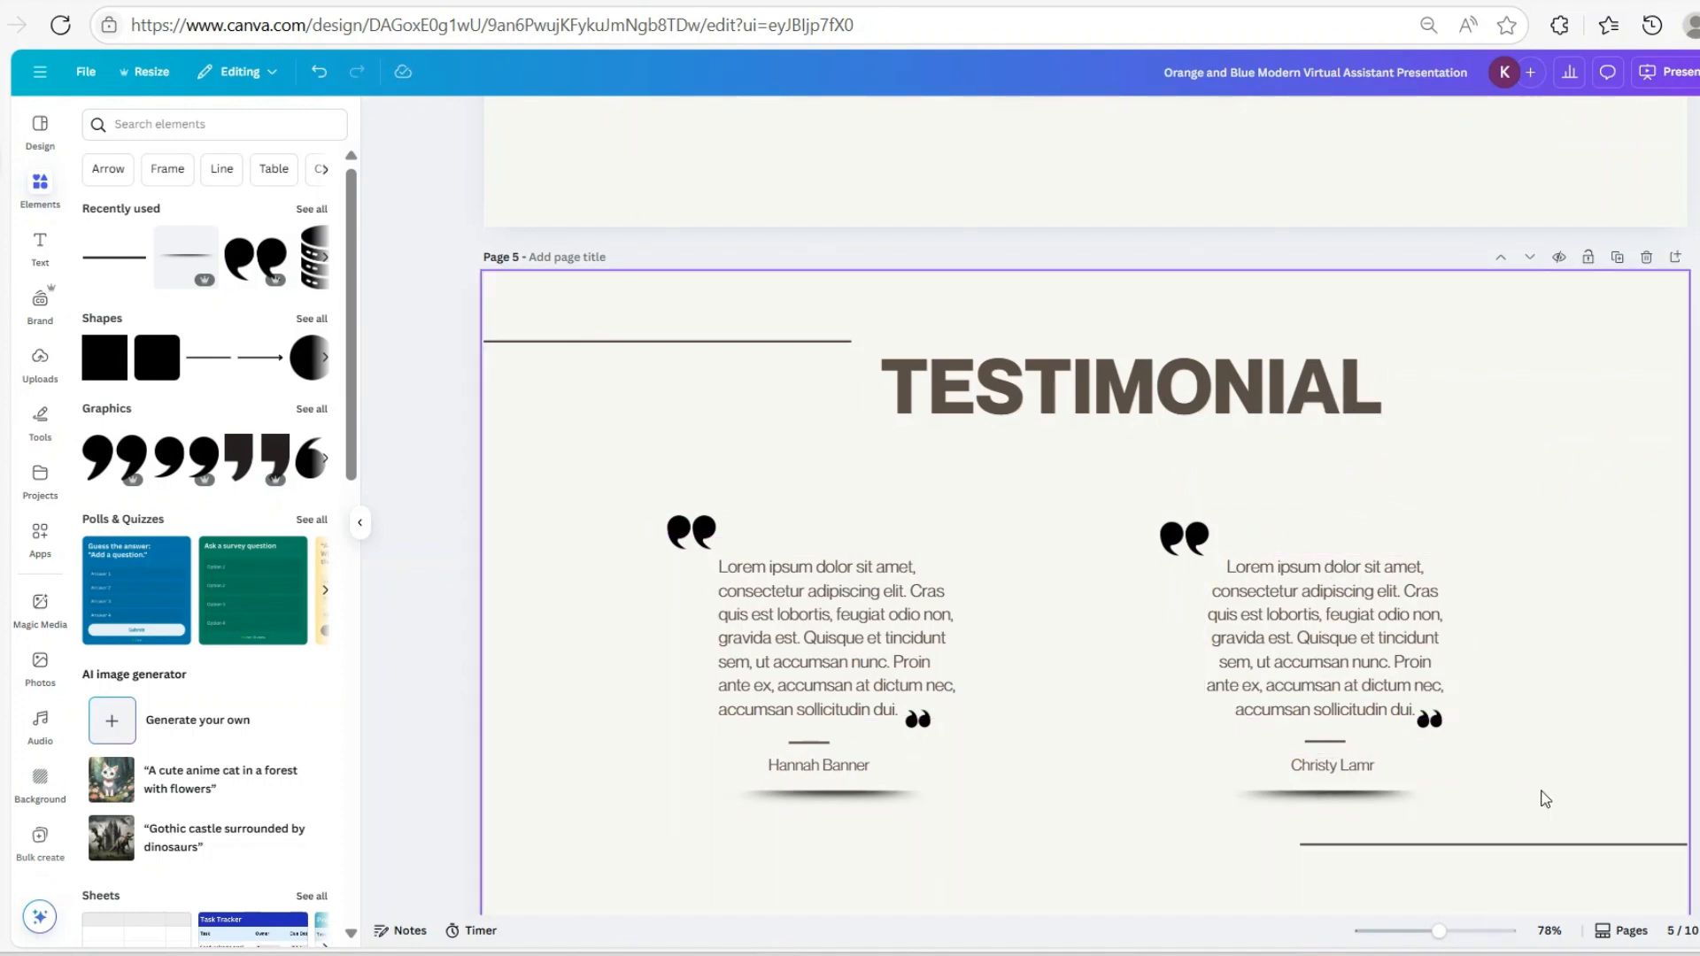
Move the long bottom-right line on the Testimonial page slightly lower
{"action": "scroll", "coordinate": [1613, 599], "scroll_direction": "down", "scroll_amount": 3}
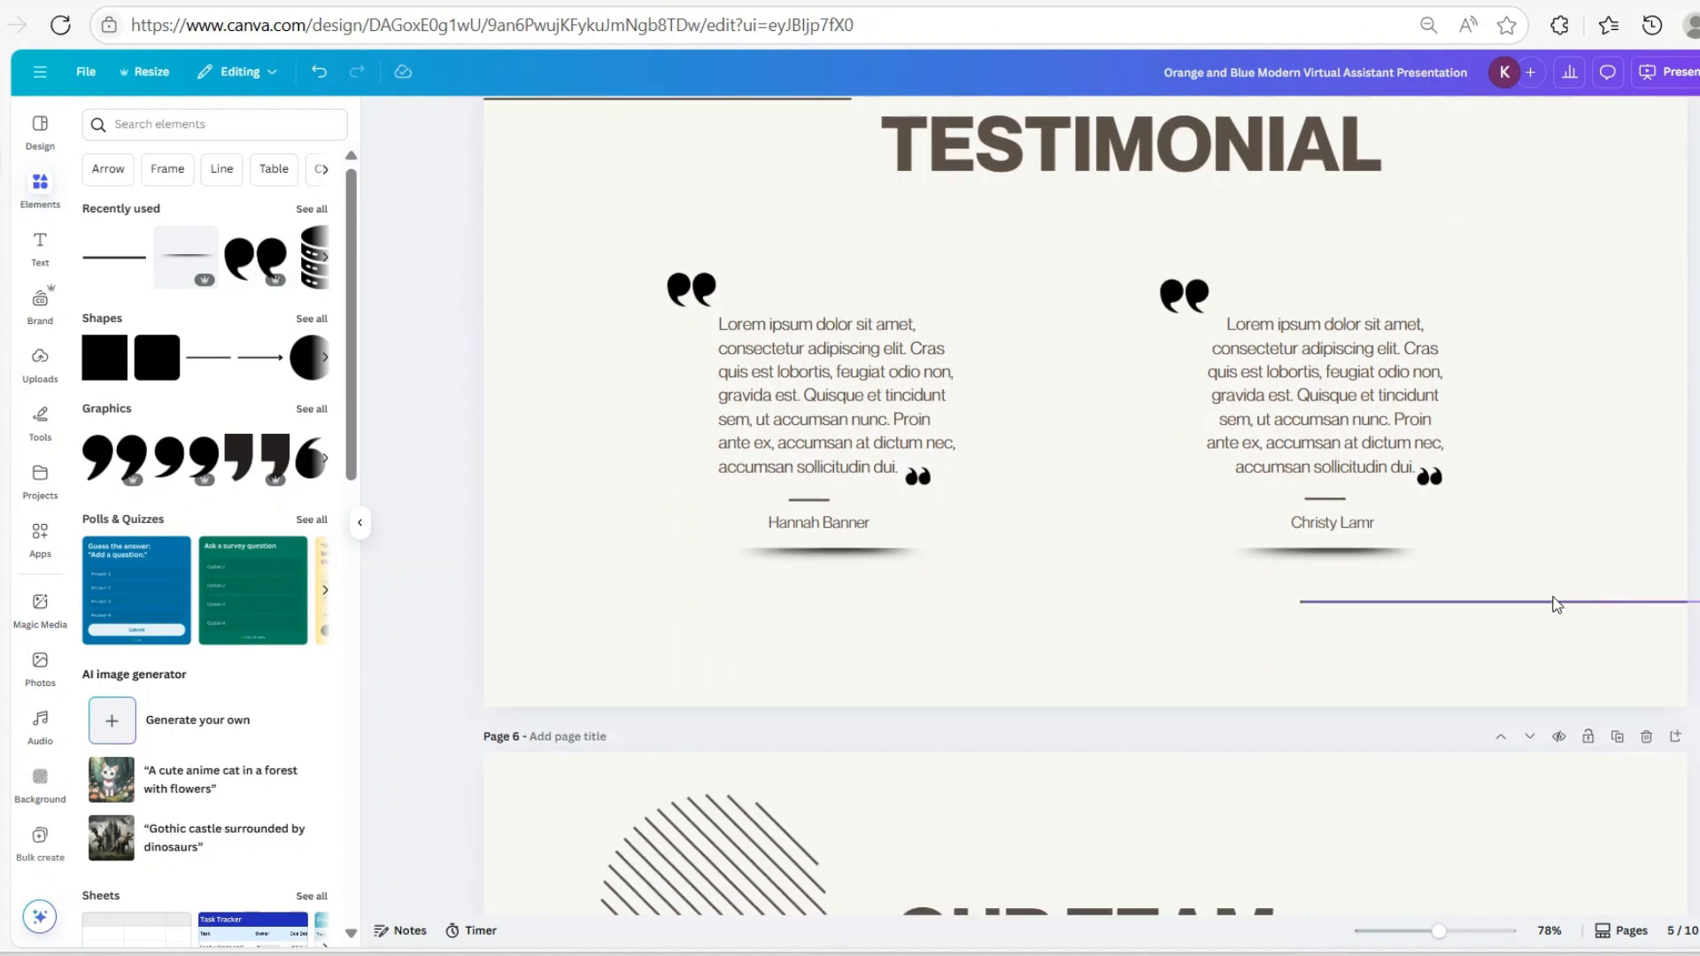
{"action": "left_click", "coordinate": [1552, 603]}
{"action": "left_click_drag", "start_coordinate": [1553, 606], "coordinate": [1557, 643]}
{"action": "left_click", "coordinate": [1696, 615]}
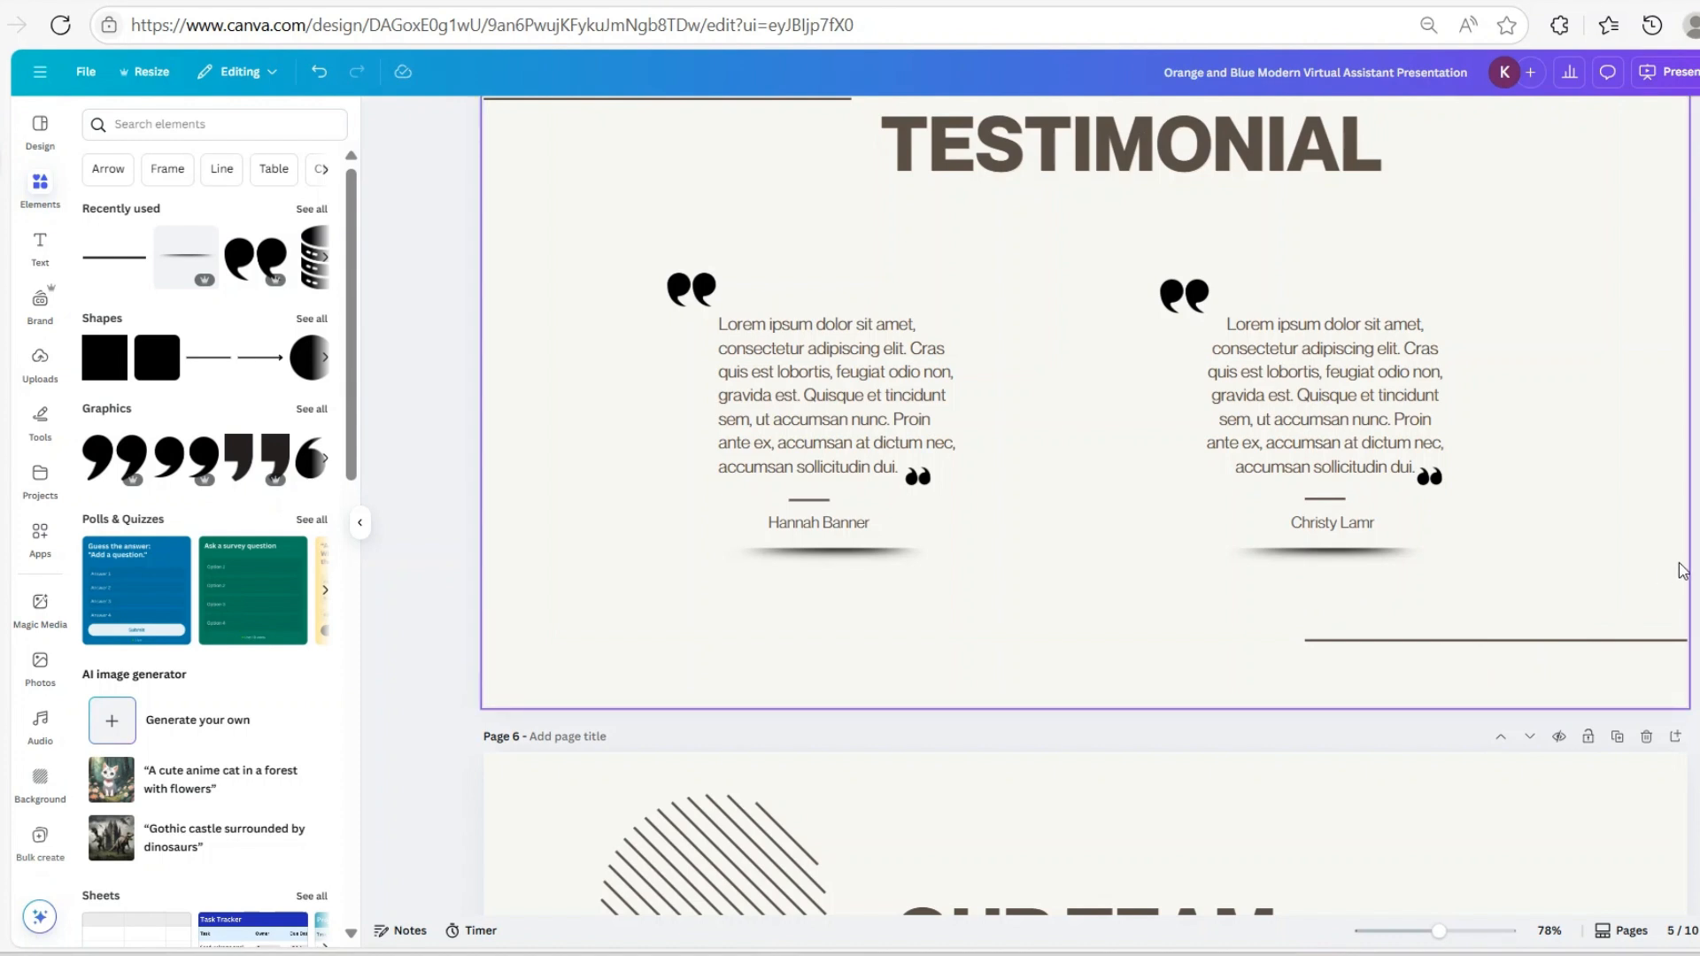
Delete the OUR TEAM page, restoring a page deleted by mistake
{"action": "scroll", "coordinate": [1506, 469], "scroll_direction": "up", "scroll_amount": 2}
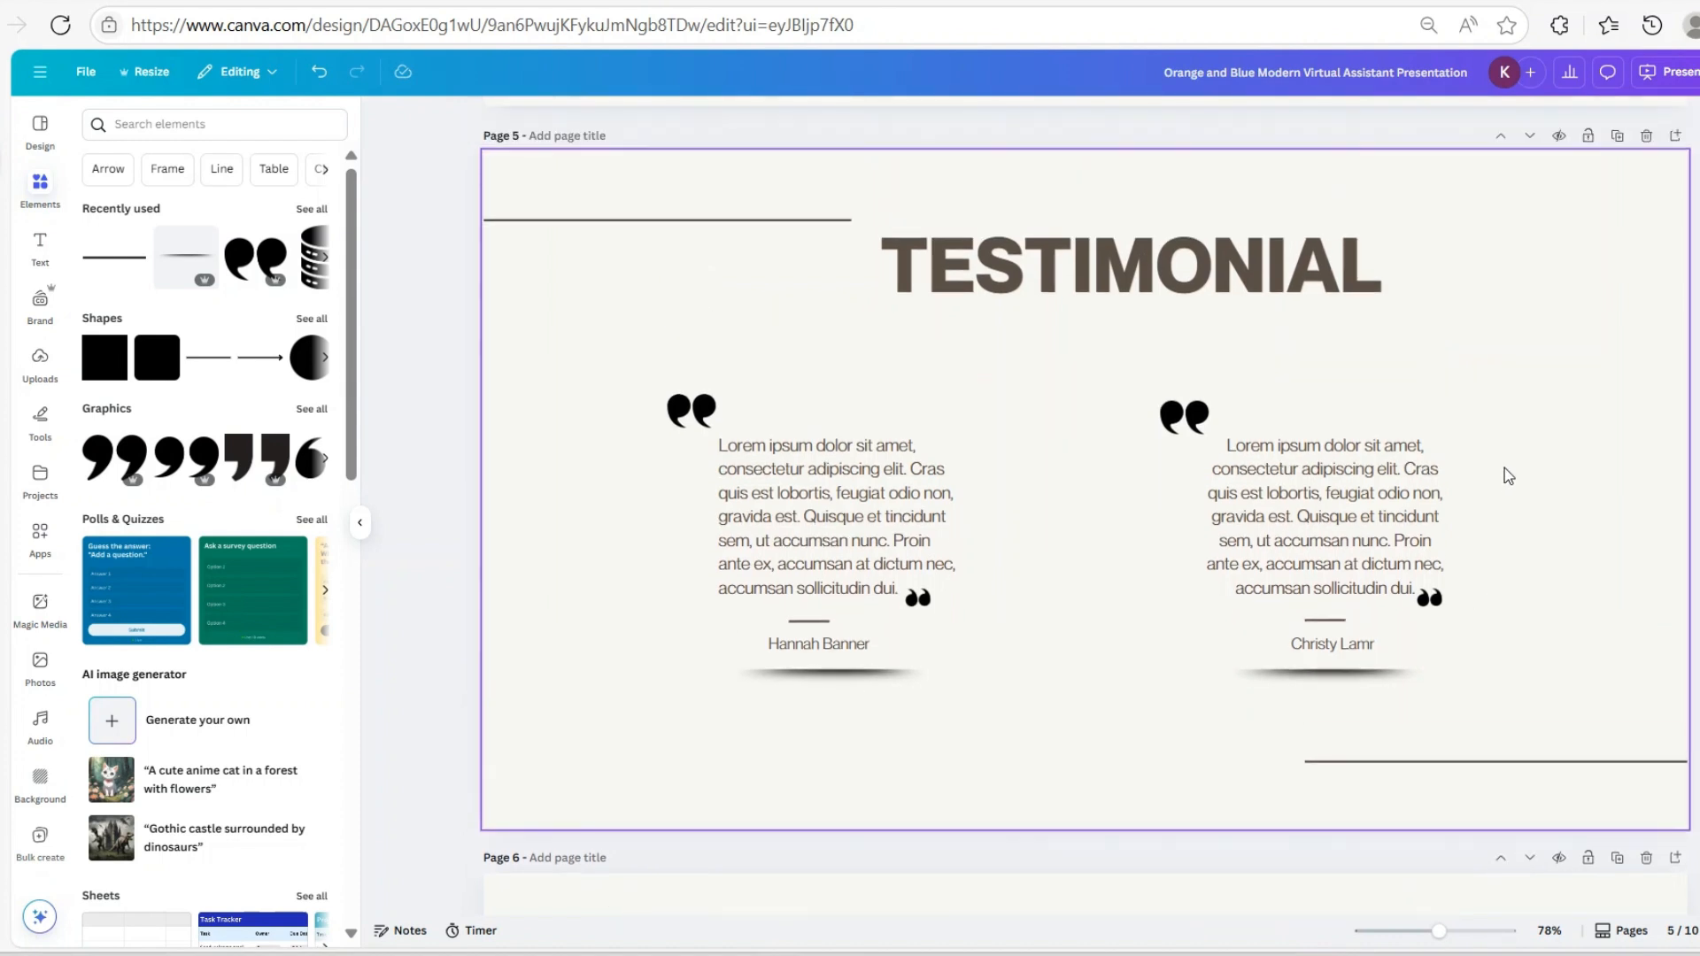
{"action": "scroll", "coordinate": [1505, 469], "scroll_direction": "down", "scroll_amount": 5}
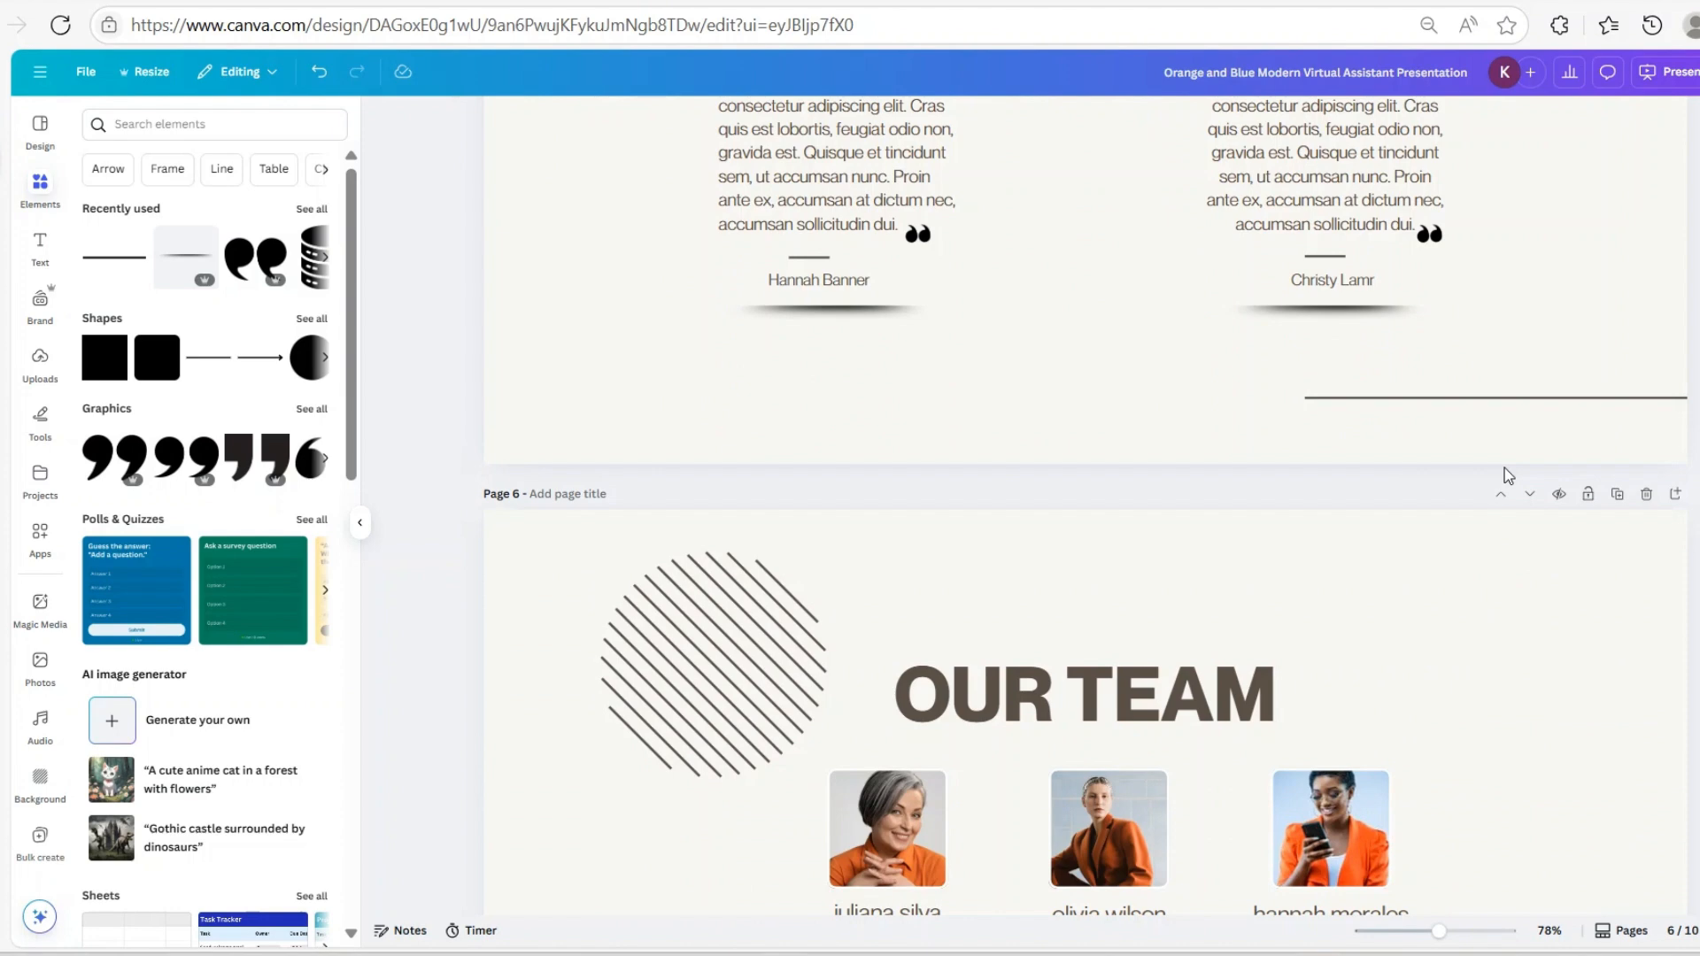
{"action": "scroll", "coordinate": [1508, 476], "scroll_direction": "down", "scroll_amount": 2}
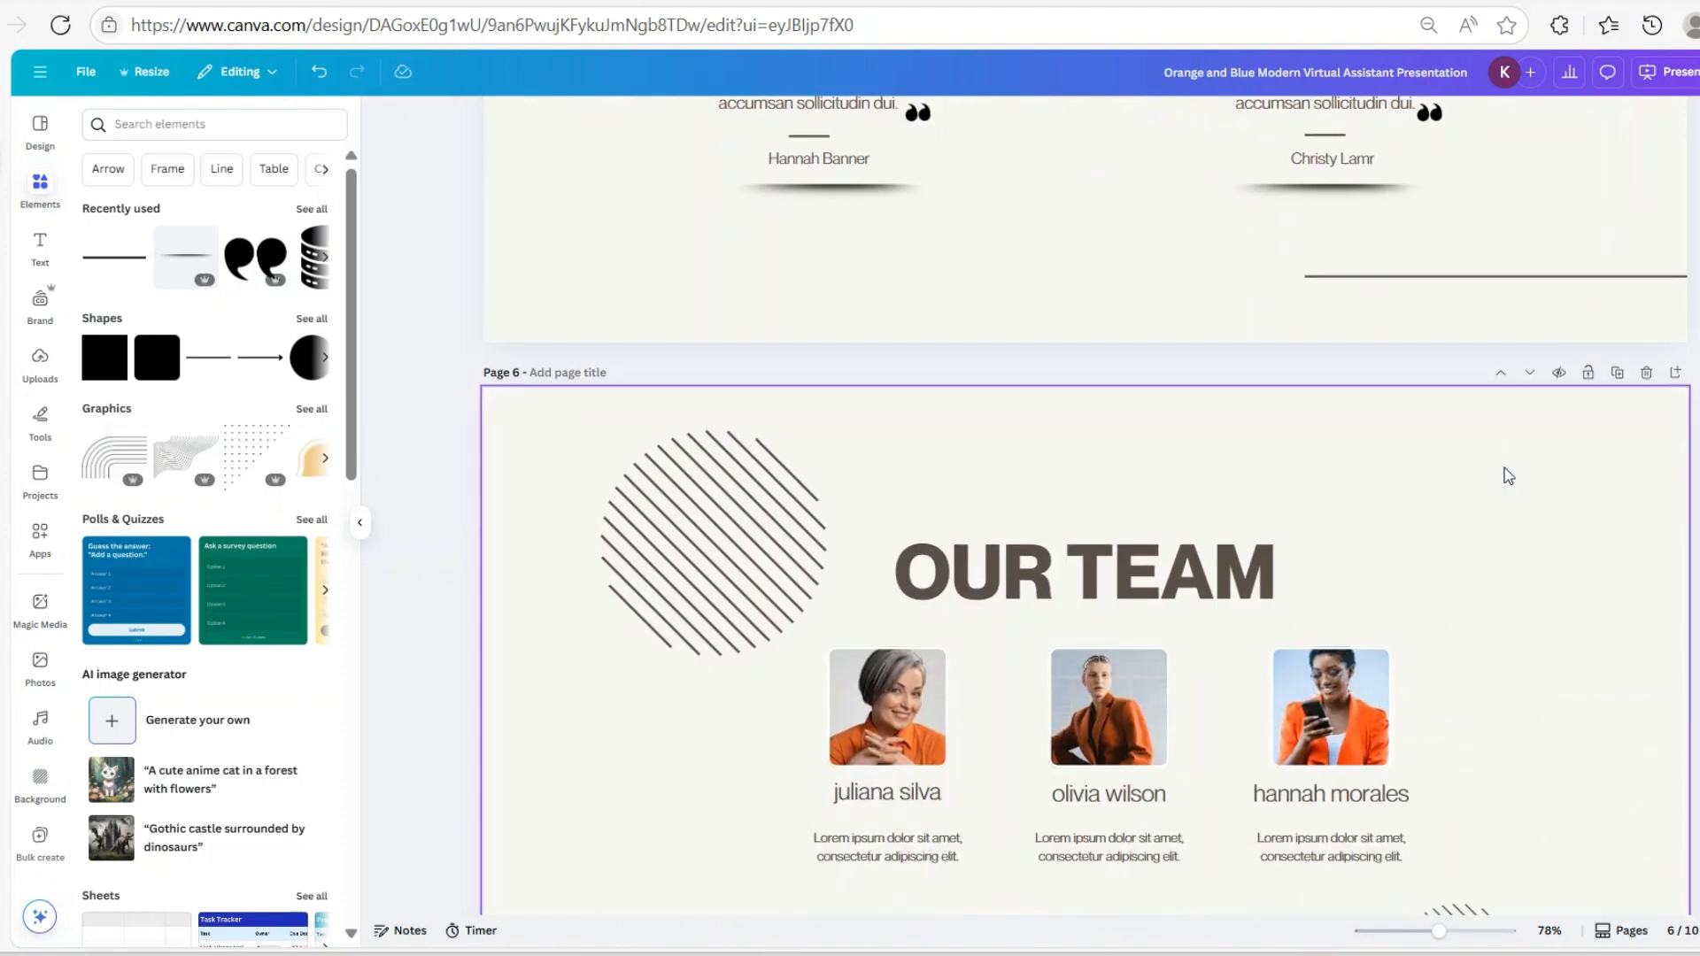
{"action": "scroll", "coordinate": [1317, 497], "scroll_direction": "down", "scroll_amount": 6}
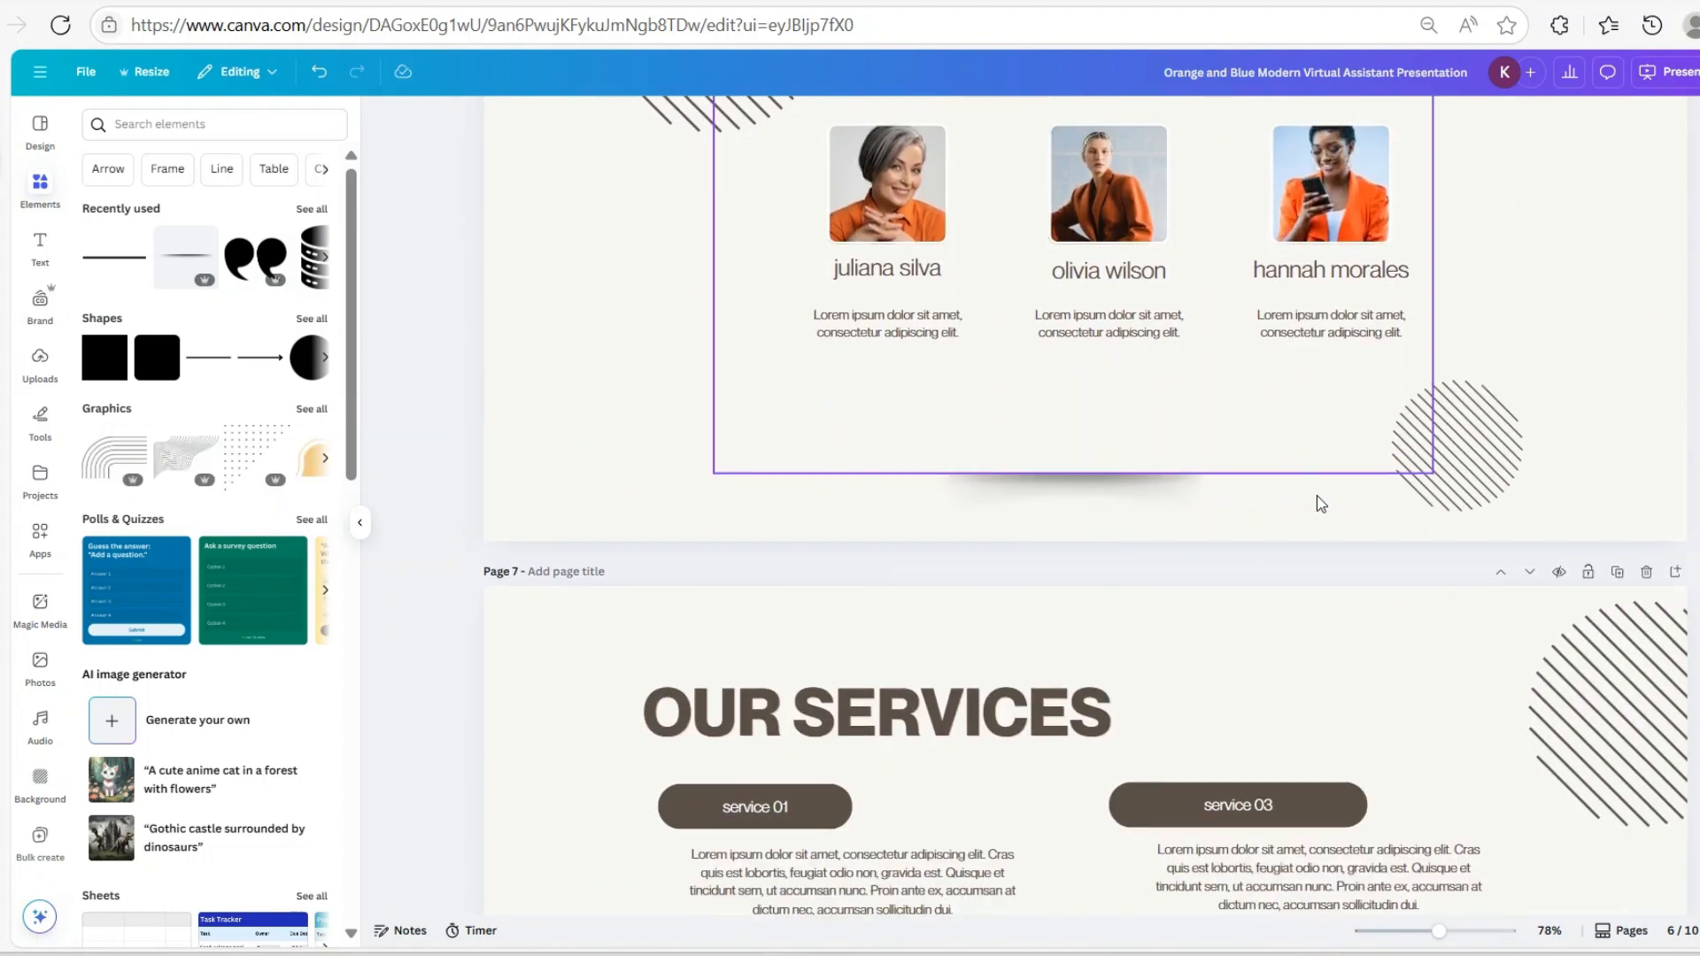
{"action": "scroll", "coordinate": [1319, 500], "scroll_direction": "up", "scroll_amount": 7}
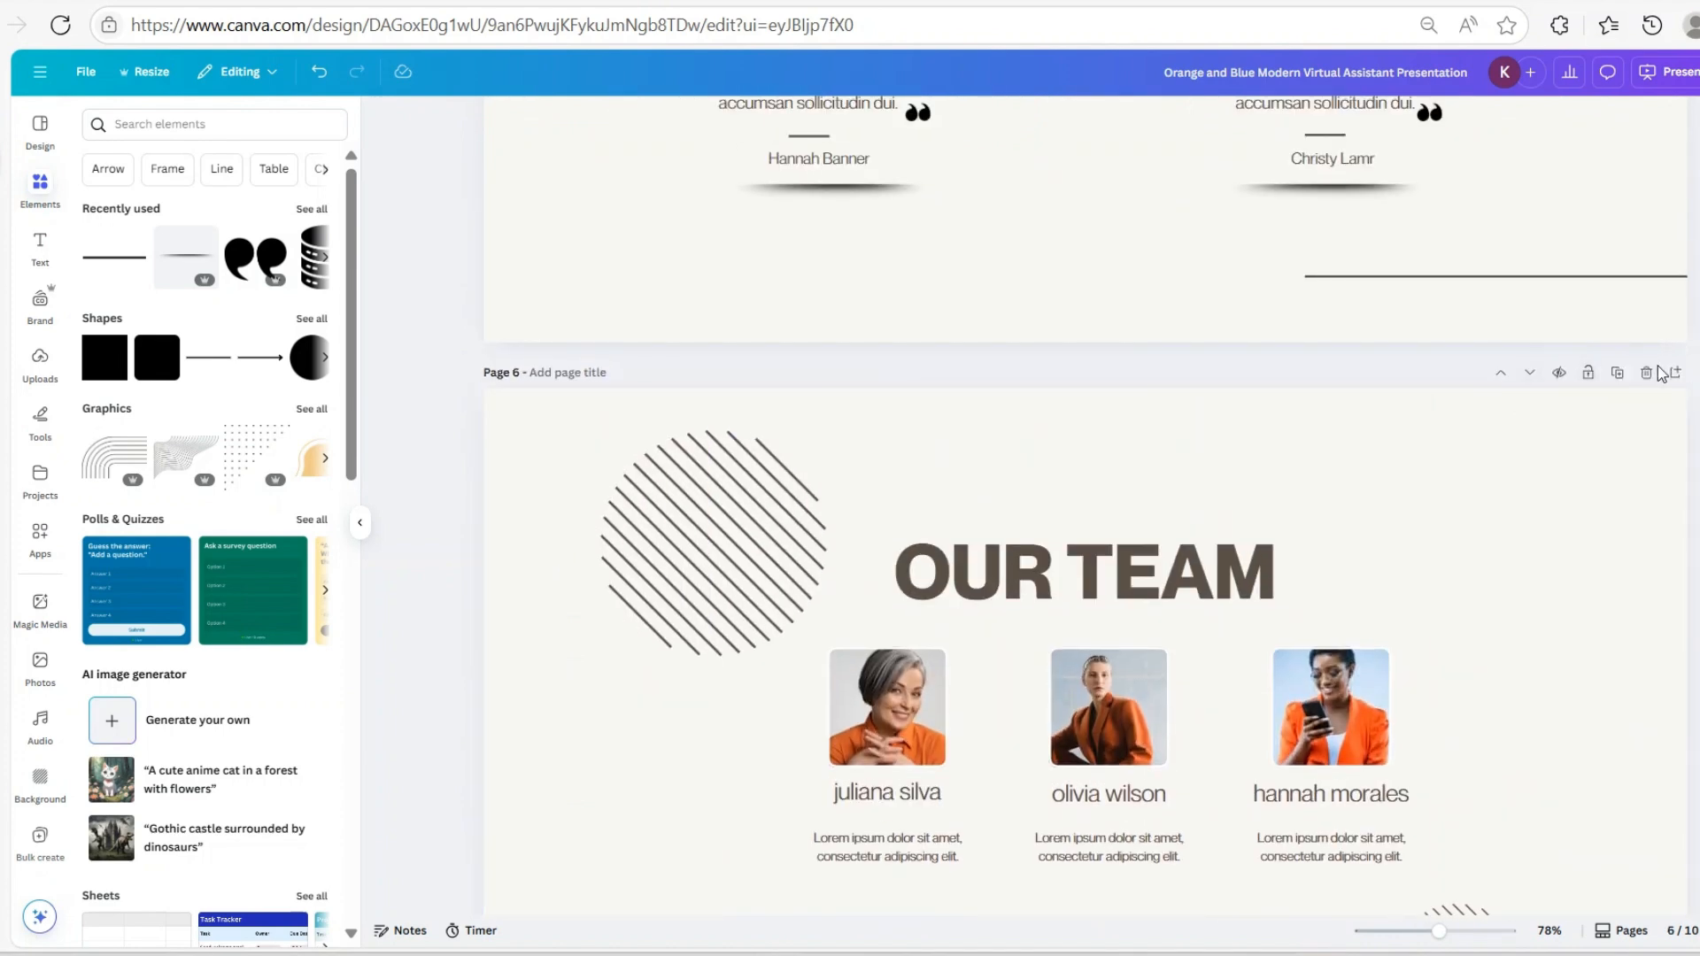
{"action": "left_click", "coordinate": [1646, 372]}
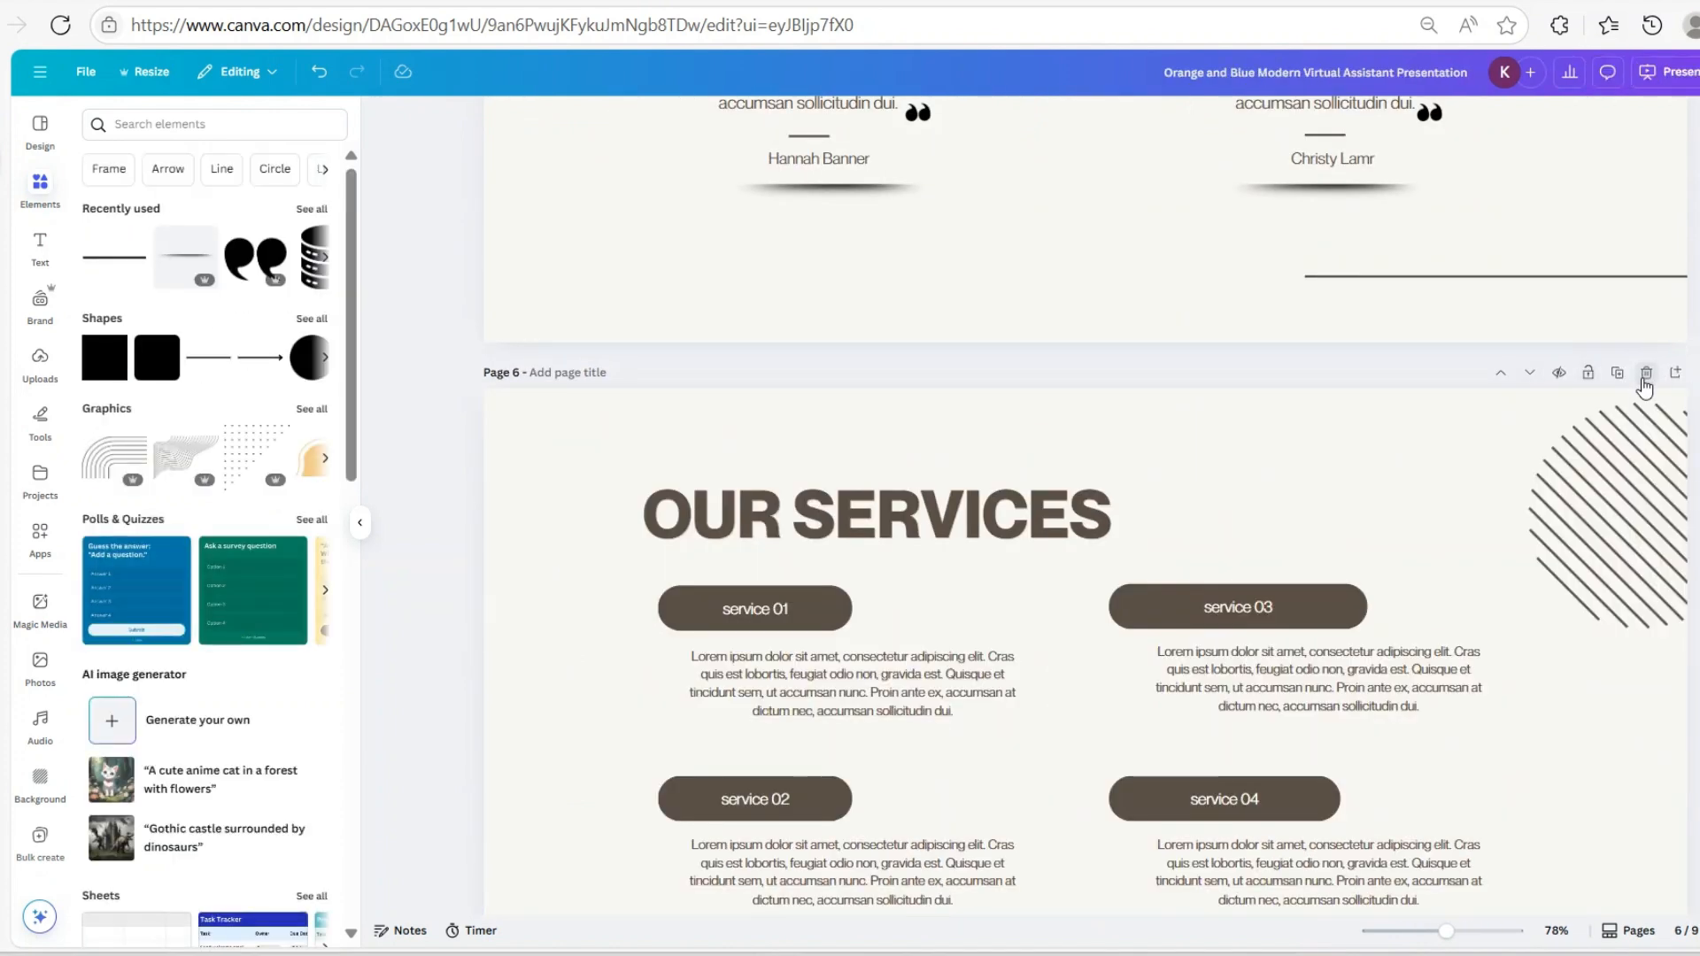
{"action": "left_click", "coordinate": [1644, 379]}
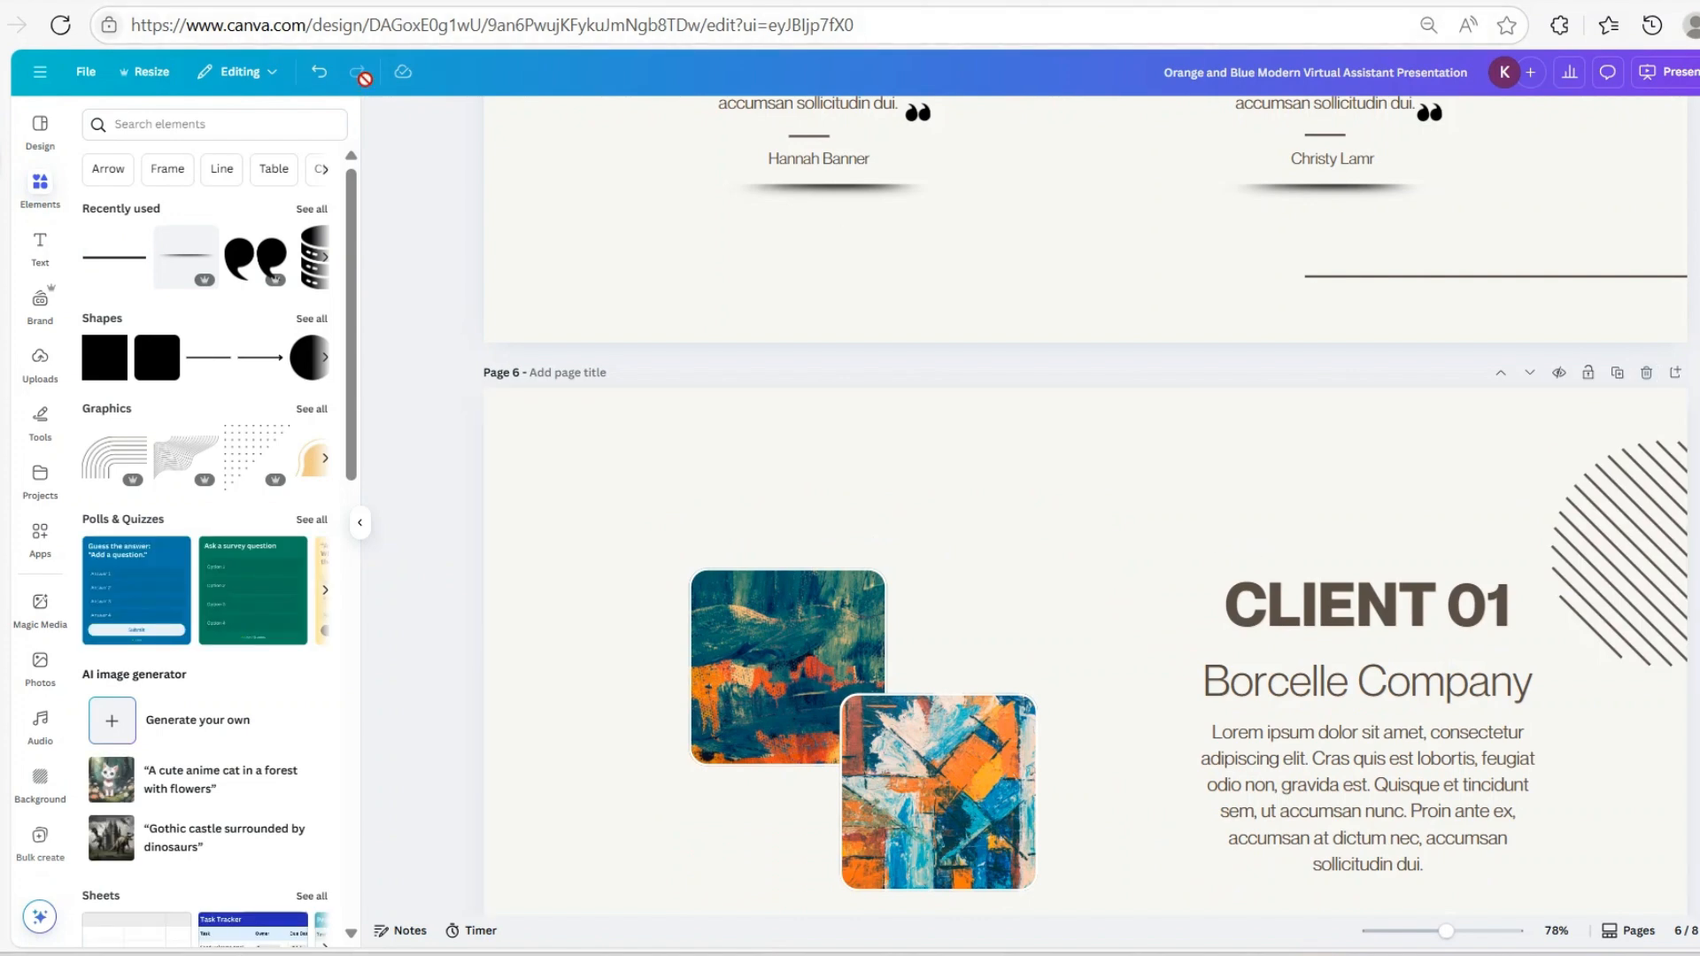
{"action": "left_click", "coordinate": [318, 72]}
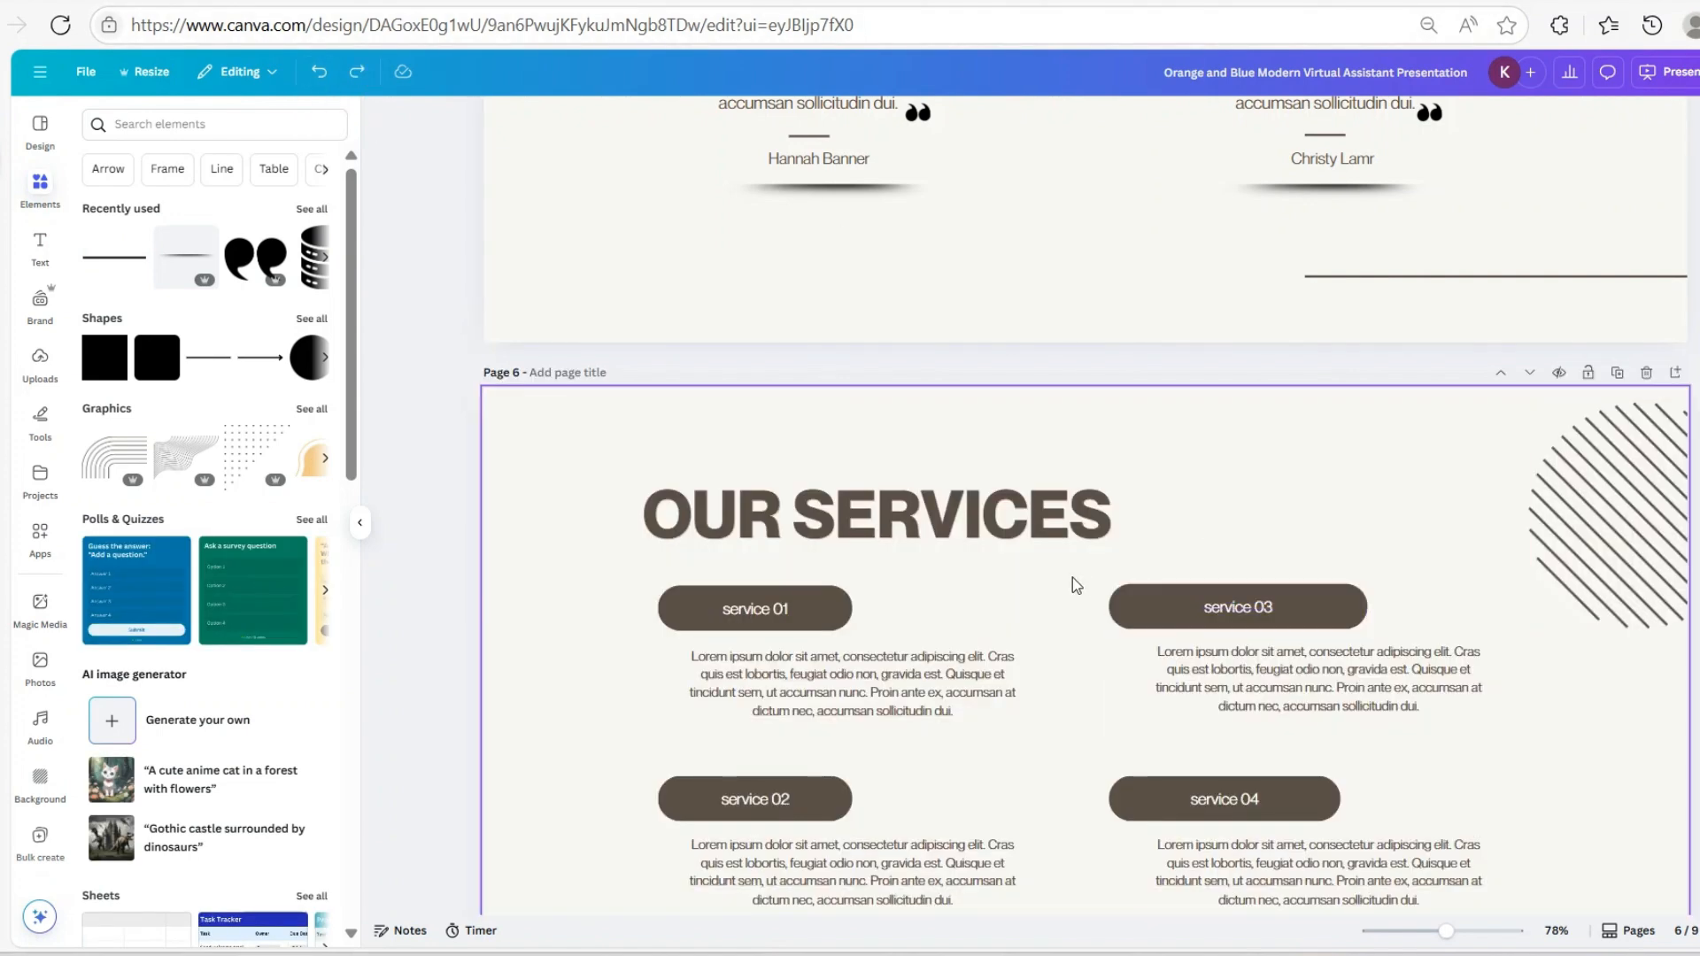
Delete the OUR SERVICES and CLIENT 01 pages
{"action": "scroll", "coordinate": [1225, 591], "scroll_direction": "up", "scroll_amount": 10}
{"action": "scroll", "coordinate": [1231, 591], "scroll_direction": "up", "scroll_amount": 10}
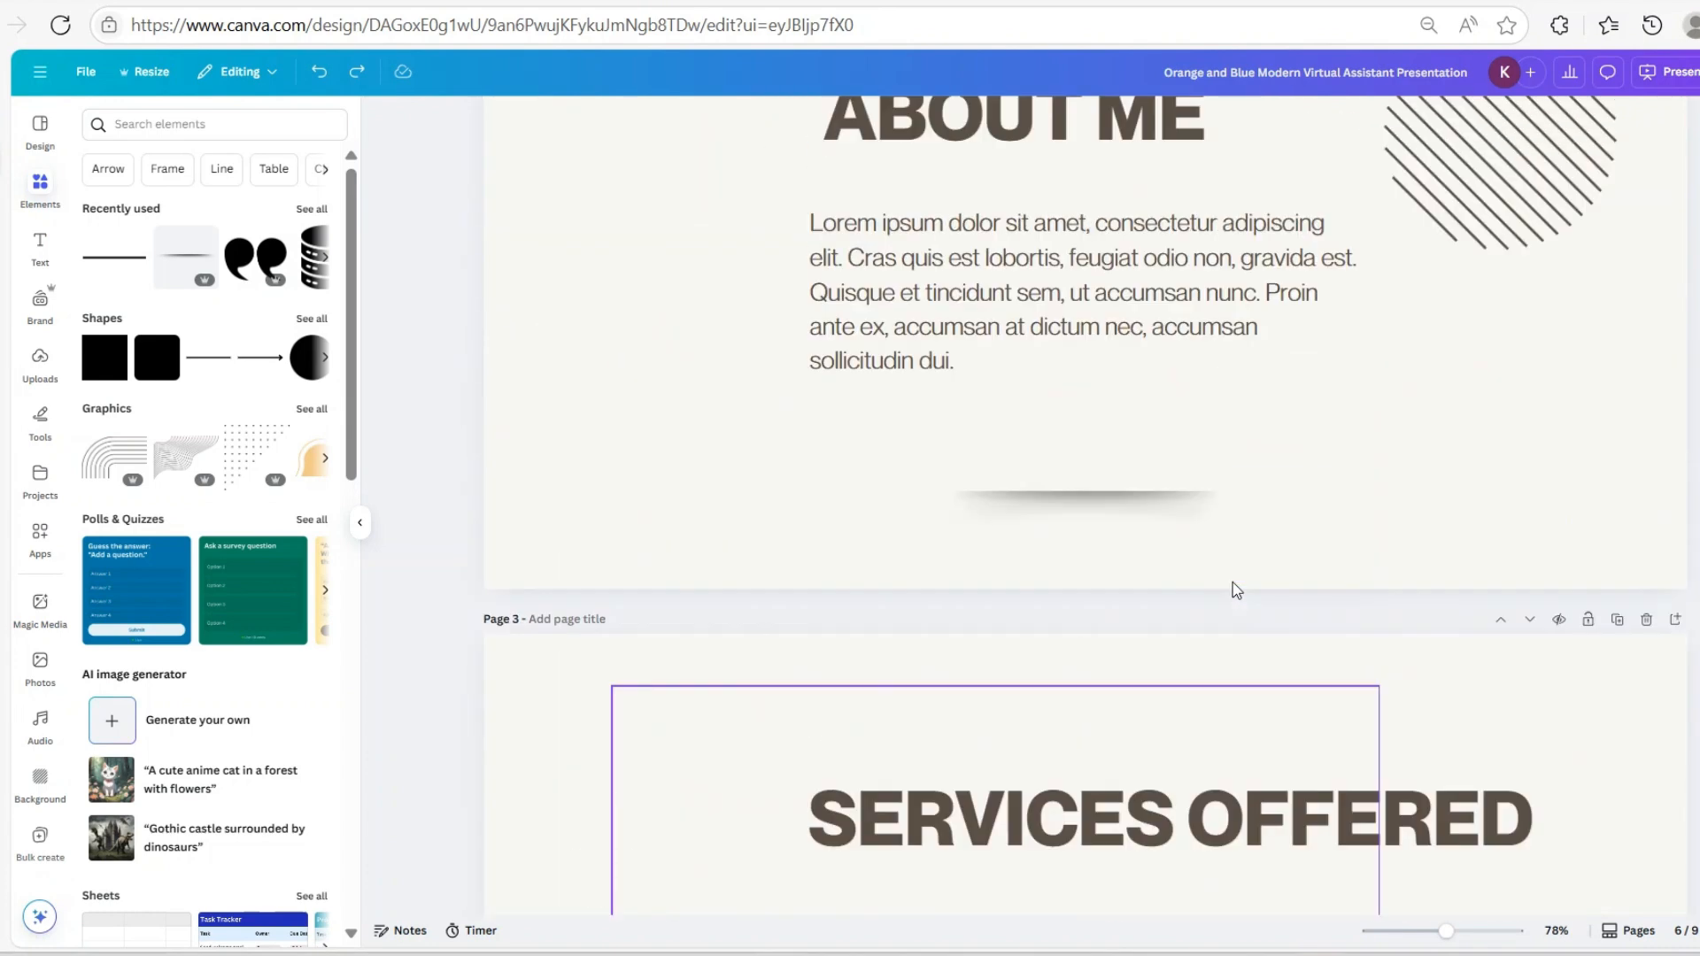
{"action": "scroll", "coordinate": [1300, 717], "scroll_direction": "down", "scroll_amount": 15}
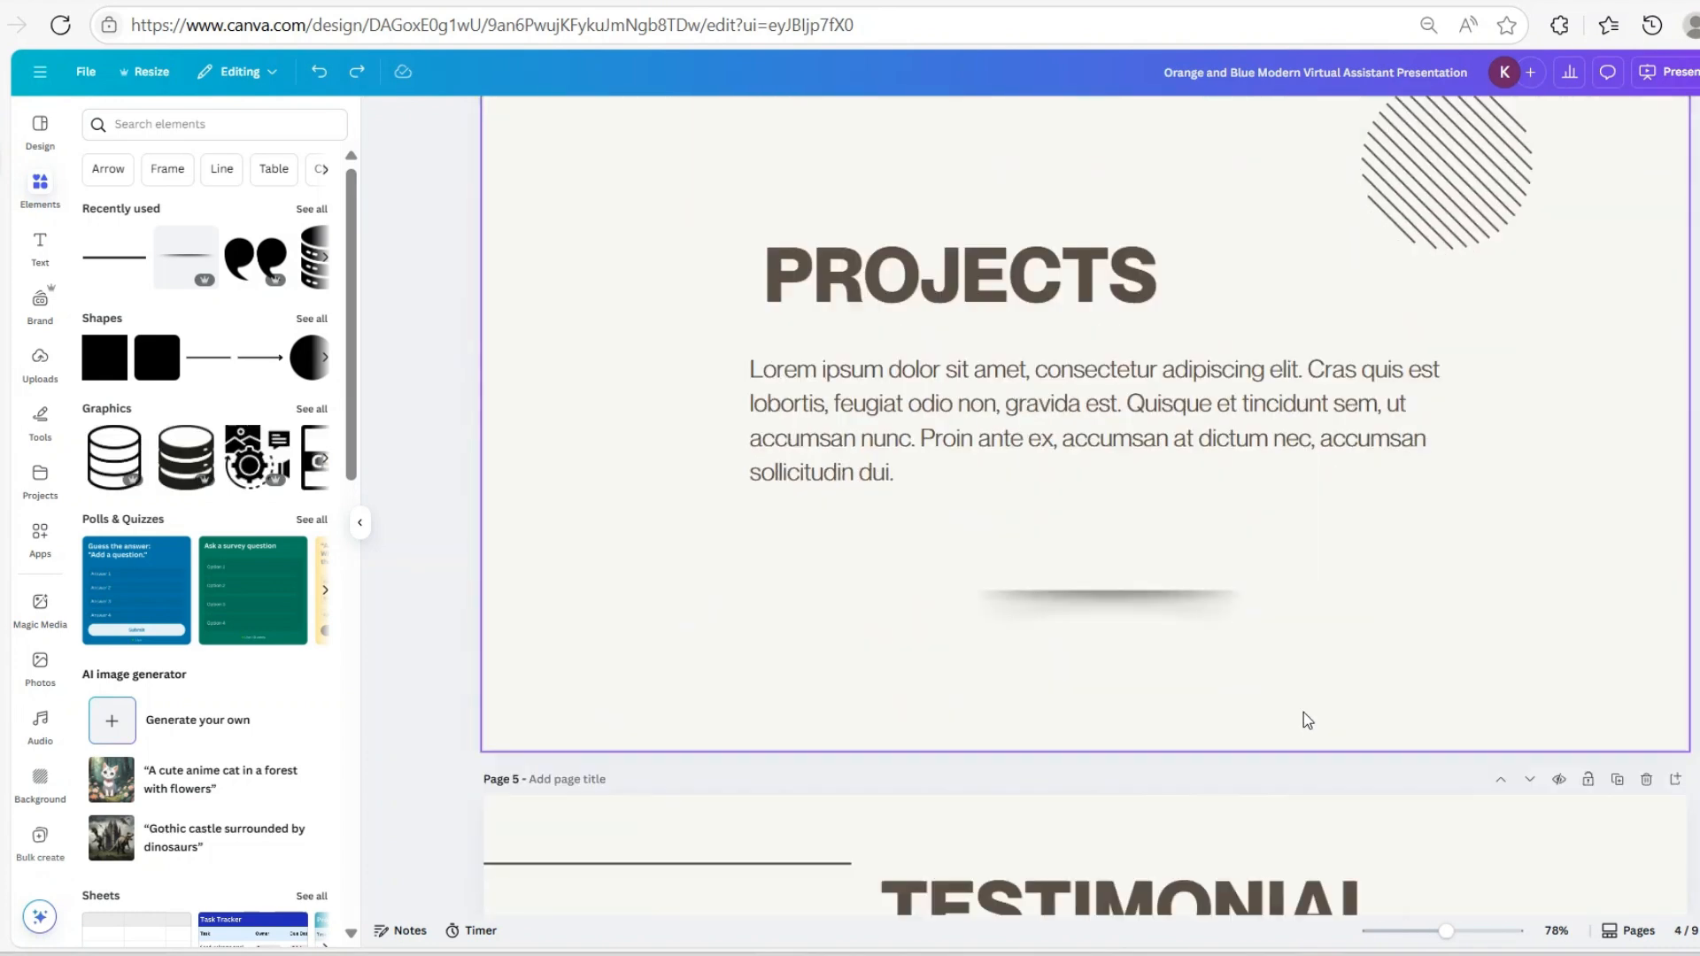
{"action": "scroll", "coordinate": [1305, 702], "scroll_direction": "up", "scroll_amount": 2}
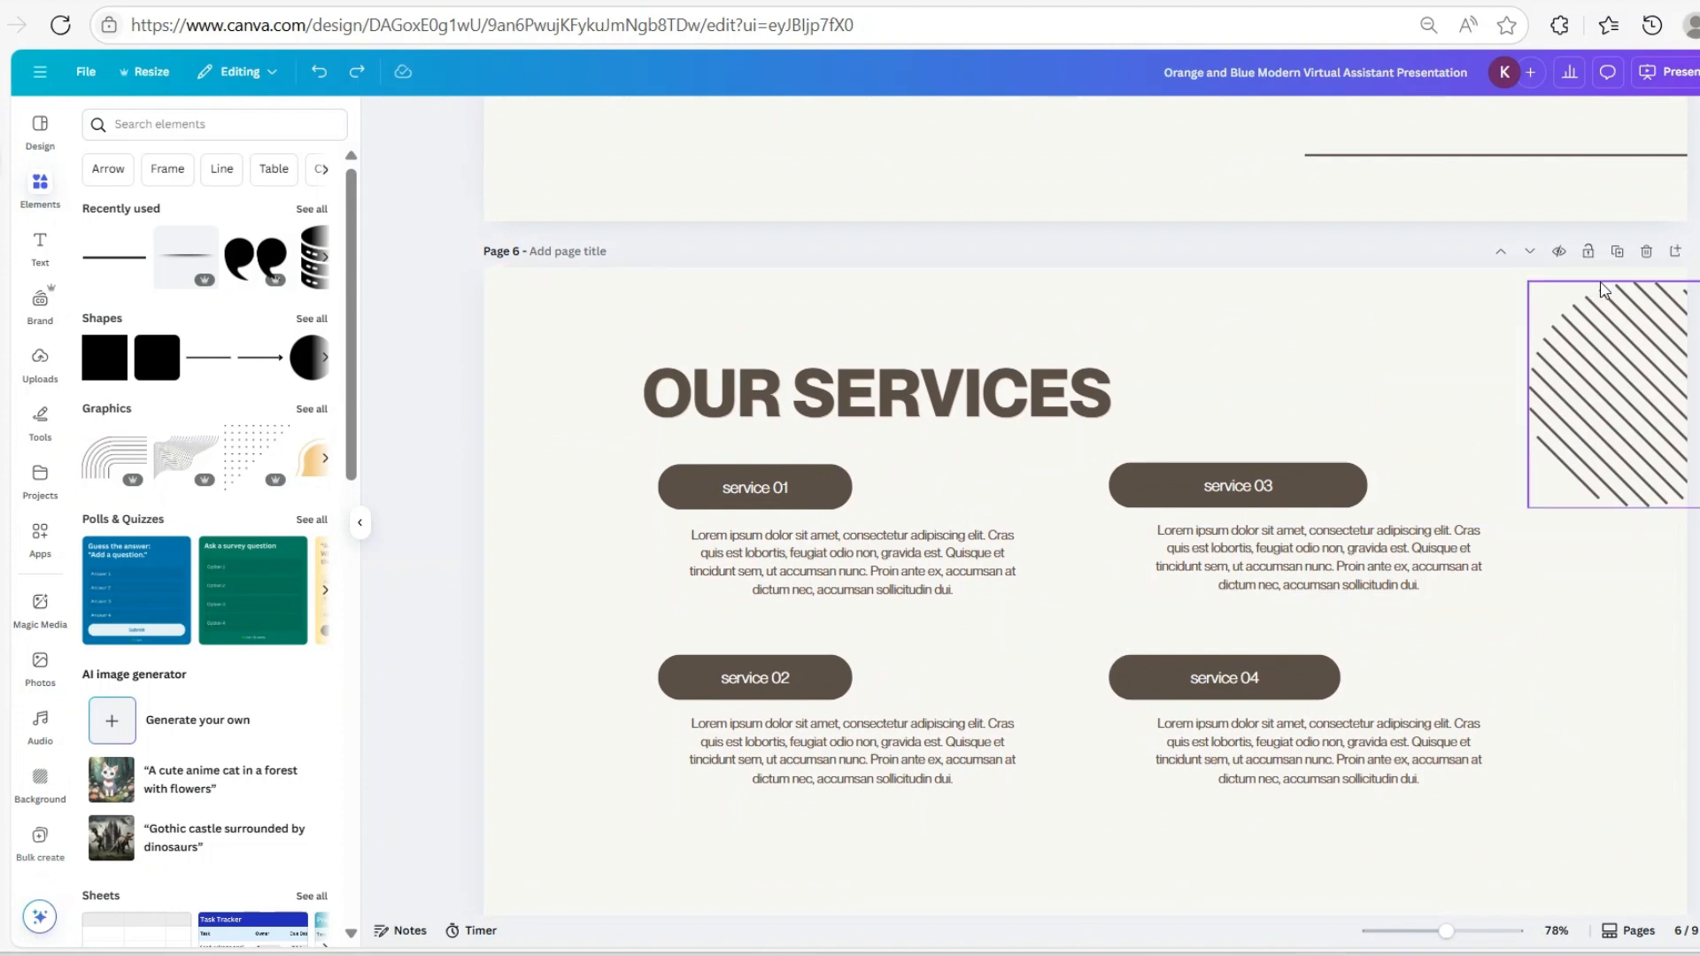
{"action": "left_click", "coordinate": [1644, 254]}
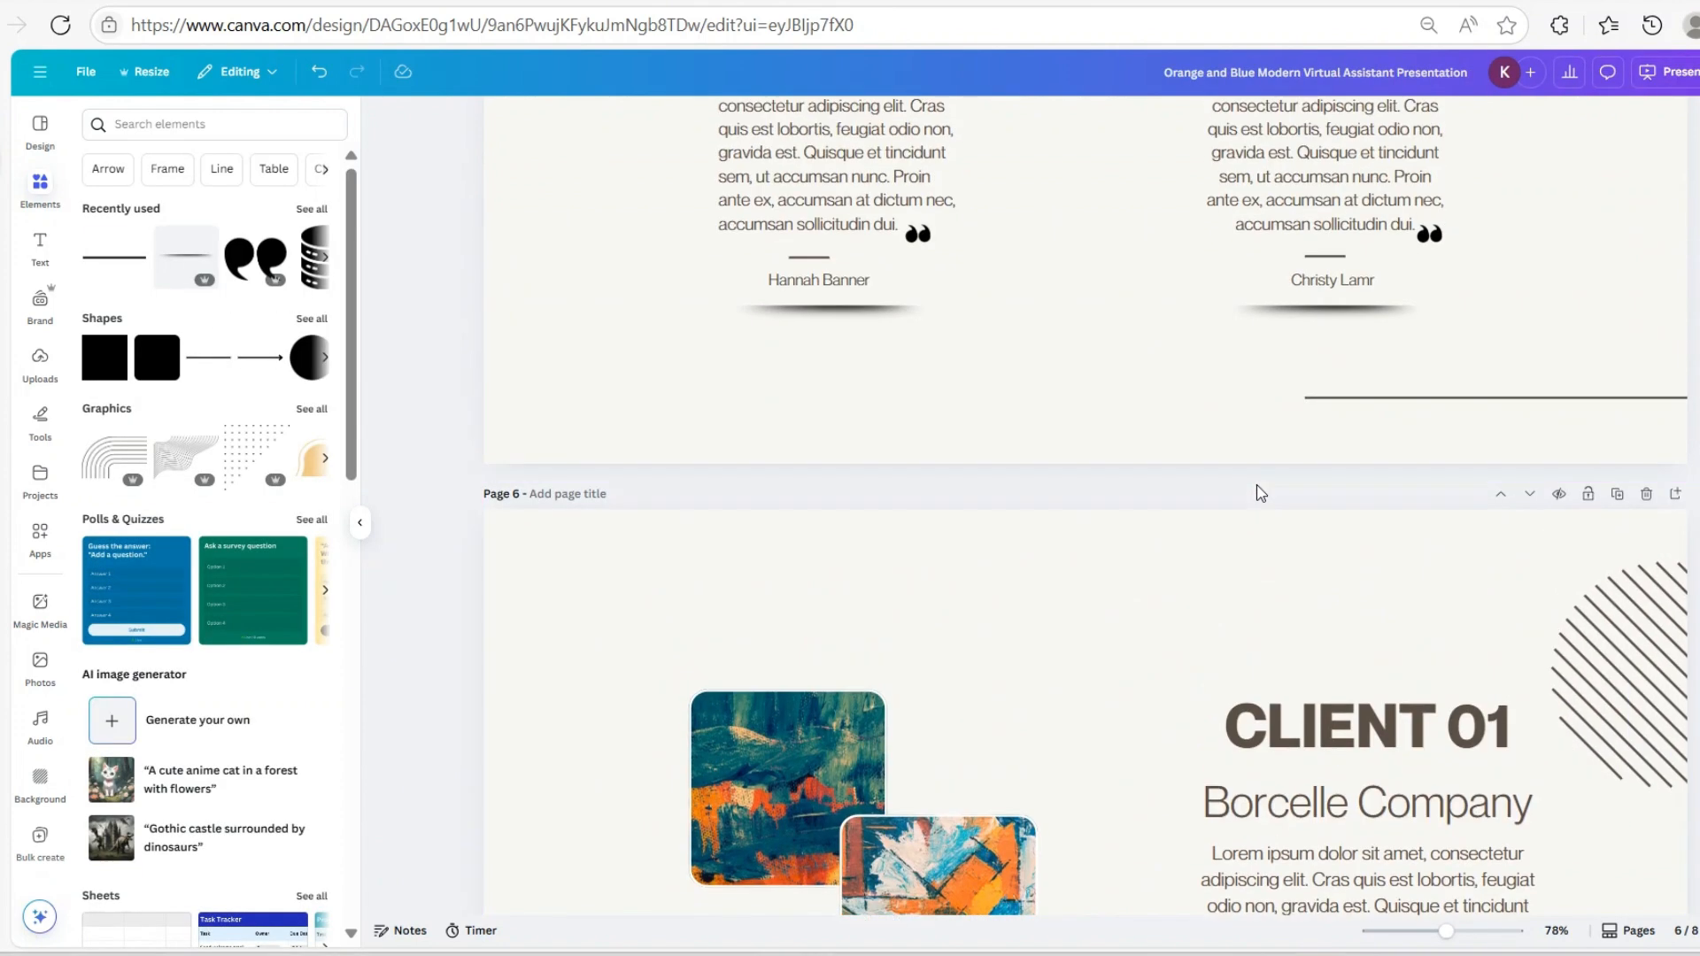
{"action": "scroll", "coordinate": [1606, 323], "scroll_direction": "up", "scroll_amount": 4}
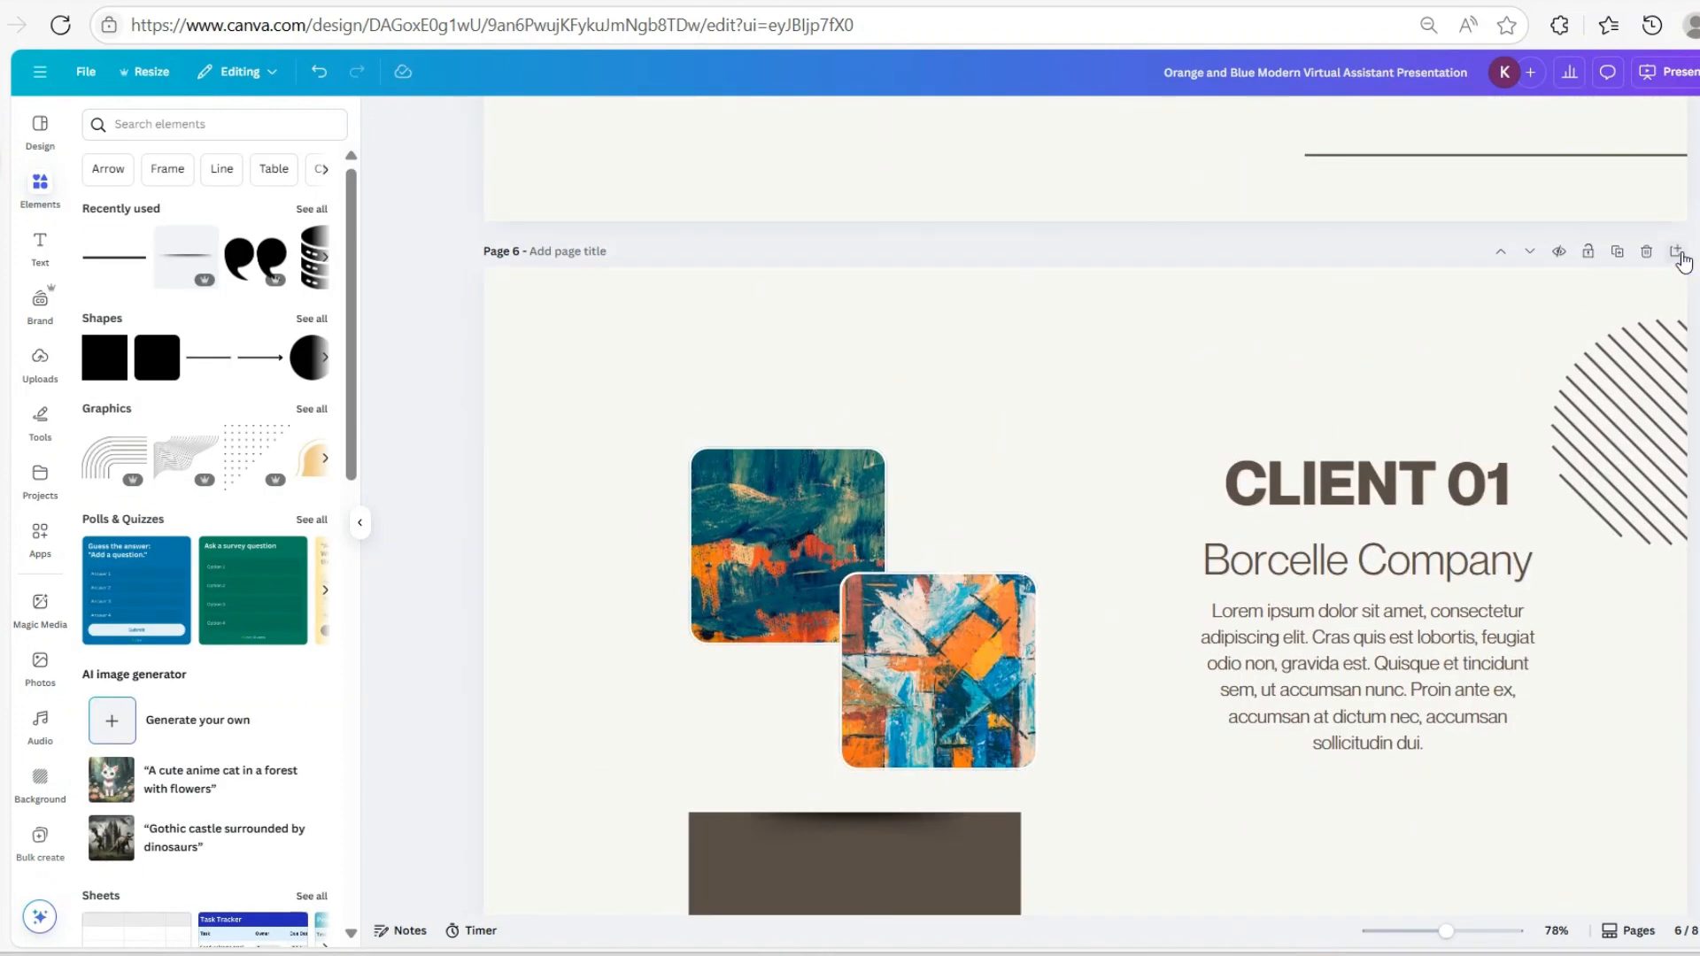
{"action": "left_click", "coordinate": [1648, 254]}
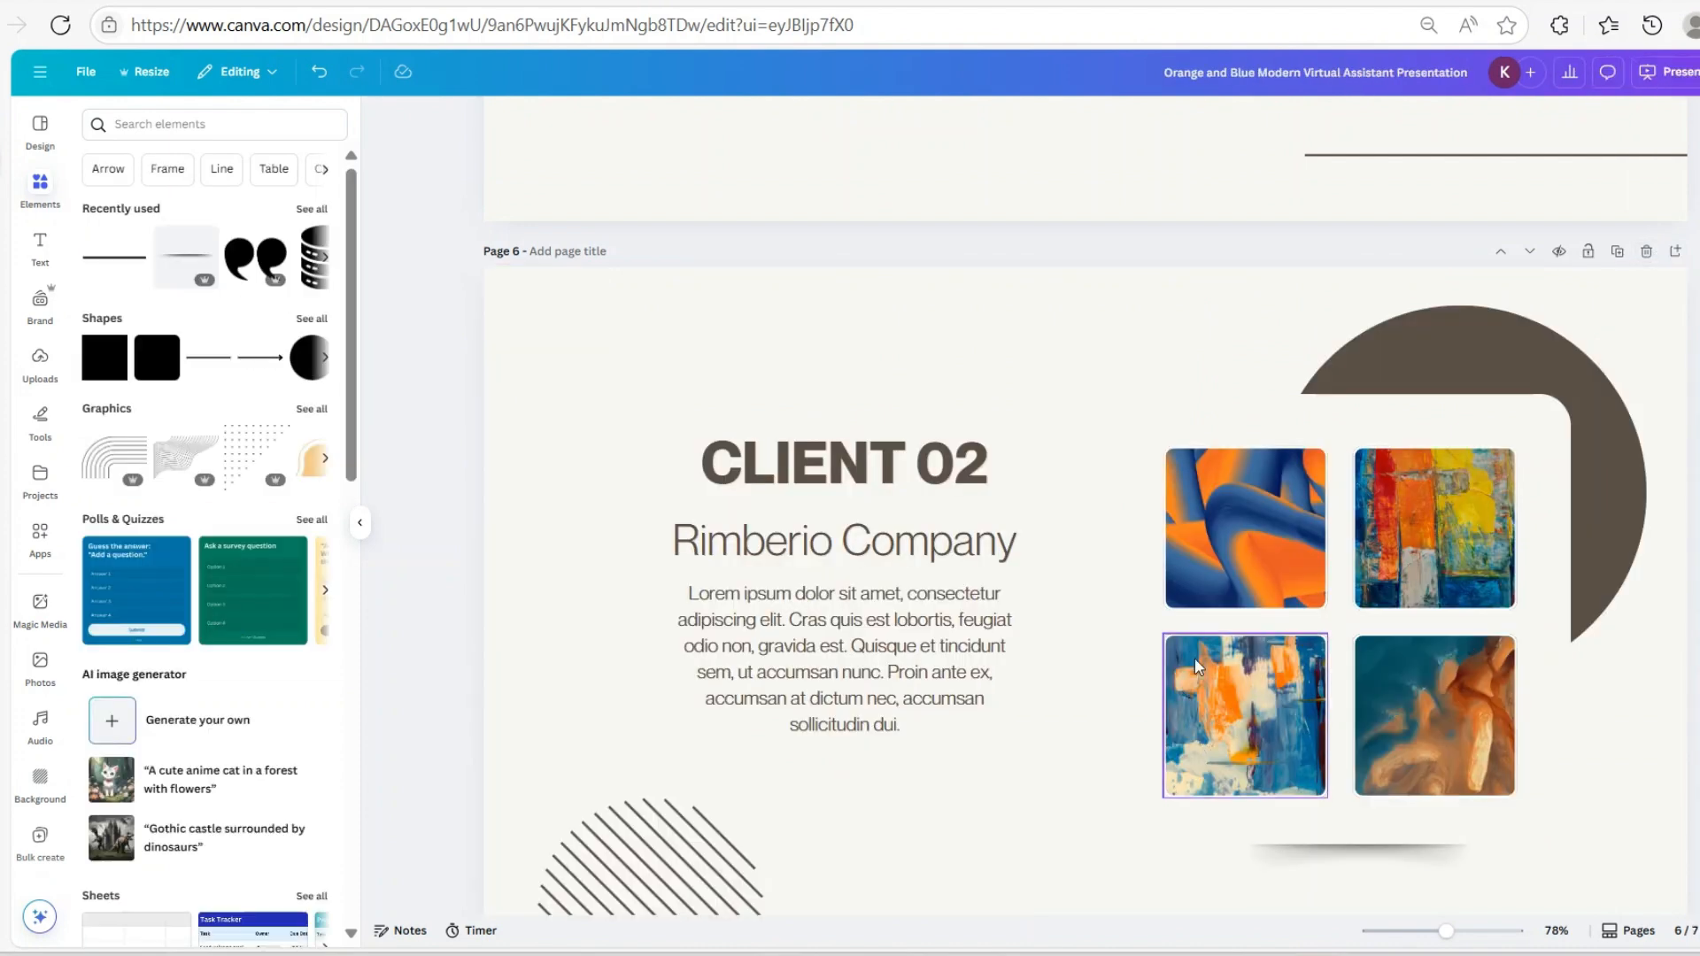
Delete the CLIENT 02 page and duplicate the testimonial page
{"action": "left_click", "coordinate": [1647, 253]}
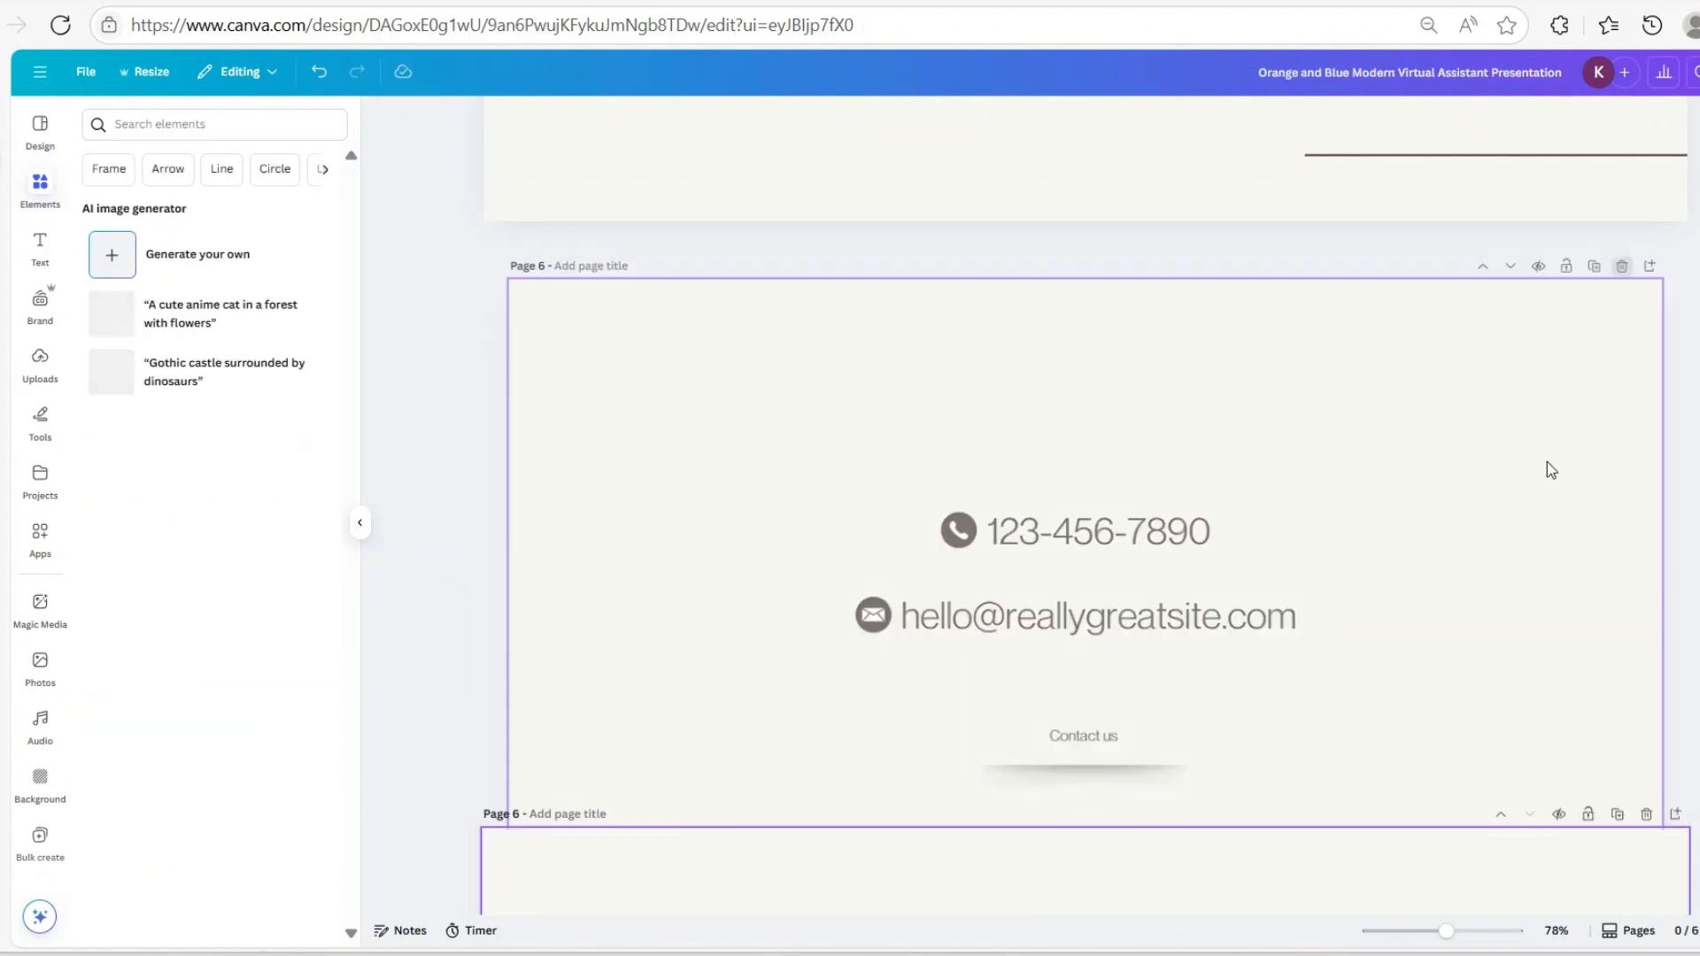
{"action": "scroll", "coordinate": [1080, 771], "scroll_direction": "up", "scroll_amount": 8}
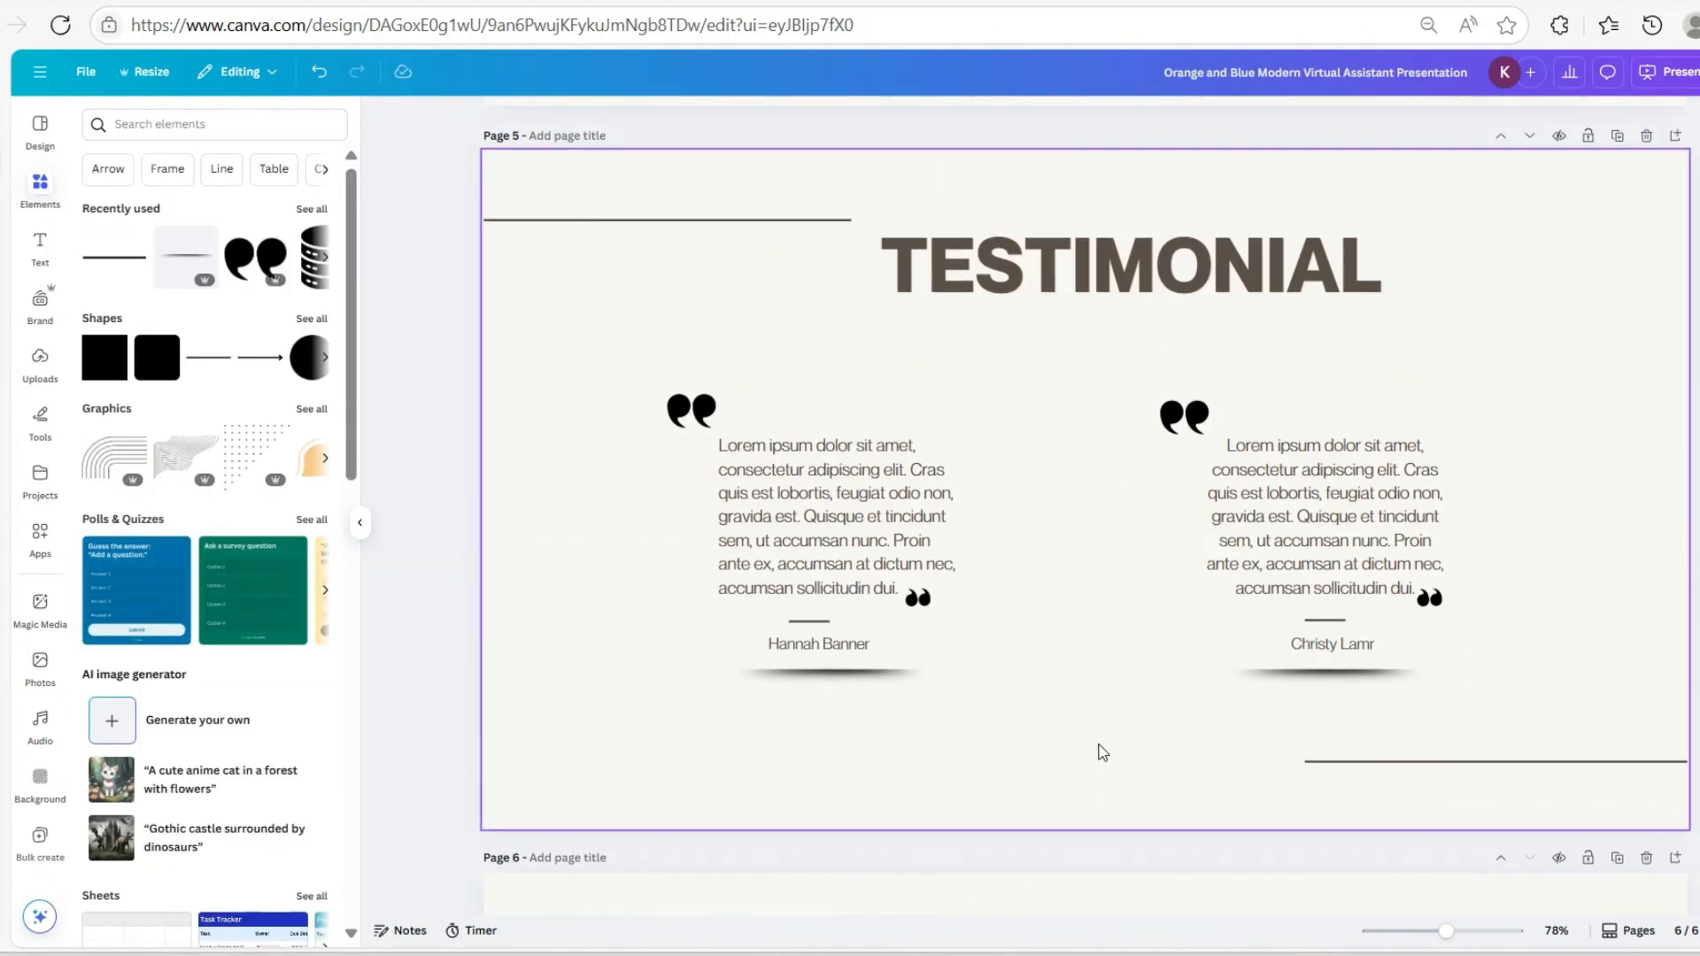
{"action": "left_click", "coordinate": [1618, 135]}
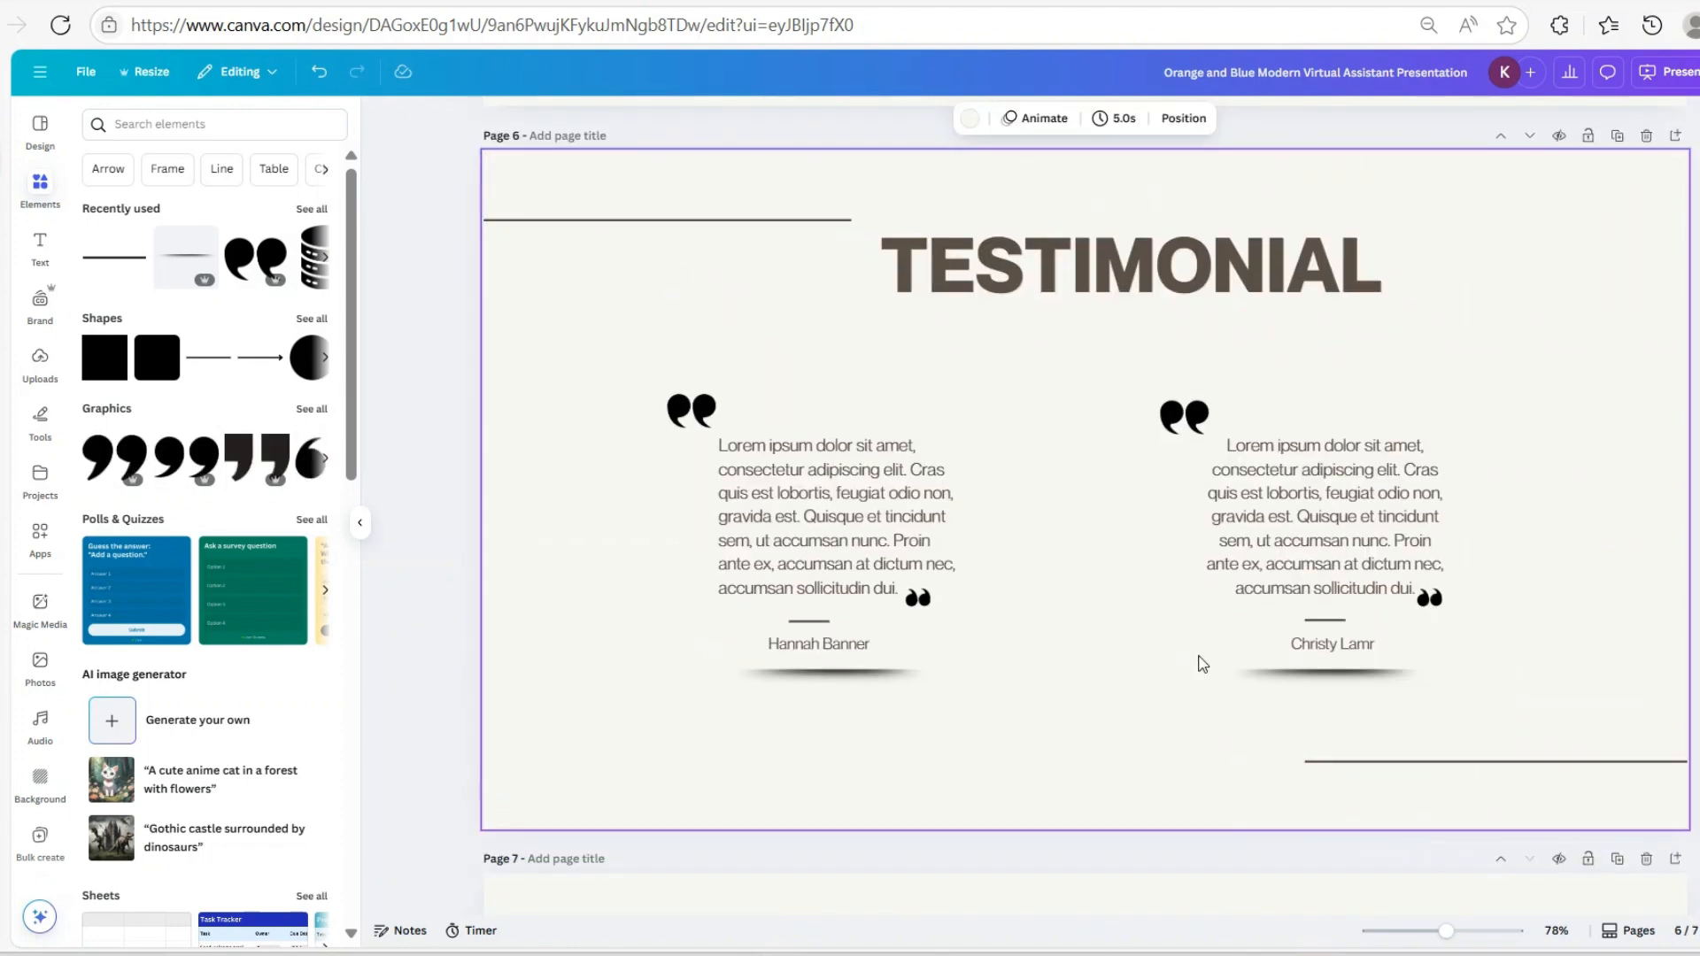
Change the copy's heading from TESTIMONIAL to 'TOOLS & TECH I USE'
{"action": "double_click", "coordinate": [1063, 299]}
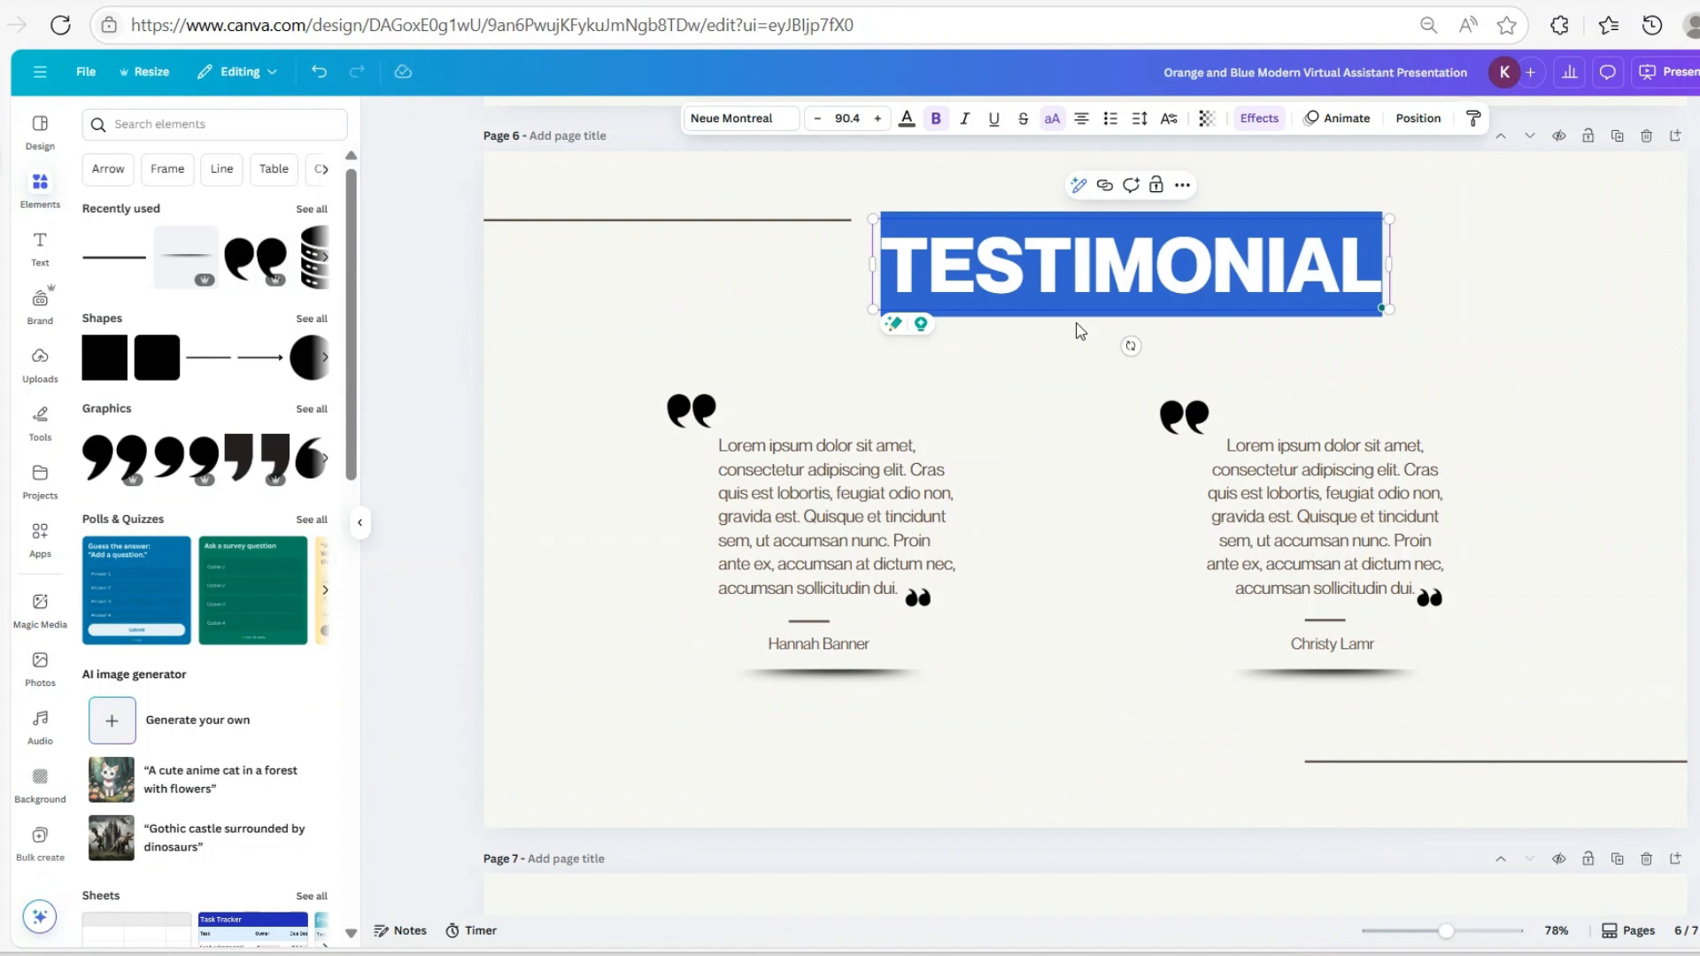
{"action": "type", "text": "TOO"}
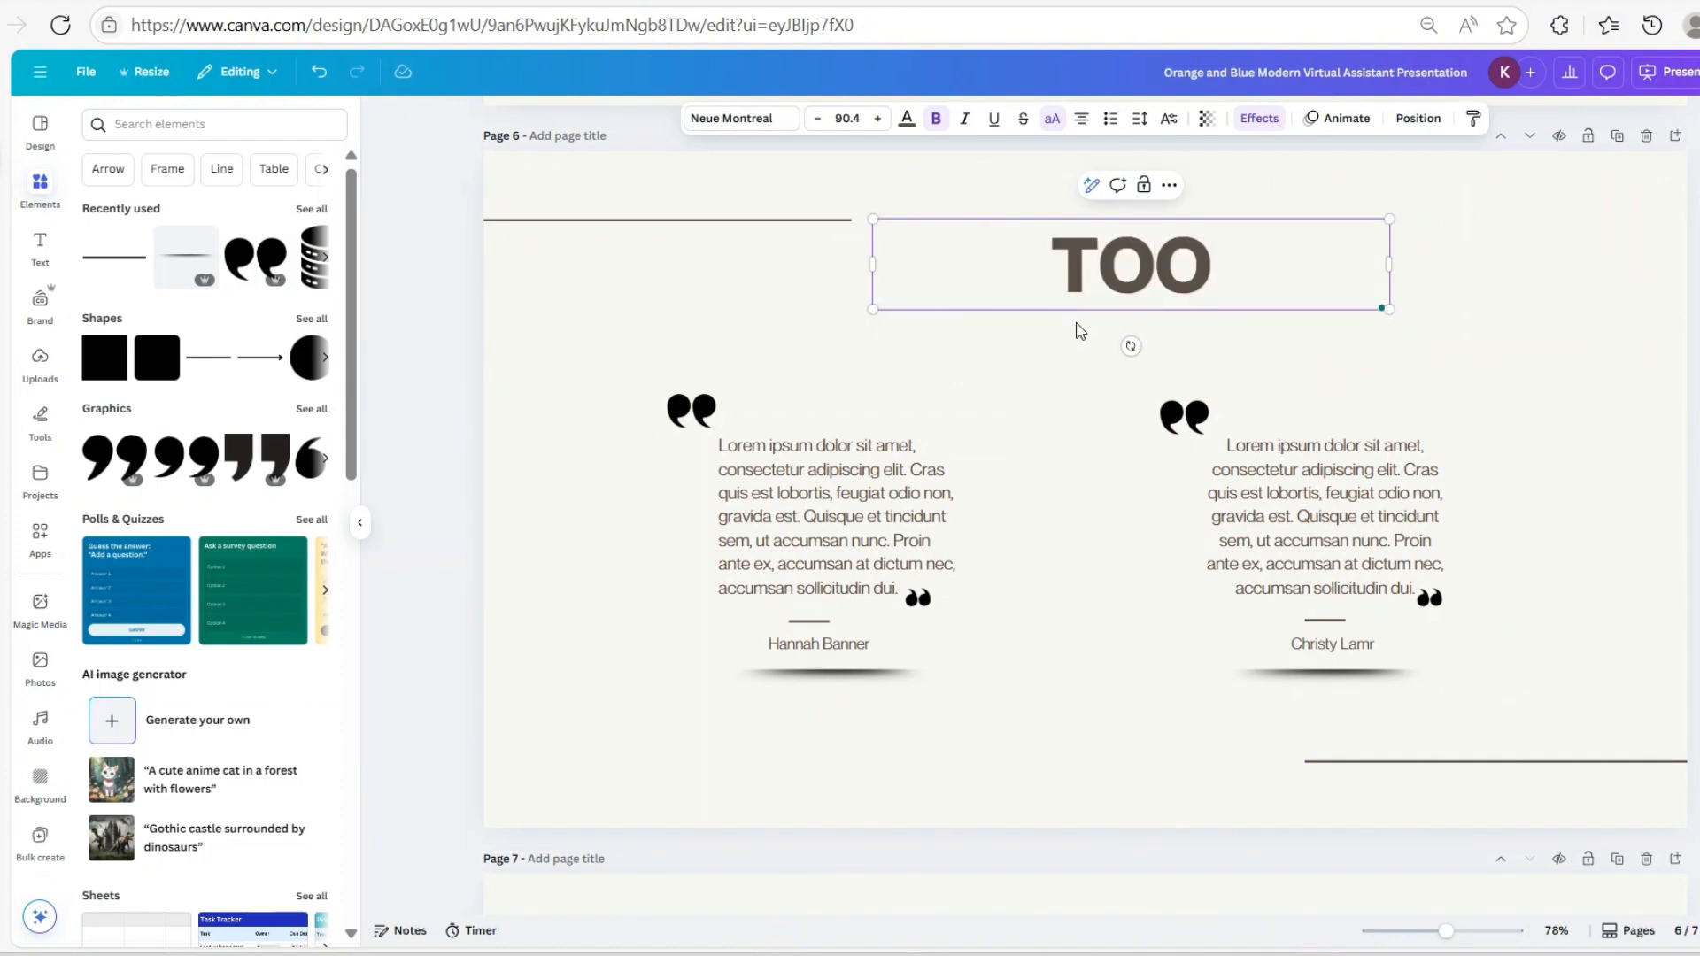
{"action": "type", "text": "LS"}
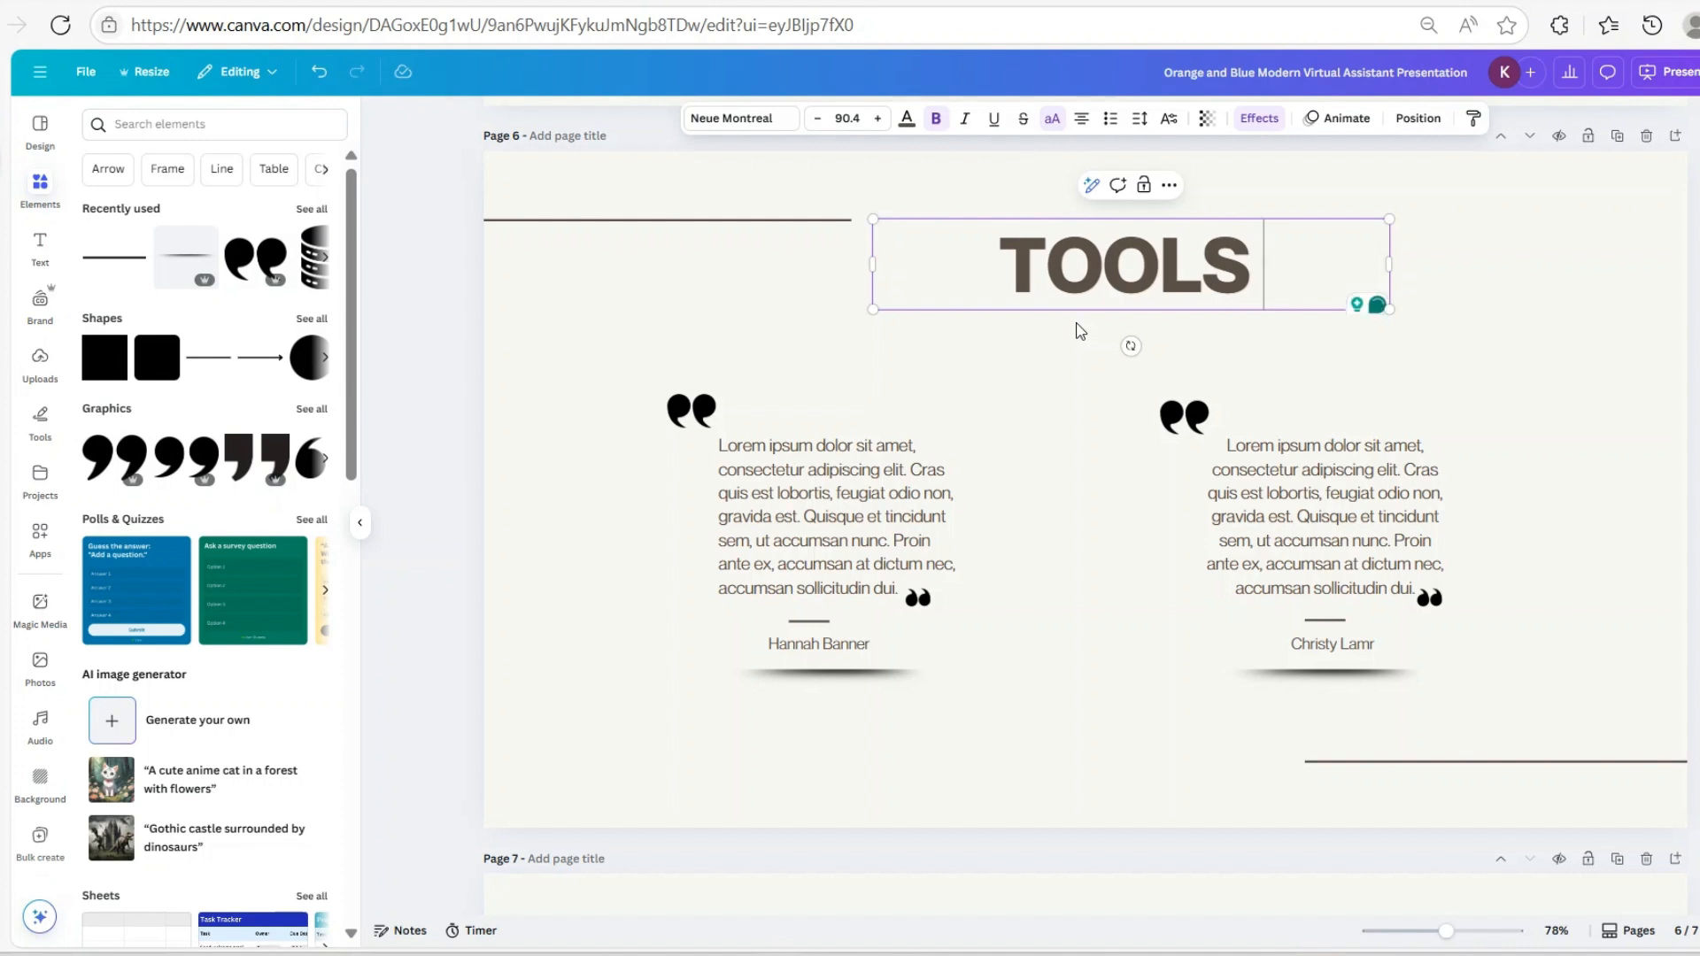
{"action": "type", "text": " & TECH "}
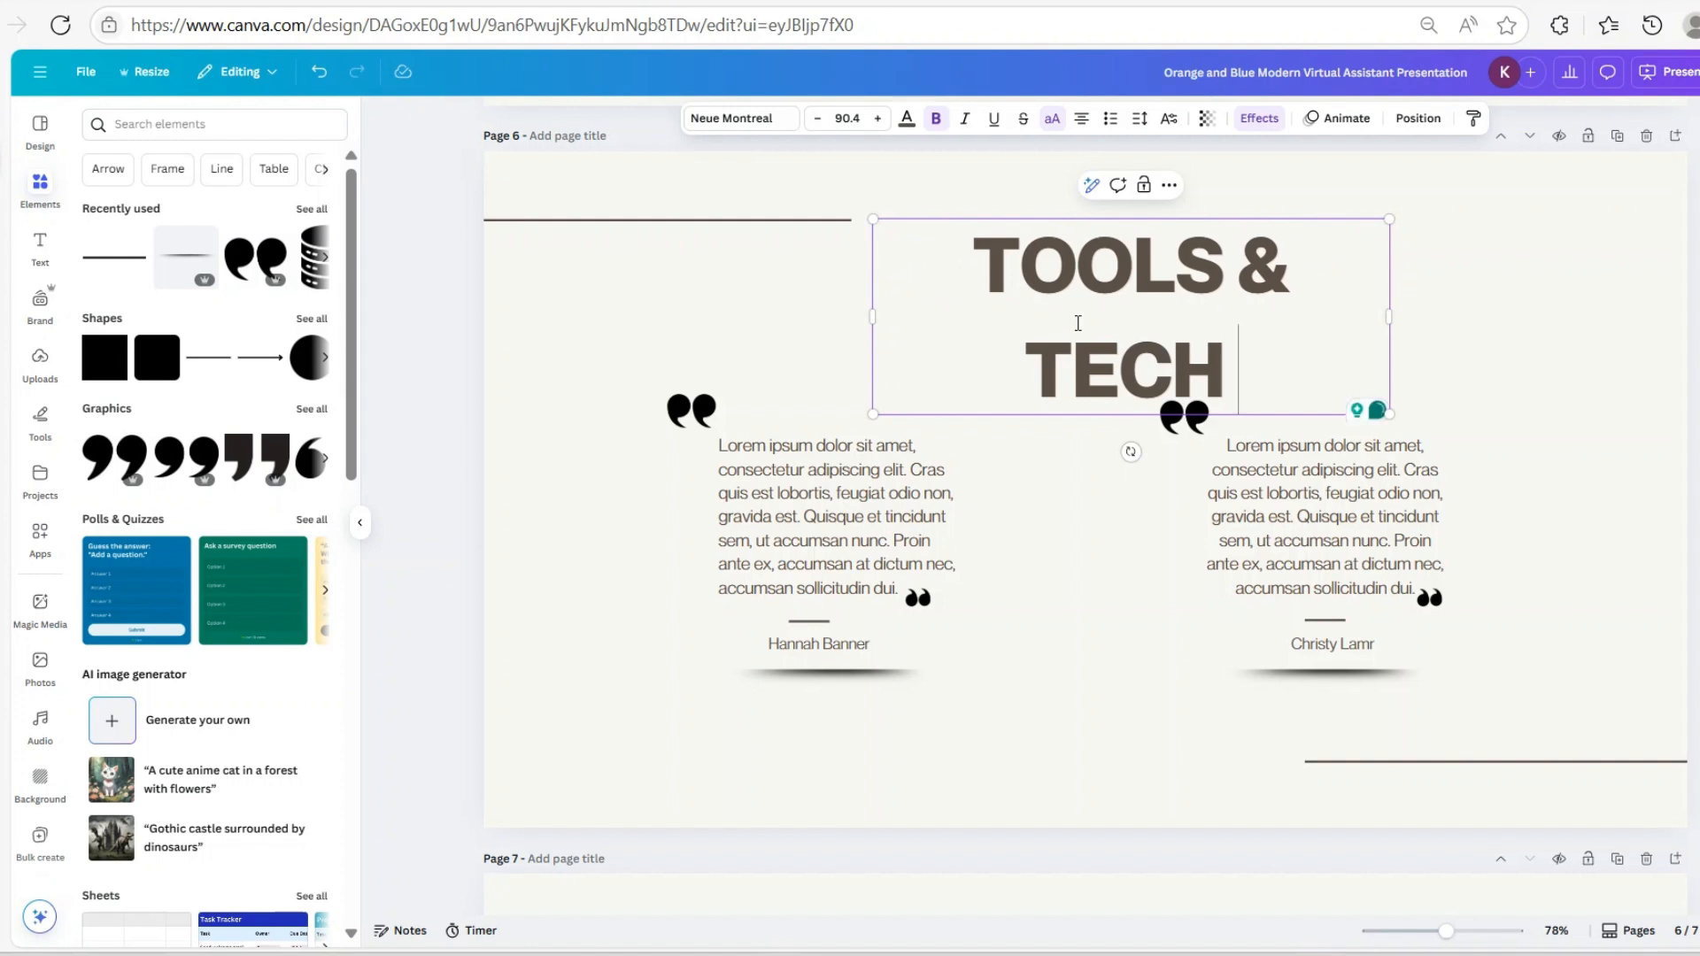
{"action": "type", "text": "I USE"}
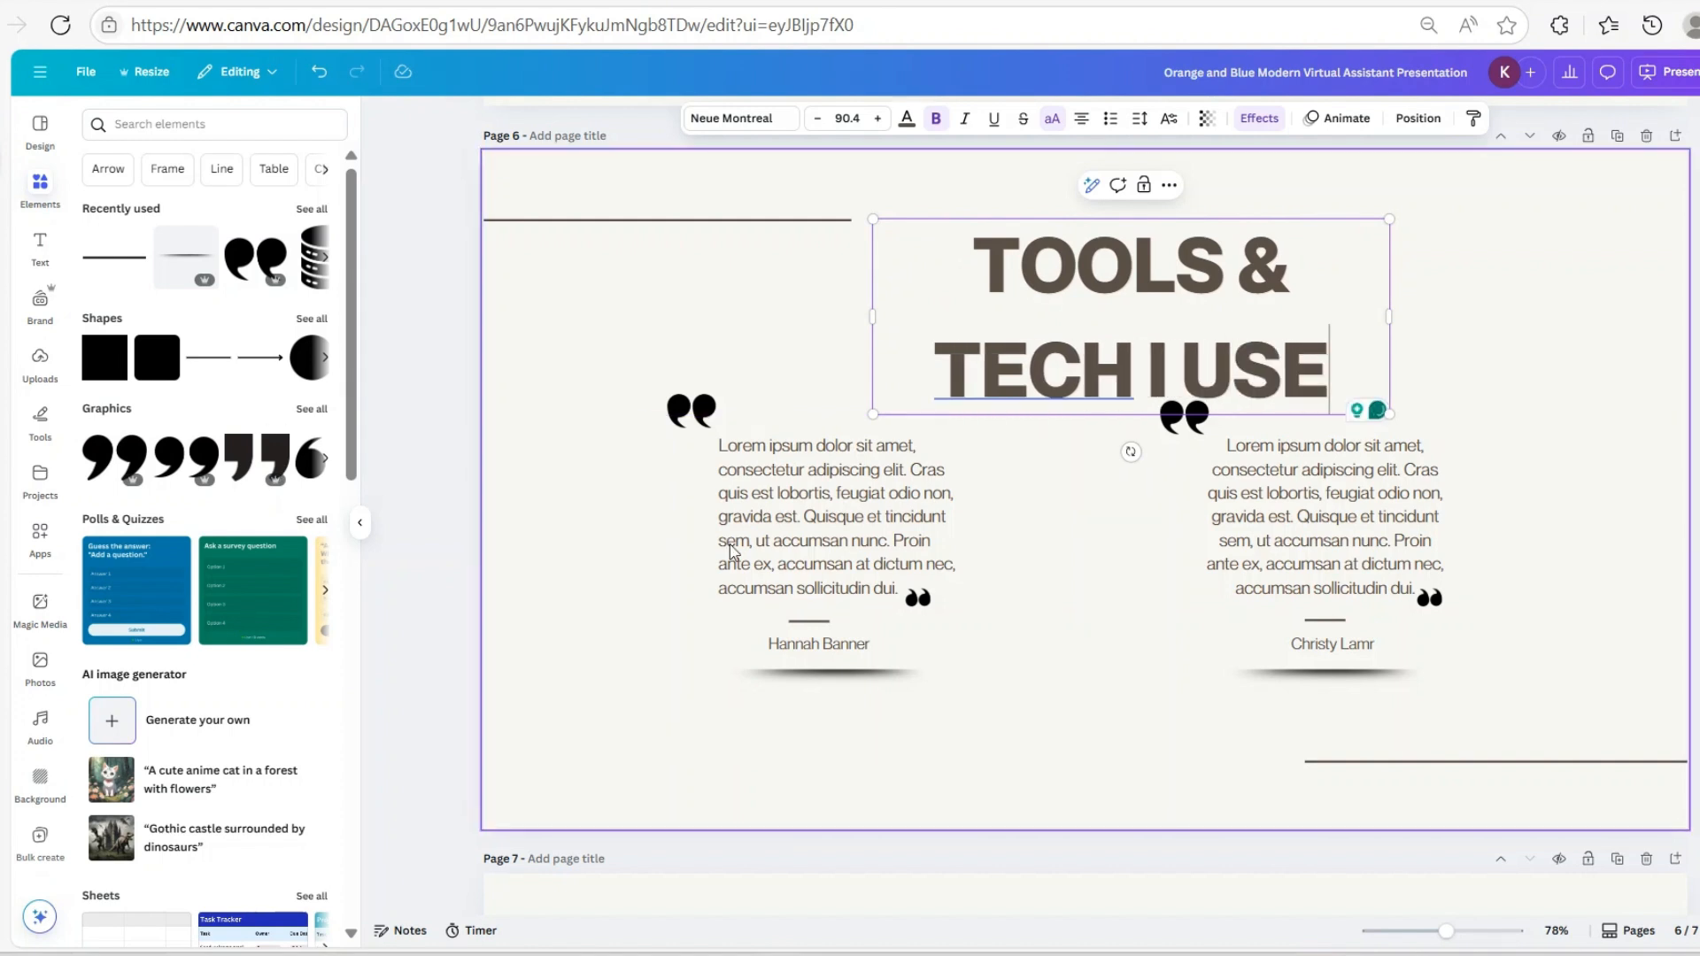
{"action": "left_click", "coordinate": [686, 407]}
Delete the left and right quote marks and the right testimonial text on page 6
{"action": "left_click", "coordinate": [995, 444]}
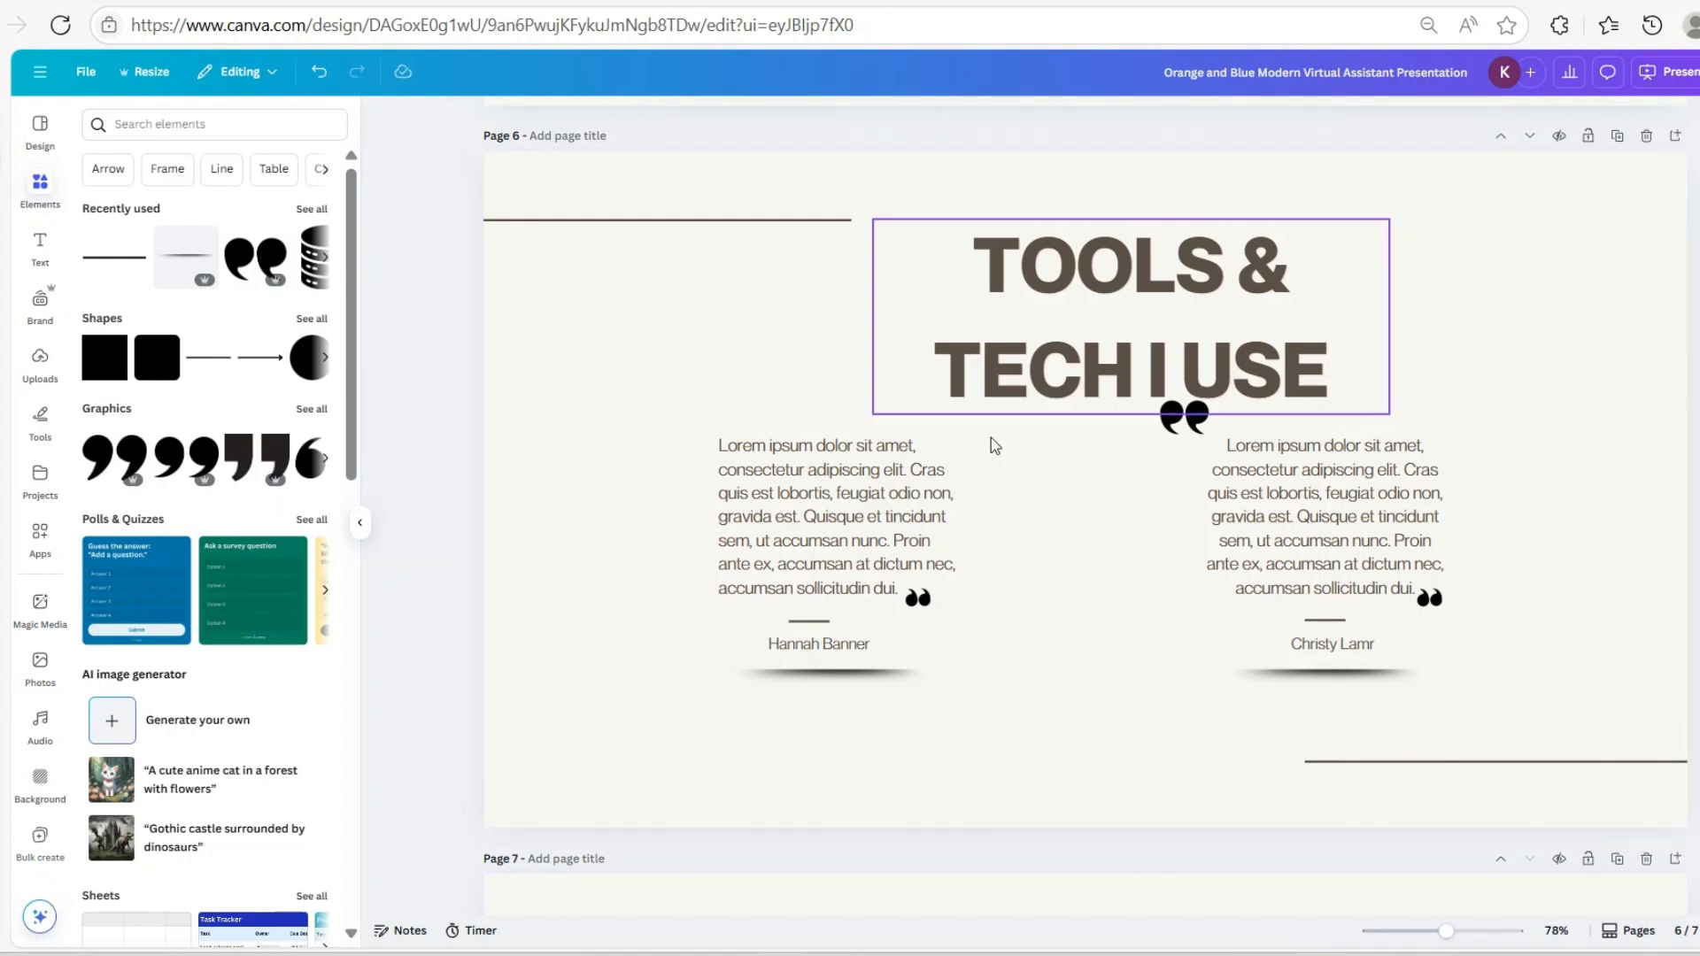
{"action": "left_click", "coordinate": [1201, 429]}
{"action": "left_click", "coordinate": [1185, 431]}
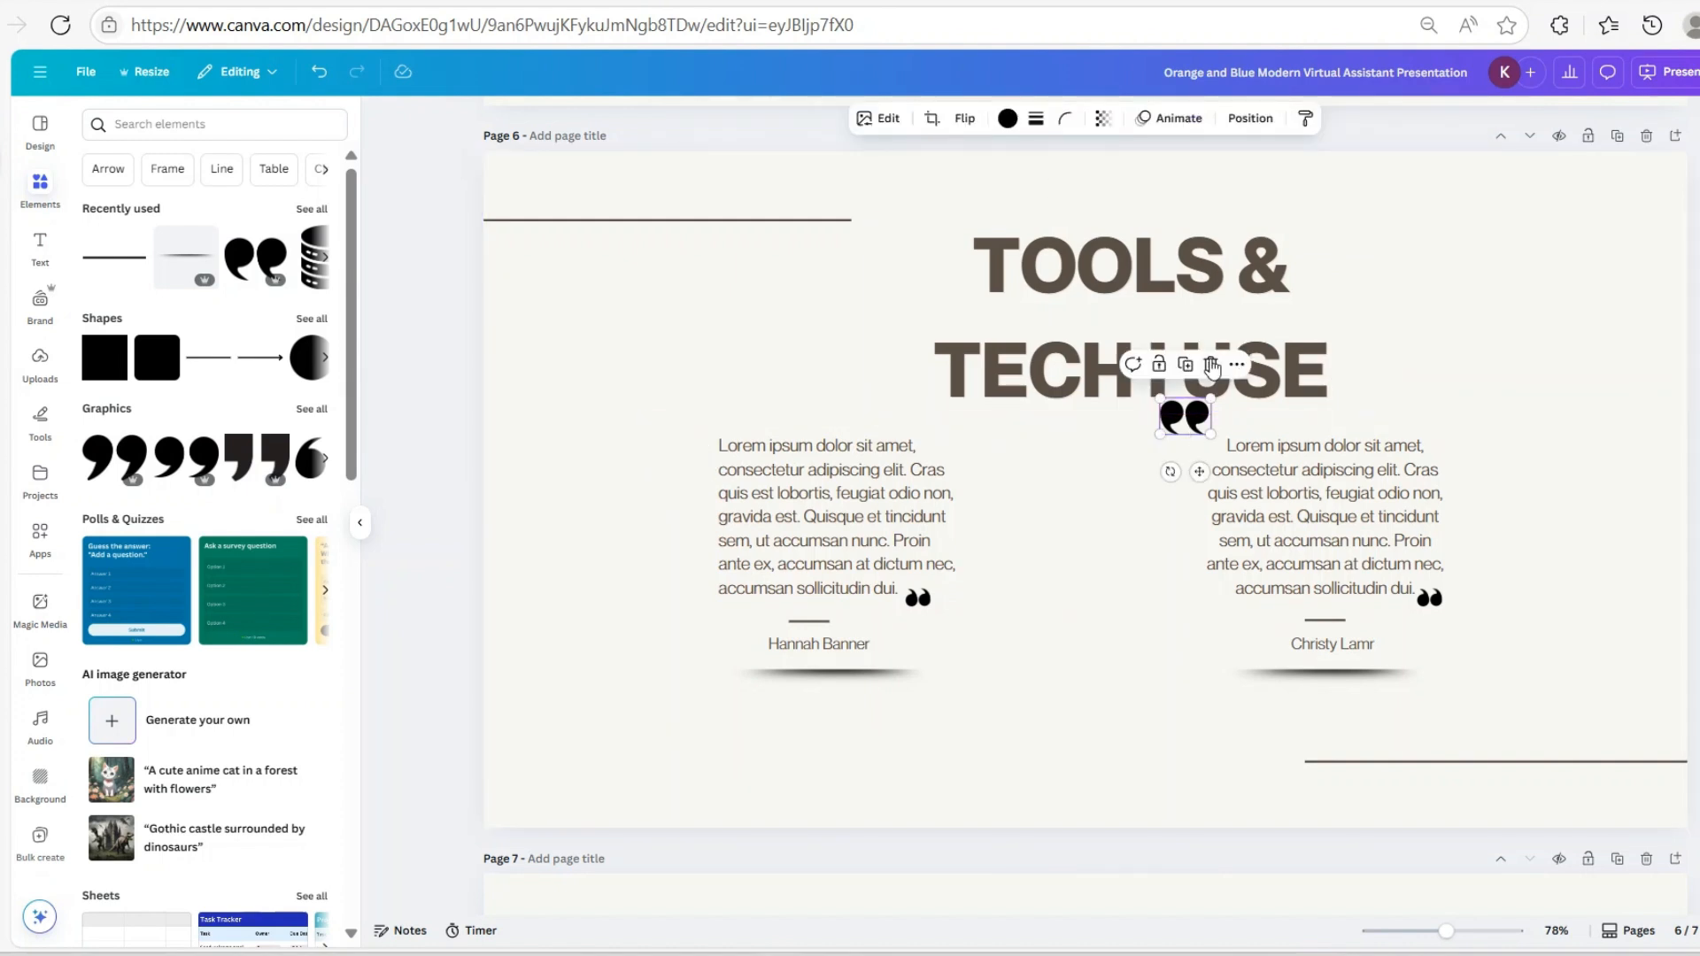
{"action": "left_click", "coordinate": [1211, 365]}
{"action": "left_click", "coordinate": [1349, 544]}
{"action": "left_click", "coordinate": [1364, 400]}
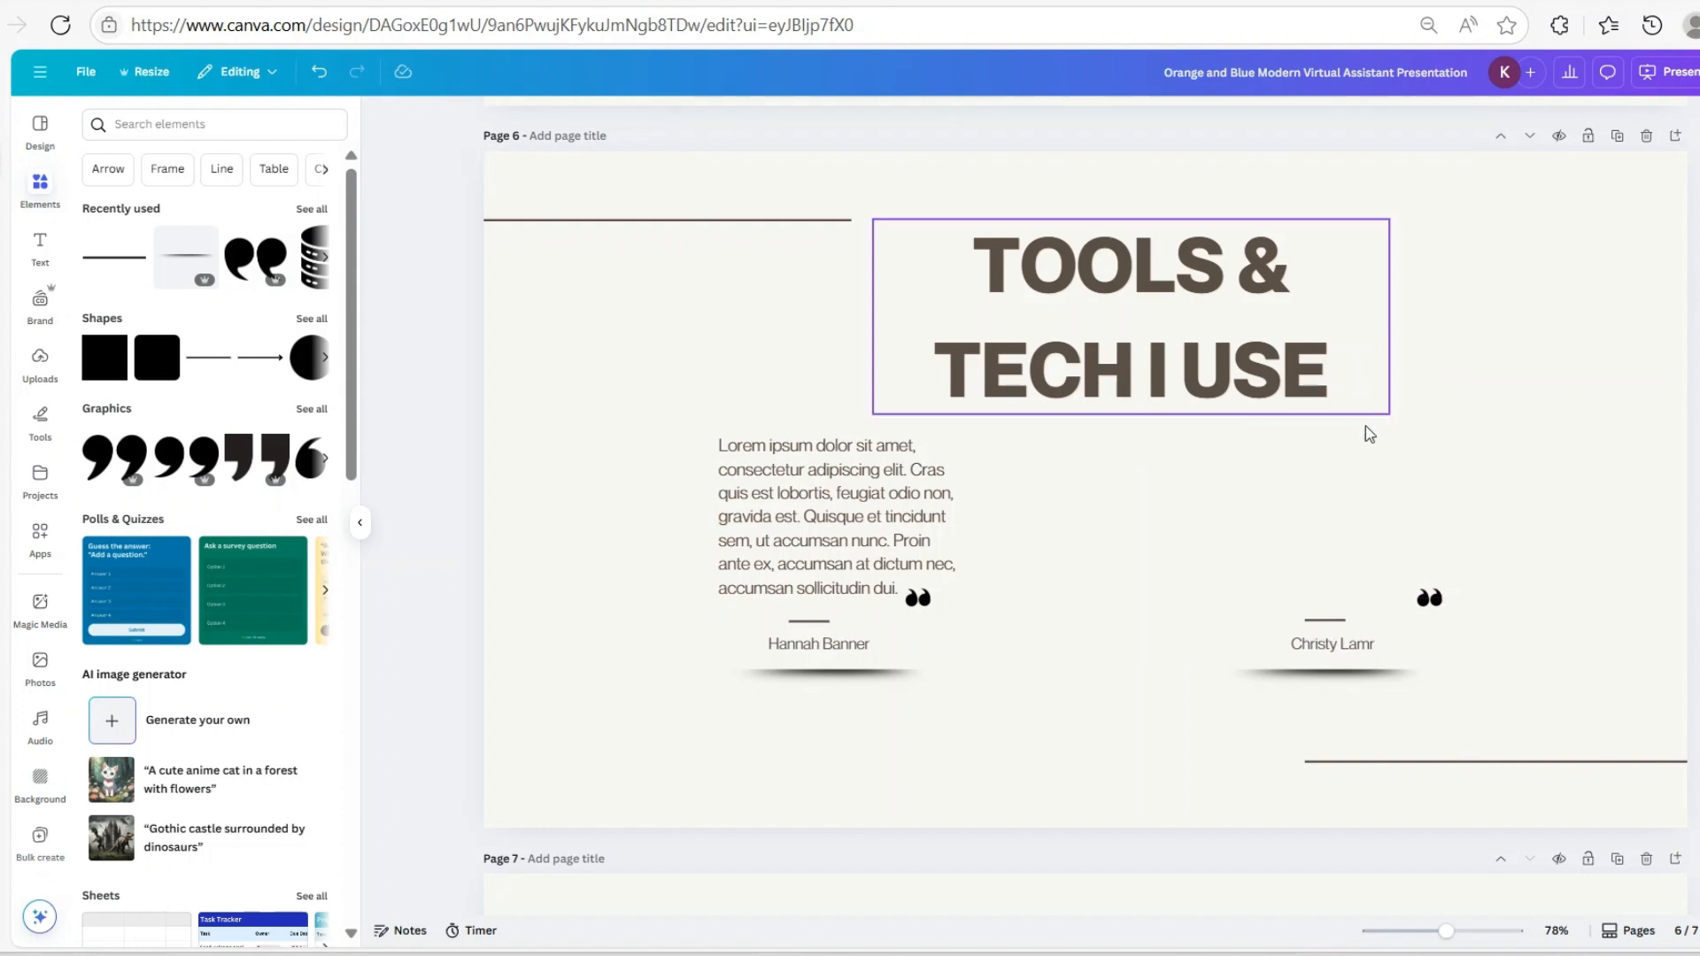
Delete the reviewer names and their shadows
{"action": "left_click_drag", "start_coordinate": [673, 638], "coordinate": [1394, 703]}
{"action": "left_click", "coordinate": [649, 730]}
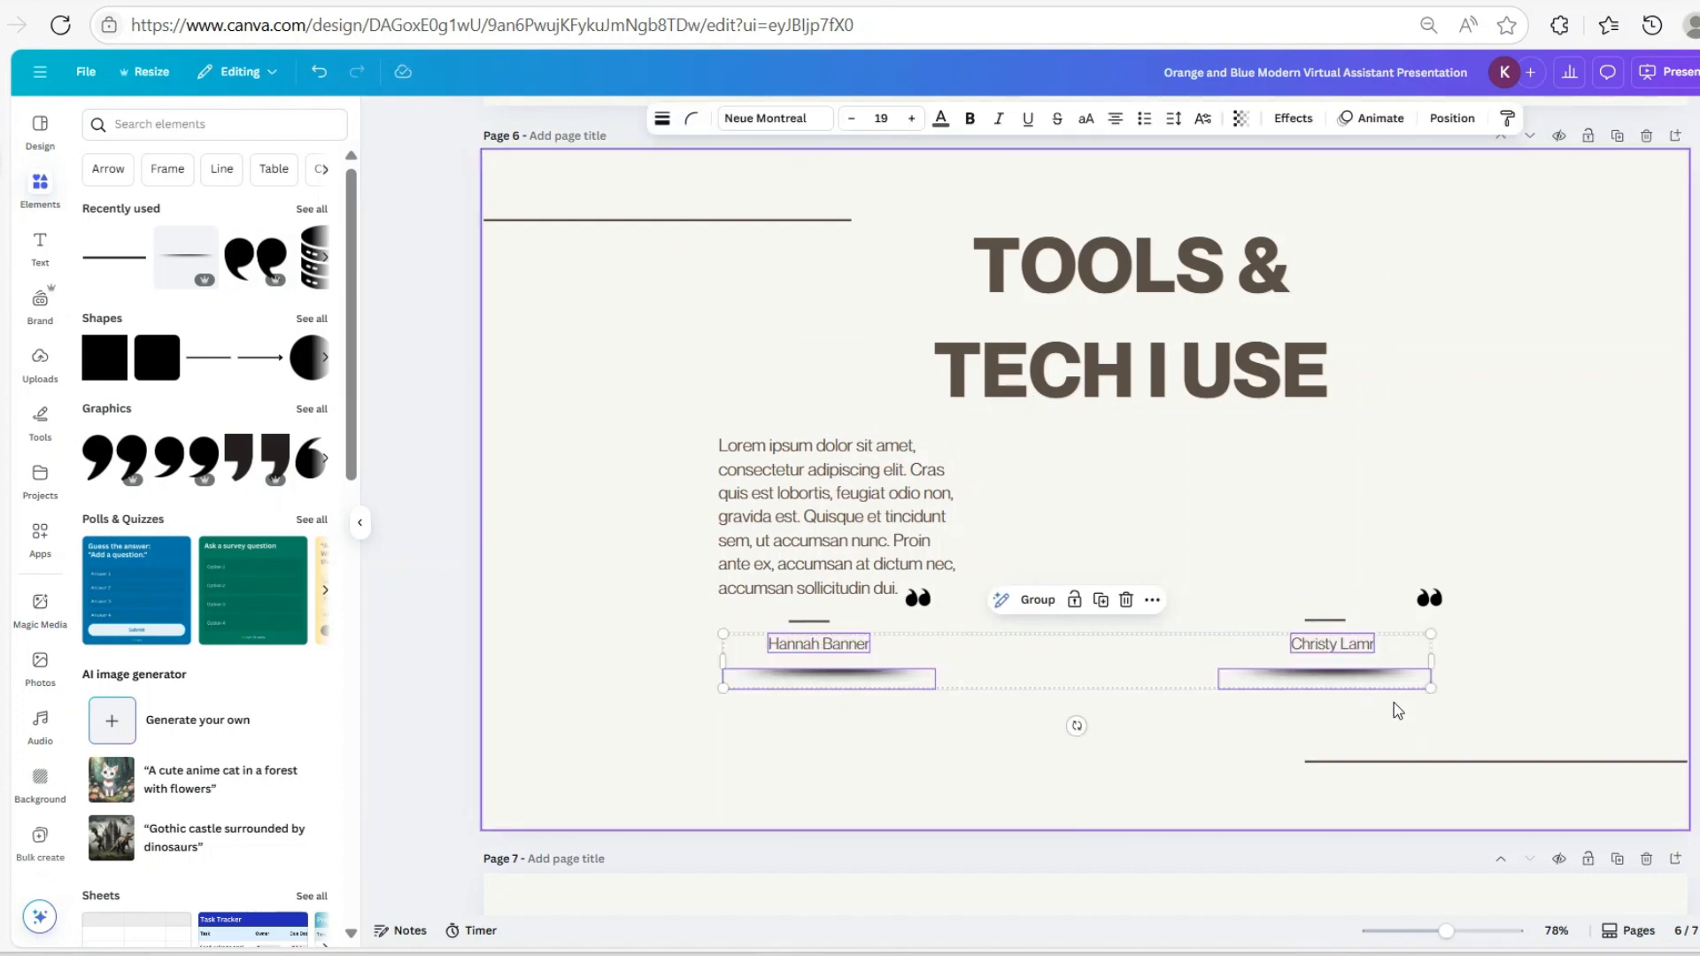
{"action": "key", "text": "Delete"}
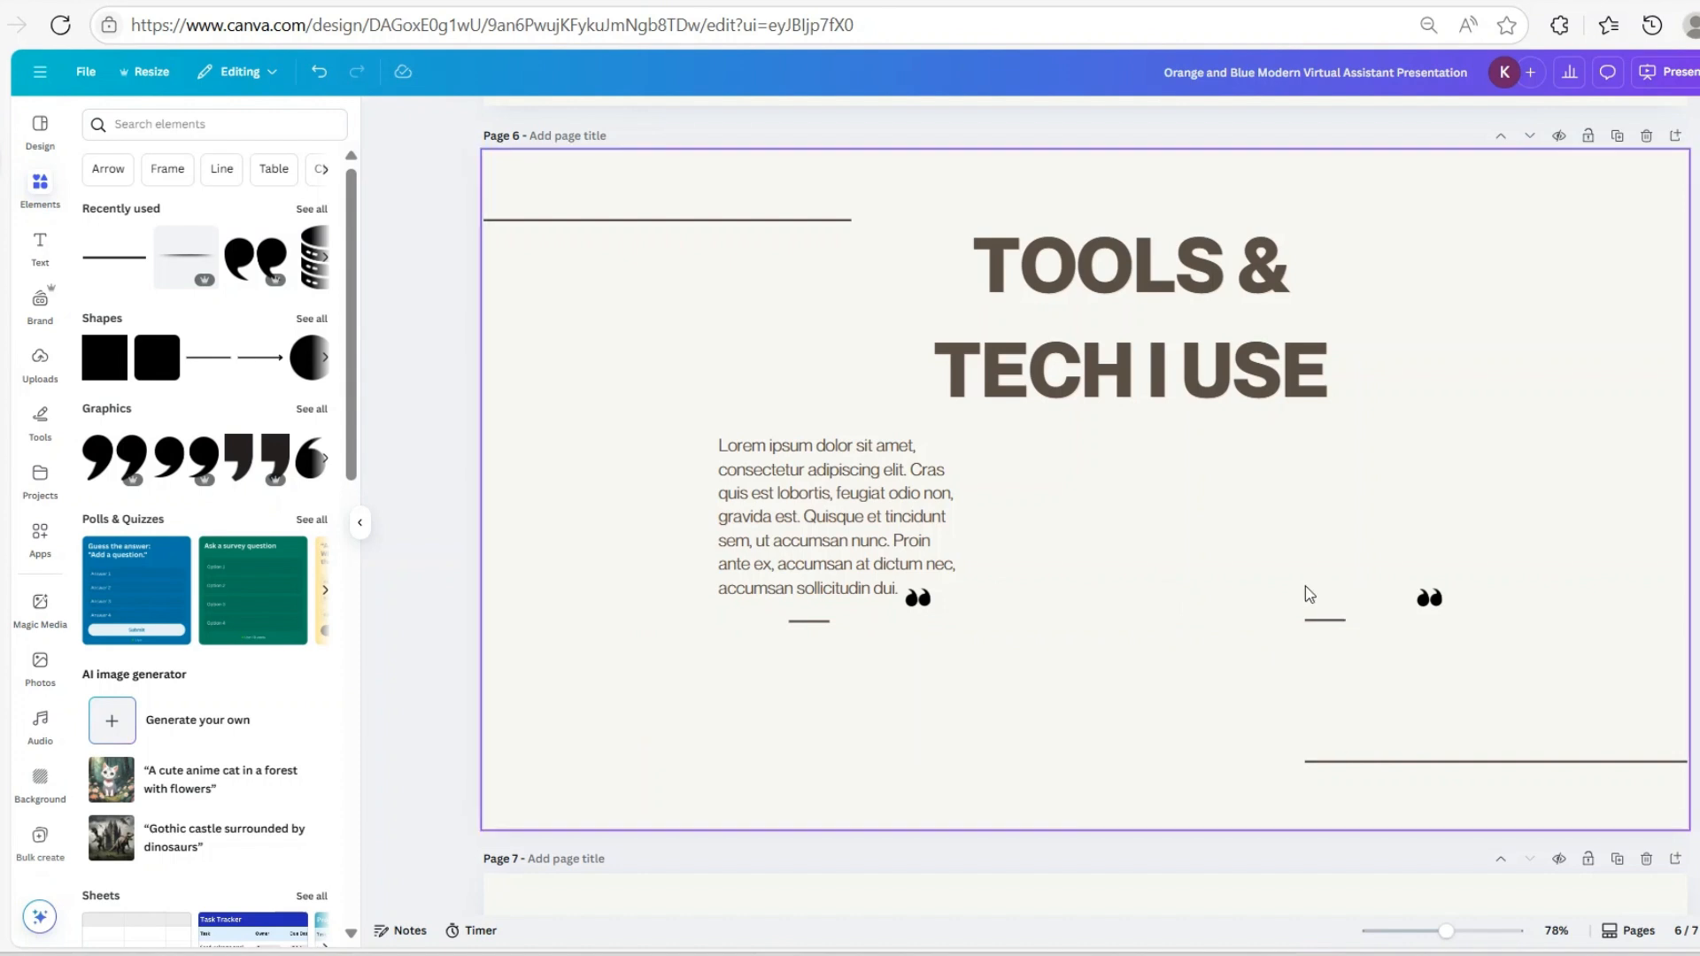
Delete the remaining short divider lines and leftover quote marks
{"action": "left_click", "coordinate": [1322, 621]}
{"action": "left_click", "coordinate": [1350, 587]}
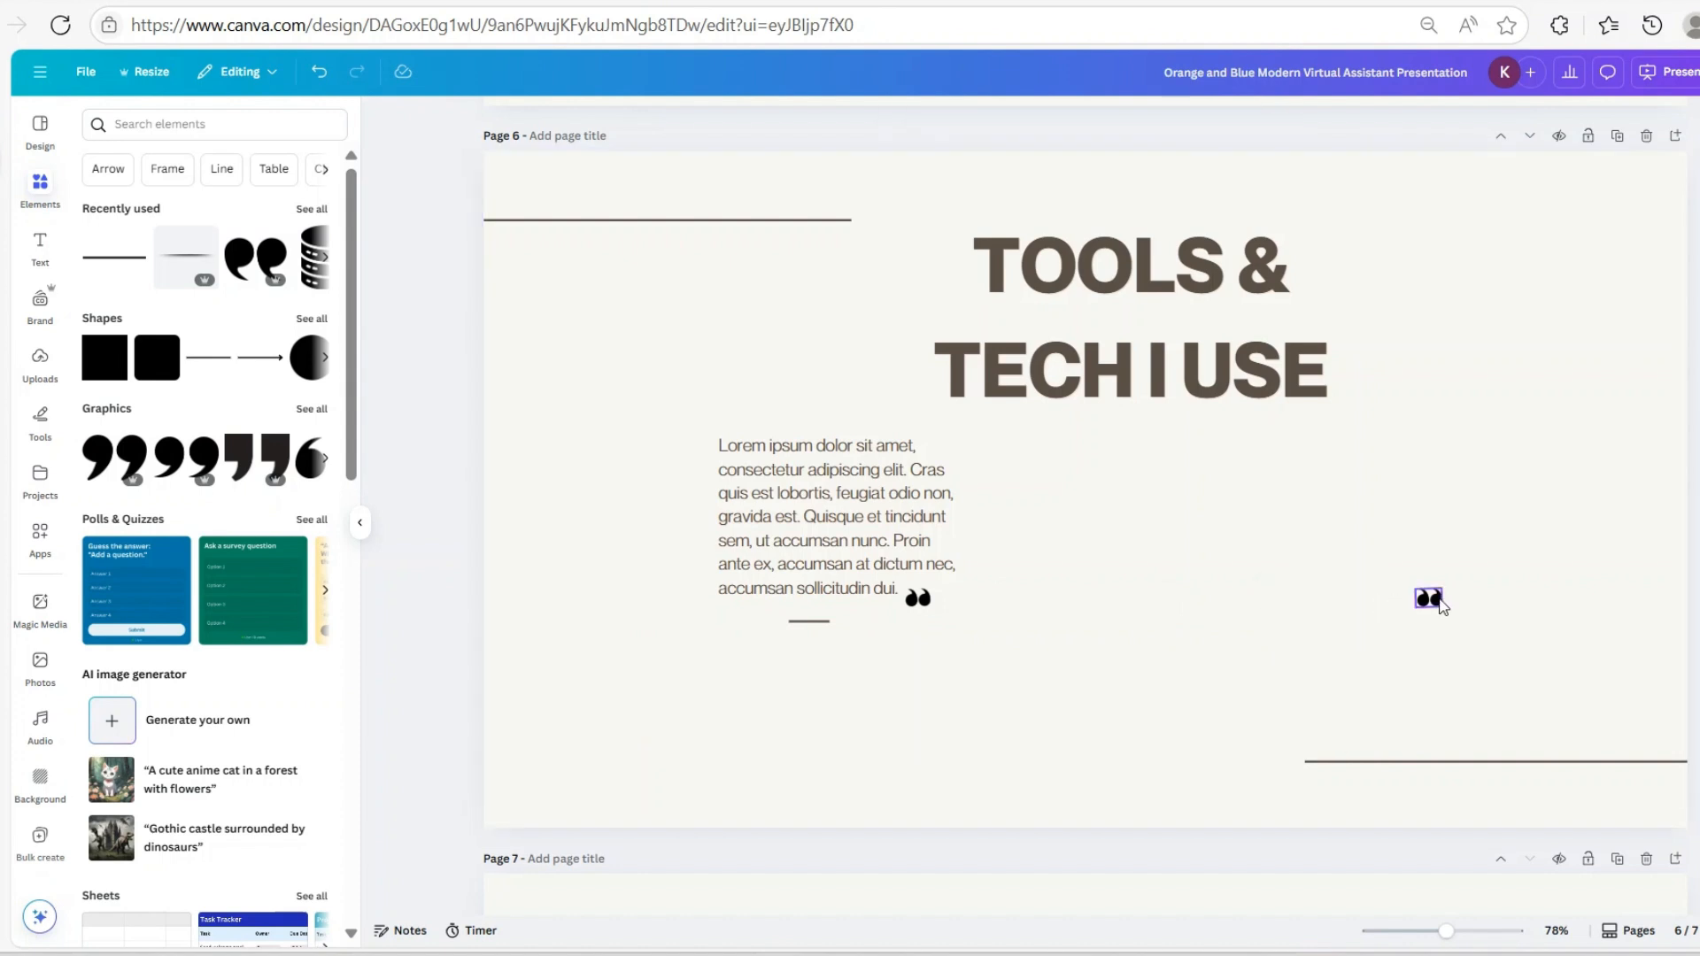
{"action": "left_click", "coordinate": [1429, 598]}
{"action": "left_click", "coordinate": [1453, 558]}
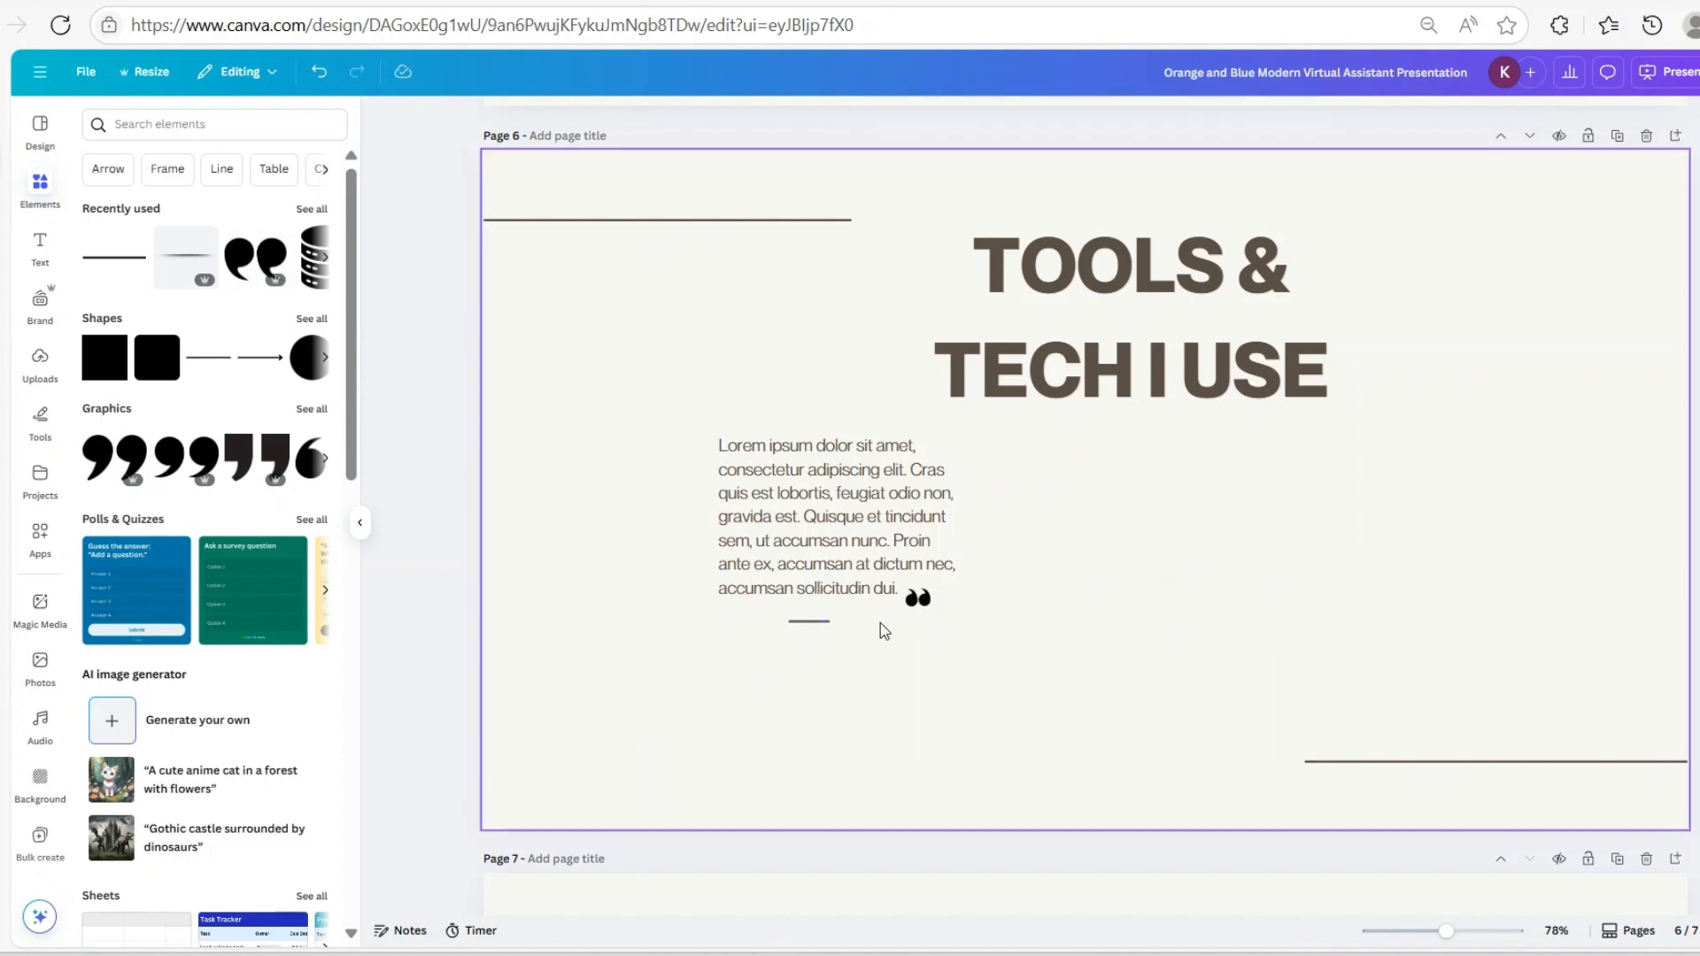
{"action": "left_click", "coordinate": [918, 598]}
{"action": "left_click", "coordinate": [942, 557]}
{"action": "left_click", "coordinate": [821, 630]}
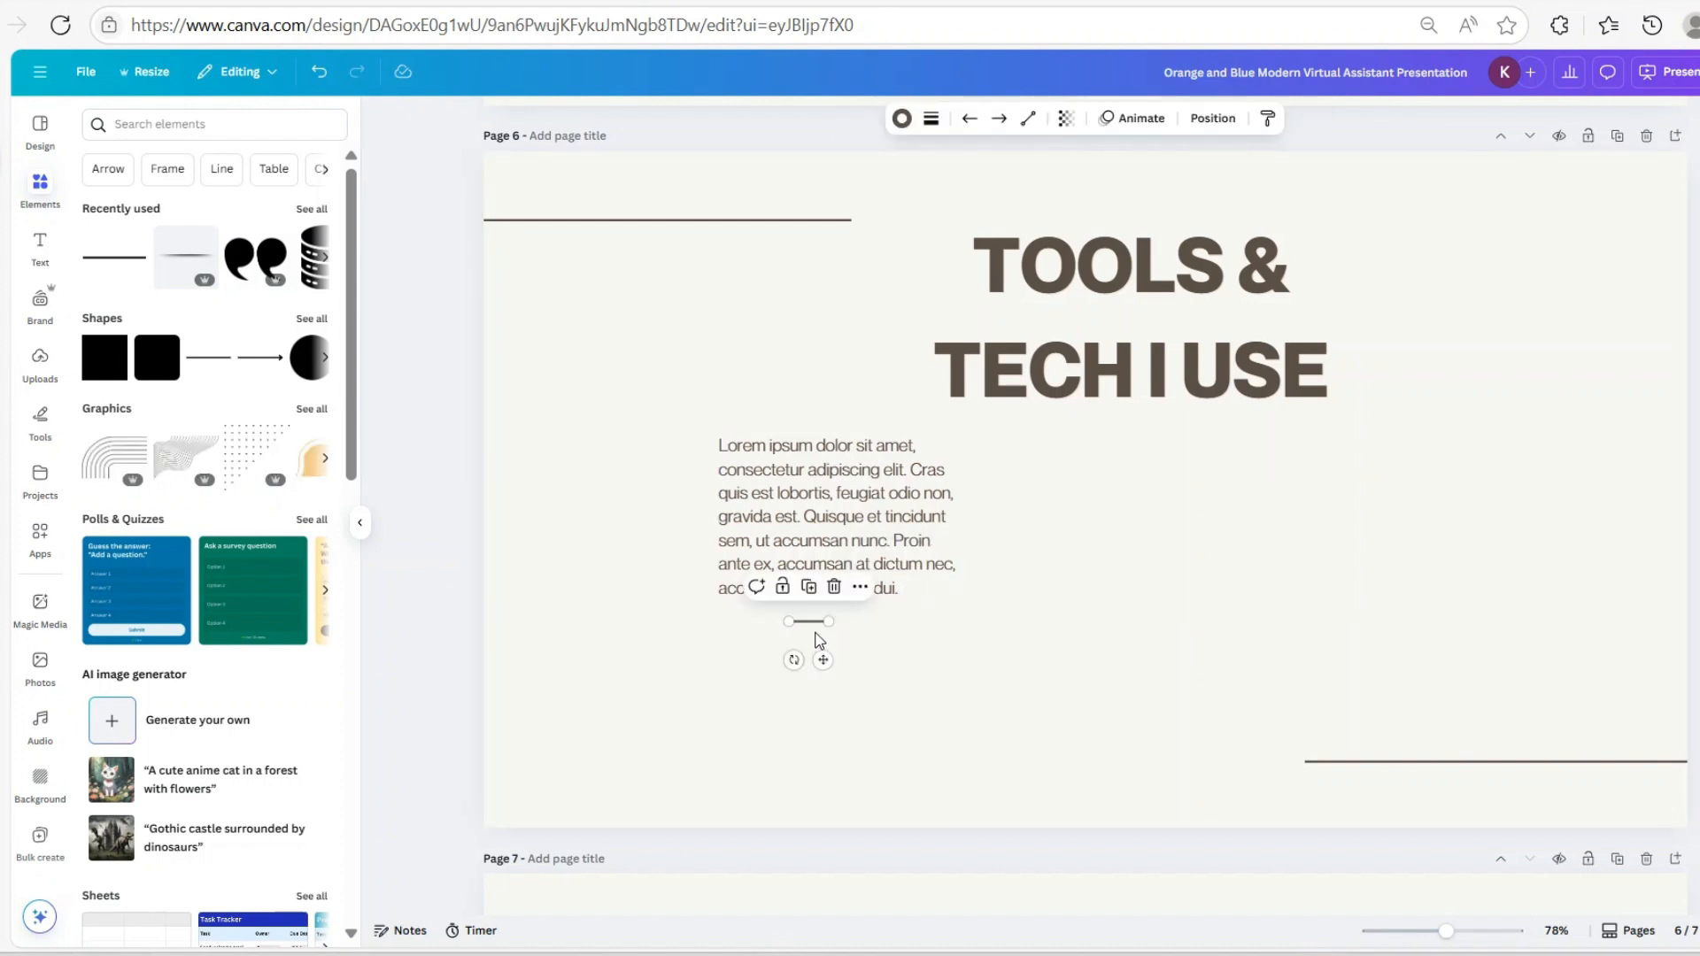
{"action": "left_click", "coordinate": [835, 588]}
Set the Lorem ipsum body text to size 29.6, widen its box and shift it right and down
{"action": "left_click", "coordinate": [937, 563]}
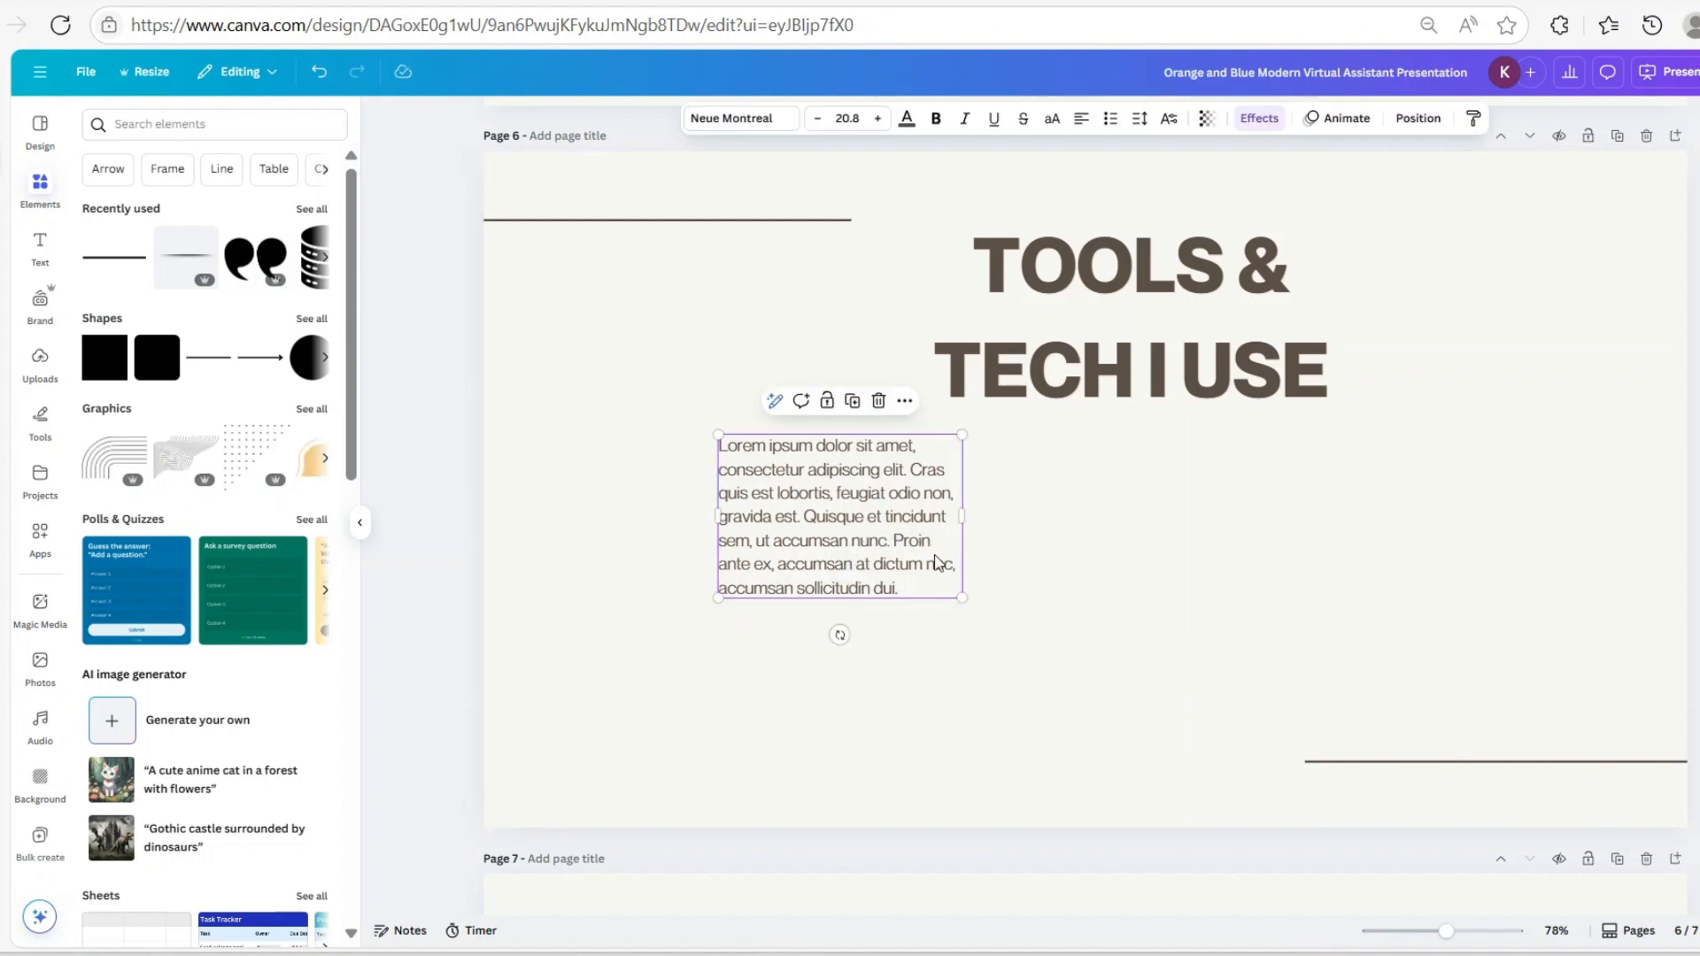
{"action": "scroll", "coordinate": [952, 549], "scroll_direction": "up", "scroll_amount": 10}
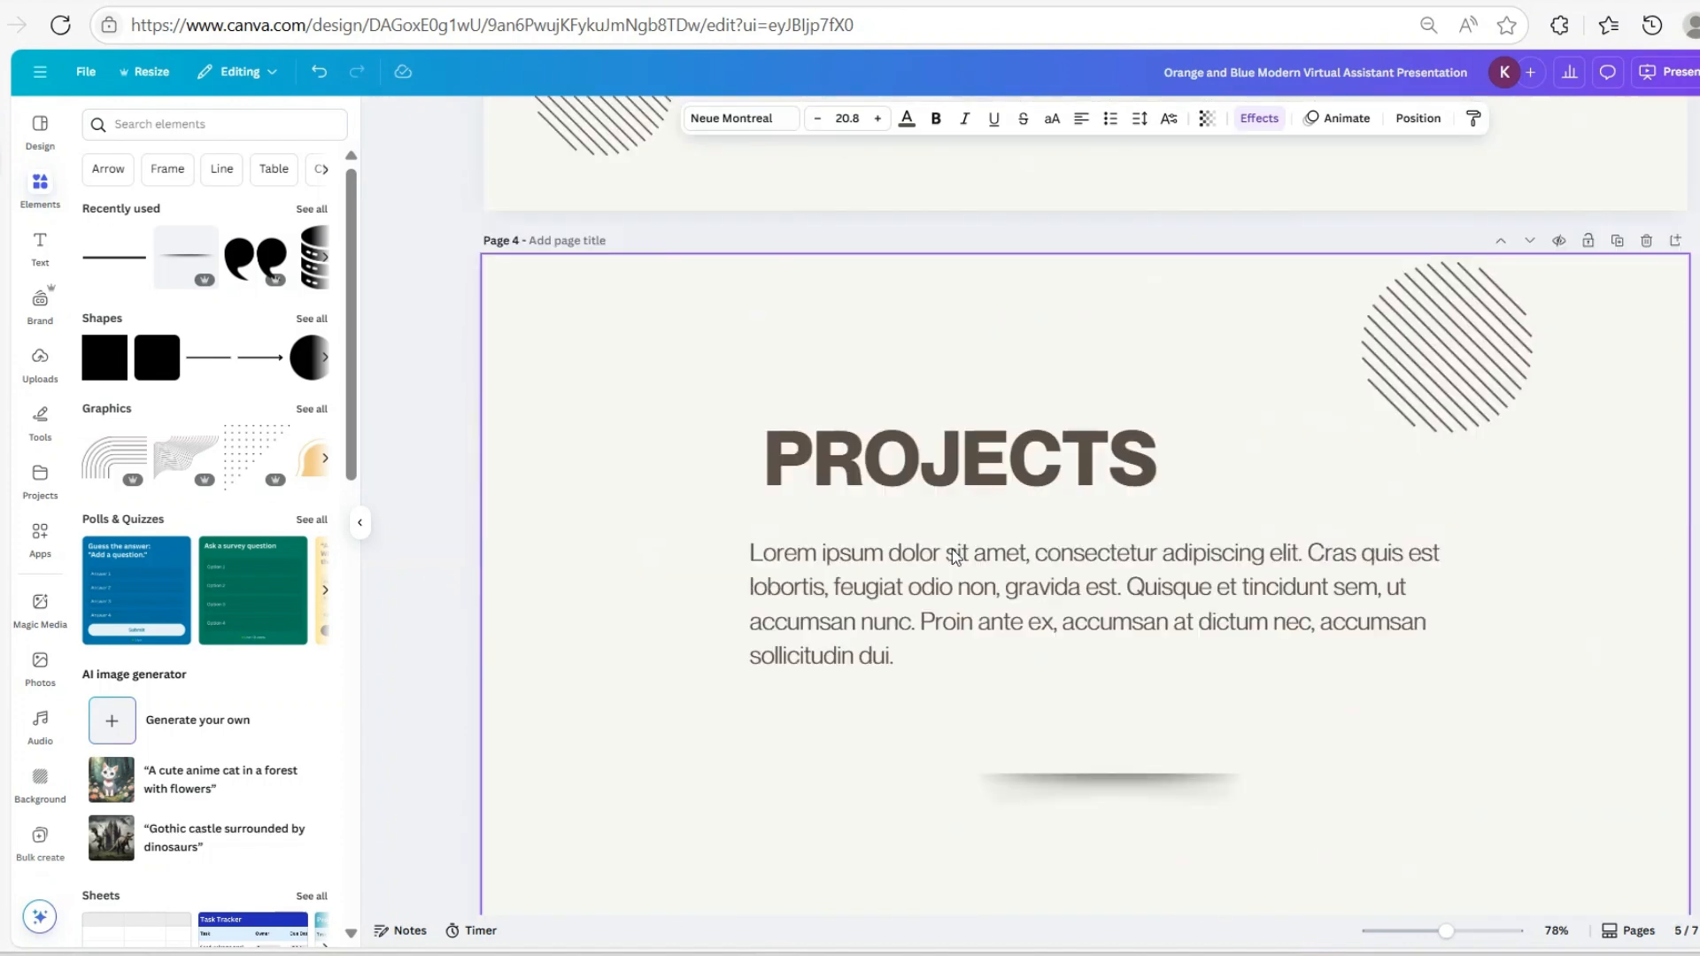
{"action": "left_click", "coordinate": [948, 734]}
{"action": "scroll", "coordinate": [991, 726], "scroll_direction": "down", "scroll_amount": 15}
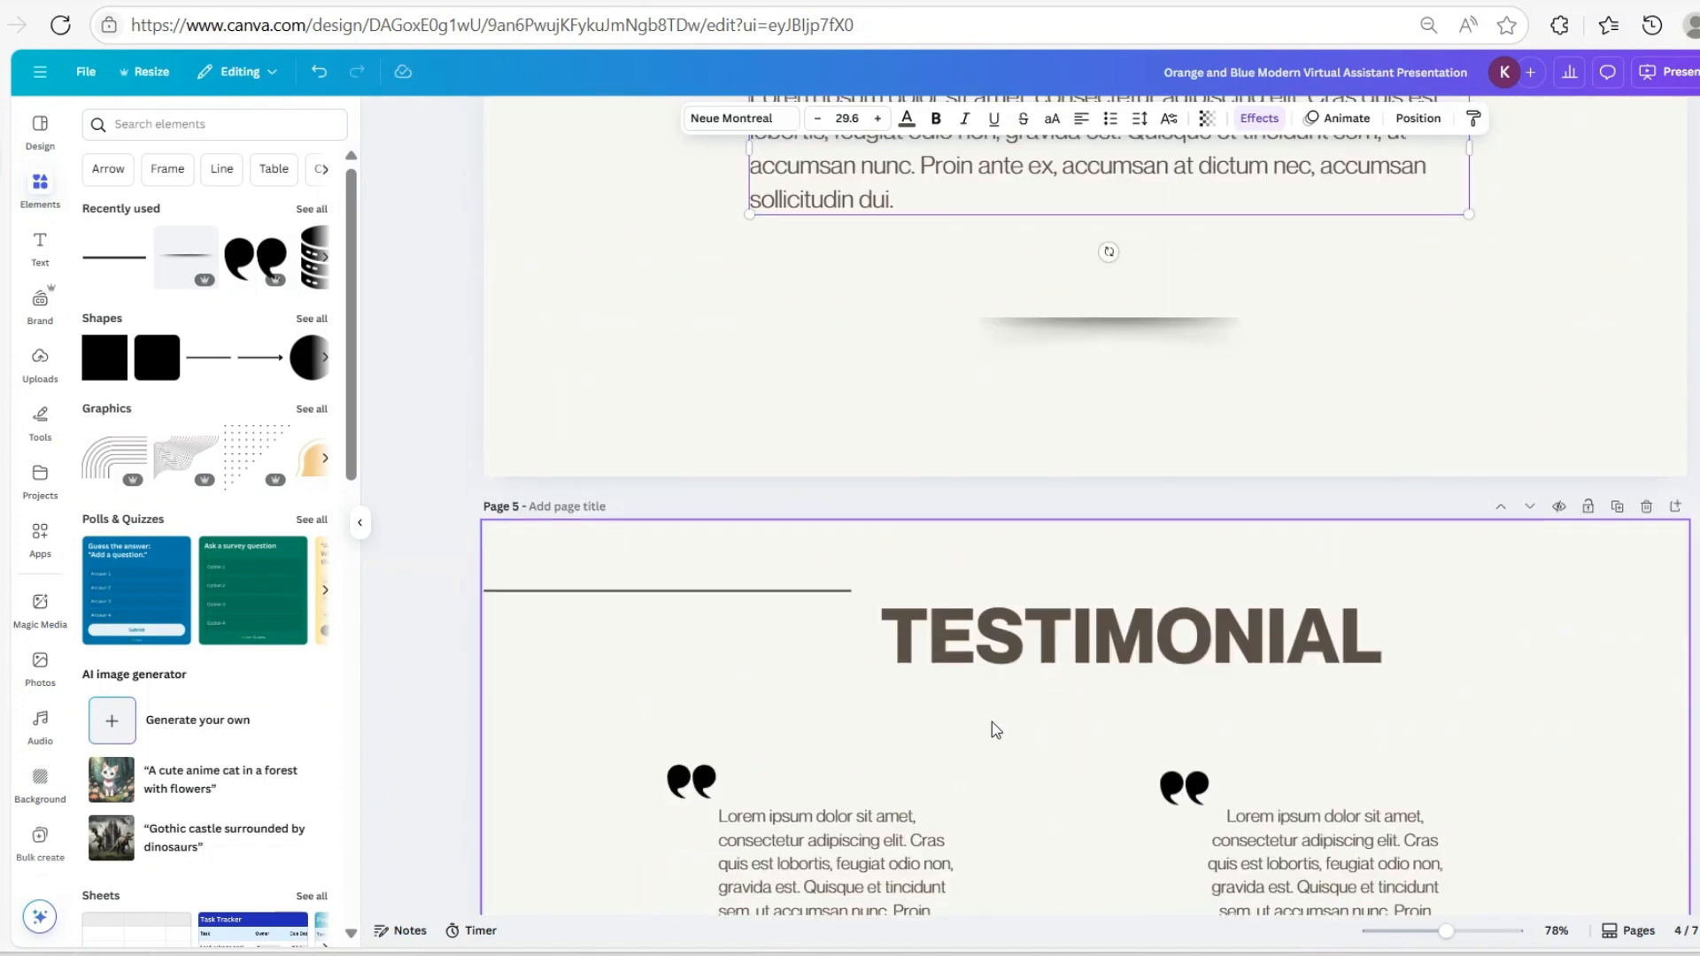
{"action": "left_click", "coordinate": [842, 691]}
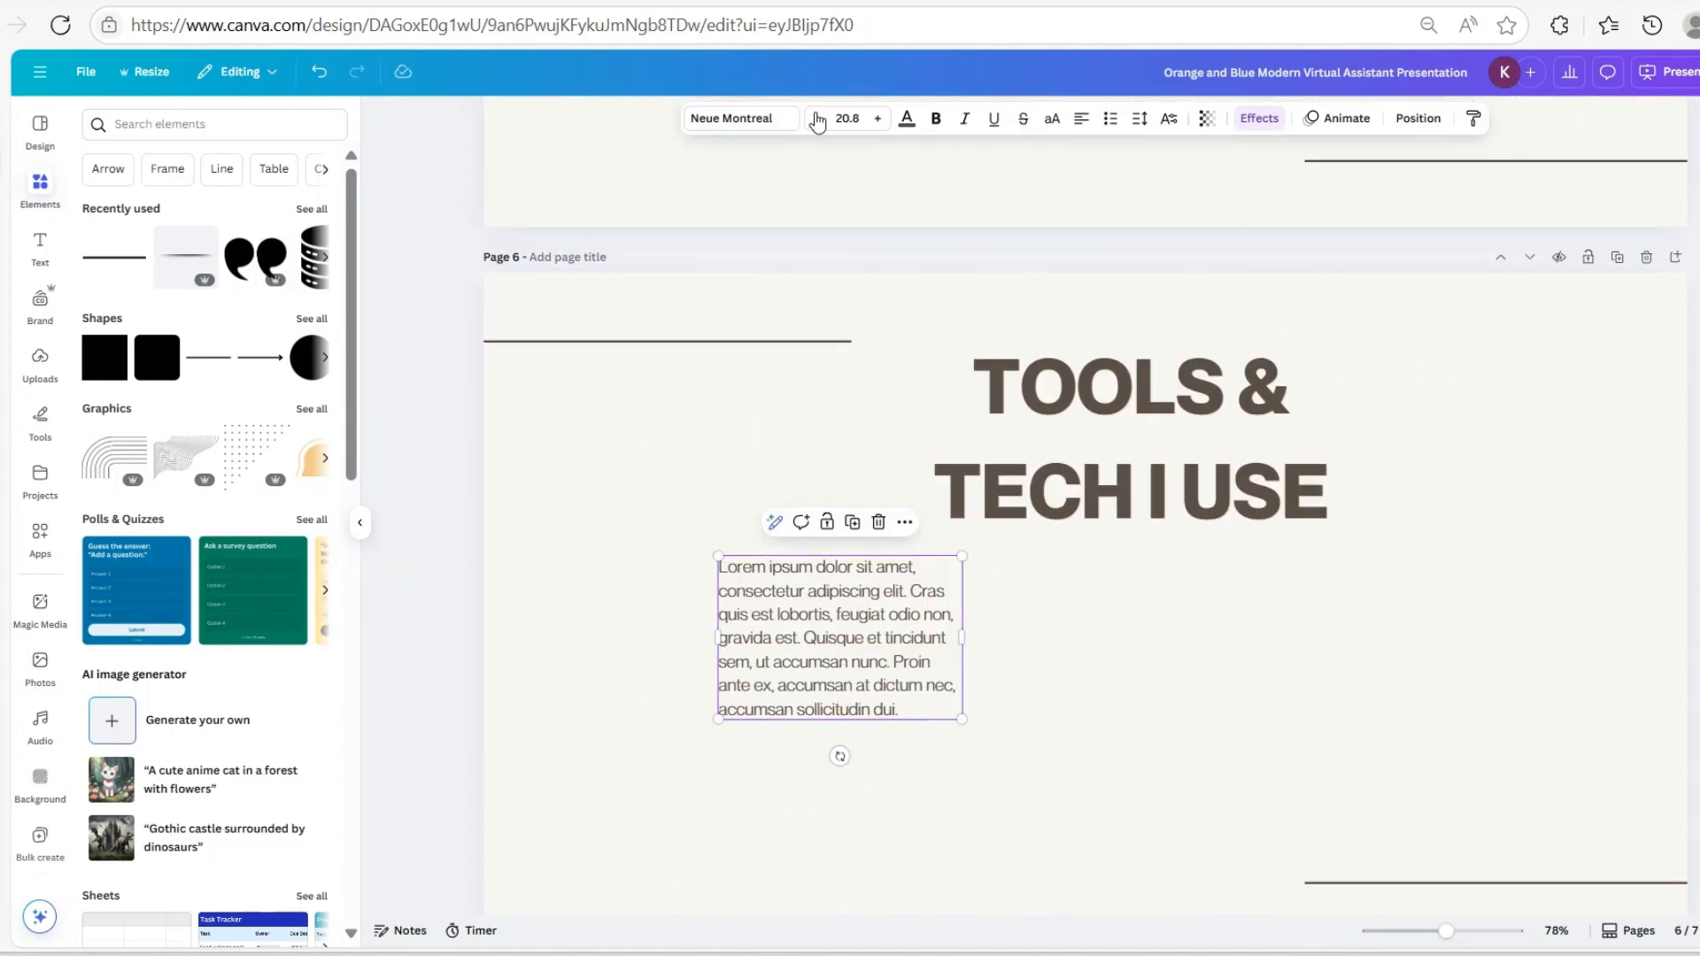
{"action": "left_click", "coordinate": [853, 124]}
{"action": "type", "text": "29.6"}
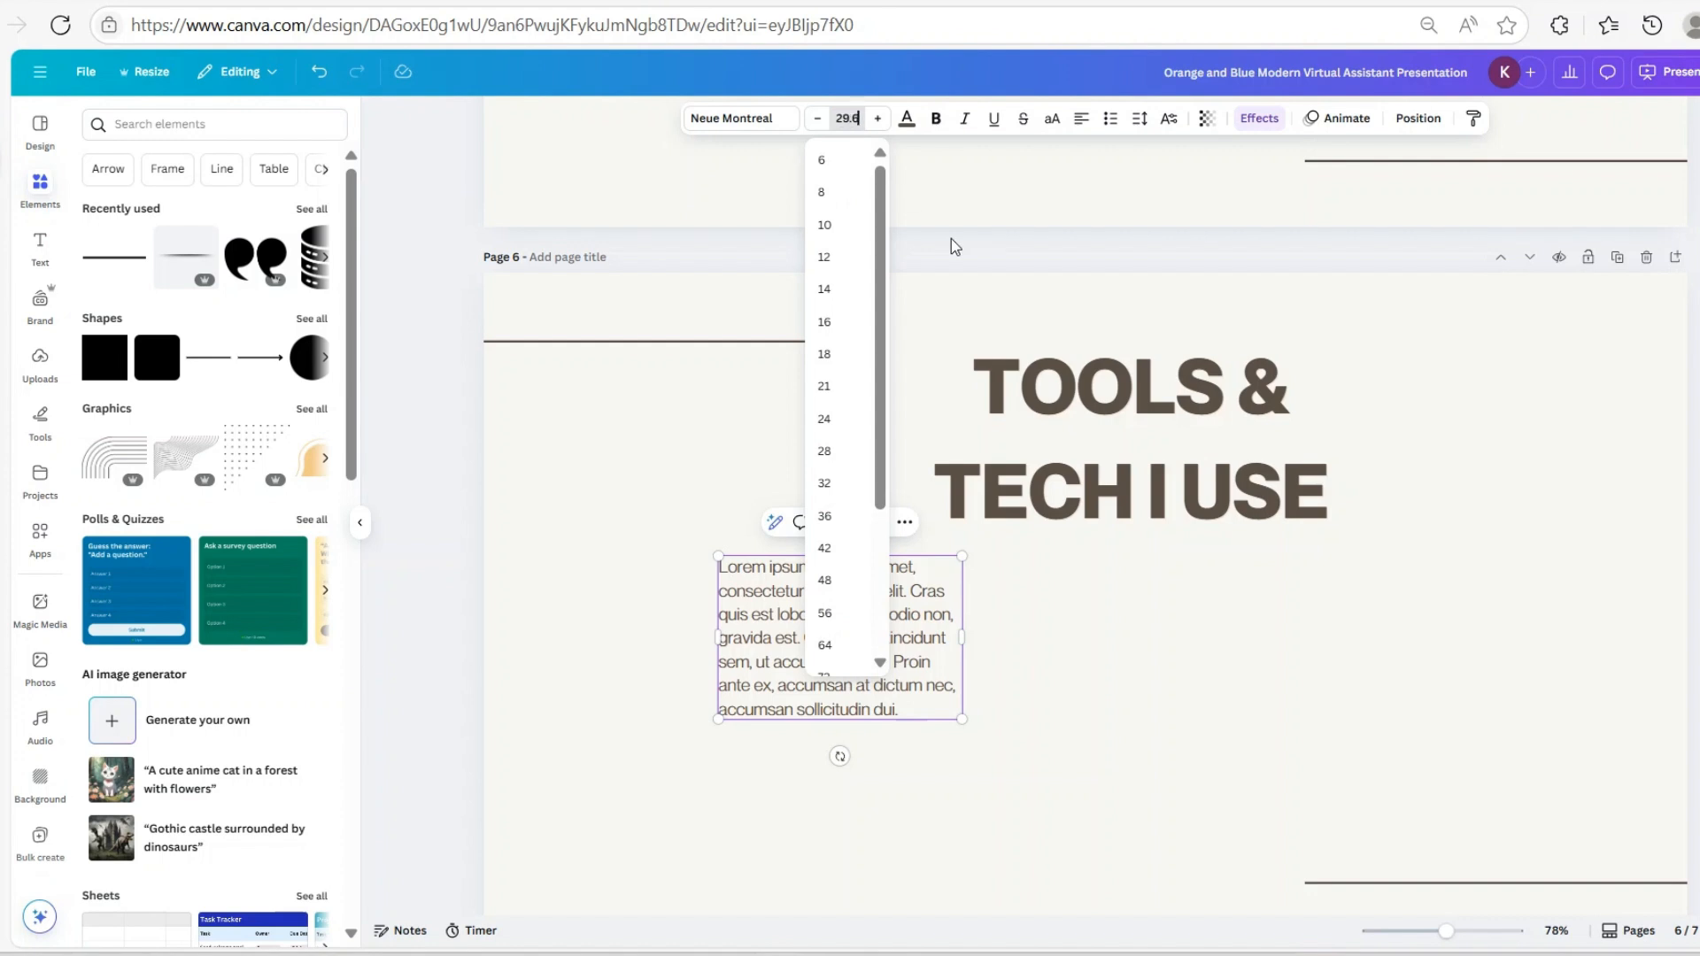
{"action": "key", "text": "Return"}
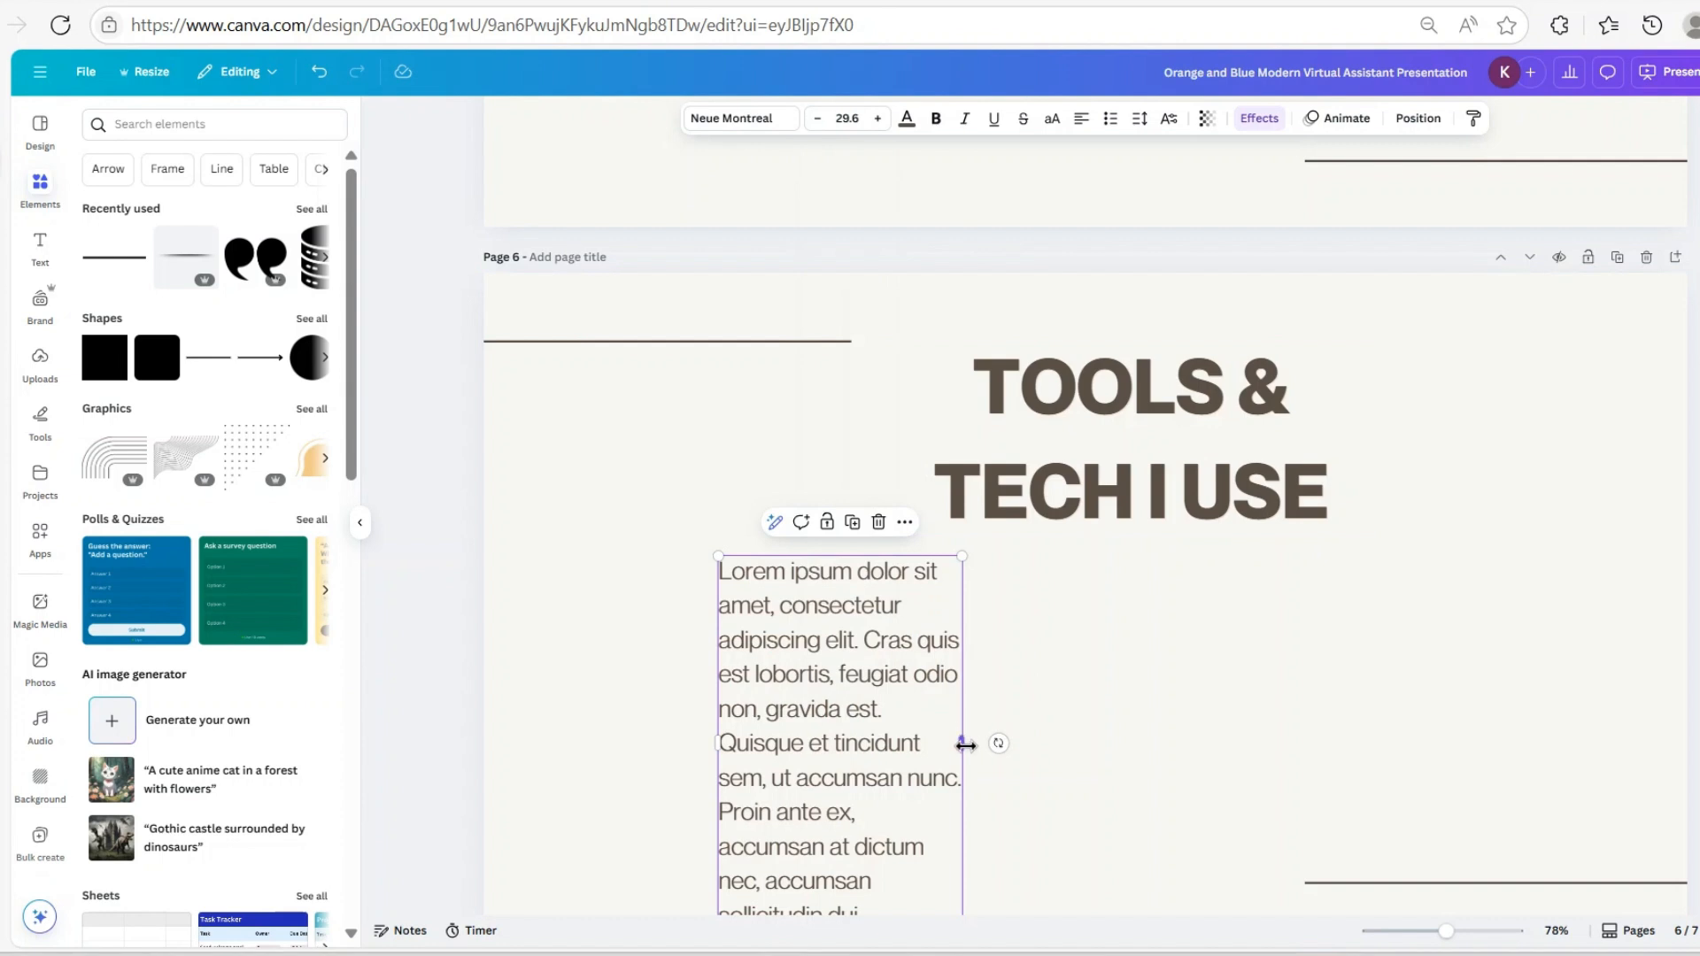
{"action": "left_click_drag", "start_coordinate": [962, 744], "coordinate": [1354, 743]}
{"action": "left_click_drag", "start_coordinate": [881, 633], "coordinate": [973, 652]}
Widen and reposition the TOOLS & TECH I USE title so it sits on one line
{"action": "left_click", "coordinate": [1026, 422]}
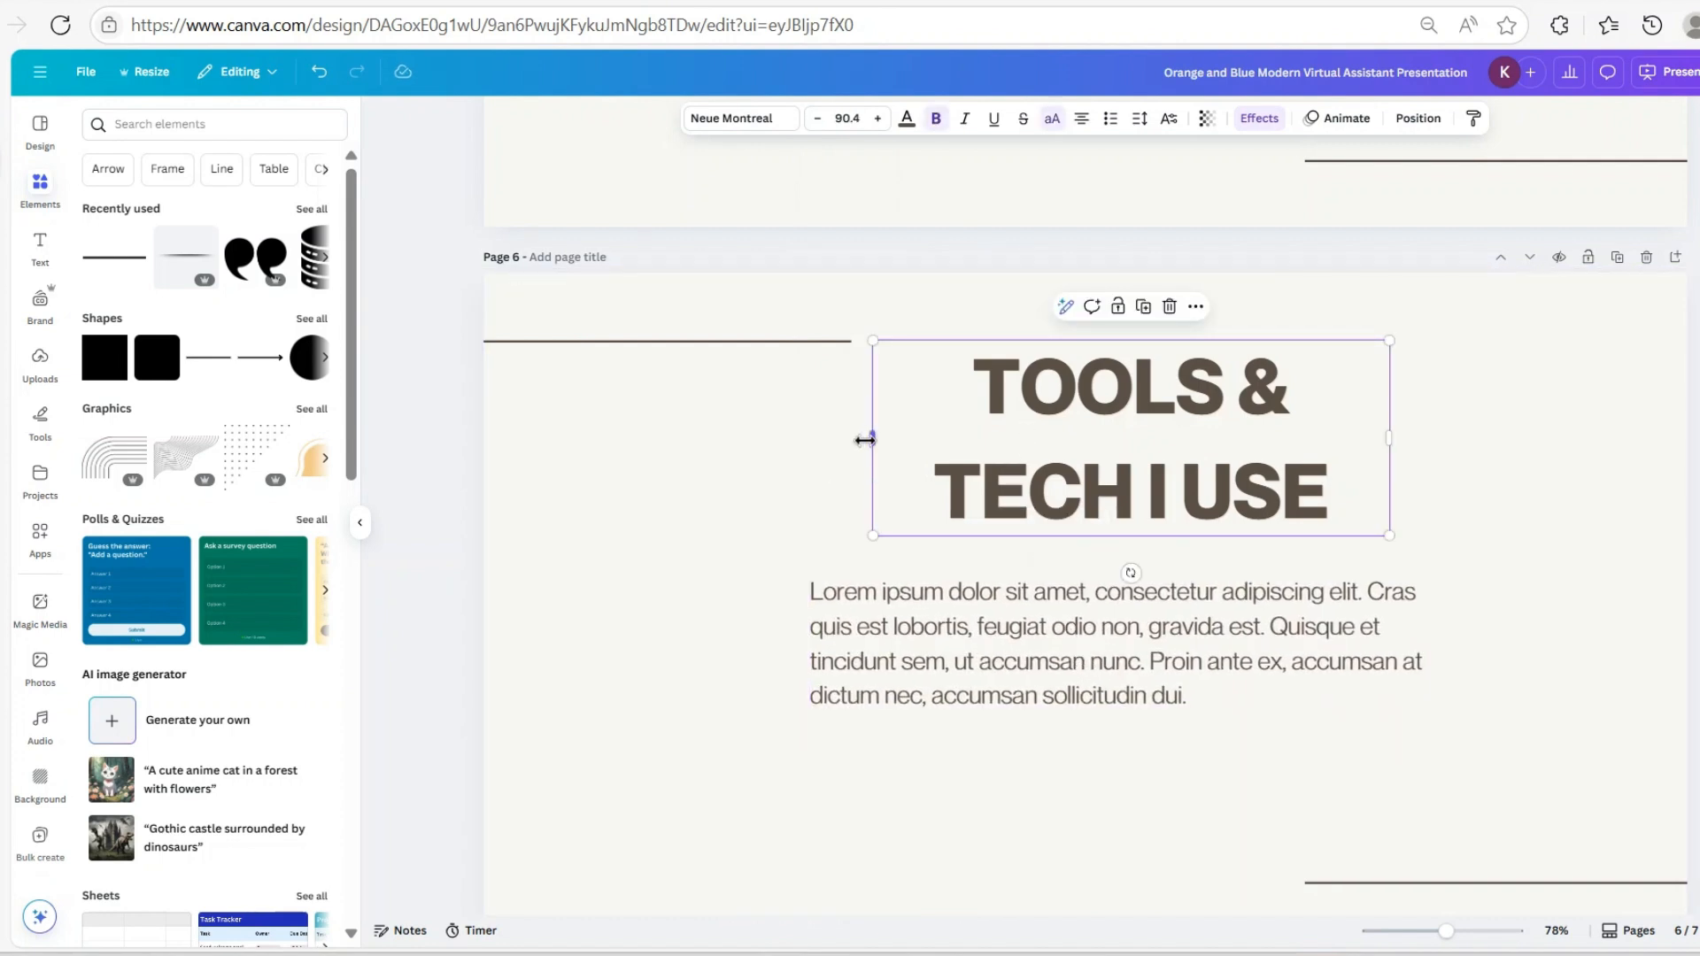
{"action": "left_click_drag", "start_coordinate": [869, 440], "coordinate": [618, 485]}
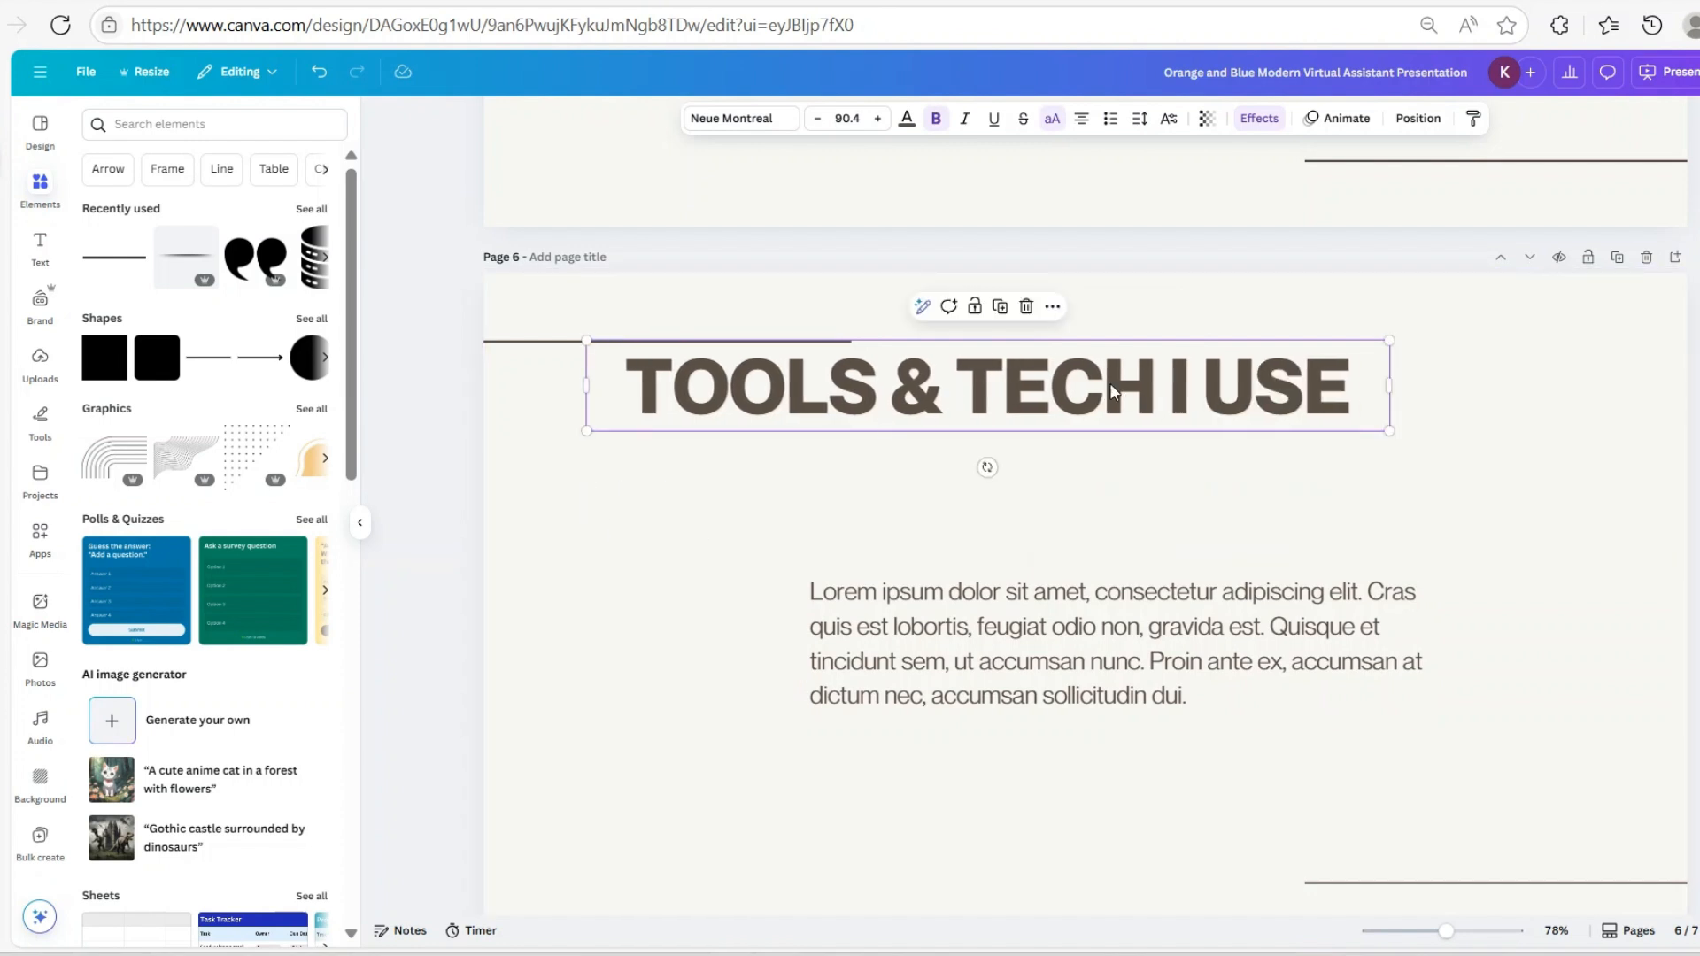
{"action": "left_click_drag", "start_coordinate": [1099, 386], "coordinate": [1233, 434]}
{"action": "left_click_drag", "start_coordinate": [1524, 435], "coordinate": [1457, 434]}
Raise the TOOLS & TECH I USE title's letter spacing to 86 and resize its box to one line
{"action": "left_click", "coordinate": [1257, 434]}
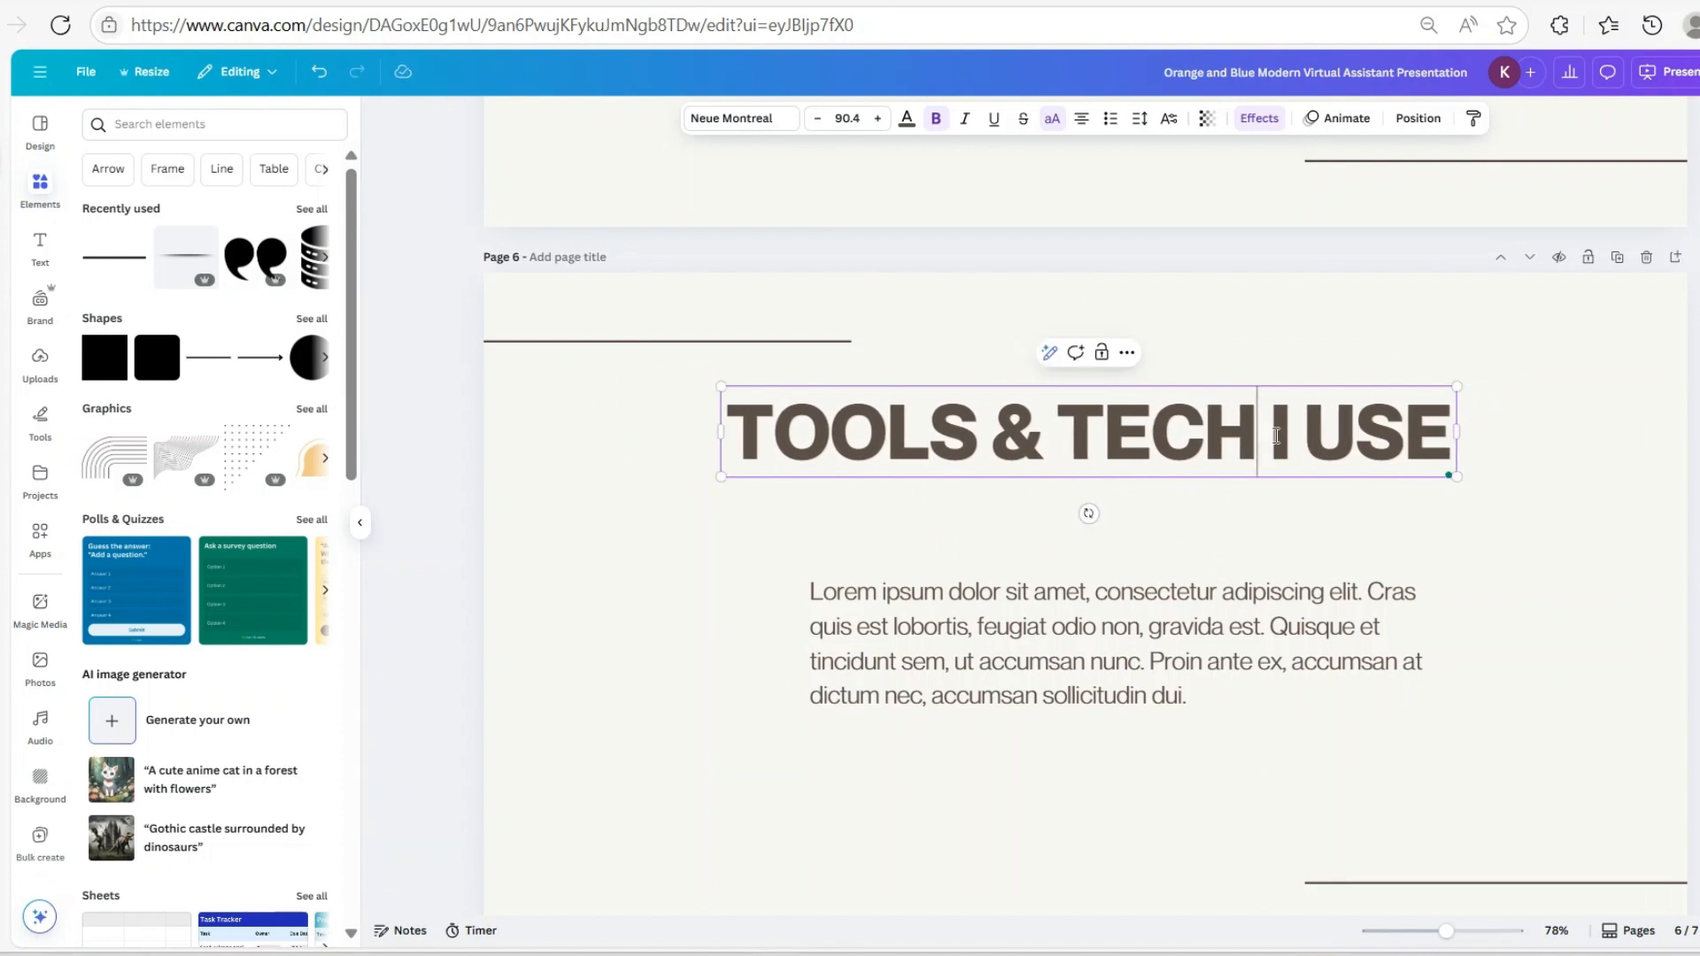
{"action": "left_click_drag", "start_coordinate": [1270, 434], "coordinate": [1435, 434]}
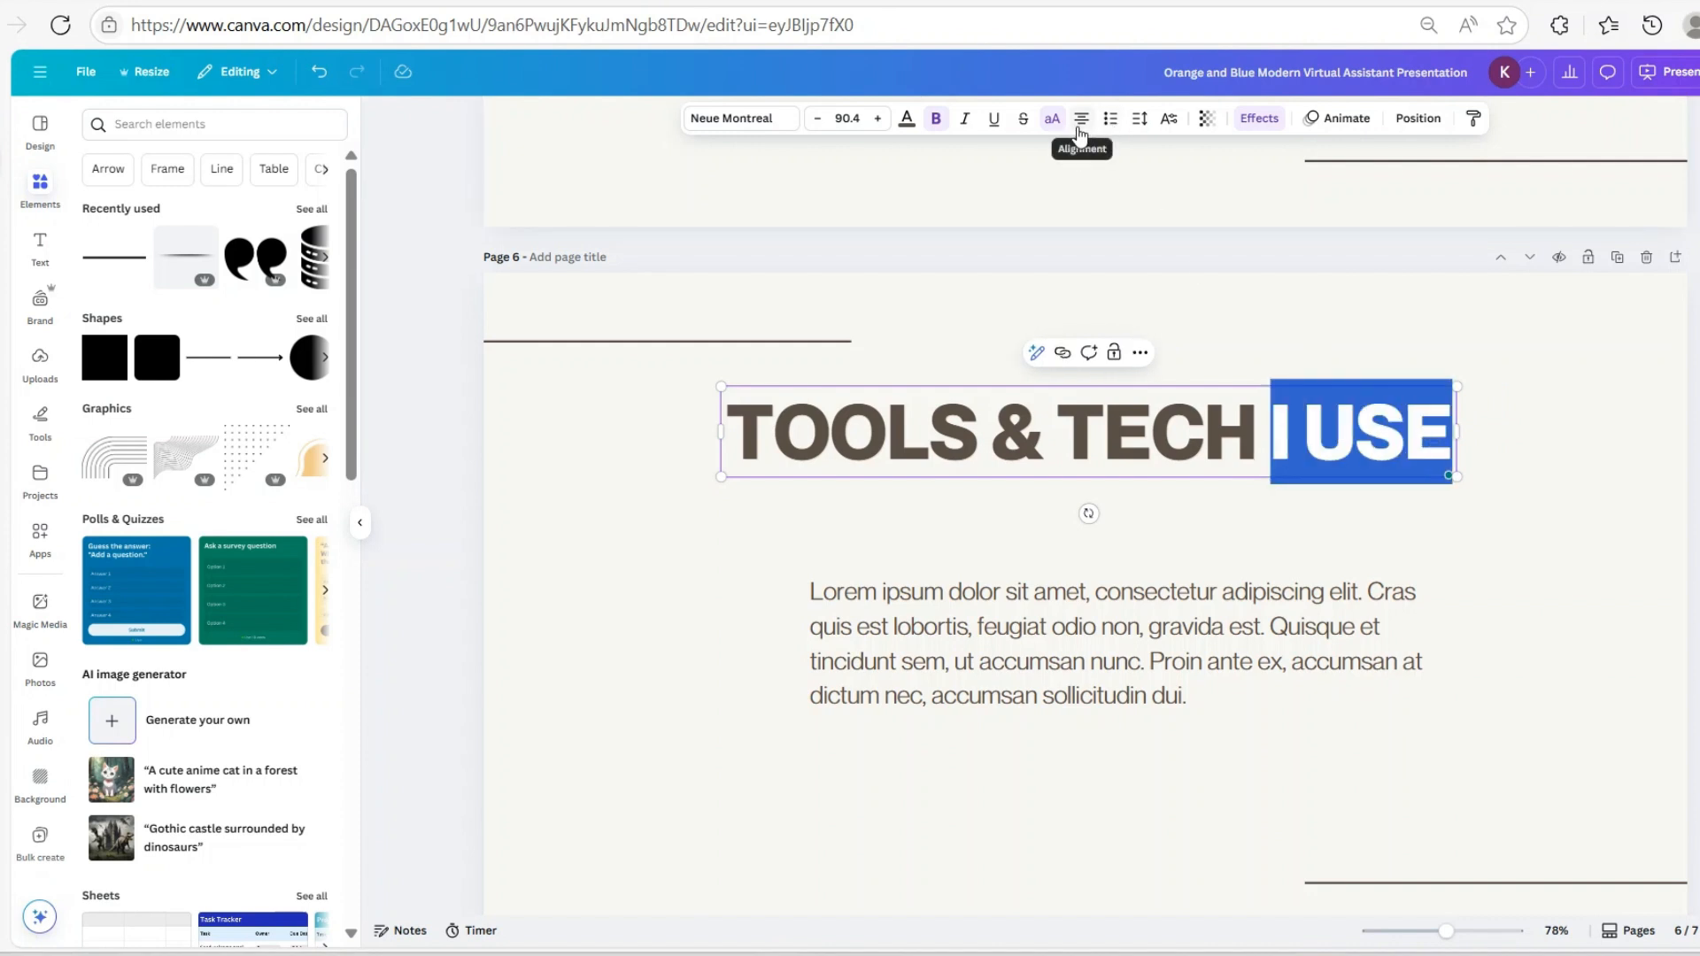
{"action": "left_click", "coordinate": [1140, 119]}
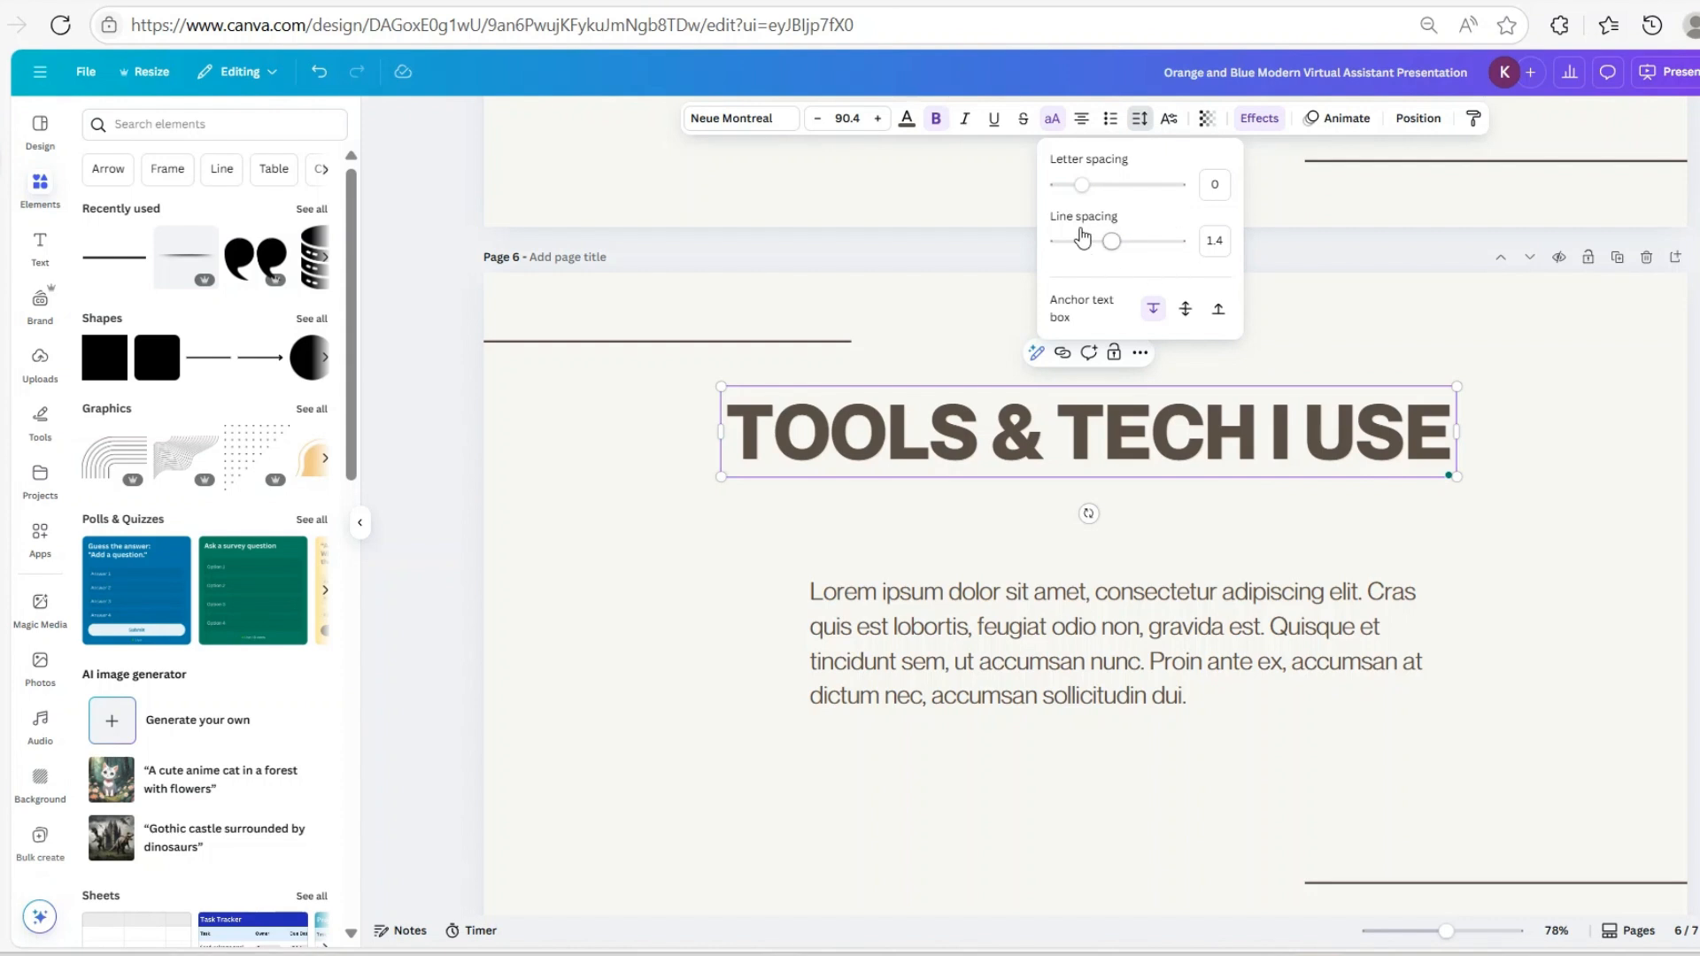
{"action": "left_click_drag", "start_coordinate": [1086, 187], "coordinate": [1095, 188]}
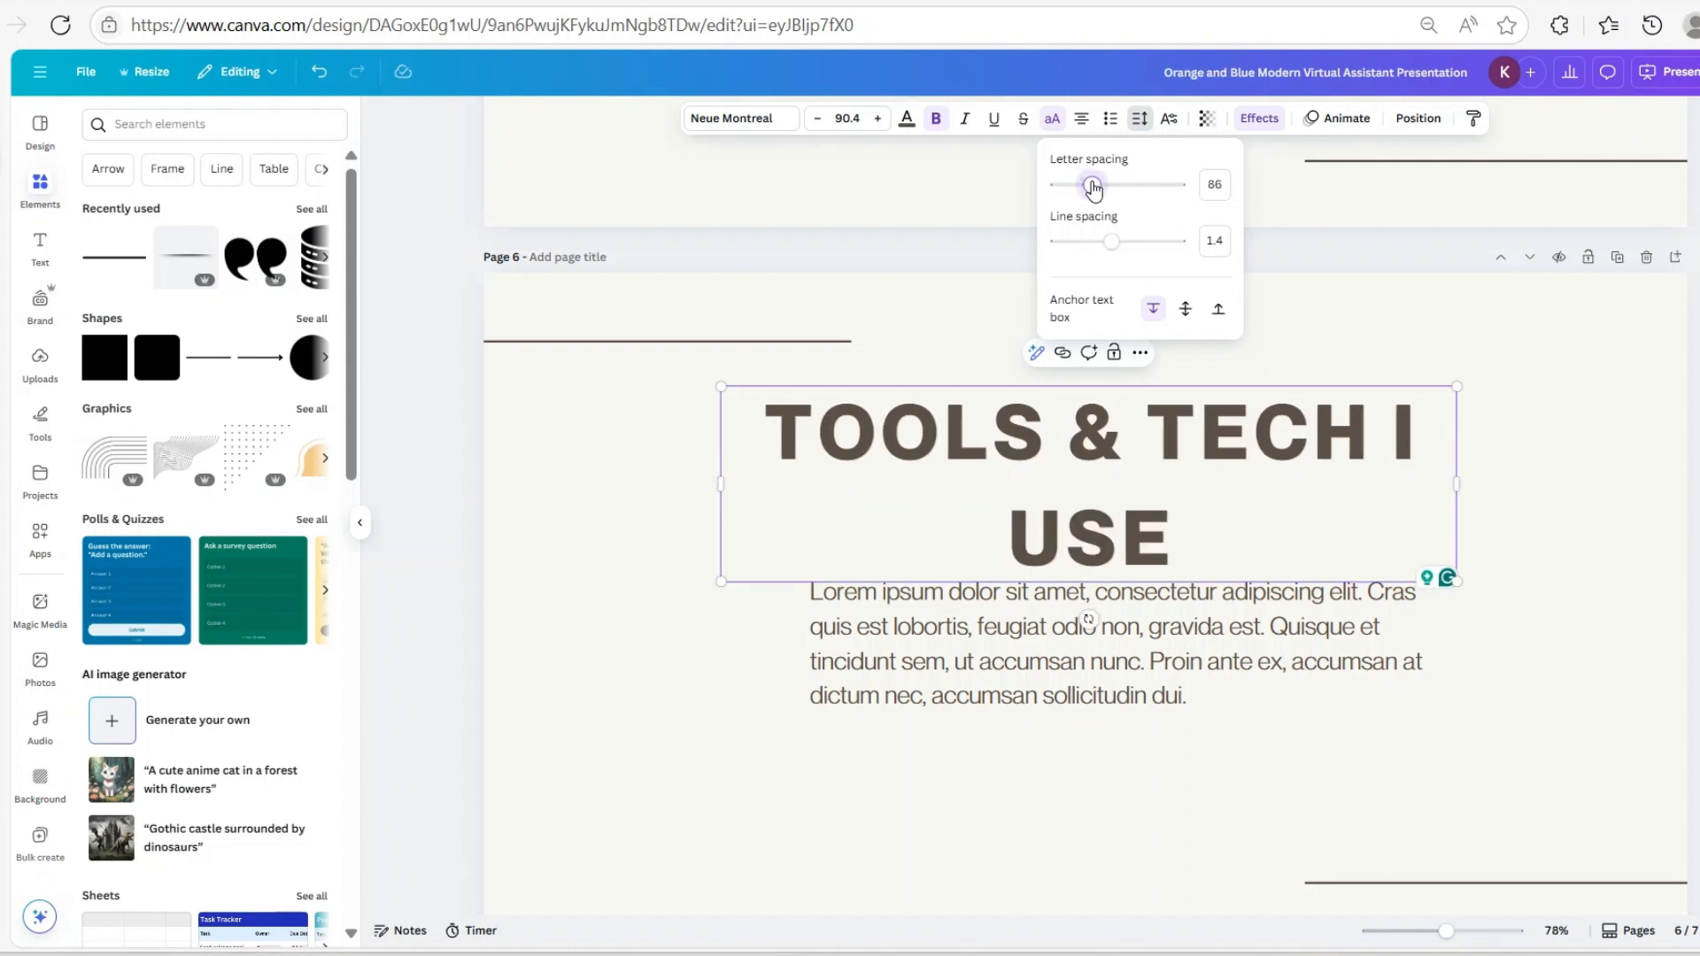
{"action": "left_click_drag", "start_coordinate": [1457, 485], "coordinate": [1595, 460]}
{"action": "left_click", "coordinate": [1522, 474]}
{"action": "left_click", "coordinate": [1478, 498]}
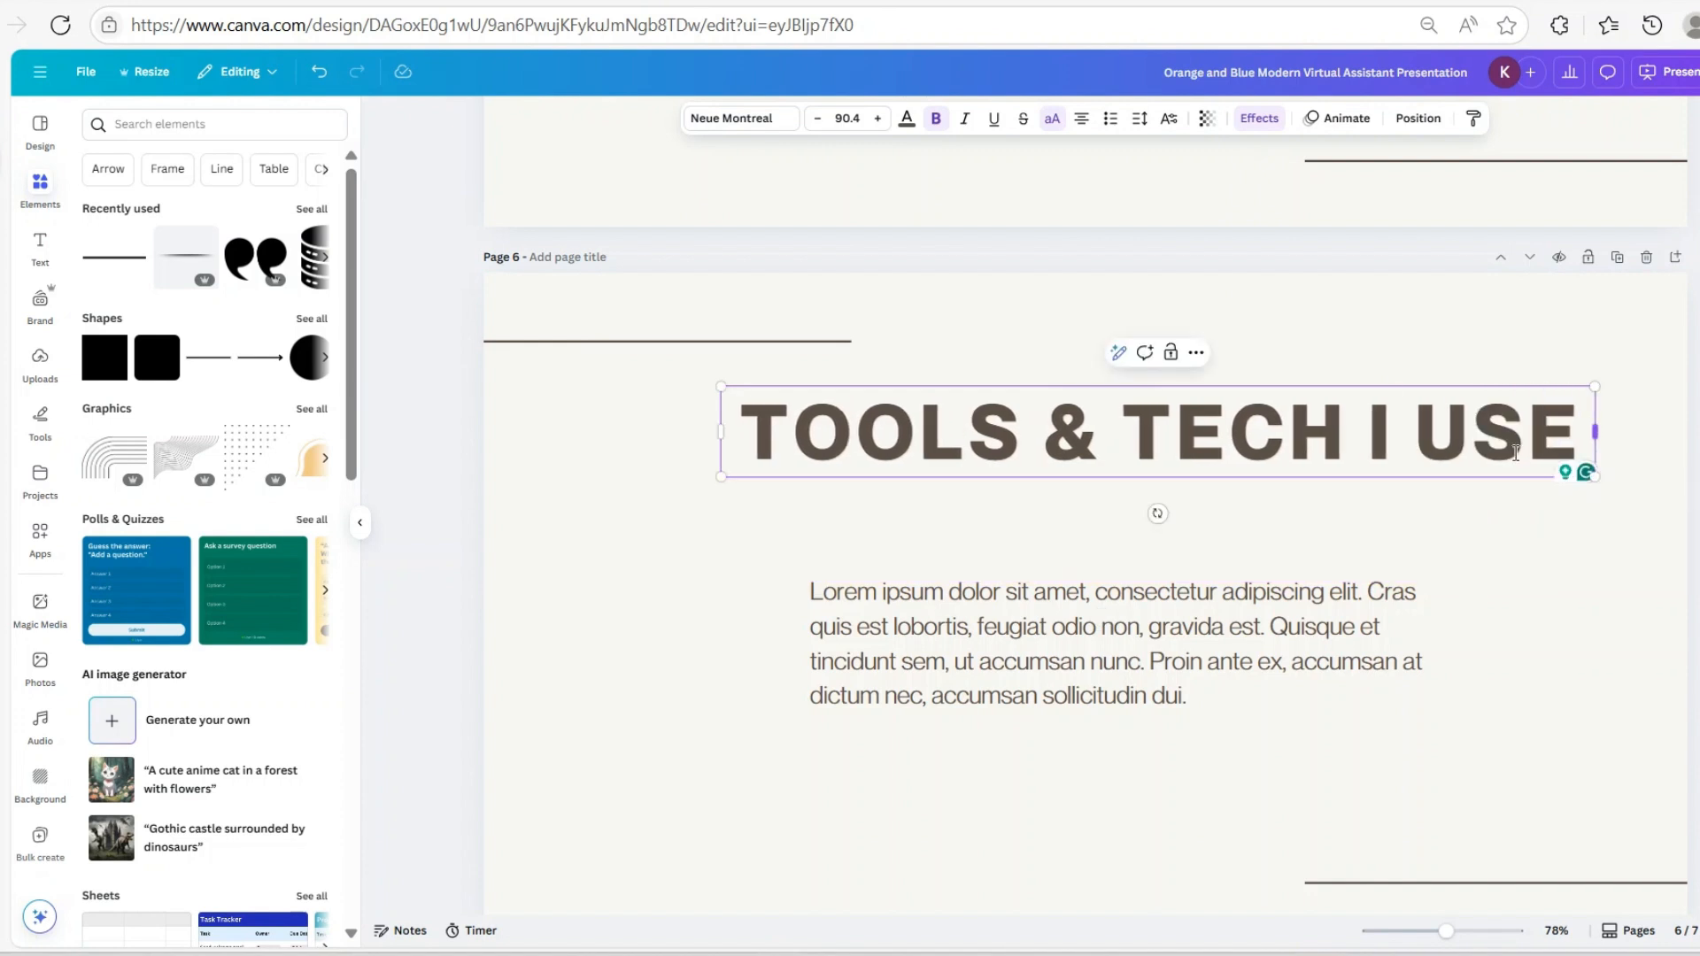
{"action": "left_click", "coordinate": [1305, 539]}
{"action": "left_click", "coordinate": [1159, 468]}
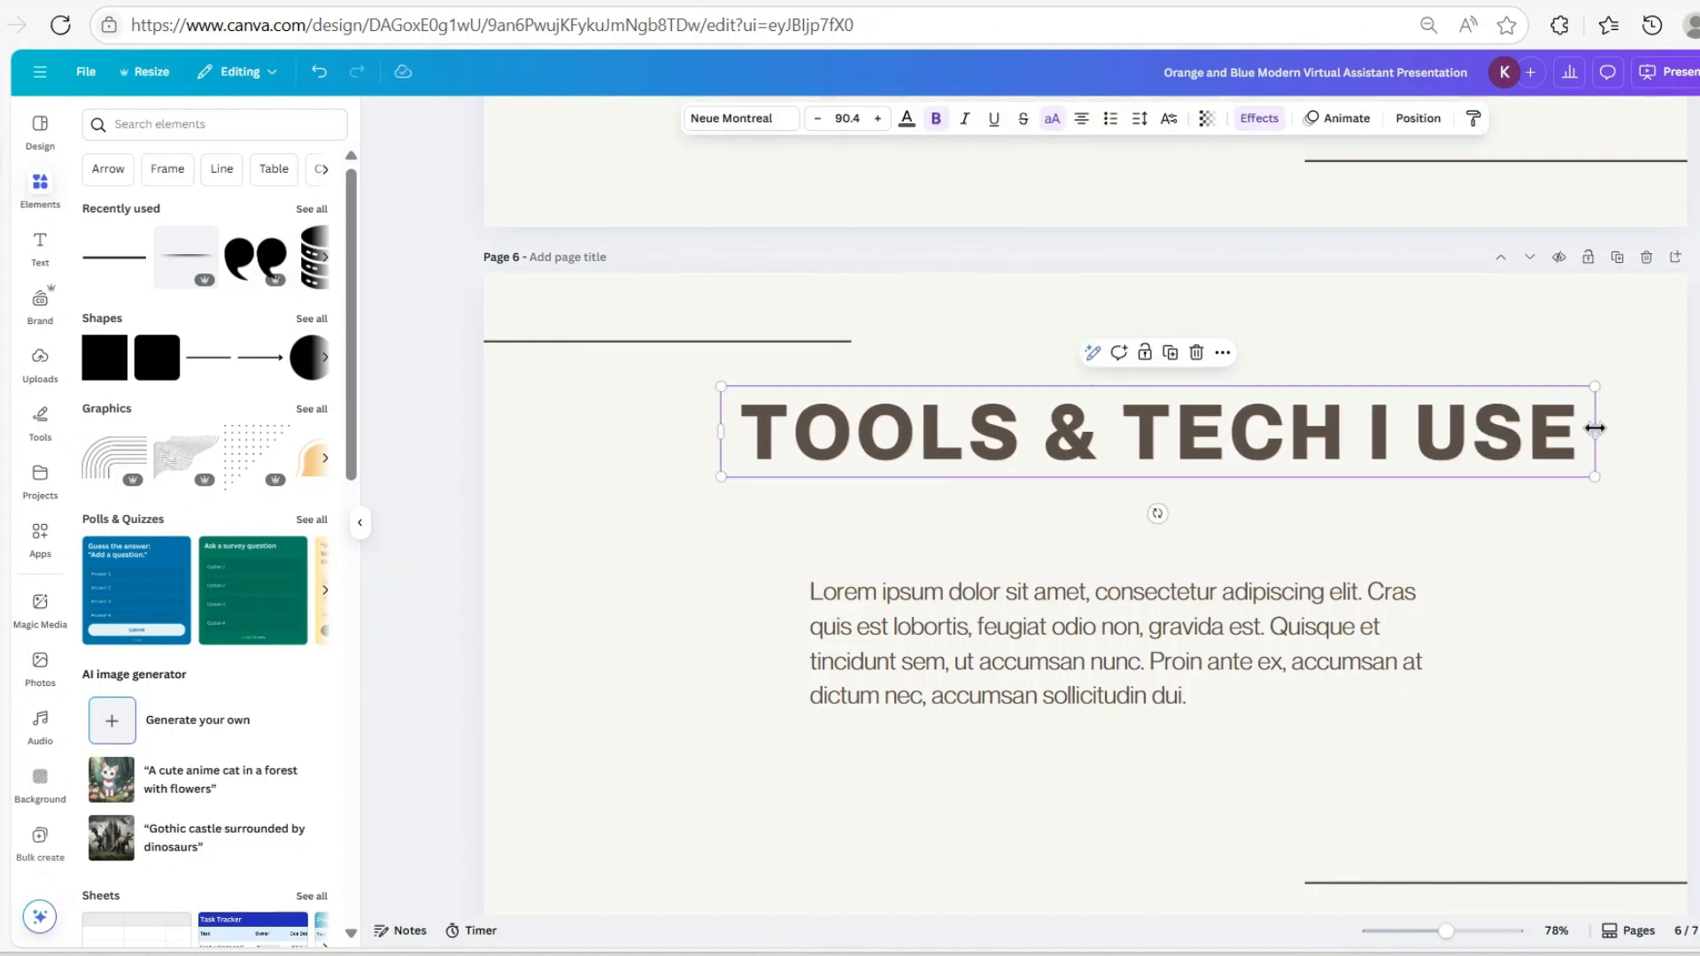
{"action": "left_click_drag", "start_coordinate": [1595, 429], "coordinate": [1576, 437]}
Move the body paragraph up and left beneath the heading
{"action": "left_click", "coordinate": [1198, 680]}
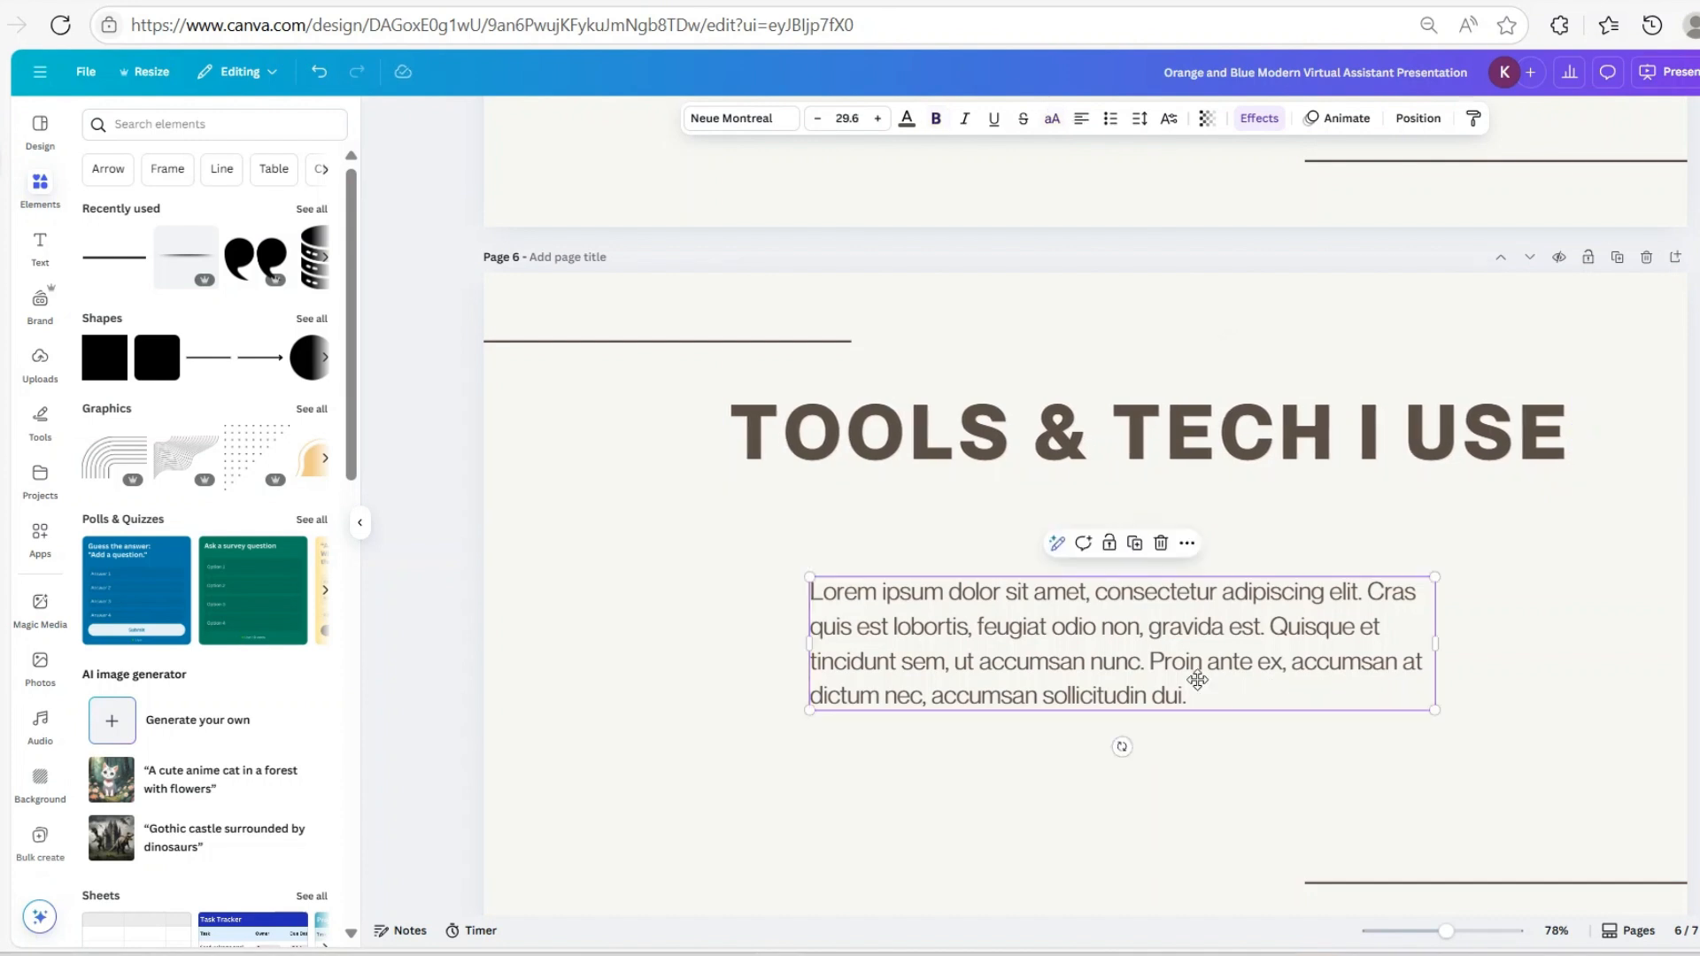
{"action": "left_click_drag", "start_coordinate": [1197, 680], "coordinate": [1141, 650]}
{"action": "left_click", "coordinate": [1273, 808]}
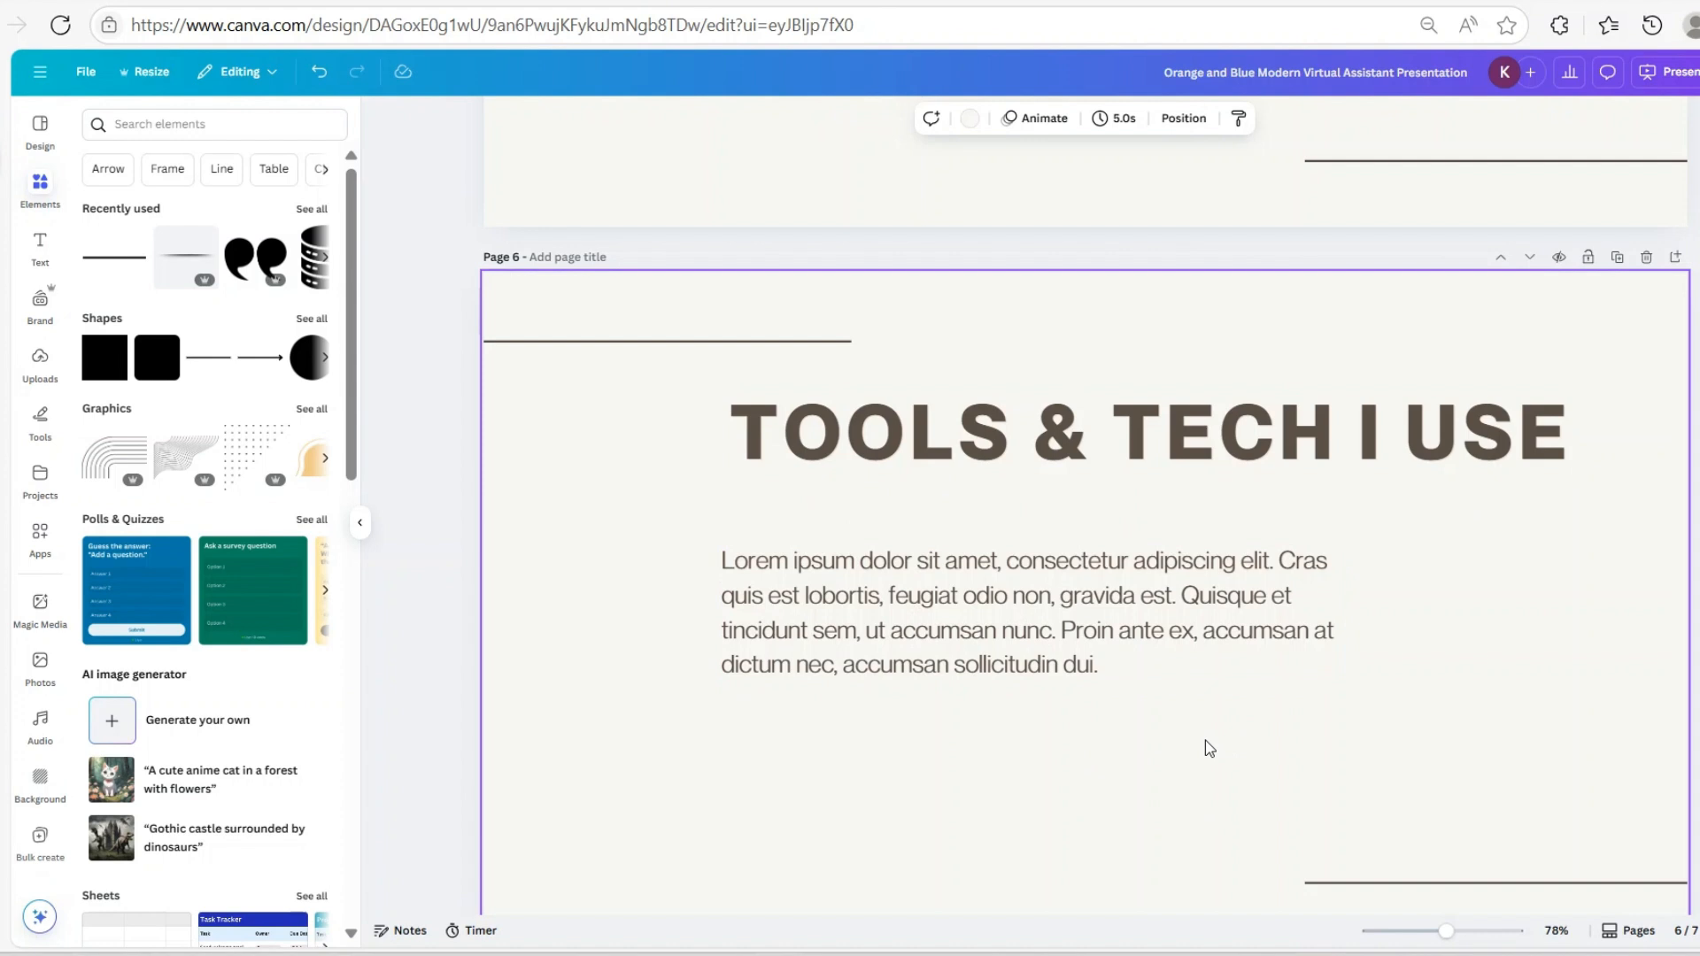
Select the placeholder paragraph and convert it to a bulleted list
{"action": "left_click", "coordinate": [977, 607]}
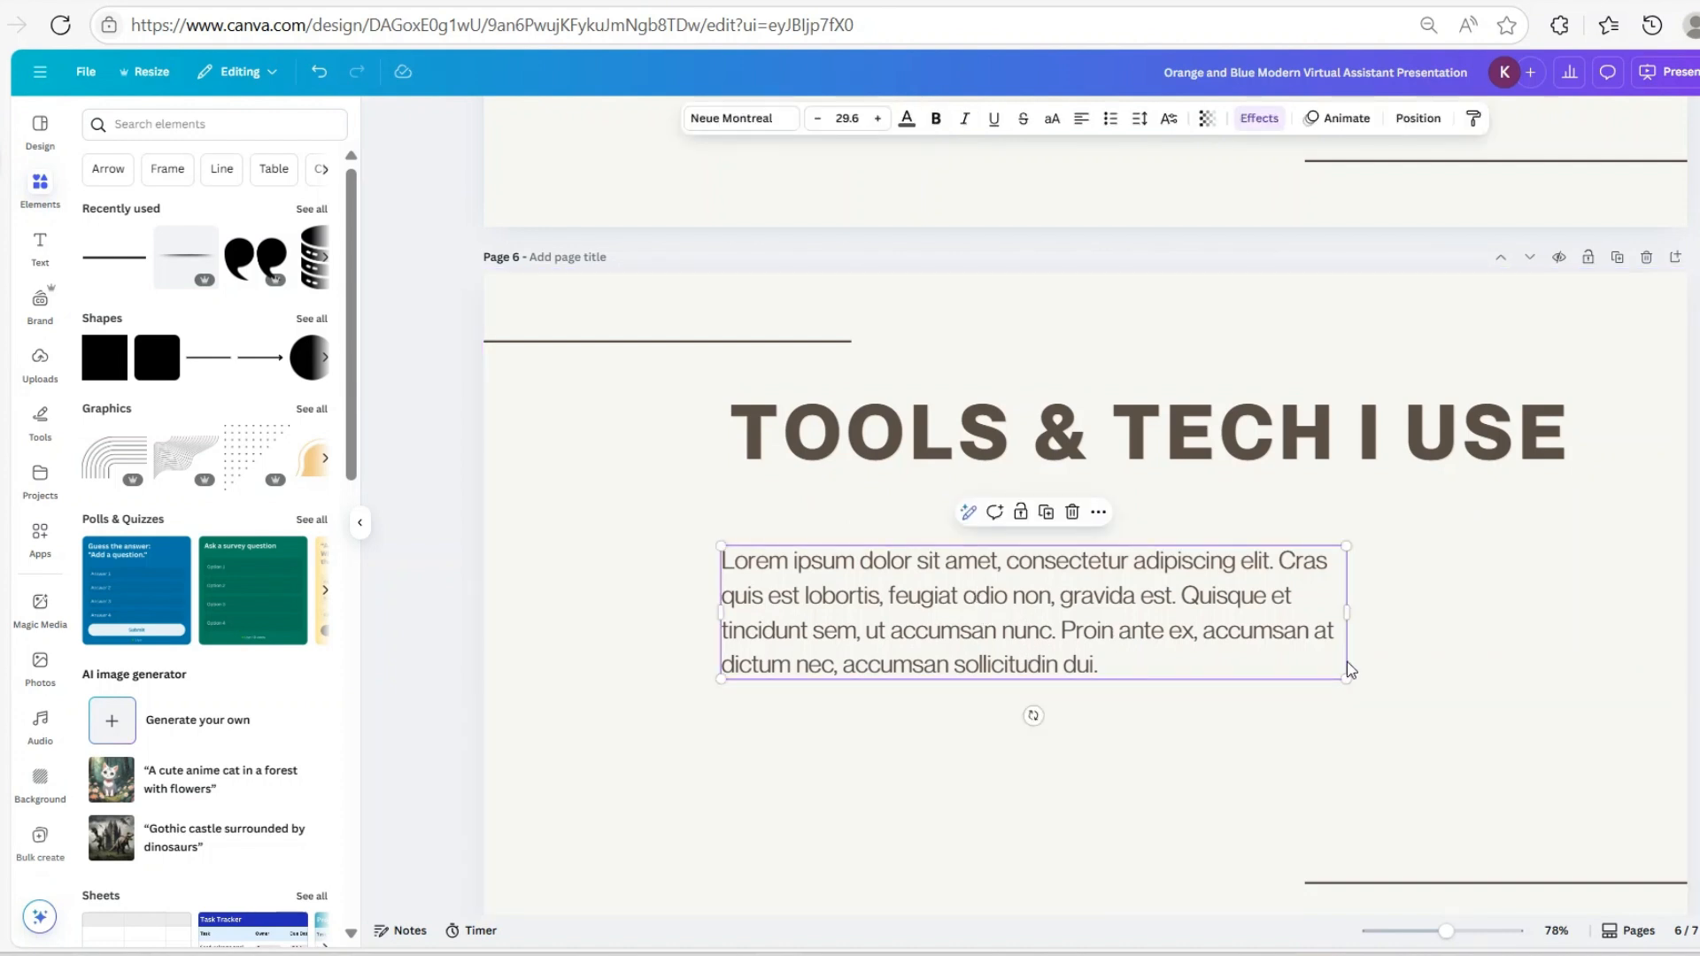
{"action": "left_click", "coordinate": [1188, 716]}
{"action": "double_click", "coordinate": [1157, 661]}
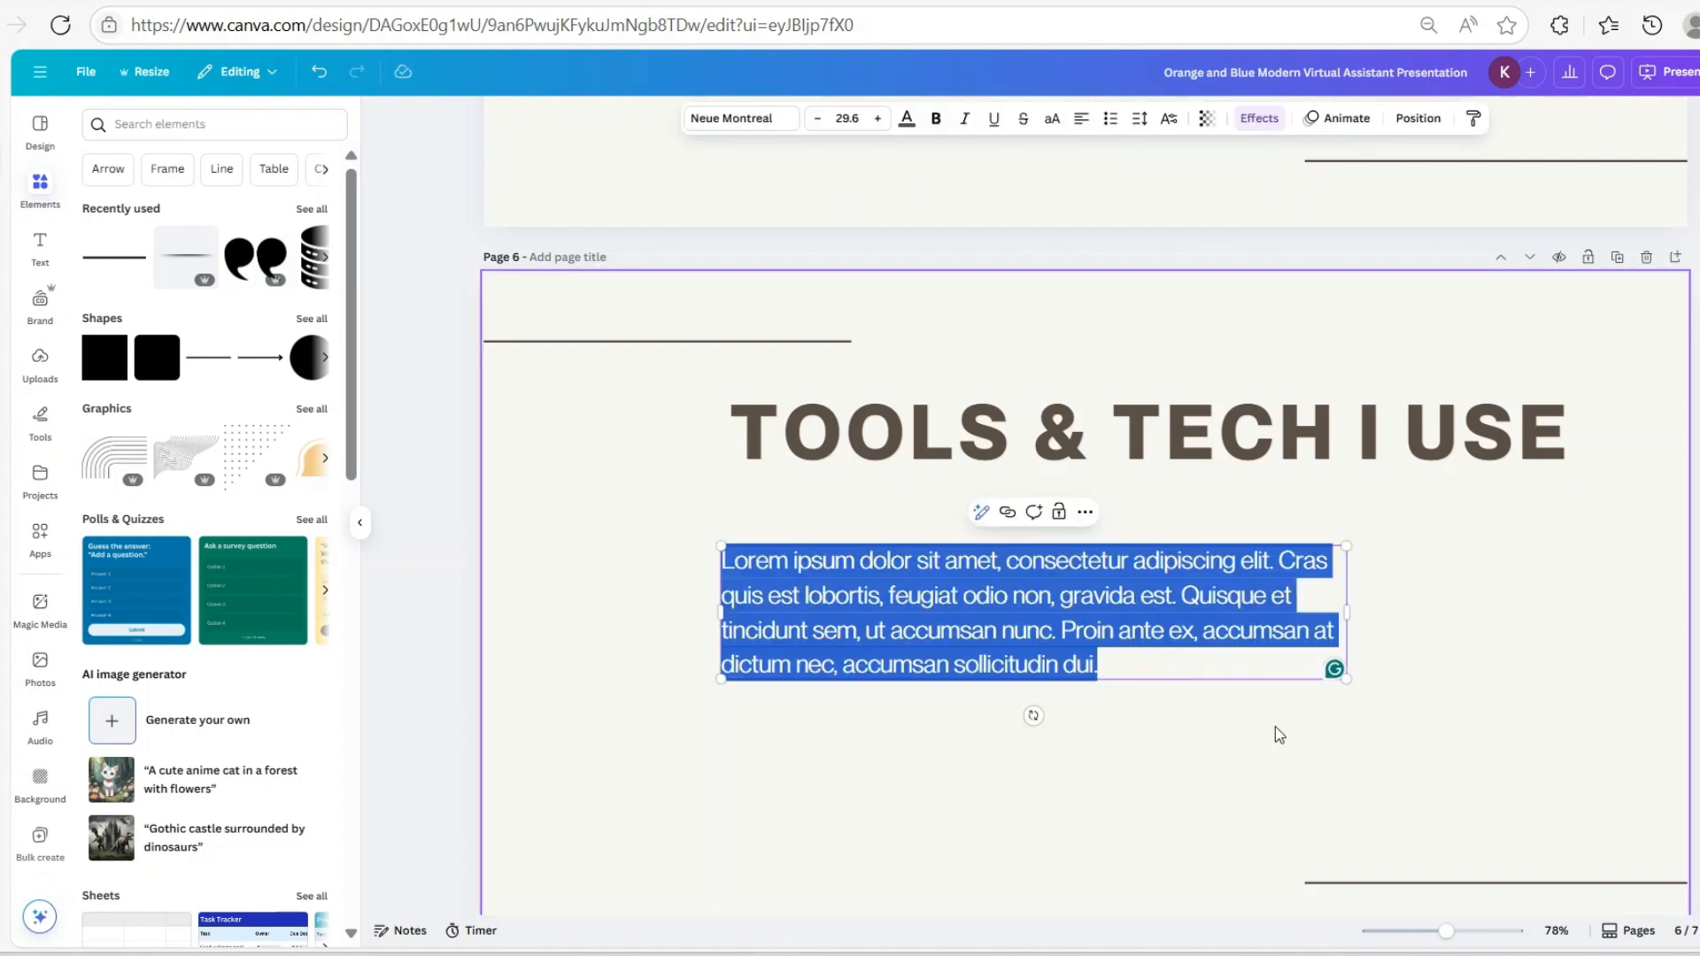
{"action": "left_click", "coordinate": [1109, 121]}
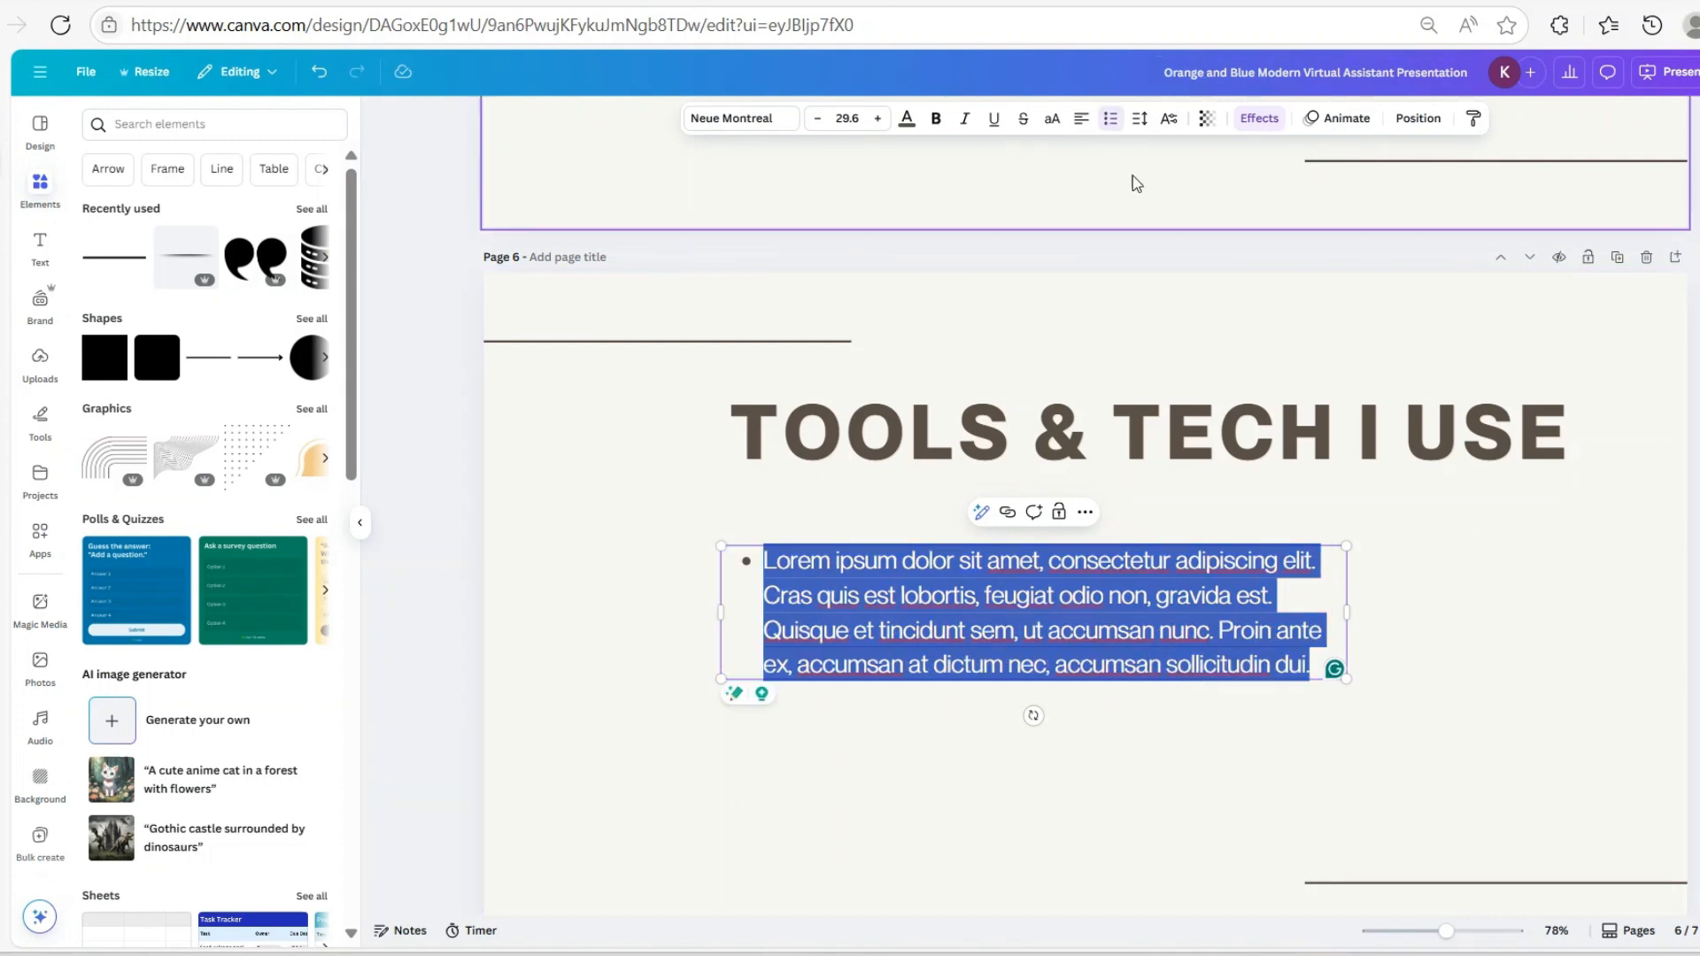
Enter bullets Google Suit, Trello, Slack and Canva, removing the empty trailing bullet
{"action": "type", "text": "Goo"}
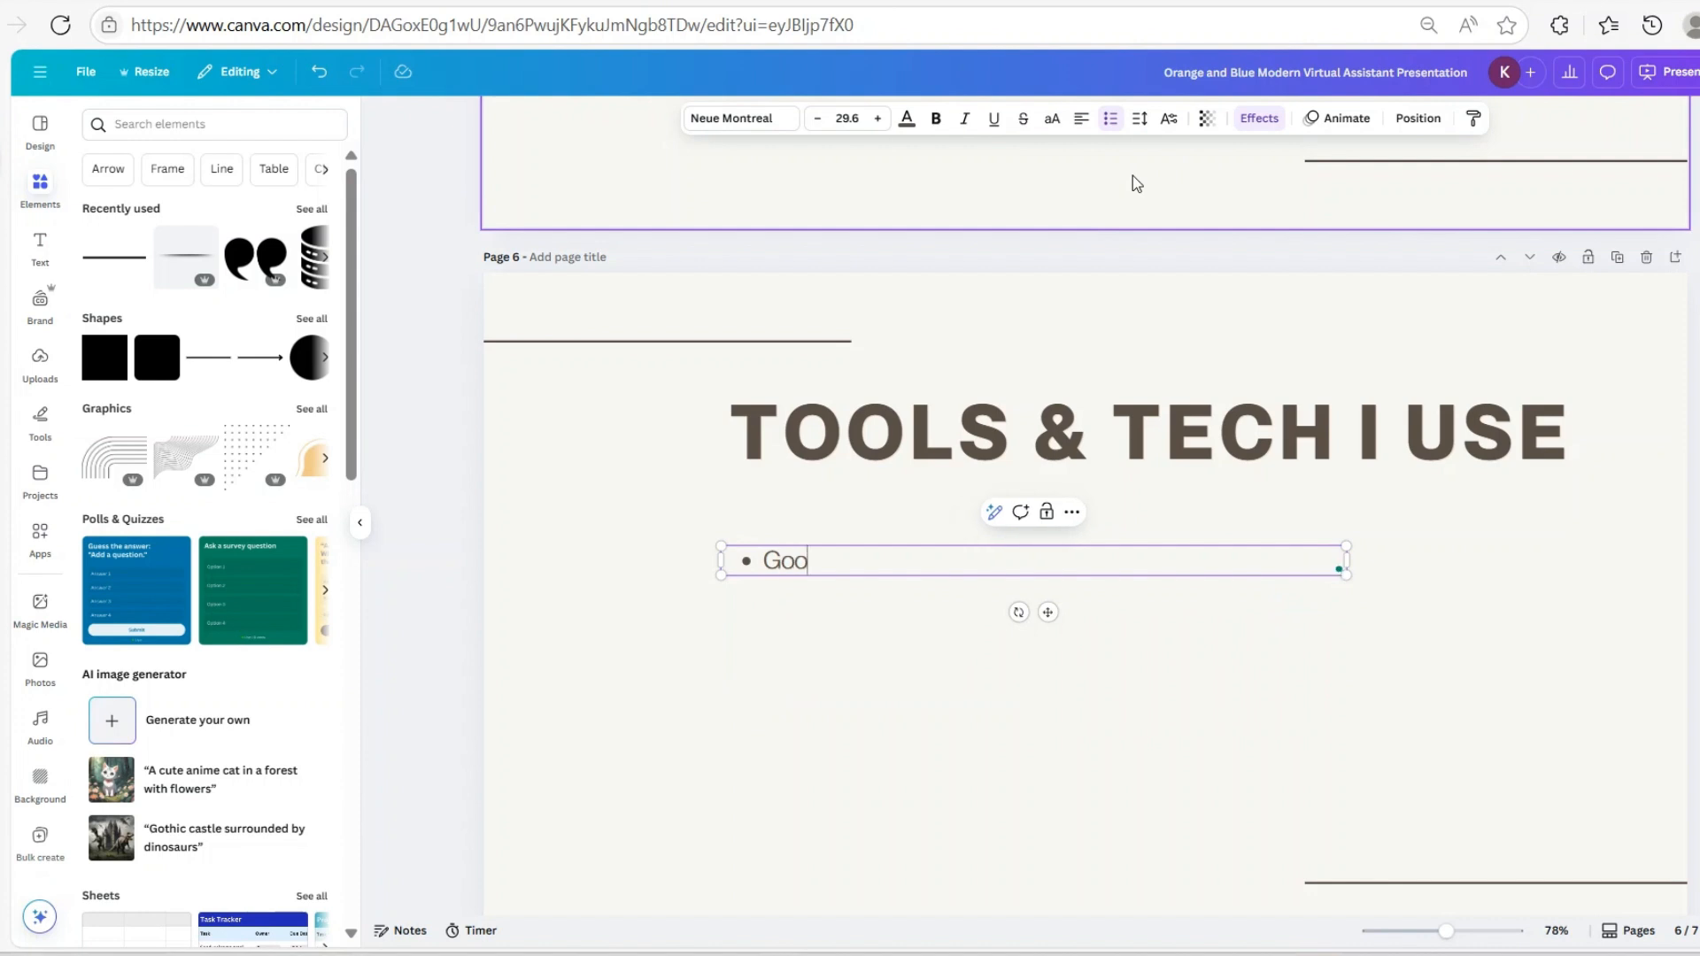
{"action": "type", "text": "gle Suit"}
{"action": "key", "text": "Return"}
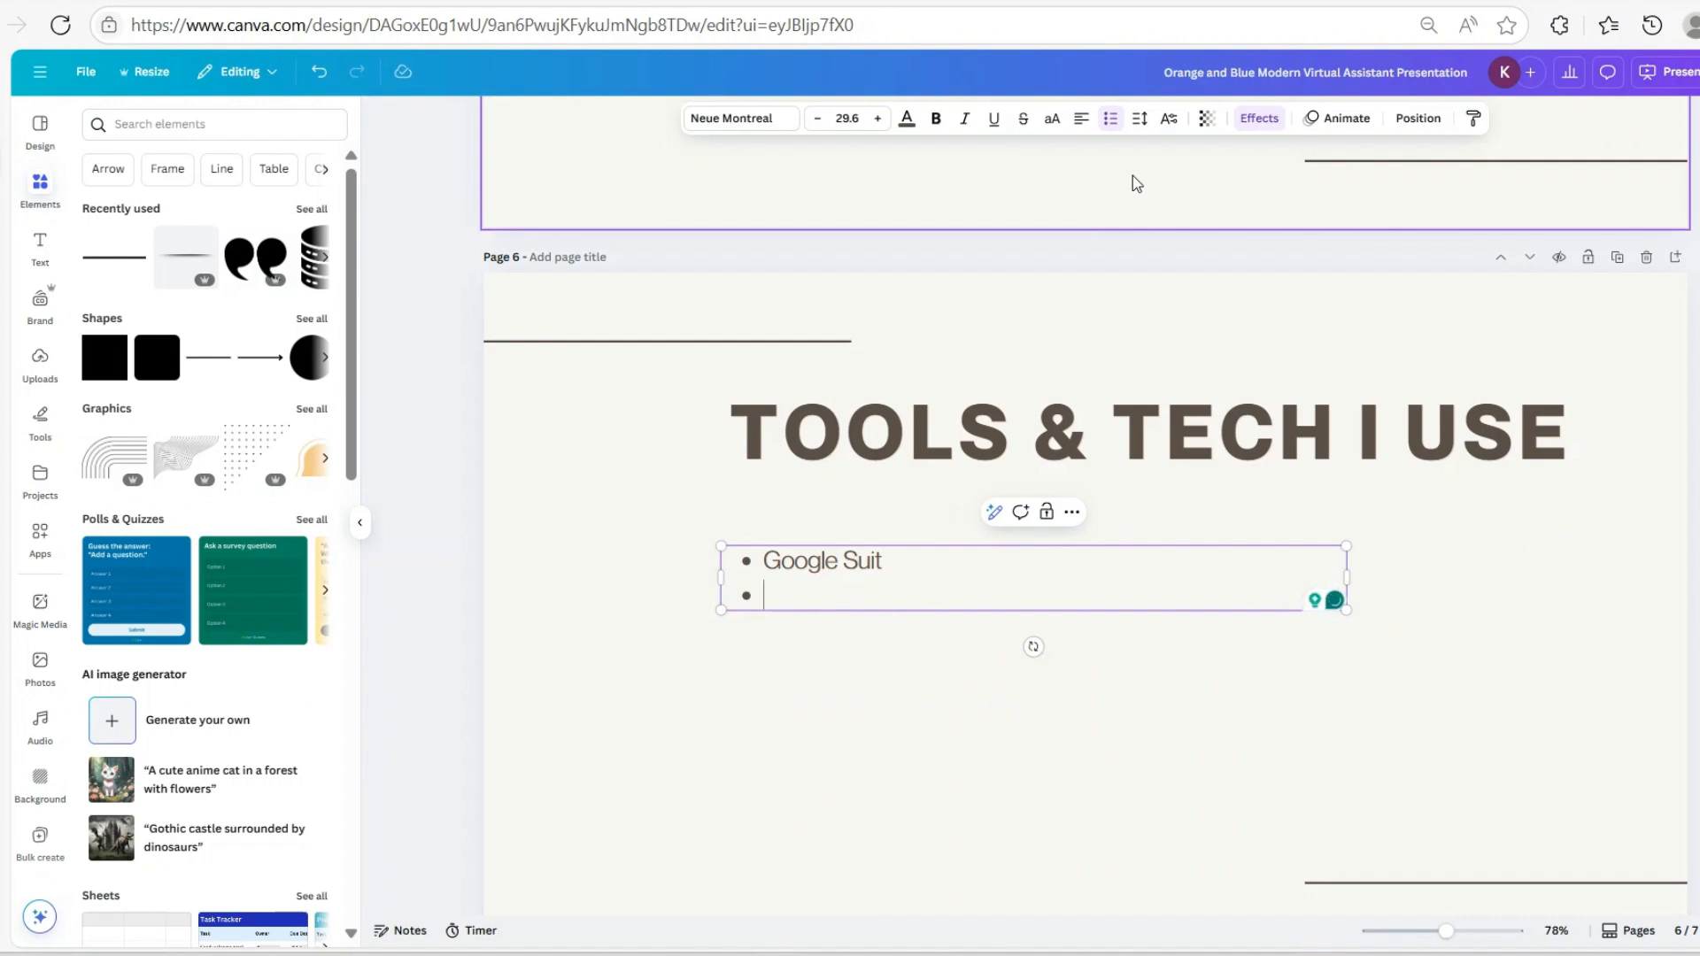
{"action": "type", "text": "Trello"}
{"action": "key", "text": "Return"}
{"action": "type", "text": "S"}
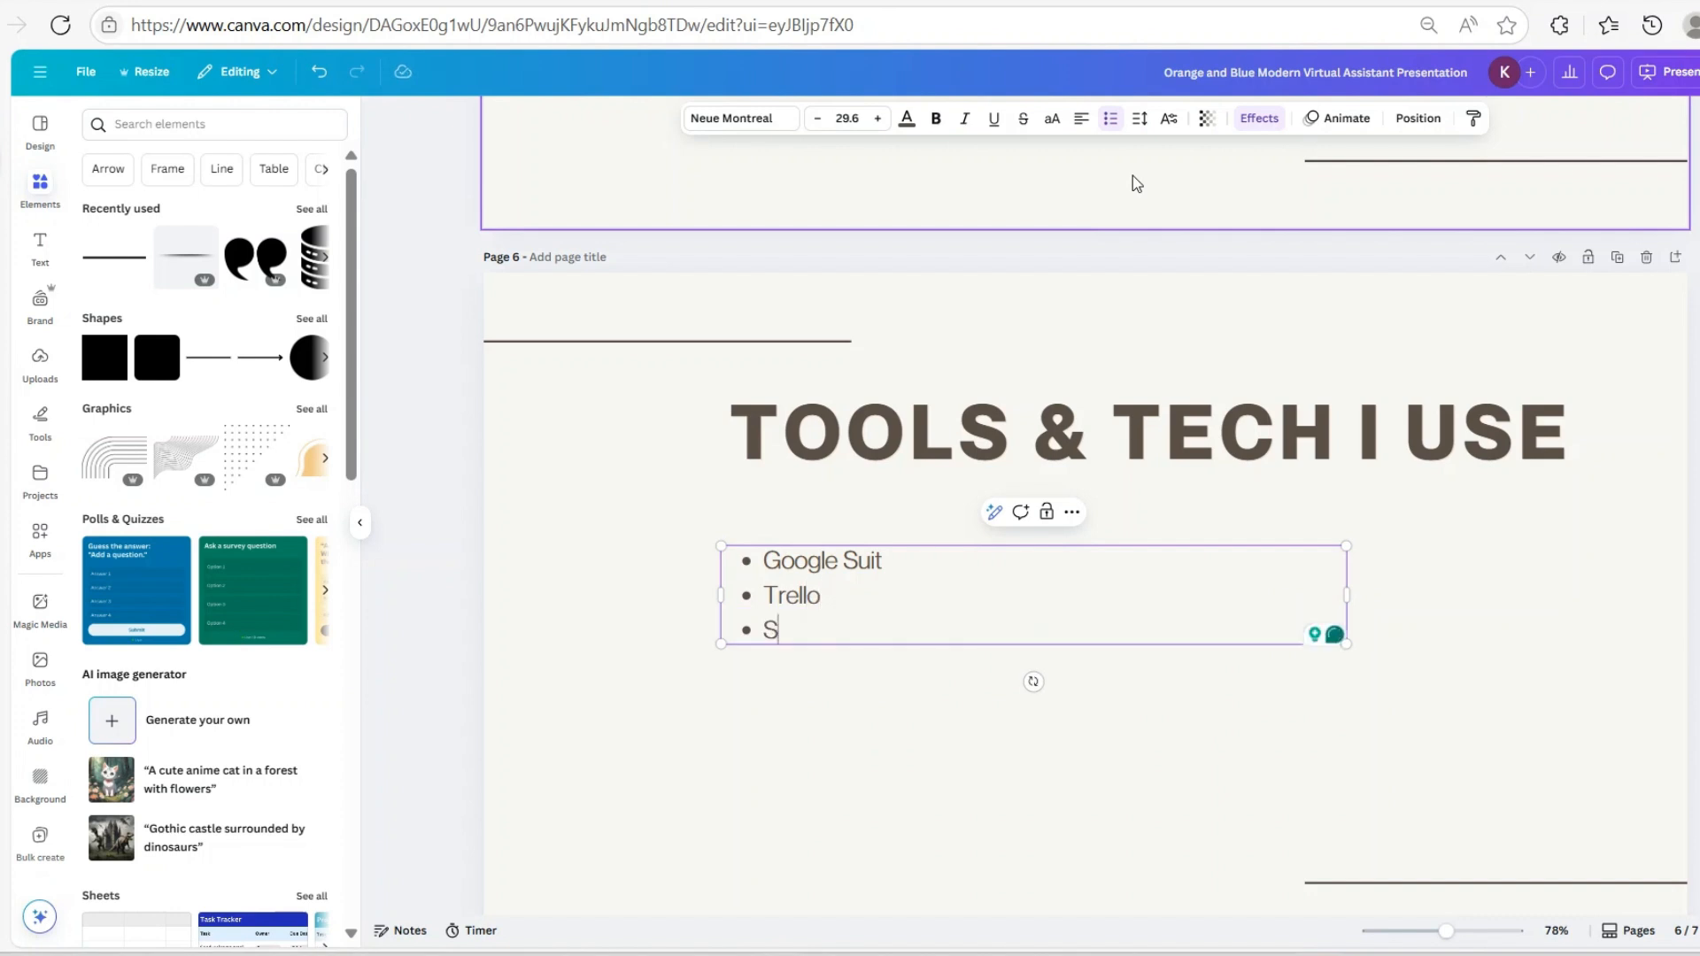
{"action": "type", "text": "lack"}
{"action": "key", "text": "Return"}
{"action": "type", "text": "Can"}
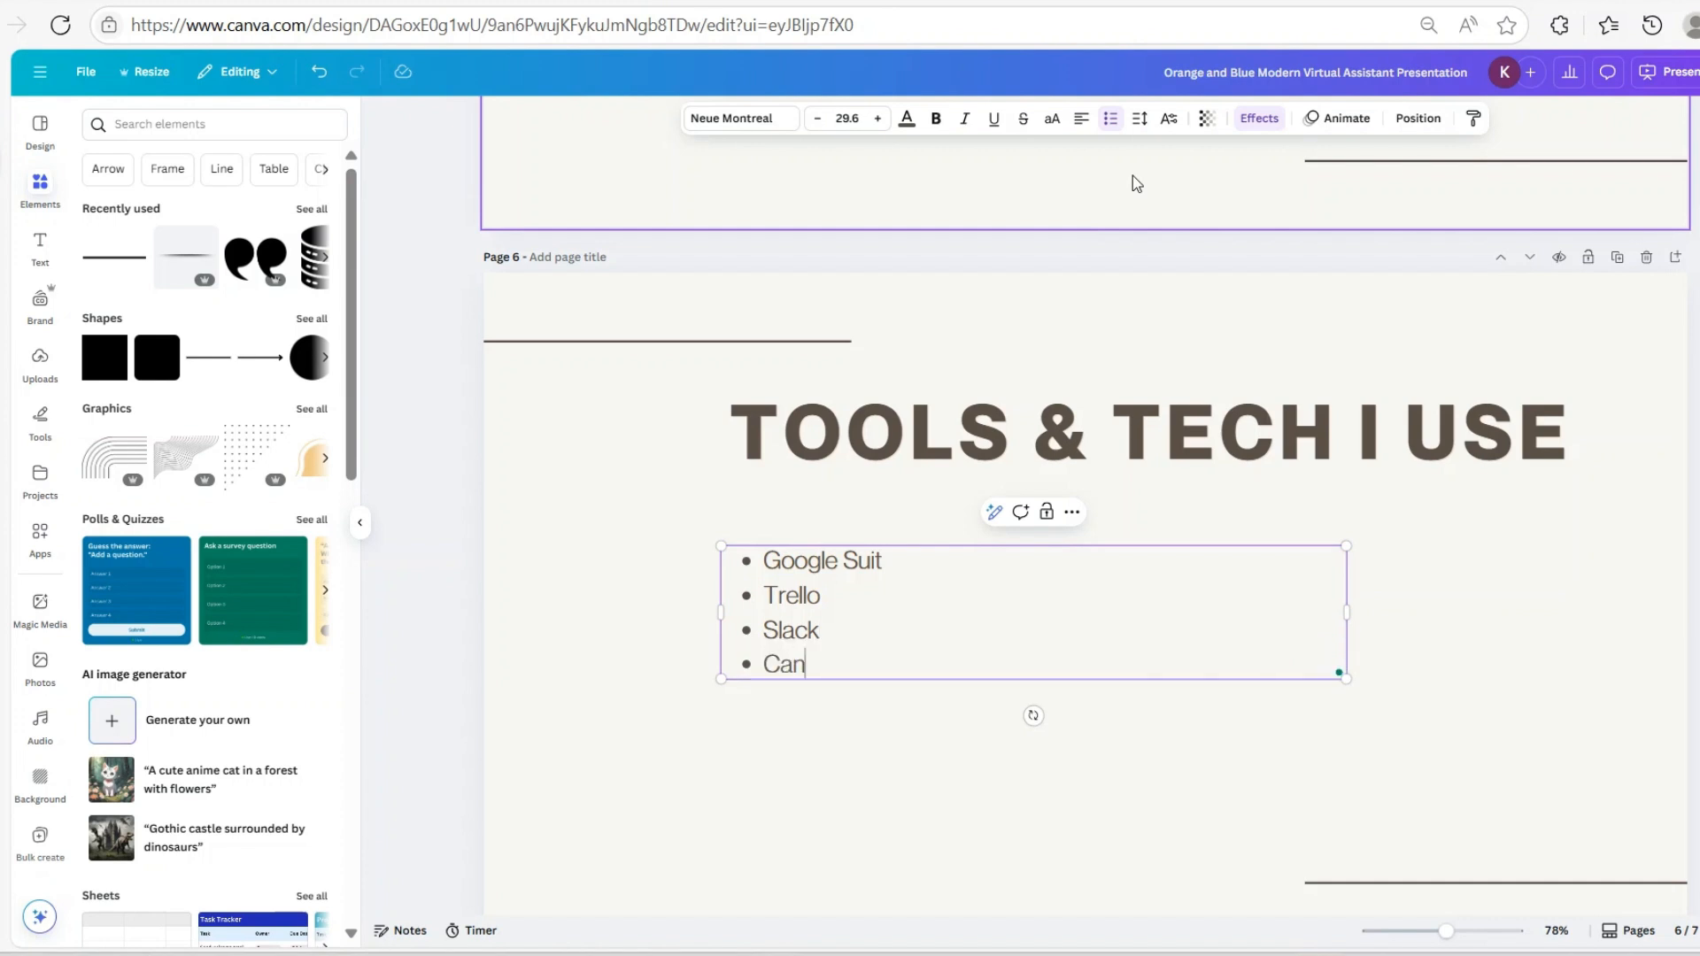
{"action": "type", "text": "va"}
{"action": "key", "text": "Return"}
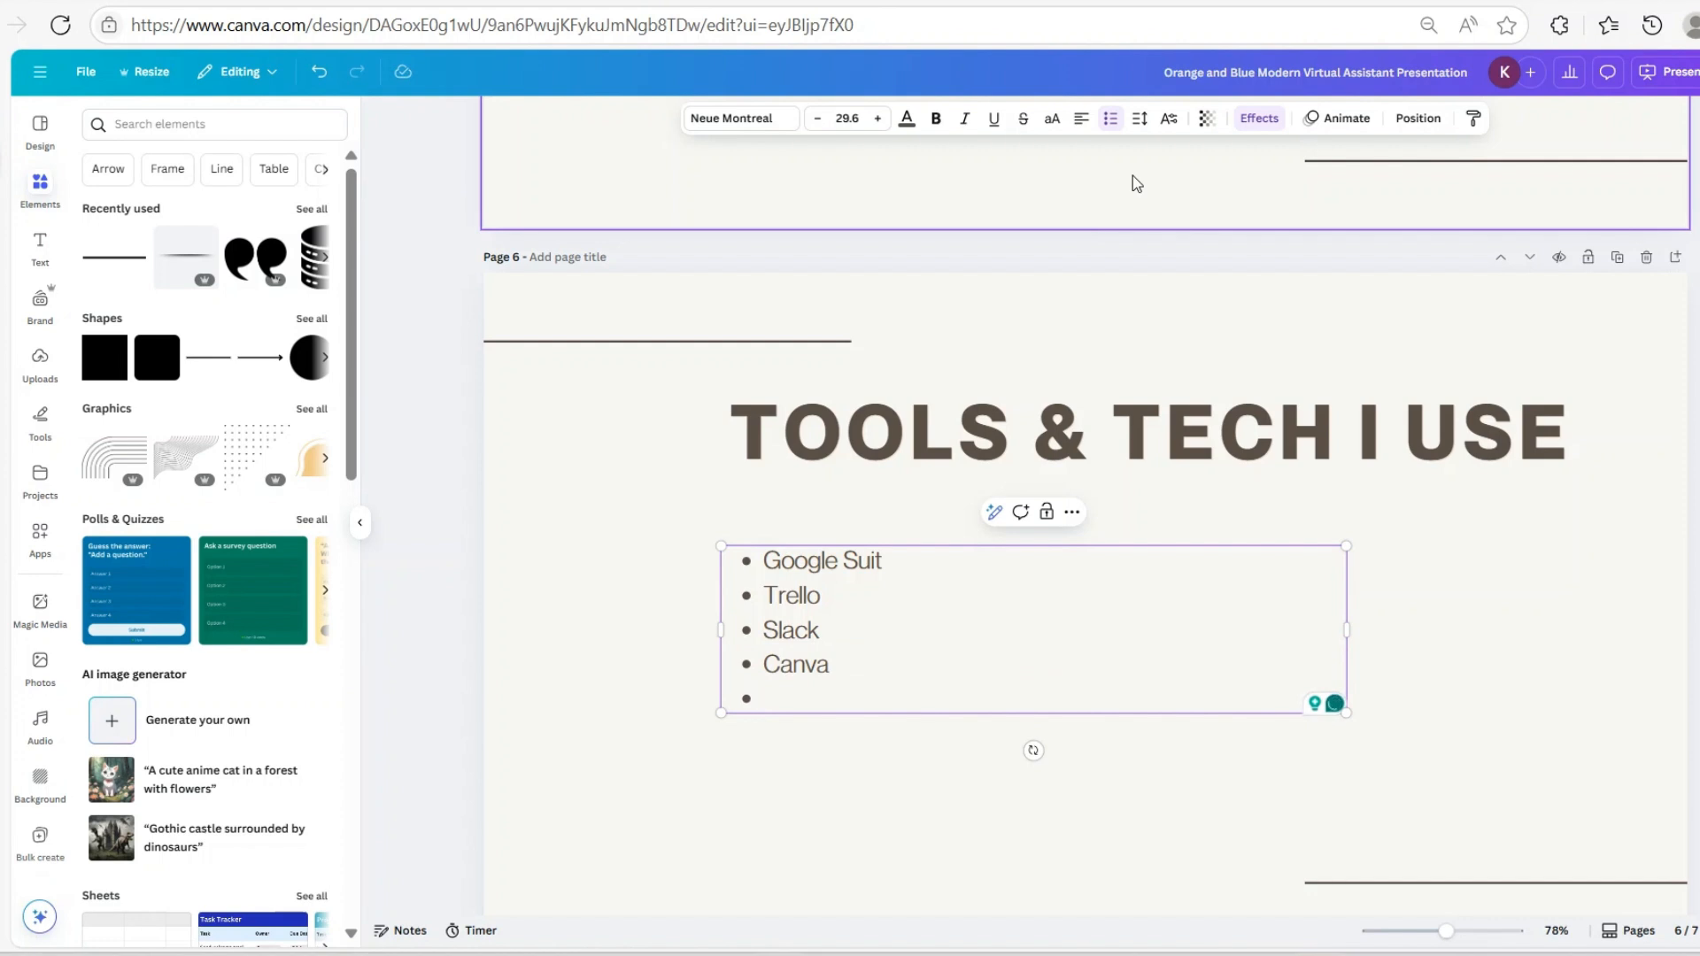
{"action": "key", "text": "BackSpace"}
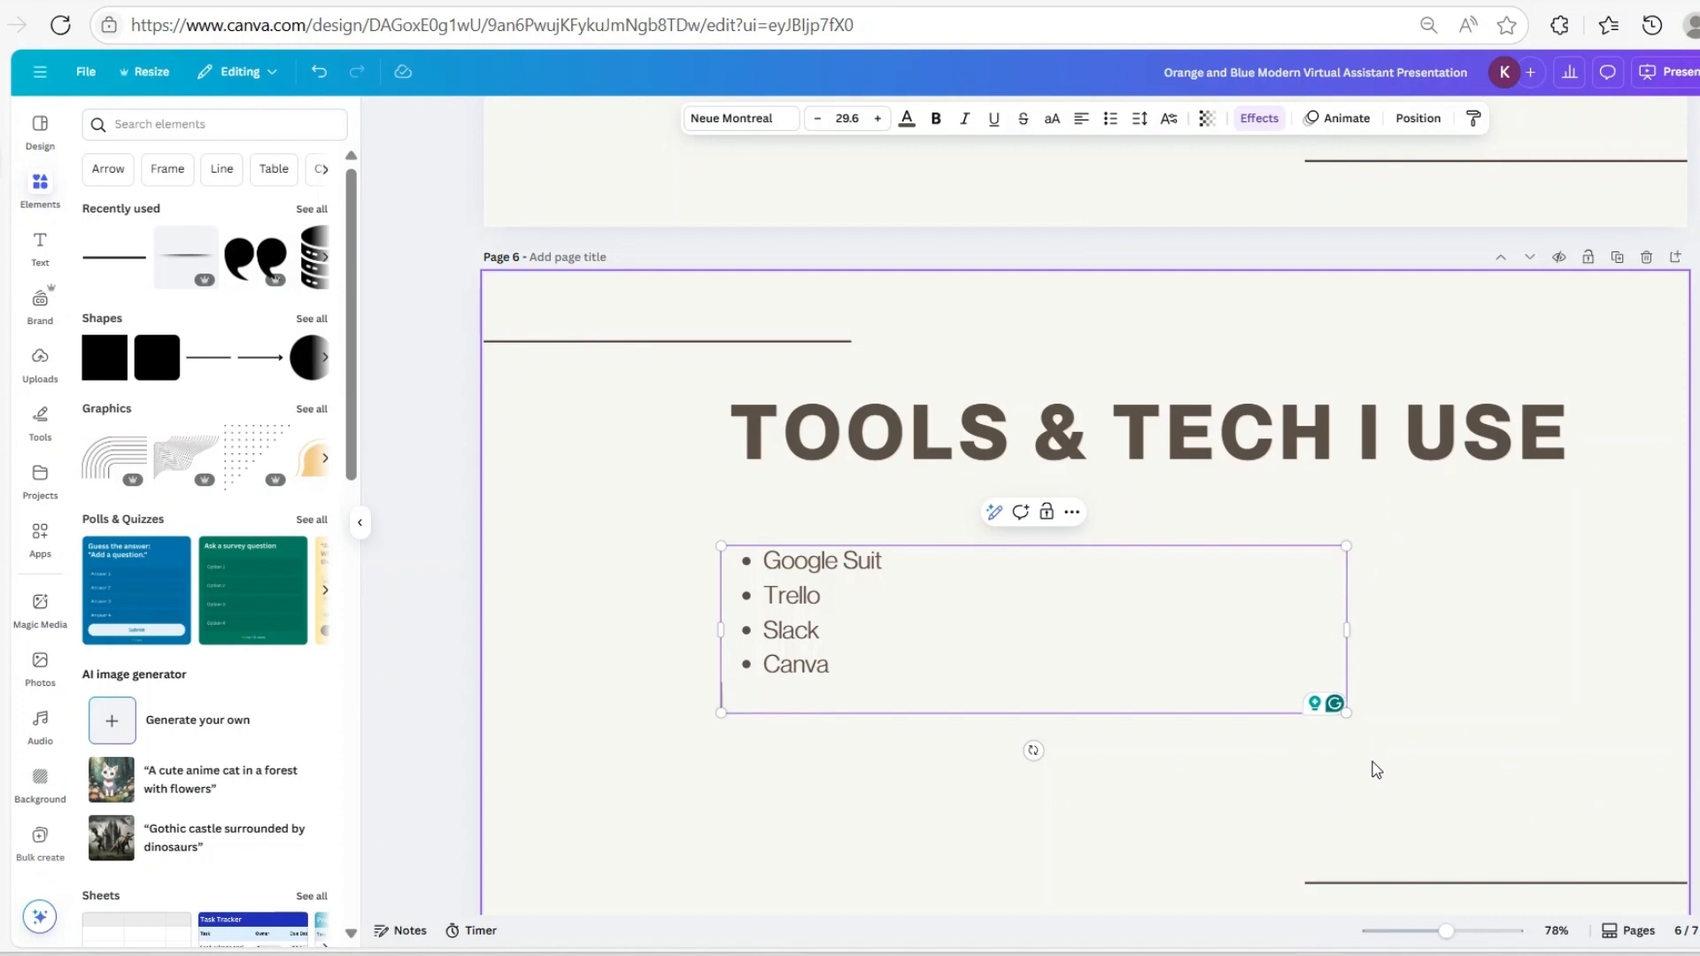
{"action": "scroll", "coordinate": [1294, 744], "scroll_direction": "down", "scroll_amount": 5}
{"action": "scroll", "coordinate": [1263, 704], "scroll_direction": "down", "scroll_amount": 3}
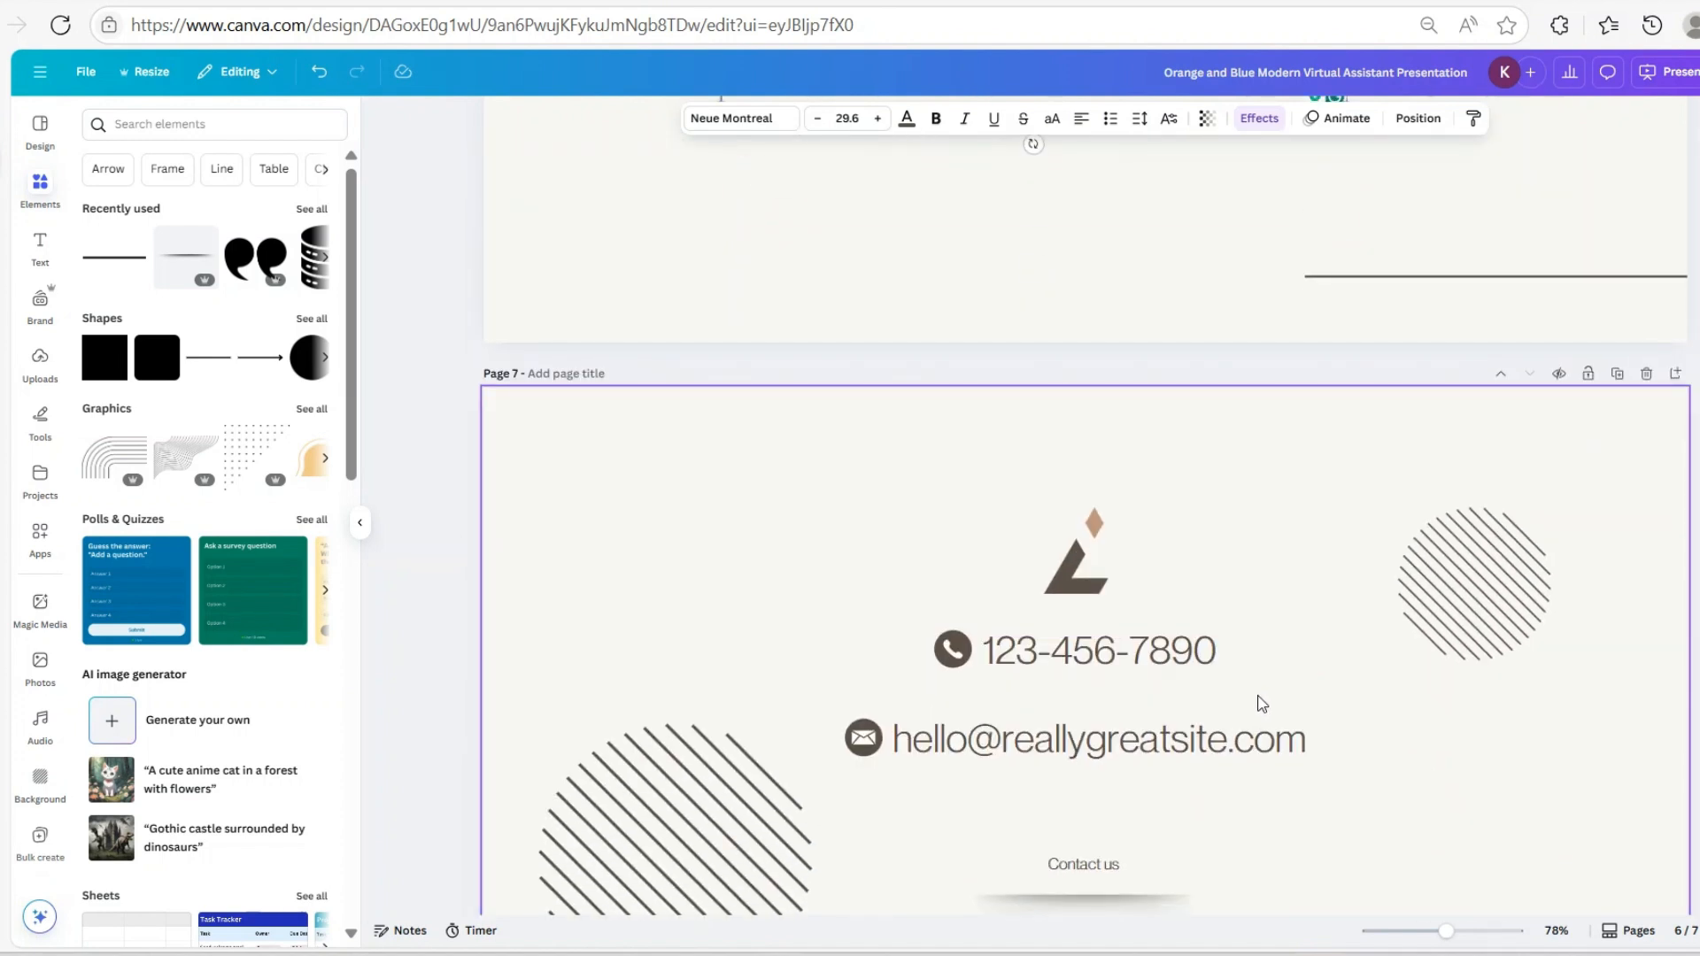
Duplicate page 6 and change the copy's heading to 'SKILLS OVERVIEW'
{"action": "scroll", "coordinate": [1262, 704], "scroll_direction": "up", "scroll_amount": 8}
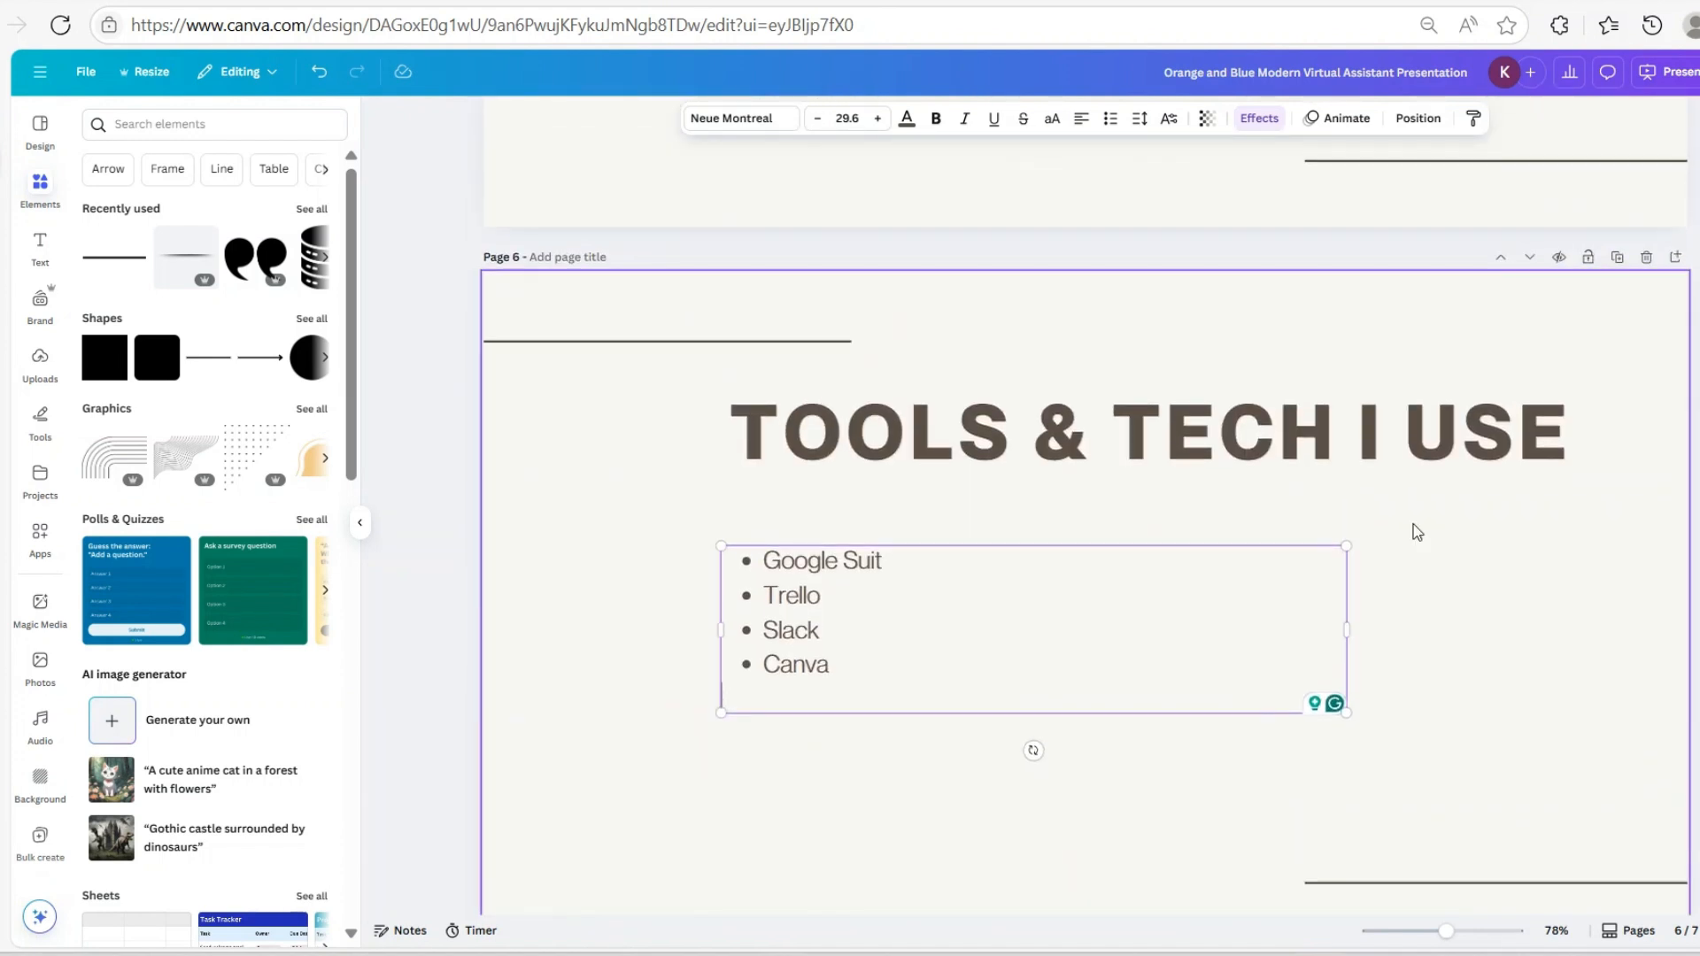
{"action": "left_click", "coordinate": [1617, 257]}
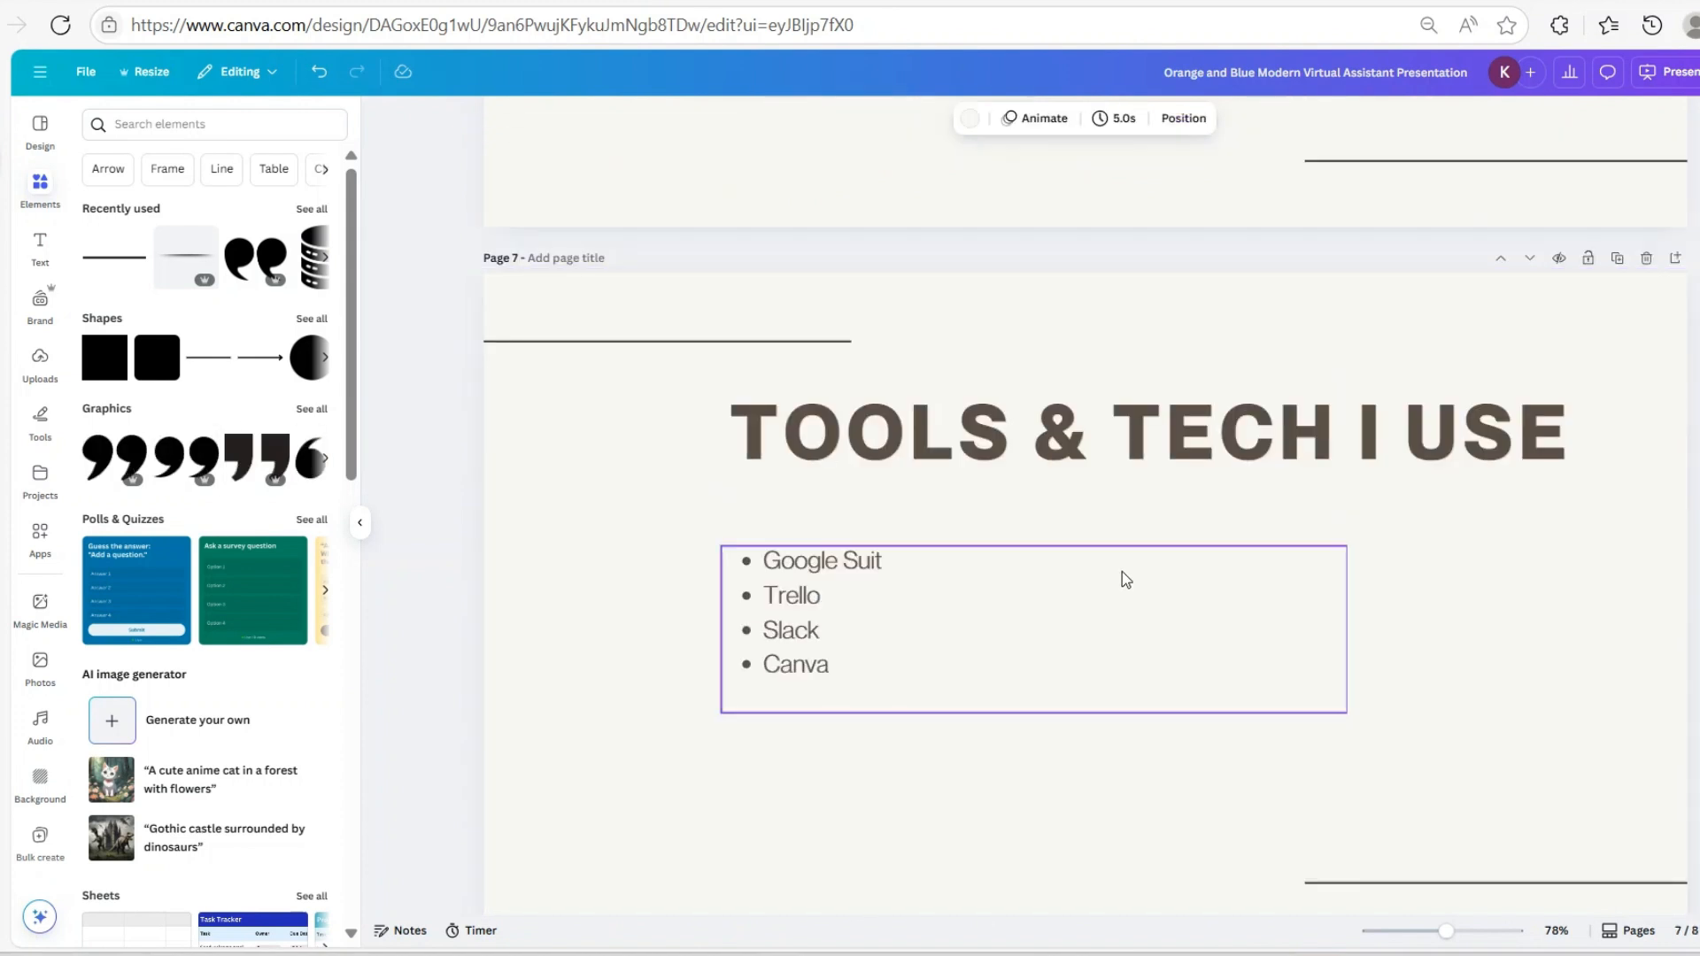
{"action": "double_click", "coordinate": [1112, 429]}
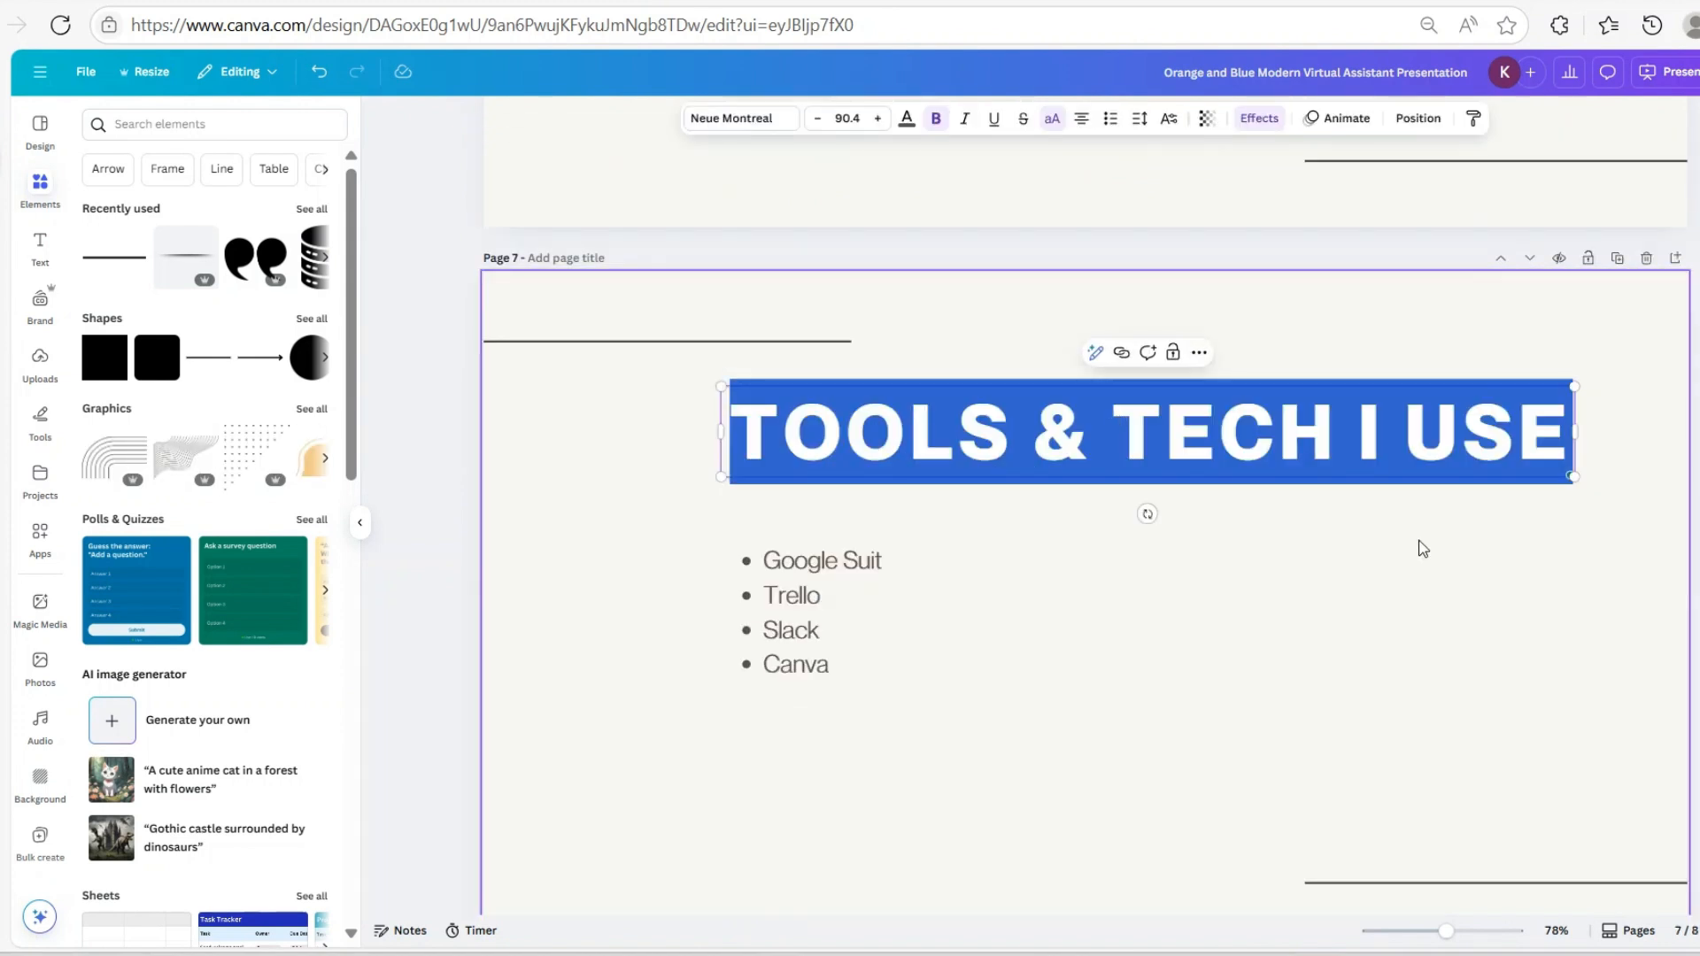
{"action": "type", "text": "SJ"}
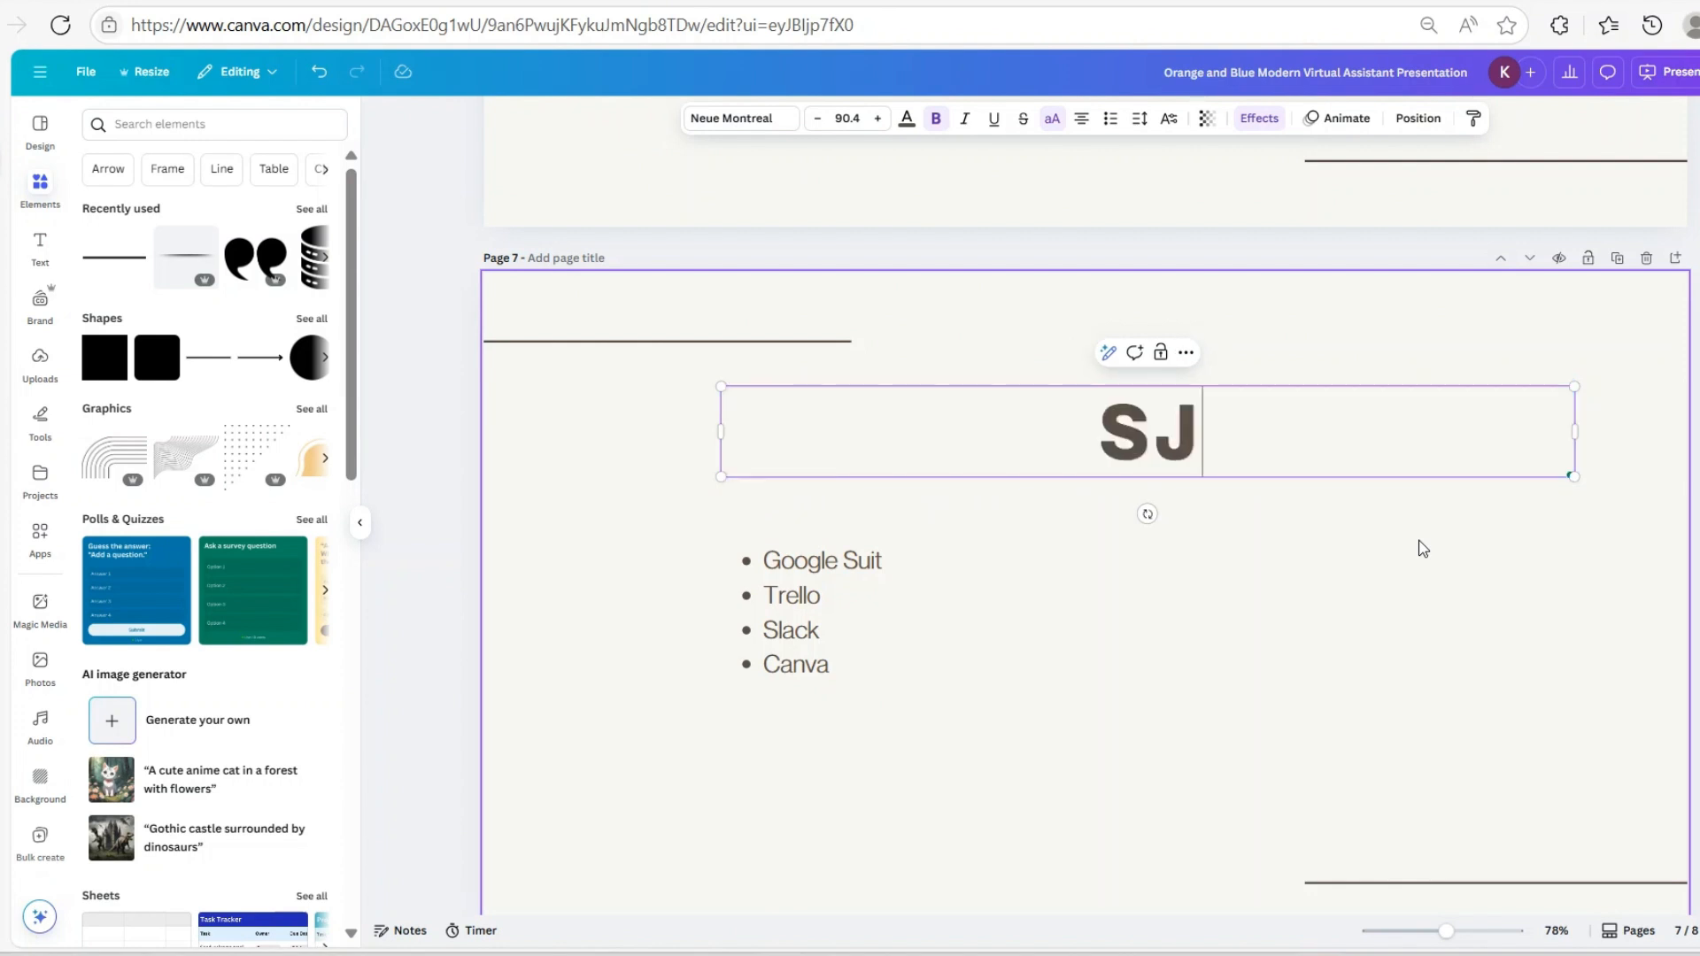
{"action": "key", "text": "BackSpace"}
{"action": "type", "text": "KILLS"}
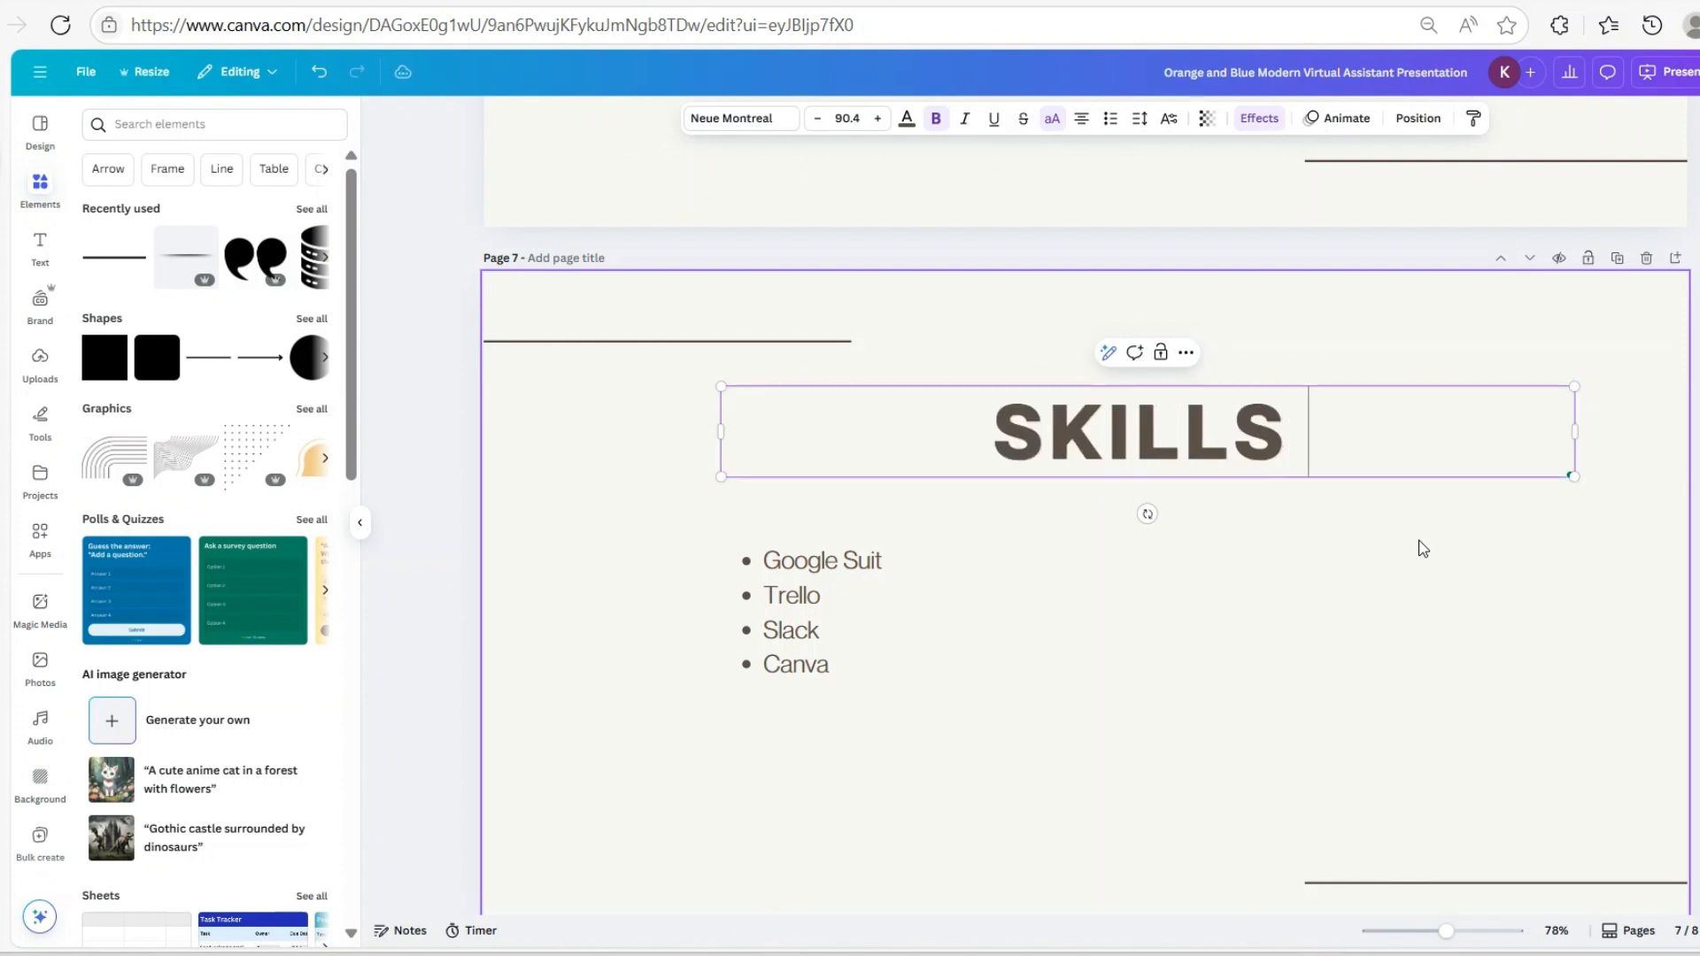
{"action": "type", "text": " OVERB"}
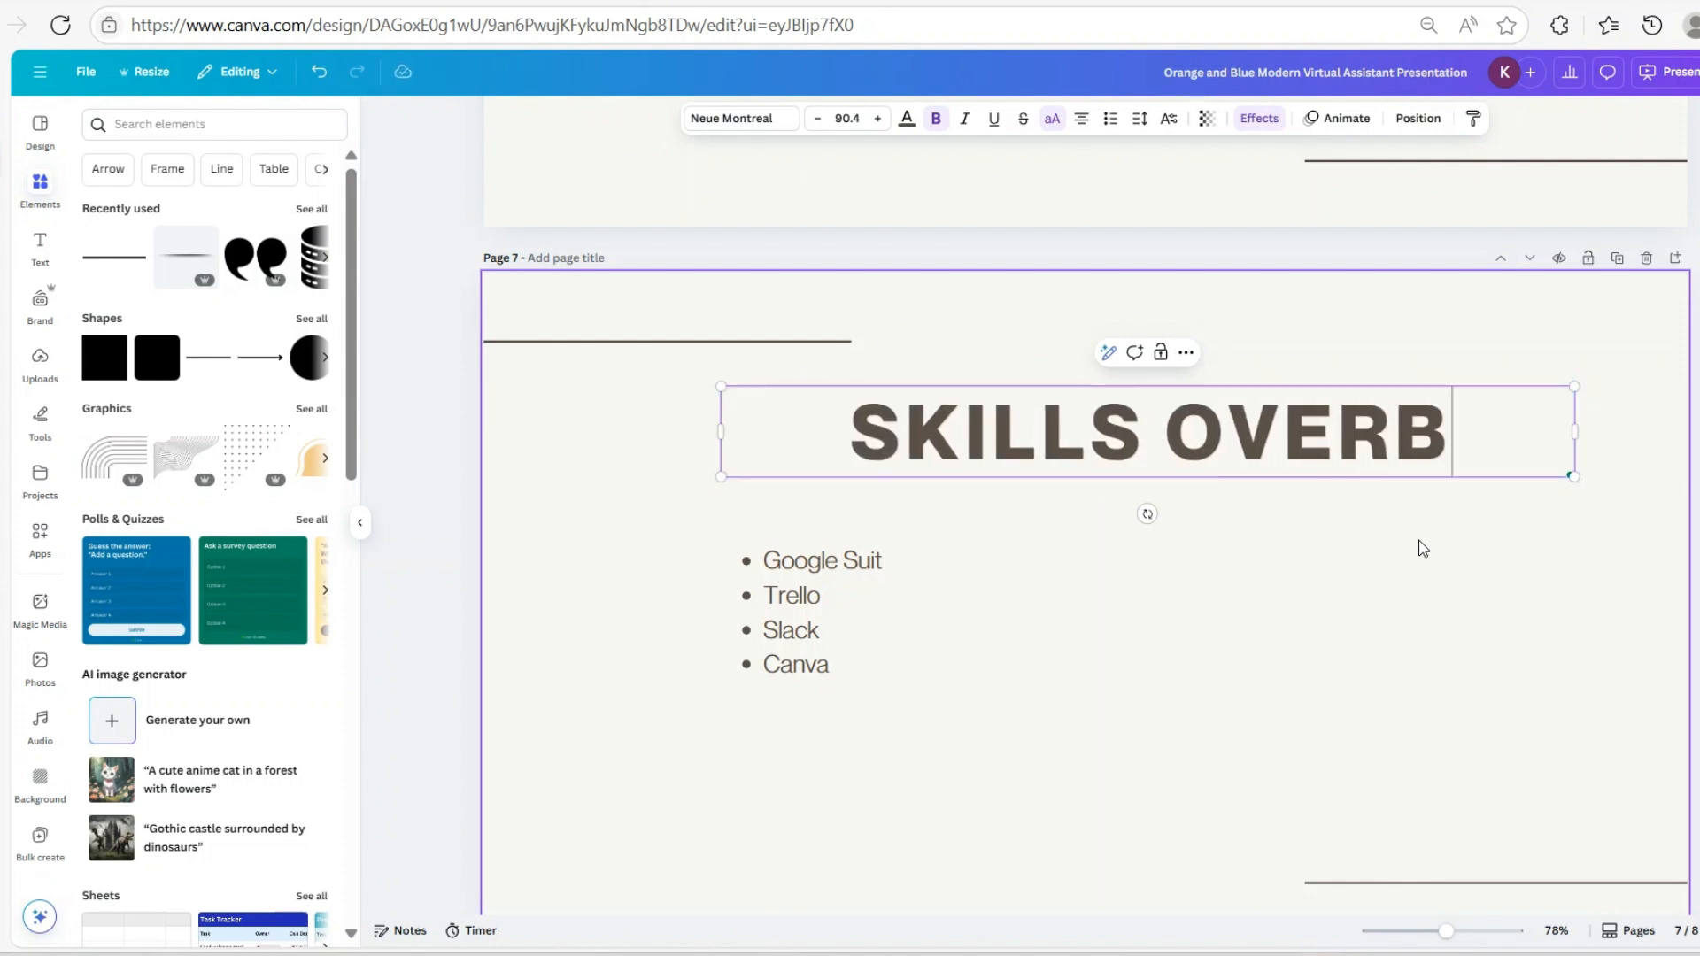
{"action": "key", "text": "BackSpace"}
{"action": "type", "text": "VIEW"}
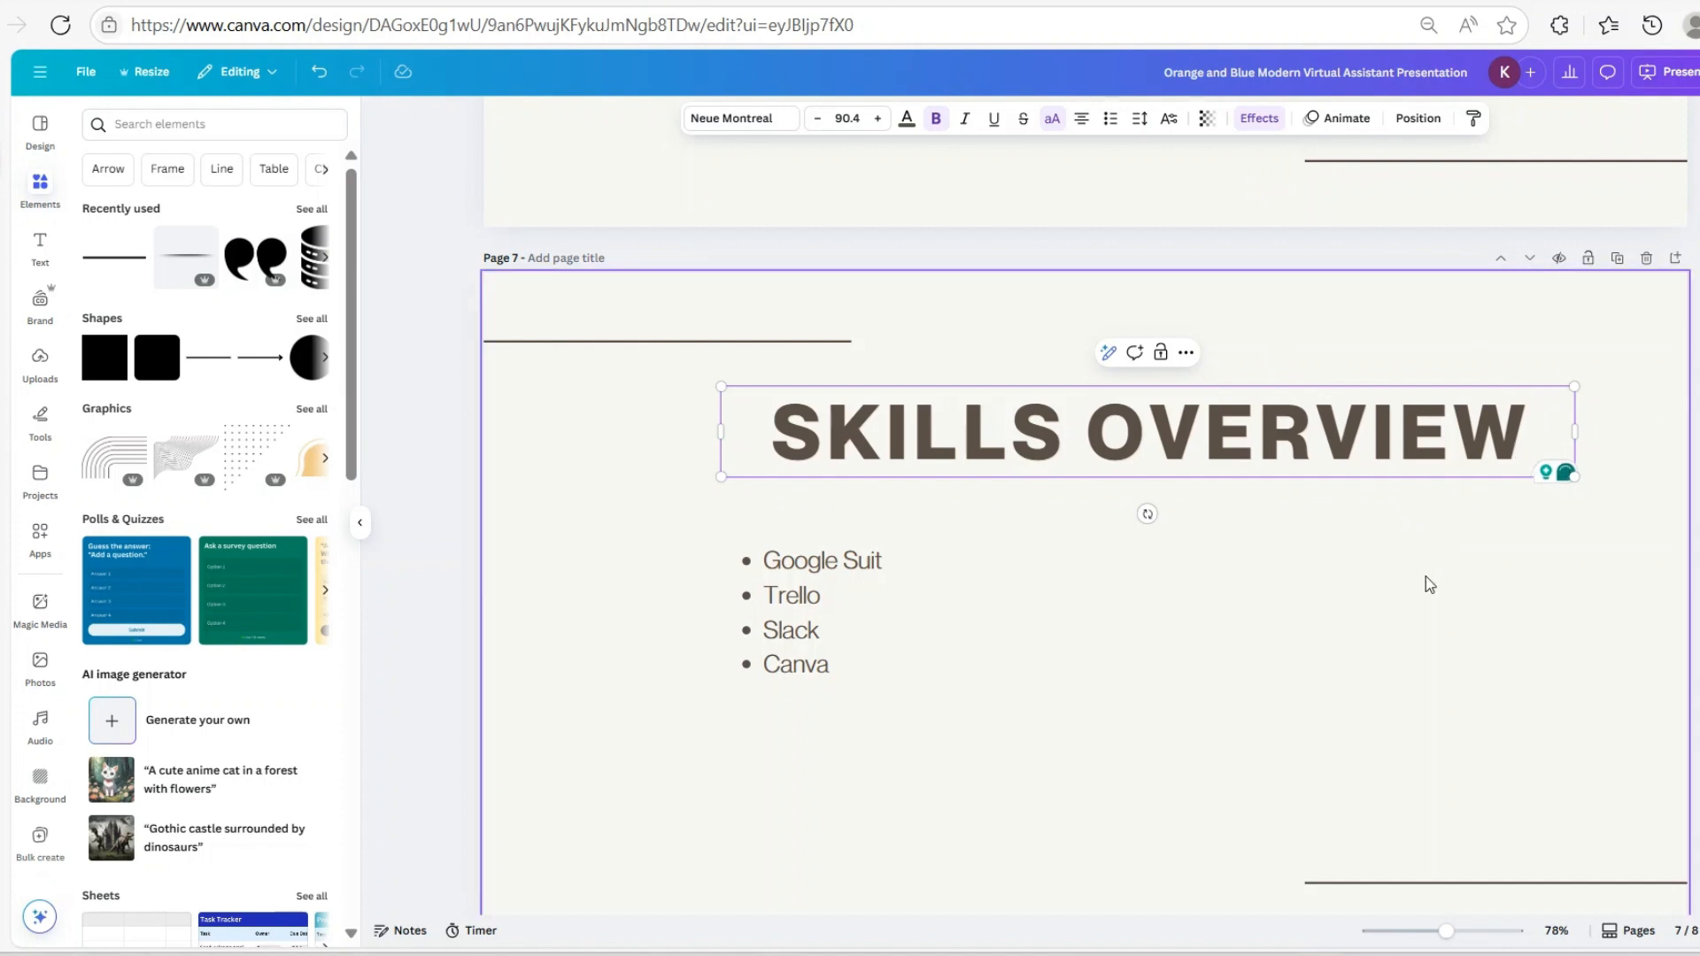
{"action": "left_click", "coordinate": [1426, 577]}
{"action": "left_click", "coordinate": [1394, 456]}
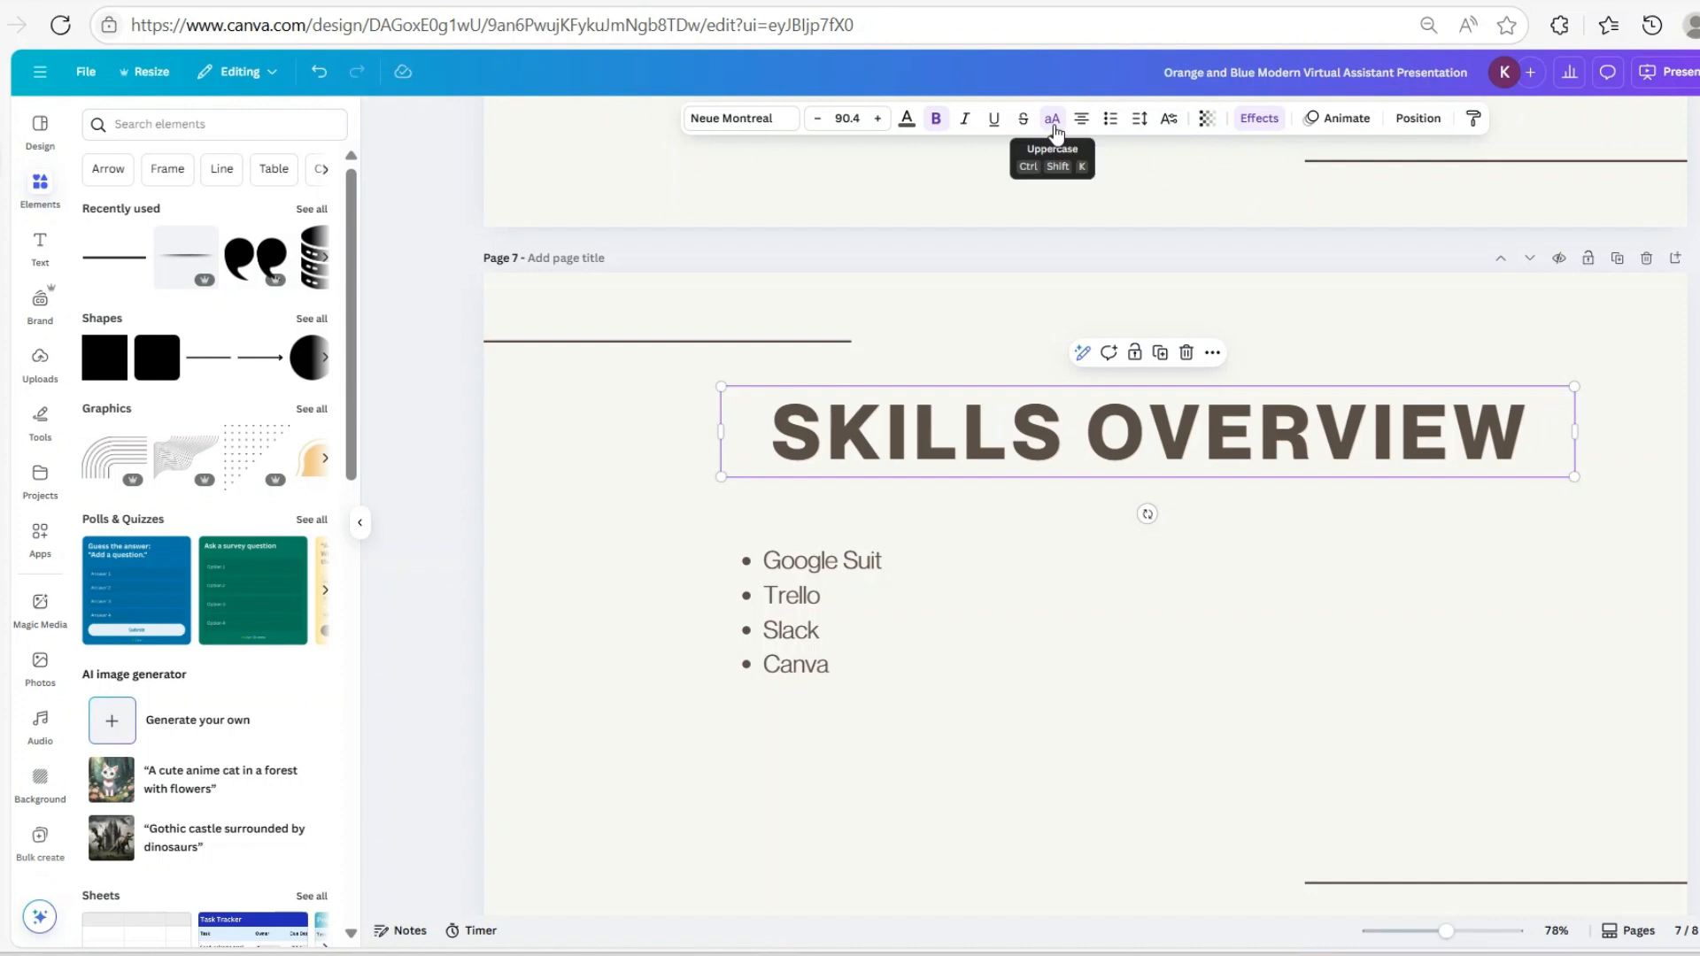
{"action": "scroll", "coordinate": [1218, 369], "scroll_direction": "up", "scroll_amount": 7}
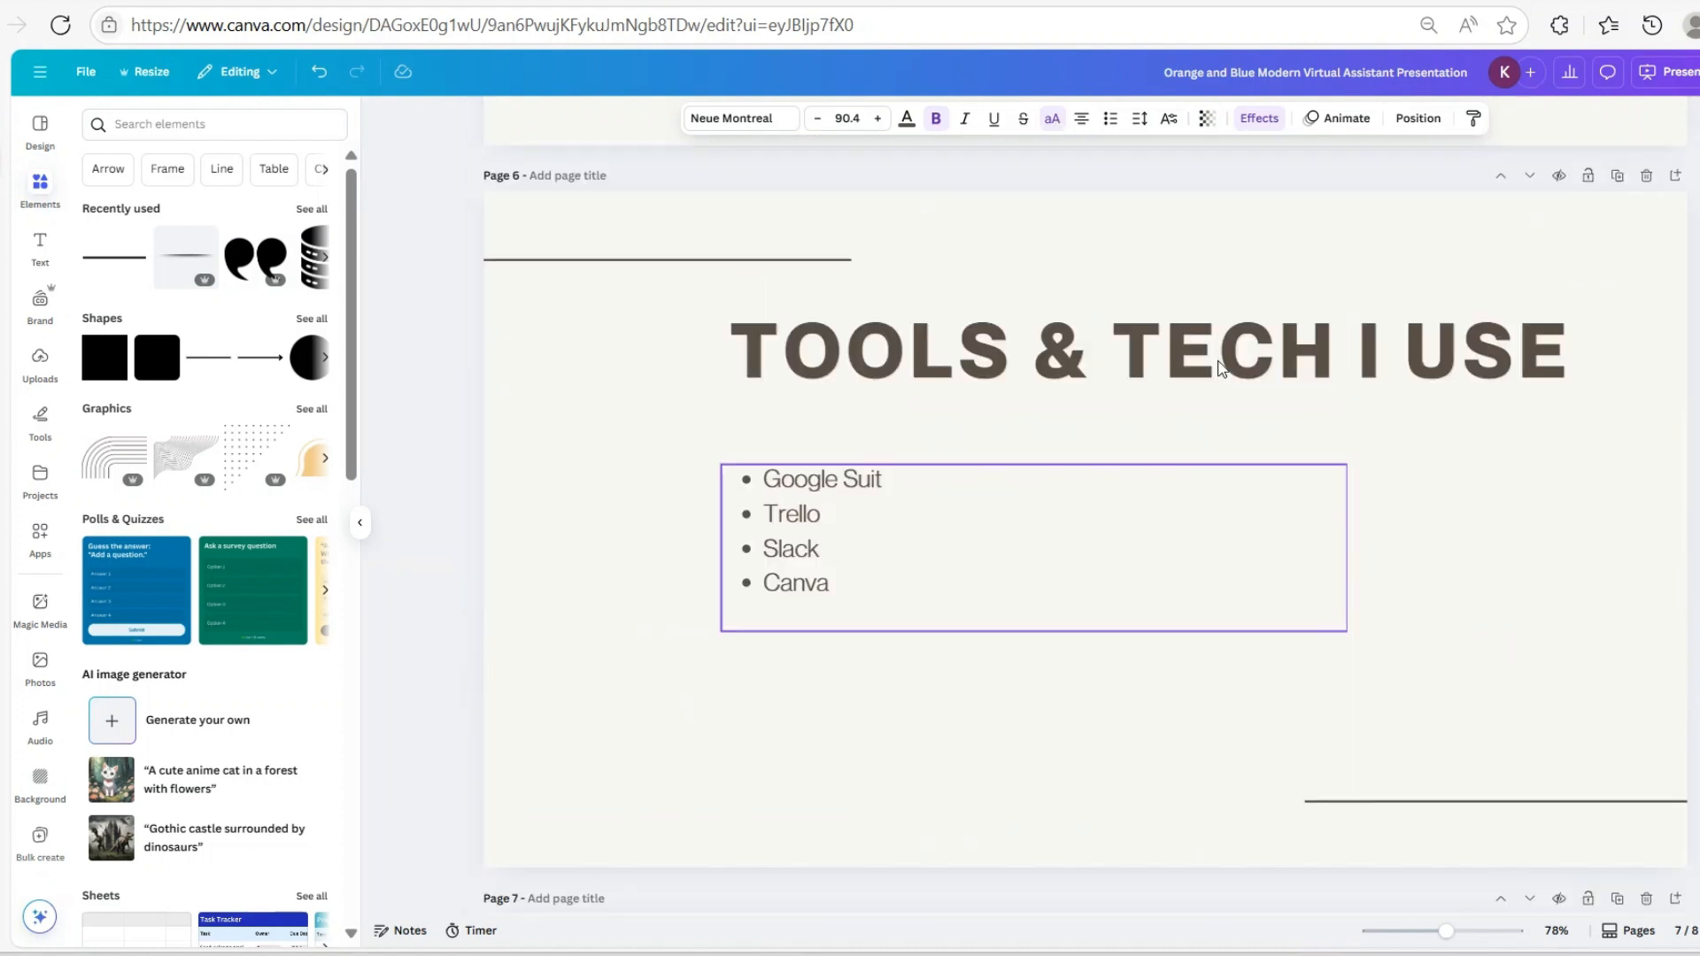
{"action": "left_click", "coordinate": [1229, 565]}
{"action": "scroll", "coordinate": [1187, 336], "scroll_direction": "up", "scroll_amount": 5}
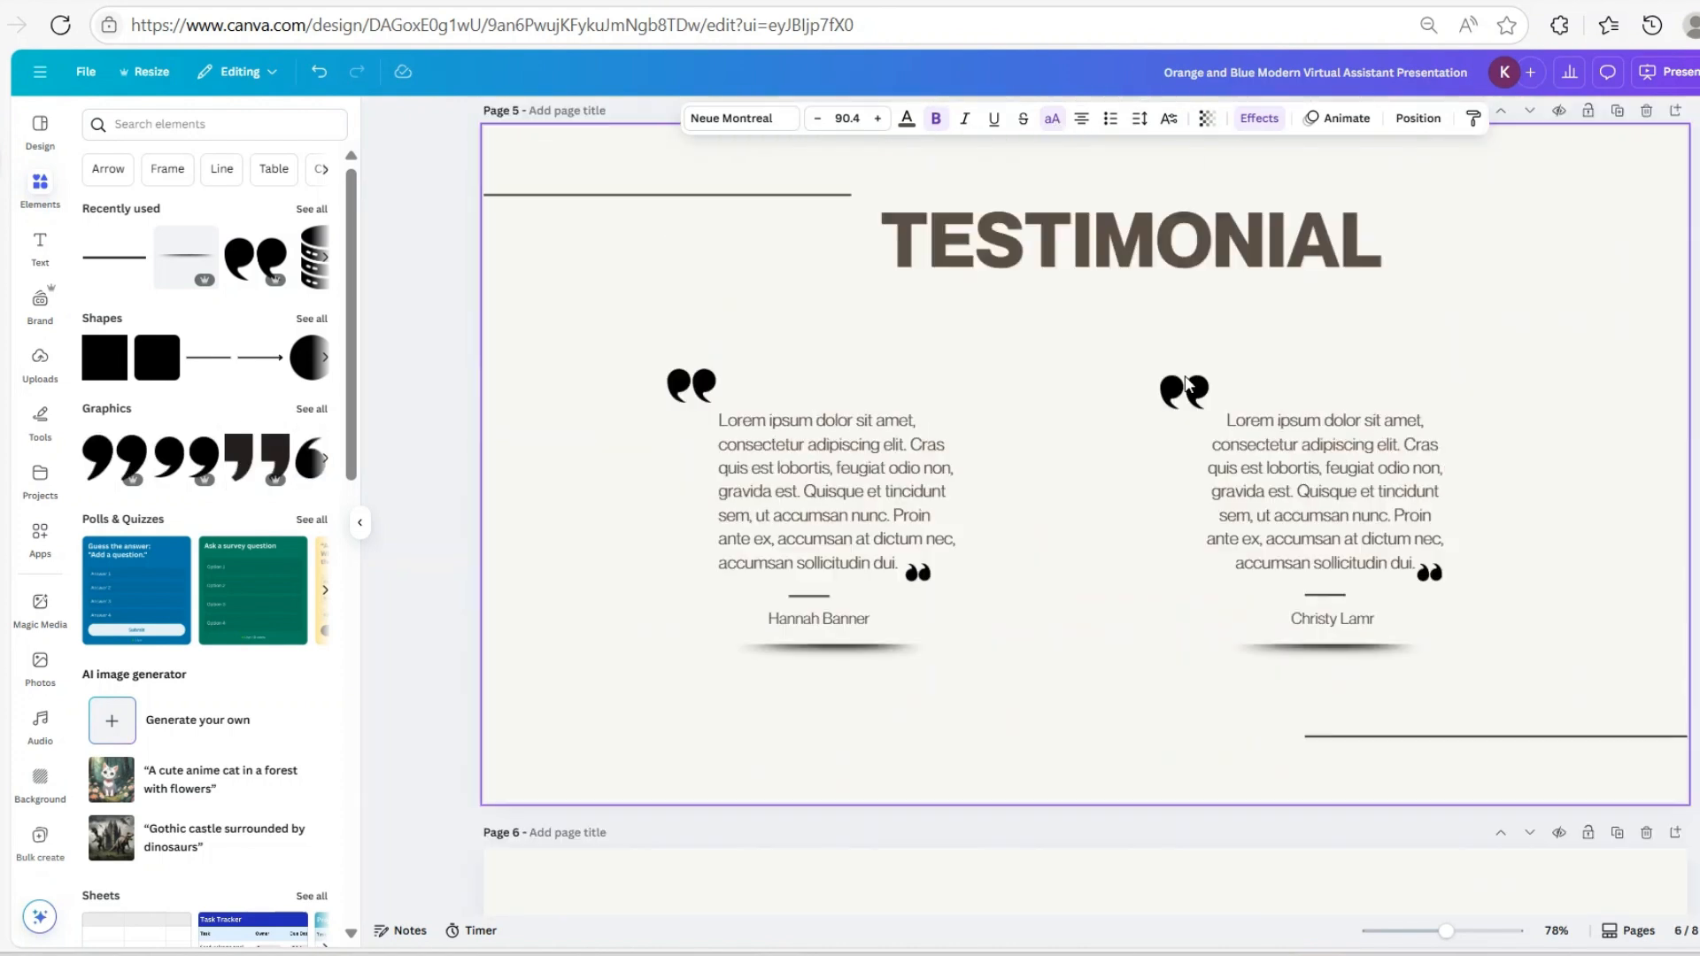
{"action": "left_click", "coordinate": [1206, 285]}
{"action": "scroll", "coordinate": [1267, 355], "scroll_direction": "up", "scroll_amount": 5}
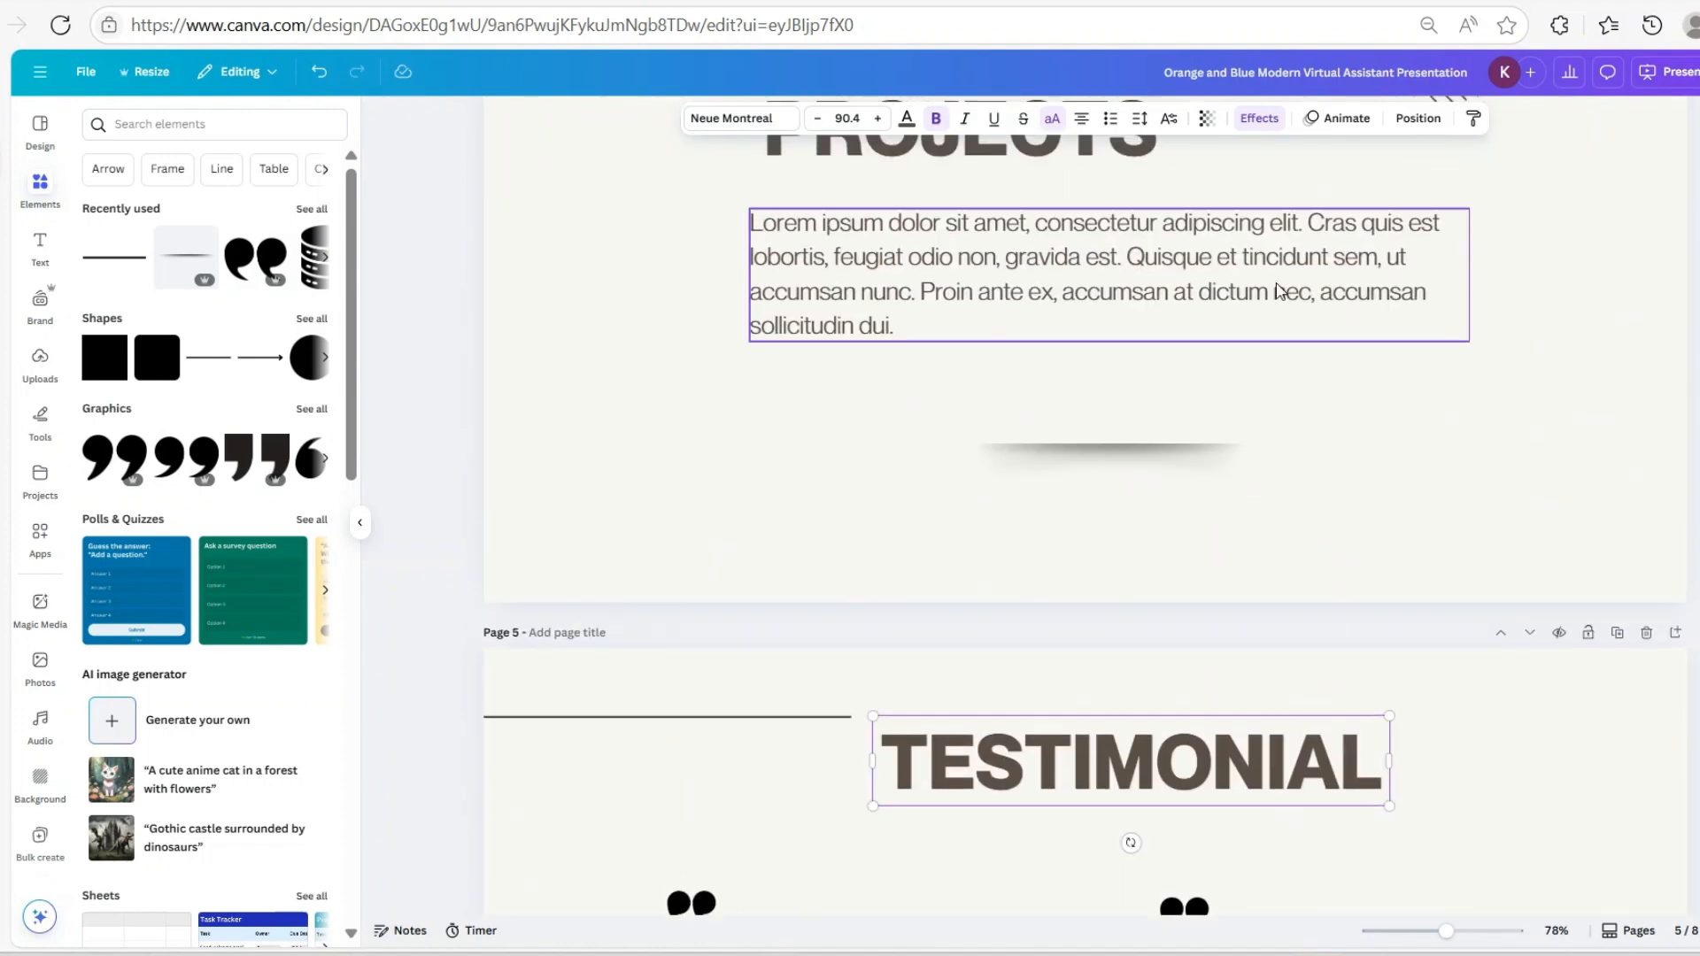
{"action": "left_click", "coordinate": [1117, 493]}
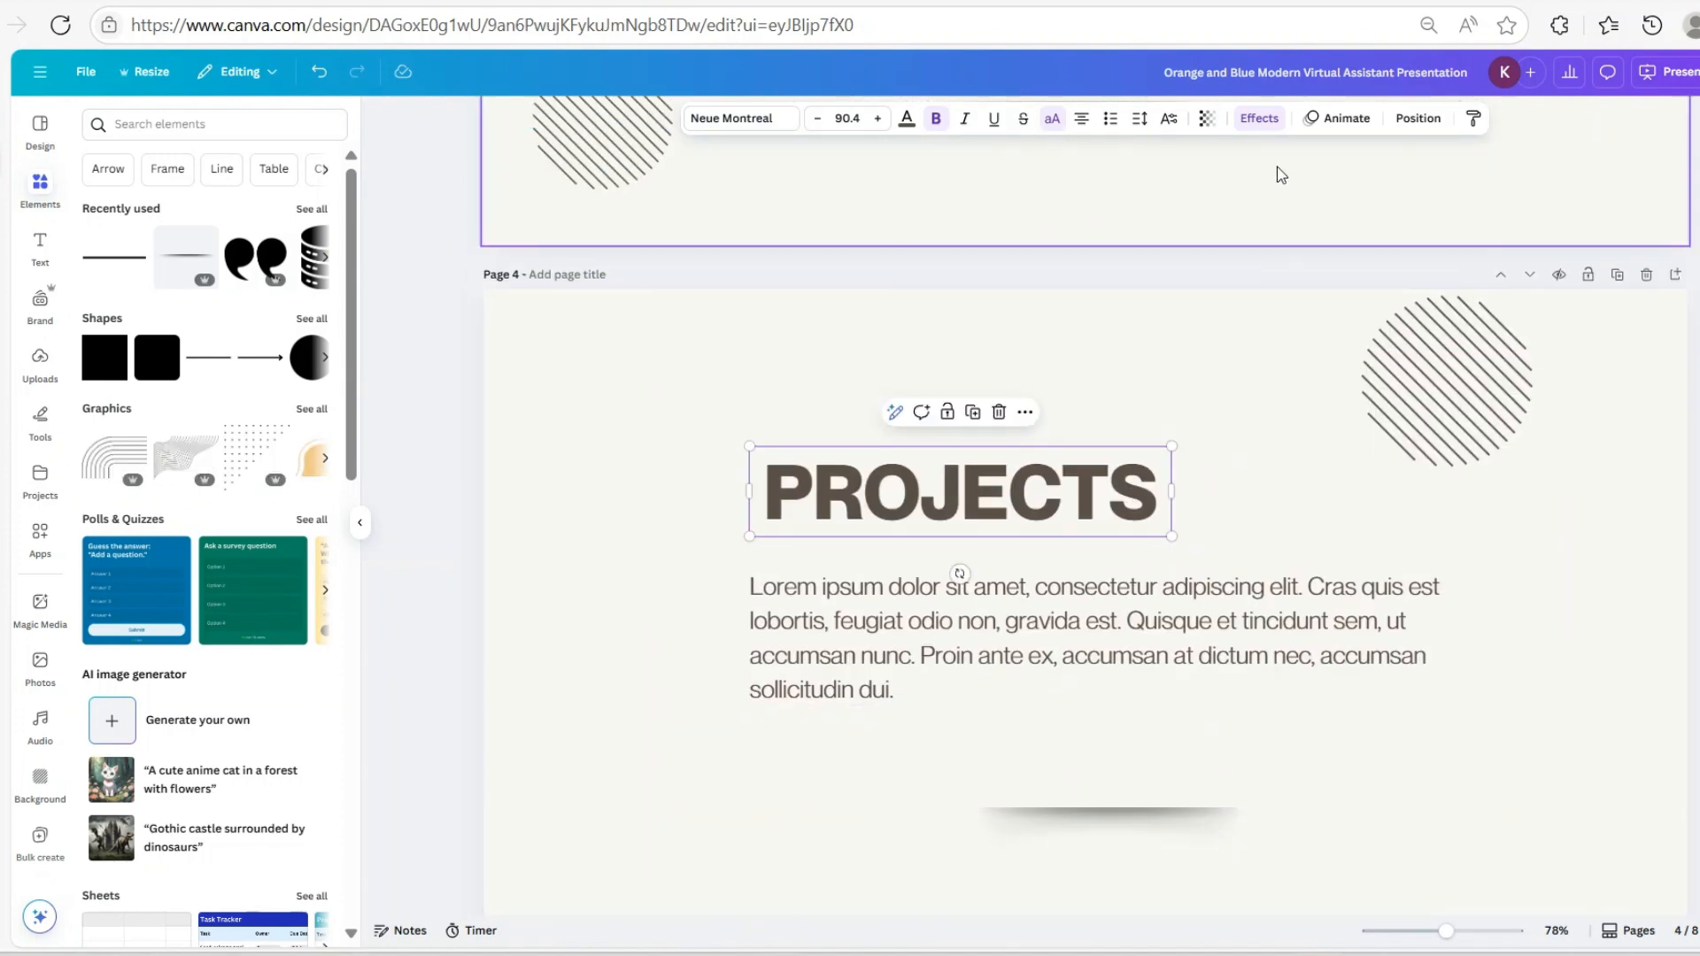
{"action": "left_click", "coordinate": [1260, 118]}
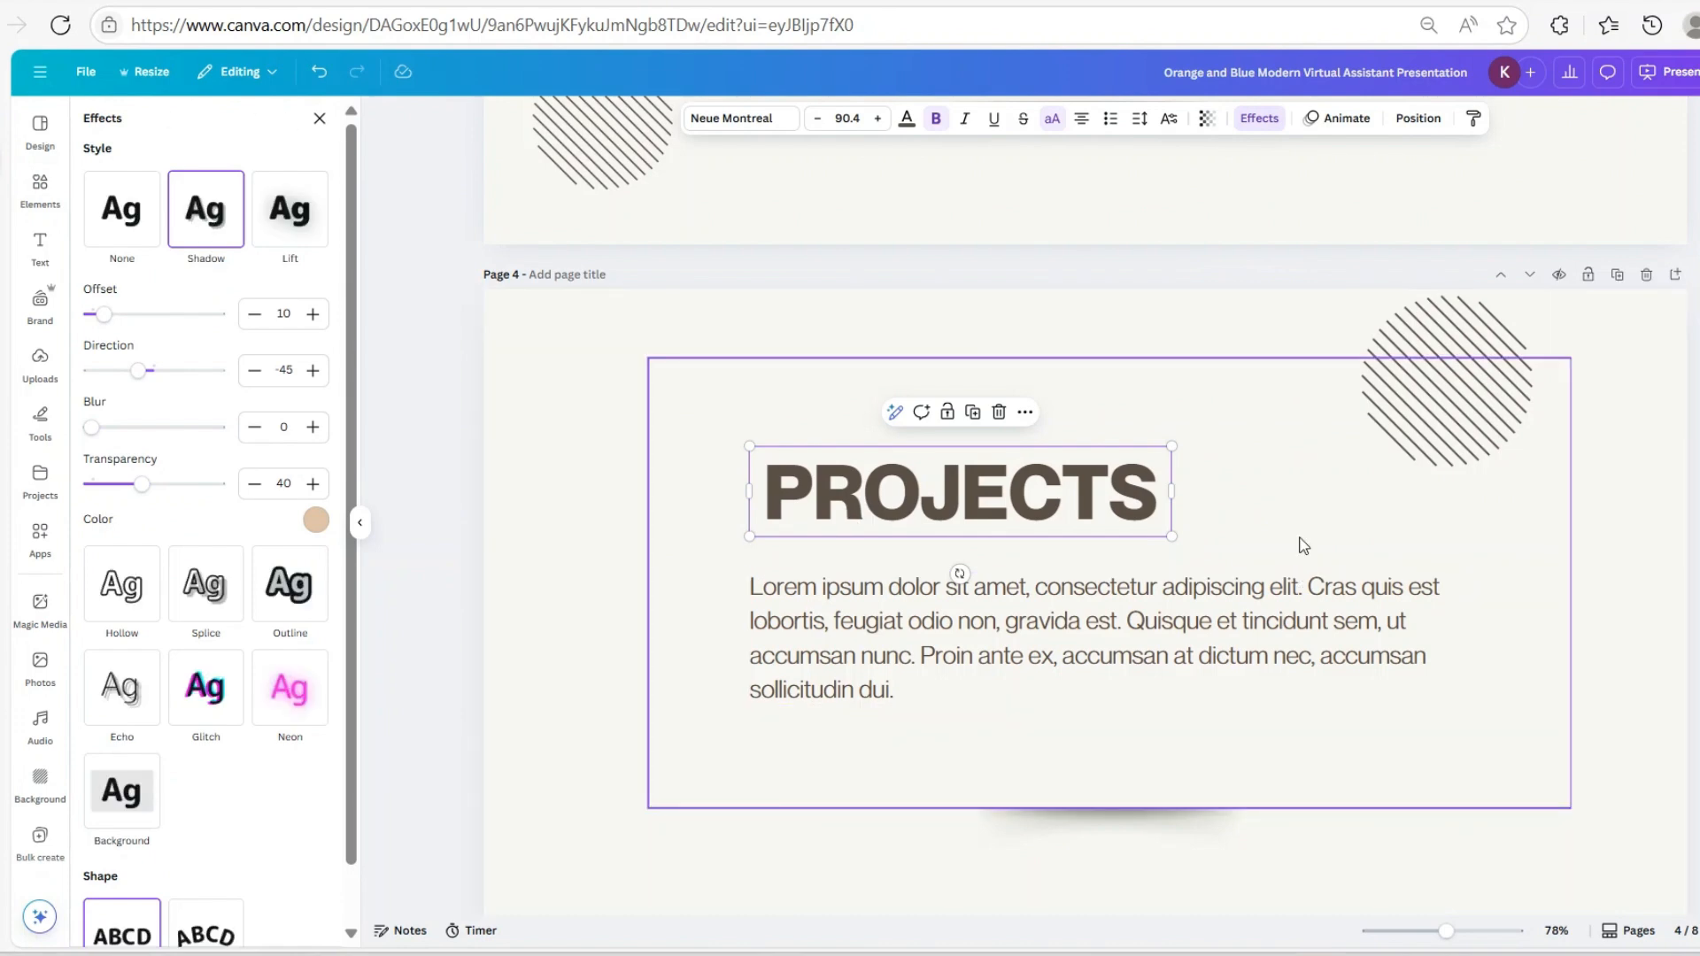
{"action": "scroll", "coordinate": [1240, 523], "scroll_direction": "down", "scroll_amount": 15}
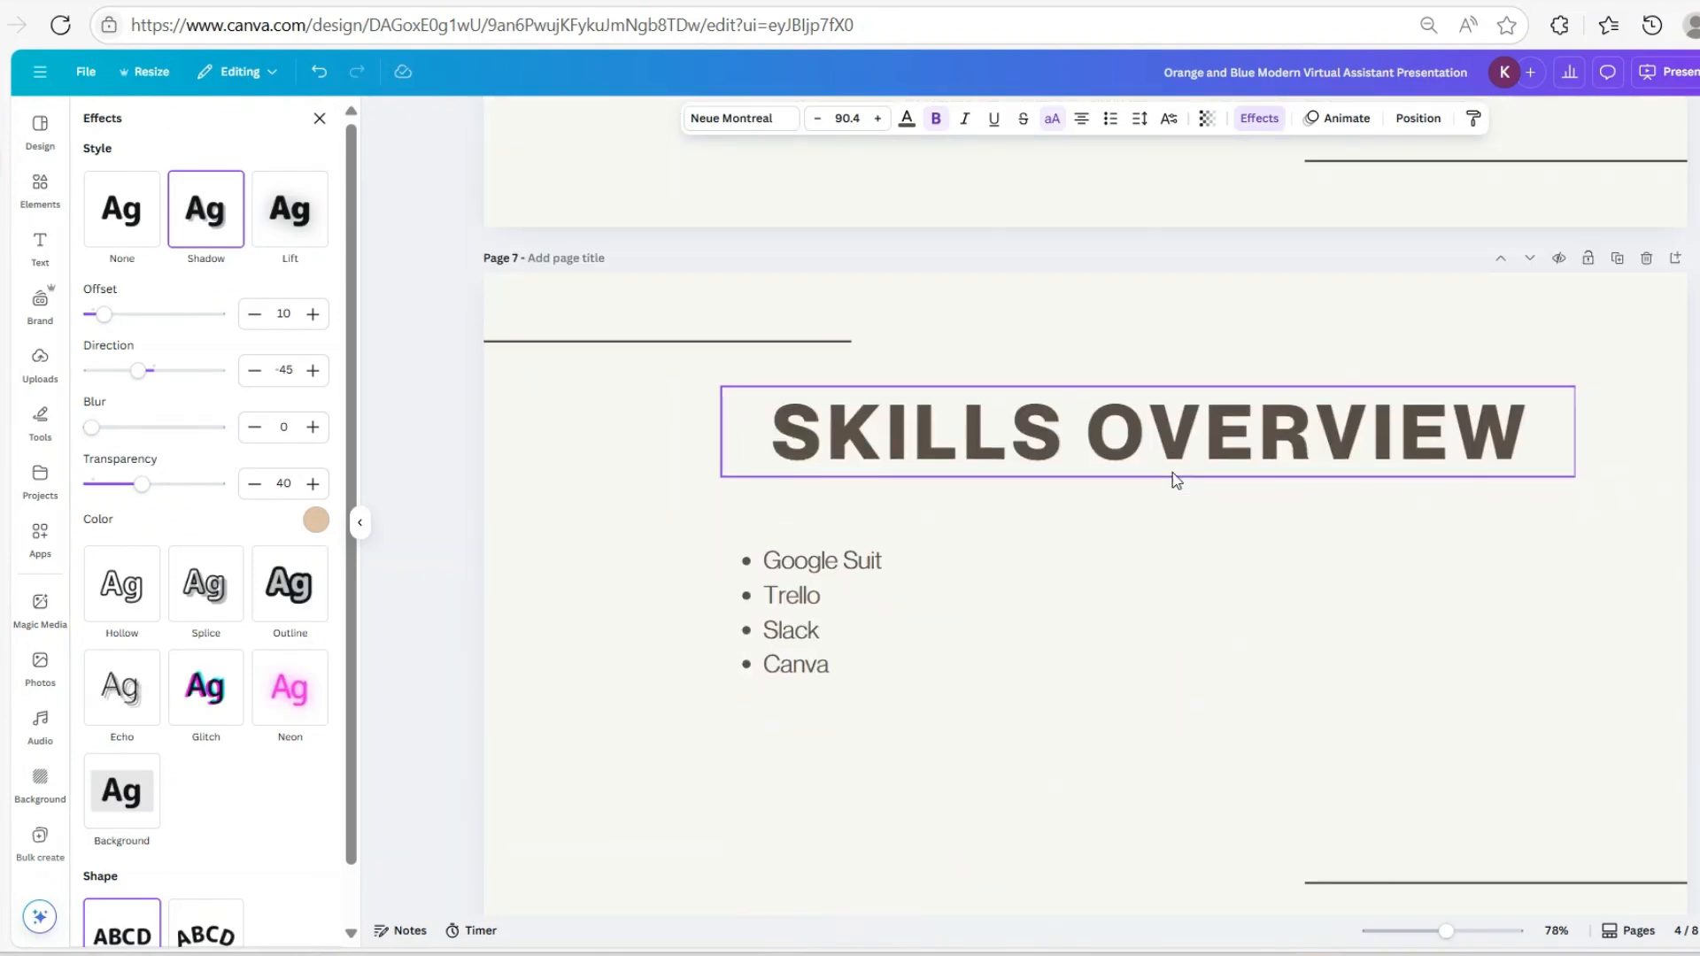
{"action": "scroll", "coordinate": [1174, 476], "scroll_direction": "down", "scroll_amount": 5}
{"action": "scroll", "coordinate": [1174, 473], "scroll_direction": "up", "scroll_amount": 5}
{"action": "left_click", "coordinate": [1187, 452]}
{"action": "scroll", "coordinate": [1192, 435], "scroll_direction": "up", "scroll_amount": 3}
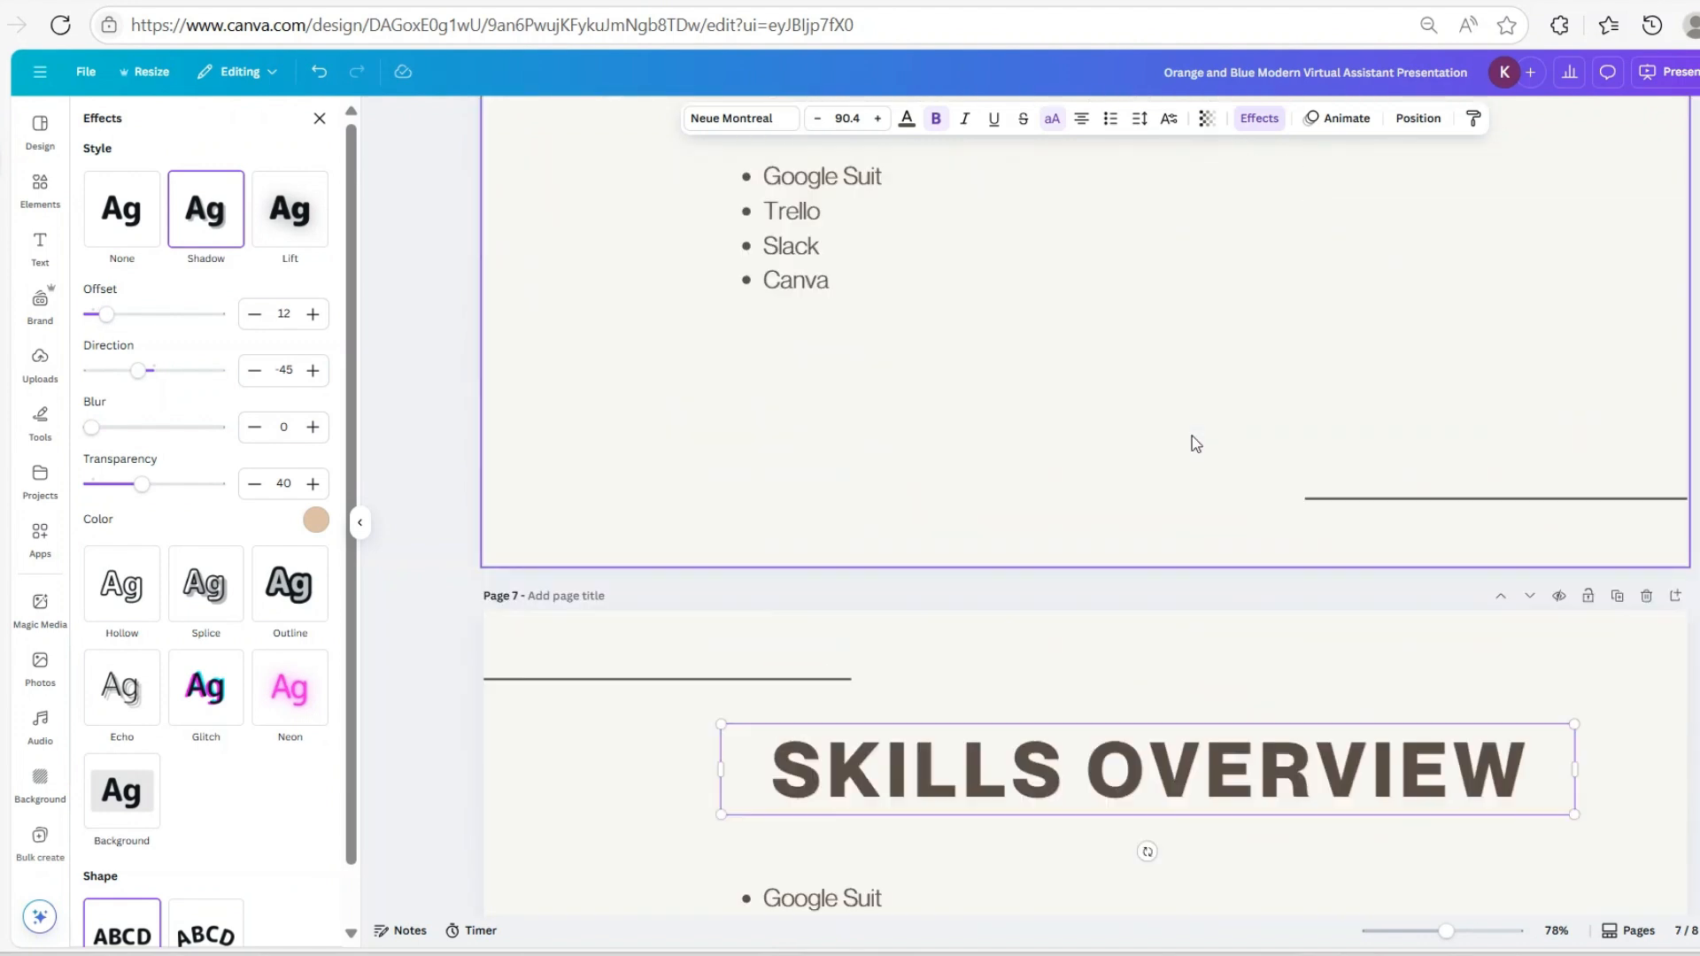
{"action": "scroll", "coordinate": [1192, 436], "scroll_direction": "up", "scroll_amount": 3}
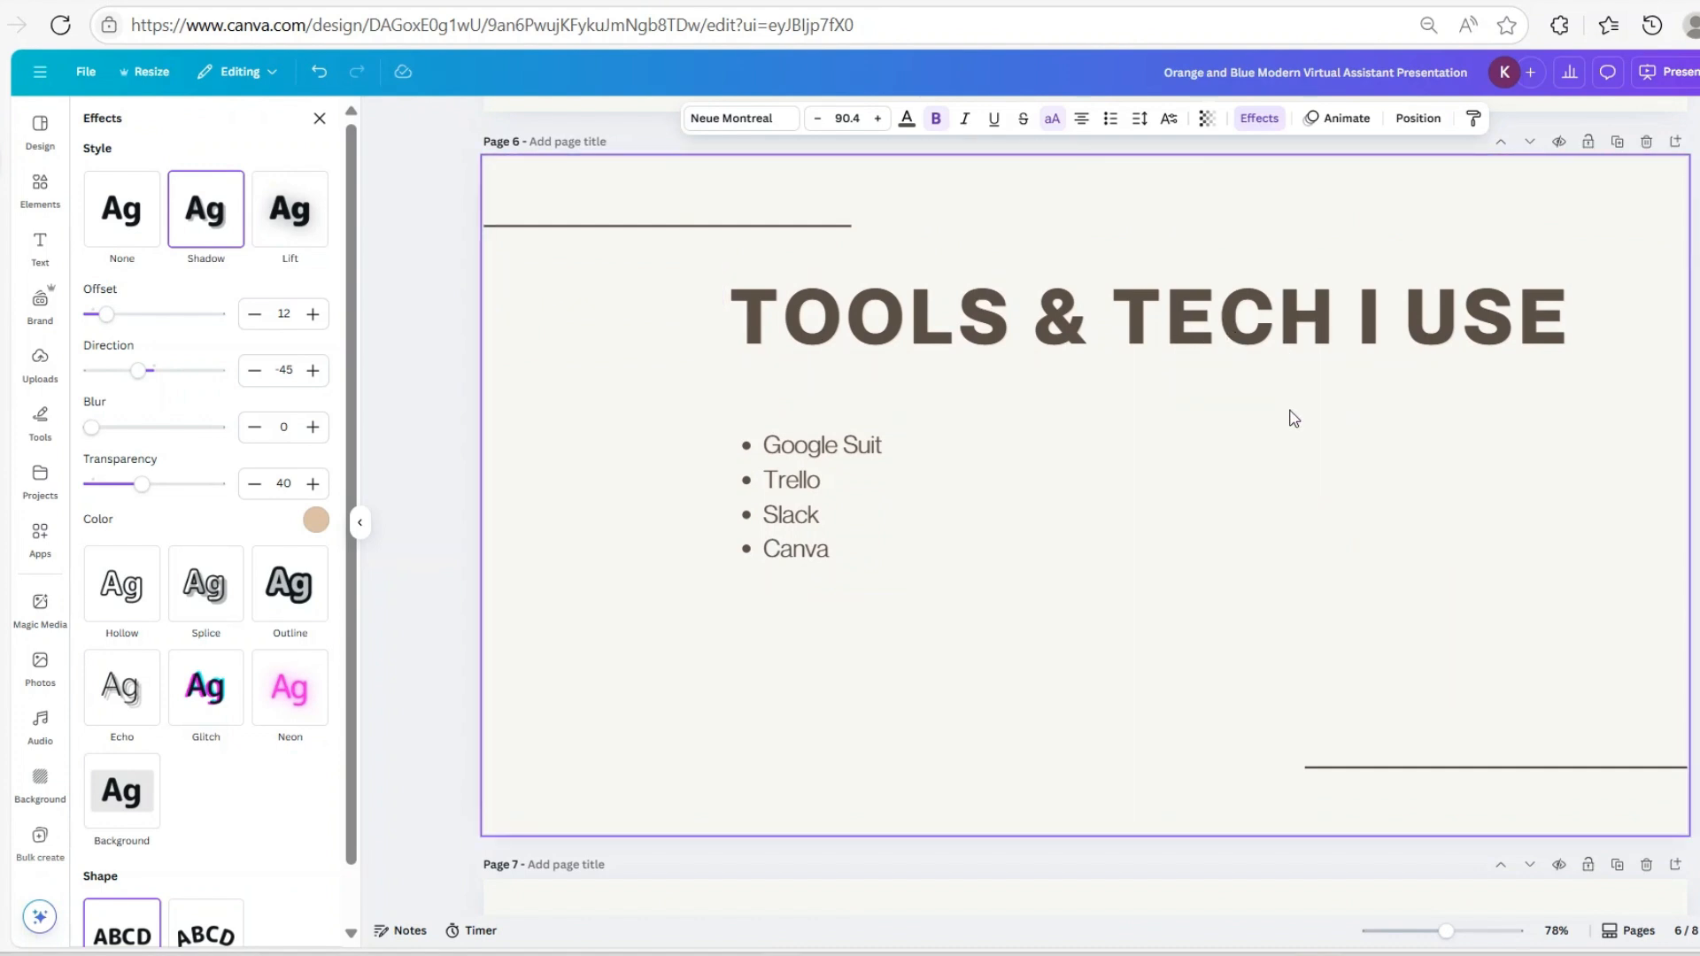
{"action": "scroll", "coordinate": [1271, 486], "scroll_direction": "down", "scroll_amount": 5}
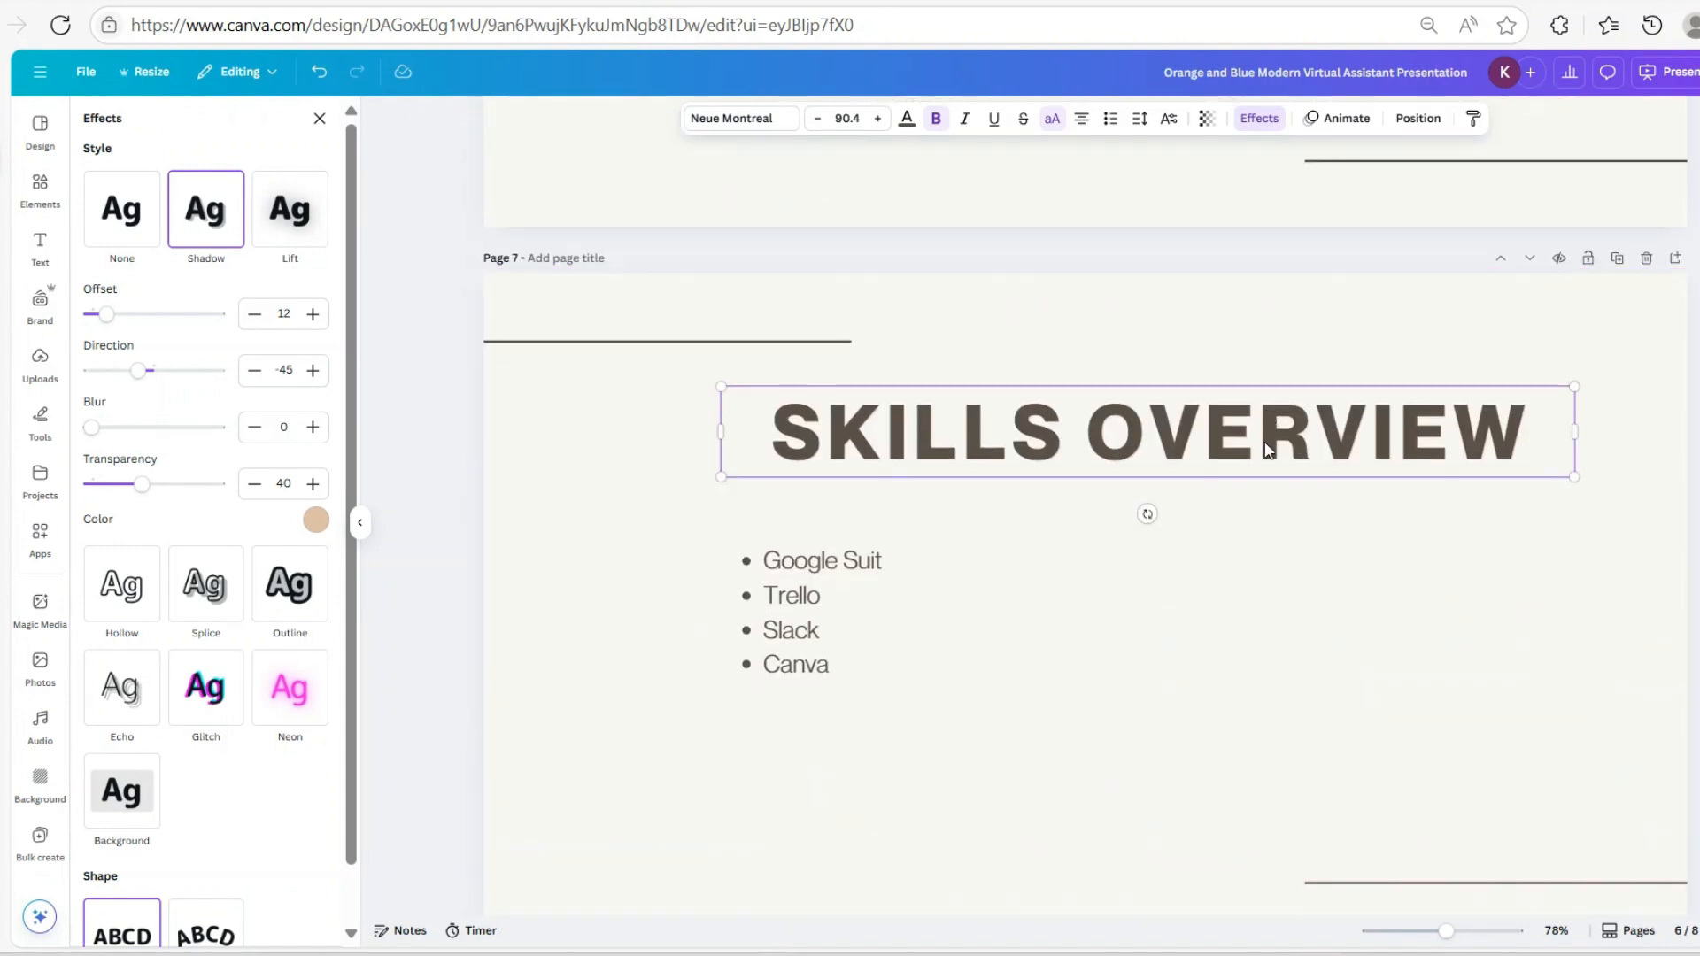
{"action": "left_click", "coordinate": [1264, 445]}
{"action": "left_click", "coordinate": [1314, 562]}
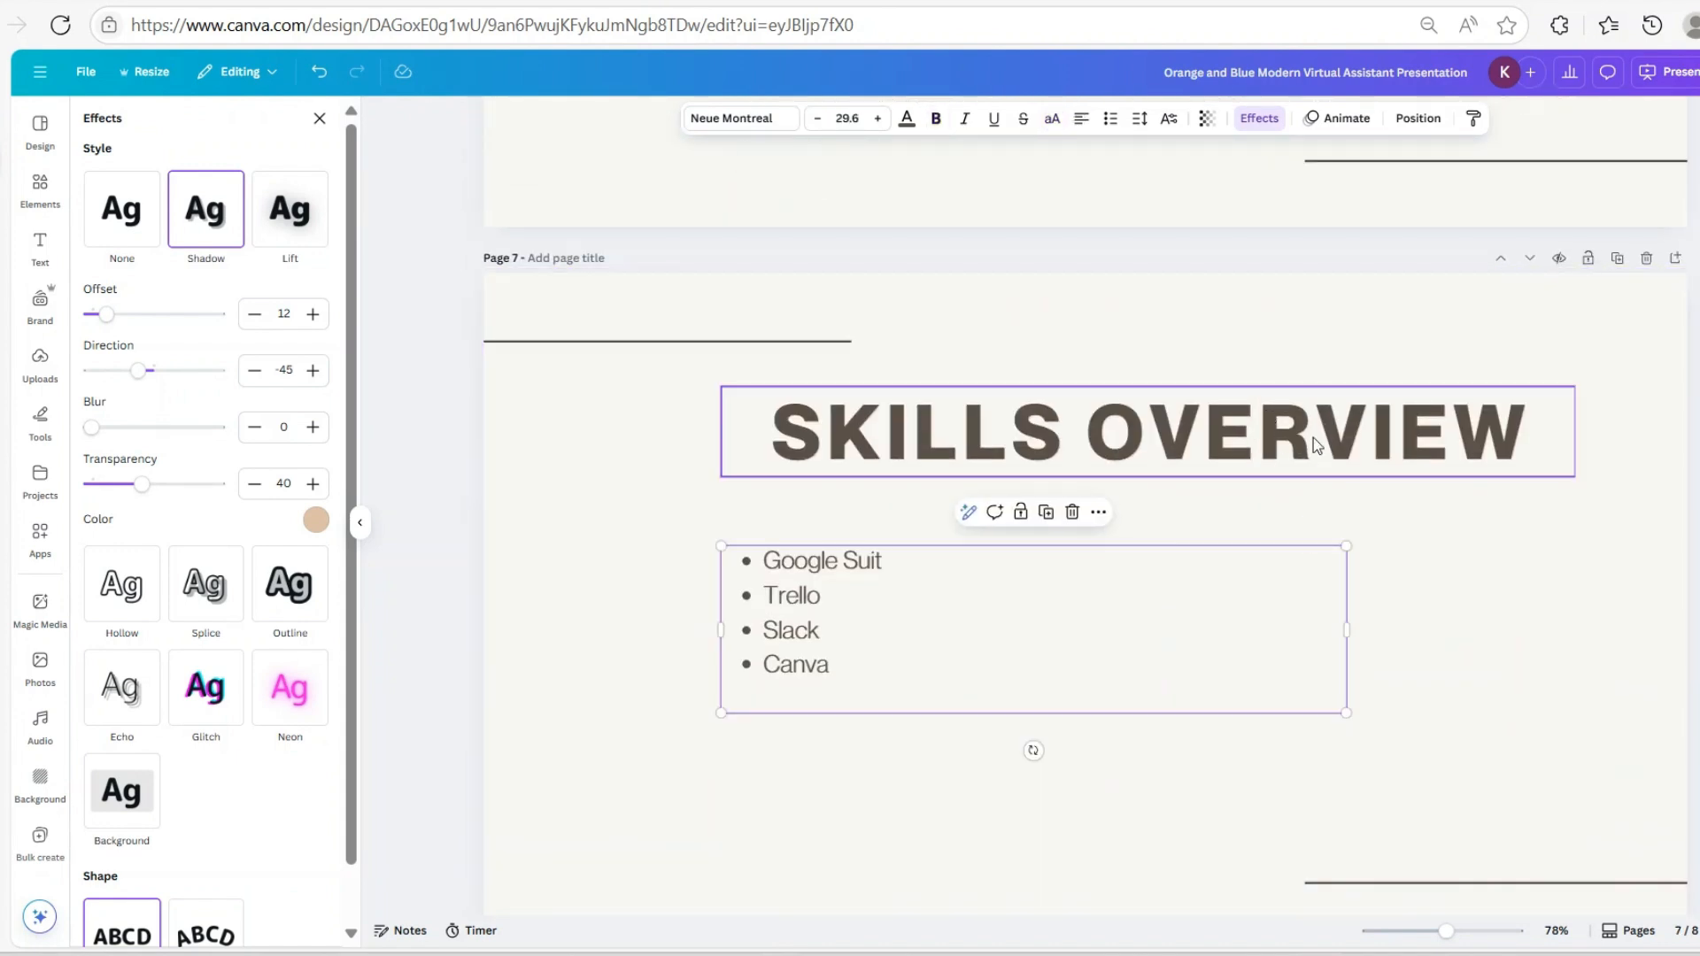
{"action": "left_click", "coordinate": [1317, 444]}
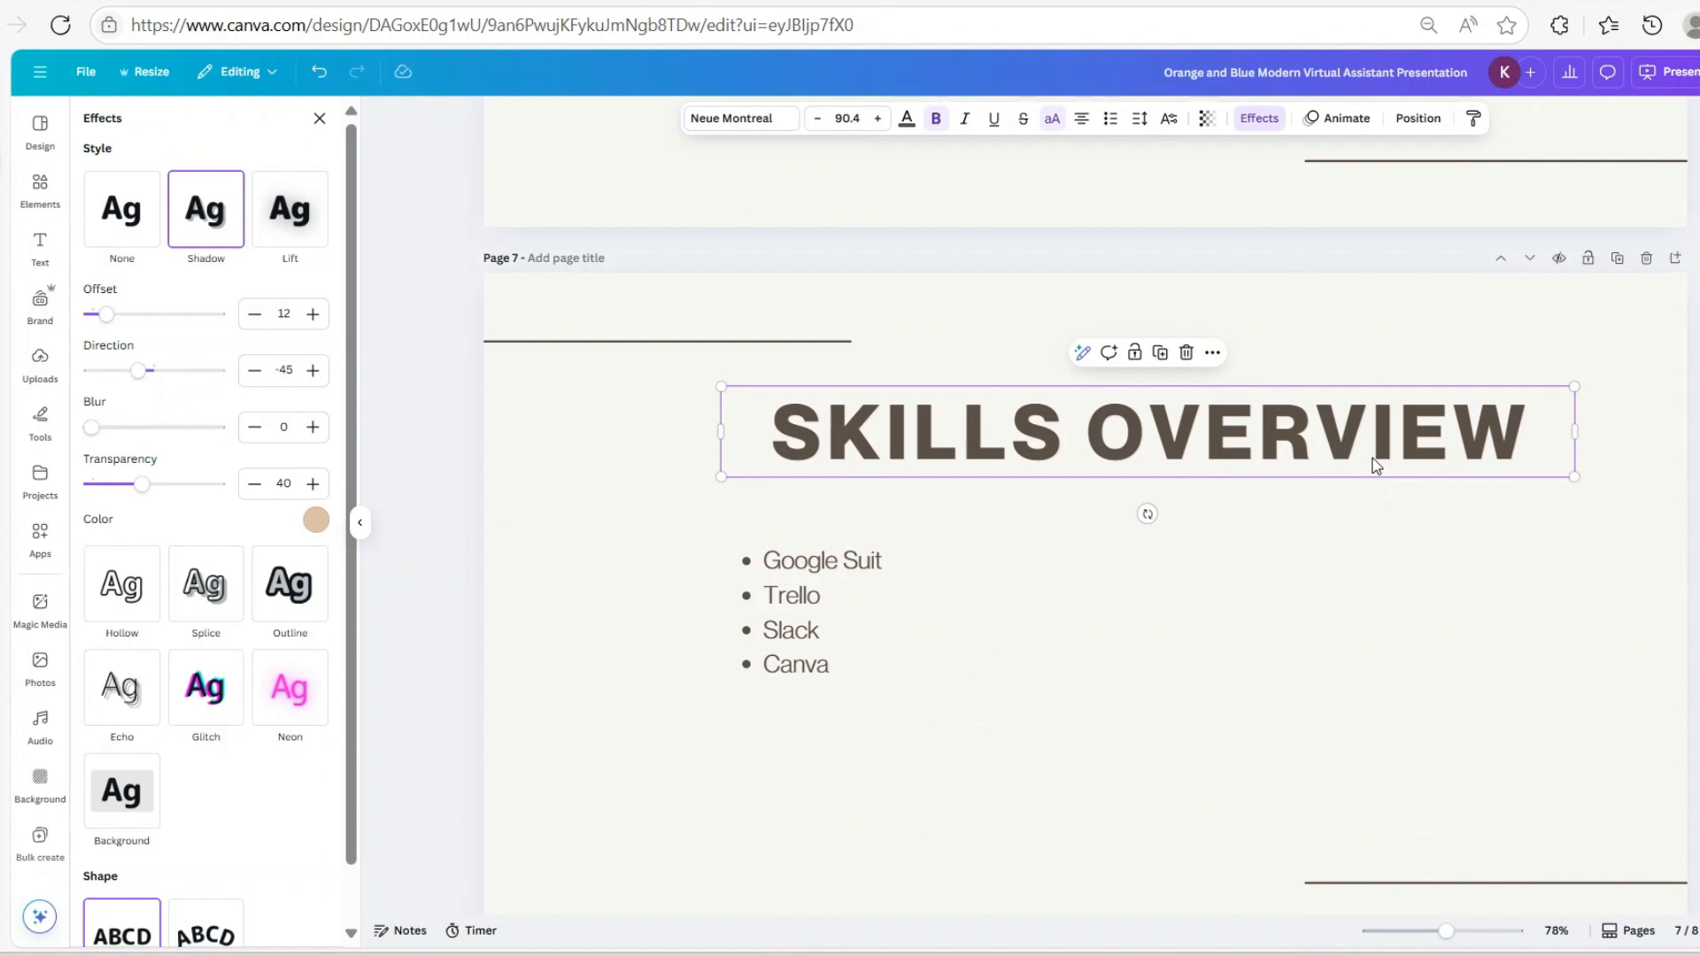
{"action": "left_click", "coordinate": [1373, 460]}
{"action": "key", "text": "Escape"}
{"action": "key", "text": "Escape"}
{"action": "left_click", "coordinate": [1107, 461]}
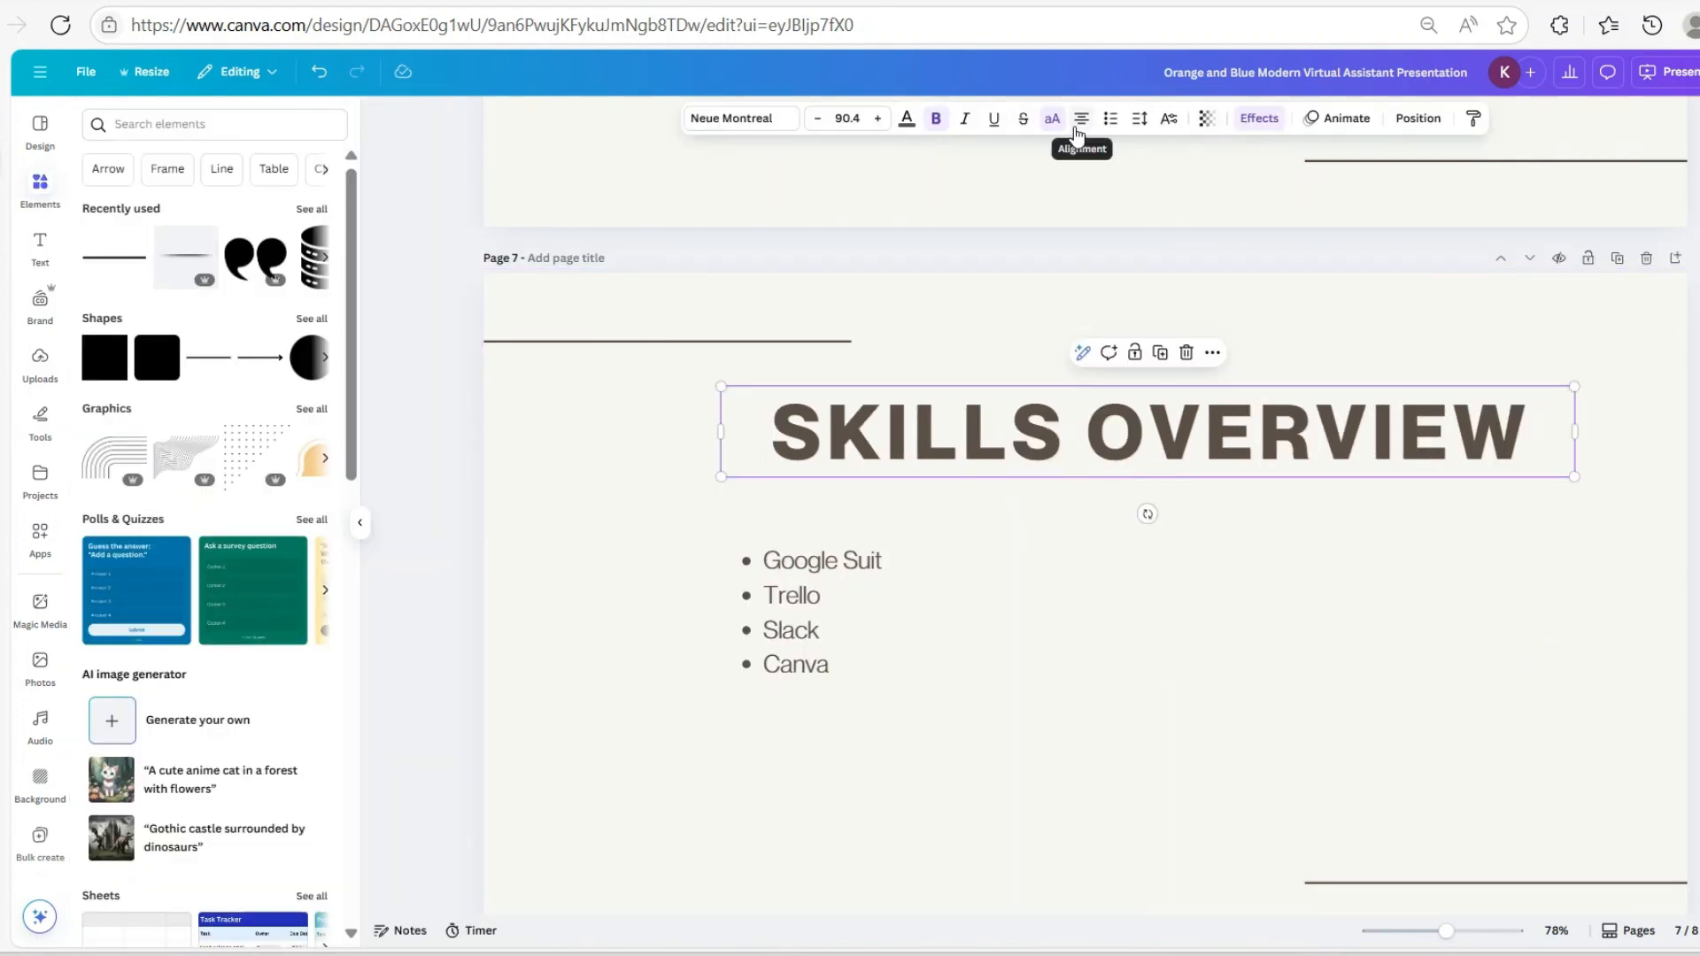
Tighten SKILLS OVERVIEW letter spacing to 78 and check the TESTIMONIAL title's spacing
{"action": "left_click", "coordinate": [1133, 127]}
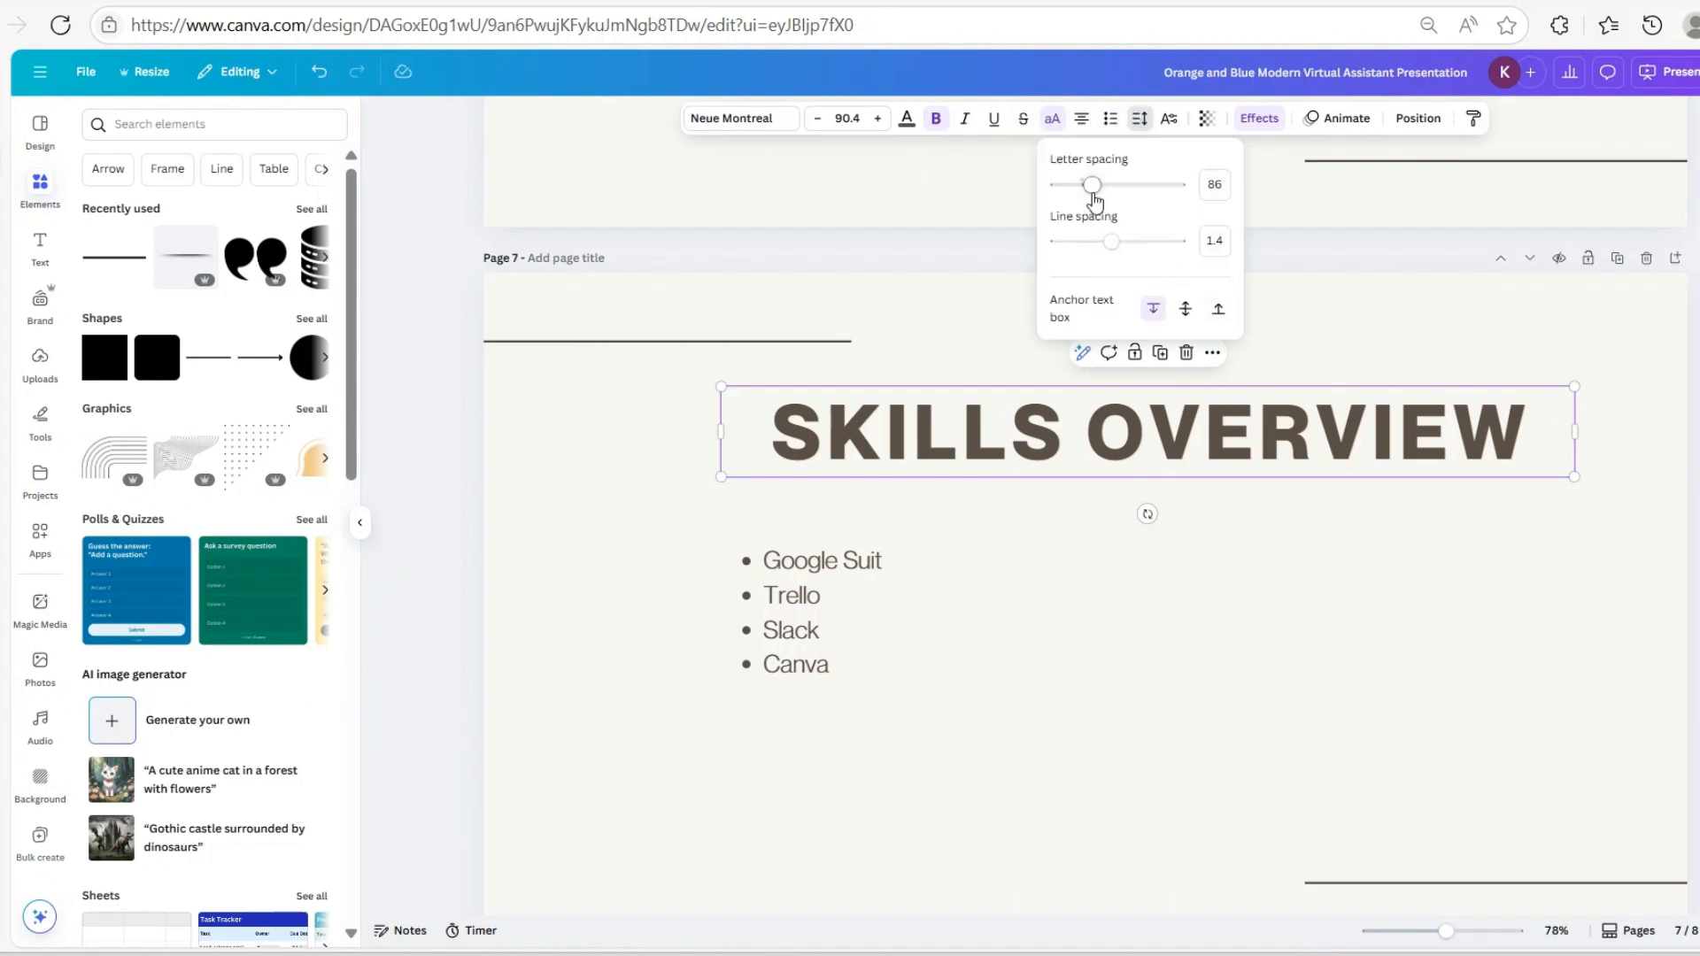
{"action": "left_click_drag", "start_coordinate": [1093, 186], "coordinate": [1090, 188]}
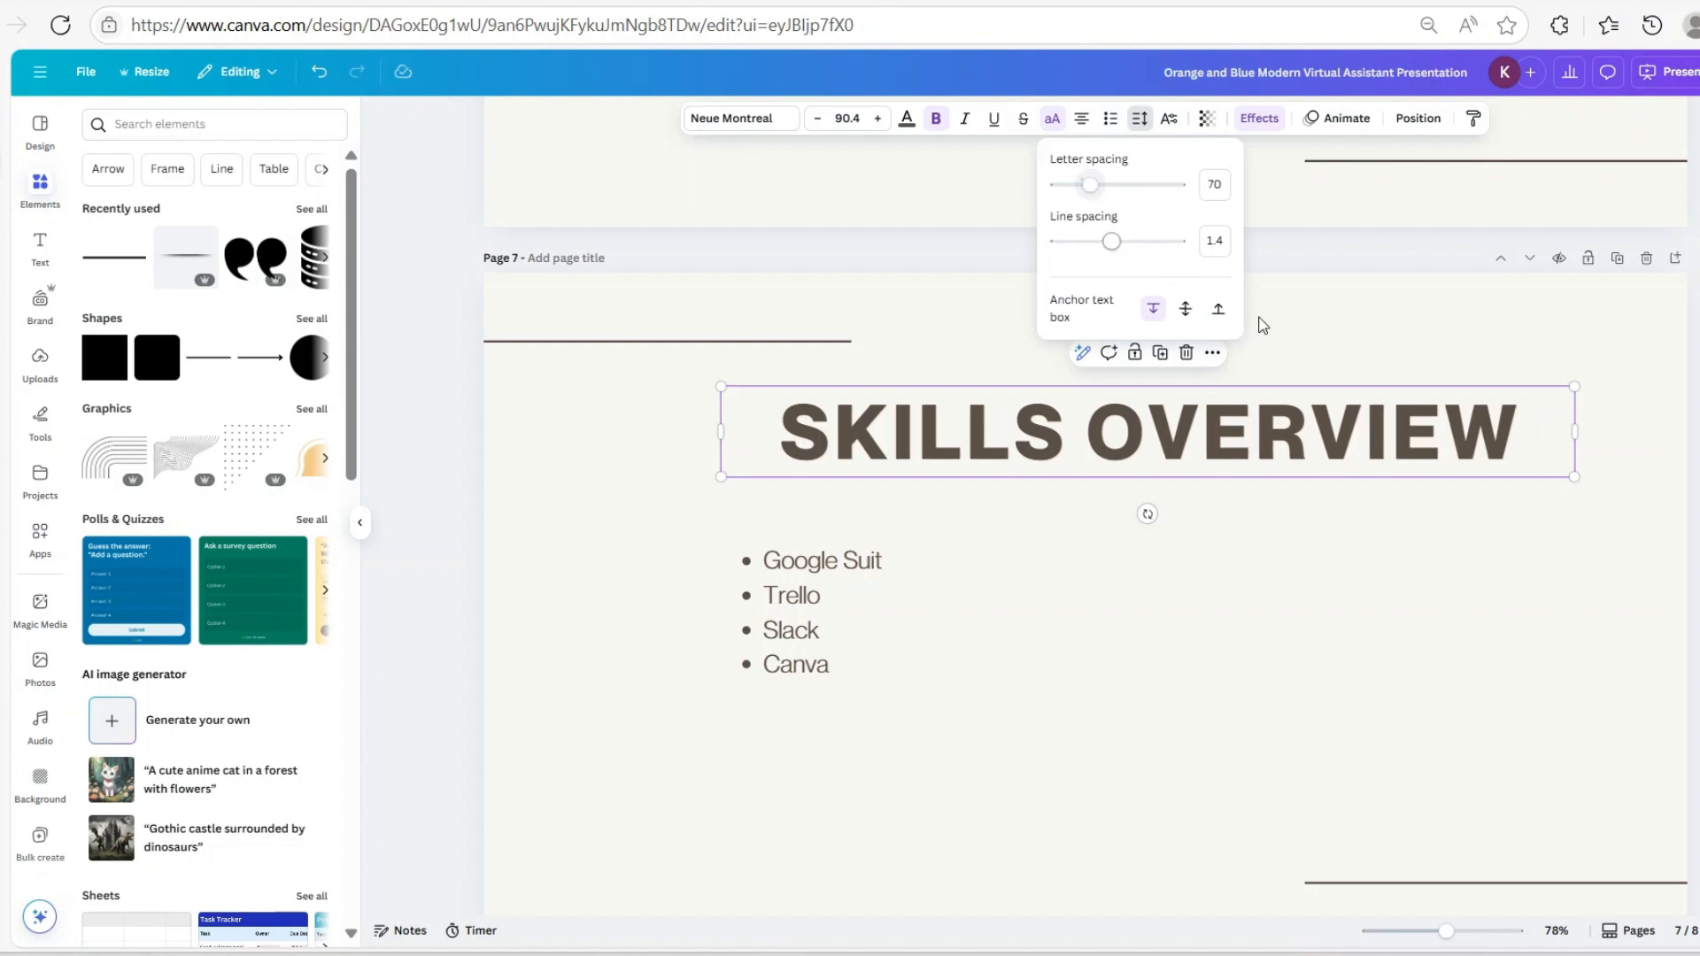
{"action": "scroll", "coordinate": [1435, 460], "scroll_direction": "up", "scroll_amount": 10}
{"action": "scroll", "coordinate": [1293, 386], "scroll_direction": "up", "scroll_amount": 6}
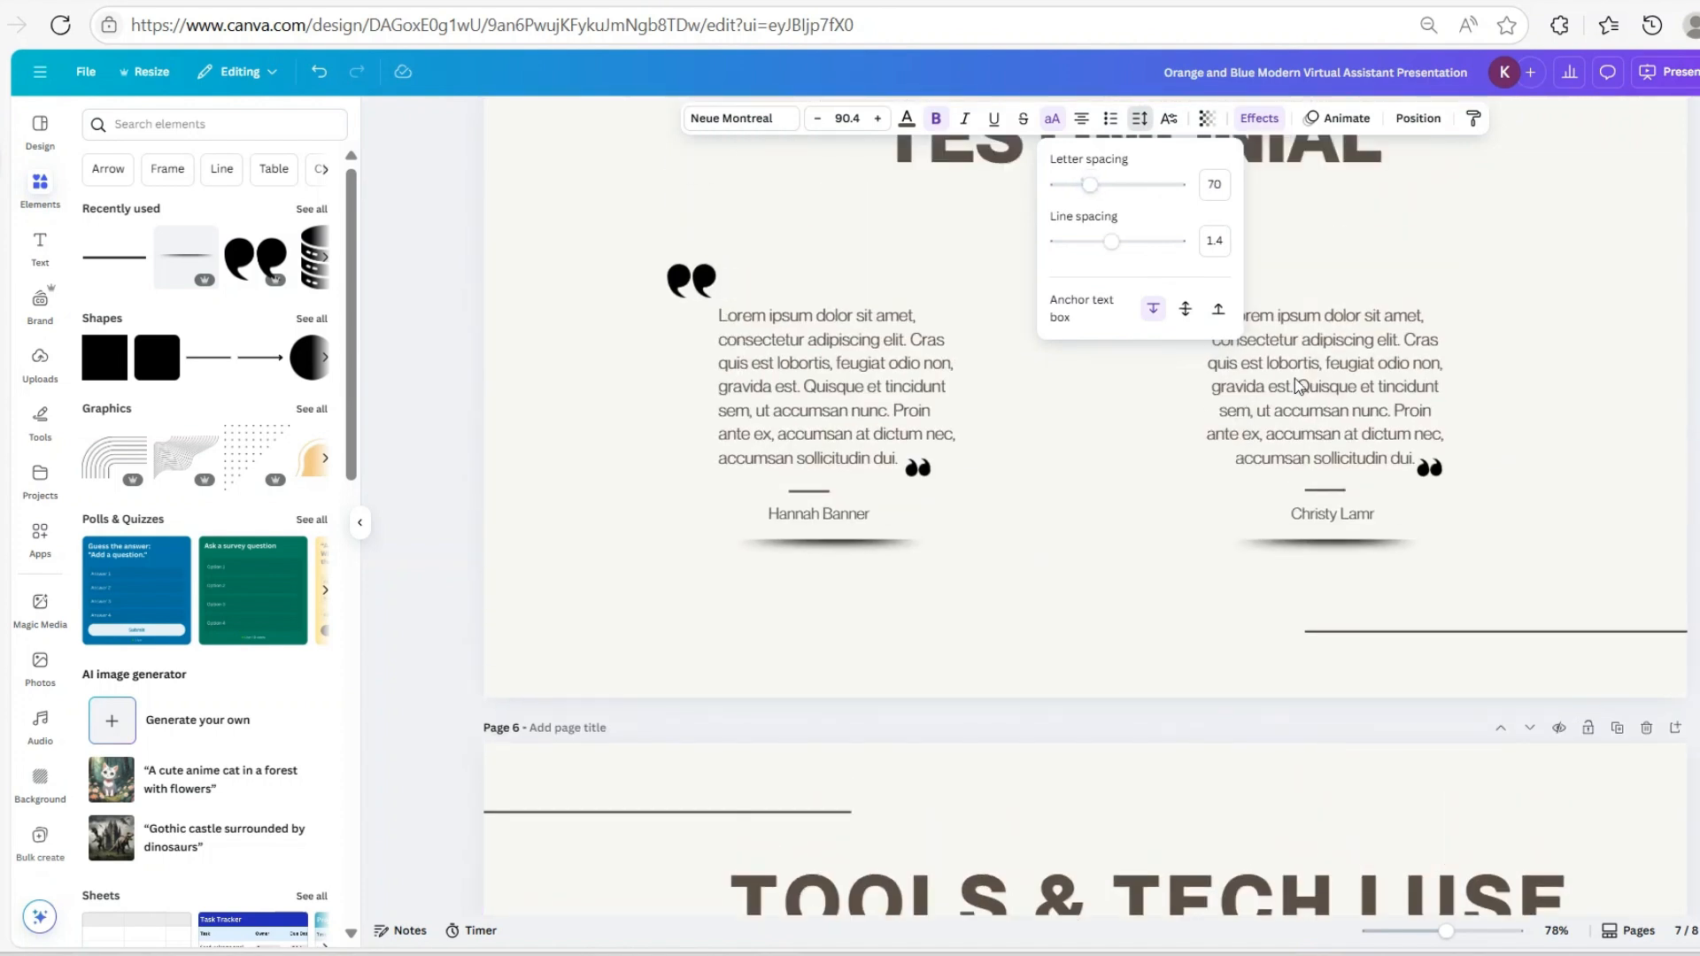
{"action": "left_click", "coordinate": [1295, 387]}
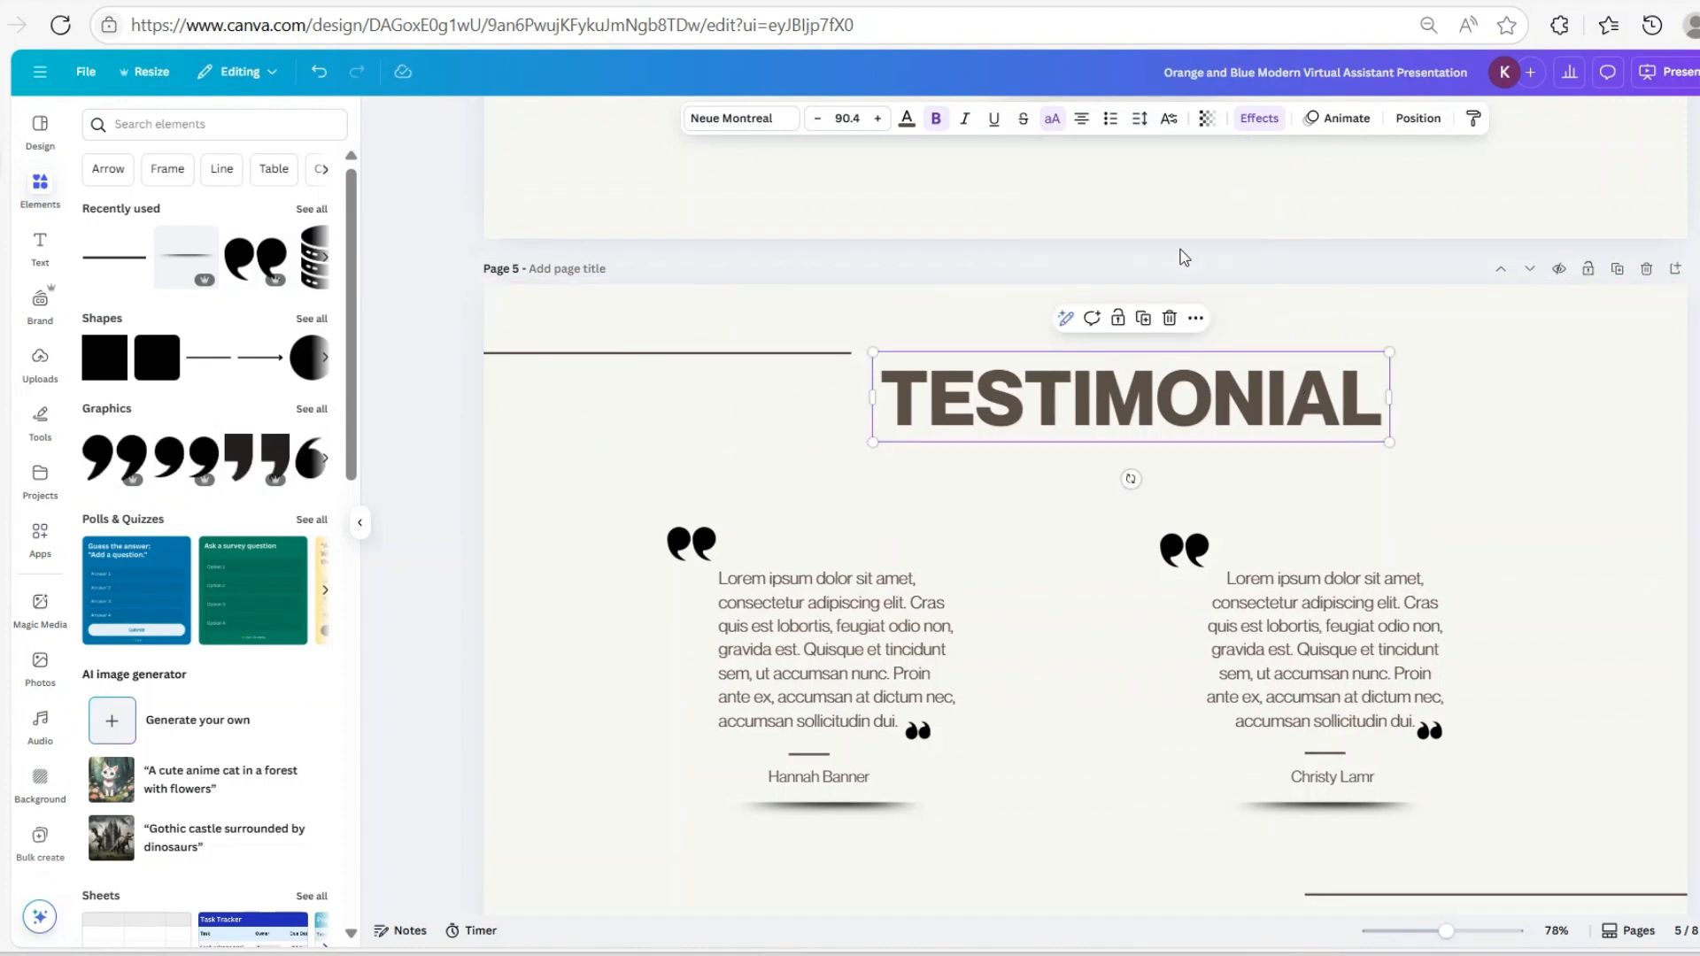
{"action": "left_click", "coordinate": [1142, 122]}
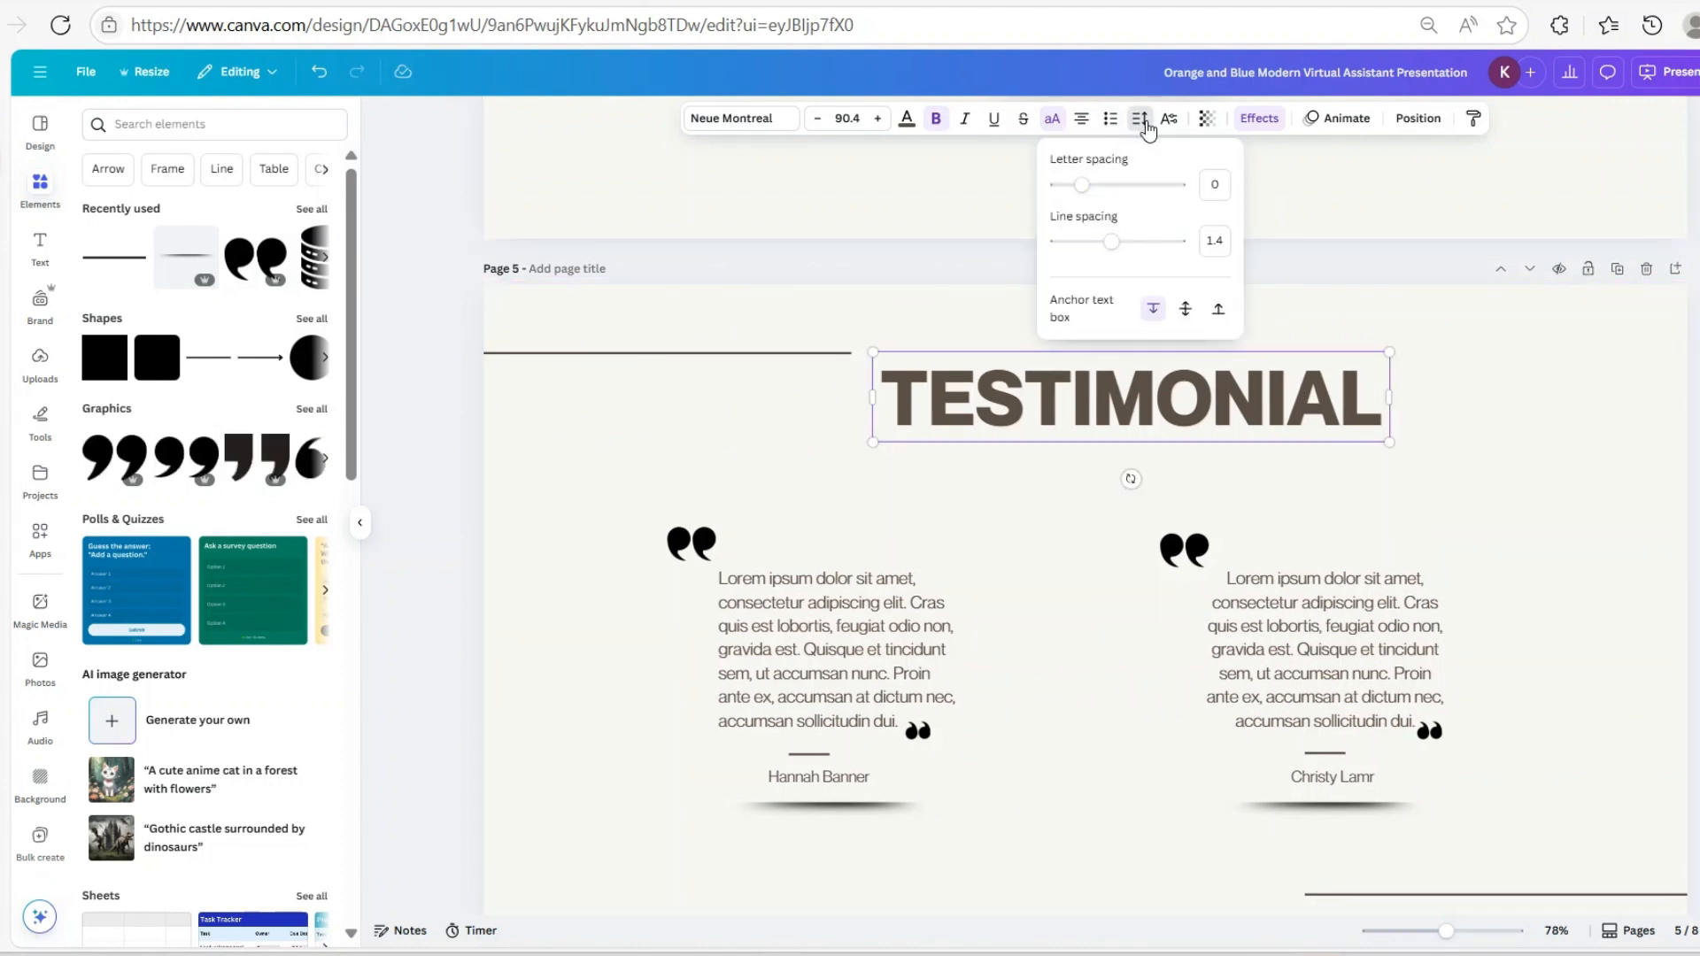
{"action": "scroll", "coordinate": [1274, 528], "scroll_direction": "down", "scroll_amount": 6}
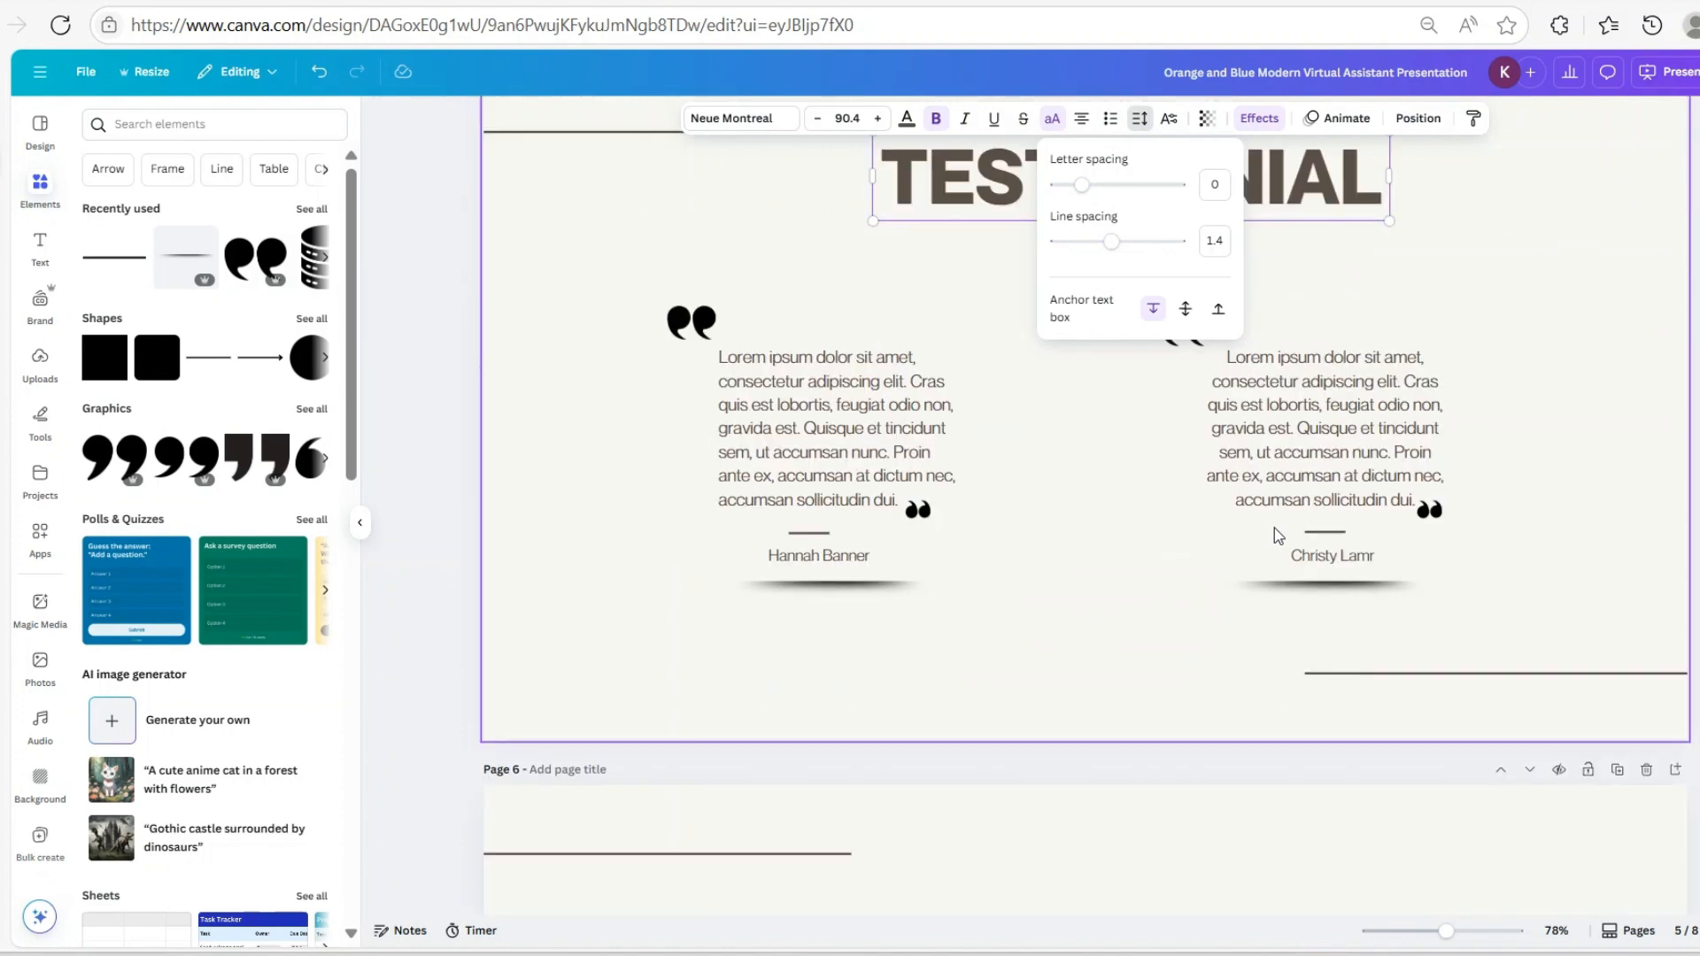
Set the TOOLS & TECH I USE title's letter spacing to 0
{"action": "left_click", "coordinate": [1282, 456]}
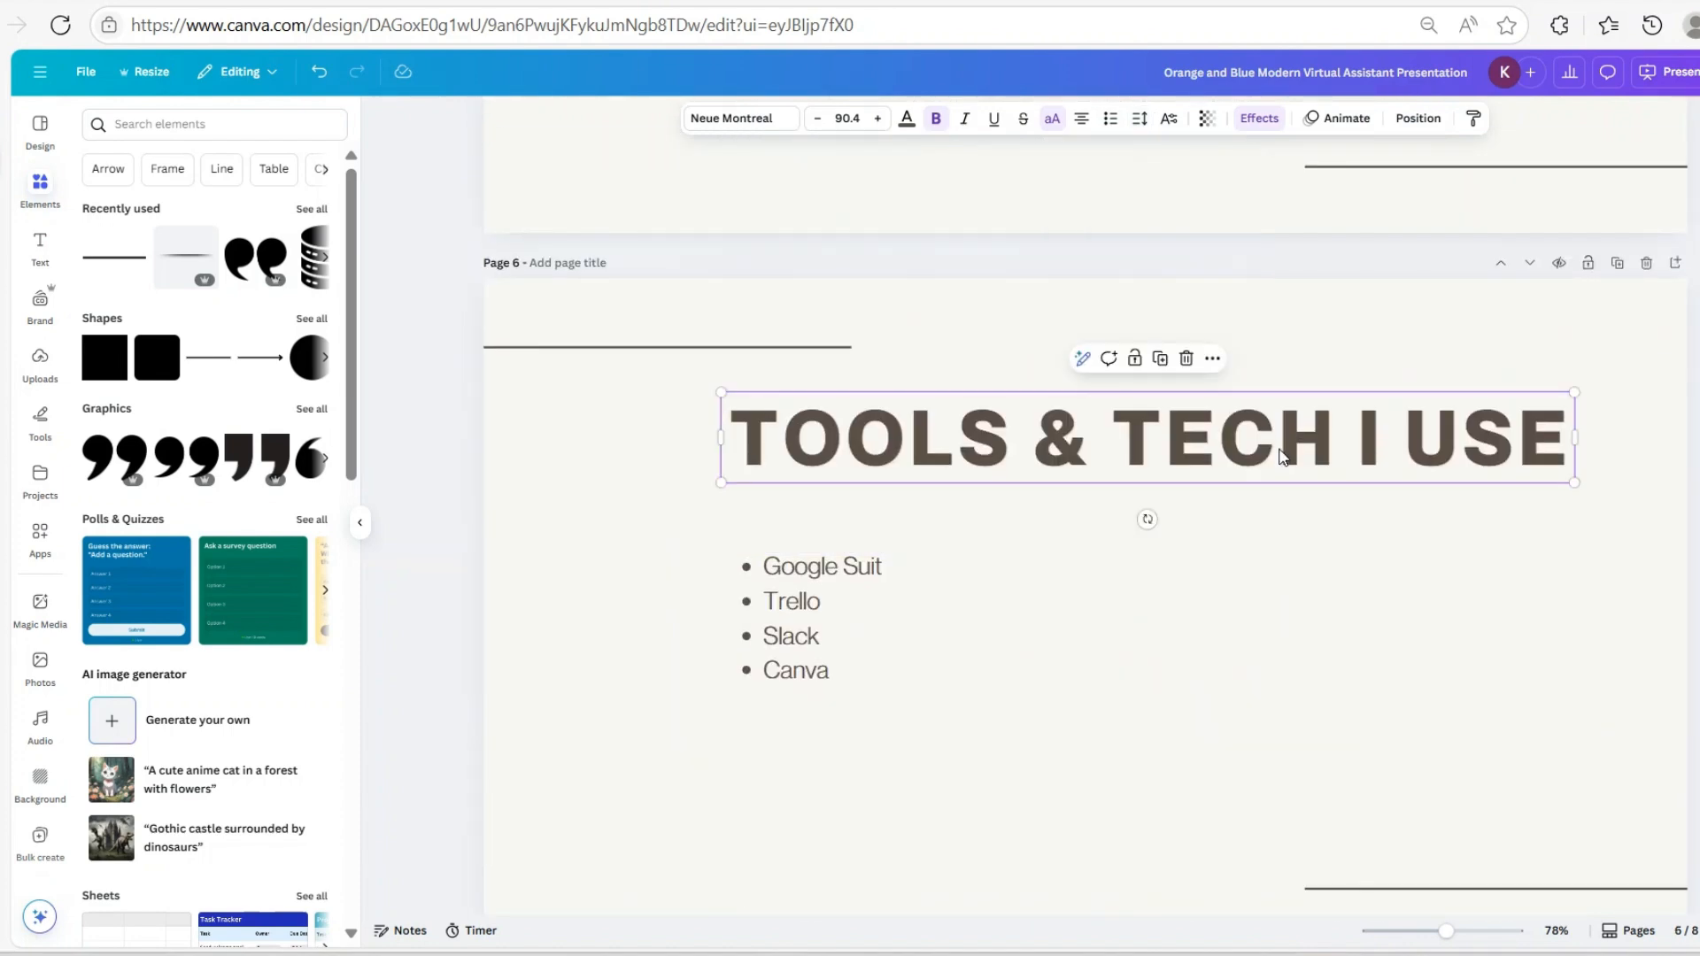
{"action": "left_click", "coordinate": [1139, 118]}
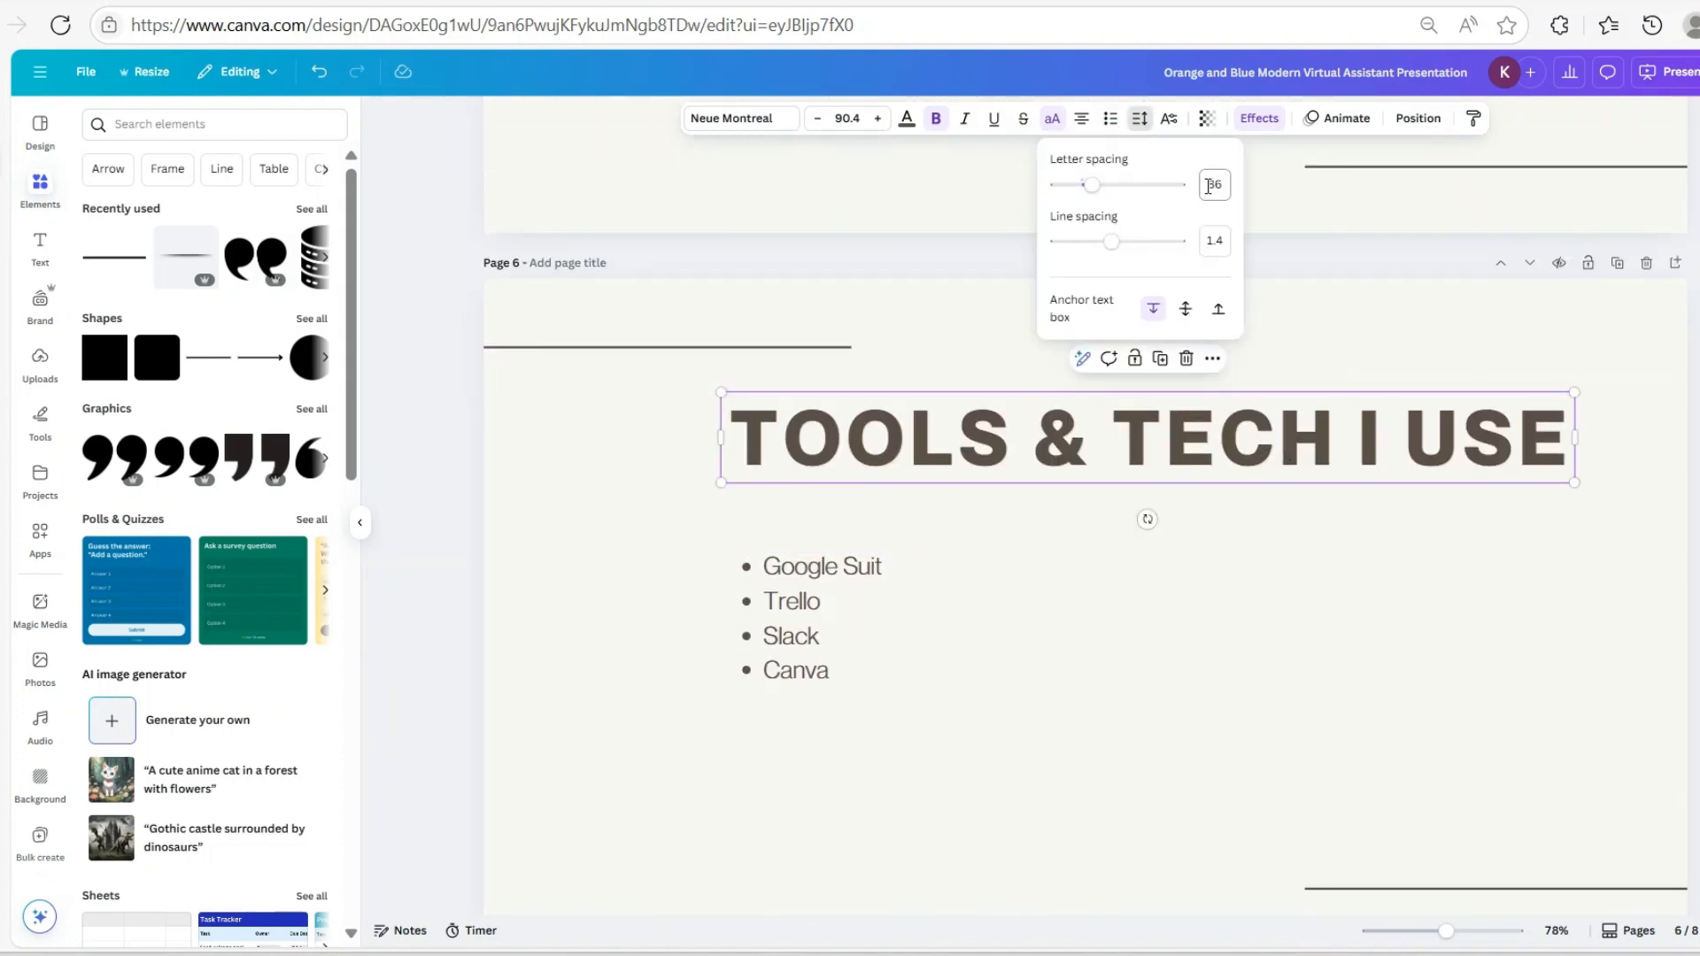
{"action": "left_click", "coordinate": [1212, 186]}
{"action": "type", "text": "0"}
{"action": "key", "text": "Return"}
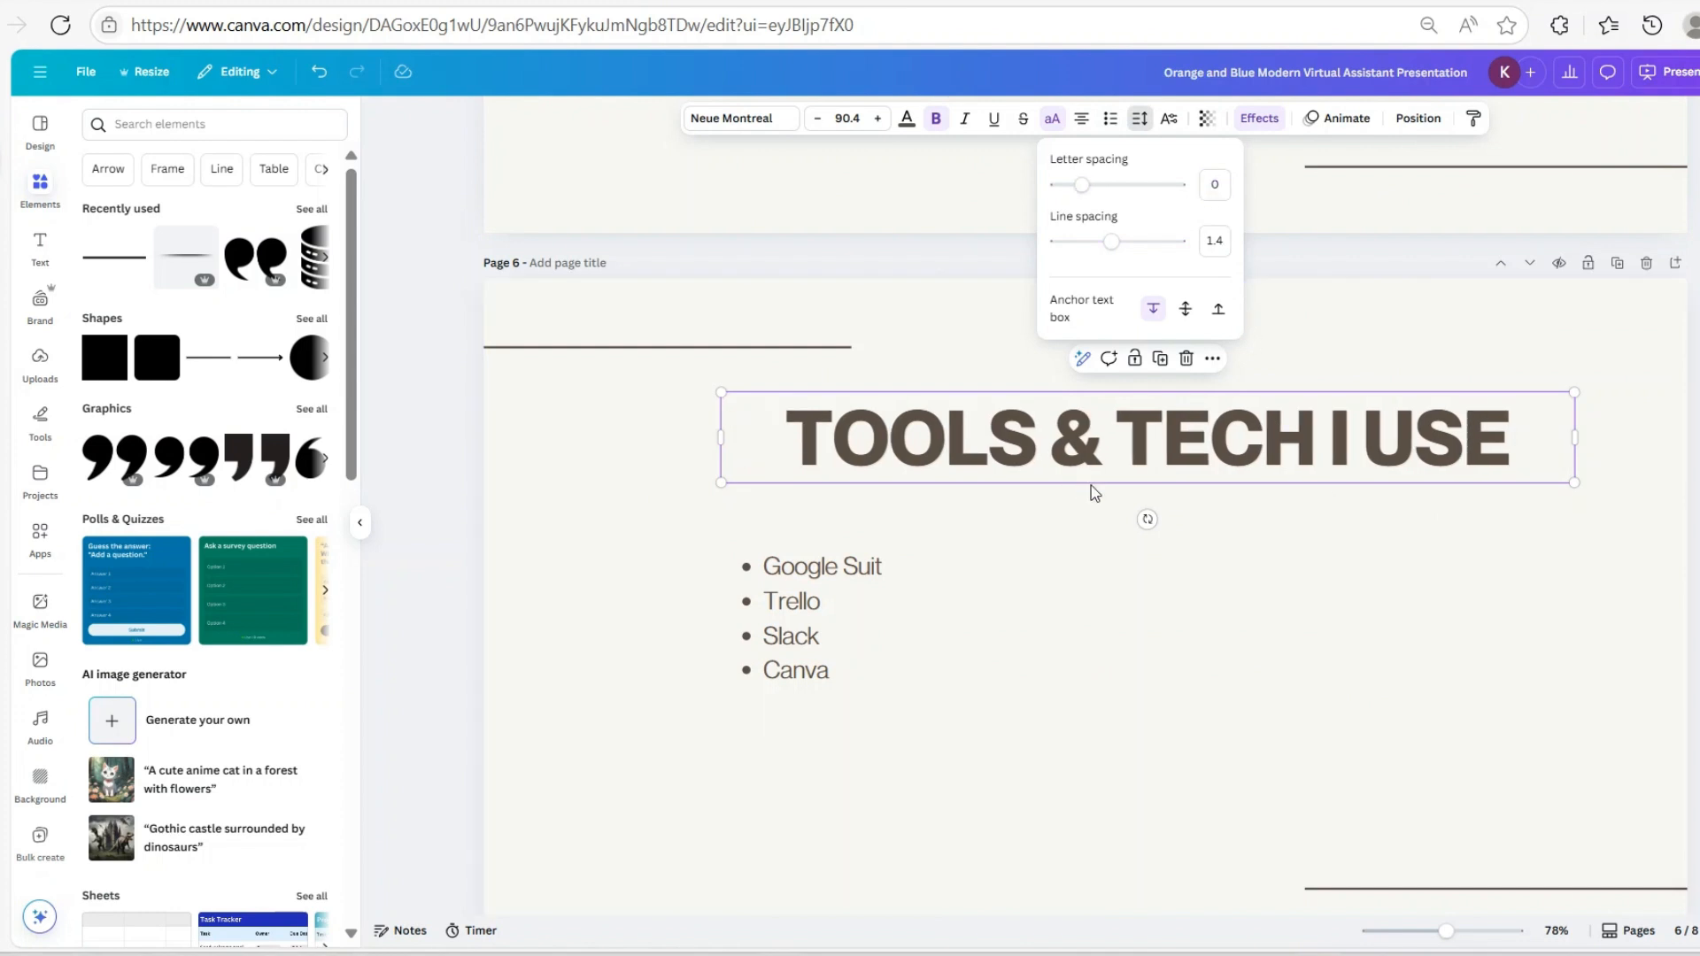
{"action": "scroll", "coordinate": [1329, 563], "scroll_direction": "down", "scroll_amount": 2}
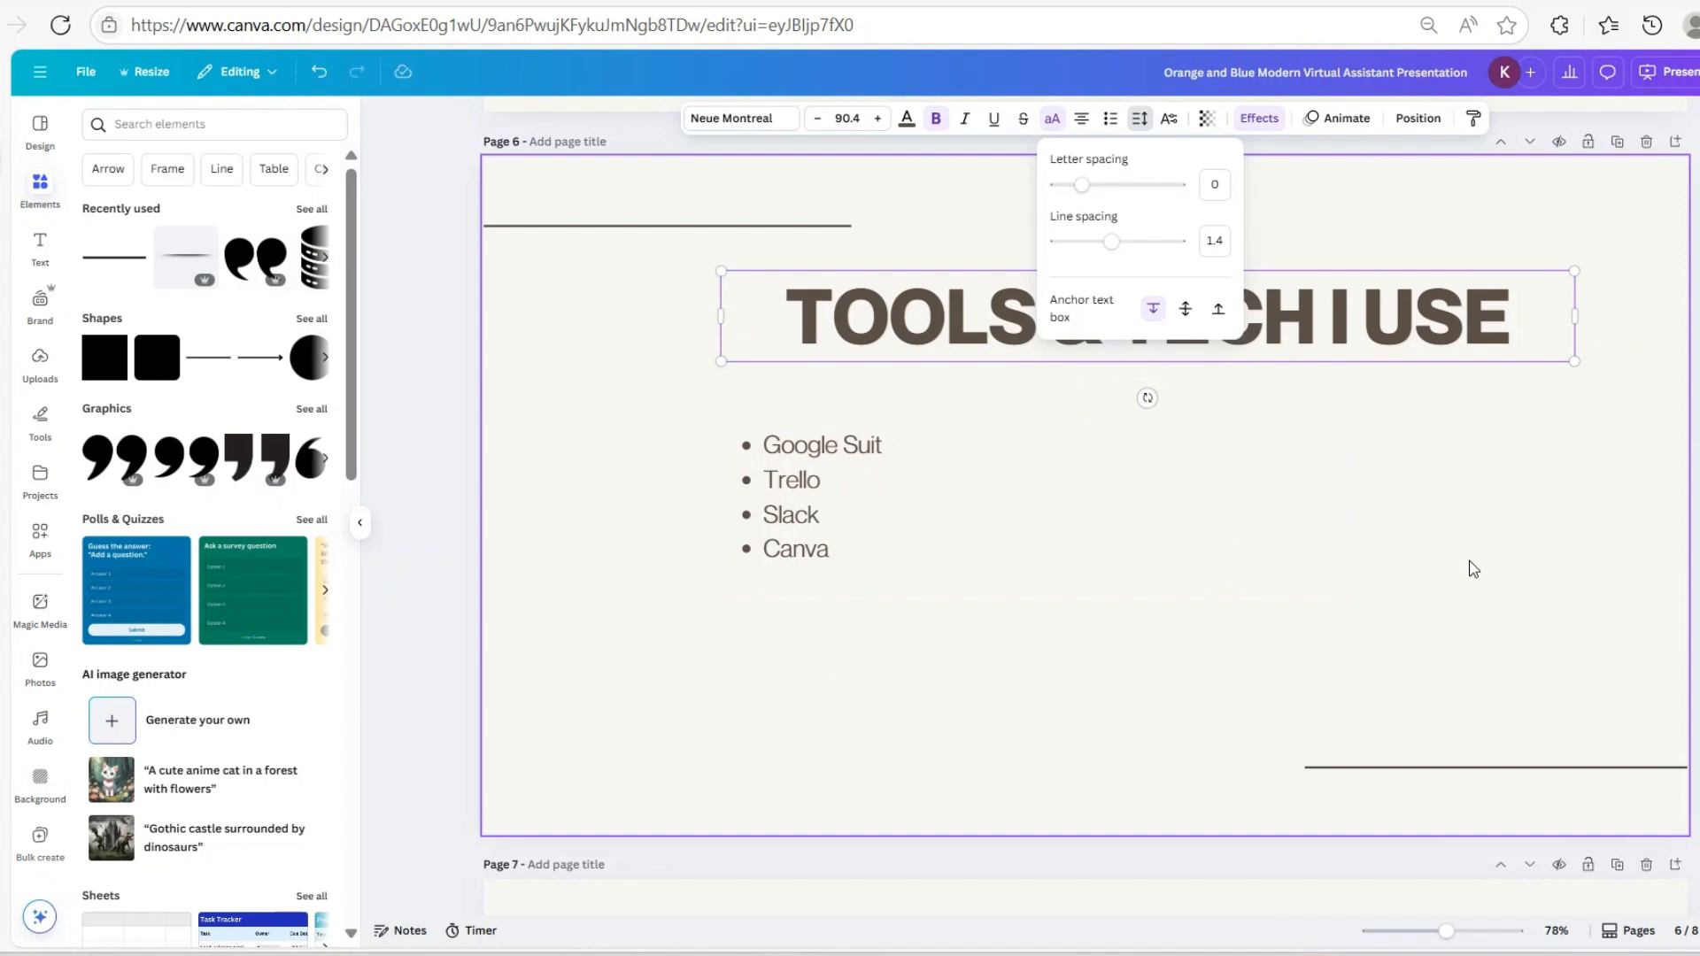
{"action": "left_click", "coordinate": [1276, 684]}
Set SKILLS OVERVIEW letter spacing from 70 to 0 and narrow its box to fit
{"action": "scroll", "coordinate": [1347, 681], "scroll_direction": "down", "scroll_amount": 5}
{"action": "left_click", "coordinate": [1258, 566]}
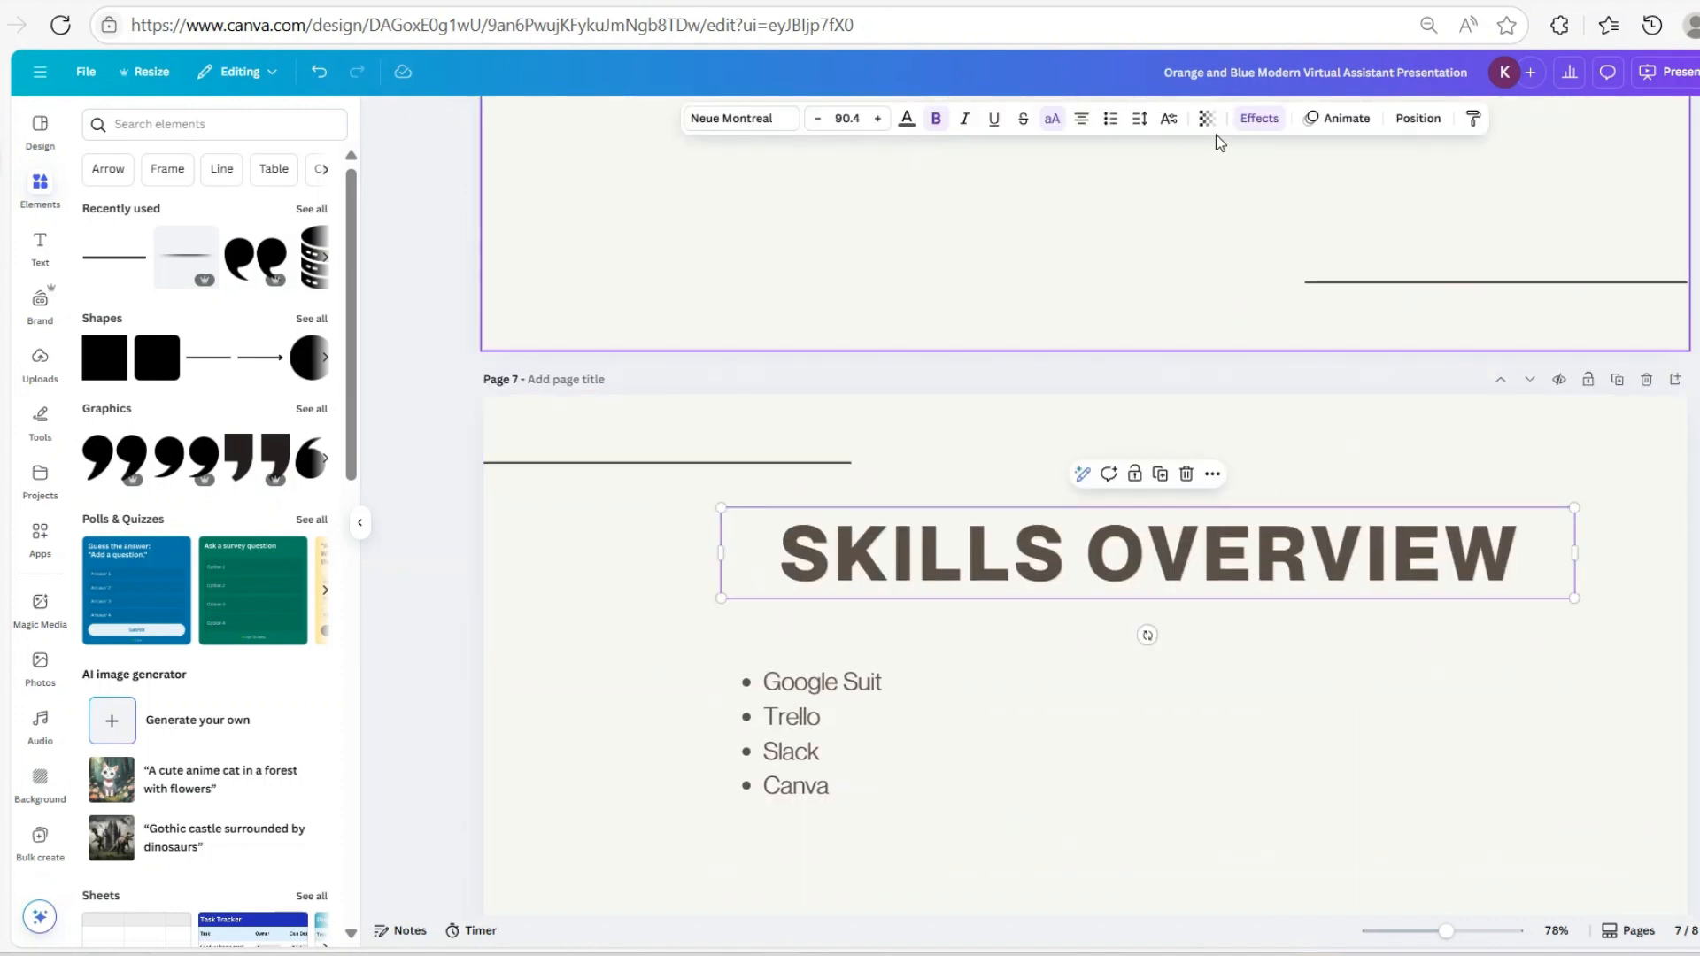
{"action": "left_click", "coordinate": [1140, 119]}
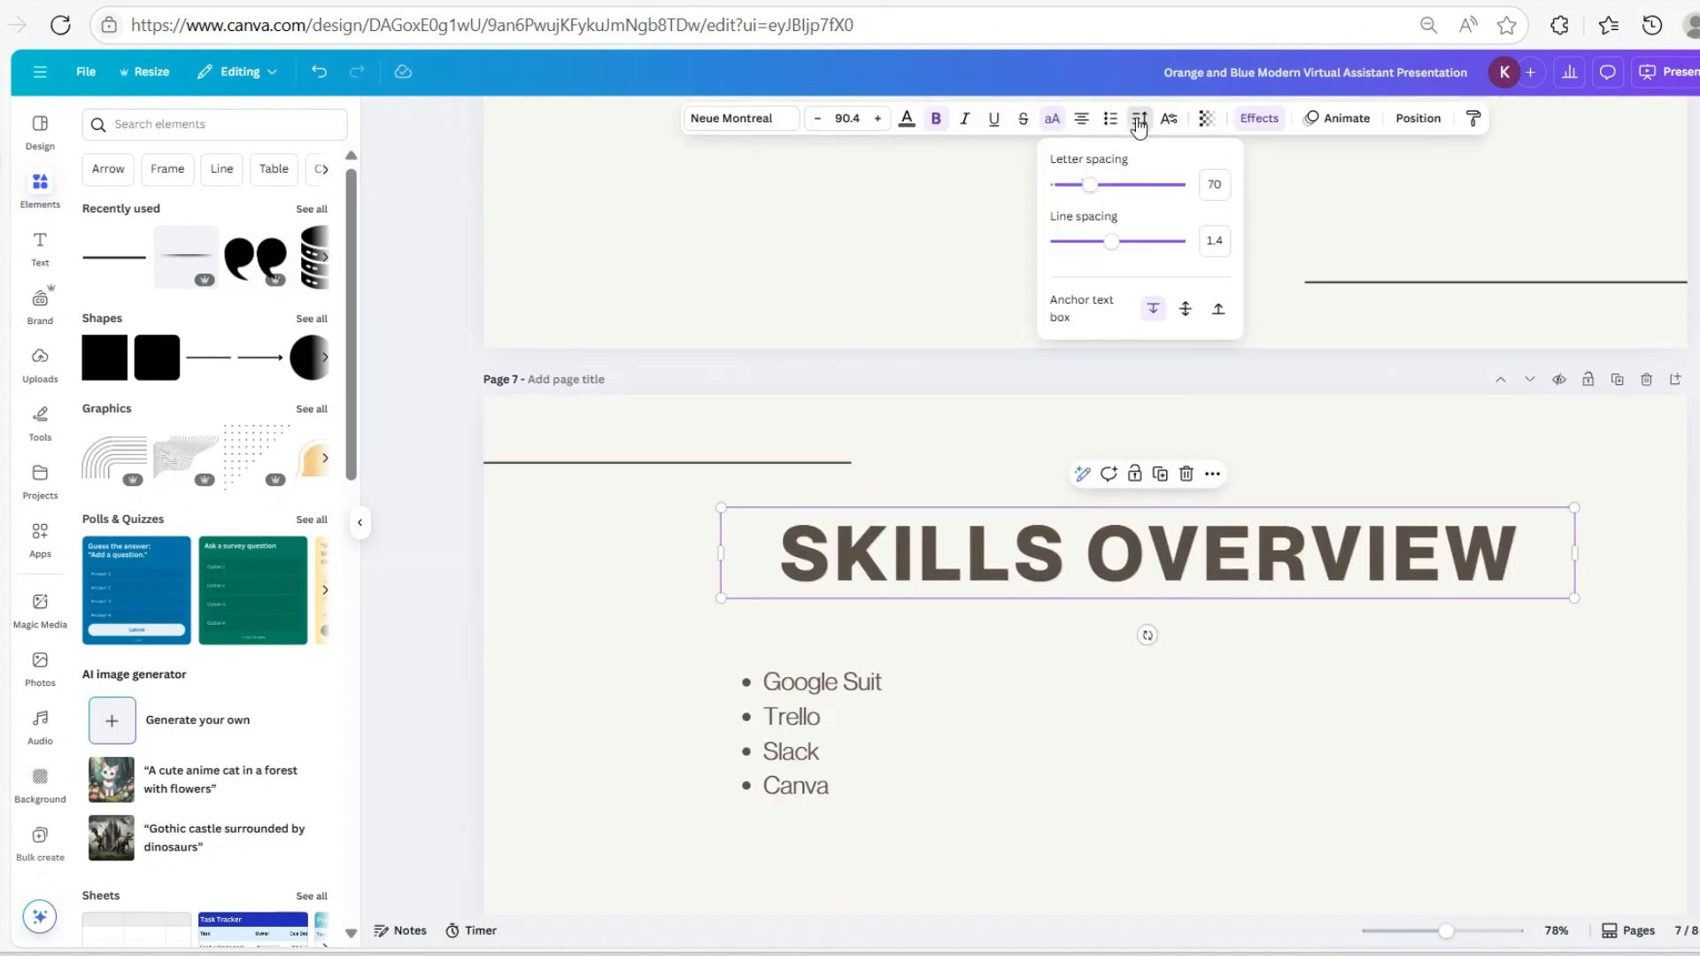
{"action": "double_click", "coordinate": [1211, 186]}
{"action": "type", "text": "0"}
{"action": "key", "text": "Return"}
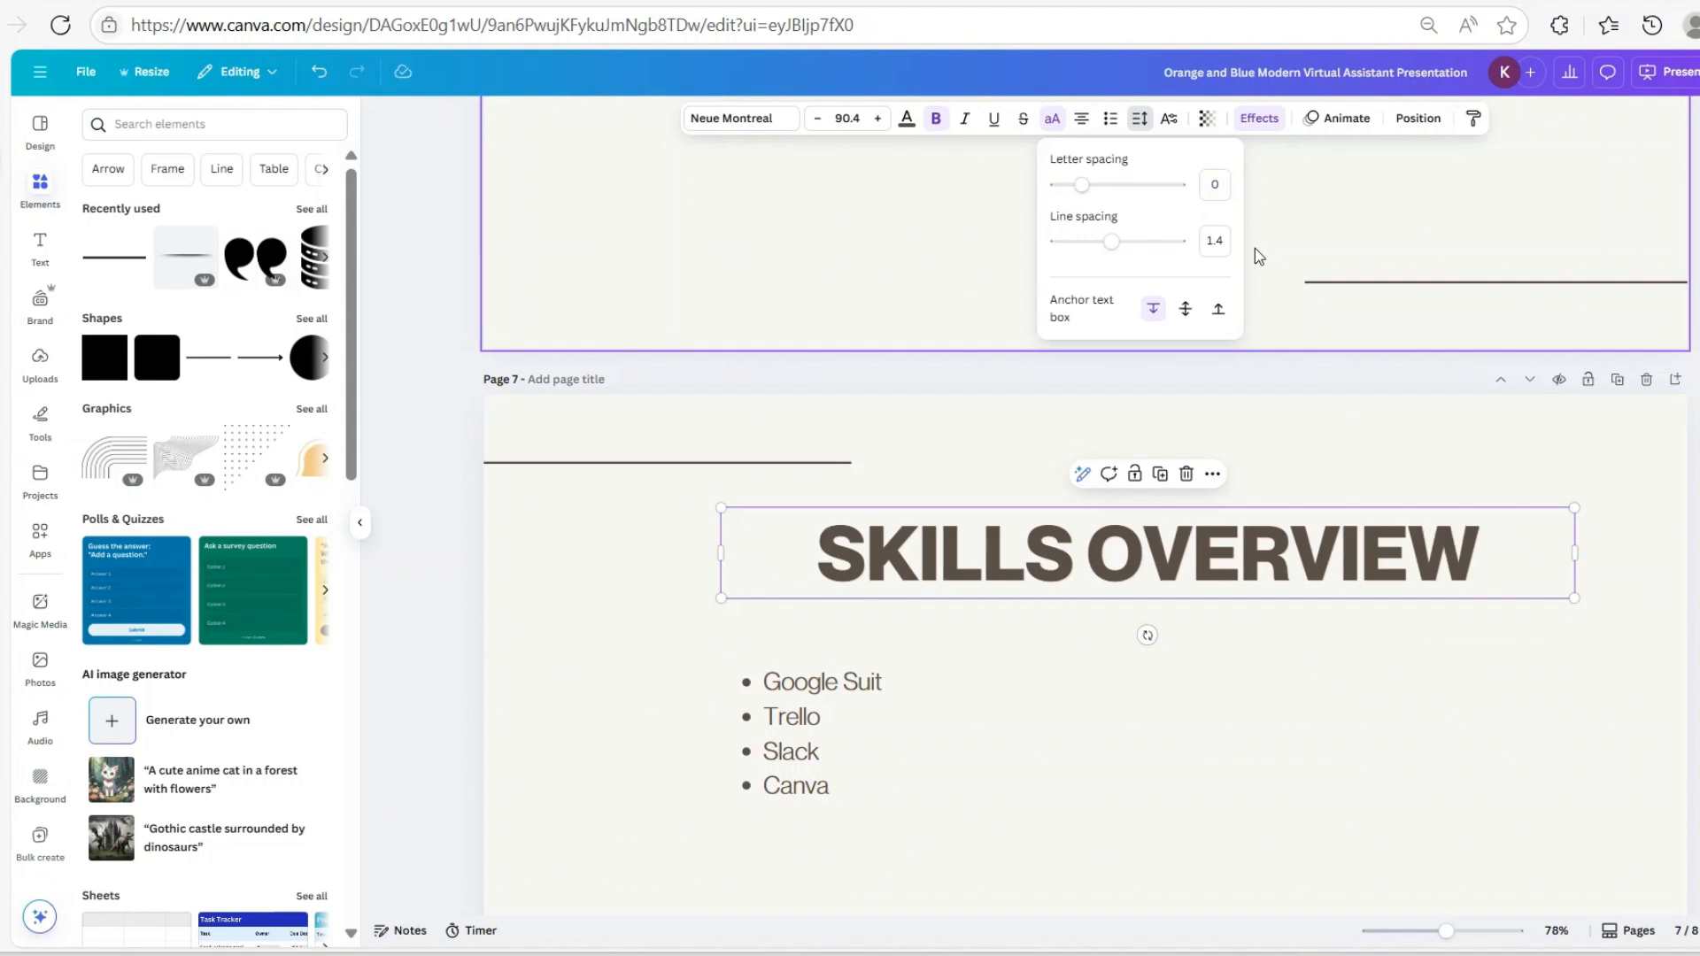
{"action": "left_click", "coordinate": [1309, 690]}
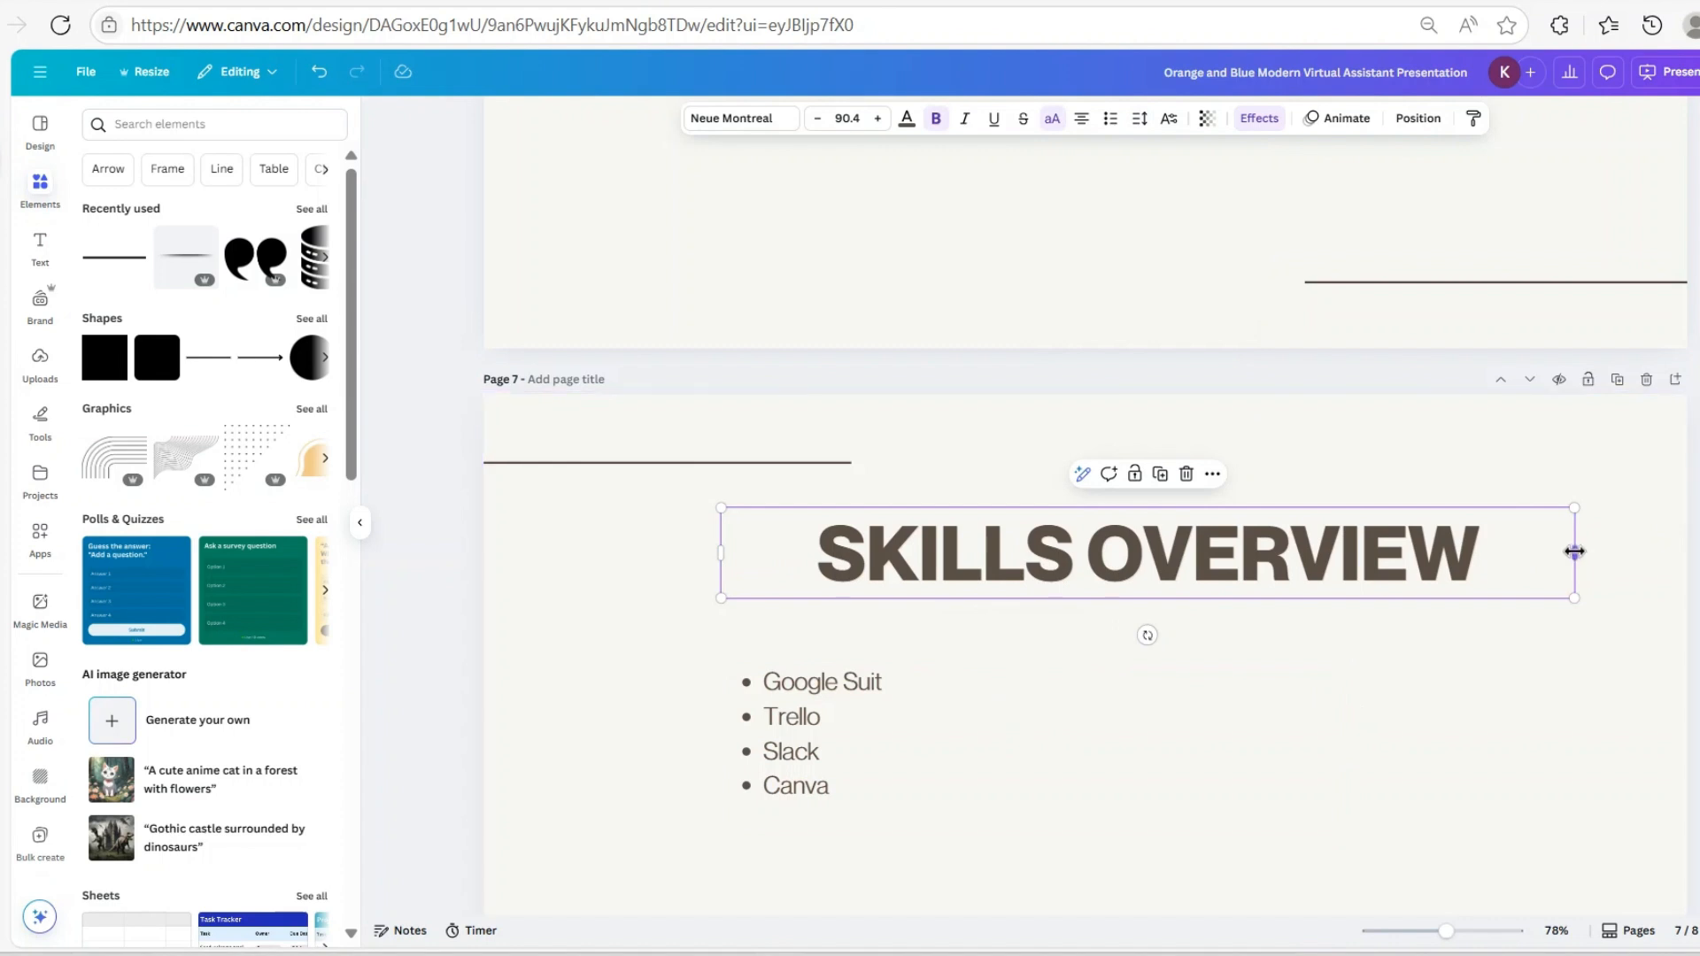
{"action": "left_click_drag", "start_coordinate": [1575, 552], "coordinate": [1395, 572]}
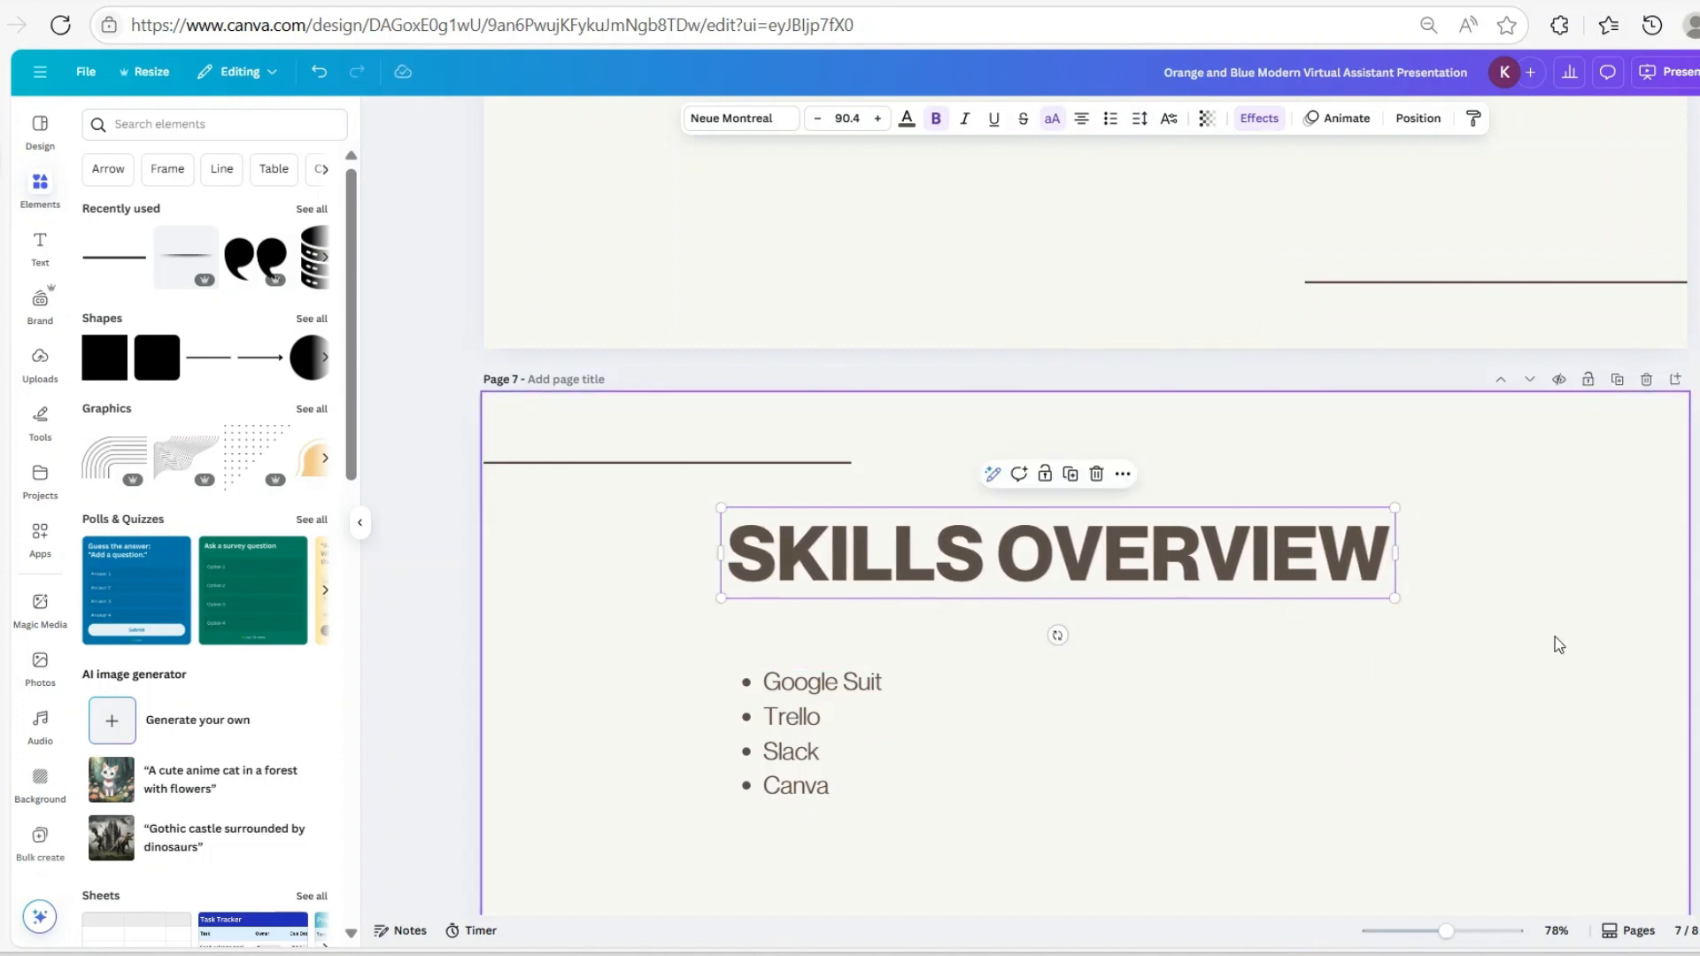
Narrow the TOOLS & TECH I USE title box to fit its text
{"action": "scroll", "coordinate": [1561, 657], "scroll_direction": "down", "scroll_amount": 1}
{"action": "scroll", "coordinate": [1541, 656], "scroll_direction": "up", "scroll_amount": 8}
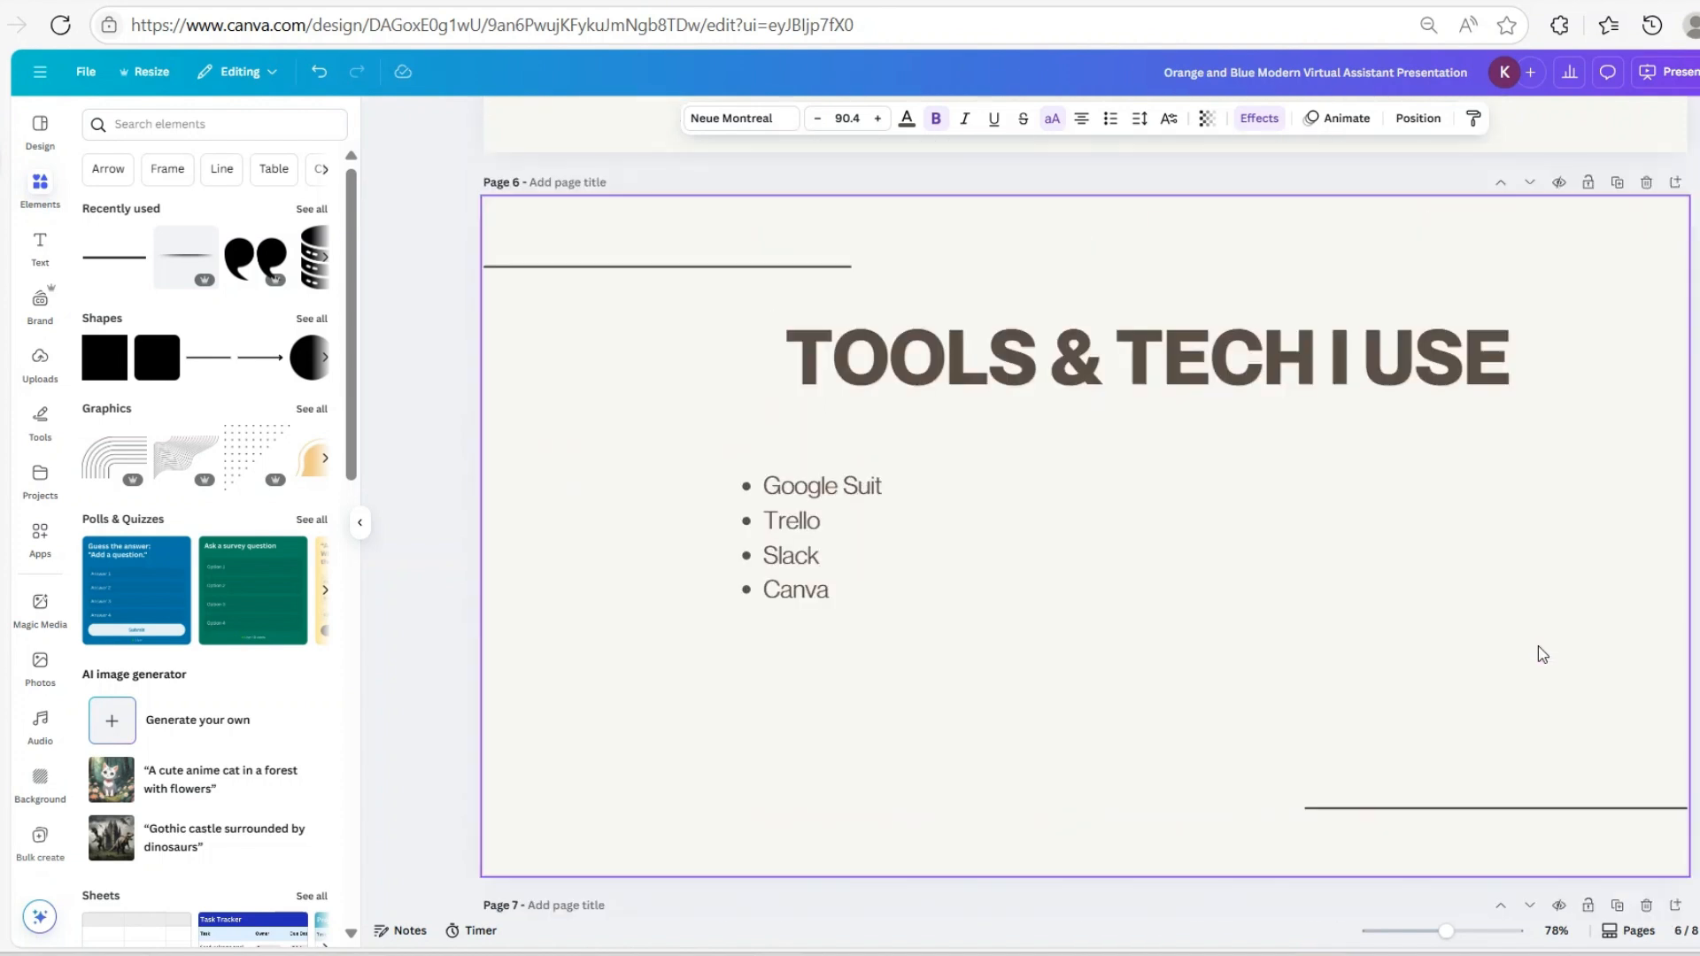
{"action": "left_click", "coordinate": [1517, 689]}
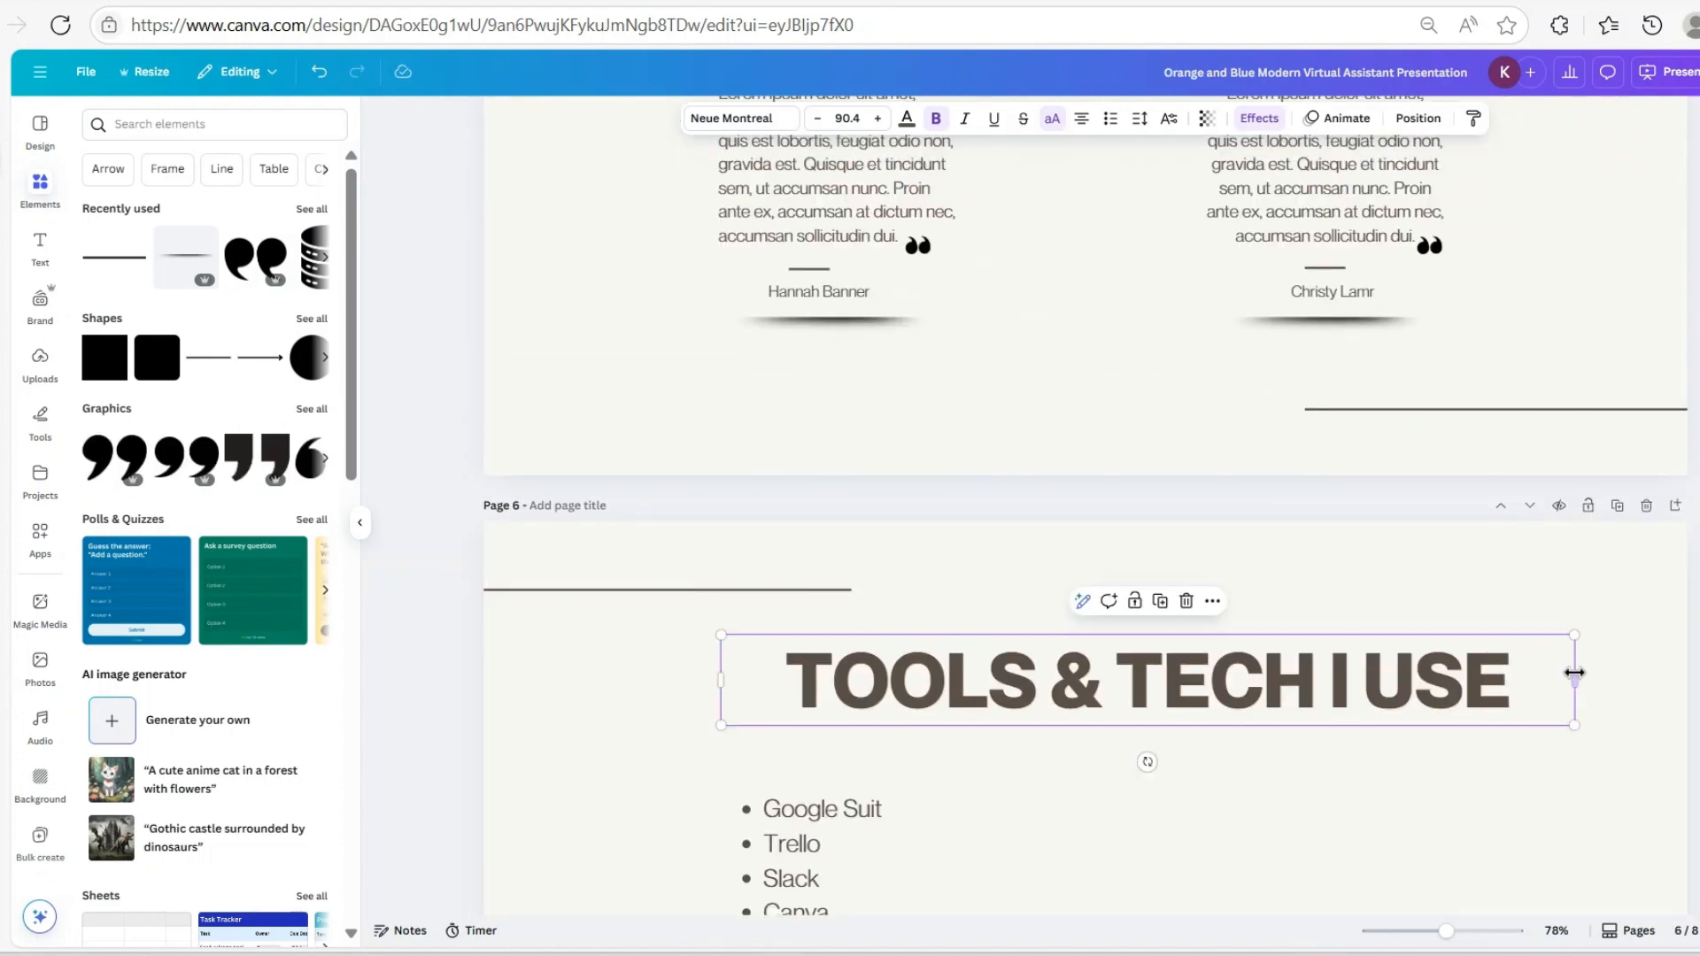
{"action": "left_click_drag", "start_coordinate": [1580, 677], "coordinate": [1473, 680]}
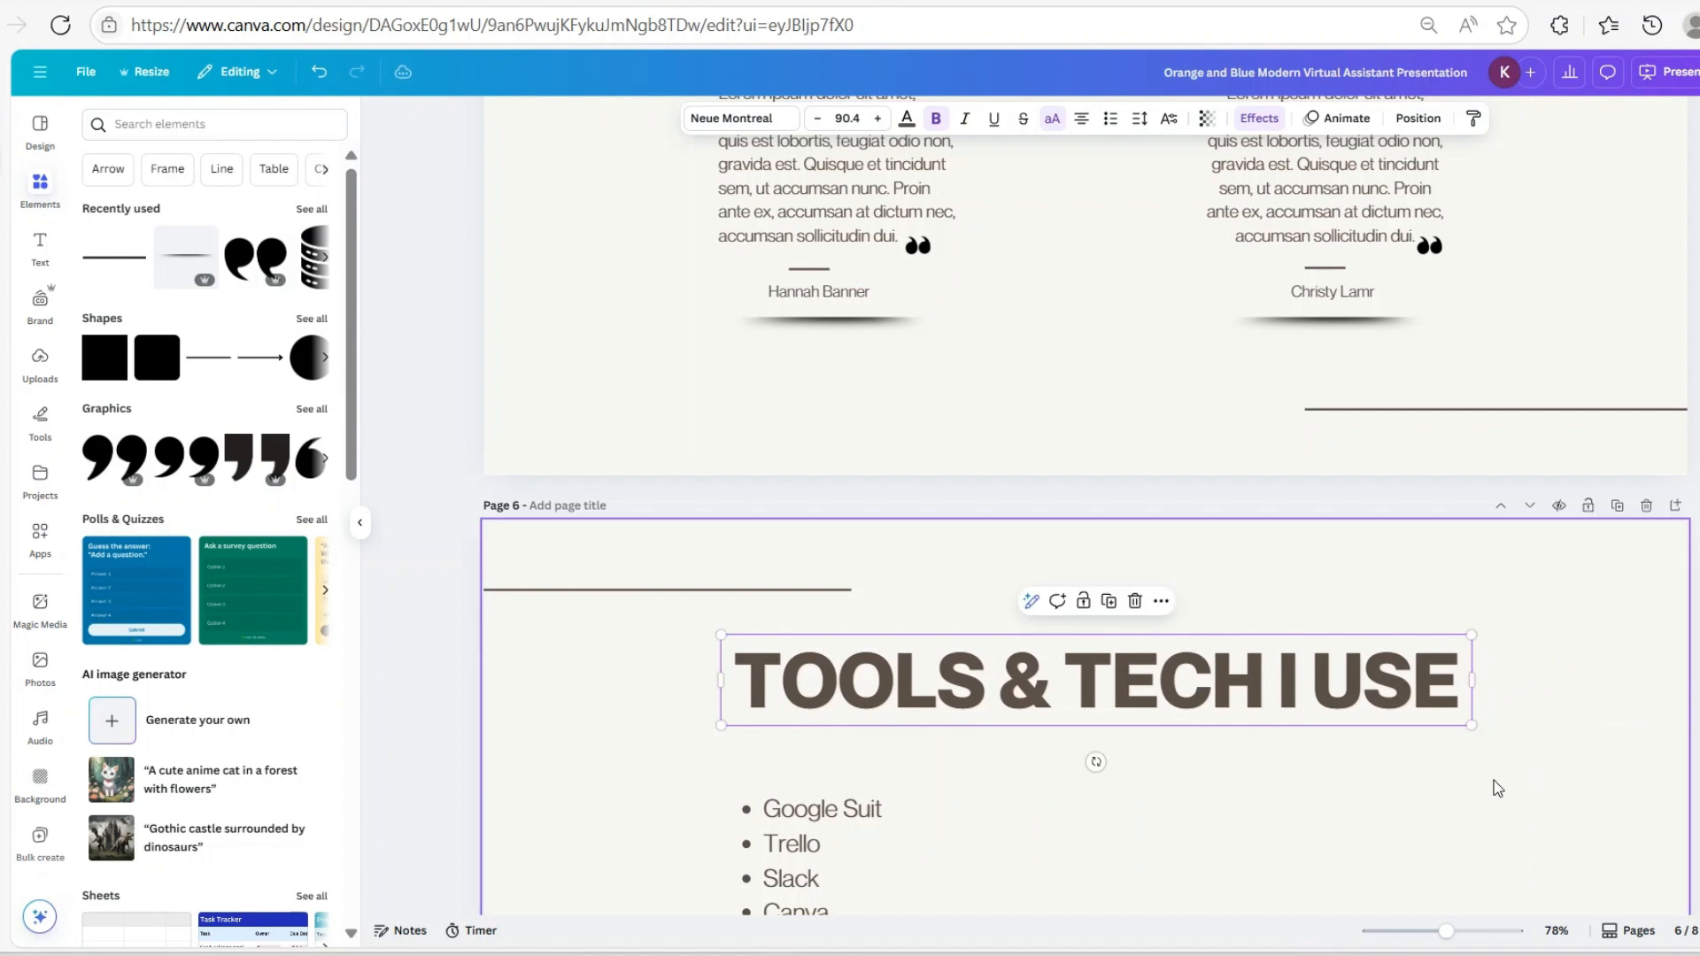
{"action": "scroll", "coordinate": [1479, 780], "scroll_direction": "down", "scroll_amount": 3}
{"action": "scroll", "coordinate": [1461, 777], "scroll_direction": "down", "scroll_amount": 10}
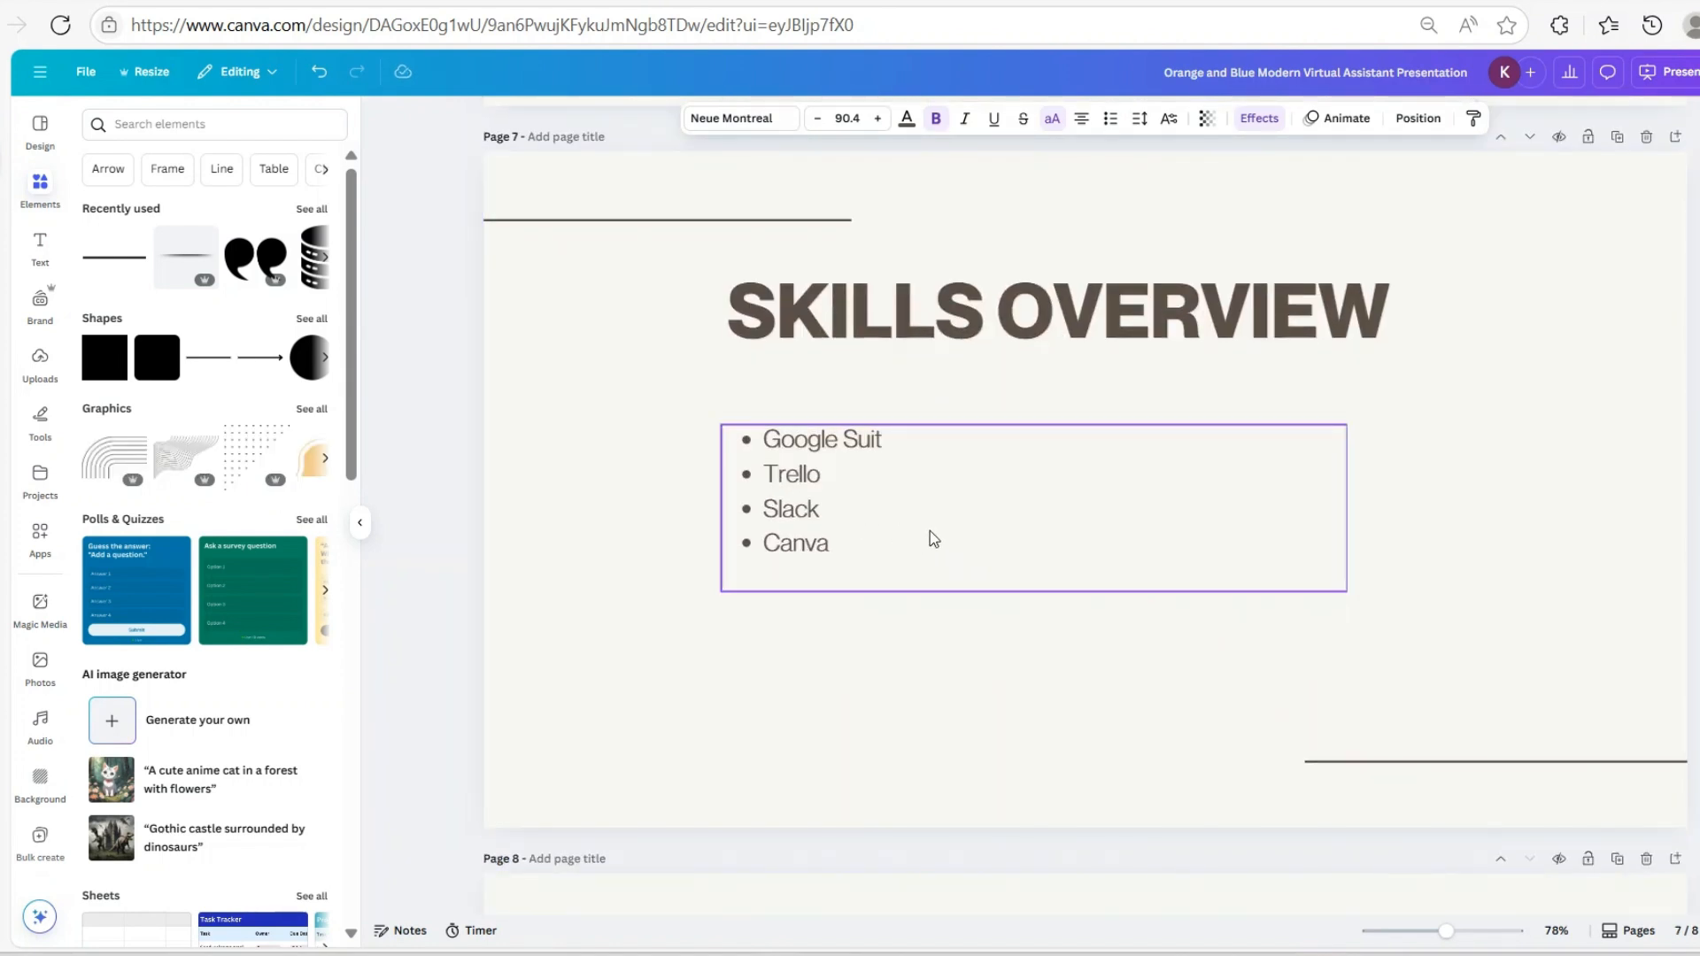
{"action": "scroll", "coordinate": [931, 531], "scroll_direction": "down", "scroll_amount": 4}
{"action": "scroll", "coordinate": [932, 531], "scroll_direction": "up", "scroll_amount": 12}
{"action": "scroll", "coordinate": [946, 536], "scroll_direction": "down", "scroll_amount": 7}
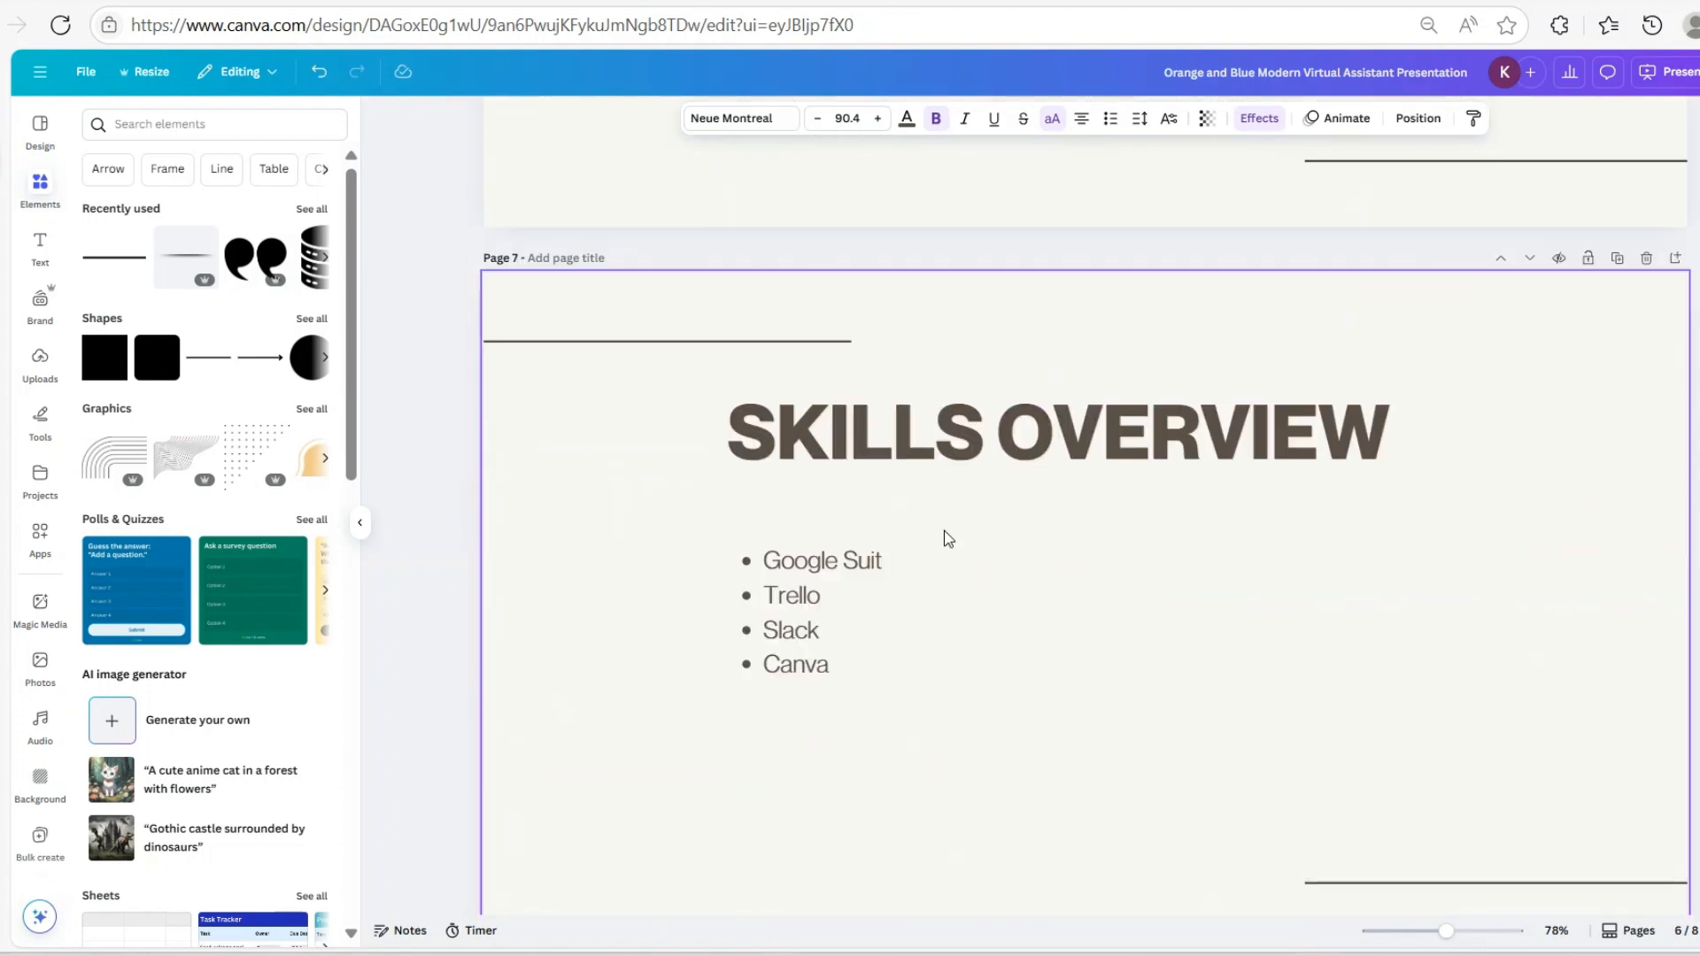
On page 8, marquee-select the logo above the phone number and delete it
{"action": "scroll", "coordinate": [945, 535], "scroll_direction": "down", "scroll_amount": 1}
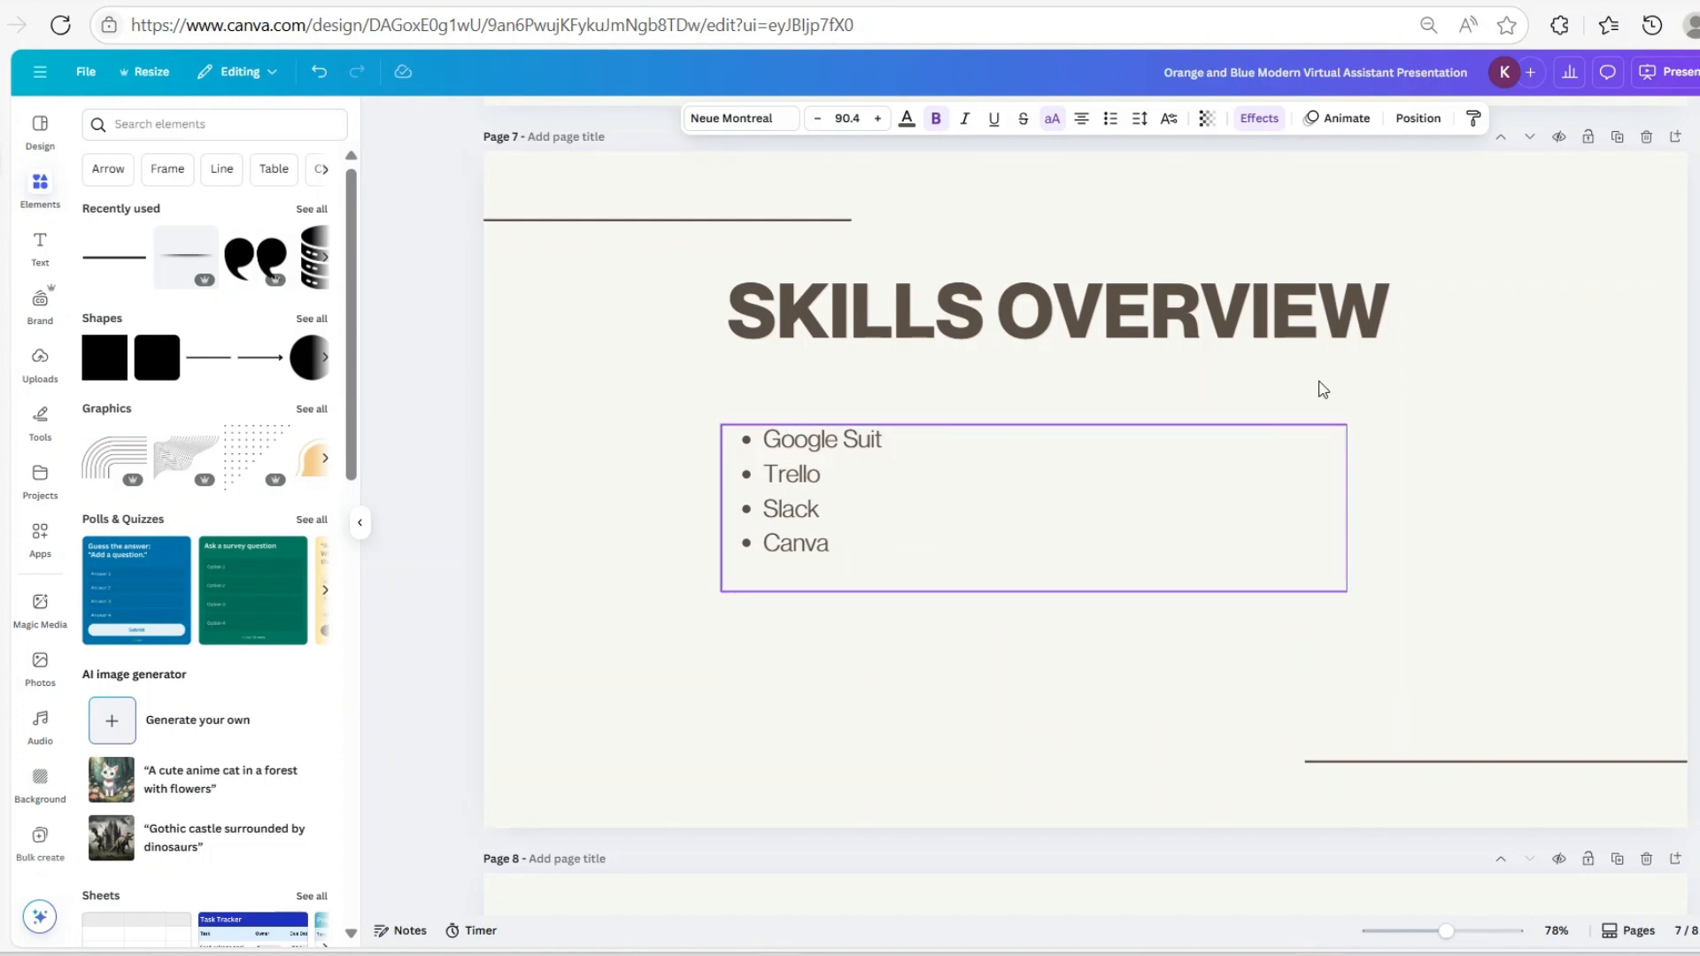
{"action": "scroll", "coordinate": [934, 413], "scroll_direction": "down", "scroll_amount": 6}
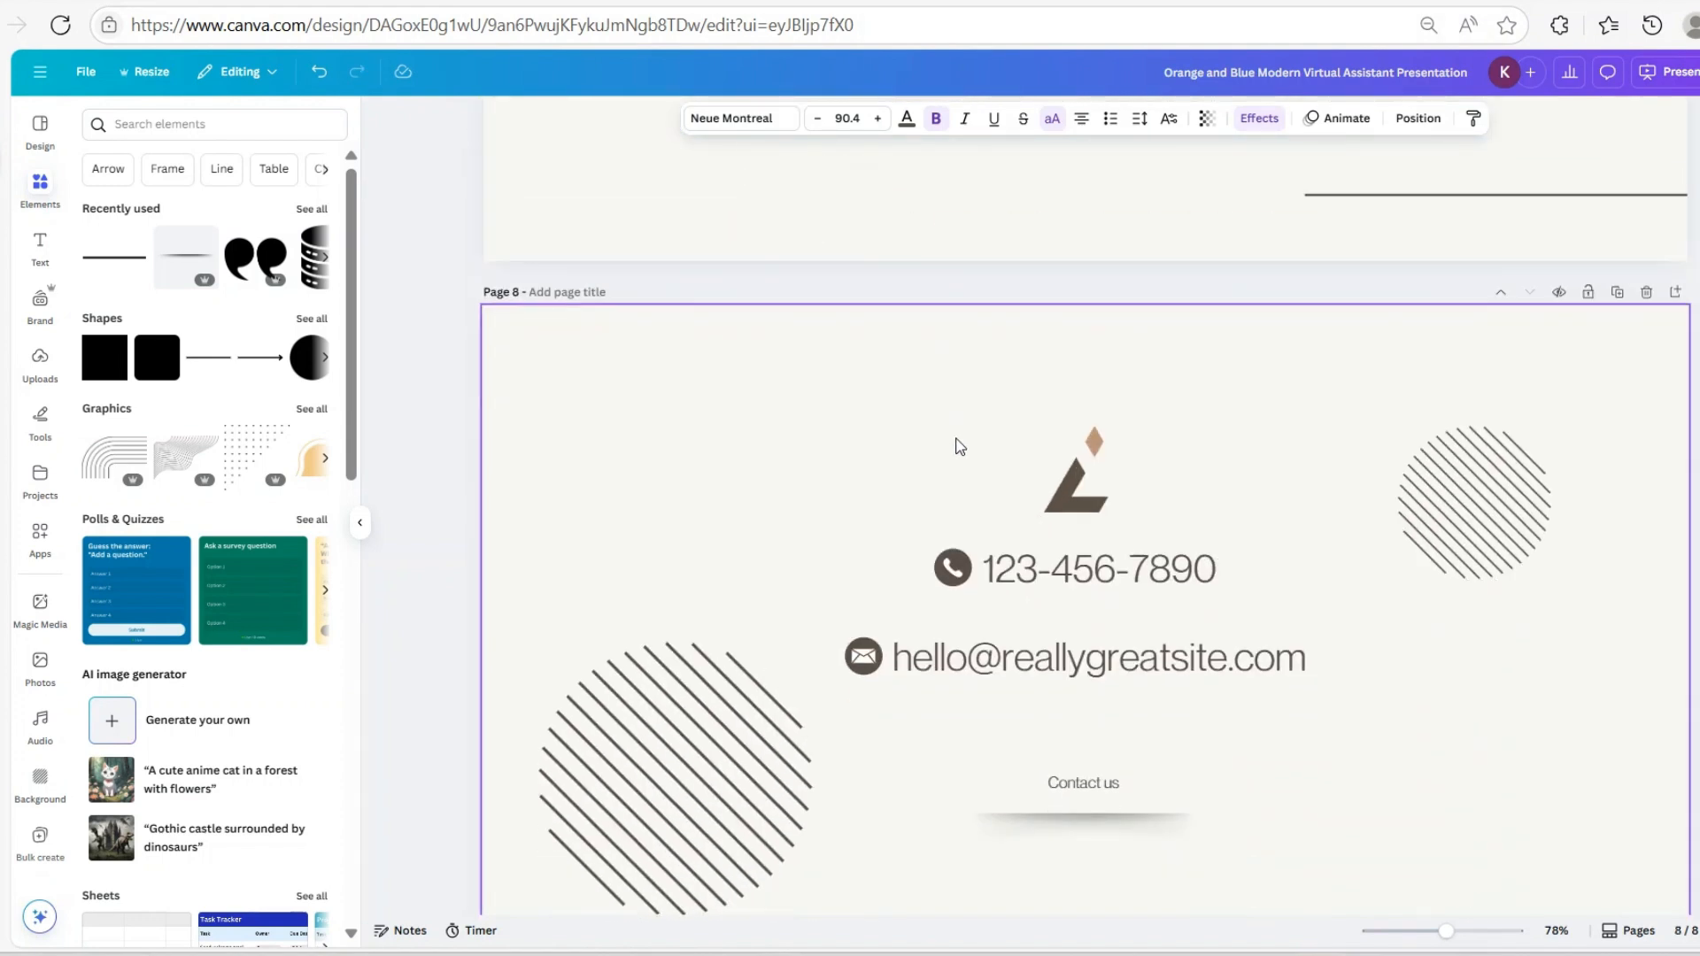
{"action": "scroll", "coordinate": [1332, 626], "scroll_direction": "down", "scroll_amount": 1}
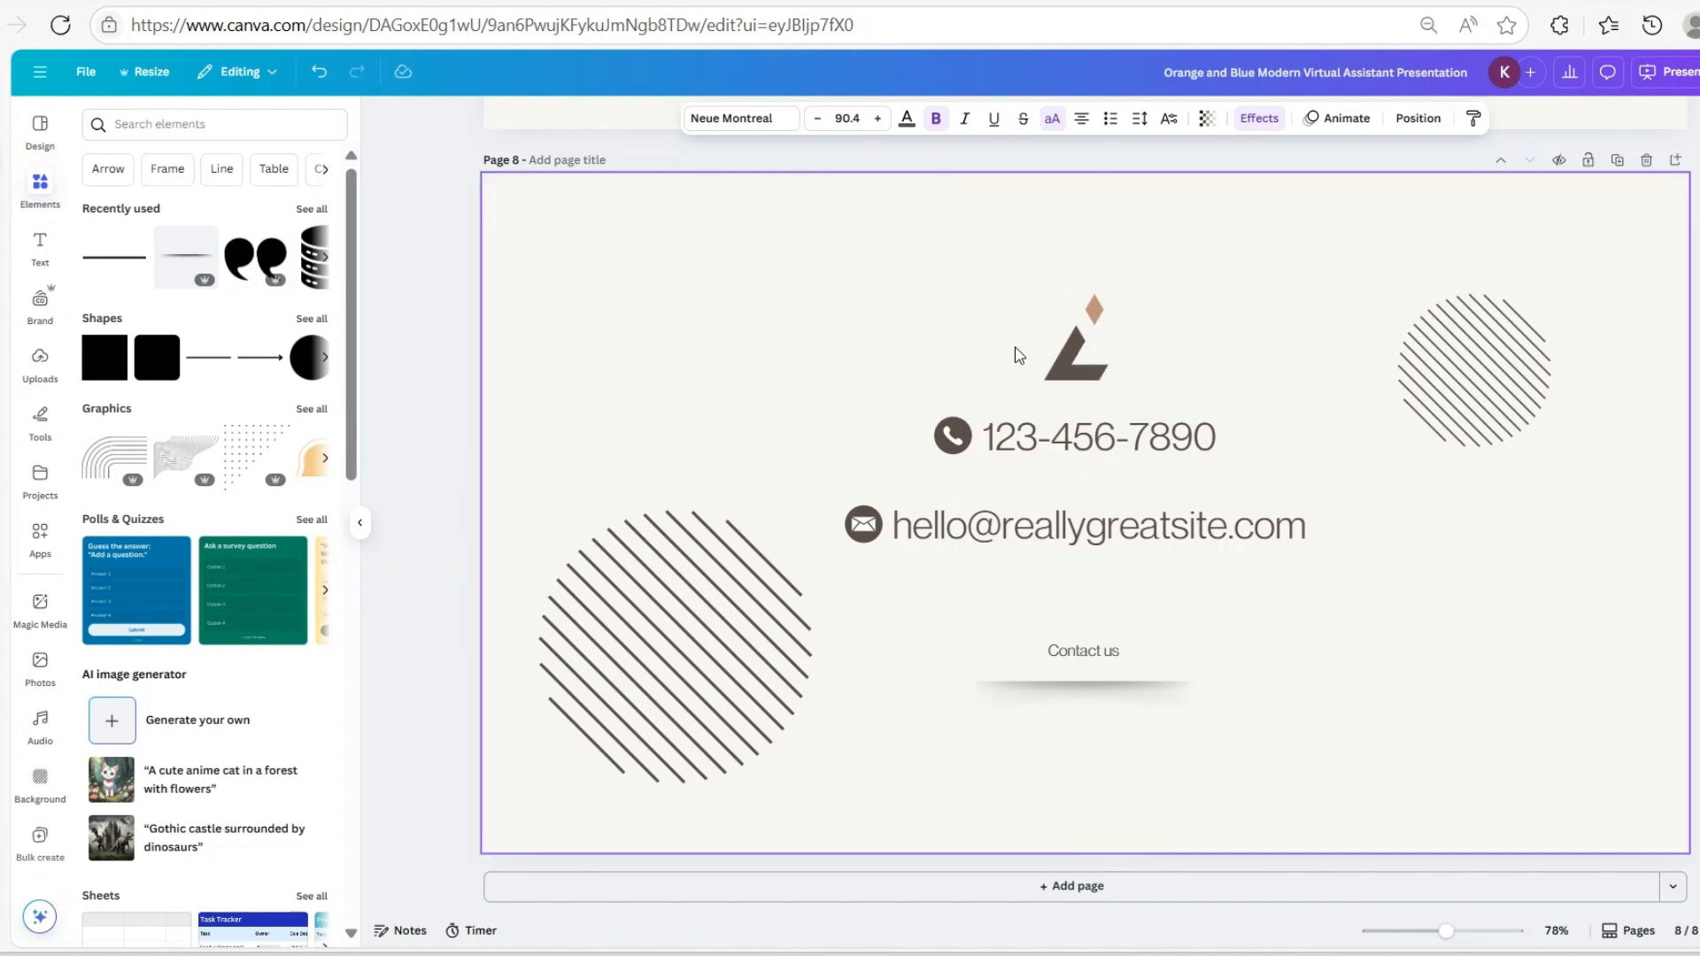
{"action": "left_click_drag", "start_coordinate": [994, 323], "coordinate": [1144, 390]}
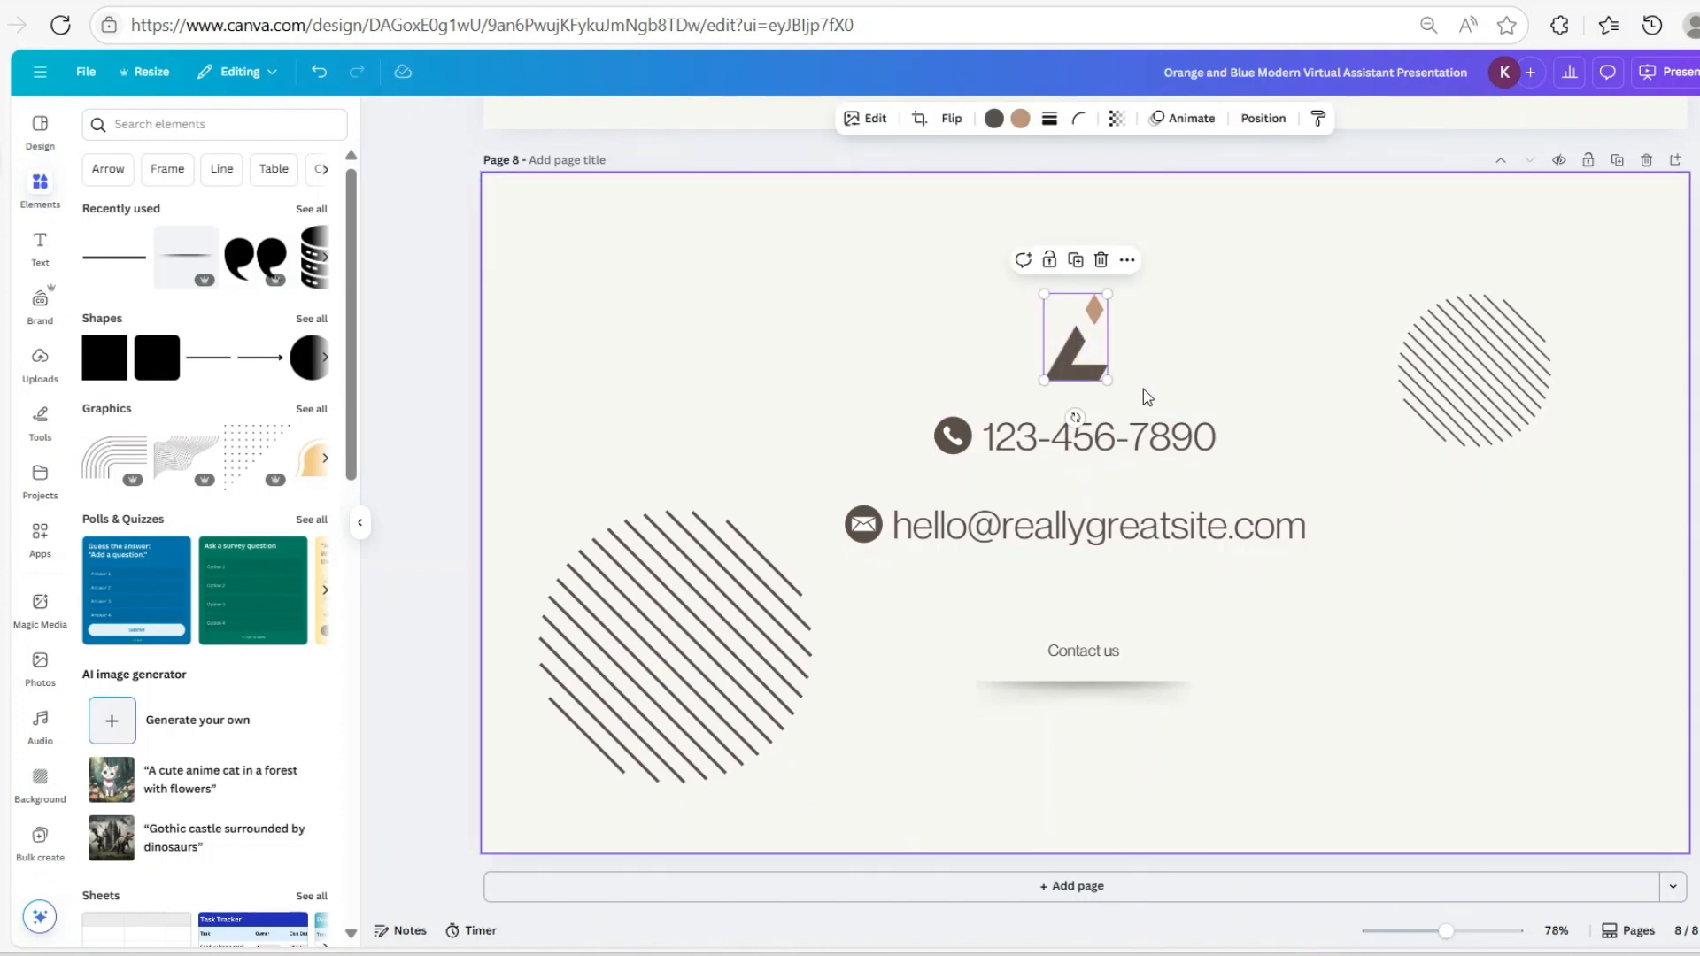
{"action": "key", "text": "Delete"}
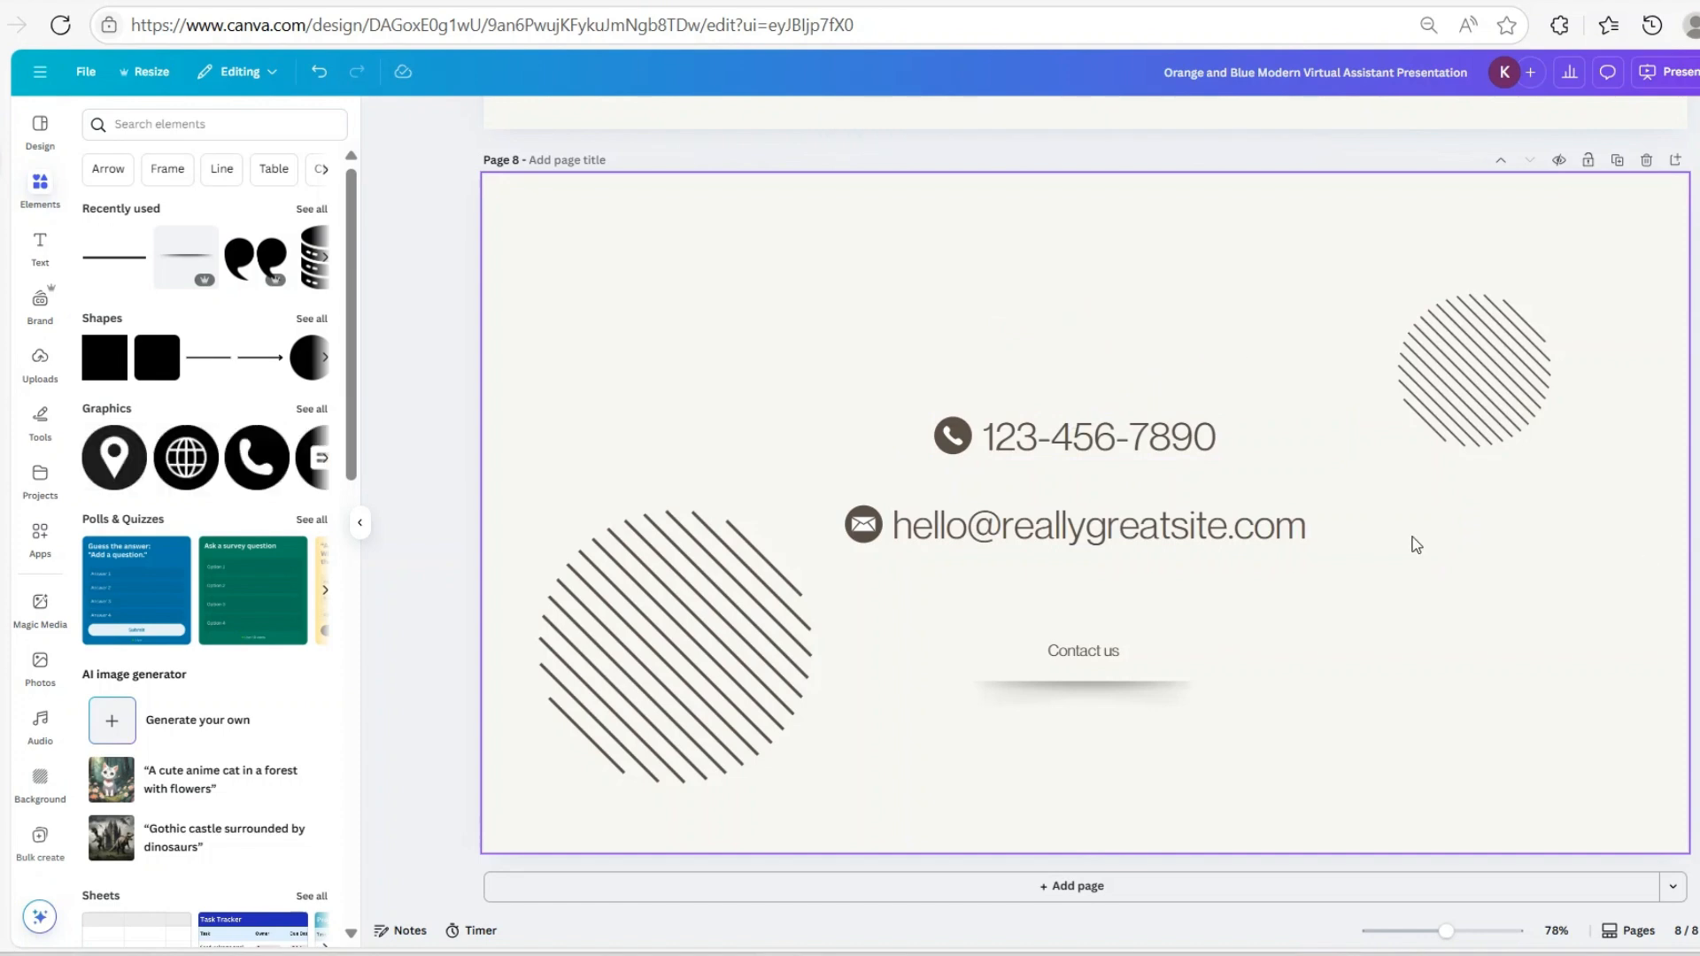
{"action": "scroll", "coordinate": [1412, 537], "scroll_direction": "up", "scroll_amount": 15}
Move the woman's photo to the left side of the cover
{"action": "scroll", "coordinate": [1435, 503], "scroll_direction": "up", "scroll_amount": 15}
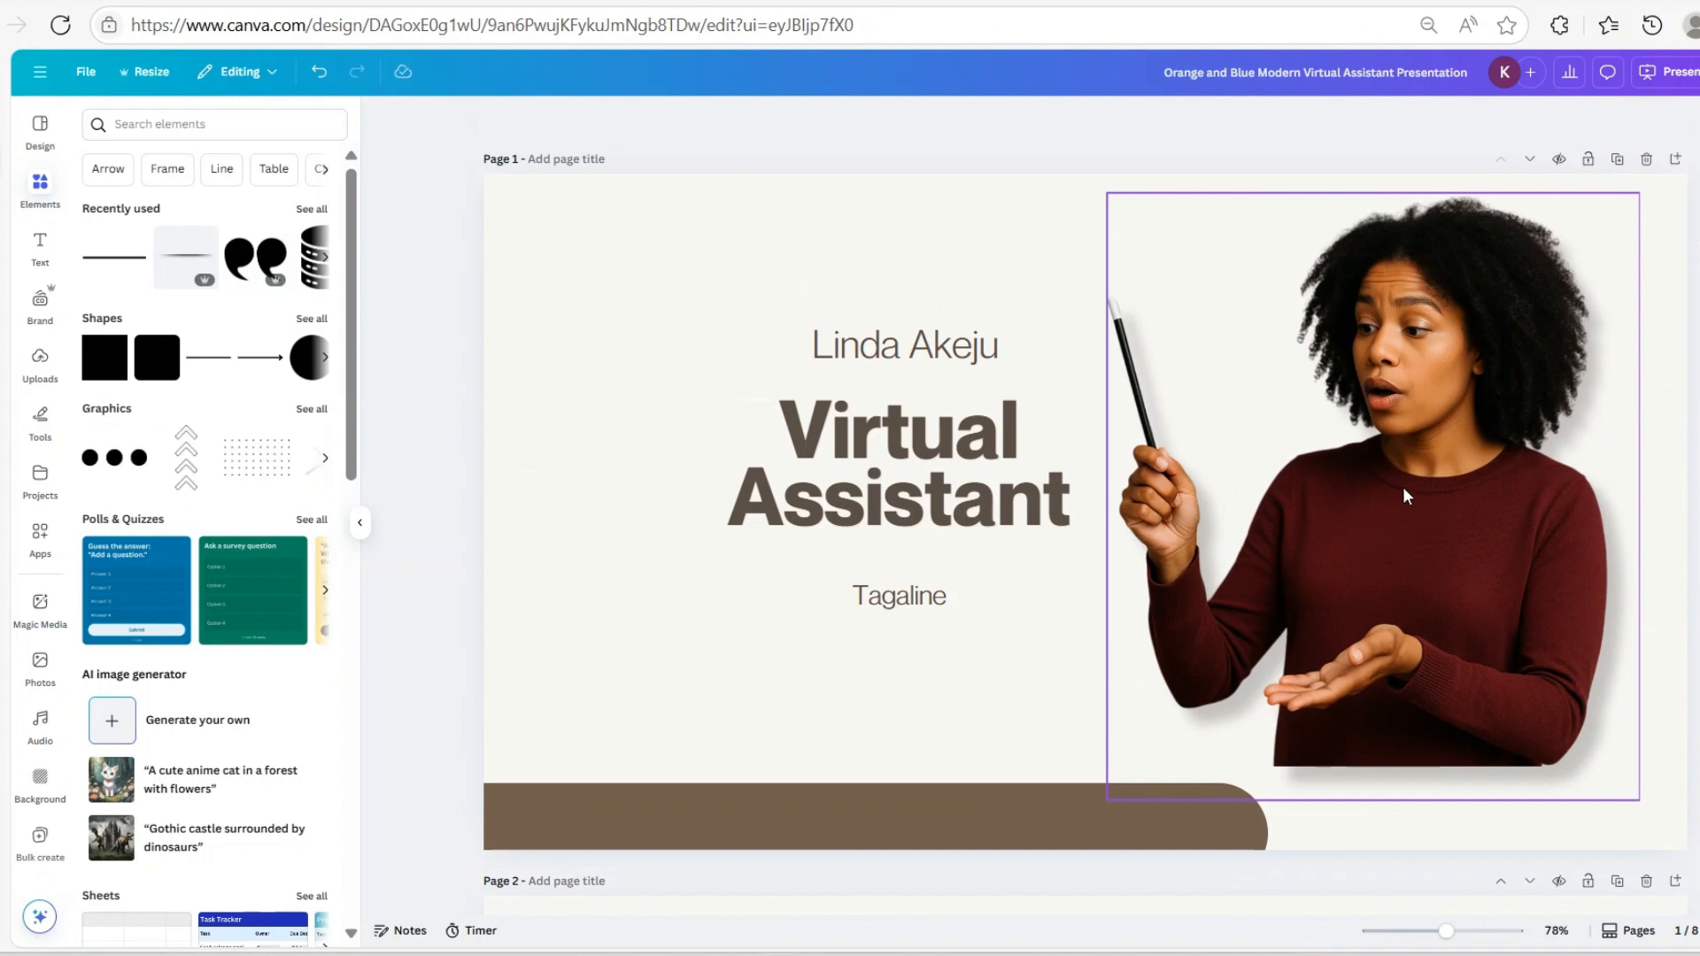
{"action": "left_click", "coordinate": [1403, 494]}
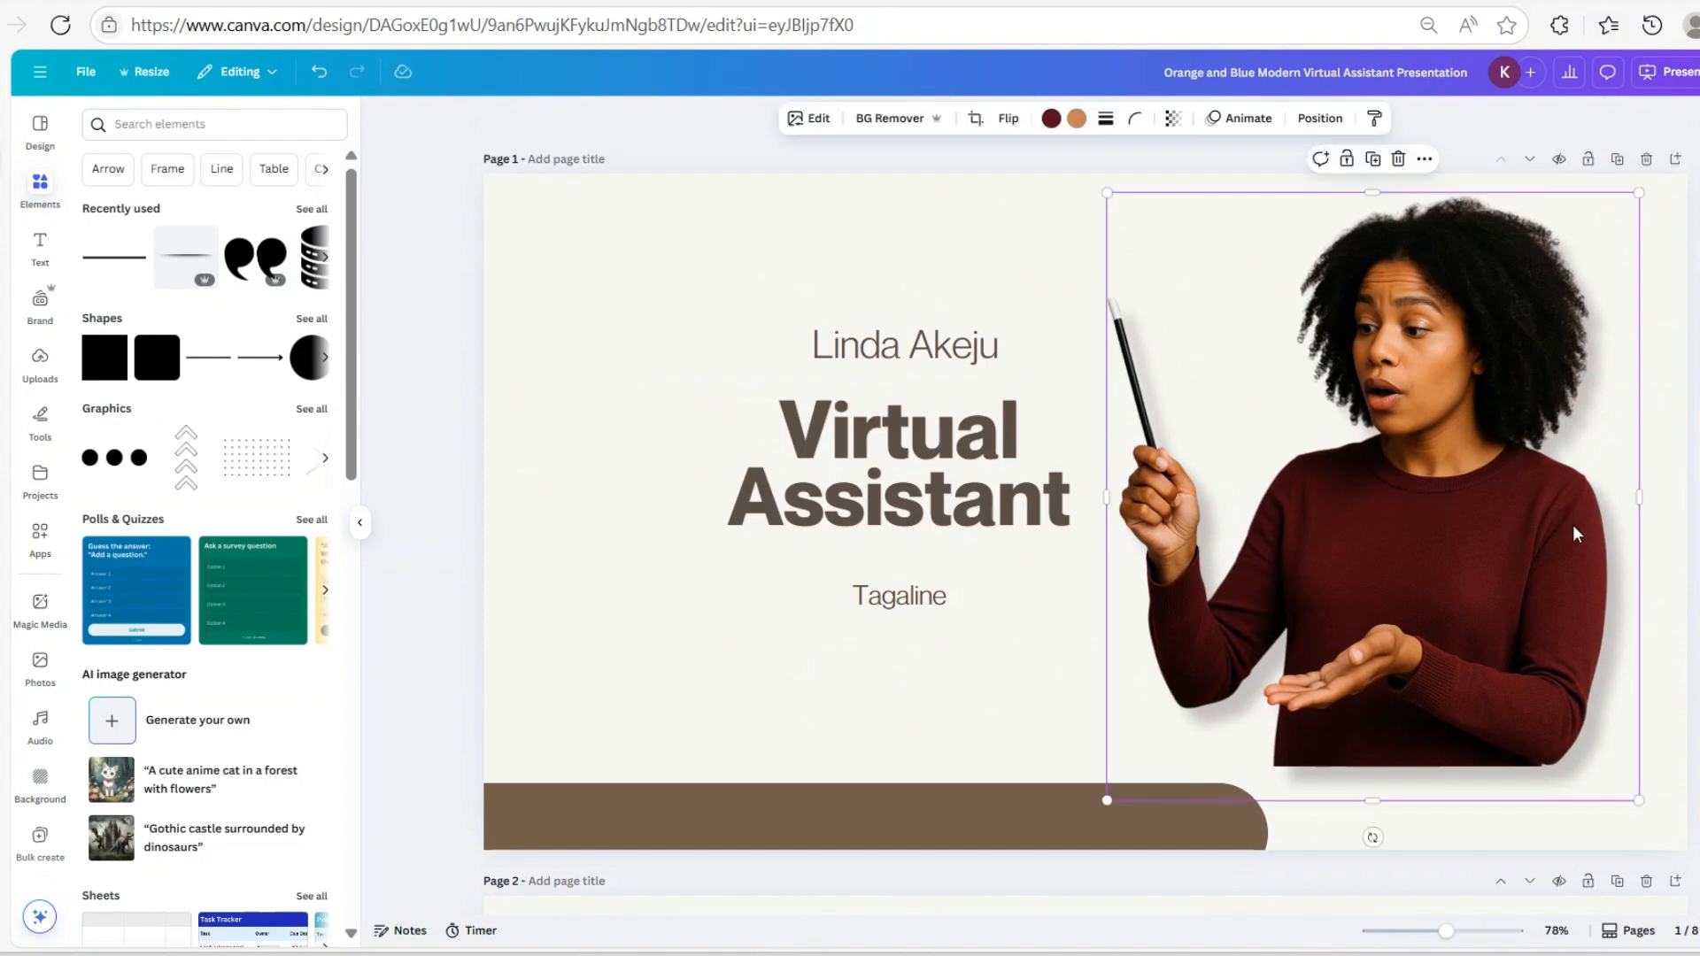
{"action": "left_click_drag", "start_coordinate": [1478, 512], "coordinate": [694, 504]}
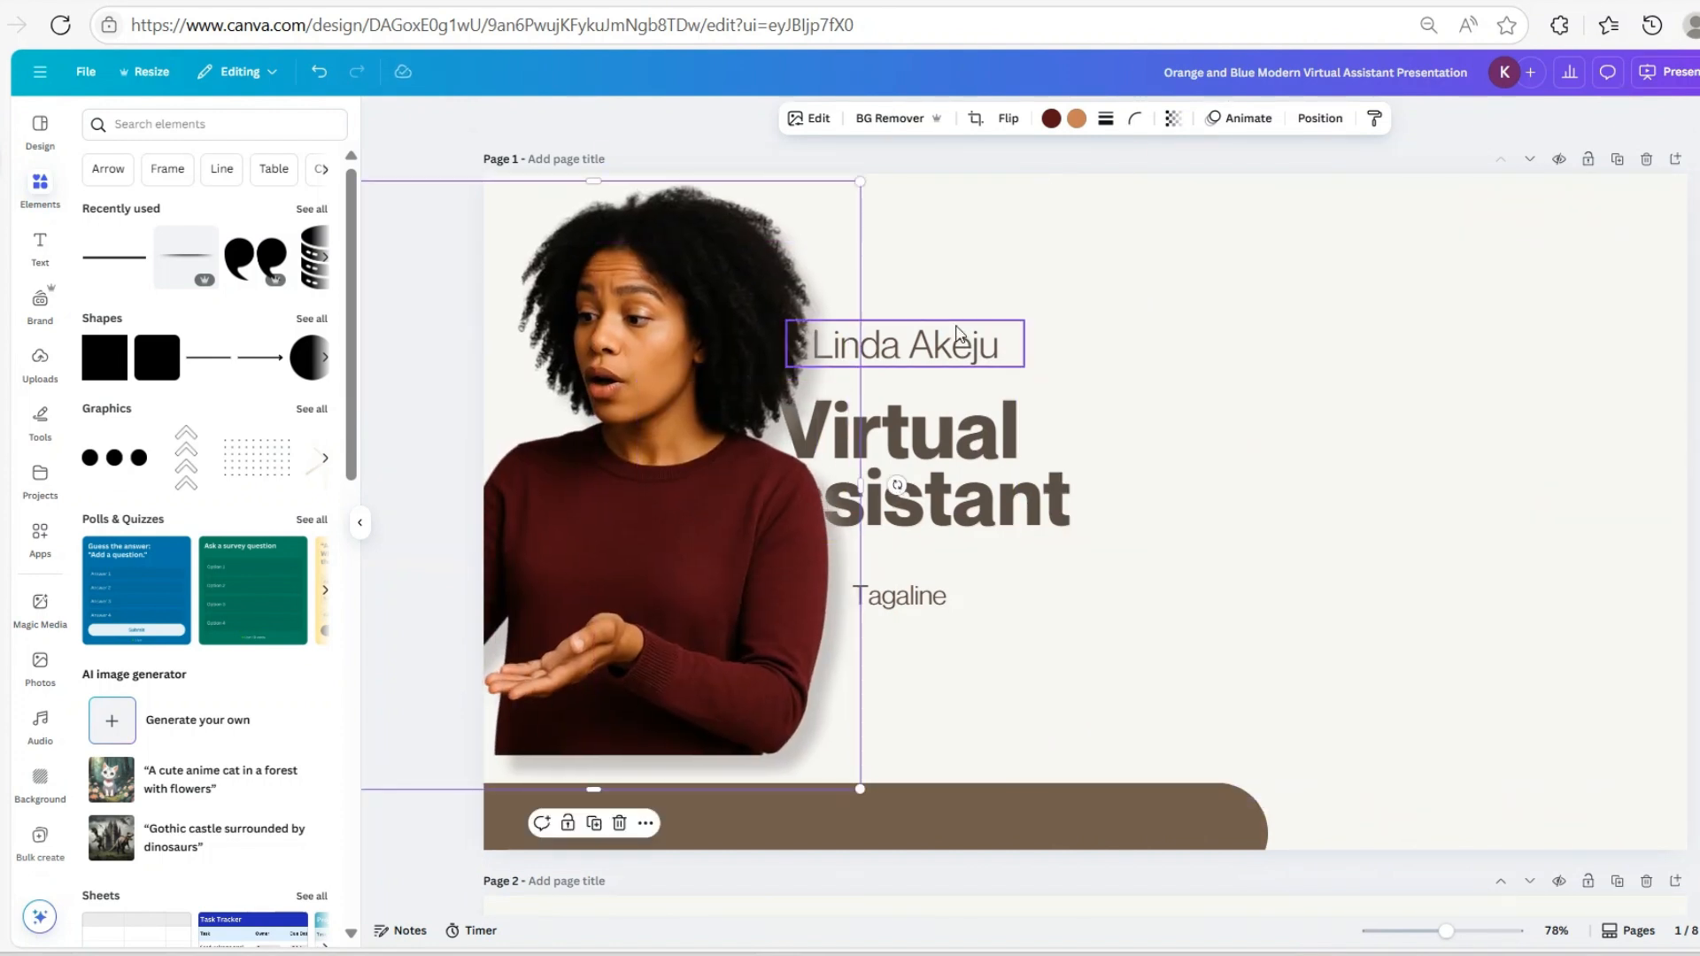
Shift the name and Virtual Assistant title right, narrow the title box and left-align it
{"action": "left_click_drag", "start_coordinate": [964, 347], "coordinate": [1009, 352]}
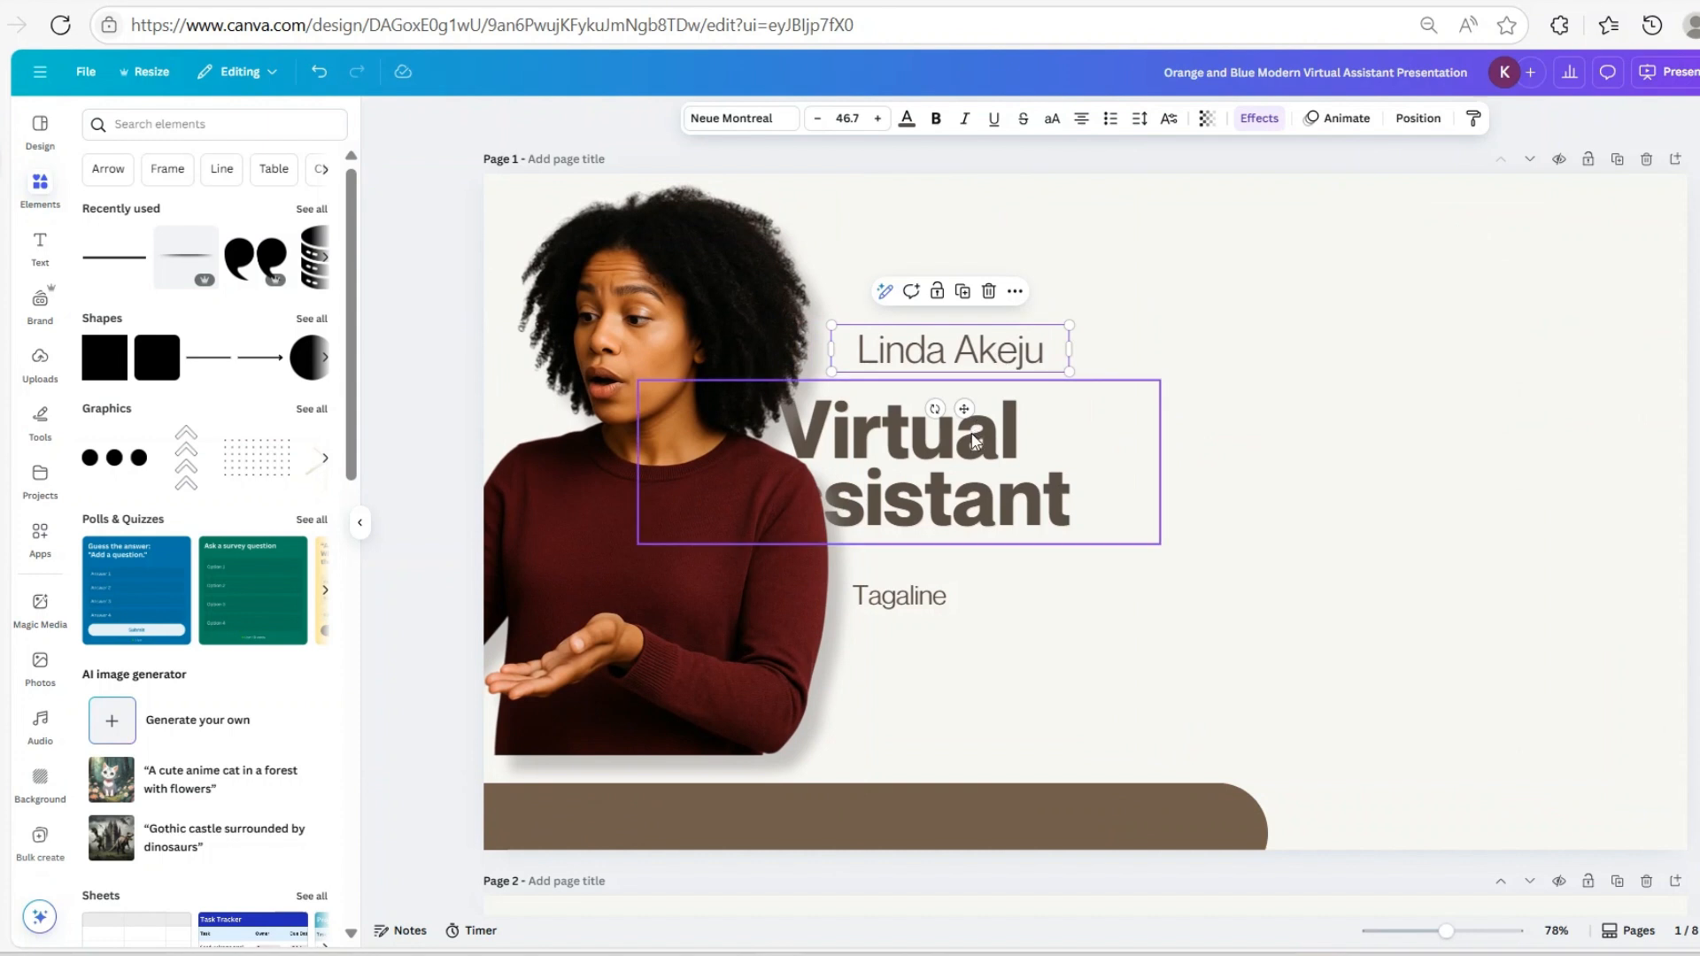
{"action": "left_click_drag", "start_coordinate": [975, 438], "coordinate": [1051, 437]}
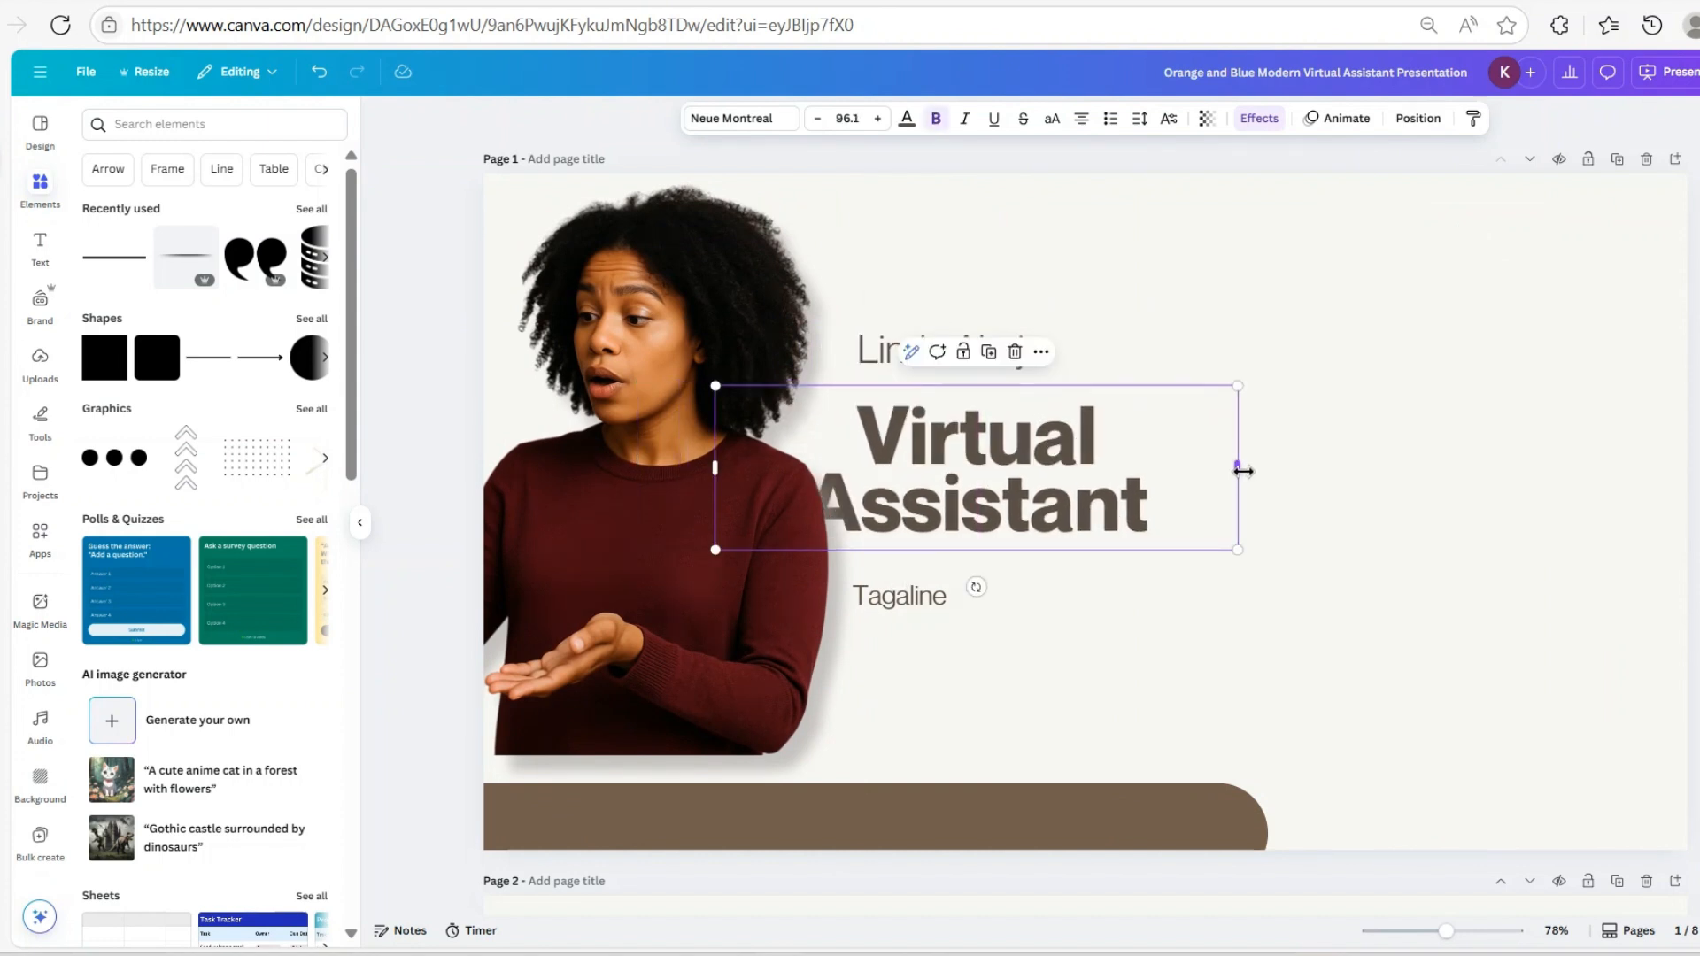
{"action": "left_click_drag", "start_coordinate": [1243, 471], "coordinate": [1091, 458]}
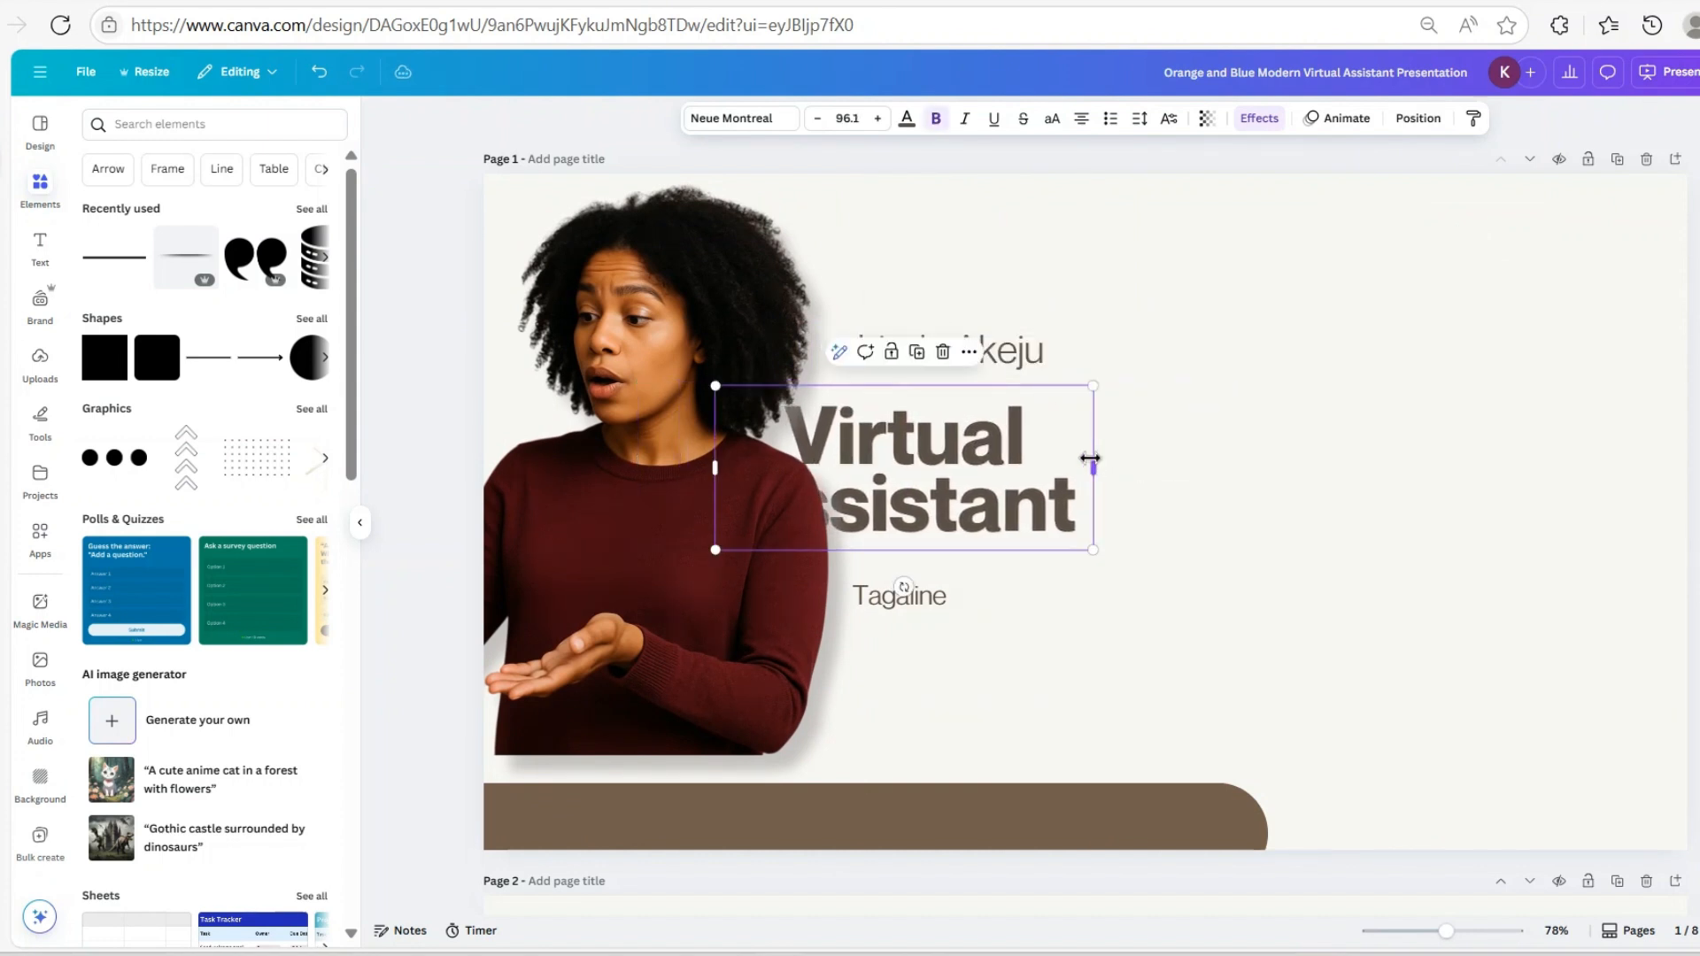
{"action": "left_click_drag", "start_coordinate": [962, 464], "coordinate": [1107, 490]}
{"action": "left_click", "coordinate": [1081, 124]}
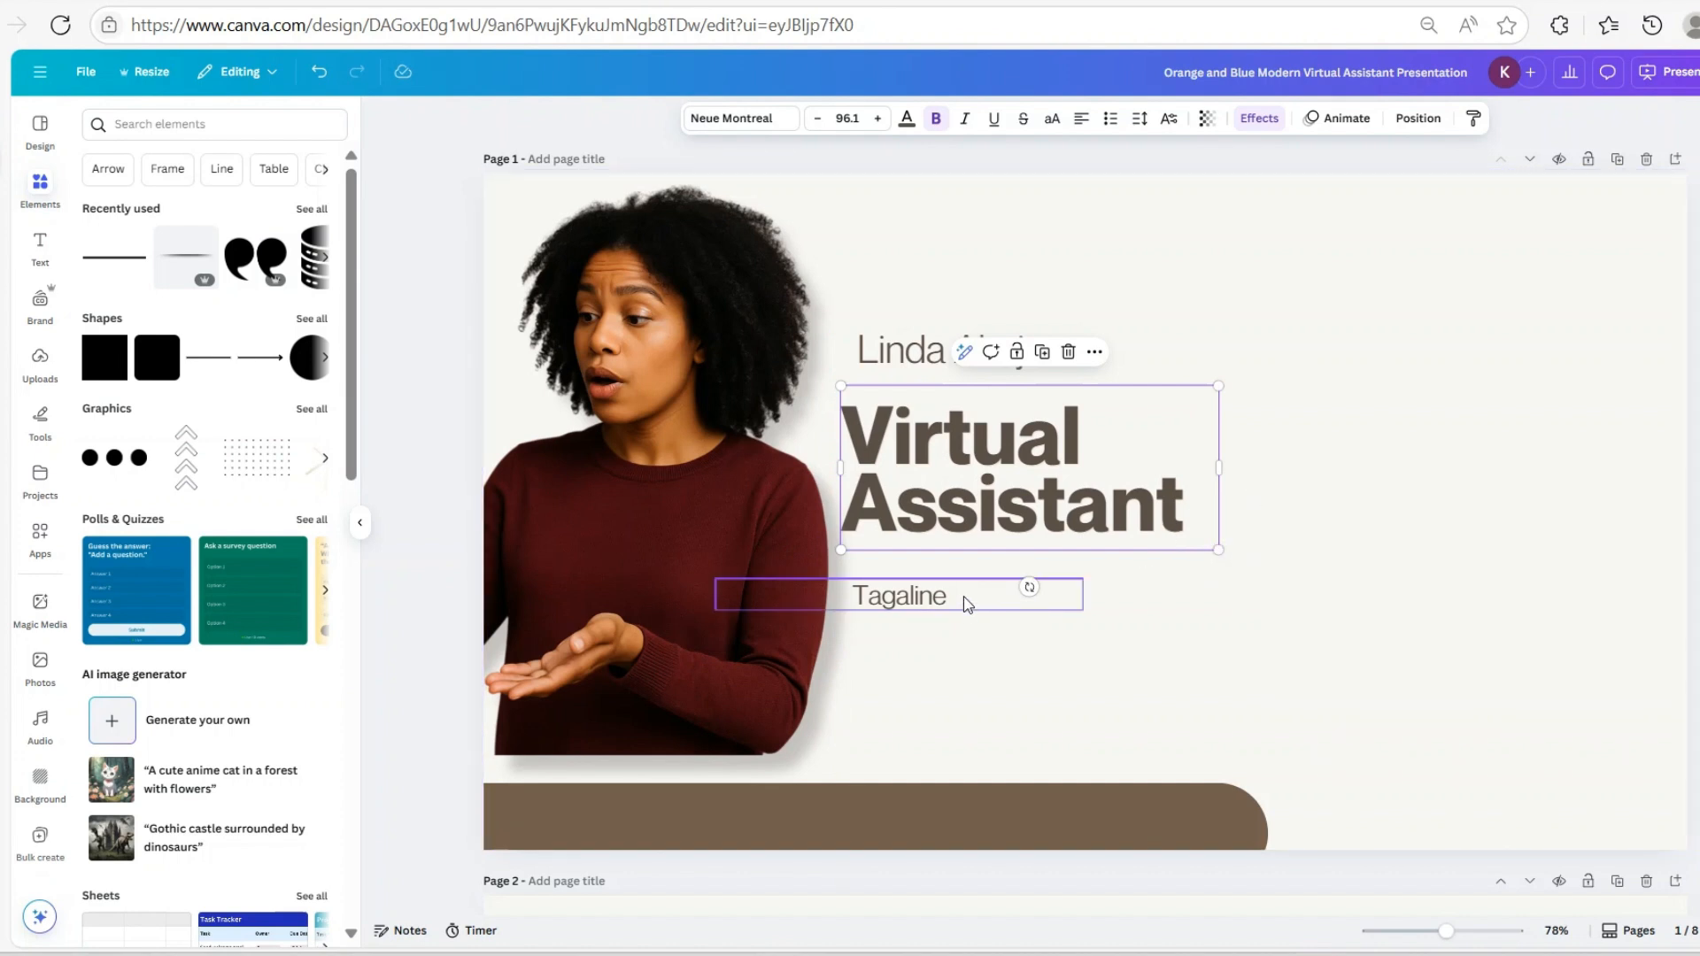
Narrow the Tagaline text box beneath the Virtual Assistant title
{"action": "left_click", "coordinate": [1080, 602]}
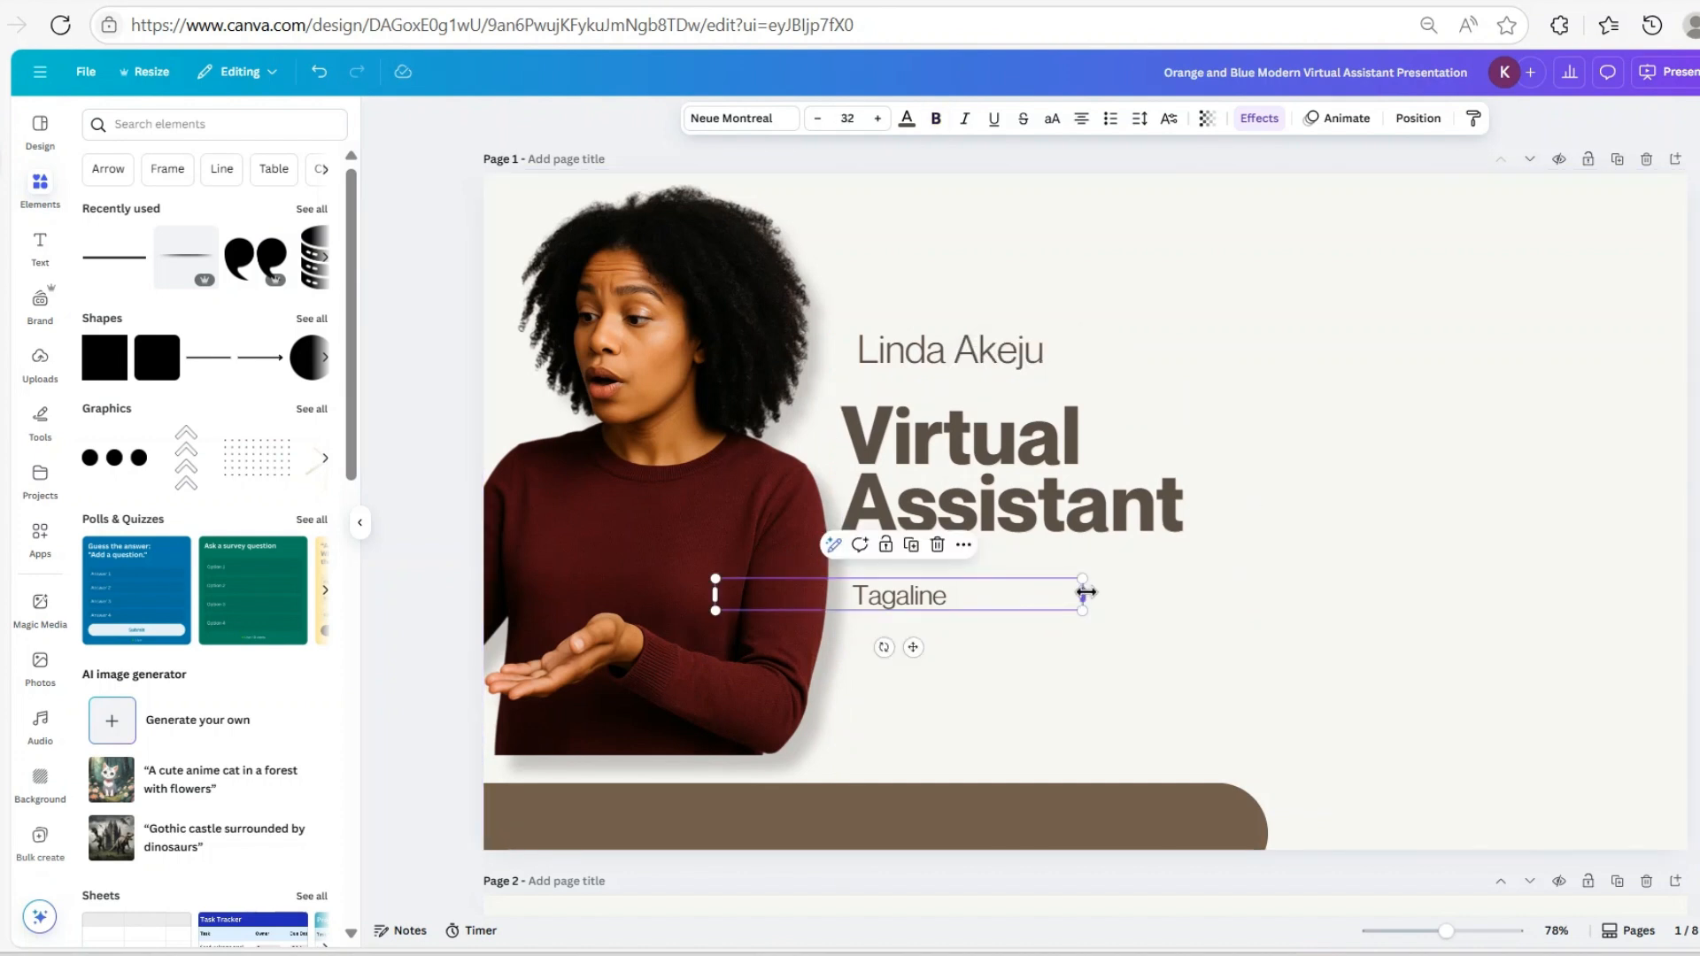
{"action": "left_click_drag", "start_coordinate": [1086, 593], "coordinate": [981, 606]}
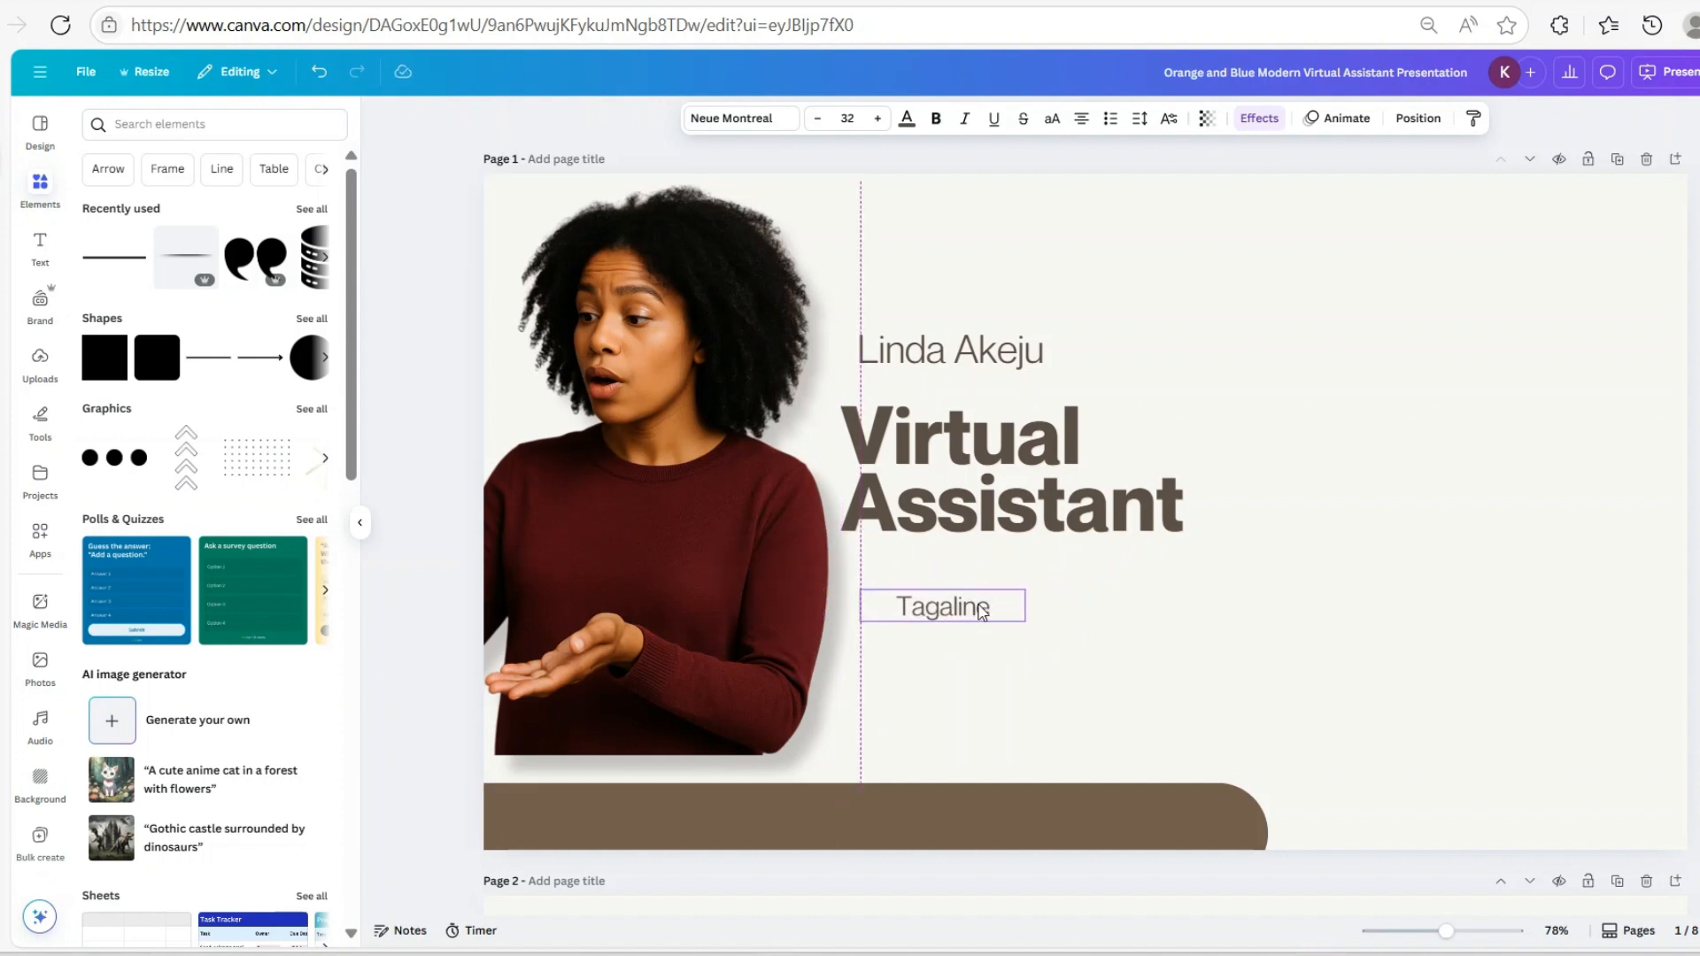
{"action": "left_click", "coordinate": [1208, 602]}
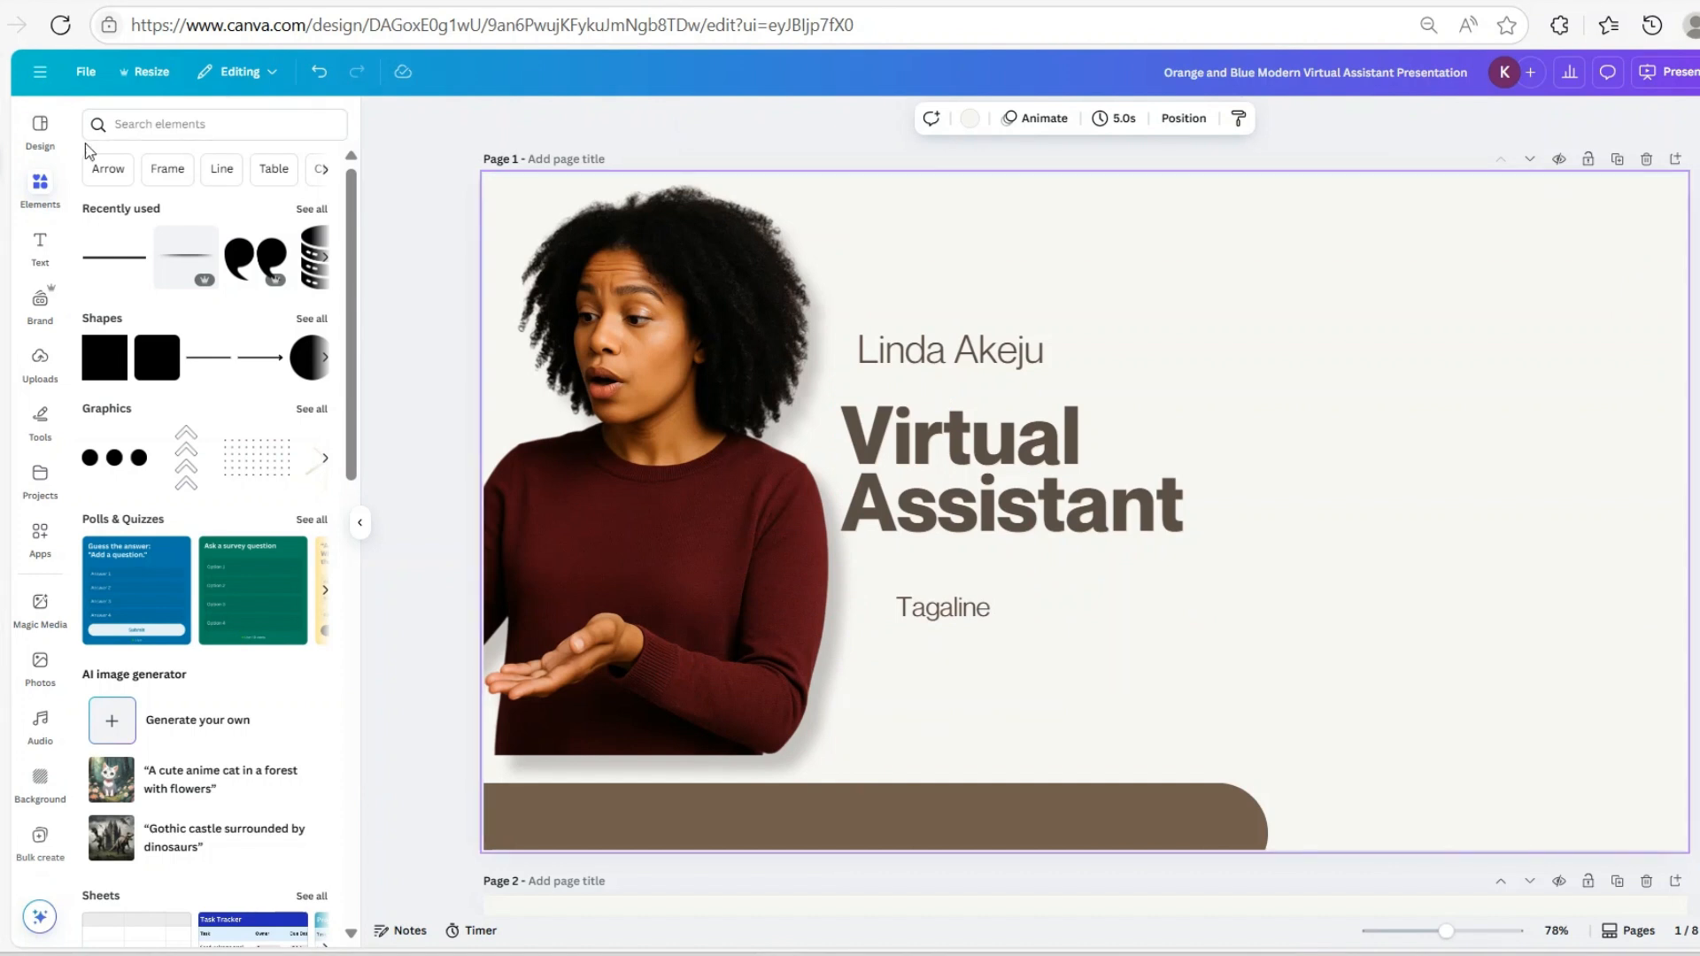
Search elements for 'virtual assistant' and browse the Graphics results
{"action": "left_click", "coordinate": [160, 125]}
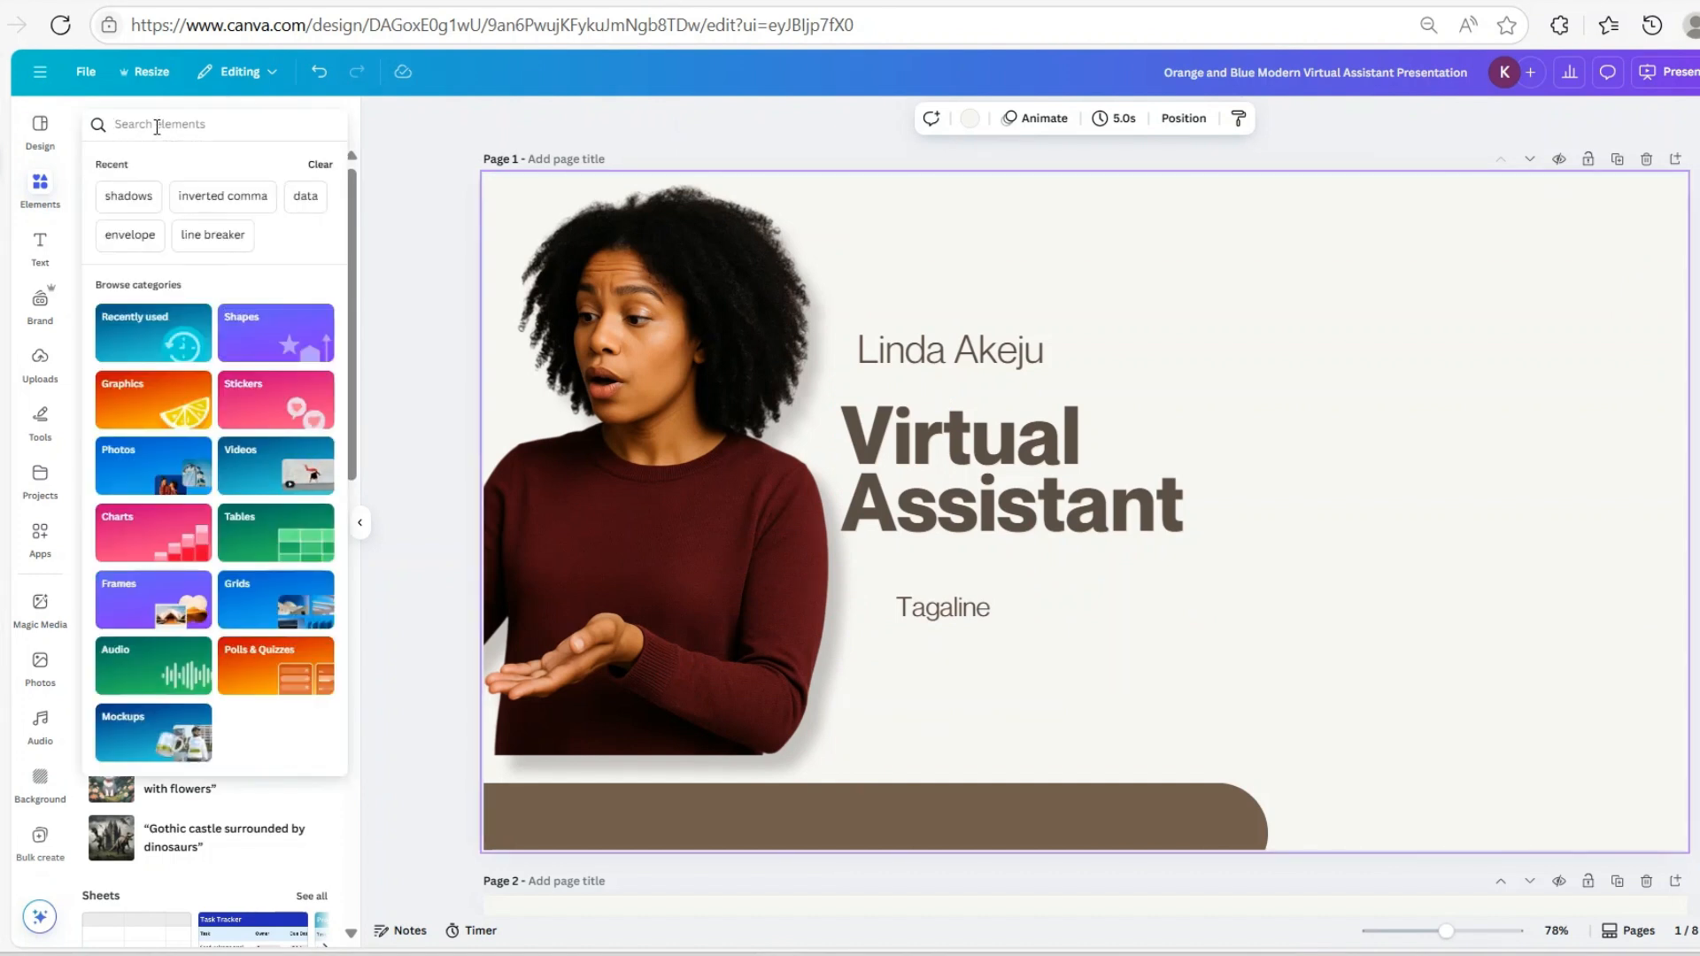
{"action": "type", "text": "virt"}
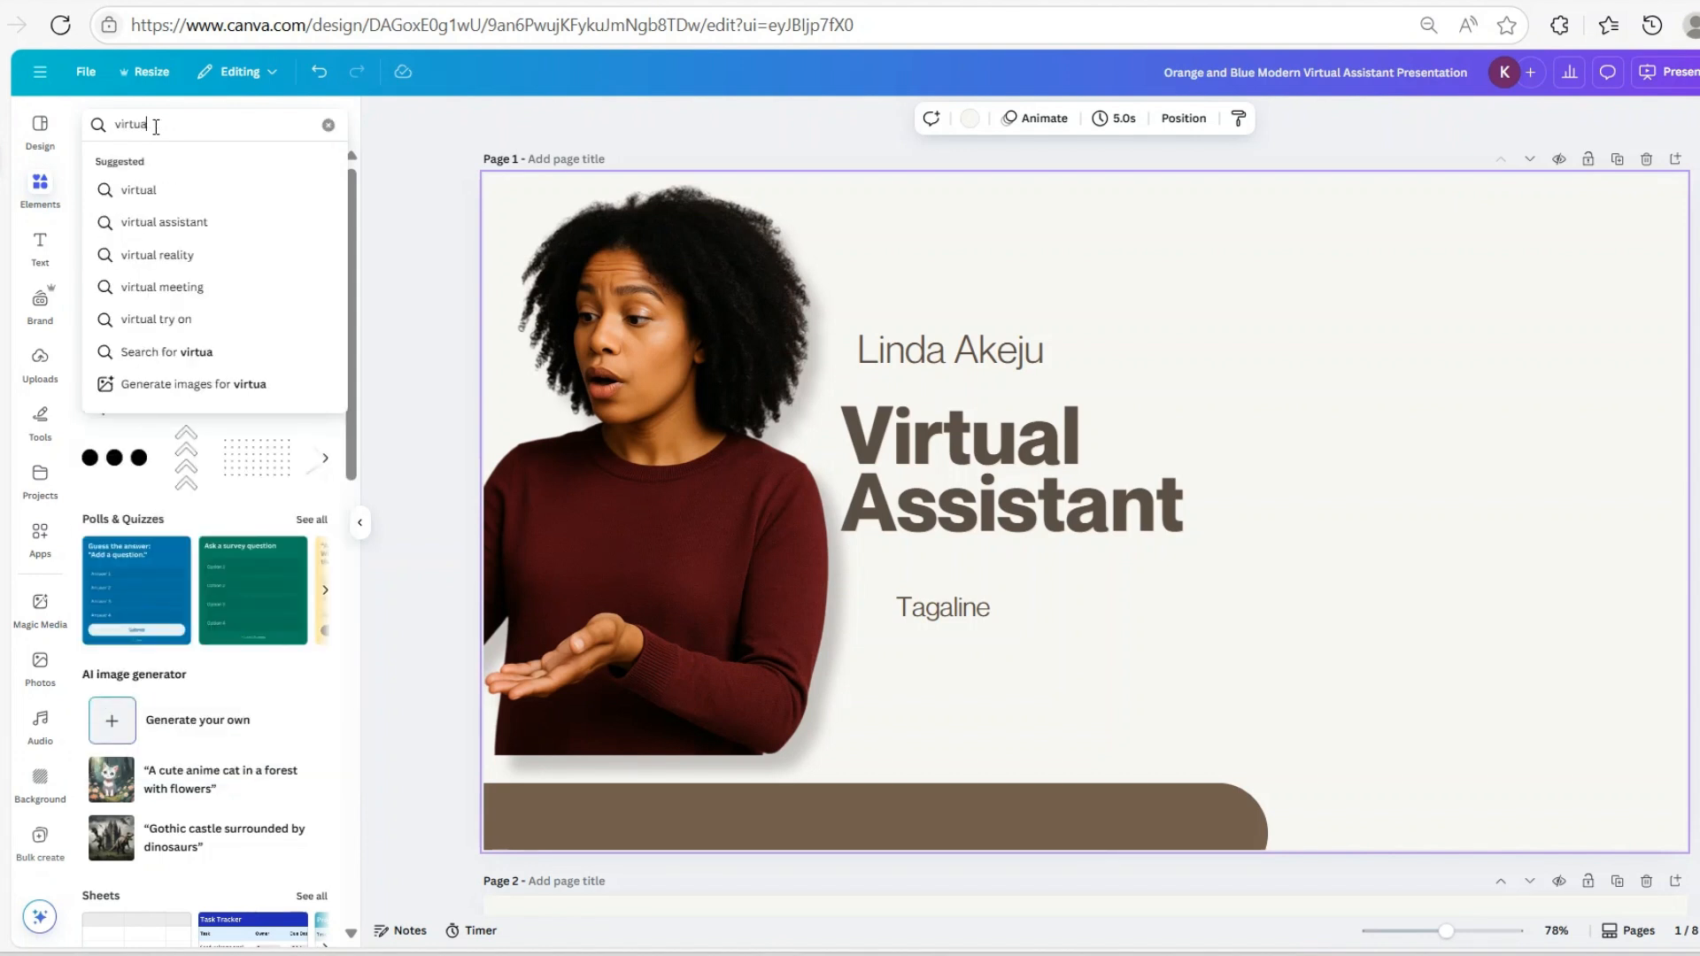
{"action": "type", "text": "ua"}
{"action": "left_click", "coordinate": [133, 221]}
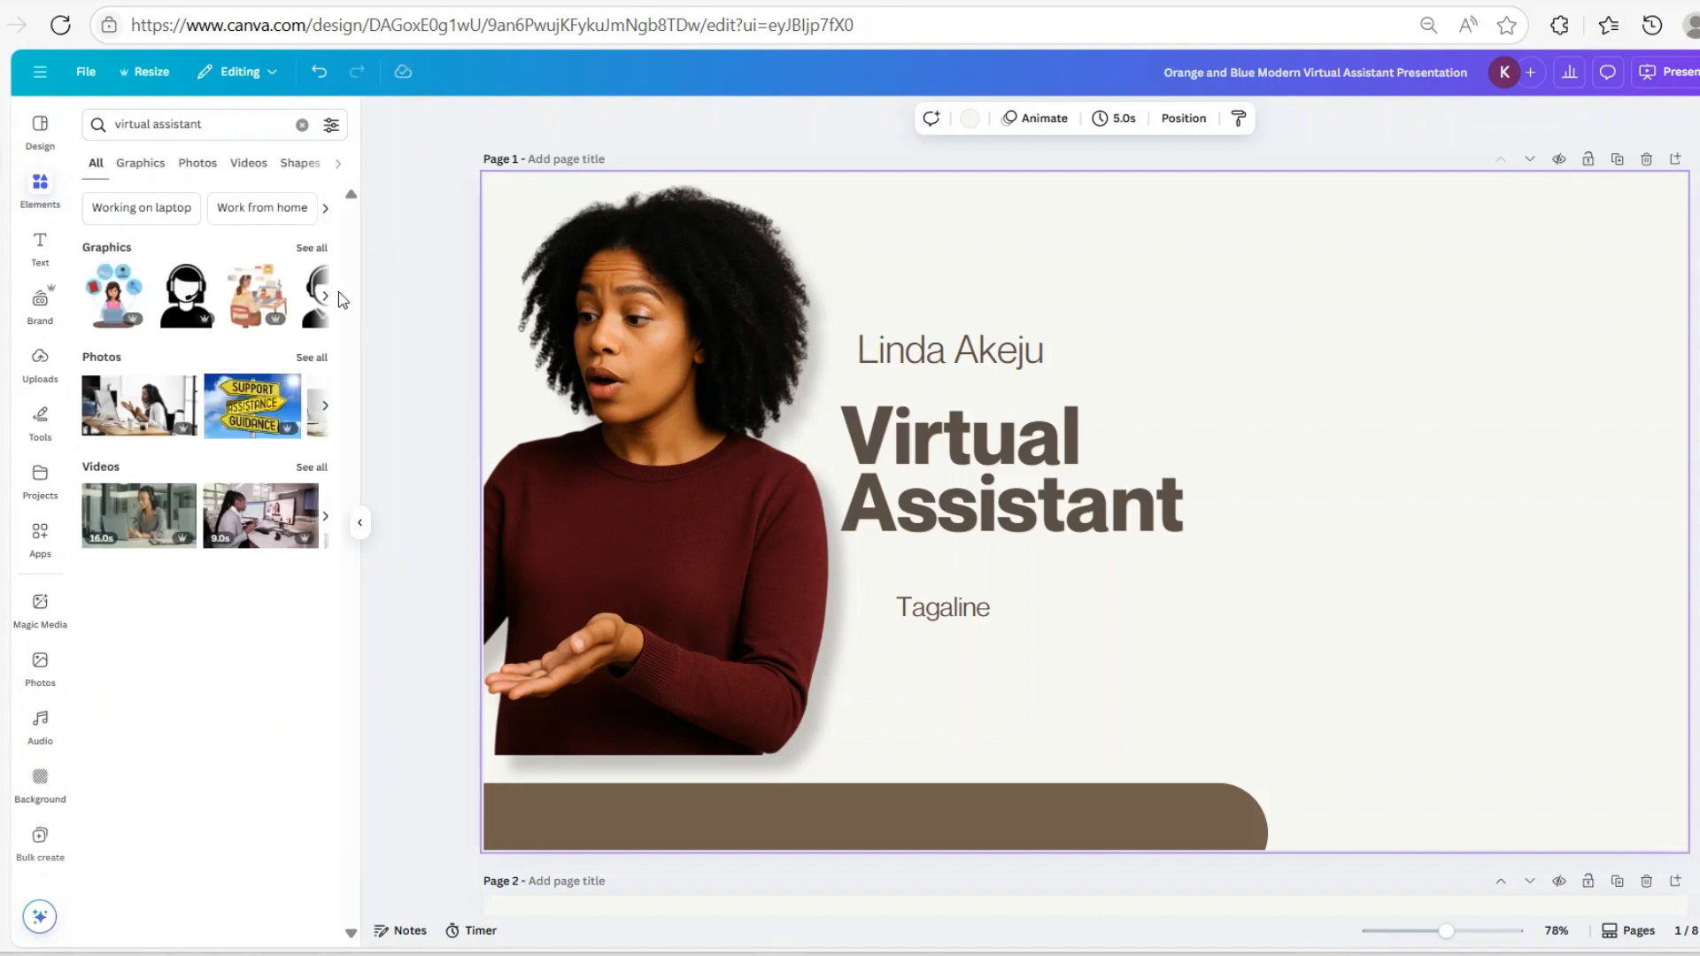
{"action": "left_click", "coordinate": [312, 247]}
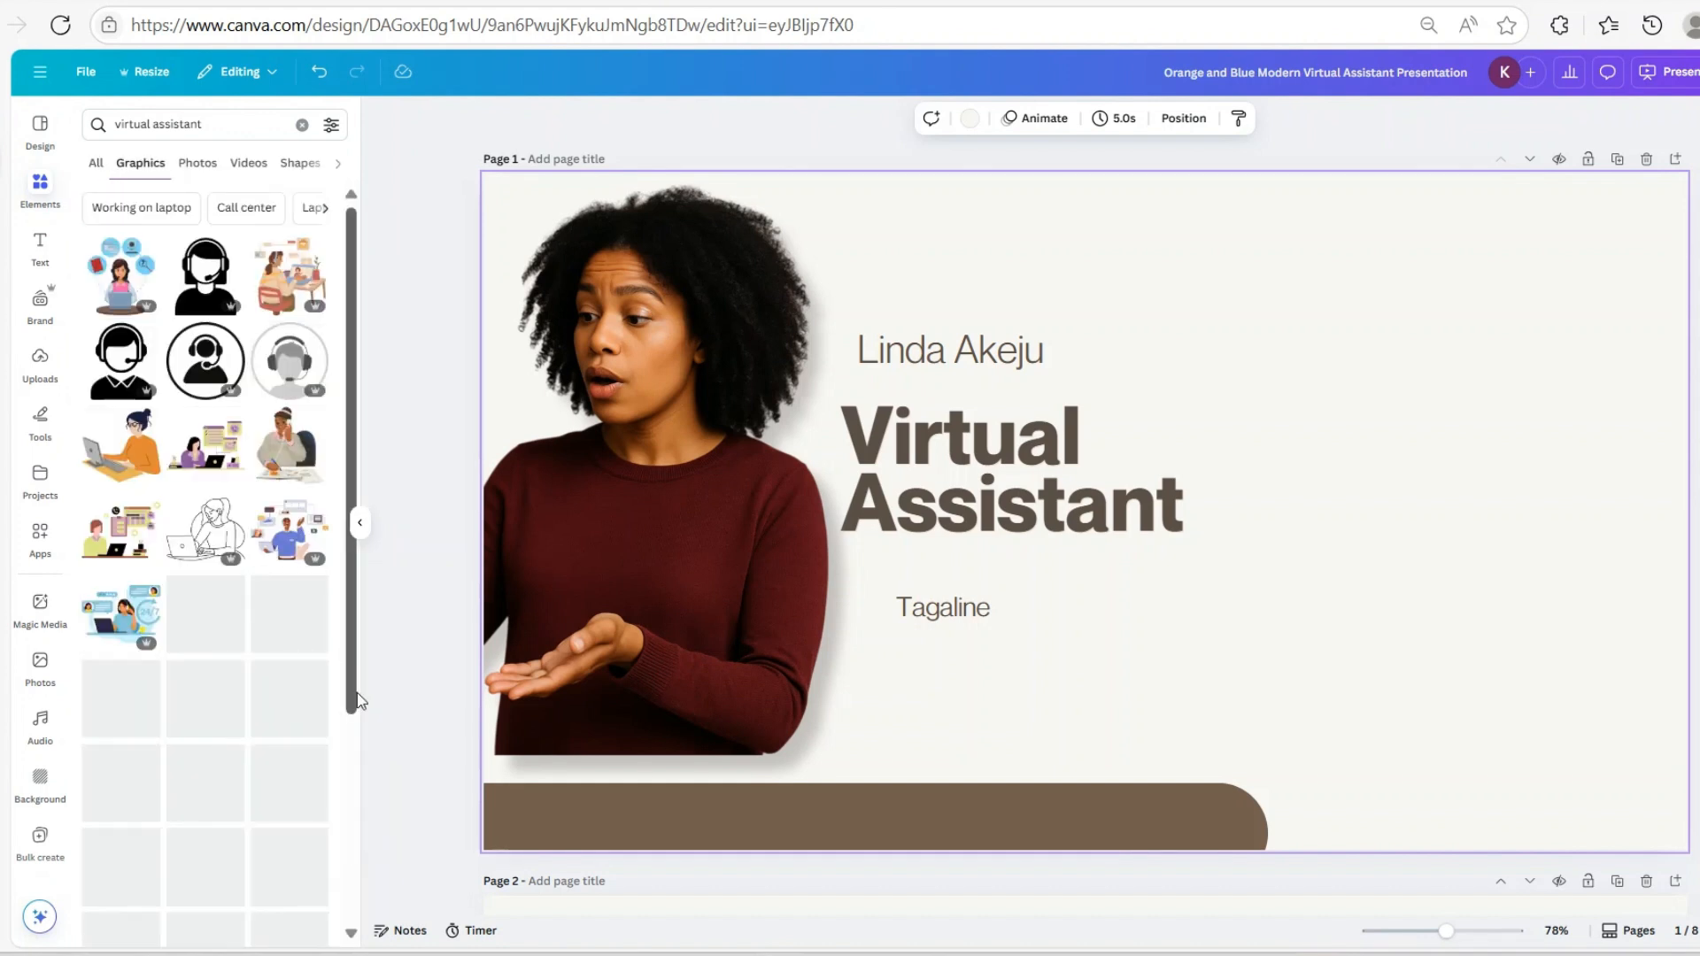
{"action": "scroll", "coordinate": [280, 581], "scroll_direction": "down", "scroll_amount": 10}
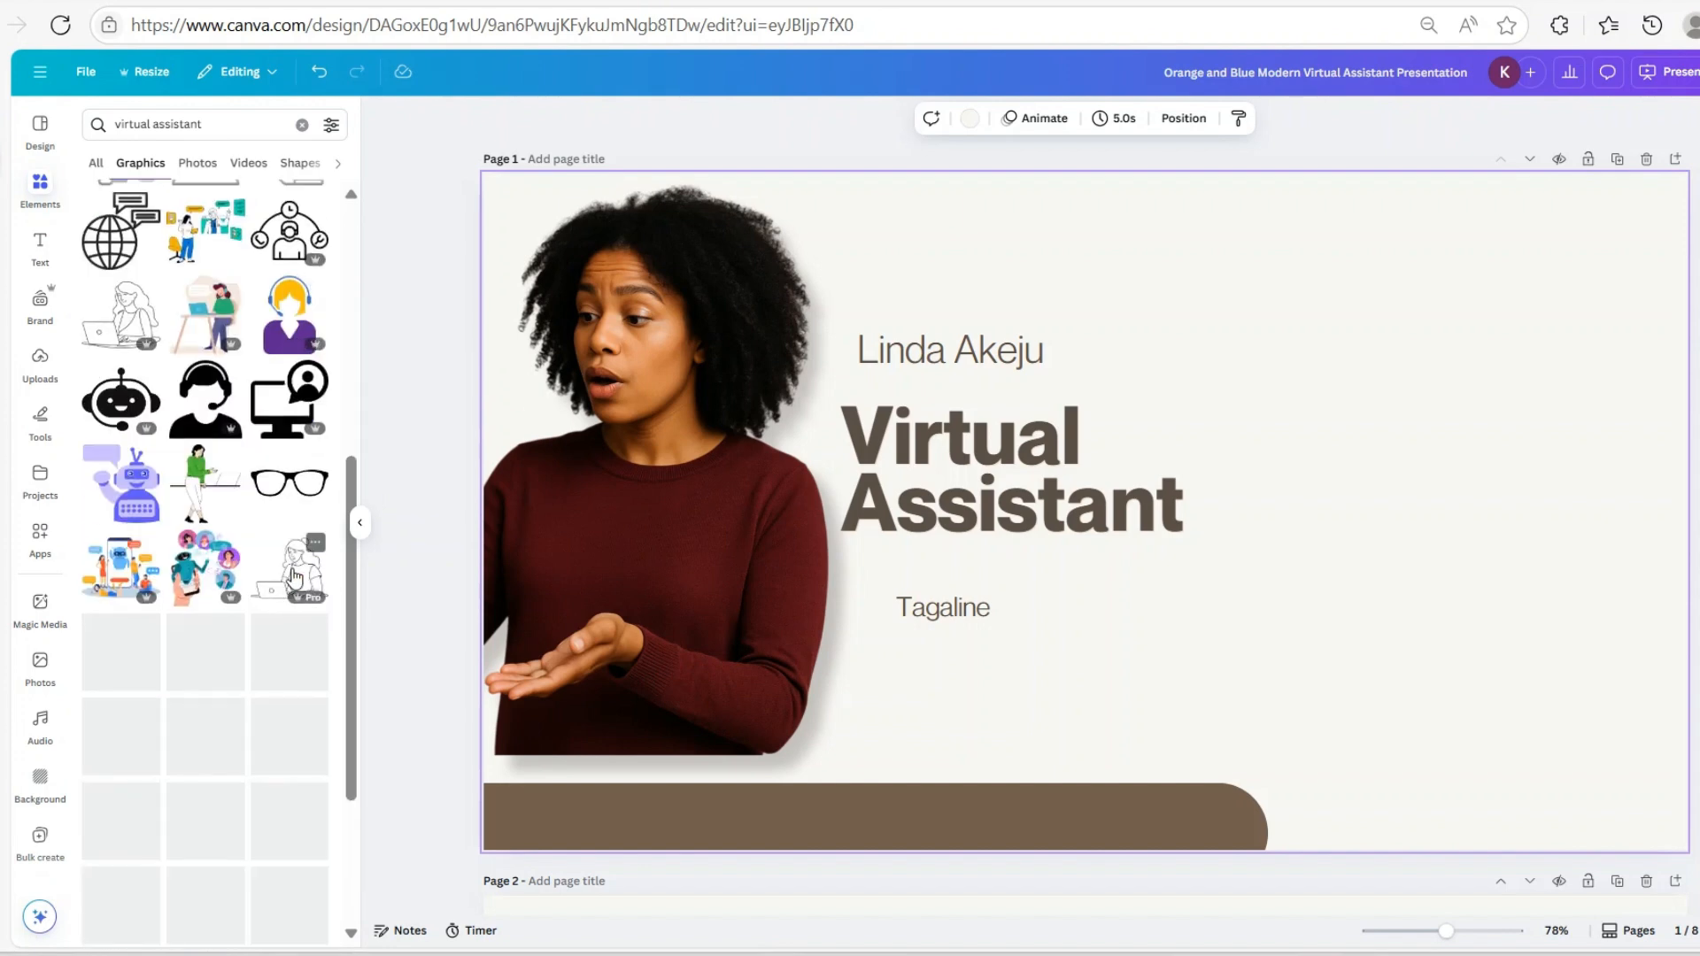
{"action": "scroll", "coordinate": [265, 666], "scroll_direction": "down", "scroll_amount": 4}
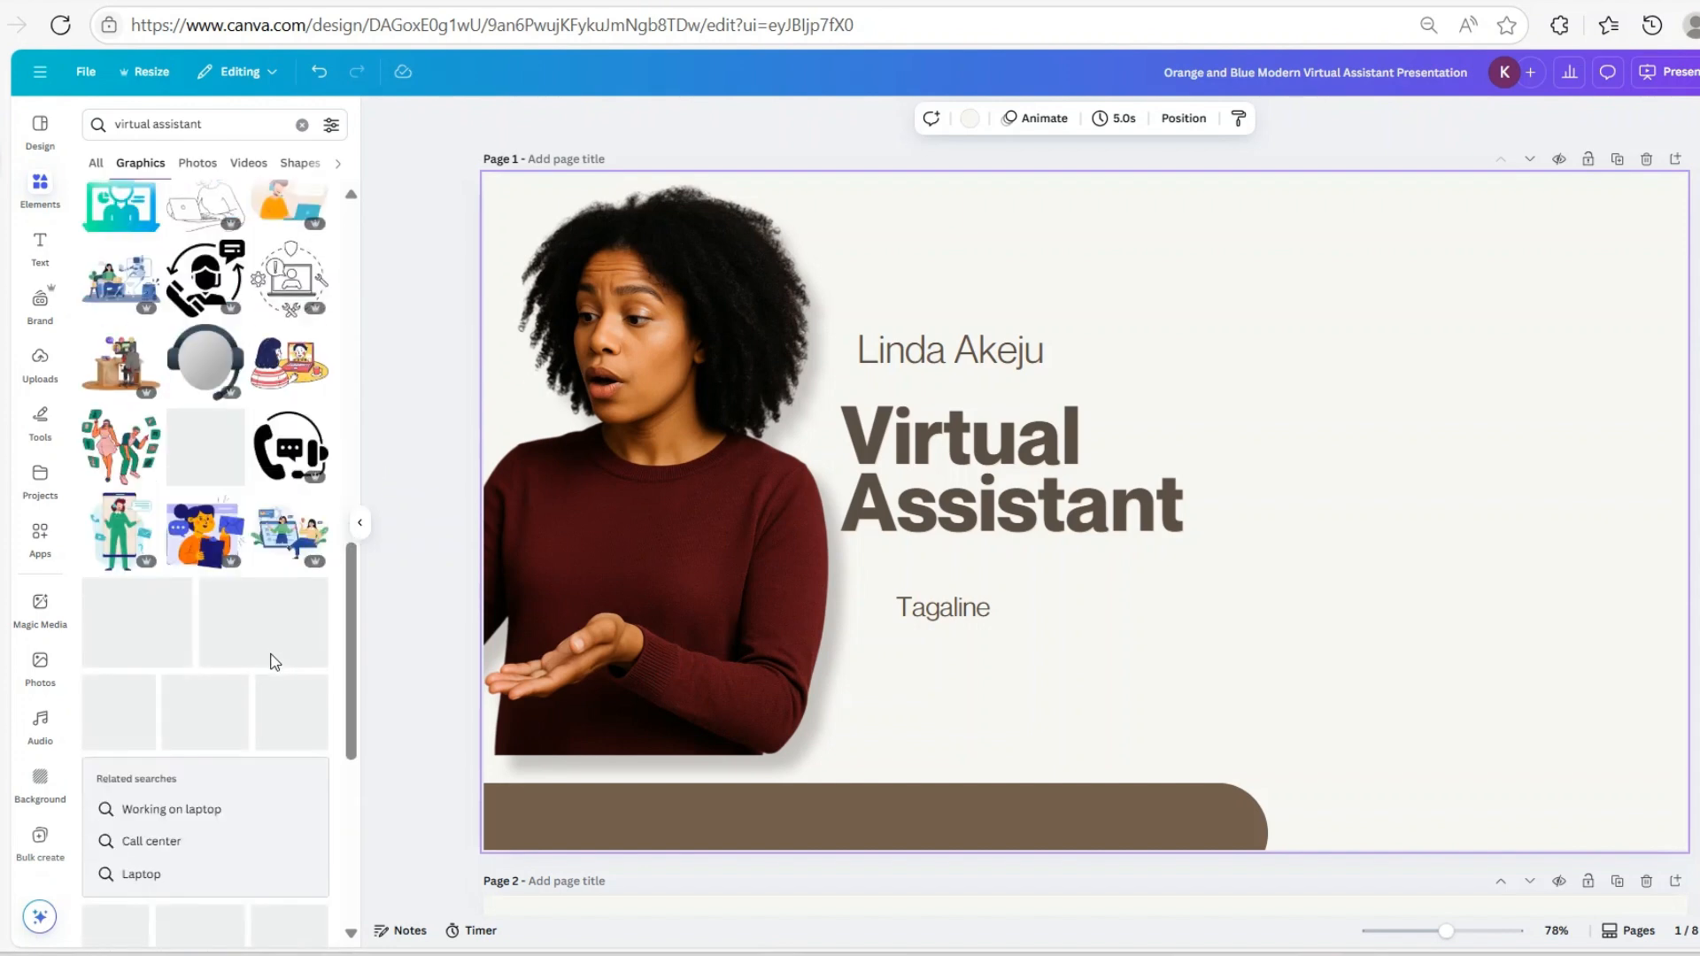
Show all Photos results for virtual assistant and scroll through them
{"action": "left_click", "coordinate": [99, 170]}
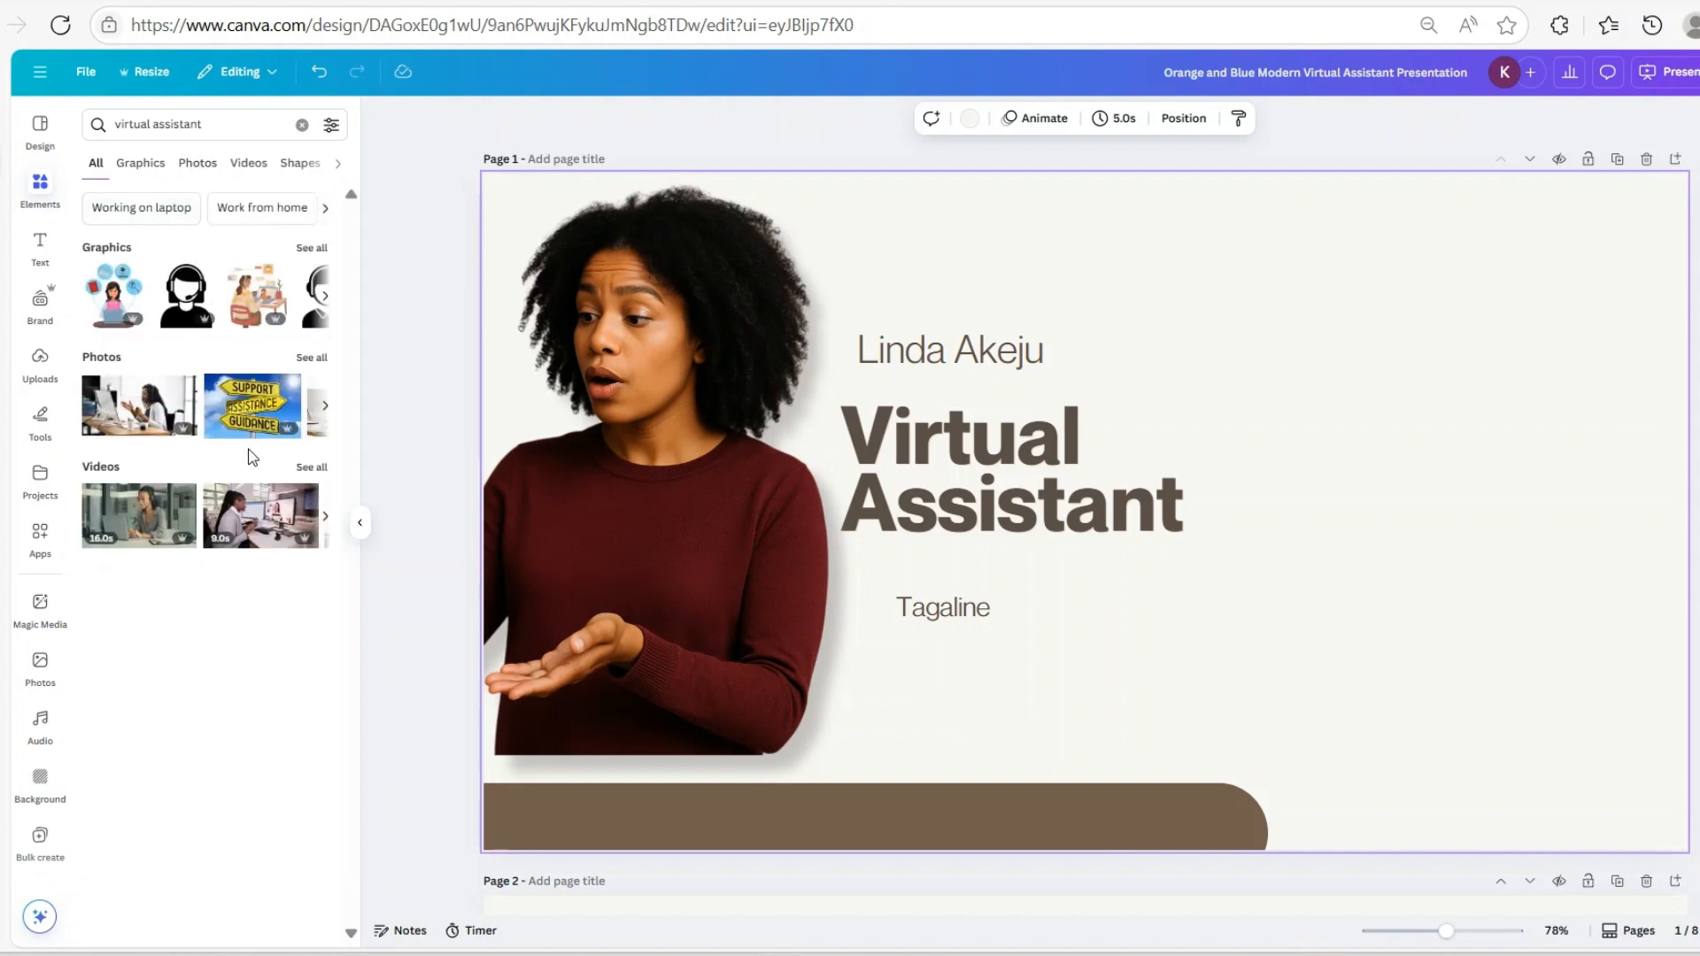
{"action": "left_click", "coordinate": [307, 359]}
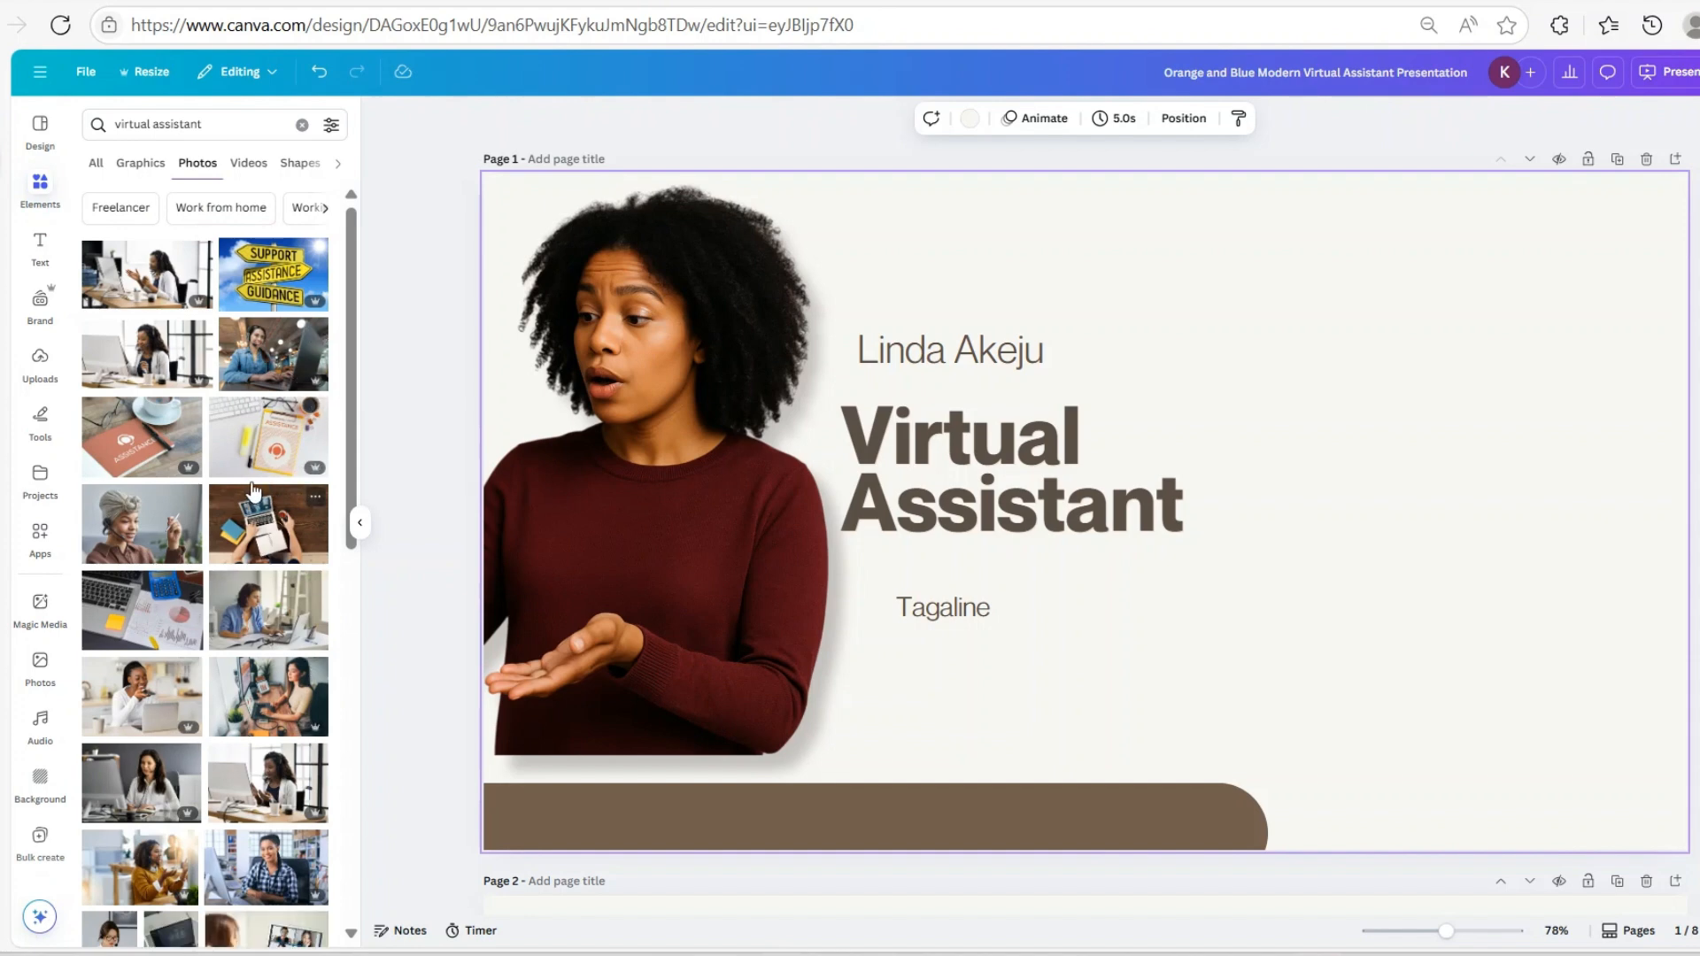
{"action": "scroll", "coordinate": [254, 489], "scroll_direction": "down", "scroll_amount": 8}
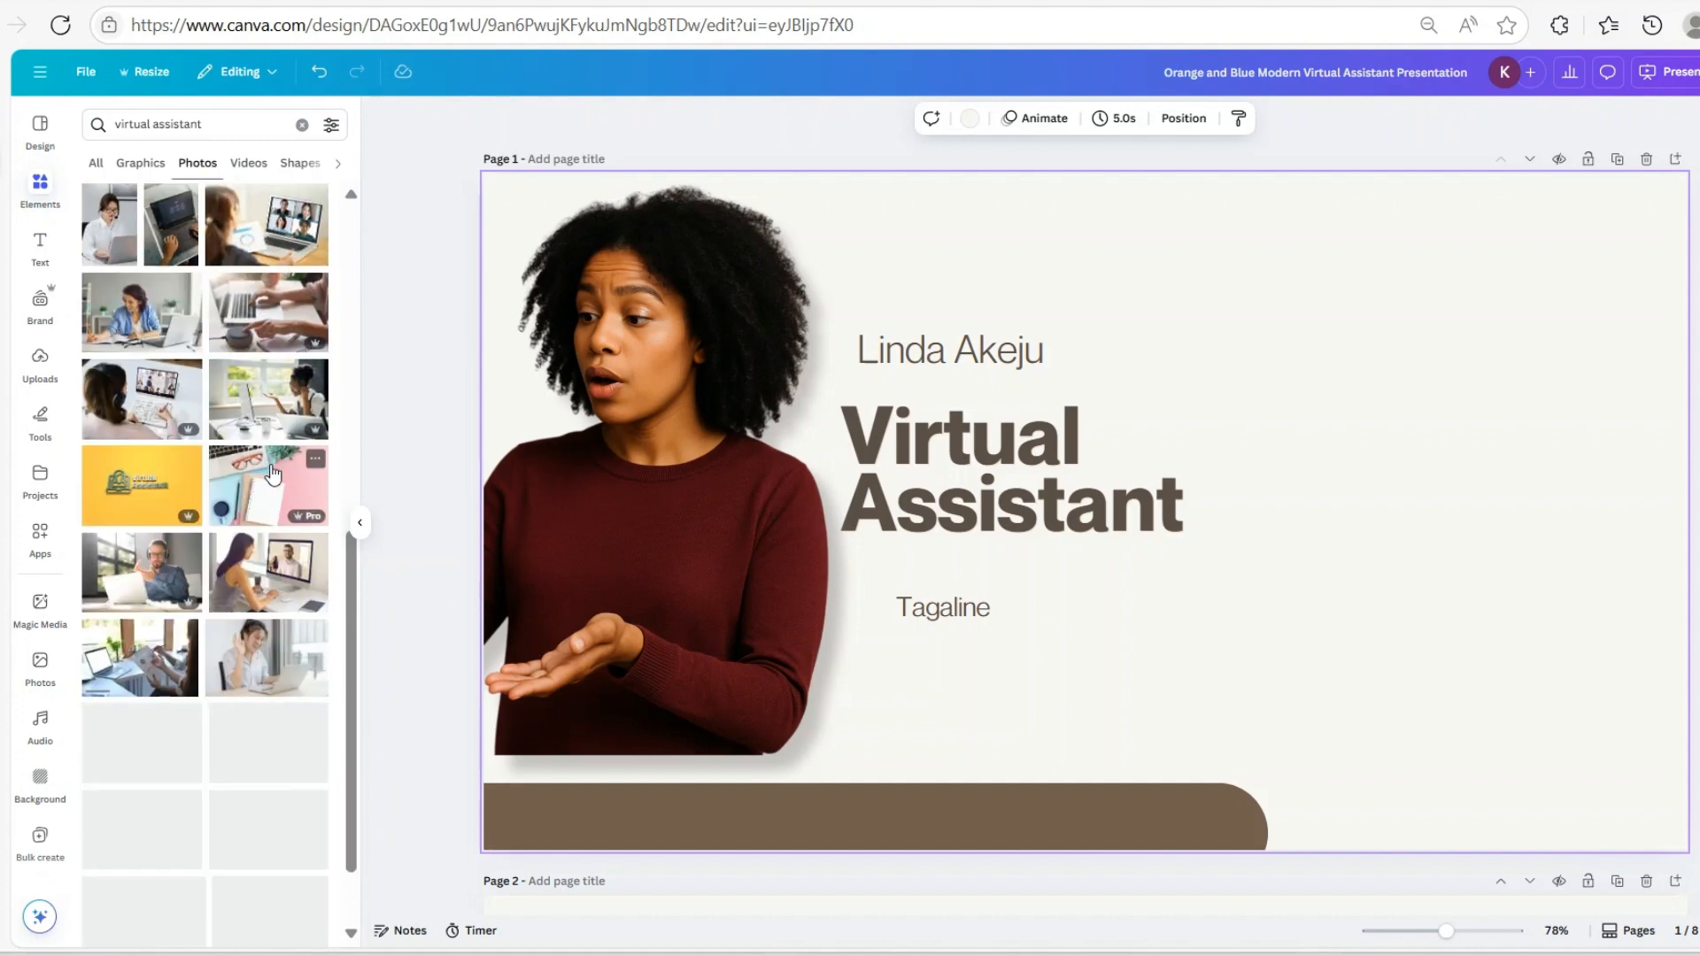
{"action": "scroll", "coordinate": [272, 475], "scroll_direction": "down", "scroll_amount": 1}
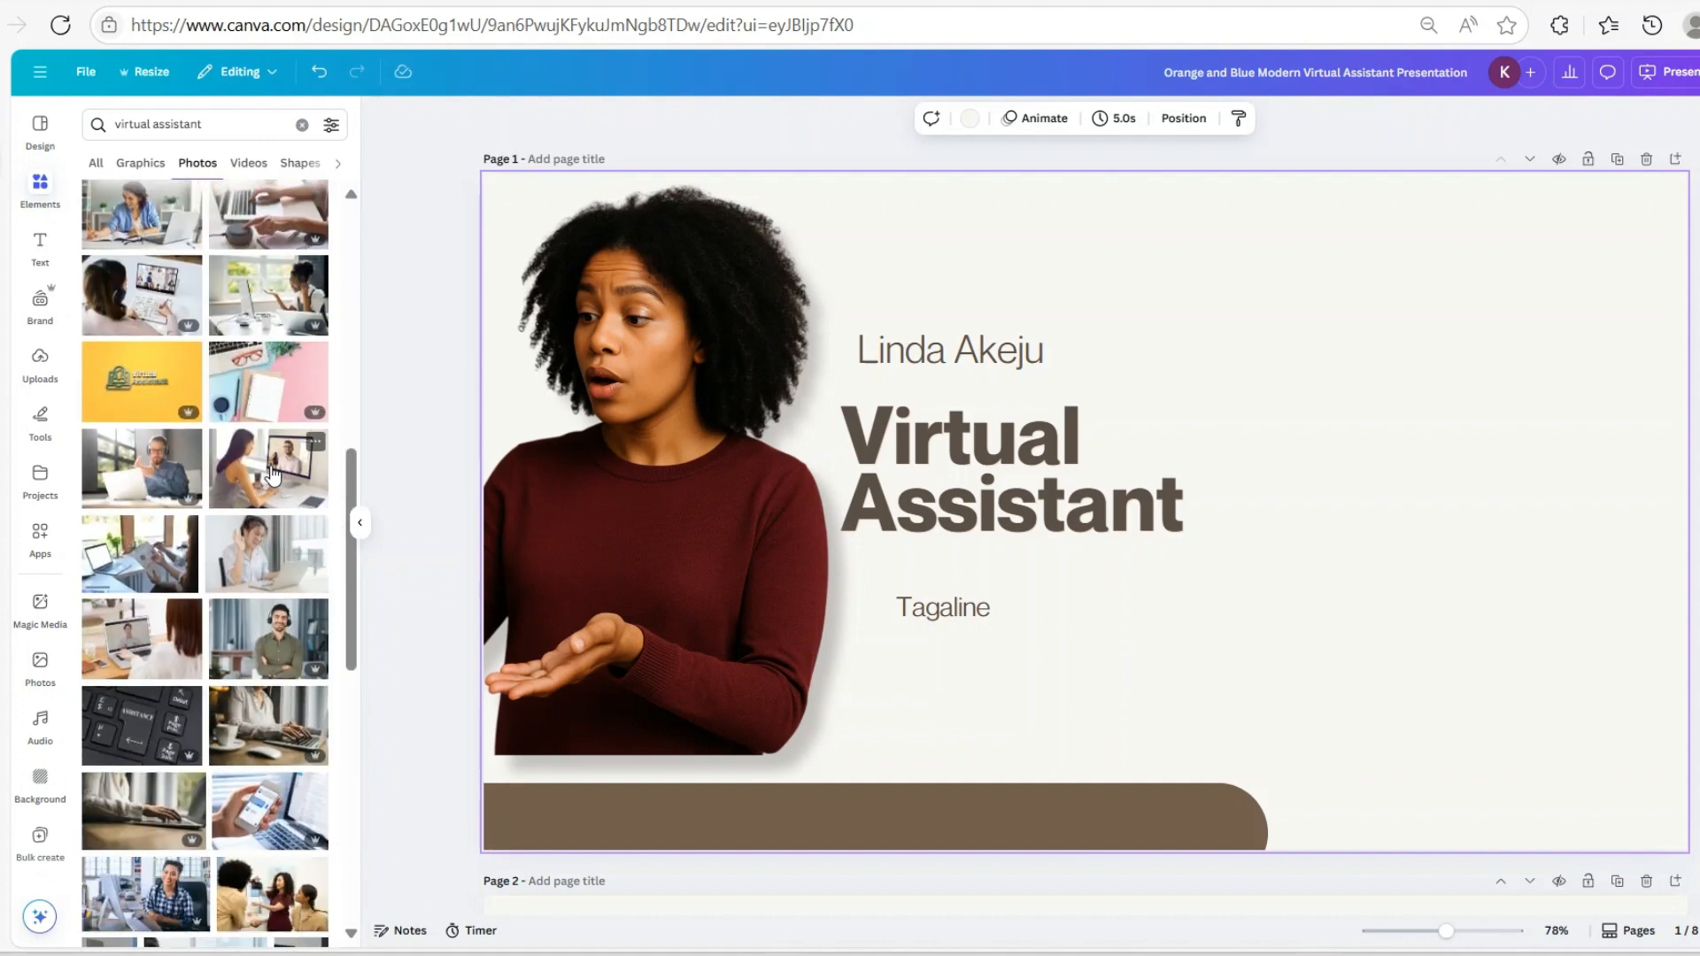
Add the pink desk photo to the cover and stretch it down to the page bottom
{"action": "left_click", "coordinate": [289, 407]}
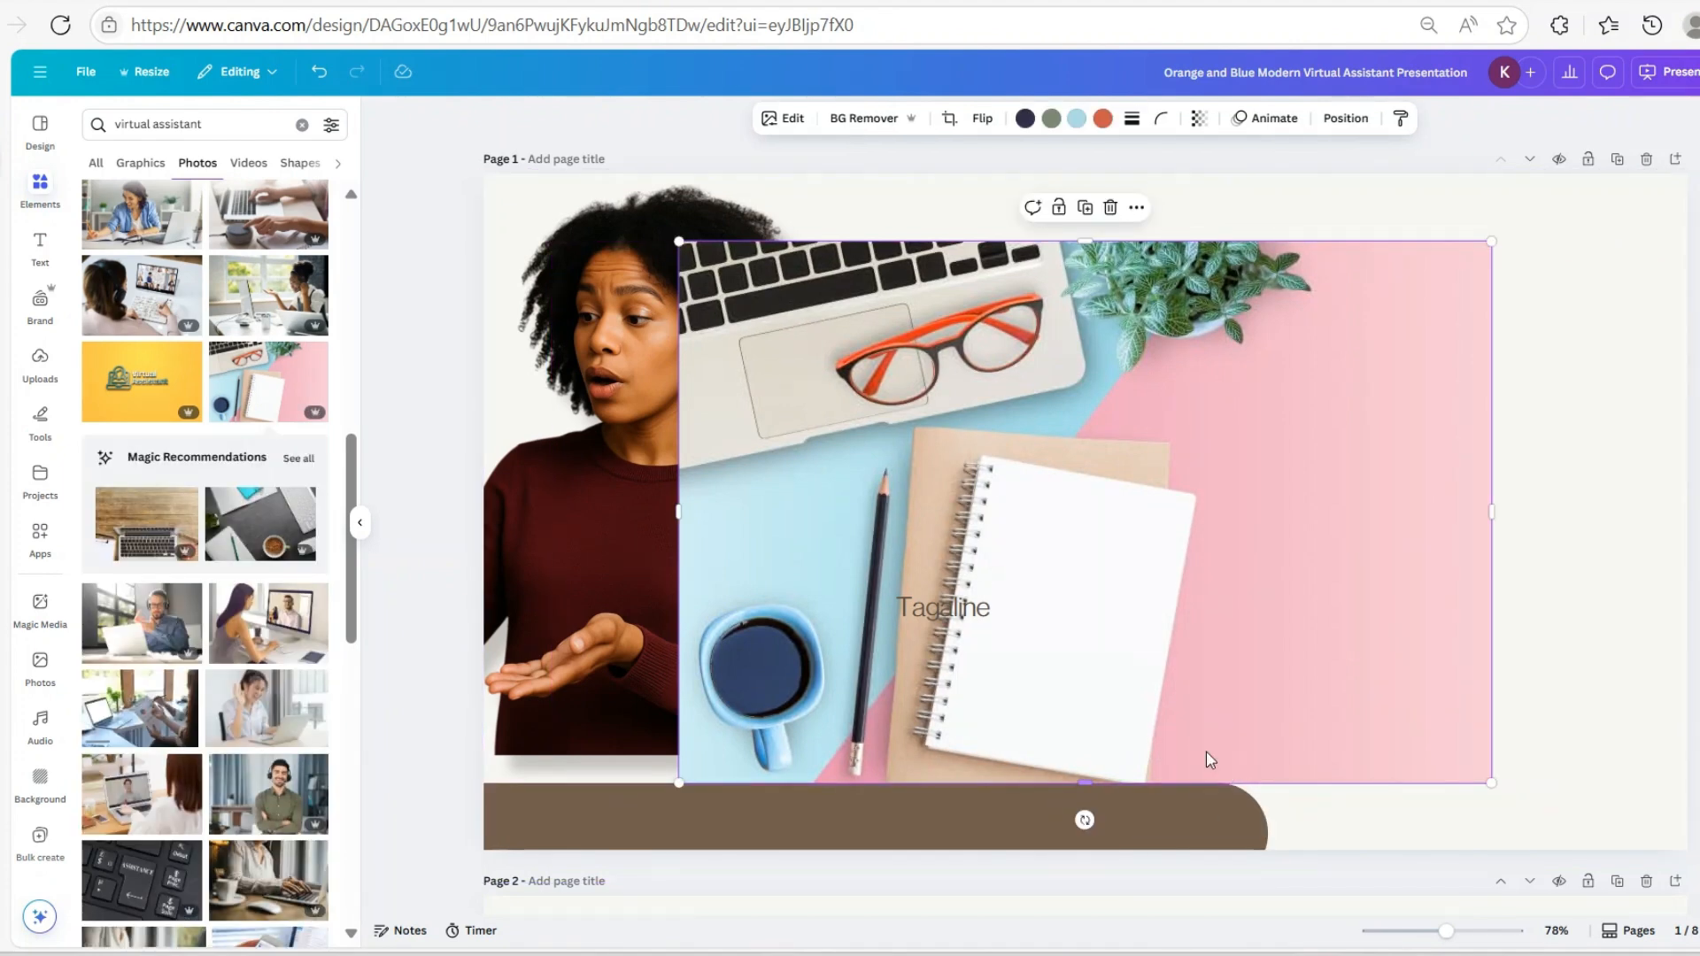
{"action": "left_click_drag", "start_coordinate": [1210, 759], "coordinate": [1325, 612]}
{"action": "left_click_drag", "start_coordinate": [1499, 652], "coordinate": [1504, 663]}
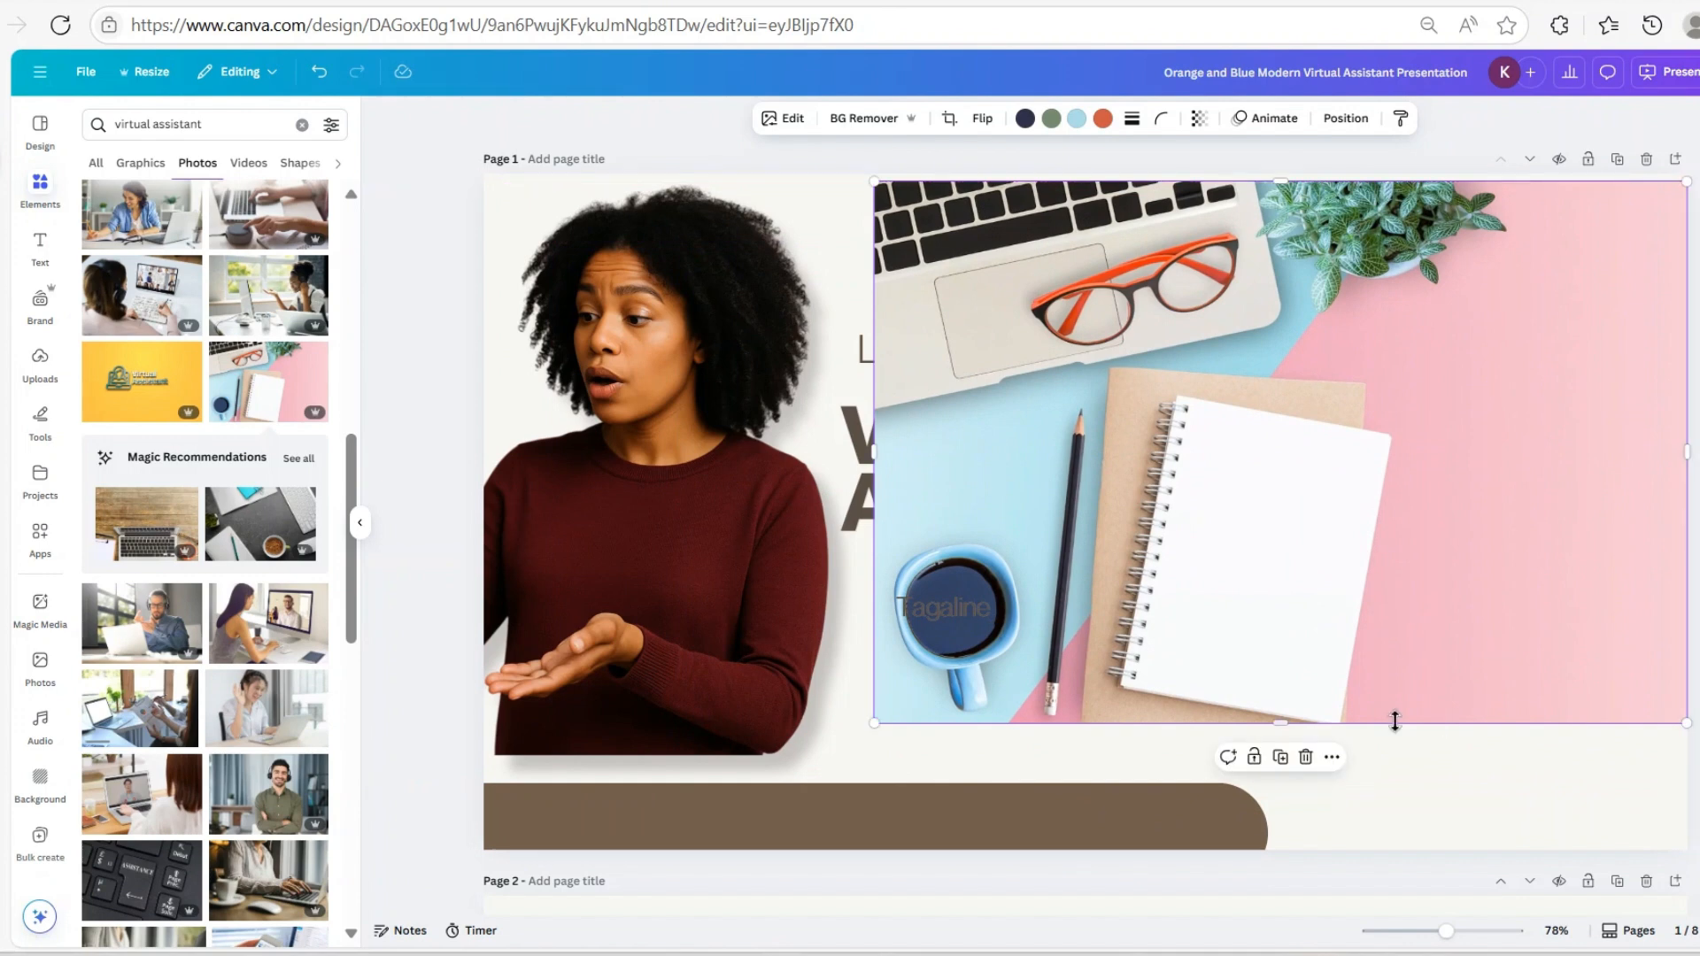
{"action": "left_click_drag", "start_coordinate": [1283, 727], "coordinate": [1346, 856]}
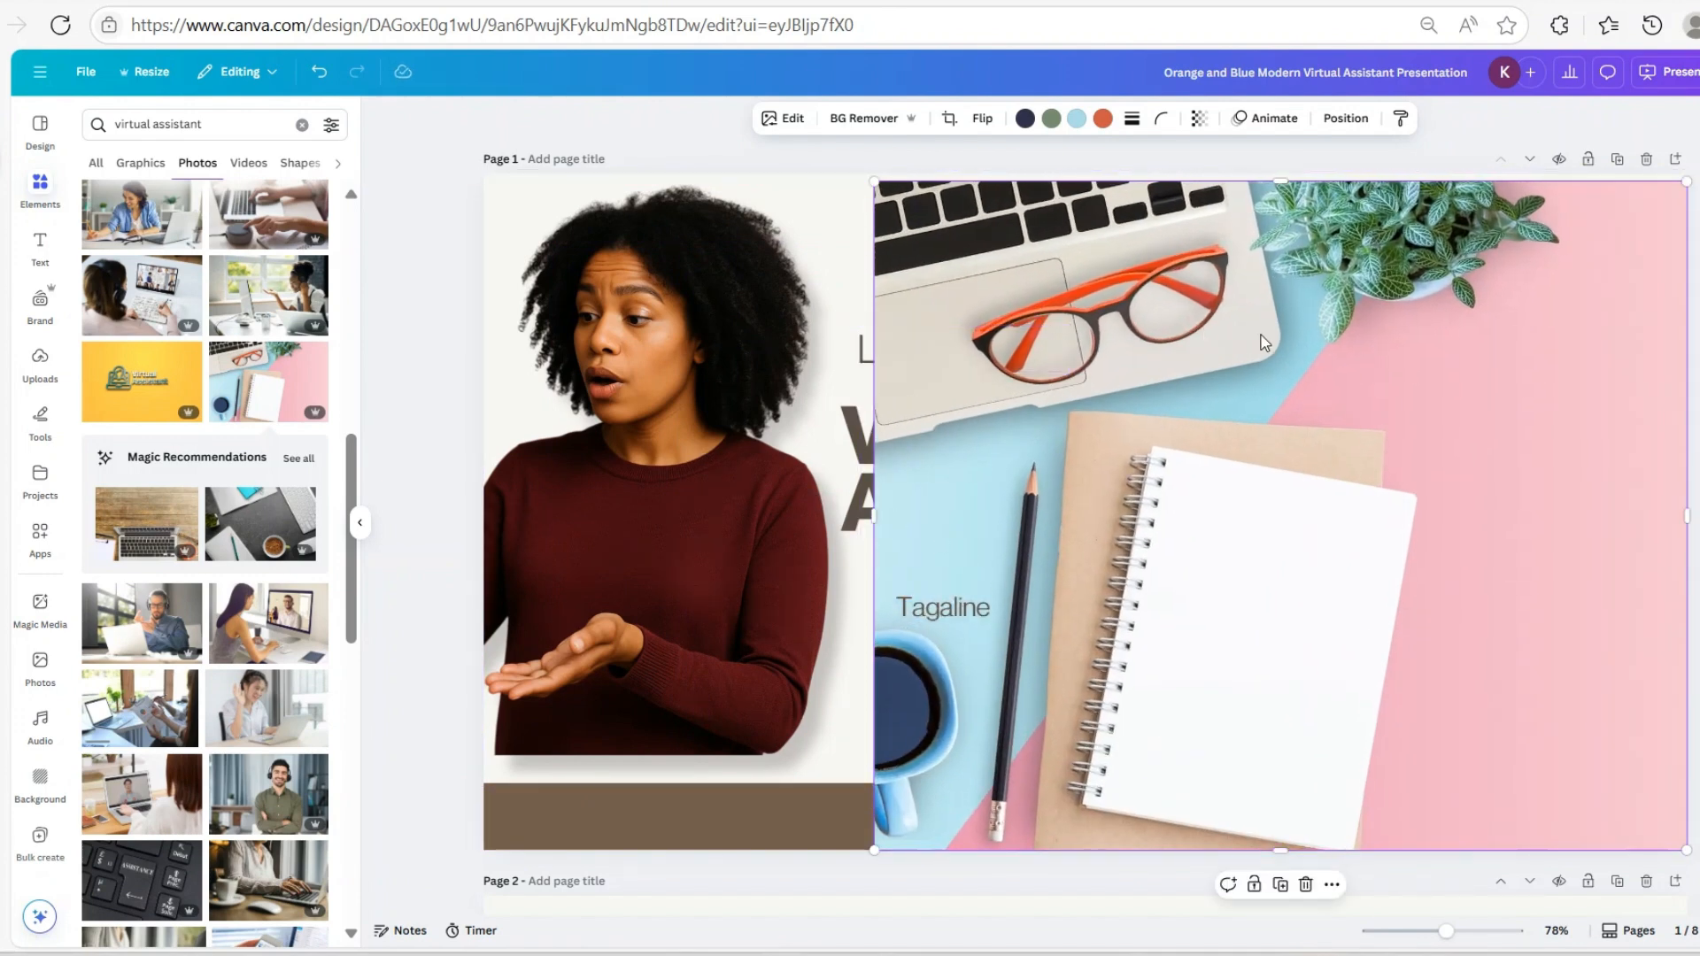
Undo an accidental title move, trim the photo's left edge and shift it over the left side
{"action": "left_click_drag", "start_coordinate": [867, 513], "coordinate": [1012, 517]}
{"action": "left_click", "coordinate": [321, 79]}
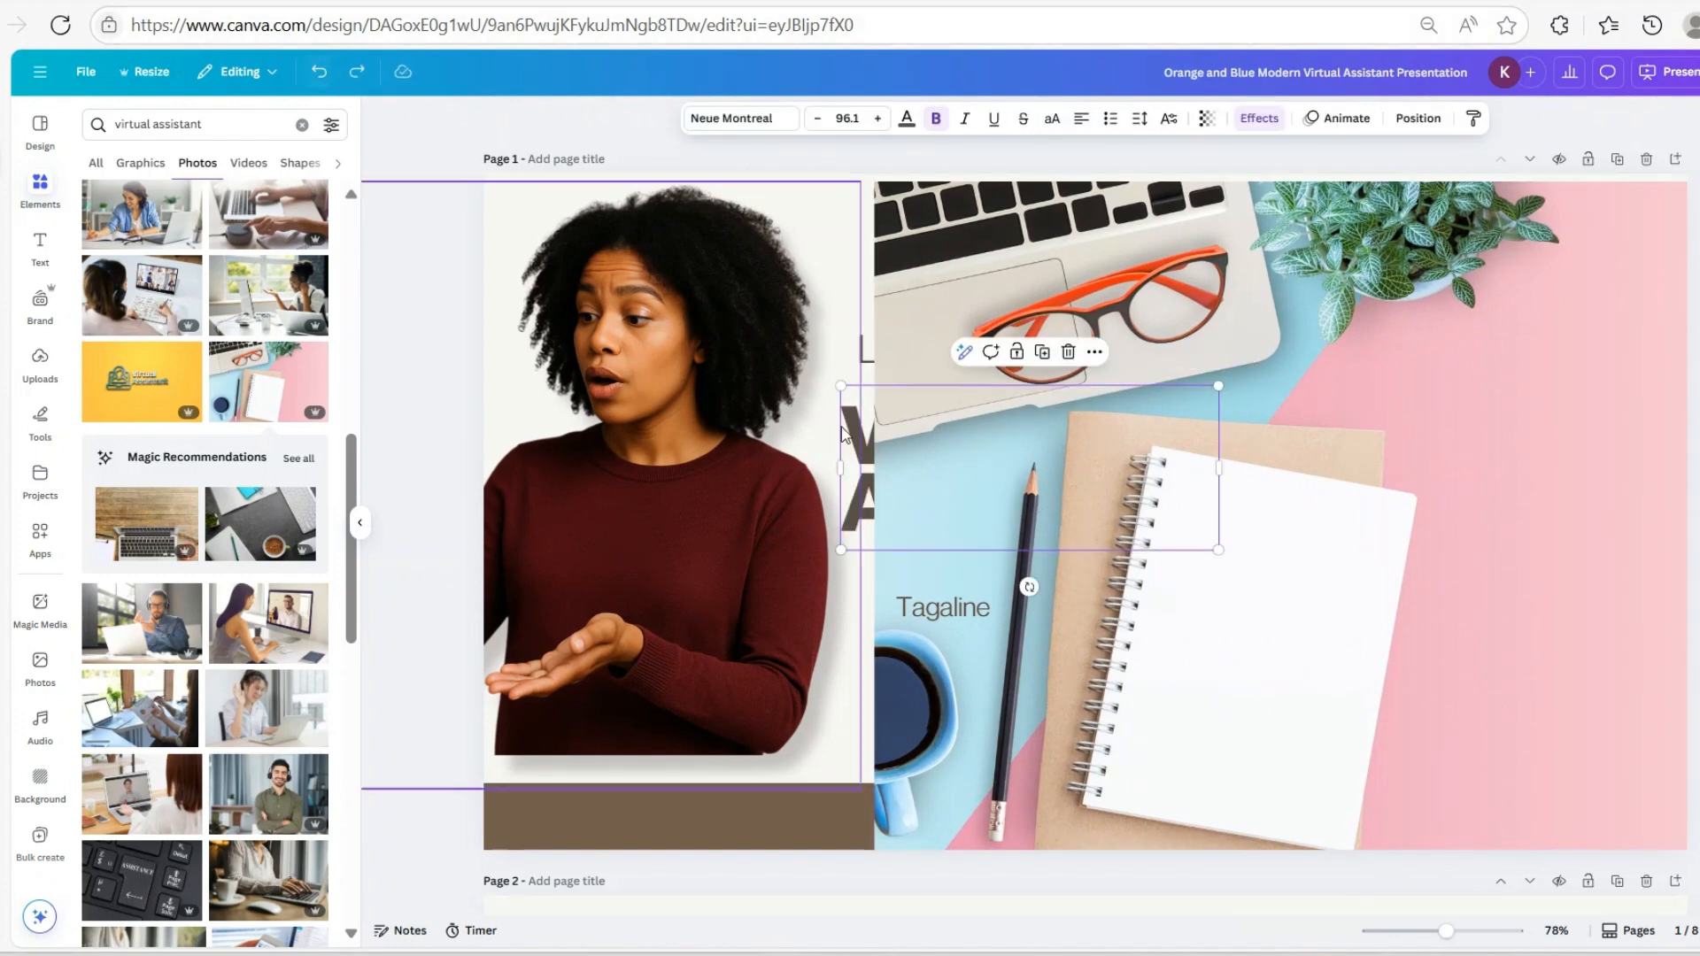
{"action": "left_click", "coordinate": [874, 518]}
{"action": "left_click_drag", "start_coordinate": [872, 515], "coordinate": [920, 515]}
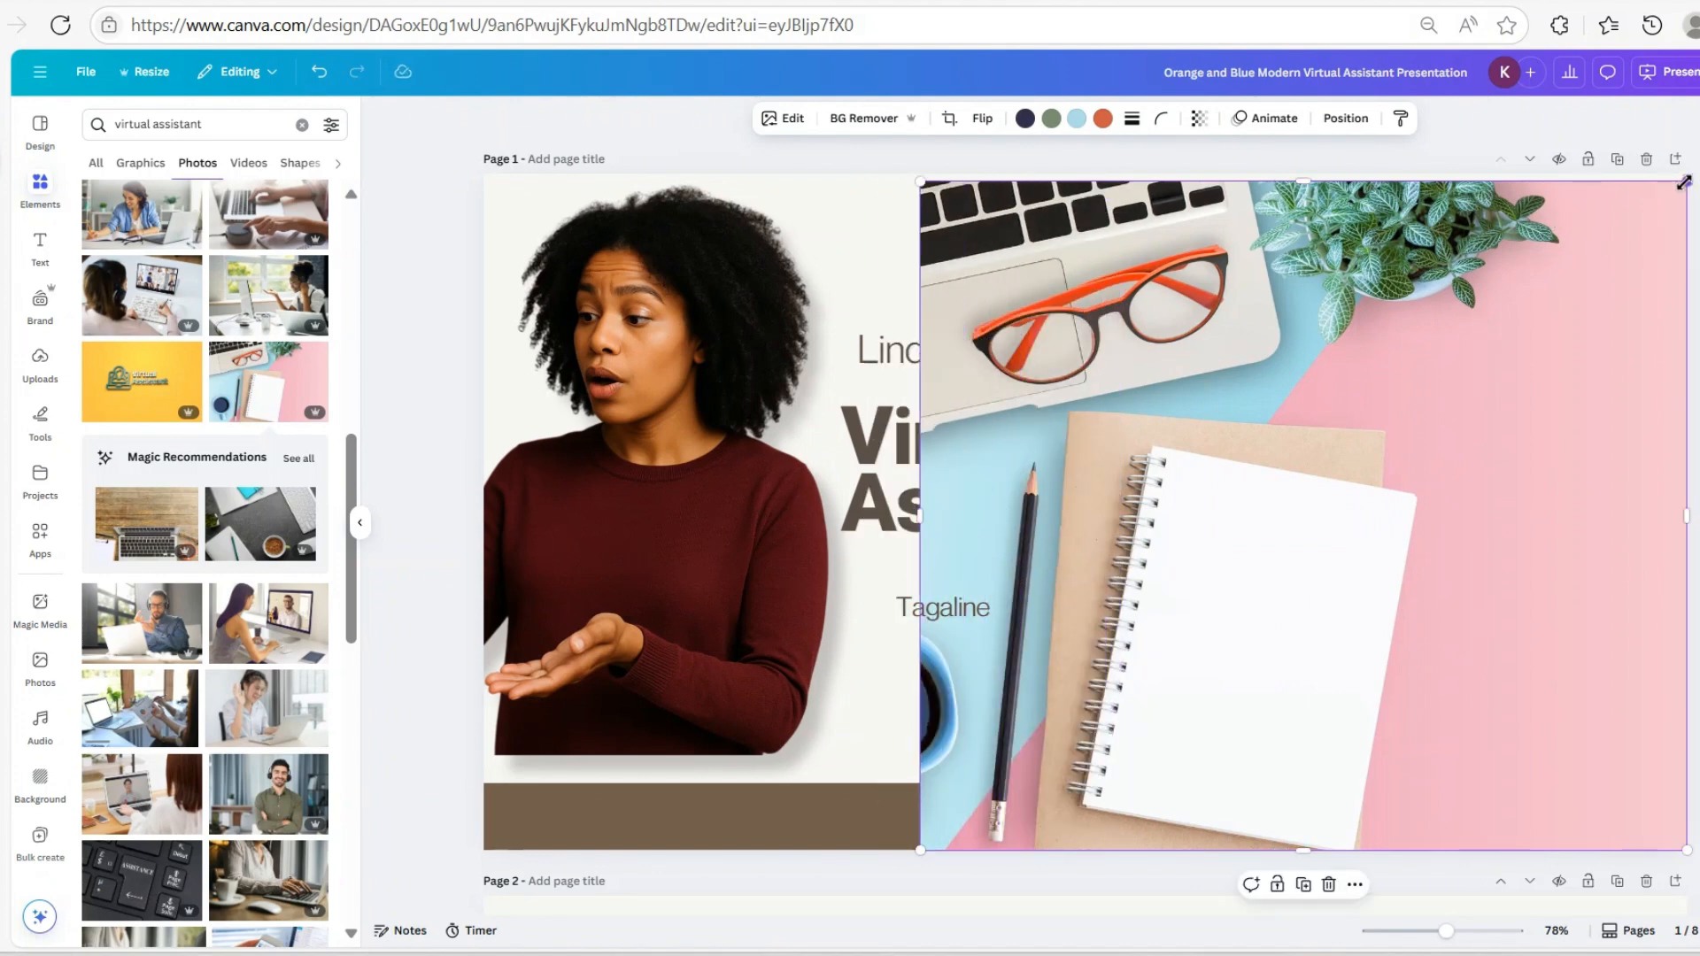
{"action": "left_click_drag", "start_coordinate": [1499, 354], "coordinate": [1005, 406]}
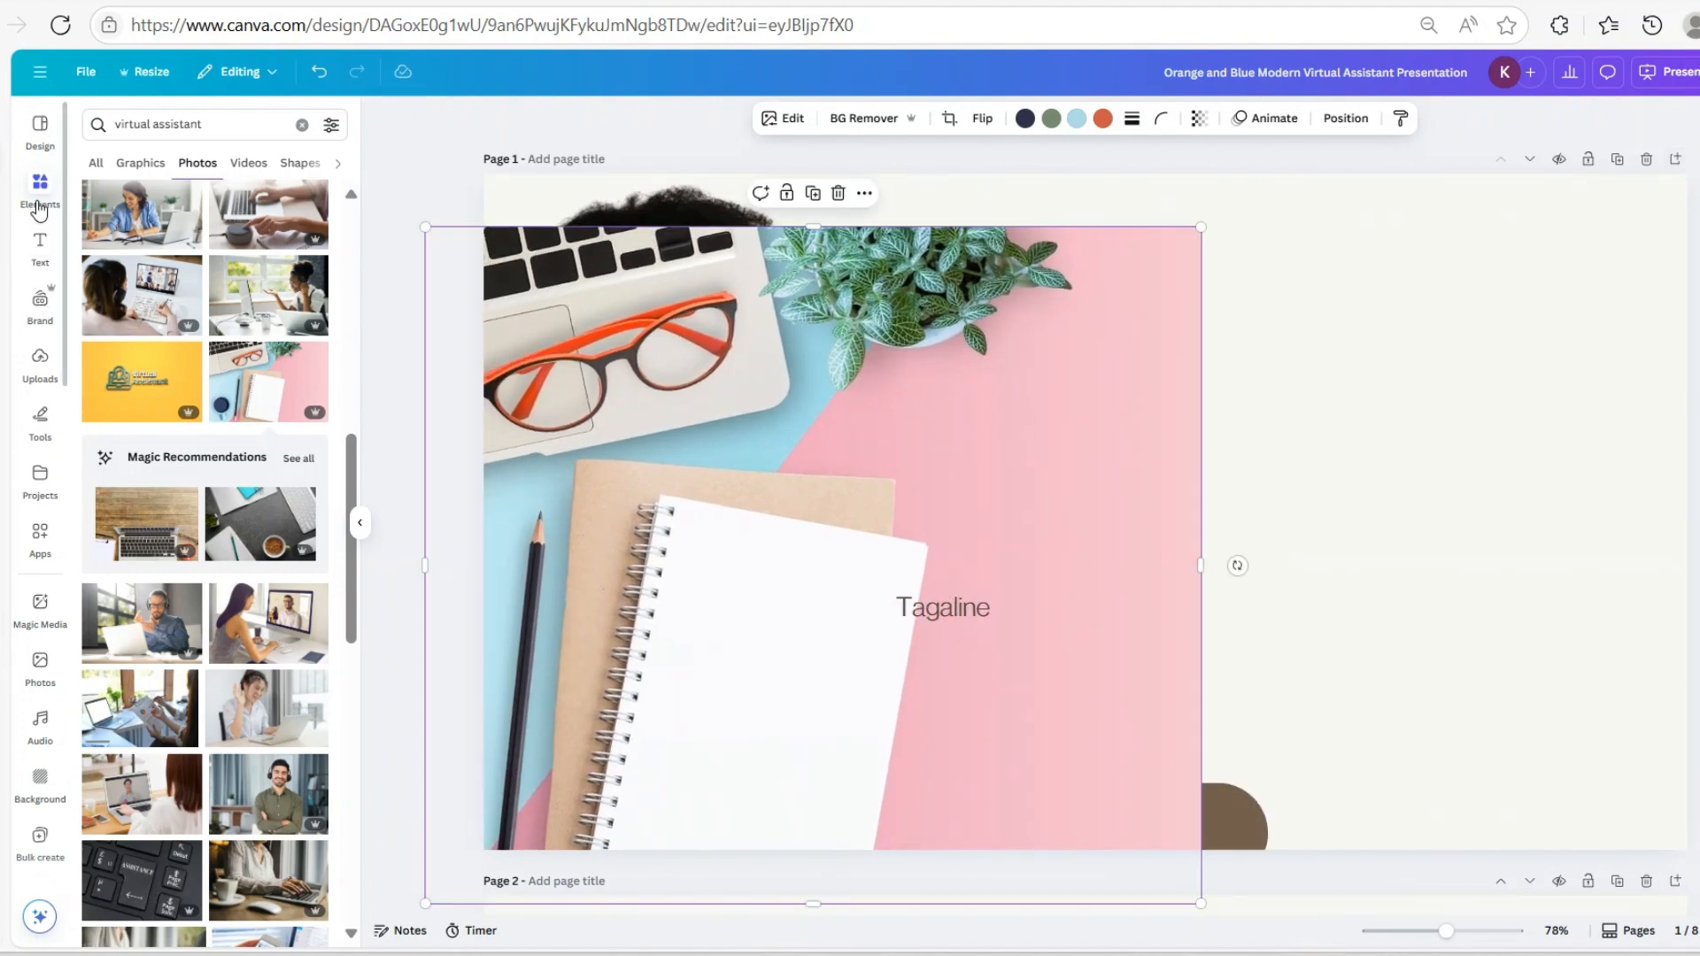
Add a rectangular frame spanning the cover's full right edge and drop the desk photo into it
{"action": "left_click", "coordinate": [304, 127]}
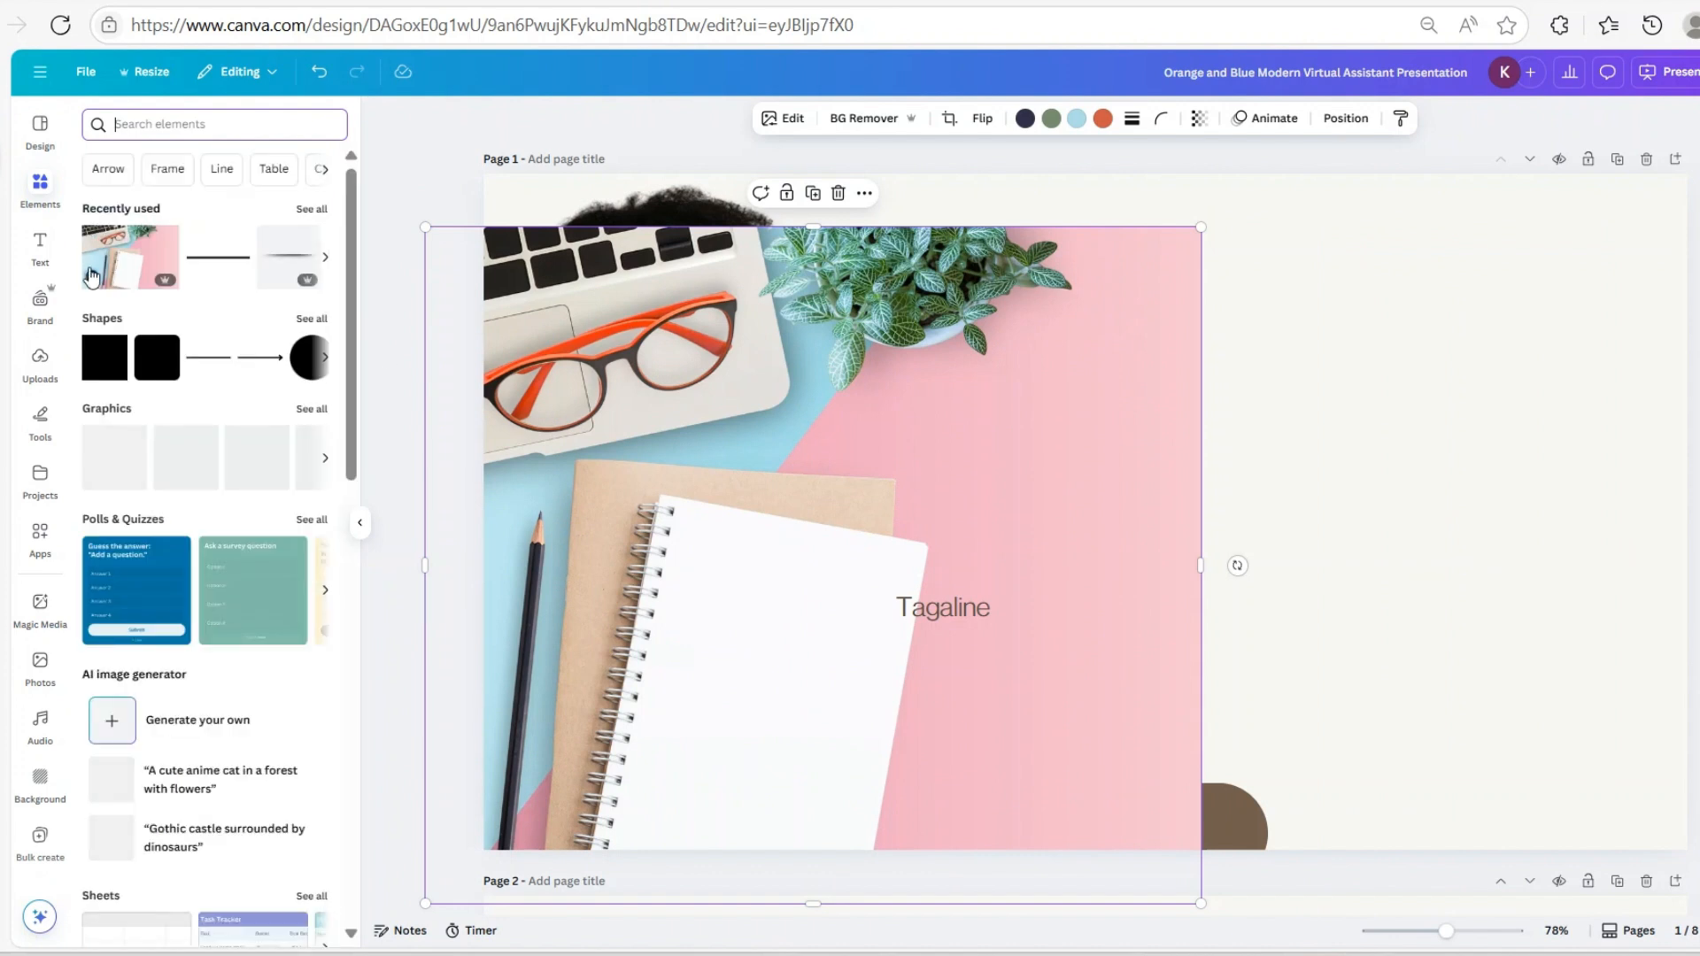
{"action": "left_click", "coordinate": [176, 170]}
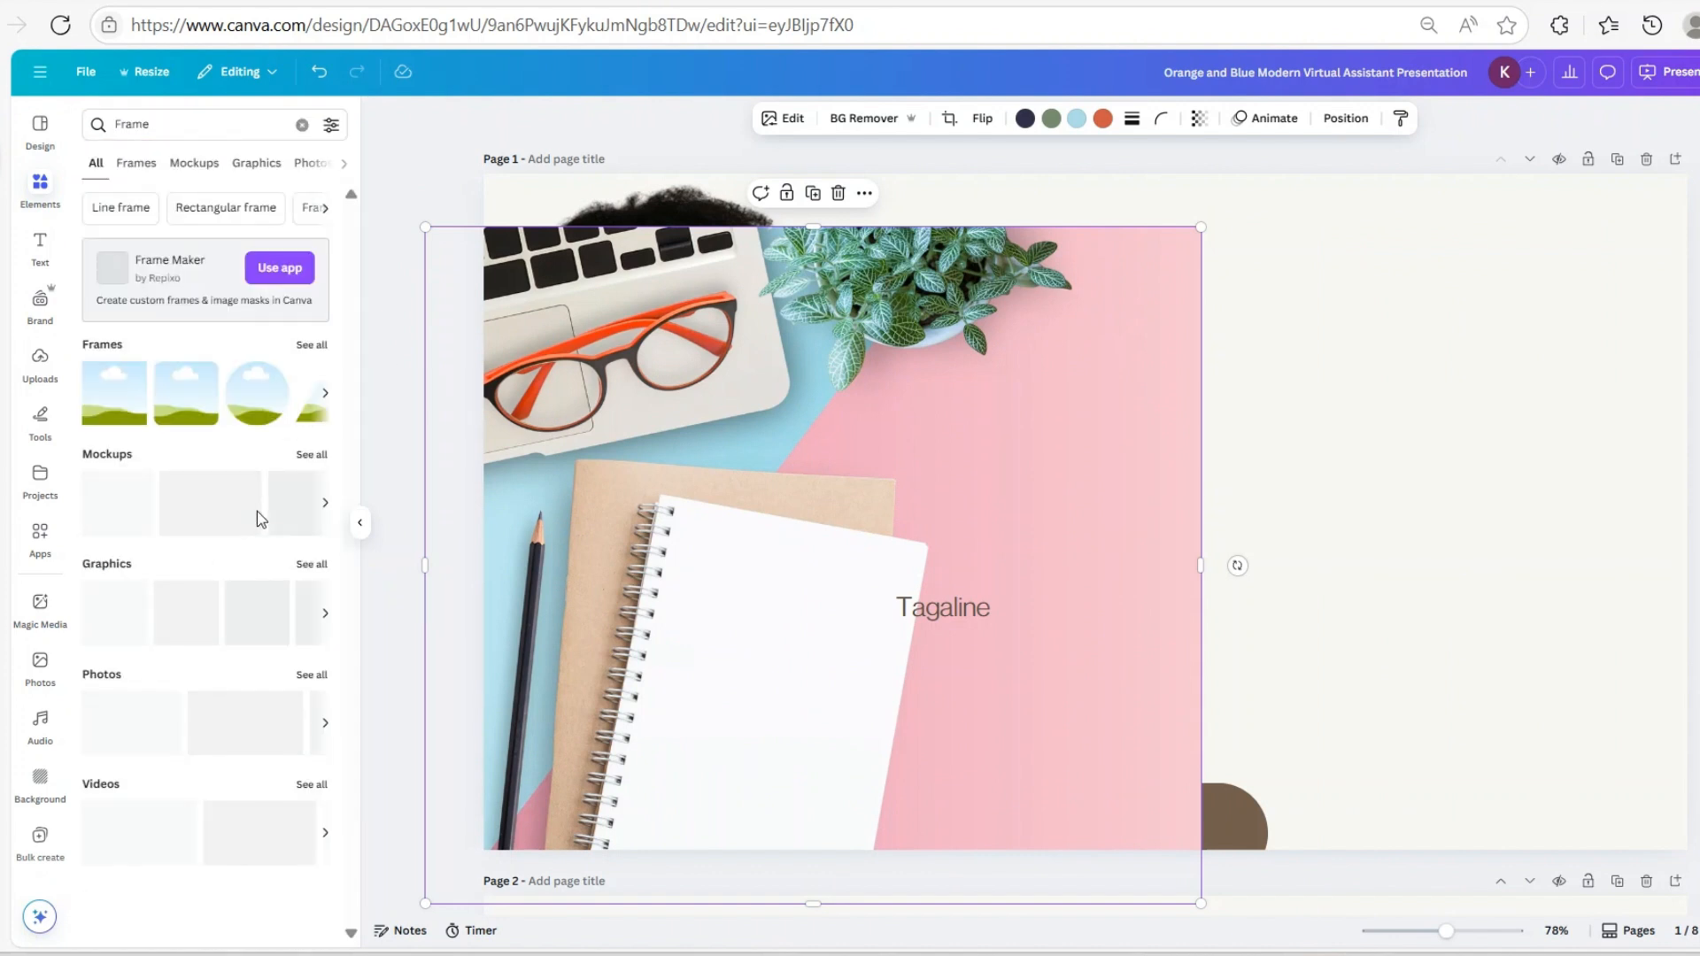
{"action": "left_click_drag", "start_coordinate": [130, 410], "coordinate": [1379, 309]}
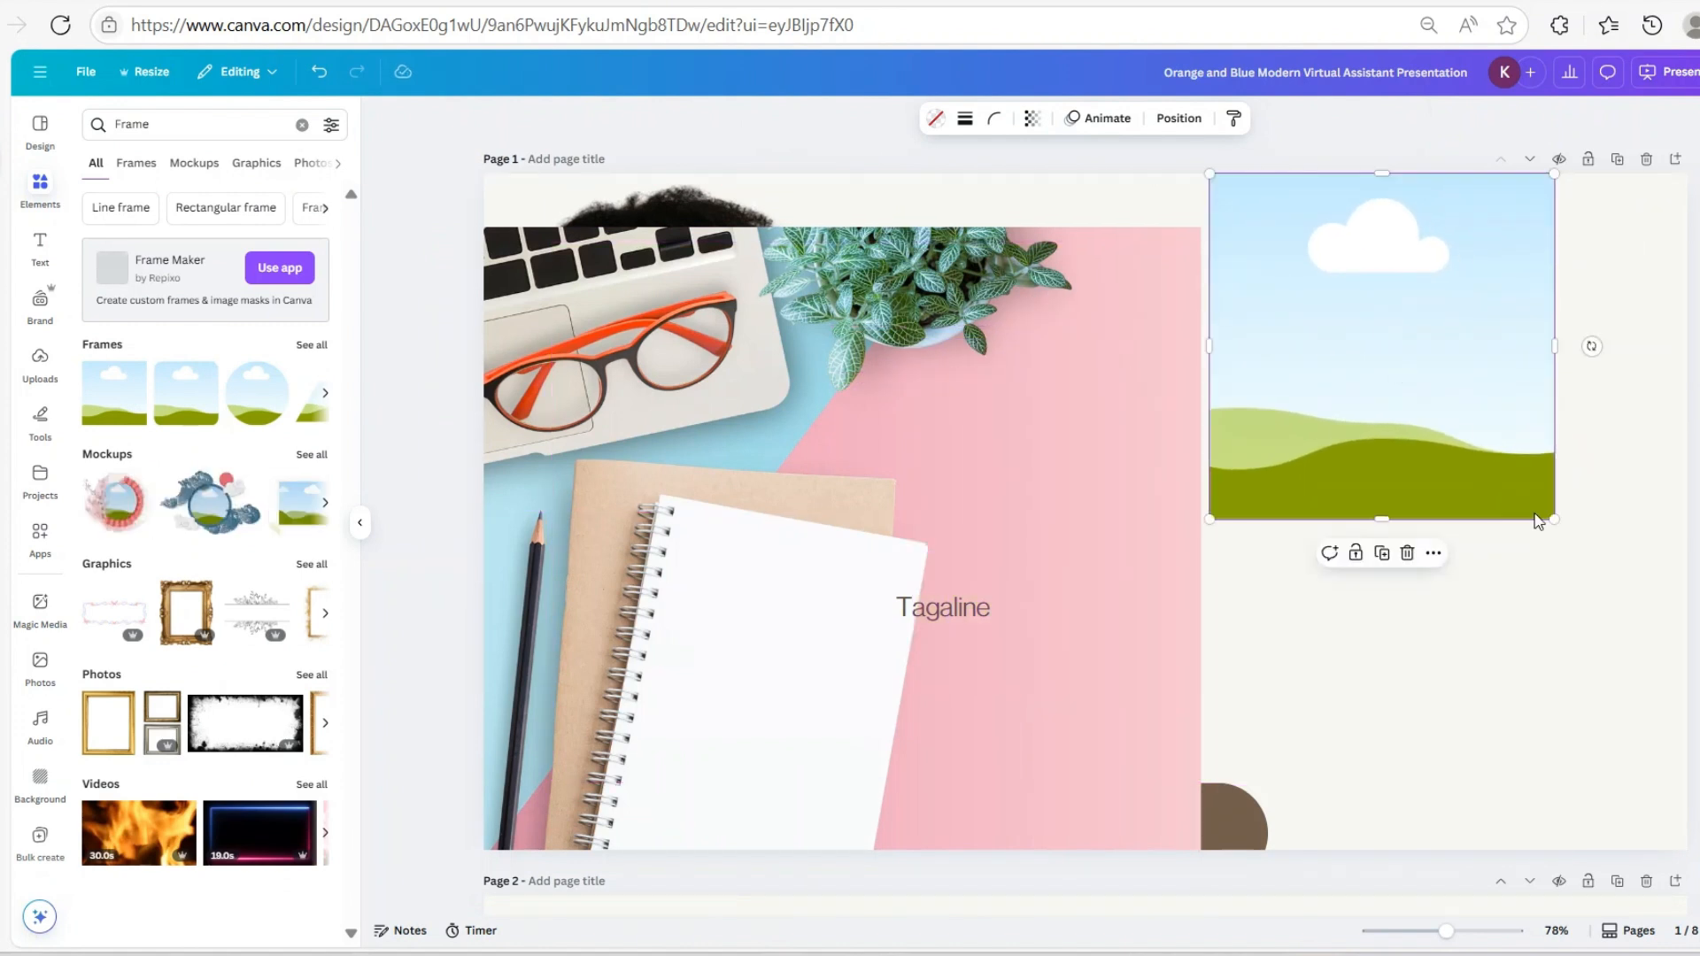
{"action": "left_click_drag", "start_coordinate": [1555, 520], "coordinate": [1687, 652]}
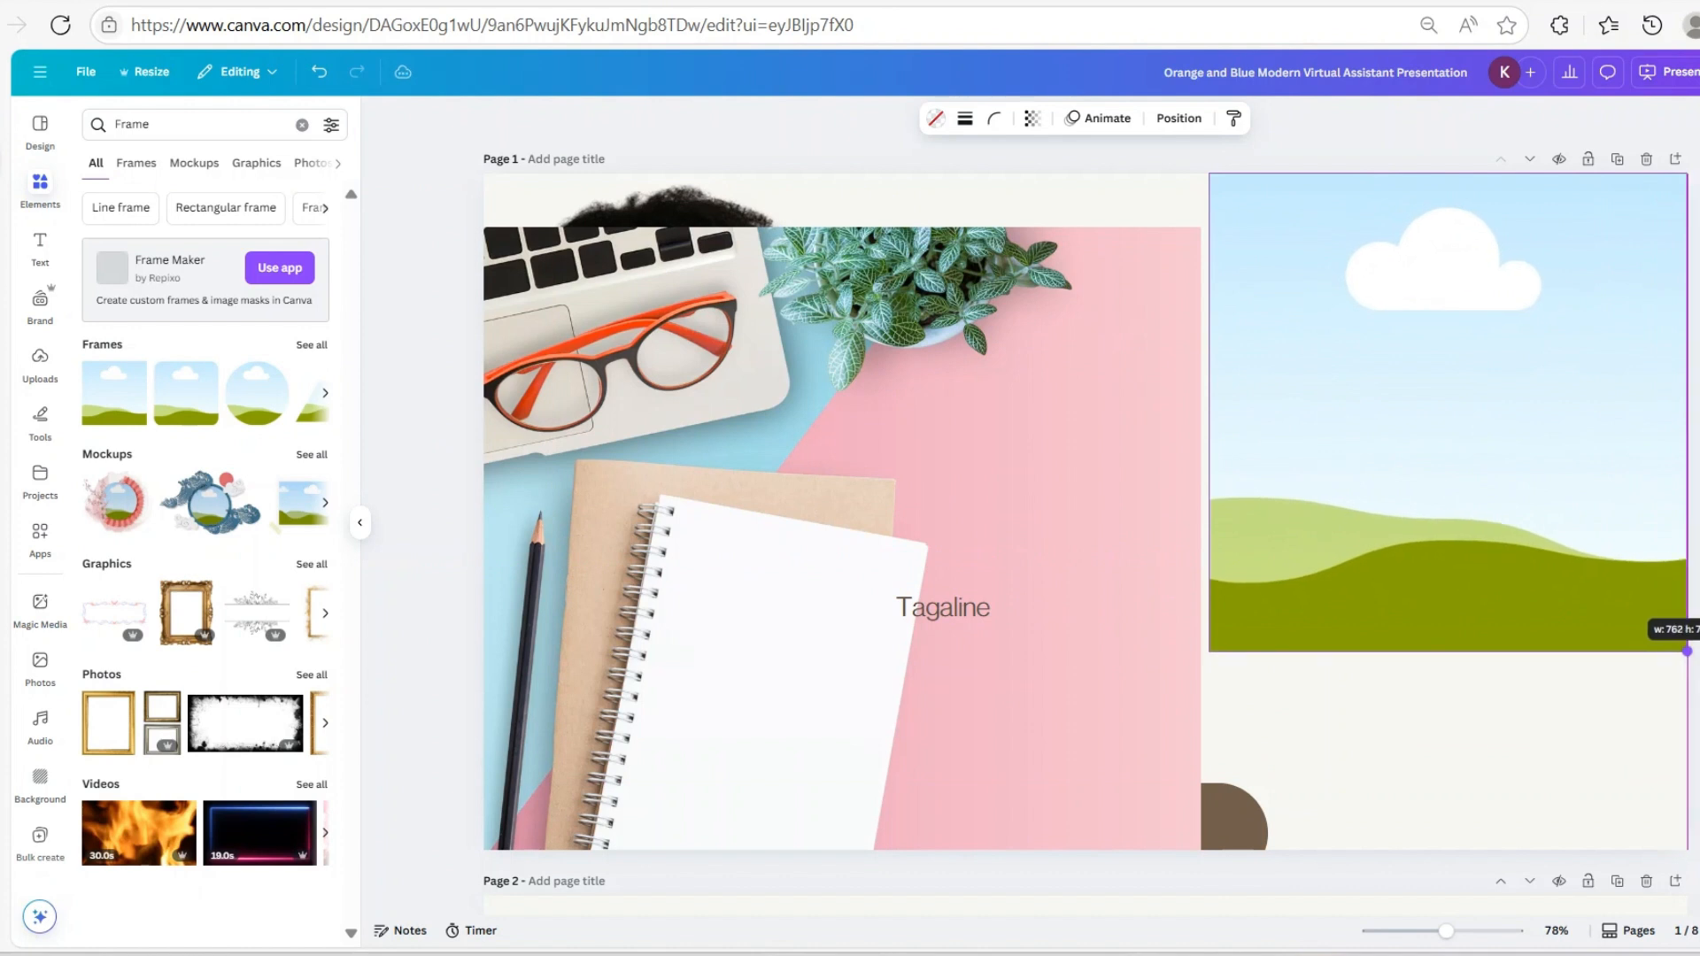
{"action": "left_click_drag", "start_coordinate": [1448, 652], "coordinate": [1490, 857]}
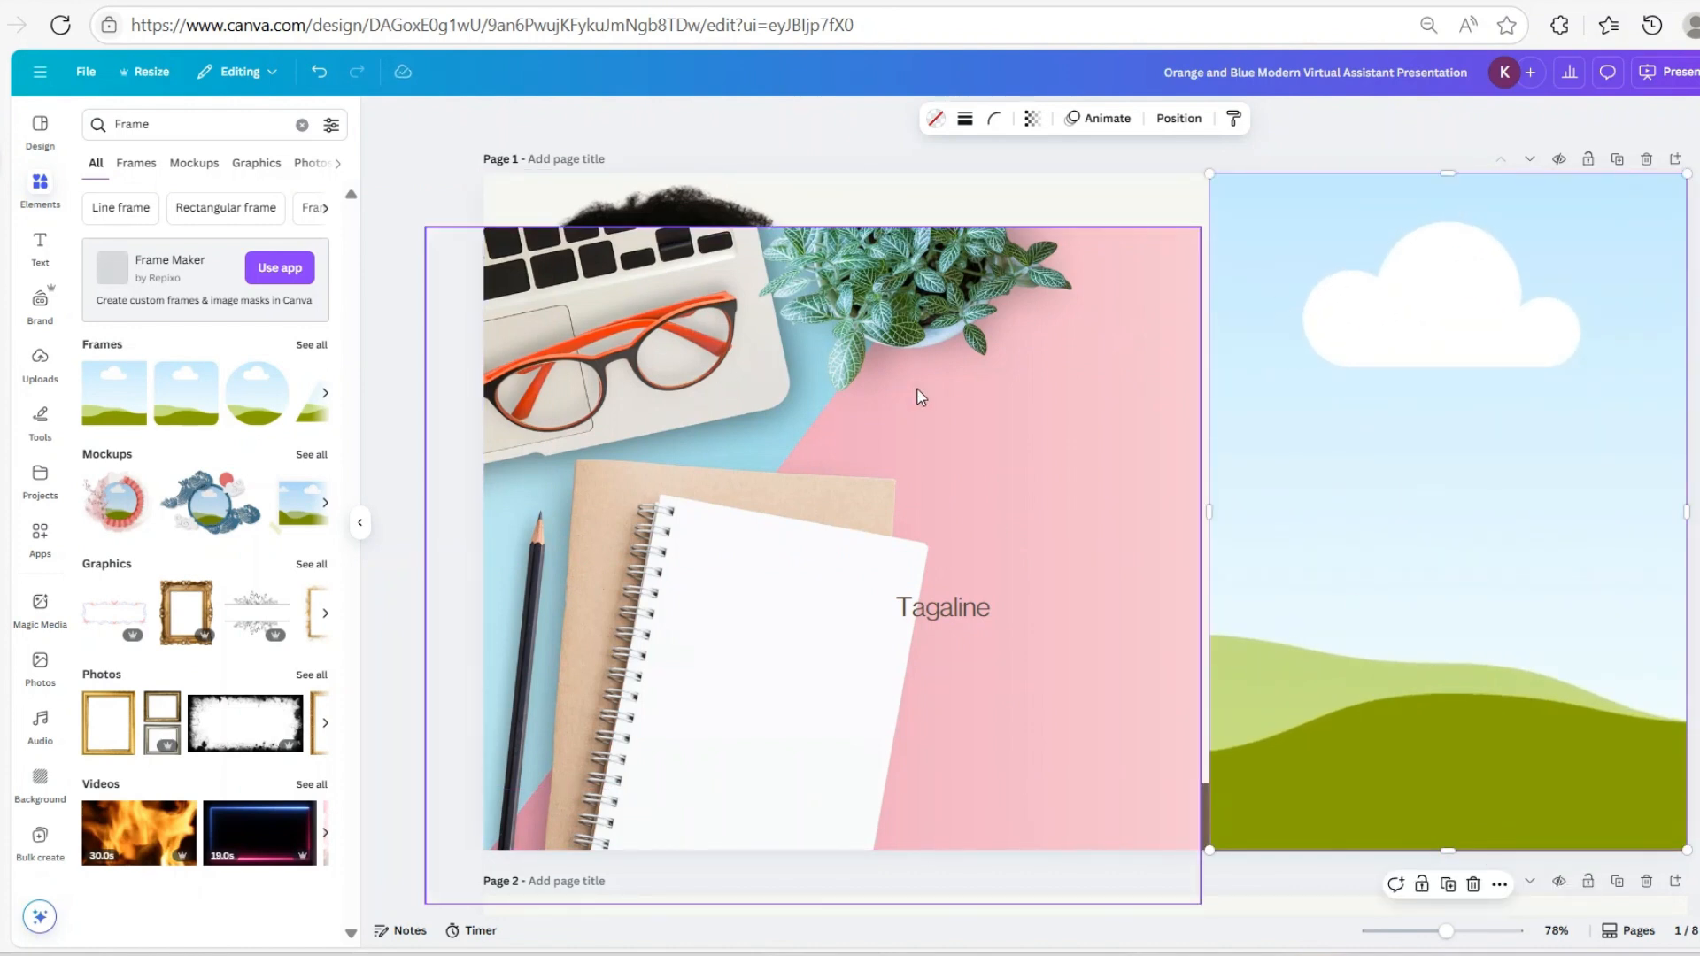
{"action": "left_click_drag", "start_coordinate": [921, 398], "coordinate": [1234, 597]}
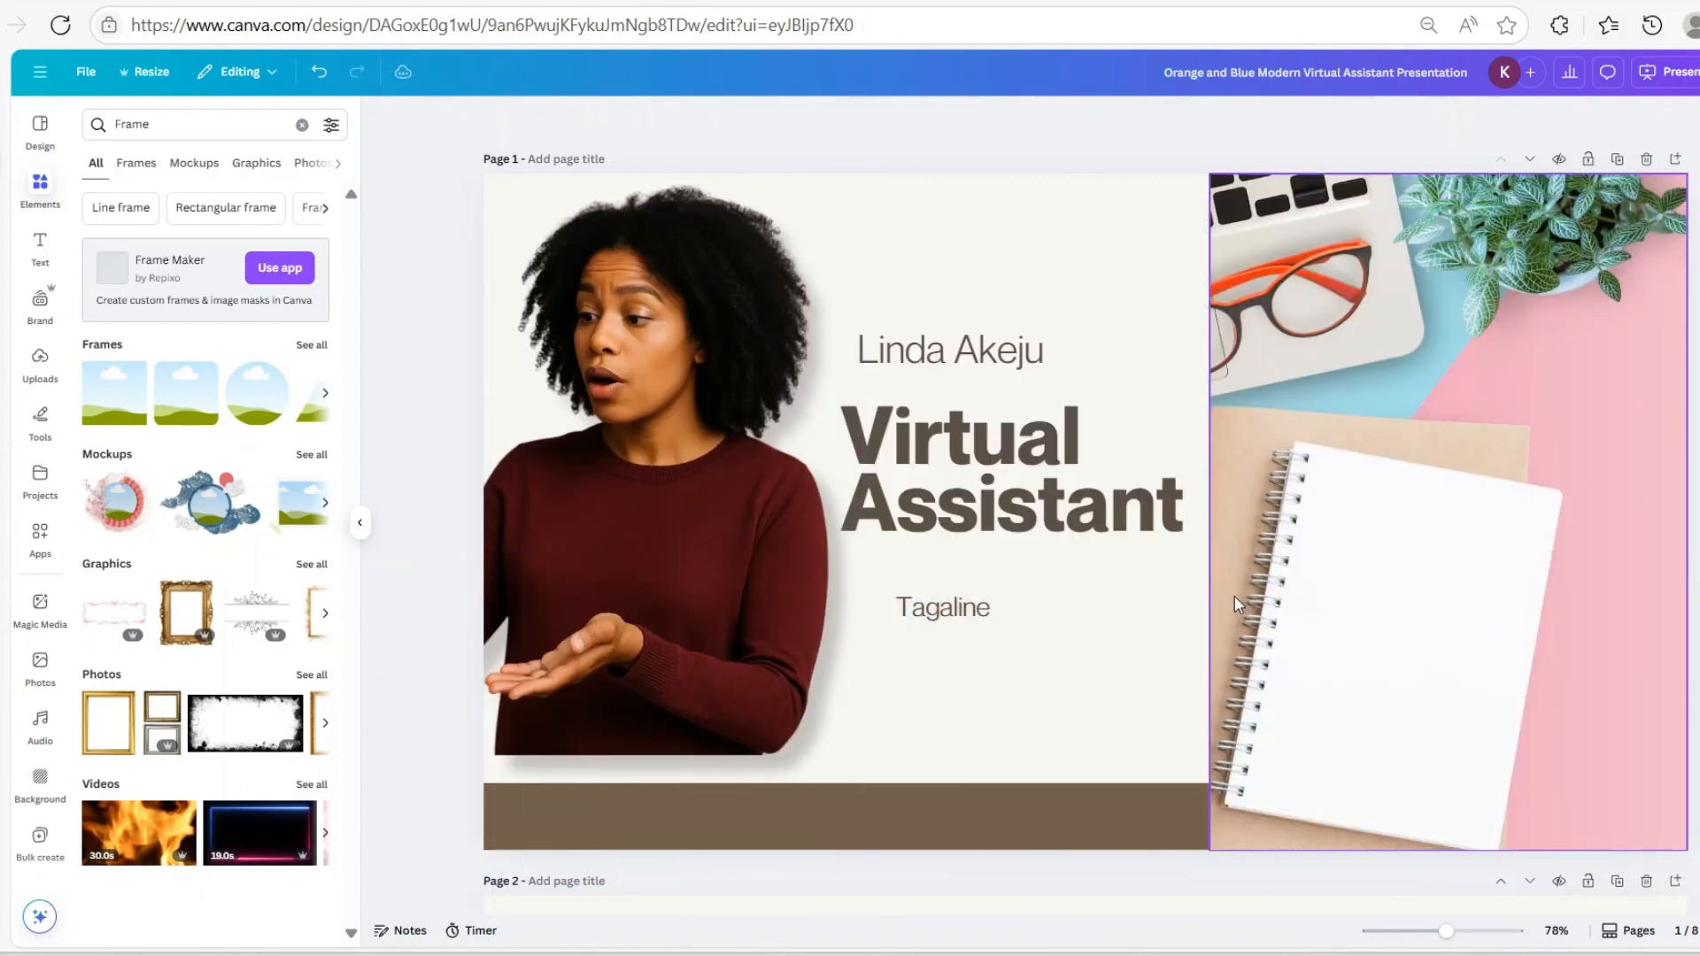
Bring the brown bottom bar in front of the framed desk photo
{"action": "left_click", "coordinate": [1293, 403]}
{"action": "left_click", "coordinate": [1136, 815]}
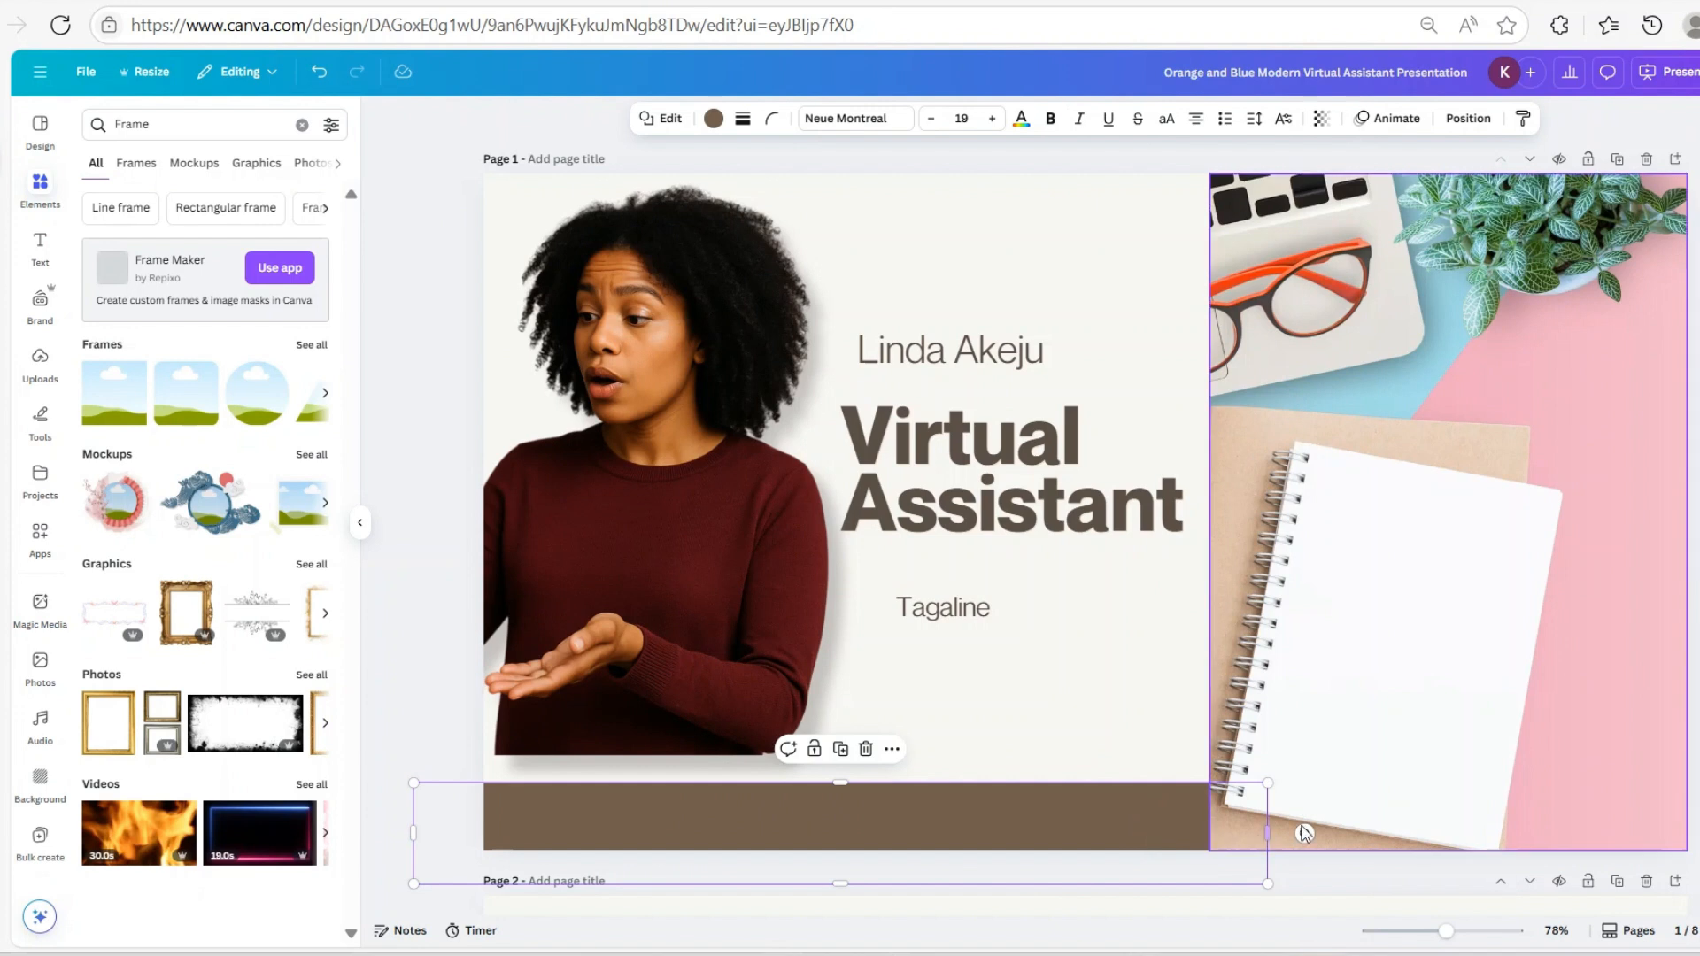
{"action": "left_click", "coordinate": [1463, 118]}
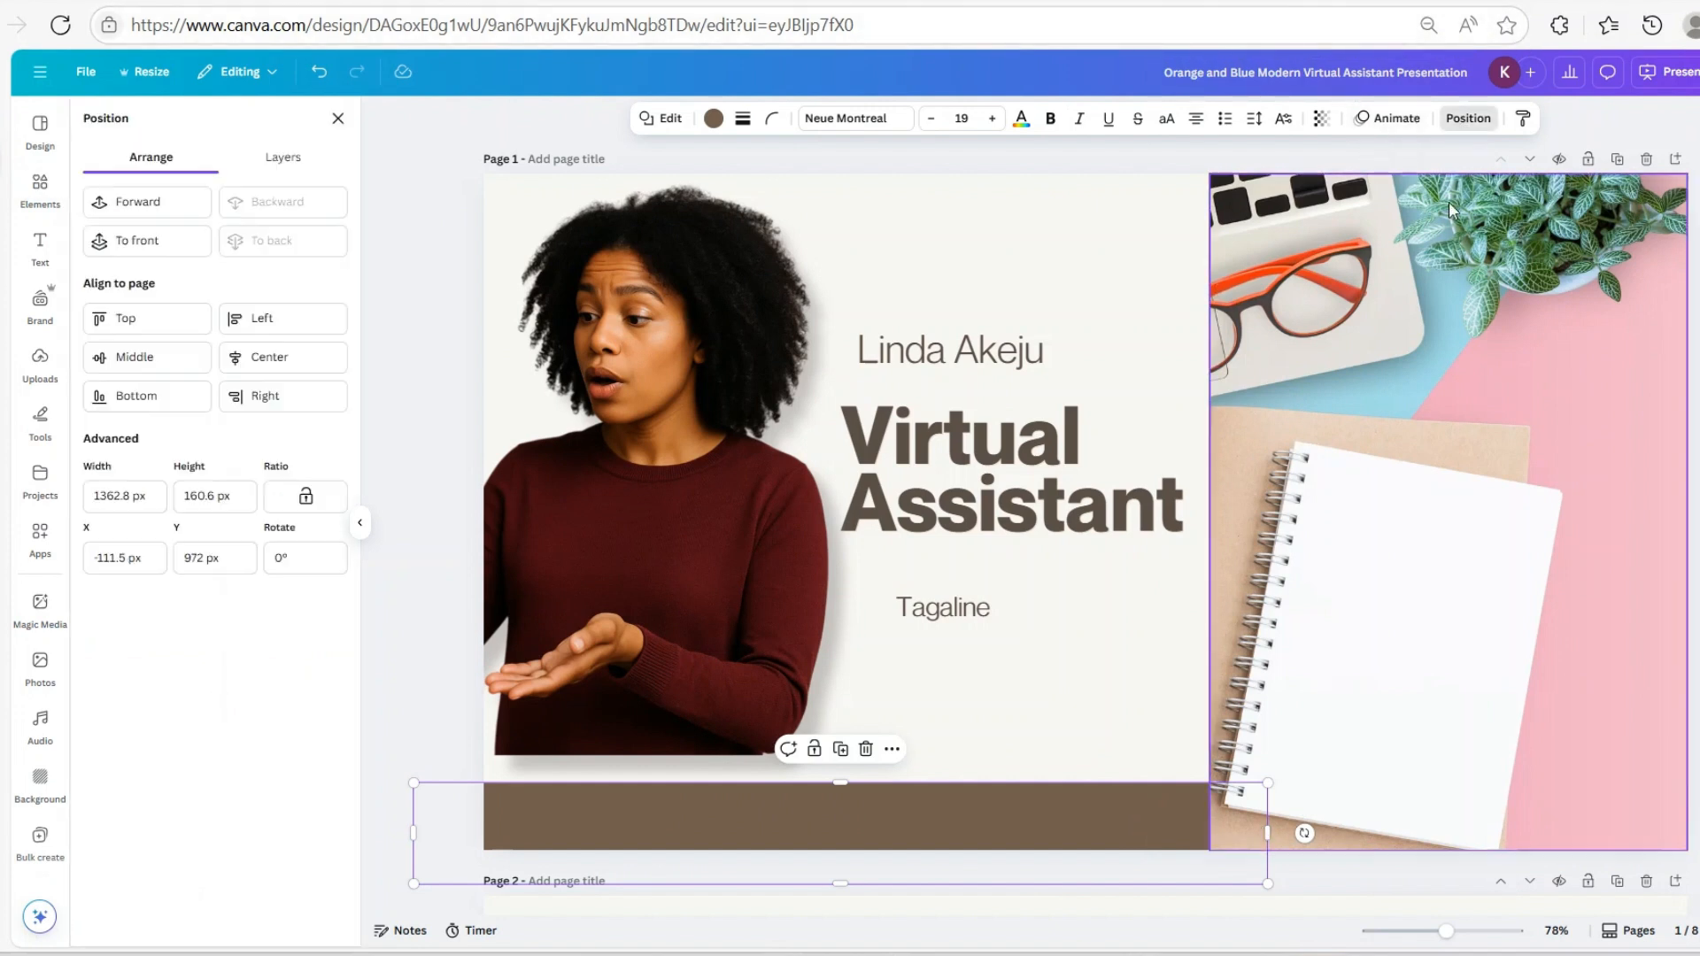
{"action": "left_click", "coordinate": [124, 204]}
{"action": "left_click", "coordinate": [1468, 119]}
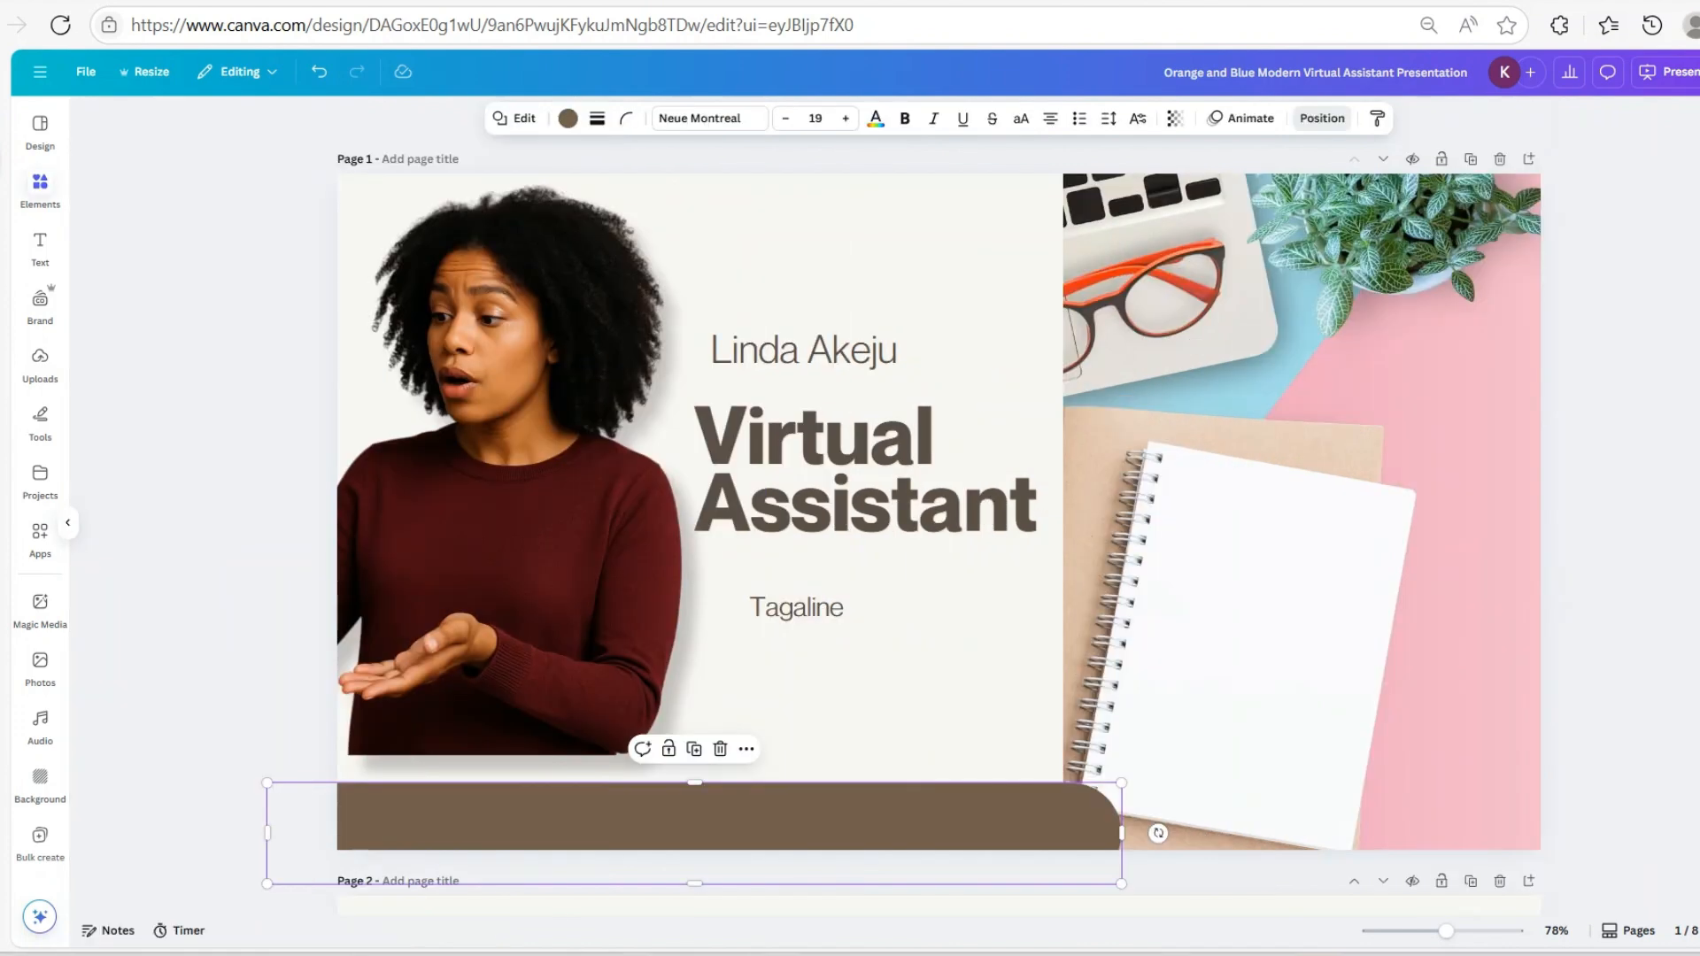
{"action": "key", "text": "Escape"}
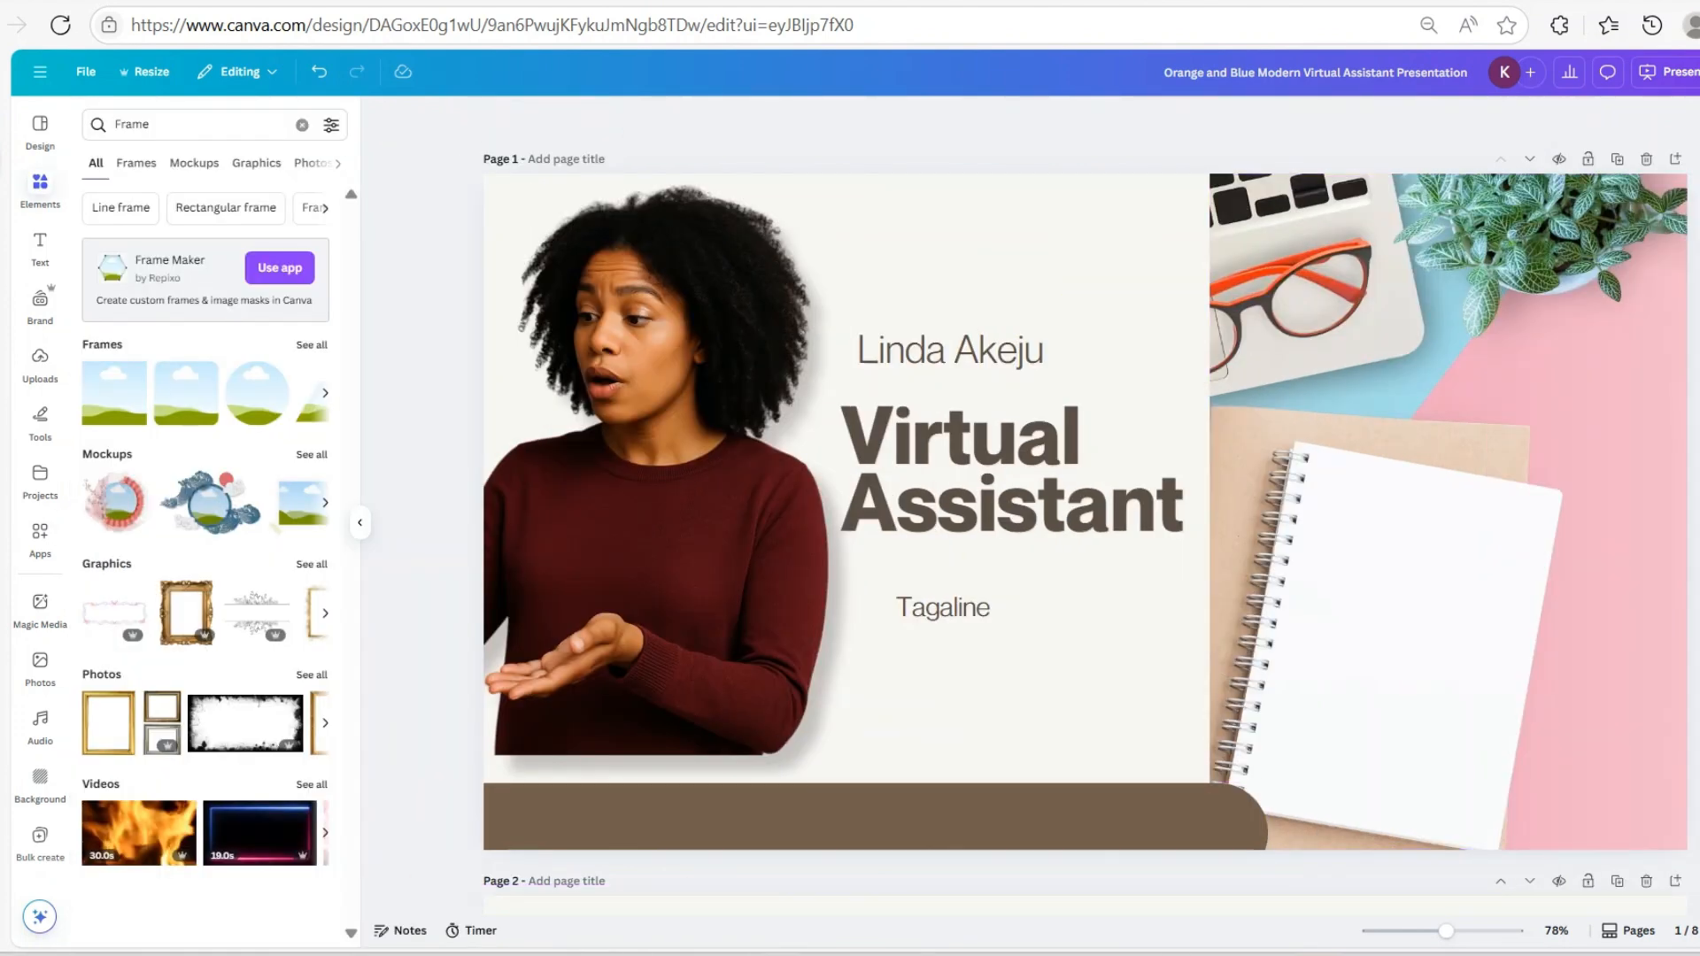
Move the woman photo off to the right, out of the cover's visible area
{"action": "left_click", "coordinate": [544, 432]}
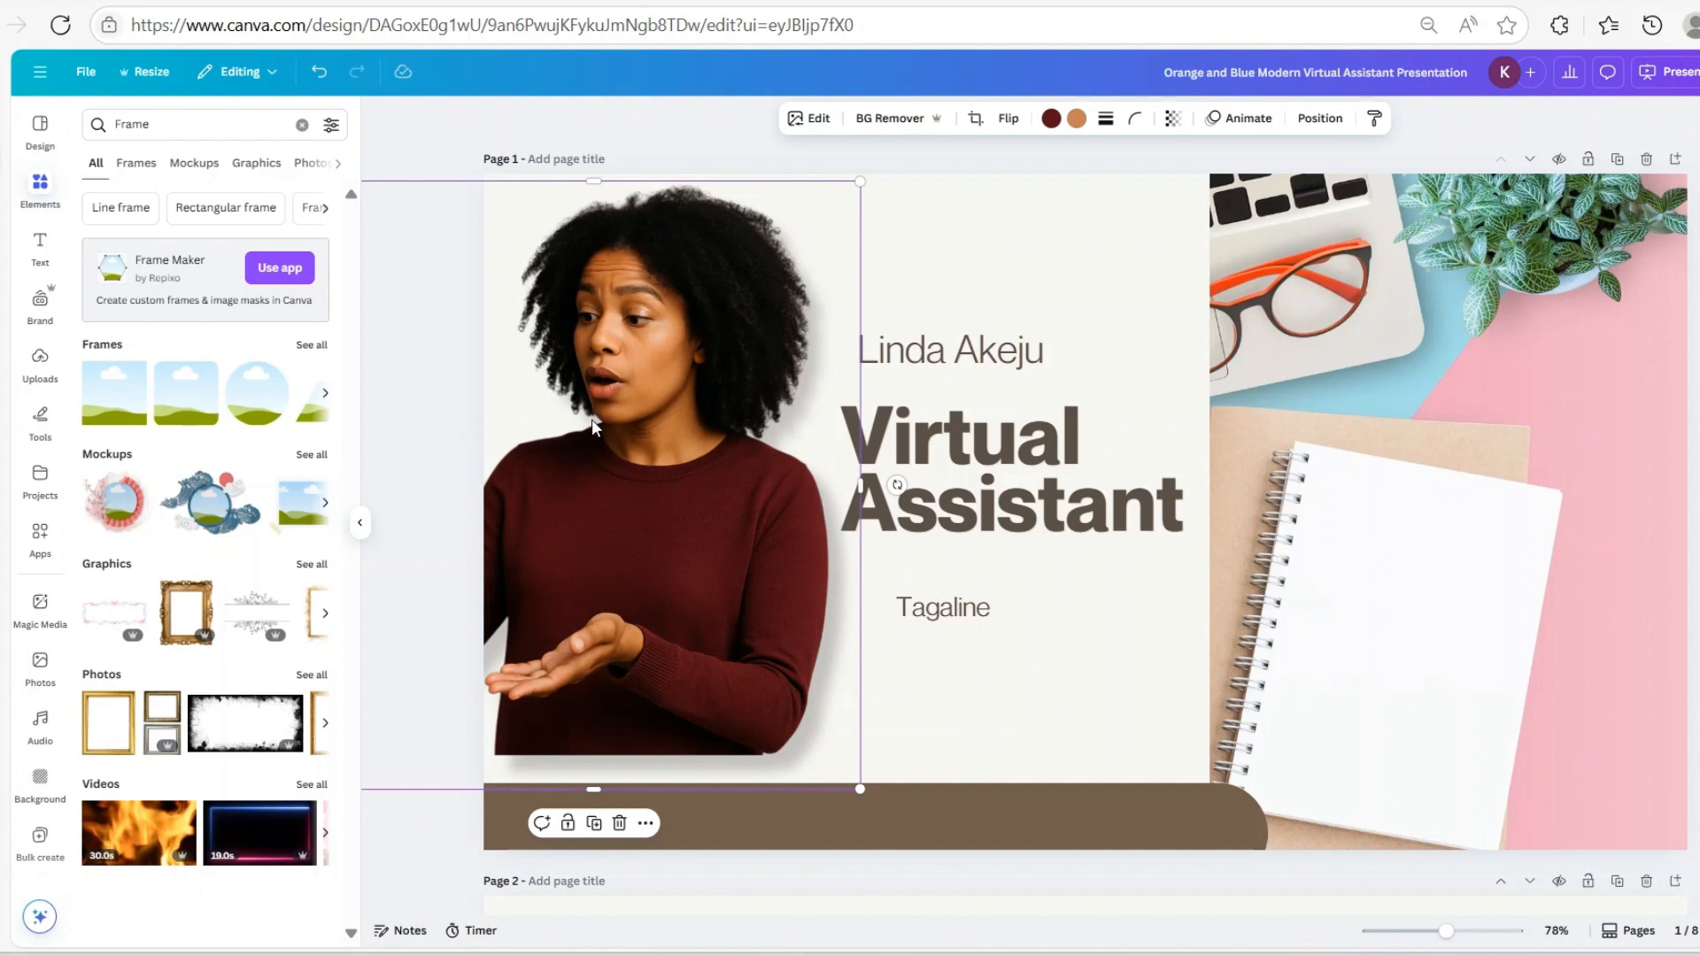
{"action": "left_click_drag", "start_coordinate": [592, 418], "coordinate": [865, 955]}
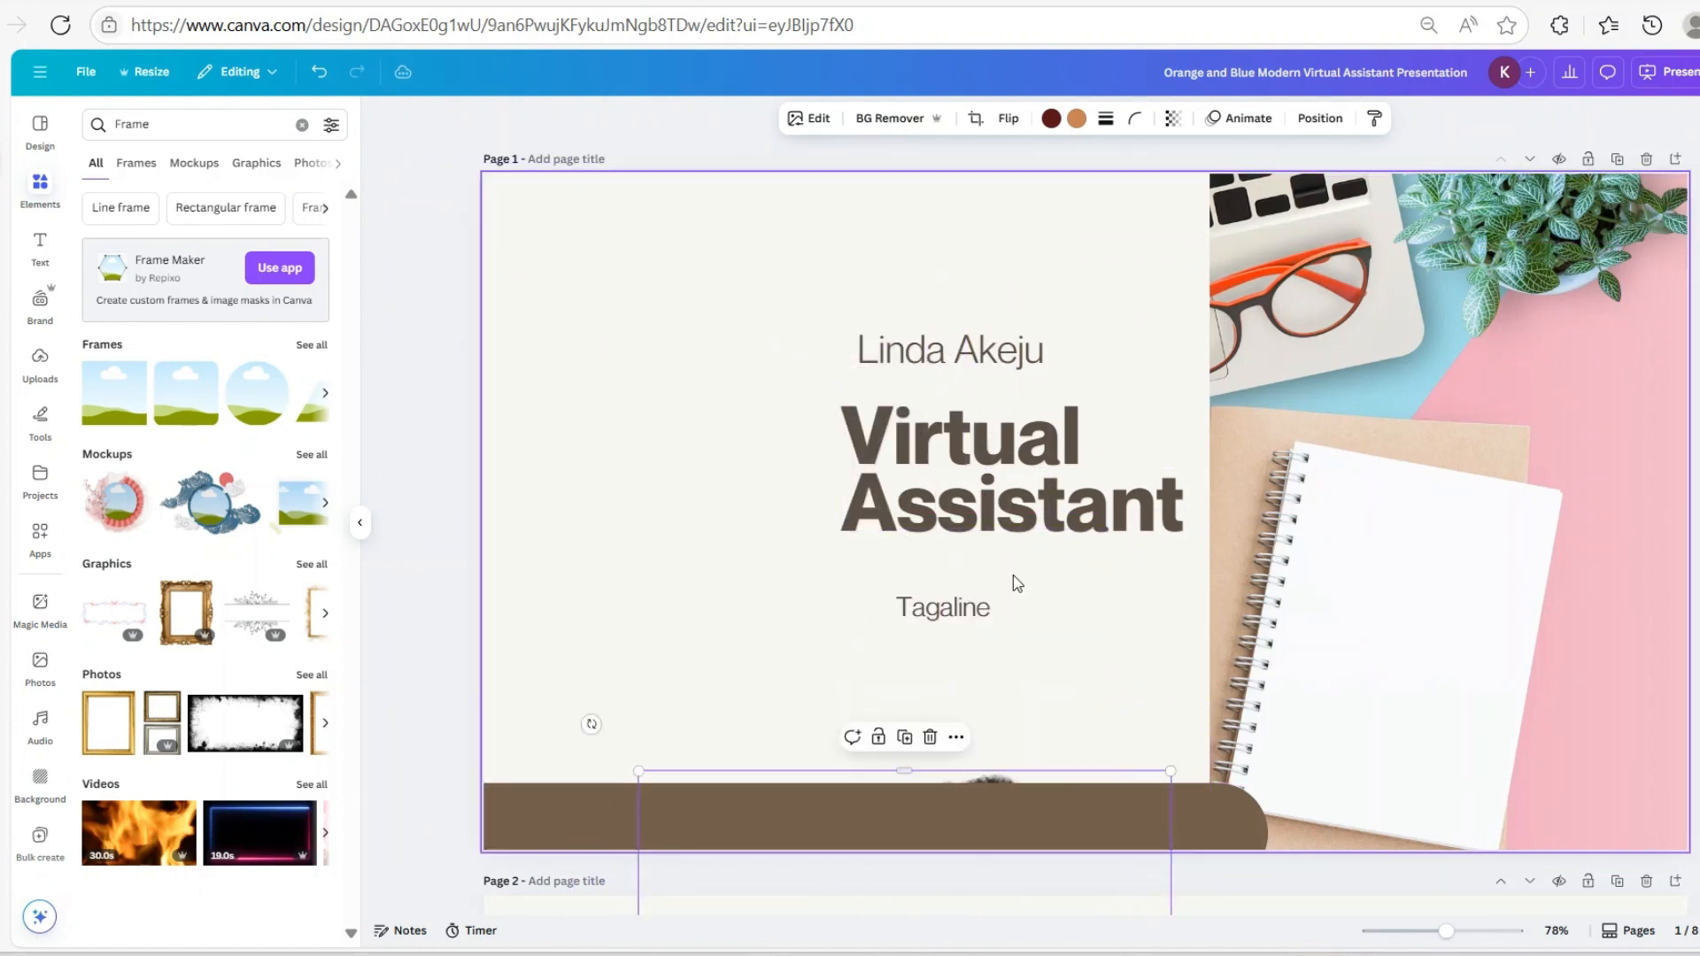
{"action": "scroll", "coordinate": [1017, 585], "scroll_direction": "down", "scroll_amount": 2}
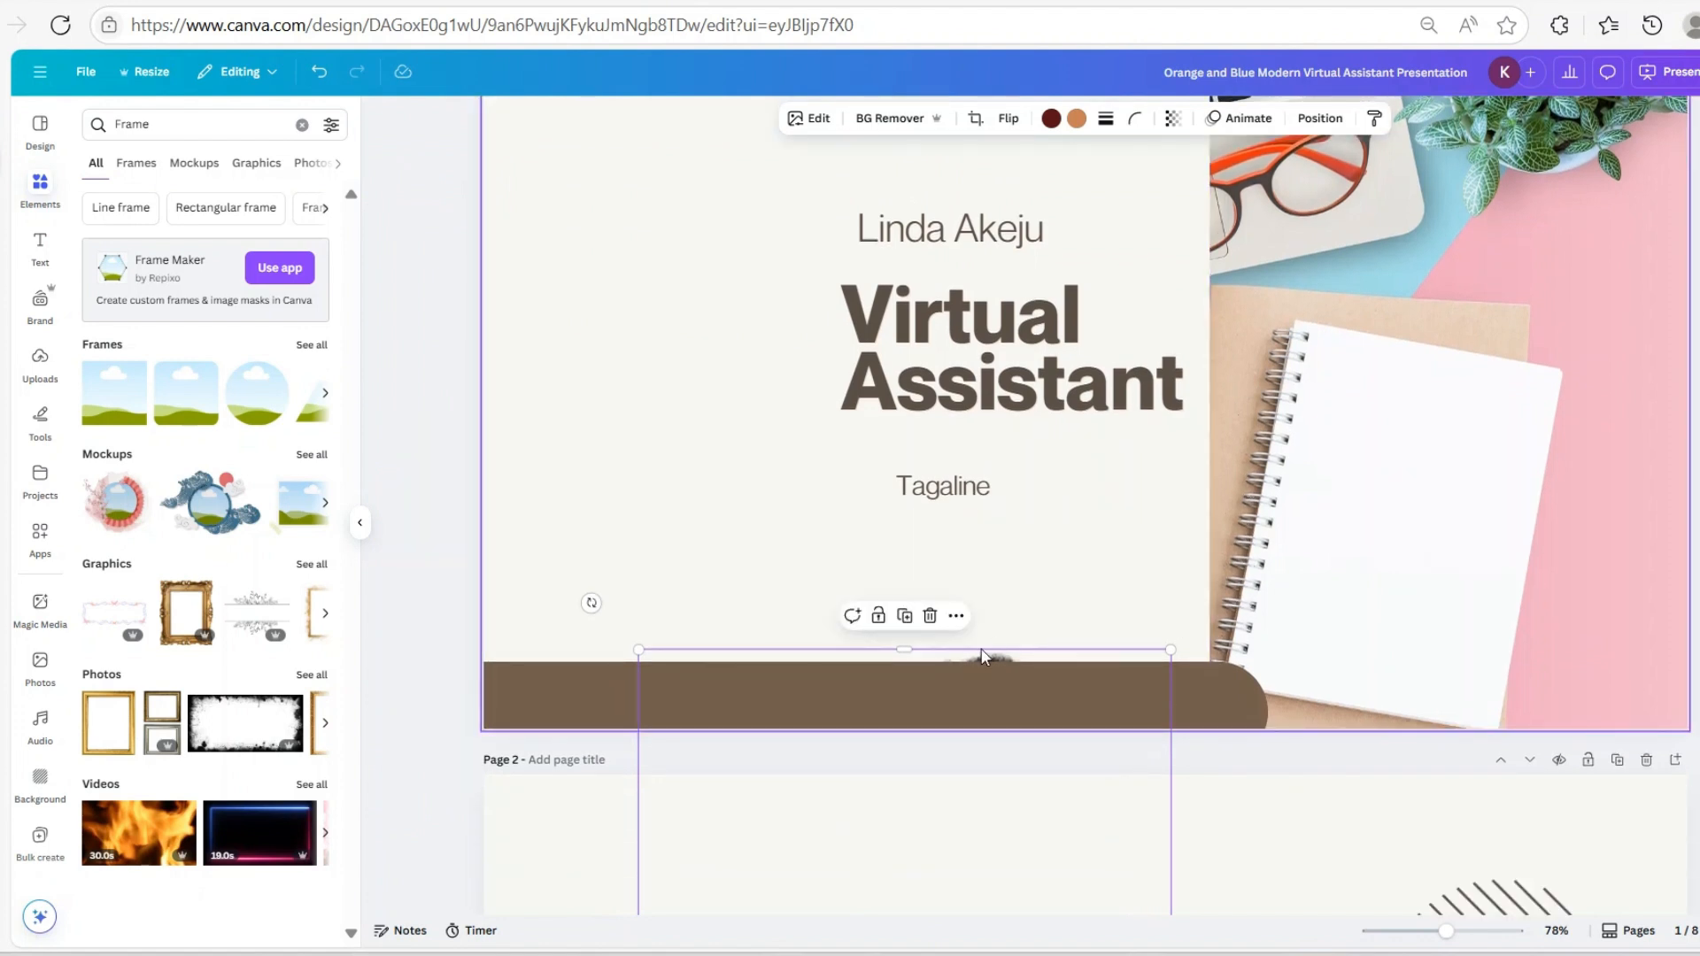
{"action": "left_click_drag", "start_coordinate": [981, 656], "coordinate": [996, 786]}
{"action": "scroll", "coordinate": [1052, 445], "scroll_direction": "up", "scroll_amount": 2}
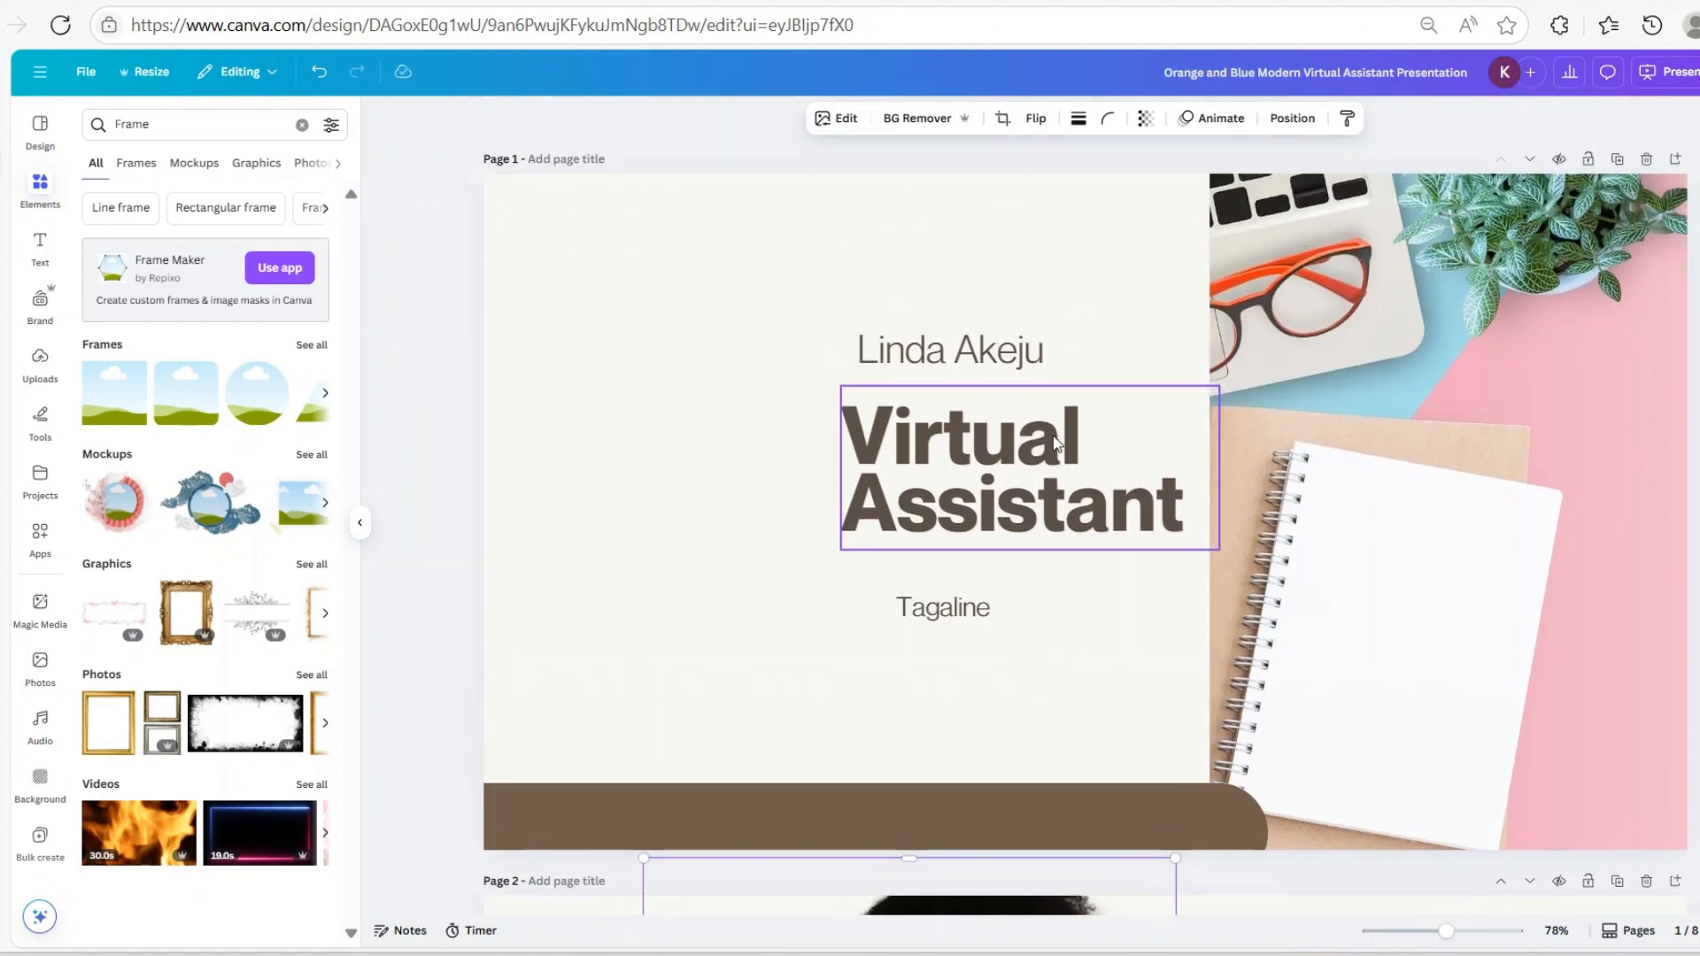
Shift the name line, Virtual Assistant title and Tagaline text left onto the guides
{"action": "left_click_drag", "start_coordinate": [885, 350], "coordinate": [689, 337]}
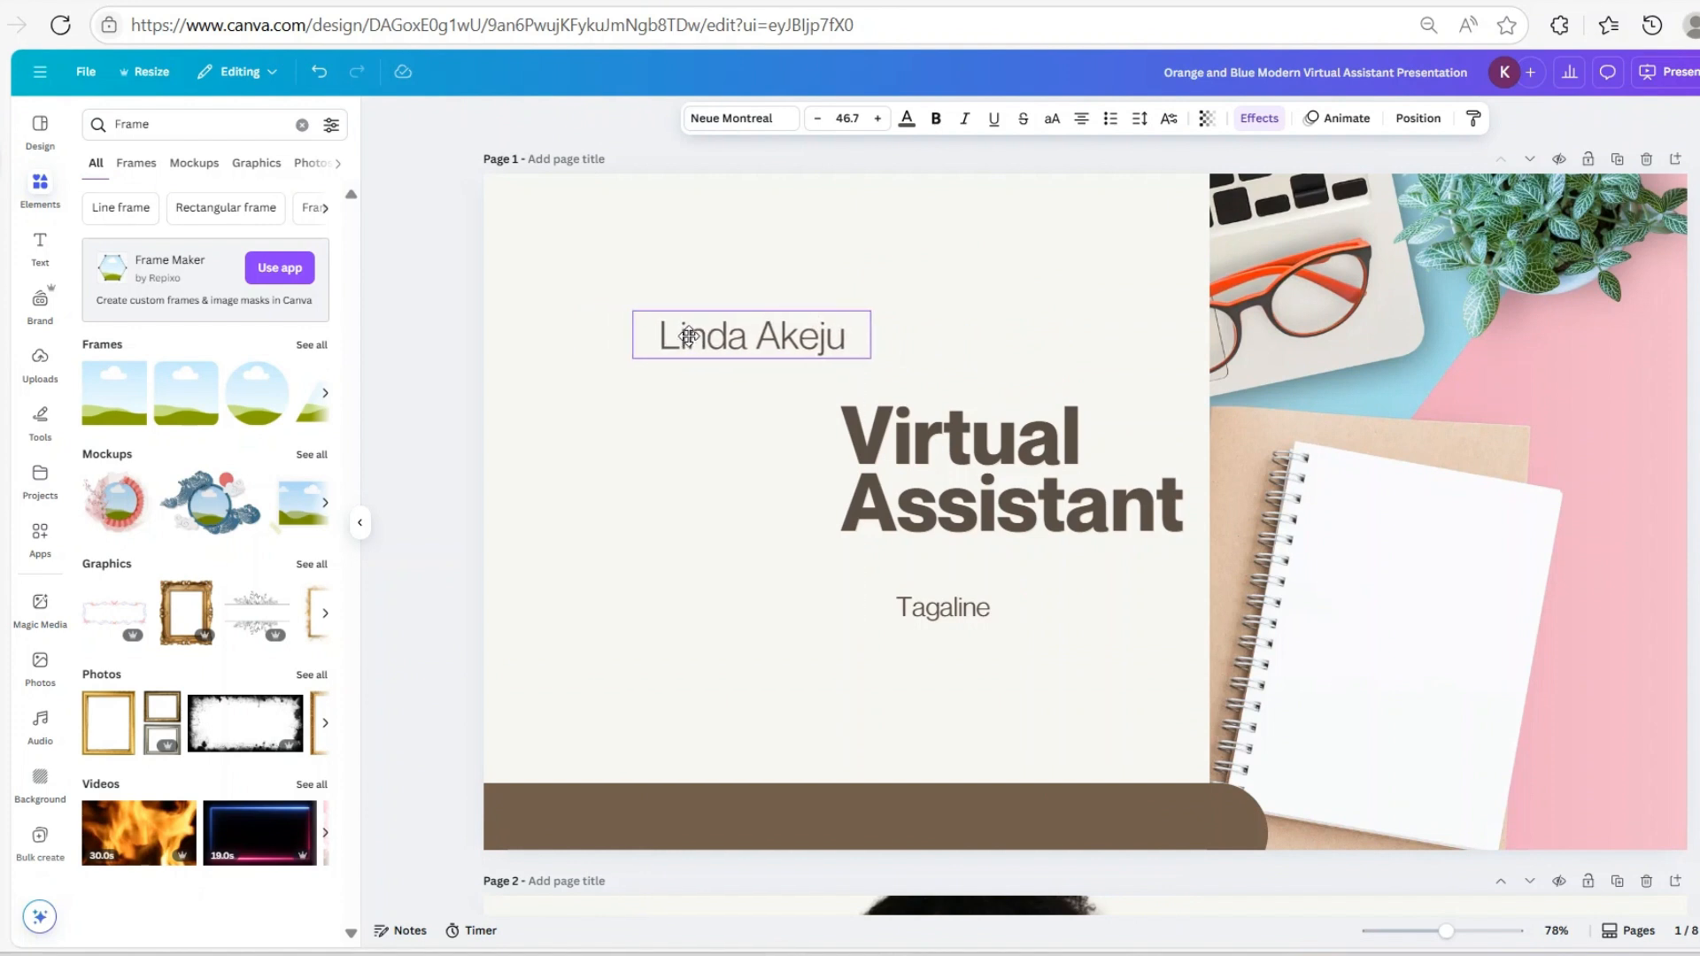
{"action": "left_click_drag", "start_coordinate": [874, 460], "coordinate": [693, 434]}
{"action": "left_click", "coordinate": [940, 607]}
{"action": "left_click_drag", "start_coordinate": [941, 608], "coordinate": [760, 599]}
Widen the desk photo leftward and lower its transparency to about 80
{"action": "left_click", "coordinate": [1610, 461]}
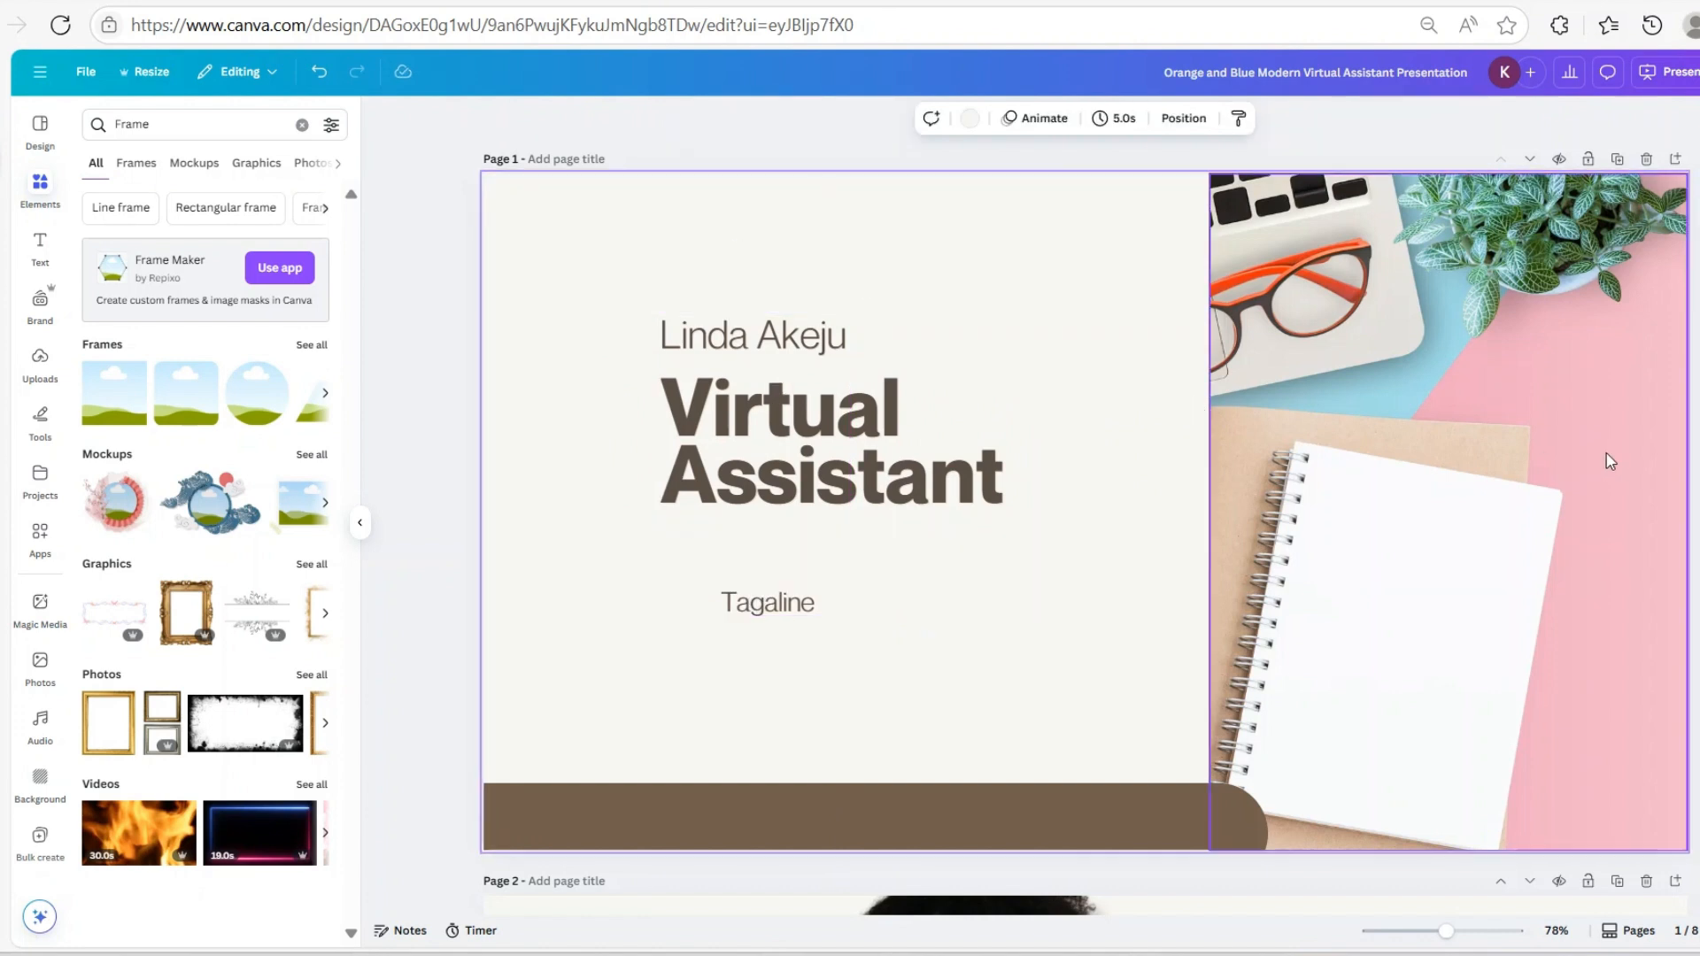
{"action": "left_click", "coordinate": [1221, 529]}
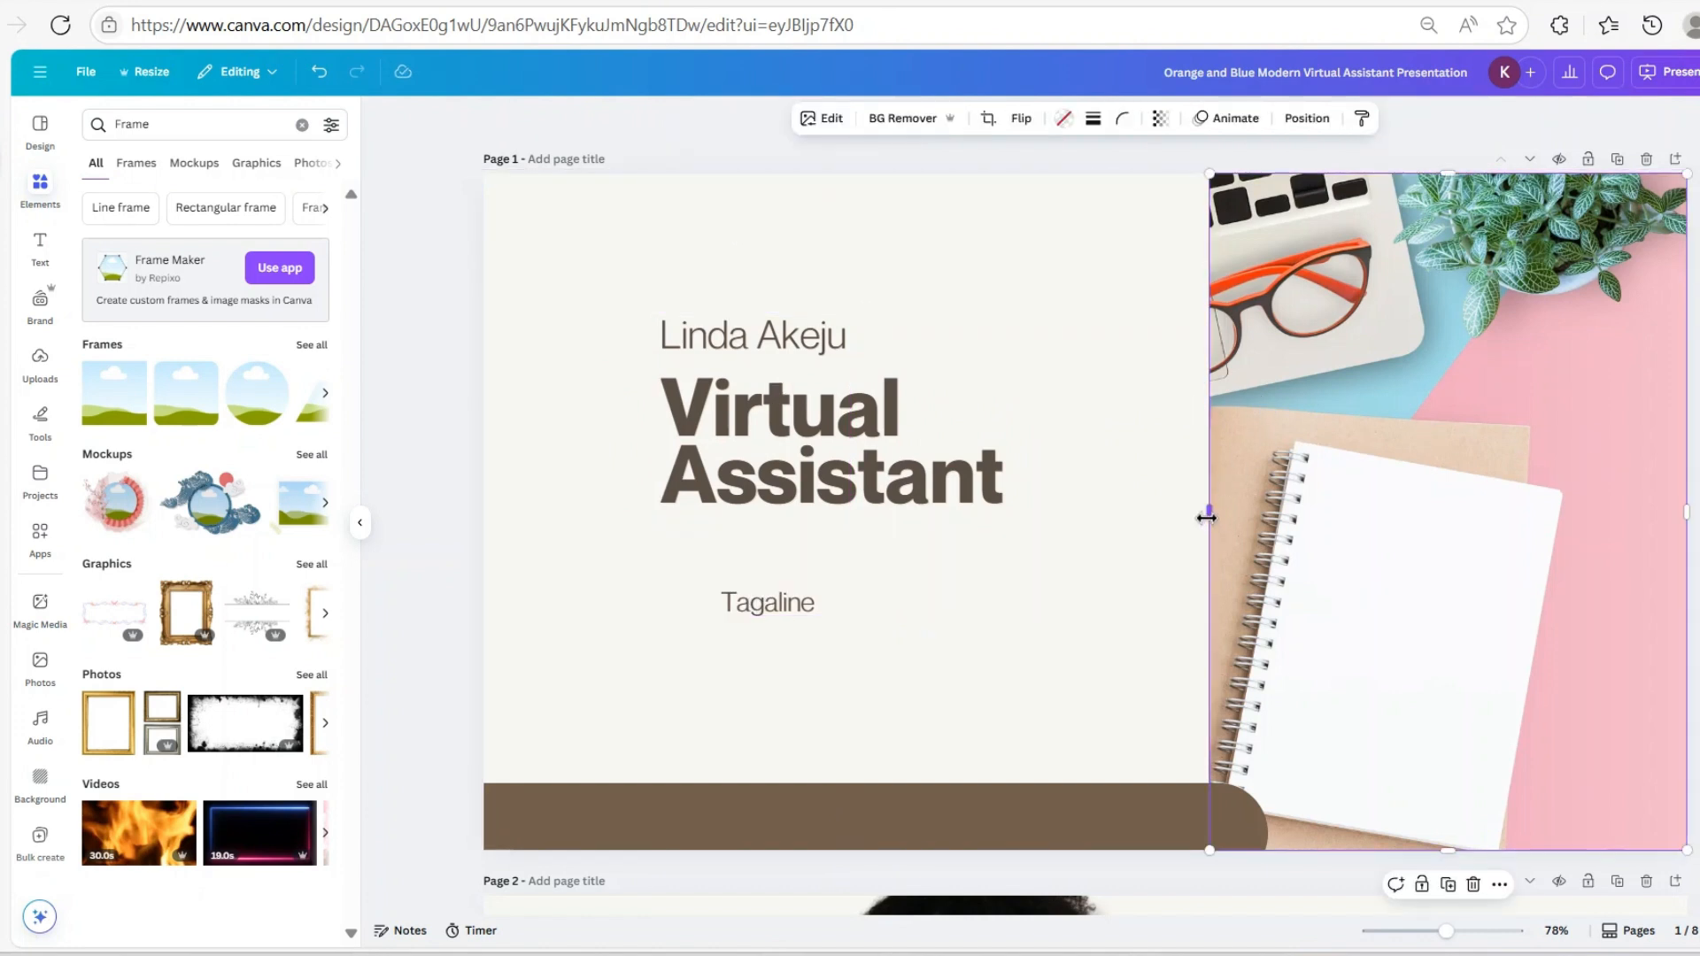
{"action": "left_click_drag", "start_coordinate": [1206, 518], "coordinate": [1094, 526]}
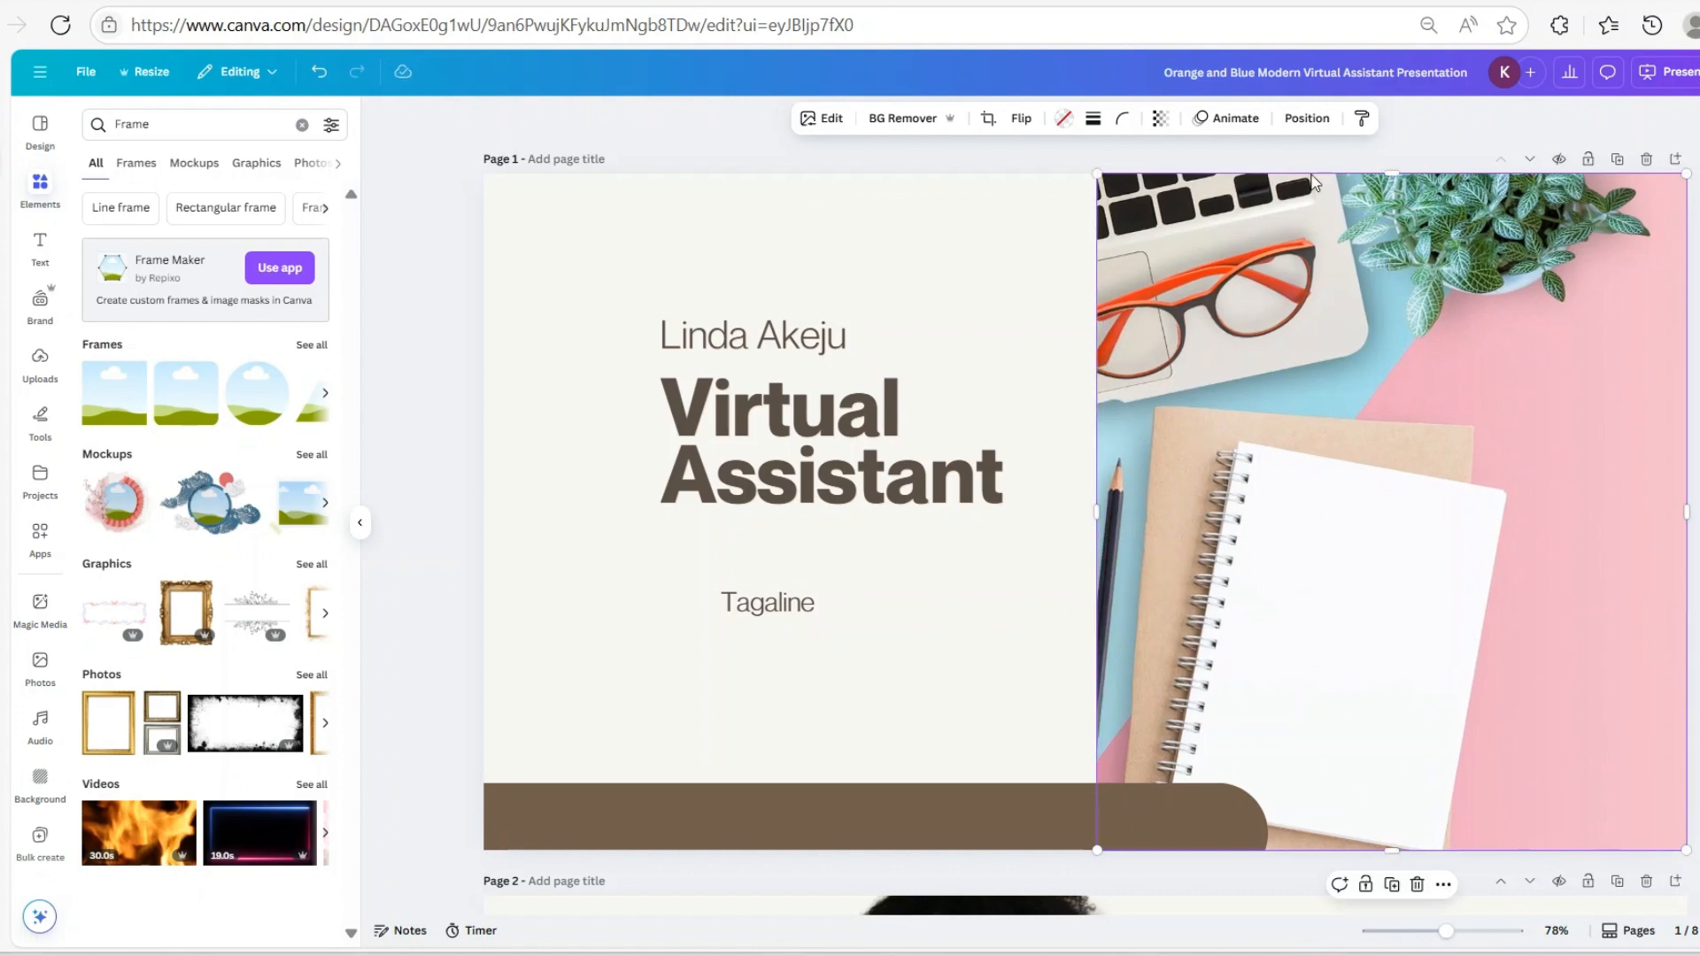
{"action": "left_click", "coordinate": [1158, 118]}
{"action": "left_click_drag", "start_coordinate": [1197, 188], "coordinate": [1157, 192]}
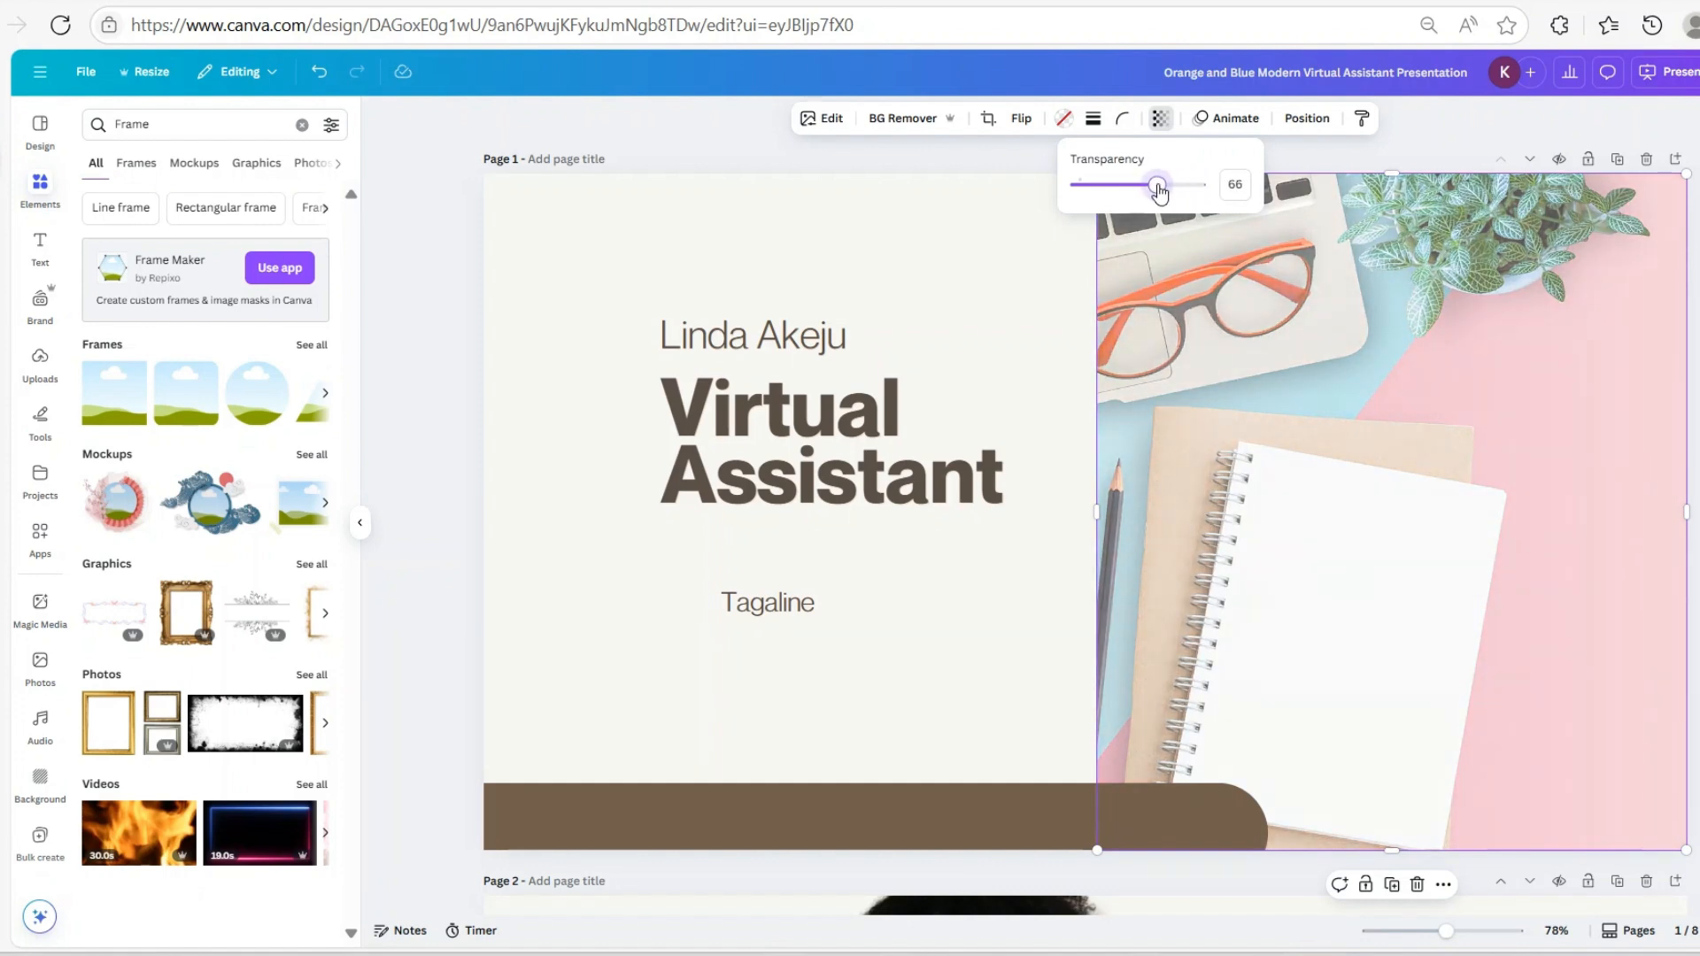
Shorten the brown bar to meet the photo and set its corner rounding to about 37
{"action": "left_click", "coordinate": [1254, 832]}
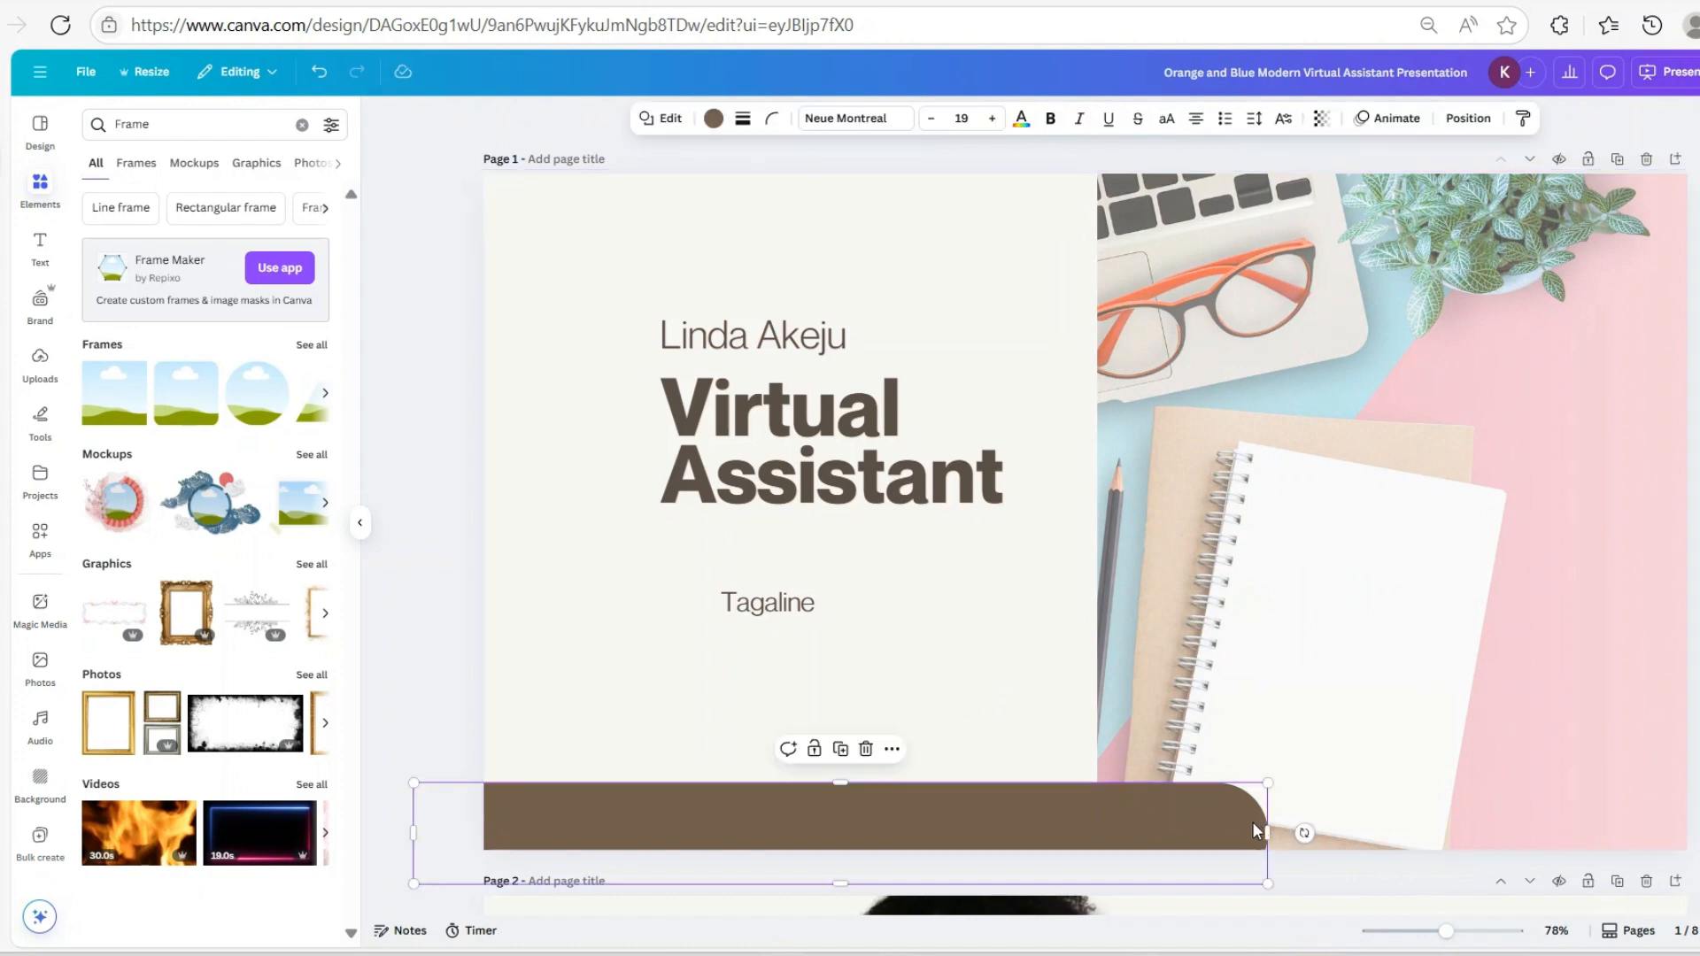
{"action": "left_click_drag", "start_coordinate": [1266, 832], "coordinate": [1095, 837]}
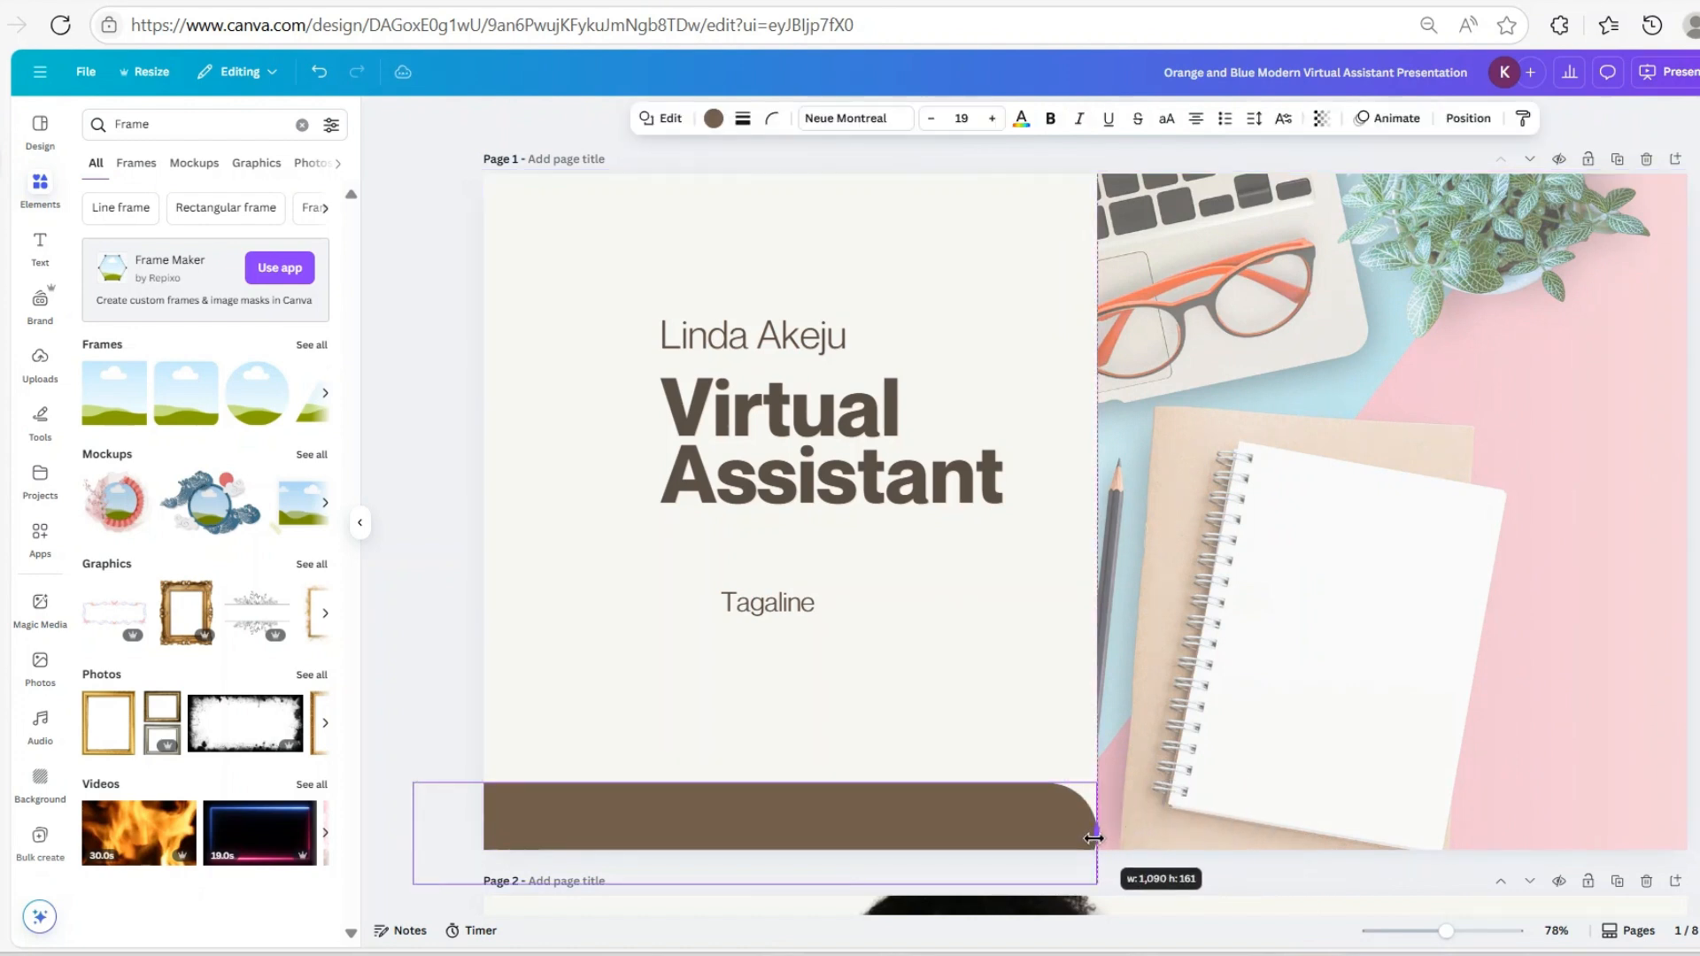
{"action": "left_click", "coordinate": [771, 118]}
{"action": "left_click_drag", "start_coordinate": [811, 189], "coordinate": [735, 193]}
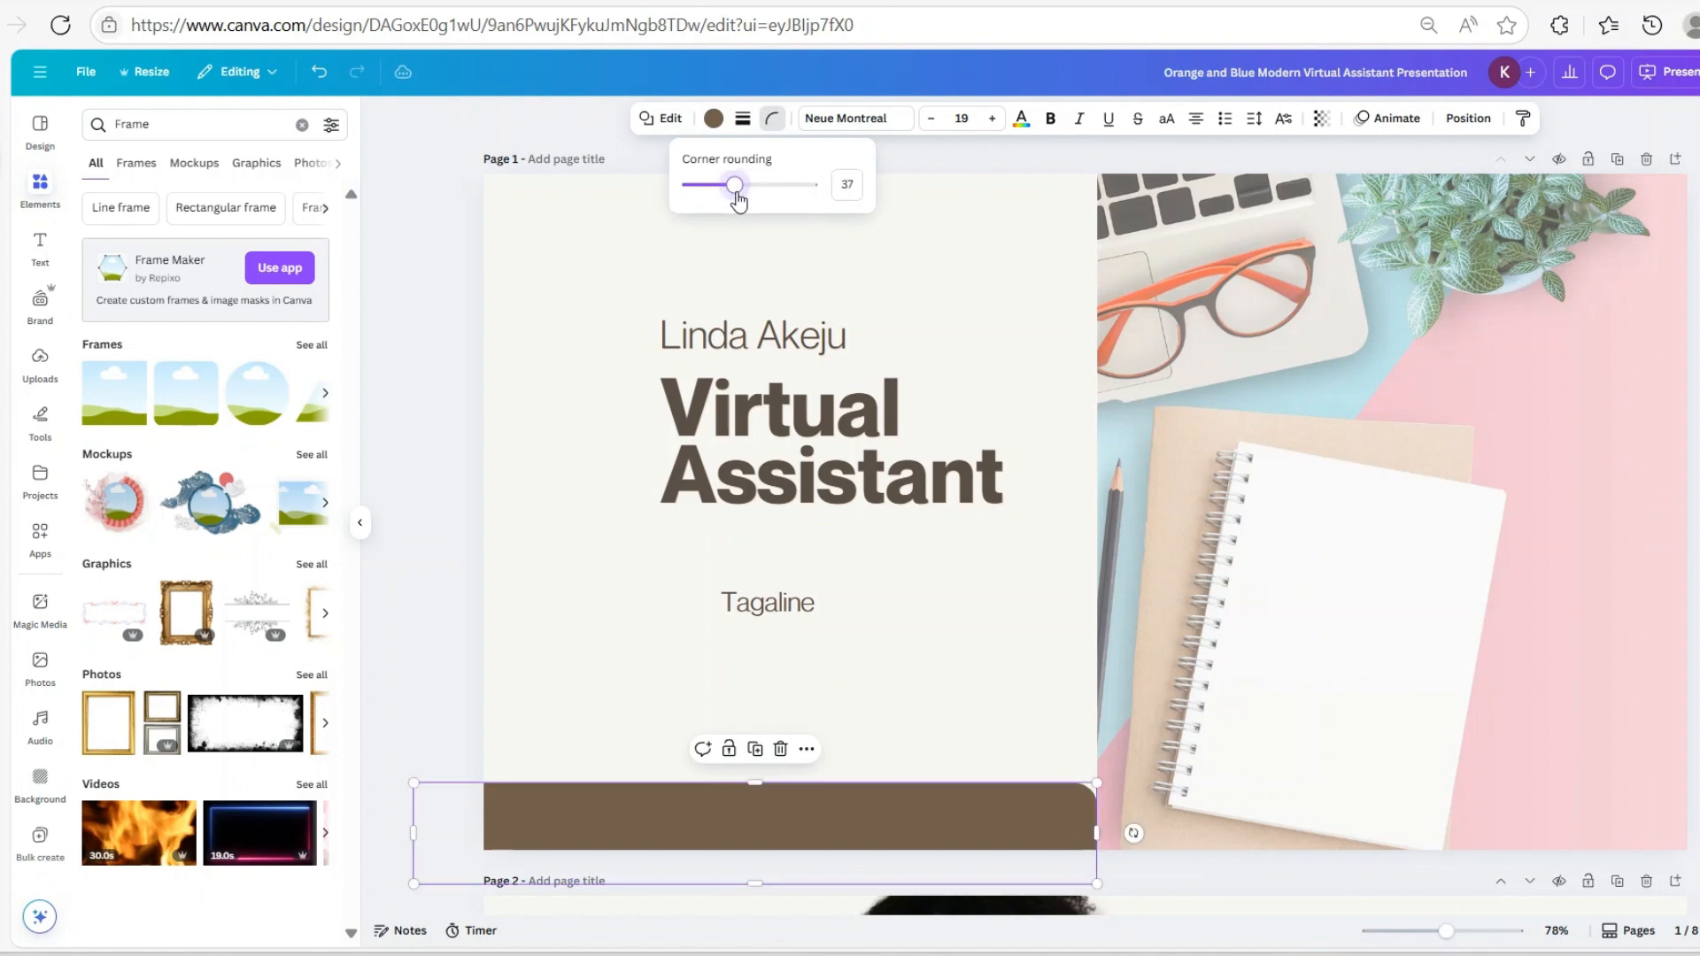
{"action": "left_click", "coordinate": [1695, 496]}
{"action": "left_click", "coordinate": [1695, 496]}
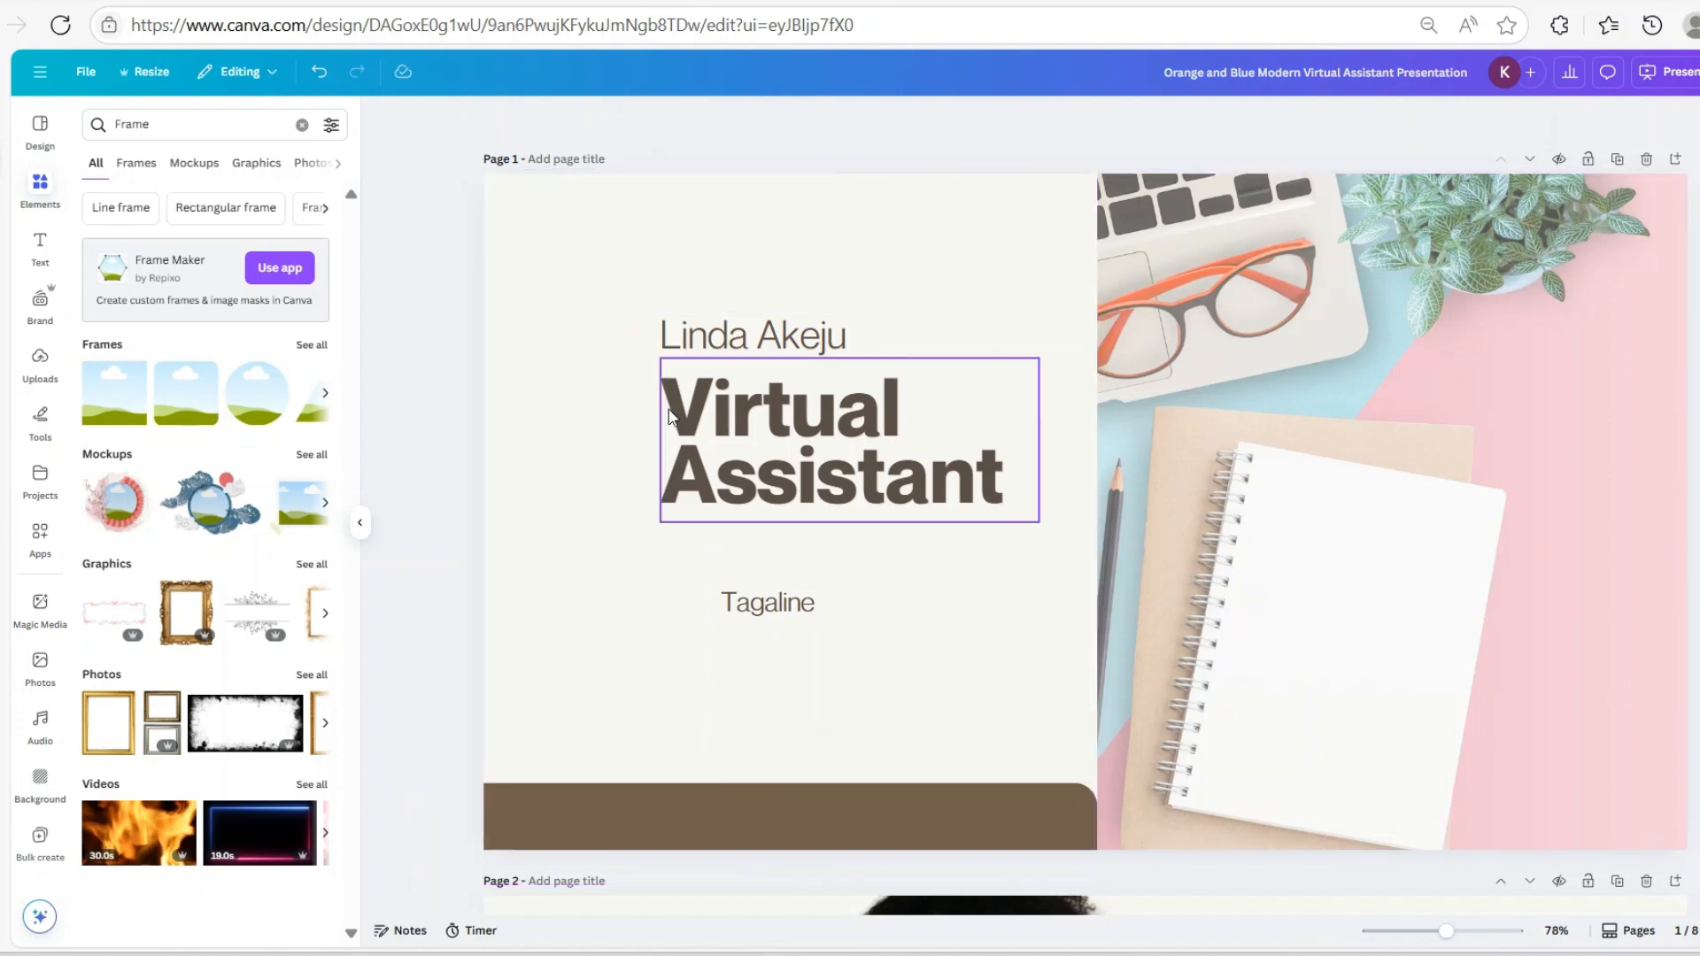
{"action": "left_click", "coordinate": [588, 259]}
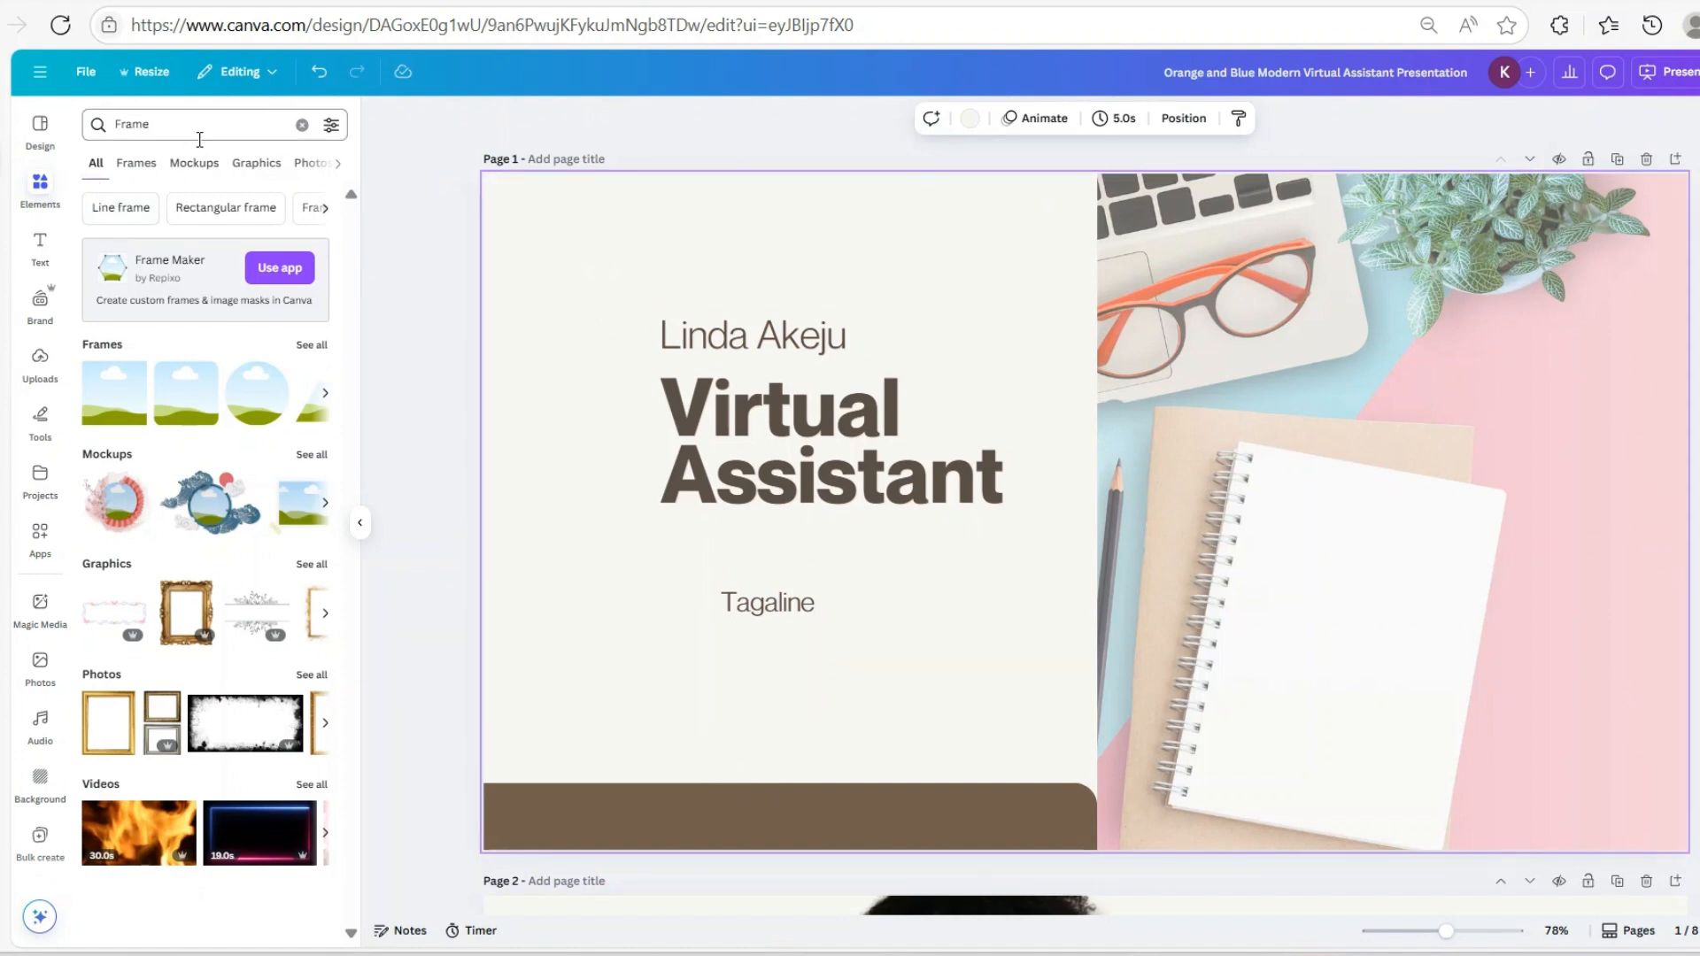
Replace the Frame search with an Elements search for 'motif'
{"action": "left_click", "coordinate": [302, 125]}
{"action": "left_click", "coordinate": [164, 134]}
{"action": "type", "text": "w"}
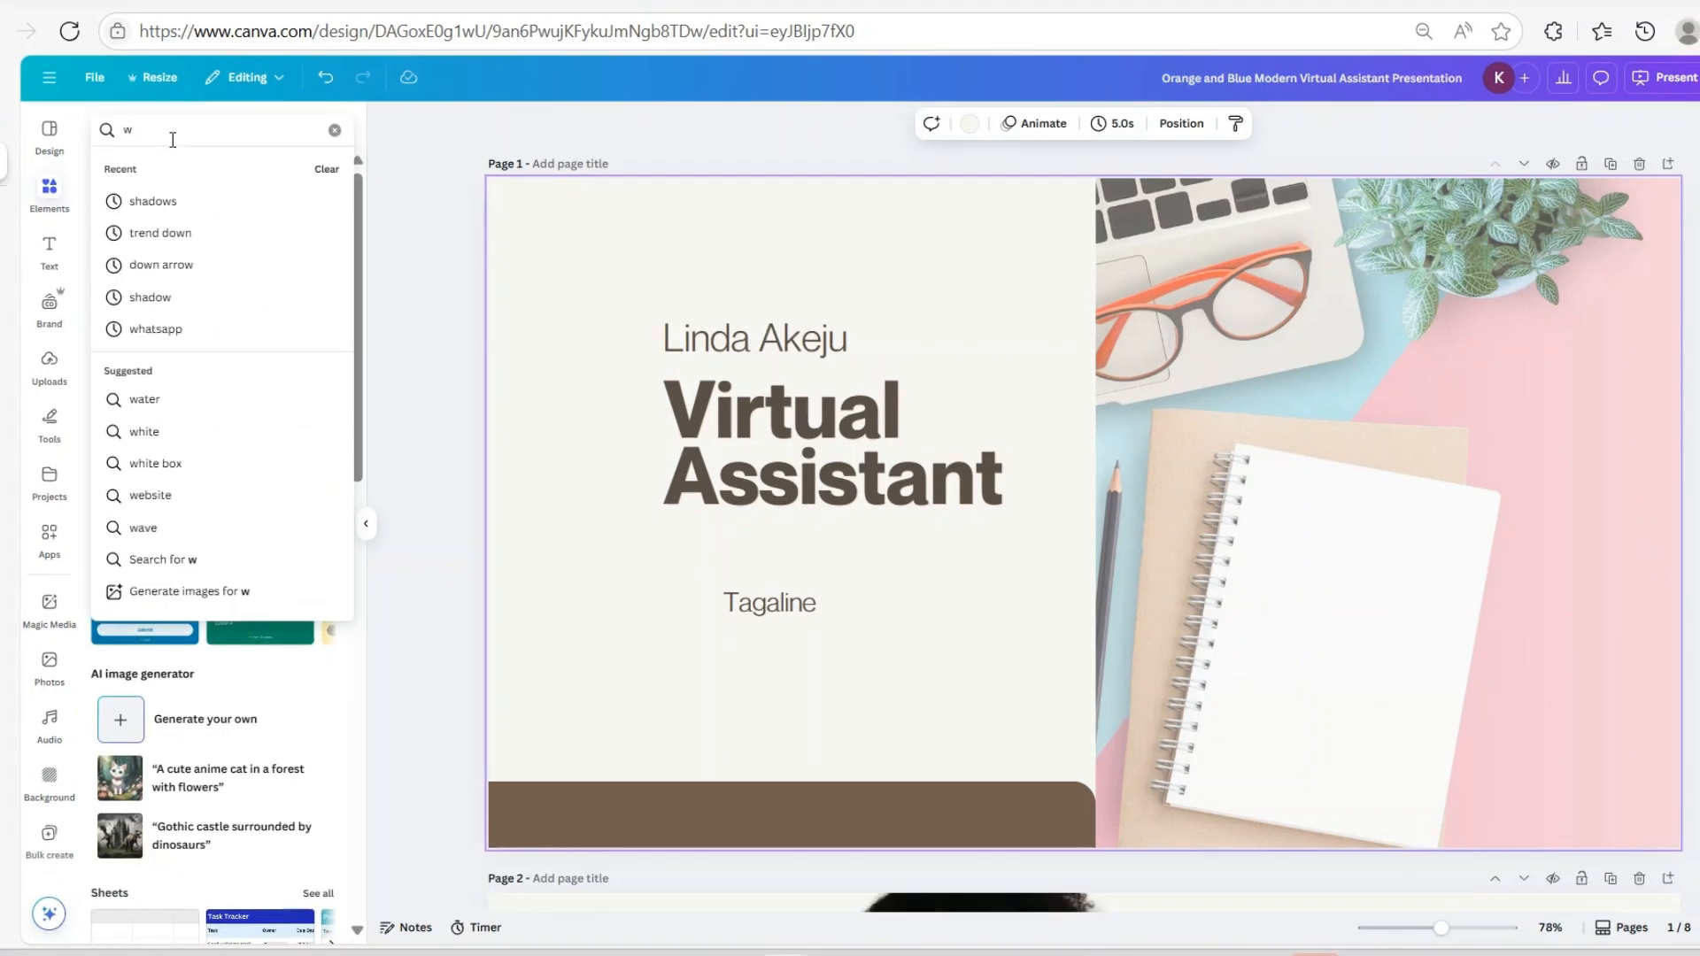
{"action": "key", "text": "BackSpace"}
{"action": "type", "text": "mot"}
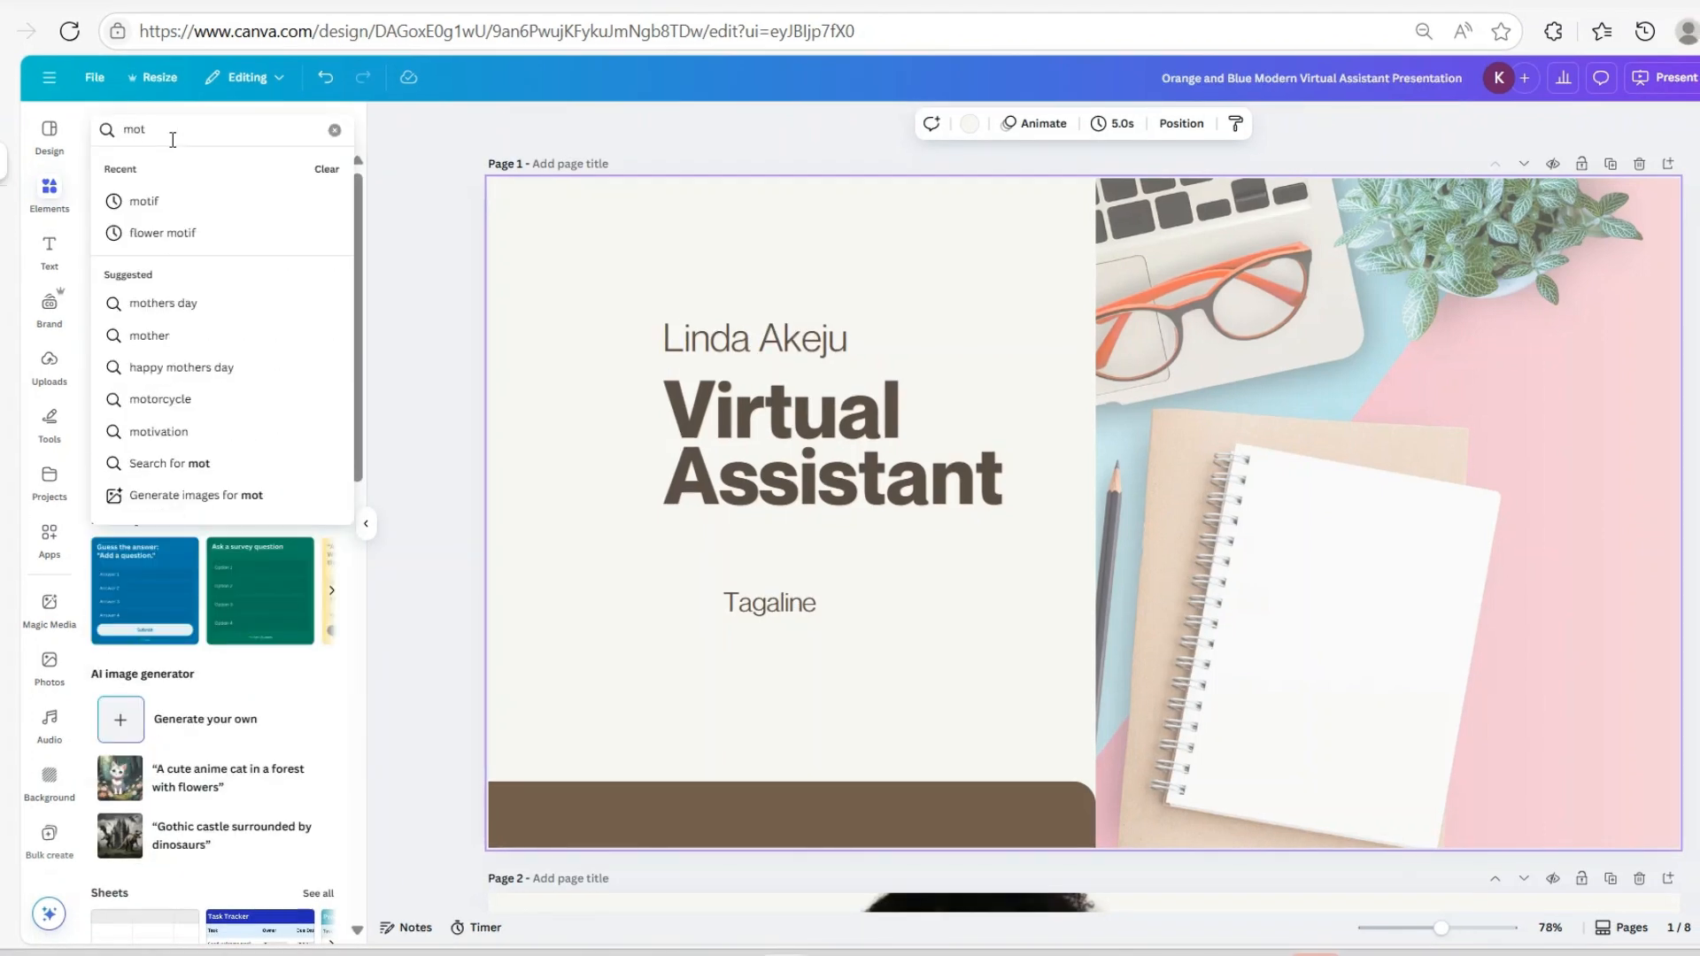
{"action": "left_click", "coordinate": [195, 203]}
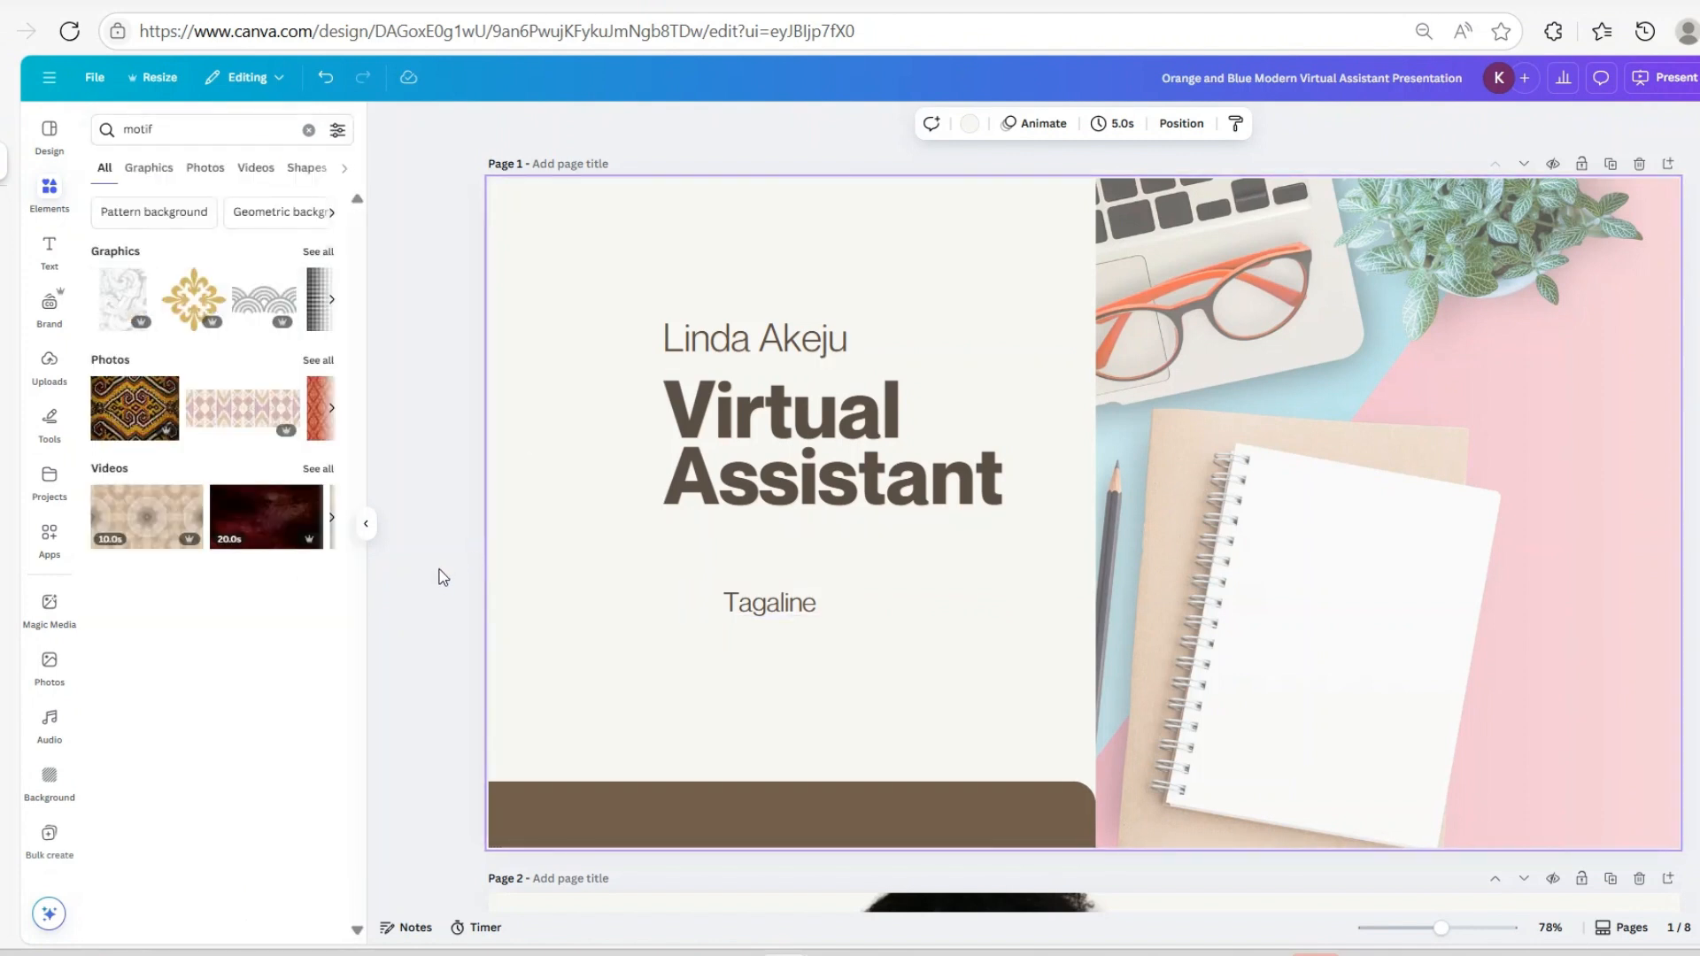
Show all motif Graphics results and scroll through them
{"action": "left_click", "coordinate": [317, 251]}
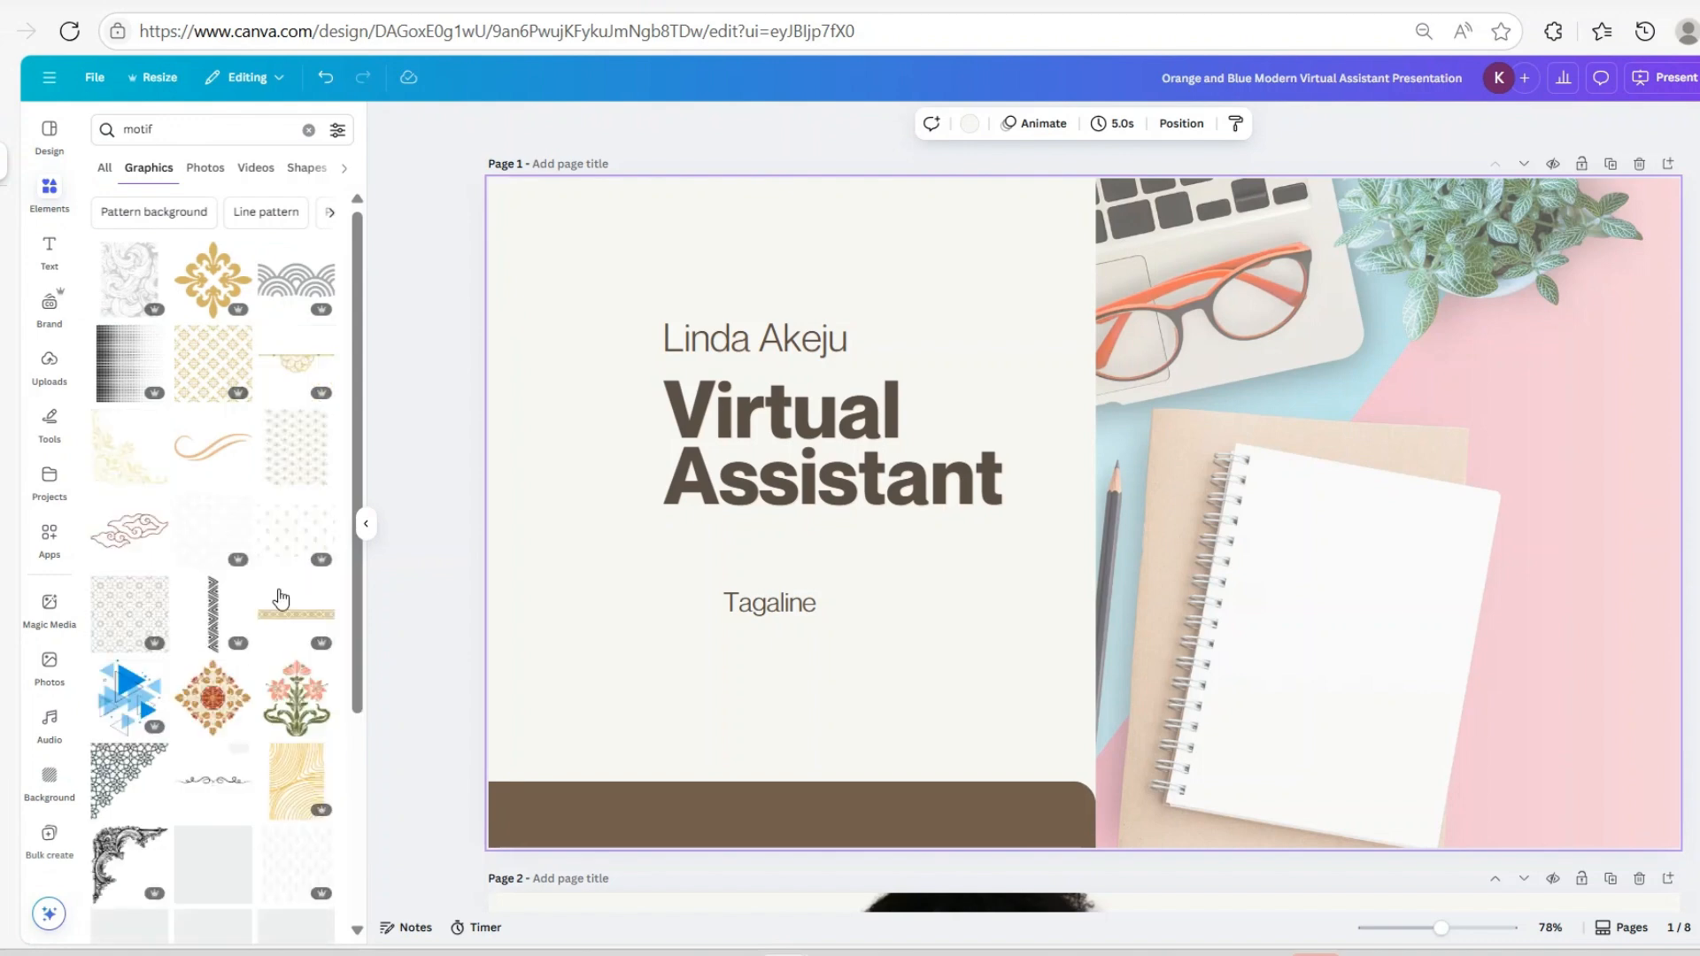
{"action": "scroll", "coordinate": [241, 517], "scroll_direction": "down", "scroll_amount": 8}
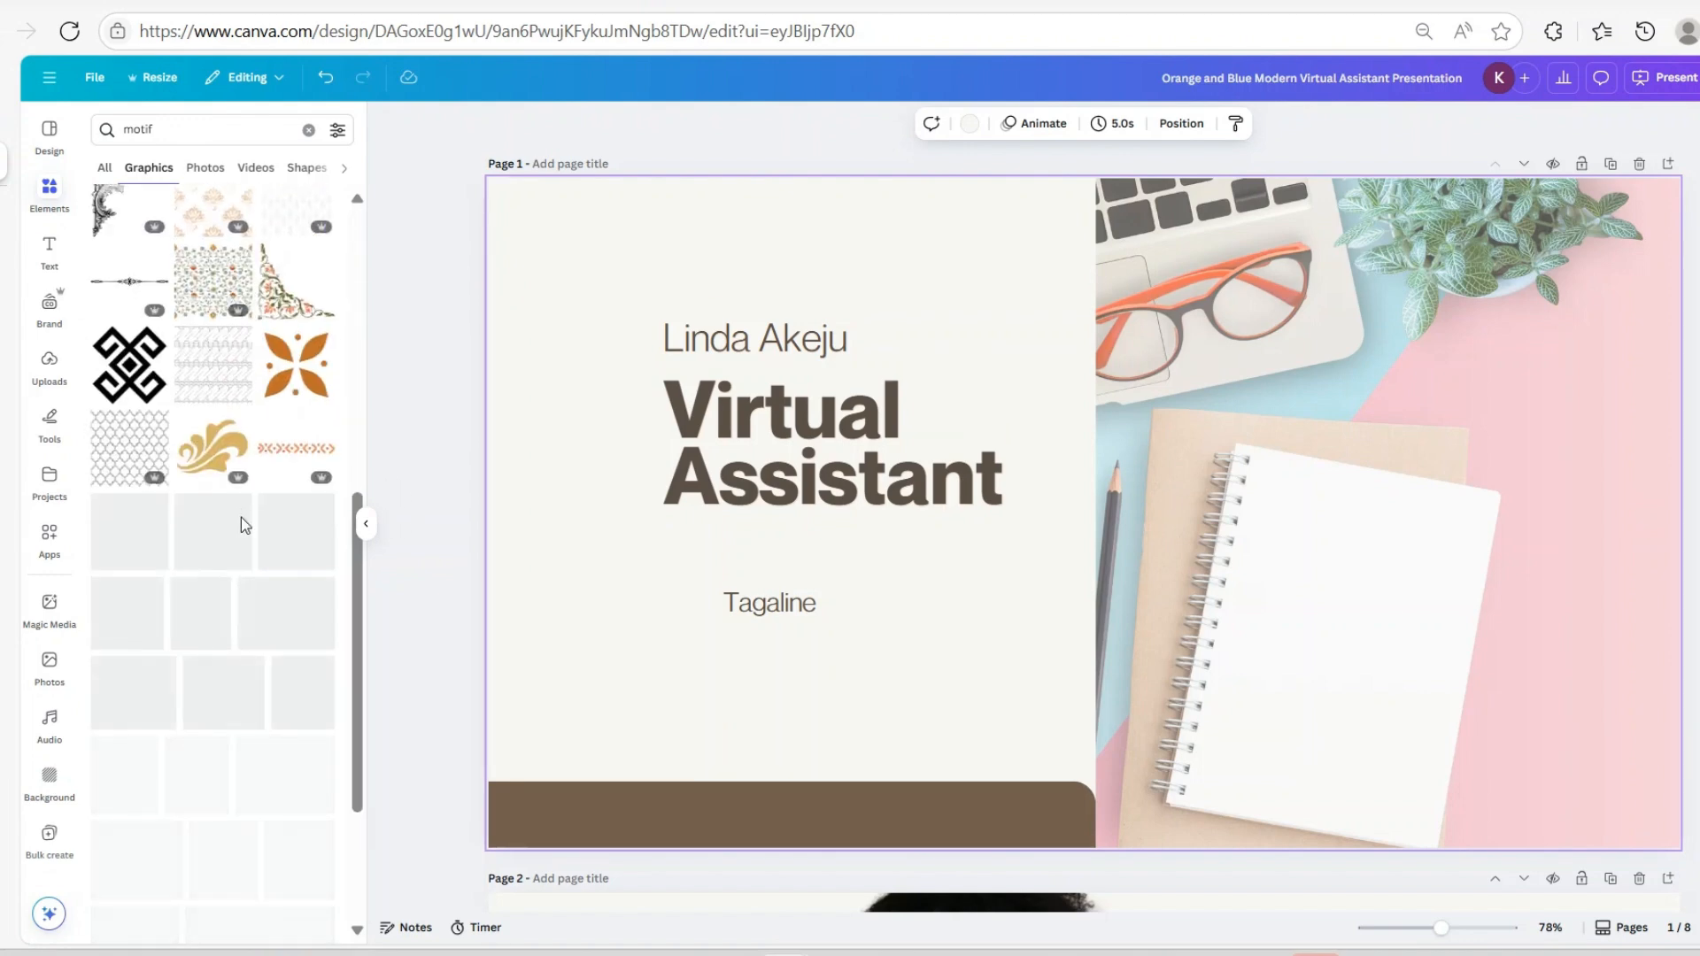
{"action": "scroll", "coordinate": [241, 684], "scroll_direction": "down", "scroll_amount": 4}
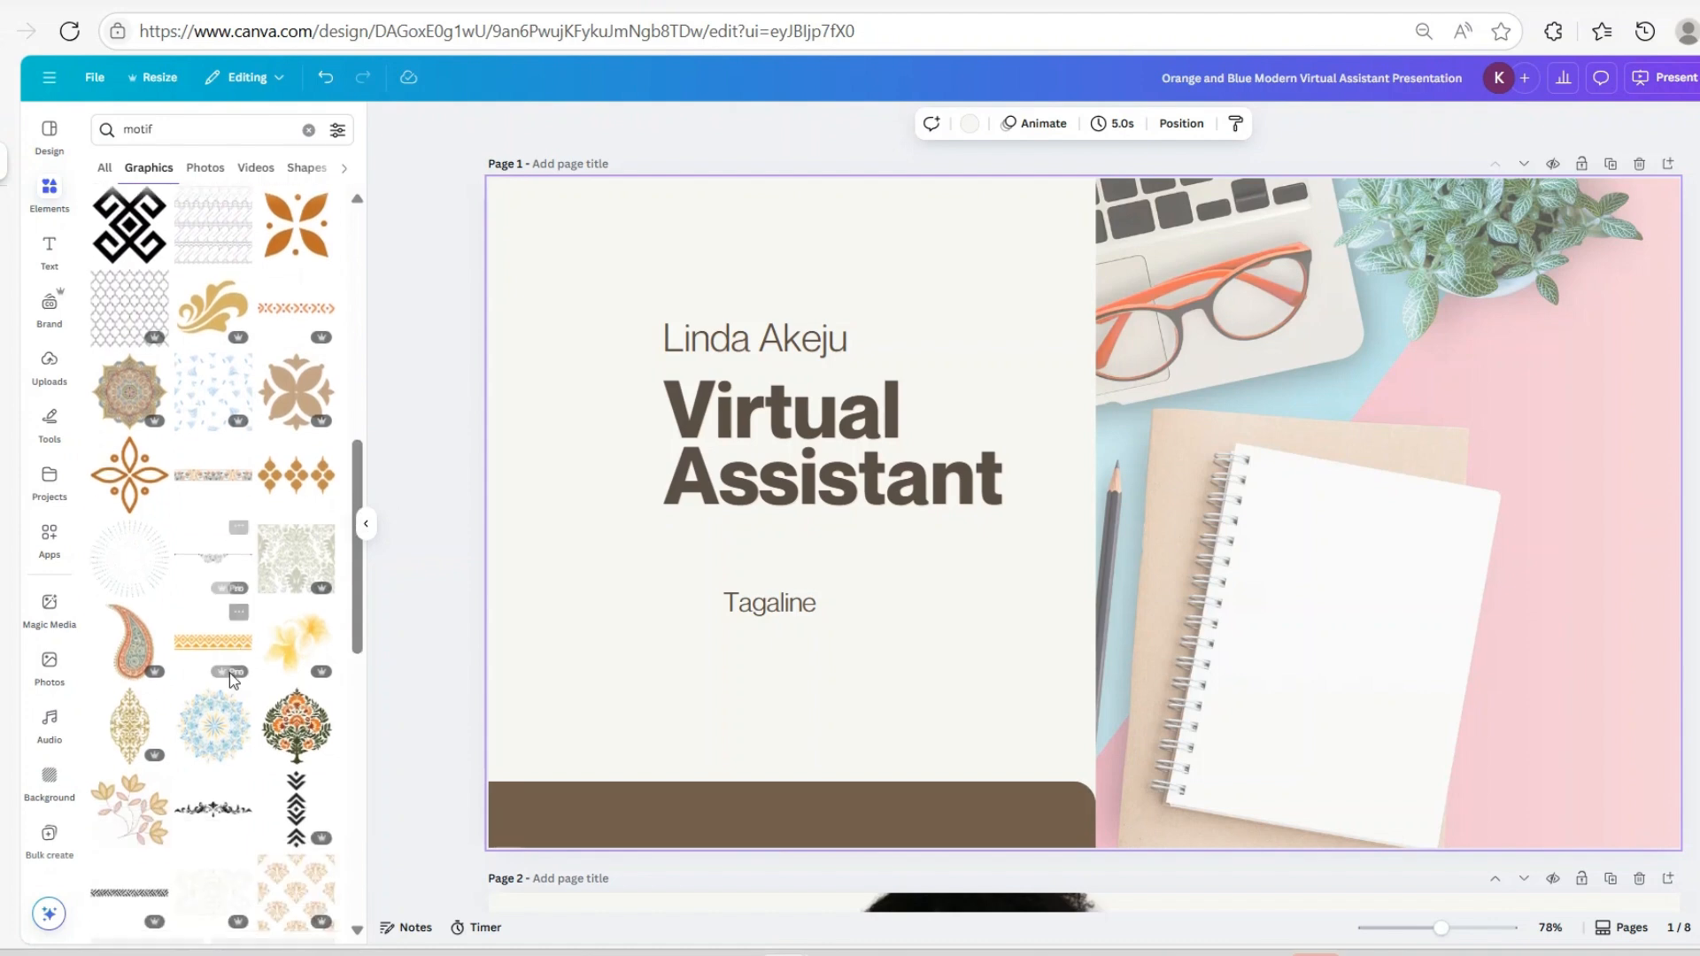
{"action": "scroll", "coordinate": [246, 687], "scroll_direction": "down", "scroll_amount": 4}
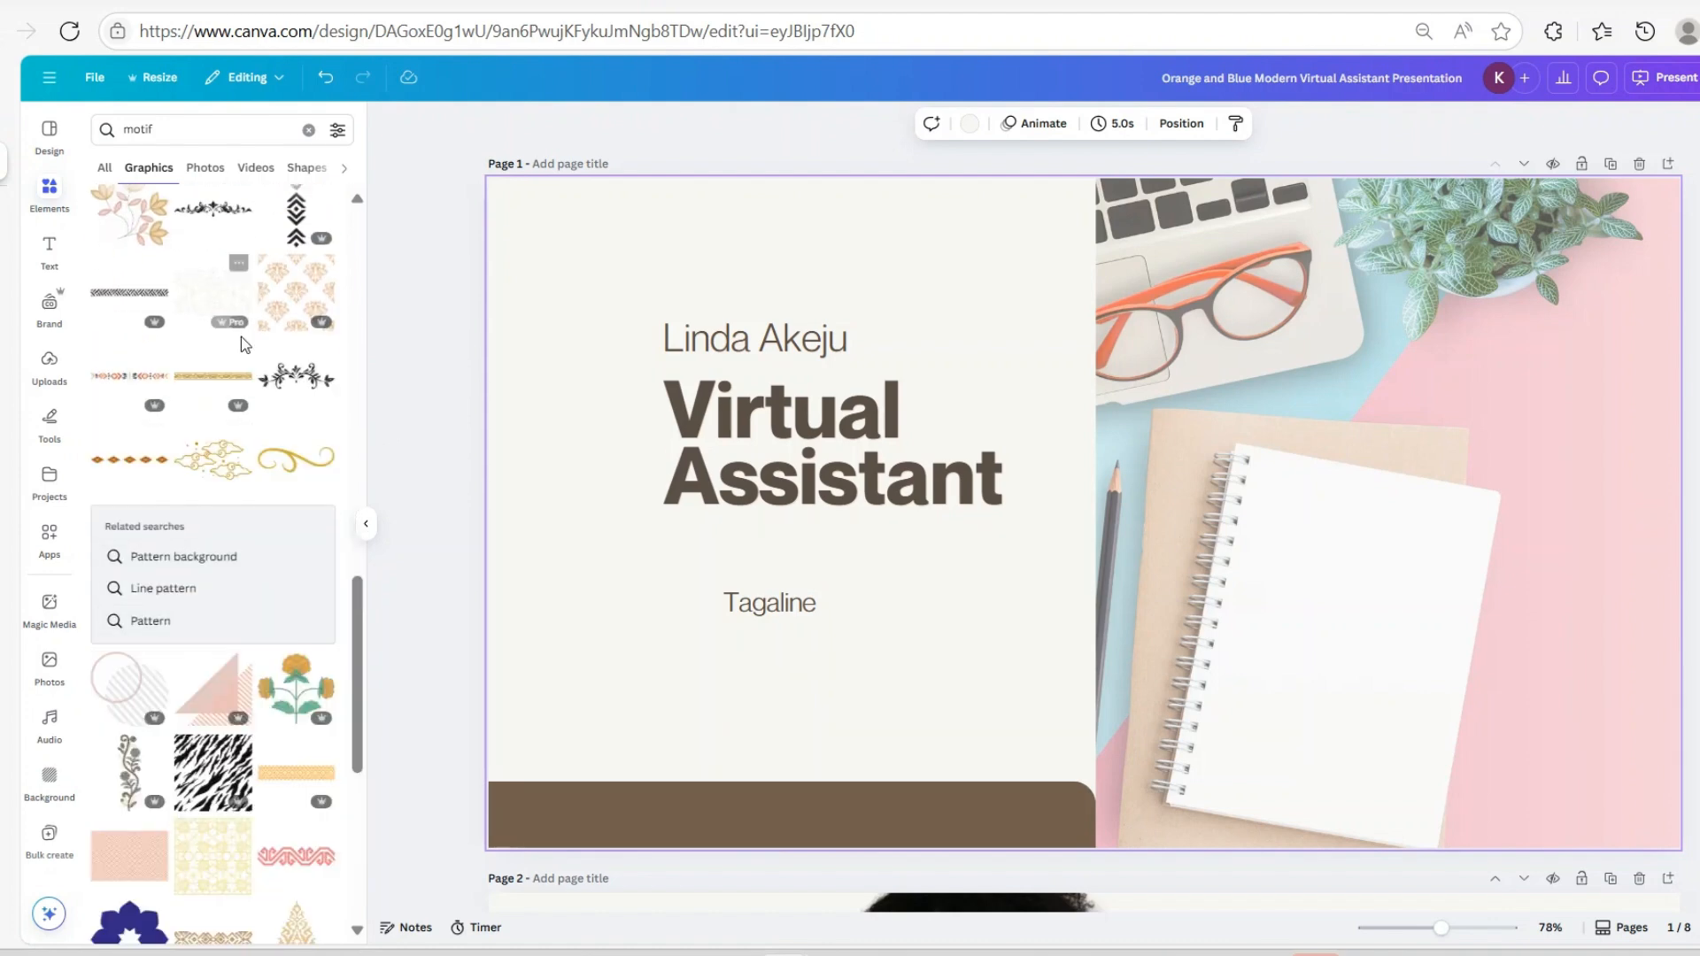
{"action": "scroll", "coordinate": [309, 620], "scroll_direction": "down", "scroll_amount": 5}
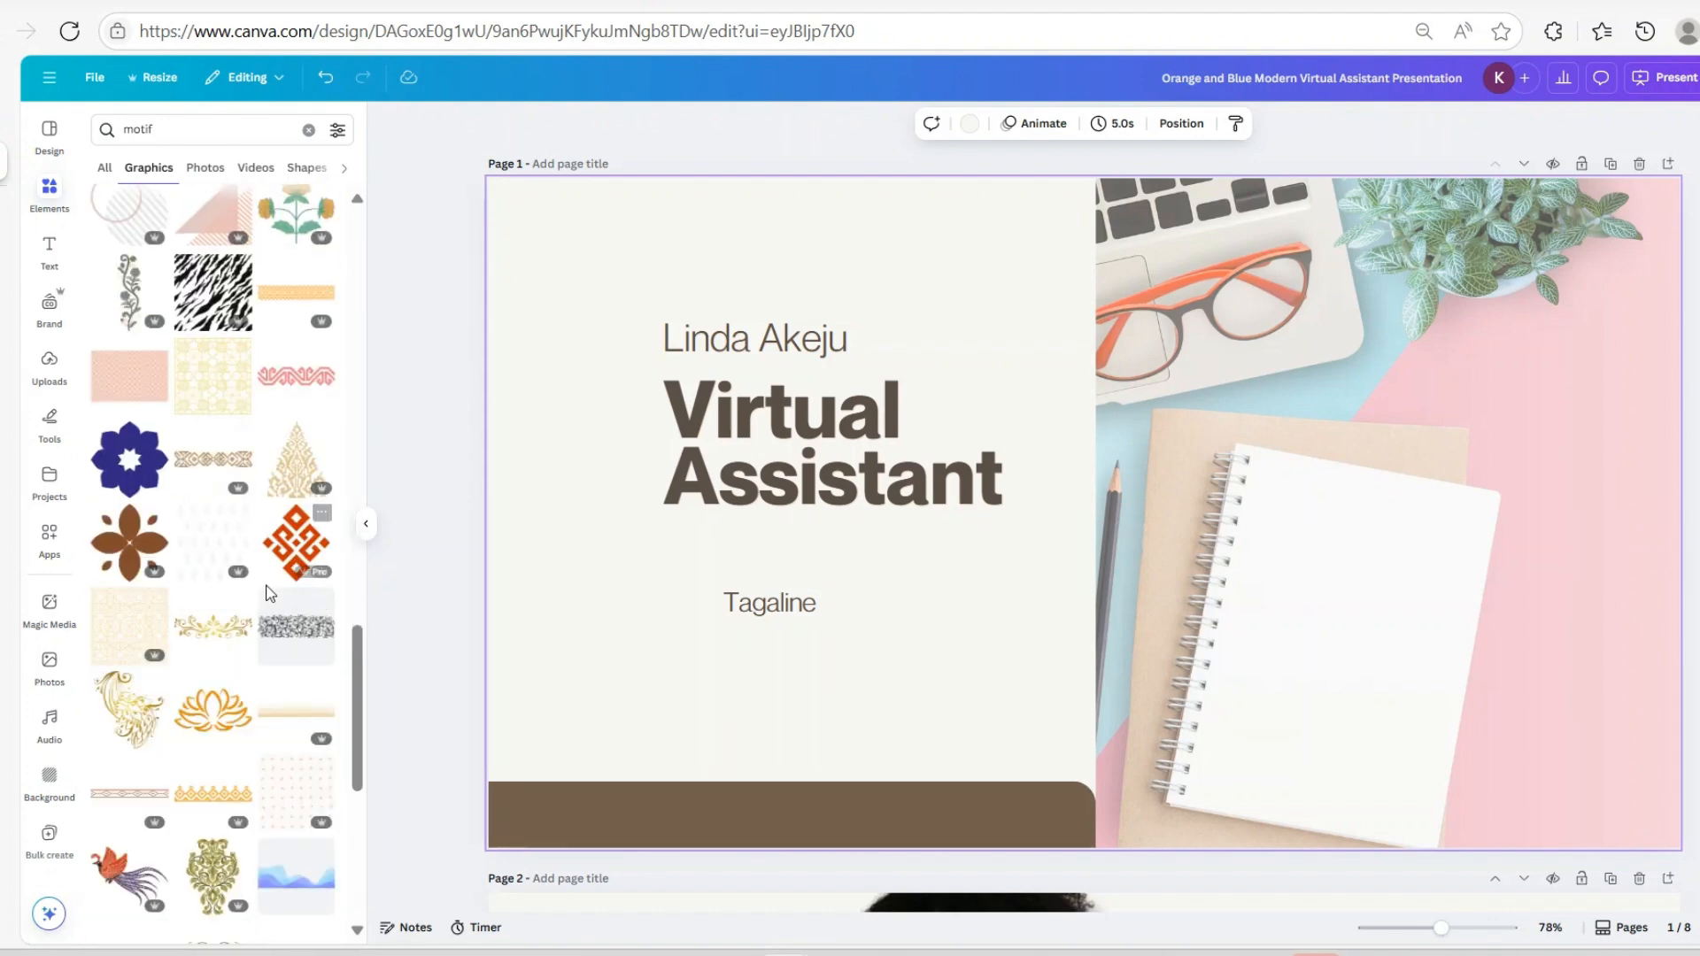
{"action": "scroll", "coordinate": [288, 771], "scroll_direction": "down", "scroll_amount": 4}
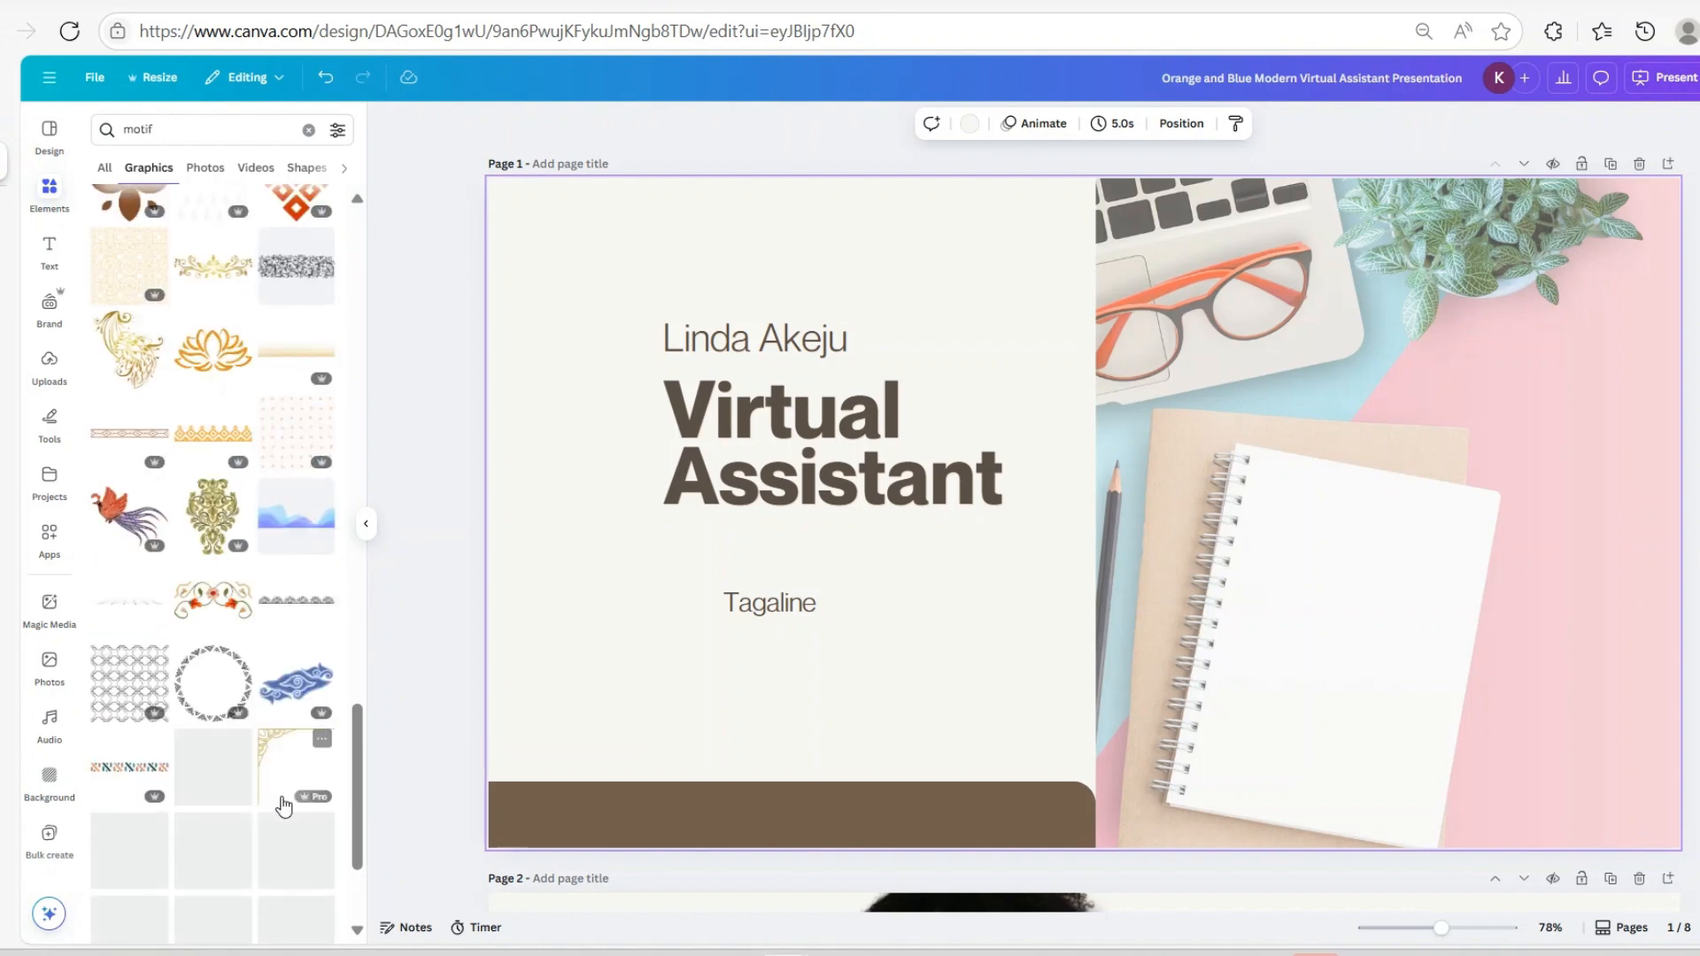
{"action": "scroll", "coordinate": [283, 791], "scroll_direction": "down", "scroll_amount": 6}
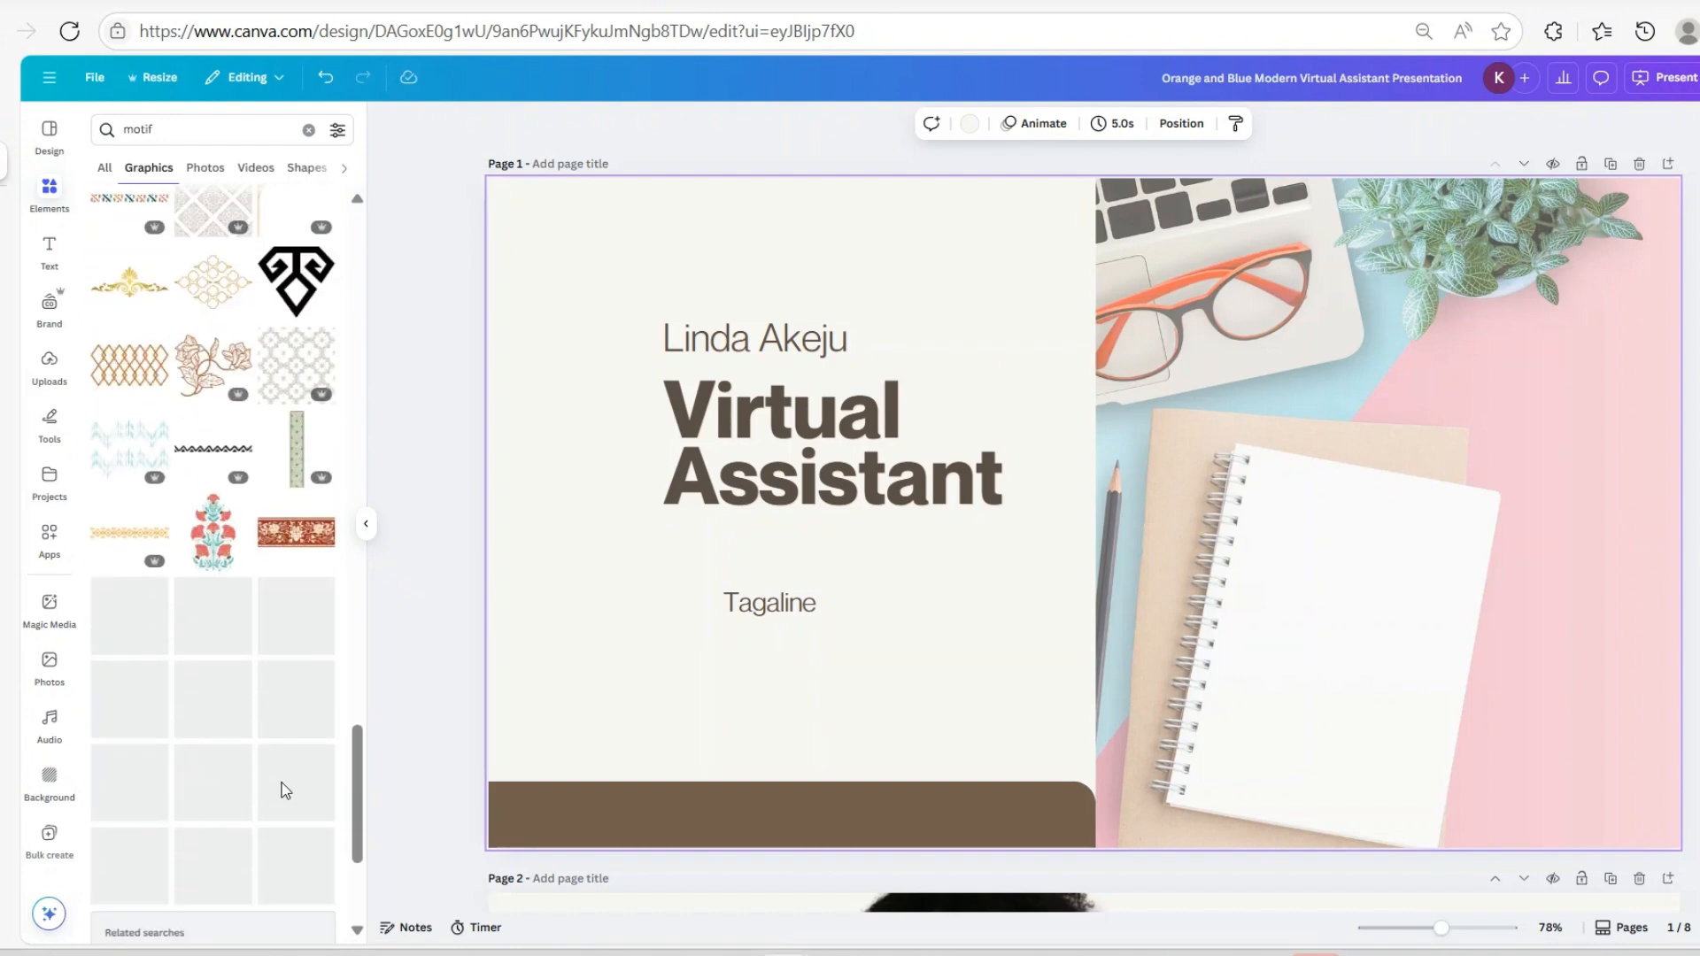
{"action": "scroll", "coordinate": [301, 611], "scroll_direction": "down", "scroll_amount": 7}
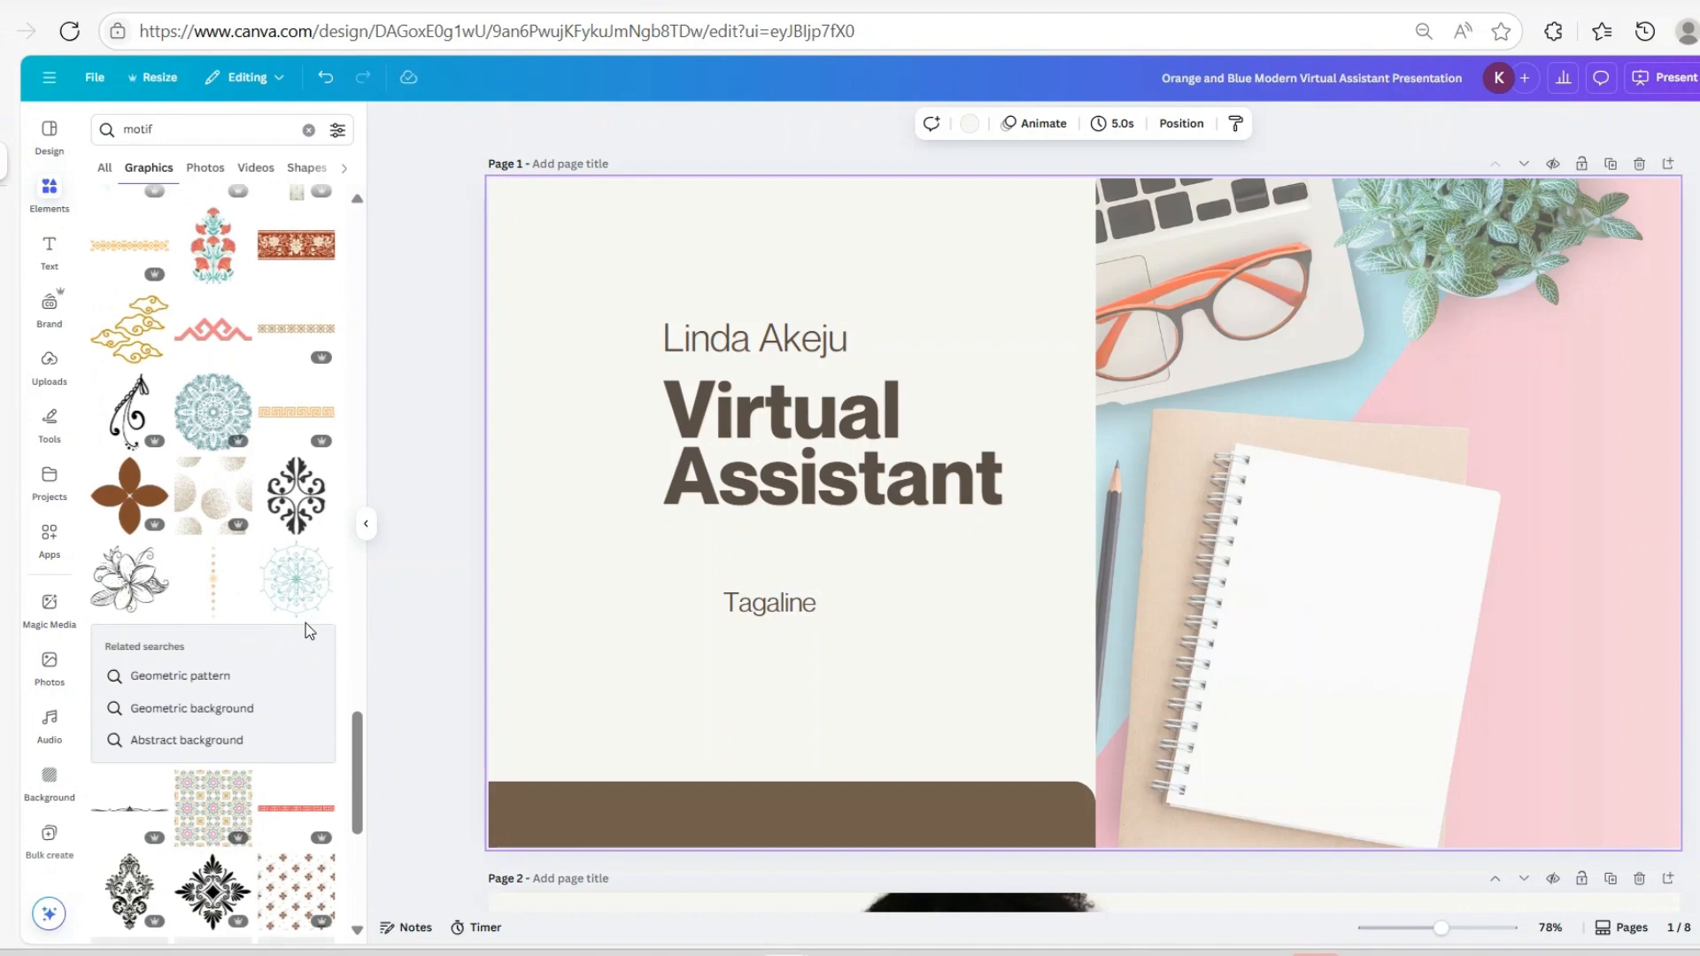
{"action": "scroll", "coordinate": [305, 635], "scroll_direction": "down", "scroll_amount": 5}
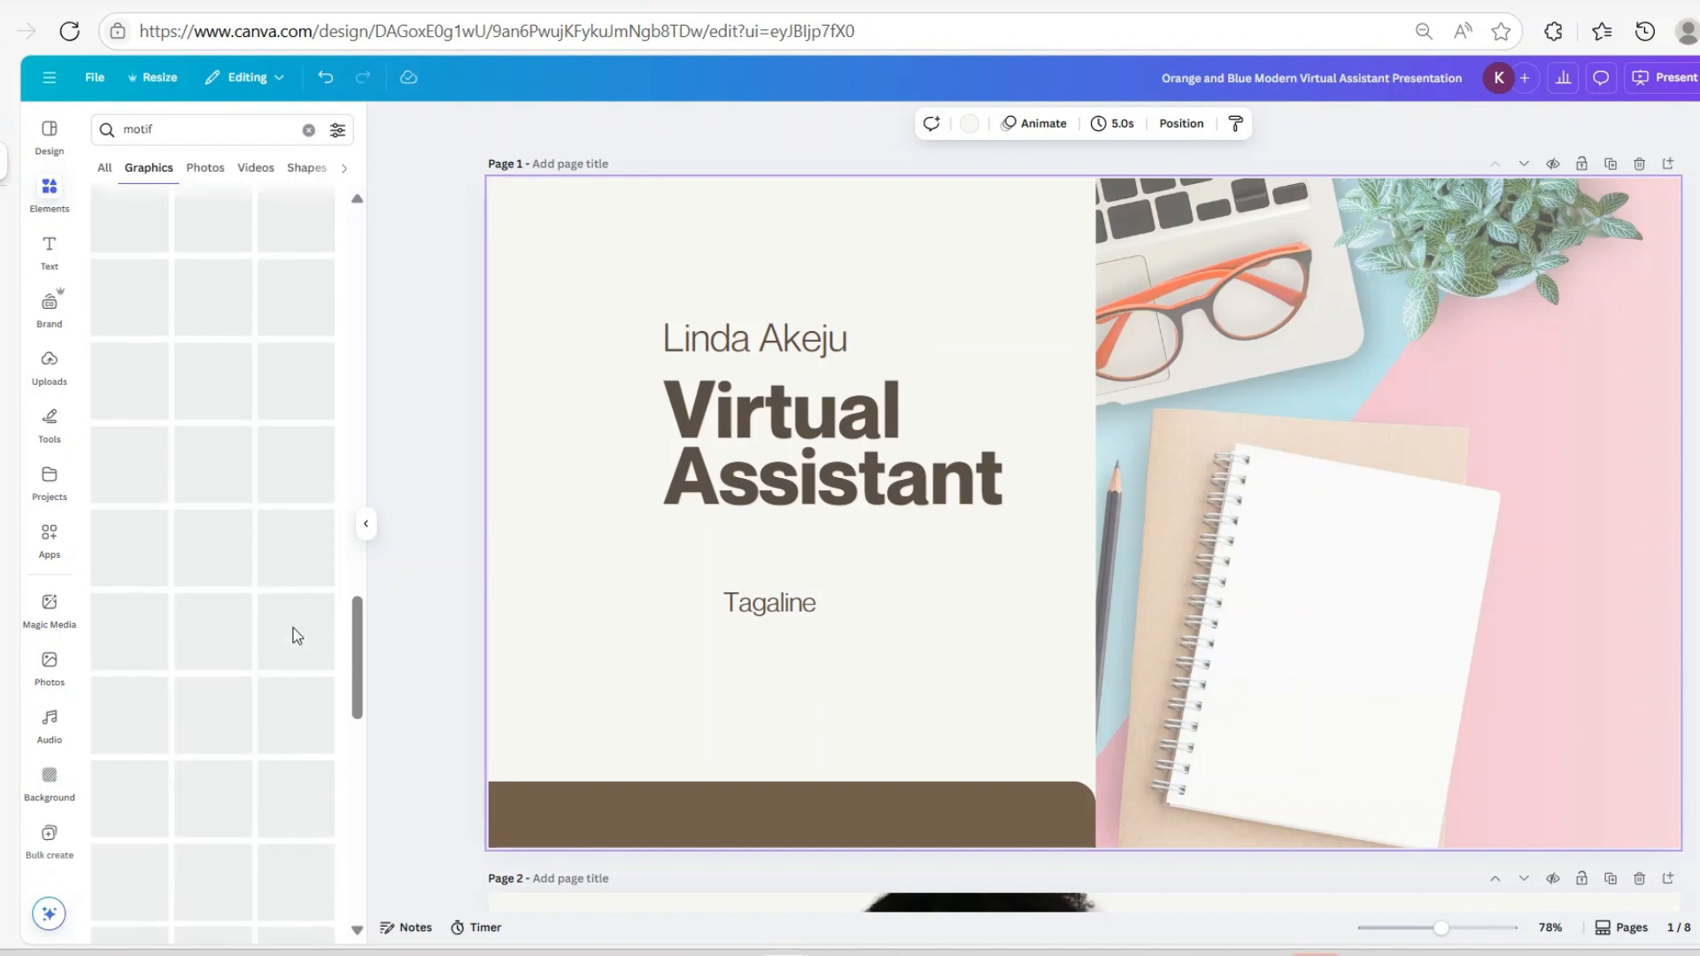
{"action": "scroll", "coordinate": [246, 693], "scroll_direction": "up", "scroll_amount": 3}
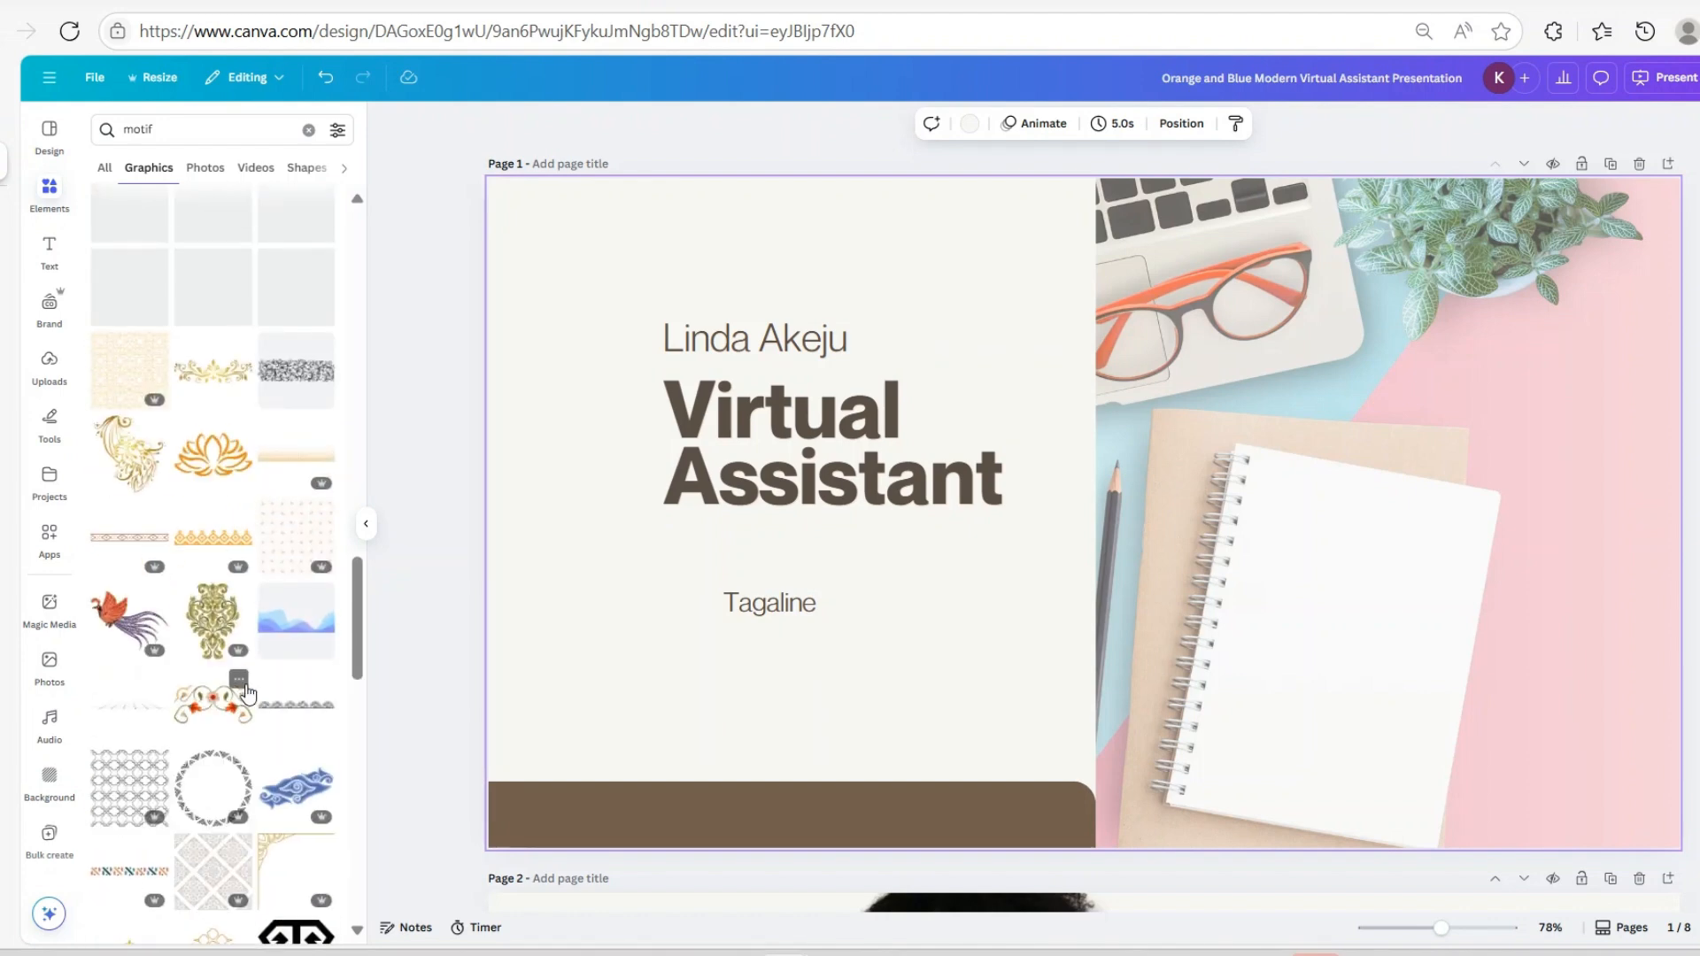
Add the pink star-pattern motif and stretch it over the cover's left text panel
{"action": "left_click", "coordinate": [299, 555]}
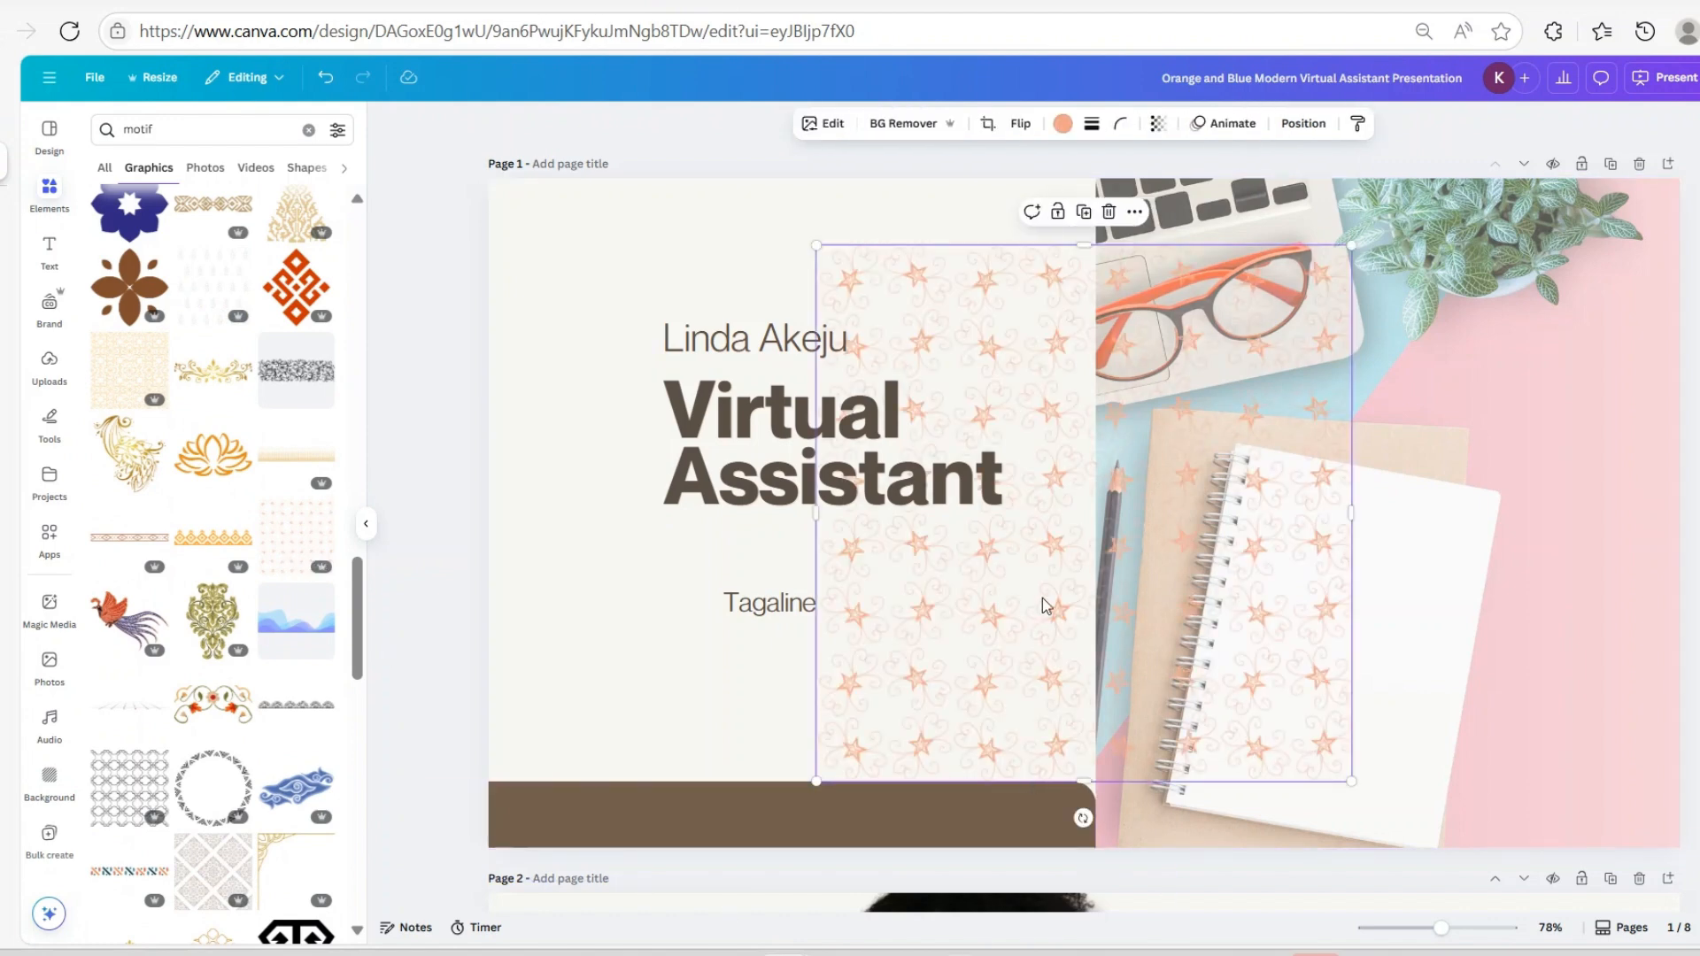
{"action": "left_click_drag", "start_coordinate": [1043, 605], "coordinate": [716, 543]}
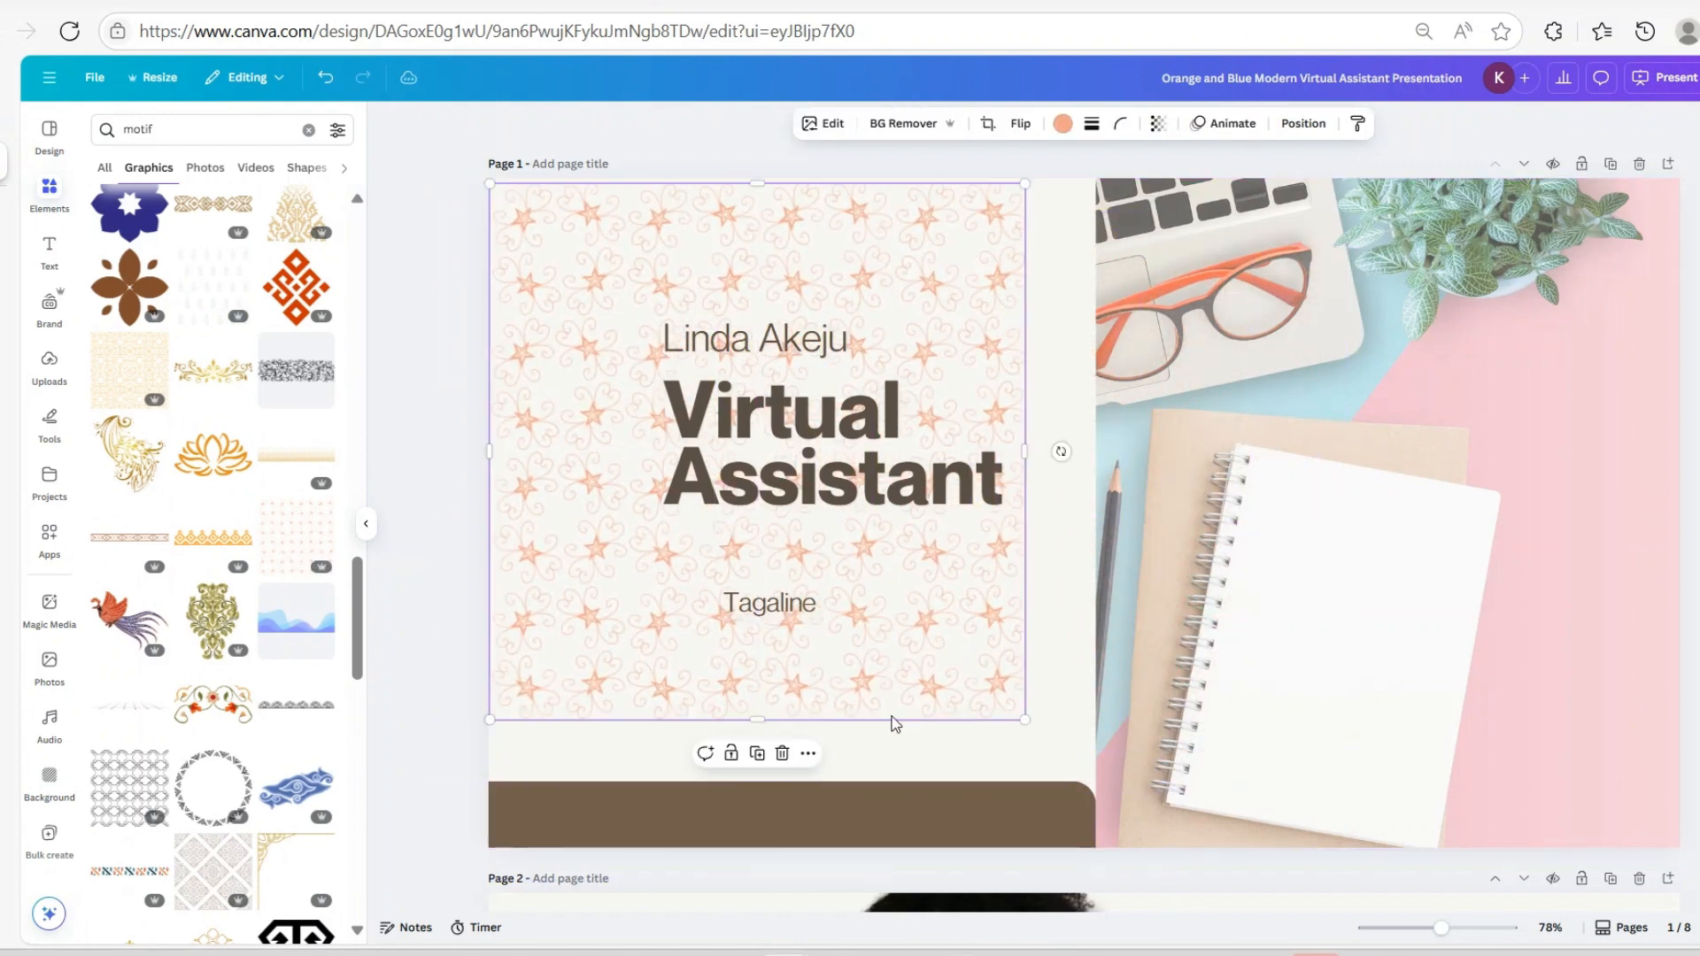
{"action": "left_click_drag", "start_coordinate": [1024, 720], "coordinate": [1030, 848]}
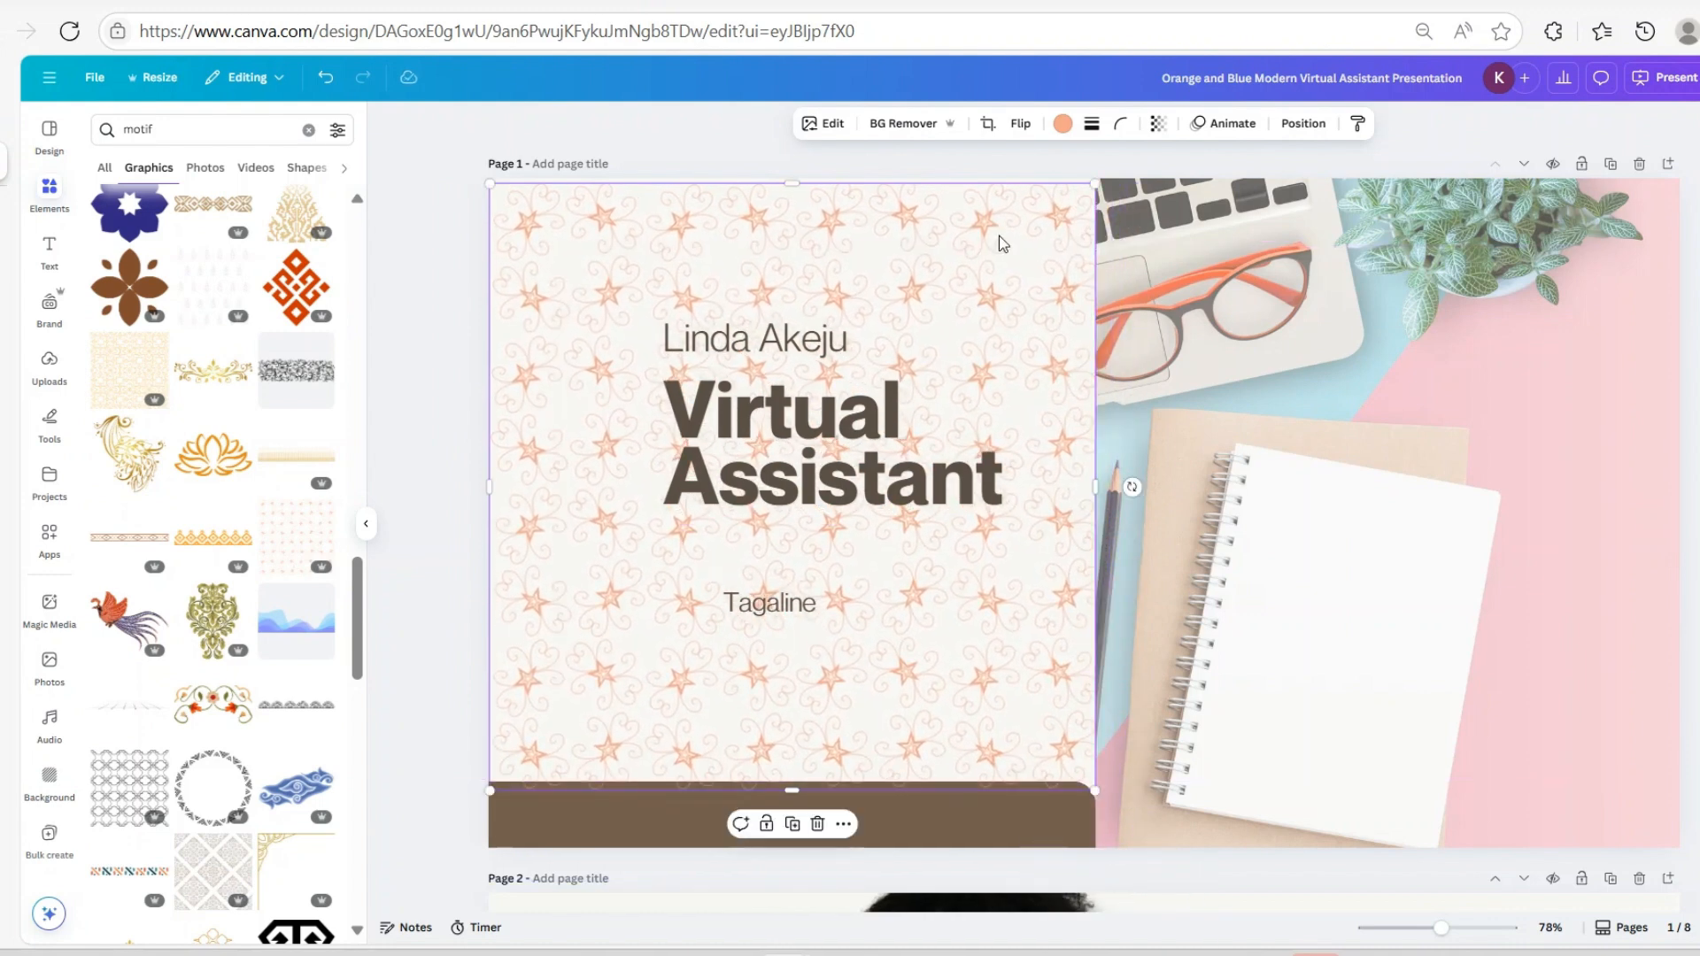
{"action": "left_click_drag", "start_coordinate": [777, 181], "coordinate": [789, 168]}
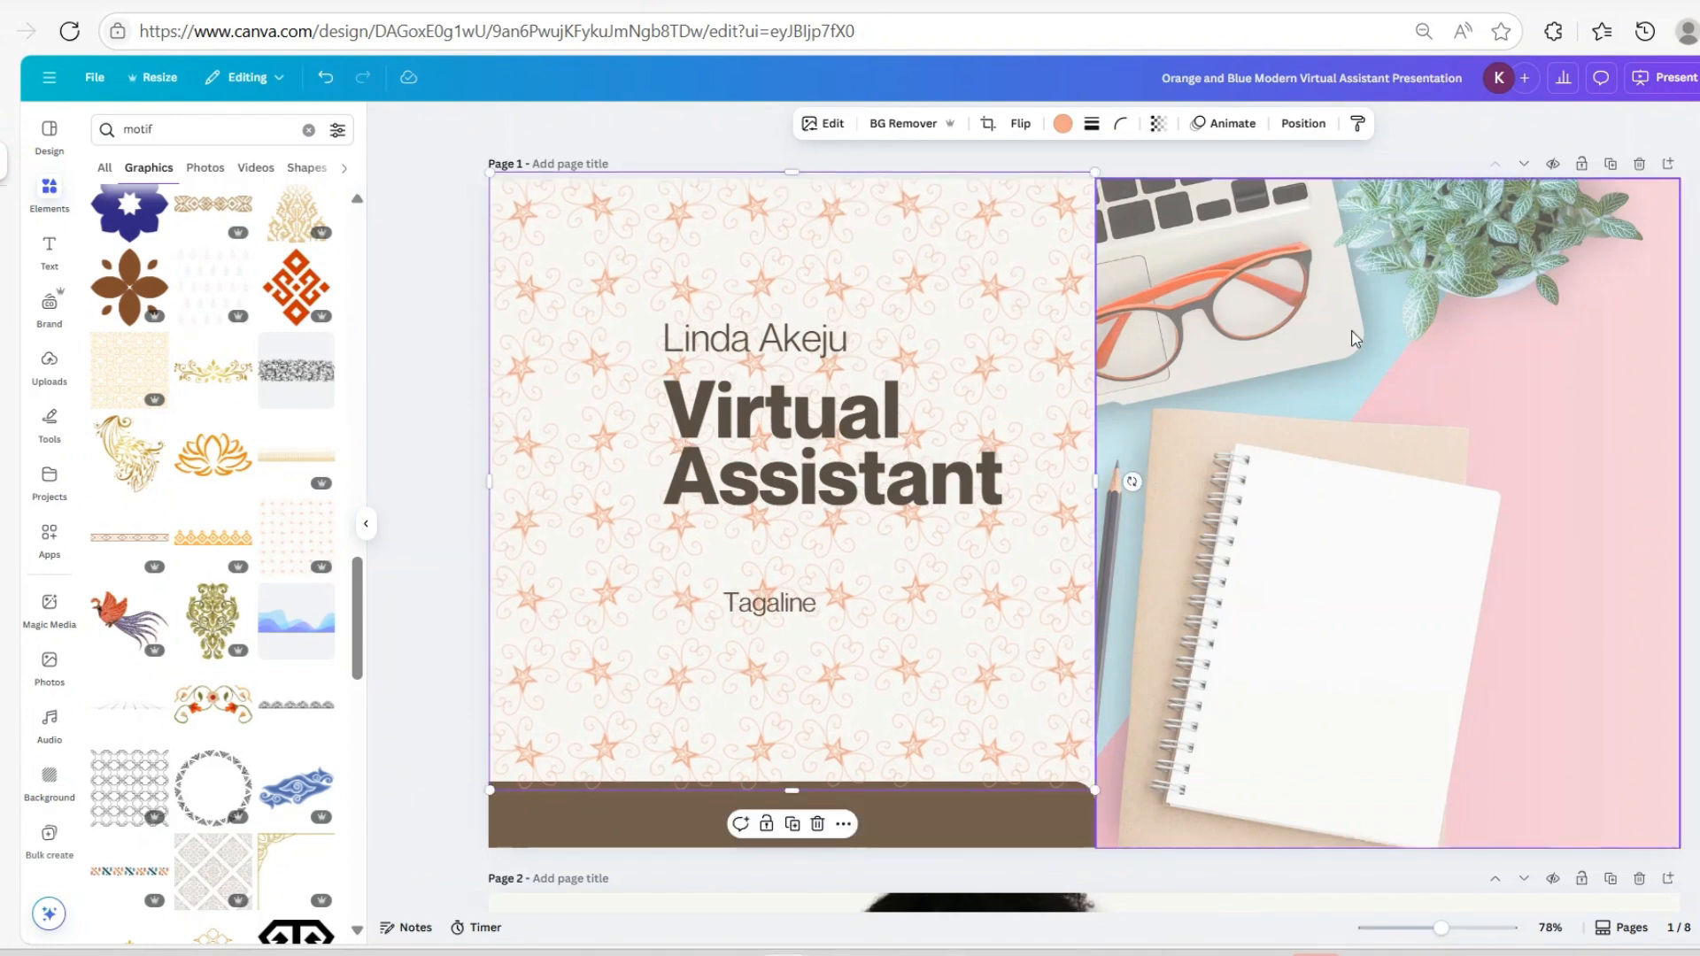
Lower the star pattern's transparency to about 10
{"action": "left_click", "coordinate": [1159, 125]}
{"action": "left_click_drag", "start_coordinate": [1193, 196], "coordinate": [1097, 197]}
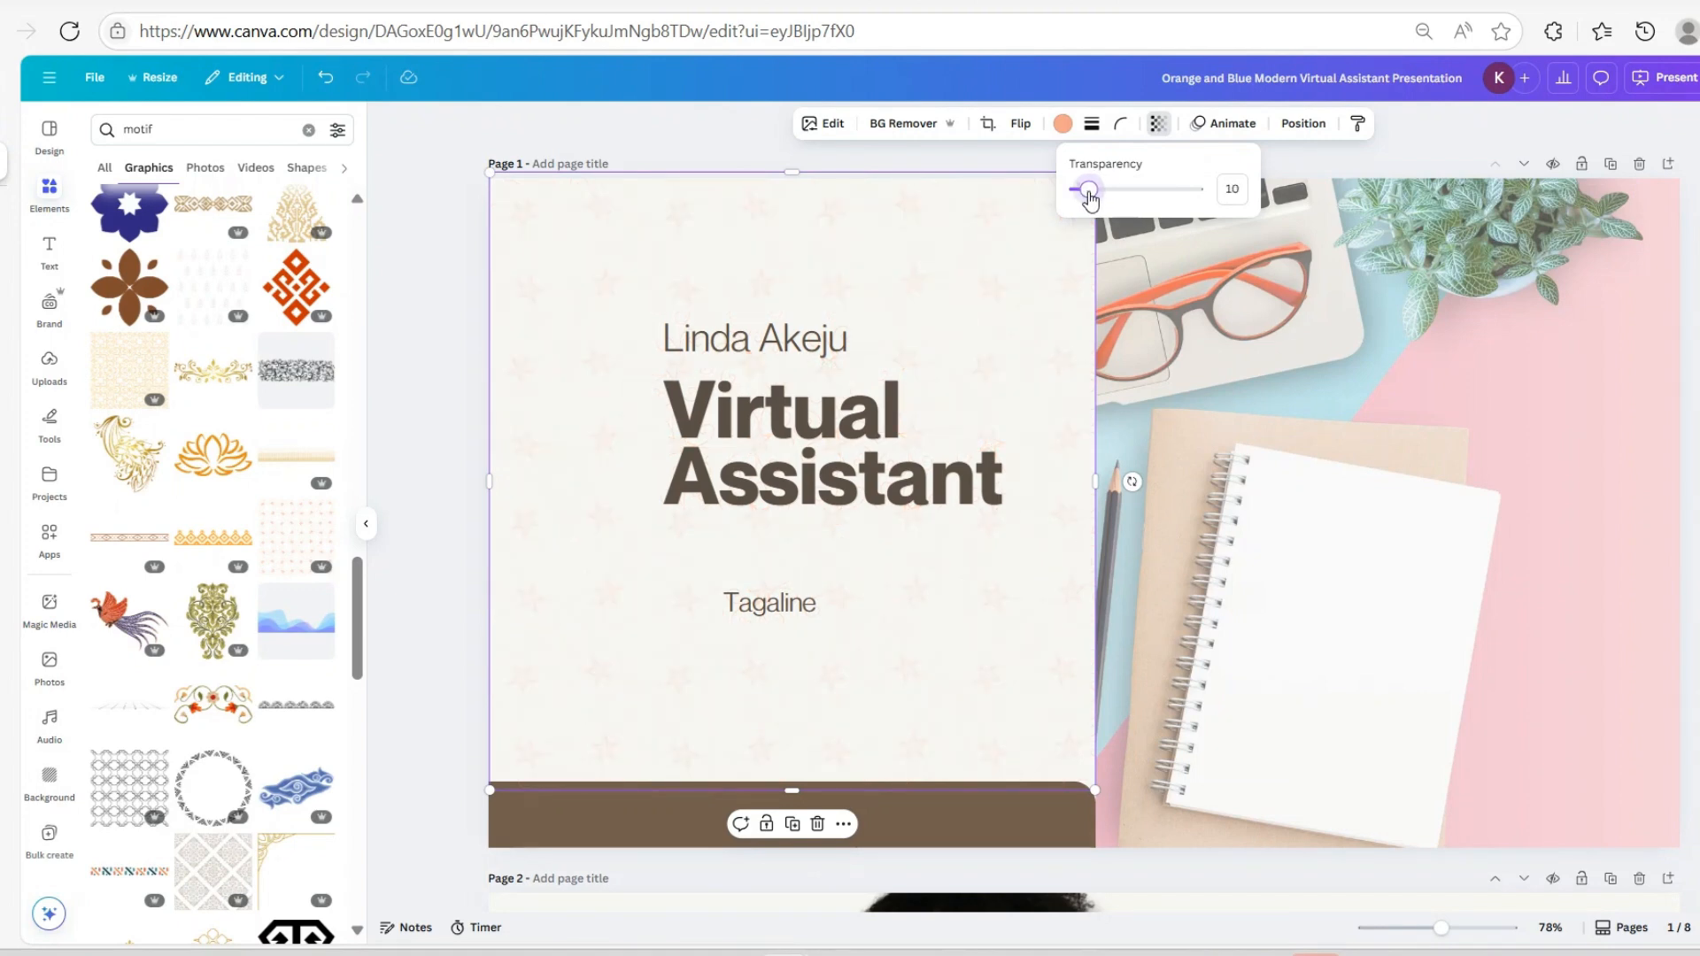
{"action": "scroll", "coordinate": [1084, 513], "scroll_direction": "down", "scroll_amount": 1}
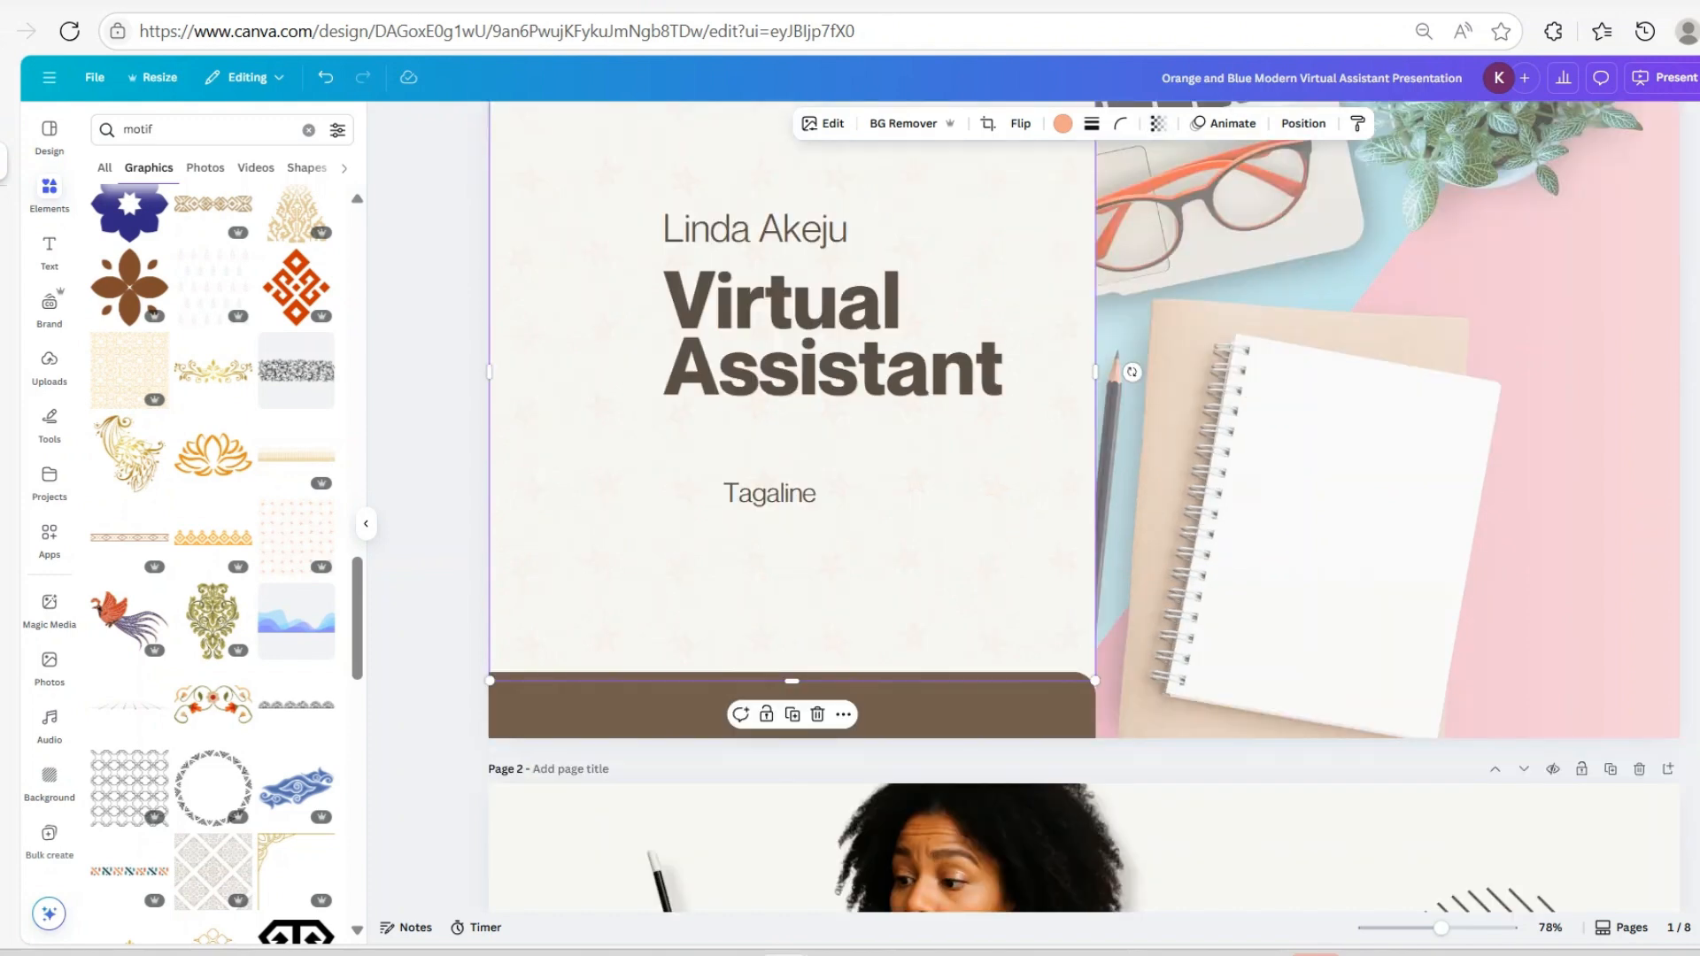
{"action": "key", "text": "Escape"}
{"action": "scroll", "coordinate": [1084, 514], "scroll_direction": "up", "scroll_amount": 1}
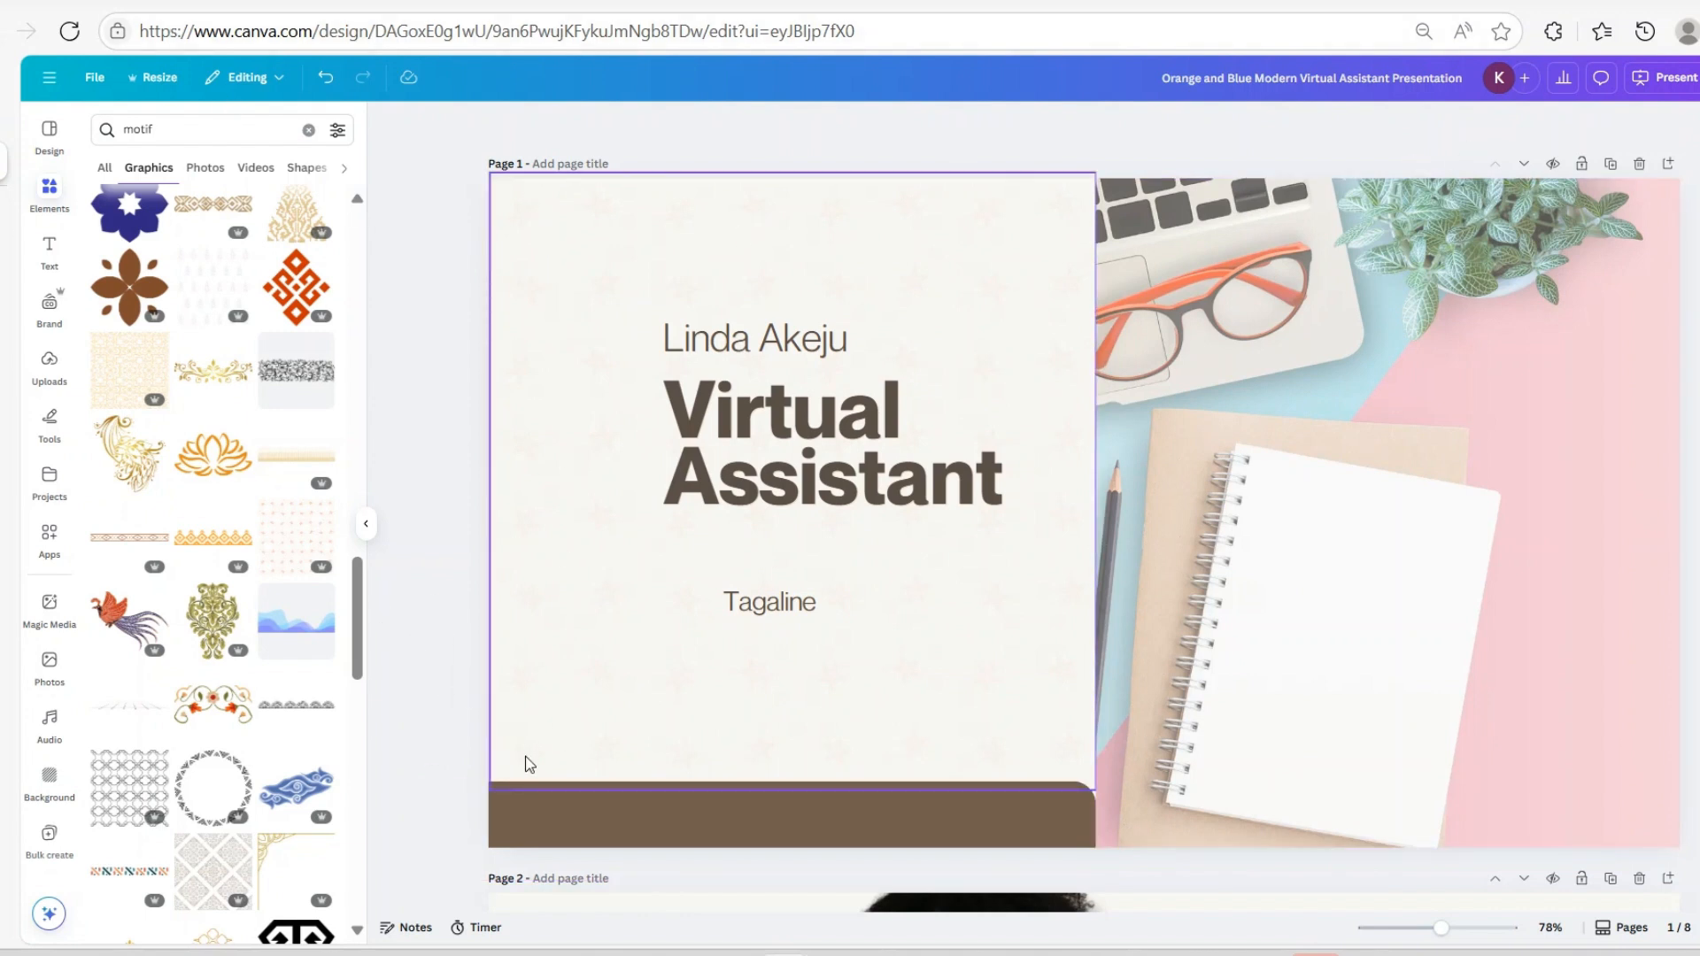
Shorten the star pattern to 981.4 px height above the brown bar and align it to Y 0
{"action": "left_click", "coordinate": [524, 782]}
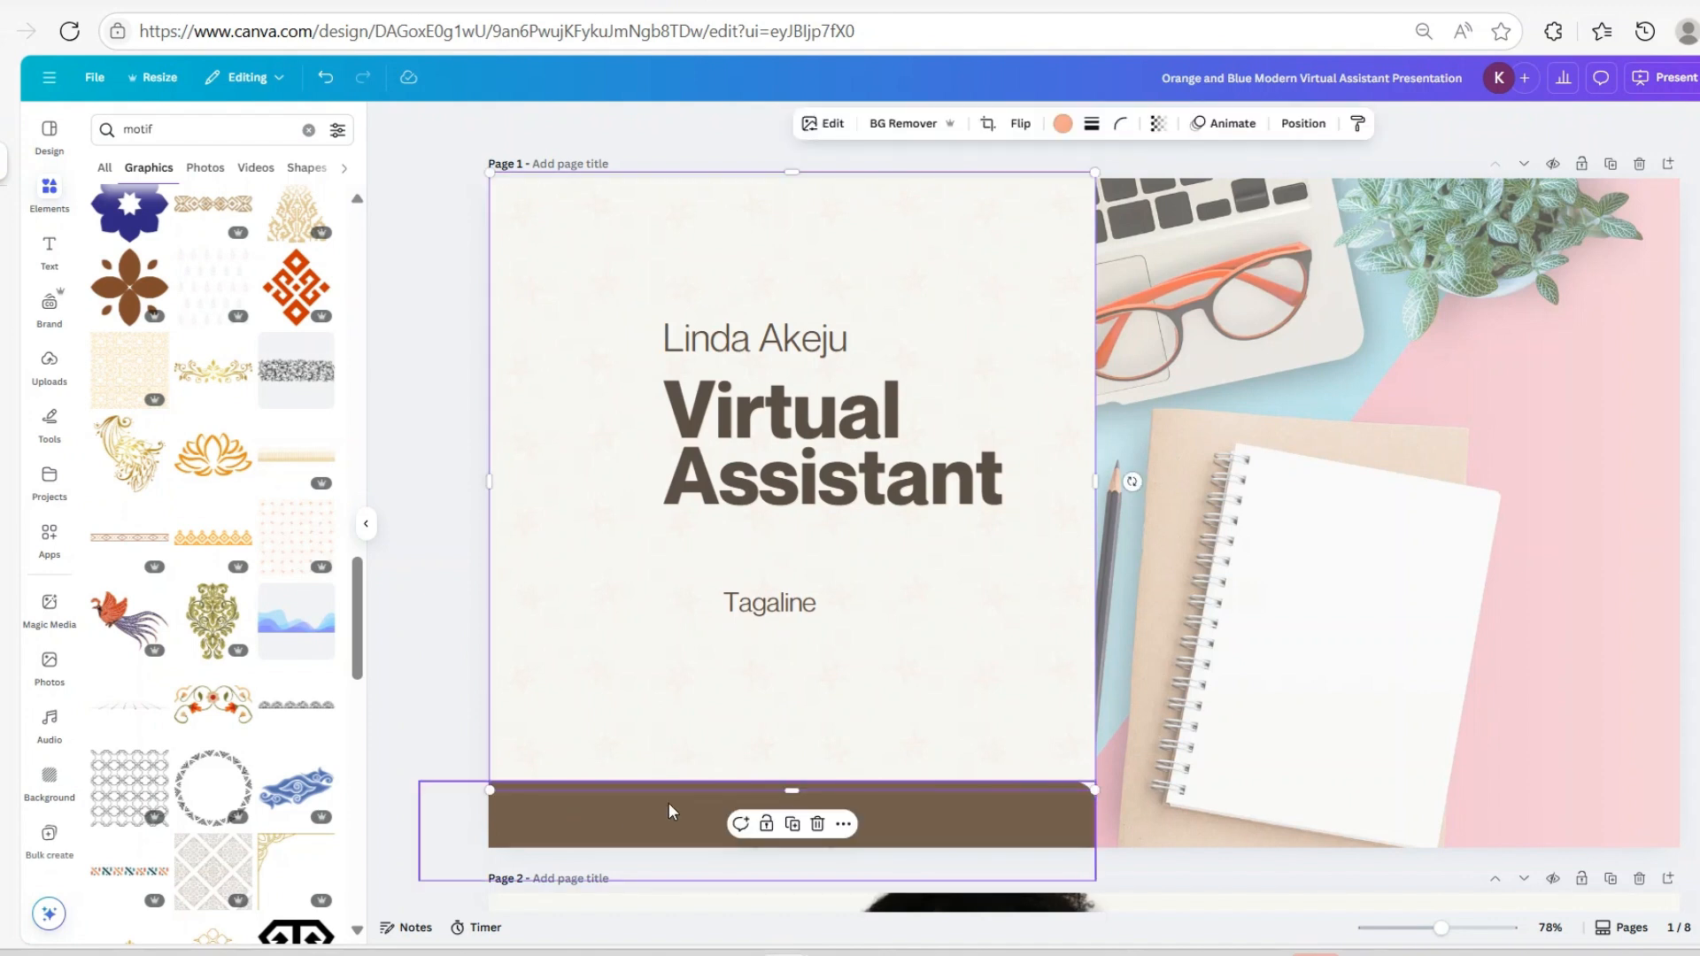
{"action": "left_click", "coordinate": [1318, 125]}
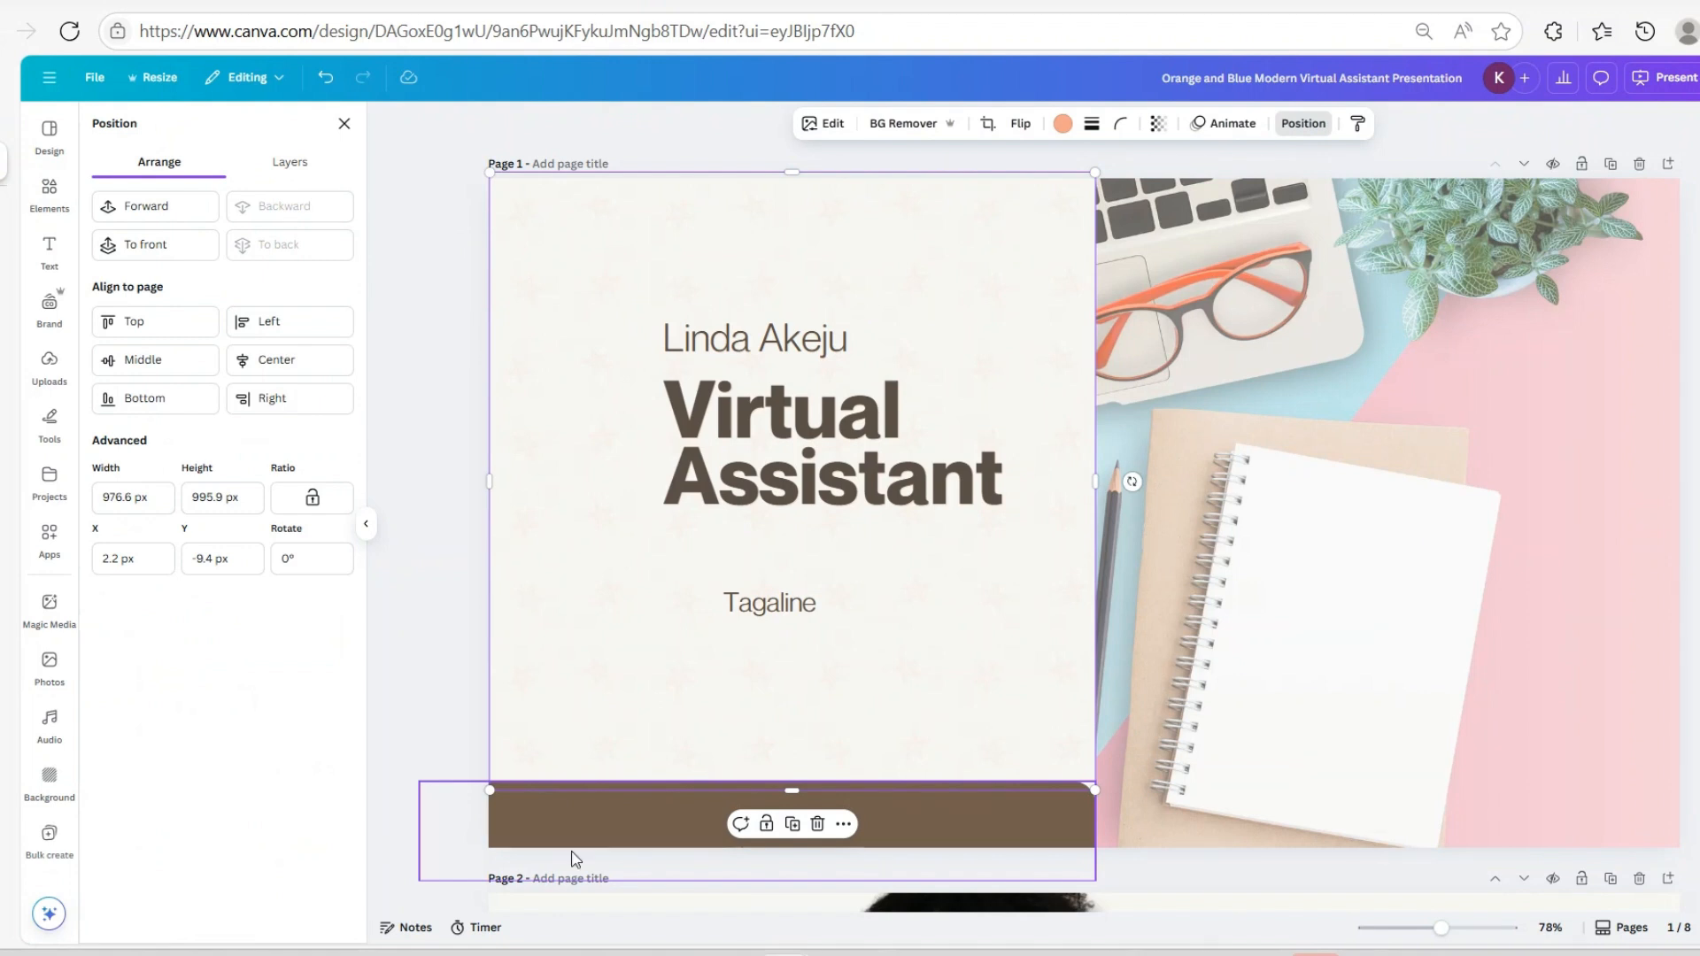
{"action": "left_click_drag", "start_coordinate": [790, 785], "coordinate": [793, 783]}
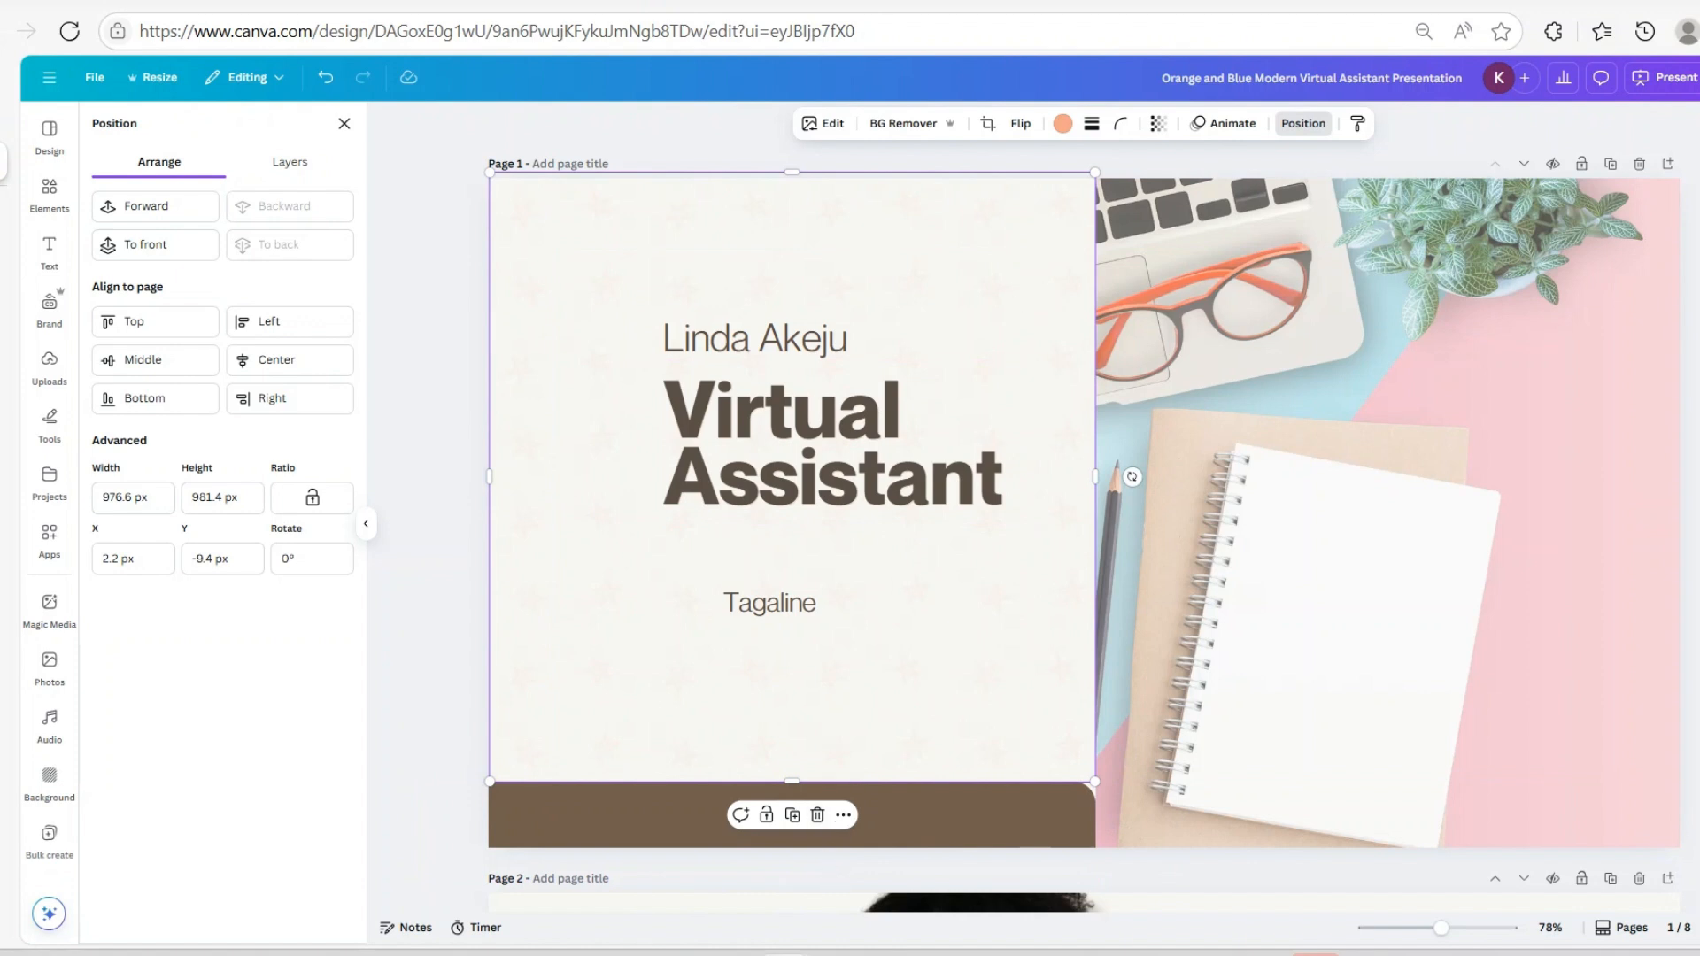
{"action": "left_click_drag", "start_coordinate": [974, 198], "coordinate": [985, 227]}
{"action": "scroll", "coordinate": [1084, 507], "scroll_direction": "down", "scroll_amount": 1}
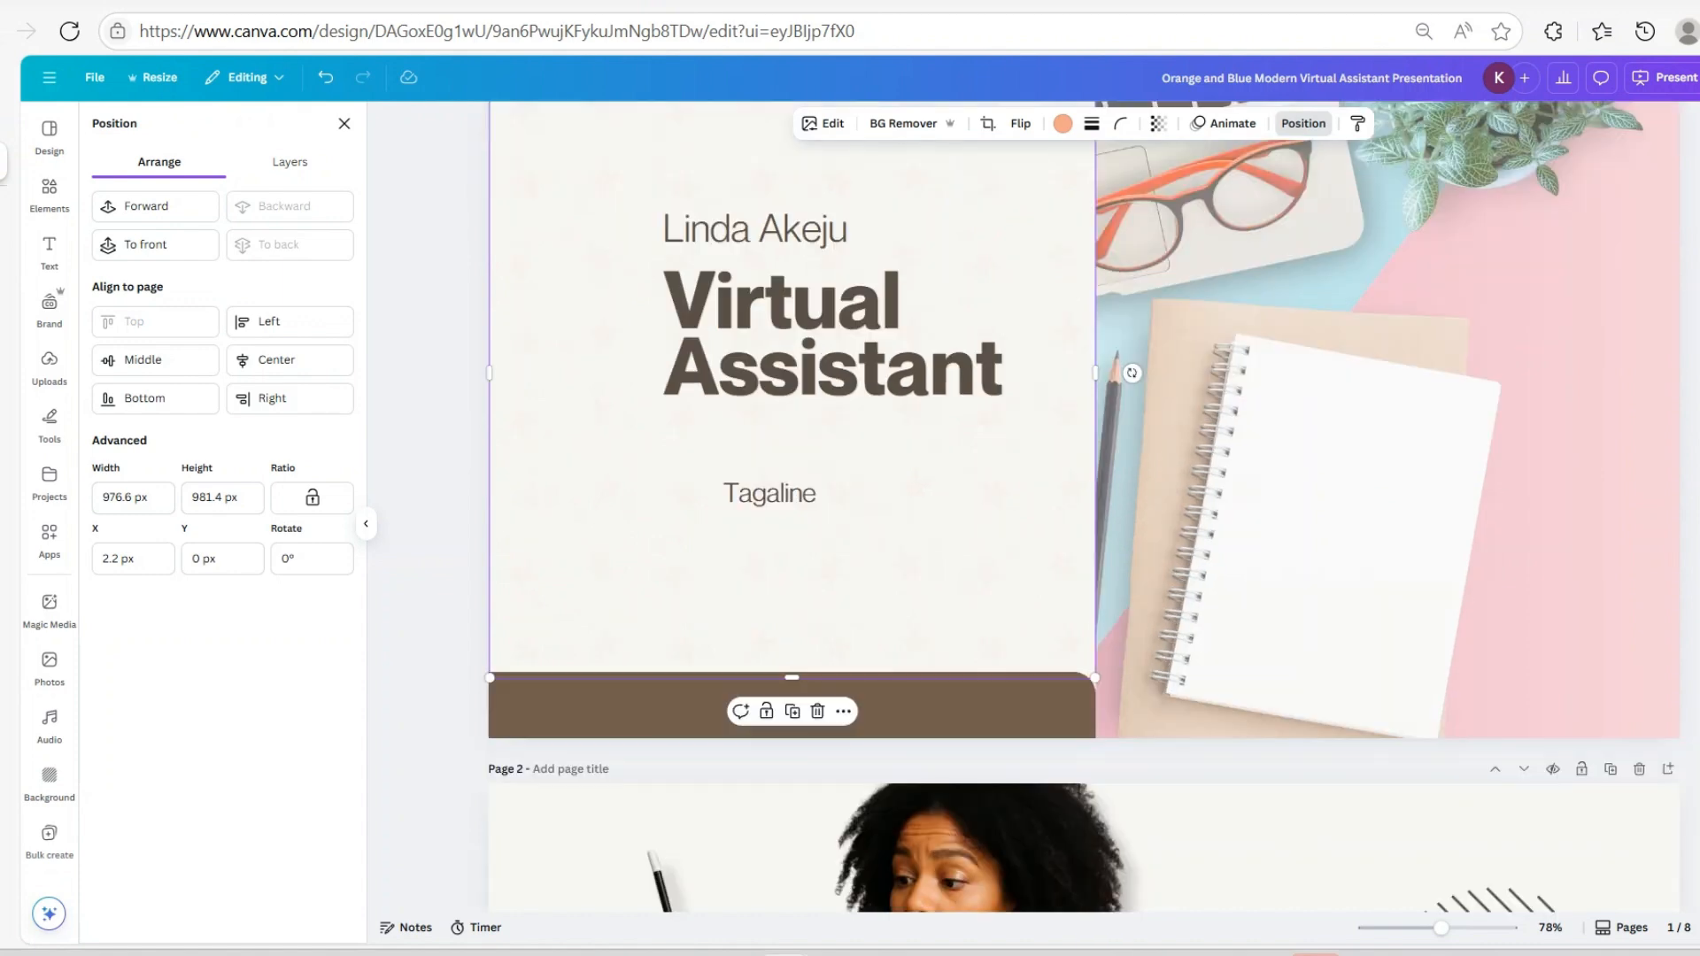
{"action": "scroll", "coordinate": [1084, 507], "scroll_direction": "up", "scroll_amount": 1}
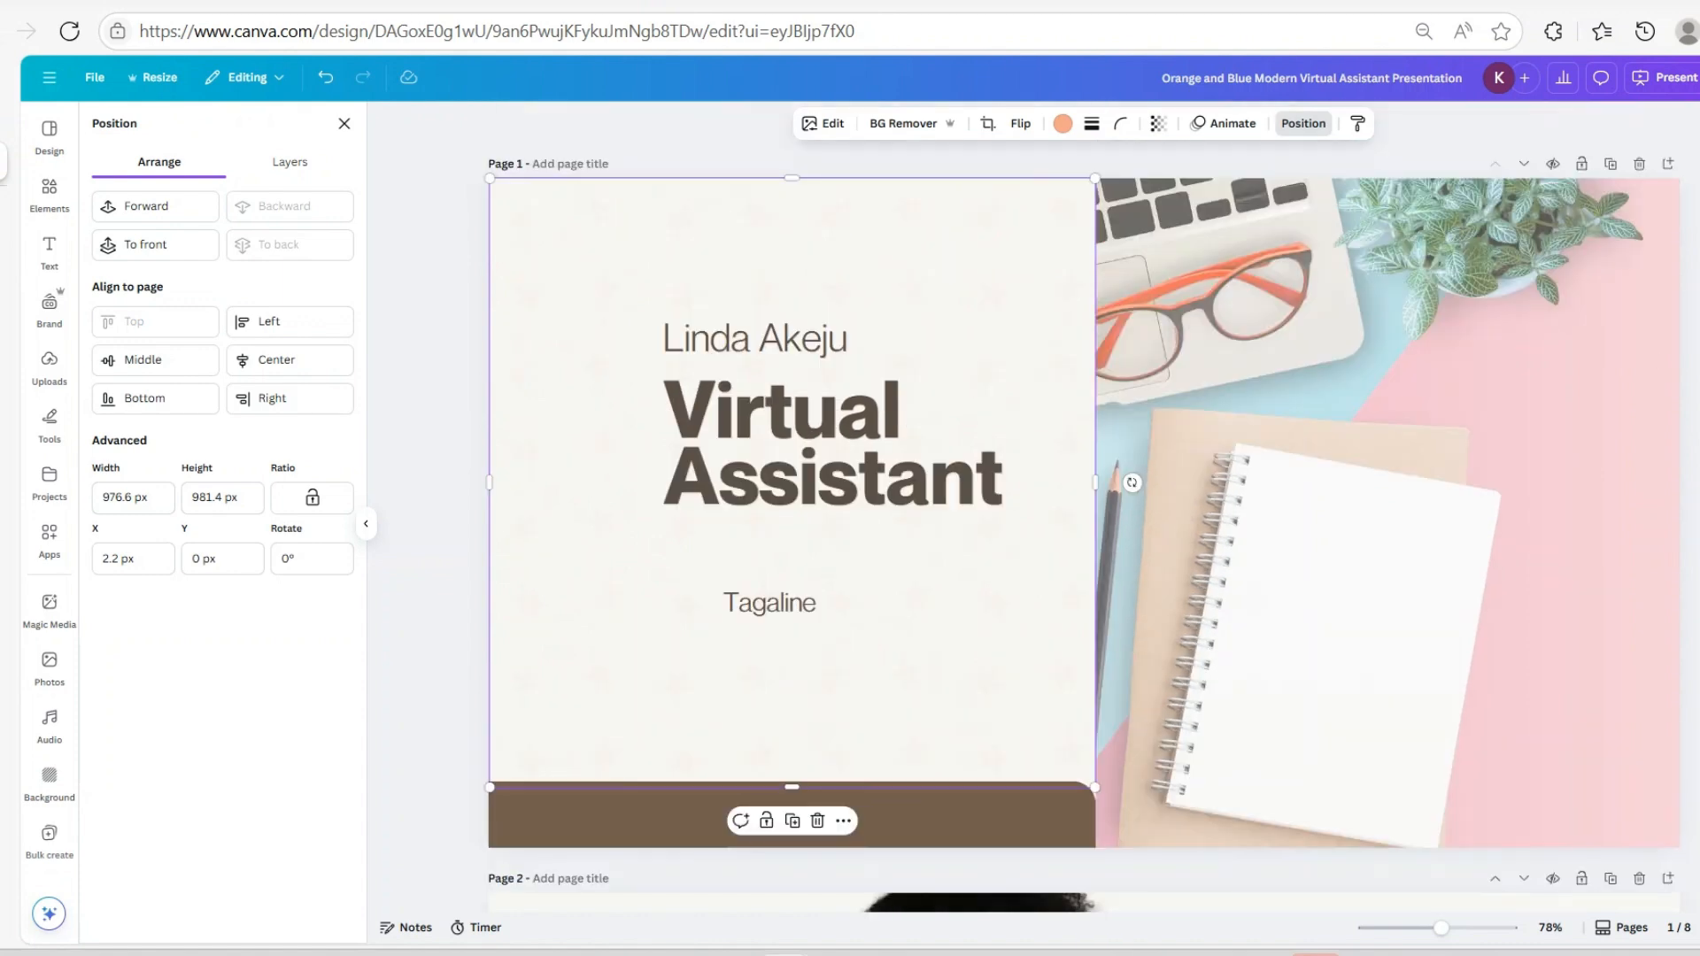
{"action": "scroll", "coordinate": [1084, 507], "scroll_direction": "down", "scroll_amount": 4}
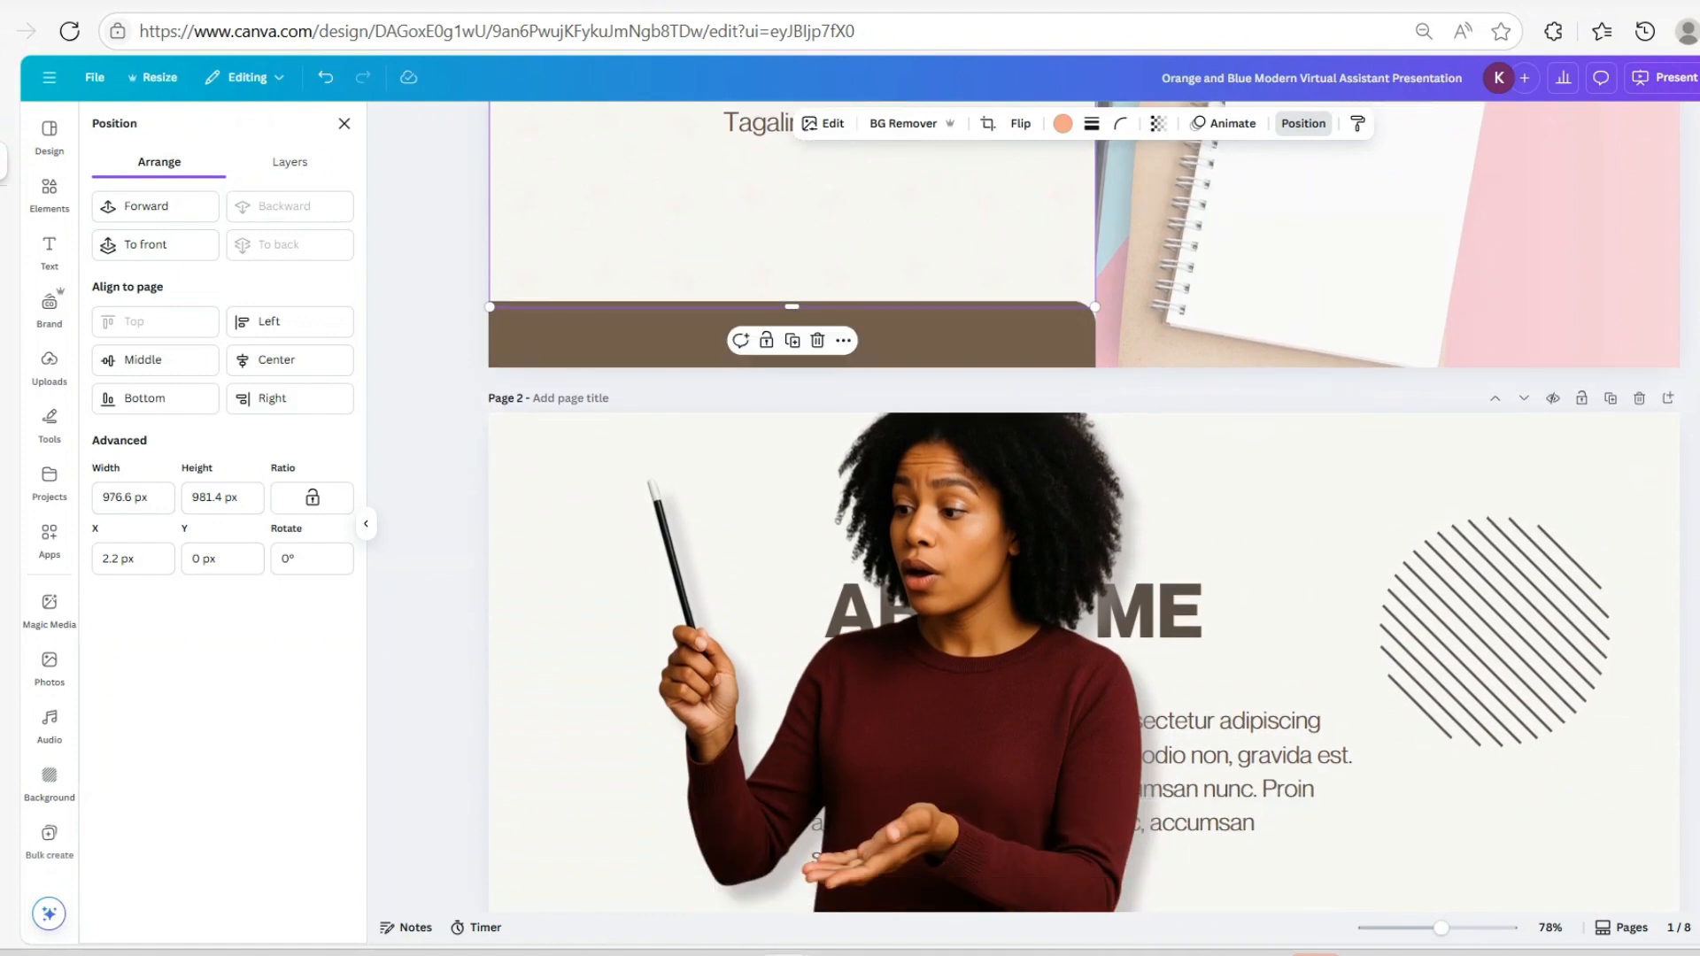
{"action": "scroll", "coordinate": [1159, 524], "scroll_direction": "up", "scroll_amount": 2}
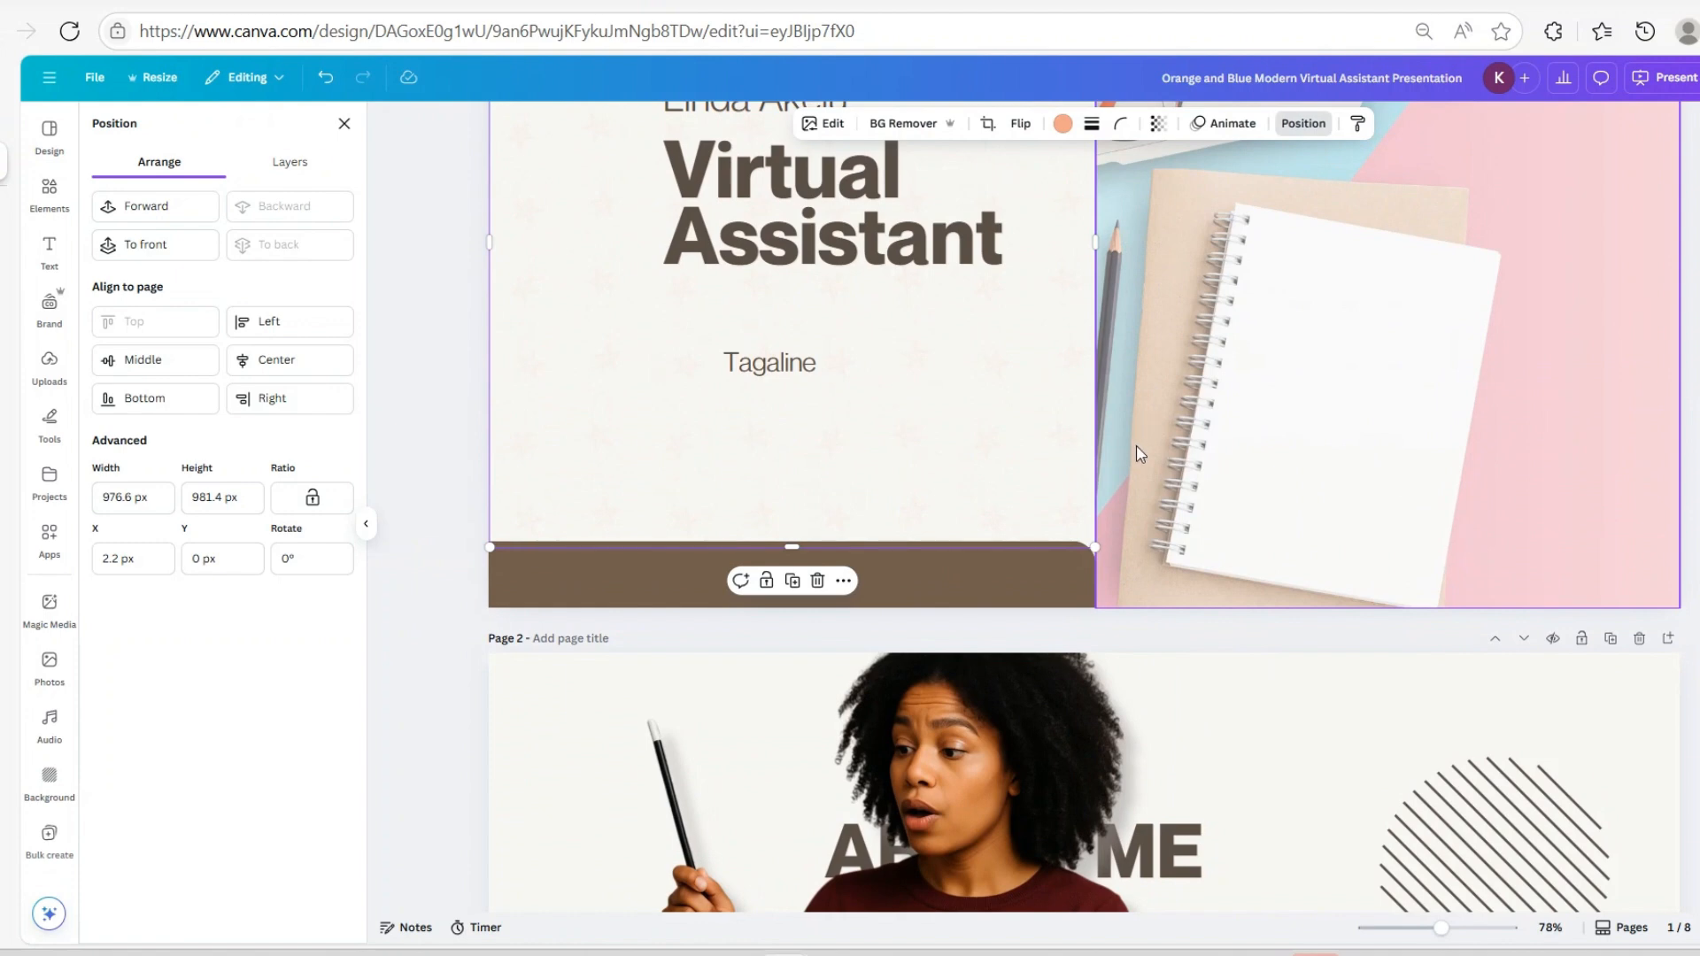
{"action": "scroll", "coordinate": [1141, 455], "scroll_direction": "down", "scroll_amount": 4}
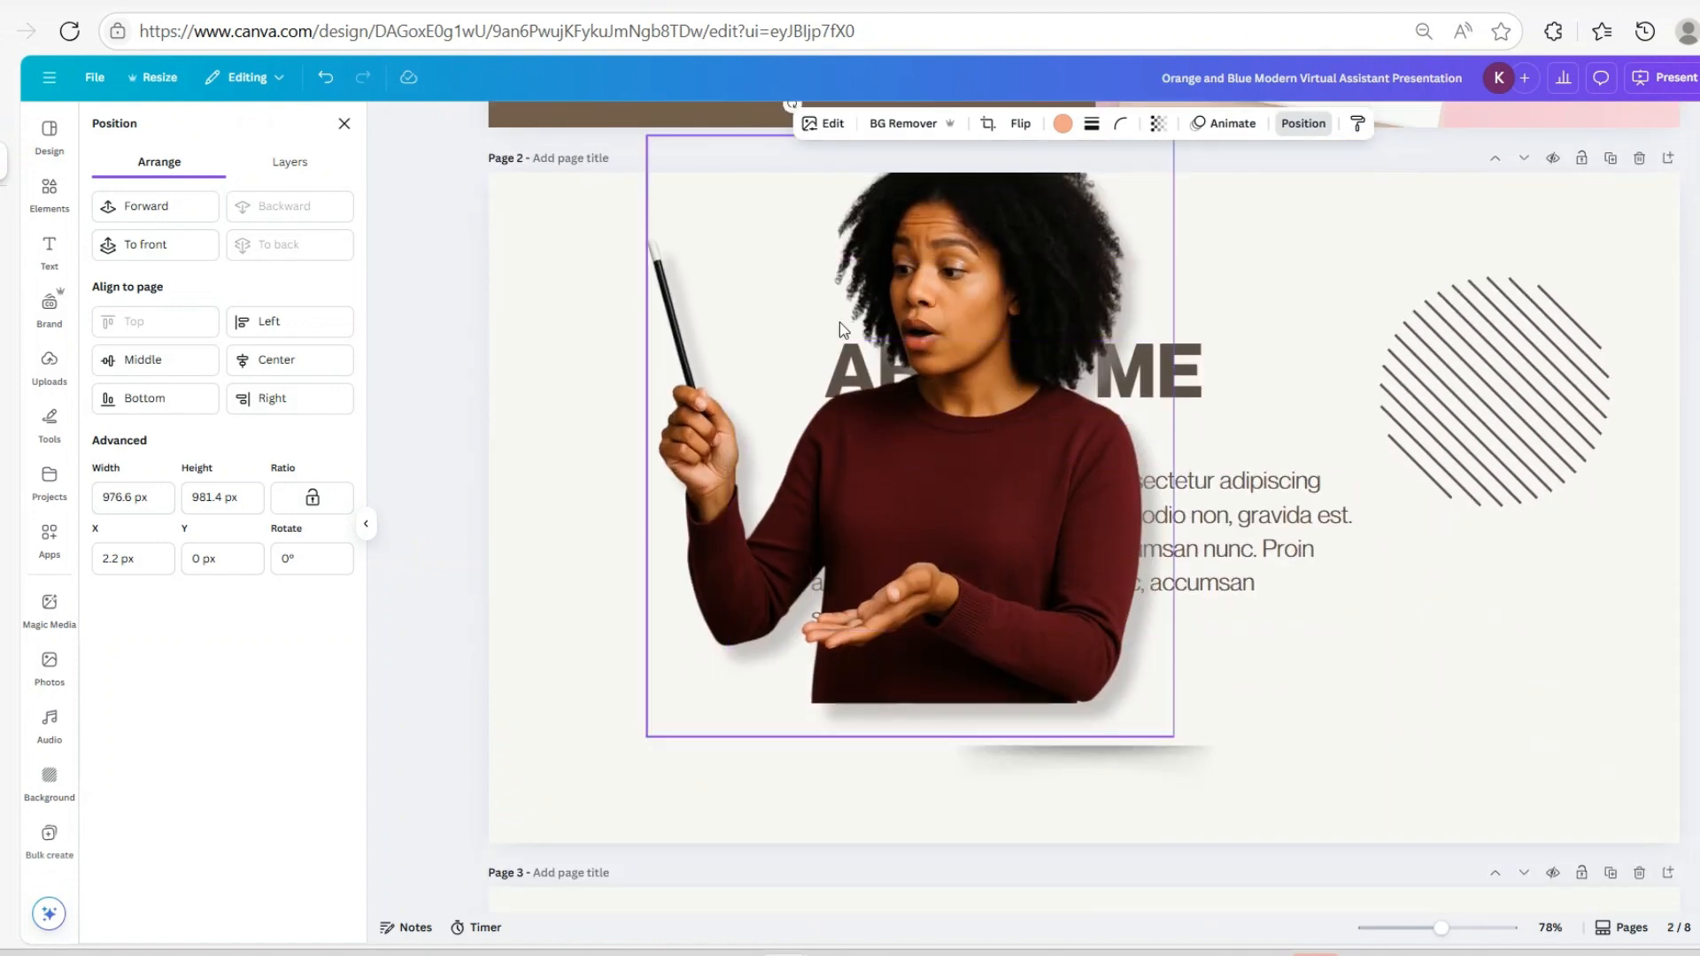
{"action": "scroll", "coordinate": [1360, 423], "scroll_direction": "up", "scroll_amount": 4}
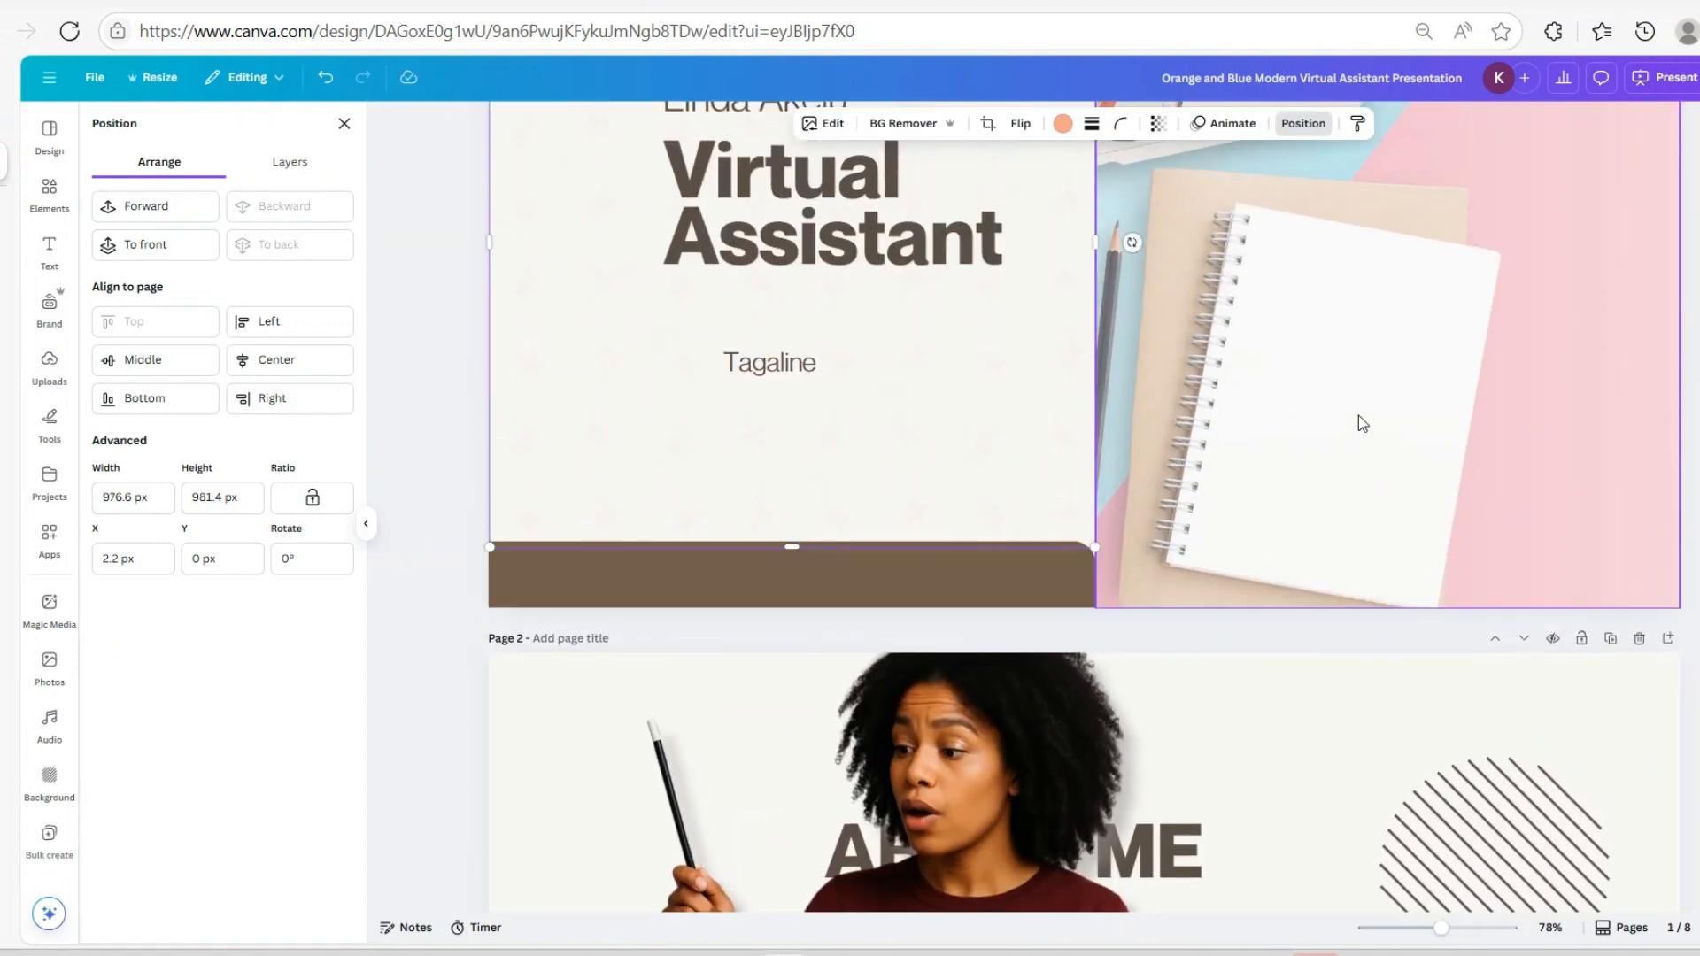
{"action": "scroll", "coordinate": [1361, 422], "scroll_direction": "down", "scroll_amount": 3}
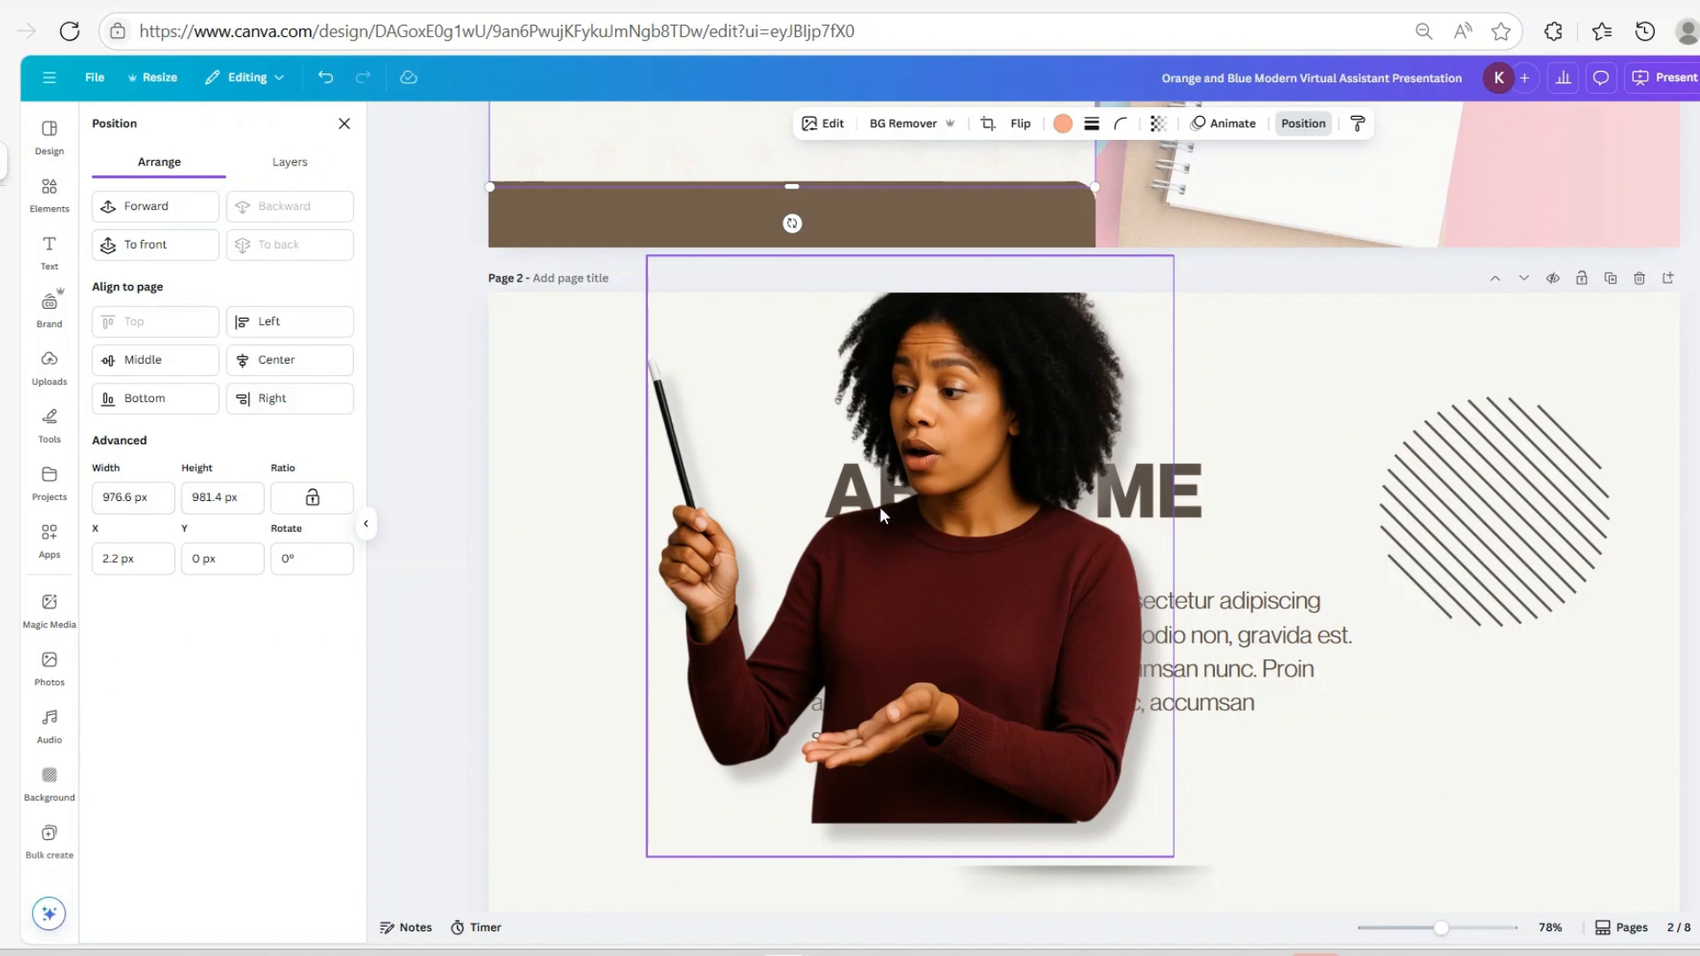
Copy the woman photo from page 2
{"action": "right_click", "coordinate": [885, 438]}
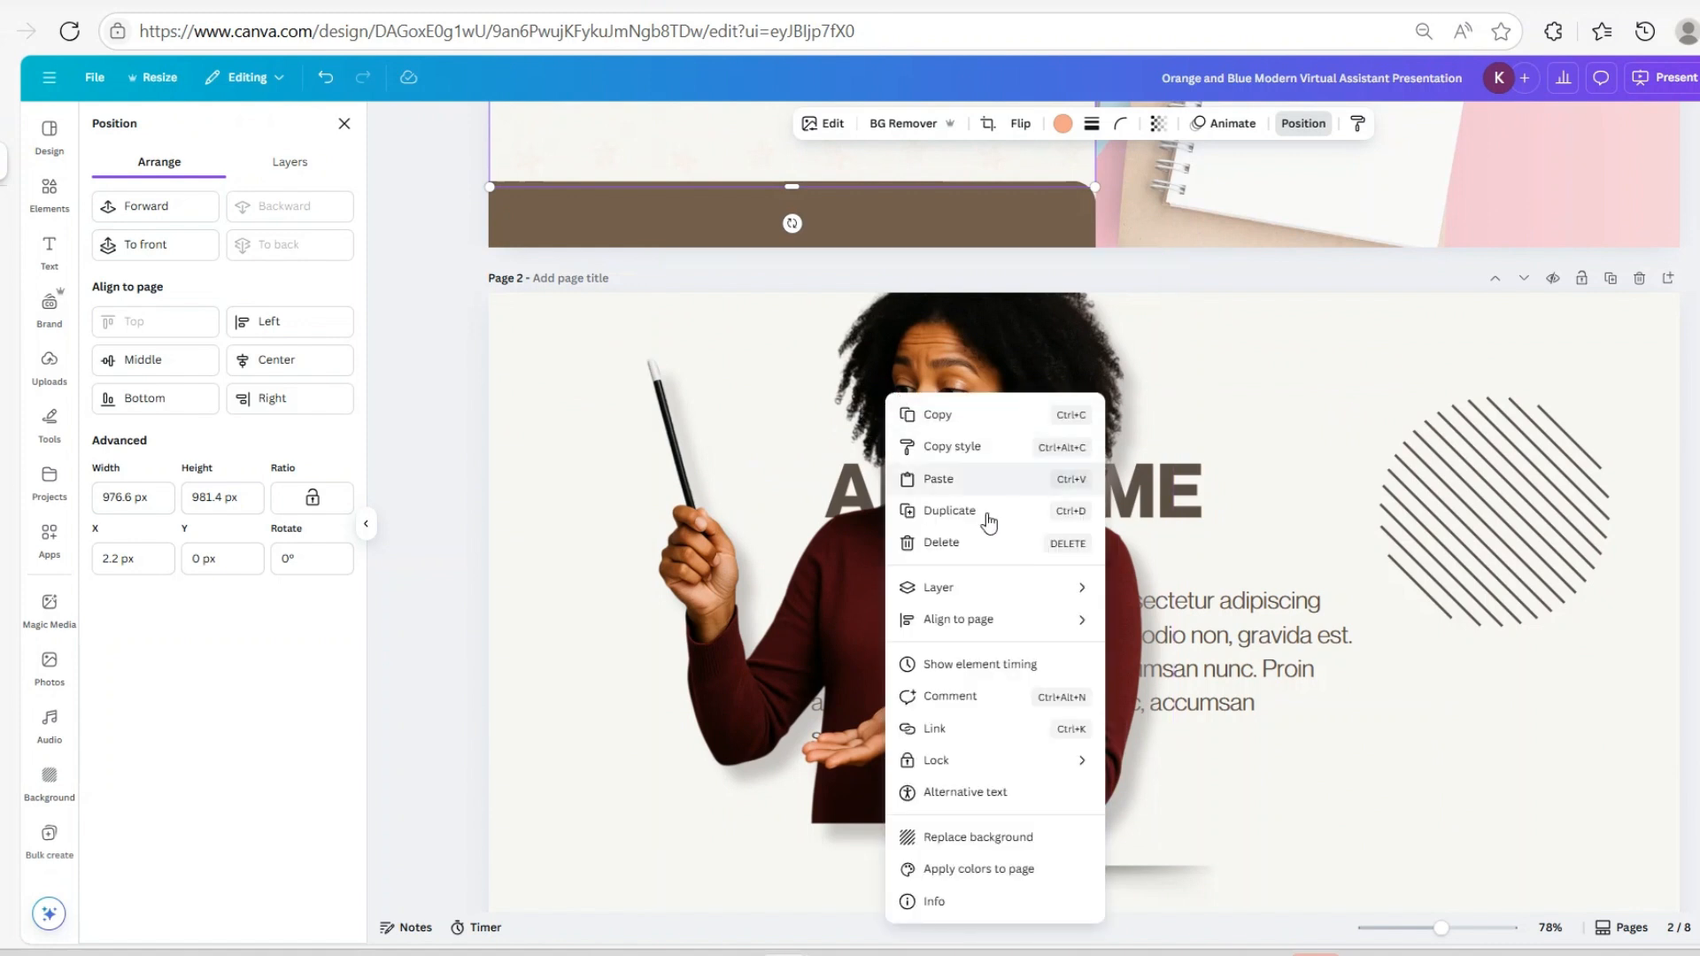
{"action": "key", "text": "Escape"}
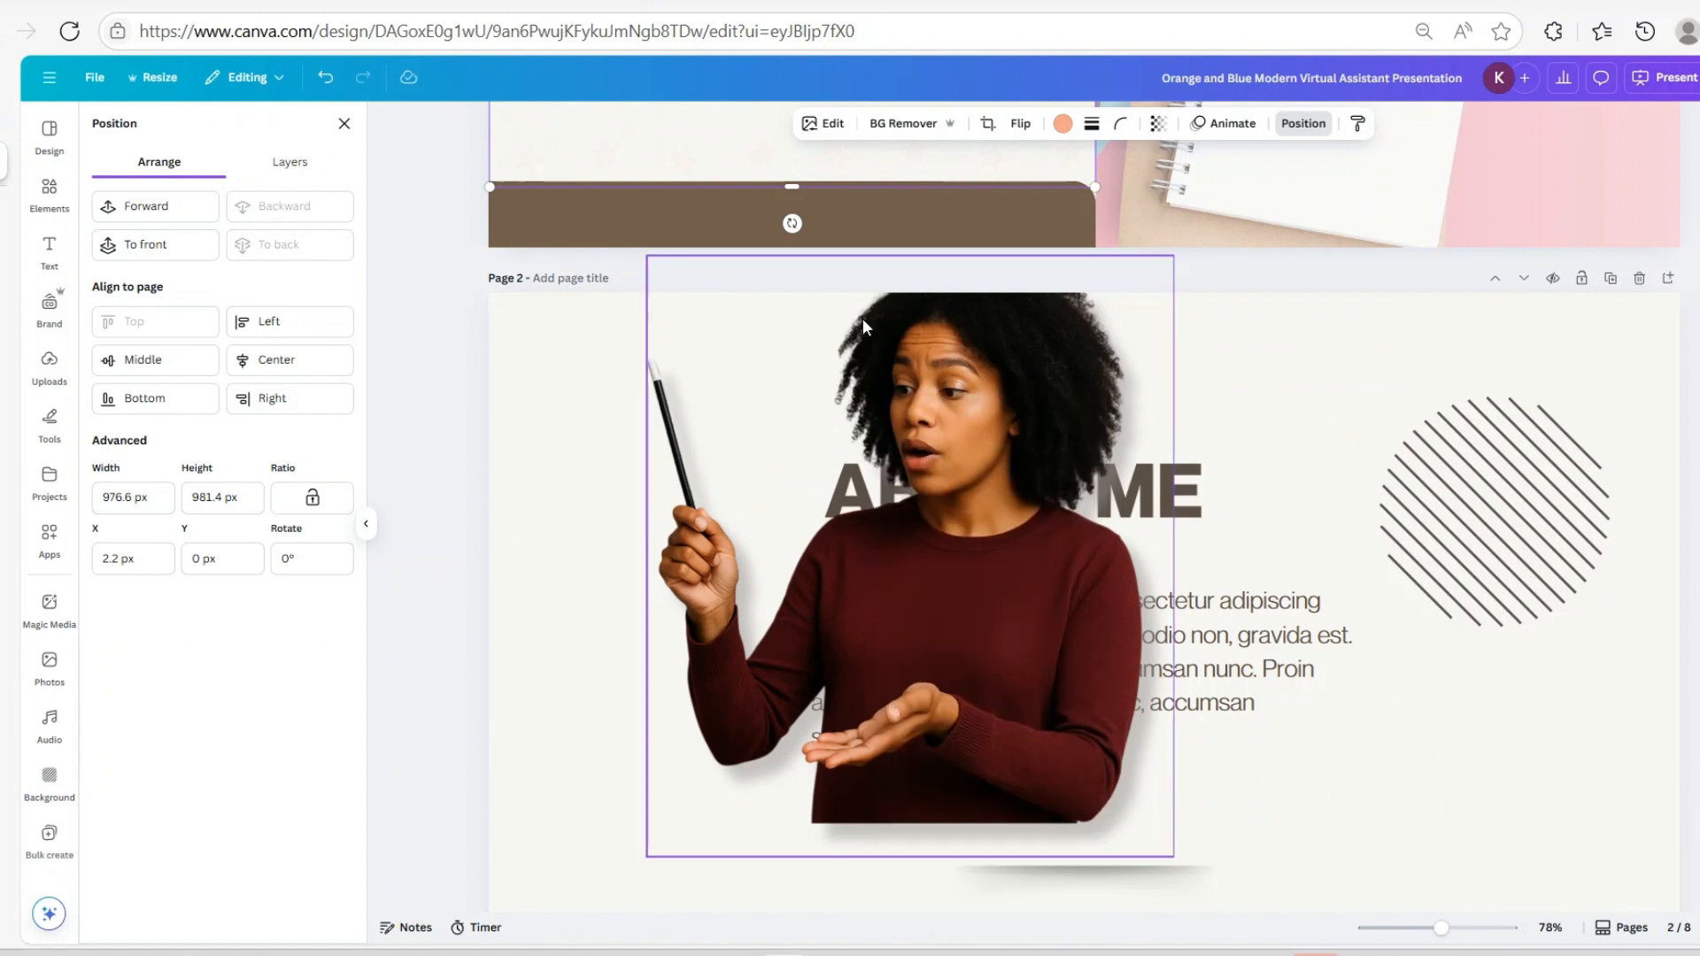
{"action": "right_click", "coordinate": [1081, 275]}
{"action": "key", "text": "Escape"}
{"action": "key", "text": "Escape"}
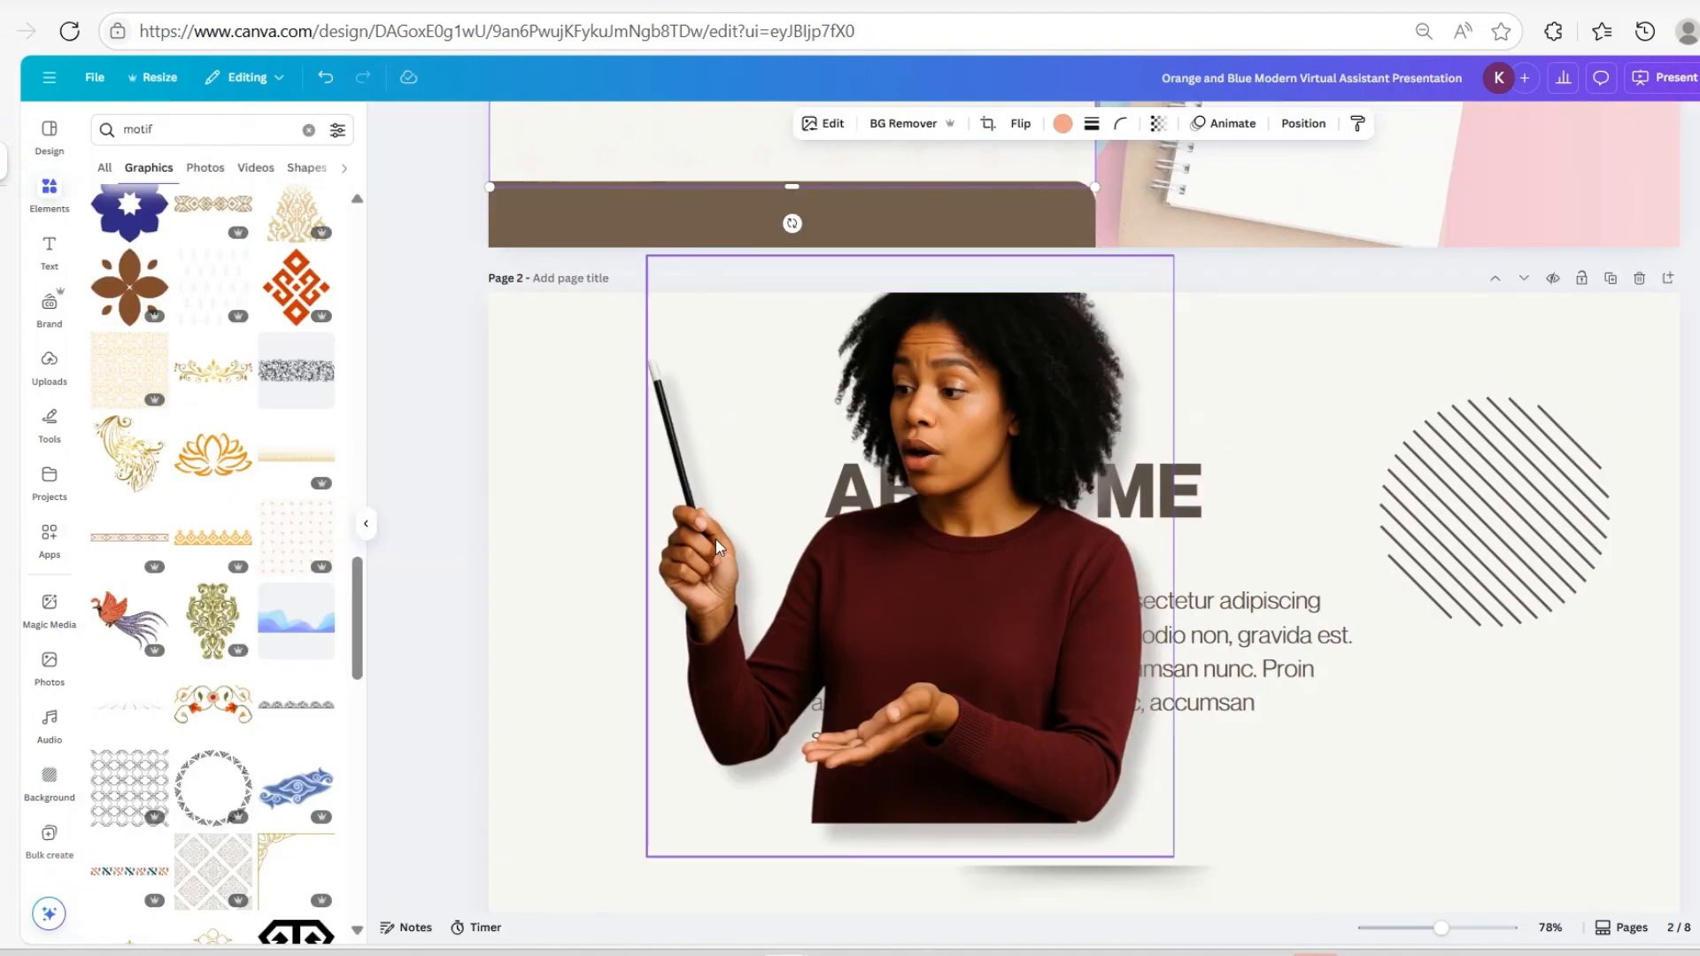
{"action": "mouse_move", "coordinate": [1119, 843]}
{"action": "left_mouse_down"}
{"action": "mouse_move", "coordinate": [1142, 880]}
{"action": "mouse_move", "coordinate": [1117, 855]}
{"action": "left_mouse_up"}
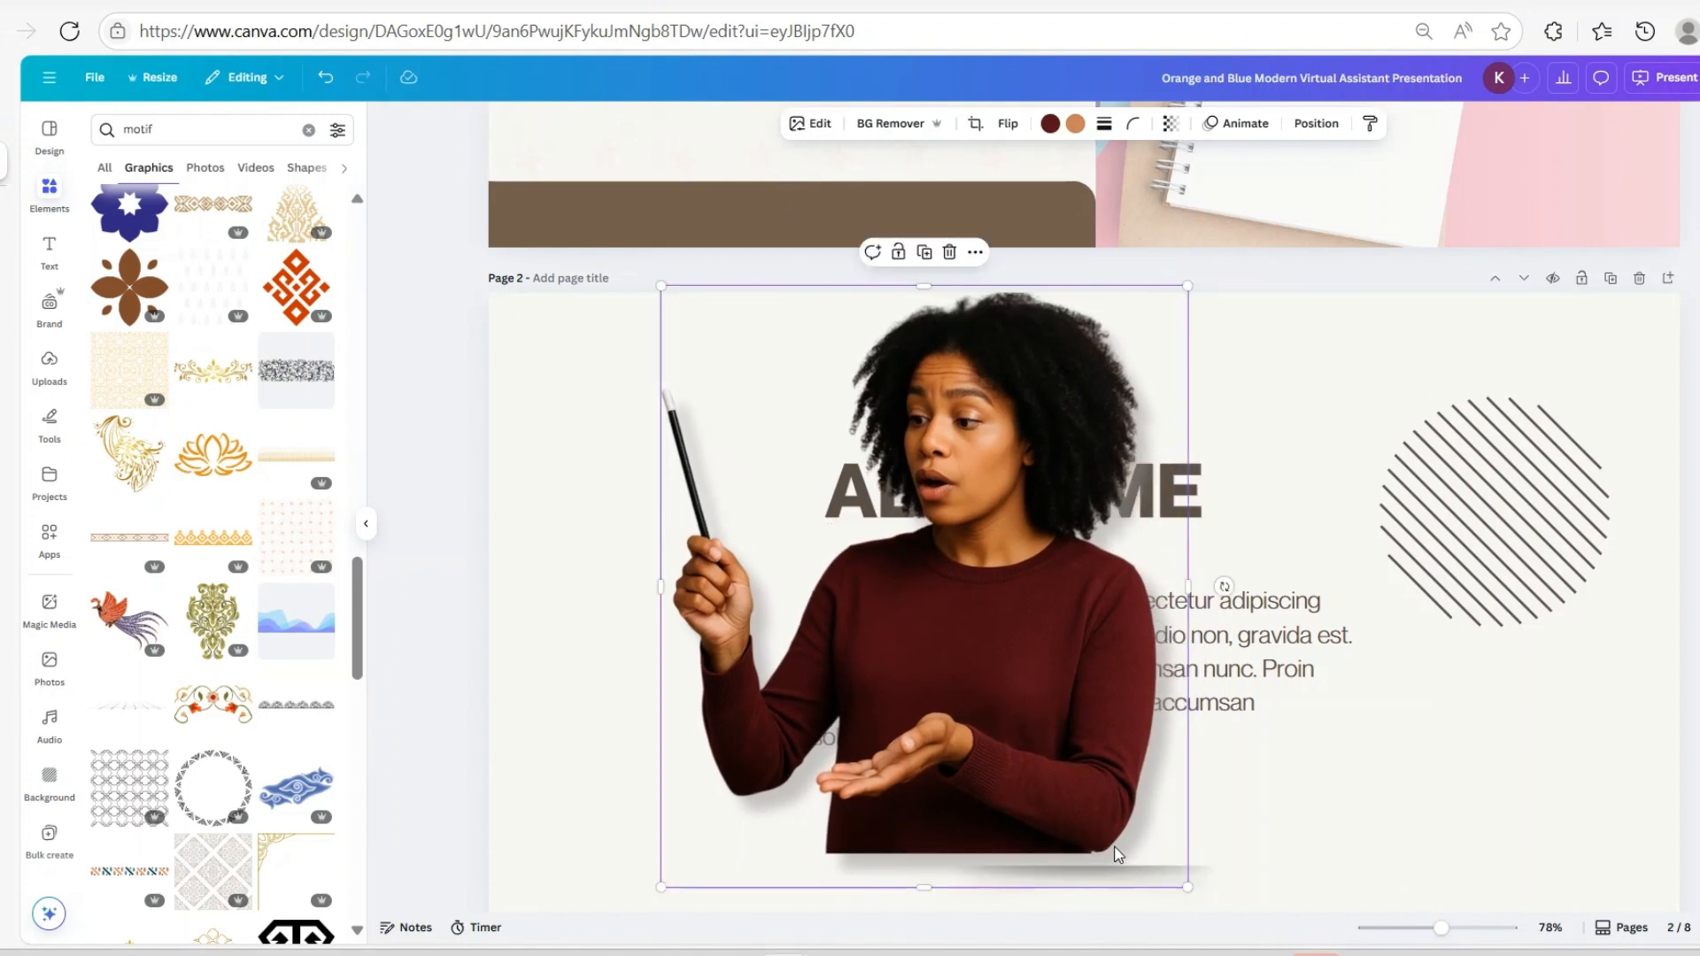
{"action": "left_click", "coordinate": [974, 253]}
{"action": "left_click", "coordinate": [1034, 301]}
Delete the contact page's top-right striped circle and paste the woman photo there
{"action": "scroll", "coordinate": [1466, 779], "scroll_direction": "down", "scroll_amount": 15}
{"action": "scroll", "coordinate": [1240, 629], "scroll_direction": "down", "scroll_amount": 20}
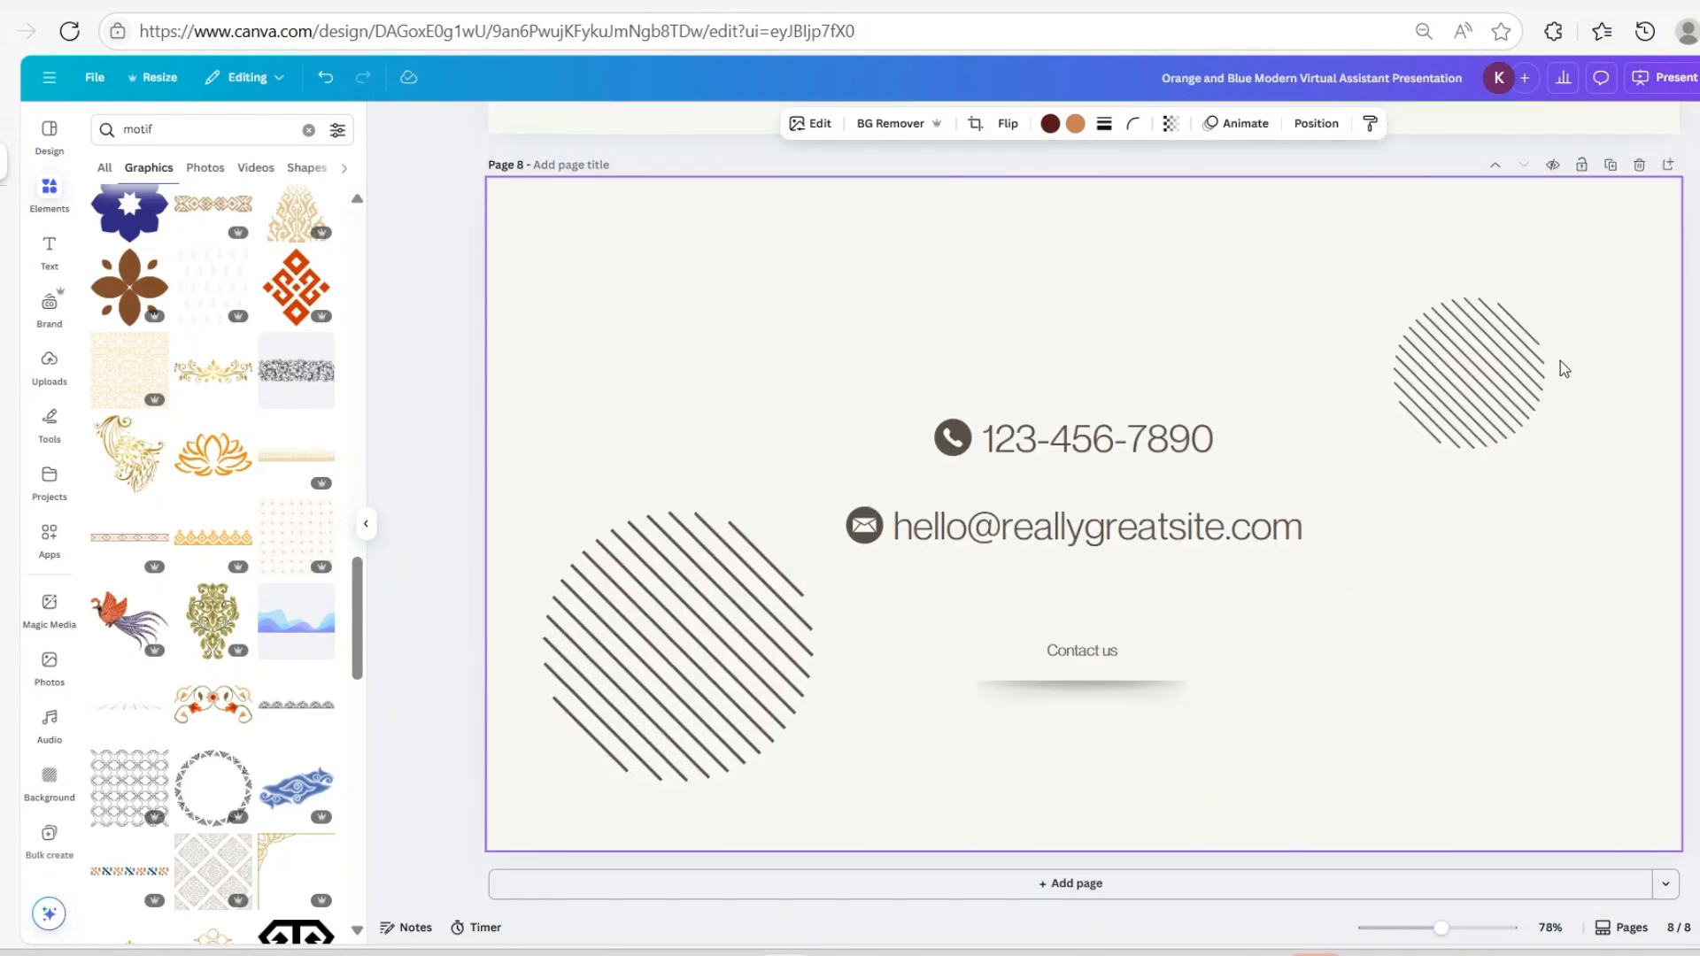
{"action": "left_click", "coordinate": [1484, 385]}
{"action": "left_click", "coordinate": [1495, 269]}
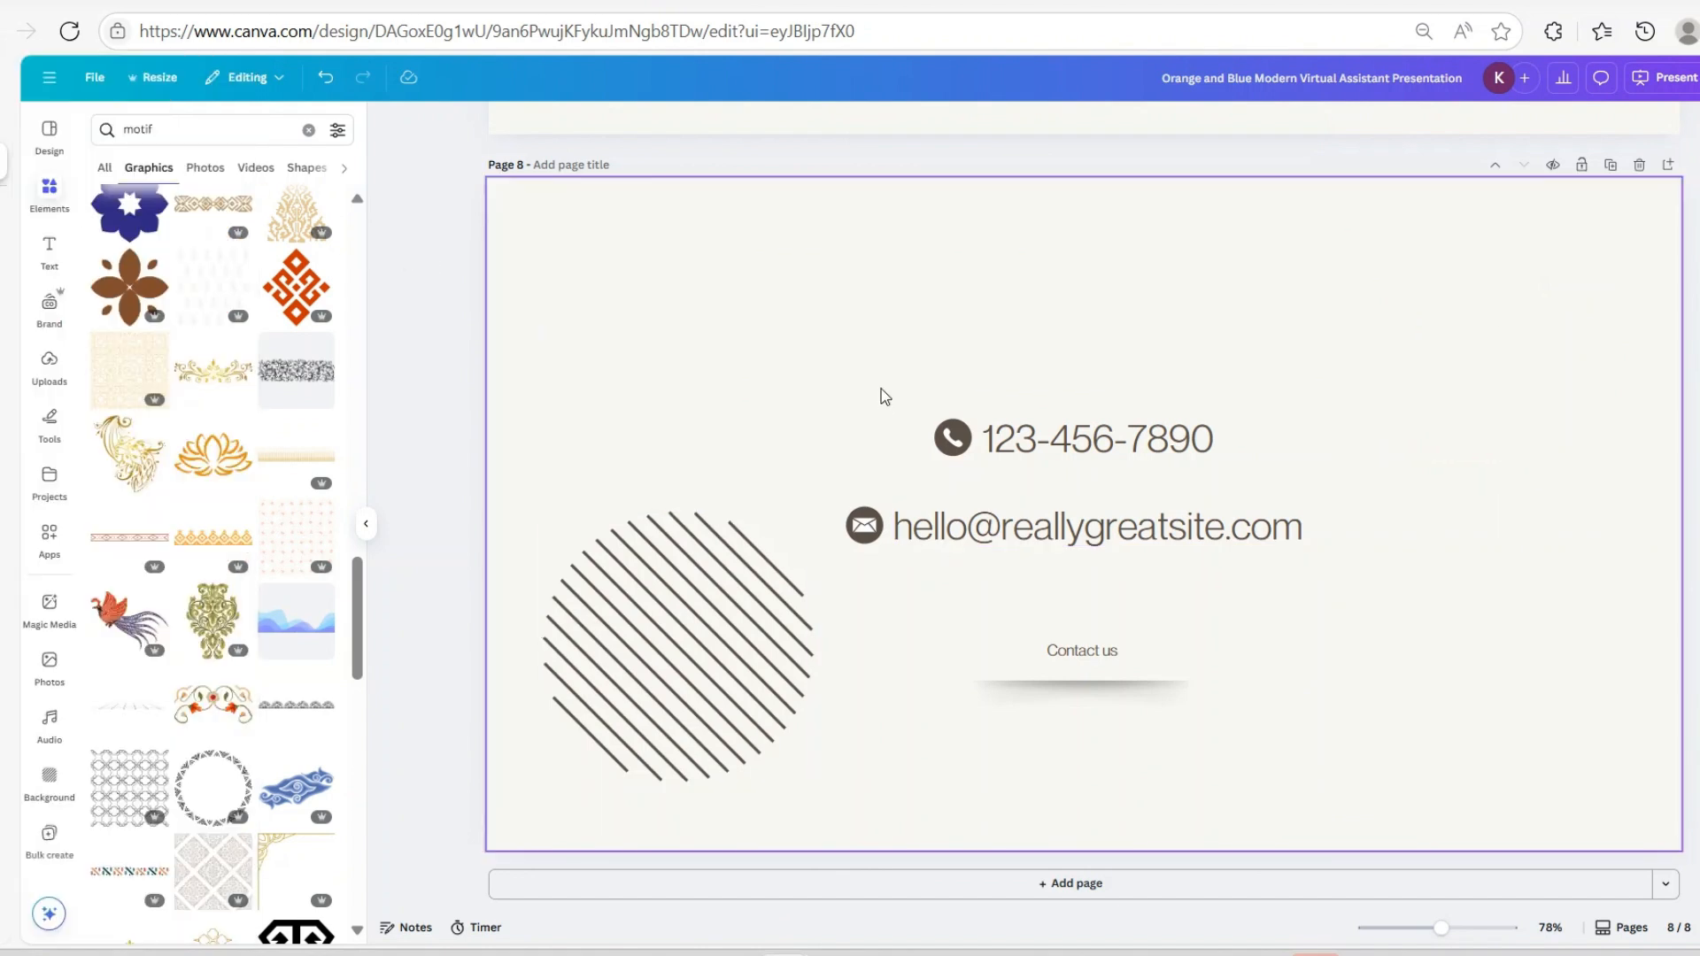
{"action": "right_click", "coordinate": [799, 287]}
{"action": "left_click", "coordinate": [856, 376]}
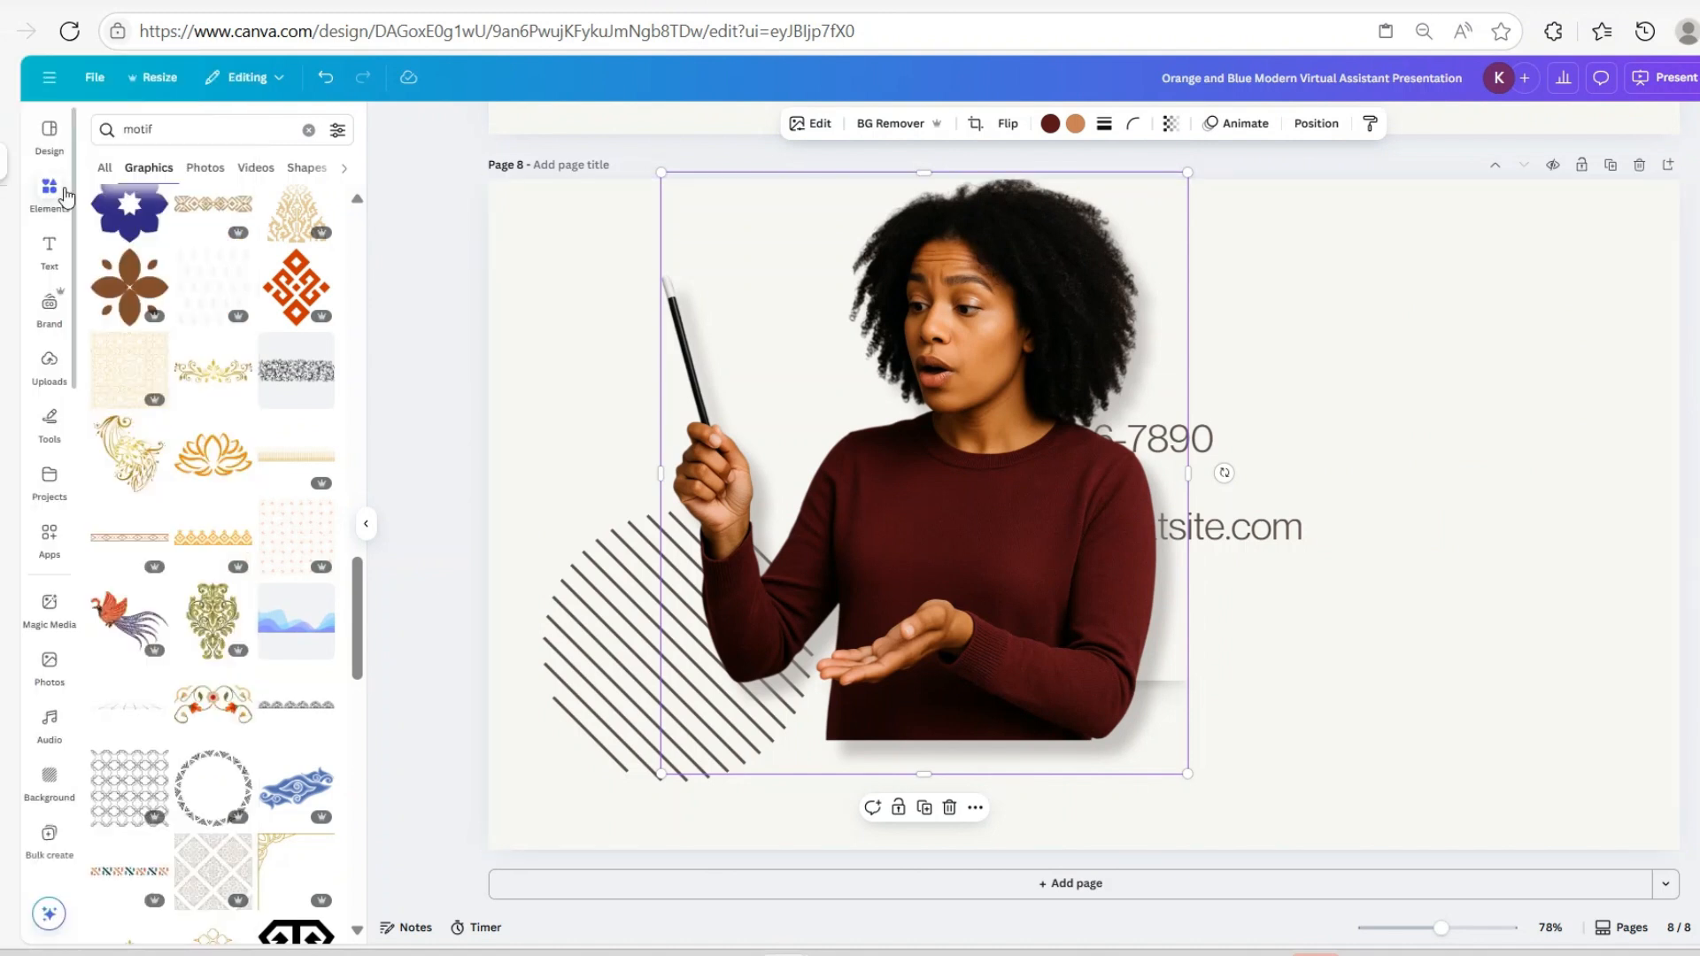
Add a circle frame at the contact page's upper right, shrink it, and drop the woman photo in
{"action": "left_click", "coordinate": [309, 131]}
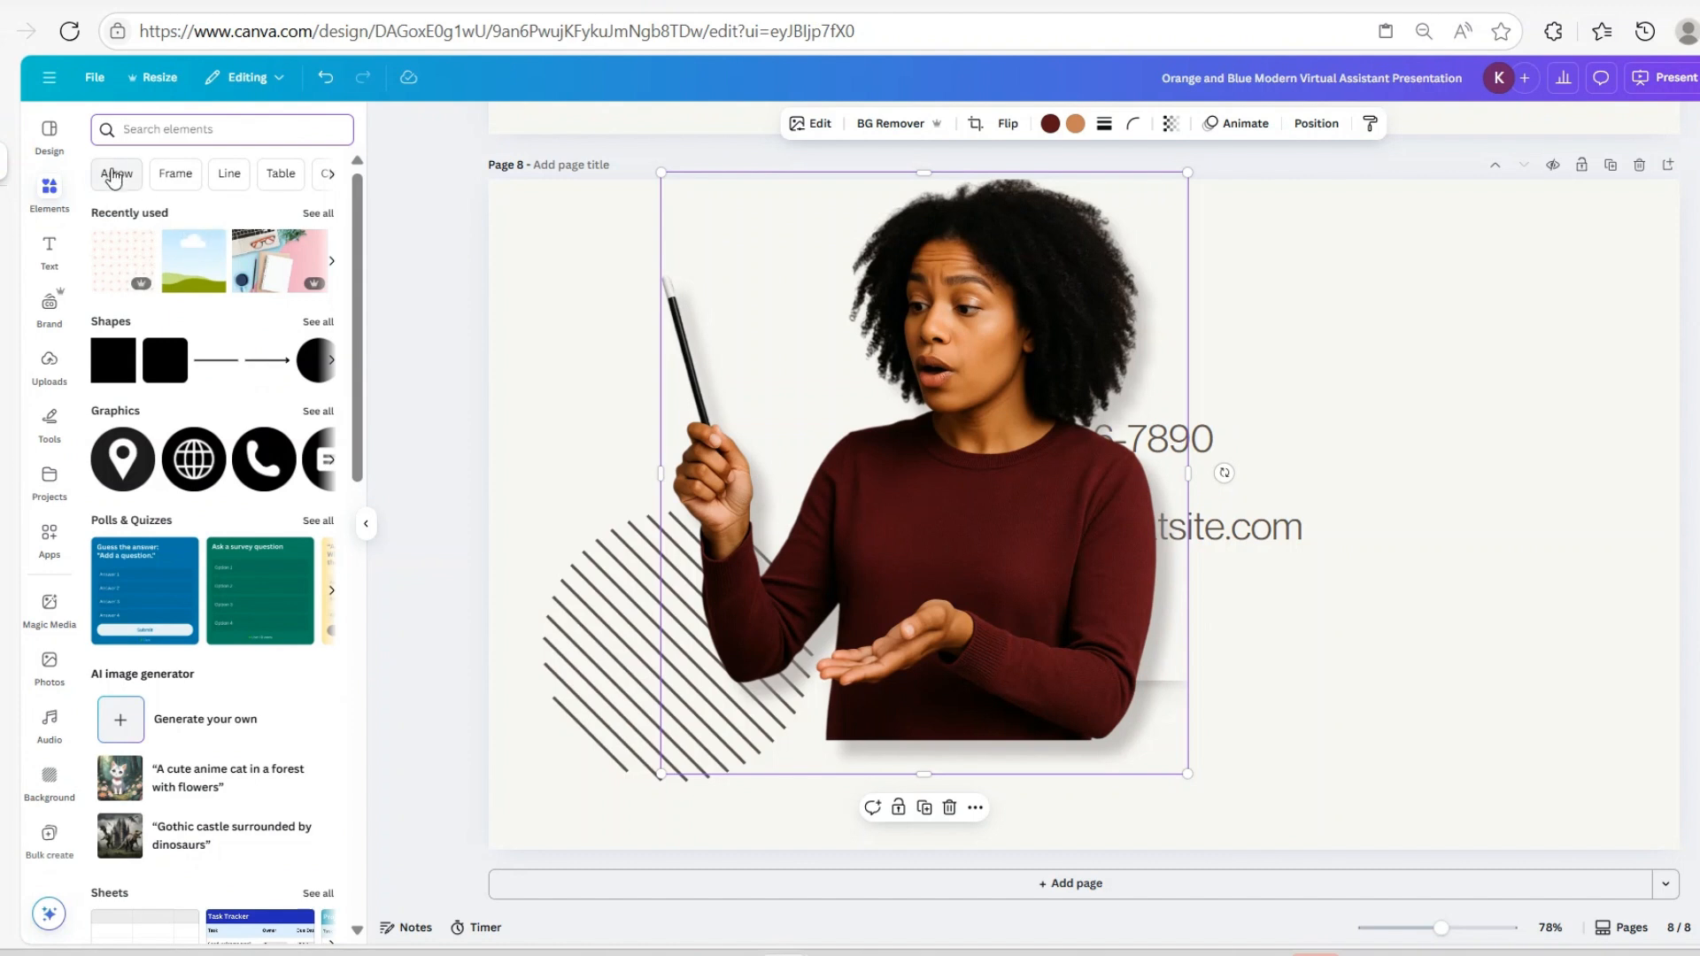
{"action": "left_click", "coordinate": [175, 174]}
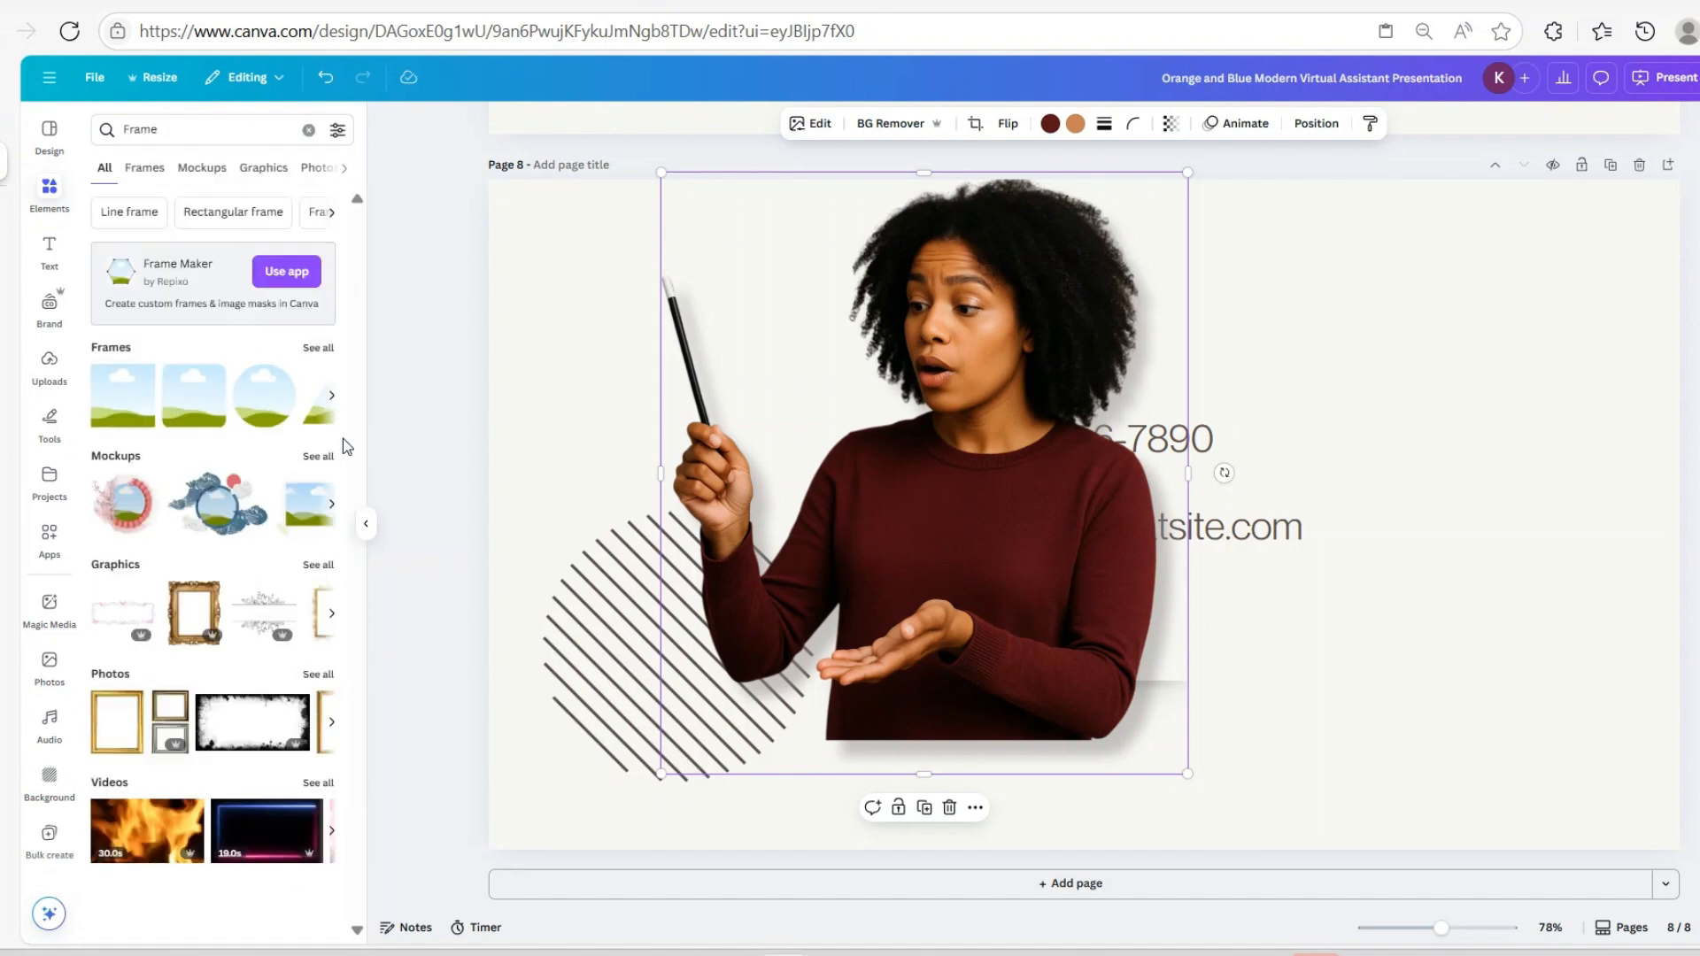
{"action": "left_click", "coordinate": [255, 413]}
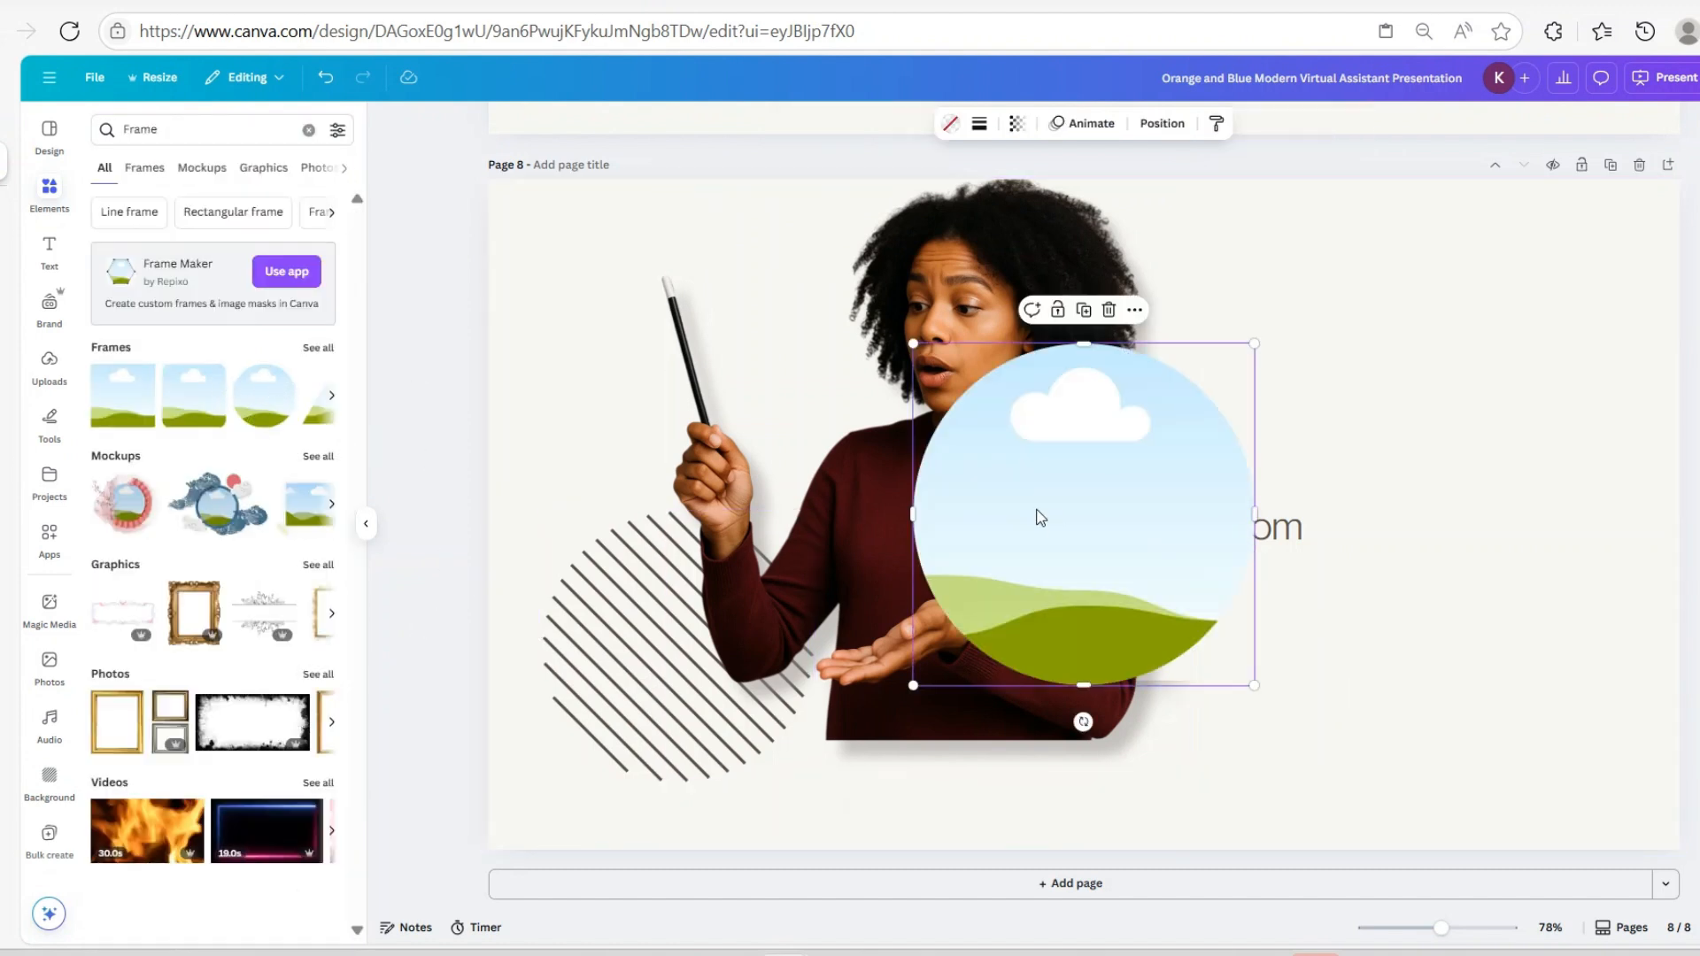
{"action": "left_click_drag", "start_coordinate": [1036, 516], "coordinate": [1397, 380]}
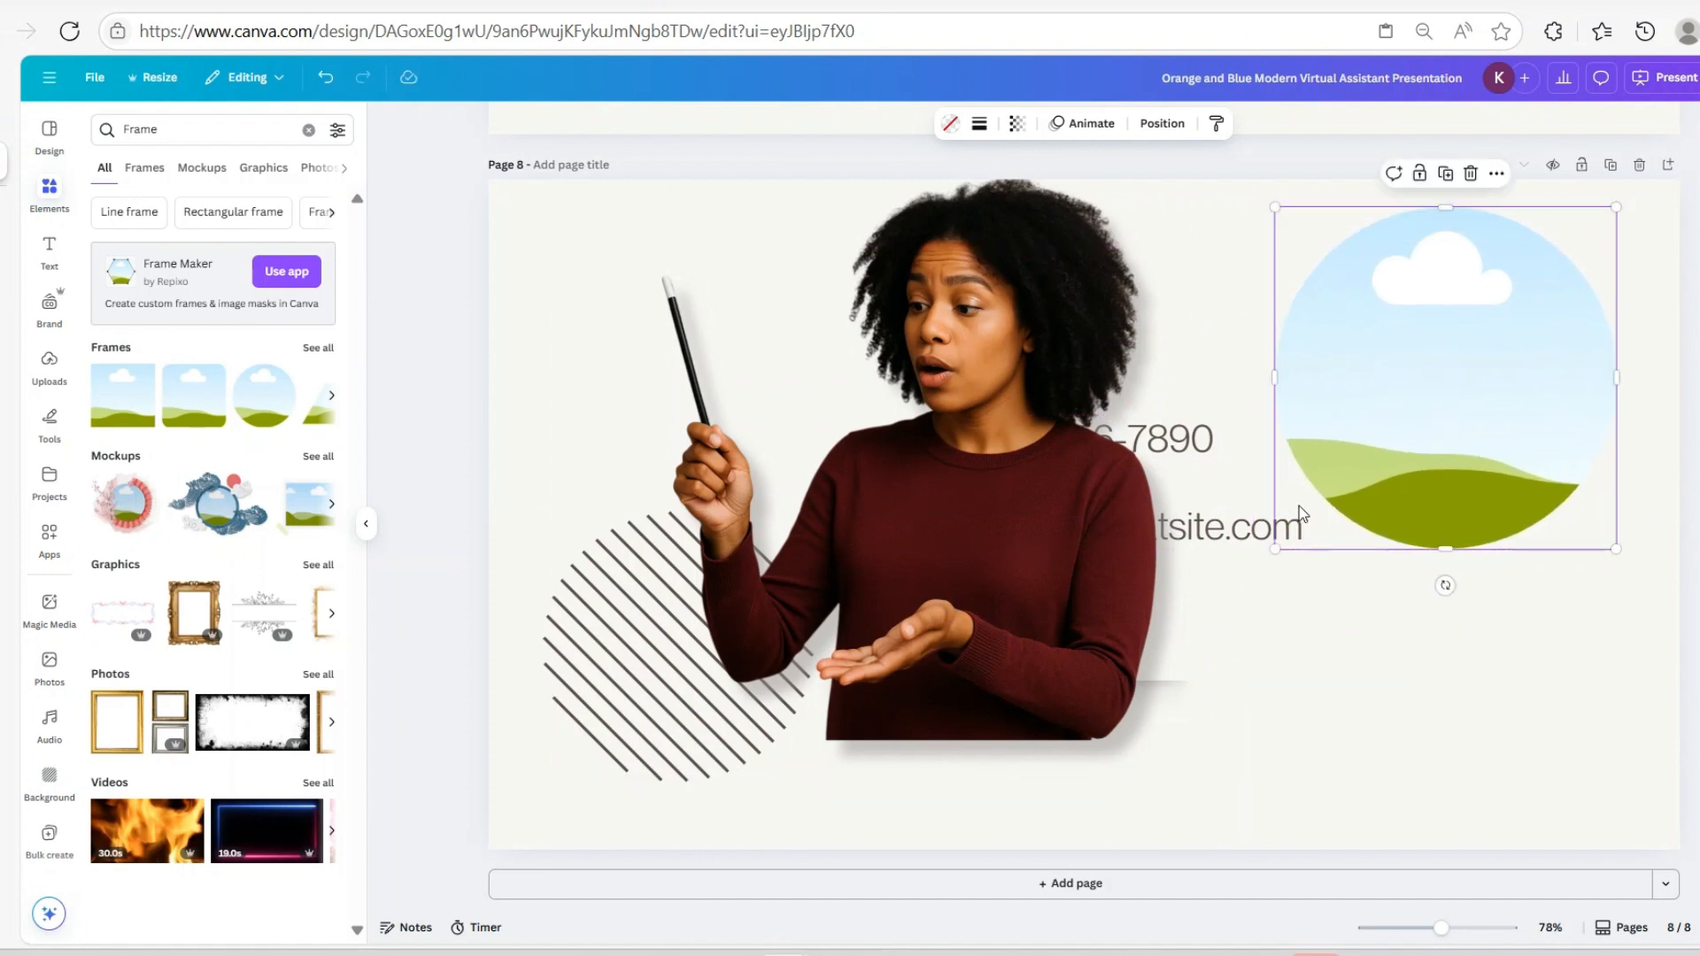
{"action": "left_click_drag", "start_coordinate": [1272, 561], "coordinate": [1301, 514]}
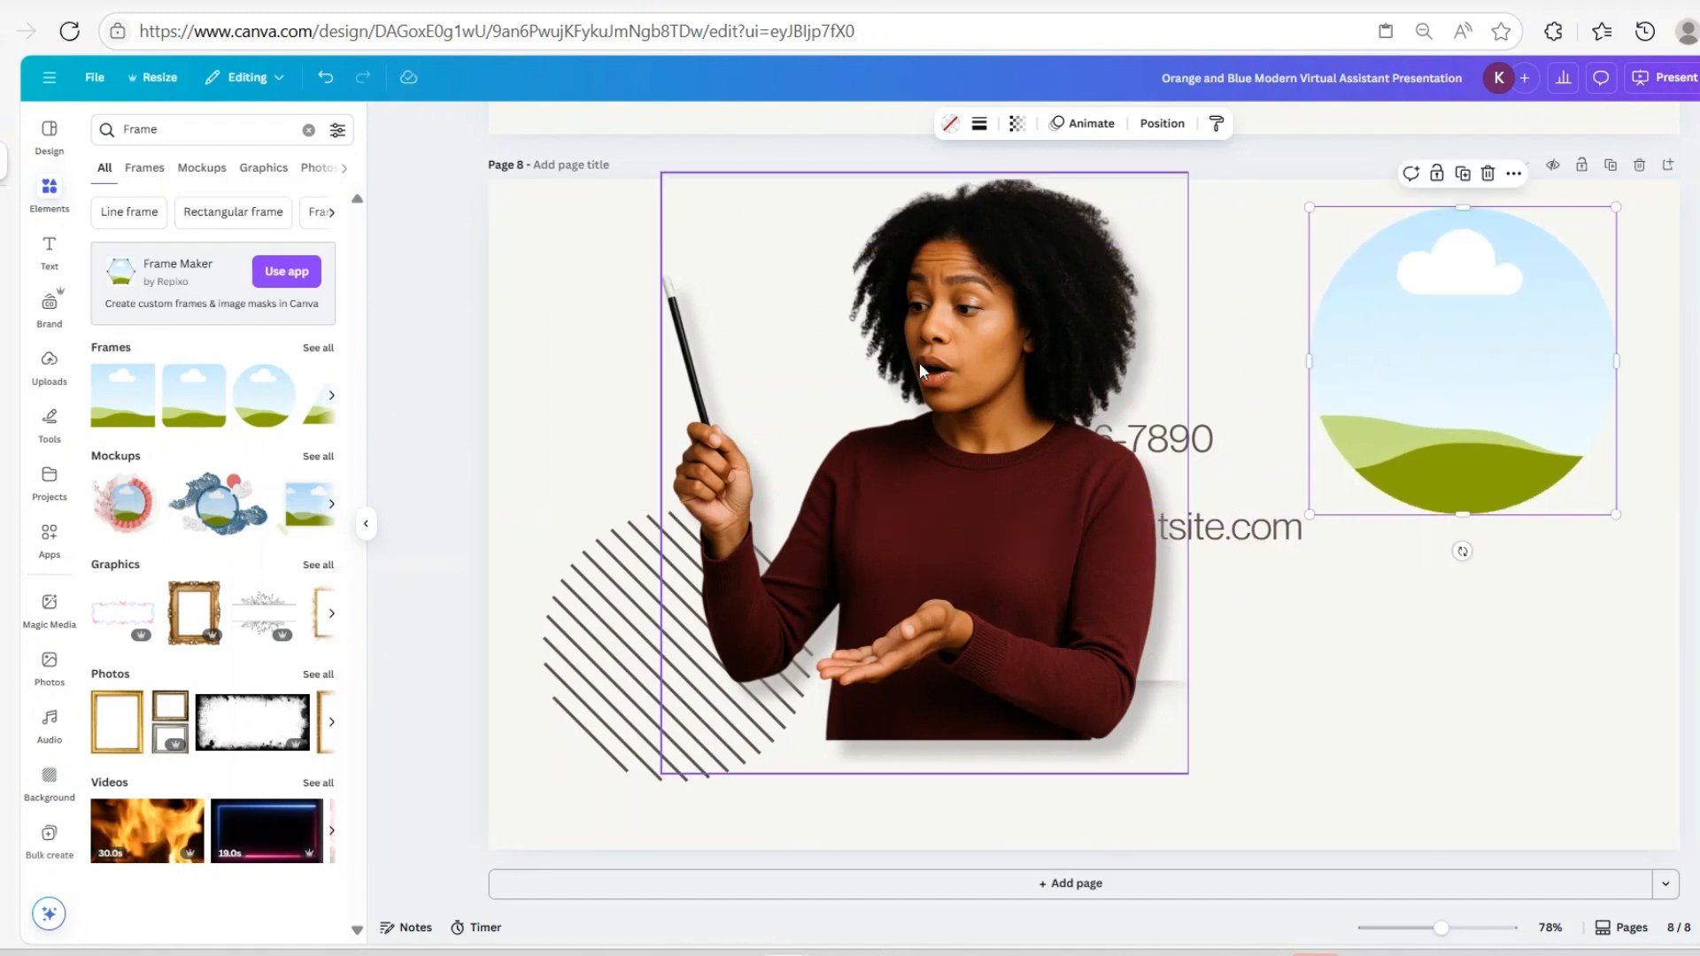
{"action": "left_click_drag", "start_coordinate": [929, 358], "coordinate": [1367, 391]}
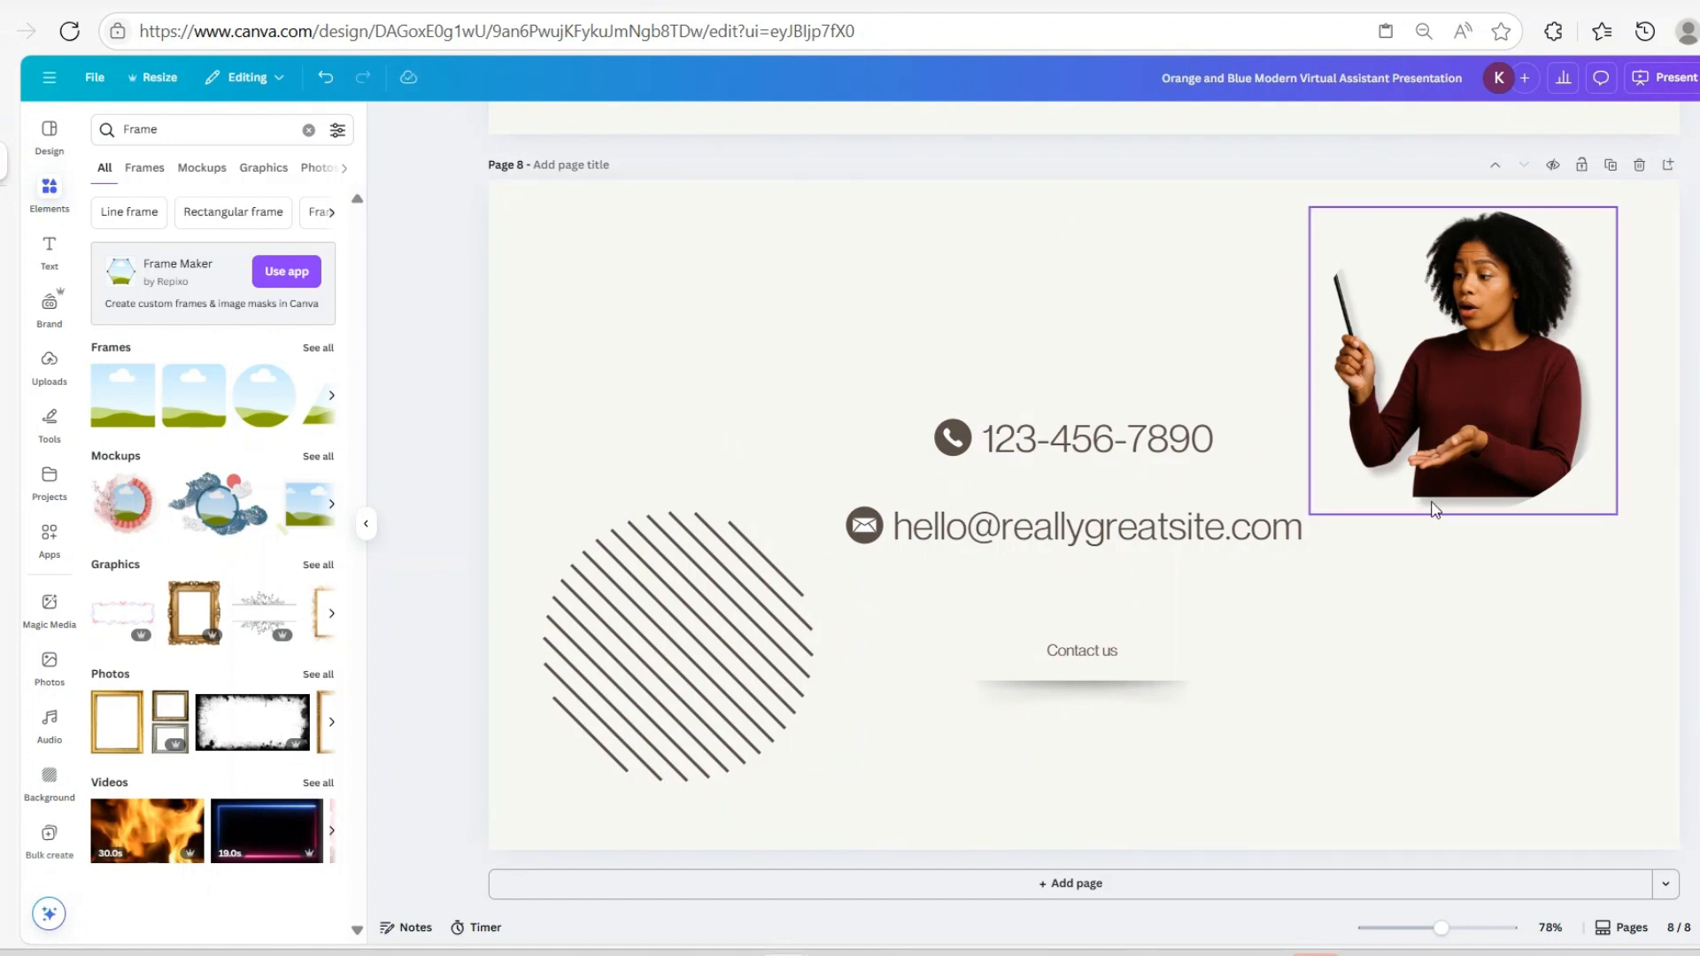
{"action": "left_click", "coordinate": [1412, 431]}
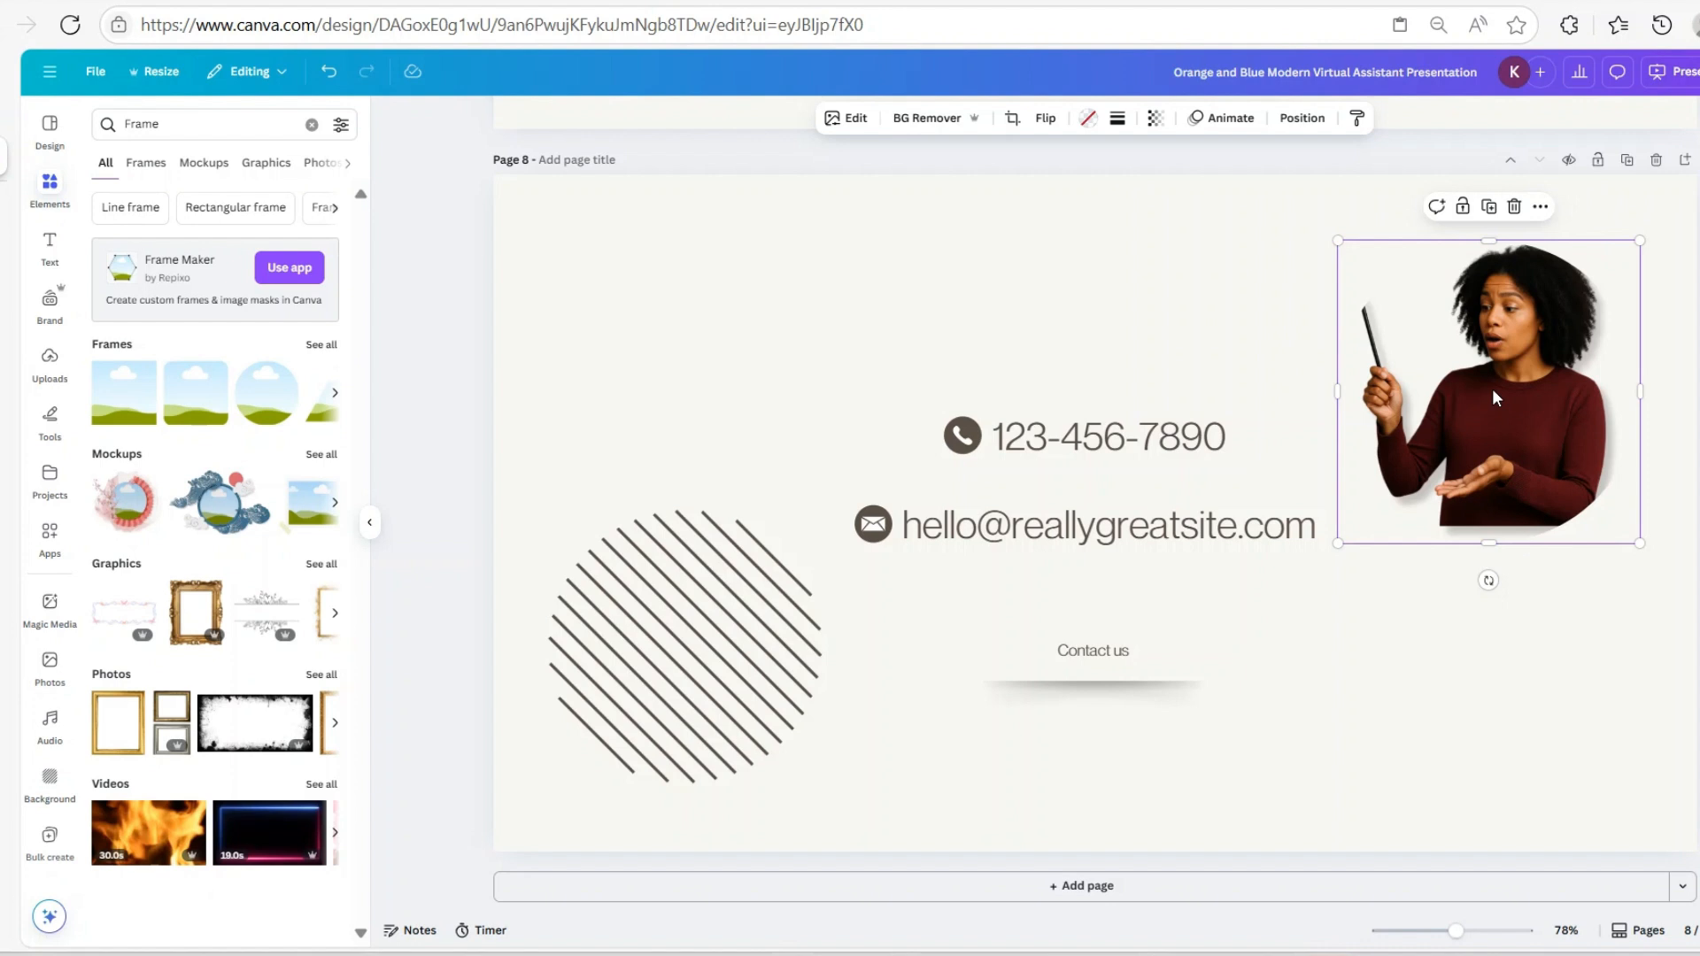
Nudge the woman's photo on page 10 slightly up and right
{"action": "left_click", "coordinate": [1479, 680]}
{"action": "mouse_move", "coordinate": [1556, 296]}
{"action": "left_mouse_down"}
{"action": "mouse_move", "coordinate": [1574, 255]}
{"action": "mouse_move", "coordinate": [1567, 279]}
{"action": "left_mouse_up"}
{"action": "left_click", "coordinate": [1462, 615]}
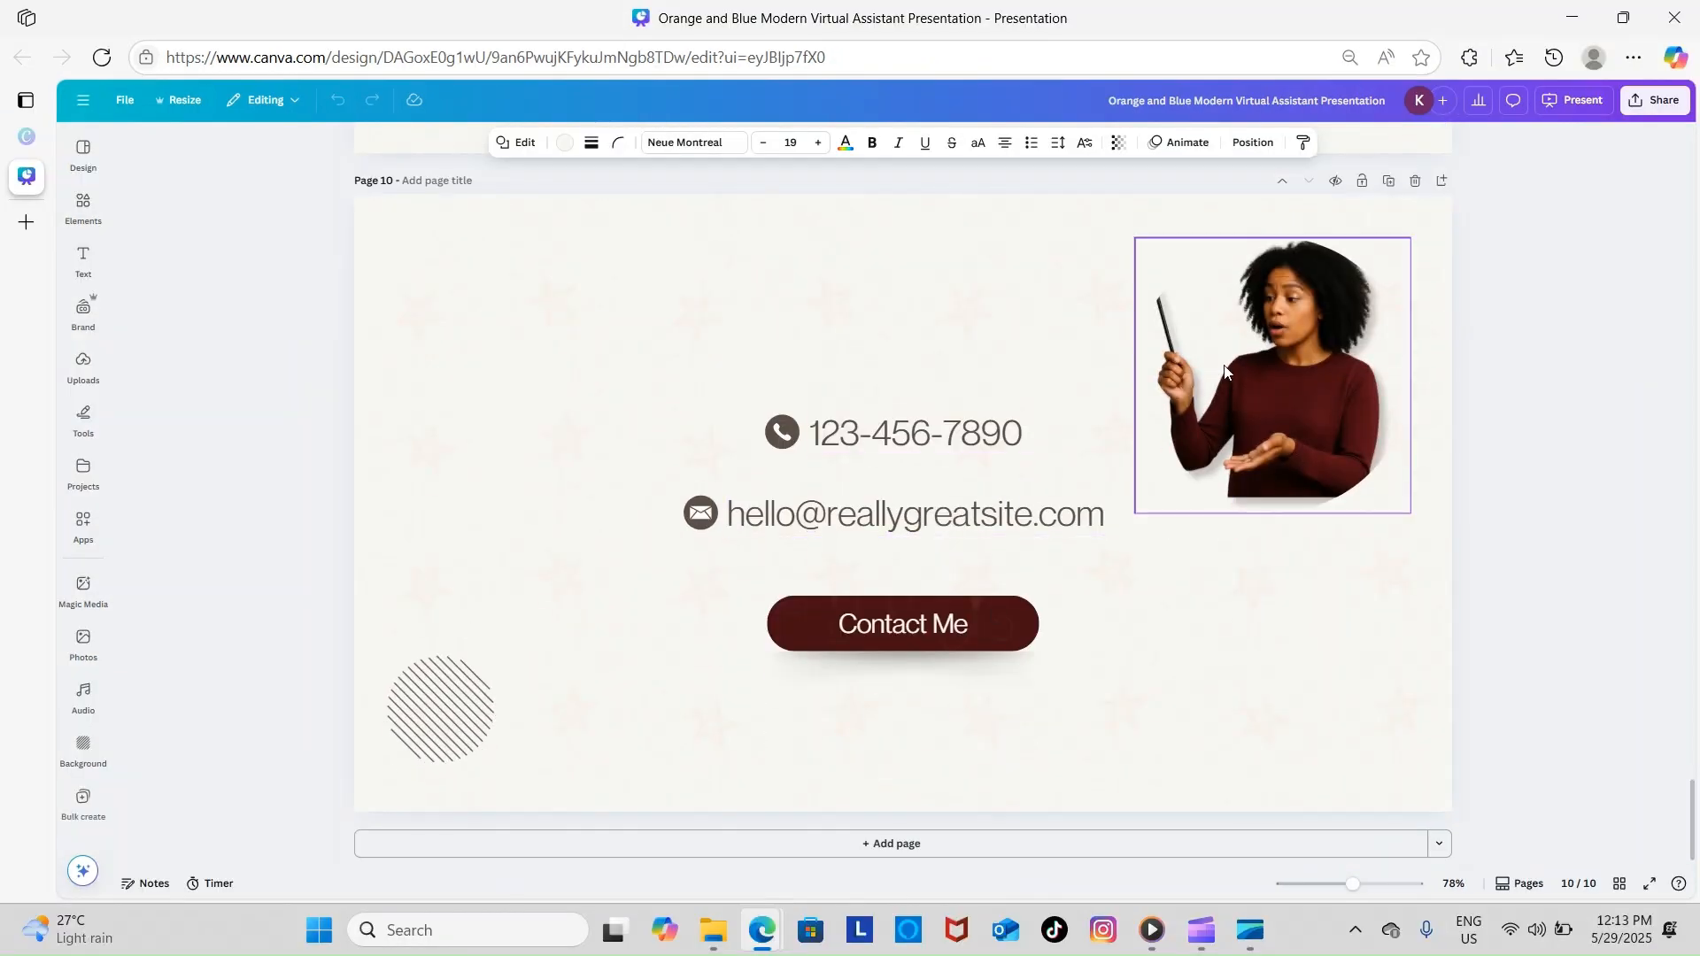
Recrop the photo inside its circle frame so the woman sits further left
{"action": "left_click", "coordinate": [1262, 403]}
{"action": "double_click", "coordinate": [1262, 359]}
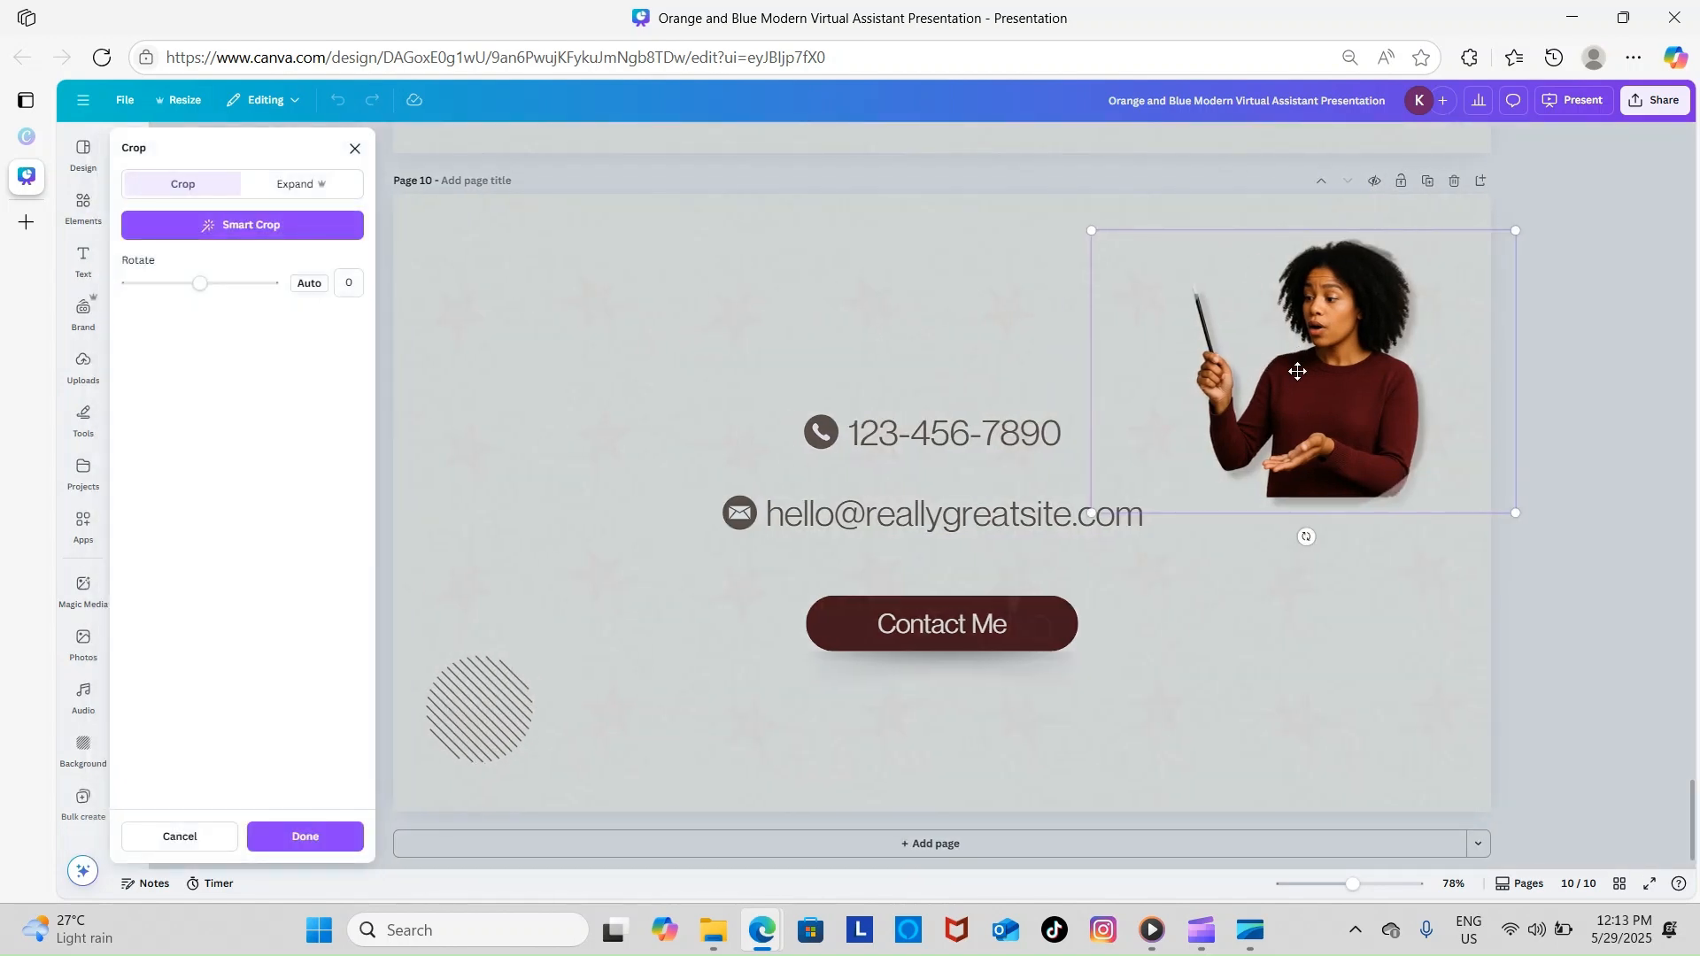
{"action": "left_click_drag", "start_coordinate": [1296, 373], "coordinate": [1214, 337]}
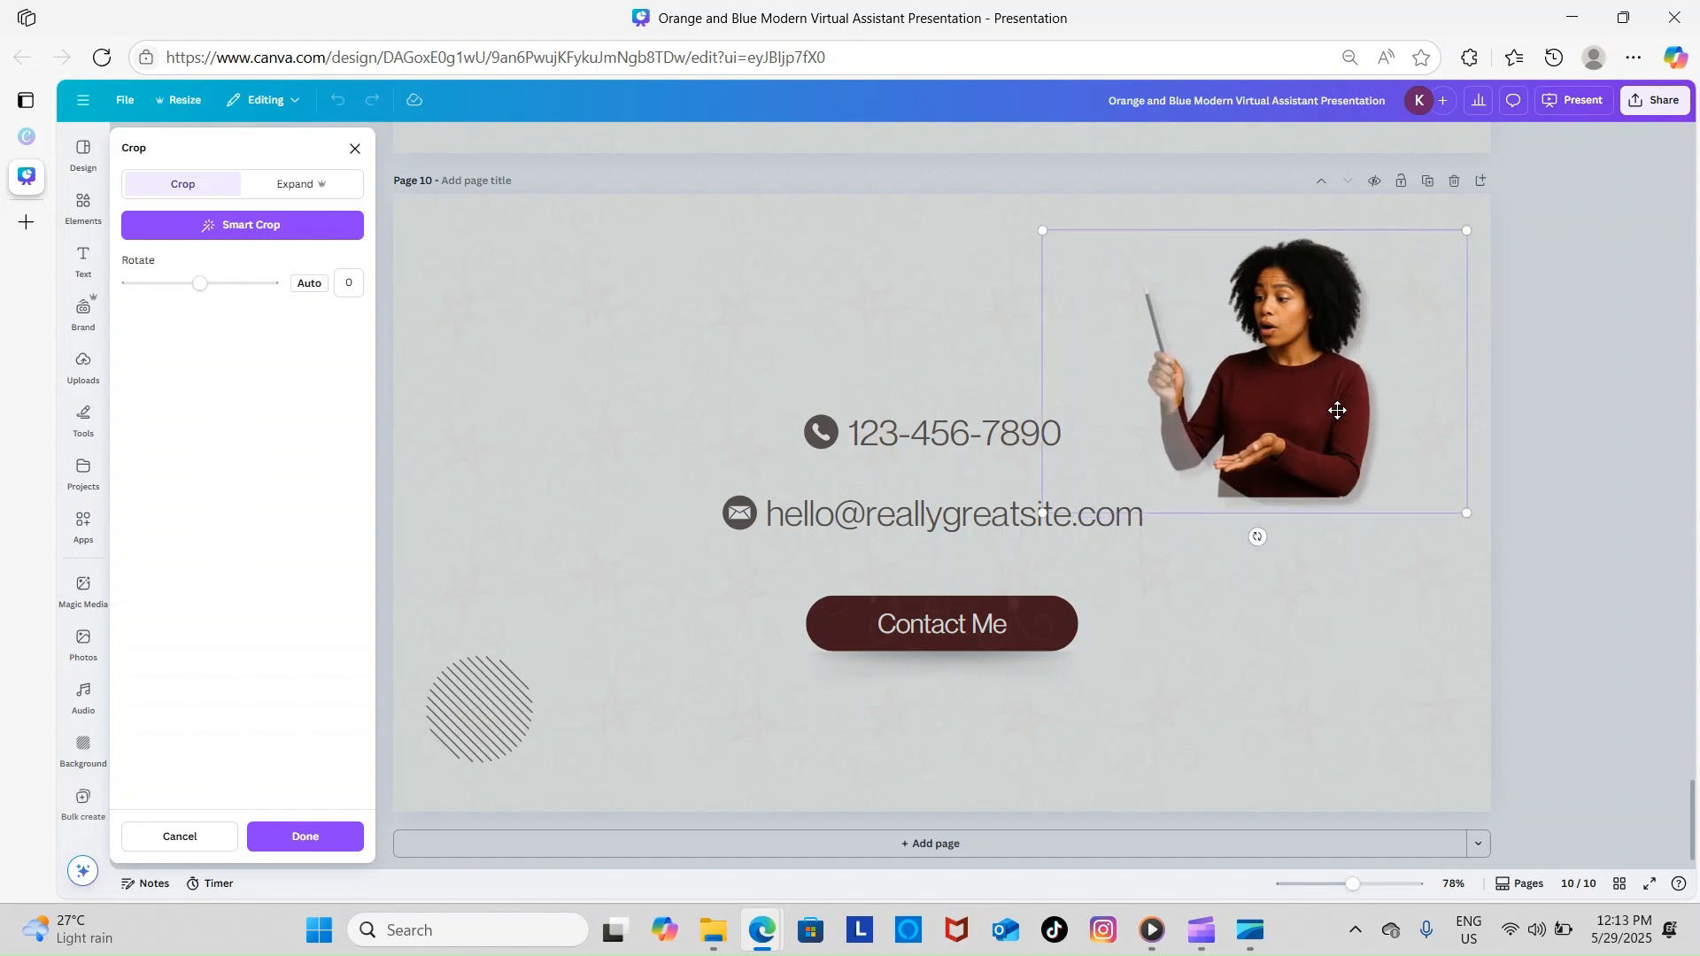
{"action": "left_click", "coordinate": [355, 148]}
{"action": "left_click", "coordinate": [1259, 207]}
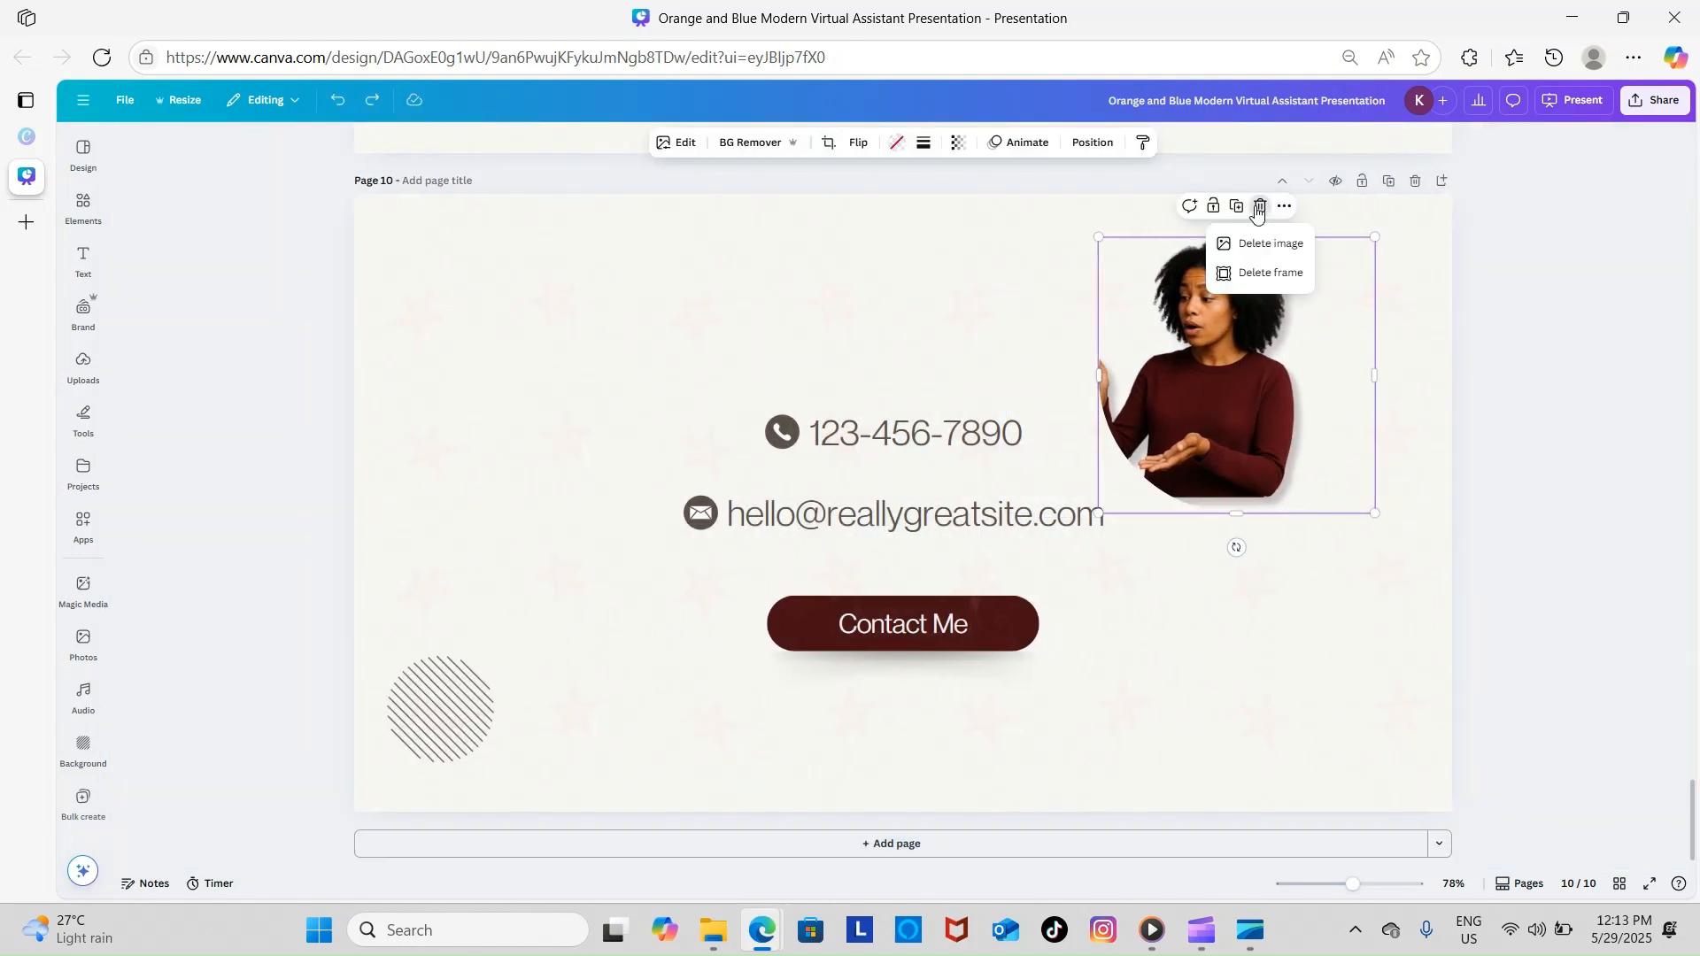
Delete the woman's photo from the circle frame and nudge the empty frame right
{"action": "left_click", "coordinate": [1267, 245]}
{"action": "left_click_drag", "start_coordinate": [1259, 363], "coordinate": [1270, 404]}
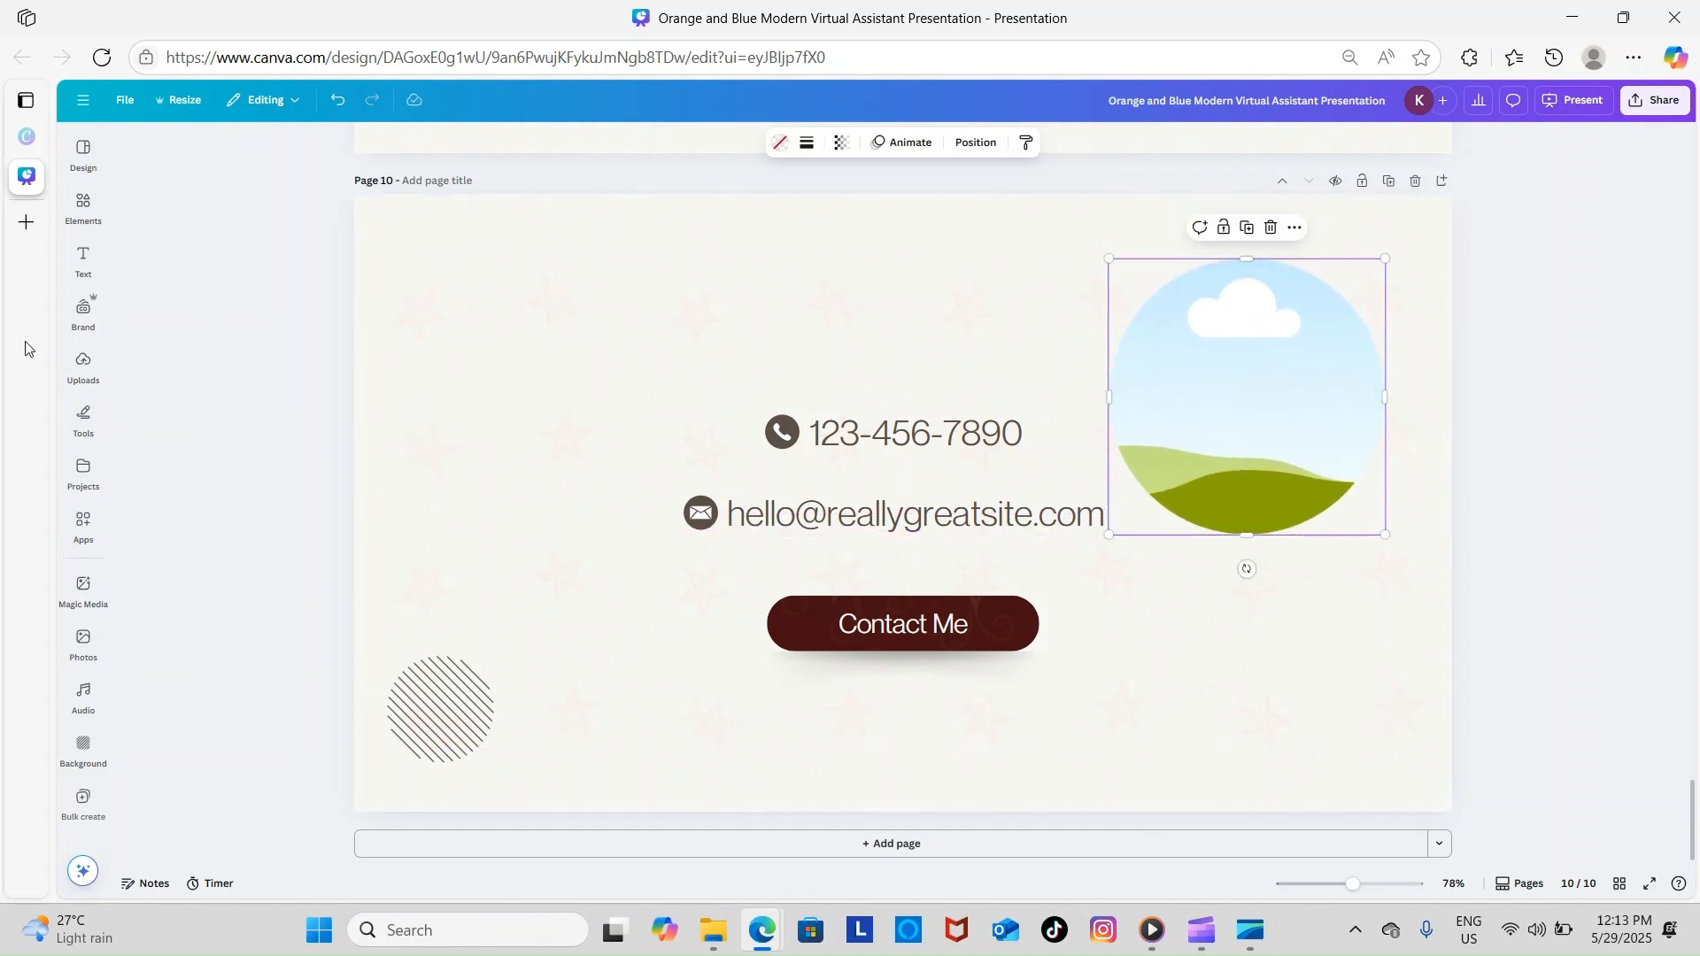
{"action": "left_click", "coordinate": [89, 217]}
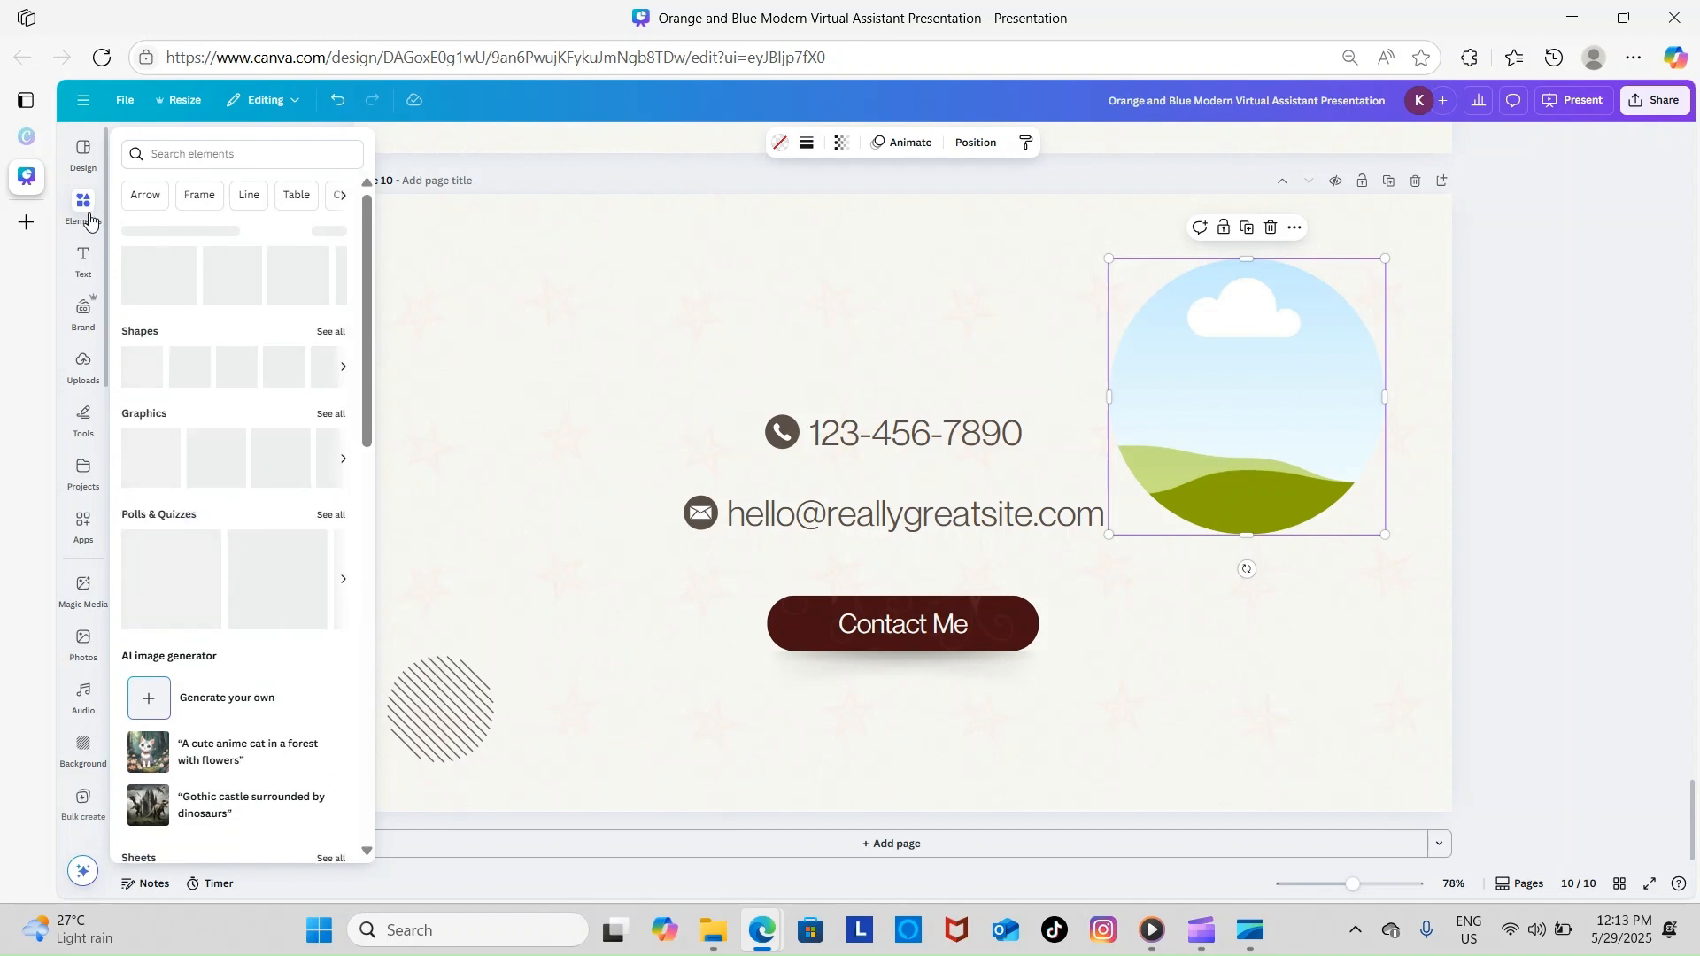
{"action": "left_click", "coordinate": [84, 365]}
Drop the uploaded pink-bonnet photo into the circle frame, nudge it right, and delete the extra copy
{"action": "scroll", "coordinate": [270, 598], "scroll_direction": "down", "scroll_amount": 5}
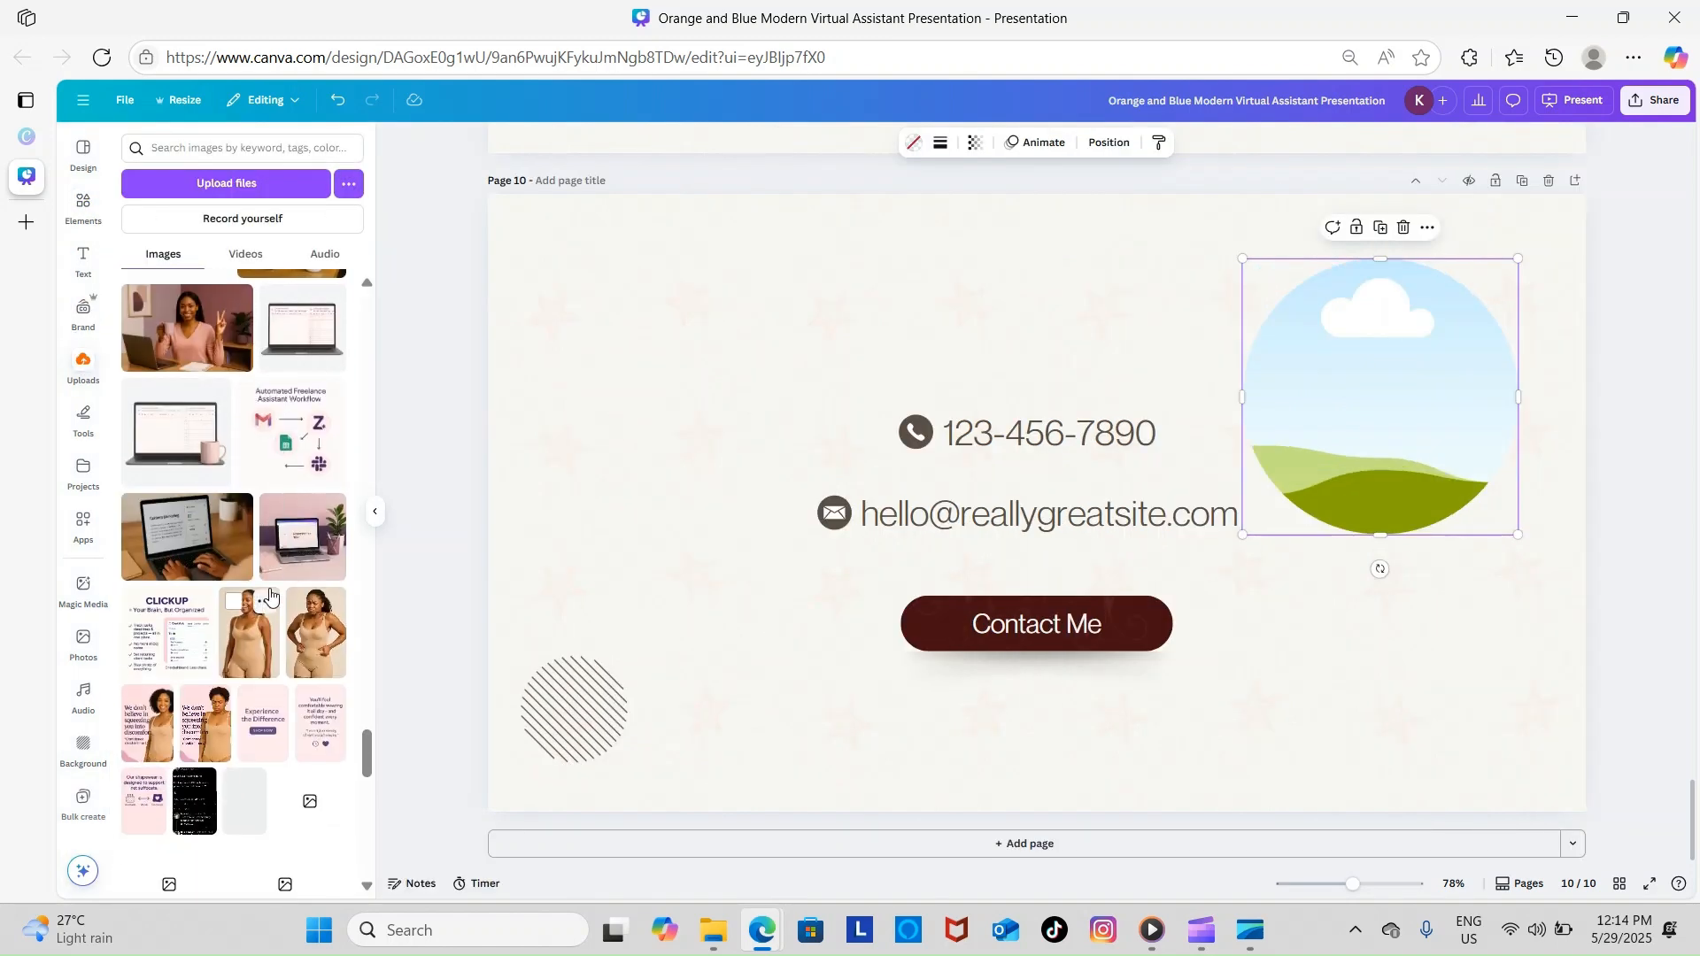
{"action": "scroll", "coordinate": [198, 521], "scroll_direction": "down", "scroll_amount": 5}
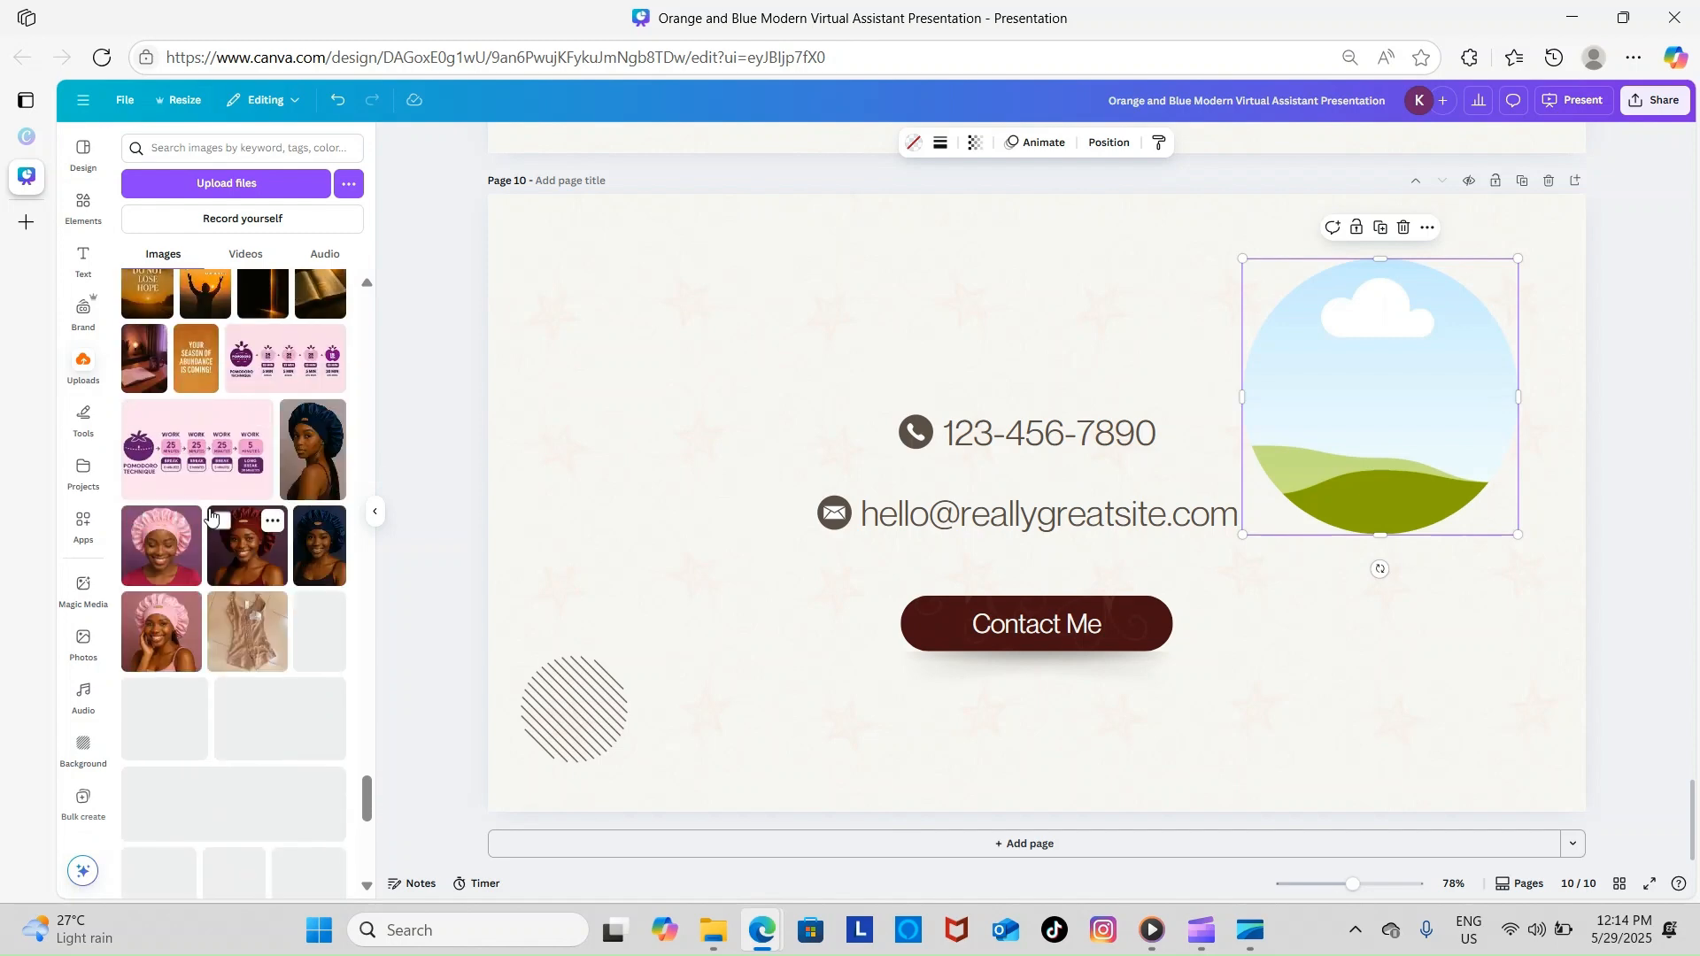
{"action": "scroll", "coordinate": [236, 566], "scroll_direction": "down", "scroll_amount": 3}
{"action": "scroll", "coordinate": [248, 569], "scroll_direction": "up", "scroll_amount": 4}
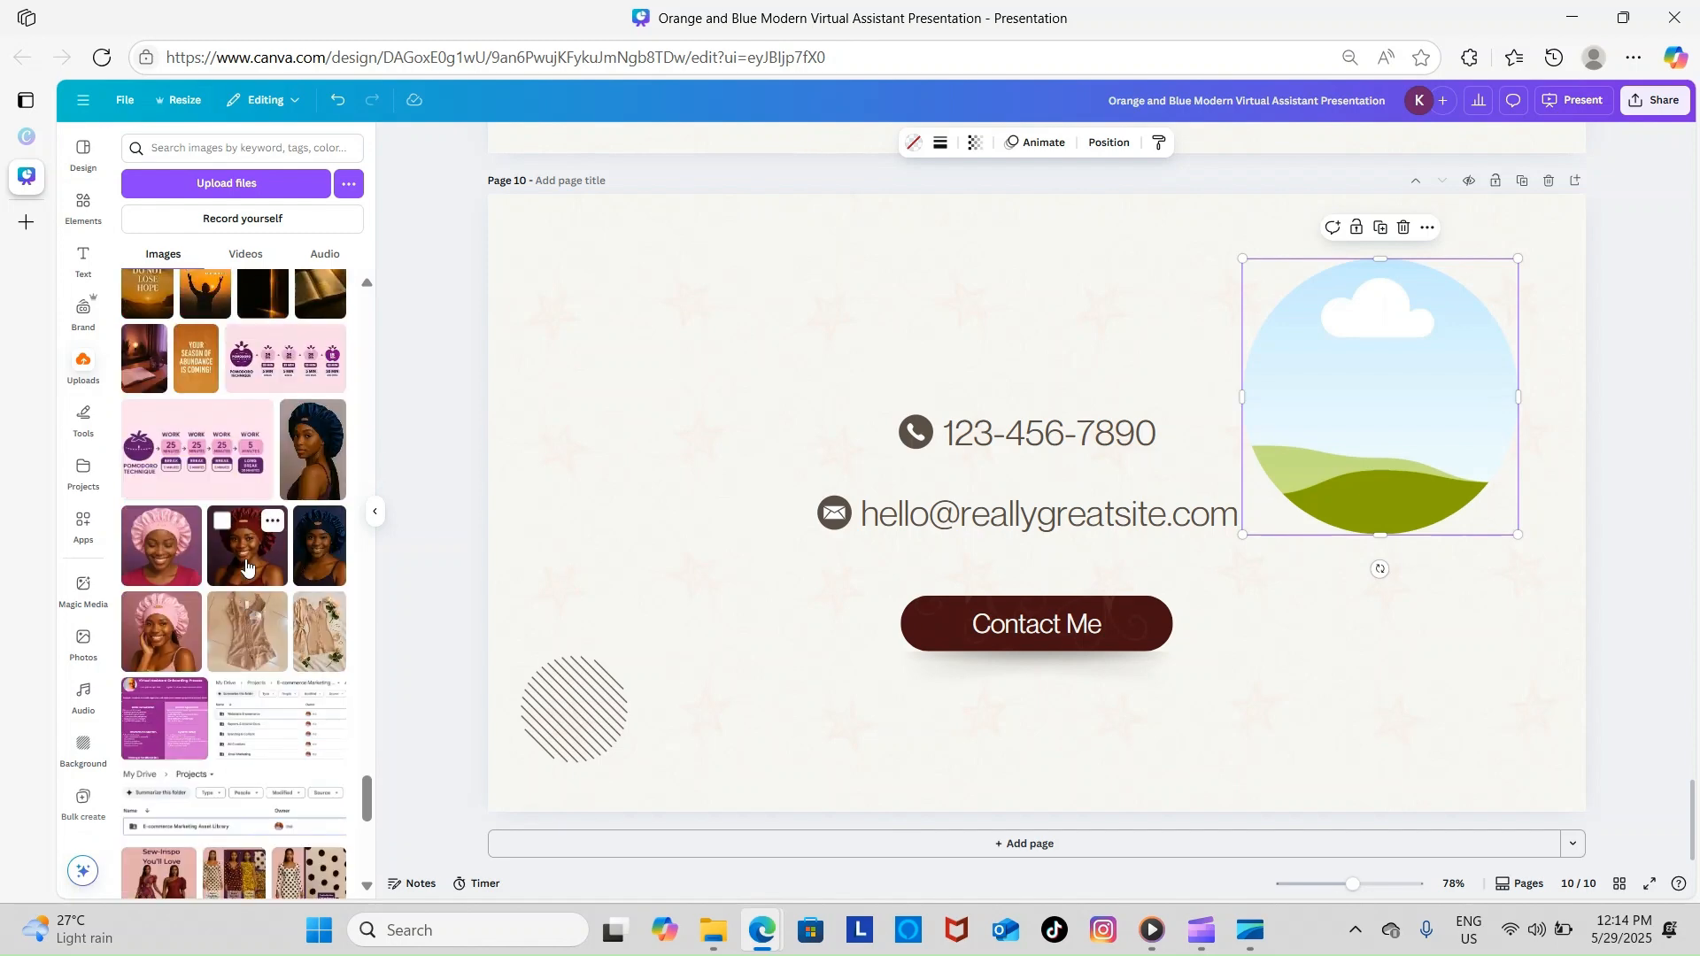
{"action": "left_click", "coordinate": [166, 556]}
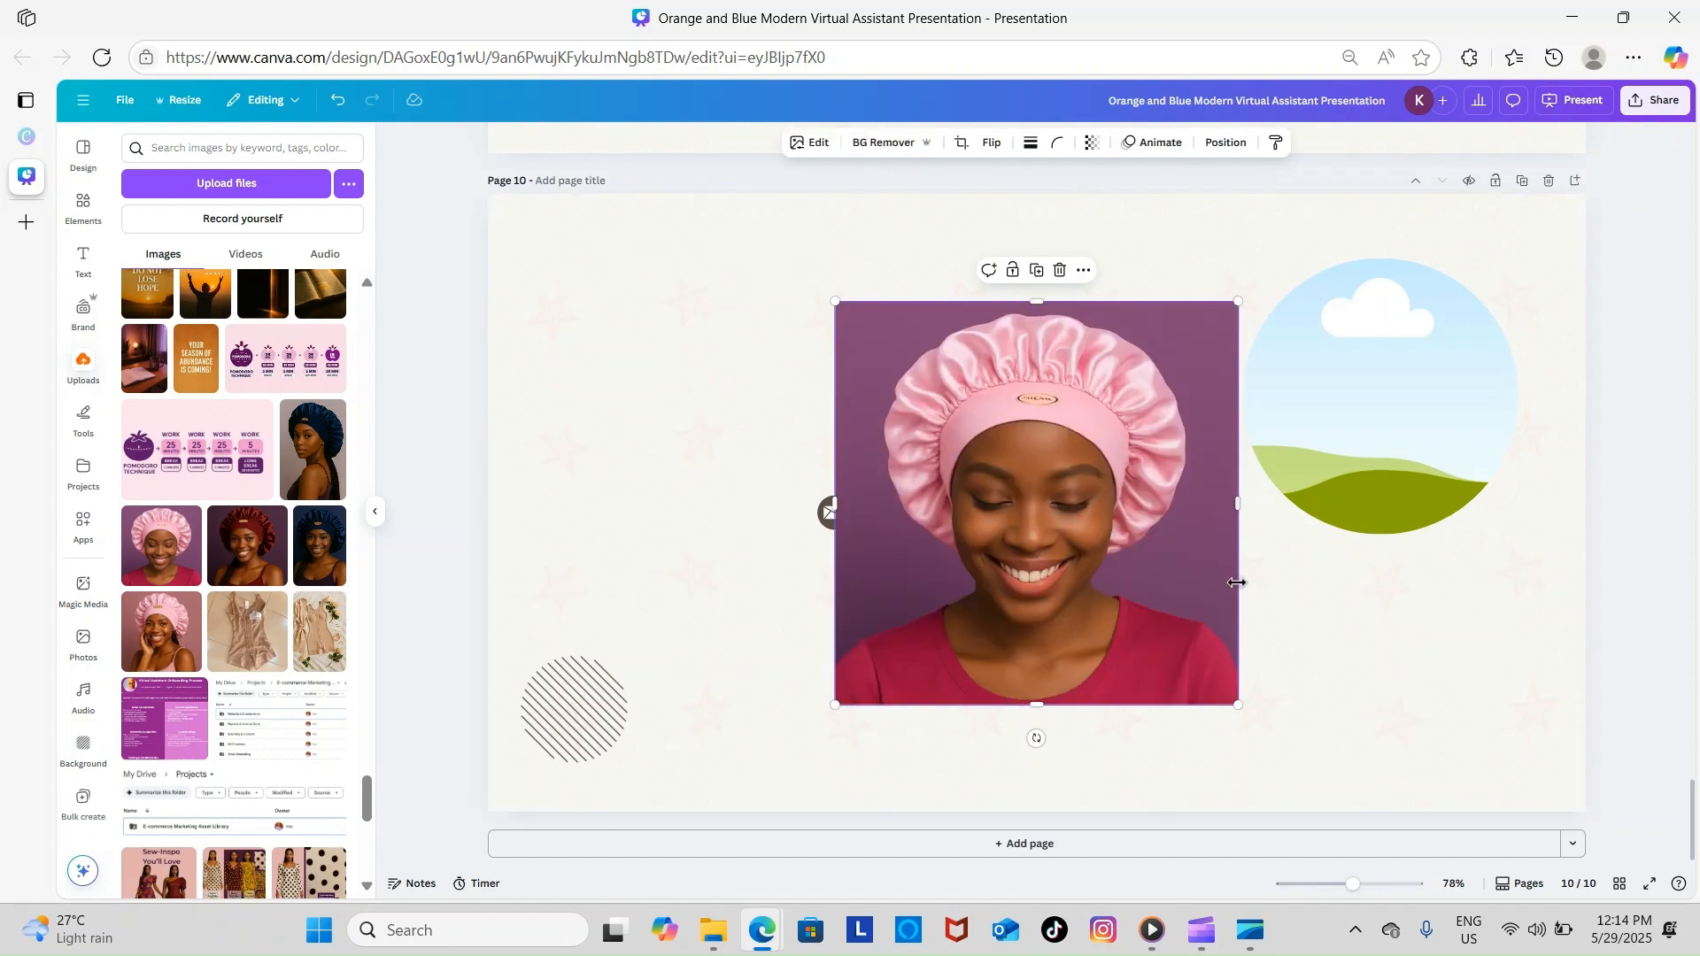
{"action": "left_click_drag", "start_coordinate": [1037, 578], "coordinate": [1386, 556]}
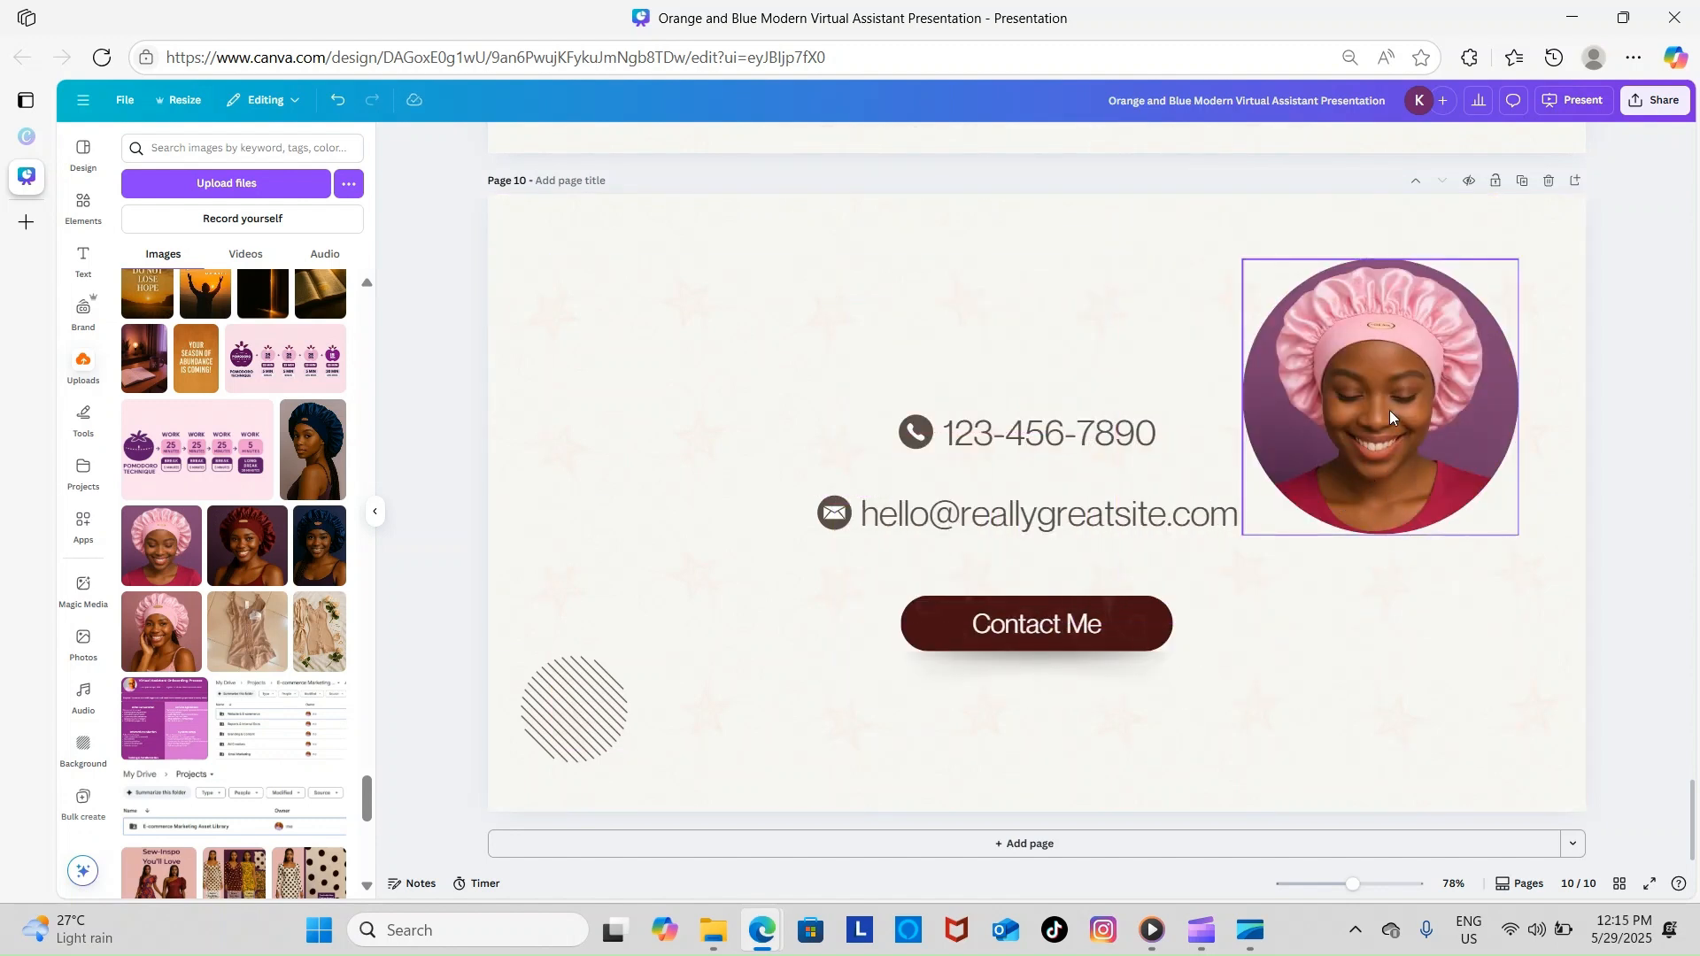
{"action": "left_click", "coordinate": [1364, 393]}
{"action": "left_click_drag", "start_coordinate": [1364, 393], "coordinate": [1370, 395]}
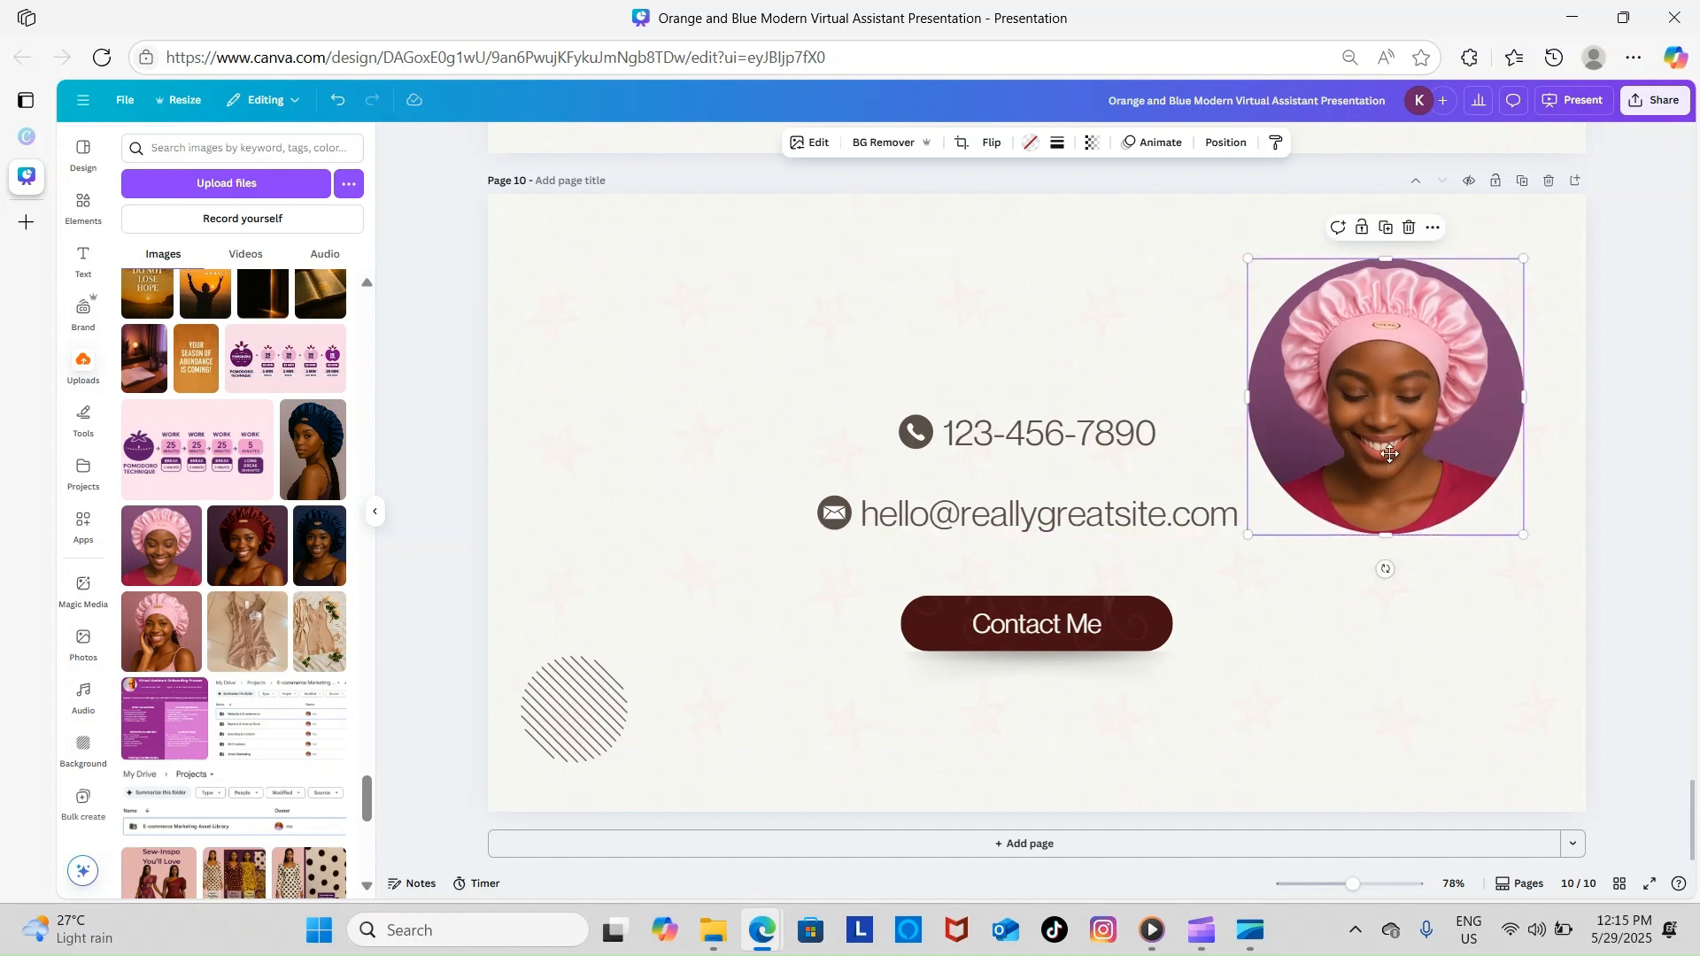
{"action": "left_click_drag", "start_coordinate": [1389, 453], "coordinate": [1402, 453]}
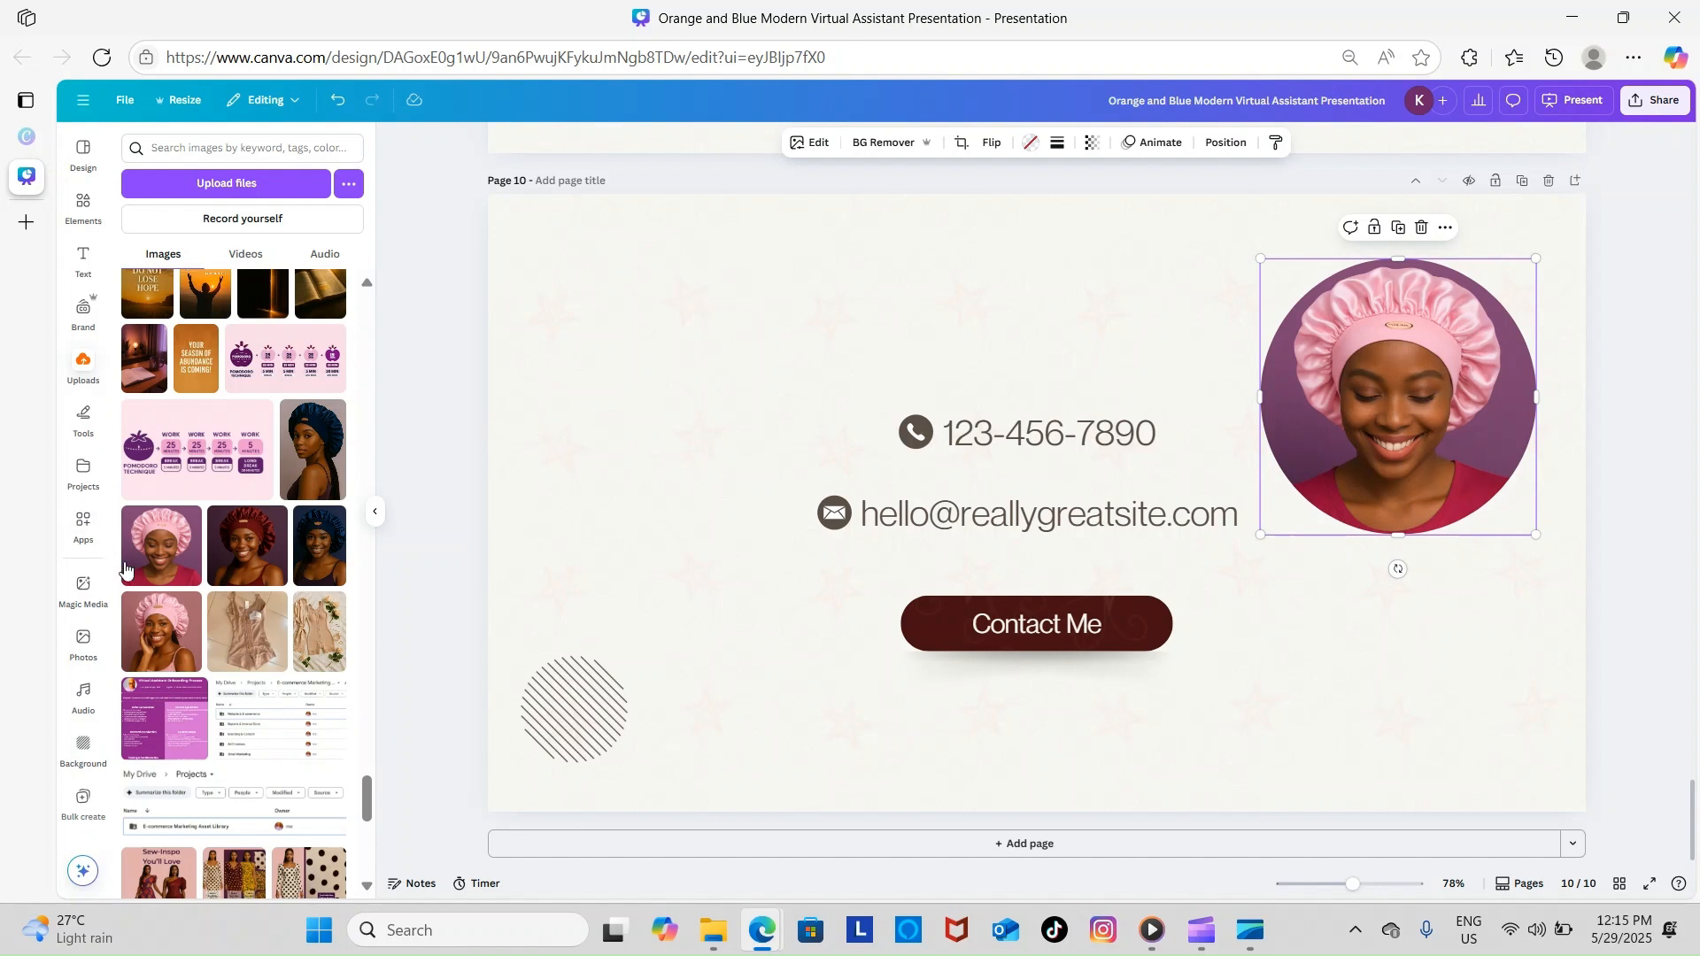
{"action": "left_click", "coordinate": [161, 546]}
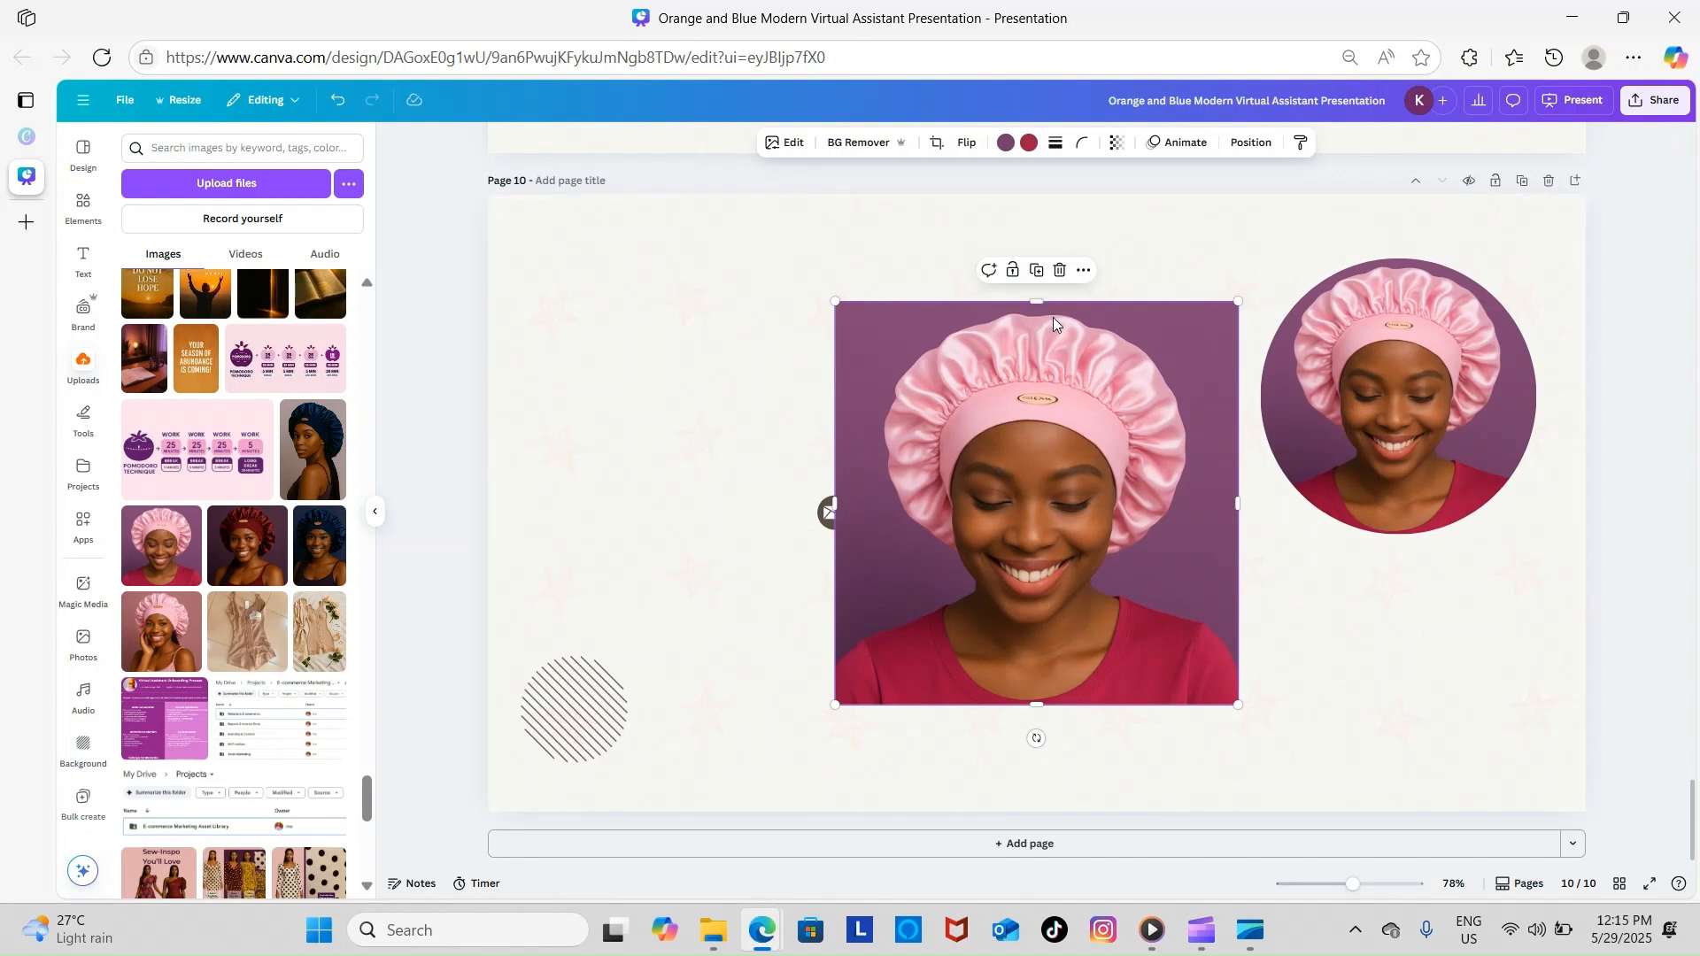
{"action": "left_click", "coordinate": [1061, 270]}
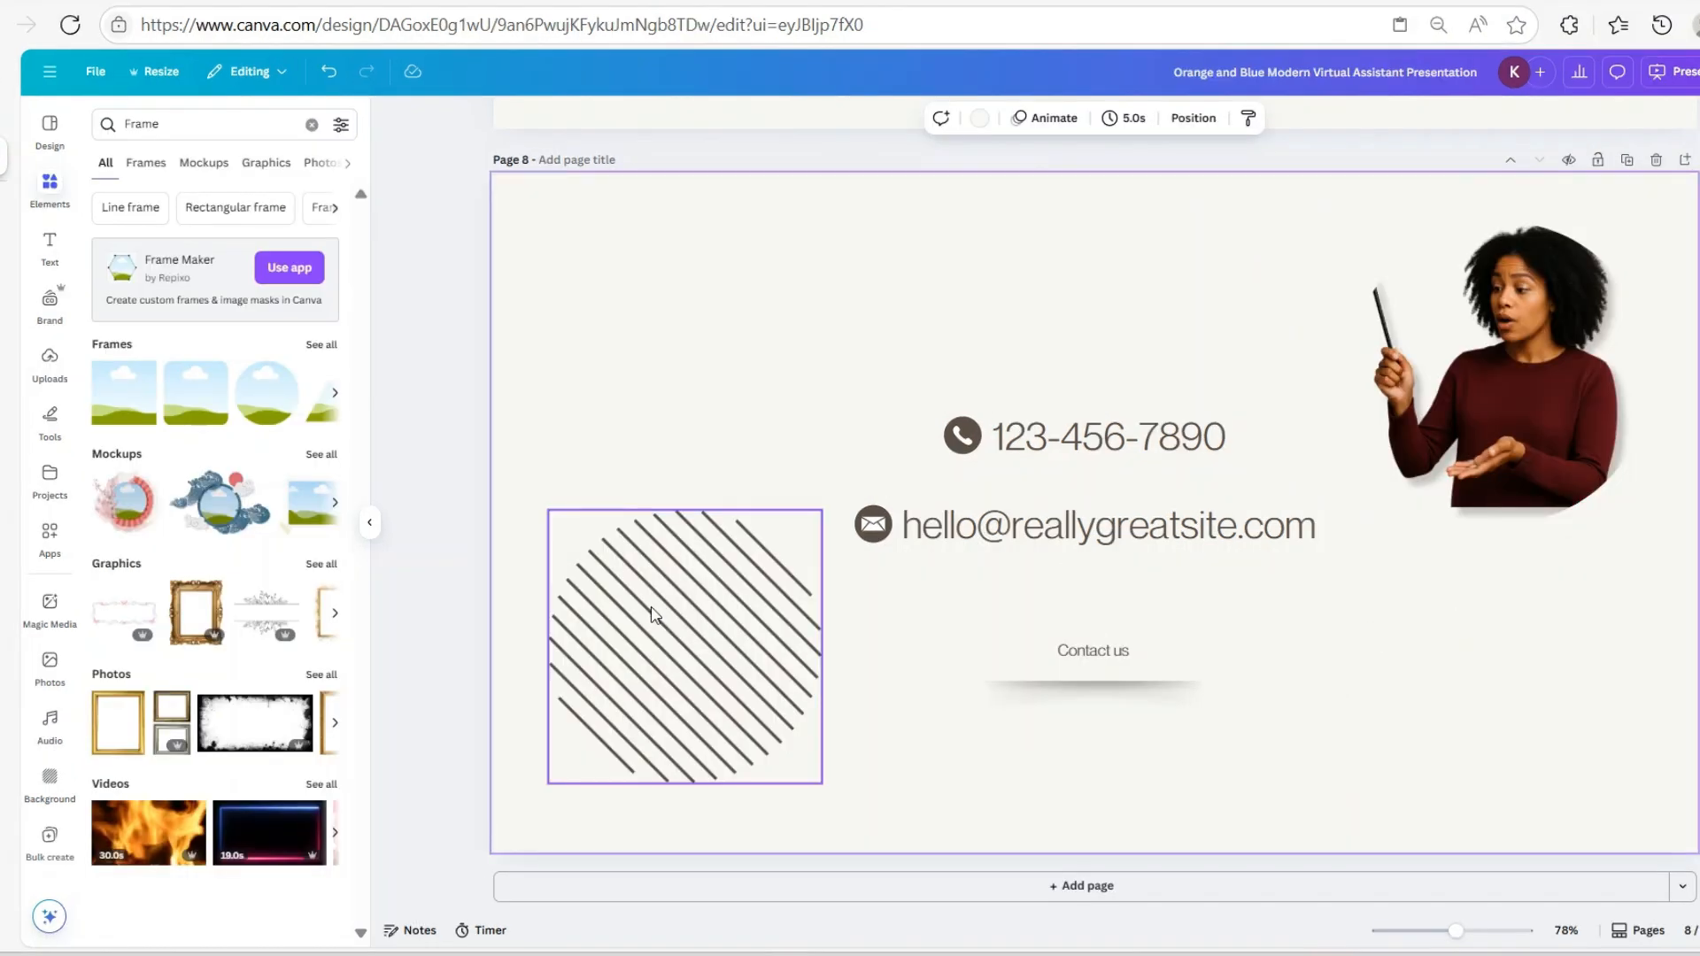
Shrink the striped circle on page 8 into a small lower-left accent
{"action": "left_click", "coordinate": [681, 672]}
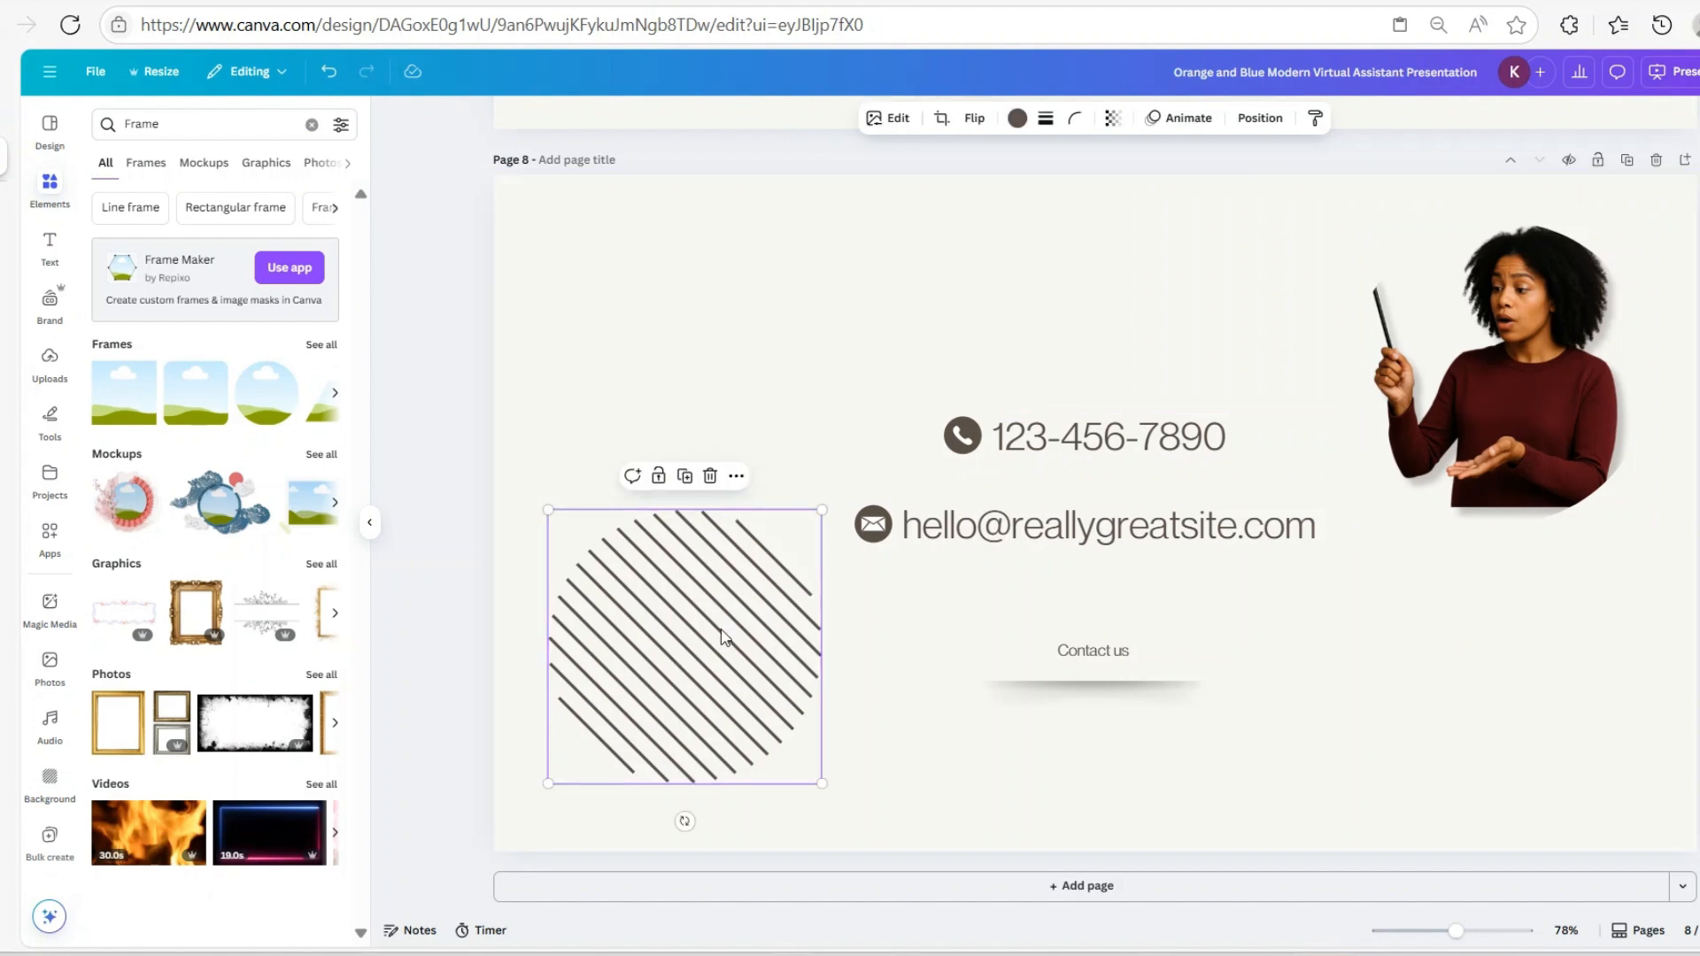
{"action": "left_click_drag", "start_coordinate": [812, 530], "coordinate": [680, 729]}
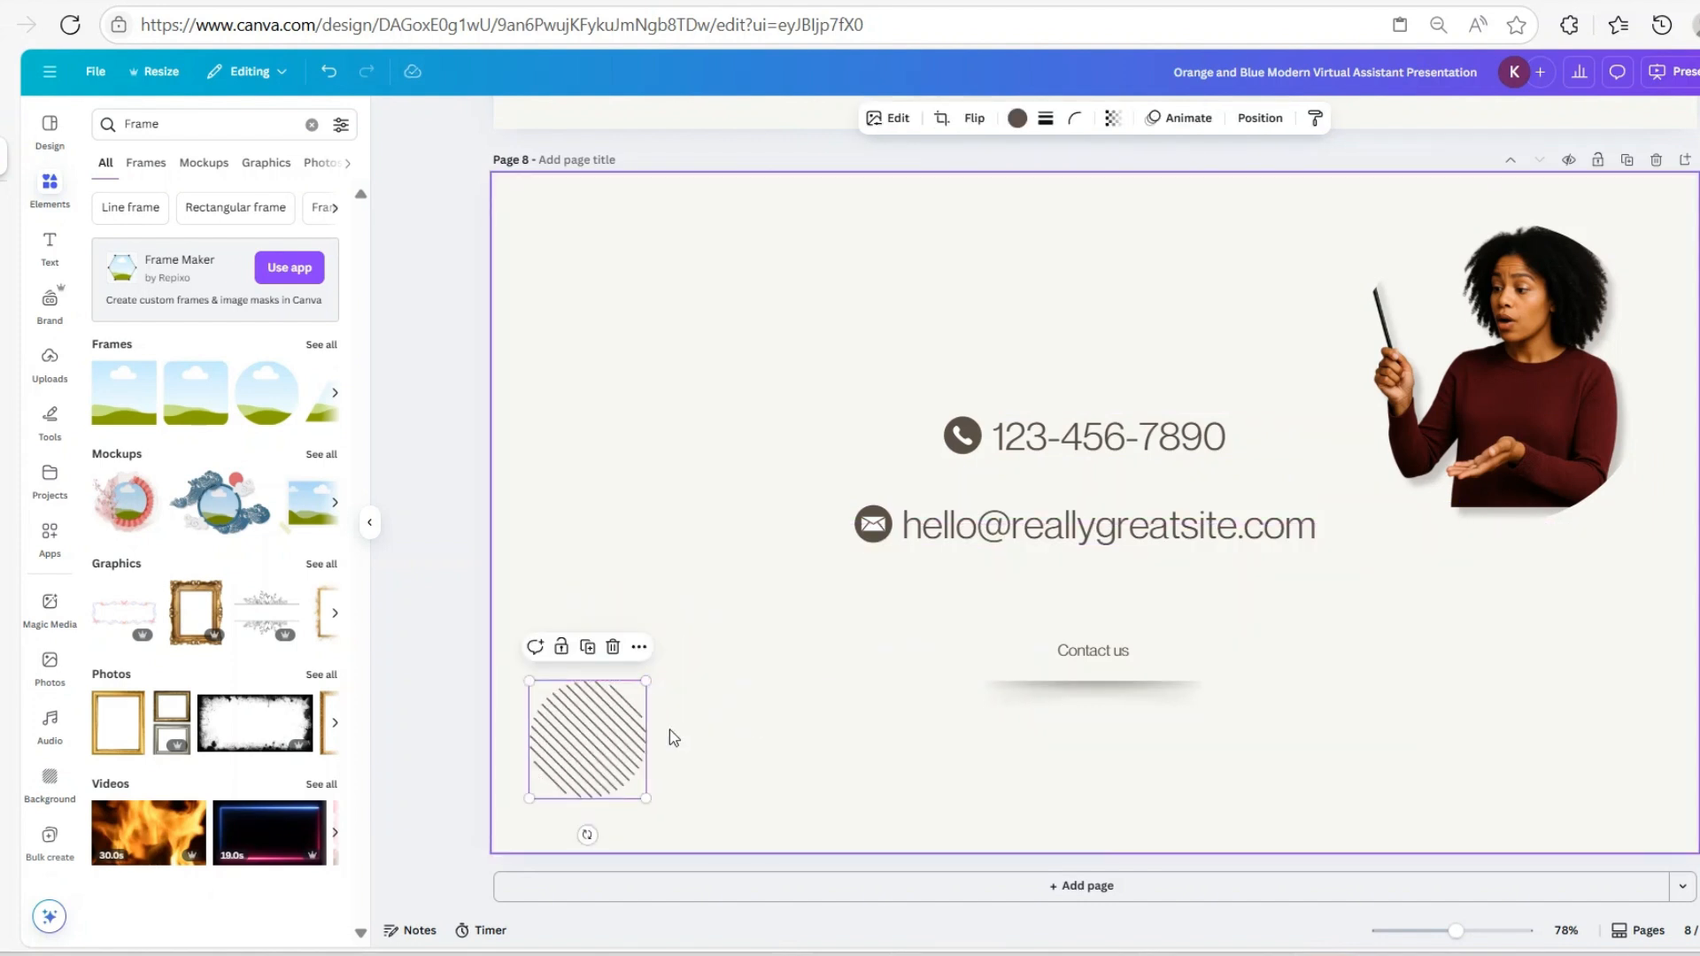
{"action": "left_click", "coordinate": [1044, 439]}
Shift the Contact us button slightly to reposition it
{"action": "left_click", "coordinate": [1040, 537]}
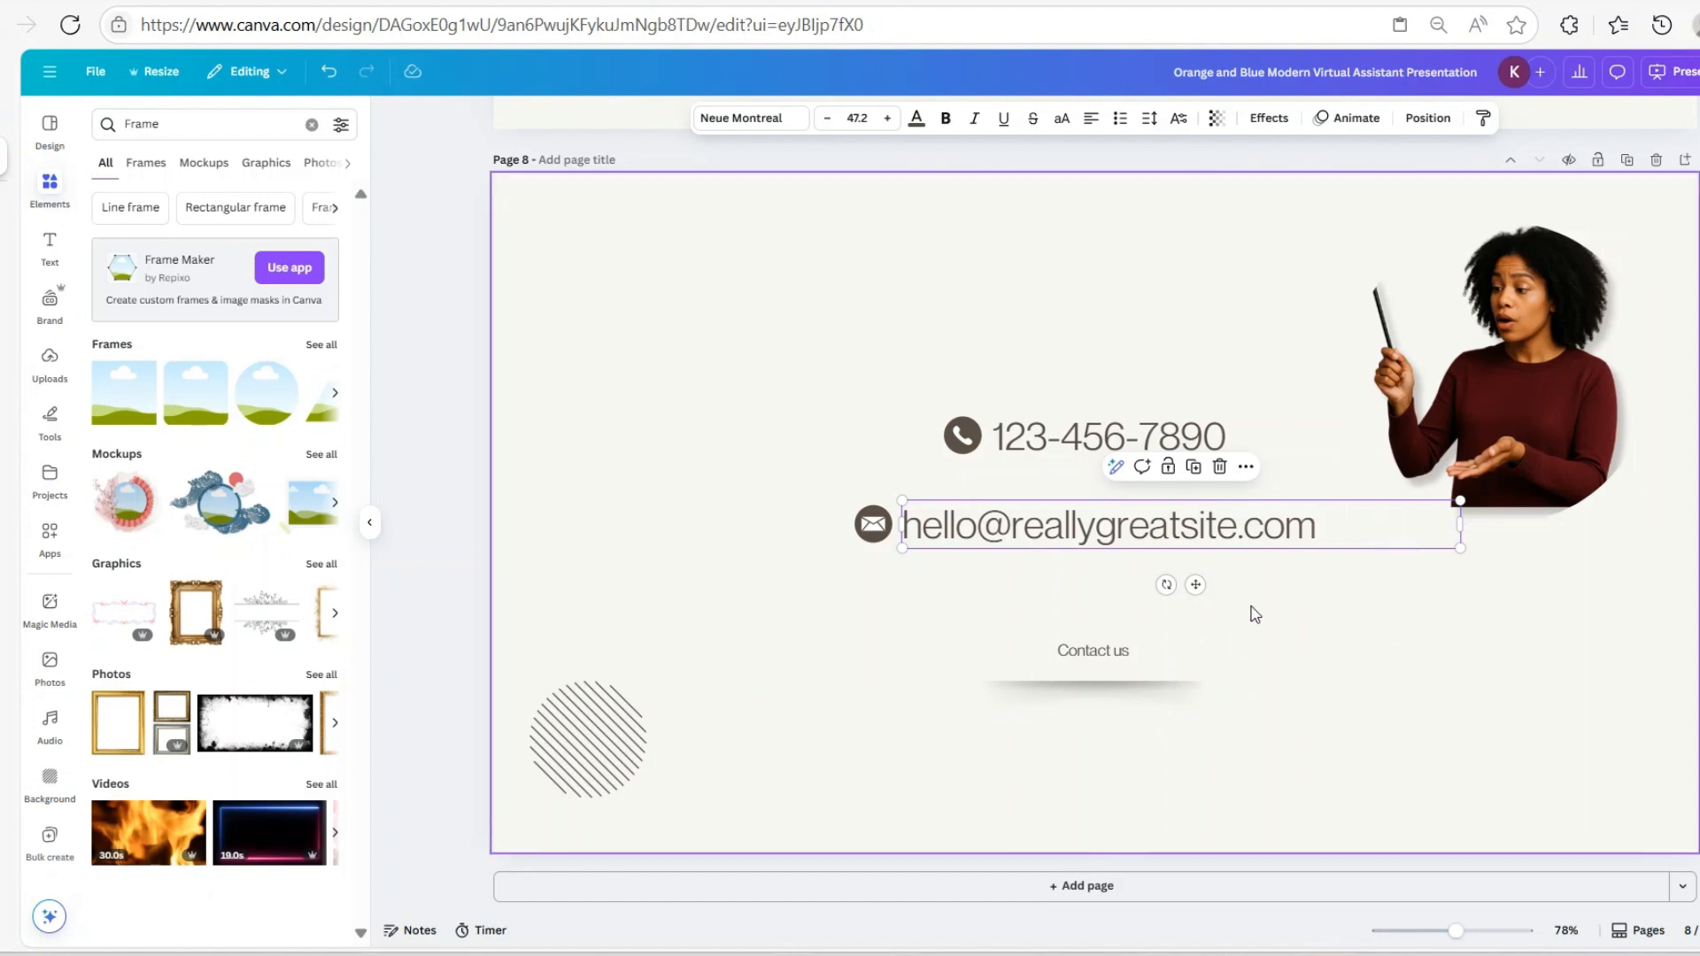
{"action": "left_click", "coordinate": [1130, 659]}
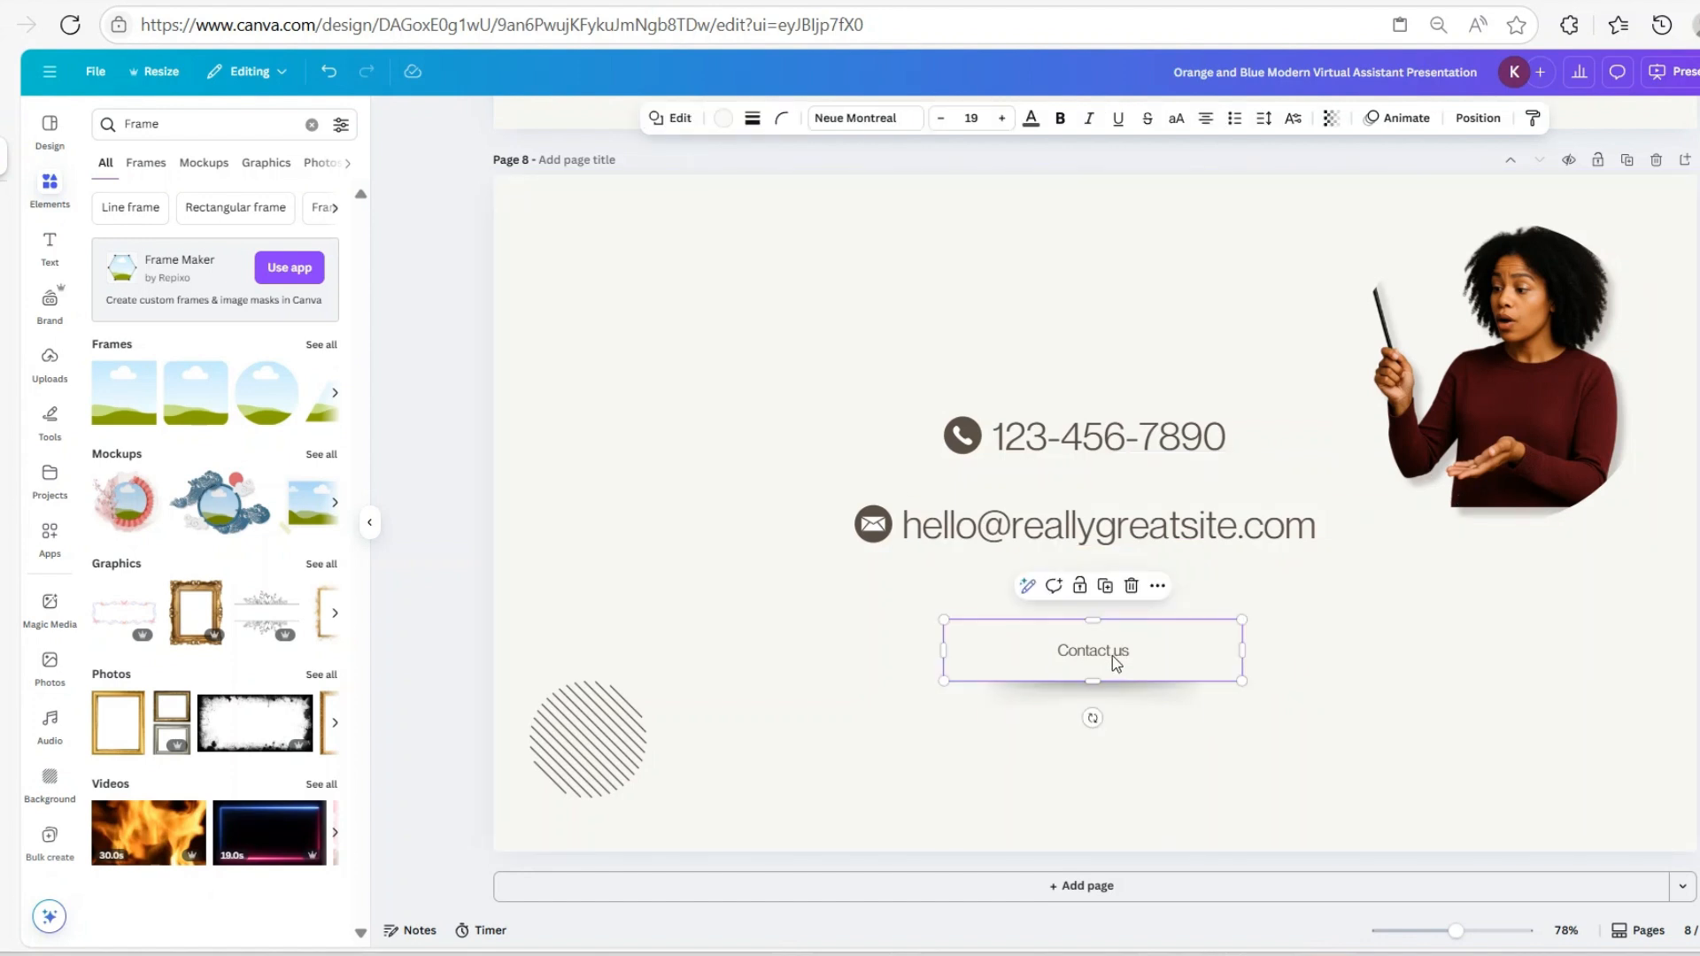
{"action": "left_click_drag", "start_coordinate": [1181, 669], "coordinate": [1180, 659]}
Fill the Contact us button with the photo's dark maroon and select its text
{"action": "left_click", "coordinate": [724, 119]}
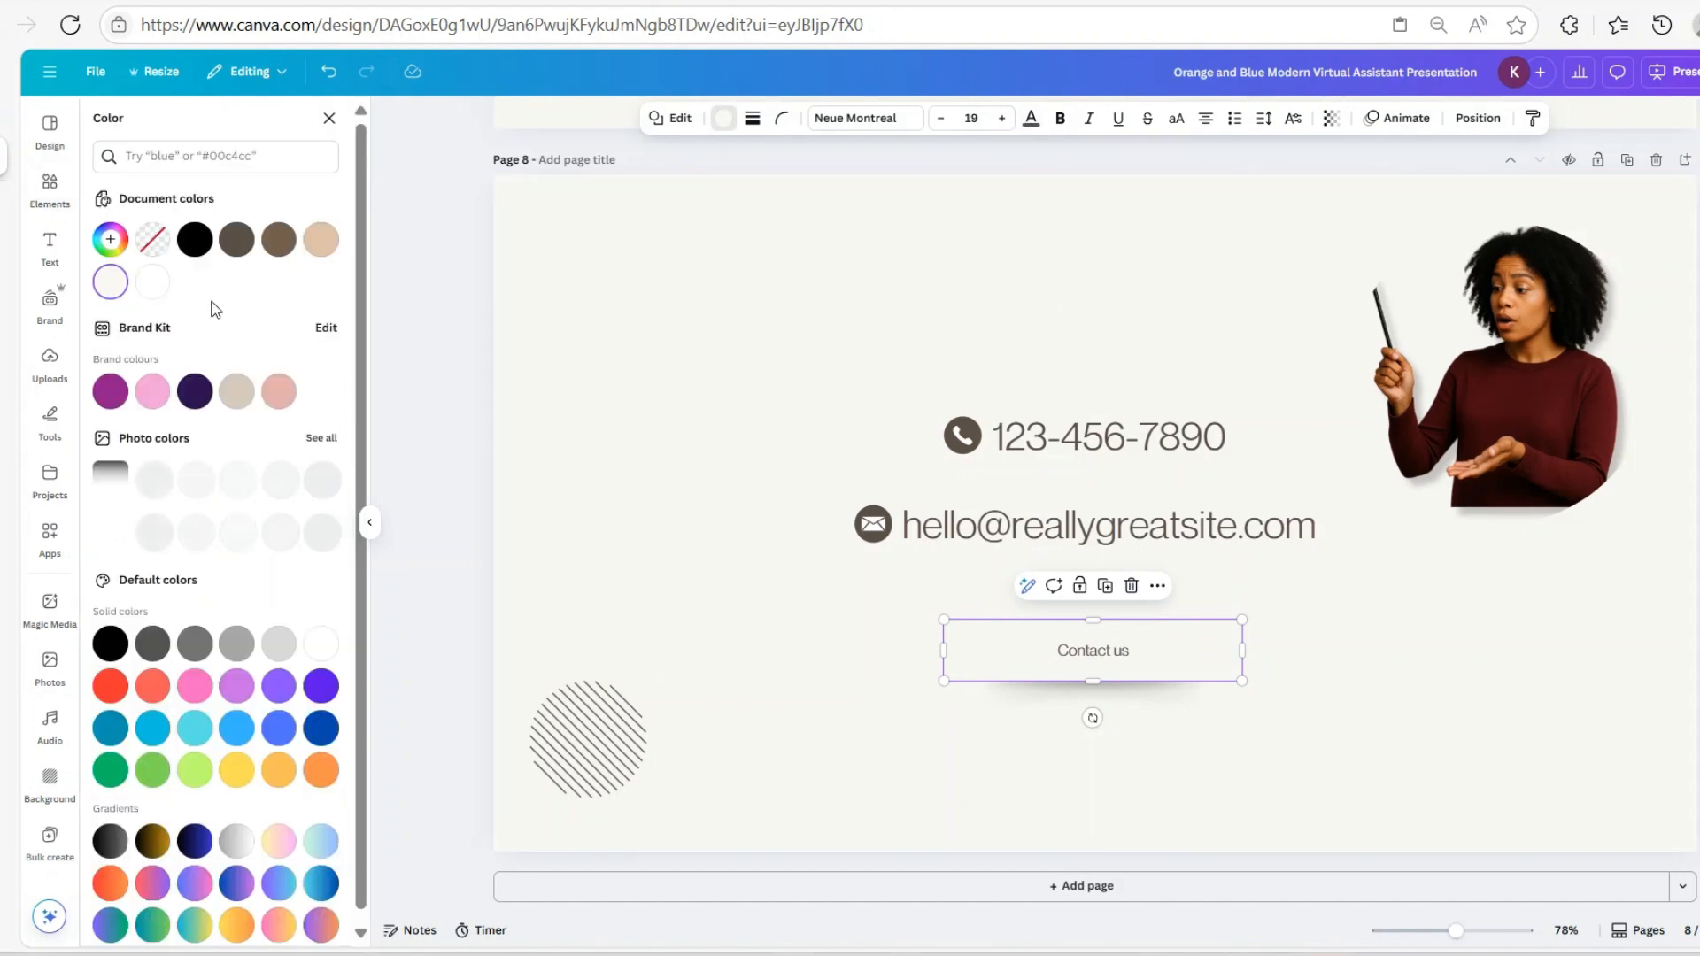
{"action": "left_click", "coordinate": [195, 239]}
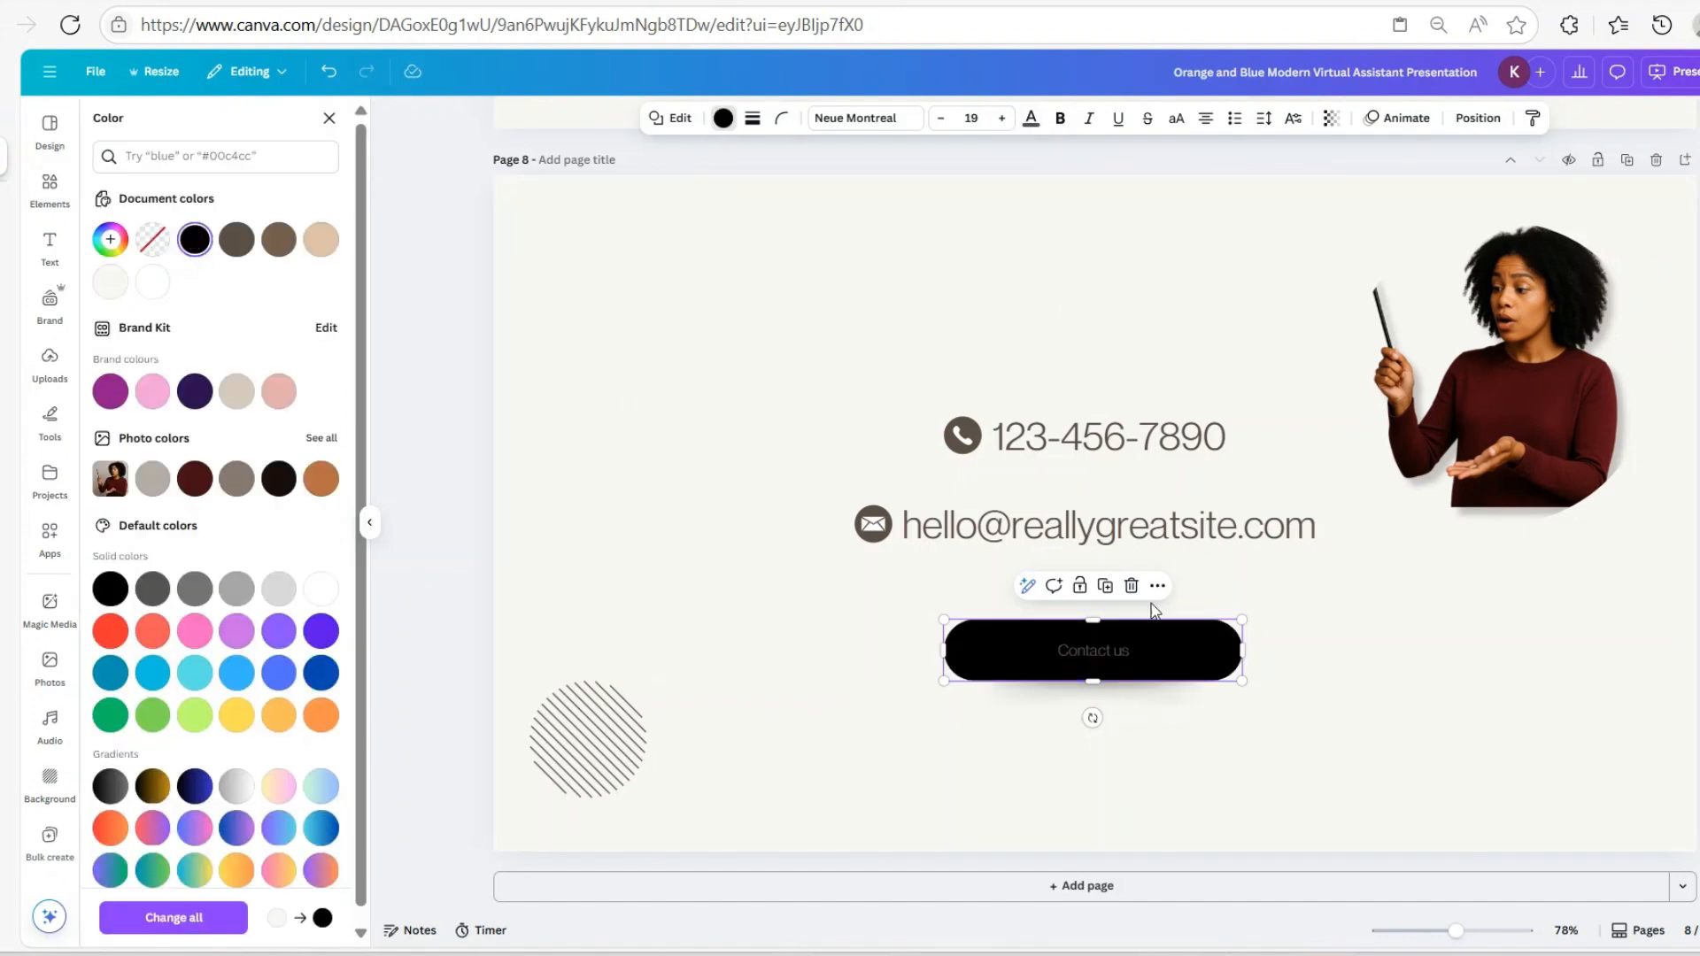
{"action": "scroll", "coordinate": [1125, 443], "scroll_direction": "up", "scroll_amount": 20}
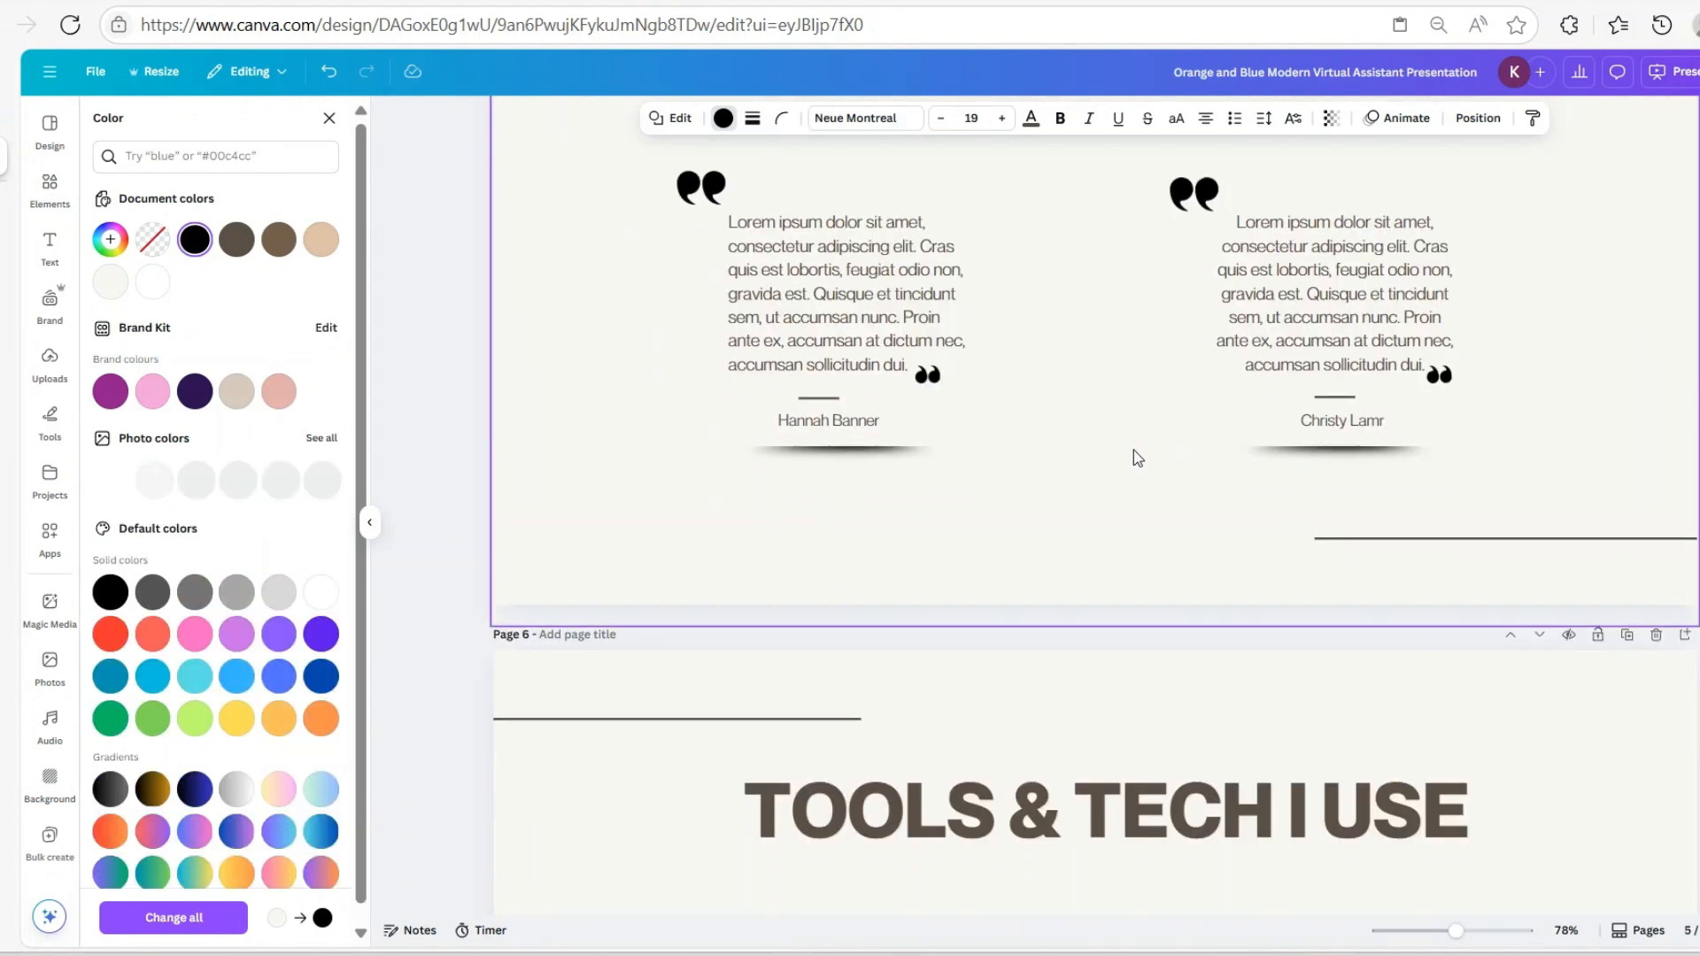
{"action": "scroll", "coordinate": [1134, 449], "scroll_direction": "down", "scroll_amount": 20}
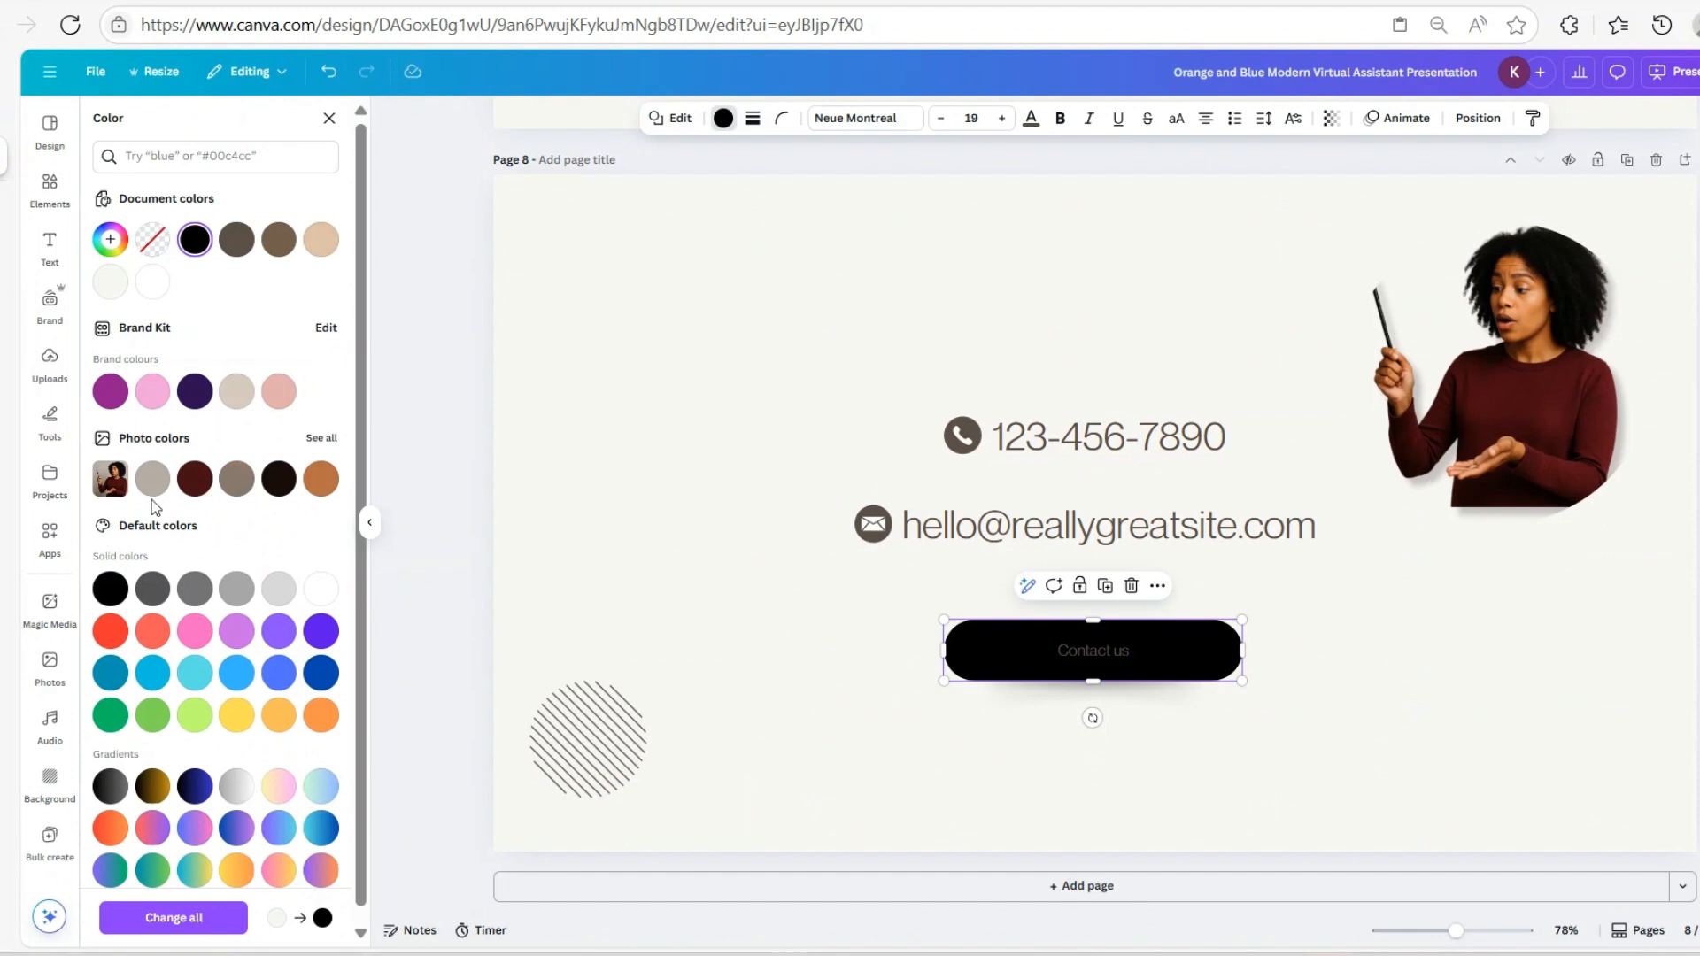
{"action": "left_click", "coordinate": [195, 478]}
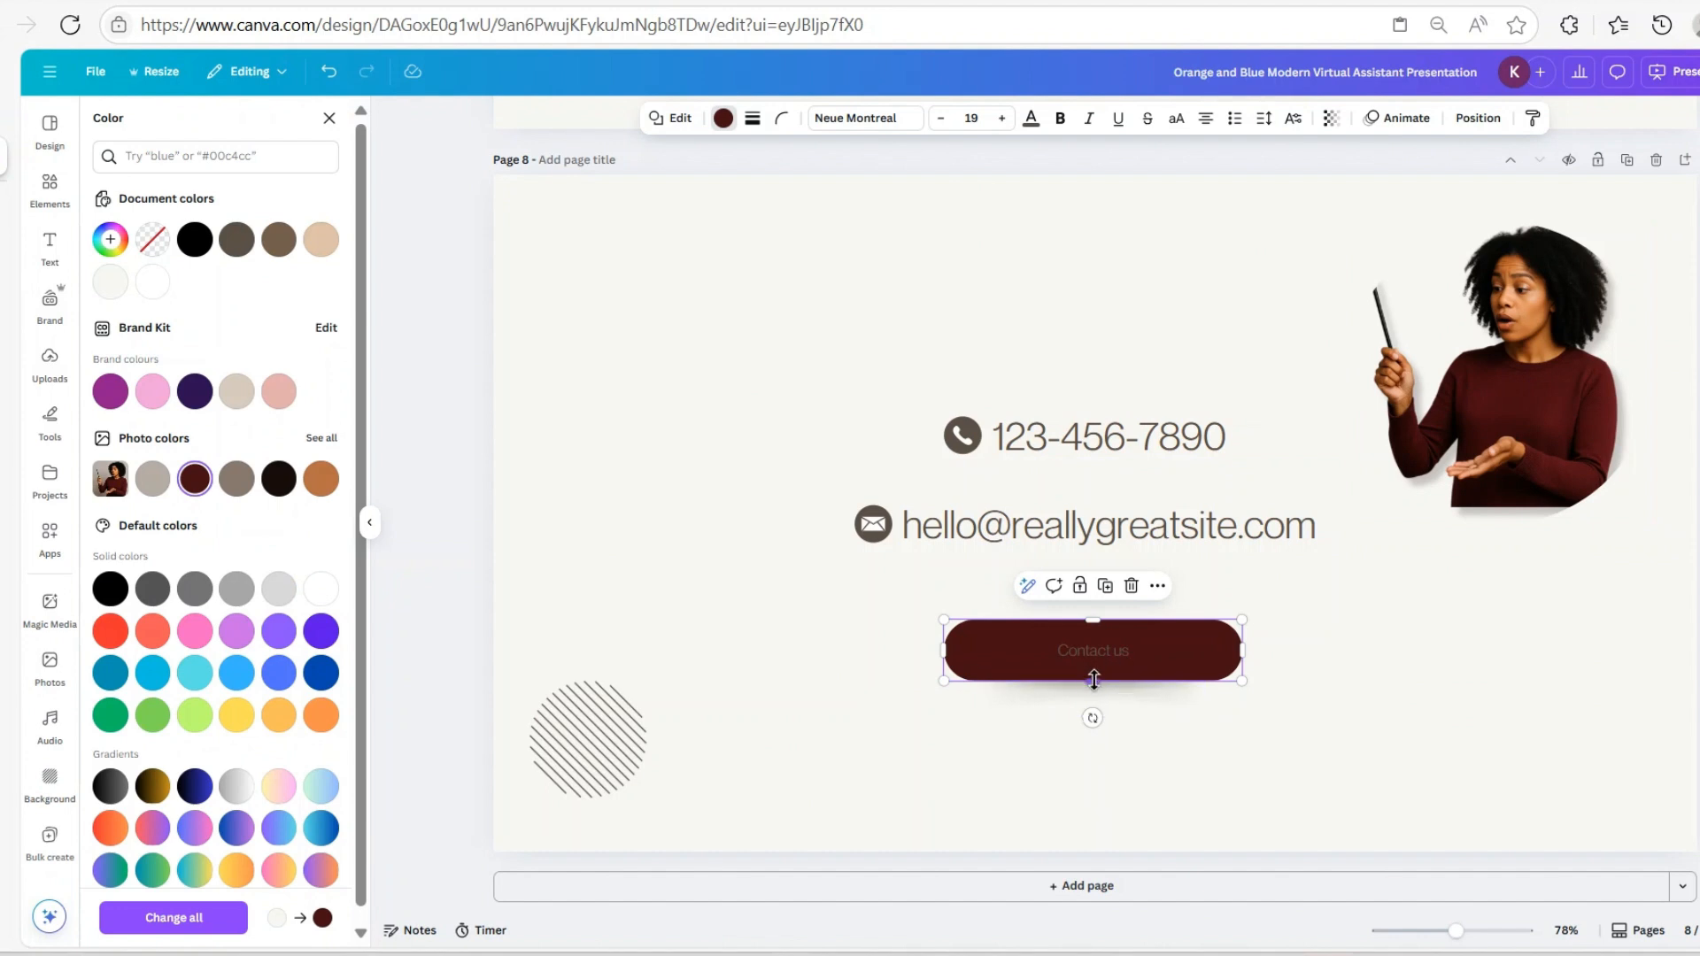
{"action": "left_click", "coordinate": [1114, 663]}
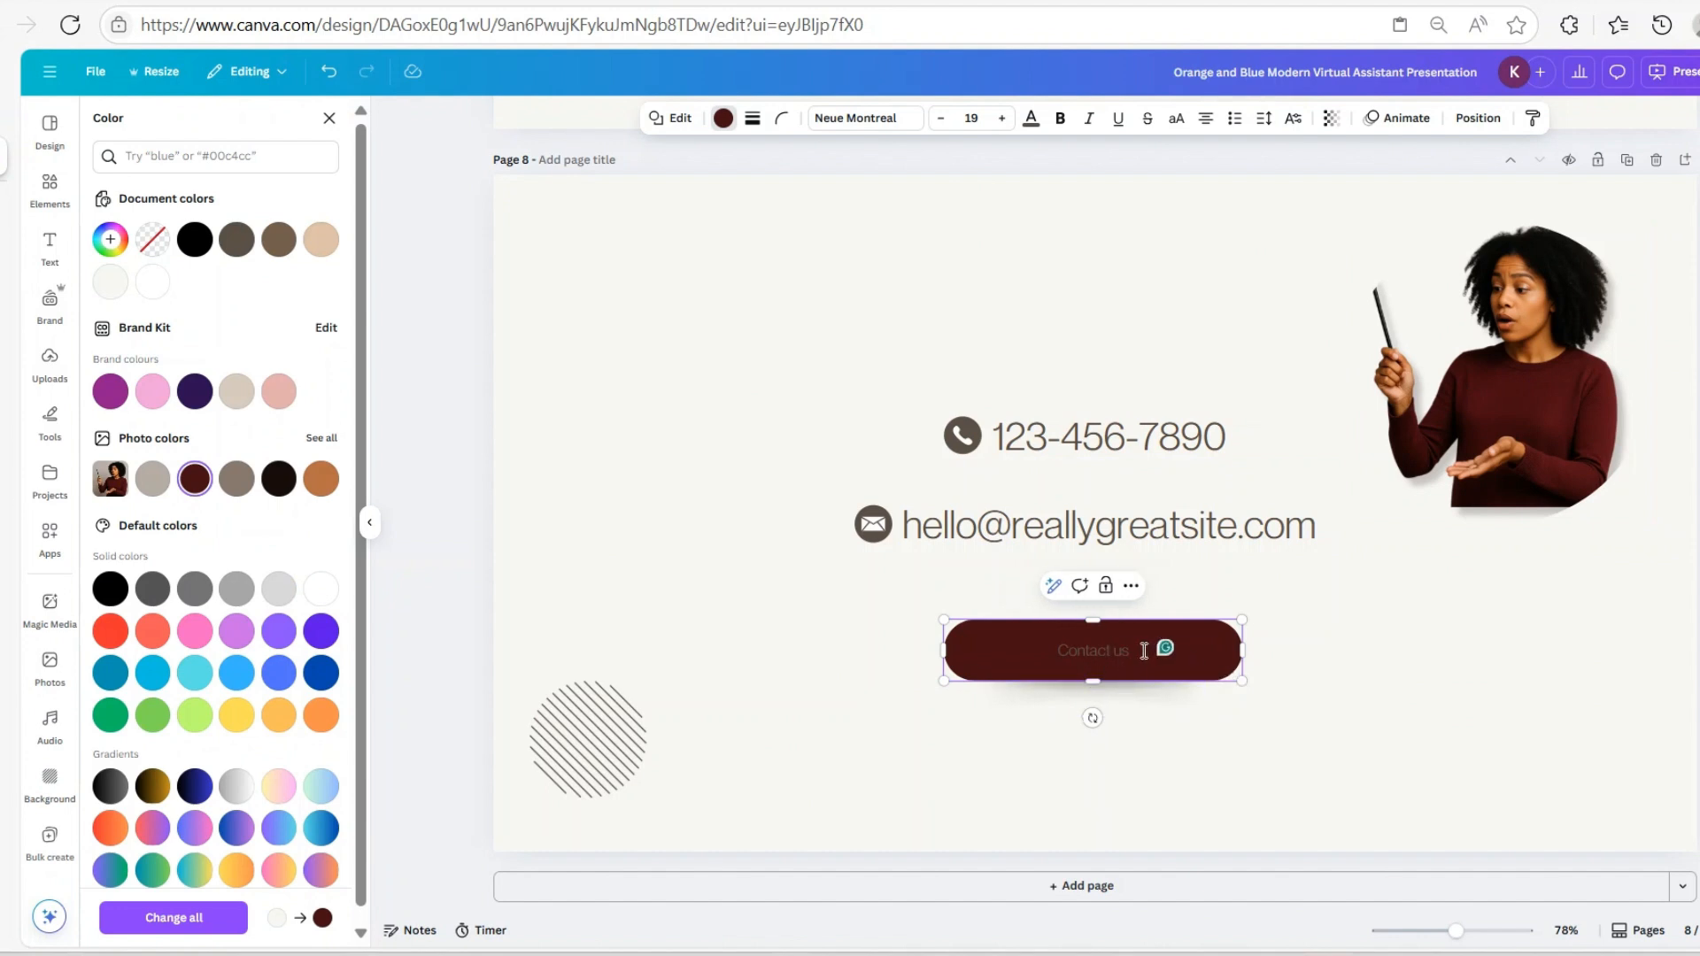
{"action": "left_click_drag", "start_coordinate": [1133, 651], "coordinate": [1052, 649]}
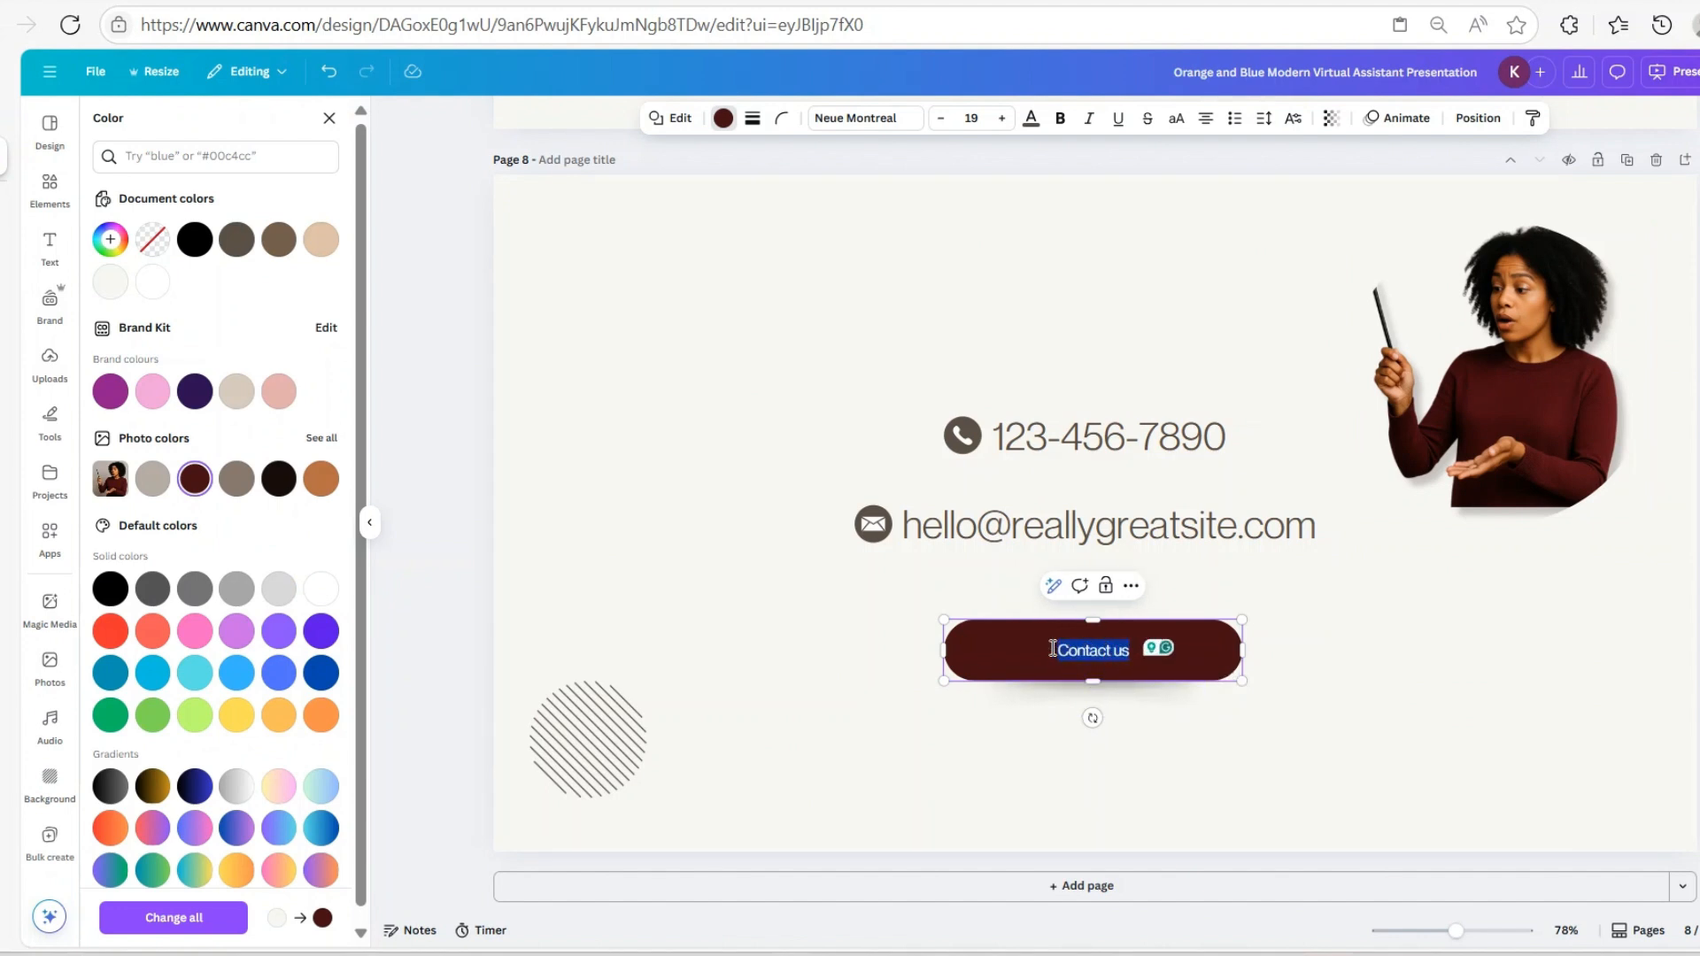
Make the Contact us text light cream and enlarge it by four sizes
{"action": "left_click", "coordinate": [1031, 118]}
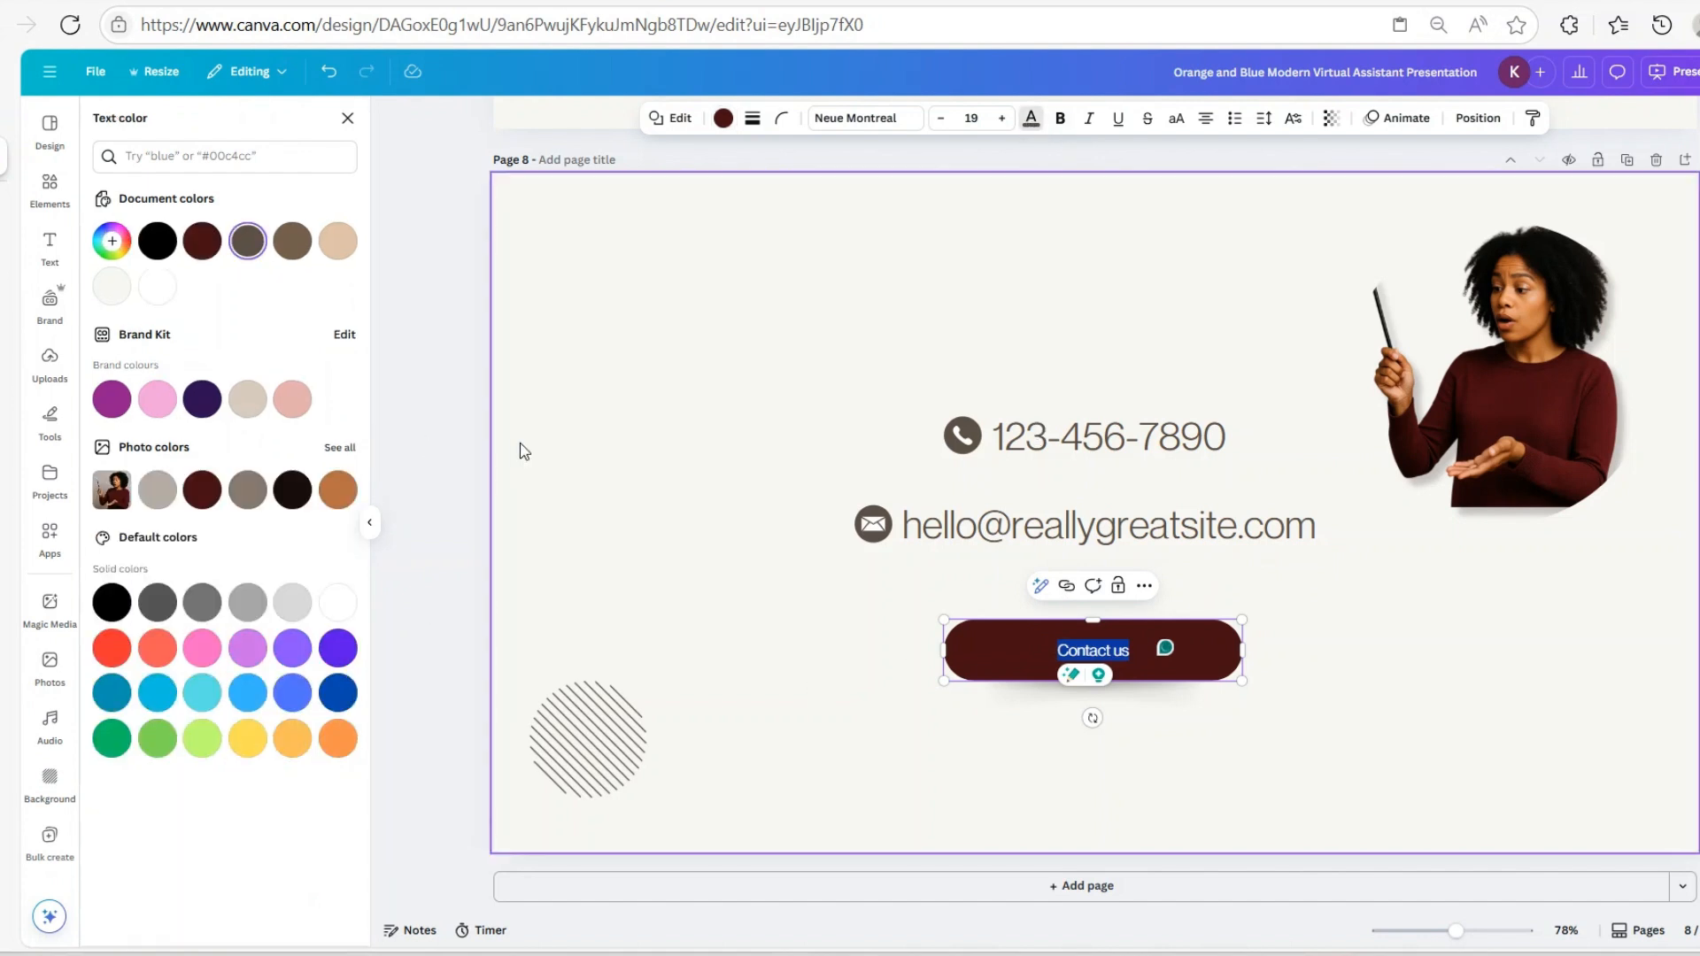
{"action": "left_click", "coordinate": [112, 286]}
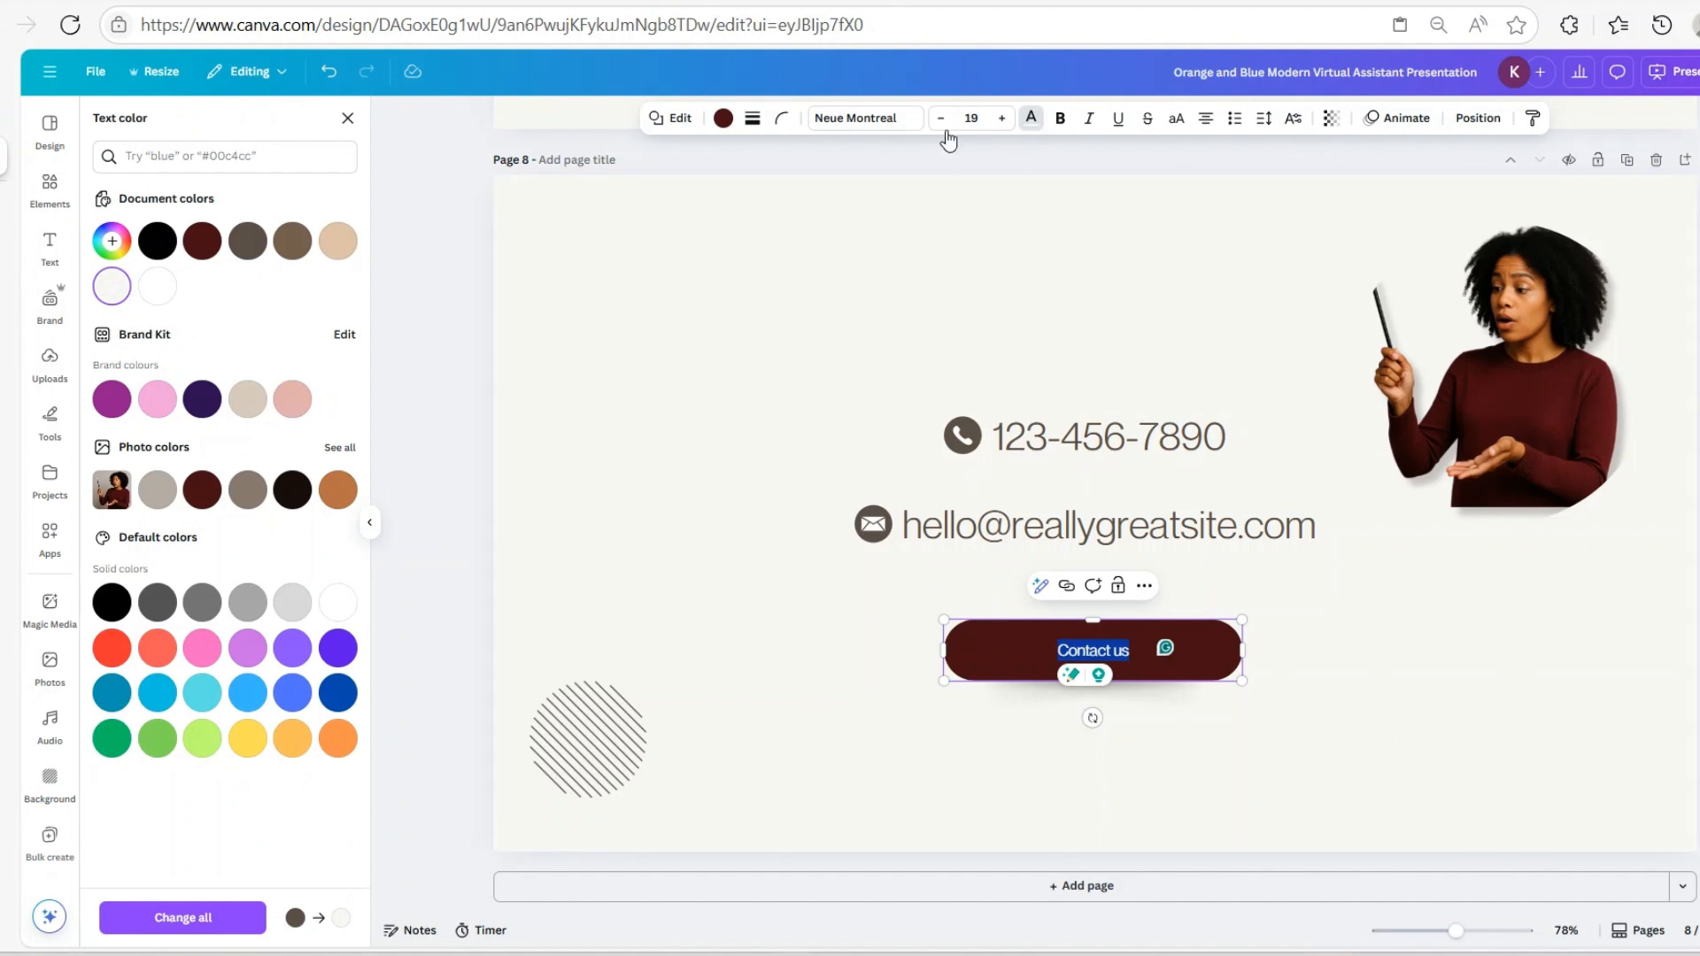
{"action": "left_click", "coordinate": [1002, 124]}
{"action": "left_click", "coordinate": [1001, 118]}
{"action": "left_click", "coordinate": [1002, 119]}
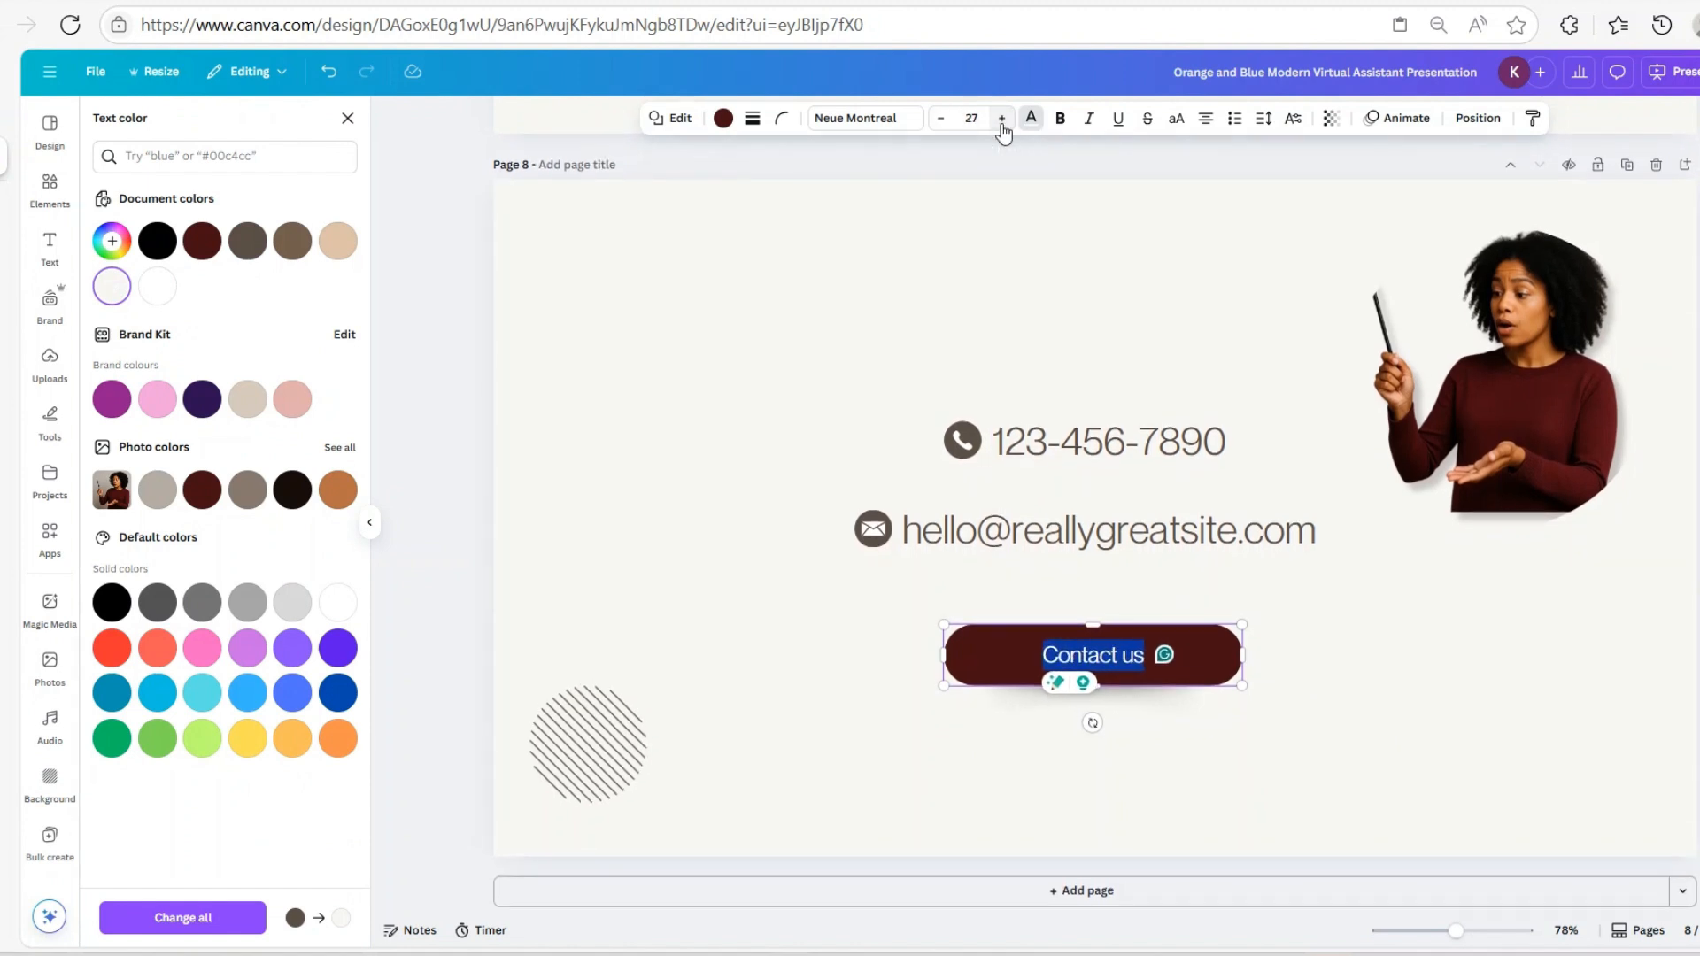
{"action": "left_click", "coordinate": [1001, 118]}
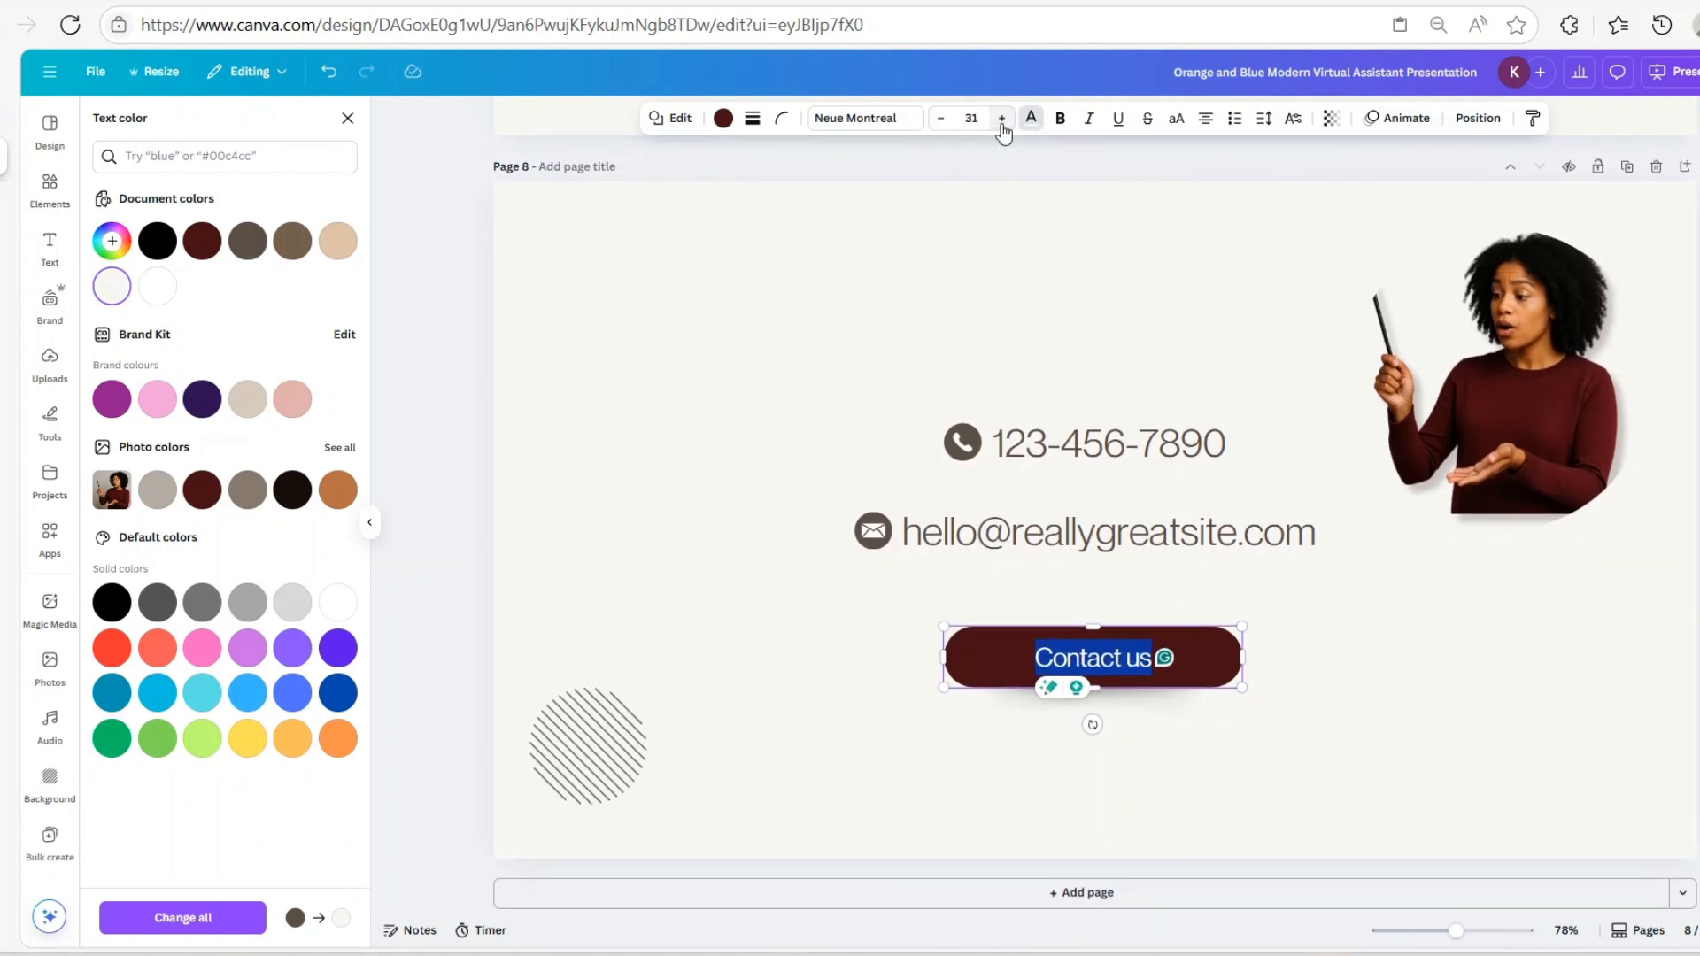
Turn off the grammar assistant for this session on the button text
{"action": "left_click", "coordinate": [1158, 664]}
{"action": "left_click", "coordinate": [1461, 721]}
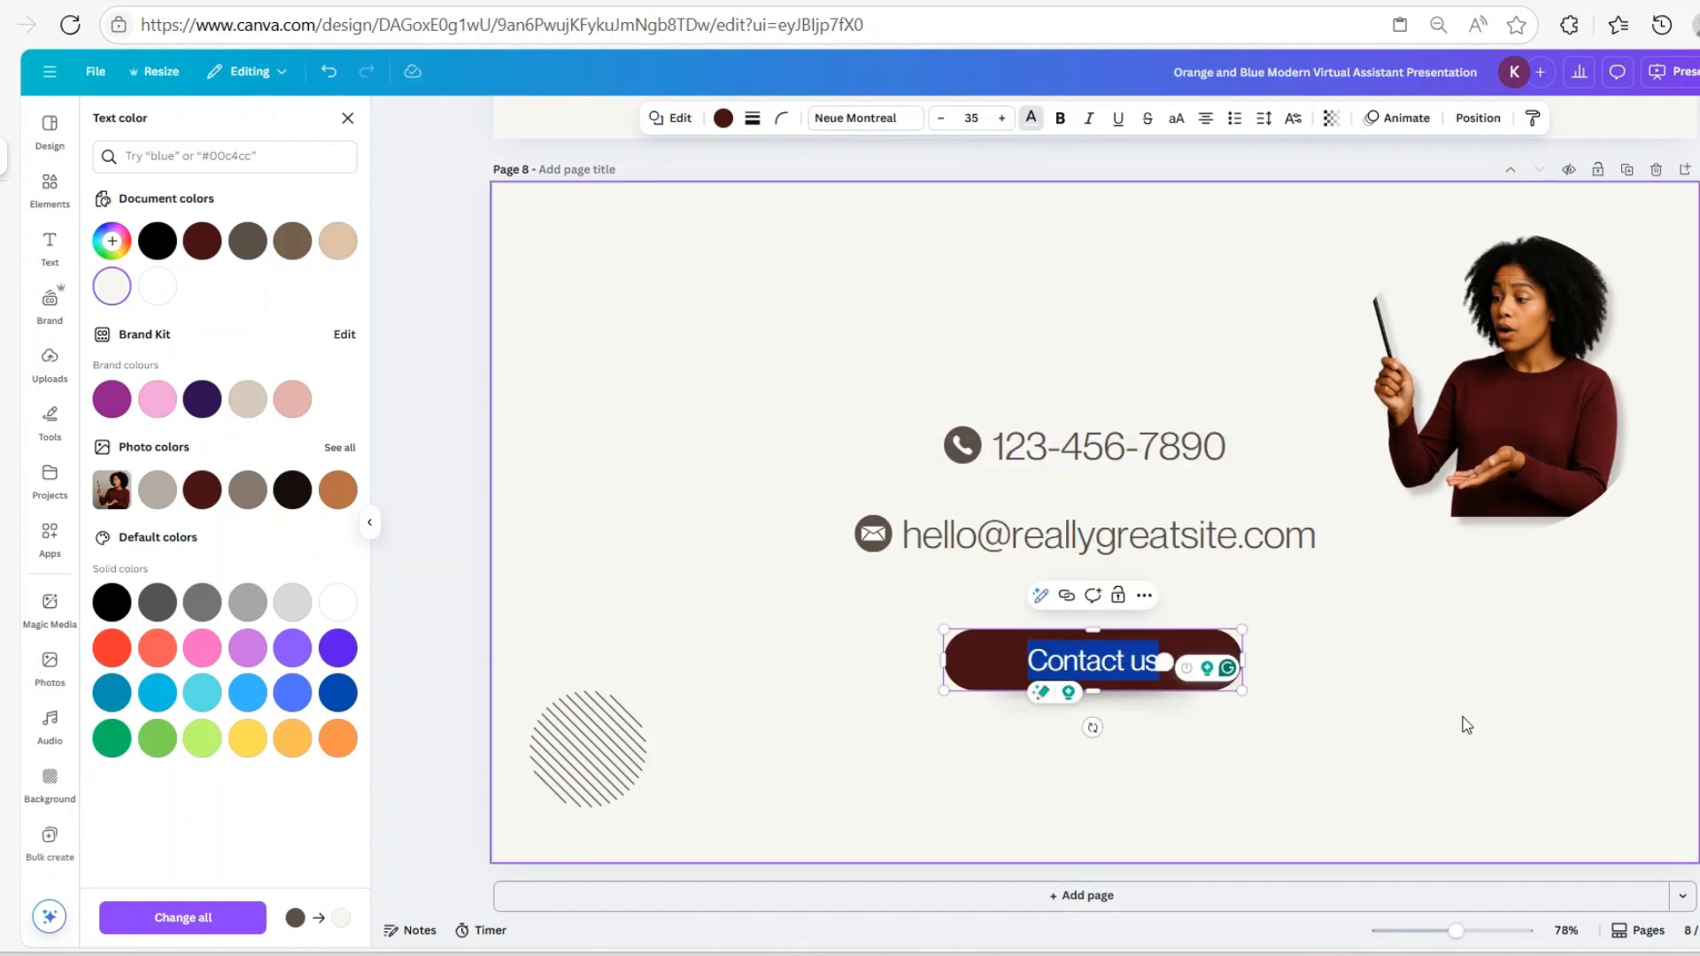
{"action": "left_click", "coordinate": [1158, 662]}
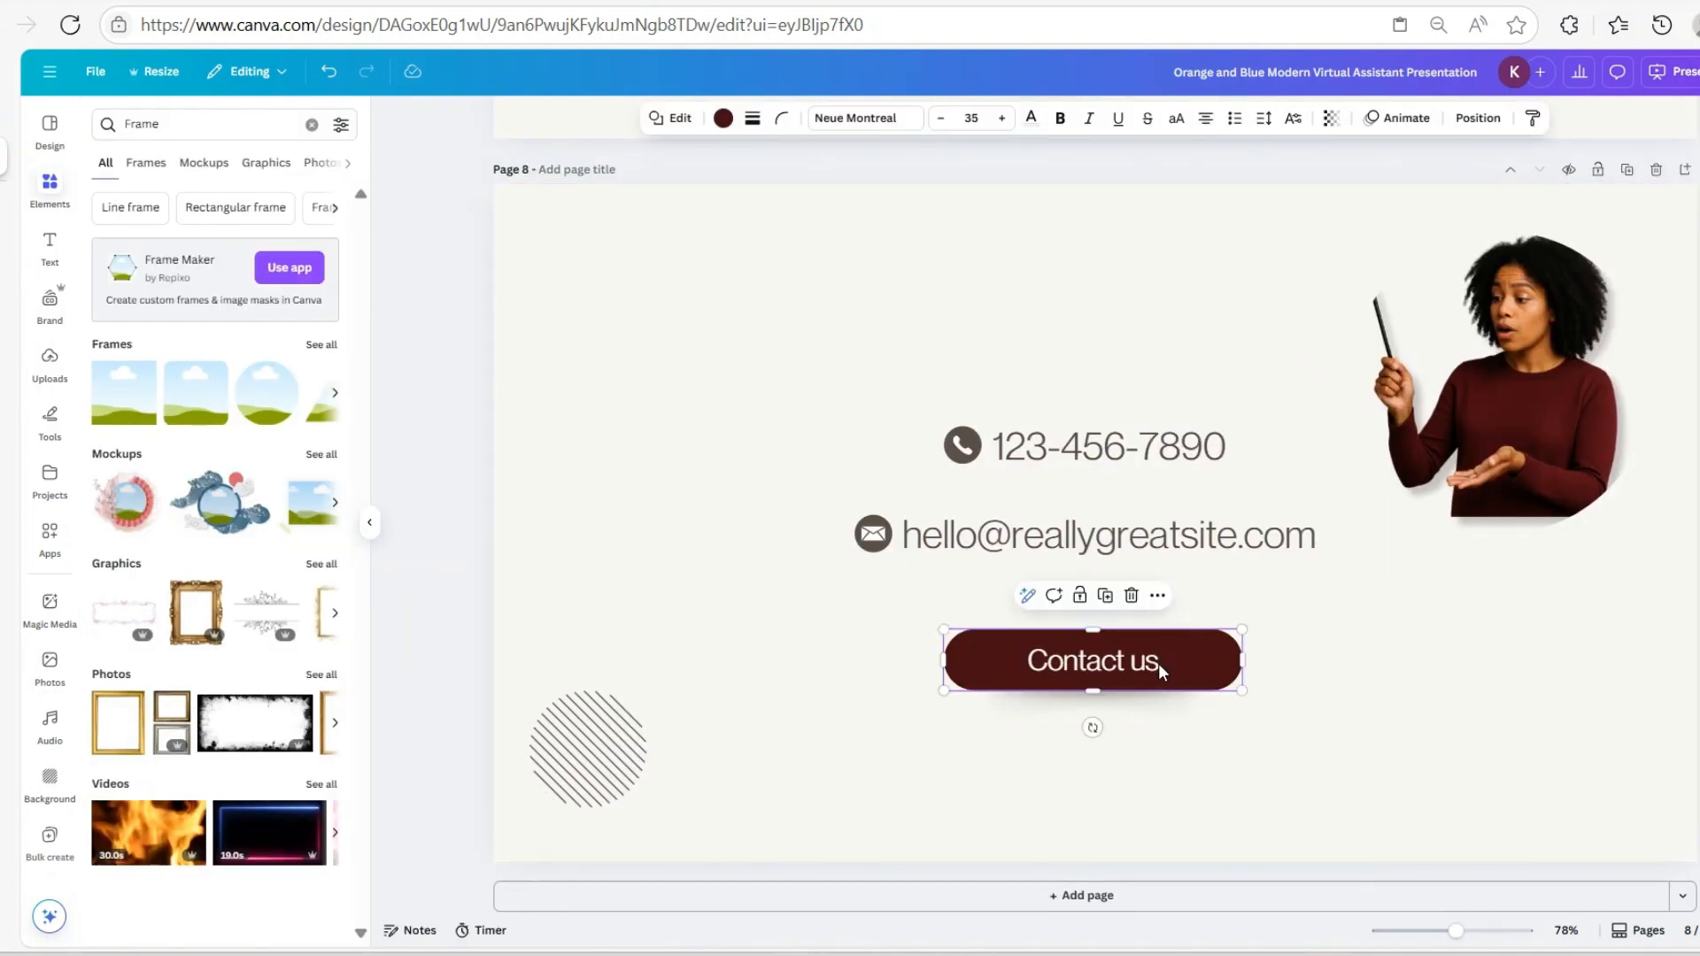
{"action": "left_click", "coordinate": [1165, 663]}
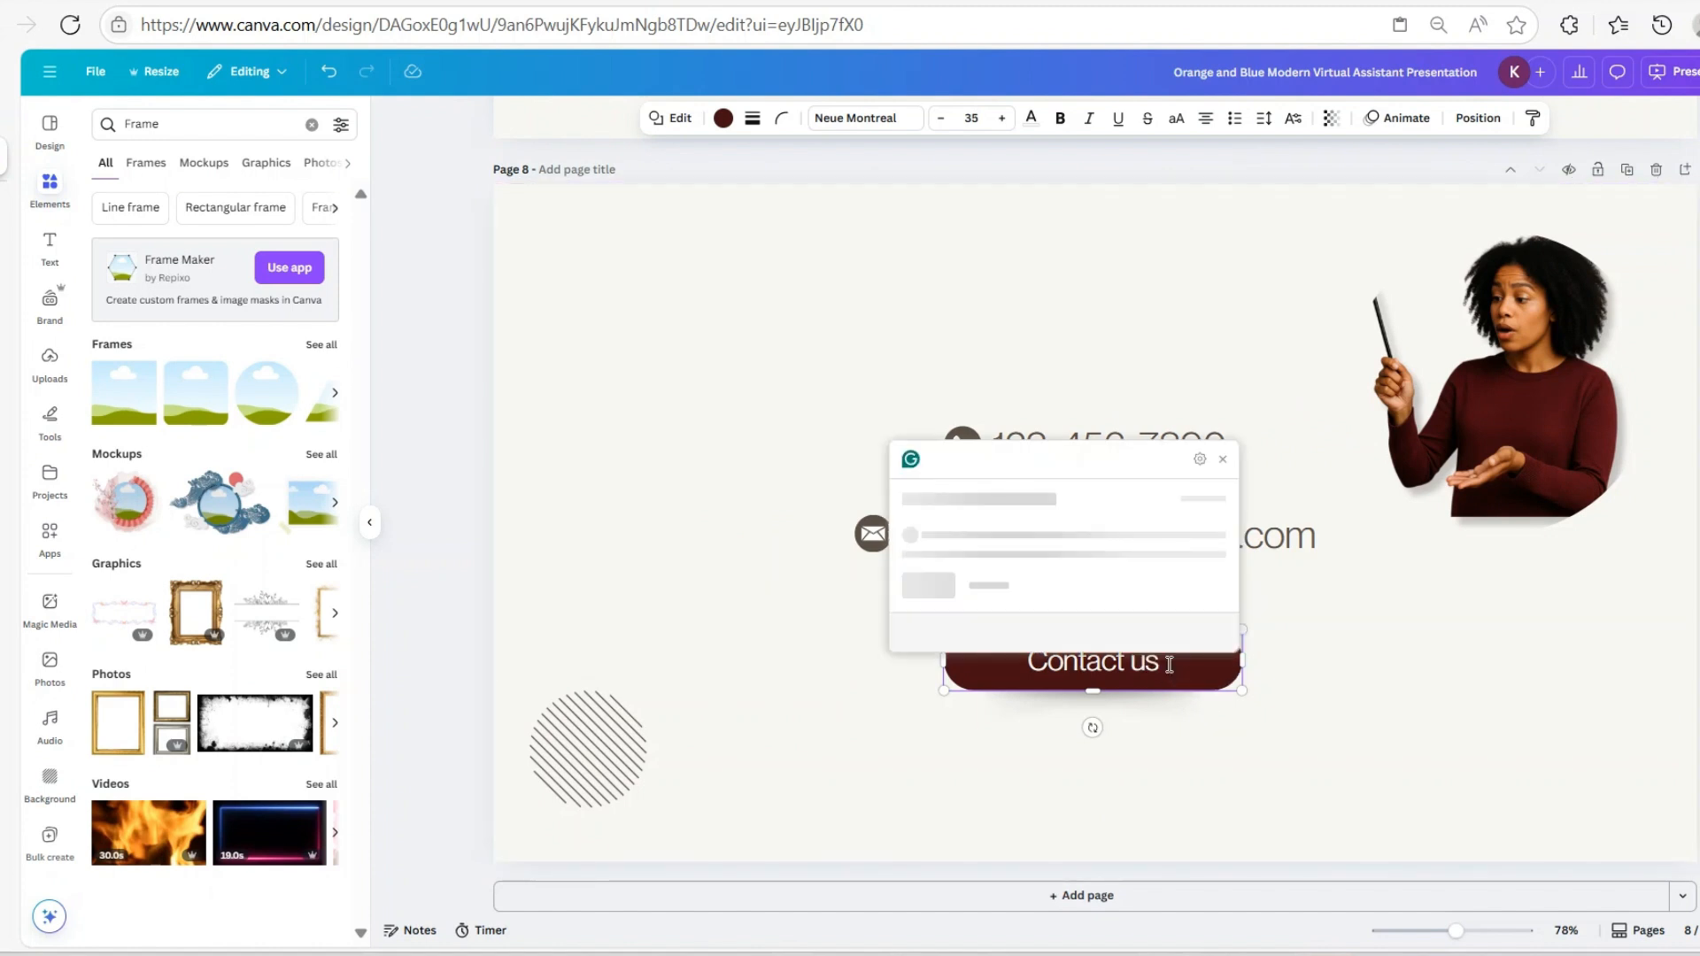
{"action": "left_click", "coordinate": [1223, 462]}
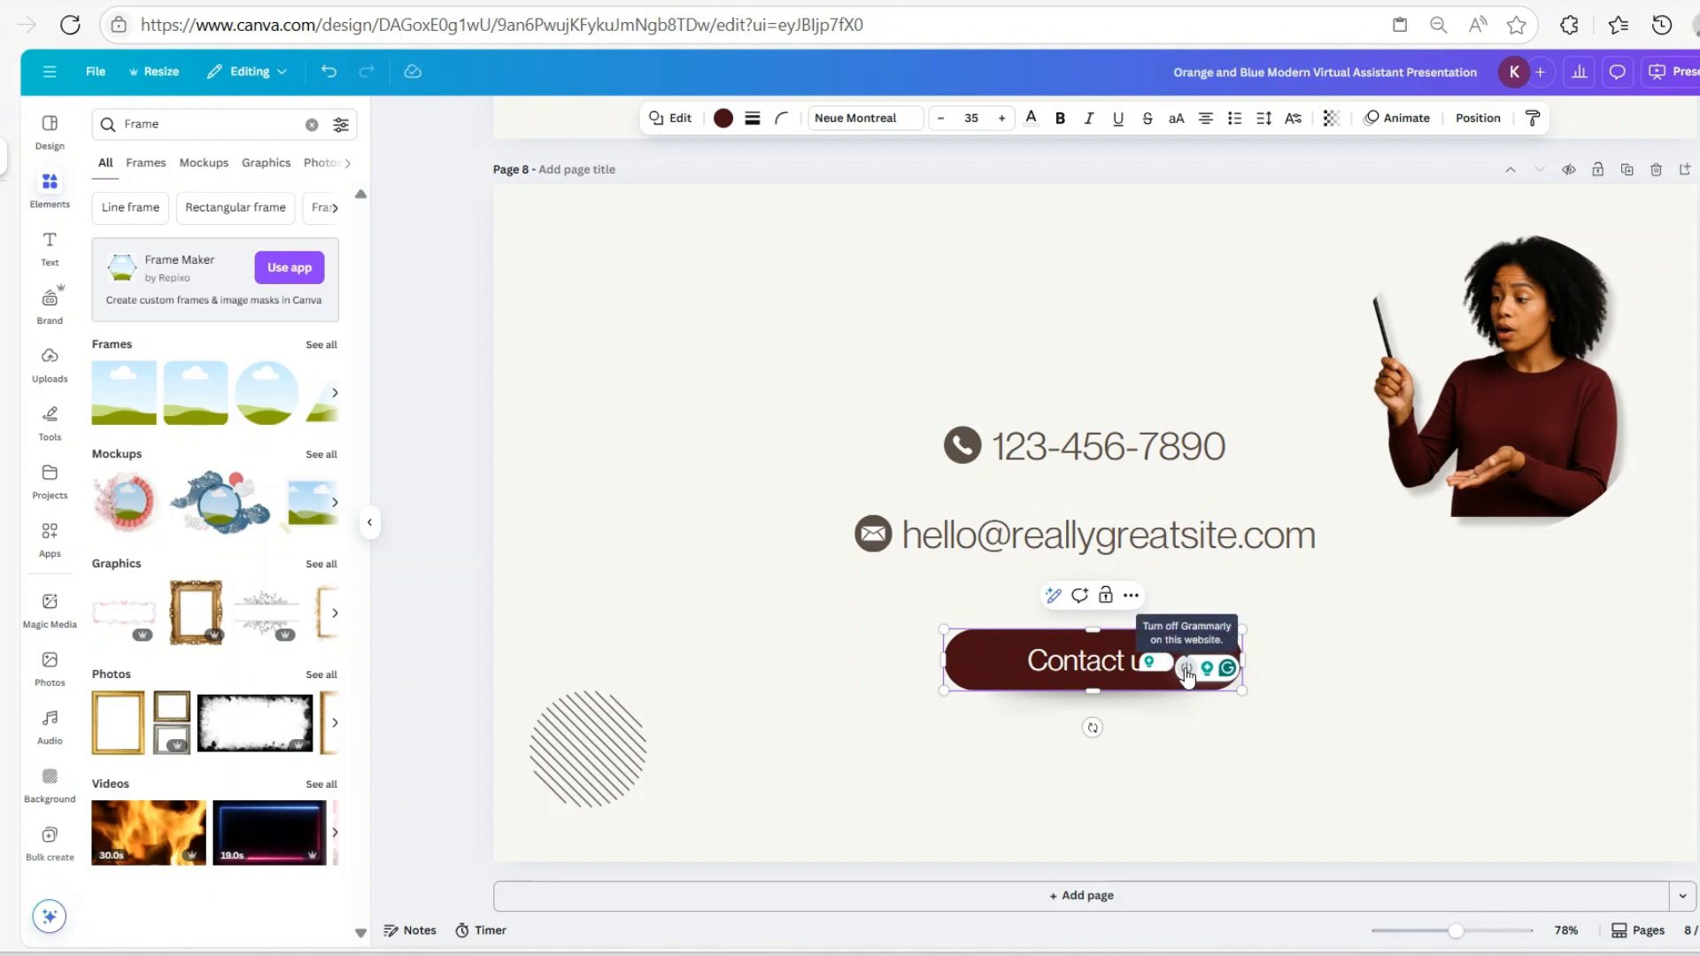
{"action": "left_click", "coordinate": [1187, 669]}
{"action": "left_click", "coordinate": [1093, 599]}
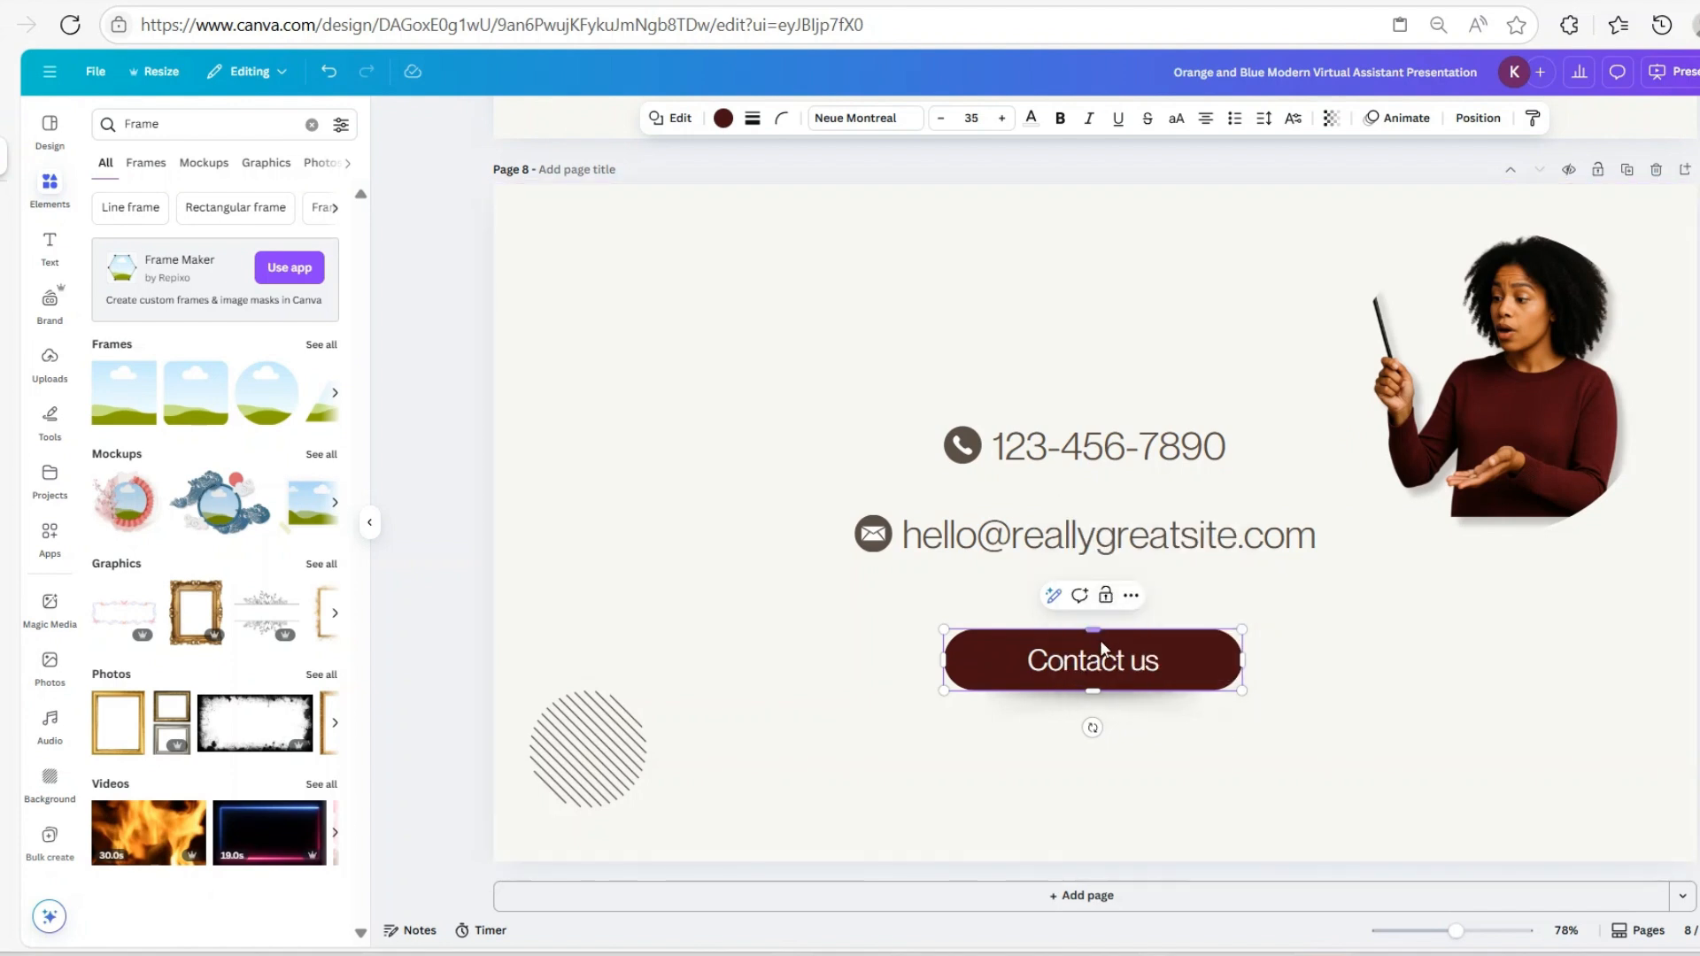
Change the button text to 'Contact Me' and re-centre the button
{"action": "key", "text": "BackSpace"}
{"action": "key", "text": "BackSpace"}
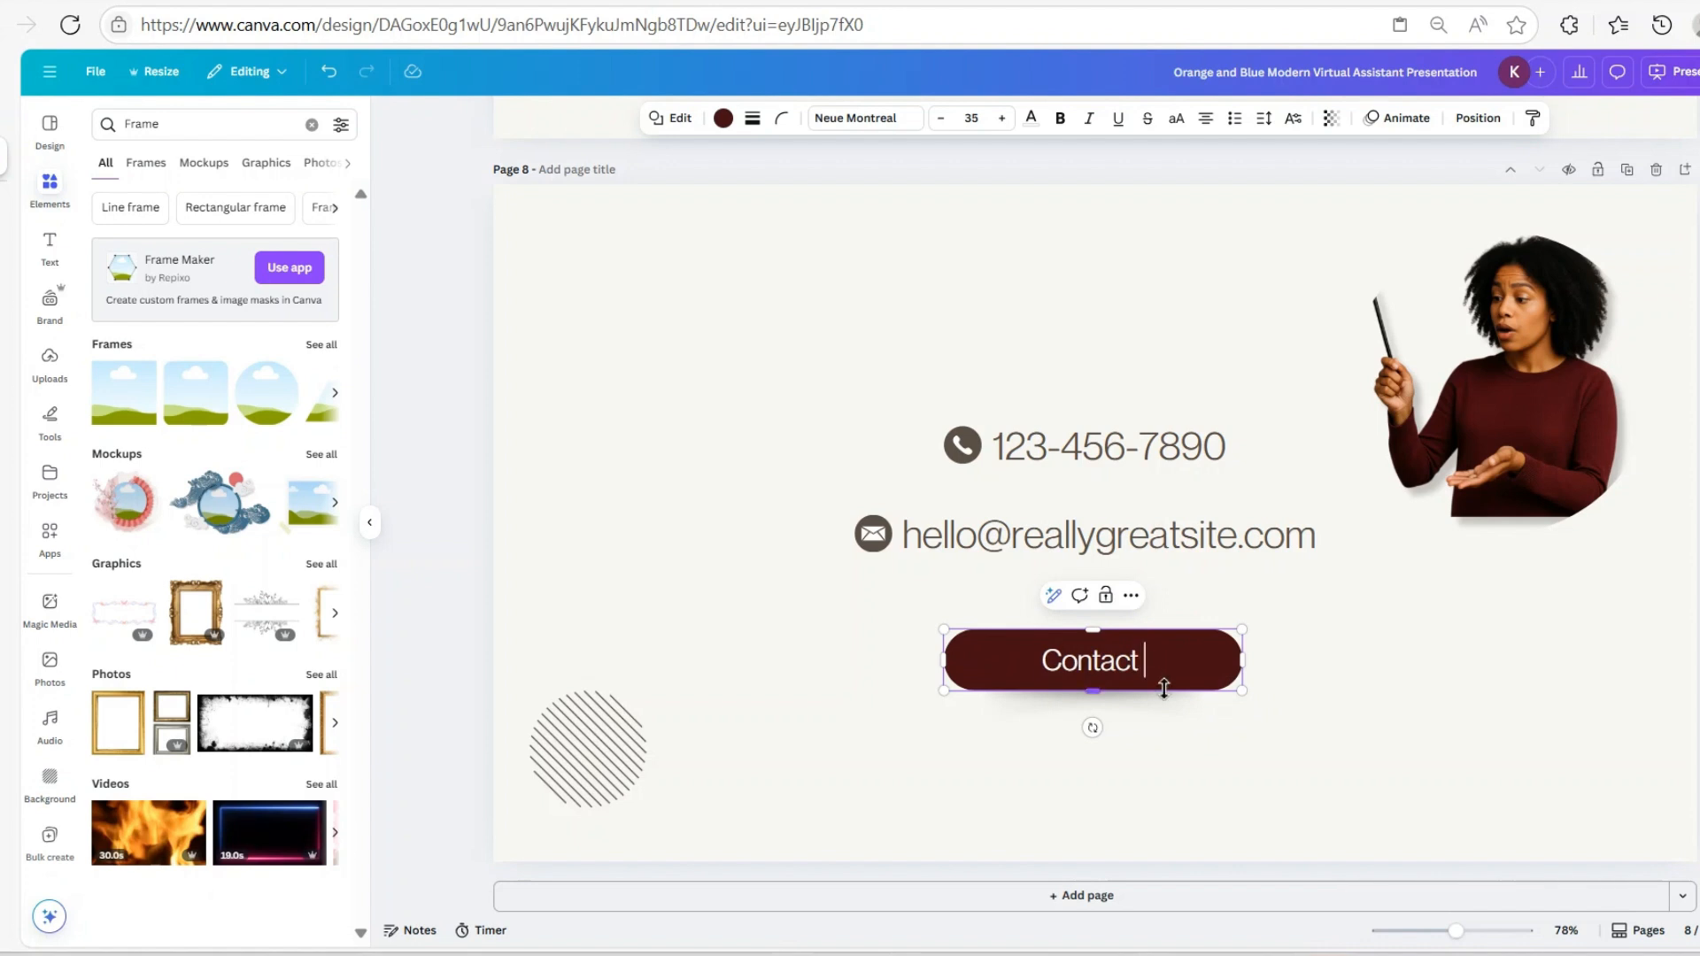
{"action": "type", "text": "Me"}
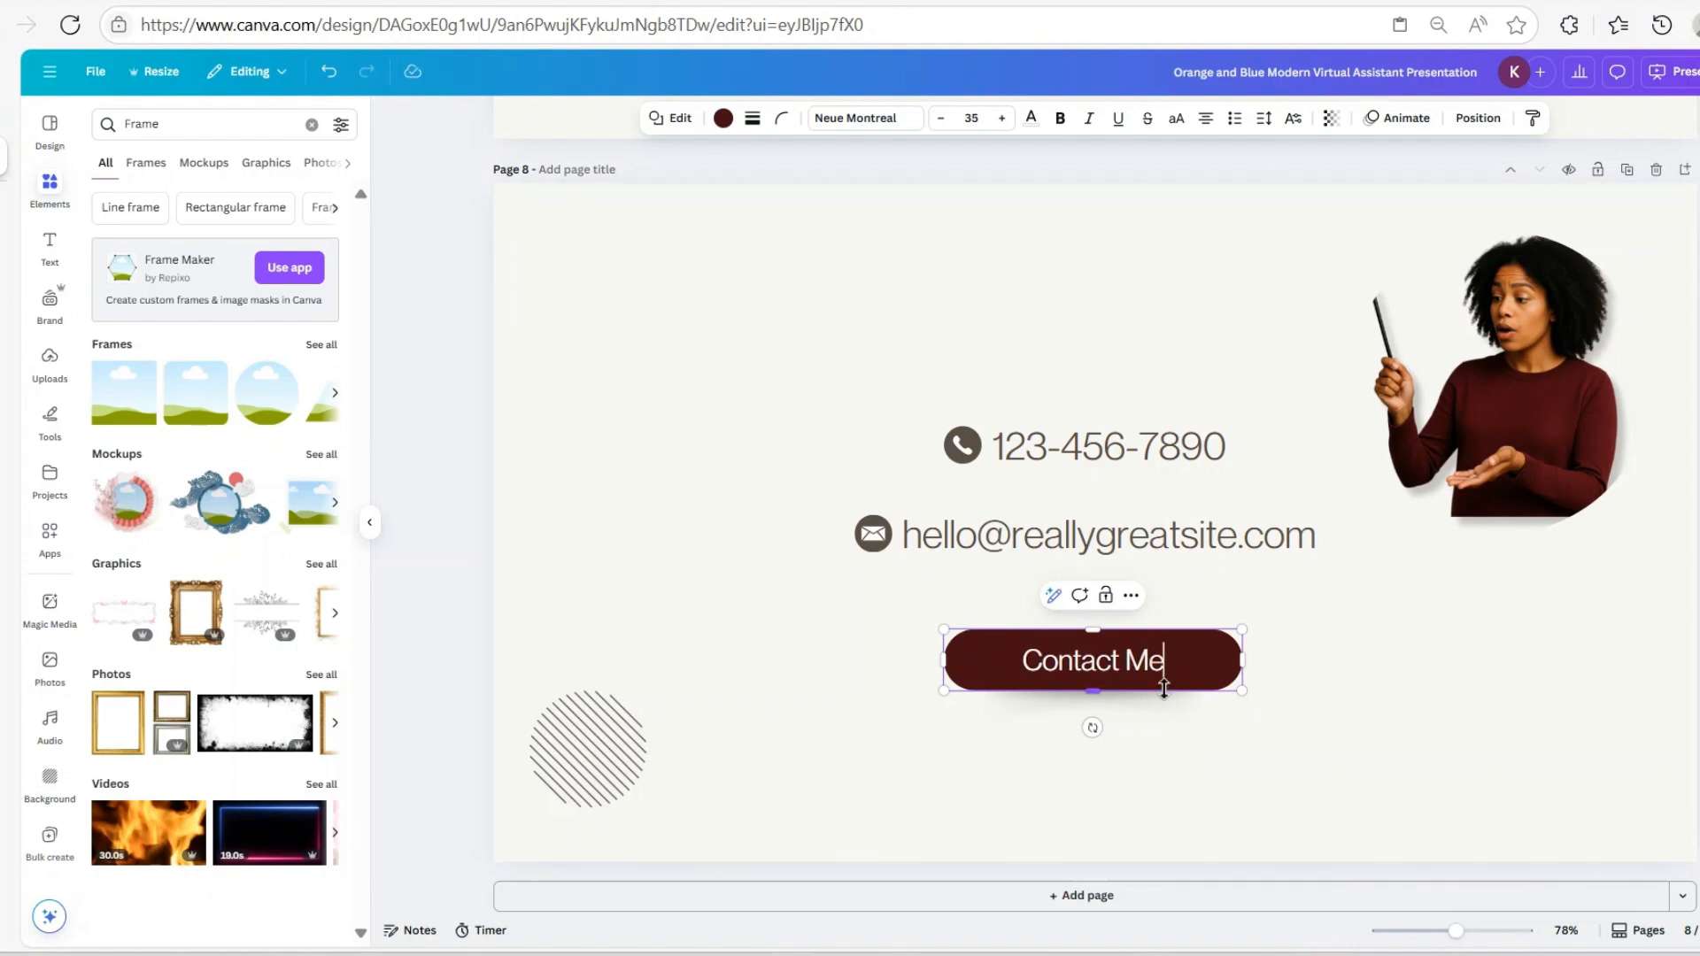
{"action": "left_click", "coordinate": [1489, 796]}
{"action": "left_click_drag", "start_coordinate": [1178, 670], "coordinate": [1179, 661]}
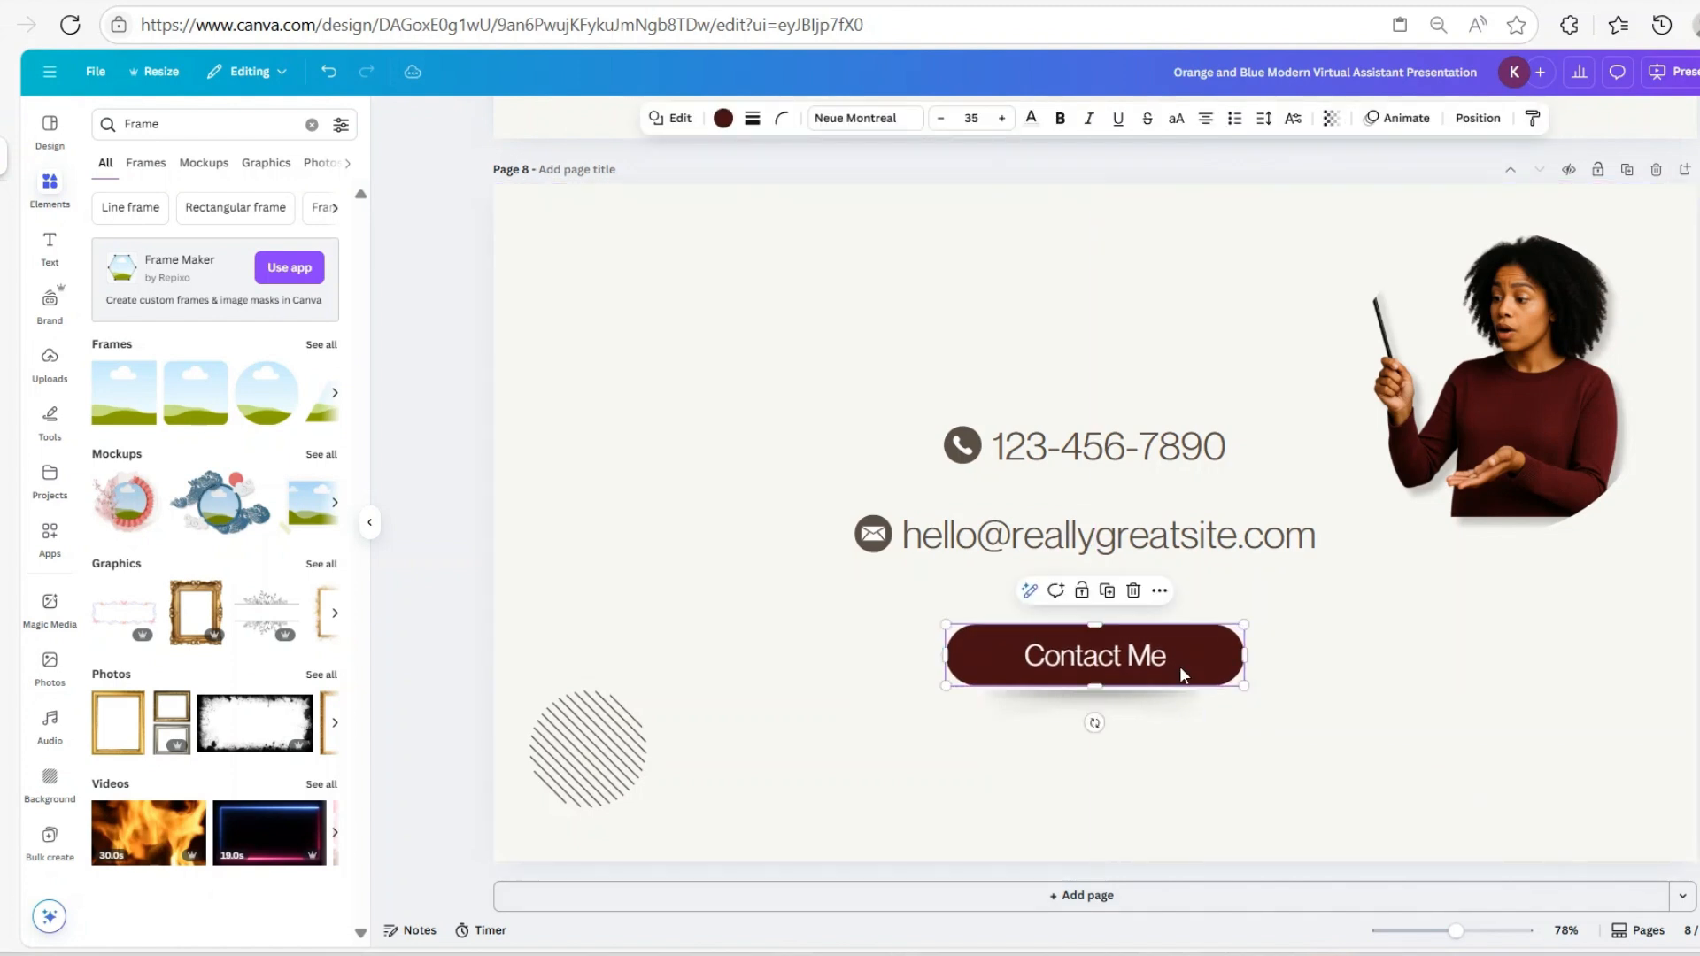
Stretch the shadow under the Contact Me button to the button's width and move it up
{"action": "left_click", "coordinate": [985, 717]}
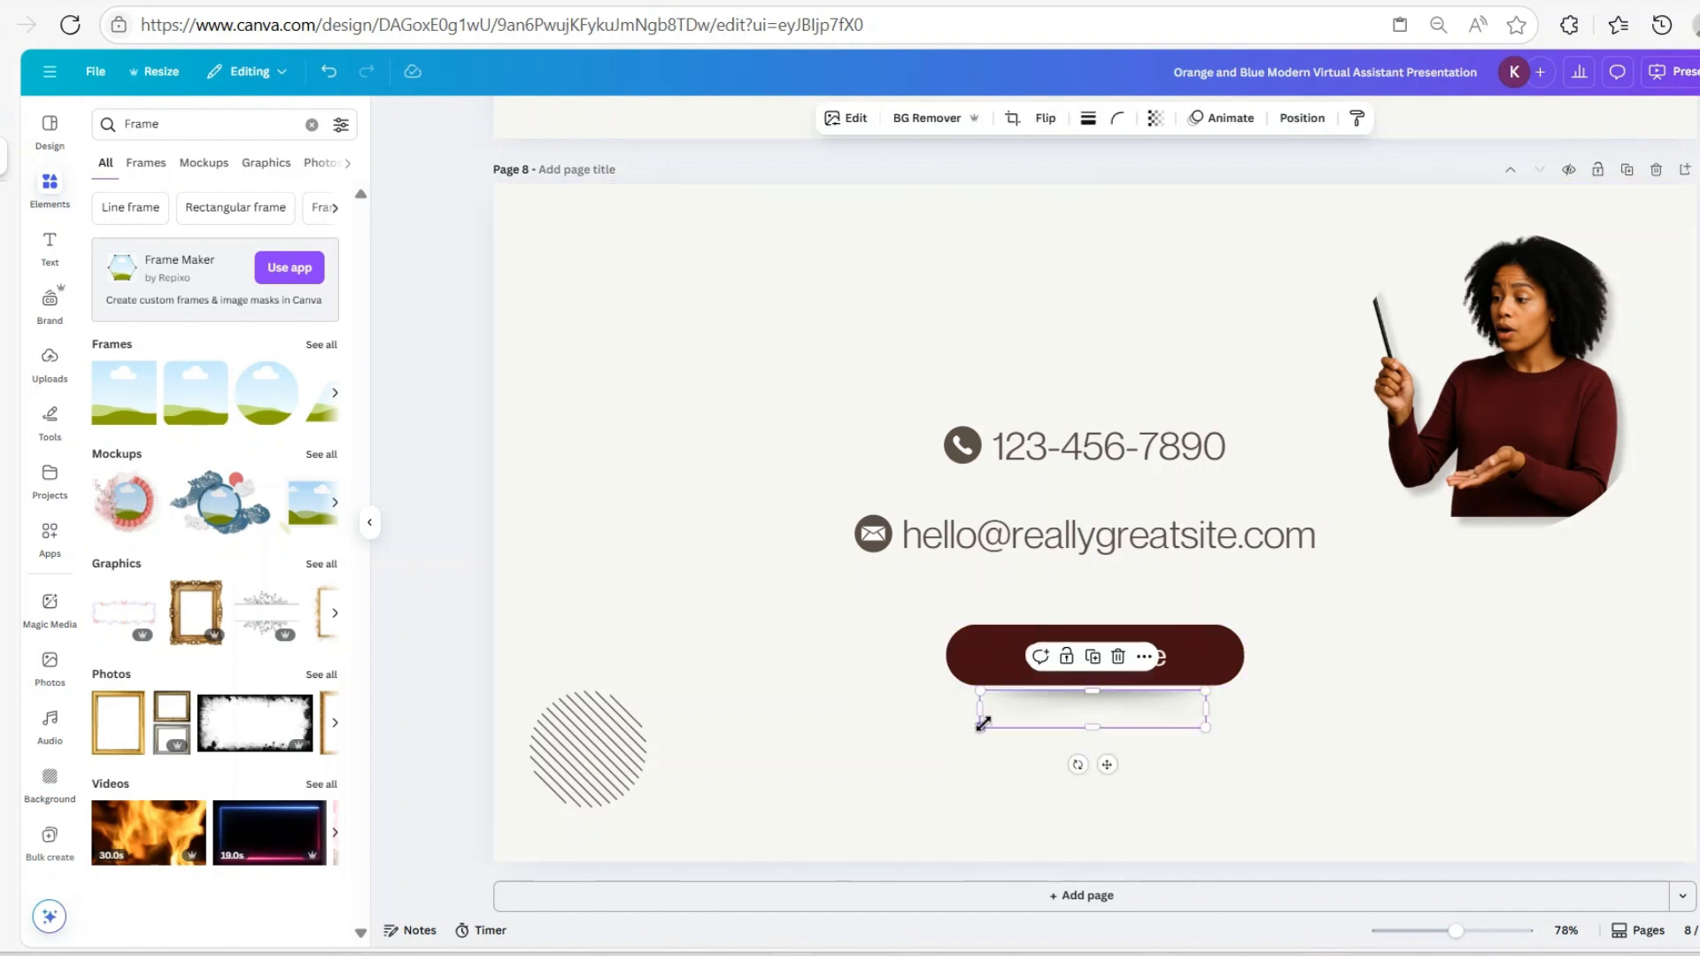
{"action": "left_click_drag", "start_coordinate": [981, 728], "coordinate": [953, 747]}
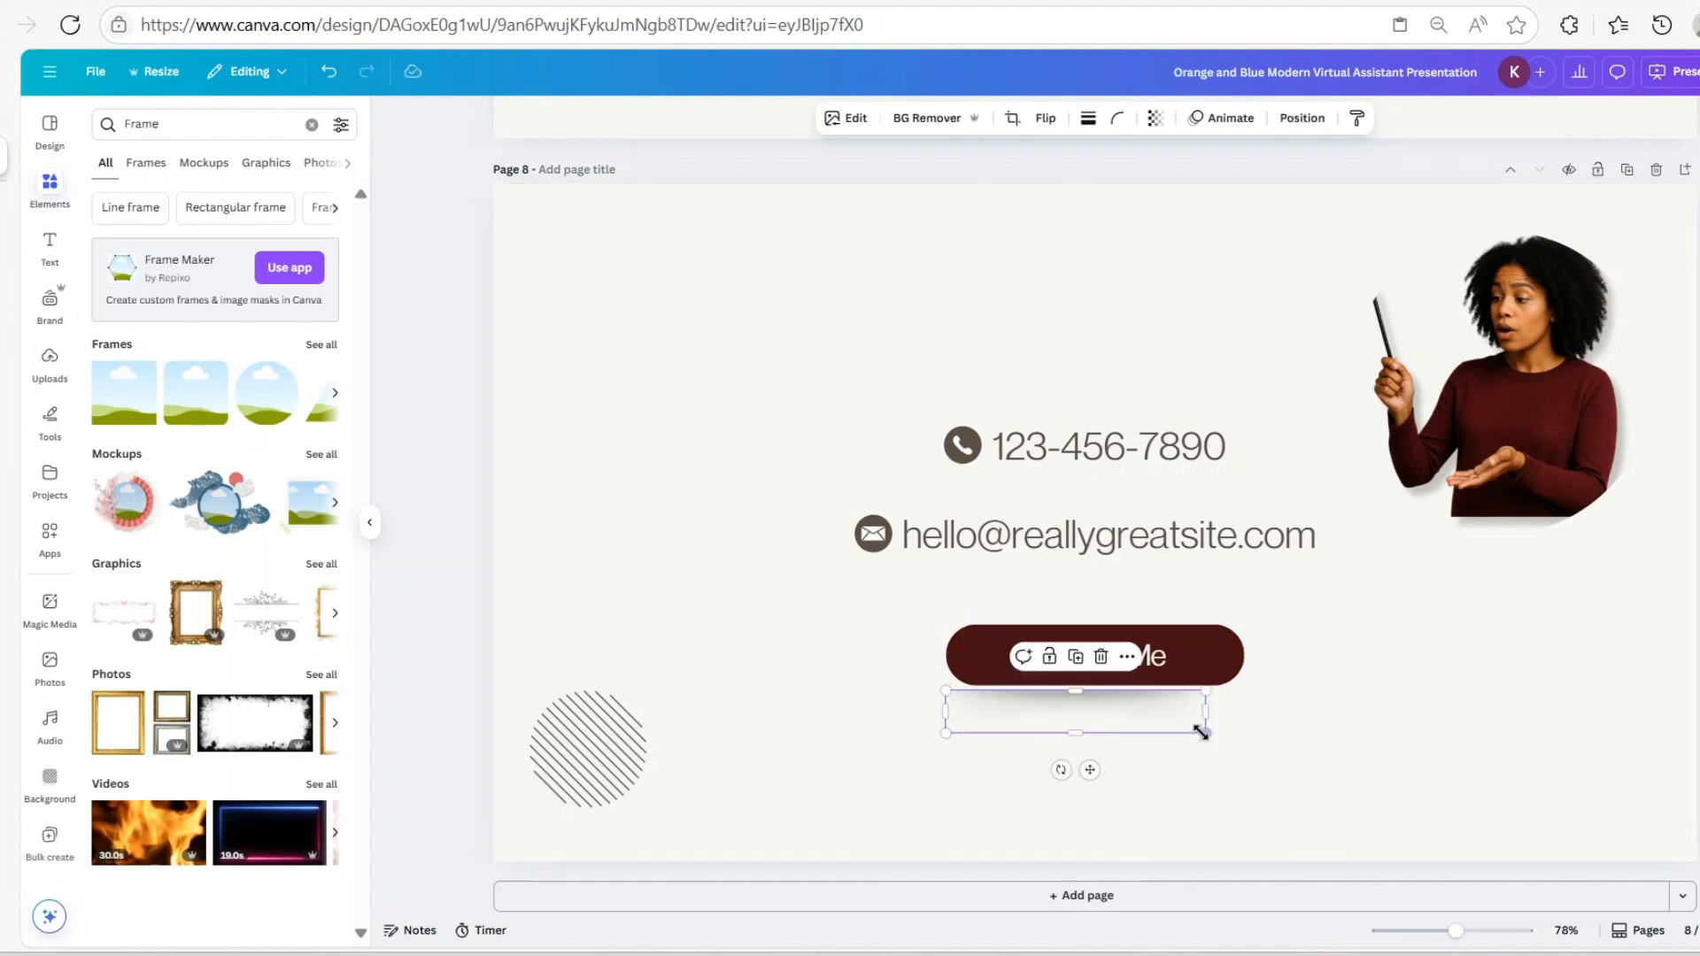
{"action": "left_click_drag", "start_coordinate": [1201, 731], "coordinate": [1153, 722]}
{"action": "left_click", "coordinate": [1367, 745]}
{"action": "left_click", "coordinate": [1154, 728]}
{"action": "left_click", "coordinate": [1188, 744]}
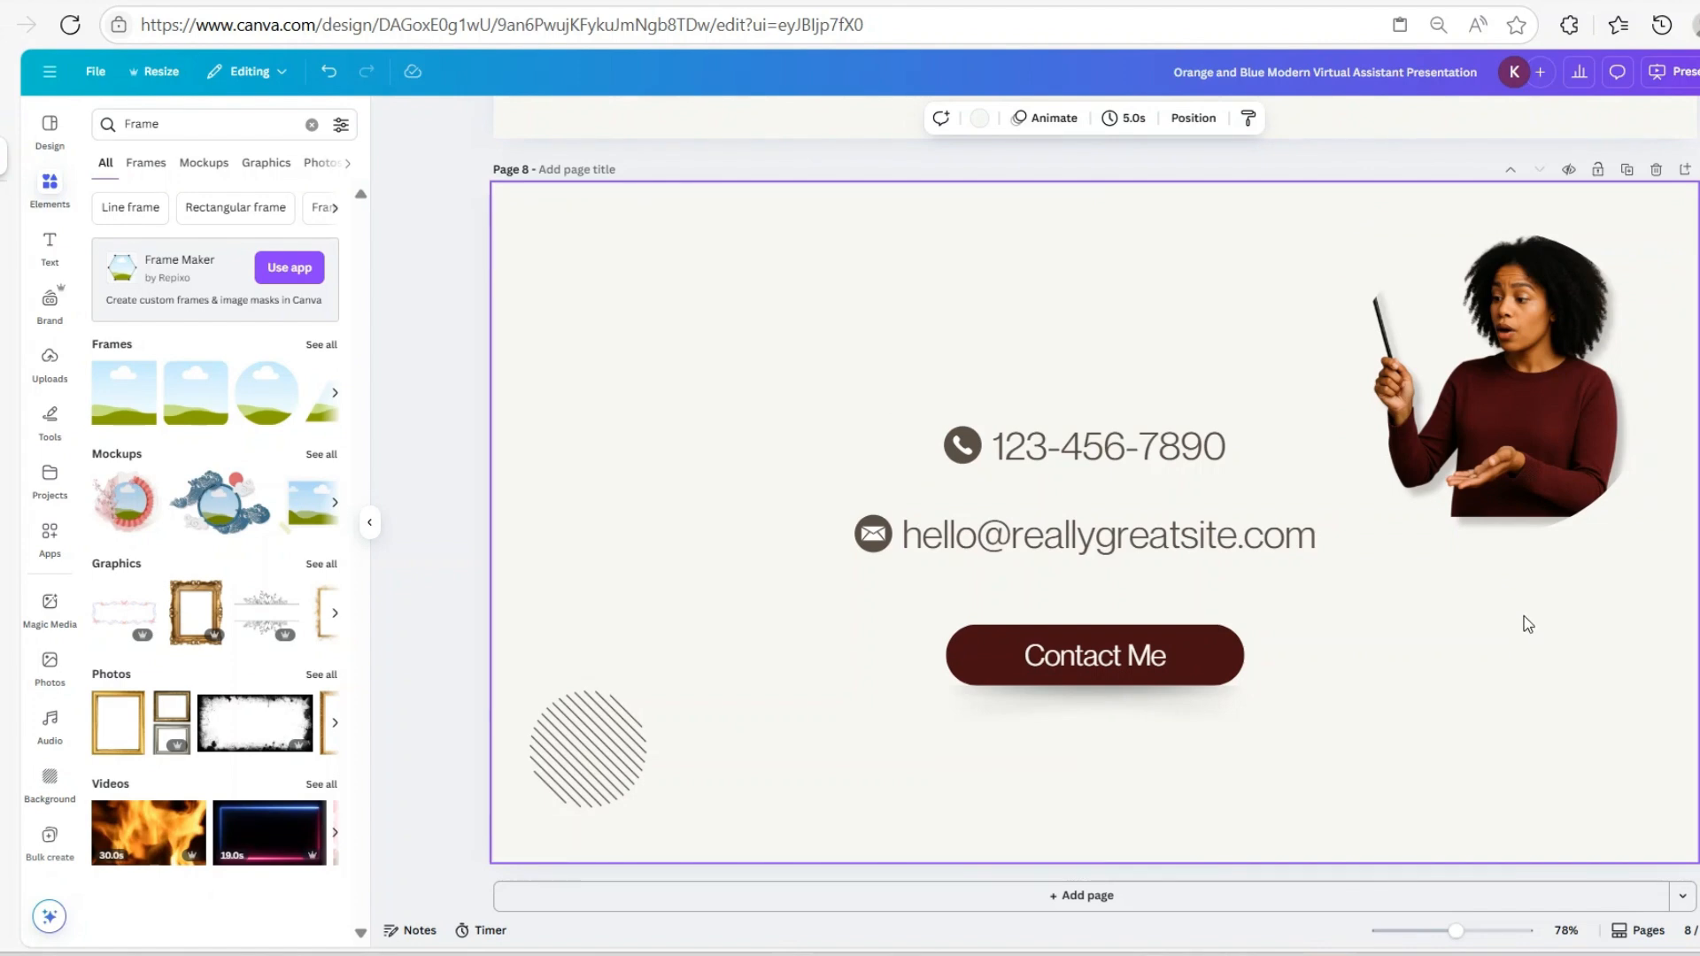
Scroll up to the page 4 Projects slide
{"action": "scroll", "coordinate": [1293, 576], "scroll_direction": "up", "scroll_amount": 5}
{"action": "scroll", "coordinate": [1315, 611], "scroll_direction": "up", "scroll_amount": 10}
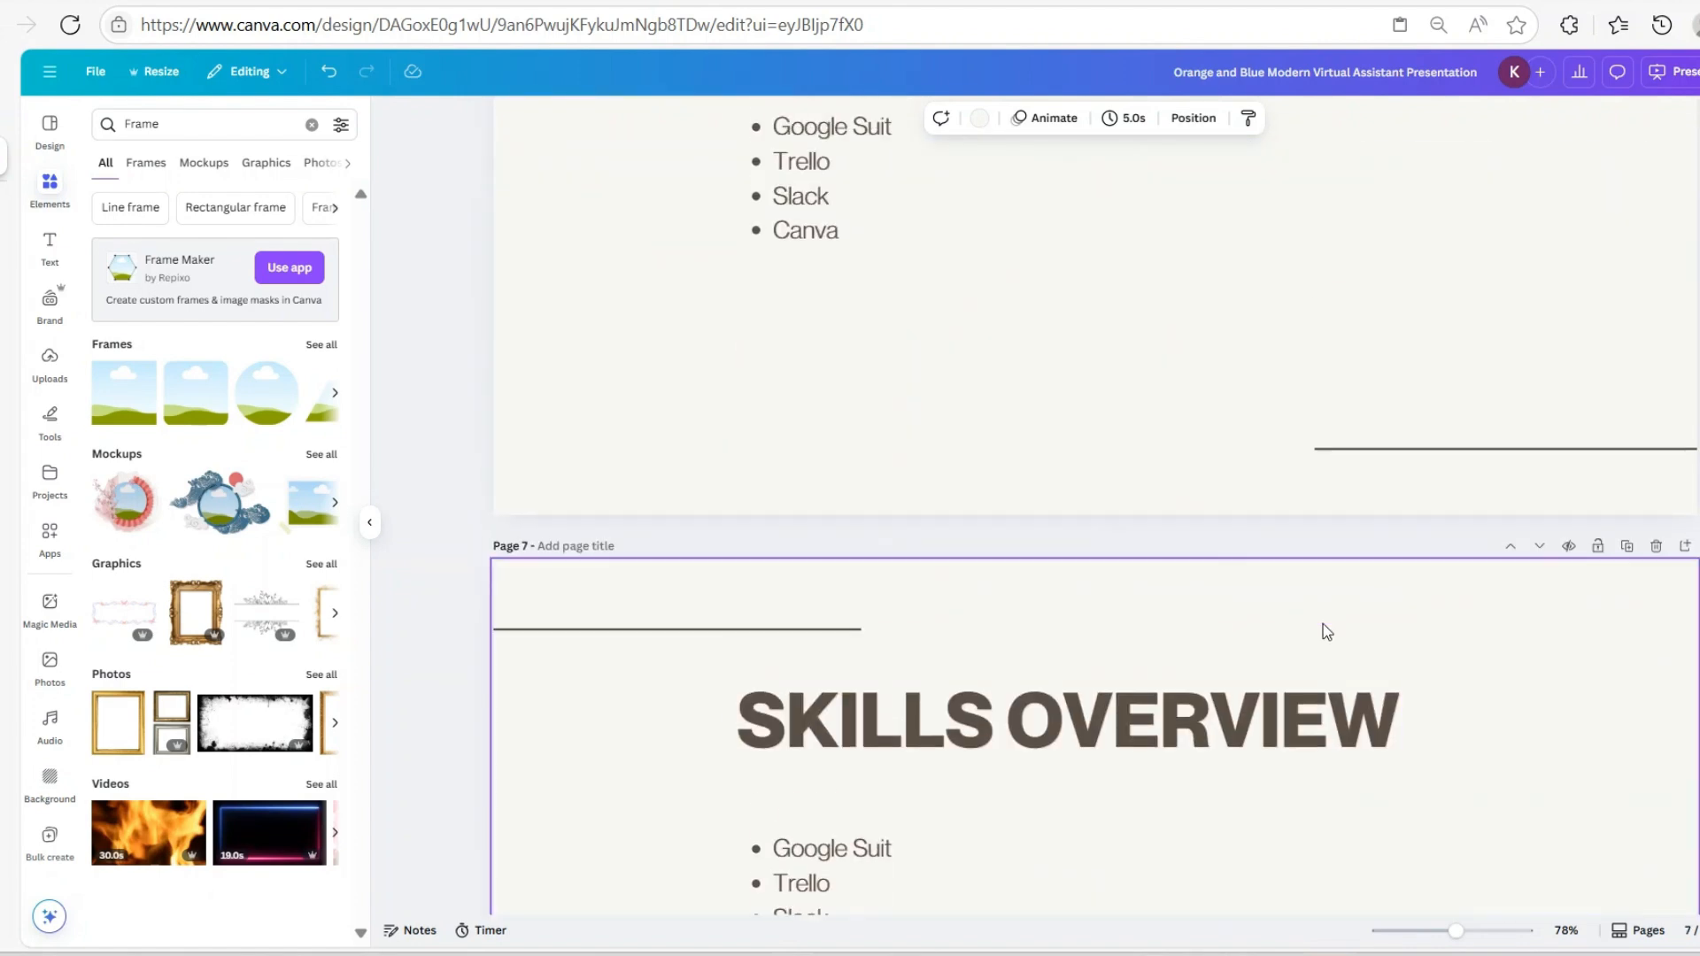
{"action": "scroll", "coordinate": [1328, 628], "scroll_direction": "up", "scroll_amount": 15}
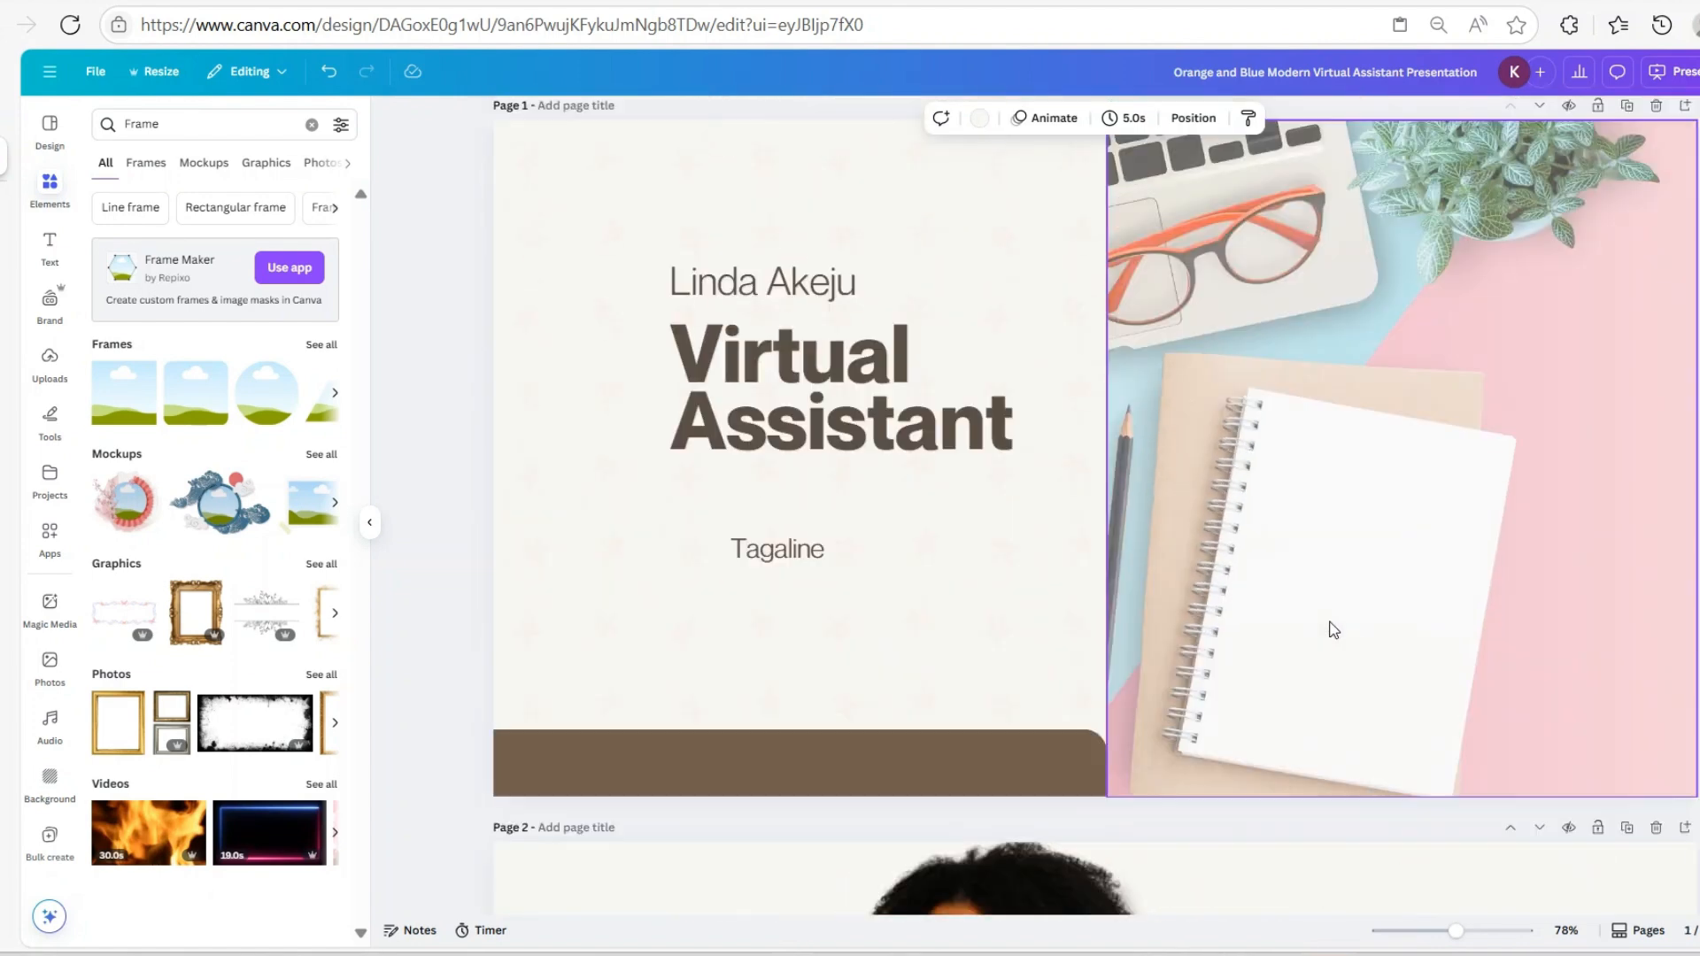
{"action": "scroll", "coordinate": [1339, 638], "scroll_direction": "down", "scroll_amount": 5}
{"action": "scroll", "coordinate": [1345, 625], "scroll_direction": "down", "scroll_amount": 20}
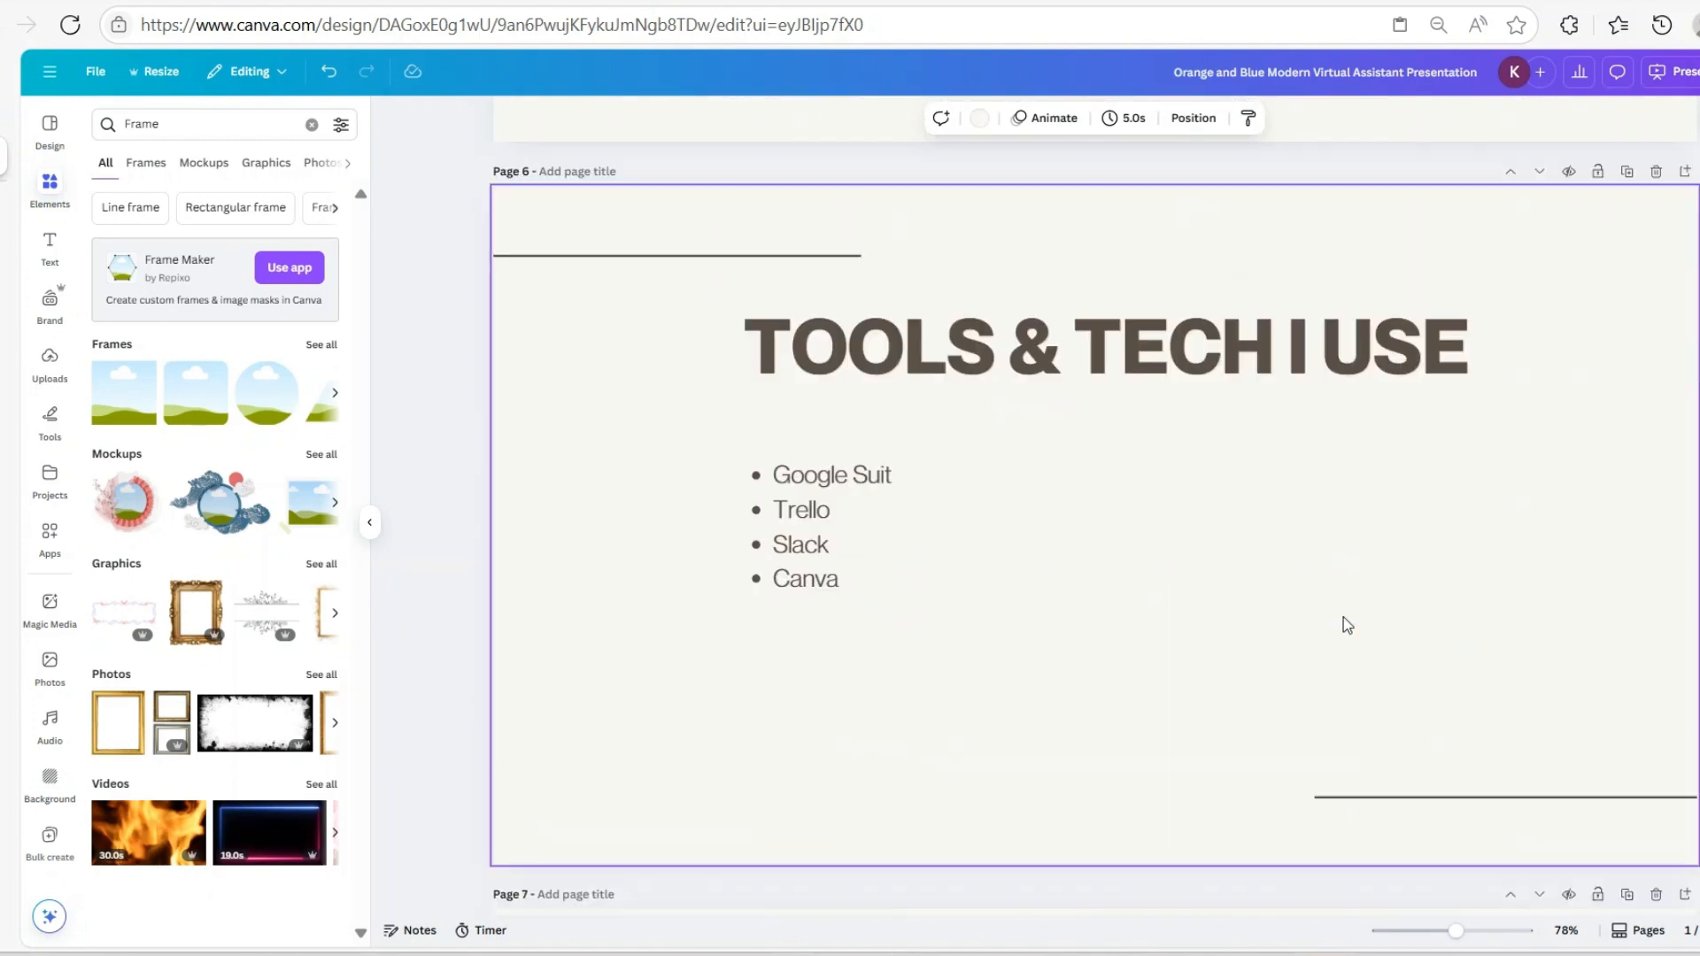
{"action": "scroll", "coordinate": [1386, 651], "scroll_direction": "up", "scroll_amount": 1}
{"action": "scroll", "coordinate": [1389, 643], "scroll_direction": "down", "scroll_amount": 2}
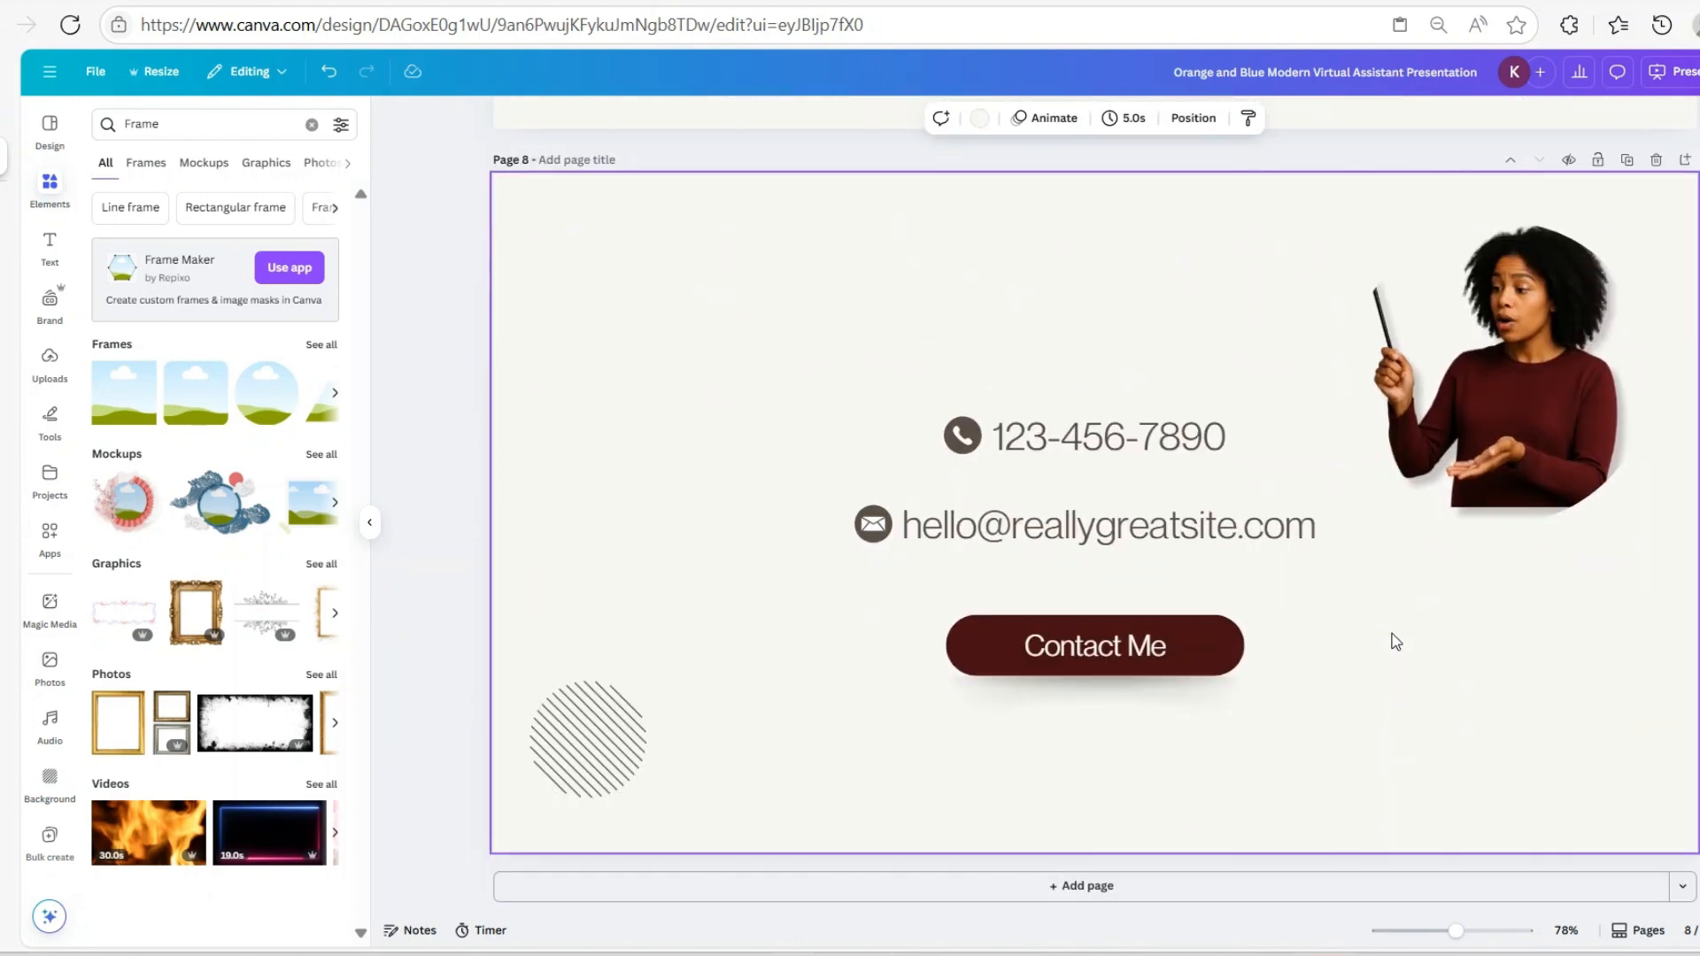
{"action": "scroll", "coordinate": [1385, 620], "scroll_direction": "up", "scroll_amount": 8}
{"action": "scroll", "coordinate": [1374, 632], "scroll_direction": "up", "scroll_amount": 12}
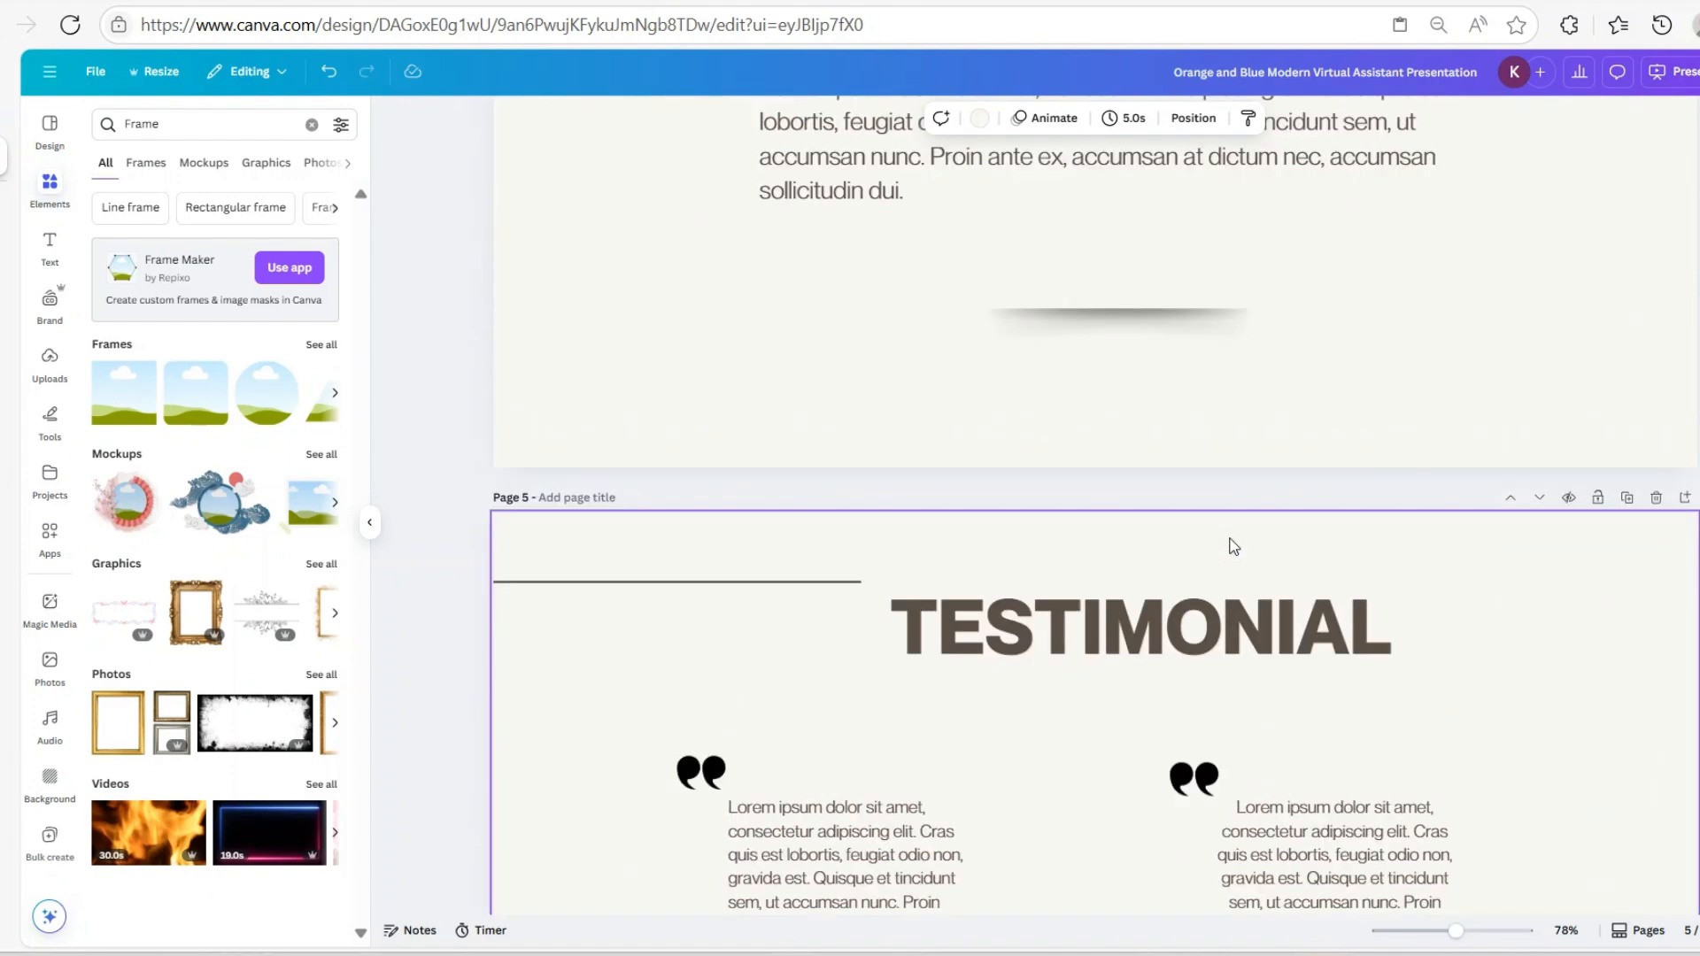
{"action": "scroll", "coordinate": [1209, 487], "scroll_direction": "down", "scroll_amount": 5}
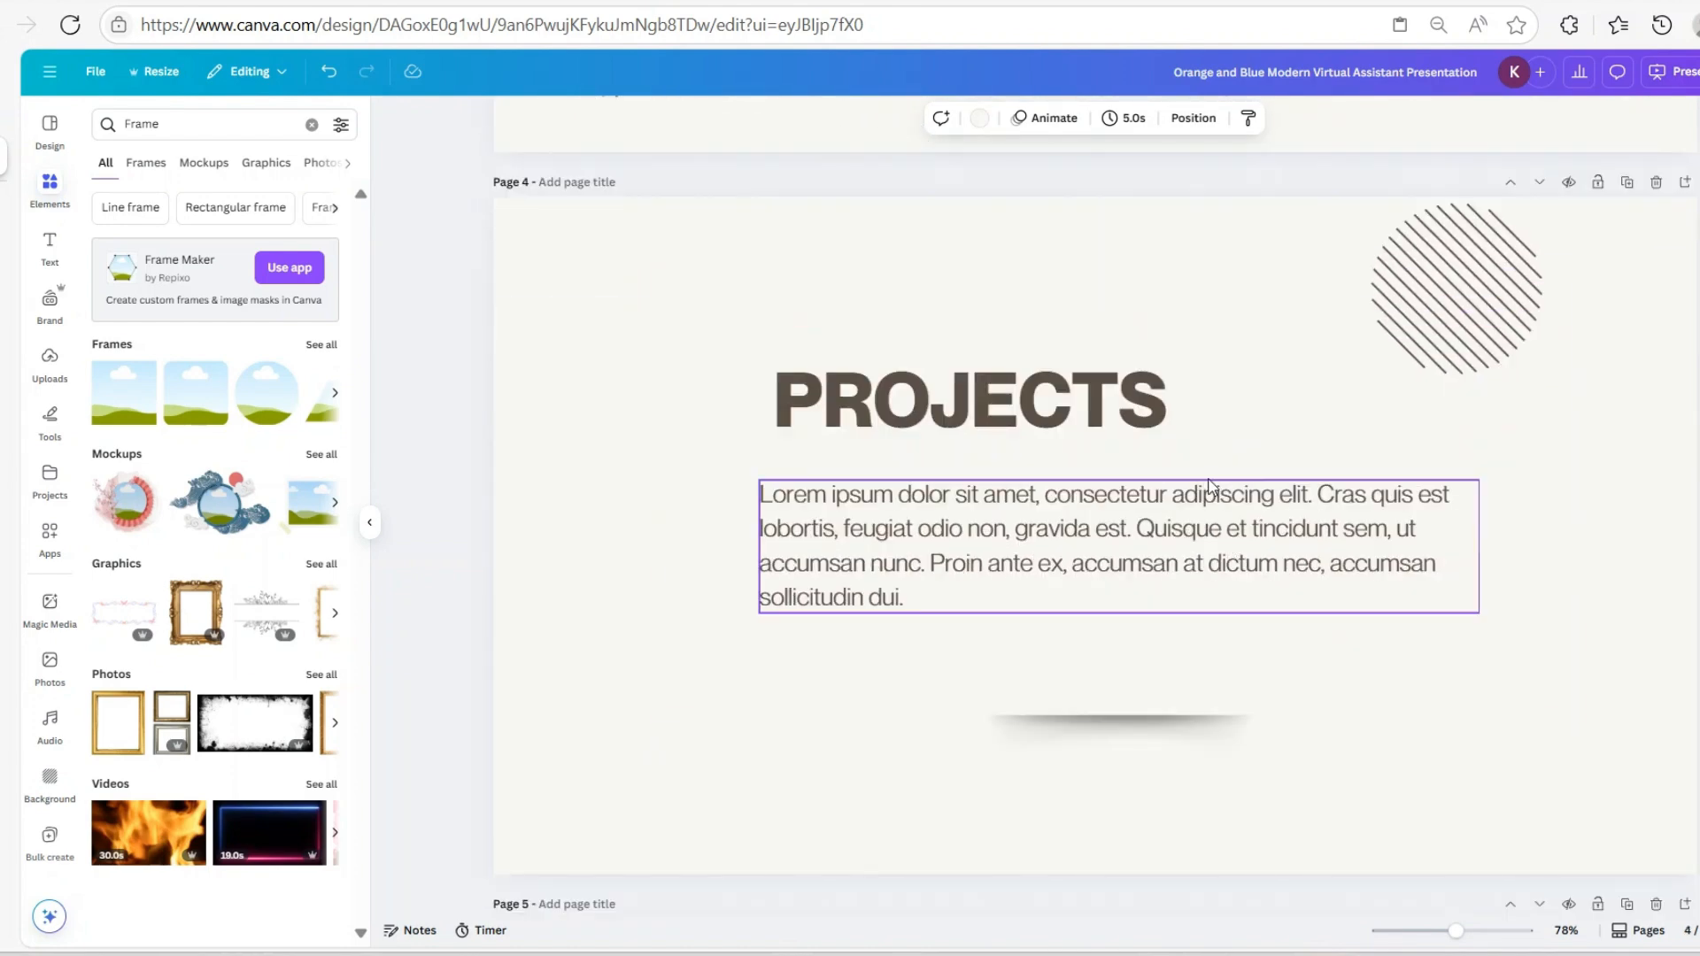
{"action": "scroll", "coordinate": [1211, 485], "scroll_direction": "up", "scroll_amount": 2}
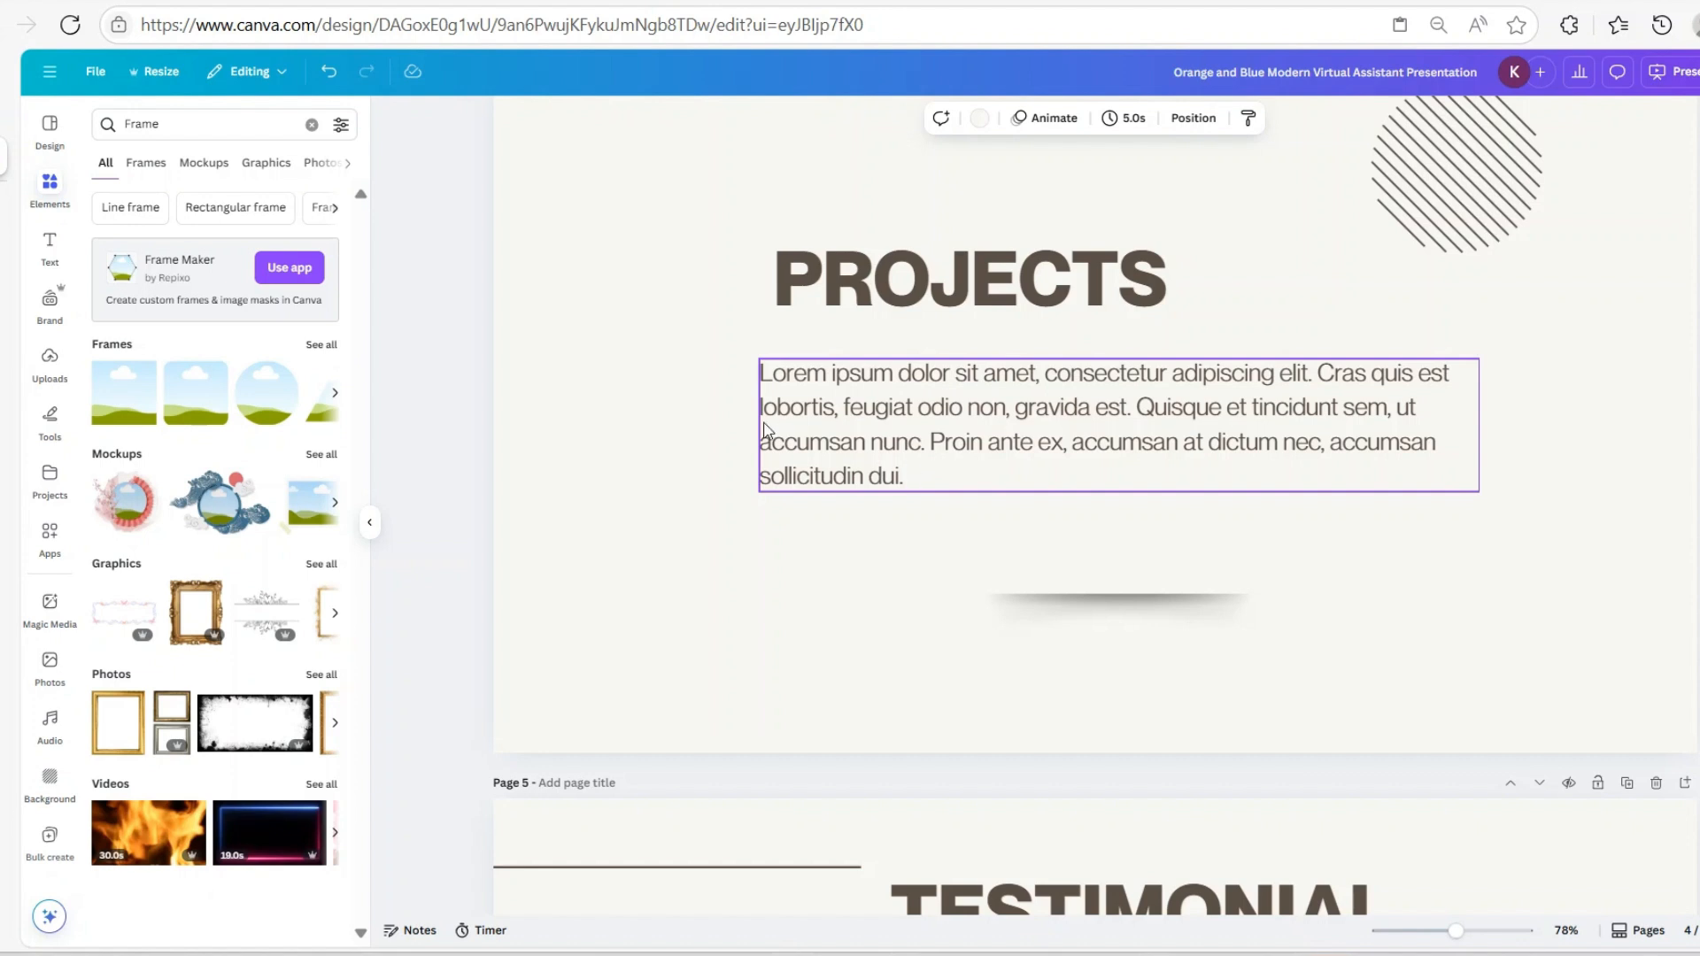
Turn the Projects paragraph into a bulleted list starting with 'Client Onboarding Experience for ABC Company'
{"action": "mouse_move", "coordinate": [905, 487]}
{"action": "left_mouse_down"}
{"action": "mouse_move", "coordinate": [873, 470]}
{"action": "mouse_move", "coordinate": [912, 480]}
{"action": "mouse_move", "coordinate": [917, 466]}
{"action": "left_mouse_up"}
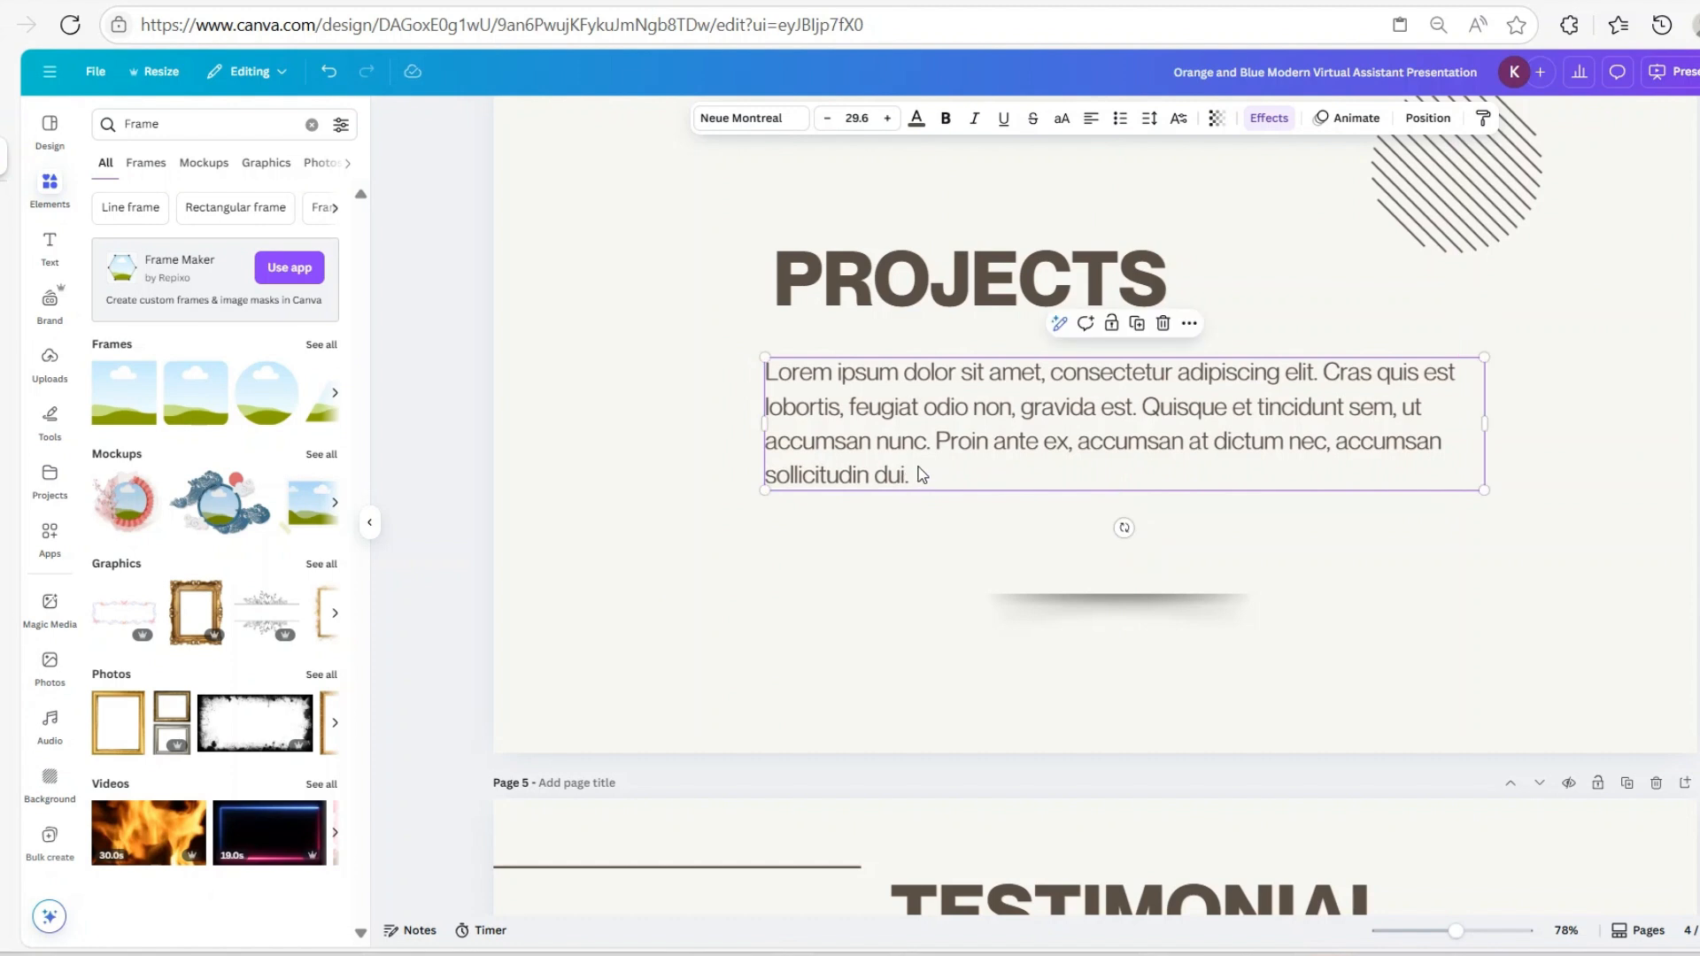
{"action": "left_click", "coordinate": [917, 466]}
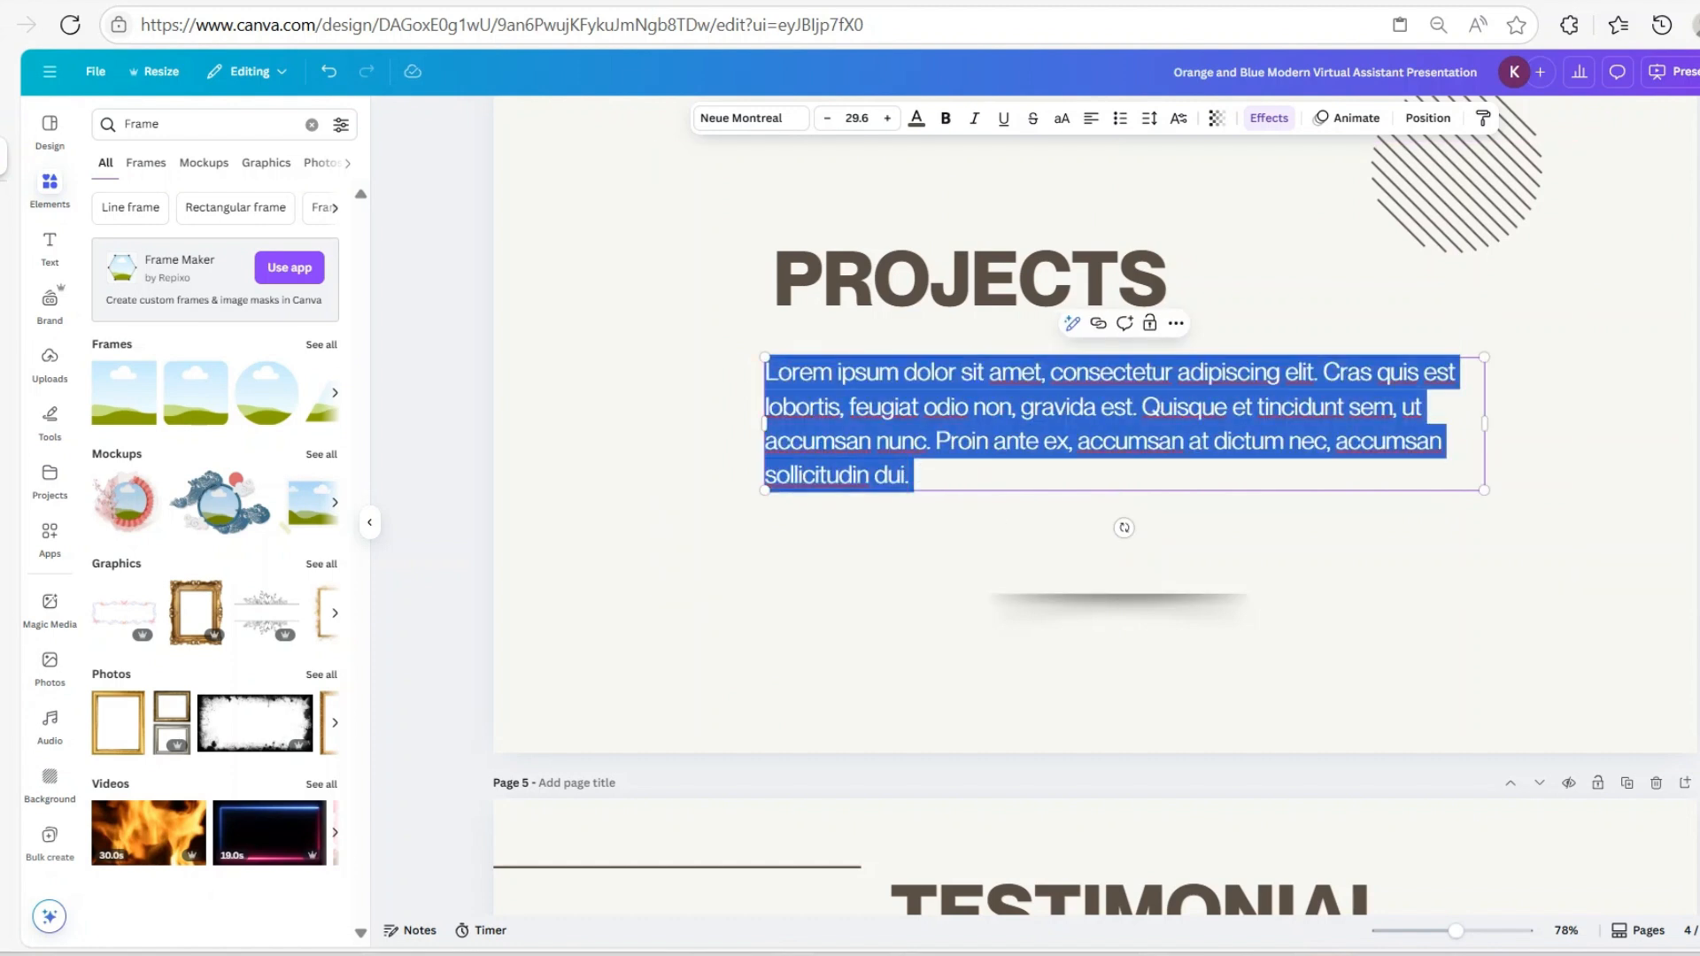
{"action": "left_click", "coordinate": [1120, 118]}
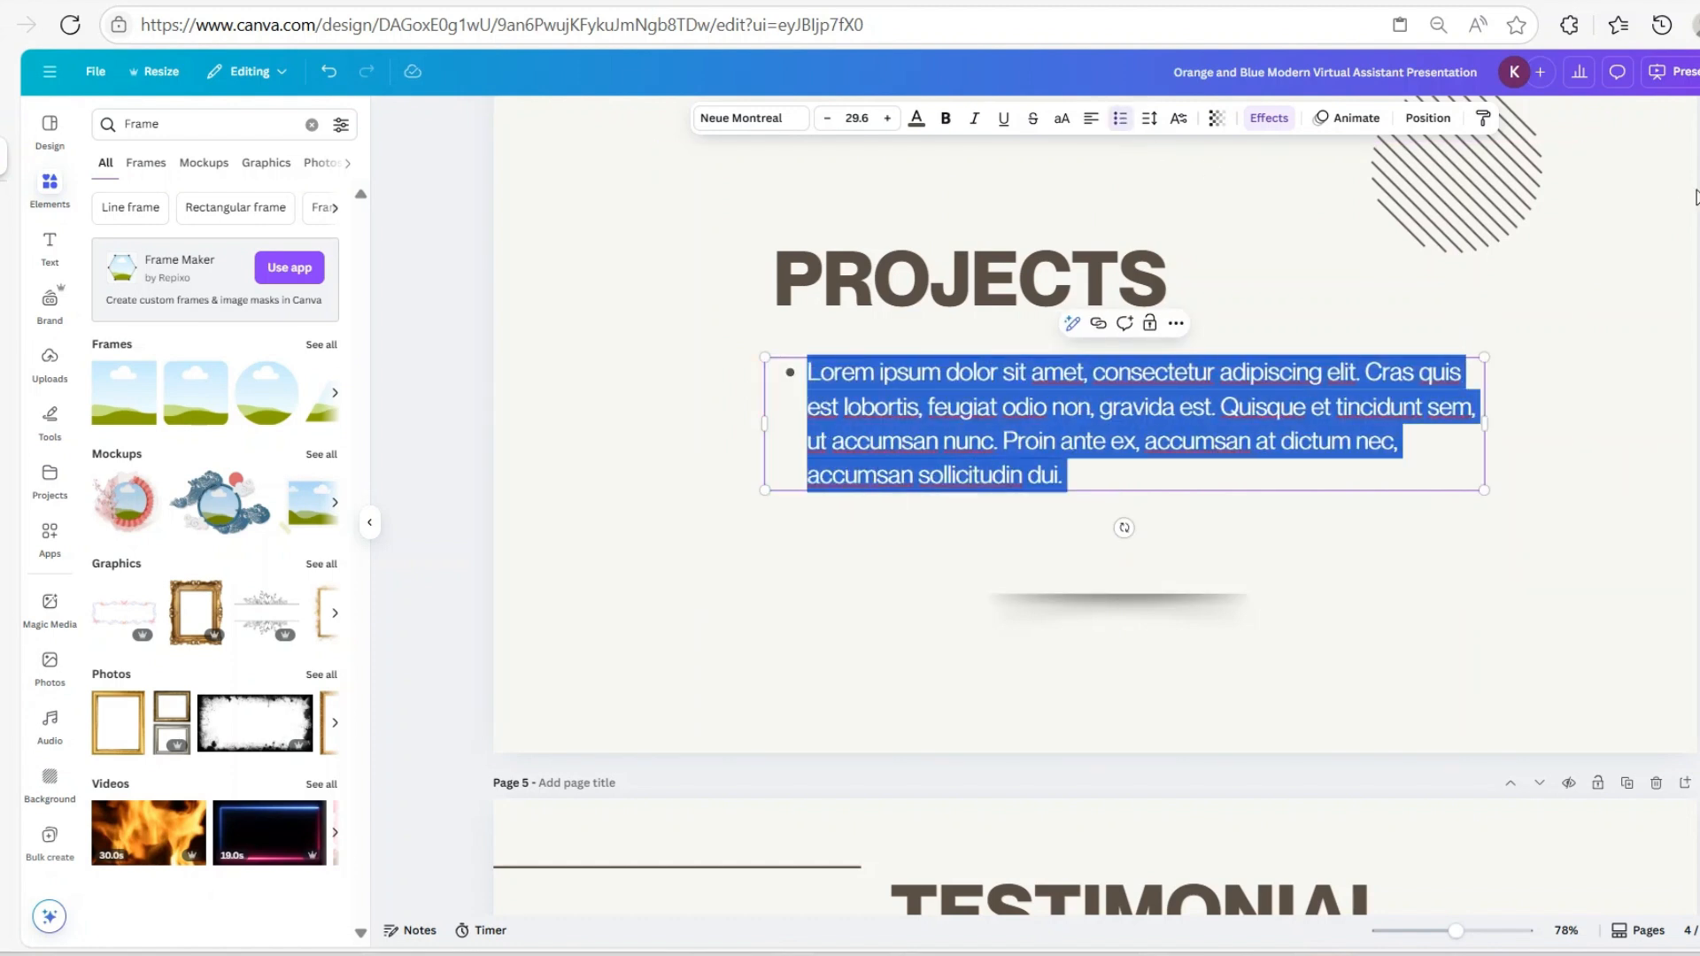
{"action": "key", "text": "BackSpace"}
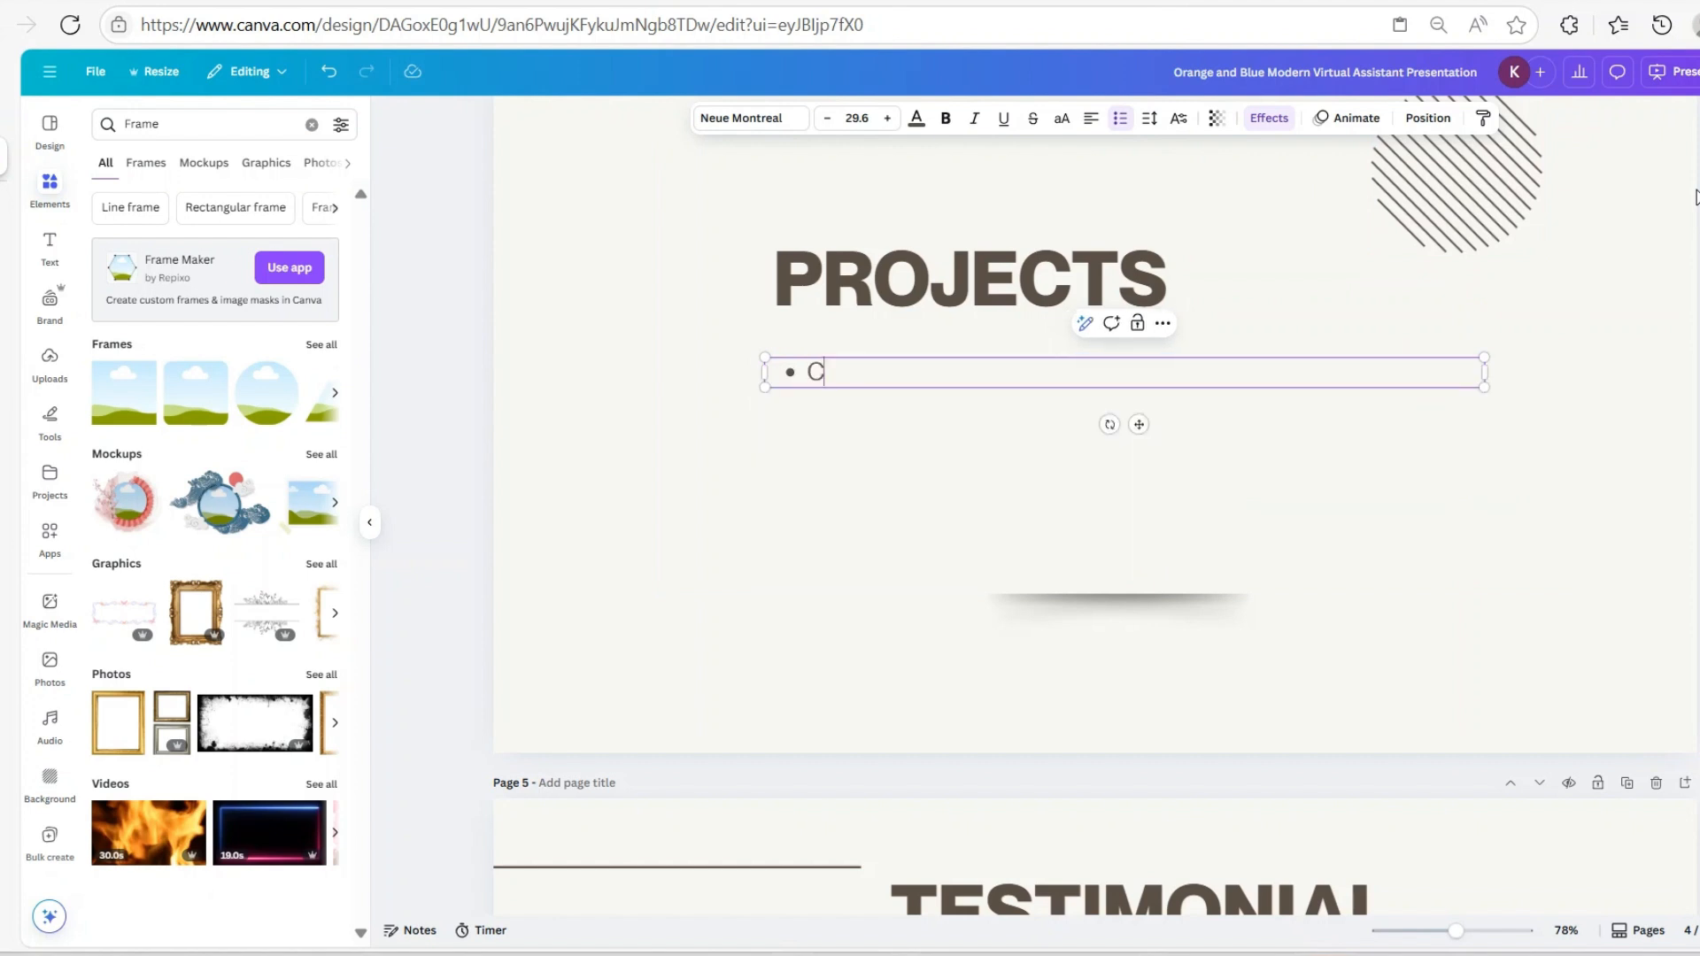
{"action": "type", "text": "Client Onboarding"}
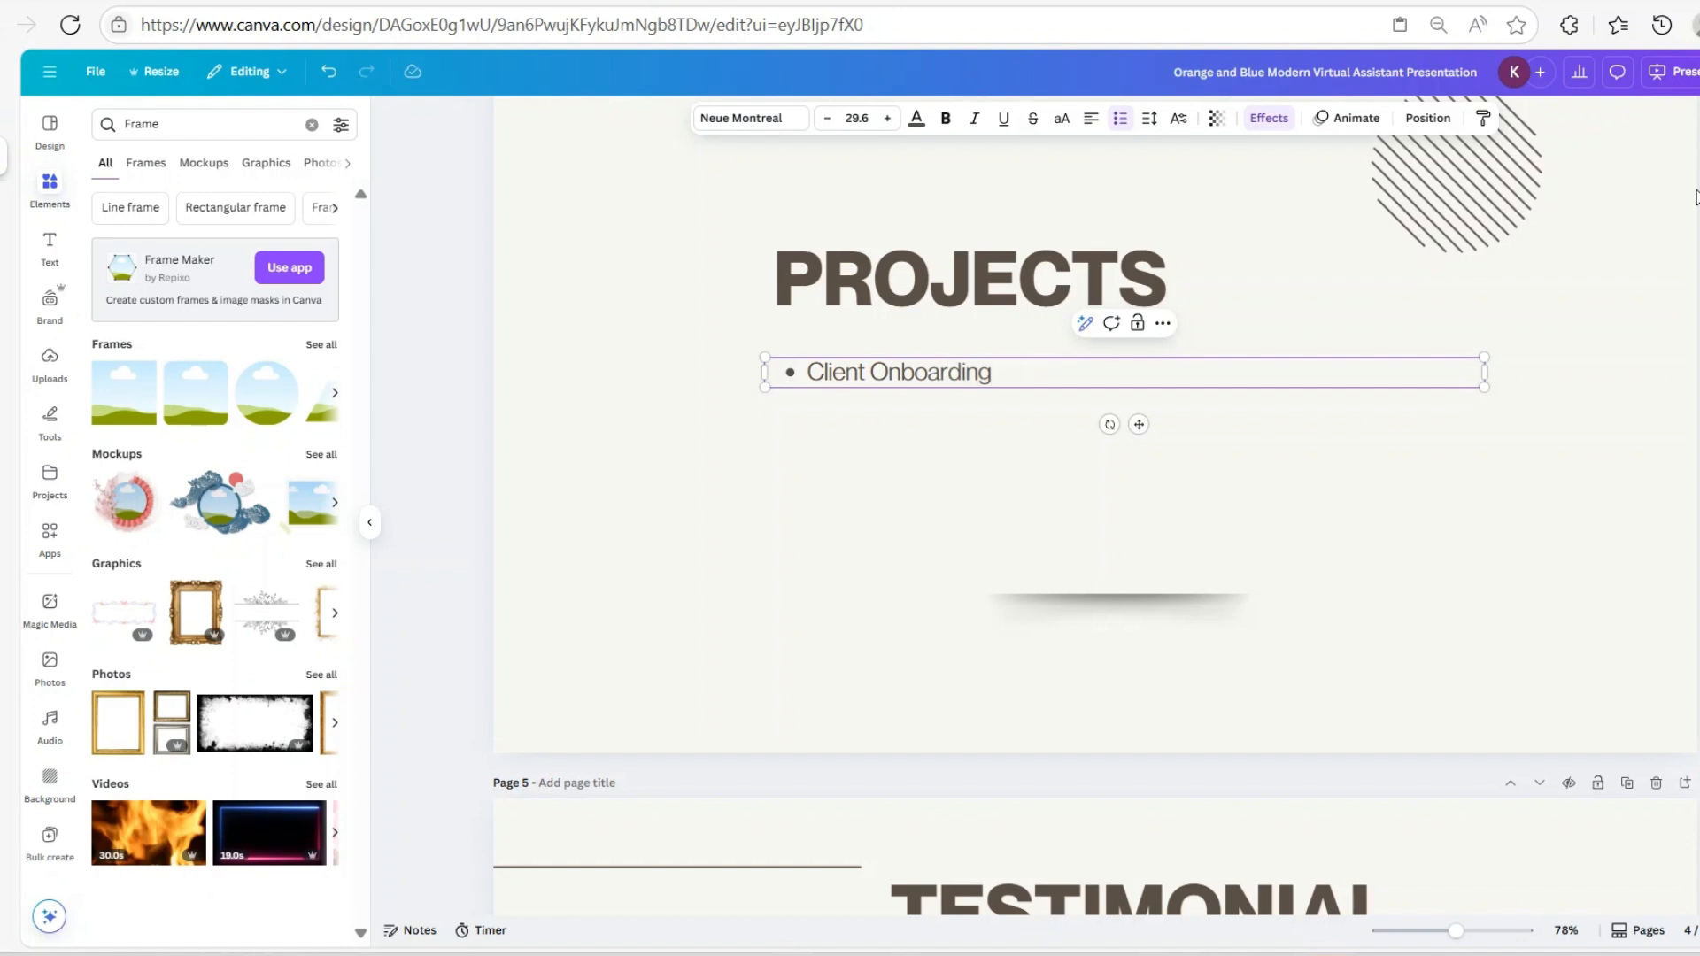
{"action": "type", "text": " Experience"}
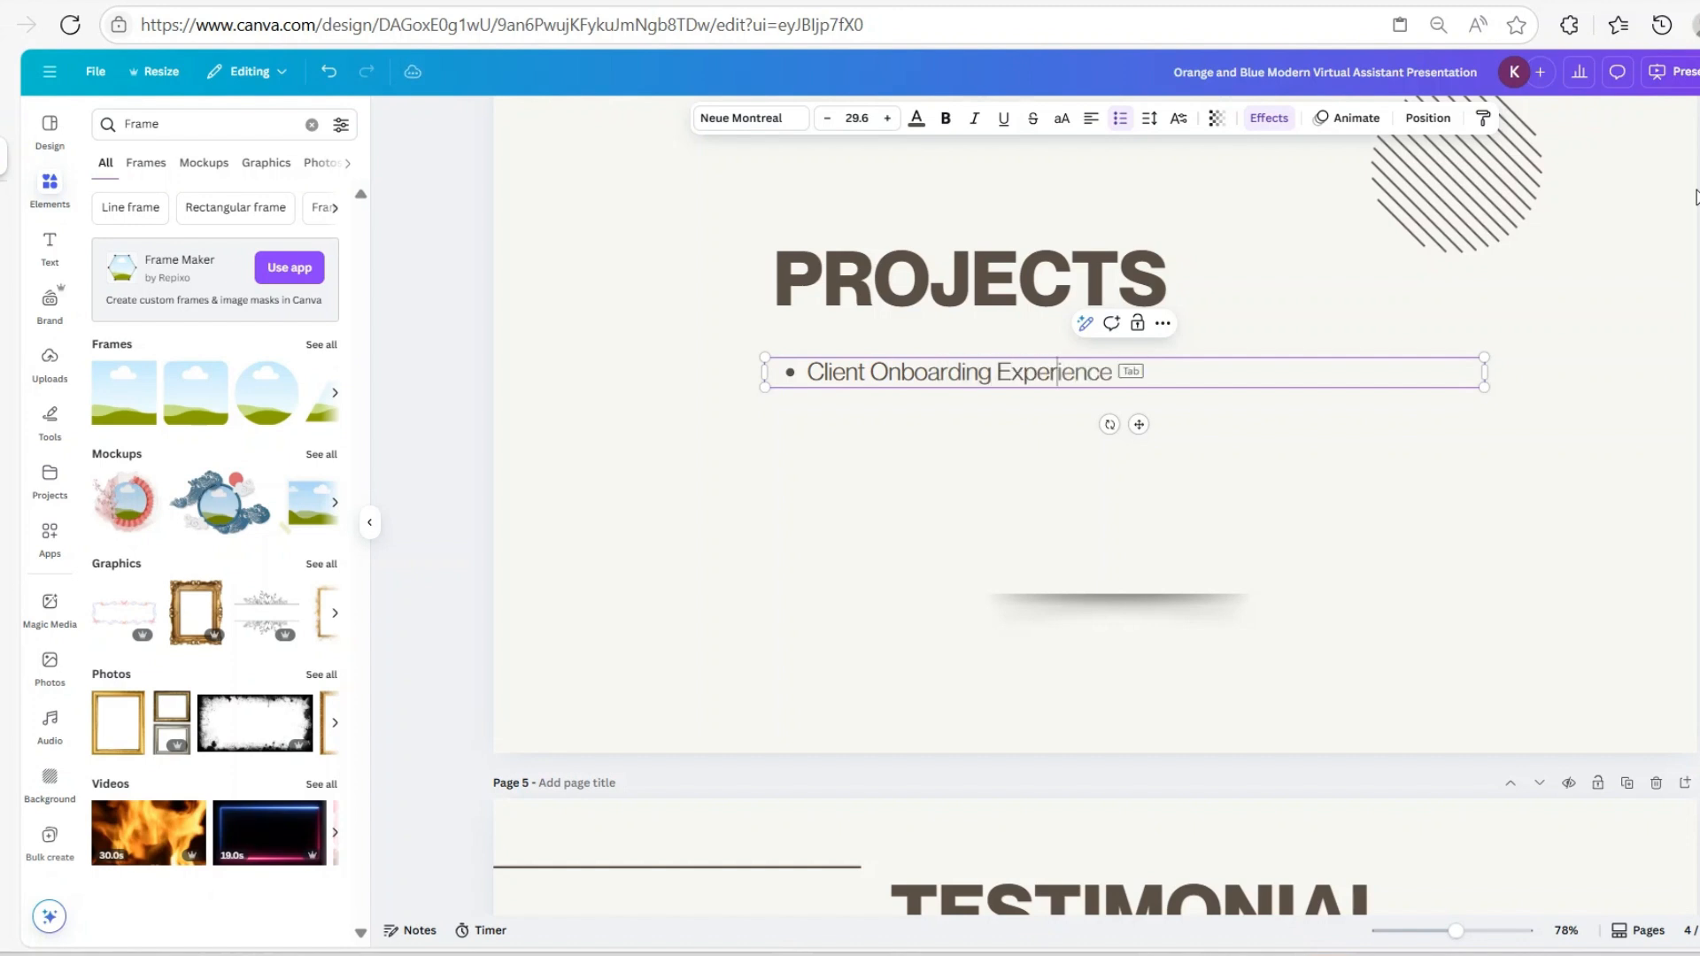
{"action": "type", "text": " for ABC Company"}
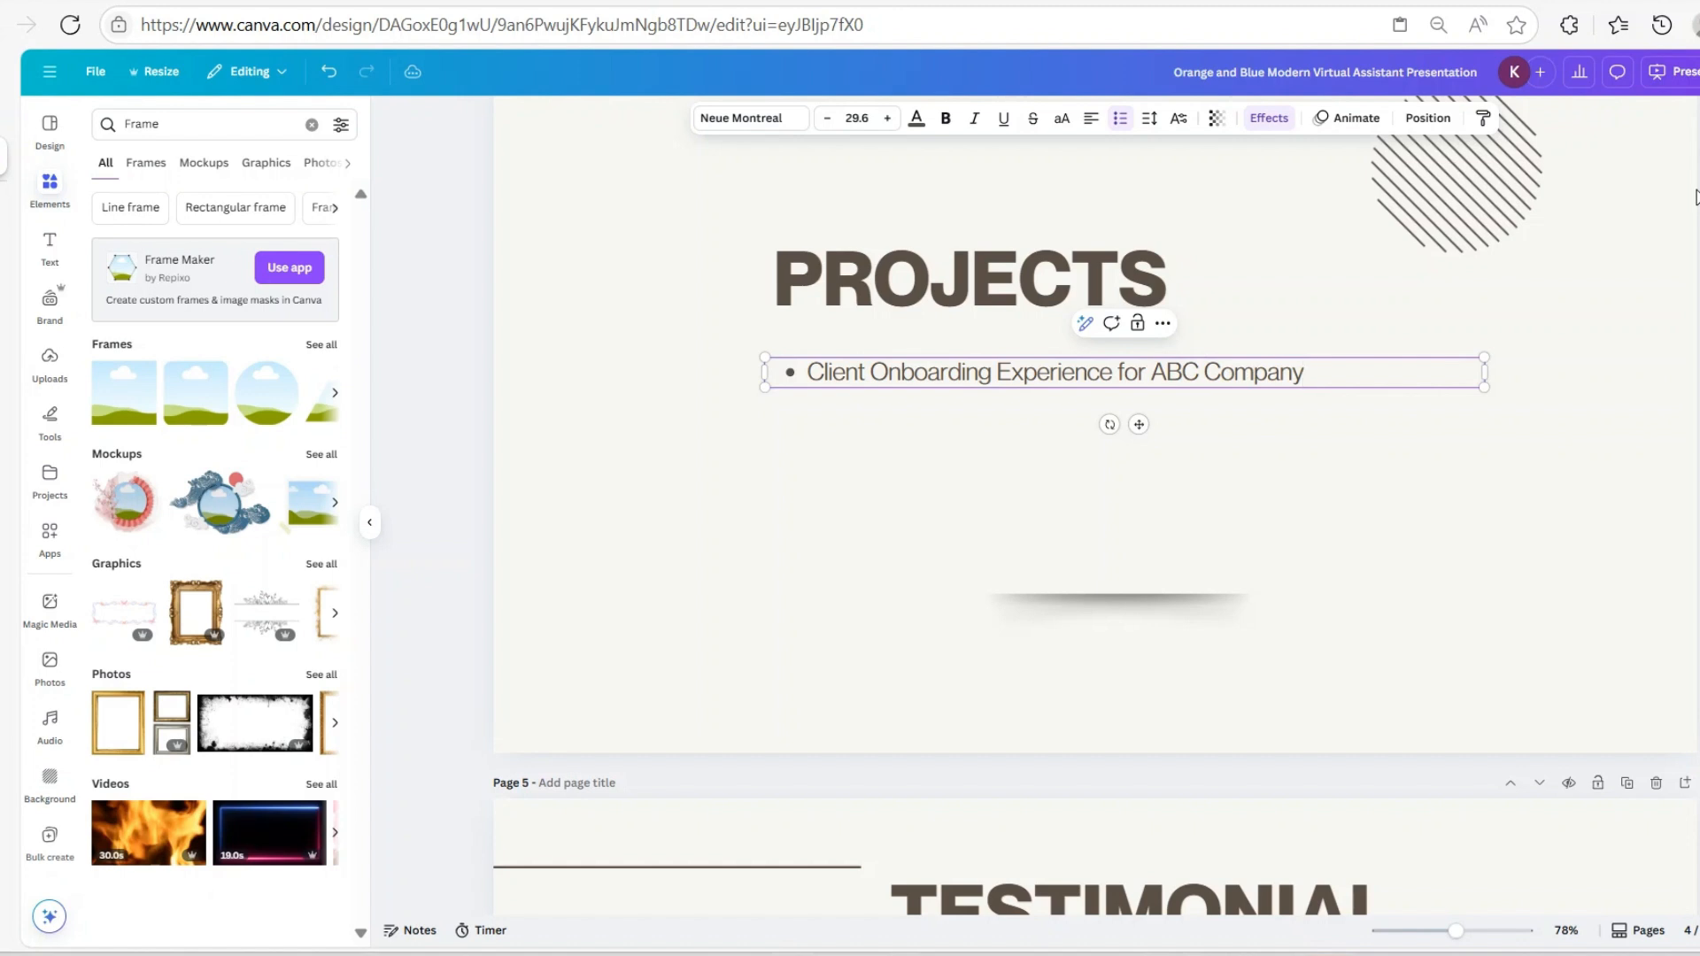
Add bullets 'Sales Analysis for XYZ Company' and 'Social Media Content Calendar & Workflow for ZCE Company'
{"action": "key", "text": "Return"}
{"action": "type", "text": "S"}
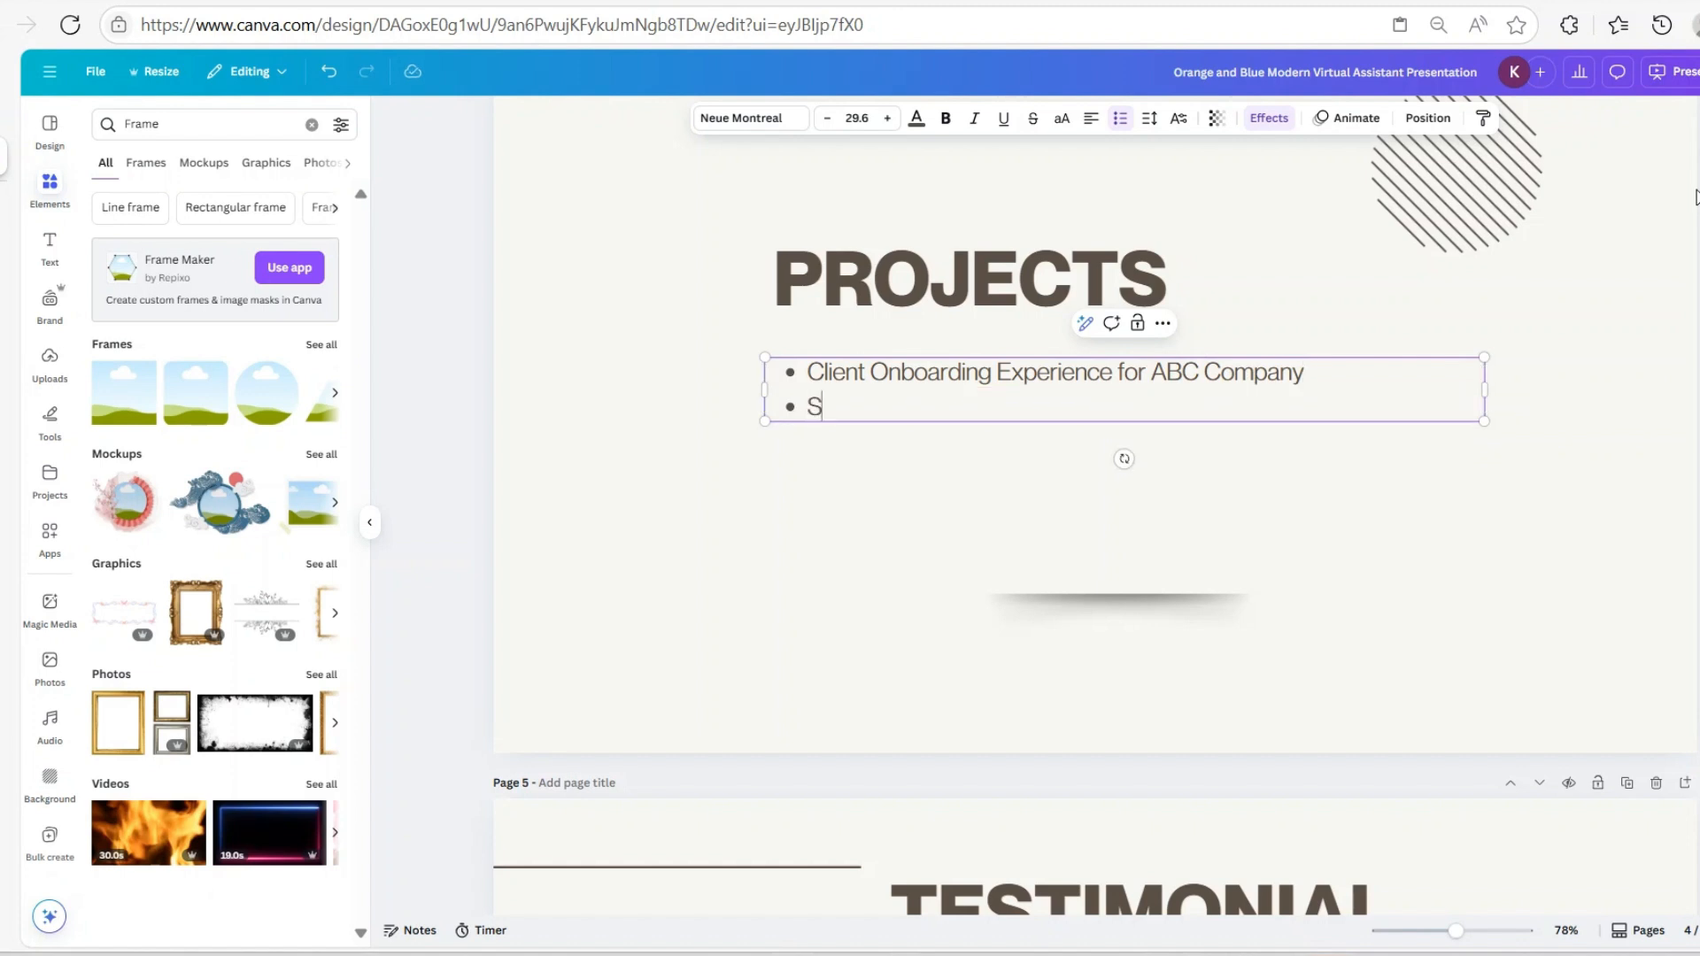
{"action": "type", "text": "ales Analysis"}
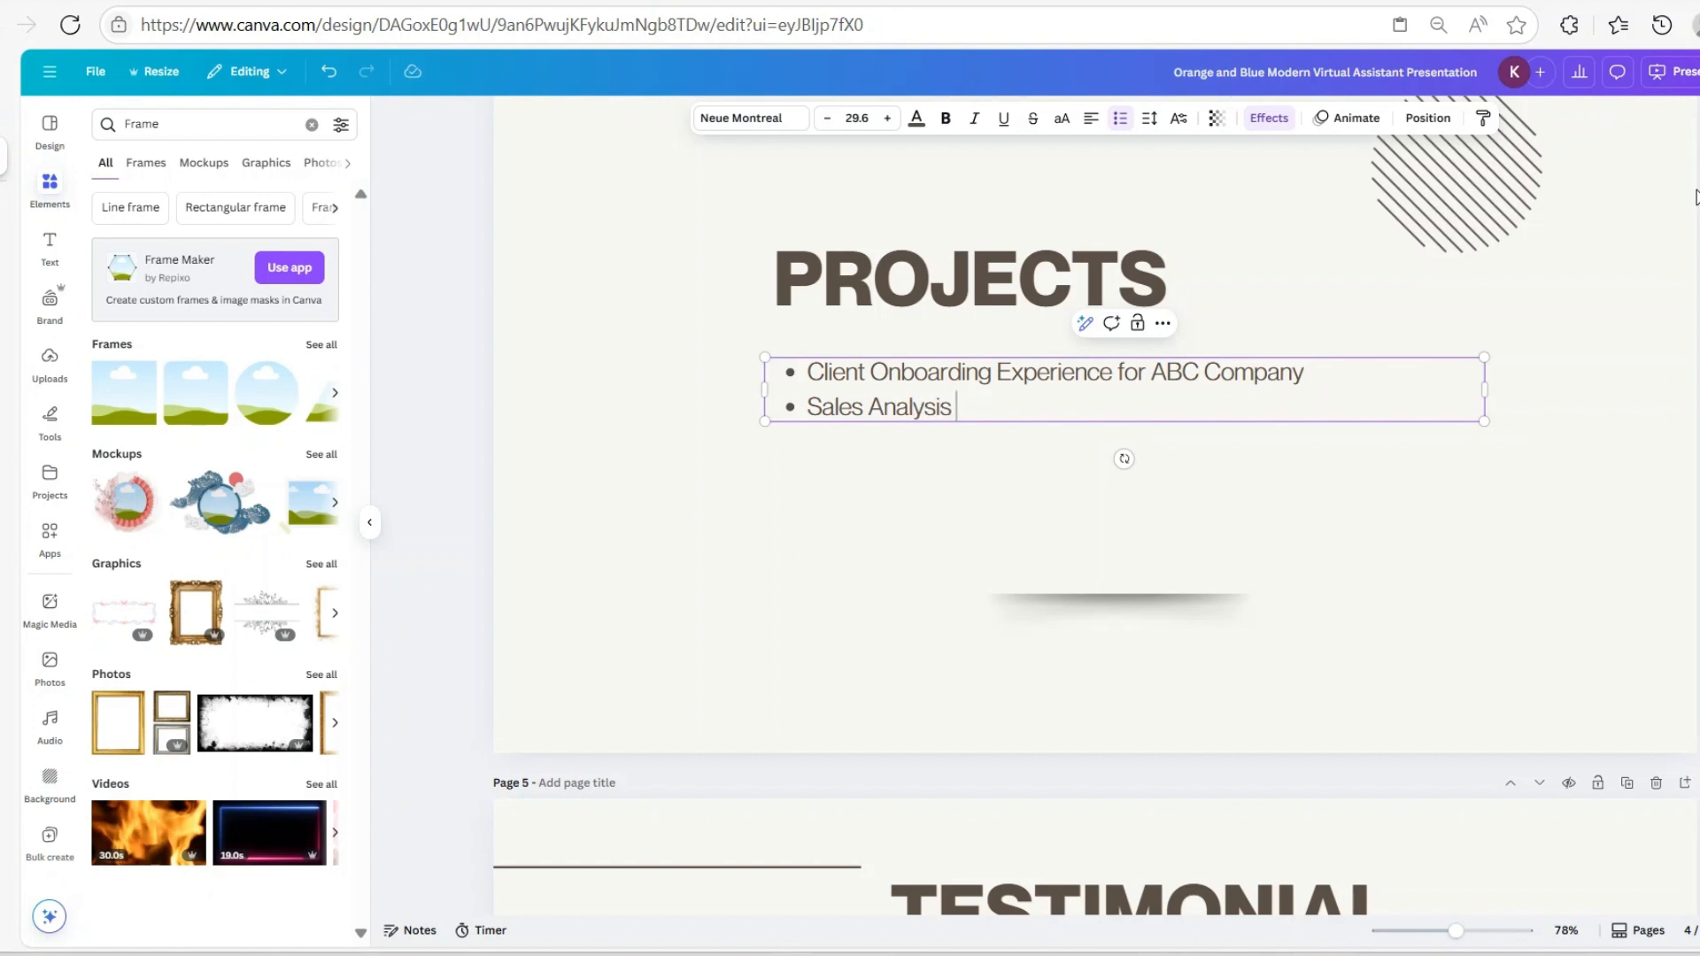
{"action": "type", "text": " for XYZ Company"}
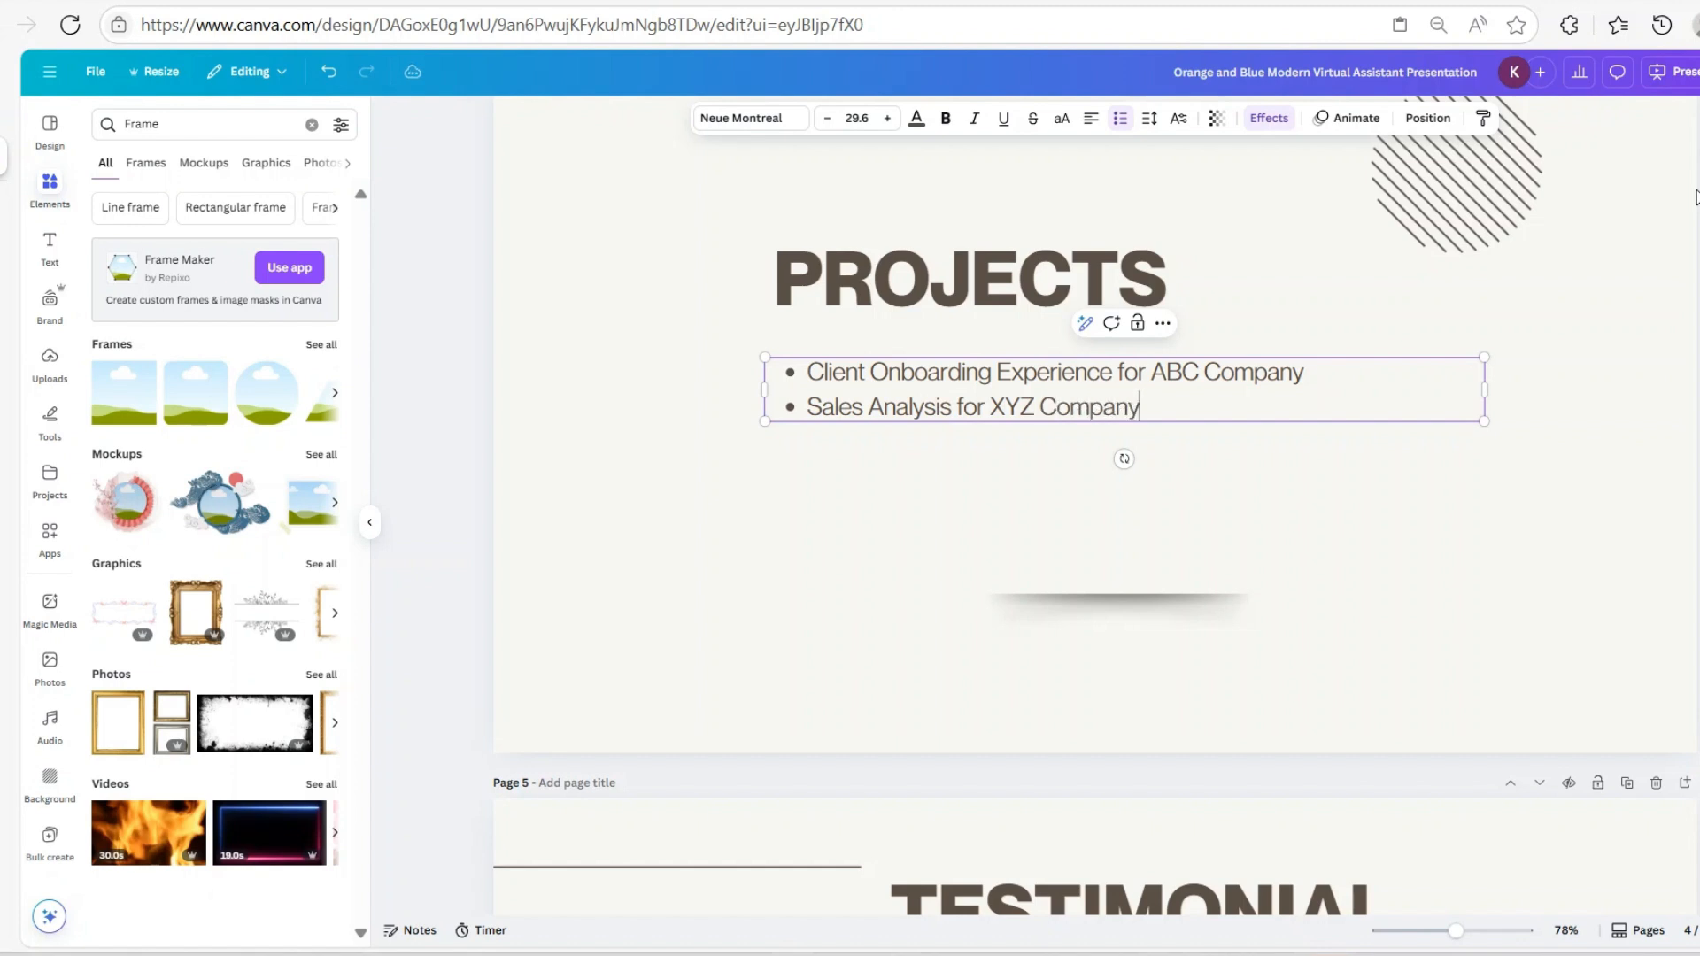
{"action": "key", "text": "Return"}
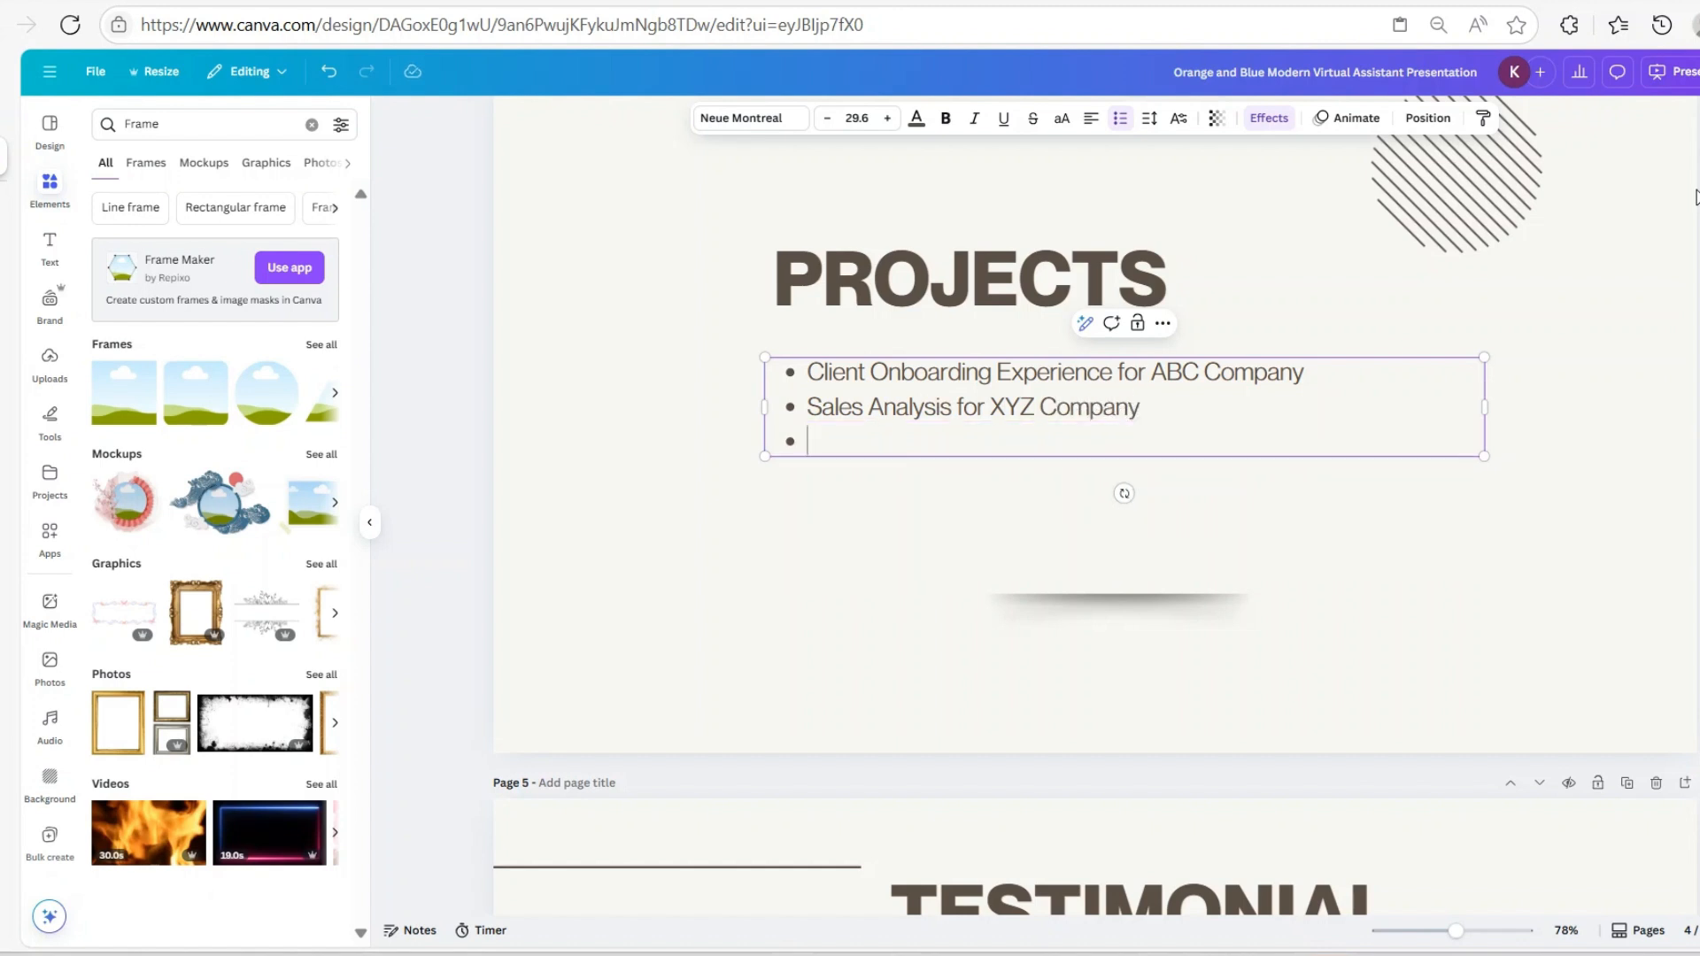
{"action": "type", "text": "Social Media "}
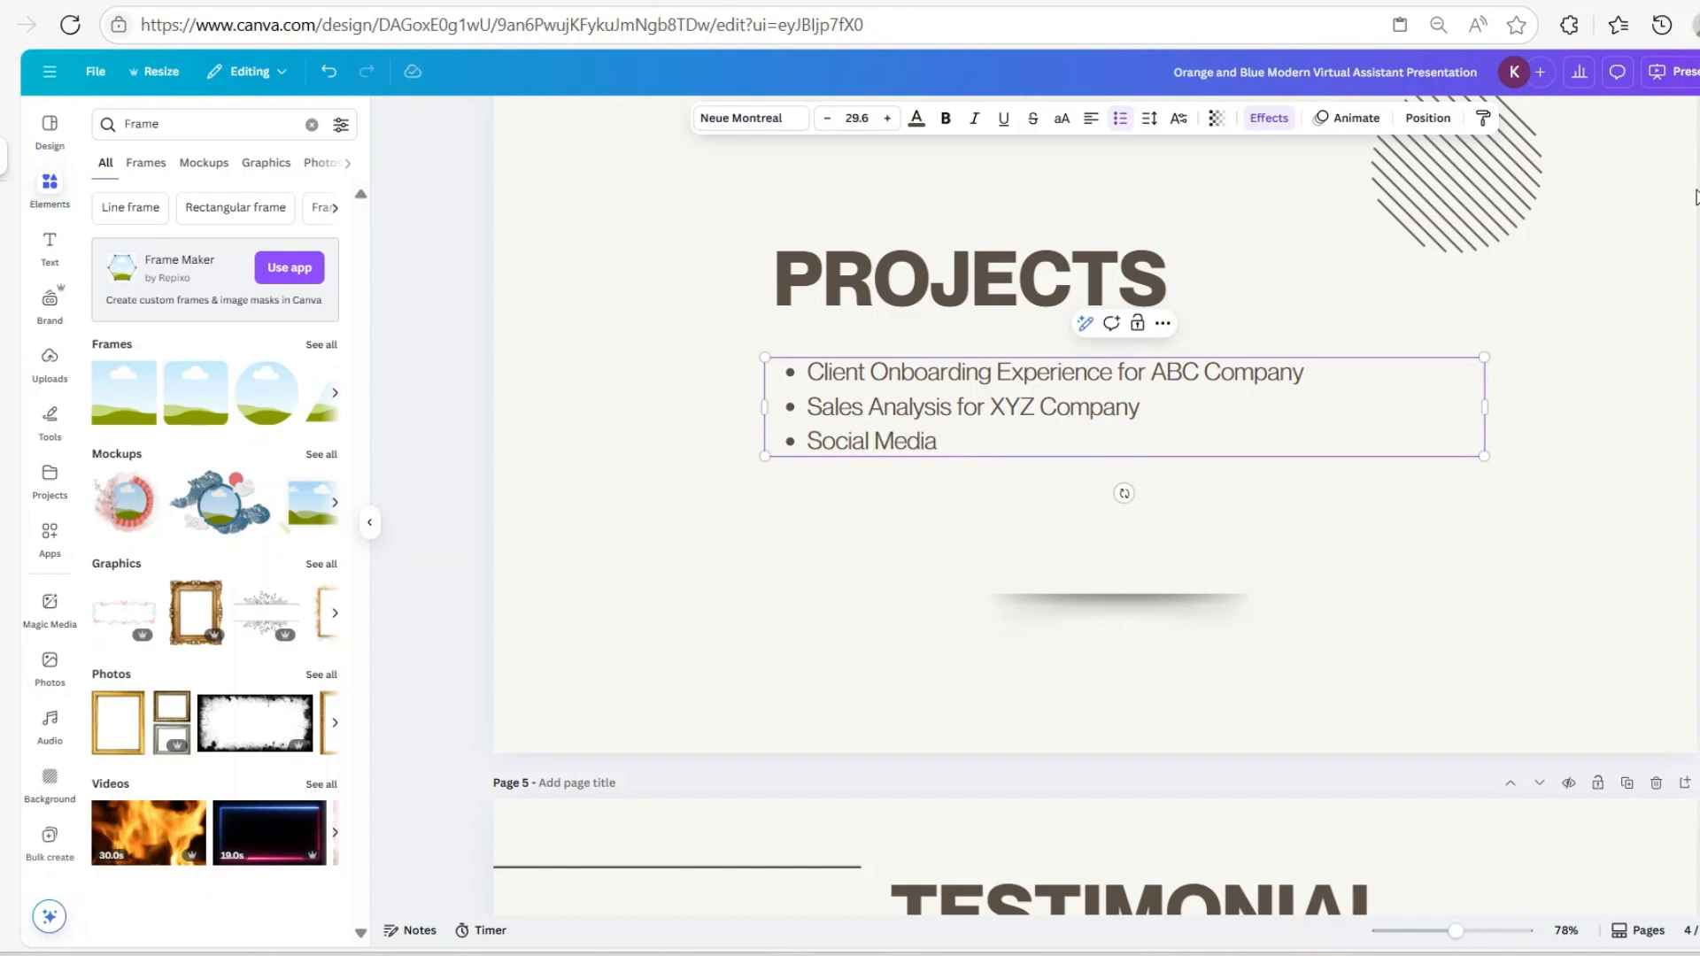
{"action": "type", "text": "Content Calendar"}
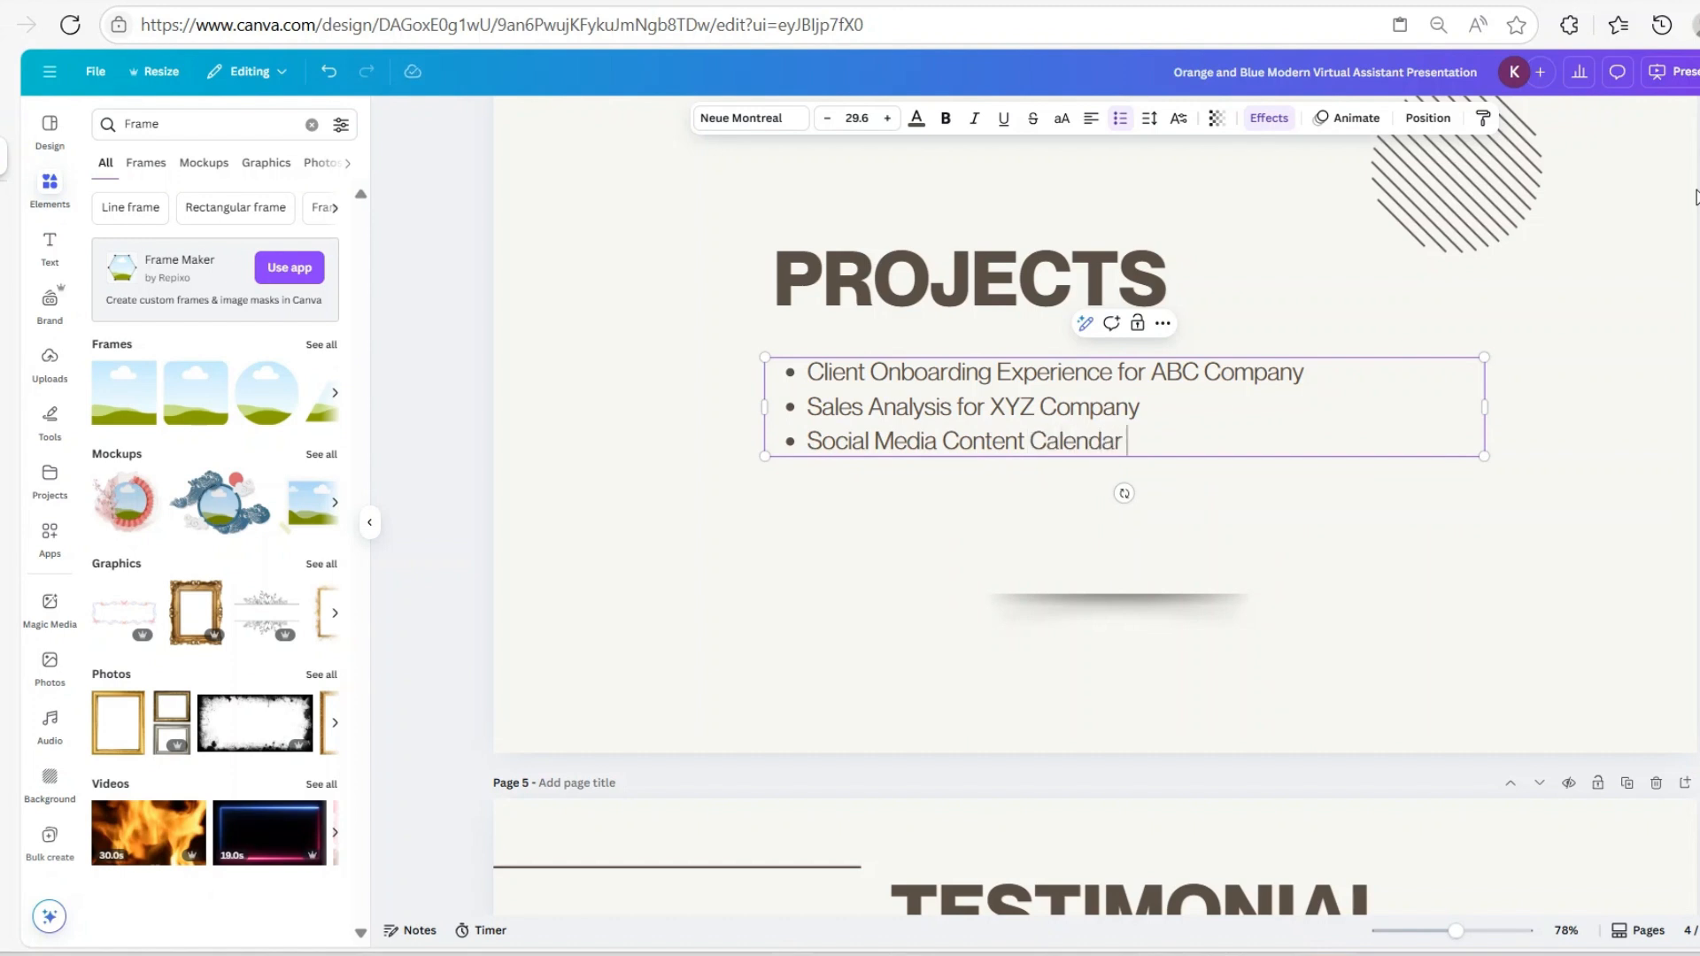
{"action": "type", "text": " & Workflow"}
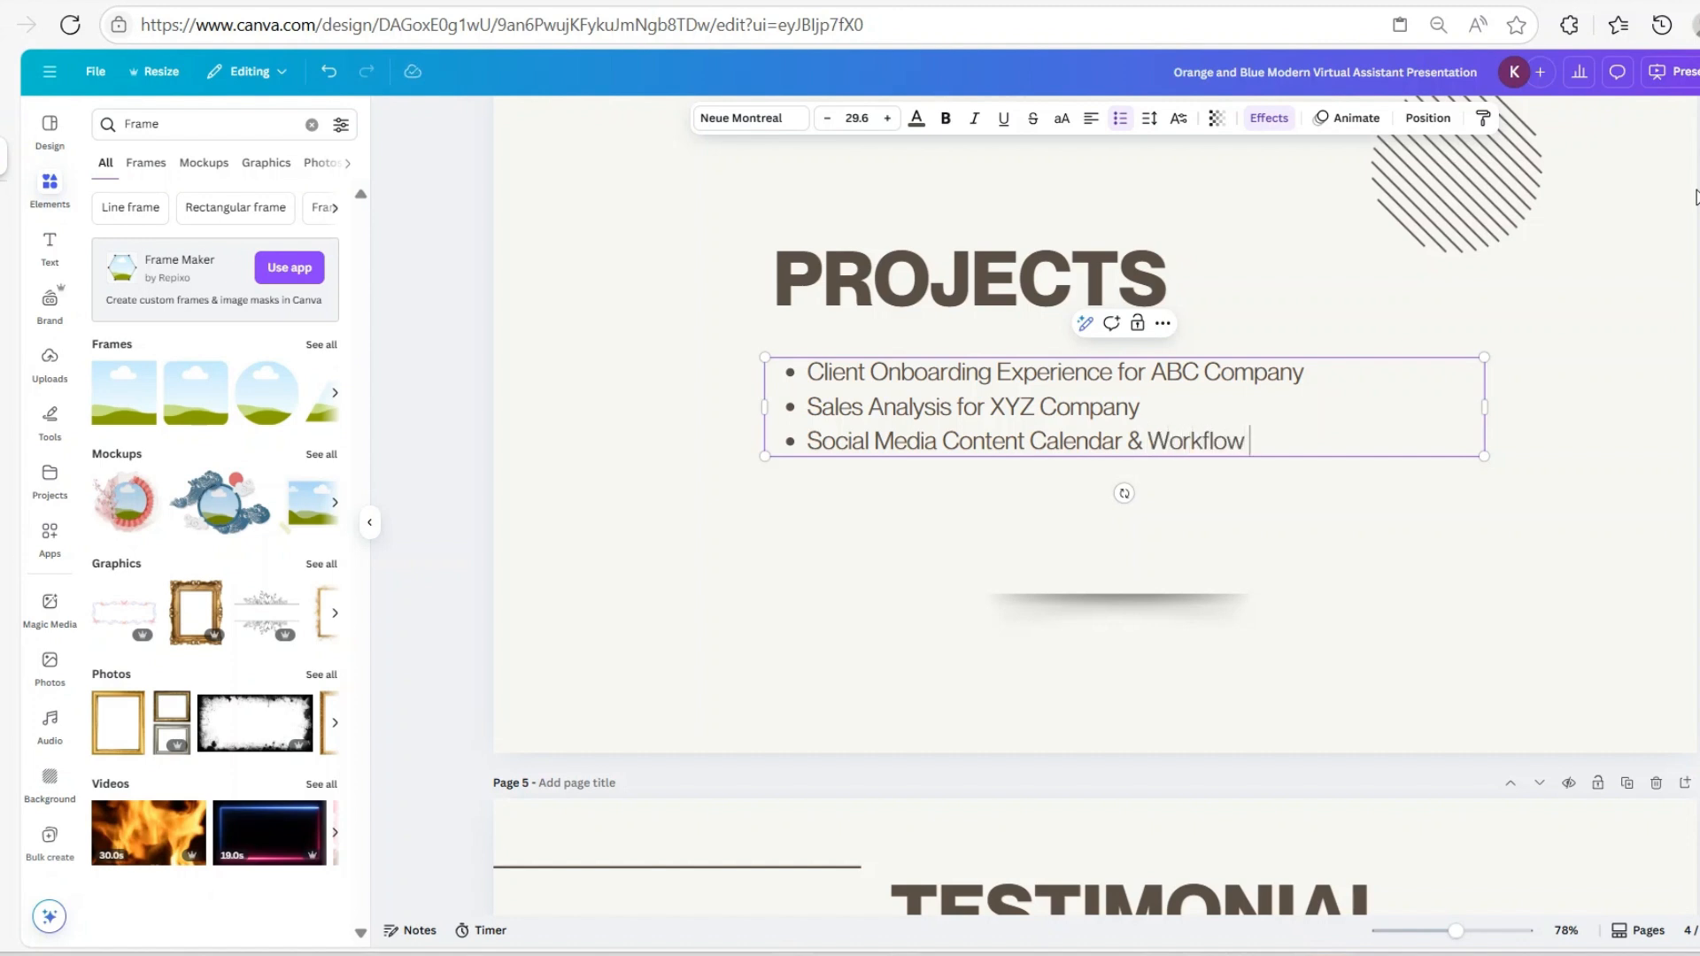
{"action": "type", "text": "for ZCE Co"}
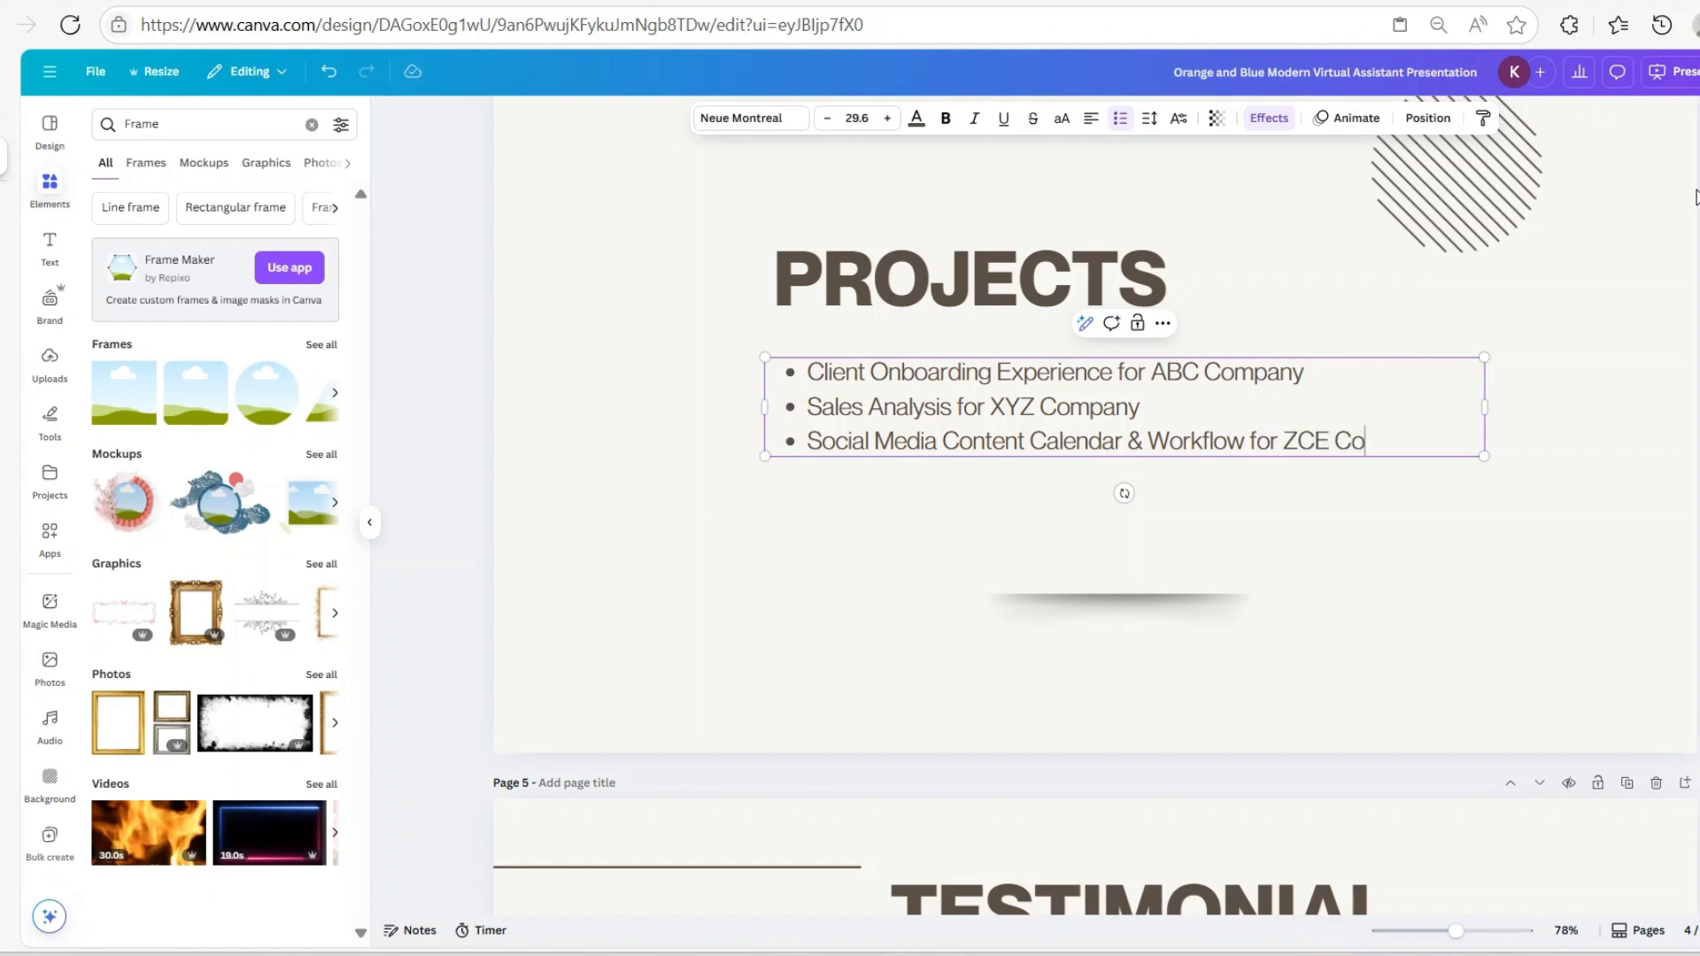
{"action": "type", "text": "map"}
{"action": "key", "text": "BackSpace"}
{"action": "type", "text": "any."}
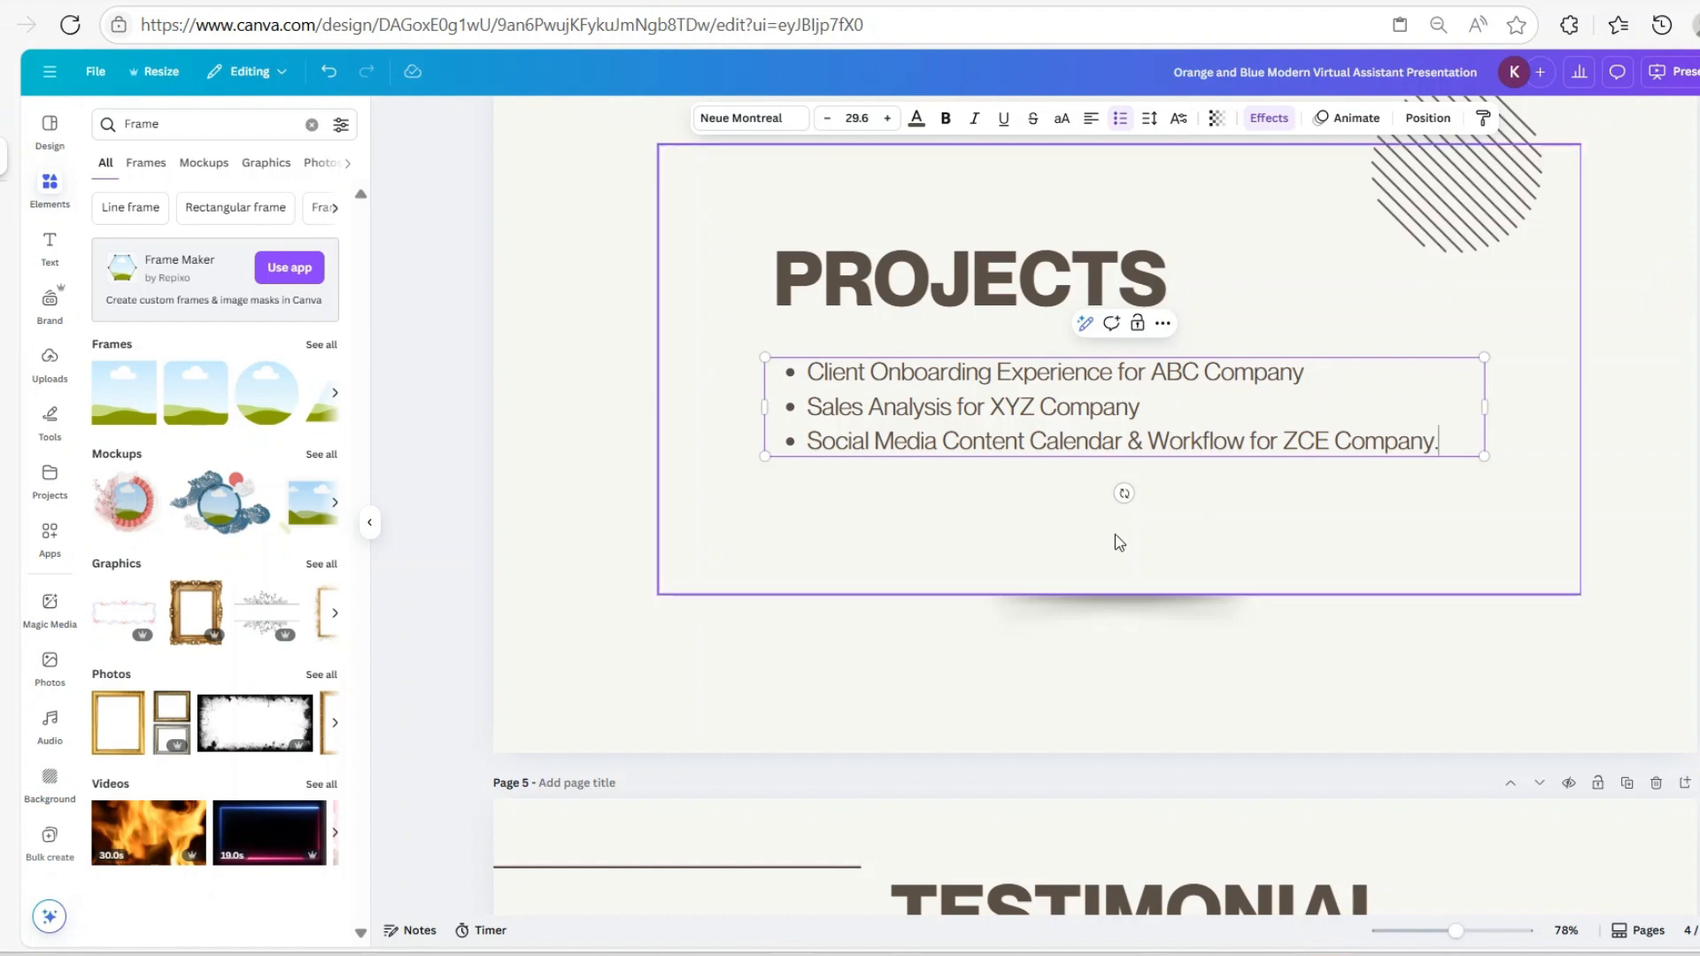
Duplicate the Projects page, then shrink the copy's striped circle into the top-right corner
{"action": "scroll", "coordinate": [1303, 521], "scroll_direction": "down", "scroll_amount": 1}
{"action": "scroll", "coordinate": [1297, 520], "scroll_direction": "up", "scroll_amount": 2}
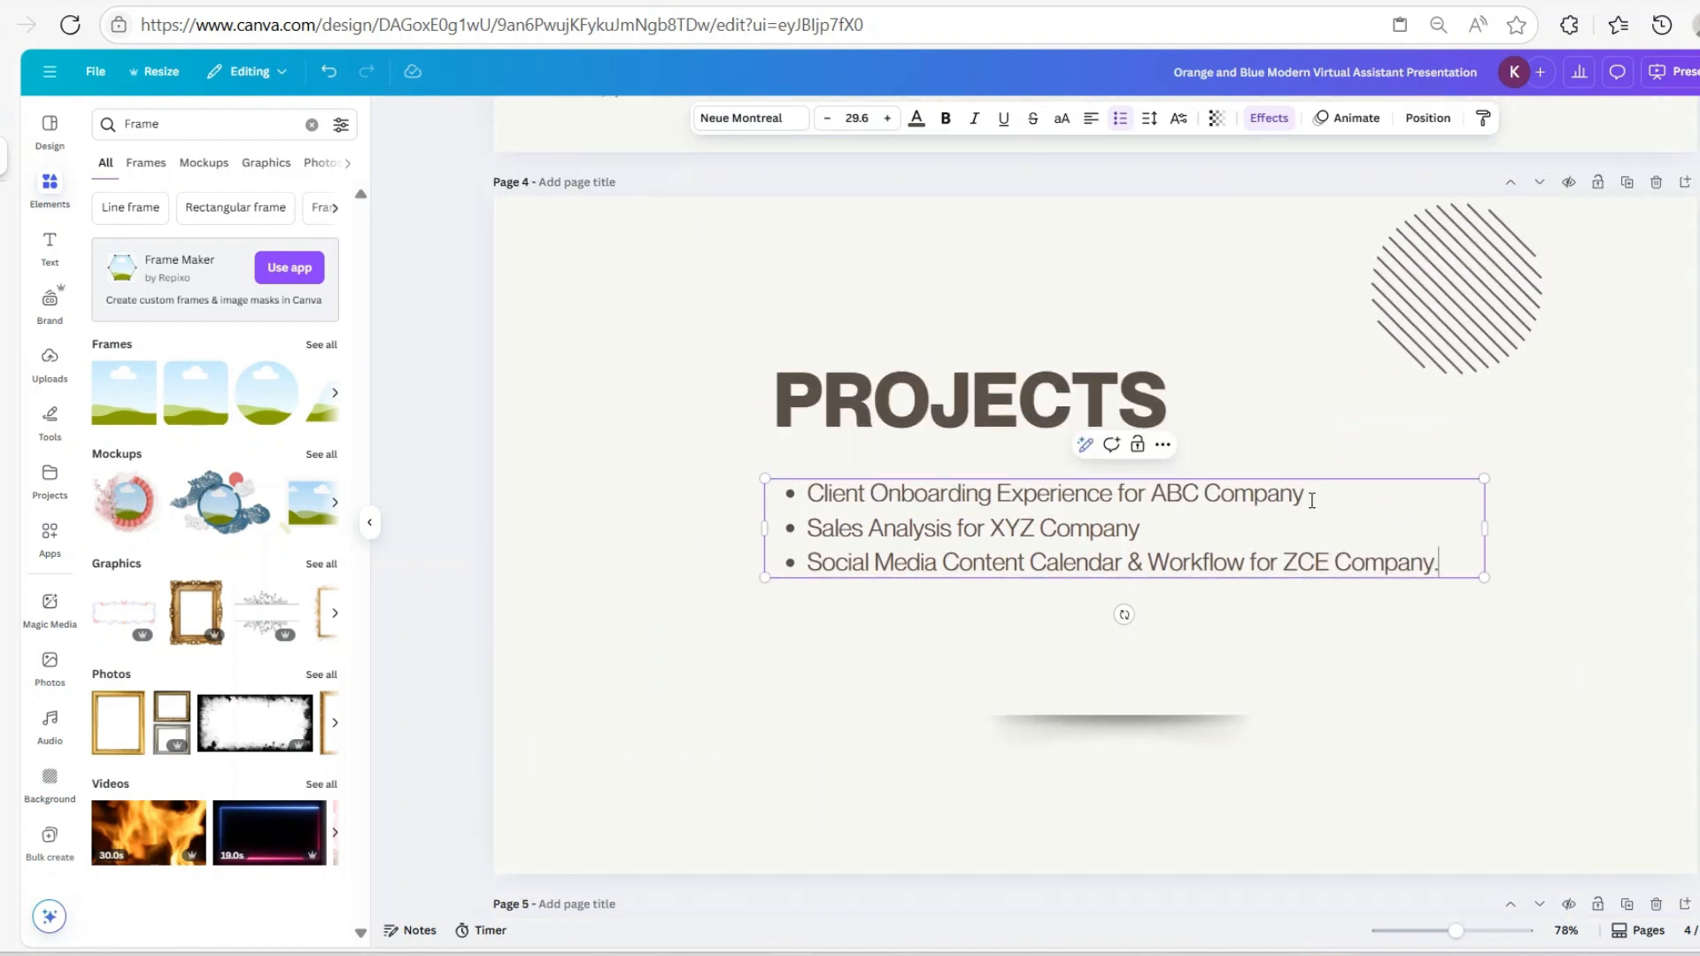
{"action": "left_click", "coordinate": [1627, 182]}
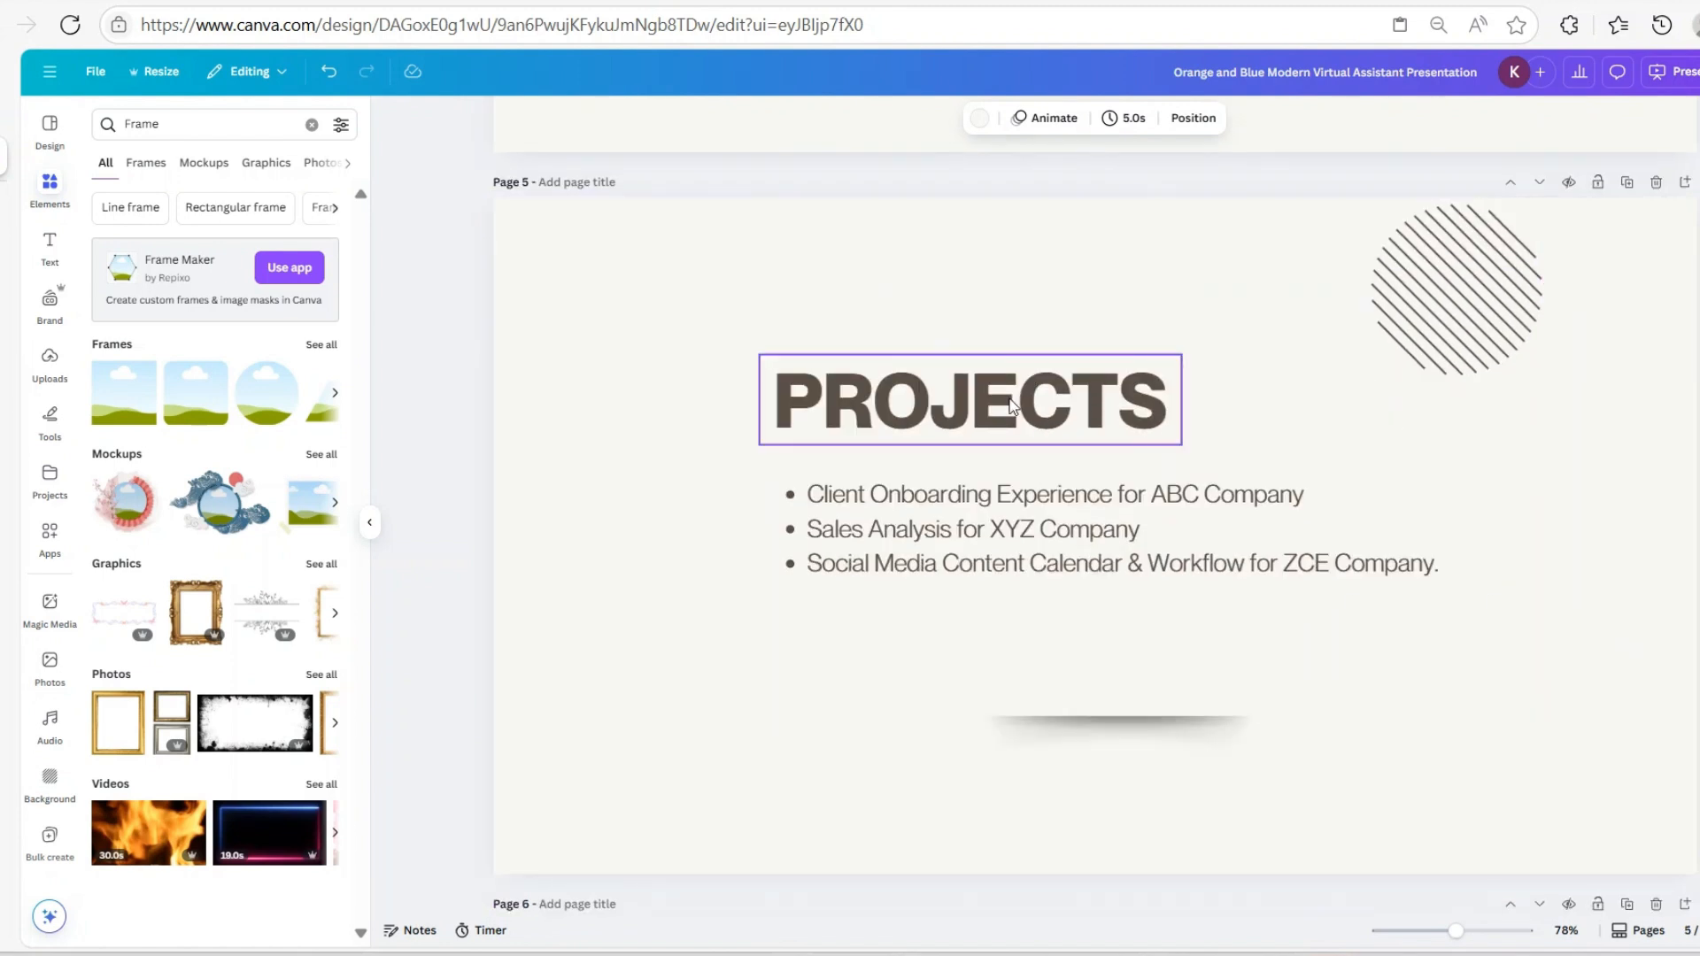
{"action": "left_click", "coordinate": [1473, 295]}
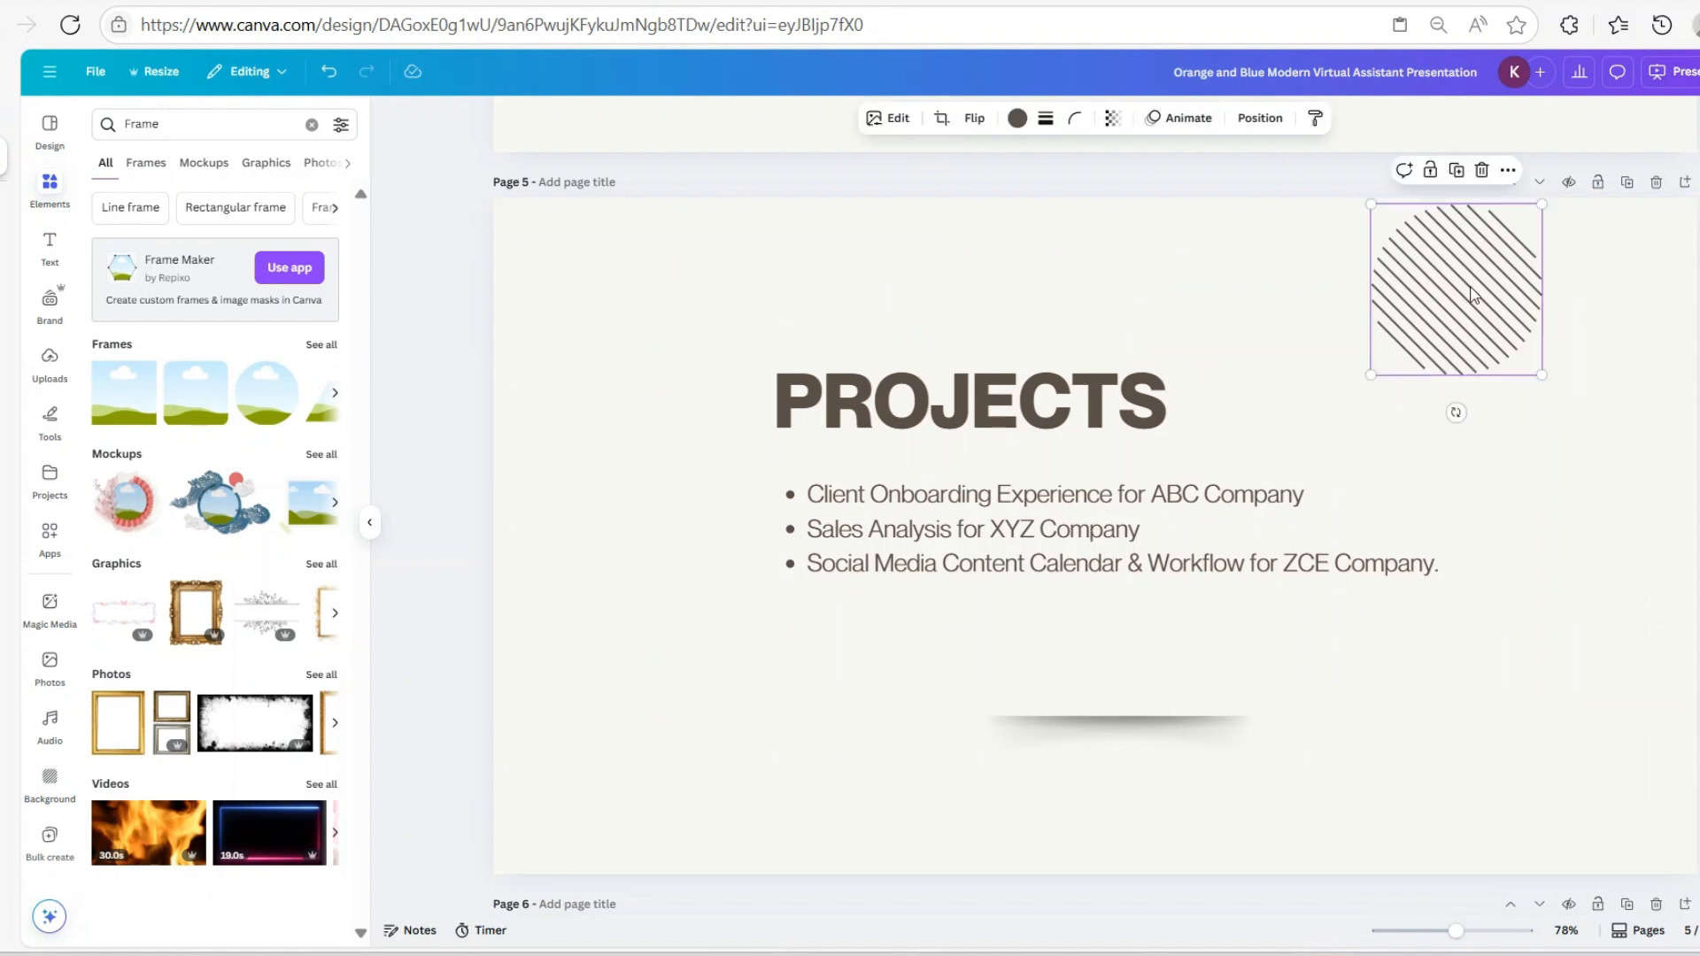
{"action": "left_click_drag", "start_coordinate": [1372, 374], "coordinate": [1575, 266]}
{"action": "left_click", "coordinate": [1042, 395]}
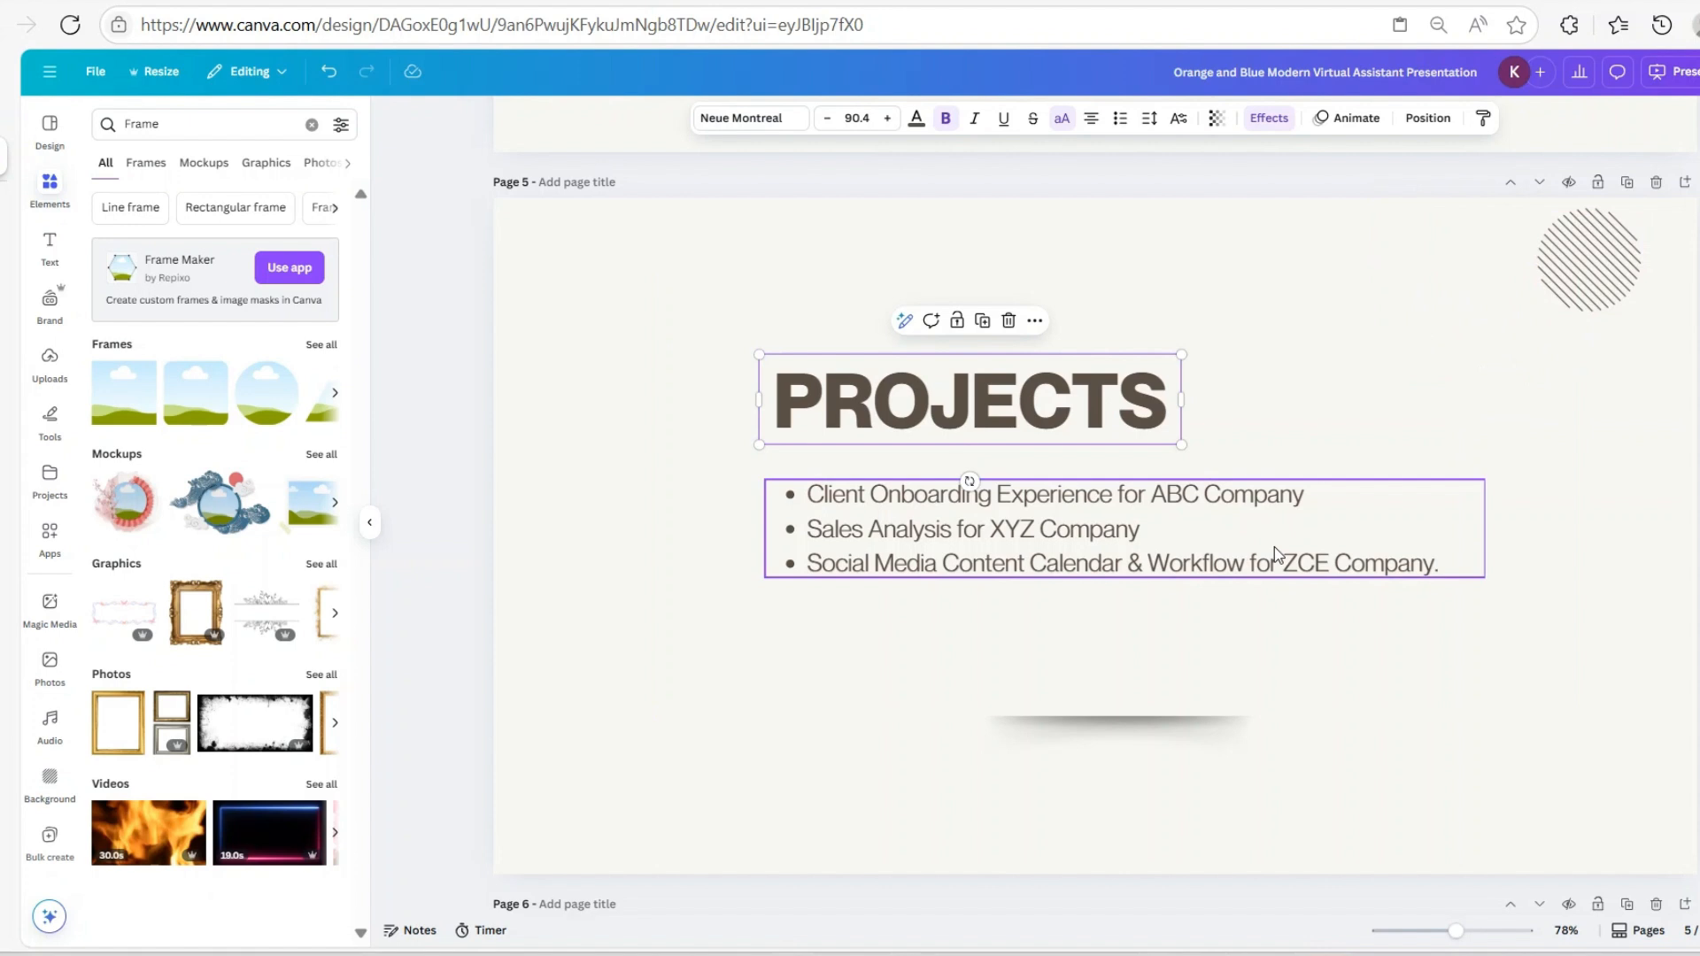
Change the heading from PROJECTS to PROJECT, undoing the accidentally duplicated text
{"action": "double_click", "coordinate": [1166, 404]}
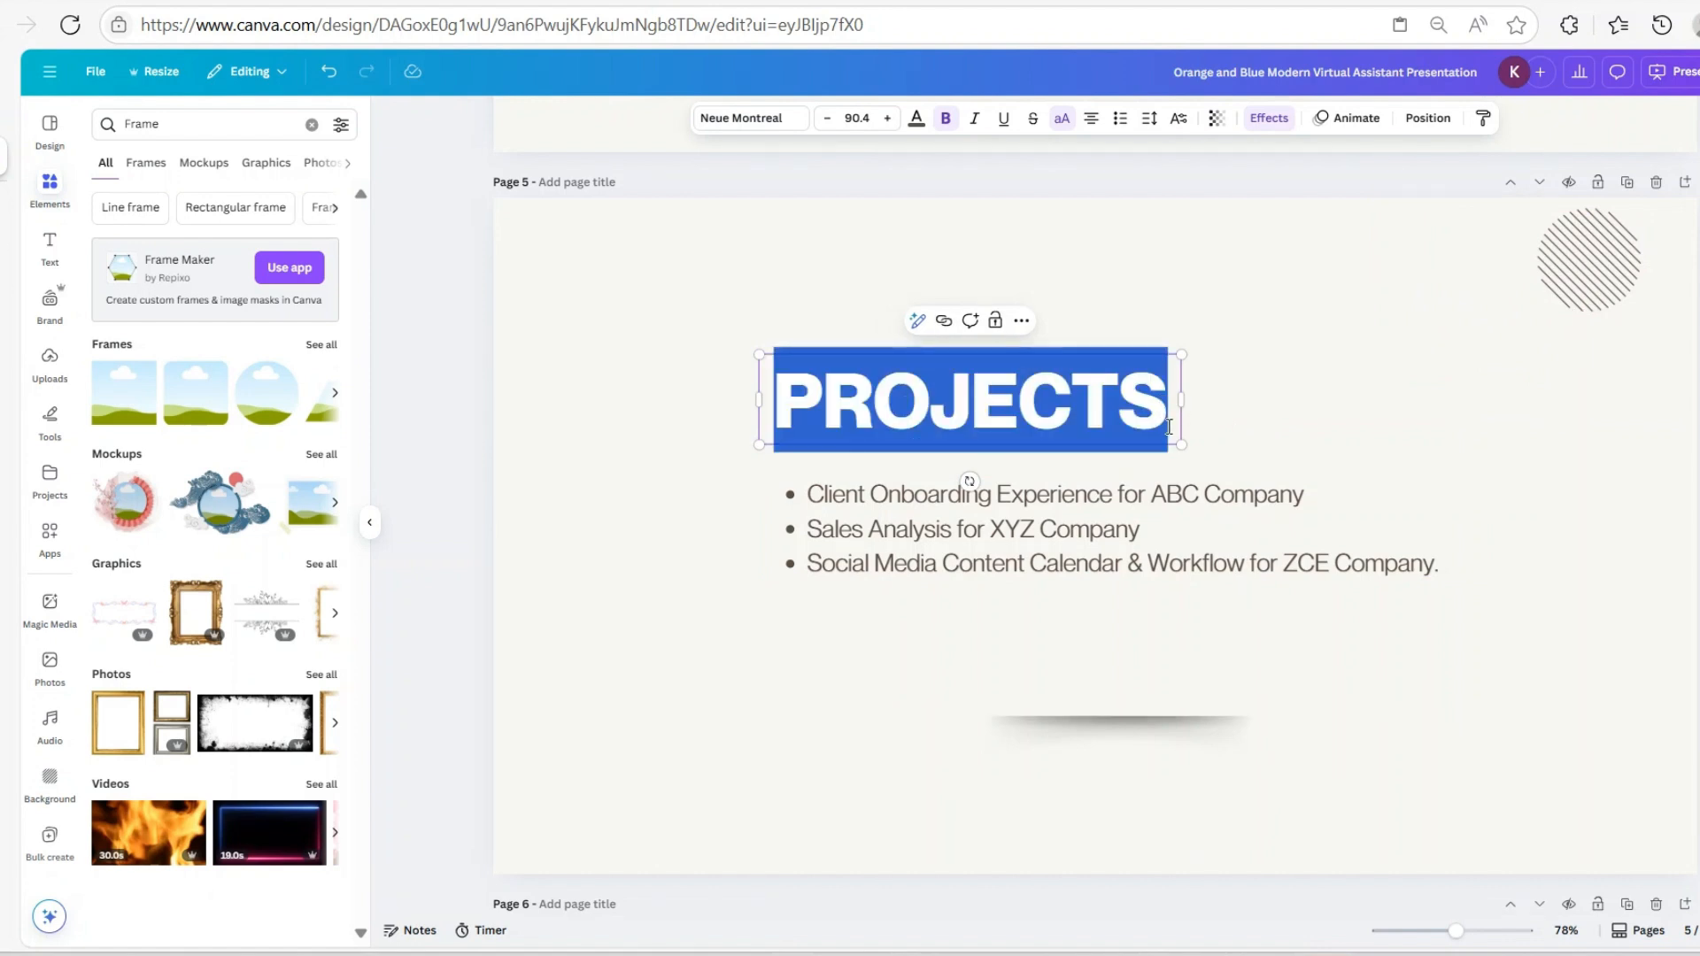
{"action": "key", "text": "Escape"}
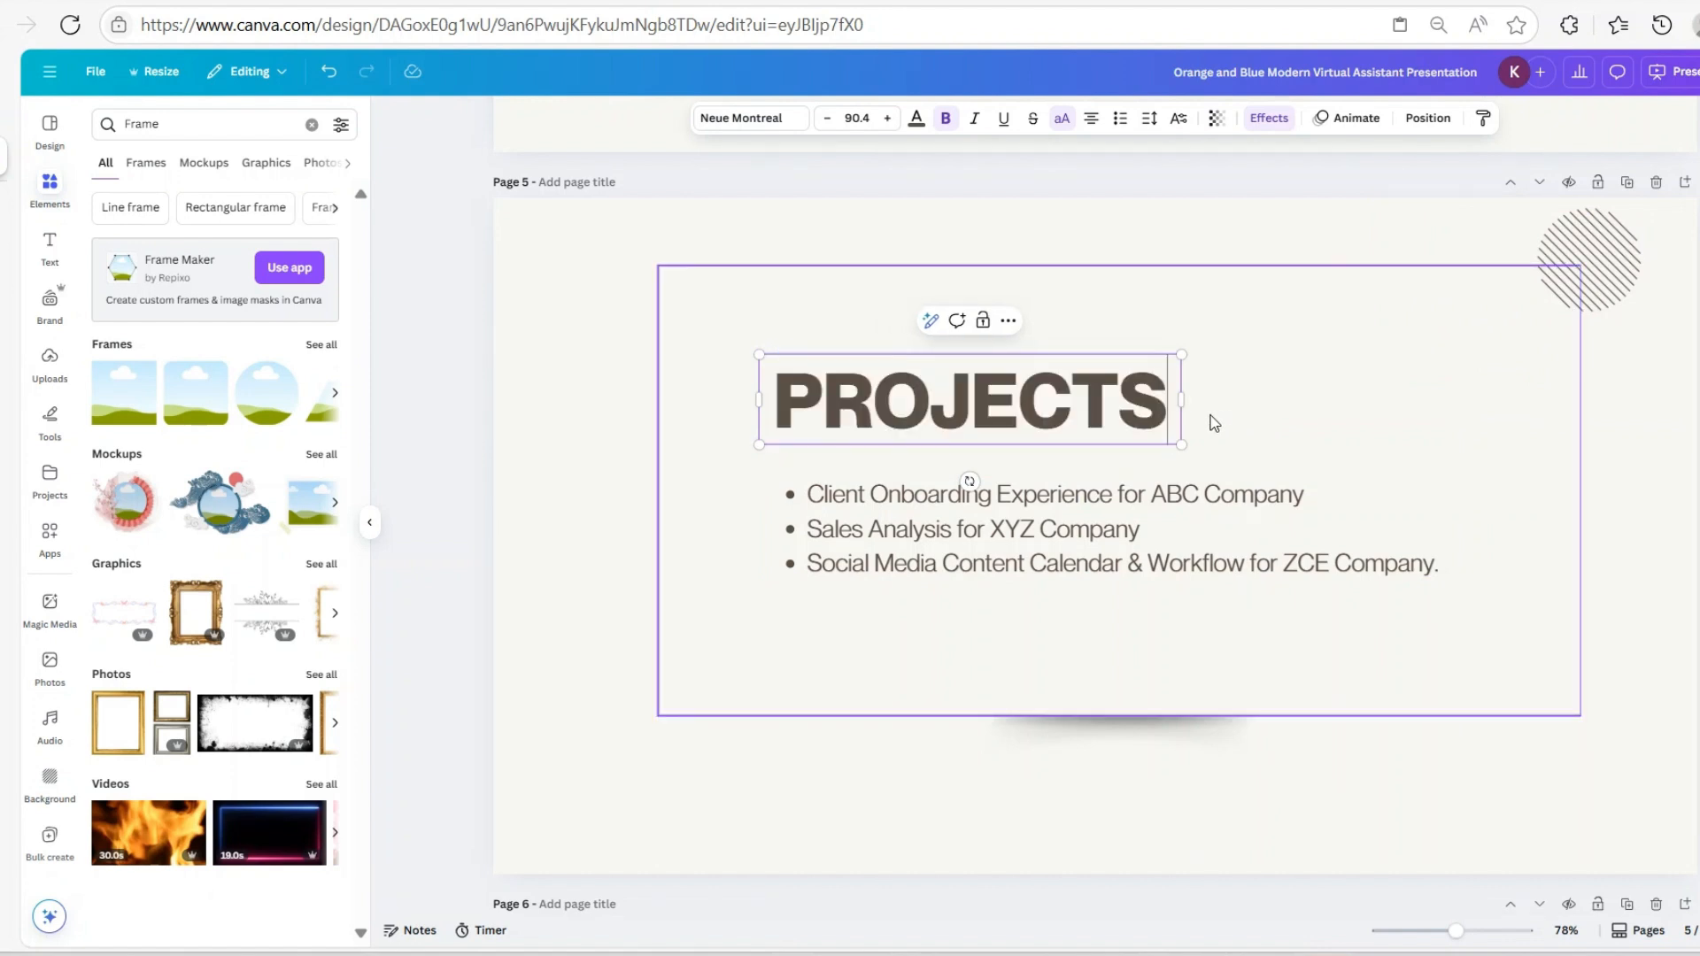
{"action": "key", "text": "BackSpace"}
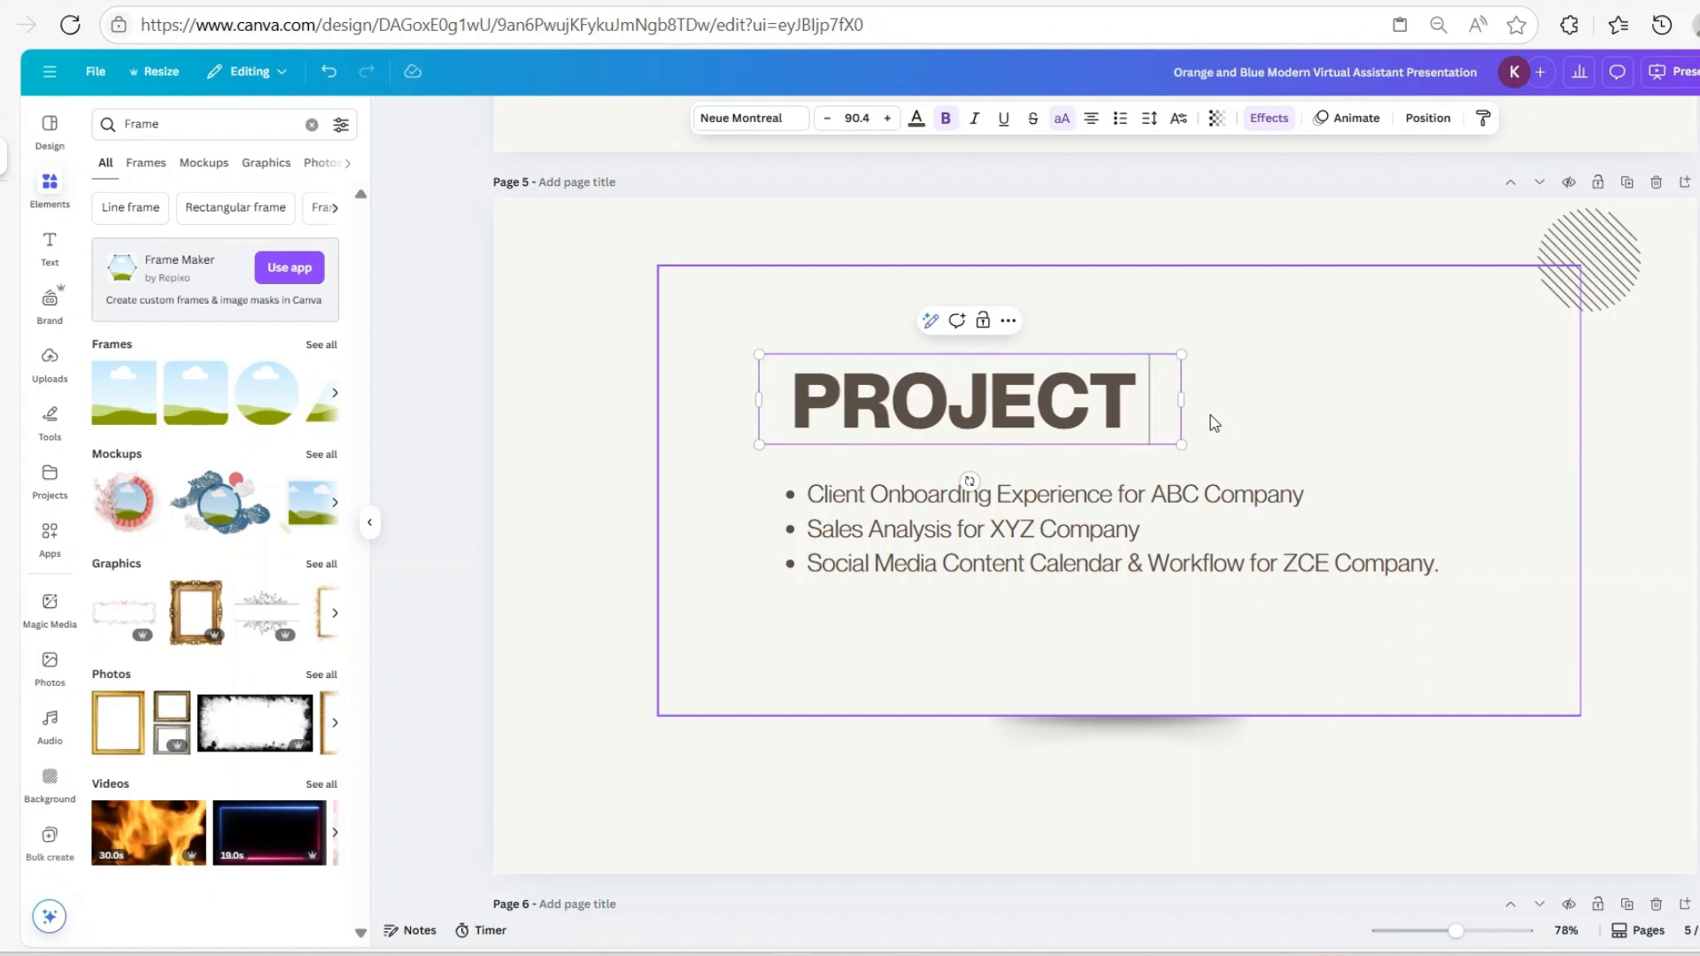
{"action": "type", "text": "PROJECT"}
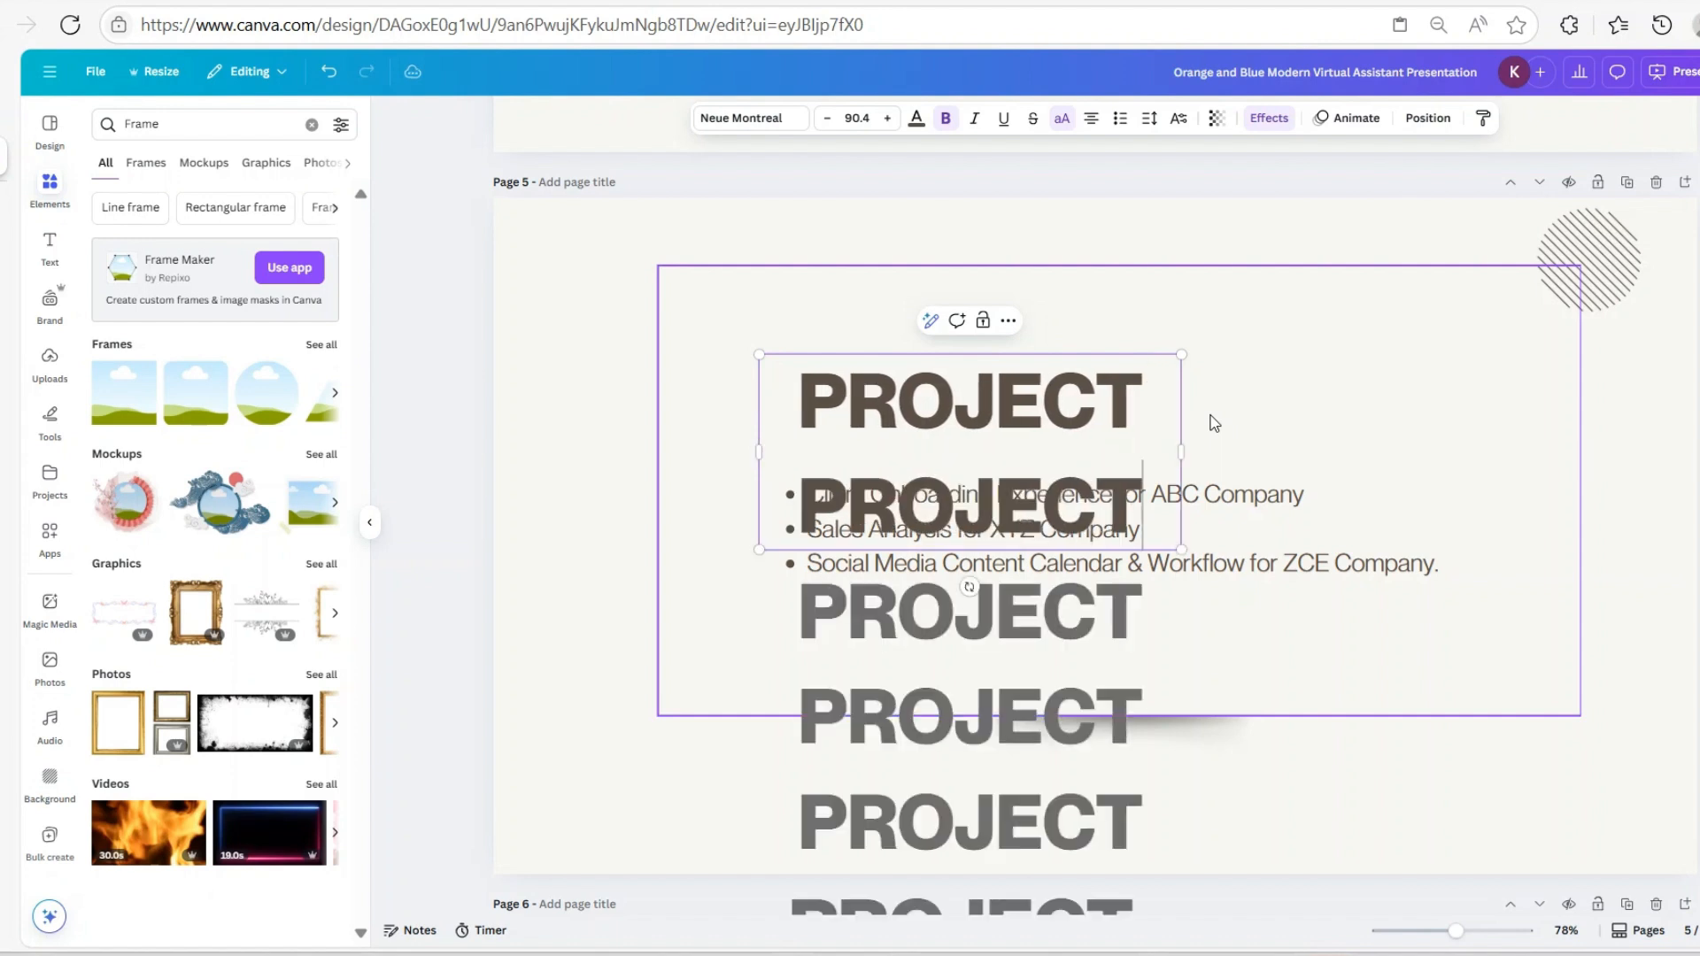
{"action": "key", "text": "BackSpace"}
{"action": "key", "text": "BackSpace"}
{"action": "key", "text": "BackSpace"}
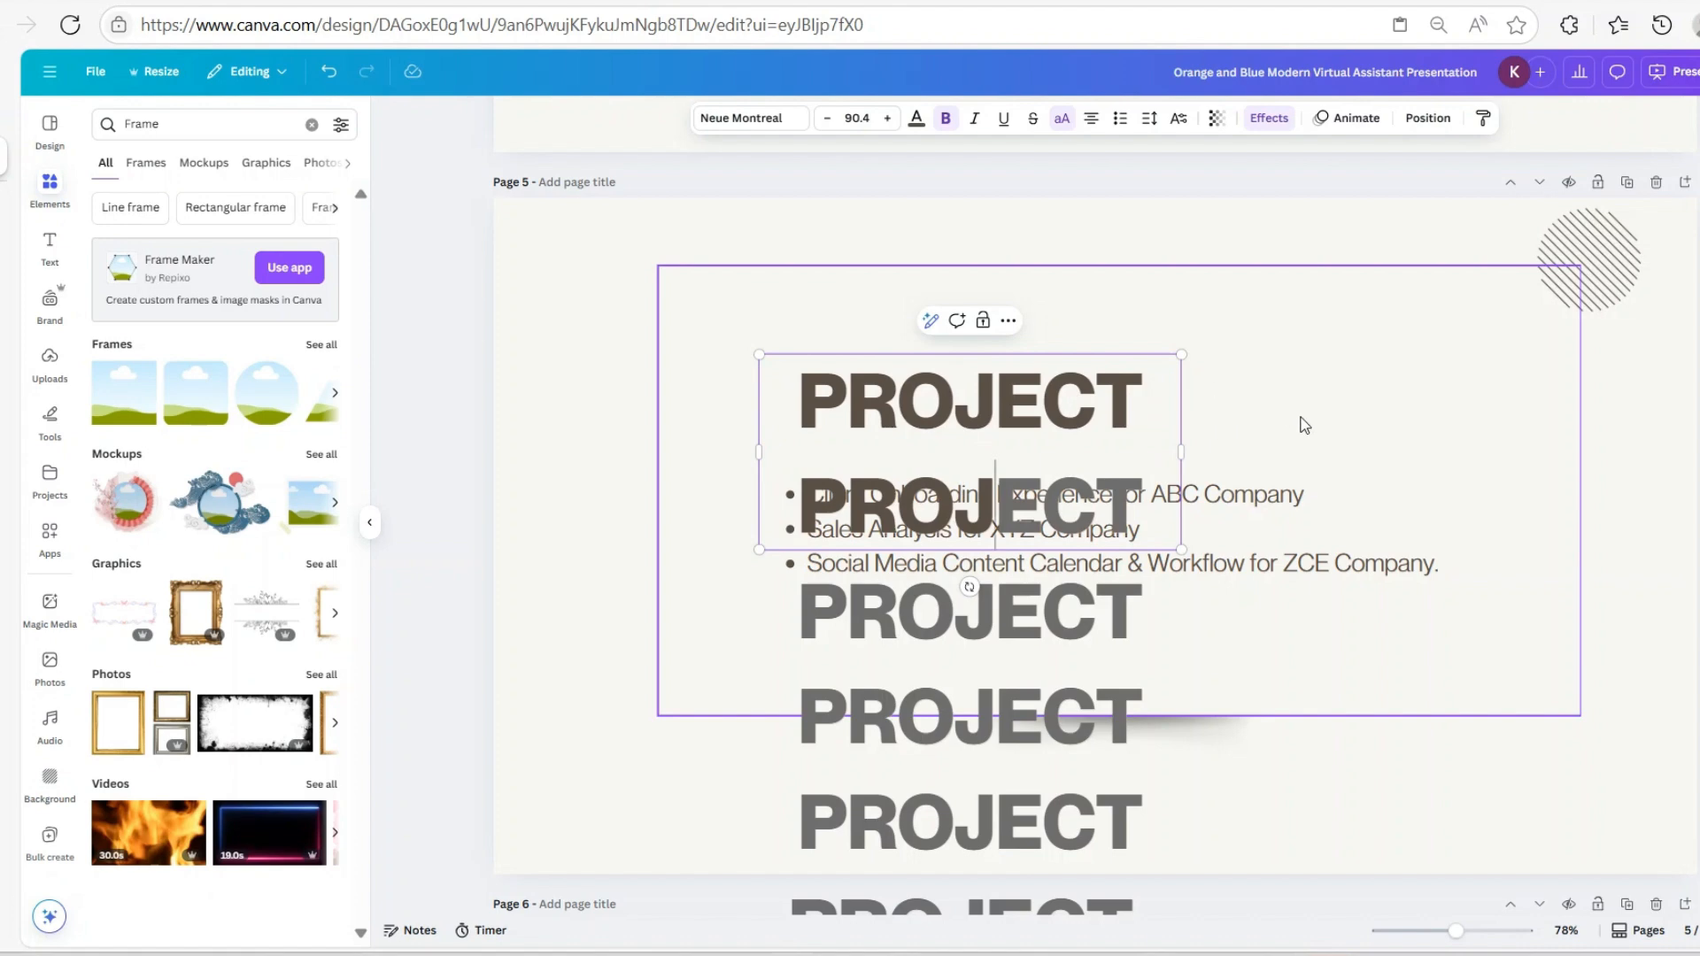
{"action": "scroll", "coordinate": [1300, 423], "scroll_direction": "down", "scroll_amount": 4}
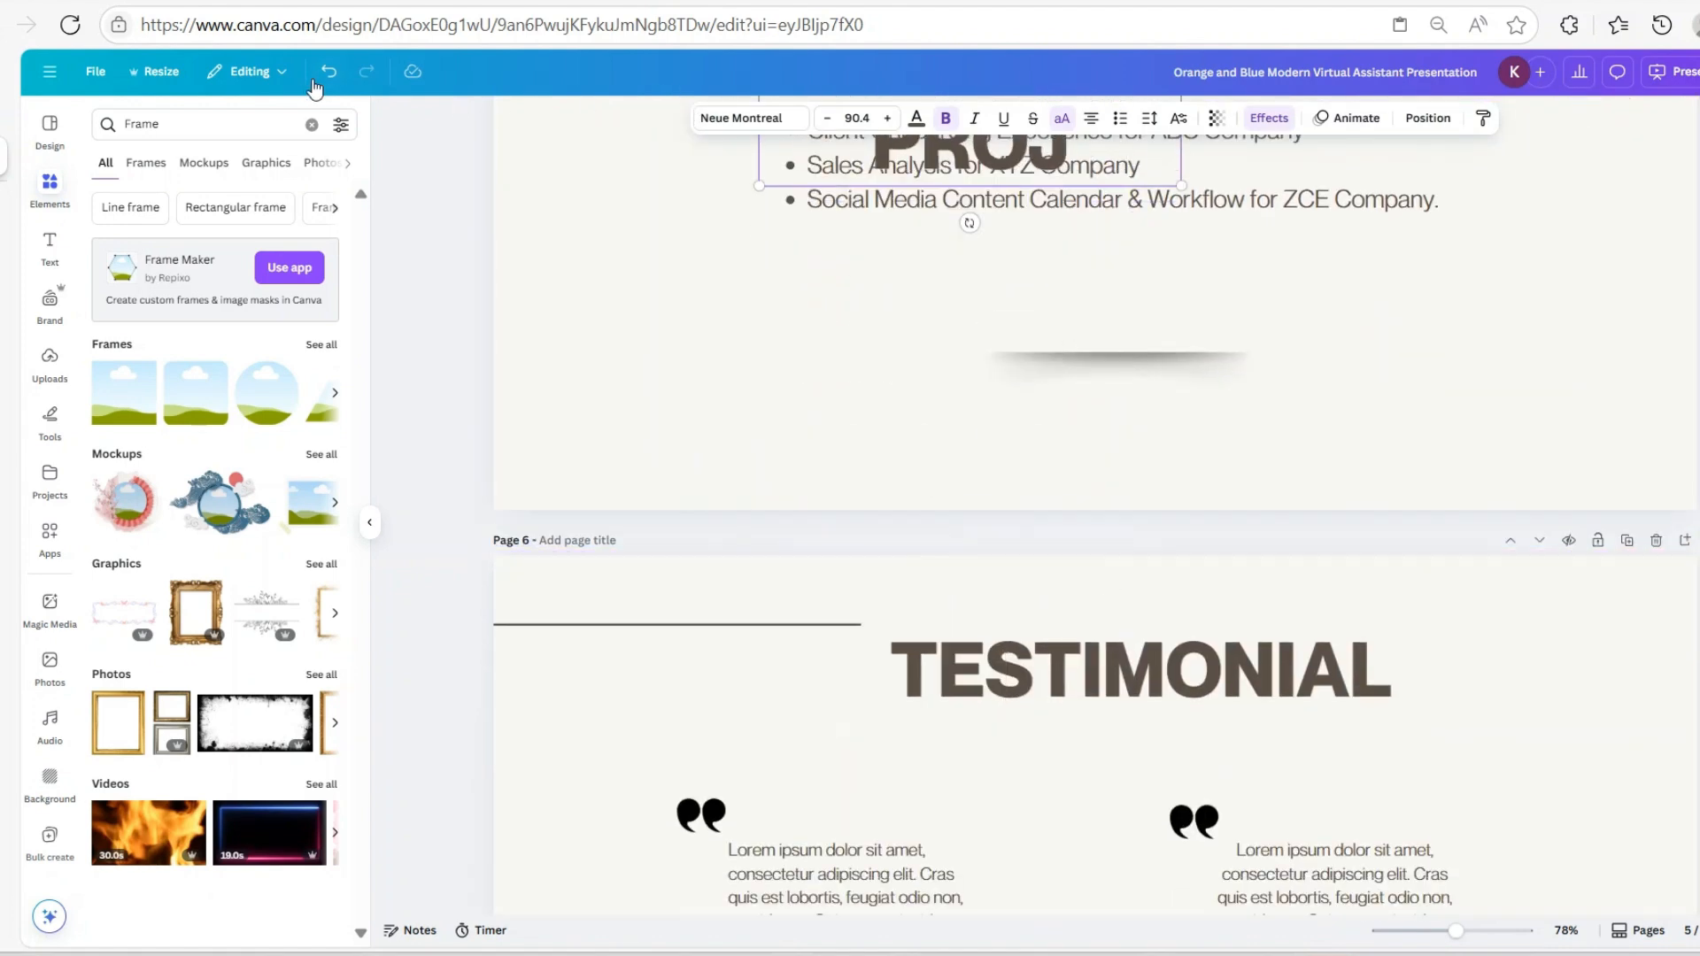
{"action": "scroll", "coordinate": [984, 286], "scroll_direction": "up", "scroll_amount": 4}
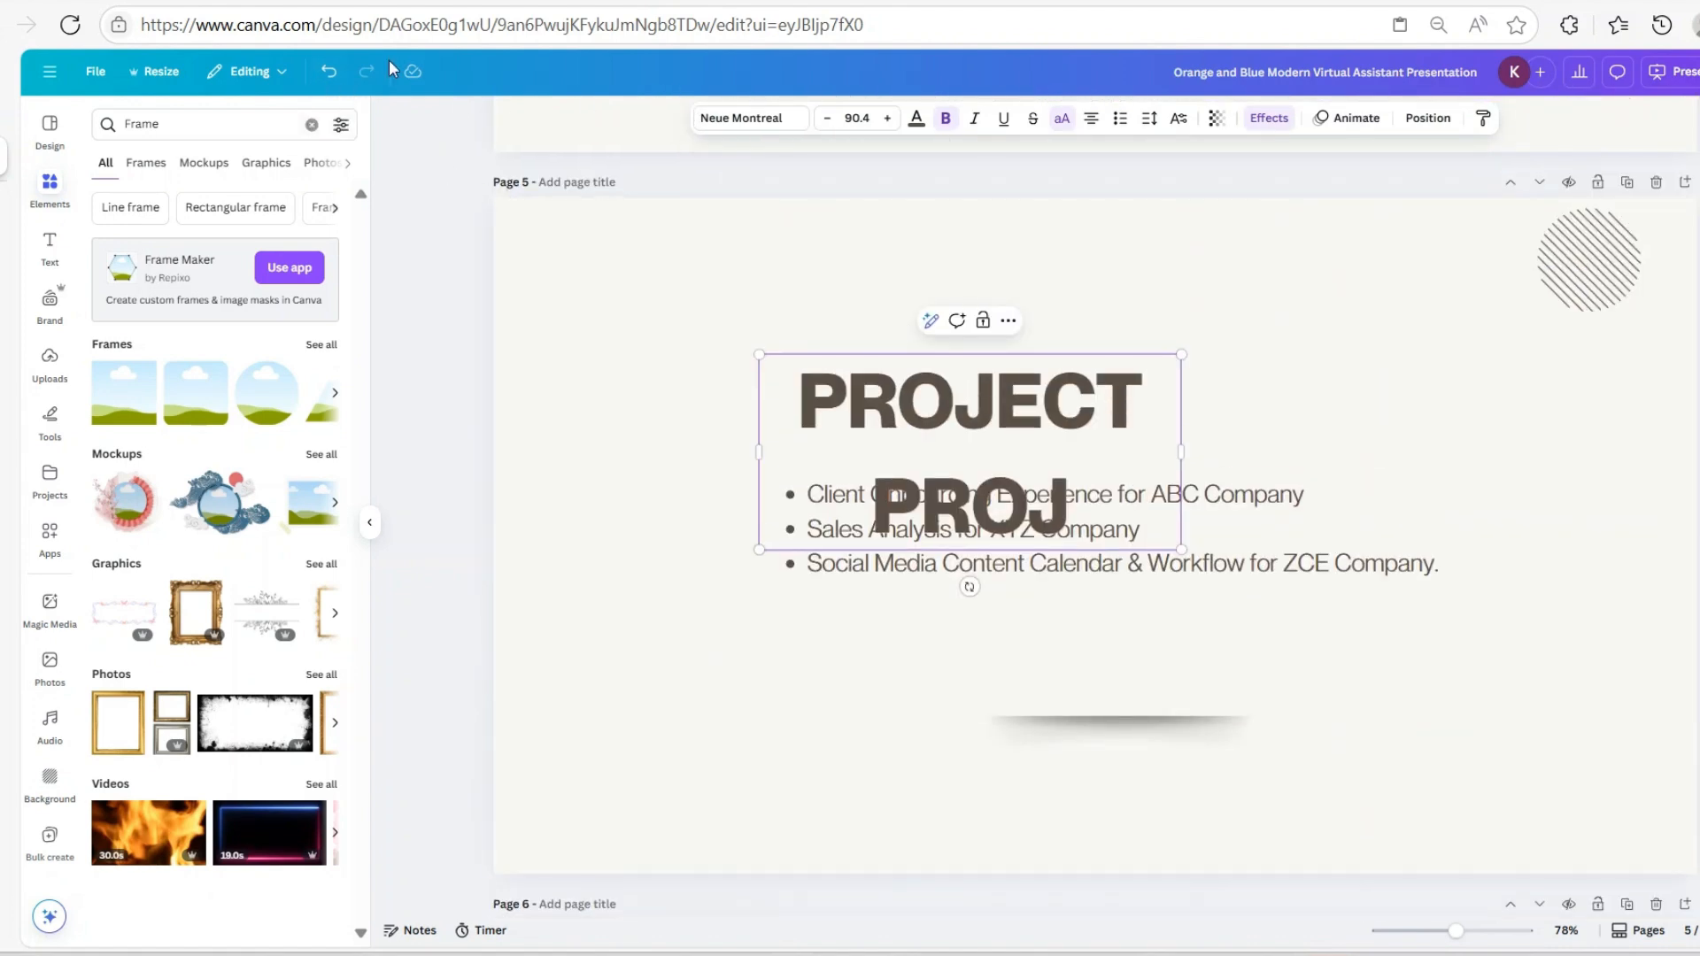
{"action": "left_click", "coordinate": [329, 71]}
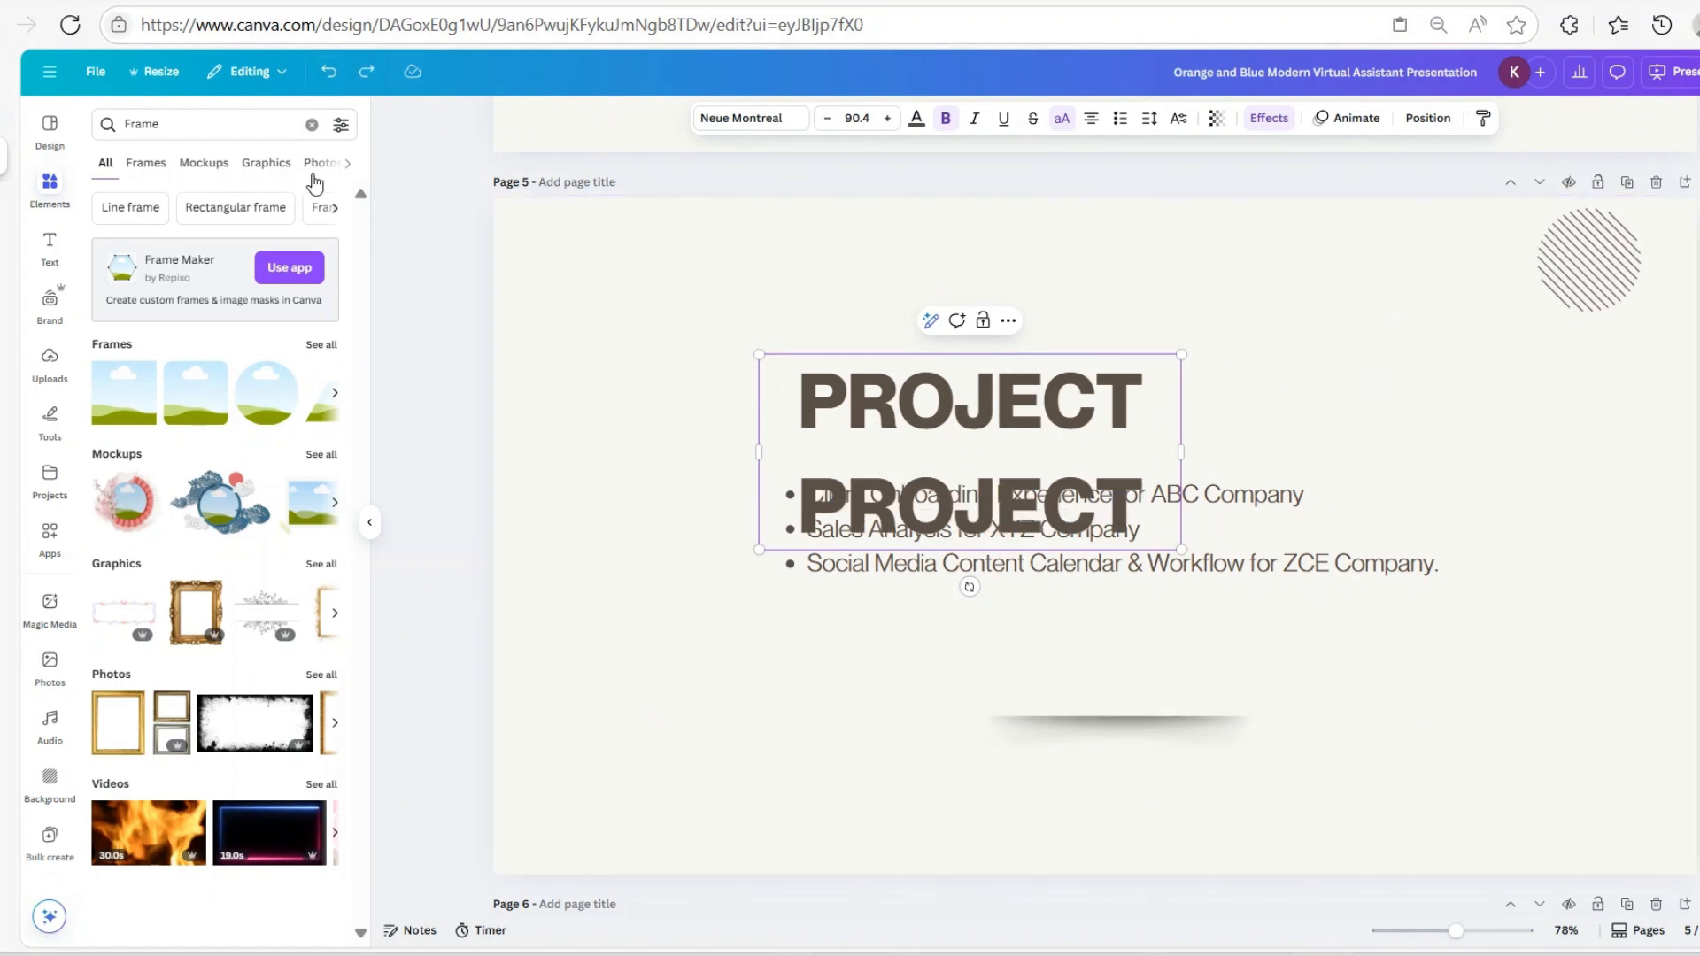
{"action": "left_click", "coordinate": [328, 71]}
{"action": "left_click", "coordinate": [328, 71]}
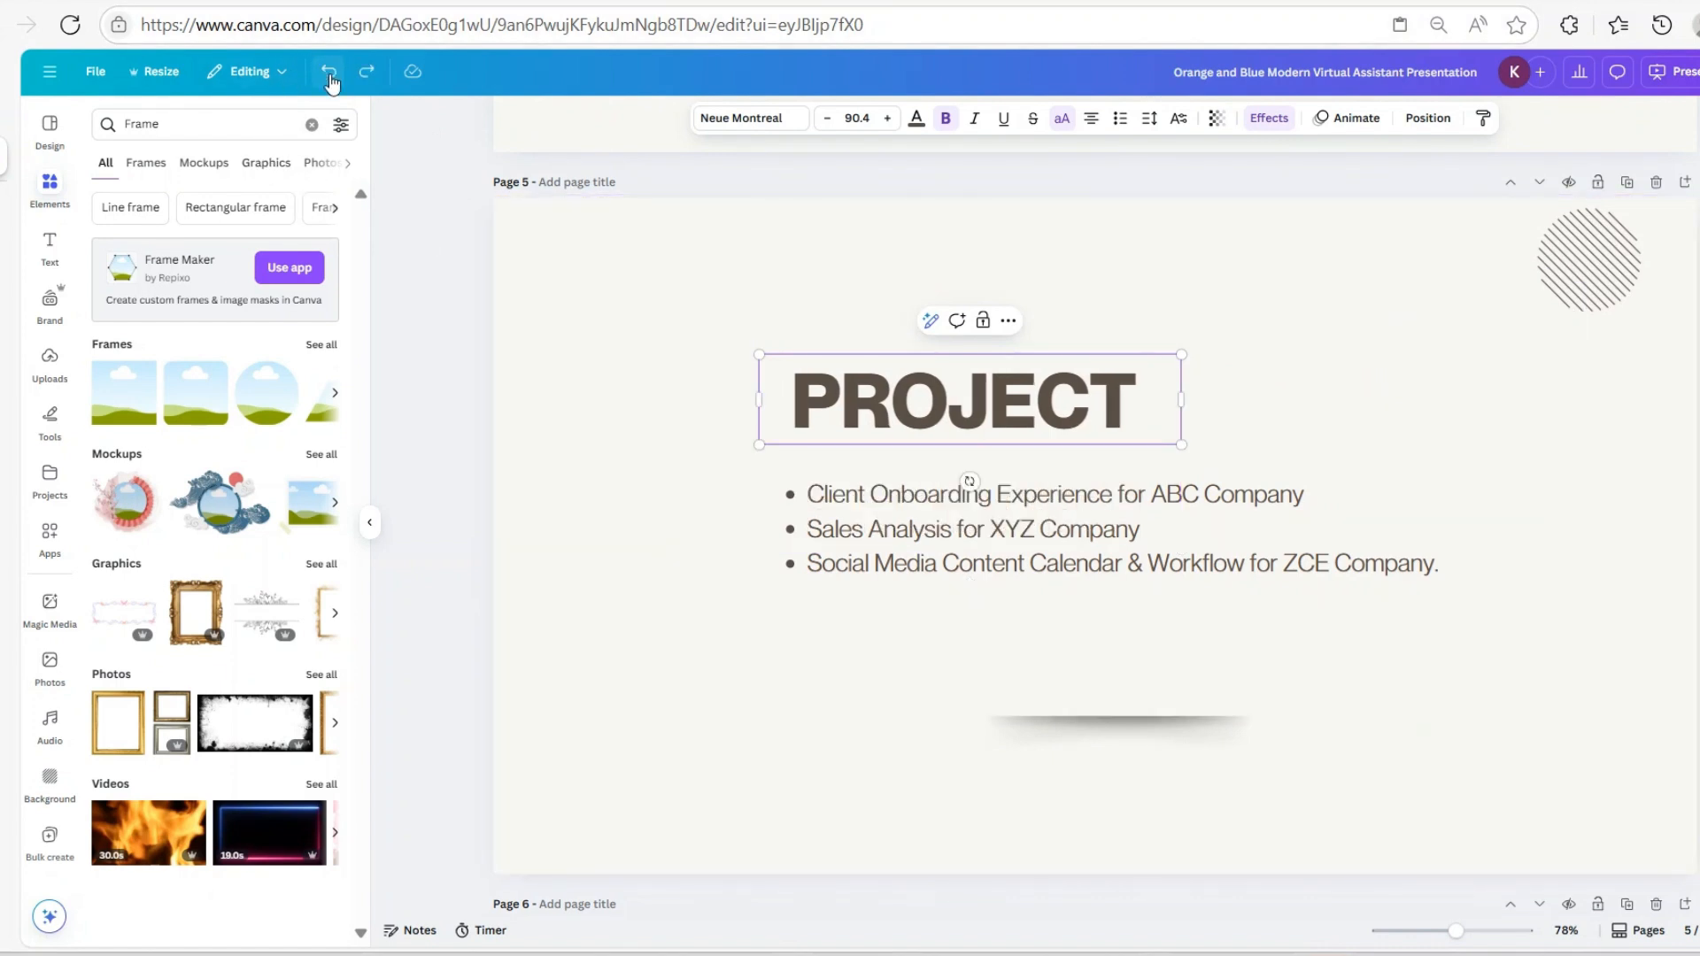
Extend the heading to 'PROJECT TITLE:' and widen its box to fit one line
{"action": "type", "text": "T"}
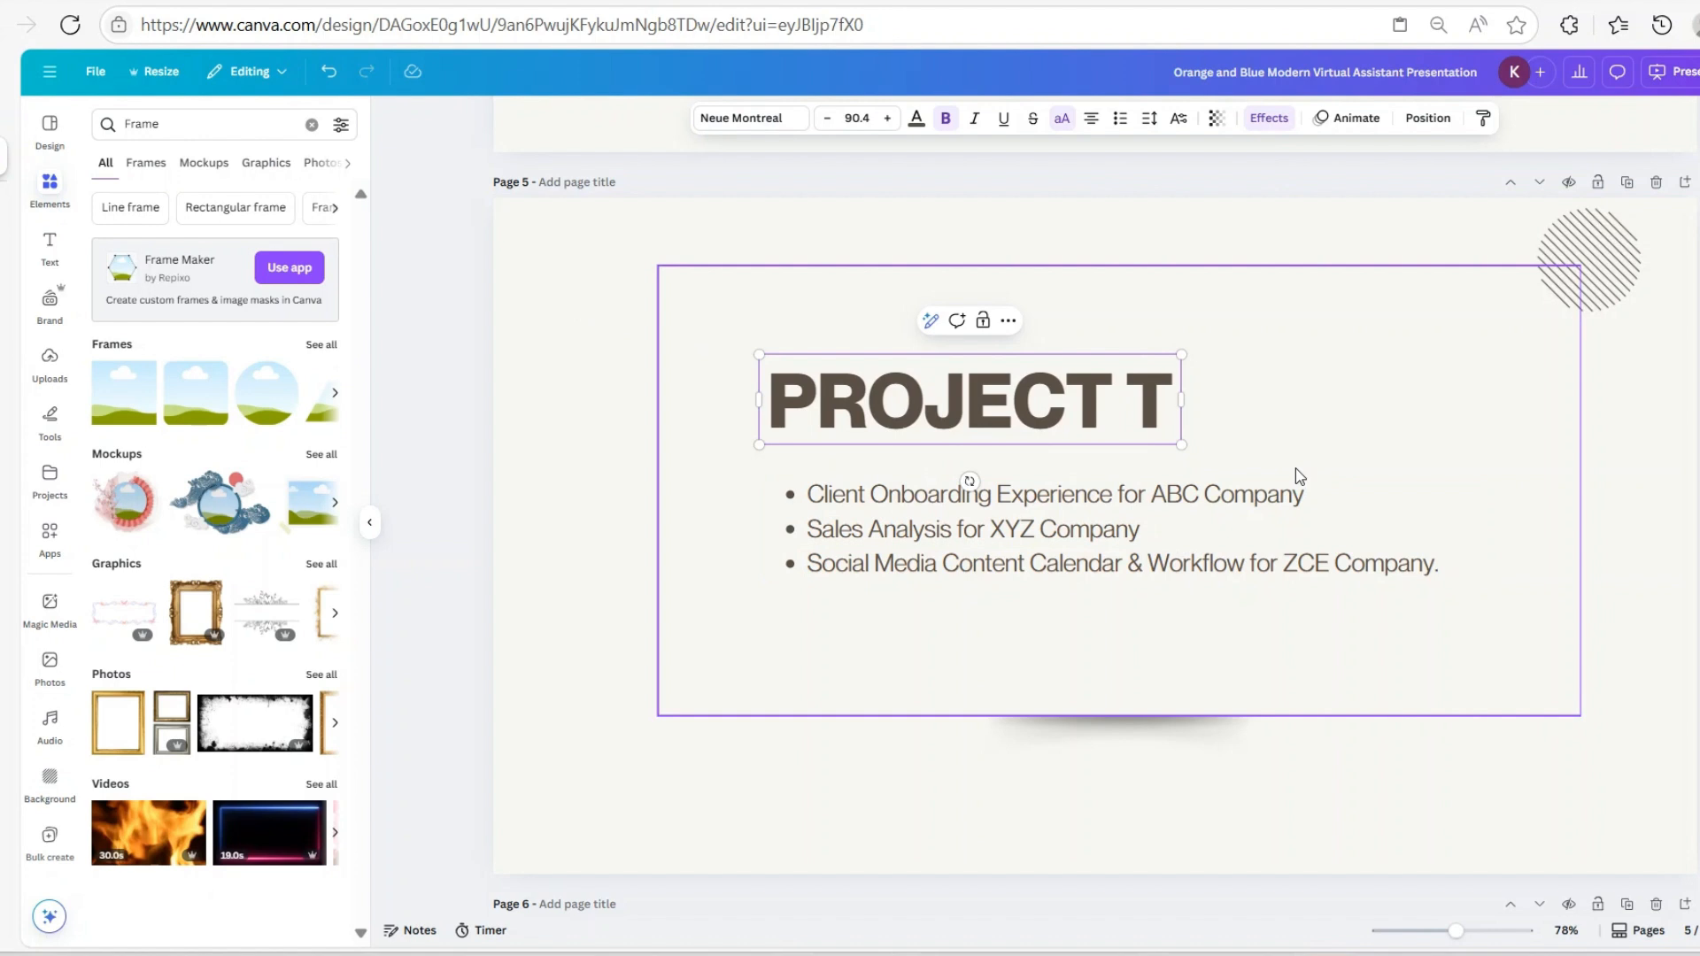
{"action": "type", "text": "ITLE"}
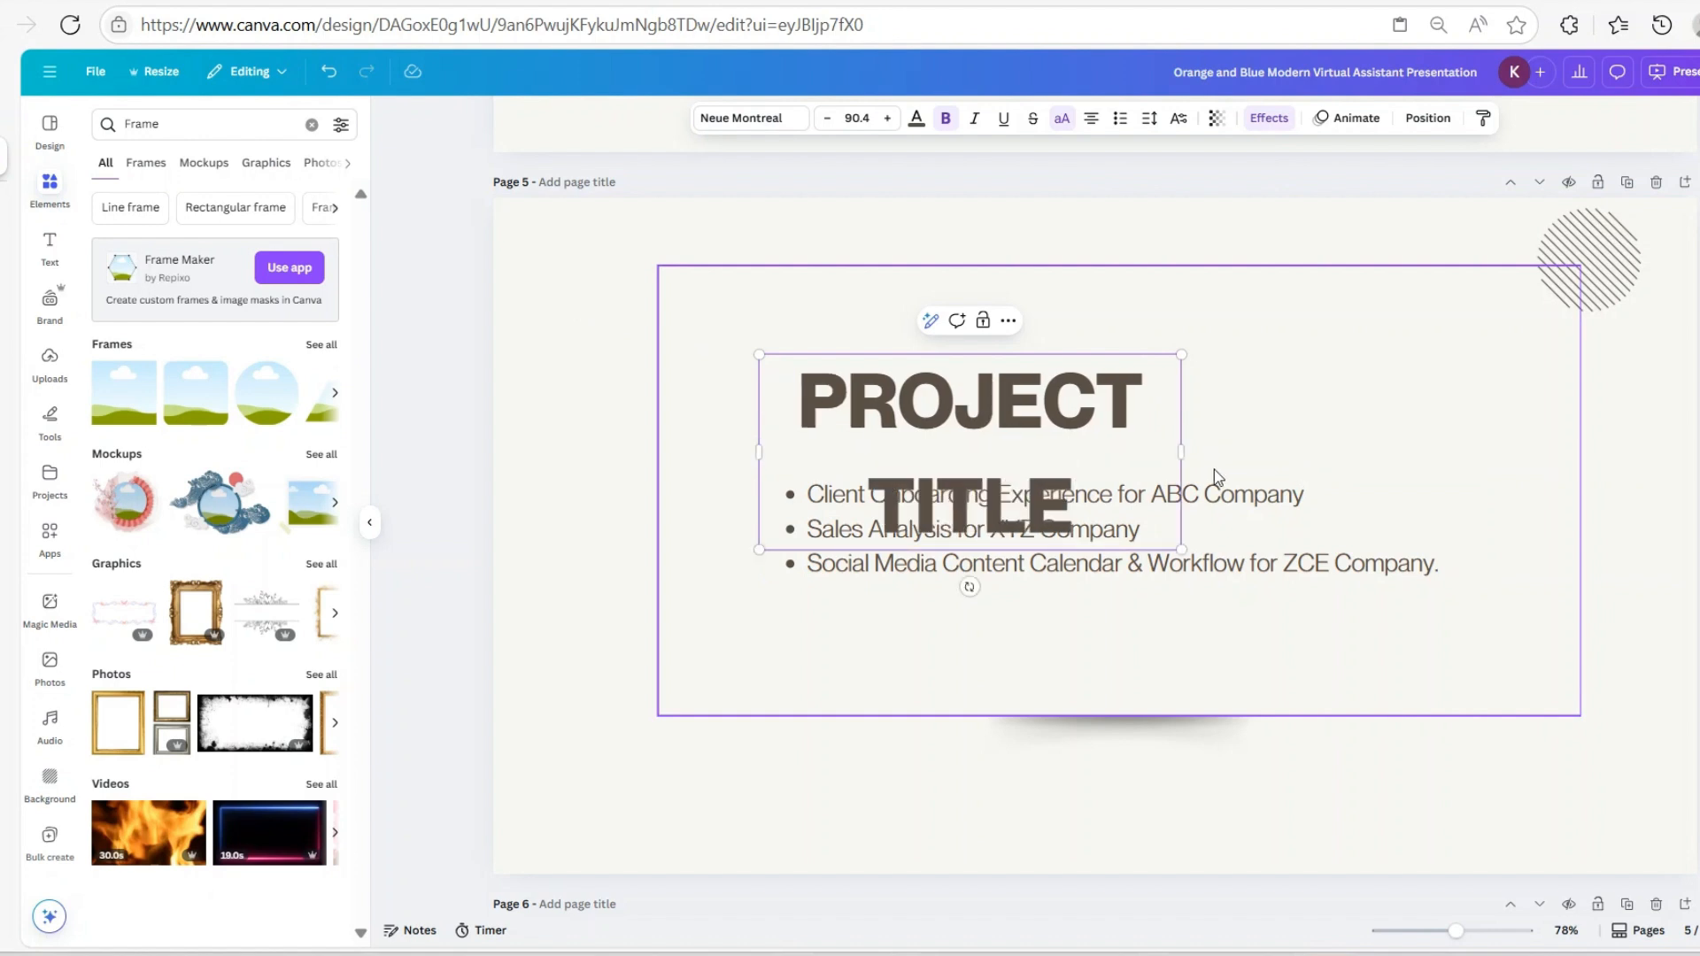
{"action": "left_click_drag", "start_coordinate": [1182, 452], "coordinate": [1452, 412]}
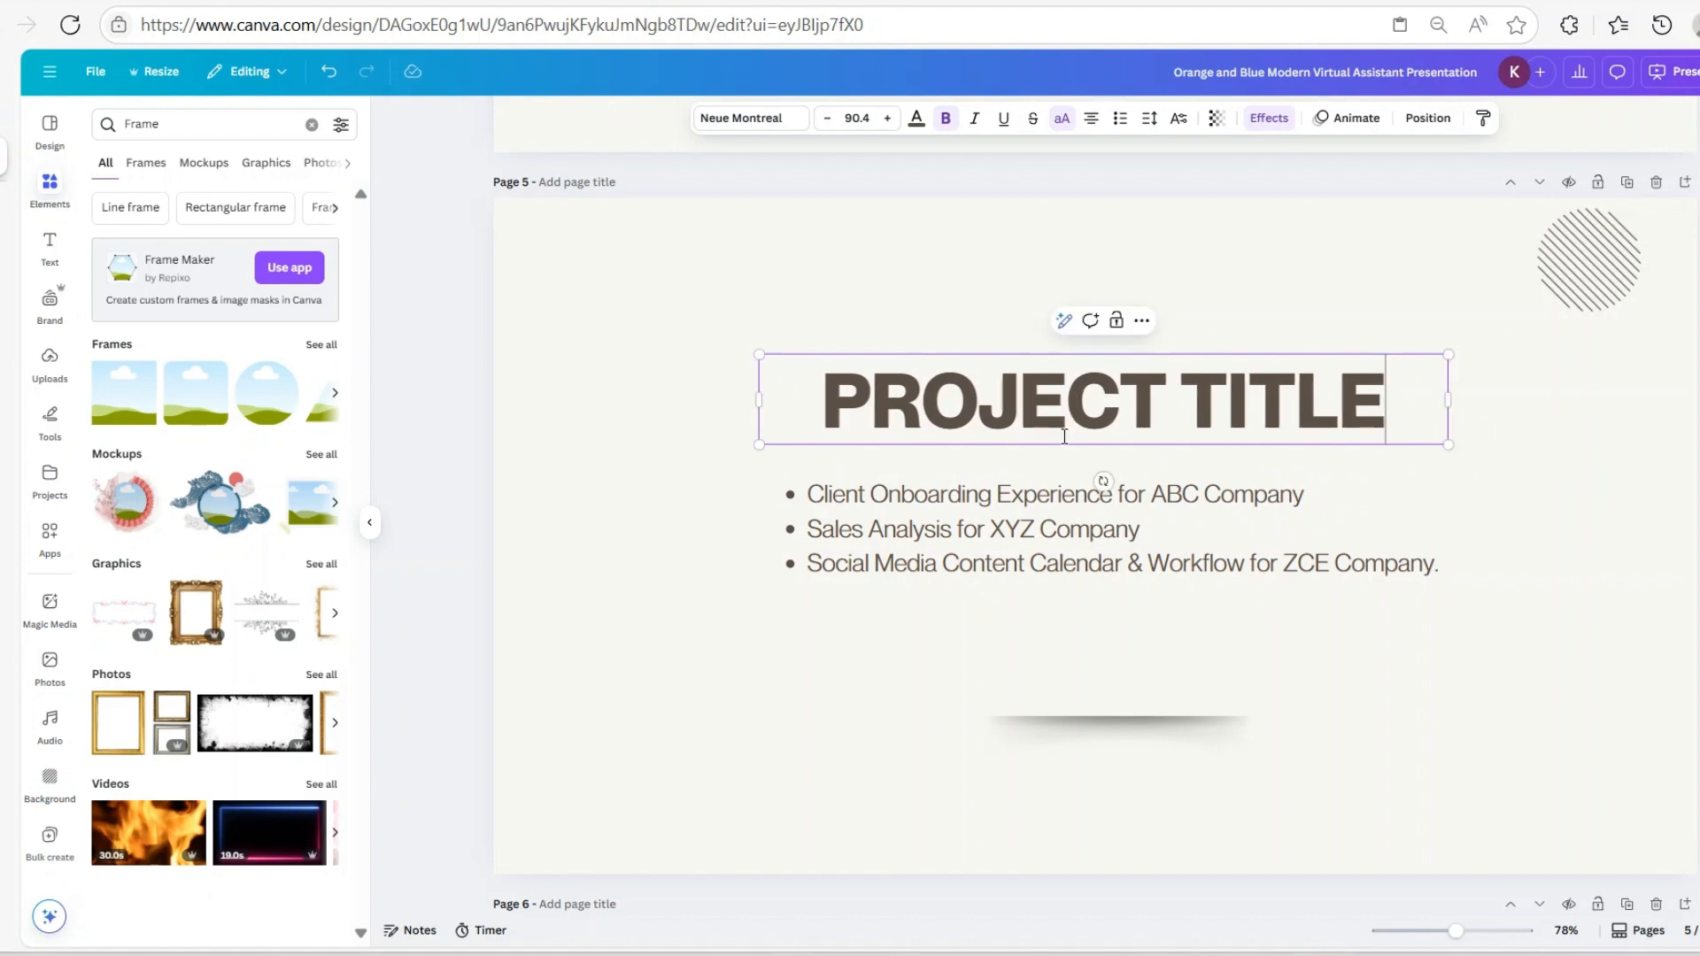
{"action": "left_click", "coordinate": [1379, 425]}
{"action": "type", "text": ":"}
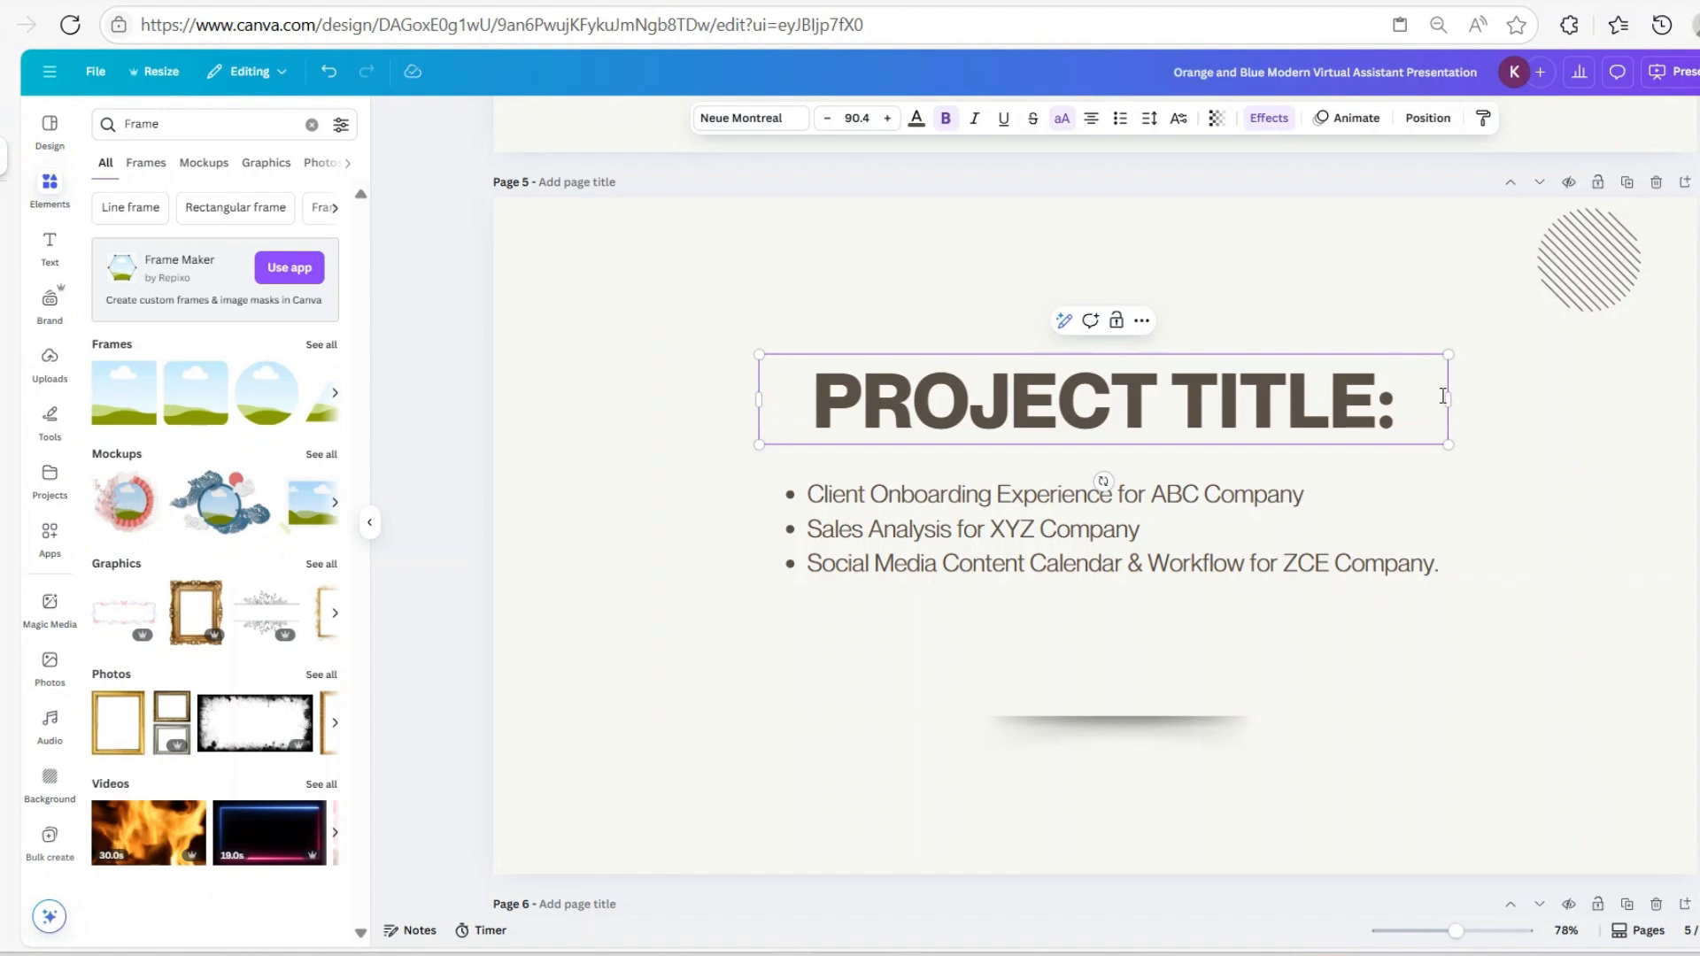
Shrink the PROJECT TITLE: heading to size 46.5 and move it up level with the striped circle
{"action": "left_click_drag", "start_coordinate": [1449, 445], "coordinate": [1191, 412]}
{"action": "left_click", "coordinate": [1135, 443]}
{"action": "left_click_drag", "start_coordinate": [1058, 407], "coordinate": [1022, 301]}
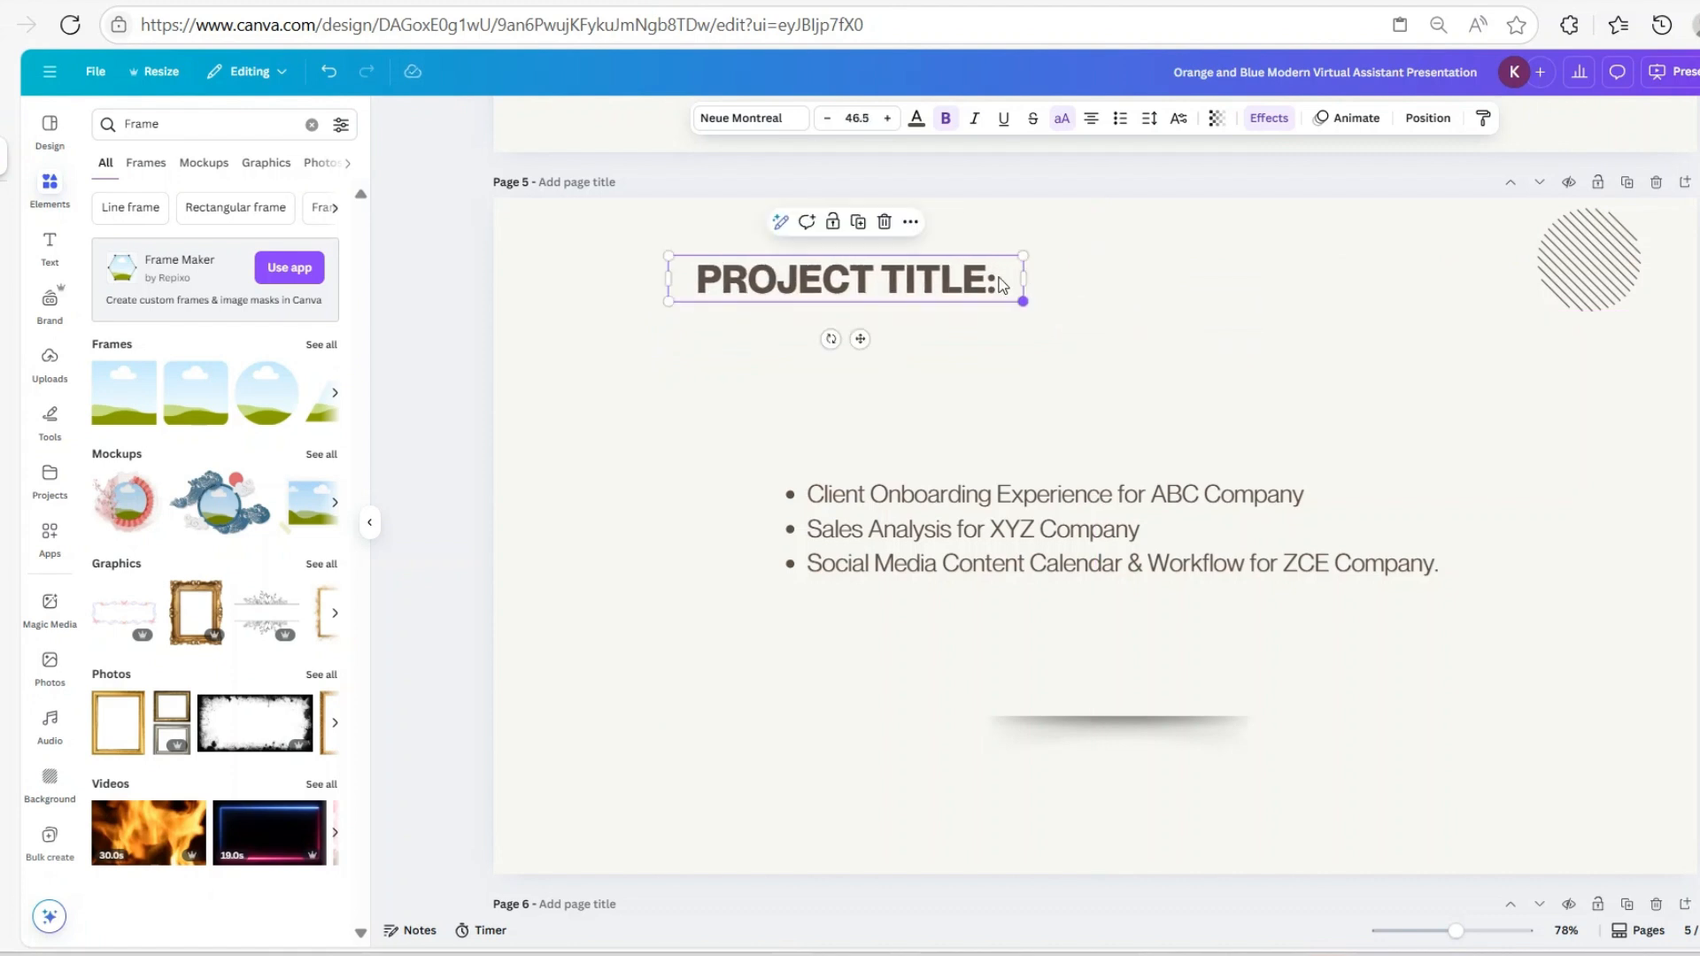
{"action": "left_click", "coordinate": [883, 281]}
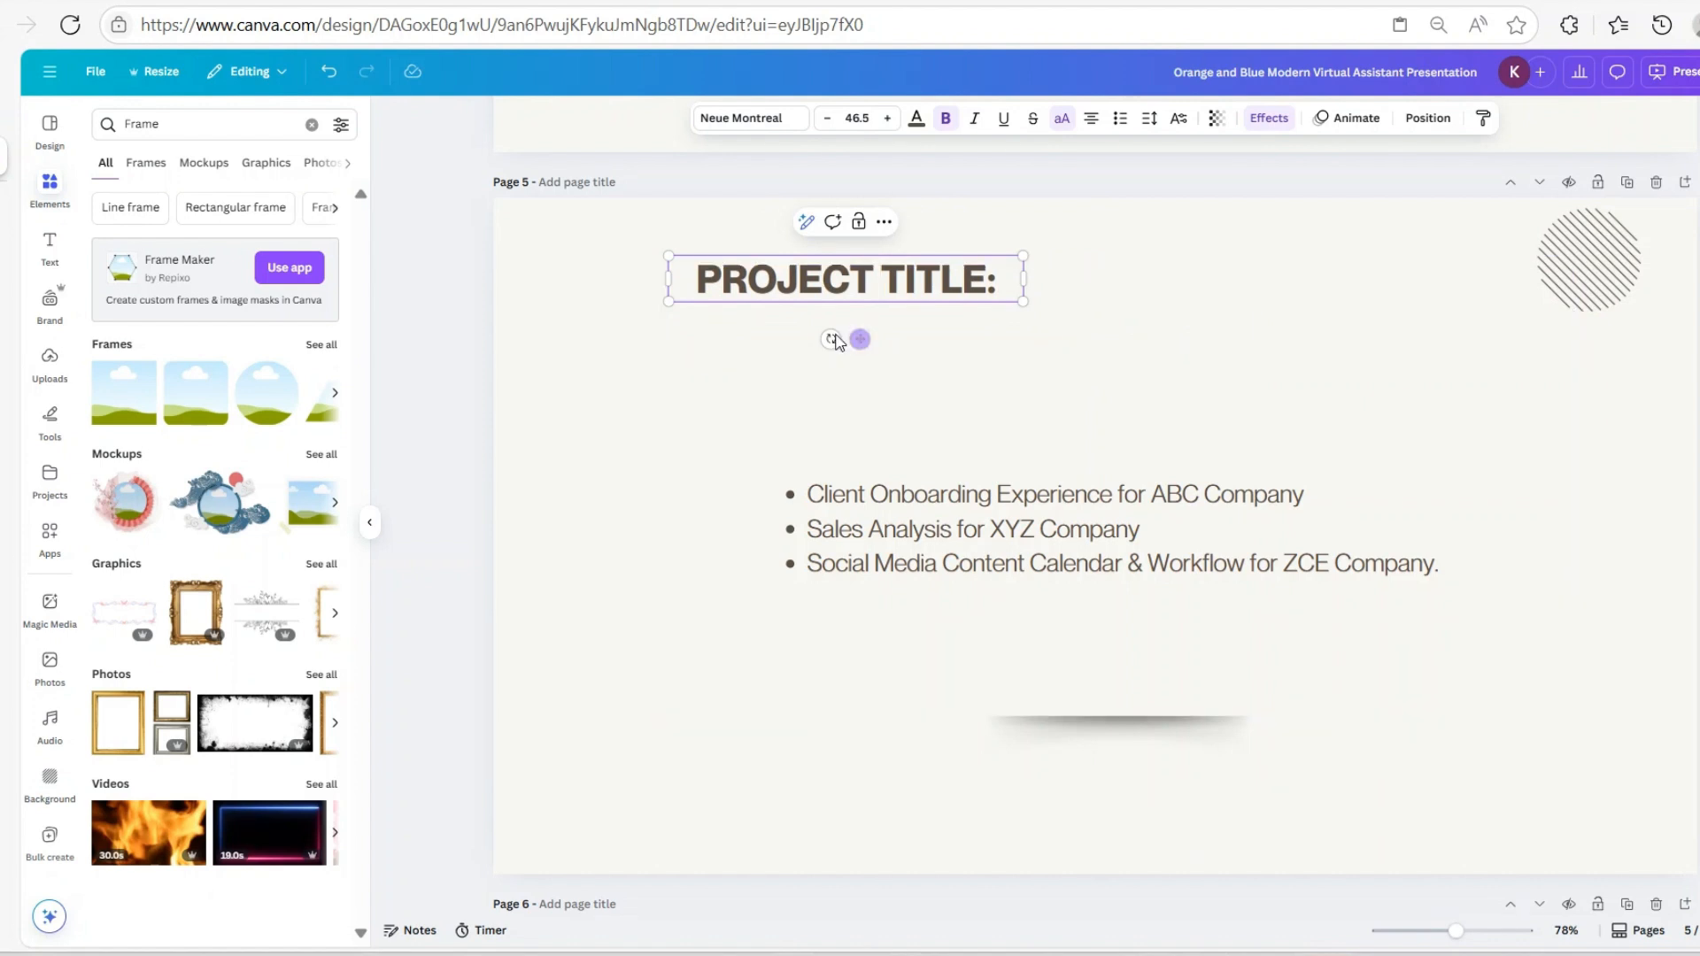
{"action": "left_click", "coordinate": [870, 341]}
{"action": "left_click", "coordinate": [882, 292]}
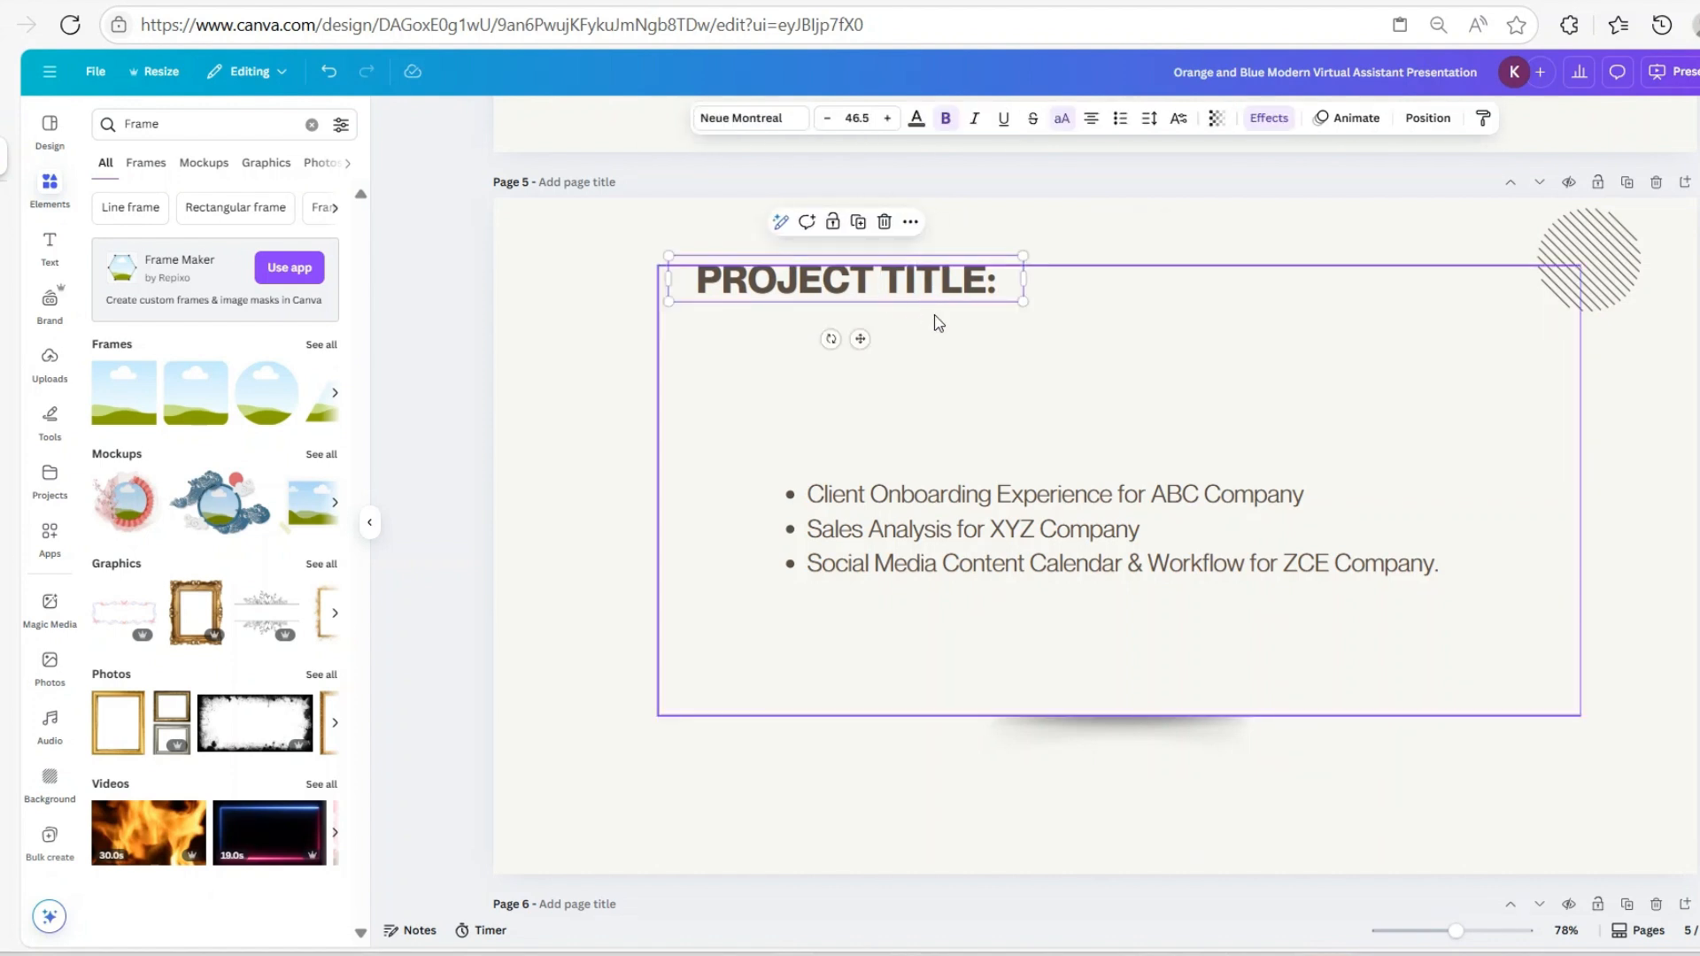
{"action": "left_click_drag", "start_coordinate": [912, 292], "coordinate": [910, 265]}
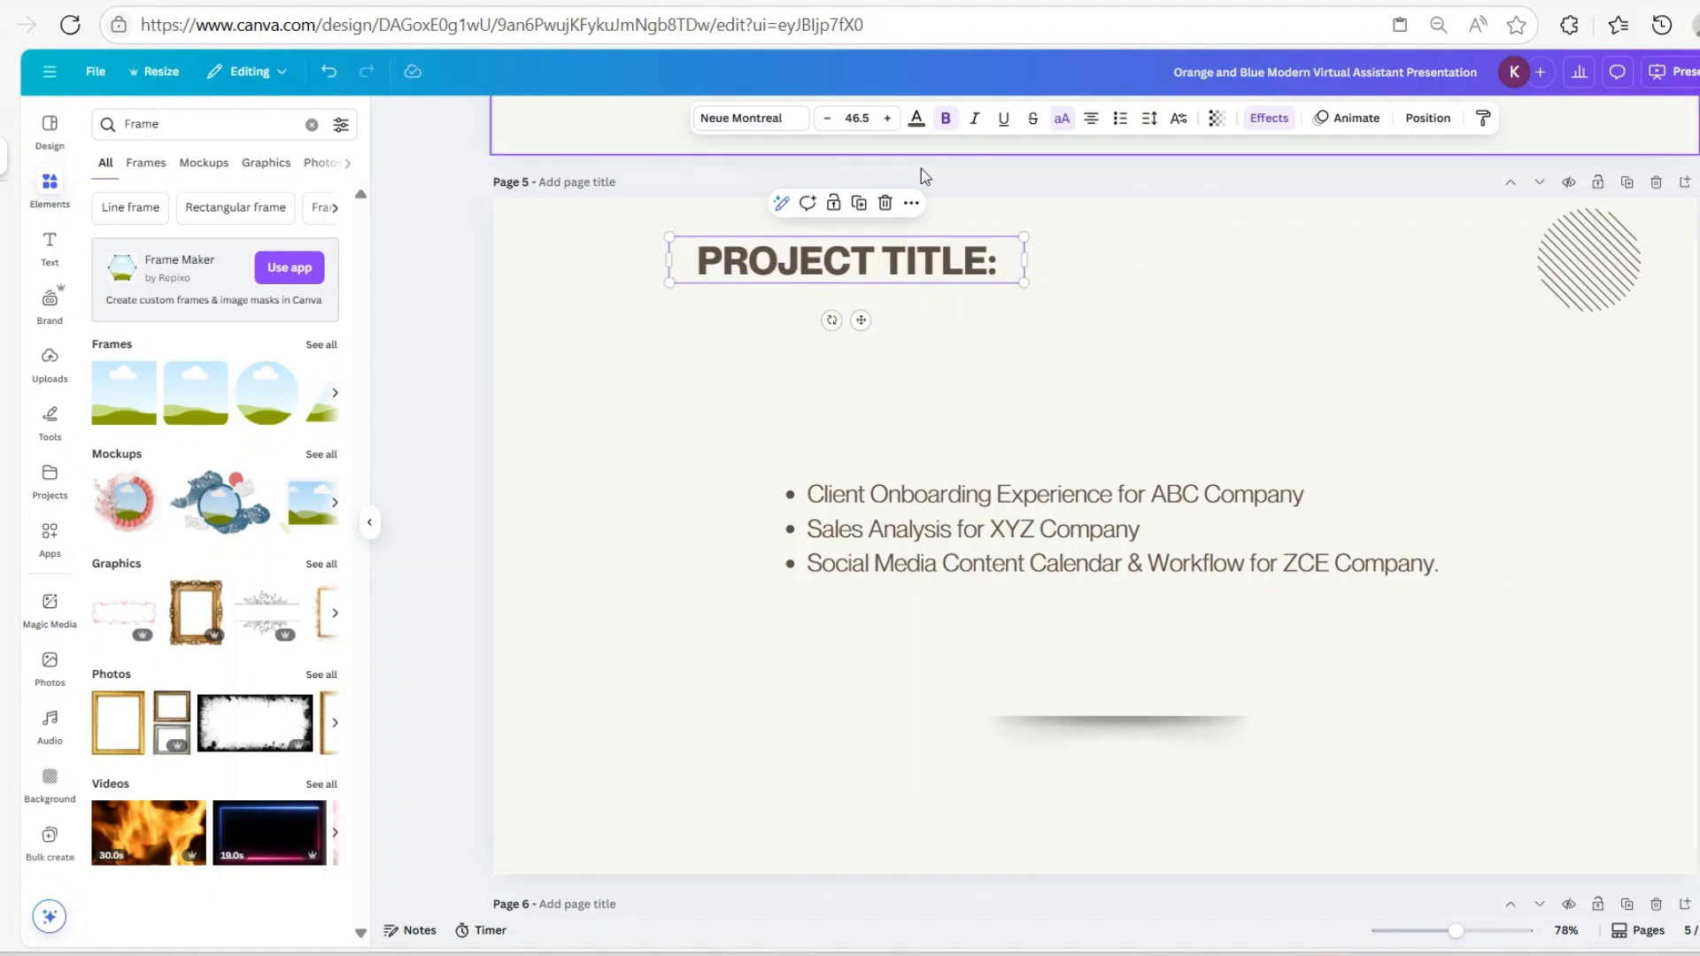
Copy the first project bullet, 'Client Onboarding Experience for ABC Company', from page 4
{"action": "scroll", "coordinate": [921, 177], "scroll_direction": "up", "scroll_amount": 5}
{"action": "left_click", "coordinate": [844, 270]}
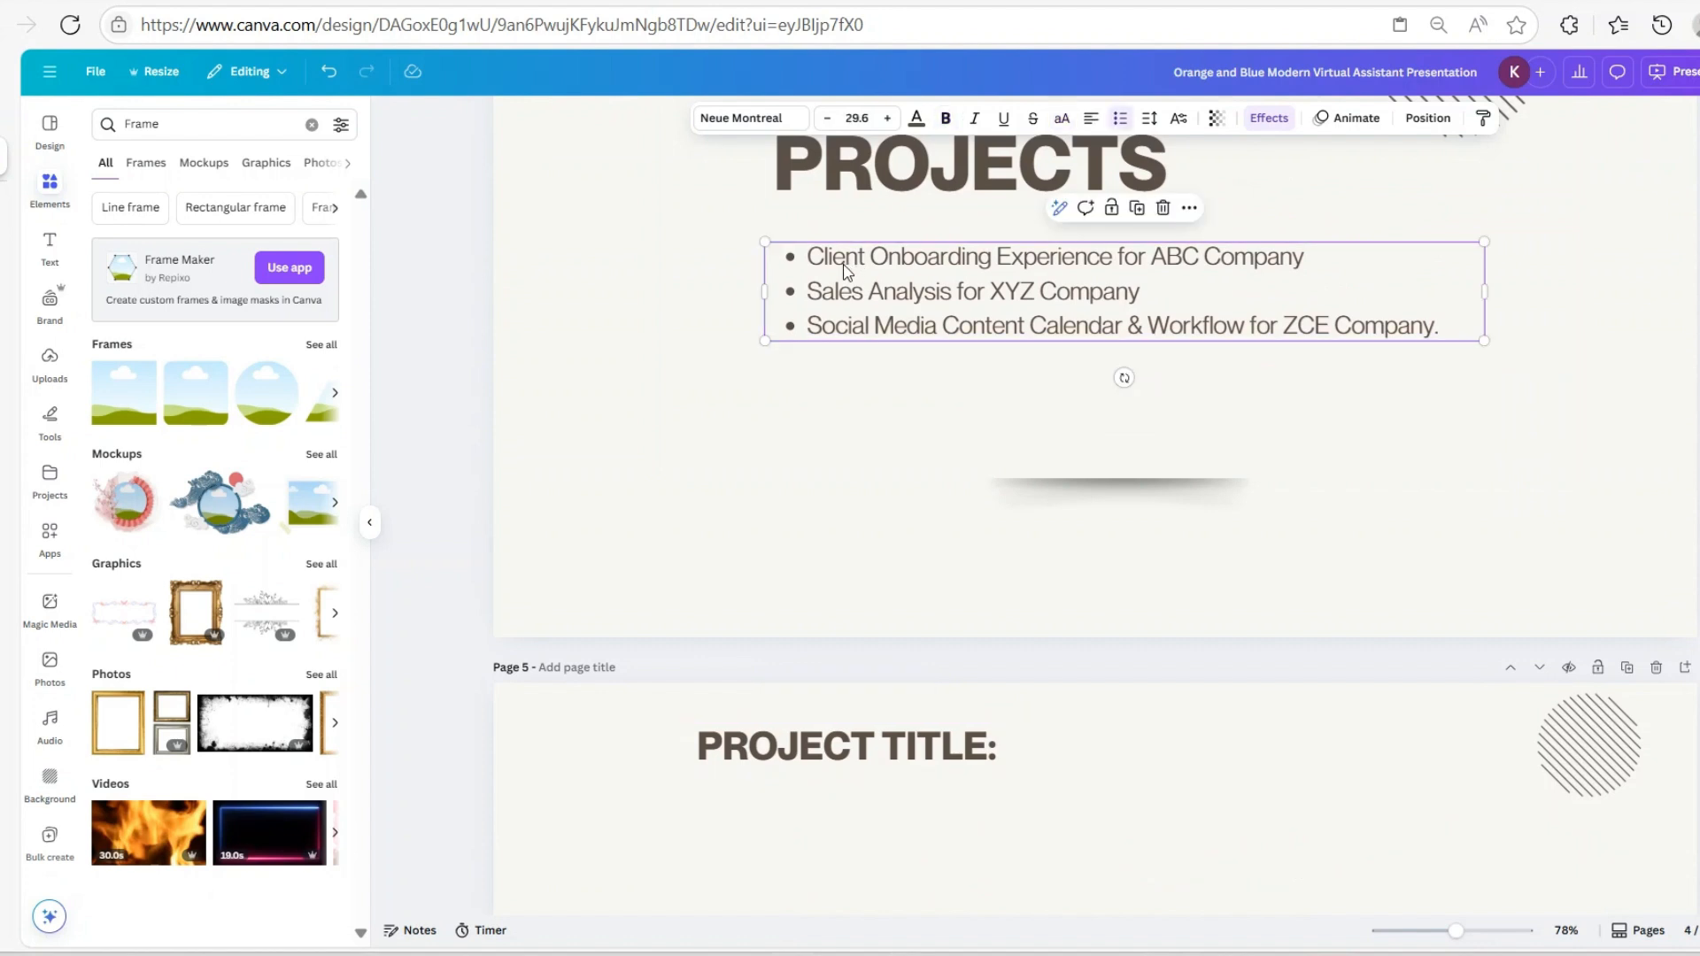
{"action": "left_click", "coordinate": [817, 257]}
{"action": "left_click_drag", "start_coordinate": [815, 257], "coordinate": [1301, 267]}
{"action": "key", "text": "ctrl+c"}
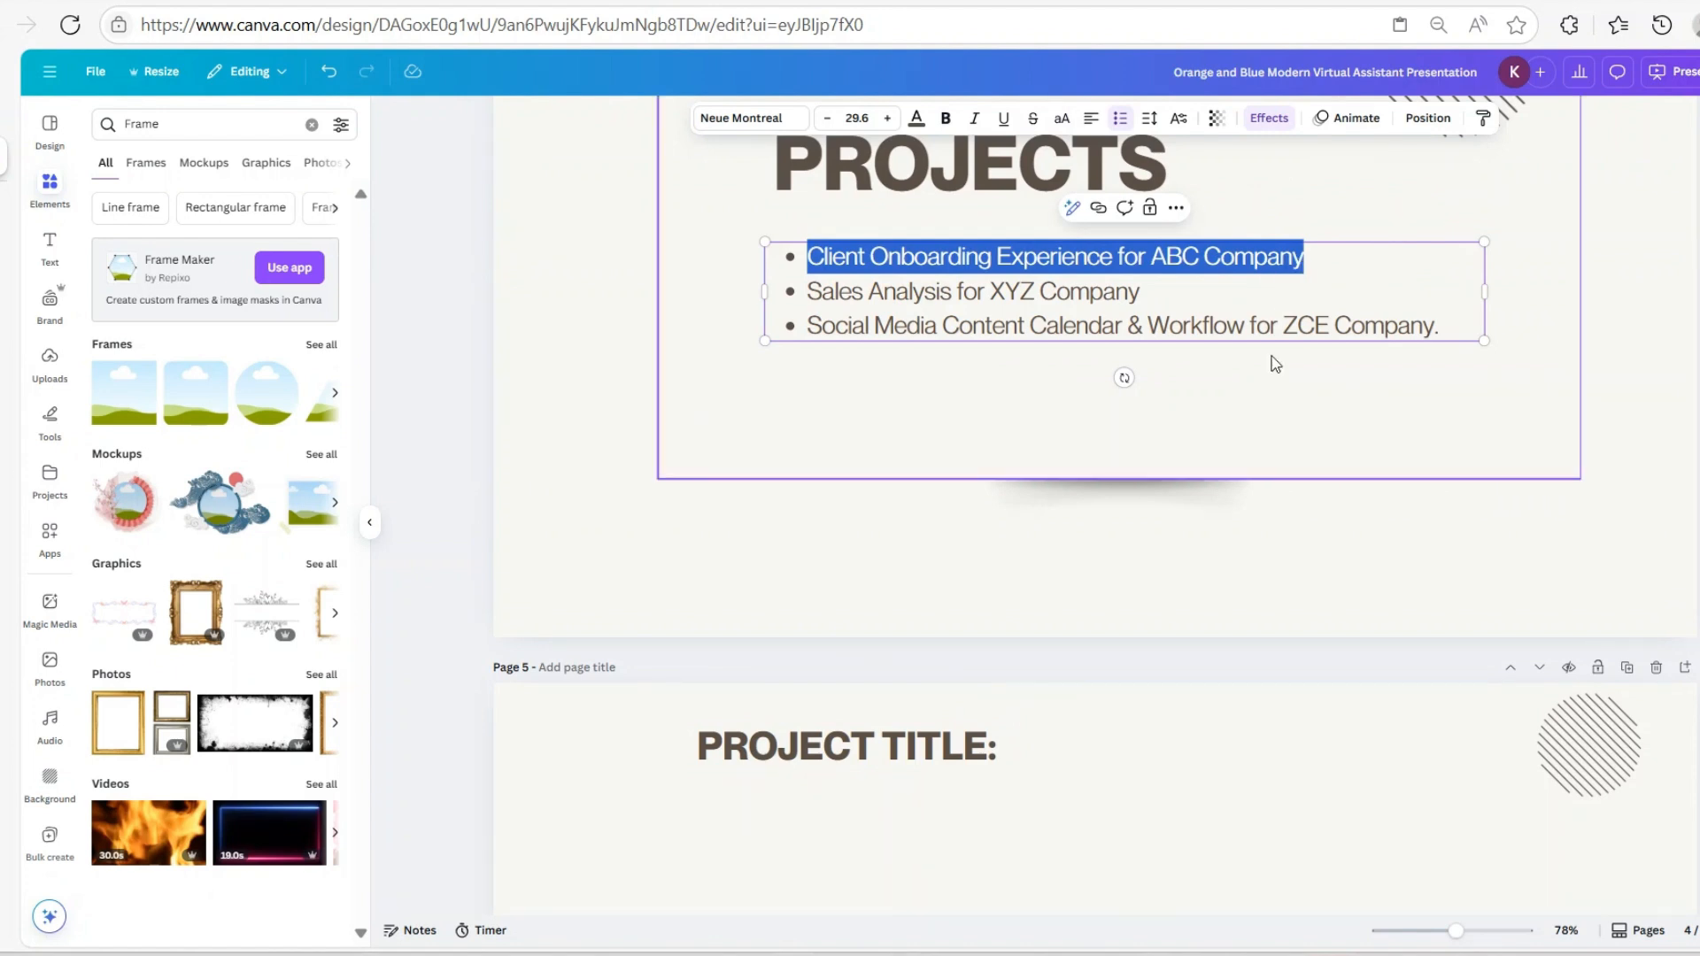
Paste the project name after 'PROJECT TITLE:' on page 5 and widen the heading to two lines
{"action": "scroll", "coordinate": [1102, 519], "scroll_direction": "down", "scroll_amount": 1}
{"action": "left_click", "coordinate": [1001, 630]}
{"action": "left_click", "coordinate": [1004, 628]}
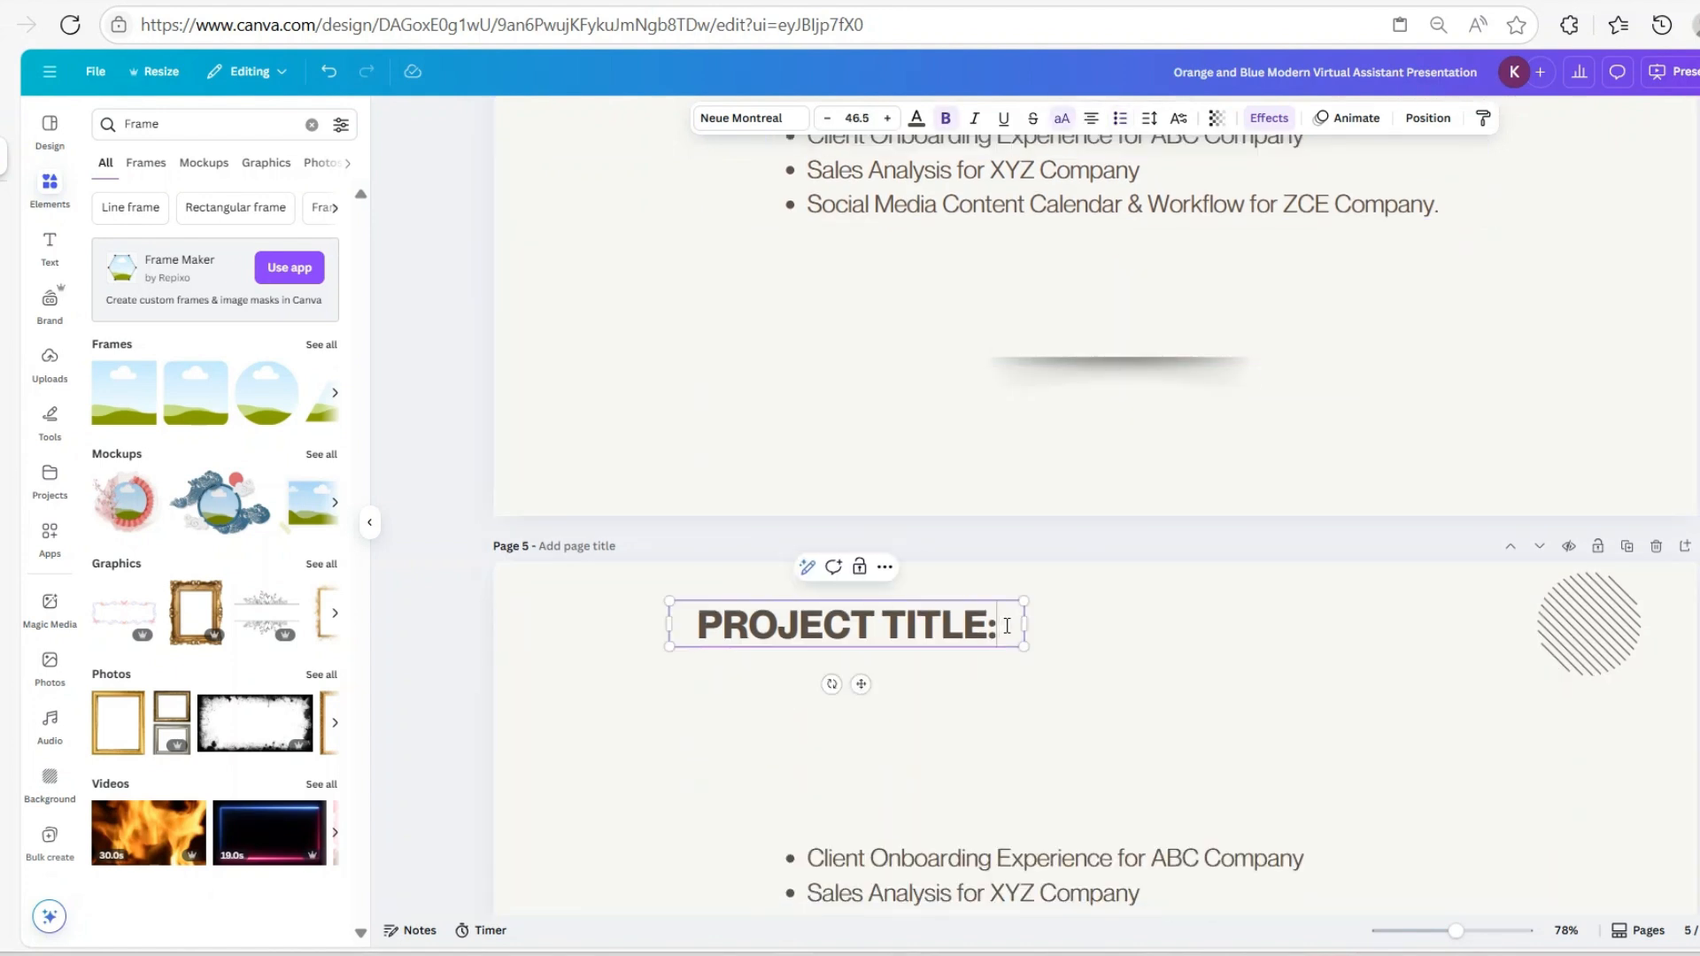
{"action": "key", "text": "ctrl+v"}
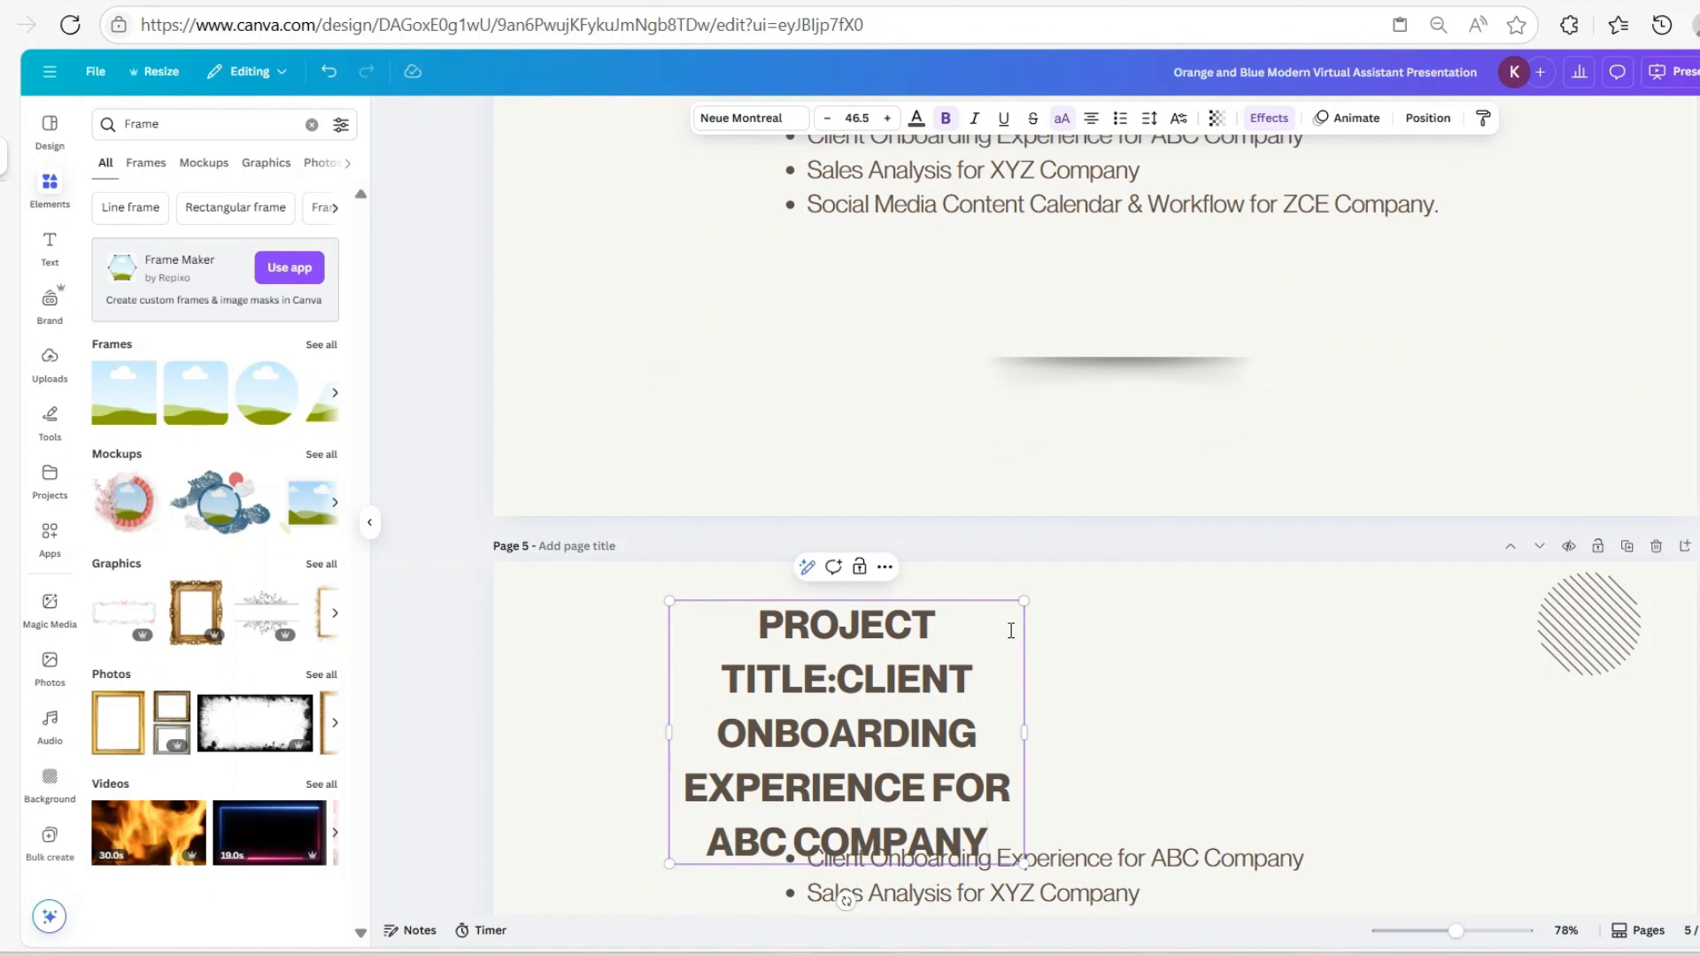
{"action": "left_click_drag", "start_coordinate": [1025, 733], "coordinate": [1507, 725]}
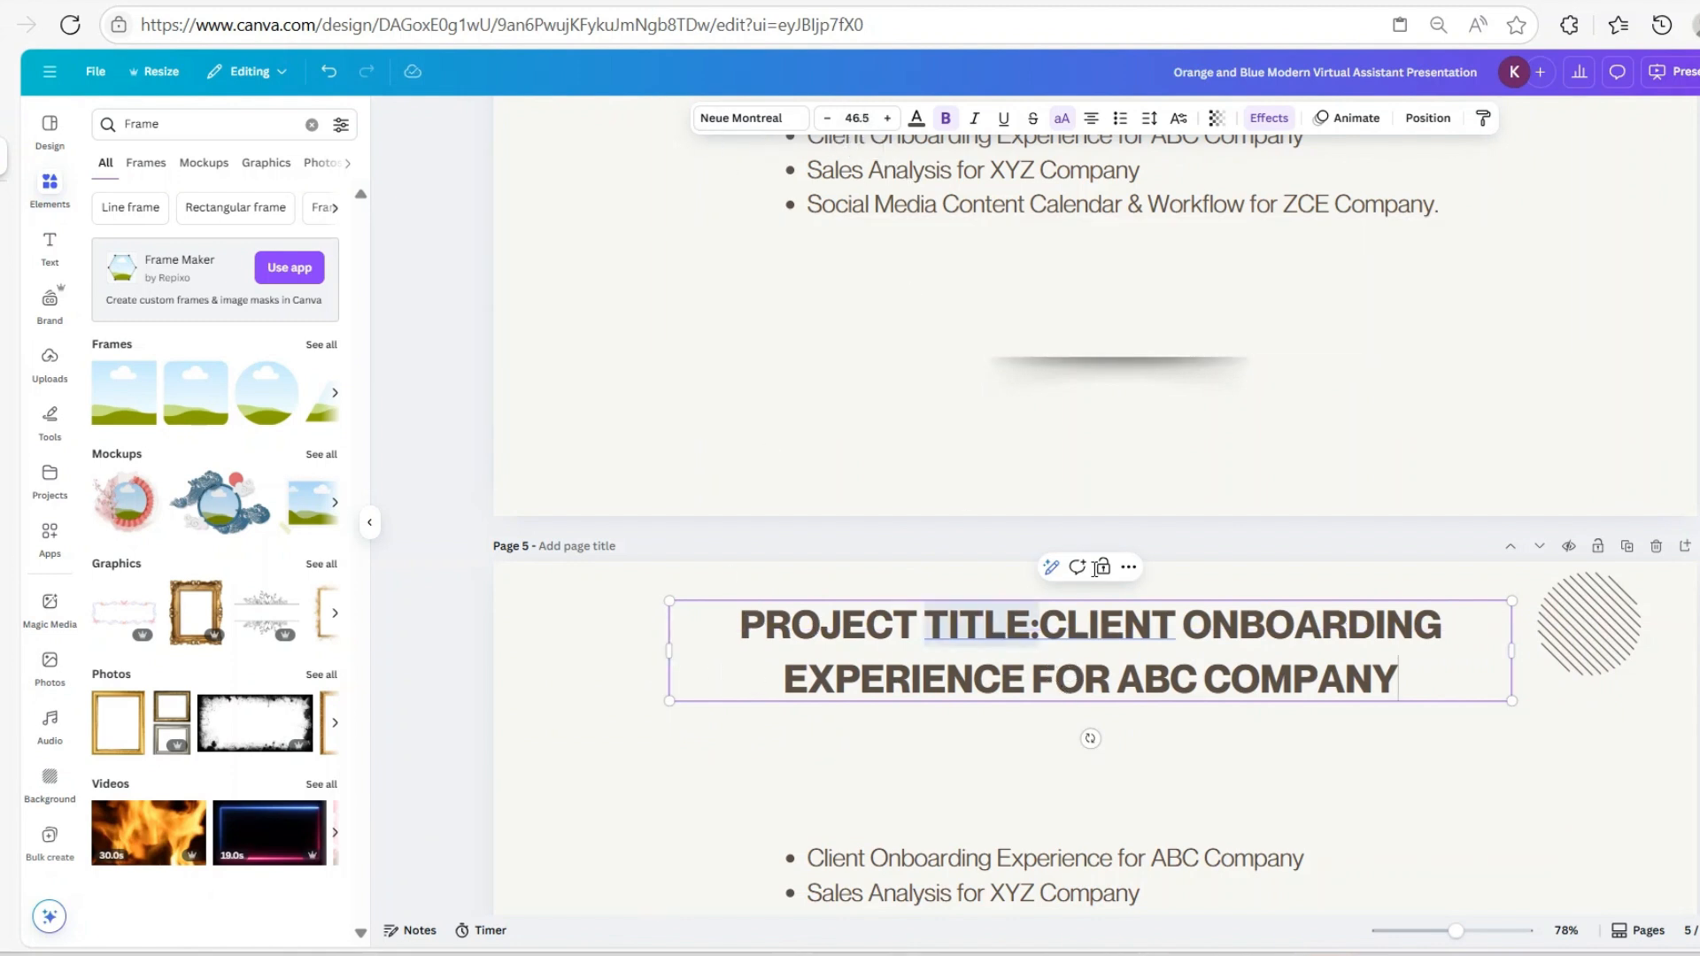
Remove bold from the whole page 5 title and adjust its box width
{"action": "left_click", "coordinate": [947, 119]}
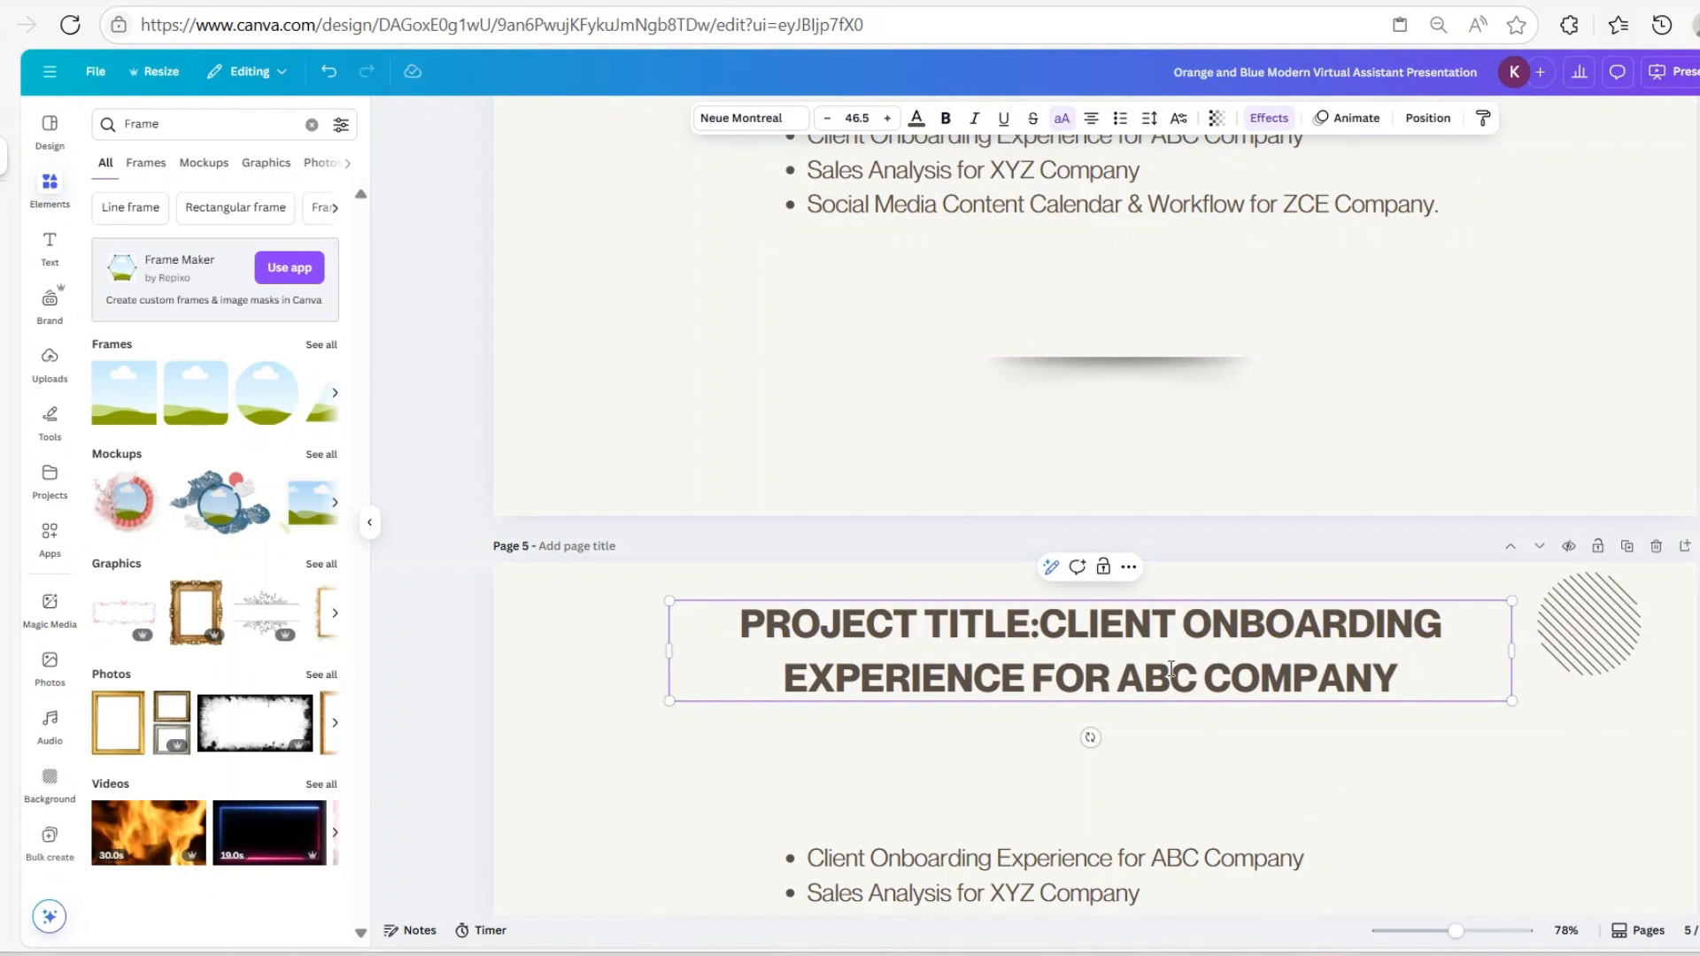
{"action": "key", "text": "Escape"}
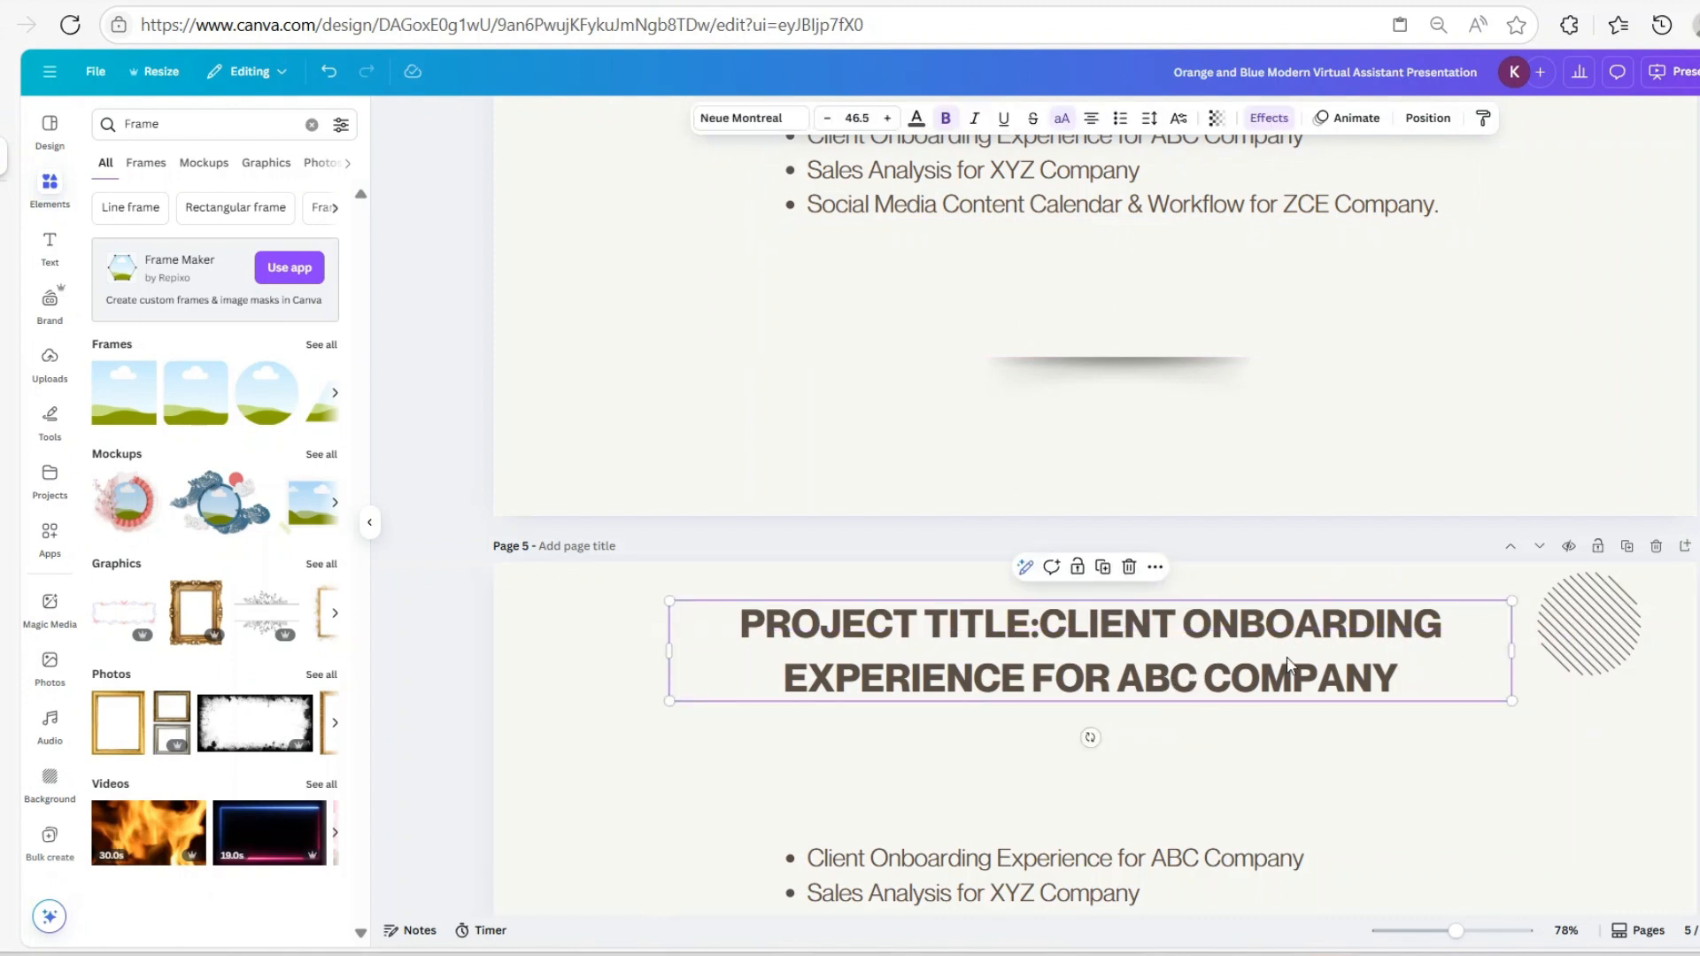
{"action": "left_click", "coordinate": [947, 119]}
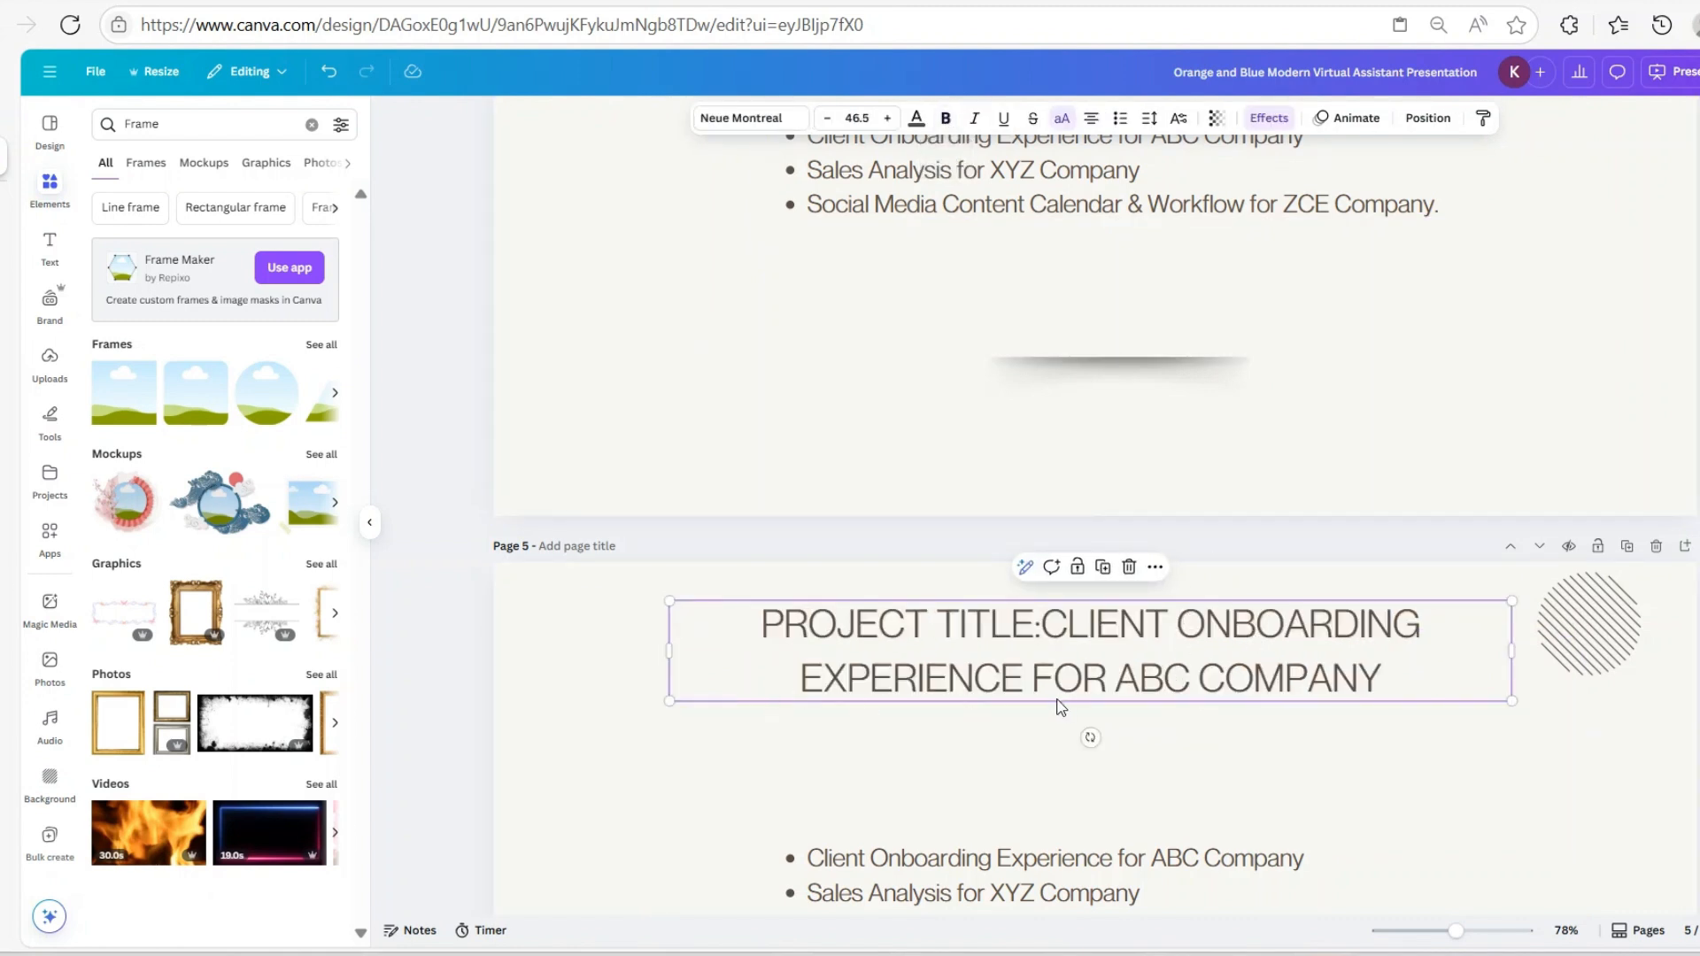
{"action": "left_click_drag", "start_coordinate": [667, 652], "coordinate": [567, 664]}
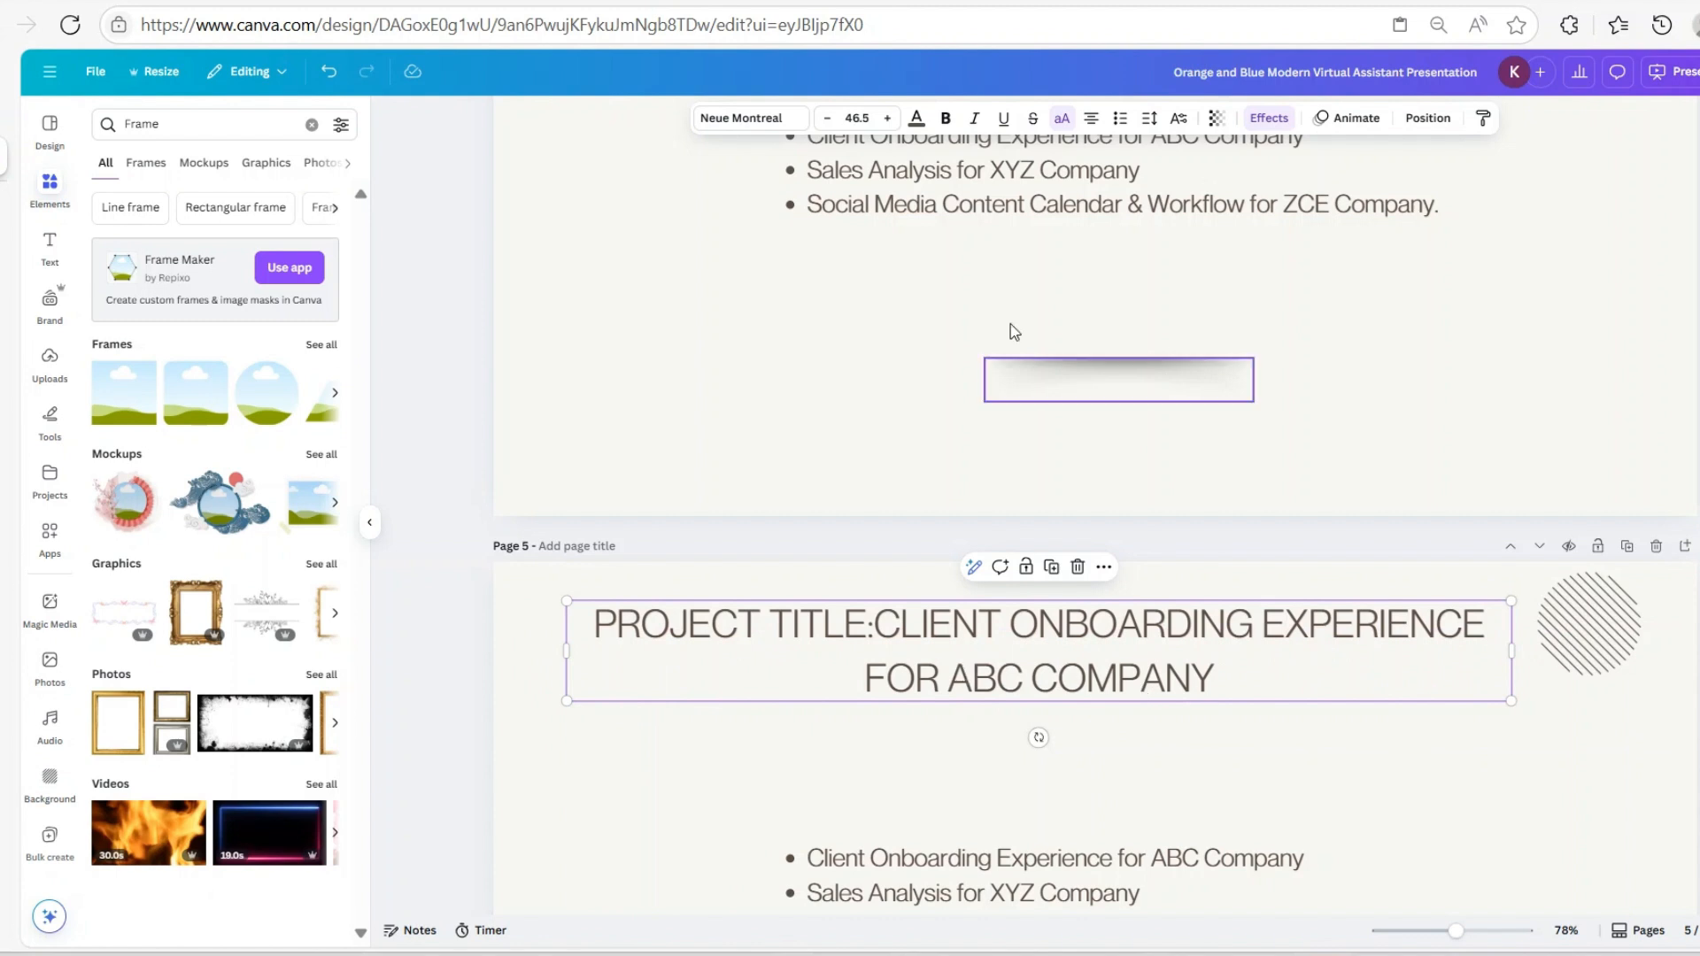
Delete the project name after 'PROJECT TITLE:' and narrow the box to fit the label
{"action": "left_click", "coordinate": [885, 621]}
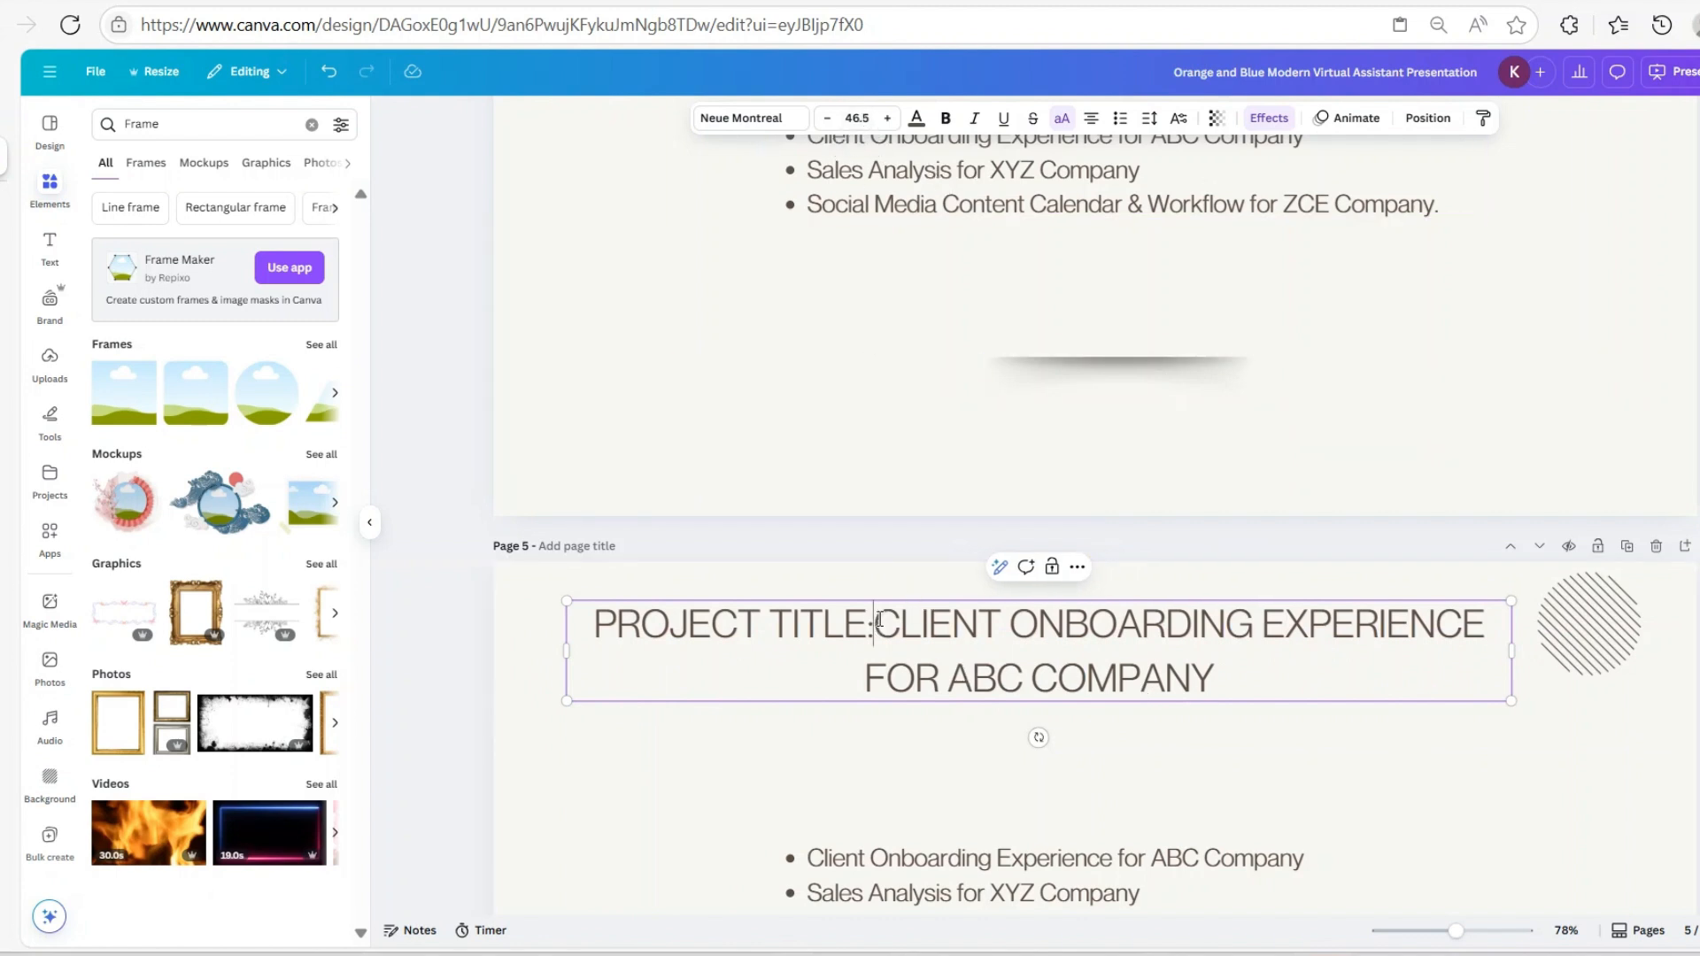
{"action": "double_click", "coordinate": [885, 622]}
{"action": "left_click_drag", "start_coordinate": [886, 621], "coordinate": [1268, 666]}
{"action": "key", "text": "ctrl+c"}
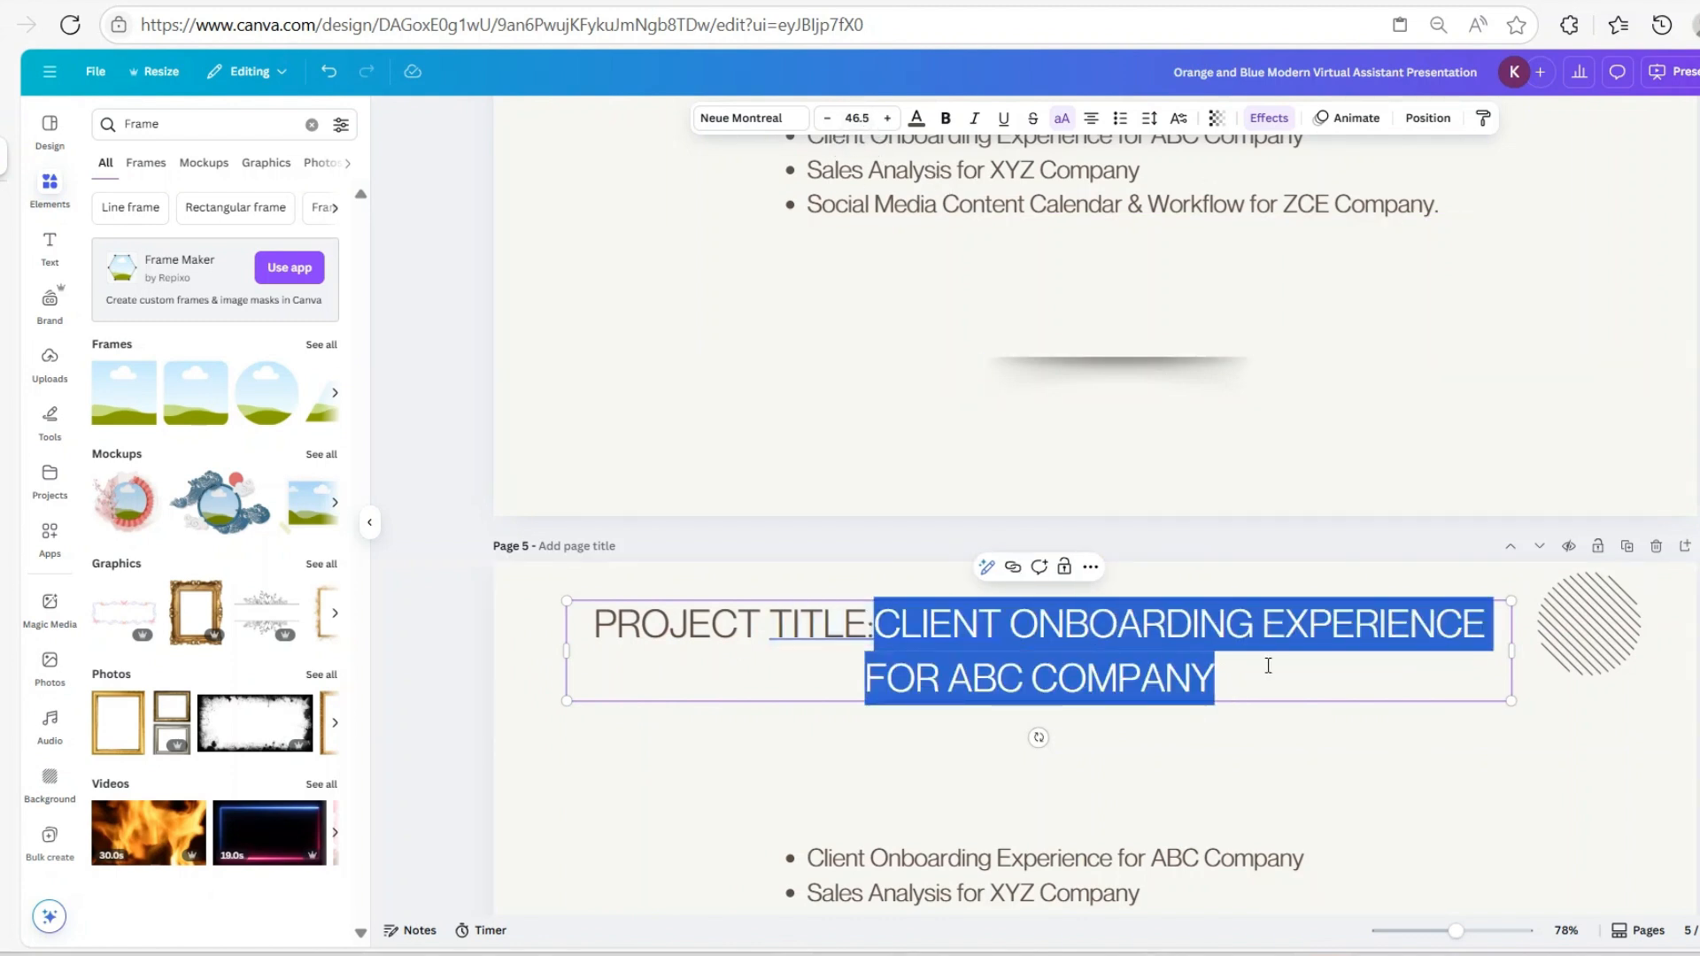
{"action": "key", "text": "BackSpace"}
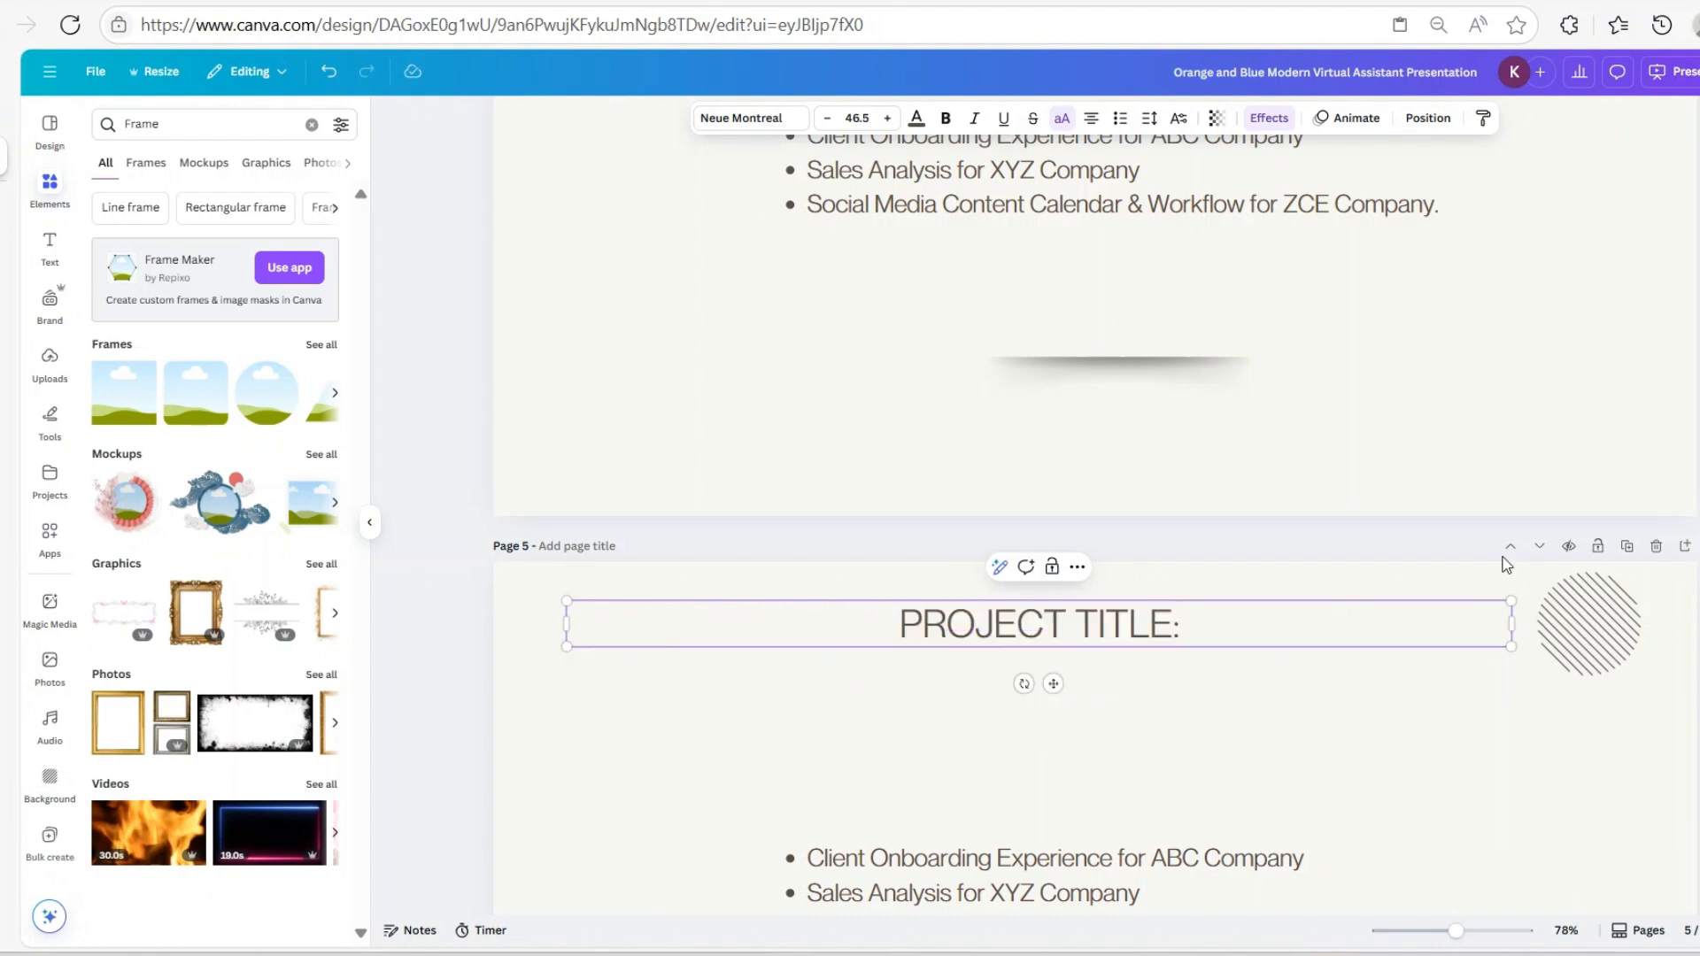
{"action": "left_click_drag", "start_coordinate": [1512, 623], "coordinate": [870, 627]}
Duplicate the 'PROJECT TITLE:' box beside the original and paste the project name into the copy
{"action": "left_click", "coordinate": [780, 644]}
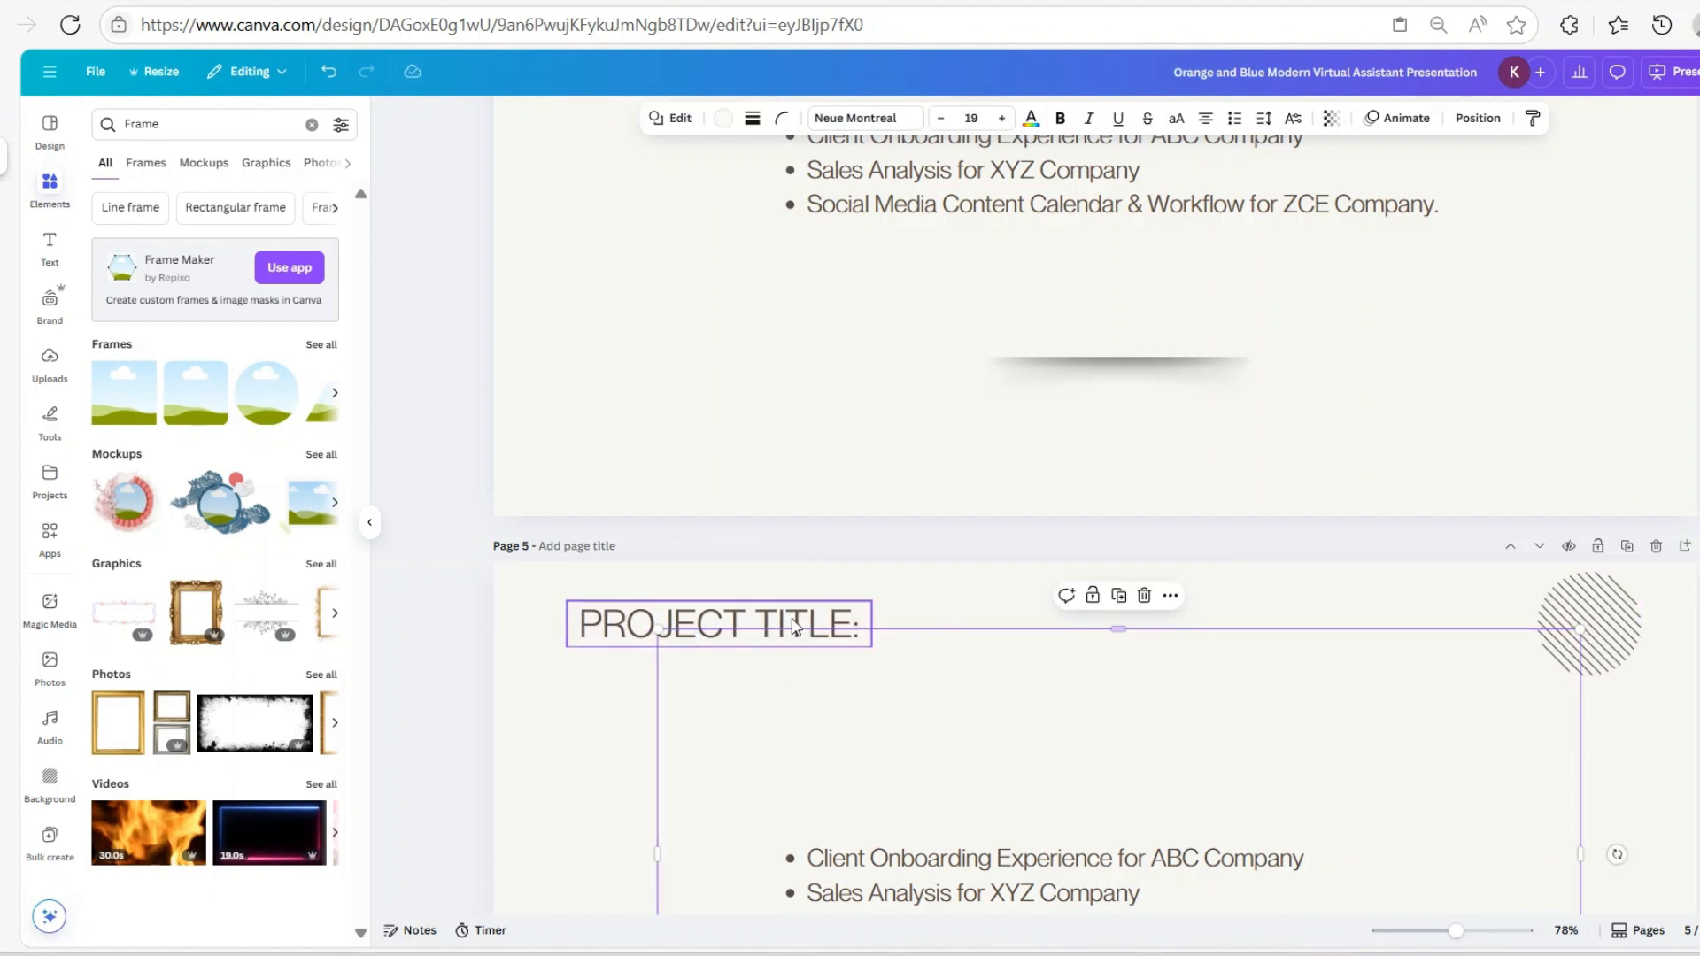
{"action": "left_click", "coordinate": [683, 639]}
{"action": "left_click_drag", "start_coordinate": [734, 603], "coordinate": [1078, 628]}
{"action": "key", "text": "Return"}
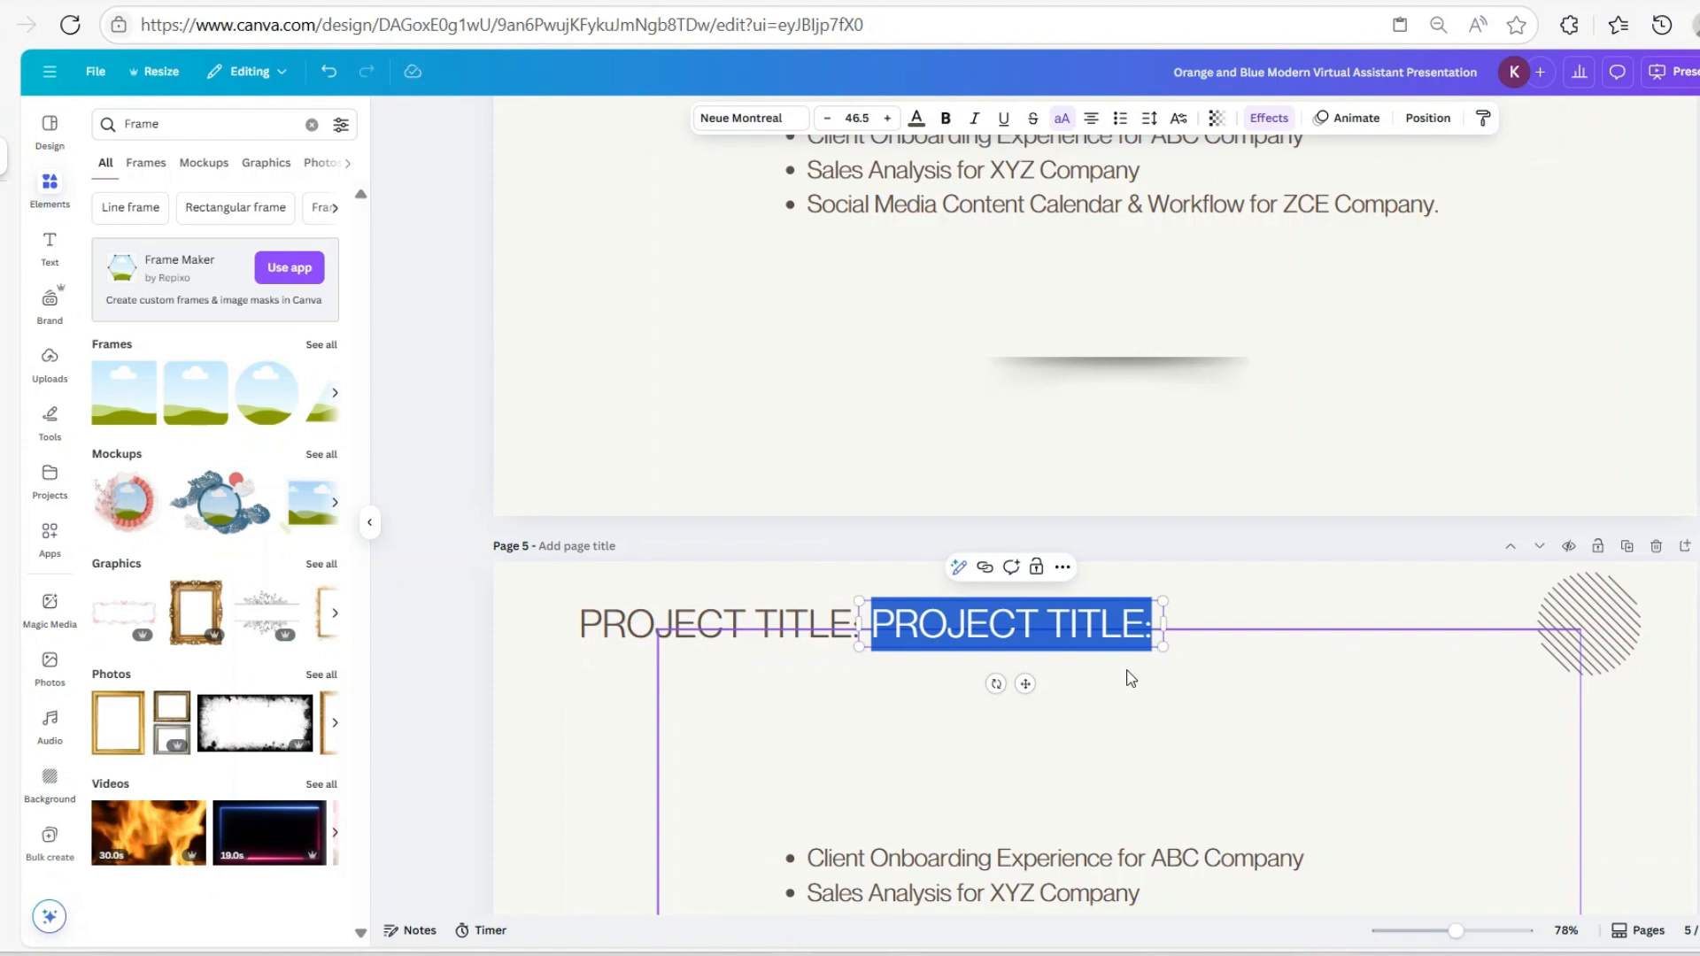
{"action": "key", "text": "ctrl+v"}
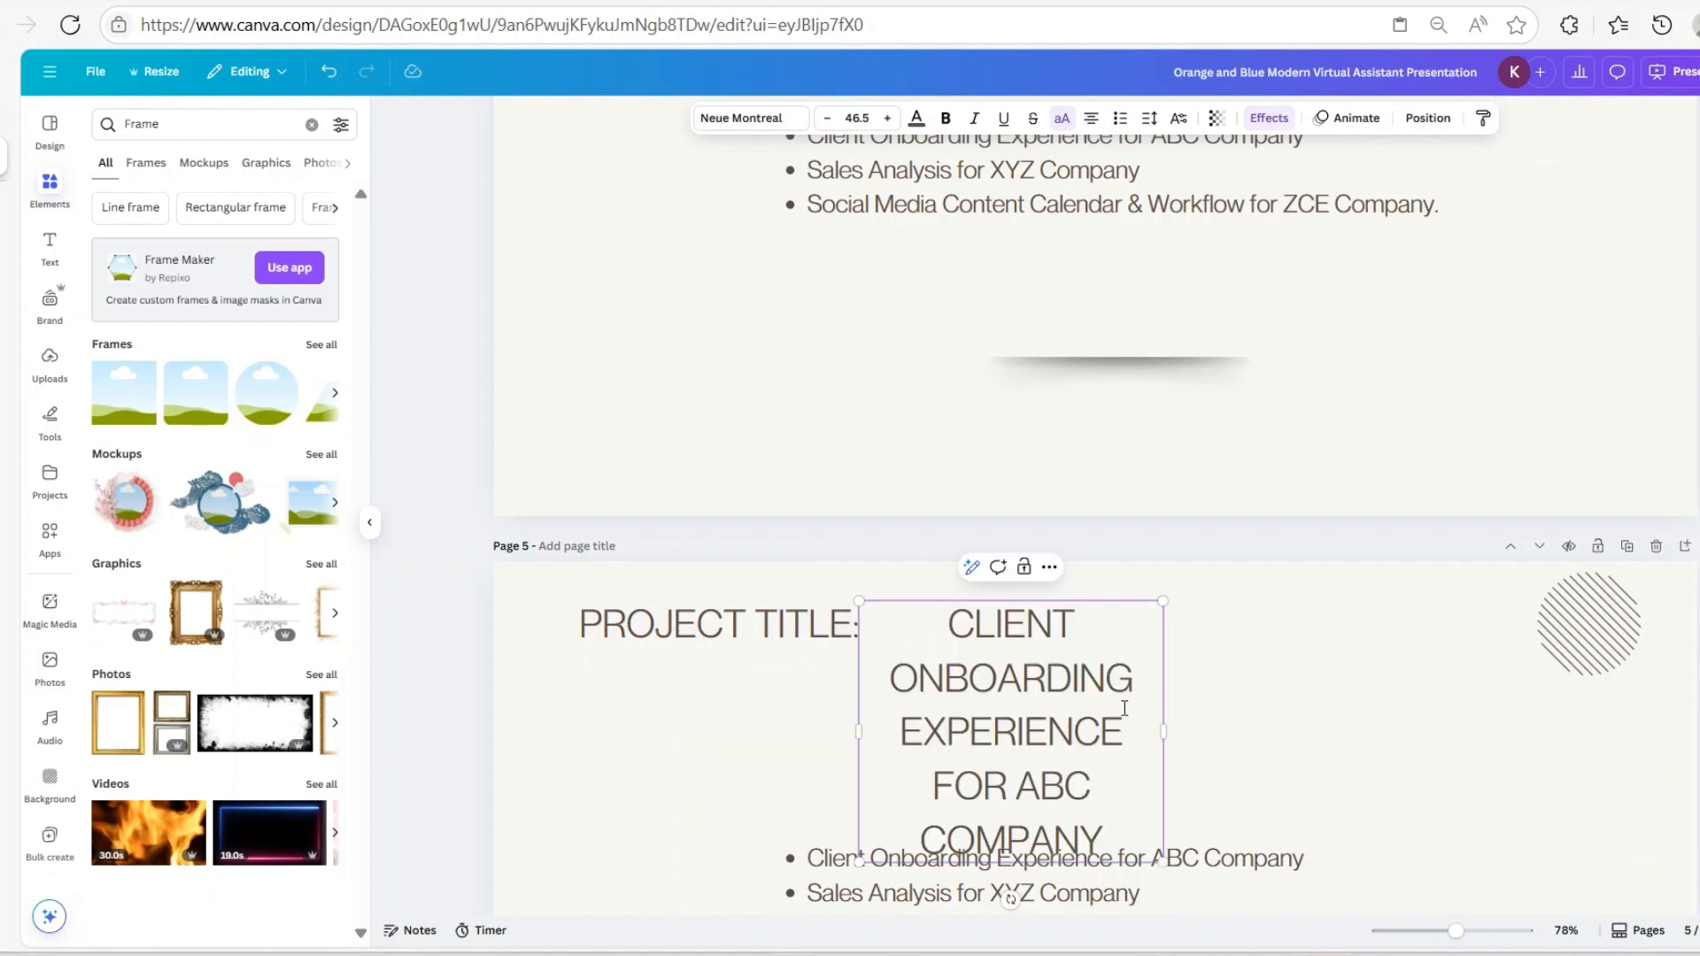
Set the project name to size 35, widen its box, and turn off uppercase
{"action": "left_click", "coordinate": [856, 118]}
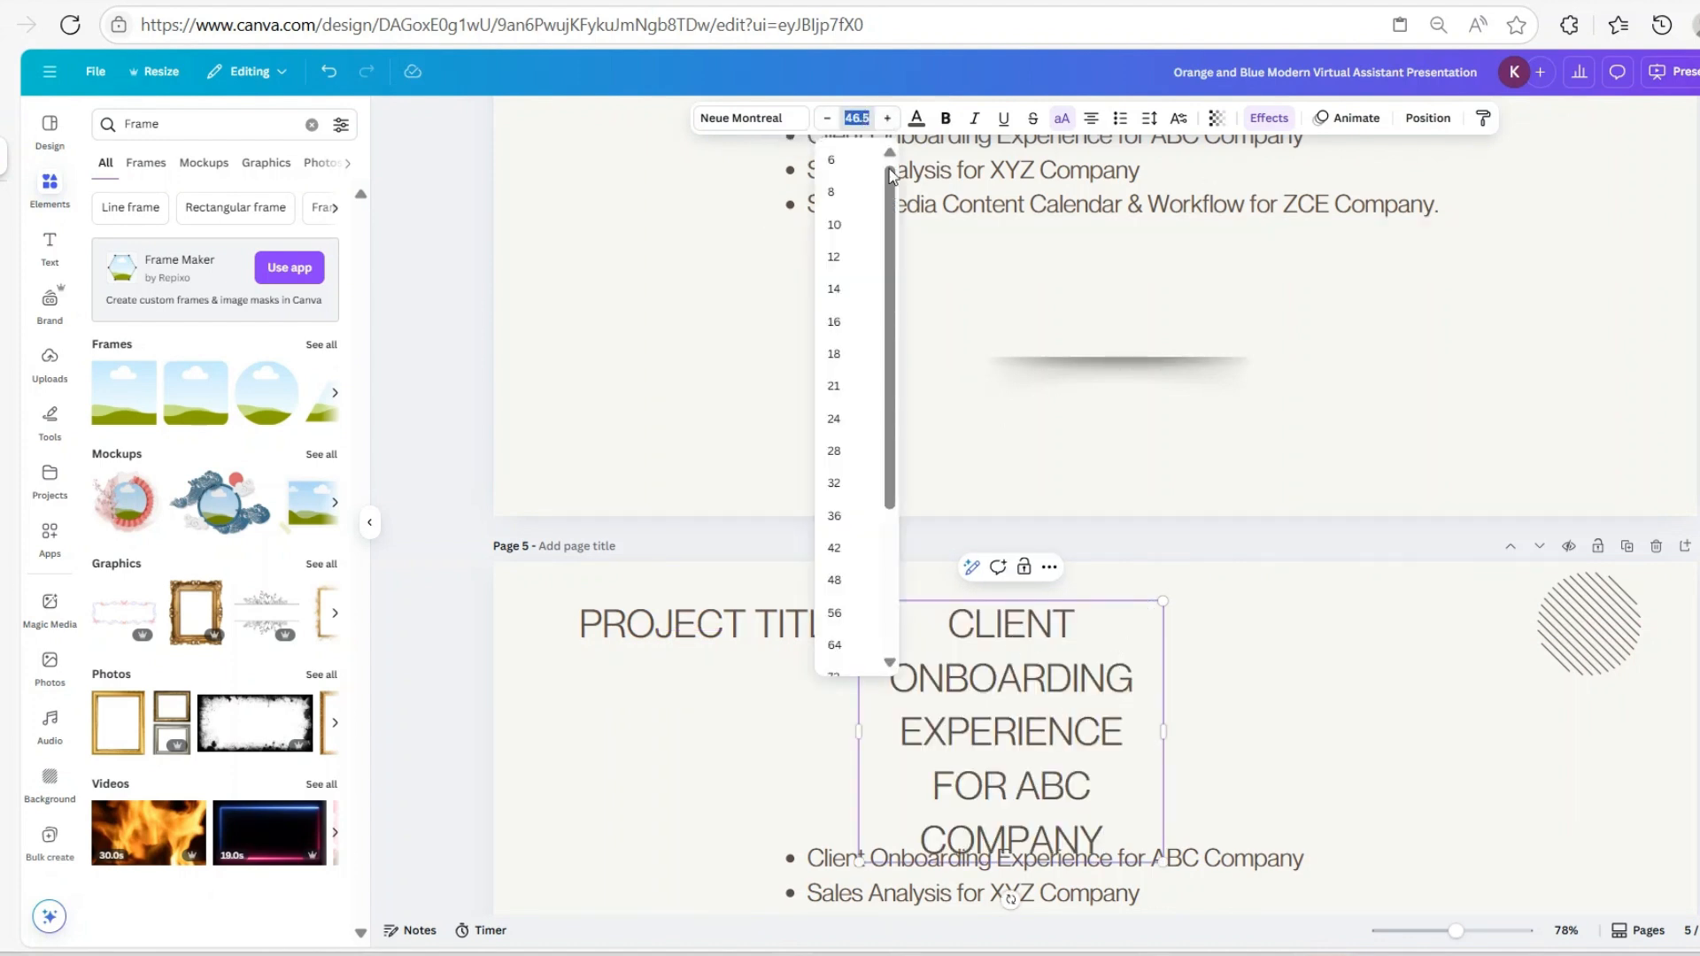
{"action": "type", "text": "35"}
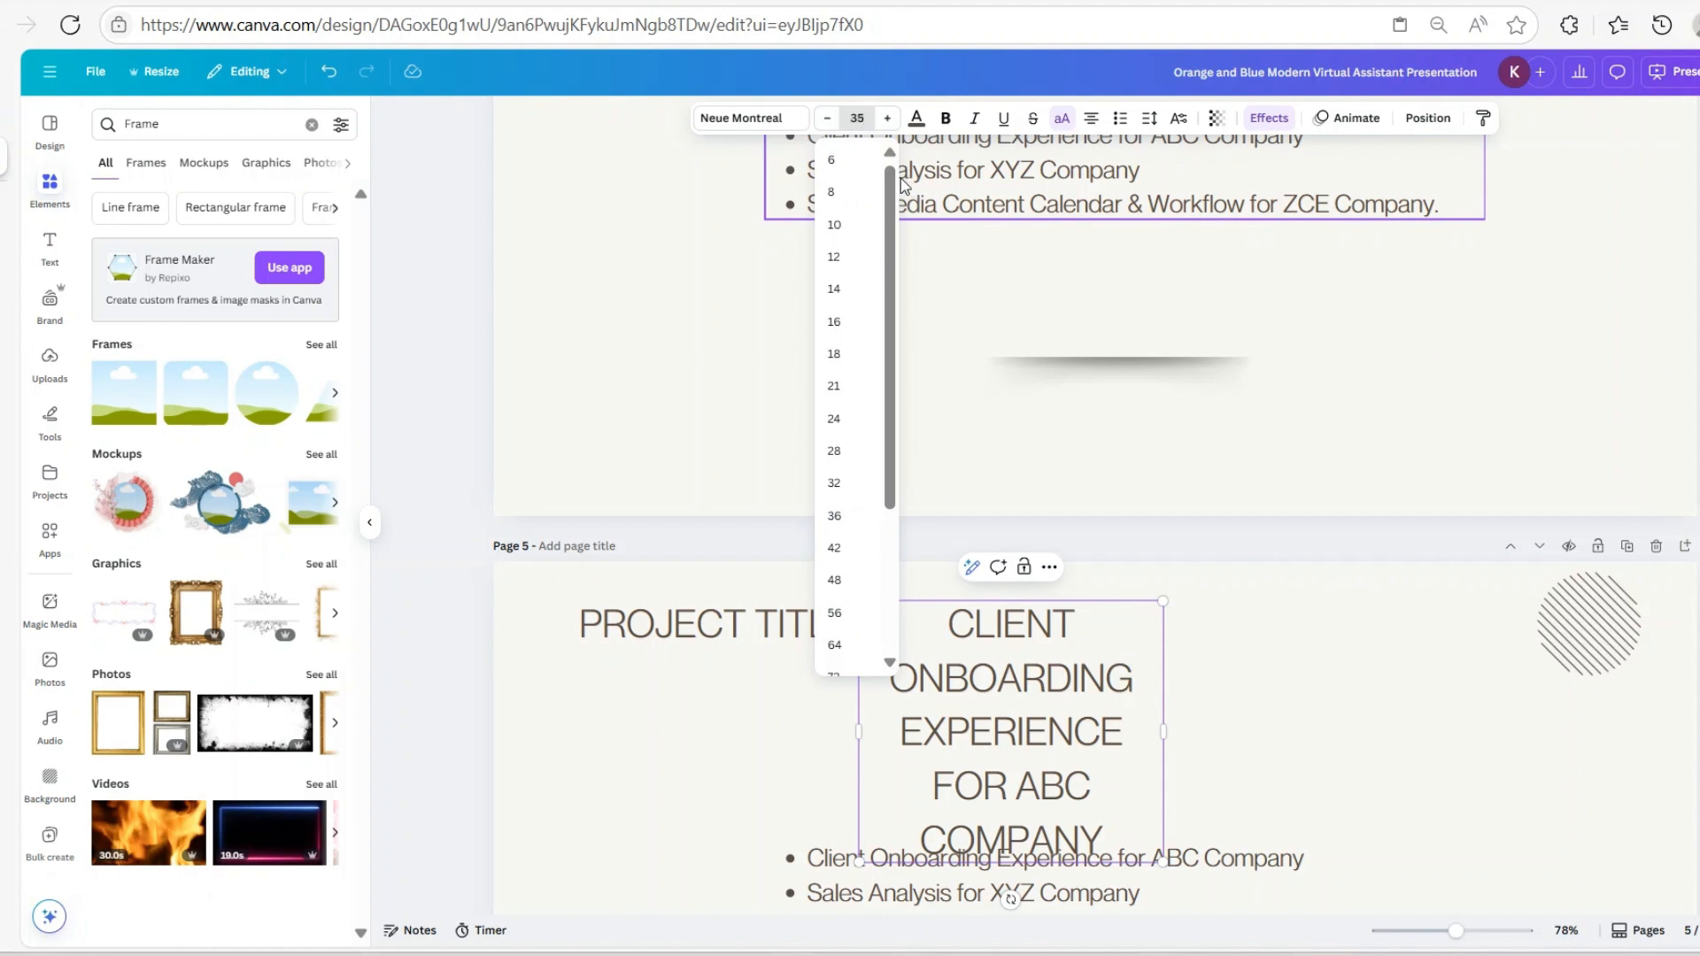
{"action": "key", "text": "Return"}
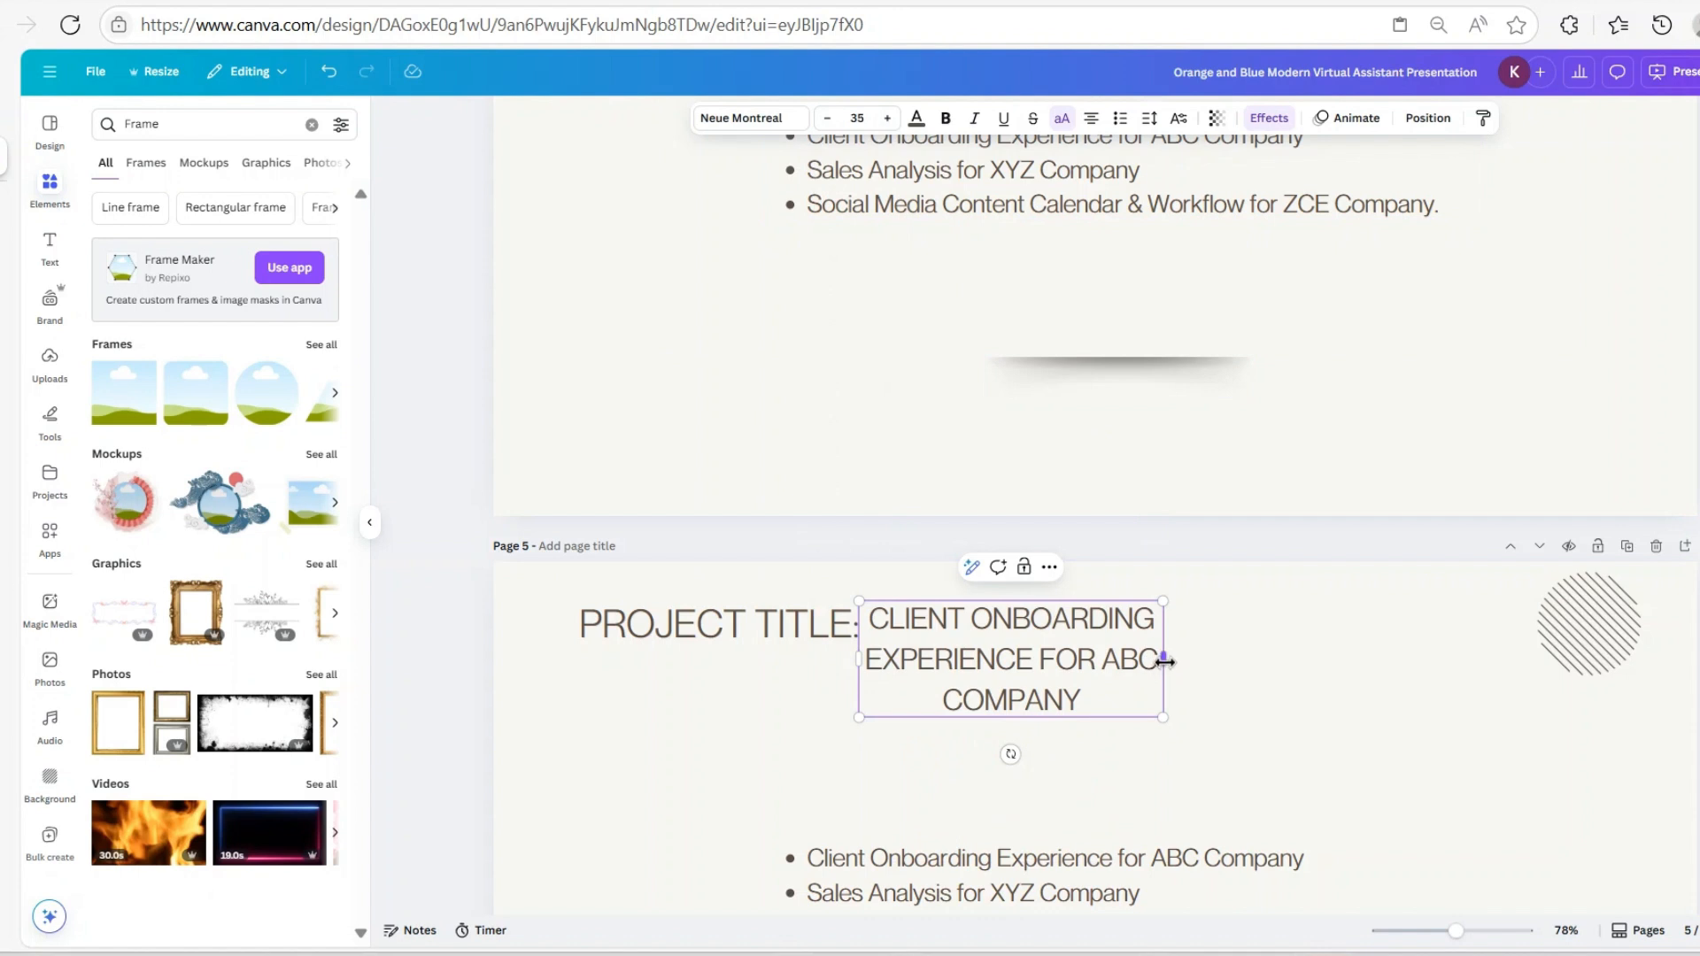
{"action": "left_click_drag", "start_coordinate": [1164, 658], "coordinate": [1505, 646]}
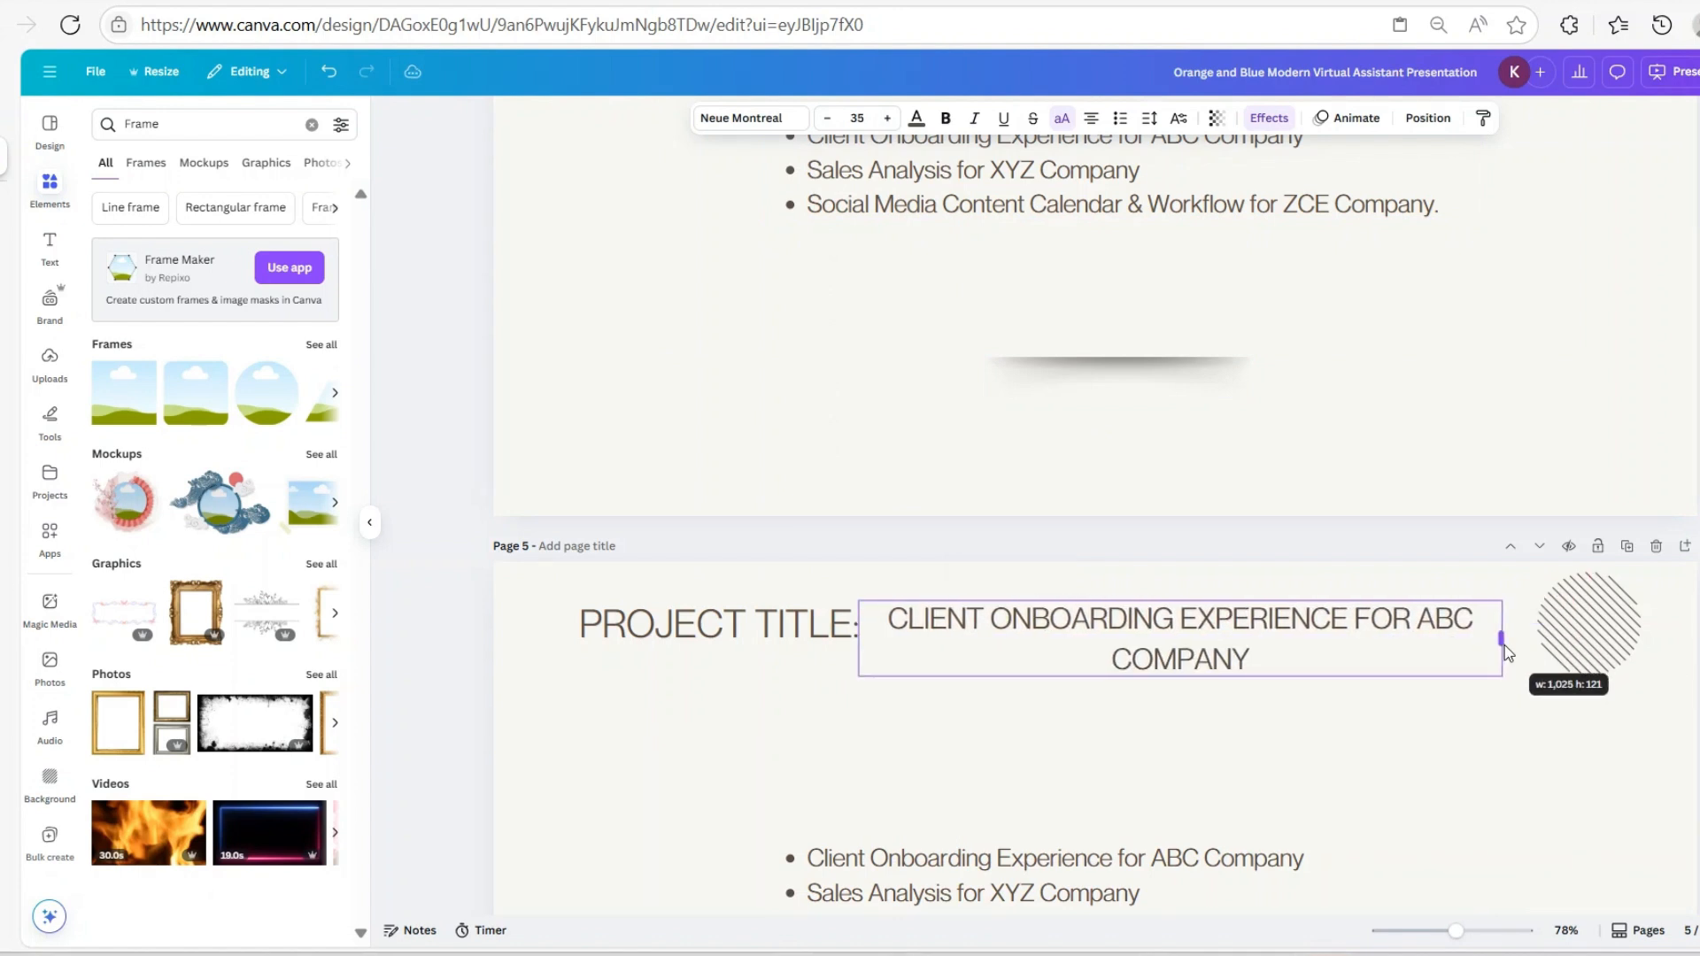
{"action": "left_click", "coordinate": [1061, 117]}
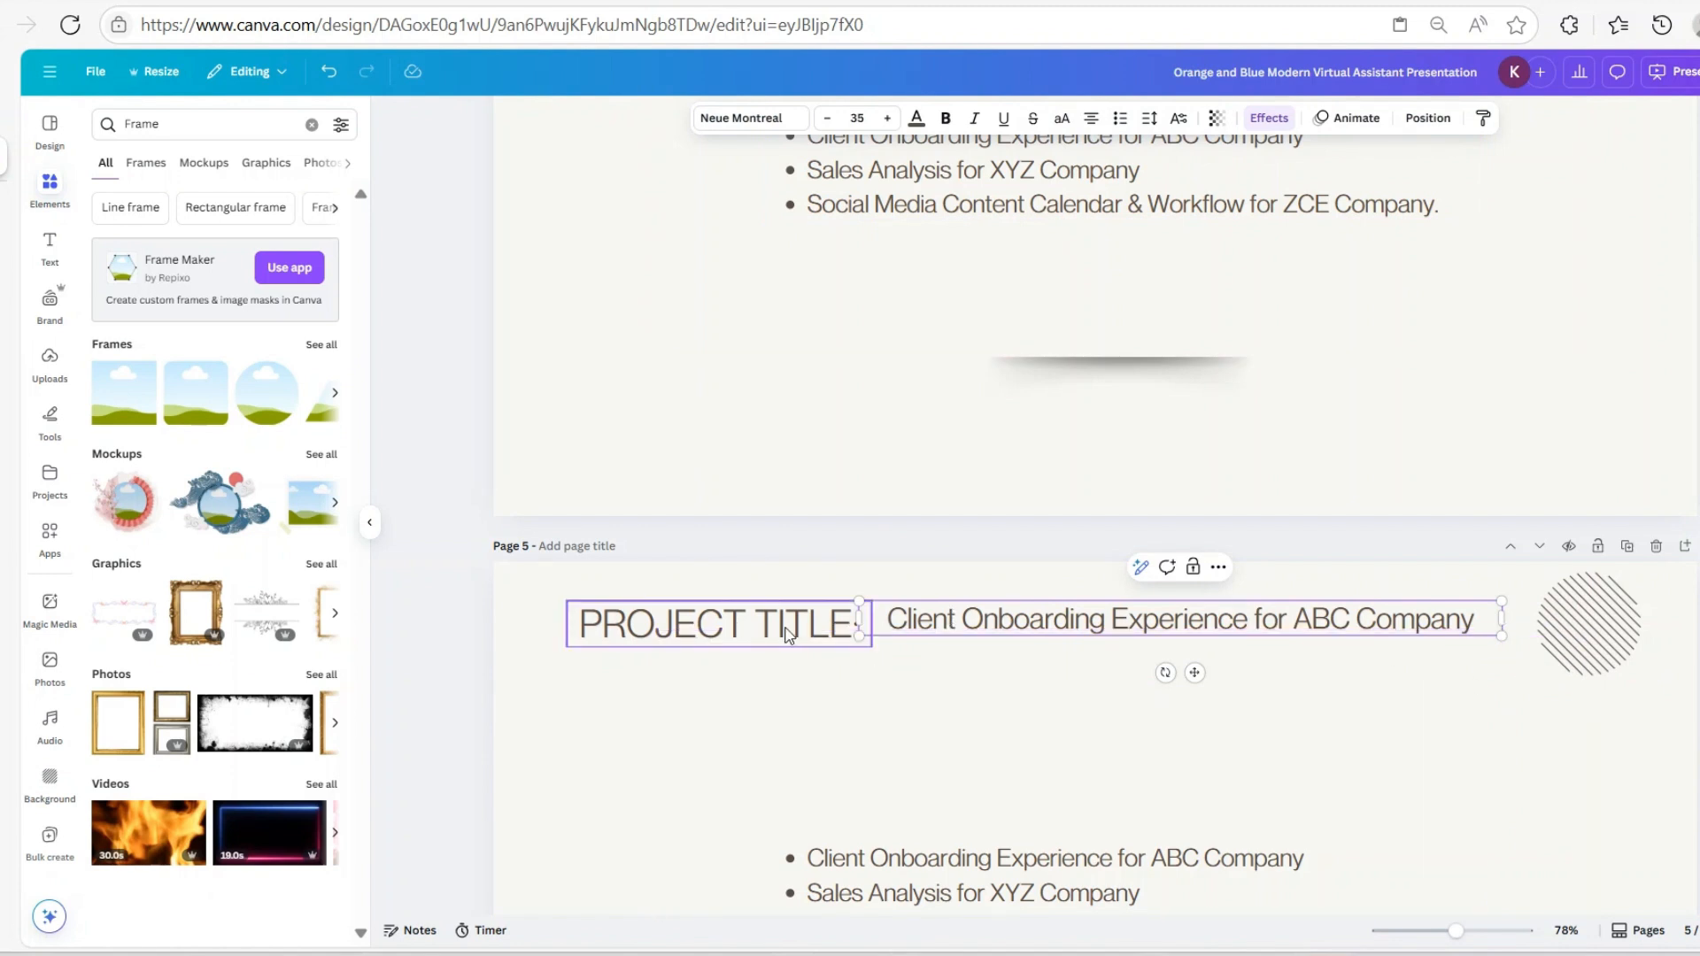
{"action": "left_click", "coordinate": [824, 629]}
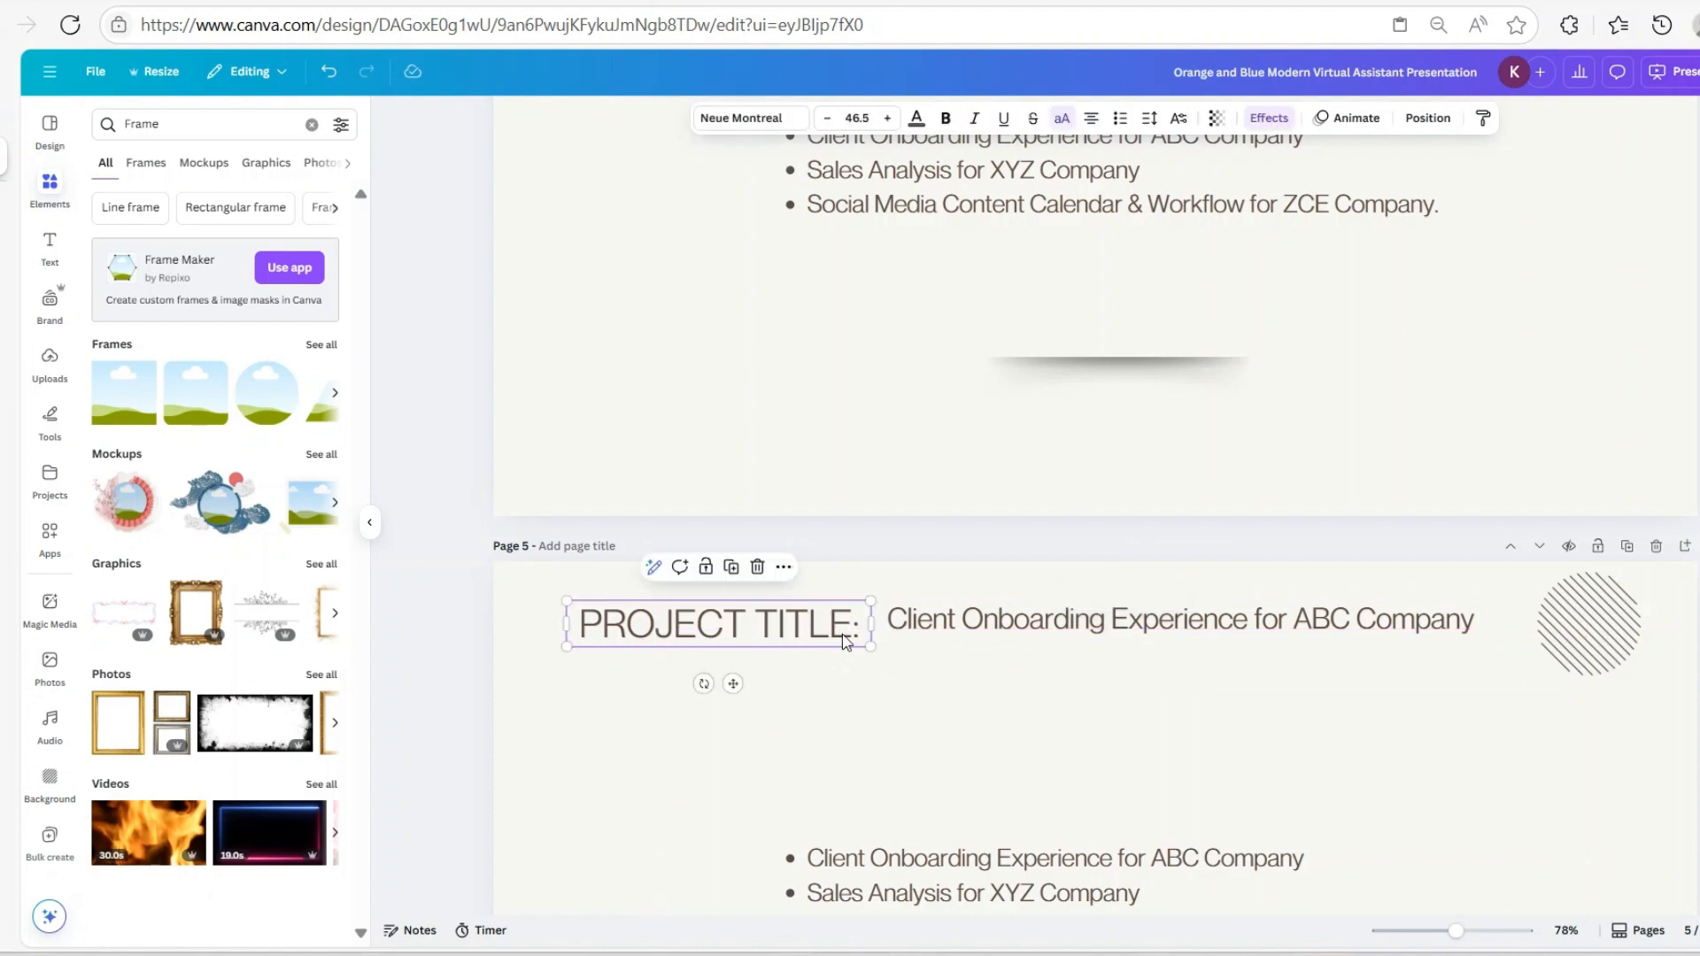
Make 'PROJECT TITLE:' bold at size 40 and resize its box to fit one line
{"action": "left_click", "coordinate": [855, 116]}
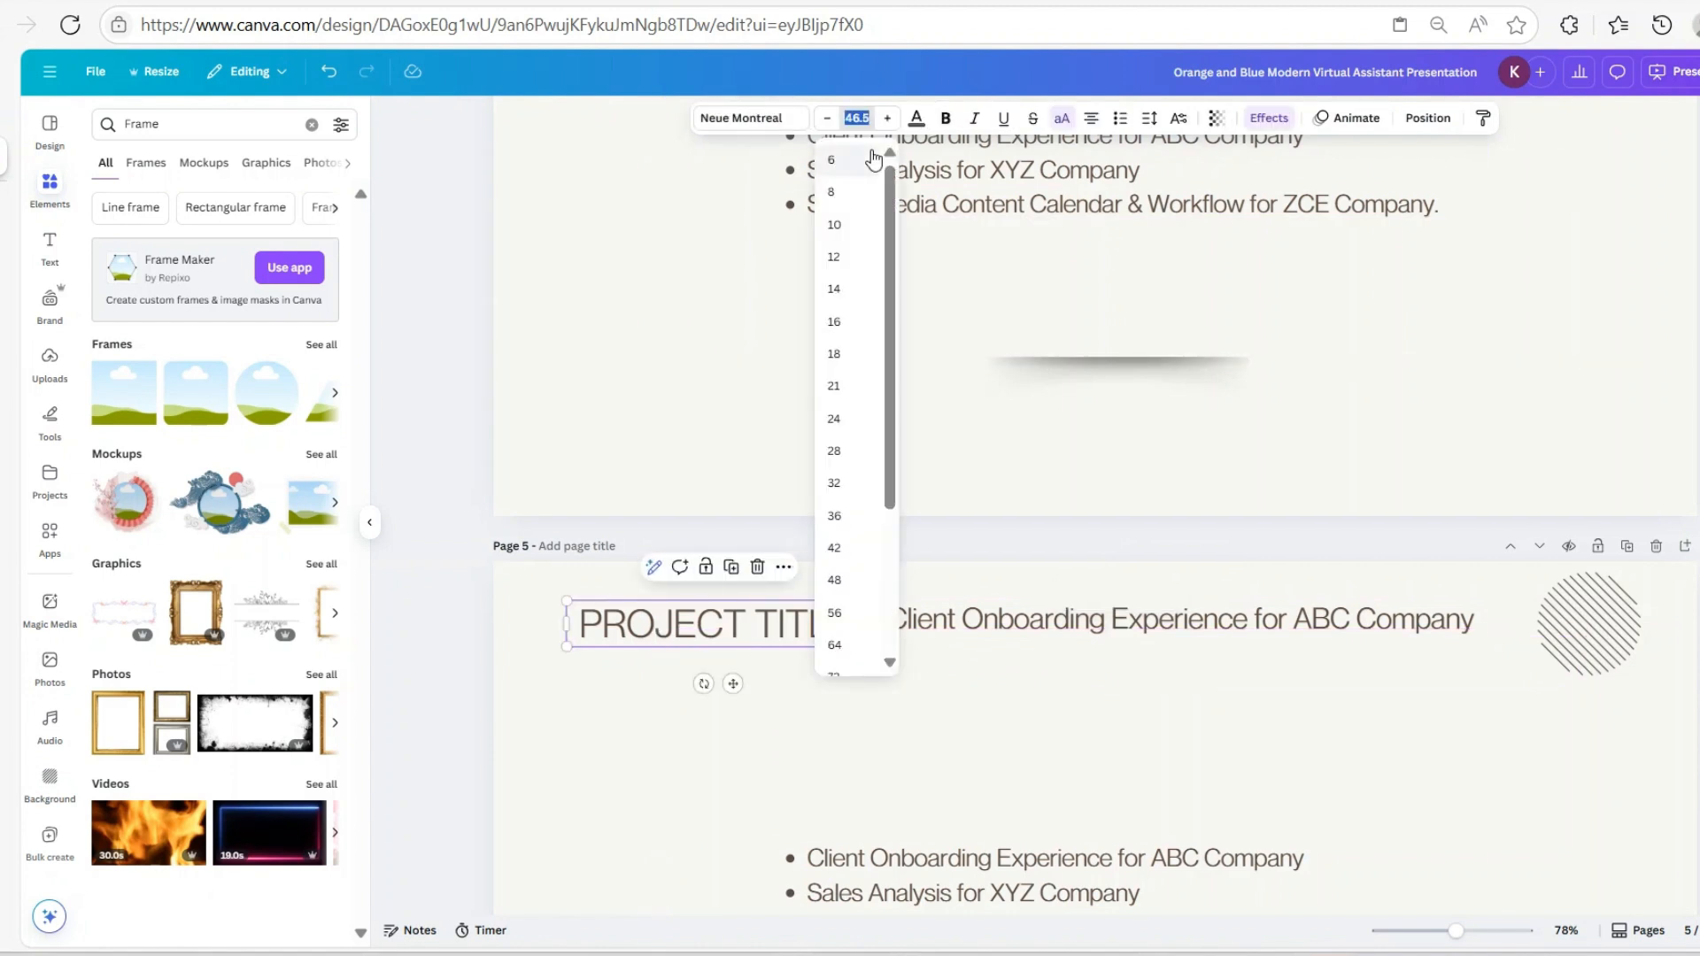
{"action": "type", "text": "40"}
{"action": "key", "text": "Return"}
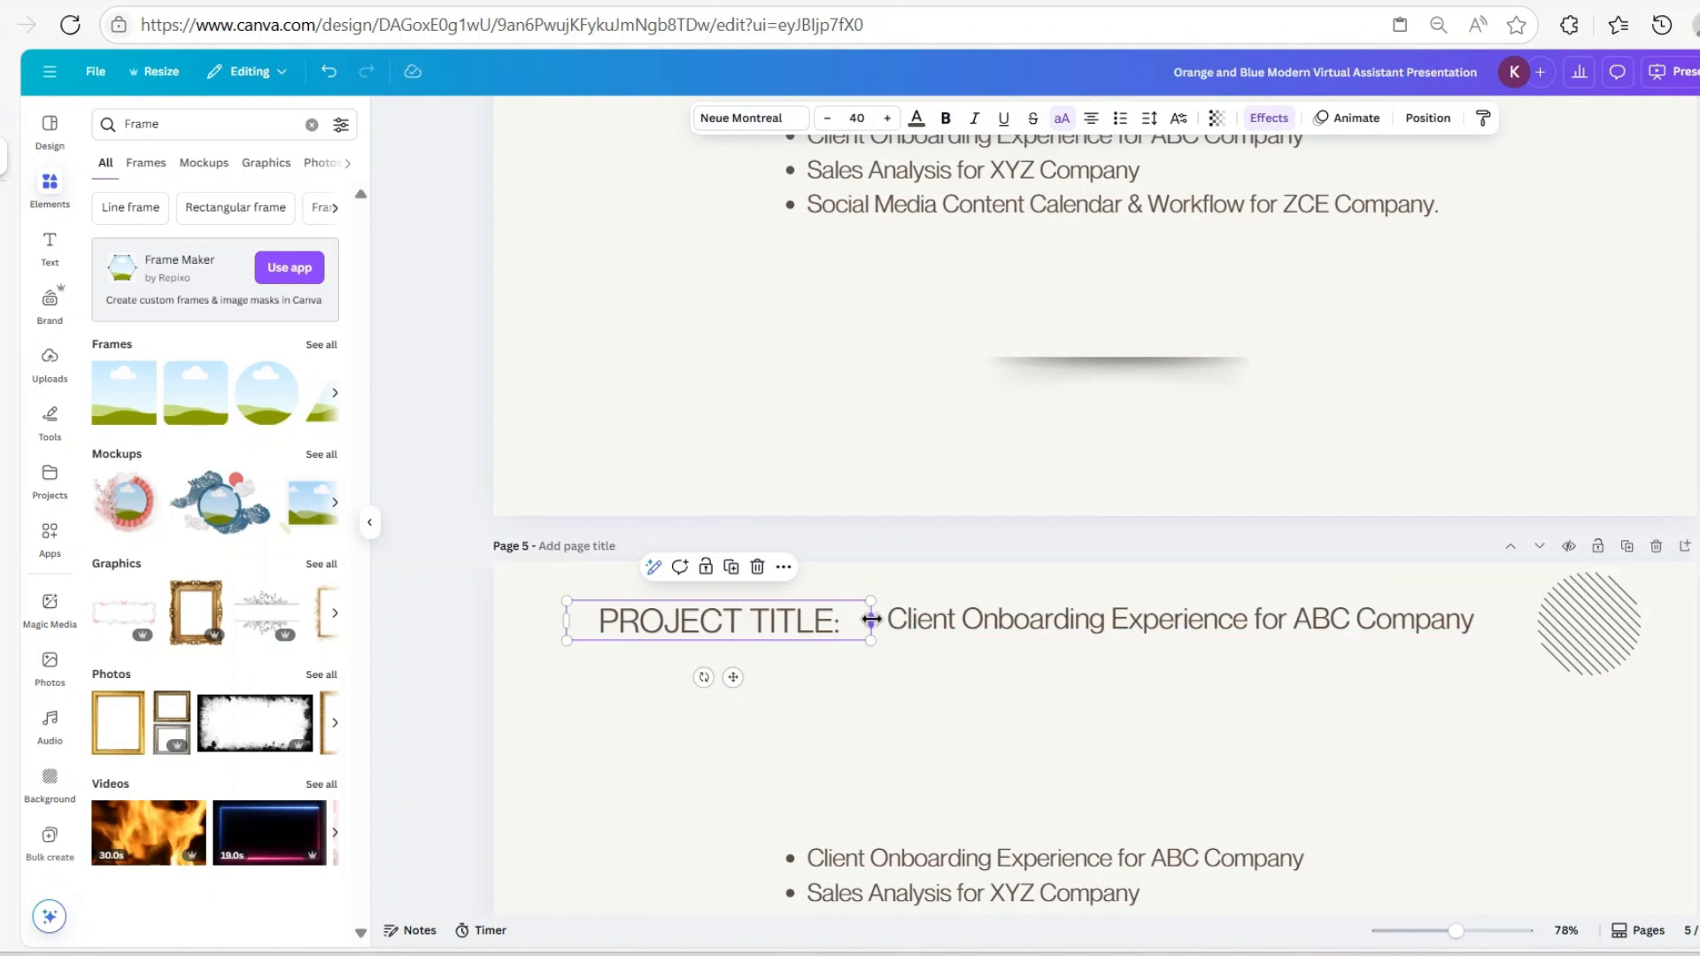
{"action": "left_click_drag", "start_coordinate": [871, 623], "coordinate": [806, 632]}
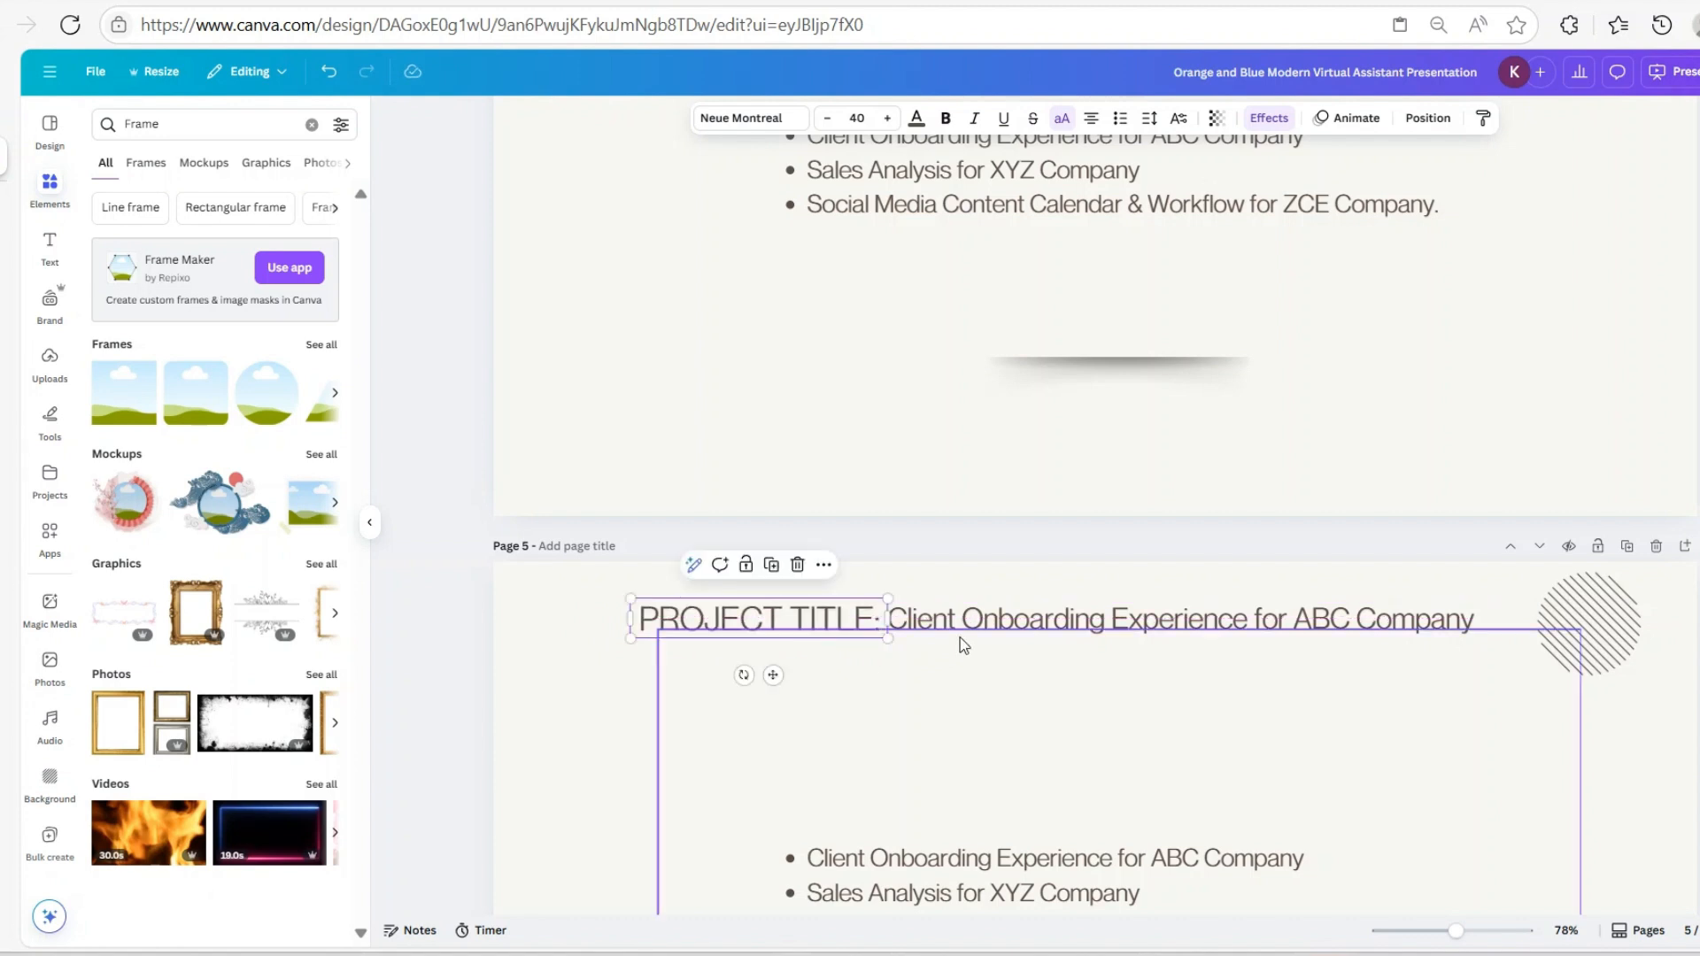
{"action": "left_click", "coordinate": [946, 121]}
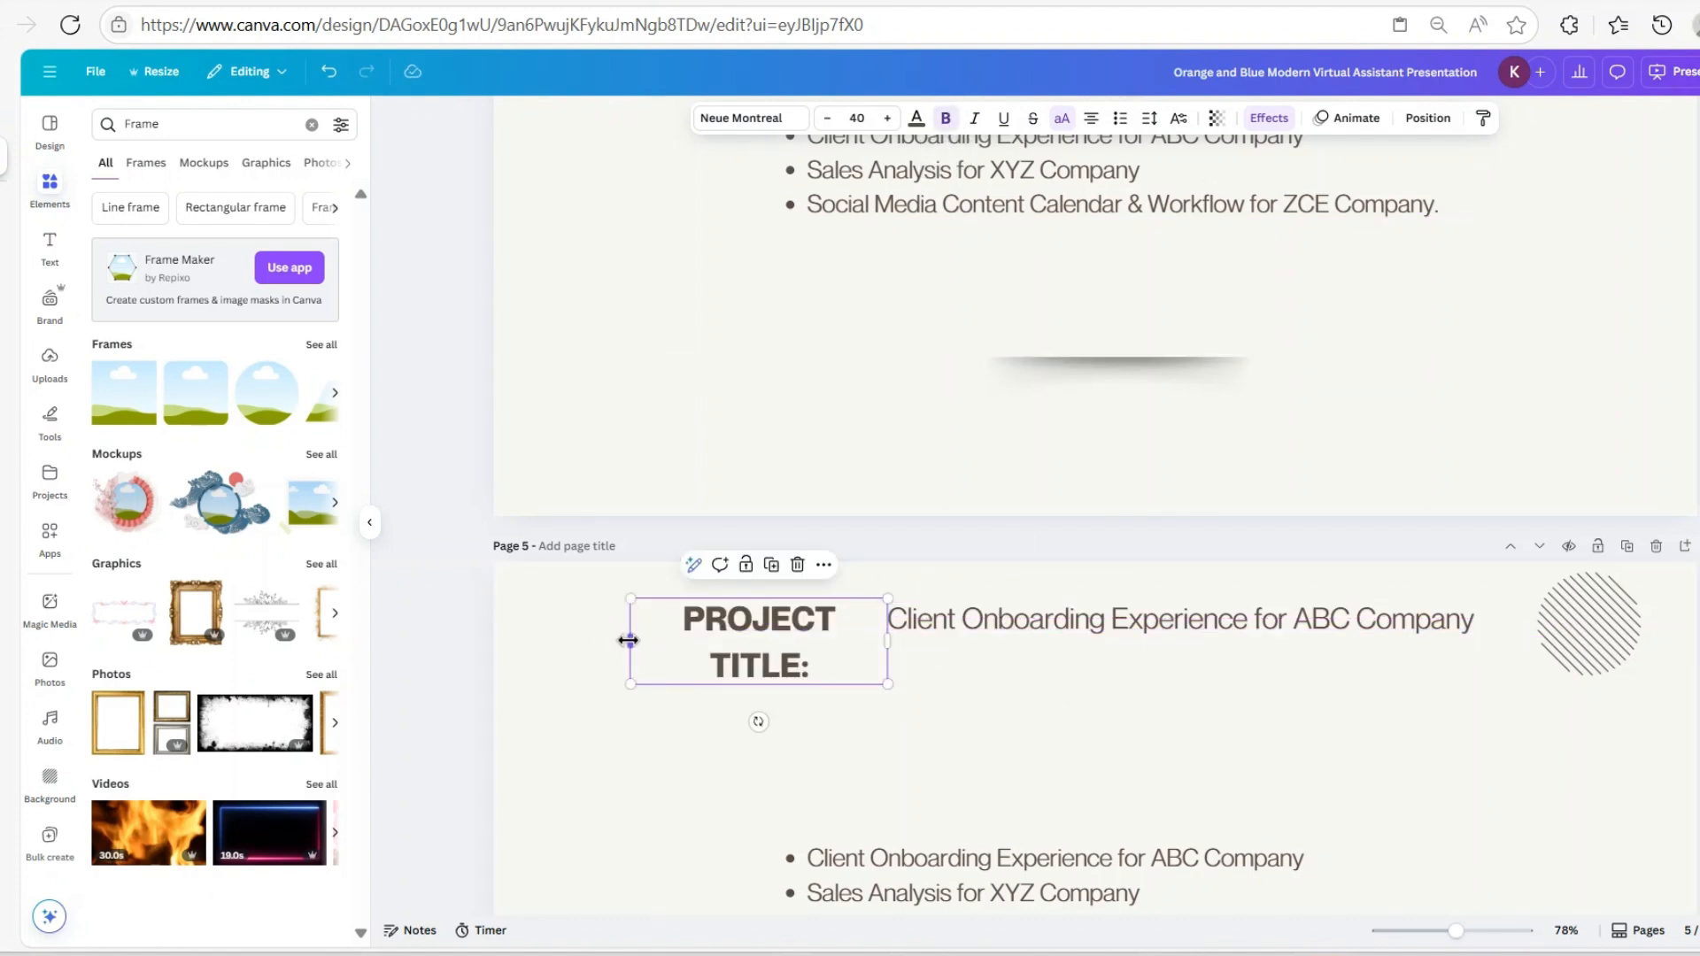
{"action": "left_click_drag", "start_coordinate": [630, 637], "coordinate": [595, 642]}
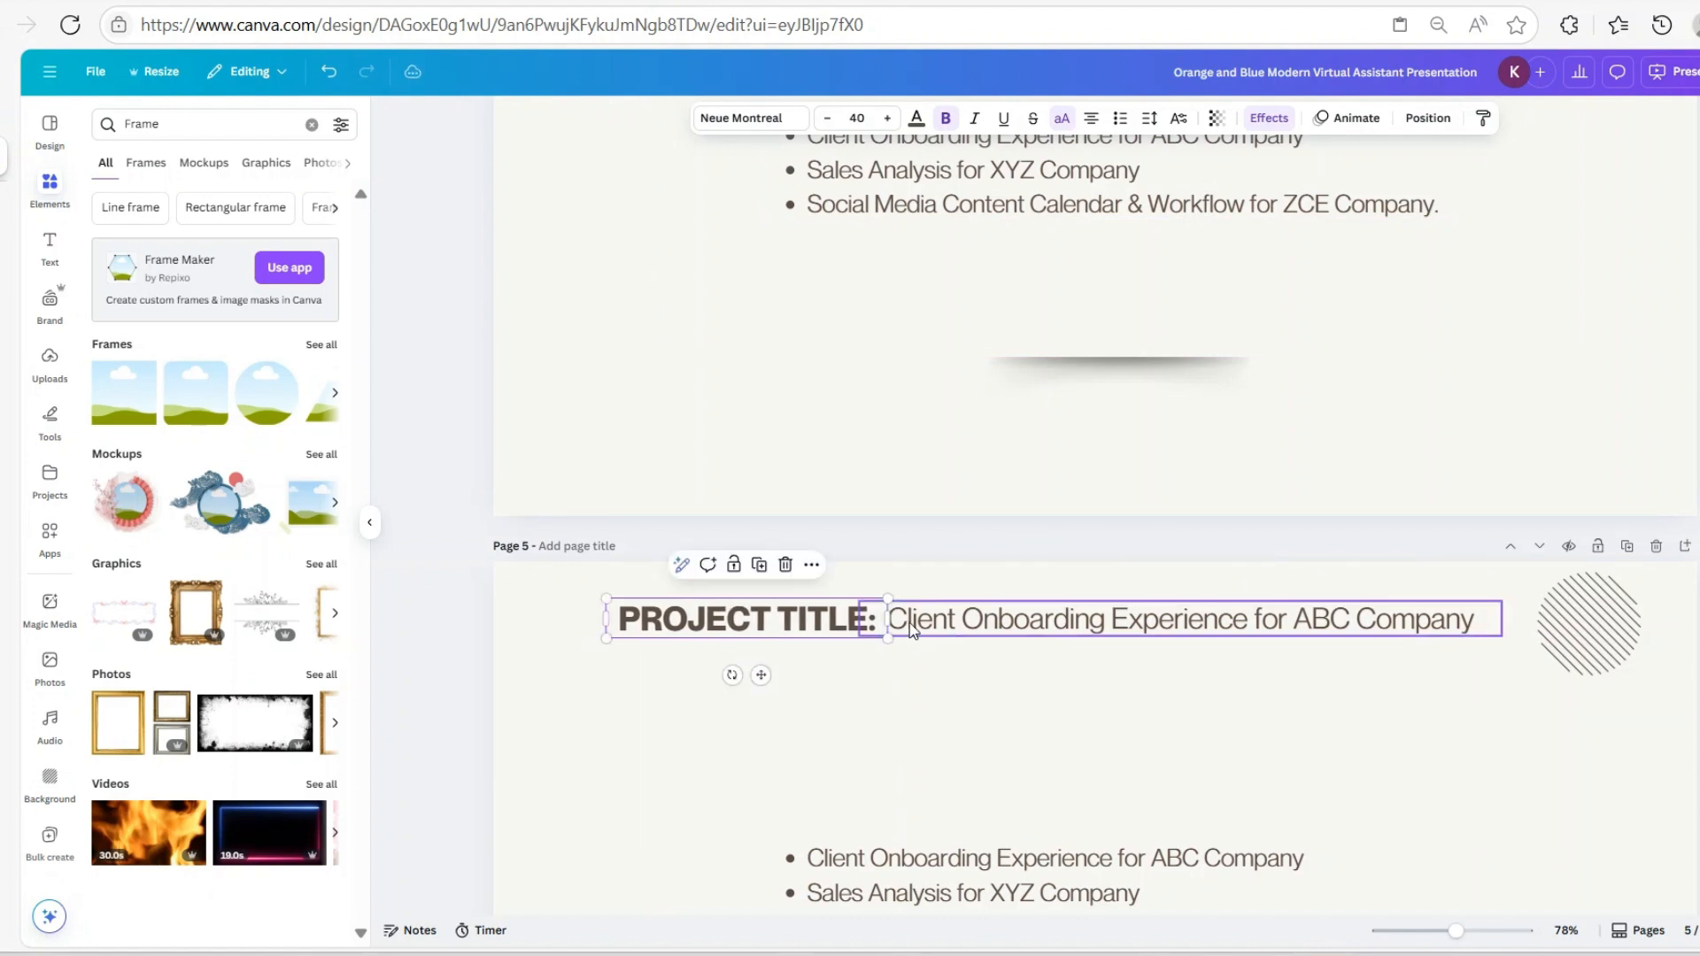
Make the project name bold italic and nudge it right beside 'PROJECT TITLE:'
{"action": "left_click", "coordinate": [1010, 620]}
{"action": "left_click", "coordinate": [945, 118]}
{"action": "left_click", "coordinate": [974, 118]}
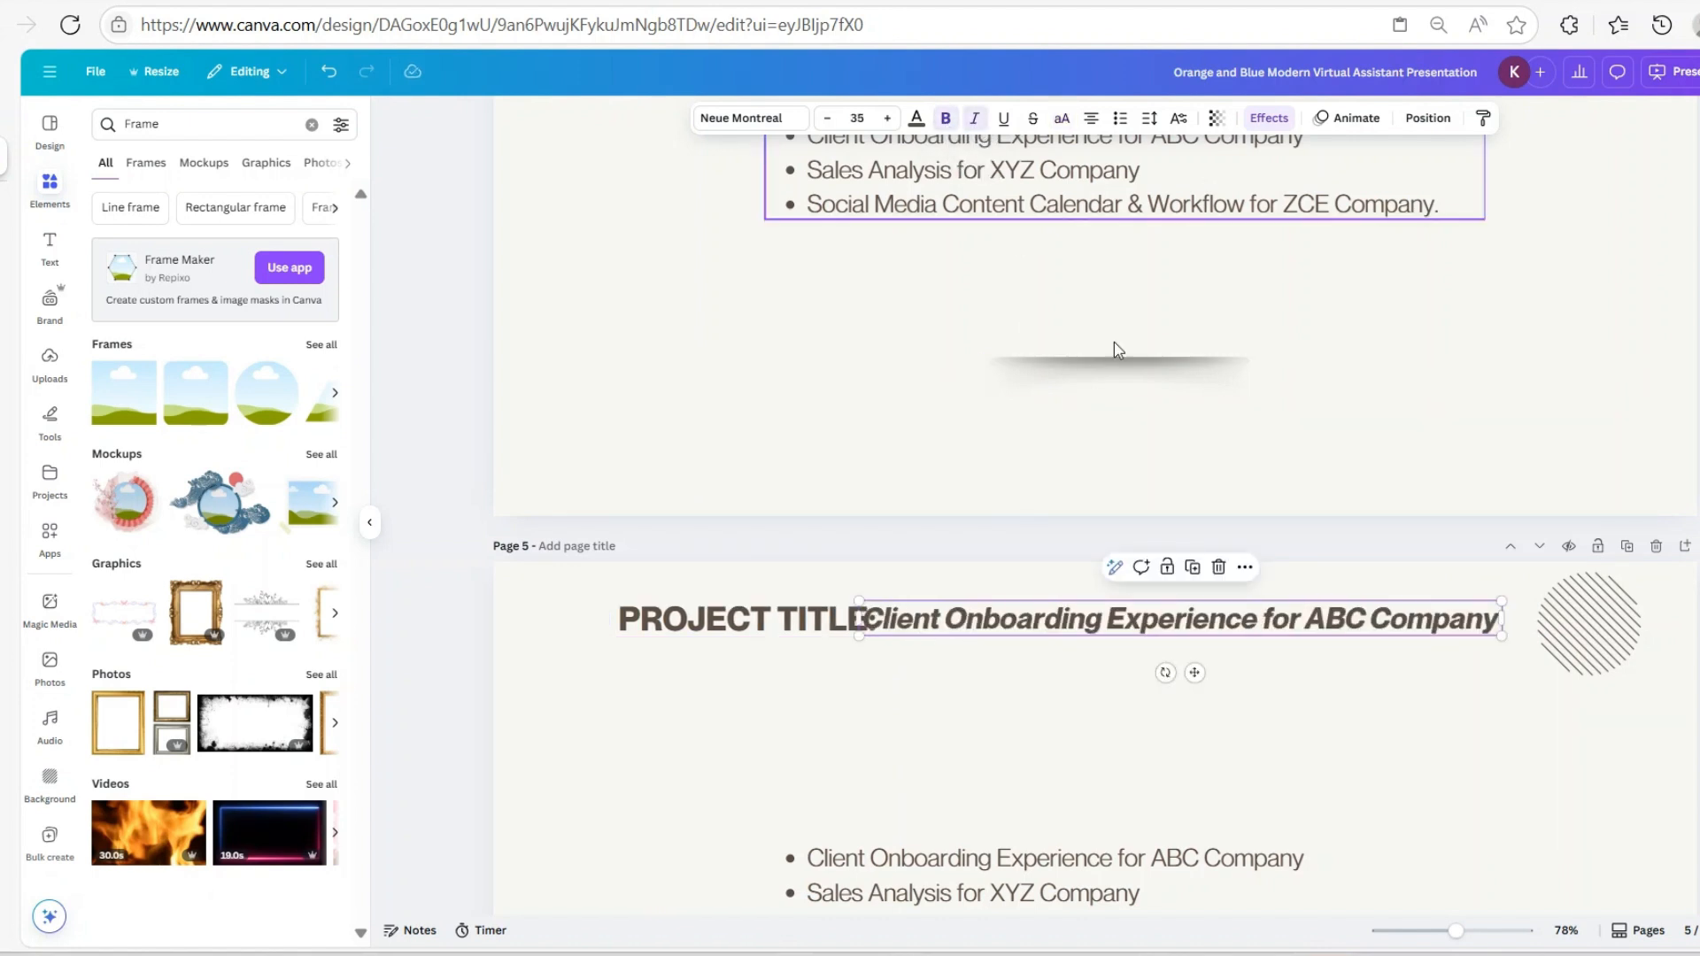
{"action": "left_click_drag", "start_coordinate": [1195, 674], "coordinate": [1206, 671]}
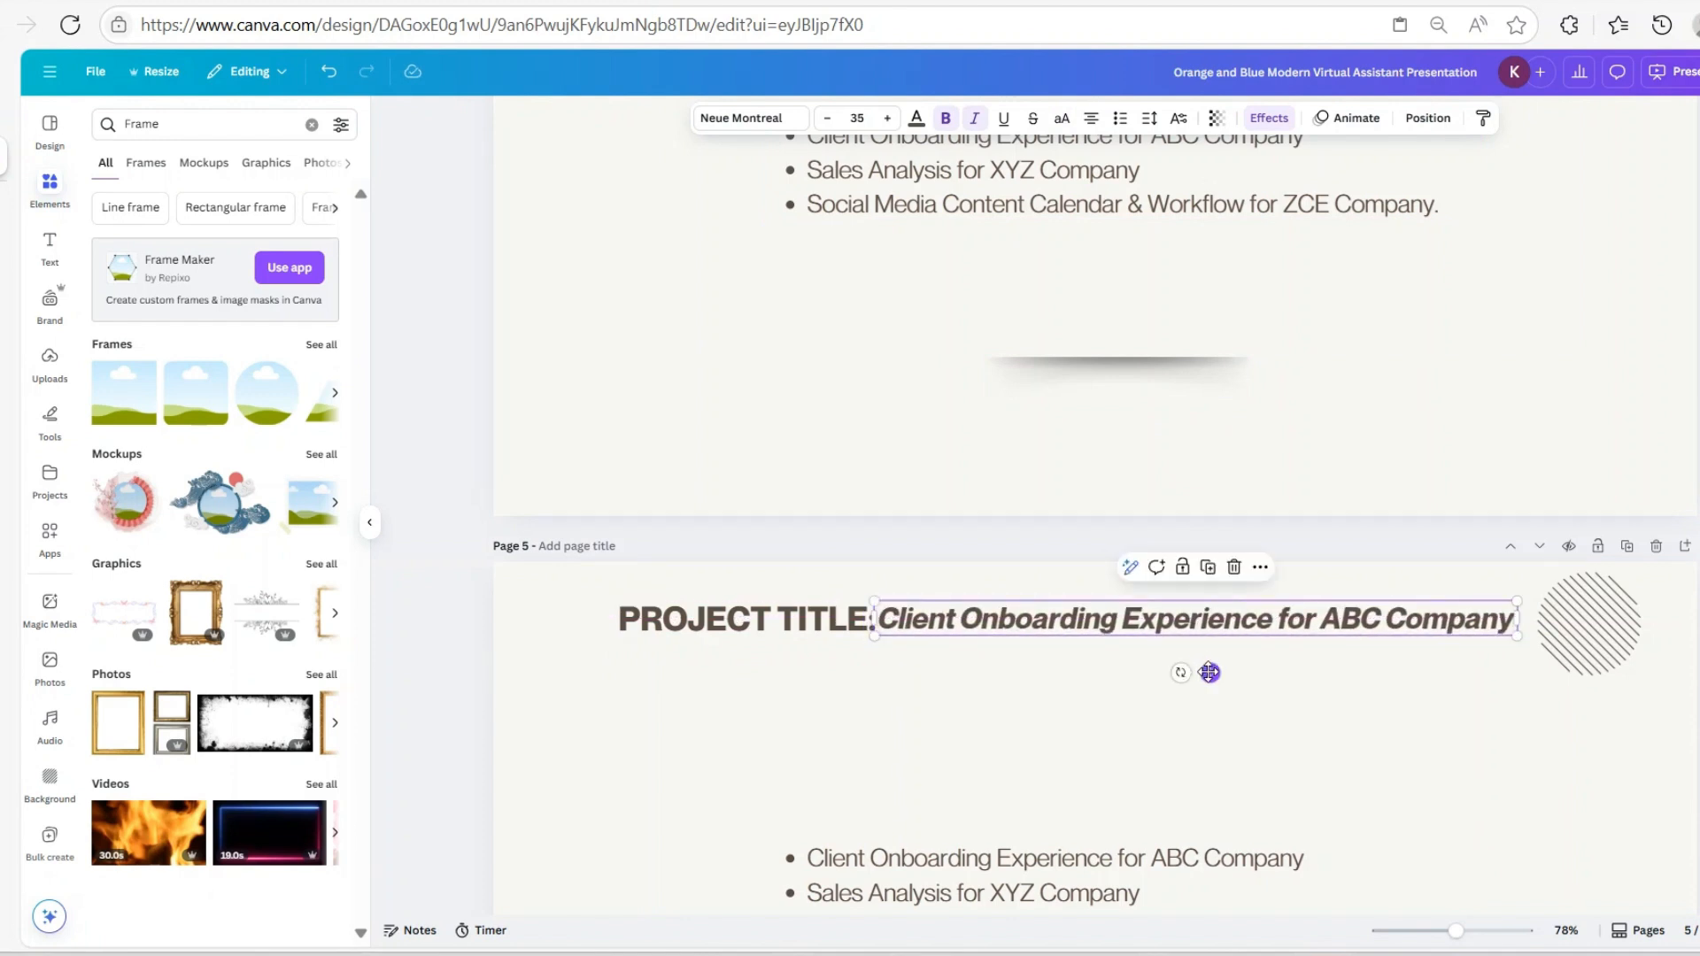
{"action": "left_click", "coordinate": [1698, 665]}
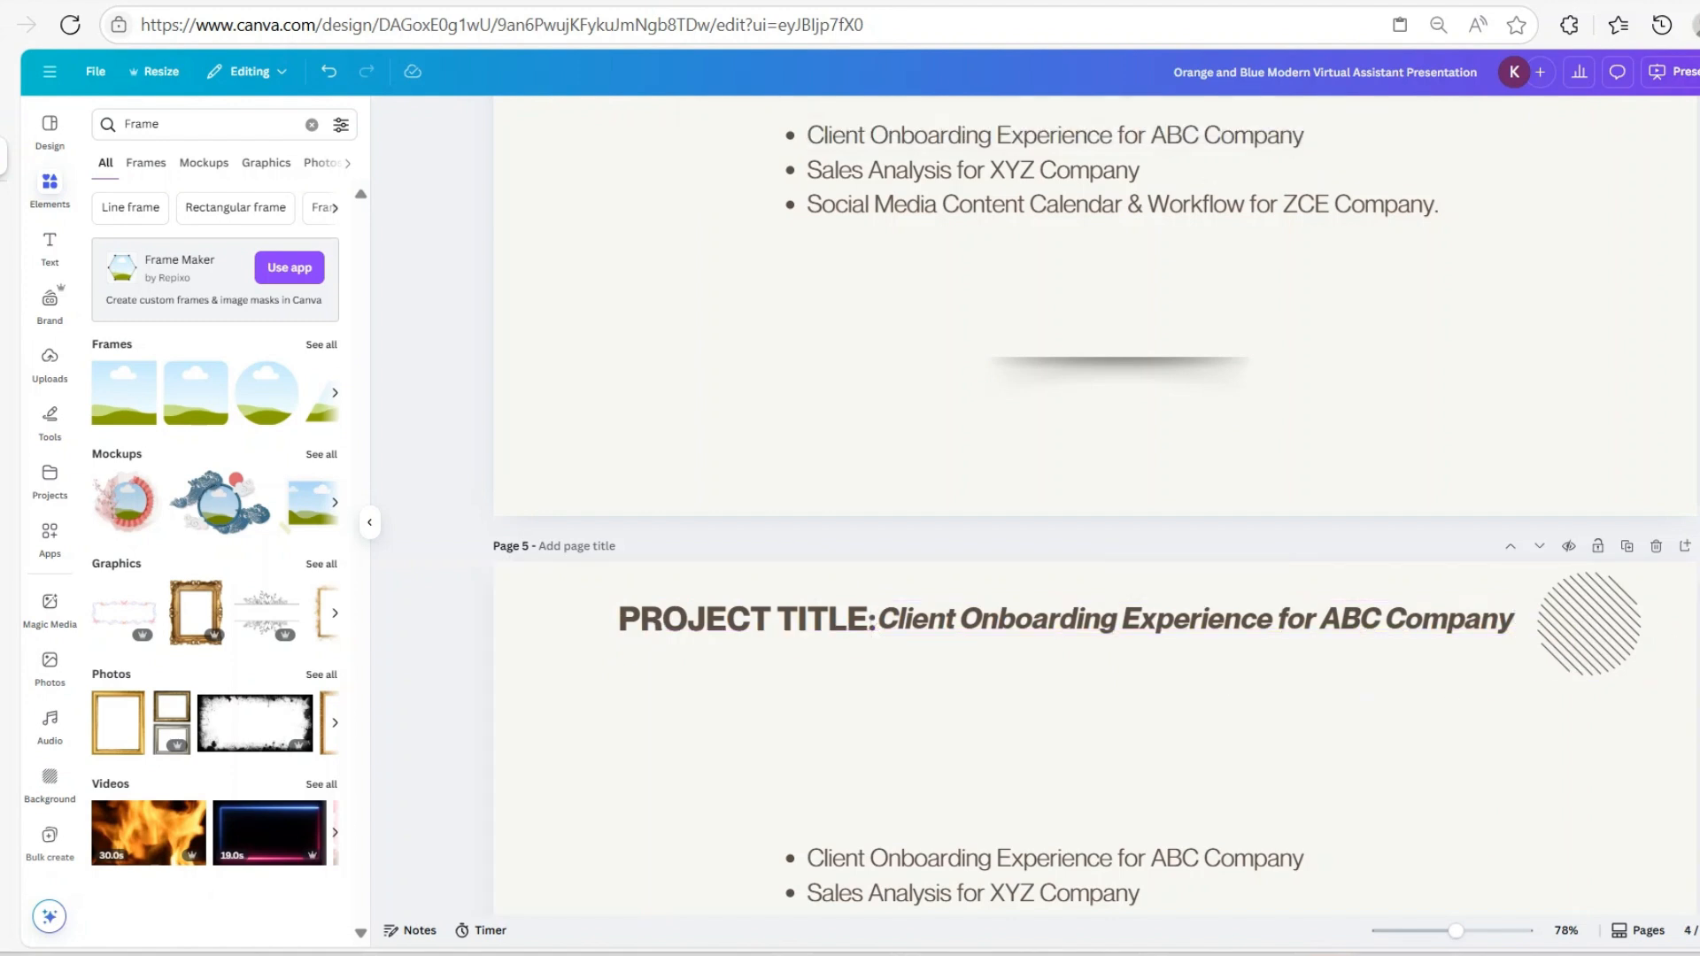
{"action": "left_click_drag", "start_coordinate": [1309, 623], "coordinate": [1312, 614]}
{"action": "left_click", "coordinate": [1699, 655]}
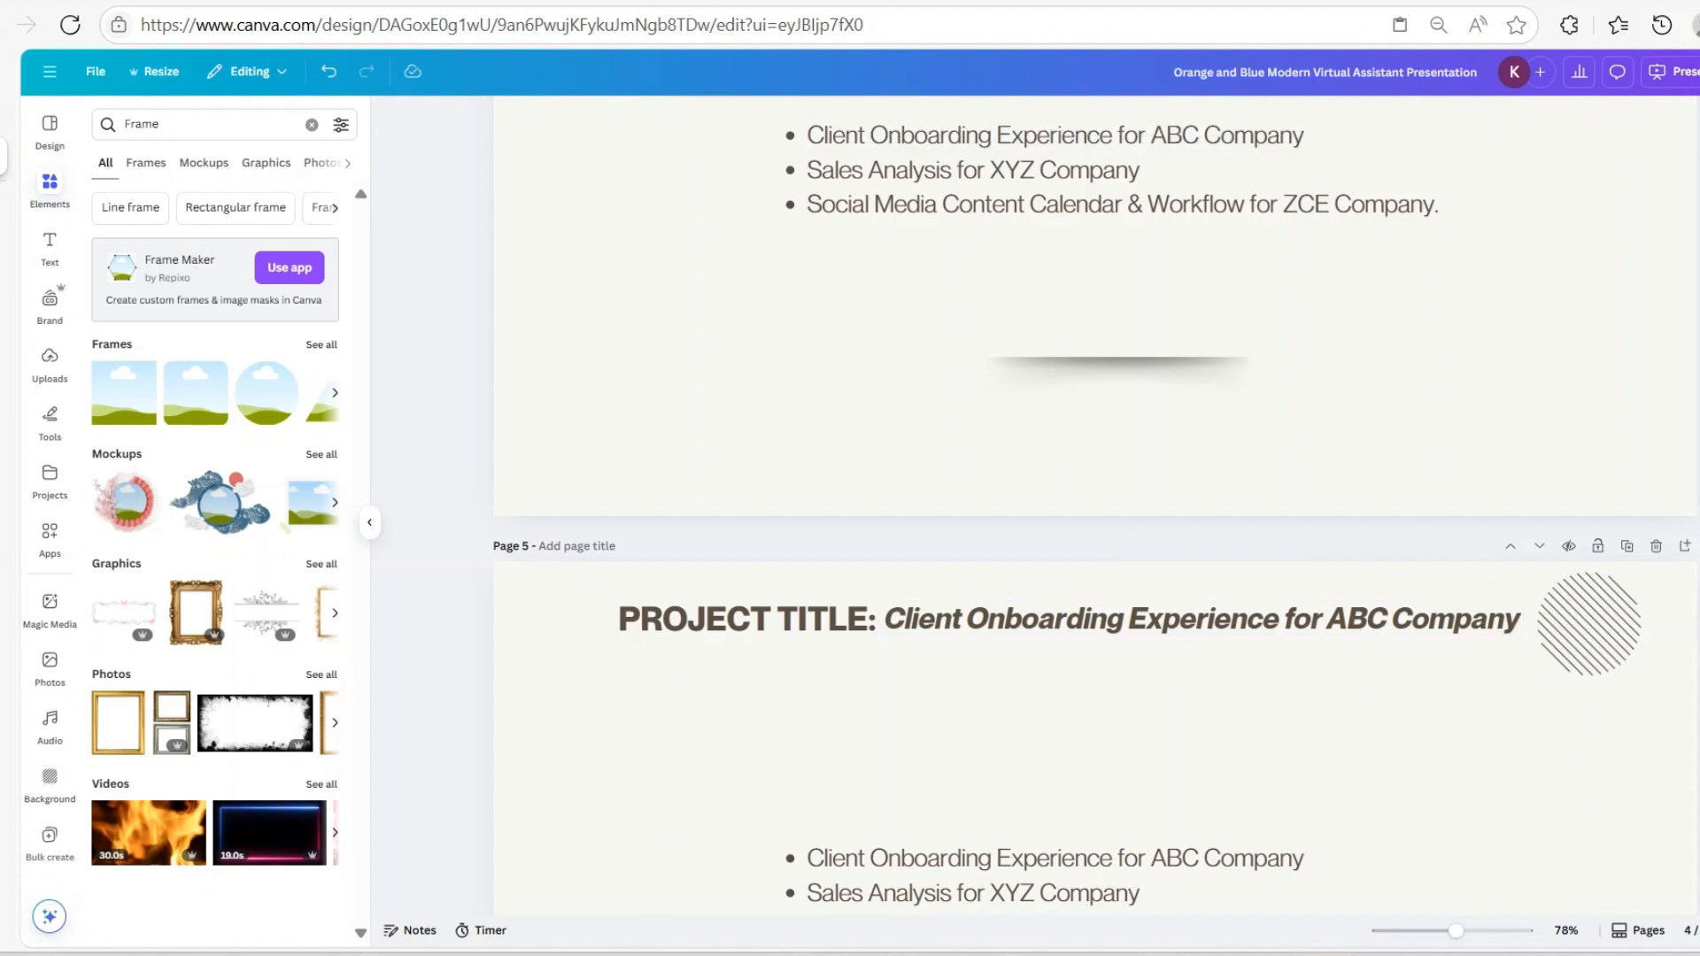
Shrink the diagonal-lines graphic and place a copy of the 'PROJECT TITLE:' box below the title row
{"action": "scroll", "coordinate": [1628, 421], "scroll_direction": "down", "scroll_amount": 3}
{"action": "left_click", "coordinate": [1628, 422]}
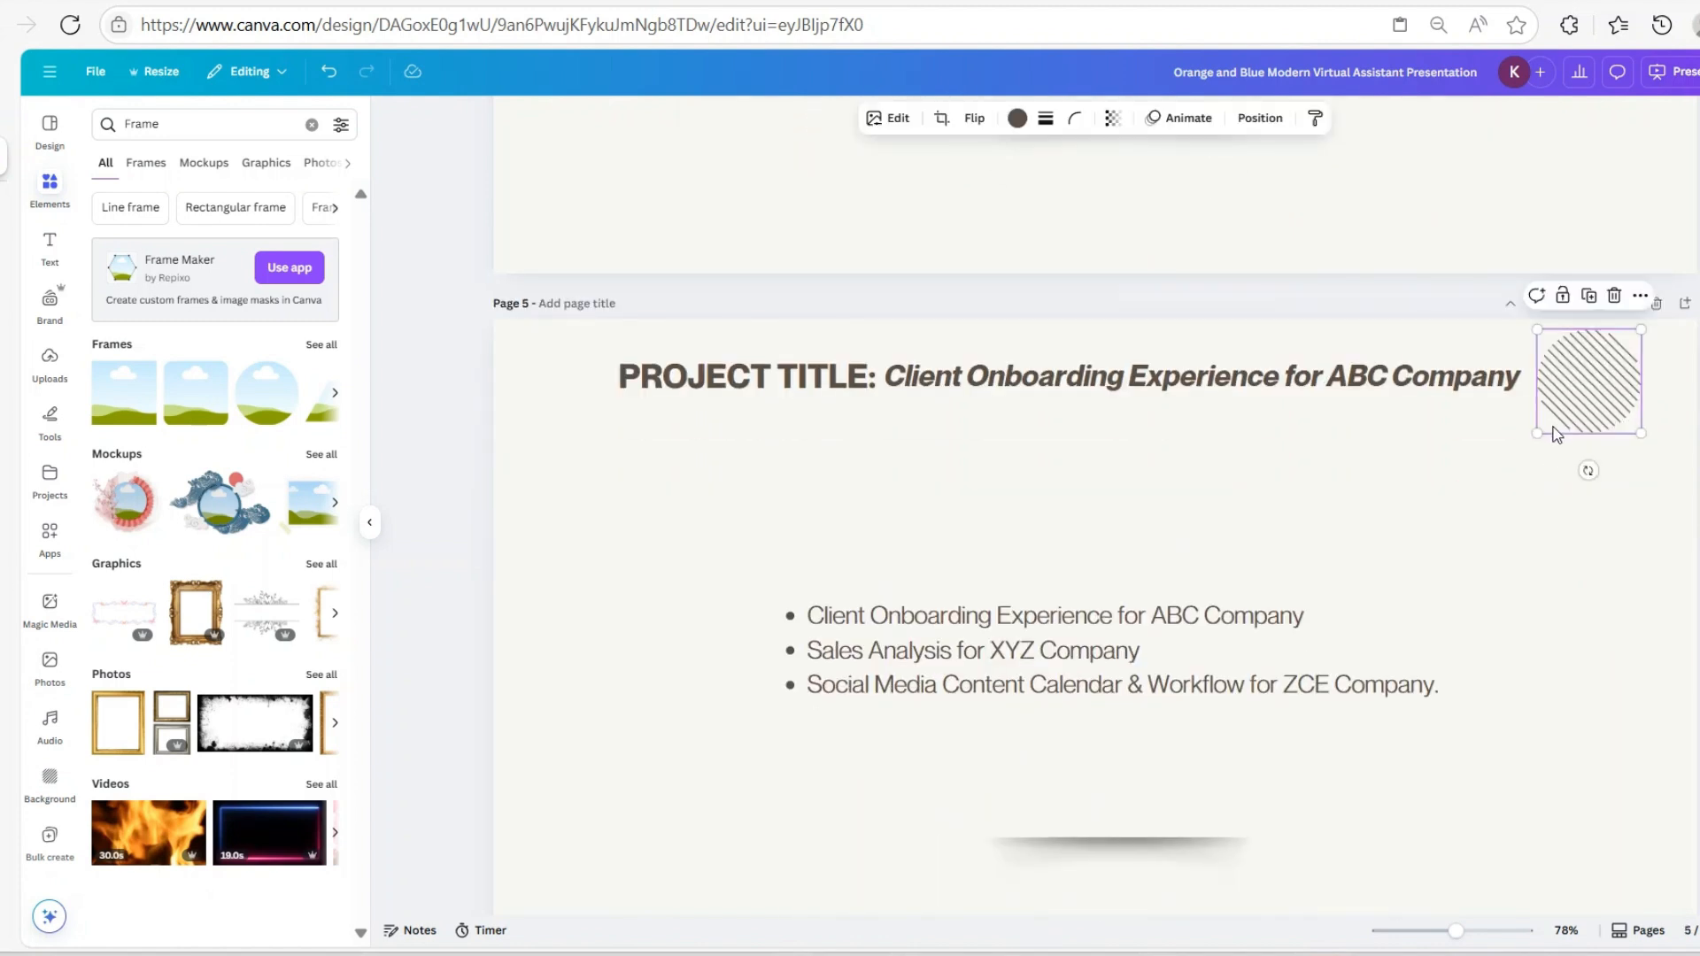
{"action": "left_click_drag", "start_coordinate": [1534, 430], "coordinate": [1555, 417]}
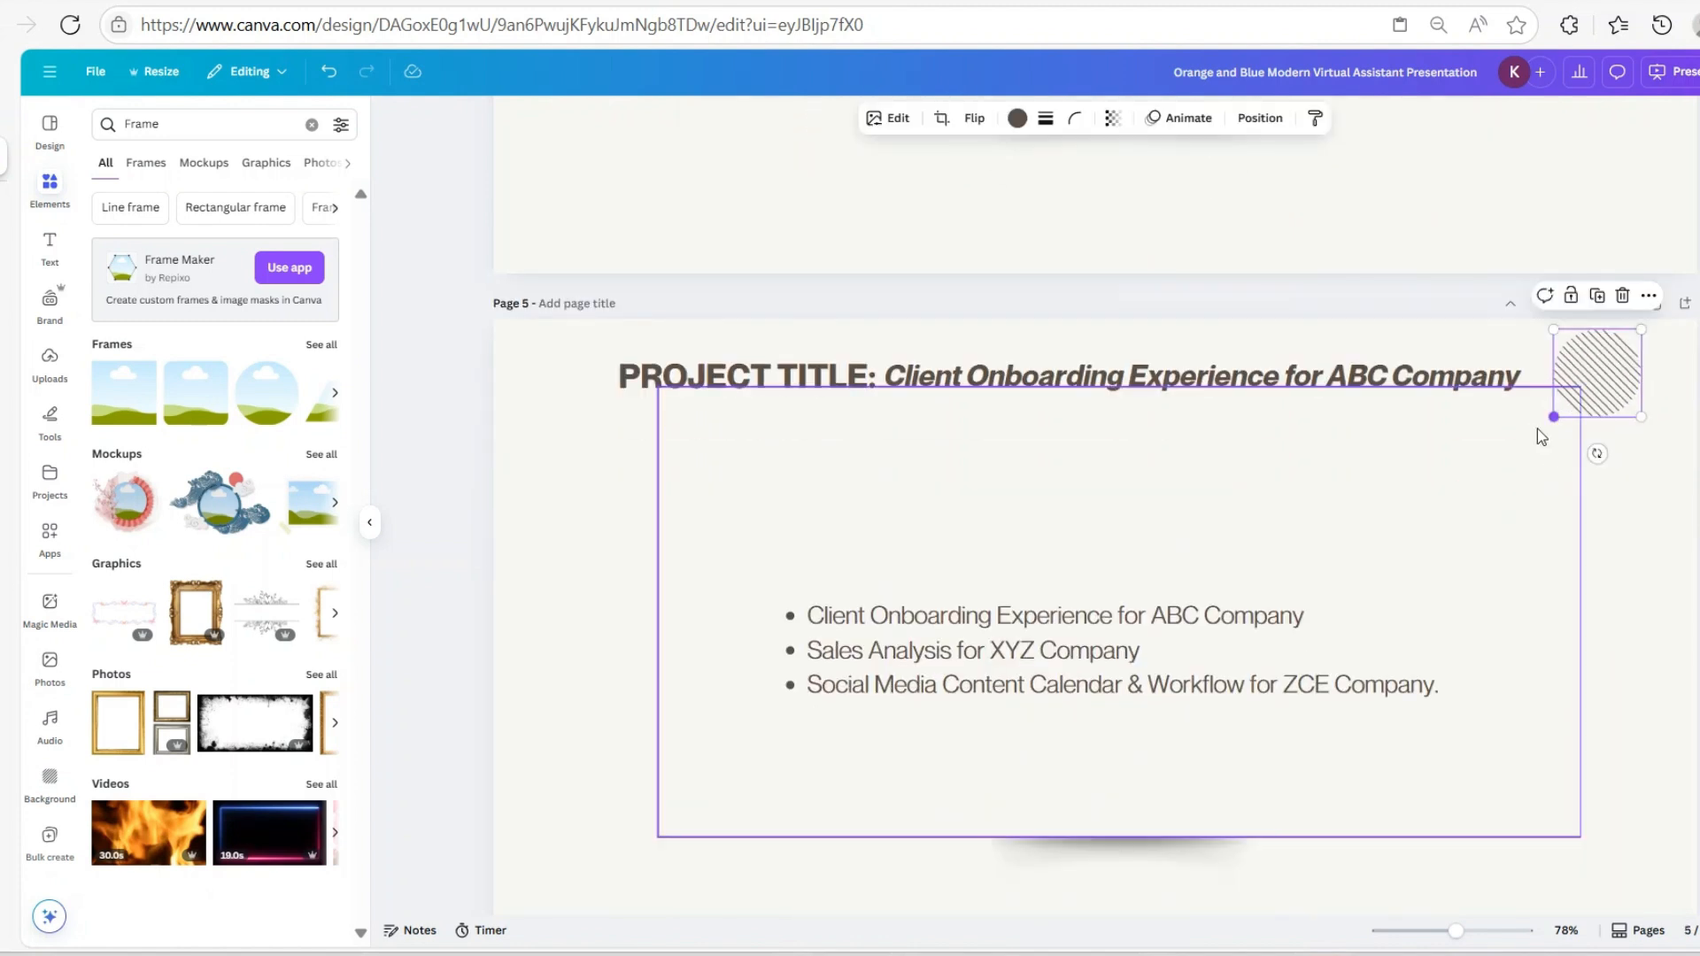
{"action": "left_click", "coordinate": [832, 459]}
{"action": "left_click", "coordinate": [713, 379]}
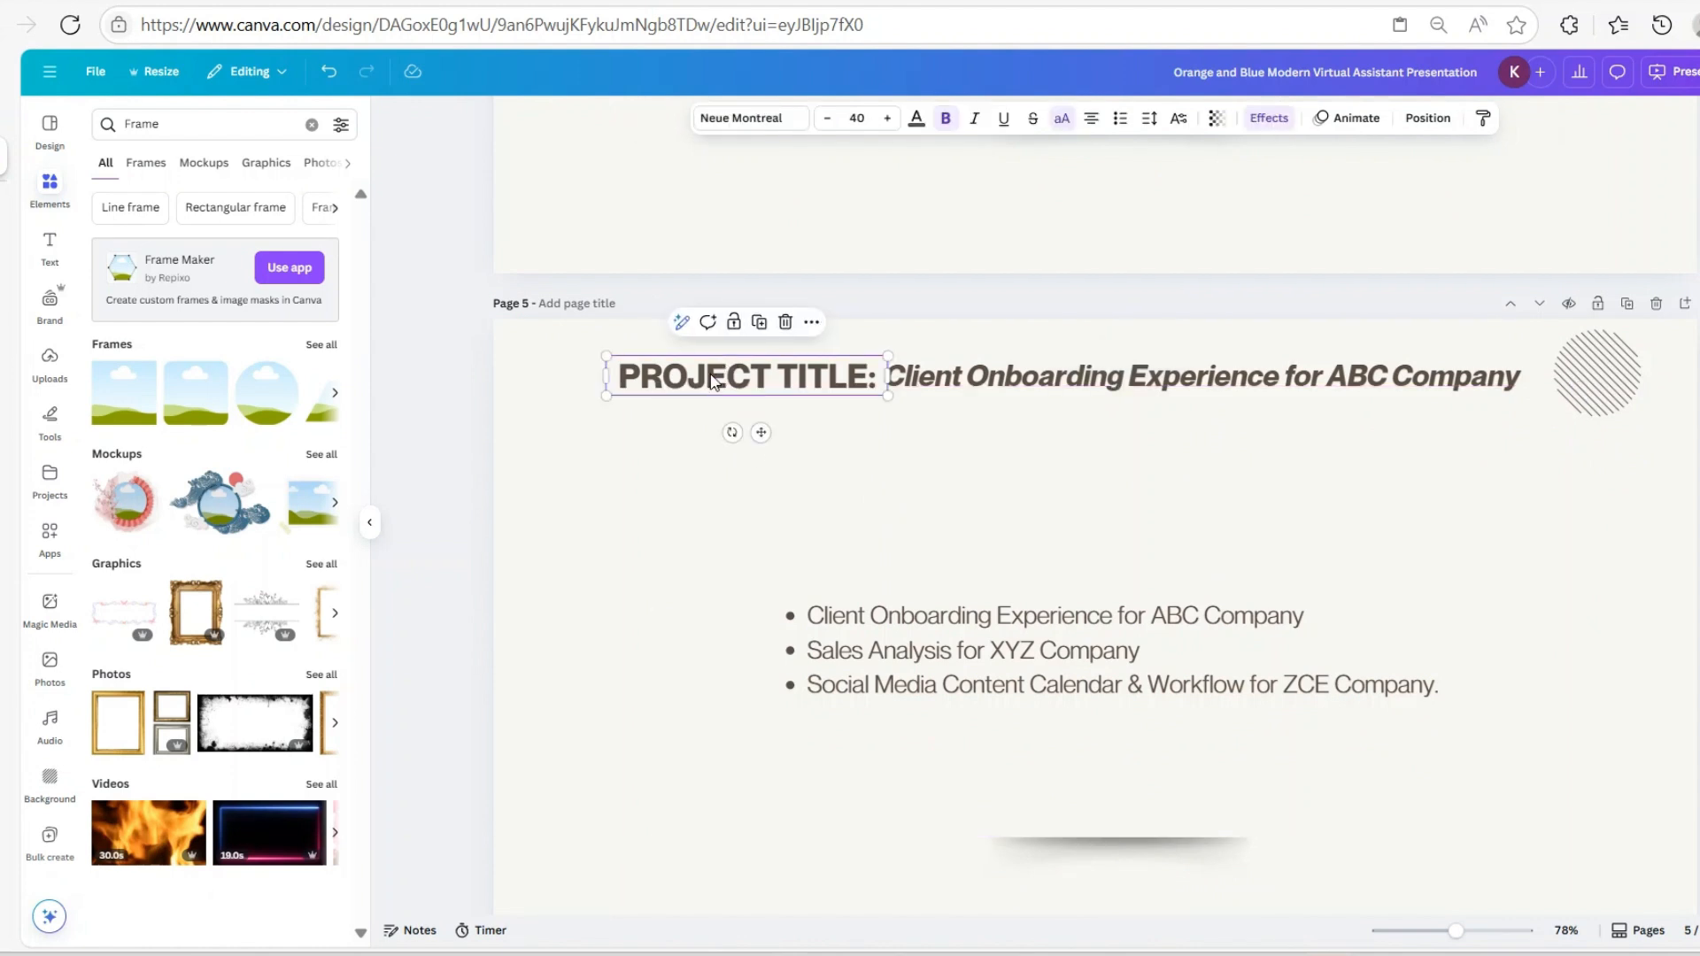
{"action": "left_click", "coordinate": [759, 324]}
{"action": "left_click_drag", "start_coordinate": [771, 440], "coordinate": [1028, 519]}
{"action": "left_click_drag", "start_coordinate": [1033, 513], "coordinate": [1033, 510]}
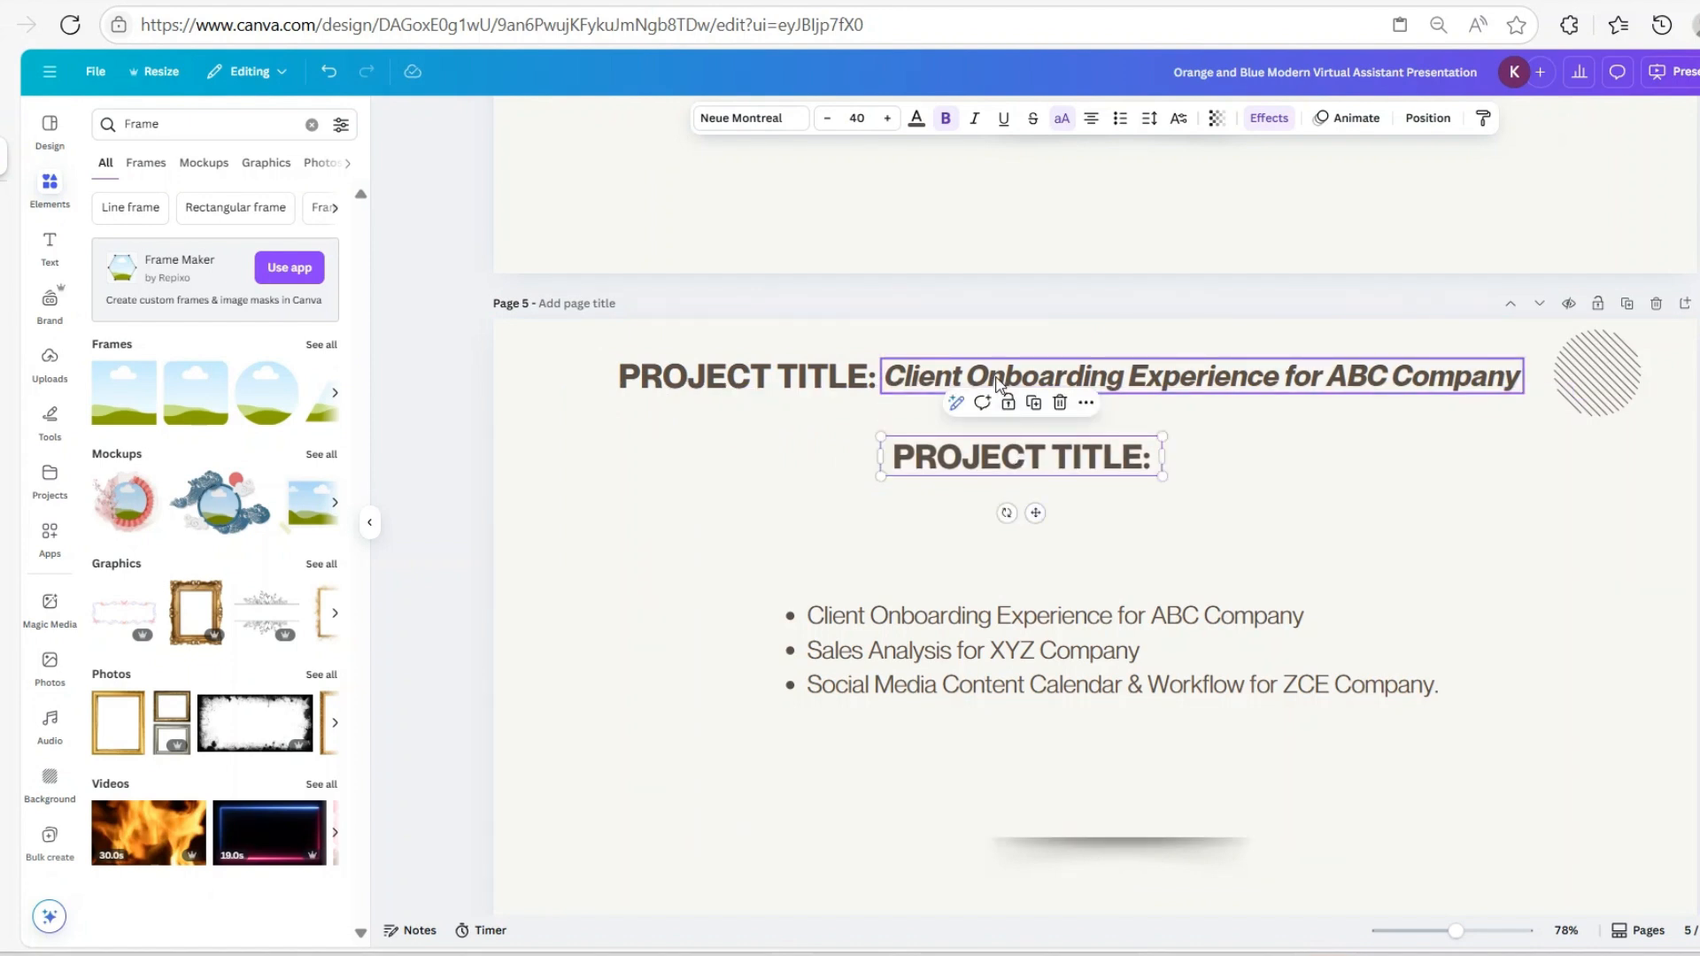
Rewrite the copied heading as 'THE PROBLEM' and turn off uppercase so it reads 'The Problem'
{"action": "double_click", "coordinate": [977, 458]}
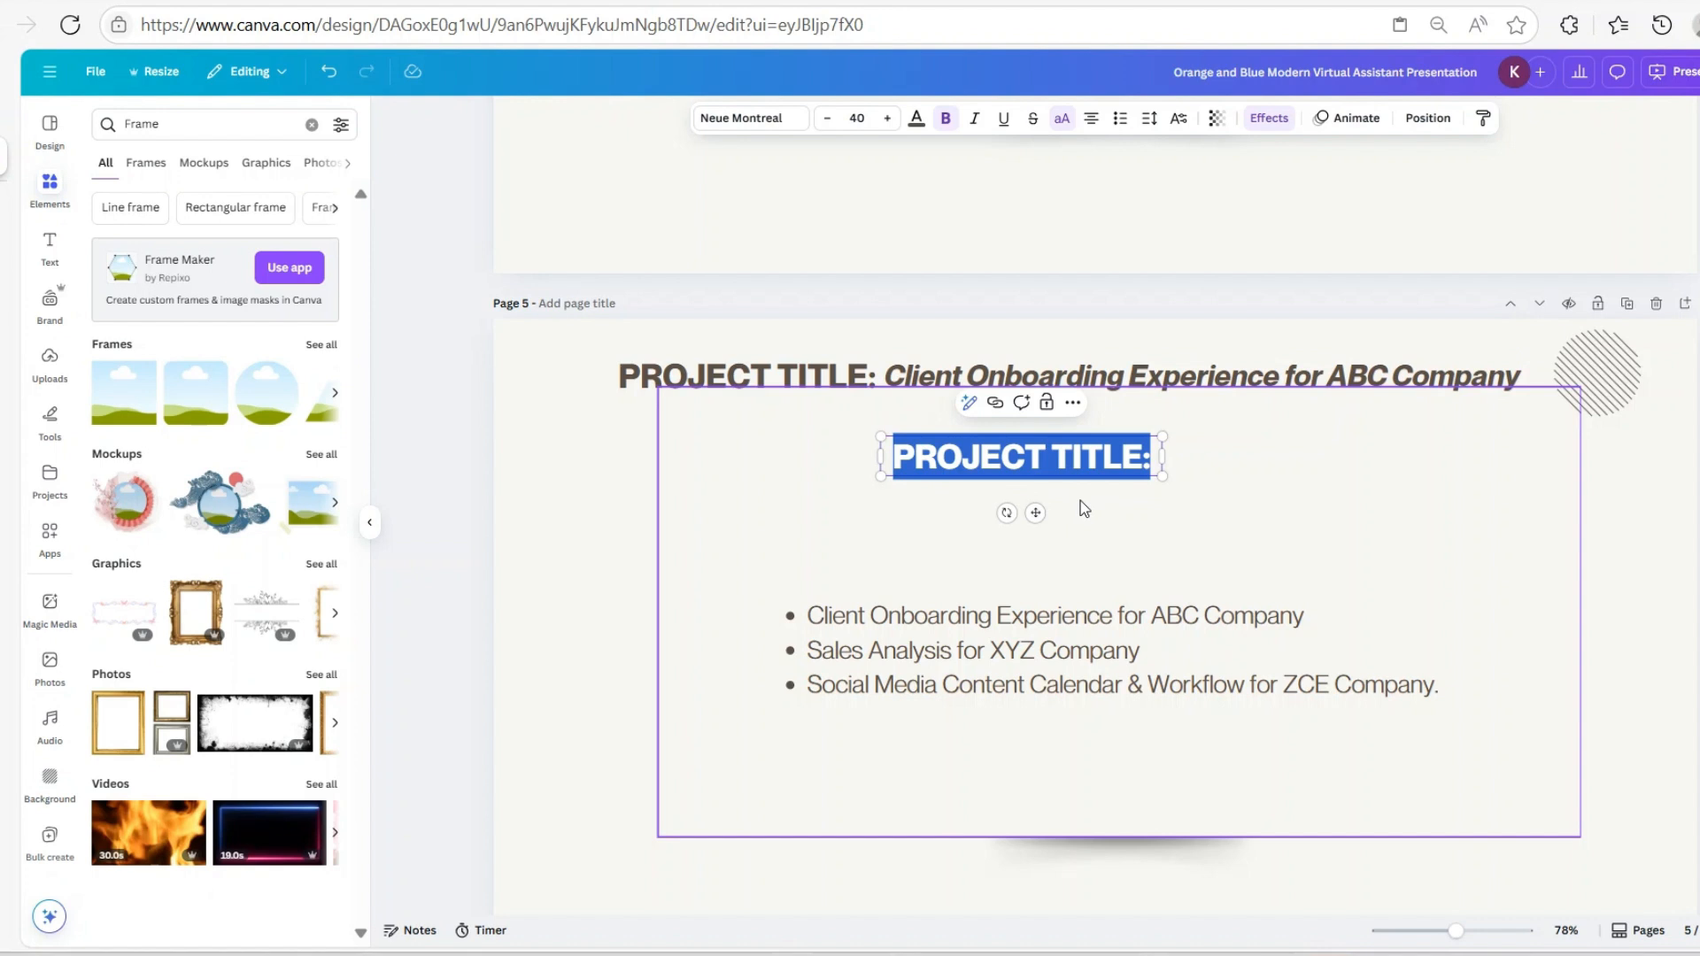
{"action": "type", "text": "T"}
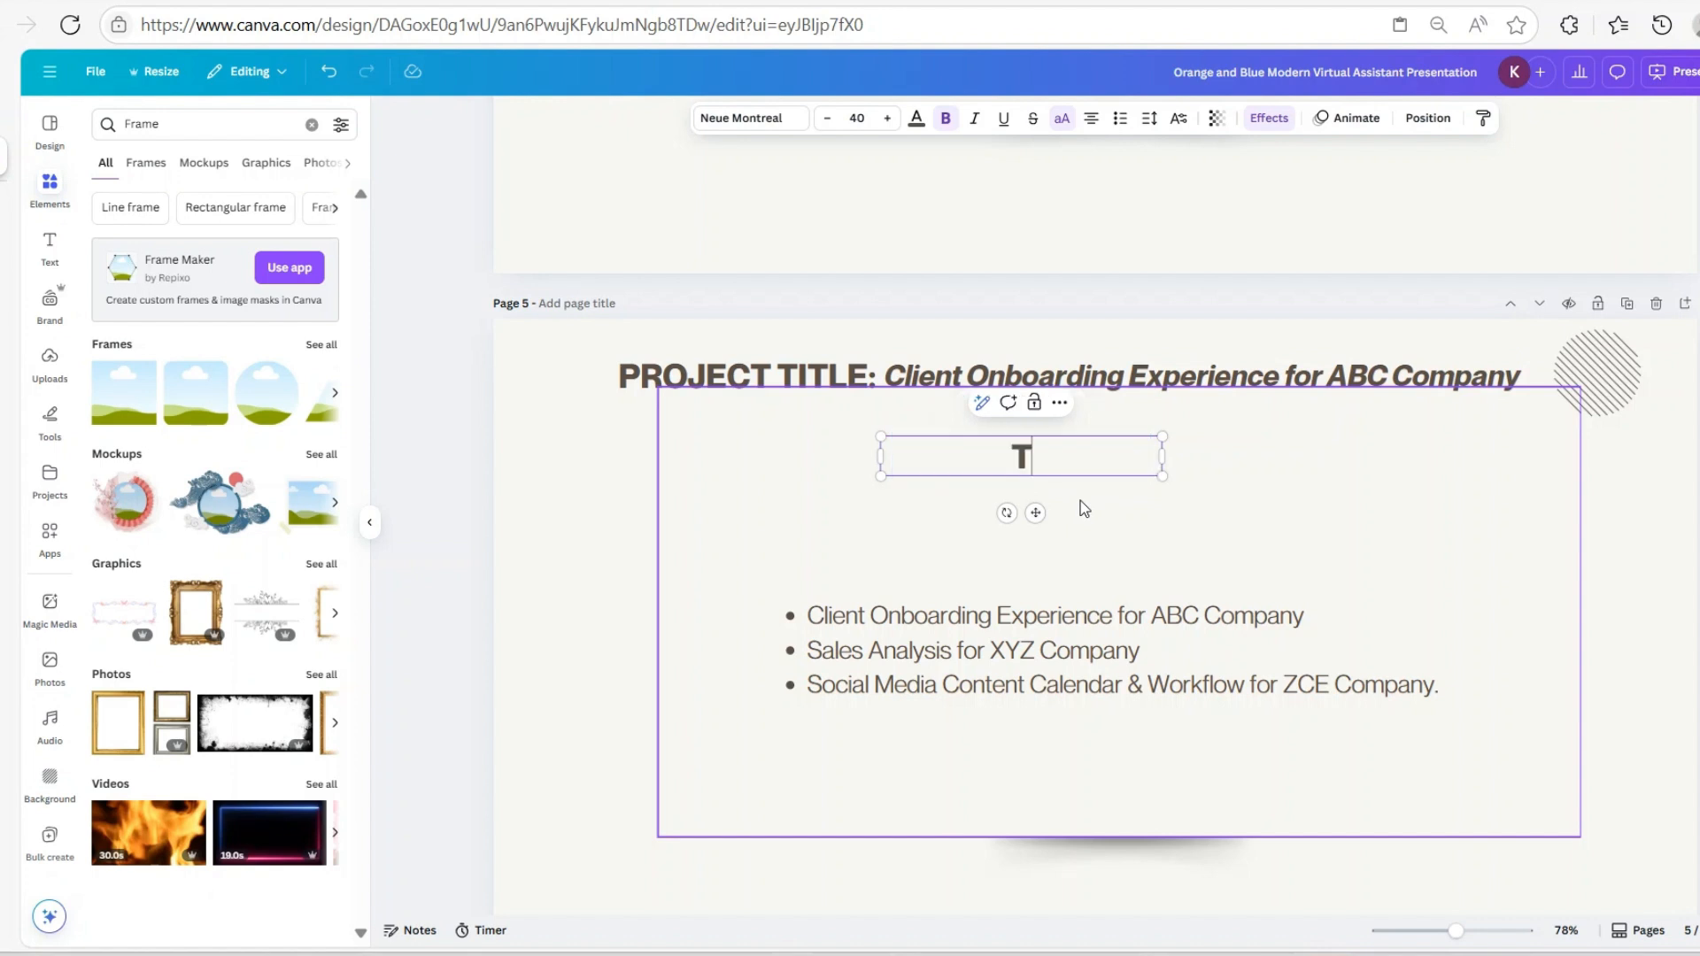
{"action": "type", "text": "HE PROBLEM"}
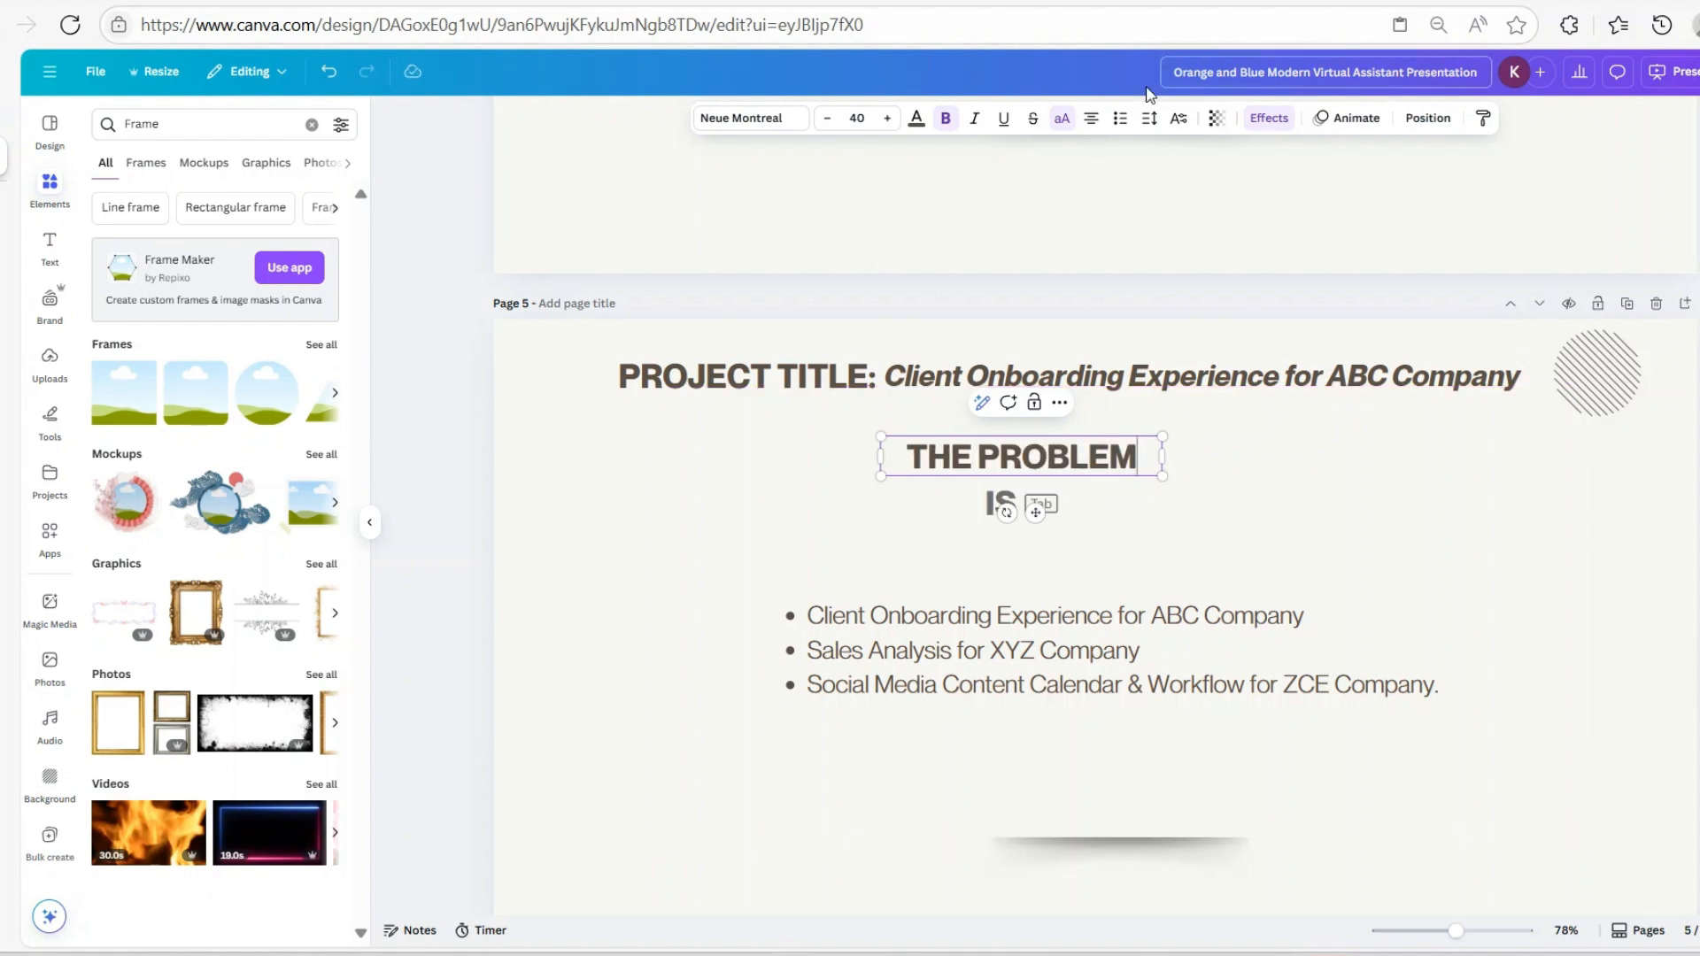
{"action": "left_click", "coordinate": [1061, 122]}
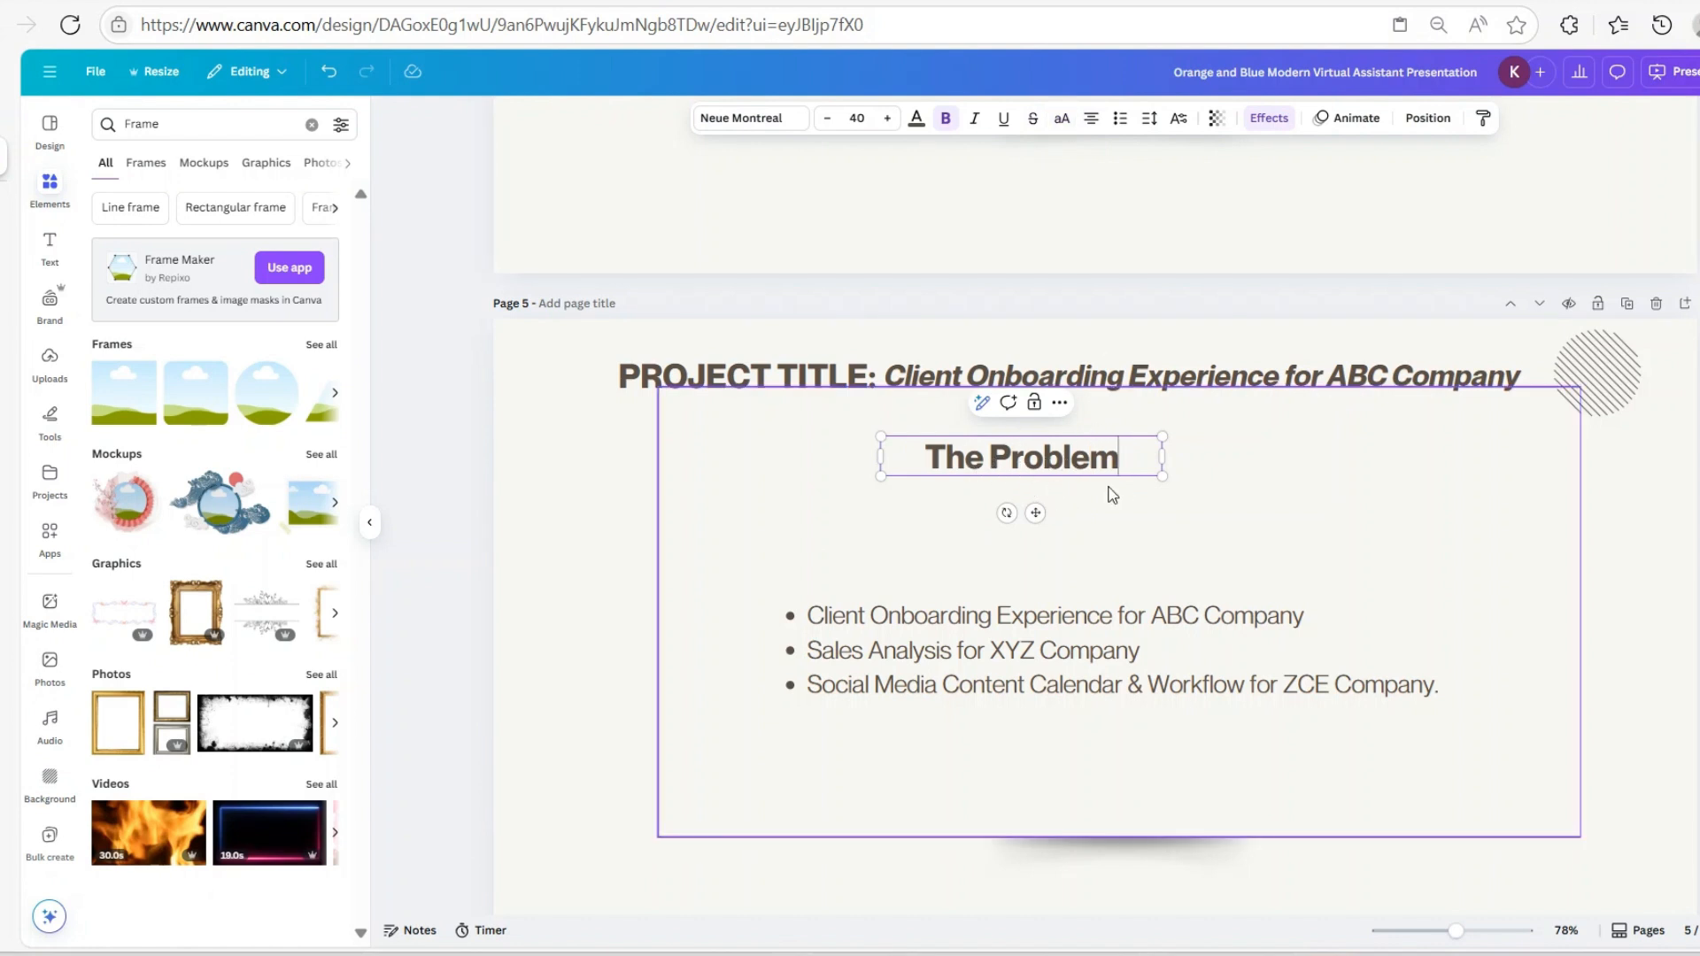
{"action": "left_click", "coordinate": [990, 655]}
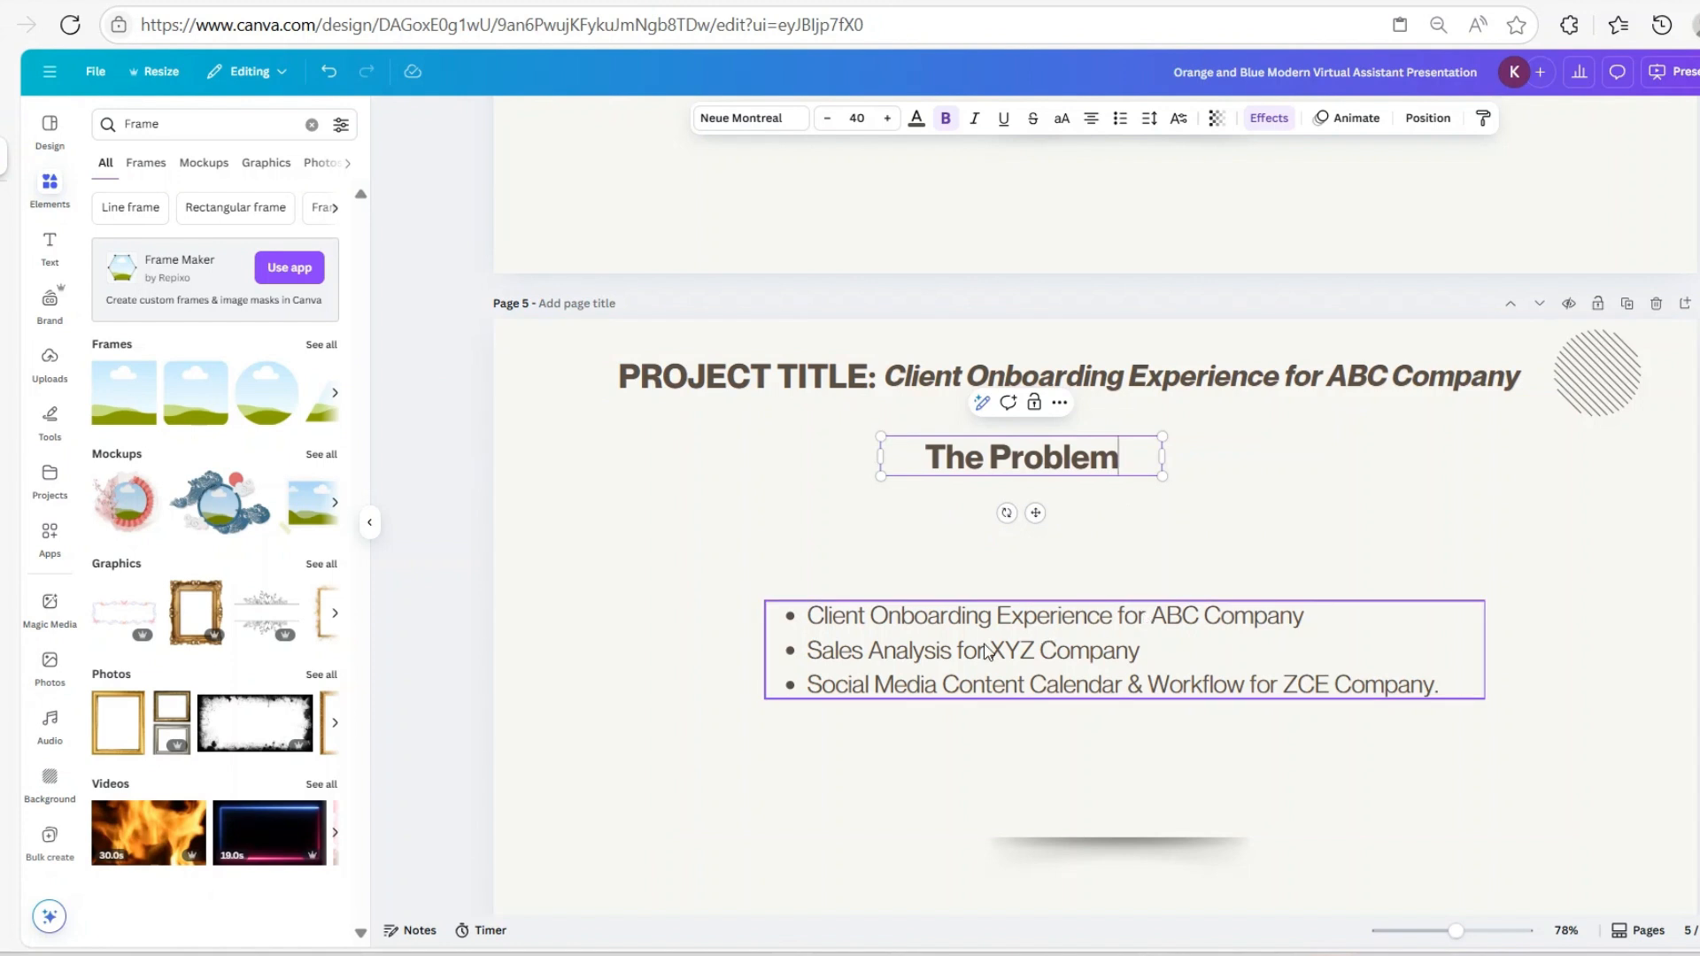
Move the bullet box under 'The Problem' and replace its text with 'Returns due to poort client onboarding experience'
{"action": "left_click_drag", "start_coordinate": [1084, 661], "coordinate": [1044, 549]}
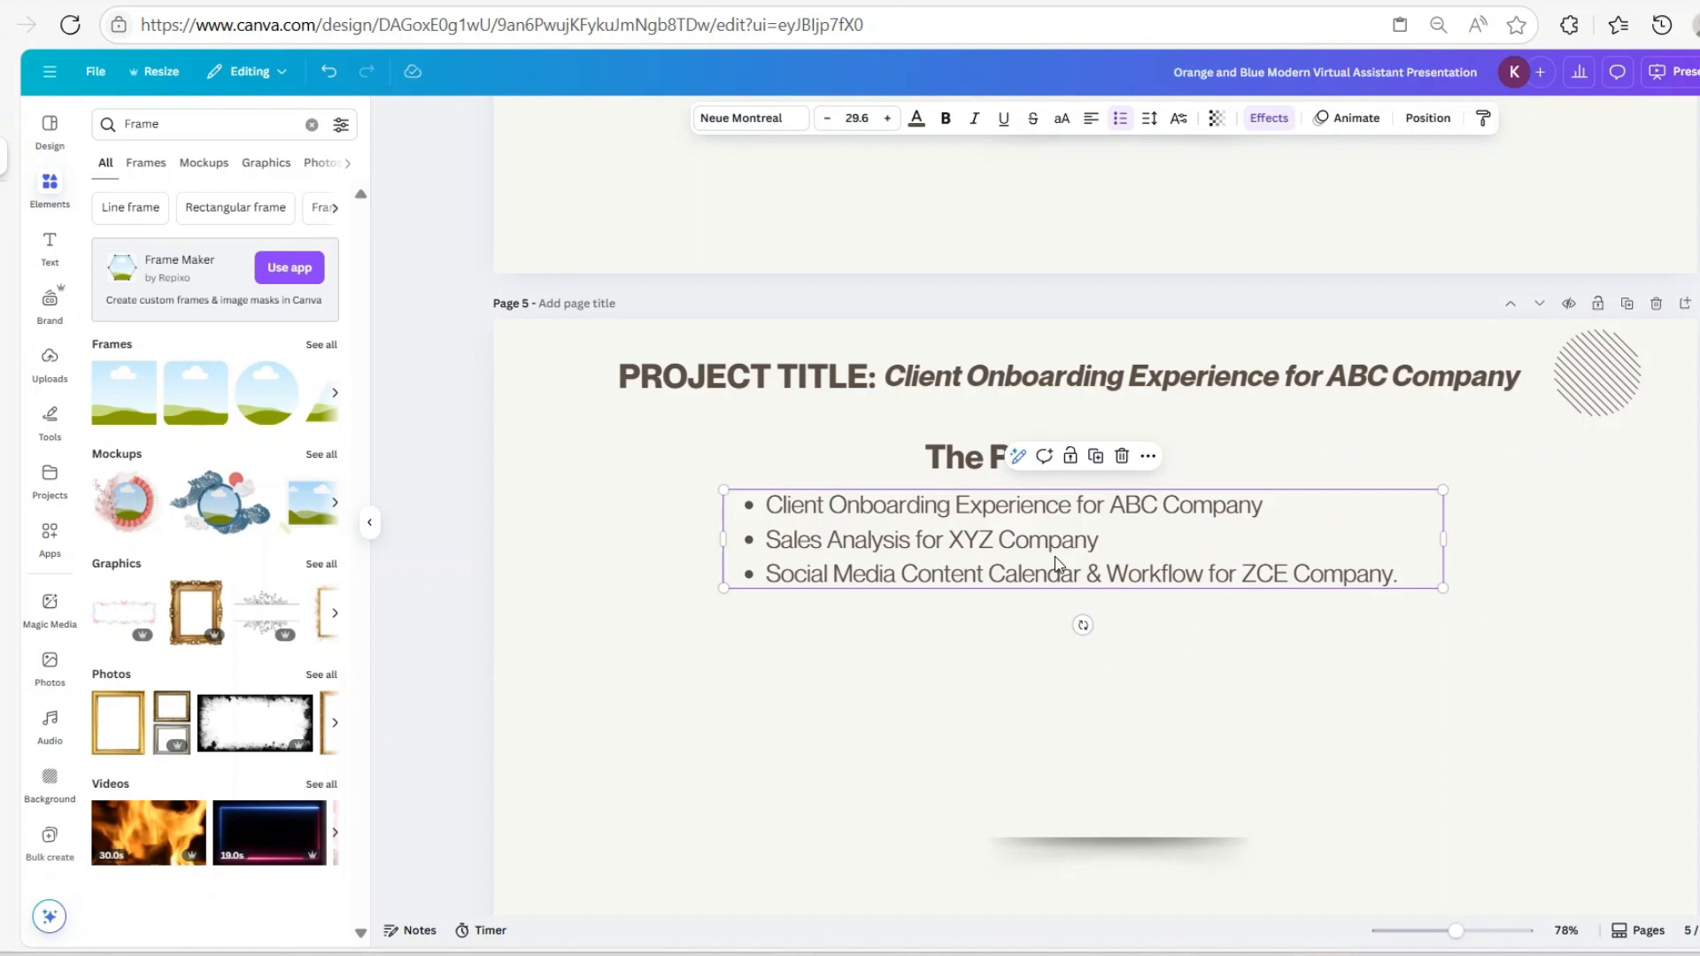
{"action": "left_click", "coordinate": [850, 547]}
{"action": "type", "text": "C"}
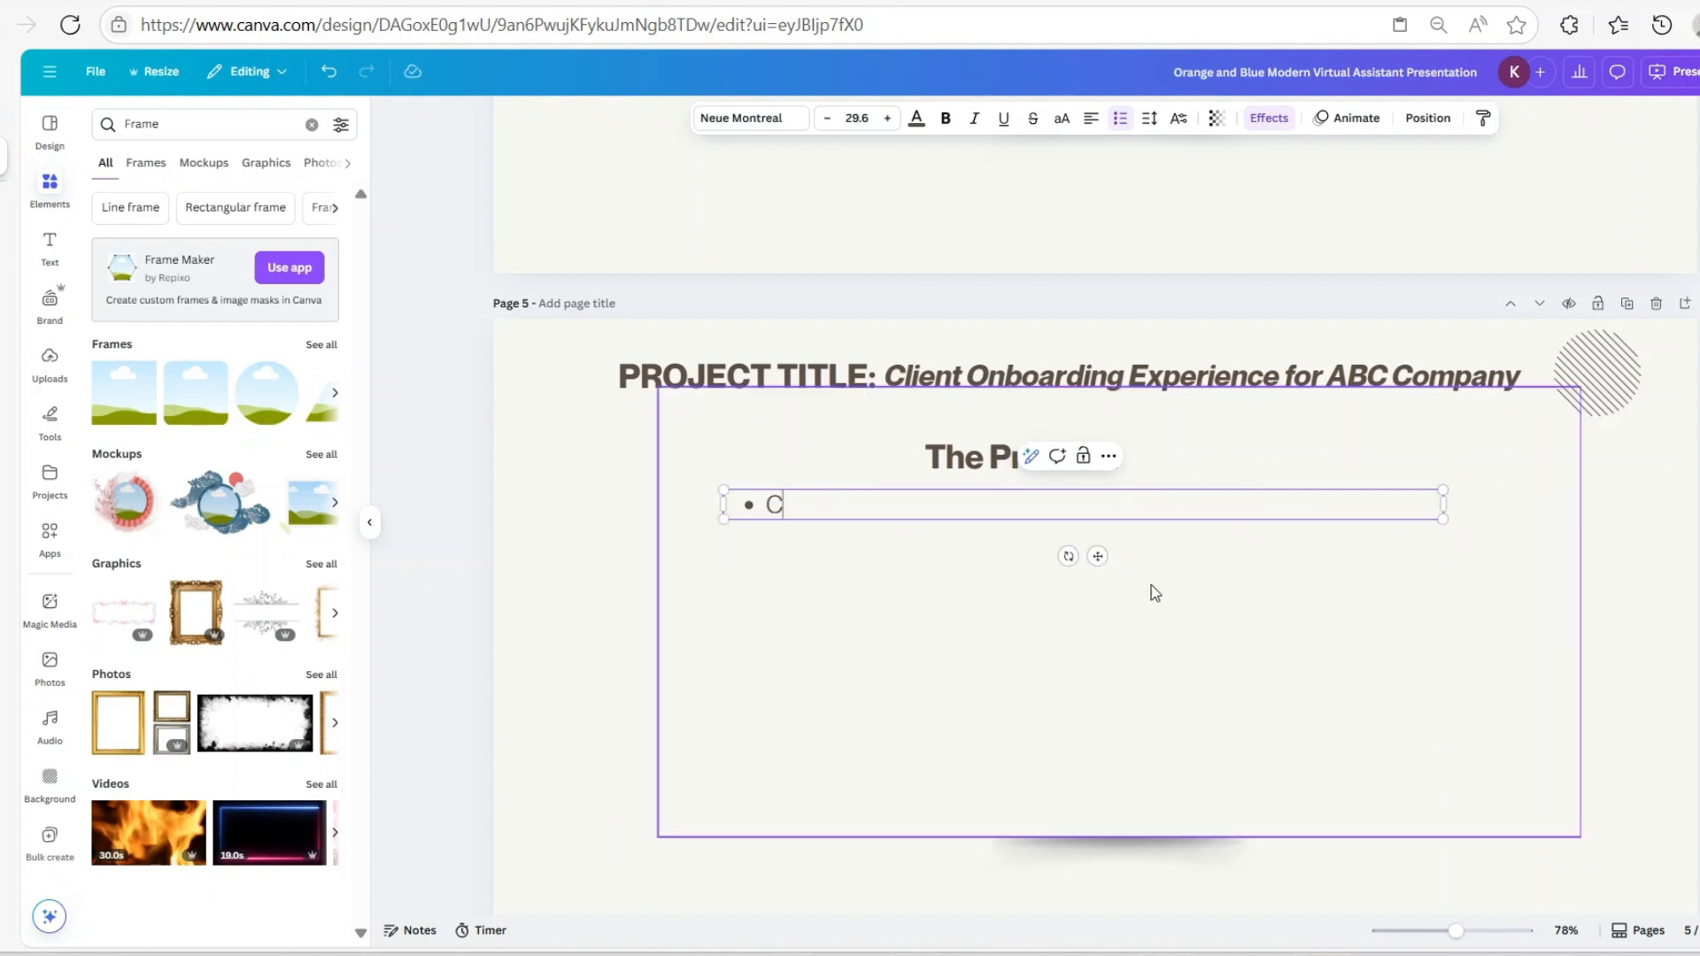
{"action": "type", "text": "lient"}
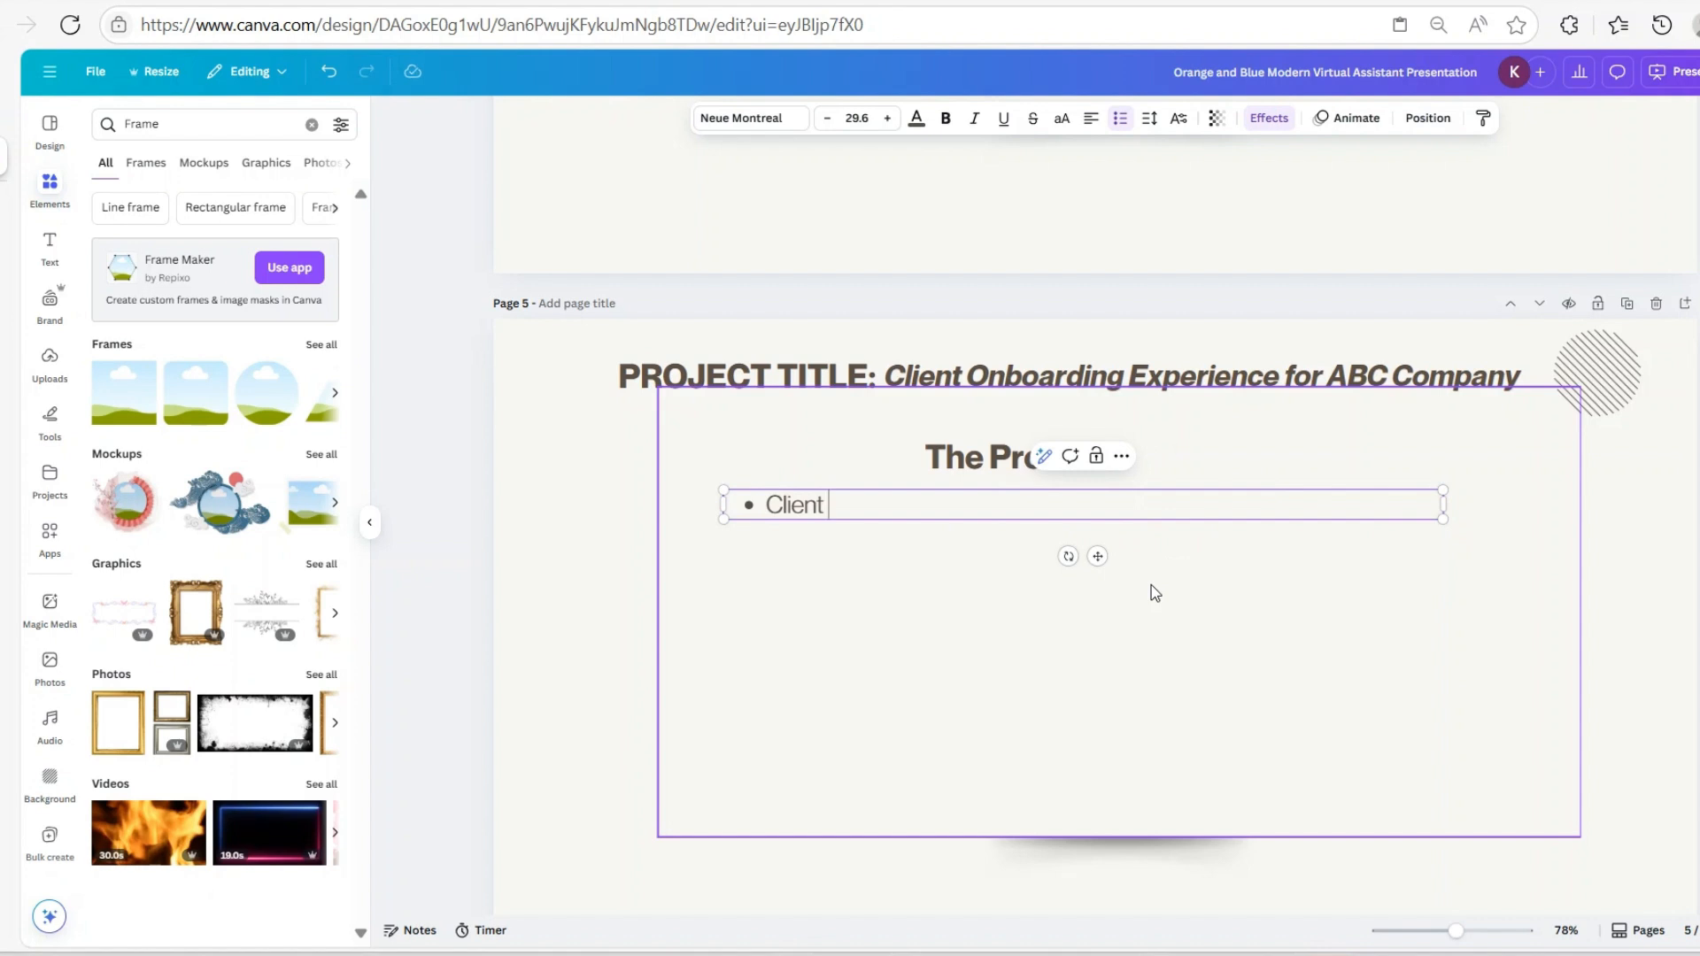
{"action": "type", "text": " Onboarding"}
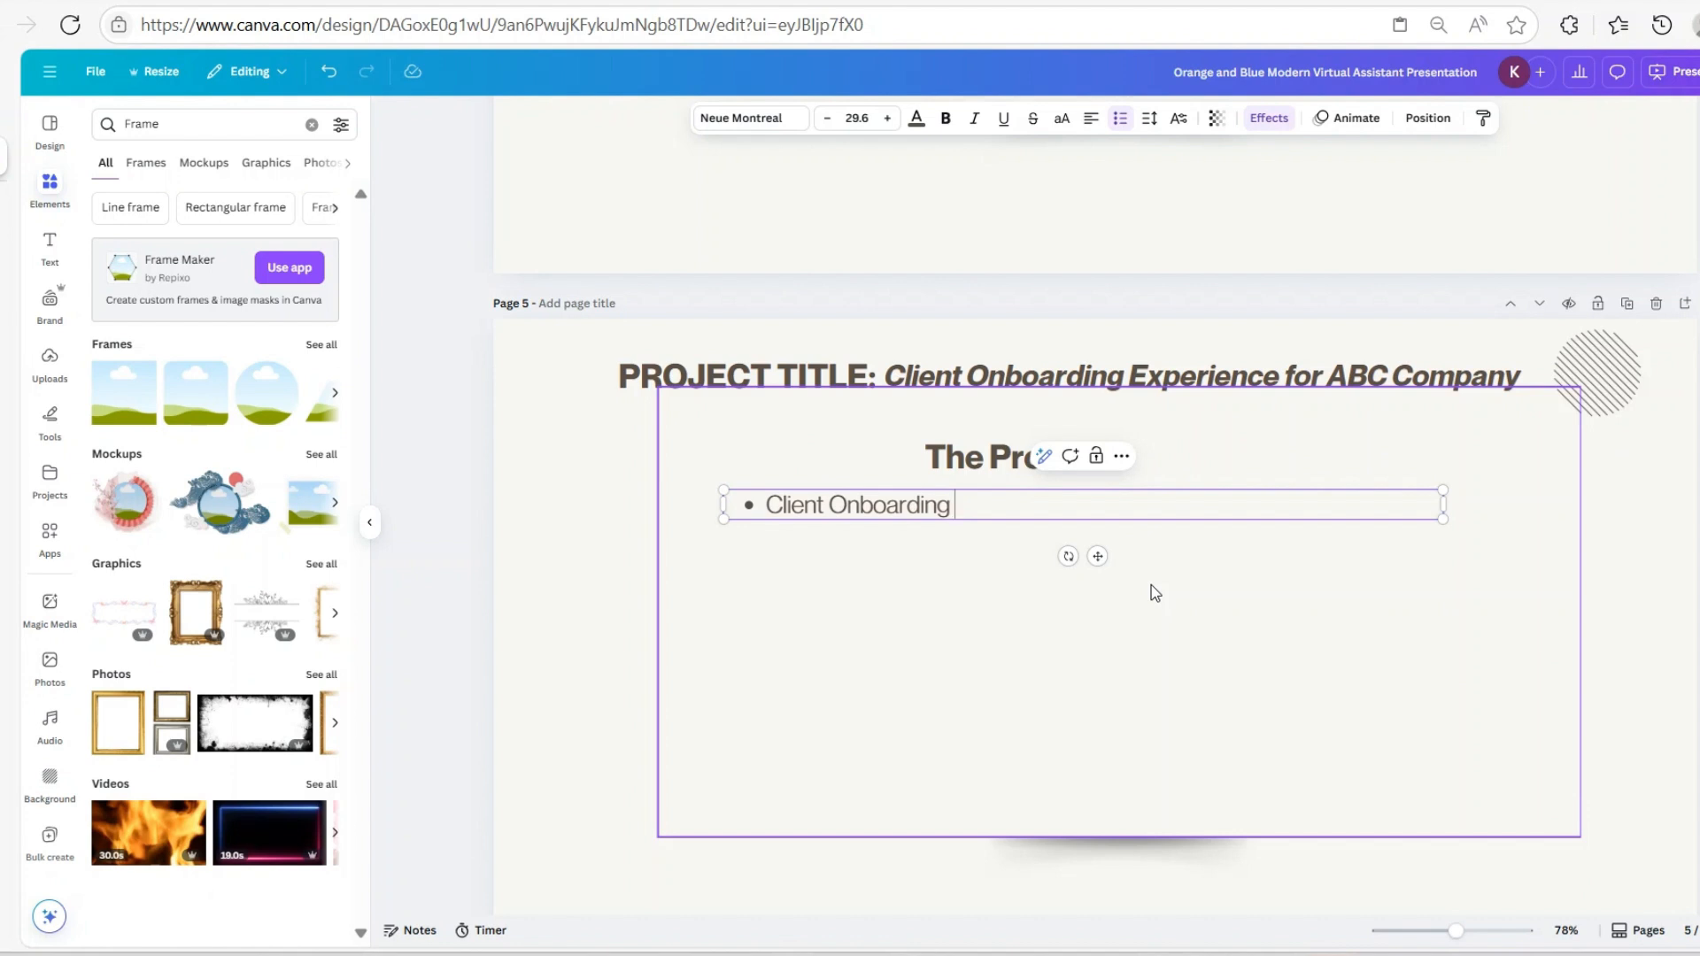
{"action": "type", "text": " Experien"}
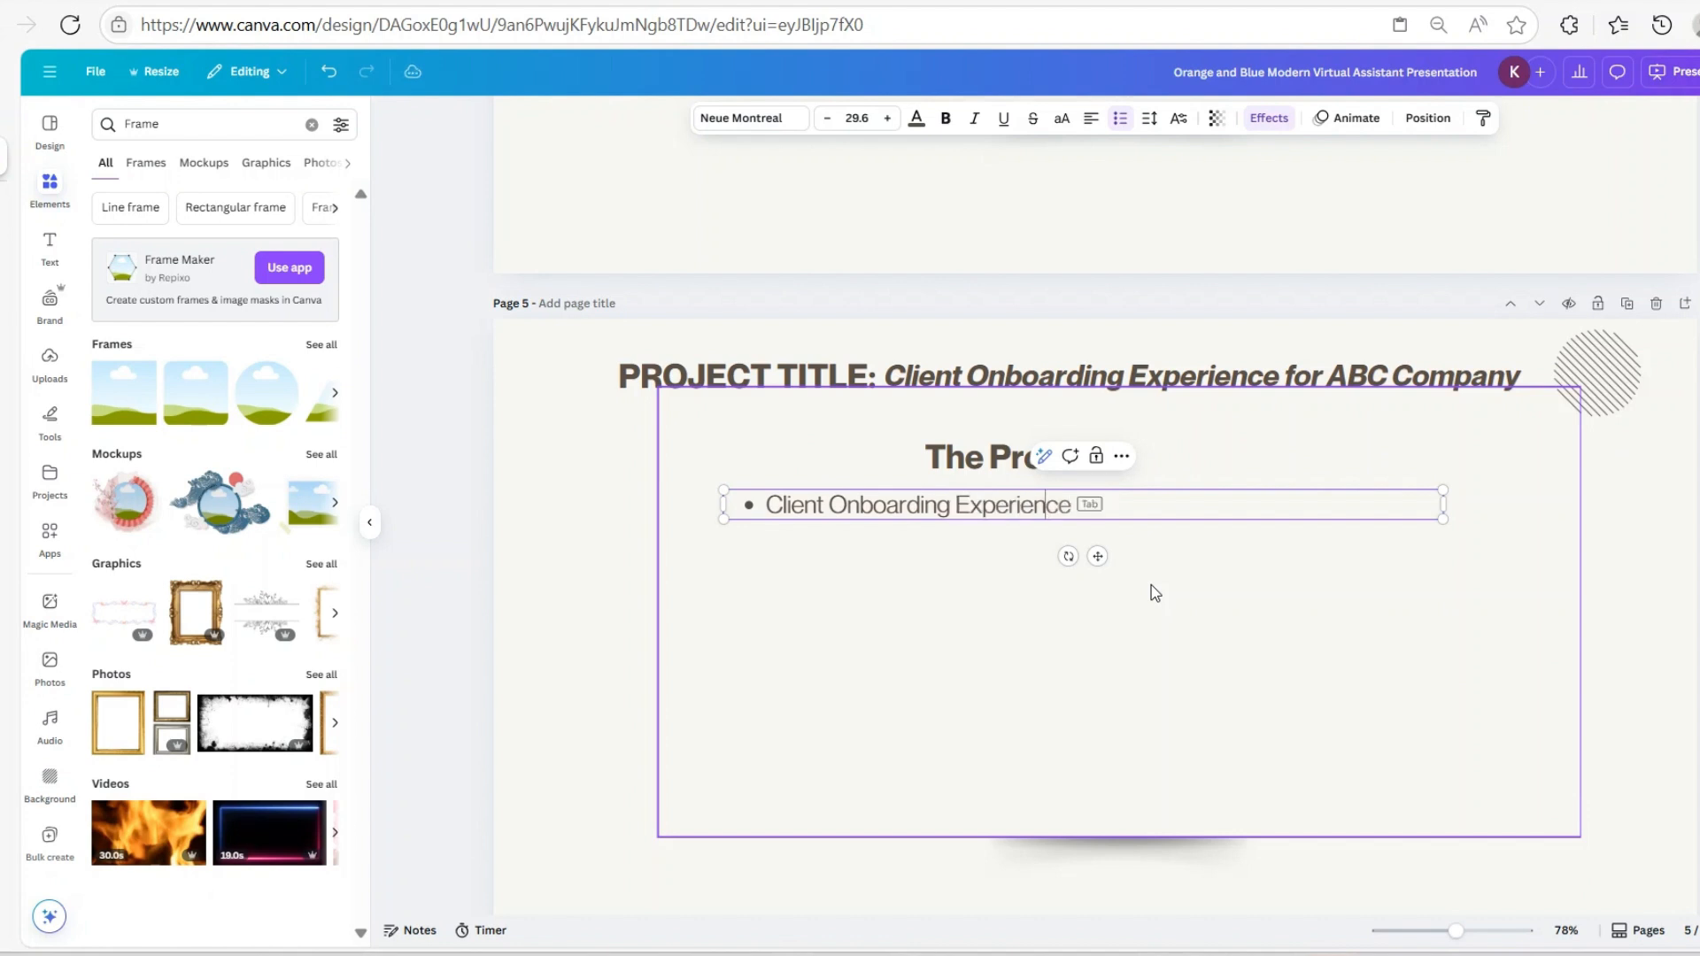
{"action": "type", "text": "ce"}
{"action": "key", "text": "BackSpace"}
{"action": "key", "text": "BackSpace"}
{"action": "key", "text": "BackSpace"}
{"action": "key", "text": "BackSpace"}
{"action": "key", "text": "BackSpace"}
{"action": "key", "text": "BackSpace"}
{"action": "key", "text": "BackSpace"}
{"action": "key", "text": "BackSpace"}
{"action": "key", "text": "BackSpace"}
{"action": "key", "text": "BackSpace"}
{"action": "key", "text": "BackSpace"}
{"action": "key", "text": "BackSpace"}
{"action": "key", "text": "BackSpace"}
{"action": "key", "text": "BackSpace"}
{"action": "key", "text": "BackSpace"}
{"action": "key", "text": "BackSpace"}
{"action": "key", "text": "BackSpace"}
{"action": "key", "text": "BackSpace"}
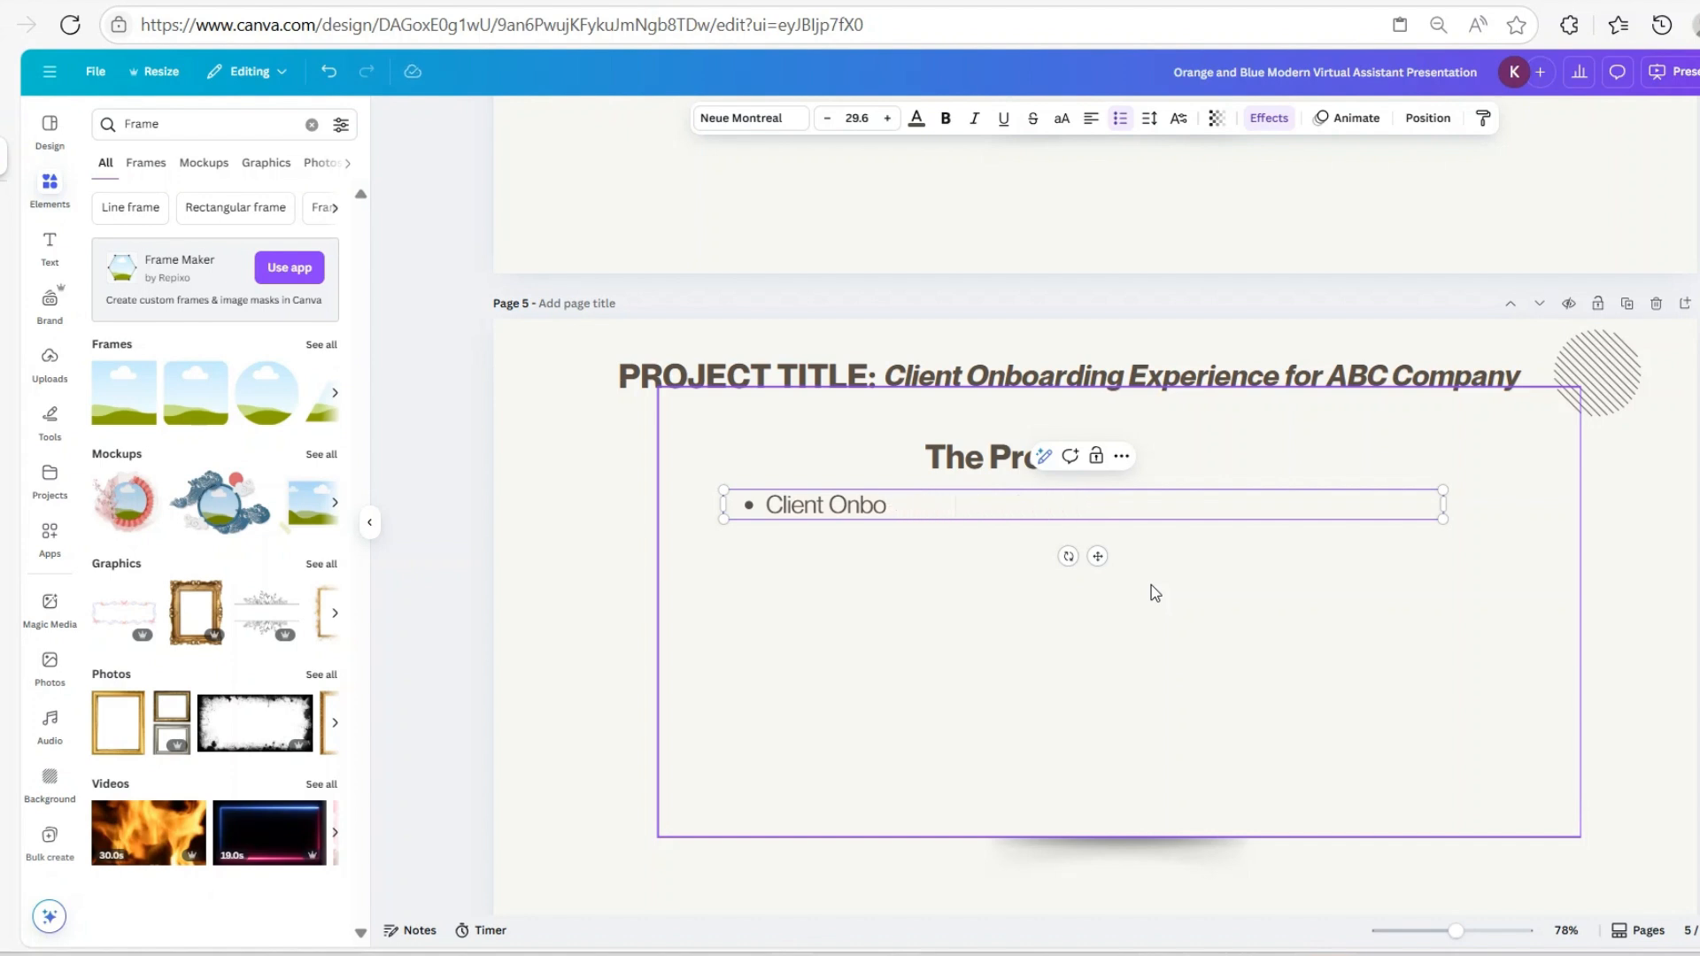
{"action": "key", "text": "BackSpace"}
{"action": "key", "text": "BackSpace"}
{"action": "key", "text": "BackSpace"}
{"action": "key", "text": "BackSpace"}
{"action": "key", "text": "BackSpace"}
{"action": "key", "text": "BackSpace"}
{"action": "key", "text": "BackSpace"}
{"action": "key", "text": "BackSpace"}
{"action": "key", "text": "BackSpace"}
{"action": "key", "text": "BackSpace"}
{"action": "type", "text": "Returns du"}
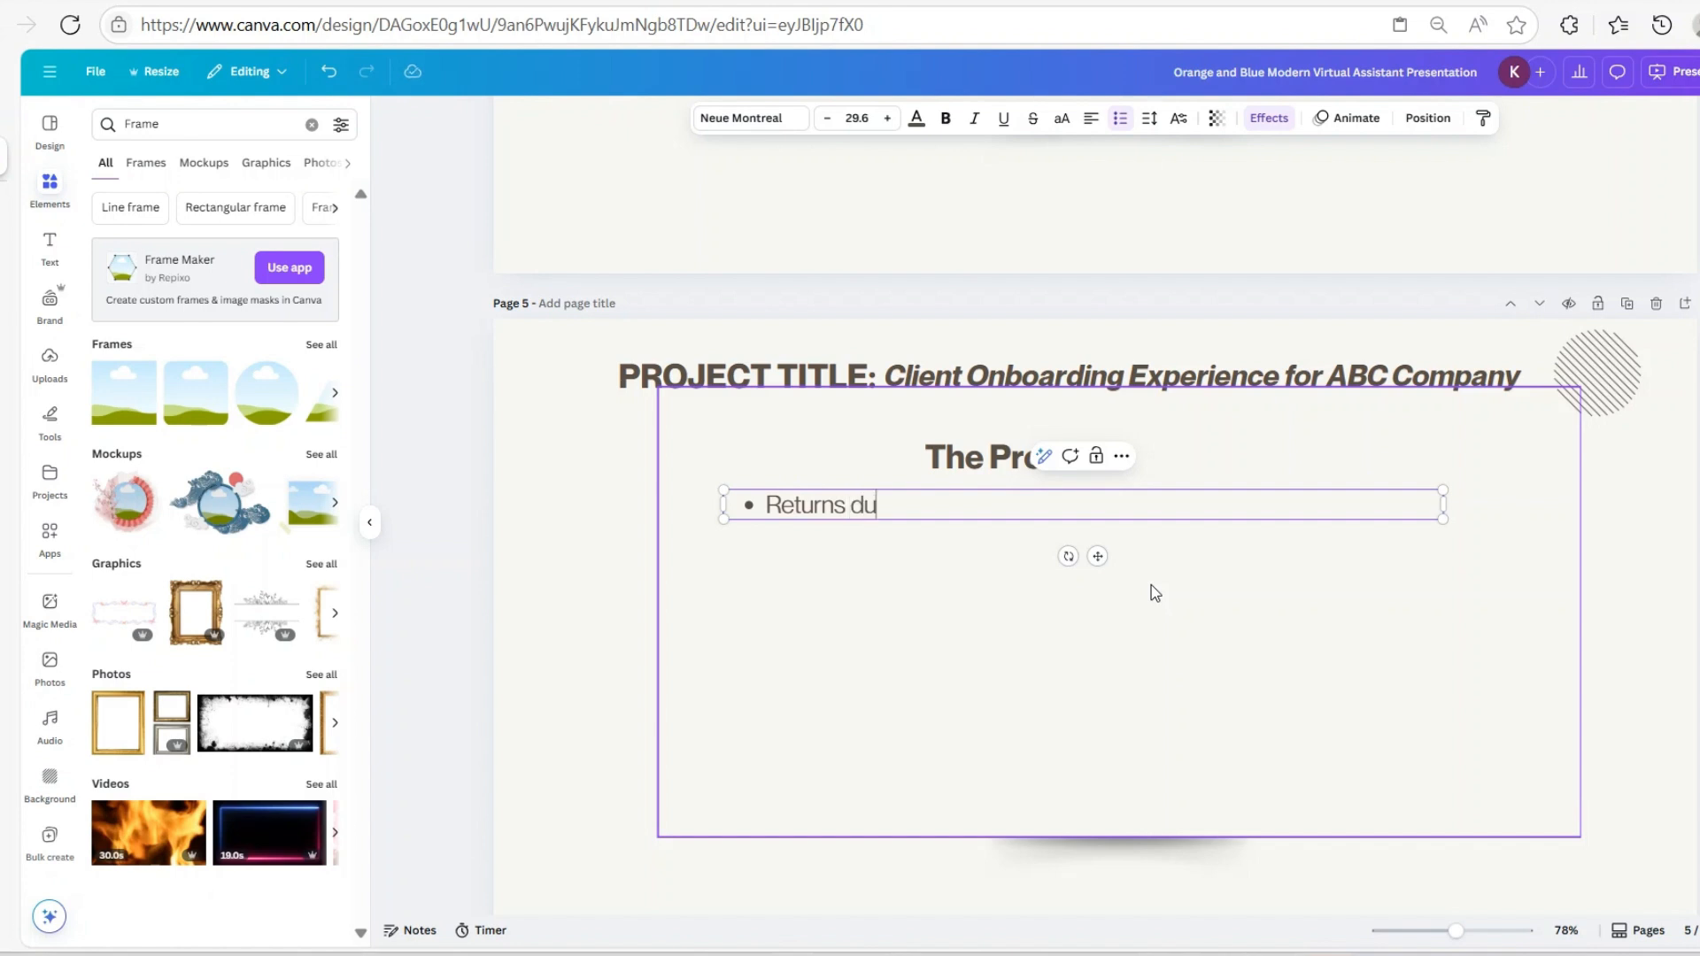
{"action": "type", "text": "e to poort client o"}
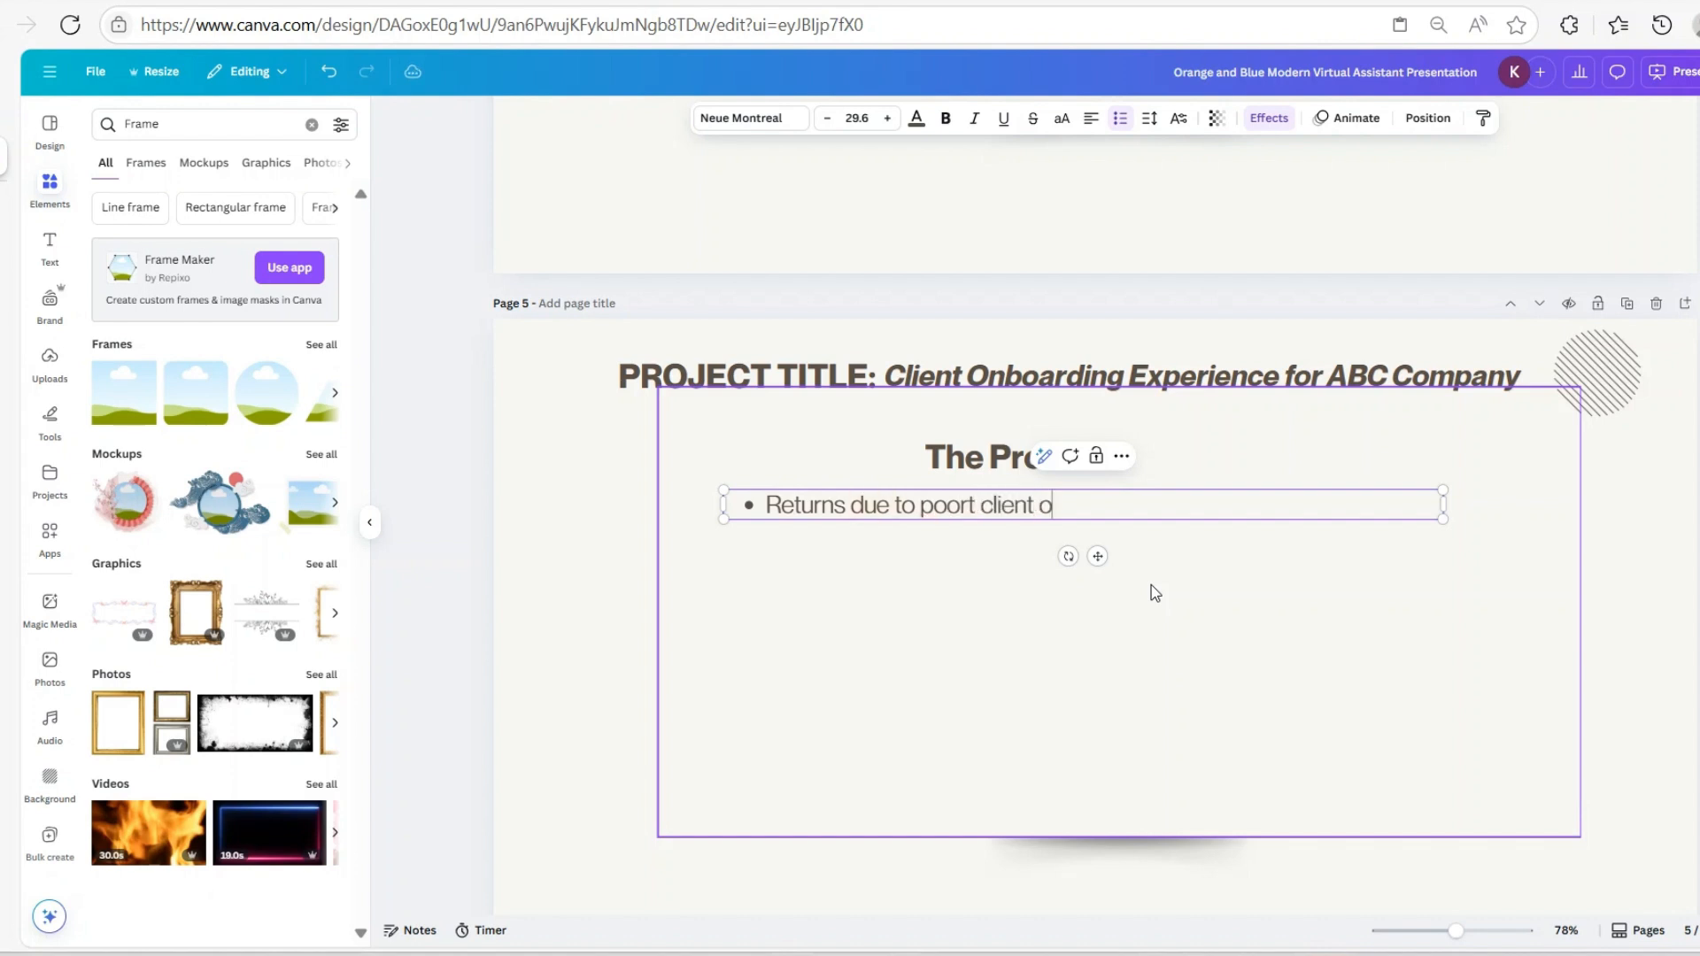
{"action": "type", "text": "nboarding ex"}
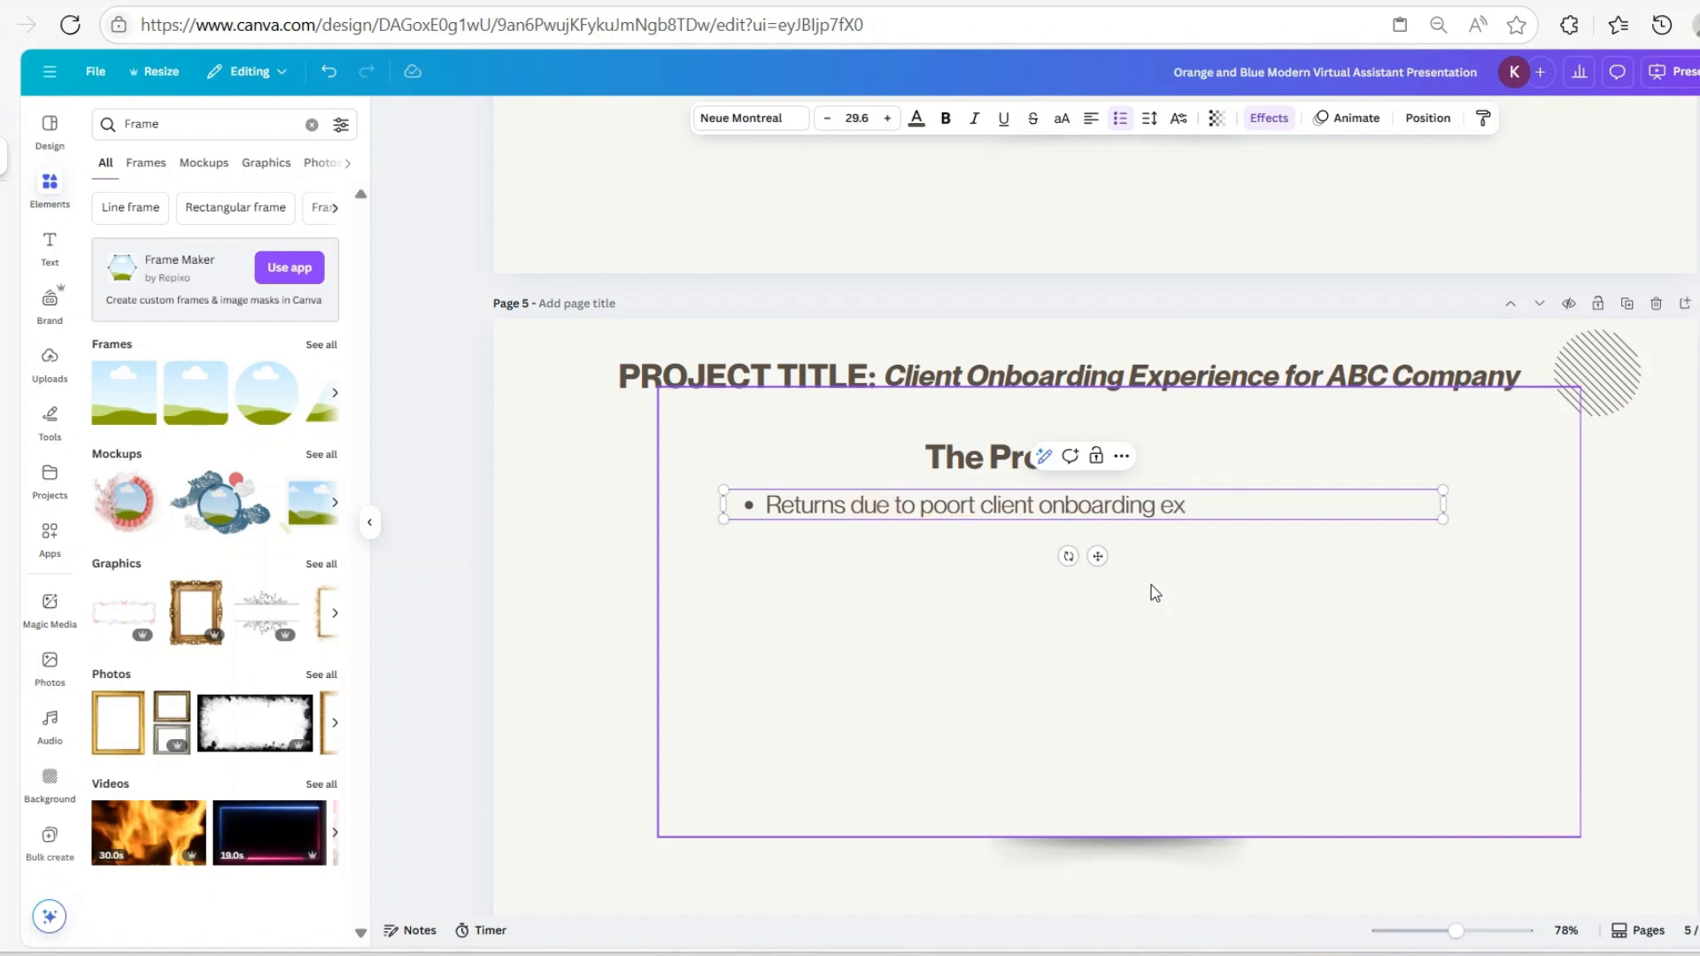
{"action": "type", "text": "perience"}
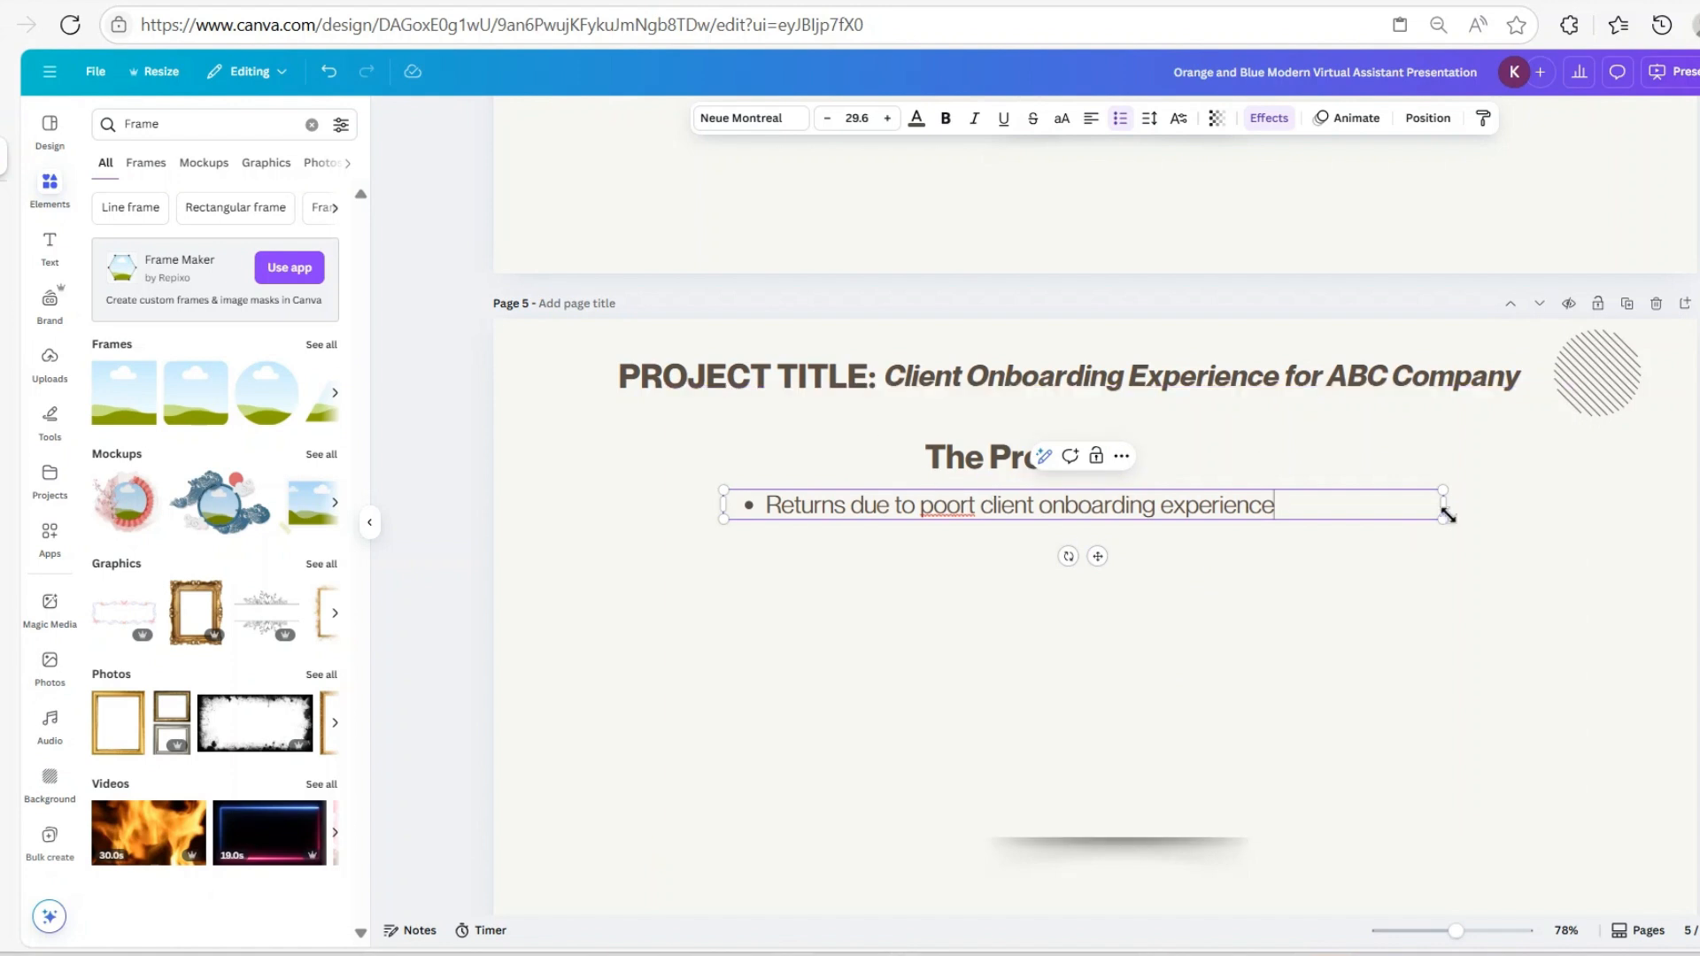
Remove list formatting, correct 'poort' to 'poor', and shift the line right under the heading
{"action": "left_click", "coordinate": [1121, 119]}
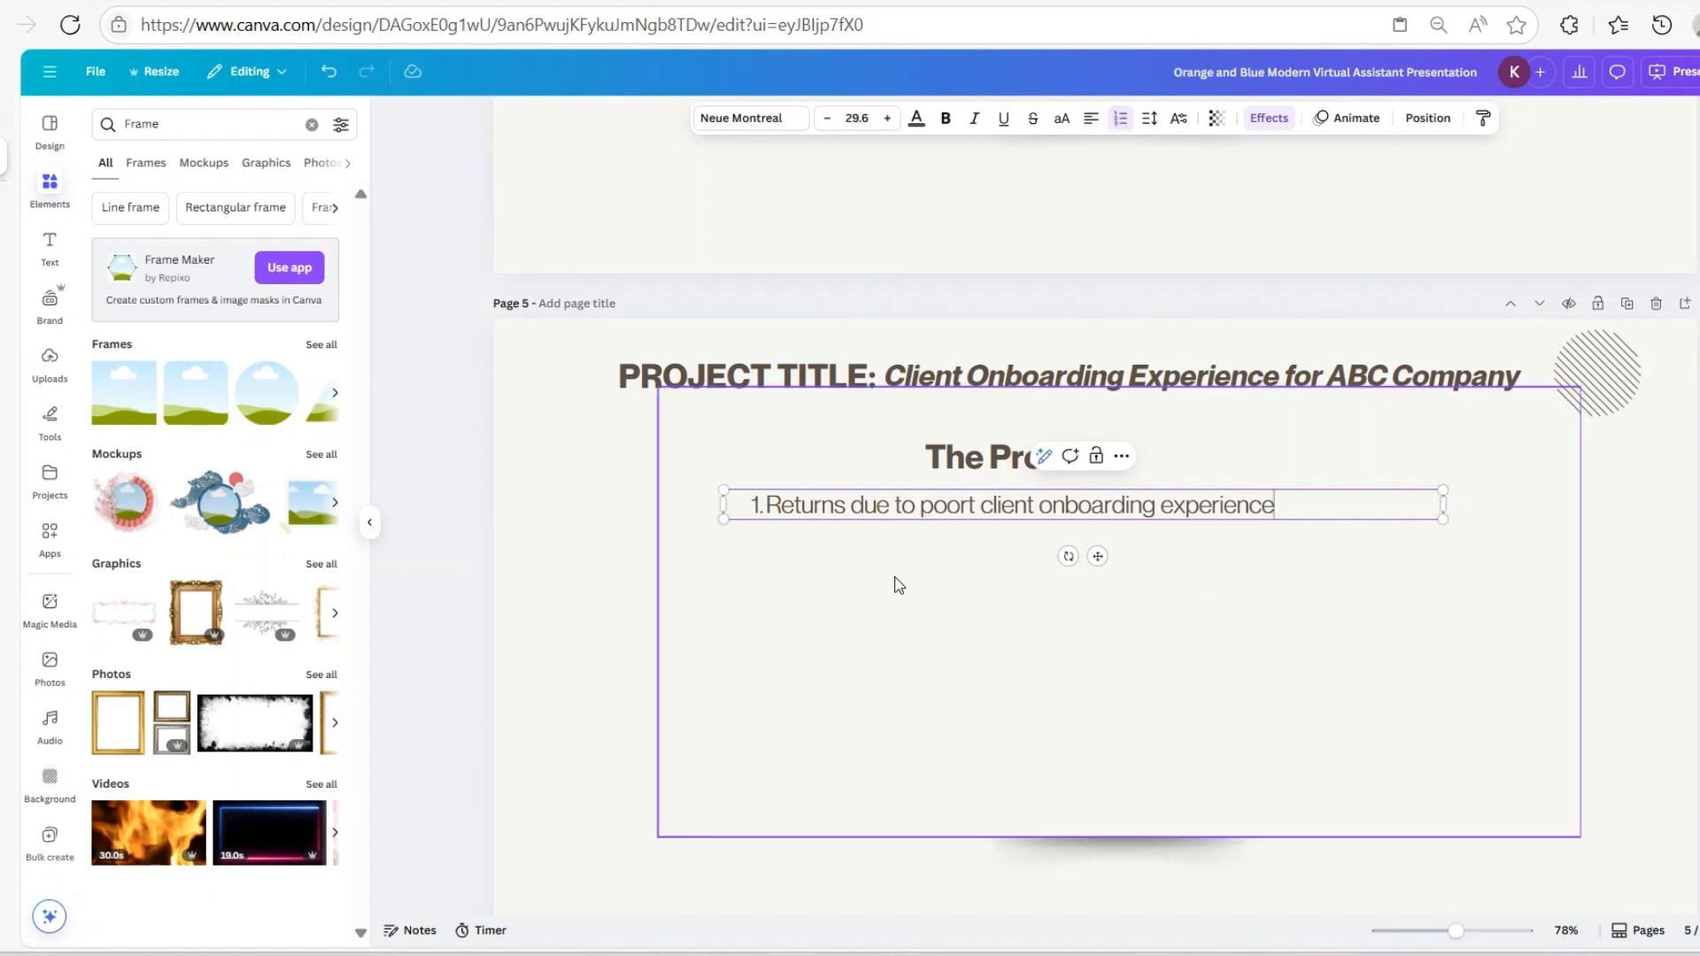
{"action": "left_click", "coordinate": [1121, 119]}
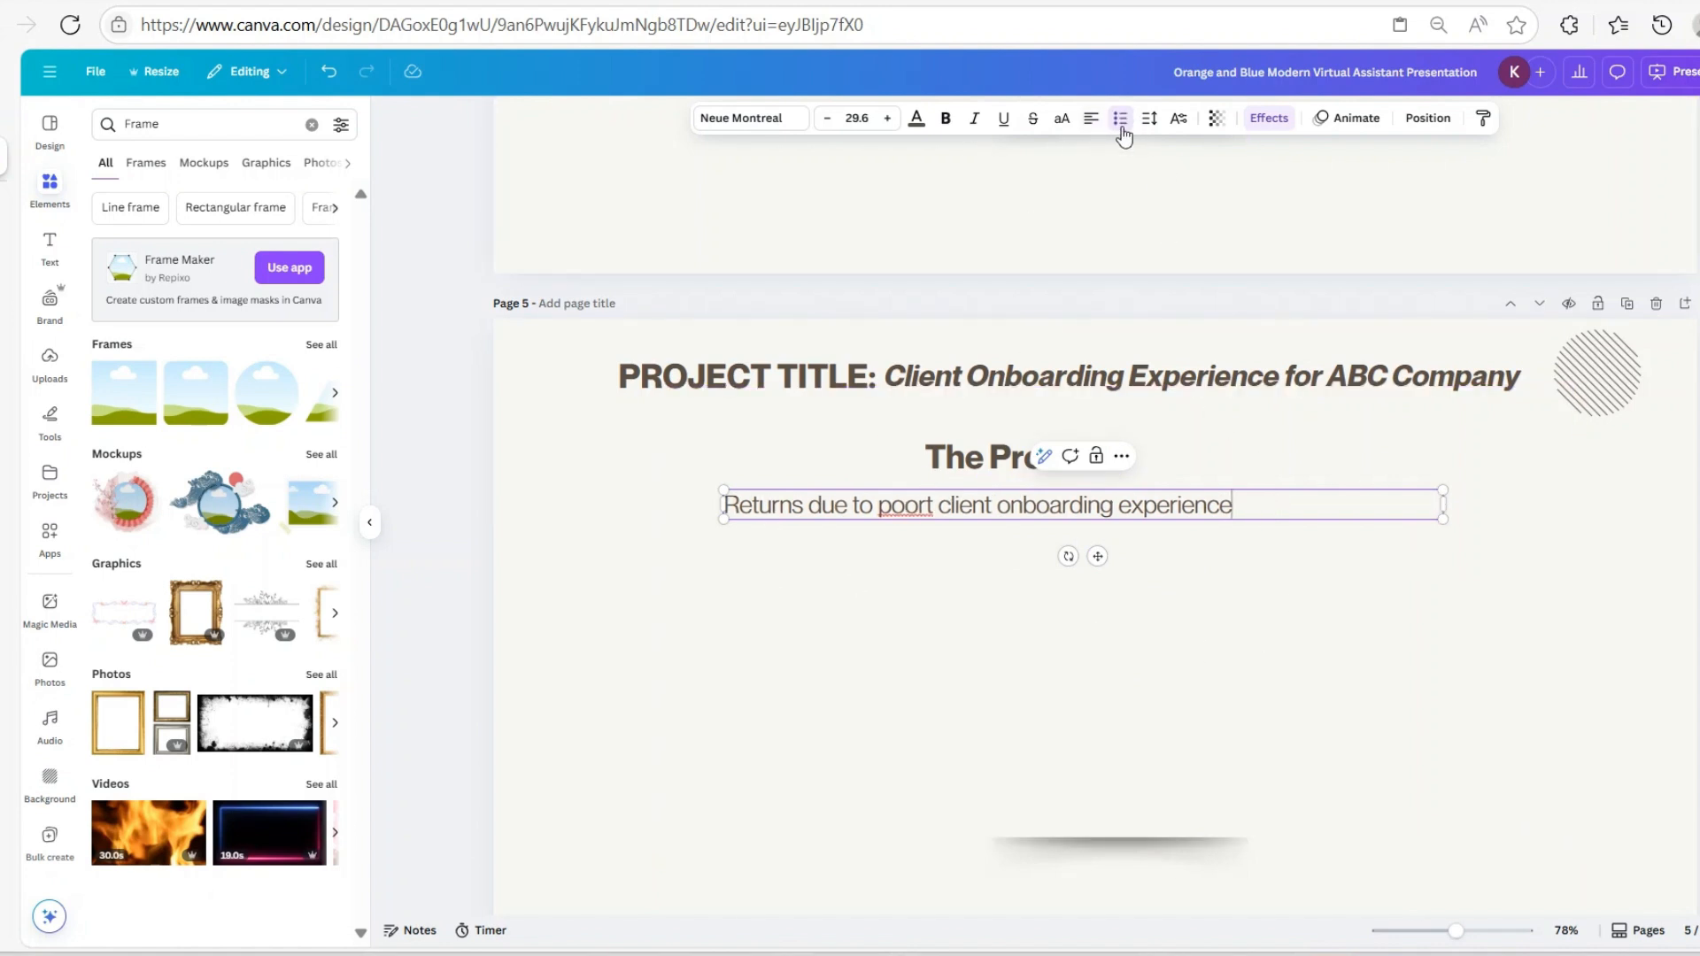
{"action": "right_click", "coordinate": [933, 505]}
{"action": "left_click", "coordinate": [1014, 667]}
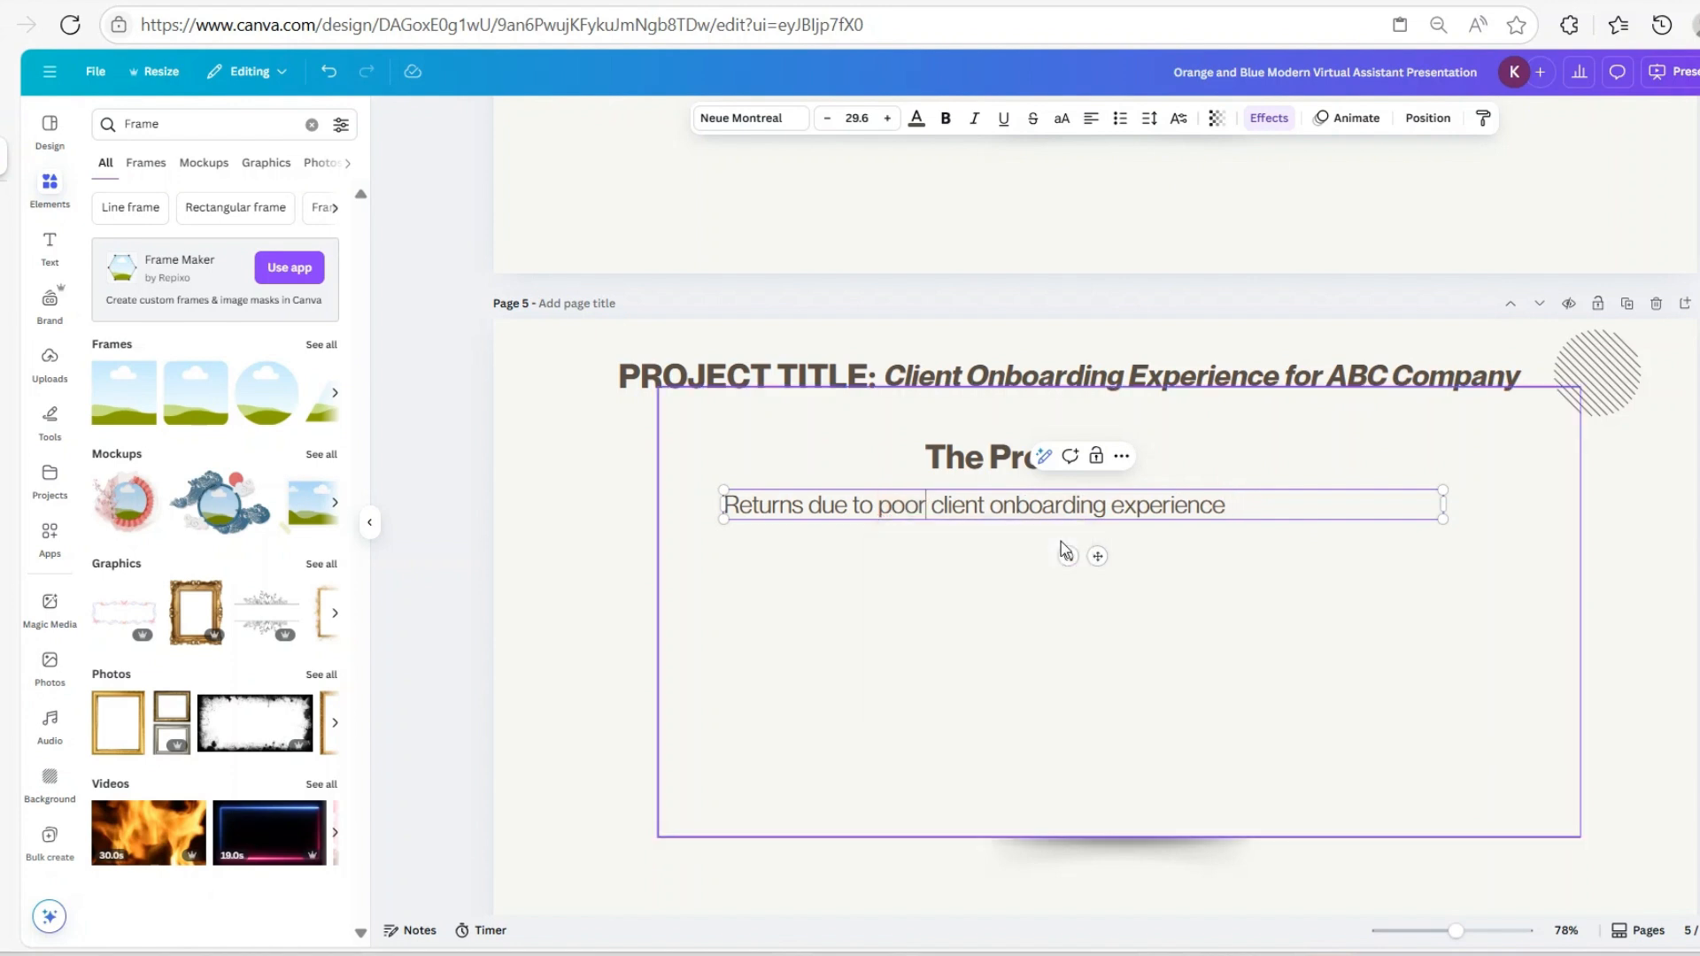
{"action": "left_click", "coordinate": [1062, 646]}
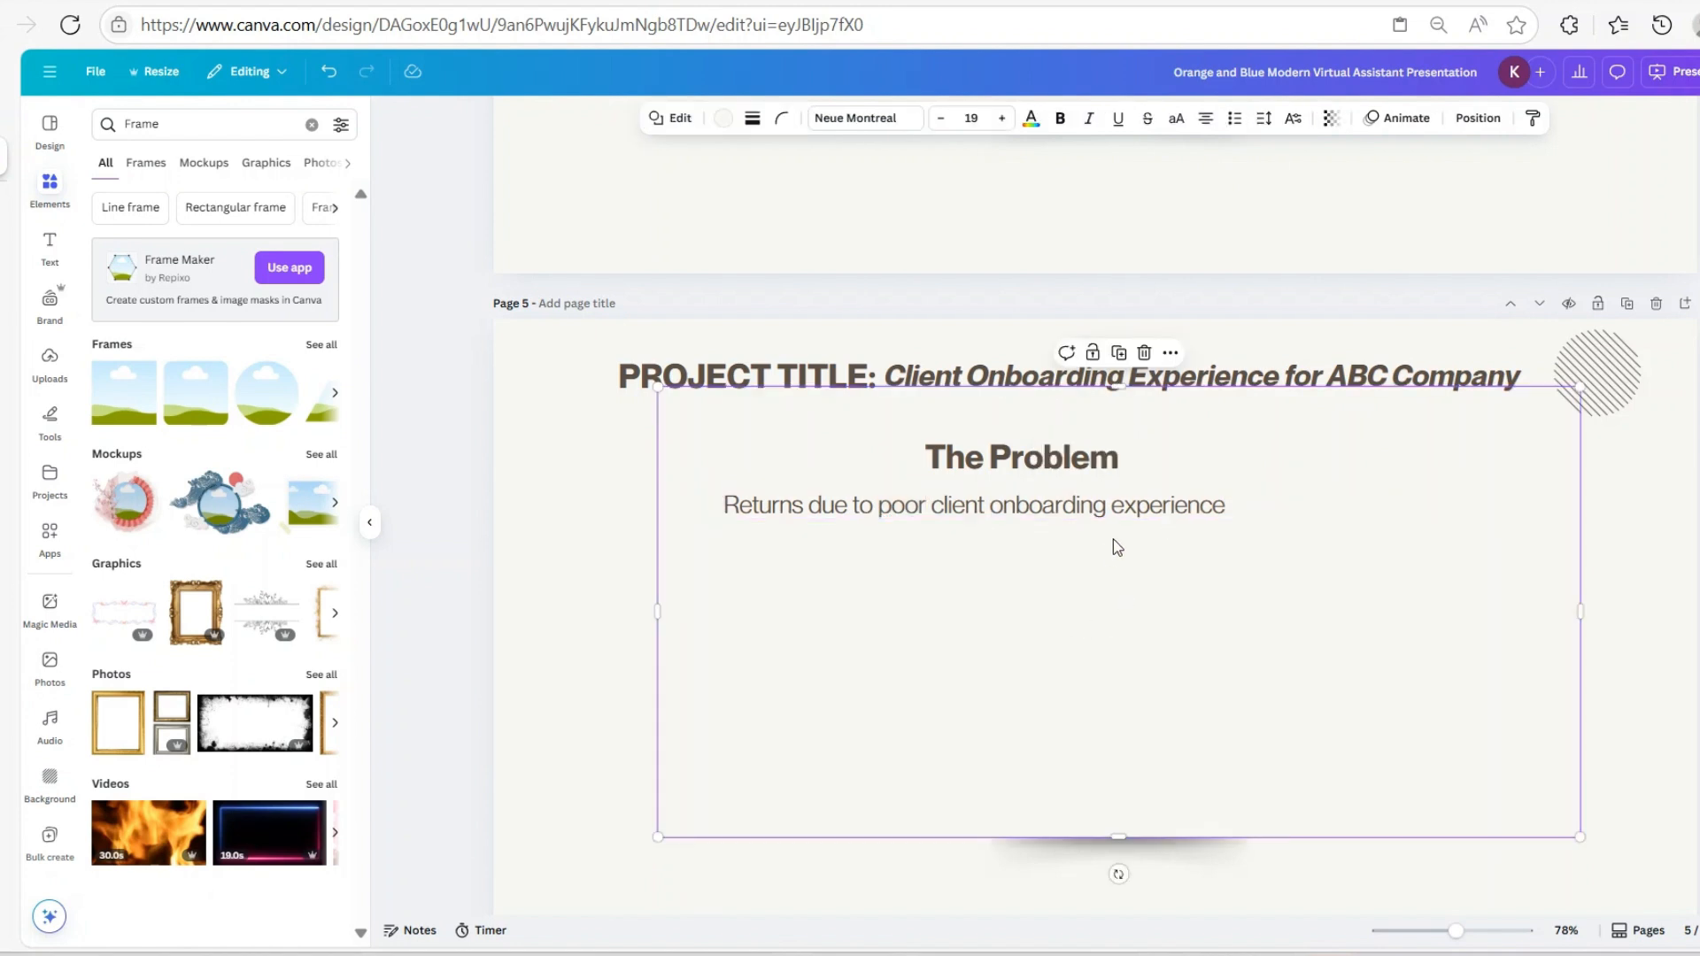
{"action": "left_click", "coordinate": [1358, 519]}
{"action": "left_click_drag", "start_coordinate": [1359, 519], "coordinate": [1286, 505]}
{"action": "left_click", "coordinate": [1213, 584]}
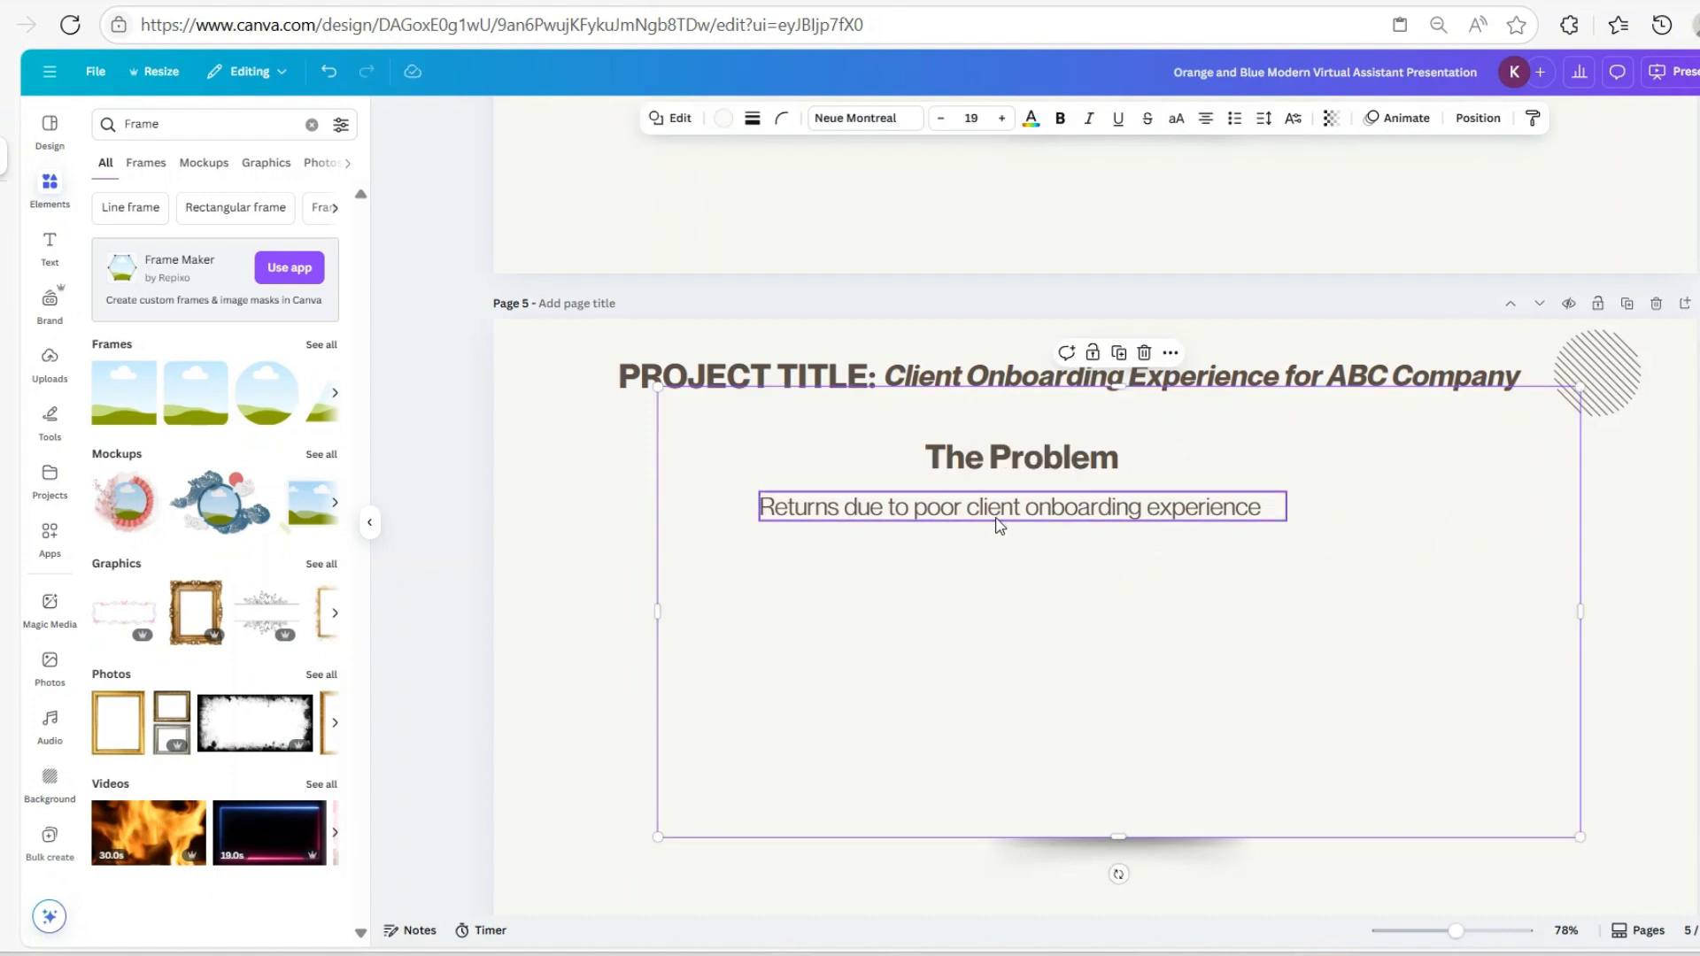
Duplicate 'The Problem' heading and its description line and place the copy below
{"action": "left_click", "coordinate": [1020, 474]}
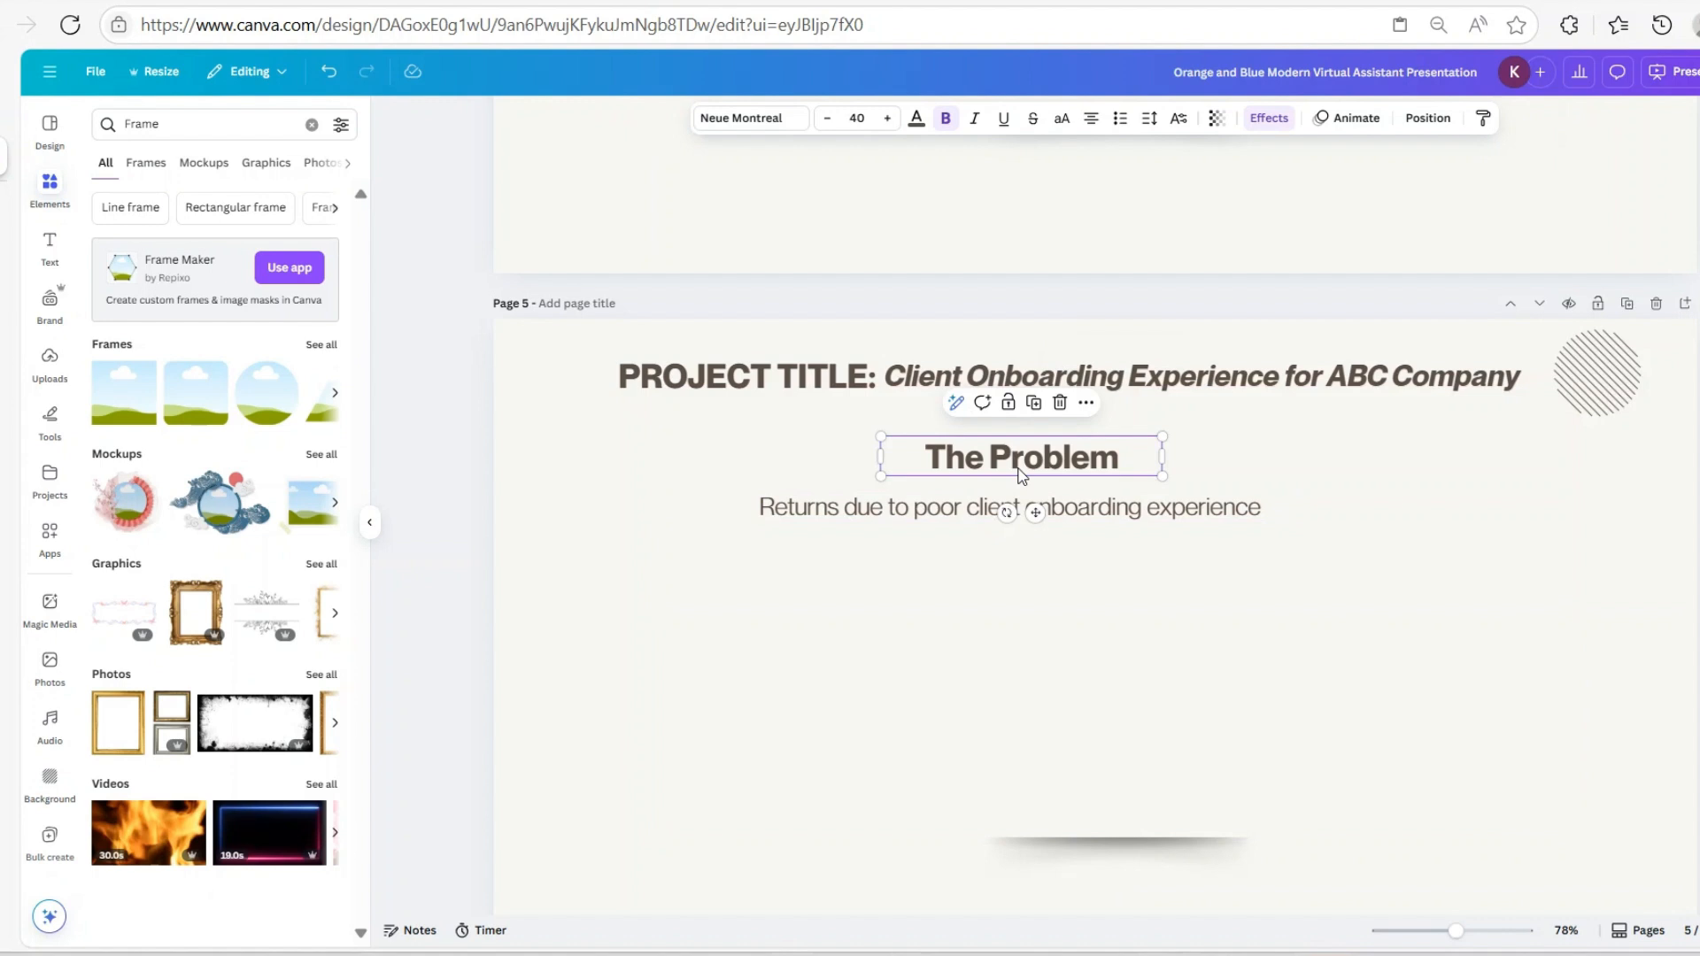
{"action": "left_click", "coordinate": [1020, 506], "text": "shift"}
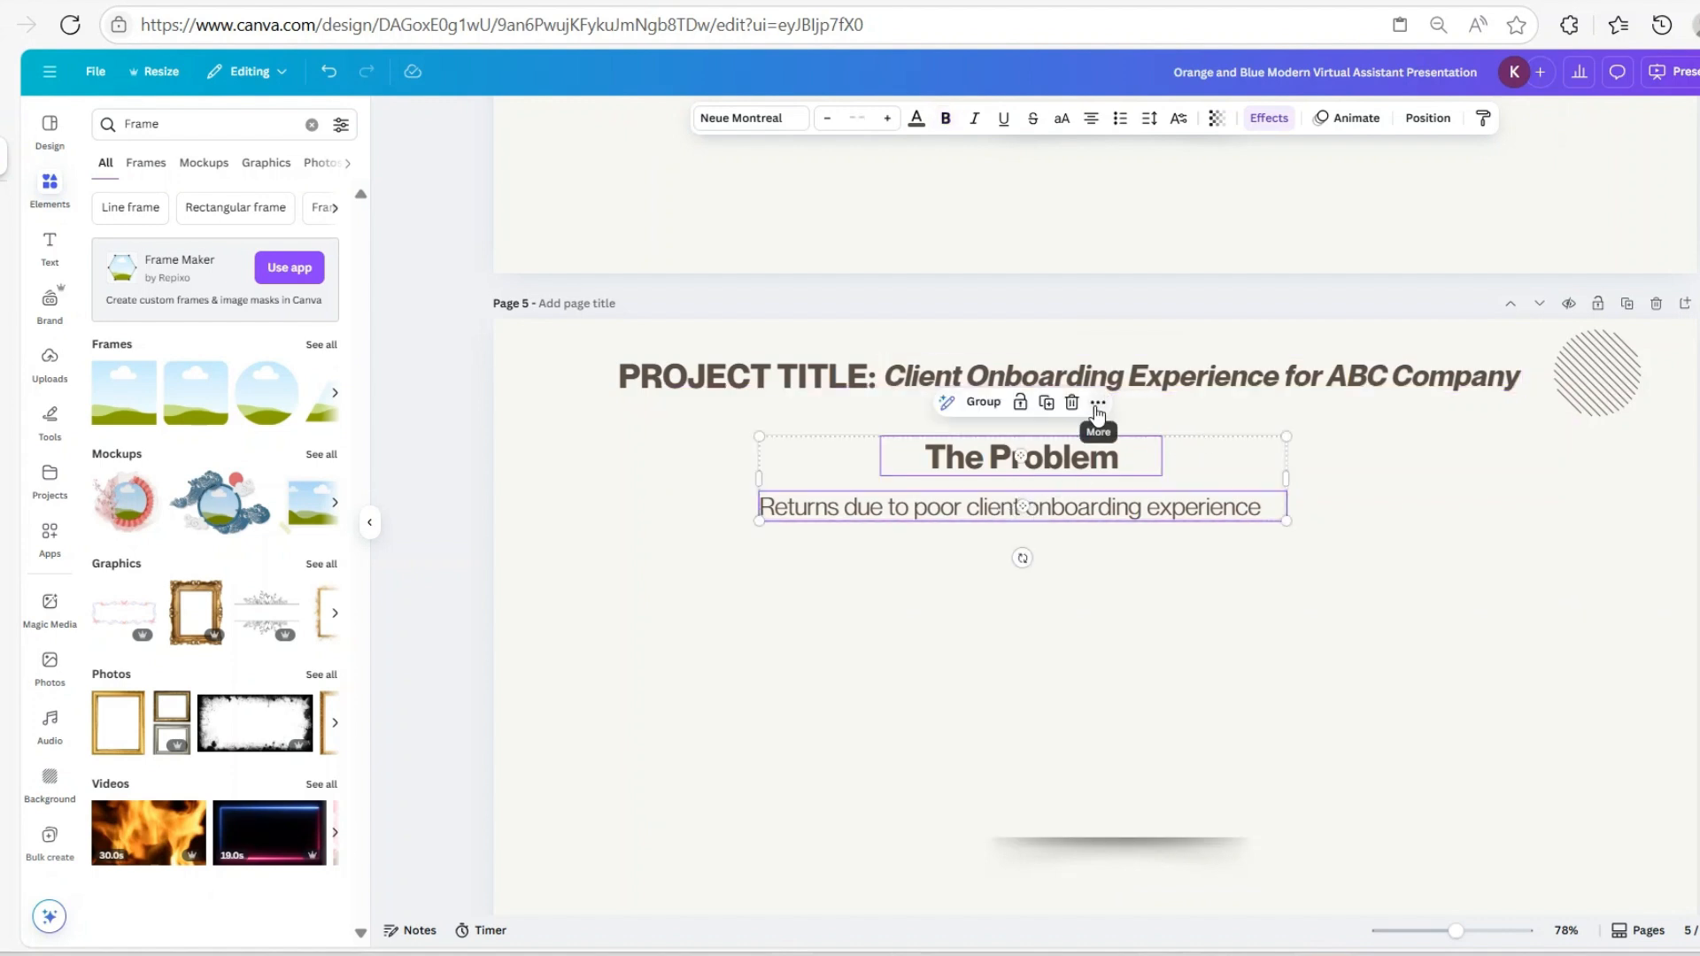
{"action": "left_click", "coordinate": [1098, 405]}
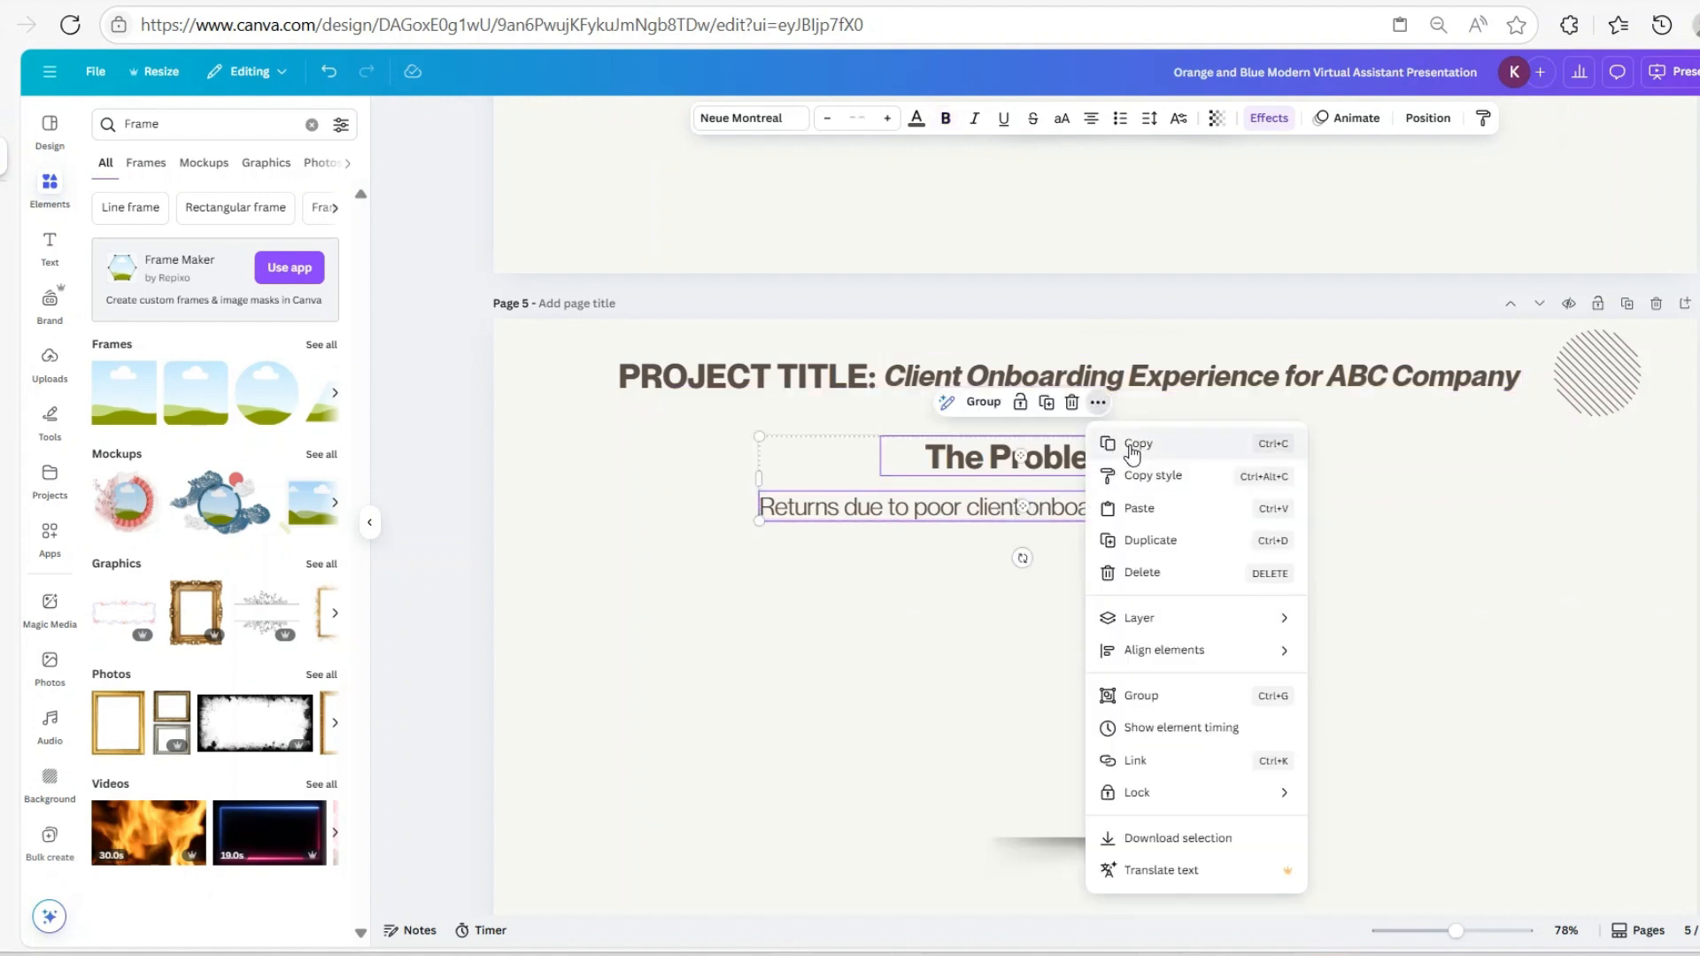
{"action": "left_click", "coordinate": [1133, 447]}
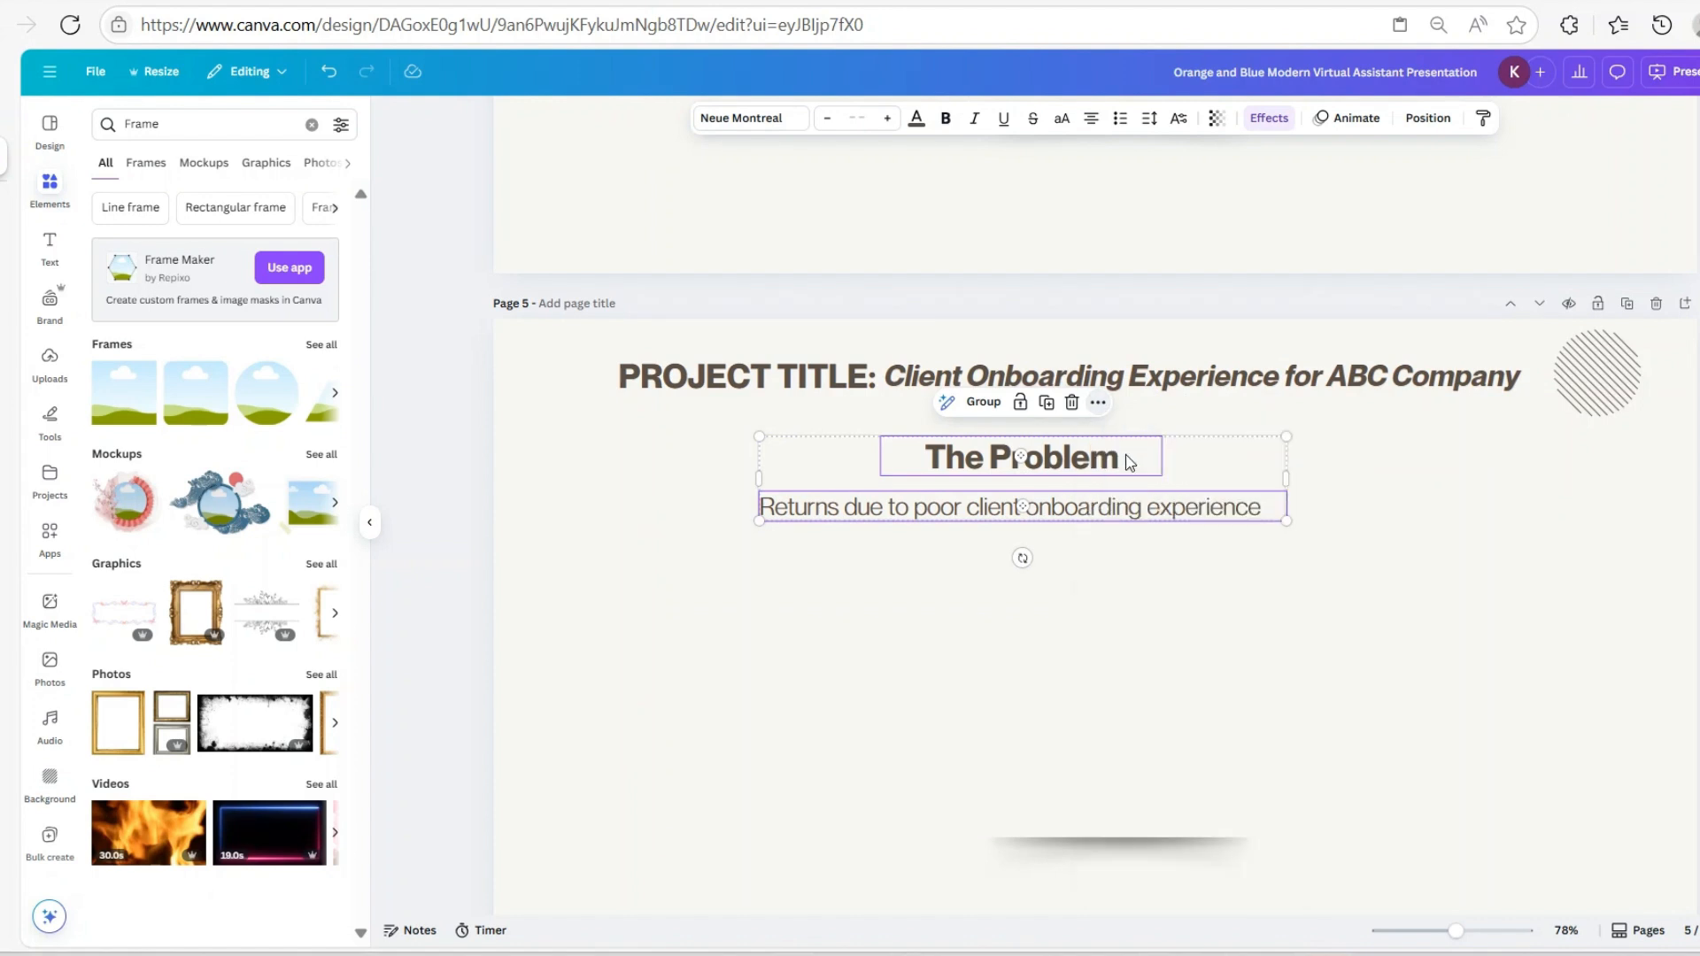
{"action": "left_click", "coordinate": [1050, 409]}
{"action": "left_click_drag", "start_coordinate": [1050, 483], "coordinate": [1051, 574]}
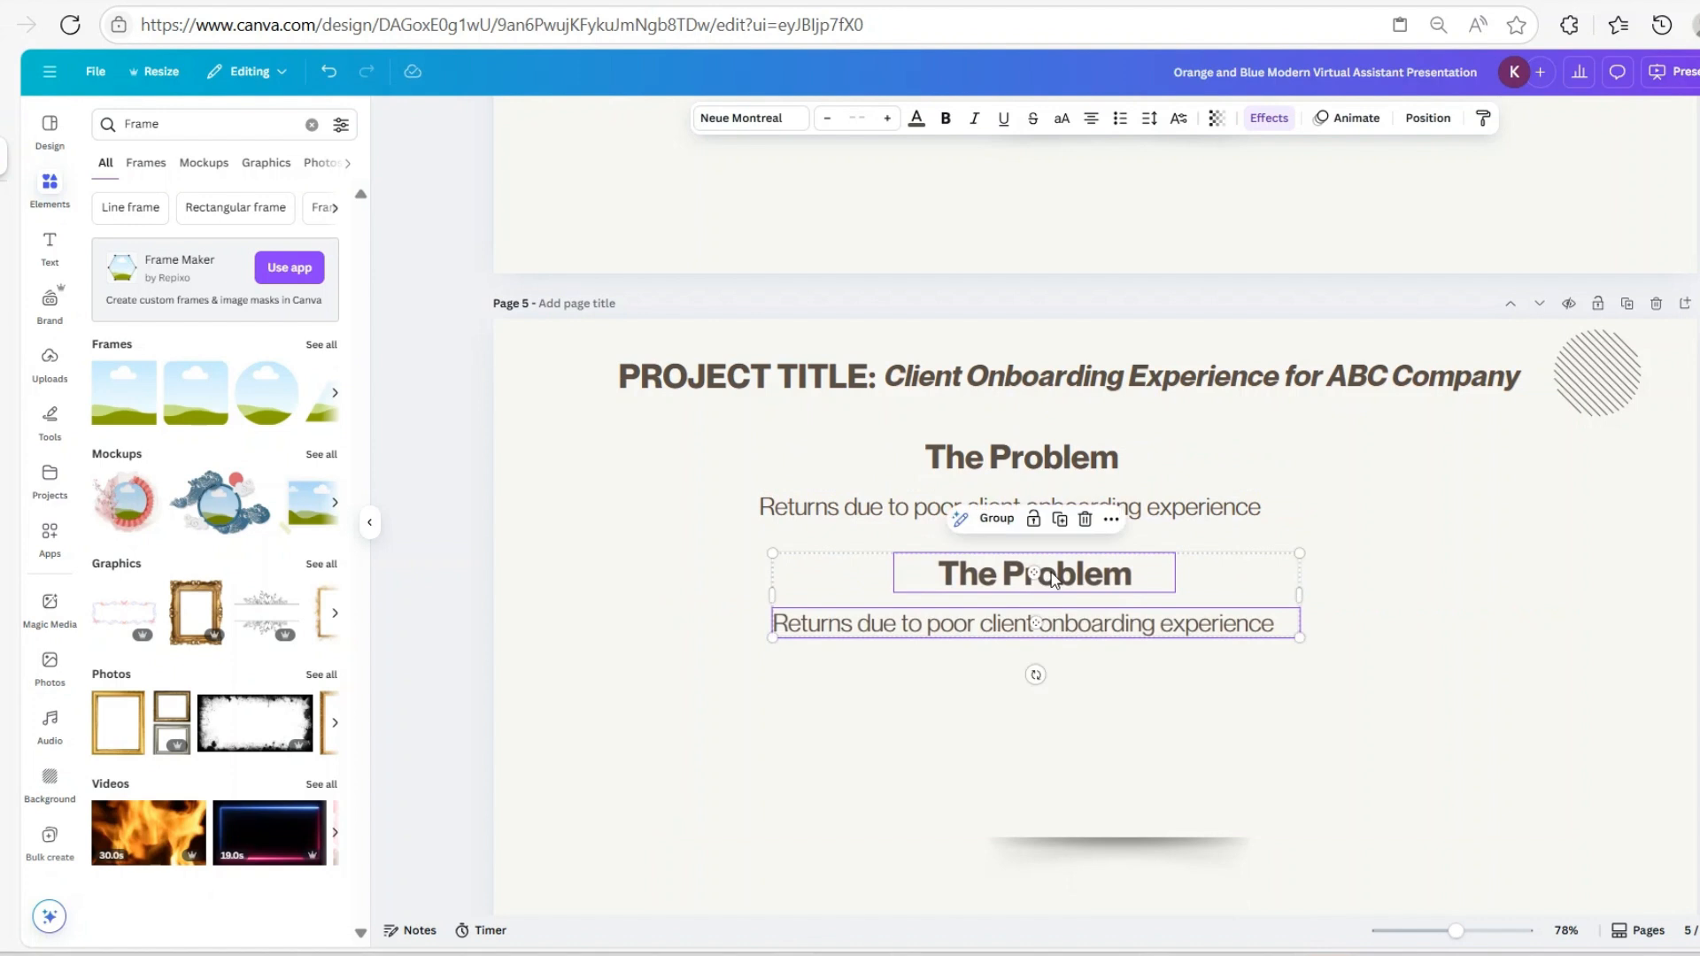
Change the copied heading's 'Problem' to 'Solution' so it reads 'The Solution'
{"action": "left_click", "coordinate": [1052, 580]}
{"action": "double_click", "coordinate": [1020, 575]}
{"action": "left_click", "coordinate": [1004, 572]}
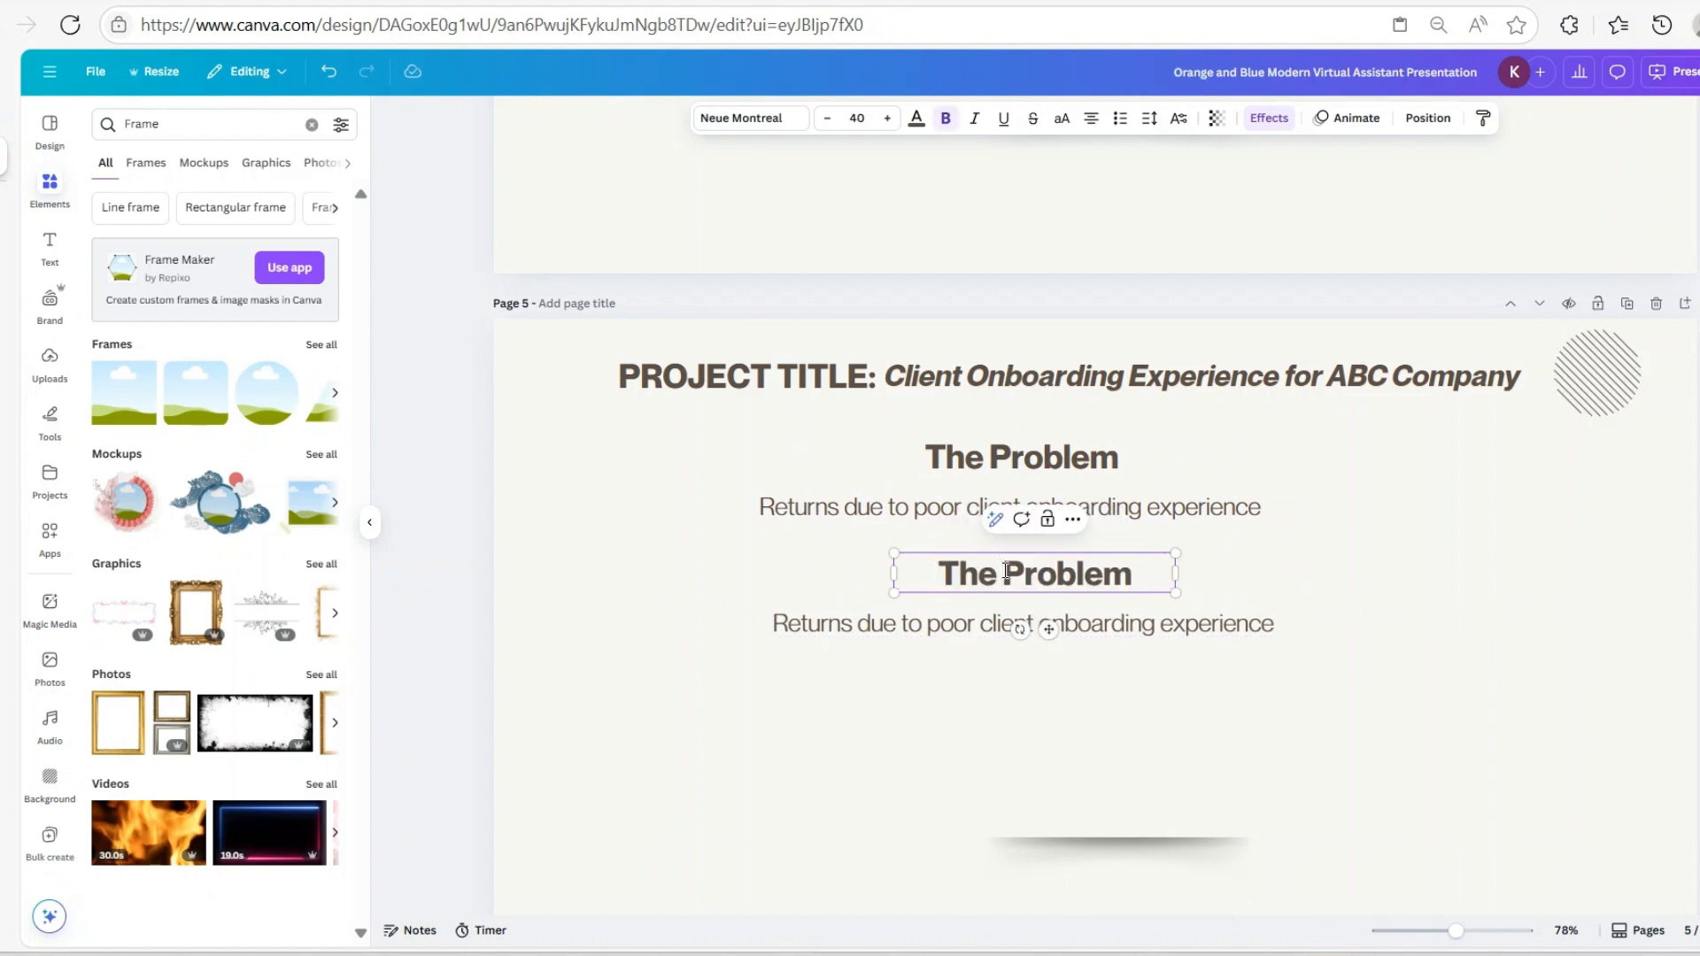
{"action": "left_click_drag", "start_coordinate": [1008, 568], "coordinate": [1135, 571]}
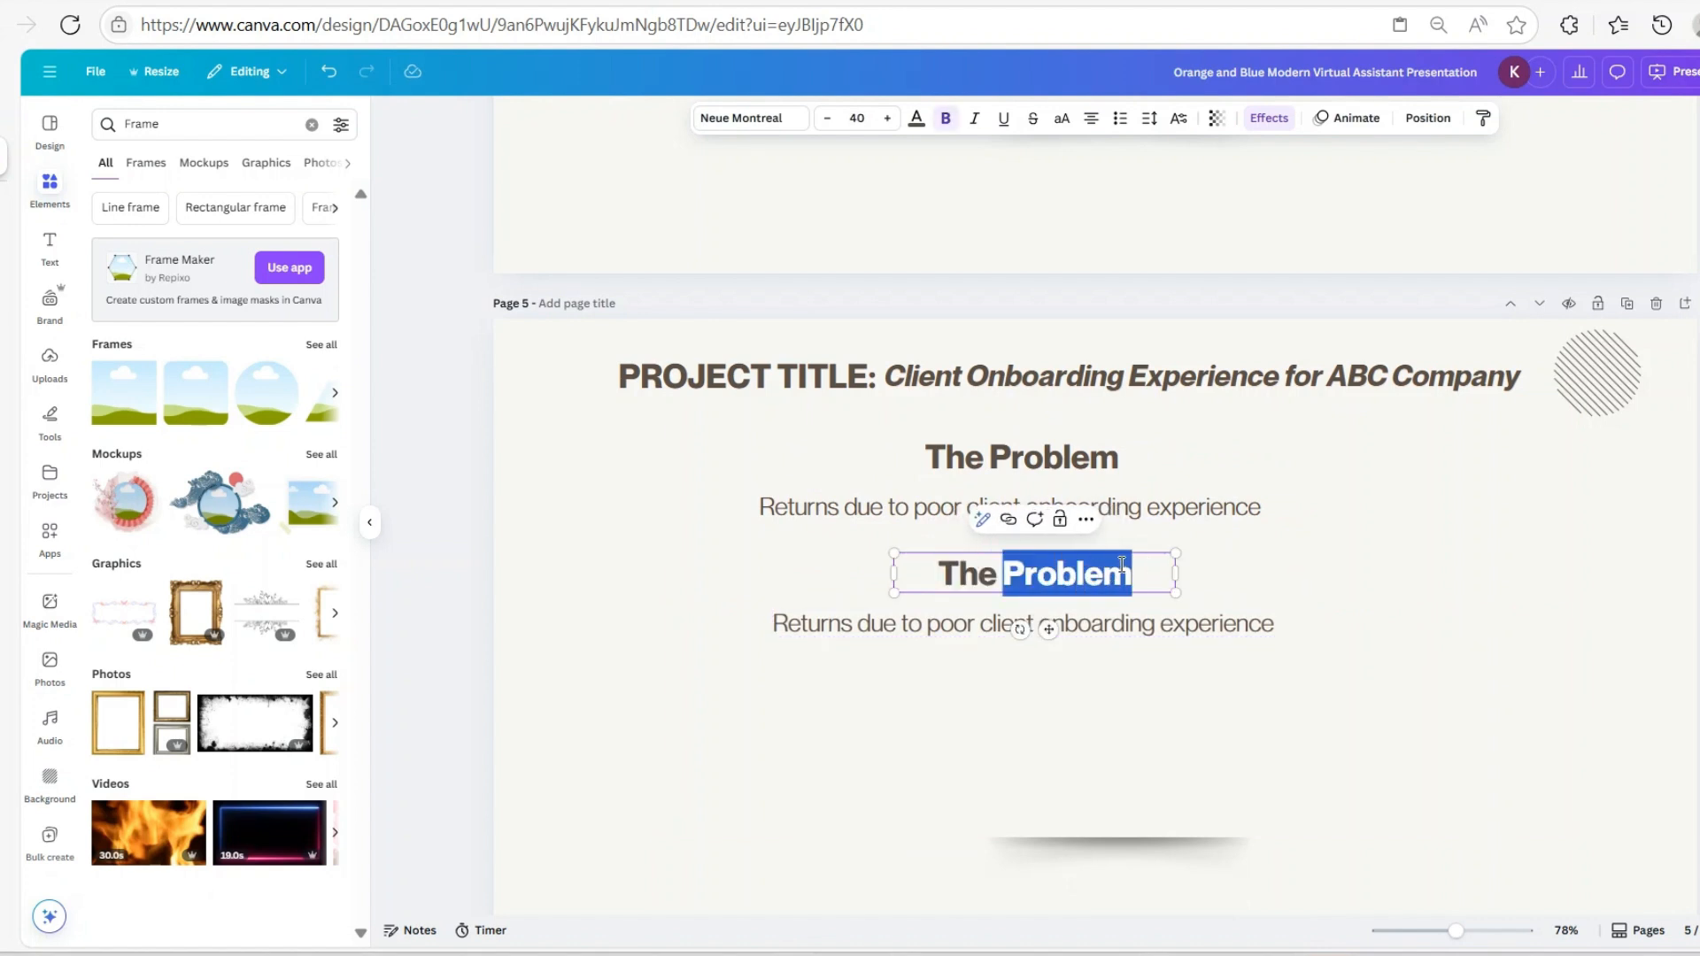
{"action": "type", "text": "Solution"}
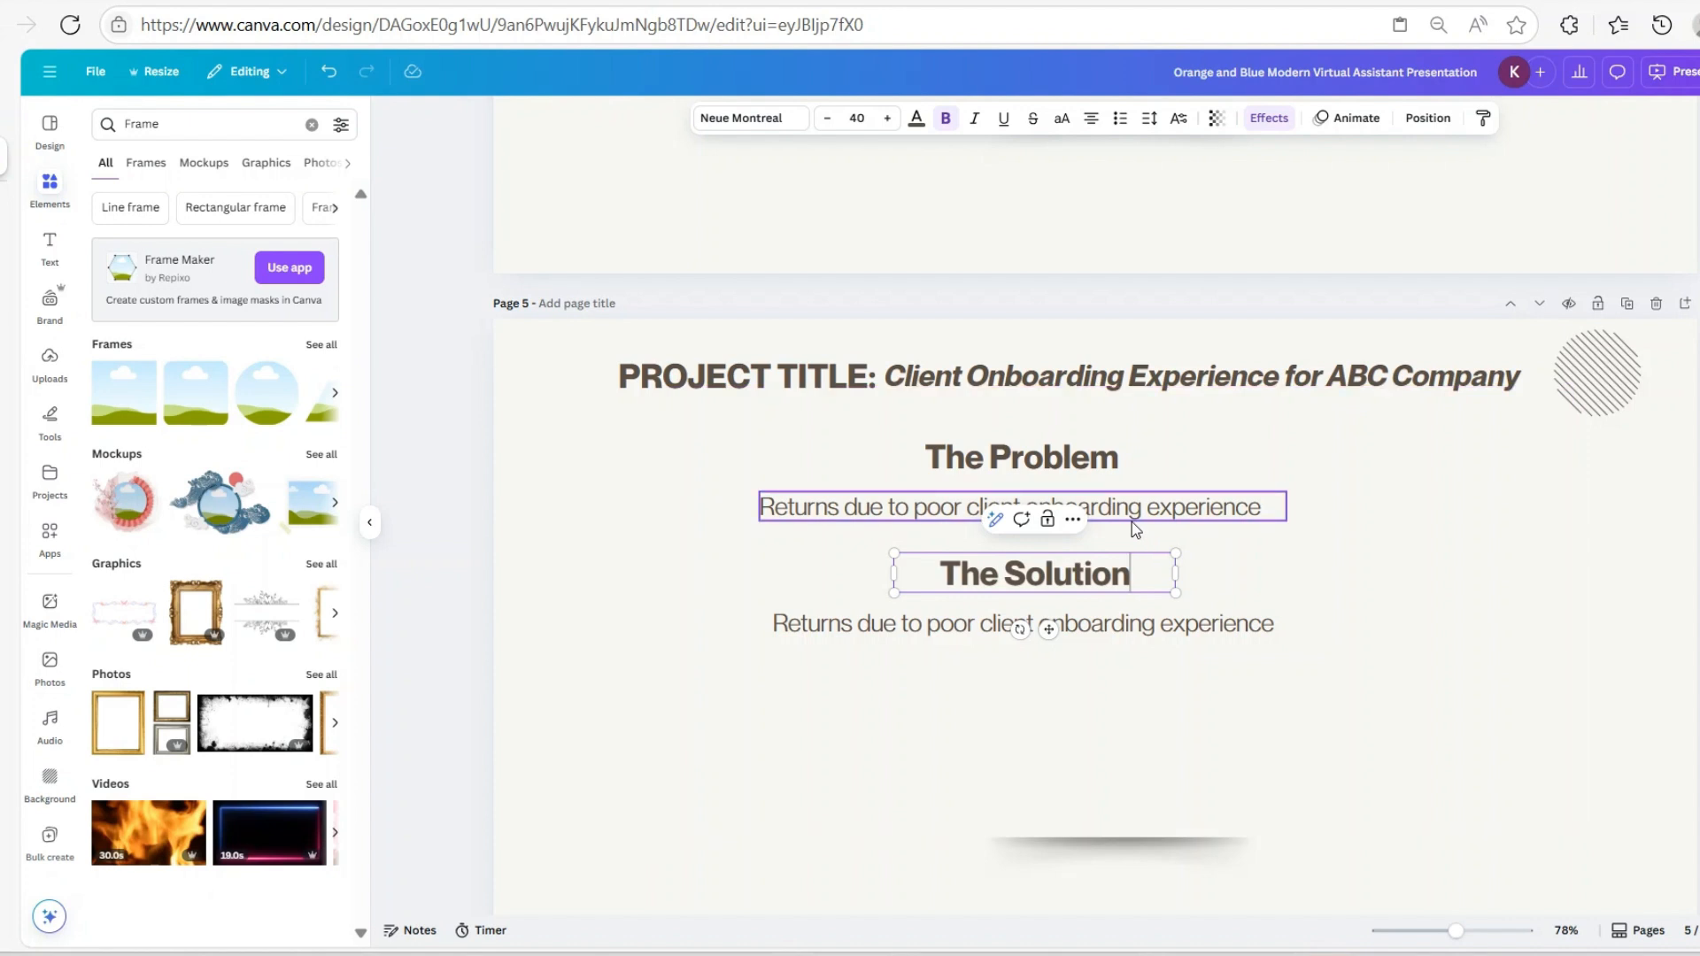
{"action": "left_click", "coordinate": [890, 638]}
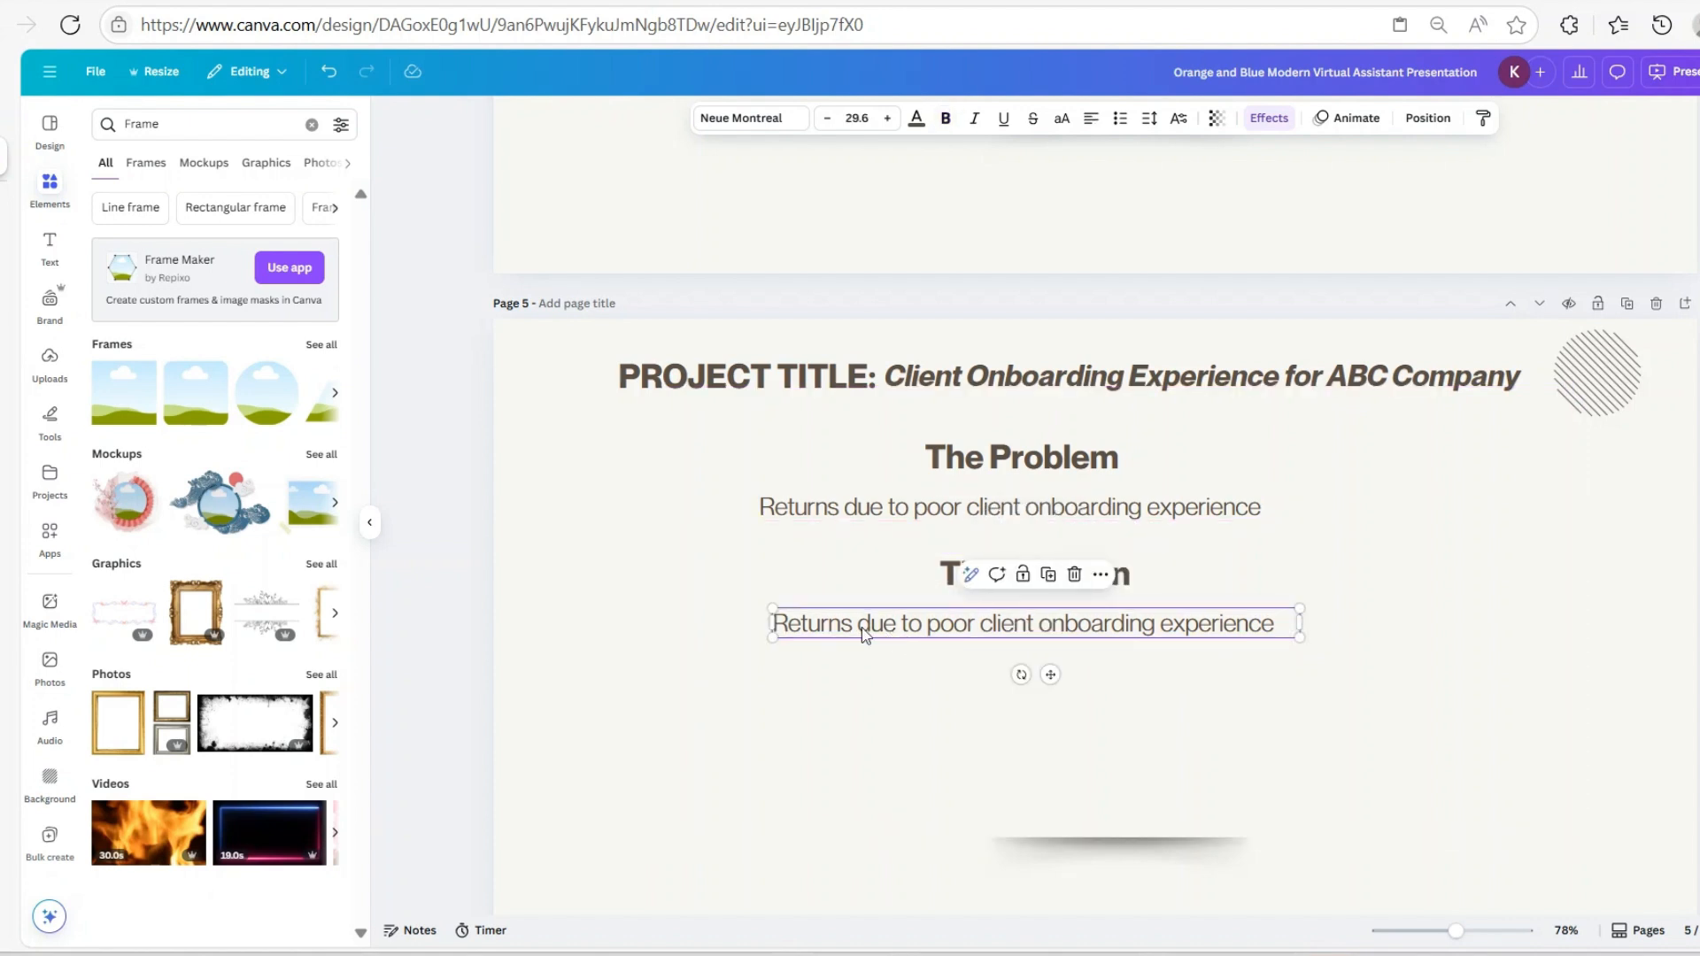
{"action": "left_click", "coordinate": [886, 638]}
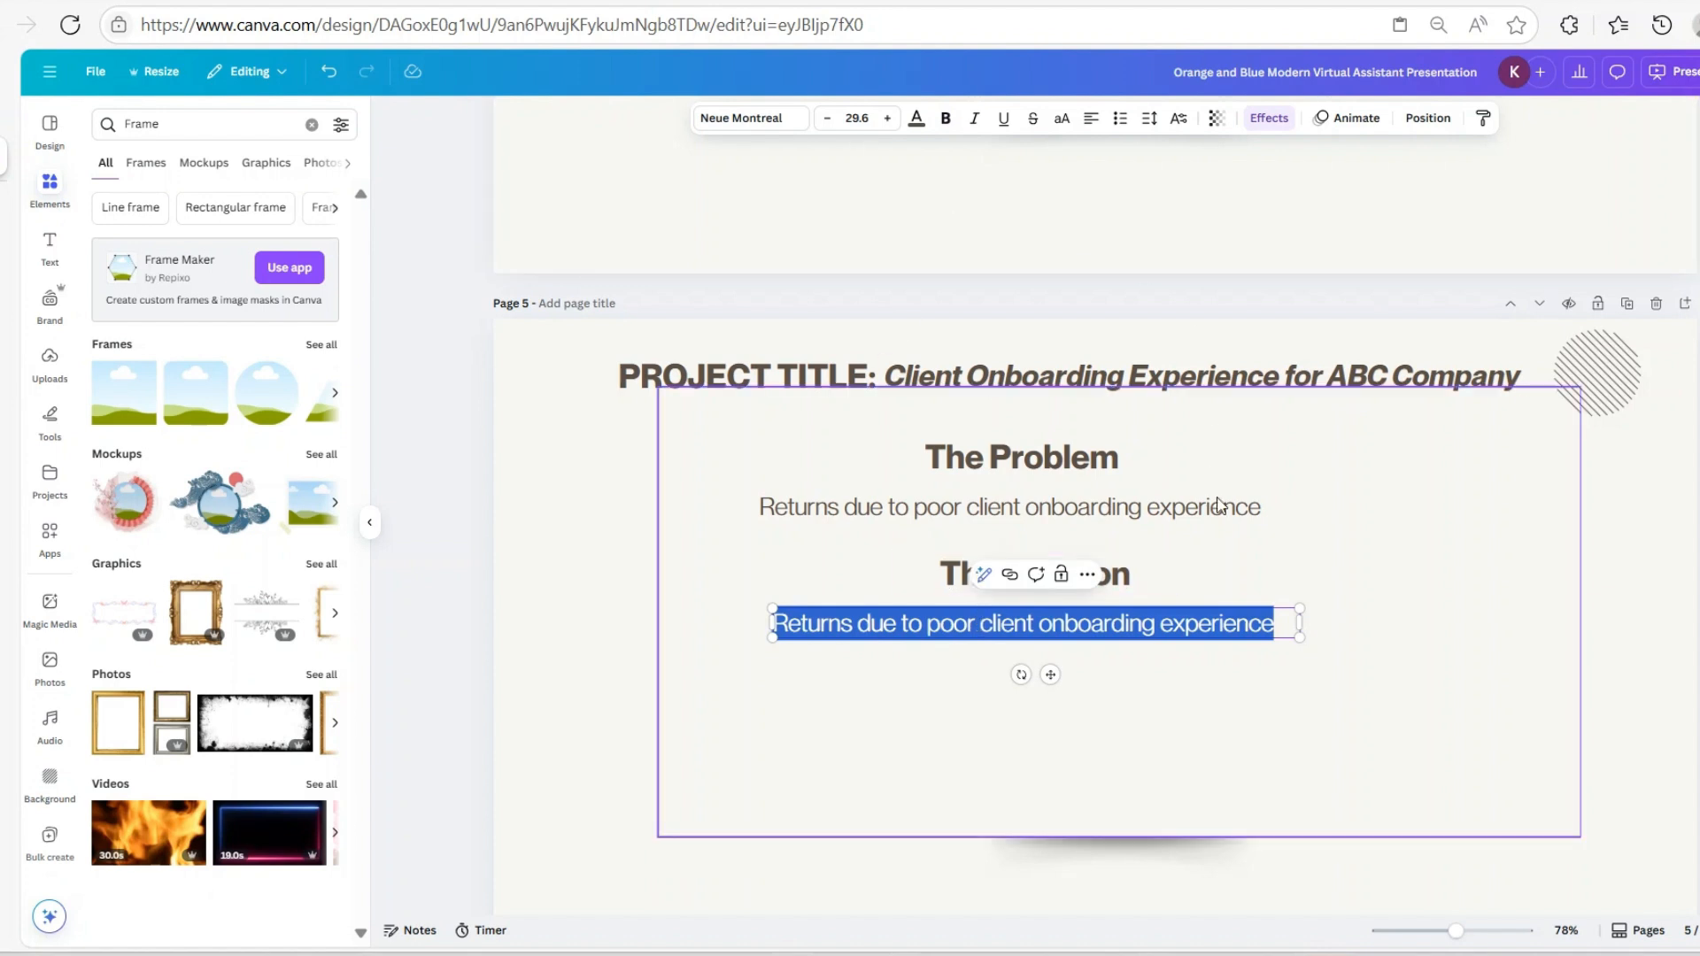
{"action": "left_click", "coordinate": [1235, 539]}
{"action": "scroll", "coordinate": [1385, 455], "scroll_direction": "down", "scroll_amount": 3}
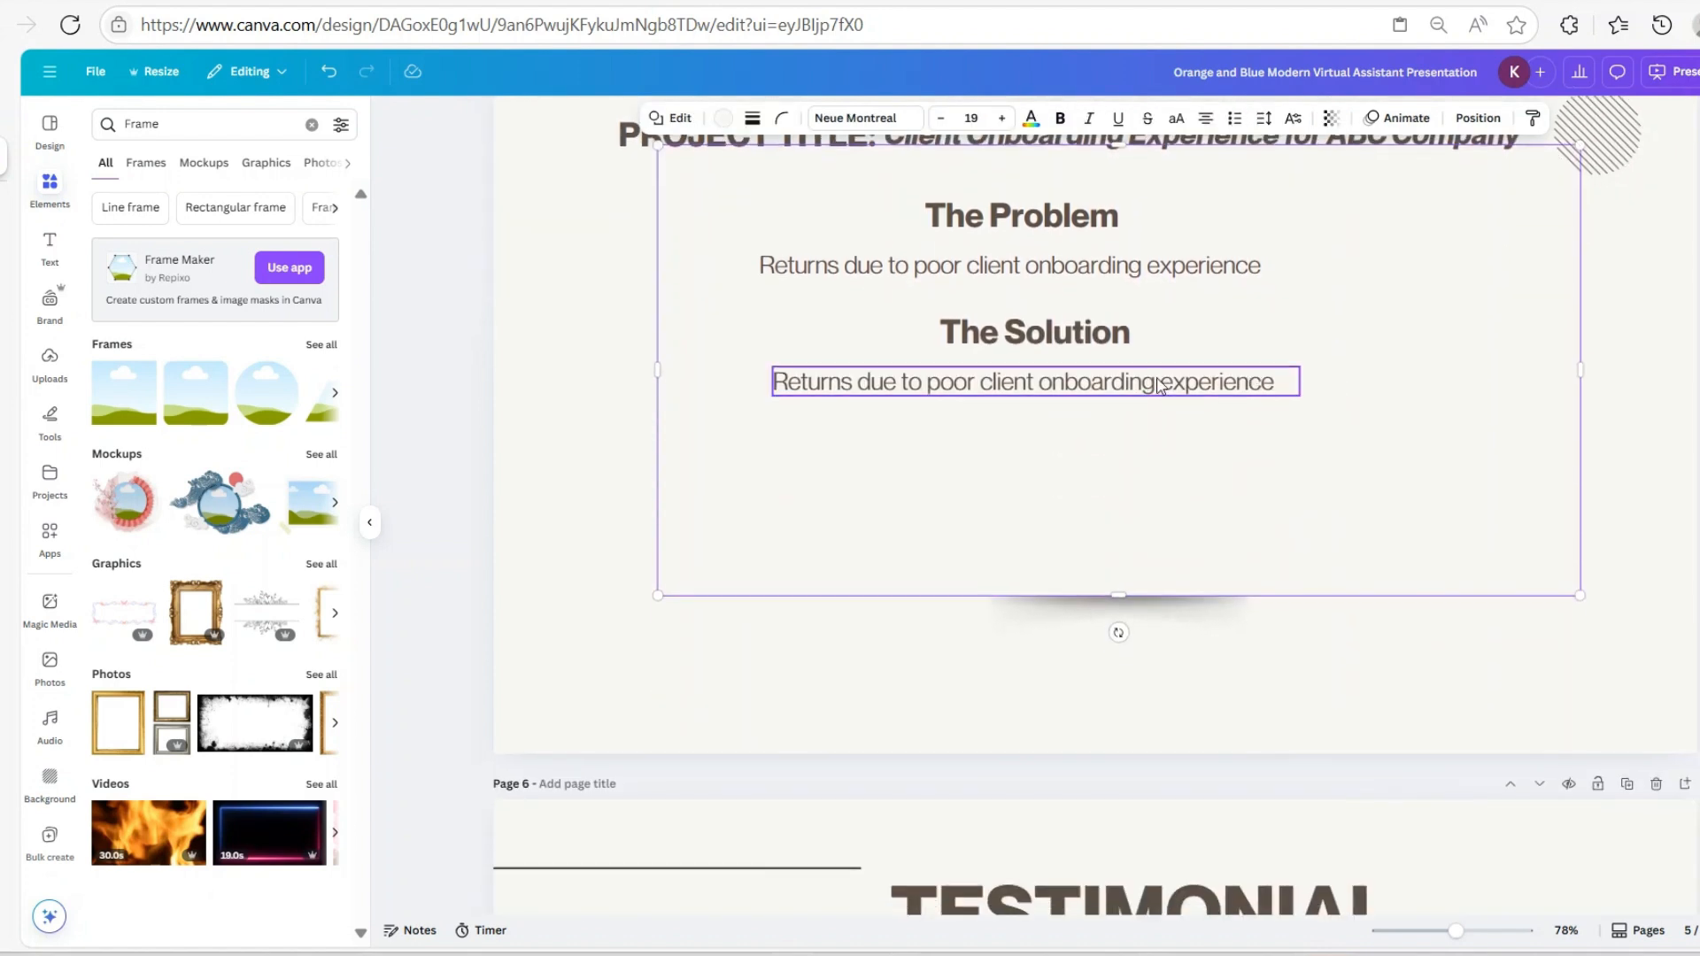
Duplicate 'The Solution' heading and body line and move the copy below them
{"action": "left_click", "coordinate": [1023, 341]}
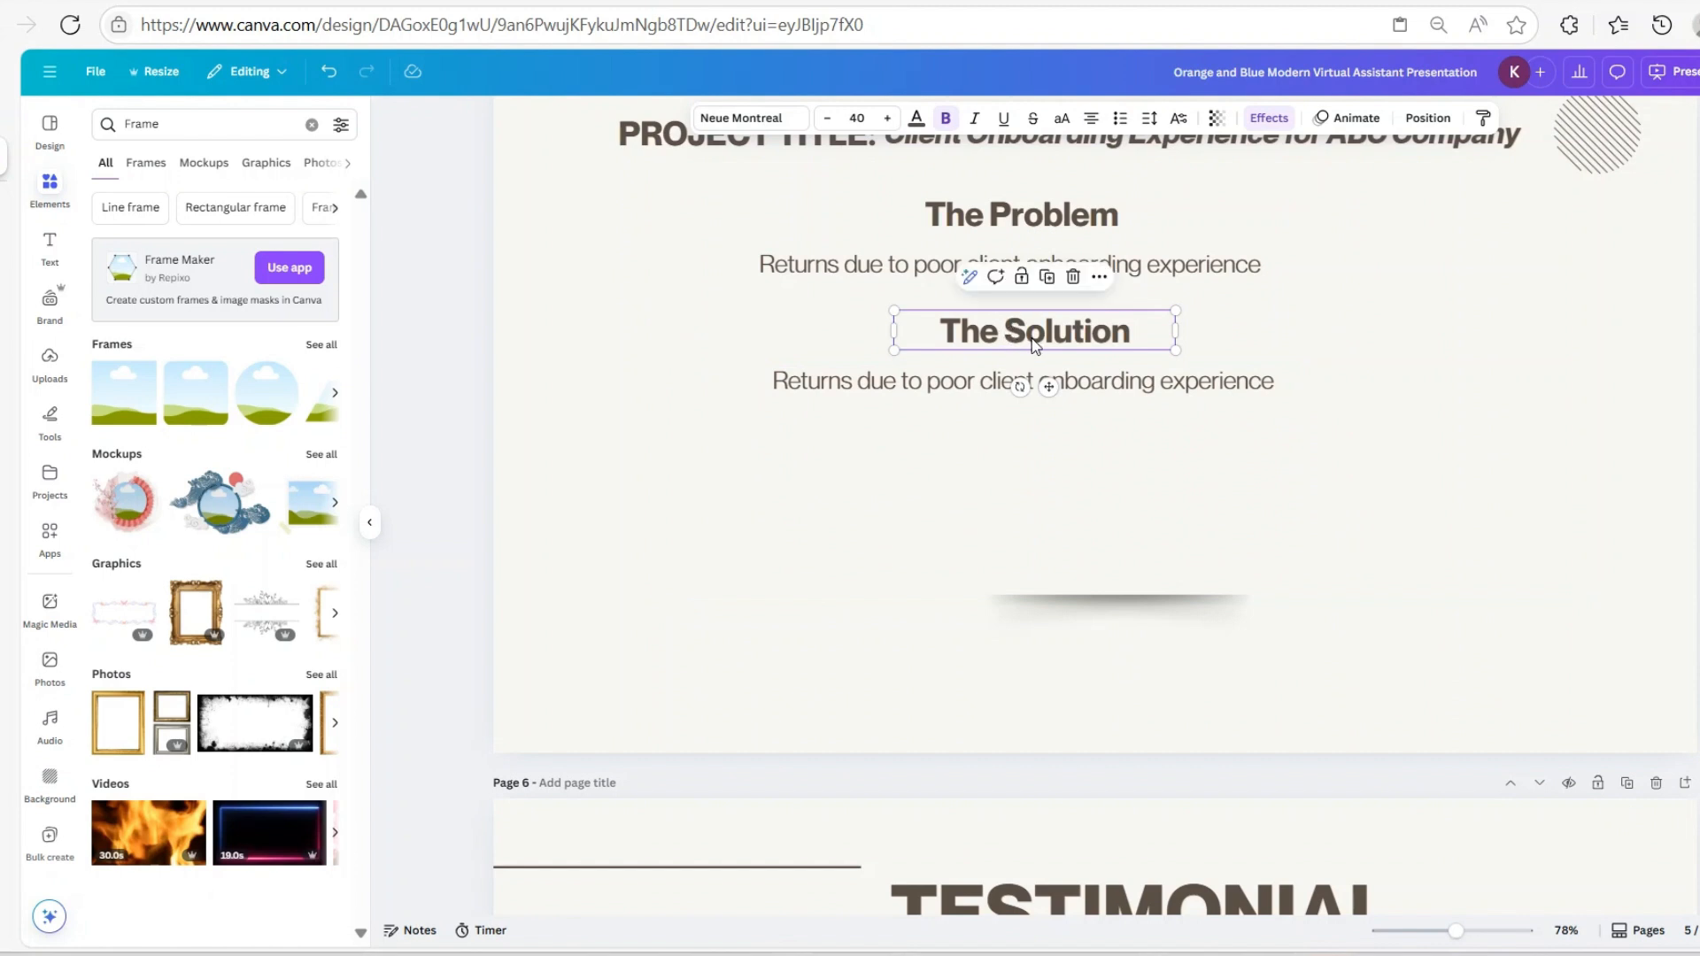
{"action": "left_click", "coordinate": [1018, 383], "text": "shift"}
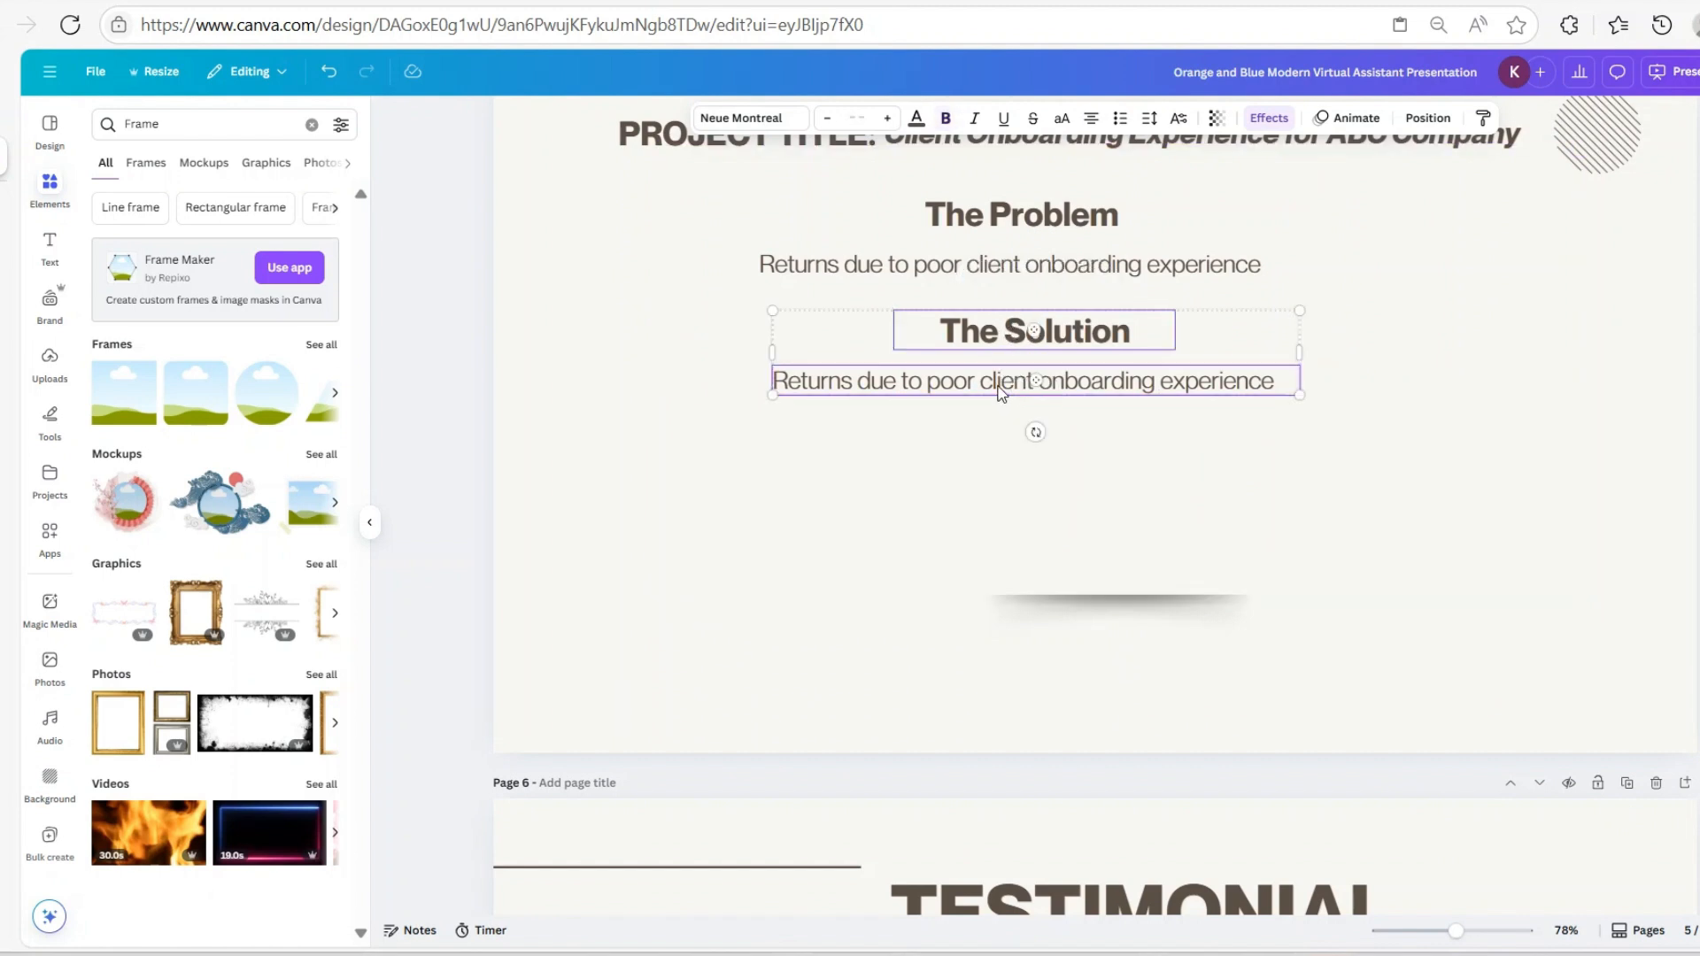
{"action": "left_click", "coordinate": [1059, 281]}
{"action": "left_click_drag", "start_coordinate": [1040, 359], "coordinate": [1145, 453]}
Retype the copied heading's 'Solution' as 'Result' to make 'The Result'
{"action": "left_click", "coordinate": [1025, 453]}
{"action": "left_click", "coordinate": [1025, 448]}
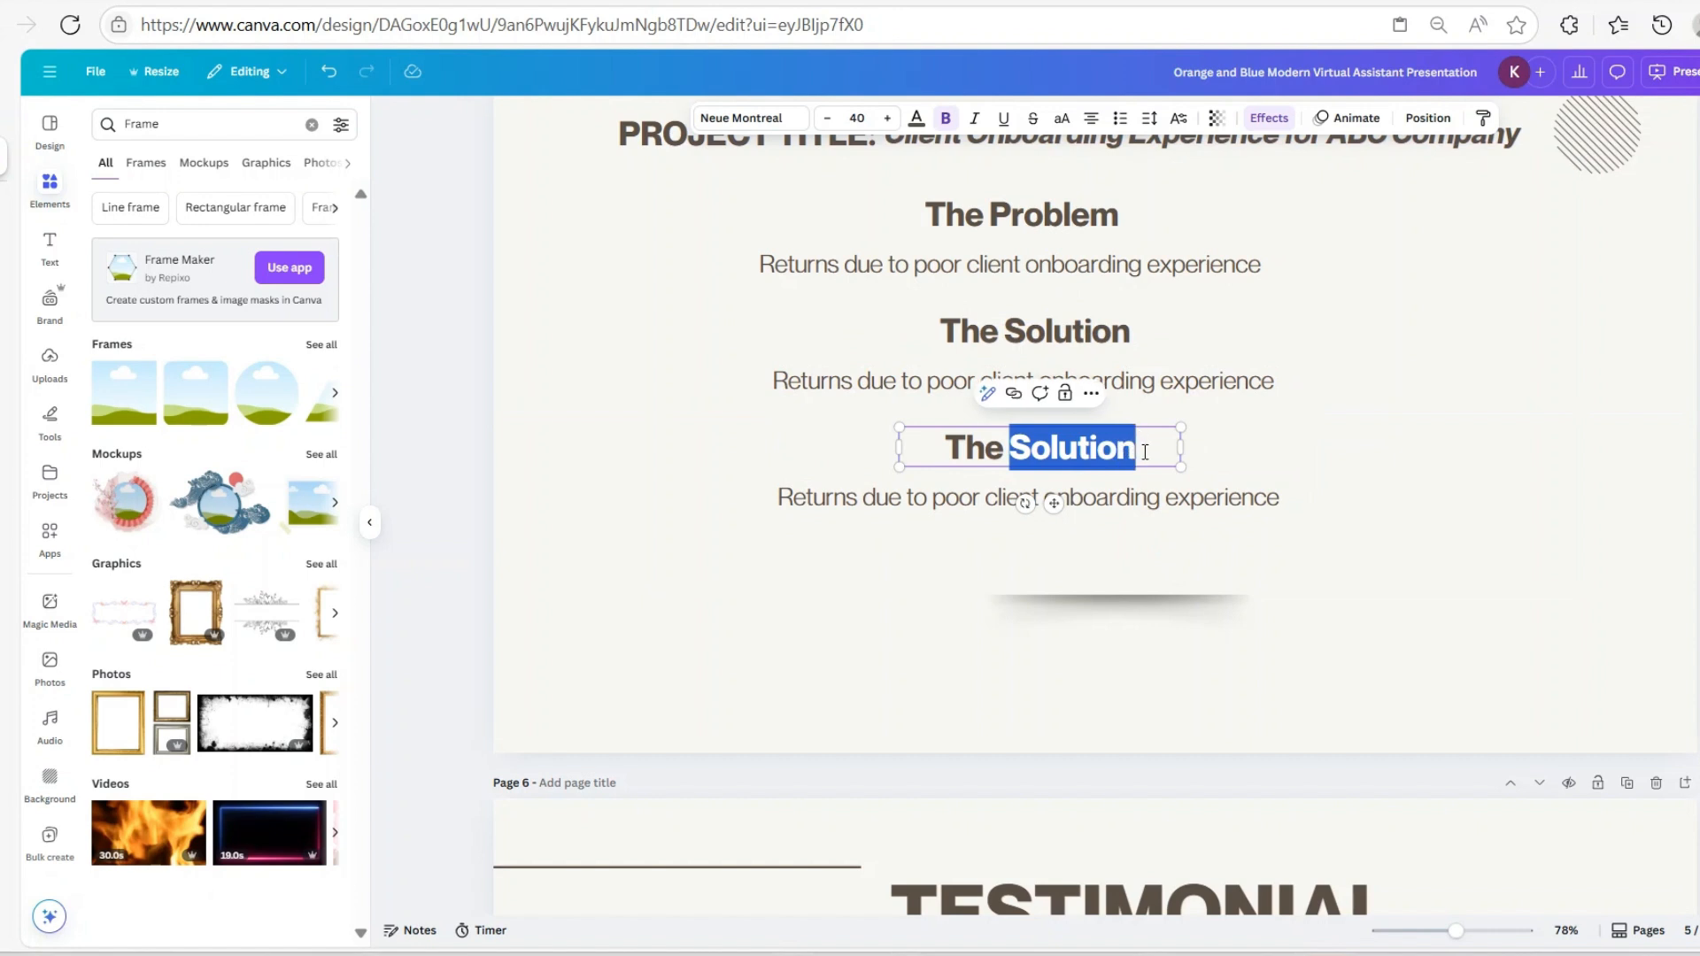
{"action": "type", "text": "Result"}
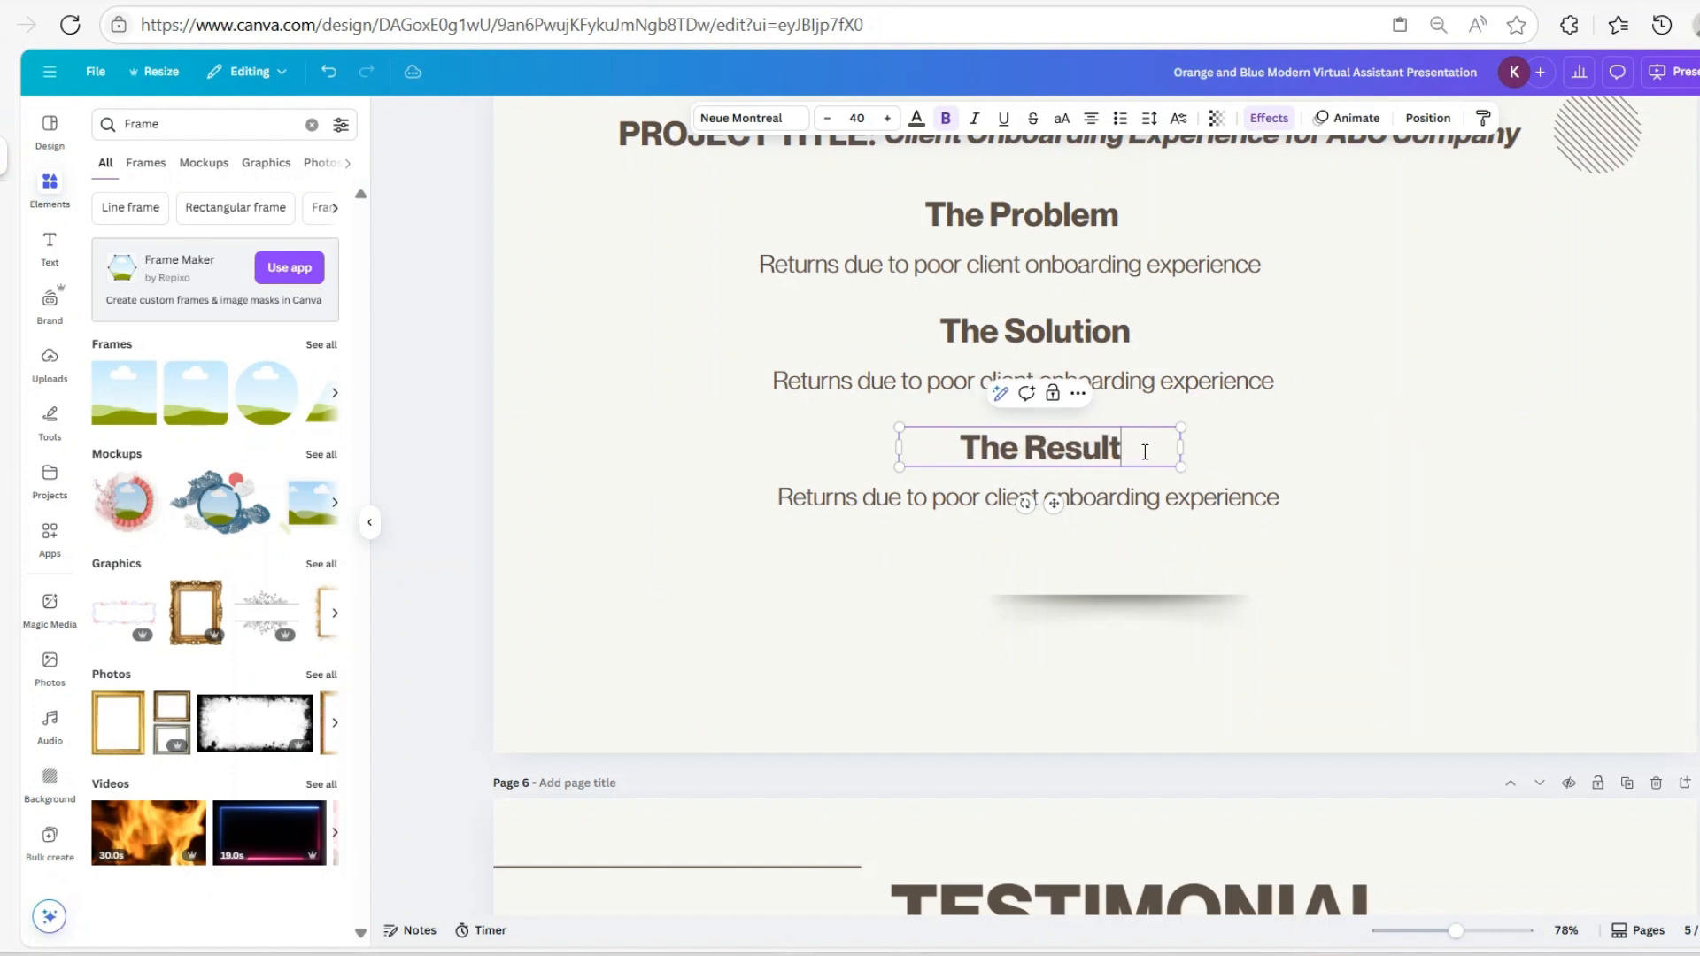
{"action": "left_click", "coordinate": [1114, 506]}
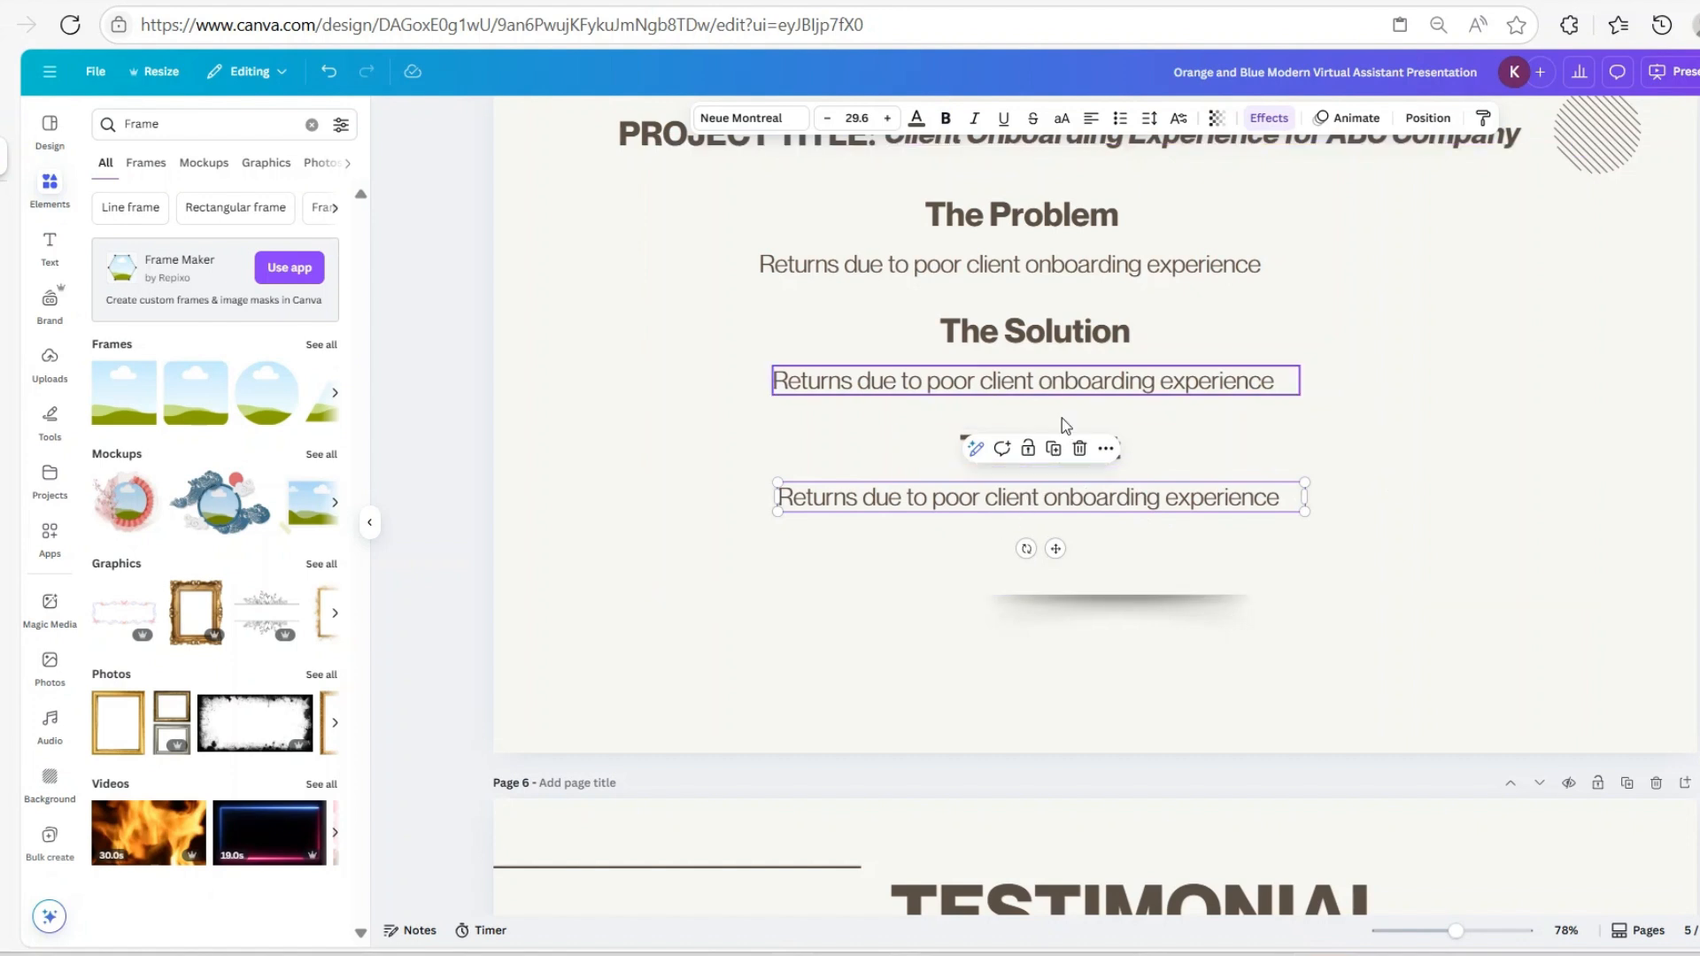
{"action": "left_click", "coordinate": [1113, 457]}
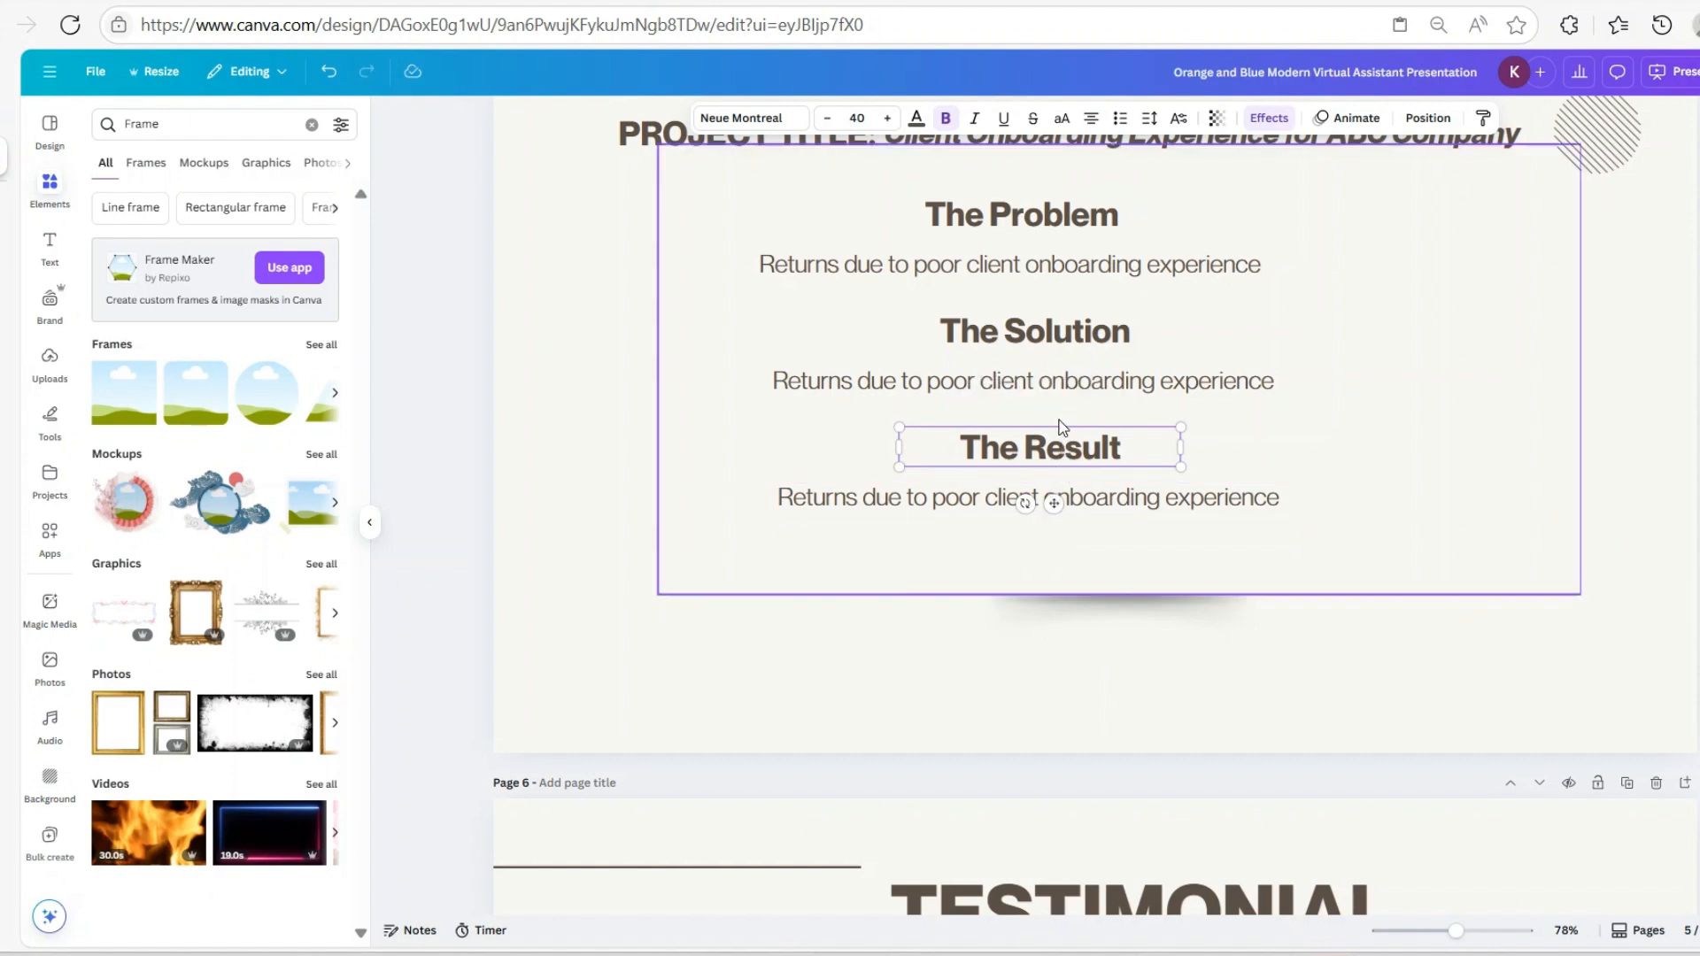
Duplicate 'The Result' heading and body, delete the shadow graphic, and place the copy below
{"action": "left_click", "coordinate": [1052, 492], "text": "shift"}
{"action": "left_click", "coordinate": [1067, 390]}
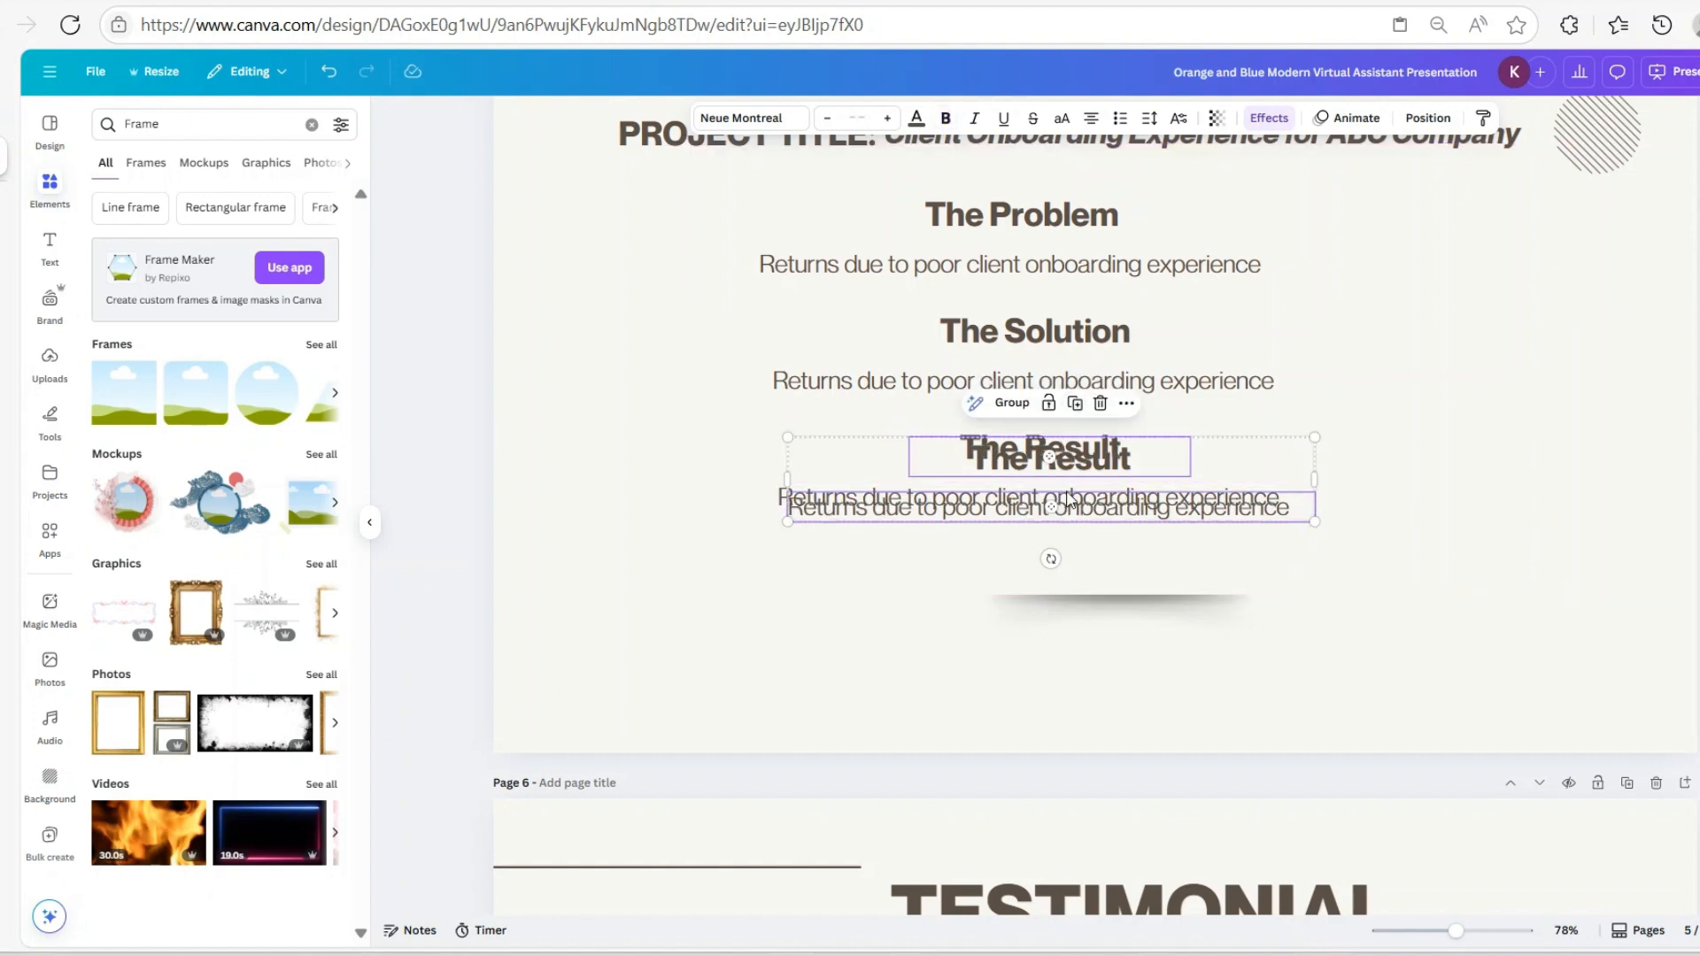
{"action": "left_click_drag", "start_coordinate": [1059, 490], "coordinate": [985, 514]}
{"action": "left_click", "coordinate": [1055, 607]}
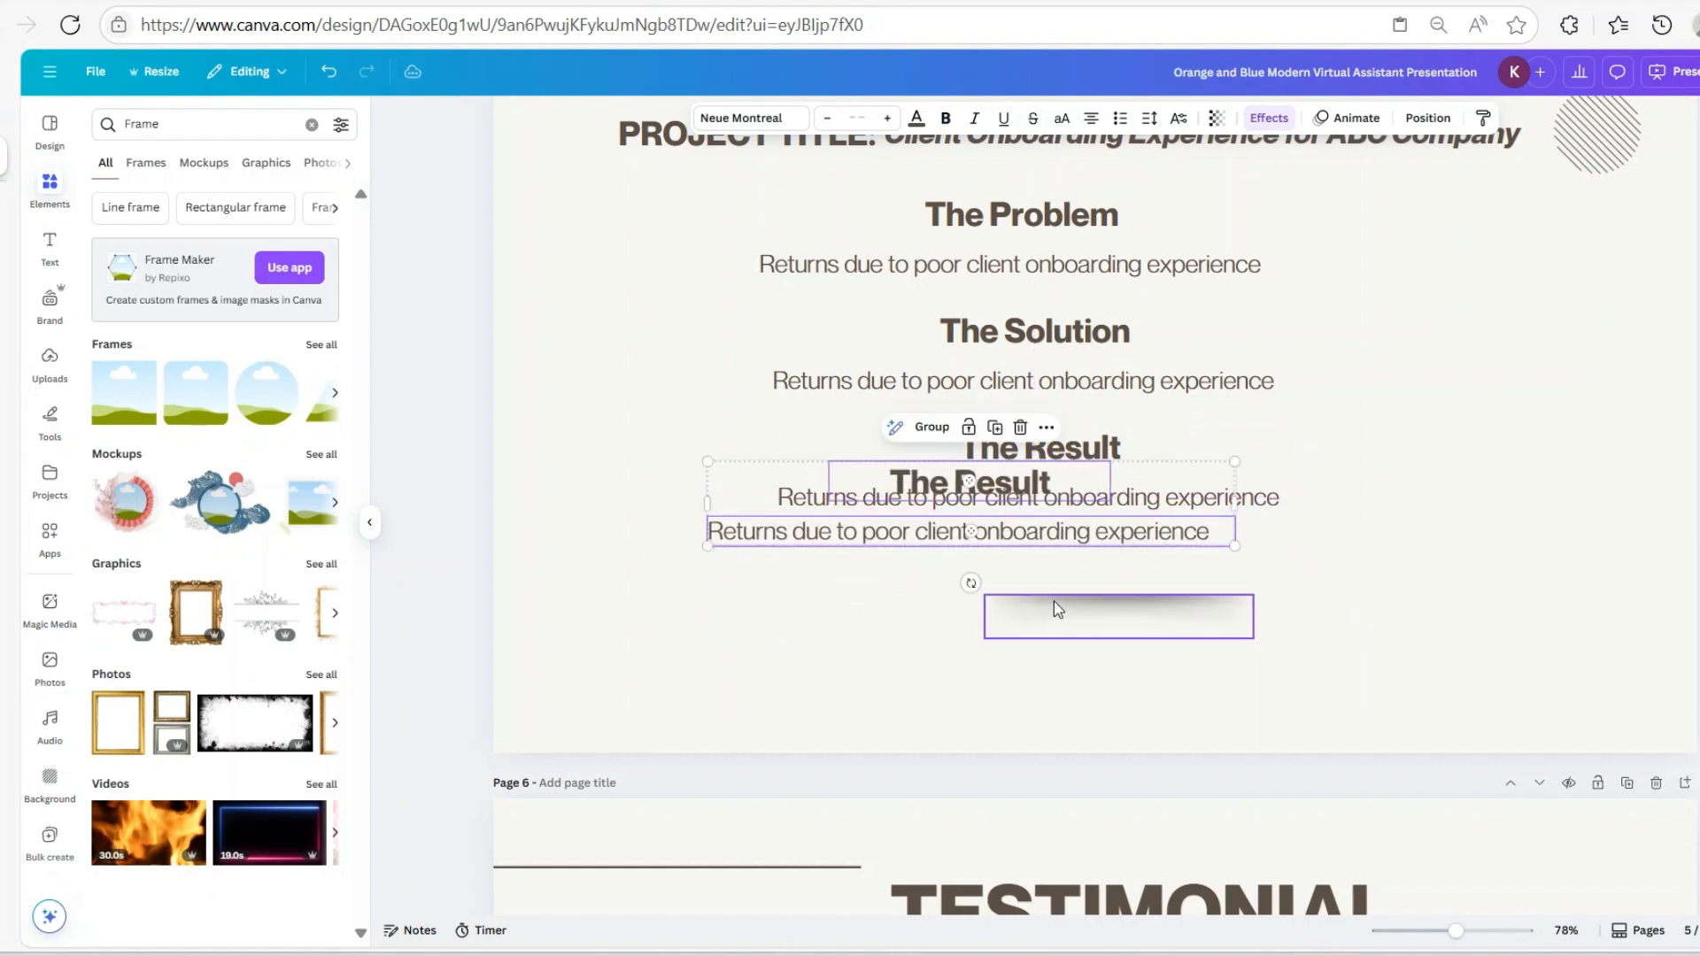
{"action": "left_click", "coordinate": [1142, 562]}
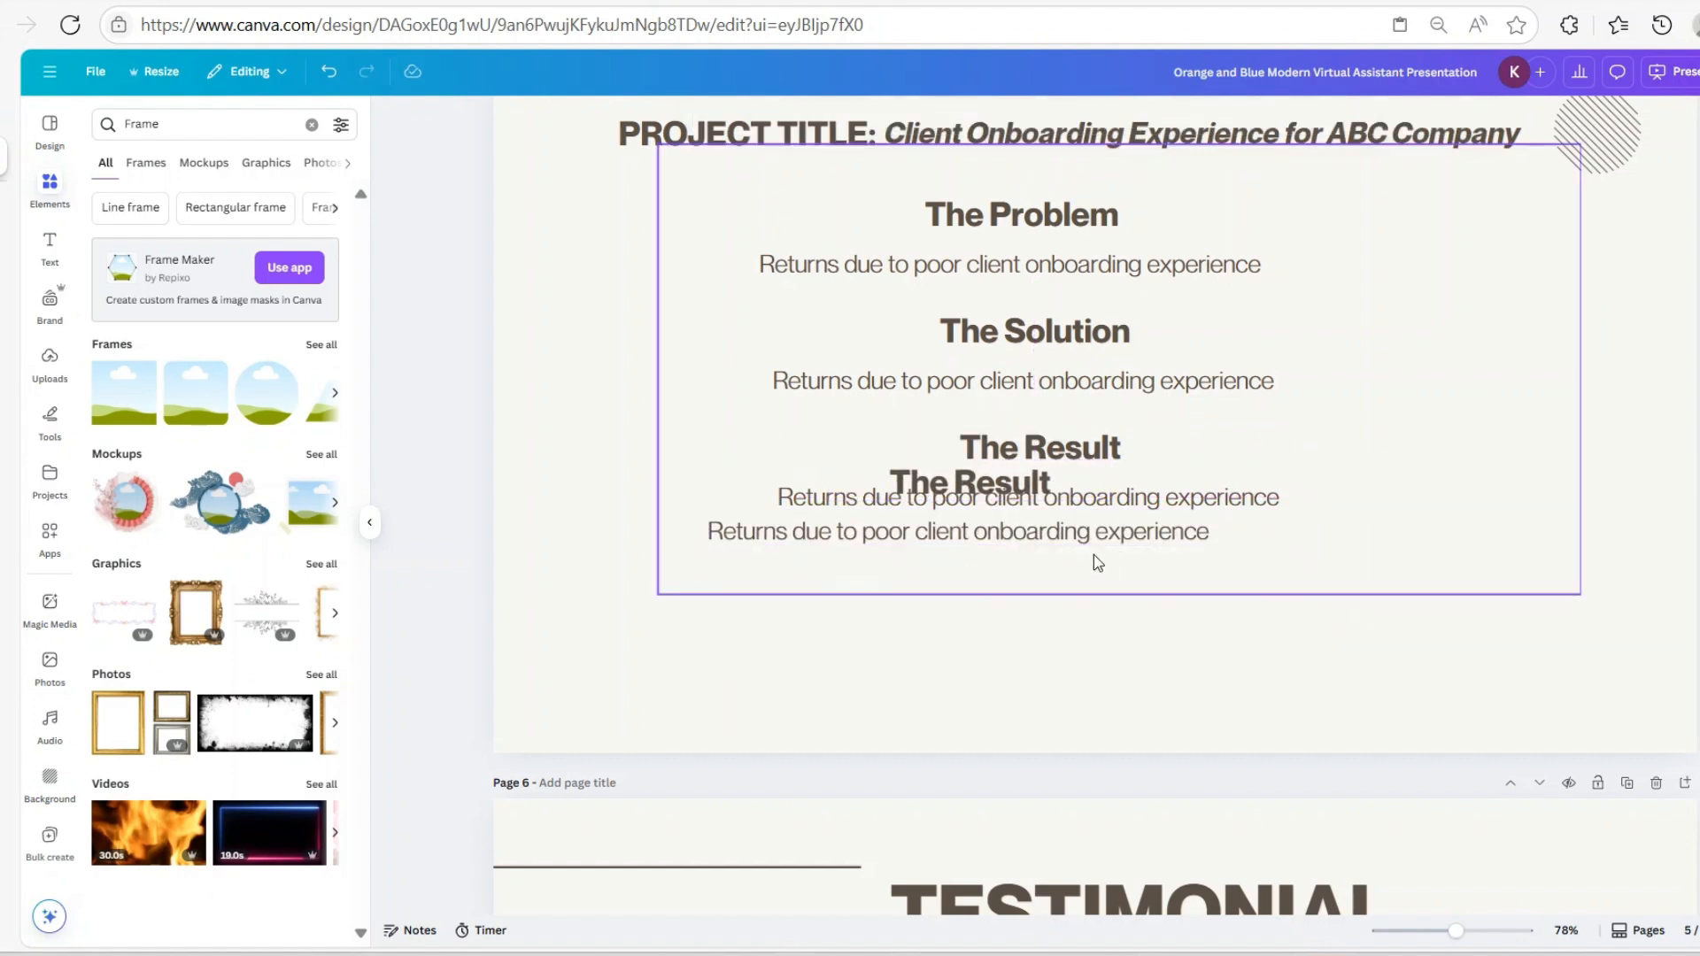
{"action": "left_click", "coordinate": [1025, 502]}
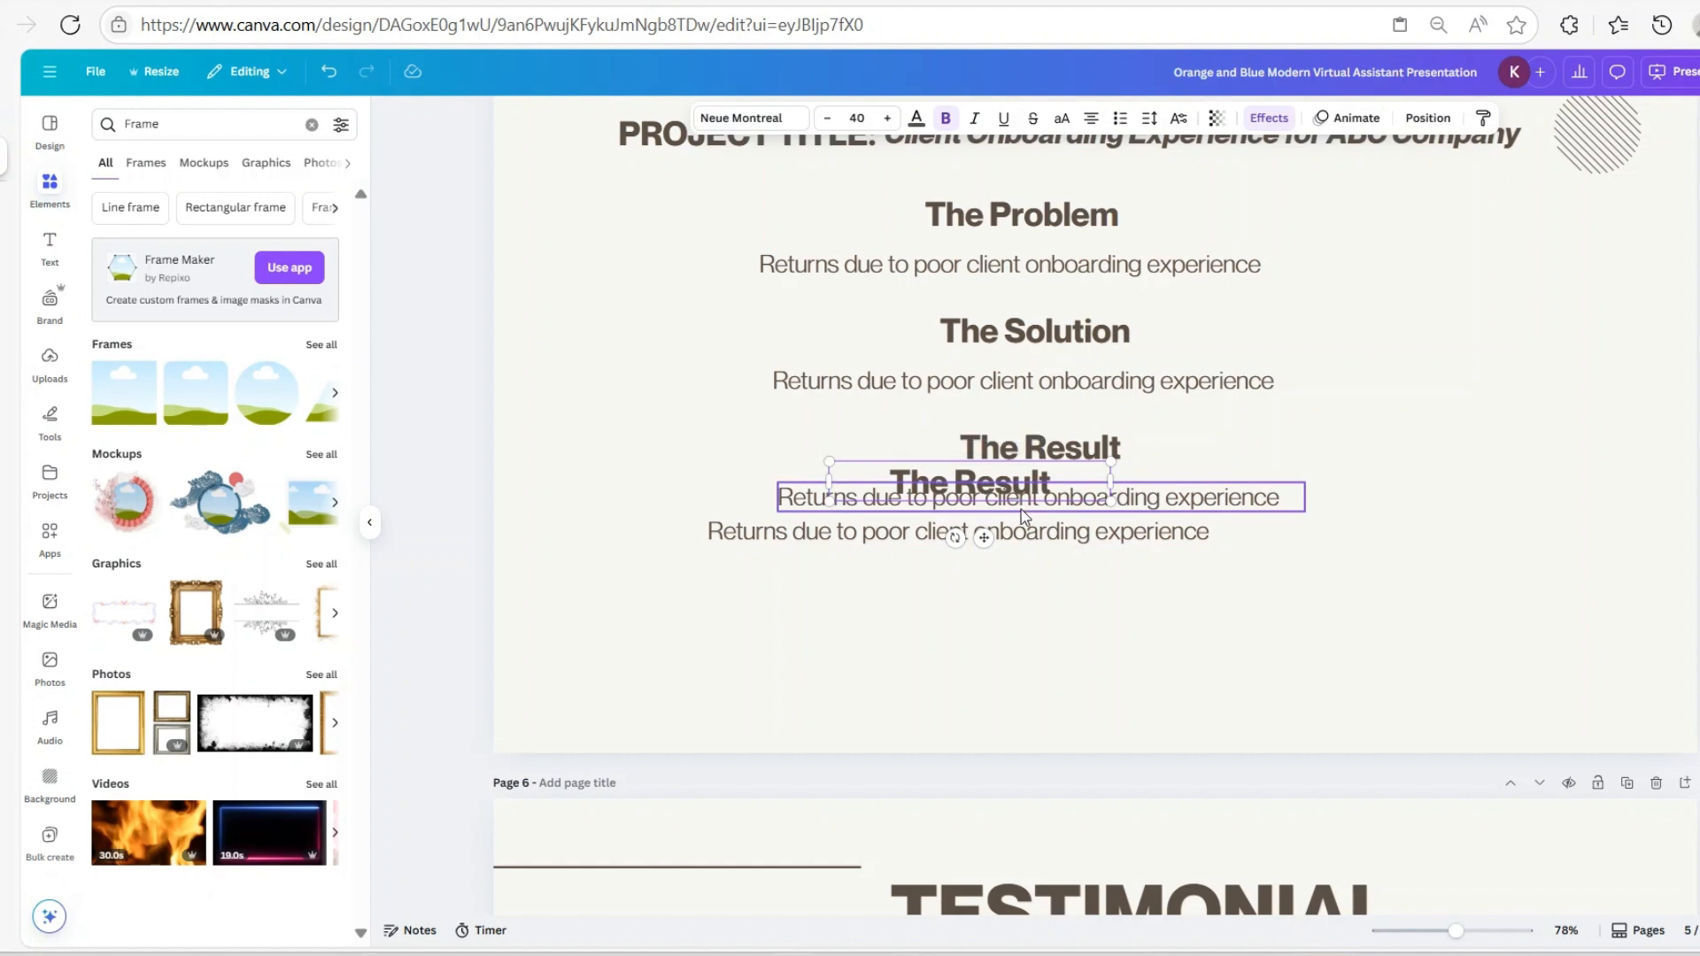
{"action": "left_click", "coordinate": [1041, 545], "text": "shift"}
{"action": "left_click_drag", "start_coordinate": [1040, 544], "coordinate": [1115, 621]}
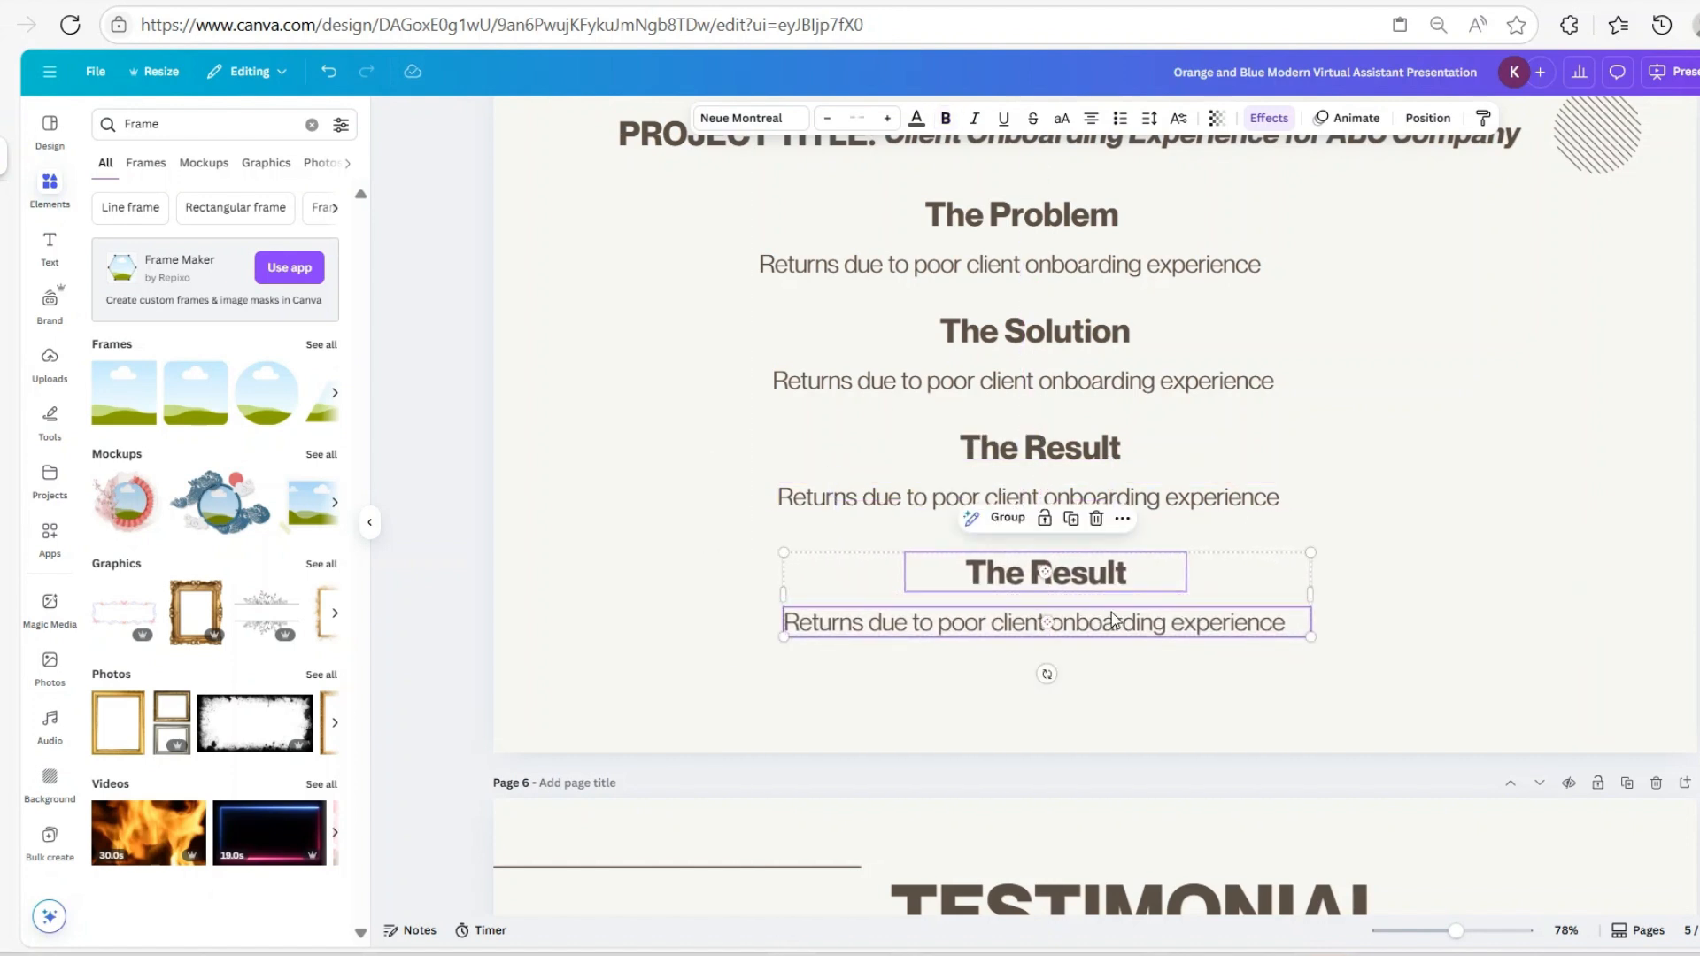
Retype the copied heading as 'Tools Used' and its body line as 'Slack, Google etc'
{"action": "left_click", "coordinate": [1075, 585]}
{"action": "double_click", "coordinate": [1134, 578]}
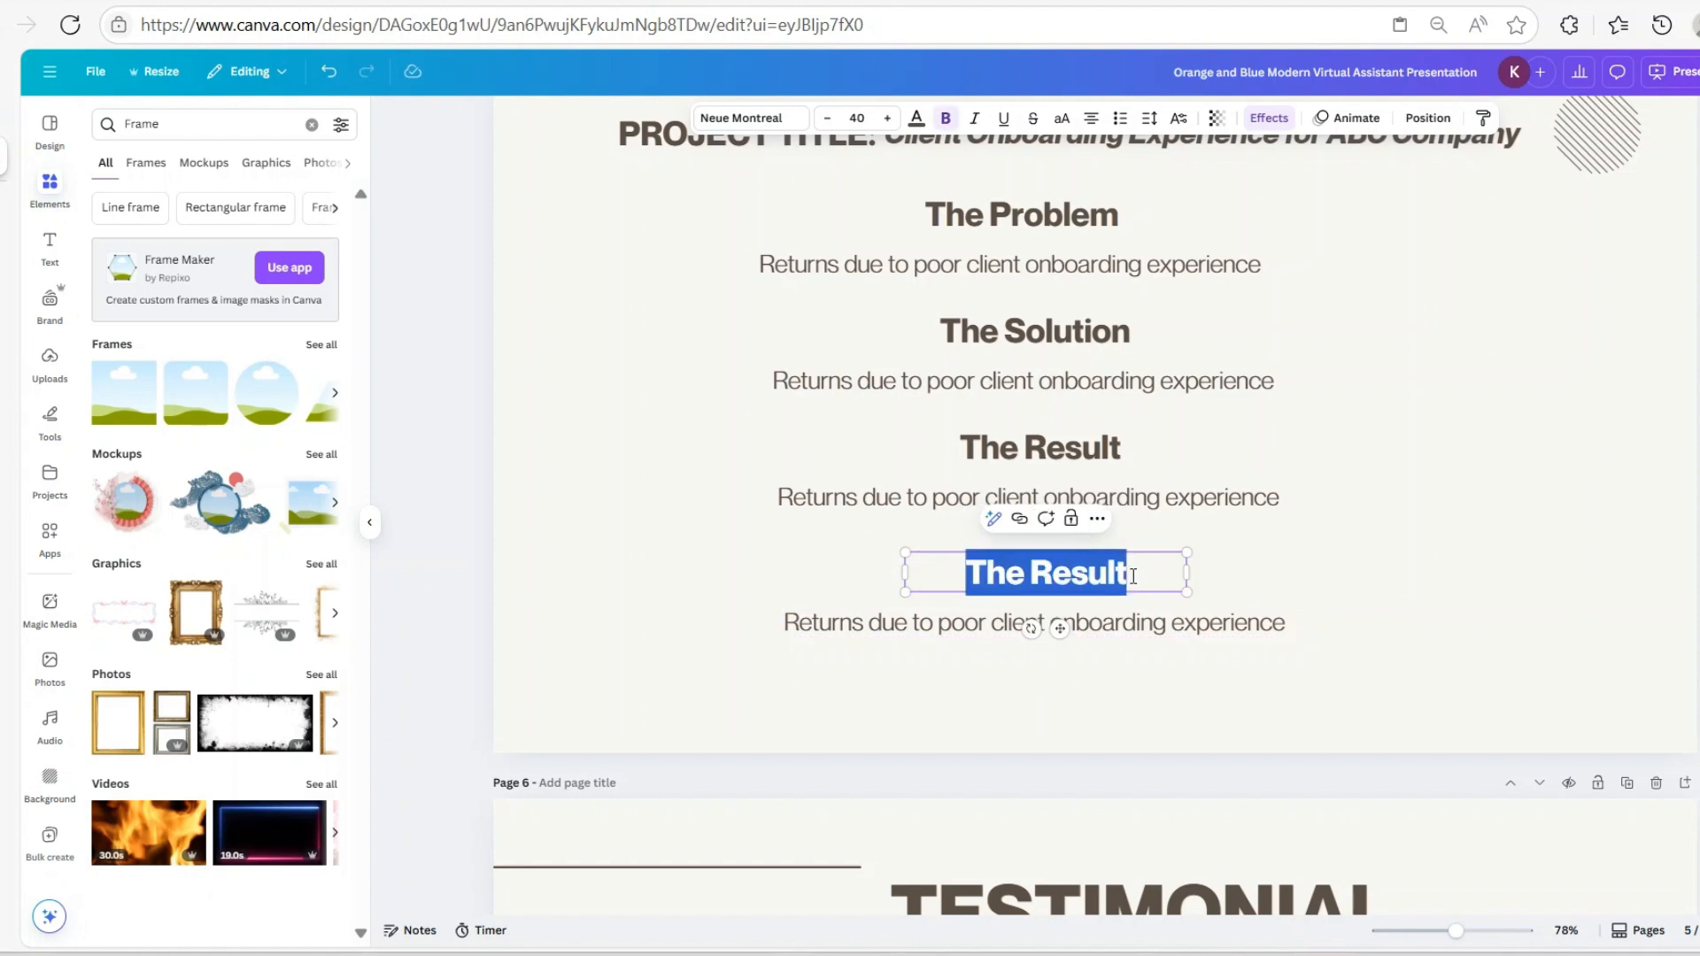
{"action": "type", "text": "Tools"}
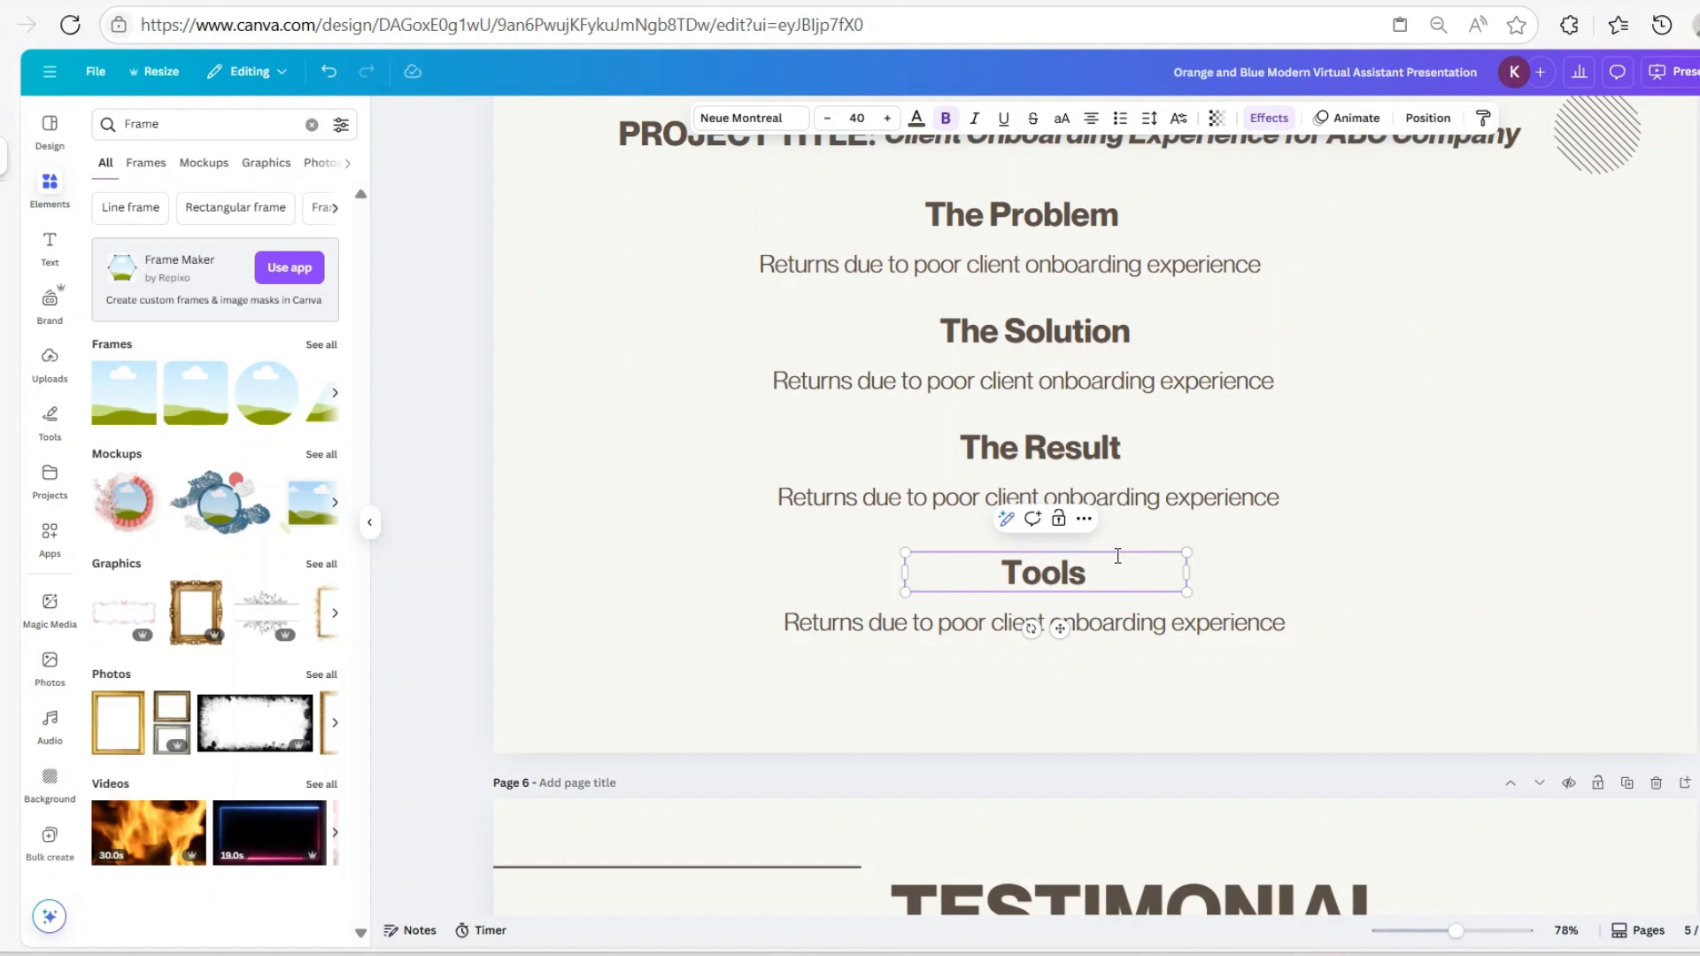
{"action": "type", "text": " Used"}
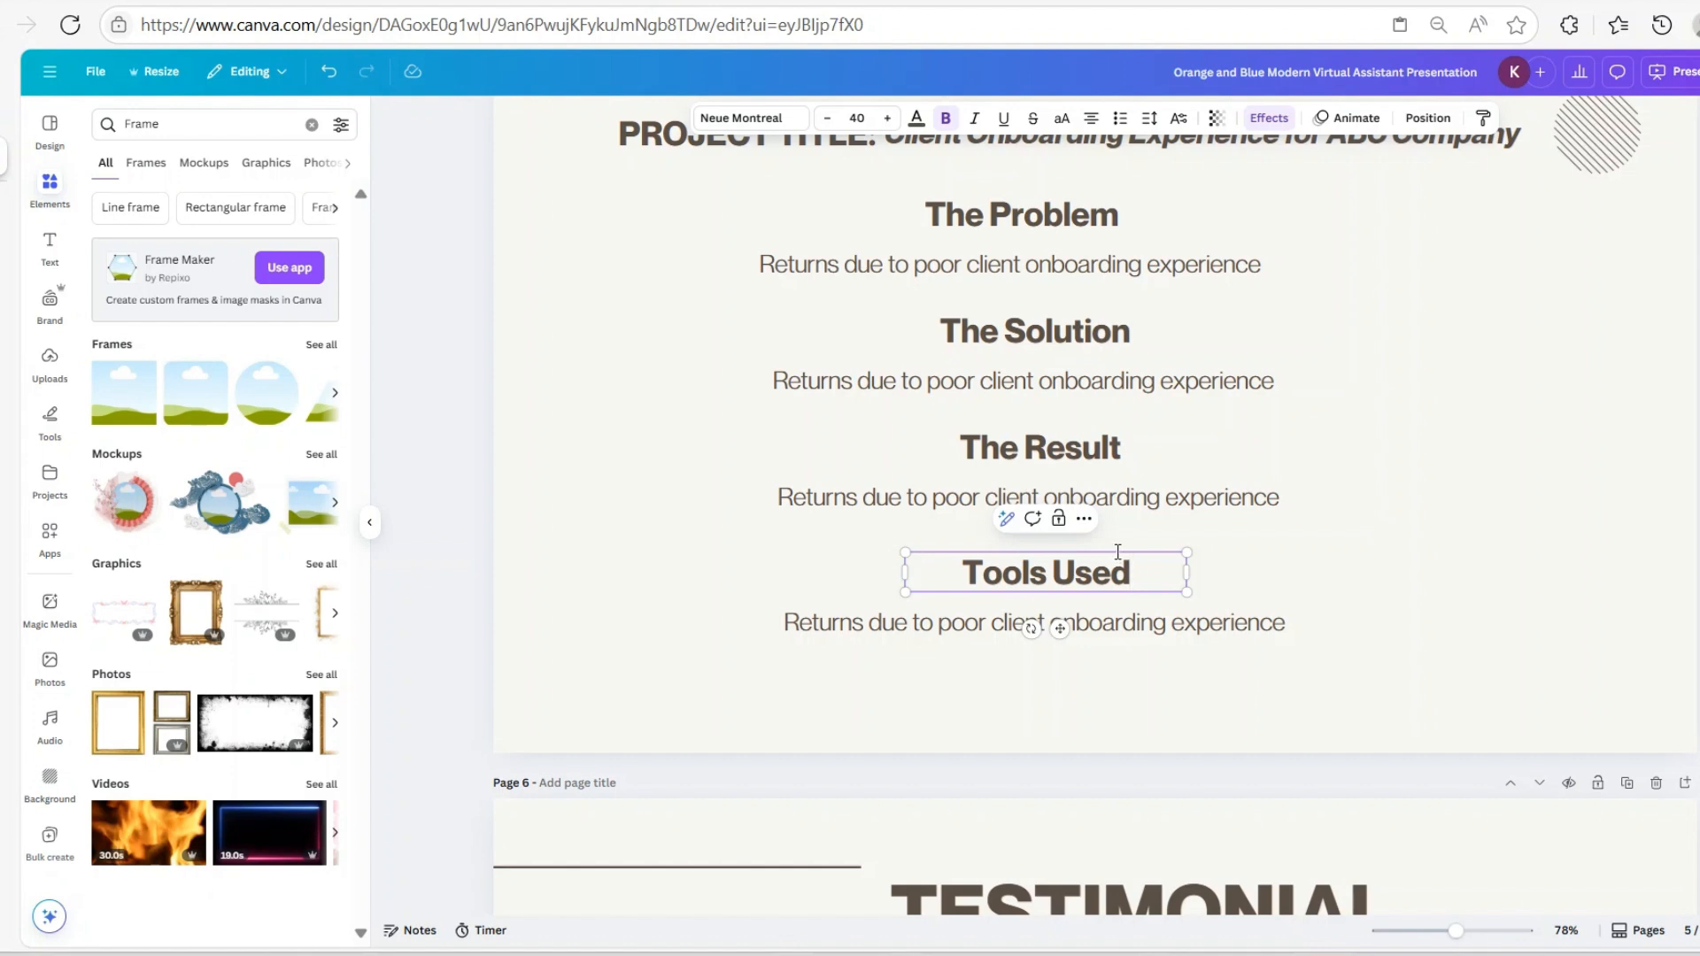
{"action": "triple_click", "coordinate": [893, 622]}
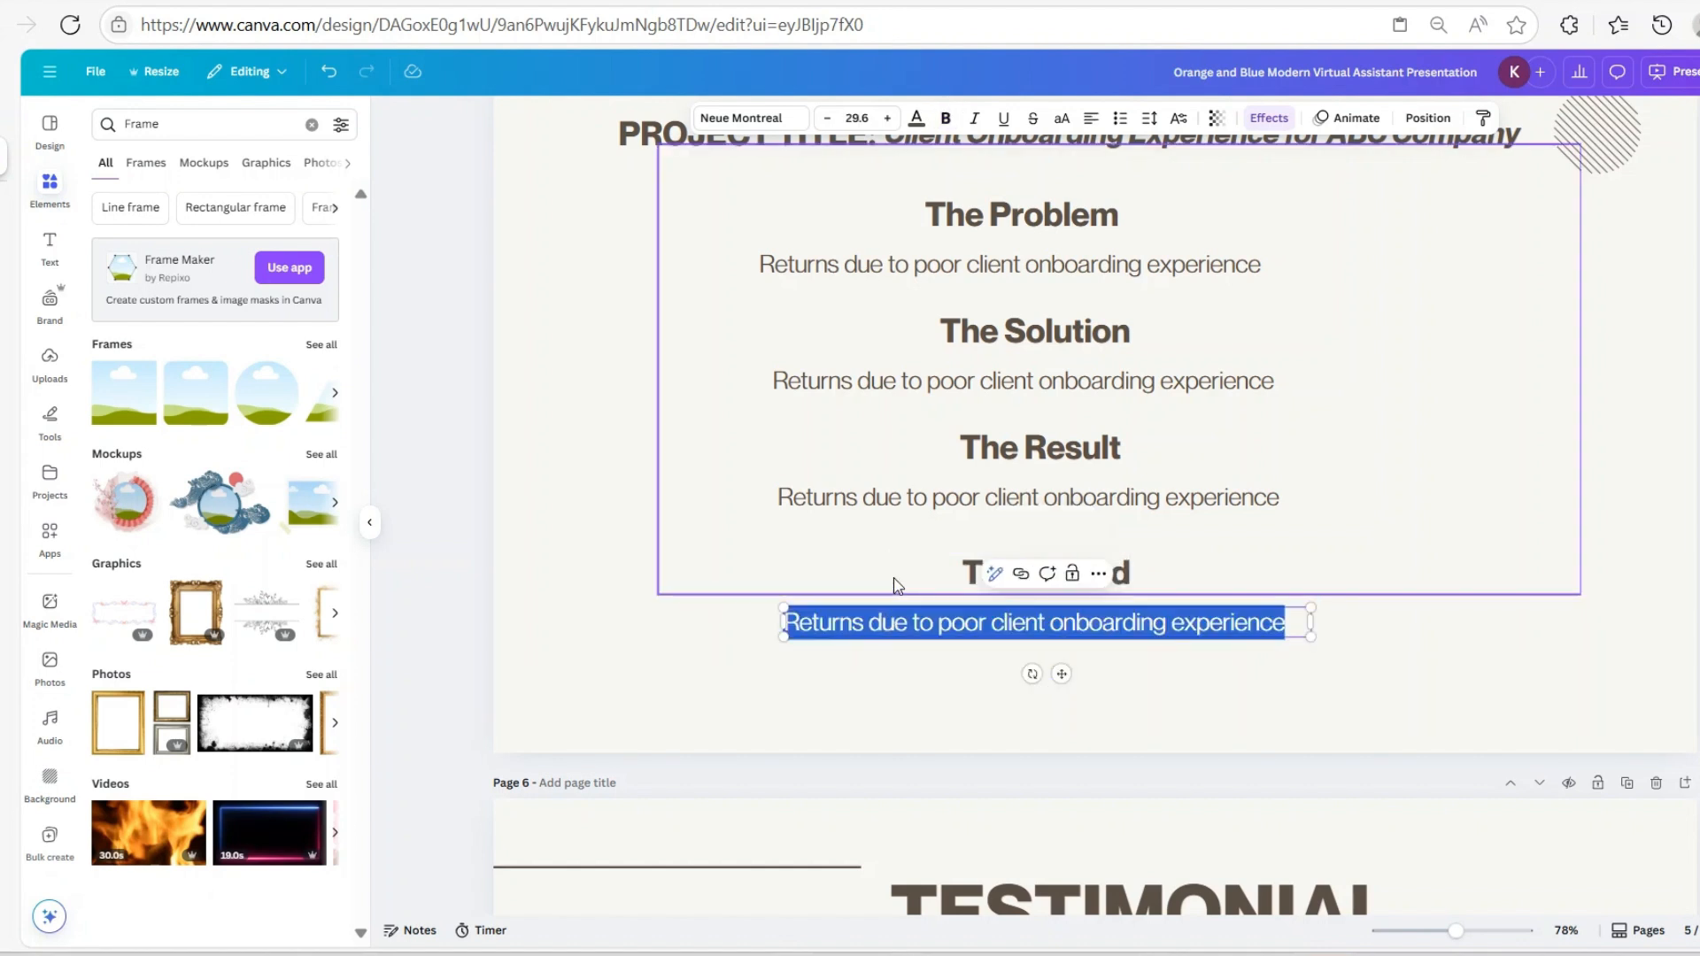
{"action": "type", "text": "Slack, Google etc"}
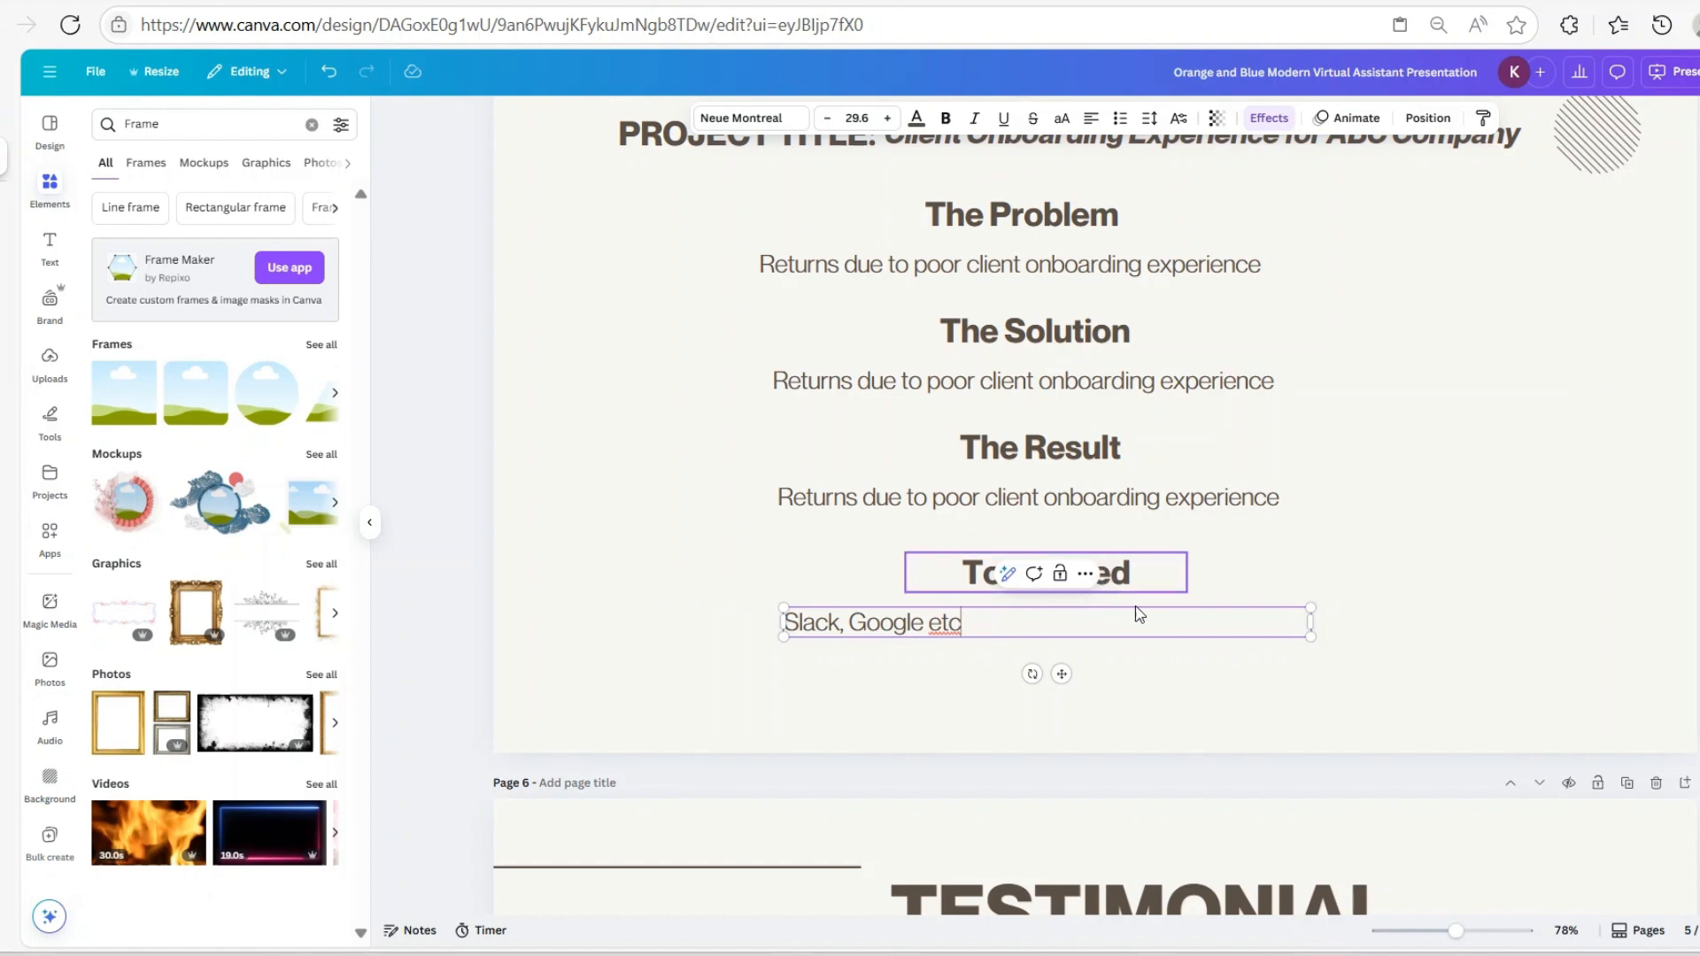
{"action": "left_click", "coordinate": [1145, 671]}
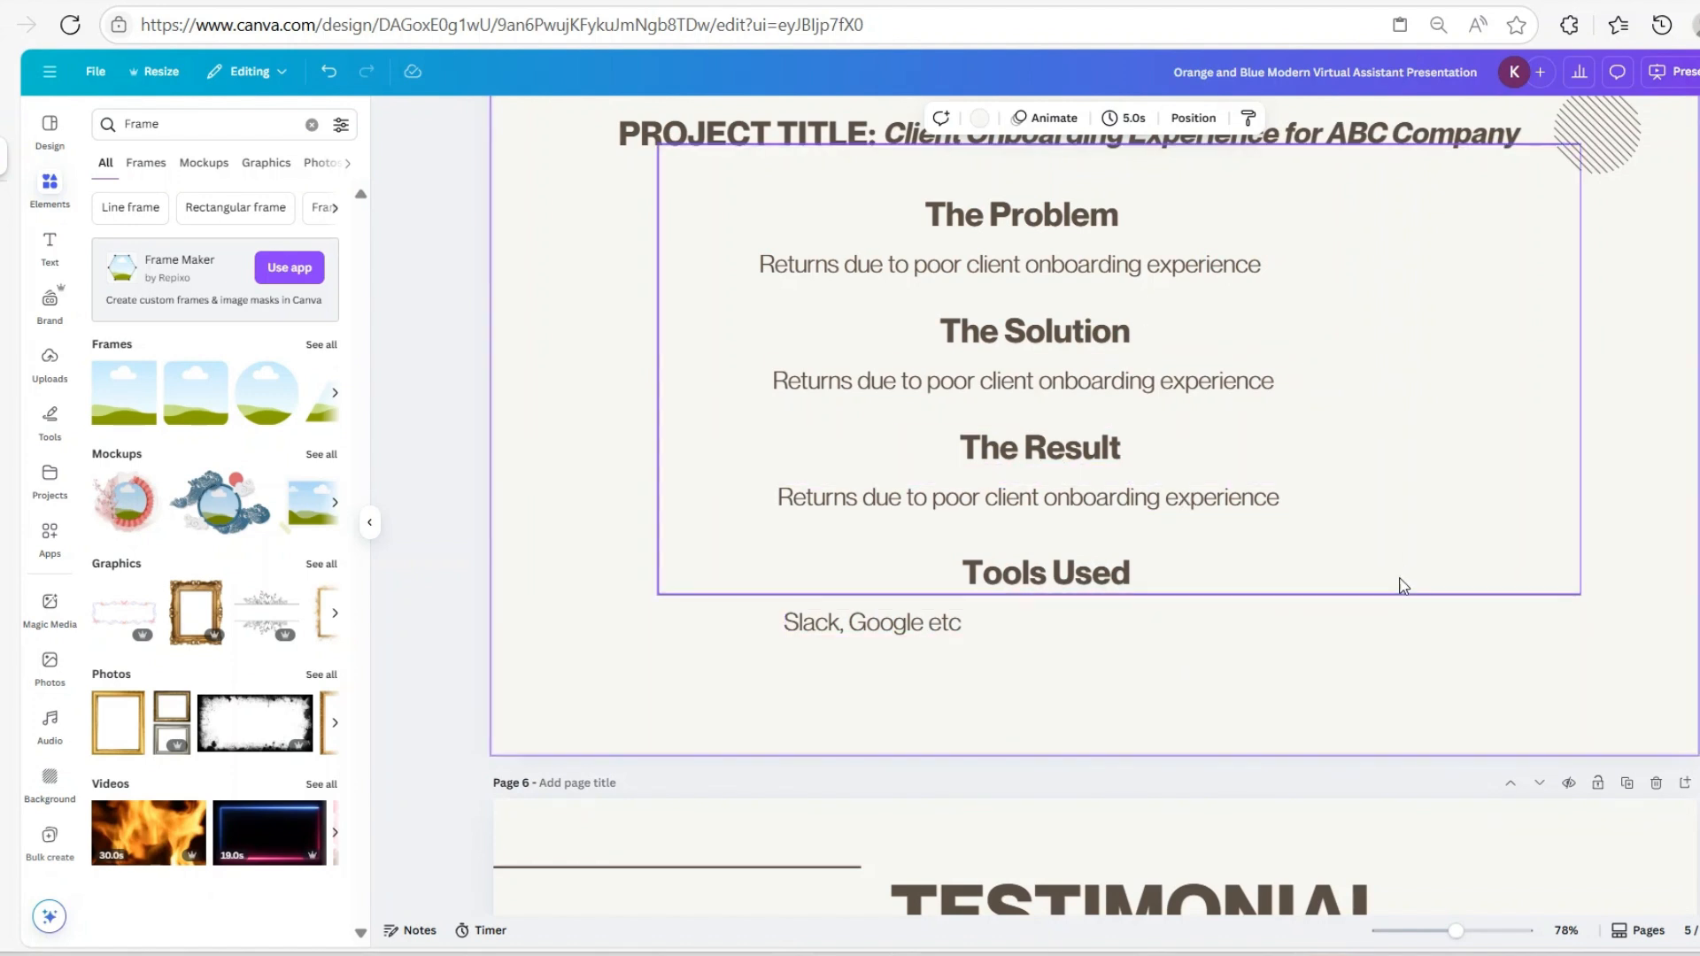
Duplicate page 5 and delete both project title boxes from the copy
{"action": "scroll", "coordinate": [1545, 224], "scroll_direction": "up", "scroll_amount": 2}
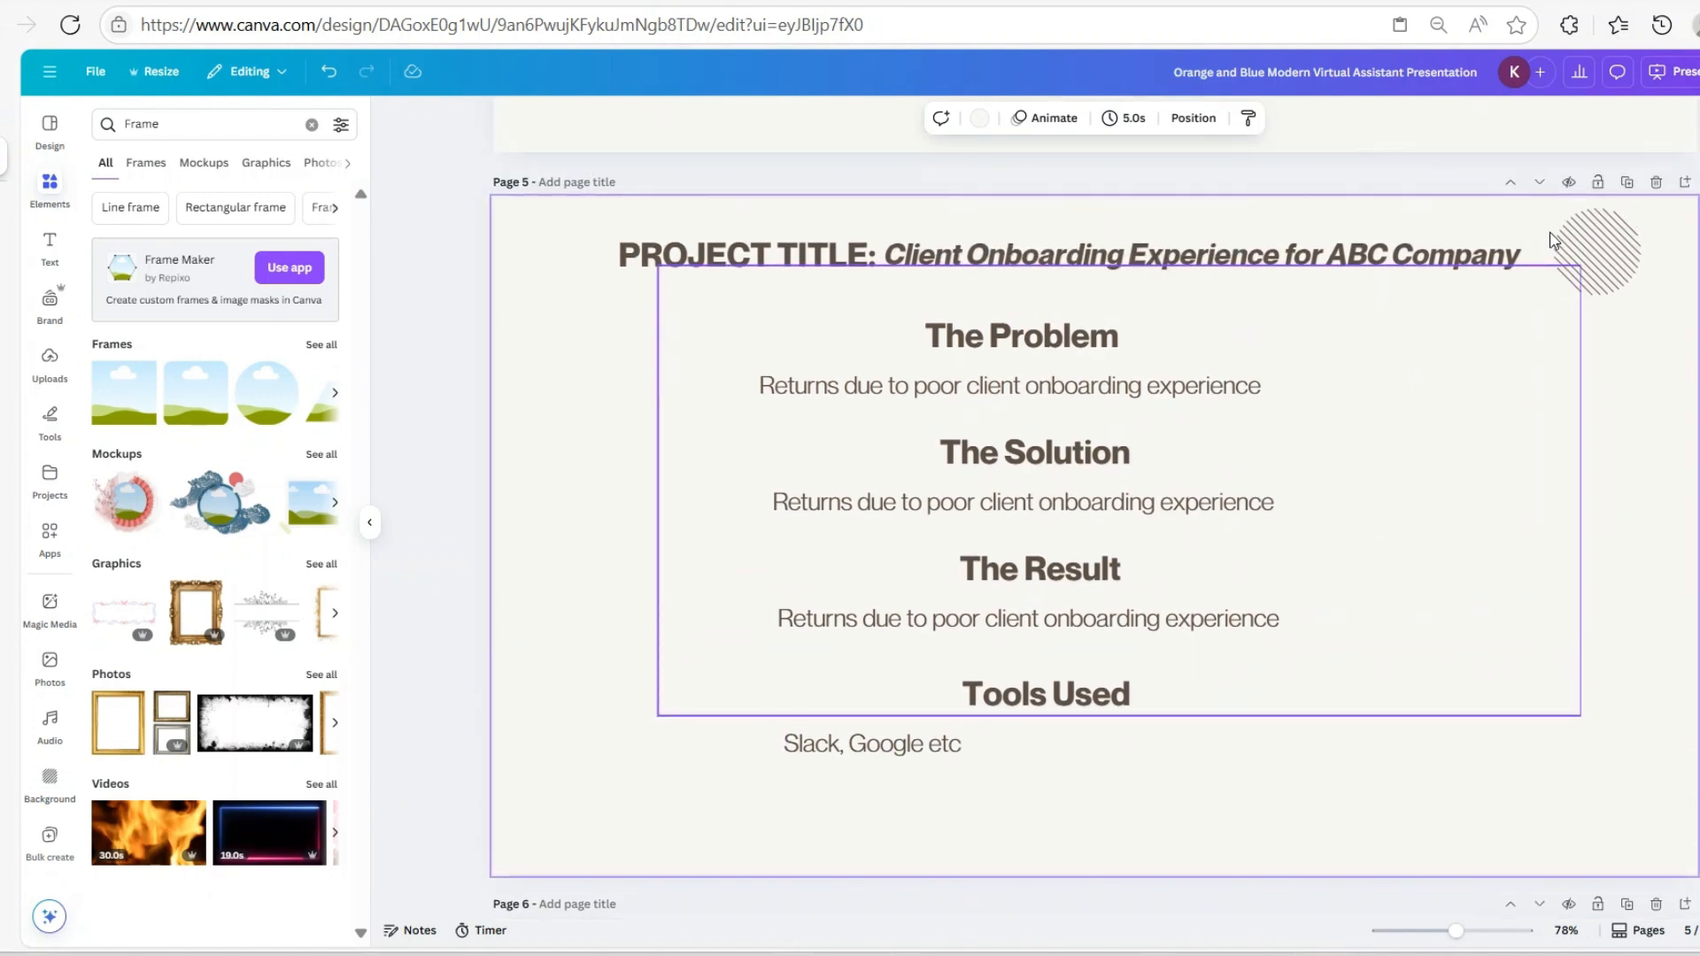
{"action": "left_click", "coordinate": [1627, 183]}
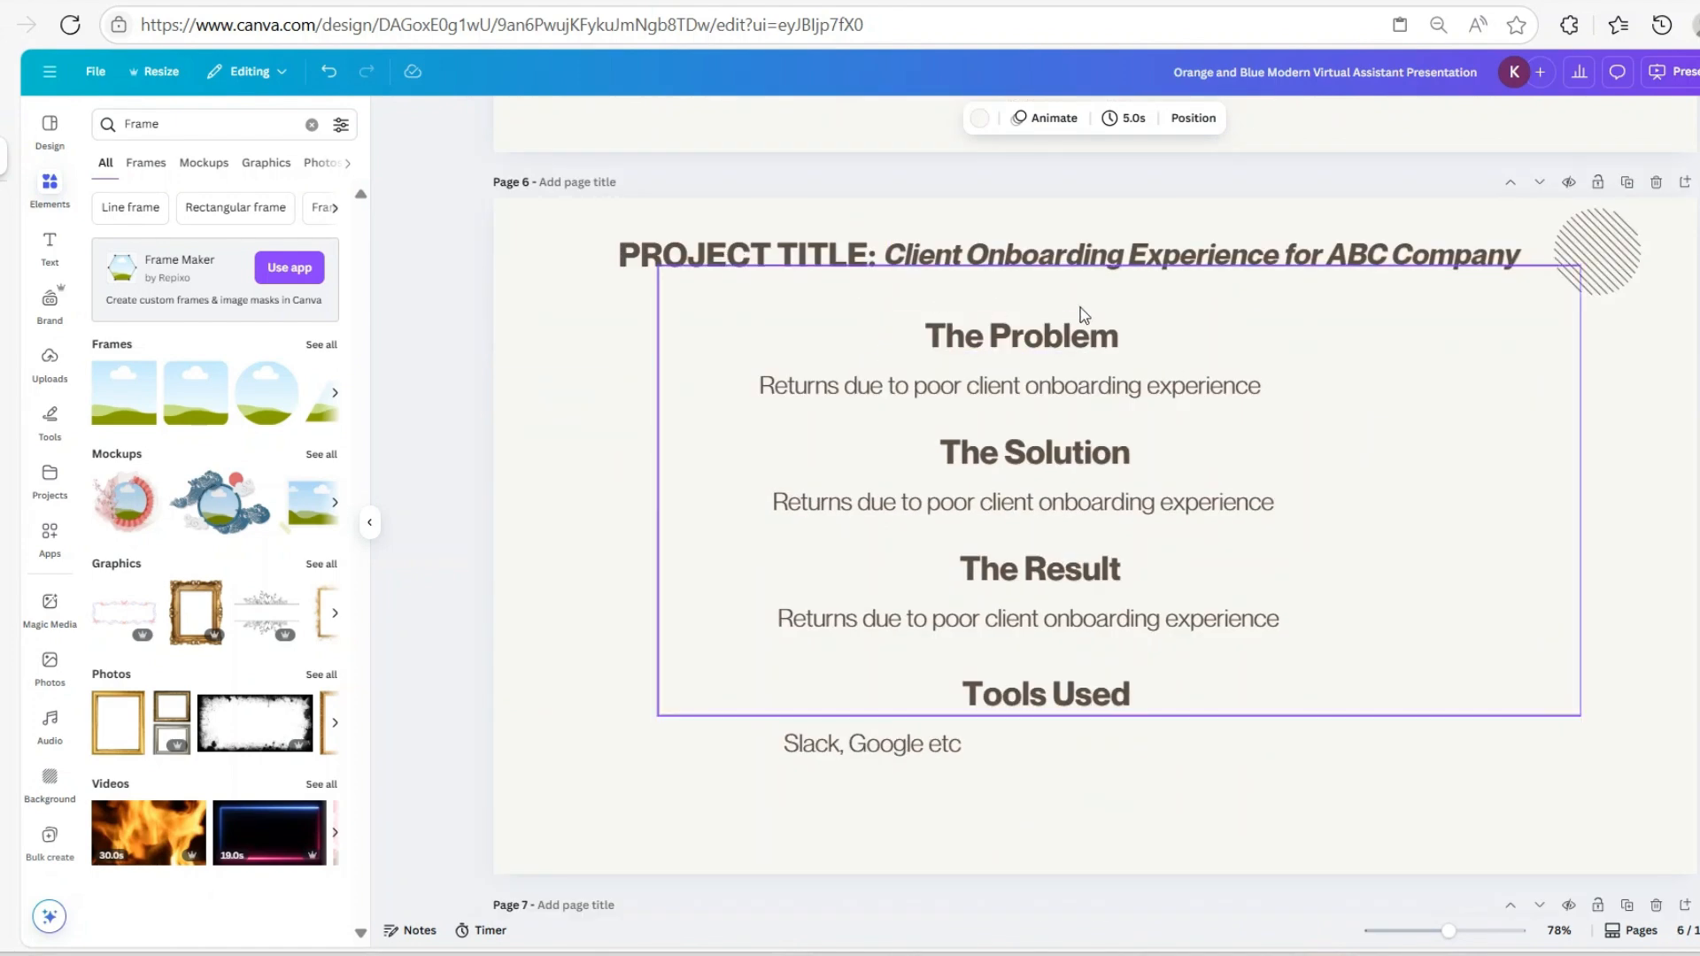
{"action": "left_click", "coordinate": [755, 252]}
{"action": "left_click", "coordinate": [787, 202]}
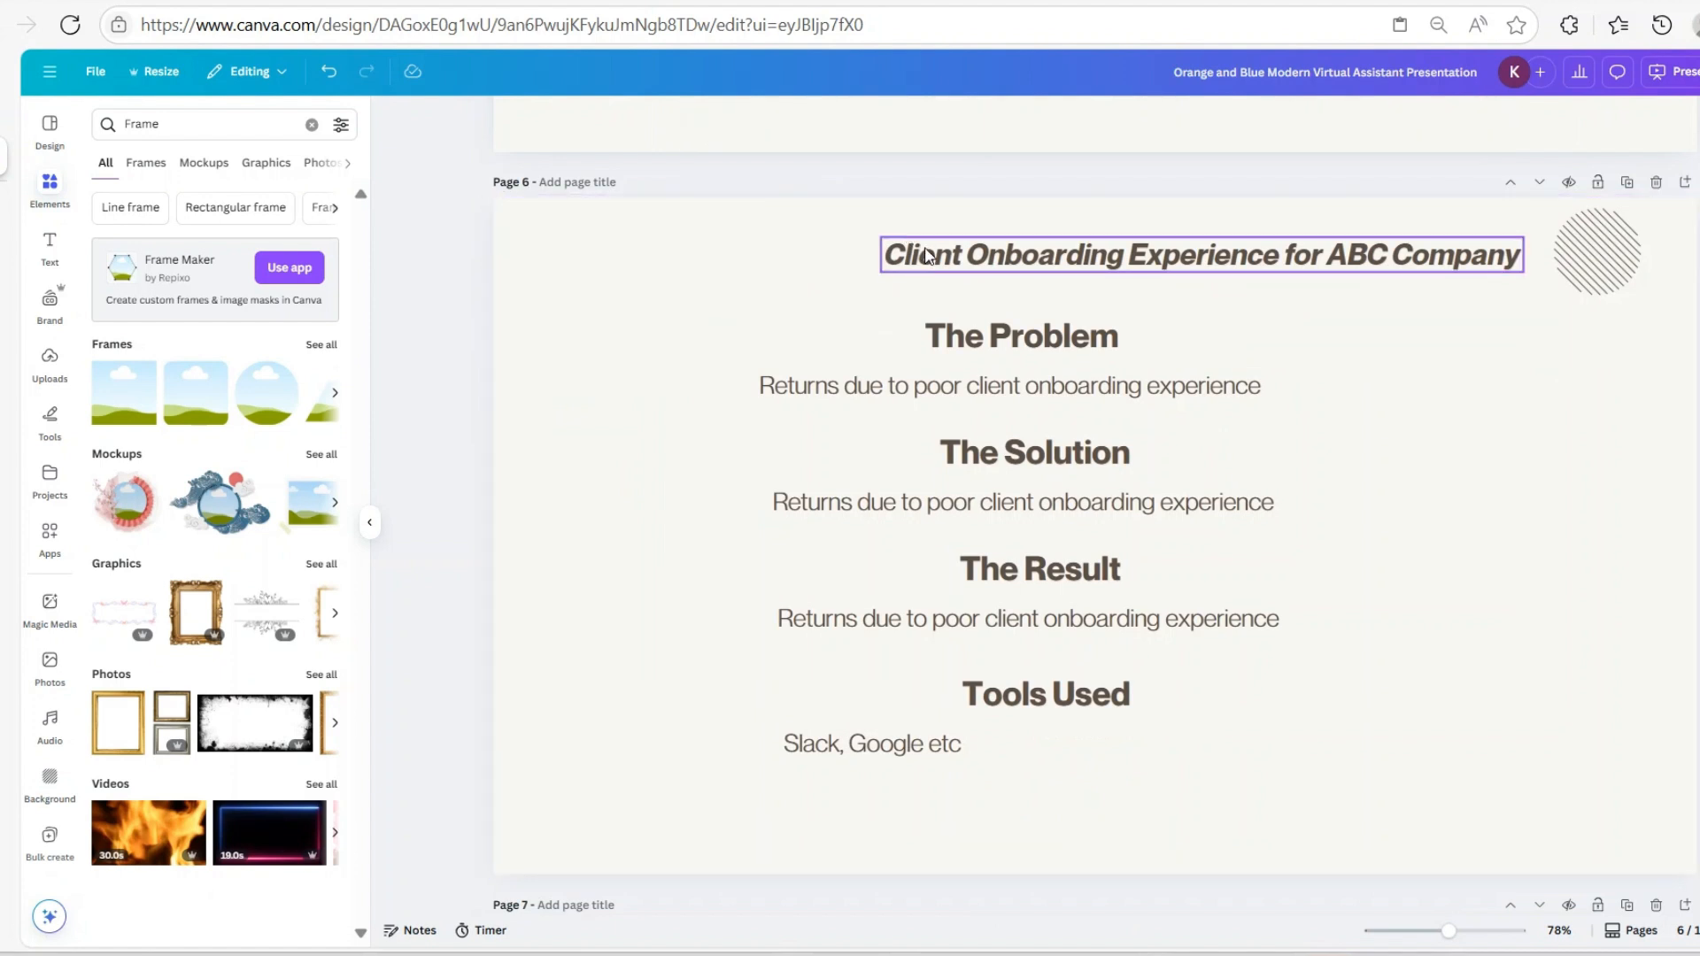
{"action": "left_click", "coordinate": [1085, 237]}
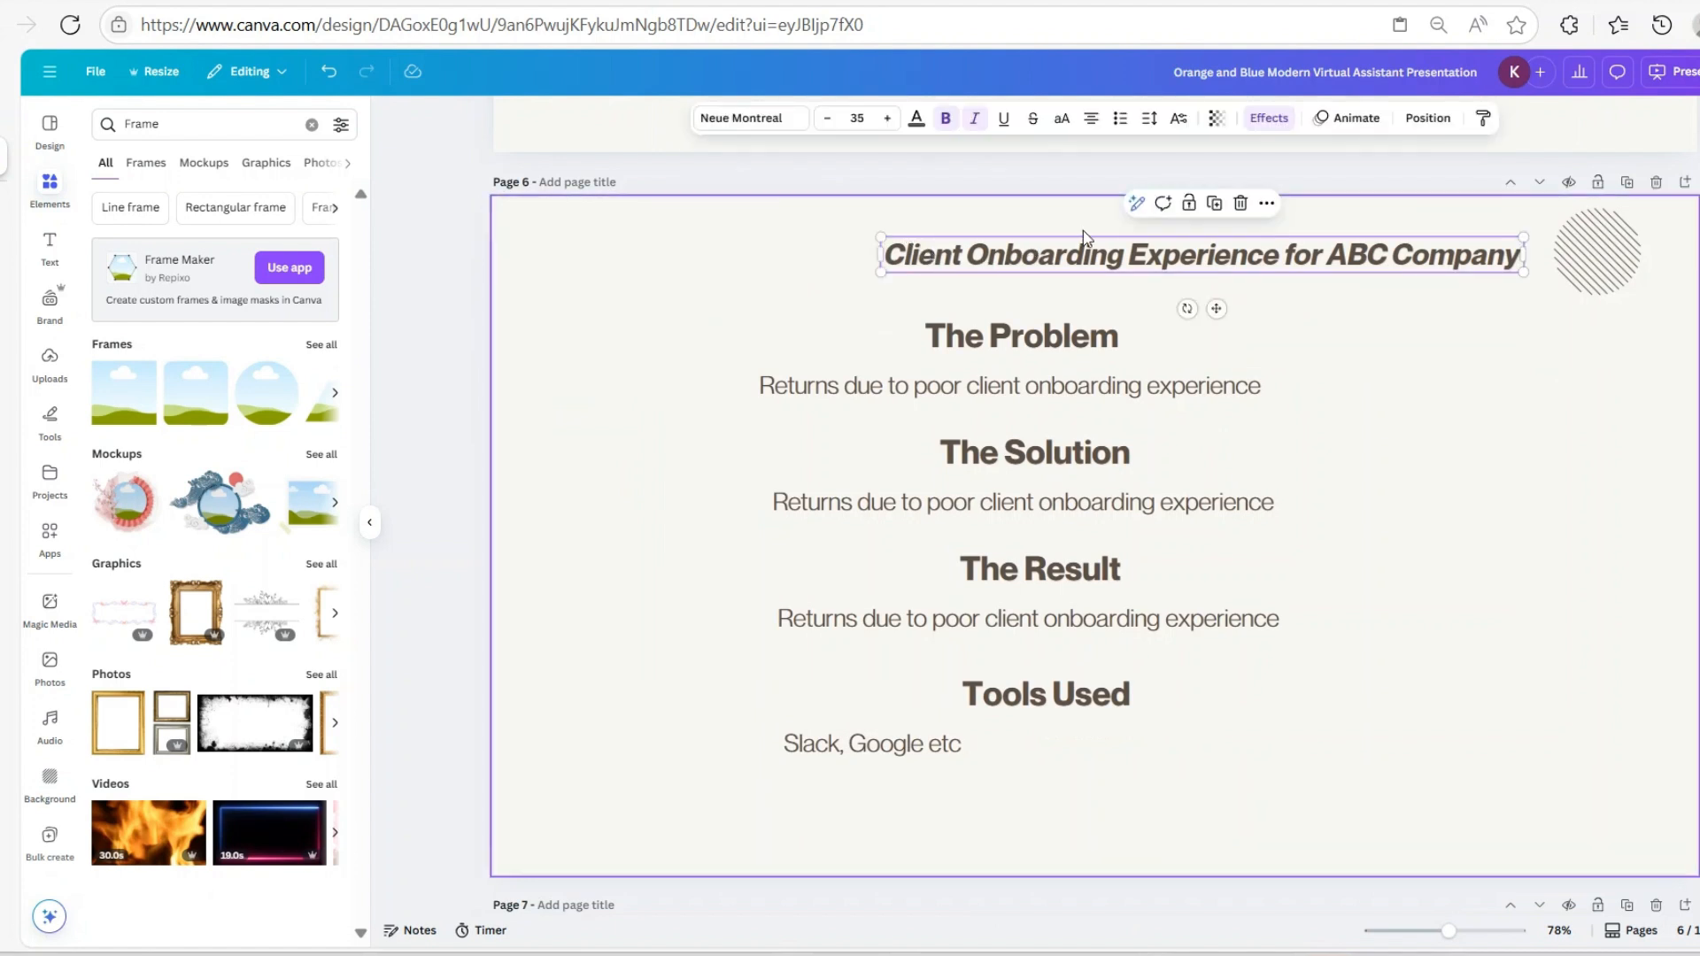
{"action": "left_click", "coordinate": [1240, 205]}
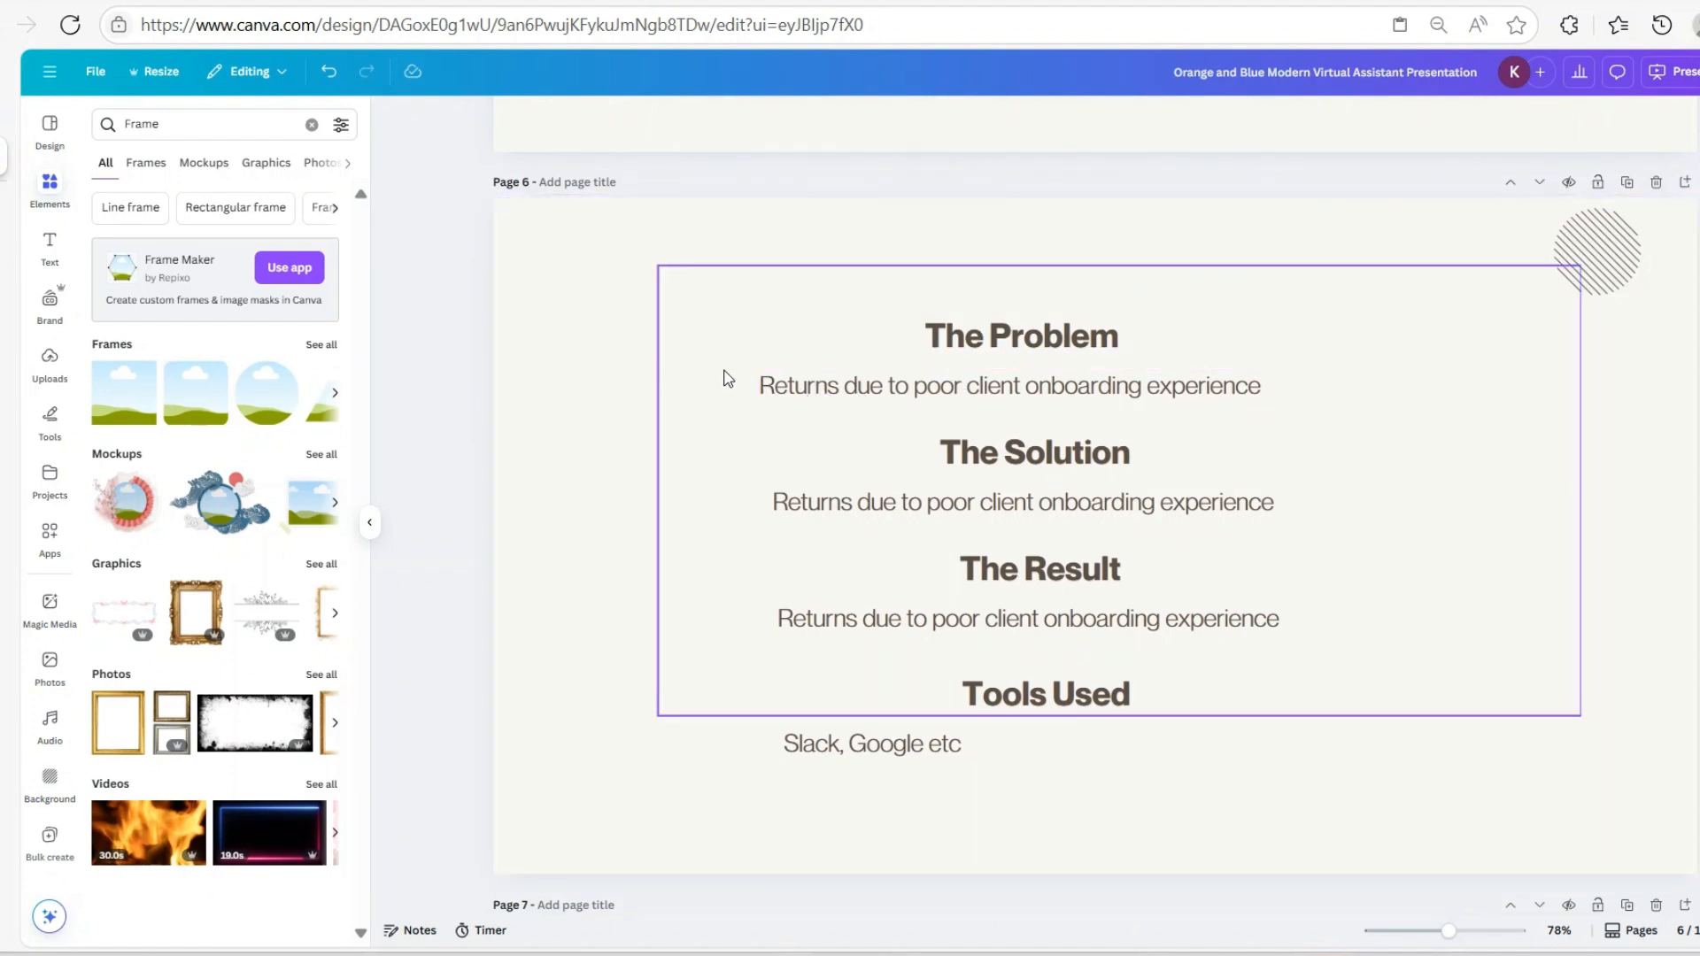
Delete all remaining section text on the copy except 'The Problem' heading
{"action": "left_click", "coordinate": [954, 393]}
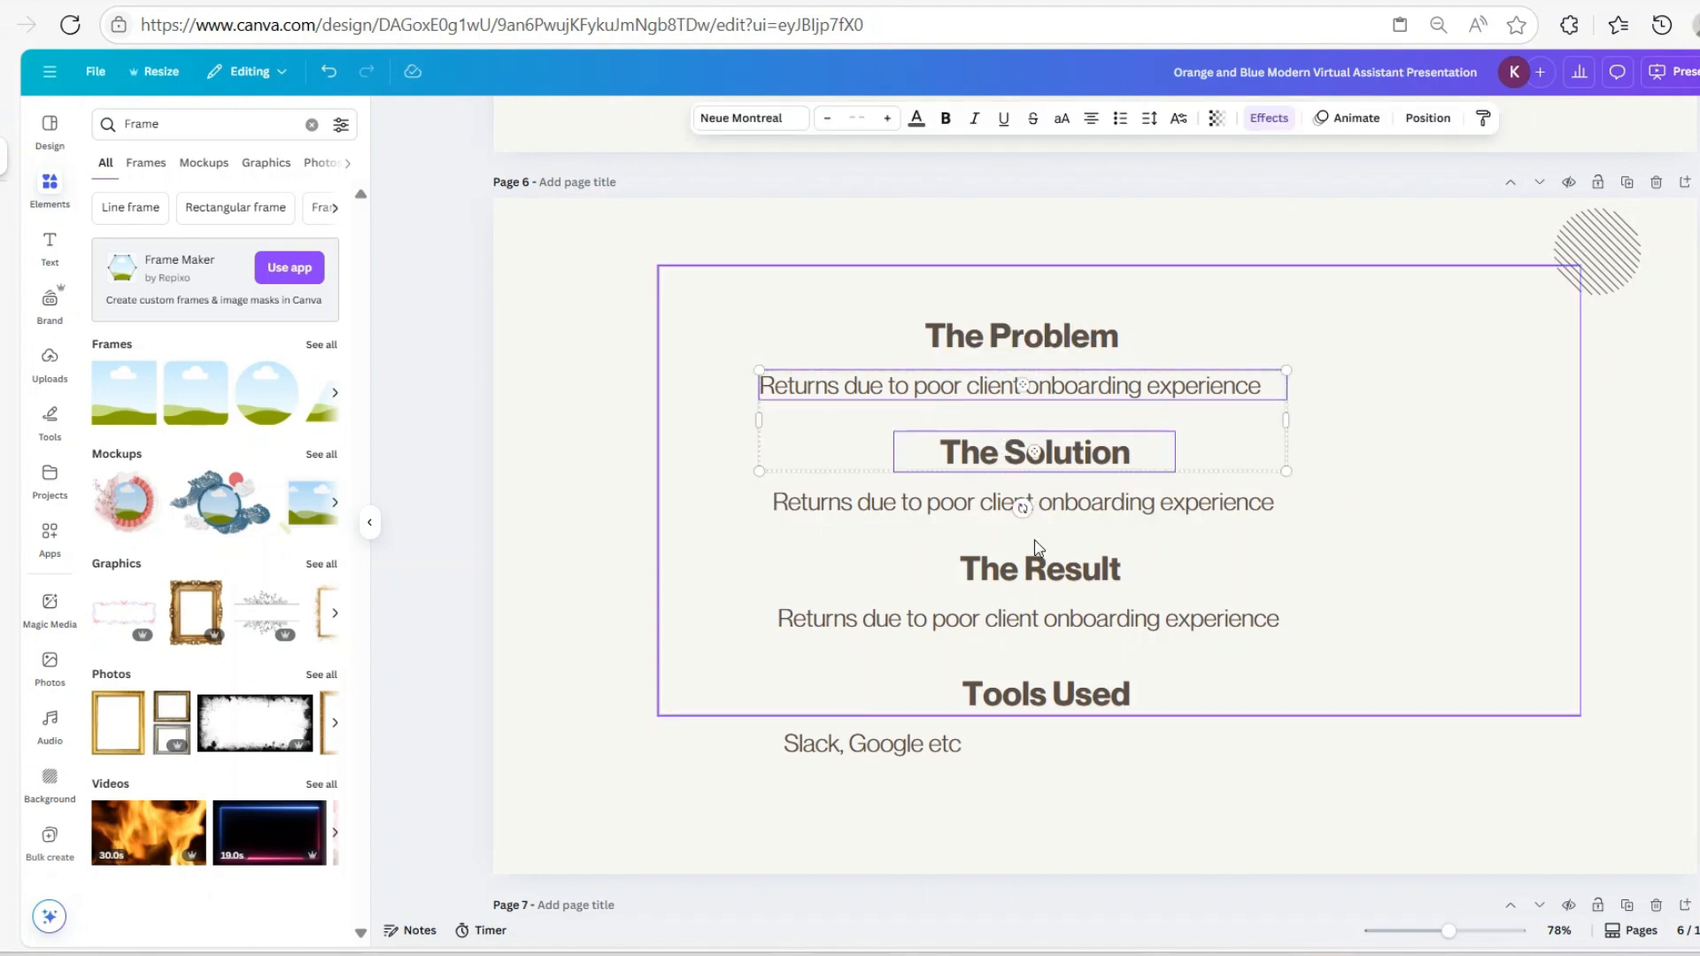
{"action": "left_click", "coordinate": [1032, 503], "text": "shift"}
{"action": "left_click", "coordinate": [1038, 568], "text": "shift"}
{"action": "left_click", "coordinate": [1063, 624], "text": "shift"}
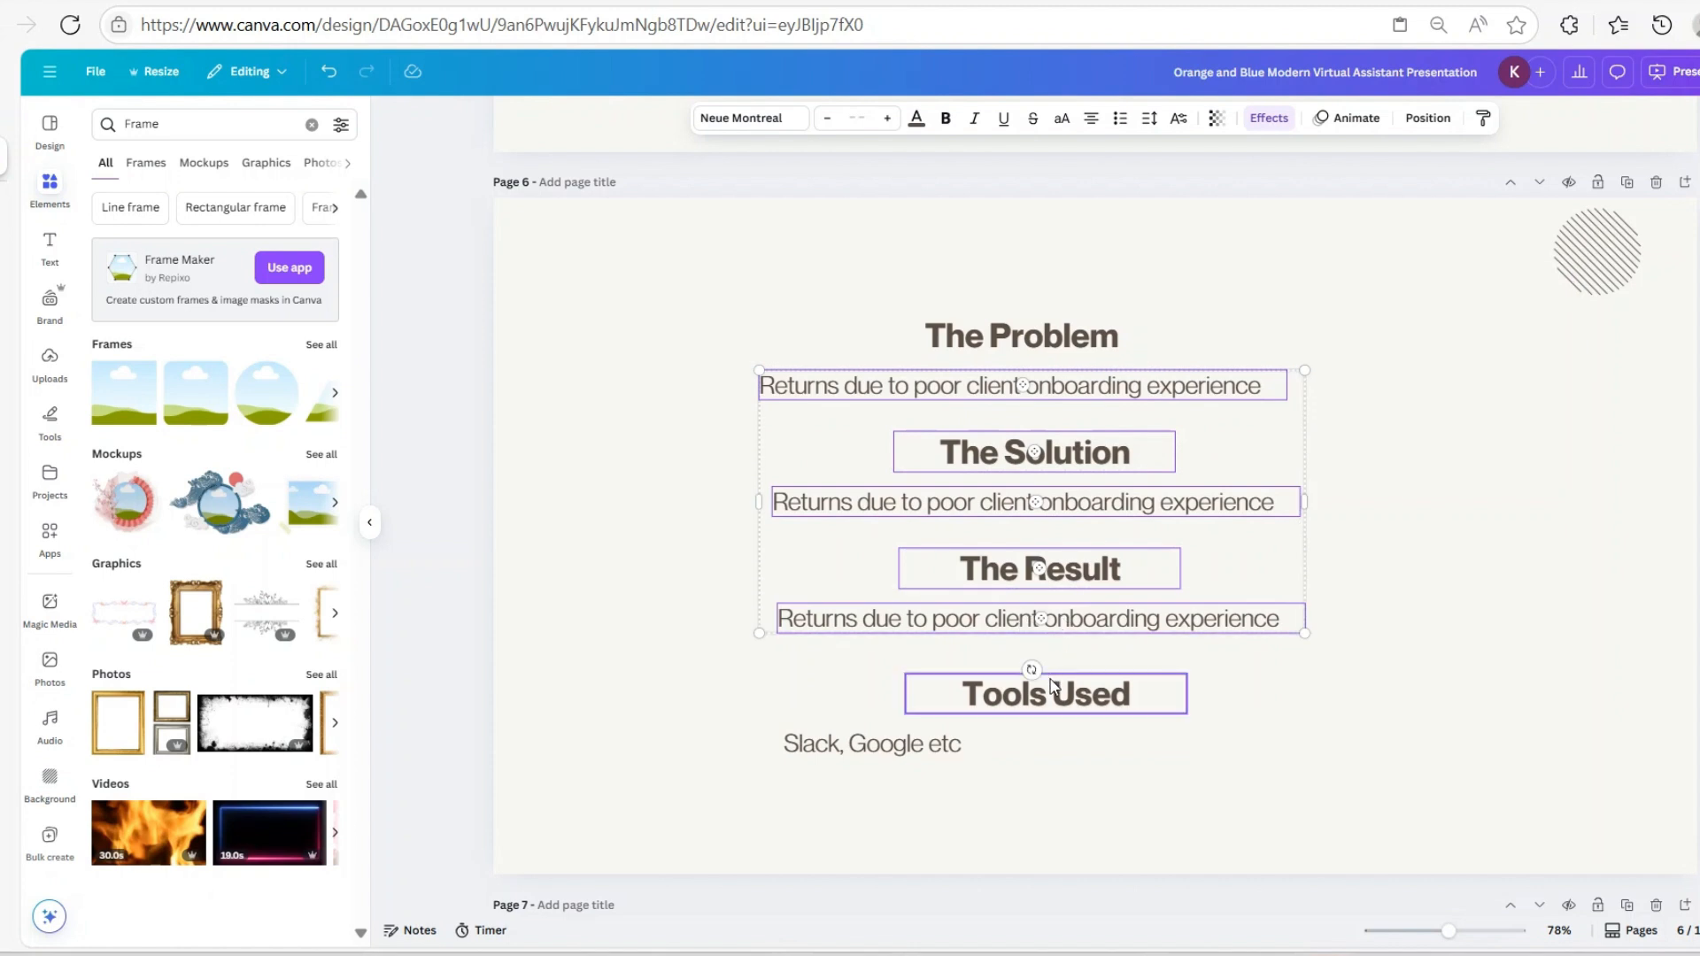
{"action": "left_click", "coordinate": [1054, 693], "text": "shift"}
{"action": "left_click", "coordinate": [1012, 740], "text": "shift"}
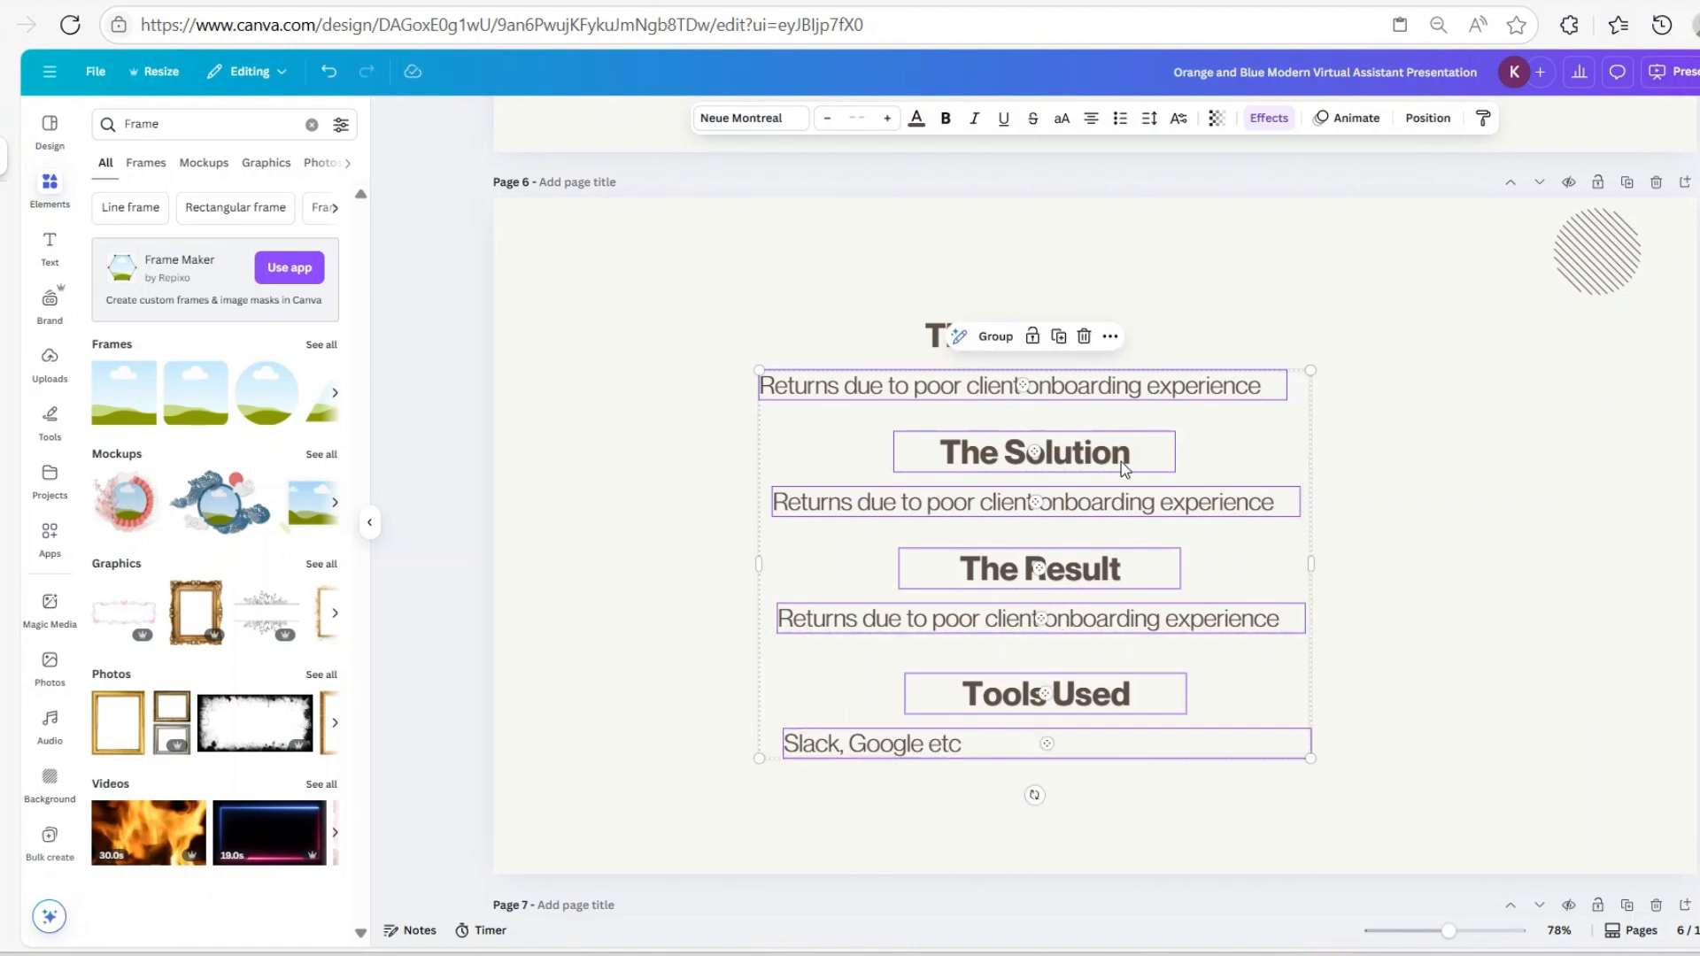
{"action": "left_click", "coordinate": [1082, 339]}
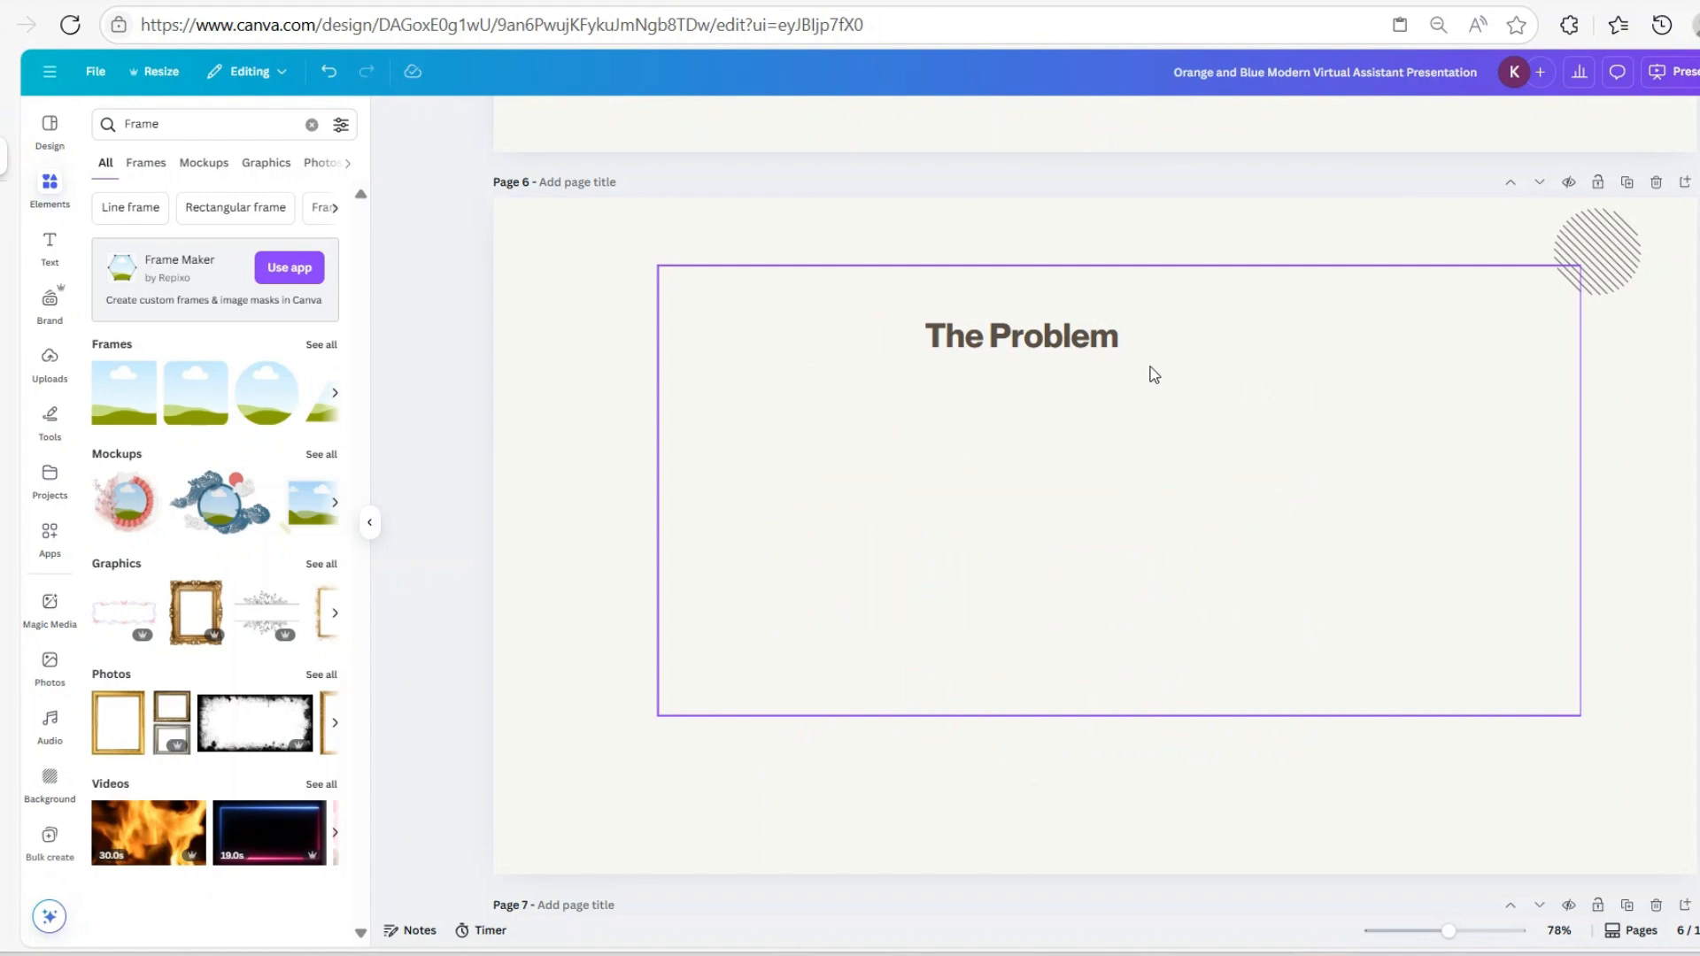
{"action": "scroll", "coordinate": [1150, 539], "scroll_direction": "down", "scroll_amount": 3}
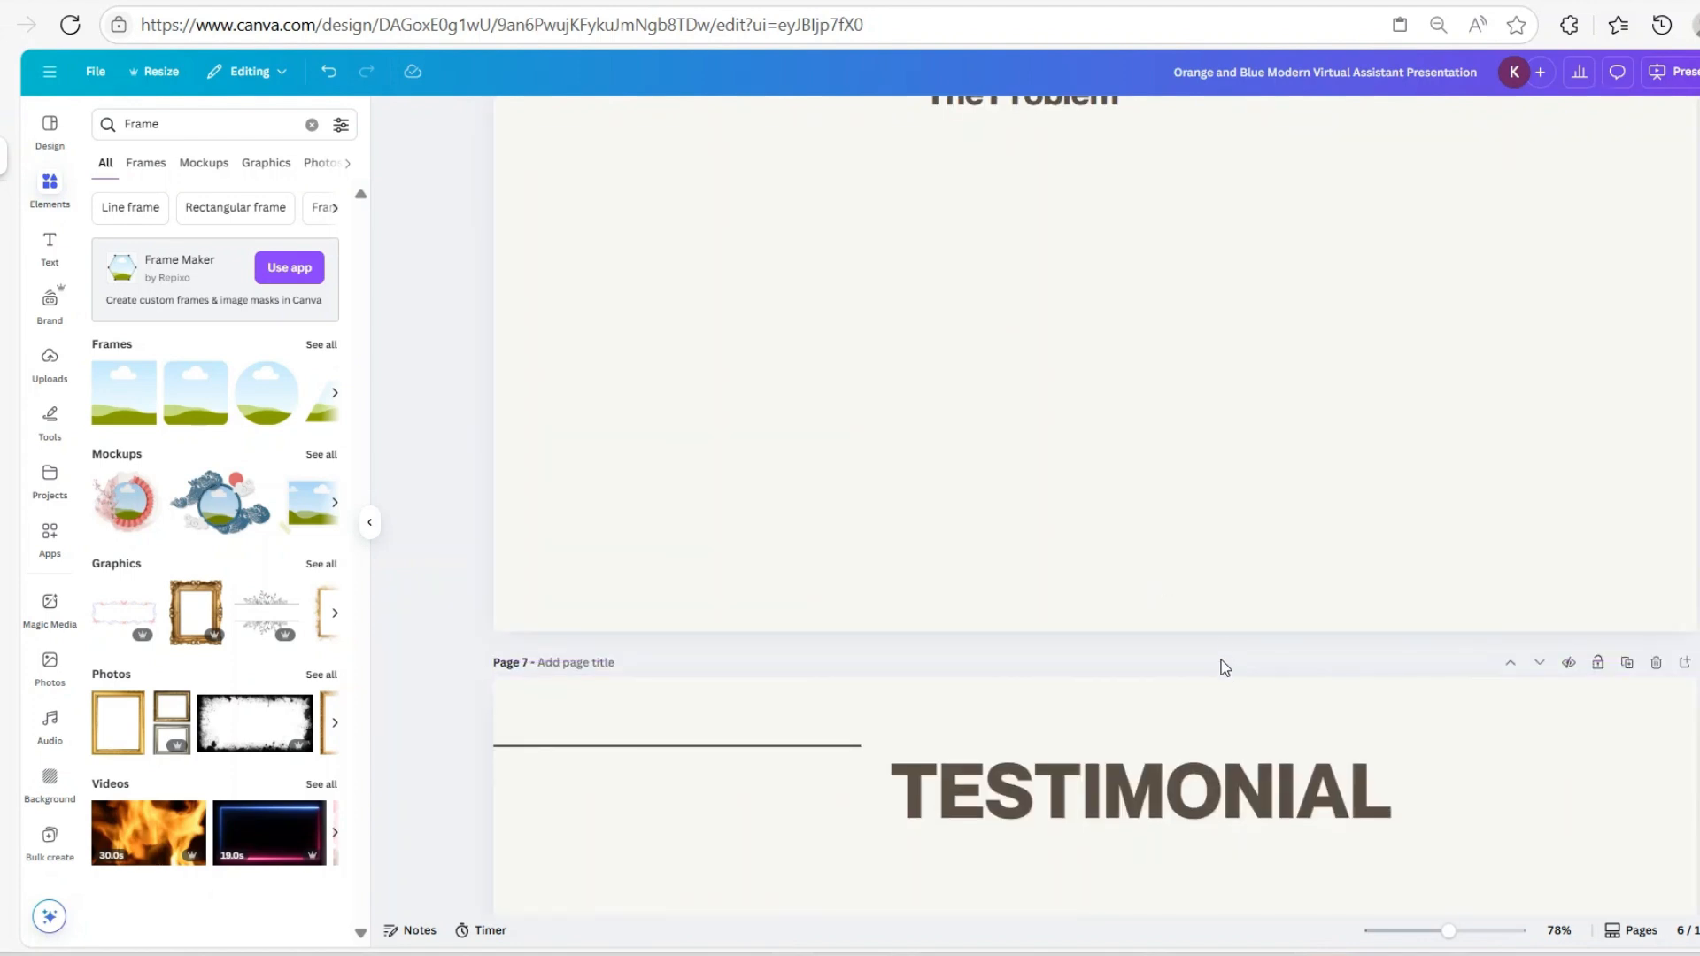
{"action": "scroll", "coordinate": [986, 539], "scroll_direction": "down", "scroll_amount": 15}
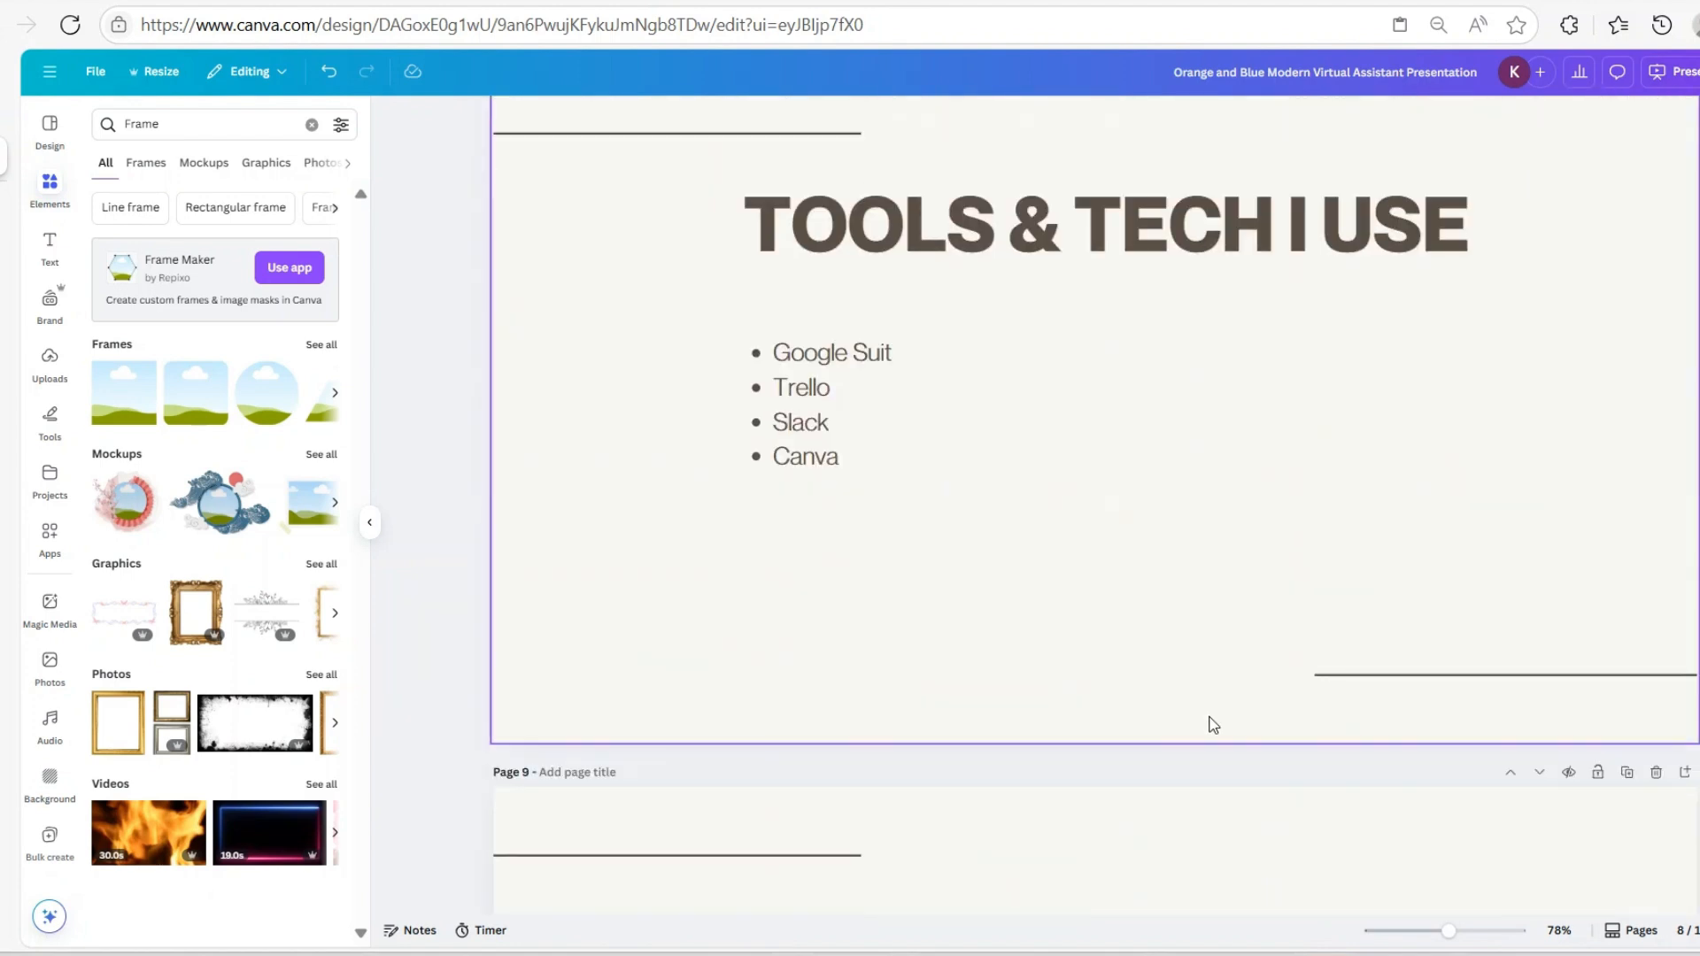
{"action": "scroll", "coordinate": [1213, 724], "scroll_direction": "down", "scroll_amount": 15}
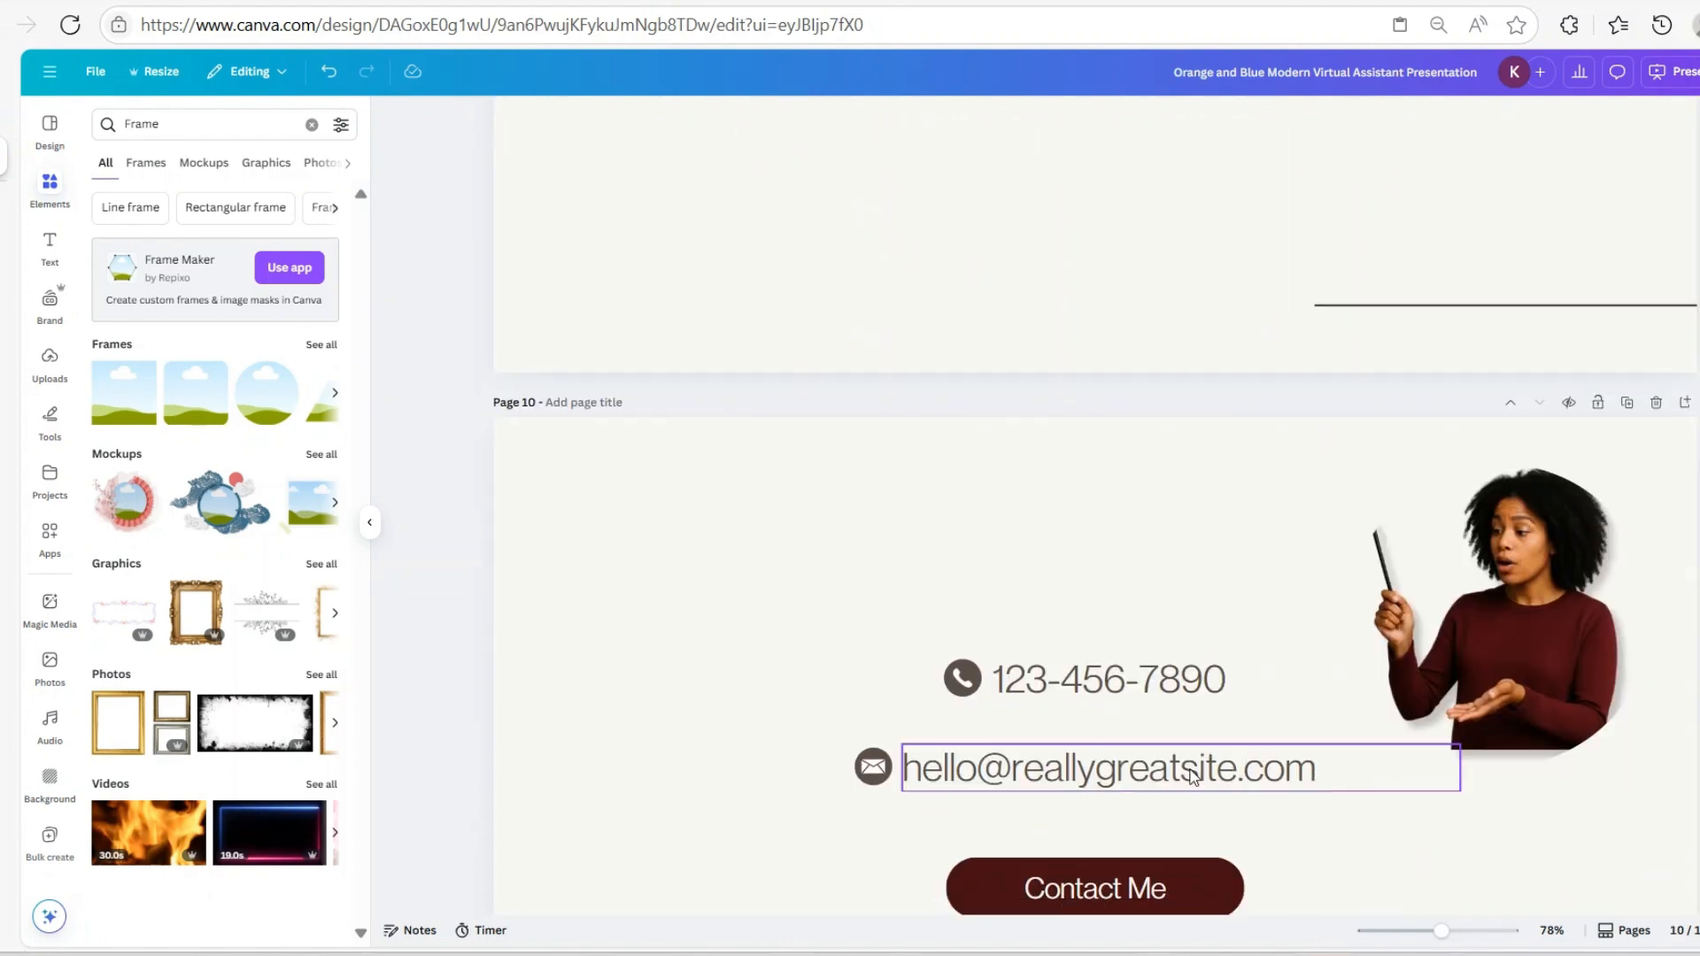
{"action": "scroll", "coordinate": [1193, 776], "scroll_direction": "down", "scroll_amount": 3}
Delete the cut-out woman photo from the page 2 About Me slide
{"action": "scroll", "coordinate": [1215, 753], "scroll_direction": "up", "scroll_amount": 20}
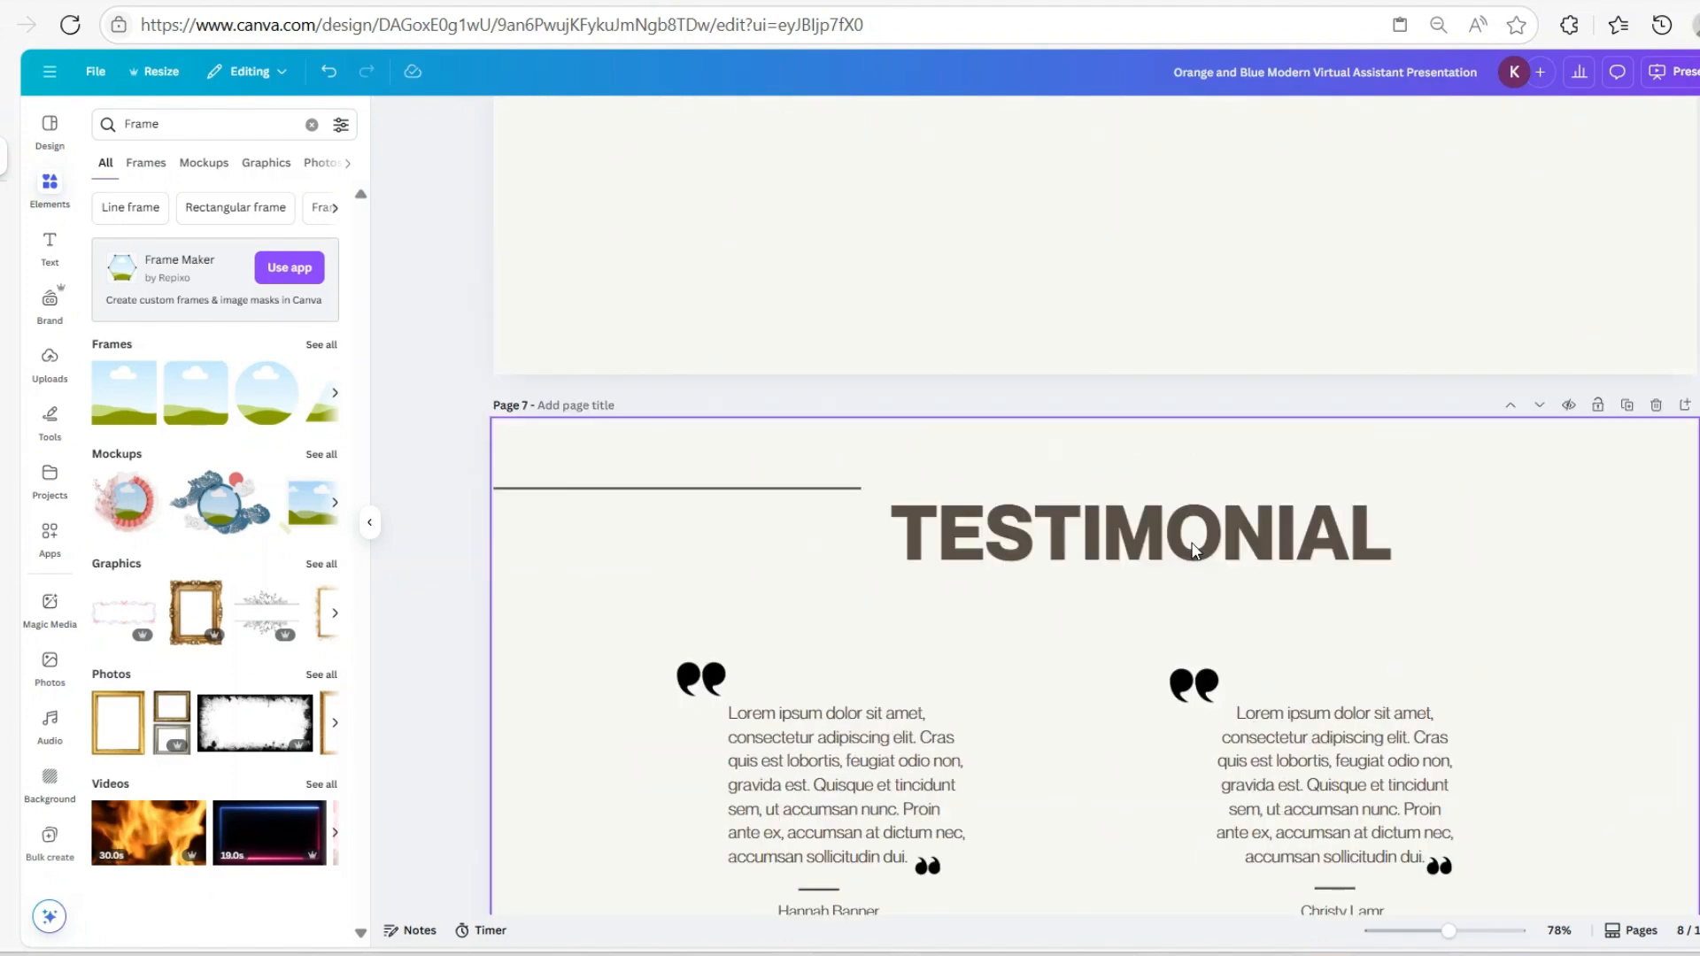
{"action": "scroll", "coordinate": [1193, 550], "scroll_direction": "up", "scroll_amount": 20}
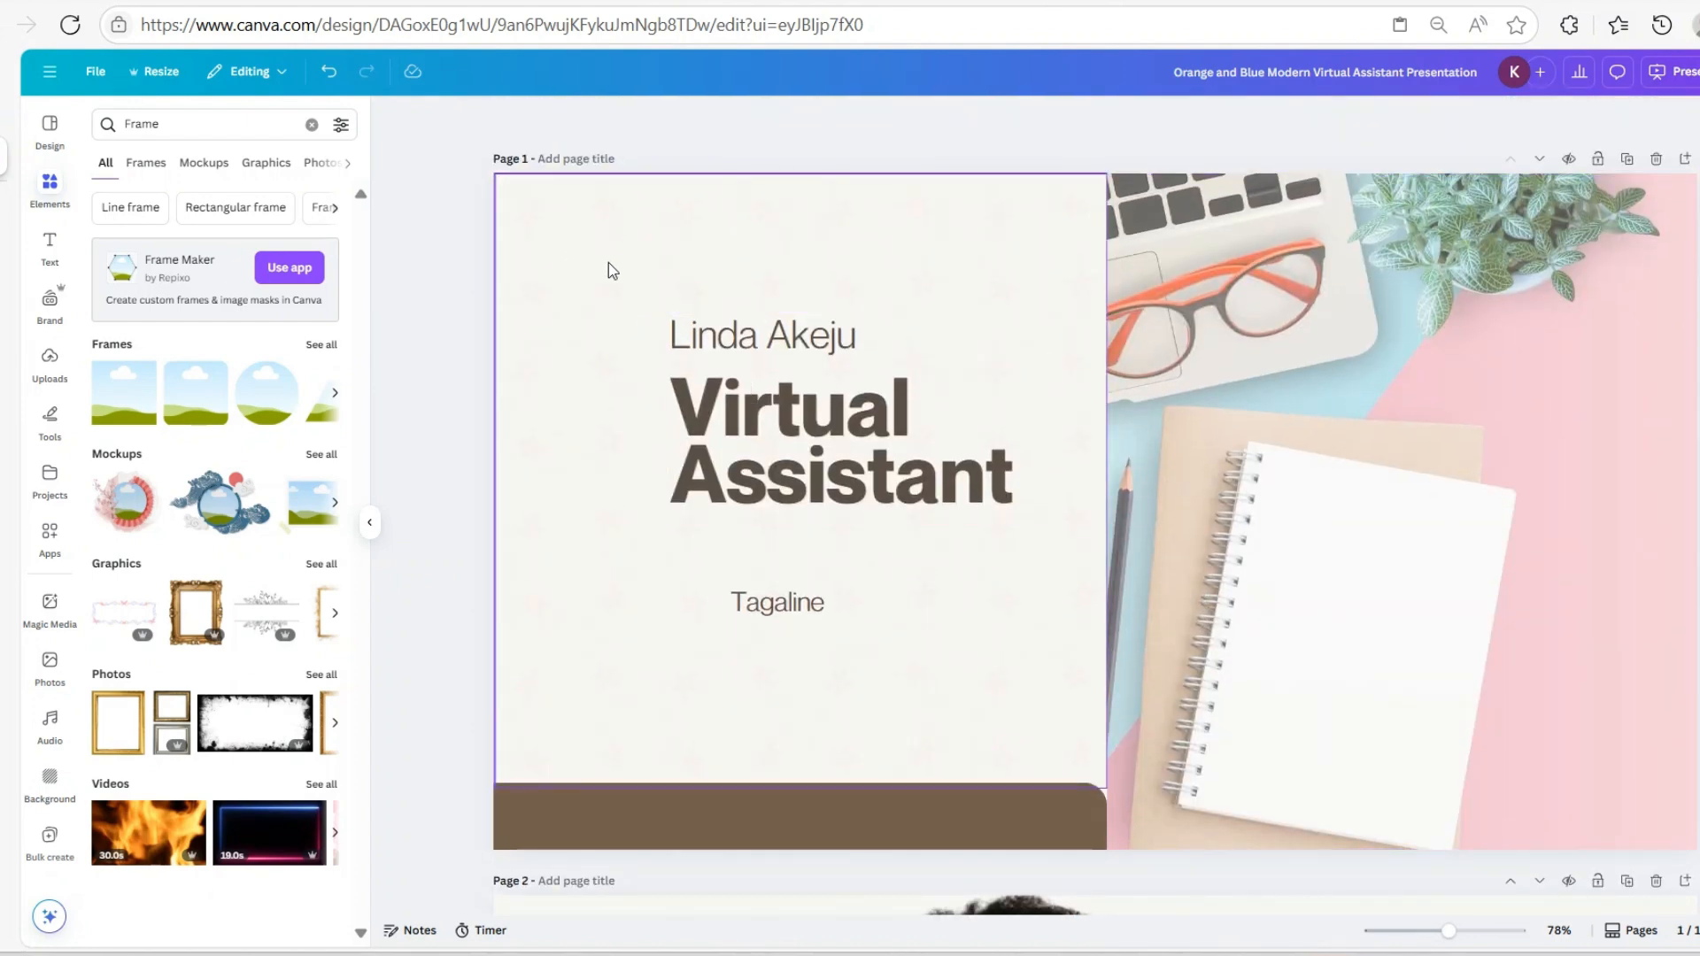
{"action": "scroll", "coordinate": [1177, 540], "scroll_direction": "down", "scroll_amount": 8}
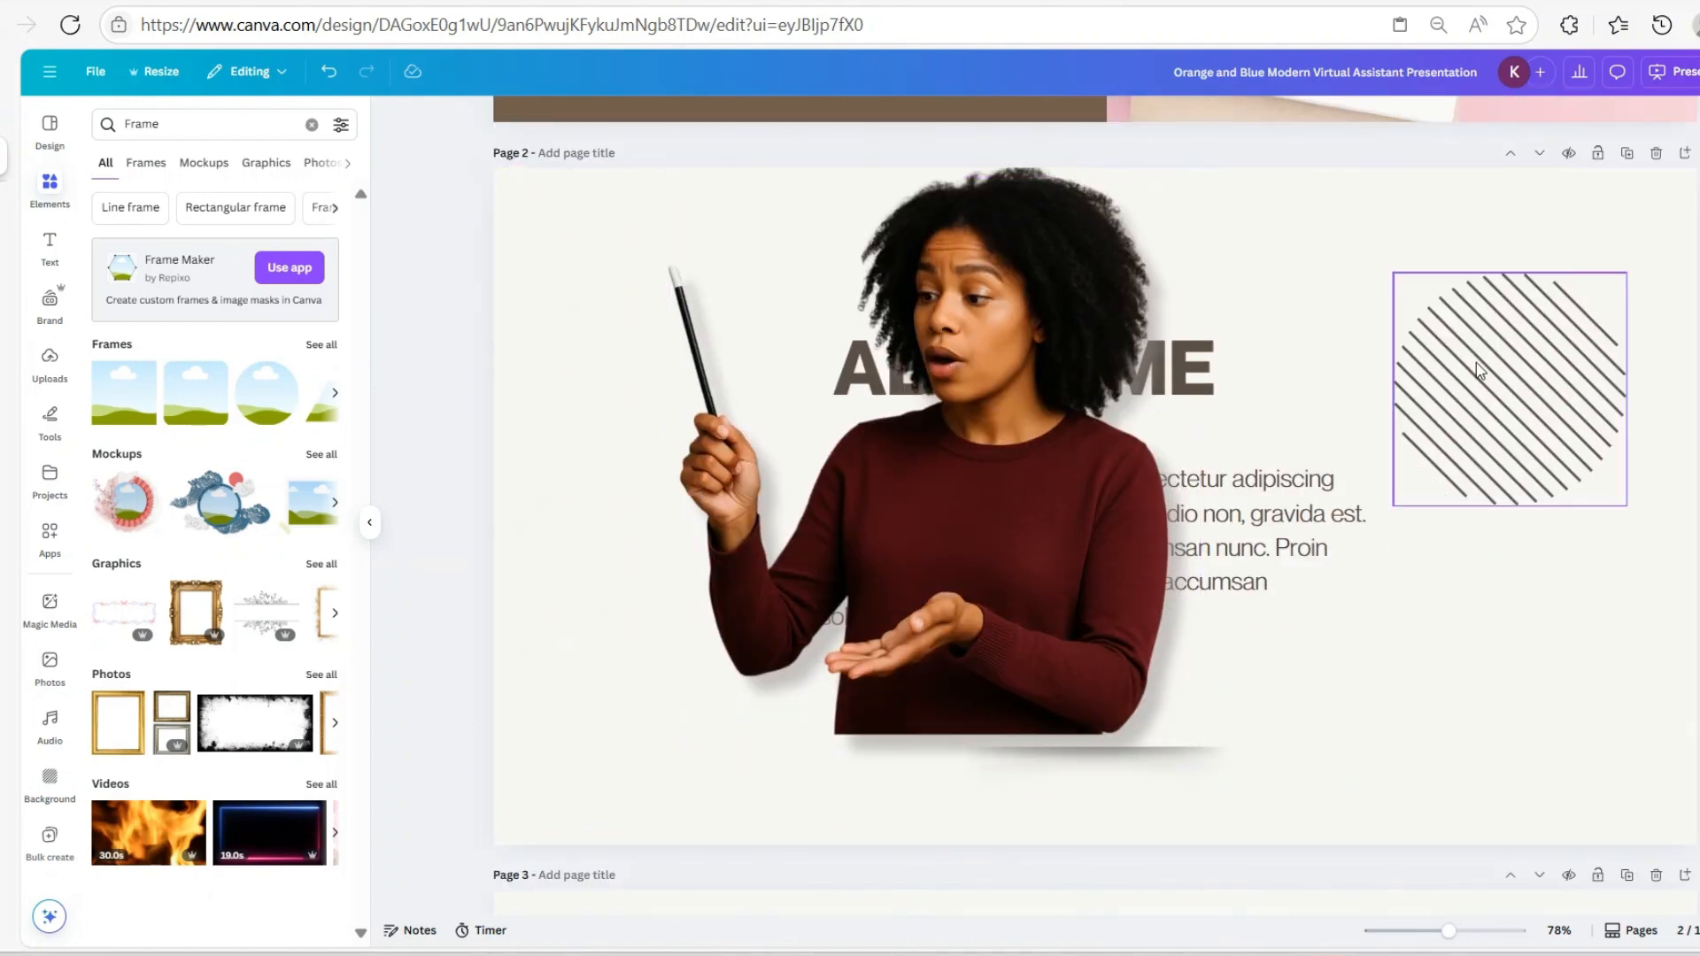
{"action": "left_click", "coordinate": [1187, 390]}
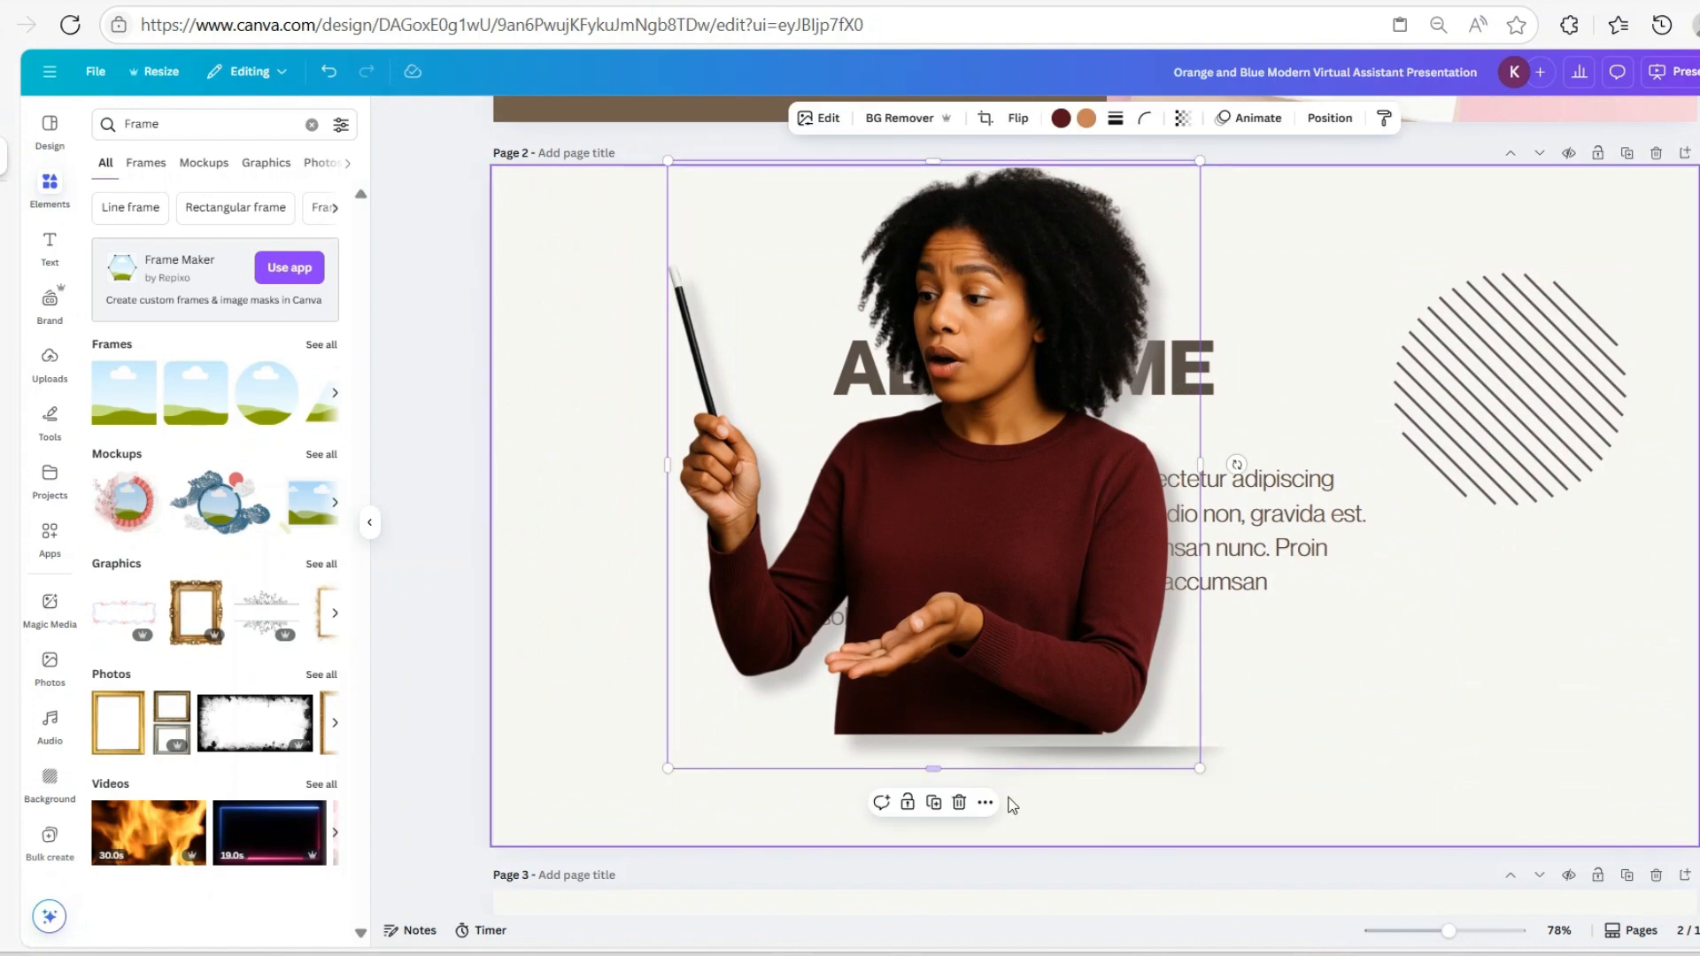
{"action": "left_click", "coordinate": [959, 802]}
{"action": "scroll", "coordinate": [1564, 678], "scroll_direction": "down", "scroll_amount": 20}
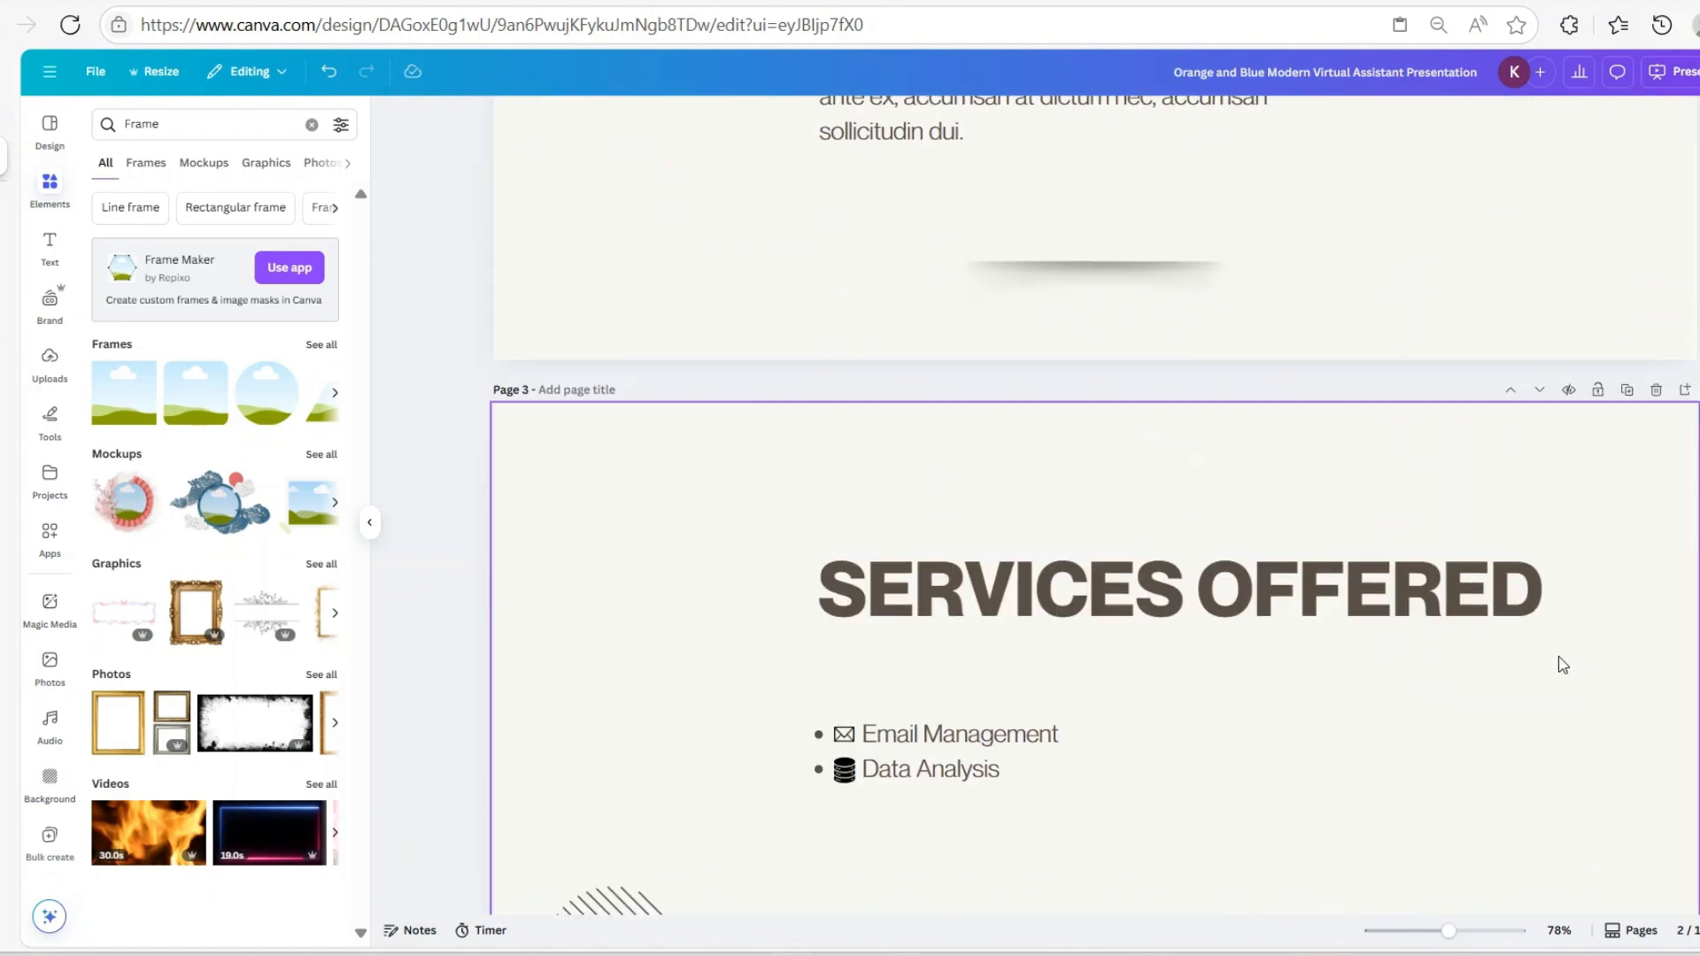
{"action": "scroll", "coordinate": [1556, 659], "scroll_direction": "down", "scroll_amount": 12}
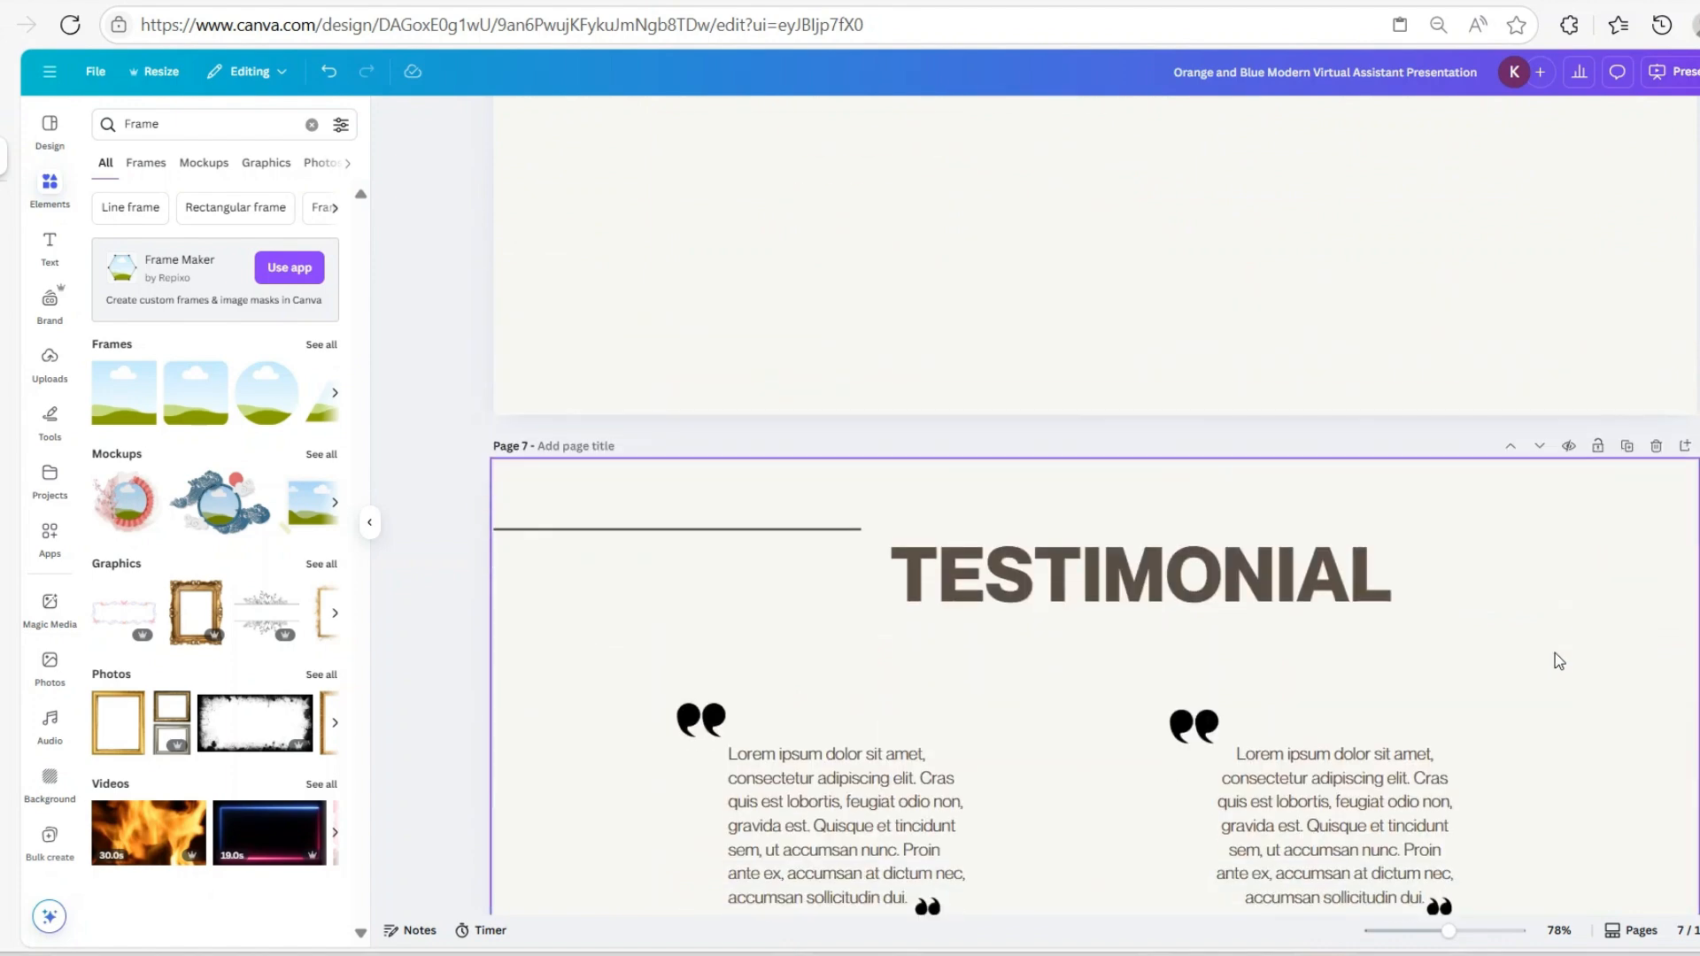
{"action": "scroll", "coordinate": [1537, 673], "scroll_direction": "up", "scroll_amount": 16}
{"action": "scroll", "coordinate": [1515, 682], "scroll_direction": "up", "scroll_amount": 18}
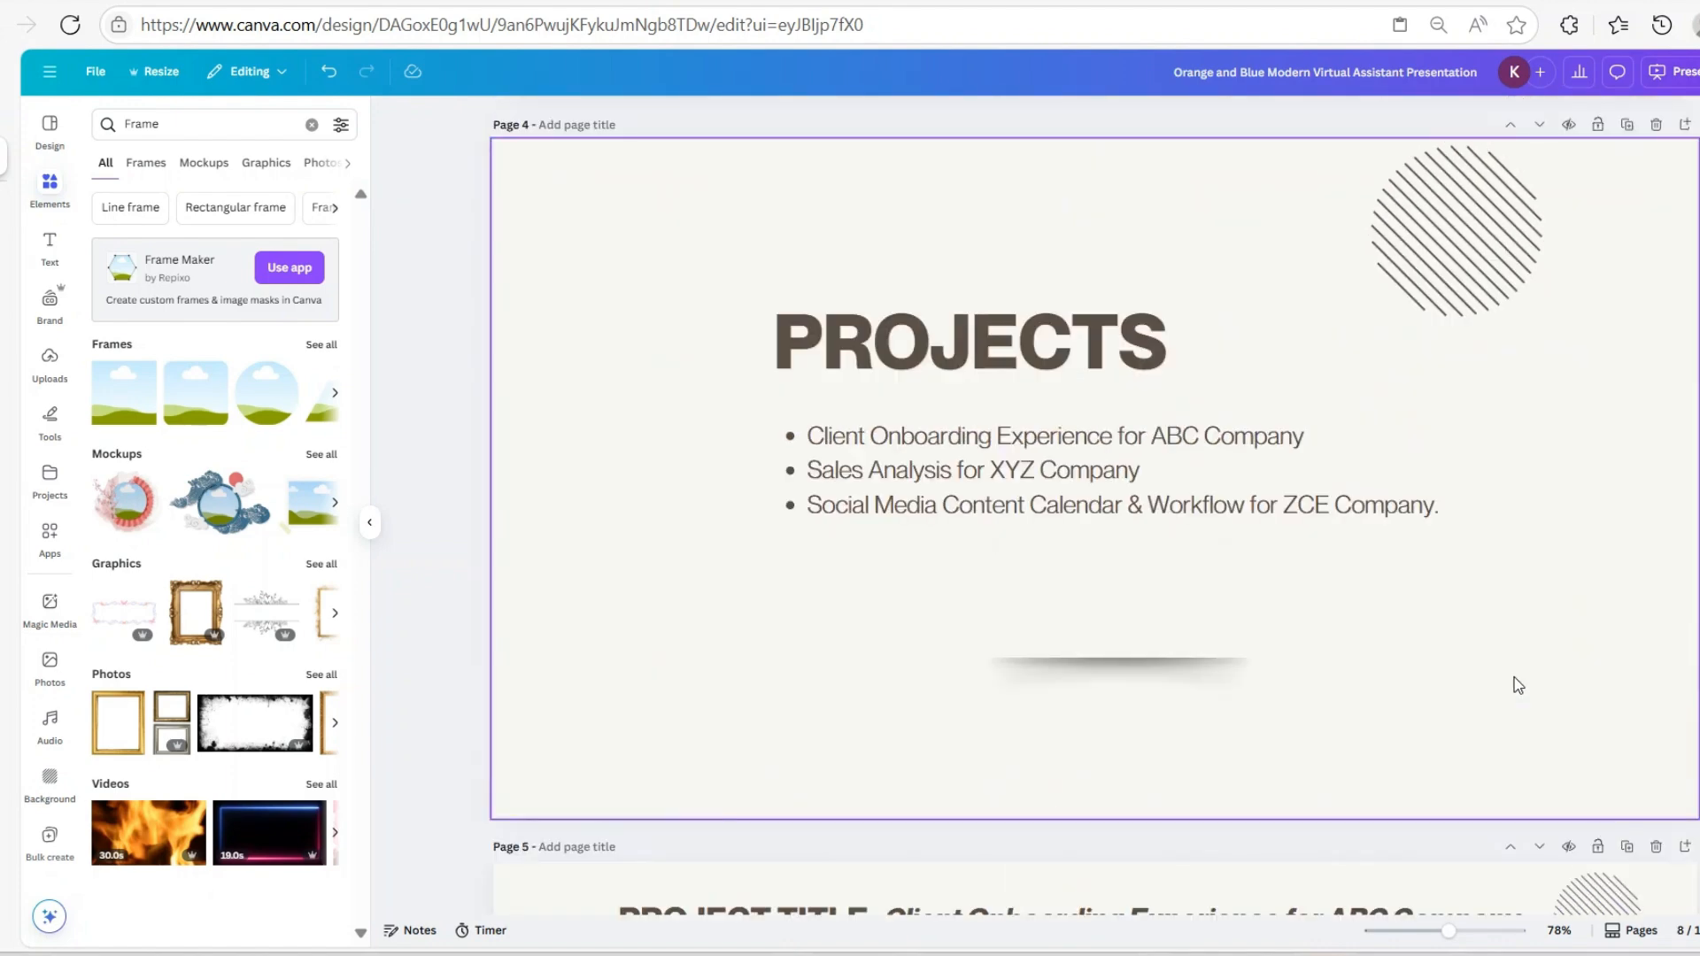
{"action": "scroll", "coordinate": [1517, 686], "scroll_direction": "down", "scroll_amount": 3}
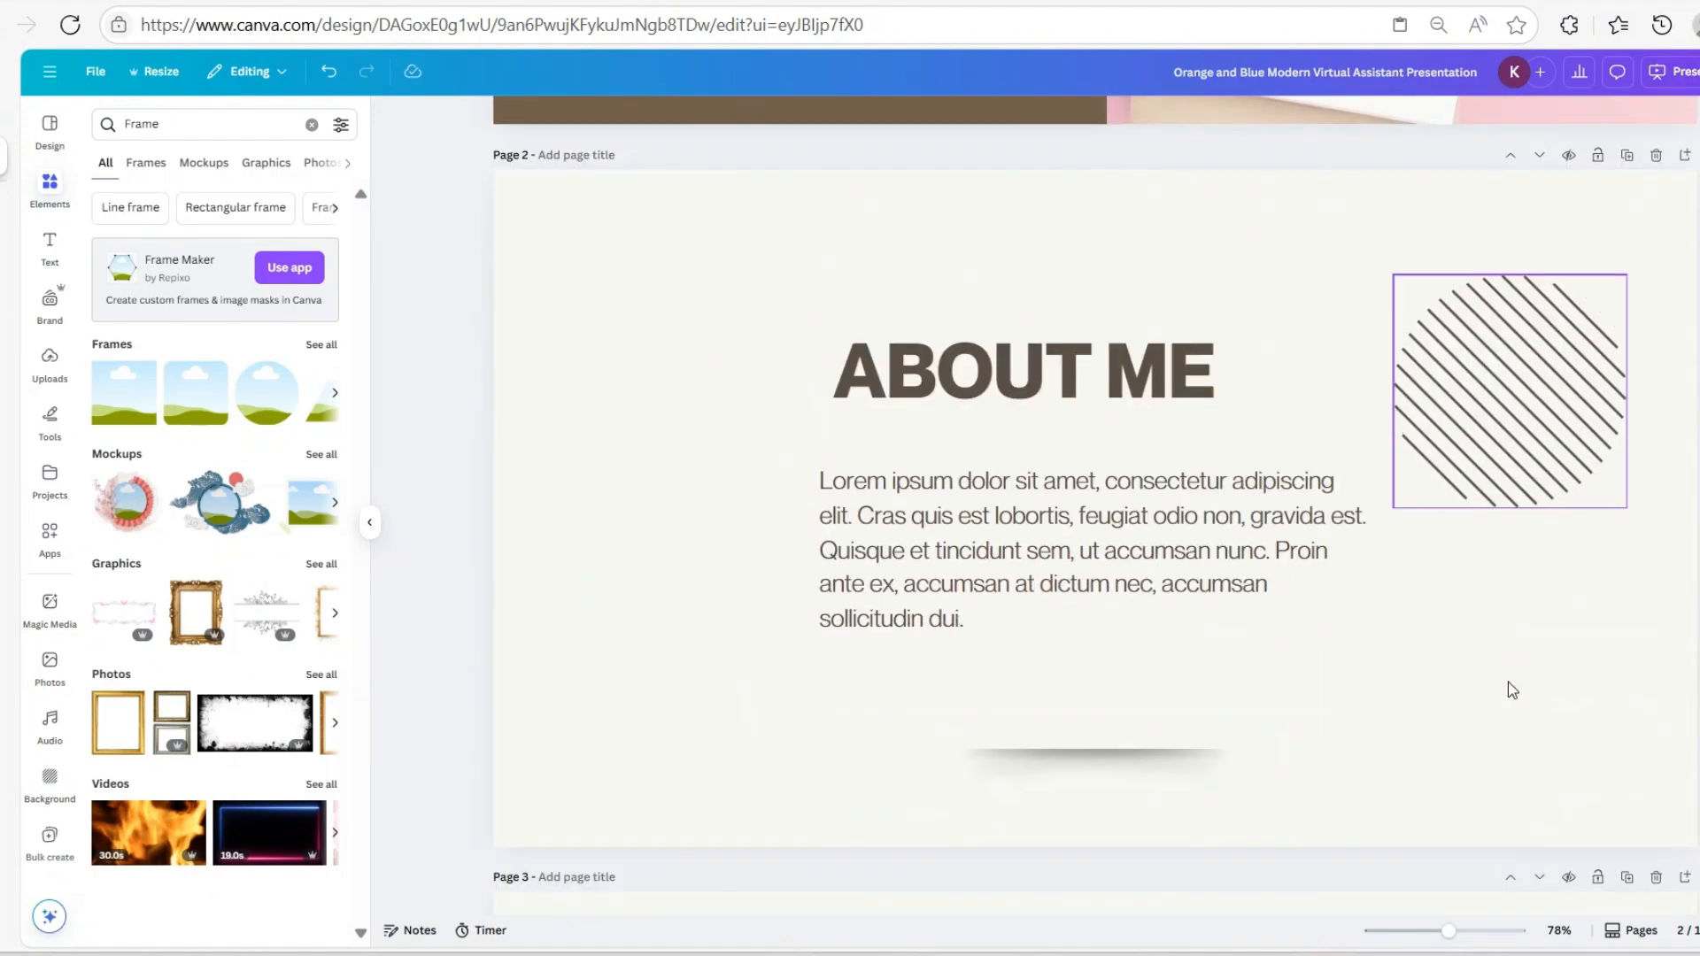
{"action": "left_click", "coordinate": [567, 263]}
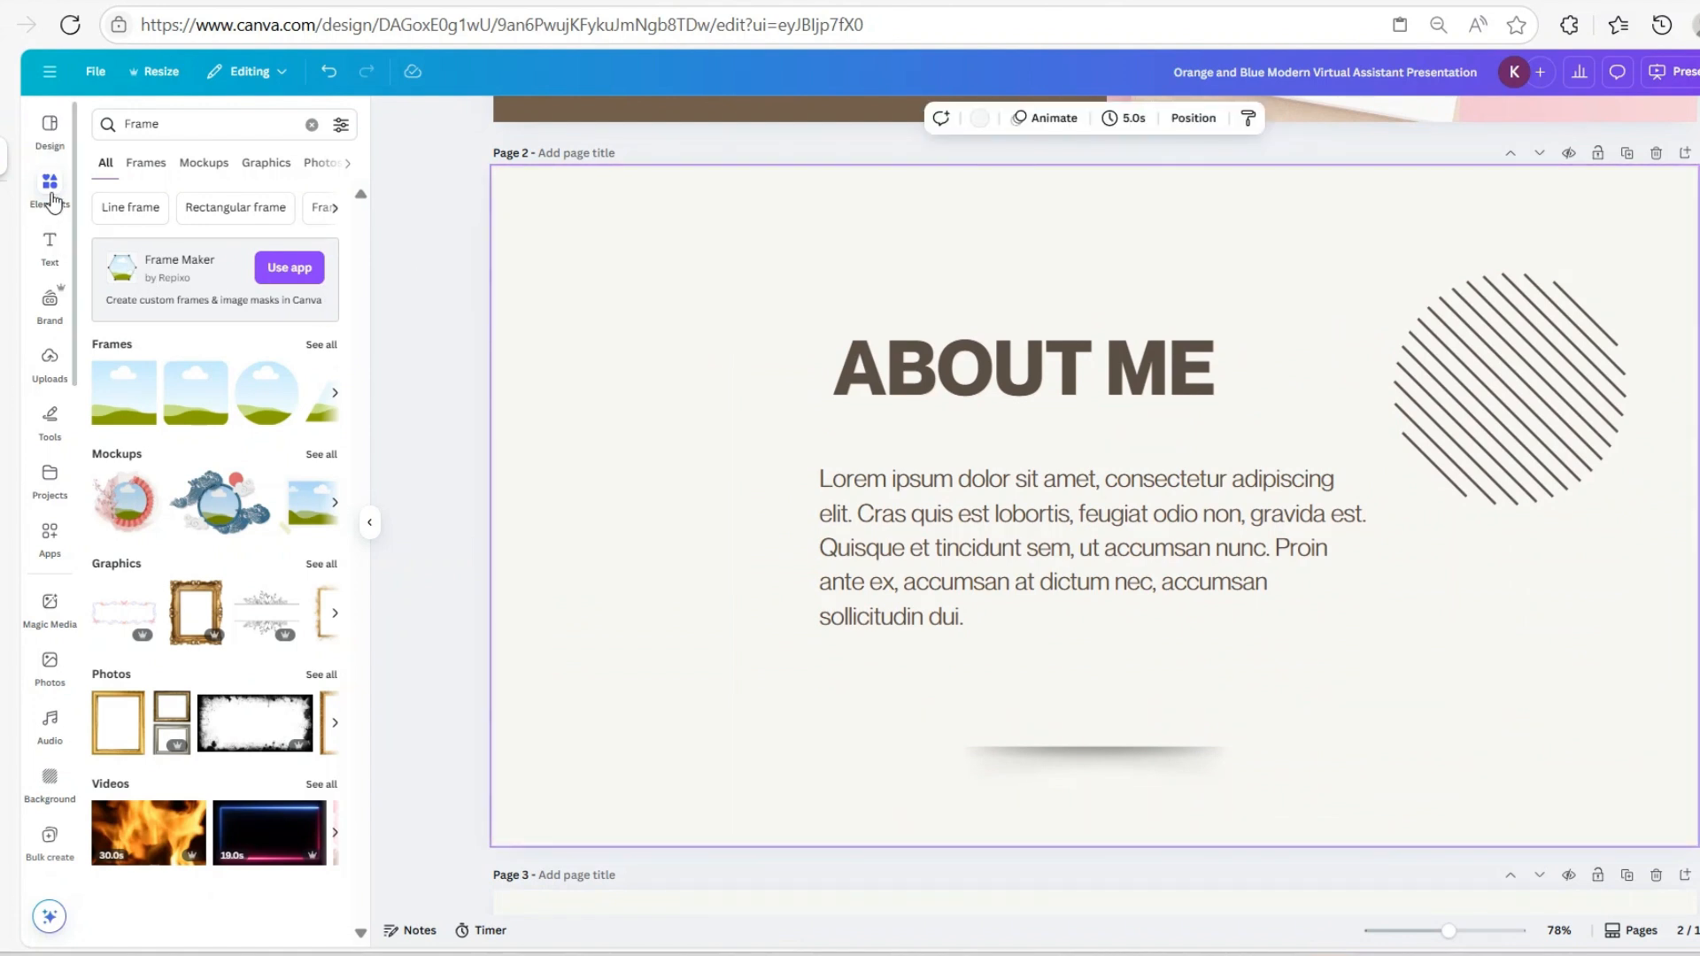
Add the orange star-and-swirl pattern from Recently used and stretch it to all four page edges
{"action": "left_click", "coordinate": [312, 124]}
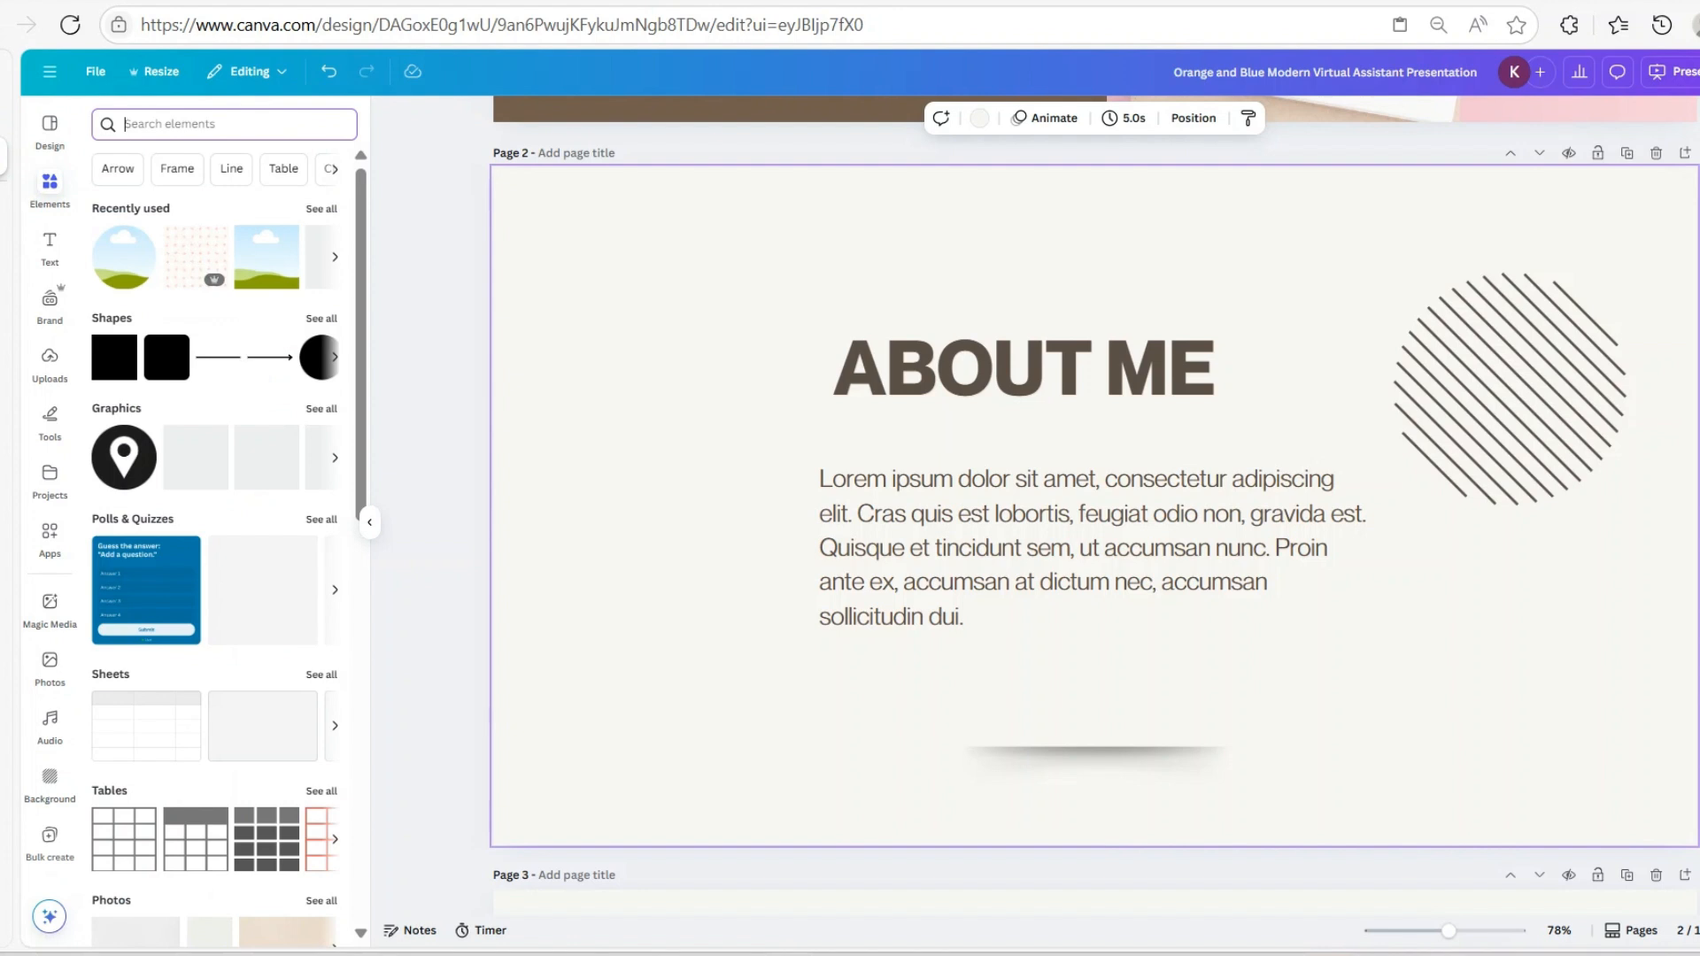
{"action": "left_click", "coordinate": [319, 210]}
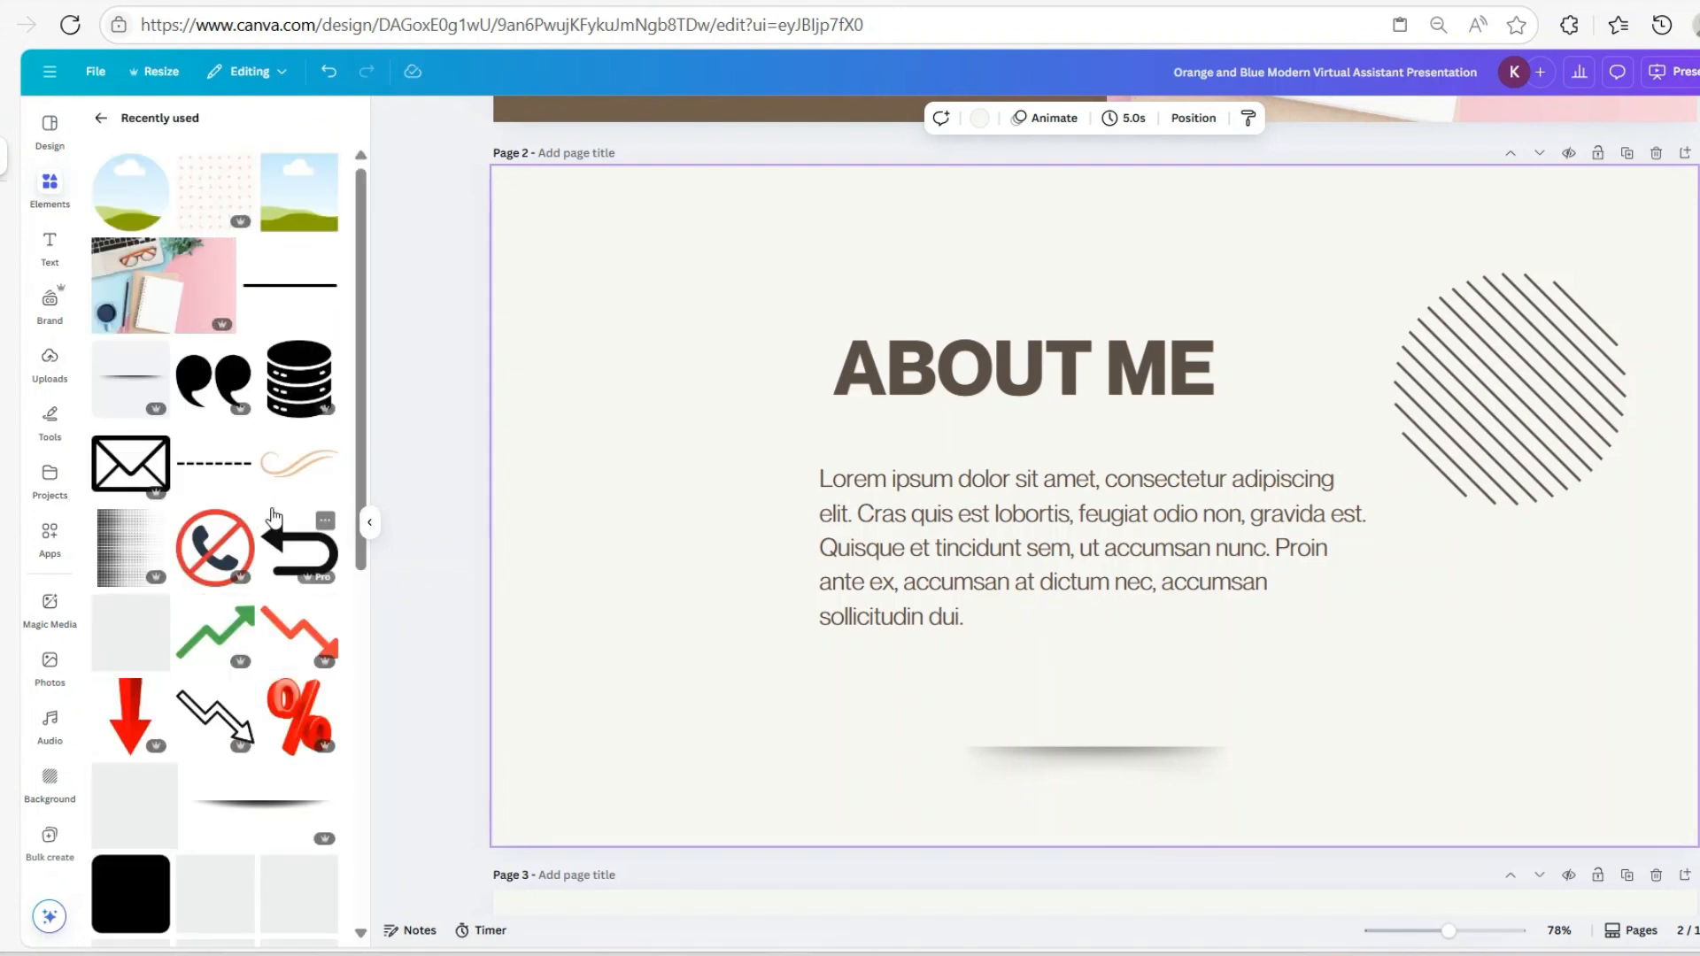
{"action": "left_click", "coordinate": [213, 211]}
{"action": "left_click_drag", "start_coordinate": [823, 509], "coordinate": [498, 490]}
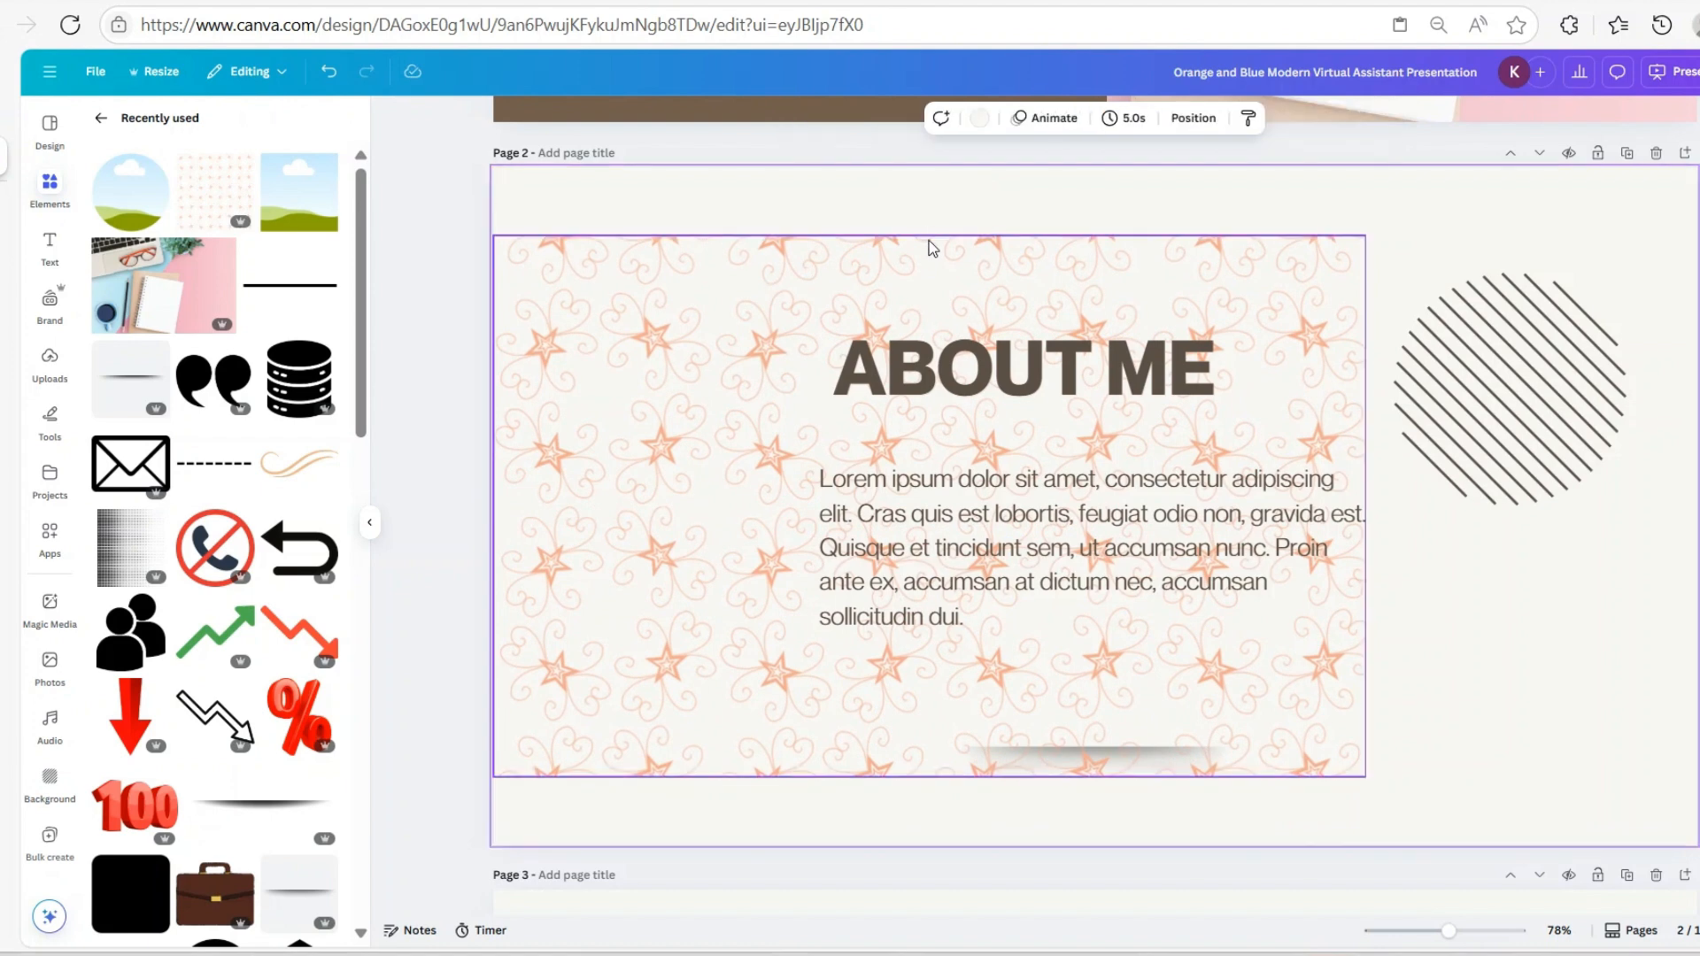
{"action": "left_click_drag", "start_coordinate": [927, 234], "coordinate": [921, 169]}
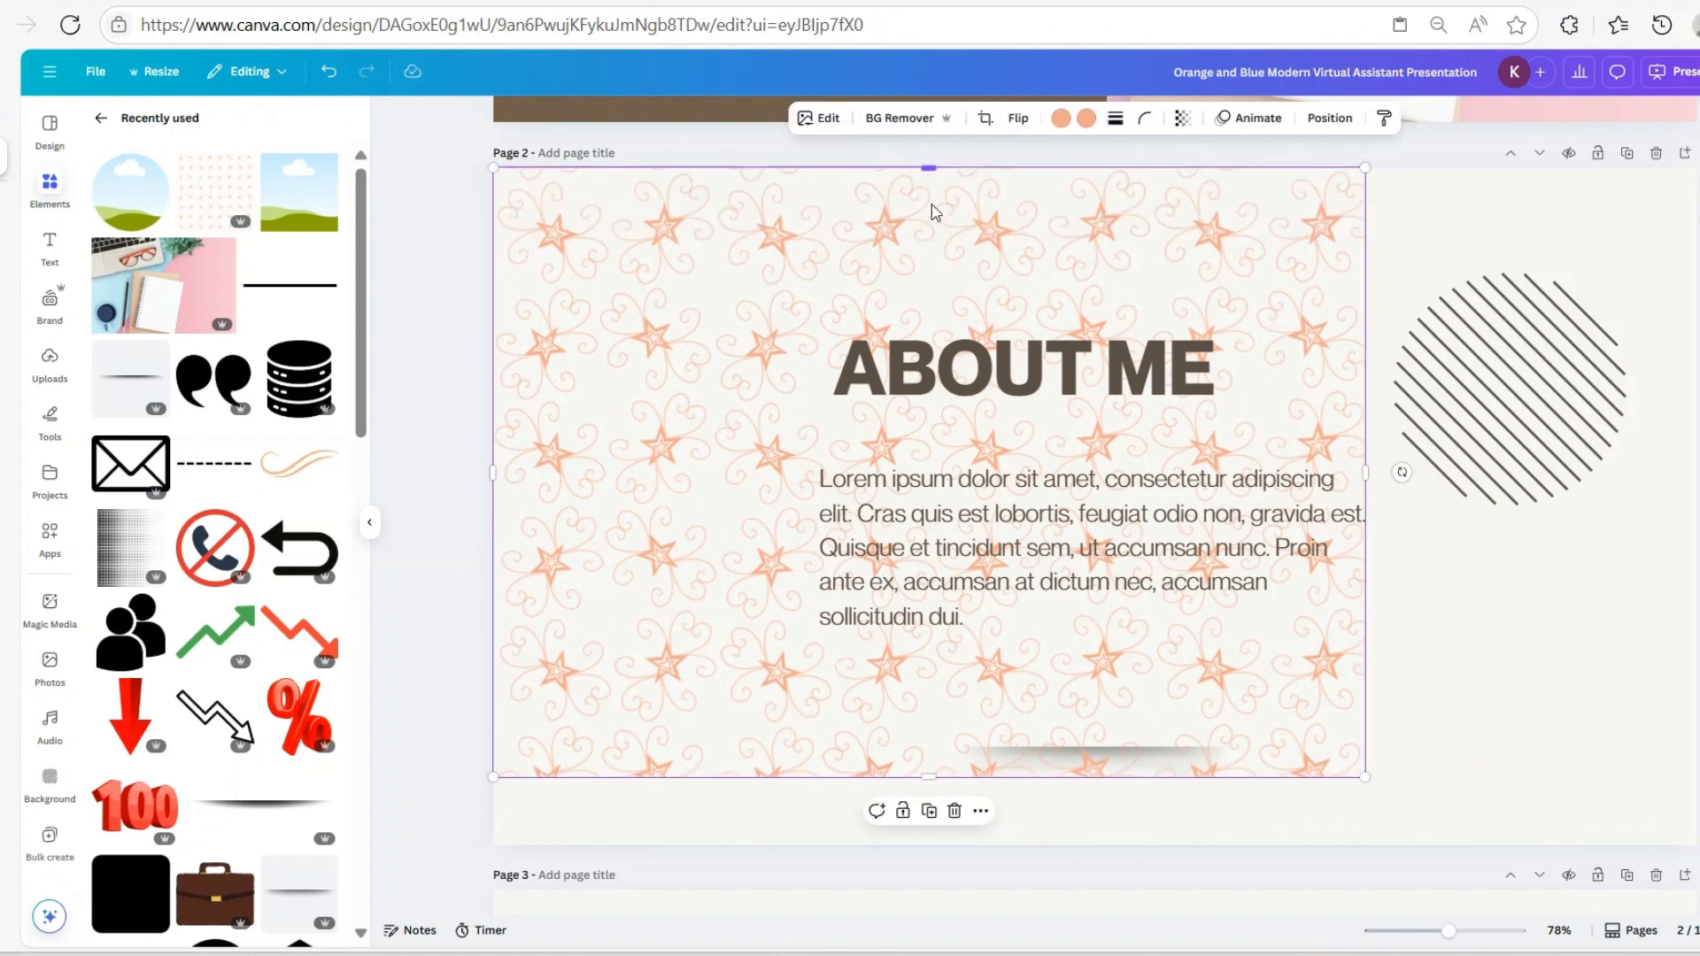
{"action": "left_click_drag", "start_coordinate": [1368, 471], "coordinate": [1692, 508]}
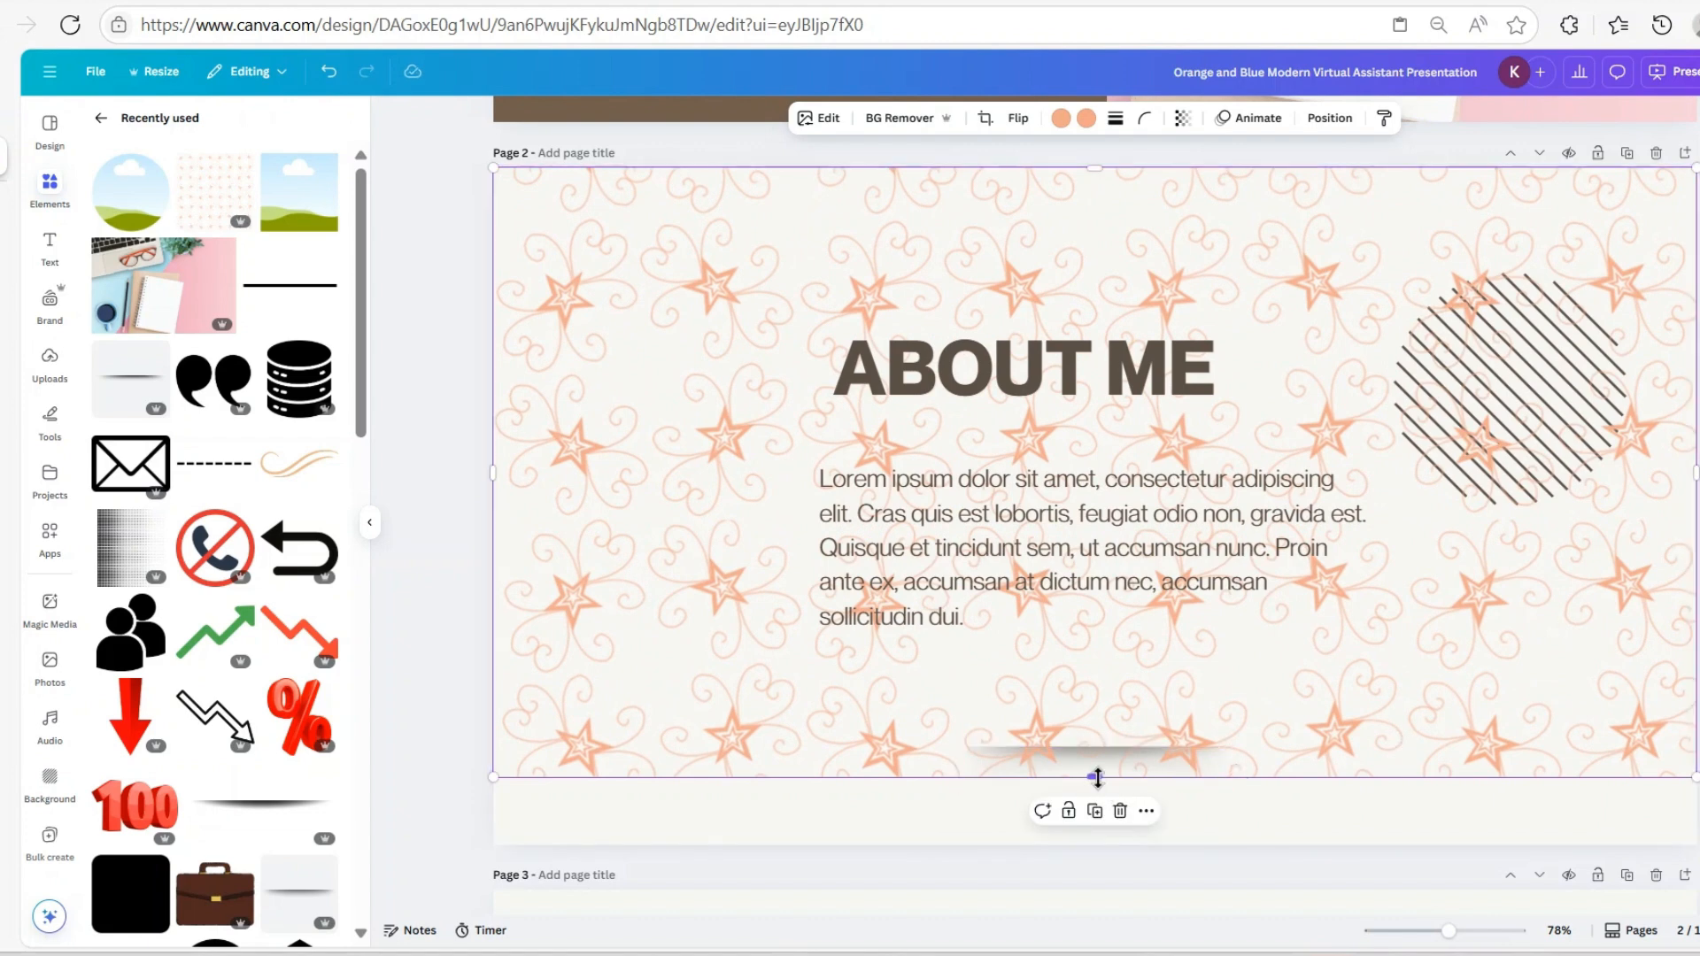
{"action": "left_click_drag", "start_coordinate": [1095, 777], "coordinate": [1125, 843]}
{"action": "scroll", "coordinate": [1138, 376], "scroll_direction": "up", "scroll_amount": 8}
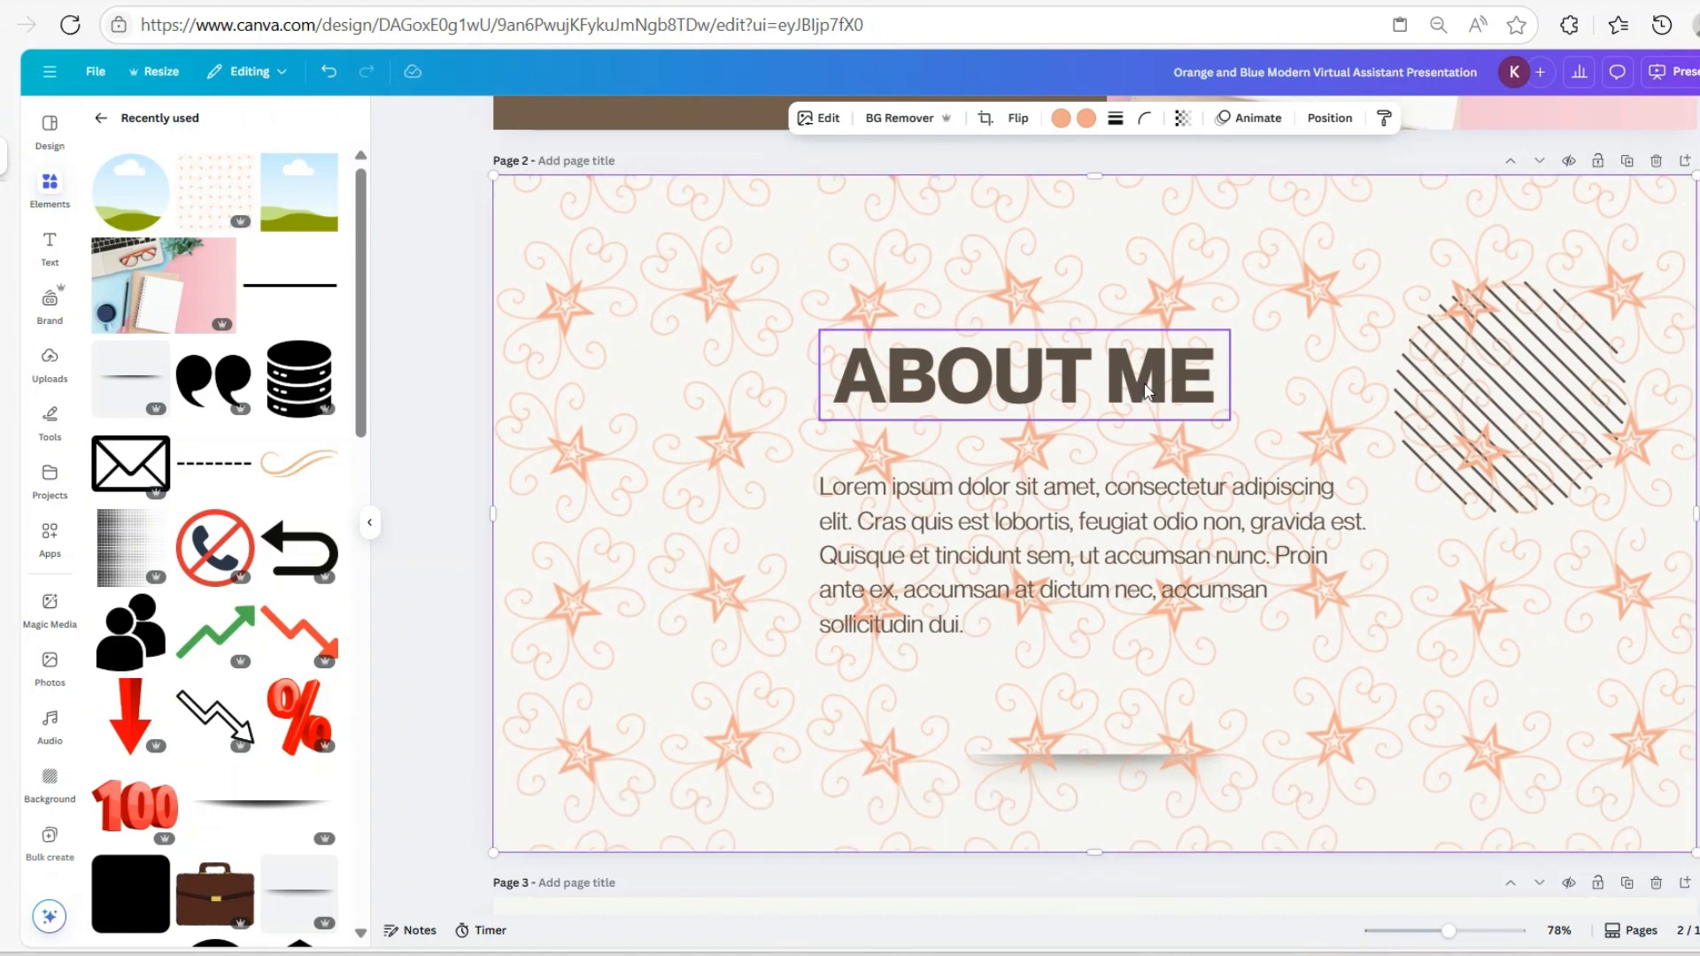
{"action": "left_click", "coordinate": [595, 290]}
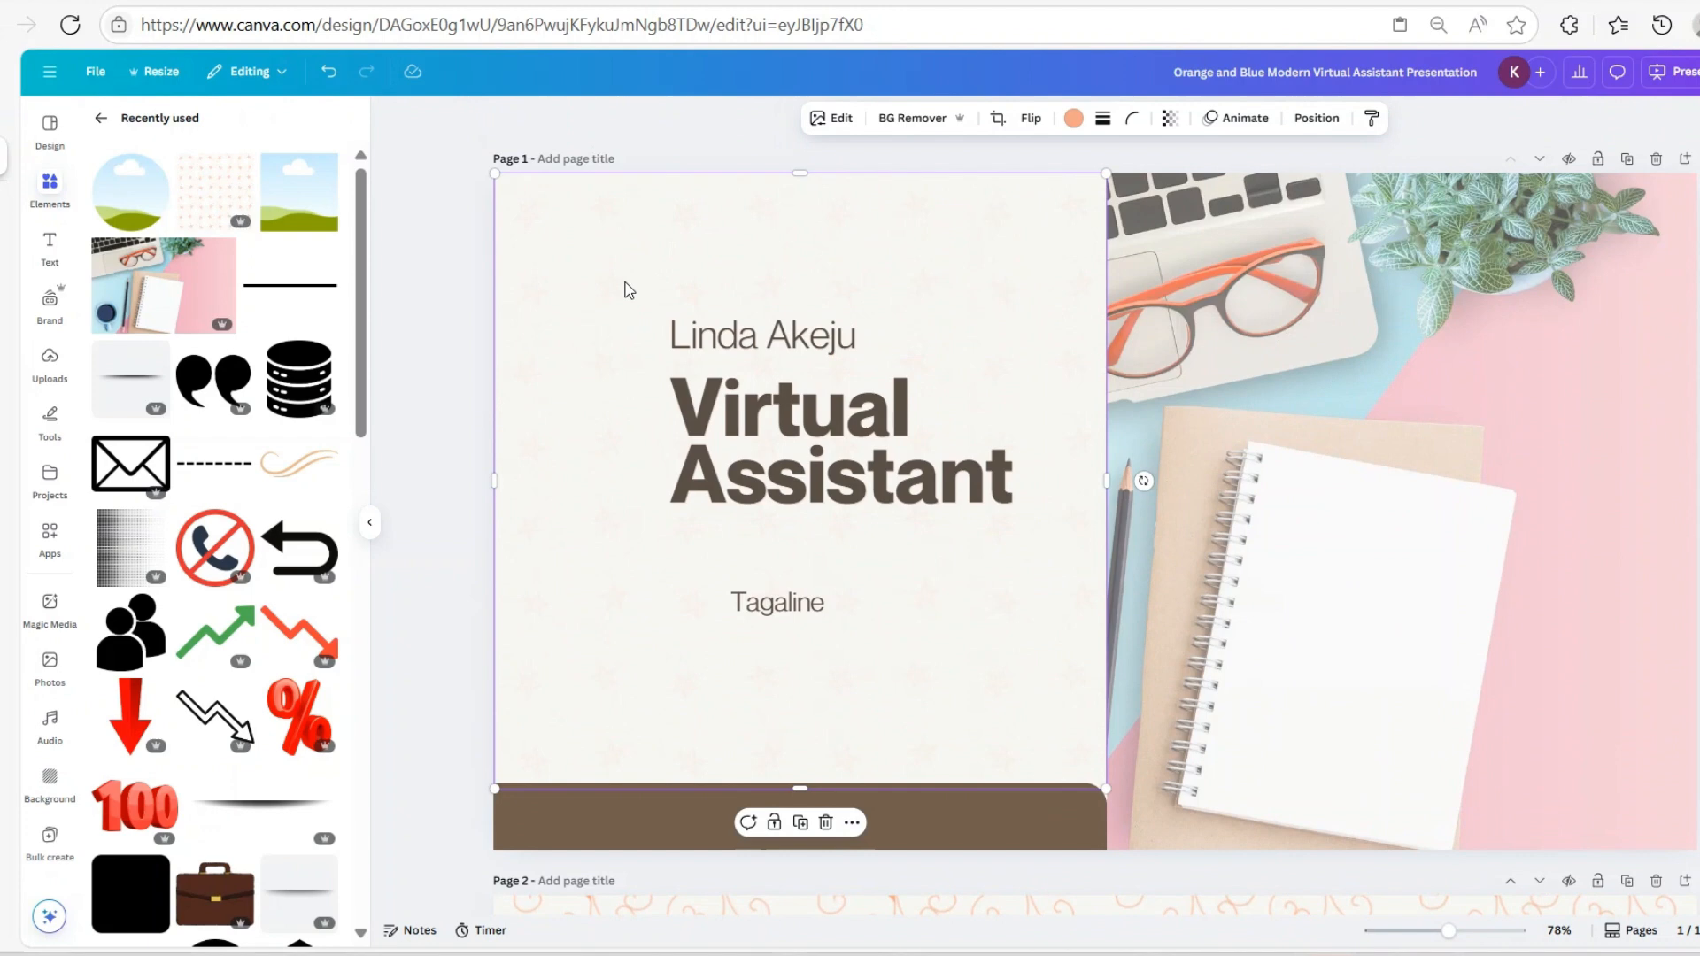
Check the transparency value of the faint pattern on the cover page
{"action": "left_click", "coordinate": [1170, 118]}
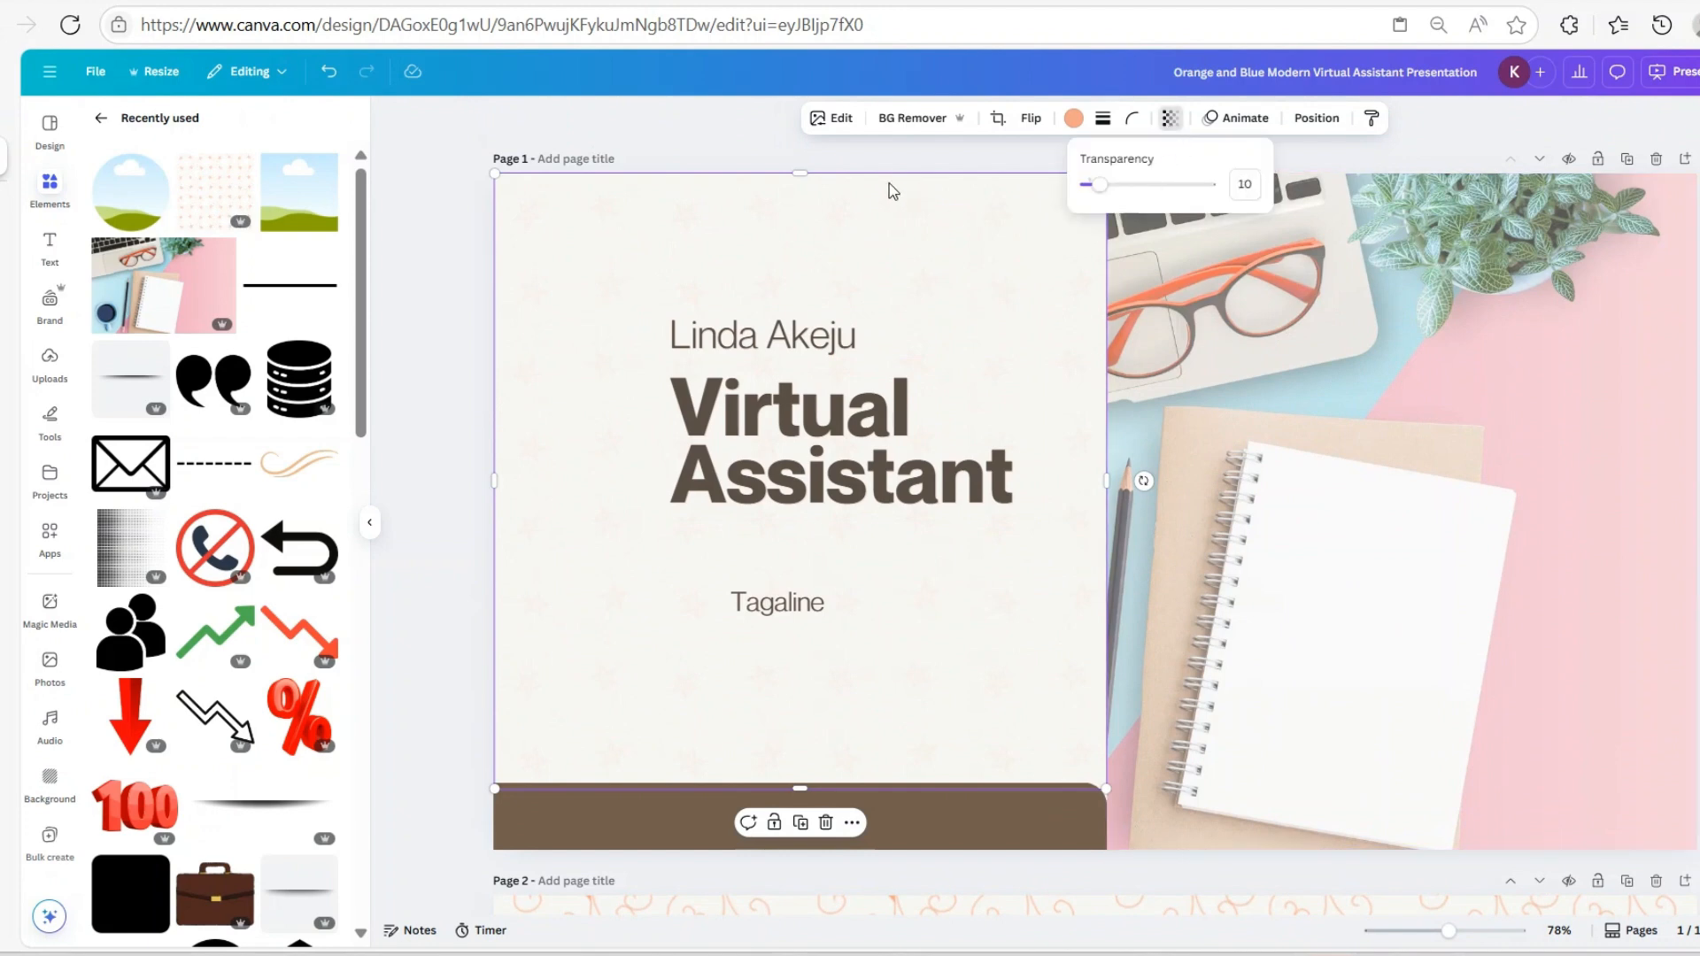
{"action": "key", "text": "Escape"}
{"action": "scroll", "coordinate": [1151, 521], "scroll_direction": "down", "scroll_amount": 8}
Set the About Me star pattern's transparency to 10
{"action": "left_click", "coordinate": [1453, 634]}
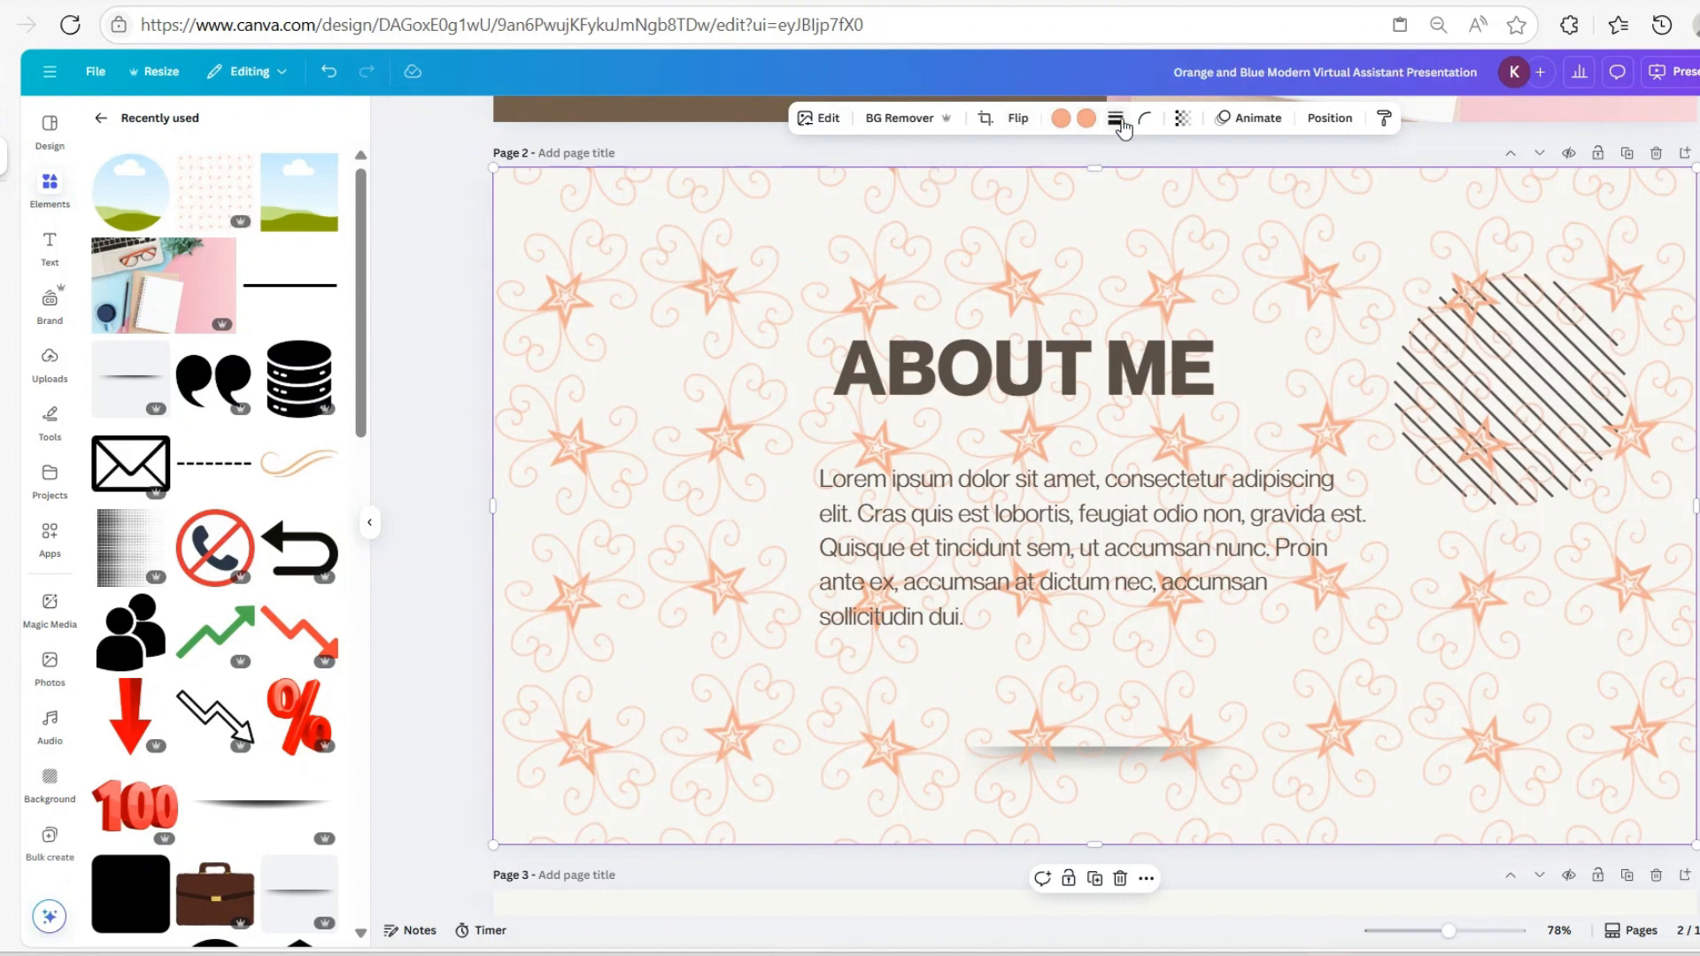
{"action": "left_click", "coordinate": [1184, 118]}
{"action": "left_click", "coordinate": [1268, 184]}
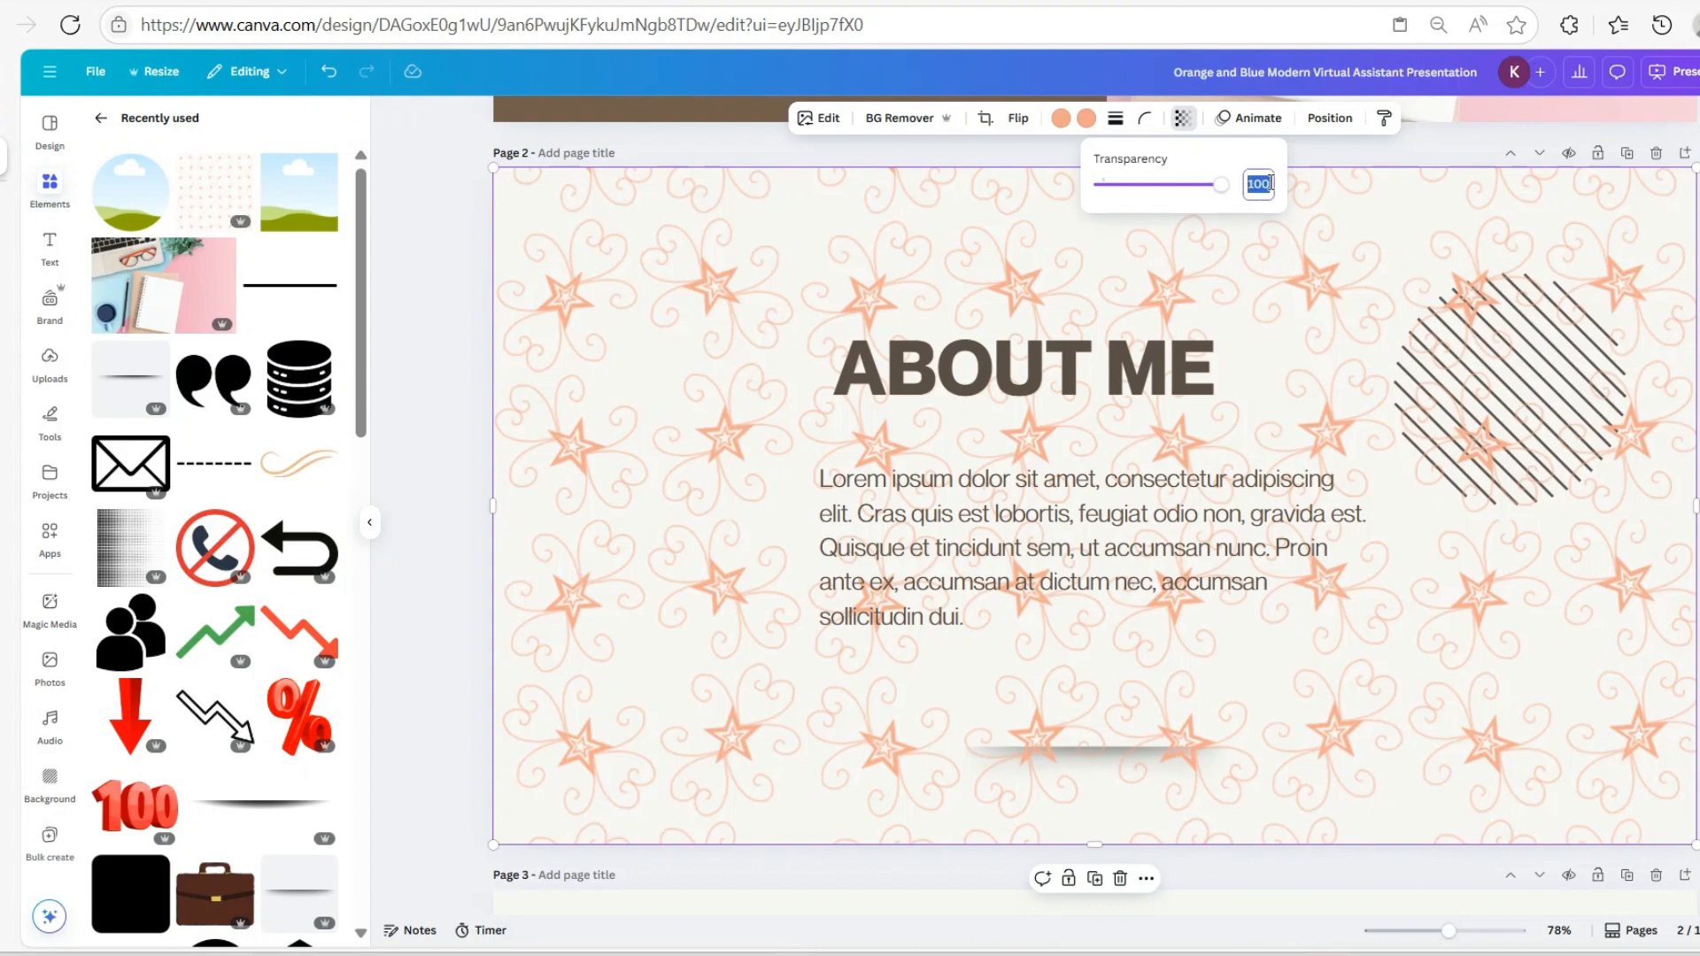
{"action": "type", "text": "10"}
{"action": "key", "text": "Return"}
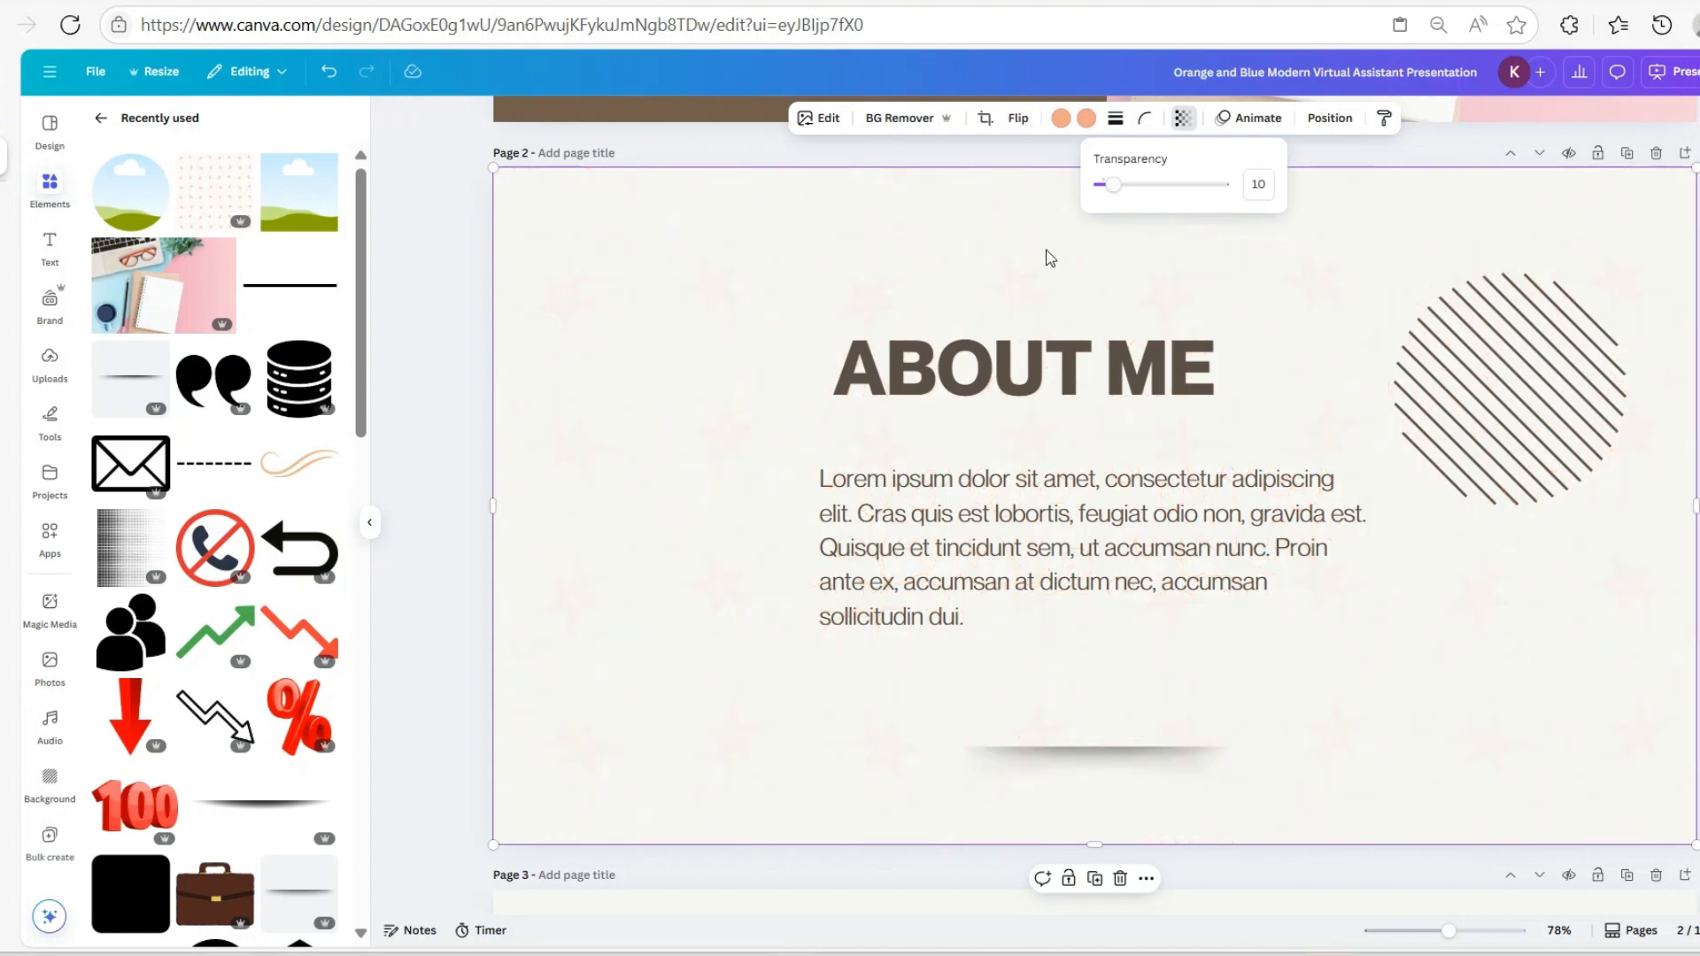
{"action": "left_click", "coordinate": [1136, 272]}
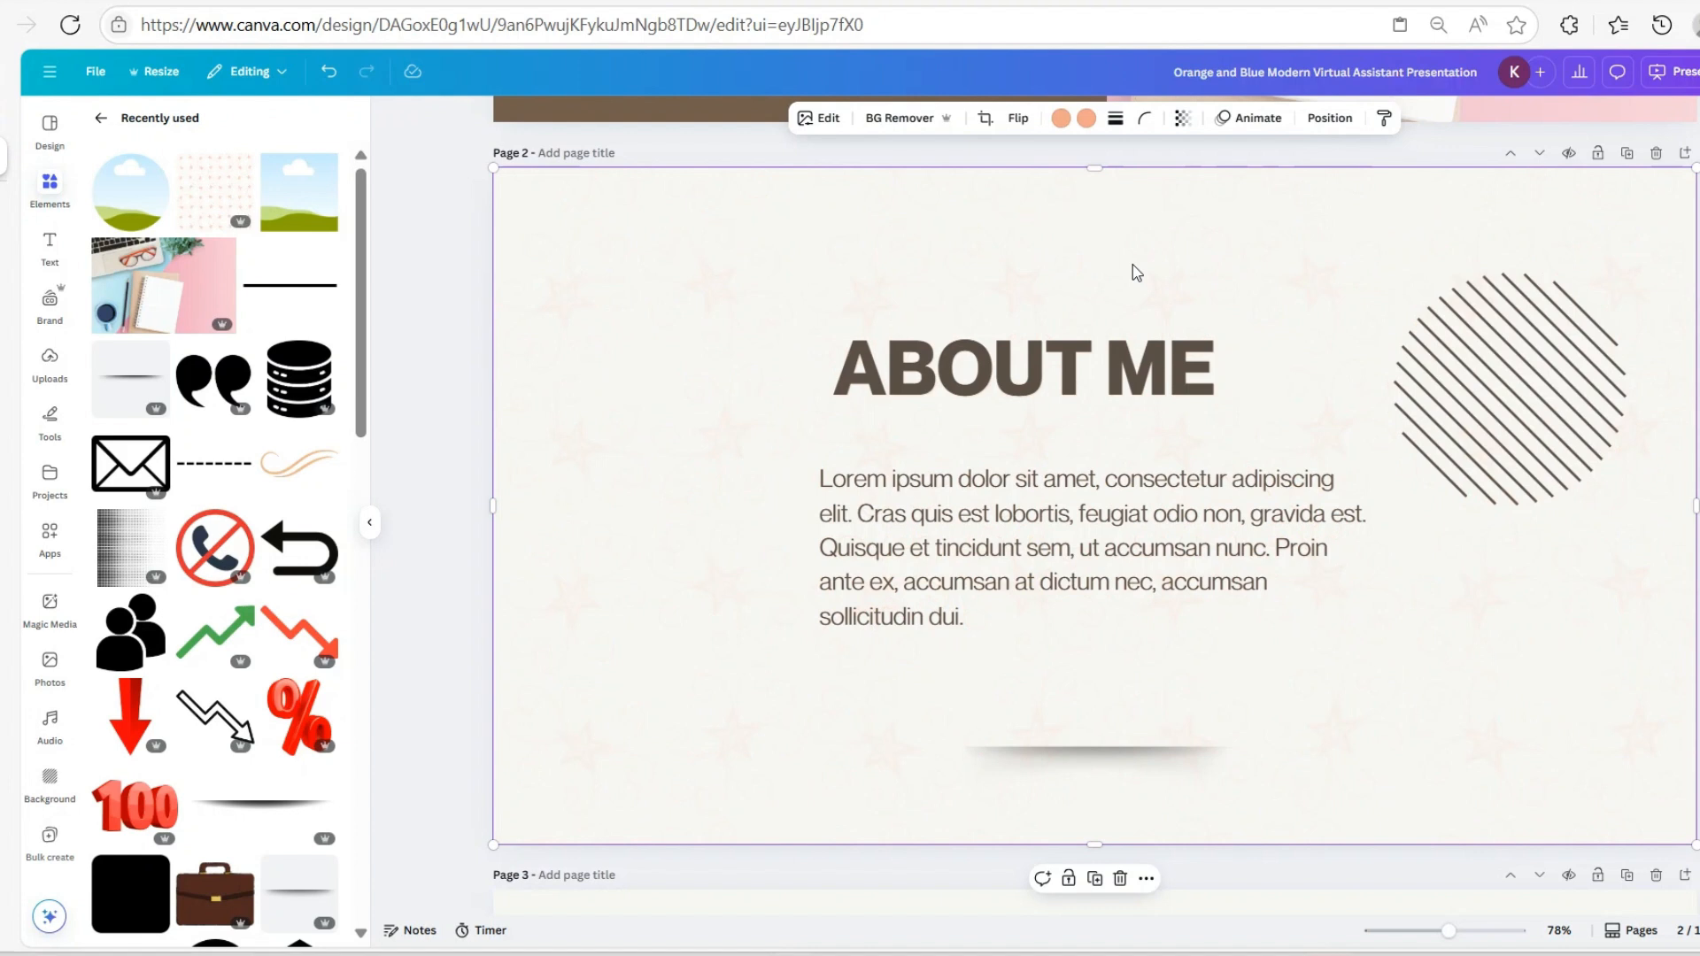
Send the star pattern to the back, then nudge the About Me paragraph slightly
{"action": "left_click", "coordinate": [1329, 118]}
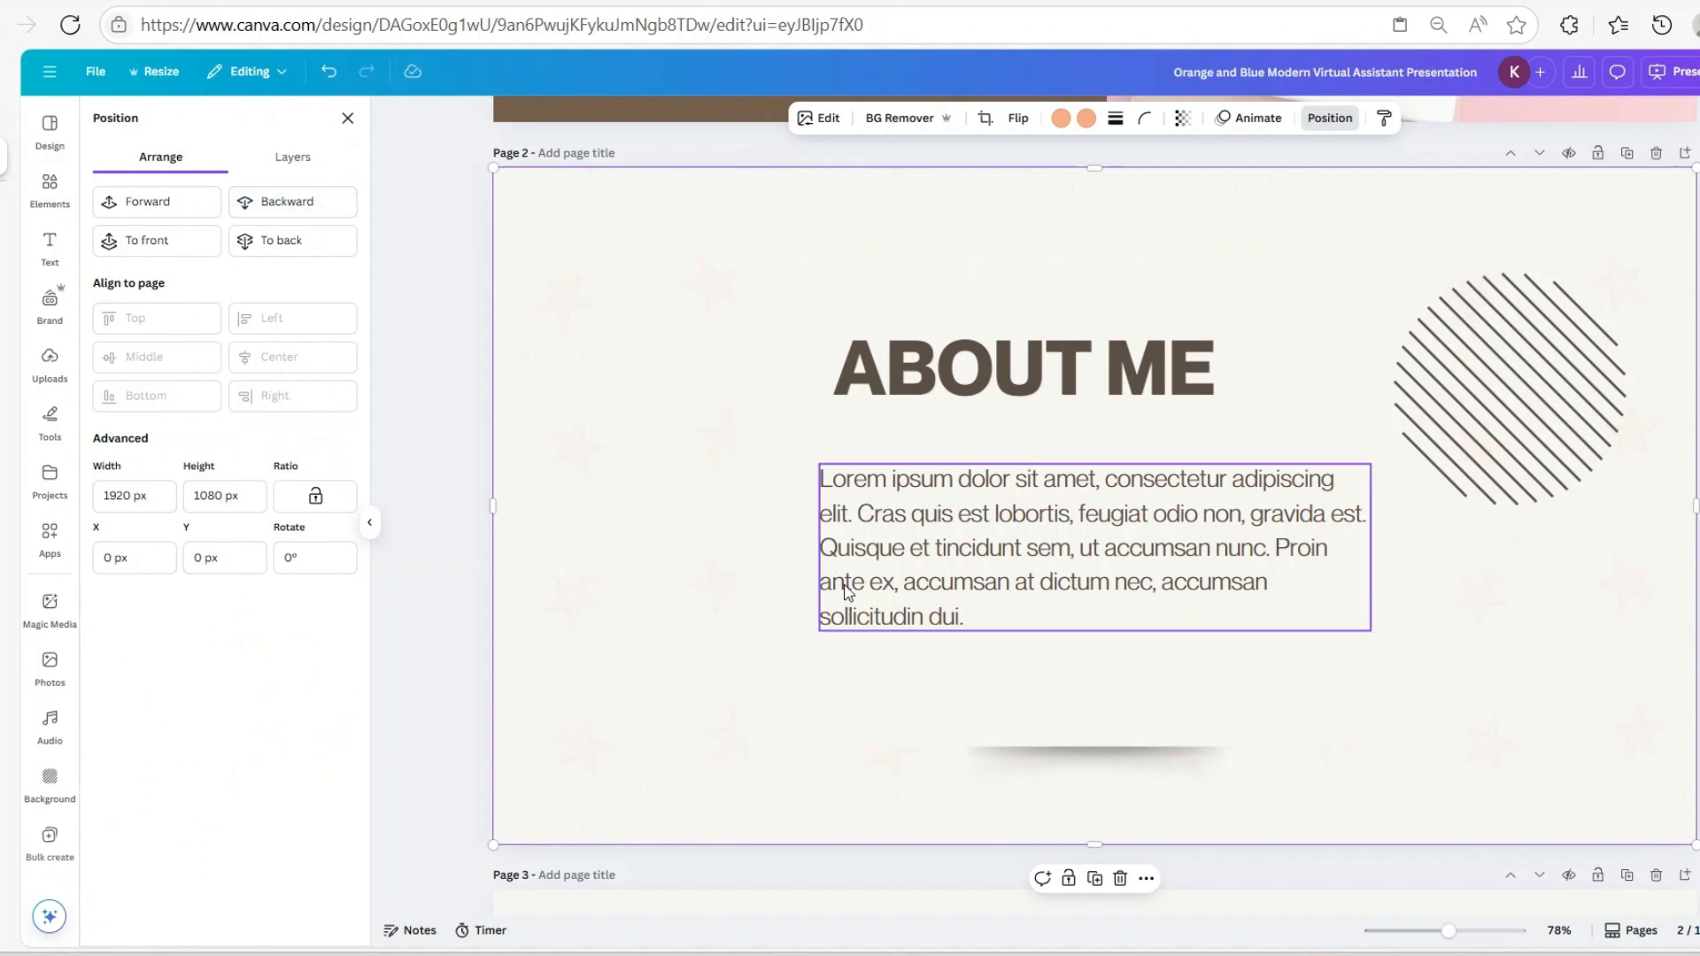
{"action": "left_click", "coordinate": [265, 202]}
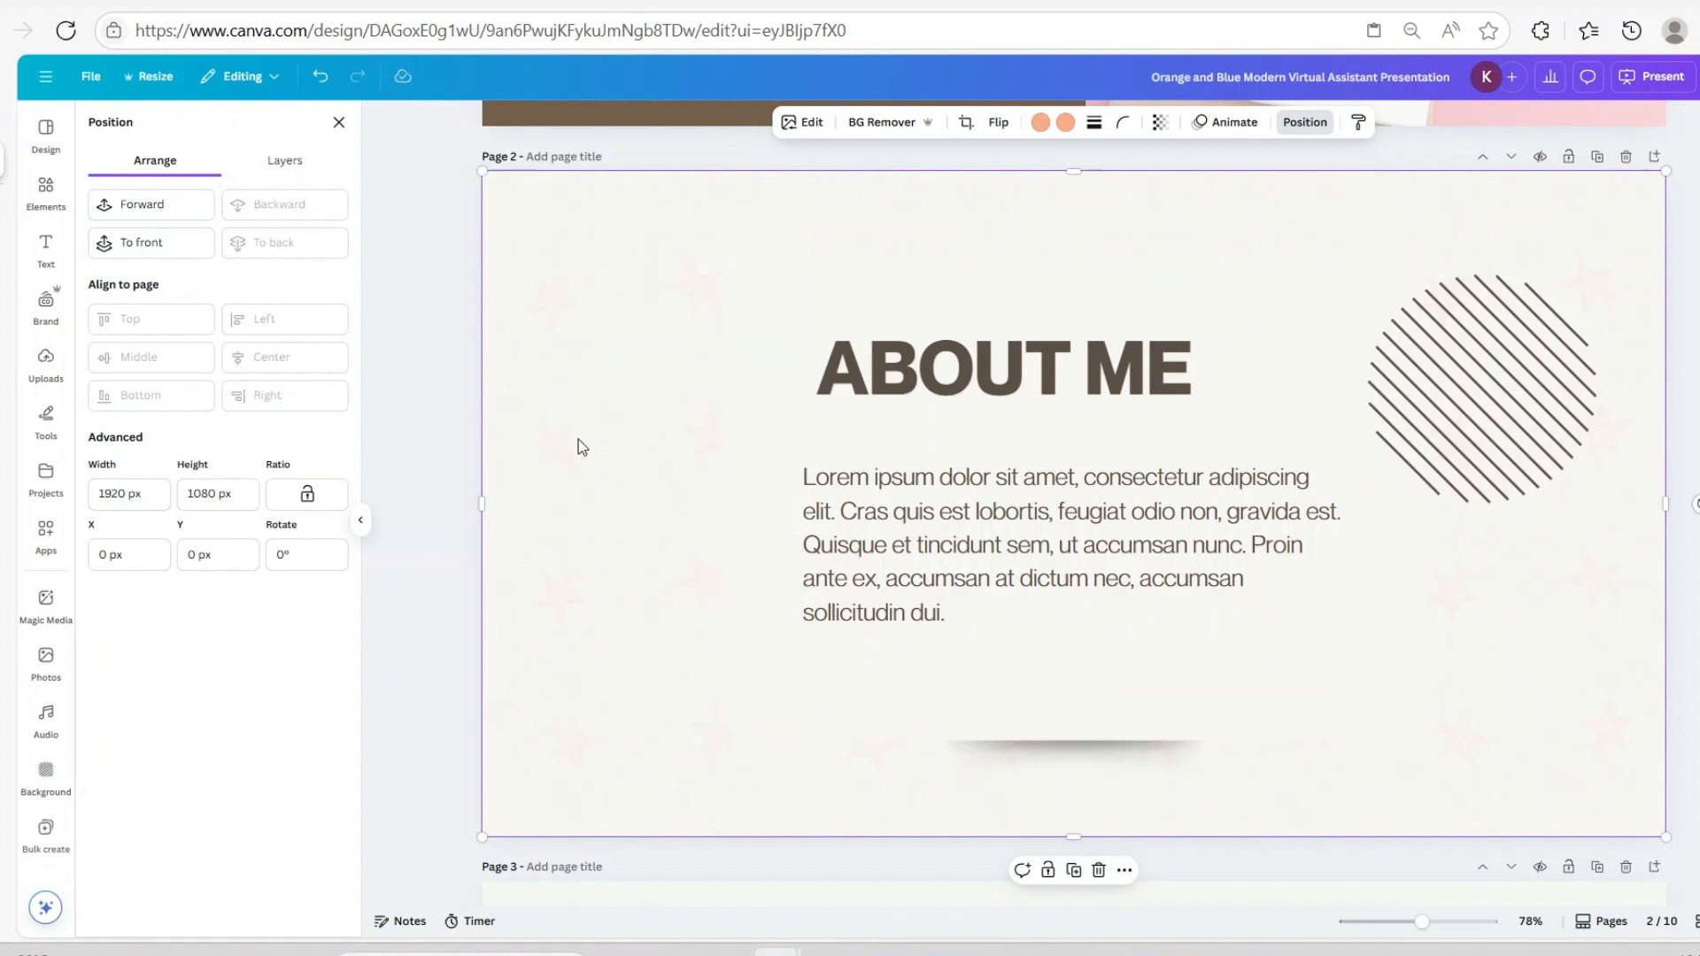
{"action": "left_click", "coordinate": [1030, 714]}
{"action": "left_click_drag", "start_coordinate": [1101, 289], "coordinate": [1041, 269]}
Move the shadow beneath the text, then undo that move to restore its position
{"action": "left_click", "coordinate": [1039, 211]}
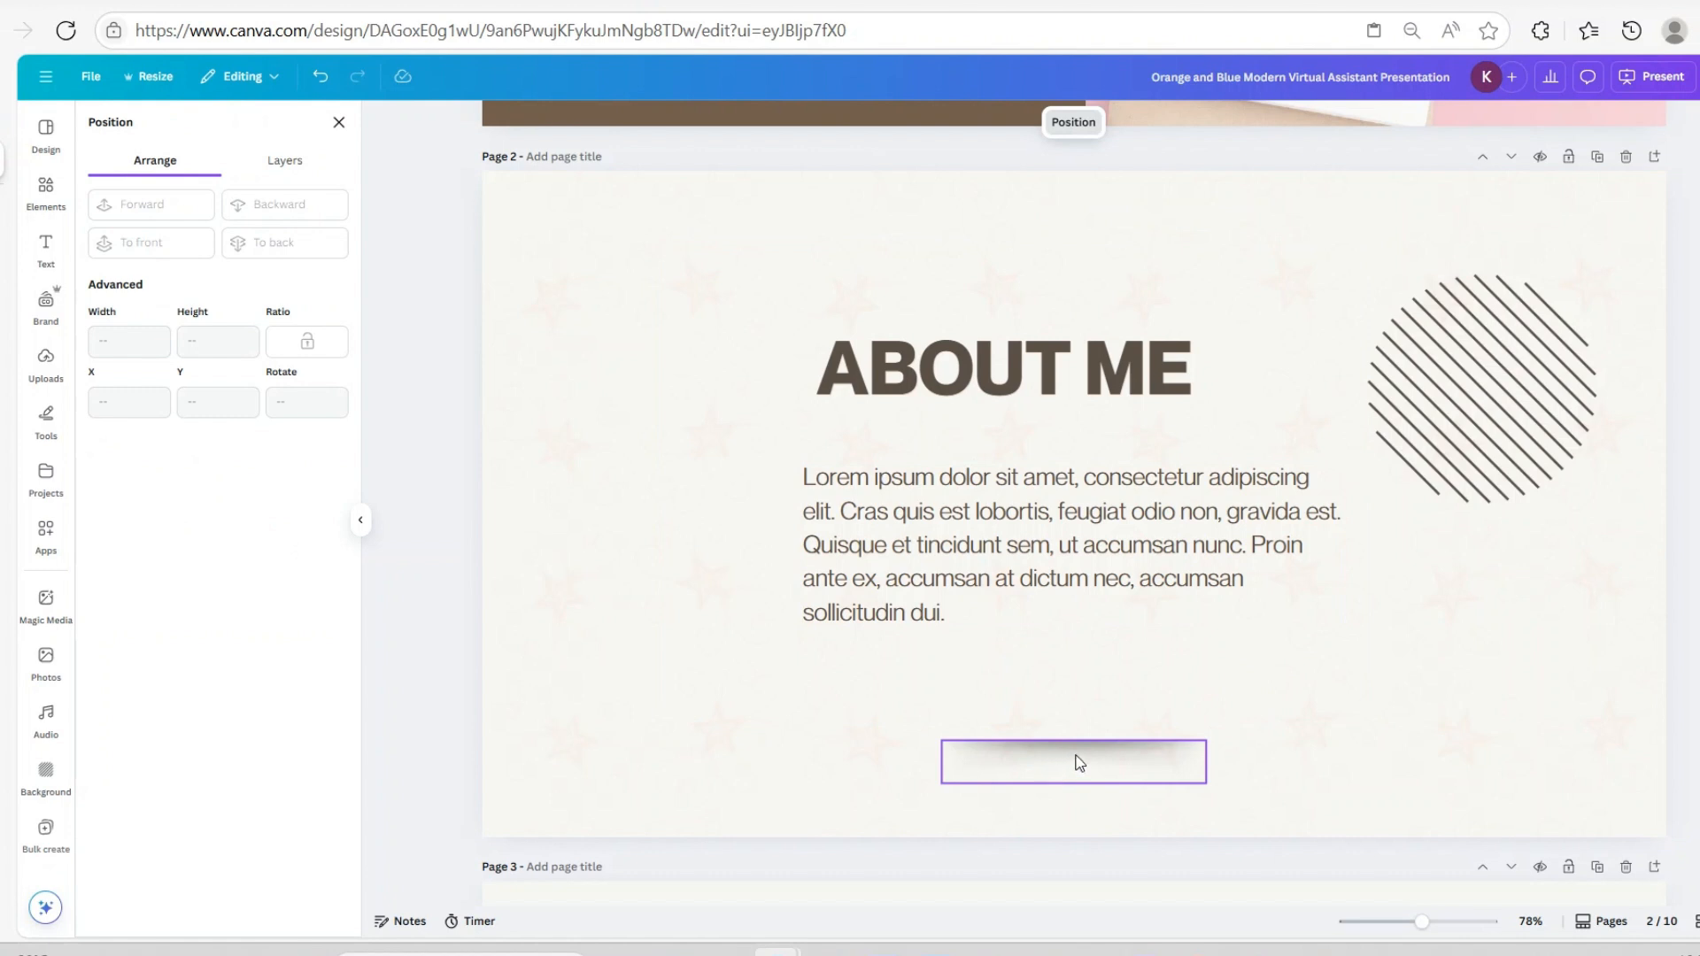
{"action": "left_click_drag", "start_coordinate": [1080, 764], "coordinate": [1056, 705]}
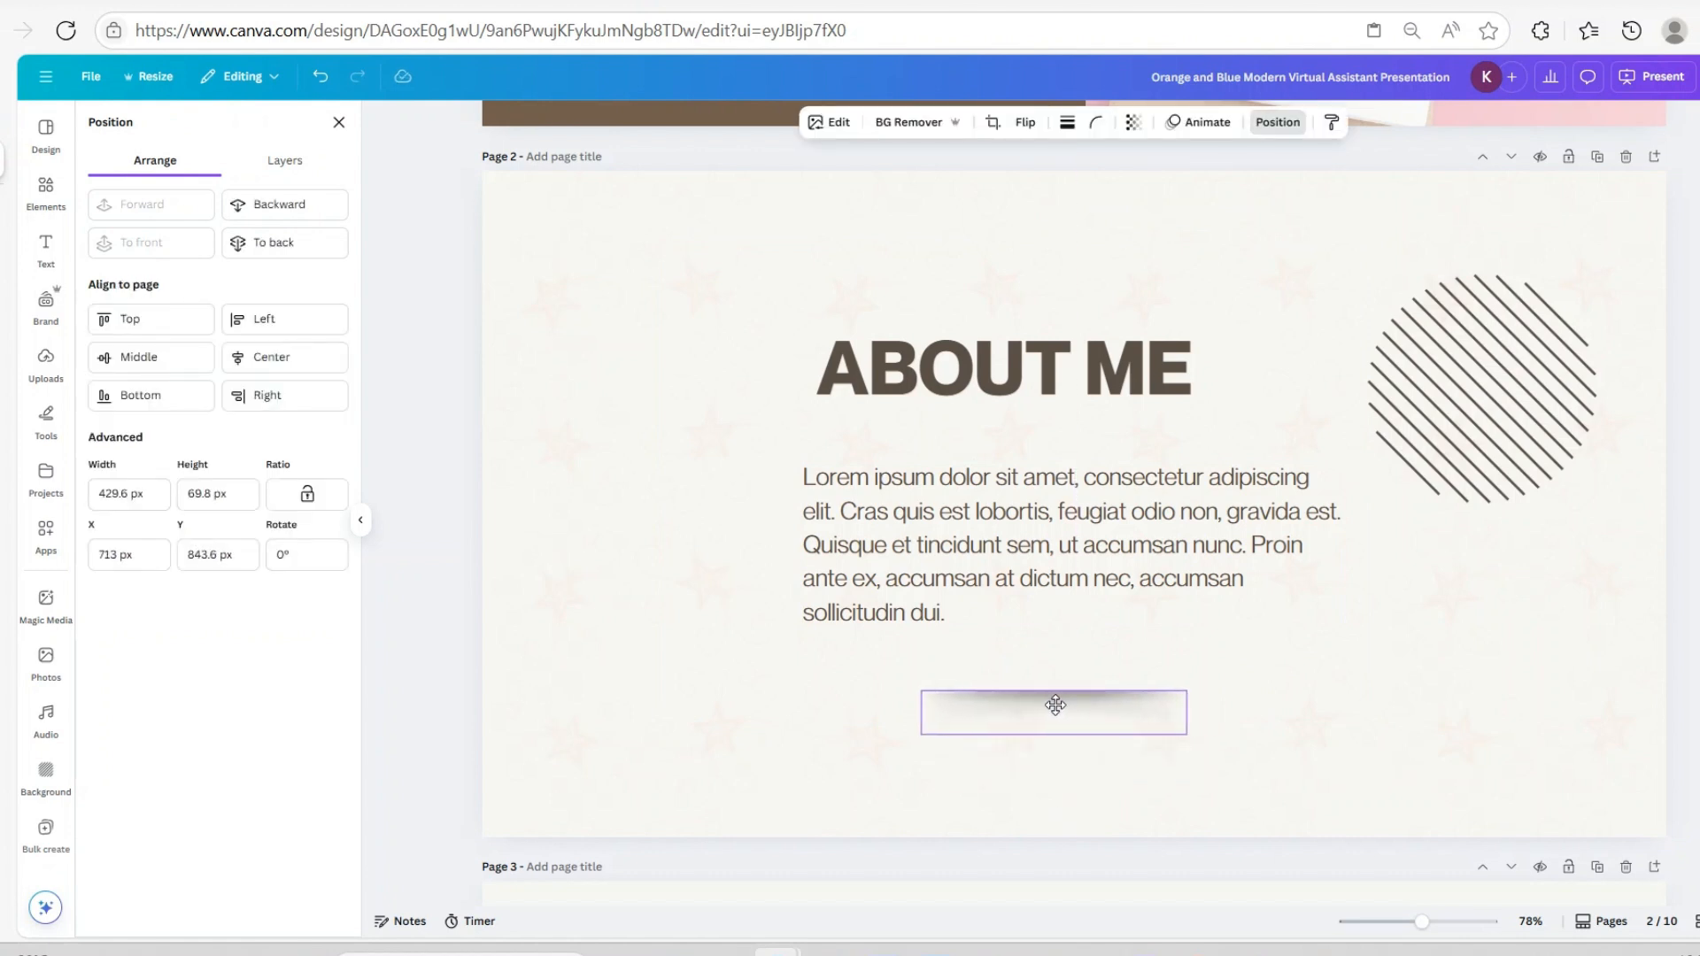
{"action": "left_click", "coordinate": [1396, 700]}
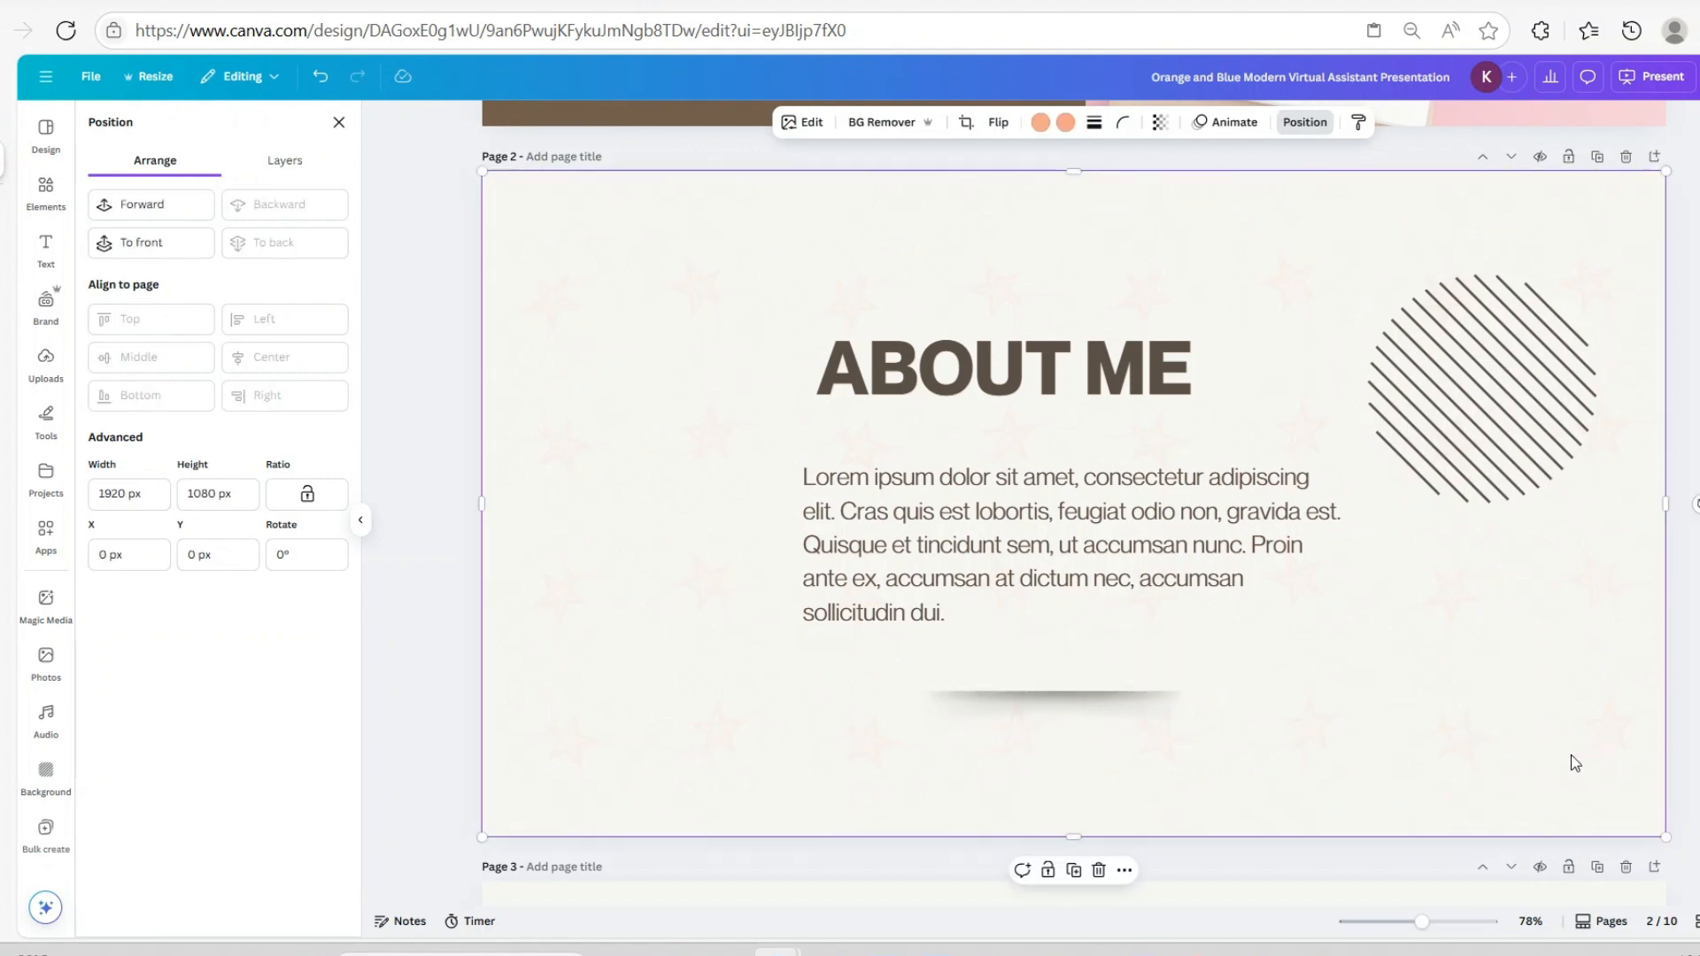
{"action": "left_click", "coordinate": [320, 76]}
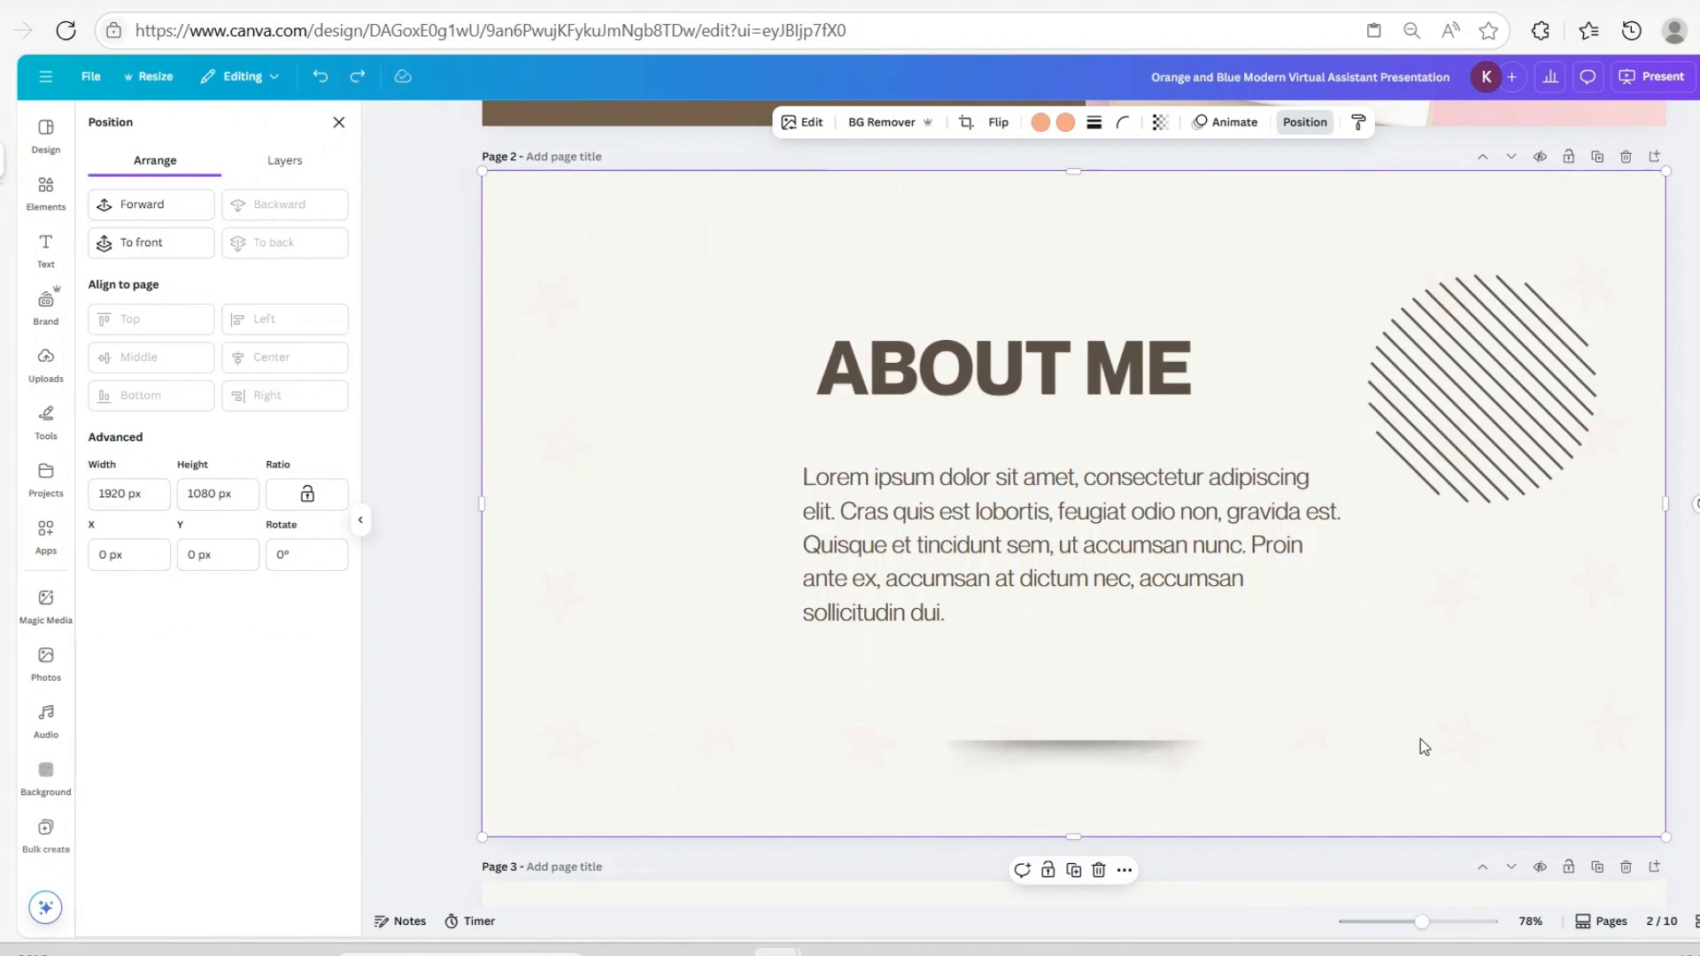
{"action": "scroll", "coordinate": [1420, 738], "scroll_direction": "down", "scroll_amount": 7}
{"action": "scroll", "coordinate": [604, 414], "scroll_direction": "up", "scroll_amount": 3}
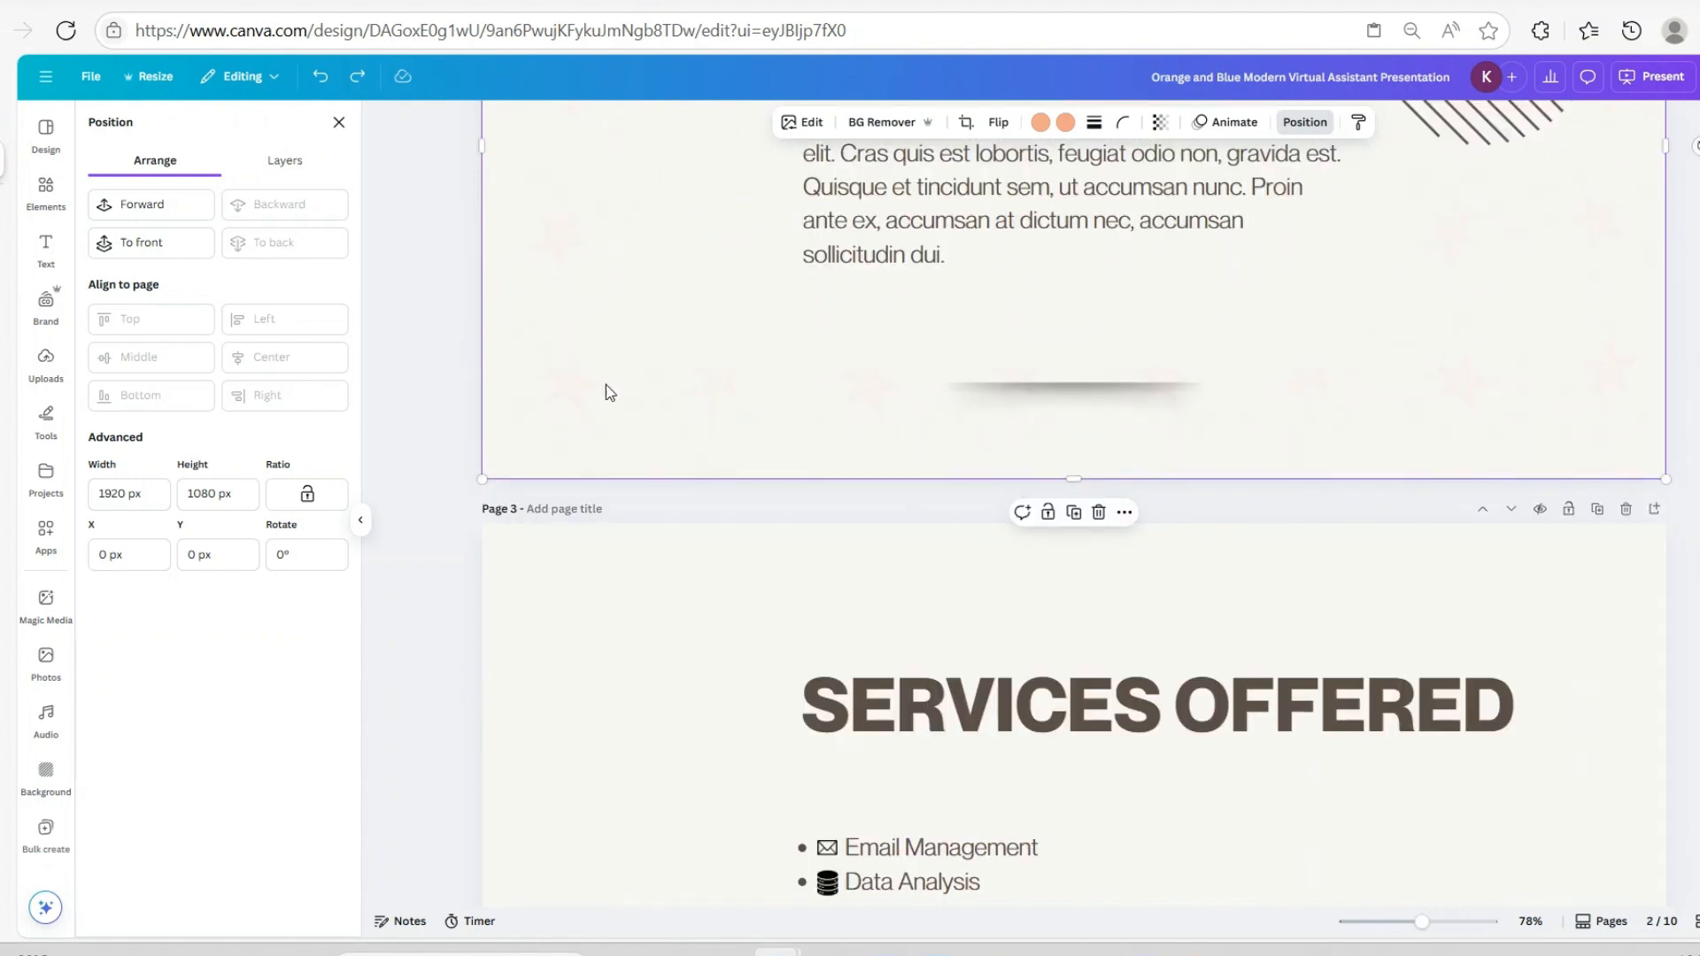
Copy the star-pattern image and paste it onto page 3, behind its content
{"action": "left_click", "coordinate": [1126, 513]}
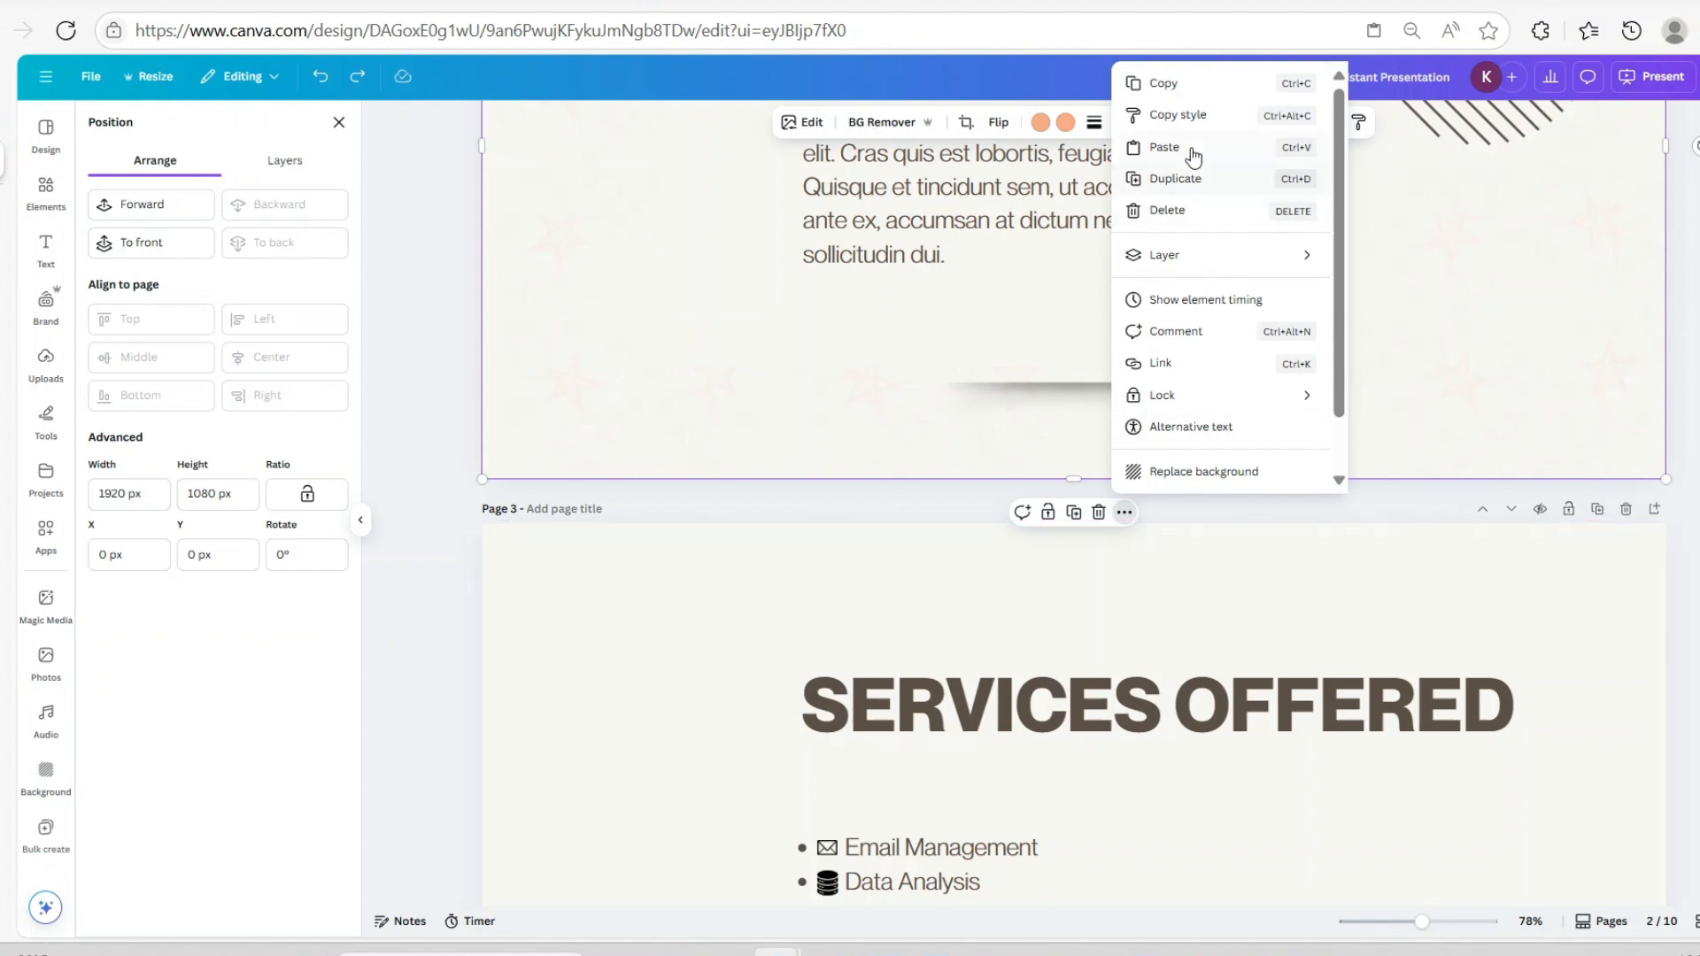
{"action": "left_click", "coordinate": [1178, 115]}
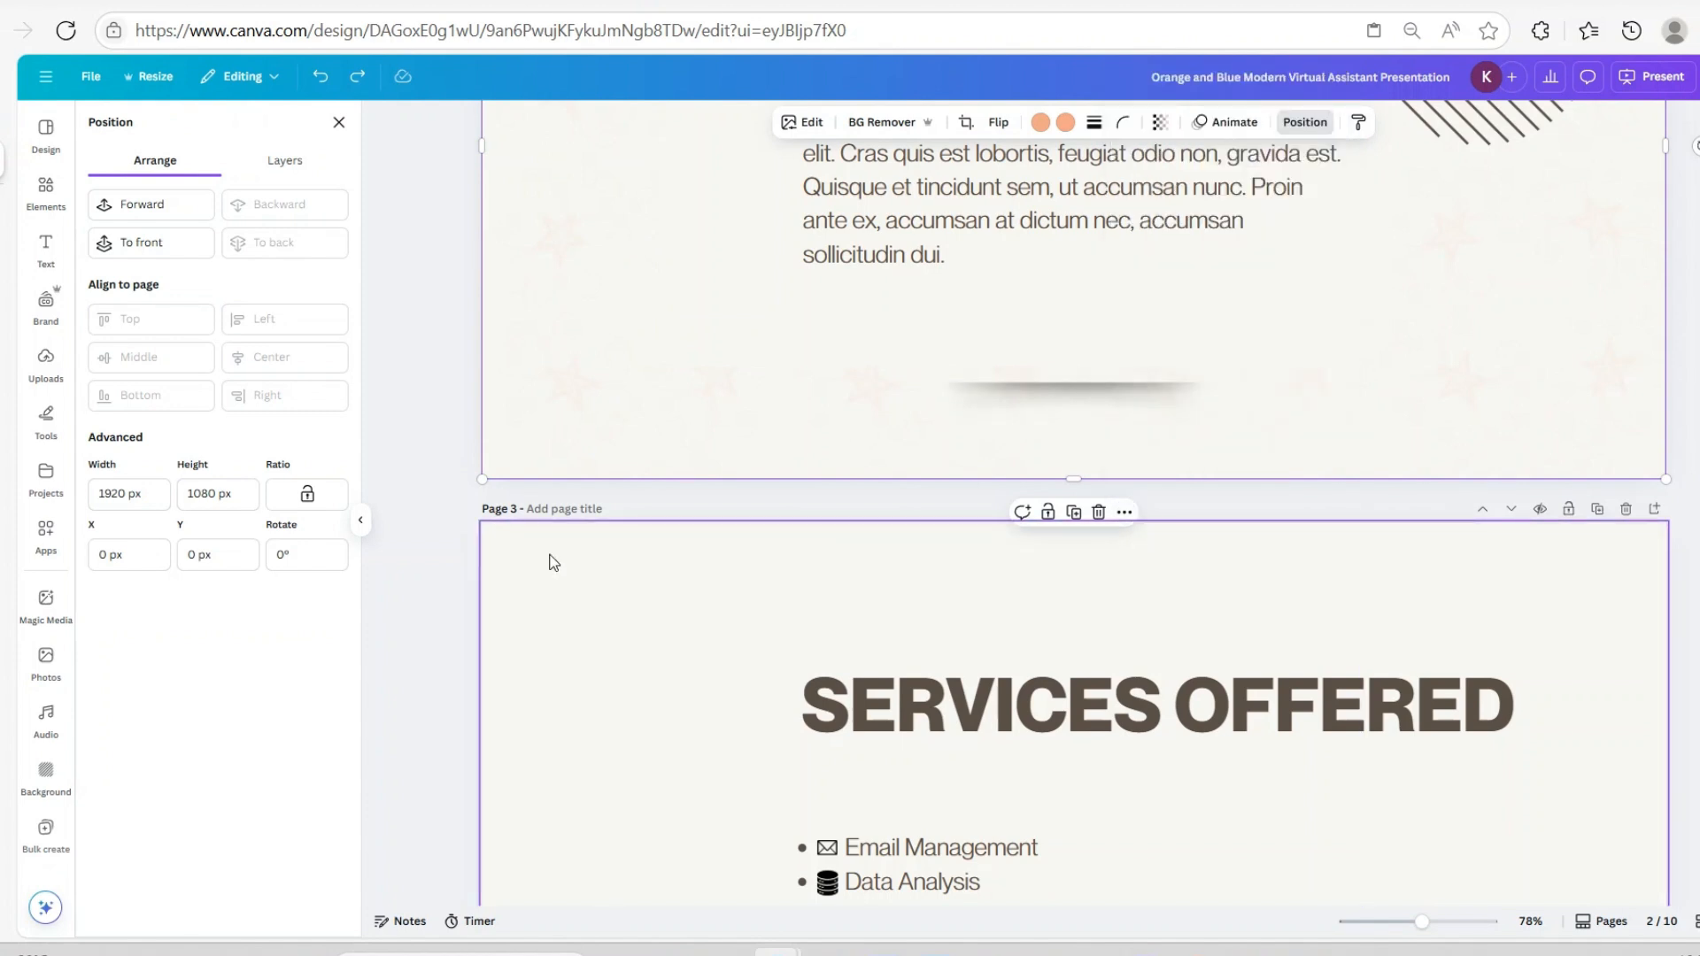
{"action": "left_click", "coordinate": [542, 556]}
{"action": "right_click", "coordinate": [544, 576]}
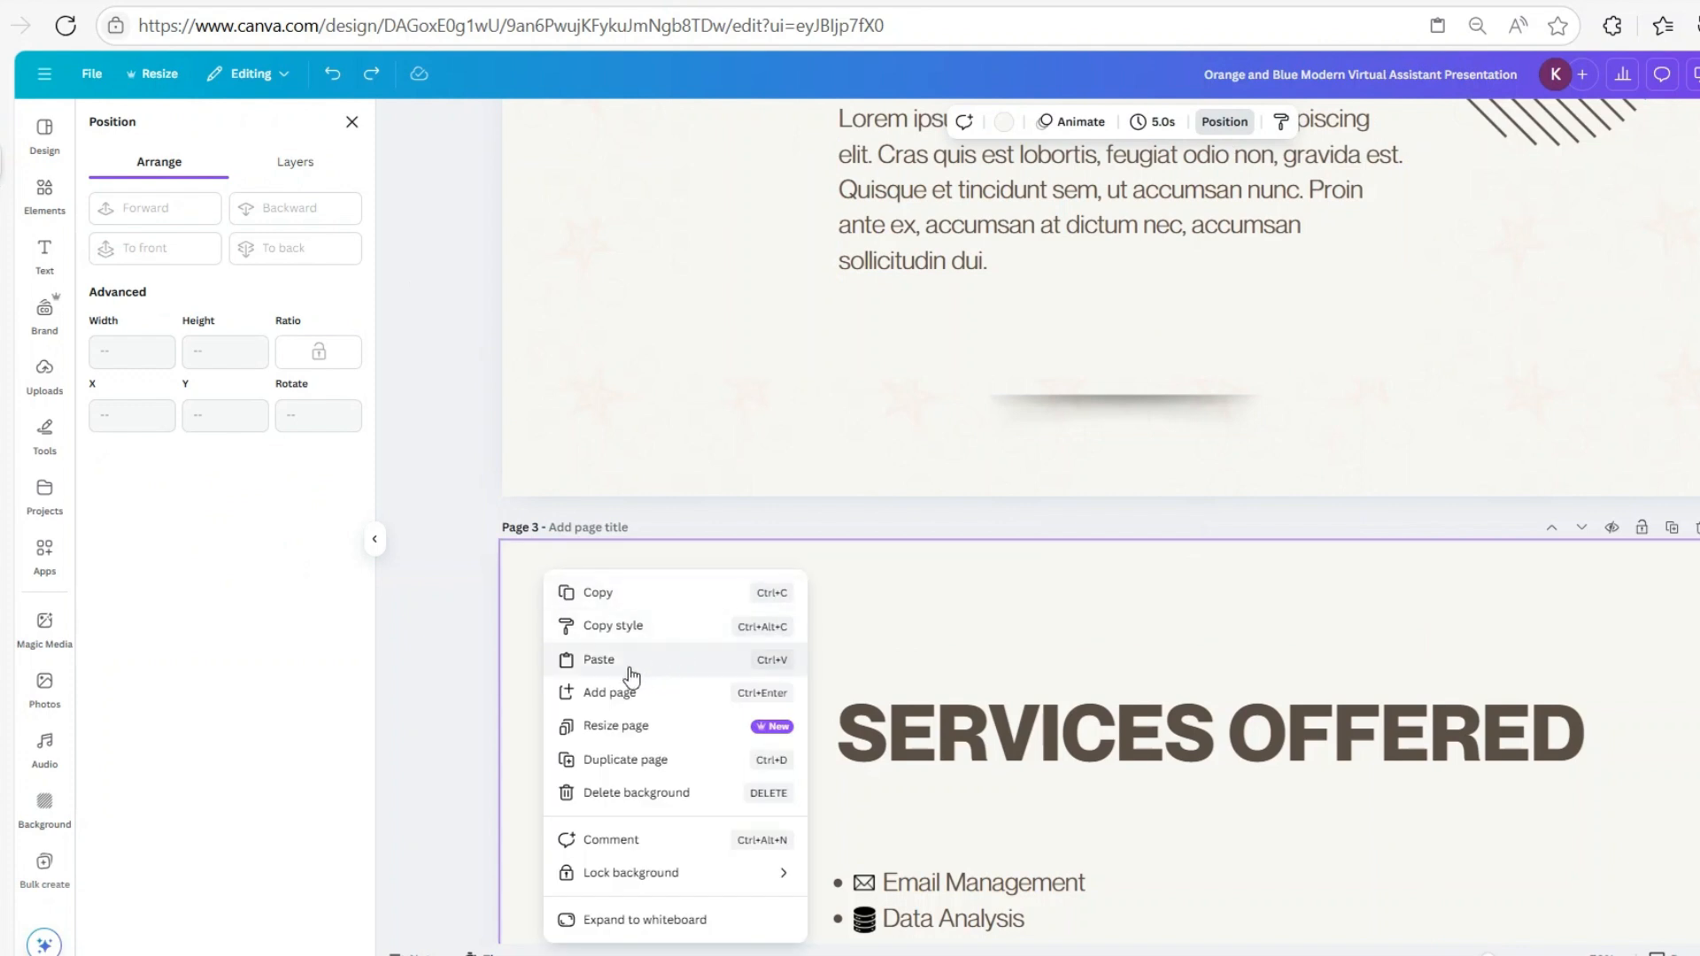
{"action": "left_click", "coordinate": [584, 671]}
{"action": "left_click", "coordinate": [258, 220]}
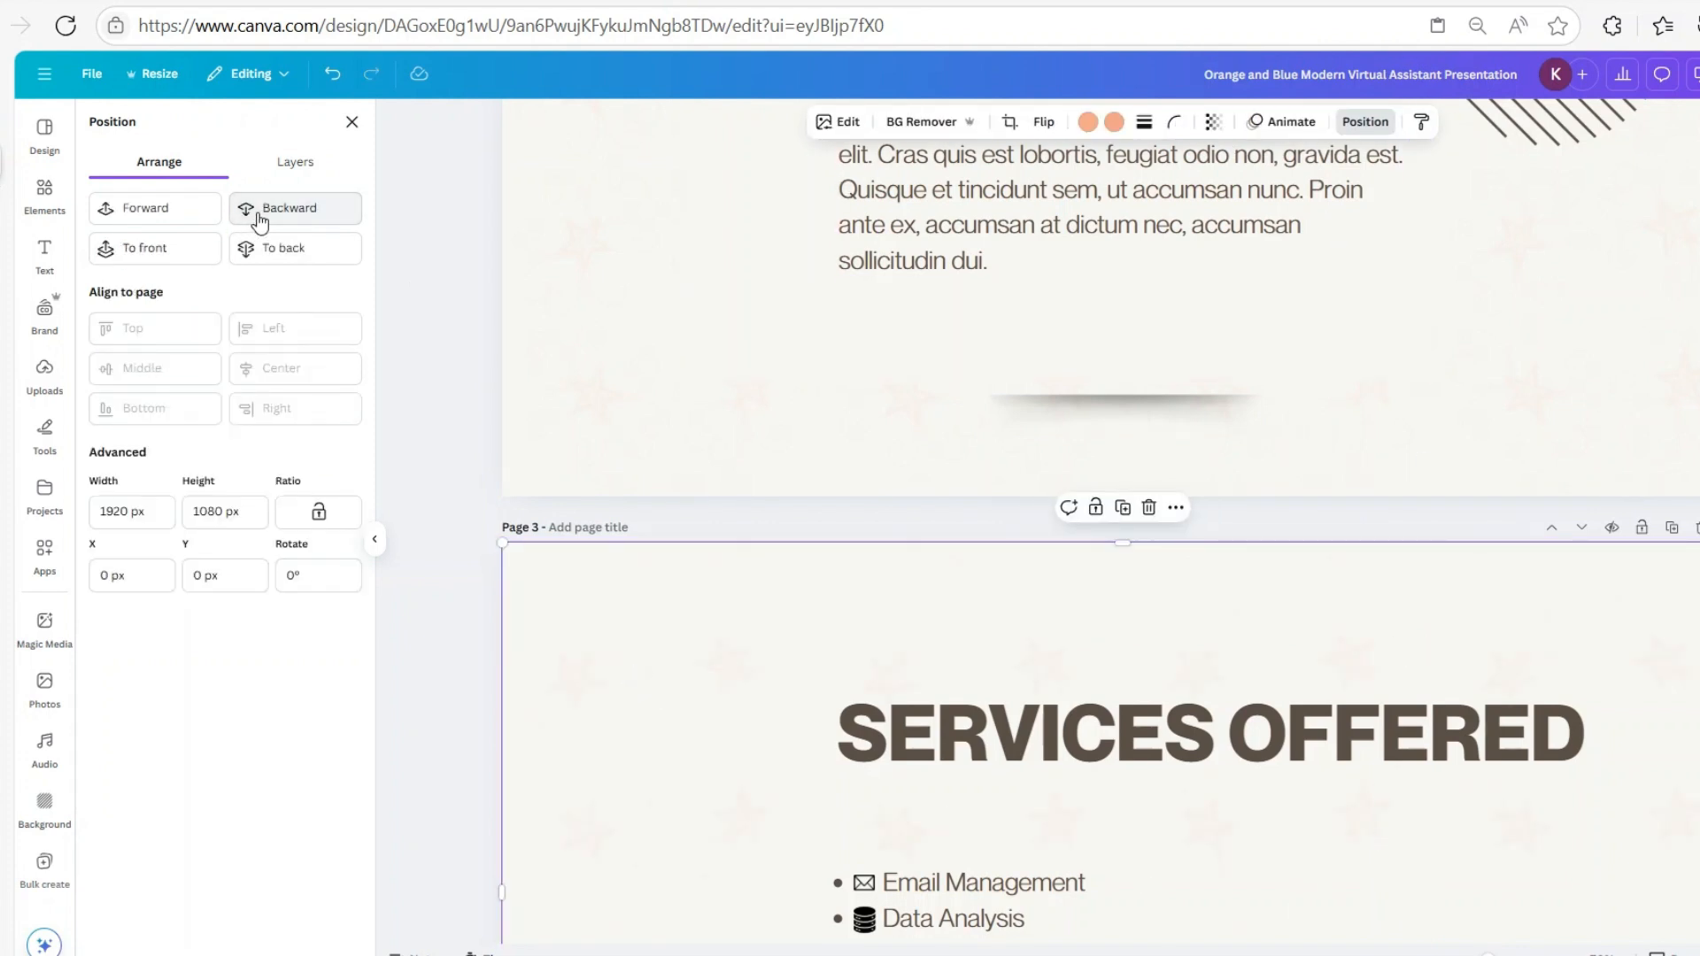
Paste the star pattern onto pages 4 and 5 and send it to the back
{"action": "scroll", "coordinate": [1146, 725], "scroll_direction": "down", "scroll_amount": 5}
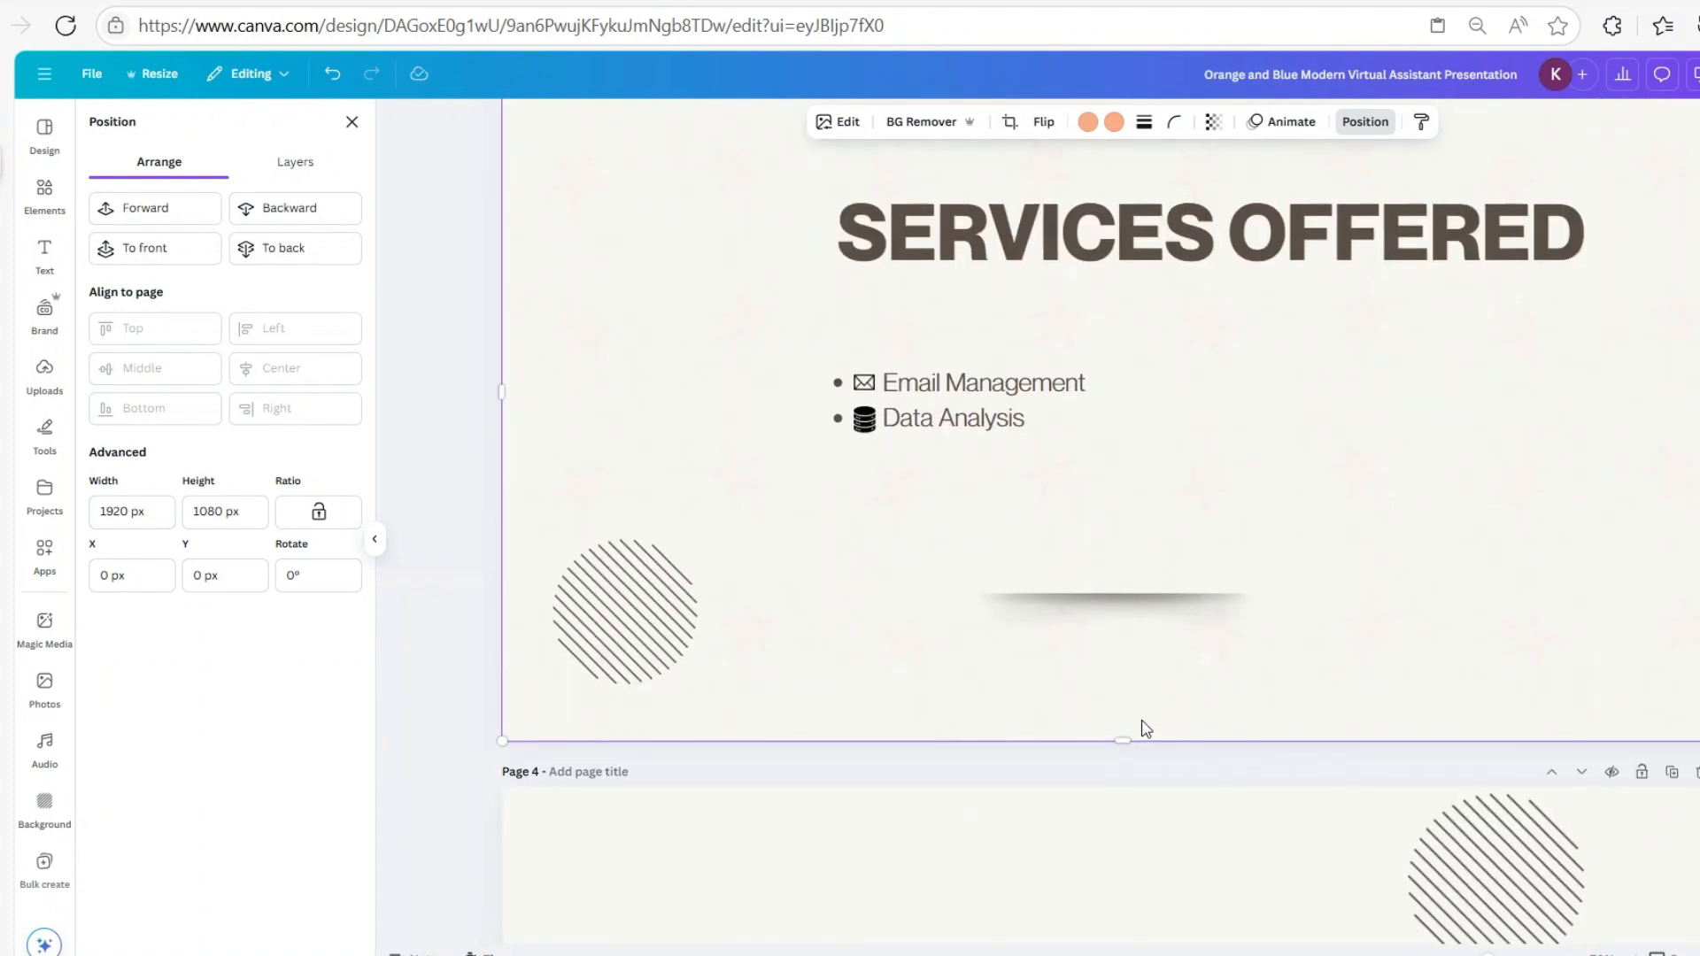
{"action": "scroll", "coordinate": [1151, 700], "scroll_direction": "down", "scroll_amount": 5}
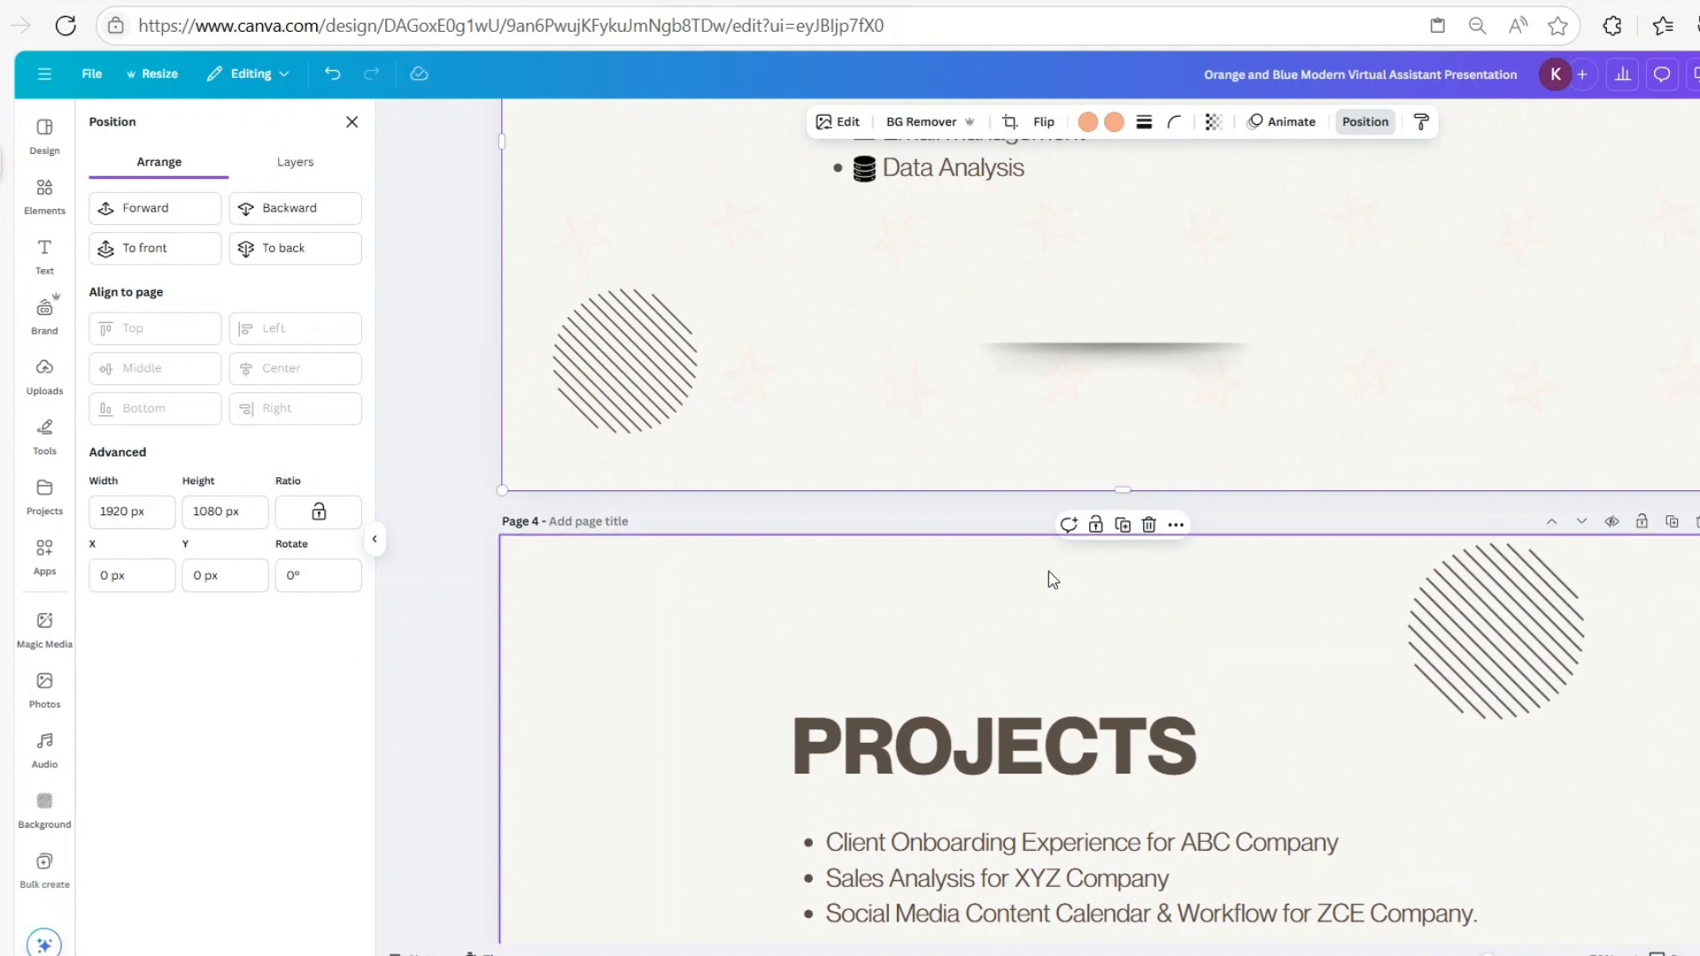
{"action": "scroll", "coordinate": [487, 417], "scroll_direction": "down", "scroll_amount": 3}
{"action": "right_click", "coordinate": [544, 364]}
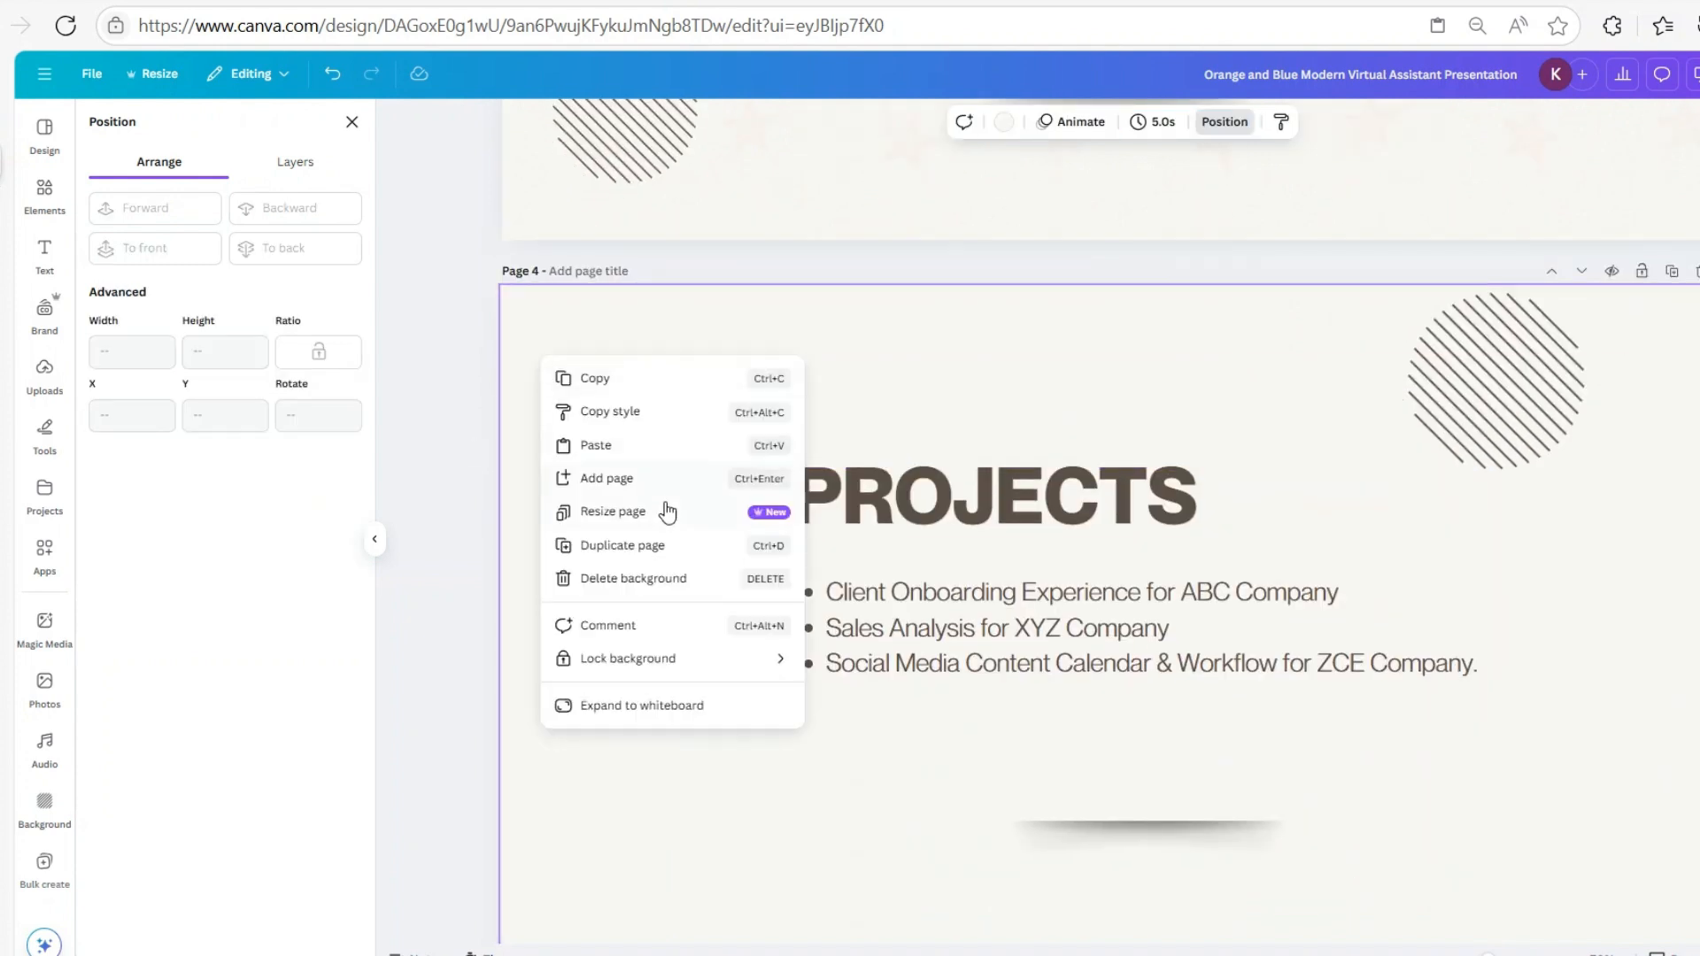
{"action": "left_click", "coordinate": [630, 445]}
{"action": "left_click", "coordinate": [295, 212]}
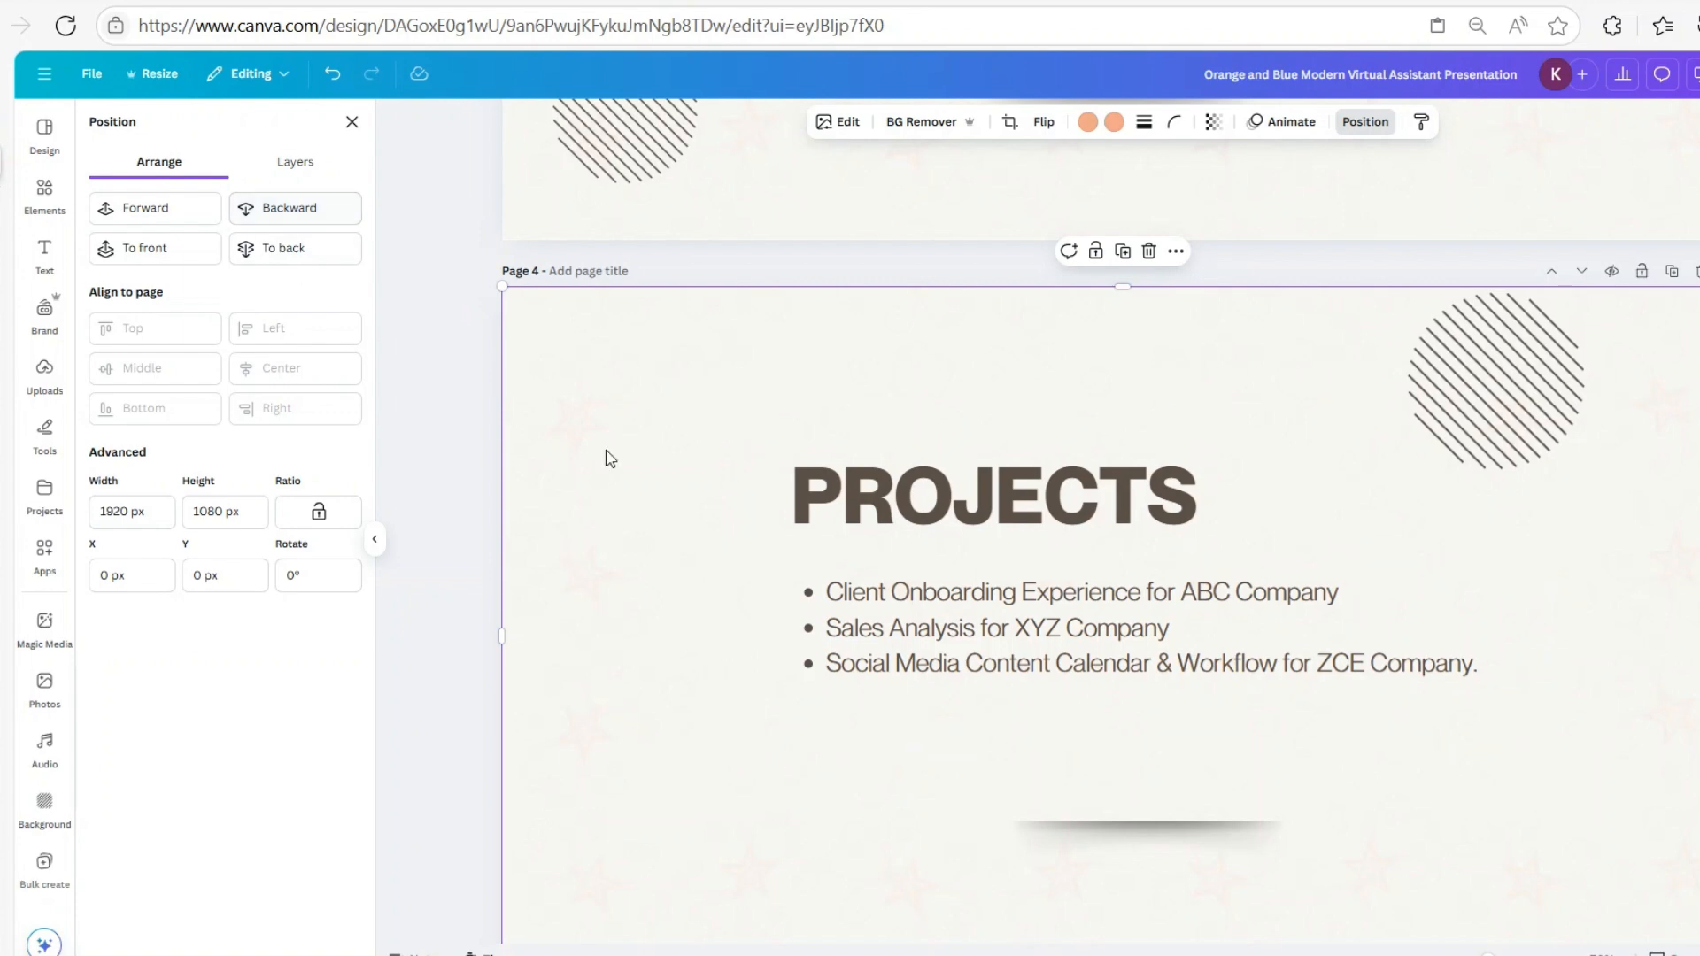
{"action": "scroll", "coordinate": [1343, 751], "scroll_direction": "down", "scroll_amount": 10}
{"action": "right_click", "coordinate": [600, 391]}
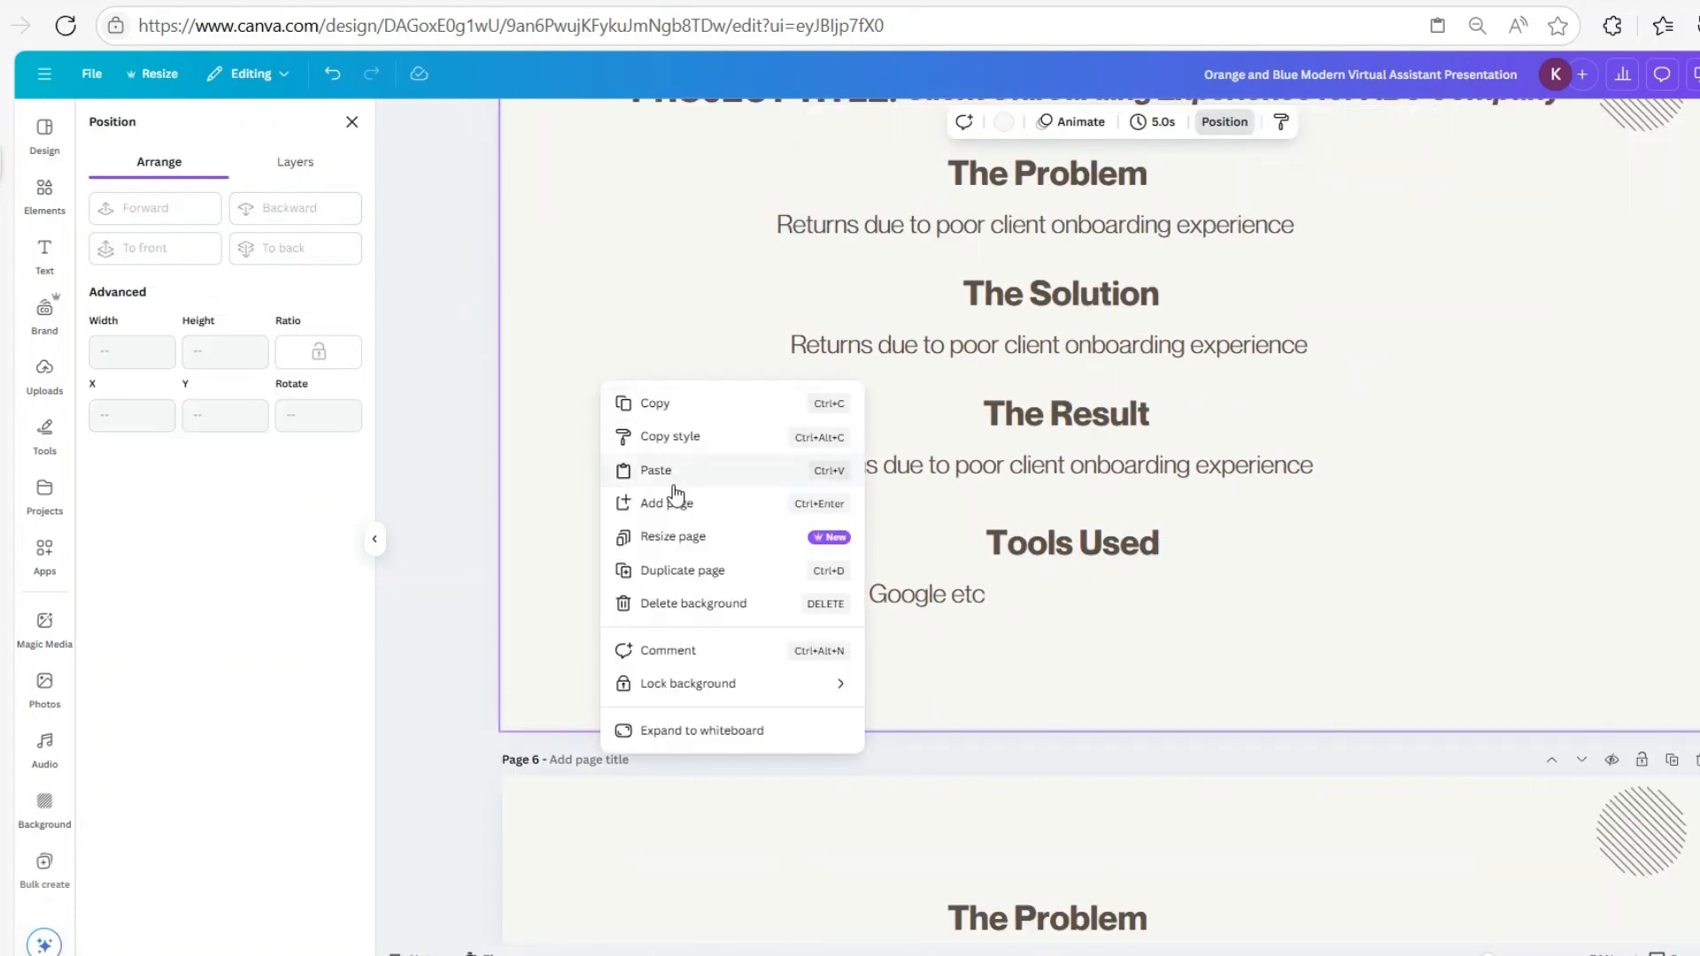
{"action": "left_click", "coordinate": [673, 465]}
{"action": "left_click", "coordinate": [319, 212]}
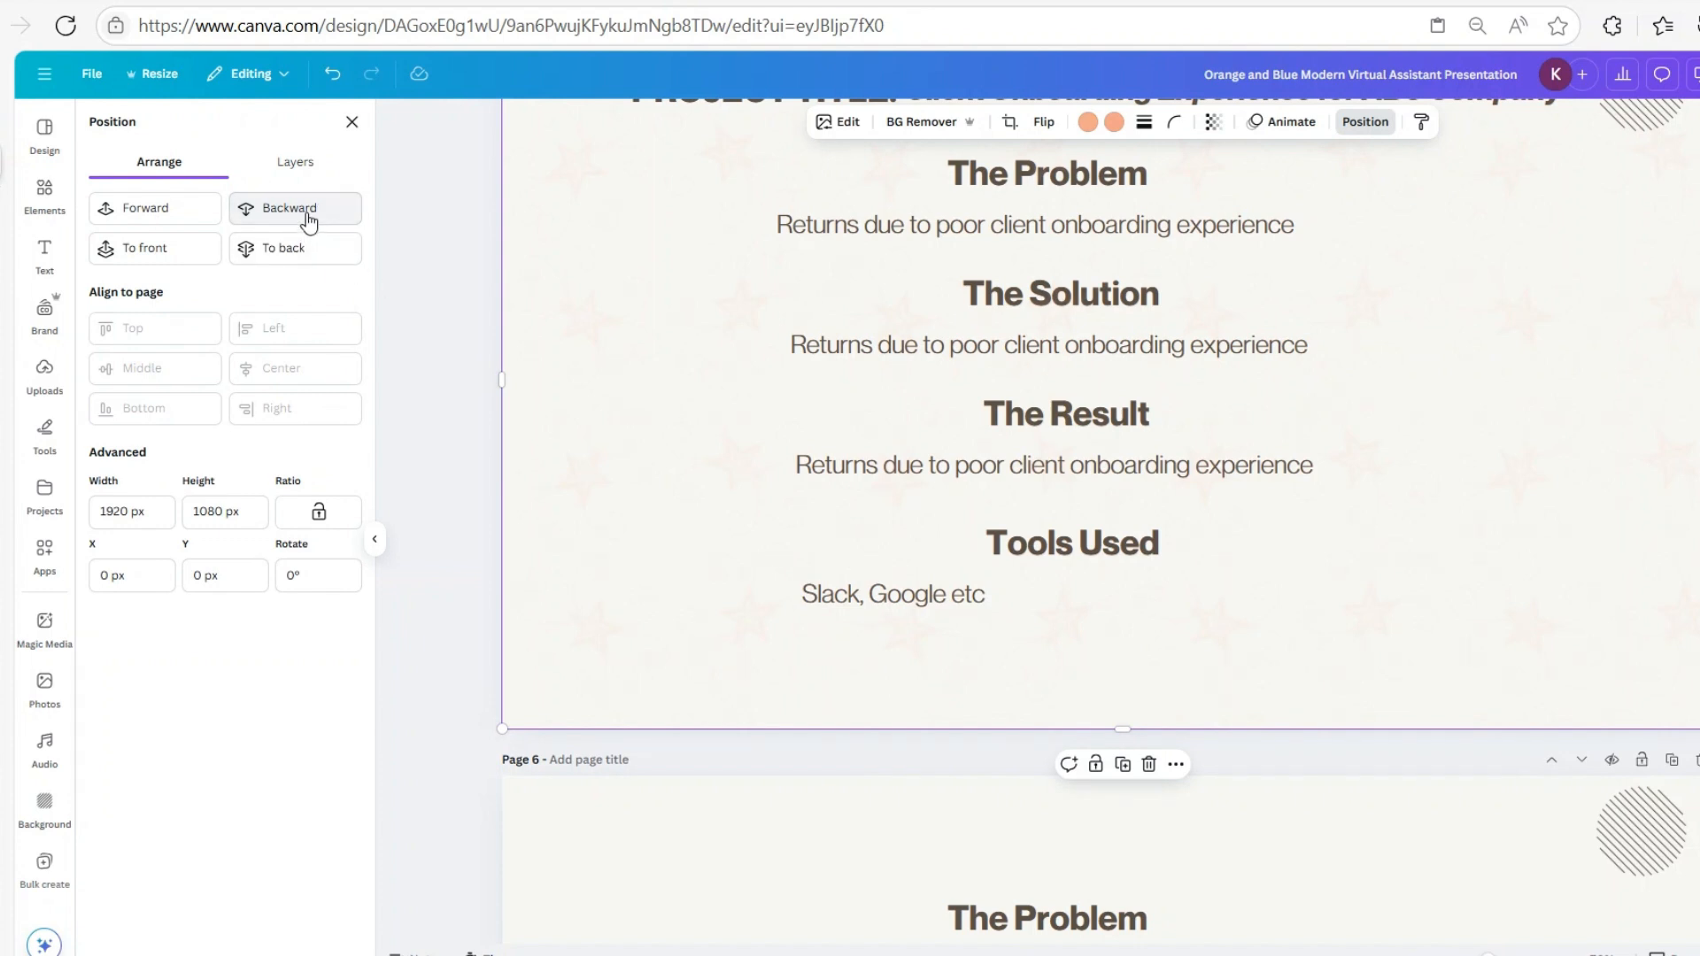
{"action": "left_click", "coordinate": [308, 219]}
Paste the star pattern onto pages 6 and 7, sending page 6's behind its content
{"action": "scroll", "coordinate": [1621, 570], "scroll_direction": "up", "scroll_amount": 3}
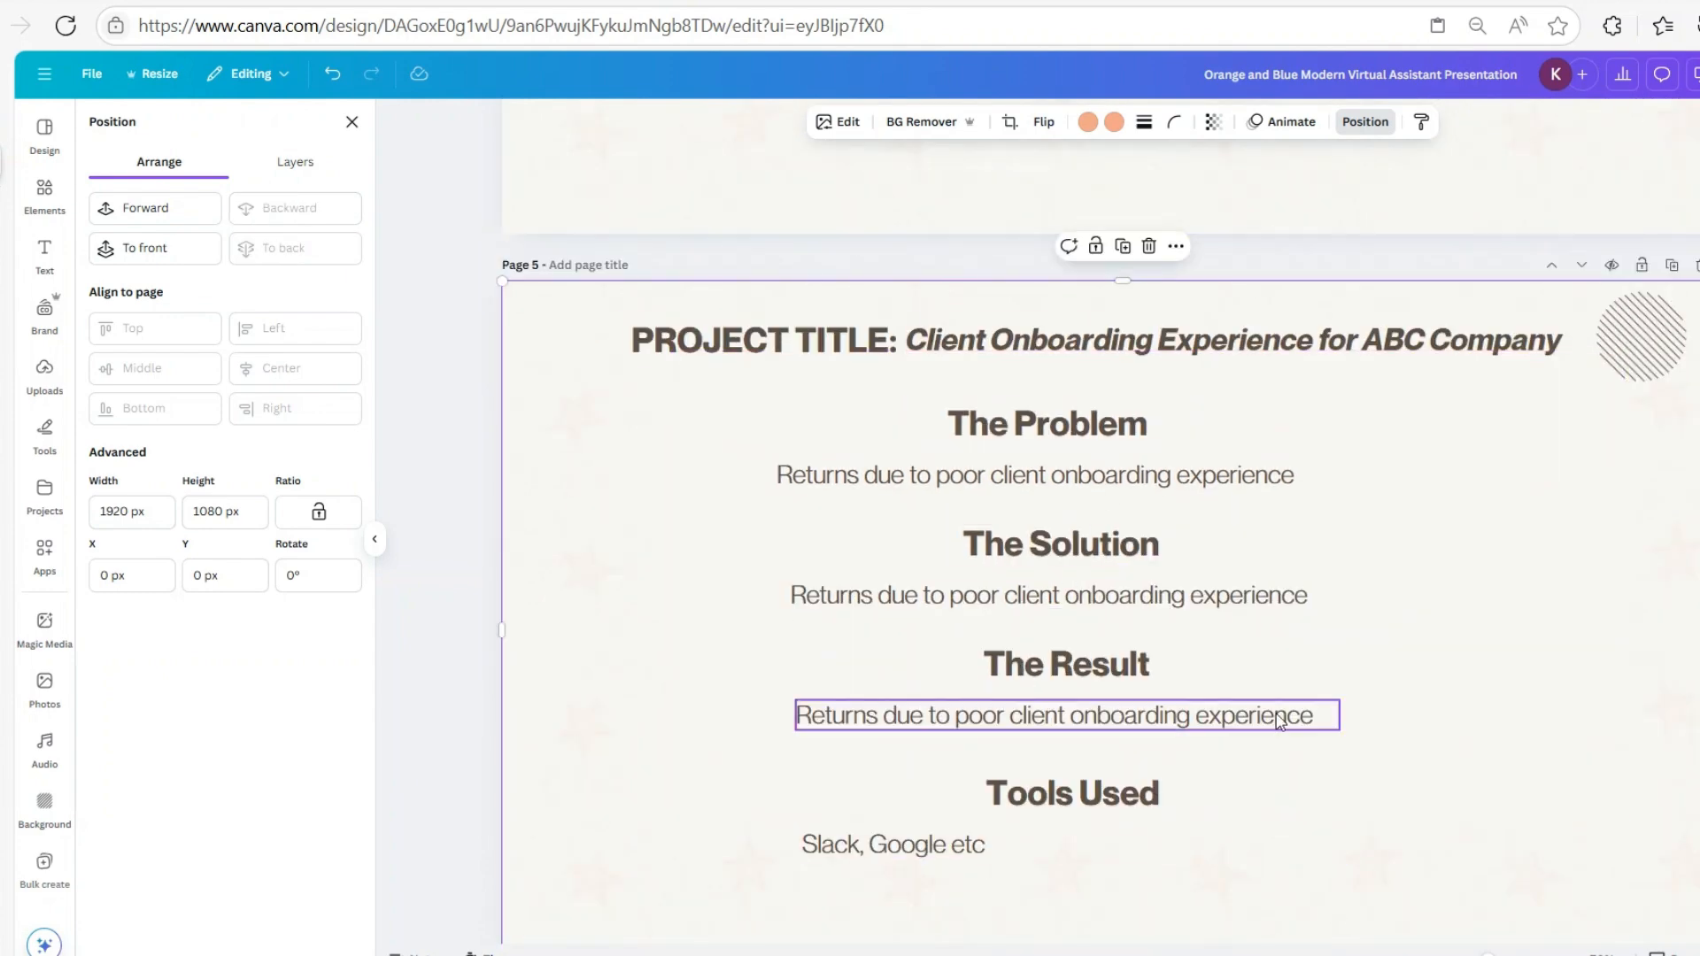
{"action": "scroll", "coordinate": [1260, 705], "scroll_direction": "down", "scroll_amount": 10}
{"action": "right_click", "coordinate": [562, 300]}
{"action": "left_click", "coordinate": [614, 384]}
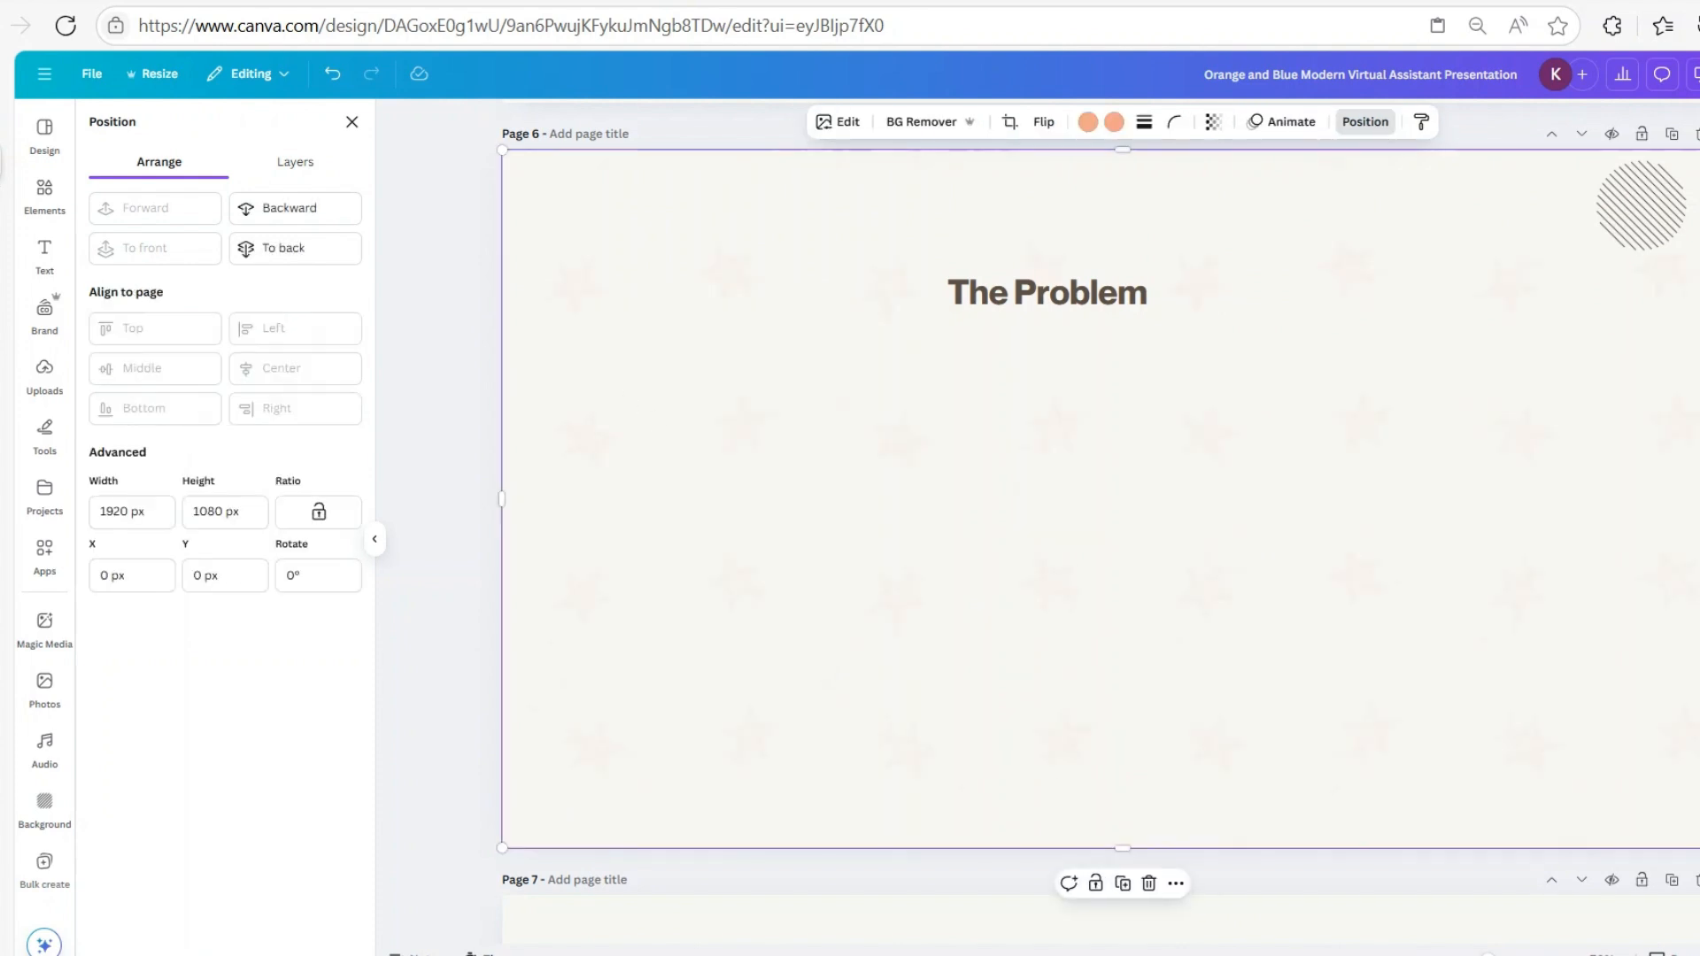
{"action": "left_click", "coordinate": [295, 221]}
{"action": "scroll", "coordinate": [1510, 626], "scroll_direction": "down", "scroll_amount": 10}
{"action": "scroll", "coordinate": [762, 387], "scroll_direction": "up", "scroll_amount": 4}
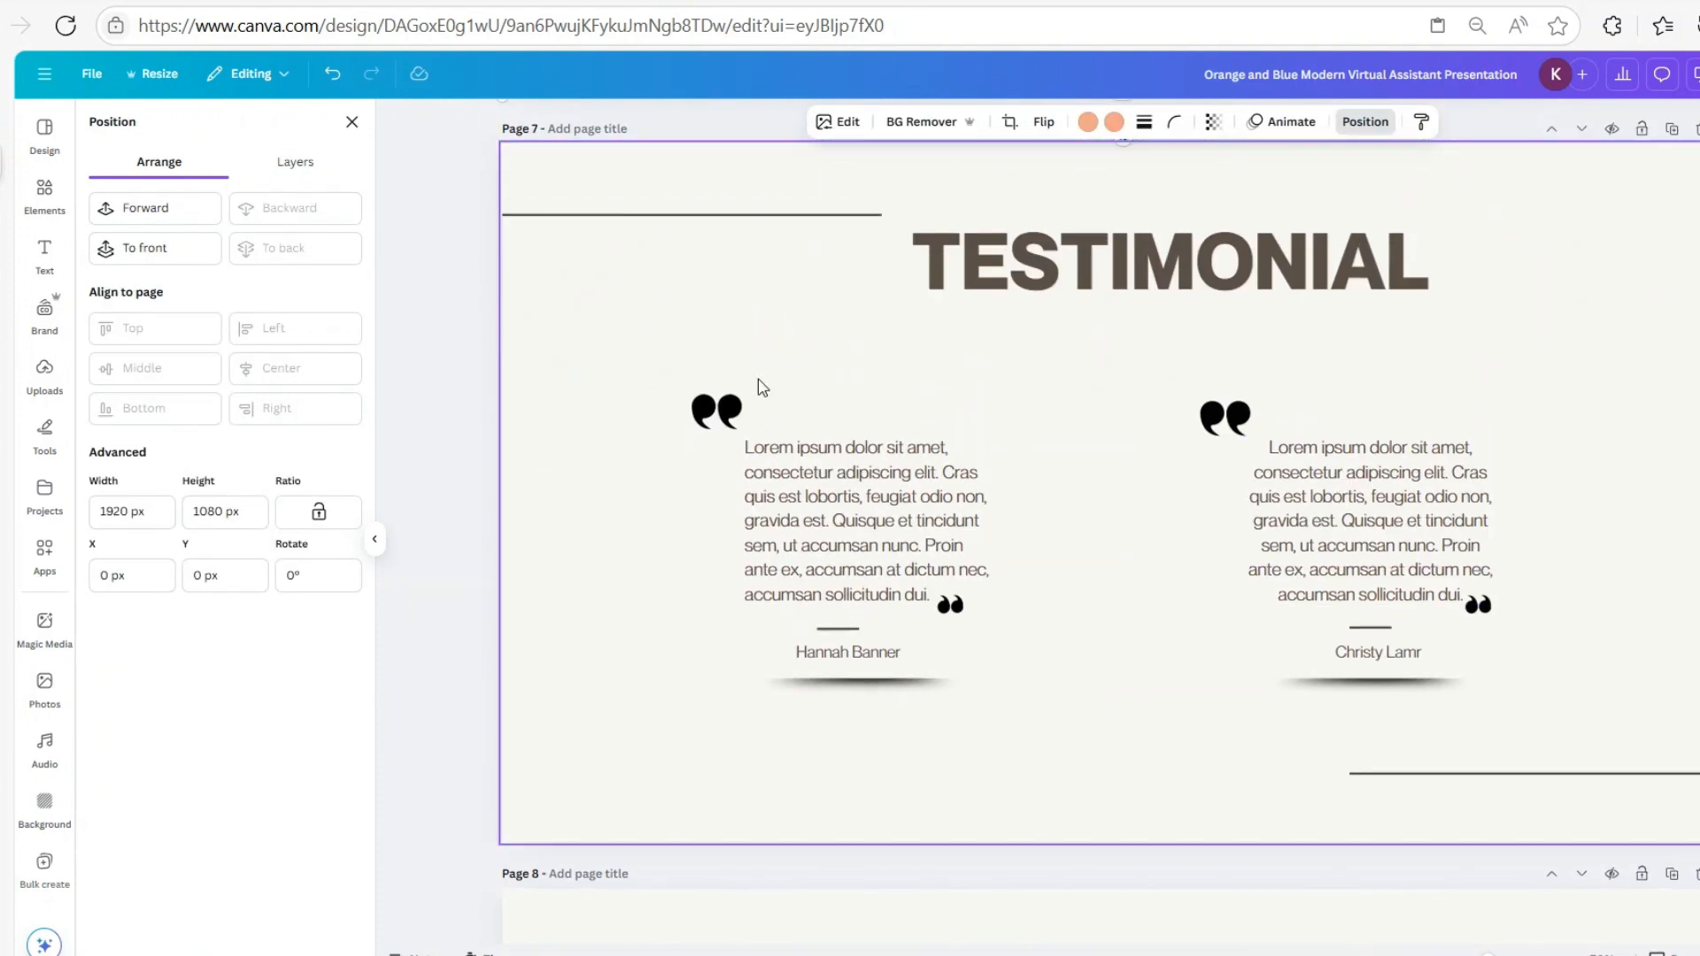
{"action": "right_click", "coordinate": [605, 310]}
{"action": "left_click", "coordinate": [620, 384]}
Paste the star pattern onto pages 8, 9 and 10, sending page 10's to the back
{"action": "scroll", "coordinate": [575, 425], "scroll_direction": "down", "scroll_amount": 7}
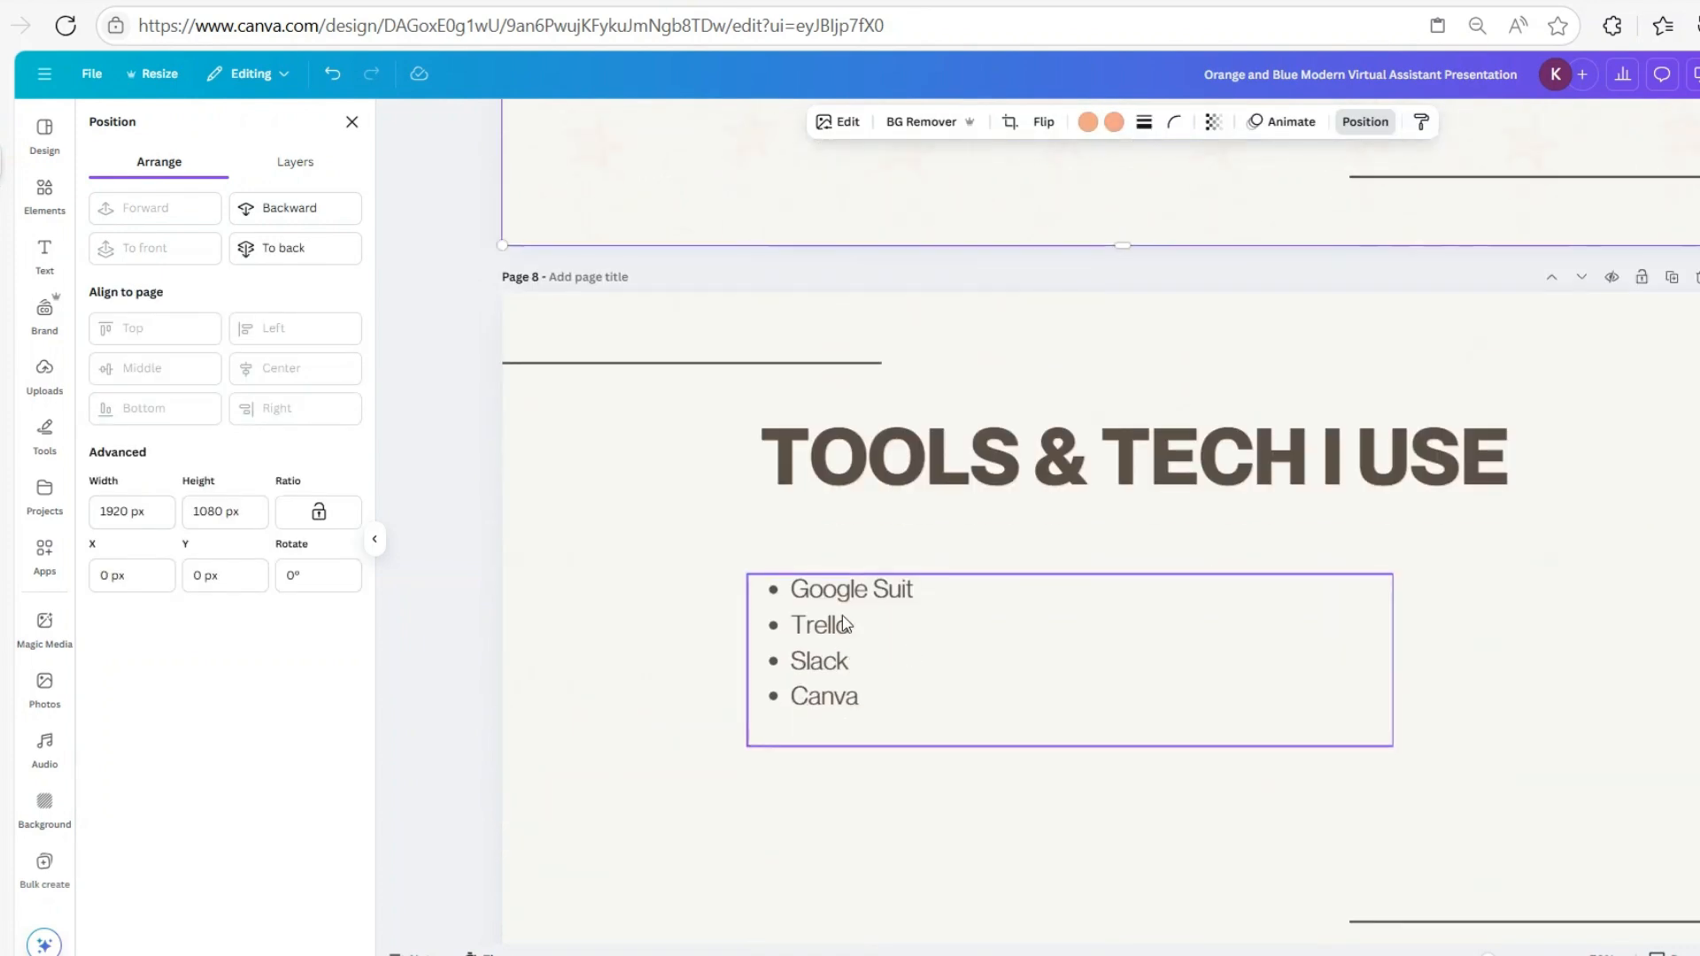
{"action": "right_click", "coordinate": [565, 407]}
{"action": "left_click", "coordinate": [649, 505]}
{"action": "scroll", "coordinate": [1225, 774], "scroll_direction": "down", "scroll_amount": 8}
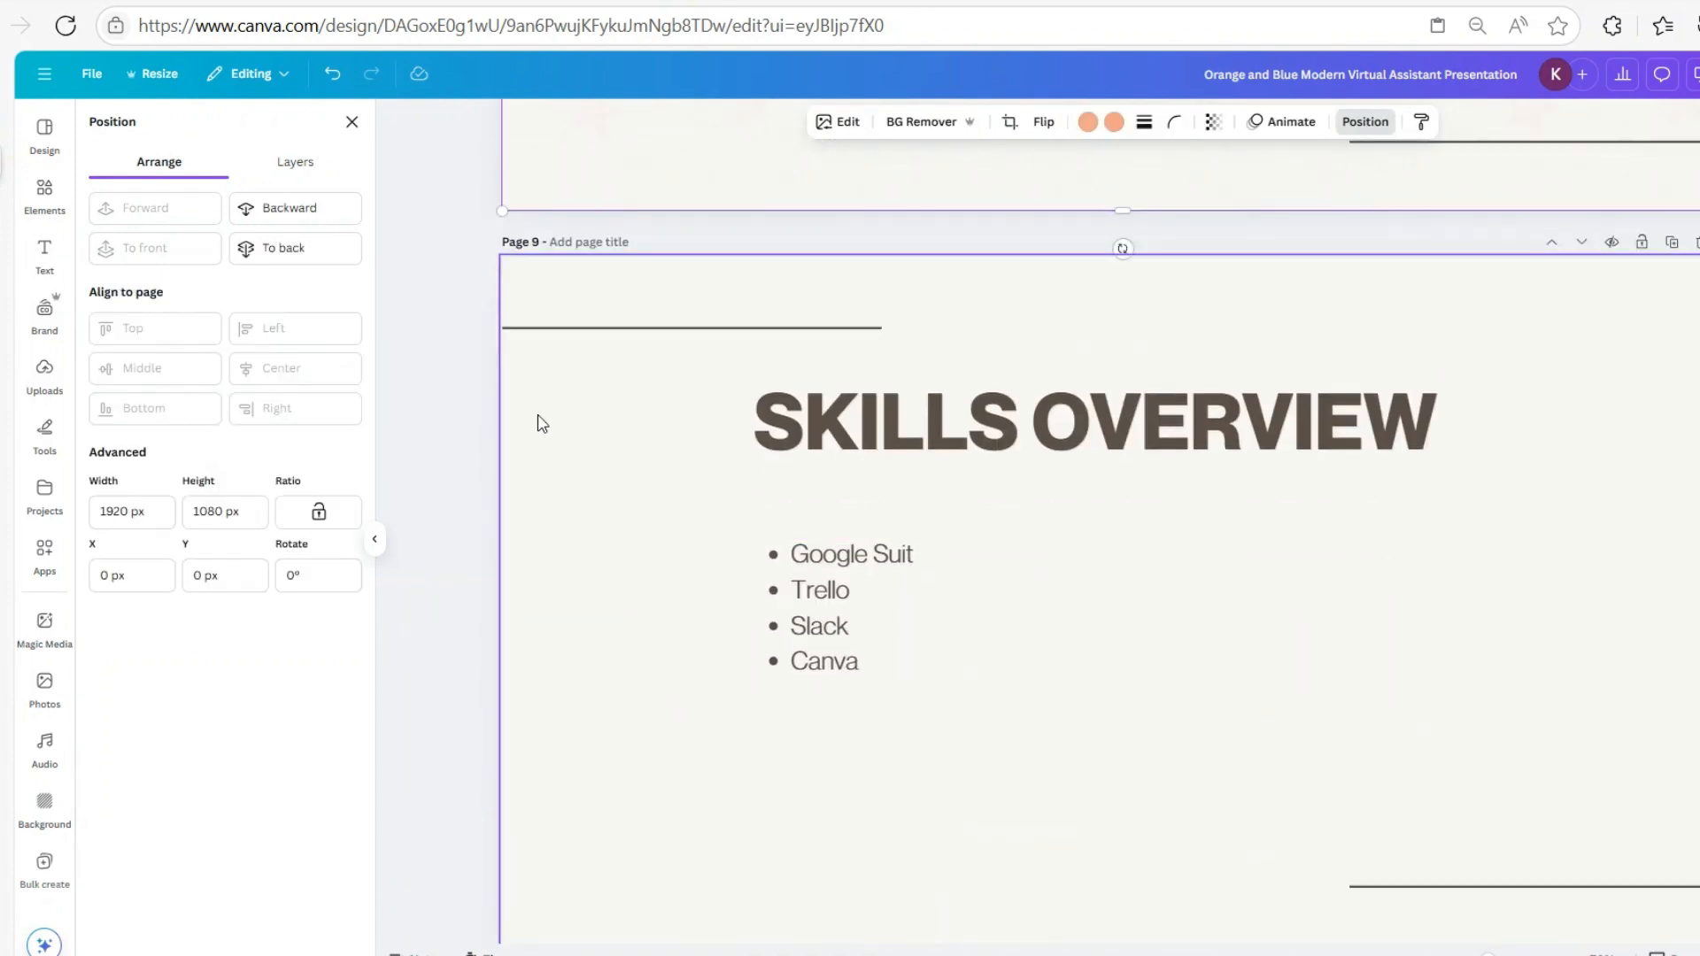
{"action": "right_click", "coordinate": [538, 416]}
{"action": "left_click", "coordinate": [610, 501]}
{"action": "scroll", "coordinate": [1098, 663], "scroll_direction": "down", "scroll_amount": 8}
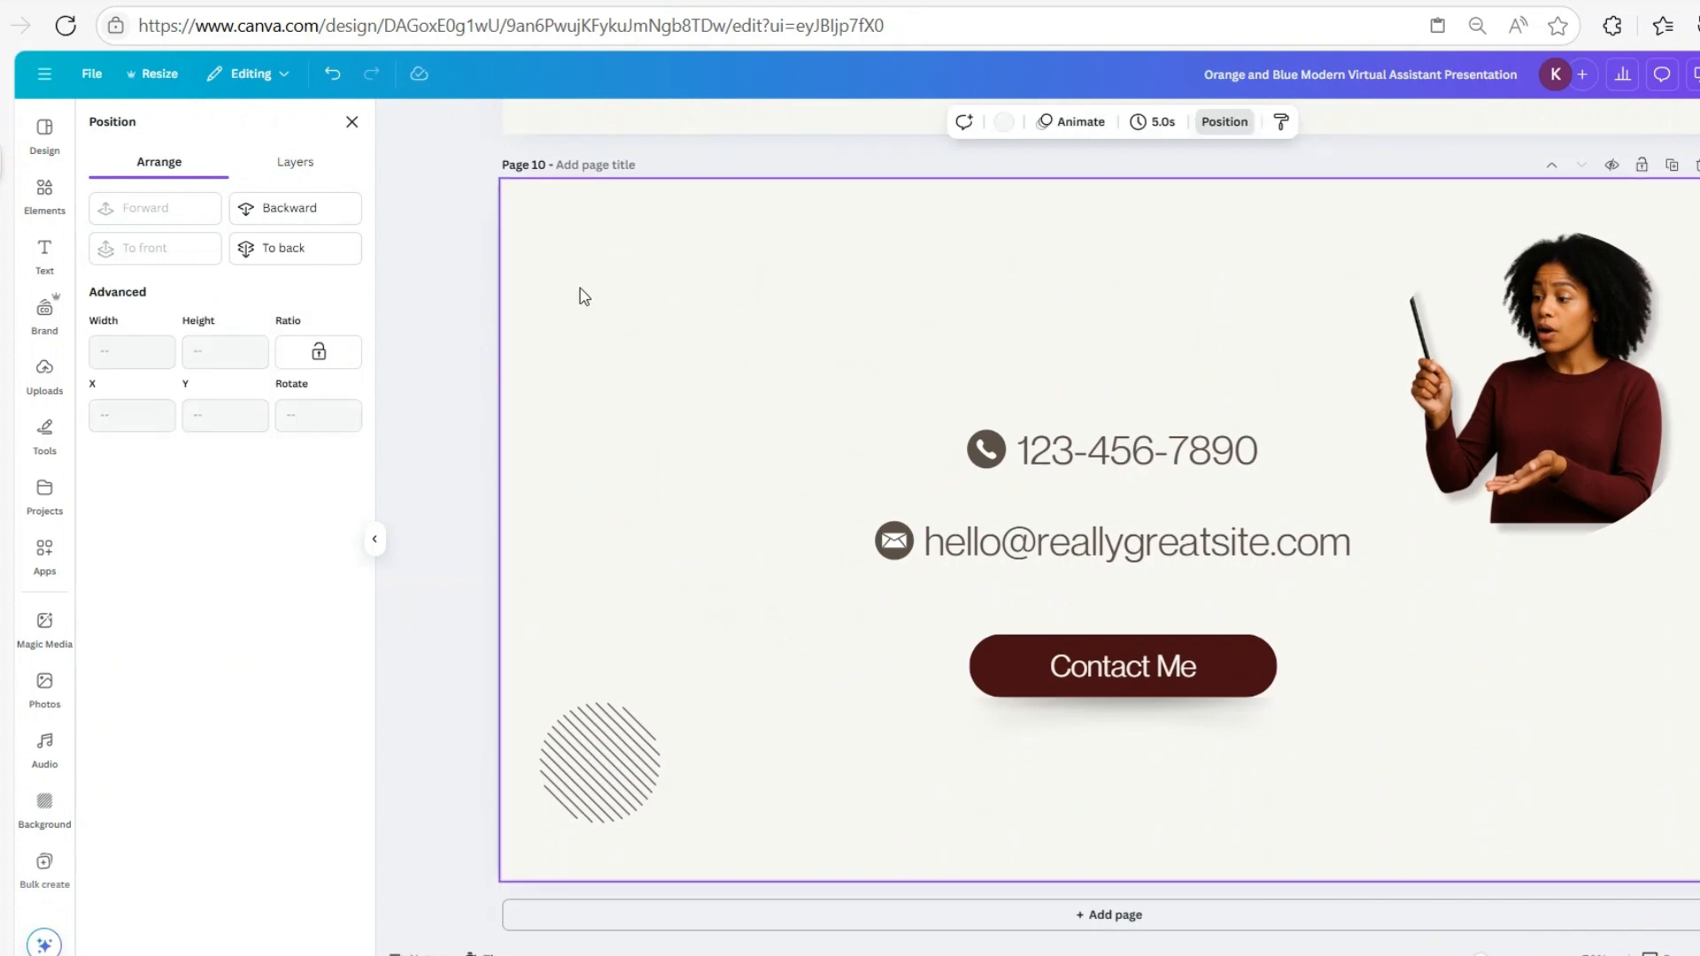
{"action": "right_click", "coordinate": [580, 291]}
{"action": "left_click", "coordinate": [636, 379]}
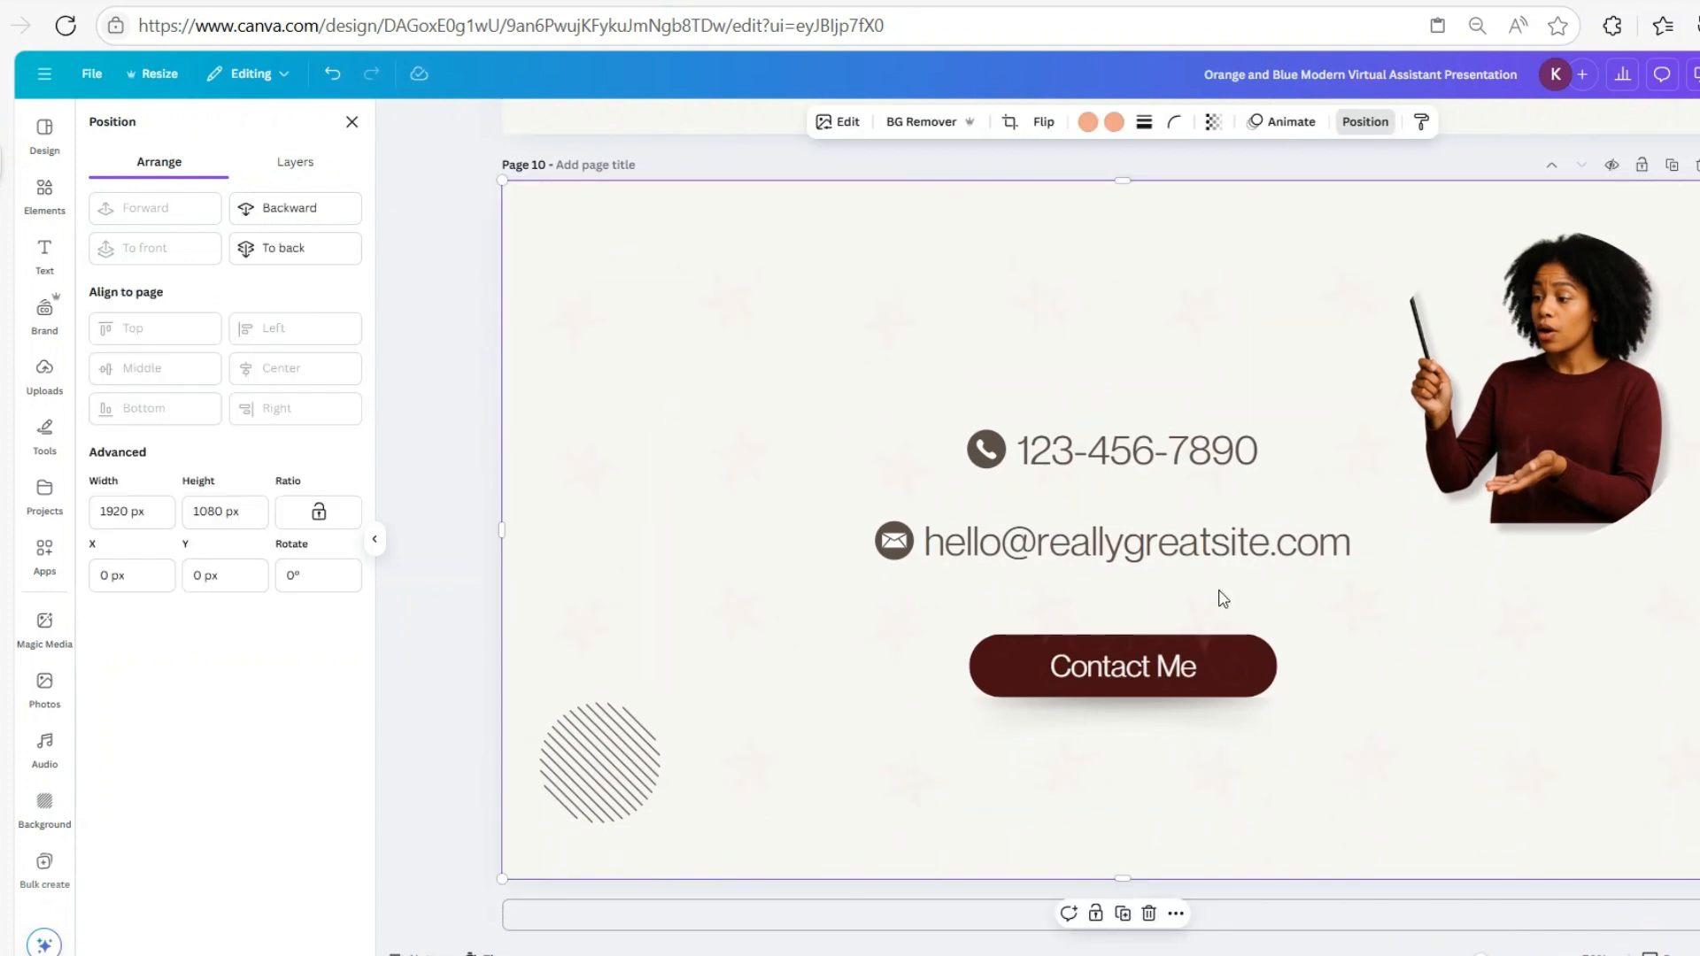
{"action": "left_click", "coordinate": [311, 210]}
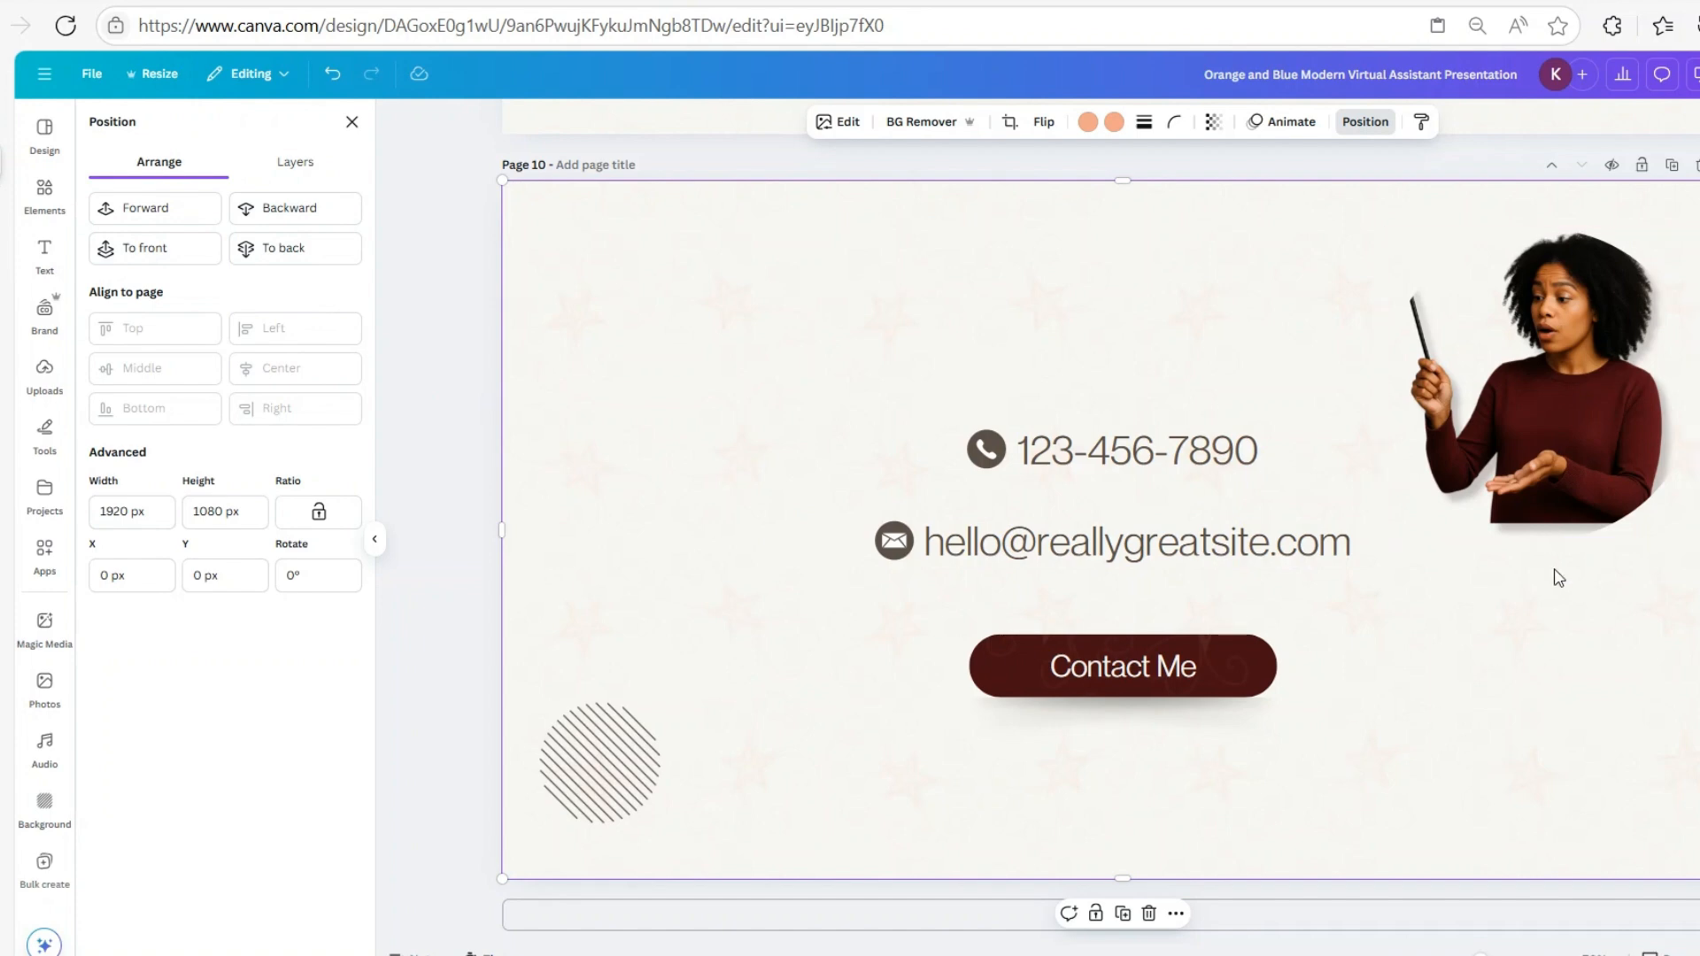
{"action": "scroll", "coordinate": [1554, 584], "scroll_direction": "up", "scroll_amount": 20}
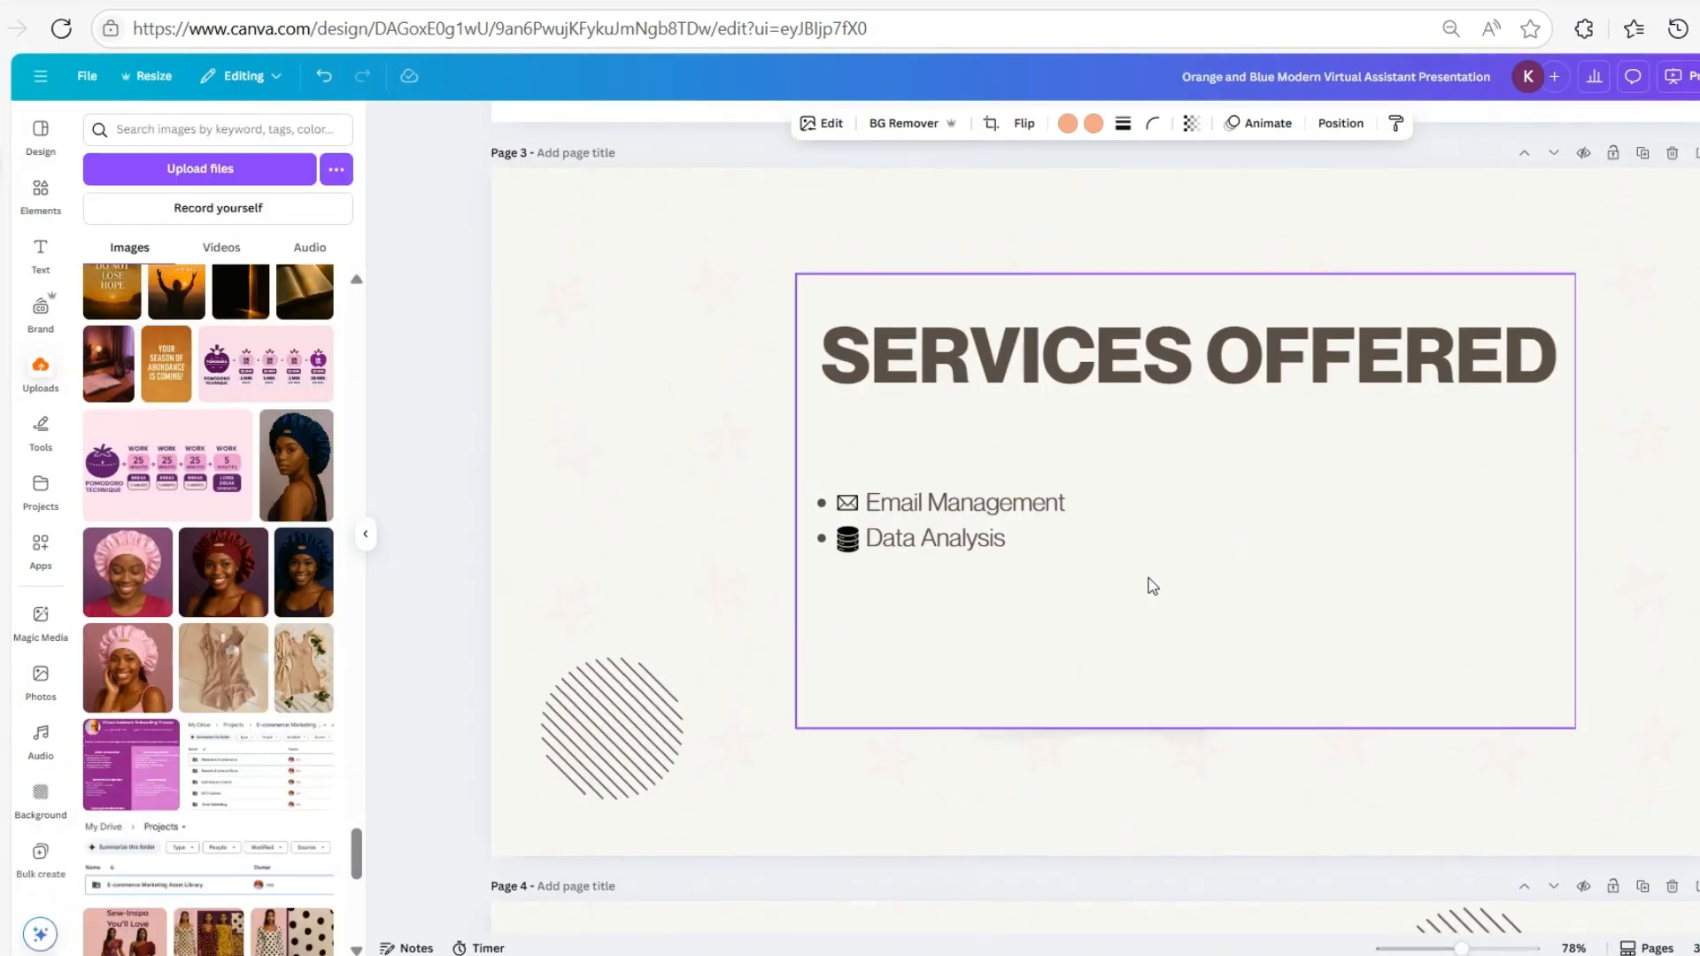
{"action": "scroll", "coordinate": [1151, 580], "scroll_direction": "up", "scroll_amount": 10}
{"action": "scroll", "coordinate": [1175, 566], "scroll_direction": "down", "scroll_amount": 14}
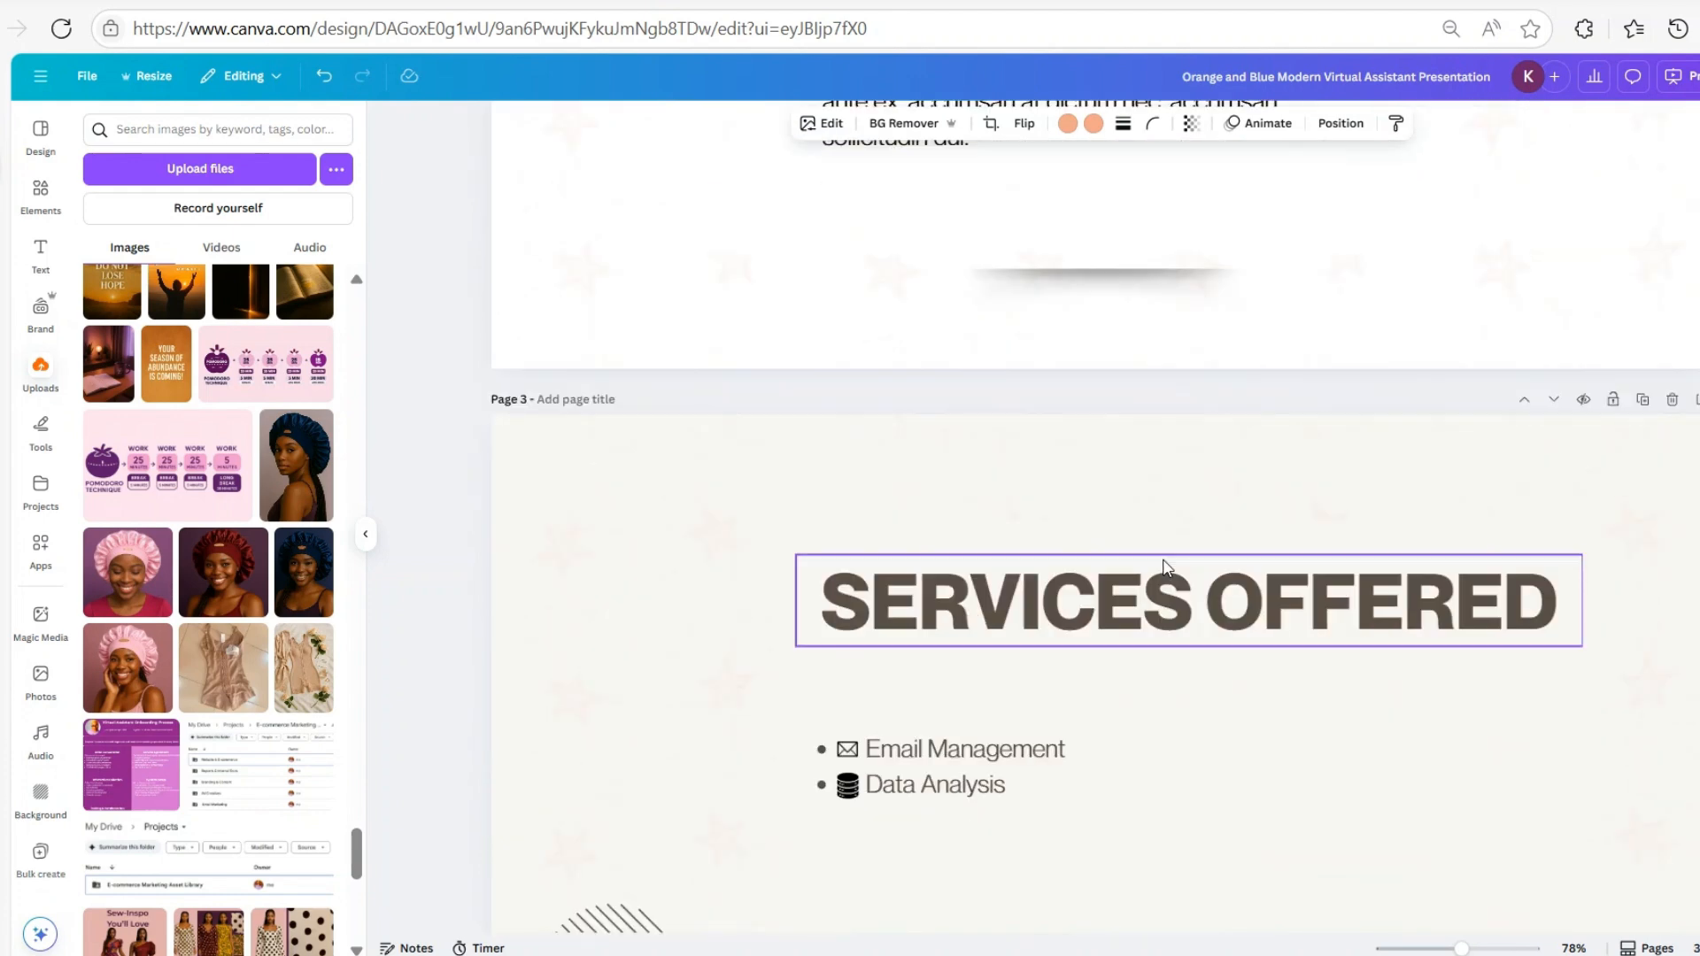
{"action": "scroll", "coordinate": [1166, 571], "scroll_direction": "down", "scroll_amount": 12}
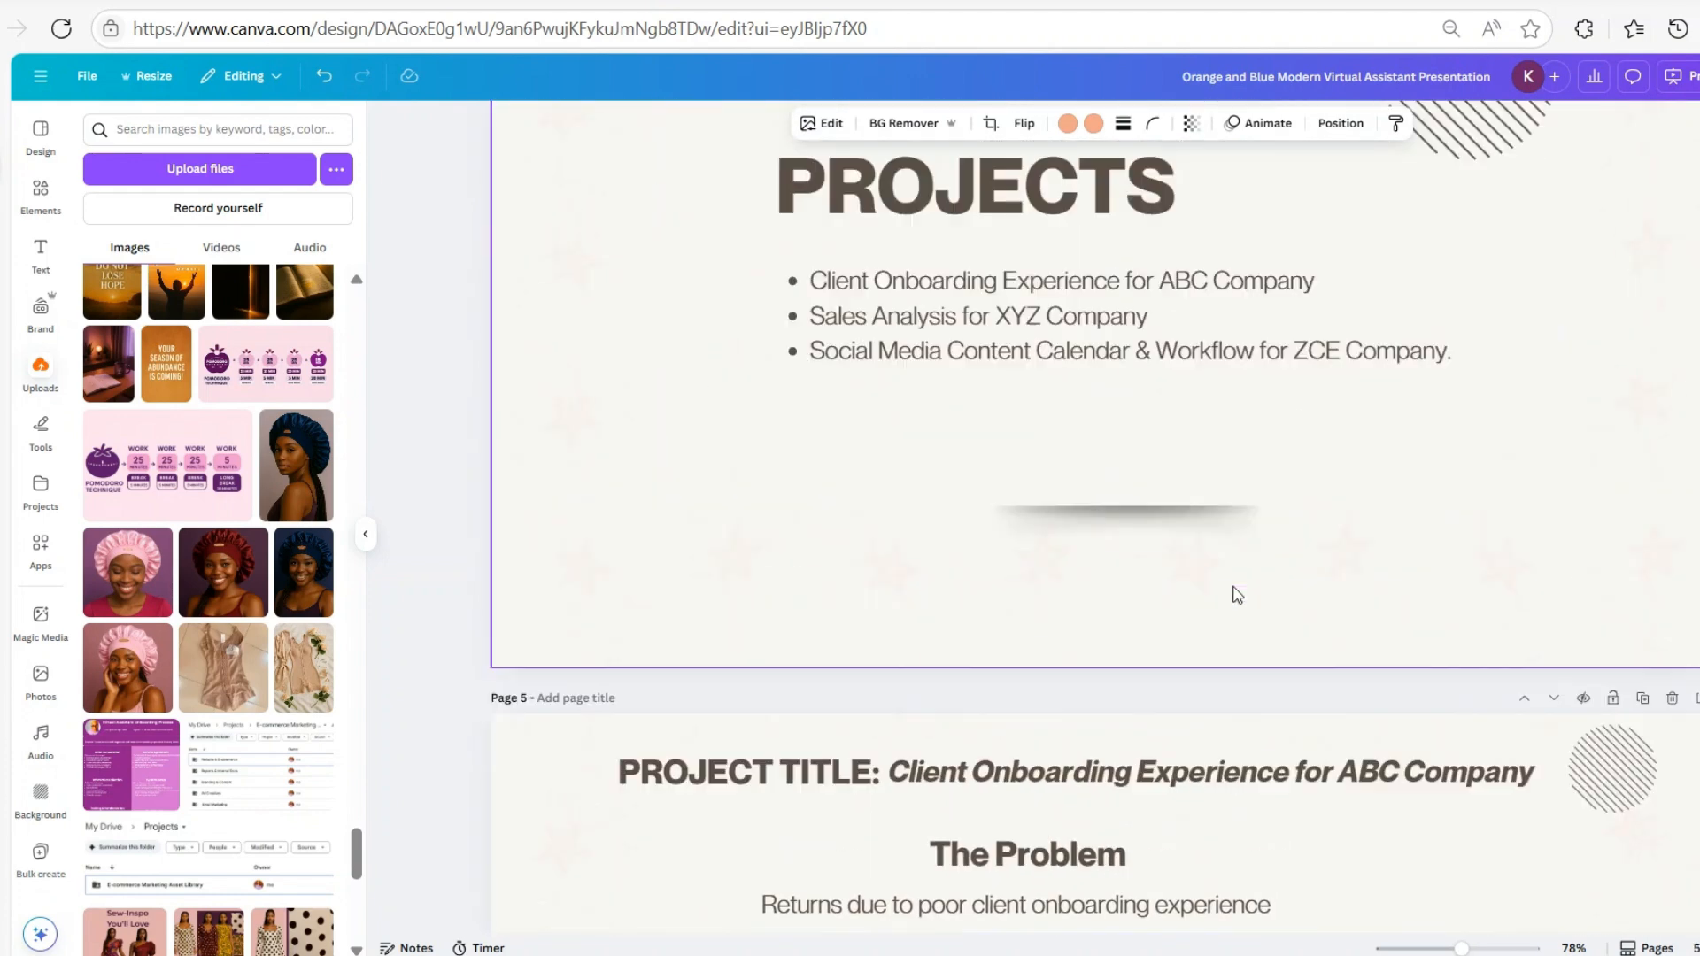
{"action": "scroll", "coordinate": [1235, 594], "scroll_direction": "up", "scroll_amount": 10}
{"action": "scroll", "coordinate": [1238, 595], "scroll_direction": "up", "scroll_amount": 3}
{"action": "scroll", "coordinate": [1238, 599], "scroll_direction": "up", "scroll_amount": 6}
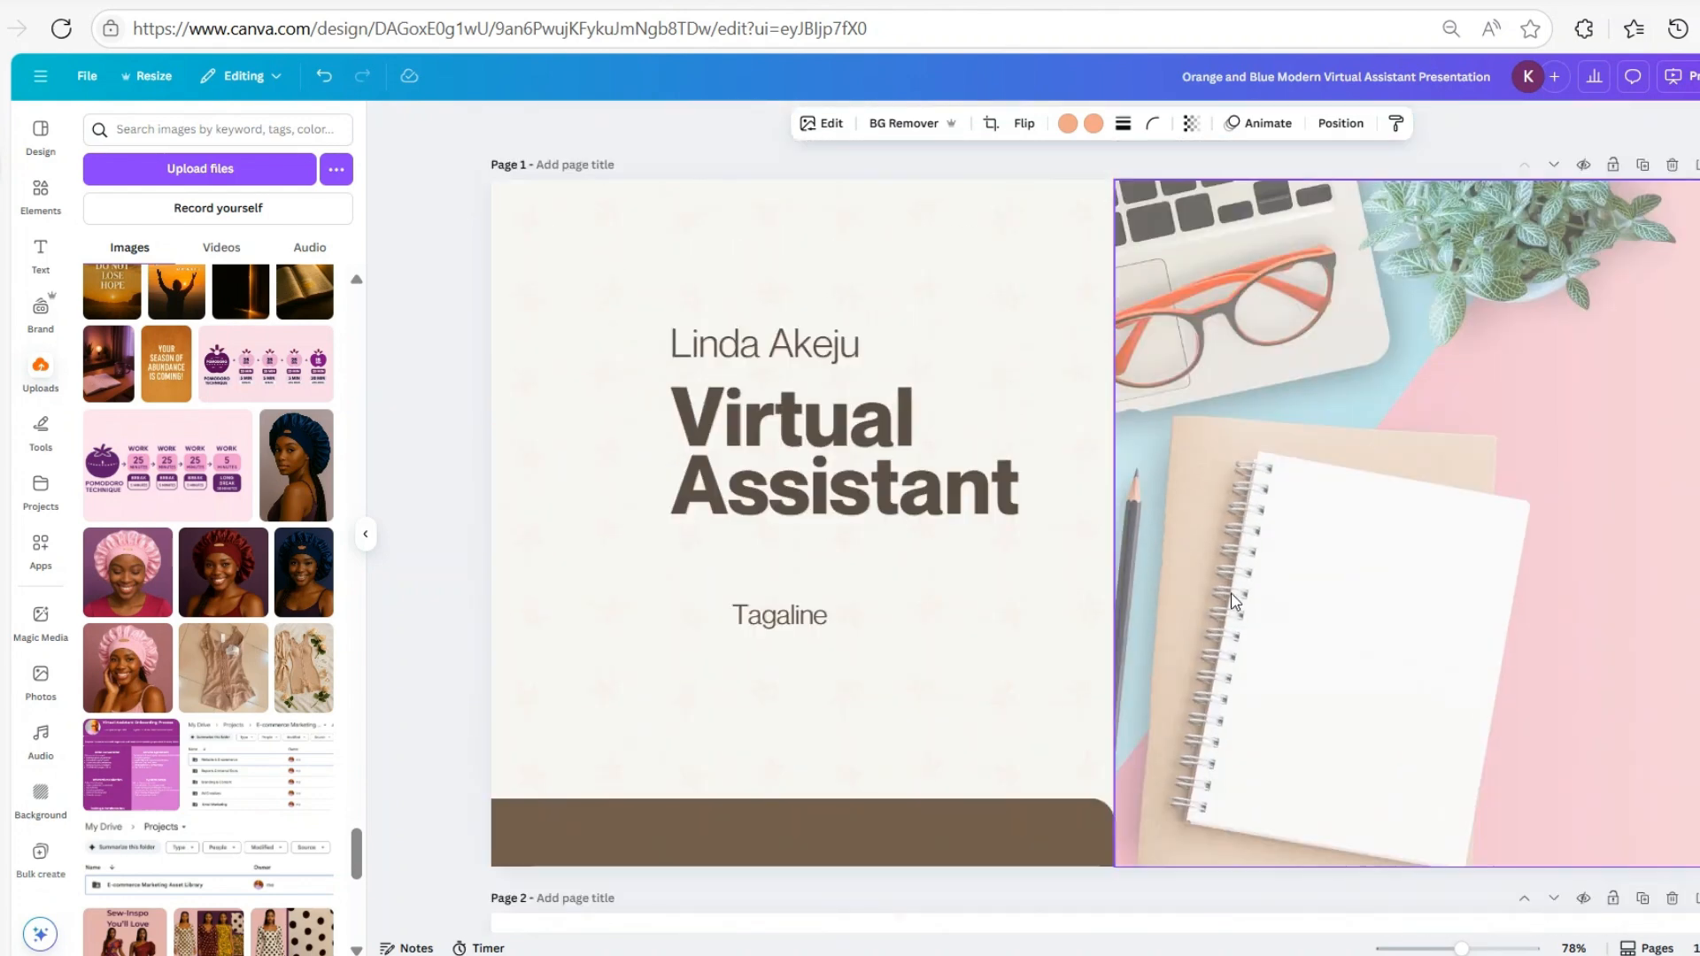
{"action": "scroll", "coordinate": [1207, 540], "scroll_direction": "down", "scroll_amount": 6}
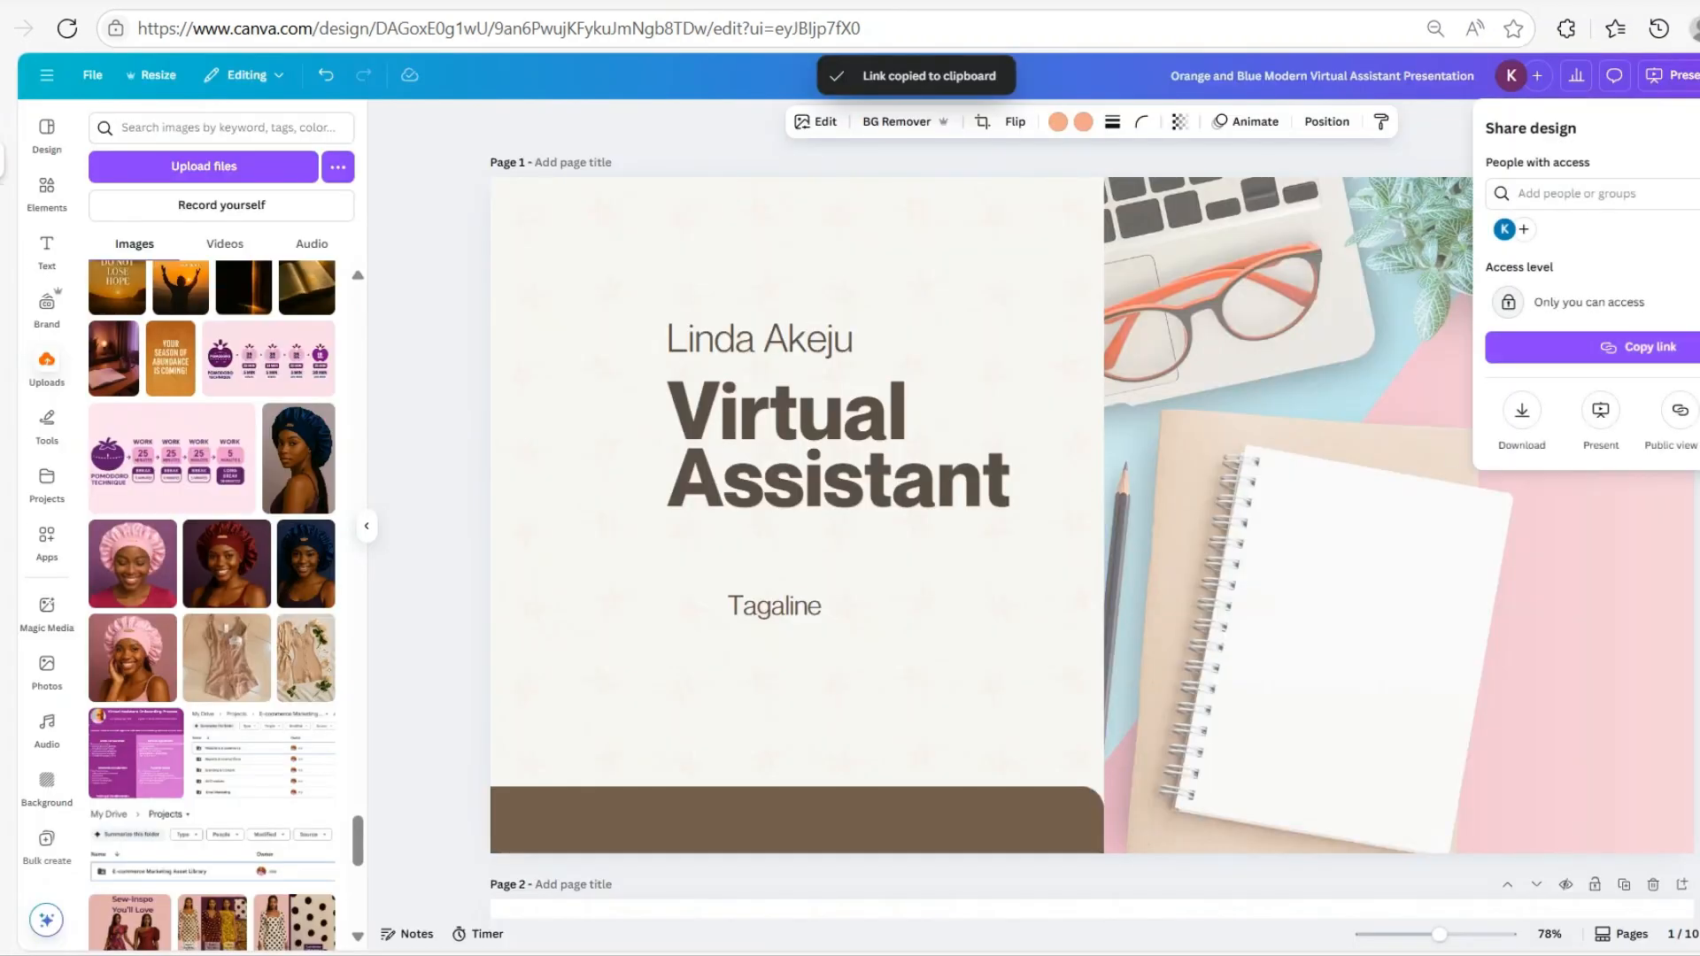
Set access to Anyone with the link with Can view permission and copy the link
{"action": "key", "text": "Escape"}
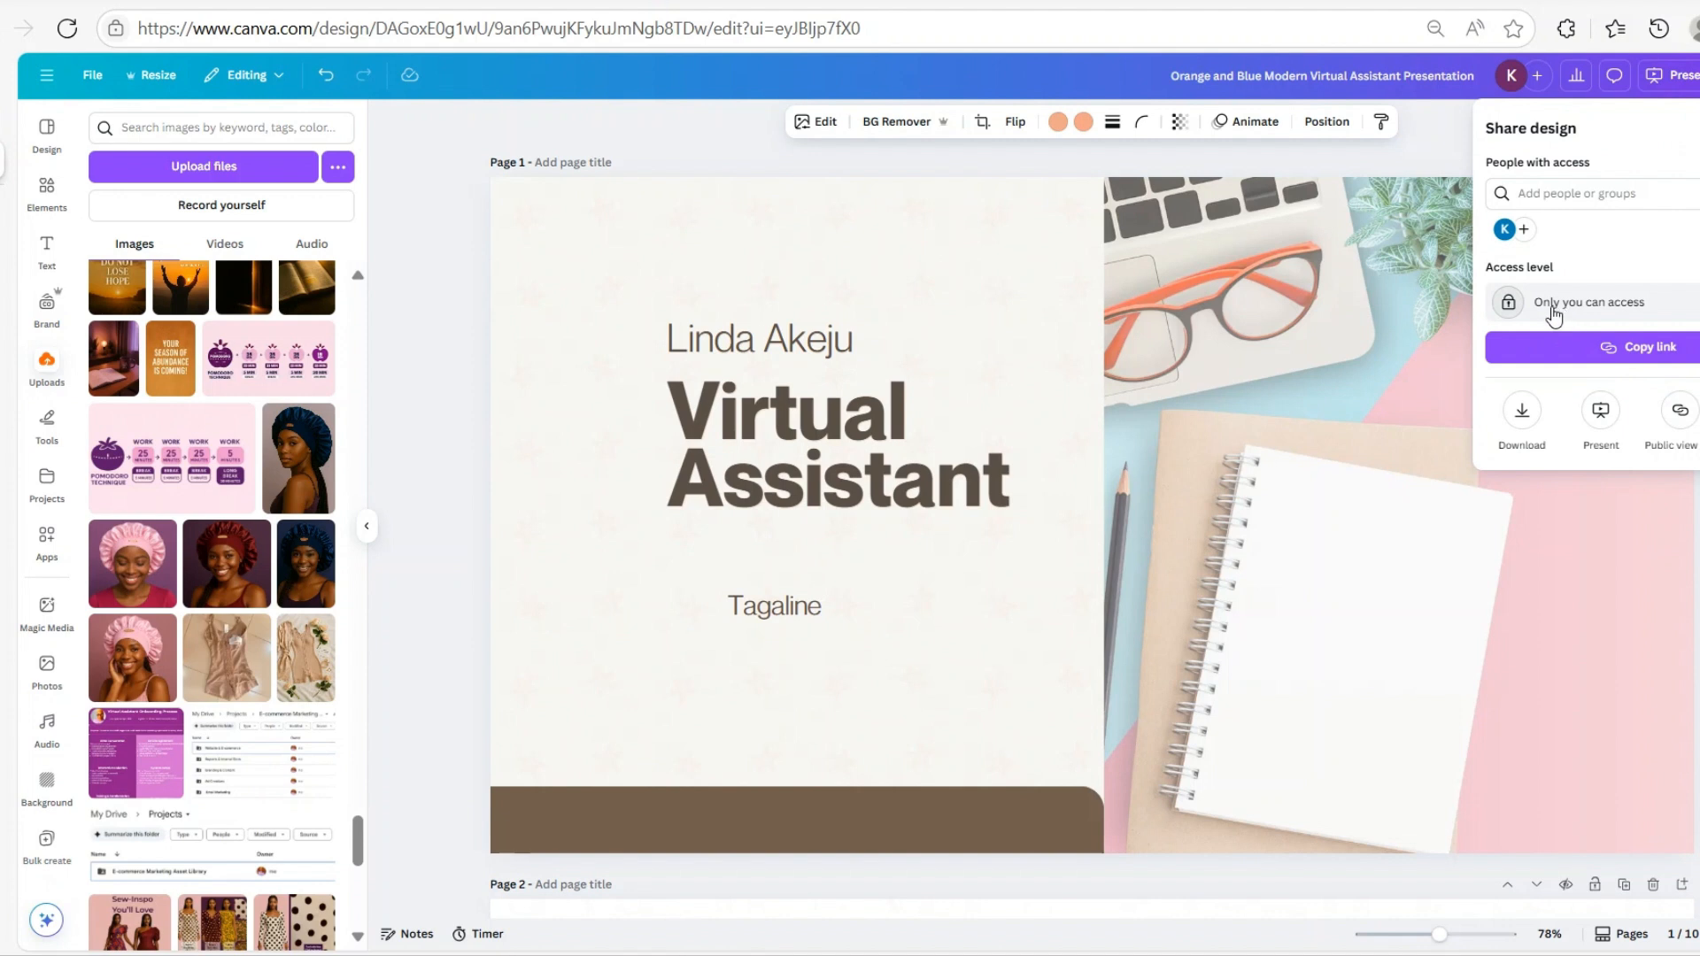
{"action": "left_click", "coordinate": [1608, 314]}
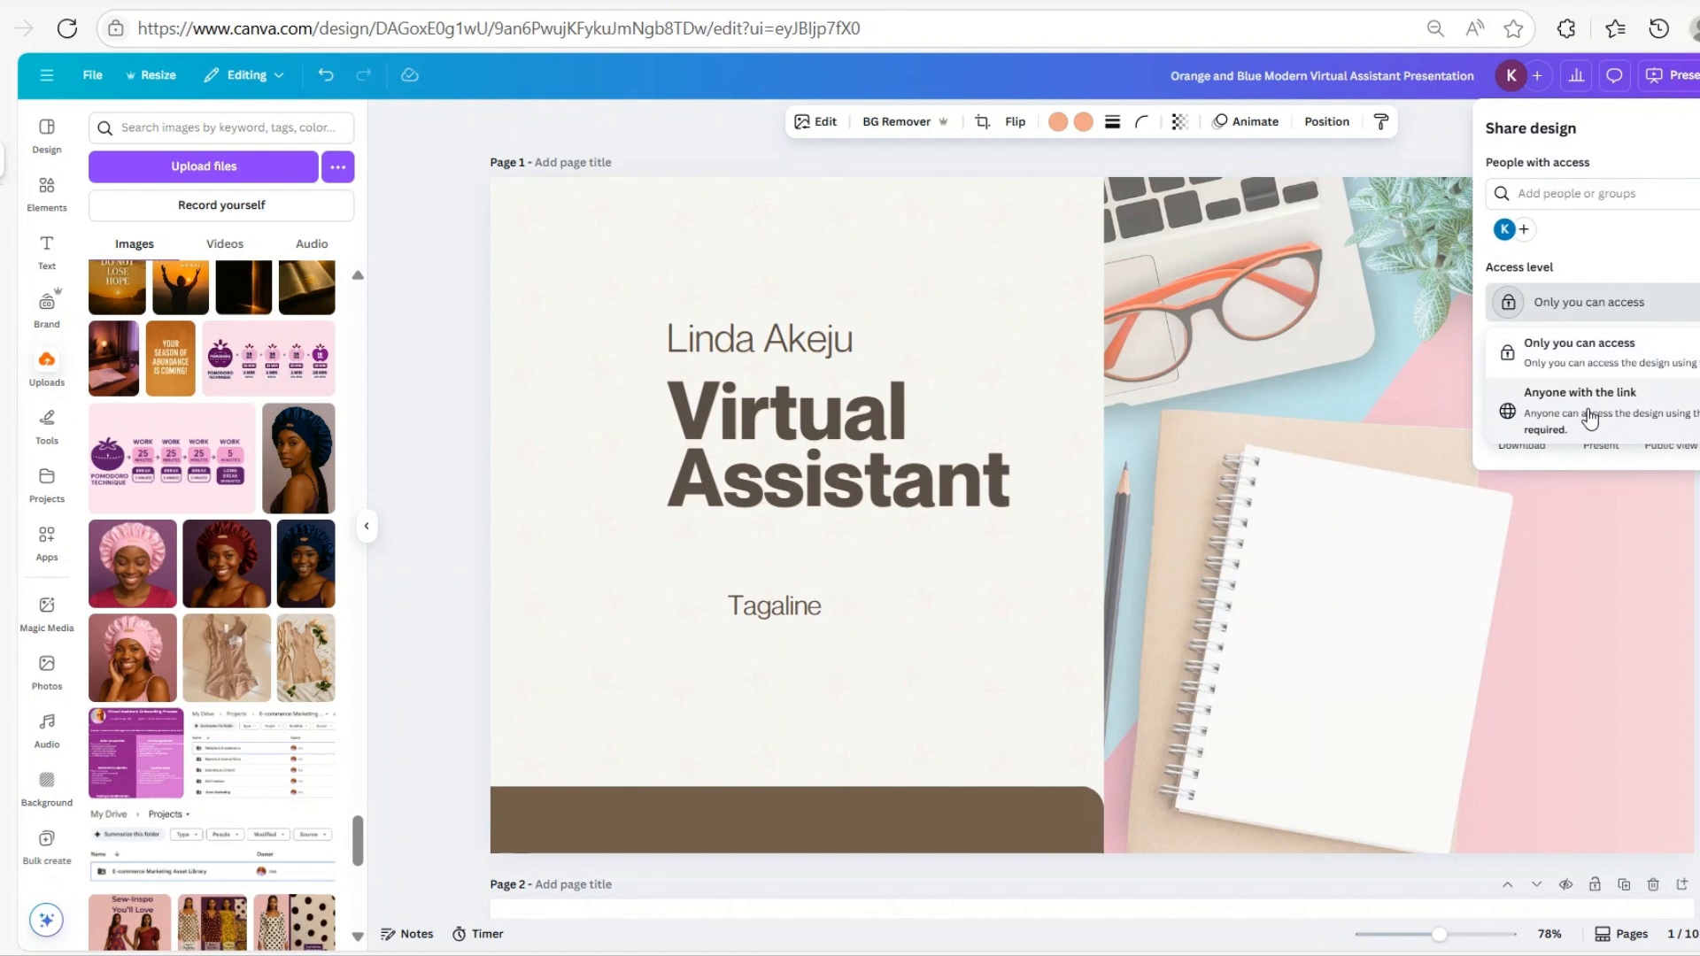
{"action": "left_click", "coordinate": [1589, 414]}
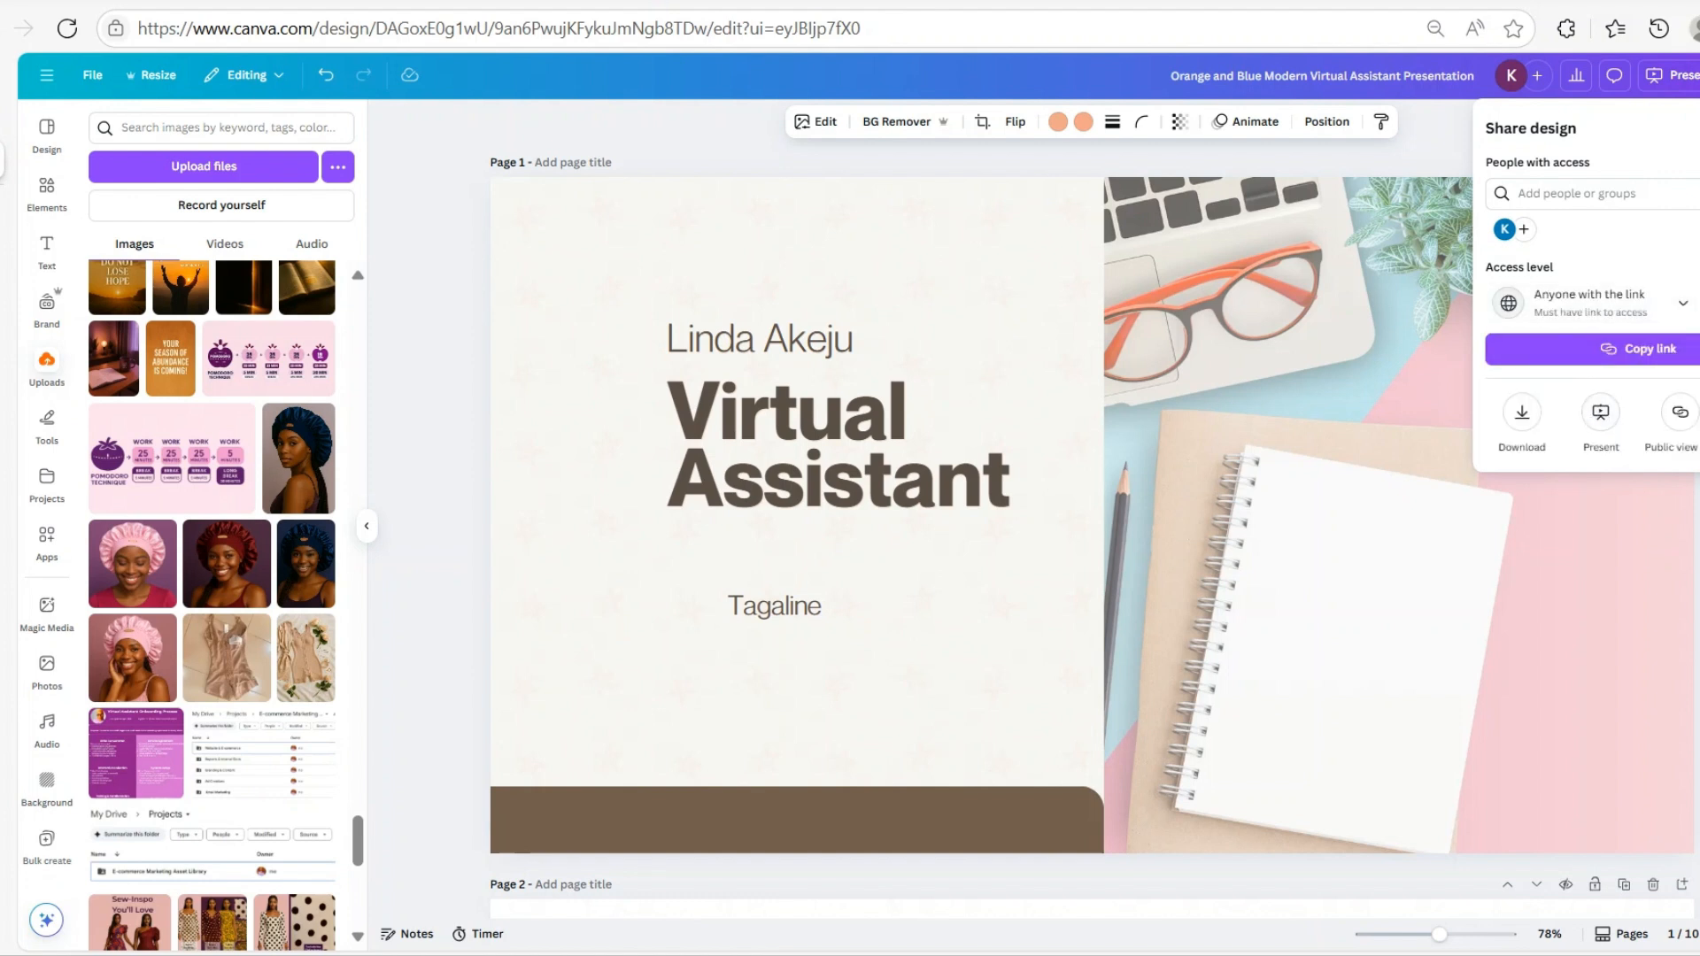
{"action": "left_click", "coordinate": [1698, 304]}
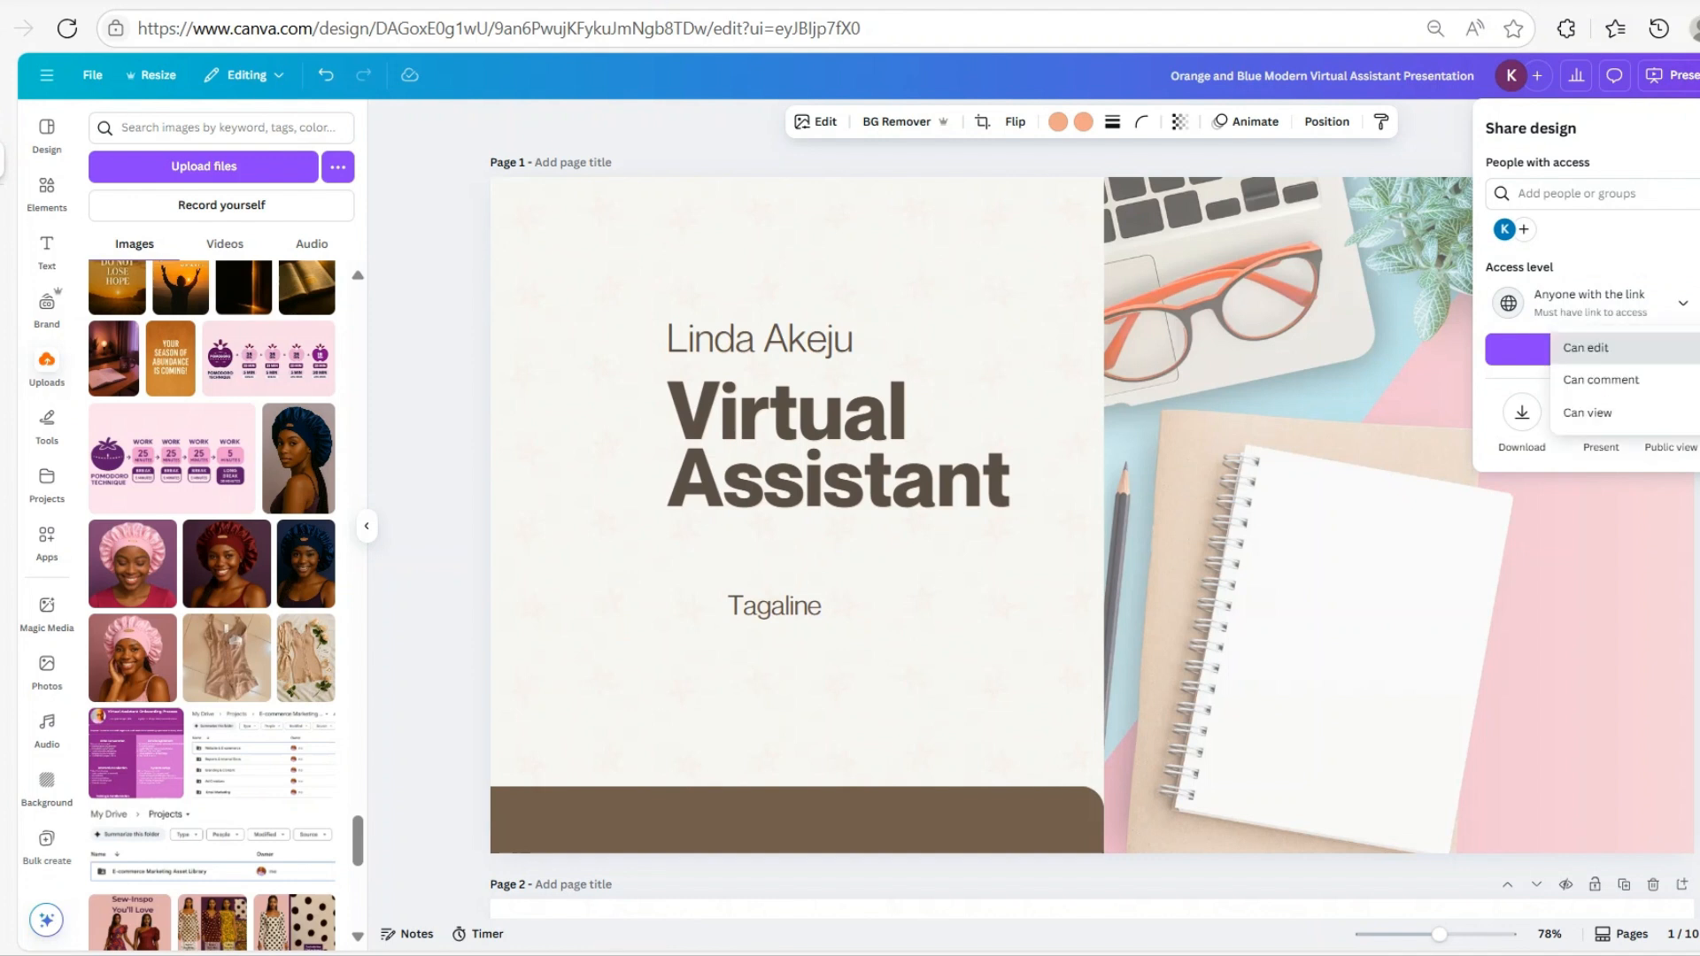
{"action": "left_click", "coordinate": [1657, 416]}
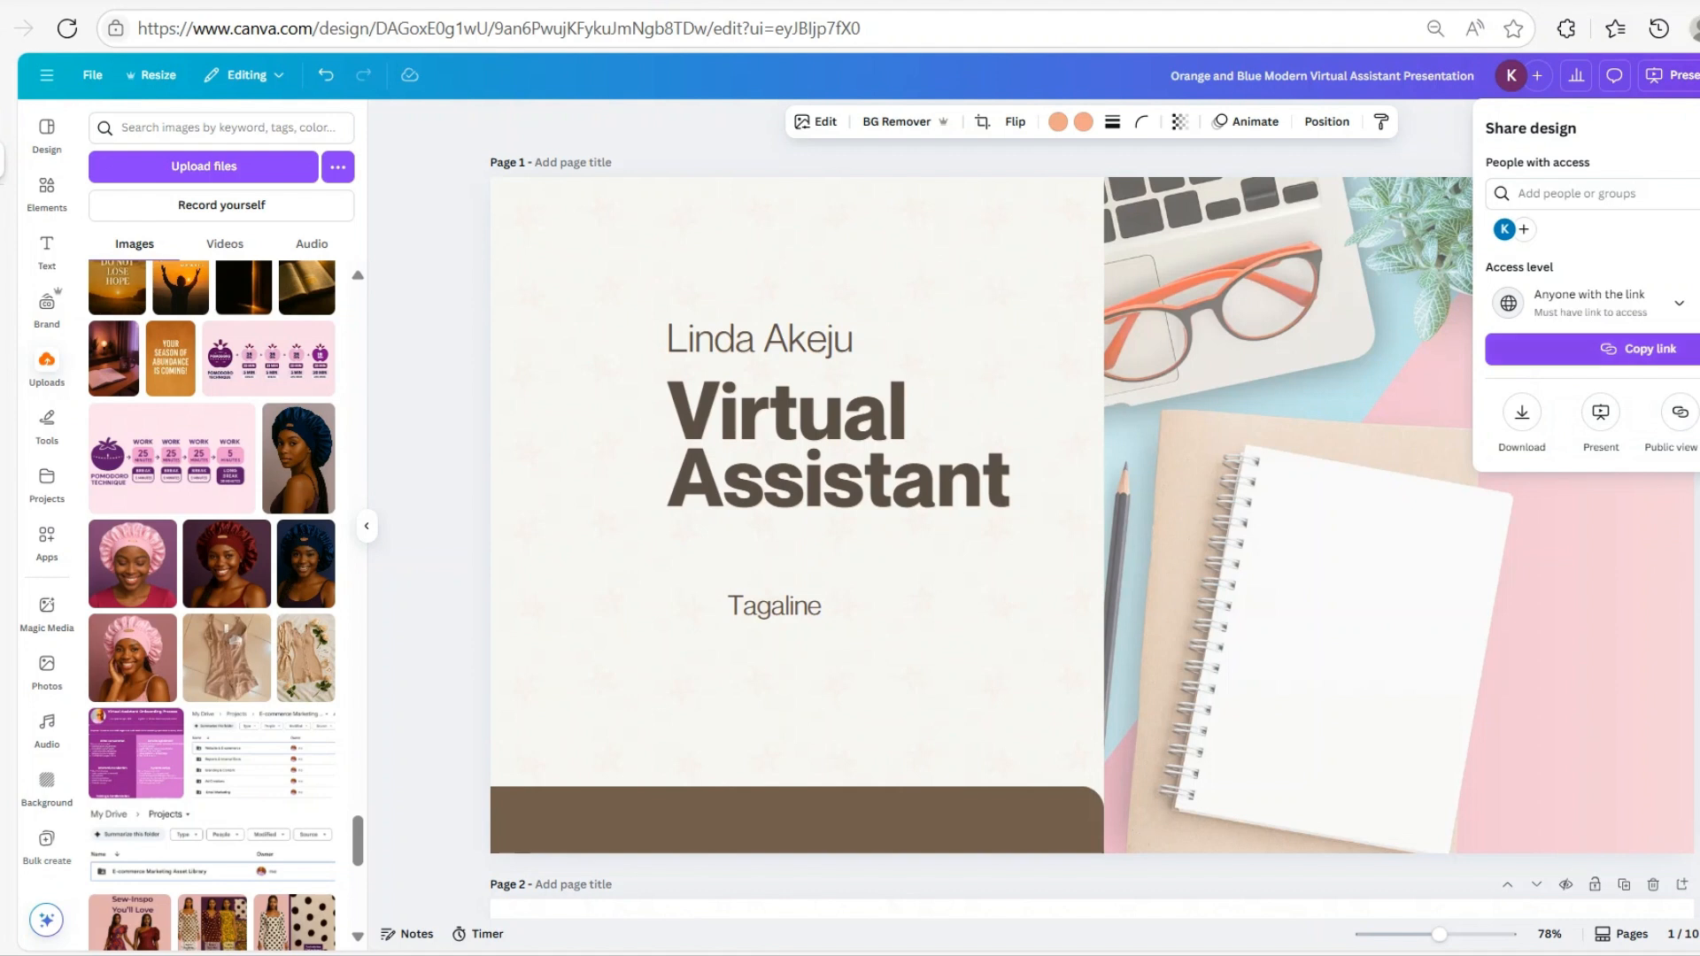
{"action": "left_click", "coordinate": [1691, 304]}
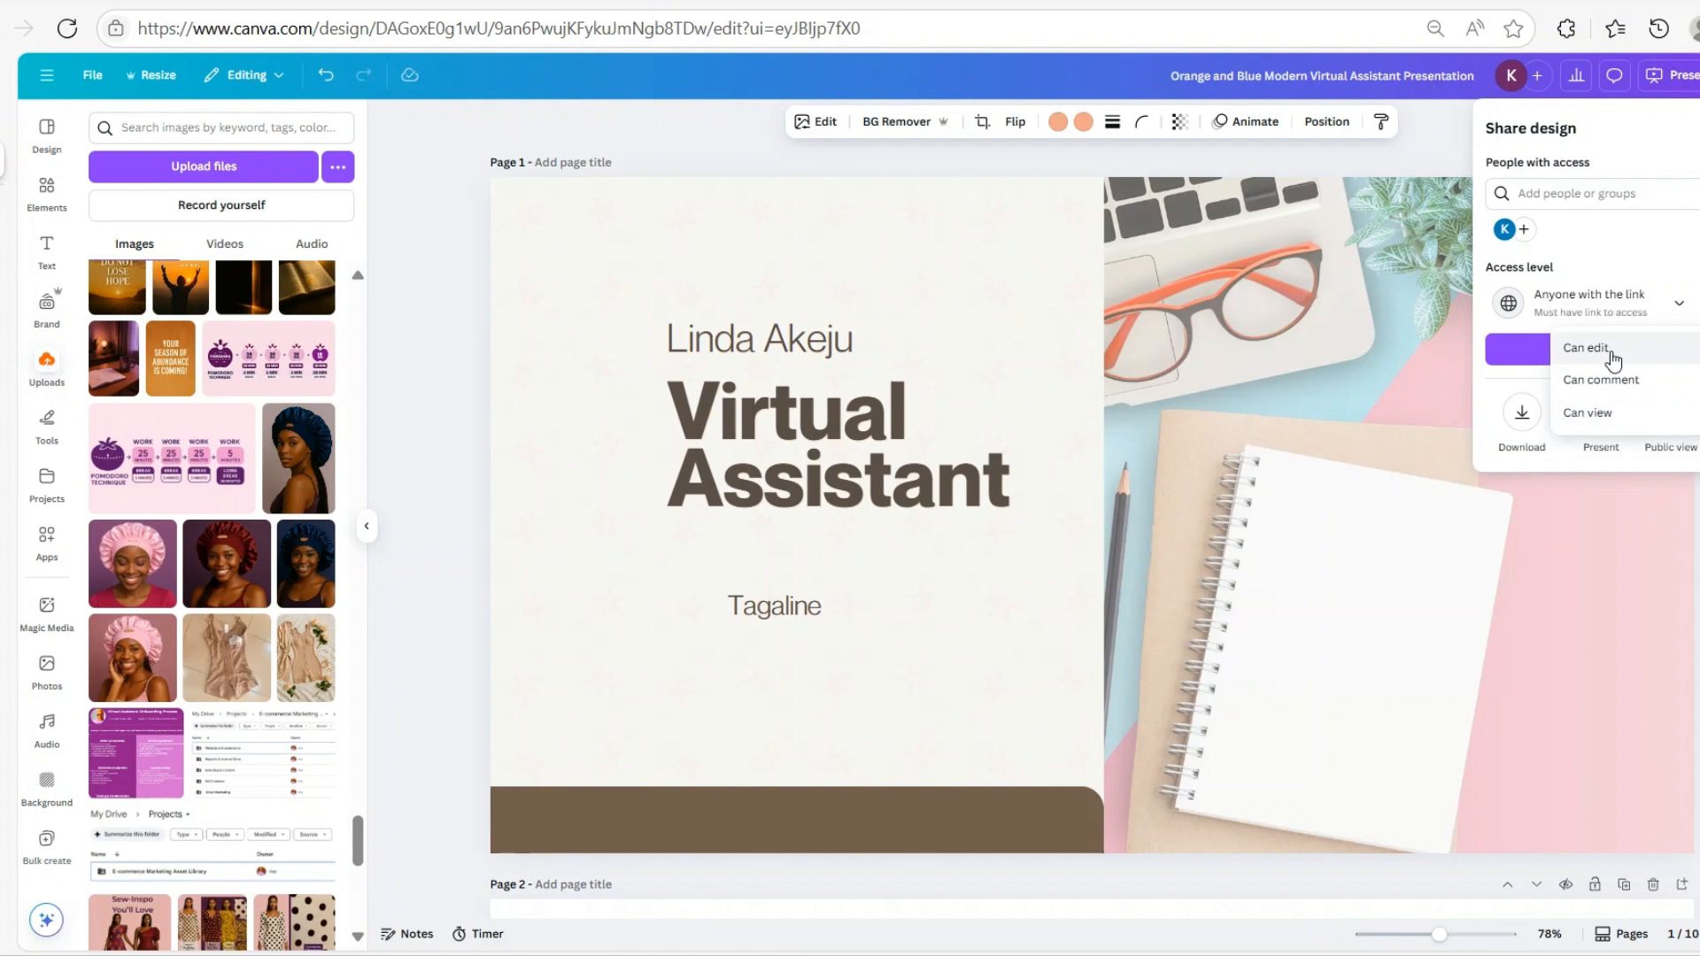
{"action": "left_click", "coordinate": [1627, 417]}
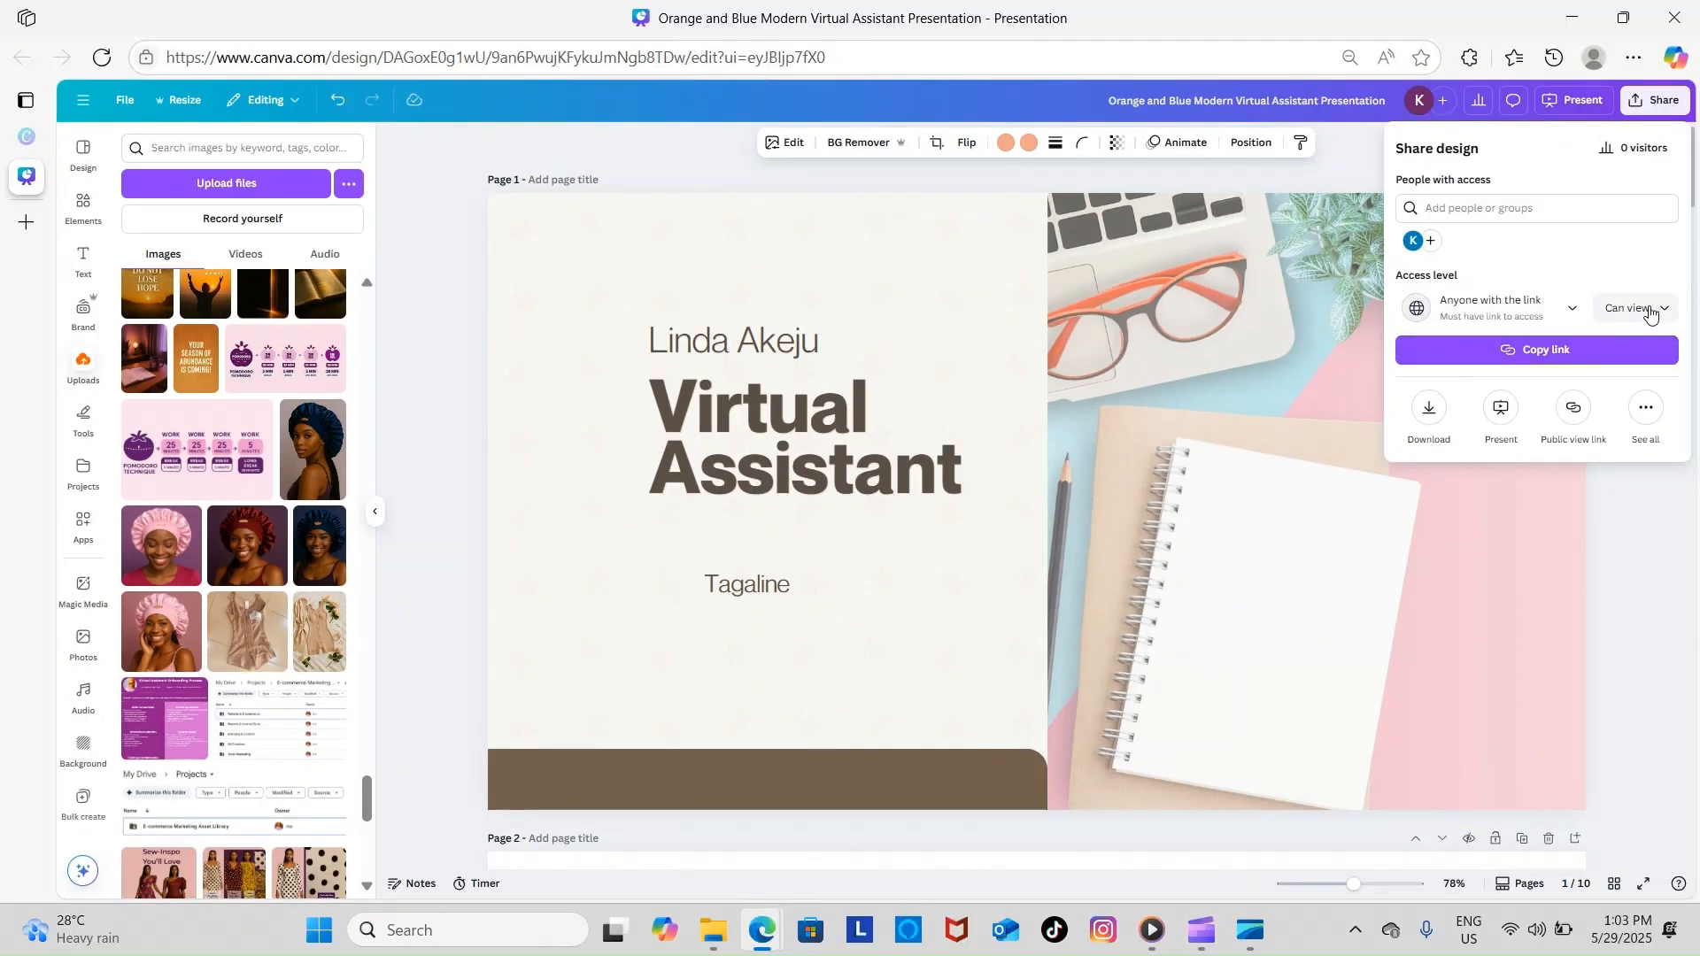
{"action": "left_click", "coordinate": [1525, 352]}
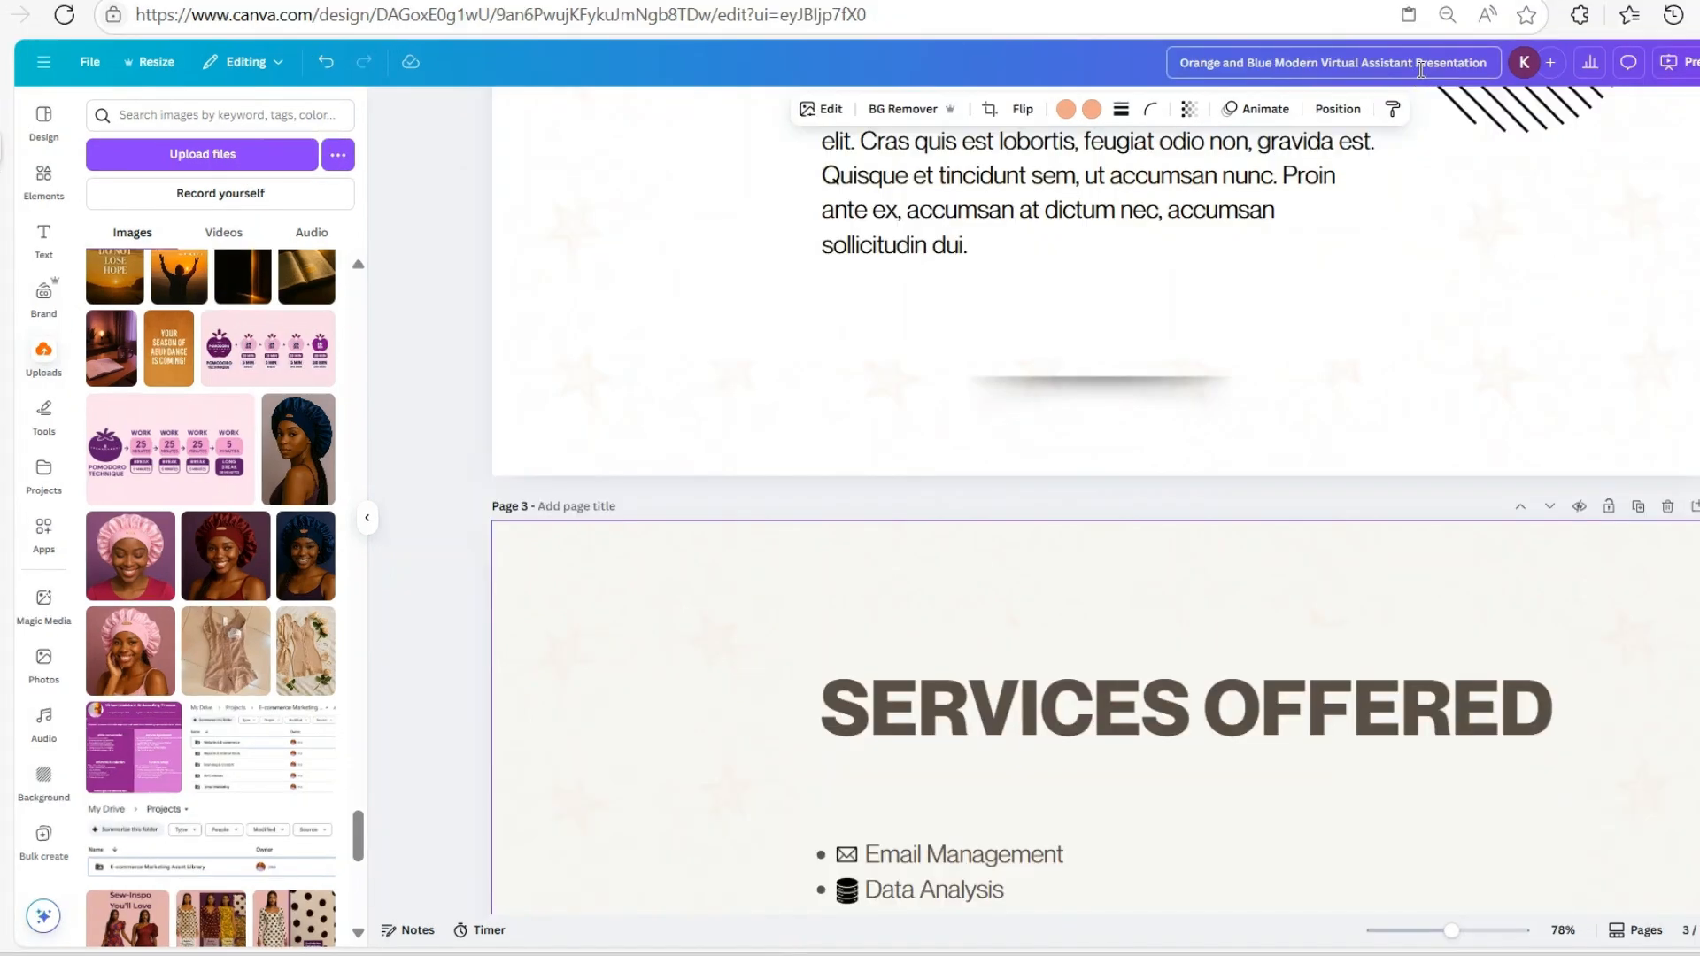
Retitle the design as the owner's full name followed by 'Portfolio'
{"action": "left_click_drag", "start_coordinate": [1179, 63], "coordinate": [1503, 75]}
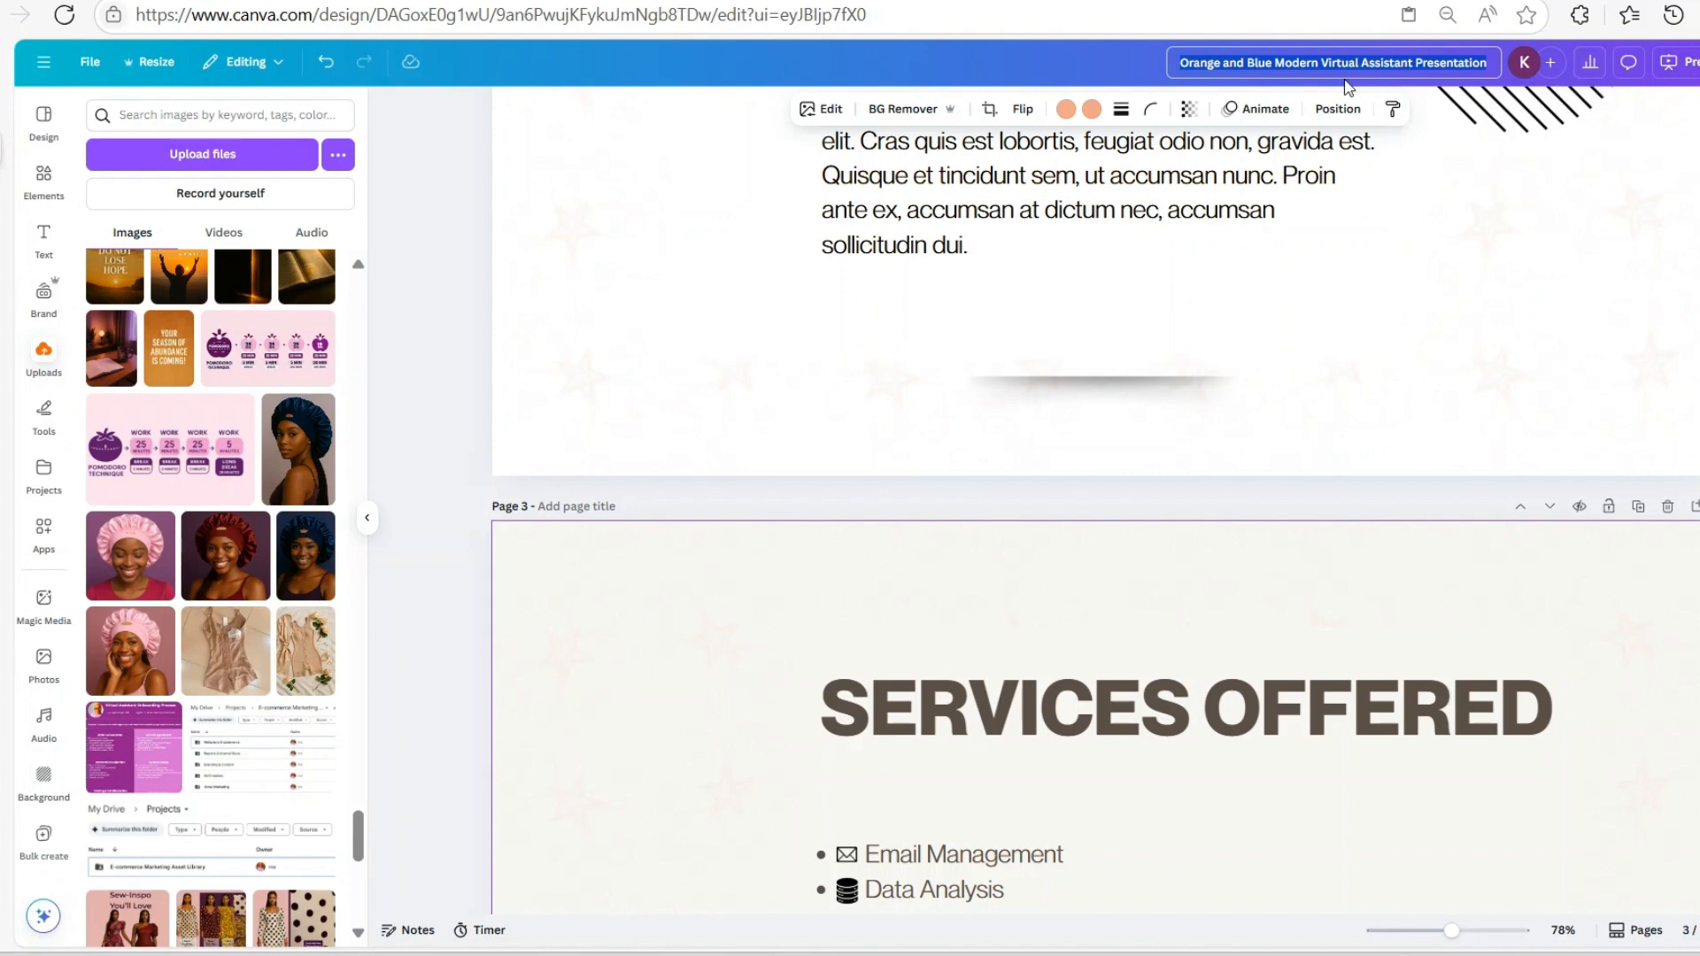
{"action": "scroll", "coordinate": [1199, 858], "scroll_direction": "up", "scroll_amount": 12}
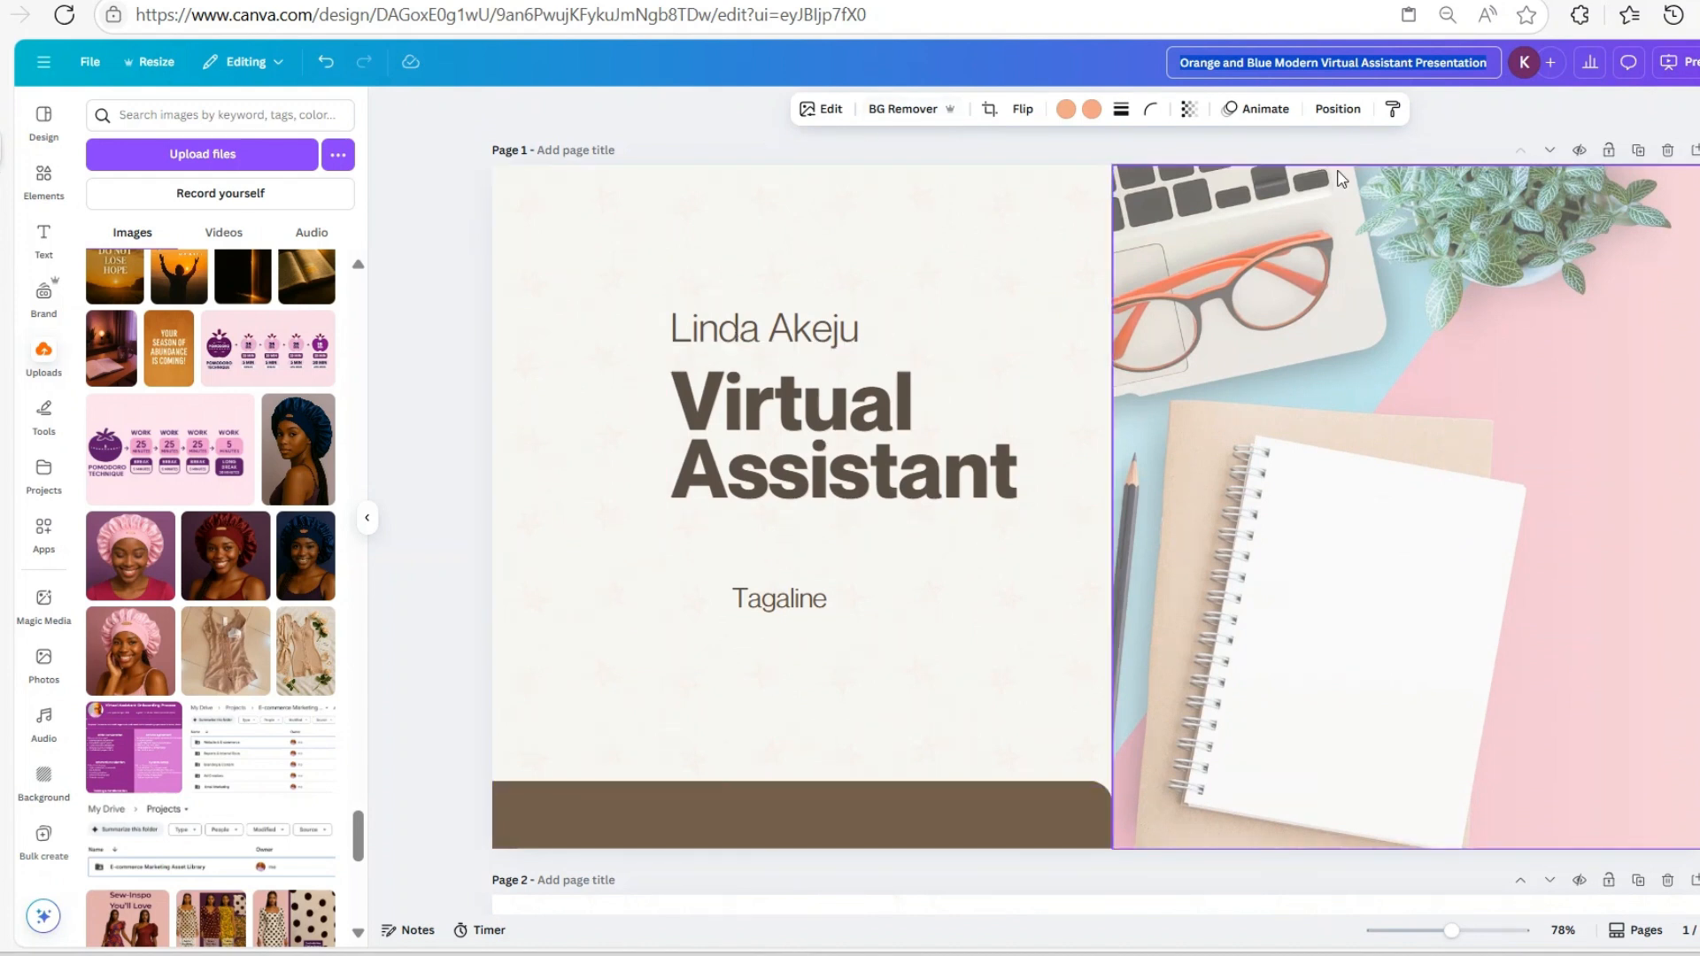
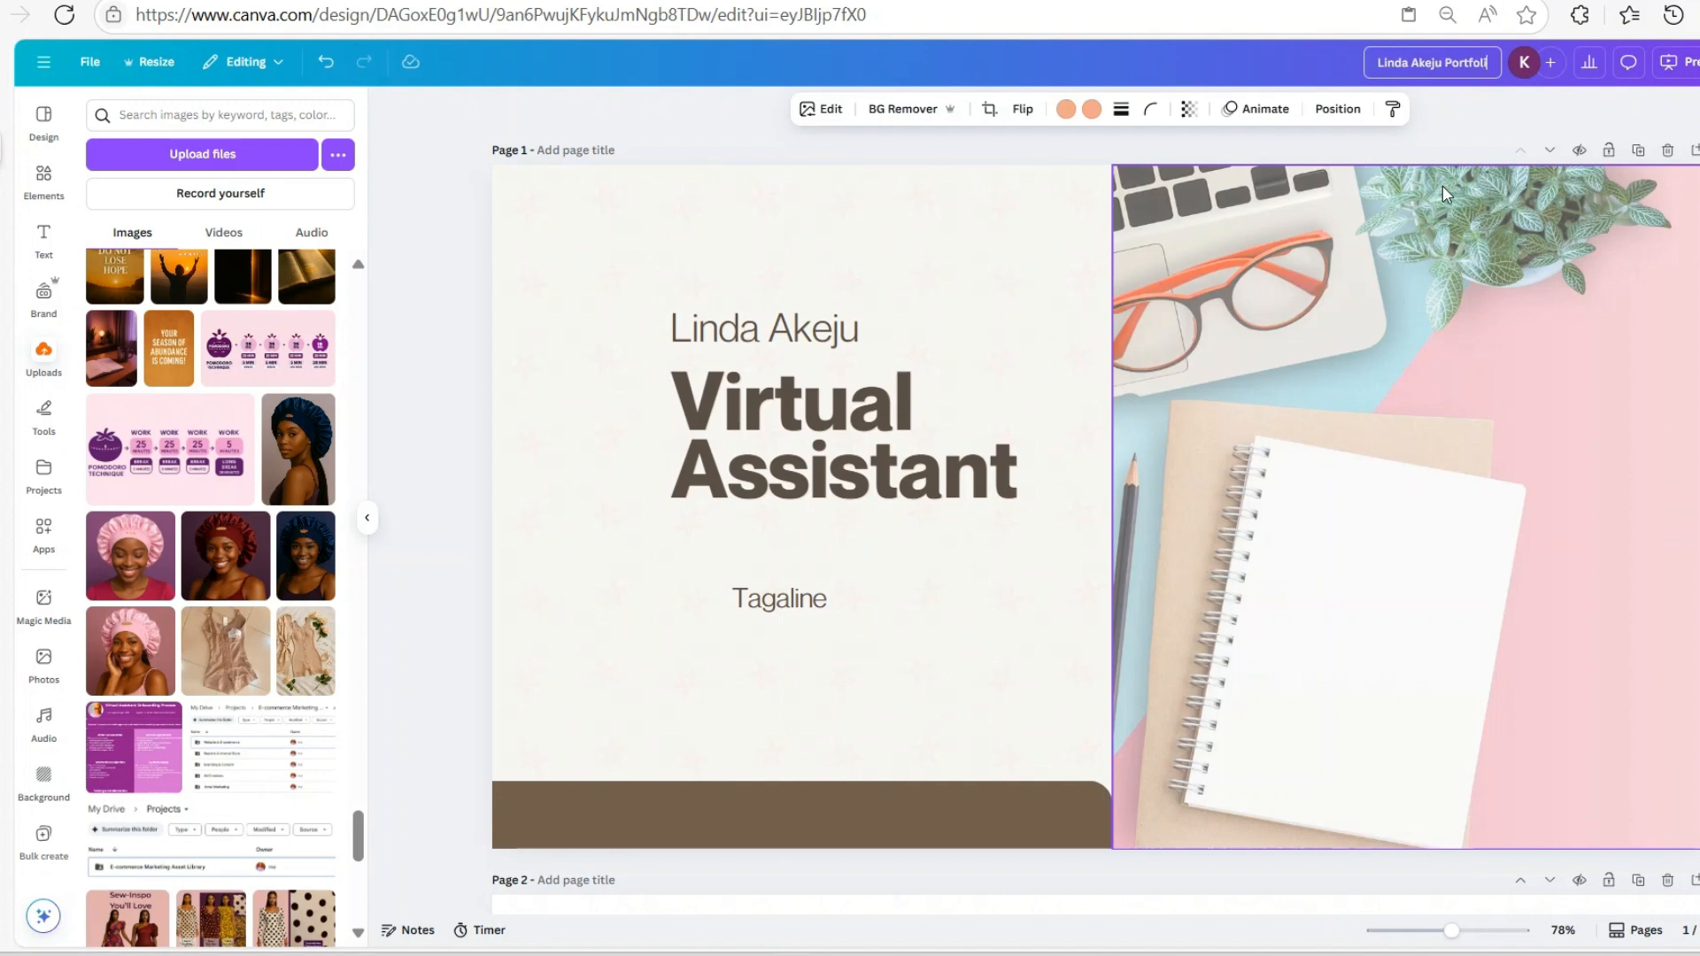
{"action": "key", "text": "Return"}
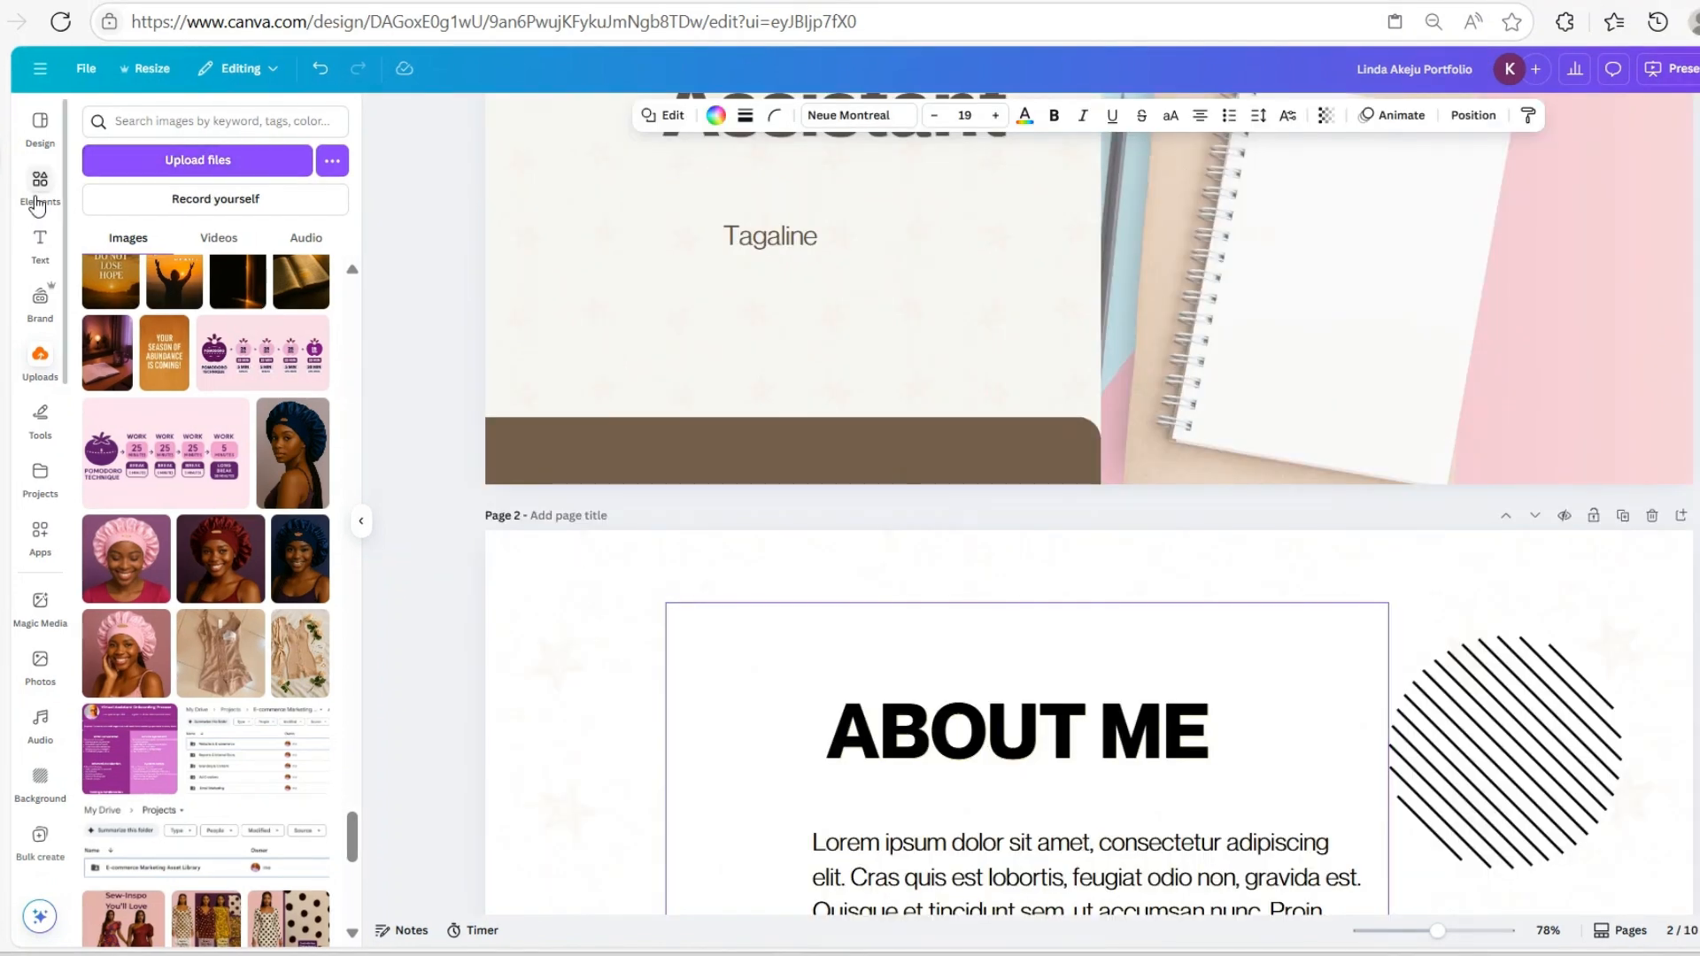
{"action": "left_click", "coordinate": [41, 244]}
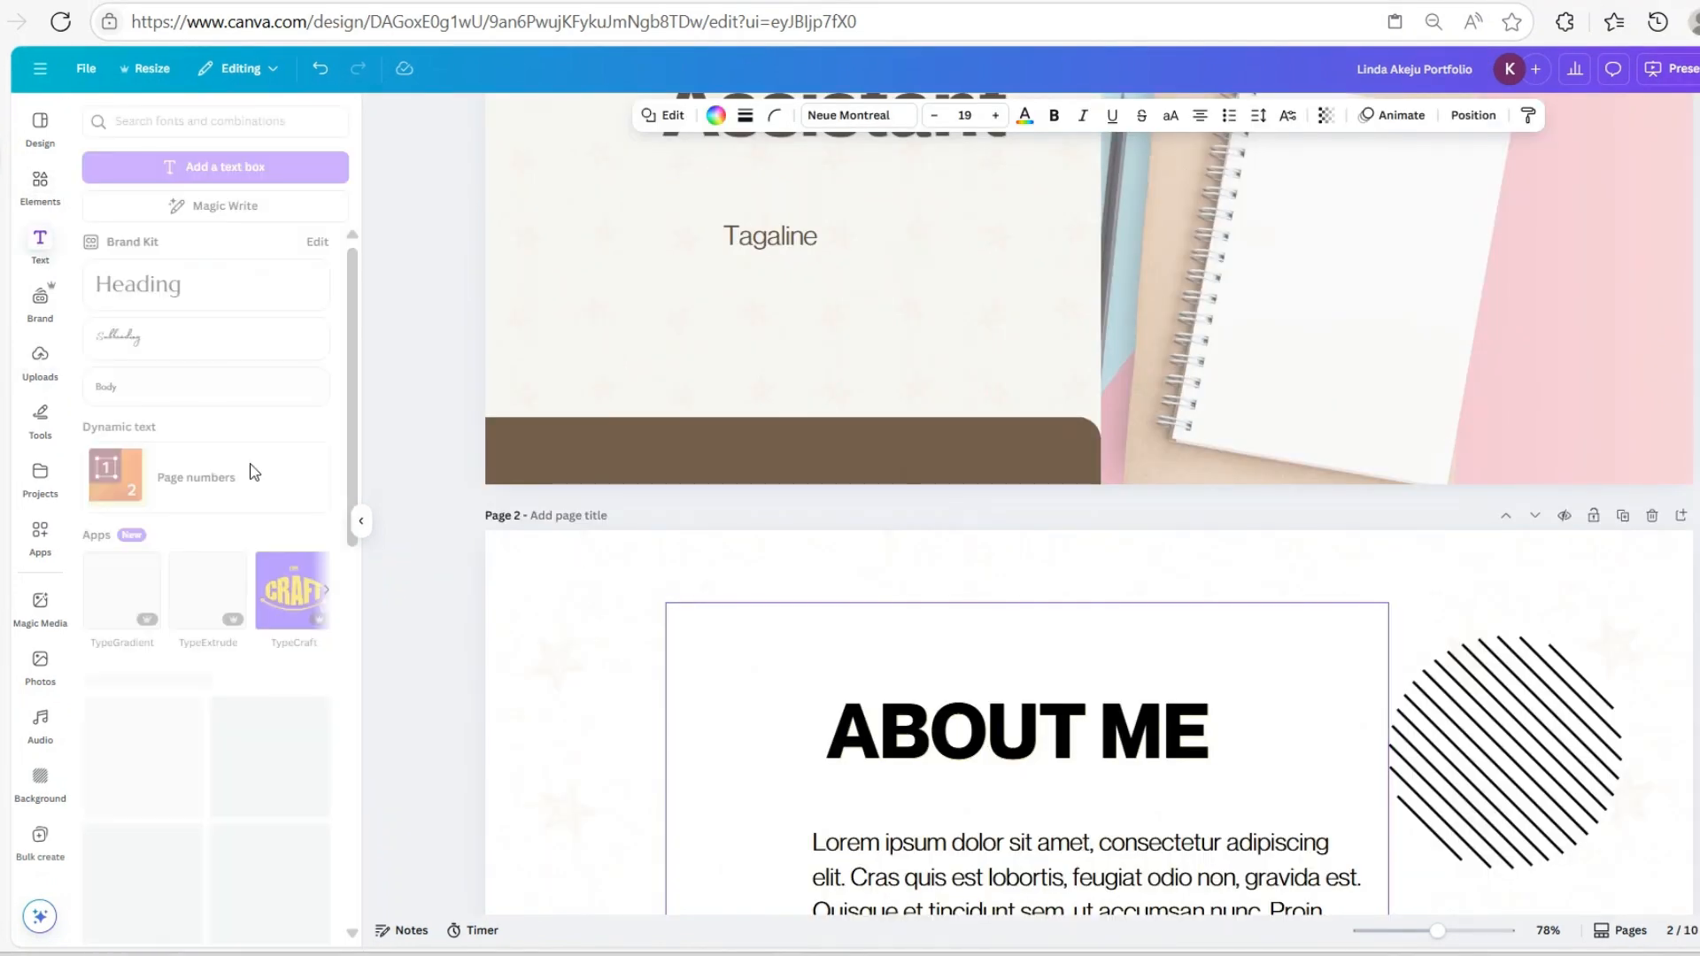
{"action": "left_click", "coordinate": [153, 169]}
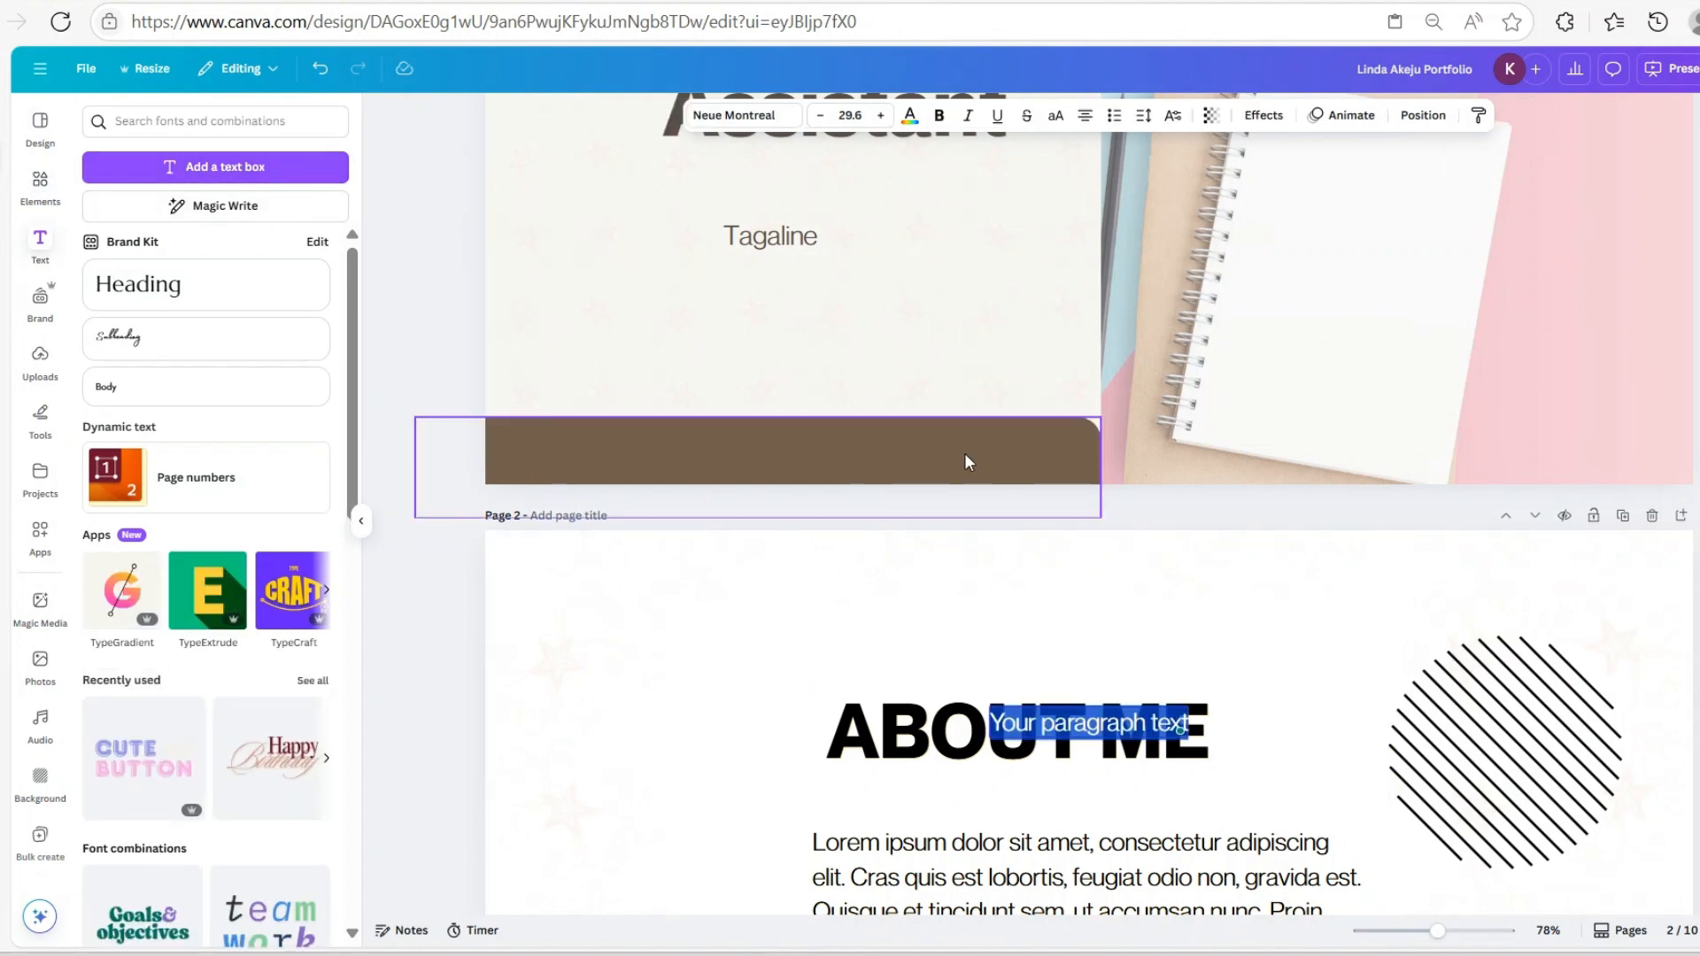
{"action": "key", "text": "ctrl+u"}
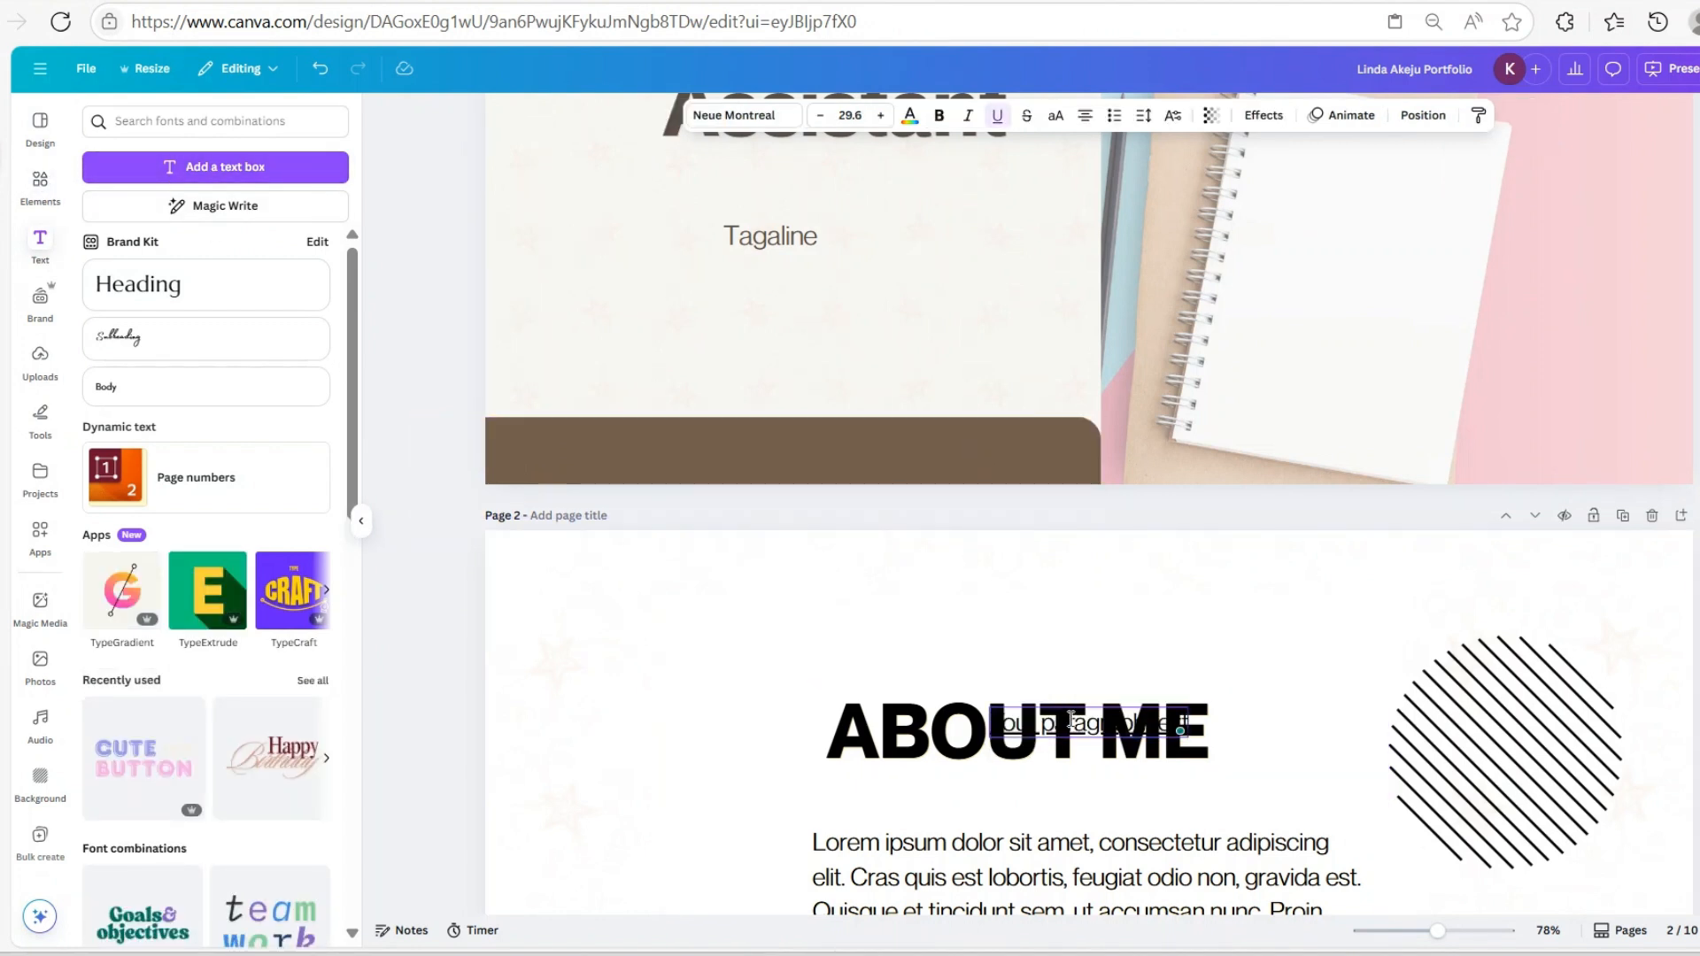
{"action": "left_click_drag", "start_coordinate": [1077, 731], "coordinate": [1091, 605]}
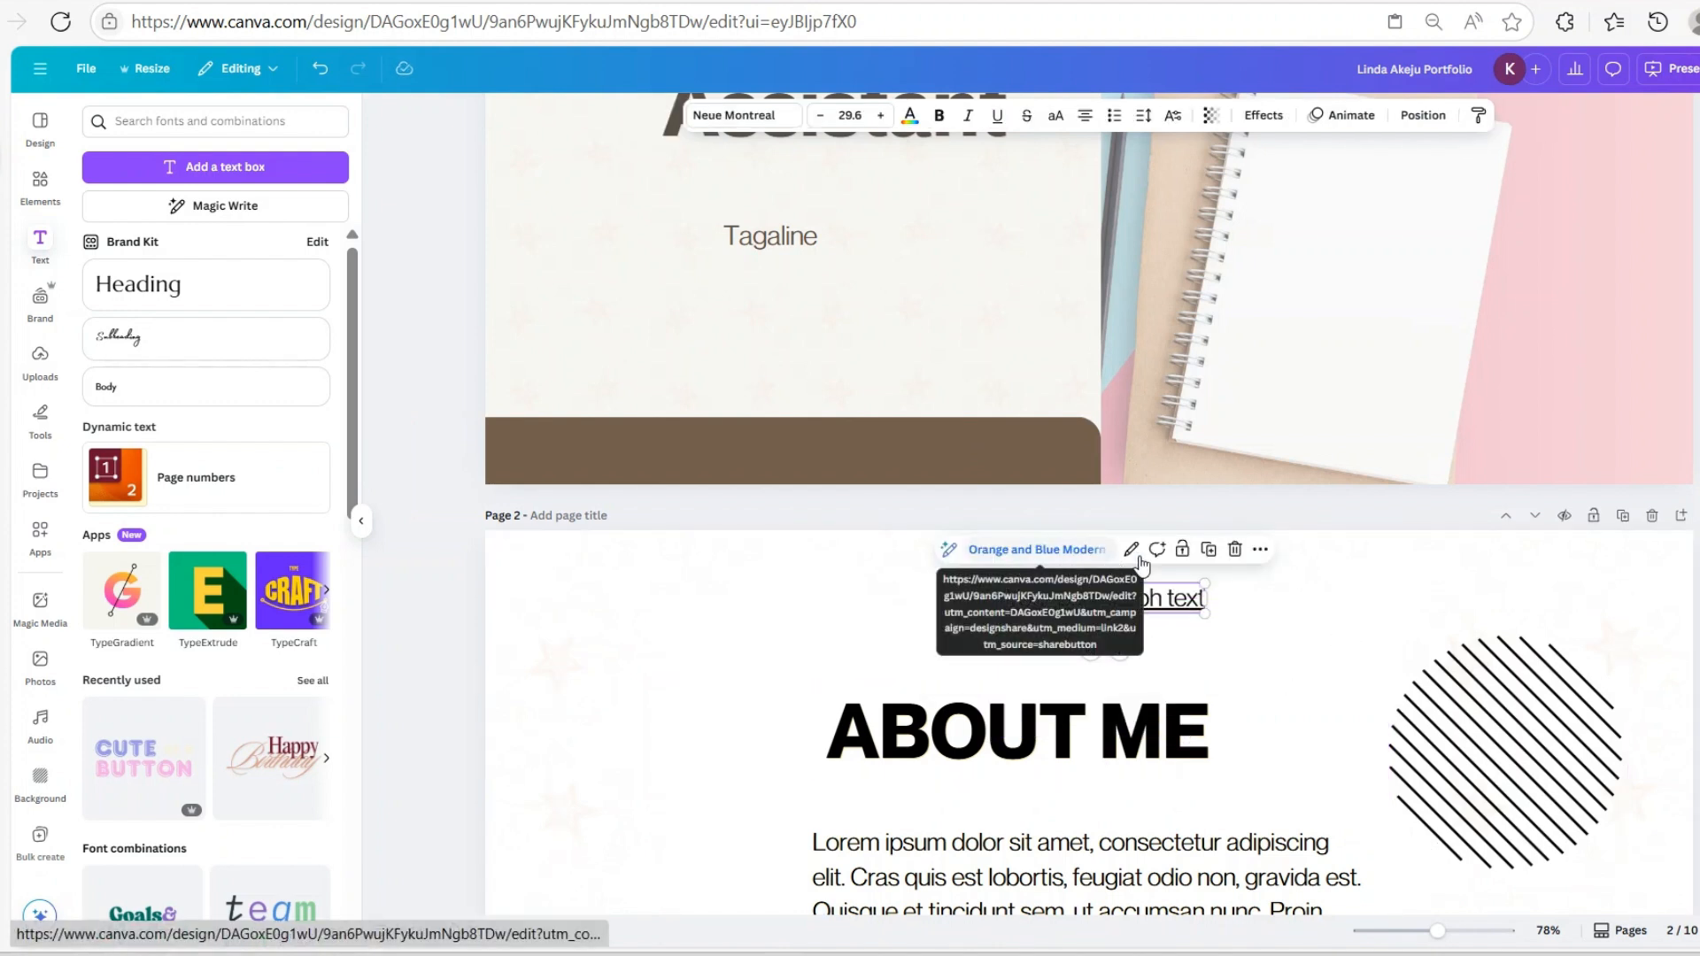
{"action": "left_click", "coordinate": [1088, 562]}
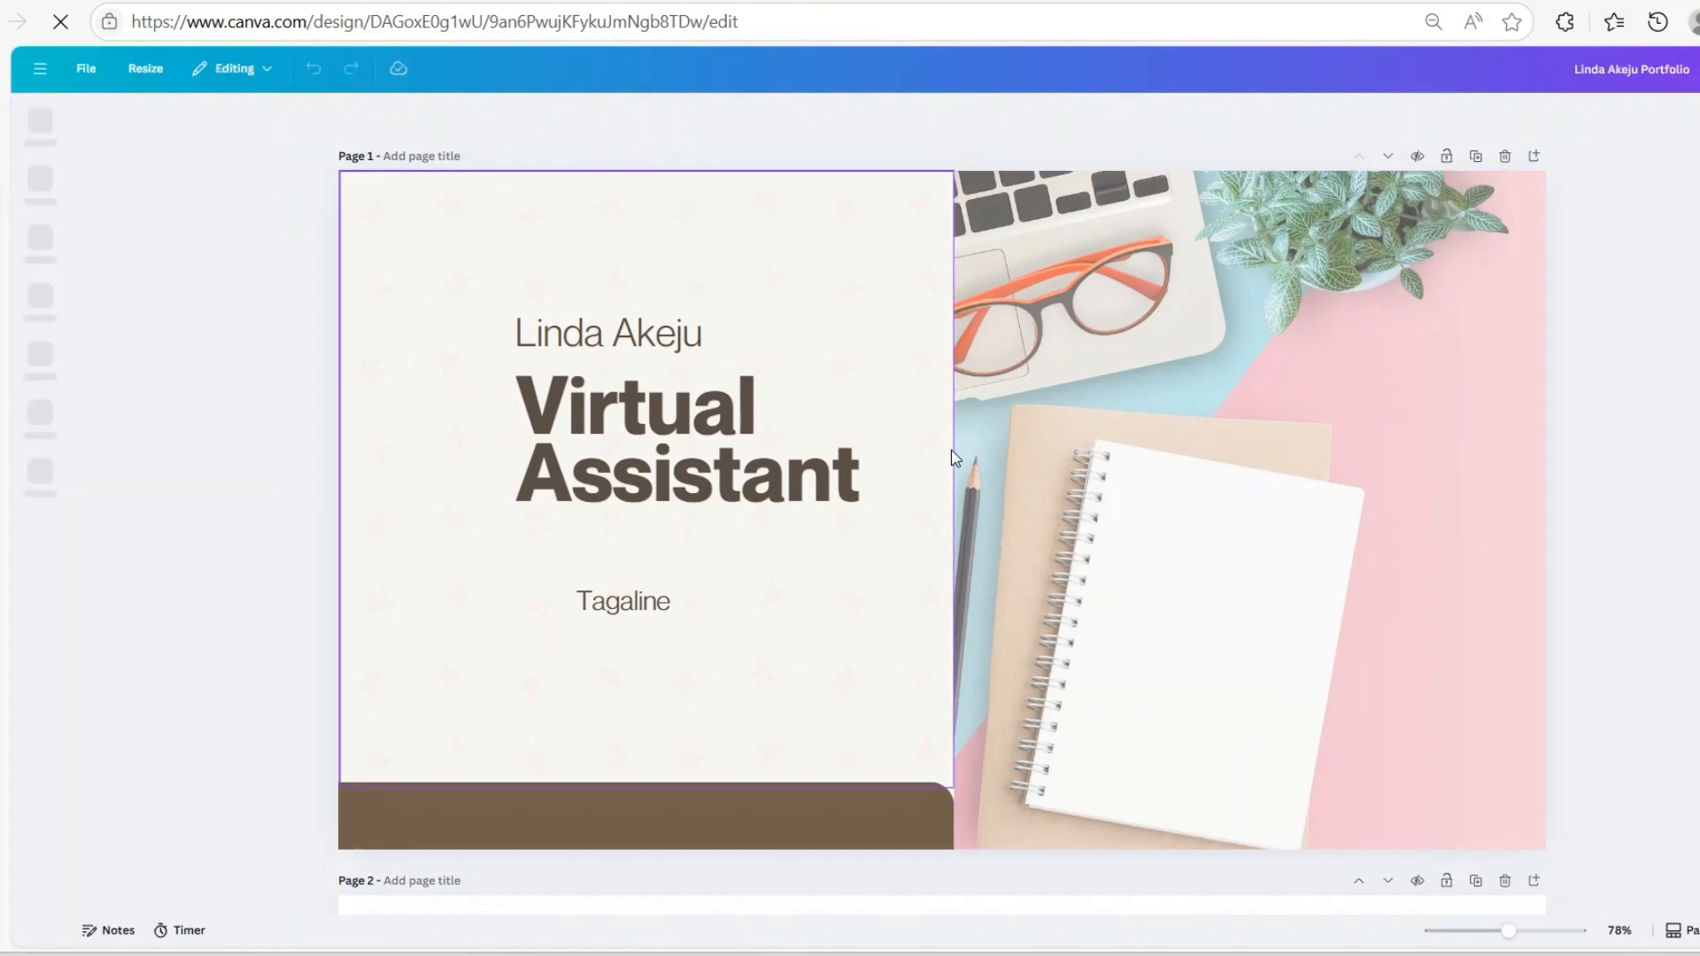
{"action": "scroll", "coordinate": [1099, 556], "scroll_direction": "down", "scroll_amount": 8}
{"action": "scroll", "coordinate": [1101, 556], "scroll_direction": "down", "scroll_amount": 10}
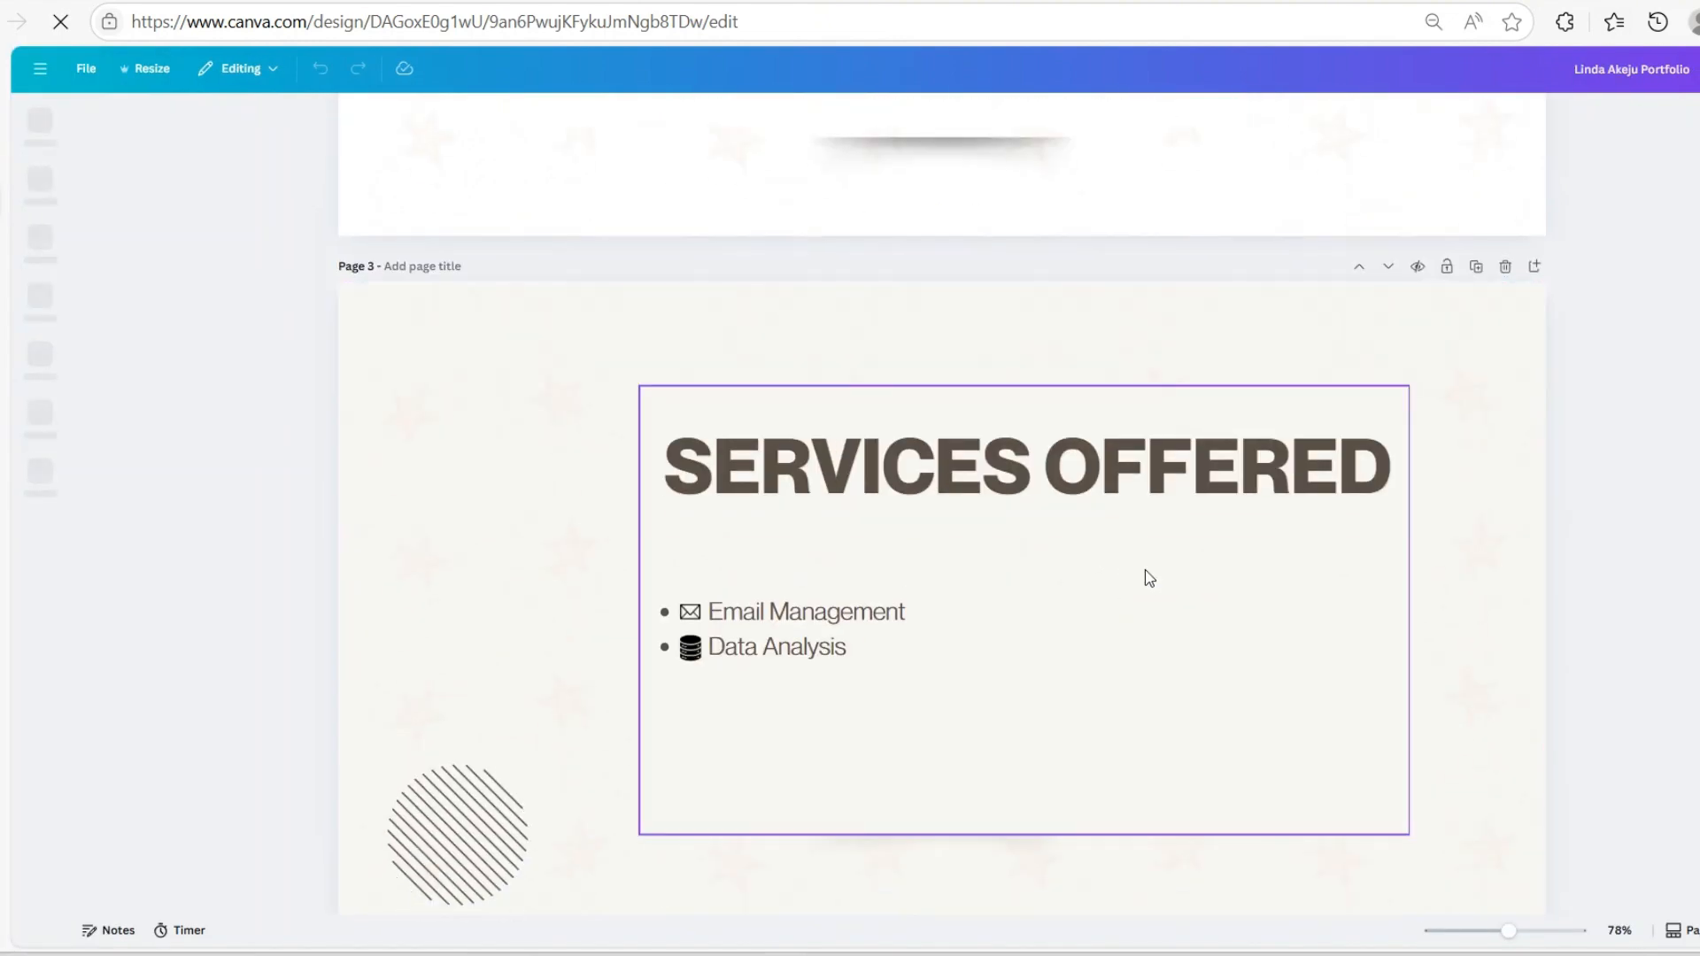
{"action": "scroll", "coordinate": [1144, 566], "scroll_direction": "down", "scroll_amount": 4}
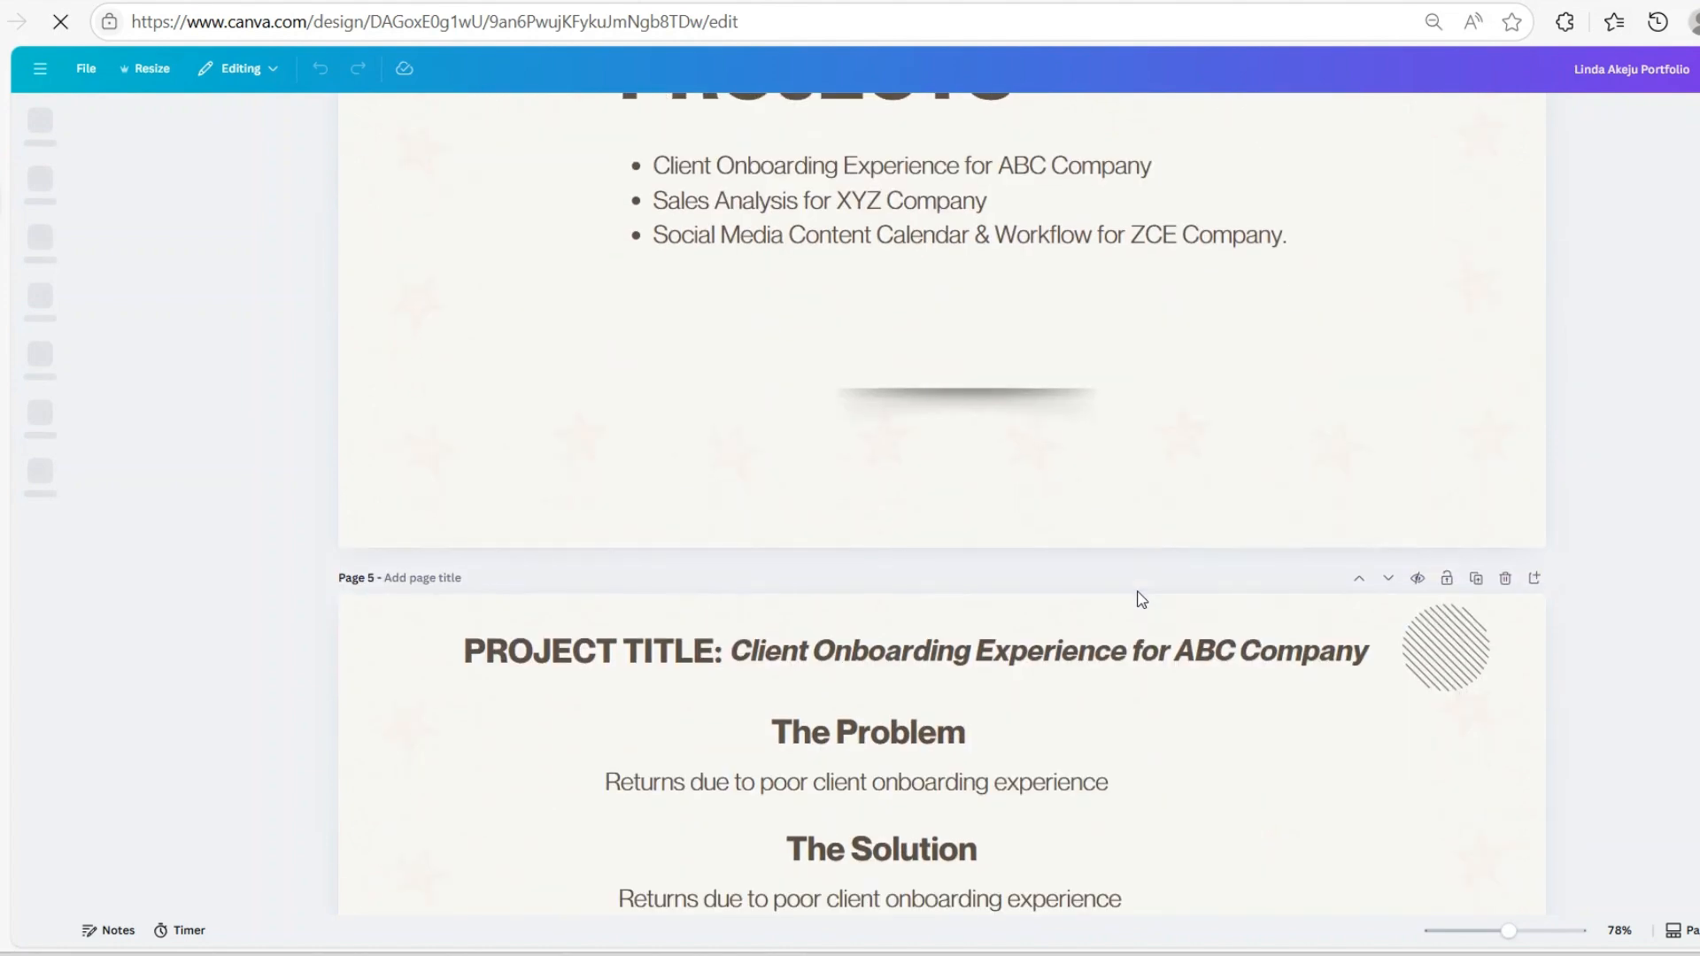
{"action": "scroll", "coordinate": [1142, 576], "scroll_direction": "up", "scroll_amount": 8}
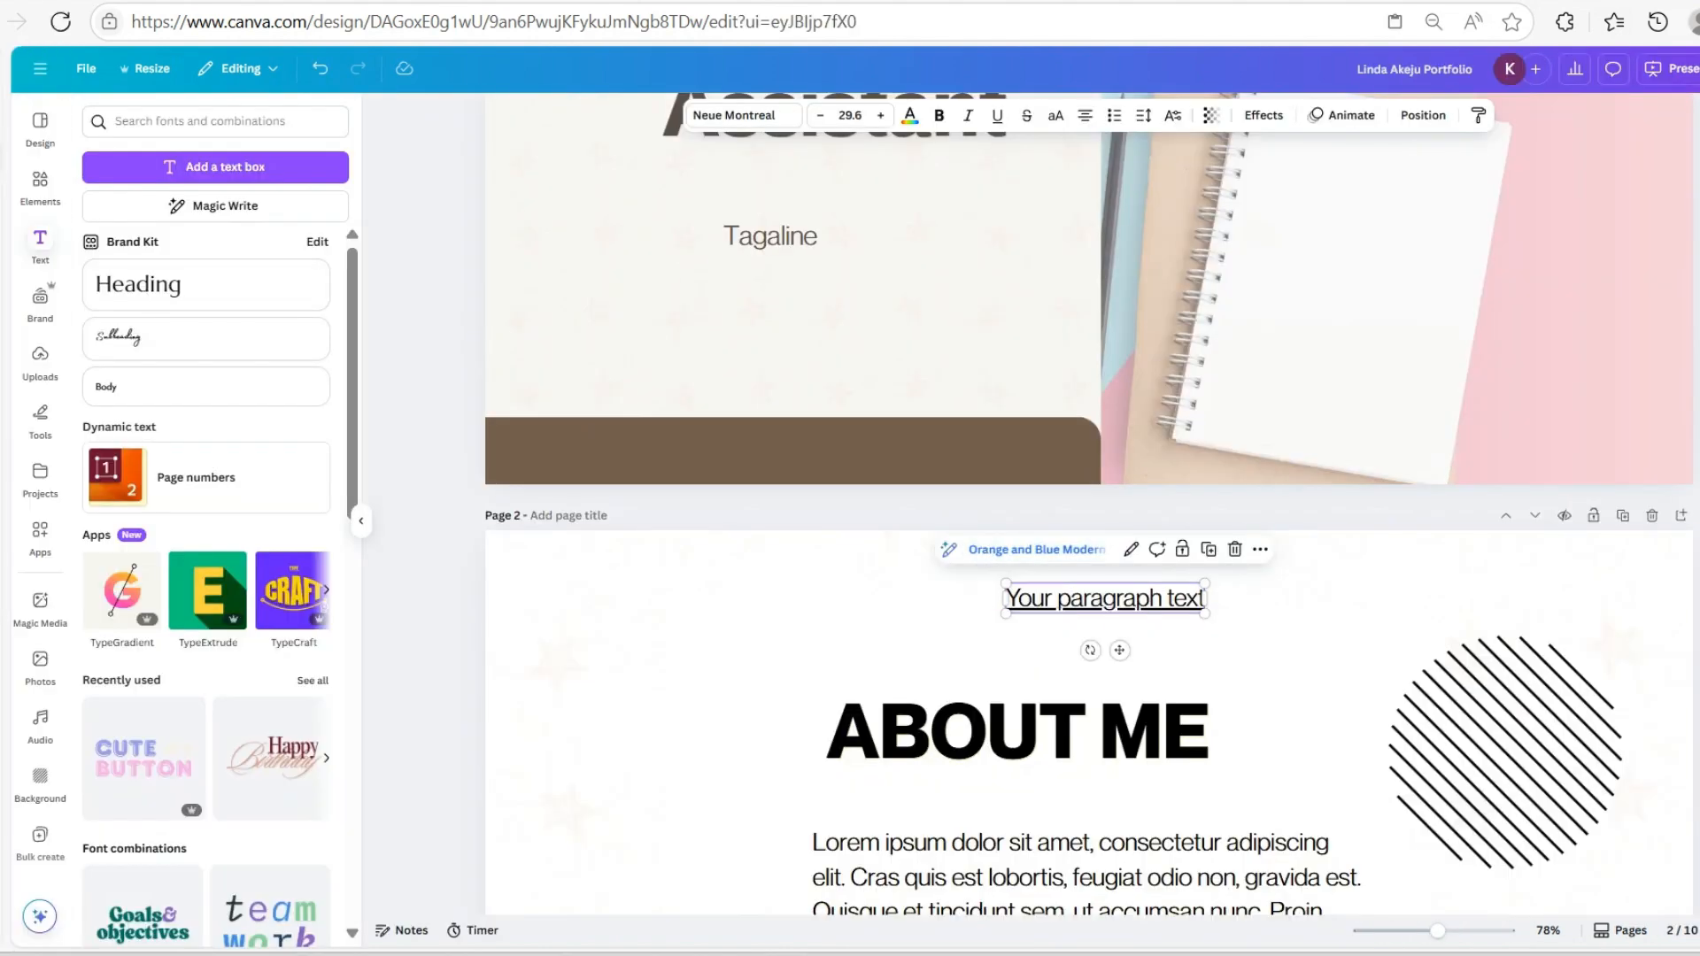
{"action": "scroll", "coordinate": [1235, 767], "scroll_direction": "down", "scroll_amount": 12}
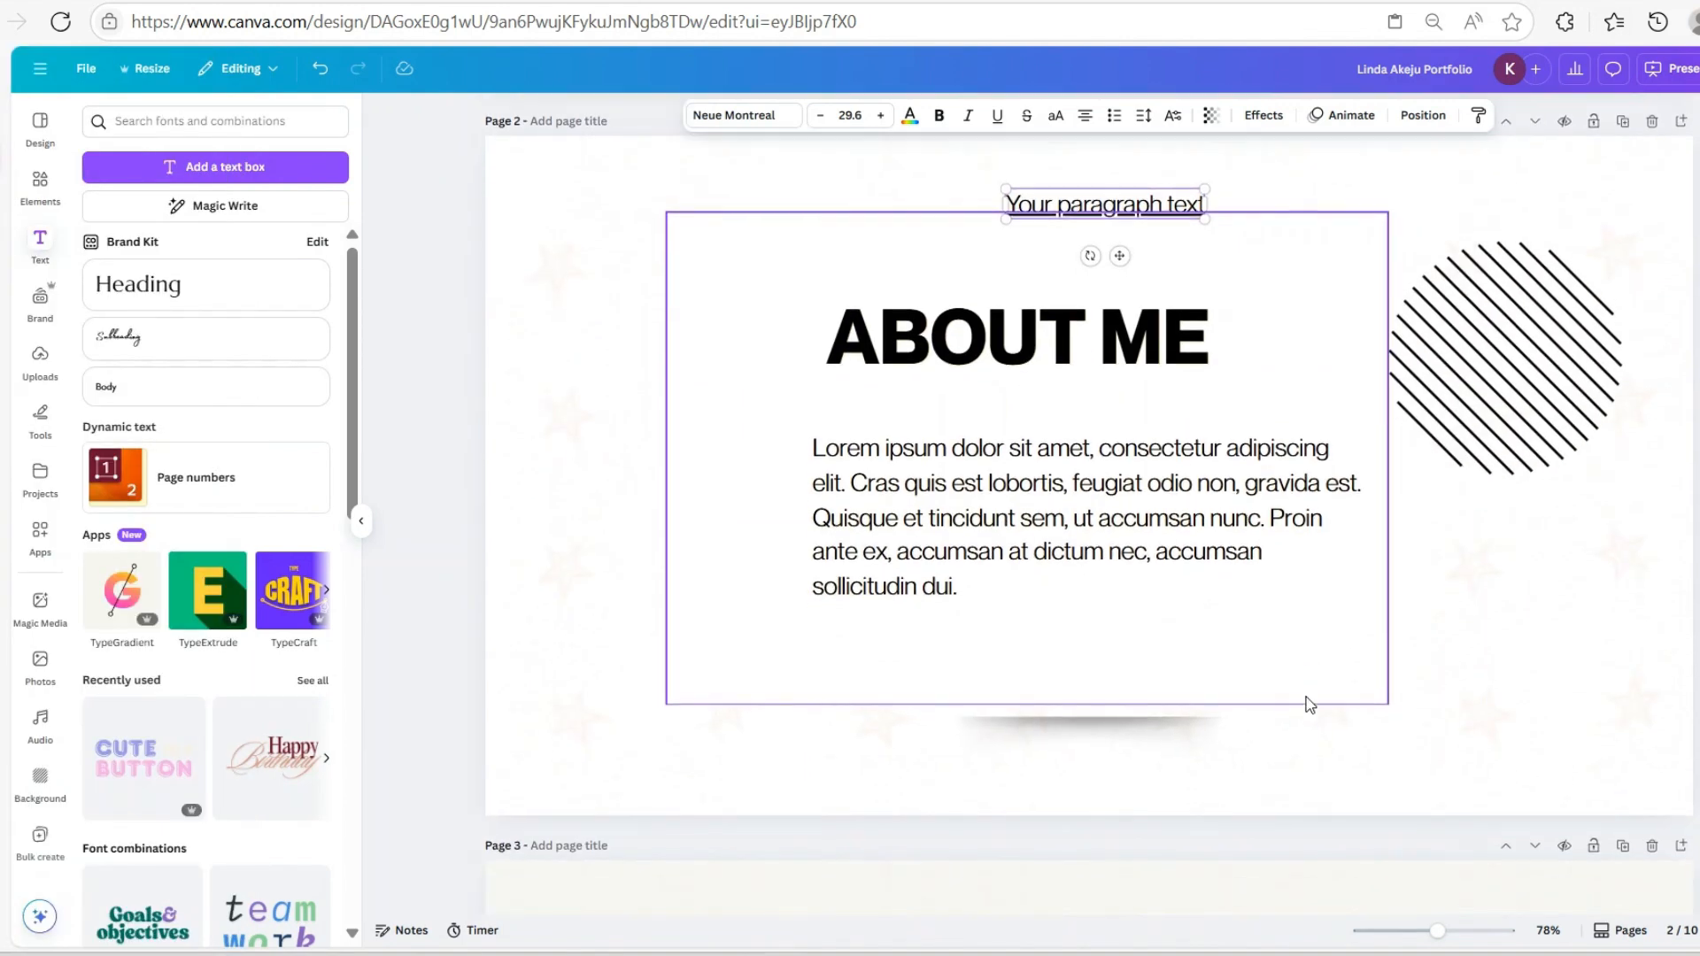
{"action": "scroll", "coordinate": [1307, 705], "scroll_direction": "up", "scroll_amount": 14}
{"action": "scroll", "coordinate": [1272, 475], "scroll_direction": "down", "scroll_amount": 4}
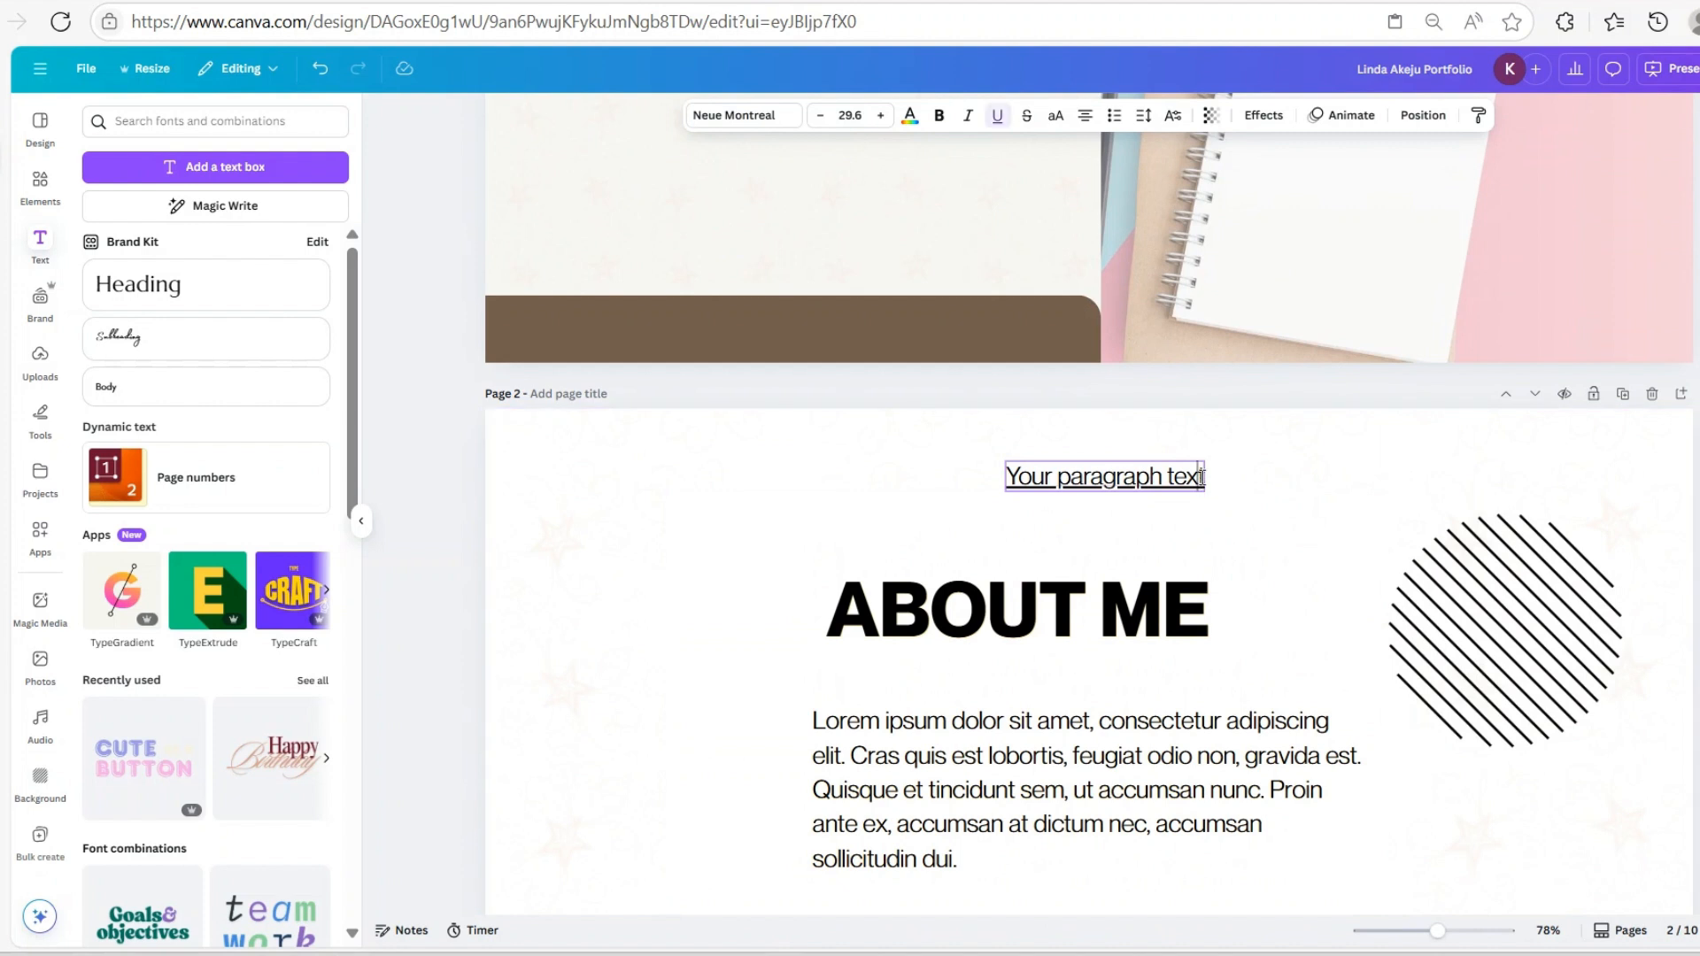
{"action": "key", "text": "Delete"}
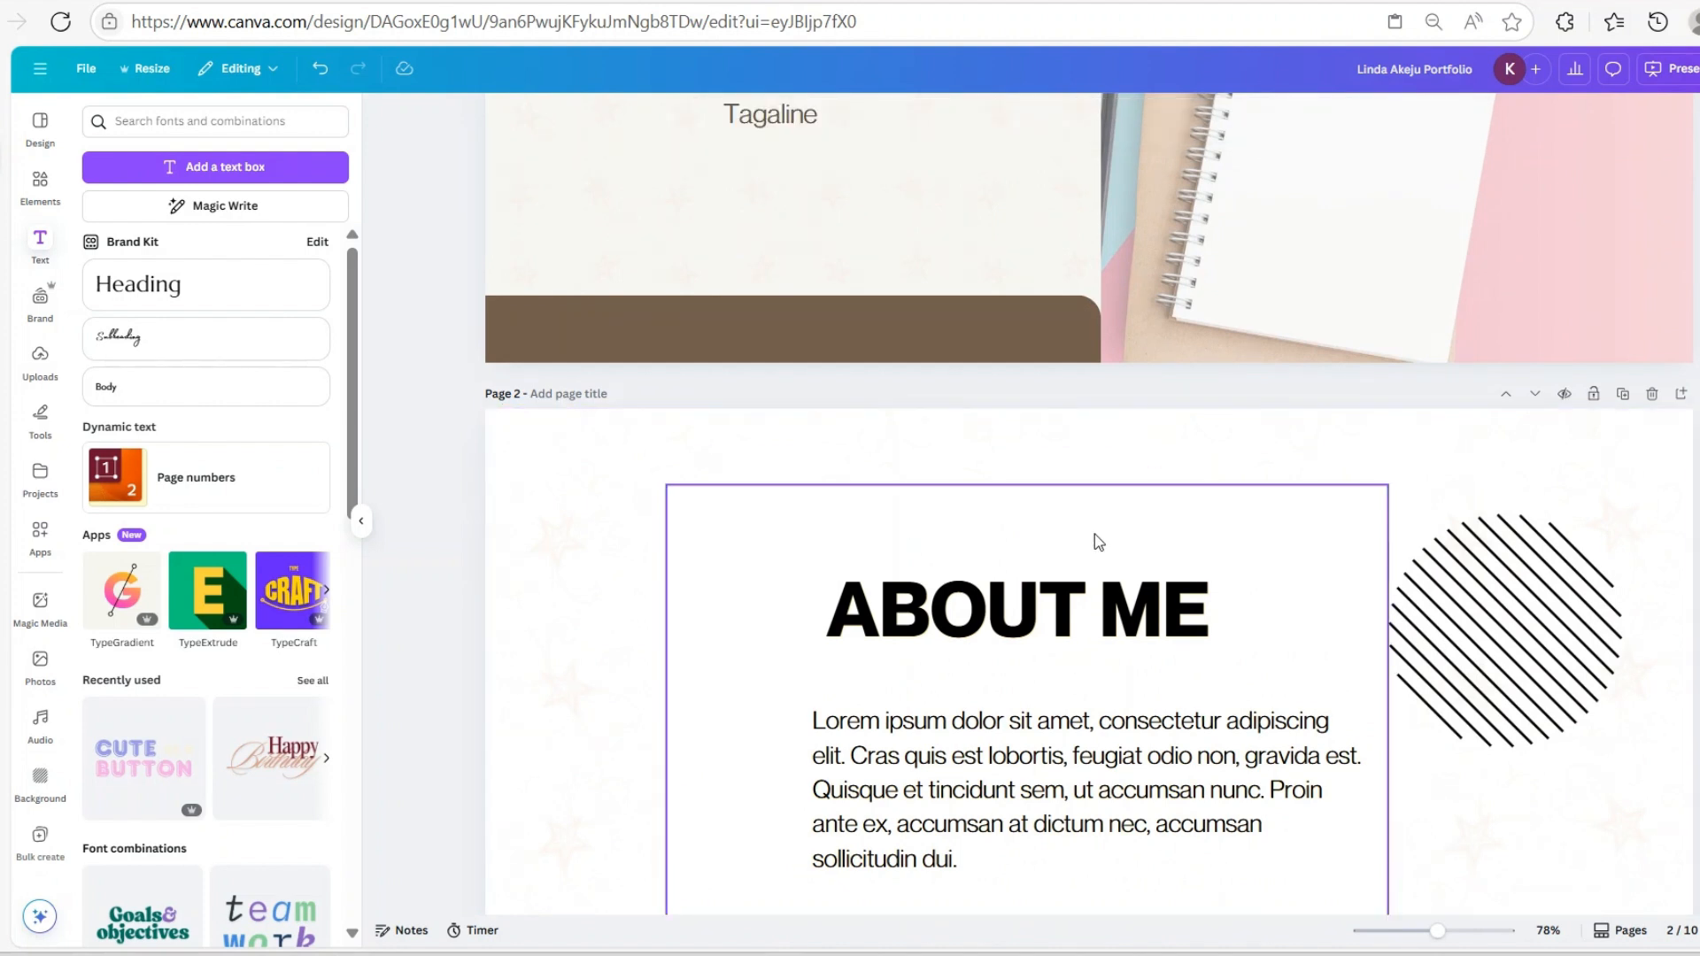
{"action": "scroll", "coordinate": [1098, 538], "scroll_direction": "up", "scroll_amount": 3}
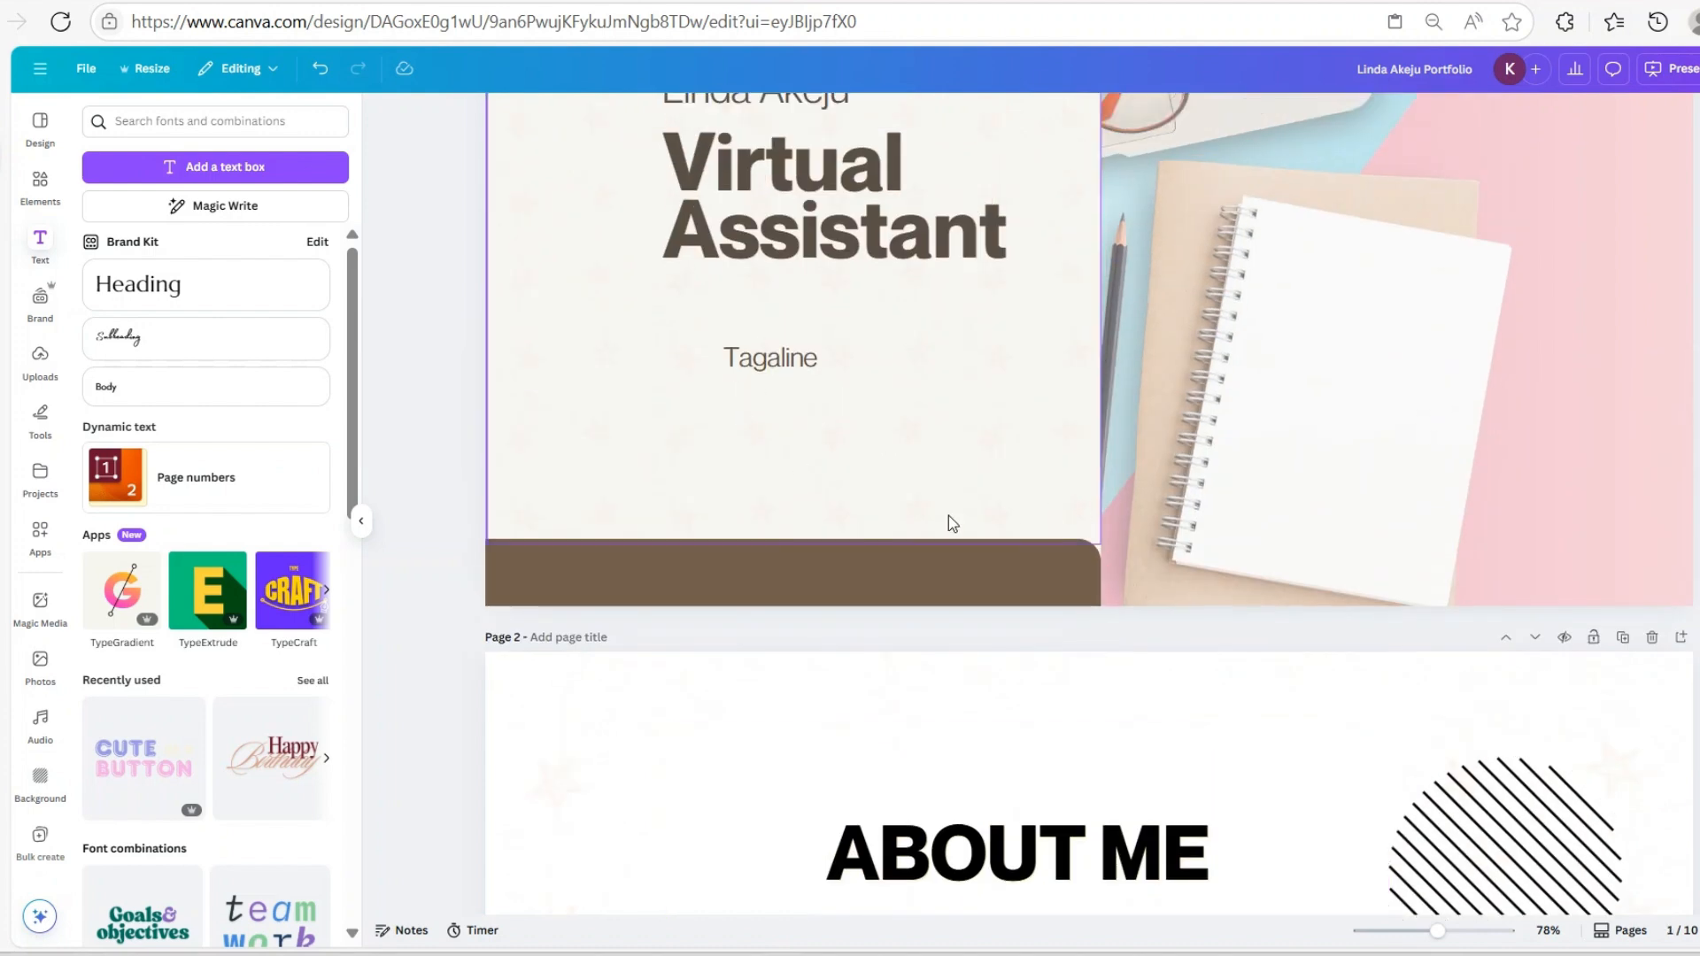
{"action": "scroll", "coordinate": [949, 518], "scroll_direction": "down", "scroll_amount": 3}
{"action": "scroll", "coordinate": [1240, 558], "scroll_direction": "up", "scroll_amount": 6}
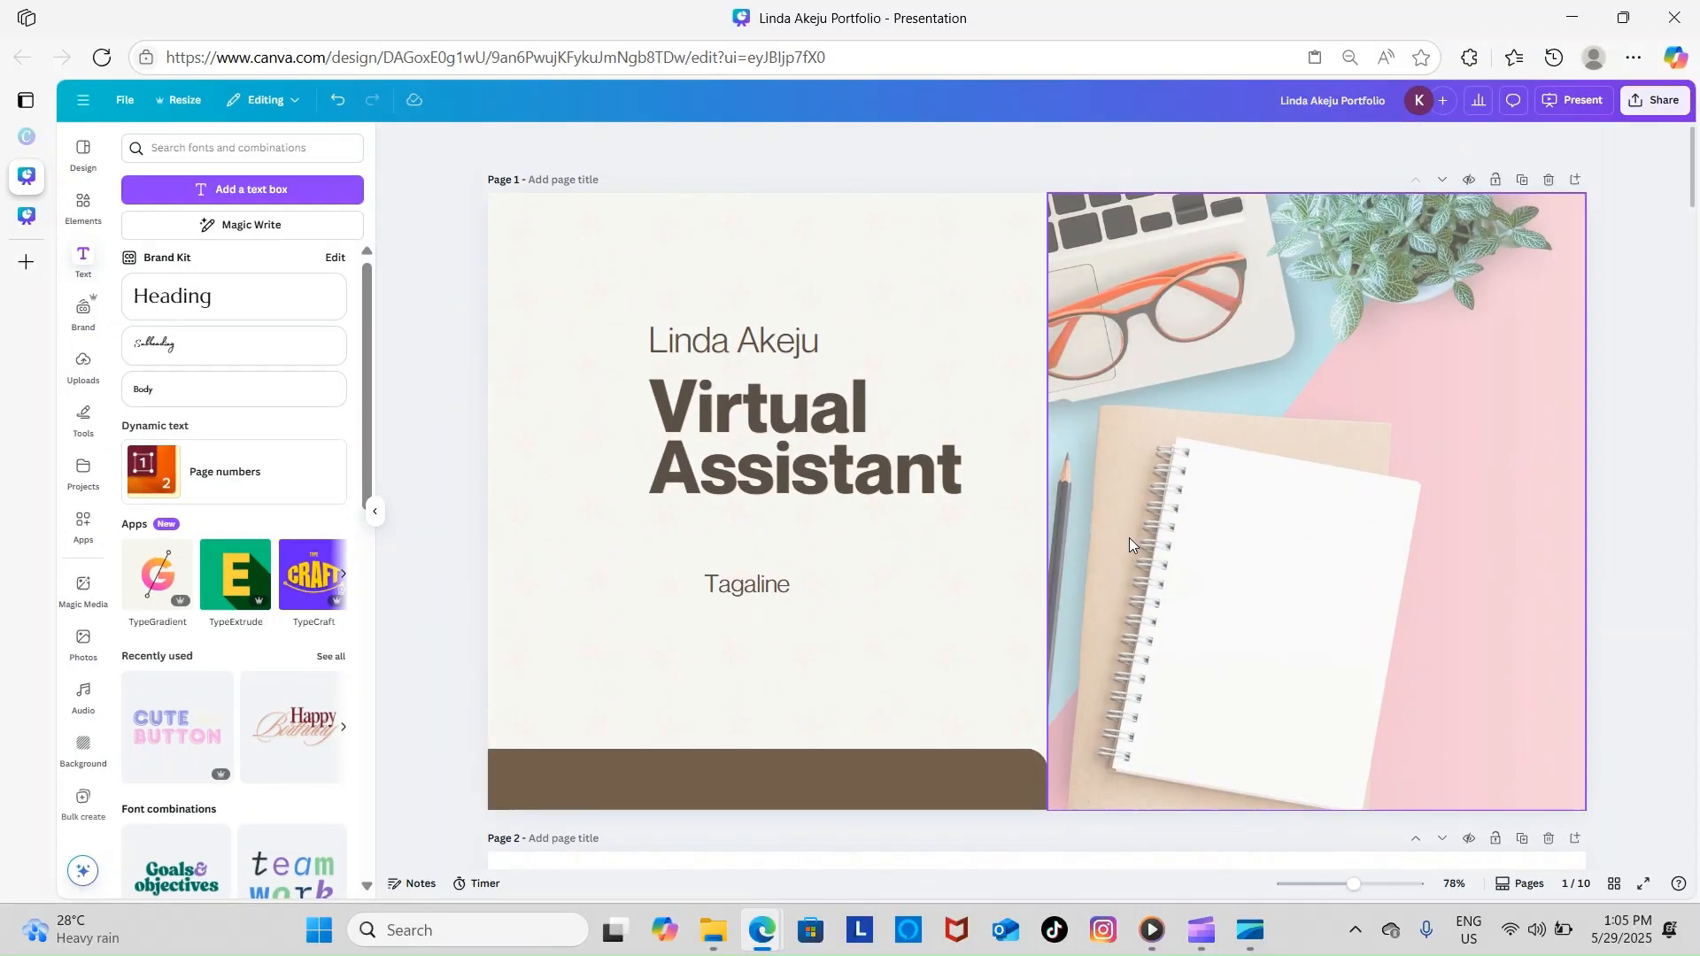
{"action": "scroll", "coordinate": [971, 493], "scroll_direction": "down", "scroll_amount": 3}
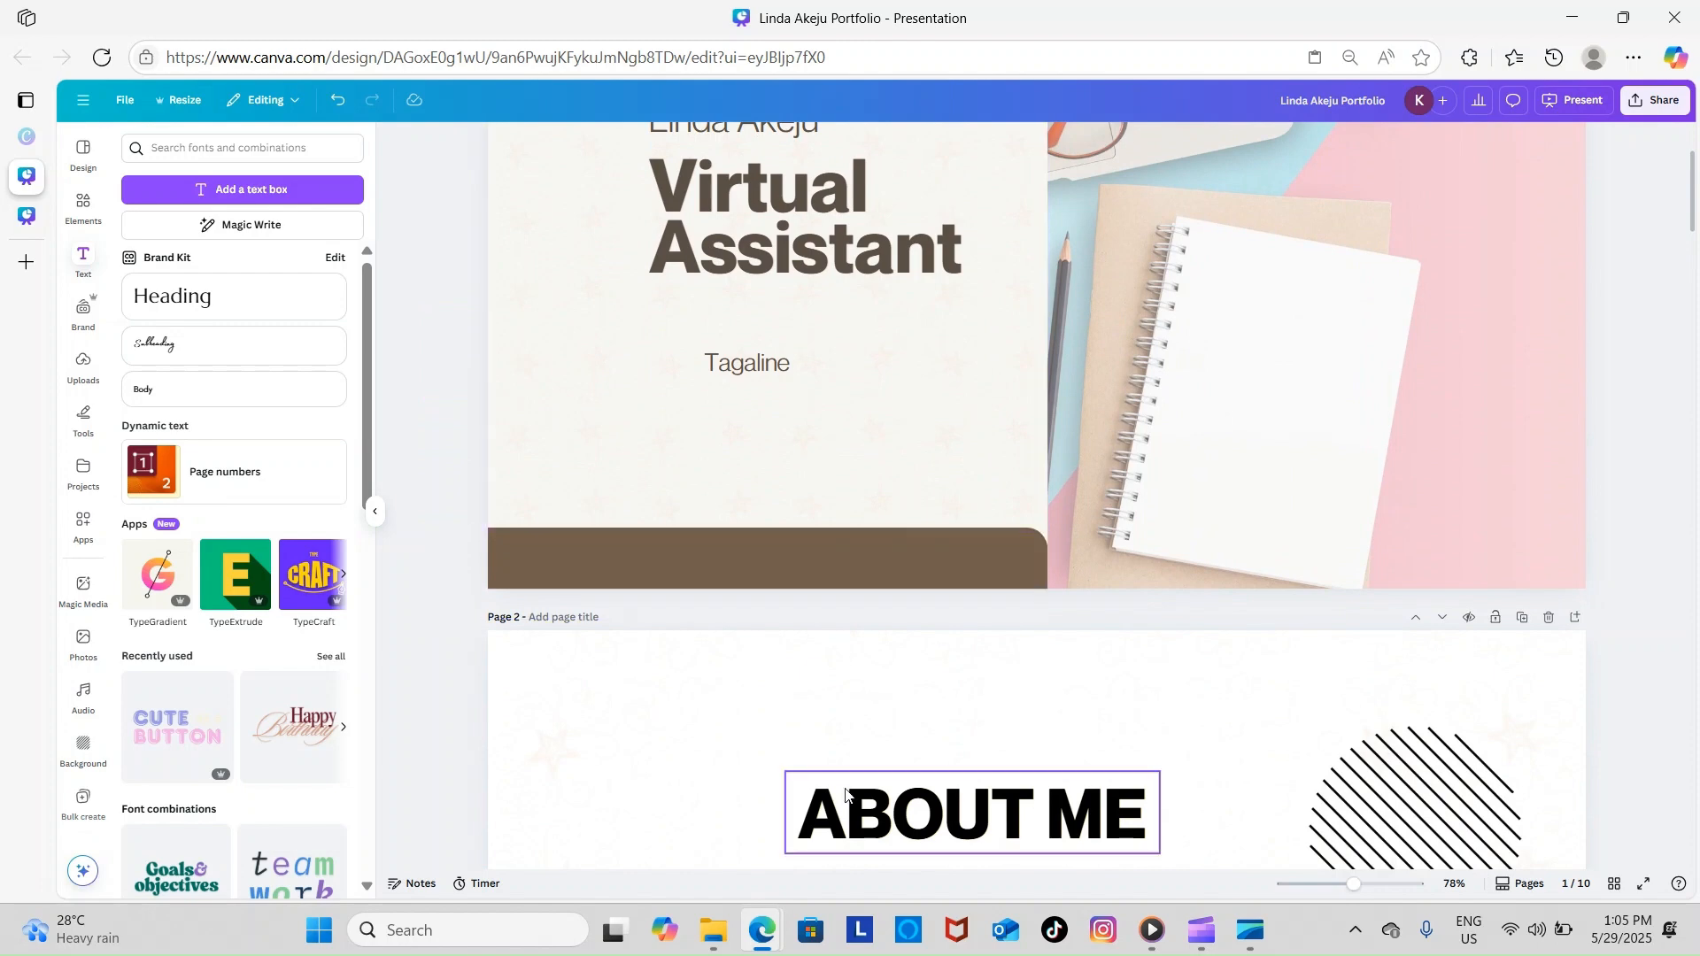
{"action": "scroll", "coordinate": [847, 795], "scroll_direction": "down", "scroll_amount": 4}
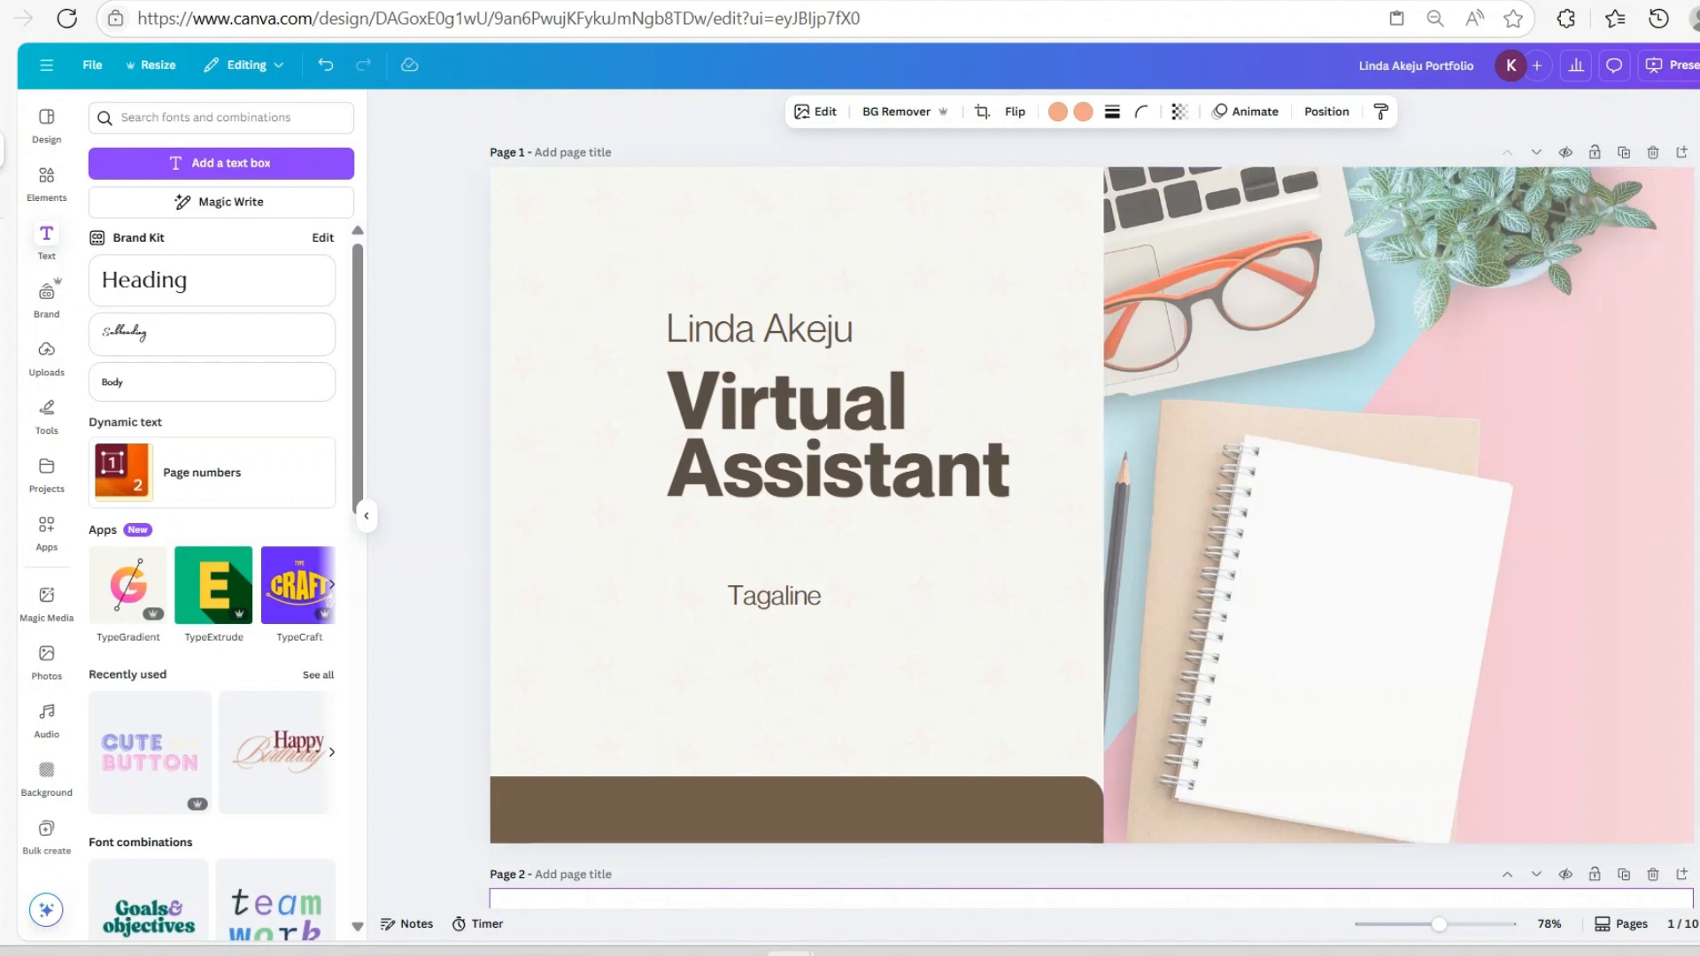
Download pages 1-10 as a PDF Standard file and open it in the browser
{"action": "left_click", "coordinate": [1699, 66]}
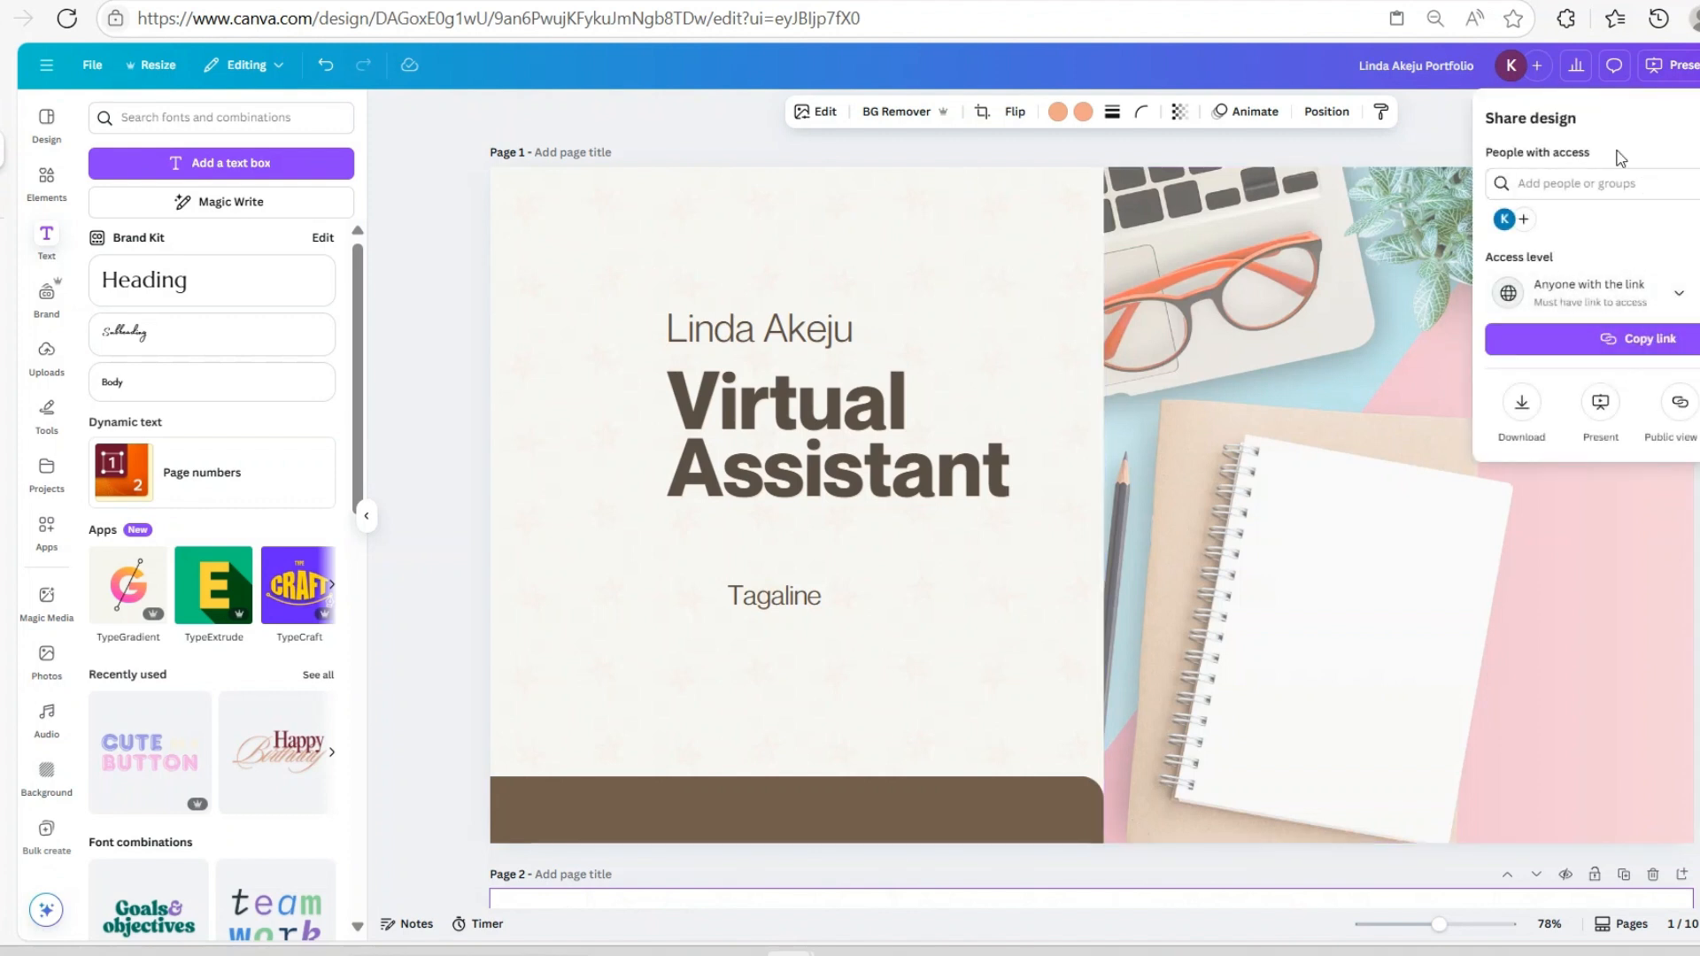
{"action": "left_click", "coordinate": [1522, 415]}
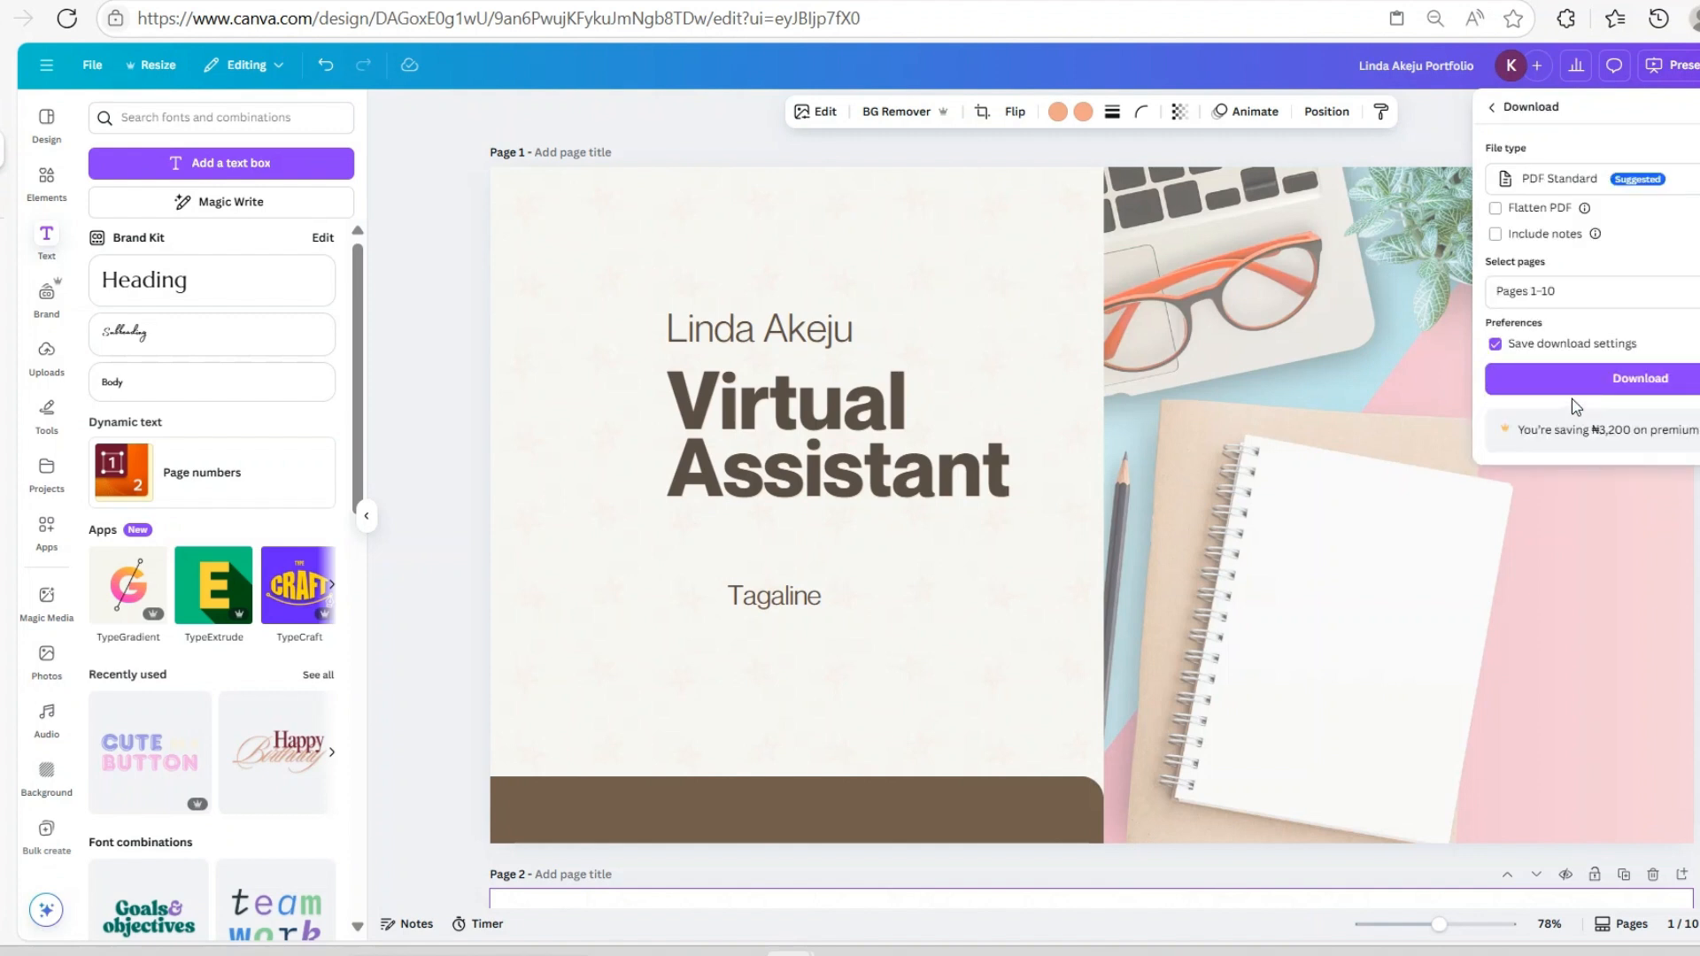
{"action": "left_click", "coordinate": [1572, 182]}
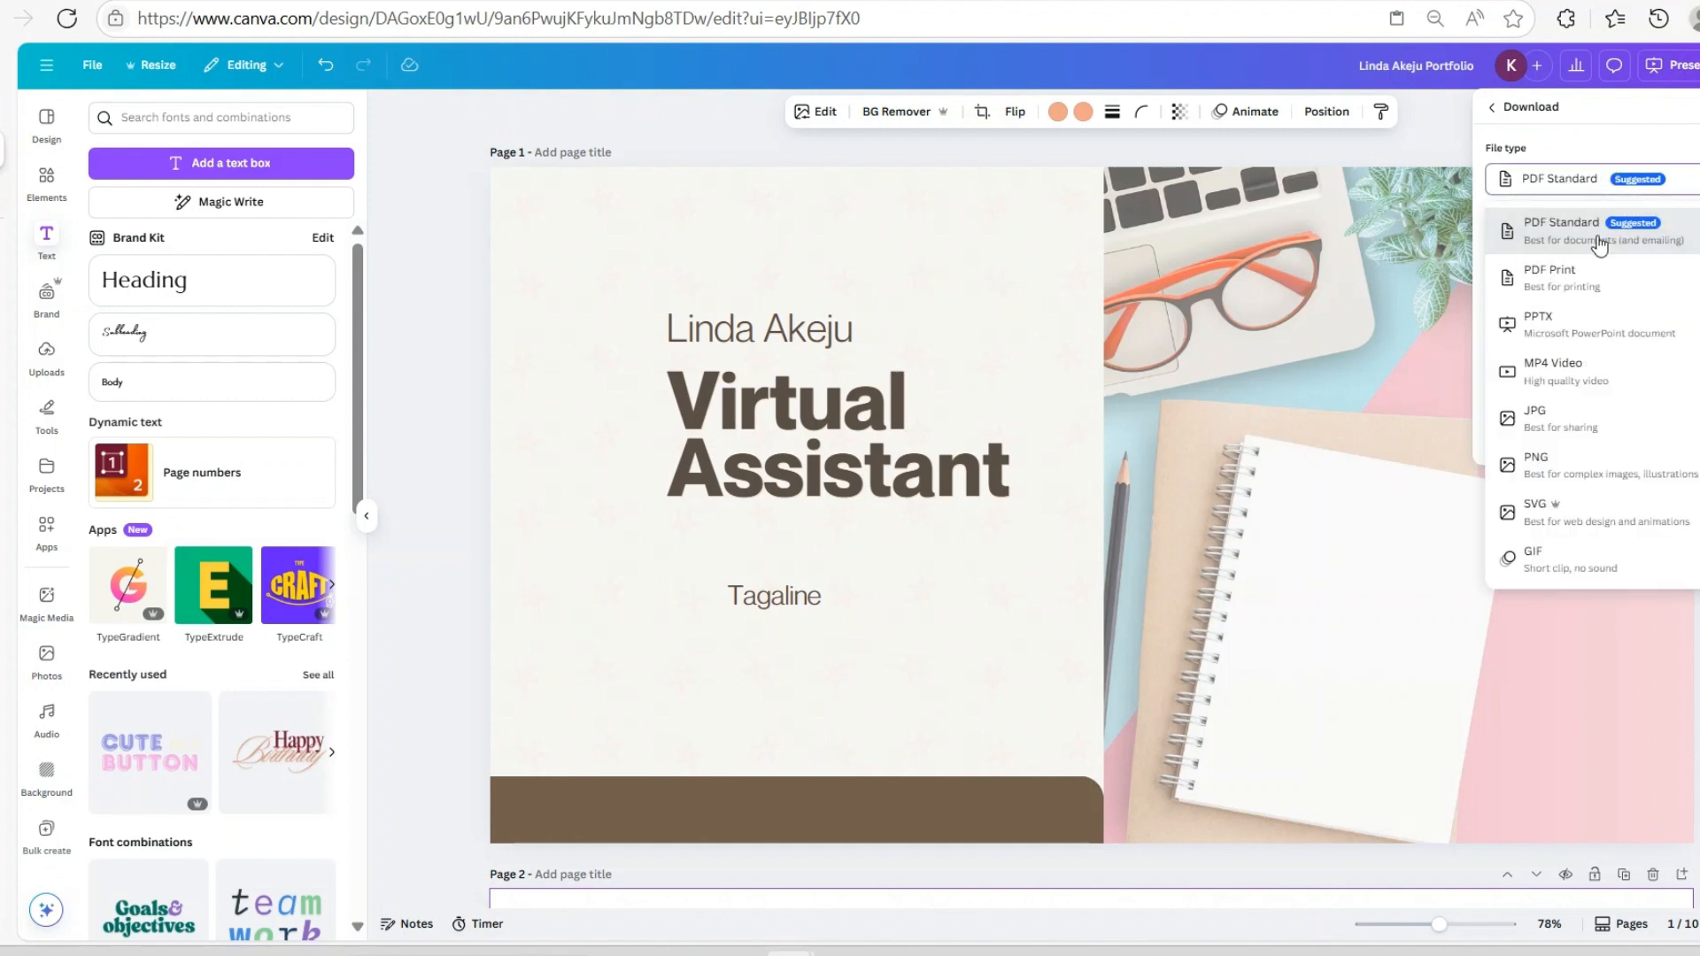
{"action": "left_click", "coordinate": [1537, 235]}
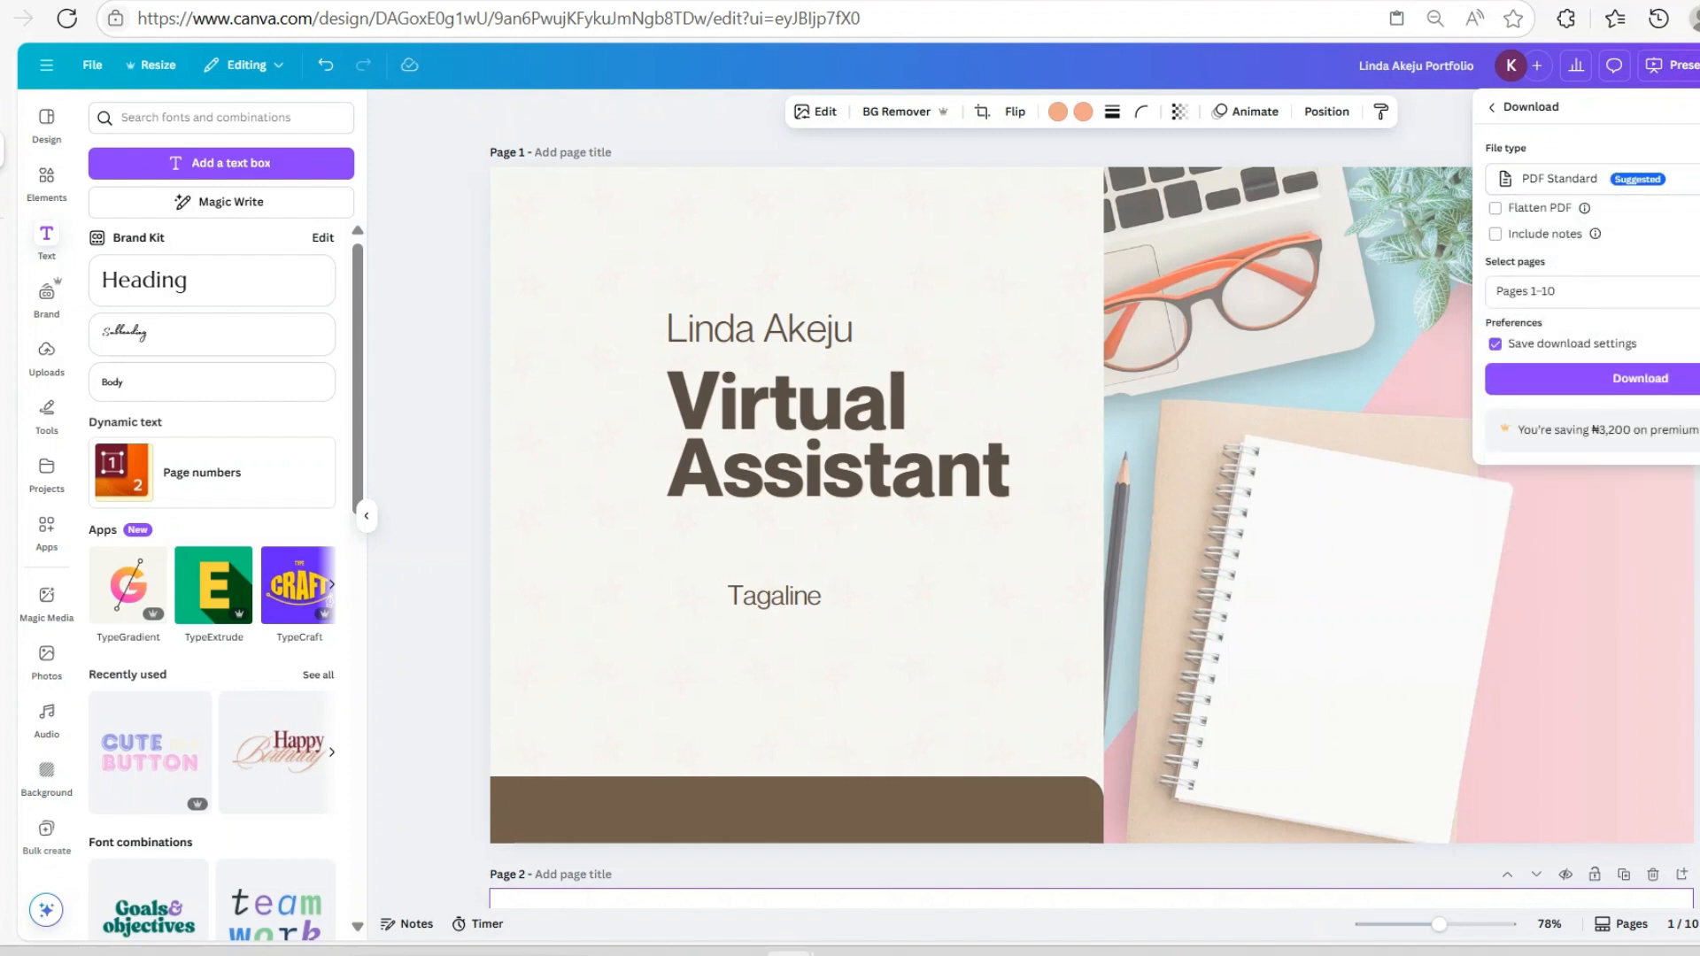
{"action": "left_click", "coordinate": [1581, 383]}
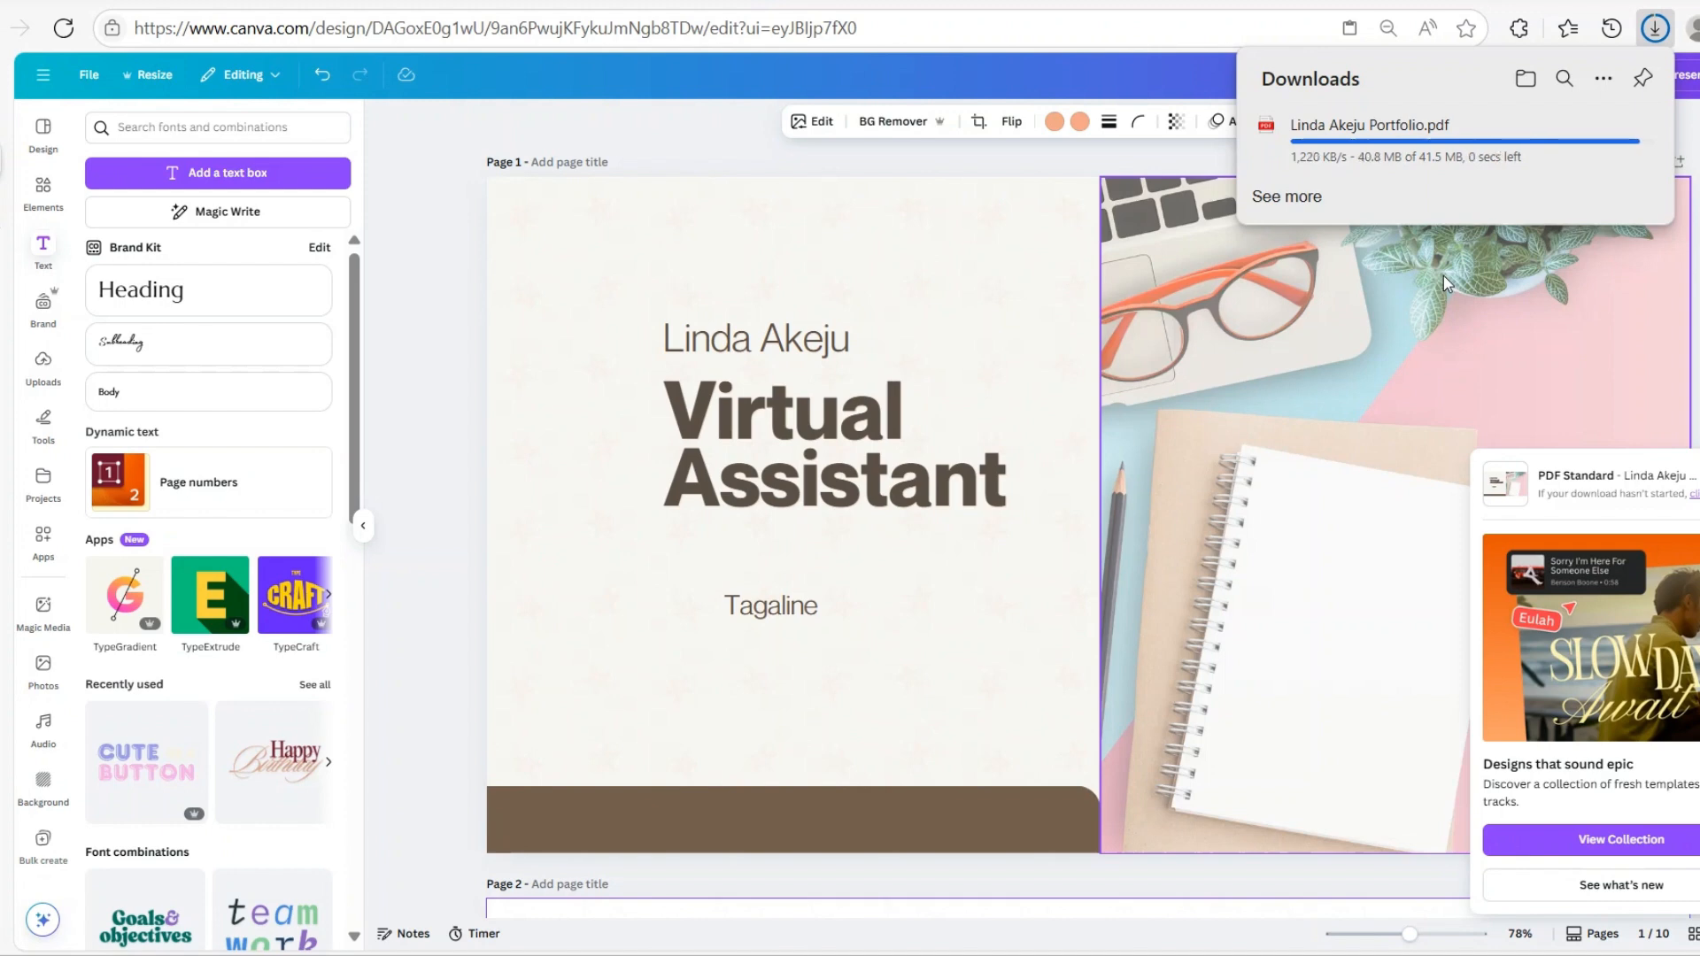
{"action": "left_click", "coordinate": [1314, 147]}
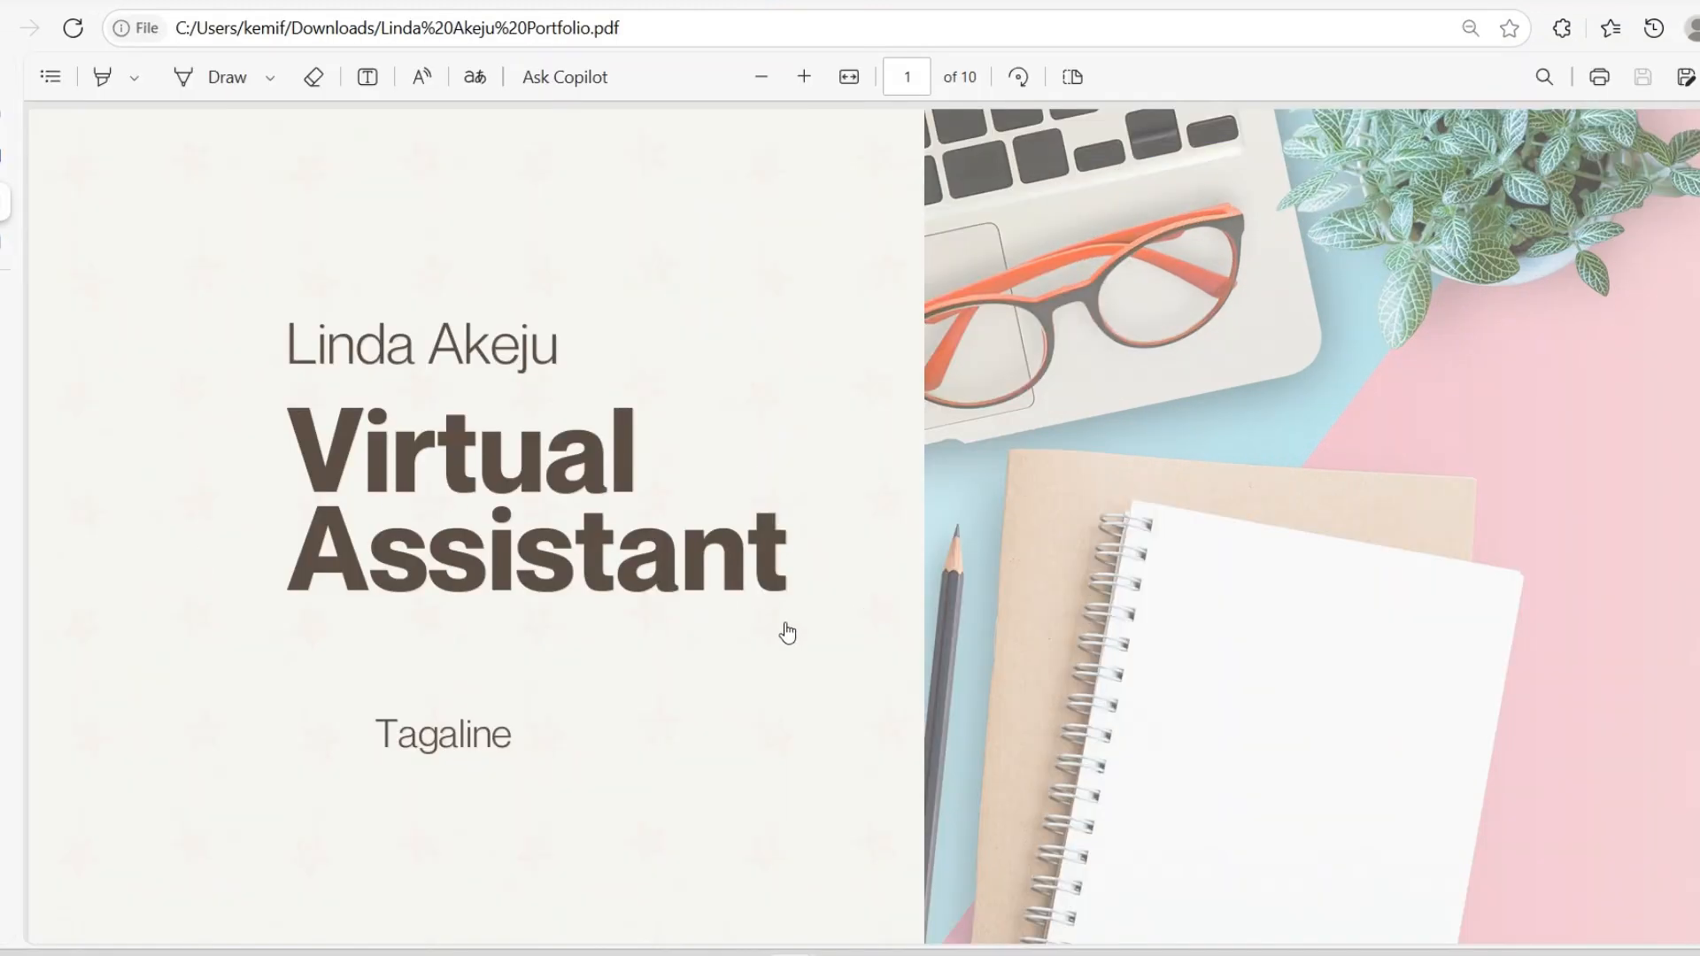